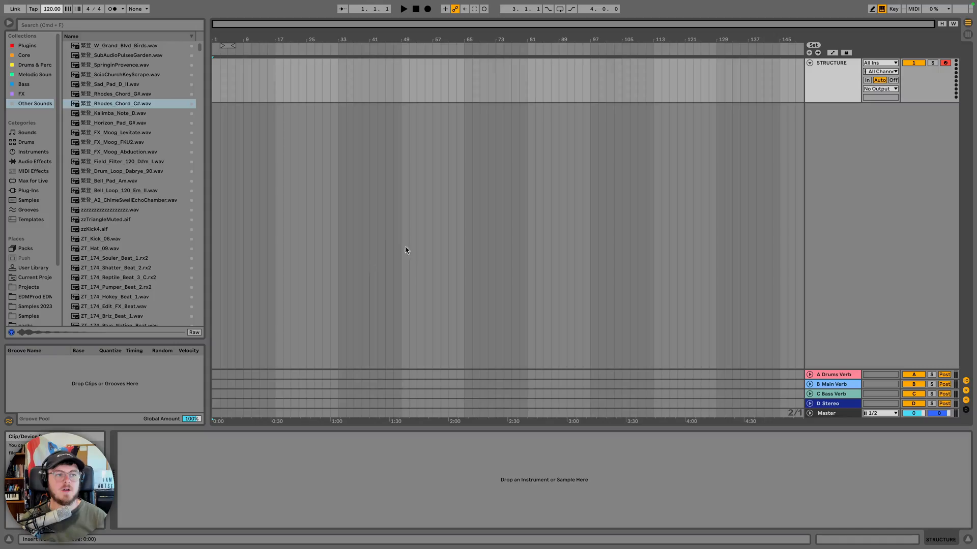
pyautogui.click(357, 212)
pyautogui.click(215, 97)
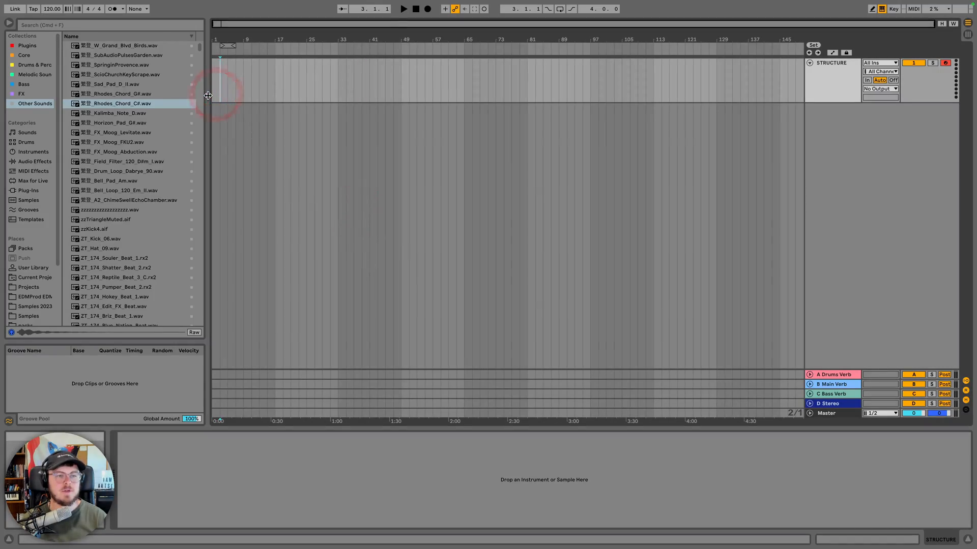
pyautogui.click(212, 91)
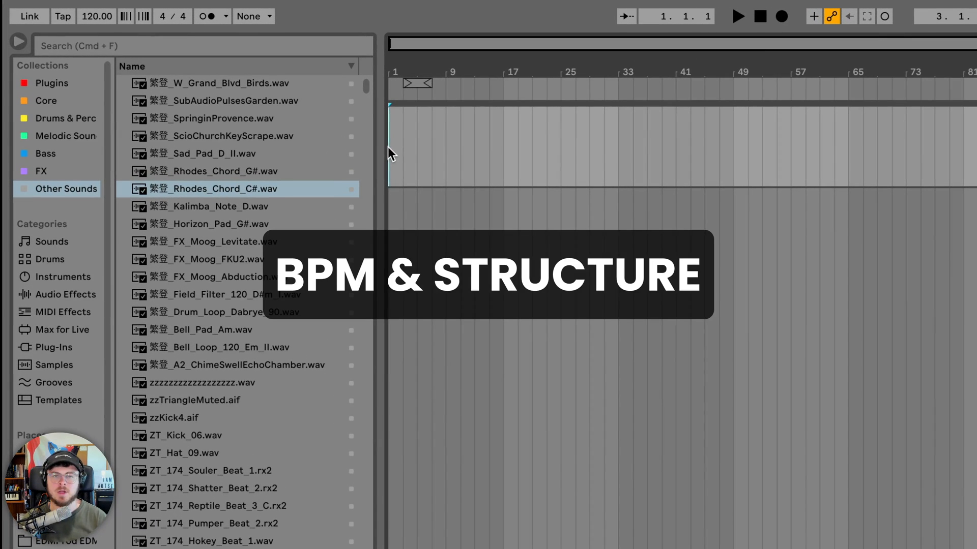
# Set the project tempo to 126 BPM
pyautogui.moveTo(93, 17); pyautogui.dragTo(93, 16)
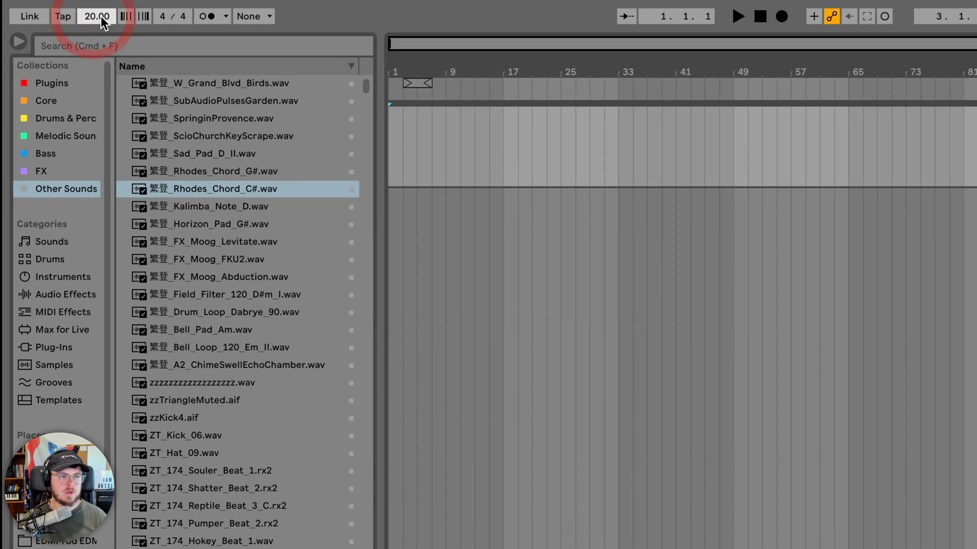
pyautogui.write('12')
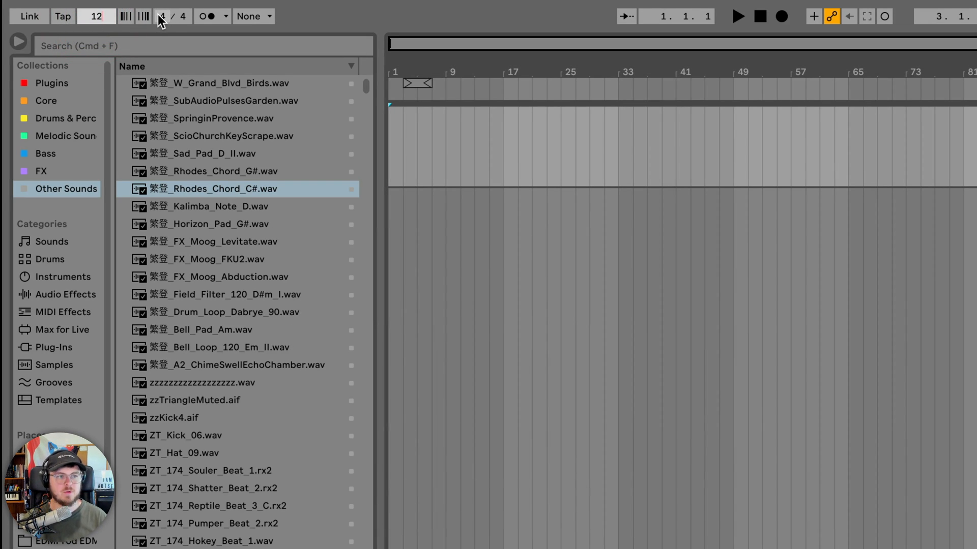
pyautogui.write('6')
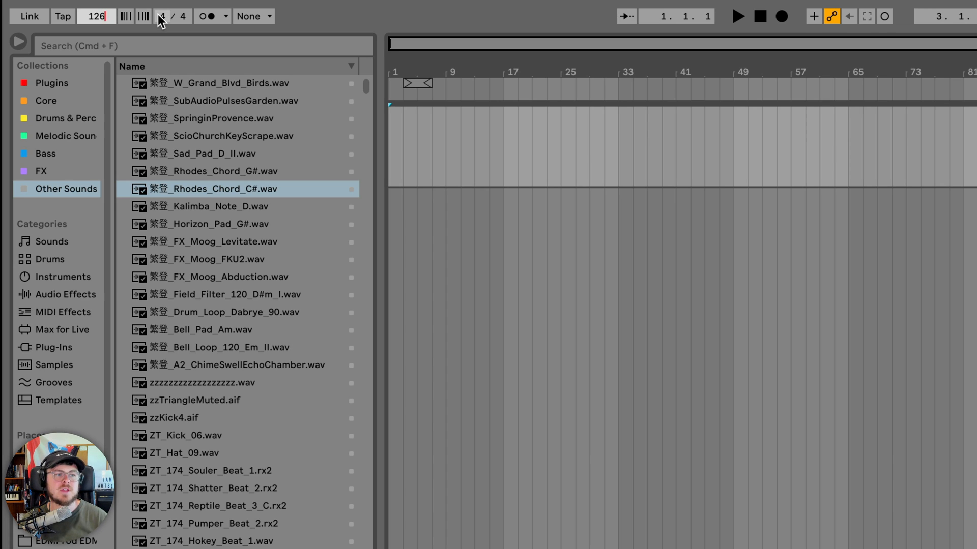
pyautogui.press('Return')
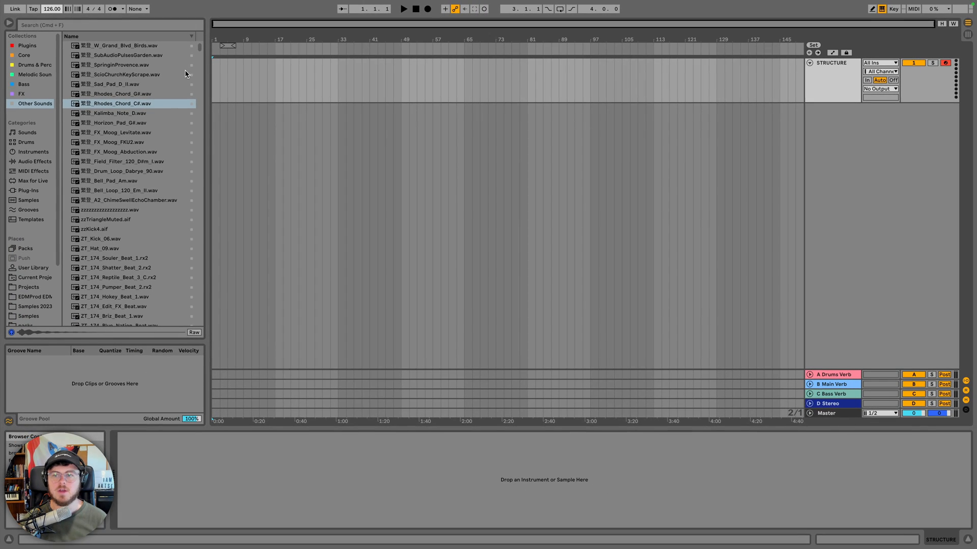
# Insert an empty eight-bar MIDI clip at bar 1 of the STRUCTURE track and name it "Intro"
pyautogui.click(834, 78)
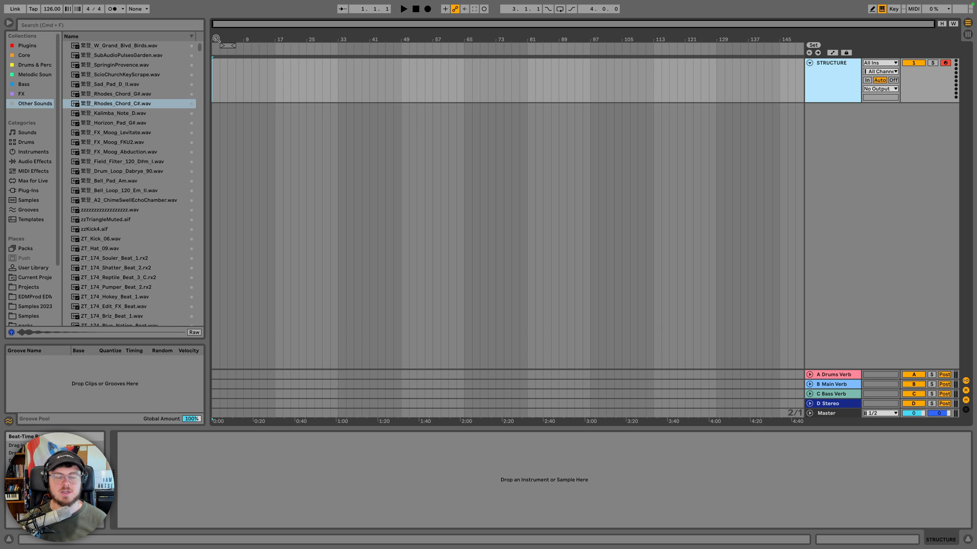
pyautogui.moveTo(216, 38); pyautogui.dragTo(220, 41)
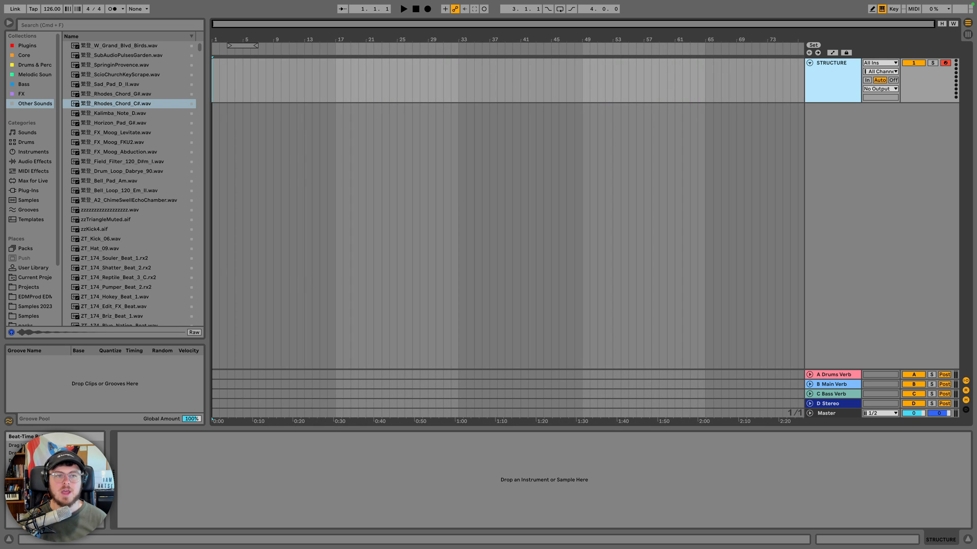
pyautogui.click(230, 38)
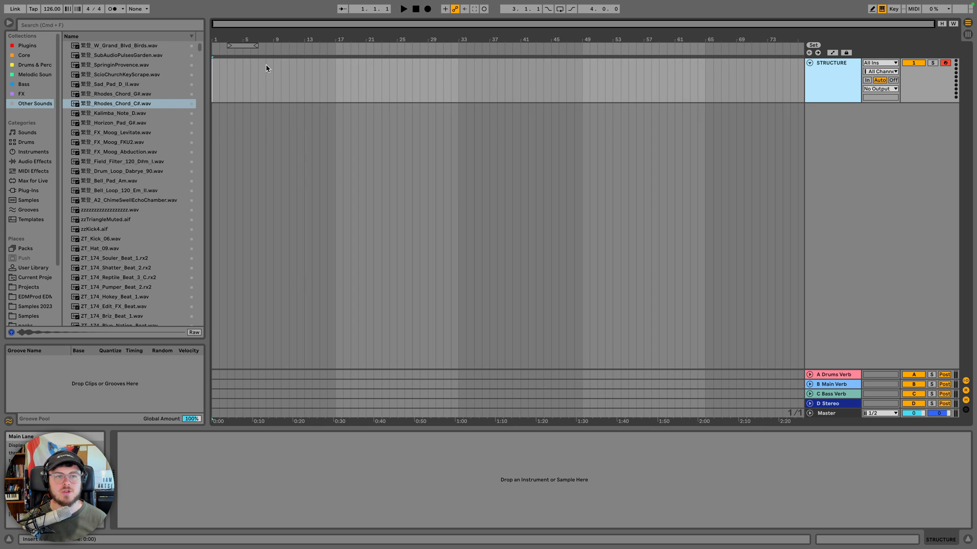
pyautogui.moveTo(274, 69); pyautogui.dragTo(206, 70)
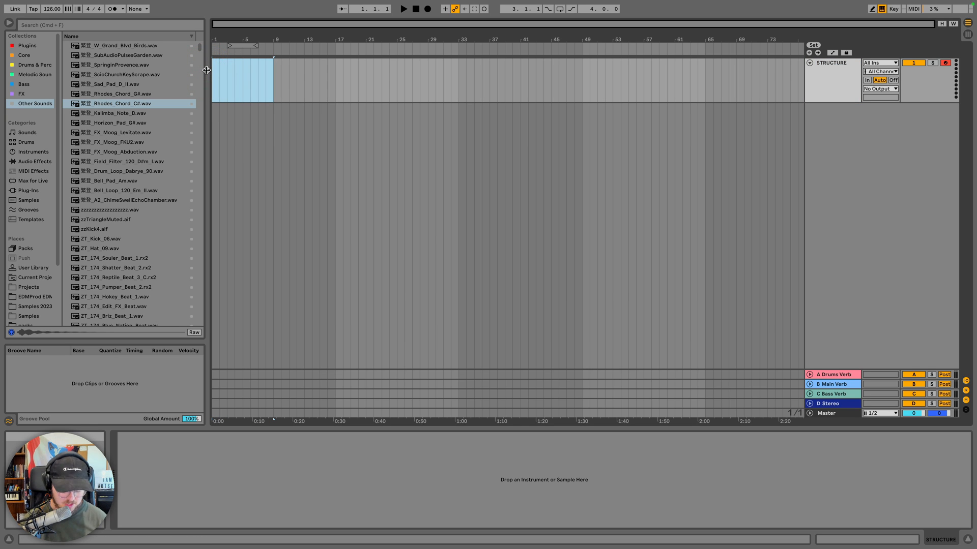
pyautogui.press('shift+super+m')
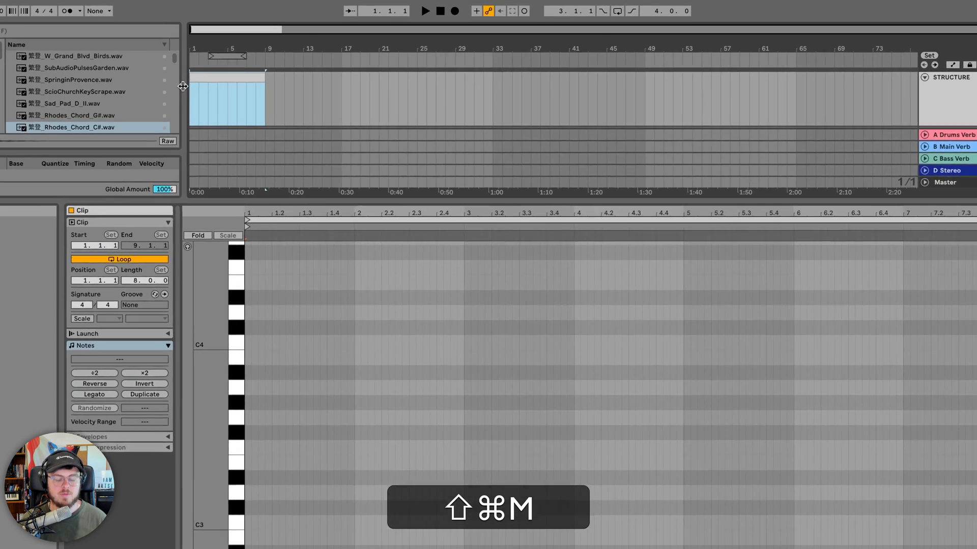
pyautogui.press('super+r')
pyautogui.write('Intro')
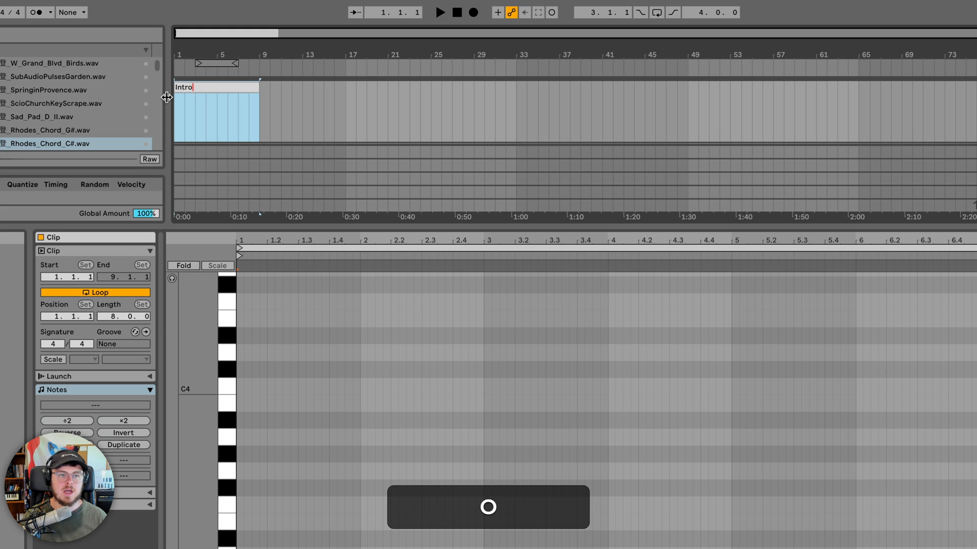
pyautogui.press('Return')
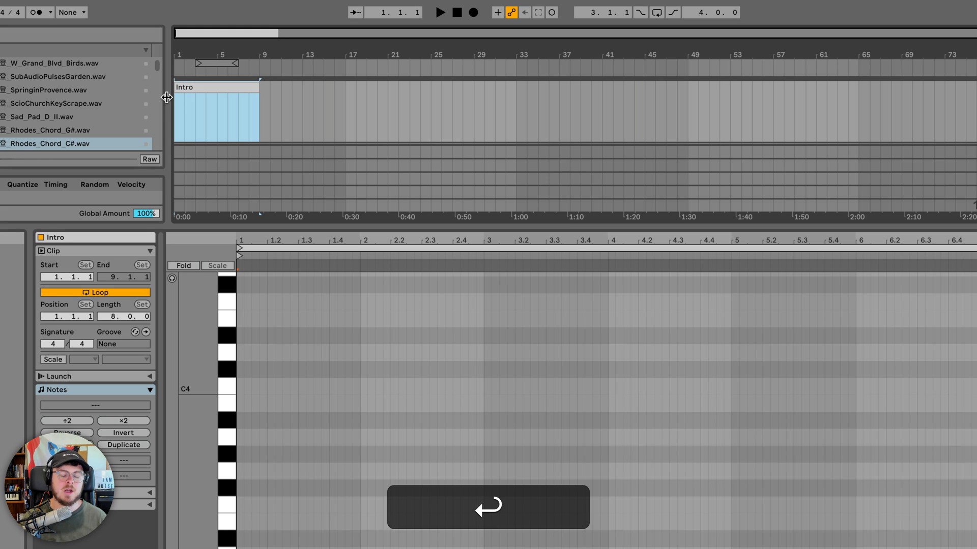
# Duplicate the Intro clip twice so that the copies fill bars 9 to 25
pyautogui.click(229, 87)
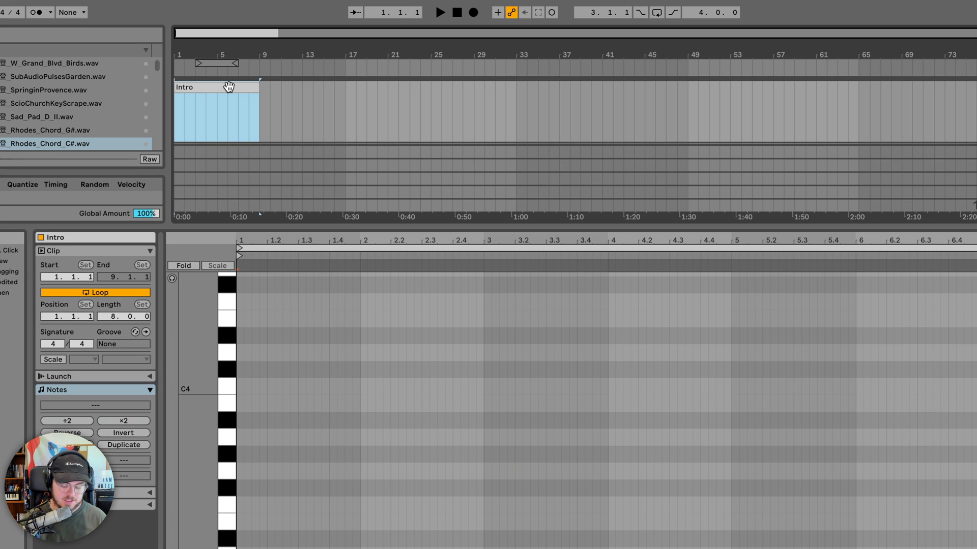
pyautogui.press('super+d')
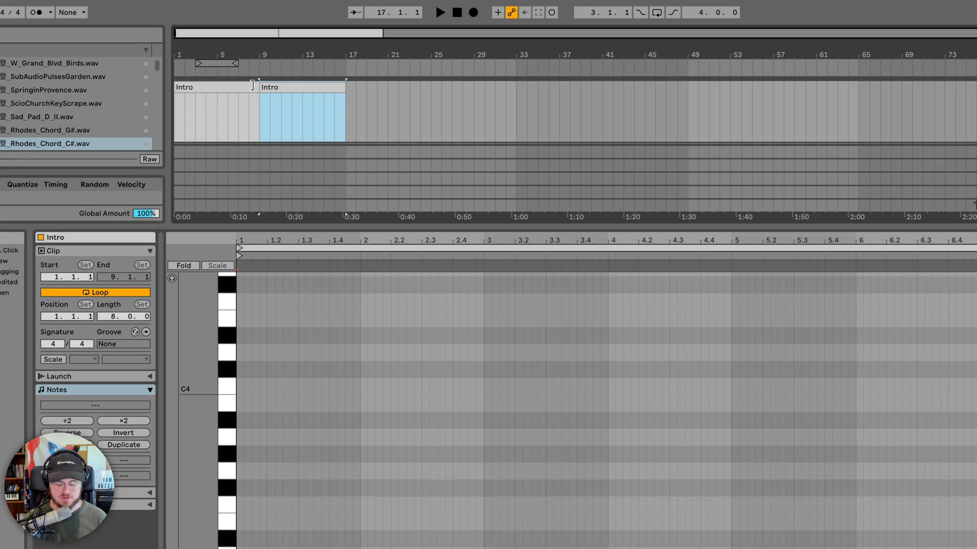
pyautogui.press('super+d')
# Rename the third clip, at bar 17, as "Intro 2" and duplicate it once to bar 25
pyautogui.press('super+r')
pyautogui.press('super+Right')
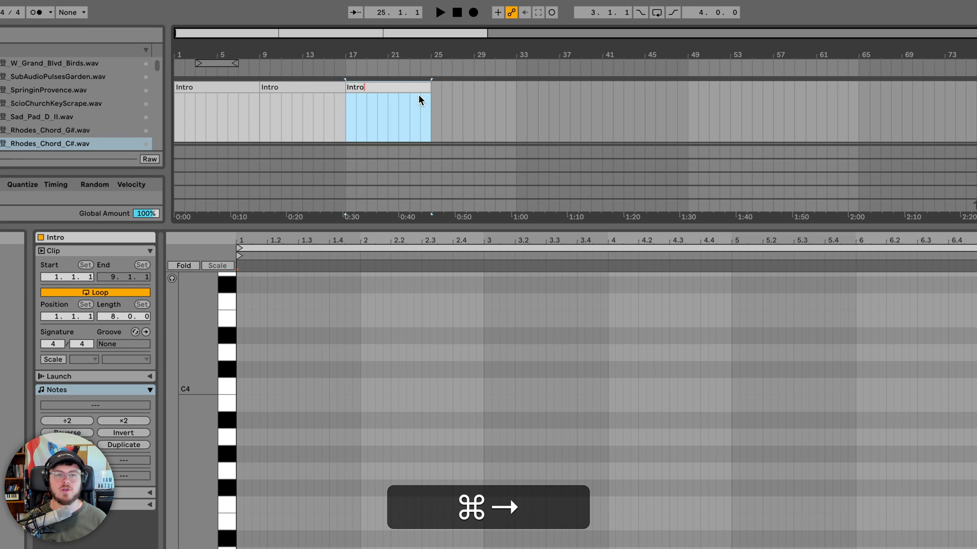
pyautogui.write('2')
pyautogui.press('Return')
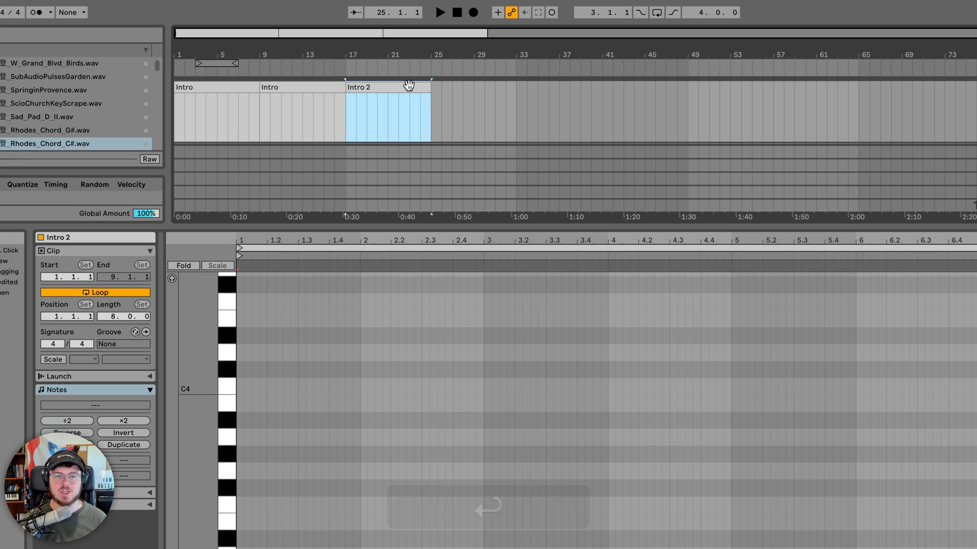
pyautogui.press('super+d')
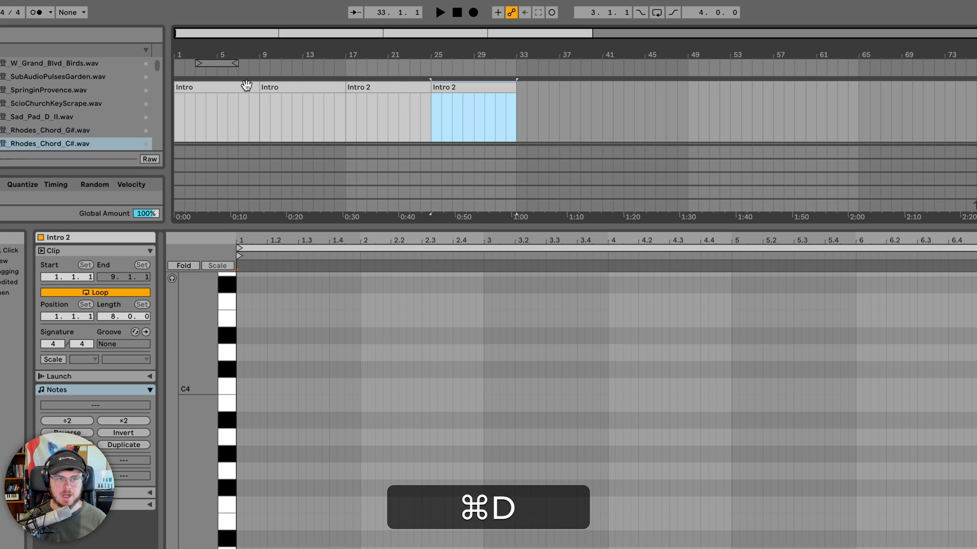
# Select all four intro clips and shrink the clip detail view to give the arrangement more height
pyautogui.click(244, 87)
pyautogui.keyDown('shift'); pyautogui.click(465, 86); pyautogui.keyUp('shift')
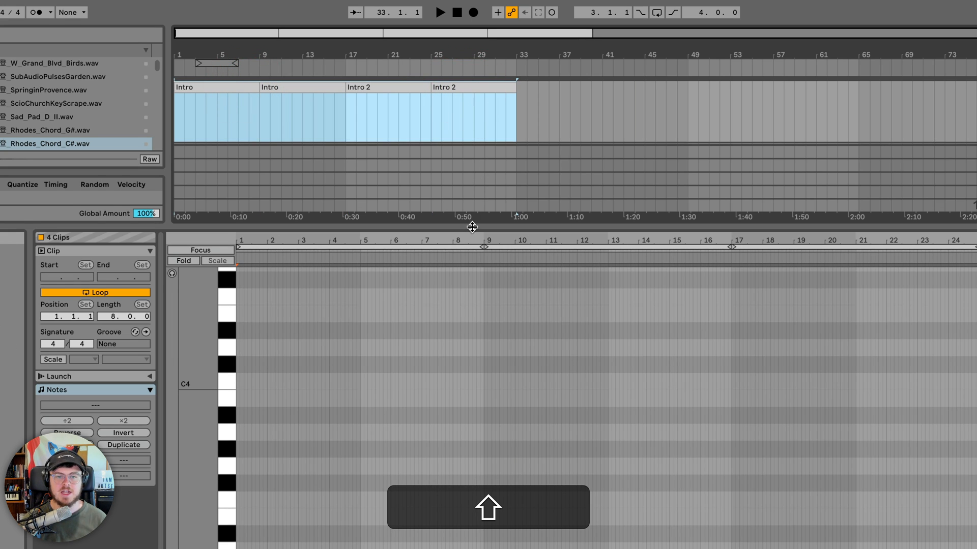
pyautogui.moveTo(469, 226); pyautogui.dragTo(475, 487)
pyautogui.click(476, 494)
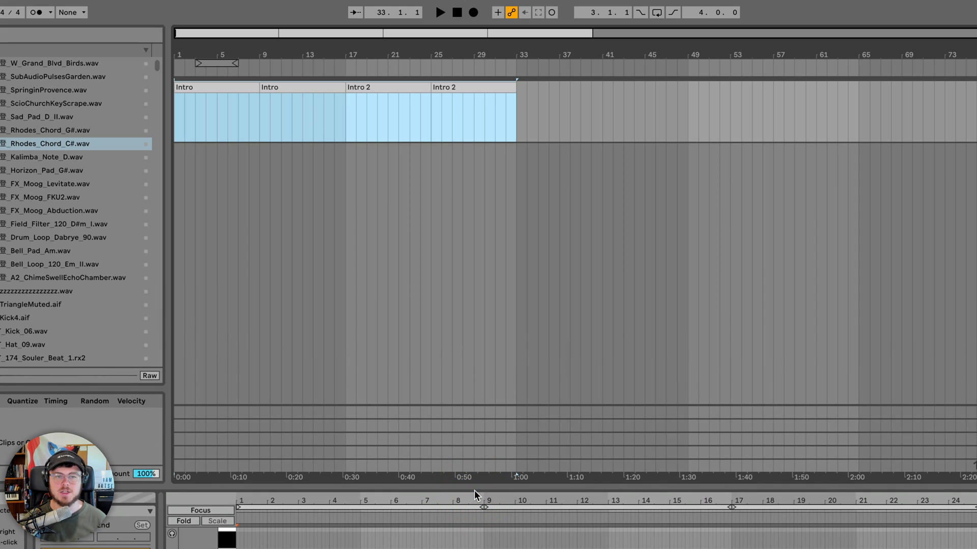
pyautogui.moveTo(176, 112)
pyautogui.mouseDown()
pyautogui.moveTo(531, 108)
pyautogui.moveTo(508, 105)
pyautogui.mouseUp()
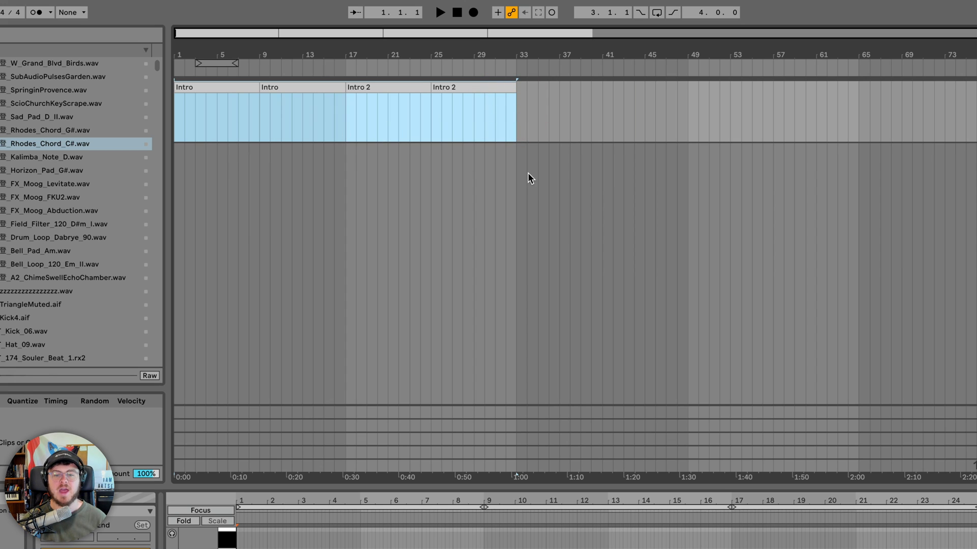
pyautogui.moveTo(515, 124); pyautogui.dragTo(691, 122)
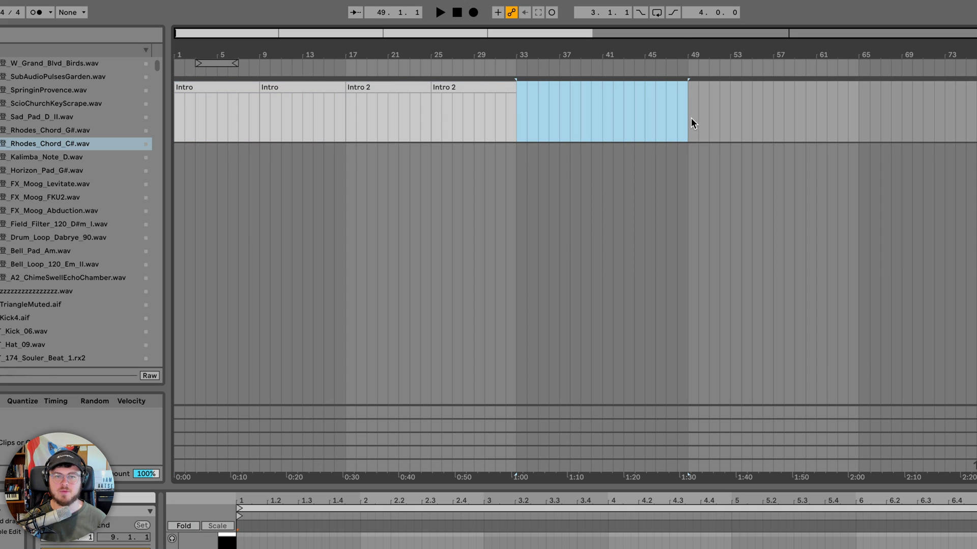
pyautogui.moveTo(344, 127); pyautogui.dragTo(520, 120)
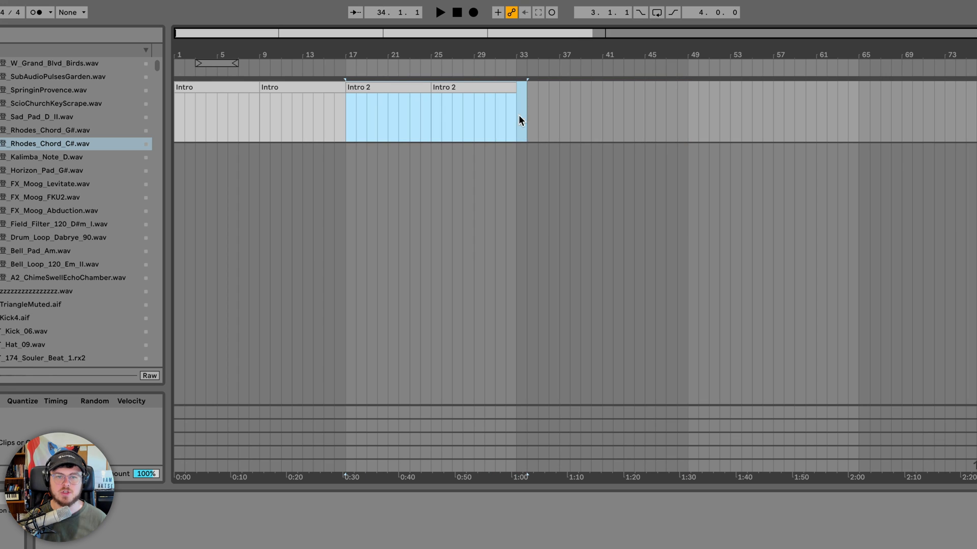
pyautogui.click(513, 117)
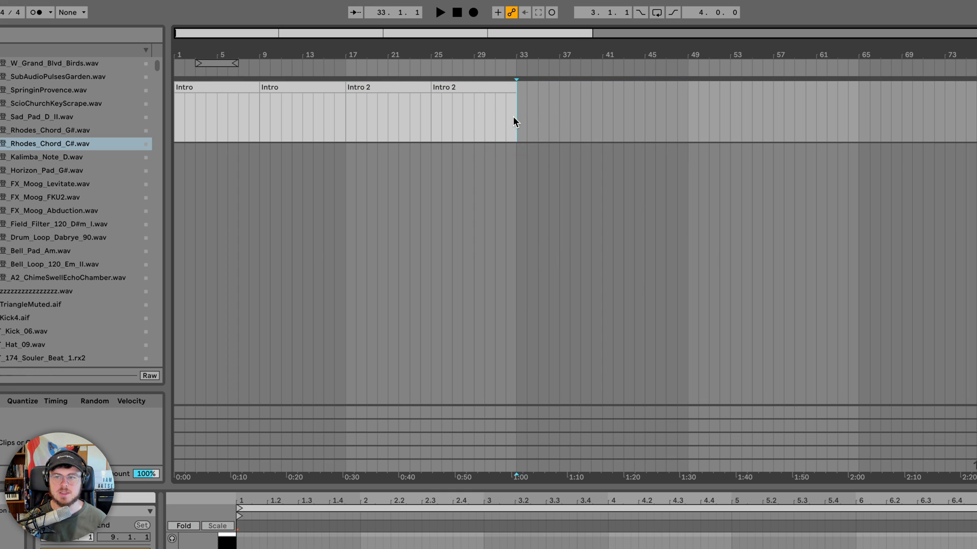
# Insert an empty eight-bar MIDI clip at bar 33 of the STRUCTURE track and name it "Breakdown"
pyautogui.moveTo(513, 116); pyautogui.dragTo(608, 105)
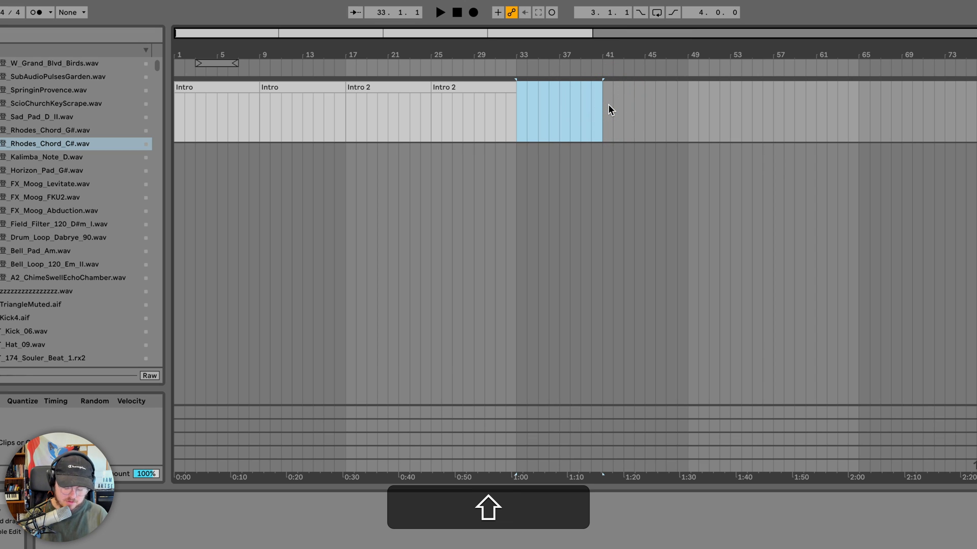
pyautogui.press('super+shift+m')
pyautogui.press('super+shift+r')
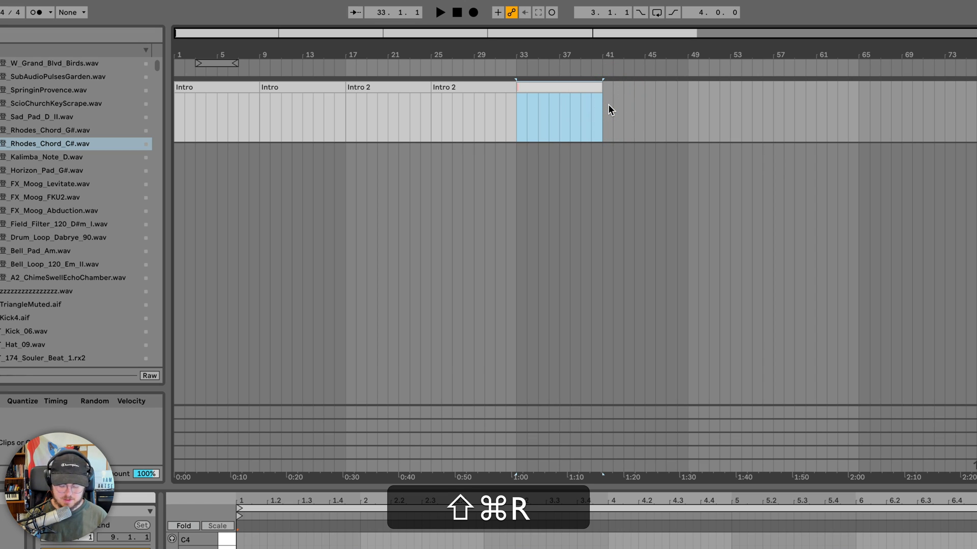
pyautogui.write('Build')
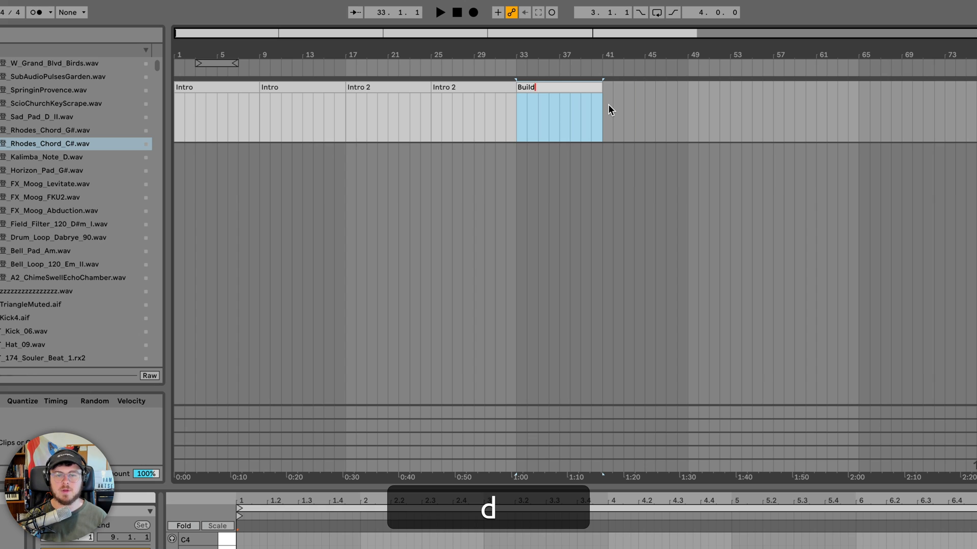
pyautogui.press('BackSpace')
pyautogui.press('BackSpace')
pyautogui.press('BackSpace')
pyautogui.press('BackSpace')
pyautogui.write('readown')
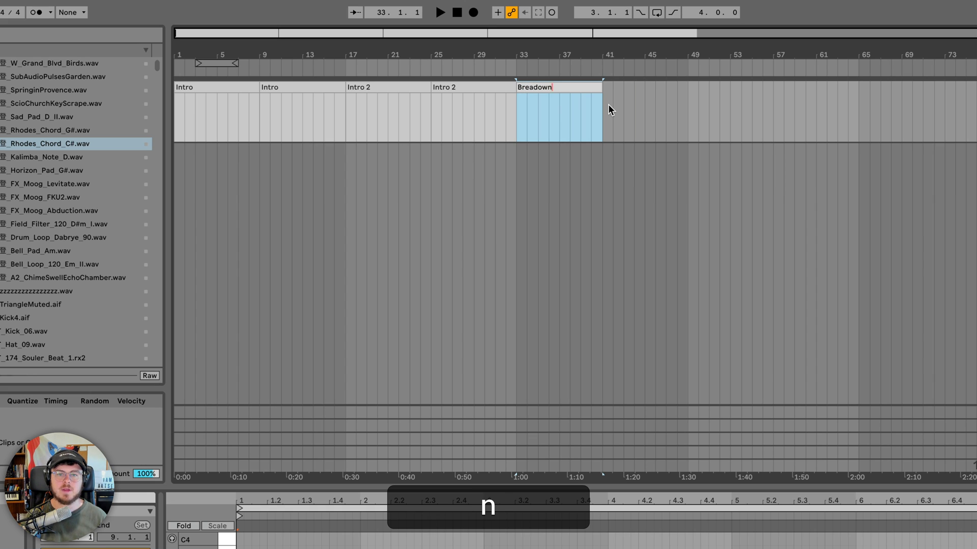
pyautogui.press('Return')
pyautogui.press('super+r')
pyautogui.press('Right')
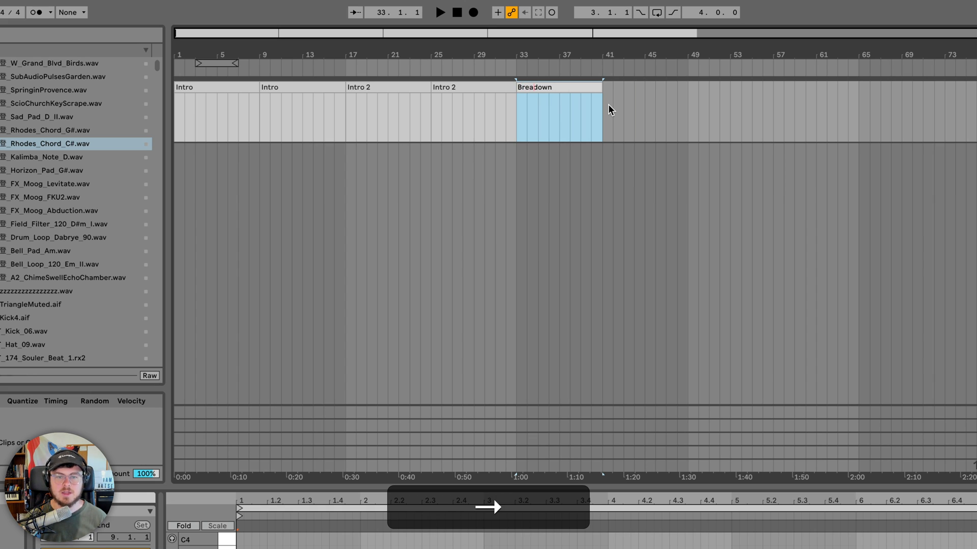
pyautogui.write('k')
pyautogui.press('super+Return')
# Duplicate the Breakdown clip to bar 41 and rename the copy as "Build"
pyautogui.press('super+d')
pyautogui.press('super+r')
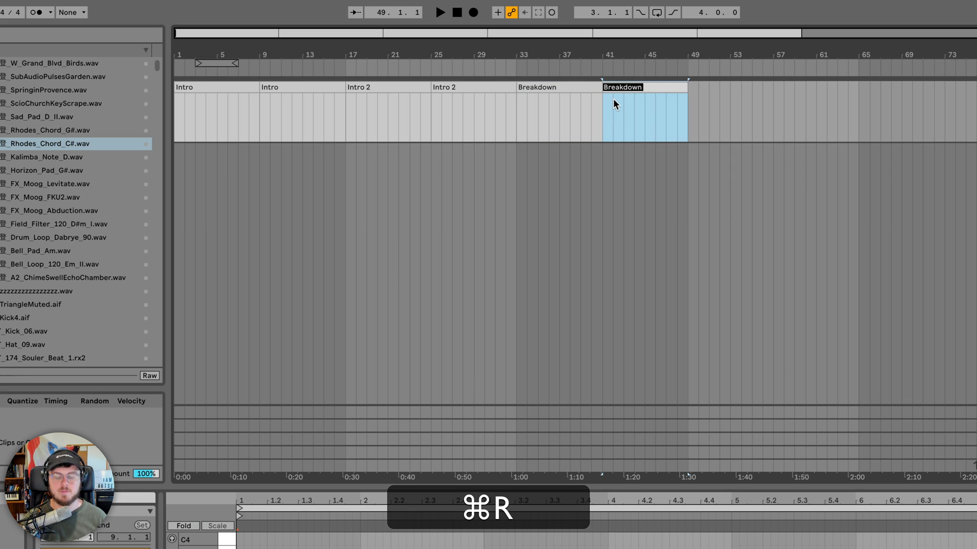
pyautogui.write('Build')
pyautogui.press('Return')
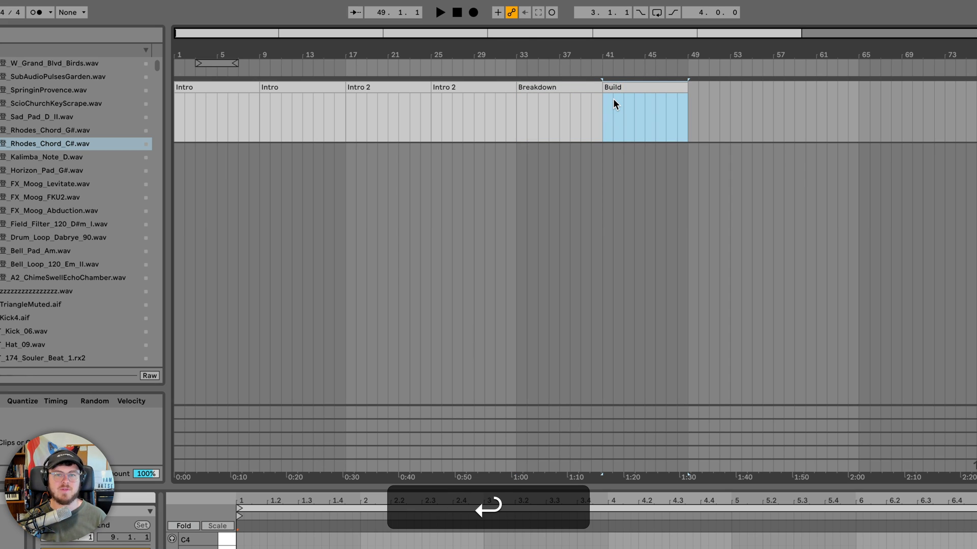
pyautogui.moveTo(524, 120); pyautogui.dragTo(755, 124)
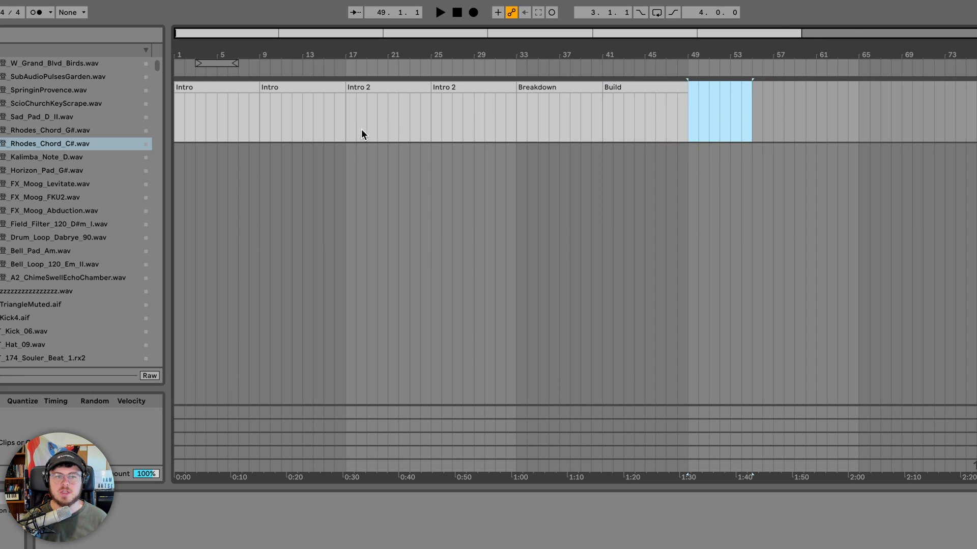
pyautogui.moveTo(346, 127); pyautogui.dragTo(517, 115)
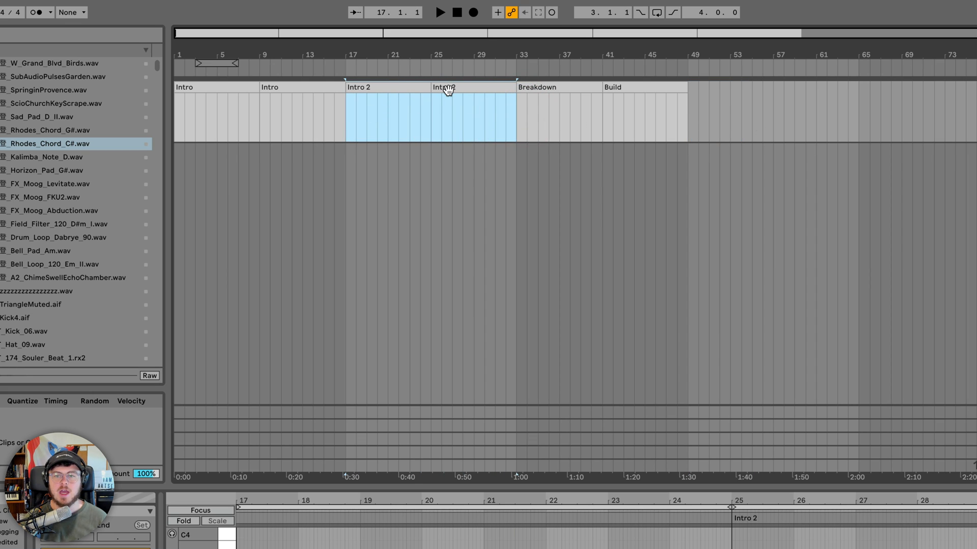
pyautogui.moveTo(340, 127); pyautogui.dragTo(521, 109)
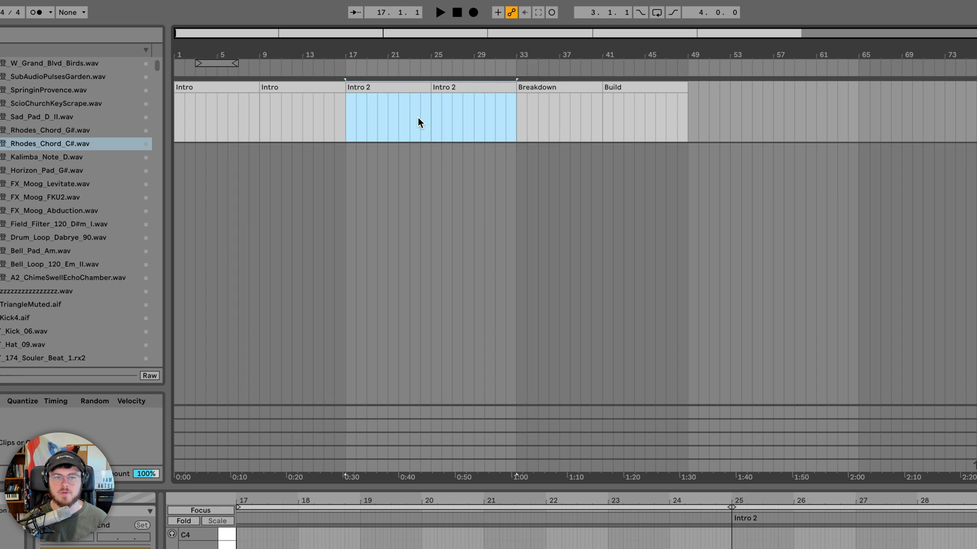
pyautogui.moveTo(345, 107); pyautogui.dragTo(519, 108)
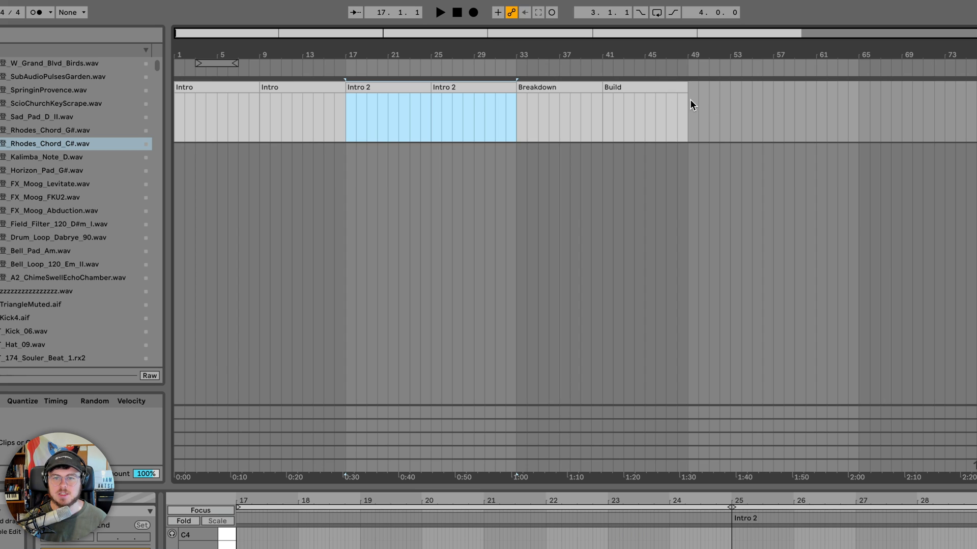
# Color the Breakdown clip periwinkle and the Build clip blue
pyautogui.rightClick(578, 87)
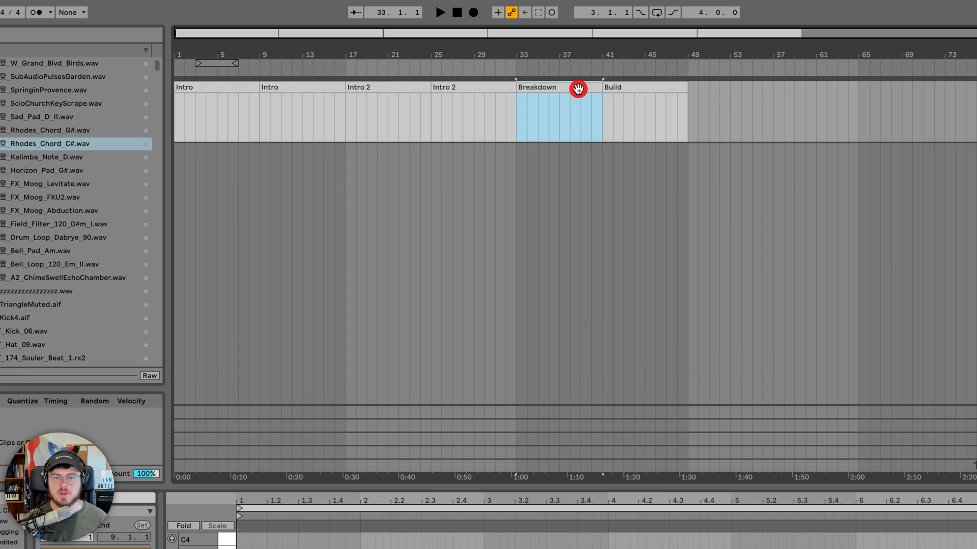
pyautogui.click(712, 308)
pyautogui.rightClick(637, 91)
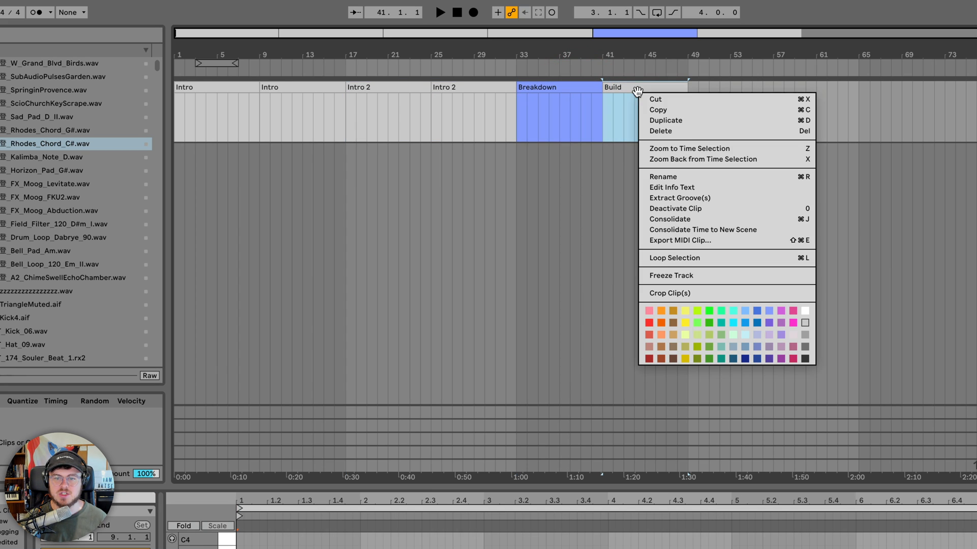
pyautogui.click(746, 321)
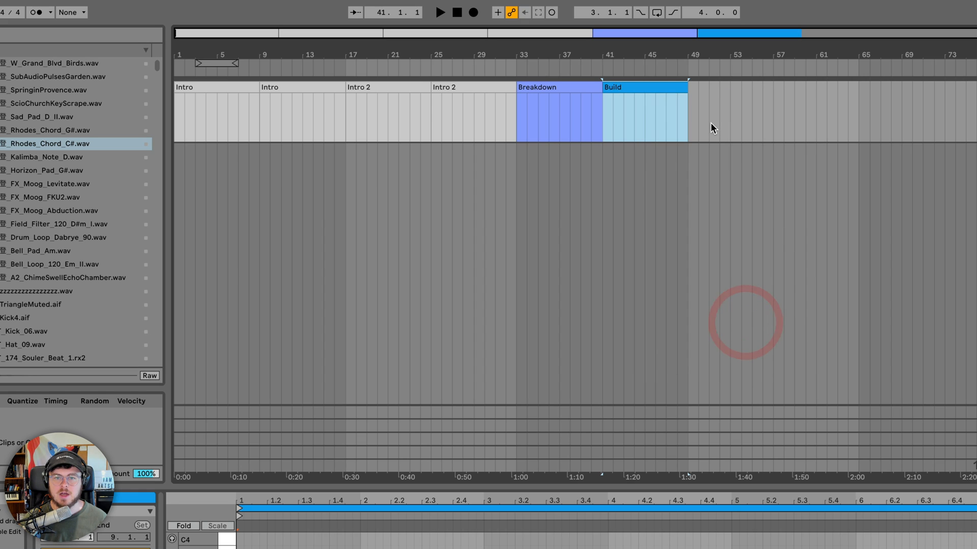
pyautogui.click(709, 123)
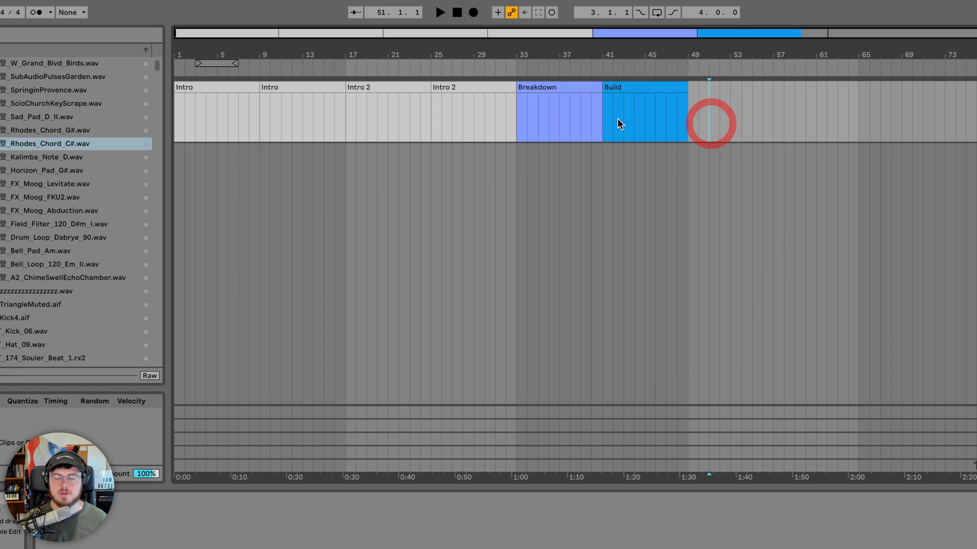
# Color both Intro 2 clips a darker grey than the first two Intro clips
pyautogui.click(416, 91)
pyautogui.keyDown('shift'); pyautogui.click(471, 87); pyautogui.keyUp('shift')
pyautogui.rightClick(472, 87)
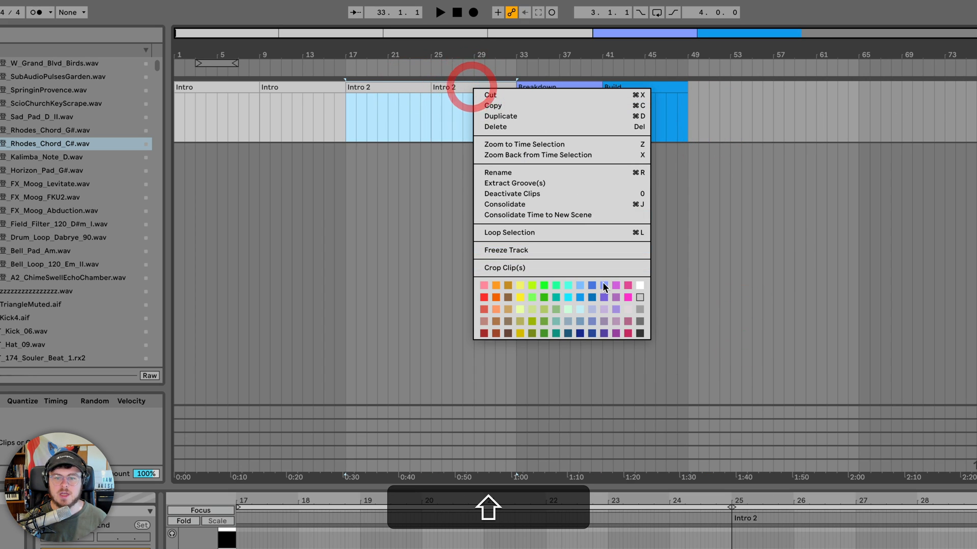
pyautogui.click(642, 308)
pyautogui.click(621, 135)
# Insert an empty eight-bar MIDI clip at bar 49 of the STRUCTURE track and name it "Drop 1A"
pyautogui.moveTo(691, 113); pyautogui.dragTo(779, 111)
pyautogui.press('shift+super+m')
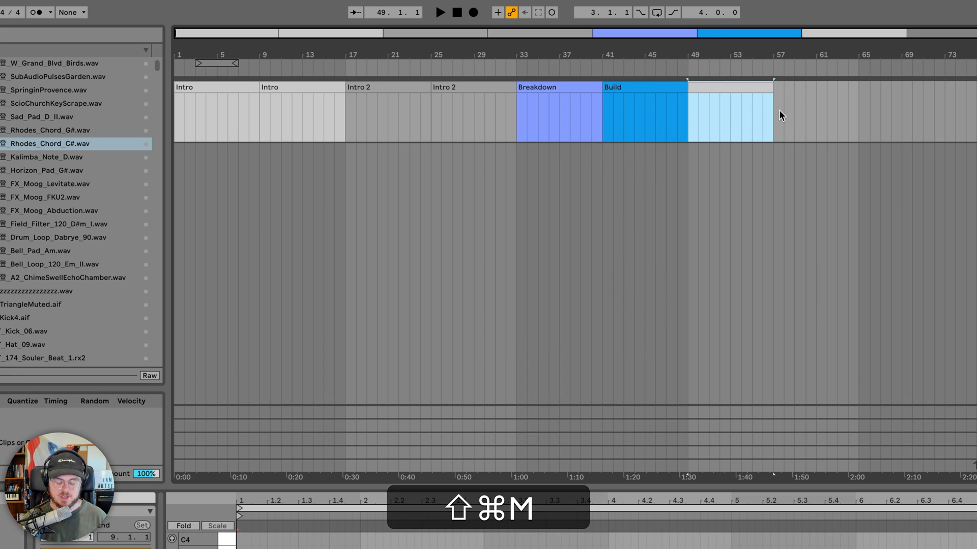
pyautogui.press('super+r')
pyautogui.write('Dro')
pyautogui.press('BackSpace')
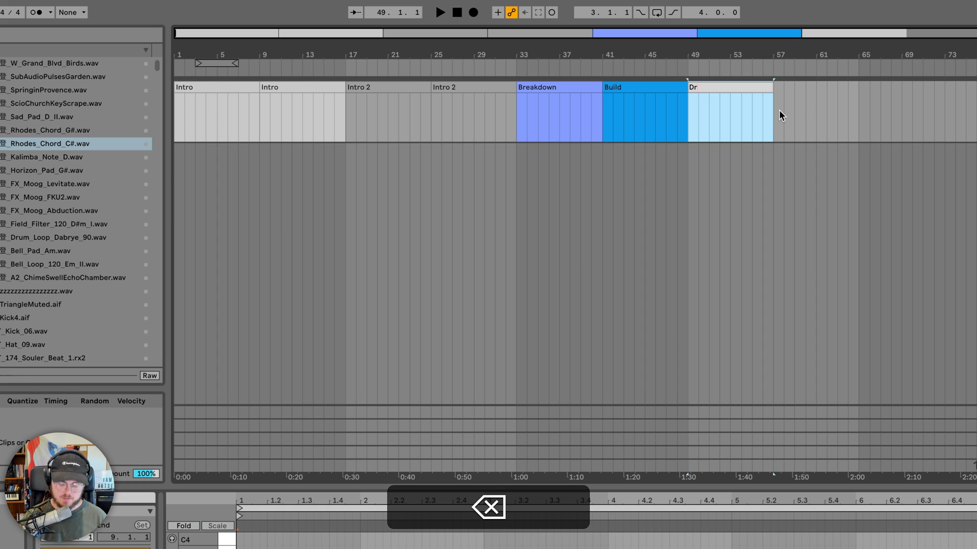
pyautogui.write('op 1A')
pyautogui.press('Return')
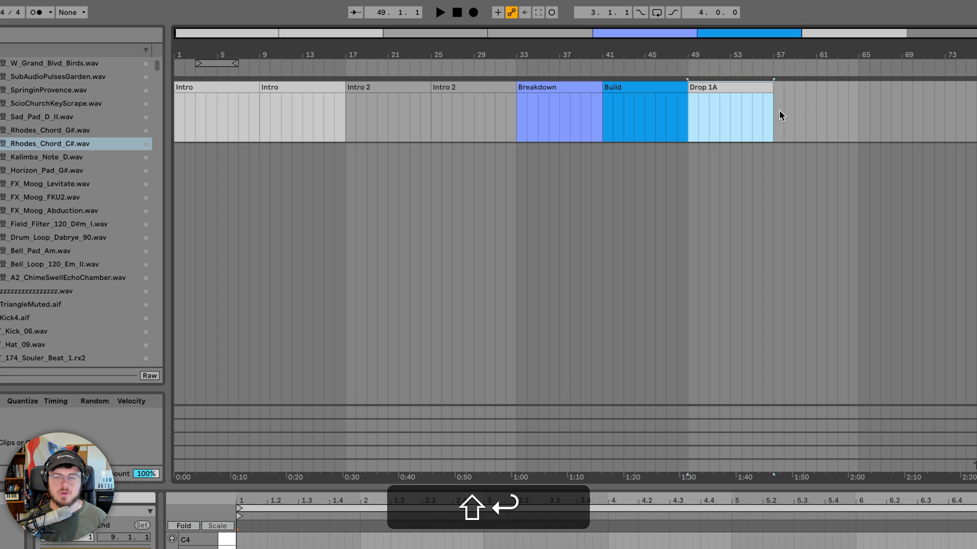
# Duplicate the Drop 1A clip to bar 57 and rename the copy as "Drop 1B"
pyautogui.press('super+d')
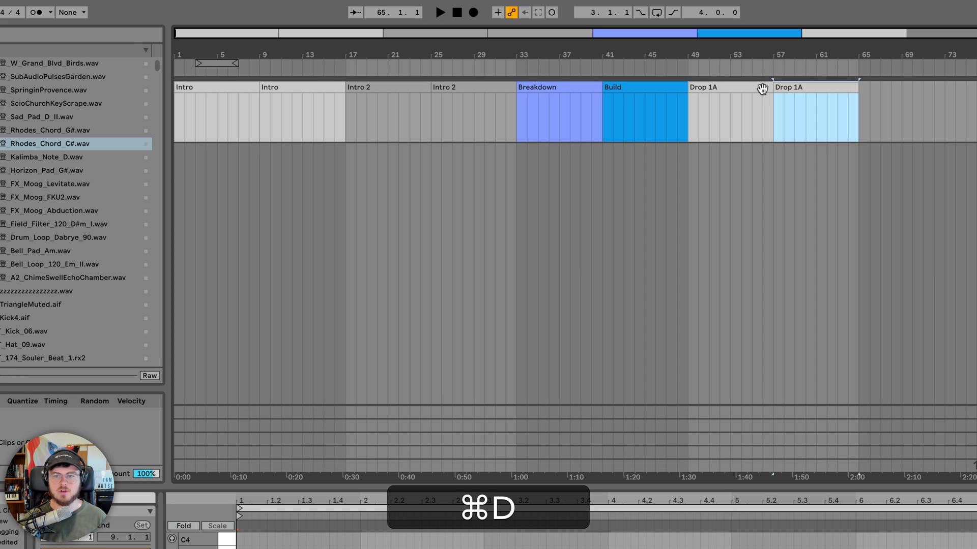
pyautogui.press('super+r')
pyautogui.press('super+Right')
pyautogui.press('BackSpace')
pyautogui.write('B')
pyautogui.press('Return')
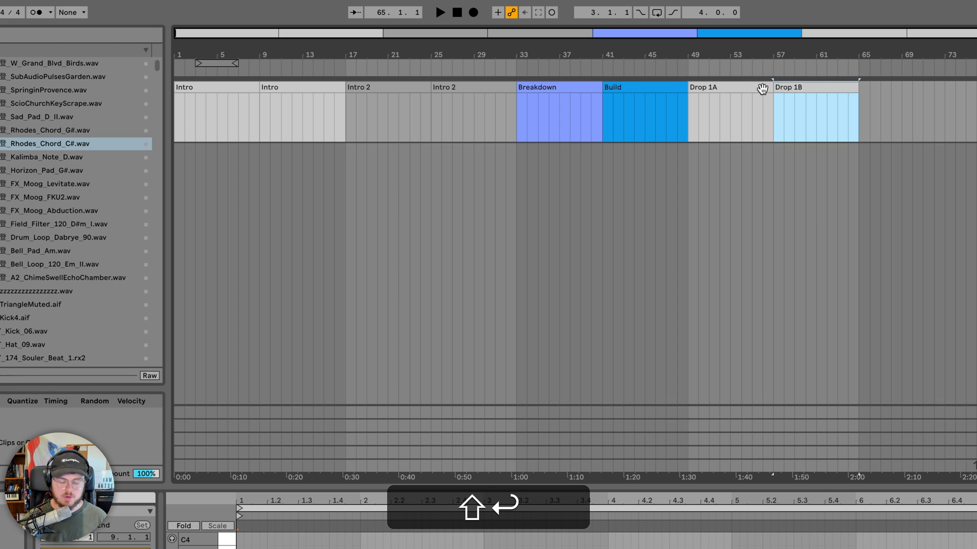
# Duplicate the Drop 1B clip to bar 65 and rename the copy as "Drop 1C"
pyautogui.press('super+d')
pyautogui.press('super+r')
pyautogui.press('super+Right')
pyautogui.press('BackSpace')
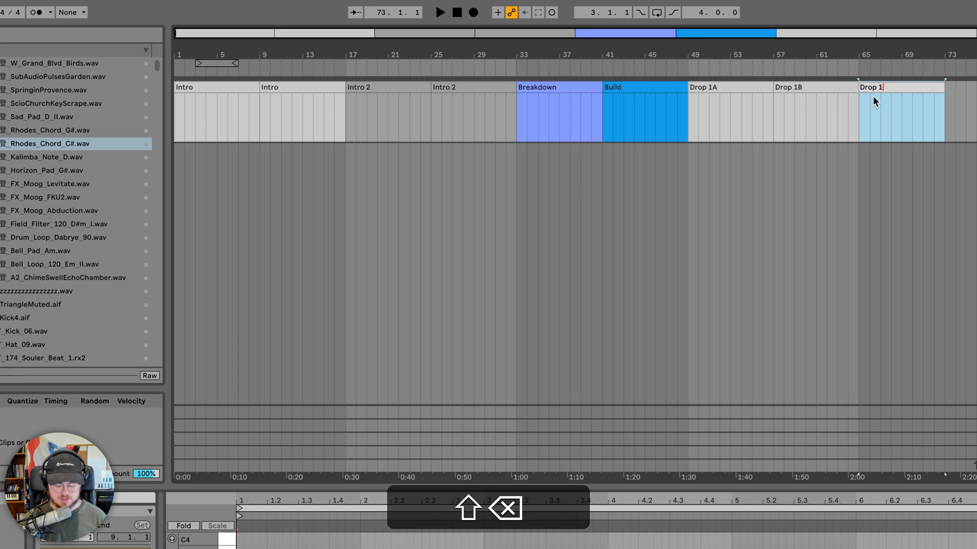
pyautogui.write('C')
pyautogui.press('Return')
# Duplicate the Drop 1C clip to bar 73 and rename the copy as "Drop 1D"
pyautogui.hscroll(1, 865, 94)
pyautogui.click(863, 87)
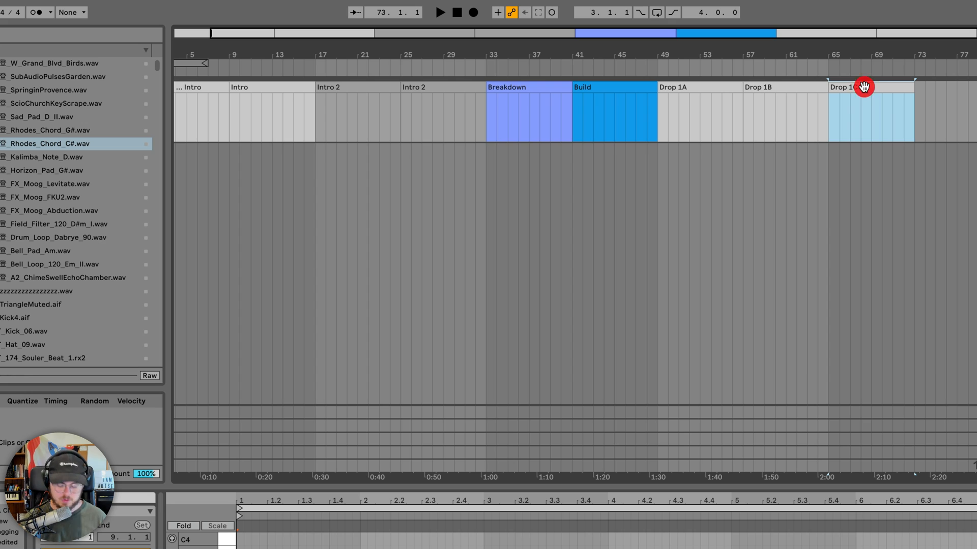
pyautogui.press('super+d')
pyautogui.press('super+r')
pyautogui.press('super+Right')
pyautogui.press('BackSpace')
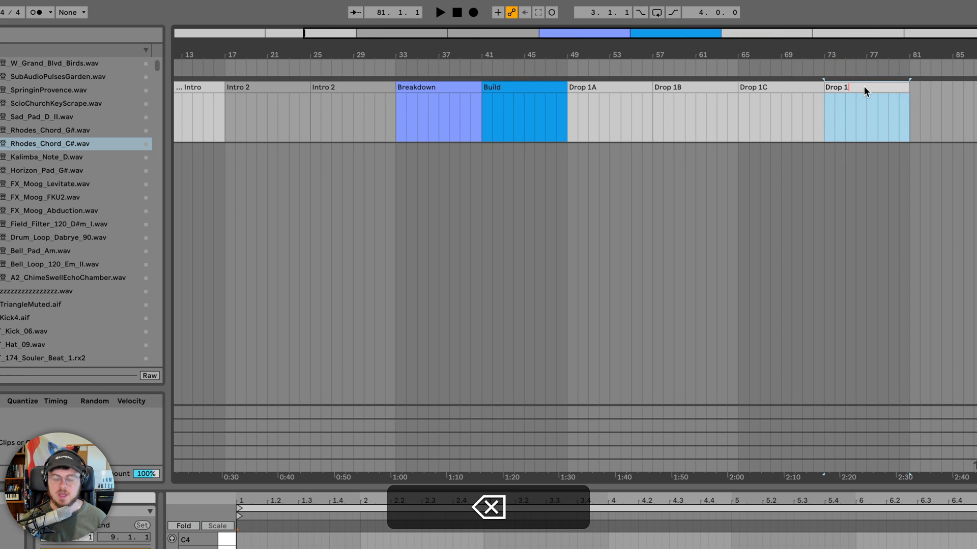
pyautogui.write('D')
pyautogui.hotkey('shift', 'Return')
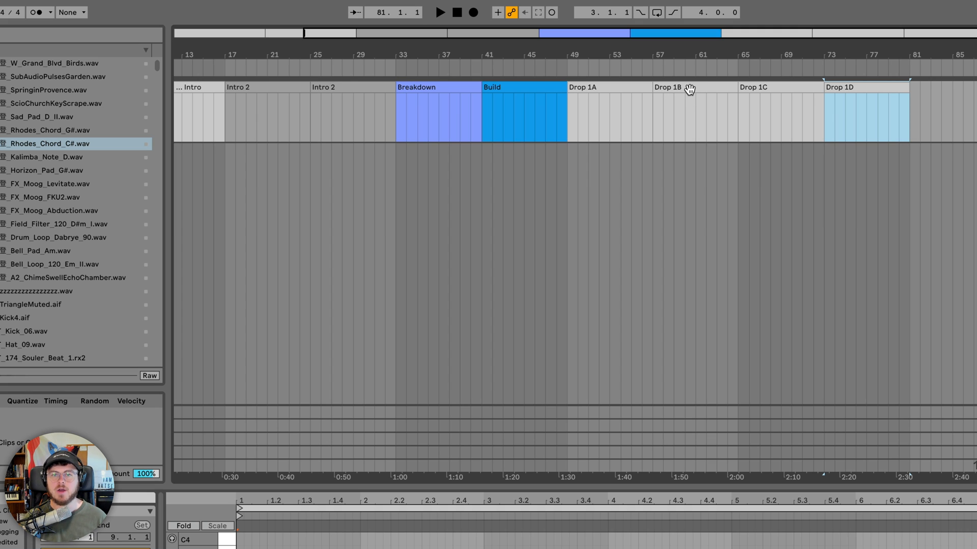
# Color all four Drop 1 clips, from 1A to 1D, red
pyautogui.click(633, 87)
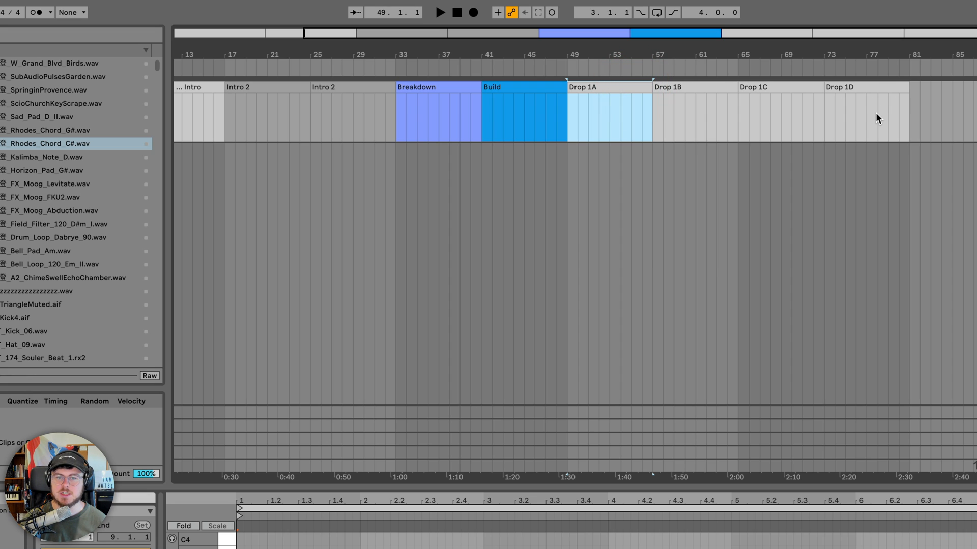
pyautogui.keyDown('shift'); pyautogui.click(911, 114); pyautogui.keyUp('shift')
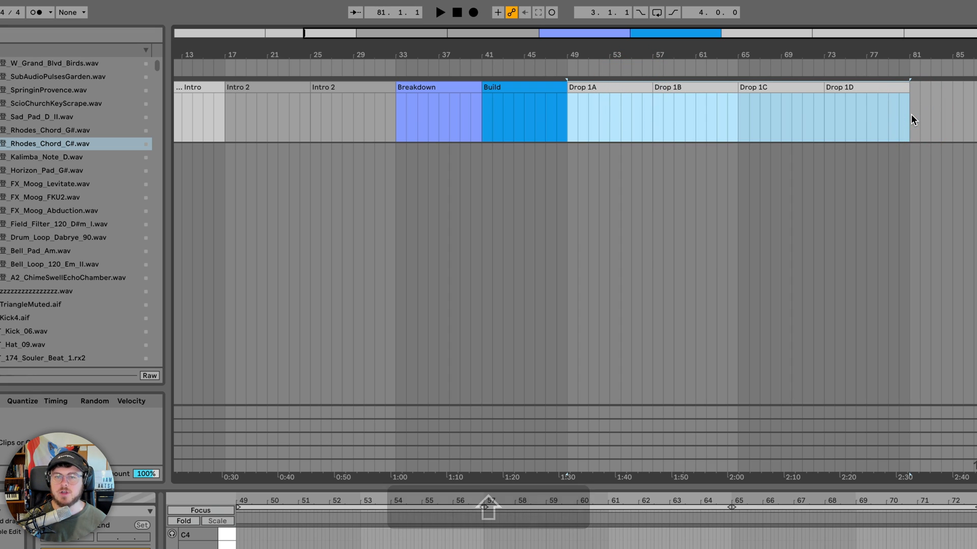
pyautogui.rightClick(857, 87)
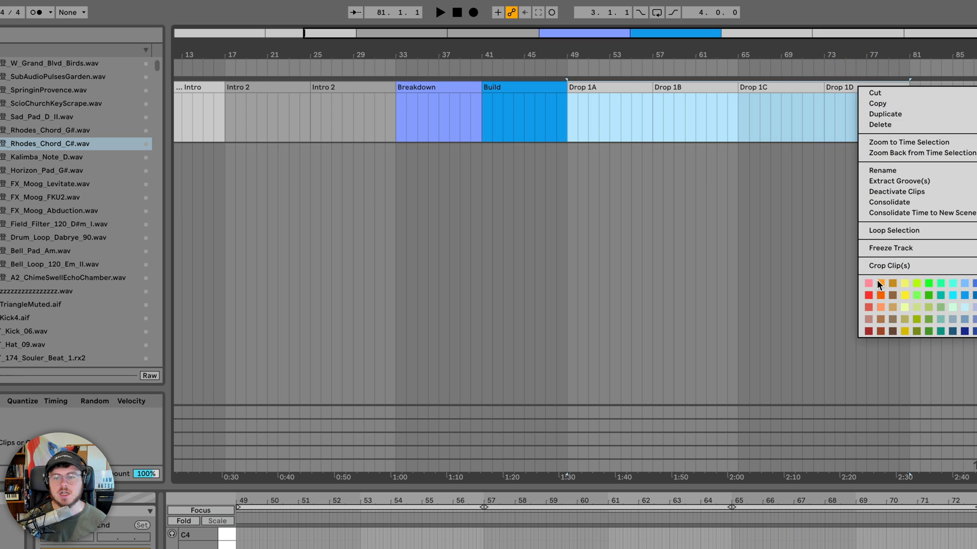
pyautogui.click(868, 293)
# Color the four clips from Drop 1A to Drop 1D orange
pyautogui.click(616, 118)
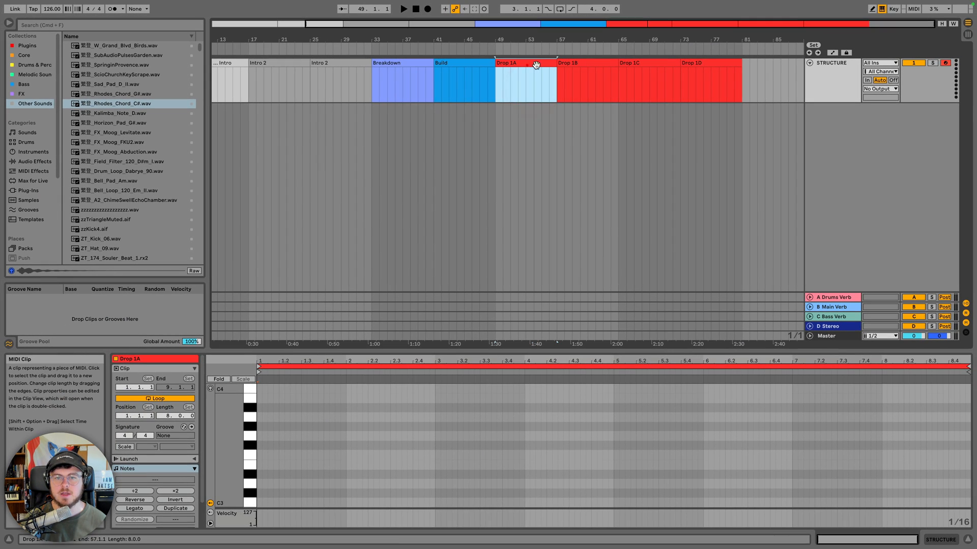
pyautogui.keyDown('shift'); pyautogui.click(722, 65); pyautogui.keyUp('shift')
pyautogui.rightClick(724, 64)
pyautogui.click(741, 216)
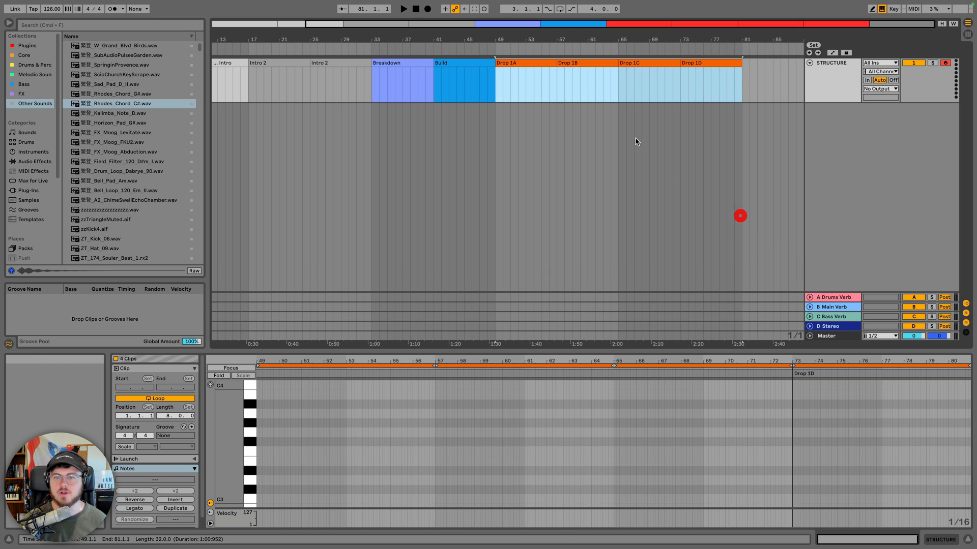
pyautogui.click(604, 104)
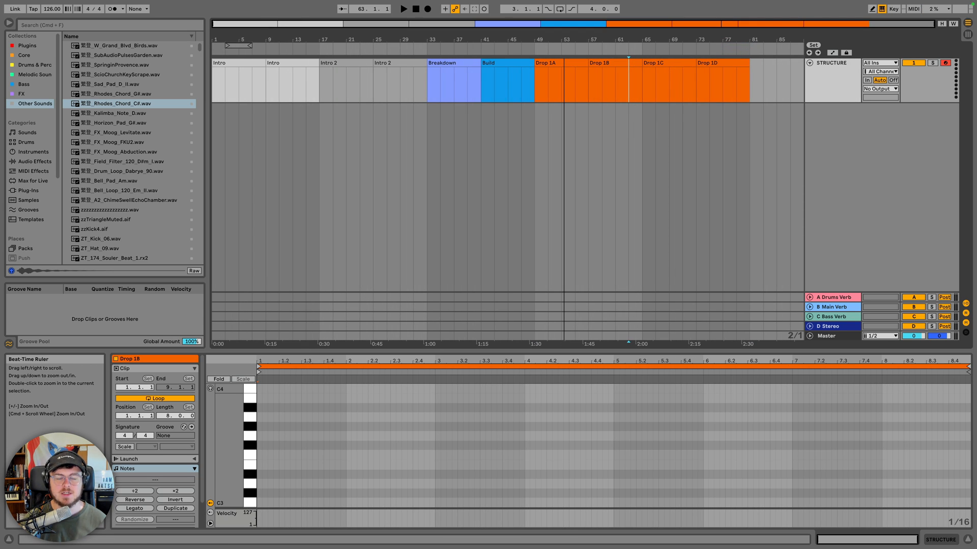
# Review the song structure from the intros through the four drop clips and the empty bars that follow
pyautogui.click(562, 104)
pyautogui.moveTo(749, 82); pyautogui.dragTo(214, 74)
pyautogui.moveTo(752, 82); pyautogui.dragTo(826, 75)
pyautogui.hscroll(3, 765, 81)
pyautogui.moveTo(724, 81); pyautogui.dragTo(853, 79)
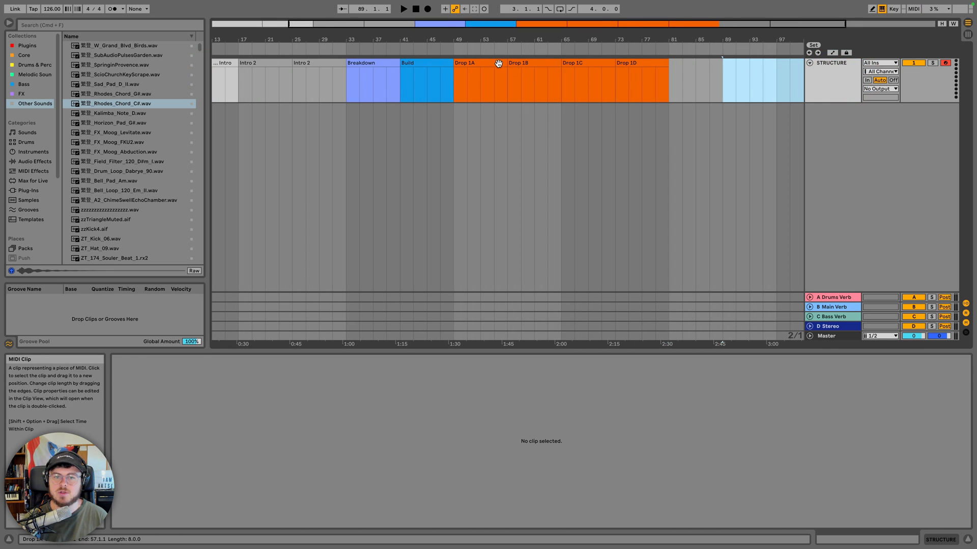
pyautogui.click(499, 62)
pyautogui.click(549, 62)
pyautogui.click(592, 62)
pyautogui.click(638, 63)
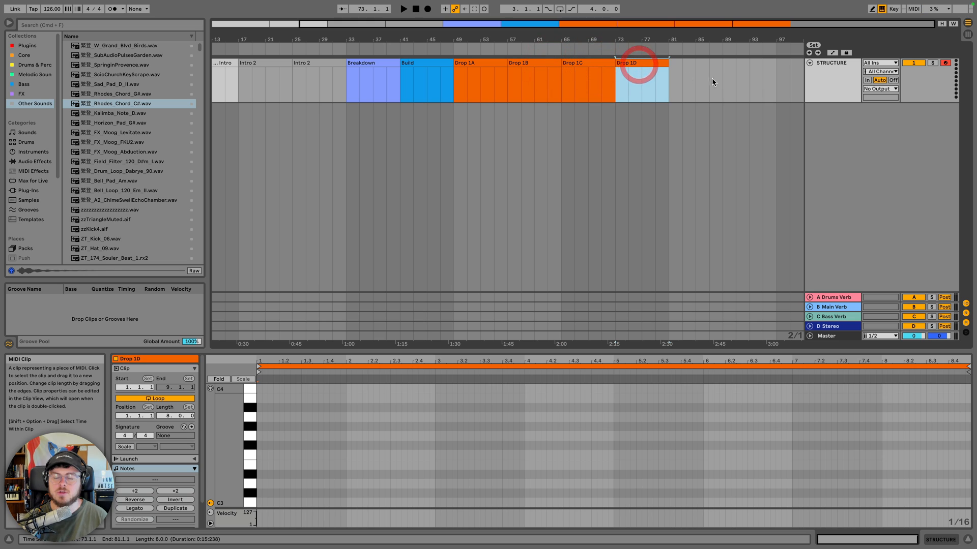
pyautogui.hscroll(-3, 748, 88)
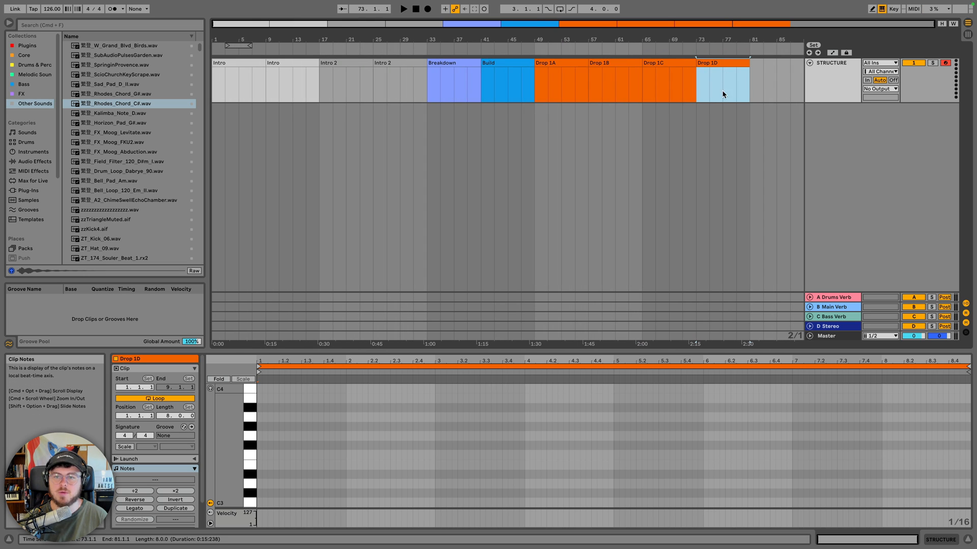
pyautogui.click(461, 49)
pyautogui.click(422, 81)
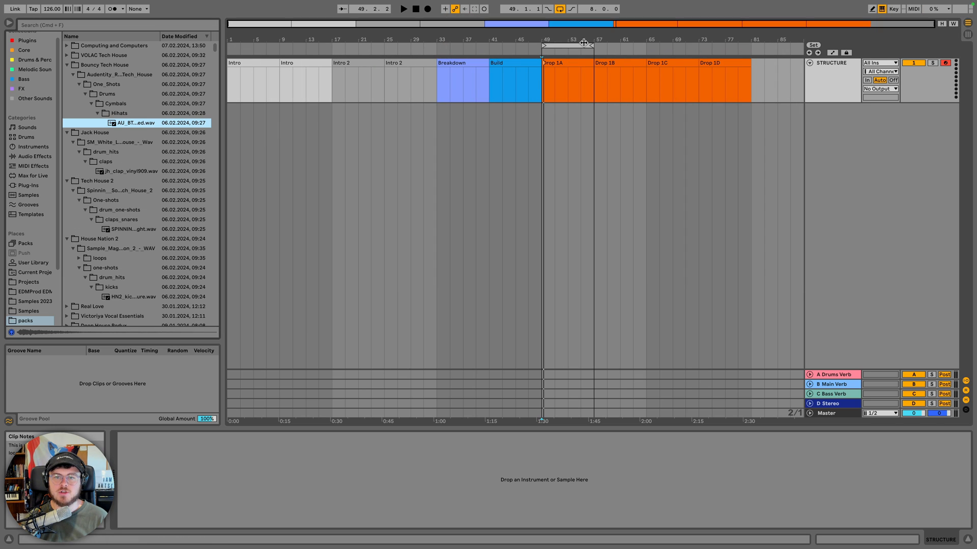
# Focus the arrangement on Drop 1A and preview the HN2_kick sample from House Nation 2's kicks folder
pyautogui.moveTo(589, 40); pyautogui.dragTo(588, 72)
pyautogui.moveTo(531, 41); pyautogui.dragTo(531, 65)
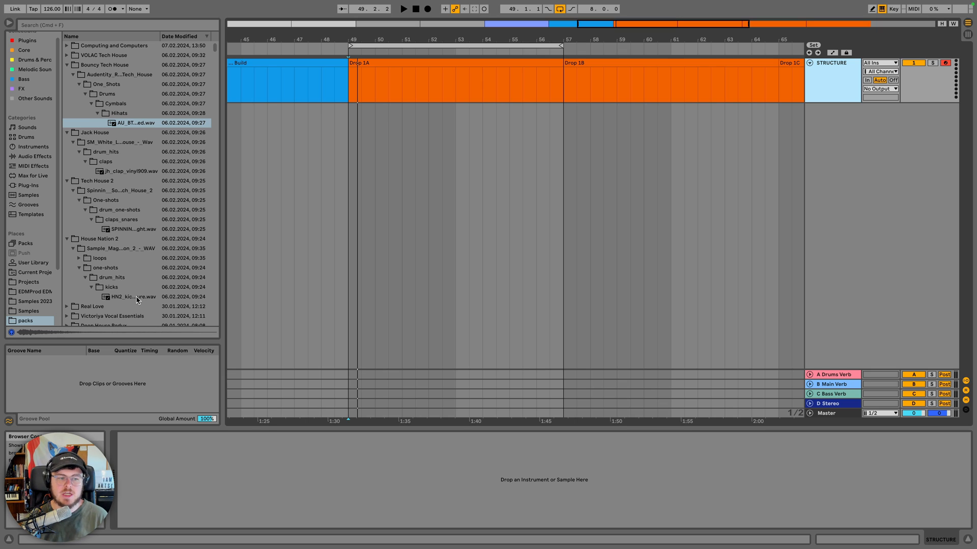
pyautogui.click(130, 297)
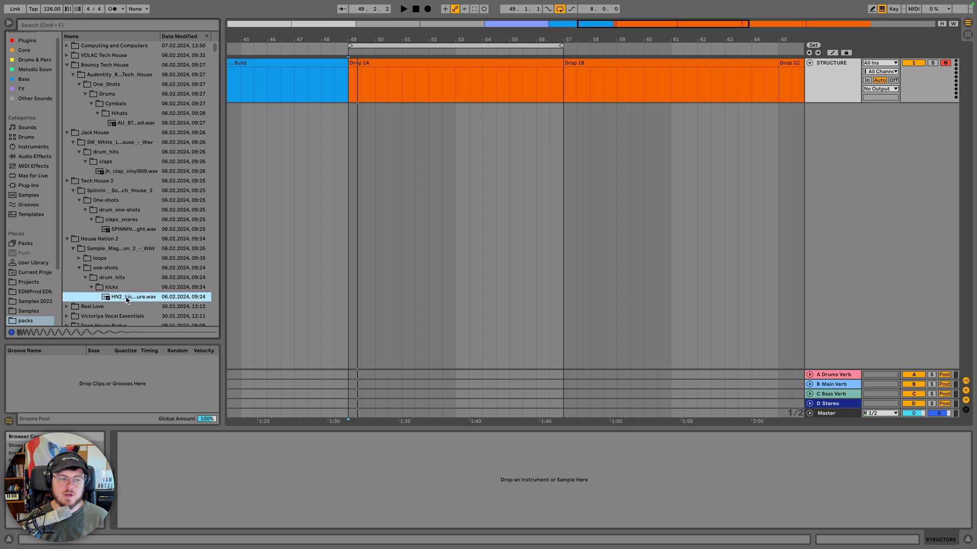
pyautogui.click(121, 299)
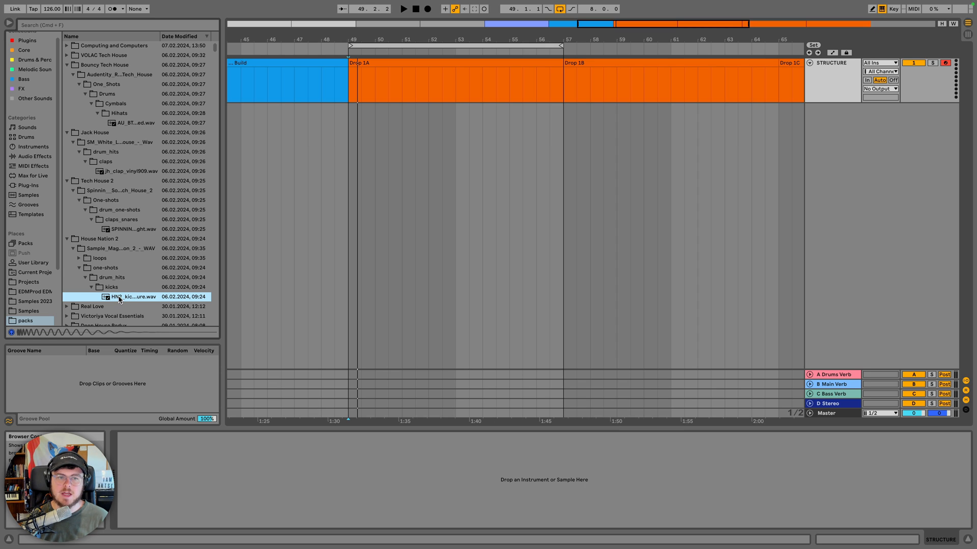
# Add an audio track below STRUCTURE and place the HN2_kick sample on it at bar 49
pyautogui.click(825, 81)
pyautogui.press('super+t')
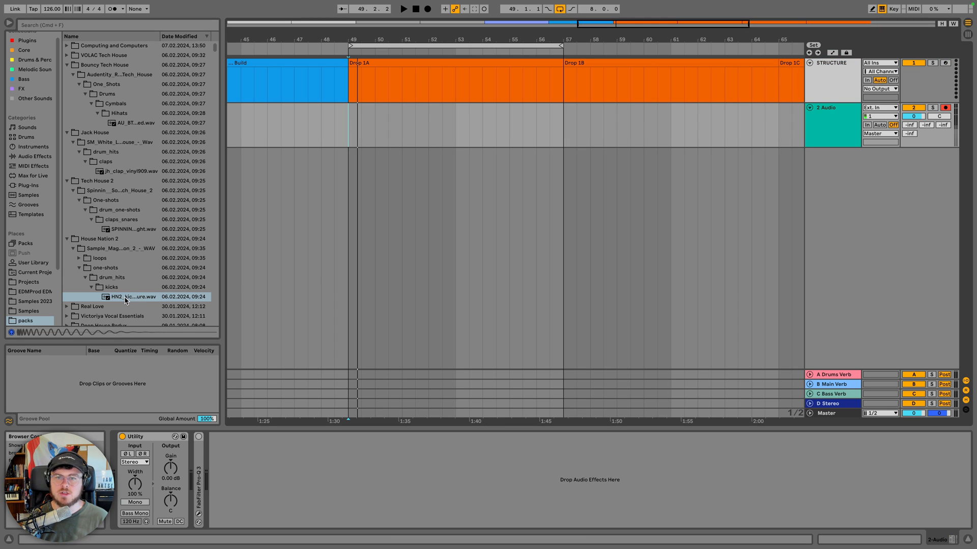
pyautogui.moveTo(125, 301); pyautogui.dragTo(350, 122)
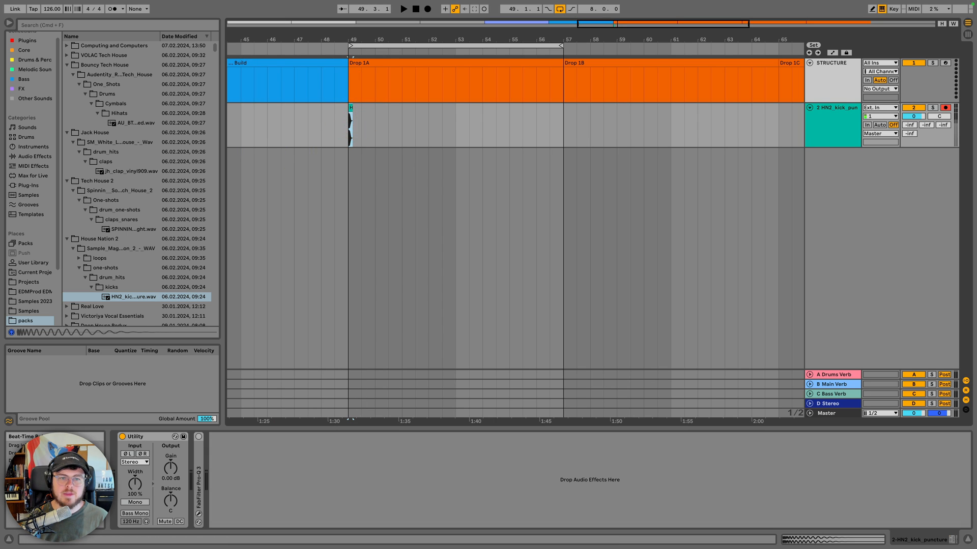
# Rename the new audio track holding the kick sample as "Kick"
pyautogui.moveTo(351, 39); pyautogui.dragTo(384, 76)
pyautogui.click(824, 124)
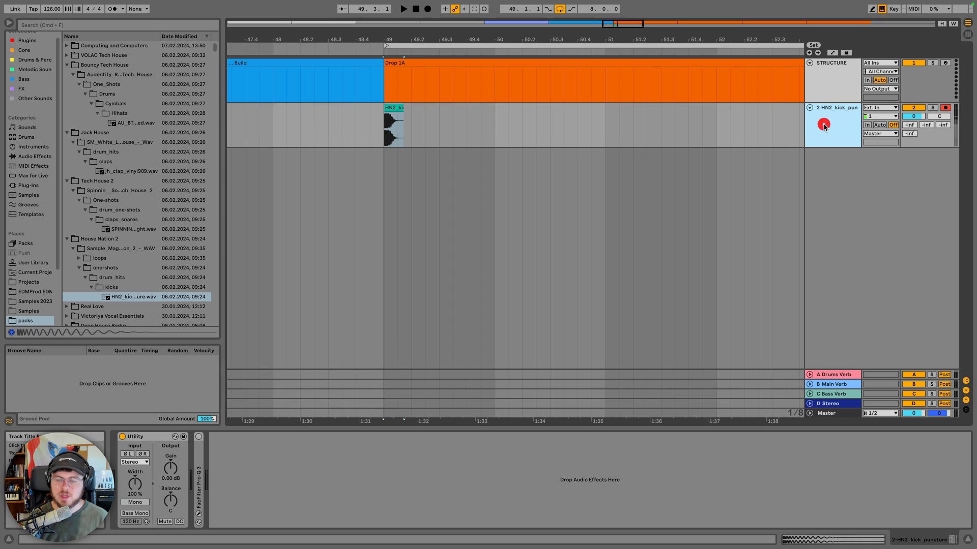
pyautogui.press('super+r')
pyautogui.write('Kick')
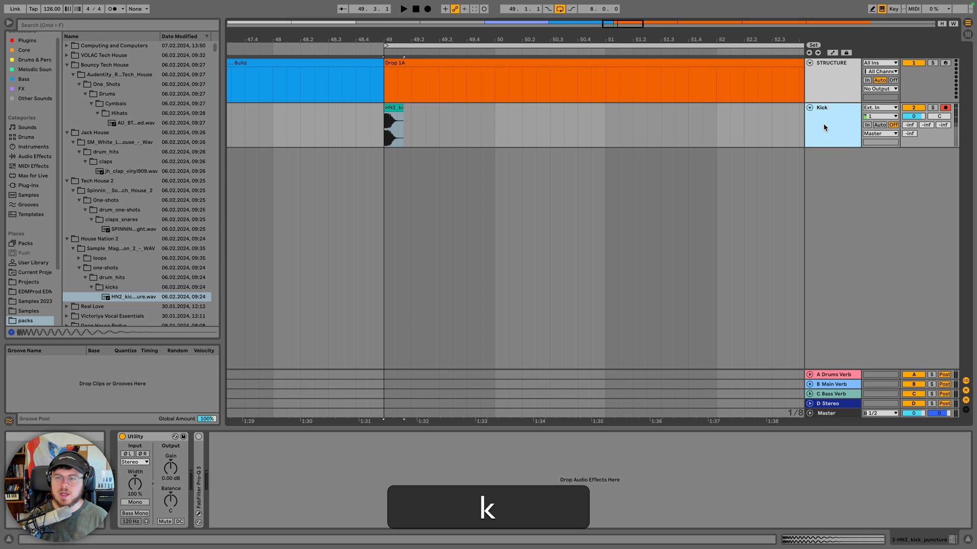
pyautogui.press('Return')
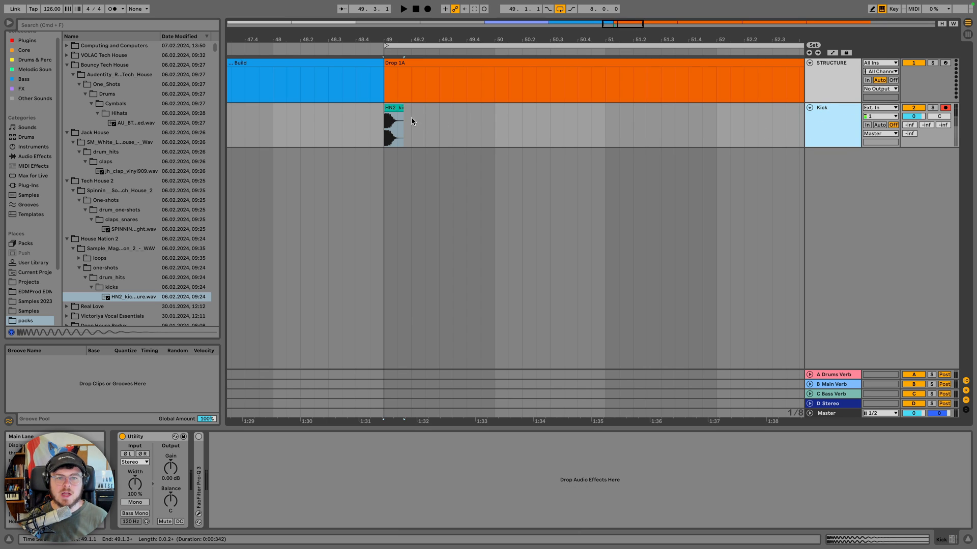
# Duplicate the one-beat kick region from bar 49 on every beat until it fills Drop 1A up to bar 57
pyautogui.moveTo(412, 121); pyautogui.dragTo(380, 120)
pyautogui.moveTo(396, 41); pyautogui.dragTo(319, 40)
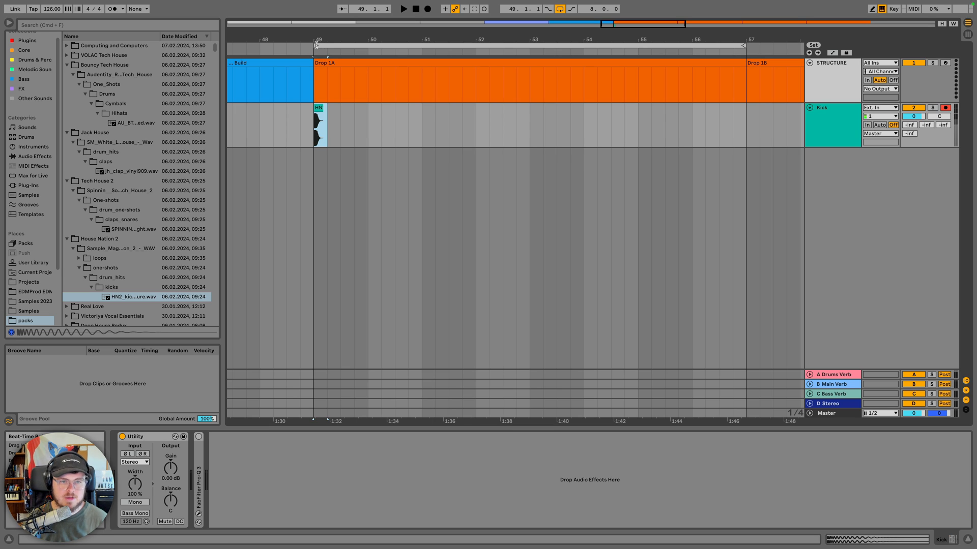
pyautogui.press('super+d')
pyautogui.press('super+d')
pyautogui.press('super+d')
pyautogui.press('super+d')
pyautogui.press('super+d')
pyautogui.press('super+d')
pyautogui.press('super+d')
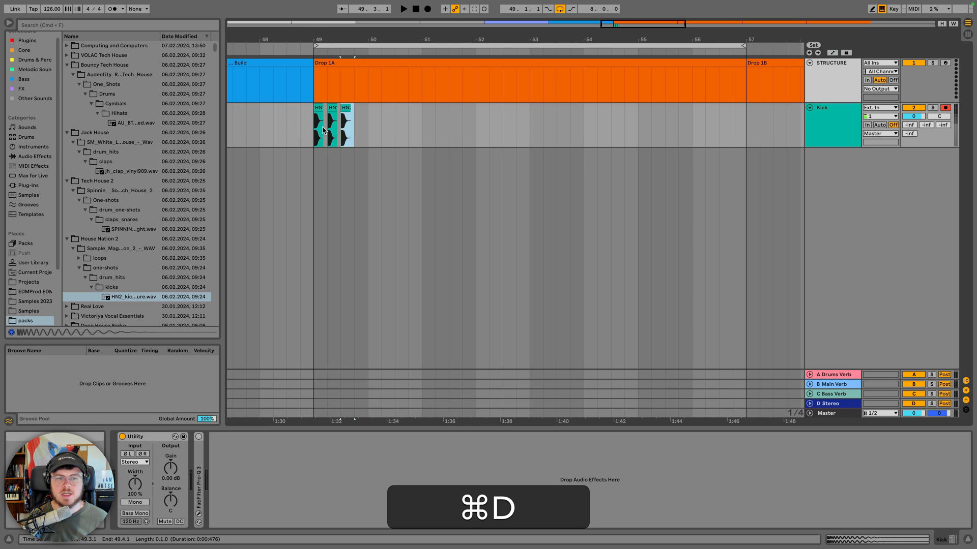
pyautogui.press('super+d')
pyautogui.press('super+d')
pyautogui.press('super+d')
pyautogui.press('super+d')
pyautogui.press('super+d')
pyautogui.press('super+d')
pyautogui.press('super+d')
pyautogui.press('super+d')
pyautogui.press('super+d')
pyautogui.press('super+d')
pyautogui.press('super+d')
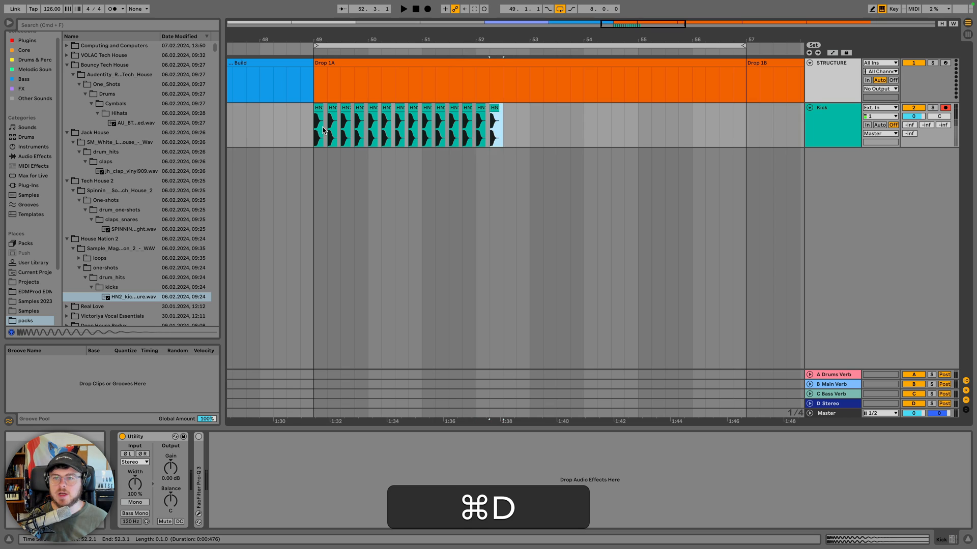
pyautogui.press('super+d')
pyautogui.press('super+d')
pyautogui.press('super+d')
pyautogui.press('super+d')
pyautogui.press('super+d')
pyautogui.press('super+d')
pyautogui.press('super+d')
pyautogui.press('super+d')
pyautogui.press('super+d')
pyautogui.press('super+d')
pyautogui.press('super+d')
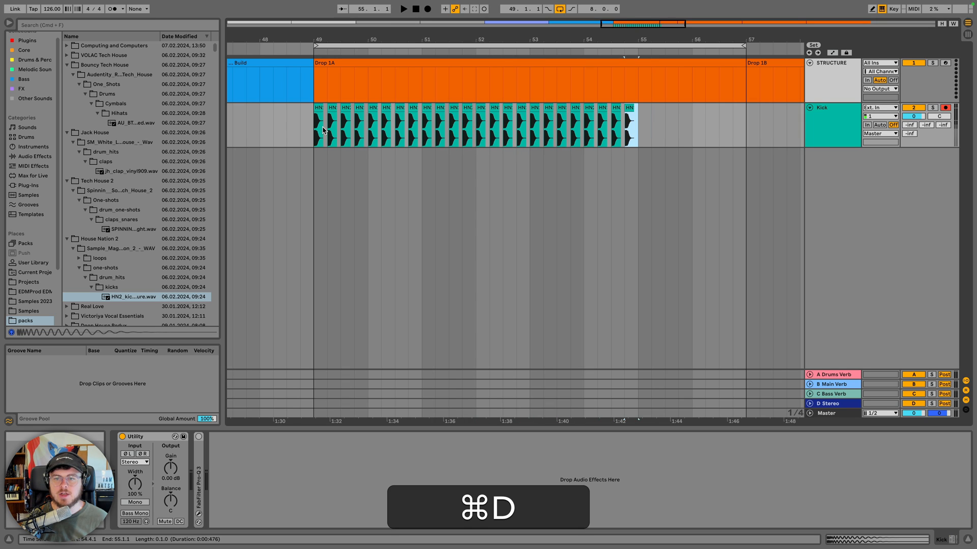
pyautogui.press('super+d')
pyautogui.press('super+d')
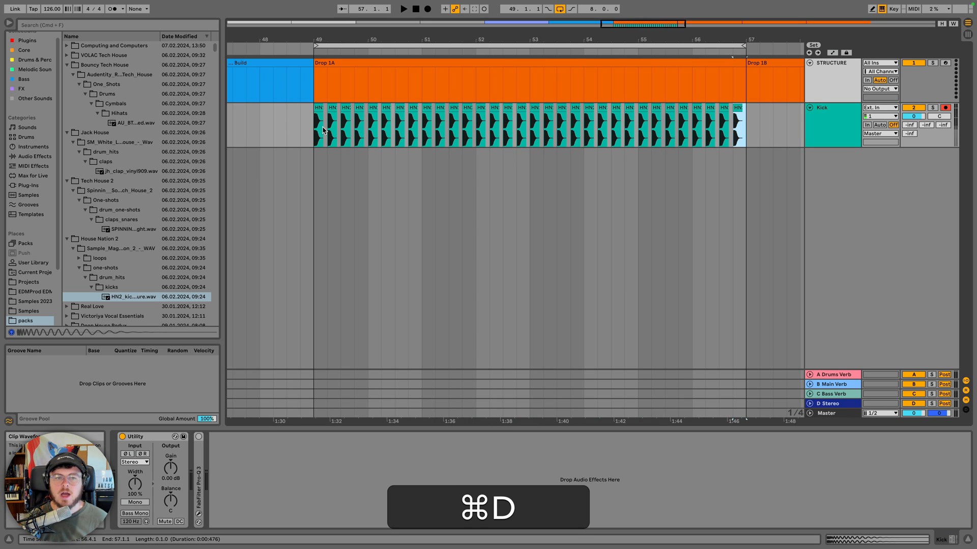
# Play Drop 1A from bar 49 to hear the four-on-the-floor kick
pyautogui.click(311, 130)
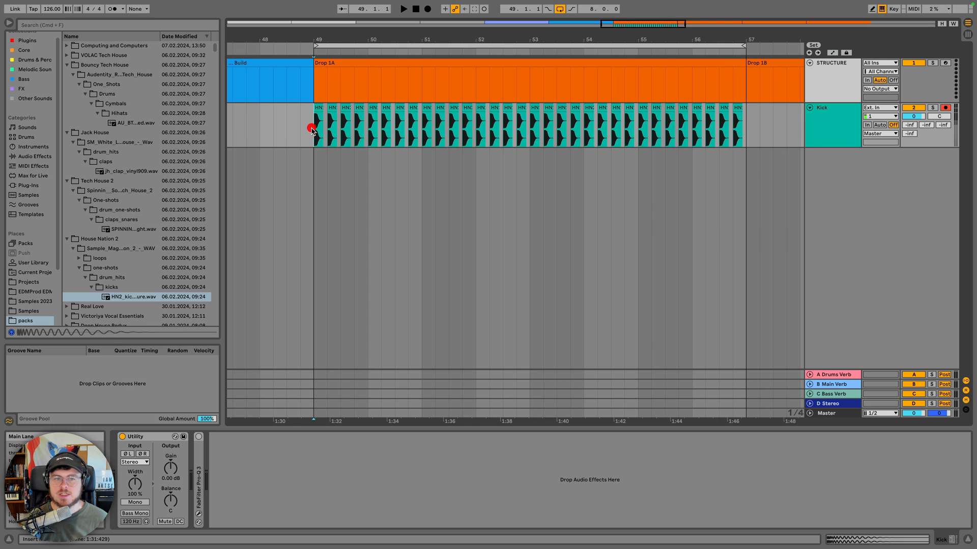
pyautogui.press('space')
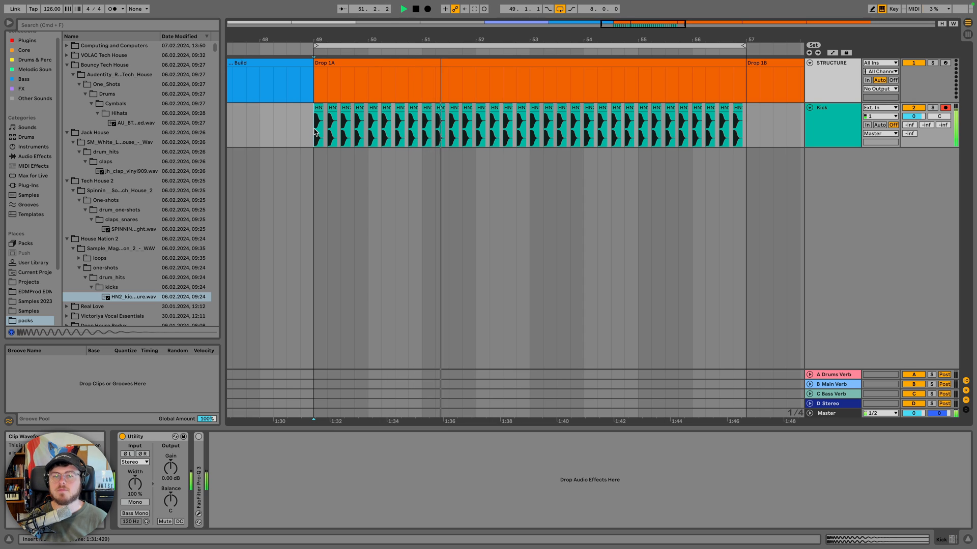
pyautogui.press('space')
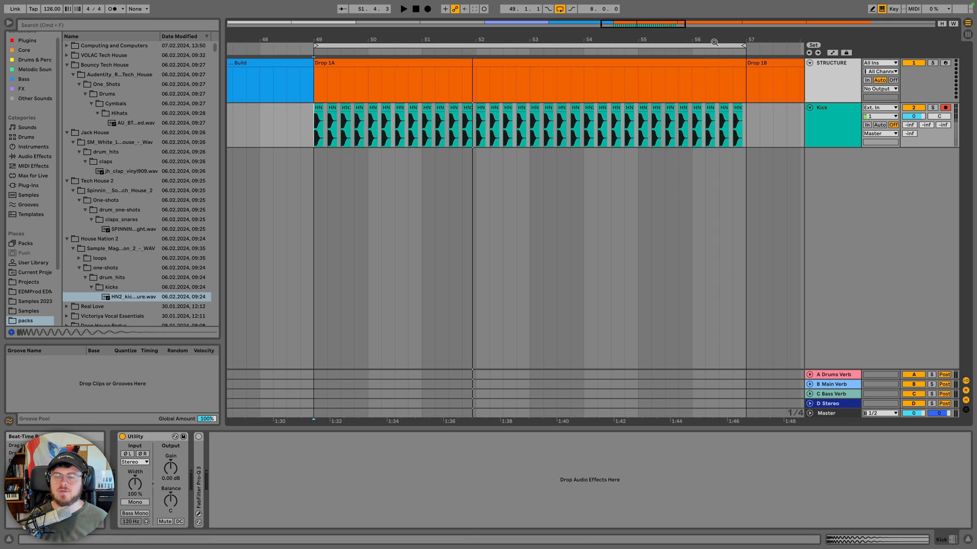
# Delete the four kicks in bar 56, the last bar of Drop 1A
pyautogui.moveTo(692, 126); pyautogui.dragTo(748, 127)
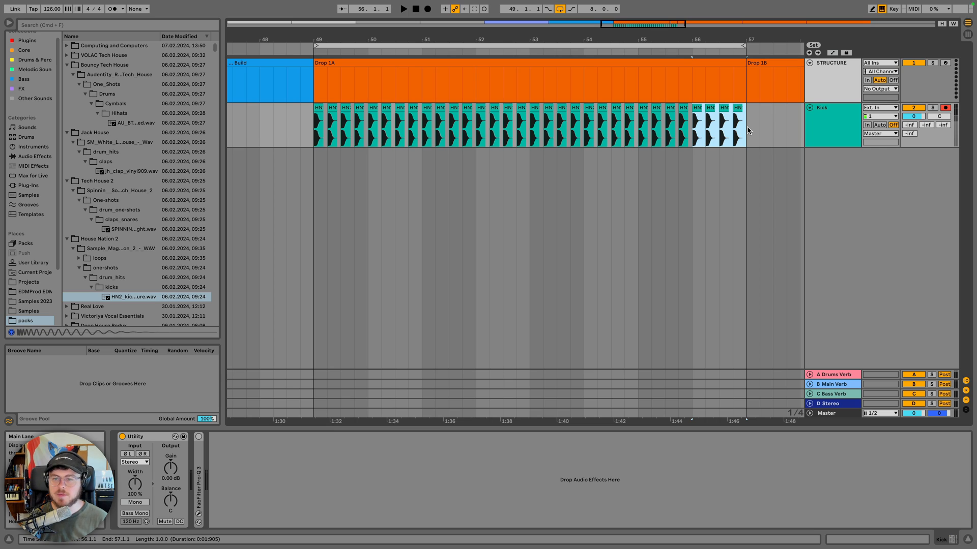
pyautogui.press('BackSpace')
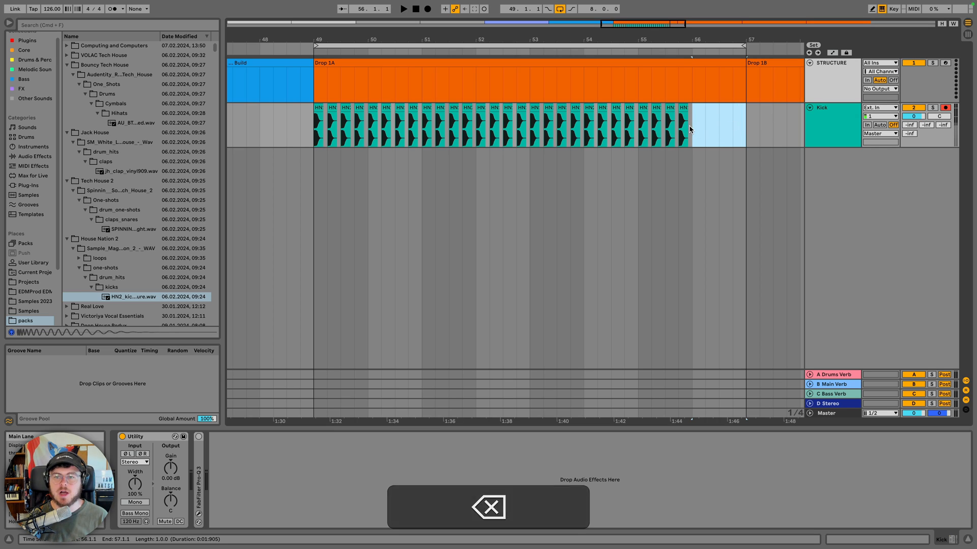
pyautogui.moveTo(691, 129); pyautogui.dragTo(734, 133)
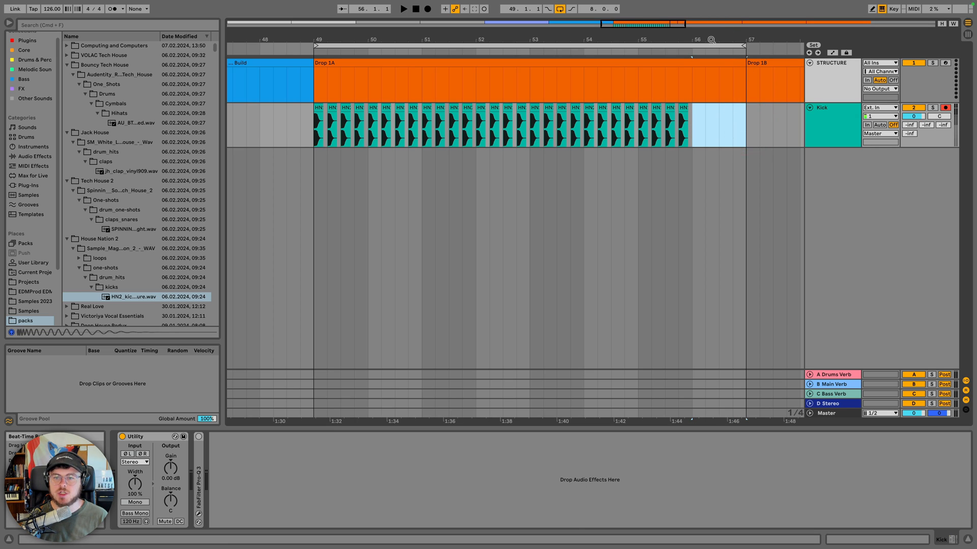
# Copy the kick at 55.4 and paste it half a beat further on, at 55.4.3
pyautogui.moveTo(708, 39); pyautogui.dragTo(645, 113)
pyautogui.click(631, 131)
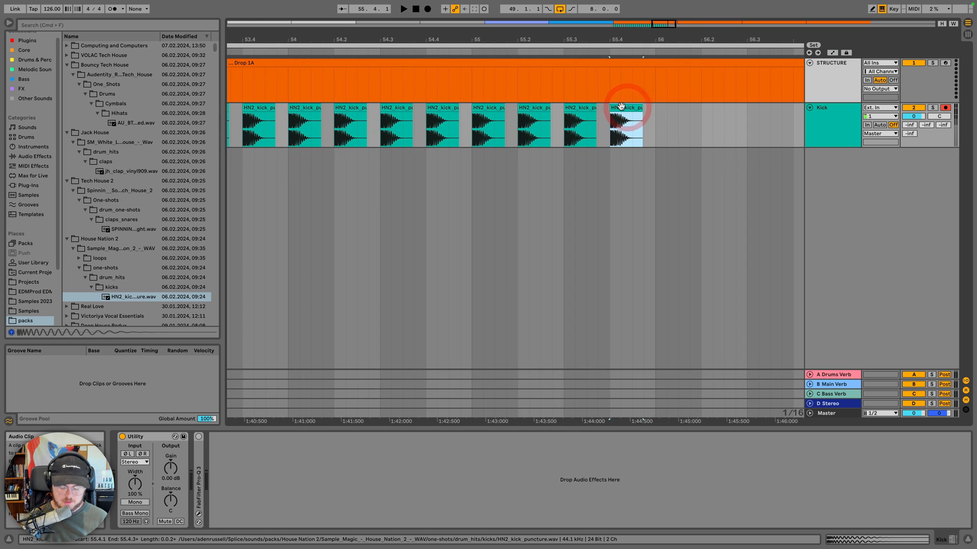
pyautogui.press('super+c')
pyautogui.press('super+v')
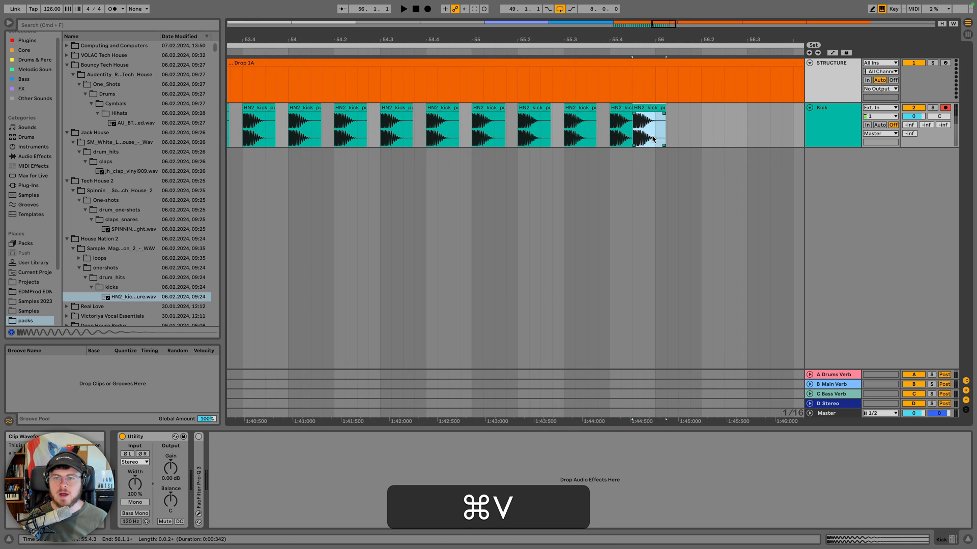
pyautogui.moveTo(657, 141); pyautogui.dragTo(695, 137)
# Copy the pair of kicks that closes bar 55 and paste it at 56.4, on the last beat of Drop 1A
pyautogui.moveTo(683, 40); pyautogui.dragTo(513, 22)
pyautogui.click(465, 107)
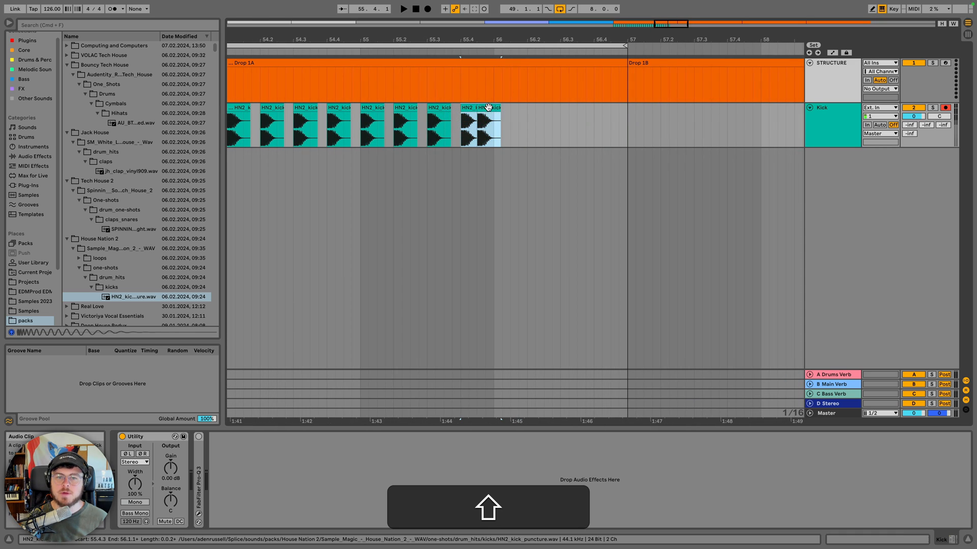
pyautogui.keyDown('shift'); pyautogui.click(490, 107); pyautogui.keyUp('shift')
pyautogui.press('super+c')
pyautogui.click(592, 121)
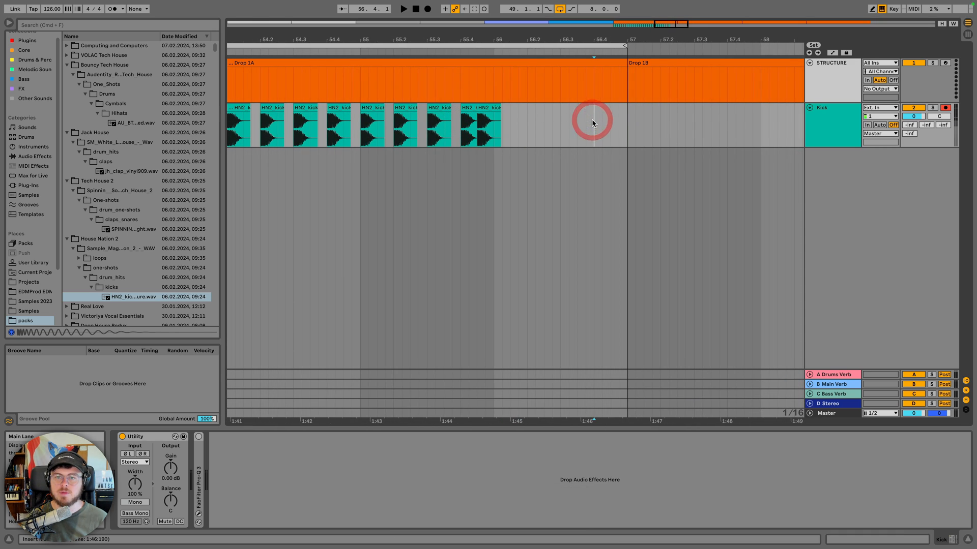
pyautogui.press('super+v')
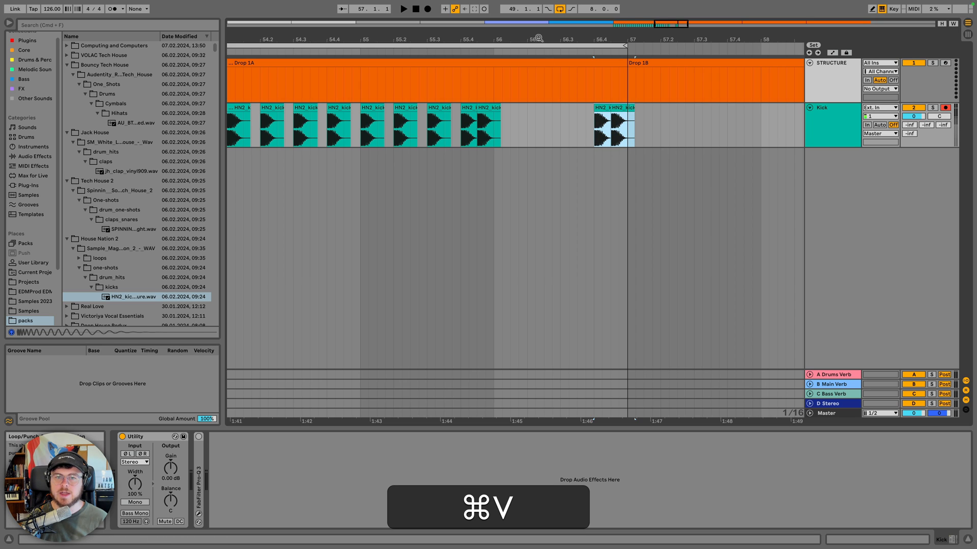
pyautogui.moveTo(584, 137); pyautogui.dragTo(608, 133)
pyautogui.moveTo(668, 135); pyautogui.dragTo(694, 131)
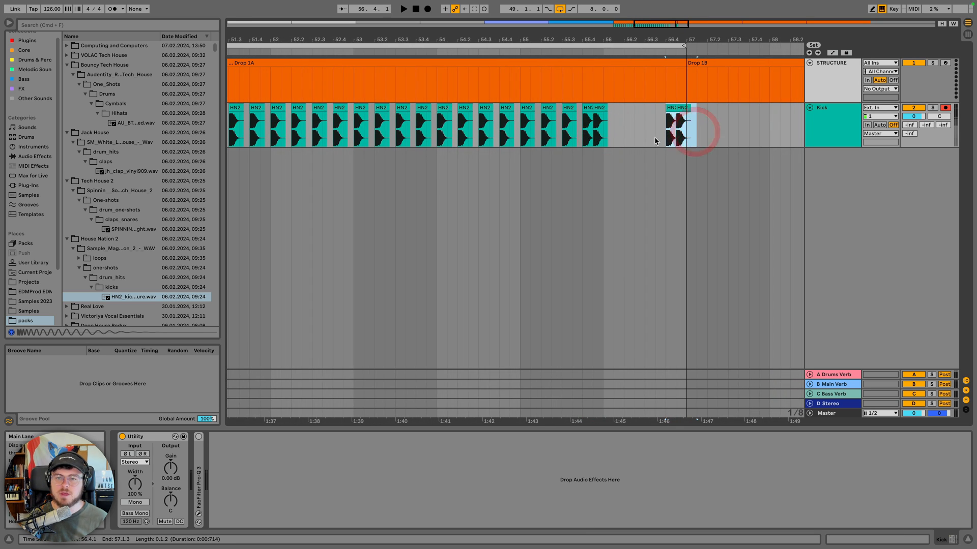
# Play Drop 1A to check the kick pattern and its double-kick fills at the end
pyautogui.moveTo(540, 38); pyautogui.dragTo(540, 22)
pyautogui.click(469, 132)
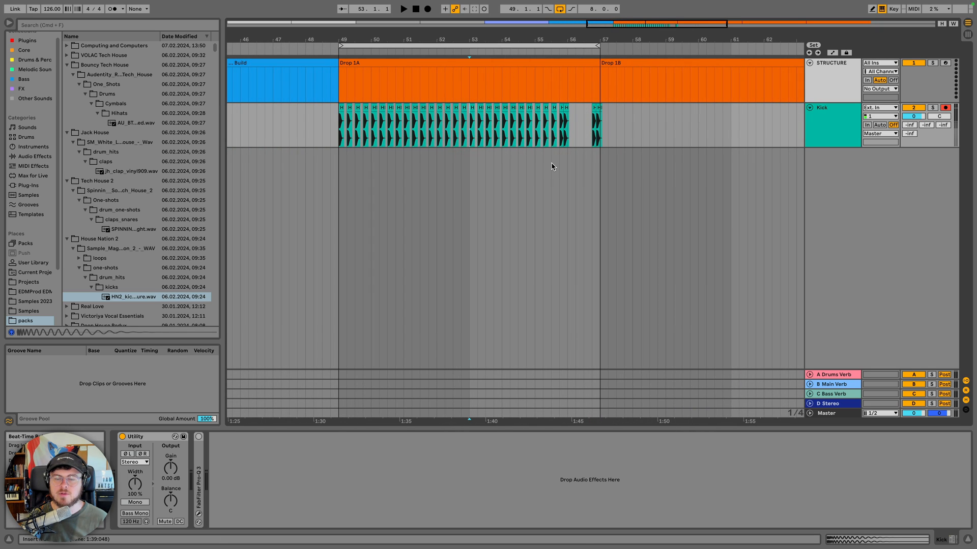
pyautogui.press('space')
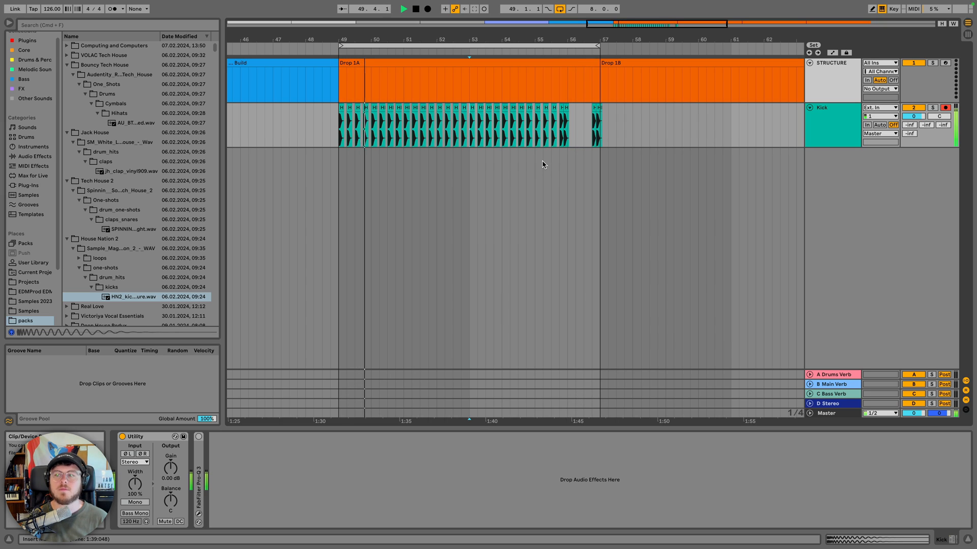
pyautogui.press('space')
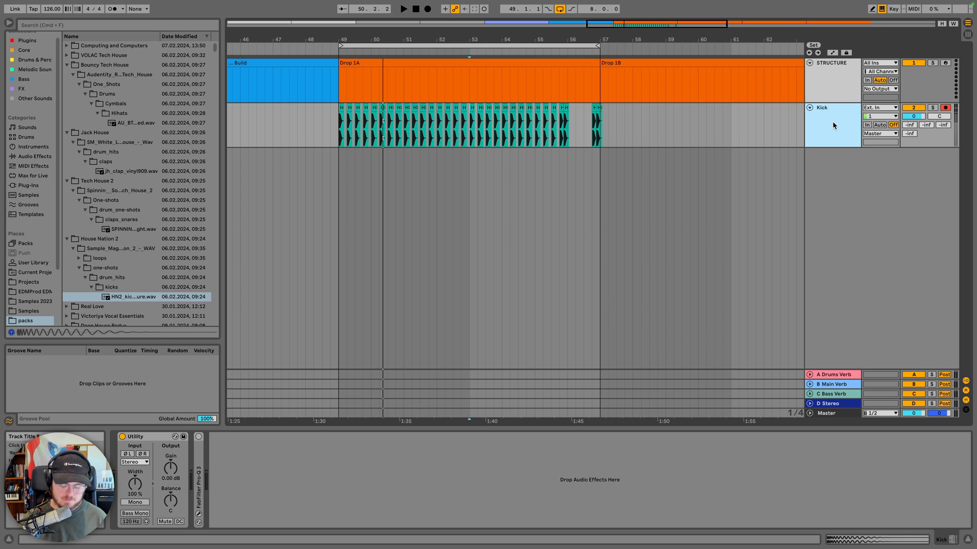
# Add an audio track below Kick and name it "Clap 1"
pyautogui.press('super+t')
pyautogui.click(827, 155)
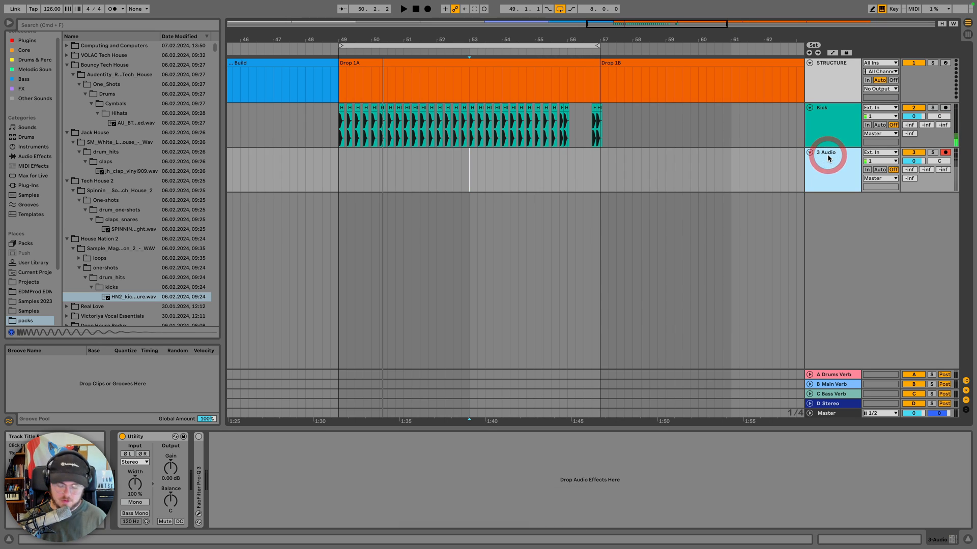
pyautogui.press('super+r')
pyautogui.write('Clap')
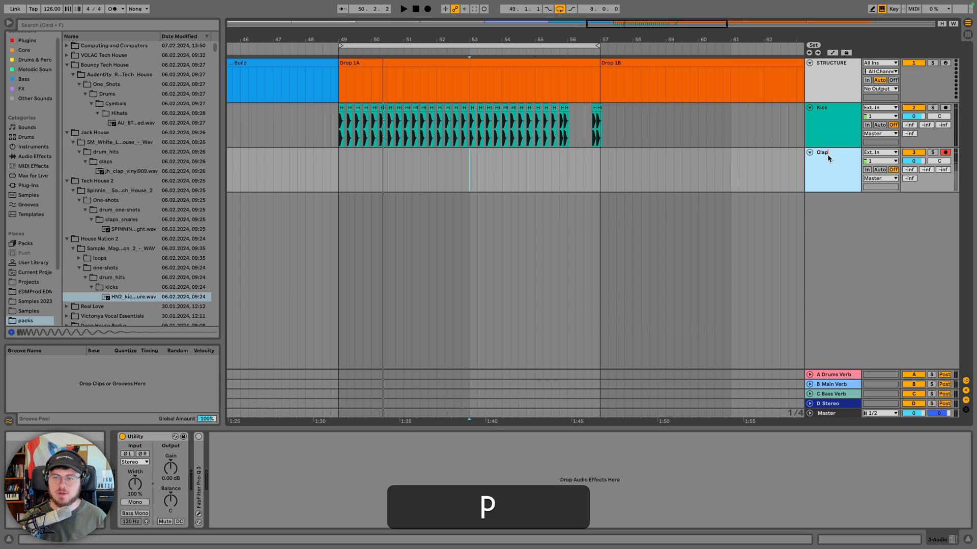
pyautogui.write(' 1')
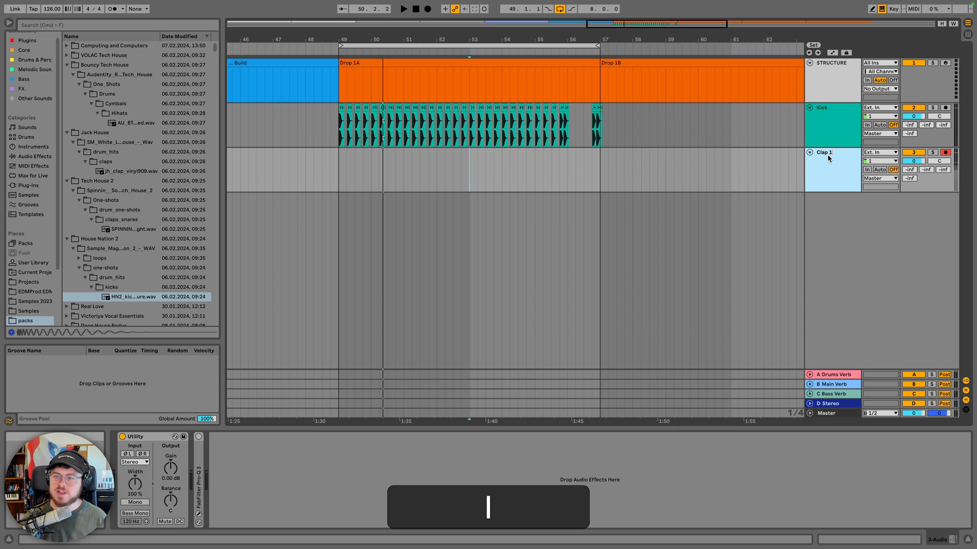
pyautogui.press('Return')
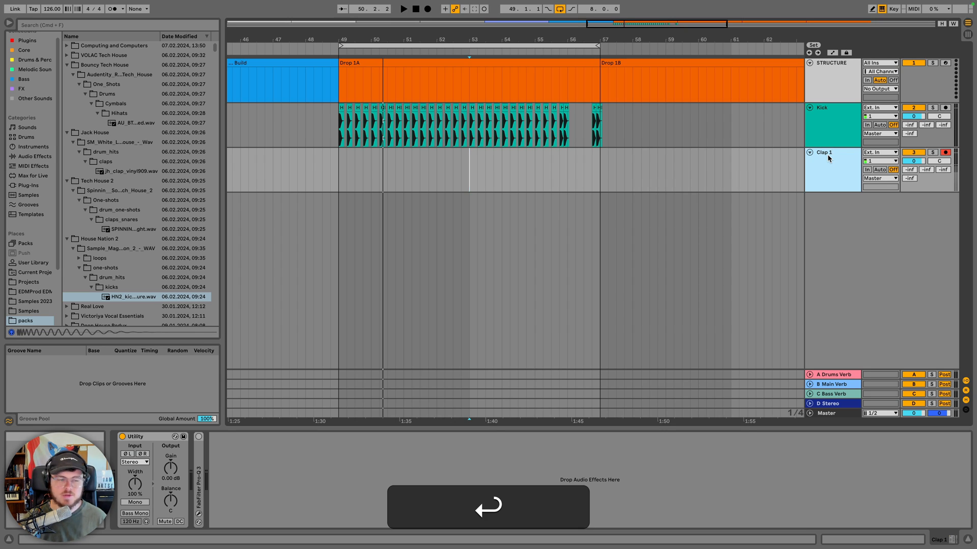
# Preview the clap from Tech House 2's claps_snares folder and place it on Clap 1 at 49.2 and 49.4
pyautogui.click(117, 230)
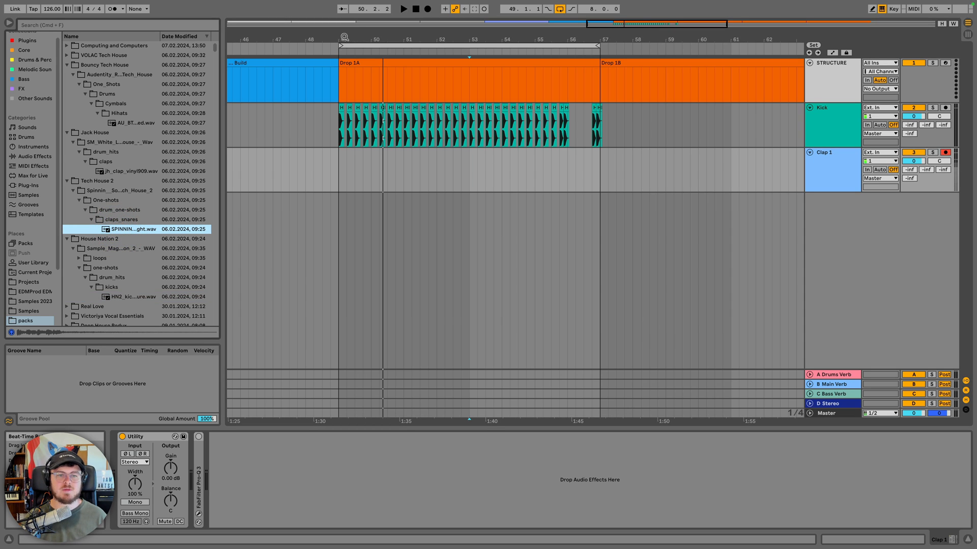
pyautogui.moveTo(344, 39); pyautogui.dragTo(344, 66)
pyautogui.moveTo(131, 228); pyautogui.dragTo(350, 175)
pyautogui.moveTo(150, 231); pyautogui.dragTo(390, 160)
pyautogui.click(355, 107)
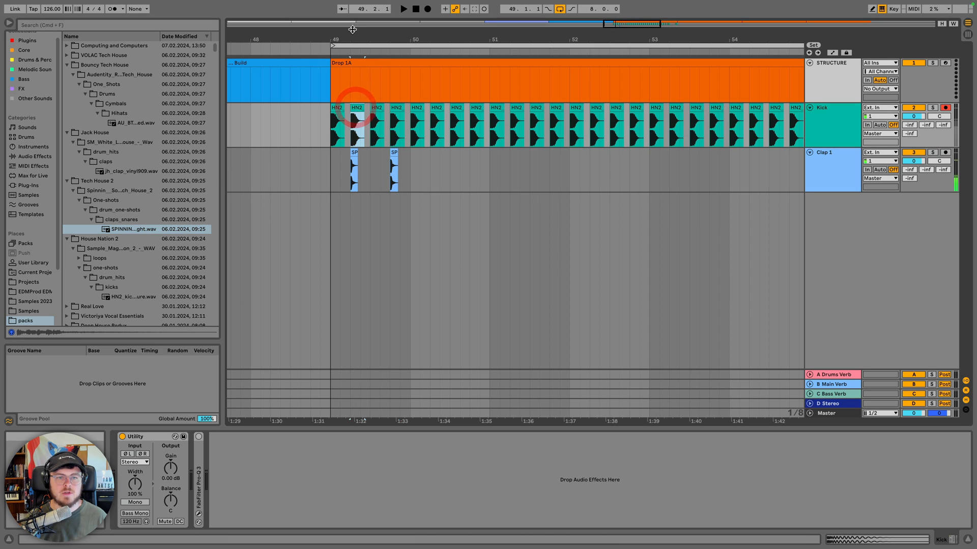
pyautogui.press('+')
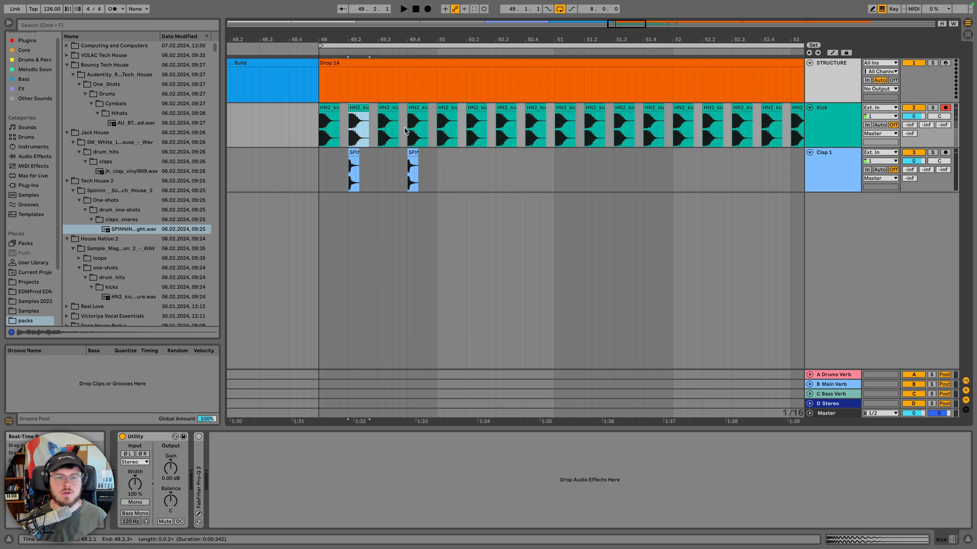
# Duplicate bar 49's clap pattern seven times on Clap 1 to fill Drop 1A through bar 56
pyautogui.moveTo(439, 164); pyautogui.dragTo(316, 163)
pyautogui.moveTo(375, 36); pyautogui.dragTo(375, 16)
pyautogui.press('super+d')
pyautogui.press('super+d')
pyautogui.press('super+d')
pyautogui.press('super+d')
pyautogui.press('super+d')
pyautogui.press('super+d')
pyautogui.press('super+d')
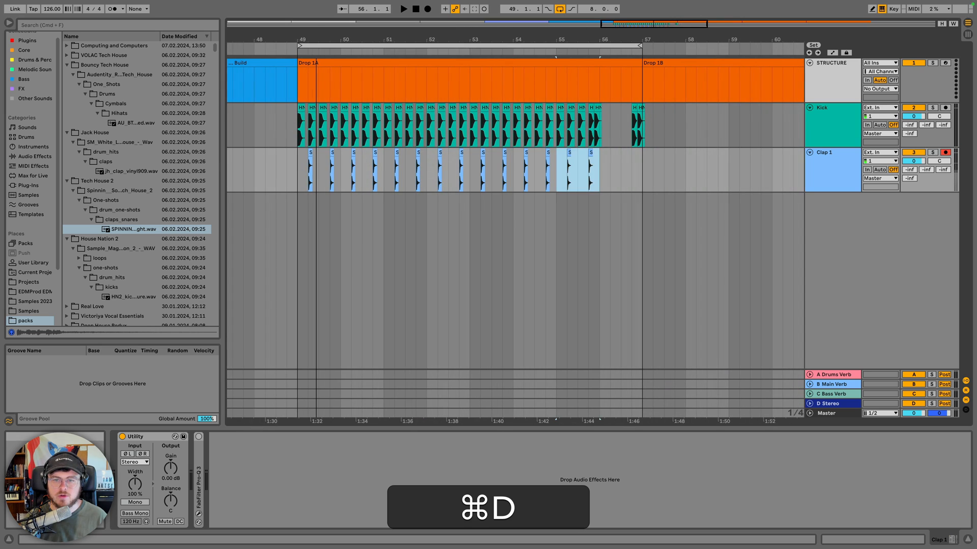
pyautogui.click(600, 170)
pyautogui.moveTo(600, 170); pyautogui.dragTo(643, 172)
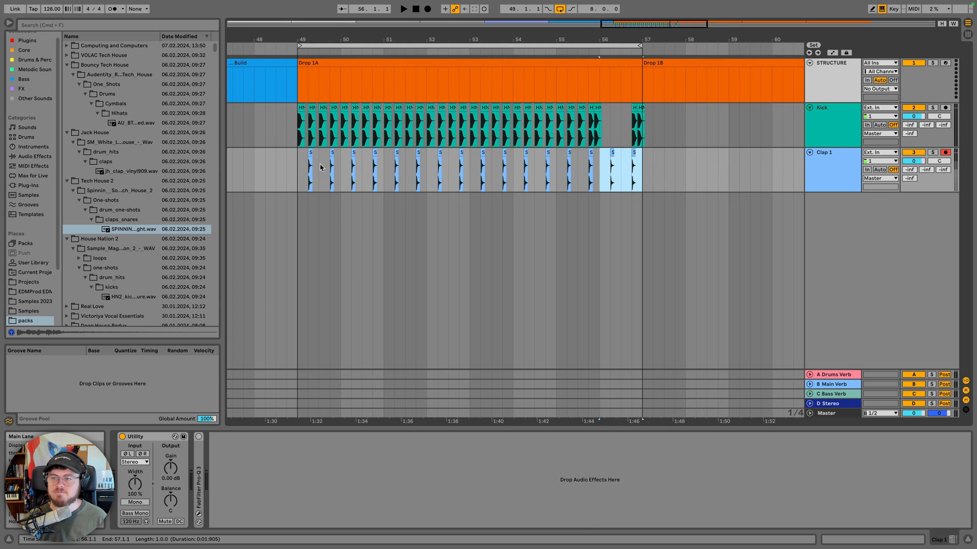
# Play the drop from bar 49 and lower the Clap 1 track volume to -1.0 dB
pyautogui.click(298, 170)
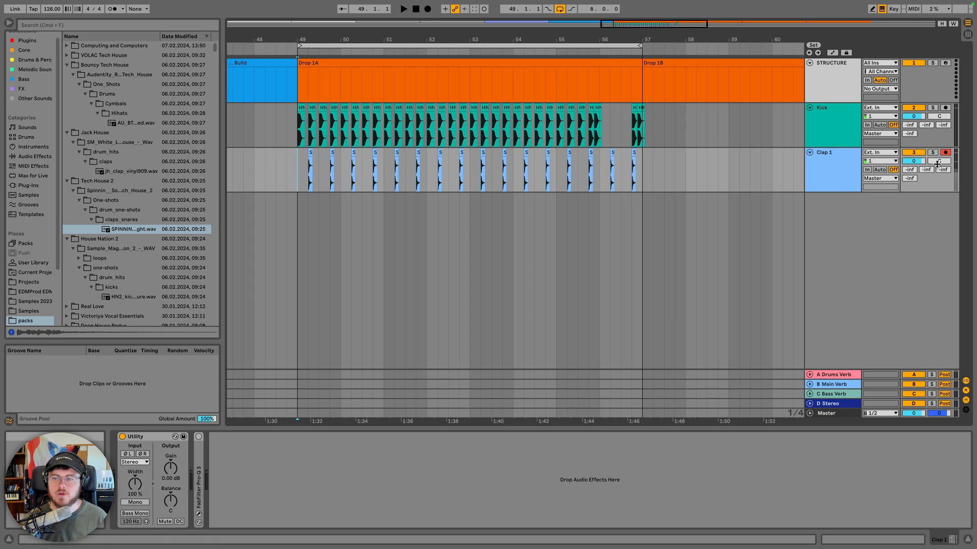
pyautogui.press('space')
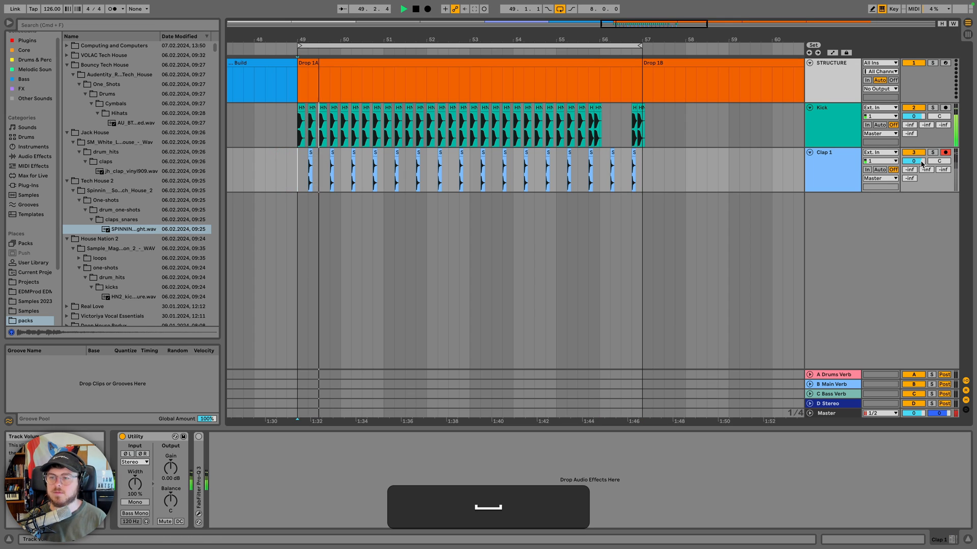
pyautogui.press('Down')
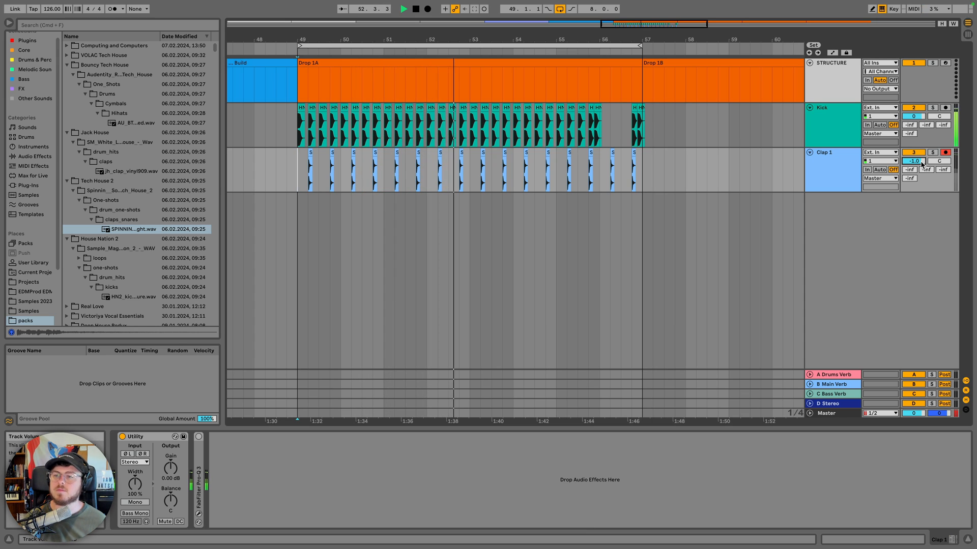
pyautogui.press('space')
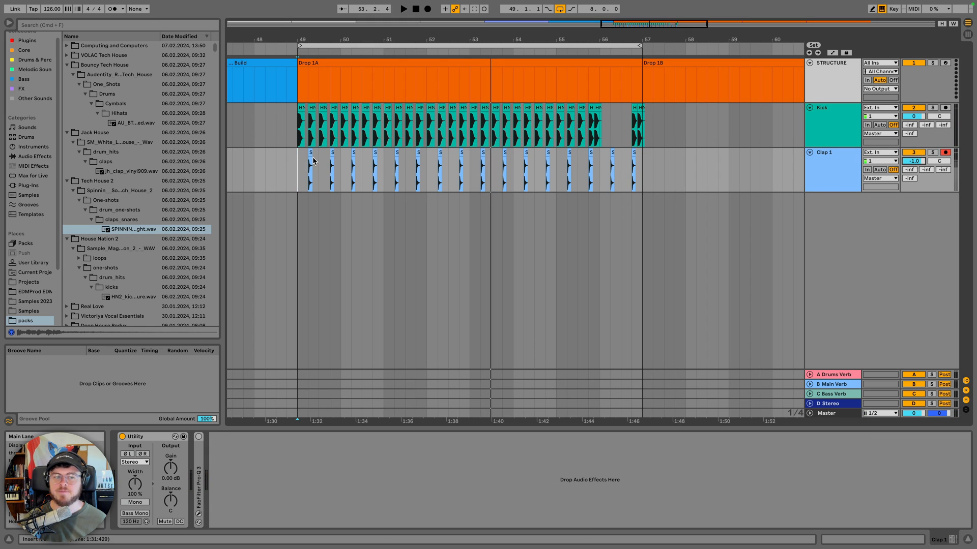
# Add an audio track below Clap 1 and name it "Clap 2"
pyautogui.click(822, 174)
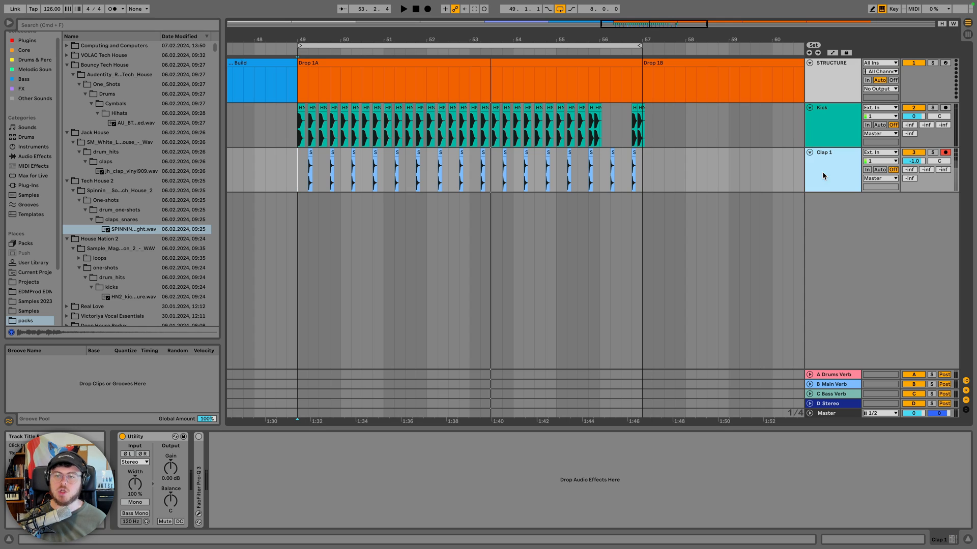
pyautogui.press('super+t')
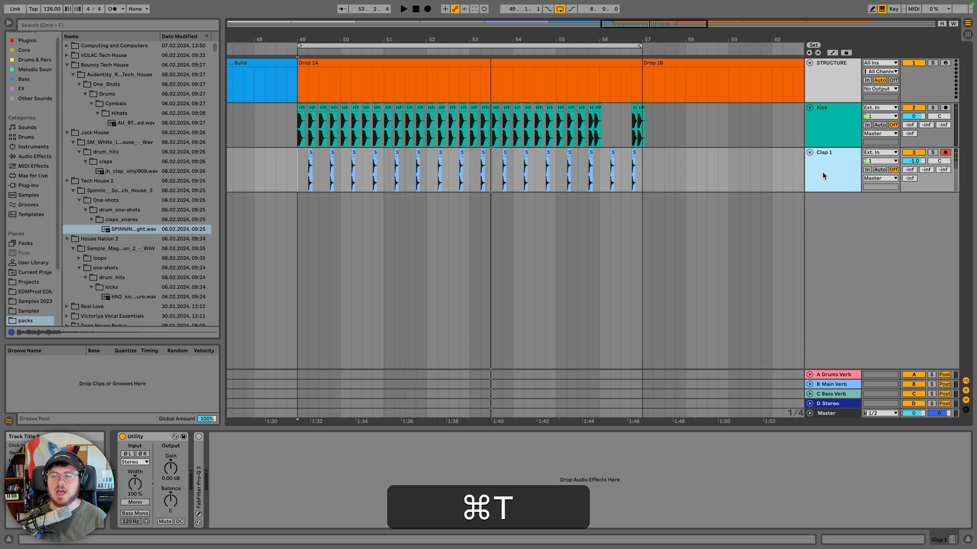
pyautogui.press('super+r')
pyautogui.press('super+shift+r')
pyautogui.write('Clap 2')
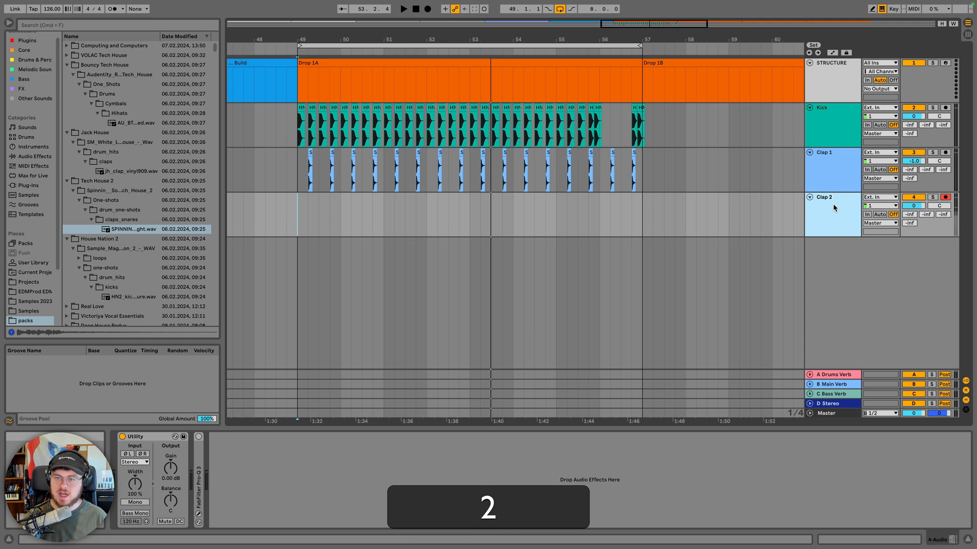
pyautogui.press('Return')
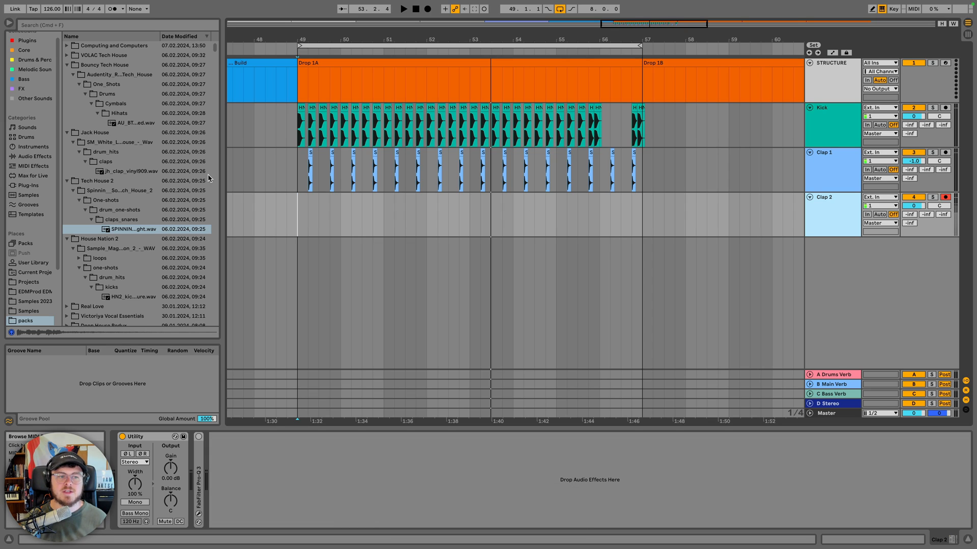
# Preview jh_clap_vinyl909.wav from the Jack House claps folder and place it on Clap 2 at 49.2 and 49.4
pyautogui.click(120, 171)
pyautogui.press('Right')
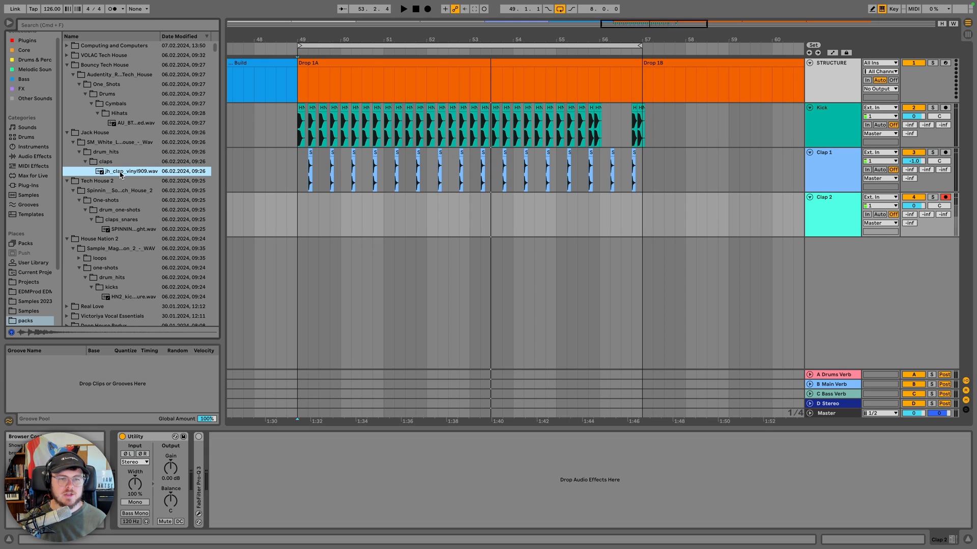
pyautogui.moveTo(121, 175); pyautogui.dragTo(298, 206)
pyautogui.press('super+c')
pyautogui.click(329, 205)
pyautogui.press('super+v')
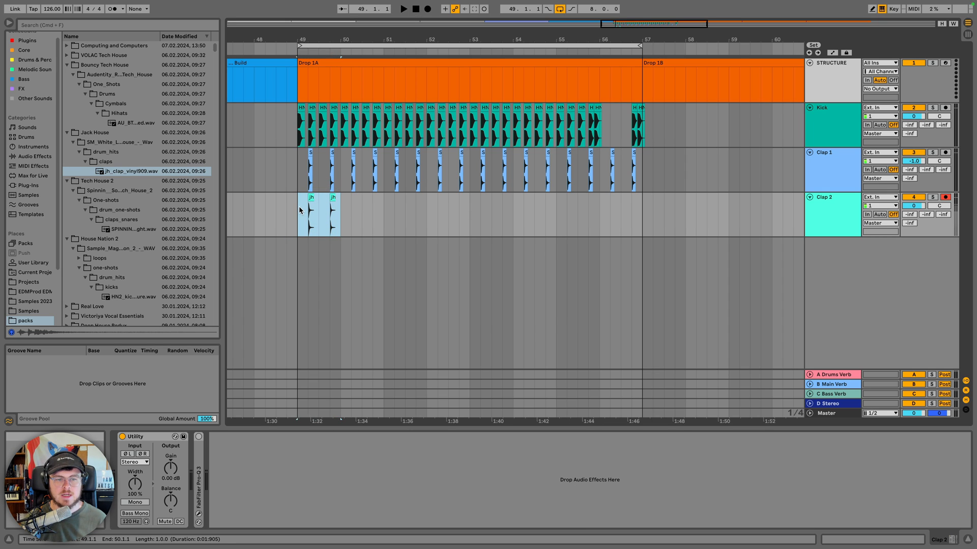
# Duplicate bar 49's clap pattern seven times on Clap 2 to fill Drop 1A through bar 56
pyautogui.press('super+d')
pyautogui.press('super+d')
pyautogui.press('super+d')
pyautogui.press('super+d')
pyautogui.press('super+d')
pyautogui.press('super+d')
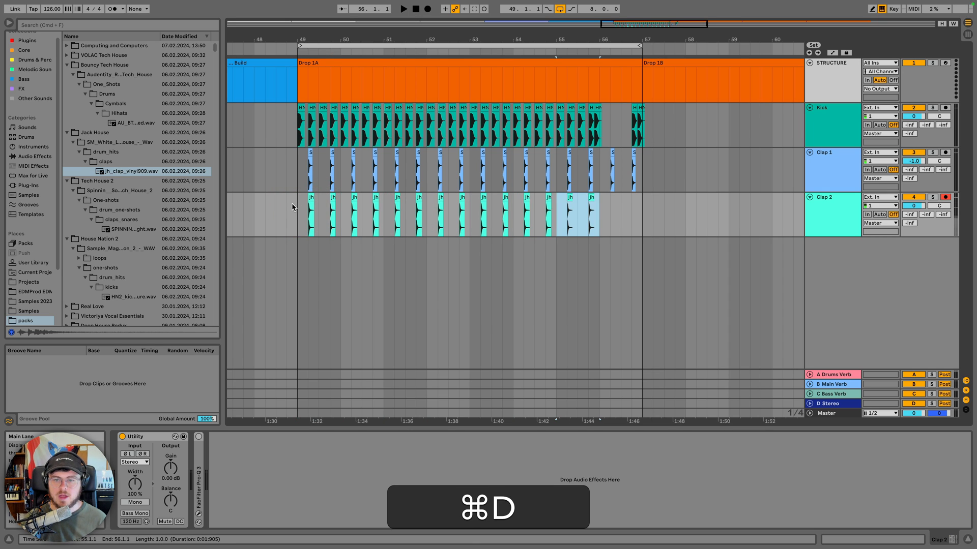
pyautogui.press('super+d')
# Group the Clap 1 and Clap 2 tracks and name the group "CLAP"
pyautogui.moveTo(305, 41); pyautogui.dragTo(331, 166)
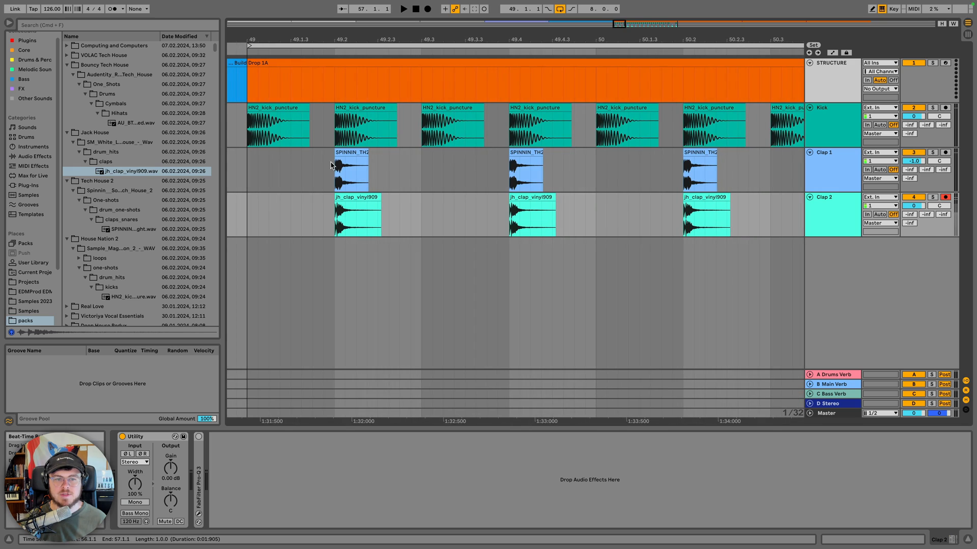
pyautogui.click(339, 218)
pyautogui.click(330, 214)
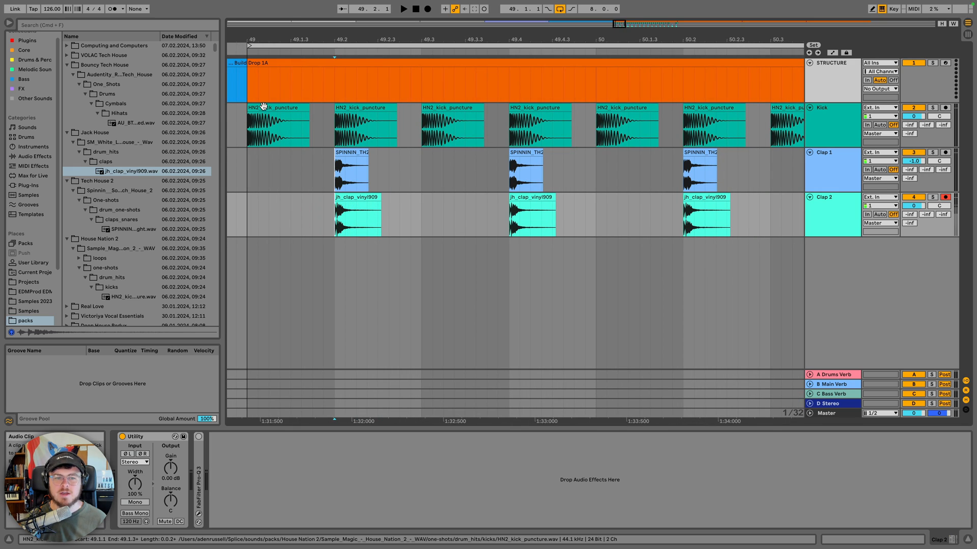
pyautogui.click(822, 162)
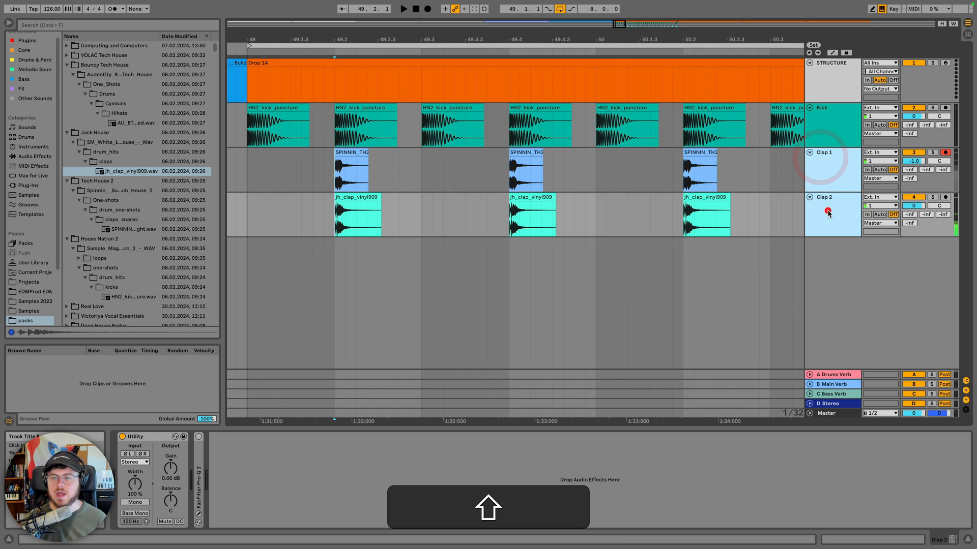
pyautogui.keyDown('shift'); pyautogui.click(828, 213); pyautogui.keyUp('shift')
pyautogui.press('super+shift+g')
pyautogui.press('super+r')
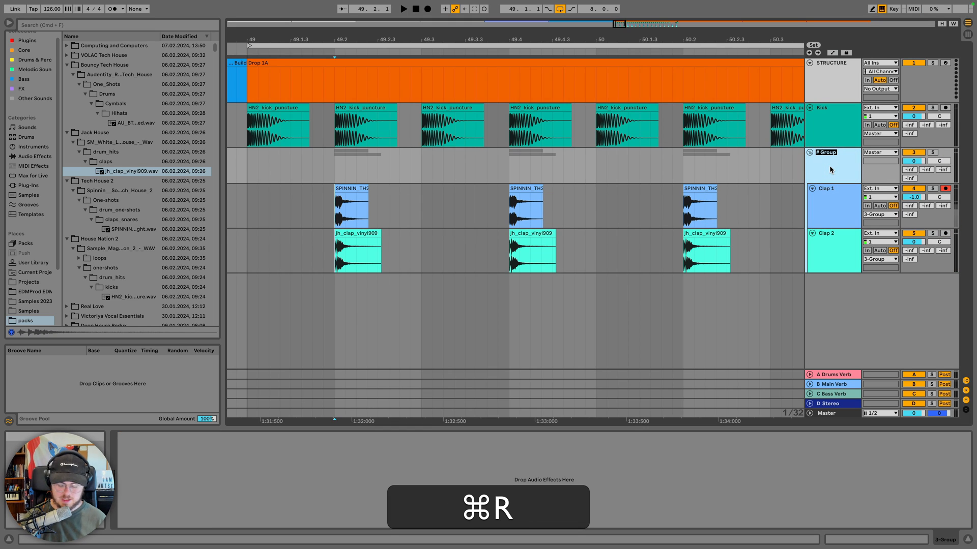
pyautogui.write('CLAP')
pyautogui.hotkey('shift', 'Return')
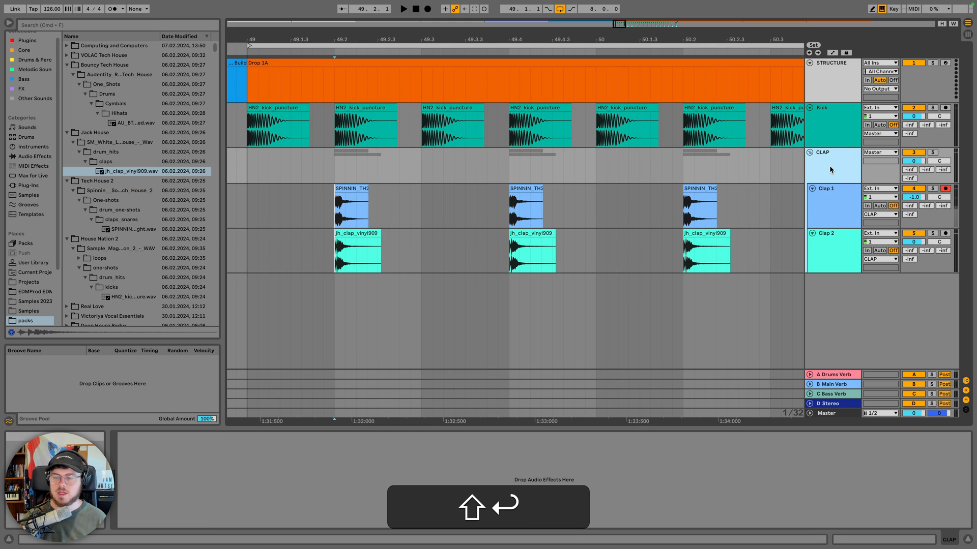
# Add the Limiter audio effect to the CLAP group
pyautogui.click(35, 157)
pyautogui.scroll(-5, 121, 273)
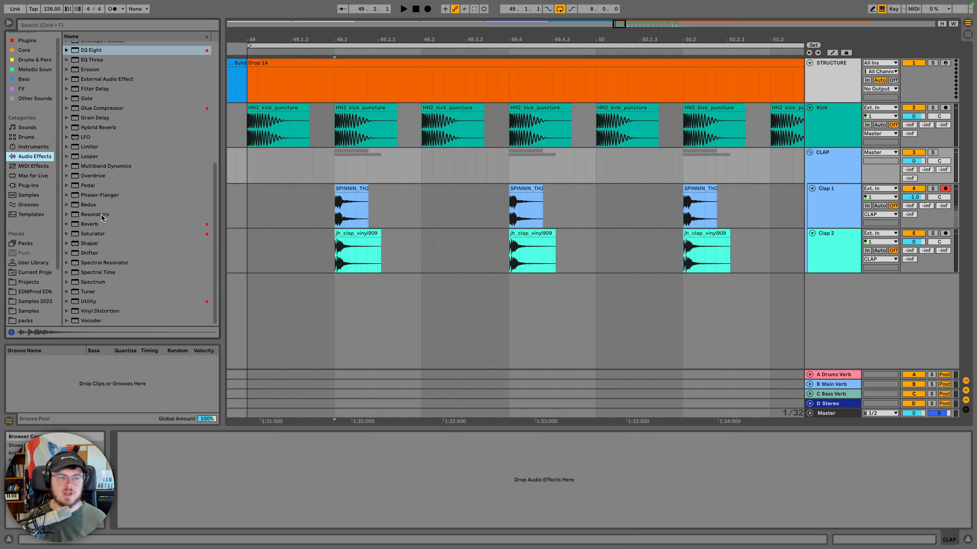
pyautogui.moveTo(94, 148); pyautogui.dragTo(836, 172)
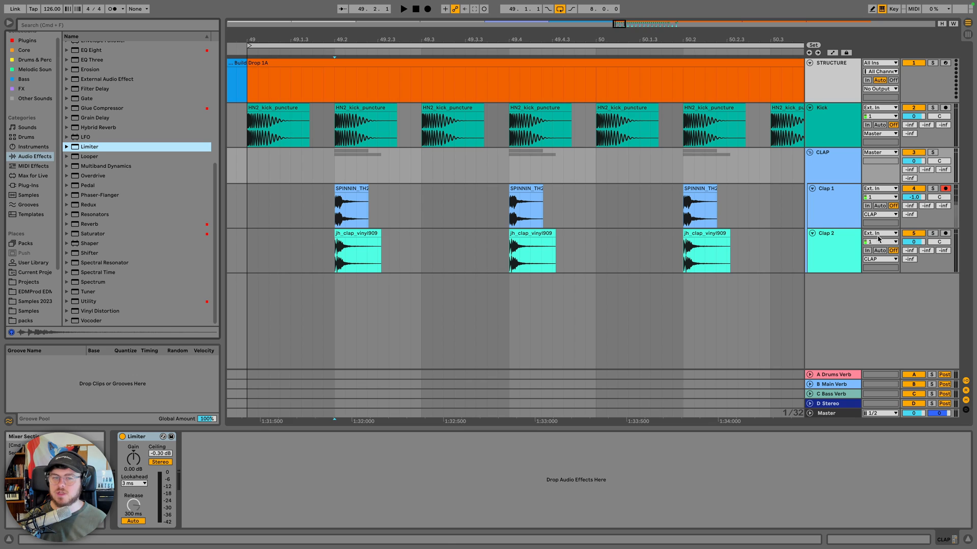
# Play the drop from bar 49 and lower the Clap 2 track volume to -0.8 dB
pyautogui.click(245, 166)
pyautogui.press('space')
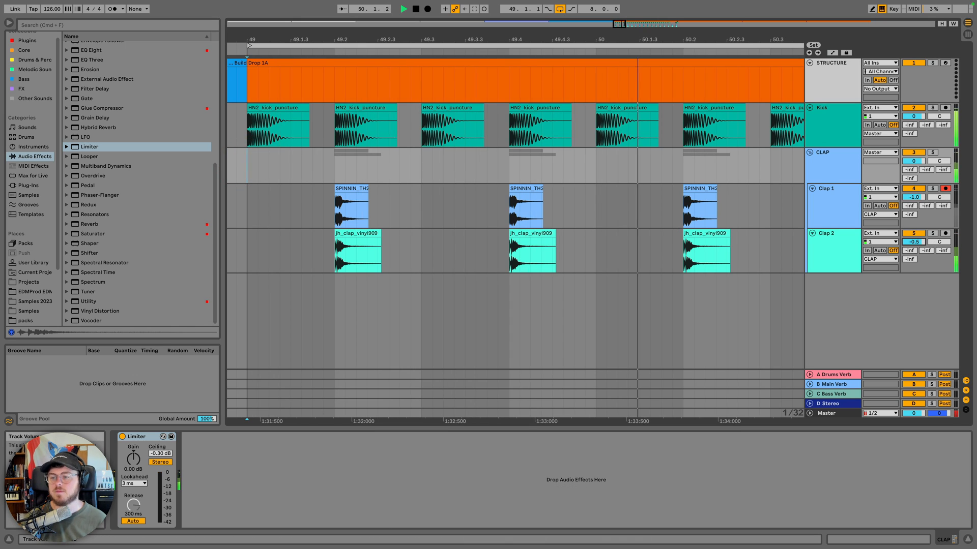
pyautogui.moveTo(920, 244); pyautogui.dragTo(920, 247)
pyautogui.press('space')
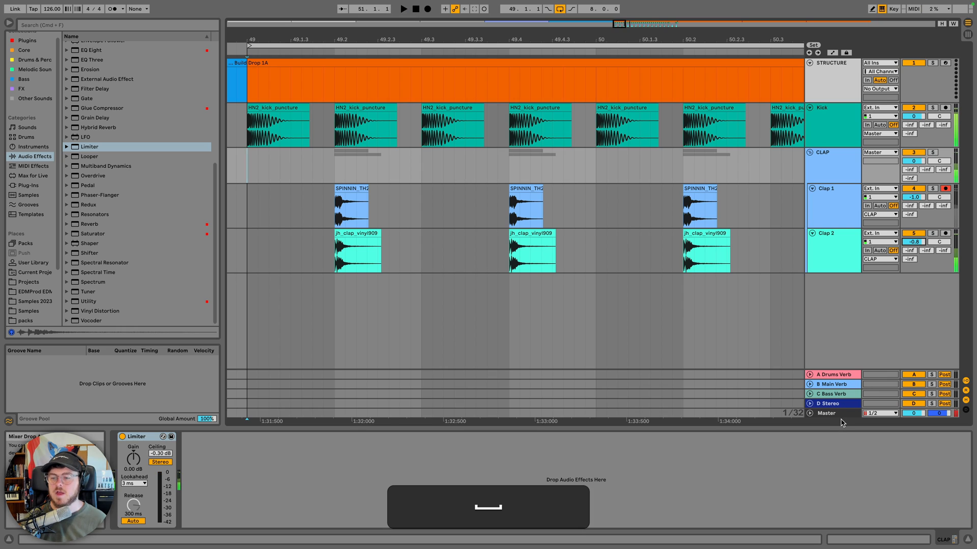
# Set the Master's FabFilter Pro-L 2 to Transparent style and 0.0 dB output, with true peak limiting and true peak metering off
pyautogui.click(833, 413)
pyautogui.click(137, 438)
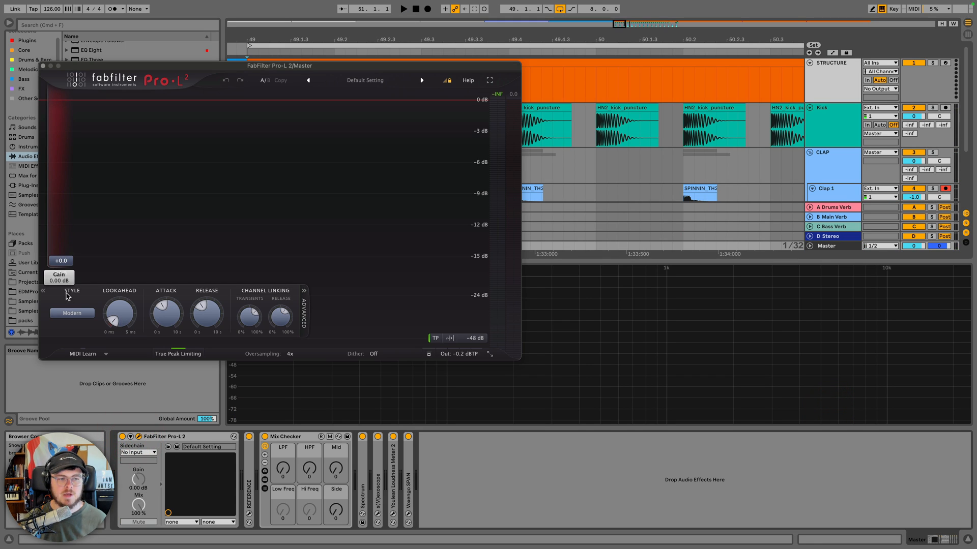
pyautogui.click(69, 312)
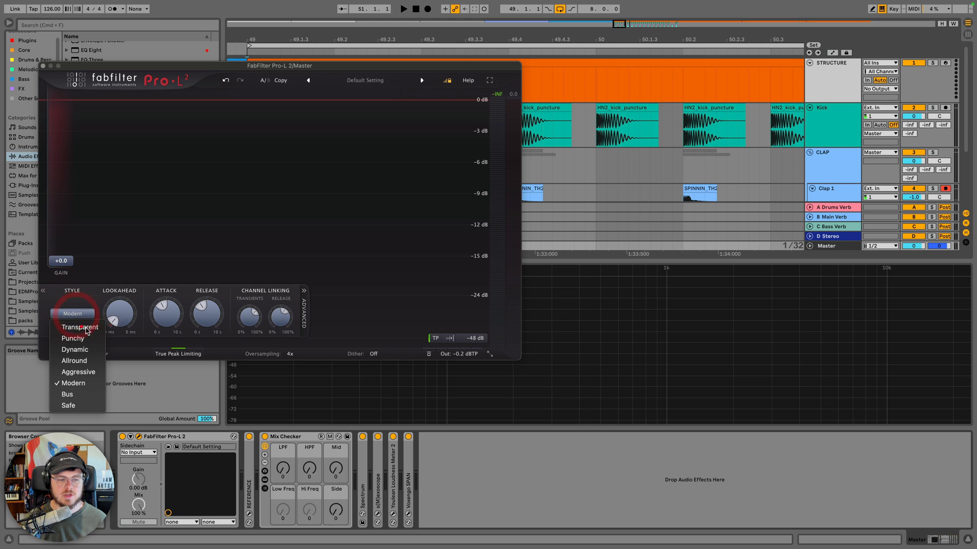
pyautogui.click(81, 322)
pyautogui.click(174, 354)
pyautogui.moveTo(473, 356)
pyautogui.moveTo(463, 326); pyautogui.dragTo(460, 294)
pyautogui.click(432, 338)
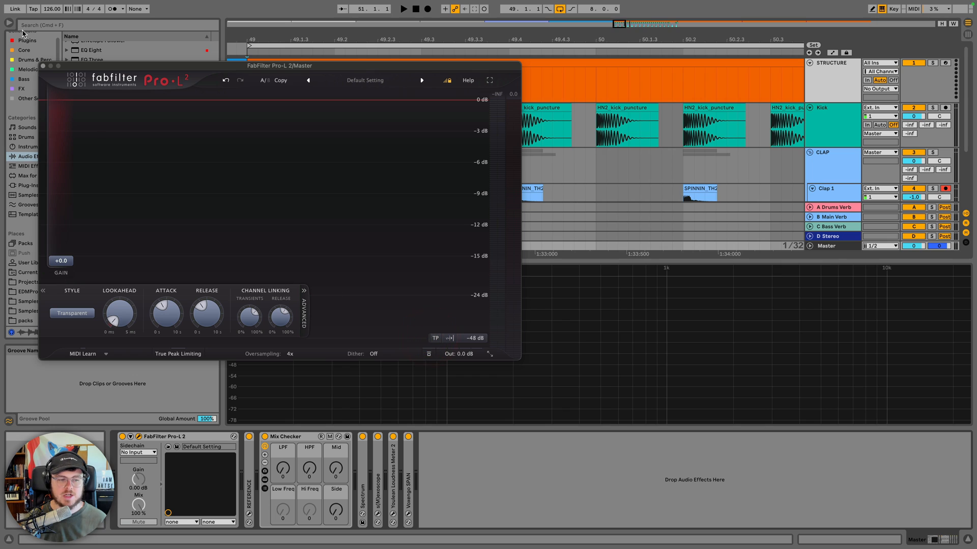
pyautogui.click(43, 66)
# Play the drop and check the gain reduction on the CLAP group's Limiter
pyautogui.click(290, 117)
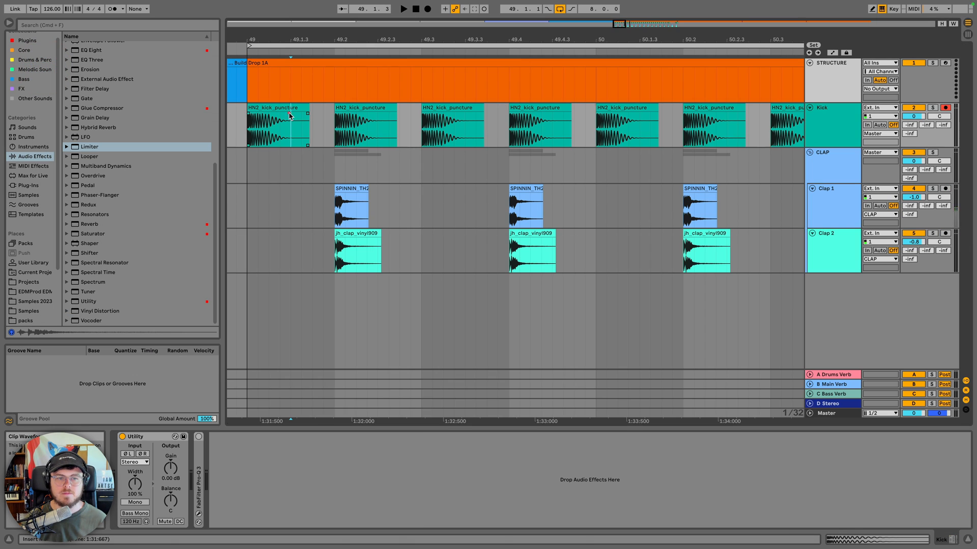
pyautogui.press('space')
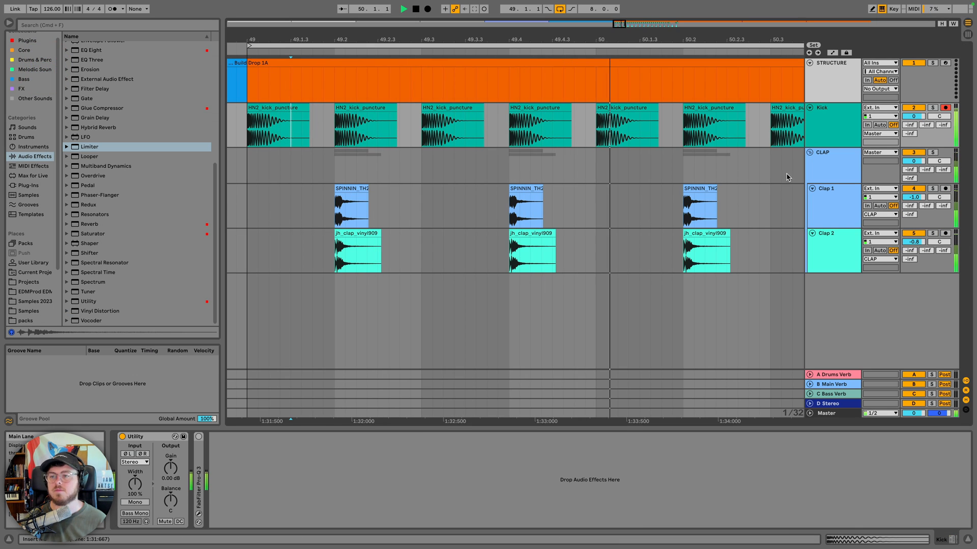
pyautogui.click(823, 172)
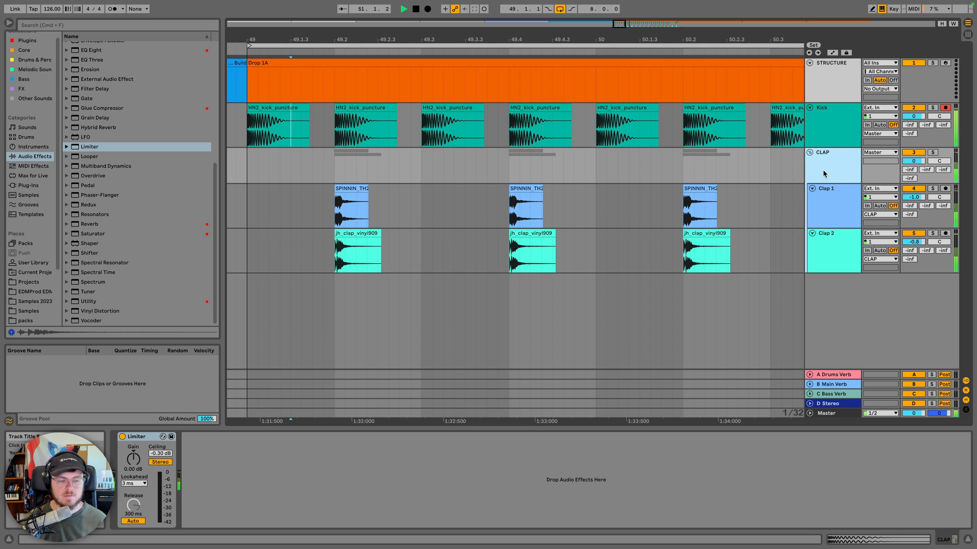
pyautogui.press('space')
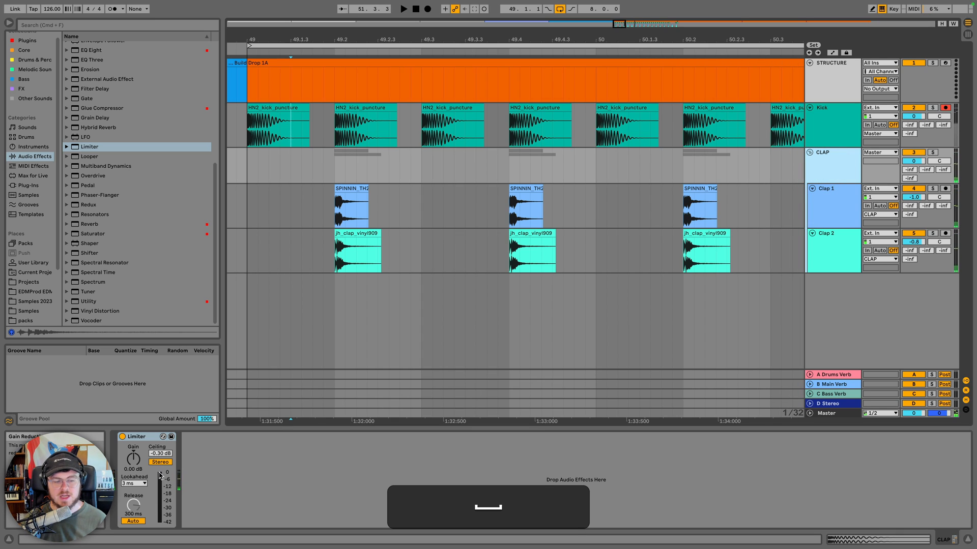
# Play the layered claps and compare the sound with Clap 2 muted and unmuted
pyautogui.click(345, 188)
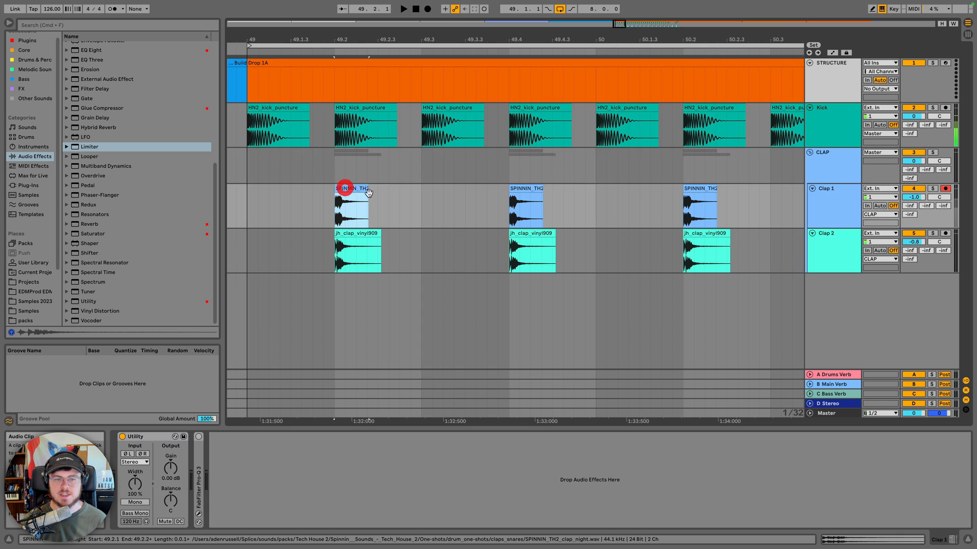
pyautogui.click(833, 172)
pyautogui.press('space')
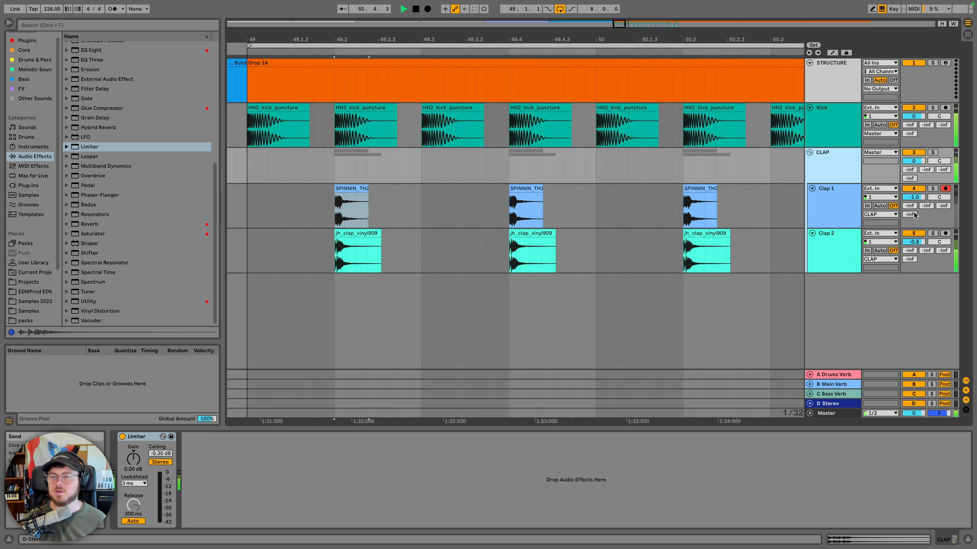
pyautogui.press('space')
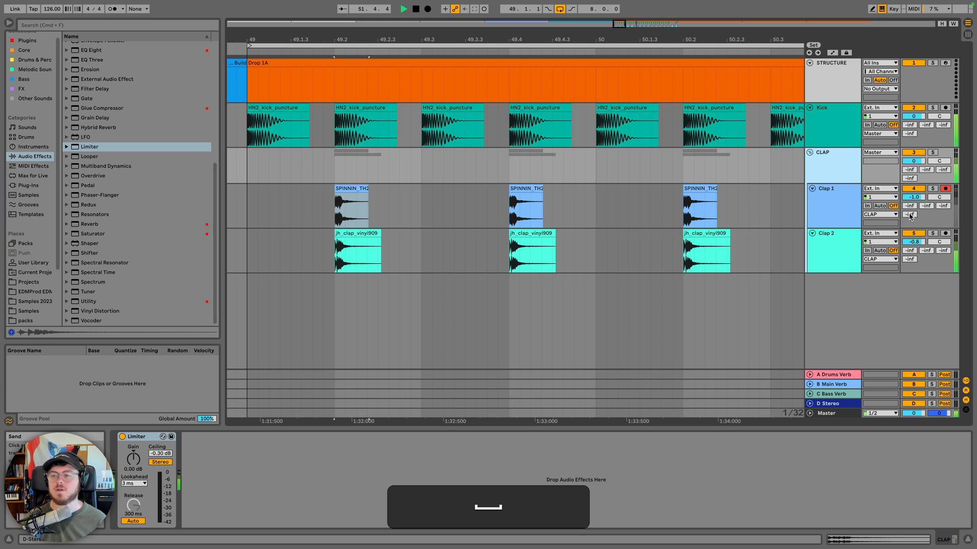
pyautogui.click(914, 235)
pyautogui.press('space')
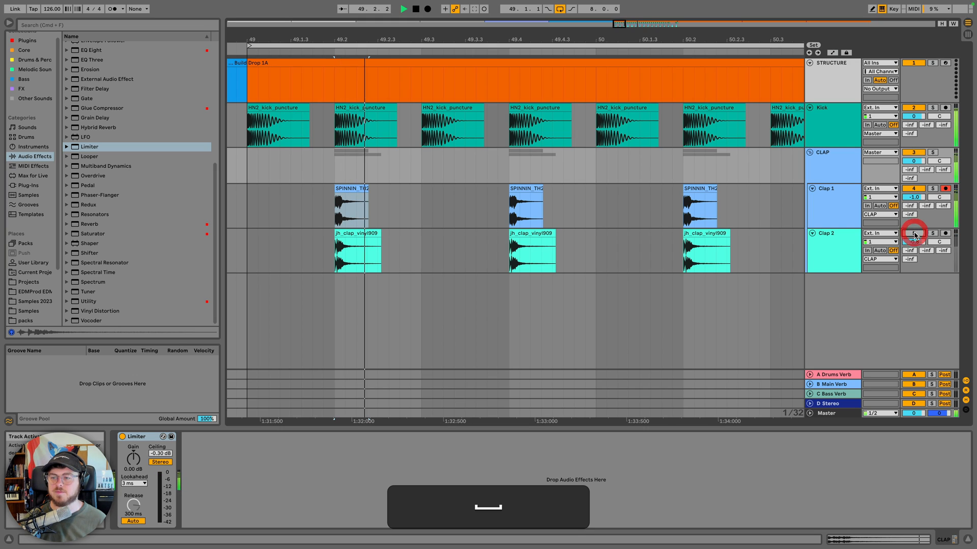
pyautogui.click(914, 235)
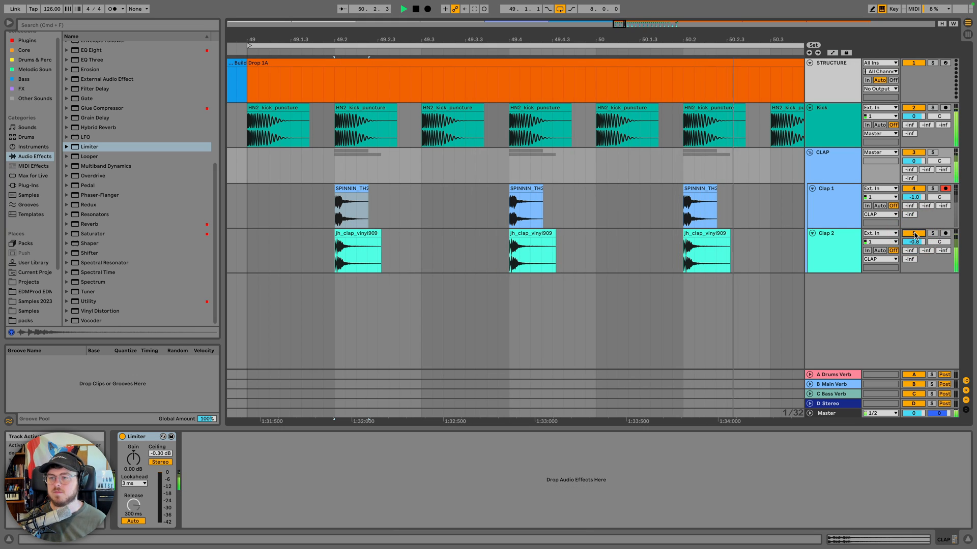
pyautogui.press('space')
# Add a MIDI track below the CLAP group and load an empty Drum Rack on it
pyautogui.moveTo(585, 39); pyautogui.dragTo(422, 9)
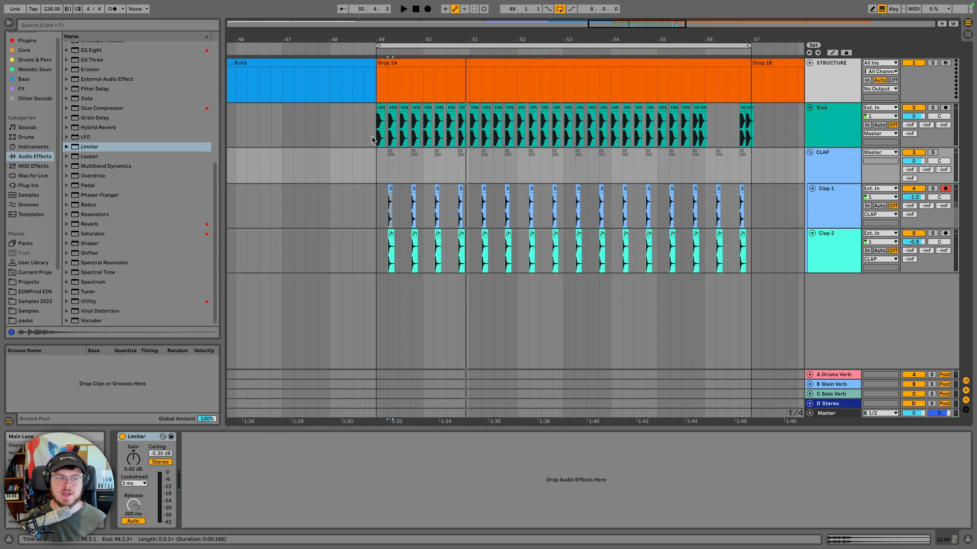
pyautogui.click(836, 172)
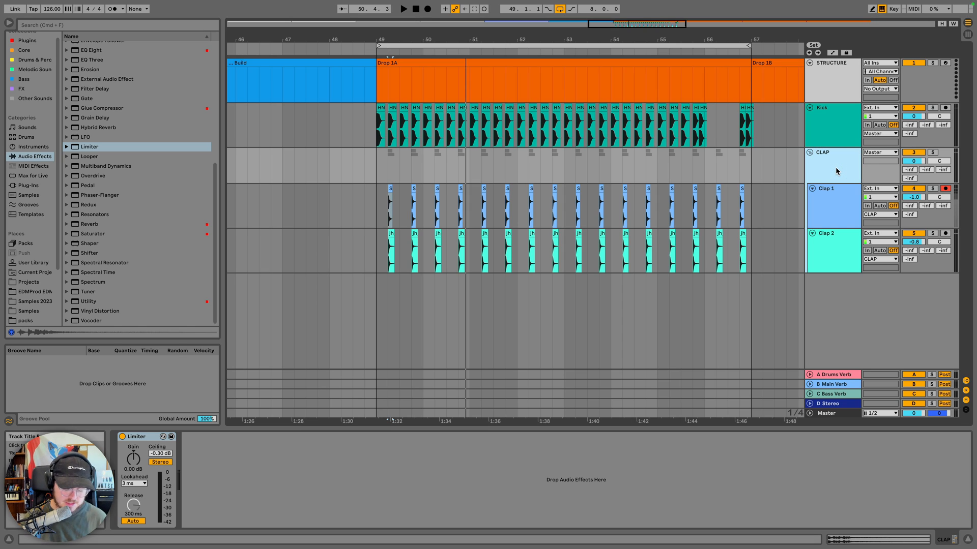
pyautogui.press('shift+super+t')
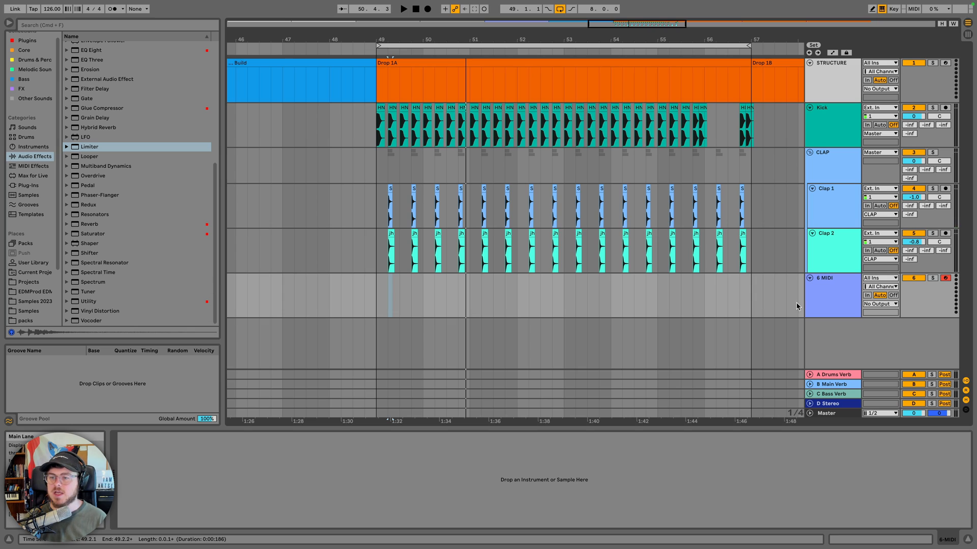
pyautogui.click(827, 301)
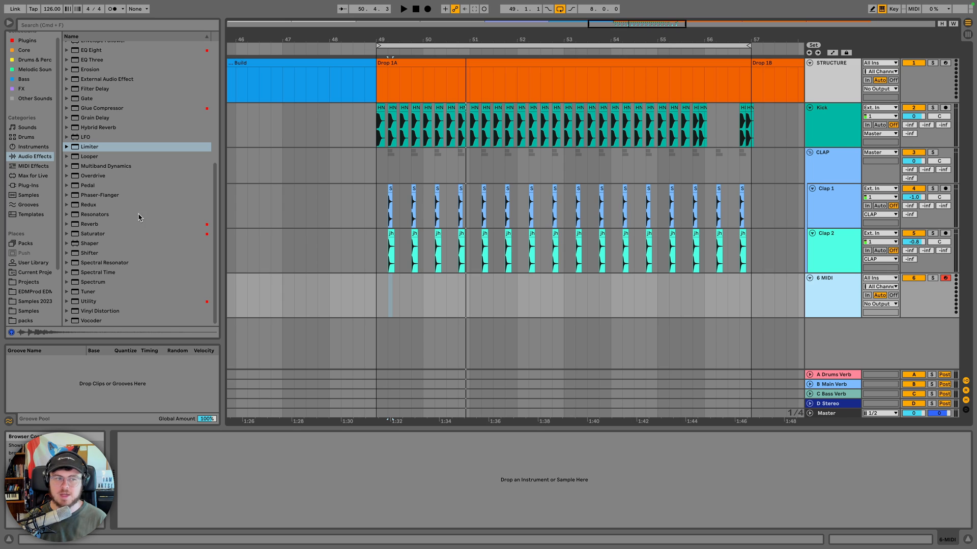
pyautogui.click(25, 137)
pyautogui.doubleClick(97, 219)
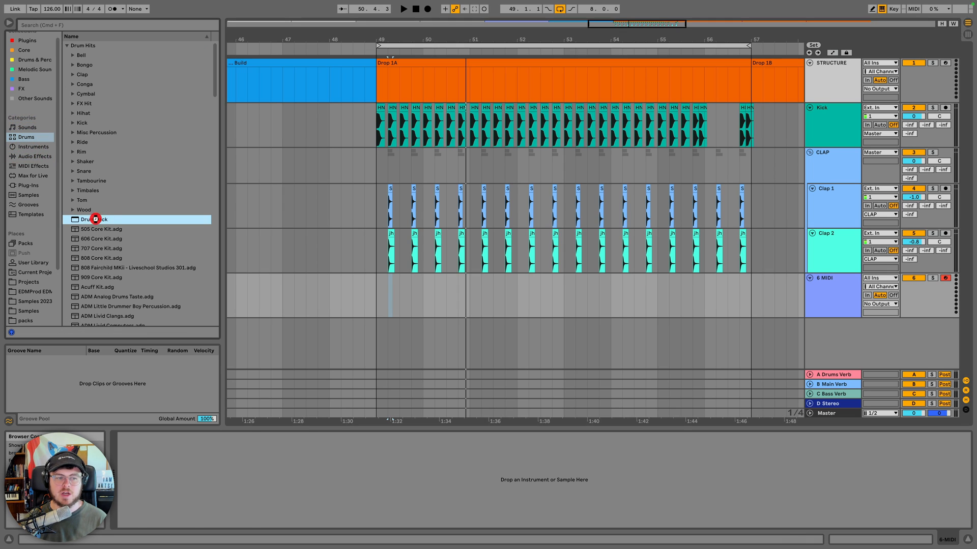
# Rename the Drum Rack track as "Hat Rack"
pyautogui.click(817, 289)
pyautogui.press('super+r')
pyautogui.write('H')
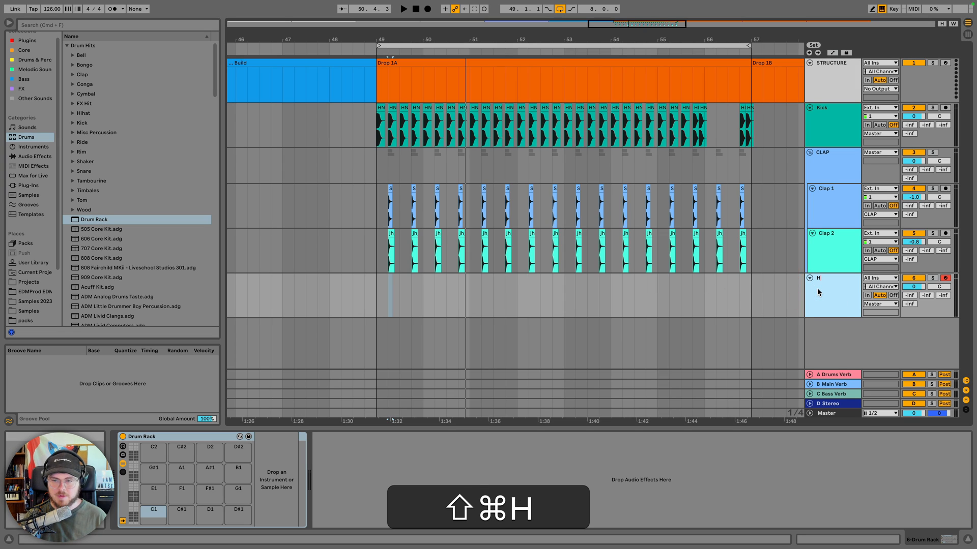
pyautogui.write('at Rack')
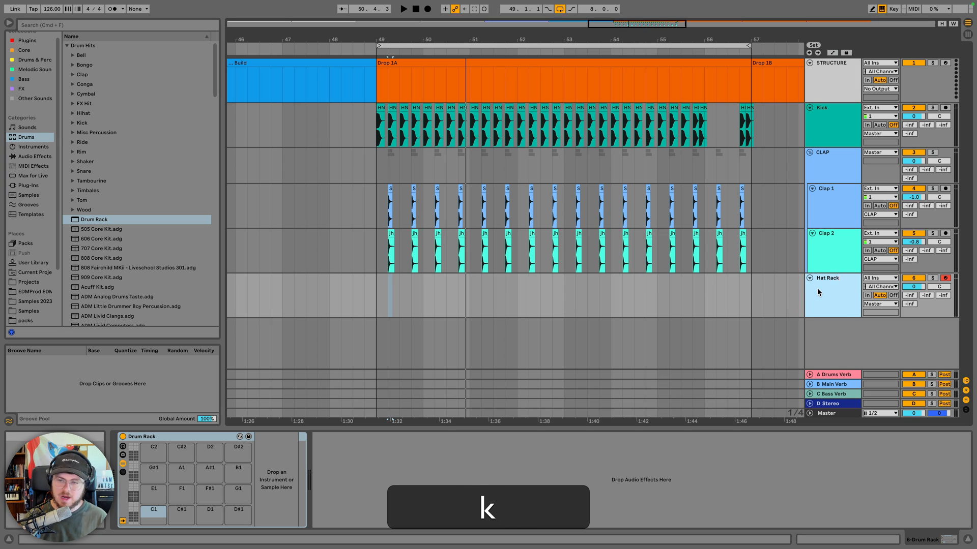
# Load the AU_BTH hi-hat one-shot from the Bouncy Tech House pack onto the Drum Rack's C1 pad and audition it
pyautogui.press('Return')
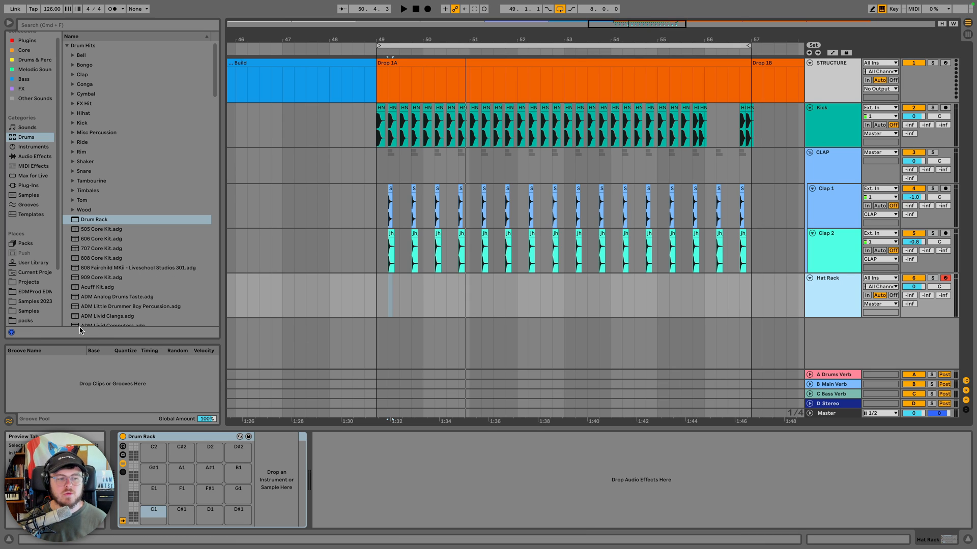
pyautogui.click(31, 321)
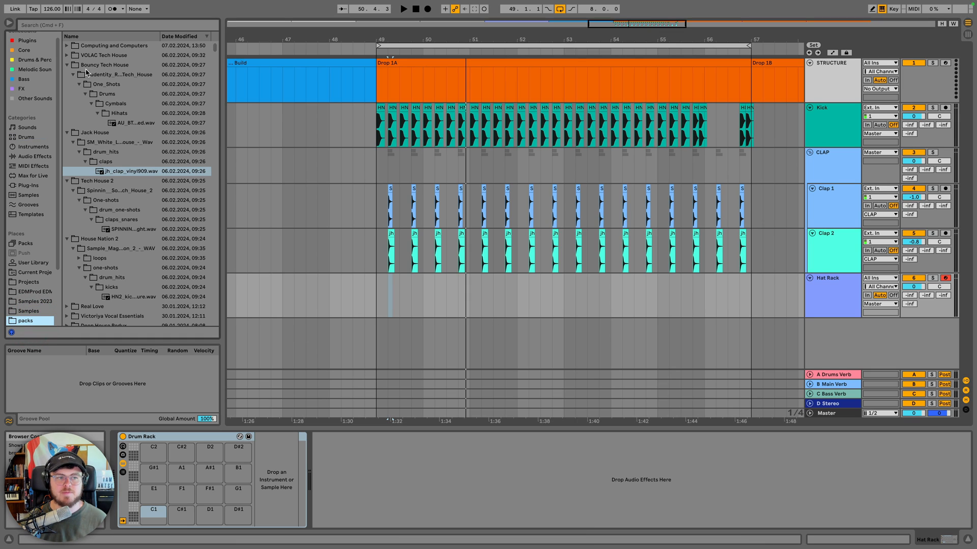
pyautogui.click(134, 124)
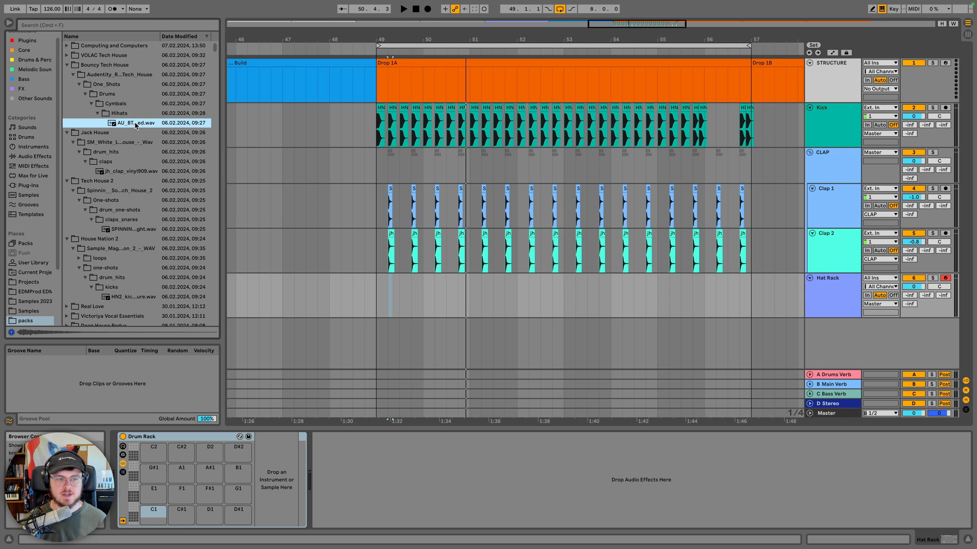
pyautogui.moveTo(137, 124); pyautogui.dragTo(154, 515)
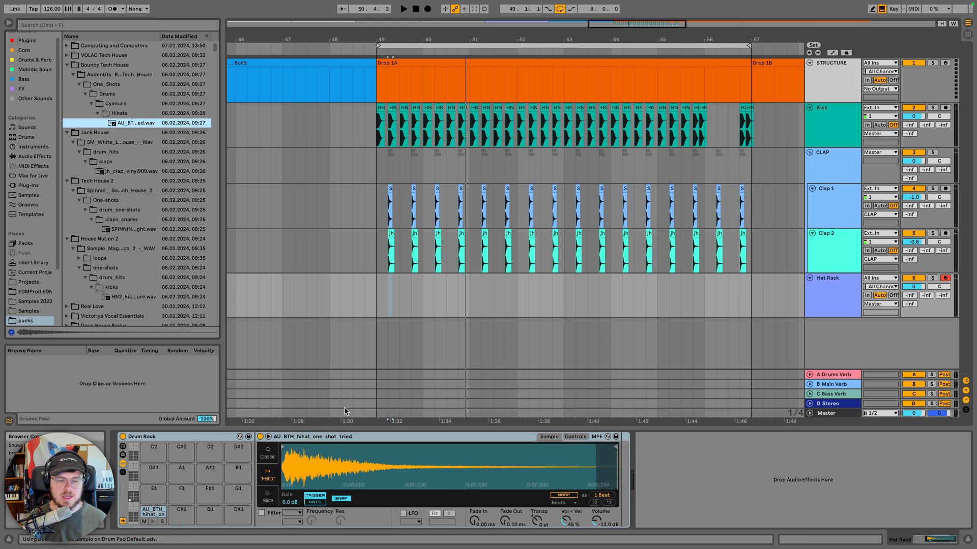
pyautogui.click(153, 514)
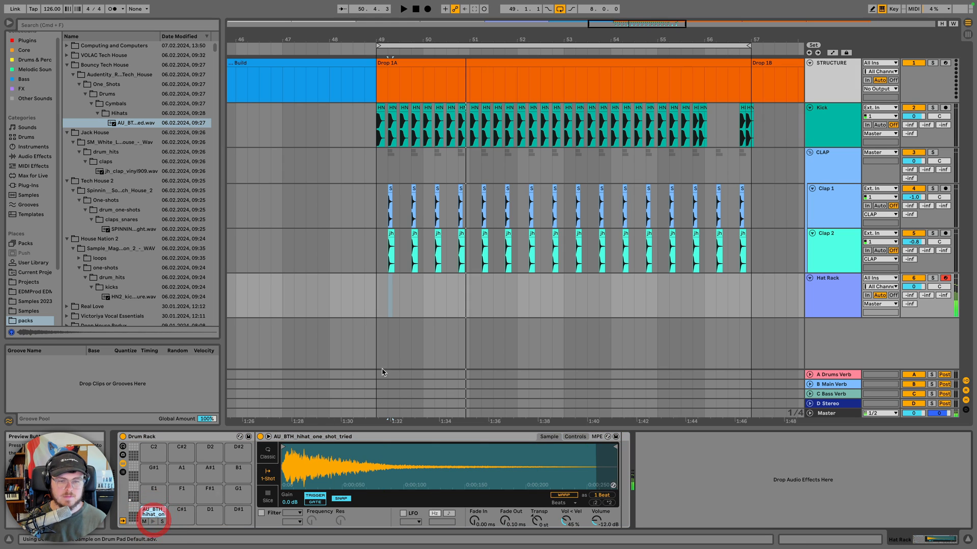
# Create an eight-bar MIDI clip on Hat Rack across Drop 1A and add a hi-hat note on the first off-beat, at 1.1.3
pyautogui.moveTo(377, 291); pyautogui.dragTo(739, 303)
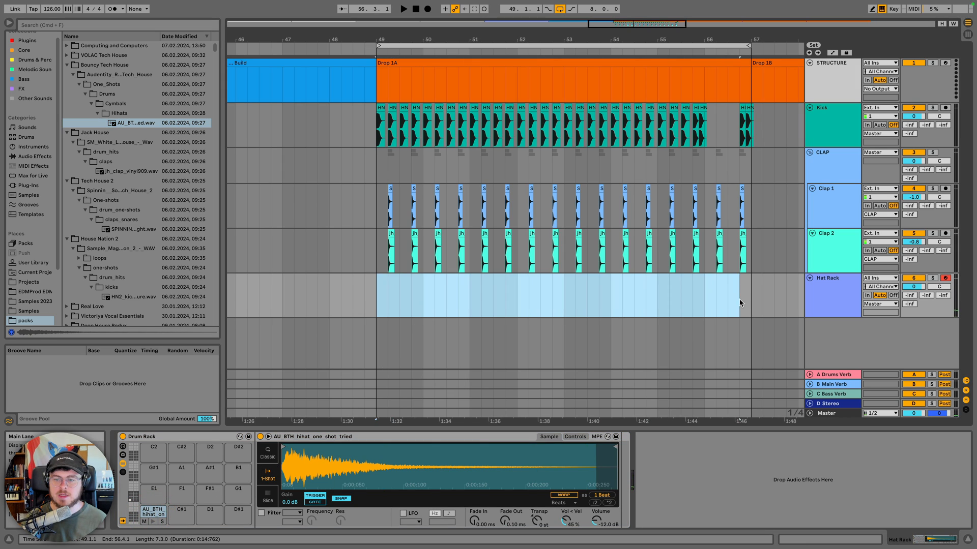
pyautogui.press('shift+super+m')
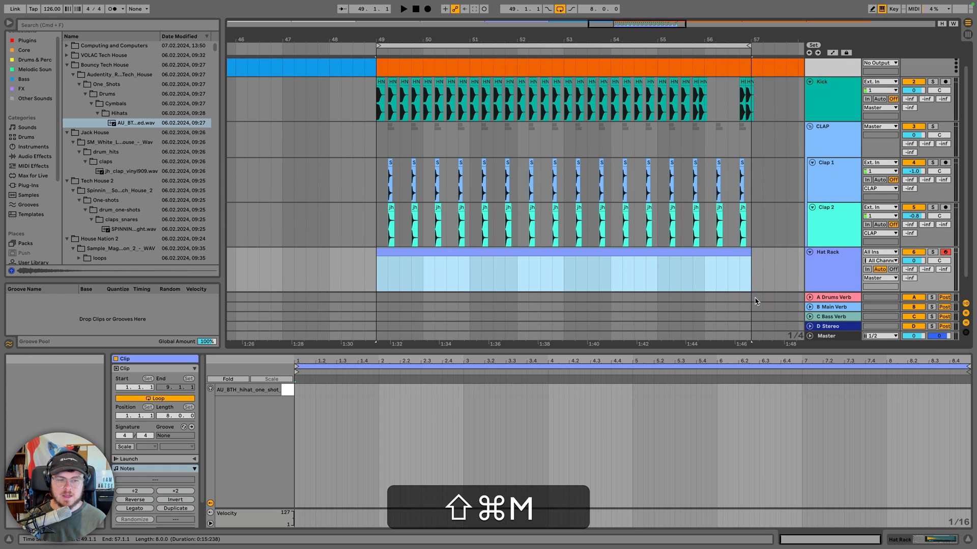
pyautogui.doubleClick(308, 390)
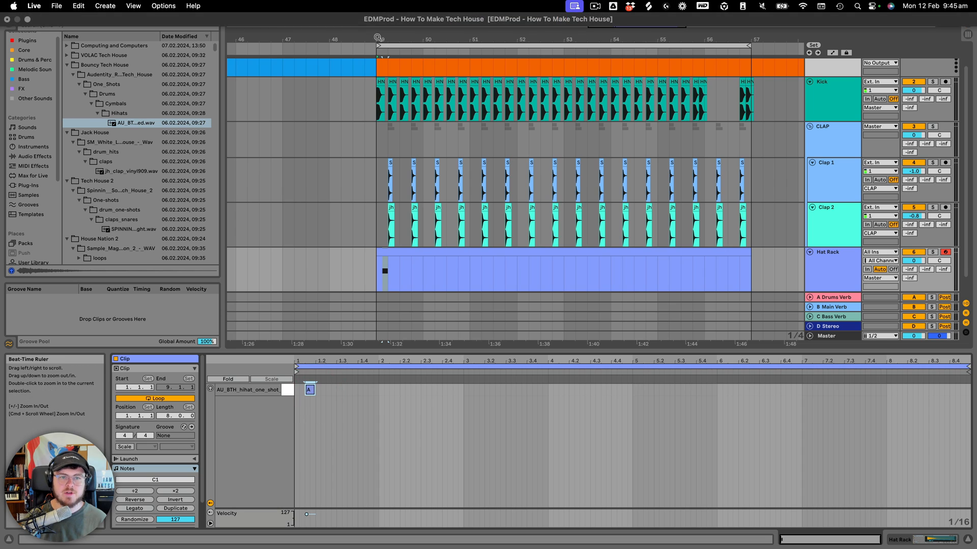
# Check the hi-hat note's off-beat position against the kicks and duplicate it on every off-beat through the eight-bar clip
pyautogui.moveTo(379, 39); pyautogui.dragTo(464, 233)
pyautogui.moveTo(400, 282); pyautogui.dragTo(334, 275)
pyautogui.doubleClick(850, 265)
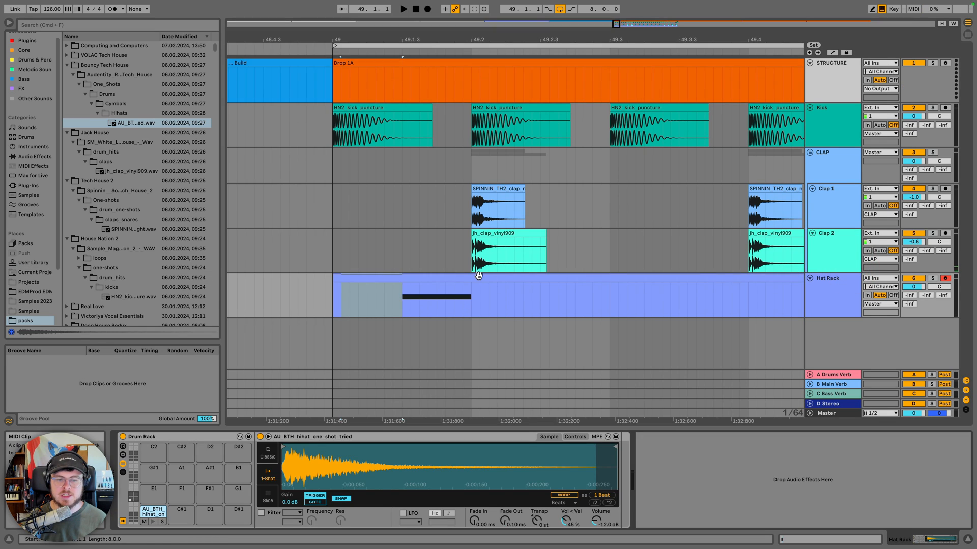
pyautogui.doubleClick(475, 276)
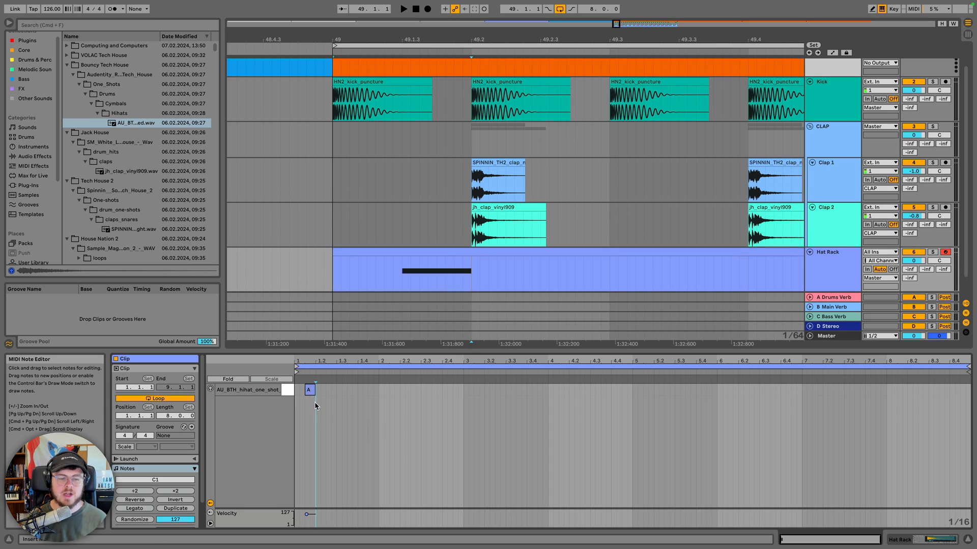
pyautogui.click(308, 391)
pyautogui.press('super+d')
pyautogui.press('super+d')
pyautogui.press('super+d')
pyautogui.press('super+d')
pyautogui.press('super+d')
pyautogui.press('super+d')
pyautogui.press('super+d')
pyautogui.press('super+d')
pyautogui.press('super+d')
pyautogui.press('super+d')
pyautogui.press('super+d')
pyautogui.press('super+d')
pyautogui.press('super+d')
pyautogui.press('super+d')
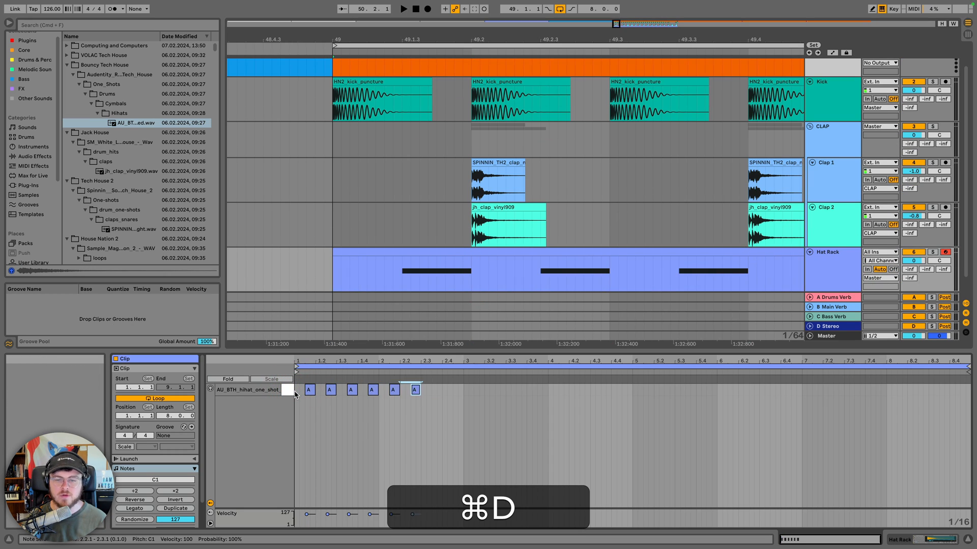
pyautogui.press('super+d')
pyautogui.press('super+d')
pyautogui.press('super+d')
pyautogui.press('super+d')
pyautogui.press('super+d')
pyautogui.press('super+d')
pyautogui.press('super+d')
pyautogui.press('super+d')
pyautogui.press('super+d')
pyautogui.press('super+d')
pyautogui.press('super+d')
pyautogui.press('super+d')
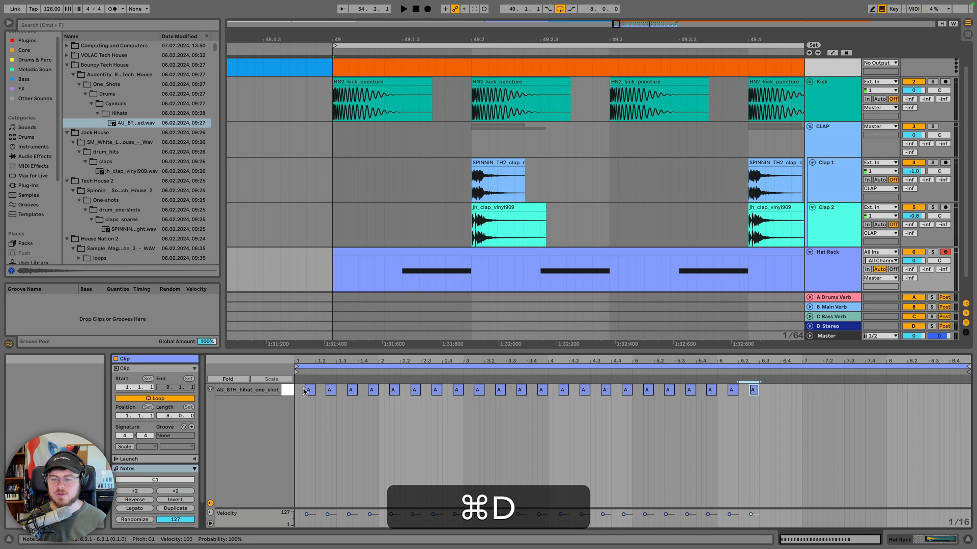
pyautogui.press('super+d')
pyautogui.press('super+d')
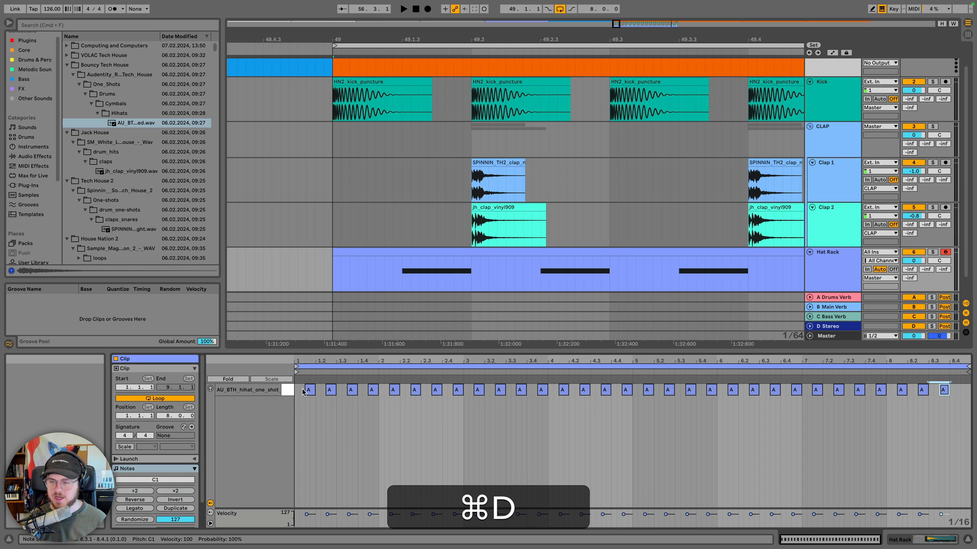
# Play Drop 1A from bar 49 and set the off-beat hi-hat sample's volume to -11 dB
pyautogui.click(403, 251)
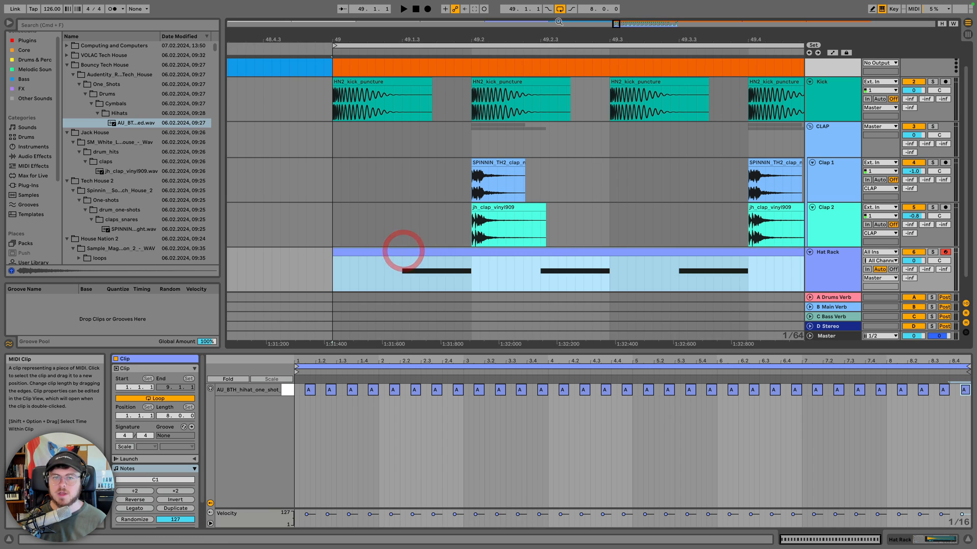
pyautogui.moveTo(551, 39); pyautogui.dragTo(304, 3)
pyautogui.press('space')
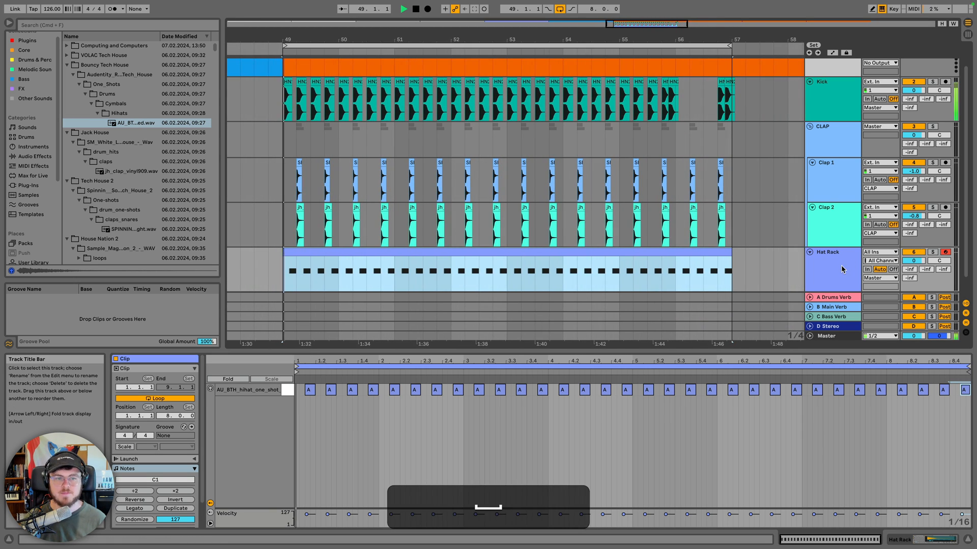
pyautogui.click(842, 263)
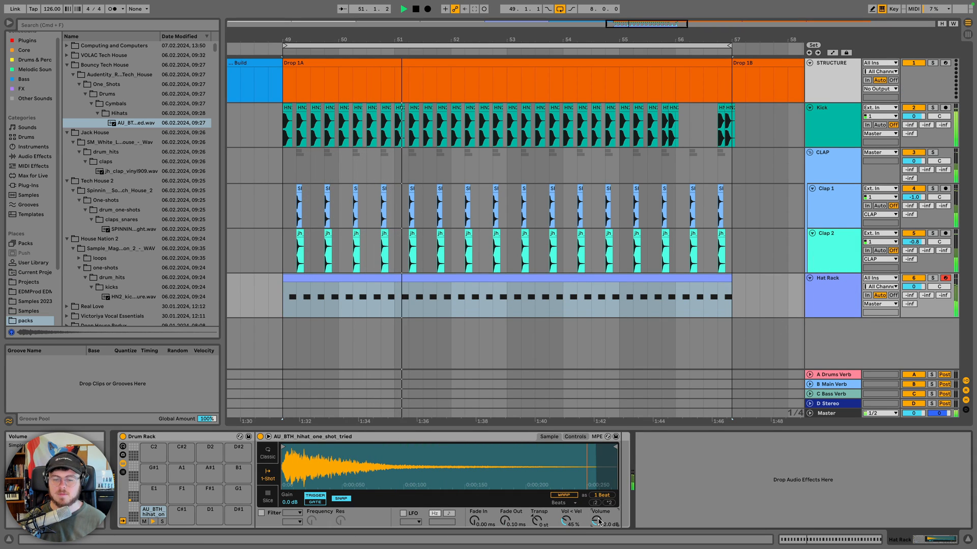
pyautogui.press('Up')
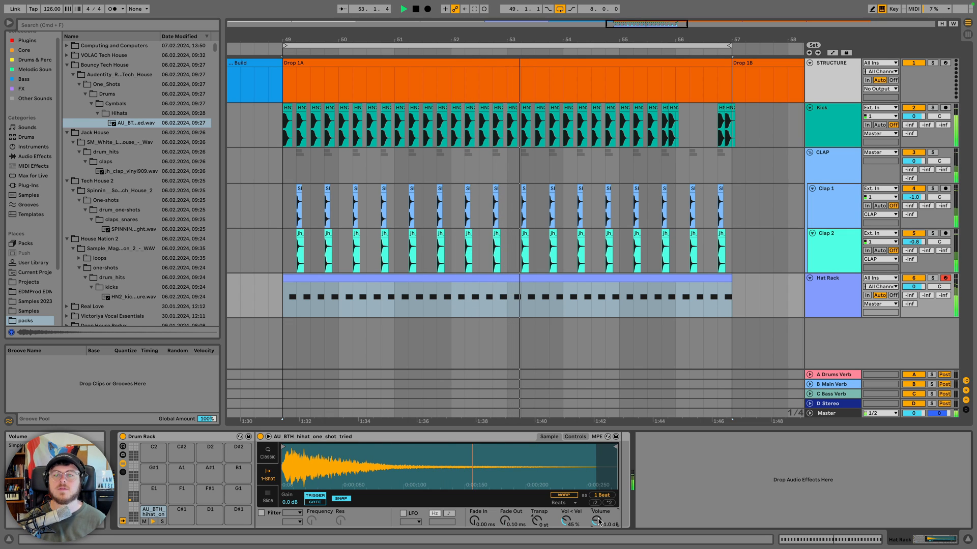
pyautogui.press('space')
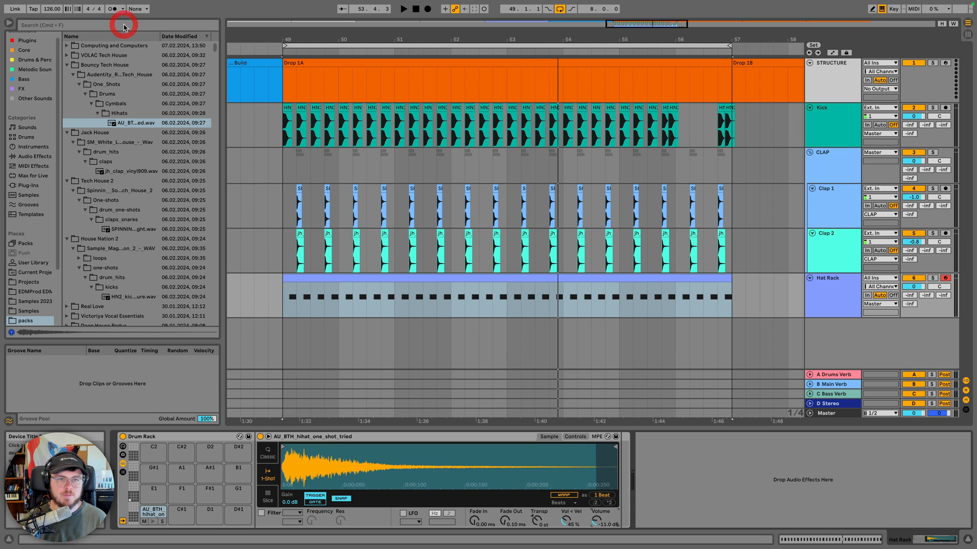
# Search the packs for "mat" and browse Mat Zo's Mad Zoo Drums Vol. 1 down to the sample in MAT_ZO_open_hihats
pyautogui.click(107, 26)
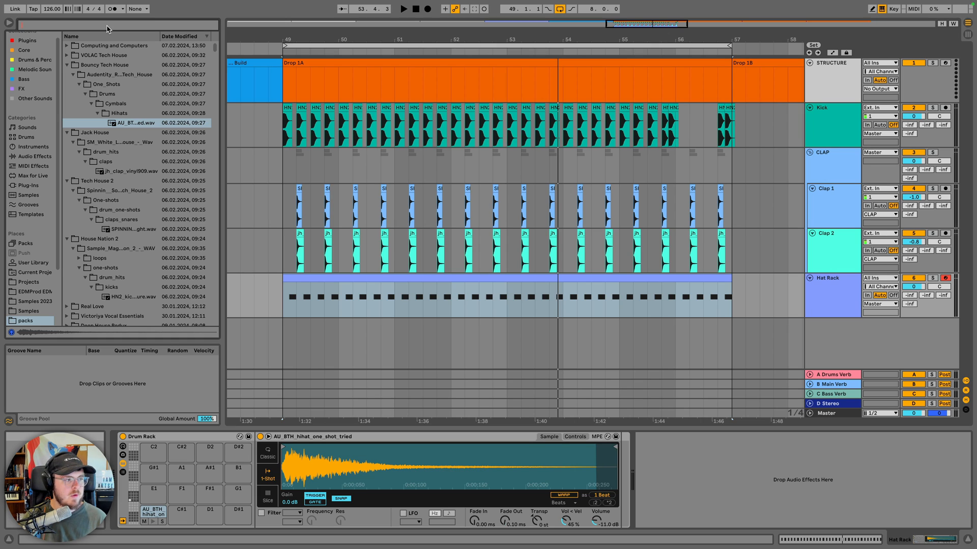
pyautogui.write('mat')
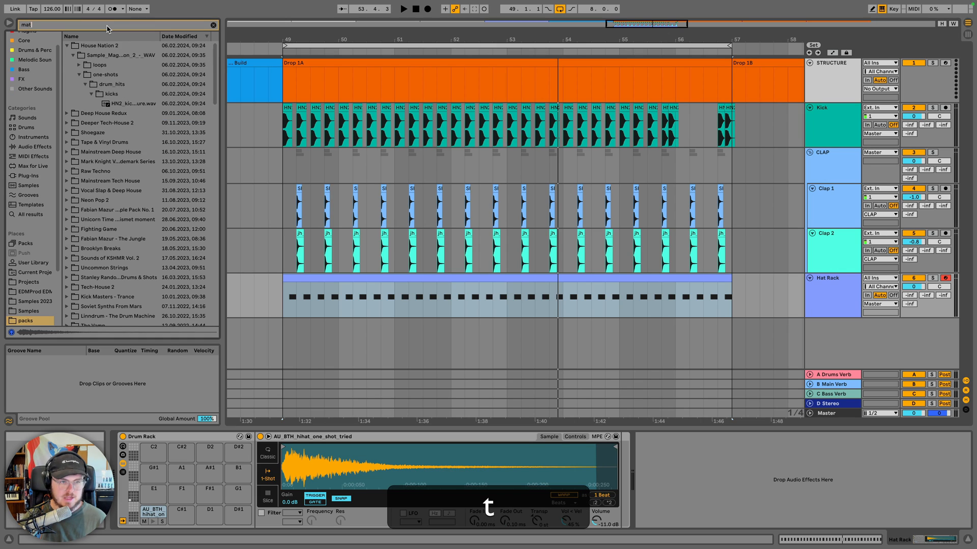
pyautogui.click(99, 54)
pyautogui.press('Right')
pyautogui.press('Right')
pyautogui.press('Right')
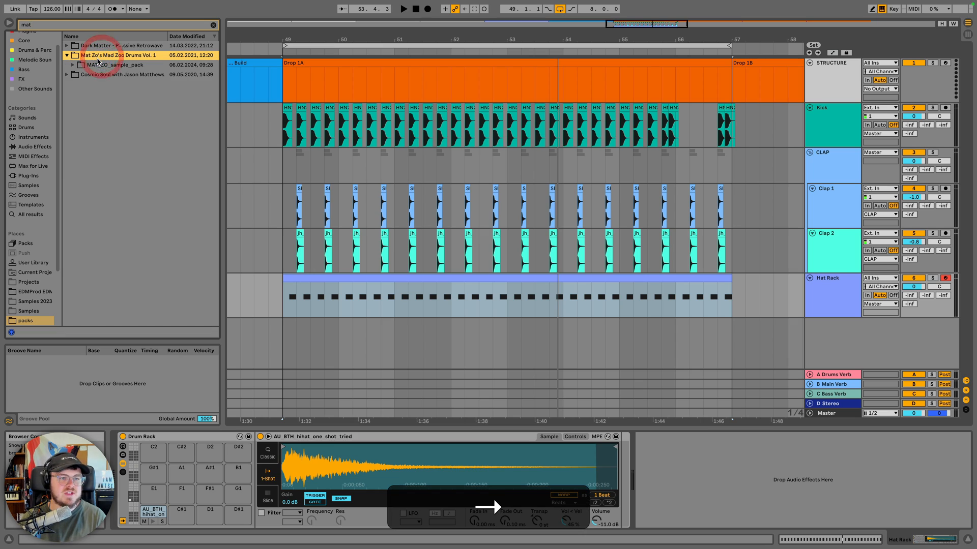
pyautogui.press('Down')
pyautogui.press('Right')
pyautogui.press('Down')
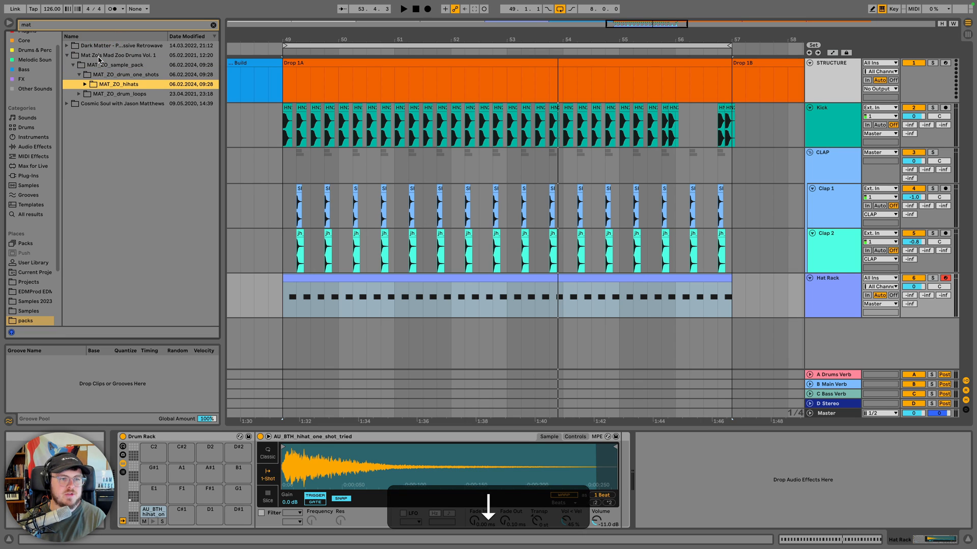
pyautogui.press('Right')
pyautogui.press('Down')
pyautogui.press('Right')
pyautogui.press('Down')
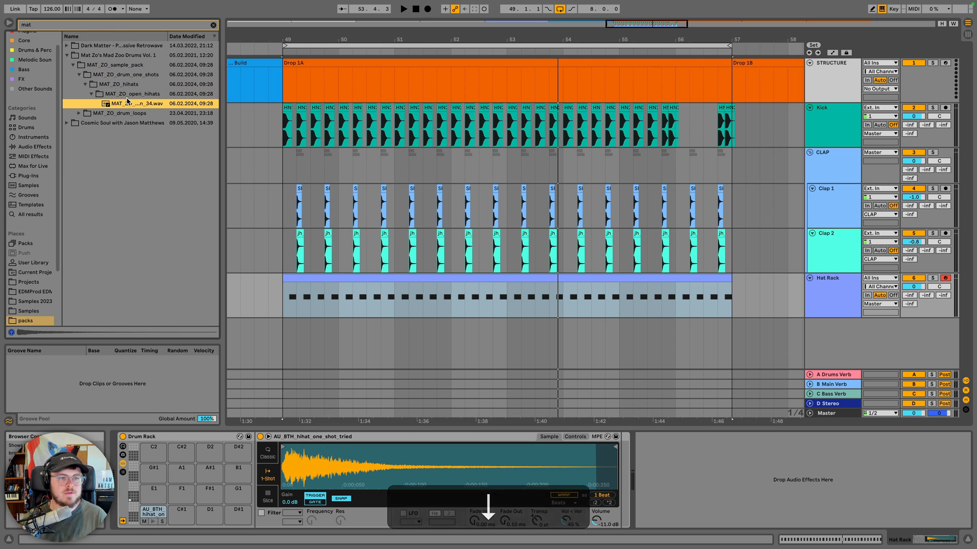
# Load the MAT_ZO_hihat_open_34 sample onto the Drum Rack's C#1 pad and set its playback mode to Gate
pyautogui.click(131, 107)
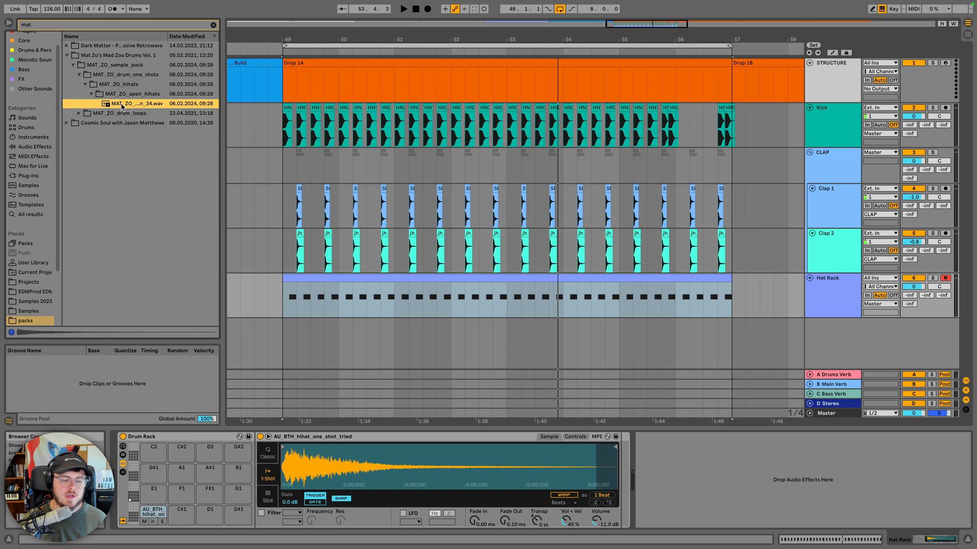
pyautogui.moveTo(117, 105); pyautogui.dragTo(174, 514)
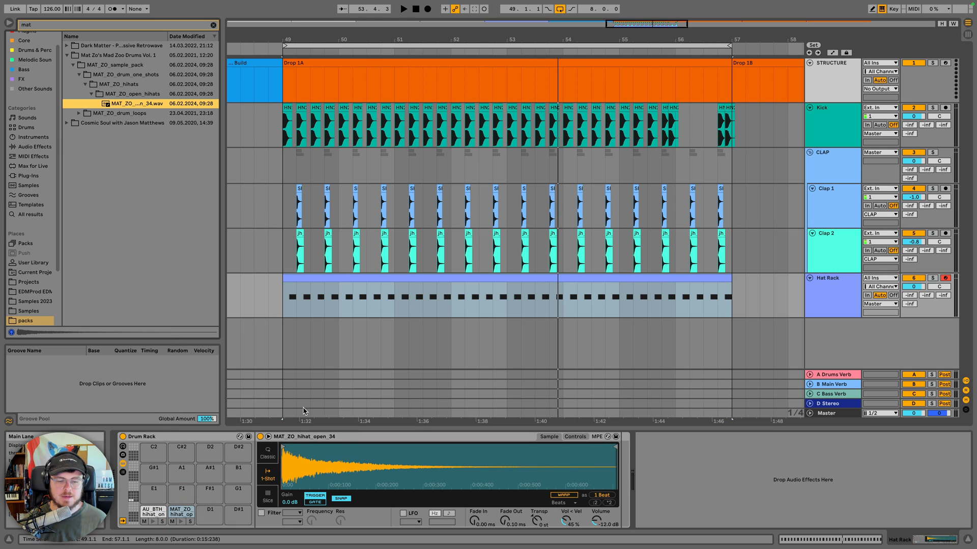
pyautogui.click(319, 503)
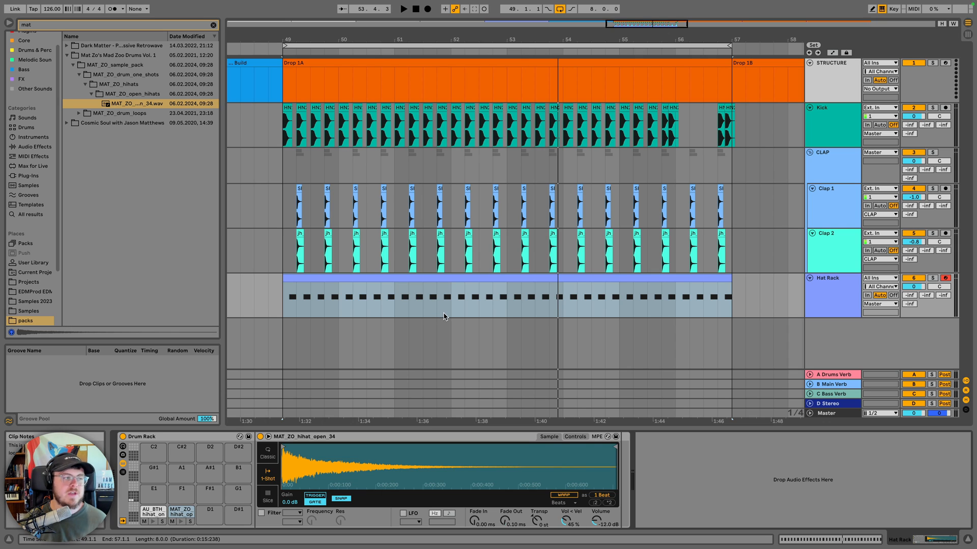
# Add an open hi-hat note on the last sixteenth of the Hat Rack clip's first bar, at 1.4.4, and play it
pyautogui.doubleClick(327, 278)
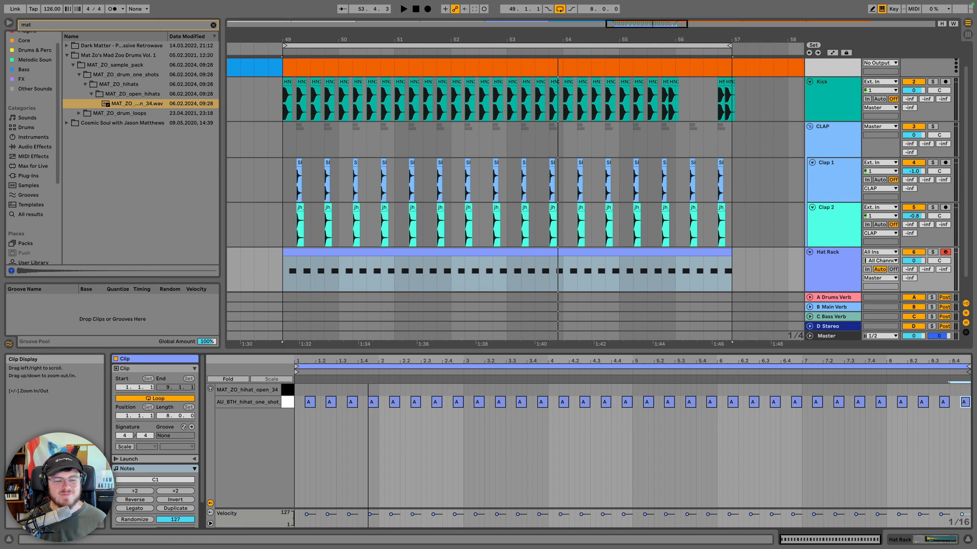
pyautogui.moveTo(368, 361); pyautogui.dragTo(395, 365)
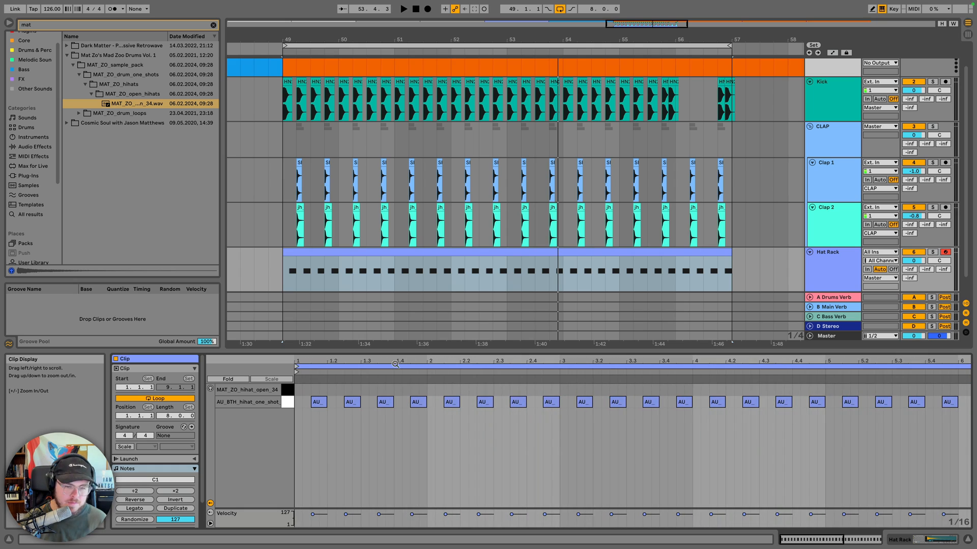
pyautogui.doubleClick(421, 390)
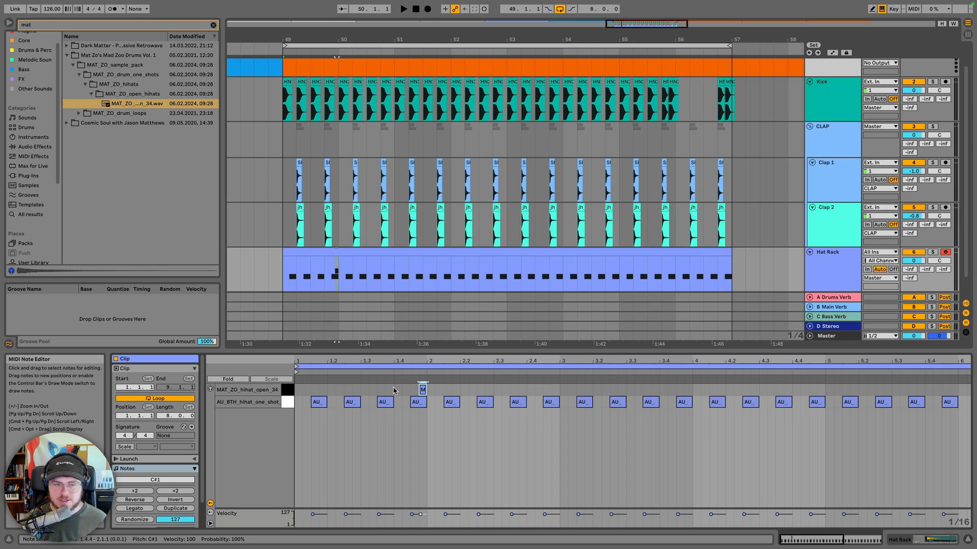
pyautogui.press('space')
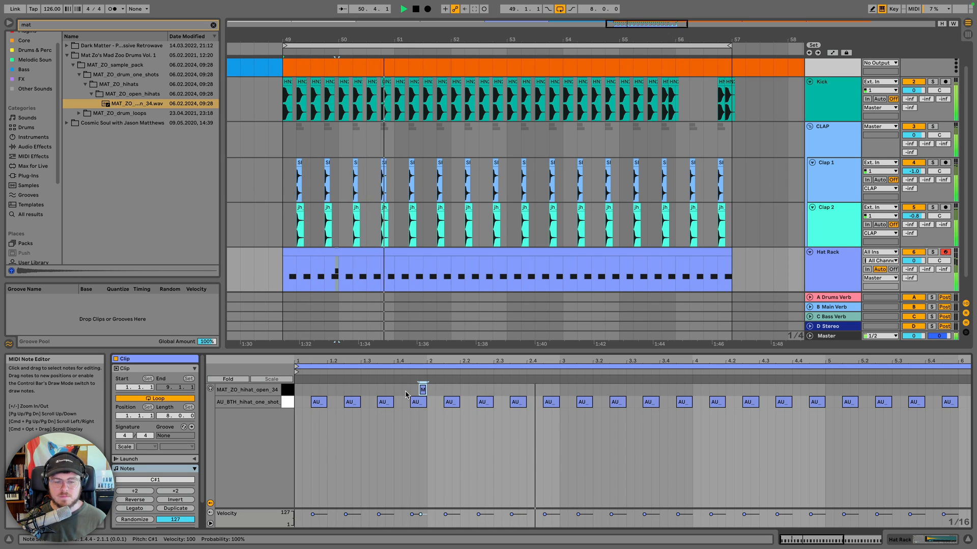
pyautogui.press('space')
# Set the open hi-hat sample's volume to -15 dB and play the drop to check the level
pyautogui.click(819, 272)
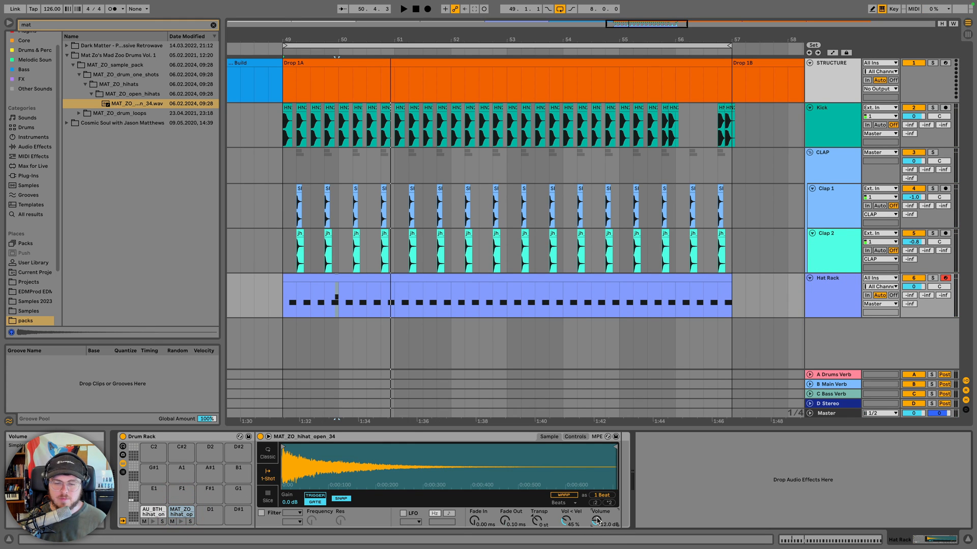
pyautogui.press('Down')
pyautogui.press('Down')
pyautogui.press('Down')
pyautogui.press('space')
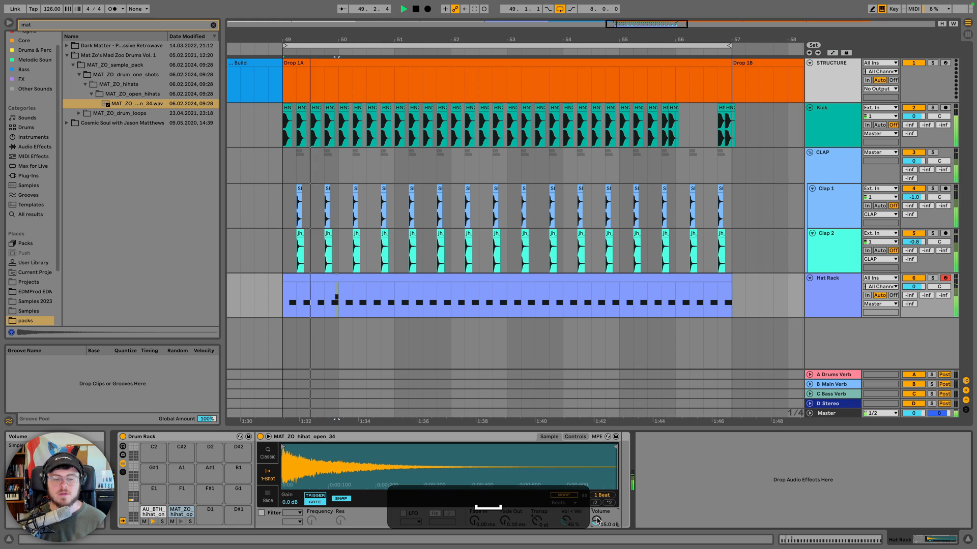
pyautogui.press('space')
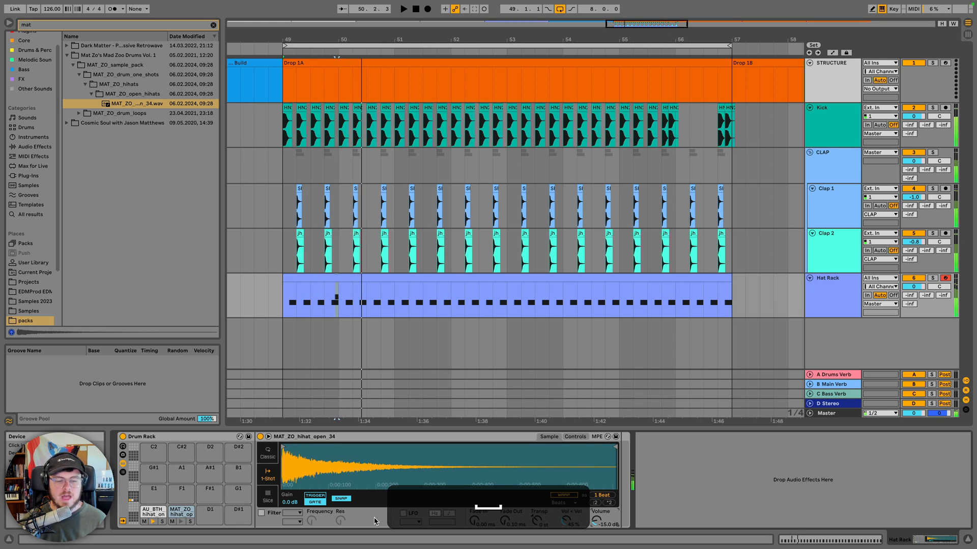
# Enable the filter on the open hi-hat sample and set its frequency to 15.2 kHz while the drop plays
pyautogui.click(261, 514)
pyautogui.press('space')
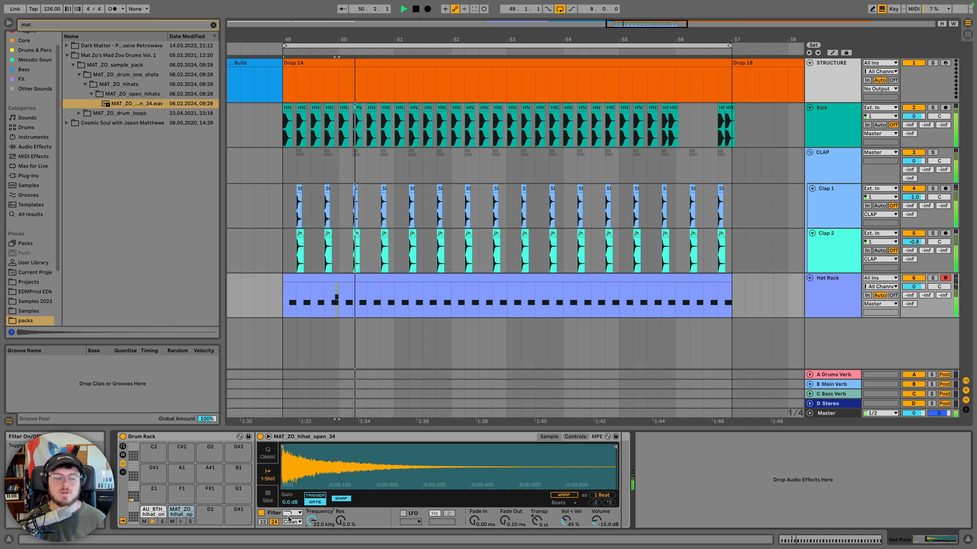
pyautogui.press('space')
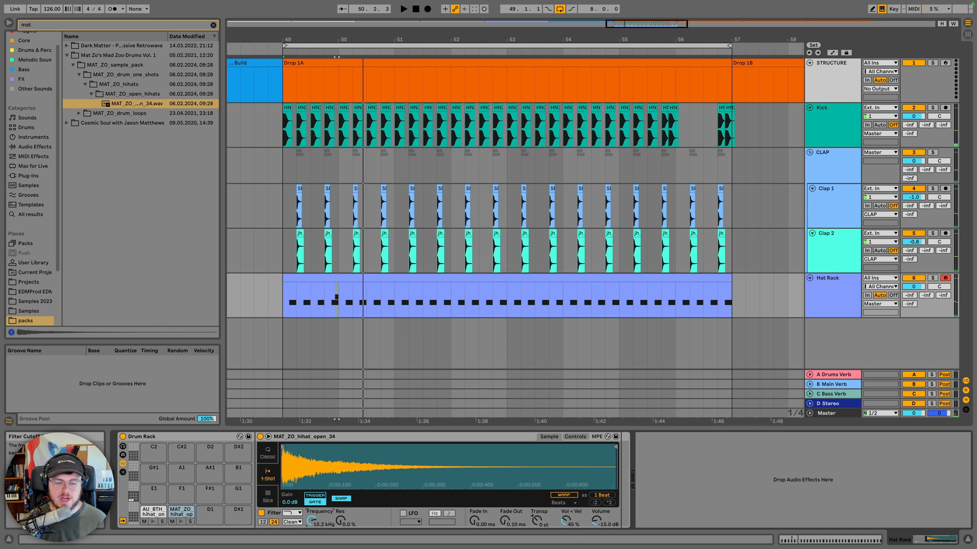
# Raise the open hi-hat sample's filter frequency to 18.8 kHz while playing the drop
pyautogui.press('space')
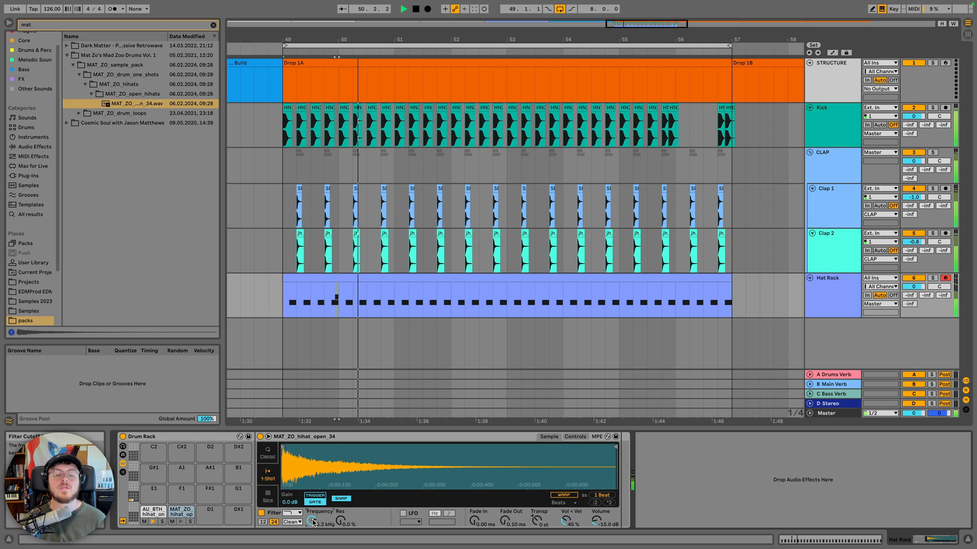
pyautogui.press('space')
pyautogui.press('space')
pyautogui.moveTo(313, 523); pyautogui.dragTo(313, 514)
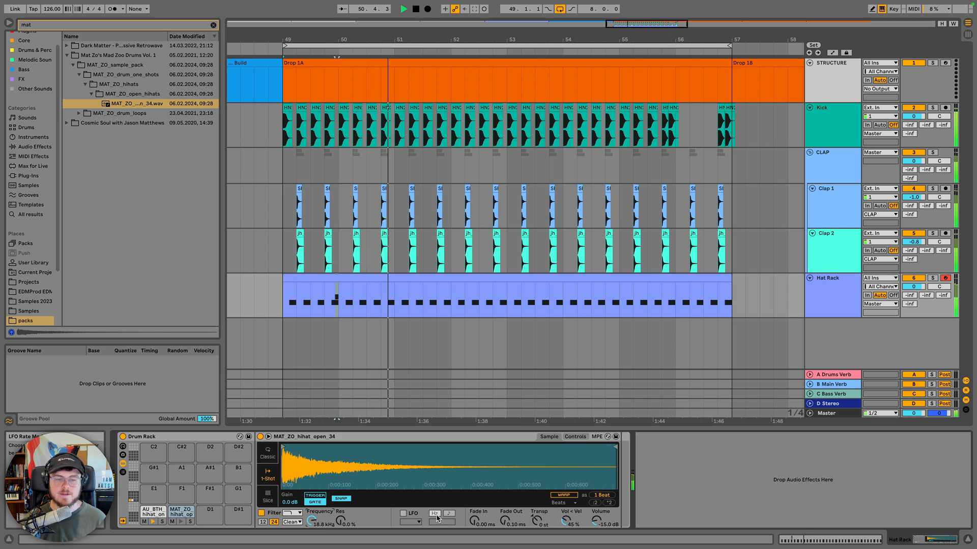
# Duplicate the Hat Rack clip's first two bars of the open hi-hat lane three times to fill all eight bars
pyautogui.doubleClick(381, 277)
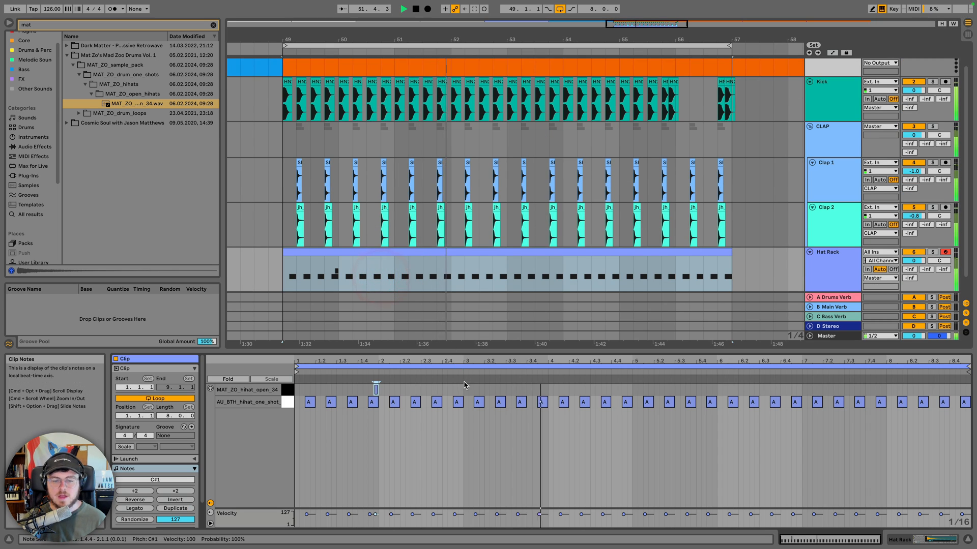
pyautogui.press('space')
pyautogui.moveTo(463, 390); pyautogui.dragTo(295, 390)
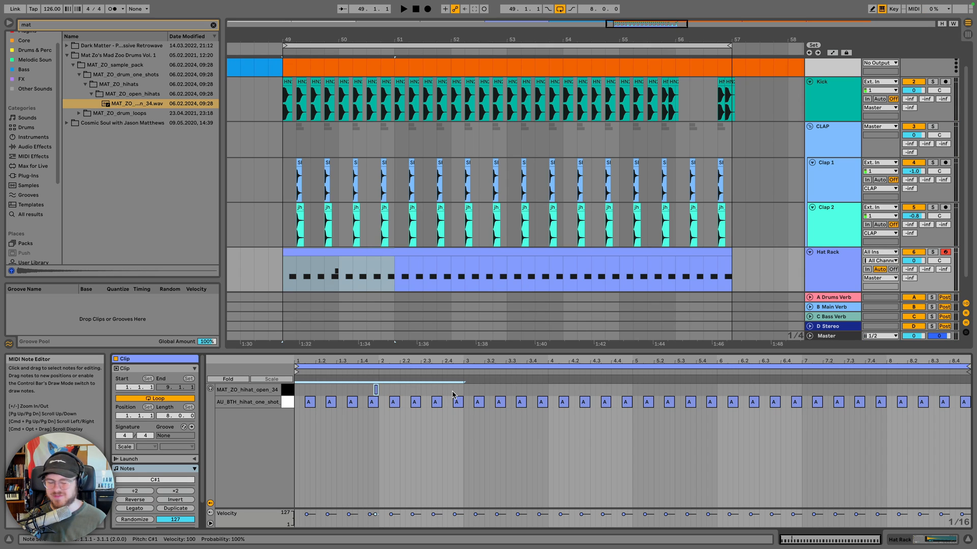
pyautogui.press('super+d')
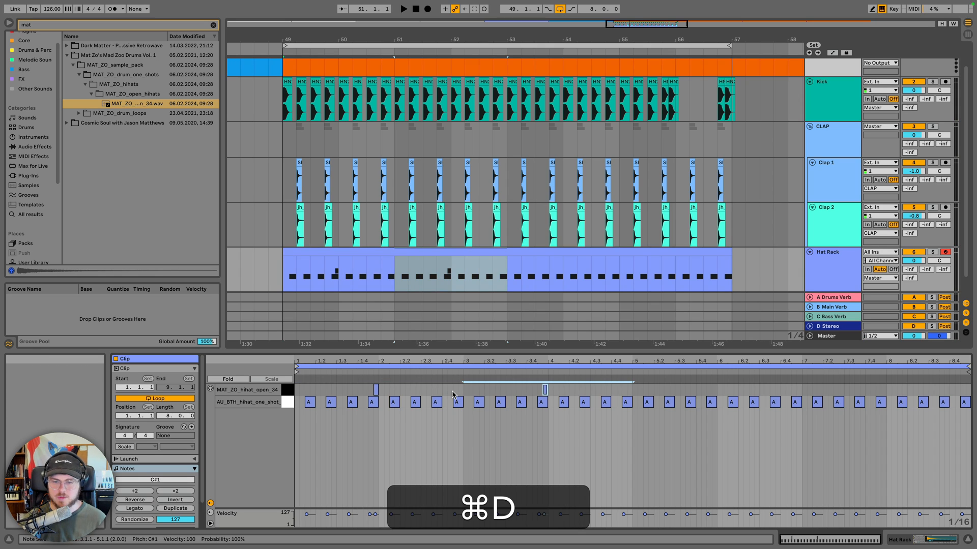
pyautogui.press('super+d')
pyautogui.press('super+d')
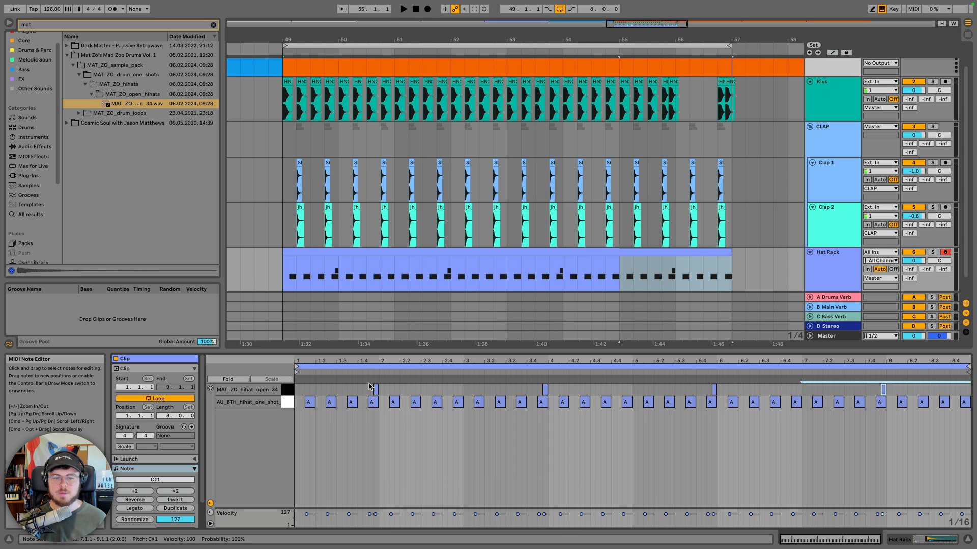
# Play Drop 1A from bar 49 to check the repeated open hi-hat
pyautogui.click(282, 267)
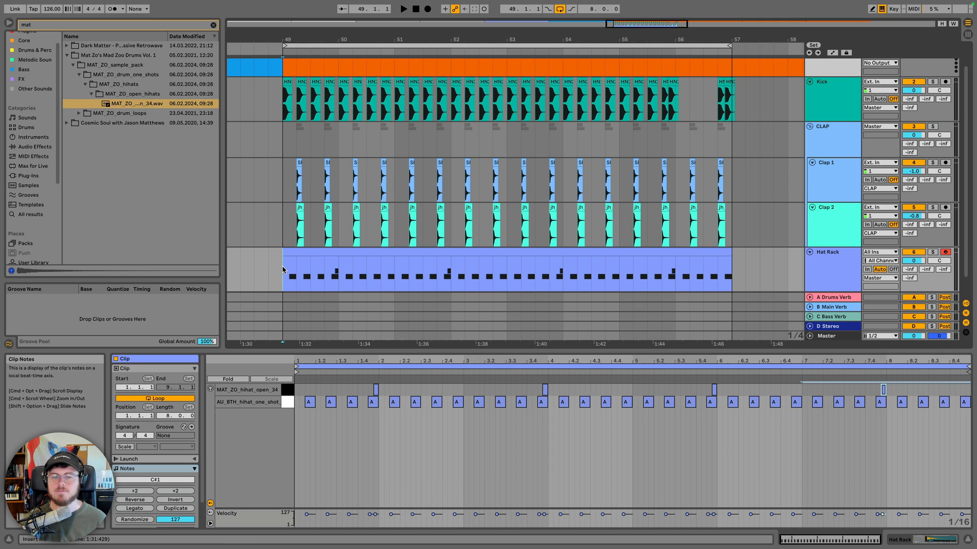
pyautogui.press('space')
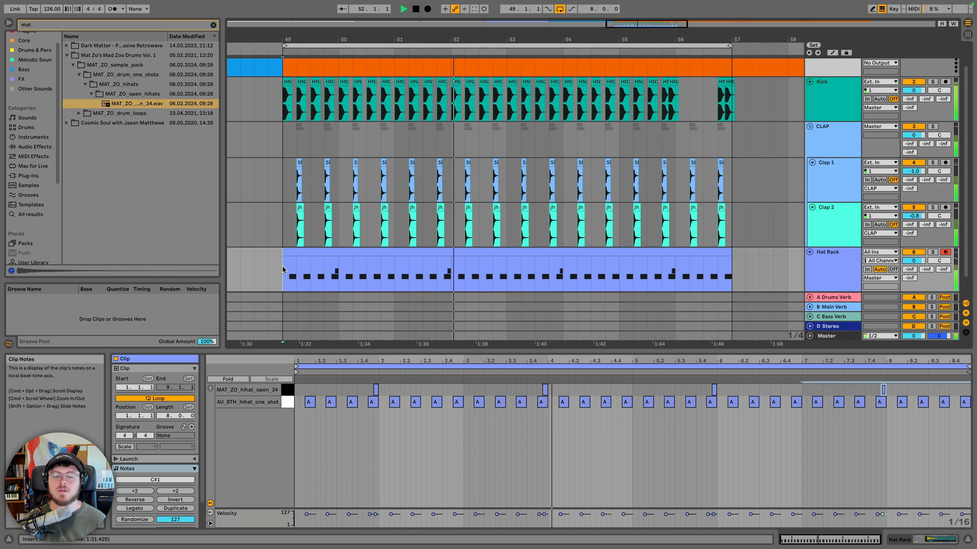
pyautogui.press('space')
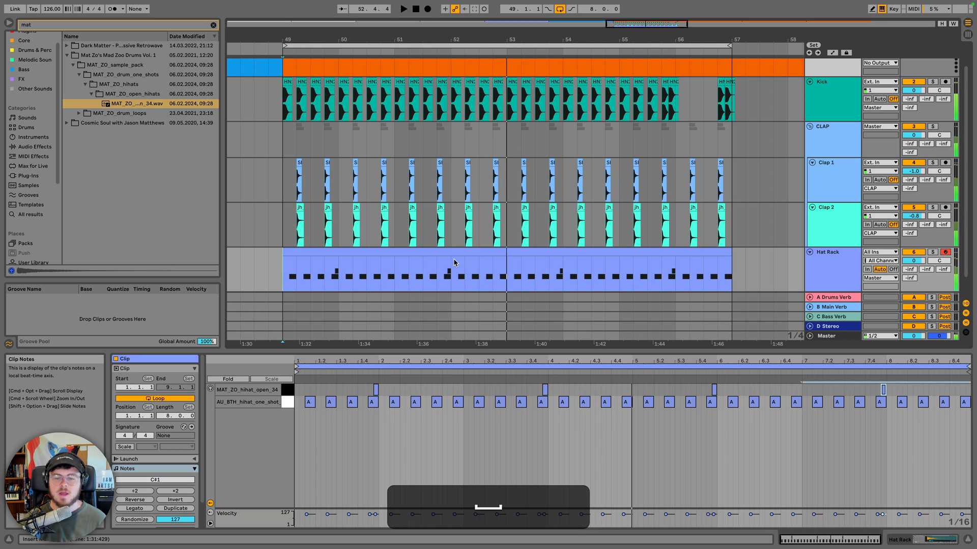
# Copy the open hi-hat note at 3.4.4 and paste it at 4.1.2 in the Hat Rack clip
pyautogui.scroll(3, 545, 392)
pyautogui.click(530, 390)
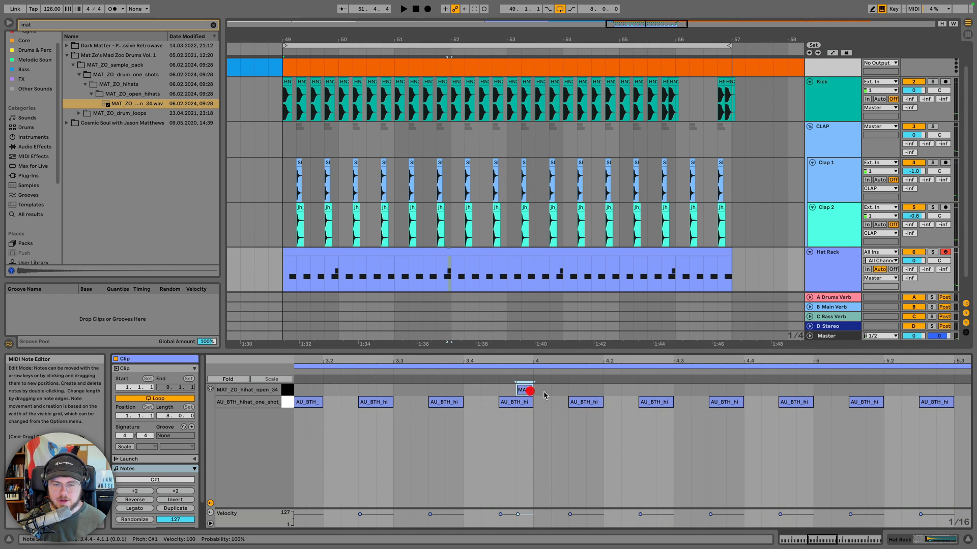
pyautogui.press('super+c')
pyautogui.click(549, 395)
pyautogui.press('super+v')
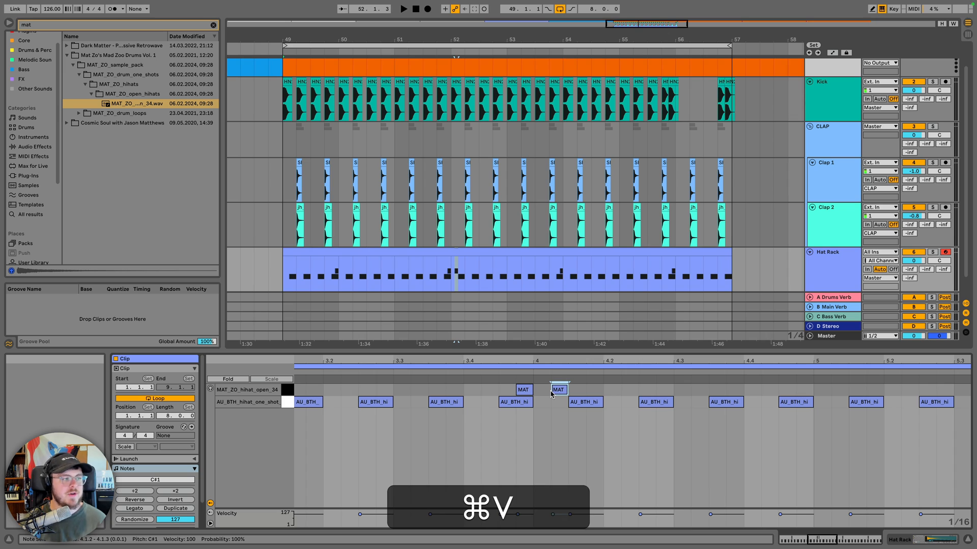
# Play the new double open hi-hat hit and lower the 4.1.2 note's velocity to 73
pyautogui.click(446, 371)
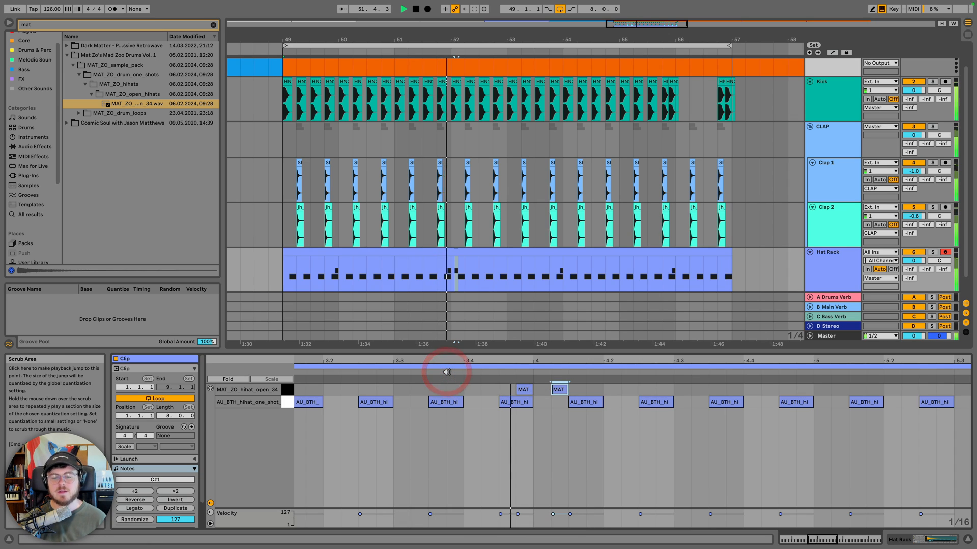
pyautogui.press('space')
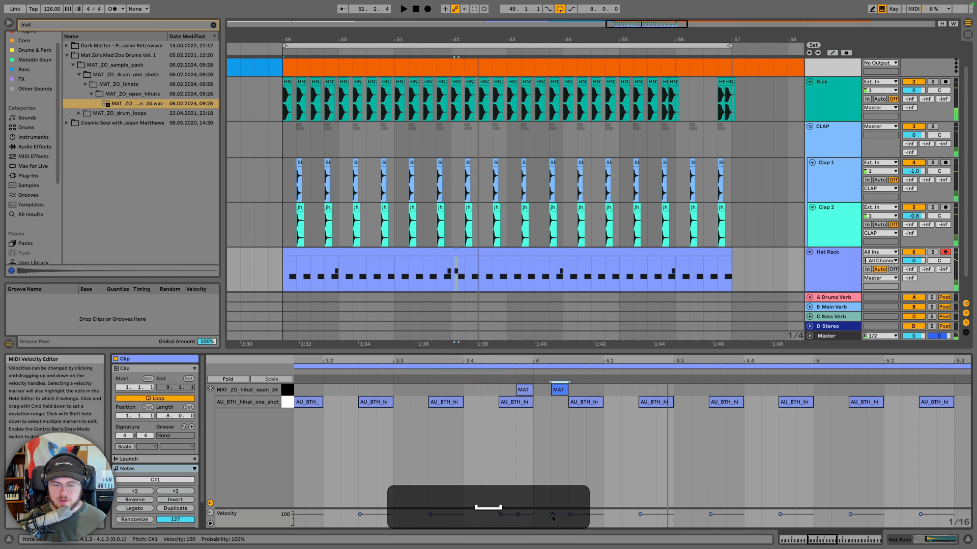
pyautogui.moveTo(552, 515)
pyautogui.mouseDown()
pyautogui.moveTo(552, 529)
pyautogui.moveTo(553, 520)
pyautogui.mouseUp()
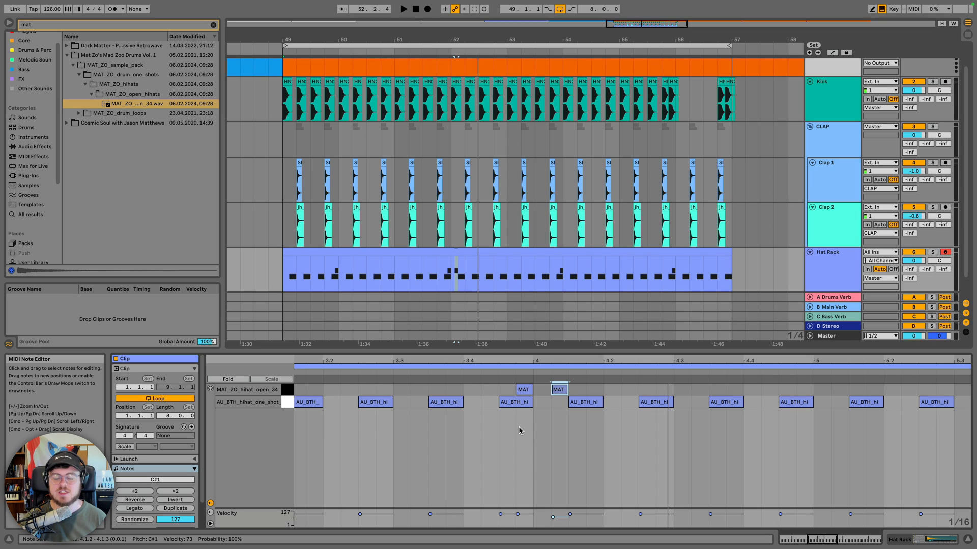
pyautogui.moveTo(417, 360); pyautogui.dragTo(417, 310)
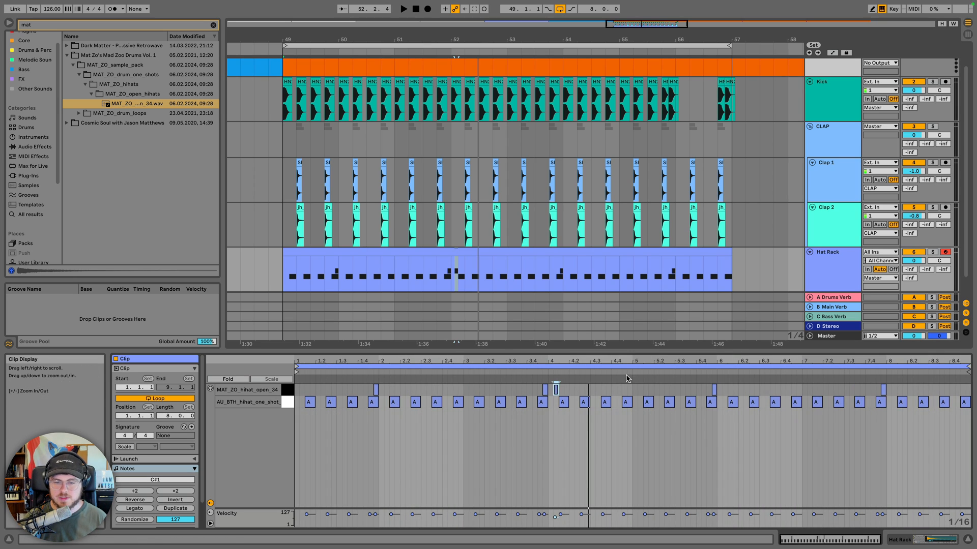
# Copy bar 4 of the open hi-hat lane and paste it at bar 8, adding a softer hit at 8.1.2
pyautogui.click(545, 390)
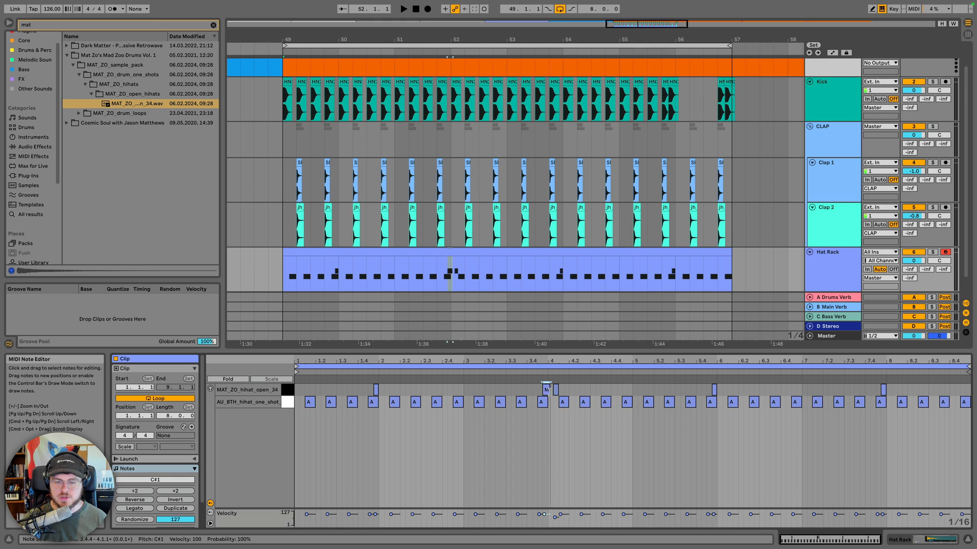
pyautogui.press('super+z')
pyautogui.press('super+z')
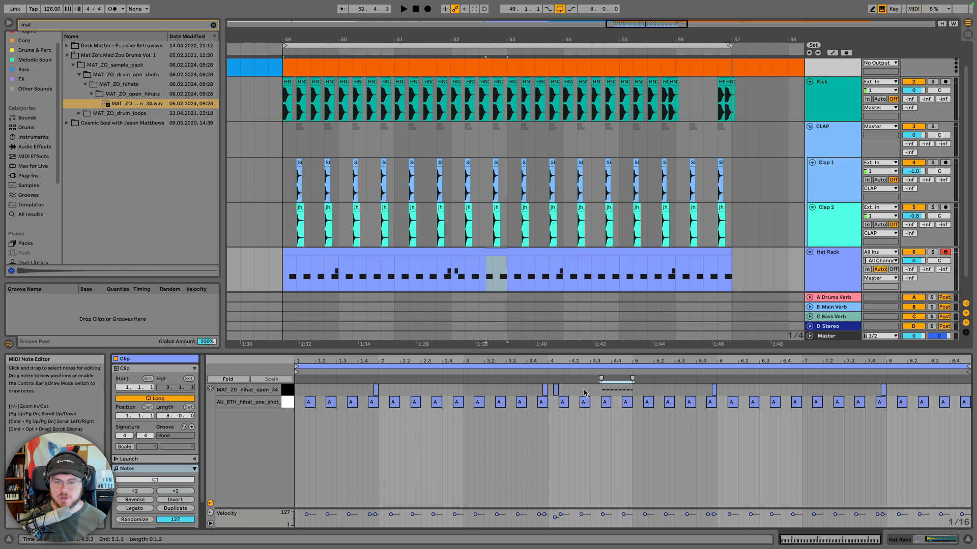
pyautogui.press('super+c')
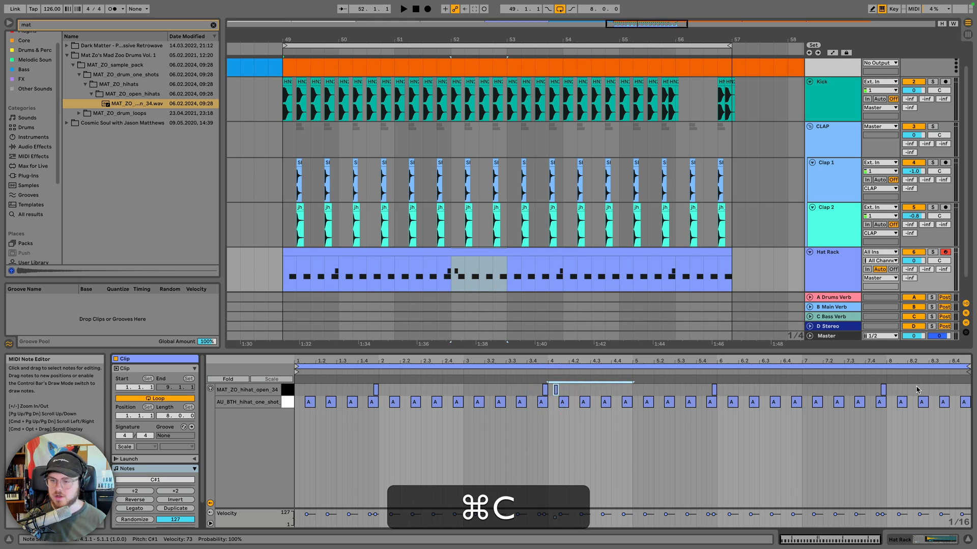
pyautogui.click(889, 392)
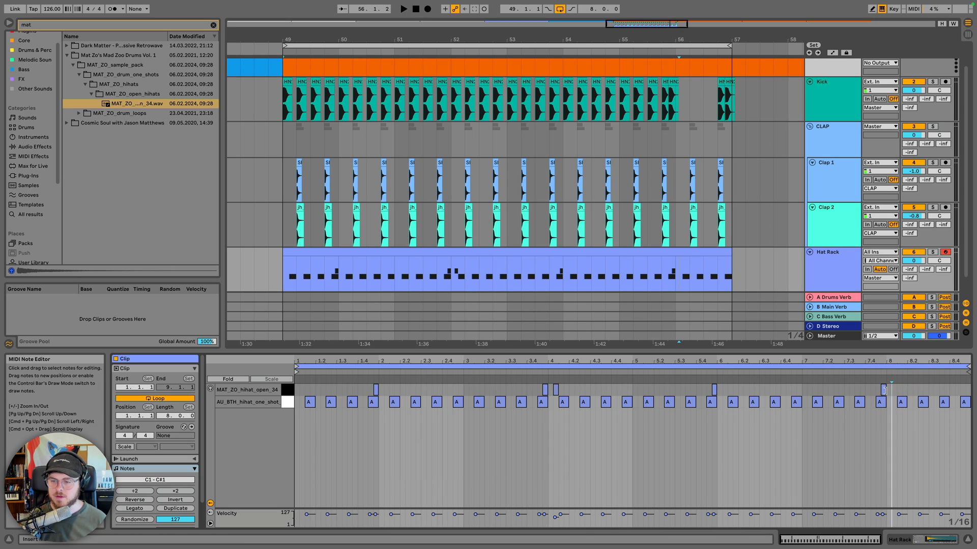
pyautogui.press('Left')
pyautogui.press('super+v')
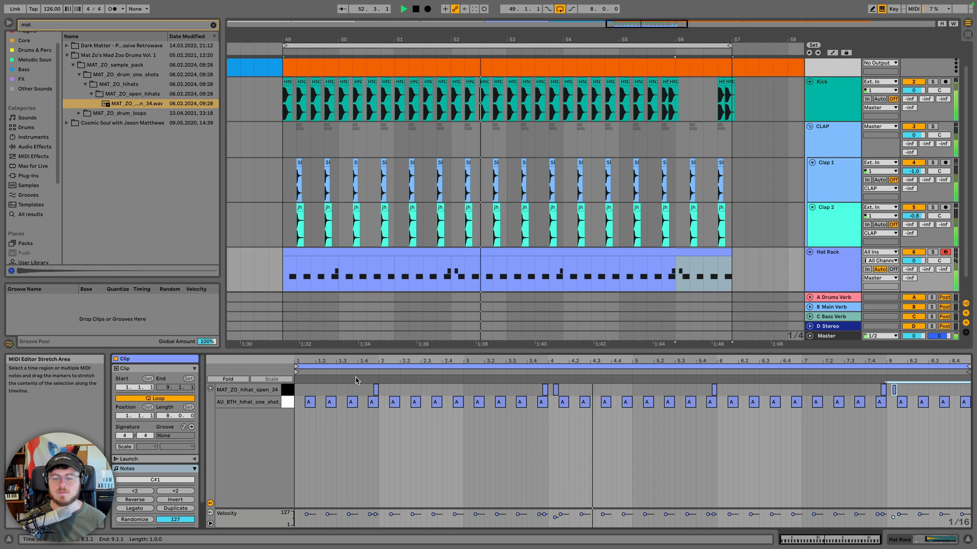
# Set the open hi-hat note at 8.1.2 to velocity 74 and play the drop from late in bar 51
pyautogui.press('space')
pyautogui.click(555, 516)
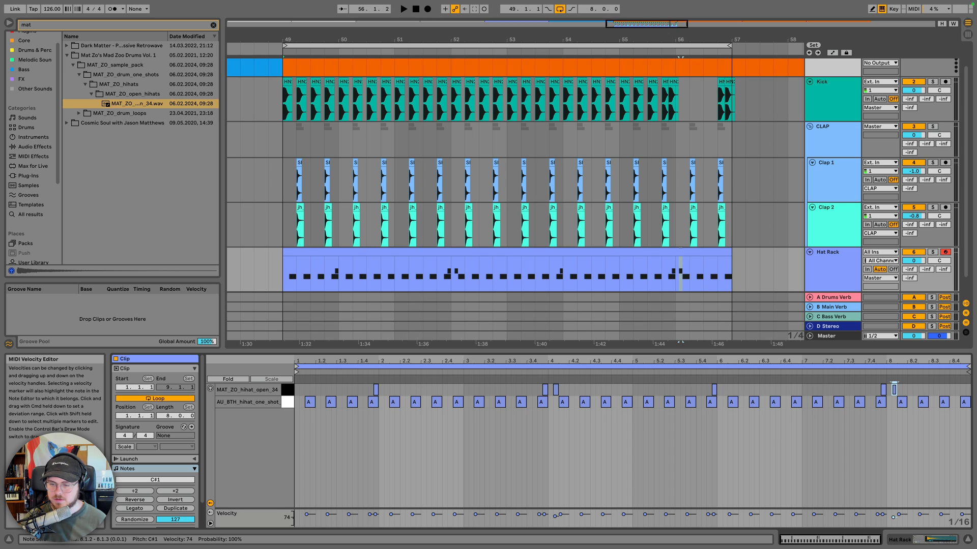
pyautogui.click(438, 277)
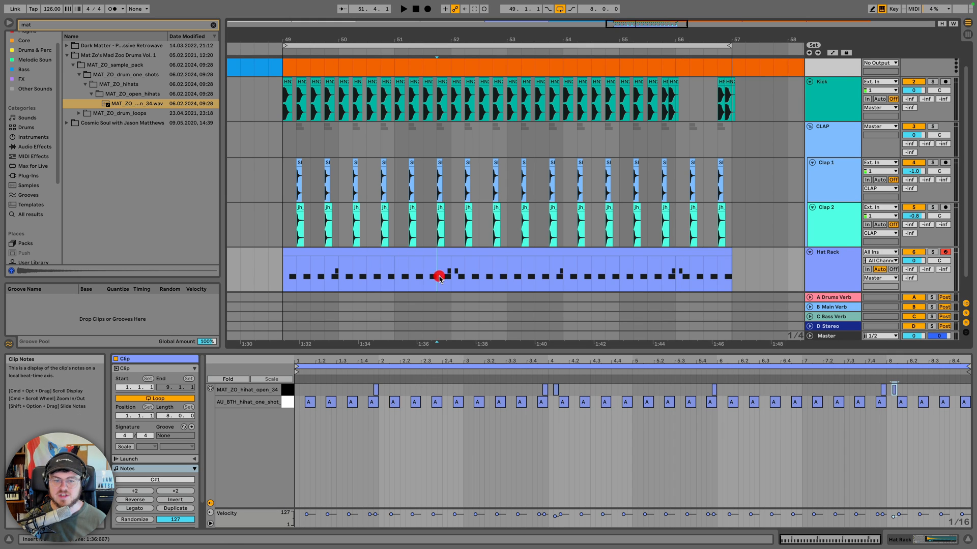
pyautogui.press('space')
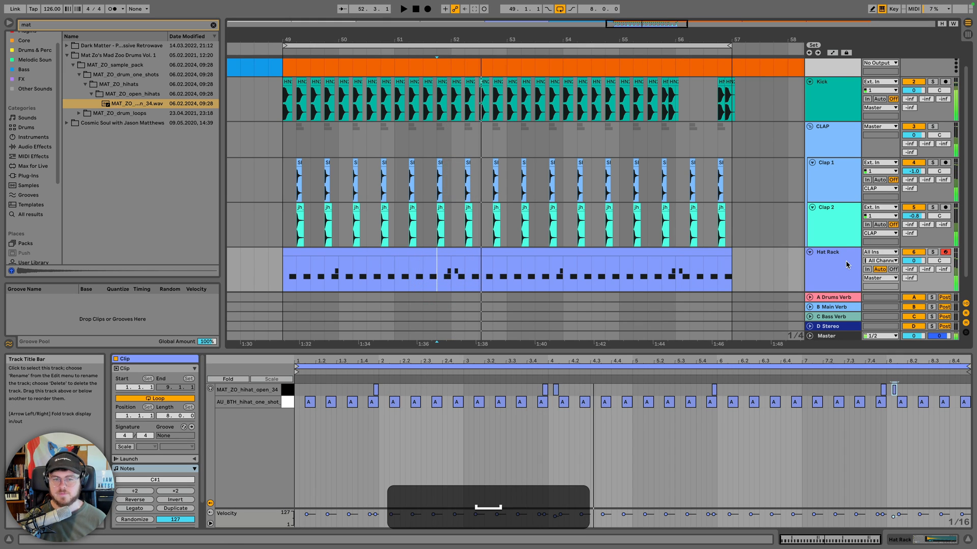
# Show the Hat Rack's devices and search the sample packs for "noizu"
pyautogui.click(827, 263)
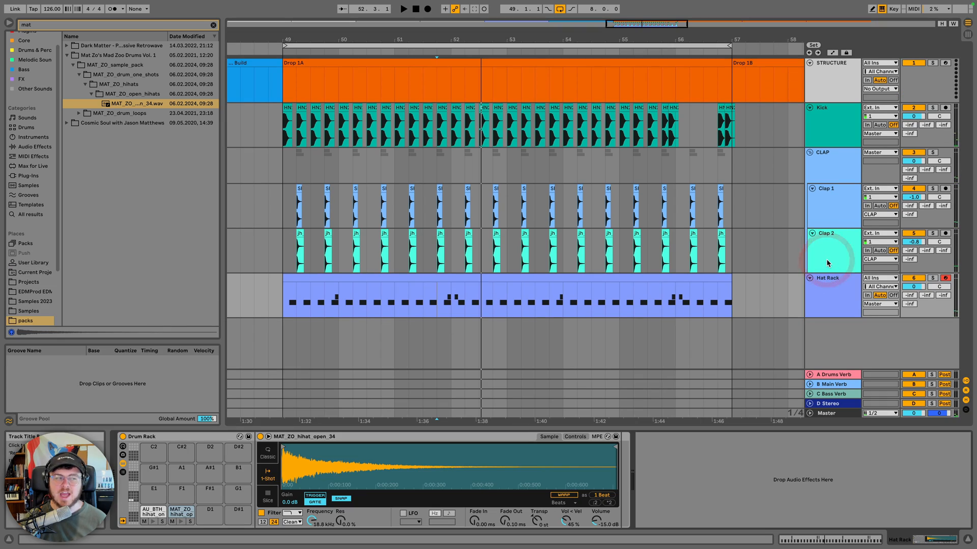
pyautogui.click(213, 26)
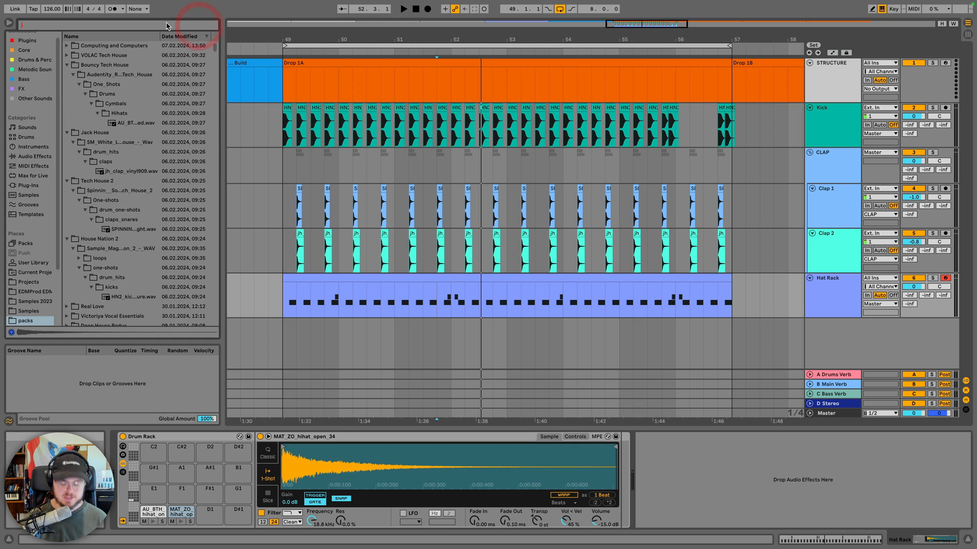
pyautogui.write('noi')
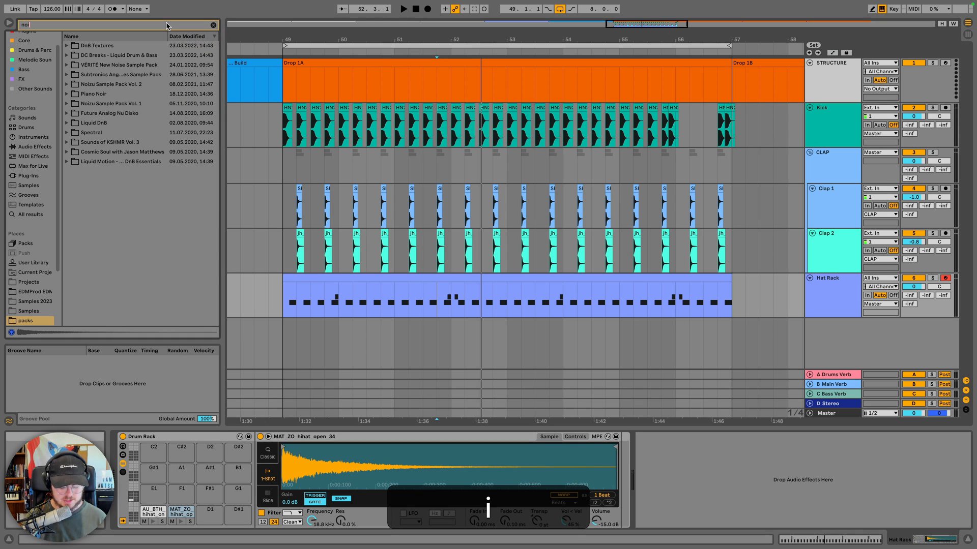
pyautogui.write('zu')
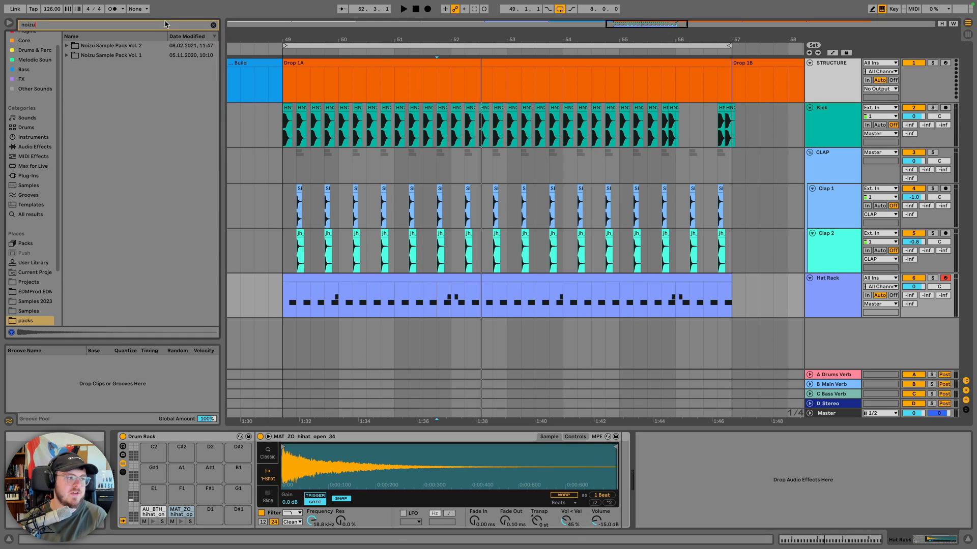
# Browse Noizu Sample Pack Vol. 2 down to its NOIZU_crashes folder
pyautogui.click(134, 45)
pyautogui.press('Right')
pyautogui.press('Right')
pyautogui.press('Right')
pyautogui.press('Right')
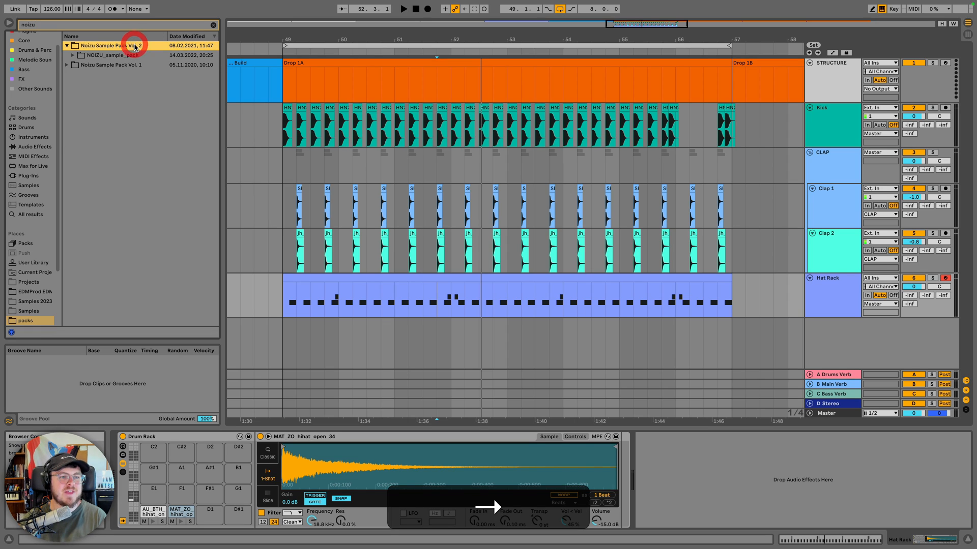
pyautogui.press('Down')
pyautogui.press('Right')
pyautogui.press('Right')
pyautogui.press('Right')
pyautogui.press('Right')
pyautogui.press('Right')
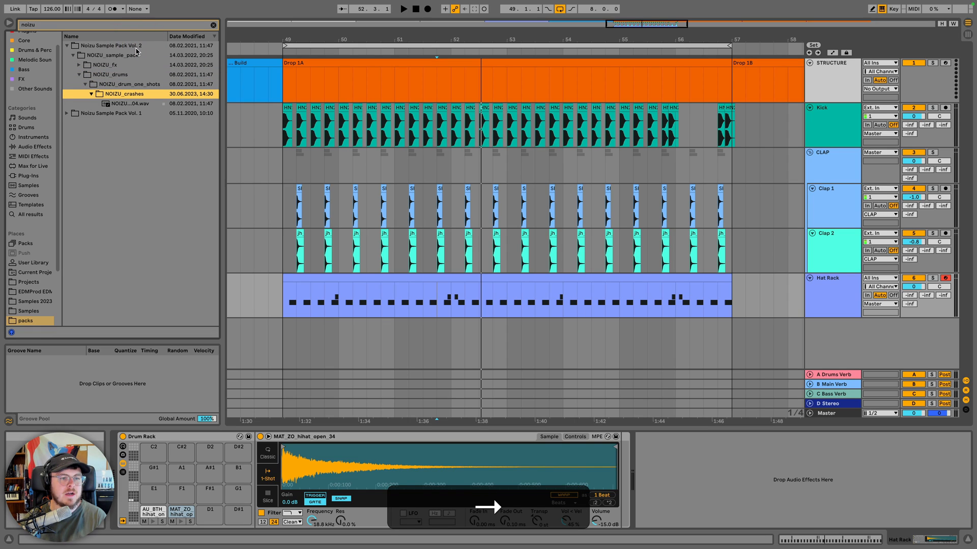
# Collapse the Vol. 2 pack and expand Noizu Sample Pack Vol. 1 down to its NOIZU_hihats folder
pyautogui.press('Down')
pyautogui.press('Down')
pyautogui.press('Right')
pyautogui.press('Right')
pyautogui.press('Right')
pyautogui.press('Right')
pyautogui.press('Right')
pyautogui.press('Right')
pyautogui.press('Right')
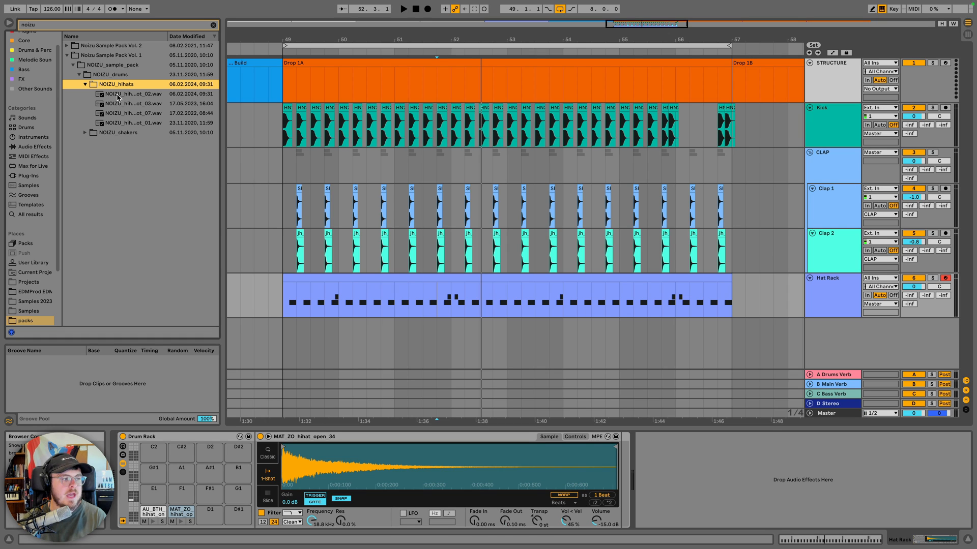
# Widen the browser to read the full sample names and audition the NOIZU closed hi-hat one-shots 02, 03 and 07
pyautogui.press('Down')
pyautogui.press('Down')
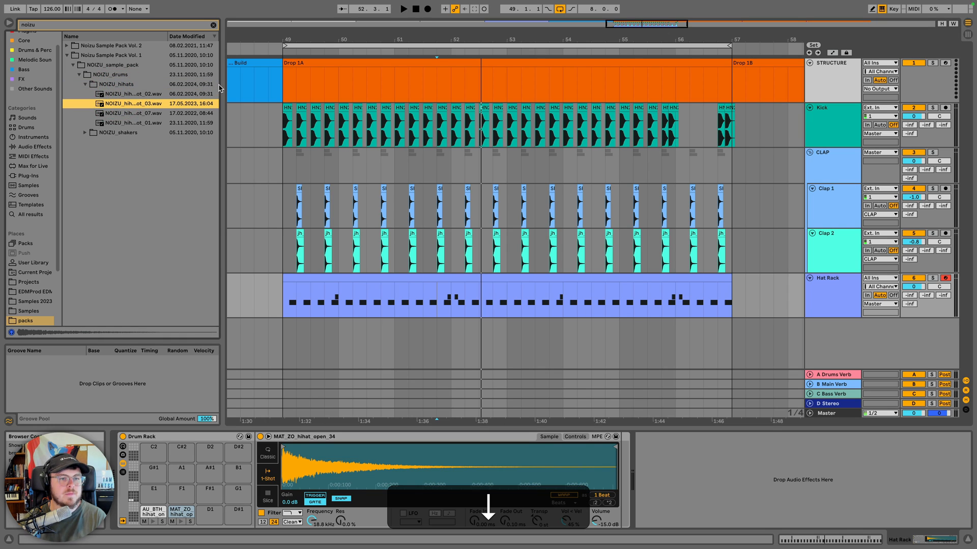
pyautogui.moveTo(221, 84); pyautogui.dragTo(270, 85)
pyautogui.press('Down')
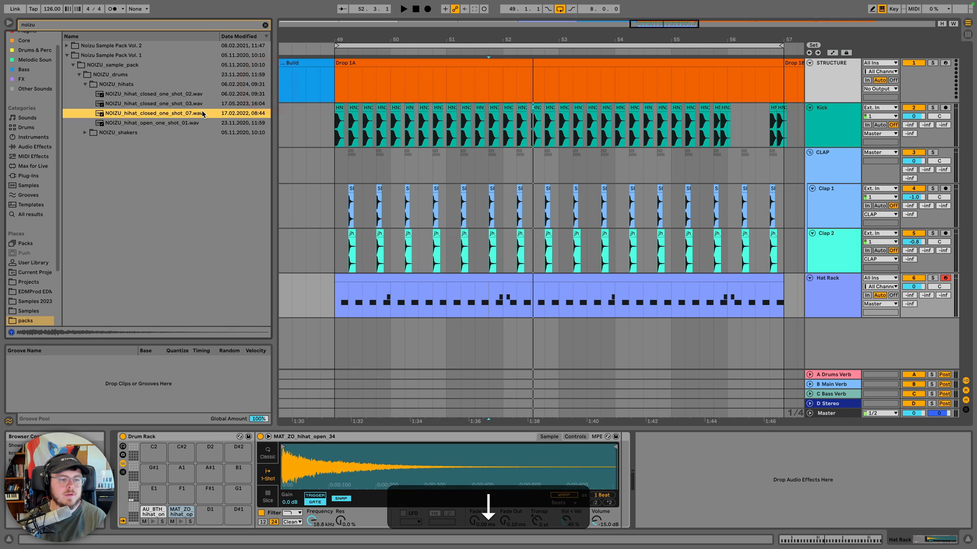
pyautogui.press('Up')
pyautogui.press('Up')
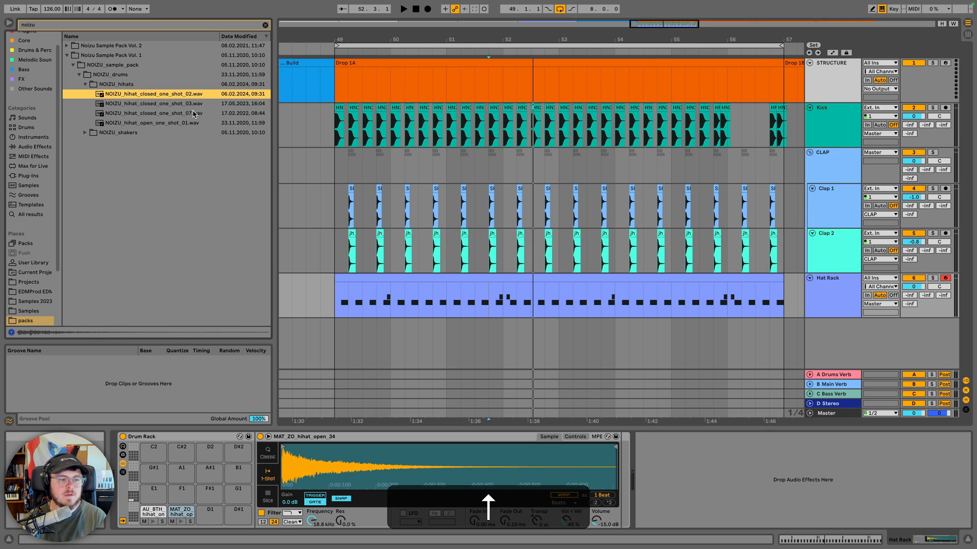
pyautogui.press('Down')
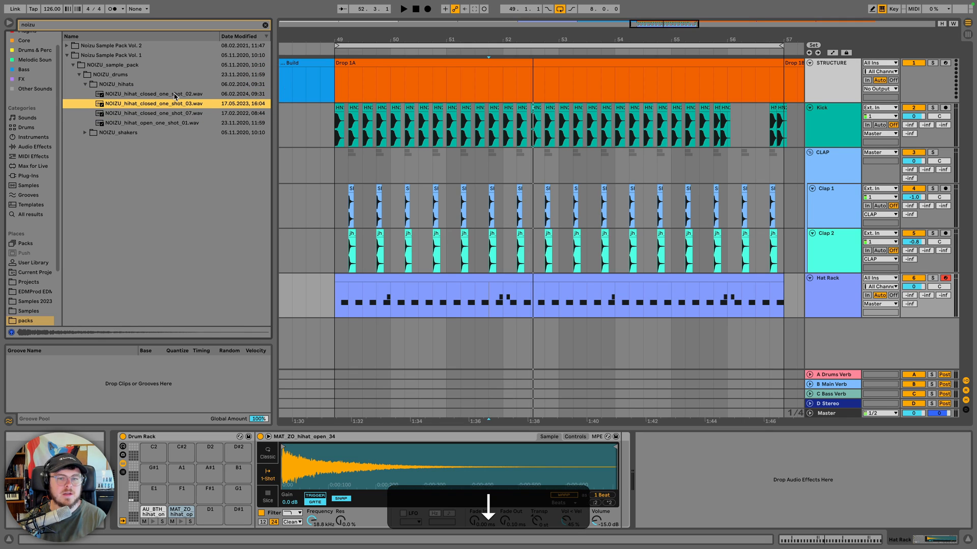
pyautogui.press('Up')
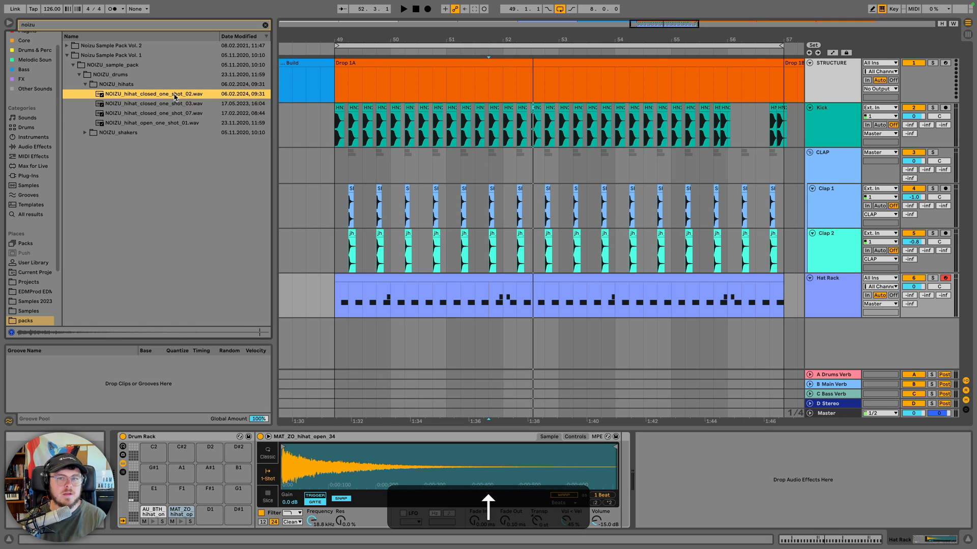
# Load NOIZU_hihat_closed_one_shot_02 onto the Hat Rack's D1 pad and open the Drop 1A hat clip in the note editor
pyautogui.click(207, 517)
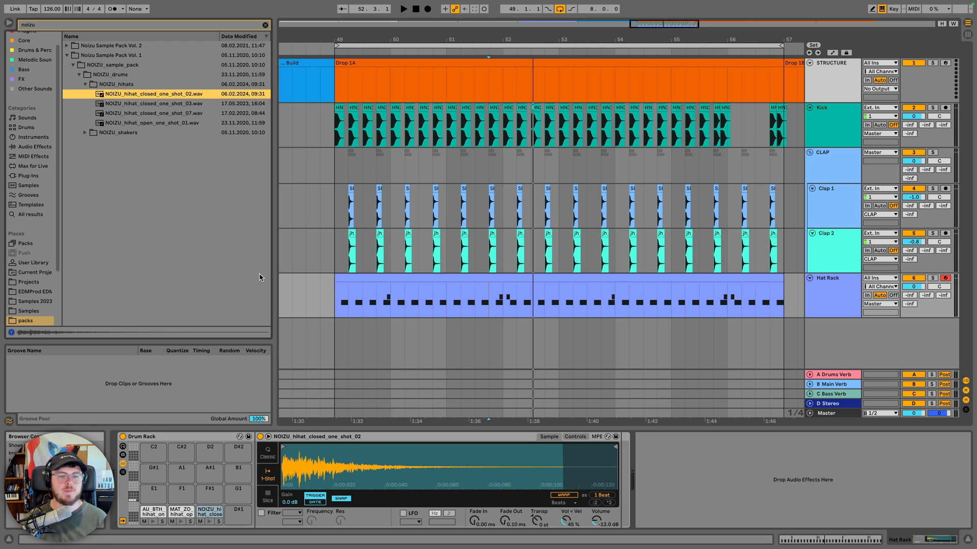
pyautogui.doubleClick(359, 278)
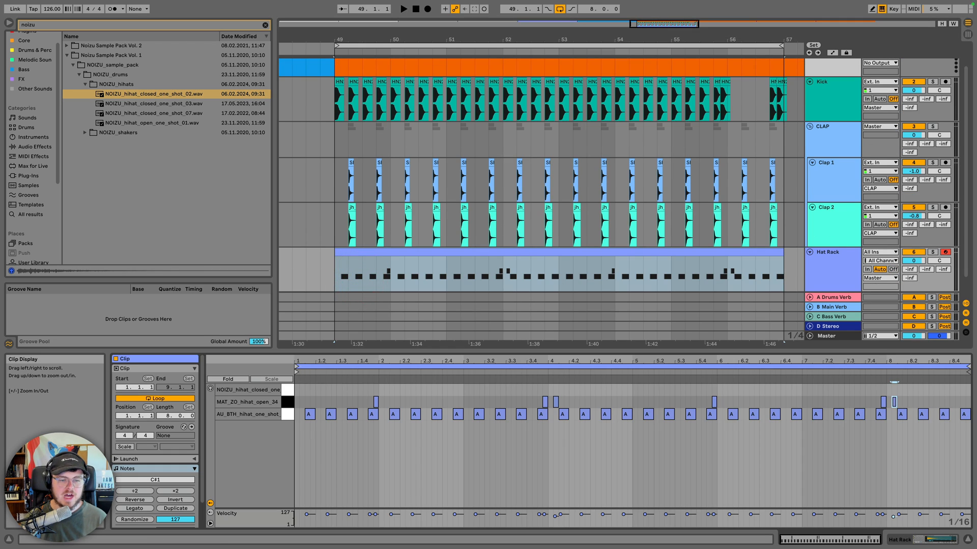
pyautogui.moveTo(297, 362); pyautogui.dragTo(297, 368)
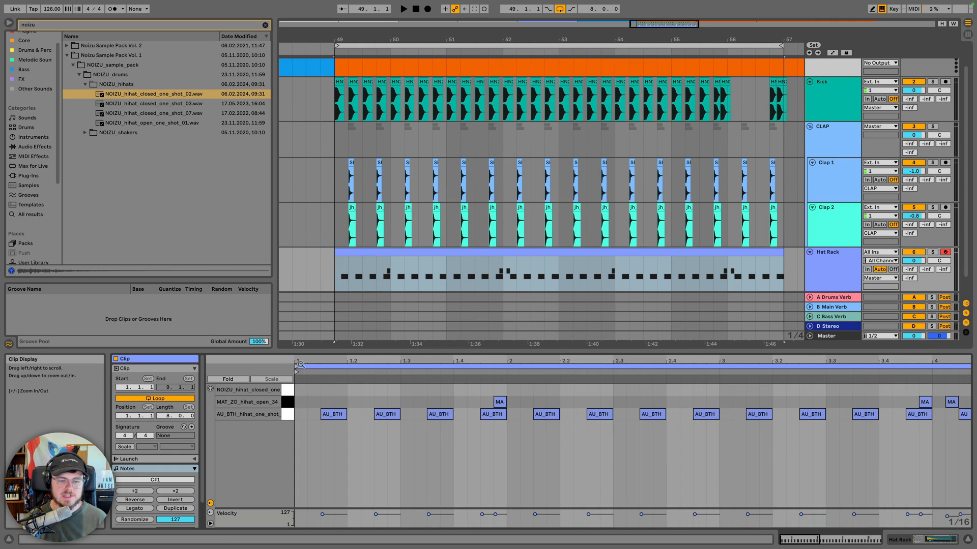
# Add NOIZU closed hat notes at 1.1.2, 1.2.4 and 2.2.4 and play the pattern back between them
pyautogui.doubleClick(311, 391)
pyautogui.press('space')
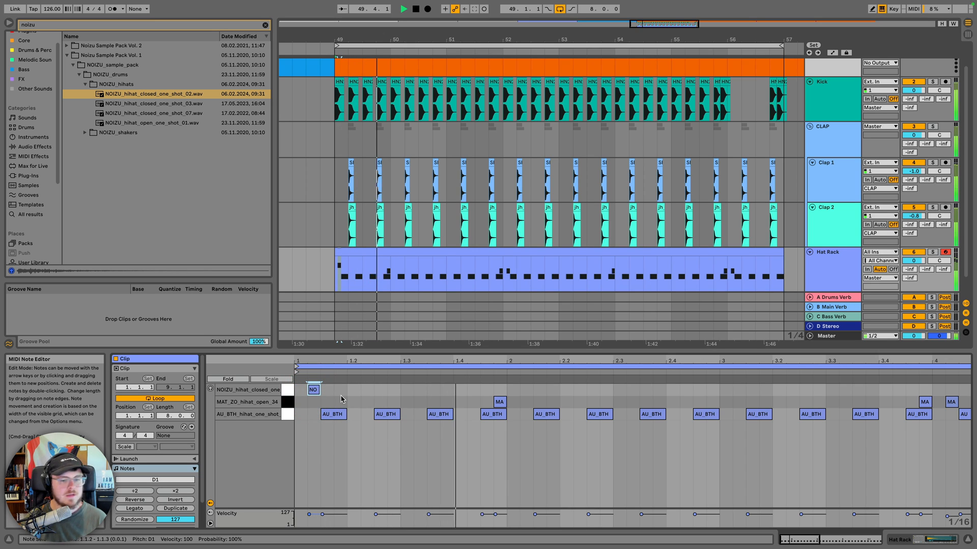
pyautogui.doubleClick(393, 389)
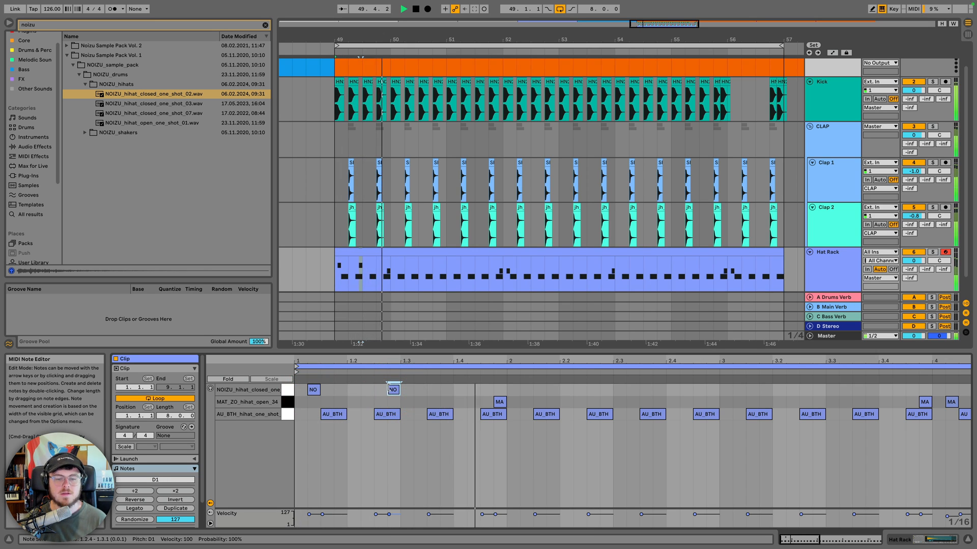
pyautogui.press('space')
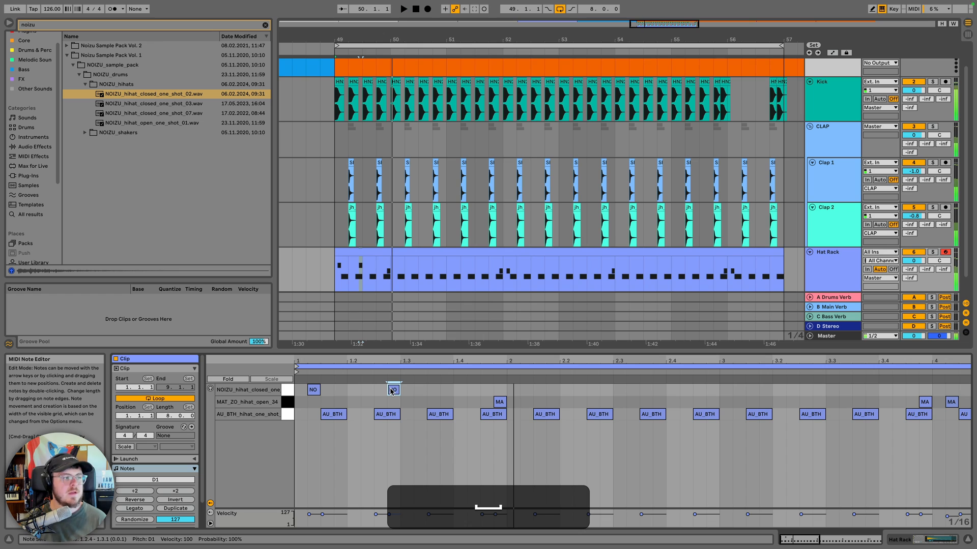
pyautogui.doubleClick(602, 390)
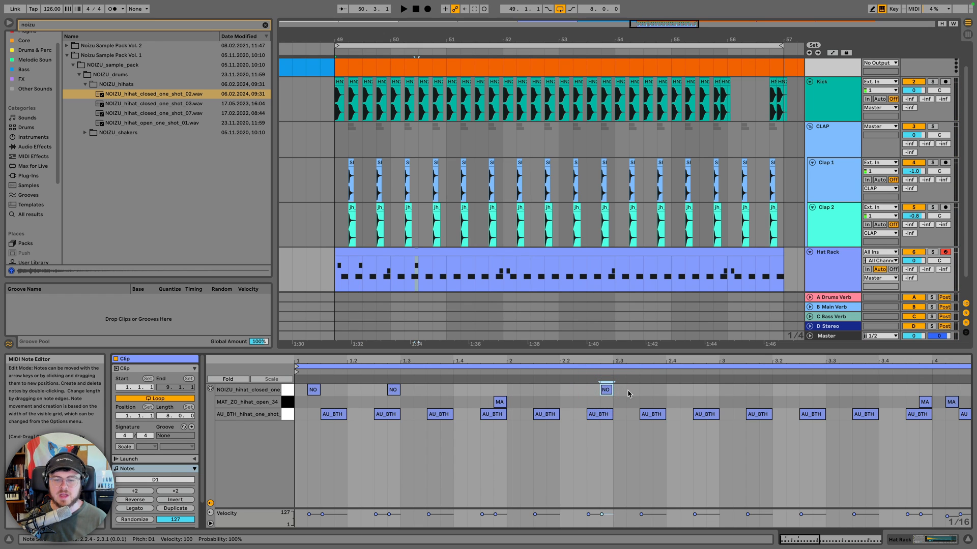
# Select the first two bars of the NOIZU closed hat lane and listen to the pattern
pyautogui.press('-')
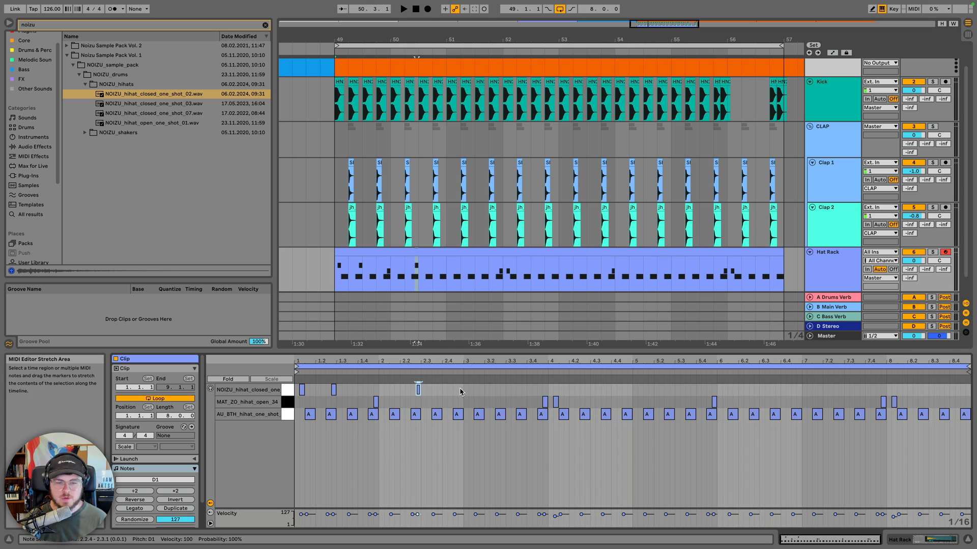
pyautogui.moveTo(464, 392); pyautogui.dragTo(318, 391)
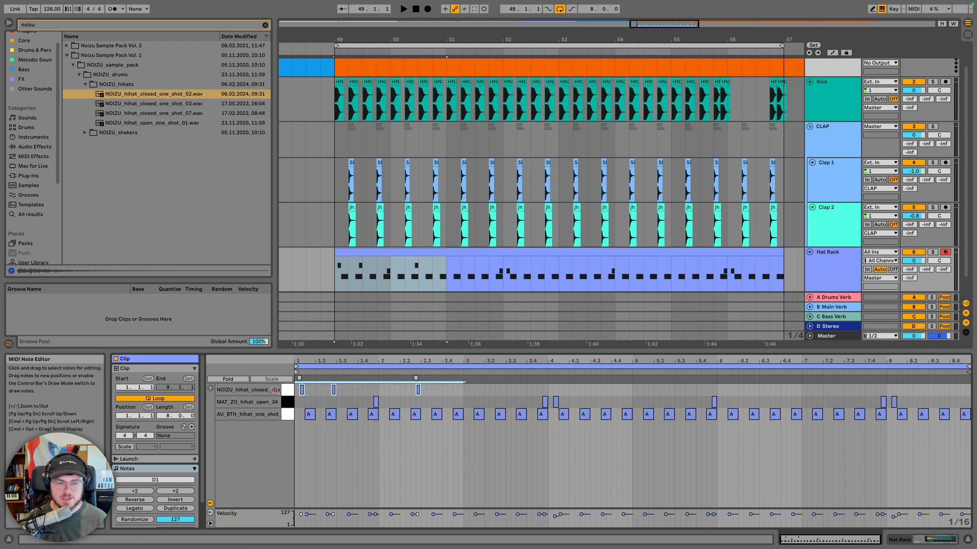
pyautogui.press('space')
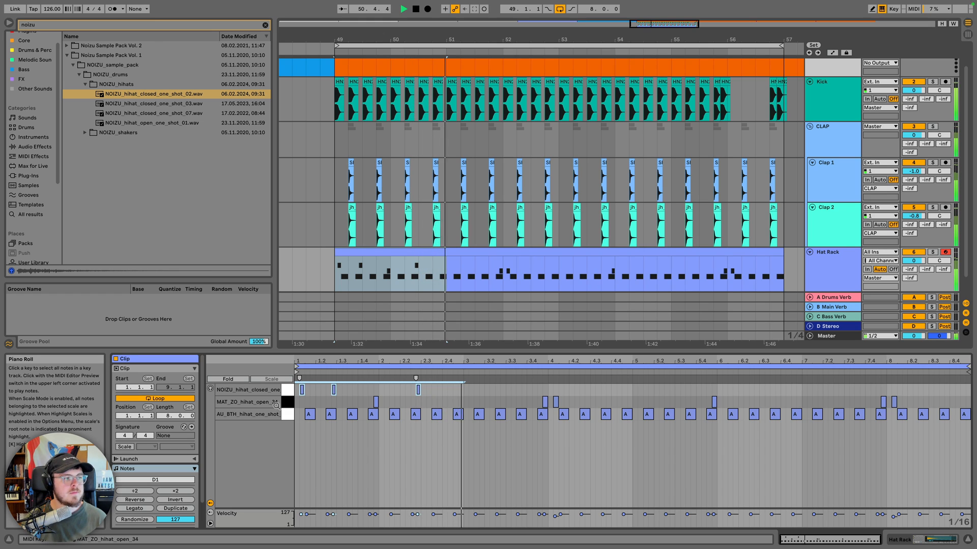
pyautogui.press('space')
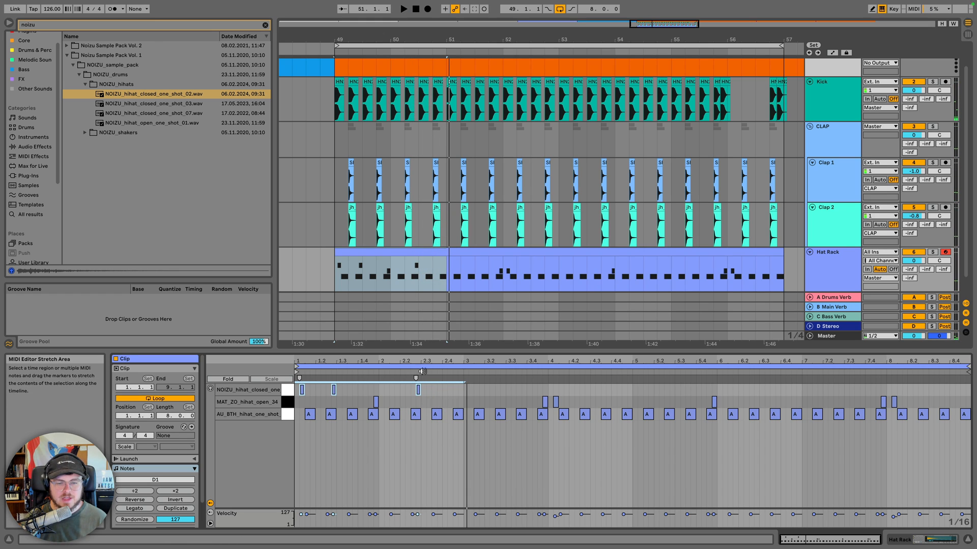
# Move the NOIZU closed hat note from 2.2.4 to 2.3.2 and play the pattern
pyautogui.moveTo(415, 361); pyautogui.dragTo(439, 392)
pyautogui.hscroll(-3, 415, 398)
pyautogui.press('super+z')
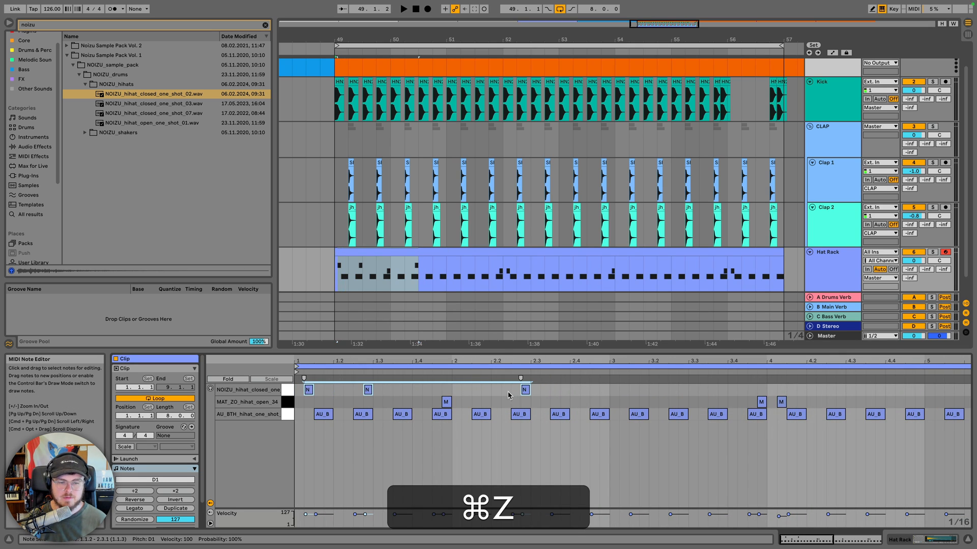
pyautogui.click(492, 392)
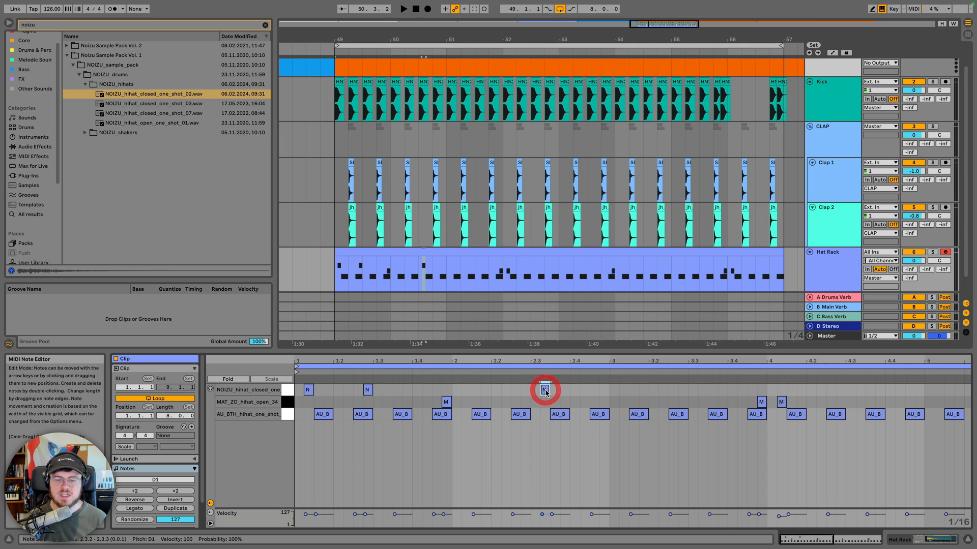
pyautogui.press('space')
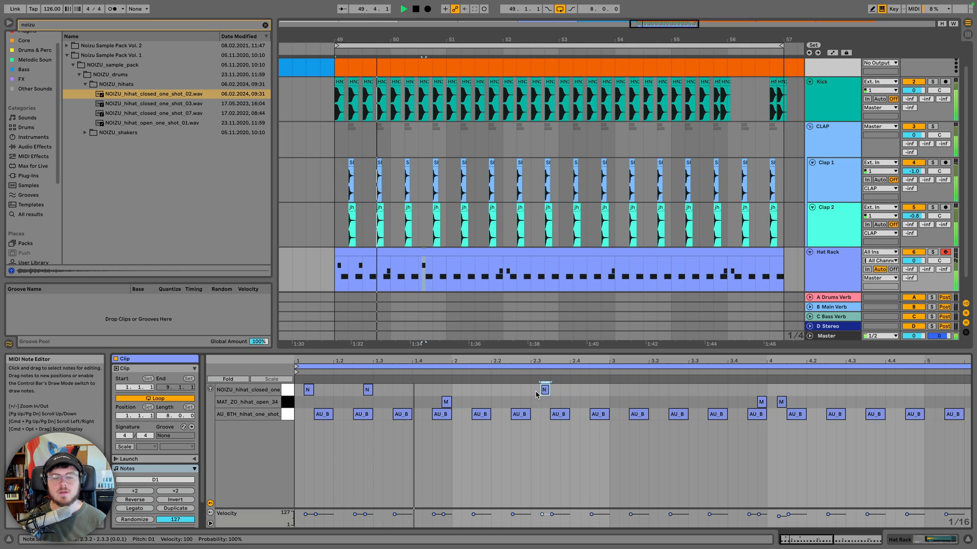
pyautogui.press('space')
# Add a NOIZU closed hat note at 1.4.4, layered with the open hat, and audition it
pyautogui.doubleClick(446, 390)
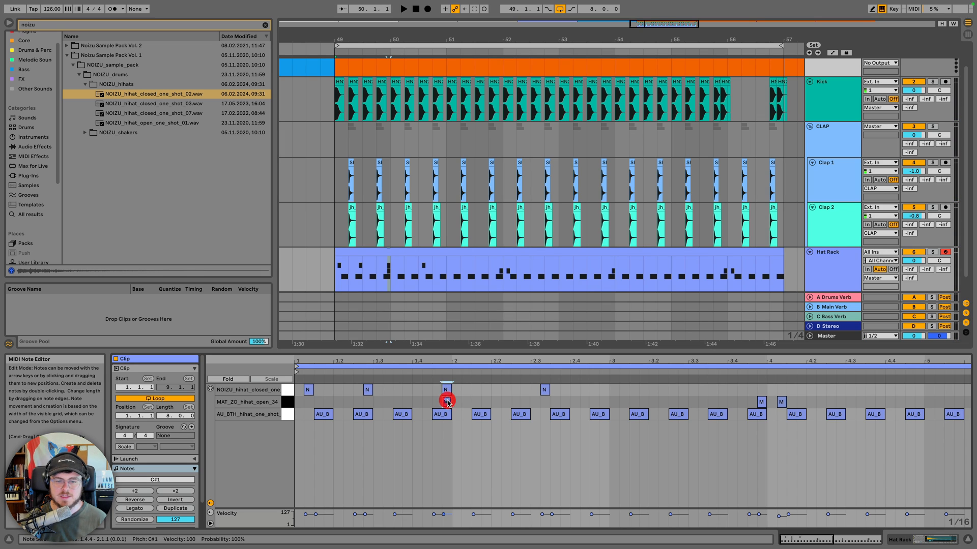
pyautogui.press('space')
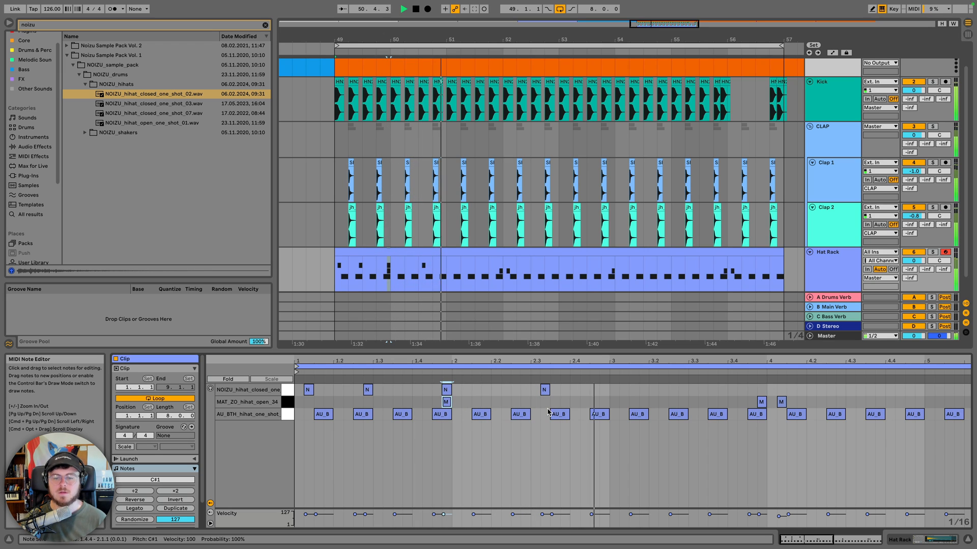
pyautogui.press('space')
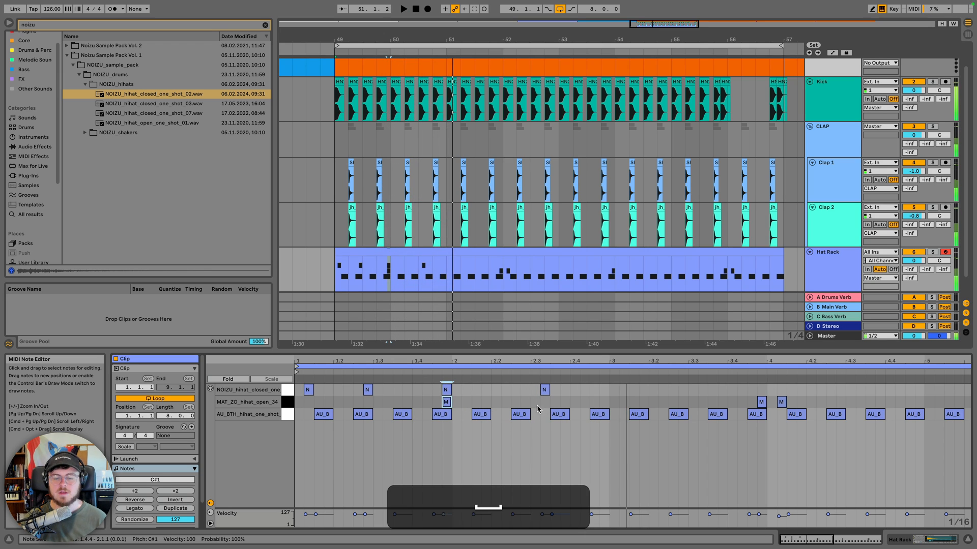
pyautogui.click(446, 402)
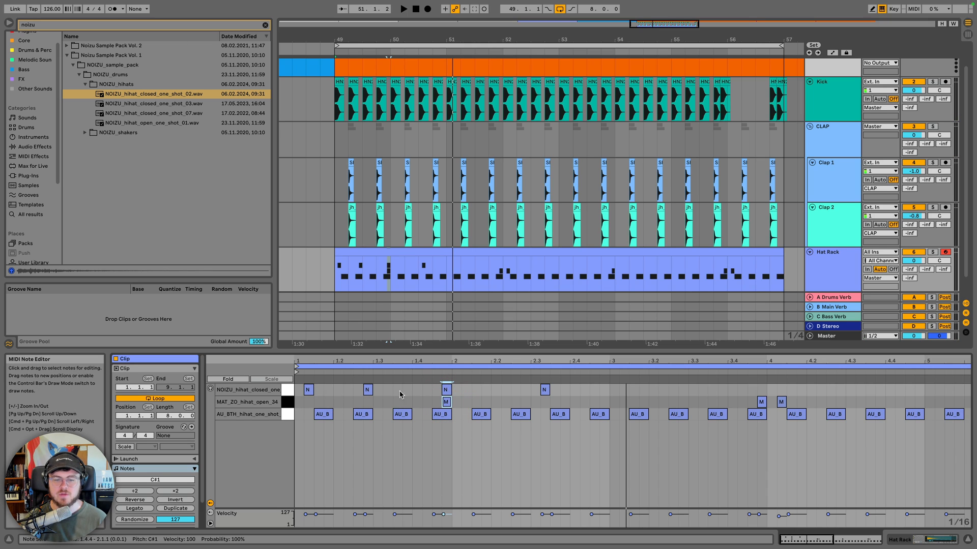
pyautogui.press('space')
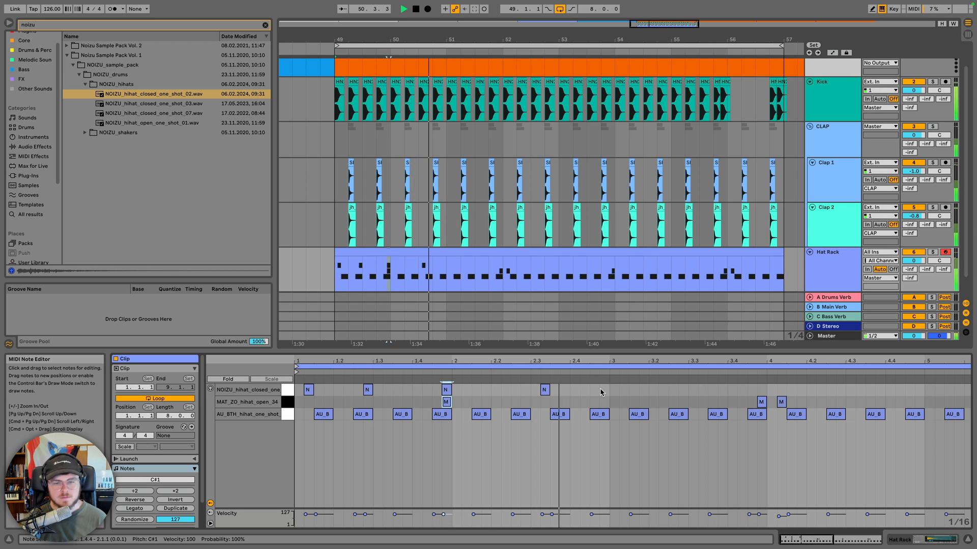
# Duplicate the first two bars of NOIZU closed hat notes into bars 3 and 4 and play them
pyautogui.moveTo(605, 390); pyautogui.dragTo(298, 394)
pyautogui.press('space')
pyautogui.press('super+d')
pyautogui.press('space')
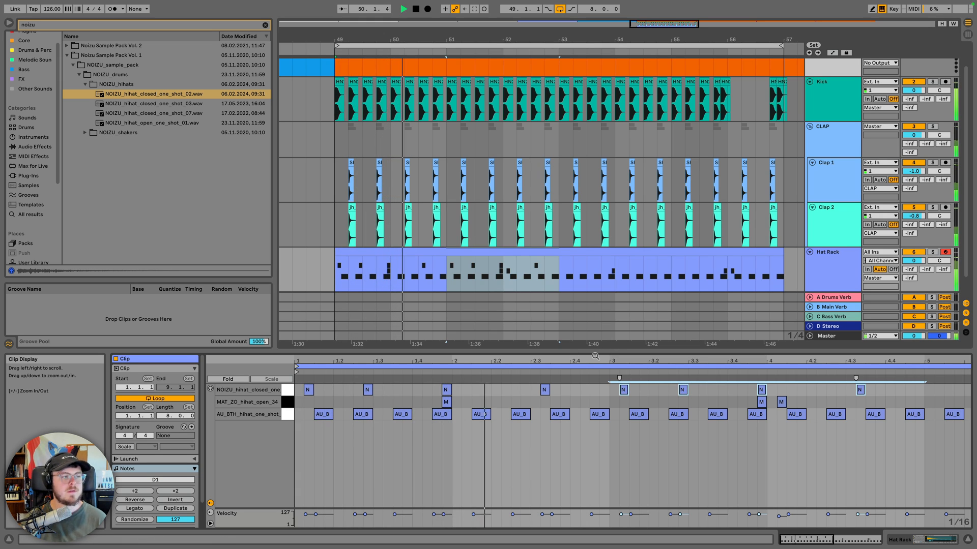
# Add a NOIZU closed hat note at 4.1.2 above the open hat and lower its velocity to 75
pyautogui.doubleClick(781, 390)
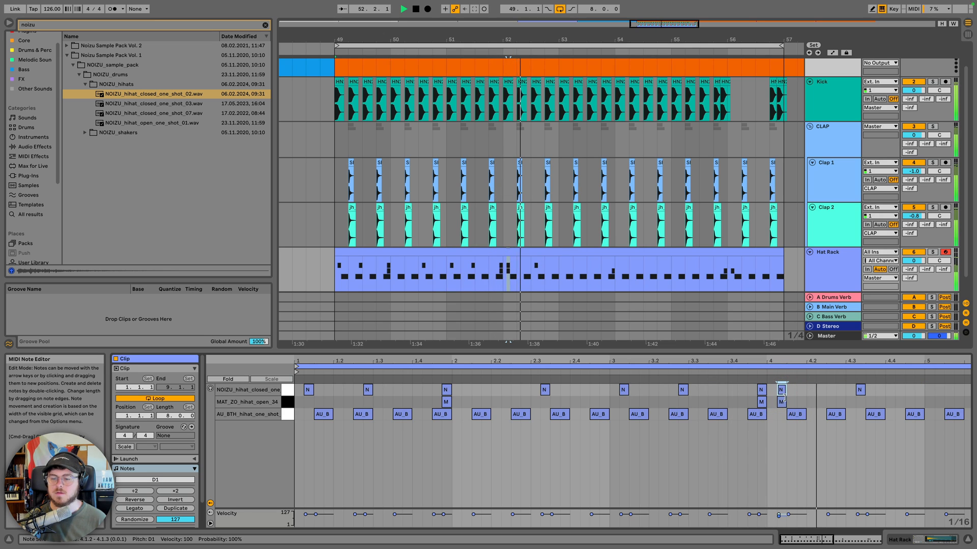
pyautogui.press('space')
pyautogui.moveTo(779, 515); pyautogui.dragTo(779, 519)
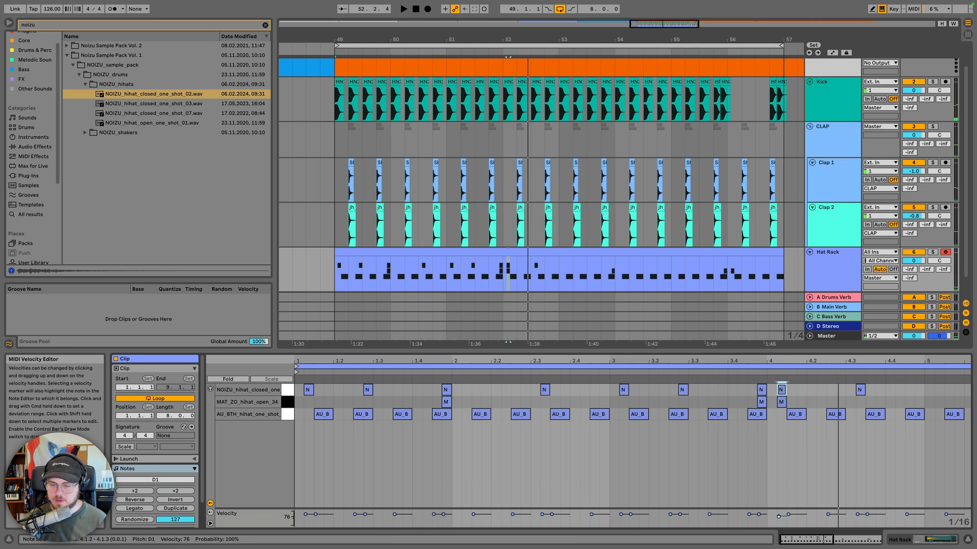
pyautogui.press('space')
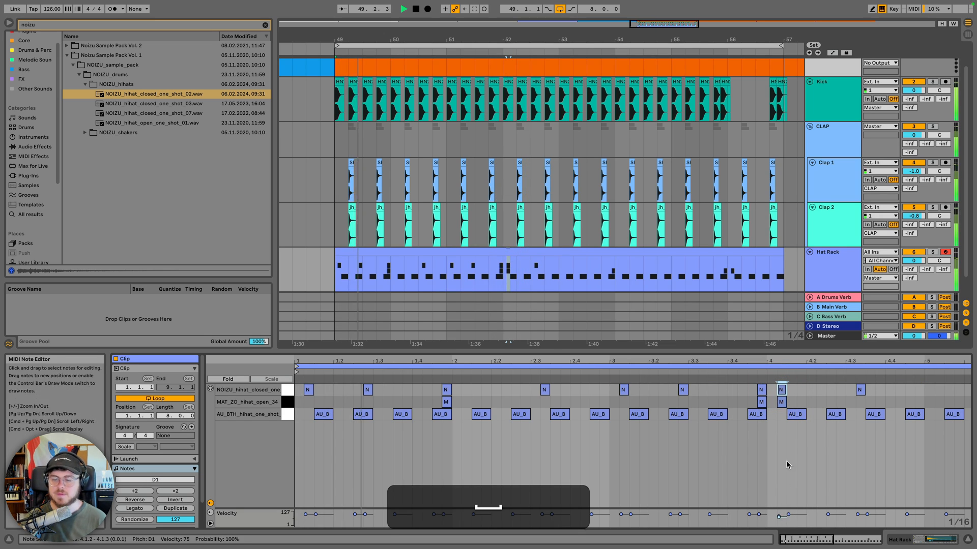
# Add a NOIZU closed hat note at 4.3.4, lower its velocity to 84, and listen to bar 4
pyautogui.moveTo(807, 361); pyautogui.dragTo(569, 335)
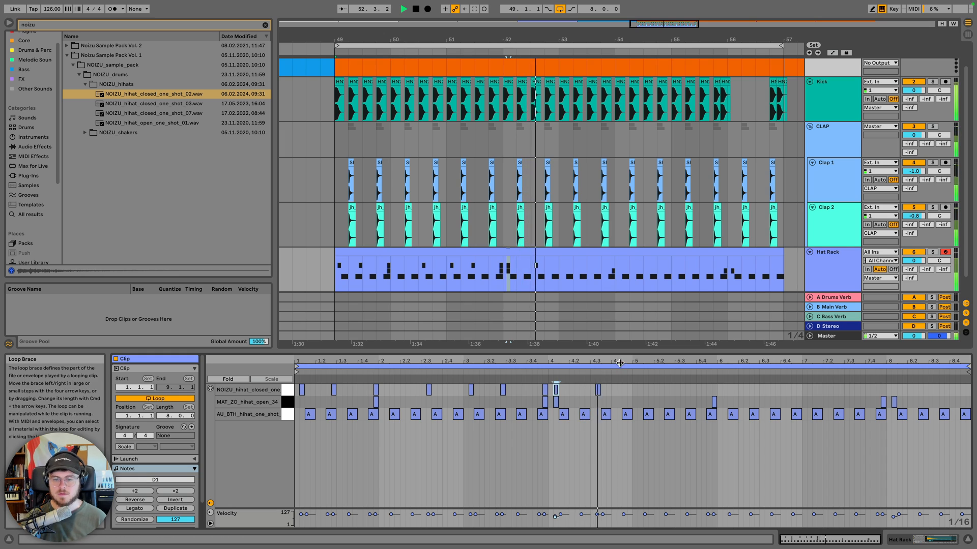
pyautogui.press('+')
pyautogui.press('space')
pyautogui.click(598, 389)
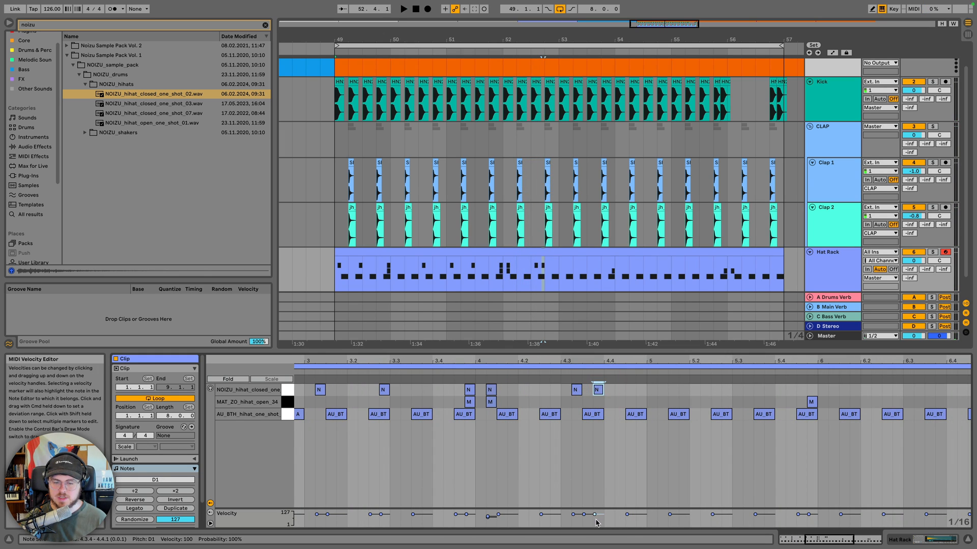
pyautogui.moveTo(594, 515); pyautogui.dragTo(594, 517)
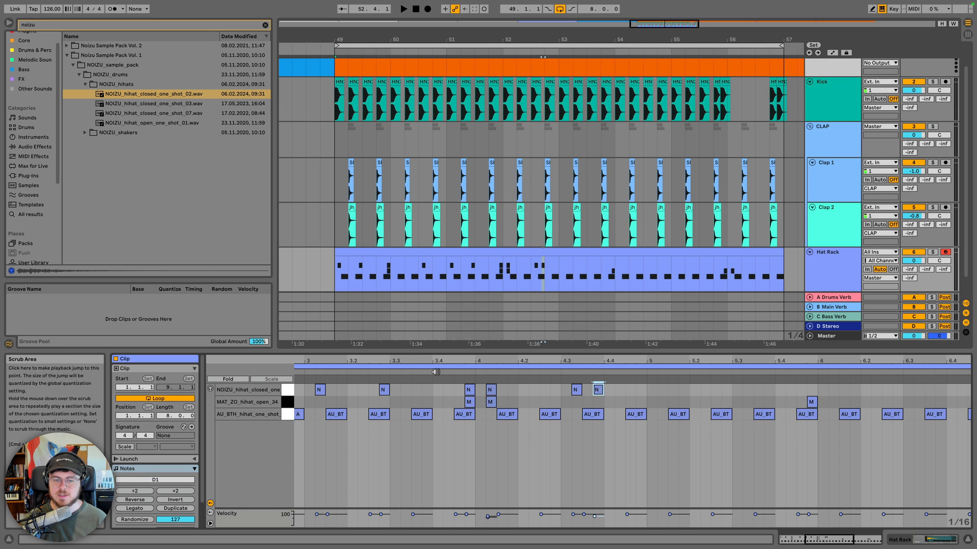
pyautogui.click(437, 375)
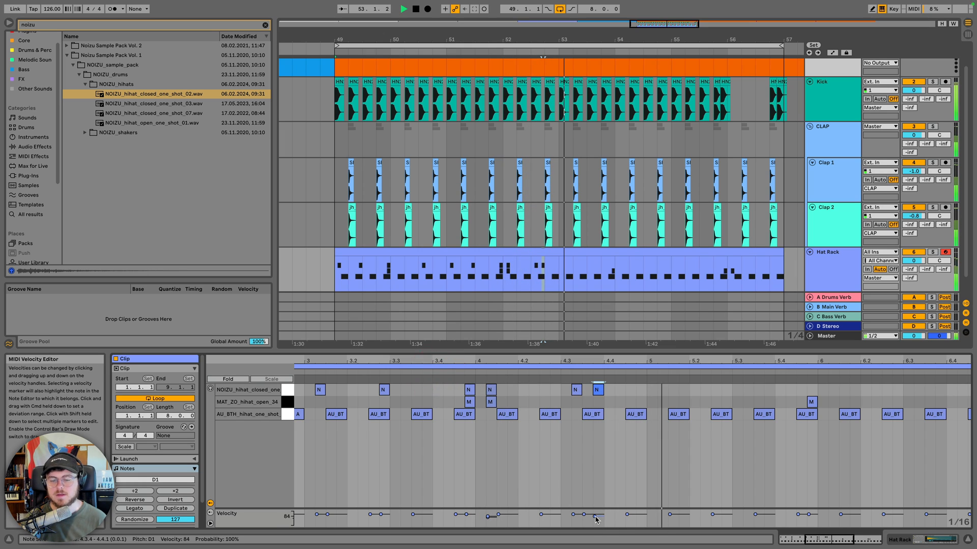
pyautogui.press('space')
# Try an extra NOIZU closed hat note at 4.4.4, shift it to 4.4.2, and delete it
pyautogui.doubleClick(619, 389)
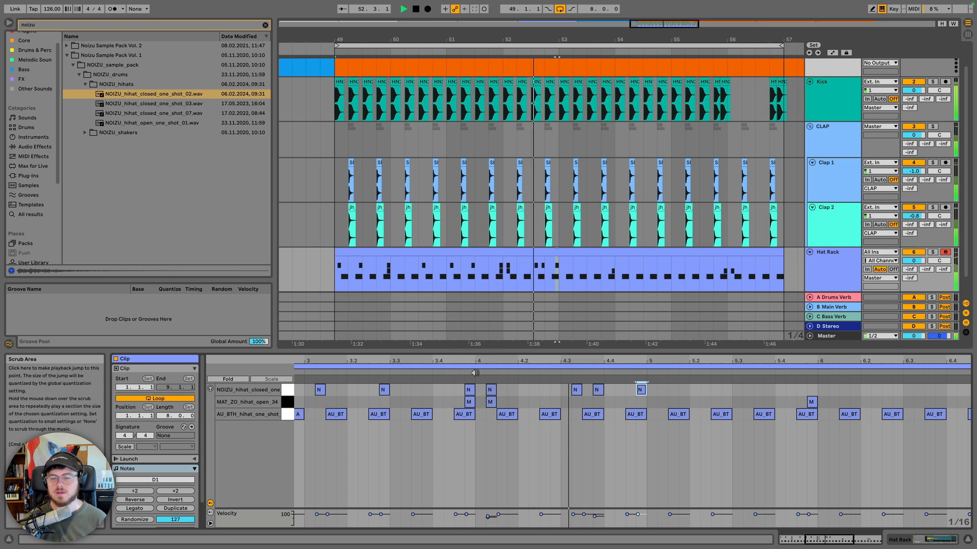
pyautogui.press('space')
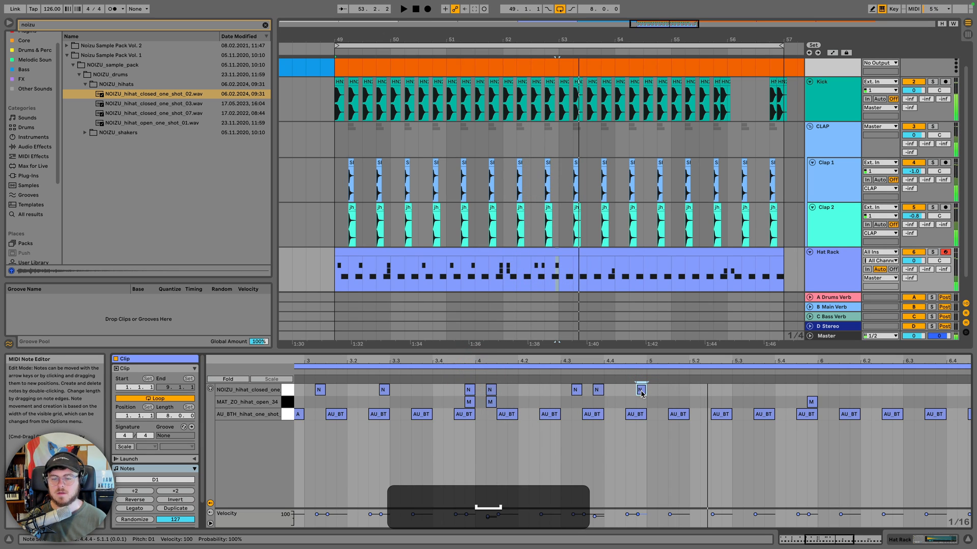
pyautogui.moveTo(641, 389); pyautogui.dragTo(617, 390)
pyautogui.click(523, 371)
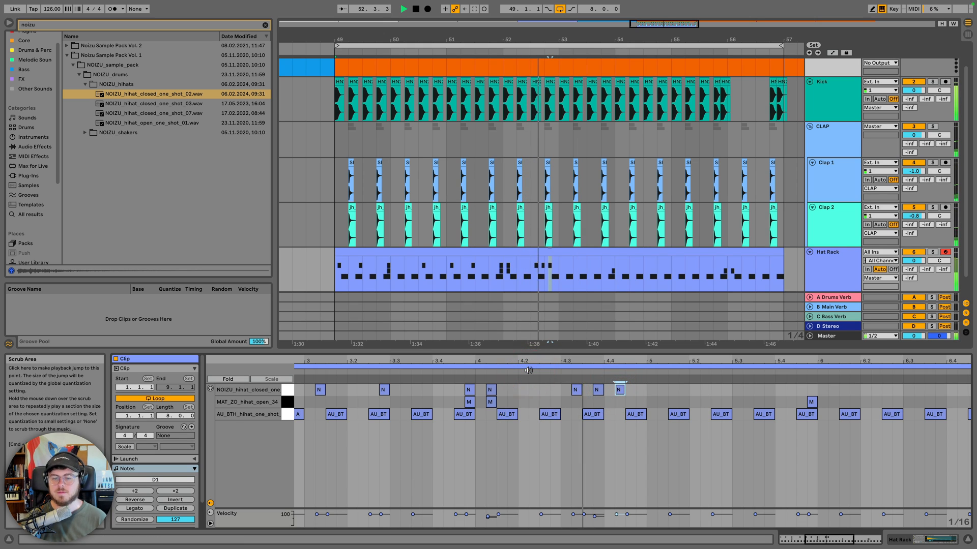
pyautogui.press('space')
pyautogui.press('BackSpace')
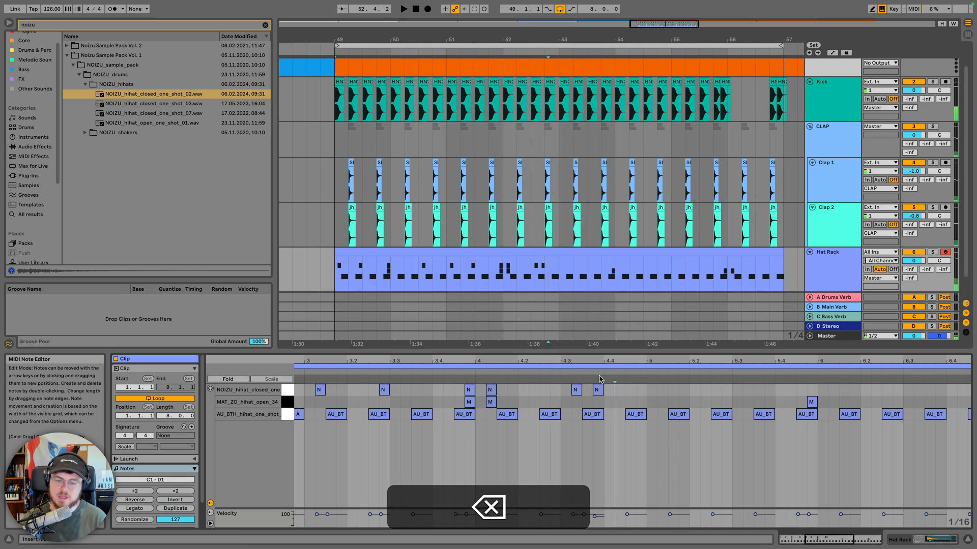
# Duplicate the first four bars of NOIZU closed hat notes into bars 5 to 8 and play the clip
pyautogui.moveTo(603, 379); pyautogui.dragTo(302, 393)
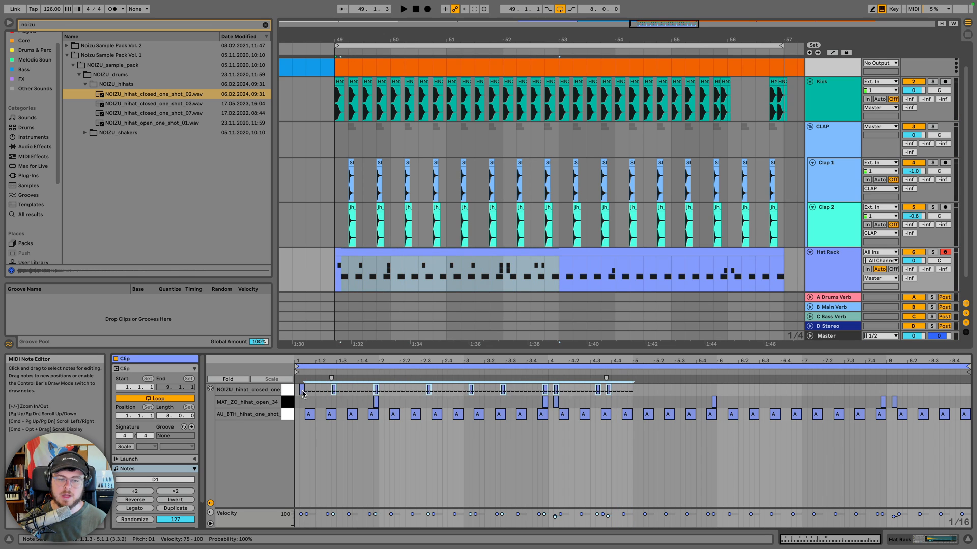
pyautogui.press('super+d')
pyautogui.press('space')
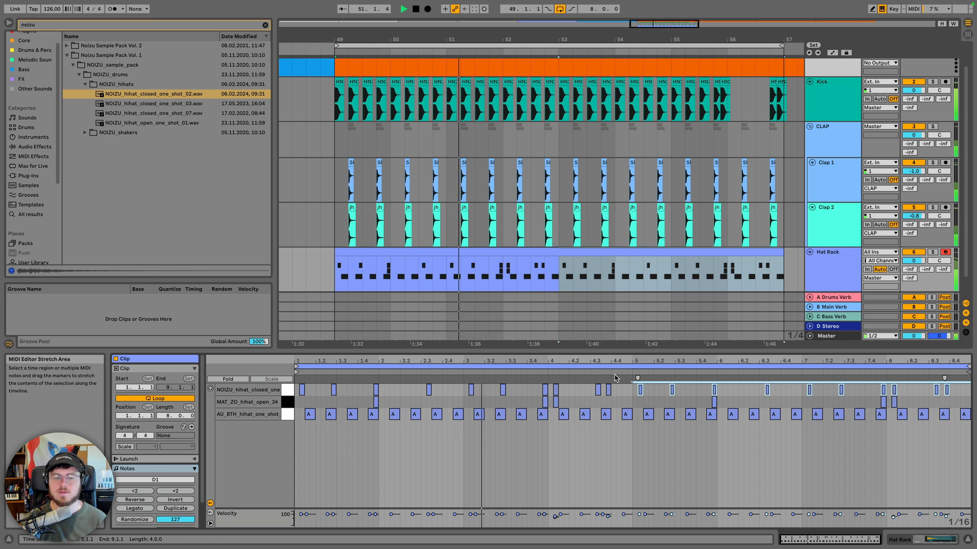
pyautogui.press('space')
# Show the Hat Rack's drum pads and audition the MAT_ZO open hat and NOIZU closed hat samples, then play the drop
pyautogui.click(827, 266)
pyautogui.click(180, 512)
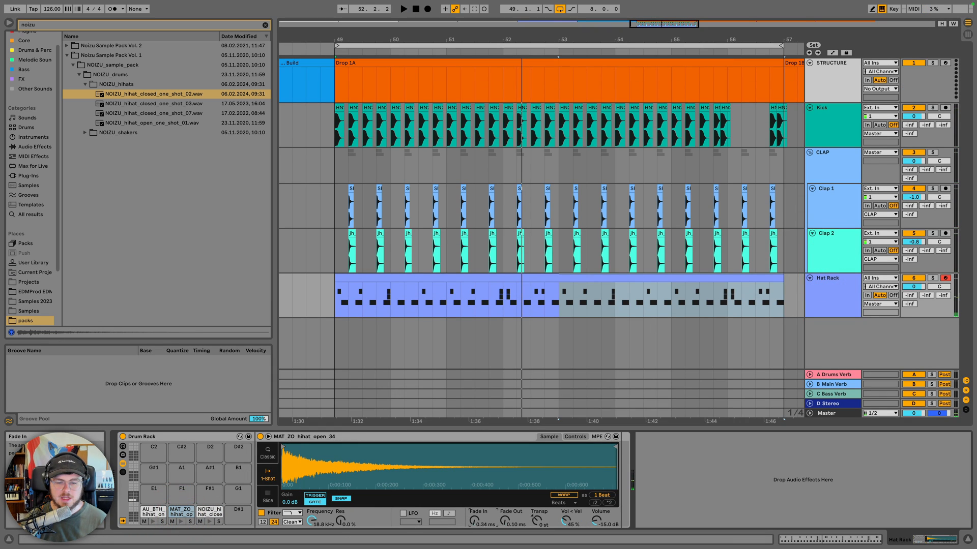
pyautogui.click(206, 523)
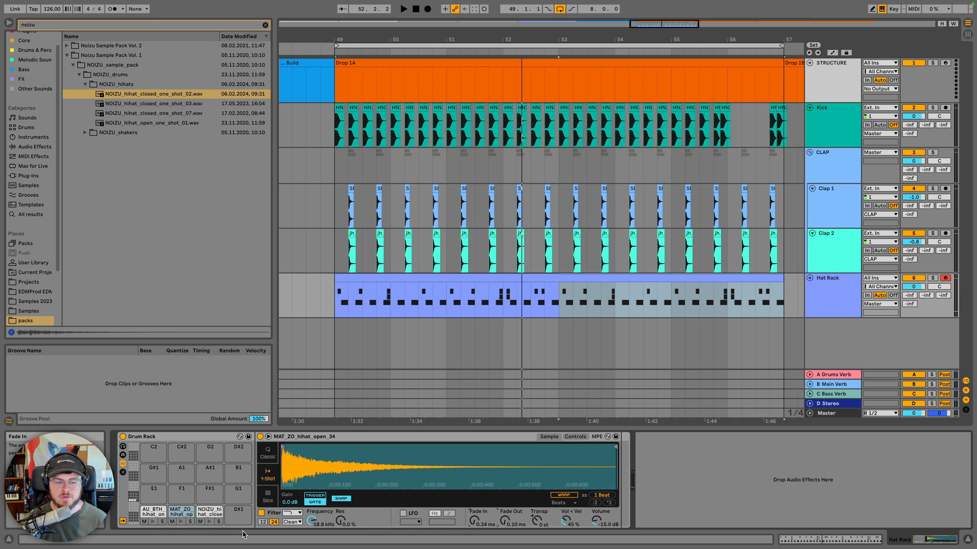
pyautogui.click(209, 515)
pyautogui.click(176, 514)
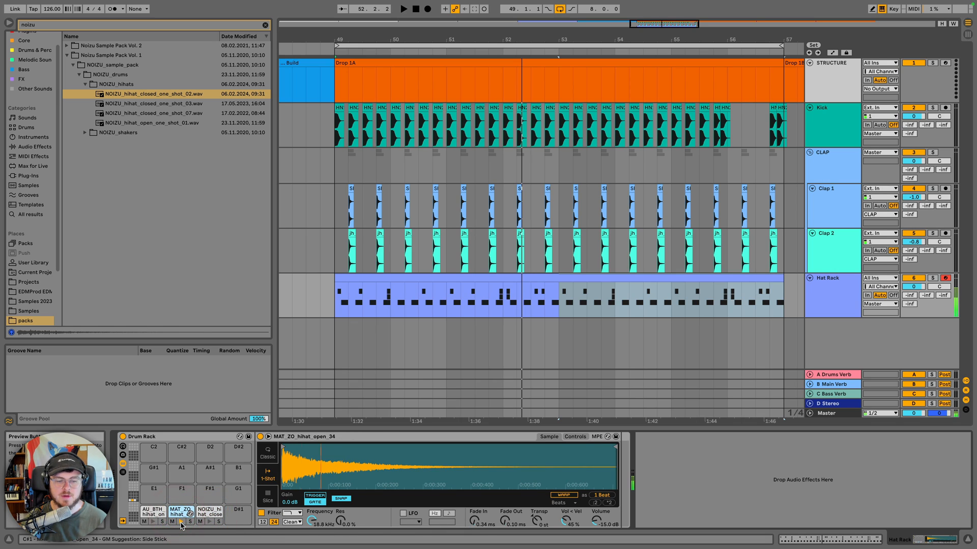
pyautogui.press('space')
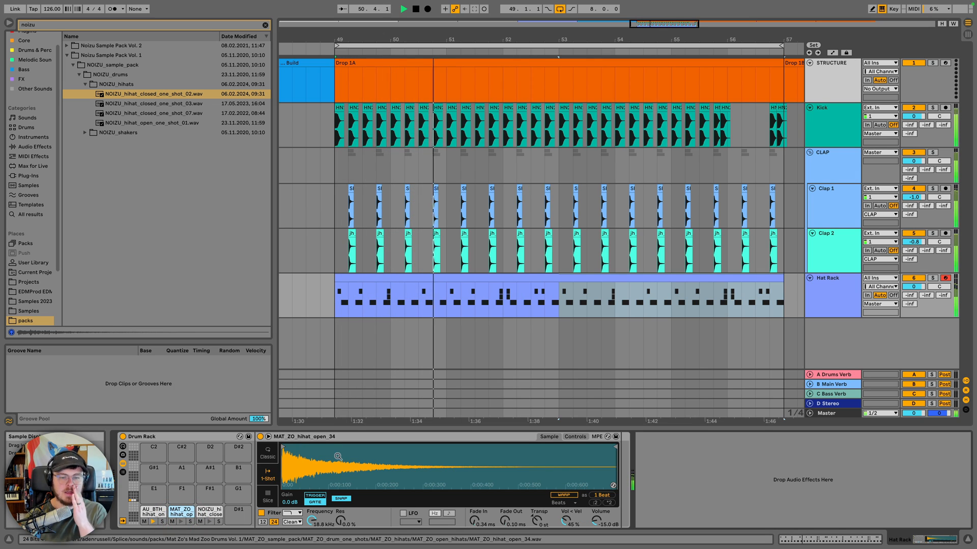
# Enable the filter on the NOIZU closed hat sample and set its frequency to 18.8 kHz while listening to the drop
pyautogui.click(206, 513)
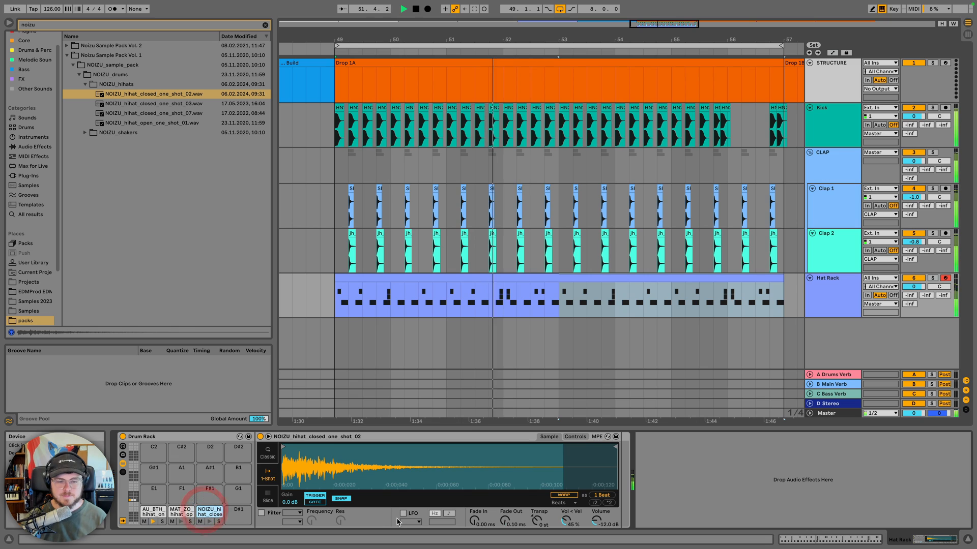
pyautogui.press('space')
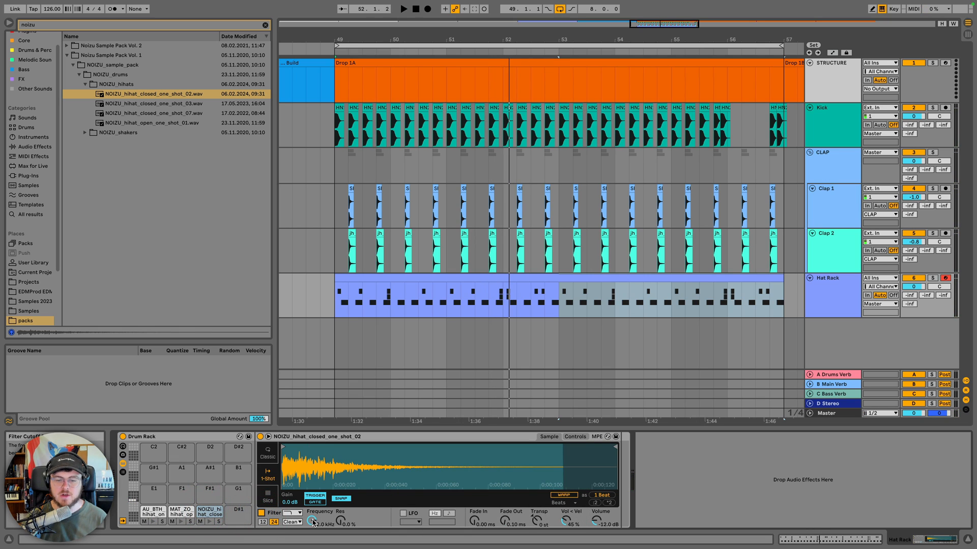
pyautogui.press('space')
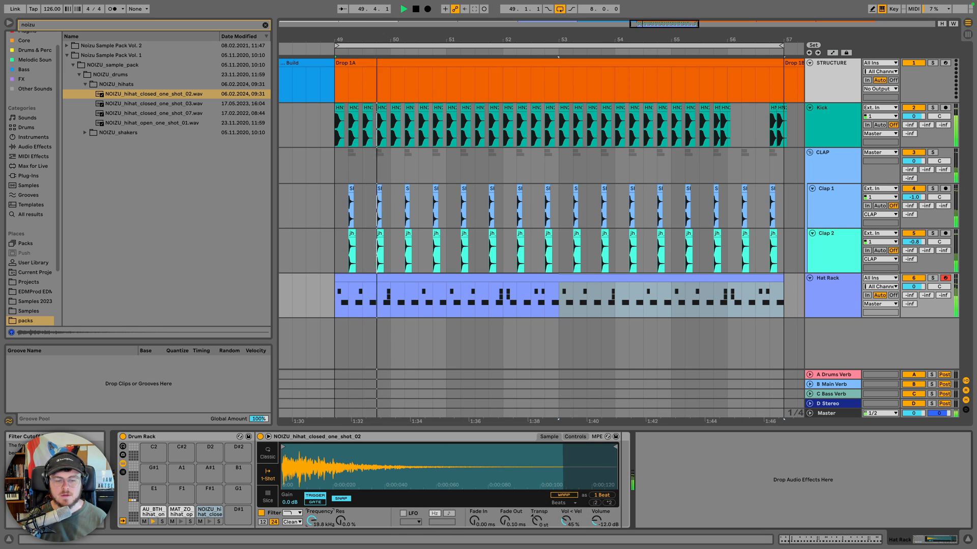
pyautogui.press('space')
pyautogui.press('space')
pyautogui.moveTo(313, 523); pyautogui.dragTo(313, 527)
pyautogui.press('space')
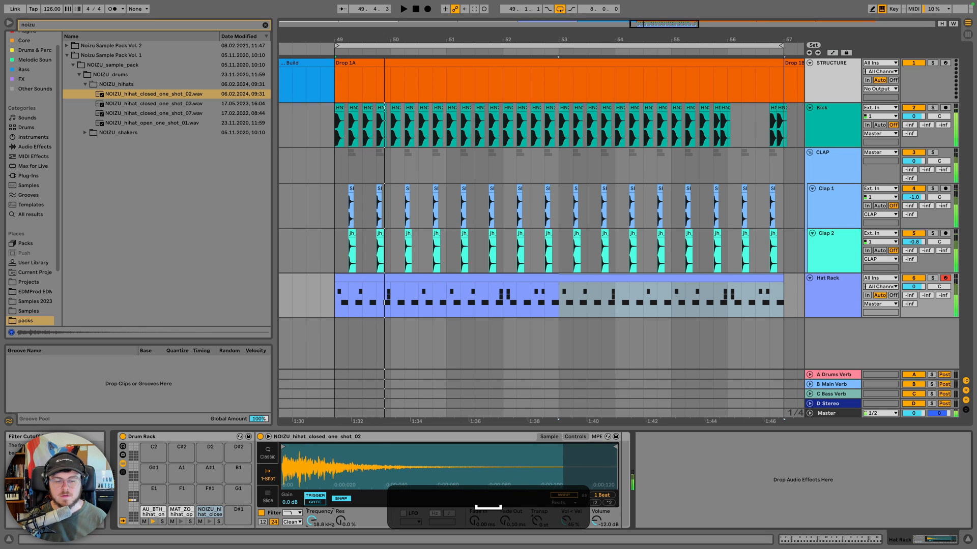
pyautogui.press('space')
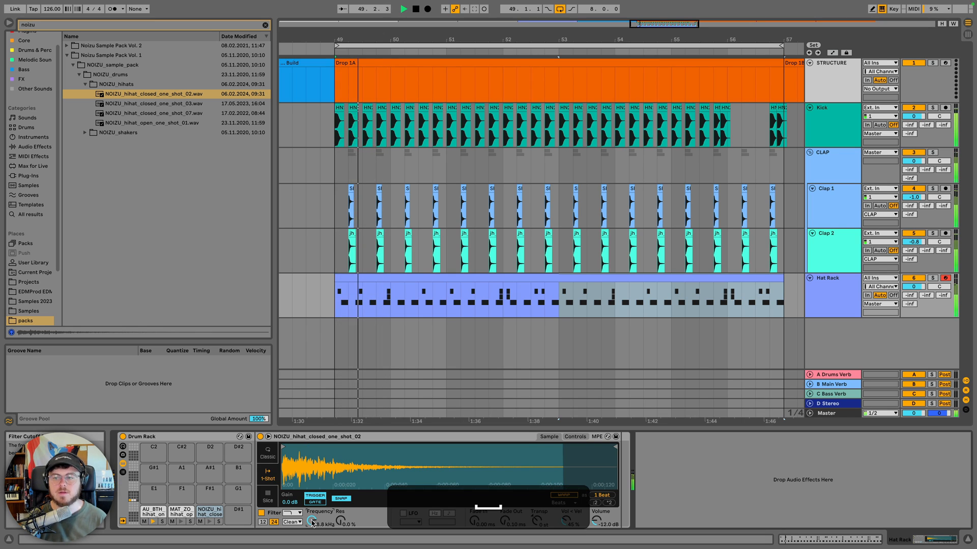
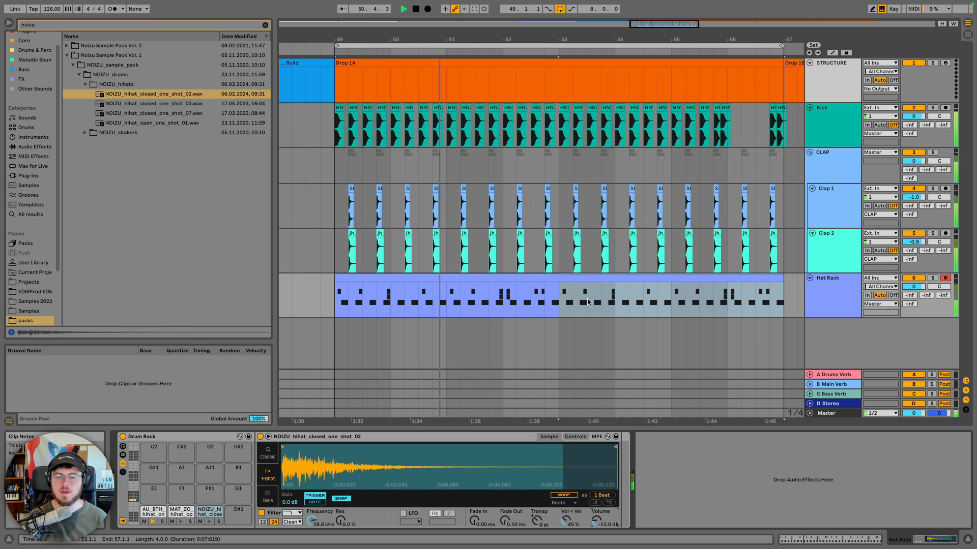
pyautogui.press('space')
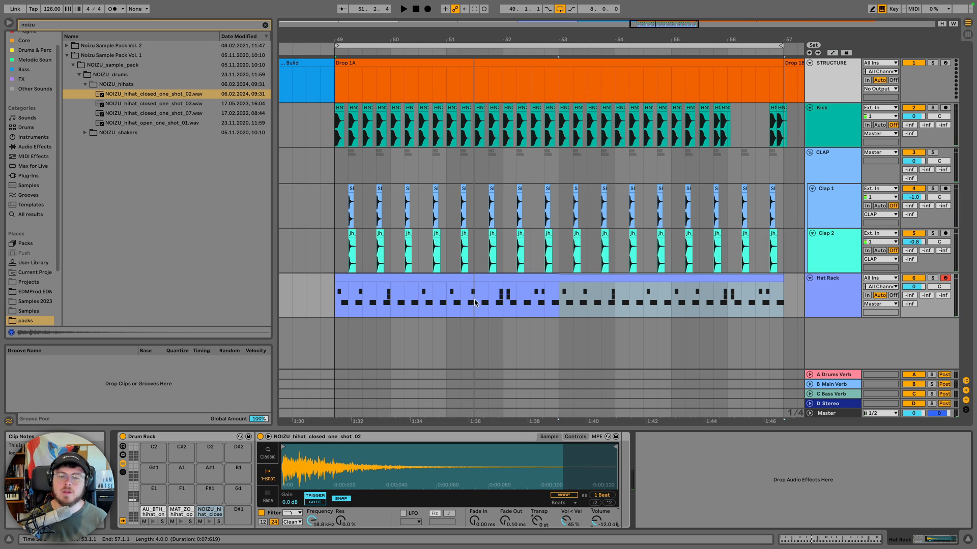
# Clear the browser search and apply the Swing 16ths 64 groove to the Hat Rack clip
pyautogui.click(421, 276)
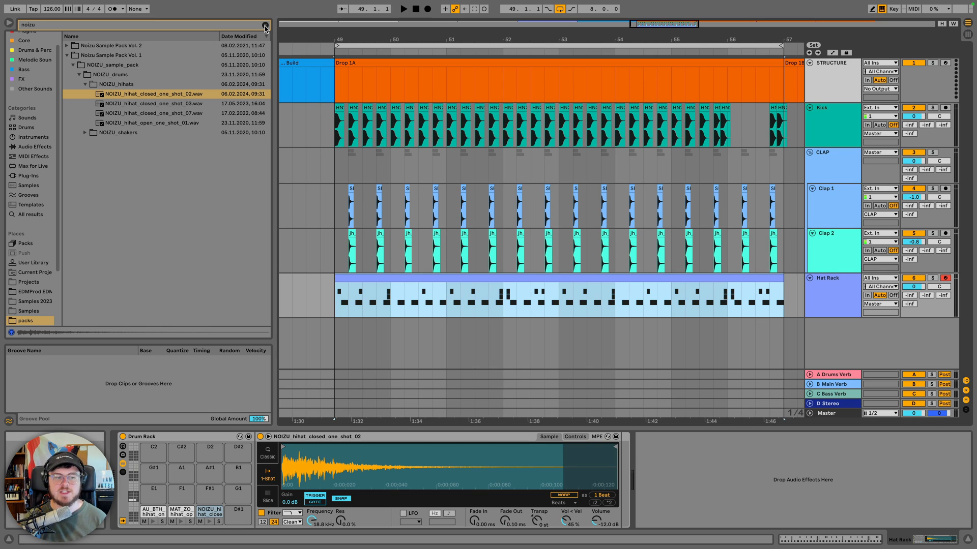
pyautogui.click(265, 26)
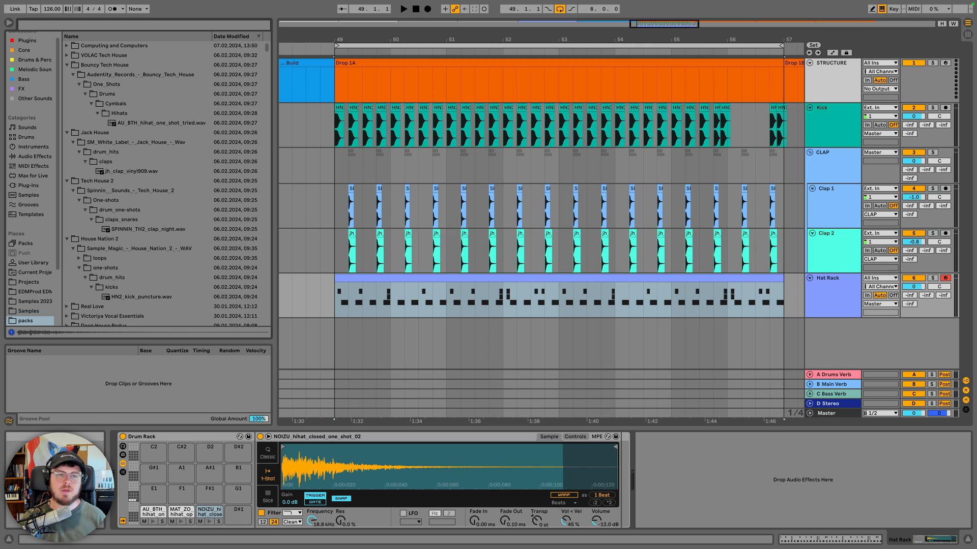
pyautogui.click(29, 205)
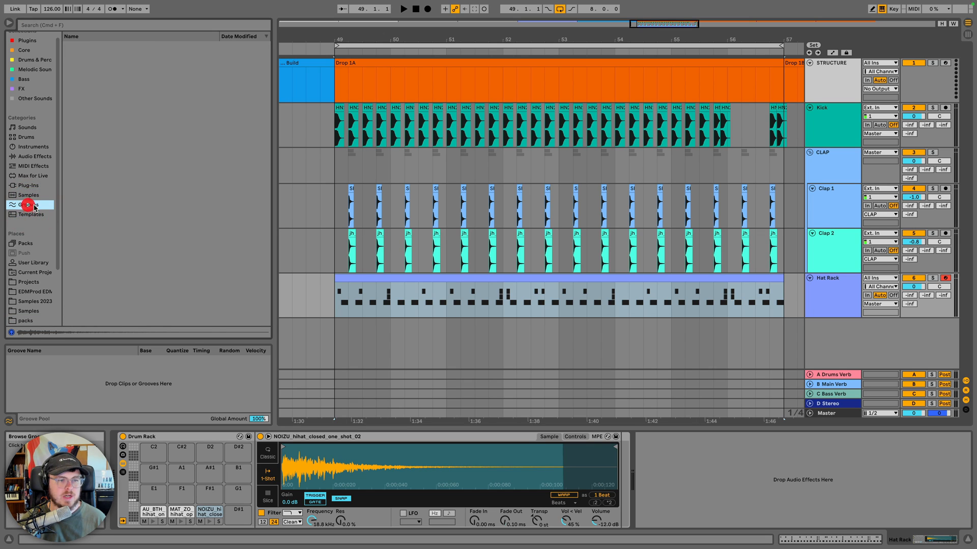
pyautogui.scroll(-10, 135, 242)
pyautogui.scroll(15, 135, 241)
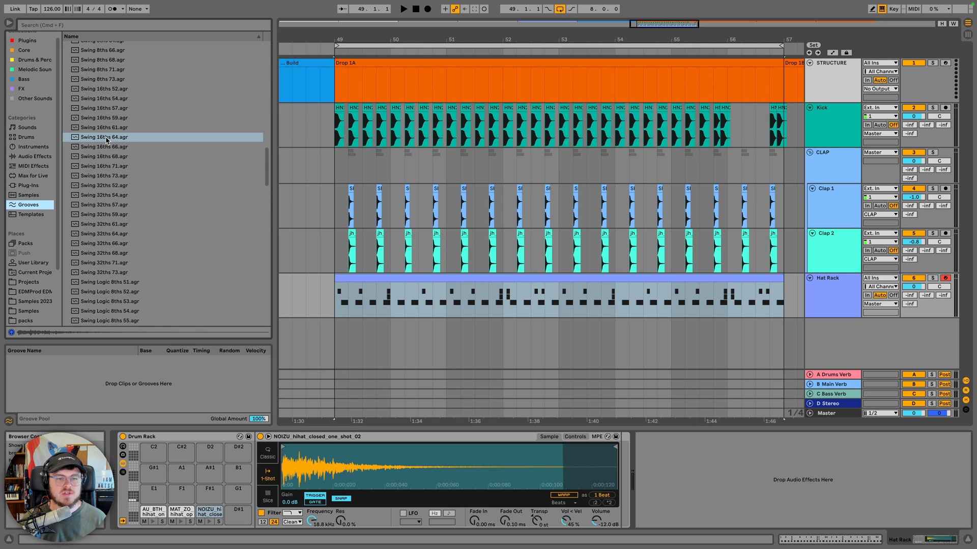
pyautogui.moveTo(107, 140); pyautogui.dragTo(363, 280)
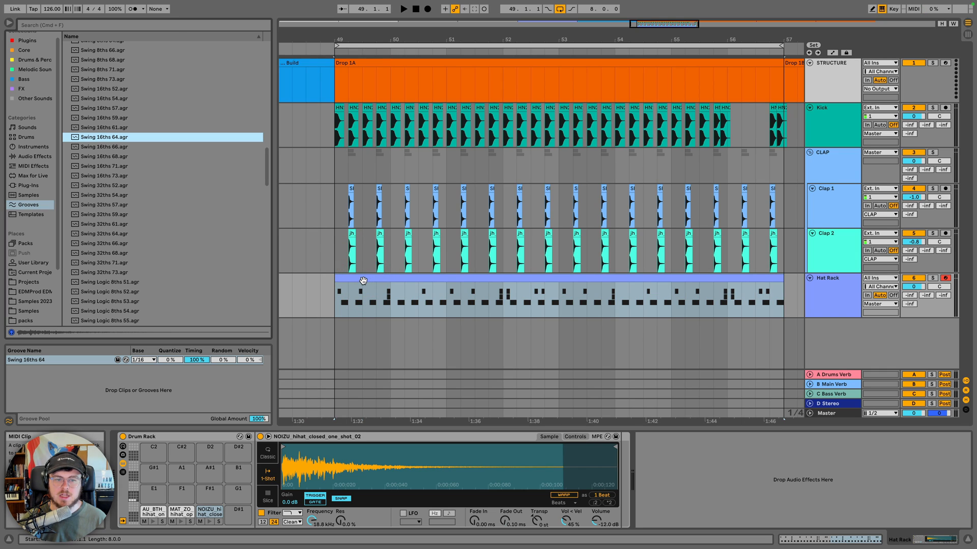
pyautogui.moveTo(335, 137); pyautogui.dragTo(783, 236)
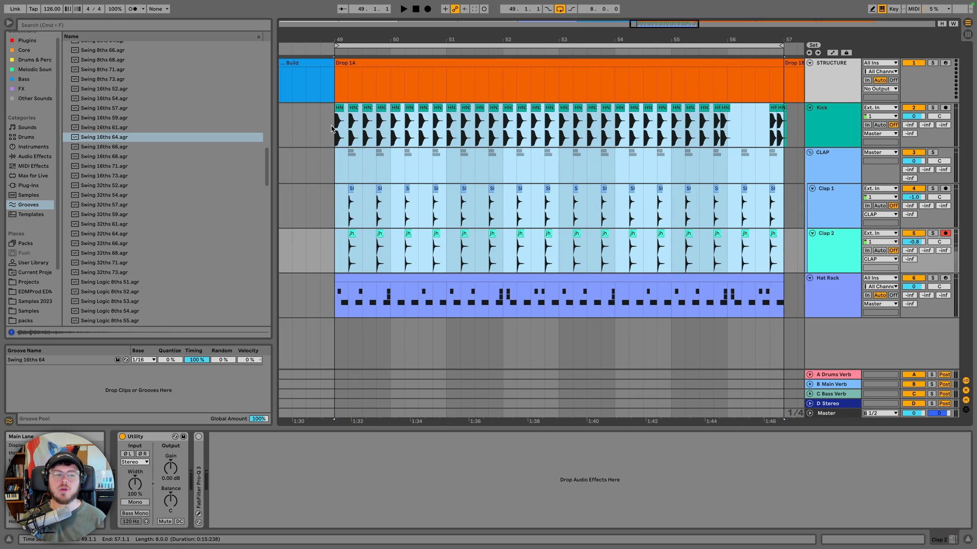
pyautogui.click(18, 360)
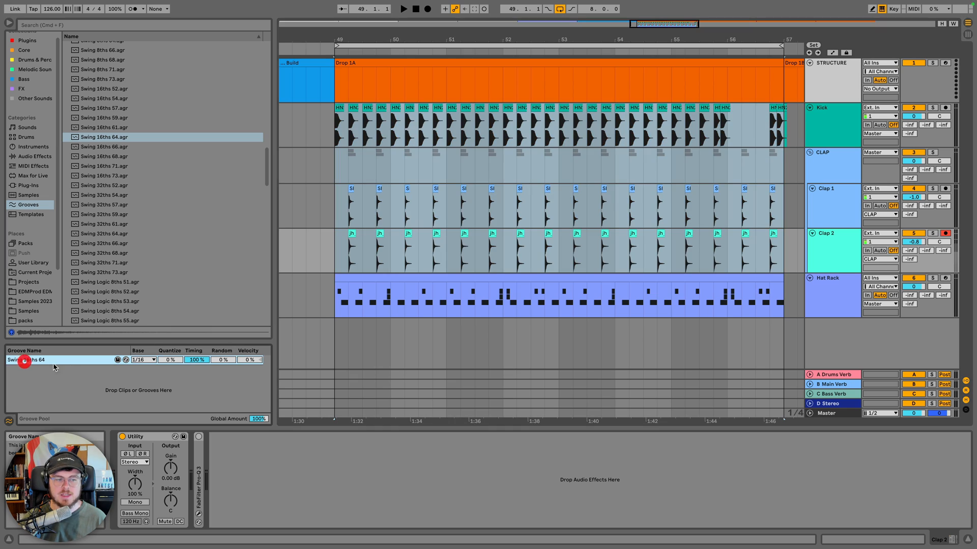
pyautogui.click(337, 139)
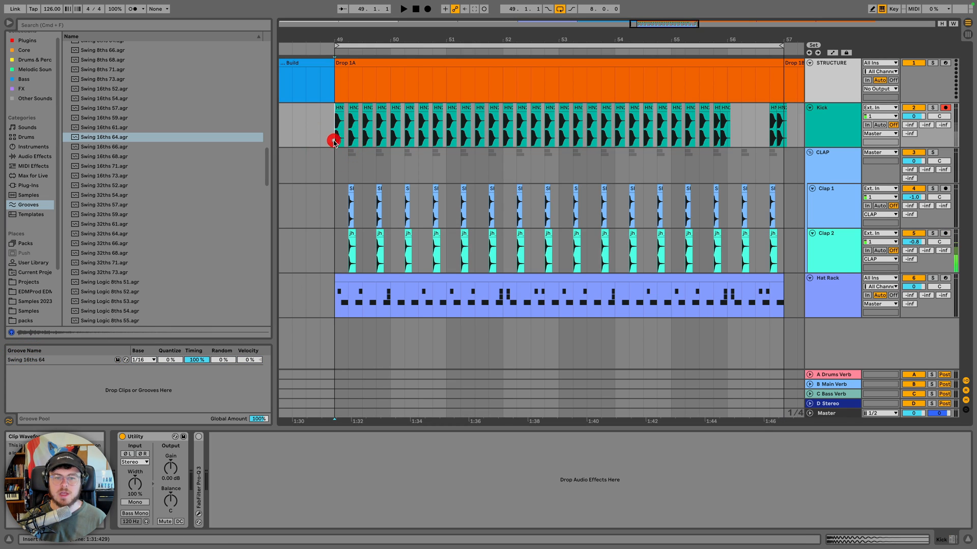
# Play Drop 1A from bar 49 to hear the swung hi-hats against the kick and claps
pyautogui.press('space')
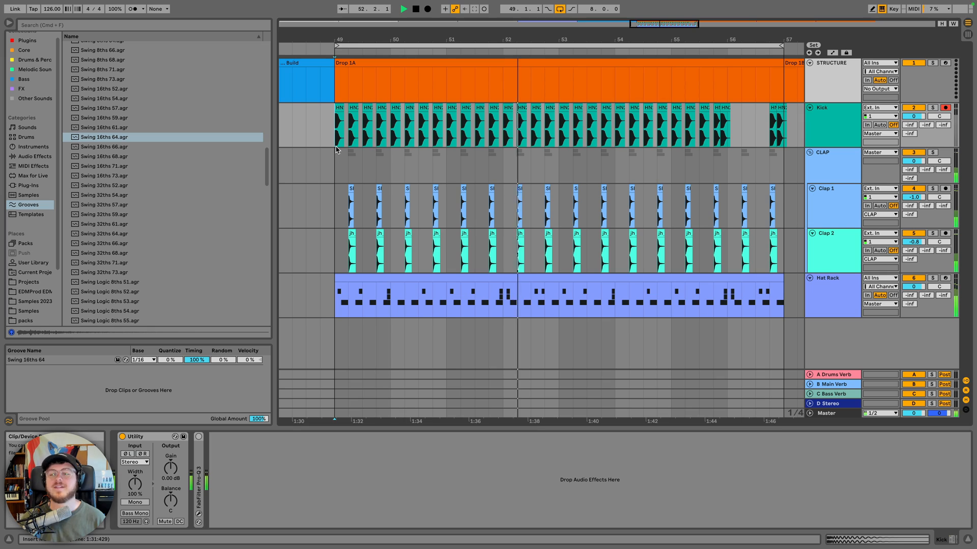
pyautogui.press('space')
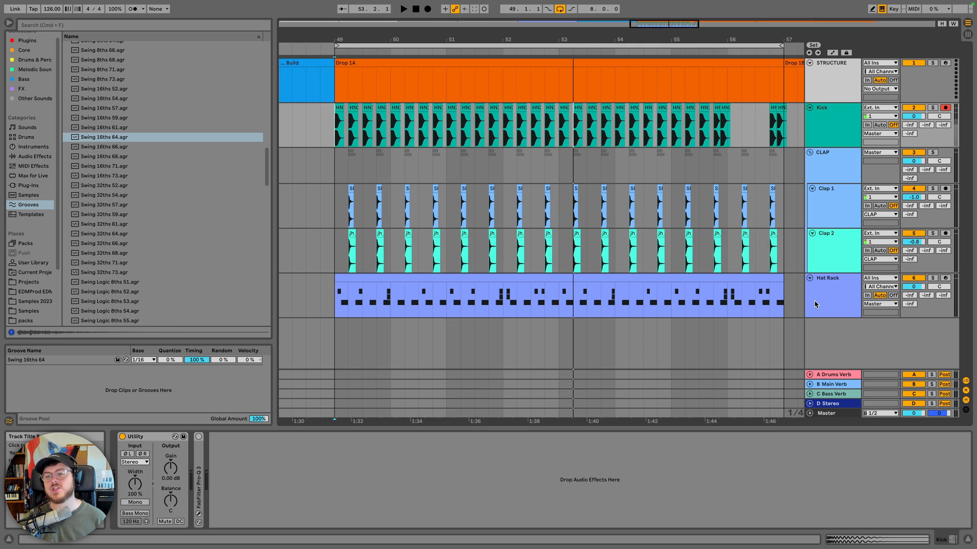
pyautogui.click(436, 277)
pyautogui.press('space')
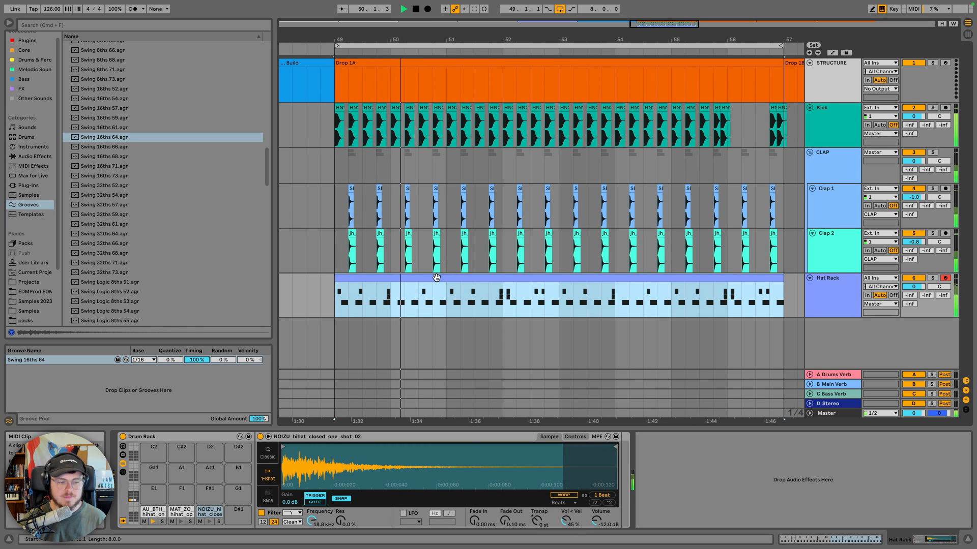
pyautogui.press('space')
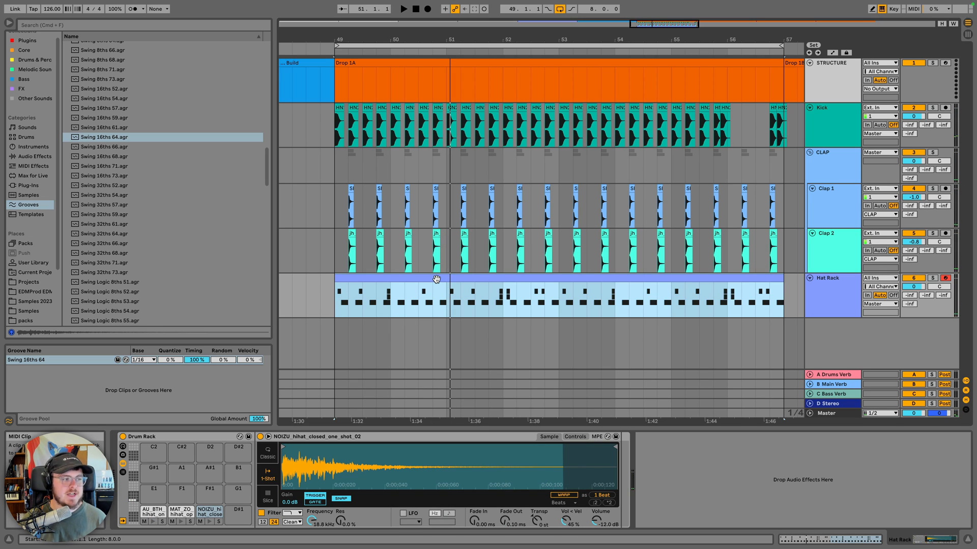
# Insert two audio tracks below the Hat Rack track and select the first of them
pyautogui.click(833, 293)
pyautogui.press('super+t')
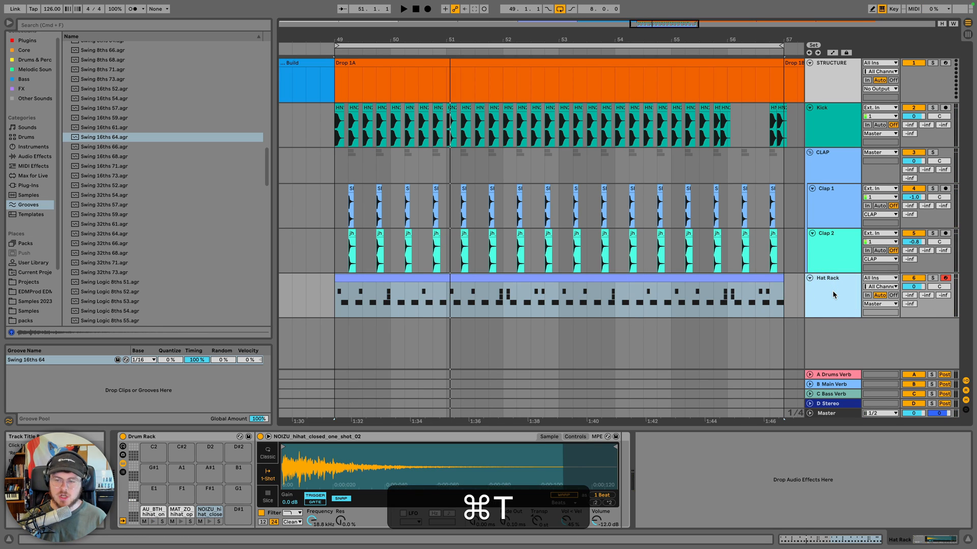
pyautogui.press('super+t')
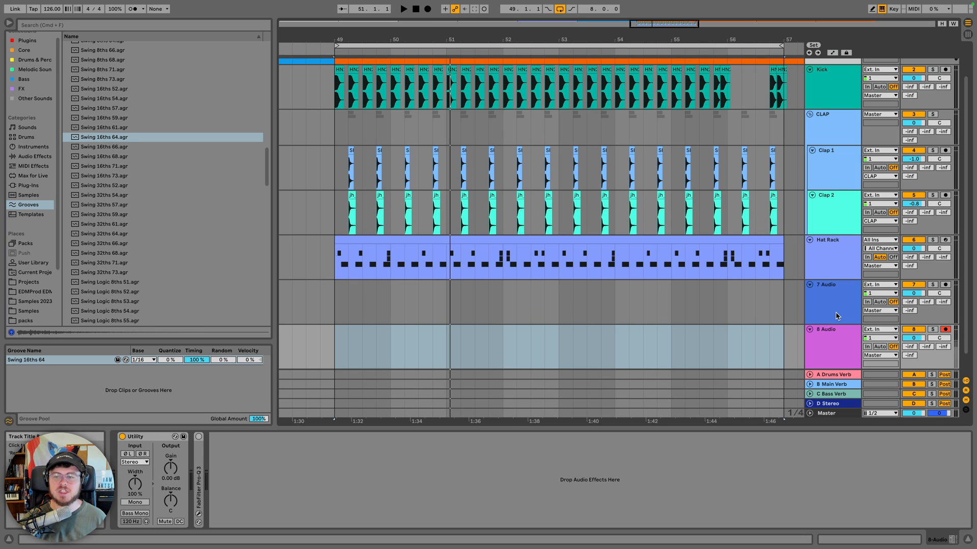
pyautogui.click(837, 314)
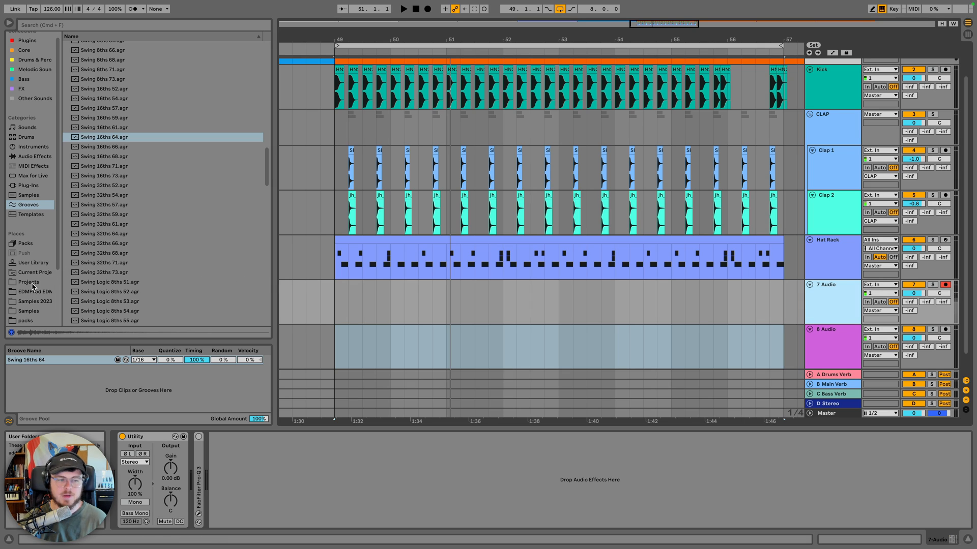
# Search the packs folder for "ds_vol"
pyautogui.scroll(-1, 28, 300)
pyautogui.click(25, 306)
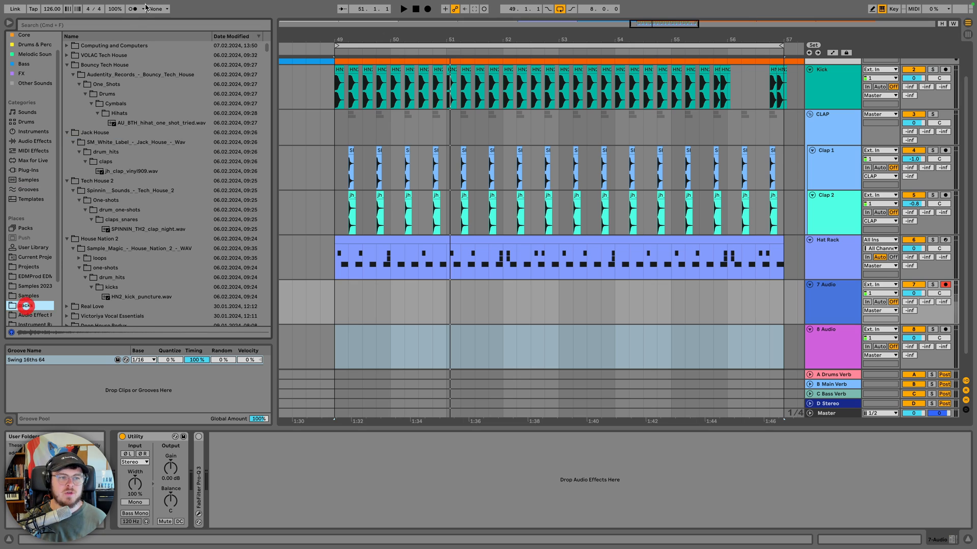
pyautogui.click(124, 25)
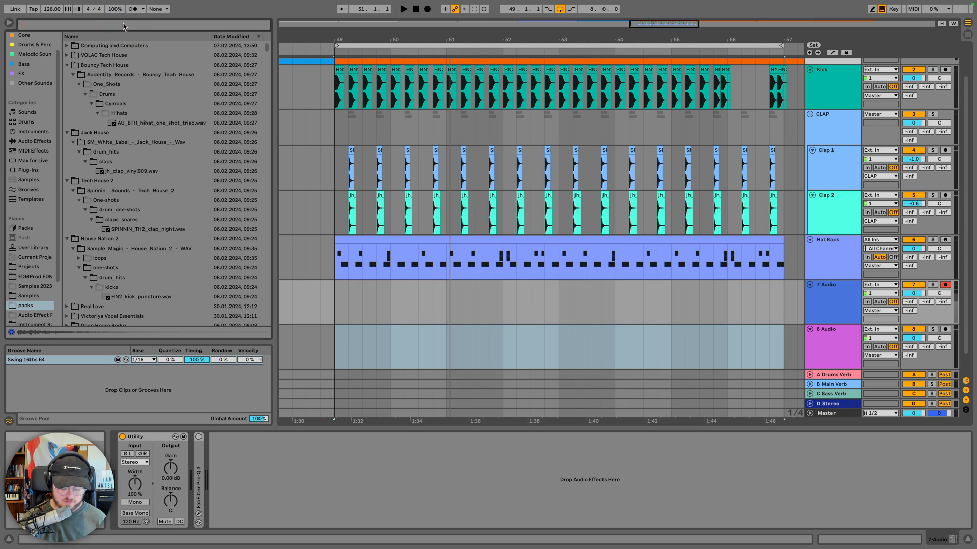
pyautogui.write('ds_vol')
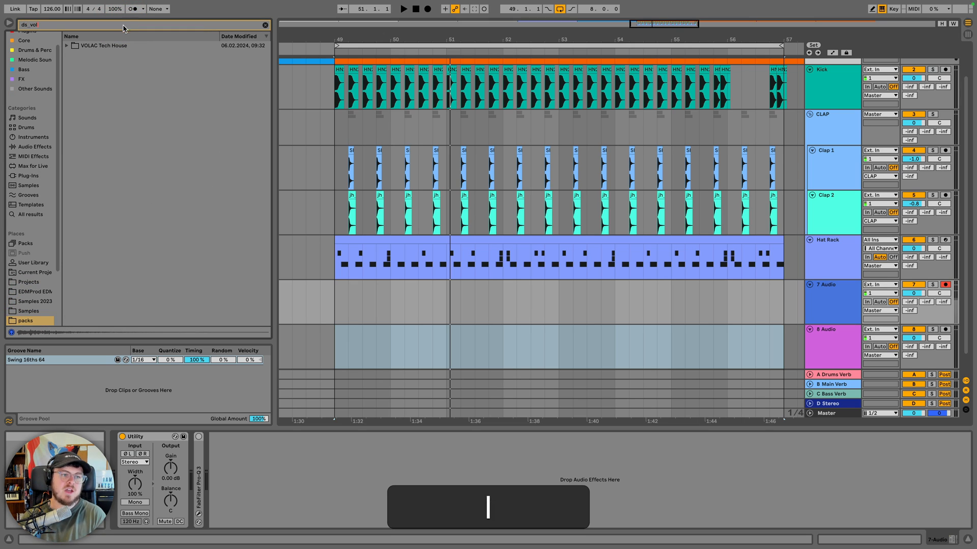
# Expand the VOLAC Tech House pack down to Top_Loops and preview its DS_VOLAC_125 drum top loop
pyautogui.click(121, 44)
pyautogui.press('Right')
pyautogui.press('Down')
pyautogui.press('Right')
pyautogui.press('Down')
pyautogui.press('Right')
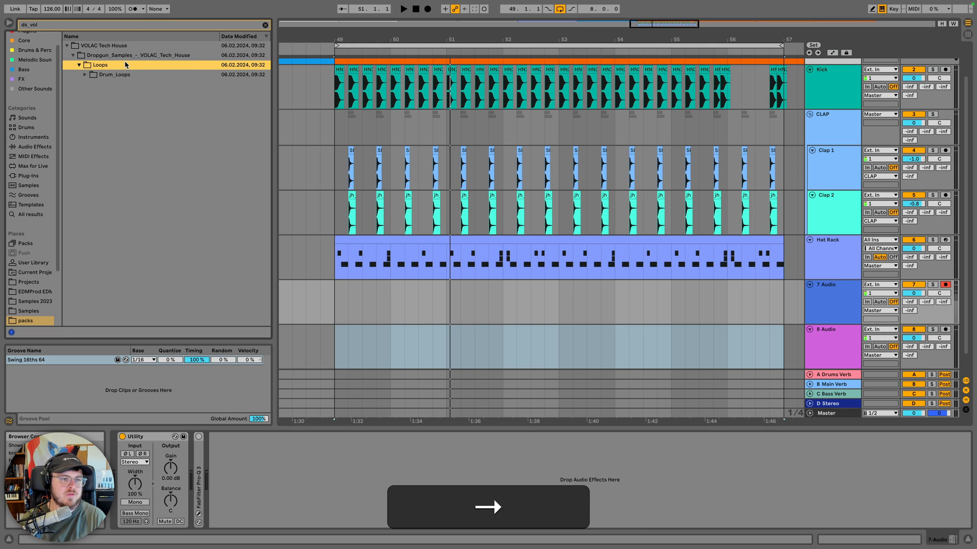
pyautogui.press('Down')
pyautogui.press('Right')
pyautogui.press('Down')
pyautogui.press('Right')
pyautogui.press('Down')
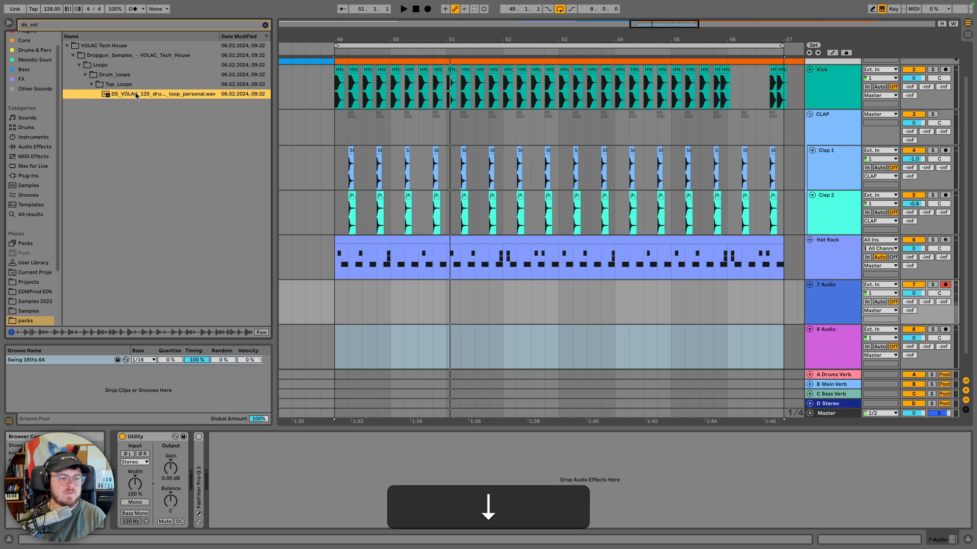
pyautogui.press('space')
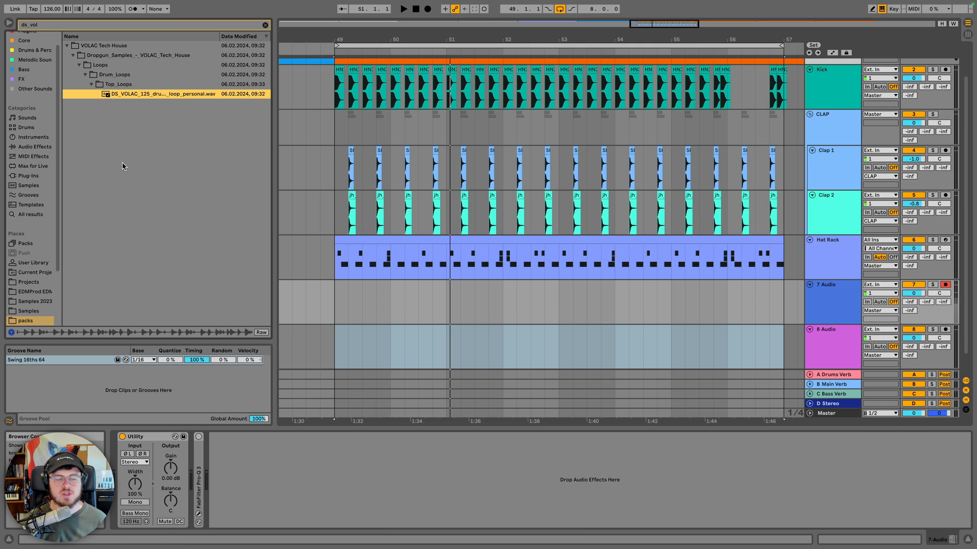
# Place the DS_VOLAC_125 drum top loop at bar 49 on the first new audio track and open its clip details
pyautogui.moveTo(131, 96); pyautogui.dragTo(323, 296)
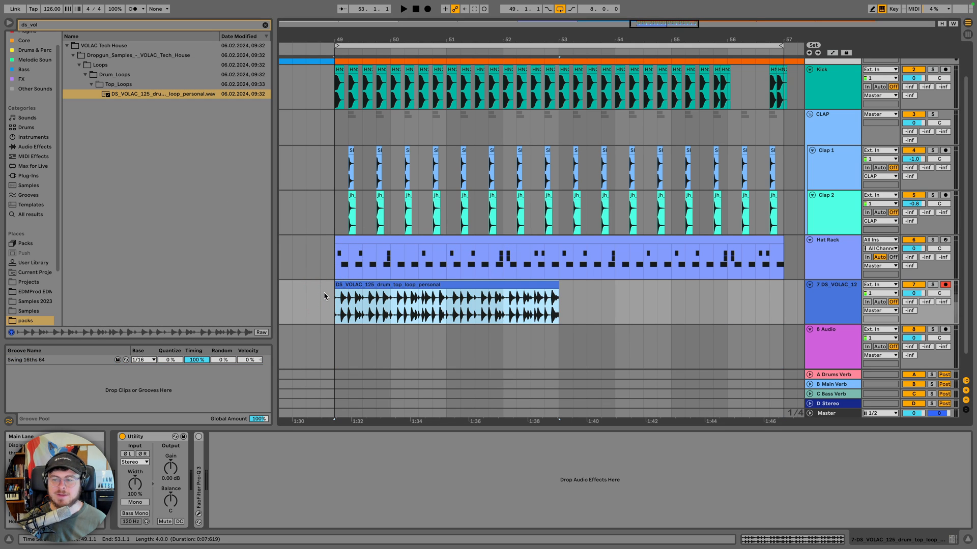
pyautogui.doubleClick(452, 284)
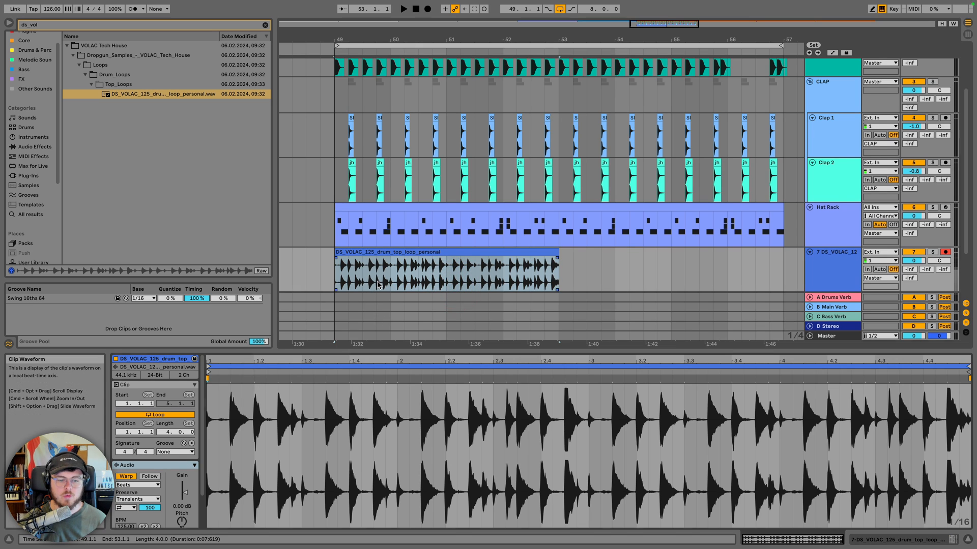
pyautogui.press('super+t')
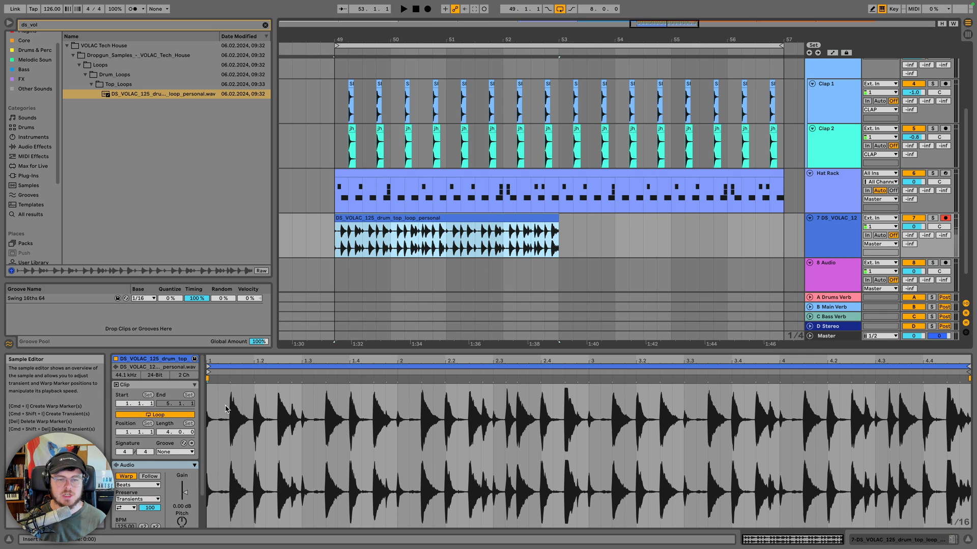
# Try the Complex warp mode on the drum top loop clip and return it to Beats
pyautogui.click(148, 485)
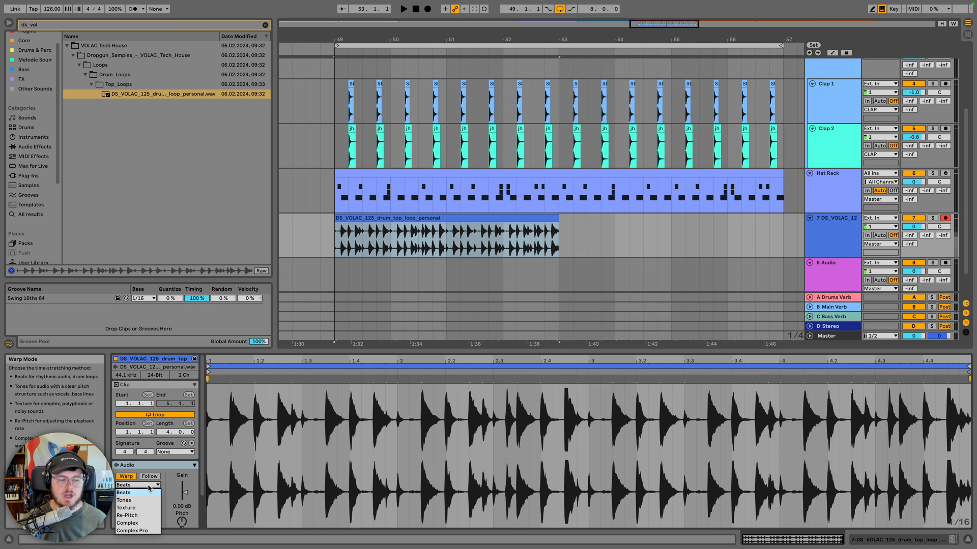
pyautogui.click(133, 523)
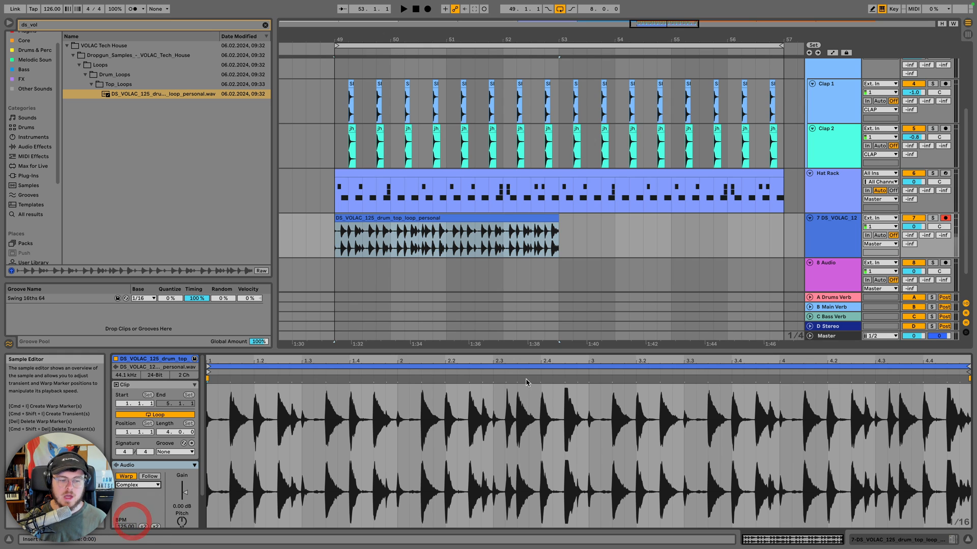
pyautogui.click(137, 485)
pyautogui.click(135, 494)
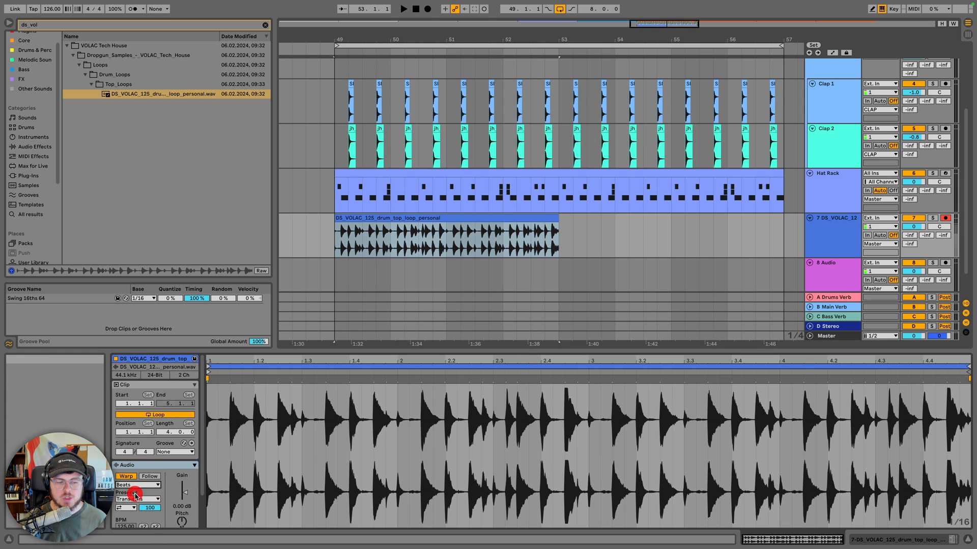
# Set the drum top loop's warp mode to Complex and audition it with the other drums
pyautogui.moveTo(201, 350); pyautogui.dragTo(198, 306)
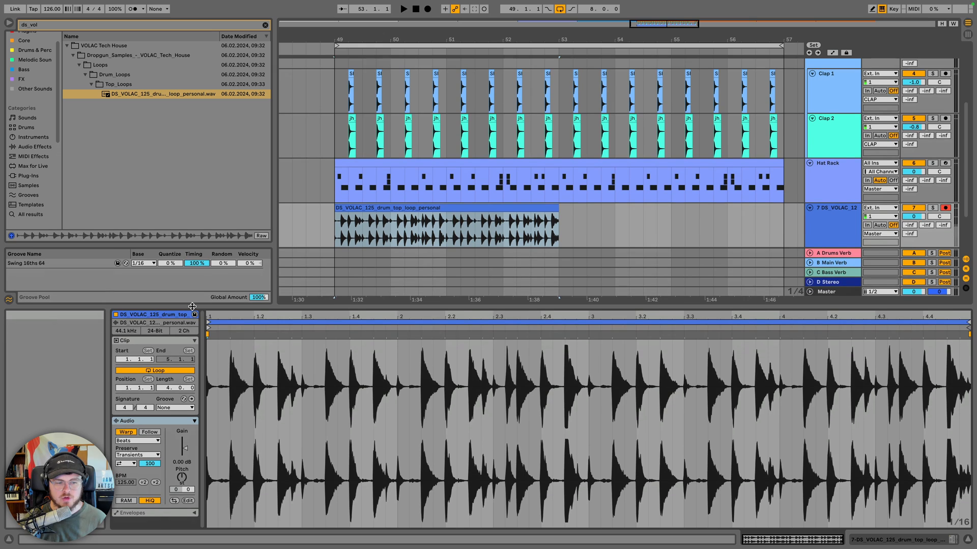
pyautogui.click(155, 442)
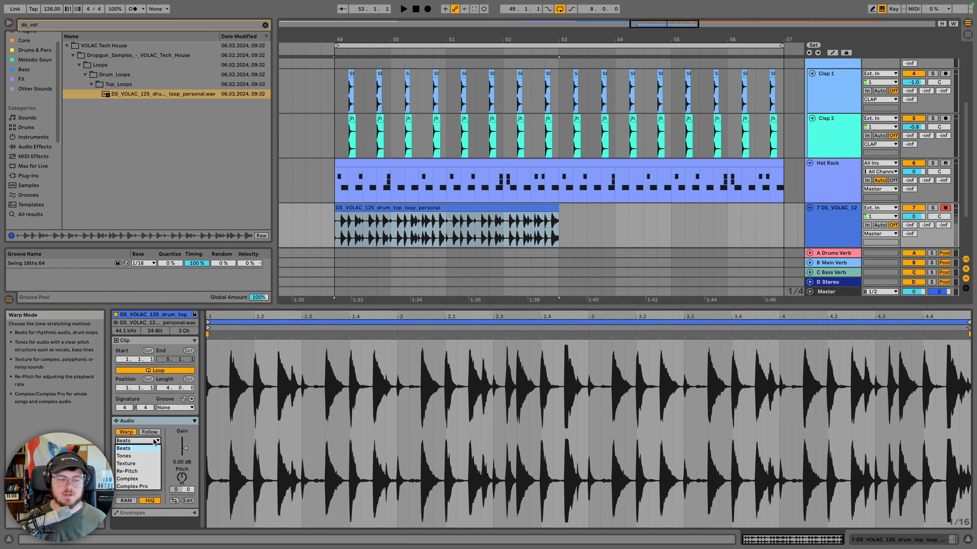
pyautogui.click(135, 478)
pyautogui.click(397, 220)
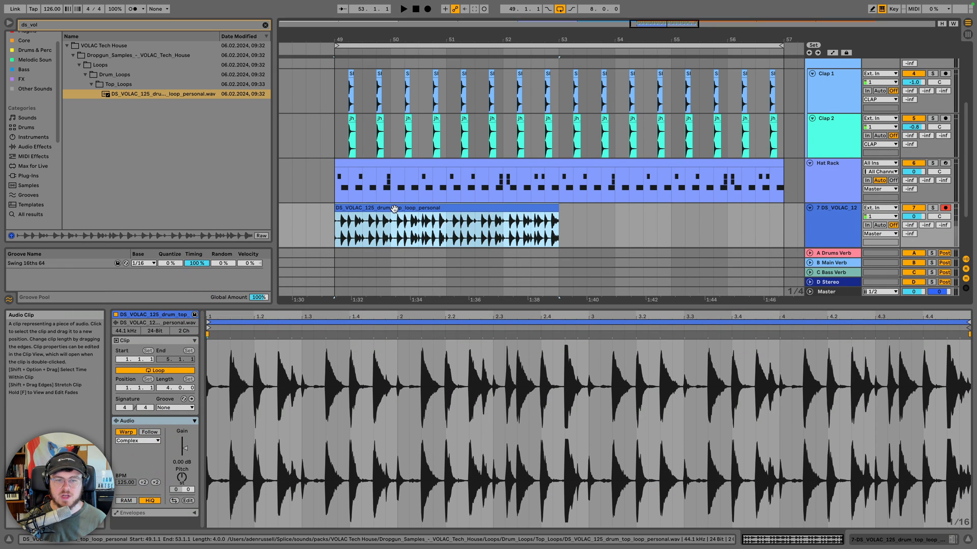
pyautogui.press('space')
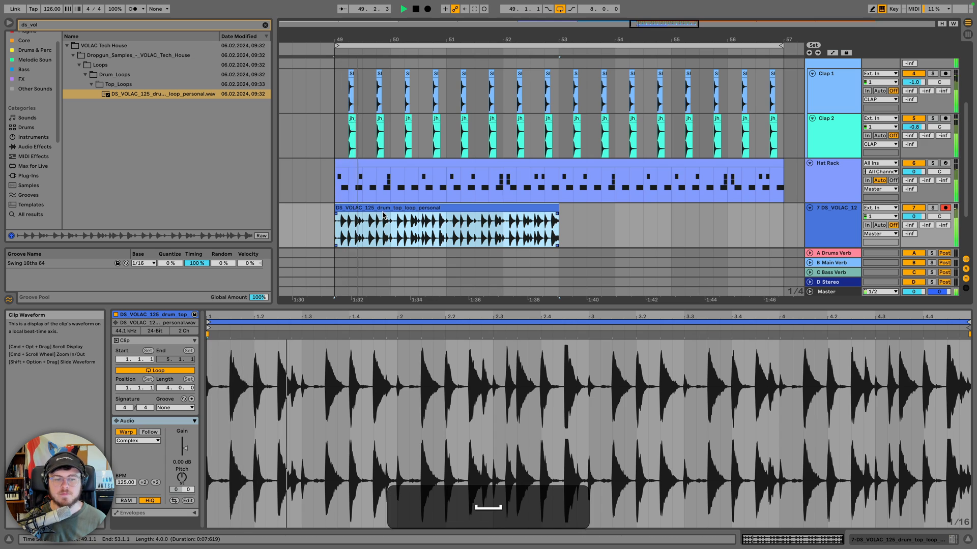
pyautogui.press('space')
# Set the drum top loop's warp mode to Re-Pitch and lower its track volume to -1.5 dB during playback
pyautogui.click(148, 442)
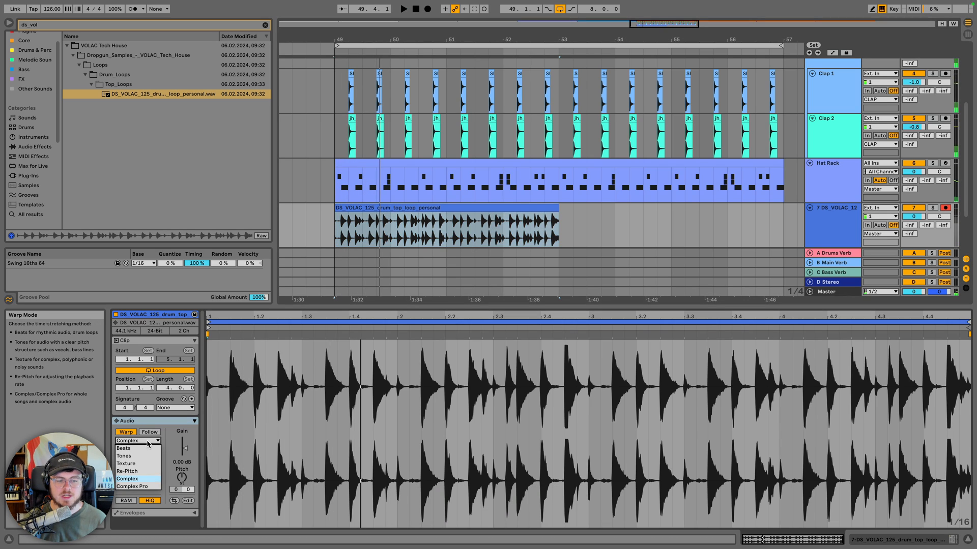
pyautogui.click(135, 468)
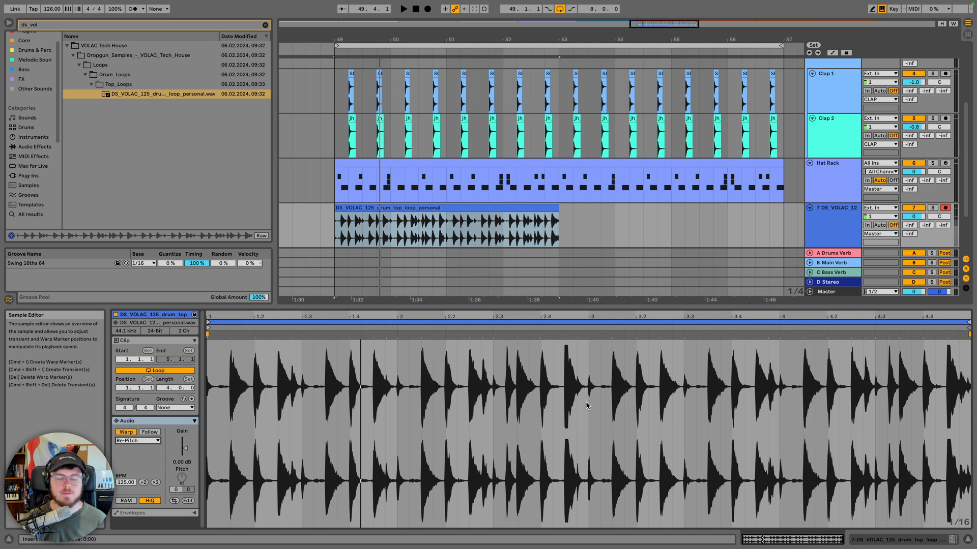
pyautogui.press('space')
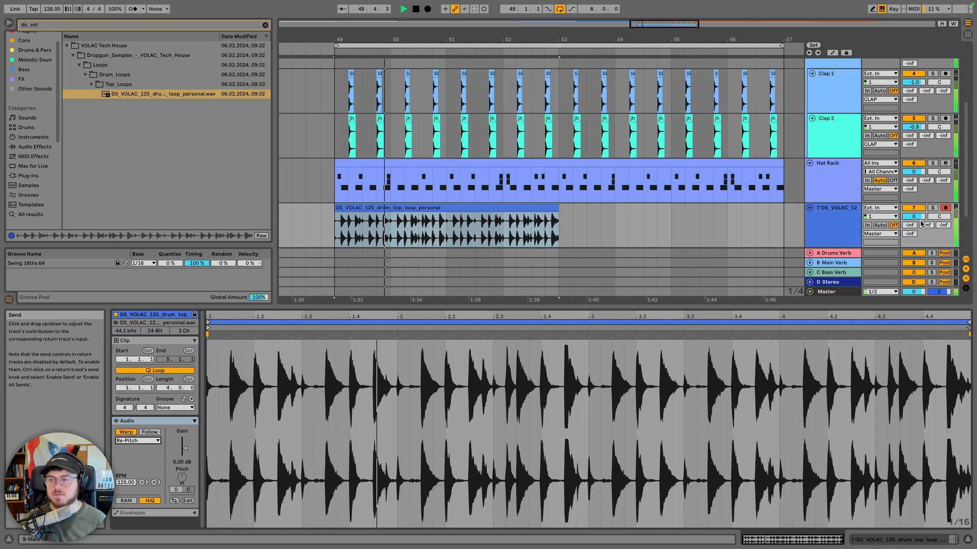
pyautogui.moveTo(914, 216); pyautogui.dragTo(914, 220)
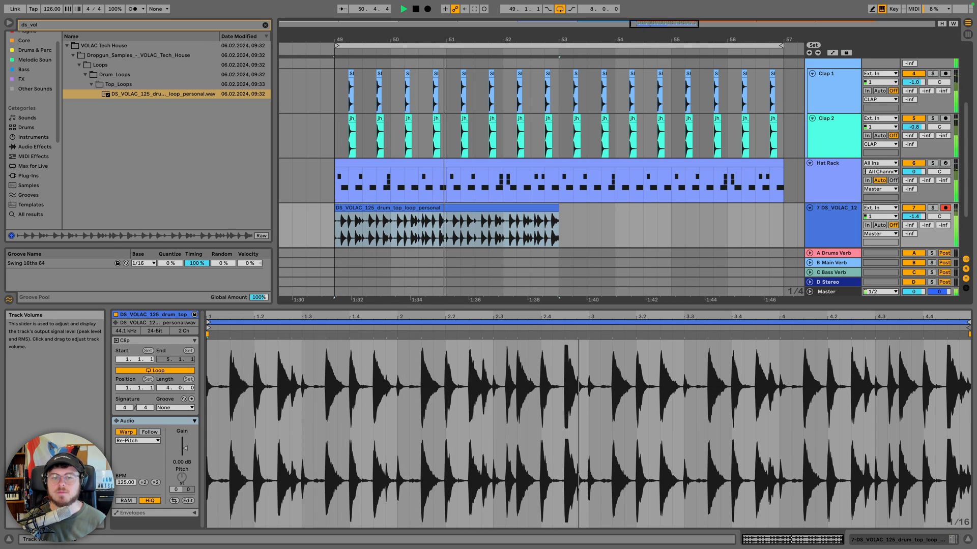
pyautogui.press('space')
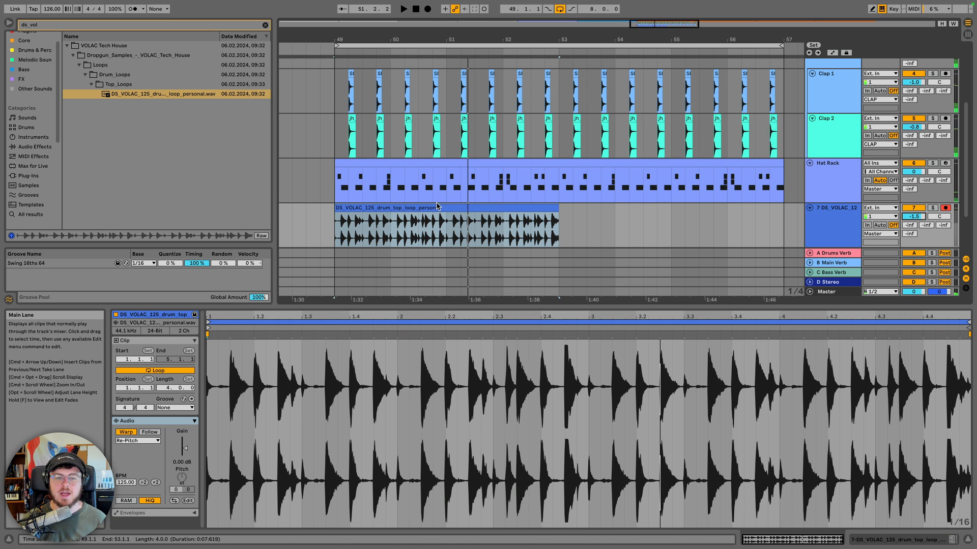
# Audition the drum top loop from bar 49 and from points within bar 50 to judge its individual hits
pyautogui.click(336, 231)
pyautogui.press('space')
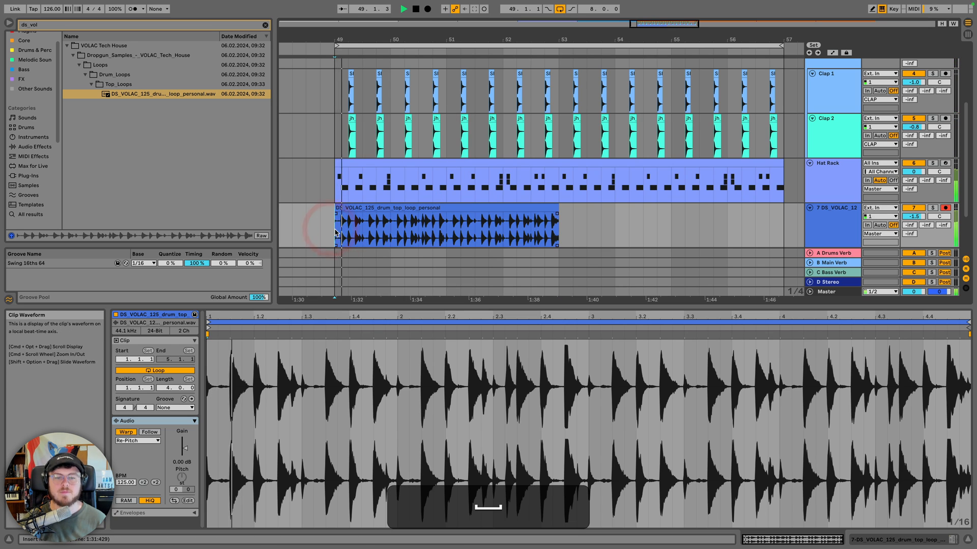
pyautogui.moveTo(400, 40); pyautogui.dragTo(385, 66)
pyautogui.press('space')
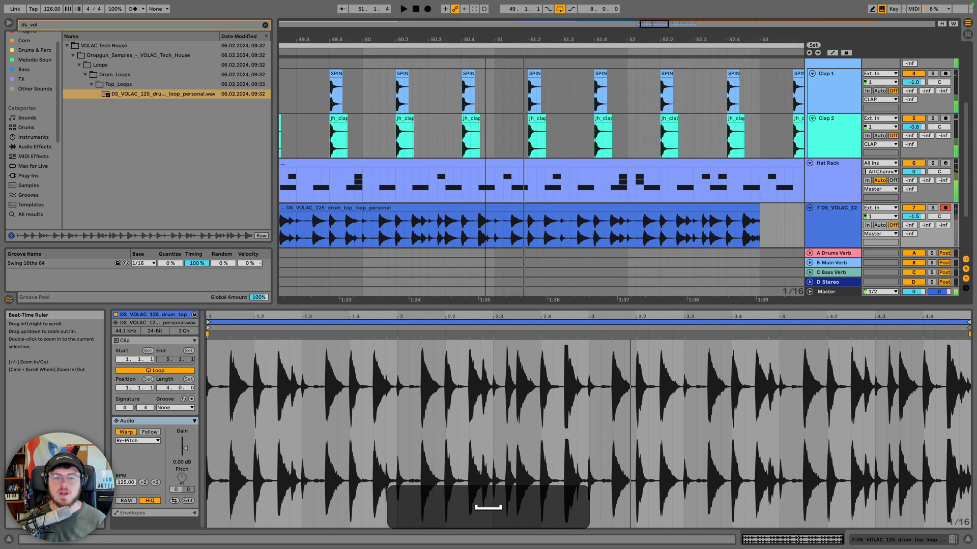
pyautogui.click(412, 235)
pyautogui.press('space')
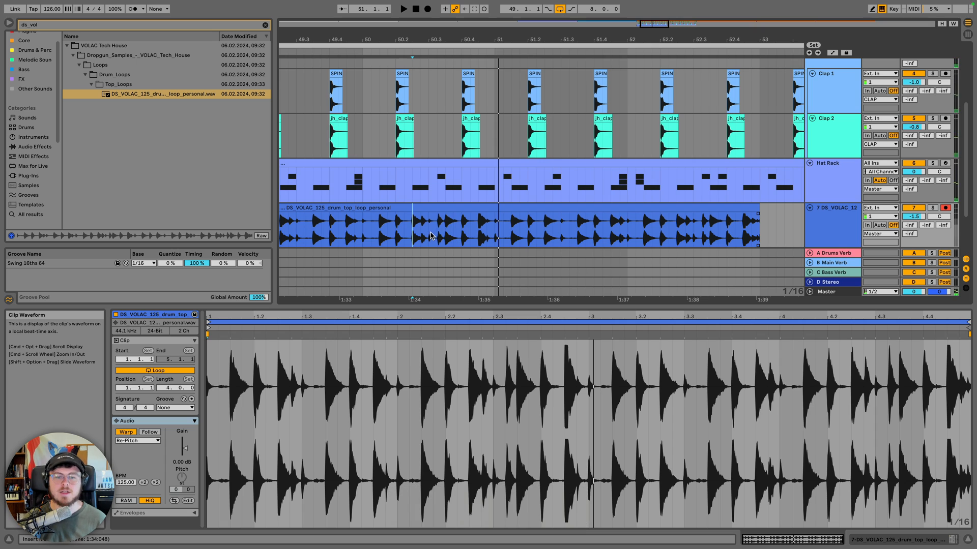
pyautogui.moveTo(463, 36)
pyautogui.mouseDown()
pyautogui.moveTo(464, 47)
pyautogui.moveTo(469, 28)
pyautogui.mouseUp()
pyautogui.click(479, 229)
pyautogui.press('space')
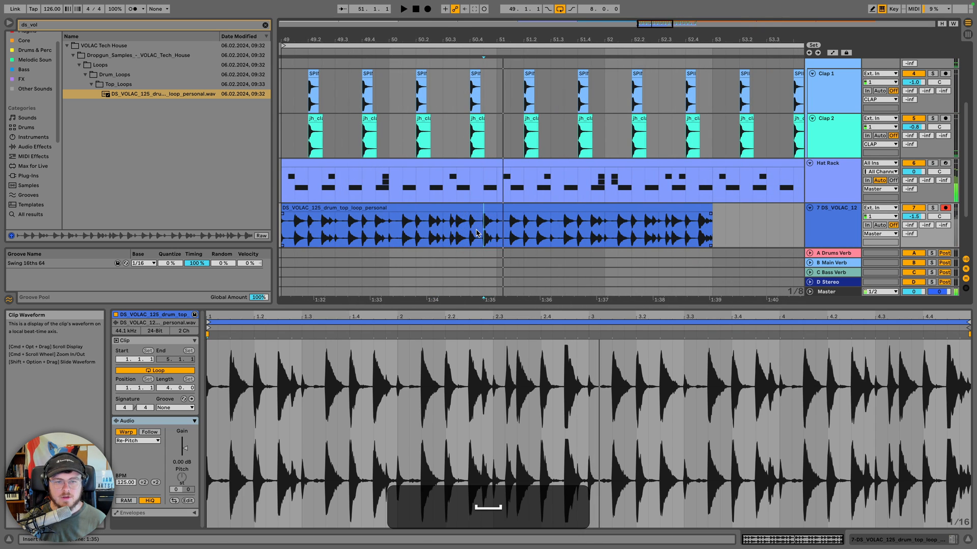
# Copy the loop's eighth-note slice at 49.4.3 over the hit at 50.4.3 and play the edited passage
pyautogui.moveTo(457, 227); pyautogui.dragTo(469, 210)
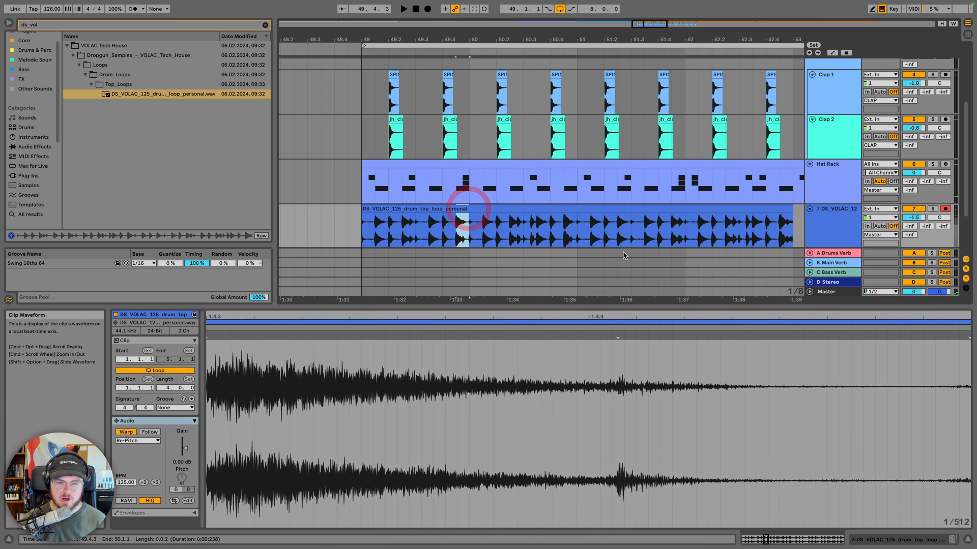
pyautogui.press('super+c')
pyautogui.click(564, 238)
pyautogui.press('super+v')
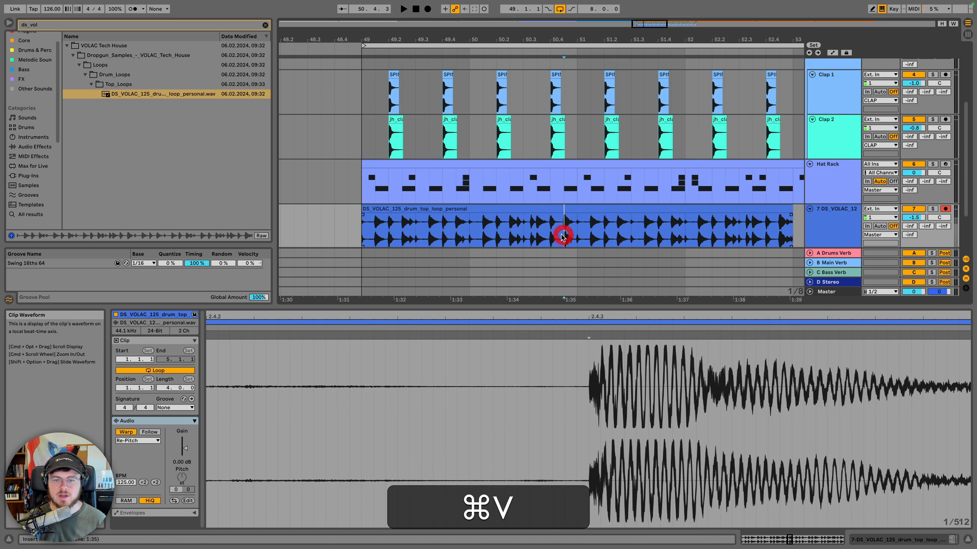
pyautogui.click(537, 234)
pyautogui.press('space')
pyautogui.press('space')
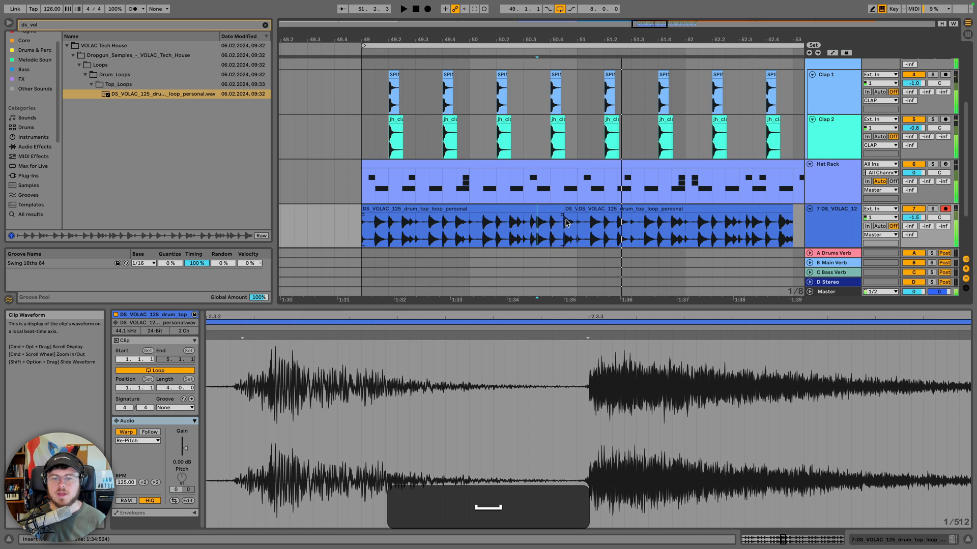
# Duplicate the edited two-bar top loop section from bars 49 to 51 until it fills the drop up to bar 57
pyautogui.click(571, 219)
pyautogui.keyDown('shift'); pyautogui.click(540, 203); pyautogui.keyUp('shift')
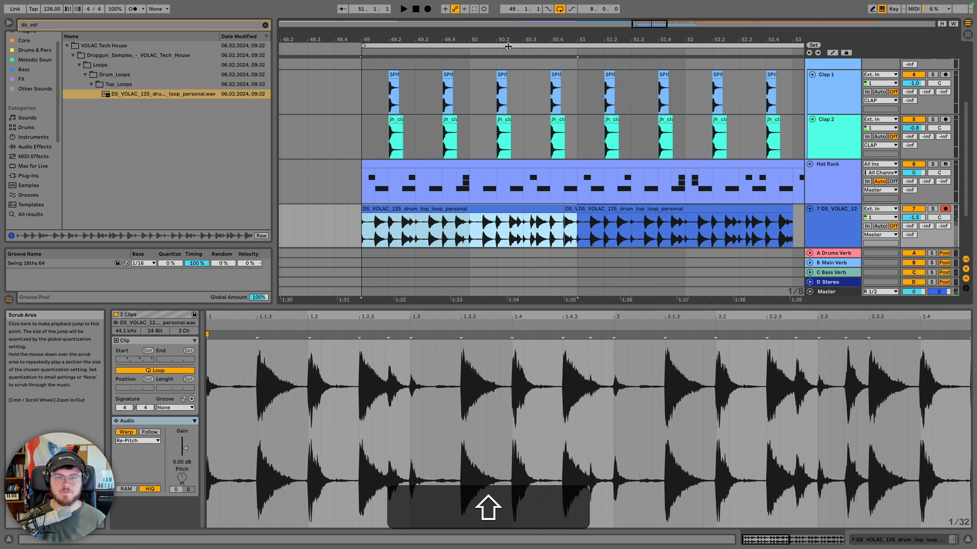
pyautogui.scroll(-3, 540, 203)
pyautogui.press('super+d')
pyautogui.press('super+d')
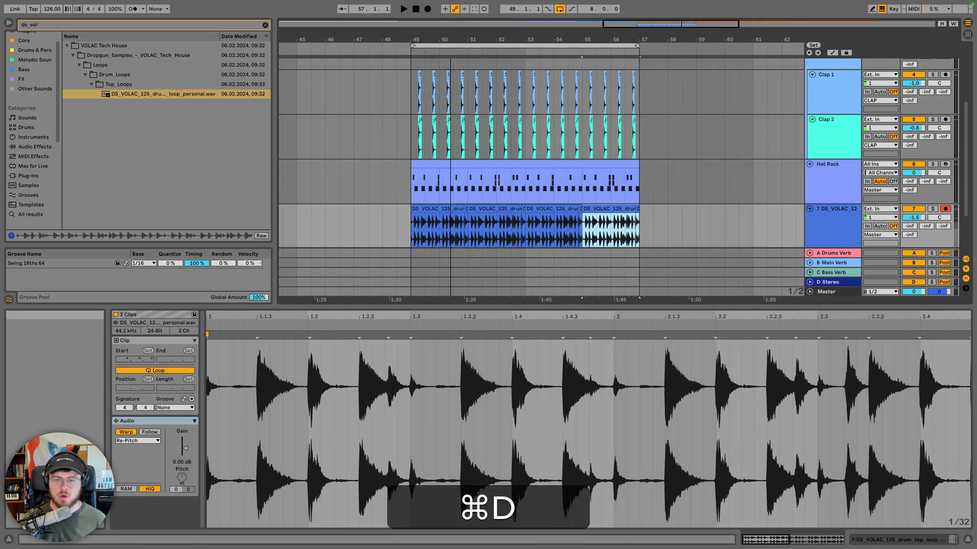
pyautogui.click(427, 213)
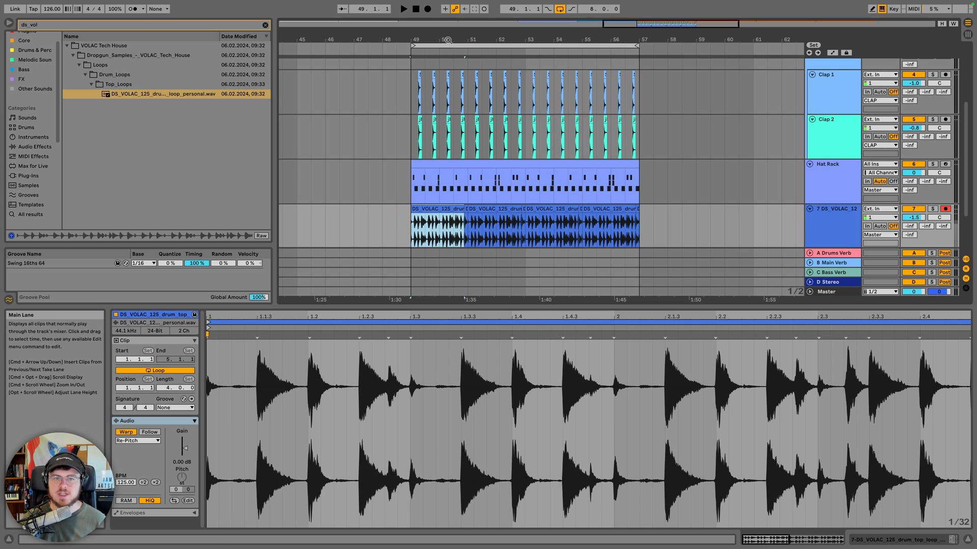
pyautogui.moveTo(448, 39); pyautogui.dragTo(404, 66)
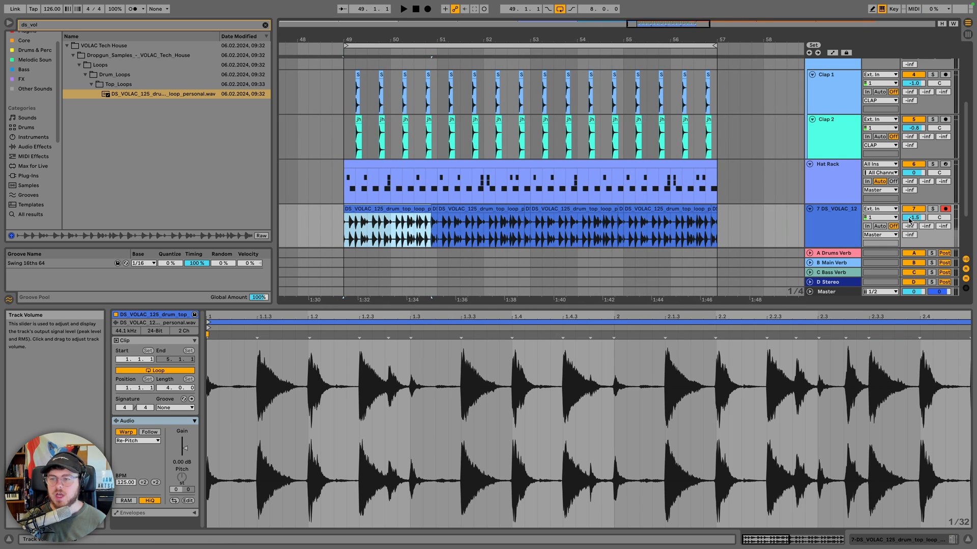
# Rename the drum top loop's track as "Top Loop 1"
pyautogui.click(854, 213)
pyautogui.press('super+r')
pyautogui.write('L')
pyautogui.hotkey('shift', 'BackSpace')
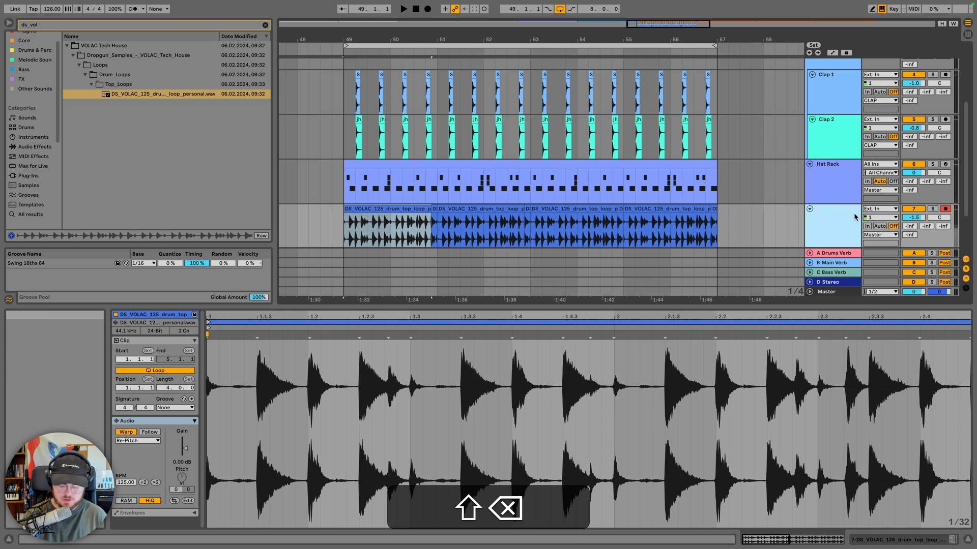
pyautogui.write('Top Loop')
pyautogui.press('Return')
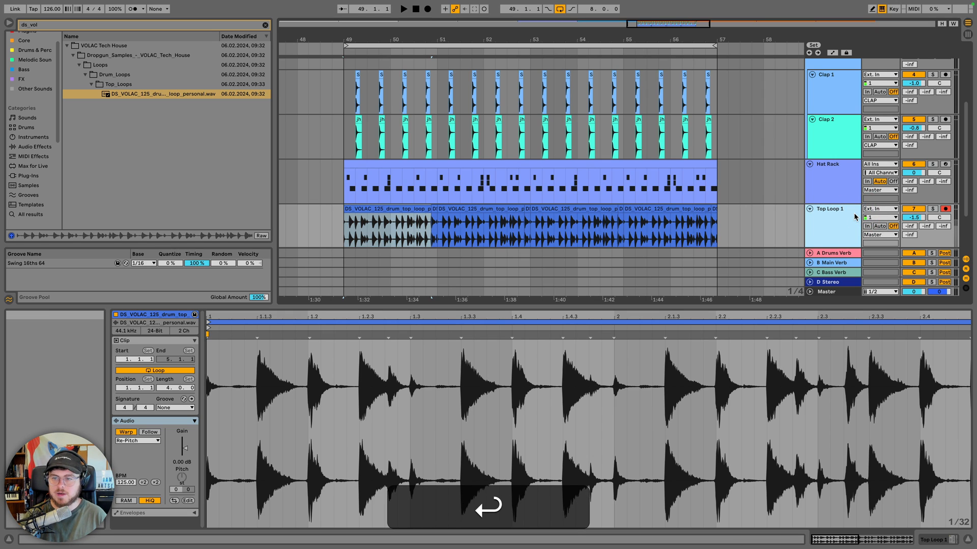
# Balance the Top Loop 1 track against the other drums during playback, setting its volume to -2.0 dB
pyautogui.press('space')
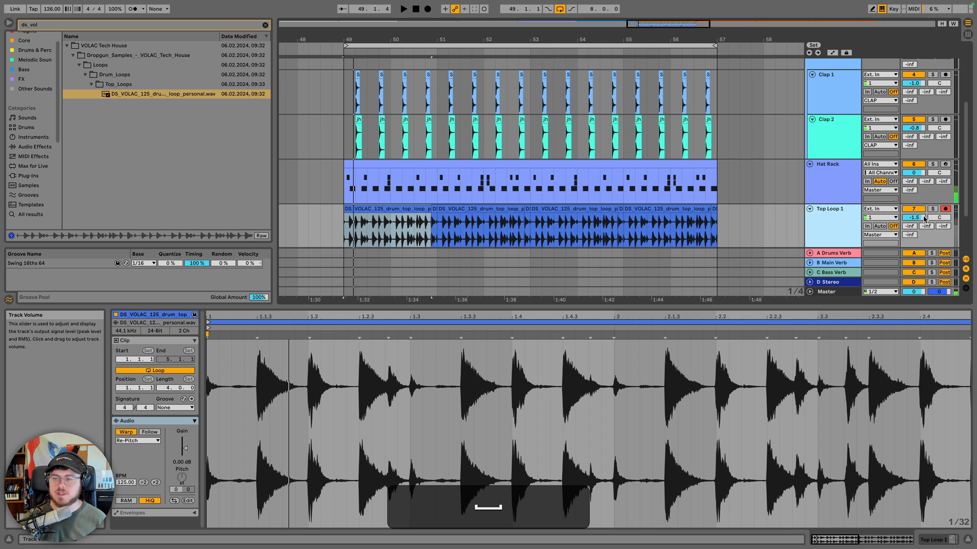
pyautogui.press('space')
pyautogui.moveTo(918, 217); pyautogui.dragTo(918, 223)
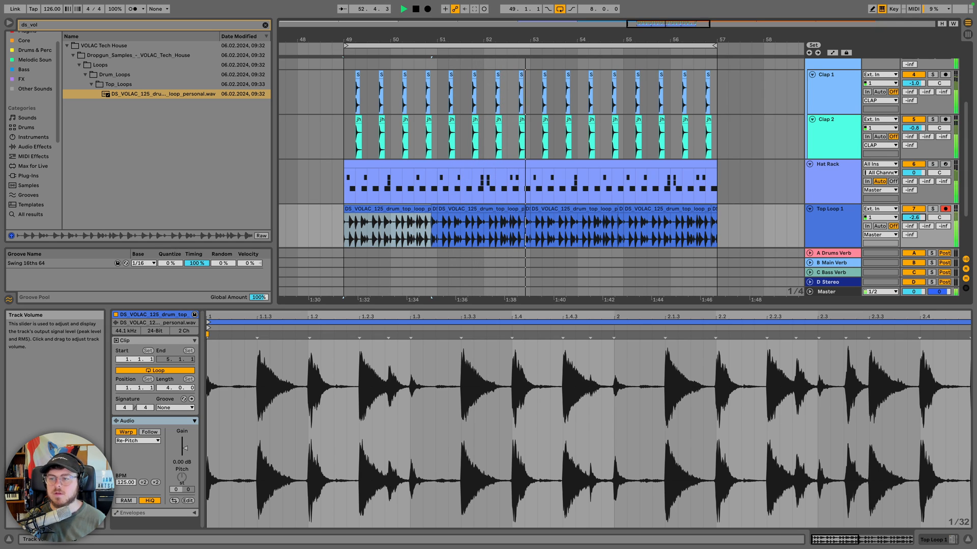
pyautogui.press('space')
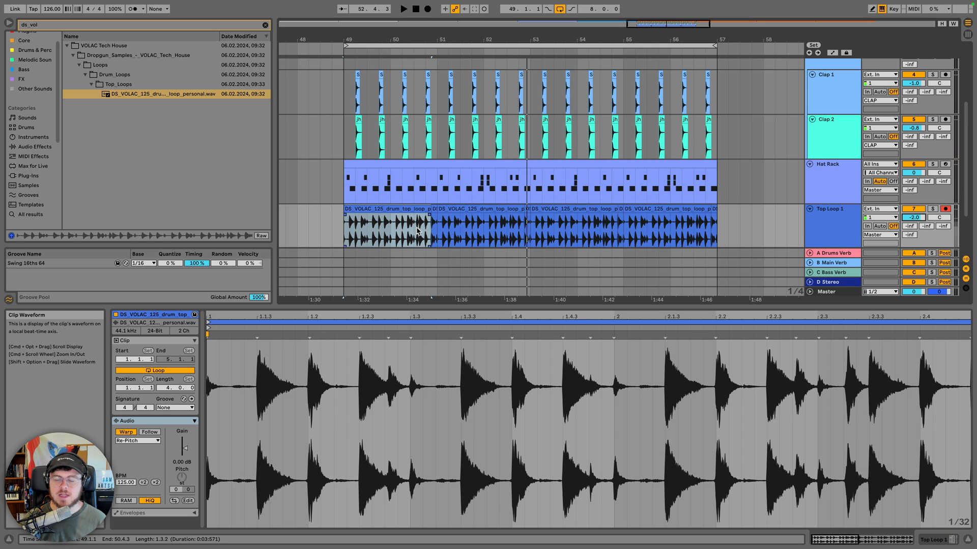
# Replace the packs folder search with "hn2"
pyautogui.press('super+t')
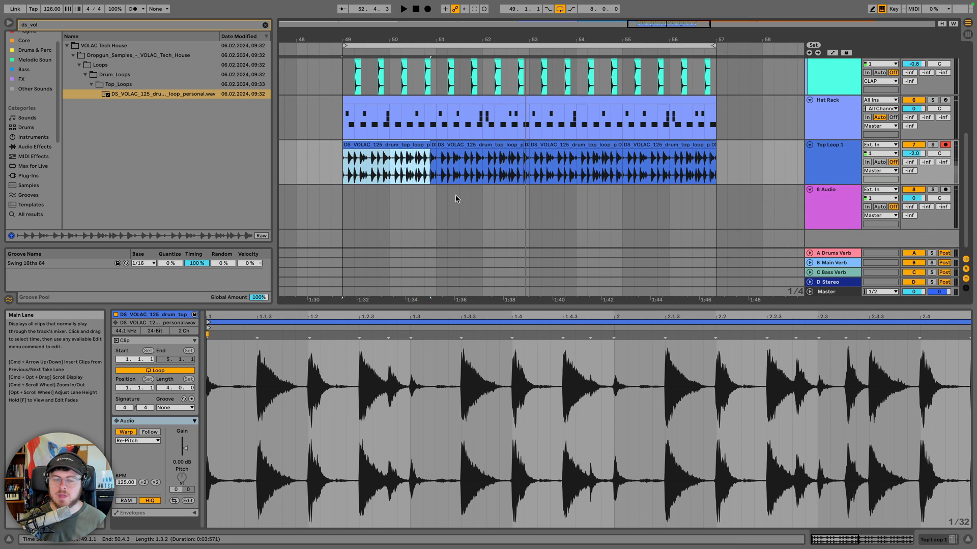
pyautogui.click(265, 26)
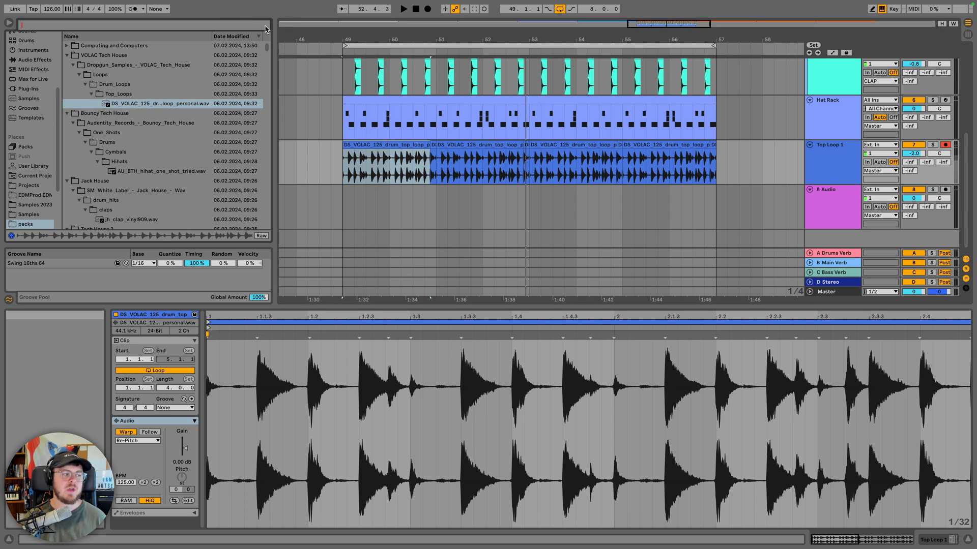
pyautogui.write('hn2')
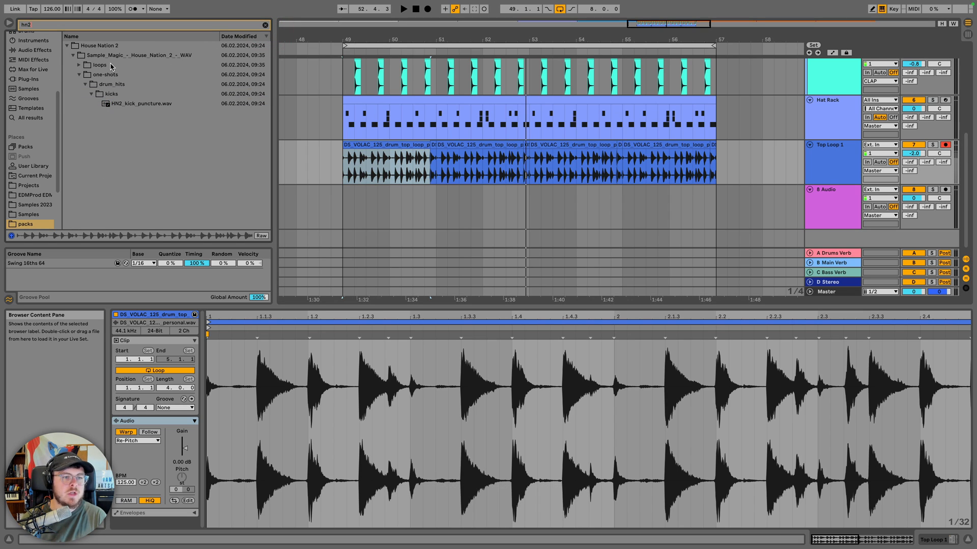
# Expand the House Nation 2 pack down to its top_loops folder and preview HN2_124_top_party.wav
pyautogui.click(112, 66)
pyautogui.press('Right')
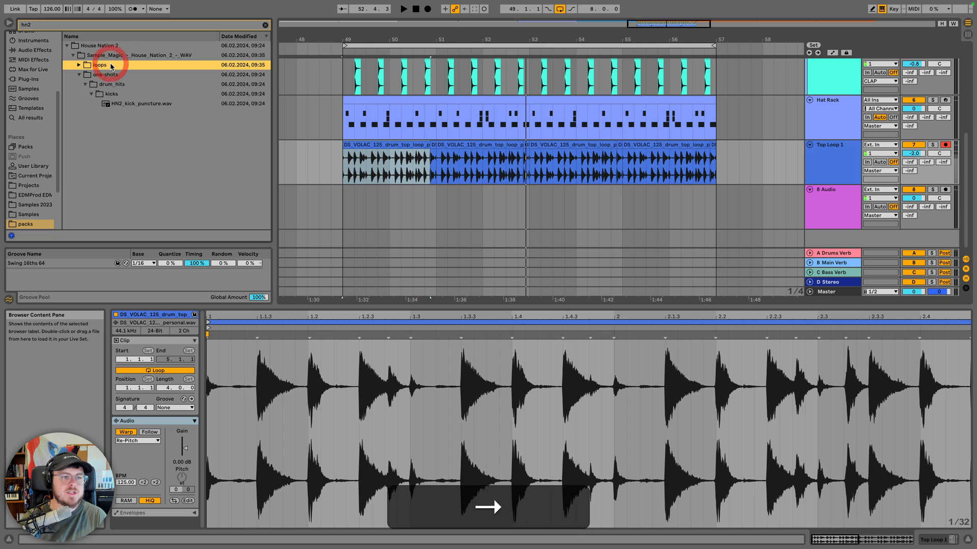
pyautogui.press('Down')
pyautogui.press('Right')
pyautogui.press('Down')
pyautogui.press('Left')
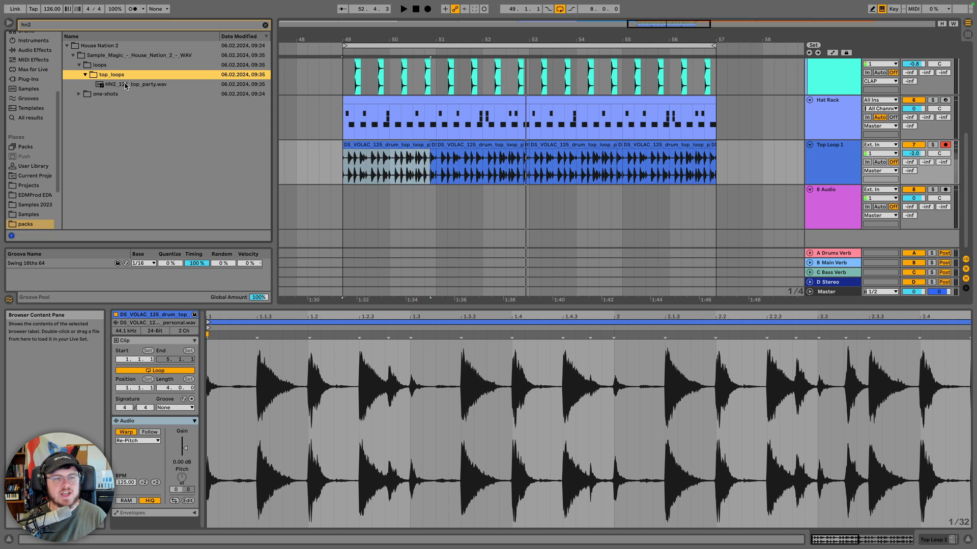
pyautogui.click(126, 85)
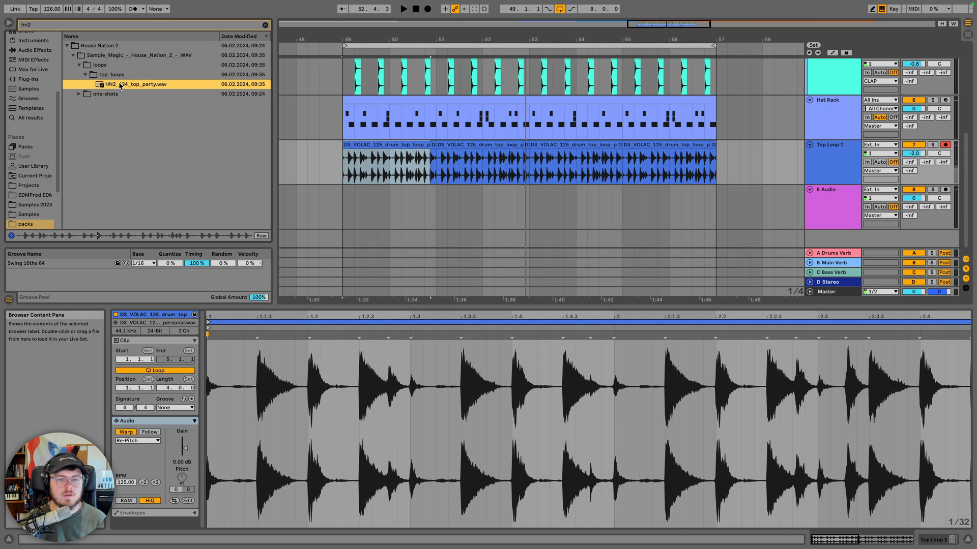
pyautogui.press('space')
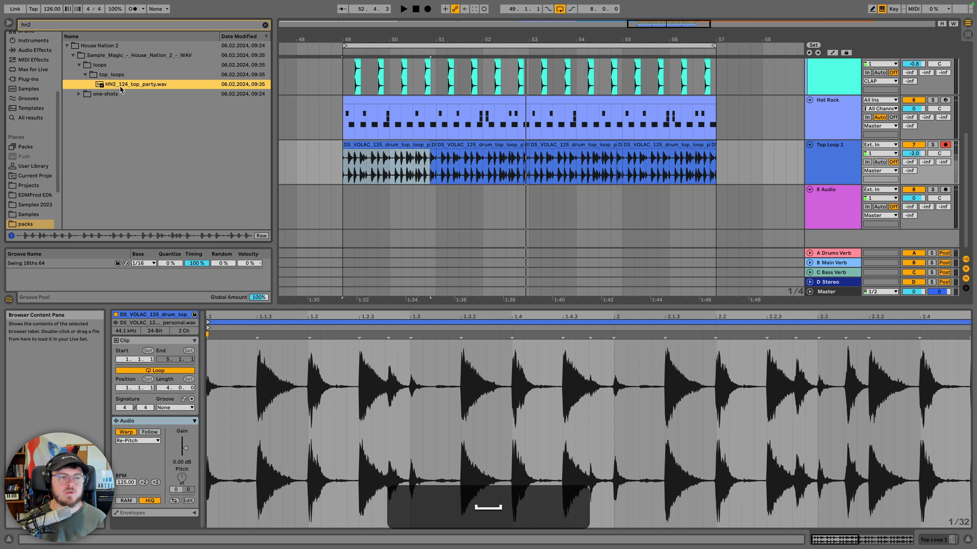
# Place HN2_124_top_party.wav at bar 49 on the empty audio track, set its warp mode to Re-Pitch and extend it to bar 57
pyautogui.moveTo(116, 87); pyautogui.dragTo(347, 201)
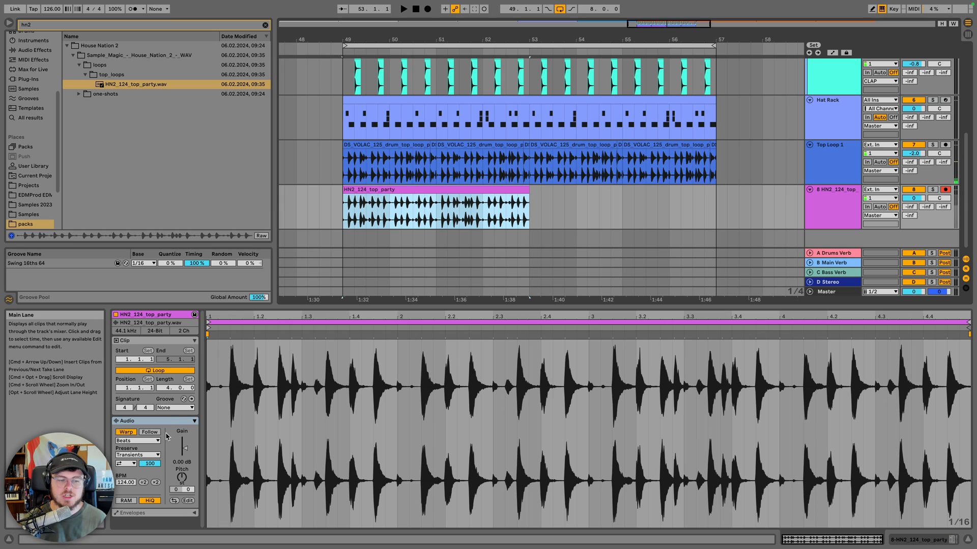
pyautogui.click(137, 440)
pyautogui.click(135, 472)
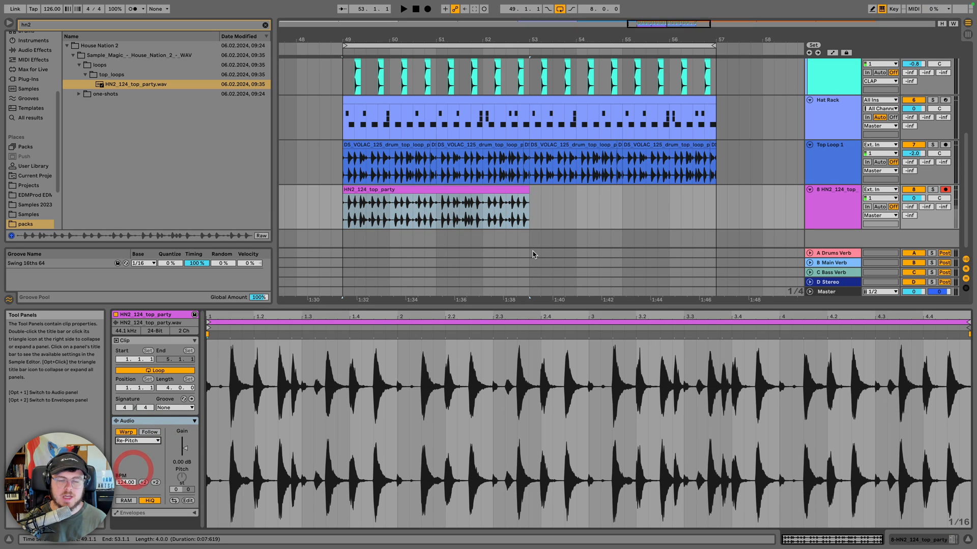
pyautogui.moveTo(529, 192); pyautogui.dragTo(713, 194)
# Rename the HN2_124_top_party loop's track as "Top Loop 2"
pyautogui.click(851, 212)
pyautogui.press('super+e')
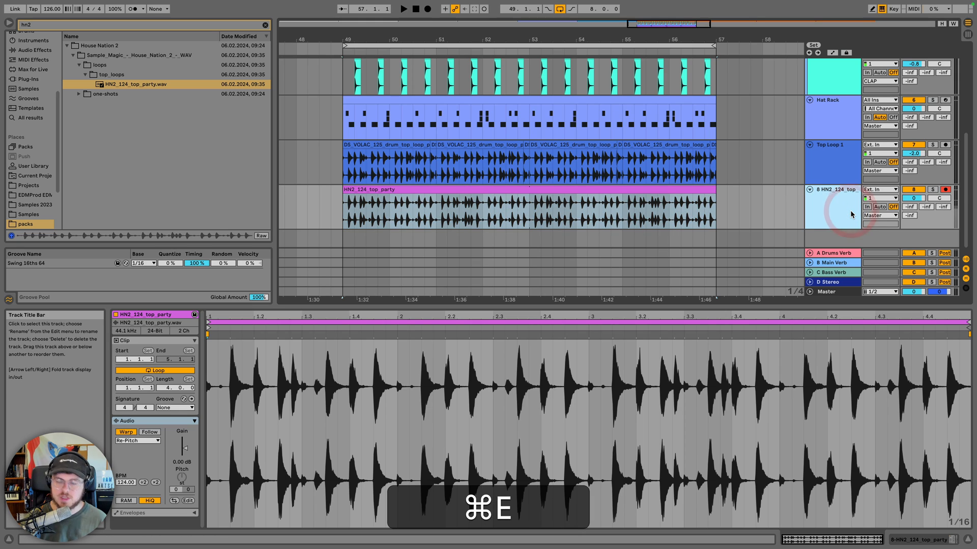
pyautogui.press('super+shift+r')
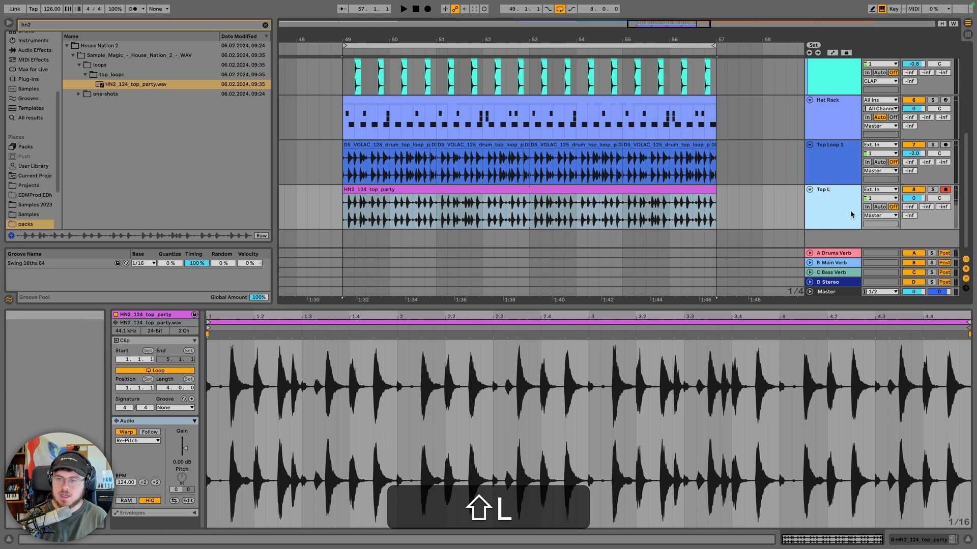
pyautogui.write('Top Loop 2')
pyautogui.press('Return')
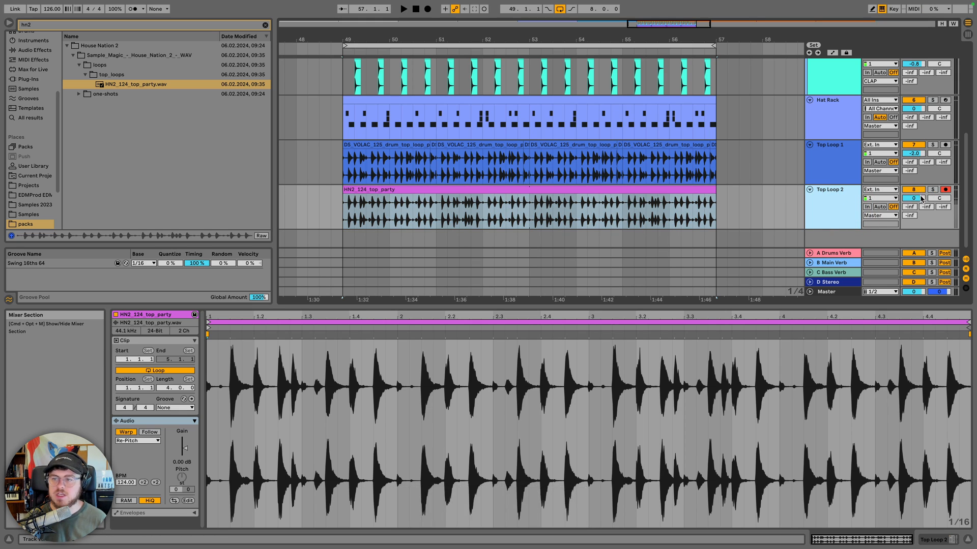
# Solo Top Loop 1 and Top Loop 2 together, and compare their clips with the Hat Rack pattern
pyautogui.click(932, 144)
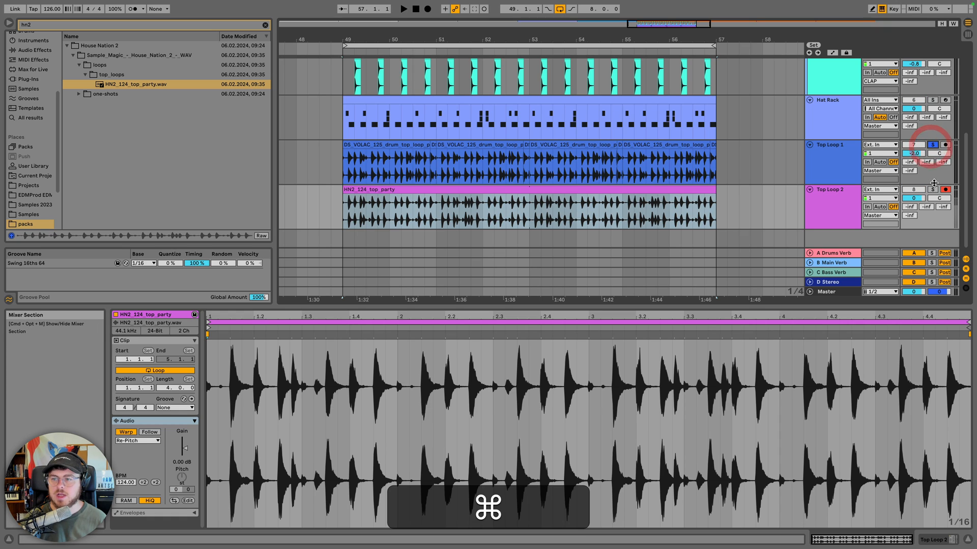
pyautogui.keyDown('super'); pyautogui.click(935, 189); pyautogui.keyUp('super')
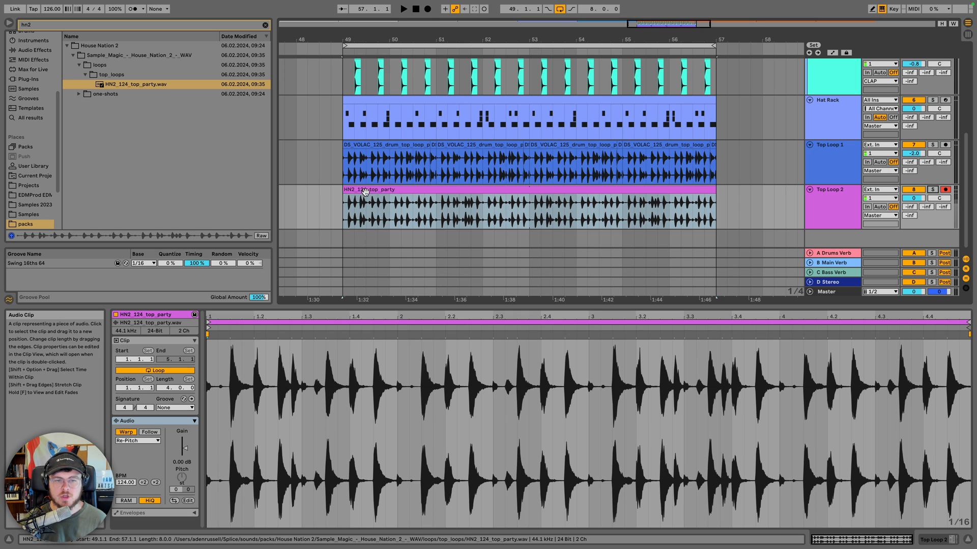
pyautogui.click(361, 190)
pyautogui.click(375, 145)
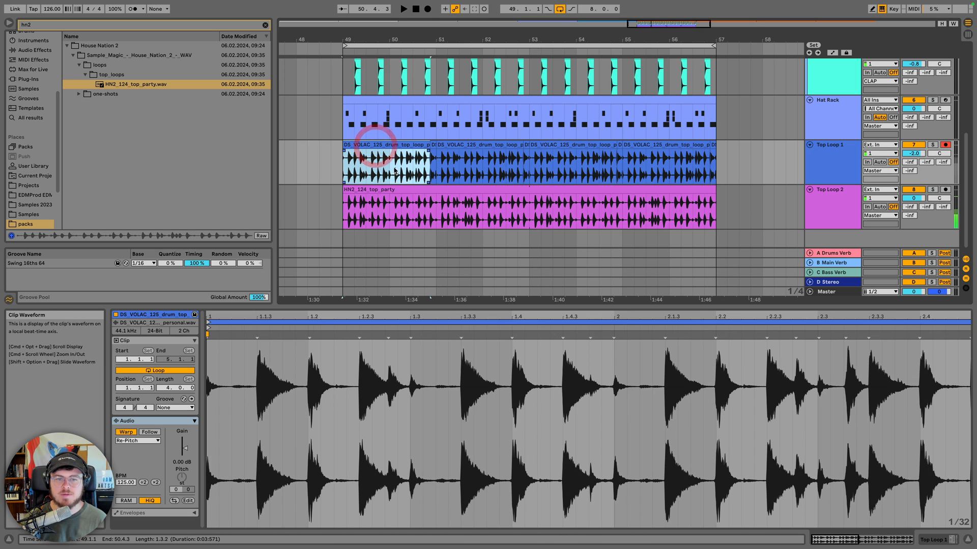
pyautogui.click(384, 101)
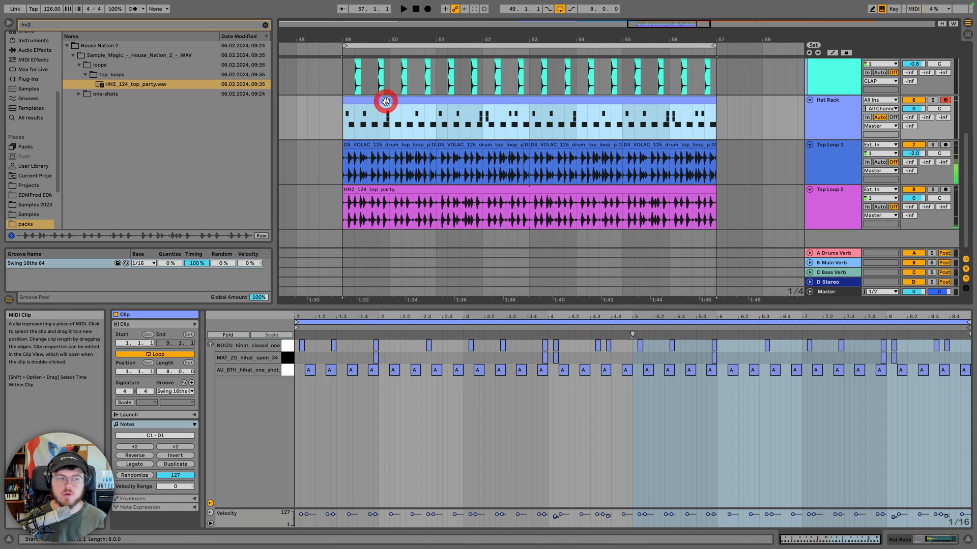
pyautogui.click(379, 192)
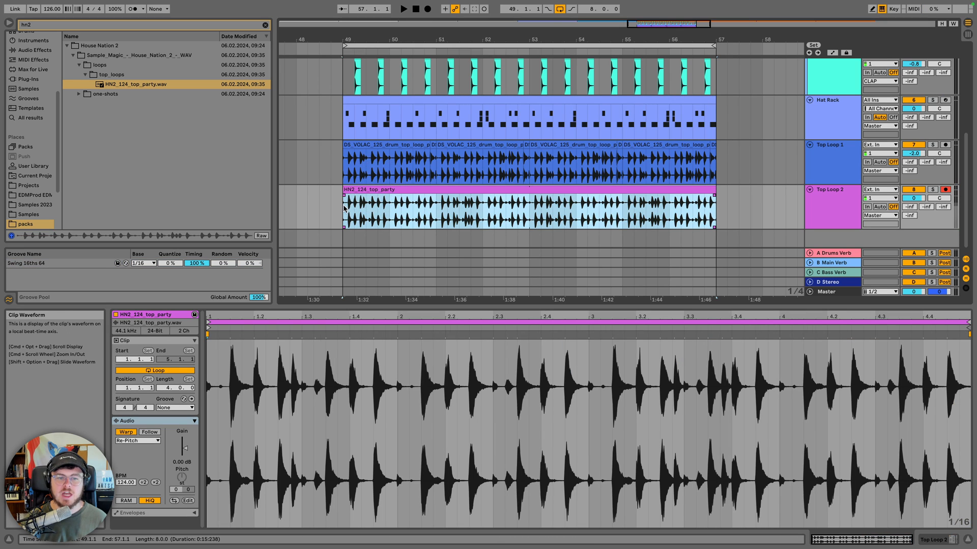
pyautogui.moveTo(343, 209); pyautogui.dragTo(693, 202)
pyautogui.click(713, 195)
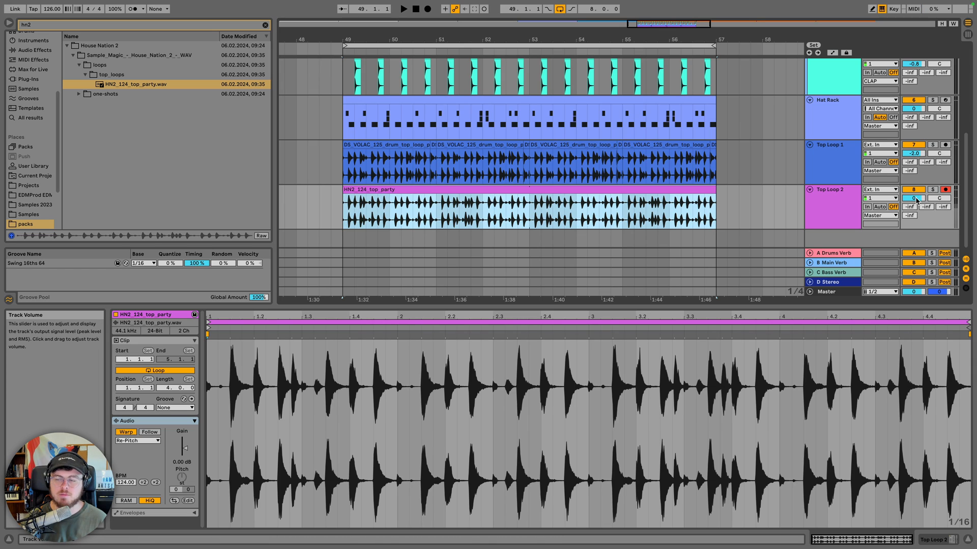
# Lower Top Loop 2's volume to -3.7 dB during playback, comparing the drums with the track muted and active
pyautogui.press('space')
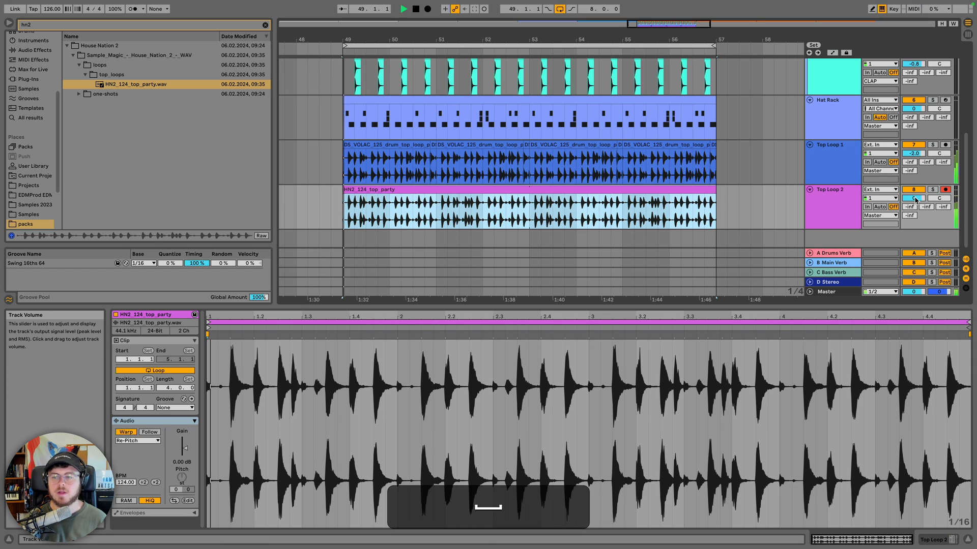
pyautogui.moveTo(914, 199); pyautogui.dragTo(915, 213)
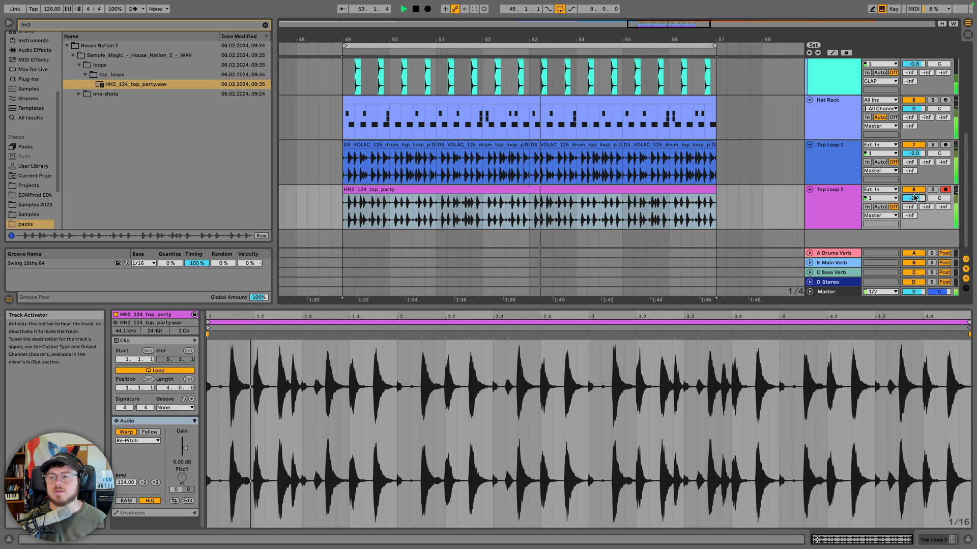
pyautogui.click(914, 190)
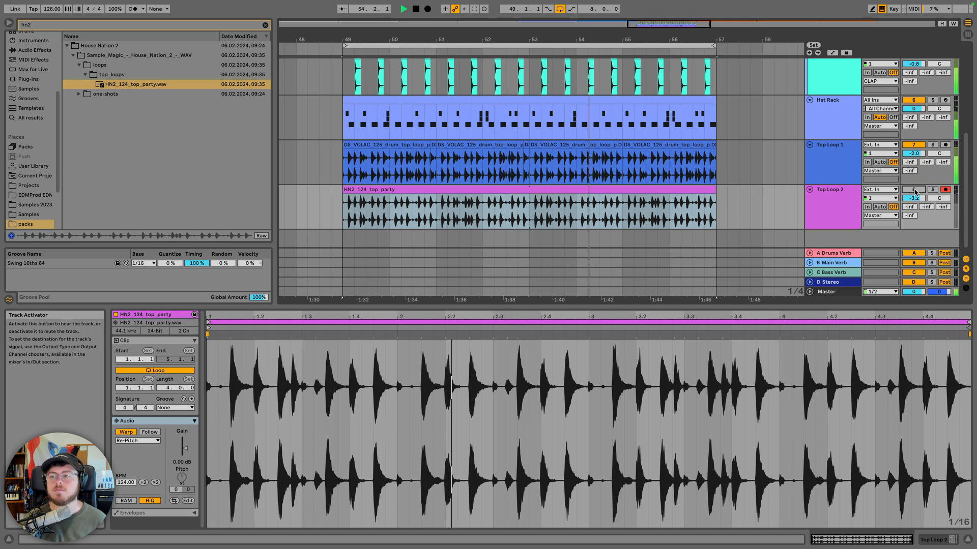
pyautogui.click(914, 191)
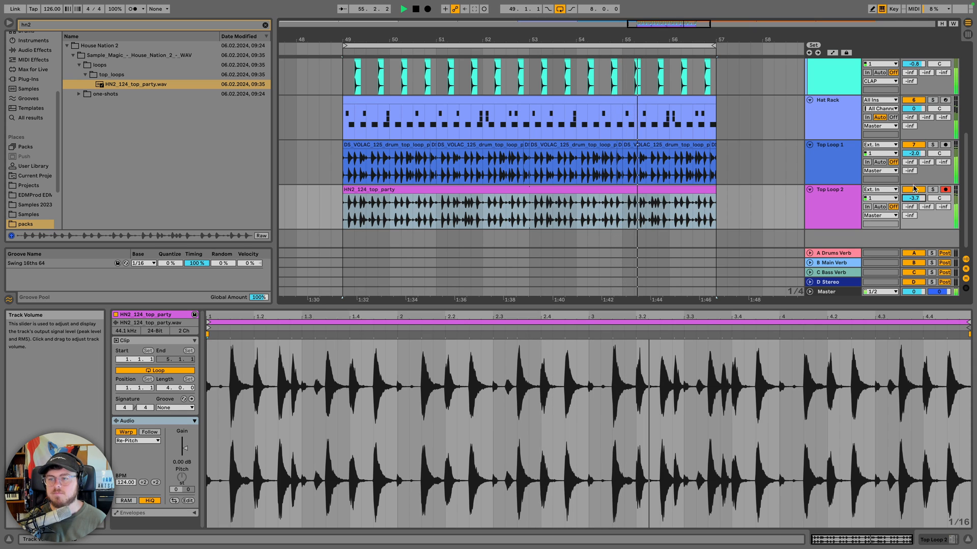
# Balance the two top loops during playback, setting Top Loop 1 to -3.2 dB and Top Loop 2 to -3.6 dB
pyautogui.click(914, 145)
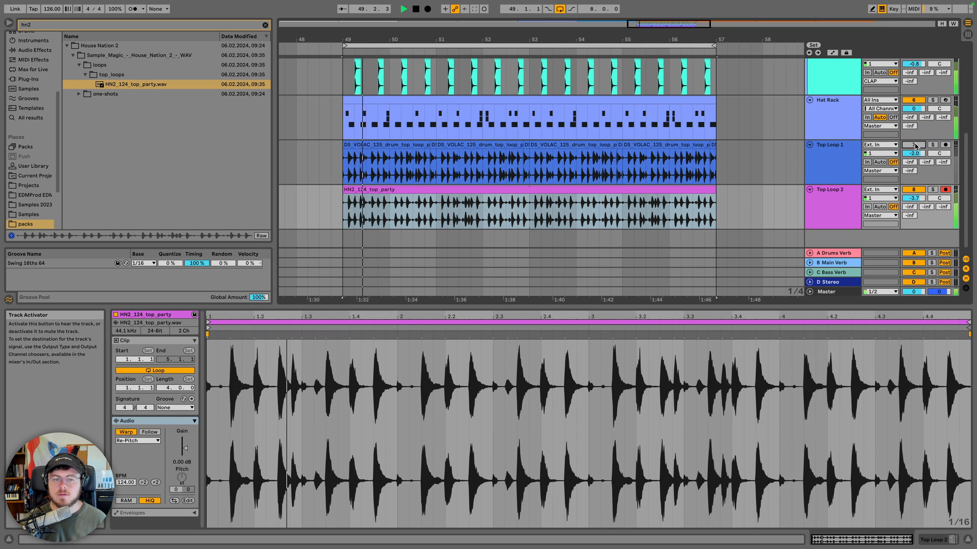
pyautogui.click(914, 145)
pyautogui.moveTo(914, 153); pyautogui.dragTo(913, 159)
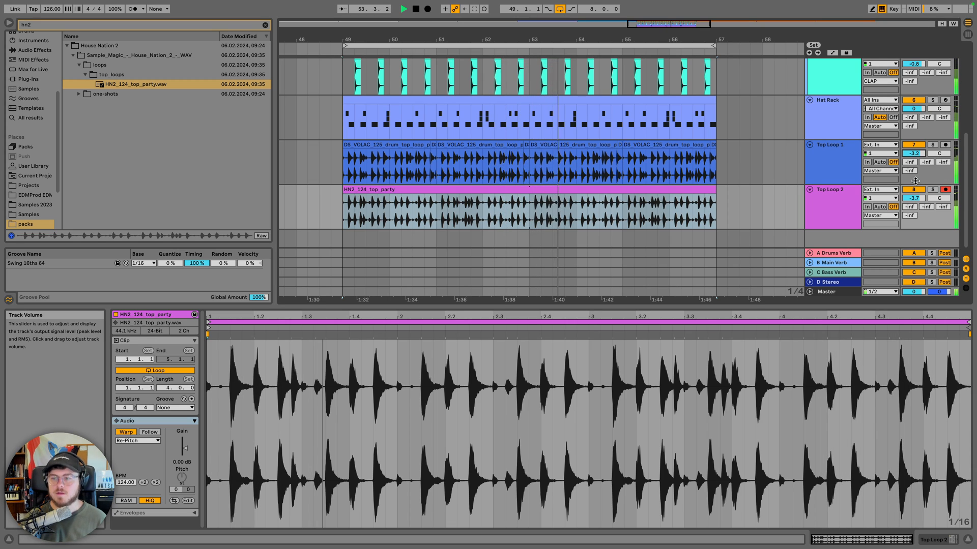
pyautogui.moveTo(914, 198); pyautogui.dragTo(914, 198)
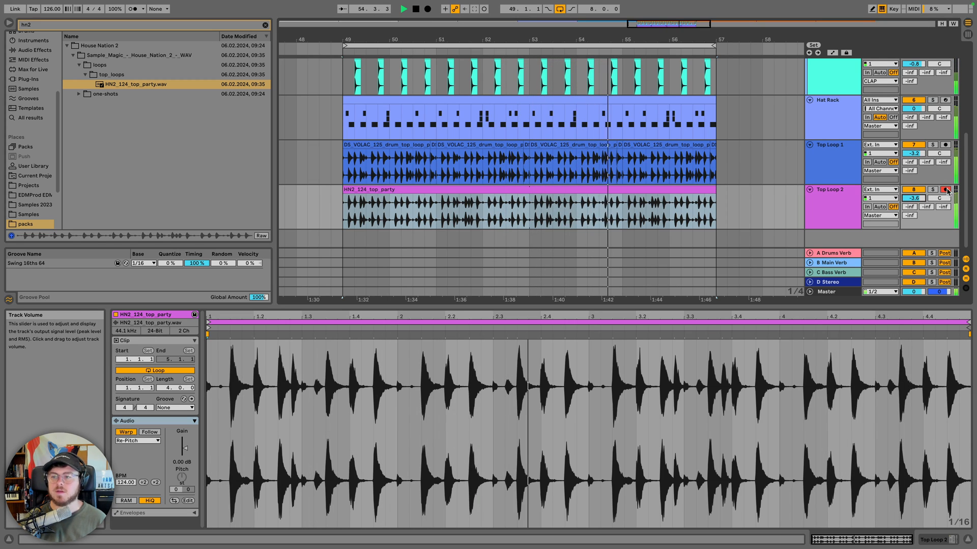
# Solo Top Loop 2 and apply the Swing 16ths 64 groove to its clip
pyautogui.click(932, 190)
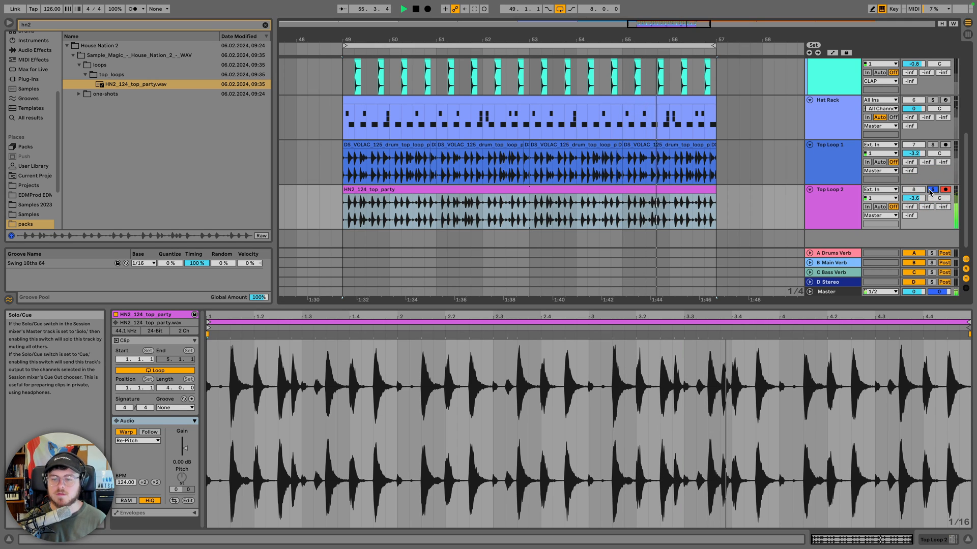
pyautogui.press('space')
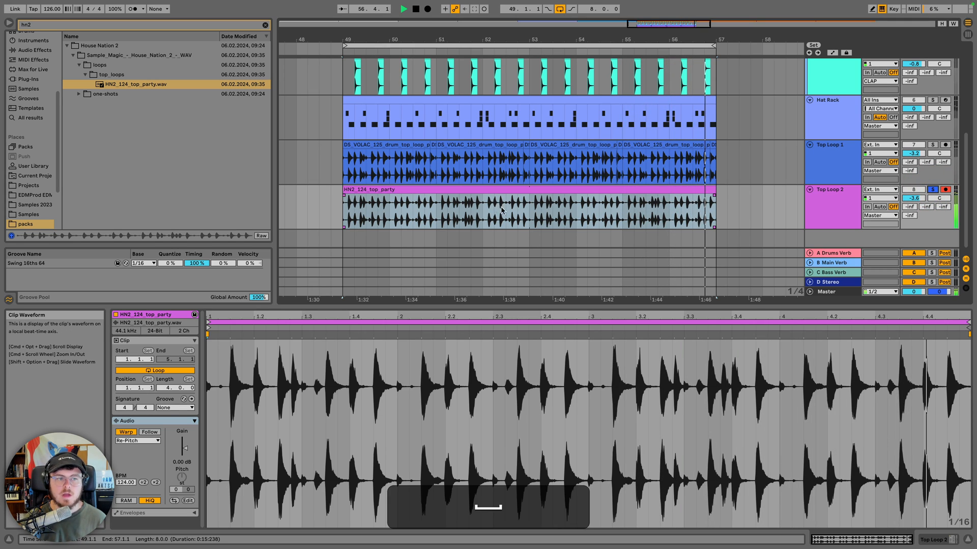
pyautogui.moveTo(33, 266); pyautogui.dragTo(390, 181)
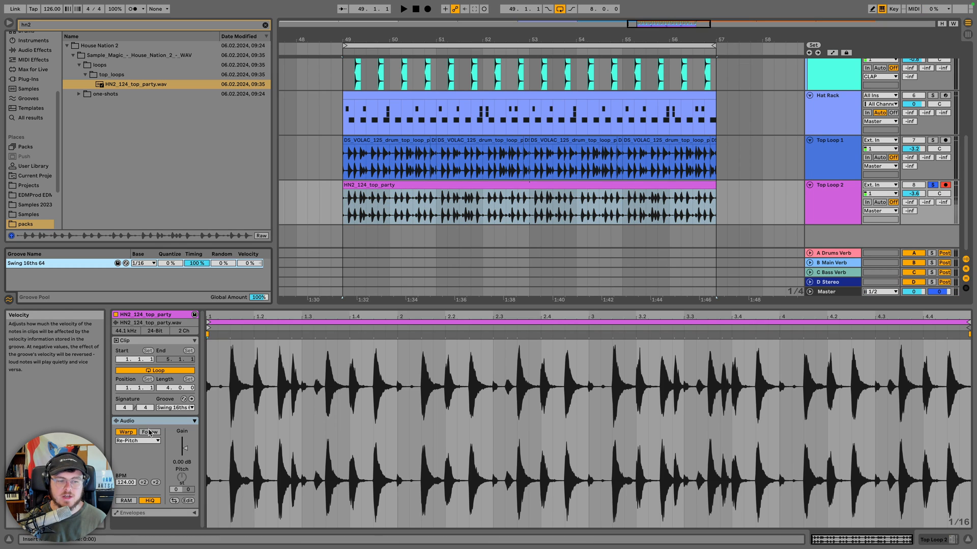
# Set the Top Loop 2 clip's warp mode to Beats and audition it
pyautogui.click(138, 441)
pyautogui.click(133, 450)
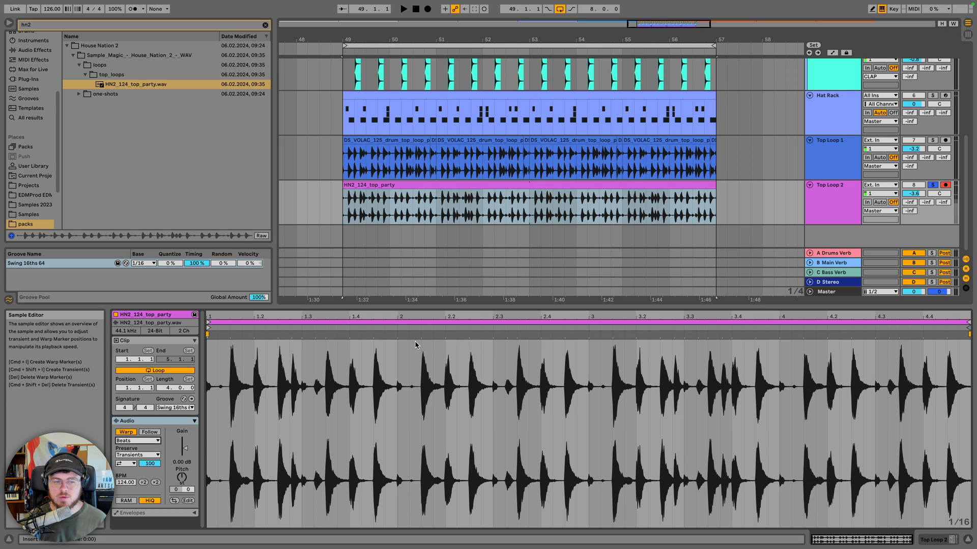
pyautogui.press('space')
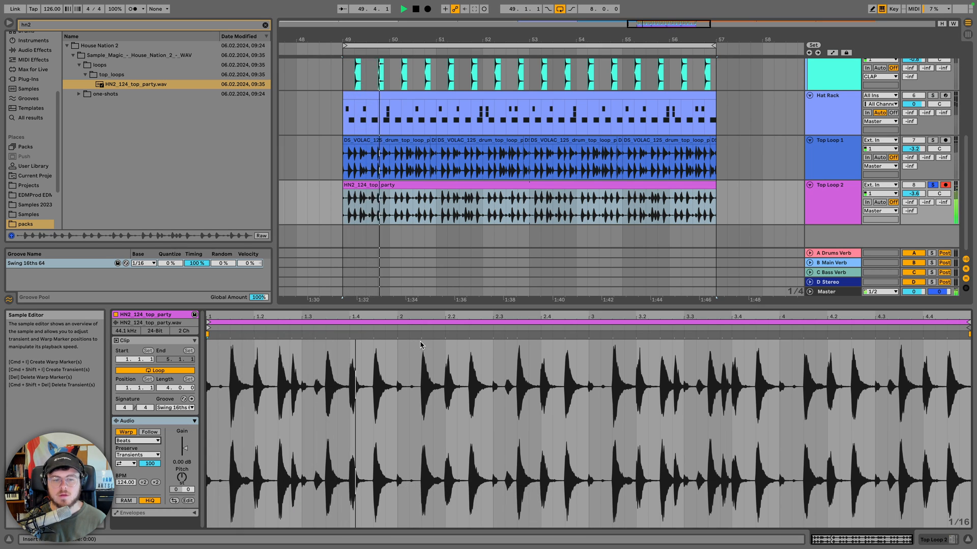
pyautogui.press('space')
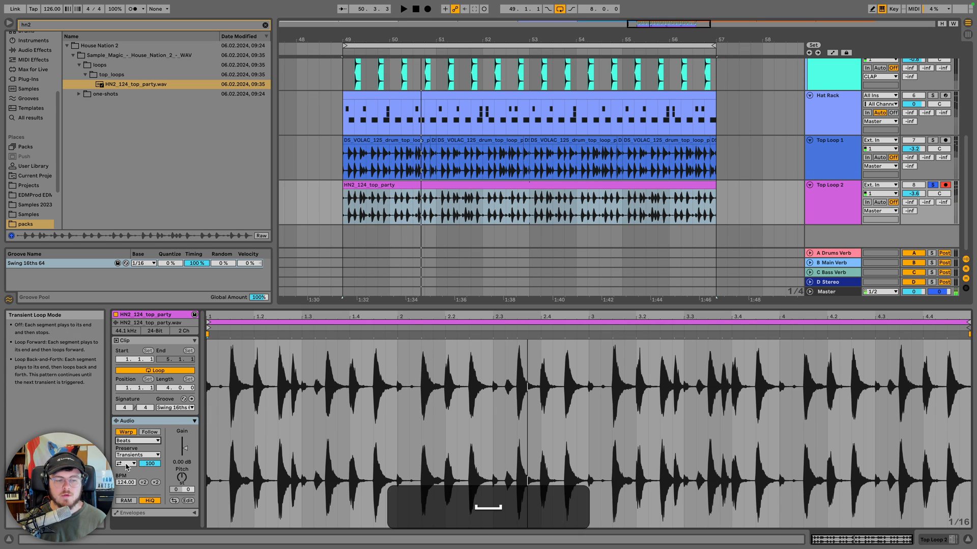
# Turn off transient looping for the Top Loop 2 clip and audition the loop again
pyautogui.click(126, 464)
pyautogui.click(125, 473)
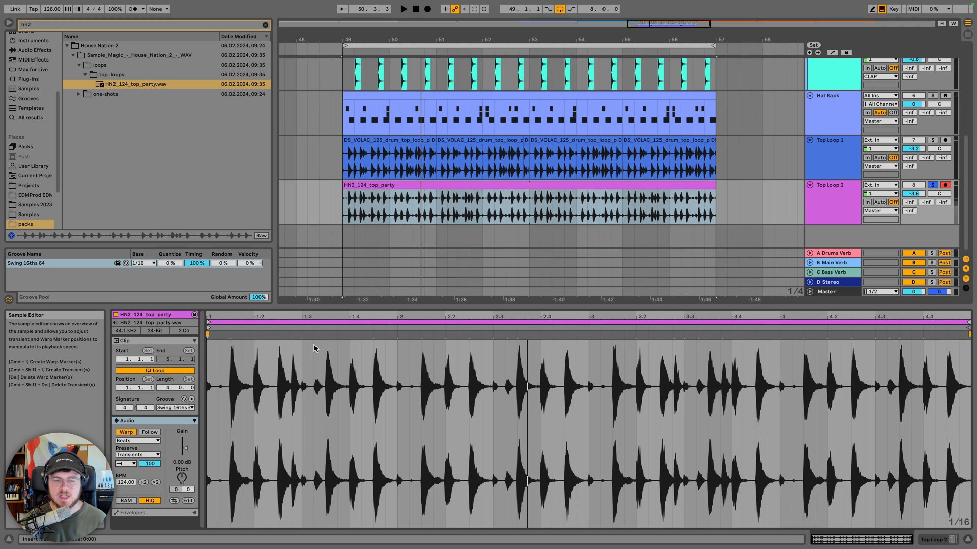
pyautogui.click(126, 464)
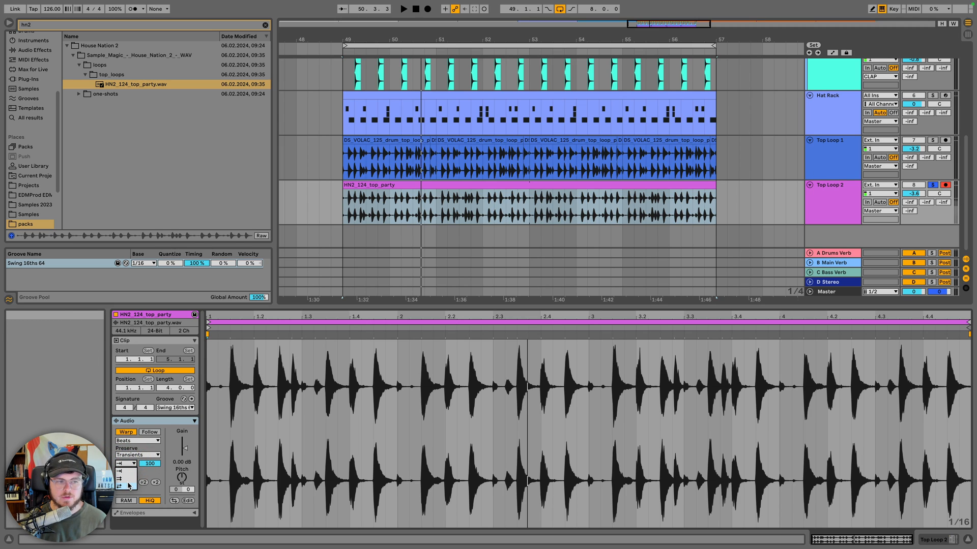
pyautogui.click(128, 470)
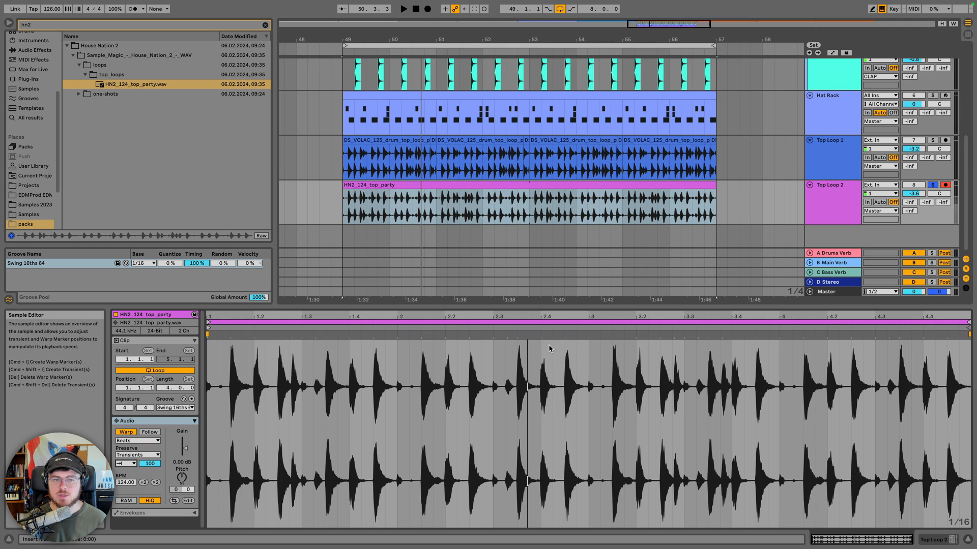
pyautogui.press('space')
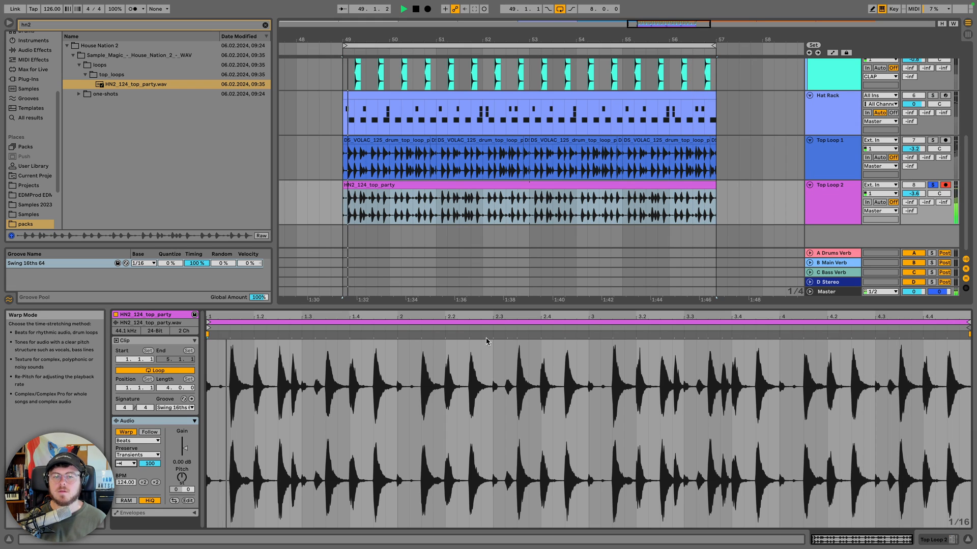
pyautogui.press('space')
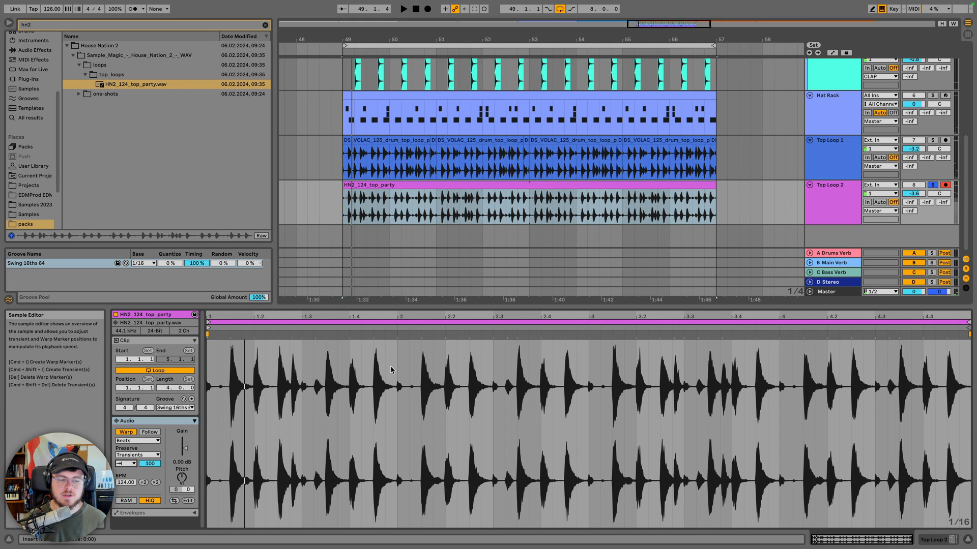
# Unsolo Top Loop 2 and set its clip's groove to None while playing the full drums
pyautogui.click(933, 185)
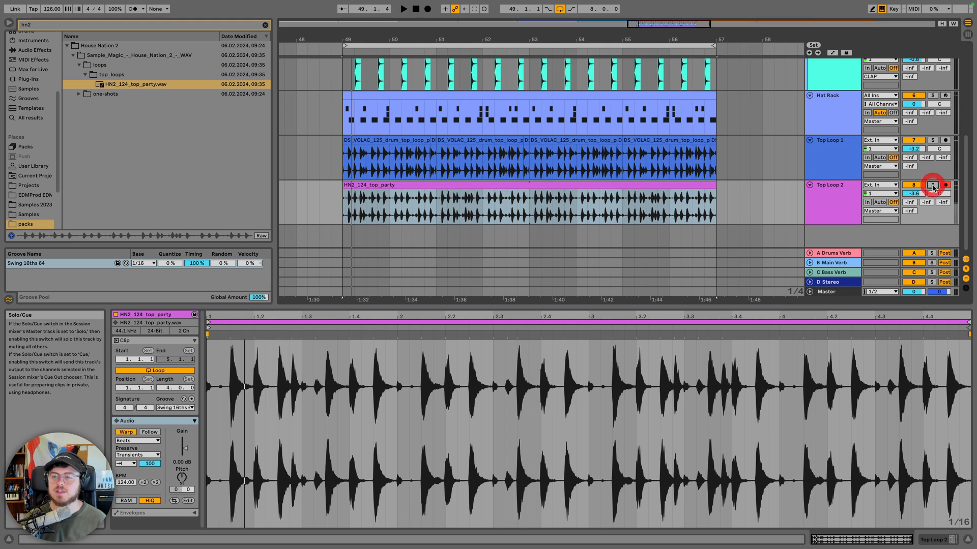
pyautogui.press('space')
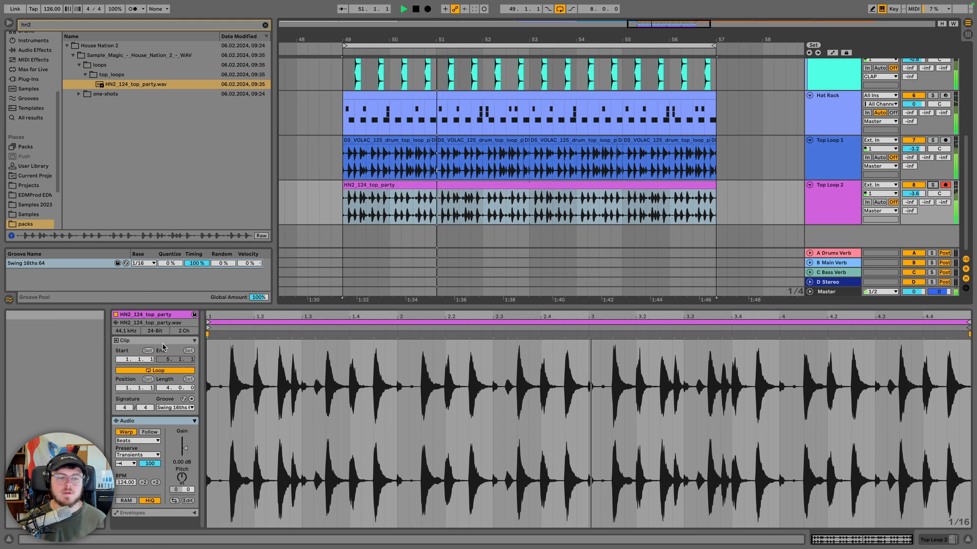
pyautogui.click(175, 408)
pyautogui.click(173, 413)
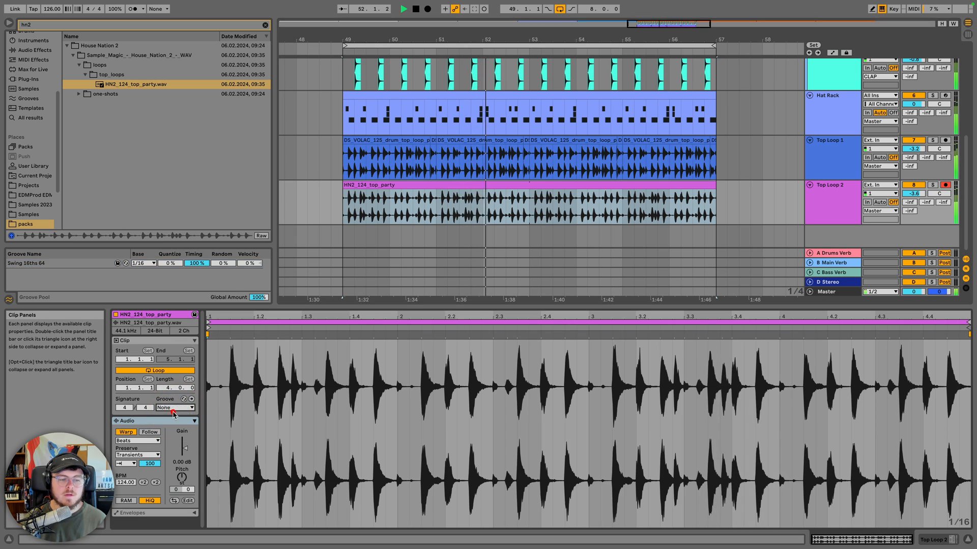
pyautogui.press('space')
# Play the drums without the loop's groove, and set the Swing 16ths 64 groove's timing to 79%
pyautogui.click(410, 185)
pyautogui.press('space')
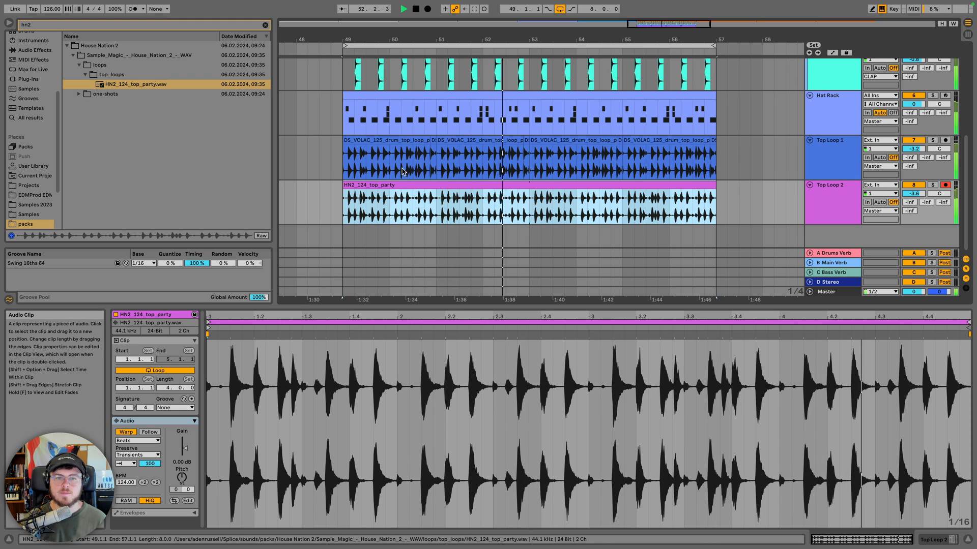
pyautogui.click(845, 115)
pyautogui.press('space')
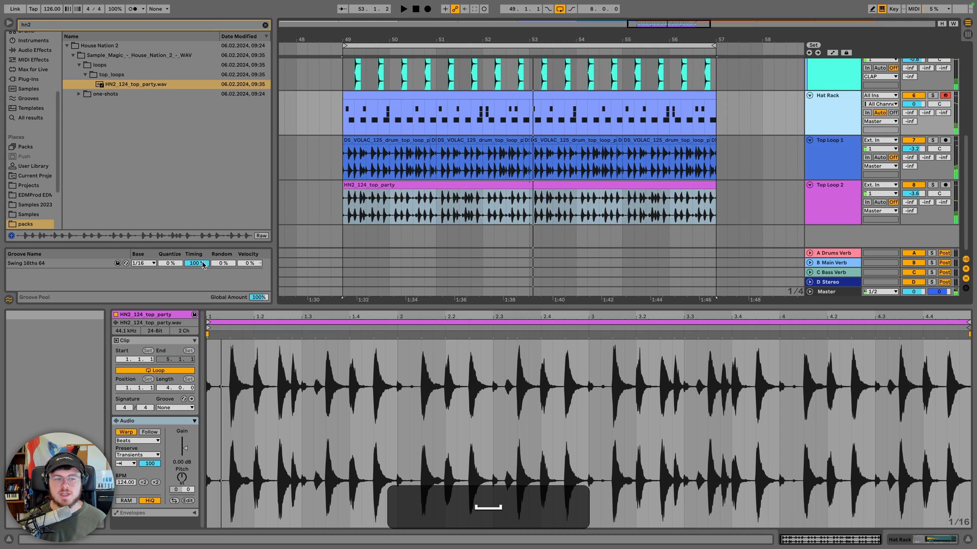
pyautogui.moveTo(202, 265); pyautogui.dragTo(202, 272)
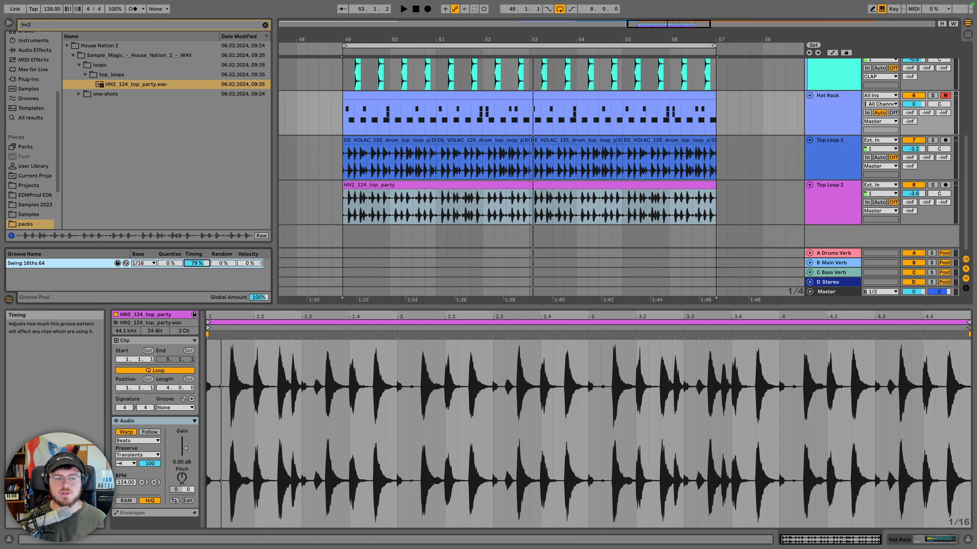
# Play the drums and reduce the Swing 16ths 64 groove's timing to 60%
pyautogui.press('space')
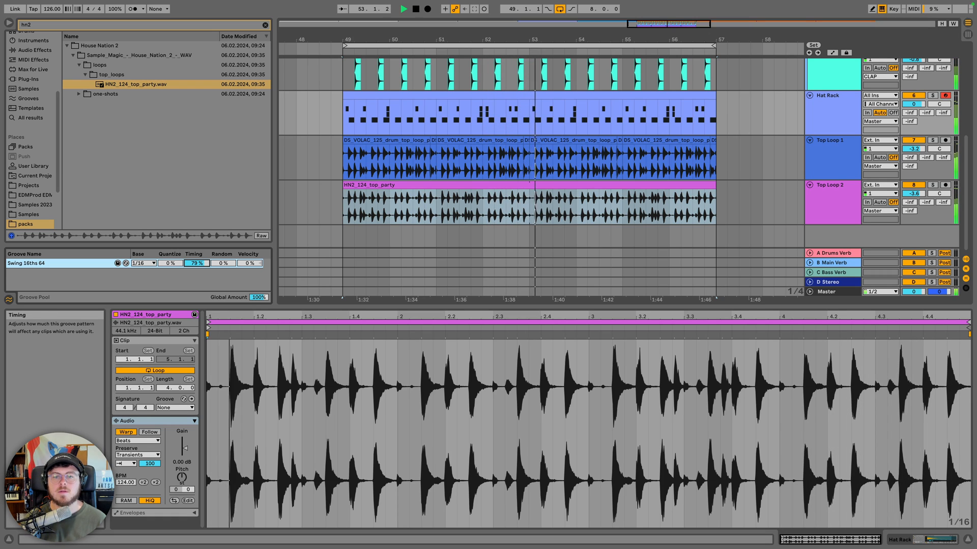
pyautogui.moveTo(197, 263); pyautogui.dragTo(196, 266)
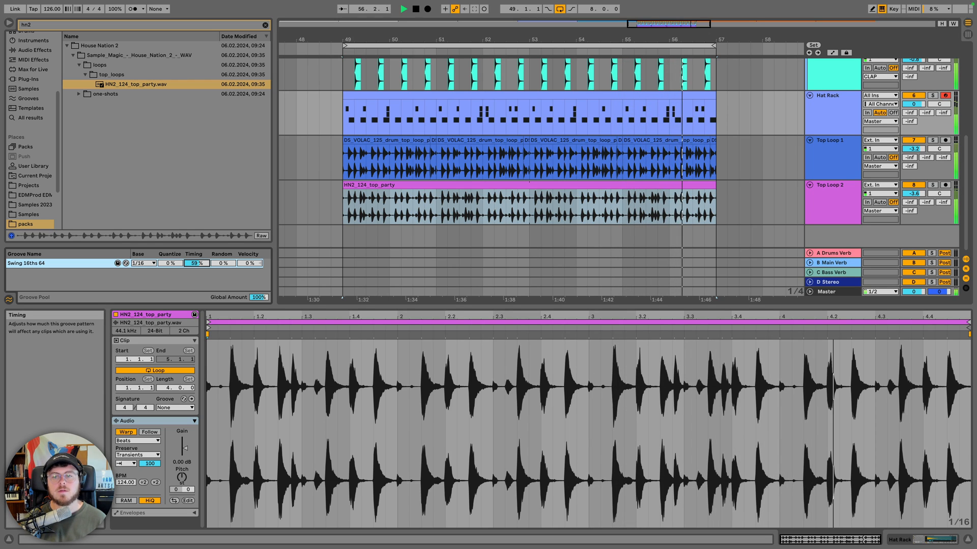
pyautogui.moveTo(194, 264); pyautogui.dragTo(195, 264)
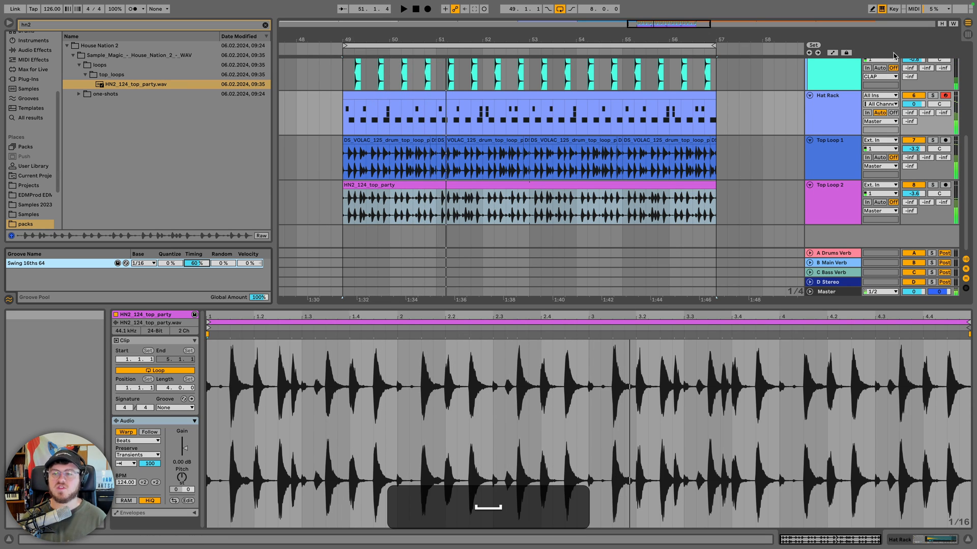
pyautogui.click(812, 111)
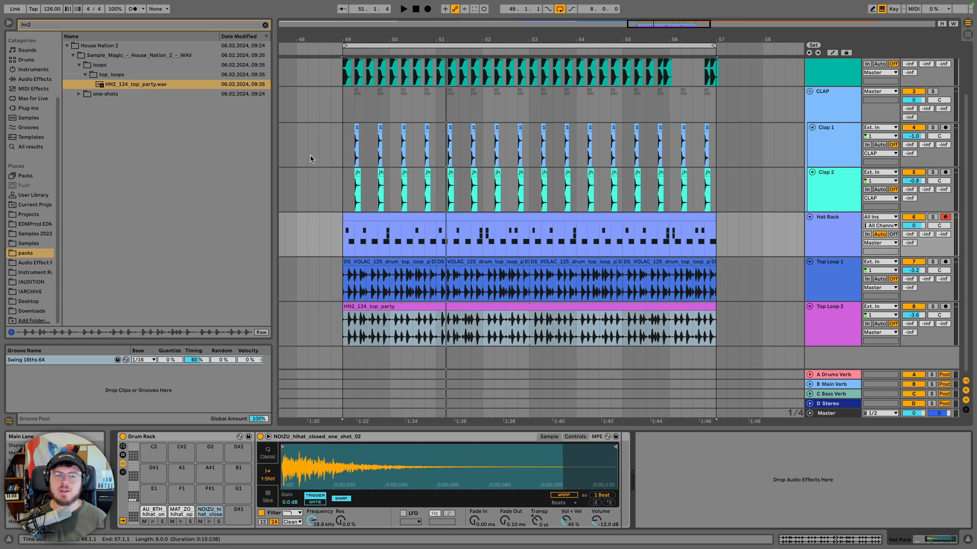
# Play the full drum arrangement from the start of Drop 1A and check the tracks' balance
pyautogui.scroll(2, 313, 158)
pyautogui.scroll(-2, 318, 163)
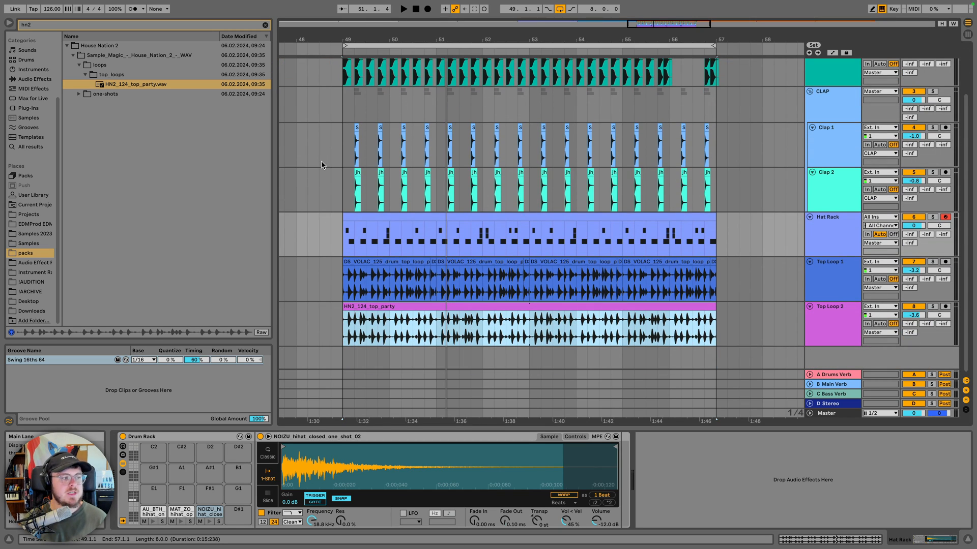
pyautogui.click(341, 120)
pyautogui.press('space')
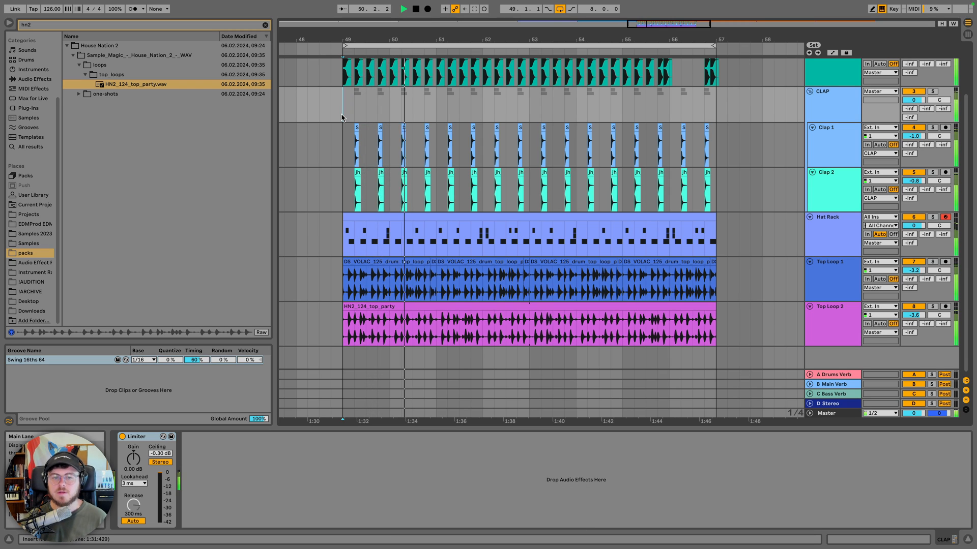
pyautogui.scroll(2, 341, 117)
pyautogui.scroll(1, 341, 117)
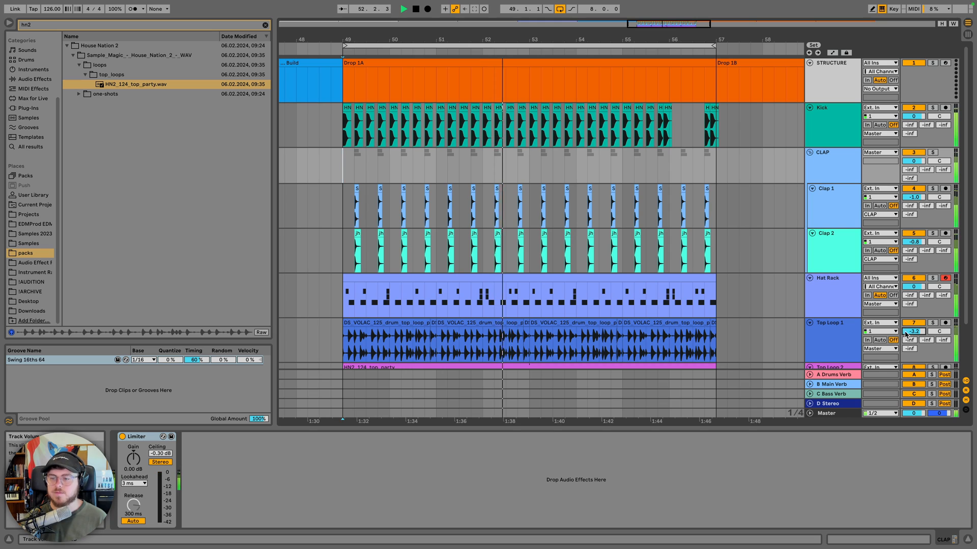
pyautogui.scroll(-3, 835, 333)
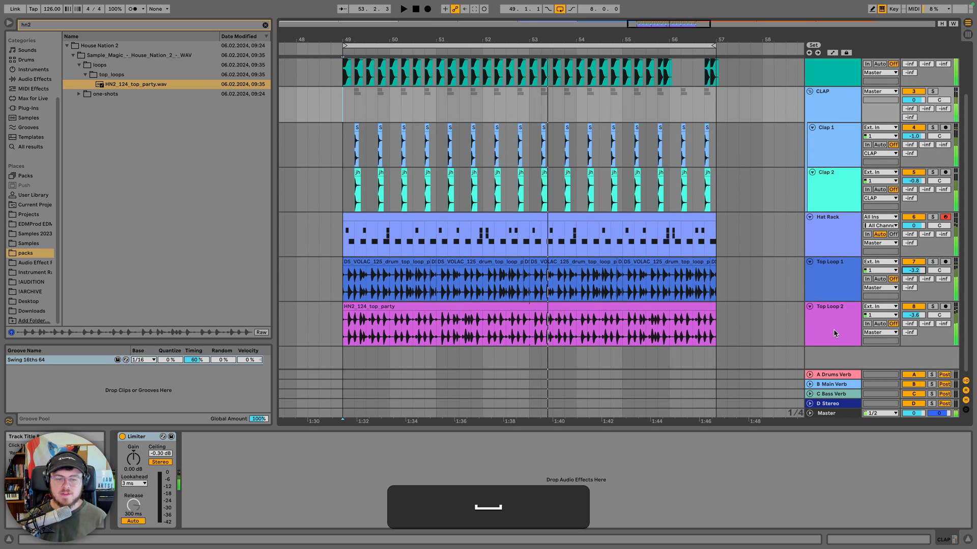
# Solo Top Loop 1 and Top Loop 2 together, audition the pair, and unsolo them
pyautogui.click(833, 302)
pyautogui.click(933, 261)
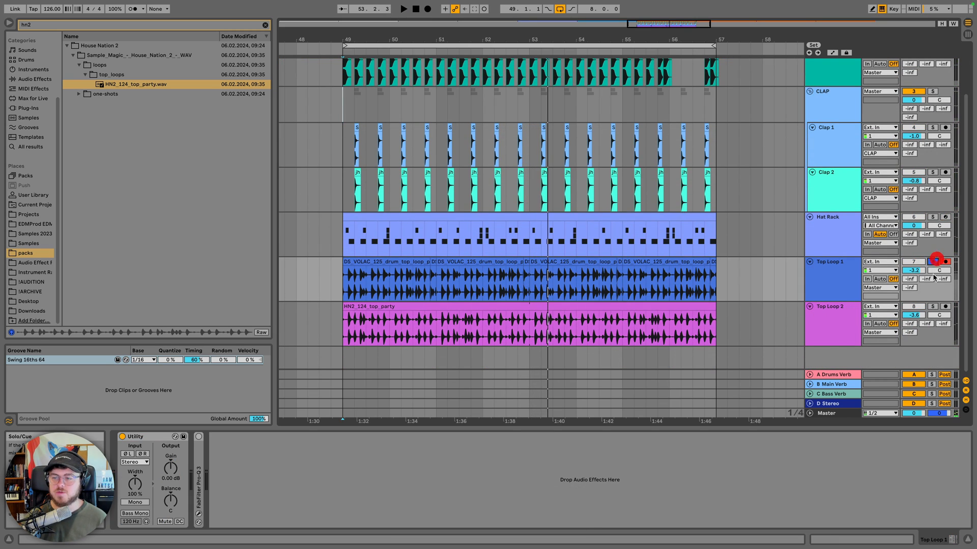
pyautogui.keyDown('super'); pyautogui.click(933, 307); pyautogui.keyUp('super')
pyautogui.press('space')
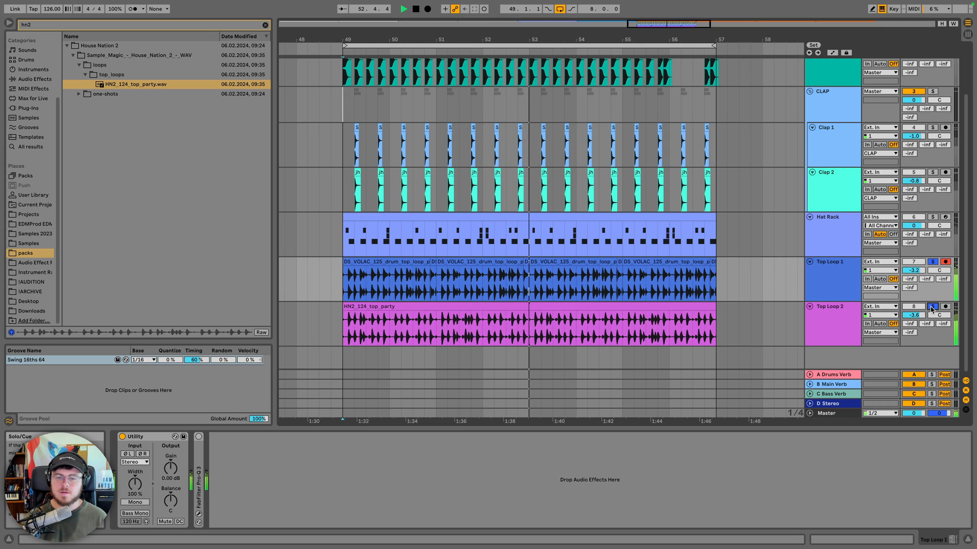
pyautogui.press('space')
pyautogui.click(931, 307)
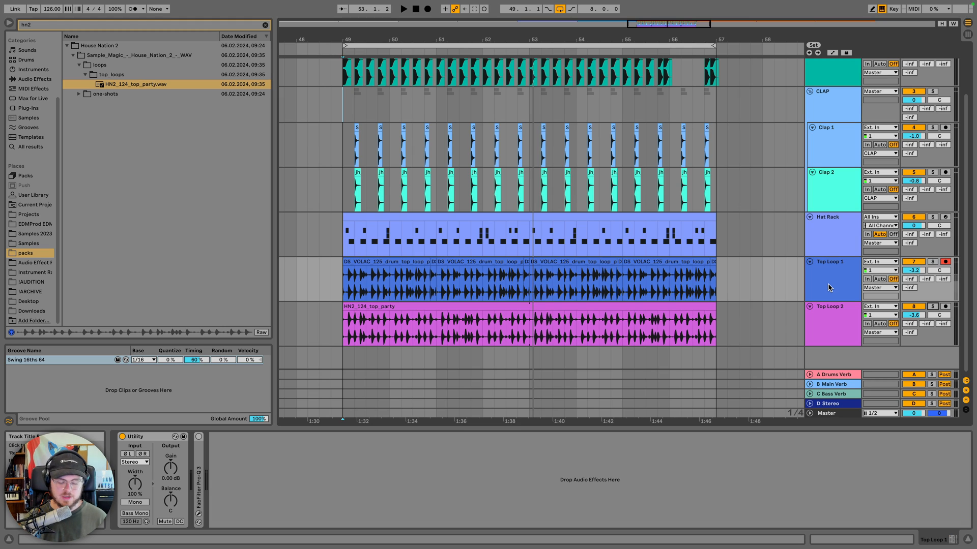
# Insert a new MIDI track below Top Loop 2 and name it Bassline
pyautogui.press('Down')
pyautogui.click(33, 147)
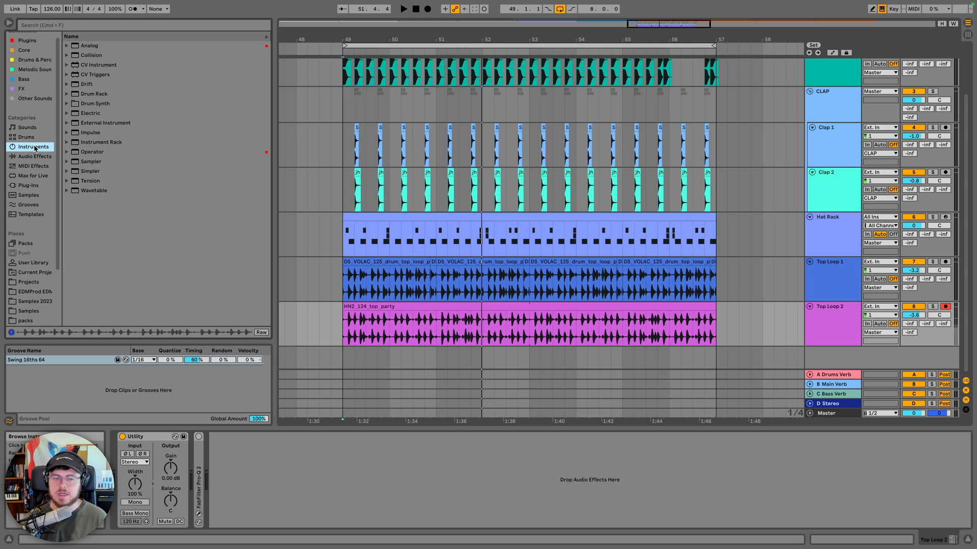
pyautogui.click(854, 320)
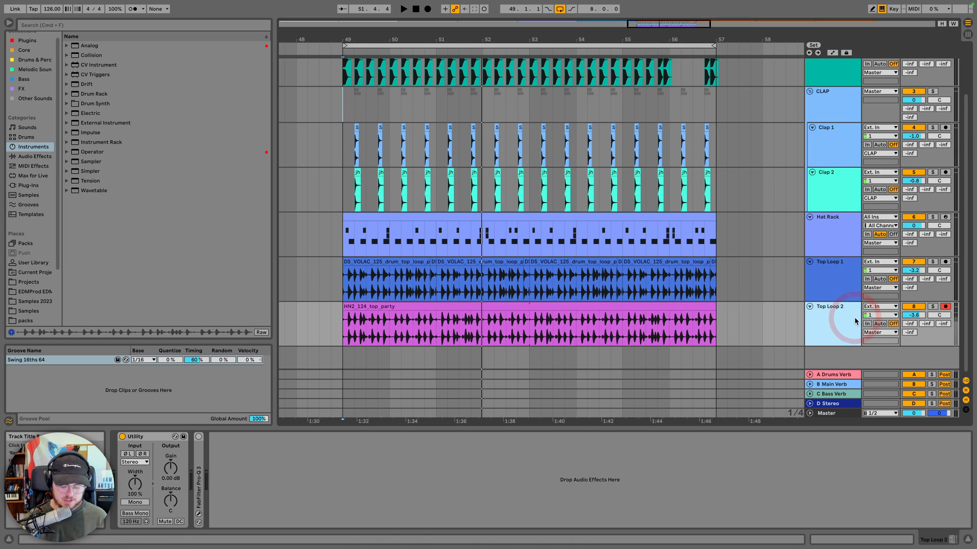
pyautogui.press('super+shift+t')
pyautogui.press('super+r')
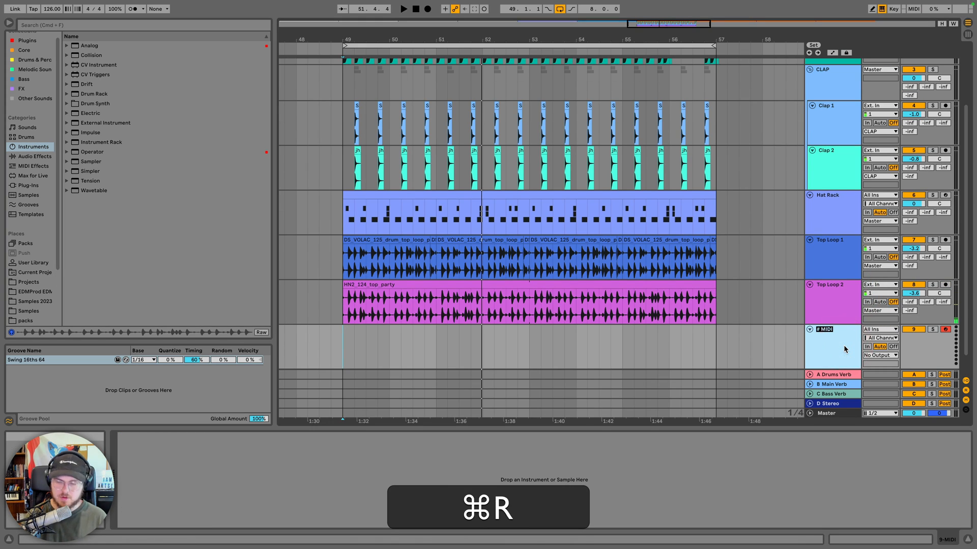
pyautogui.write('Bassline')
pyautogui.press('Return')
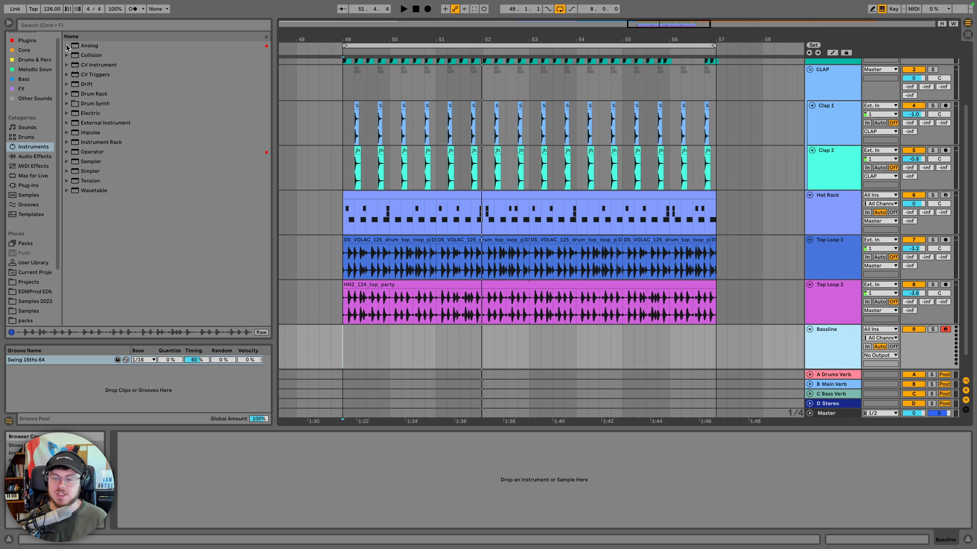
# Search the instruments for "square" and load Analog's Square Pure Bass preset onto the Bassline track
pyautogui.click(68, 25)
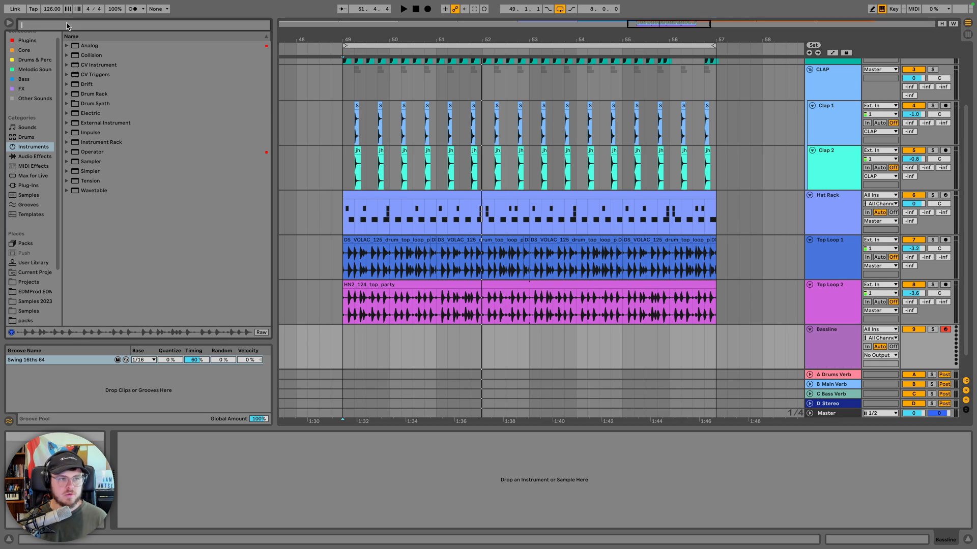
pyautogui.write('square')
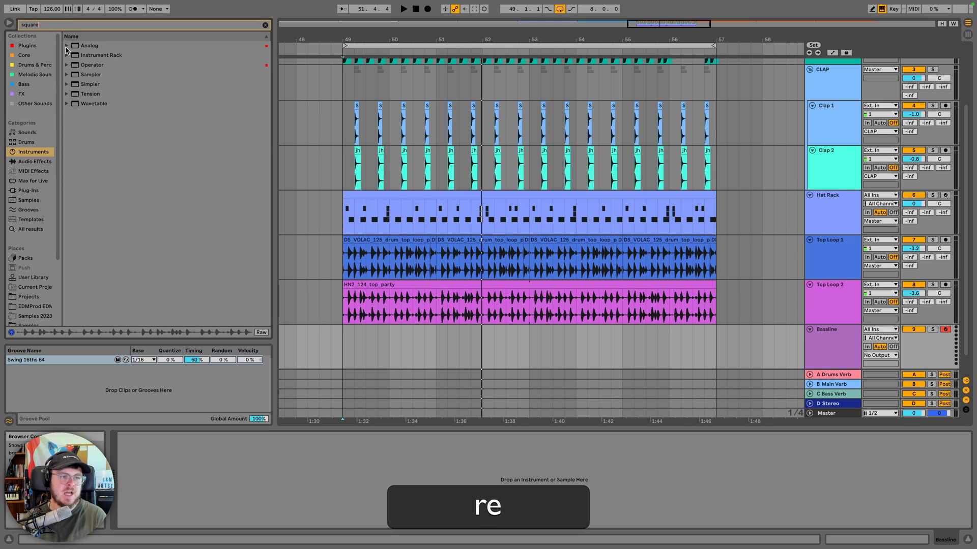
pyautogui.press('Down')
pyautogui.press('Right')
pyautogui.press('Down')
pyautogui.press('Right')
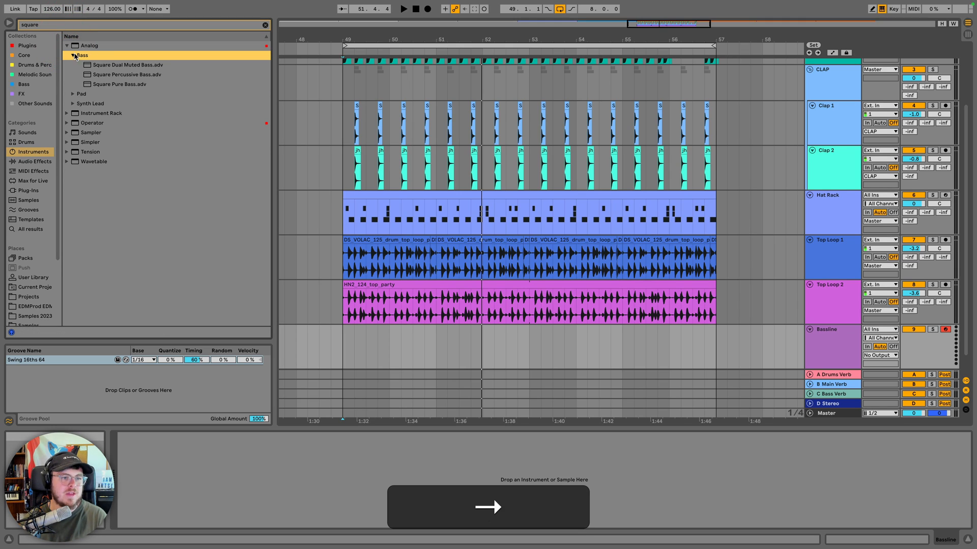
pyautogui.click(117, 86)
pyautogui.press('space')
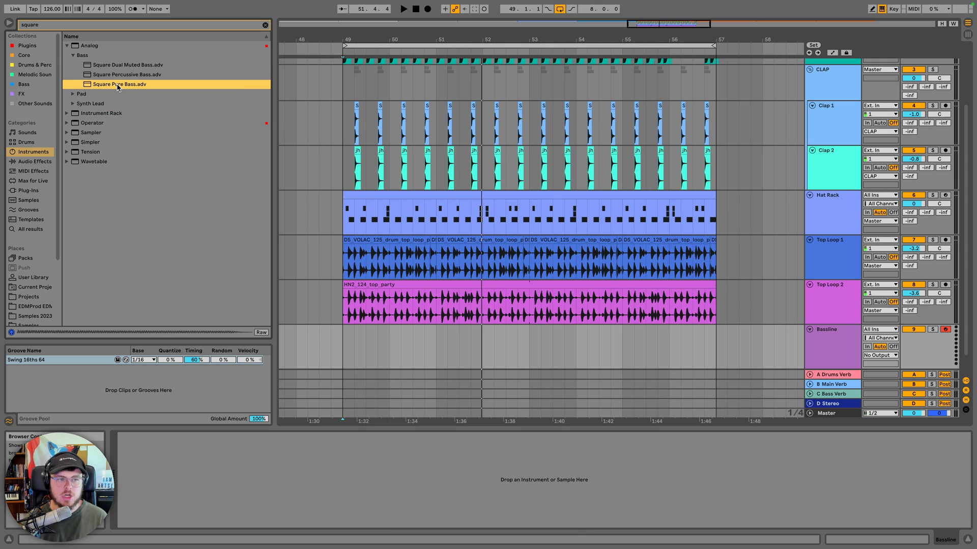
pyautogui.moveTo(116, 86); pyautogui.dragTo(830, 352)
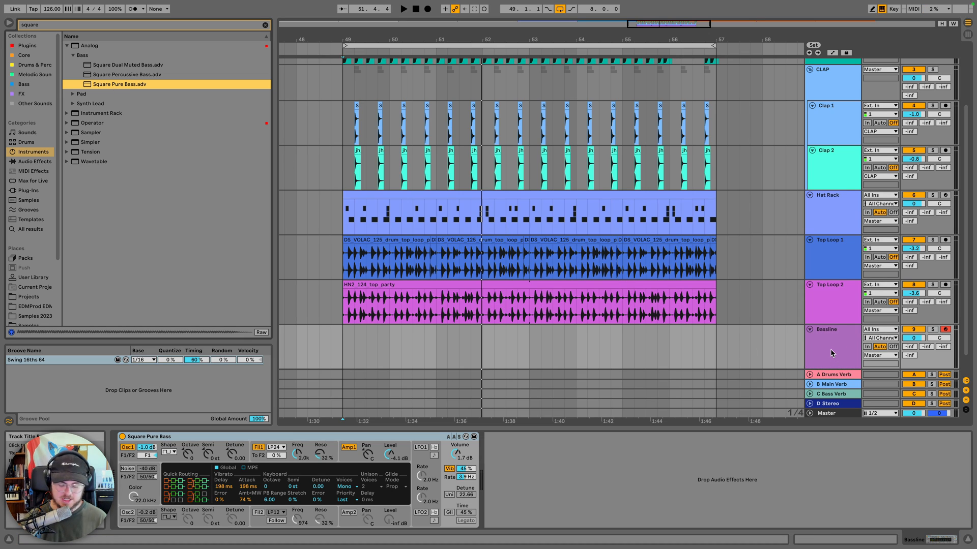
# Lower the computer MIDI keyboard's octave to C0–D1 and try out bass notes over the playing drums
pyautogui.press('f')
pyautogui.press('z')
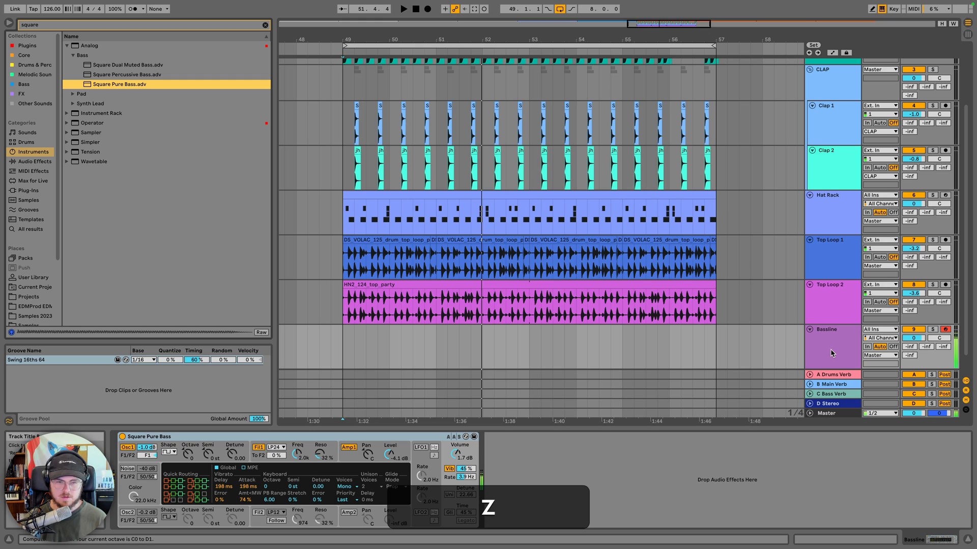
pyautogui.press('f')
pyautogui.press('space')
pyautogui.press('f')
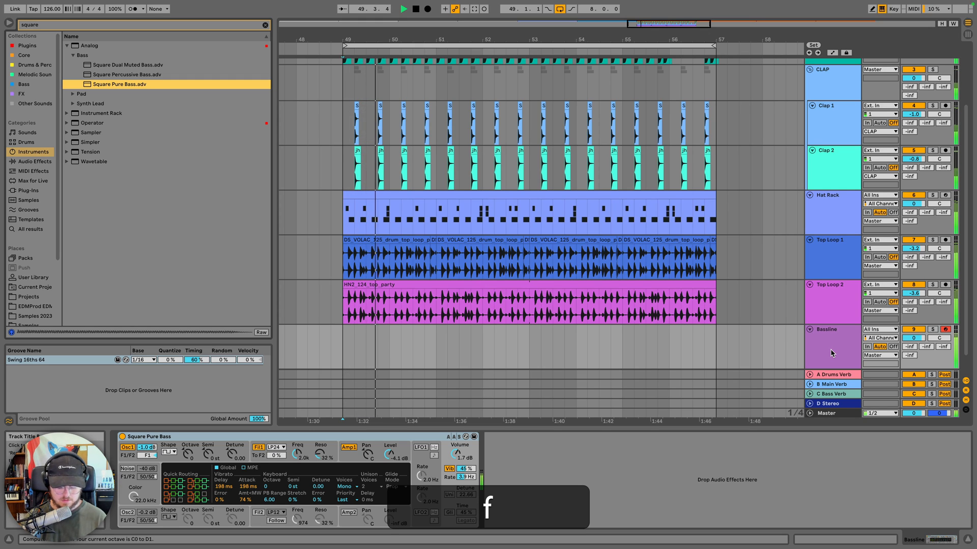
pyautogui.press('t')
pyautogui.press('h')
pyautogui.press('f')
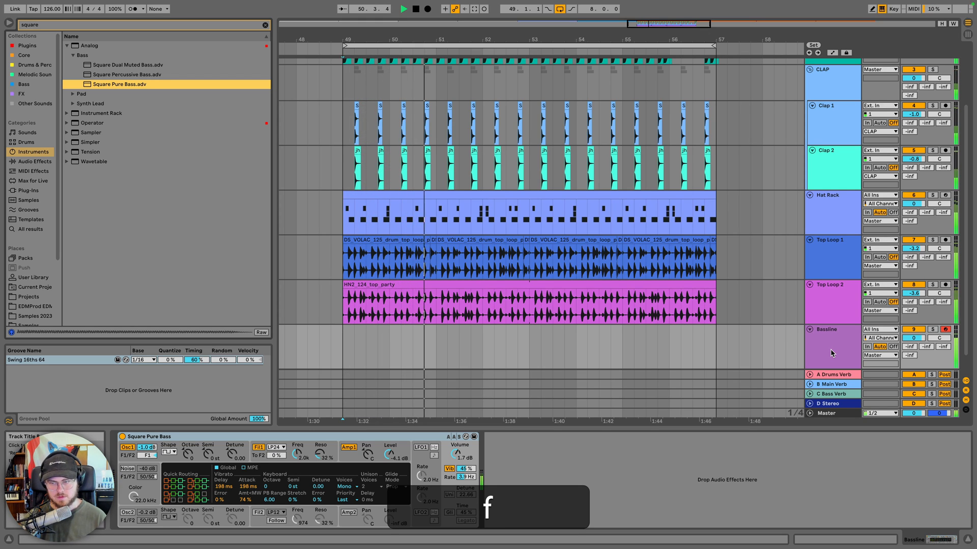
pyautogui.press('space')
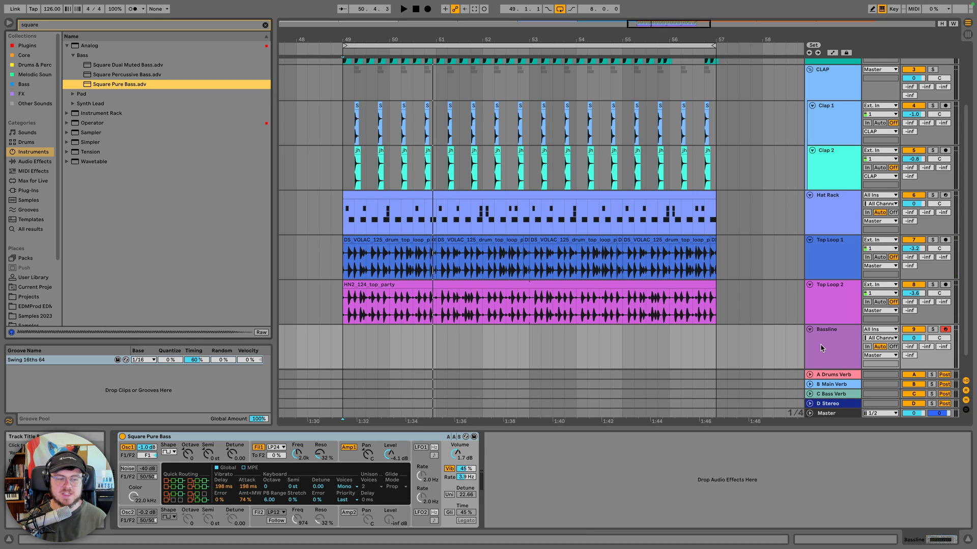
# Clear the instrument search and add EQ Eight from the audio effects after the Square Pure Bass instrument
pyautogui.click(265, 25)
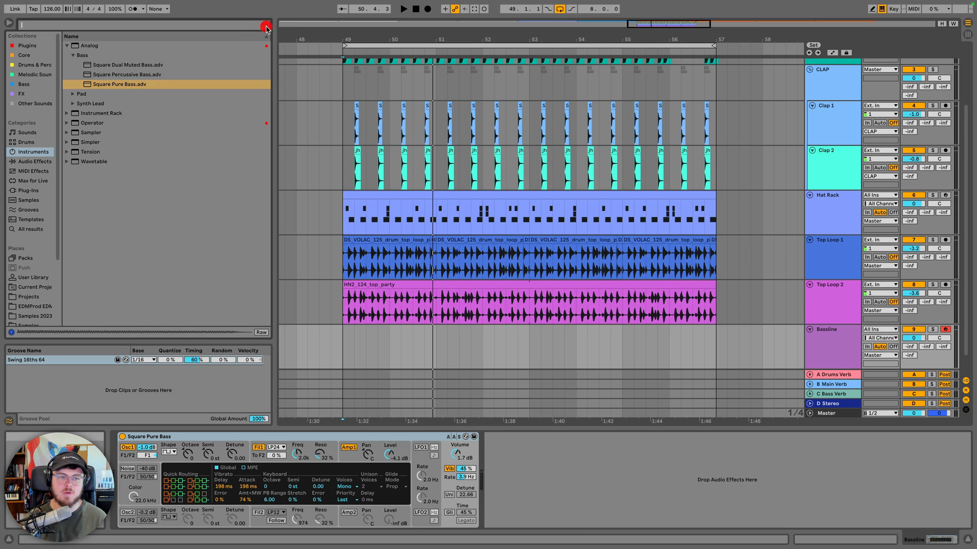
pyautogui.click(67, 46)
pyautogui.click(35, 161)
pyautogui.scroll(2, 106, 166)
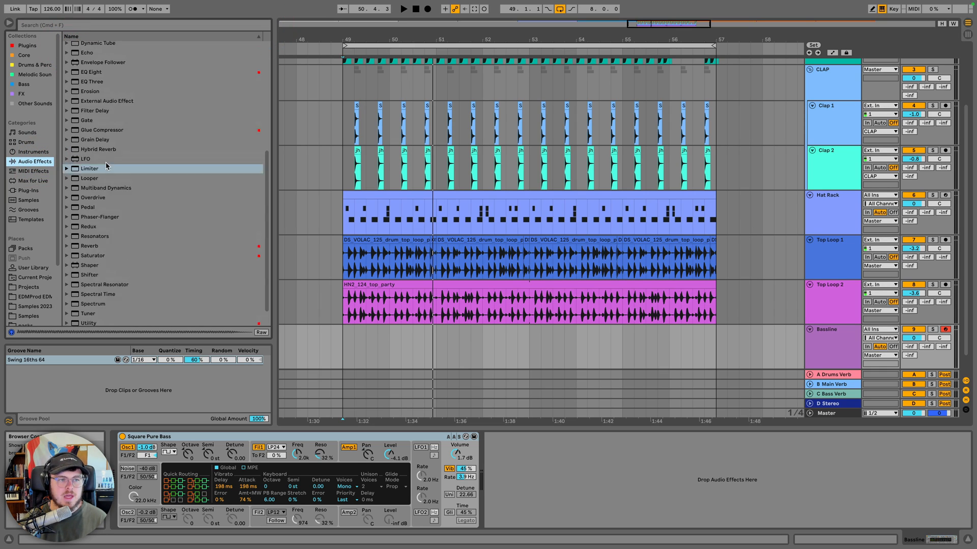
pyautogui.scroll(3, 105, 165)
pyautogui.click(89, 104)
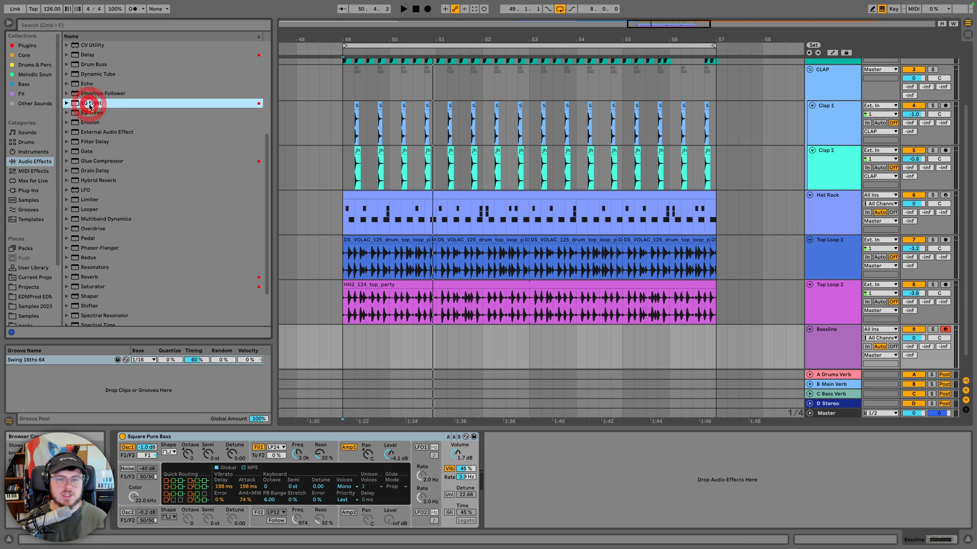
pyautogui.doubleClick(90, 104)
# Make band 8 EQ Eight's only active filter, as a steep low-pass with its cutoff at 150 Hz
pyautogui.click(519, 522)
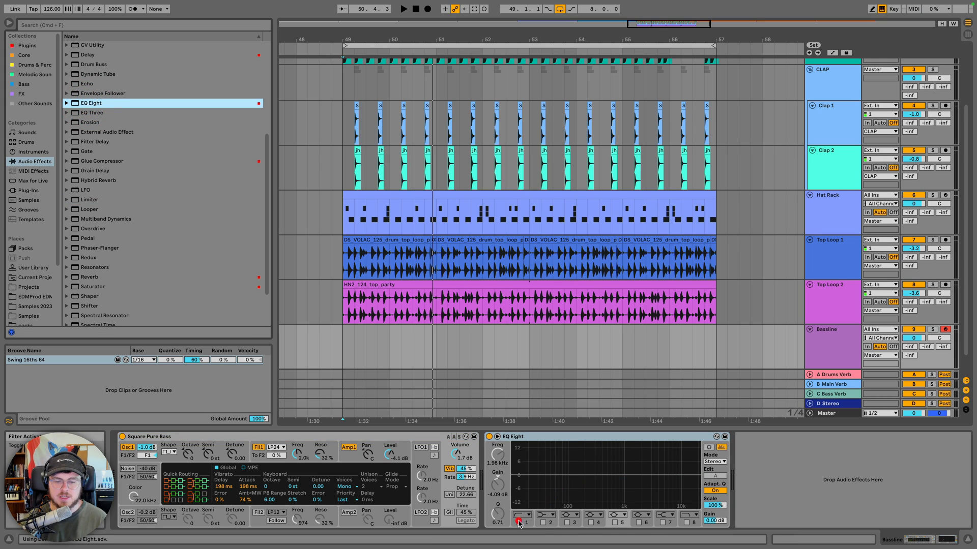
pyautogui.click(687, 522)
pyautogui.click(689, 515)
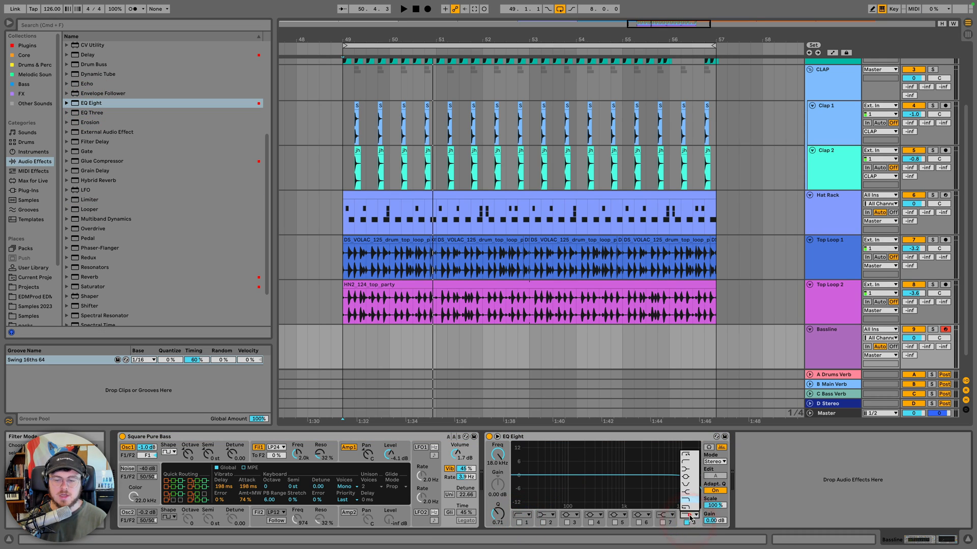
pyautogui.click(687, 506)
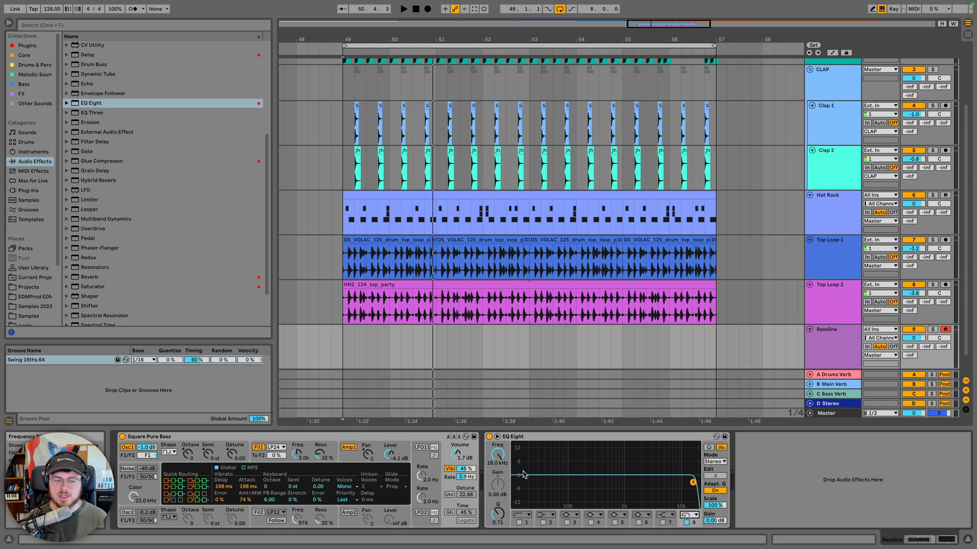
pyautogui.moveTo(694, 484); pyautogui.dragTo(579, 482)
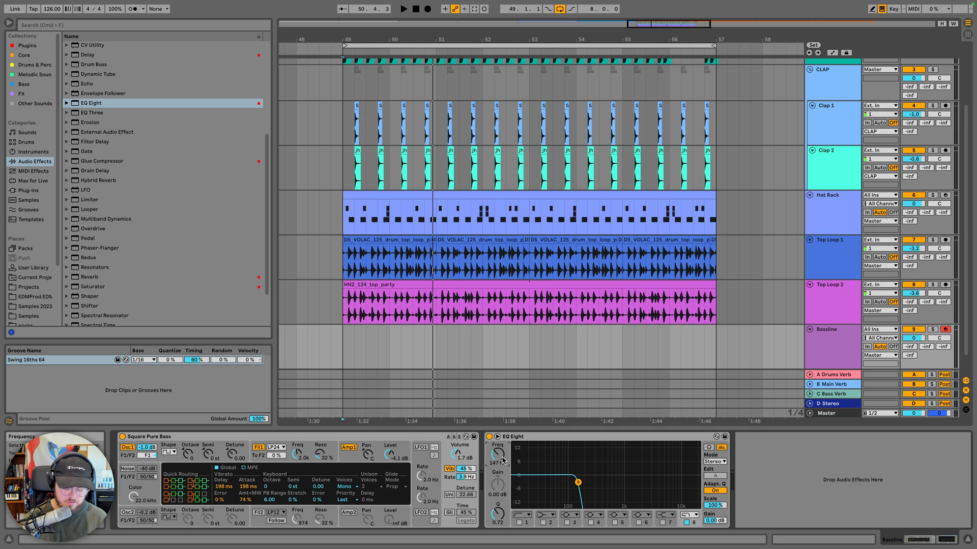
pyautogui.press('super+z')
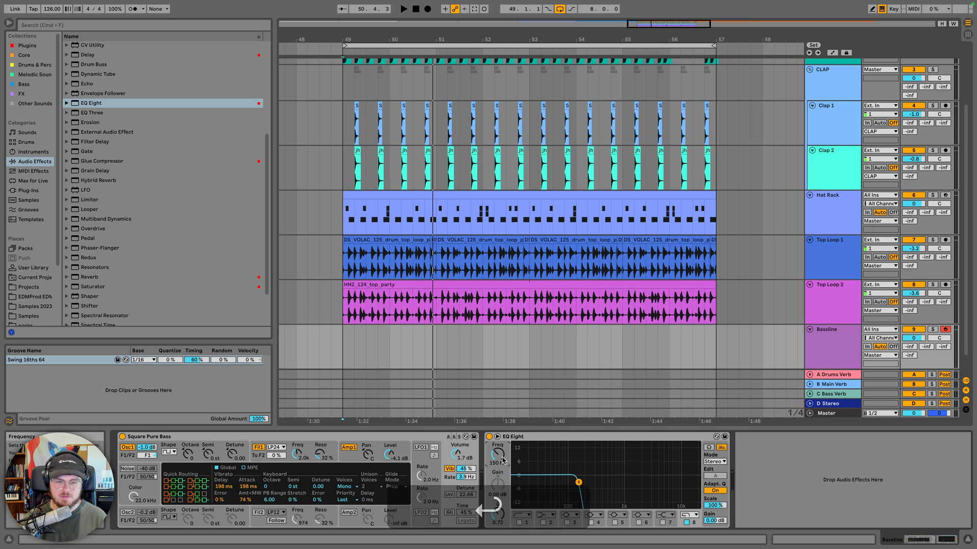
# Play test notes through the low-pass filter and set its cutoff to 130 Hz
pyautogui.press('f')
pyautogui.press('d')
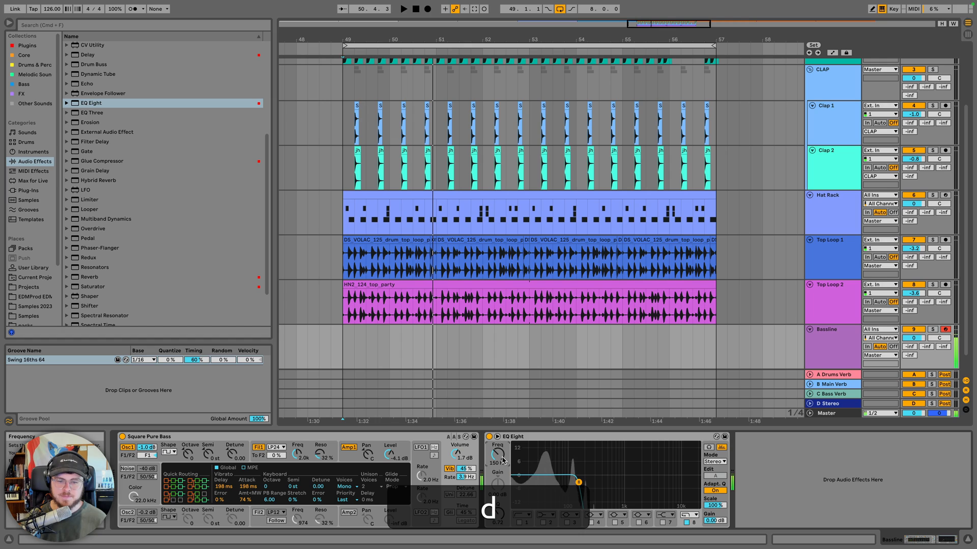
pyautogui.press('f')
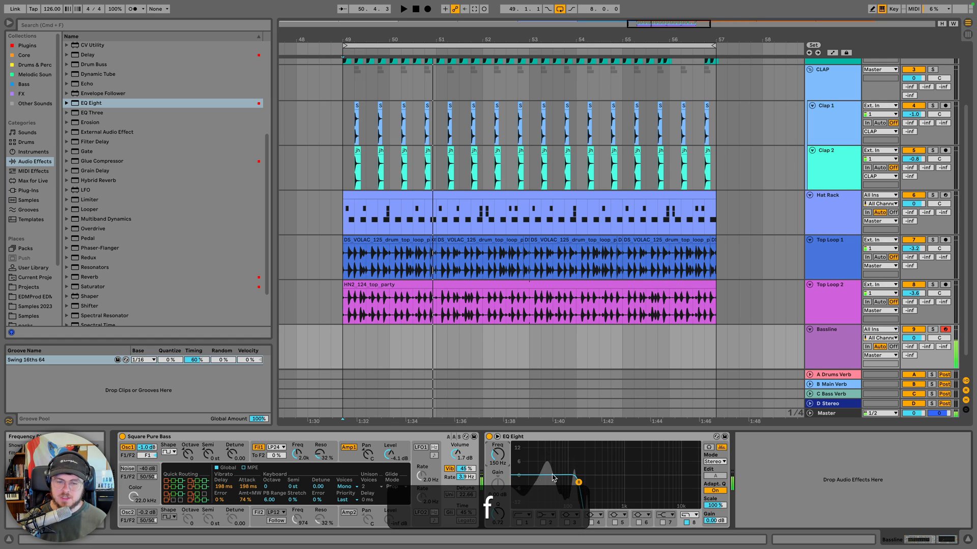
pyautogui.click(498, 463)
pyautogui.write('130')
pyautogui.press('Return')
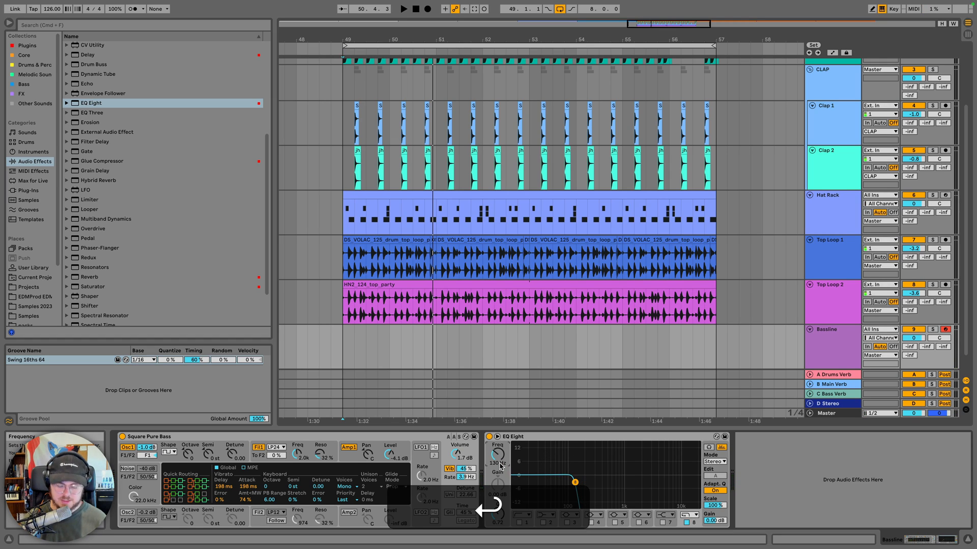
# Audition several bass notes through the 130 Hz low-pass filter
pyautogui.press('f')
pyautogui.press('e')
pyautogui.press('s')
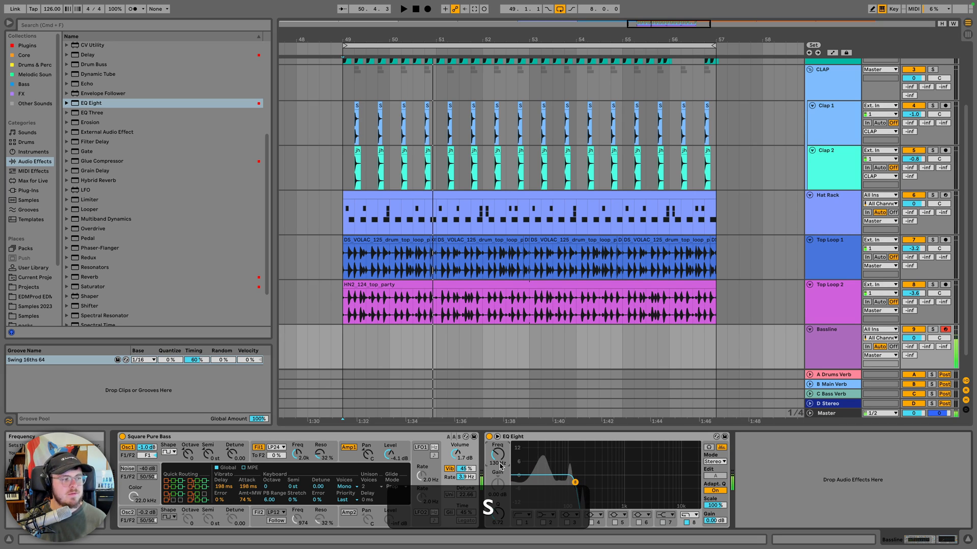
pyautogui.press('s')
pyautogui.press('g')
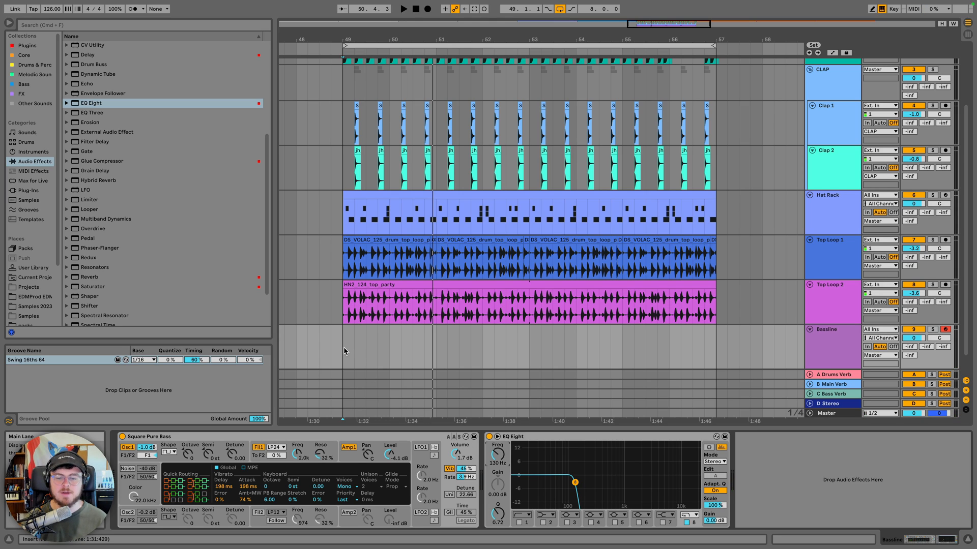
# Play the drop from bar 49 while auditioning bass notes on the armed Bassline track
pyautogui.press('e')
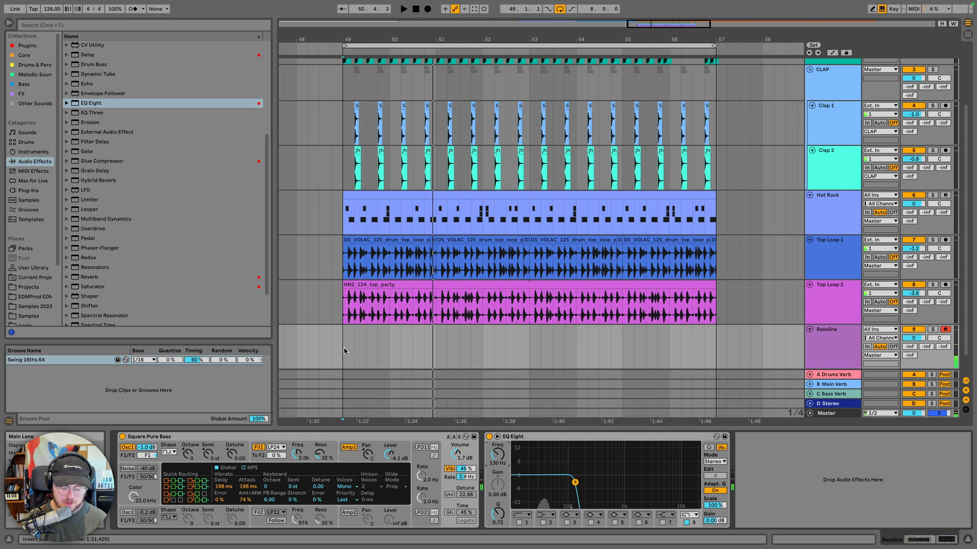
pyautogui.click(343, 348)
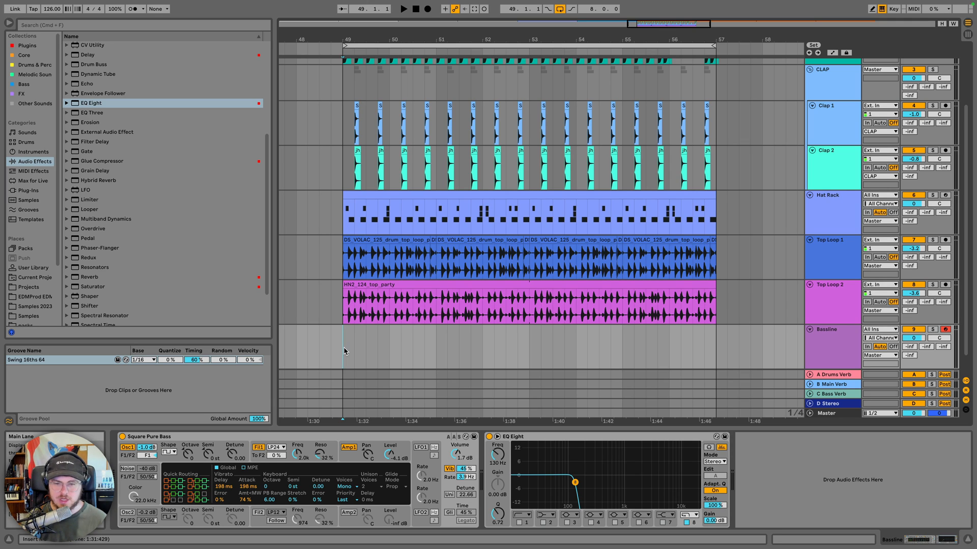
pyautogui.press('space')
pyautogui.press('f')
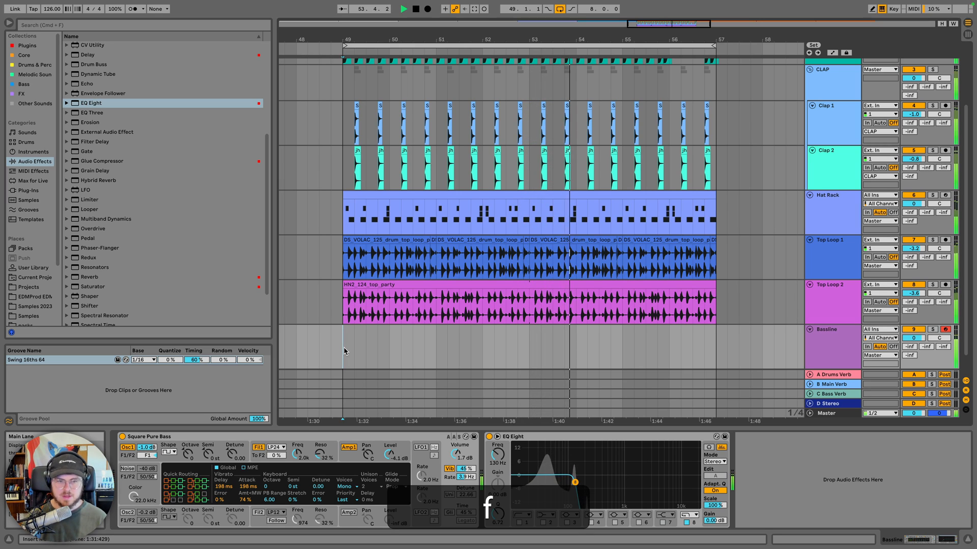
pyautogui.press('space')
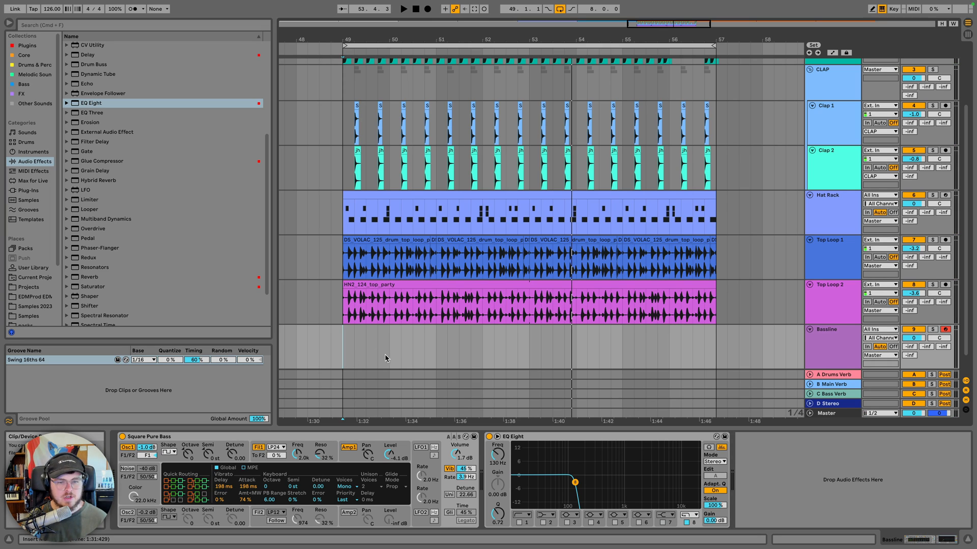
# Create a one-bar MIDI clip on Bassline at bar 49 and add sixteenth-note F#3 notes at 1.1, 1.1.4 and 1.2.3
pyautogui.moveTo(385, 355); pyautogui.dragTo(338, 351)
pyautogui.press('shift+super+m')
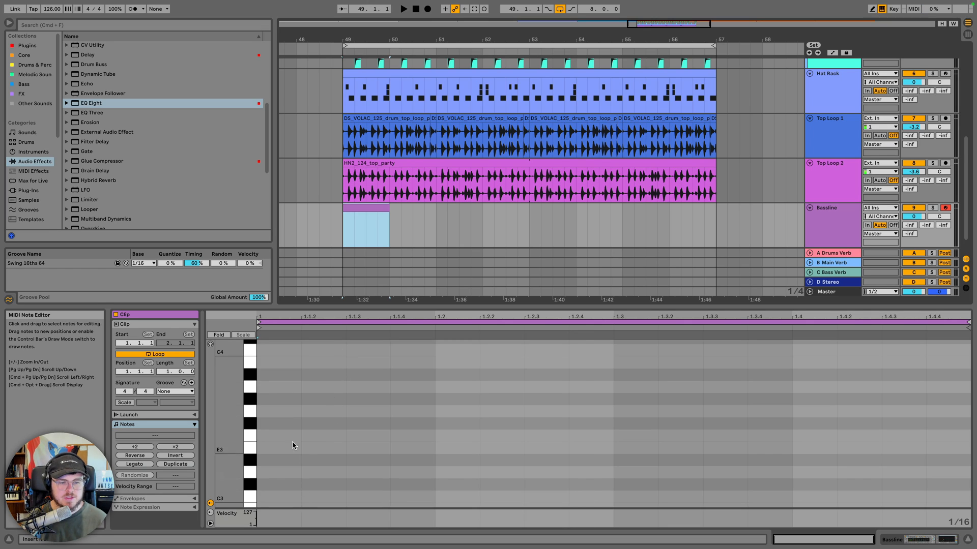
pyautogui.doubleClick(269, 425)
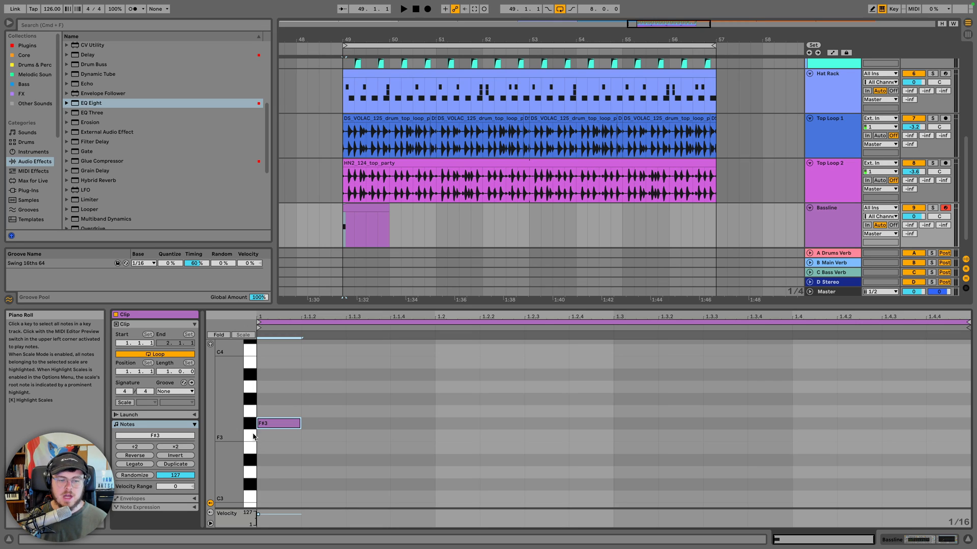
pyautogui.doubleClick(403, 425)
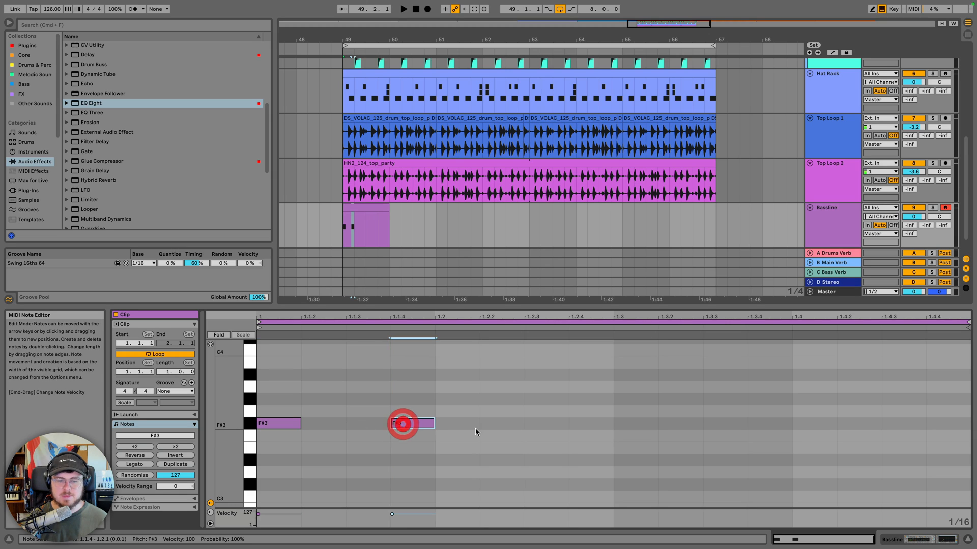
pyautogui.doubleClick(534, 423)
# Duplicate the three-note F#3 pattern into the second half of the bass clip and play it back
pyautogui.moveTo(613, 425); pyautogui.dragTo(256, 422)
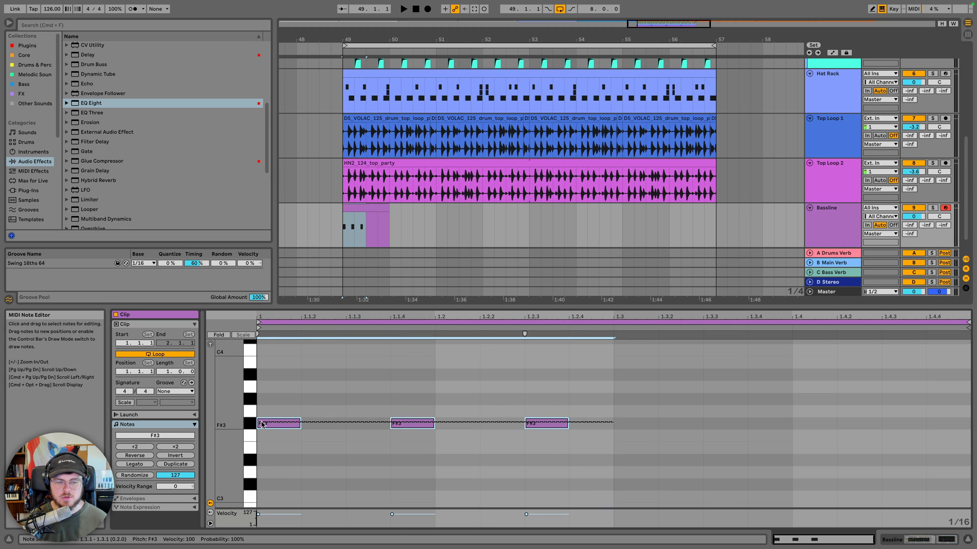
pyautogui.press('super+d')
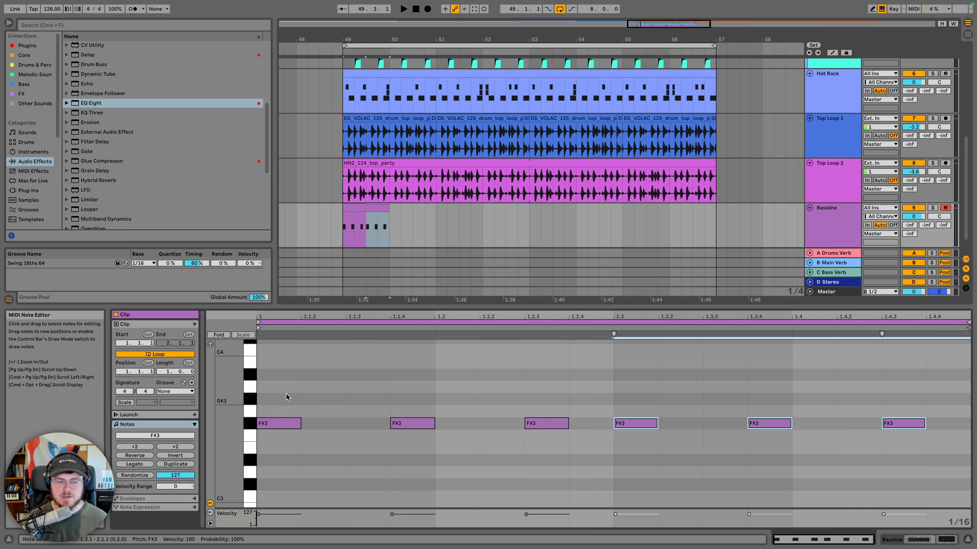
pyautogui.click(293, 445)
pyautogui.click(413, 453)
pyautogui.click(554, 454)
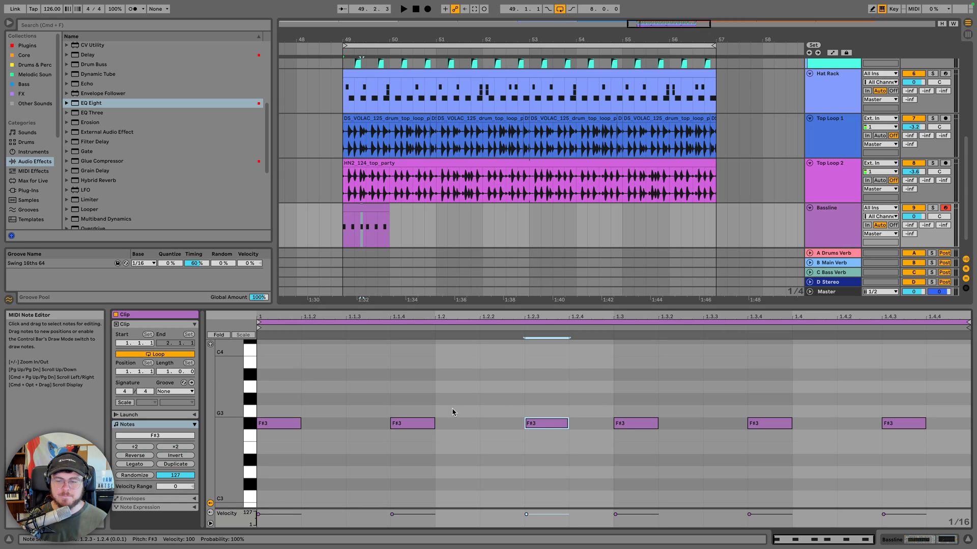
pyautogui.press('space')
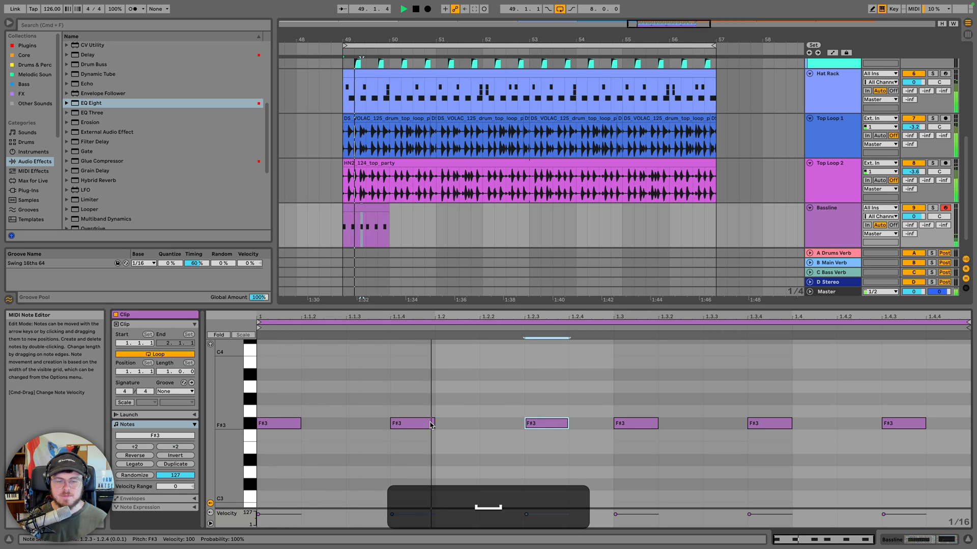
pyautogui.press('space')
# Transpose all notes in the bass clip down three octaves to F#0 while listening to the loop
pyautogui.click(597, 377)
pyautogui.press('super+a')
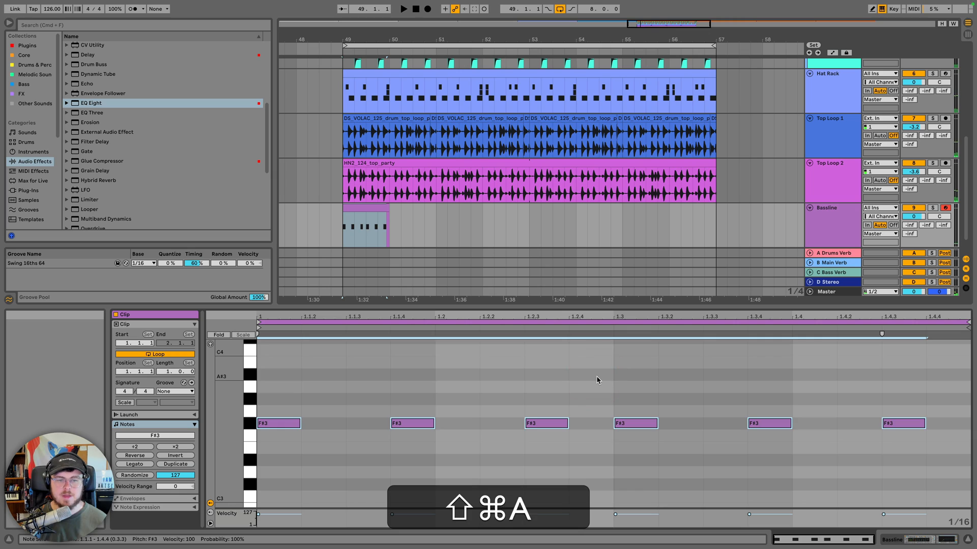
pyautogui.press('shift+super+Down')
pyautogui.press('space')
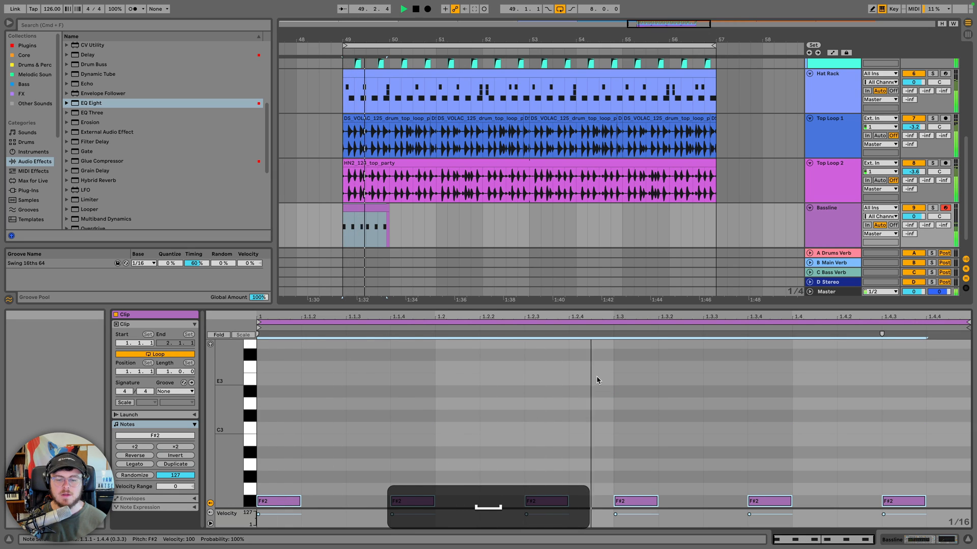
pyautogui.hotkey('shift', 'Down')
pyautogui.hotkey('shift', 'Down')
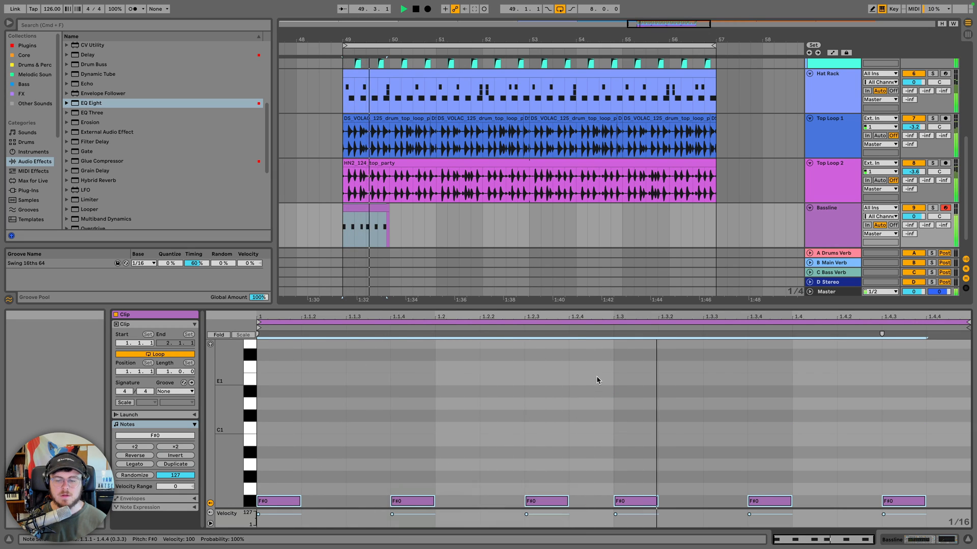
pyautogui.press('space')
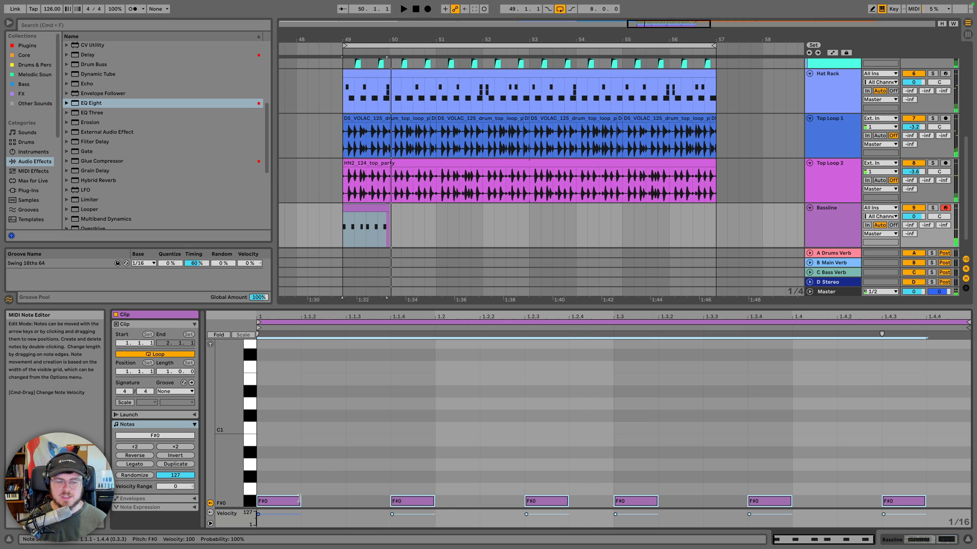
# Lengthen all F#0 notes to eighth notes and play the bassline with the drums
pyautogui.moveTo(300, 501); pyautogui.dragTo(345, 497)
pyautogui.press('space')
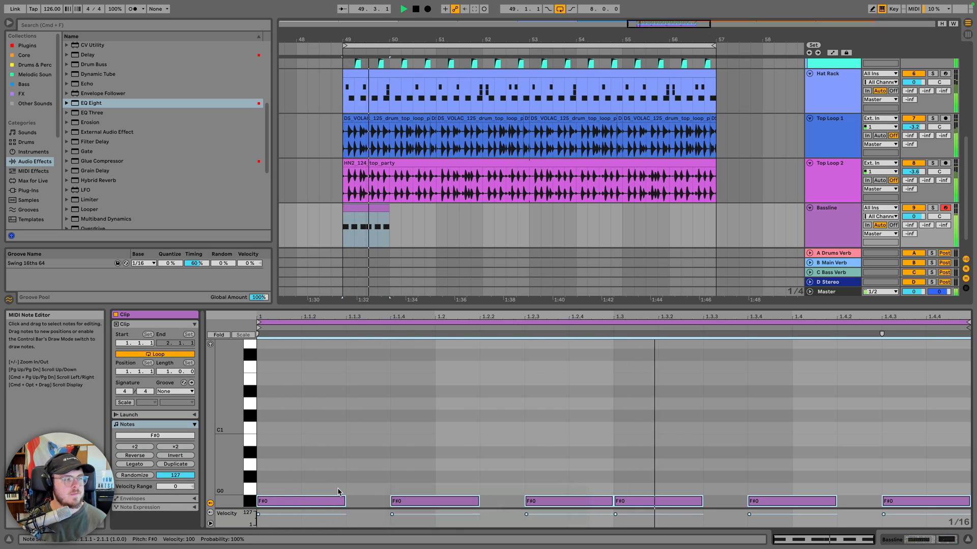
pyautogui.press('space')
pyautogui.click(350, 481)
pyautogui.press('space')
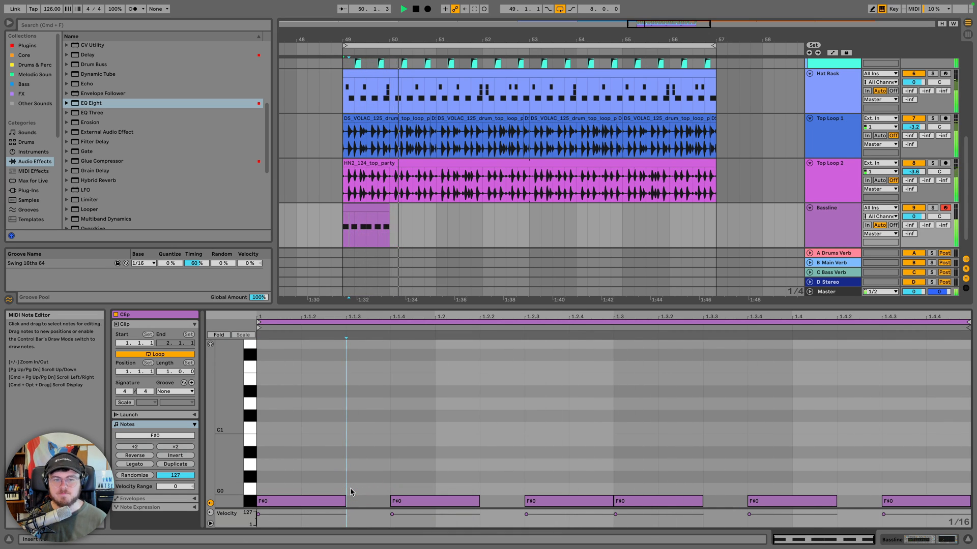
pyautogui.press('space')
# Extend the looped Bassline clip to the end of Drop 1A at bar 57 and play it
pyautogui.click(386, 207)
pyautogui.moveTo(408, 208); pyautogui.dragTo(716, 207)
pyautogui.press('space')
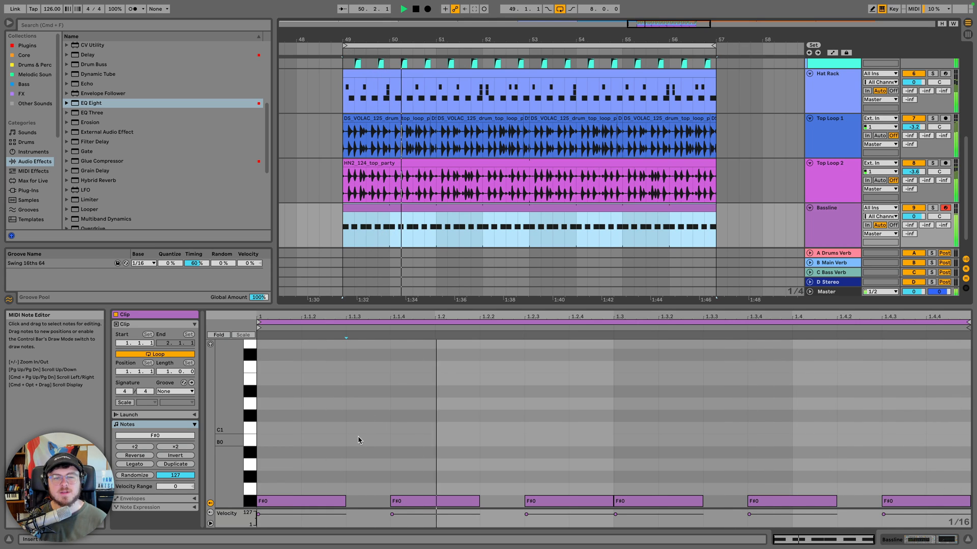
pyautogui.press('space')
# Add a Compressor after EQ Eight on the Bassline track and set its sidechain source to Kick
pyautogui.click(834, 231)
pyautogui.doubleClick(833, 230)
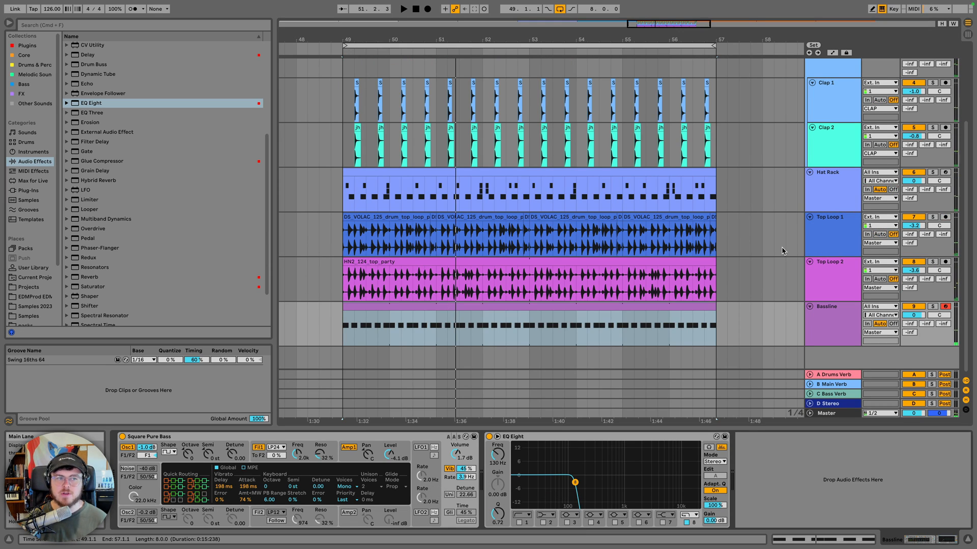
pyautogui.scroll(5, 140, 143)
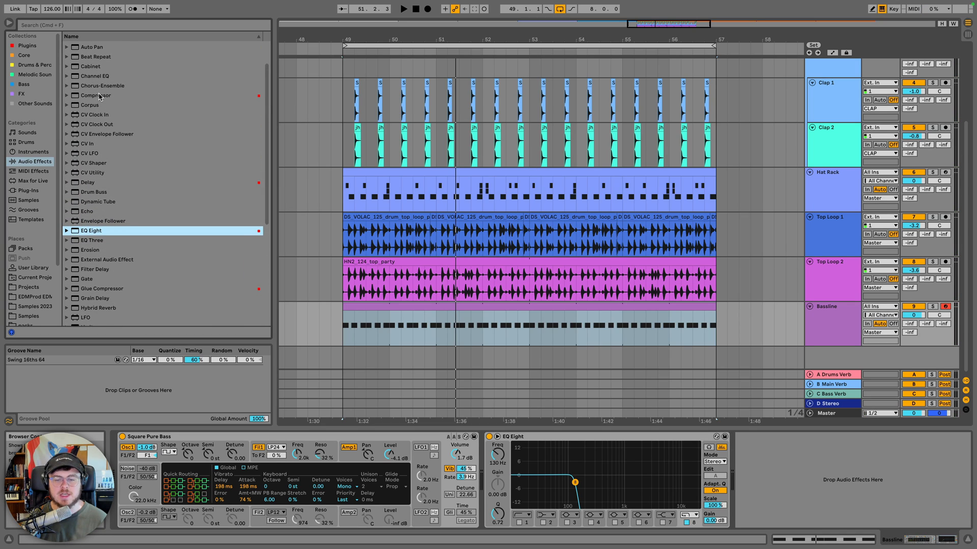
pyautogui.doubleClick(97, 96)
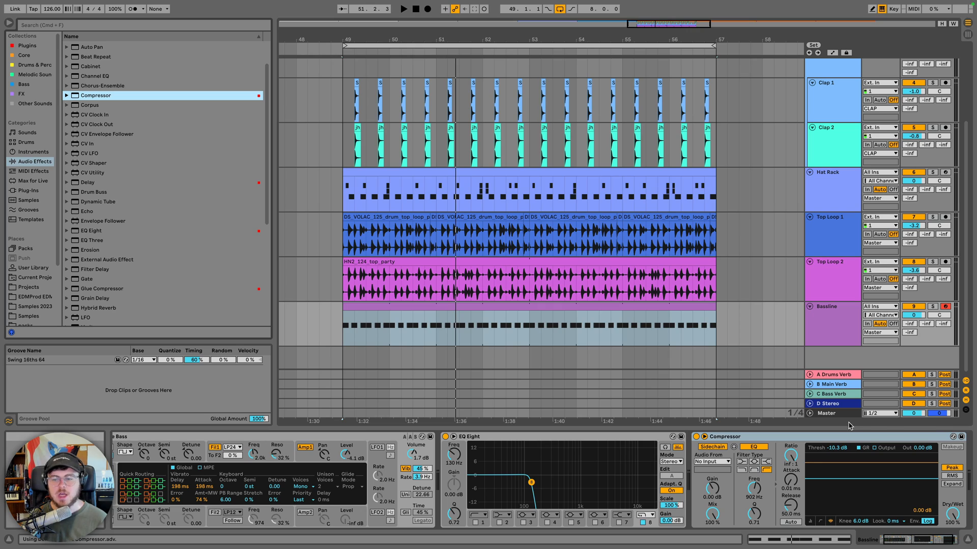
pyautogui.click(758, 437)
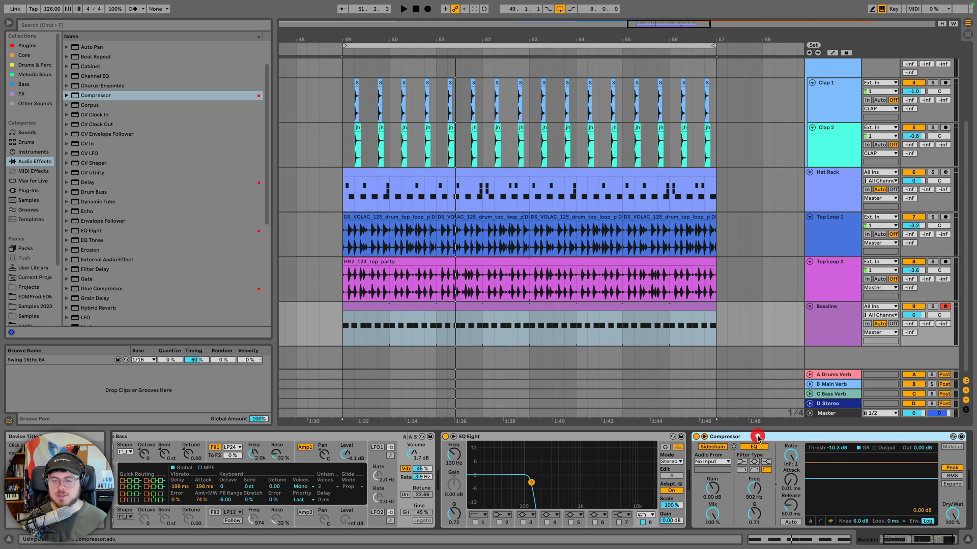
pyautogui.click(727, 463)
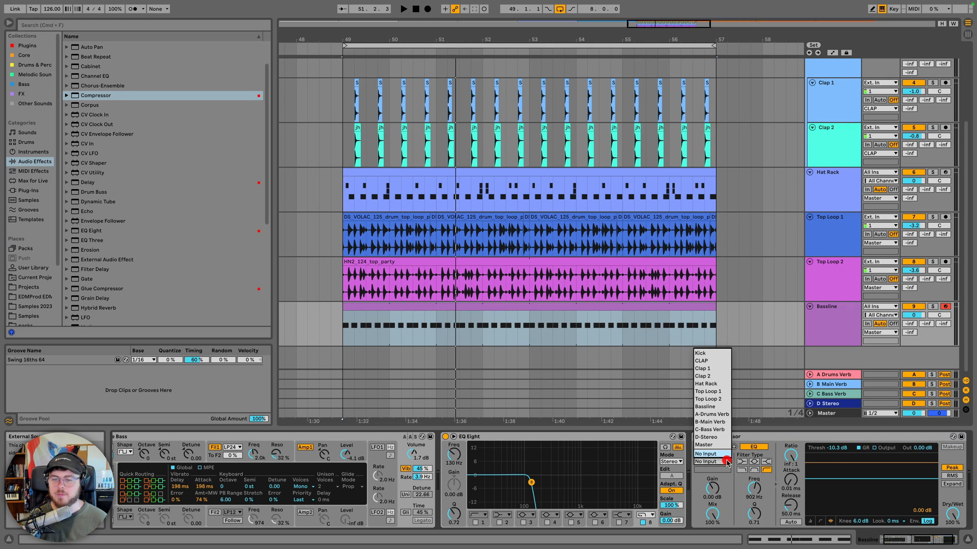
pyautogui.click(705, 354)
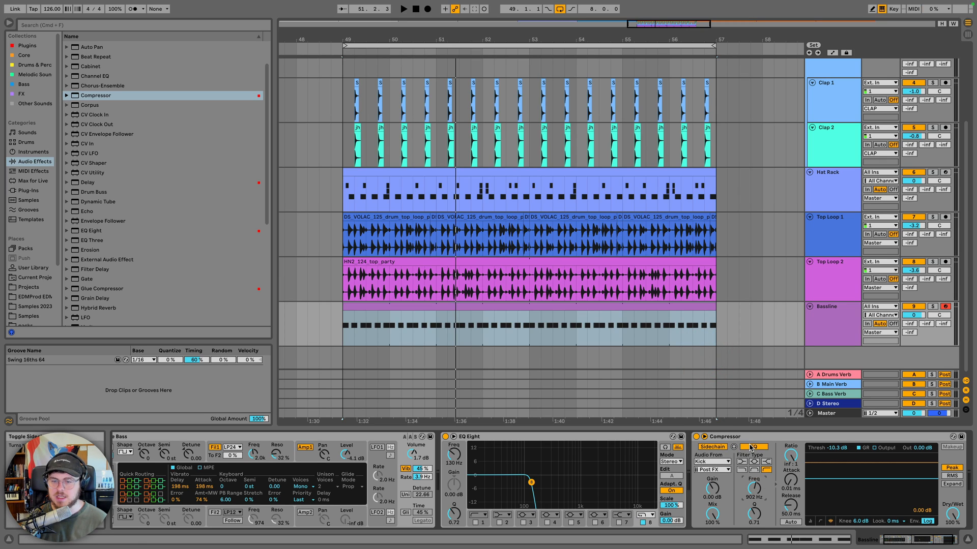
# Insert an audio track below Kick and copy the first kick clip onto it at bar 49
pyautogui.scroll(3, 416, 187)
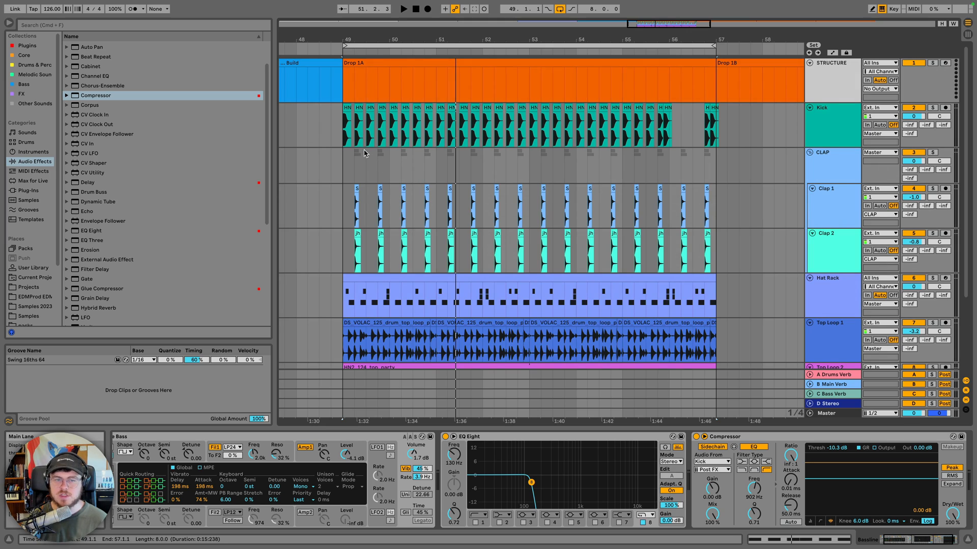
pyautogui.moveTo(336, 139); pyautogui.dragTo(486, 134)
pyautogui.click(836, 121)
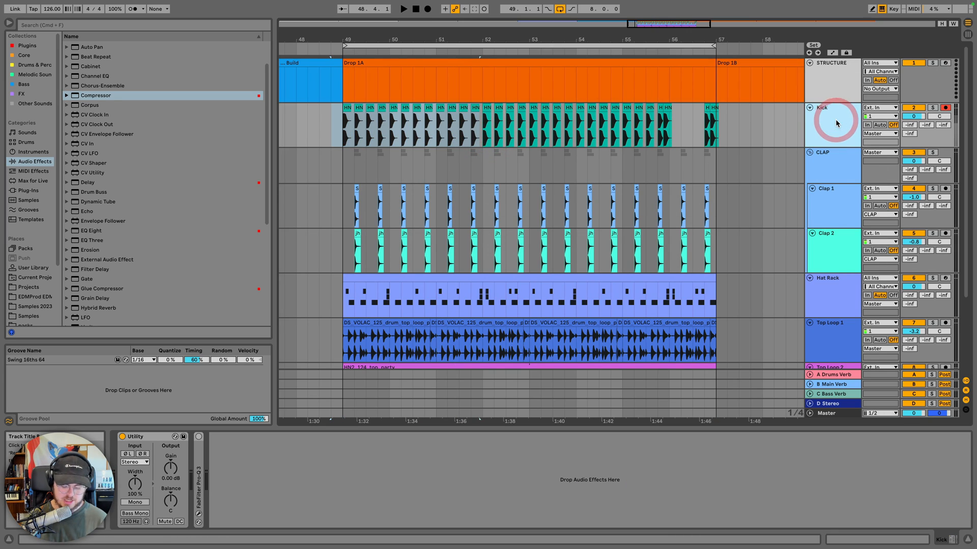
pyautogui.press('super+t')
pyautogui.moveTo(343, 109); pyautogui.dragTo(348, 148)
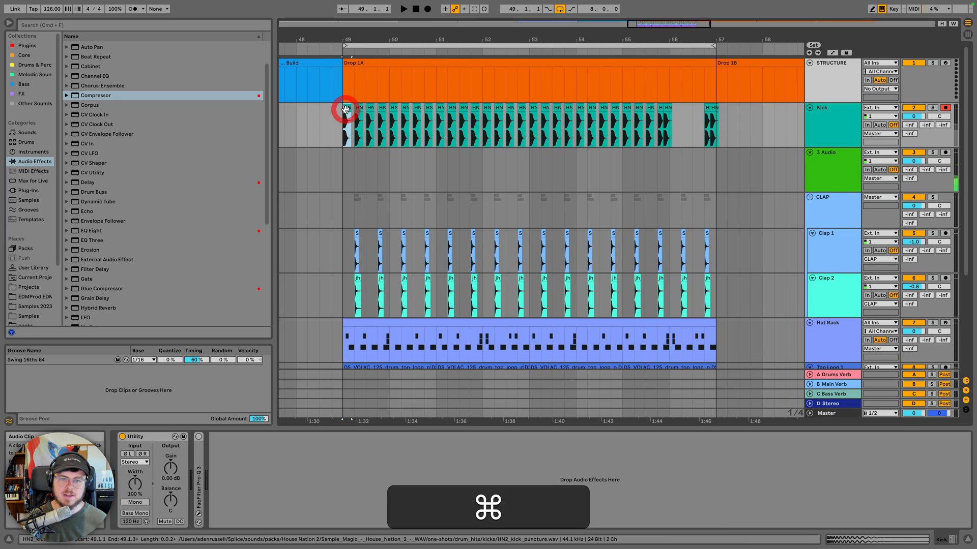
pyautogui.press('super+c')
pyautogui.click(343, 151)
pyautogui.press('super+v')
# Rename the new audio track holding the copied kick as SC
pyautogui.moveTo(341, 40); pyautogui.dragTo(348, 82)
pyautogui.click(833, 163)
pyautogui.press('super+r')
pyautogui.write('SC')
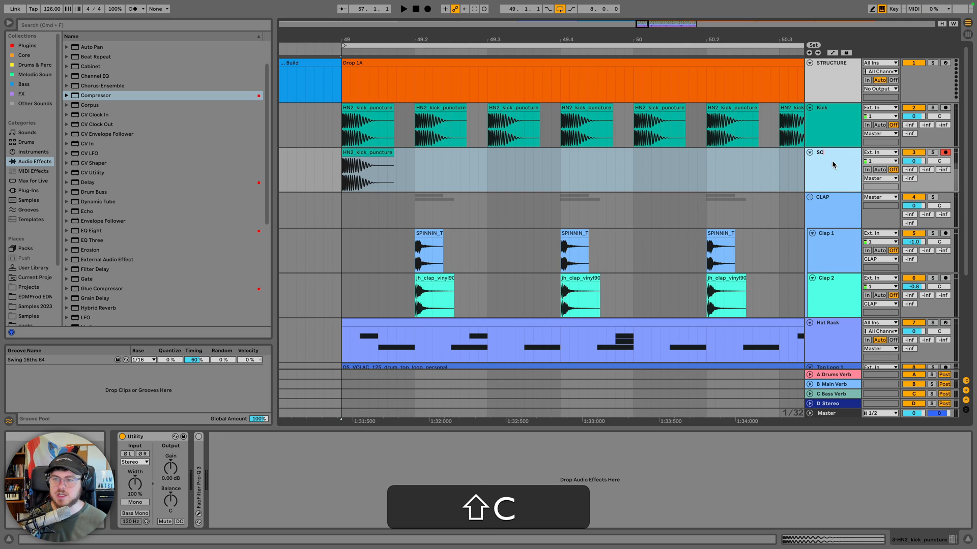
pyautogui.press('Return')
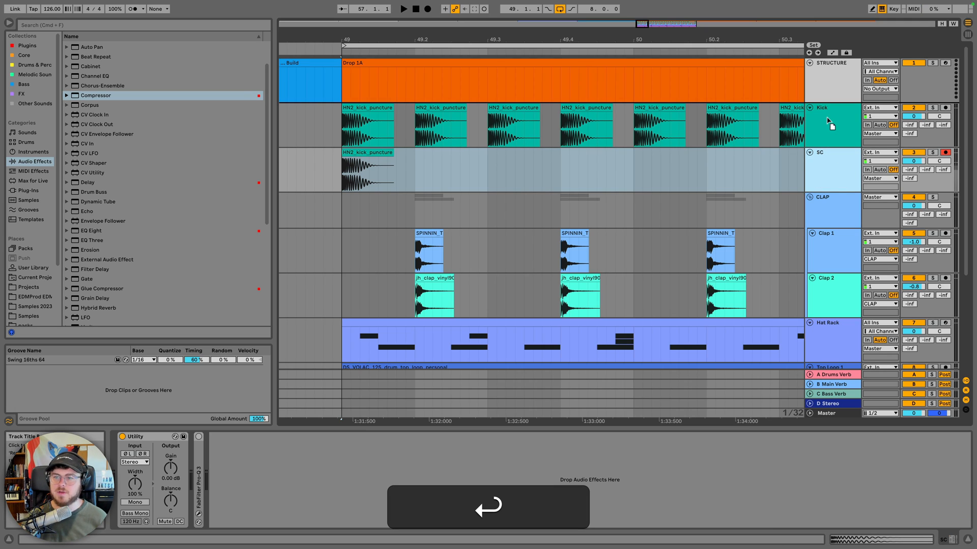
# Move the SC track above the Kick track and deactivate it
pyautogui.moveTo(827, 111); pyautogui.dragTo(827, 107)
pyautogui.click(919, 108)
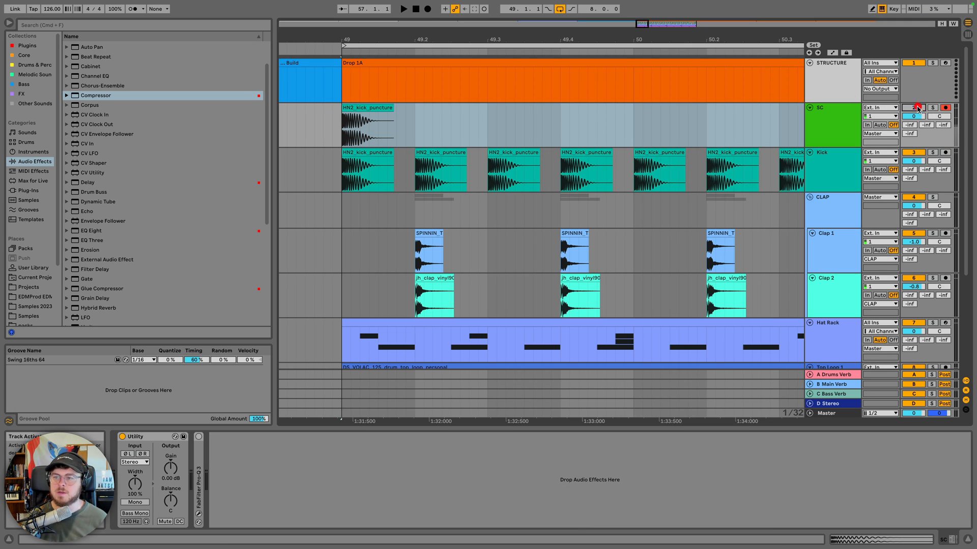
# Colour the SC track white and assign the track colour to its clips
pyautogui.rightClick(848, 121)
pyautogui.click(961, 279)
pyautogui.rightClick(810, 118)
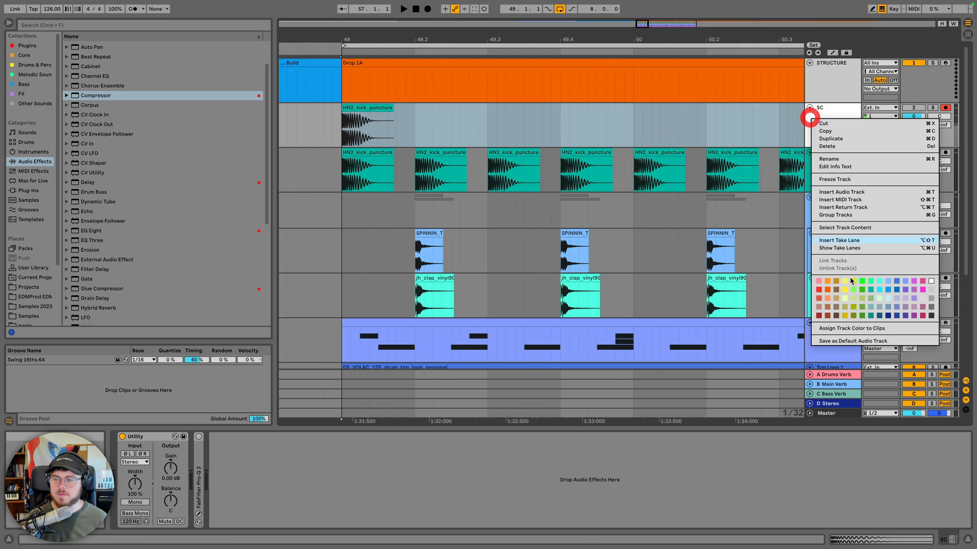
pyautogui.click(839, 327)
# Shorten the SC kick clip to one sixteenth note and shape a steep fade-out curve on it
pyautogui.moveTo(393, 108); pyautogui.dragTo(331, 106)
pyautogui.press('f')
pyautogui.moveTo(345, 41); pyautogui.dragTo(344, 87)
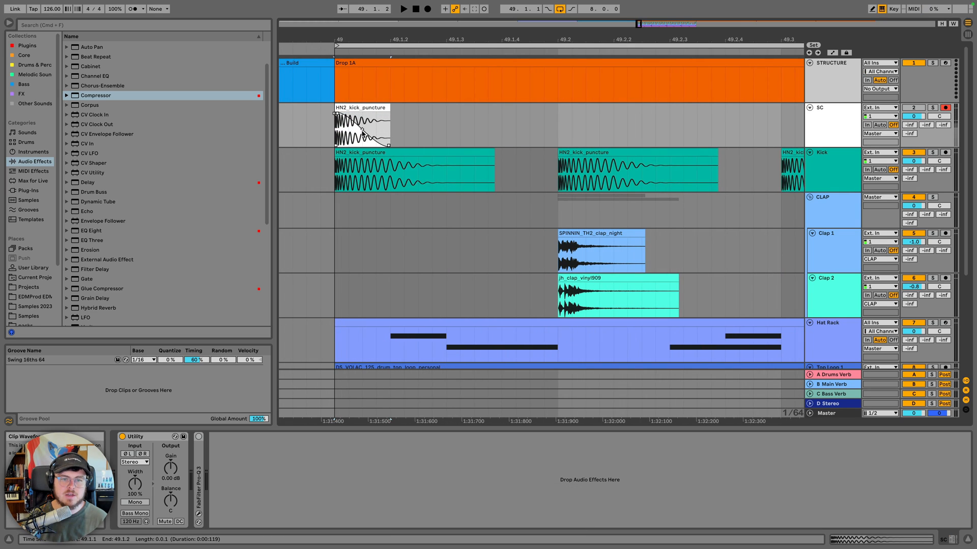
pyautogui.moveTo(346, 129); pyautogui.dragTo(344, 109)
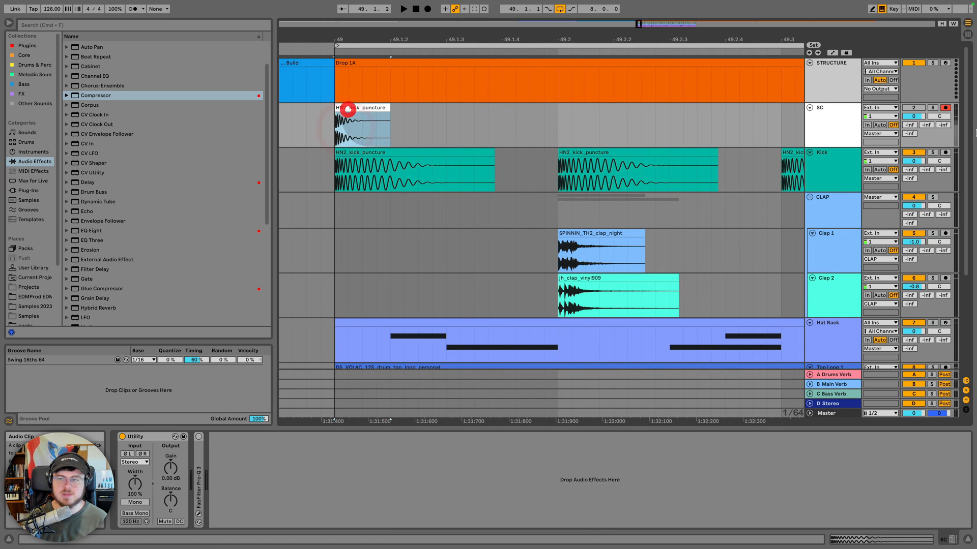
# Solo the SC track and play the shortened kick from bar 49
pyautogui.click(933, 107)
pyautogui.press('space')
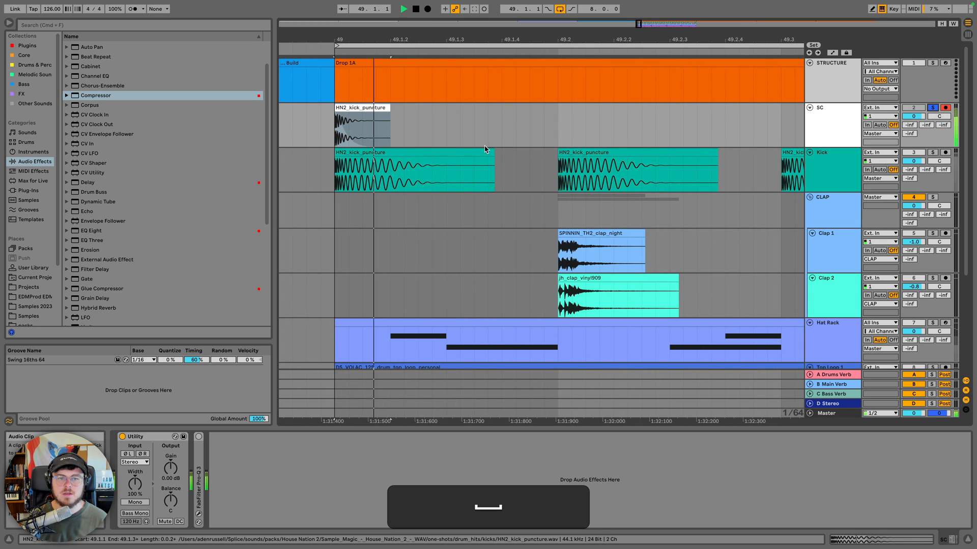
pyautogui.click(344, 137)
pyautogui.press('space')
# Duplicate the short SC kick on every beat across Drop 1A, from bar 49 up to bar 57
pyautogui.moveTo(563, 126); pyautogui.dragTo(328, 126)
pyautogui.moveTo(401, 35); pyautogui.dragTo(334, 36)
pyautogui.press('super+d')
pyautogui.press('super+d')
pyautogui.press('super+d')
pyautogui.press('super+d')
pyautogui.press('super+d')
pyautogui.press('super+d')
pyautogui.press('super+d')
pyautogui.press('super+d')
pyautogui.press('super+d')
pyautogui.press('super+d')
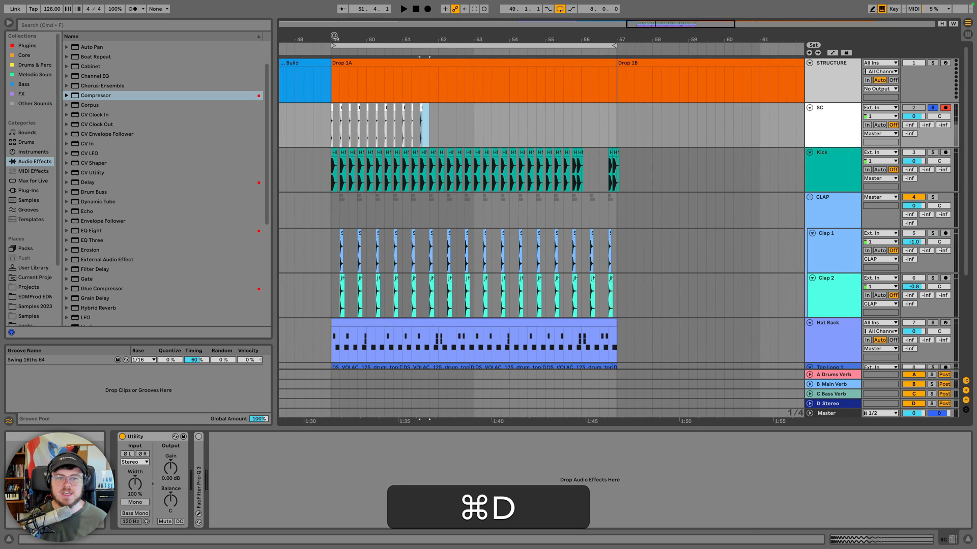
pyautogui.press('super+d')
pyautogui.press('super+d')
pyautogui.press('super+d')
pyautogui.press('super+d')
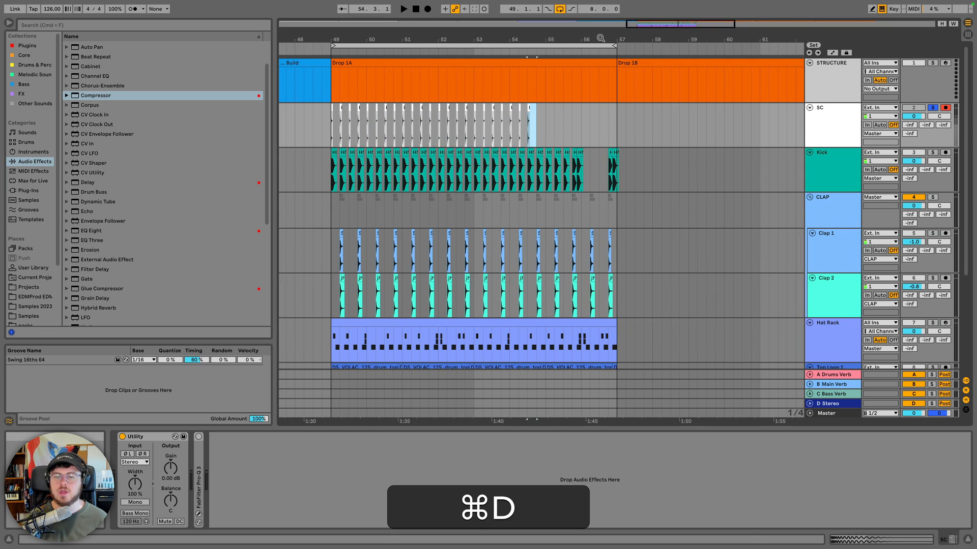
pyautogui.moveTo(590, 40); pyautogui.dragTo(462, 98)
pyautogui.press('super+d')
pyautogui.press('super+d')
pyautogui.press('super+d')
pyautogui.press('super+d')
pyautogui.press('super+d')
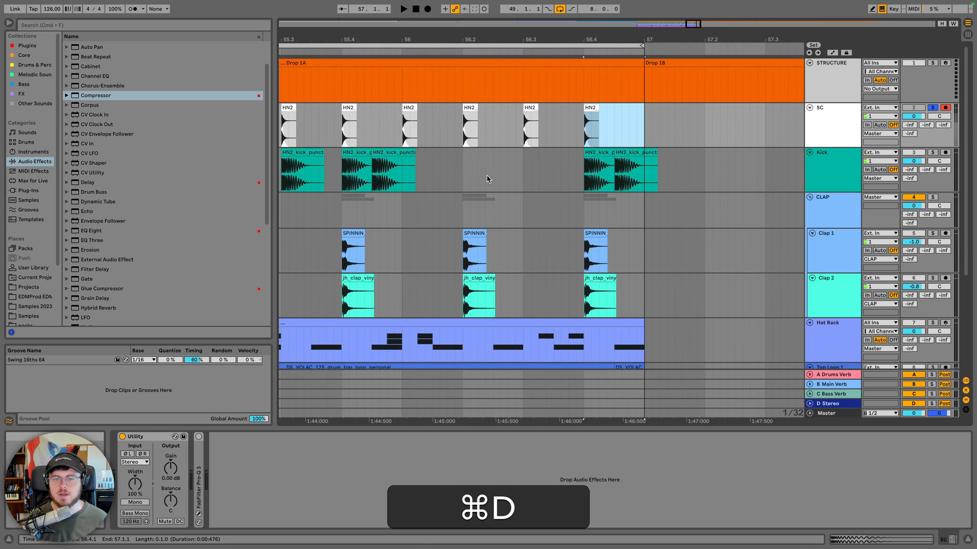
pyautogui.moveTo(423, 41); pyautogui.dragTo(588, 15)
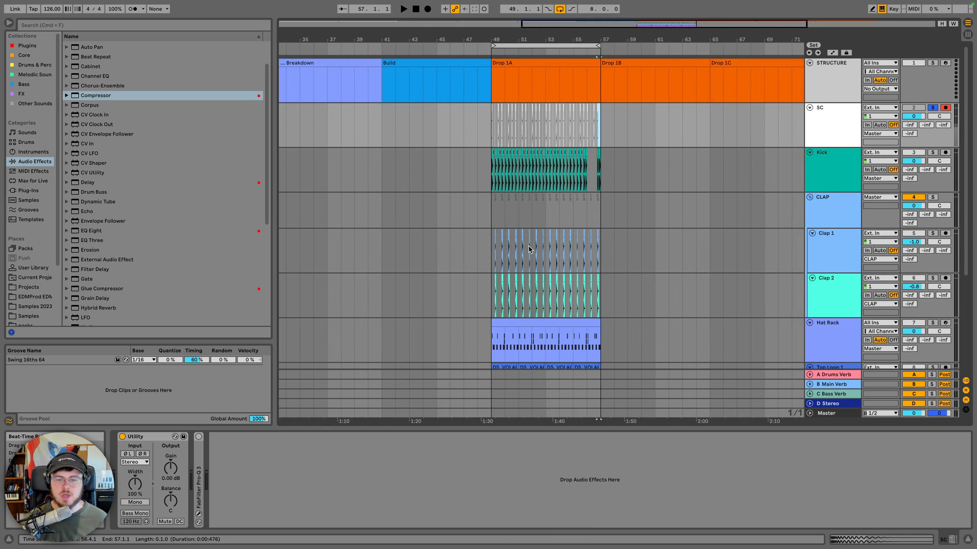
# Set the sidechain audio source of the Bassline track's Compressor to the SC track
pyautogui.moveTo(527, 44); pyautogui.dragTo(499, 67)
pyautogui.scroll(-5, 471, 233)
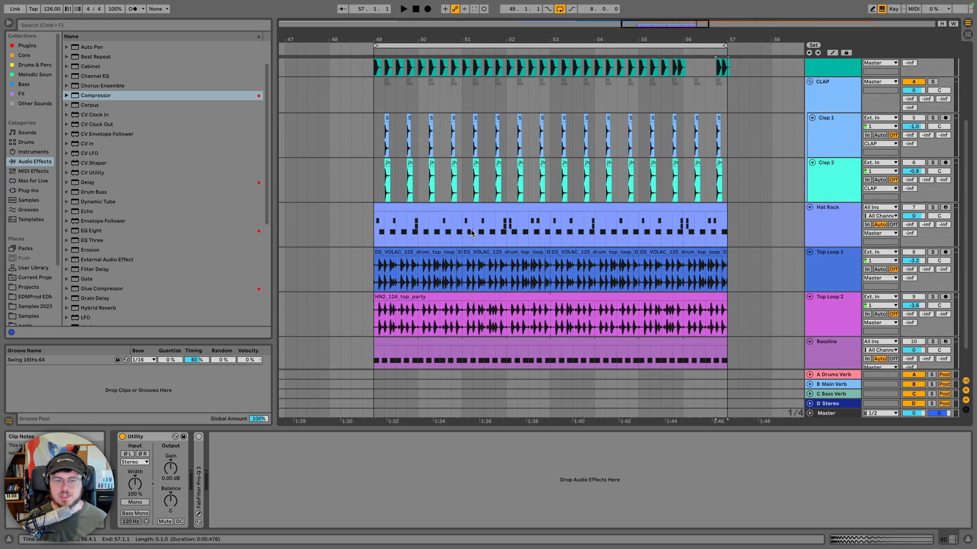
pyautogui.scroll(-3, 832, 270)
pyautogui.click(840, 313)
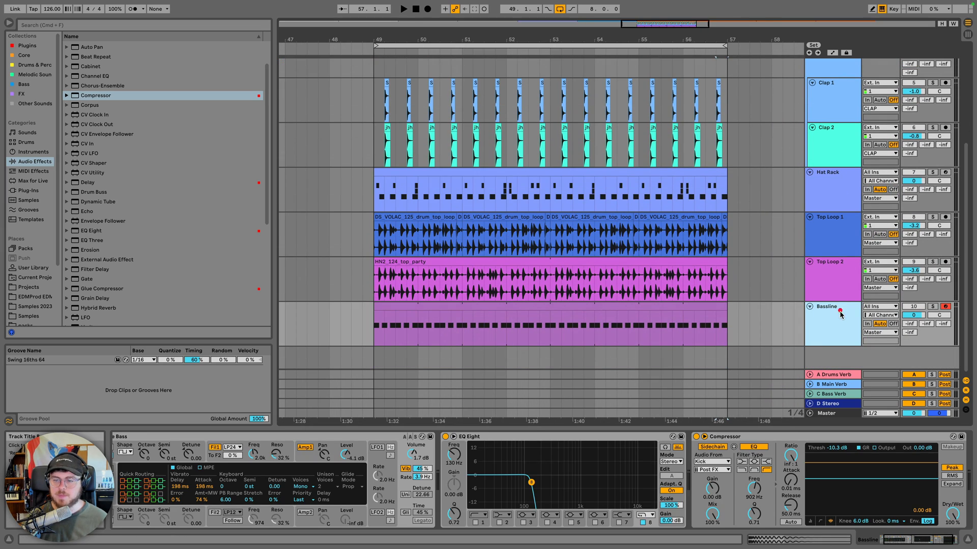
pyautogui.click(726, 461)
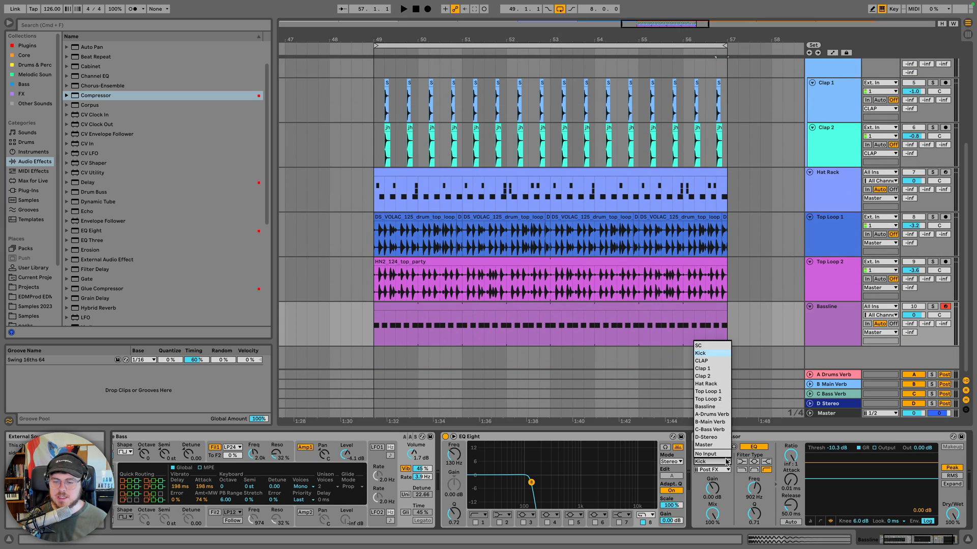
pyautogui.click(704, 346)
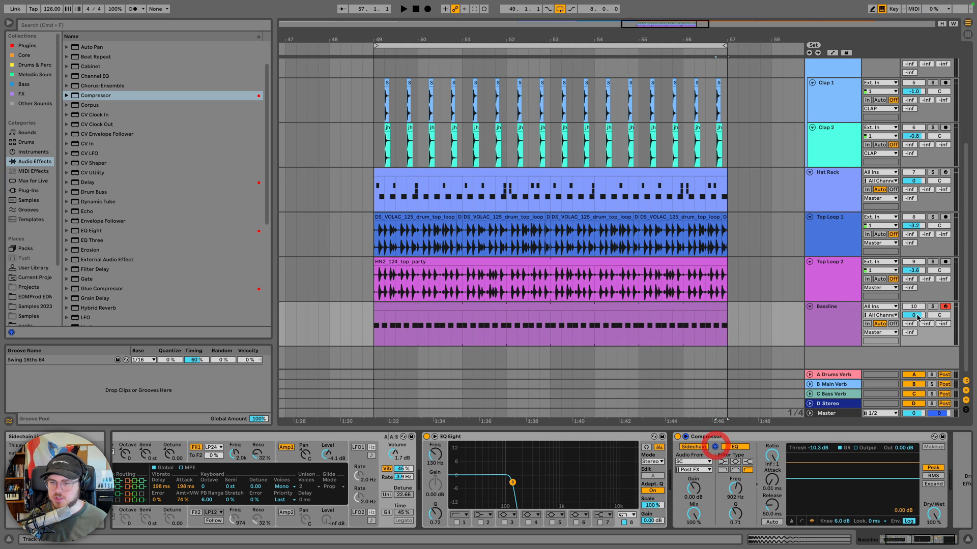
# Solo the Bassline, play it from bar 49 and lower its Compressor threshold to -41.5 dB
pyautogui.click(933, 306)
pyautogui.click(624, 309)
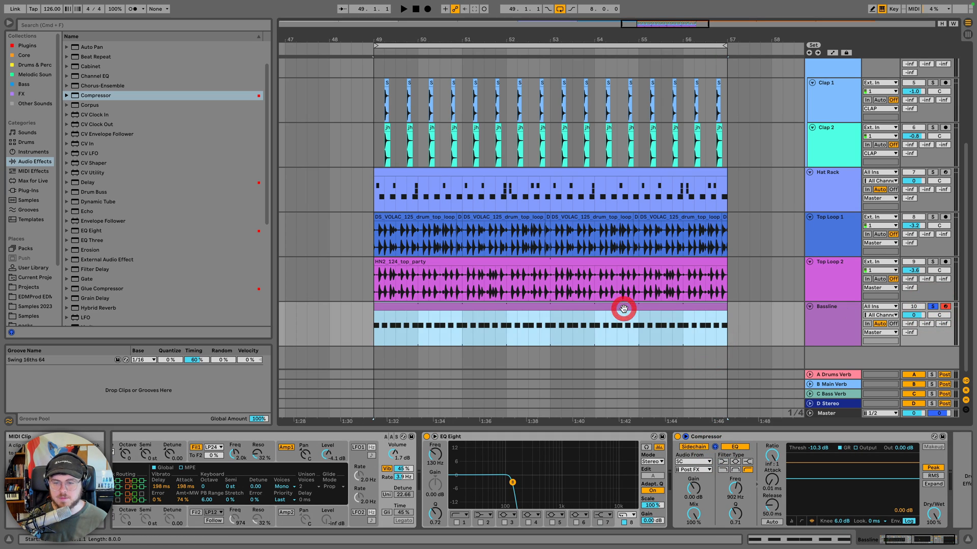
pyautogui.press('space')
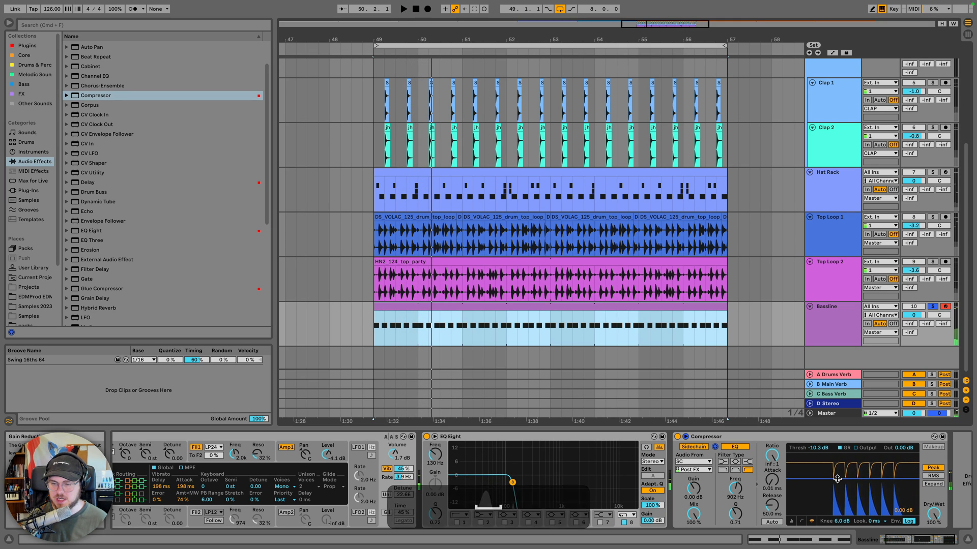
pyautogui.press('space')
pyautogui.moveTo(829, 470); pyautogui.dragTo(830, 486)
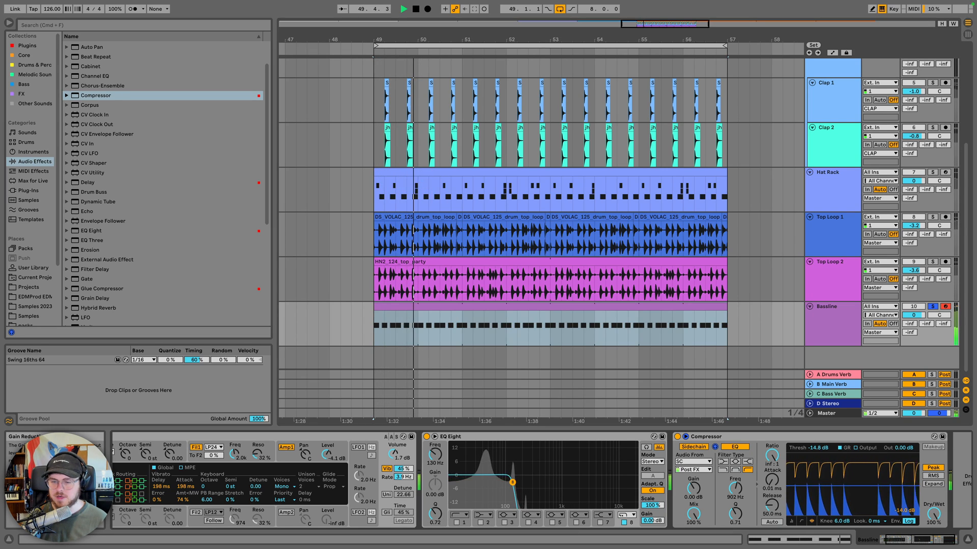
pyautogui.click(715, 447)
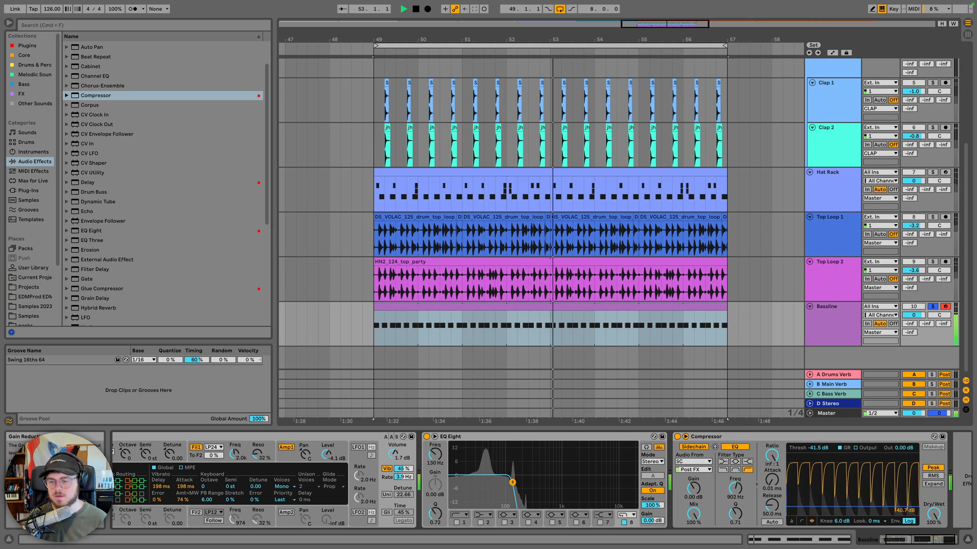
pyautogui.press('space')
# Solo the Kick and Bassline together, play them and lower the Bassline Compressor threshold to -53.1 dB
pyautogui.scroll(5, 907, 282)
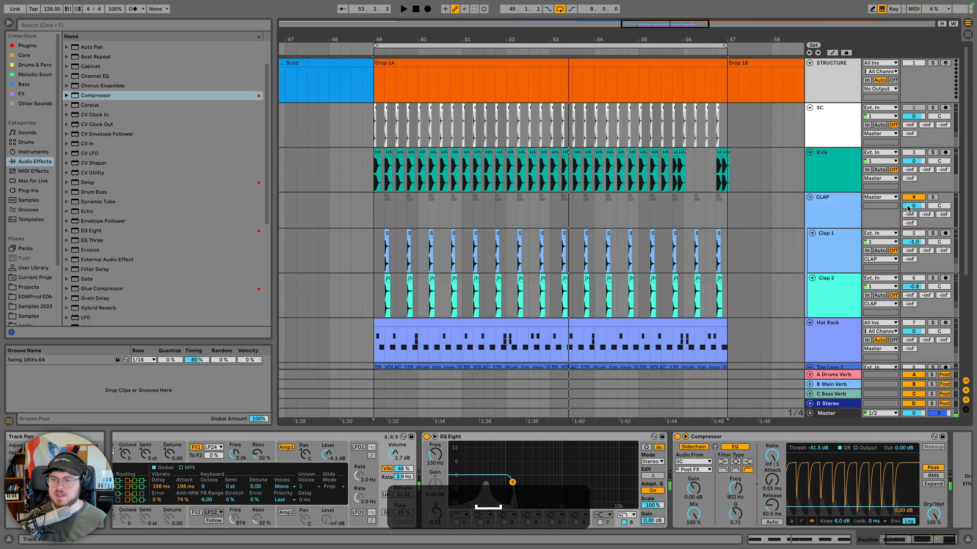
pyautogui.keyDown('super'); pyautogui.click(932, 151); pyautogui.keyUp('super')
pyautogui.scroll(-5, 924, 152)
pyautogui.keyDown('super'); pyautogui.click(932, 306); pyautogui.keyUp('super')
pyautogui.press('space')
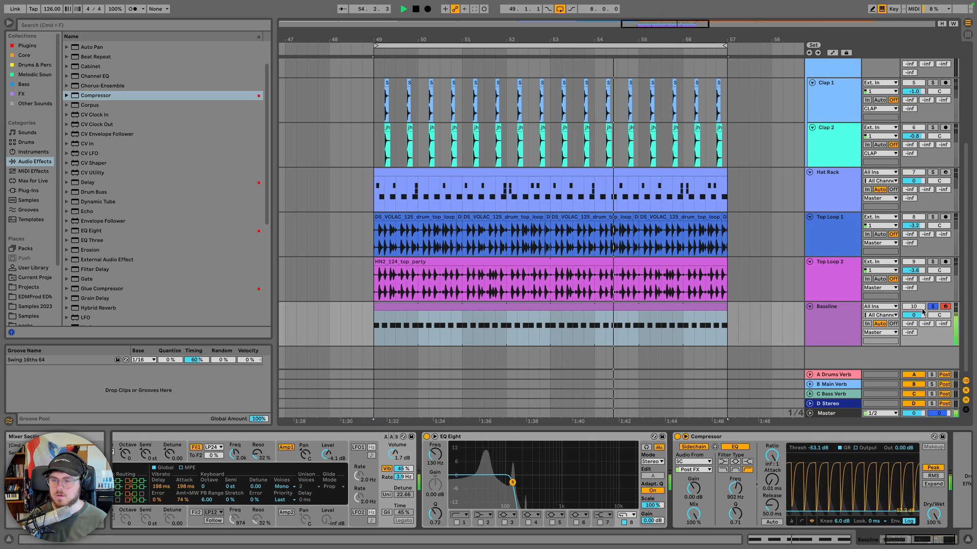
# Set the Bassline track volume to -0.5 dB and play it back against the kick
pyautogui.hotkey('shift', 'space')
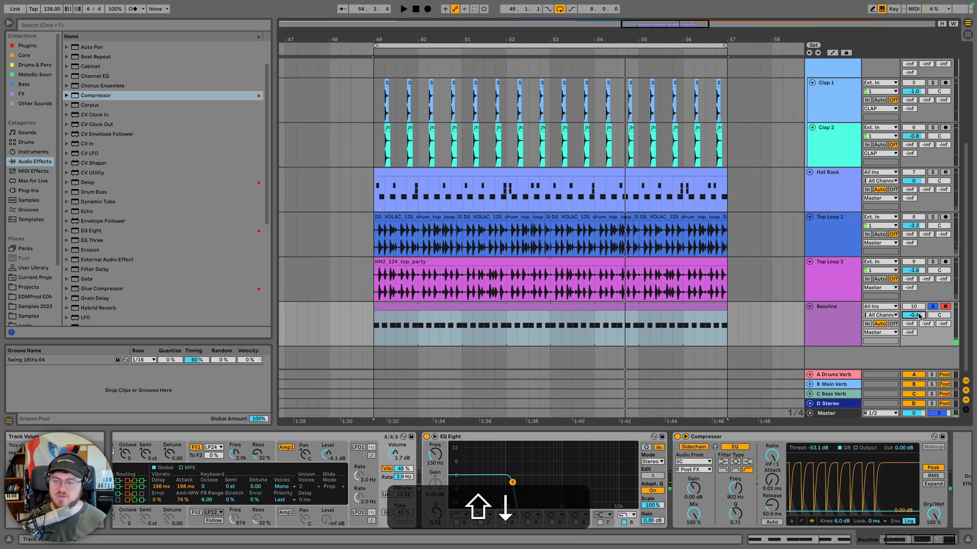
pyautogui.press('space')
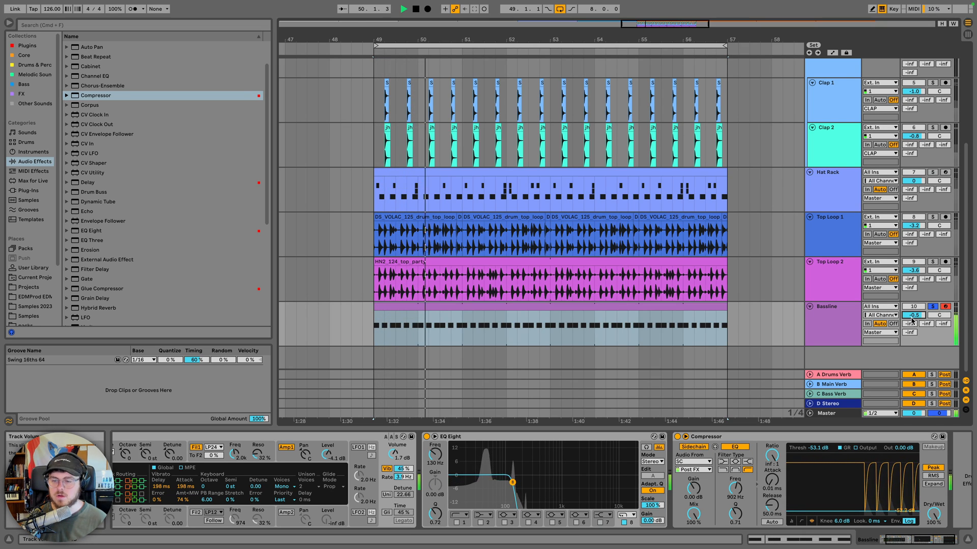
pyautogui.press('space')
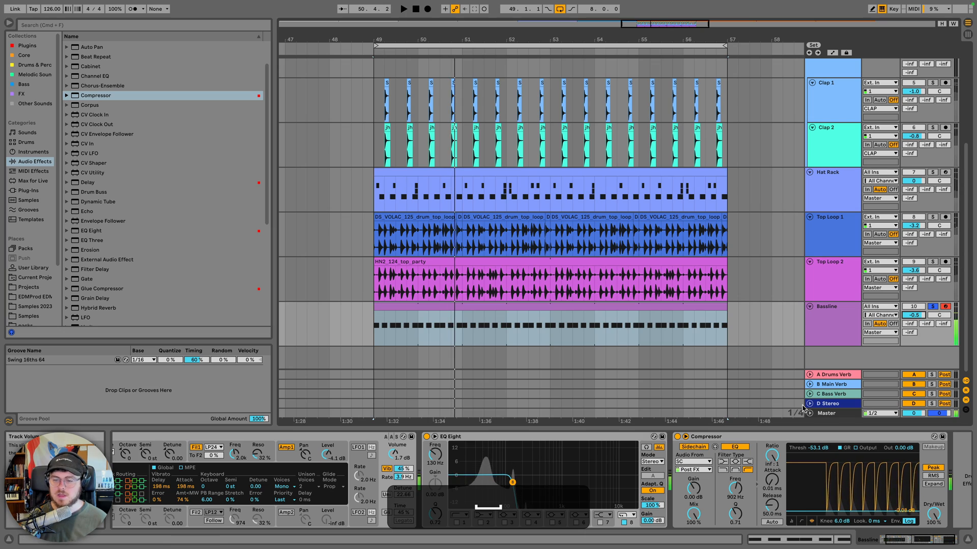
# Compare the bassline with its sidechain Compressor bypassed and enabled during playback from bar 49
pyautogui.press('space')
pyautogui.click(676, 437)
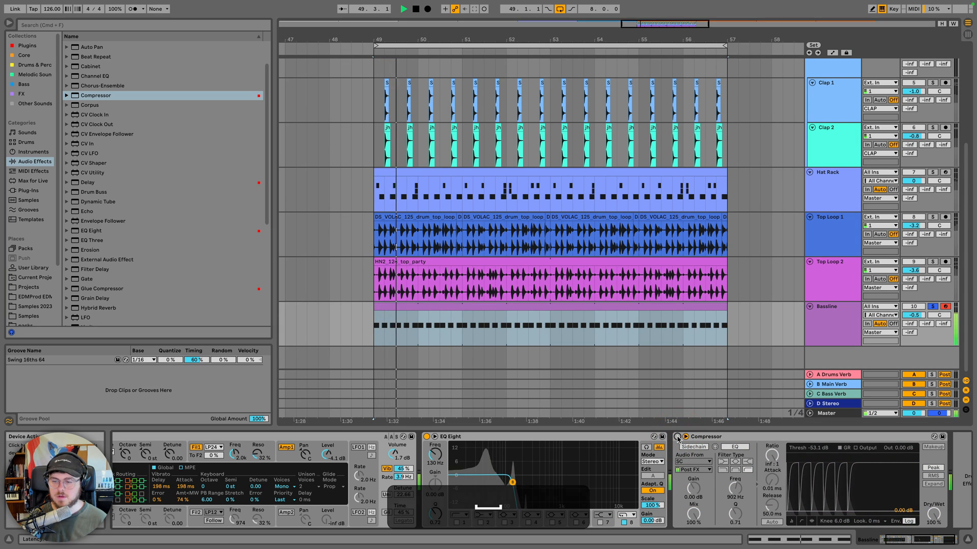
pyautogui.click(677, 437)
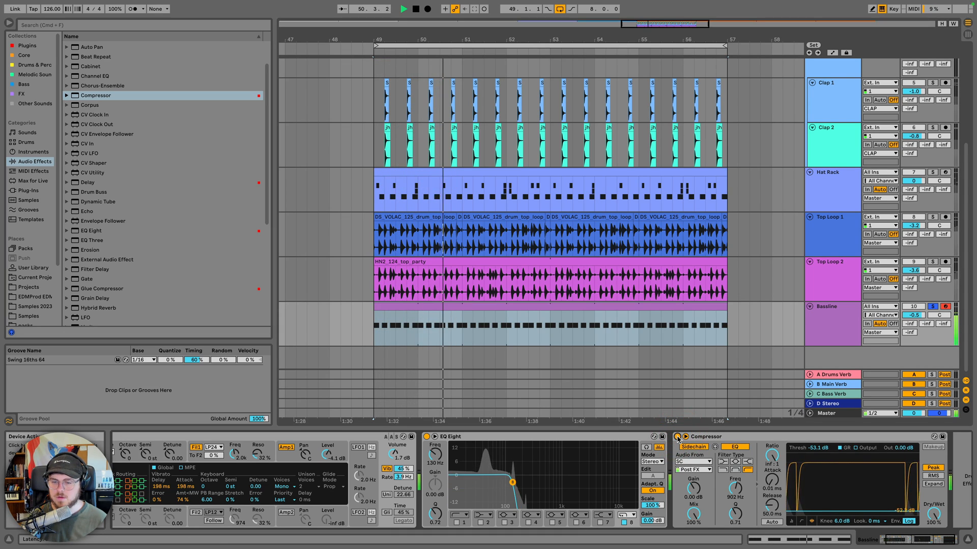
# Raise the Bassline Compressor threshold to -46.4 dB during playback, and stop
pyautogui.click(701, 437)
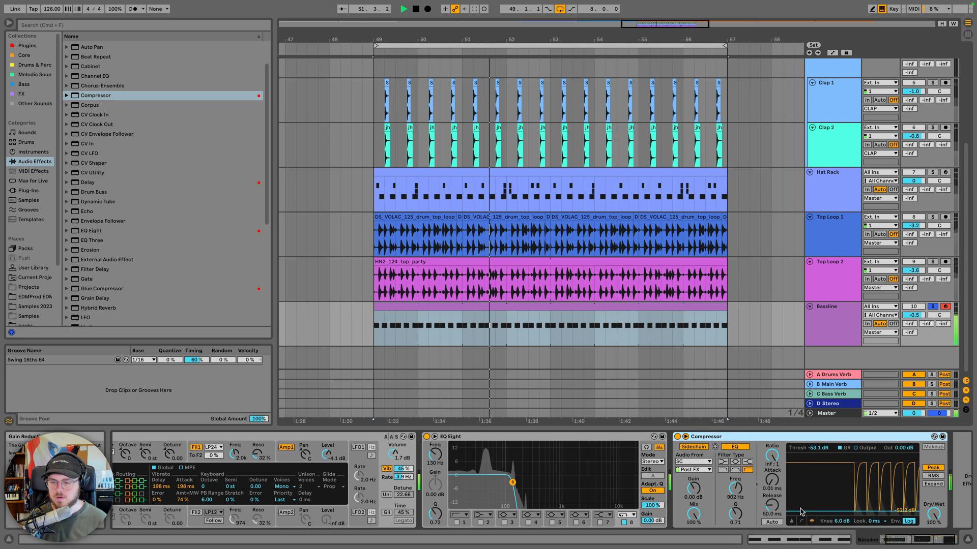
pyautogui.moveTo(800, 511); pyautogui.dragTo(803, 509)
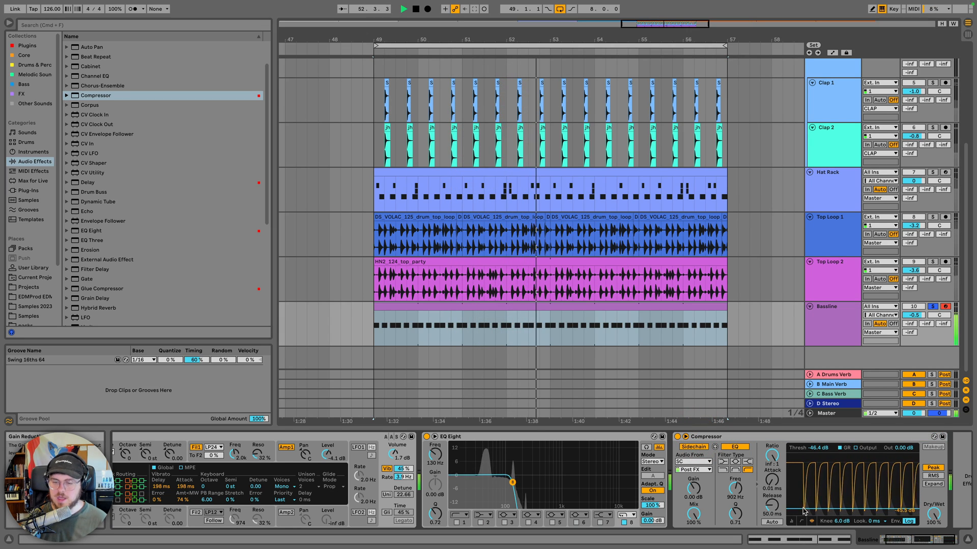
pyautogui.press('space')
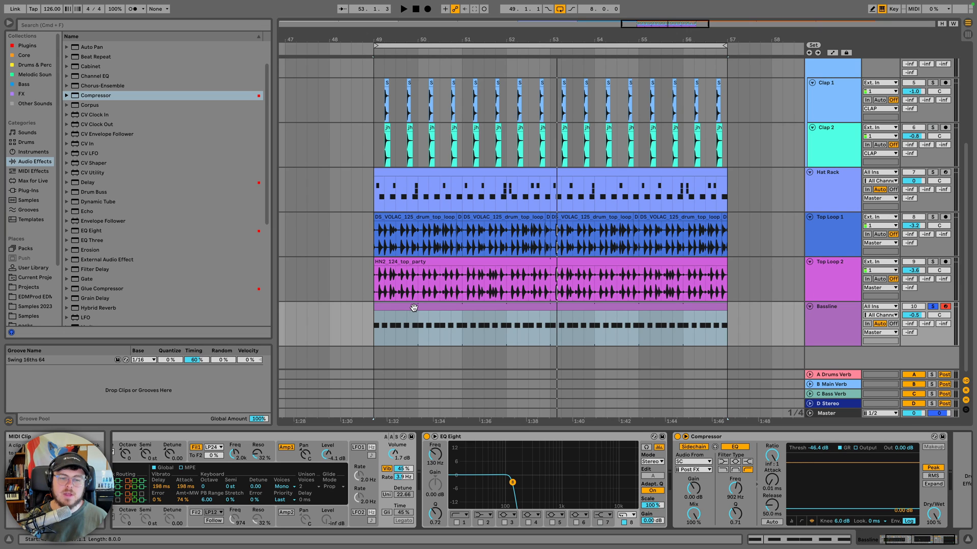
# Open the Bassline clip, slightly shorten its first two F#0 notes and audition the result
pyautogui.doubleClick(389, 307)
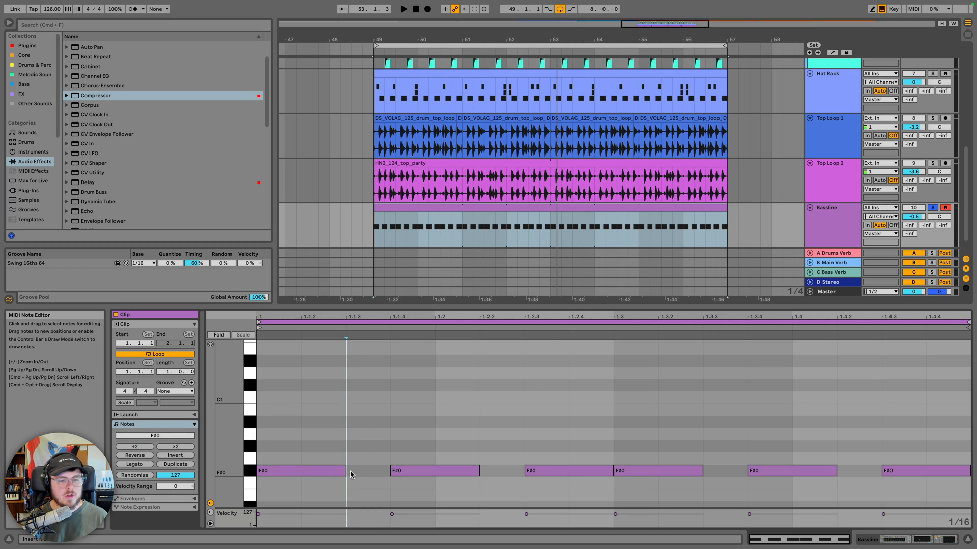
pyautogui.moveTo(454, 441); pyautogui.dragTo(334, 471)
pyautogui.press('space')
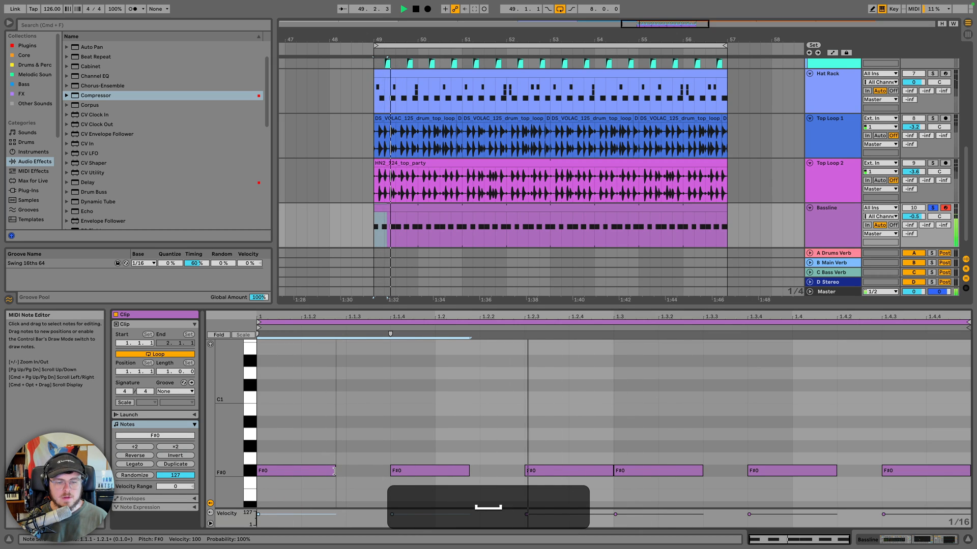
pyautogui.press('space')
pyautogui.click(336, 471)
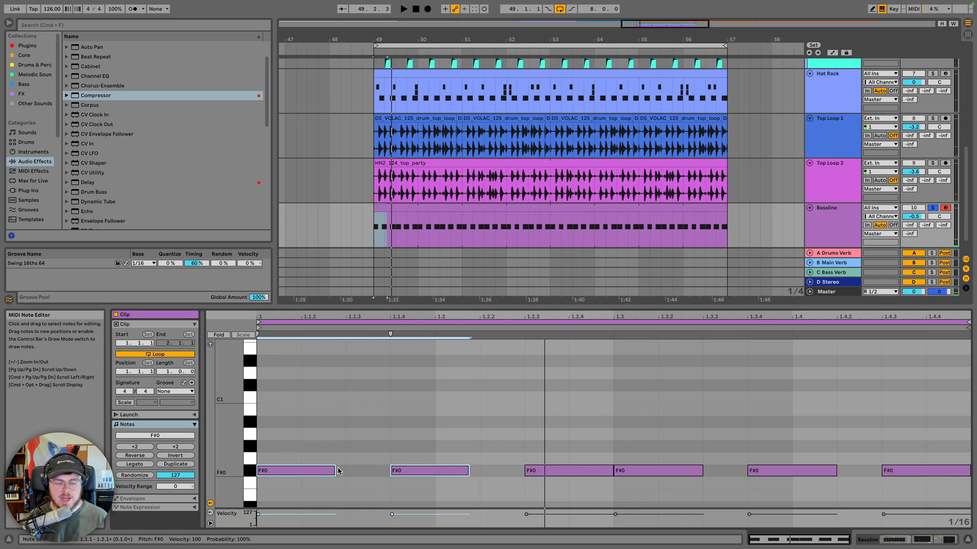
pyautogui.press('space')
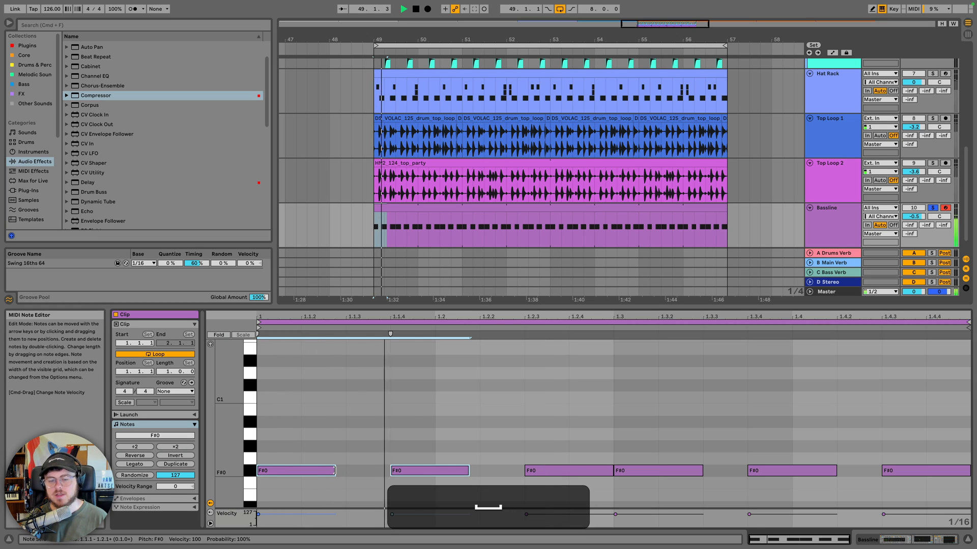
pyautogui.press('space')
# Replace the fourth and fifth F#0 notes with copies of the first two, starting at 1.3, and play the pattern
pyautogui.moveTo(850, 427); pyautogui.dragTo(689, 484)
pyautogui.press('BackSpace')
pyautogui.moveTo(431, 410); pyautogui.dragTo(284, 473)
pyautogui.press('super+c')
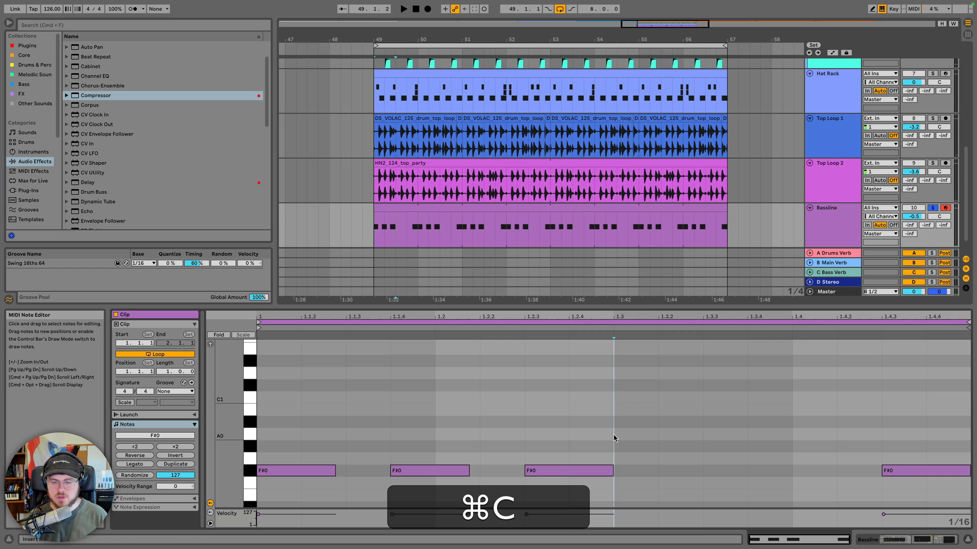
pyautogui.click(612, 432)
pyautogui.press('super+v')
pyautogui.press('space')
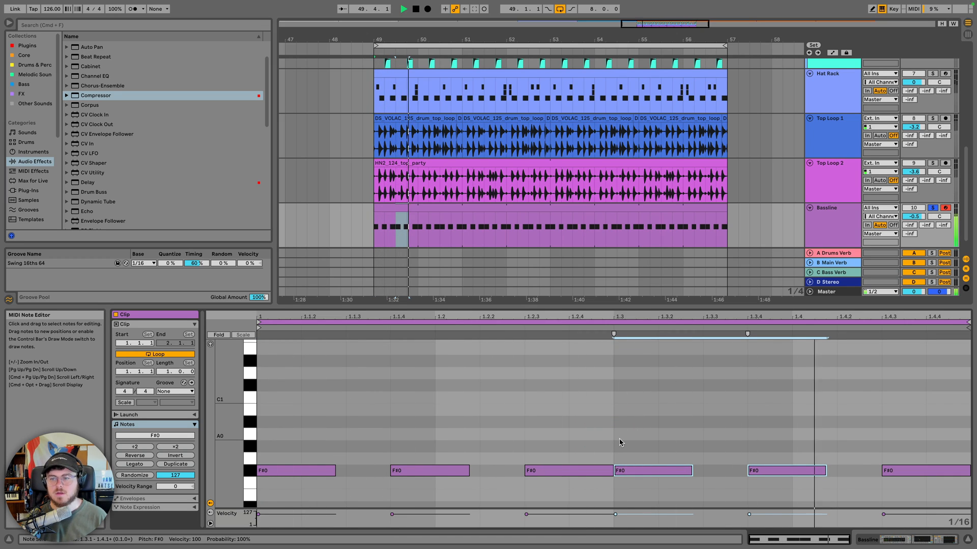
pyautogui.press('space')
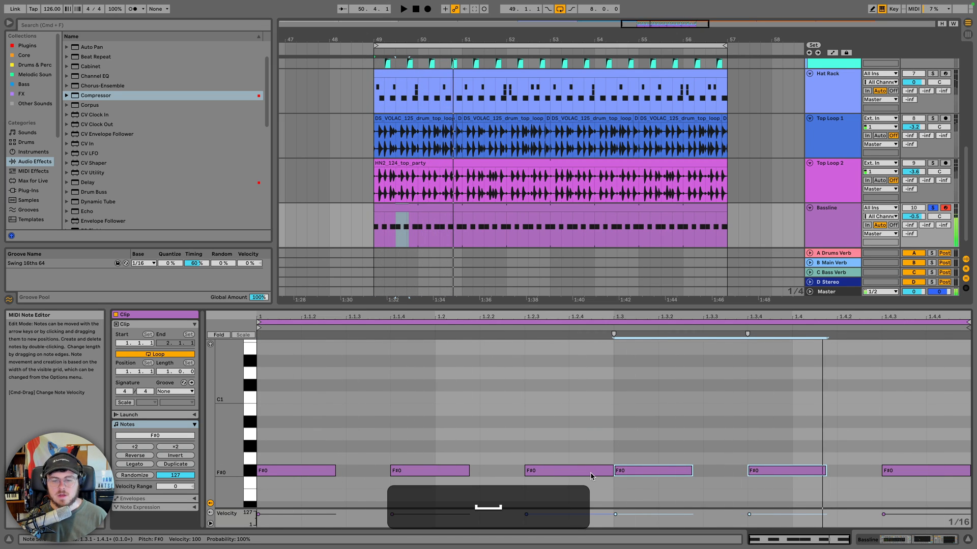
# Try replacing the final F#0 note at 1.4.3 with a copy of the third note
pyautogui.click(589, 471)
pyautogui.press('super+c')
pyautogui.click(911, 469)
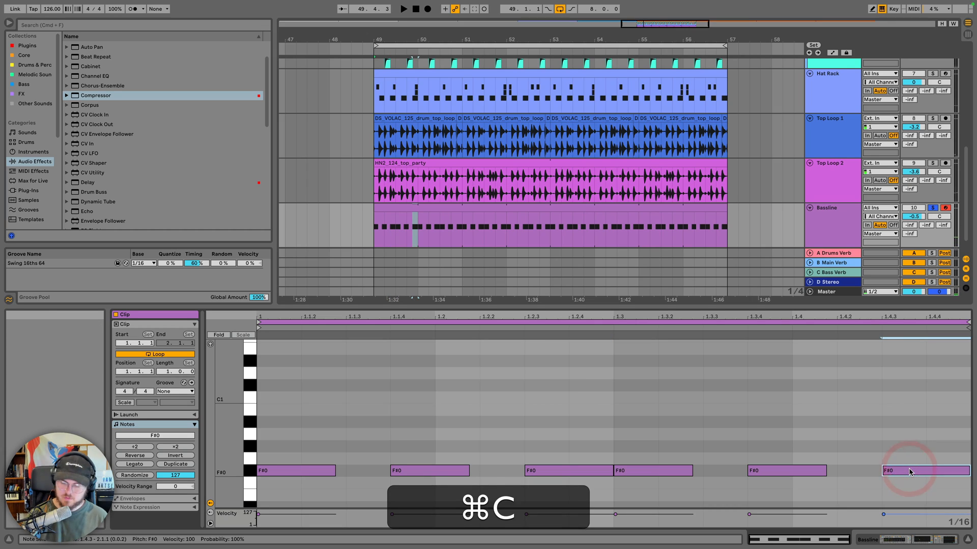
pyautogui.press('BackSpace')
pyautogui.click(882, 472)
pyautogui.press('super+v')
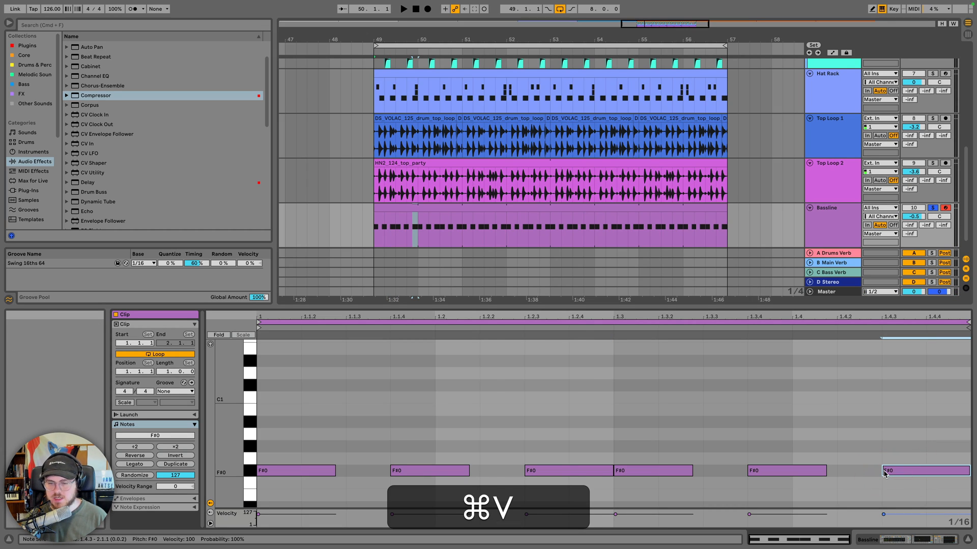
pyautogui.press('space')
# Replace the final F#0 note at 1.4.3 with a copy of the shortened fifth note and play the pattern
pyautogui.click(805, 472)
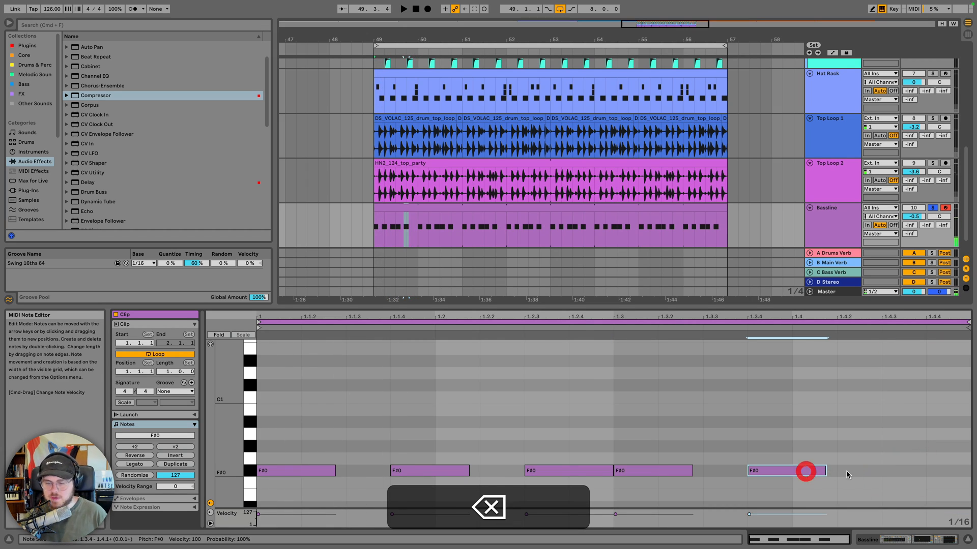
pyautogui.press('super+c')
pyautogui.click(884, 469)
pyautogui.press('super+v')
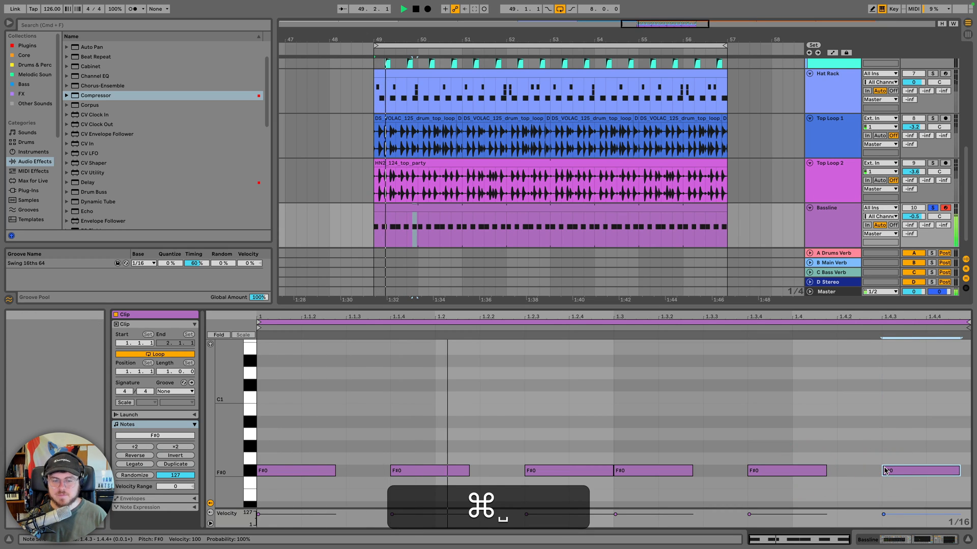
pyautogui.press('space')
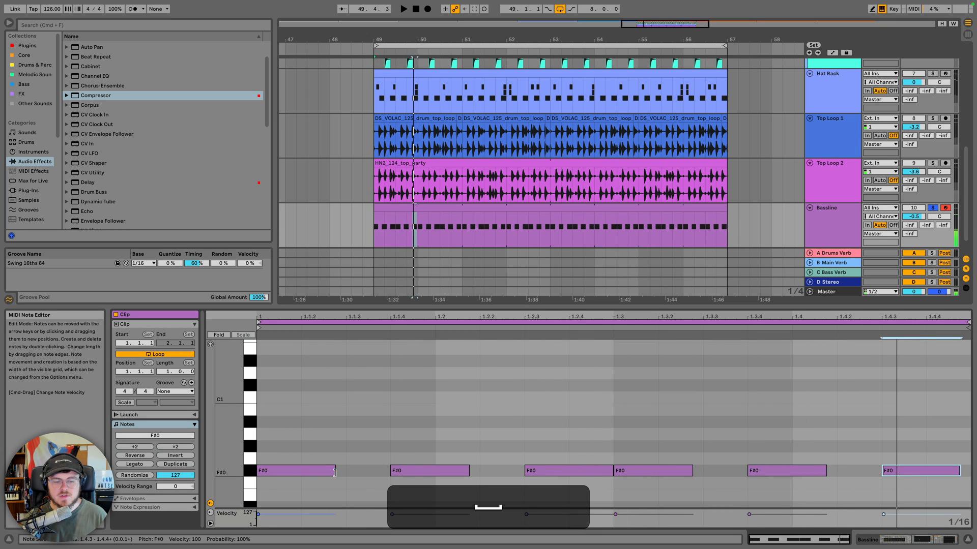
# Lengthen the first F#0 note slightly and play the bassline from bar 49
pyautogui.moveTo(335, 472); pyautogui.dragTo(340, 472)
pyautogui.press('space')
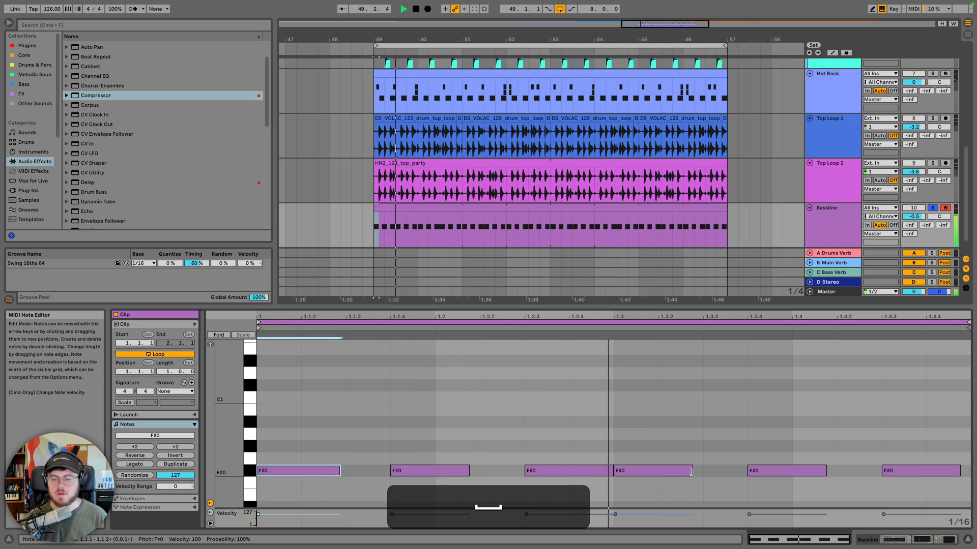
# Lengthen the fourth F#0 note at 1.3 slightly and stop playback
pyautogui.moveTo(692, 472); pyautogui.dragTo(694, 472)
pyautogui.press('space')
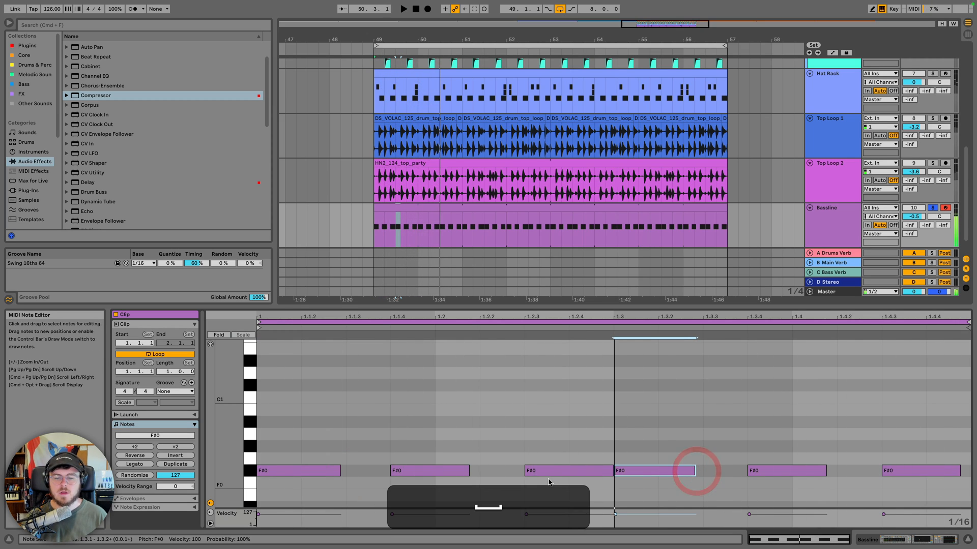
# Raise the third bassline note to G0, audition it, and extend it to overlap the following F#0 note
pyautogui.doubleClick(549, 471)
pyautogui.press('Up')
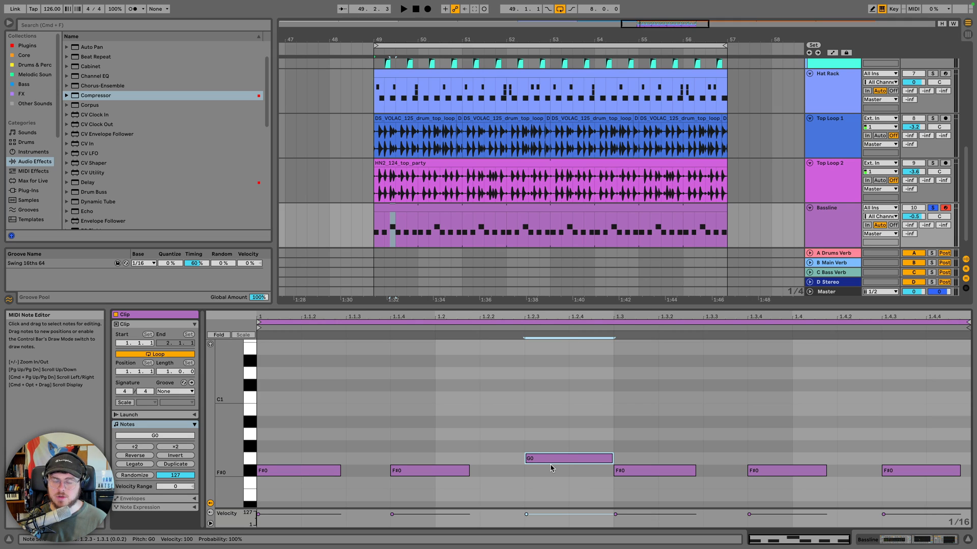
pyautogui.click(252, 461)
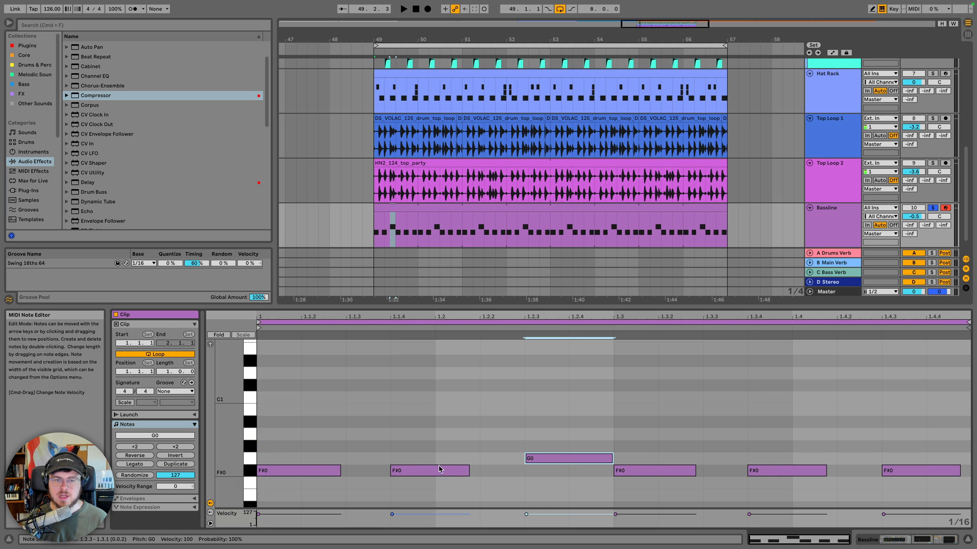
pyautogui.press('space')
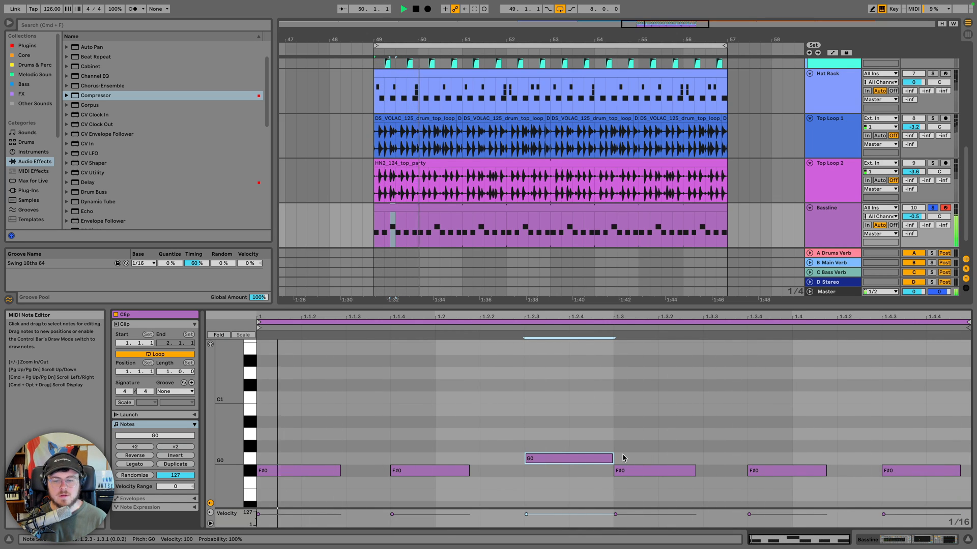
pyautogui.press('space')
pyautogui.moveTo(613, 458); pyautogui.dragTo(677, 457)
pyautogui.press('super')
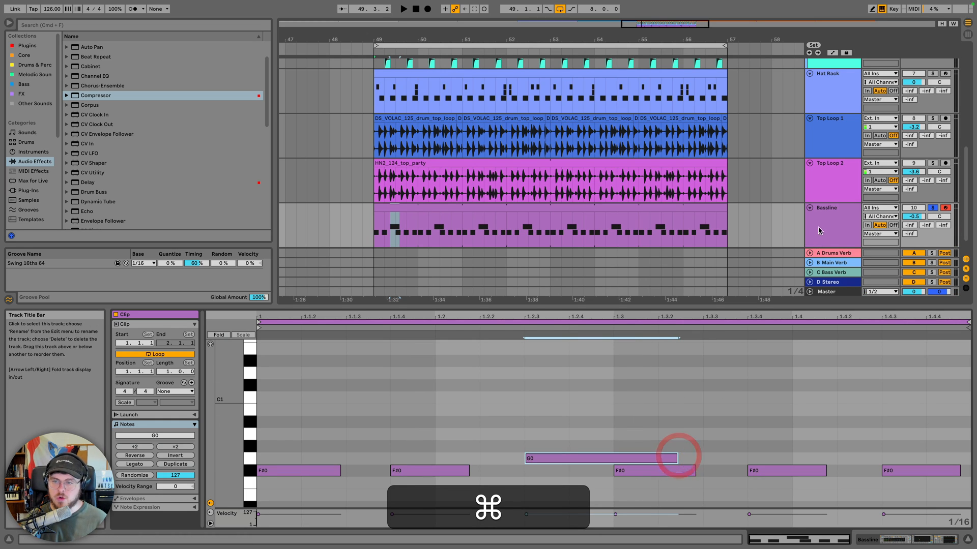
# Lower the Bassline track's Square Pure Bass glide time to 23 % and play the part from the G0 note
pyautogui.click(817, 224)
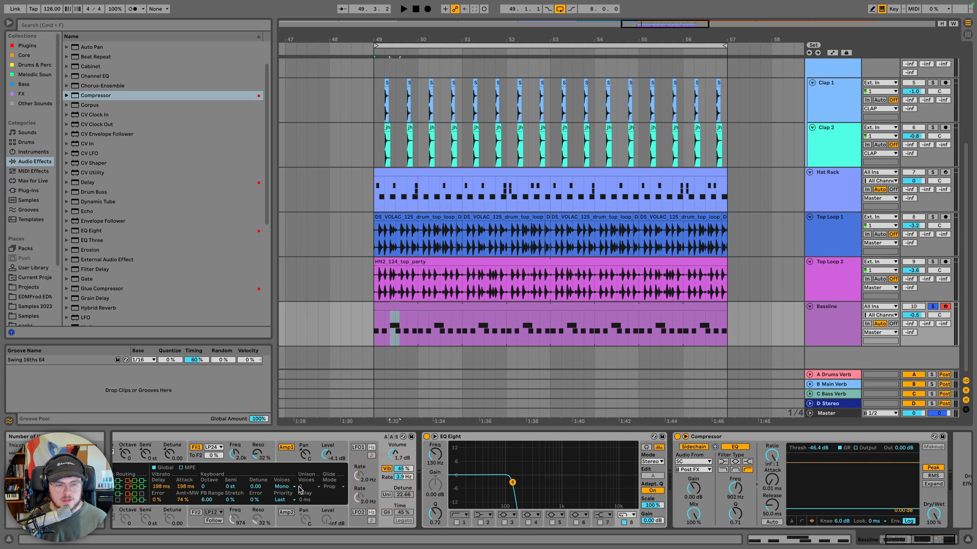
pyautogui.hscroll(-3, 335, 493)
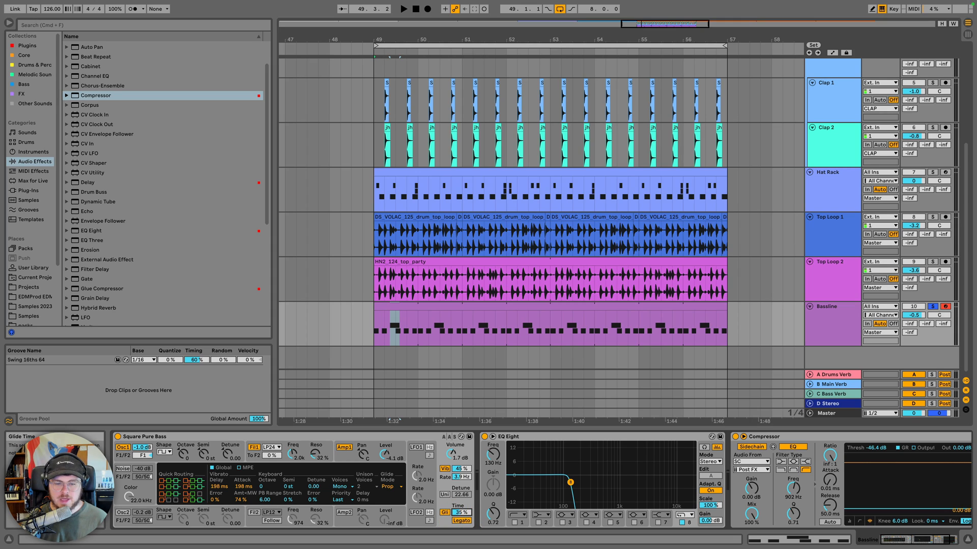
pyautogui.click(462, 513)
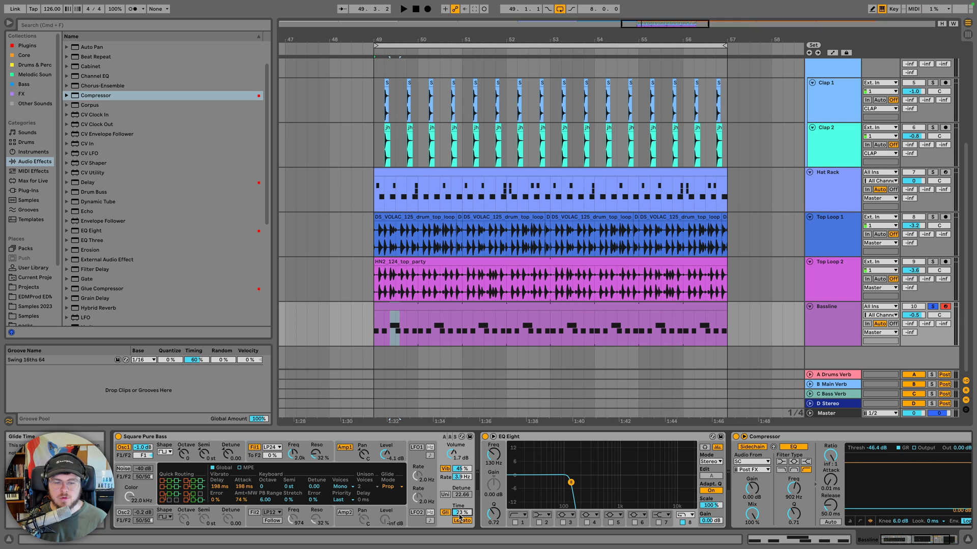
pyautogui.moveTo(374, 326); pyautogui.dragTo(405, 327)
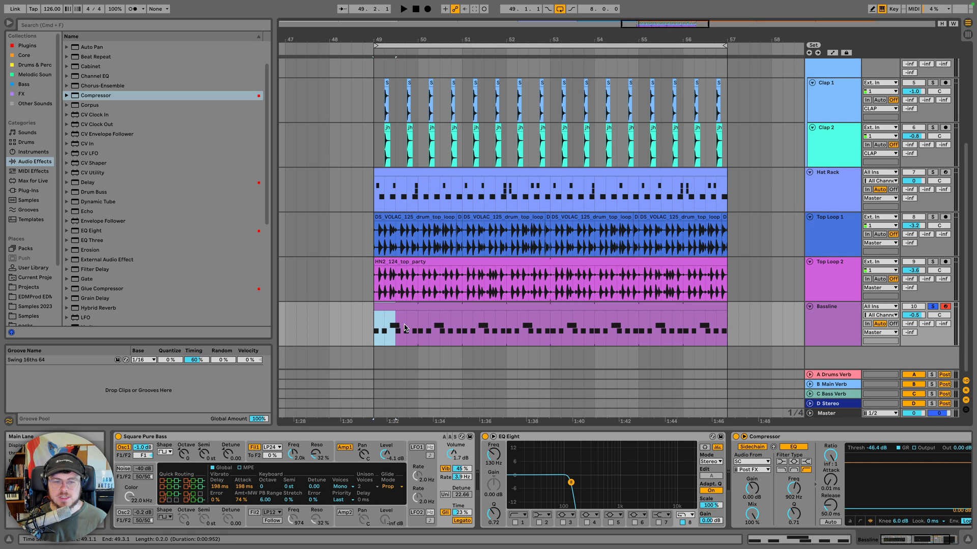
pyautogui.click(372, 331)
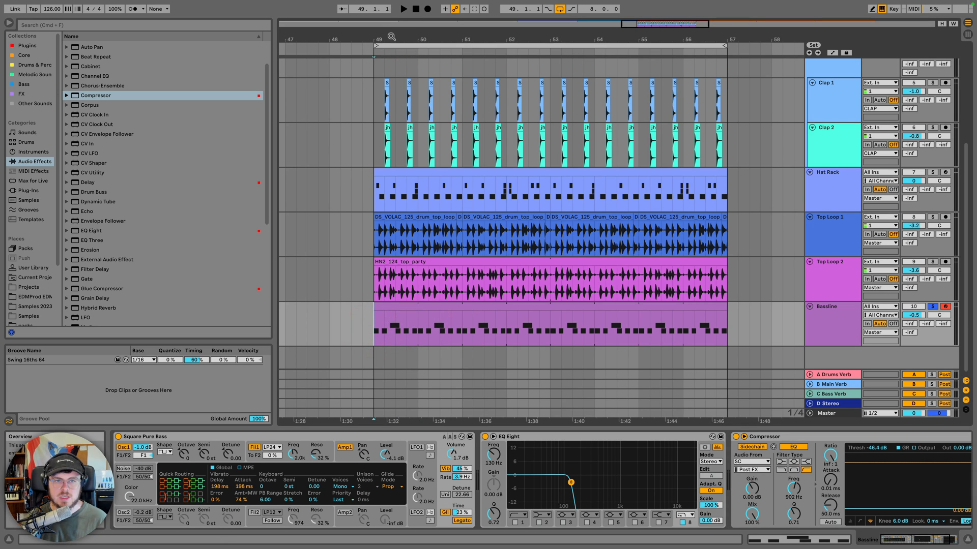
pyautogui.moveTo(391, 39); pyautogui.dragTo(400, 267)
pyautogui.click(383, 336)
pyautogui.press('space')
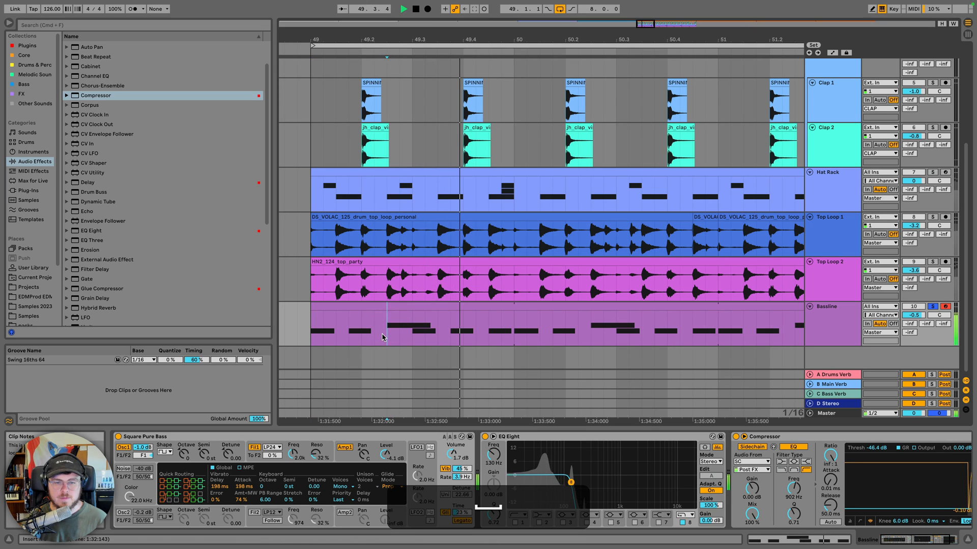
# Raise the Square Pure Bass glide time to 39 % while replaying the bassline, and select Mono for the voices
pyautogui.click(933, 307)
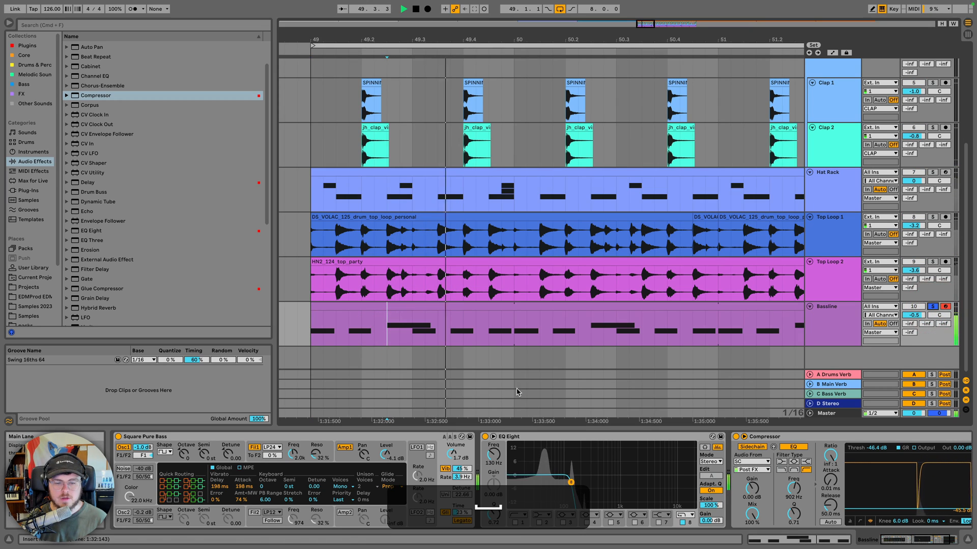
pyautogui.moveTo(458, 507); pyautogui.dragTo(458, 499)
pyautogui.press('space')
pyautogui.press('space')
pyautogui.press('space')
pyautogui.press('space')
pyautogui.press('space')
pyautogui.press('space')
pyautogui.press('space')
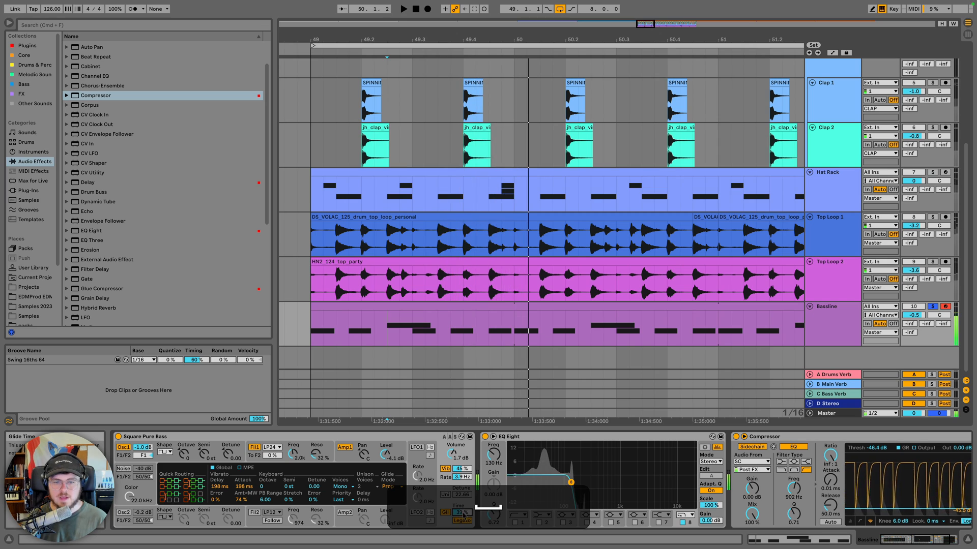
pyautogui.press('space')
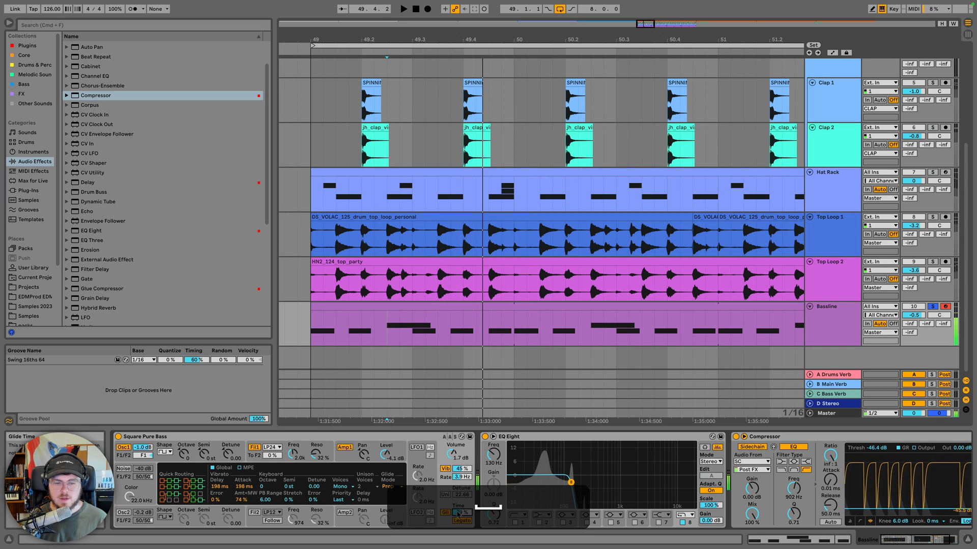
pyautogui.click(343, 487)
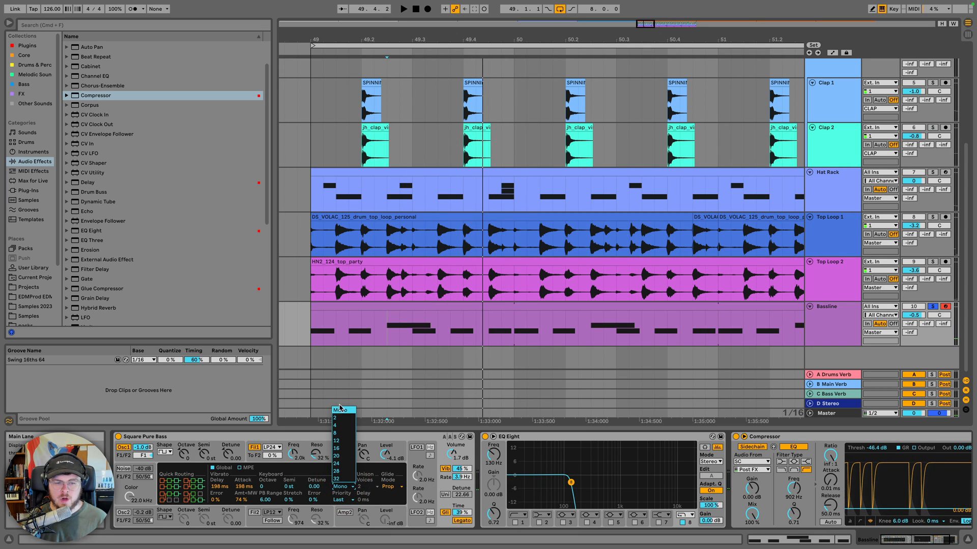
pyautogui.click(342, 407)
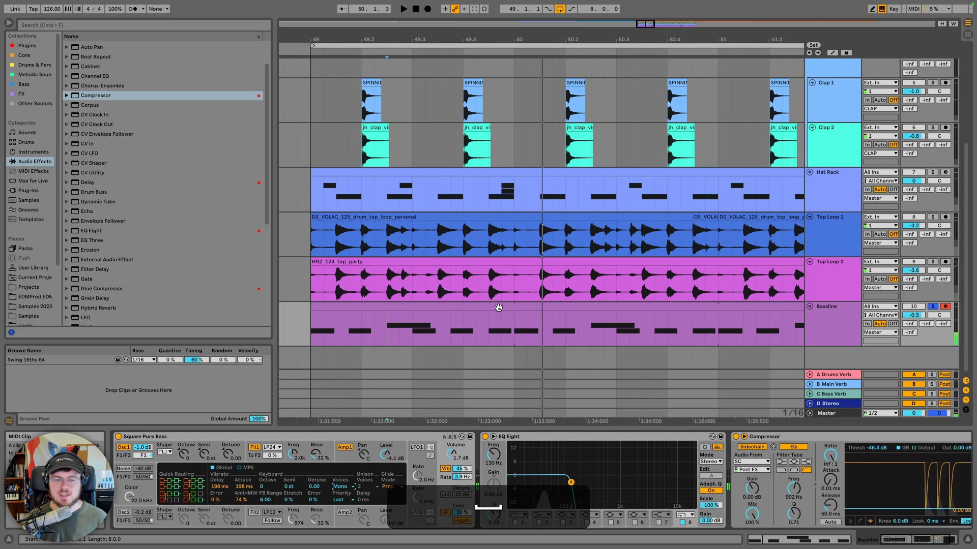
# Lengthen the G0 note in the Bassline clip slightly further over the F#0 note and play the pattern
pyautogui.doubleClick(501, 314)
pyautogui.press('space')
pyautogui.click(675, 458)
pyautogui.moveTo(676, 458); pyautogui.dragTo(690, 458)
pyautogui.press('space')
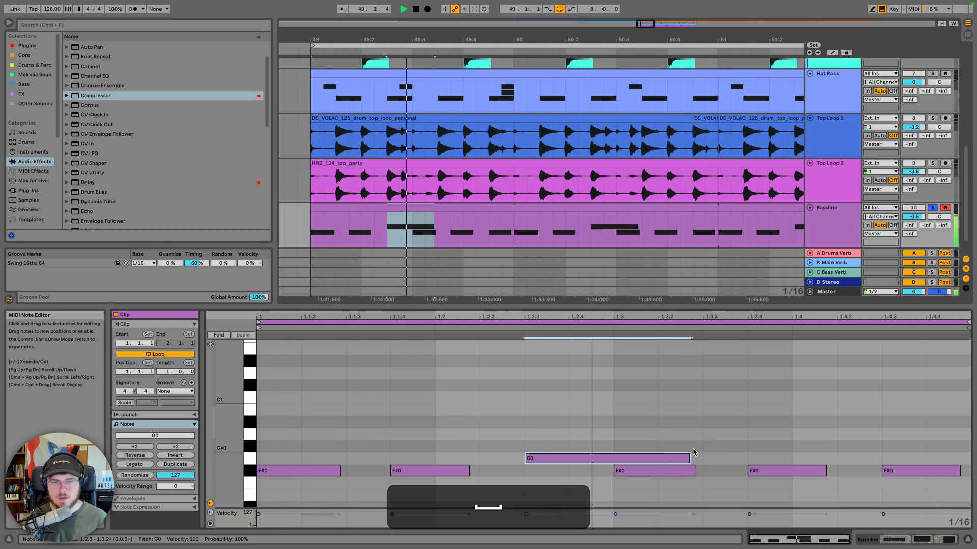
# Lower the final F#0 note at 1.4.3 to E0 and listen to the pattern
pyautogui.click(895, 469)
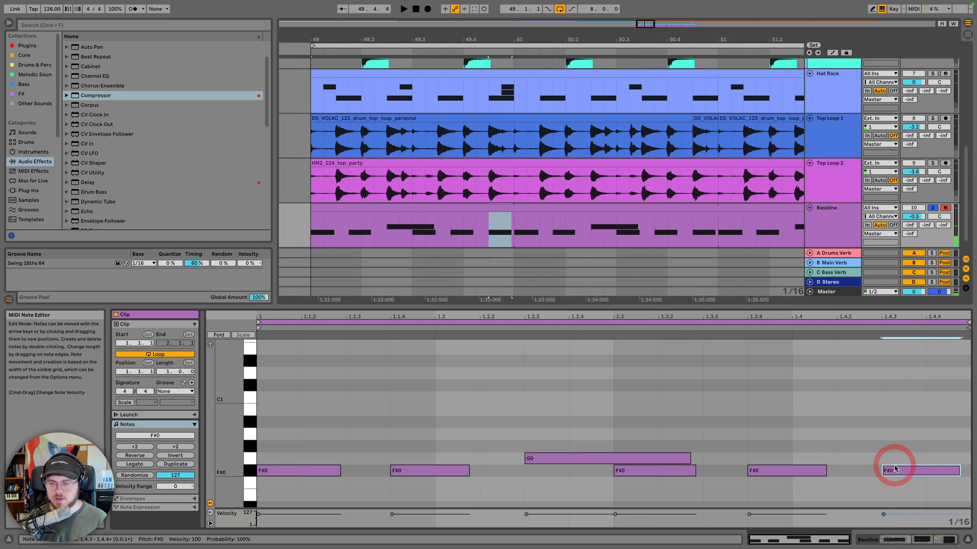
pyautogui.press('Down')
pyautogui.press('Down')
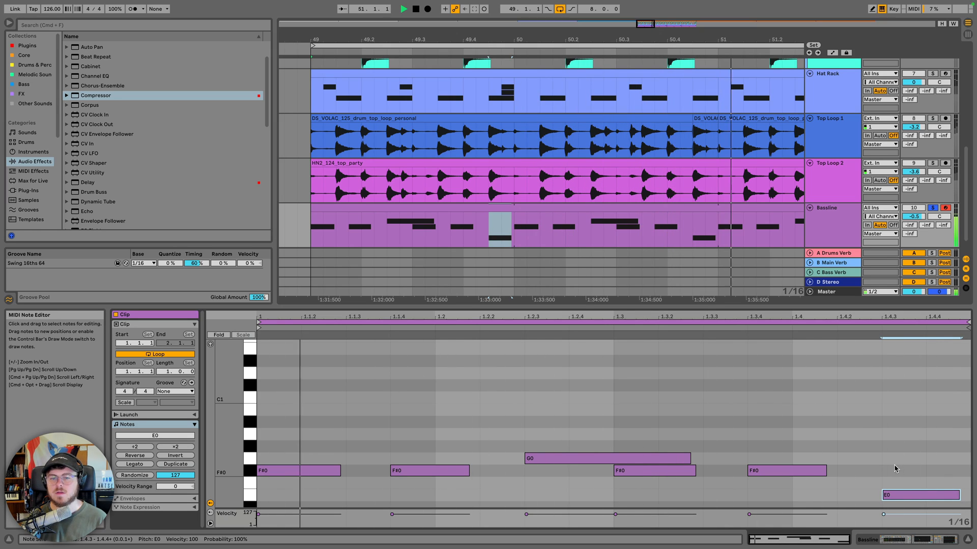
pyautogui.press('space')
# Unsolo the Bassline track, play it with the drums, and set its track volume to -0.1
pyautogui.click(932, 207)
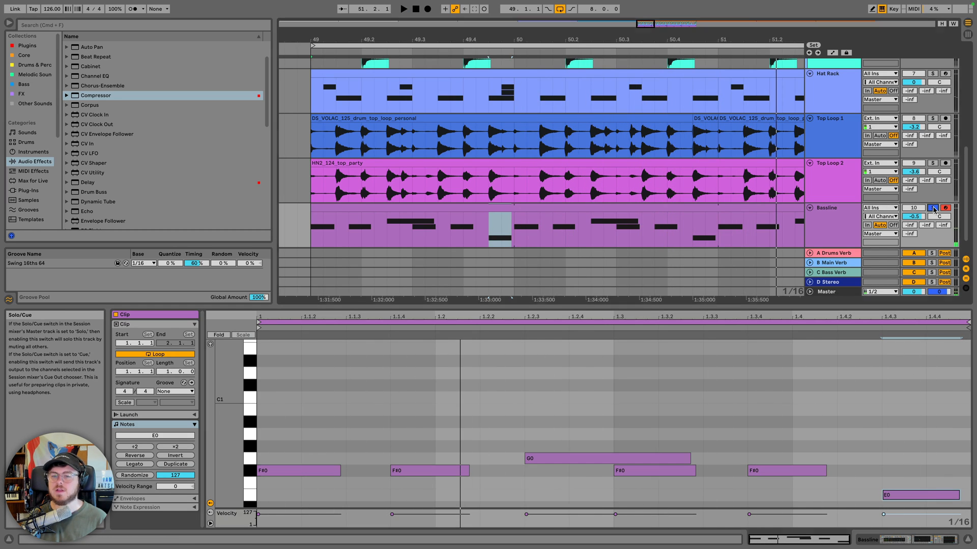
pyautogui.click(485, 207)
pyautogui.press('space')
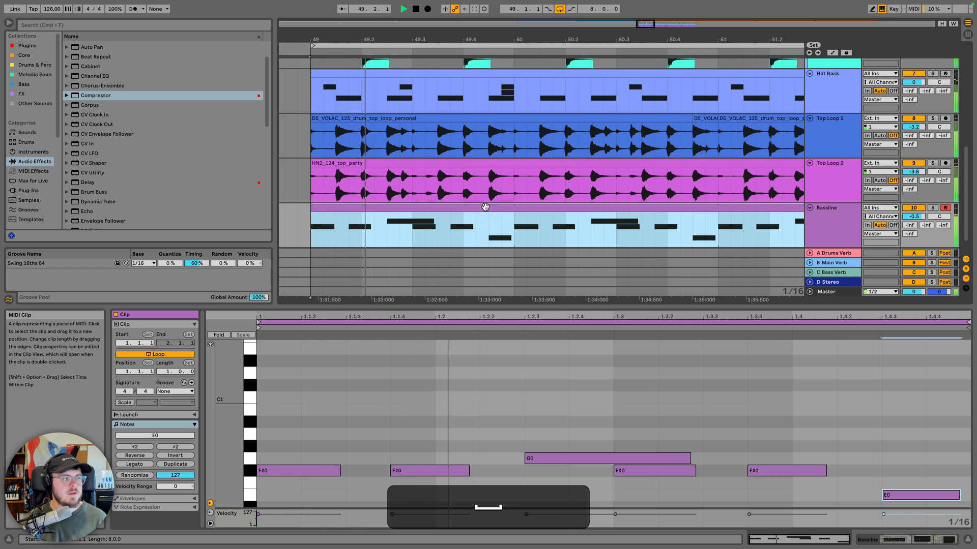
pyautogui.press('space')
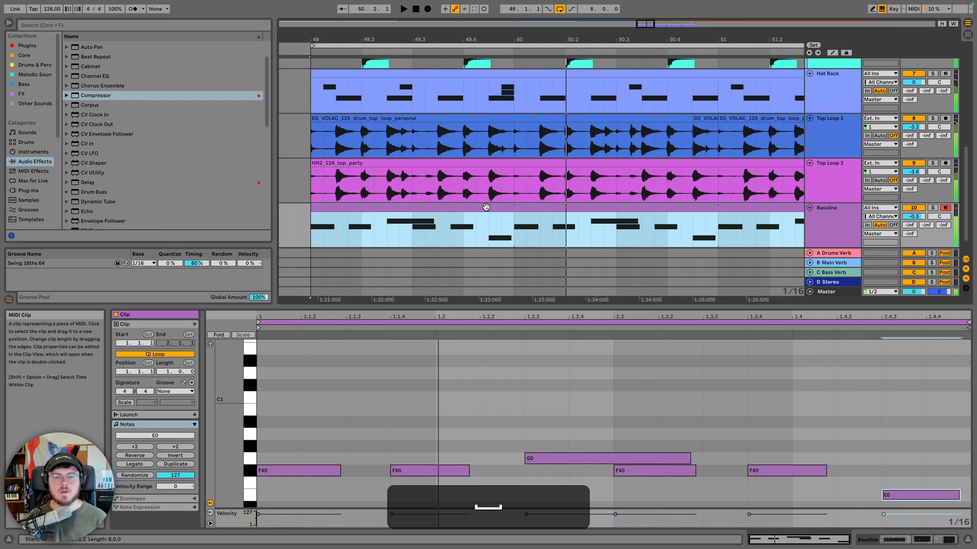
pyautogui.press('space')
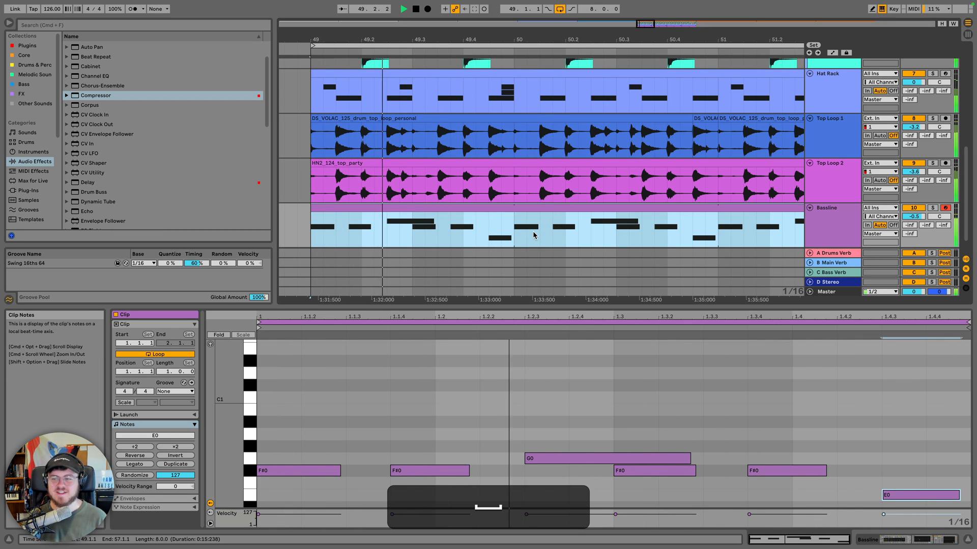
pyautogui.moveTo(913, 216); pyautogui.dragTo(913, 214)
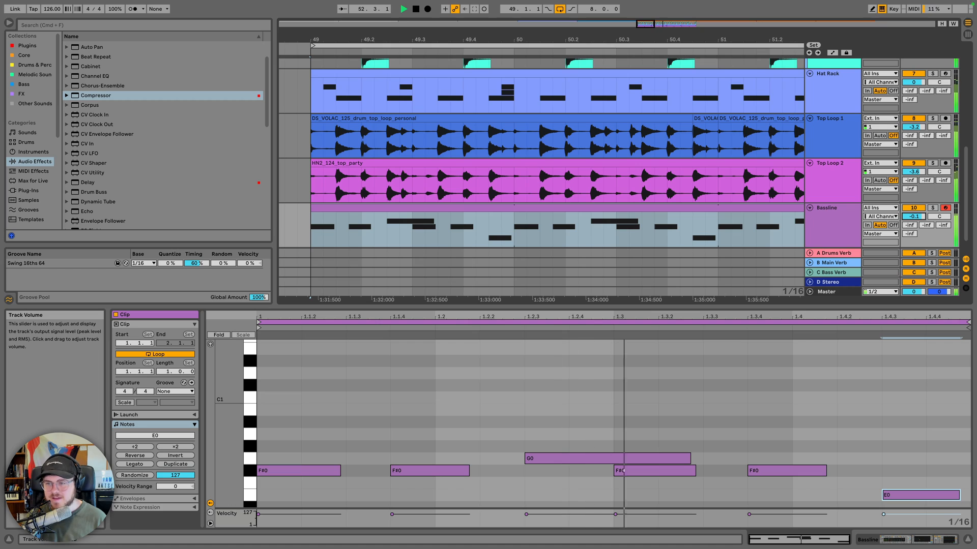
pyautogui.press('space')
# Split the Bassline clip at bar 51 and consolidate its first two bars into one clip
pyautogui.click(685, 231)
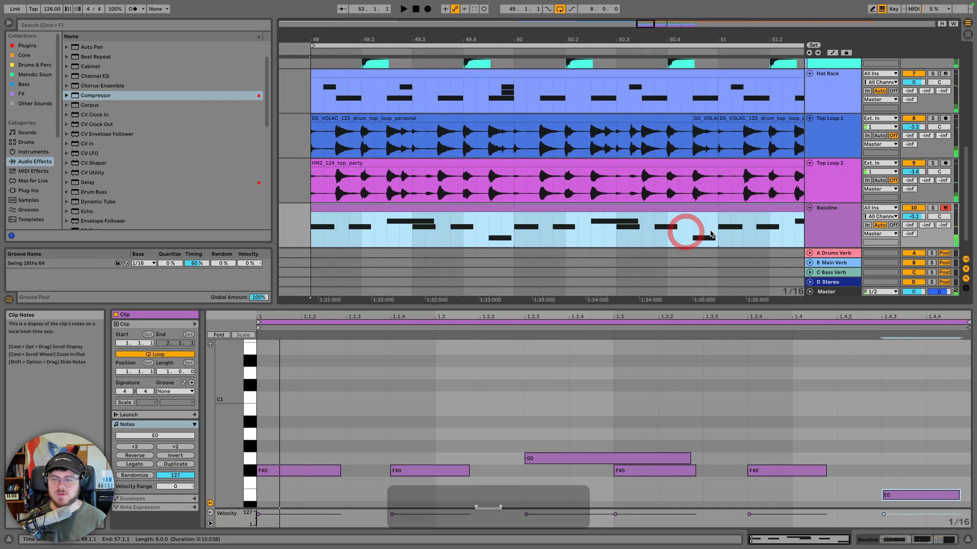
pyautogui.click(712, 234)
pyautogui.press('super+e')
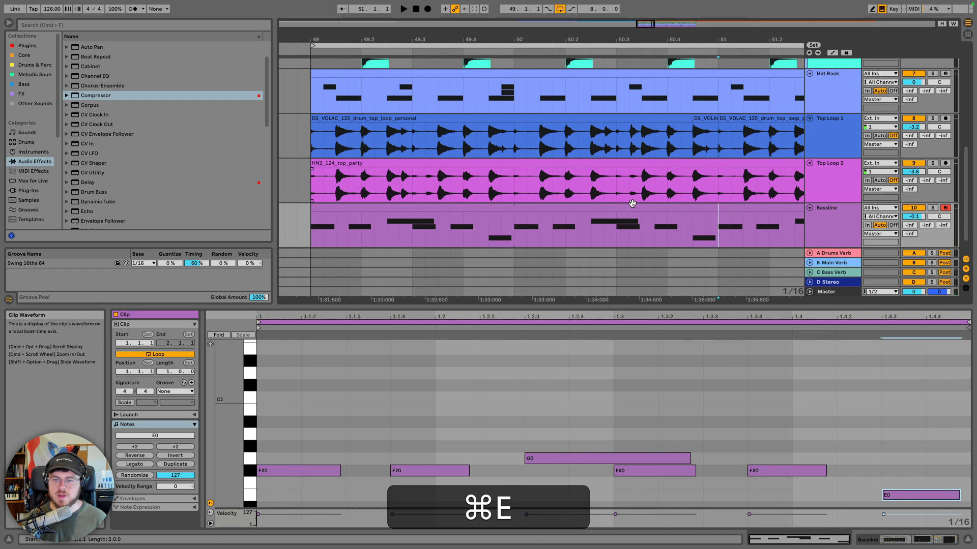
pyautogui.click(632, 203)
pyautogui.press('super+j')
pyautogui.press('super+j')
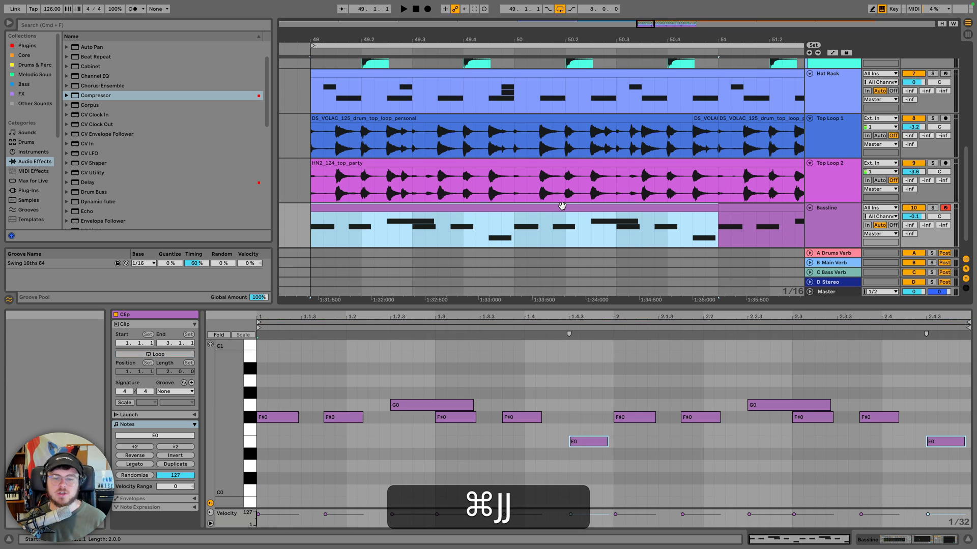
# Move the F#0 note at the start of the clip's second bar to 2.1.2 and apply the Swing 16ths 64 groove
pyautogui.click(637, 421)
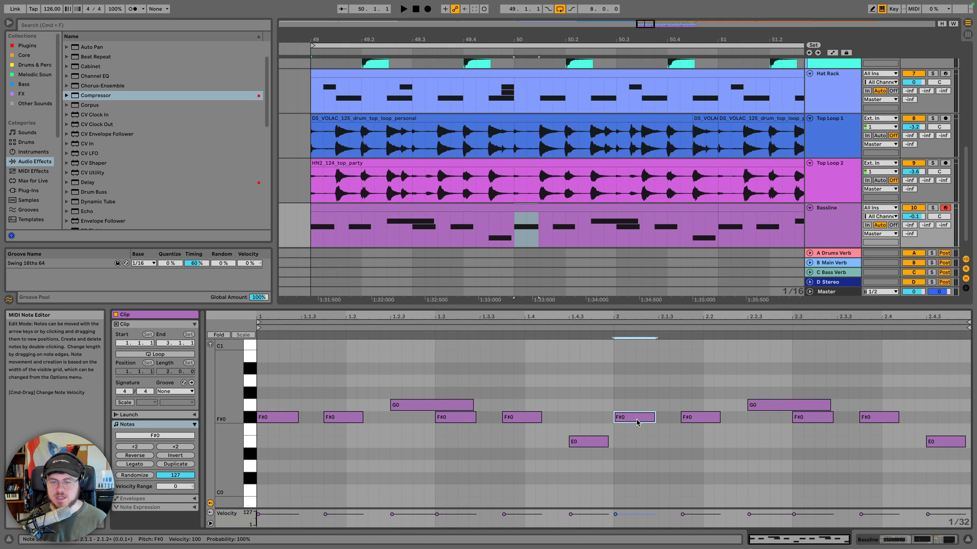
pyautogui.press('Right')
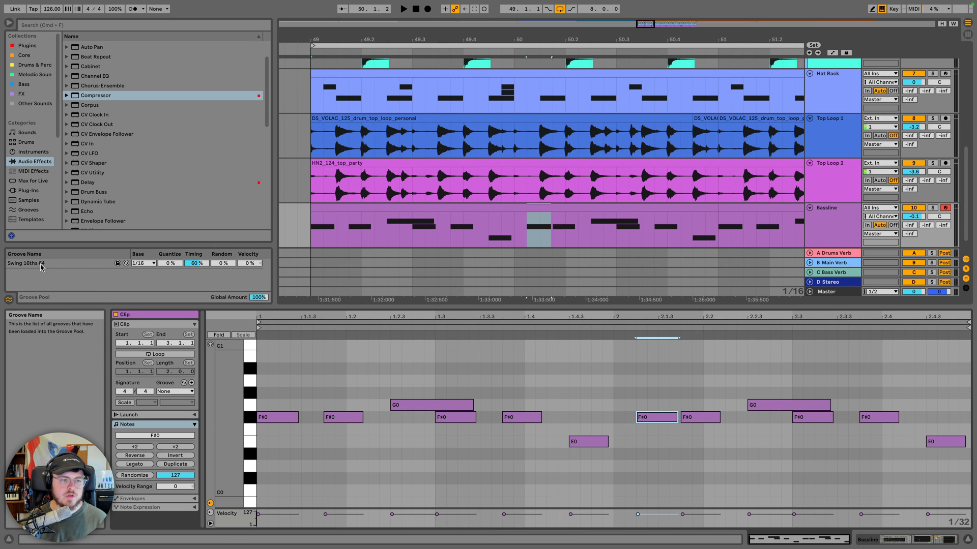
pyautogui.moveTo(39, 265); pyautogui.dragTo(342, 205)
# Delete the Bassline clip from bar 51 onward and select the remaining two-bar clip
pyautogui.moveTo(402, 184); pyautogui.dragTo(441, 71)
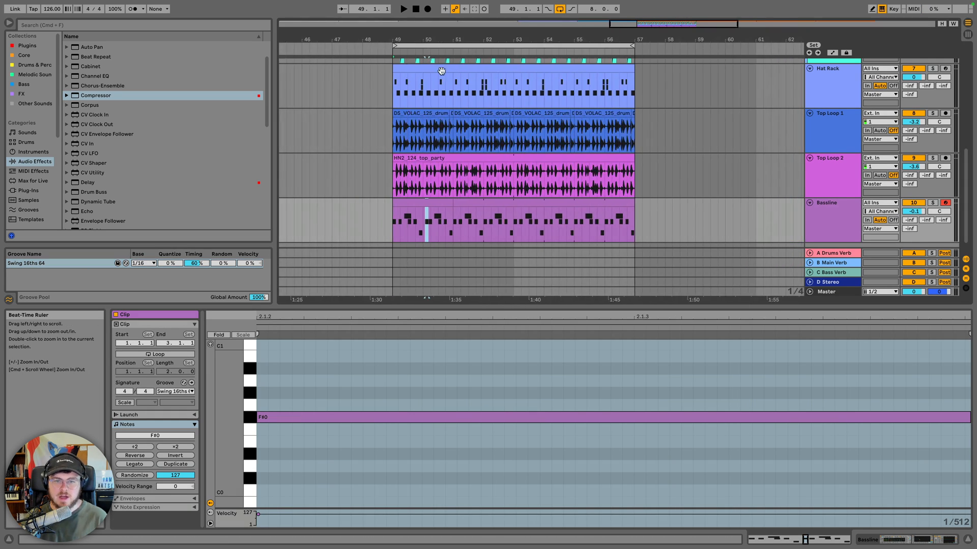
pyautogui.click(487, 203)
pyautogui.press('BackSpace')
pyautogui.click(427, 203)
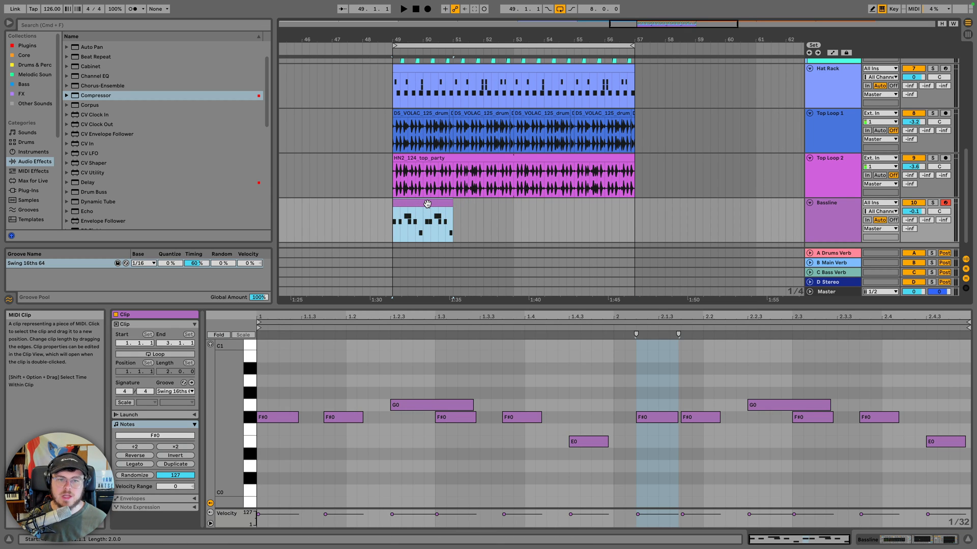
# Play the two-bar bassline with the drums and shorten the F#0 note at 2.1.2 to about half its length
pyautogui.moveTo(407, 40); pyautogui.dragTo(411, 159)
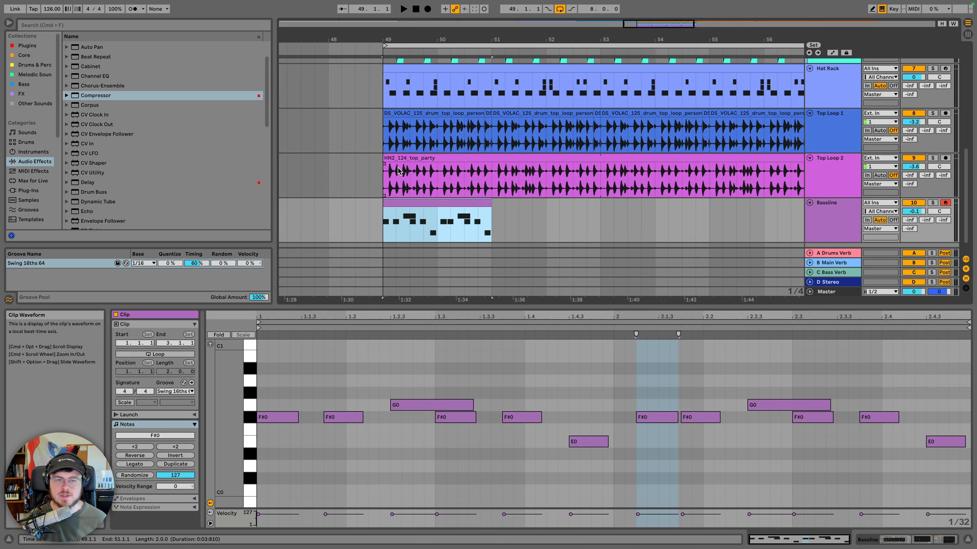
pyautogui.press('space')
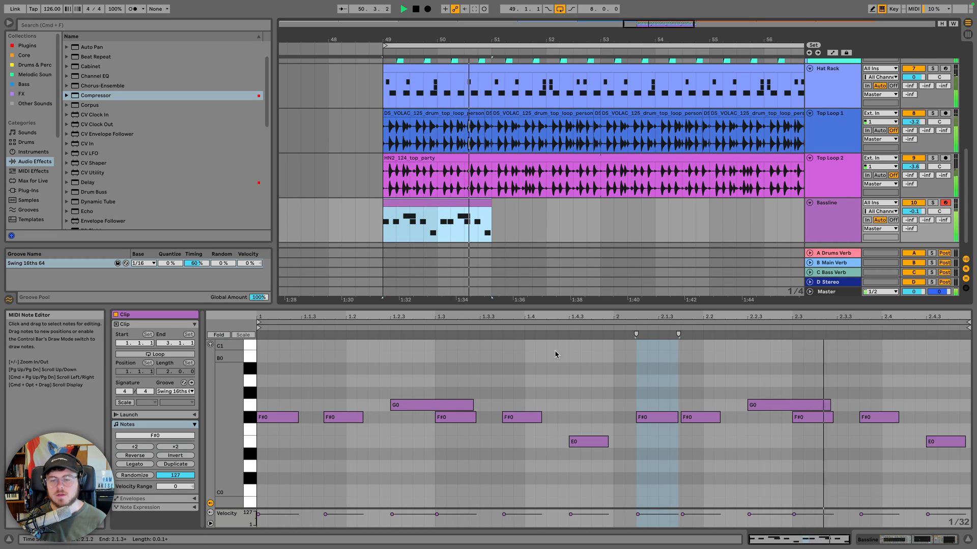
pyautogui.press('space')
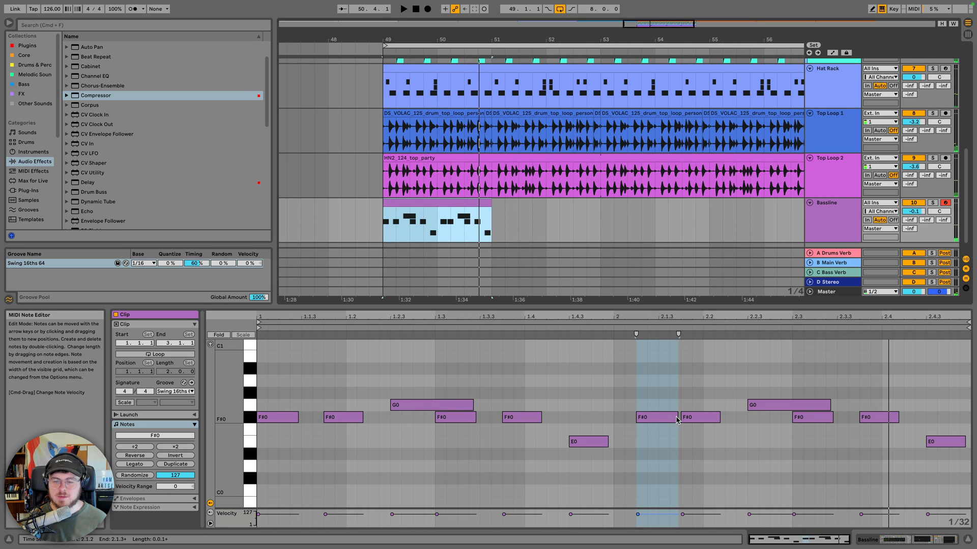
pyautogui.moveTo(676, 420); pyautogui.dragTo(655, 418)
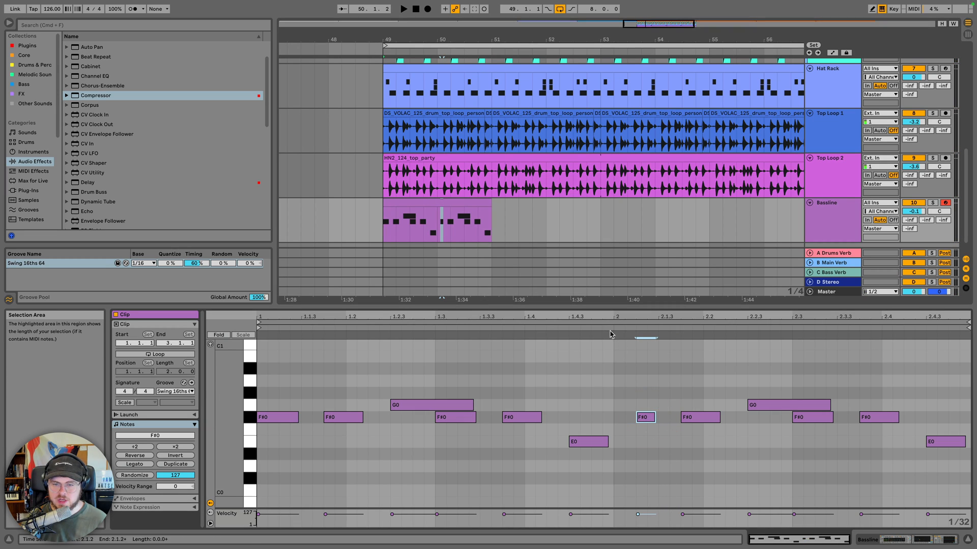
# Play the bassline and shorten the E0 note at 1.4.3 by about a third
pyautogui.click(556, 330)
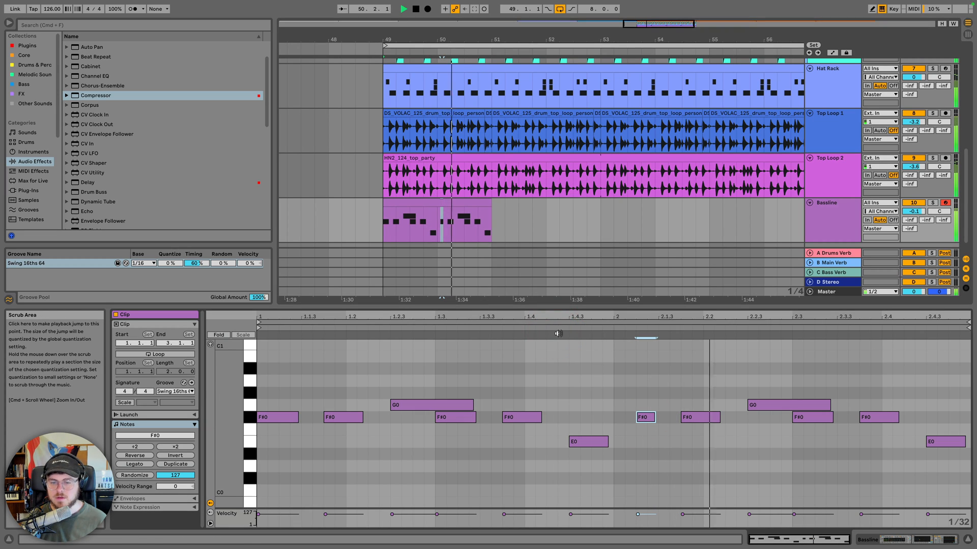
pyautogui.press('space')
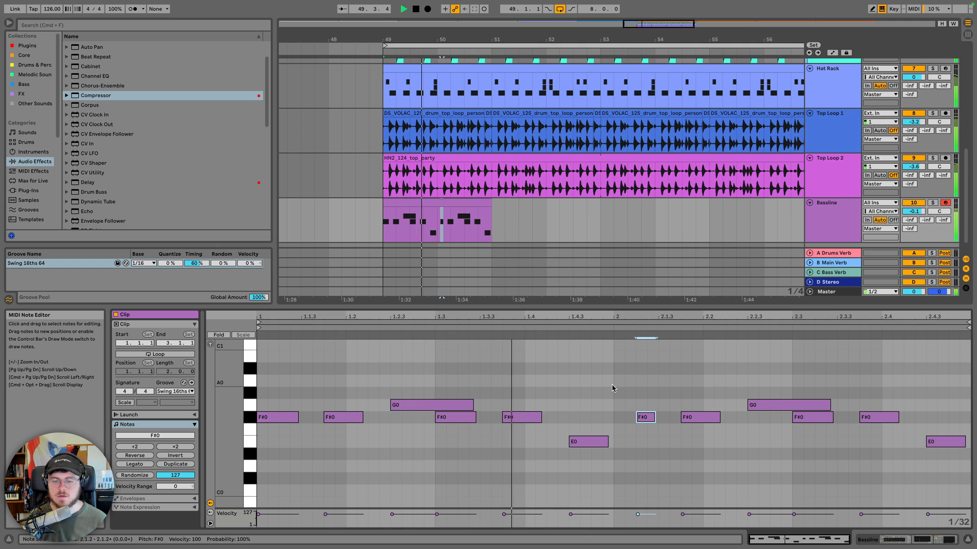
pyautogui.press('space')
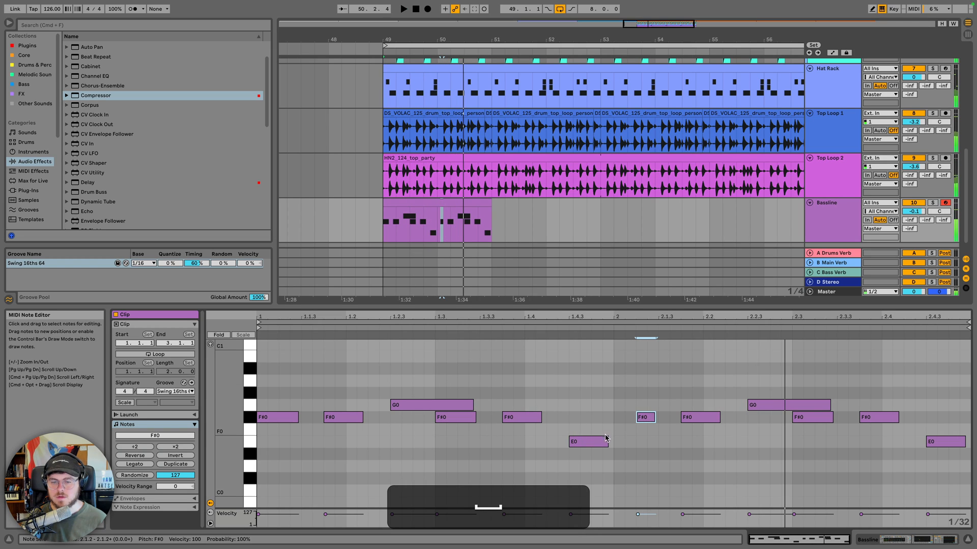
pyautogui.moveTo(608, 442); pyautogui.dragTo(594, 439)
pyautogui.press('space')
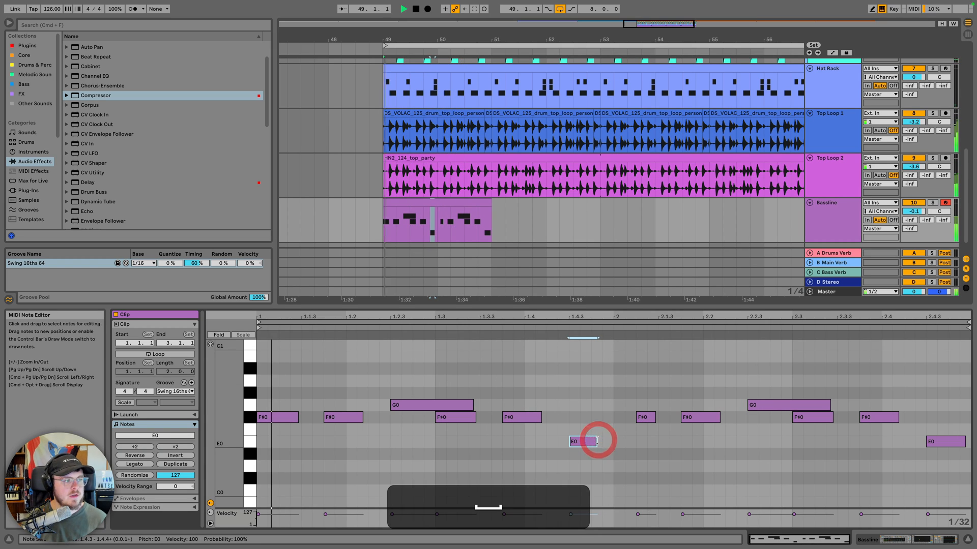
pyautogui.press('space')
# Raise the short F#0 note at 2.1.2 to A0 and play the bassline with the drums
pyautogui.click(649, 417)
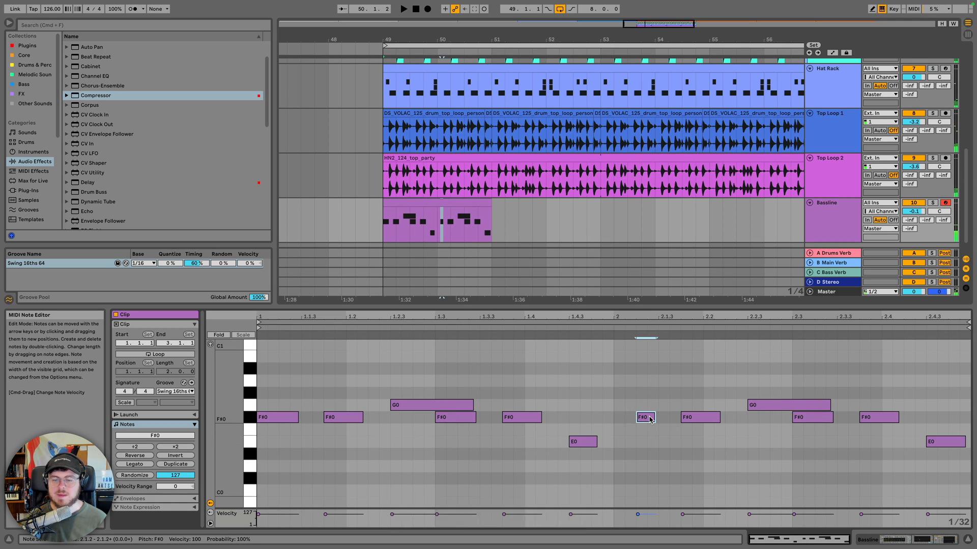
pyautogui.press('Up')
pyautogui.press('Up')
pyautogui.press('Up')
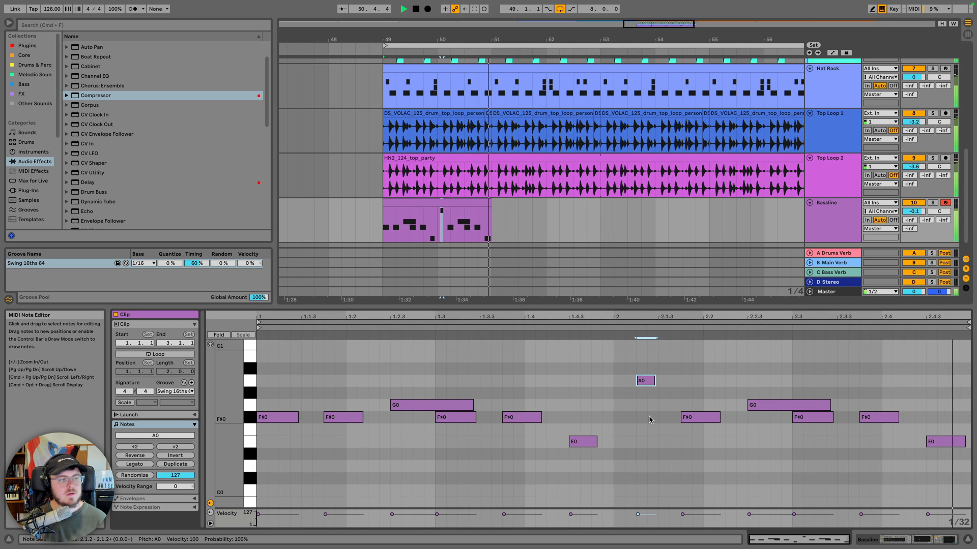
pyautogui.press('space')
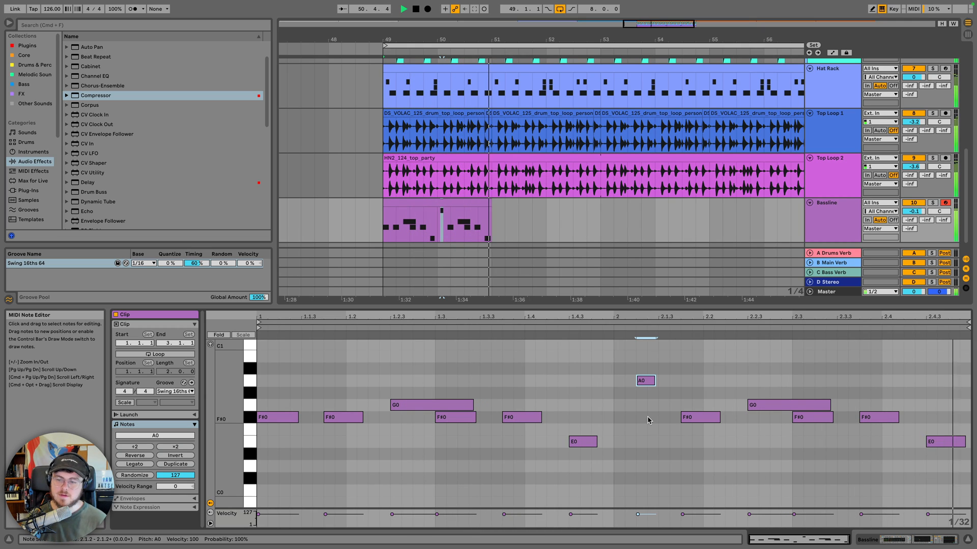
pyautogui.press('space')
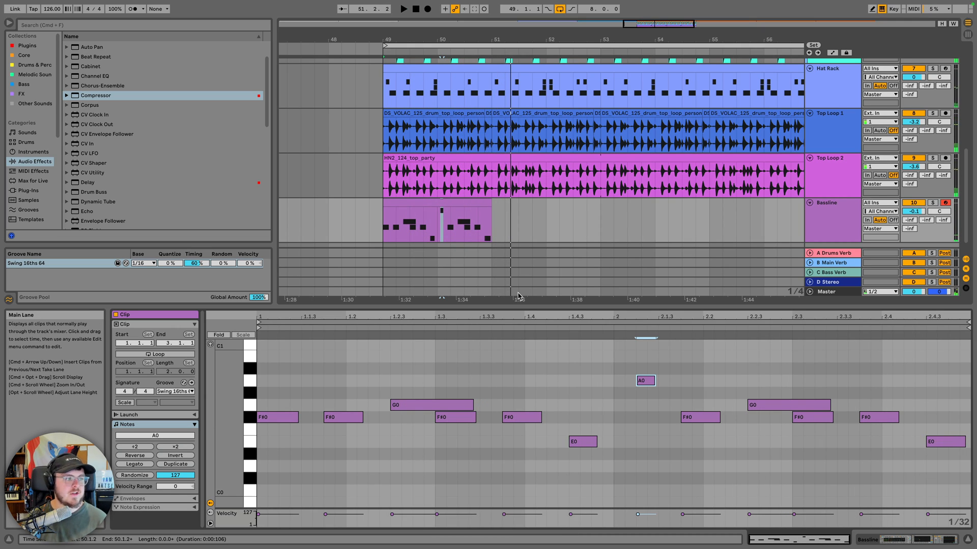
# Duplicate the two-bar Bassline clip to bar 51 and play both clips from bar 49
pyautogui.click(430, 204)
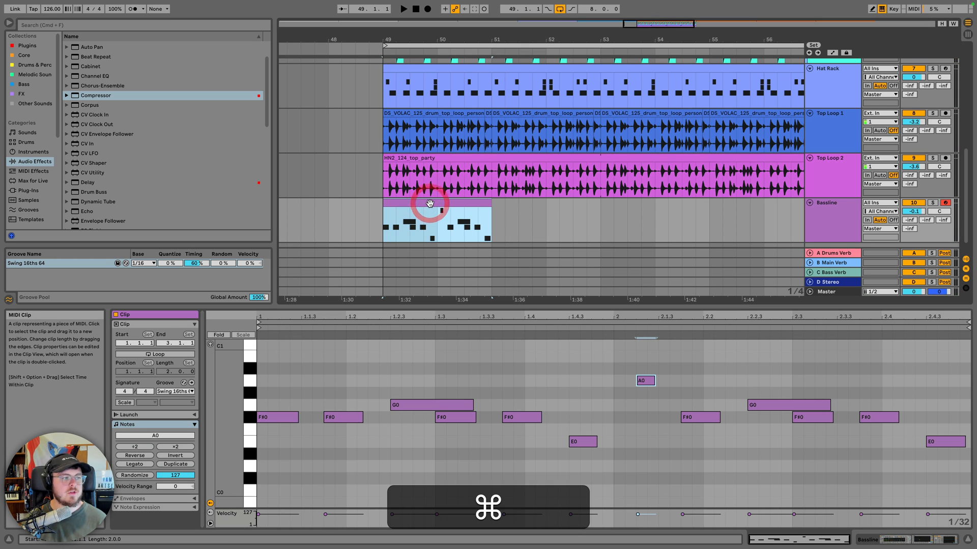
pyautogui.press('super+d')
pyautogui.click(429, 204)
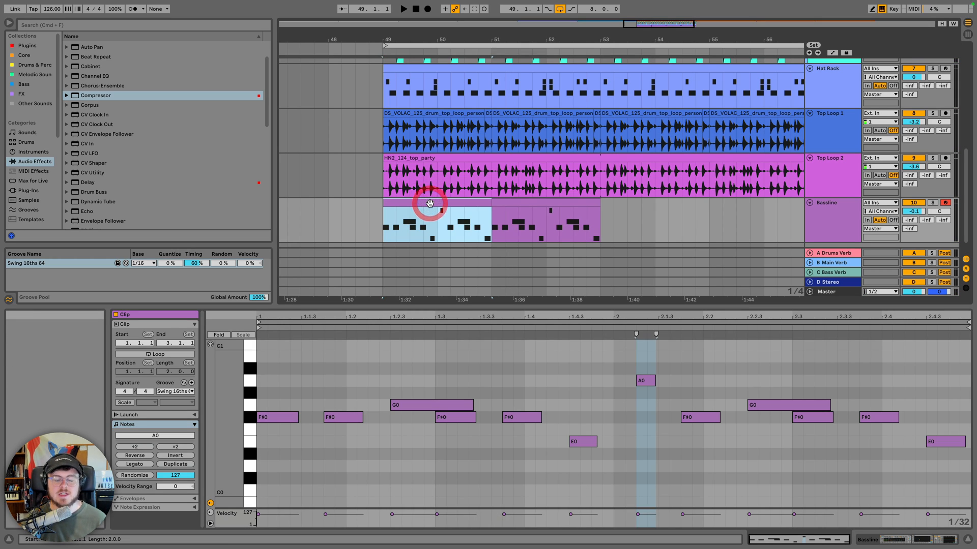
pyautogui.press('space')
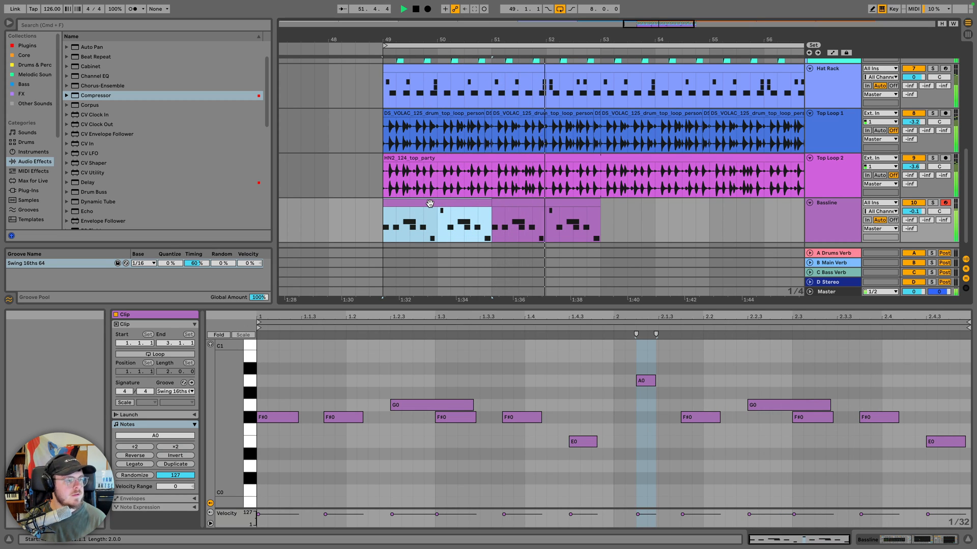
pyautogui.press('space')
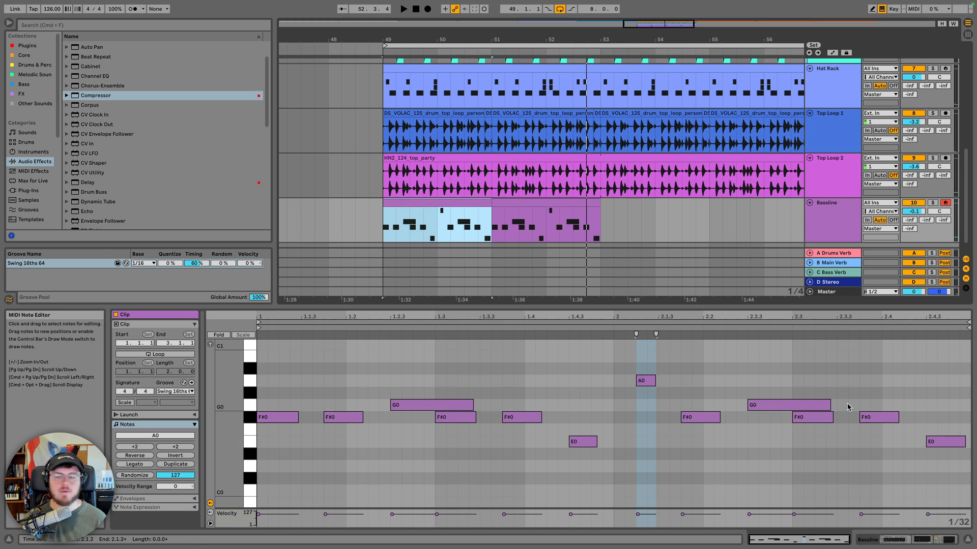
# In the first Bassline clip, shorten the E0 note at 2.4.3, raise it to E1, and add a short E0 note at 2.4.4
pyautogui.click(888, 419)
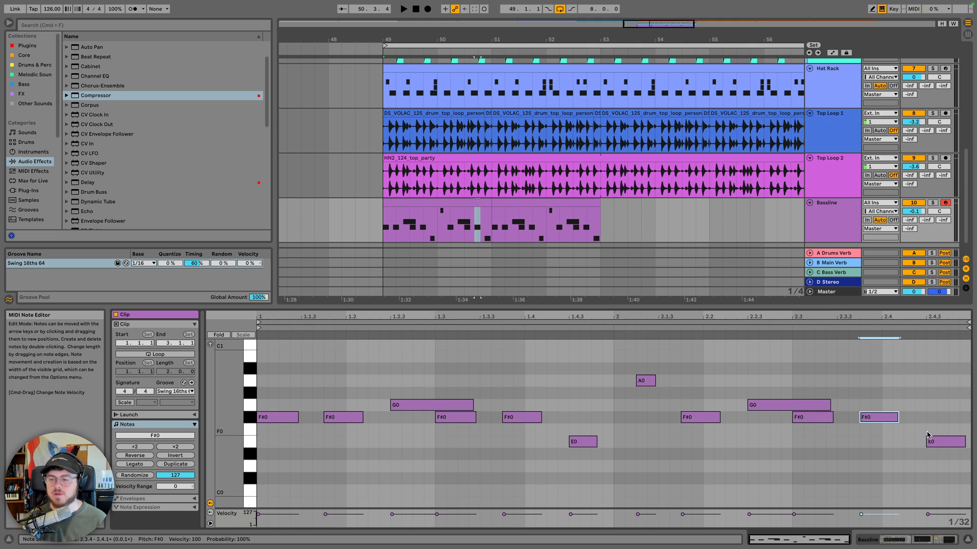
pyautogui.click(938, 447)
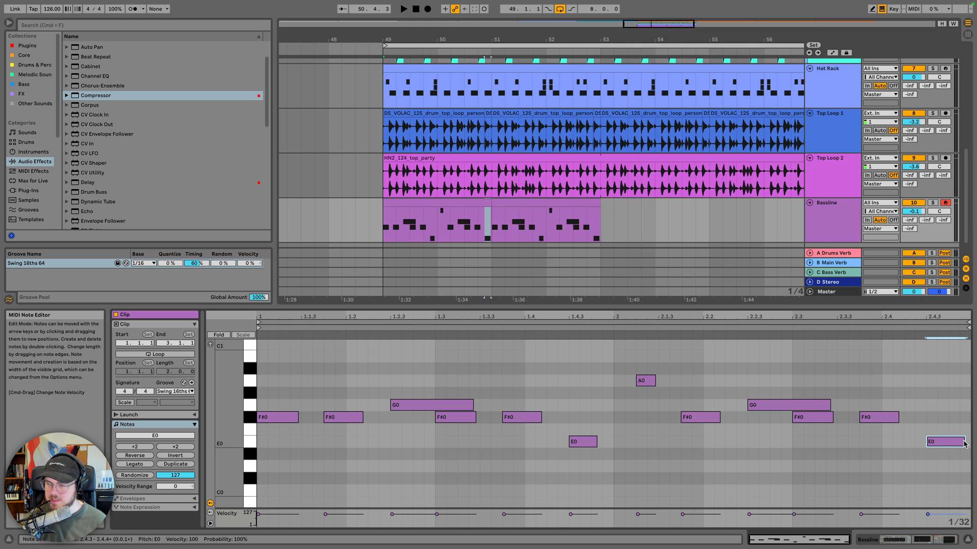
pyautogui.moveTo(956, 441); pyautogui.dragTo(948, 442)
pyautogui.hotkey('shift', 'Up')
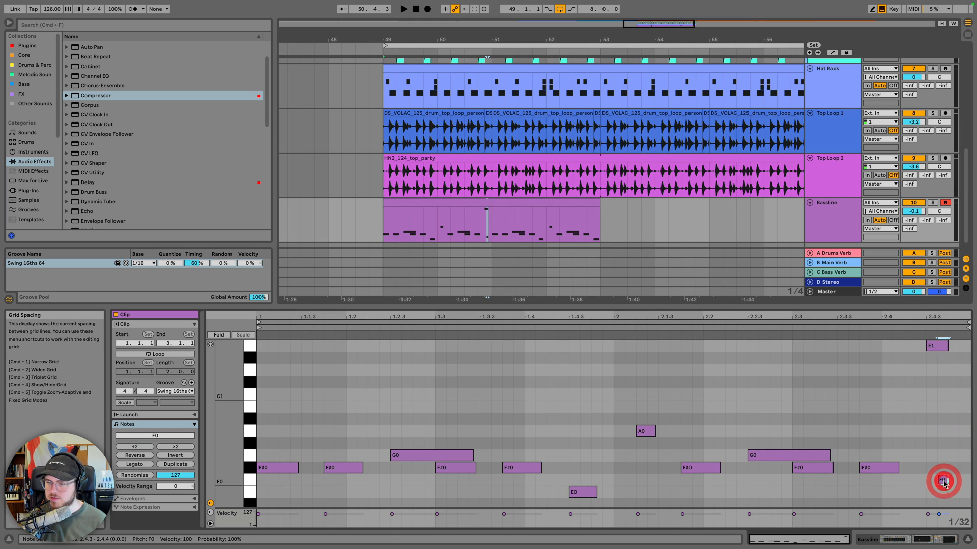
pyautogui.press('Right')
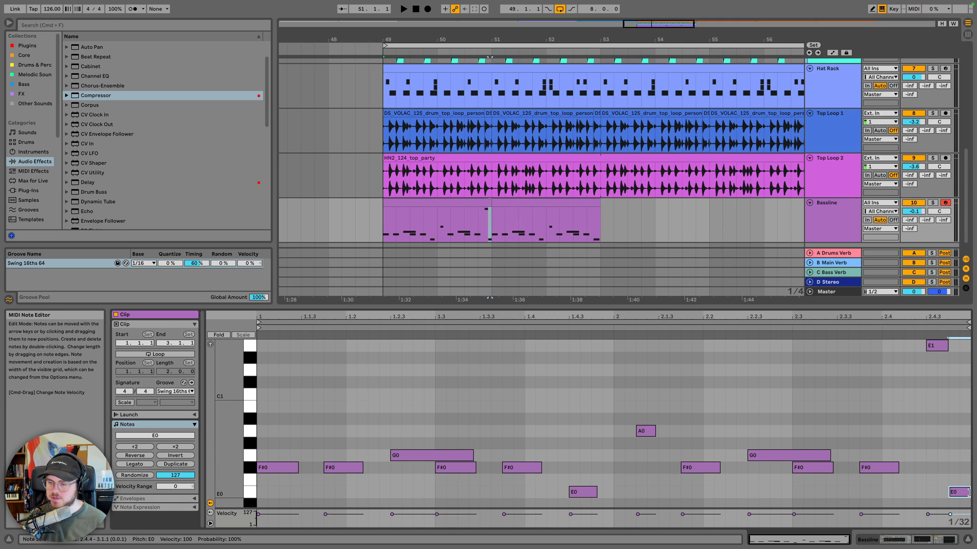
pyautogui.moveTo(969, 493); pyautogui.dragTo(964, 493)
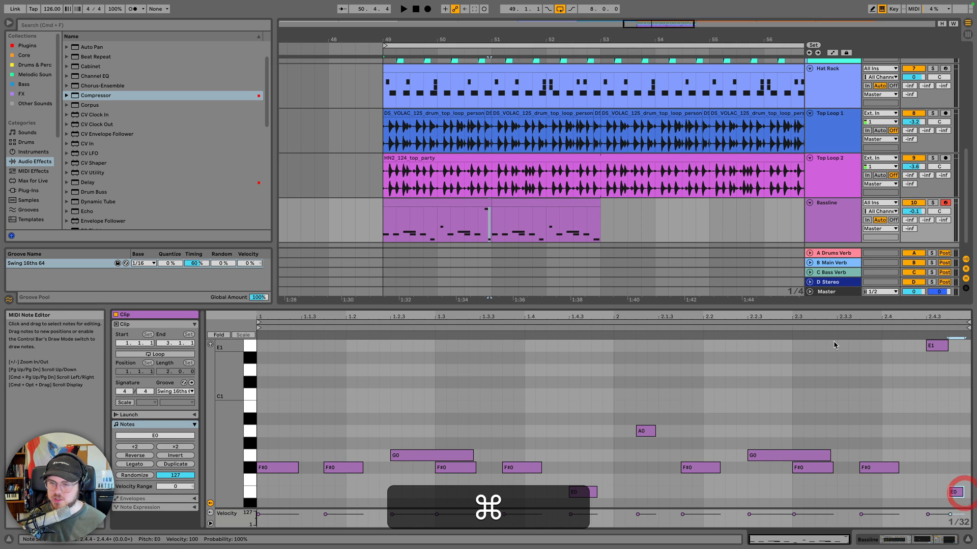
pyautogui.click(609, 326)
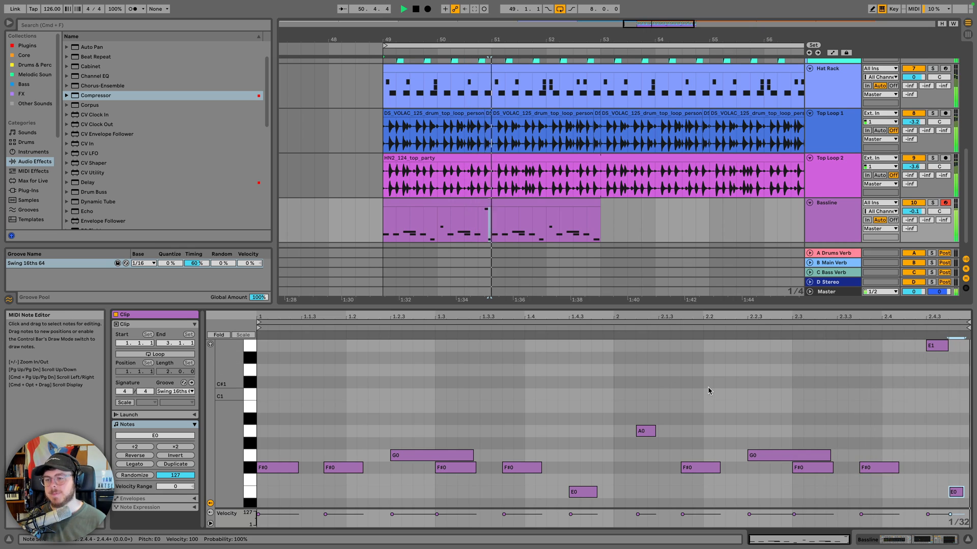
pyautogui.press('space')
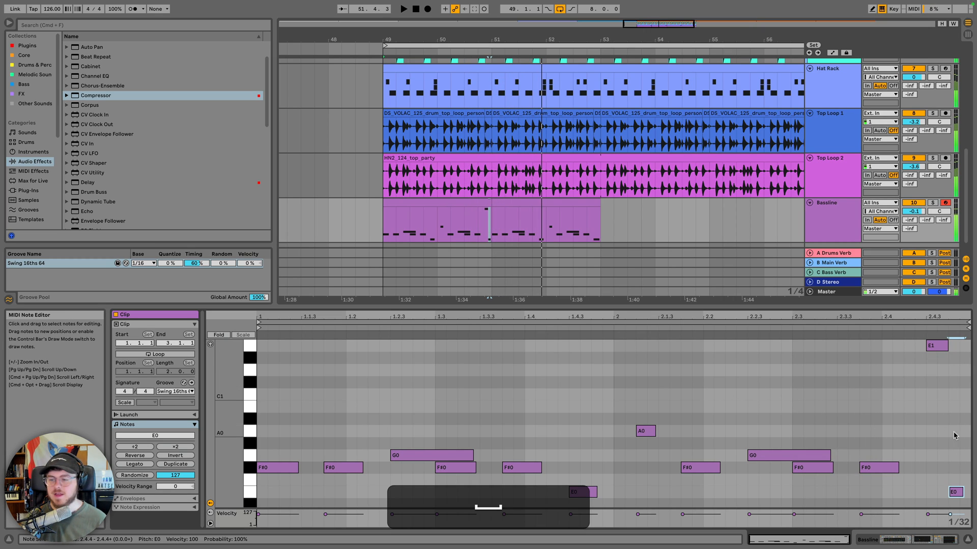
# Lower the E1 note at 2.4.3 to B0 and play the transition into the second clip
pyautogui.click(938, 339)
pyautogui.press('Down')
pyautogui.press('Down')
pyautogui.press('Down')
pyautogui.press('Down')
pyautogui.press('Down')
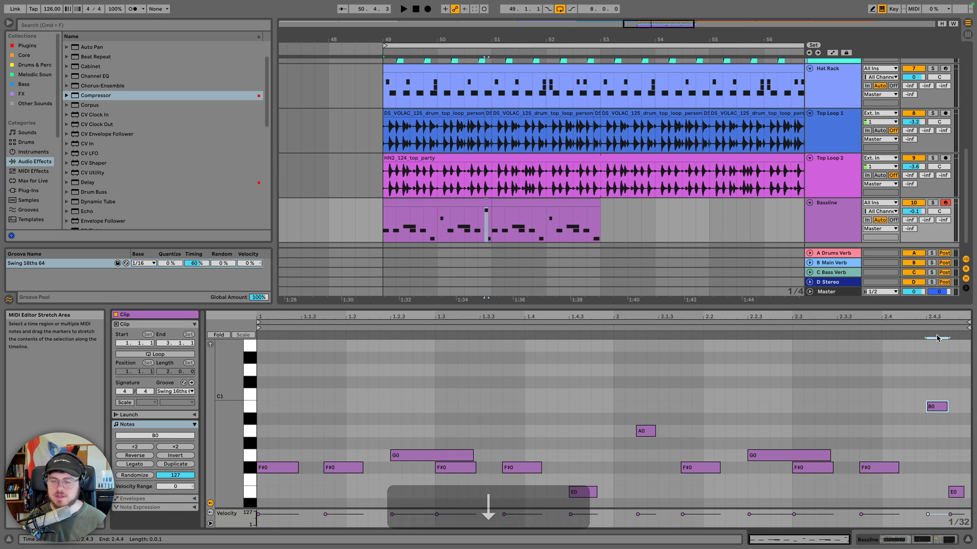
pyautogui.press('space')
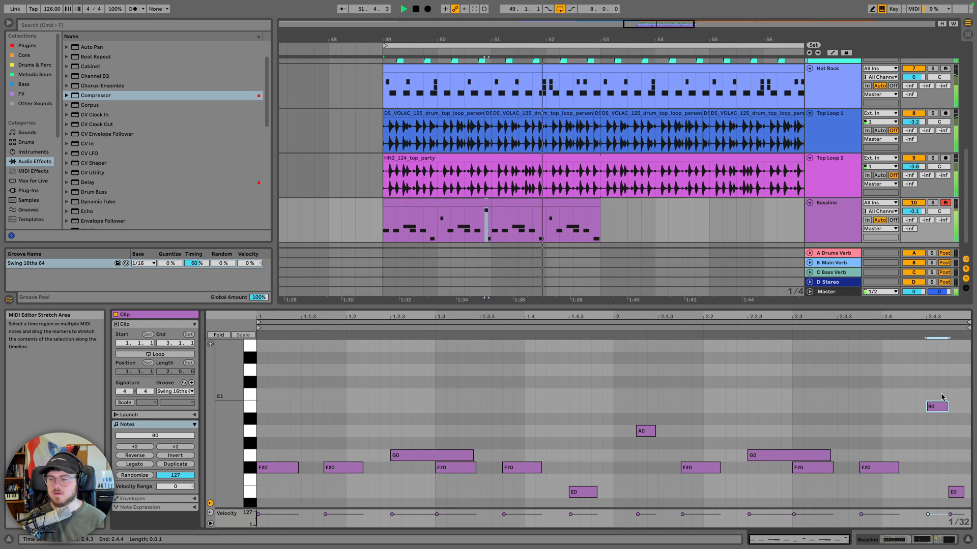
pyautogui.press('space')
# Lengthen the B0 note at 2.4.3 slightly so it overlaps the following E0, and play the result
pyautogui.moveTo(946, 410); pyautogui.dragTo(955, 410)
pyautogui.click(789, 326)
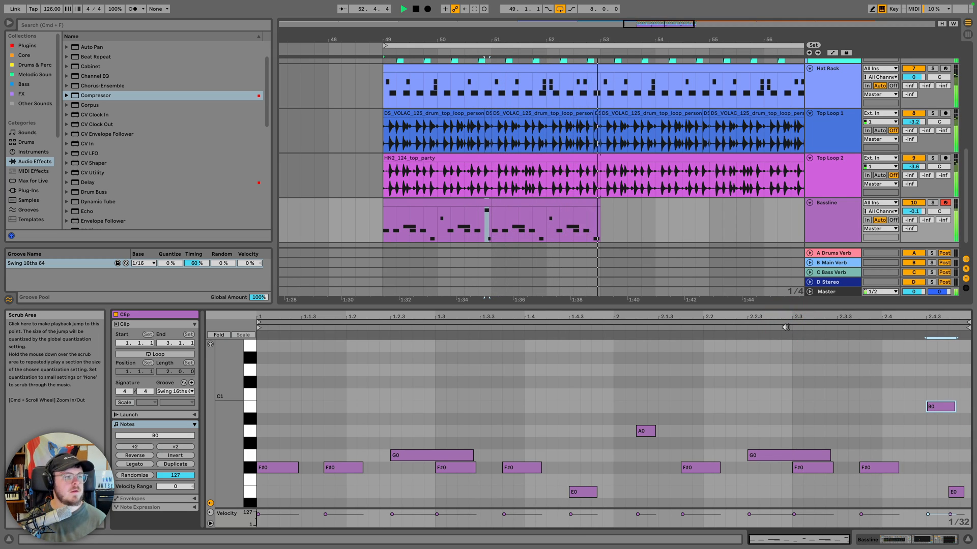
pyautogui.press('space')
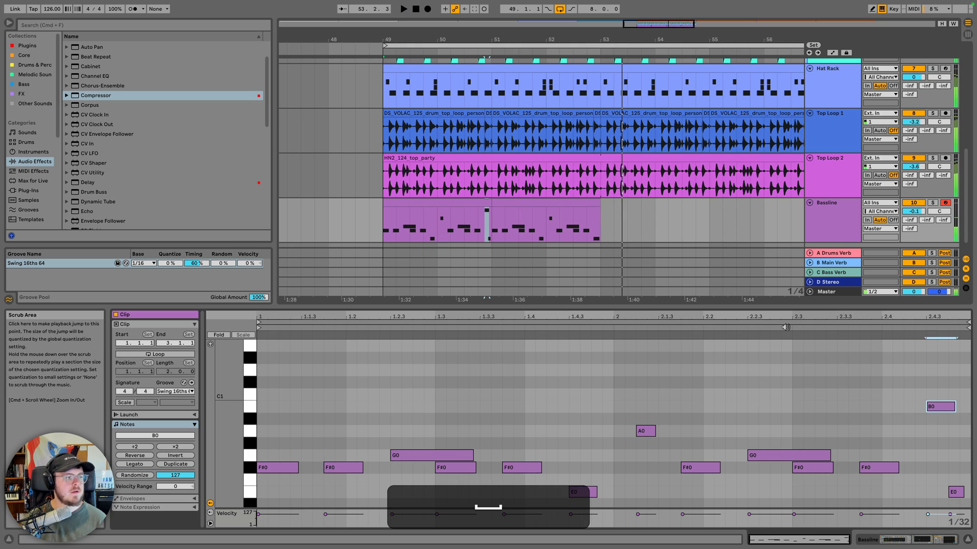
# Duplicate both two-bar Bassline clips to bar 53 to fill the eight-bar section
pyautogui.click(571, 201)
pyautogui.keyDown('shift'); pyautogui.click(434, 202); pyautogui.keyUp('shift')
pyautogui.press('shift+super+d')
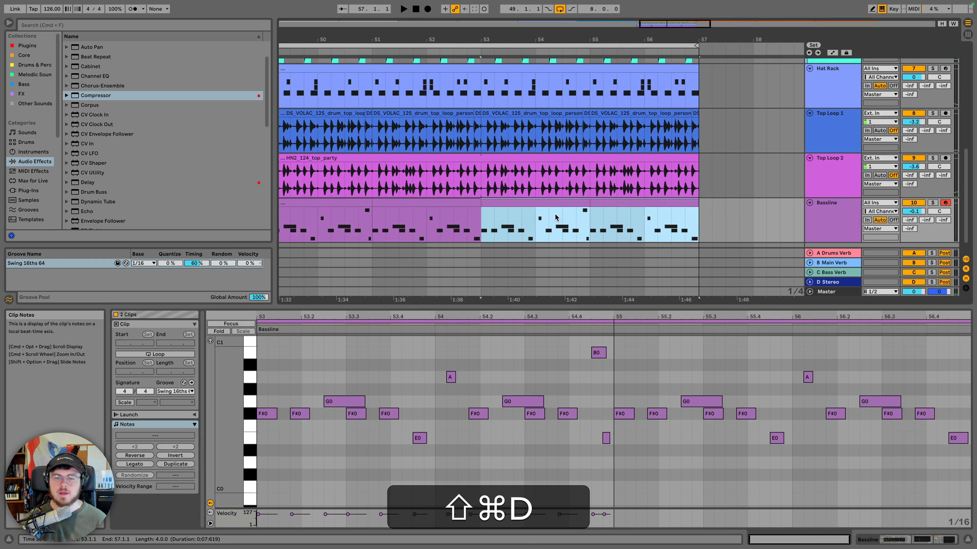
# Remove the first F#0 note from the Bassline clip at bar 53 and play the arrangement from bar 52
pyautogui.click(497, 203)
pyautogui.click(309, 438)
pyautogui.moveTo(295, 468); pyautogui.dragTo(316, 471)
pyautogui.press('space')
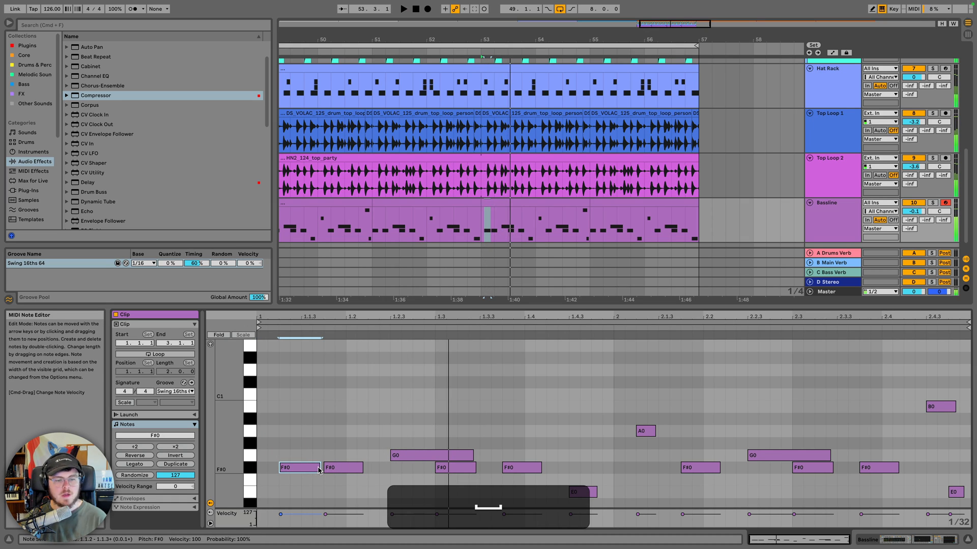
pyautogui.press('BackSpace')
pyautogui.click(423, 227)
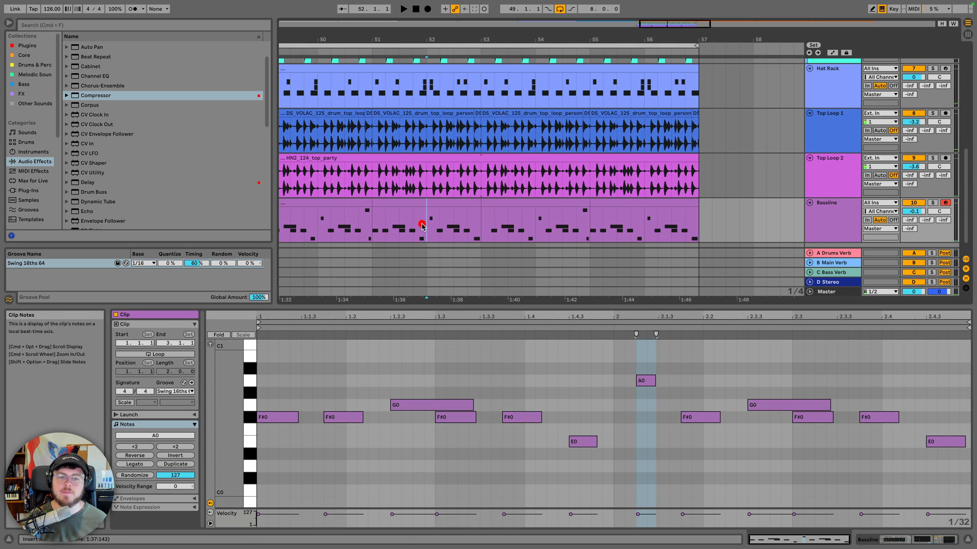
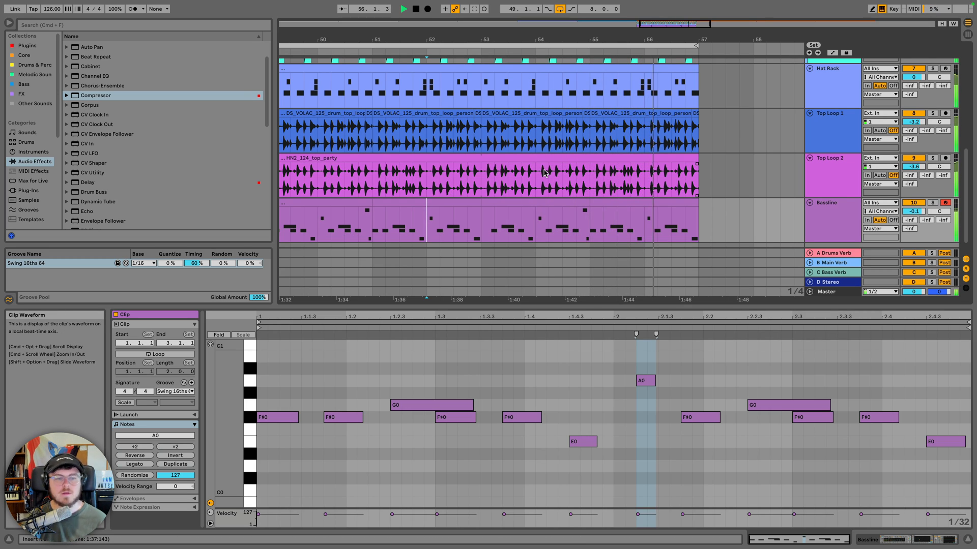
pyautogui.press('space')
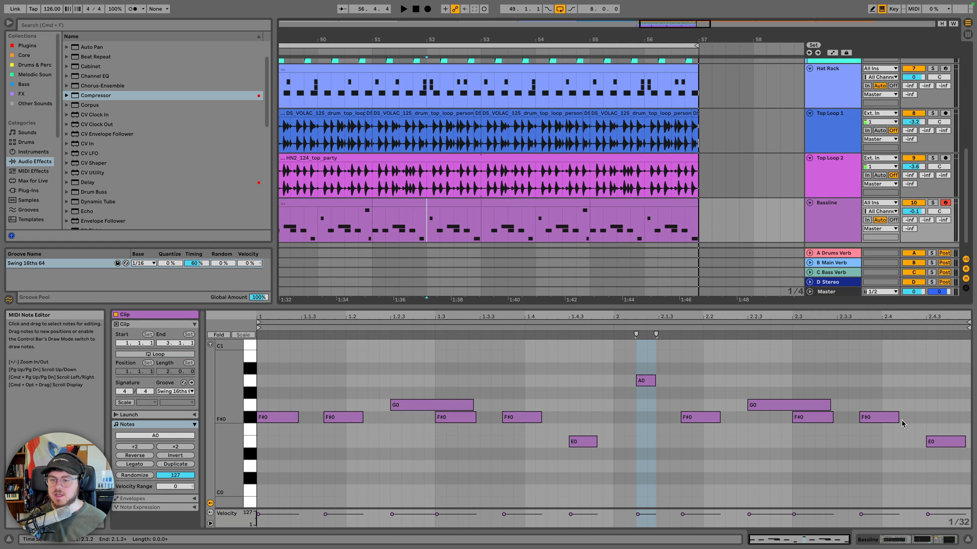
# In the Bassline clip at bar 51, raise the E0 note at 2.4.3 to C#1 and shorten it to about half its length
pyautogui.click(944, 442)
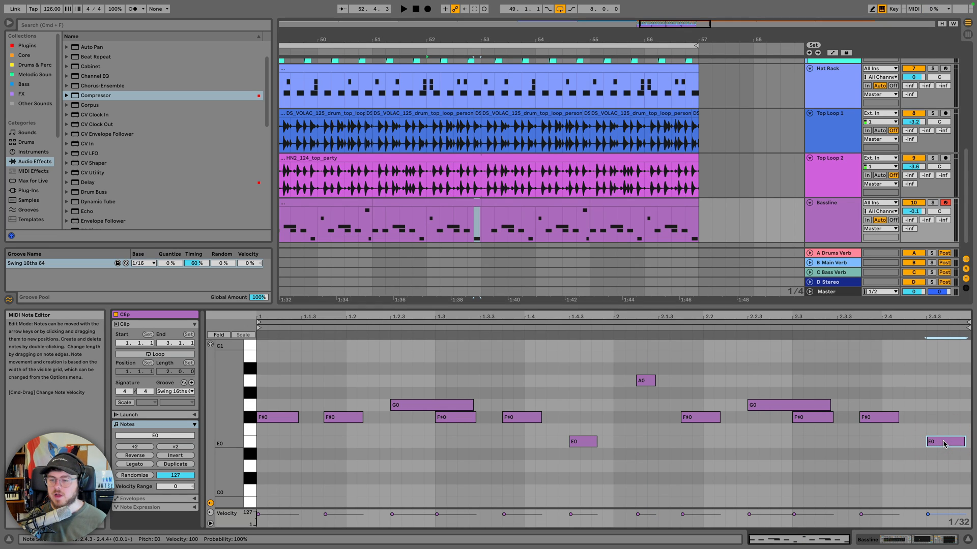
pyautogui.press('Up')
pyautogui.press('Up')
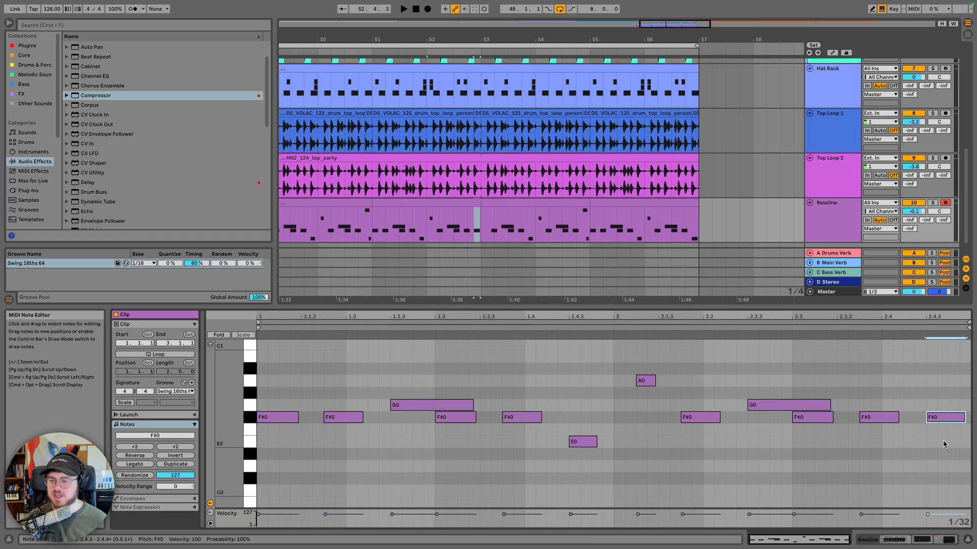
pyautogui.press('Up')
pyautogui.press('Up')
pyautogui.press('Up')
pyautogui.press('Up')
pyautogui.press('Up')
pyautogui.press('Up')
pyautogui.press('Up')
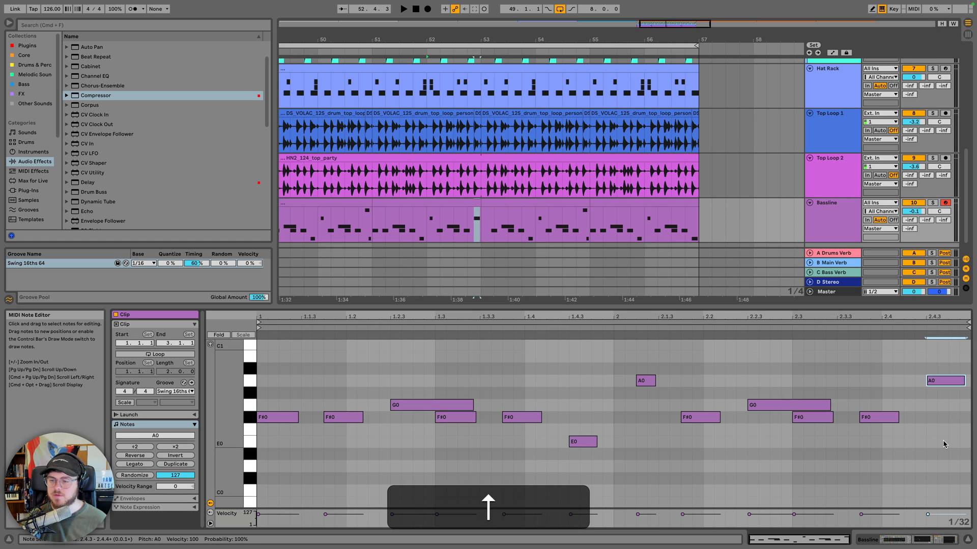
pyautogui.hotkey('shift', 'Left')
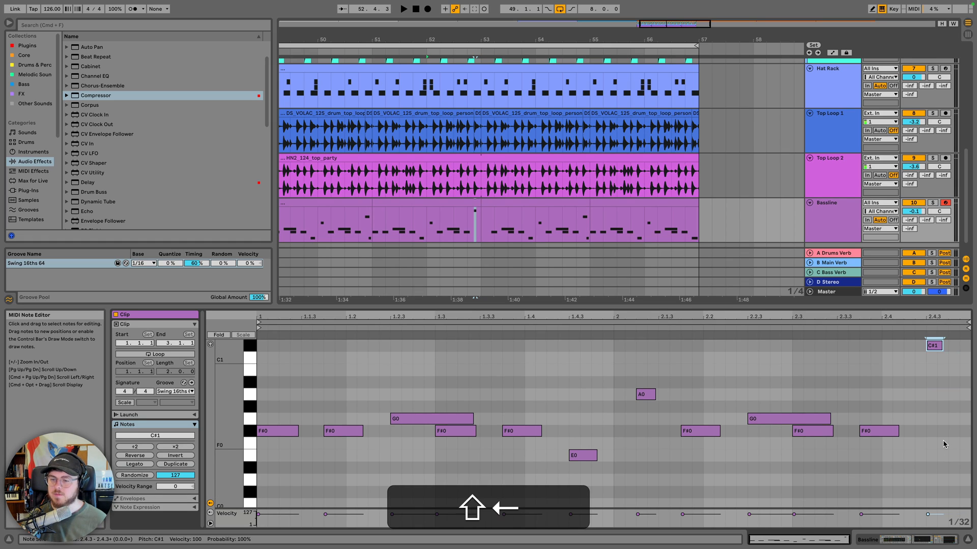
# Add a short F#1 note at 2.4.4, lengthen the C#1 note slightly to overlap it, and play the transition into bar 53
pyautogui.scroll(3, 944, 444)
pyautogui.doubleClick(945, 344)
pyautogui.scroll(3, 945, 348)
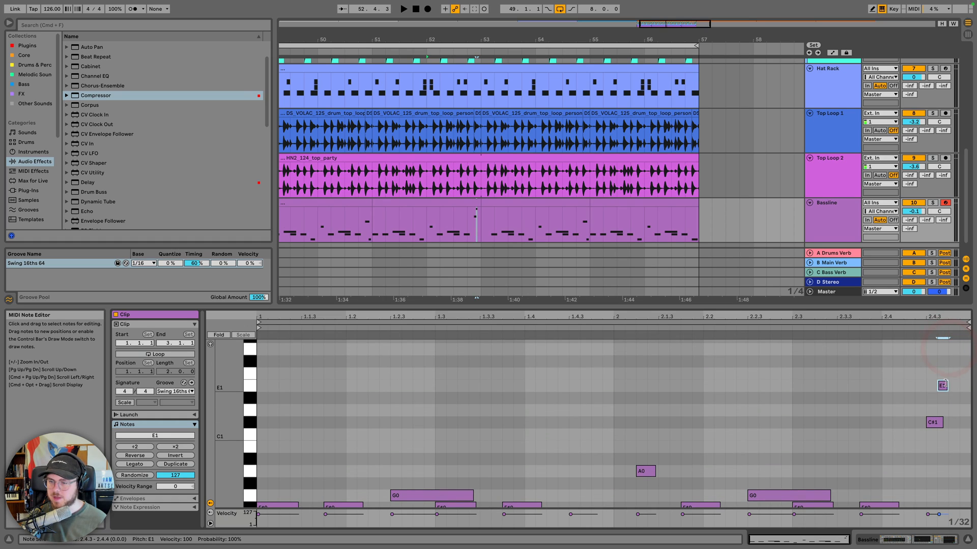
pyautogui.moveTo(942, 386); pyautogui.dragTo(968, 365)
pyautogui.moveTo(941, 419); pyautogui.dragTo(952, 416)
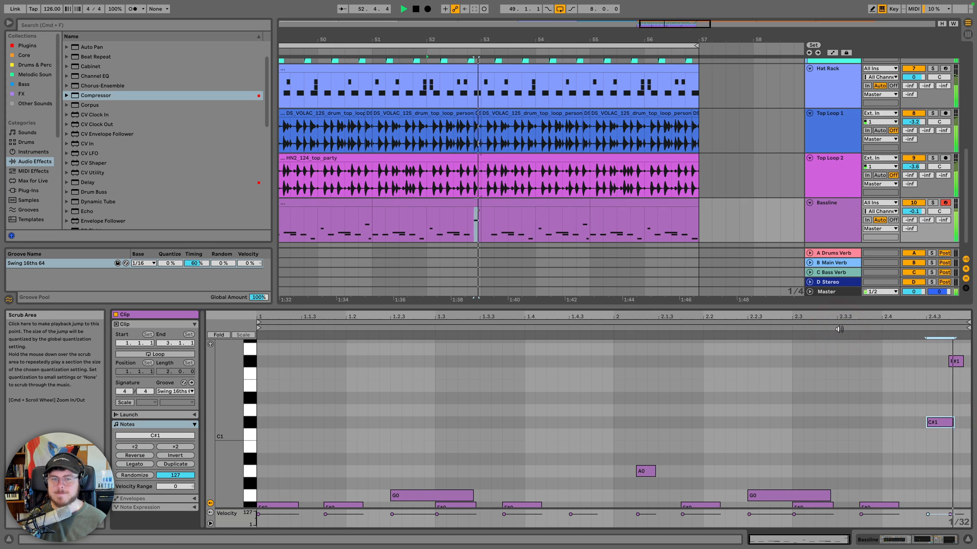
pyautogui.press('space')
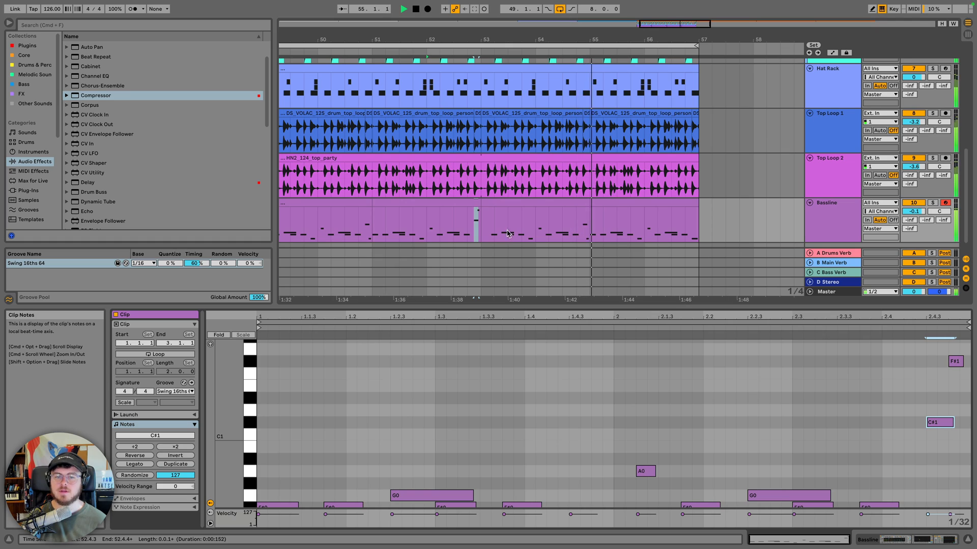
# Stop playback and undo the fill edits at the end of the Bassline clip at bar 51, back to its original E0 note
pyautogui.press('space')
pyautogui.press('super+z')
pyautogui.press('super+z')
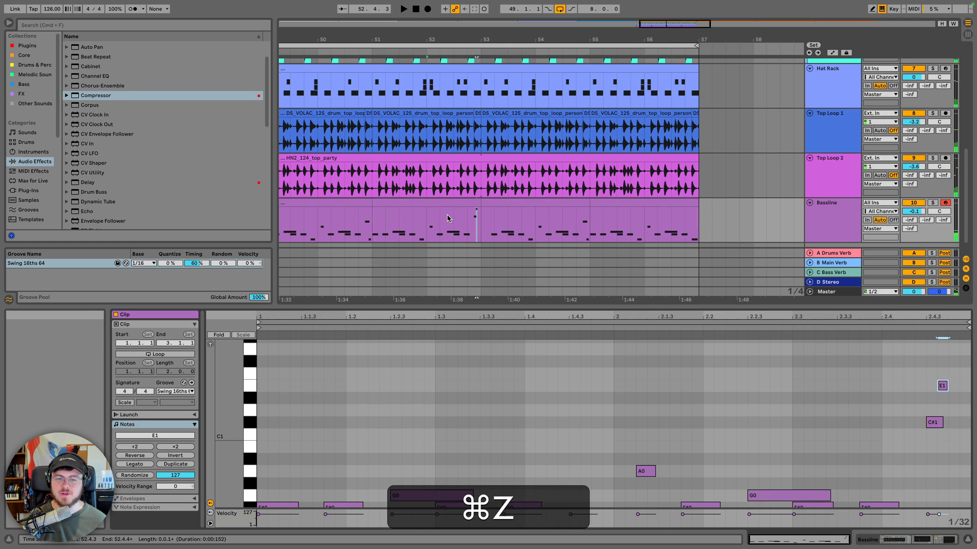
pyautogui.press('super+z')
pyautogui.press('super+z')
pyautogui.press('super+z')
pyautogui.press('super+z')
pyautogui.press('super+z')
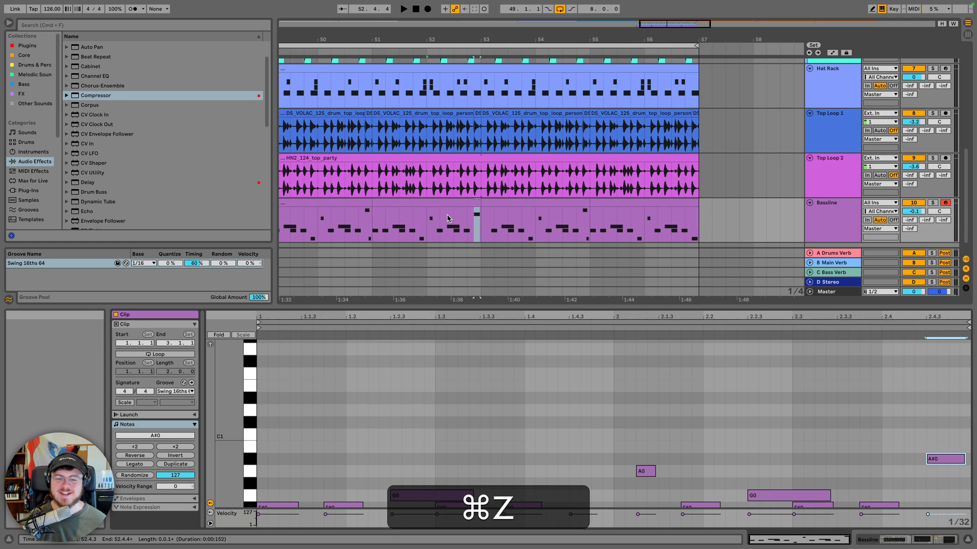
pyautogui.press('super+z')
pyautogui.press('super+z')
pyautogui.press('super+z')
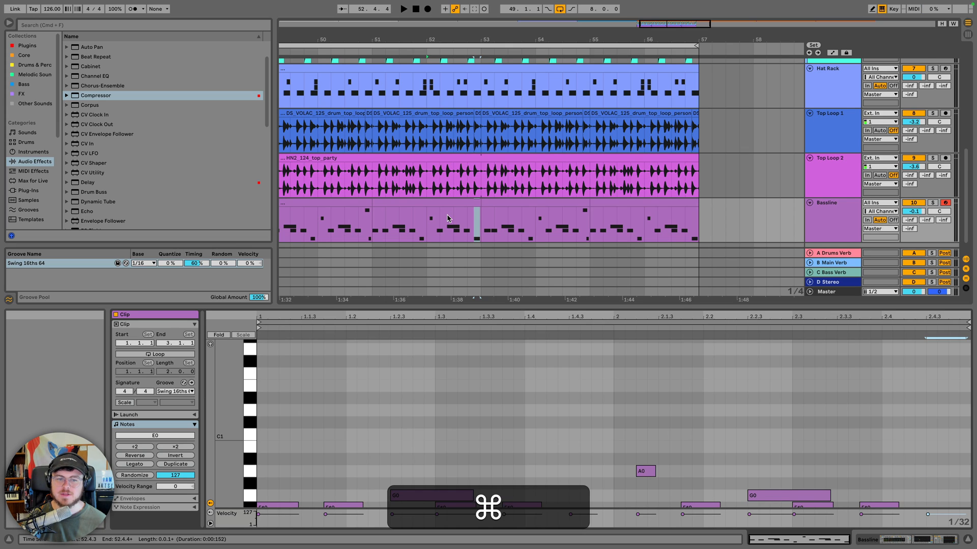
# Undo back to before the Bassline clips were duplicated, and duplicate both two-bar clips to bar 53 again
pyautogui.hscroll(-3, 448, 219)
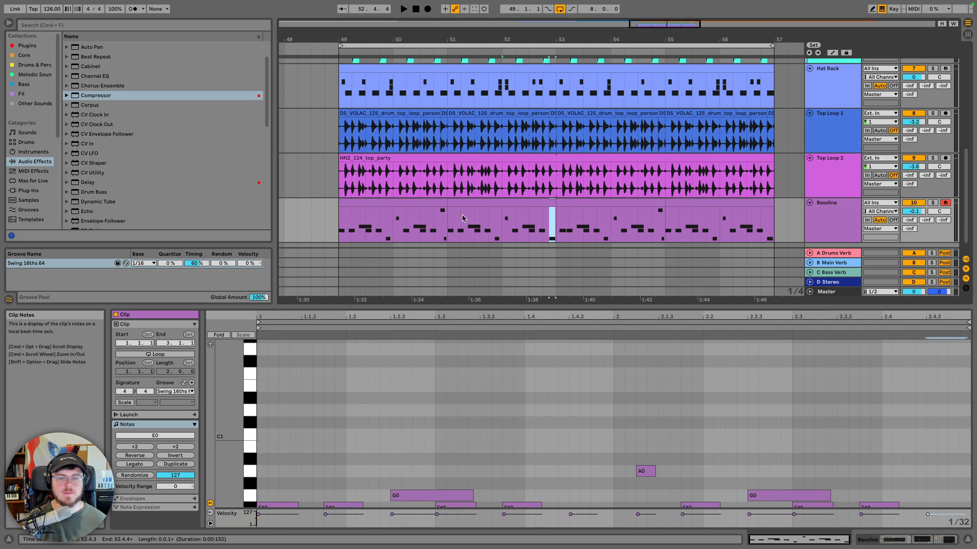
pyautogui.press('super+z')
pyautogui.press('super+z')
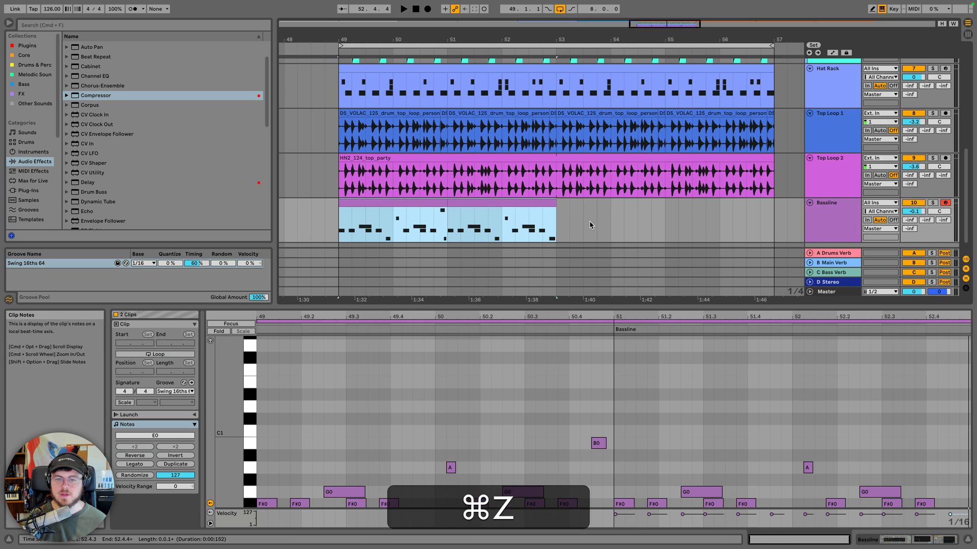
pyautogui.press('super+d')
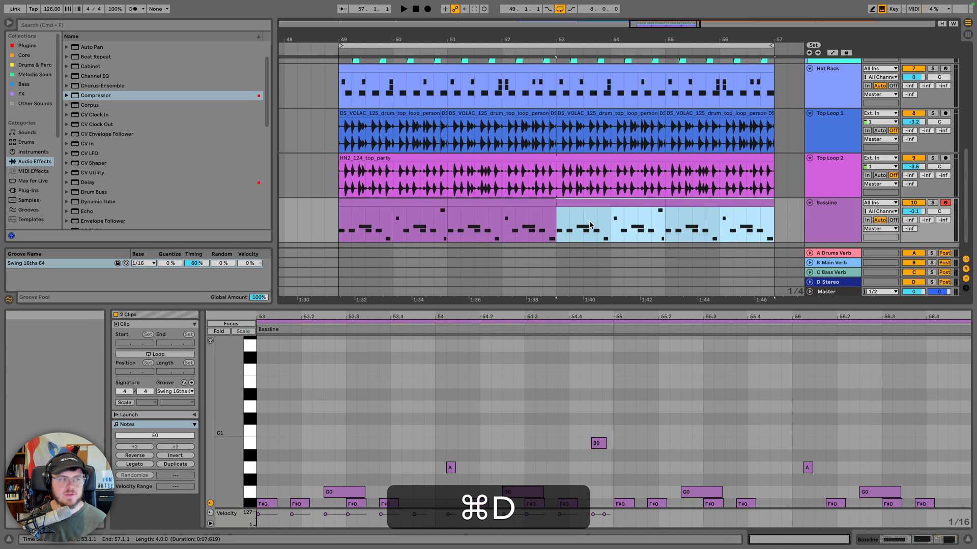
# Play the Bassline clip briefly from bar 49
pyautogui.click(444, 207)
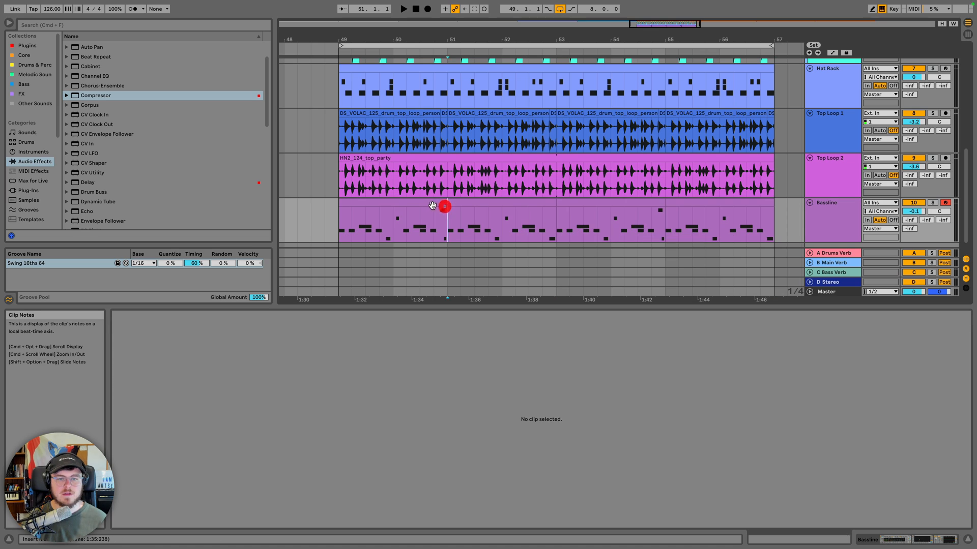
pyautogui.click(428, 205)
pyautogui.press('space')
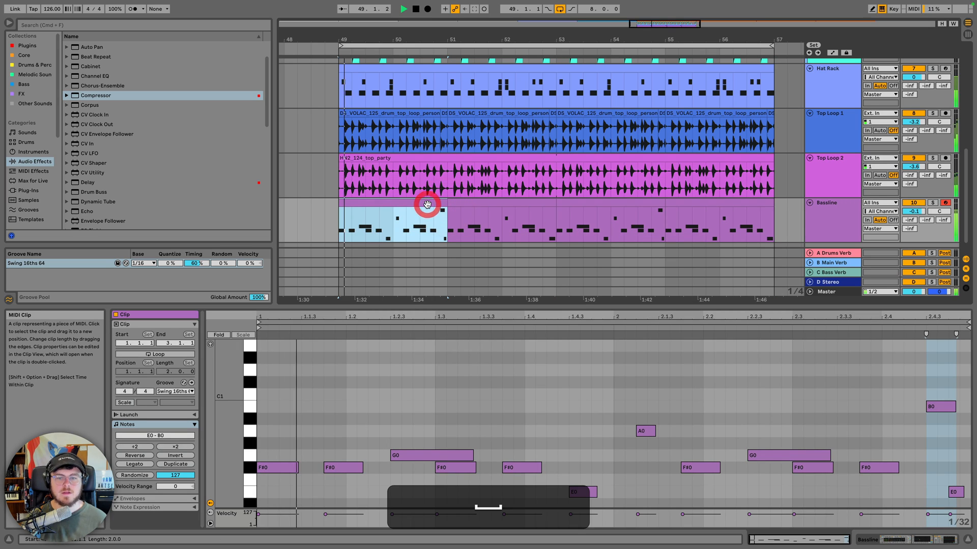
pyautogui.press('space')
# Split the Bassline clips at bars 50 and 52 and swap those one-bar clips, so the B0 fill ends bar 52
pyautogui.click(502, 224)
pyautogui.press('super+e')
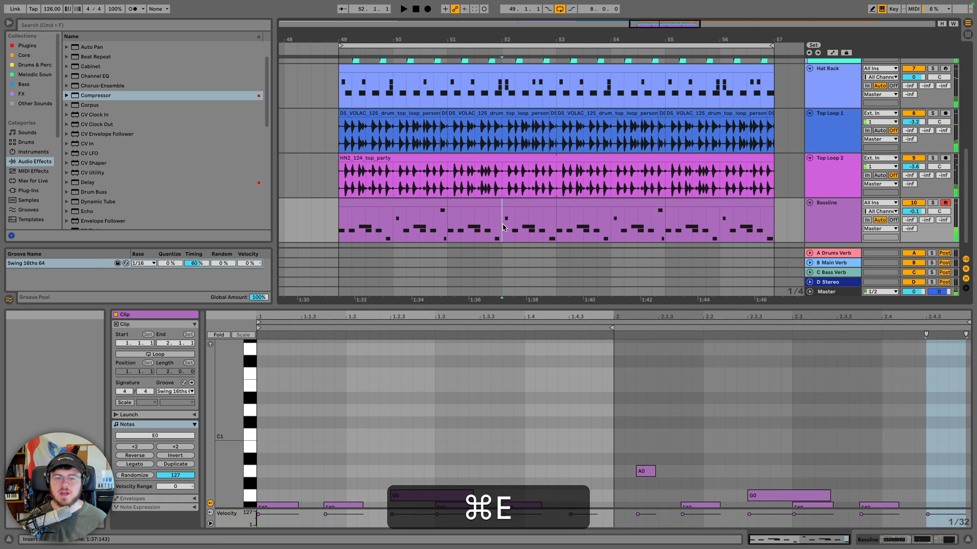
pyautogui.click(395, 221)
pyautogui.press('super+e')
pyautogui.moveTo(417, 202); pyautogui.dragTo(311, 212)
pyautogui.moveTo(519, 203); pyautogui.dragTo(424, 211)
pyautogui.moveTo(318, 202); pyautogui.dragTo(534, 202)
pyautogui.moveTo(407, 226); pyautogui.dragTo(448, 232)
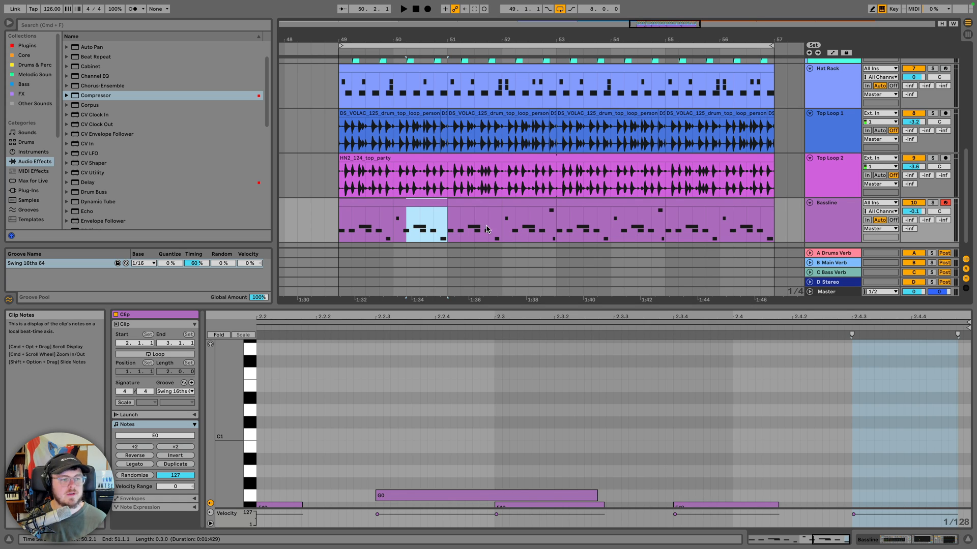
# Copy the one-bar Bassline clip at bar 50 and paste it over bar 54, replacing the B0 fill there
pyautogui.click(545, 201)
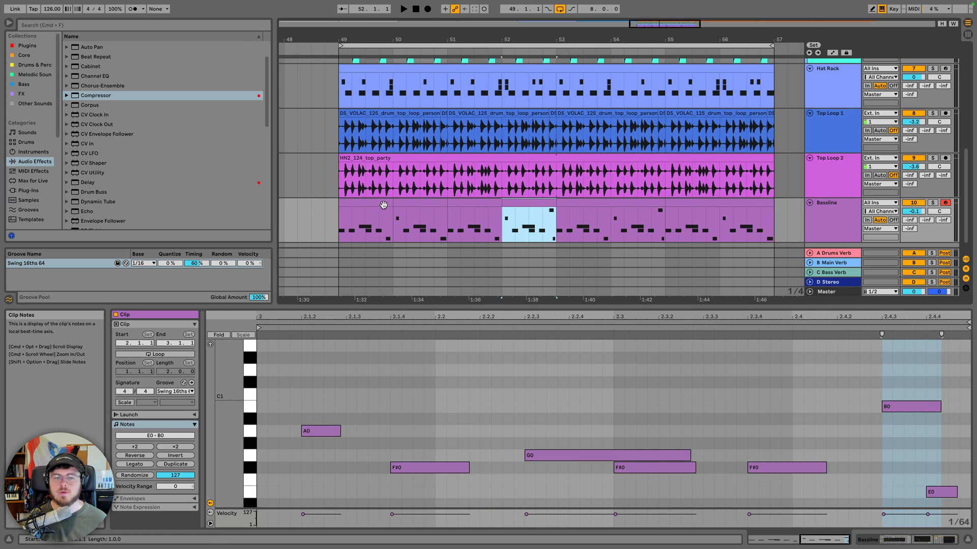
pyautogui.click(409, 206)
pyautogui.press('super+c')
pyautogui.click(639, 203)
pyautogui.click(611, 224)
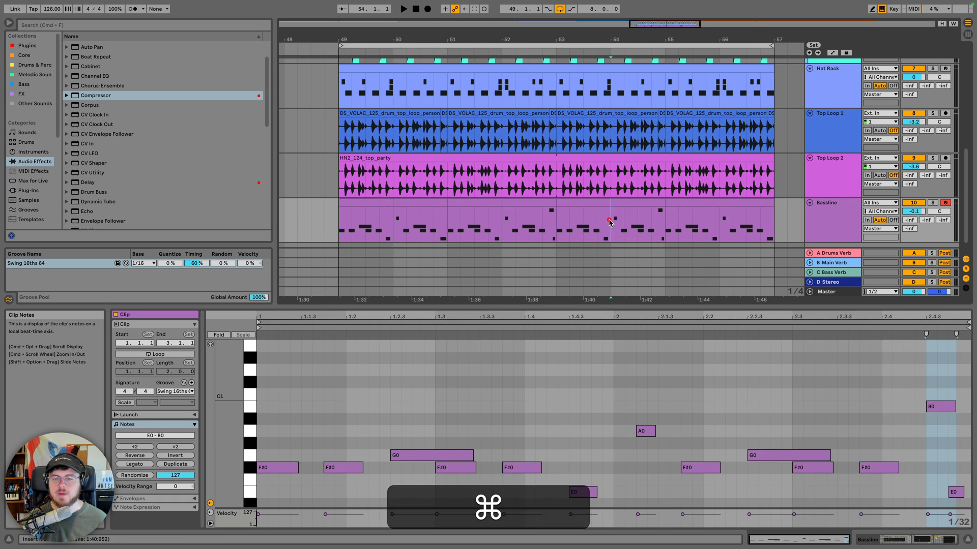
pyautogui.press('super+v')
# In the Bassline clip at bar 55, raise the E0 note at 2.4.3 to C#1 and shorten it to about half its length
pyautogui.doubleClick(752, 204)
pyautogui.scroll(-3, 948, 493)
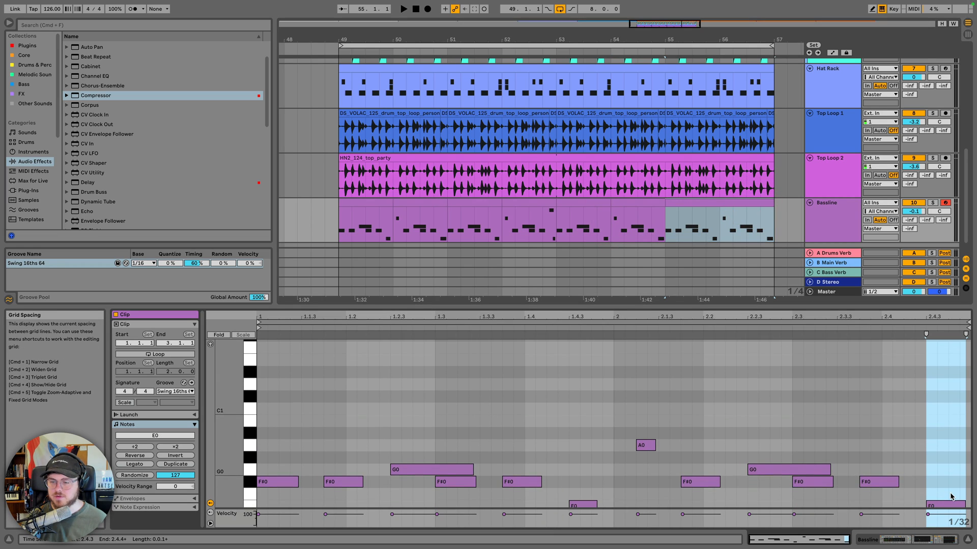
pyautogui.click(943, 451)
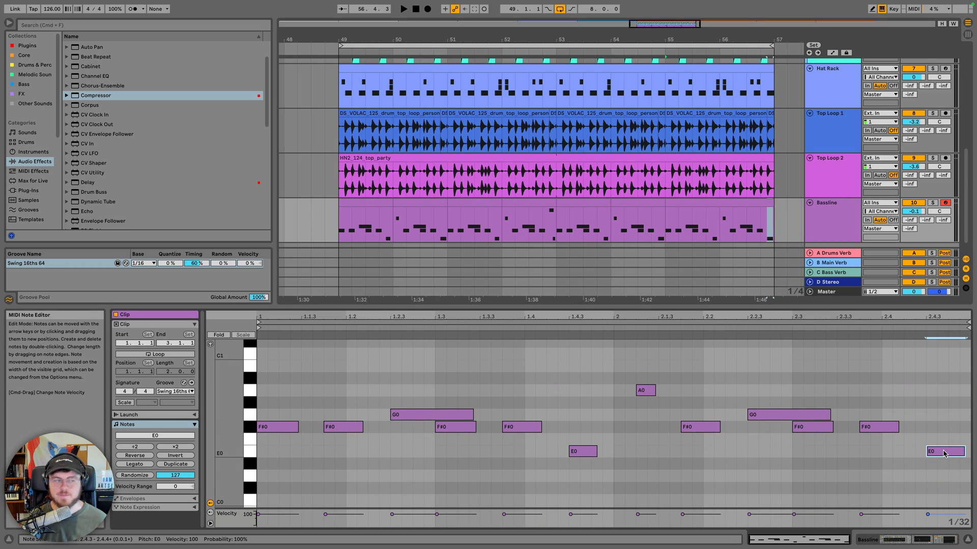
pyautogui.press('Up')
pyautogui.press('Up')
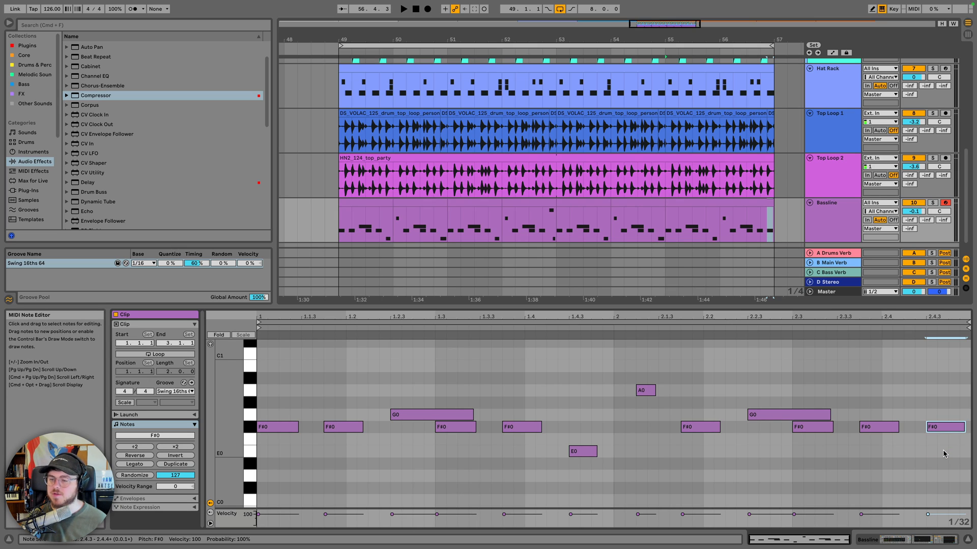
pyautogui.press('Up')
pyautogui.press('Up')
pyautogui.press('Up')
pyautogui.press('Up')
pyautogui.press('Up')
pyautogui.press('Up')
pyautogui.press('Up')
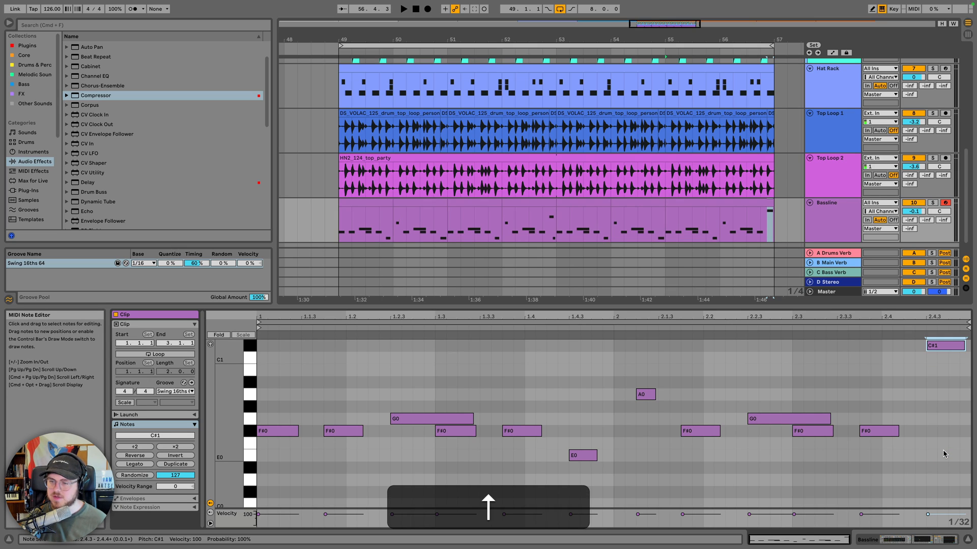
pyautogui.hotkey('shift', 'Left')
pyautogui.hotkey('shift', 'Left')
# Add a short F#1 note at 2.4.4, lengthen the C#1 note to overlap it, and play the new fill
pyautogui.scroll(5, 944, 455)
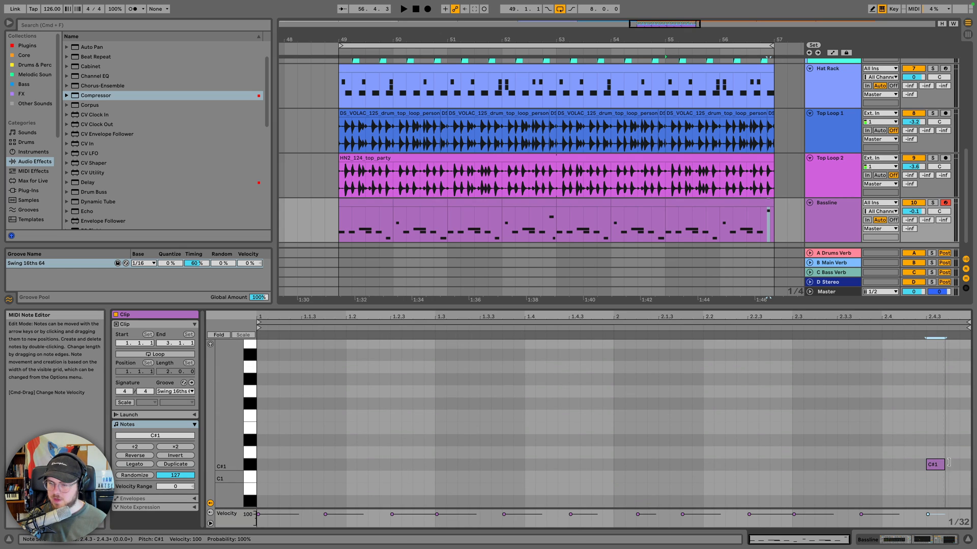
pyautogui.moveTo(949, 462)
pyautogui.mouseDown()
pyautogui.moveTo(964, 463)
pyautogui.moveTo(954, 463)
pyautogui.mouseUp()
pyautogui.doubleClick(949, 403)
pyautogui.hotkey('shift', 'Right')
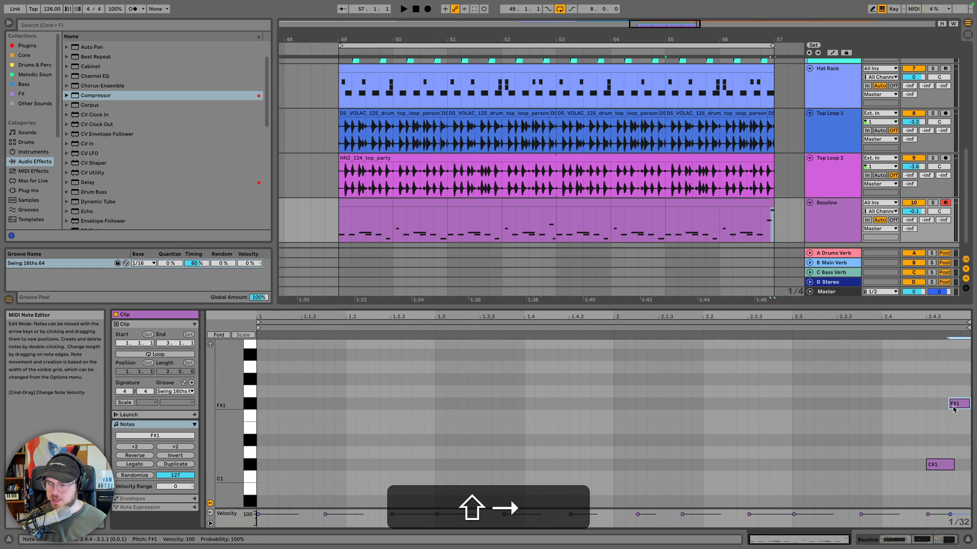
pyautogui.press('shift+super+Left')
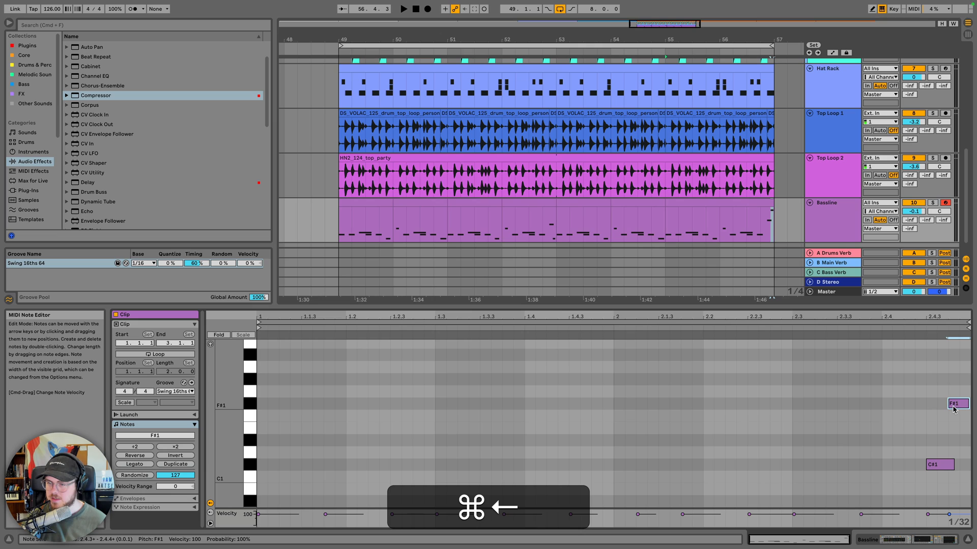
pyautogui.press('super+z')
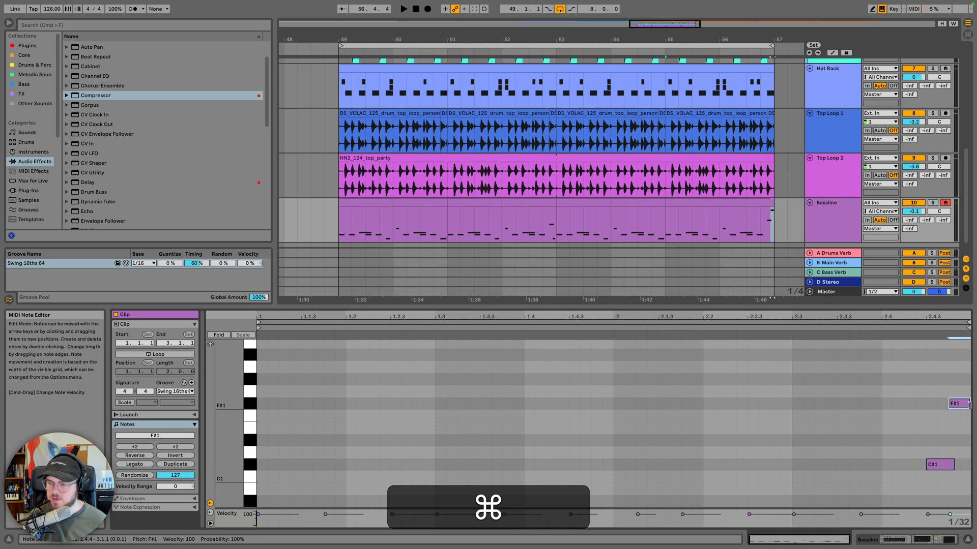
pyautogui.moveTo(968, 406); pyautogui.dragTo(961, 404)
pyautogui.click(794, 328)
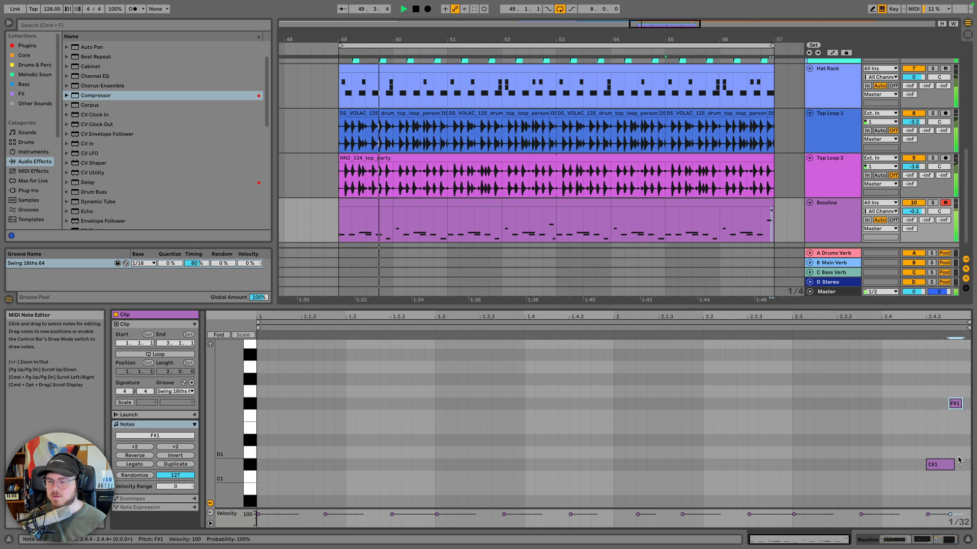
pyautogui.moveTo(954, 464); pyautogui.dragTo(959, 464)
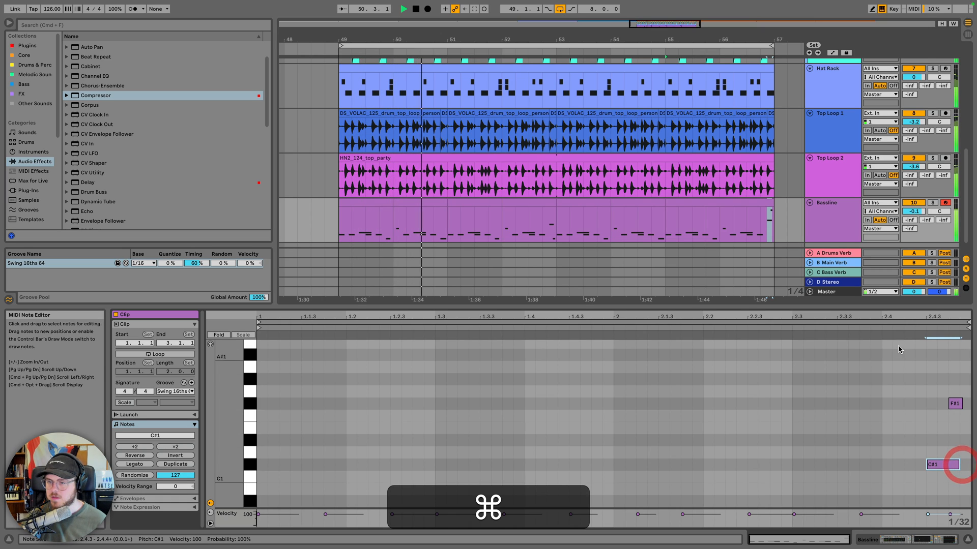
pyautogui.click(856, 329)
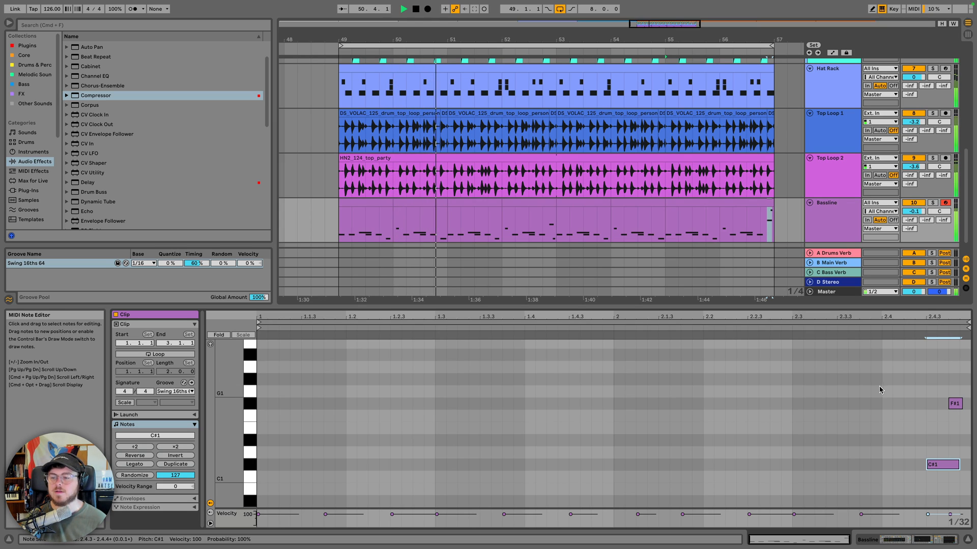
# Lower the C#1 note at 2.4.3 to A0 and play the fill through the loop restart
pyautogui.scroll(-3, 941, 414)
pyautogui.press('space')
pyautogui.press('Down')
pyautogui.press('Down')
pyautogui.press('Down')
pyautogui.press('Down')
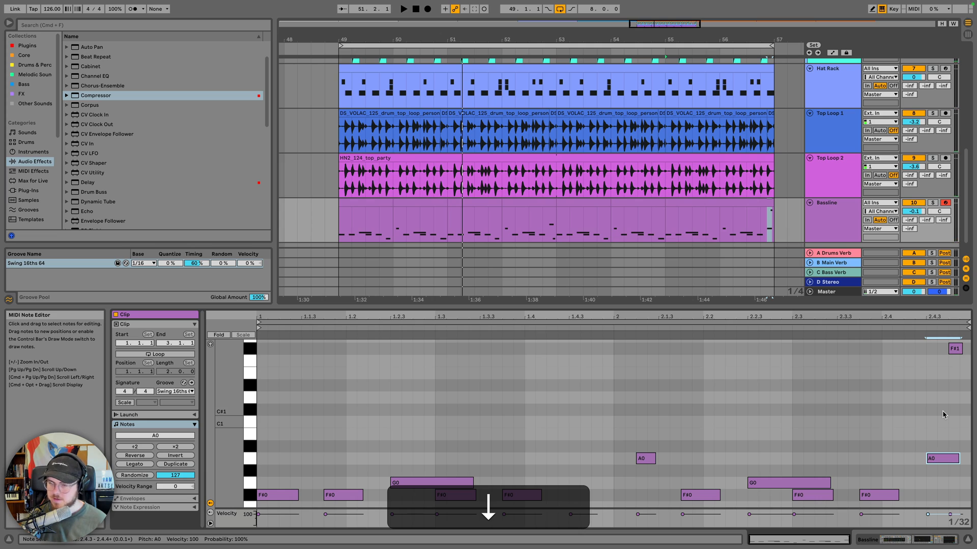
pyautogui.click(769, 328)
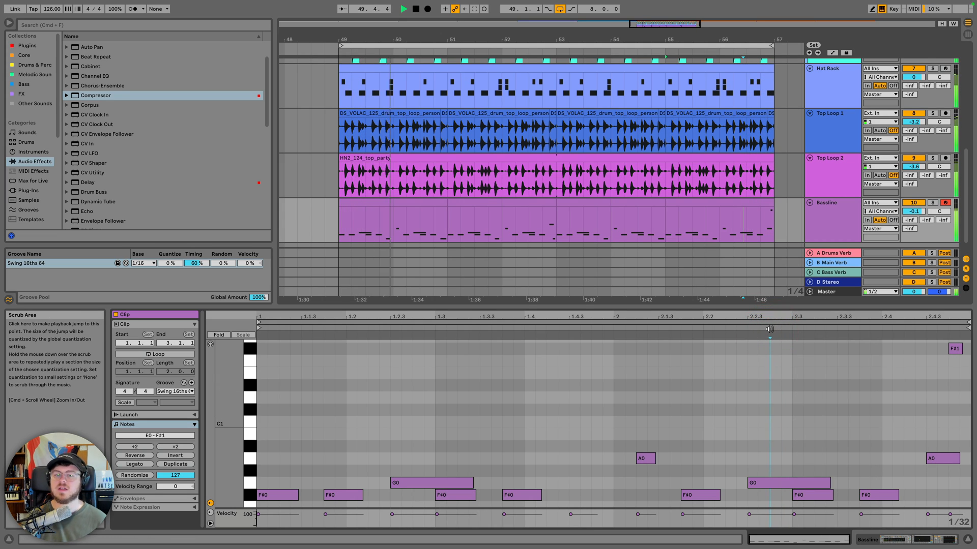
# Set the Bassline track's volume to 0.1 dB while listening to the full drop, and stop playback
pyautogui.click(834, 210)
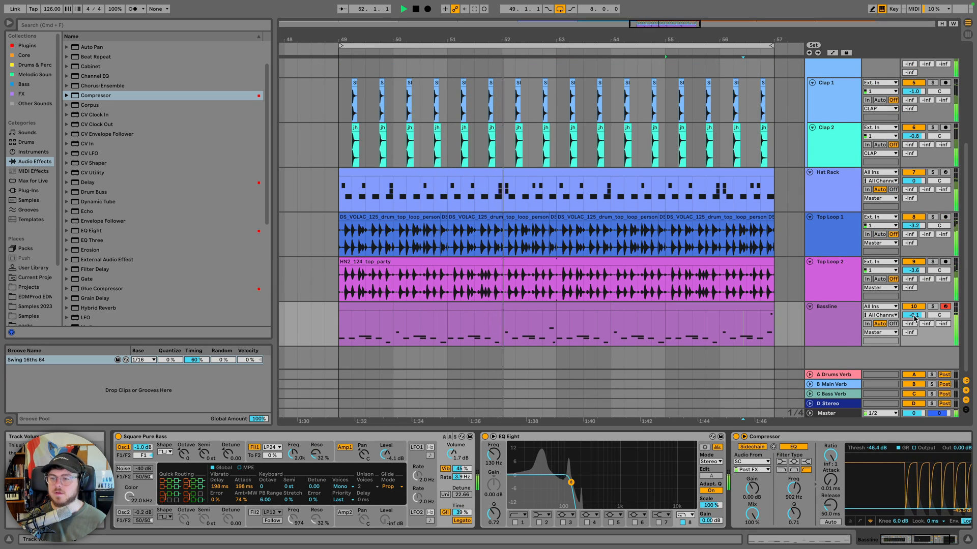
pyautogui.moveTo(914, 315); pyautogui.dragTo(913, 312)
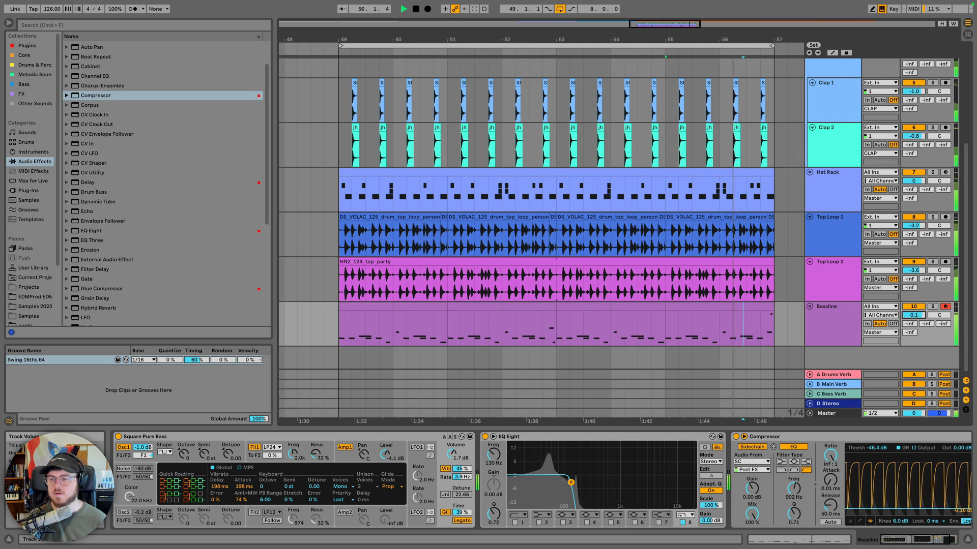
pyautogui.scroll(3, 801, 308)
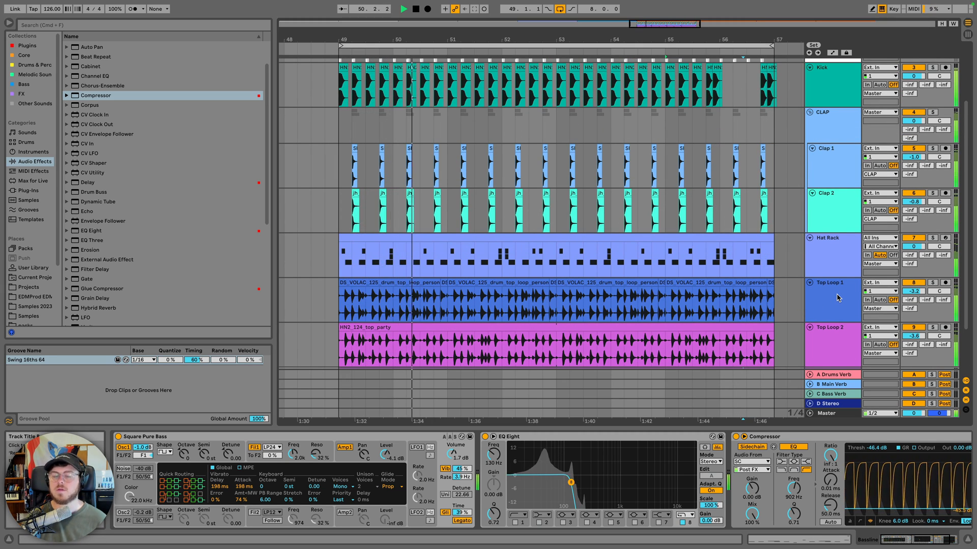
pyautogui.press('space')
pyautogui.scroll(-3, 837, 299)
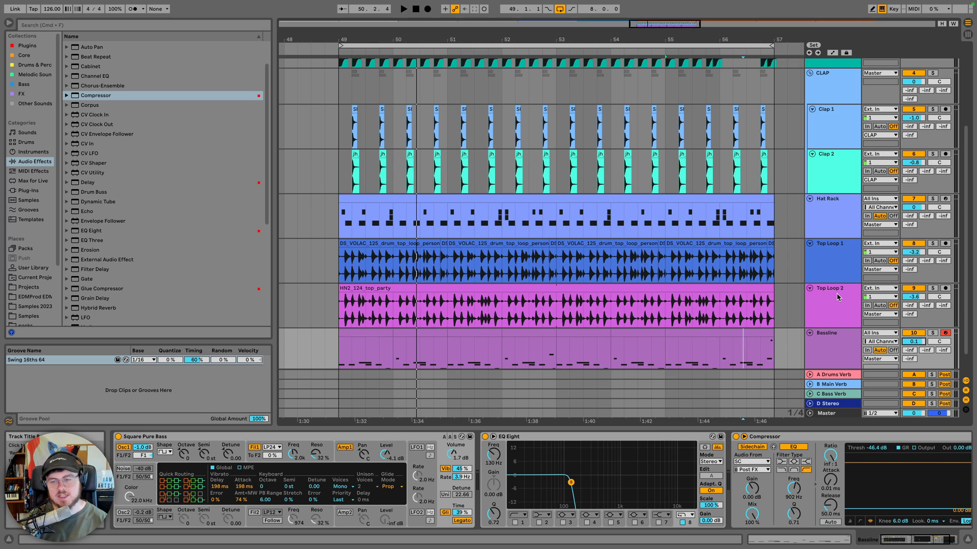
pyautogui.scroll(-1, 840, 298)
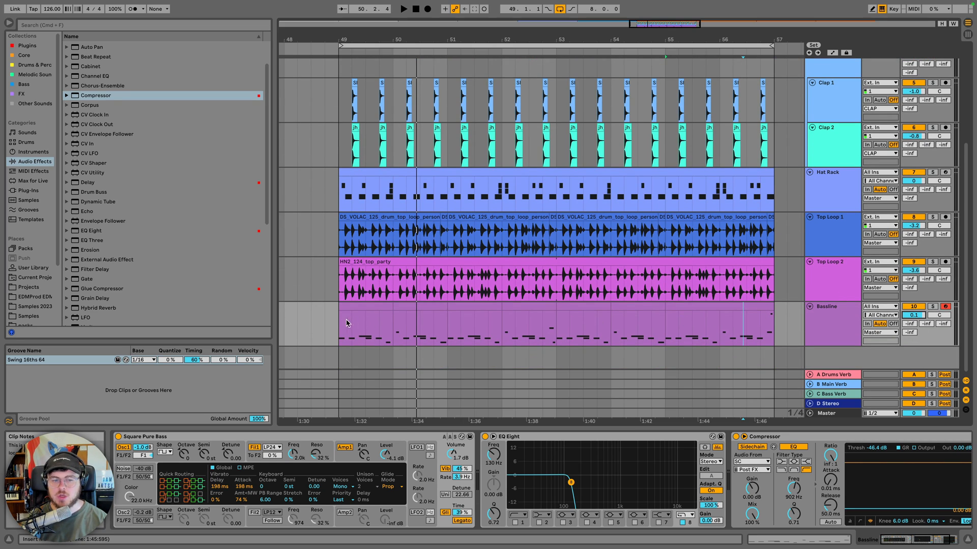
pyautogui.moveTo(346, 323); pyautogui.dragTo(770, 310)
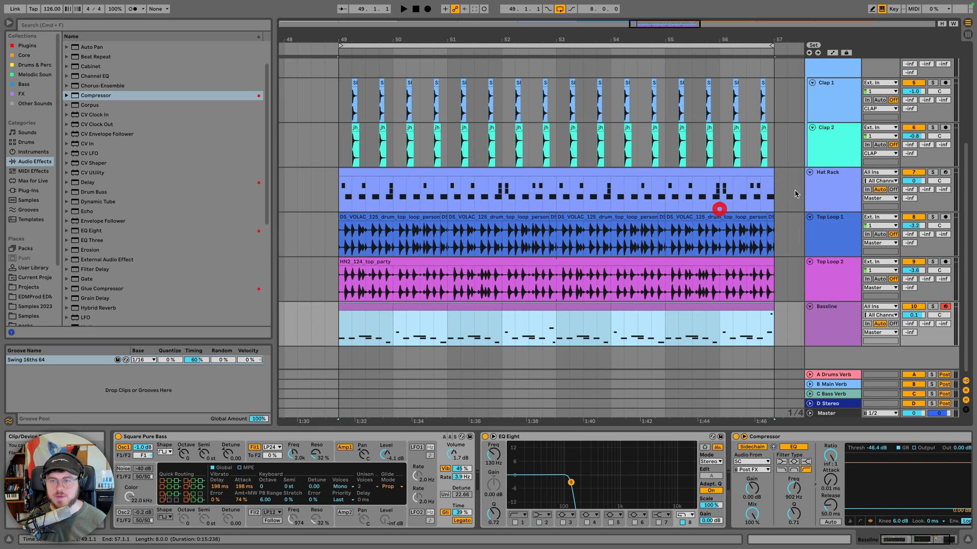
pyautogui.moveTo(778, 84); pyautogui.dragTo(328, 285)
pyautogui.scroll(4, 610, 291)
pyautogui.scroll(-4, 610, 292)
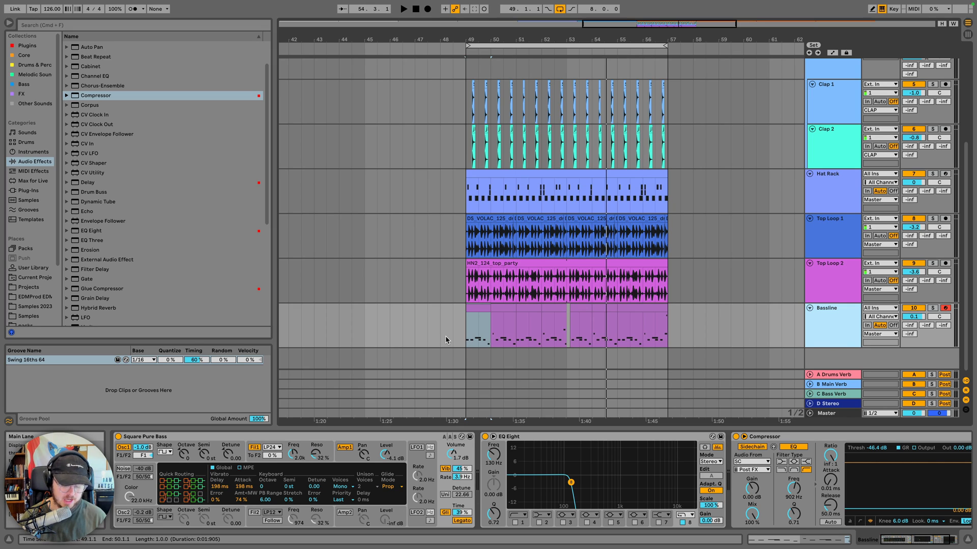
# Insert a new MIDI track below the Bassline track
pyautogui.press('shift')
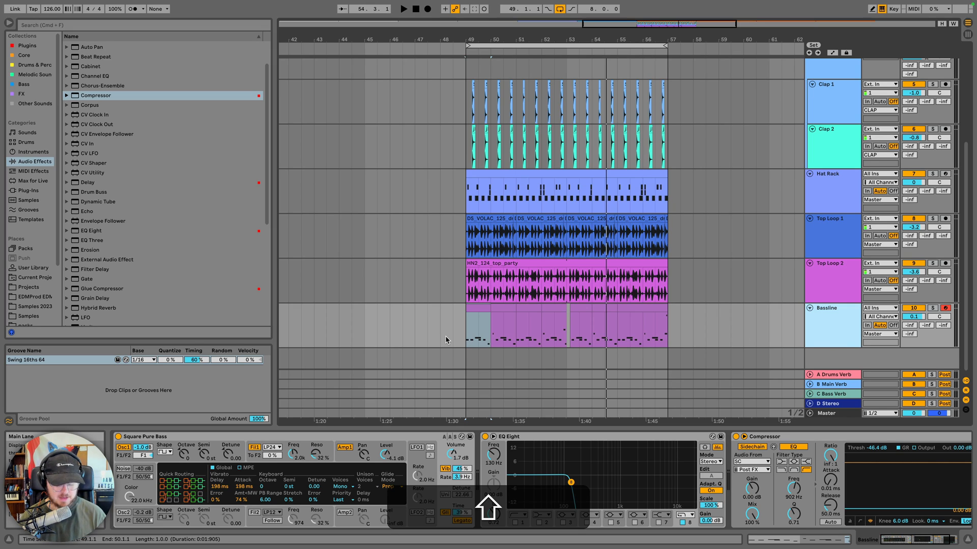
pyautogui.press('super')
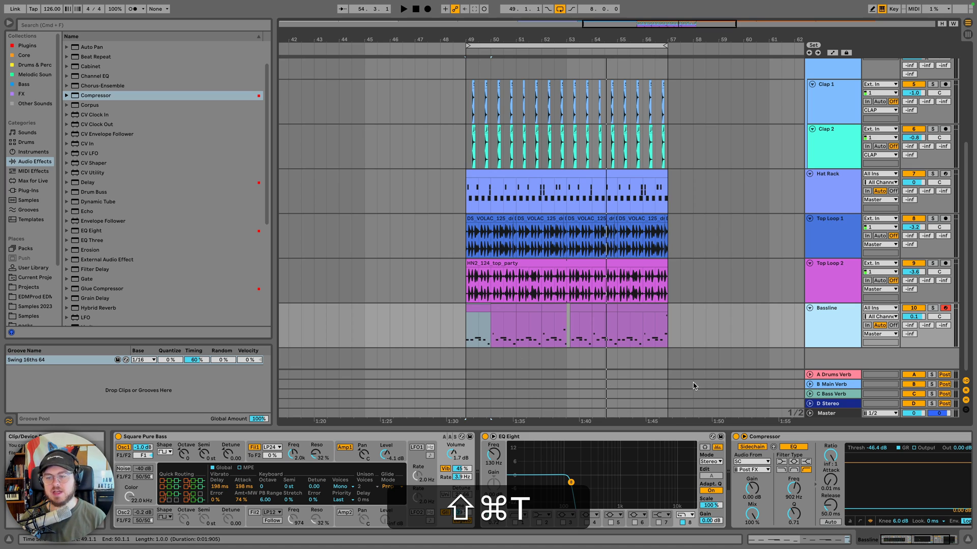
pyautogui.click(831, 331)
pyautogui.press('shift+super+t')
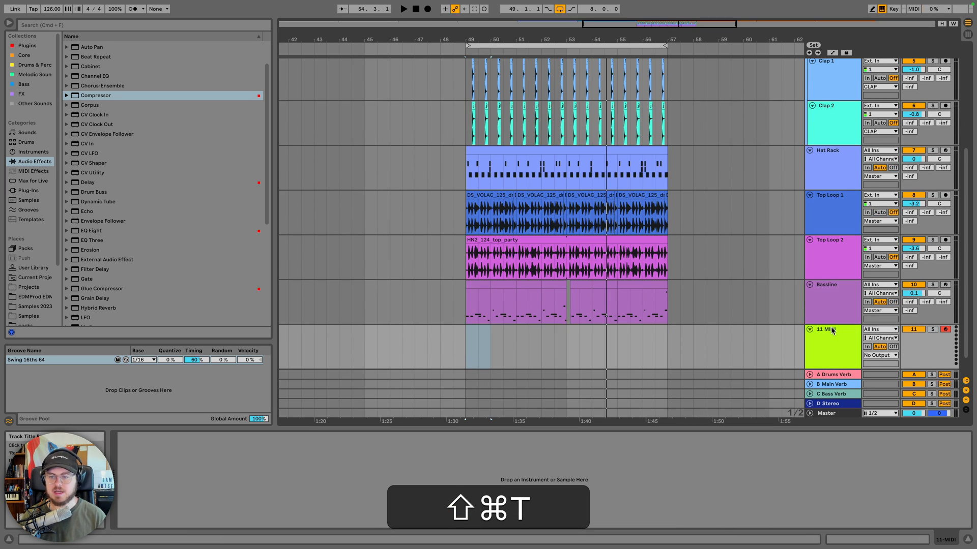
# Load the Serum VST instrument onto the new MIDI track below Bassline and close its plug-in window
pyautogui.click(831, 334)
pyautogui.moveTo(487, 337); pyautogui.dragTo(466, 337)
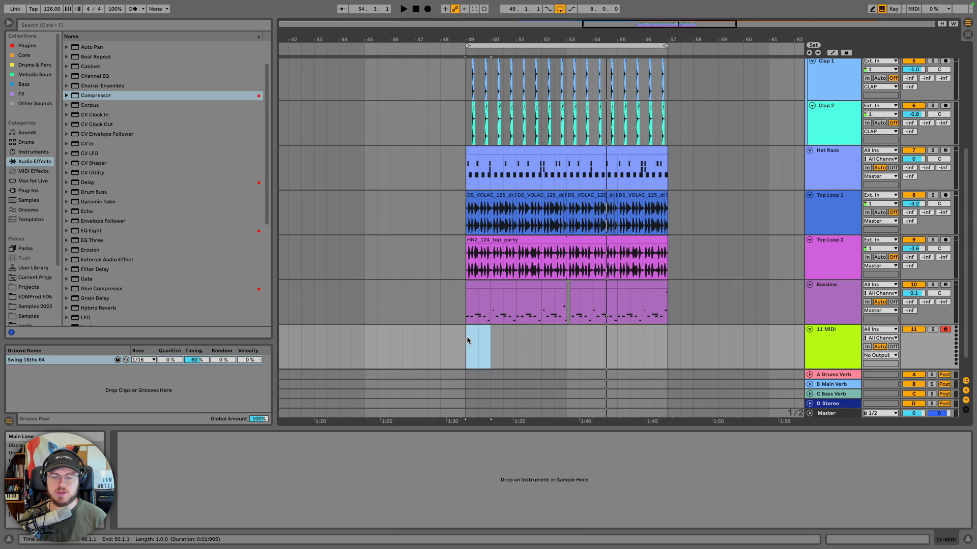
pyautogui.click(467, 339)
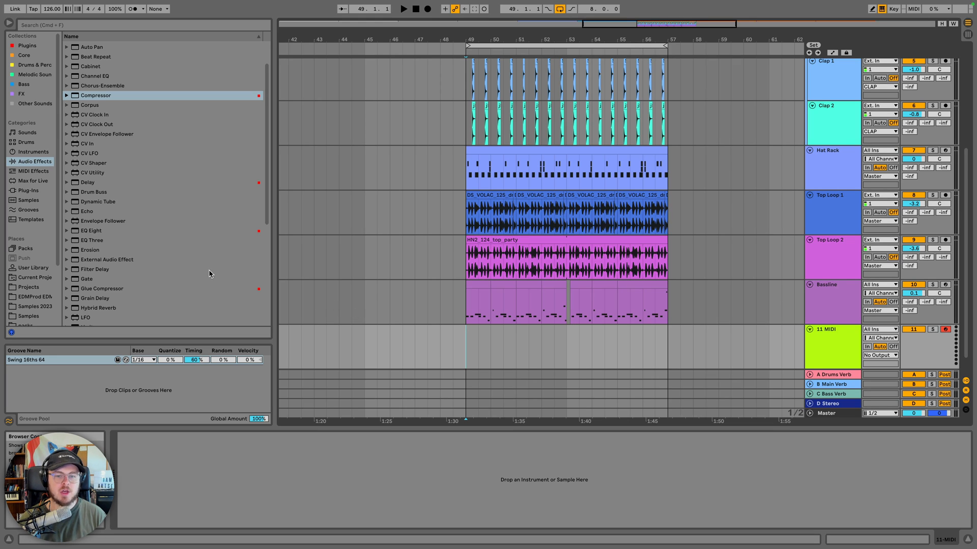
pyautogui.click(32, 191)
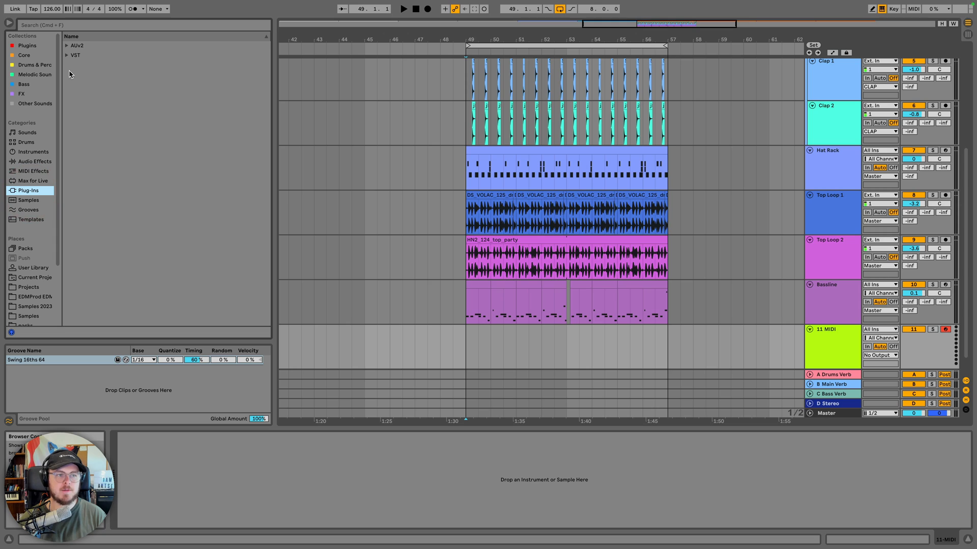
pyautogui.click(68, 56)
pyautogui.scroll(-10, 103, 164)
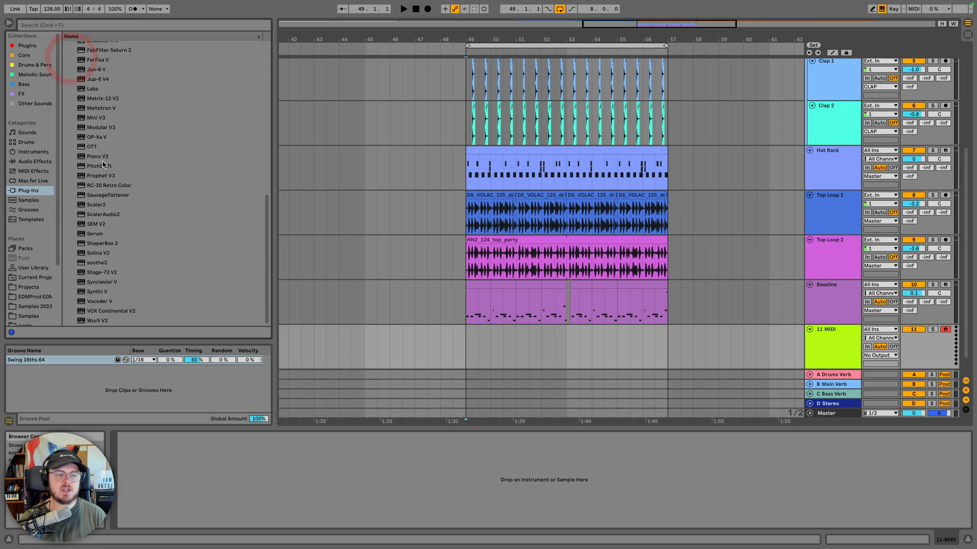
pyautogui.doubleClick(101, 235)
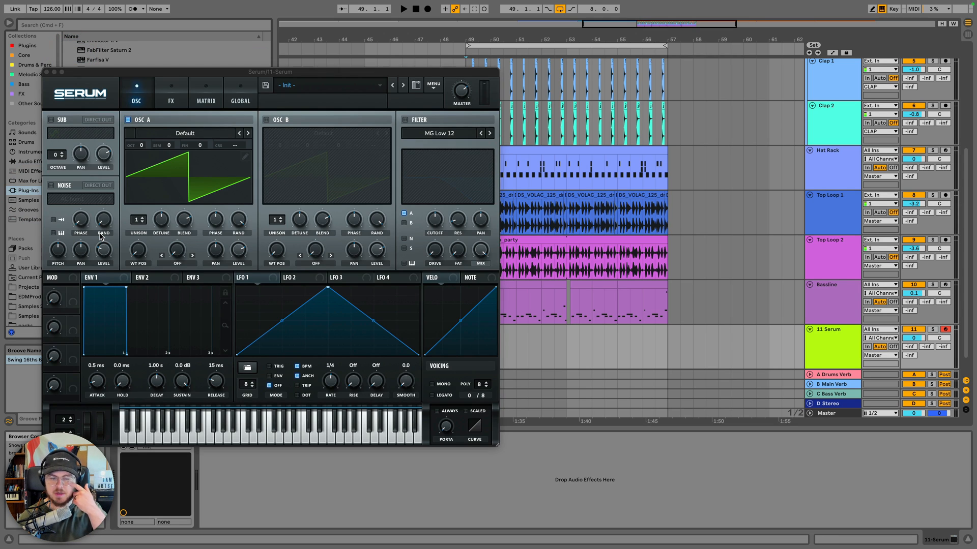
pyautogui.click(47, 73)
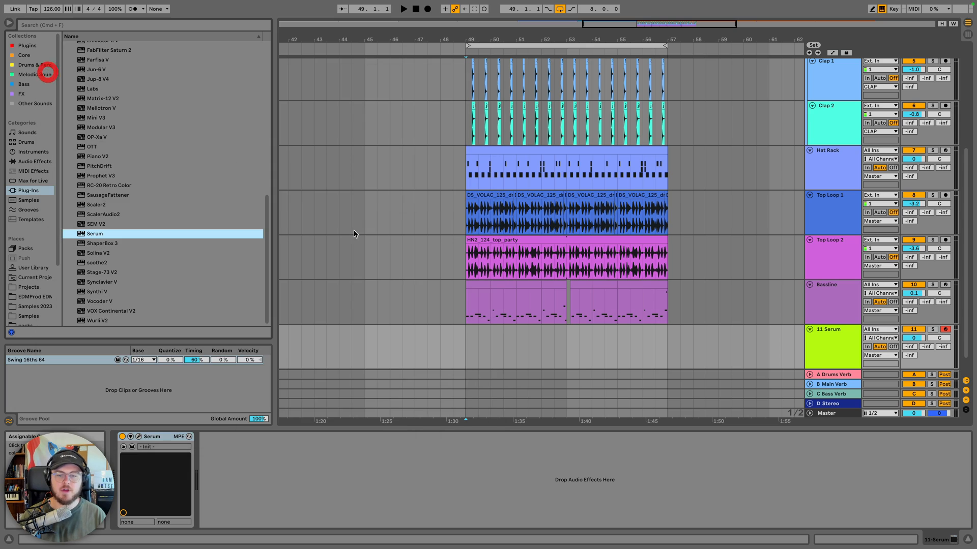
# Create an empty two-bar MIDI clip on the Serum track, starting at bar 49
pyautogui.click(465, 344)
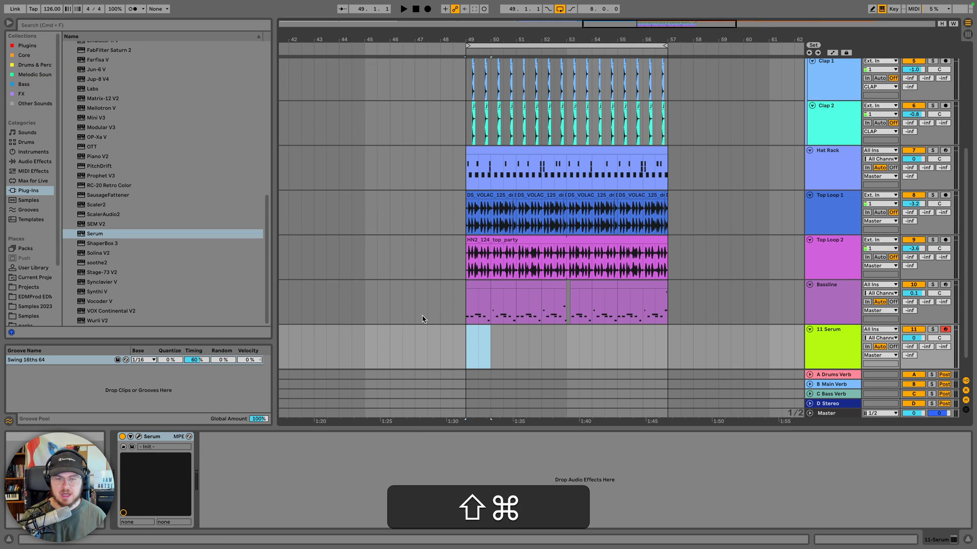
pyautogui.press('shift+super+m')
pyautogui.click(463, 330)
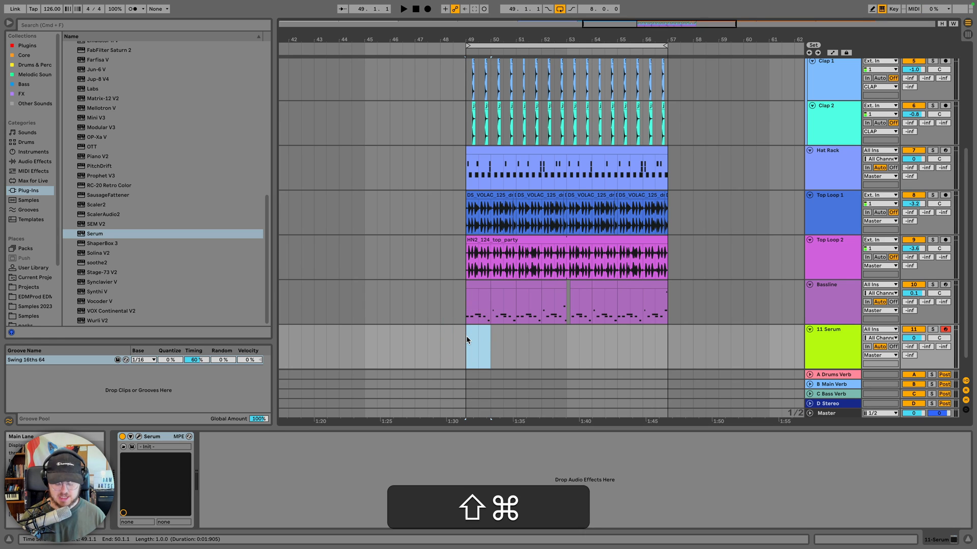
pyautogui.press('shift+super+m')
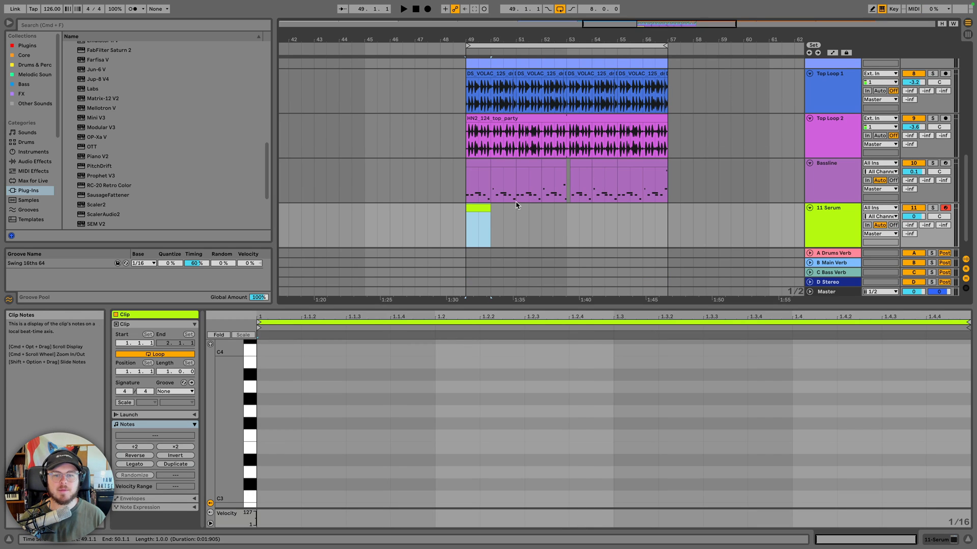
pyautogui.moveTo(490, 208); pyautogui.dragTo(514, 208)
pyautogui.press('super+j')
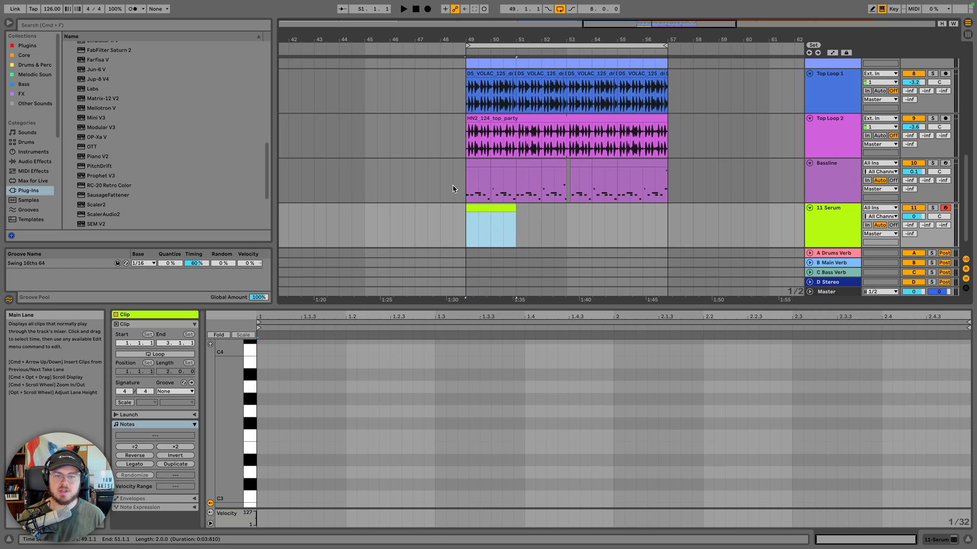
# Turn on note preview for the new clip, add a short F#3 note at 1.1.3 and play it
pyautogui.click(350, 420)
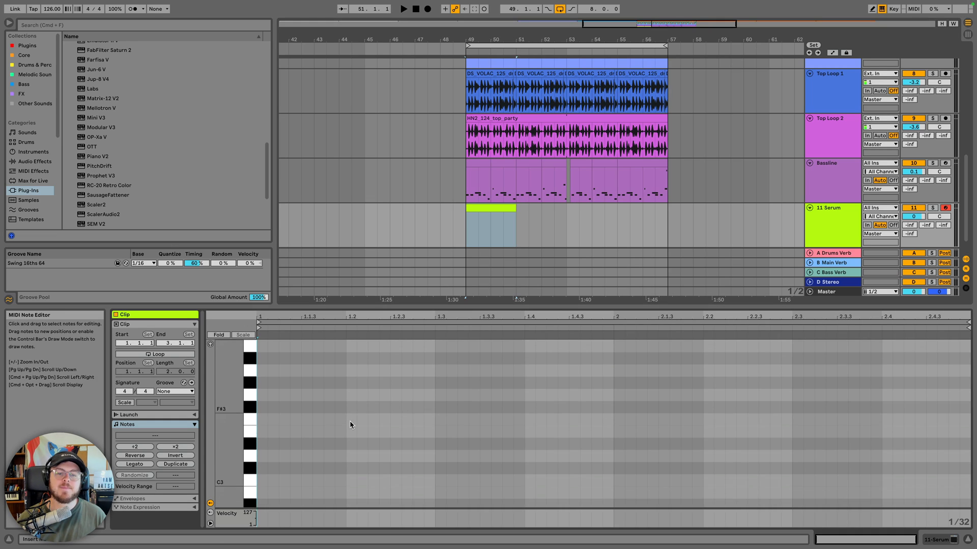
pyautogui.scroll(-1, 350, 420)
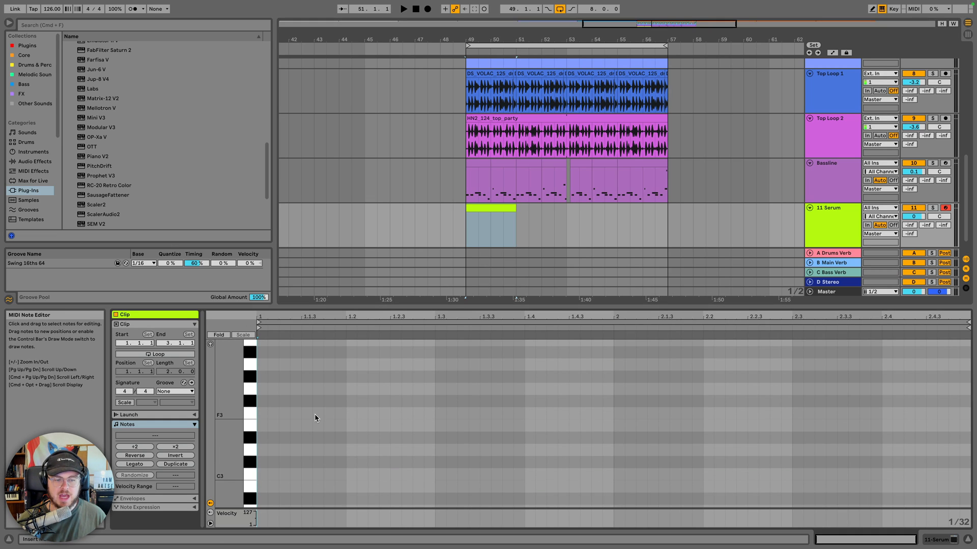
pyautogui.click(250, 402)
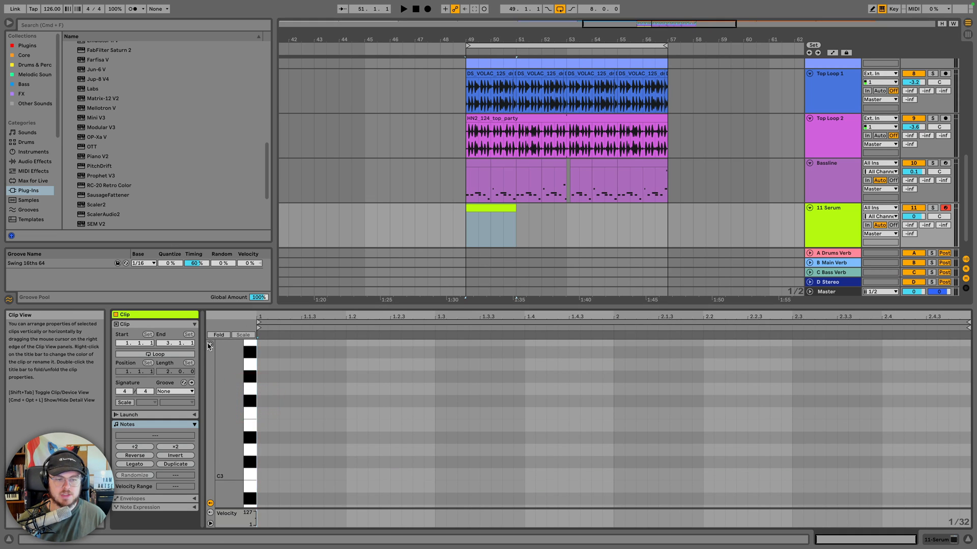
pyautogui.click(210, 343)
pyautogui.click(250, 403)
pyautogui.scroll(-1, 250, 404)
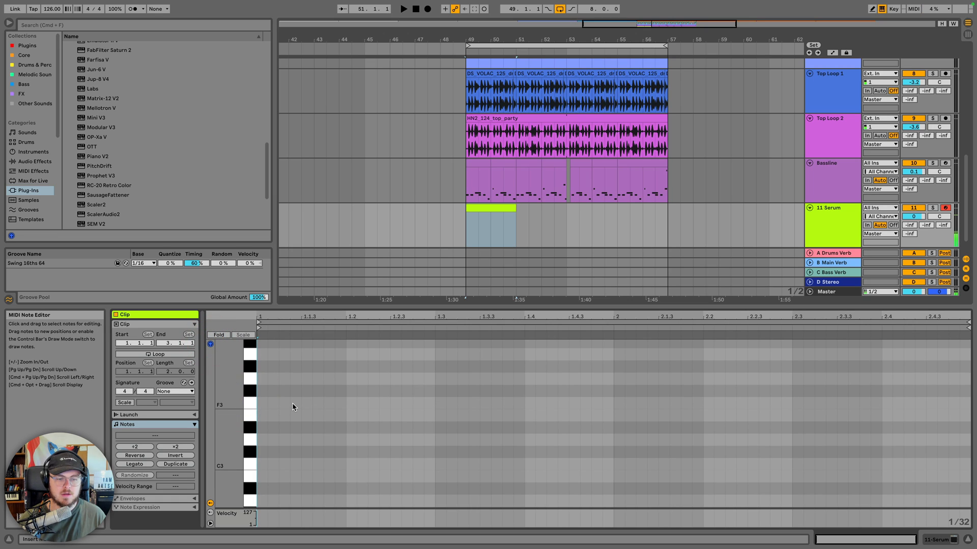
pyautogui.doubleClick(308, 392)
pyautogui.press('space')
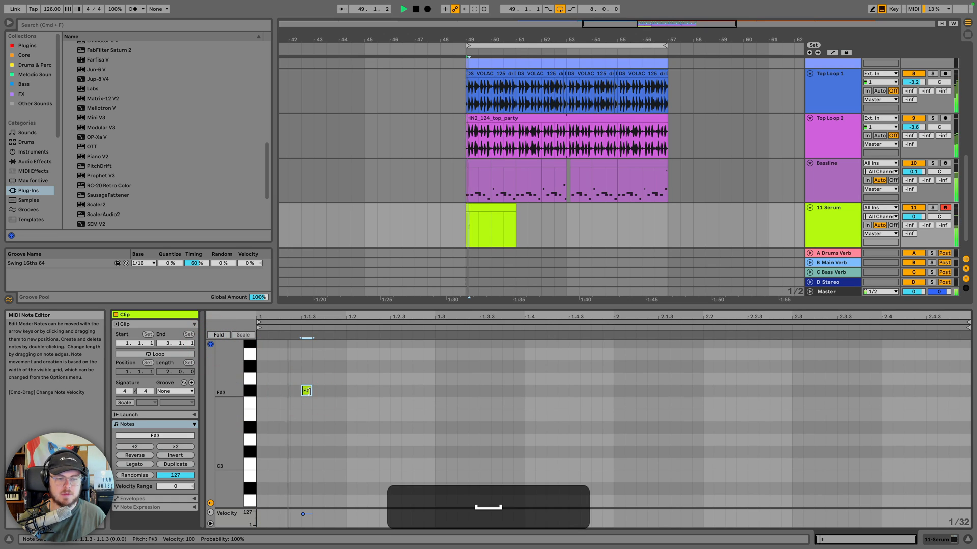
# Move the F#3 note to 1.1.4, apply the Swing 16ths 64 groove to the Serum clip and play it
pyautogui.moveTo(306, 391)
pyautogui.mouseDown()
pyautogui.moveTo(338, 396)
pyautogui.moveTo(326, 391)
pyautogui.mouseUp()
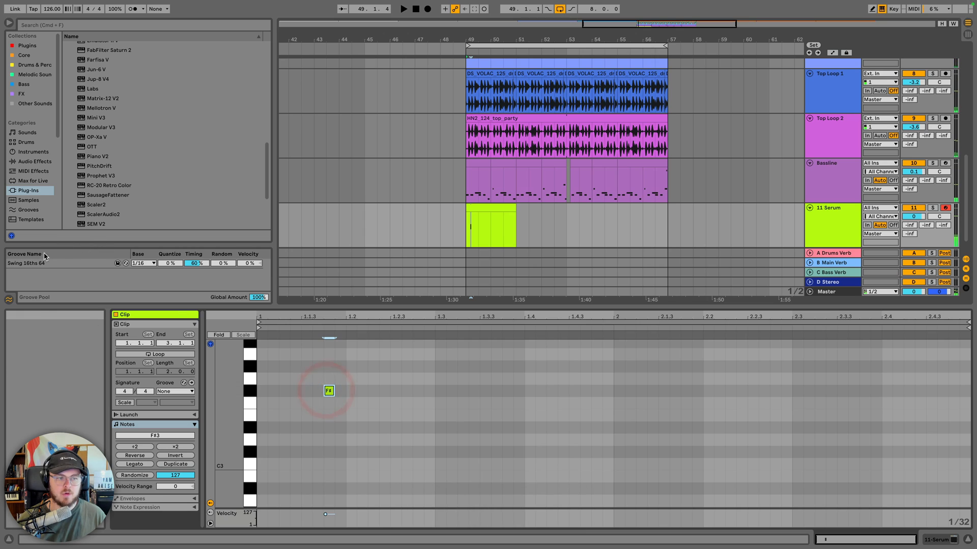
pyautogui.moveTo(92, 263); pyautogui.dragTo(479, 211)
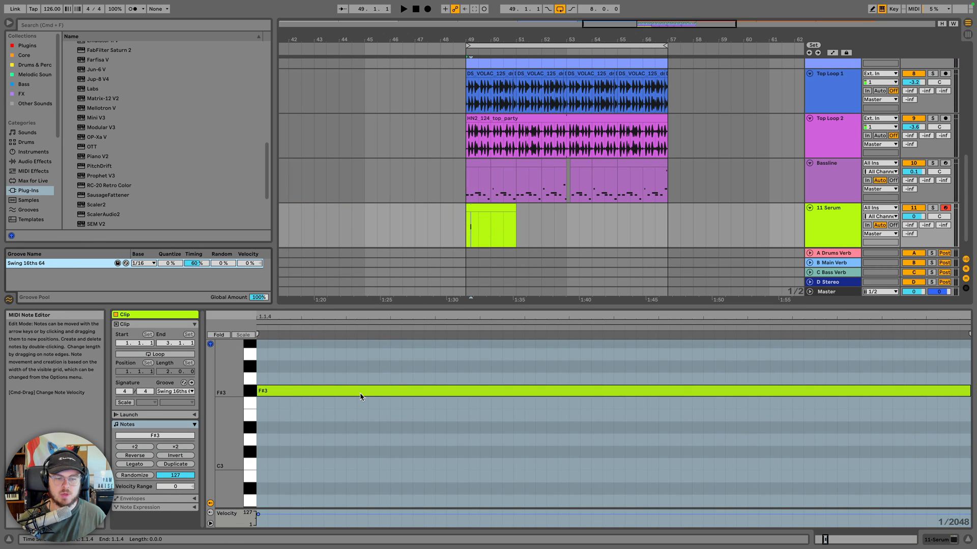
pyautogui.moveTo(327, 316); pyautogui.dragTo(327, 290)
pyautogui.press('space')
pyautogui.press('space')
pyautogui.scroll(-3, 426, 392)
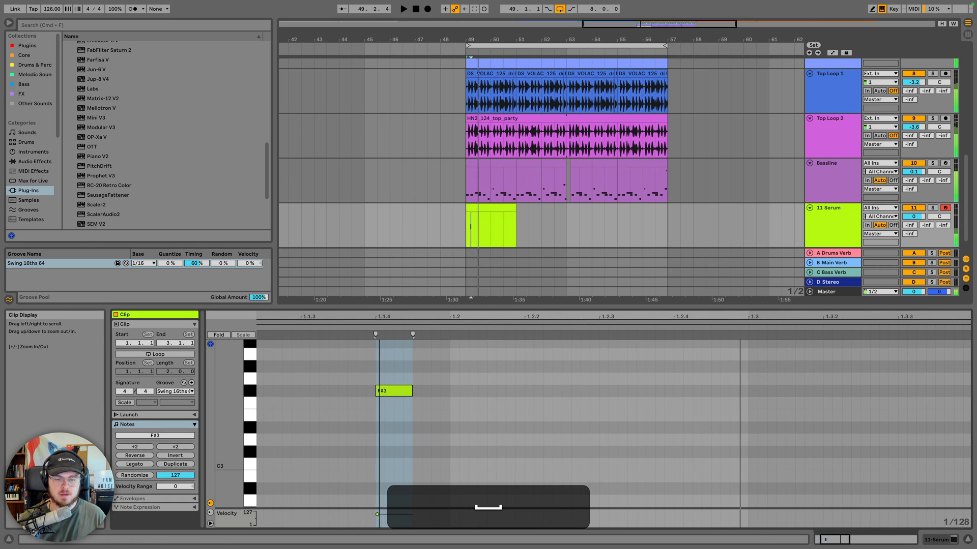
# Lengthen the F#3 note at 1.1.4 so it ends at 1.2, and play the loop
pyautogui.moveTo(412, 391); pyautogui.dragTo(441, 391)
pyautogui.press('space')
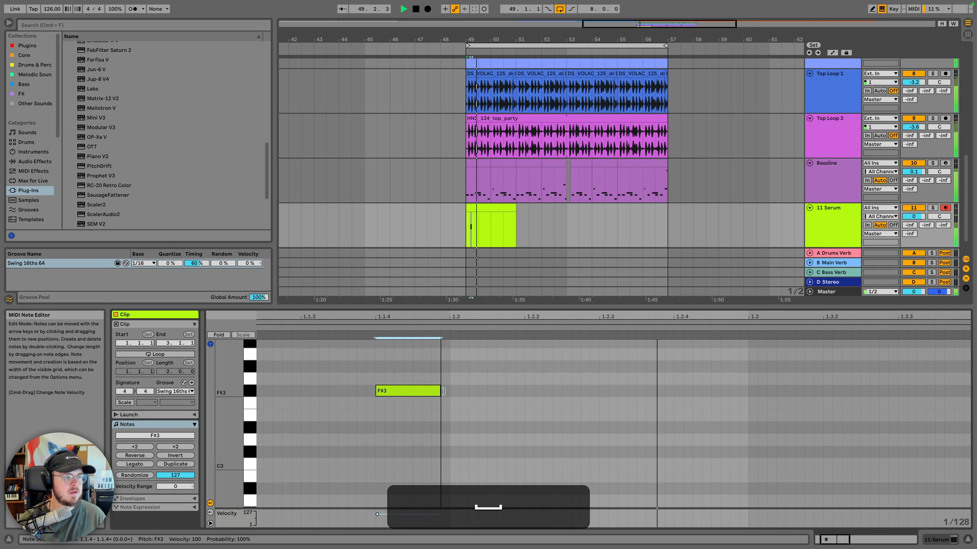
pyautogui.click(444, 391)
pyautogui.hscroll(-3, 349, 400)
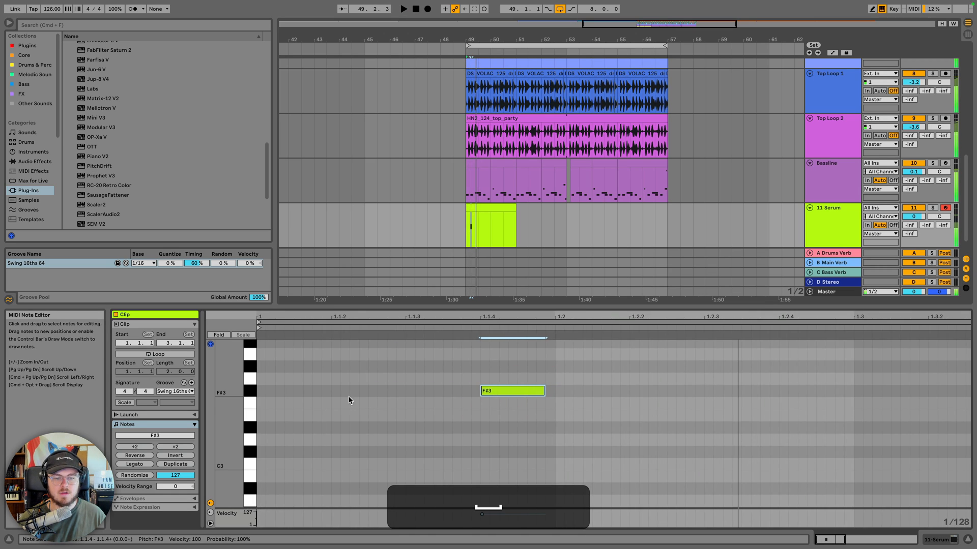
pyautogui.moveTo(543, 391); pyautogui.dragTo(554, 391)
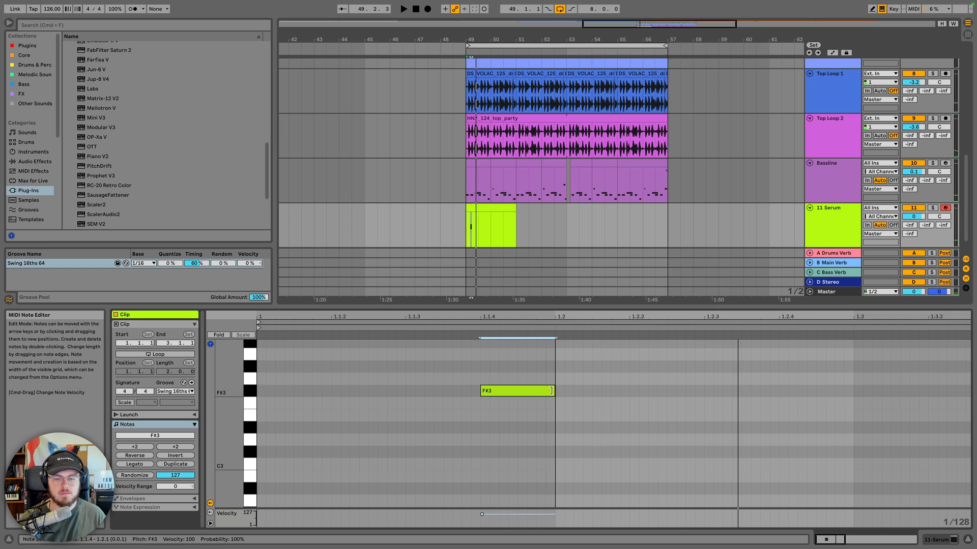
pyautogui.press('space')
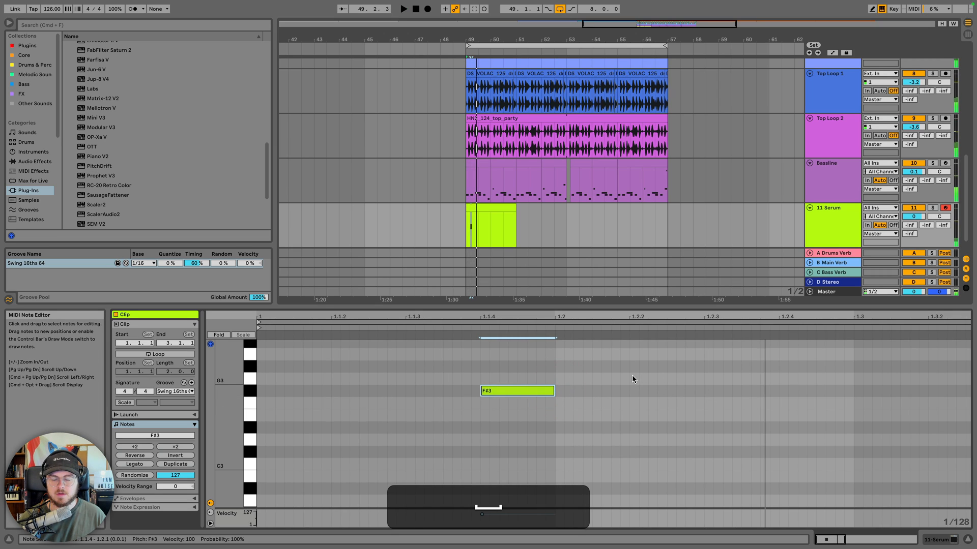
pyautogui.press('space')
# Add an F#3 note at 1.2.3 about one and a half sixteenths long, and play the two-note rhythm
pyautogui.doubleClick(636, 392)
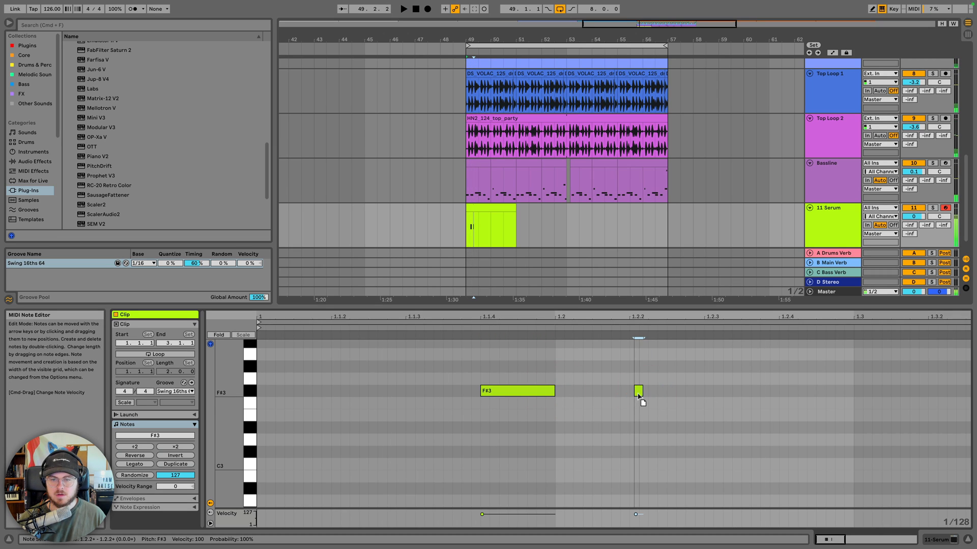
pyautogui.moveTo(634, 392); pyautogui.dragTo(818, 393)
pyautogui.press('space')
pyautogui.press('space')
pyautogui.press('space')
pyautogui.hscroll(3, 818, 393)
pyautogui.press('space')
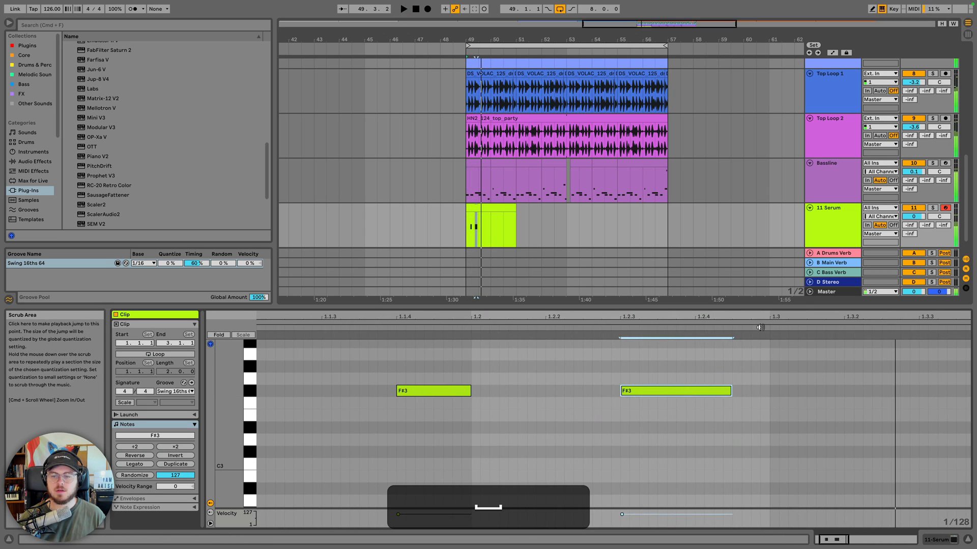
pyautogui.moveTo(758, 319); pyautogui.dragTo(759, 290)
pyautogui.moveTo(457, 316); pyautogui.dragTo(456, 304)
pyautogui.press('space')
pyautogui.press('space')
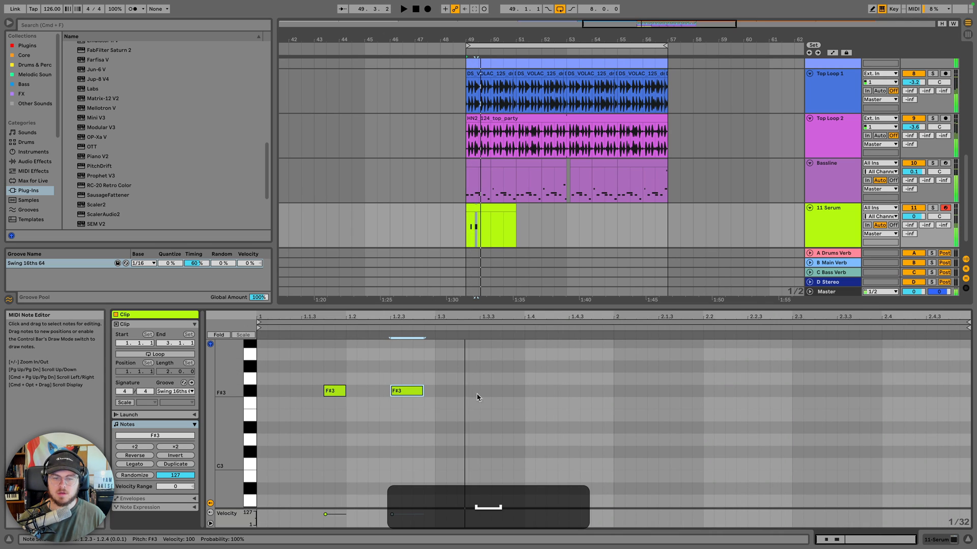
# Add F#3 notes at 1.3.1, about one and a half sixteenths long, and at 1.3.4, one sixteenth long
pyautogui.doubleClick(438, 391)
pyautogui.press('space')
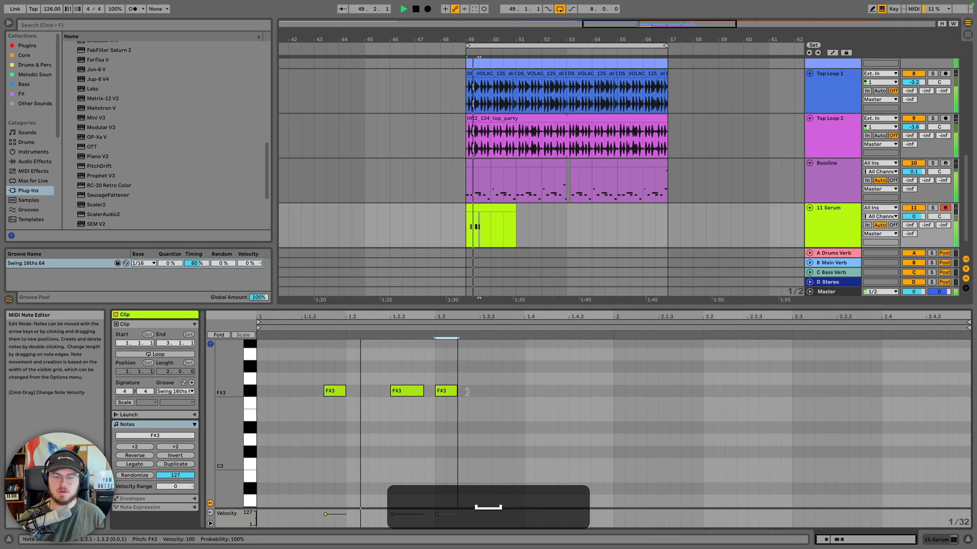
pyautogui.press('space')
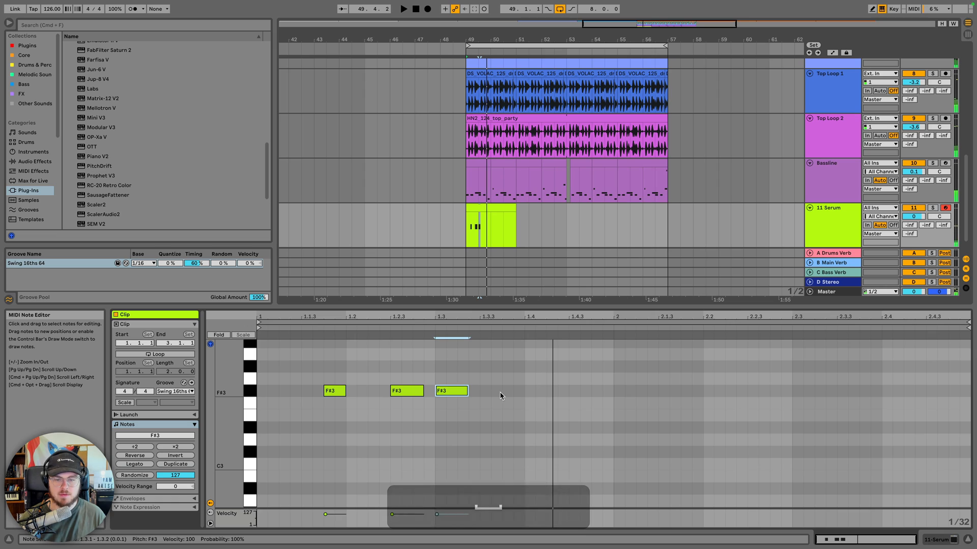
pyautogui.click(502, 393)
pyautogui.doubleClick(502, 392)
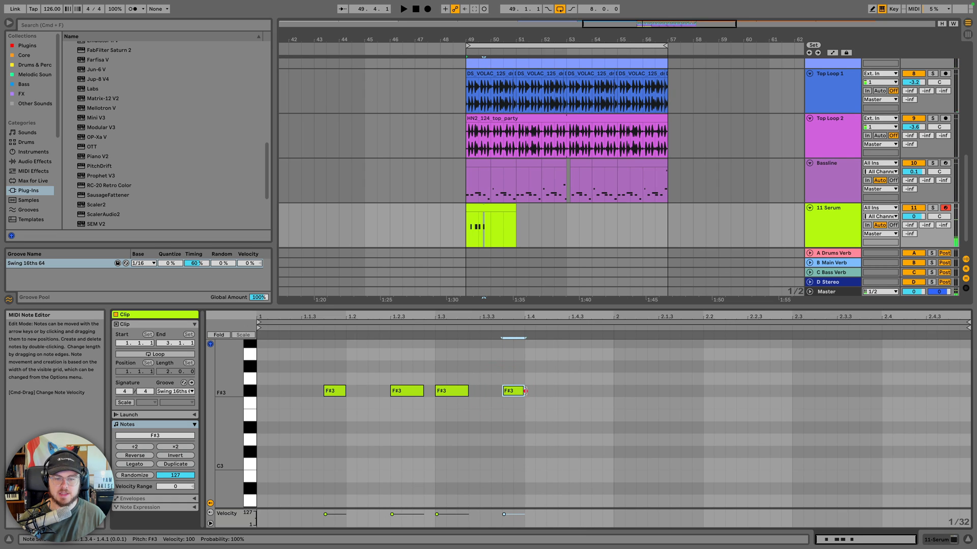
pyautogui.click(525, 391)
# Add an F#3 note of about one and a half sixteenths at 1.4.3 and a short one at 2.1.1, and play the rhythm
pyautogui.doubleClick(571, 392)
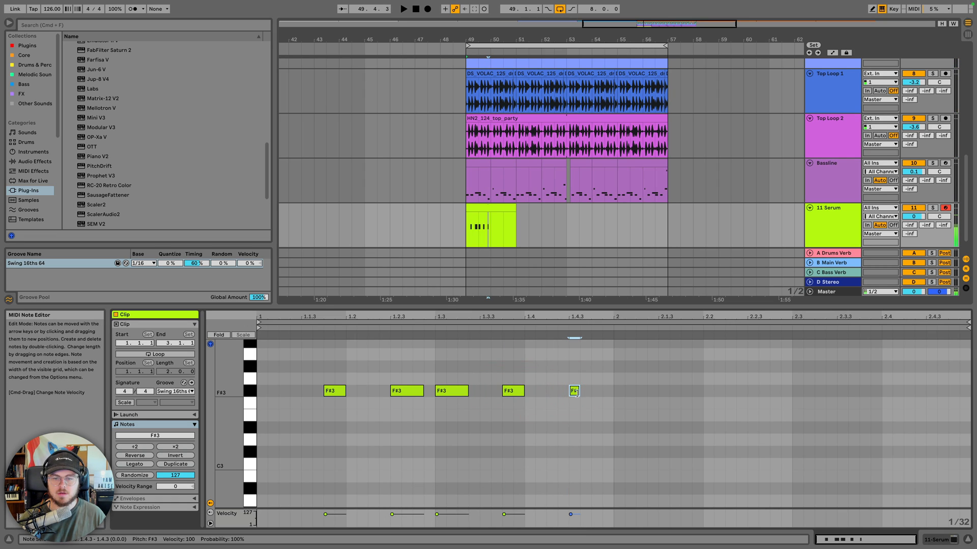
pyautogui.moveTo(577, 392); pyautogui.dragTo(605, 392)
pyautogui.doubleClick(617, 392)
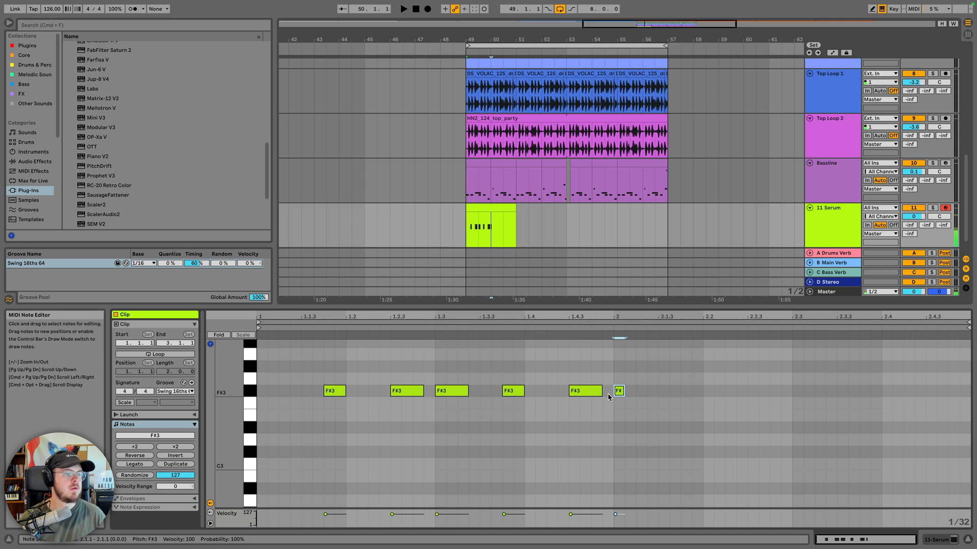
pyautogui.press('space')
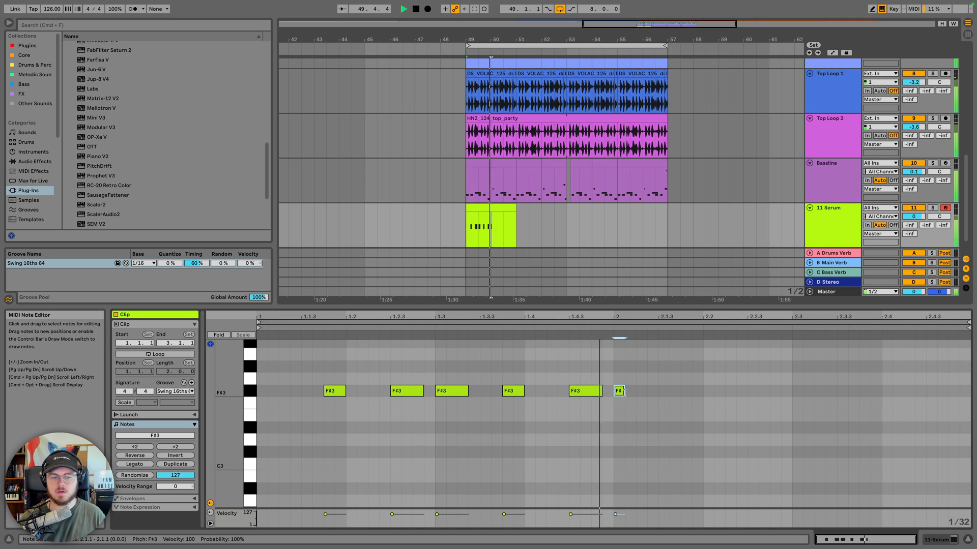
pyautogui.press('space')
# Add an F#3 note at 1.1.2 about one and a half sixteenths long and play the pattern
pyautogui.doubleClick(282, 391)
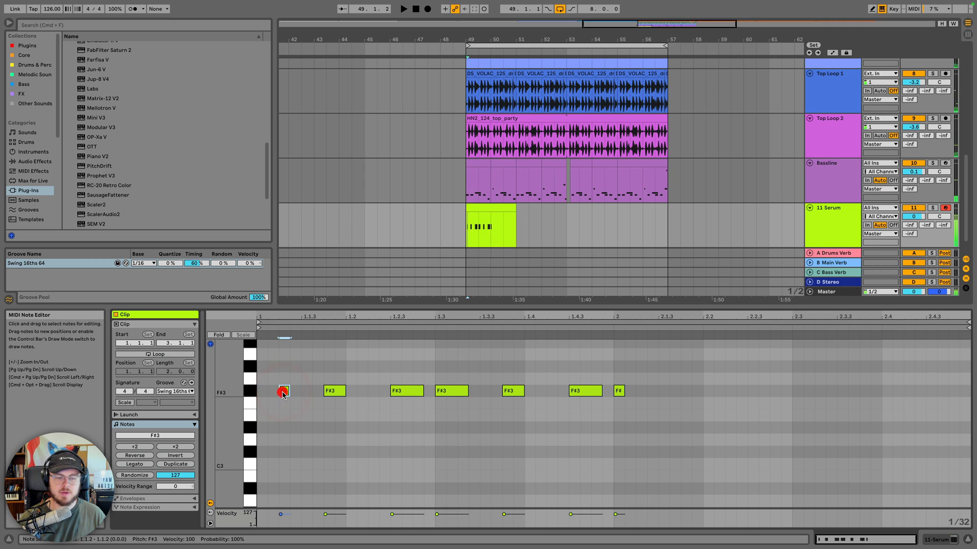
pyautogui.press('space')
pyautogui.moveTo(283, 393); pyautogui.dragTo(310, 393)
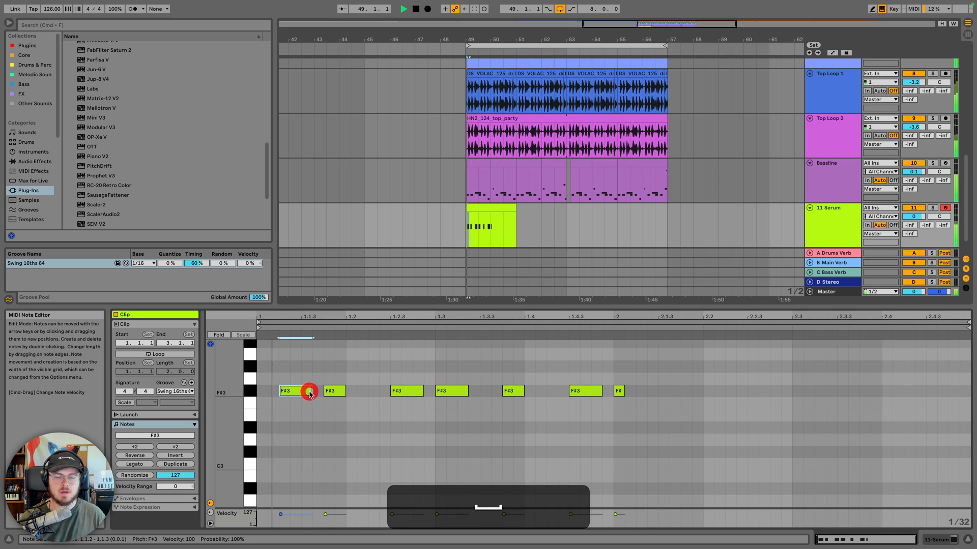
pyautogui.press('space')
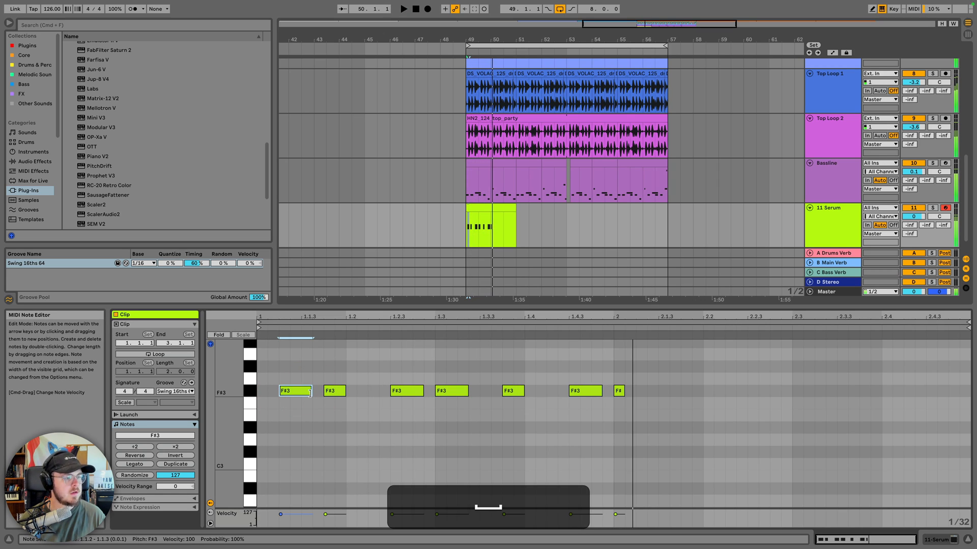
pyautogui.press('space')
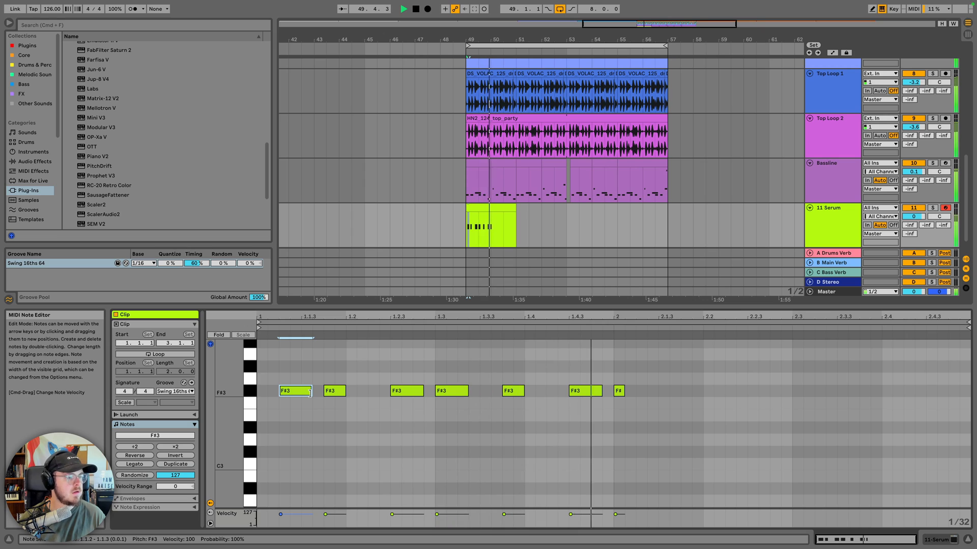
# Play the two-bar F#3 rhythm several times over the drums and bassline
pyautogui.press('space')
pyautogui.press('space')
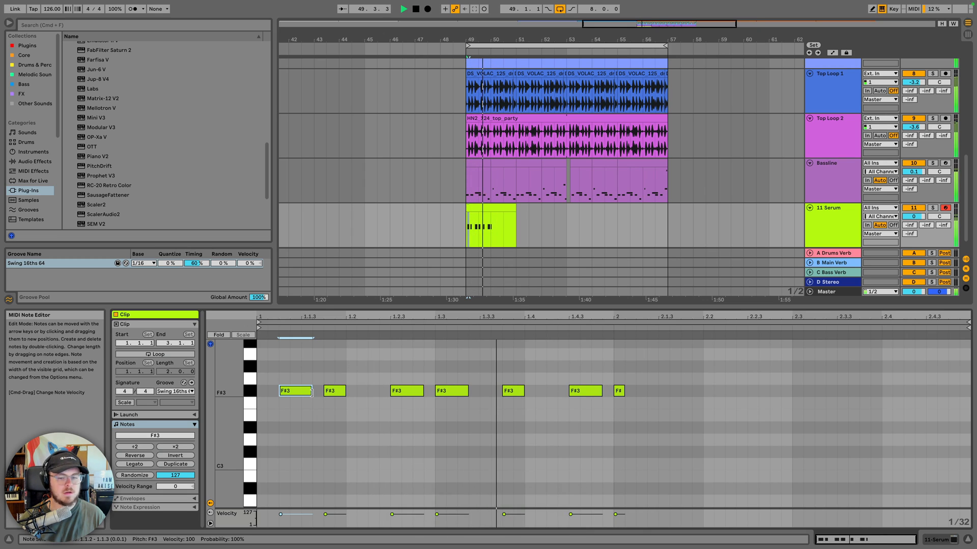
pyautogui.press('space')
pyautogui.press('space')
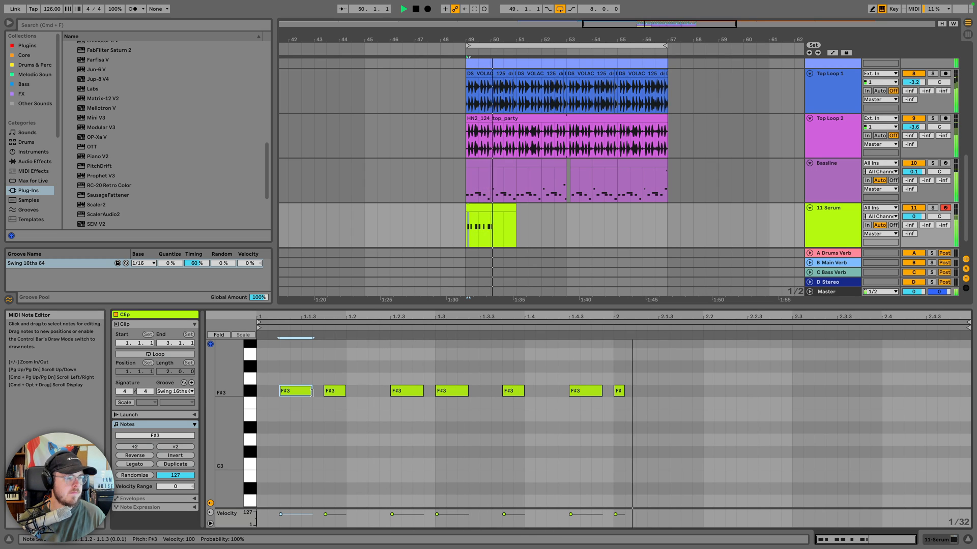
pyautogui.press('space')
pyautogui.press('space')
pyautogui.press('space')
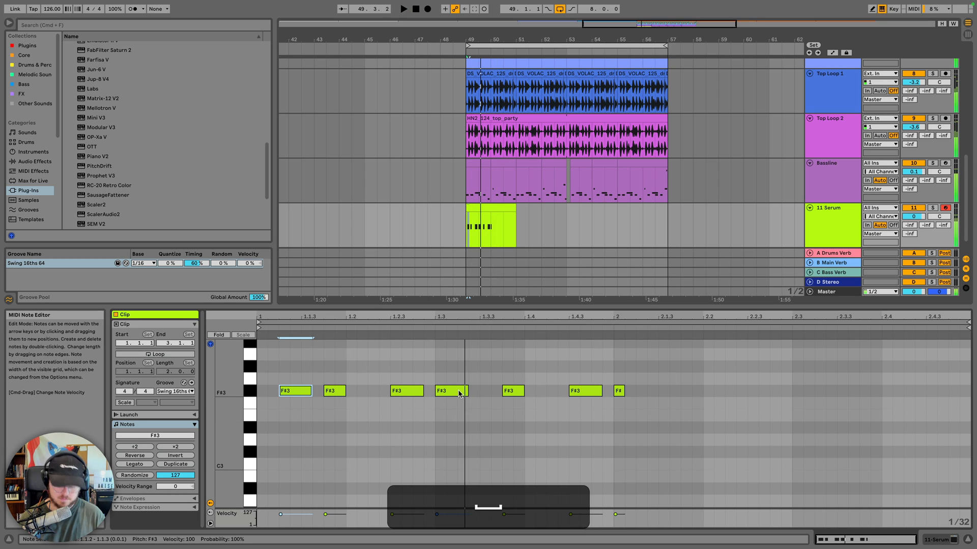
# Deactivate the F#3 note at 1.3.1 in the Serum clip and play the rhythm without it
pyautogui.click(459, 393)
pyautogui.press('0')
pyautogui.press('space')
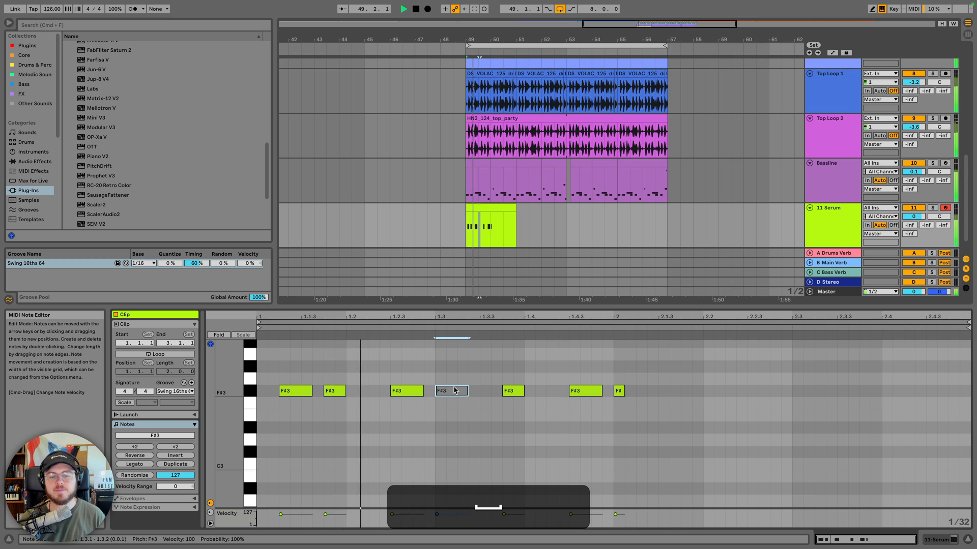
pyautogui.press('space')
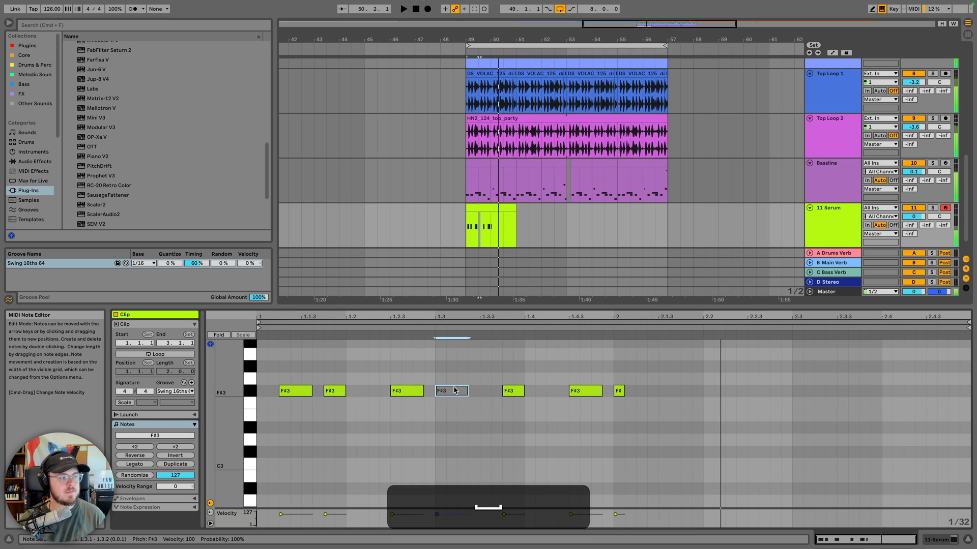
# Lengthen the F#3 note at 2.1.1 to about one and a half sixteenths and play the pattern
pyautogui.press('space')
pyautogui.click(620, 391)
pyautogui.moveTo(621, 391); pyautogui.dragTo(653, 398)
pyautogui.press('space')
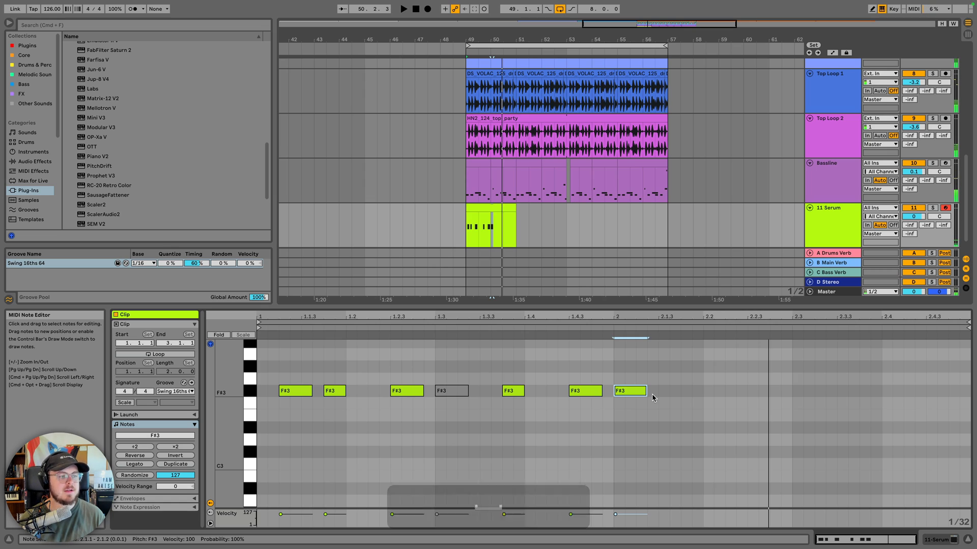
pyautogui.press('space')
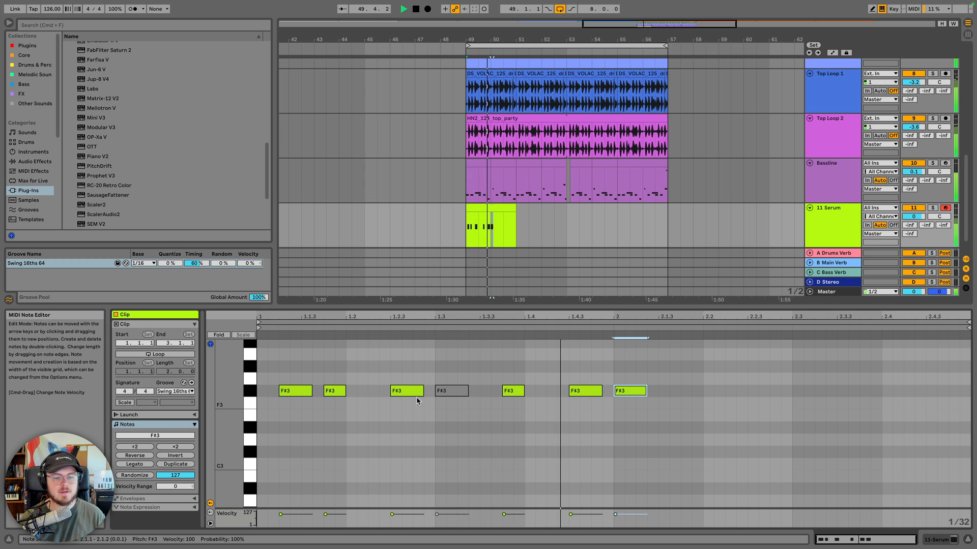
pyautogui.press('space')
pyautogui.press('space')
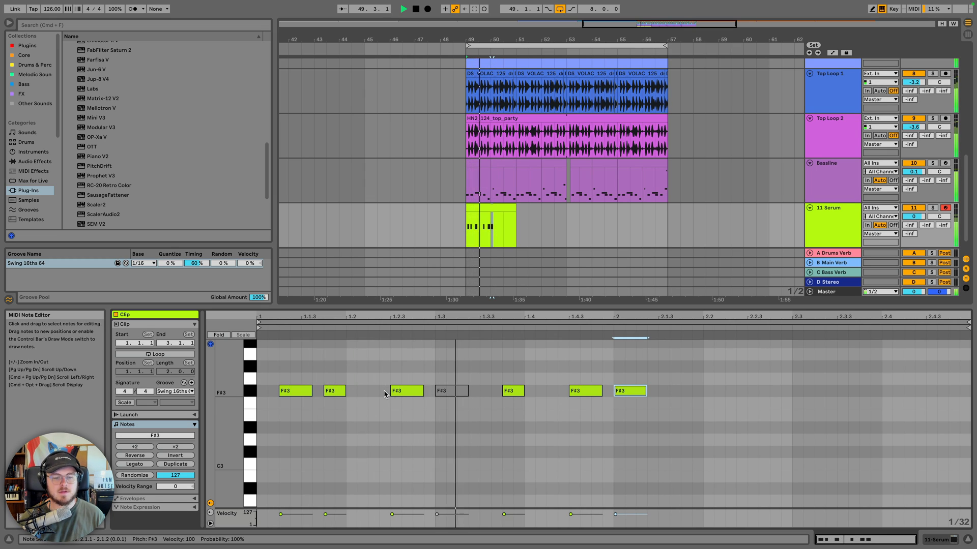
pyautogui.press('space')
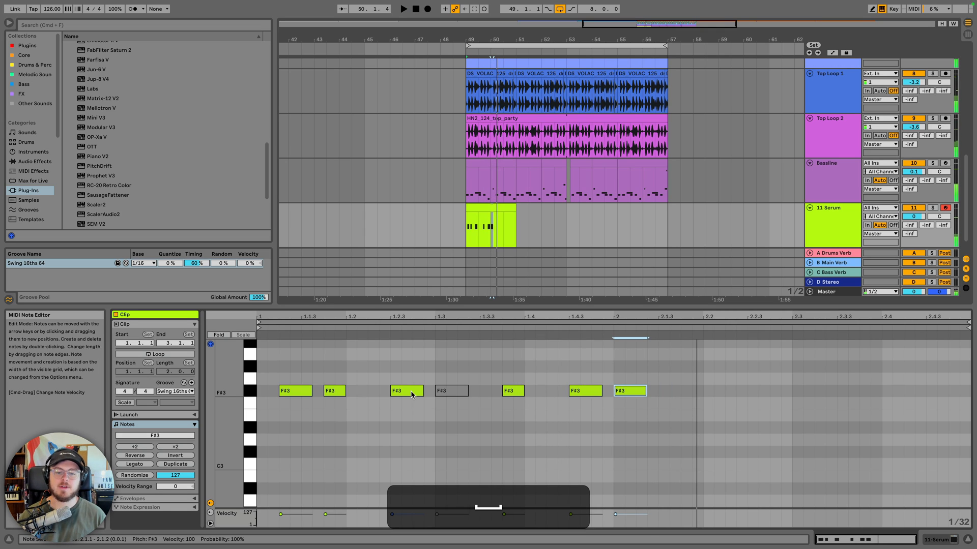
pyautogui.doubleClick(834, 213)
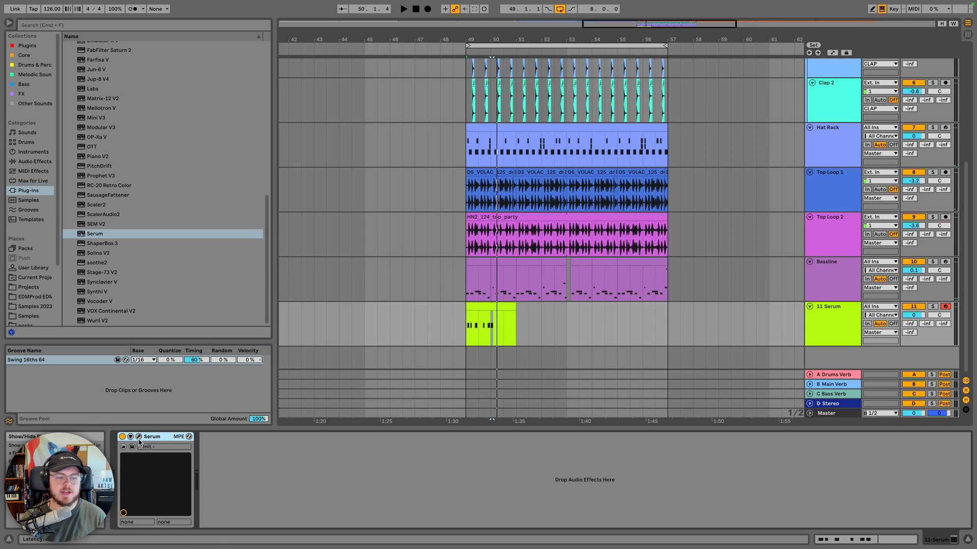
pyautogui.click(140, 437)
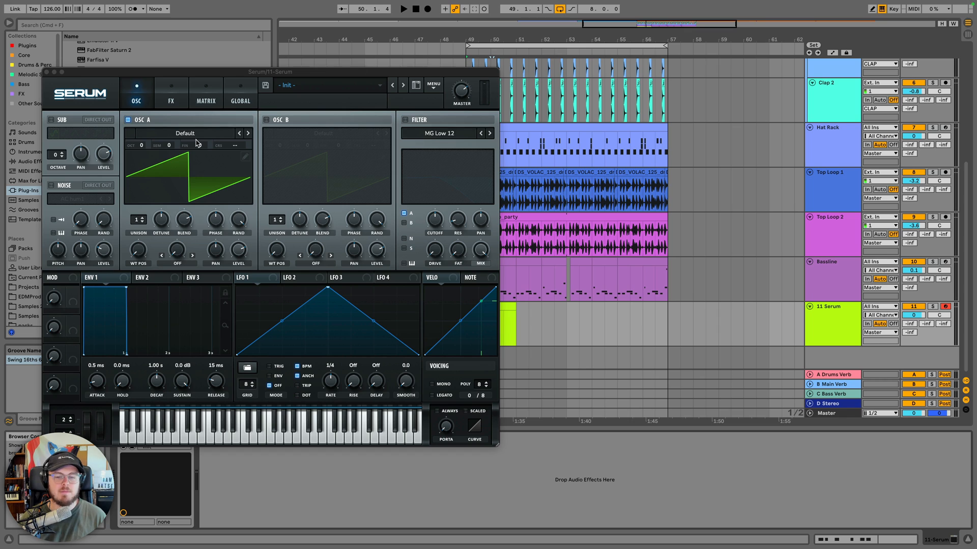
pyautogui.click(47, 72)
# Transpose all the Serum clip's notes down one octave to F#2 and play them with the drums and bassline
pyautogui.click(503, 315)
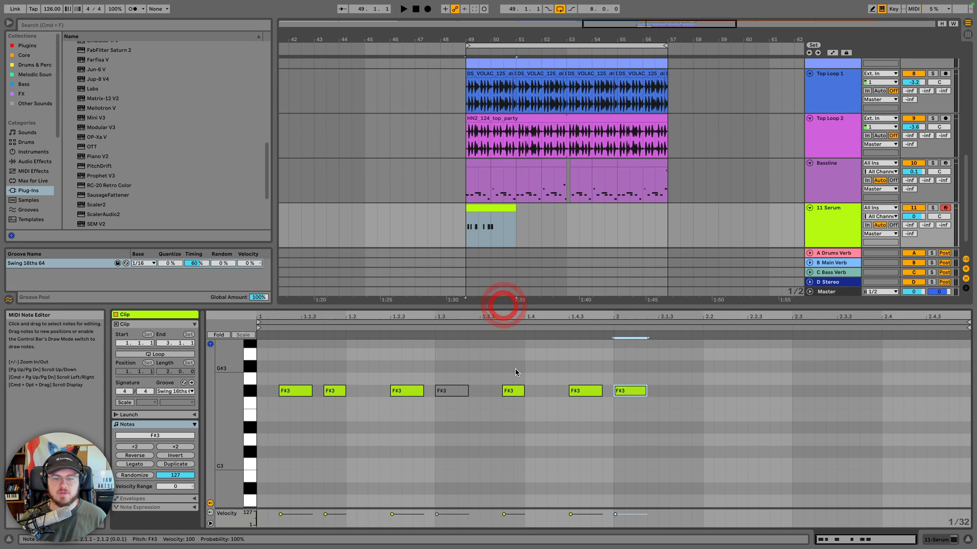
pyautogui.press('super+a')
pyautogui.press('shift+super+Down')
pyautogui.hotkey('shift', 'Down')
pyautogui.press('space')
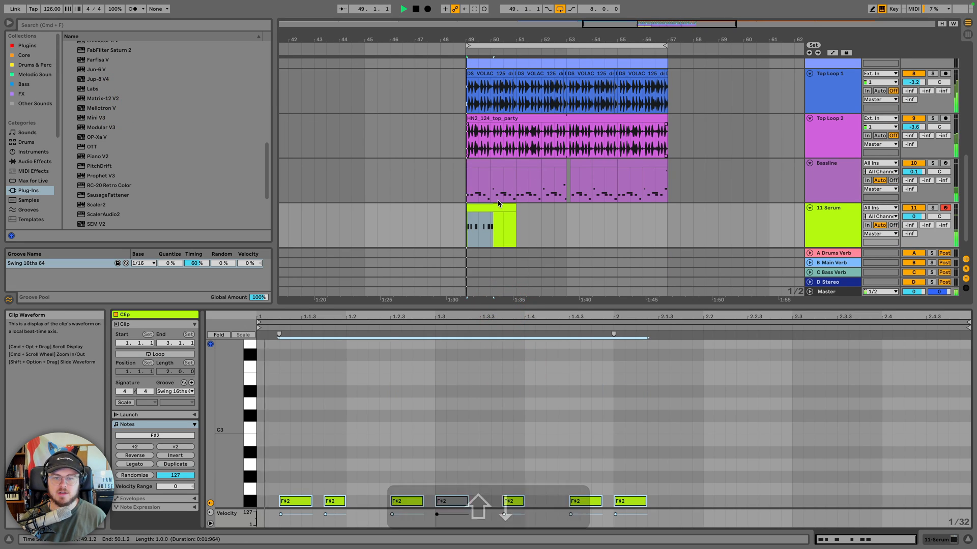
pyautogui.click(491, 205)
pyautogui.click(823, 221)
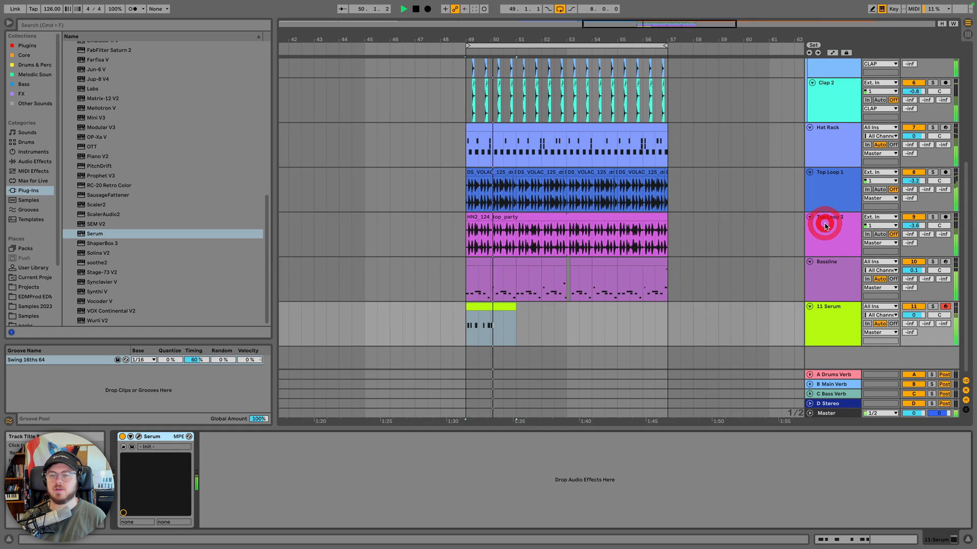
pyautogui.press('space')
# Open the Serum synth and load the Analog wavetable Jno into oscillator A
pyautogui.click(827, 320)
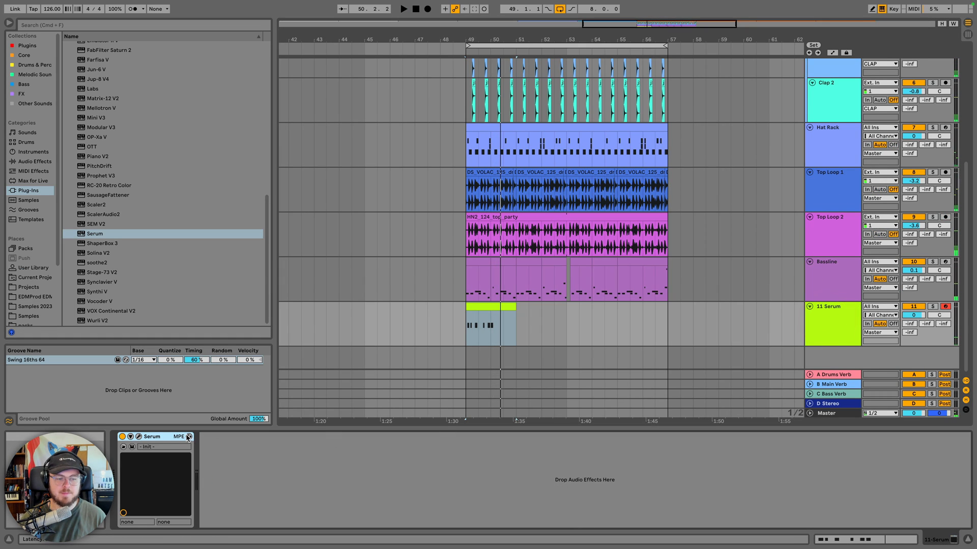
pyautogui.click(138, 438)
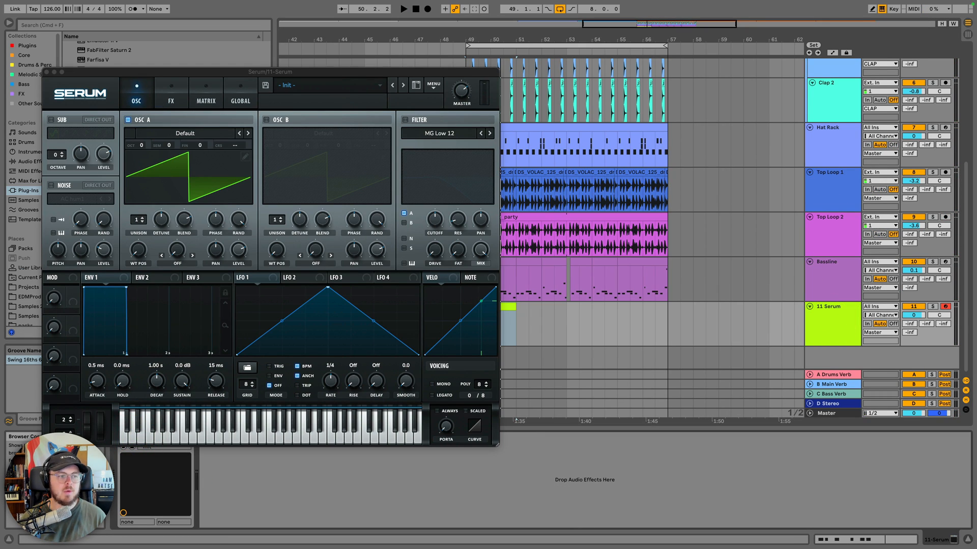
pyautogui.press('super+w')
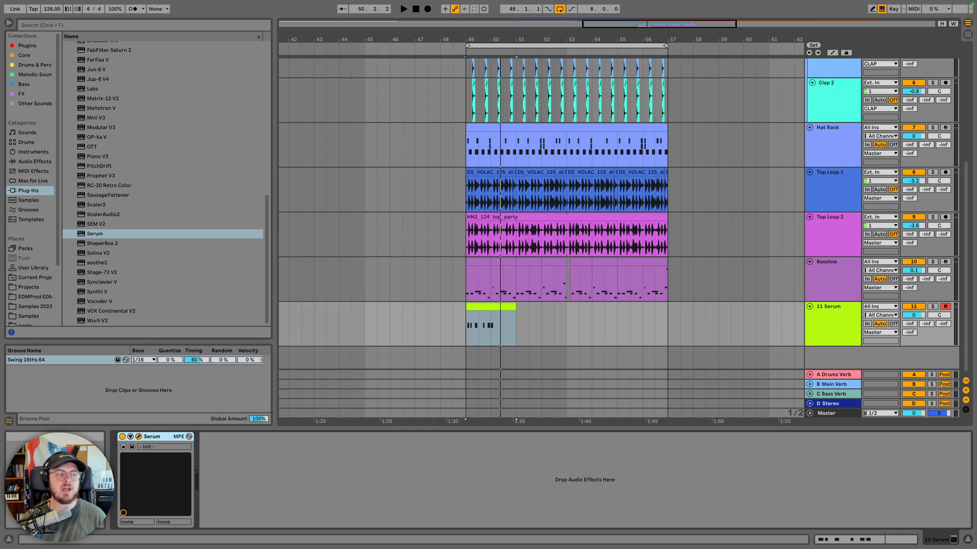
pyautogui.click(139, 437)
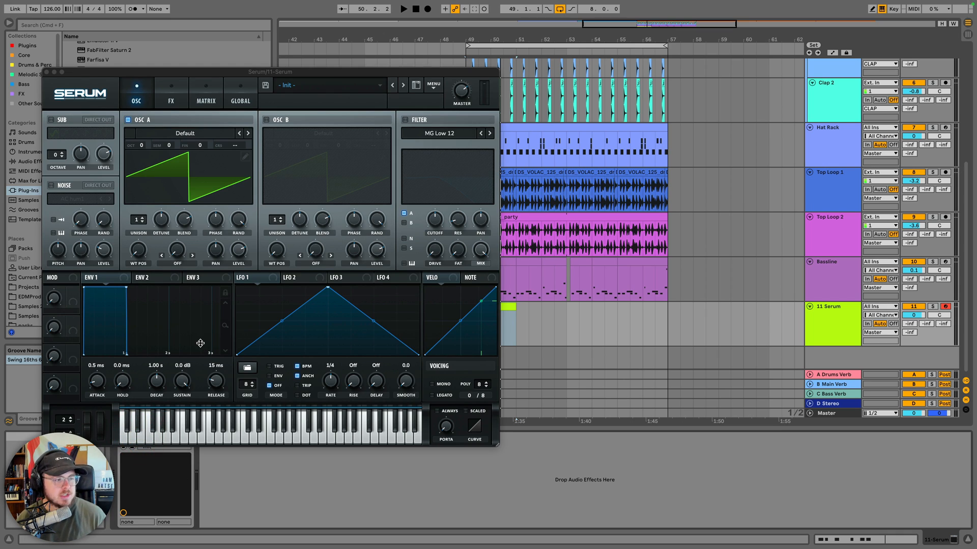
pyautogui.click(203, 132)
pyautogui.moveTo(204, 149)
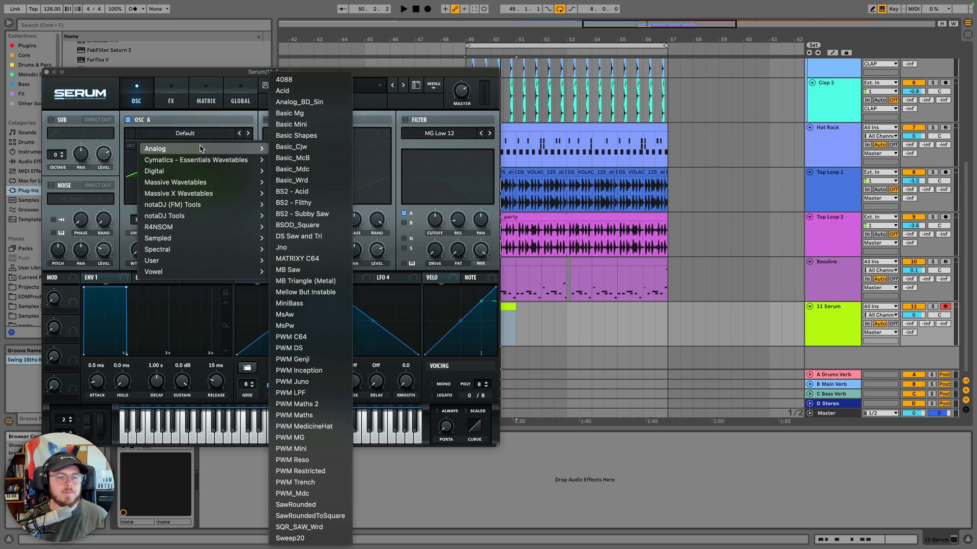
pyautogui.click(289, 248)
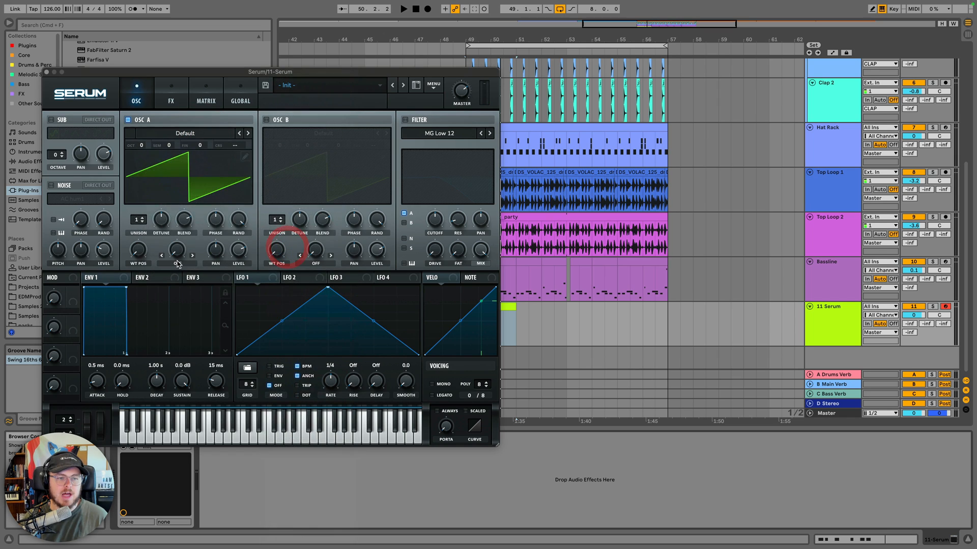
# Raise oscillator A's wavetable position slightly and listen to the sound in the loop
pyautogui.press('space')
pyautogui.moveTo(135, 253); pyautogui.dragTo(142, 241)
pyautogui.press('space')
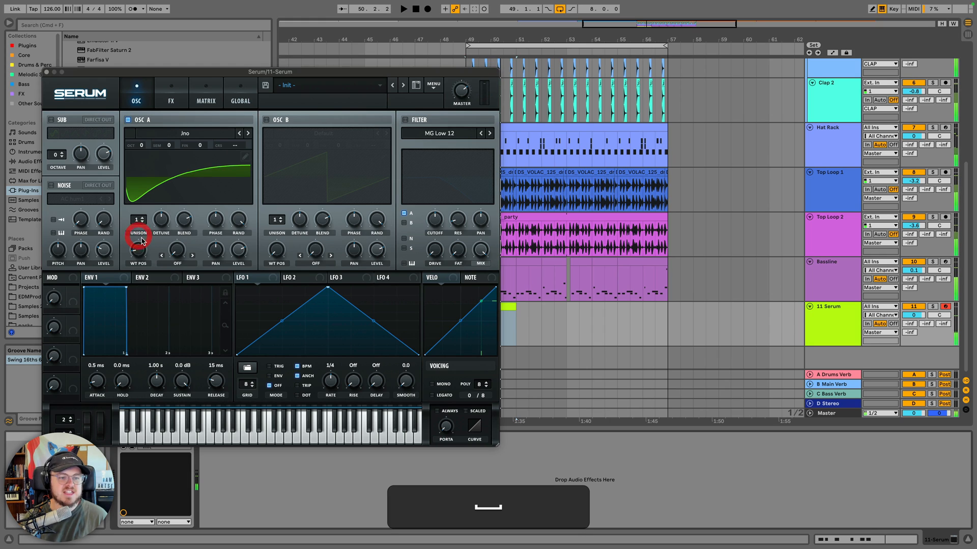
pyautogui.press('space')
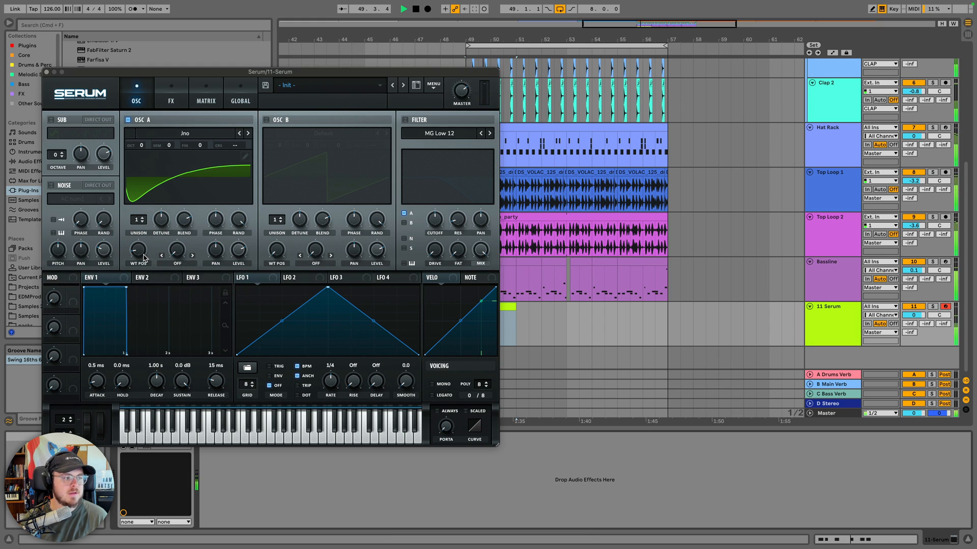
pyautogui.press('space')
# Turn on oscillator B with the Default wavetable at octave +1 and play the loop
pyautogui.click(266, 120)
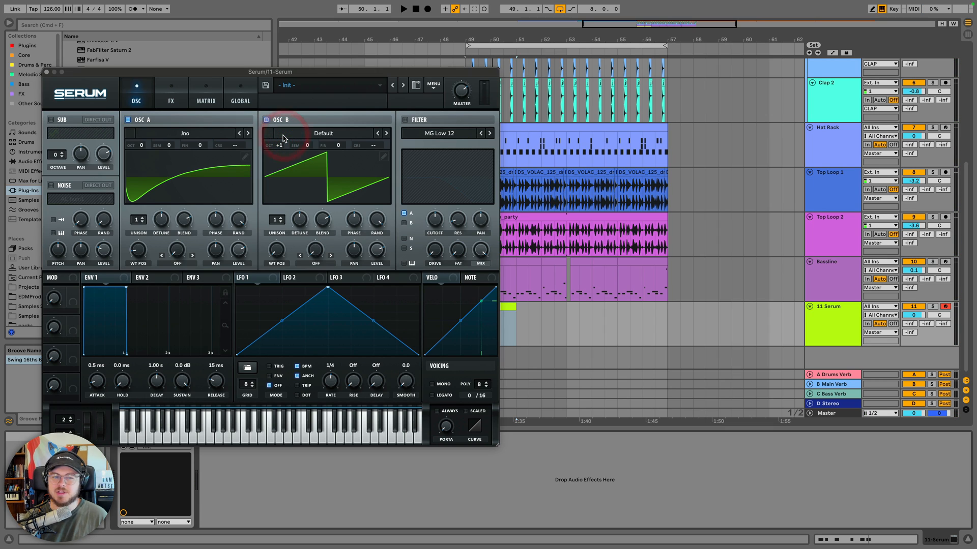
pyautogui.press('space')
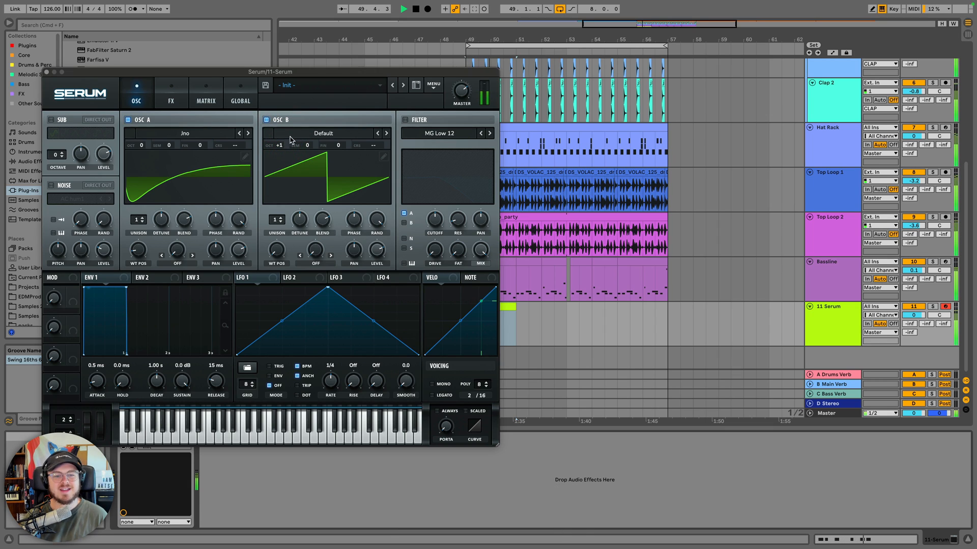
pyautogui.press('space')
# Enable the MG Low 12 filter and shape Env 2 with a decay of about 932 ms and zero sustain
pyautogui.click(405, 120)
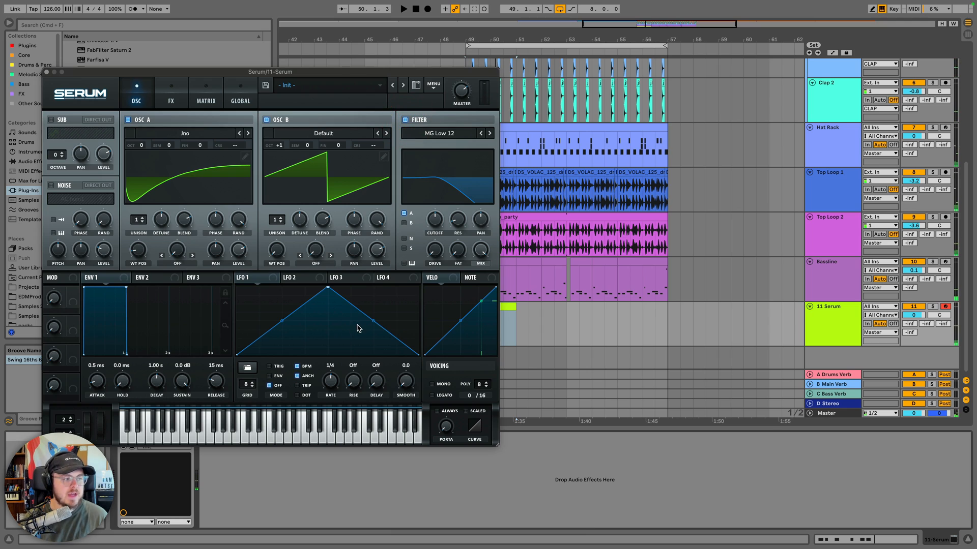
pyautogui.press('space')
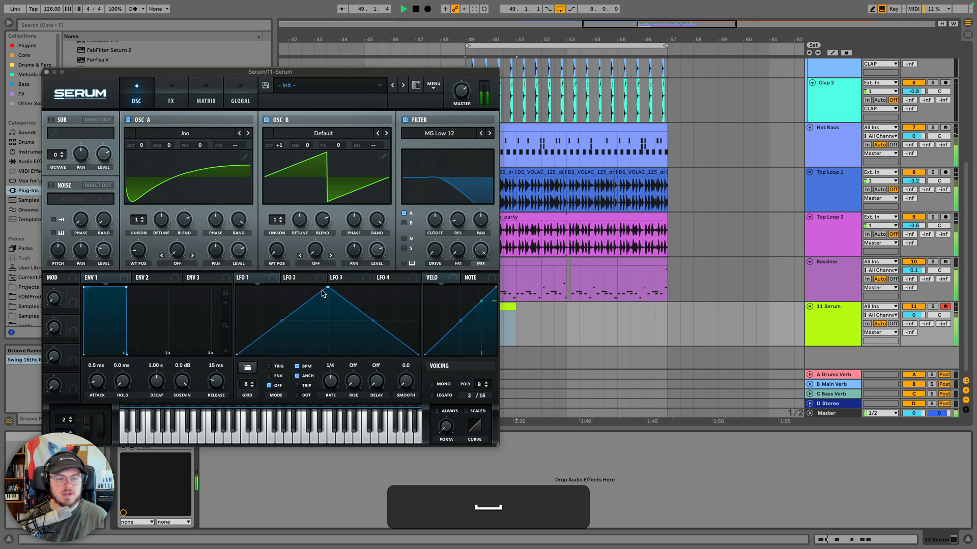
pyautogui.click(172, 280)
pyautogui.moveTo(127, 288); pyautogui.dragTo(131, 353)
pyautogui.moveTo(190, 278); pyautogui.dragTo(450, 219)
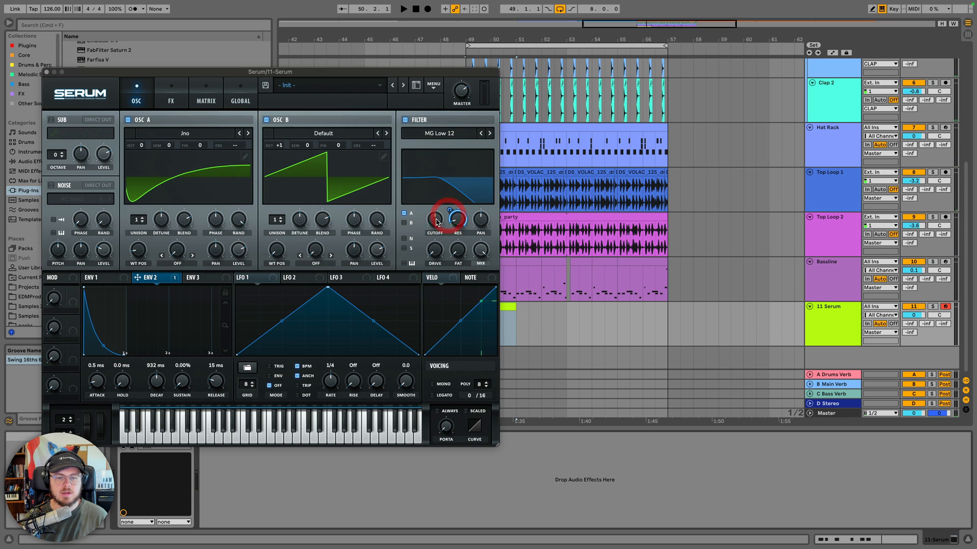
pyautogui.rightClick(457, 213)
pyautogui.click(463, 254)
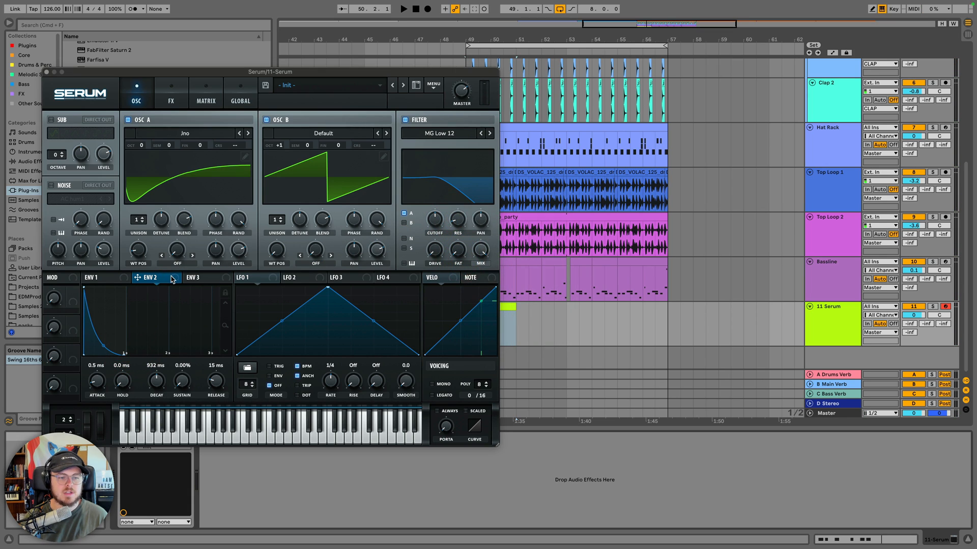
# Assign Env 2 to the filter cutoff, route oscillator B through the filter, and play the loop
pyautogui.moveTo(171, 279); pyautogui.dragTo(411, 233)
pyautogui.press('space')
pyautogui.press('space')
pyautogui.press('space')
pyautogui.press('space')
pyautogui.press('space')
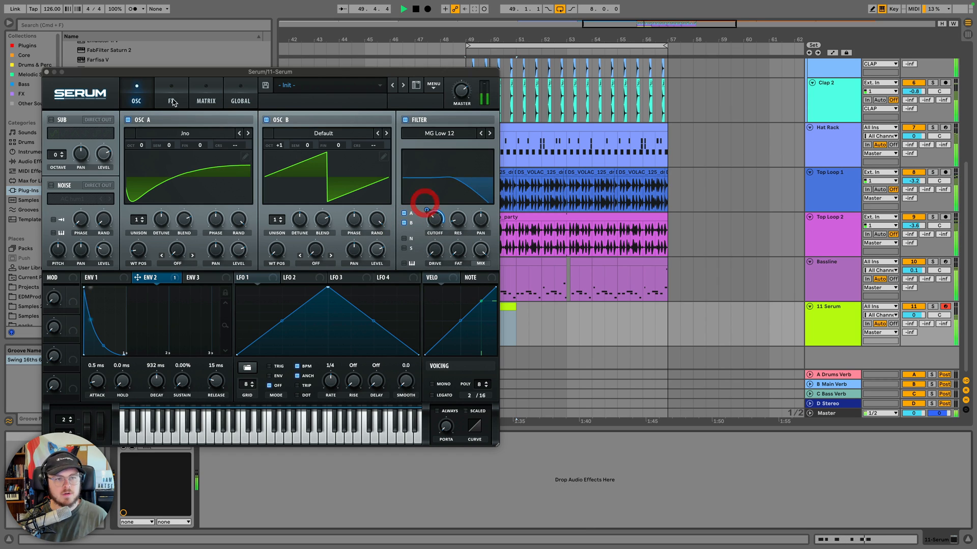
# Adjust the filter sweep while listening, setting the Env 2 amount on the filter cutoff to 60
pyautogui.moveTo(426, 207)
pyautogui.press('space')
pyautogui.press('space')
pyautogui.click(426, 205)
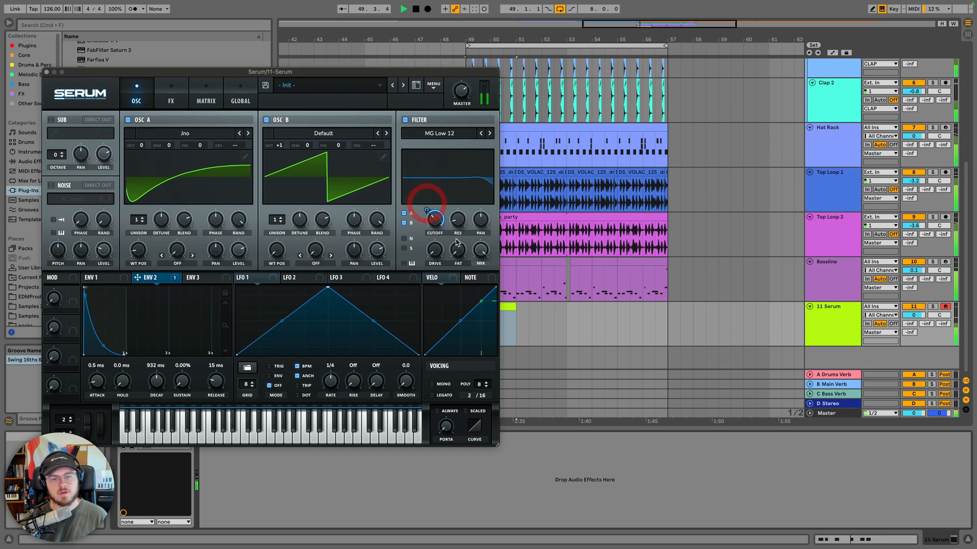
pyautogui.press('space')
pyautogui.press('space')
pyautogui.moveTo(457, 218); pyautogui.dragTo(426, 209)
pyautogui.click(461, 214)
pyautogui.press('space')
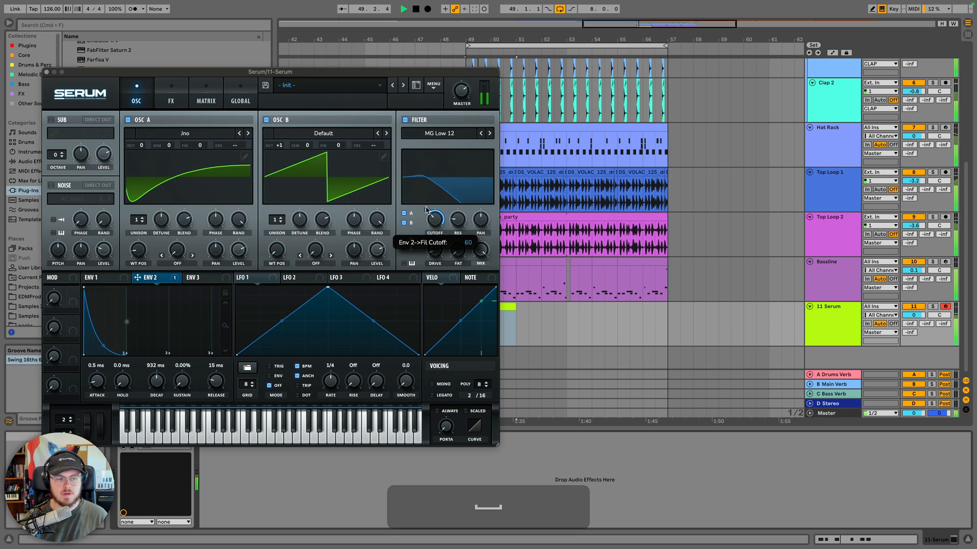
# Close Serum, transpose all the clip's notes down another octave to F#1, and play the pattern
pyautogui.click(47, 72)
pyautogui.press('space')
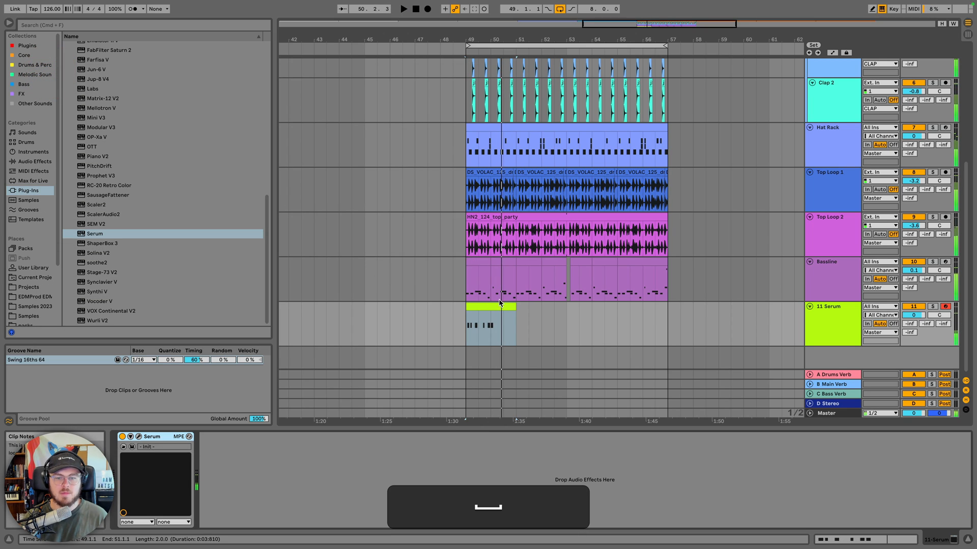
pyautogui.doubleClick(491, 306)
pyautogui.click(301, 449)
pyautogui.press('super+a')
pyautogui.press('shift+super+Down')
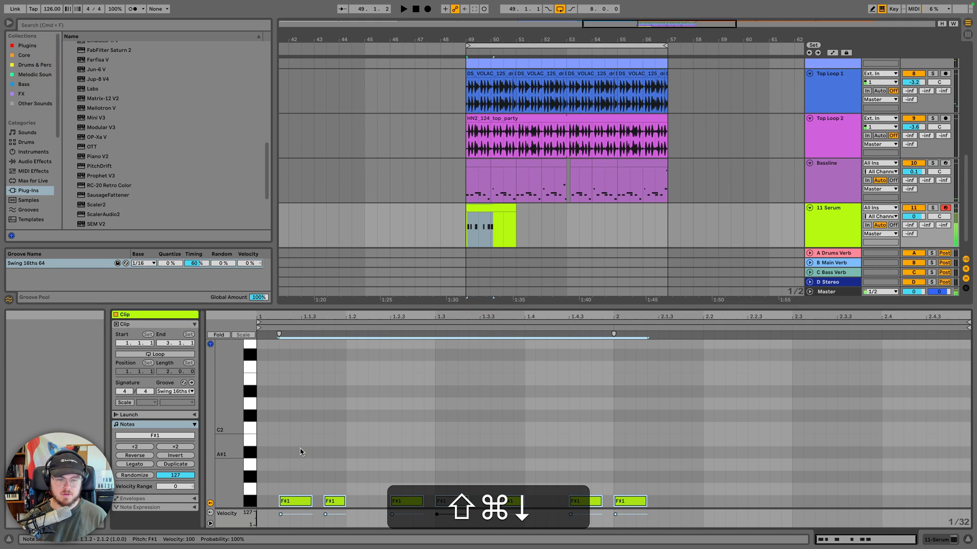
pyautogui.hotkey('shift', 'space')
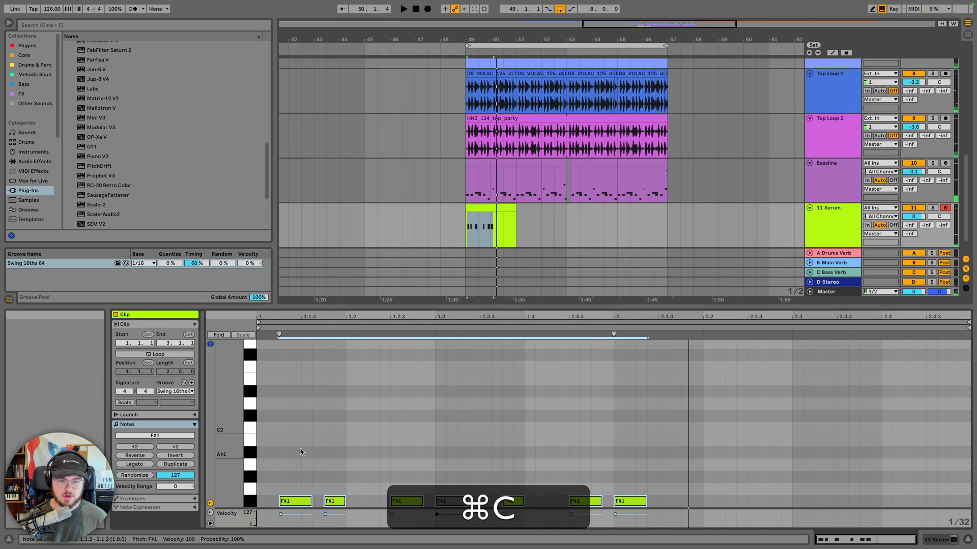
pyautogui.moveTo(238, 460); pyautogui.dragTo(232, 422)
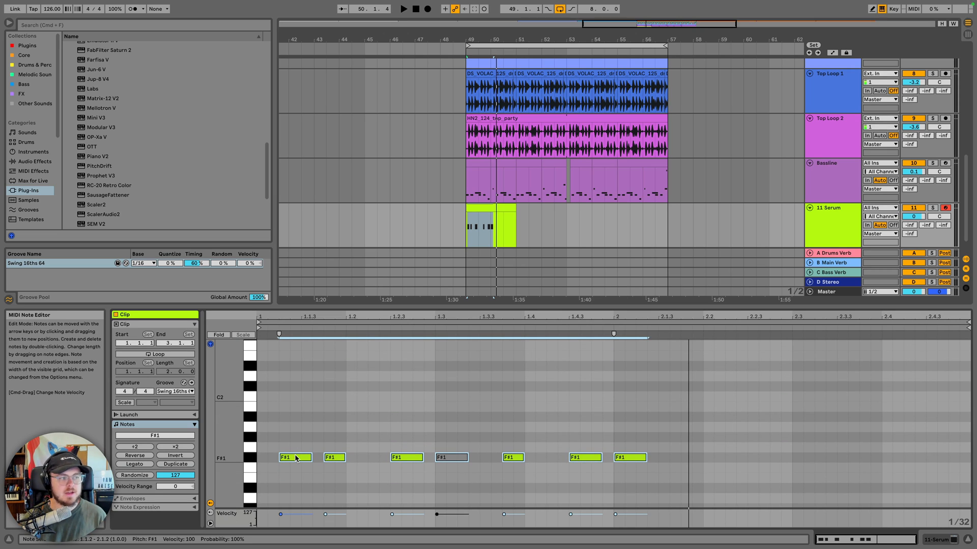
# Try the second note two grid steps later and raised to G1, play it, and undo the change
pyautogui.press('space')
pyautogui.click(300, 426)
pyautogui.press('space')
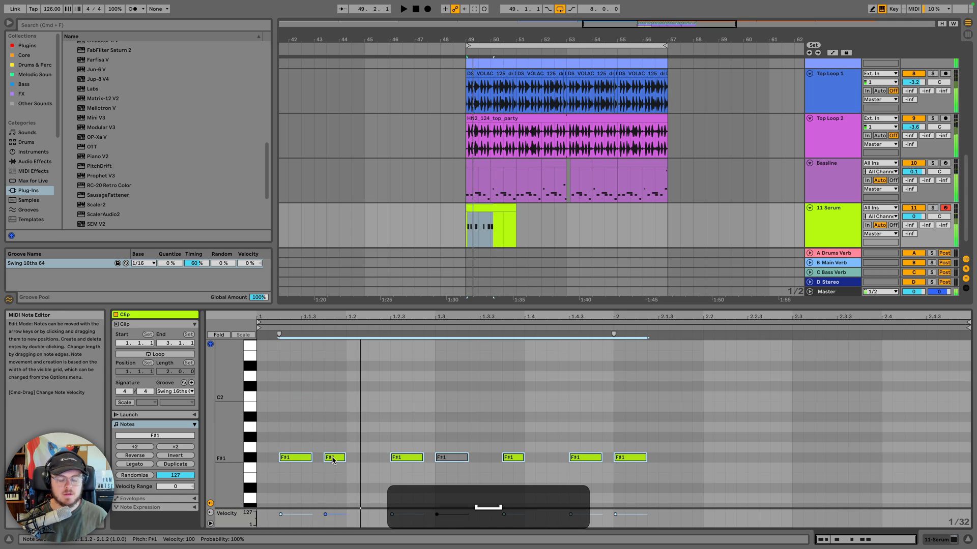
pyautogui.click(331, 458)
pyautogui.press('Right')
pyautogui.press('Right')
pyautogui.press('Up')
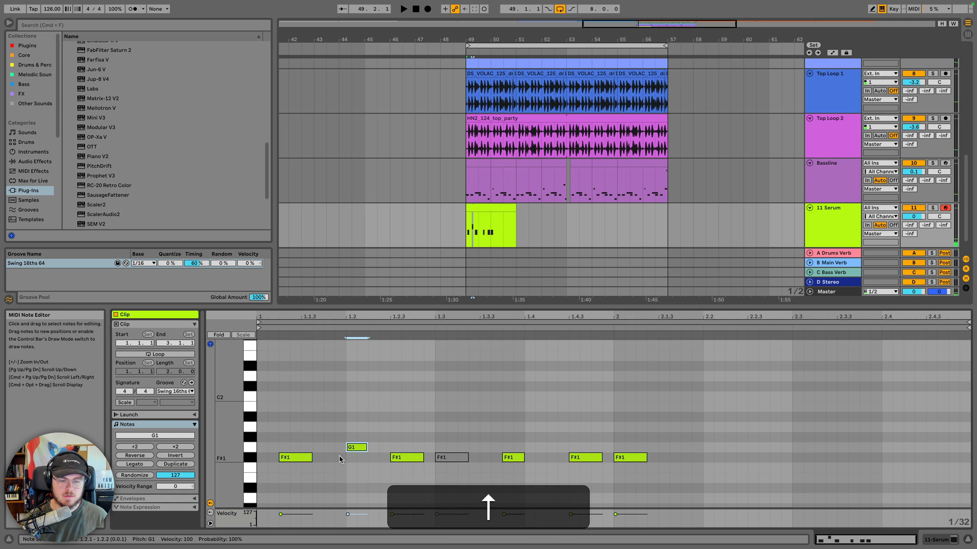
pyautogui.press('space')
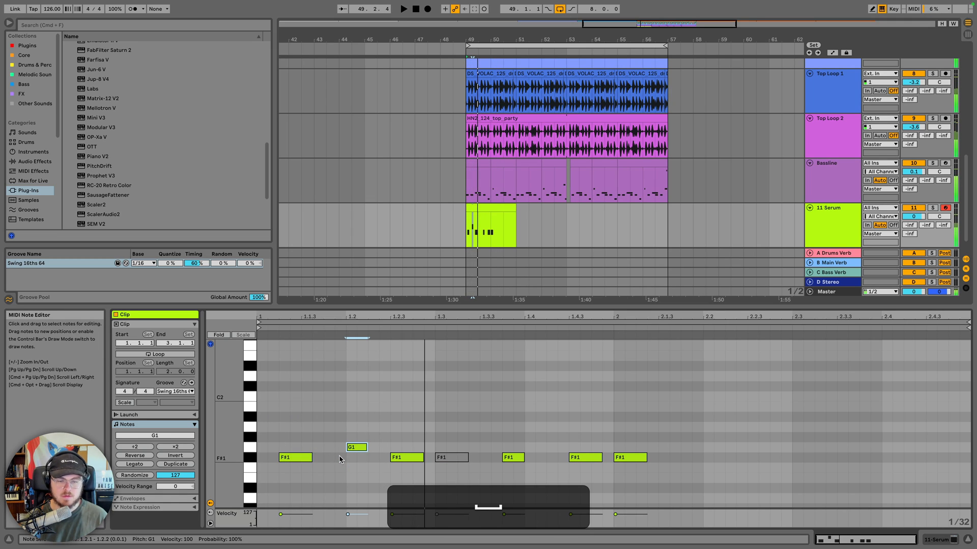
pyautogui.press('super+z')
pyautogui.press('super+z')
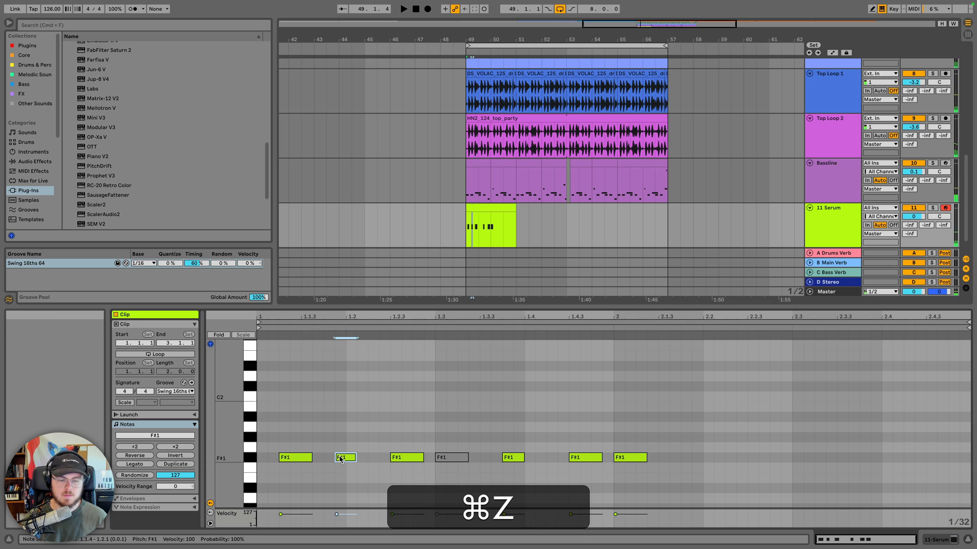
# Deactivate the clip's first F#1 note and reactivate the muted note at 1.3
pyautogui.click(306, 458)
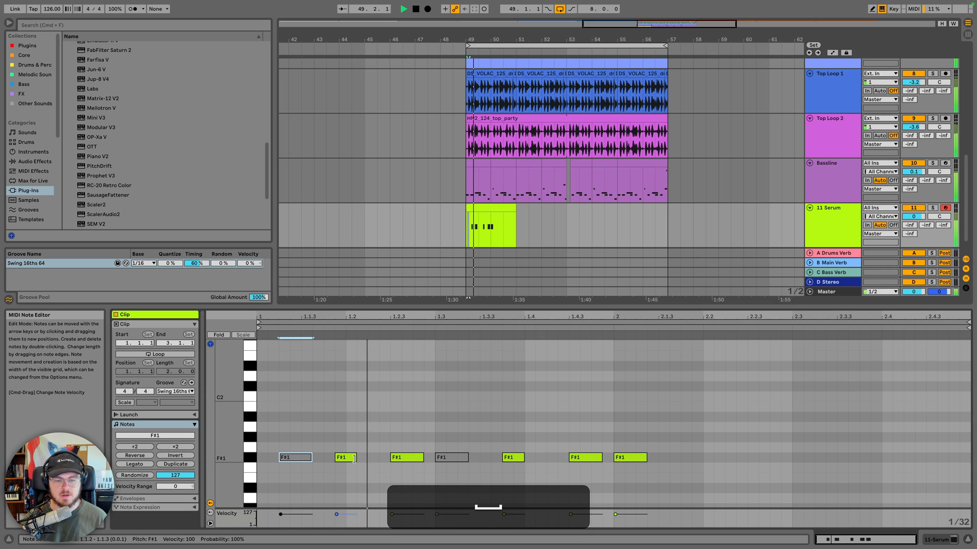
pyautogui.press('space')
pyautogui.press('0')
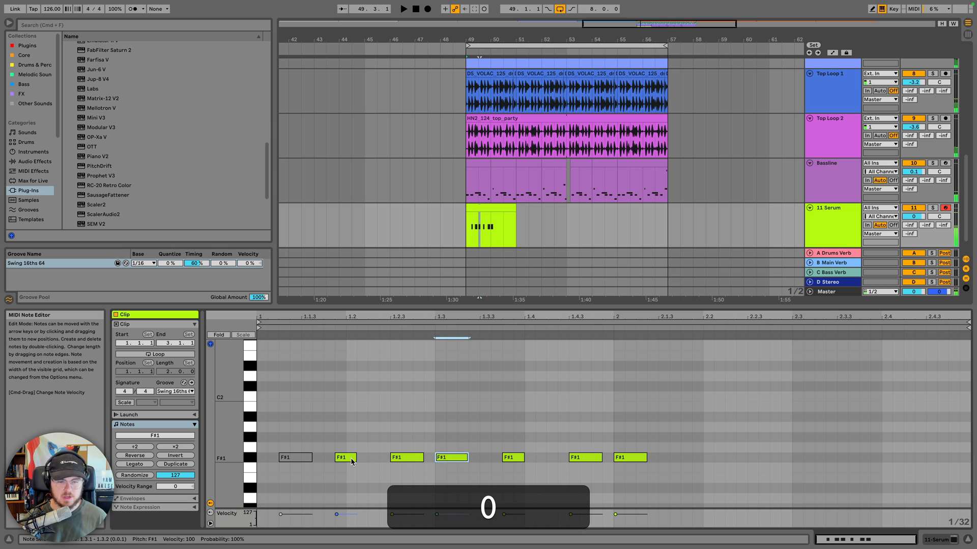
# Move the second note back to 1.1.4, raise the note at 1.2.3 to G1, and play the loop
pyautogui.moveTo(351, 460); pyautogui.dragTo(340, 460)
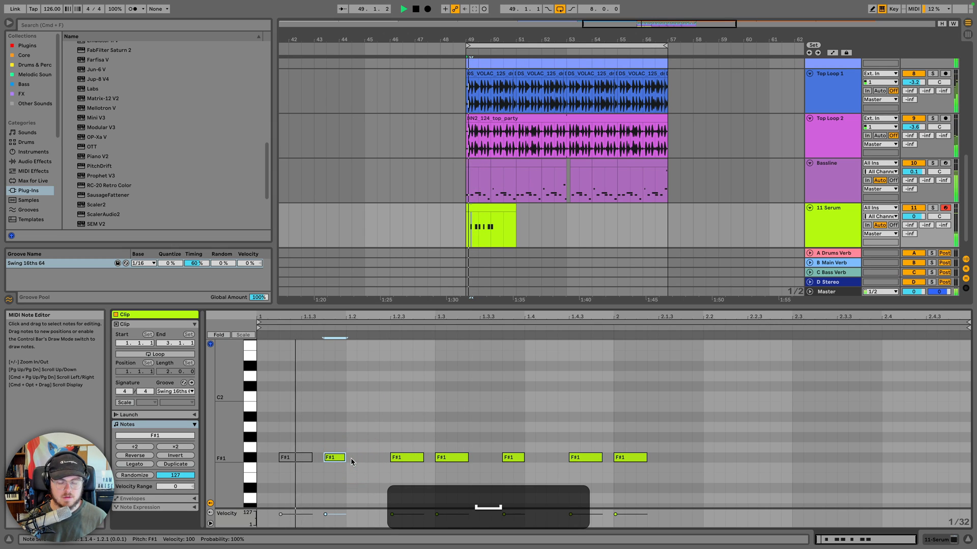
pyautogui.click(414, 460)
pyautogui.press('Up')
pyautogui.press('space')
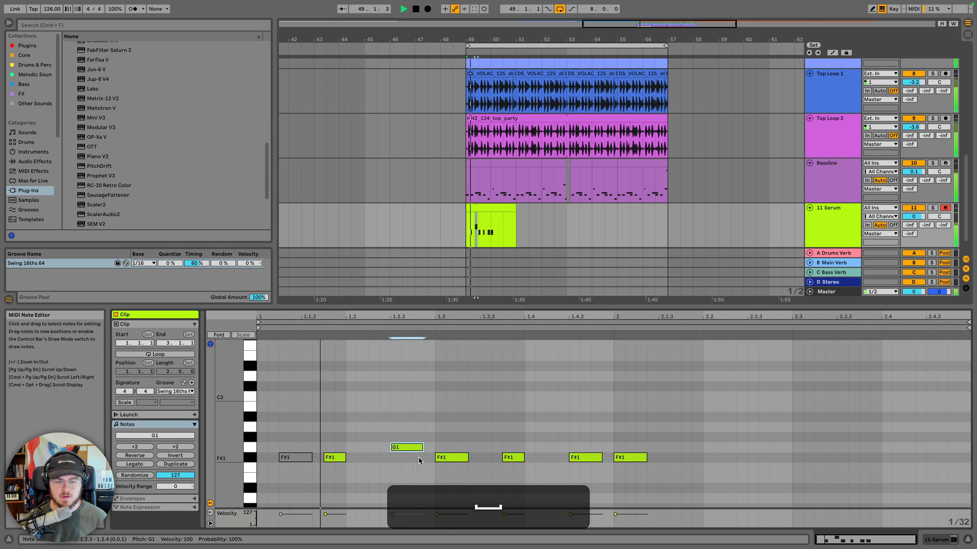
pyautogui.press('space')
# Lower the note at 1.4.3 to E1 and play the loop
pyautogui.click(582, 458)
pyautogui.press('Down')
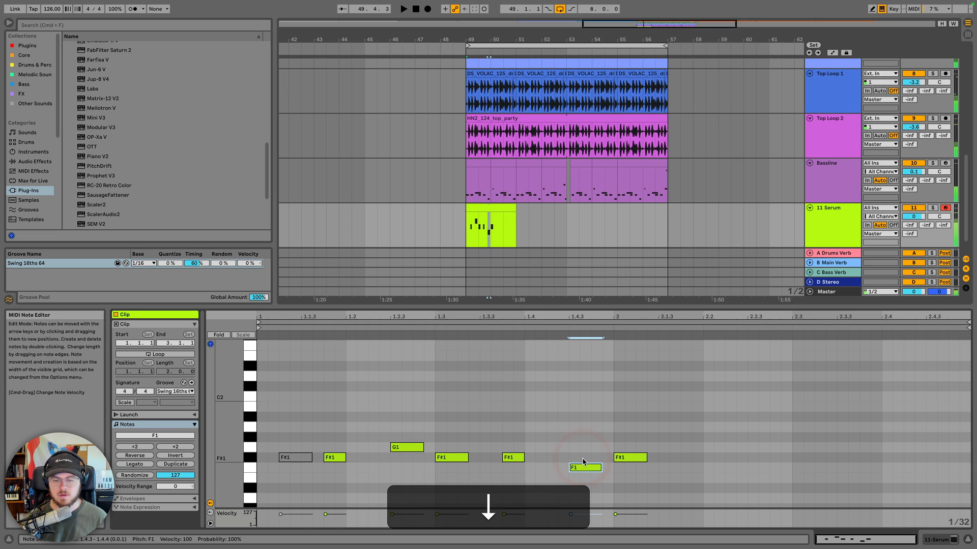
pyautogui.press('Down')
pyautogui.press('space')
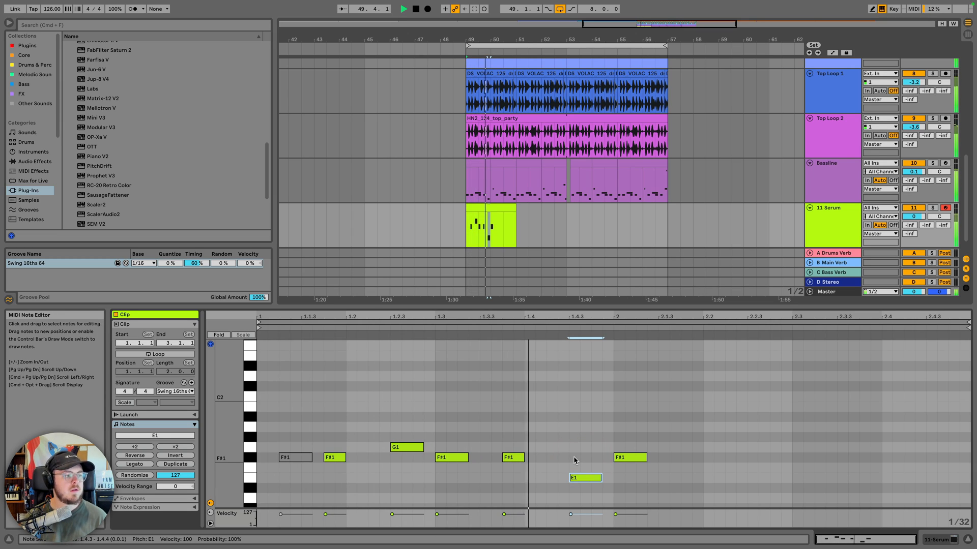
pyautogui.press('space')
pyautogui.press('space')
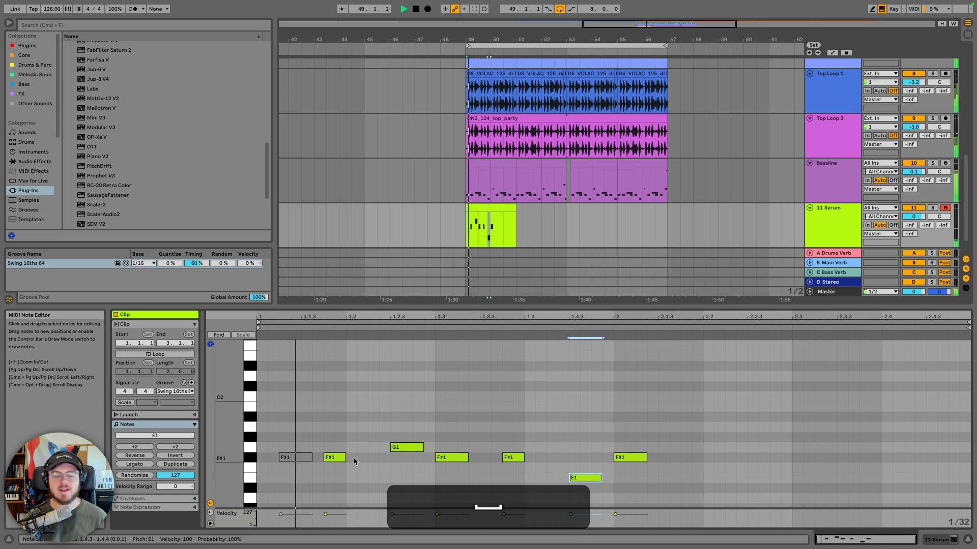
# Lengthen the short F#1 notes at 1.1.4 and 1.3.4 by one 1/32 step each and play the loop
pyautogui.moveTo(345, 457); pyautogui.dragTo(356, 458)
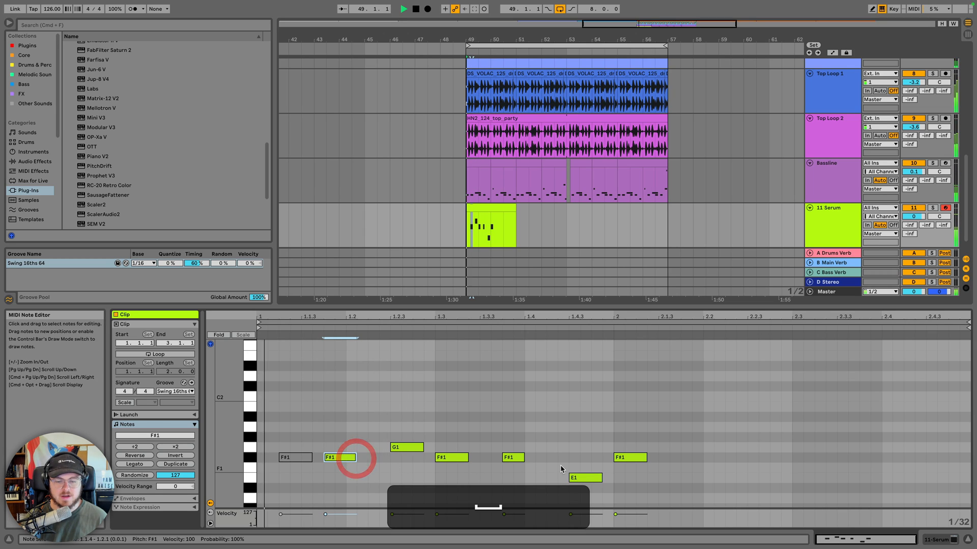
pyautogui.moveTo(523, 458); pyautogui.dragTo(535, 457)
pyautogui.click(533, 459)
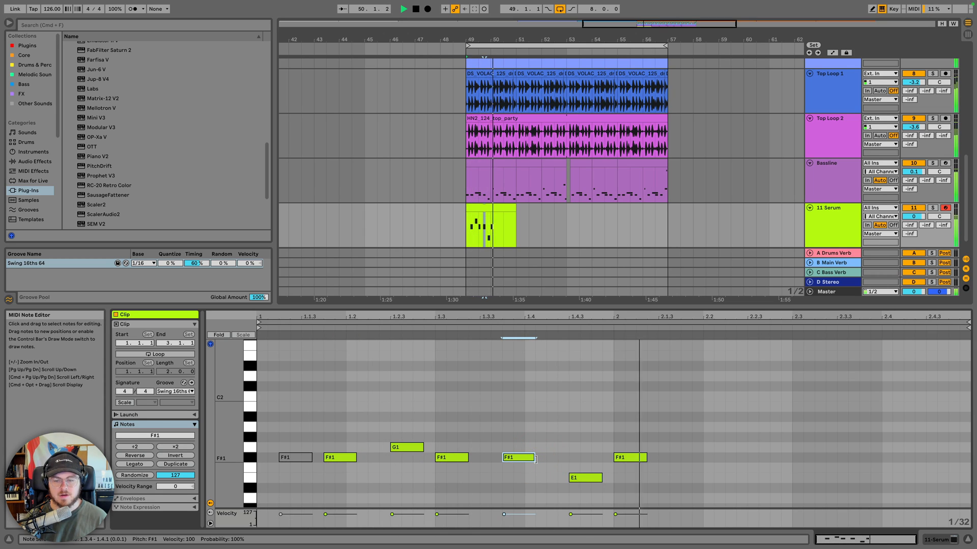
pyautogui.press('space')
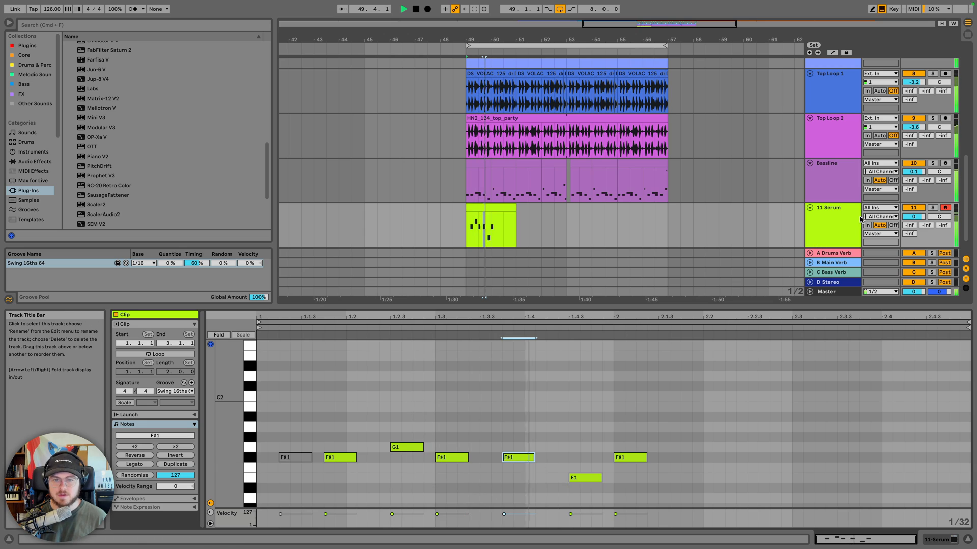
pyautogui.press('space')
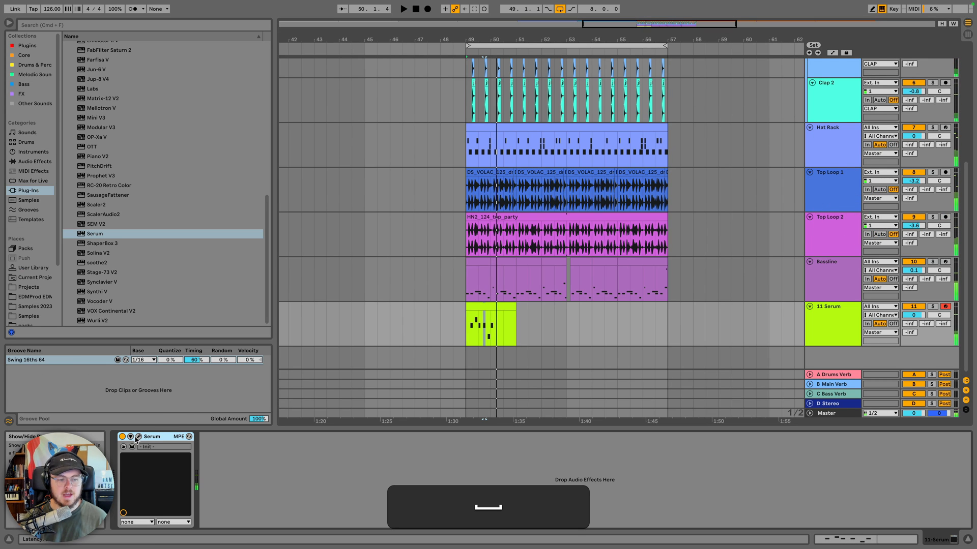
# Open Serum and lengthen Env 1's release to about 45 ms
pyautogui.click(138, 437)
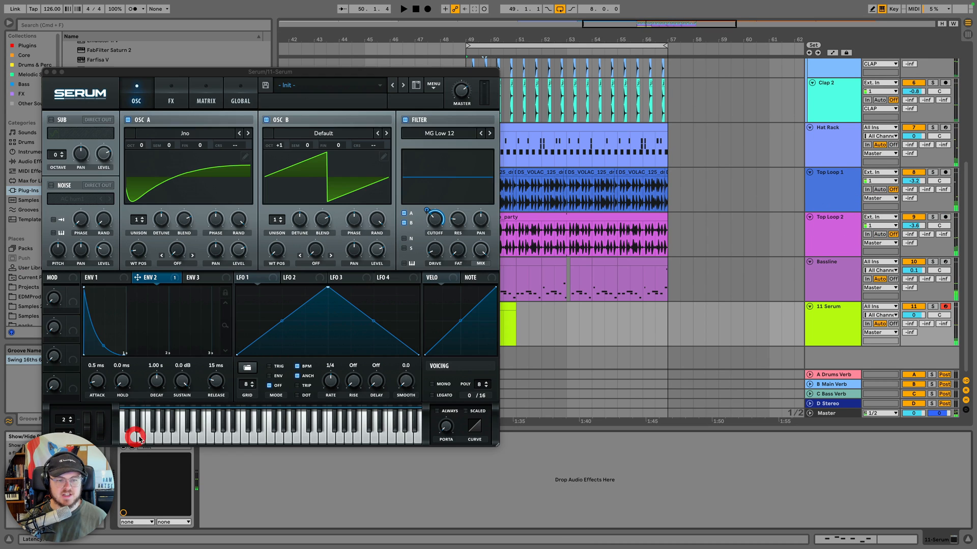
pyautogui.click(97, 279)
pyautogui.press('space')
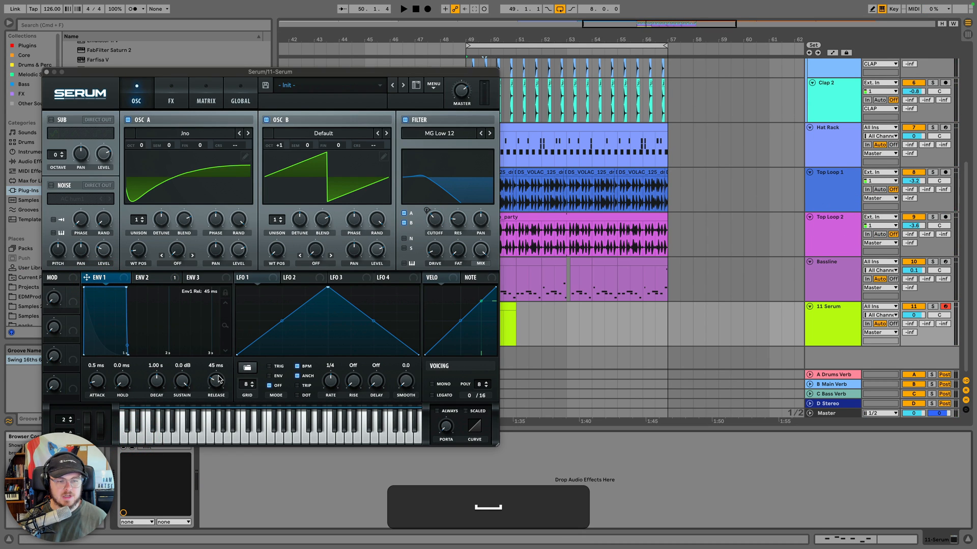
pyautogui.press('space')
# Lengthen Env 2's release to about 303 ms while the loop plays
pyautogui.click(152, 277)
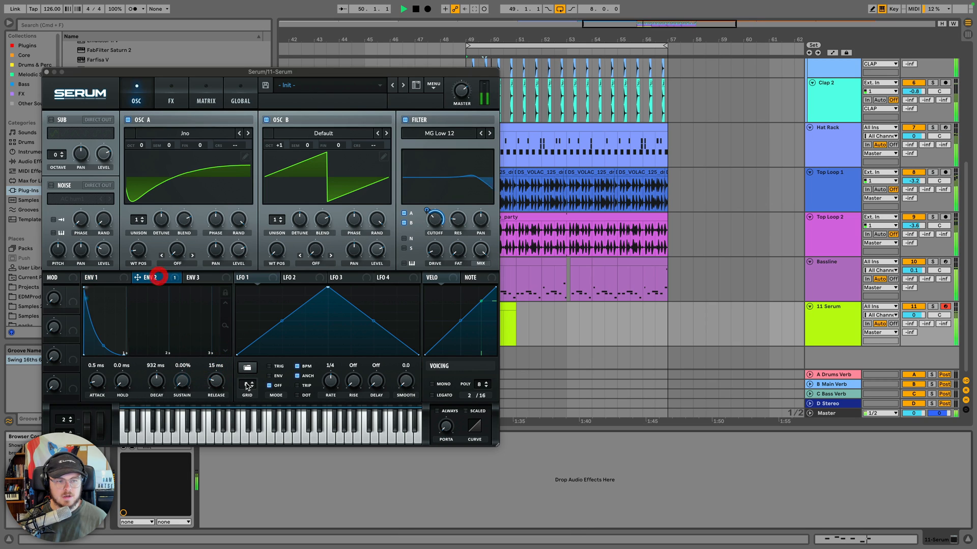
pyautogui.press('space')
pyautogui.moveTo(216, 381); pyautogui.dragTo(217, 366)
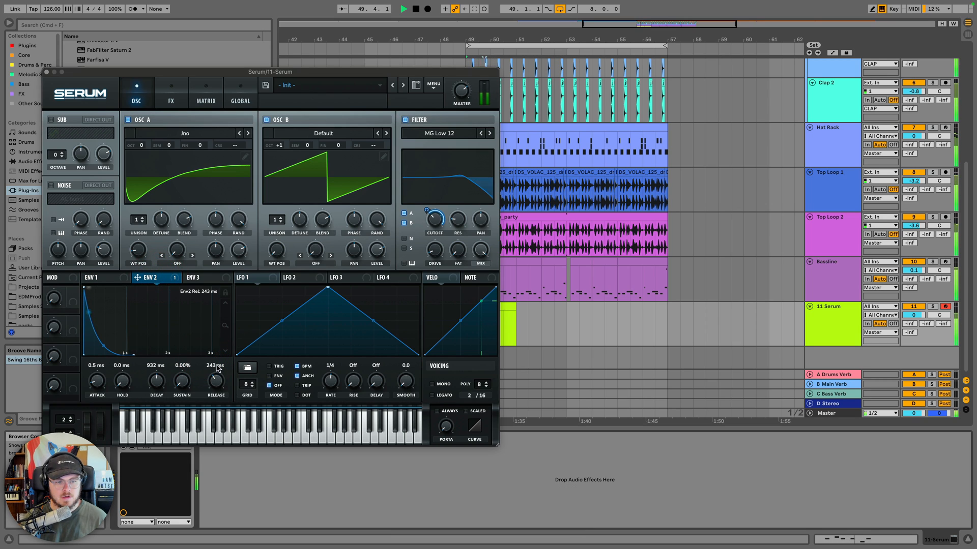
# Set Env 1's release to about 107 ms while listening to the loop
pyautogui.click(114, 277)
pyautogui.press('space')
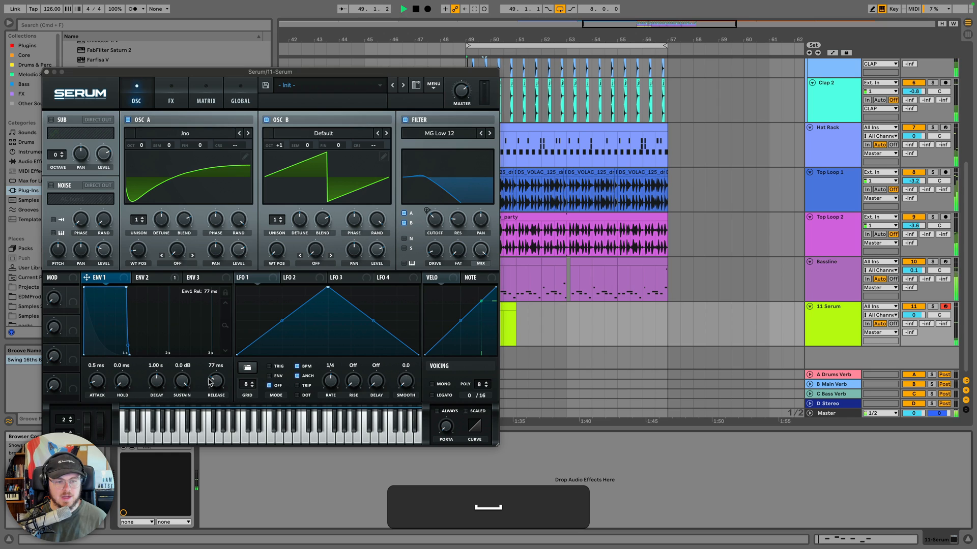
pyautogui.moveTo(208, 375); pyautogui.dragTo(208, 376)
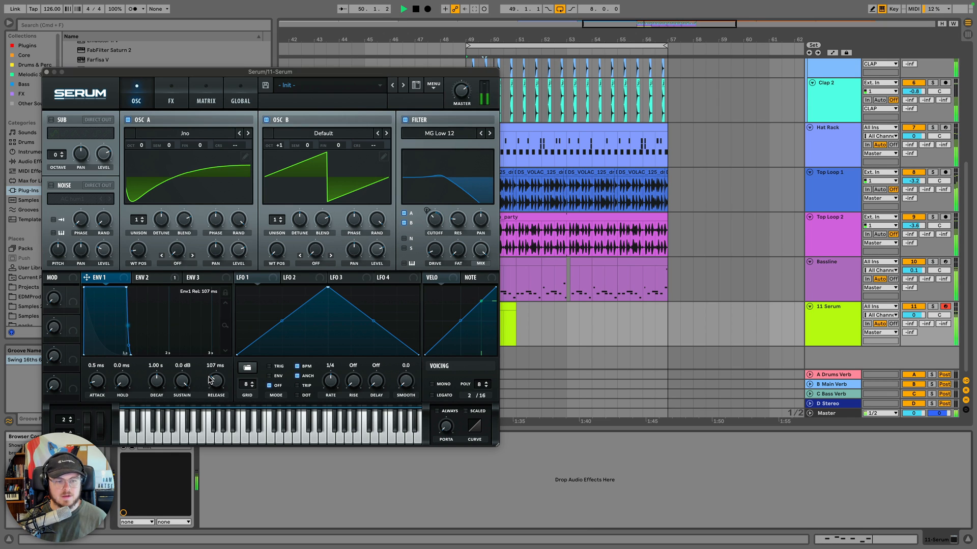
pyautogui.press('space')
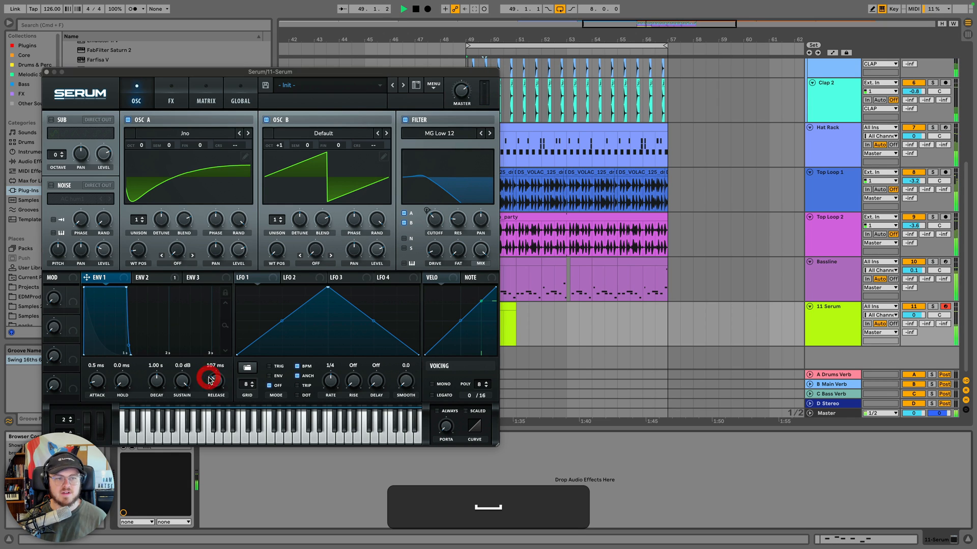
# Close Serum, reopen the Serum clip's notes, and delete the deactivated first note
pyautogui.click(47, 73)
pyautogui.press('space')
pyautogui.doubleClick(497, 308)
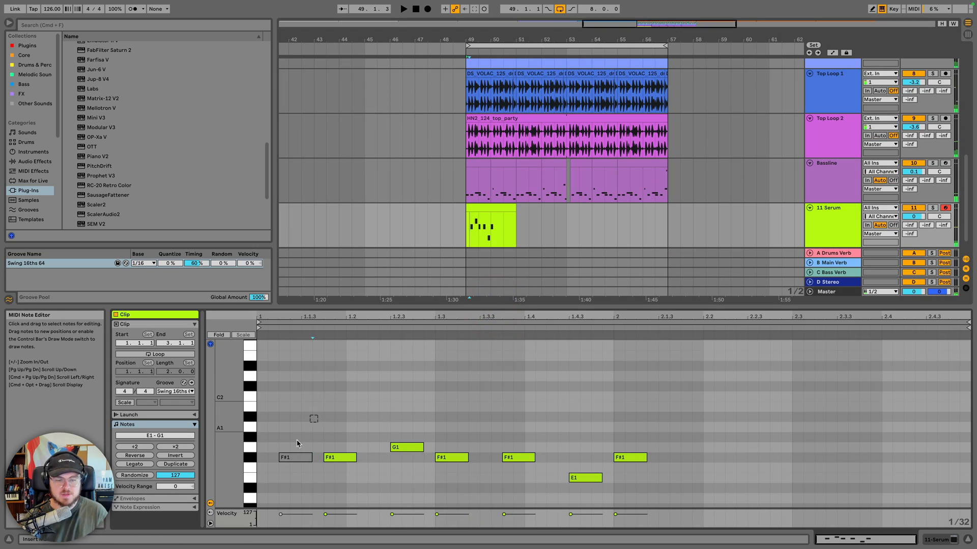
pyautogui.click(294, 458)
pyautogui.press('BackSpace')
# Duplicate all the clip's notes in place, raise the copies an octave to E2–G2, and play the result
pyautogui.press('cmd+a')
pyautogui.press('cmd+c')
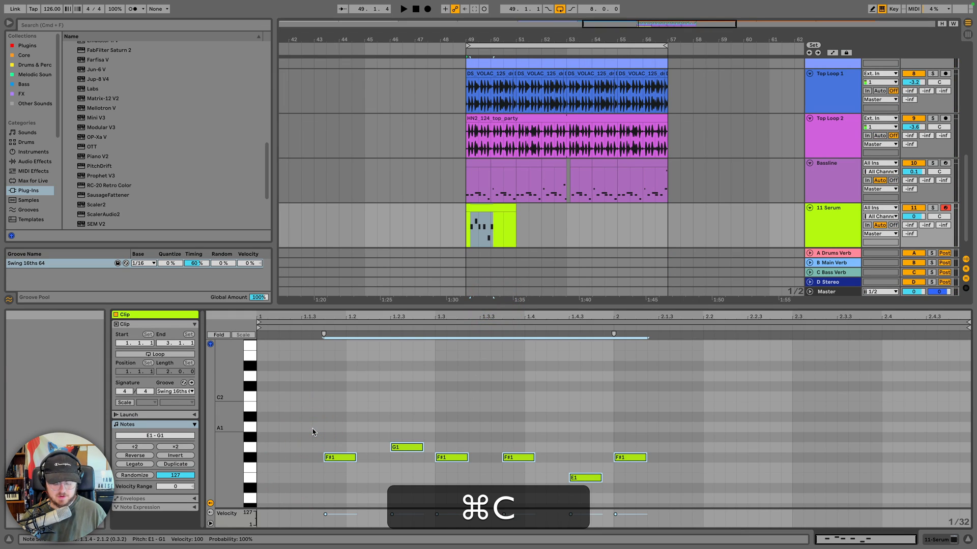
pyautogui.press('cmd+v')
pyautogui.press('shift+cmd+Up')
pyautogui.hotkey('shift', 'space')
pyautogui.press('space')
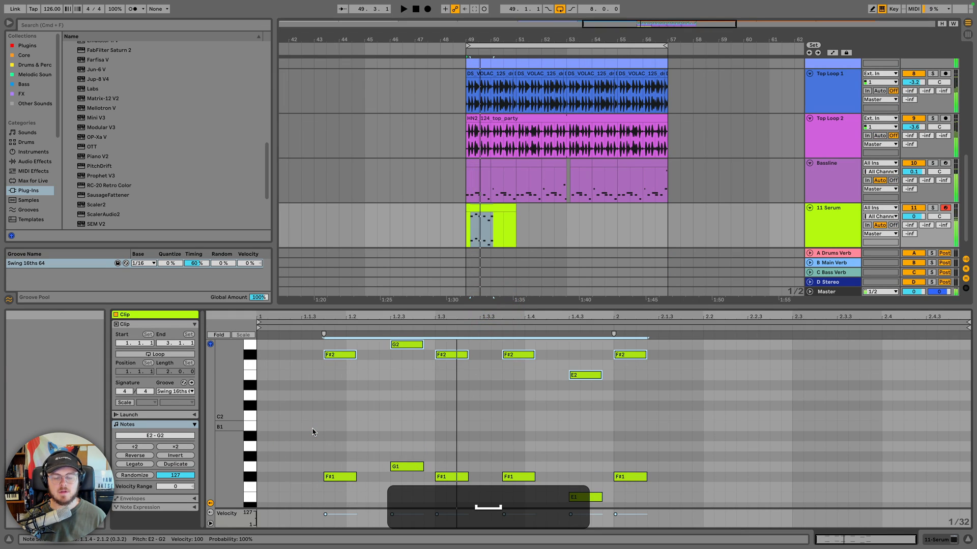
# Transpose the copied notes up seven semitones to B2–D3 and play the loop
pyautogui.press('Up')
pyautogui.press('Up')
pyautogui.press('Up')
pyautogui.press('Up')
pyautogui.press('Up')
pyautogui.press('Up')
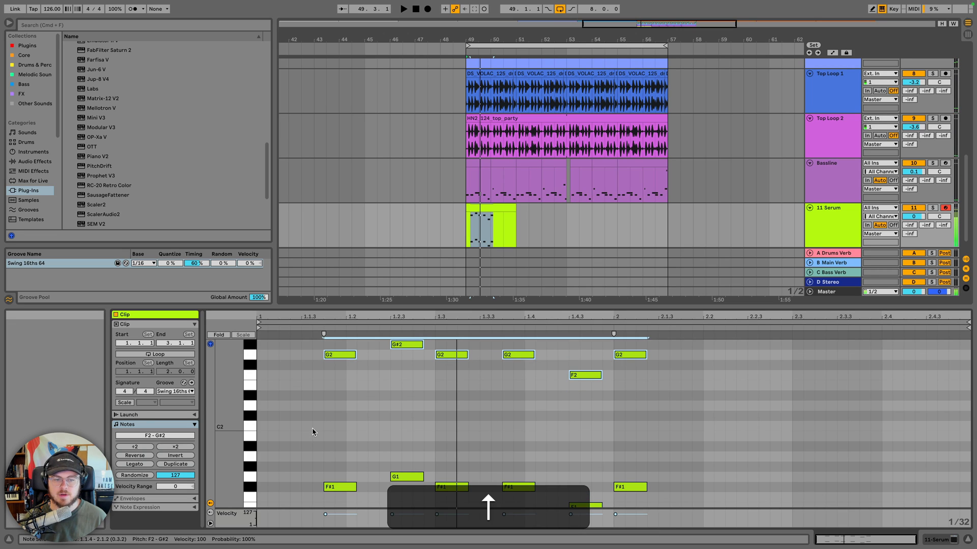
pyautogui.press('Up')
pyautogui.press('space')
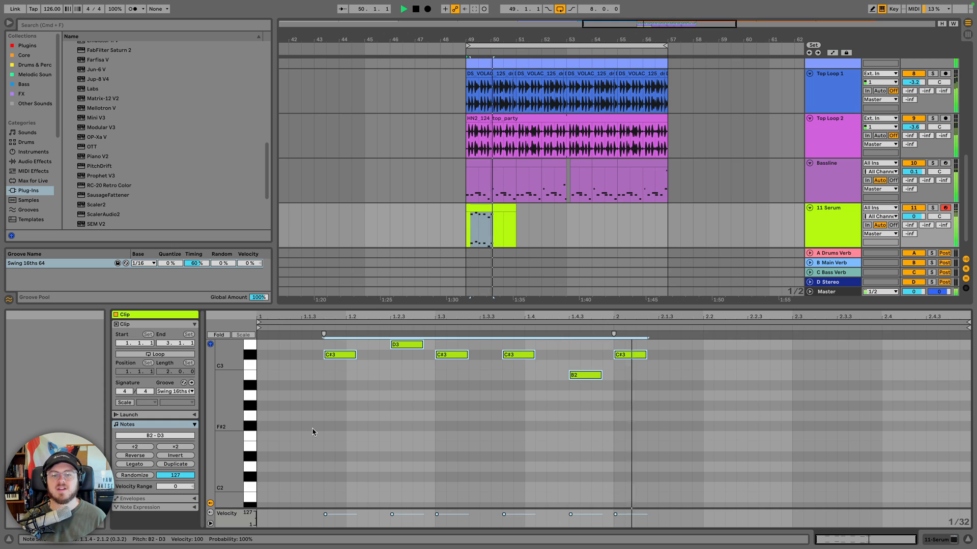
# Lower the copied notes an octave to B1–D2 and play the loop
pyautogui.press('space')
pyautogui.hotkey('shift', 'Down')
pyautogui.hotkey('shift', 'space')
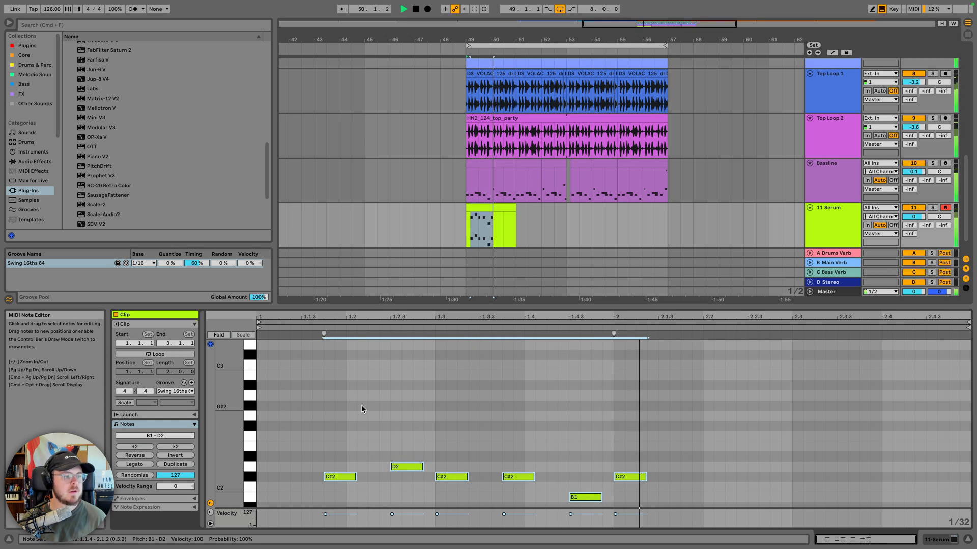
# Duplicate the B1–D2 layer in place, raise the new copies an octave to B2–D3, and play the loop
pyautogui.press('space')
pyautogui.press('super+v')
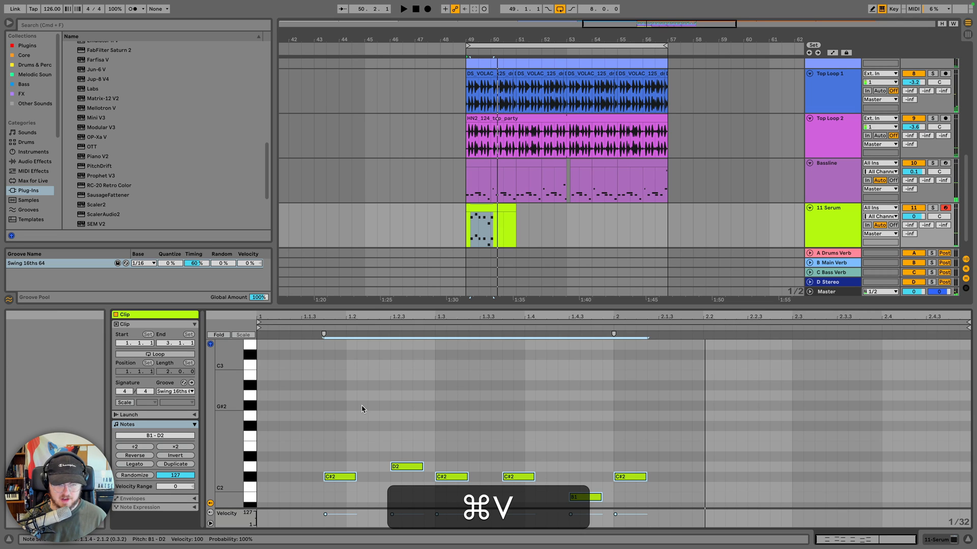
pyautogui.press('shift+super+Up')
pyautogui.press('space')
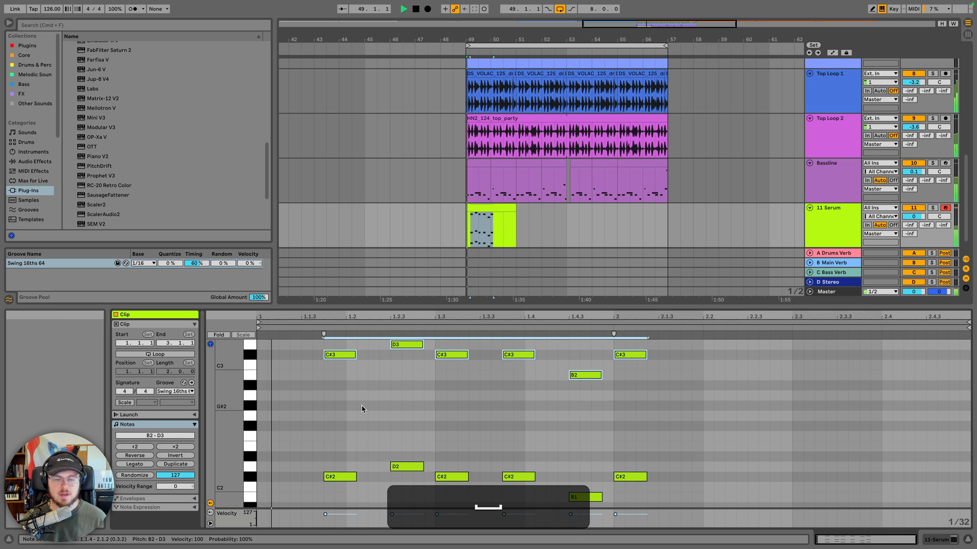
# Show the Serum track's devices and lower its volume to -1.0 dB while playing the loop
pyautogui.click(842, 224)
pyautogui.doubleClick(842, 225)
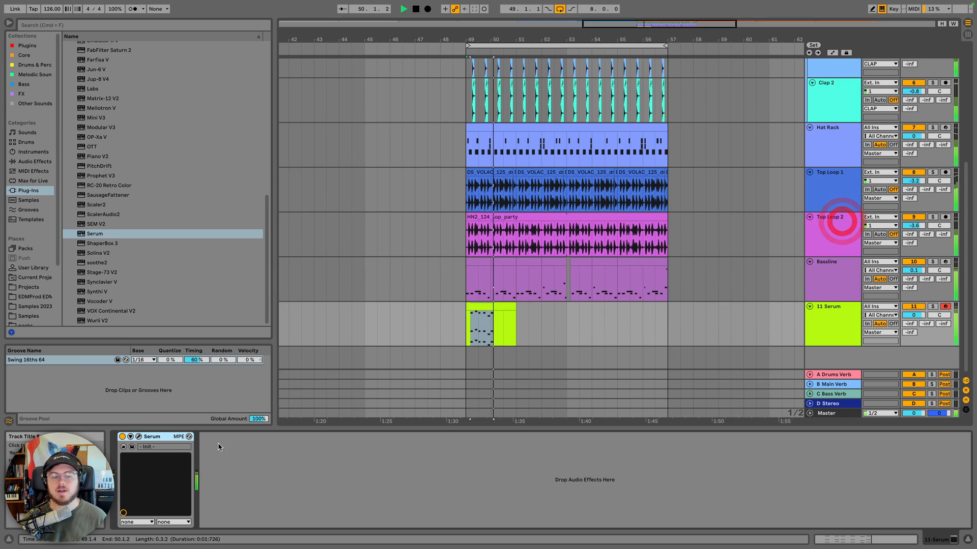
pyautogui.press('space')
pyautogui.press('space')
pyautogui.click(913, 316)
pyautogui.moveTo(913, 316); pyautogui.dragTo(914, 322)
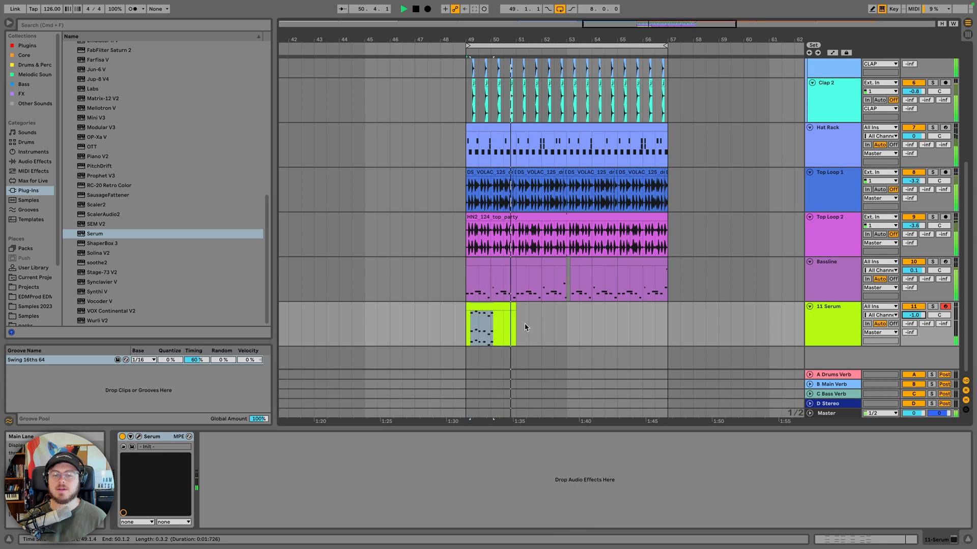
pyautogui.press('space')
pyautogui.press('space')
# Open the Serum editor and lengthen Envelope 2's decay to 1.25 s while auditioning the loop
pyautogui.click(493, 309)
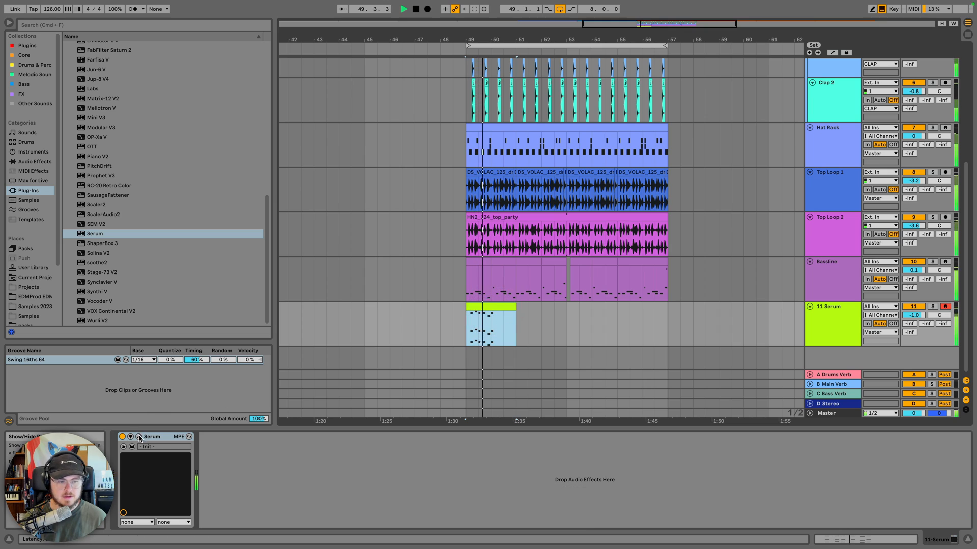
pyautogui.click(138, 436)
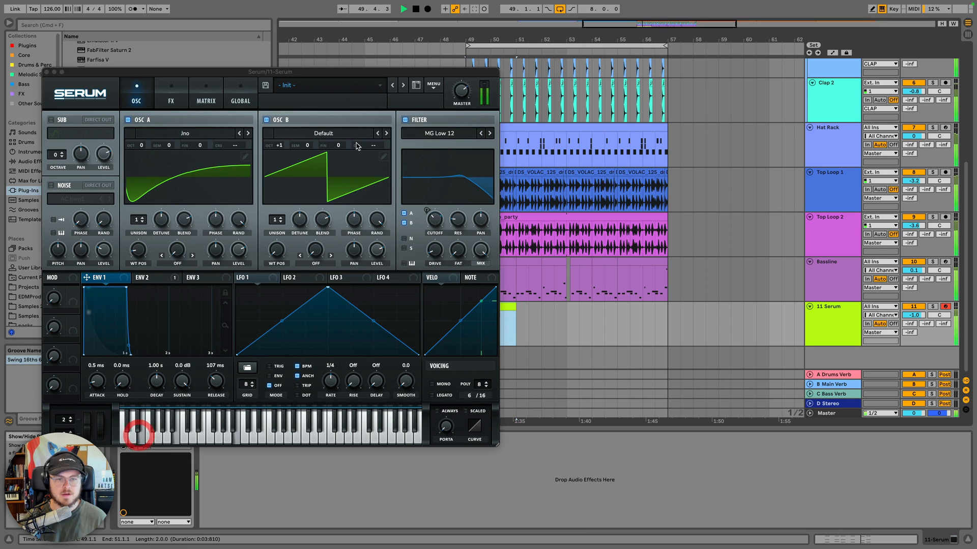
pyautogui.click(171, 277)
pyautogui.moveTo(434, 224)
pyautogui.press('space')
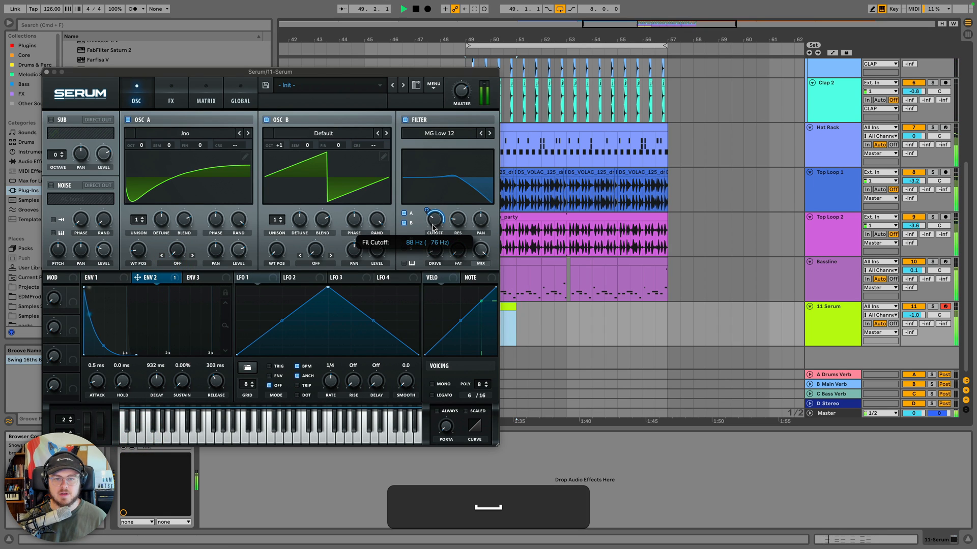
pyautogui.press('space')
pyautogui.press('space')
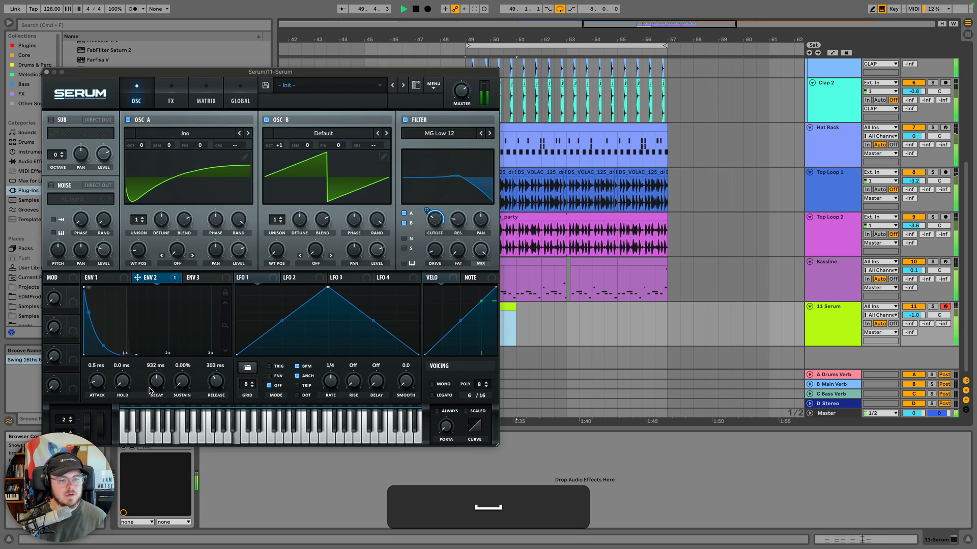
pyautogui.moveTo(156, 387); pyautogui.dragTo(155, 383)
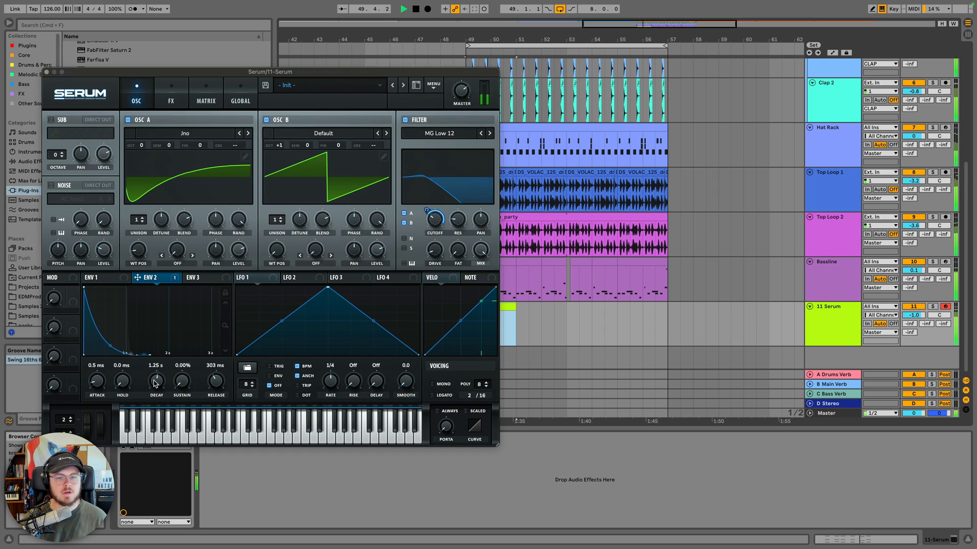
pyautogui.press('space')
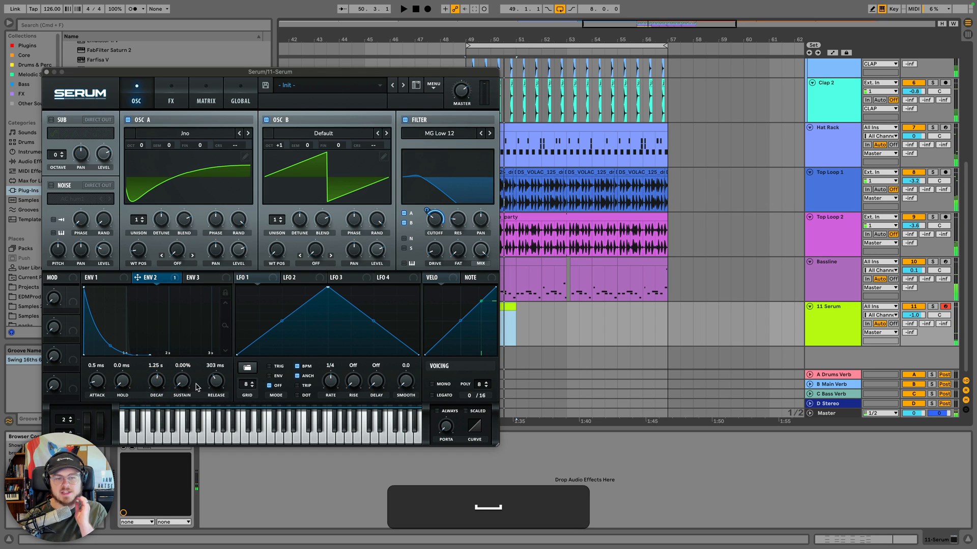
pyautogui.press('space')
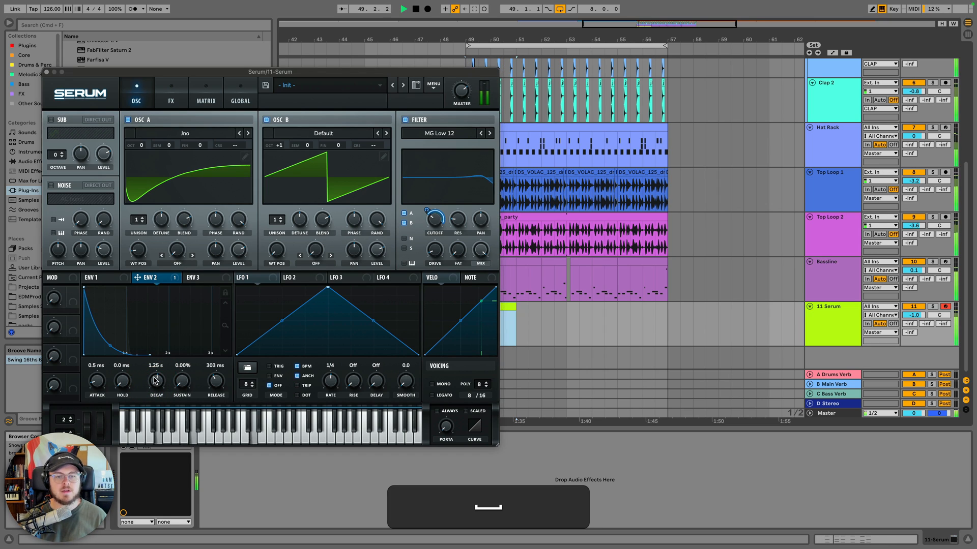
# Adjust the Serum filter cutoff to about 94 Hz while replaying the loop
pyautogui.press('space')
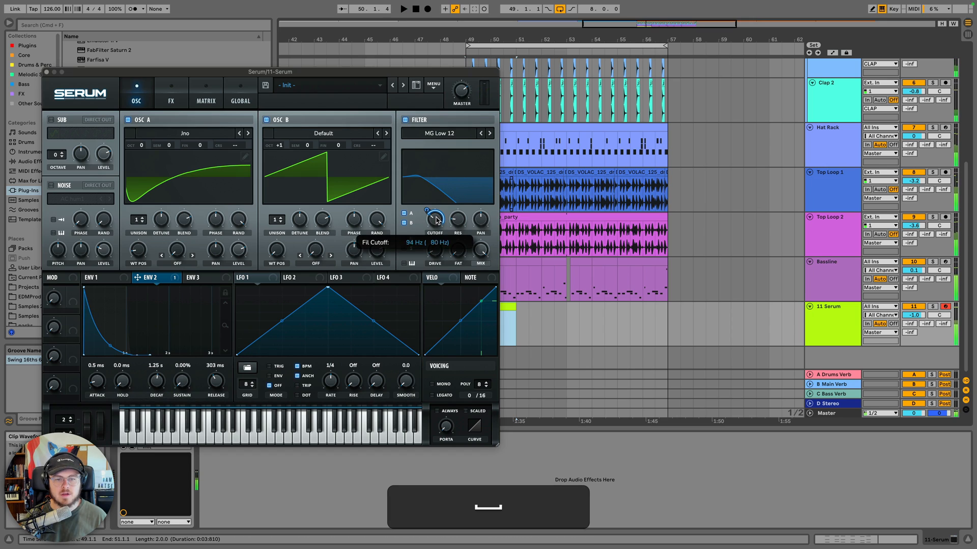
pyautogui.press('space')
pyautogui.click(430, 212)
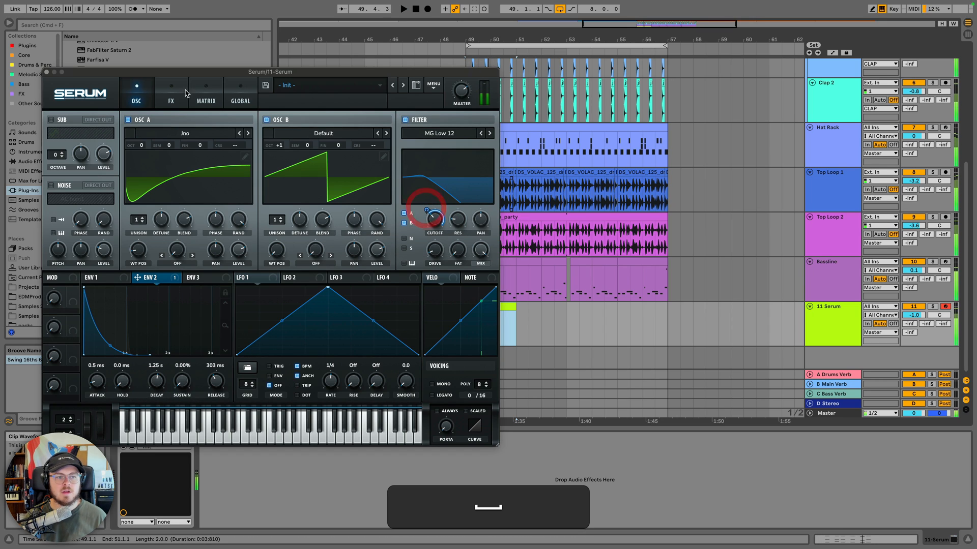
# Enable Serum's distortion effect and raise its drive to about 32% while auditioning the loop
pyautogui.click(172, 96)
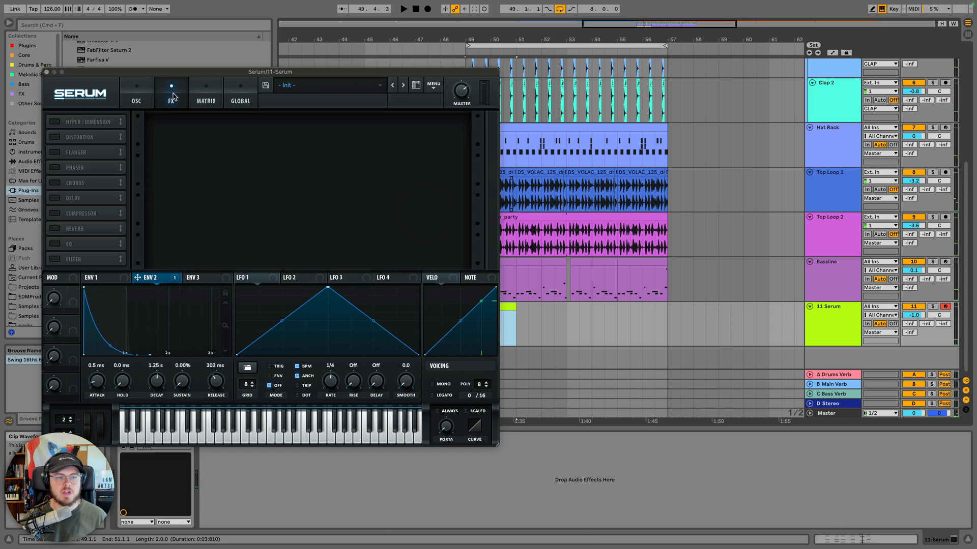
pyautogui.click(54, 137)
pyautogui.press('space')
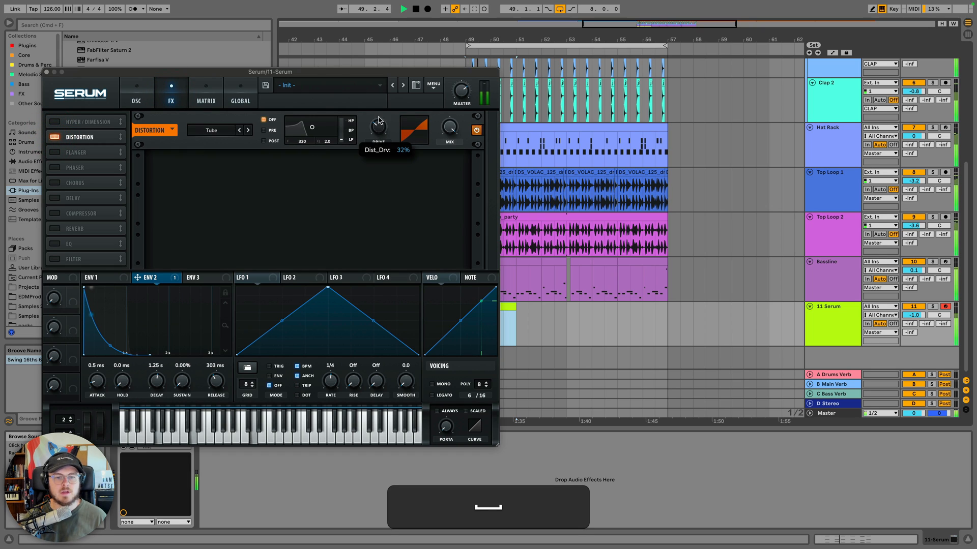
pyautogui.press('space')
pyautogui.press('space')
pyautogui.click(379, 98)
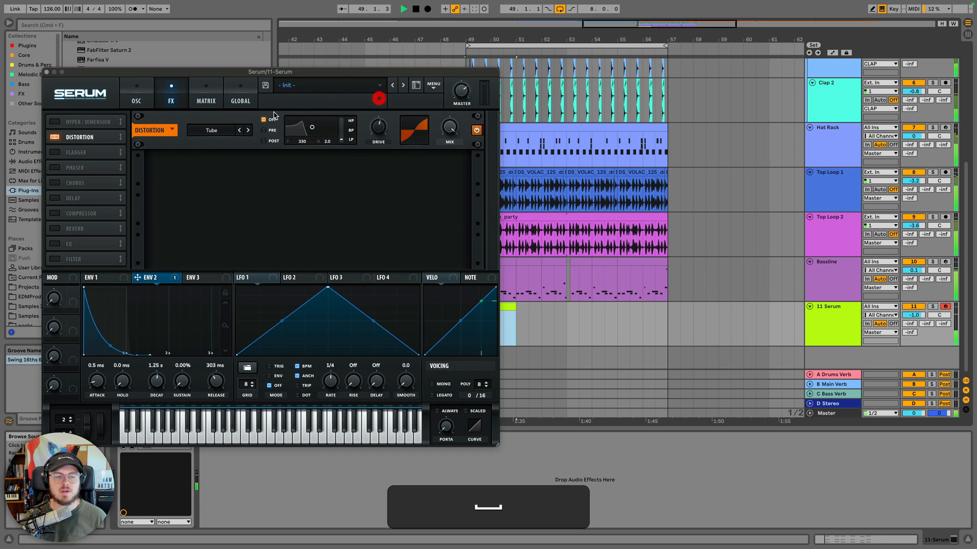
# Switch the distortion type to SoftClip, set its drive to about 62%, and close the Serum editor while the loop plays
pyautogui.click(249, 130)
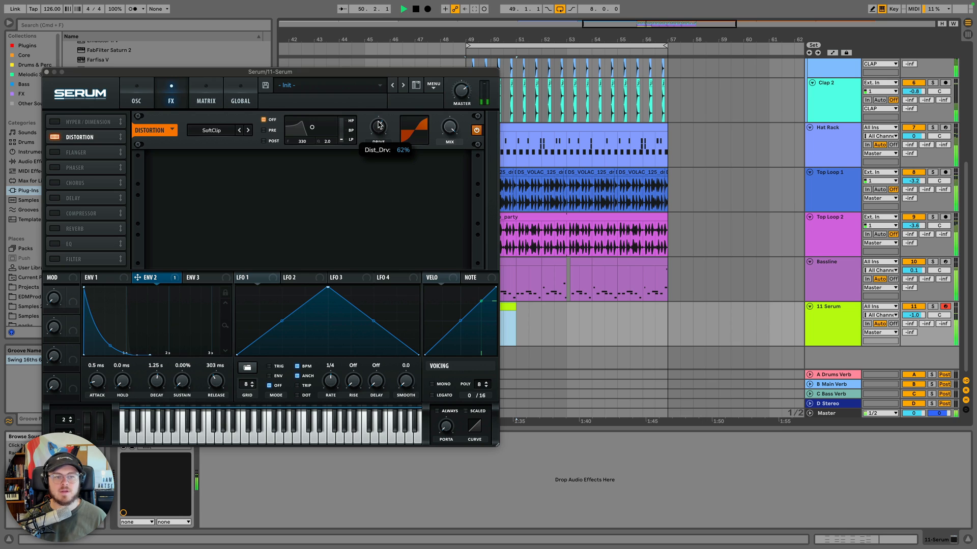
pyautogui.click(379, 124)
pyautogui.press('space')
pyautogui.press('space')
pyautogui.press('space')
pyautogui.click(46, 71)
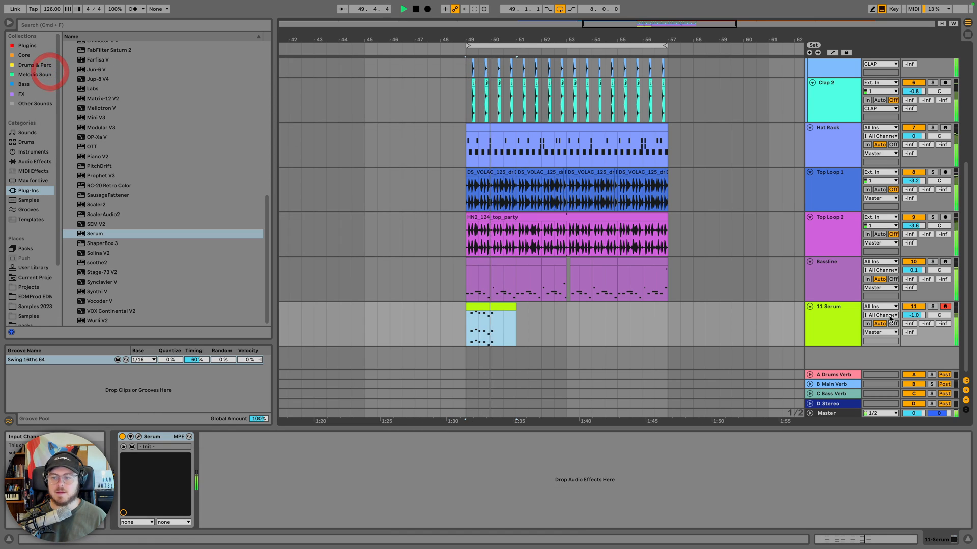
# Check the return tracks and show the B Main Verb return's reverb settings
pyautogui.click(810, 385)
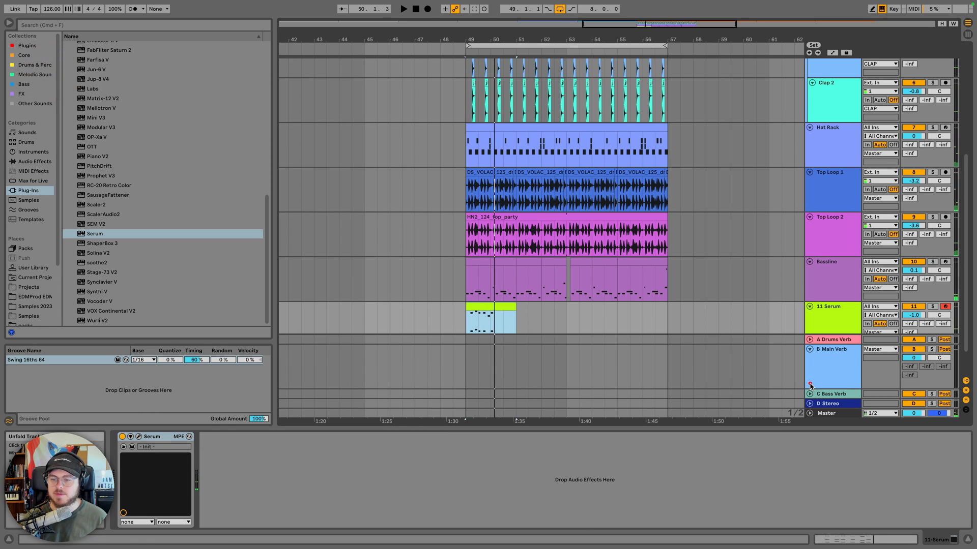
pyautogui.click(809, 350)
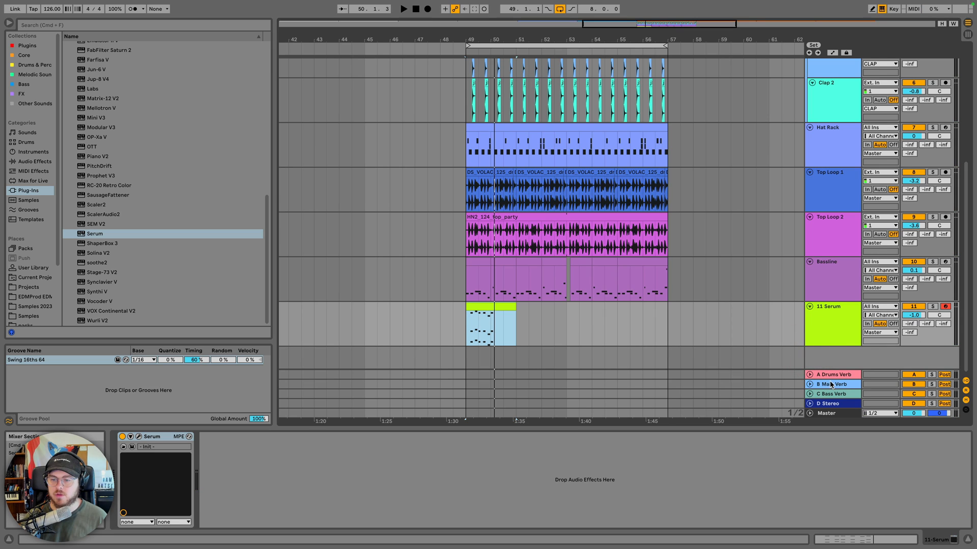
pyautogui.click(809, 394)
pyautogui.click(831, 360)
pyautogui.click(831, 350)
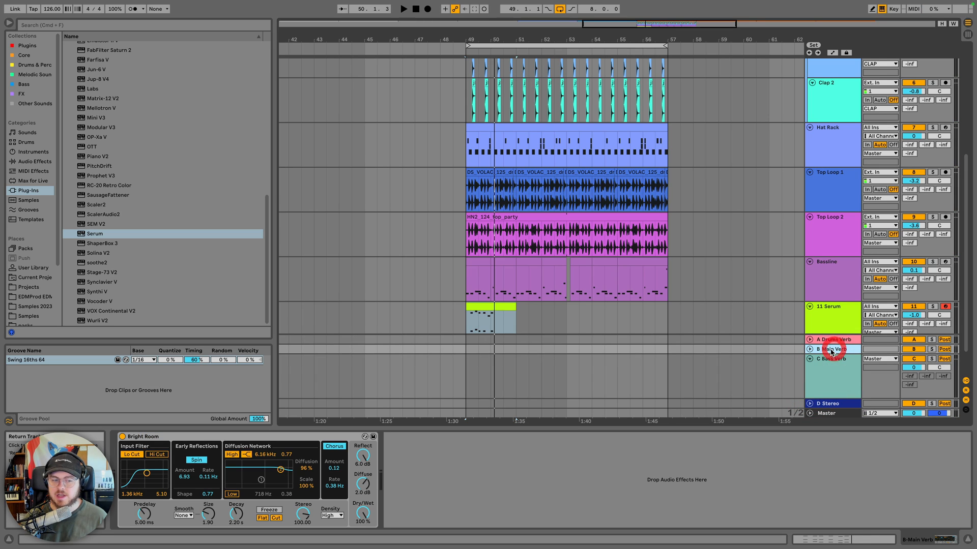
pyautogui.click(810, 360)
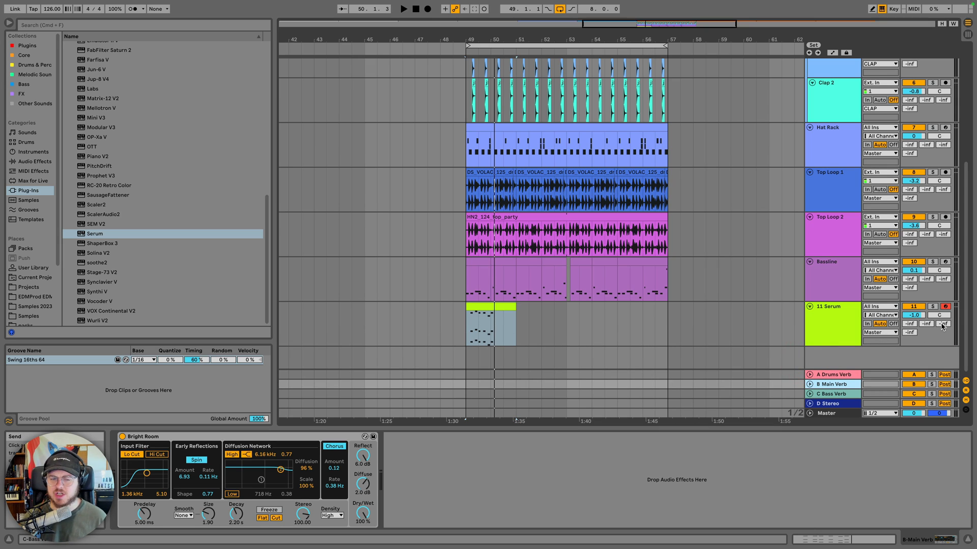
# Send the Serum track to the D Stereo return at -25.0 dB and audition the loop
pyautogui.press('space')
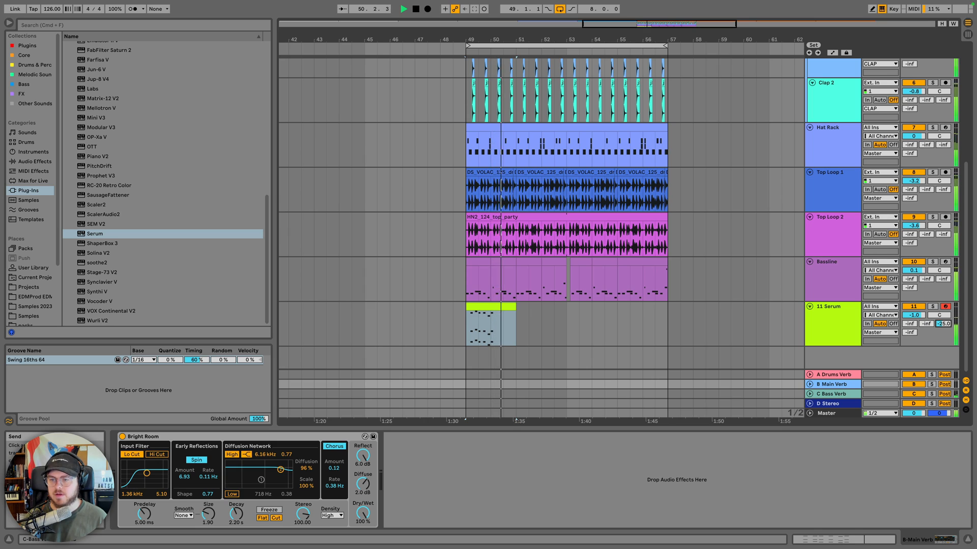
pyautogui.press('space')
pyautogui.press('space')
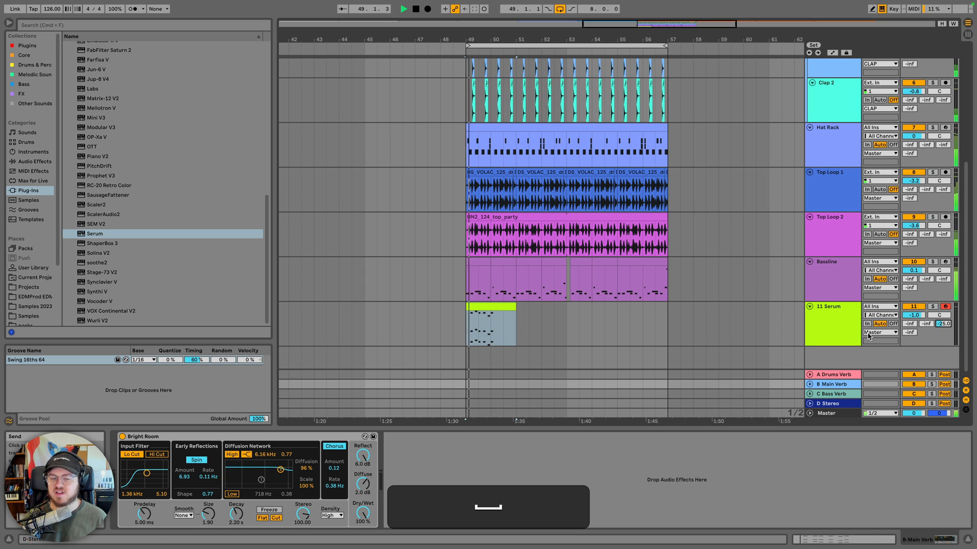
pyautogui.click(503, 305)
pyautogui.press('space')
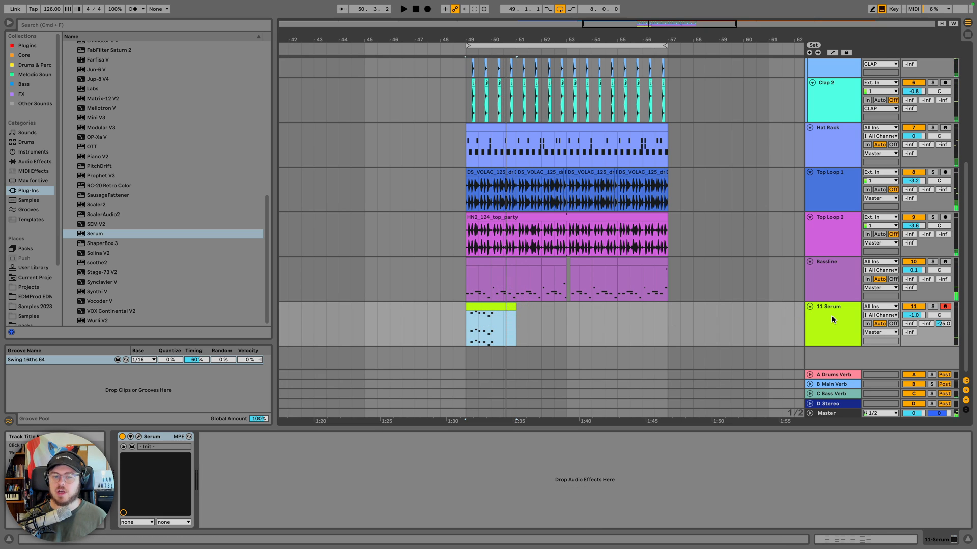
# Duplicate the 11 Serum track together with its clip and select the copy
pyautogui.click(831, 315)
pyautogui.press('super+d')
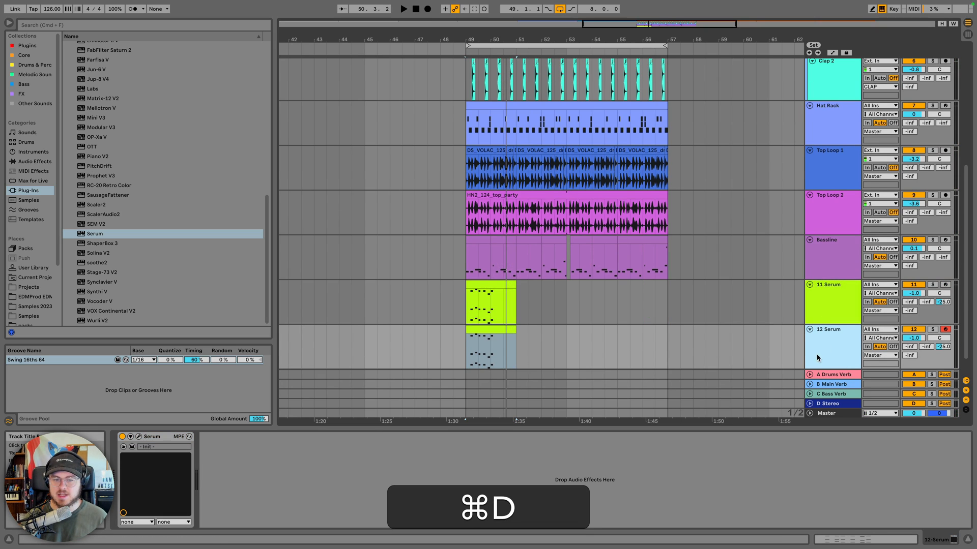
pyautogui.click(831, 343)
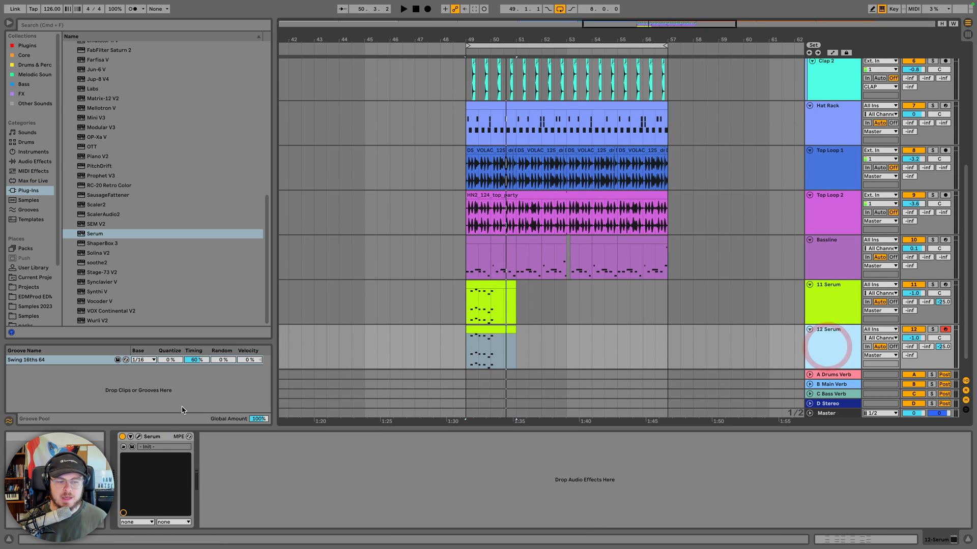
# Load the Splice preset DS_VTH2_synth_lead_terminal into the duplicated track's Serum and hide the editor
pyautogui.click(138, 437)
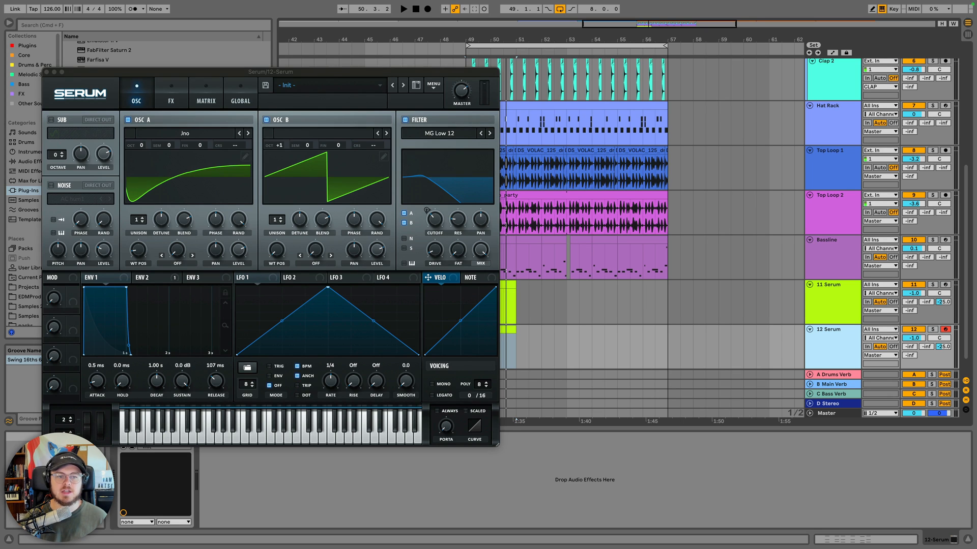
pyautogui.press('alt+super+p')
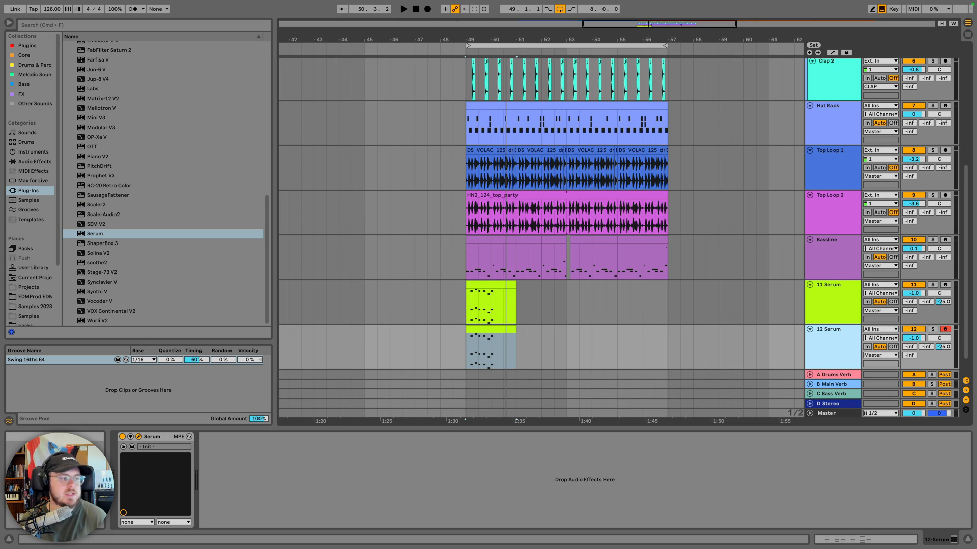
pyautogui.click(139, 437)
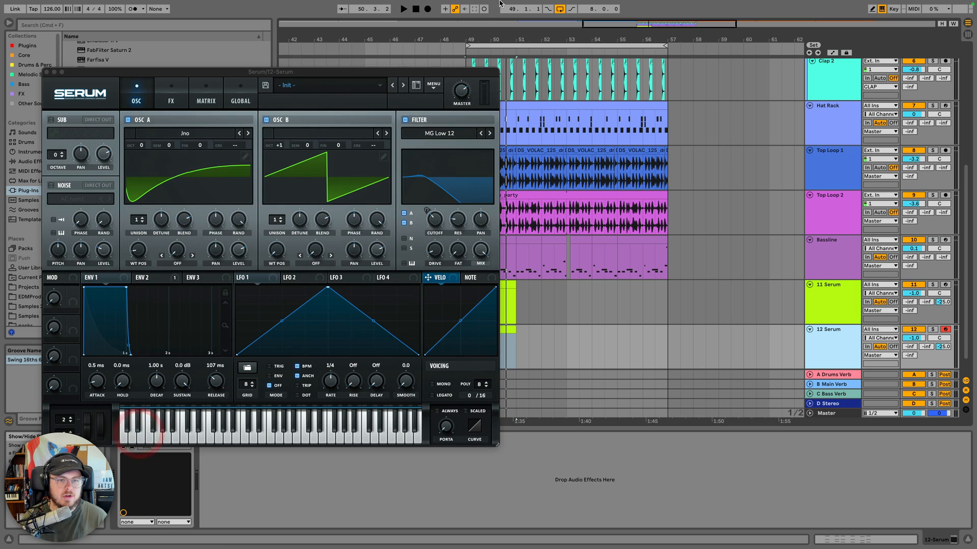
pyautogui.click(348, 80)
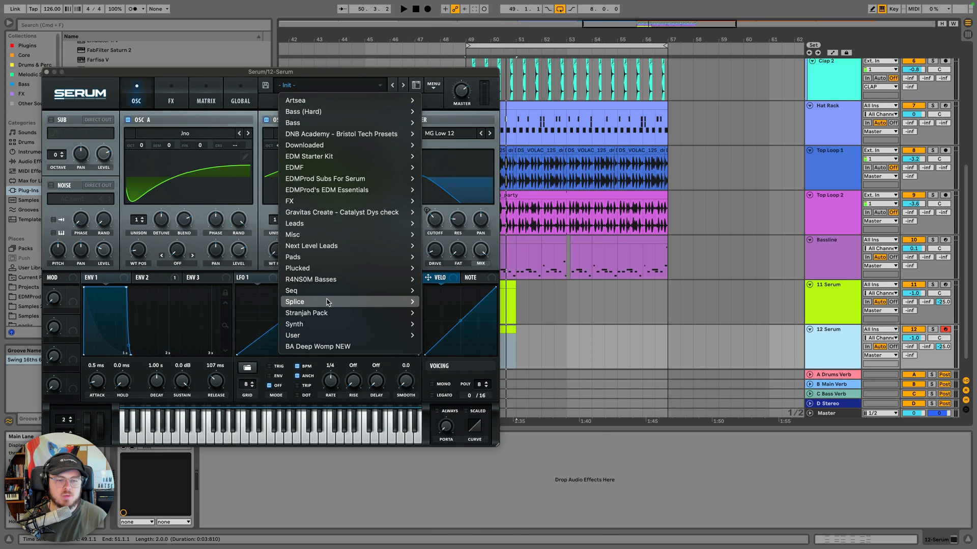
pyautogui.moveTo(328, 303)
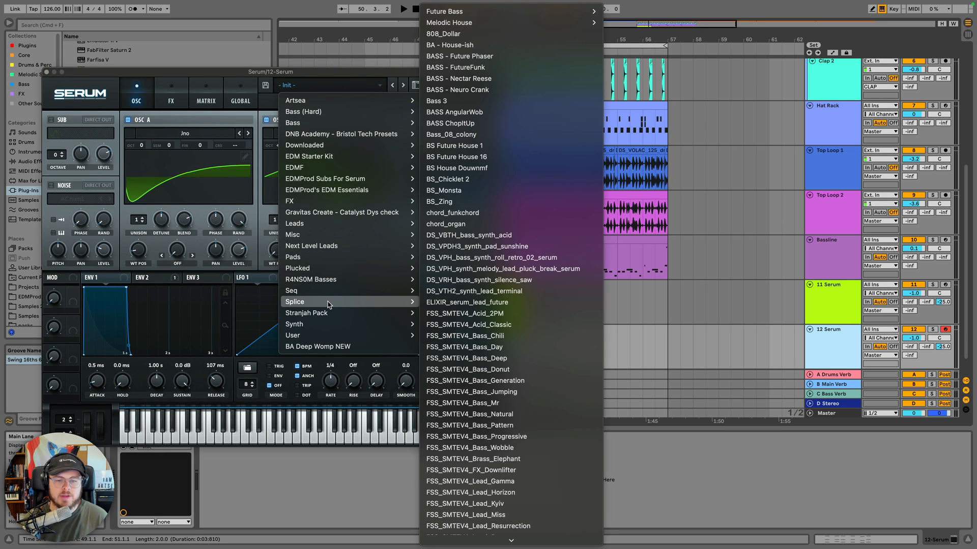
pyautogui.click(455, 292)
pyautogui.press('super+alt+p')
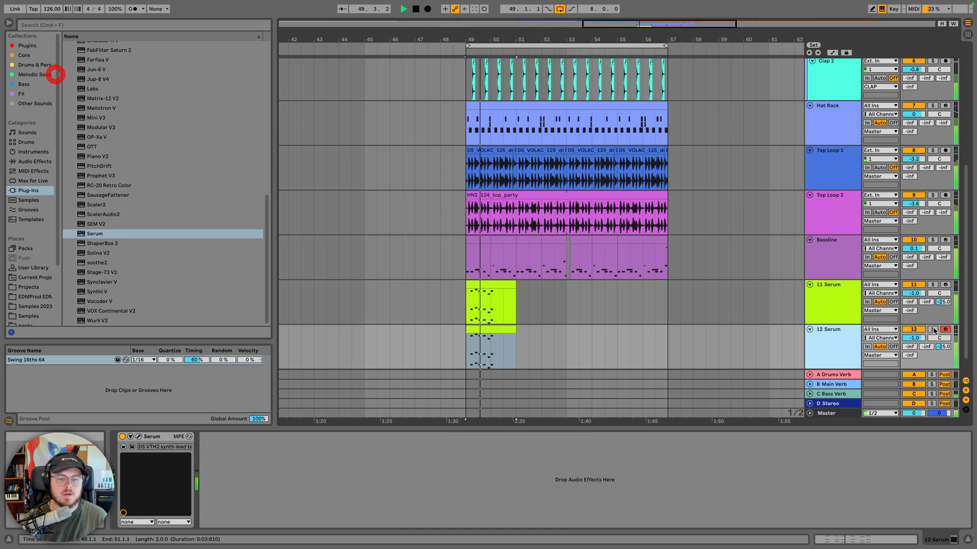
# Solo the 12 Serum track while the loop plays and open its clip's notes
pyautogui.press('space')
pyautogui.click(932, 329)
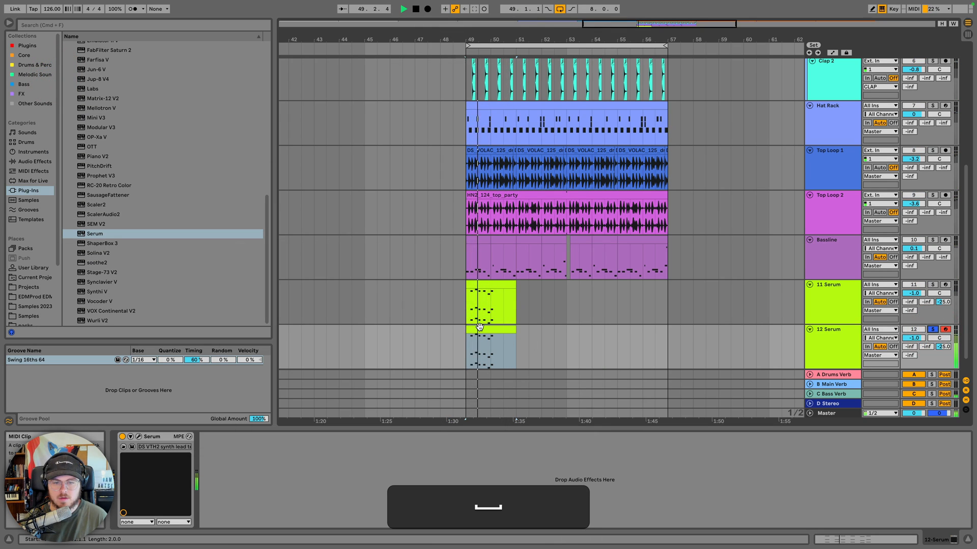
pyautogui.doubleClick(479, 327)
pyautogui.press('space')
# Try the loop with the B1–D2 notes deactivated, and reactivate them
pyautogui.moveTo(249, 407); pyautogui.dragTo(252, 422)
pyautogui.moveTo(343, 427); pyautogui.dragTo(642, 455)
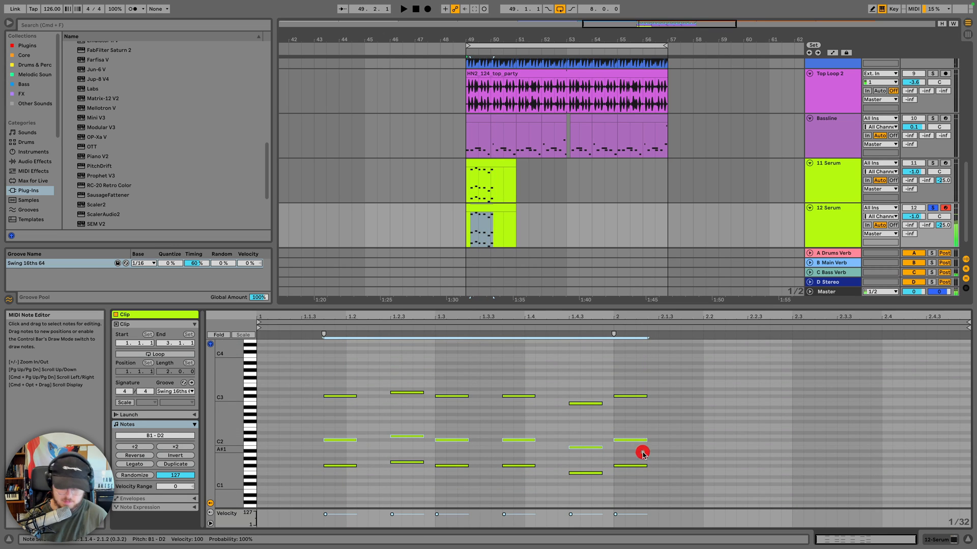
pyautogui.press('0')
pyautogui.press('space')
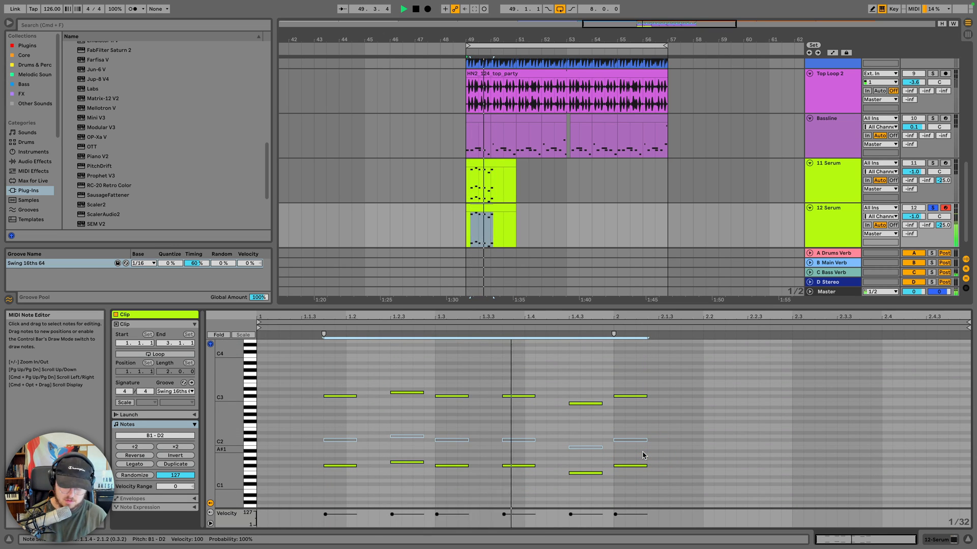
pyautogui.press('space')
pyautogui.press('space')
pyautogui.press('0')
pyautogui.press('space')
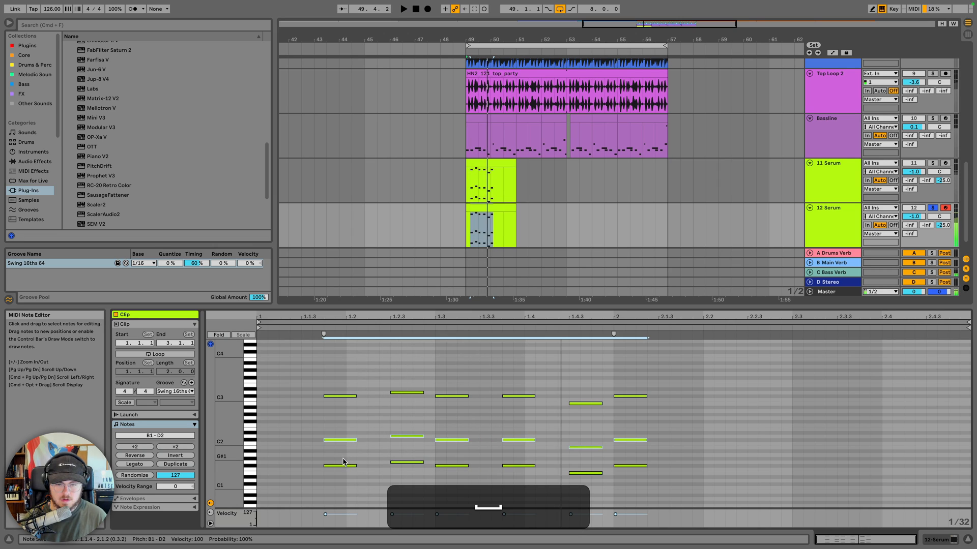
# Raise the E1–G1 notes an octave to E2–G2, deactivate the B1–D2 notes, and play the soloed loop
pyautogui.moveTo(343, 461); pyautogui.dragTo(647, 484)
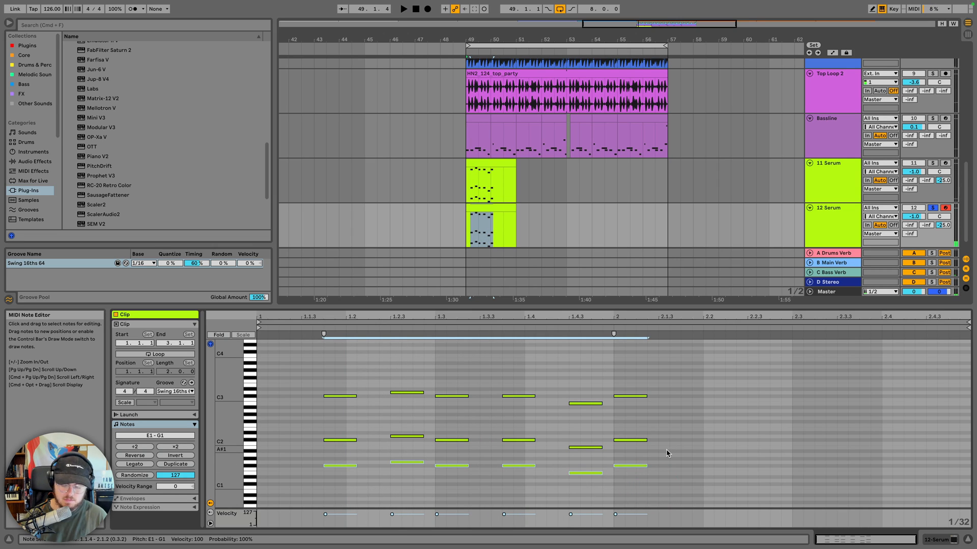
pyautogui.hotkey('shift', 'Up')
pyautogui.moveTo(667, 457); pyautogui.dragTo(320, 439)
pyautogui.press('space')
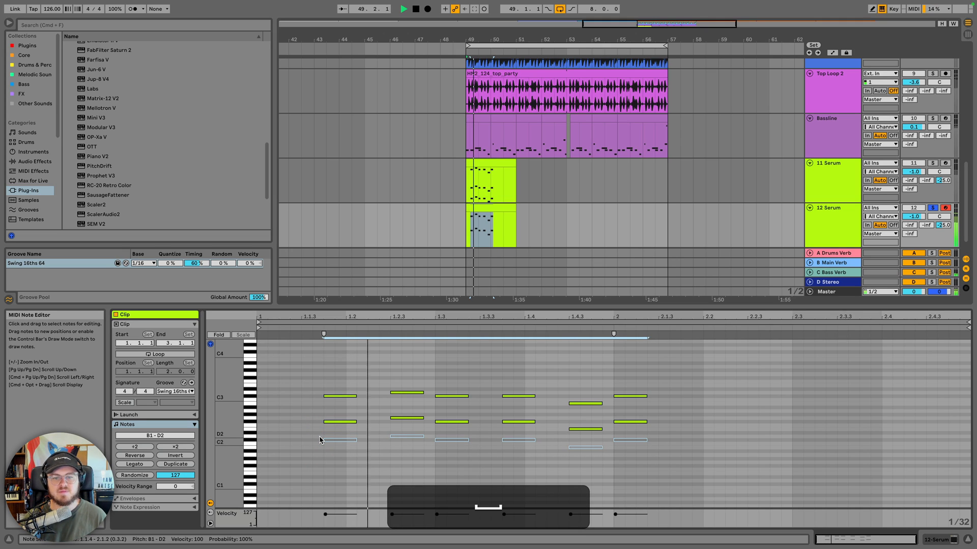
# Transpose all notes in the 12 Serum clip down one octave and play the soloed loop
pyautogui.press('space')
pyautogui.press('super+a')
pyautogui.press('shift+super+Down')
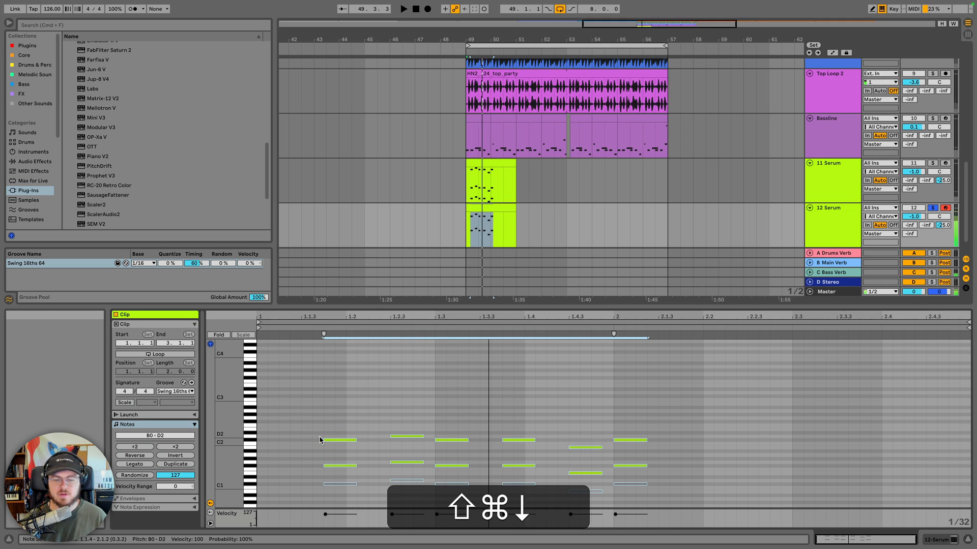
pyautogui.press('space')
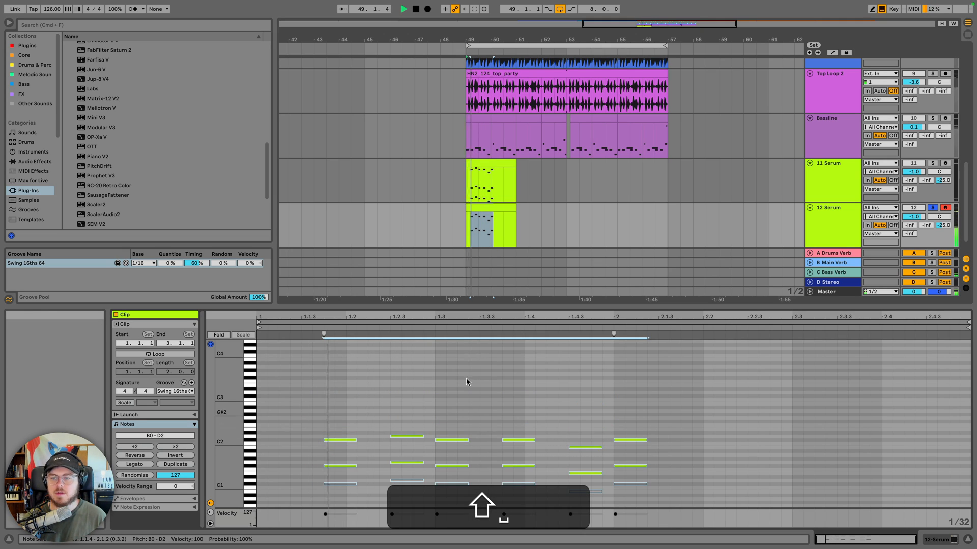
# Solo 11 Serum together with 12 Serum and balance them in playback, with volumes of -2.8 and 1.0 dB respectively
pyautogui.press('space')
pyautogui.keyDown('super'); pyautogui.click(932, 163); pyautogui.keyUp('super')
pyautogui.press('space')
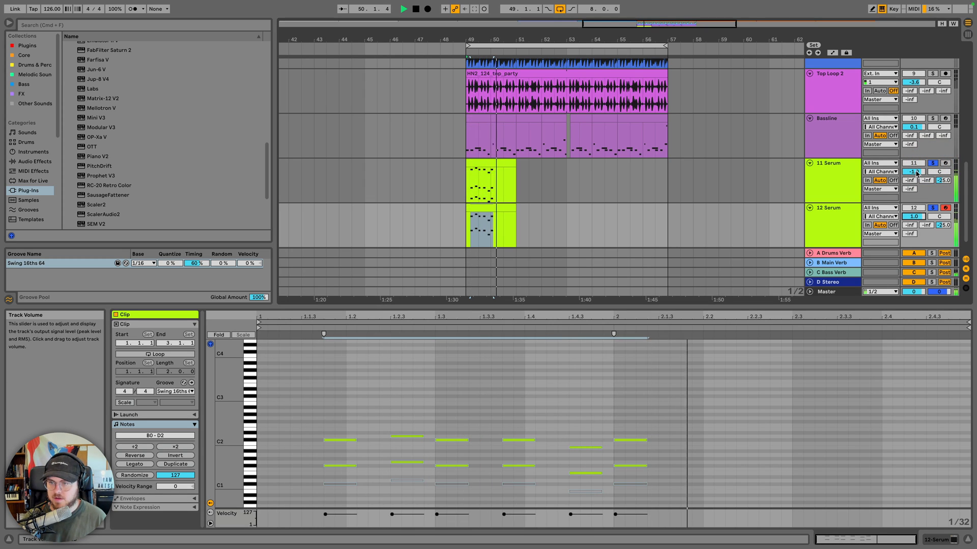
pyautogui.press('space')
pyautogui.press('space')
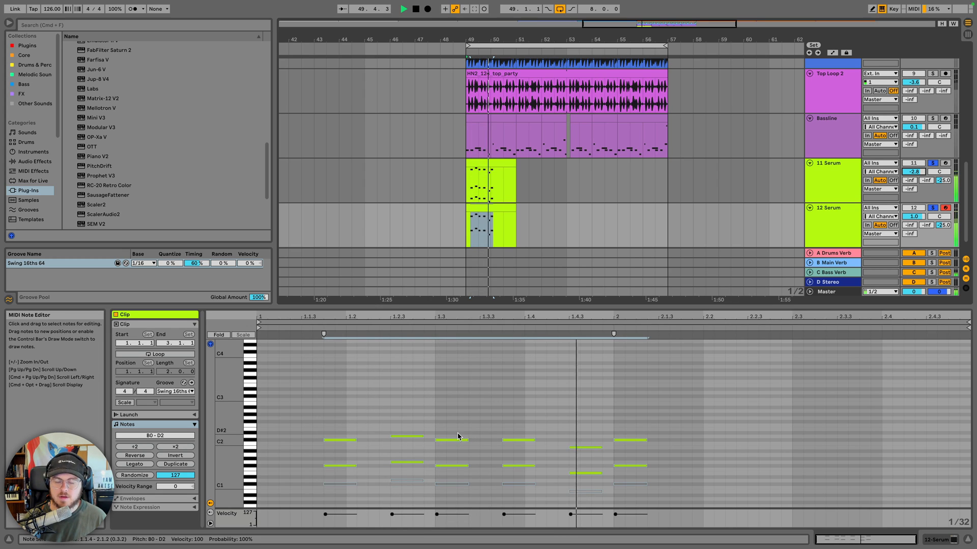
pyautogui.press('space')
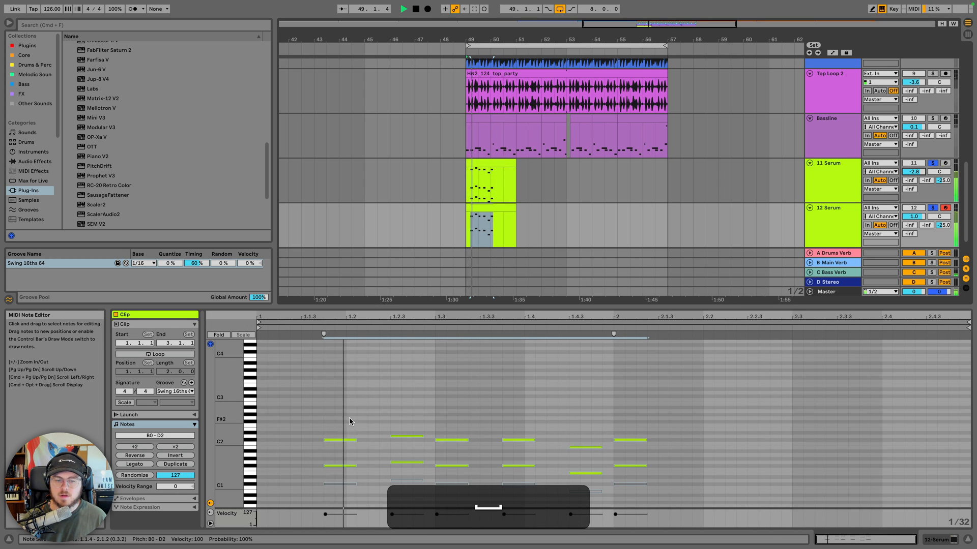
# Raise the B1–D2 notes of the 12 Serum clip an octave to B2–D3 and lower the track's volume to 0.4 dB
pyautogui.moveTo(340, 408); pyautogui.dragTo(643, 456)
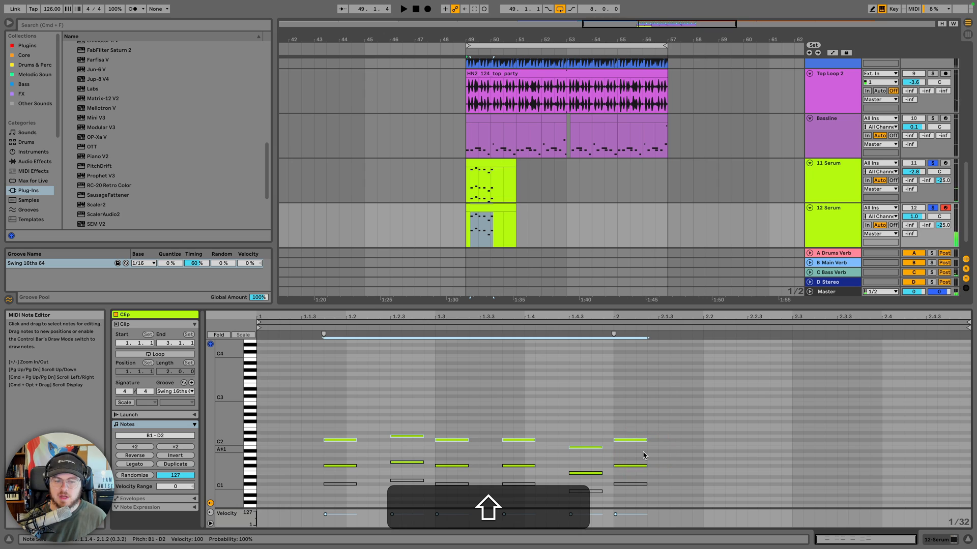
pyautogui.hotkey('shift', 'Up')
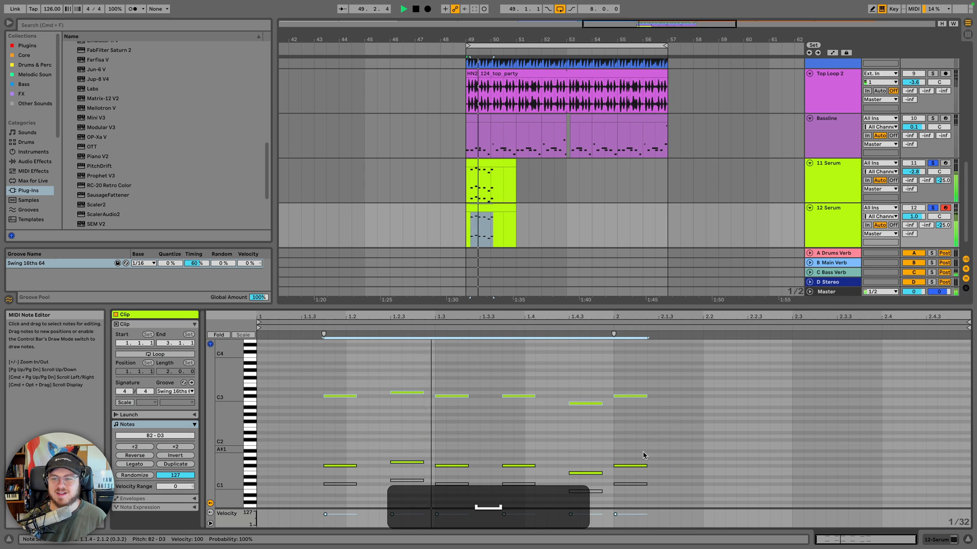
pyautogui.moveTo(914, 216); pyautogui.dragTo(914, 224)
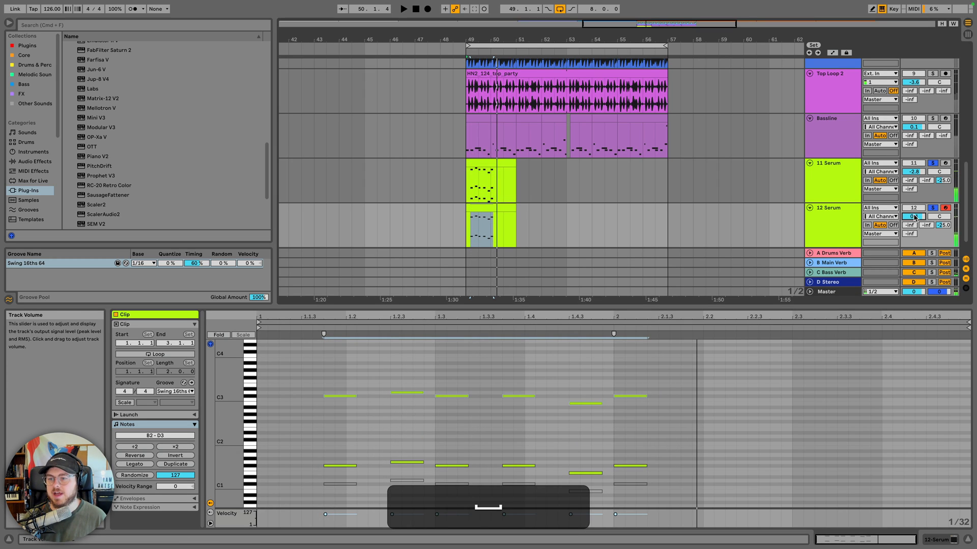
pyautogui.press('space')
# Rename the 12 Serum track to Lead 2 and the 11 Serum track to Lead 1
pyautogui.click(833, 214)
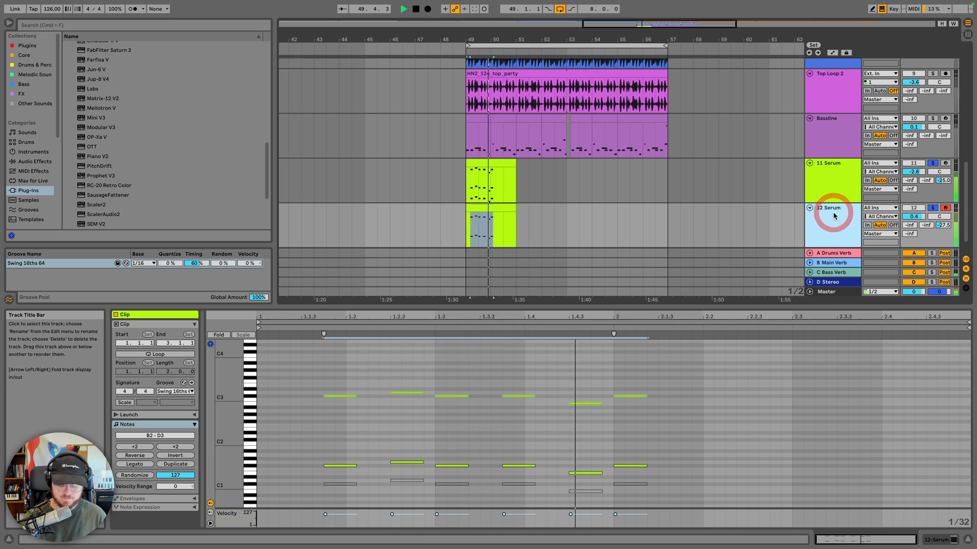
pyautogui.press('shift+super+r')
pyautogui.write('Lead 2')
pyautogui.press('Return')
pyautogui.press('space')
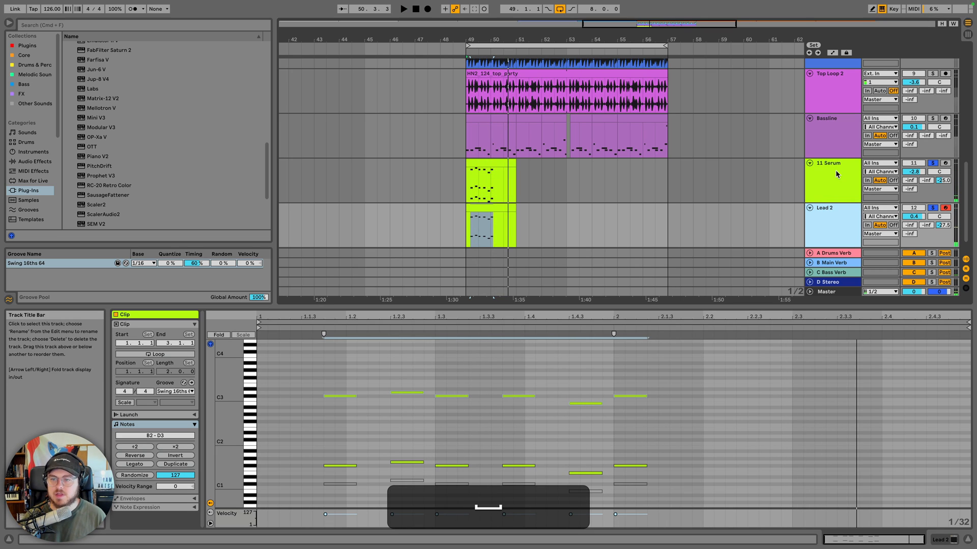
pyautogui.click(837, 174)
pyautogui.press('super+r')
pyautogui.write('Lead 1')
pyautogui.press('Return')
pyautogui.press('space')
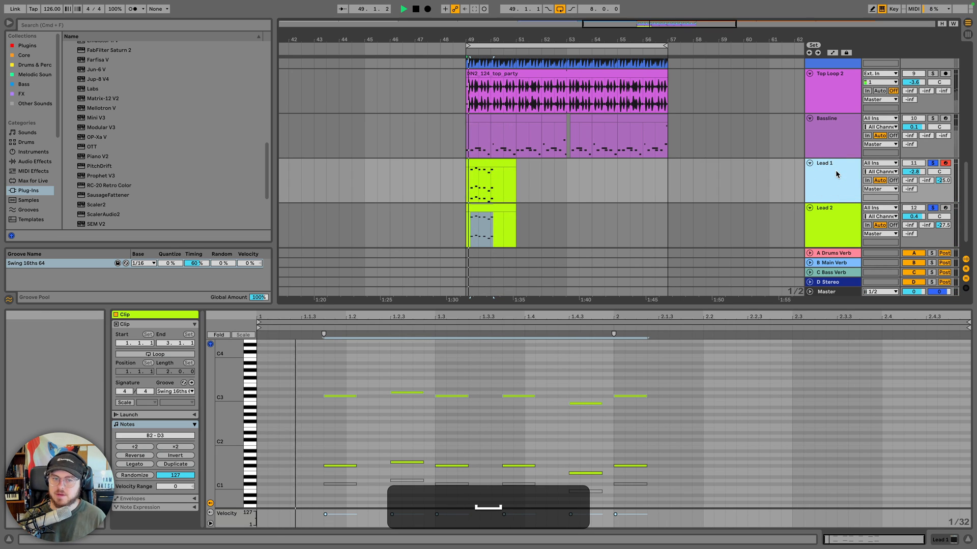
# Play the loop and unsolo both lead tracks to hear them with the drums and bassline
pyautogui.press('space')
pyautogui.press('space')
pyautogui.click(932, 208)
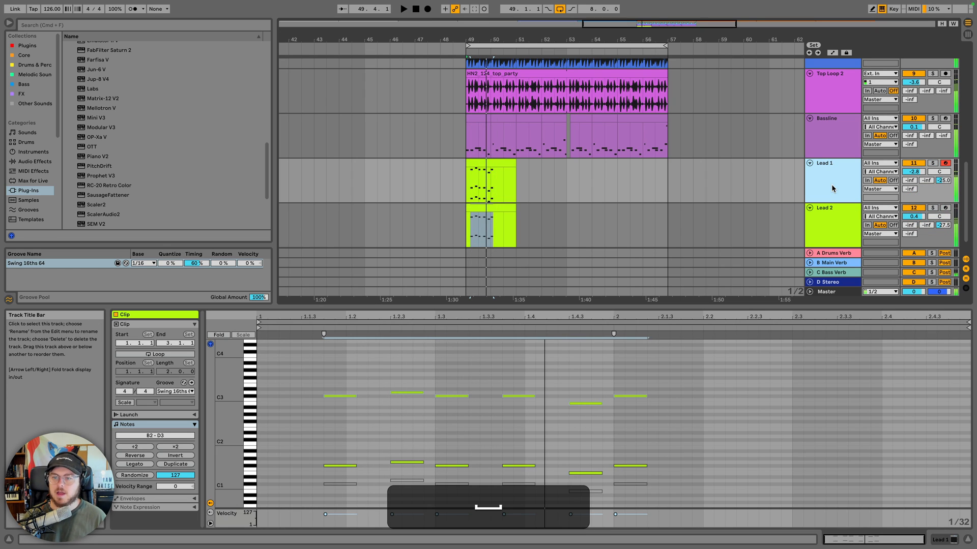
# Group the Lead 1 and Lead 2 tracks and name the group LEAD
pyautogui.keyDown('shift'); pyautogui.click(839, 228); pyautogui.keyUp('shift')
pyautogui.press('super+g')
pyautogui.click(839, 176)
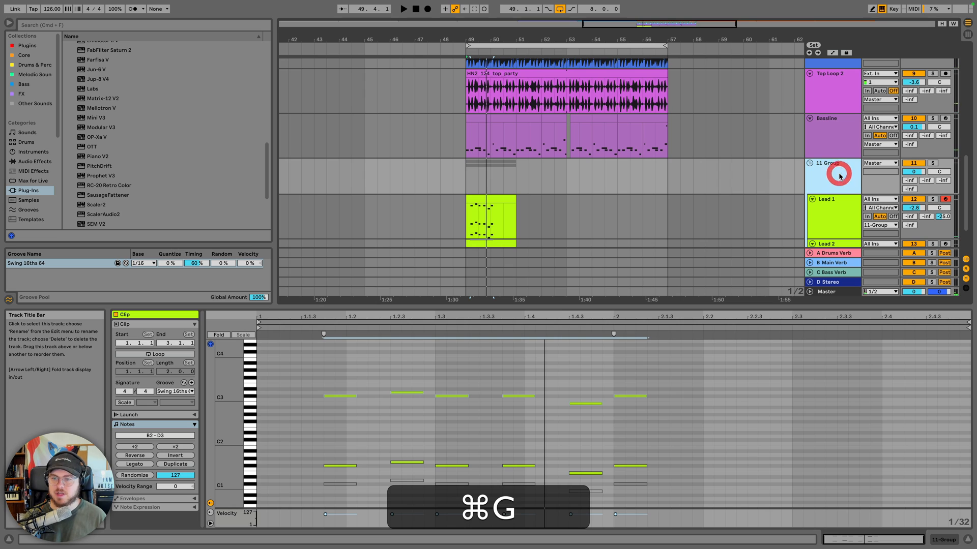
pyautogui.press('super+r')
pyautogui.write('LEAD')
pyautogui.hotkey('shift', 'Return')
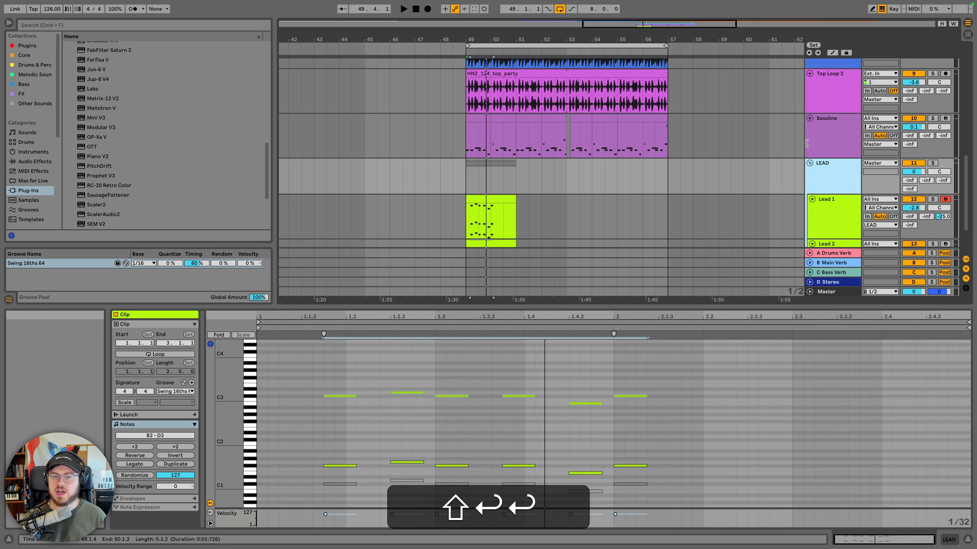
# Copy the sidechain Compressor from the Bassline track onto the LEAD group
pyautogui.click(828, 116)
pyautogui.click(834, 143)
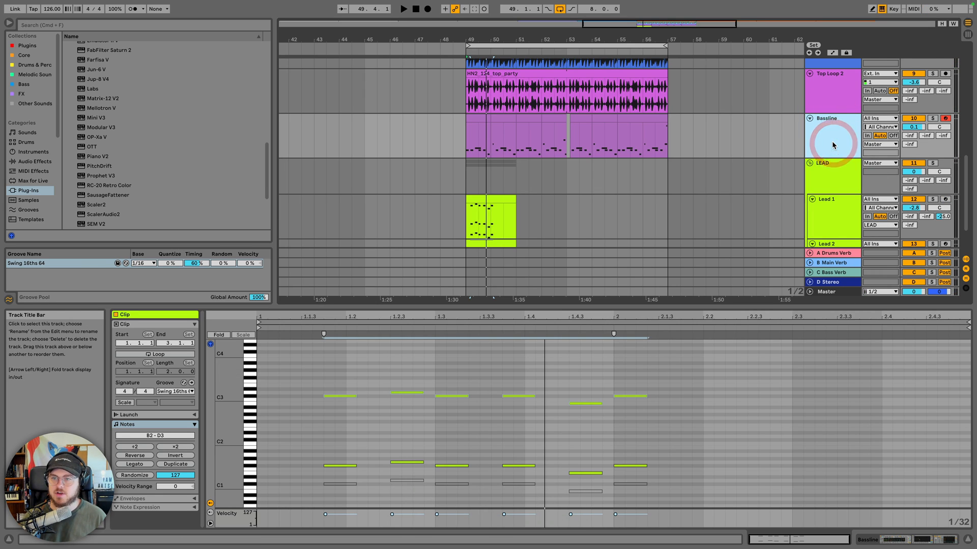
pyautogui.doubleClick(833, 143)
pyautogui.click(852, 435)
pyautogui.press('super+c')
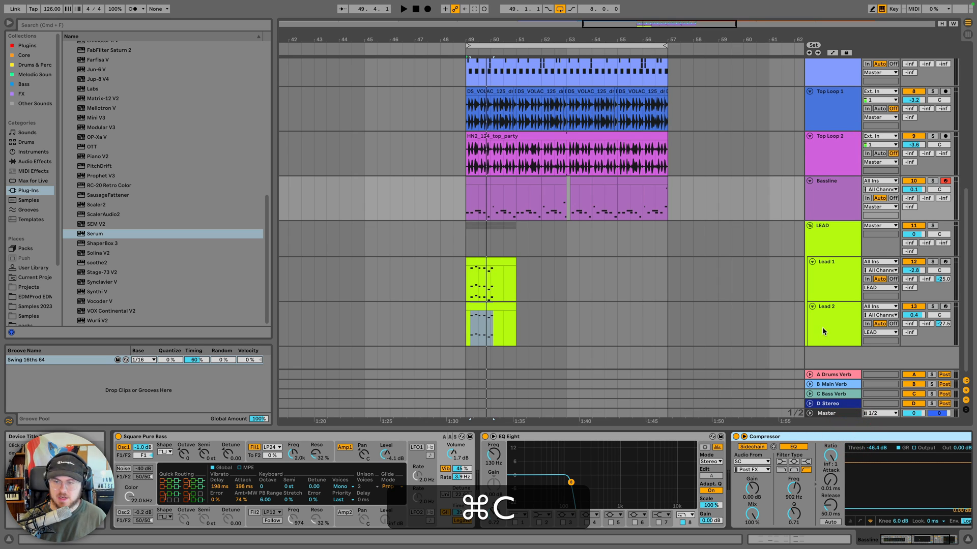
pyautogui.click(831, 249)
pyautogui.click(468, 465)
pyautogui.press('super+v')
# Raise the LEAD group Compressor's threshold to -25.5 dB while checking the ducking in playback
pyautogui.press('space')
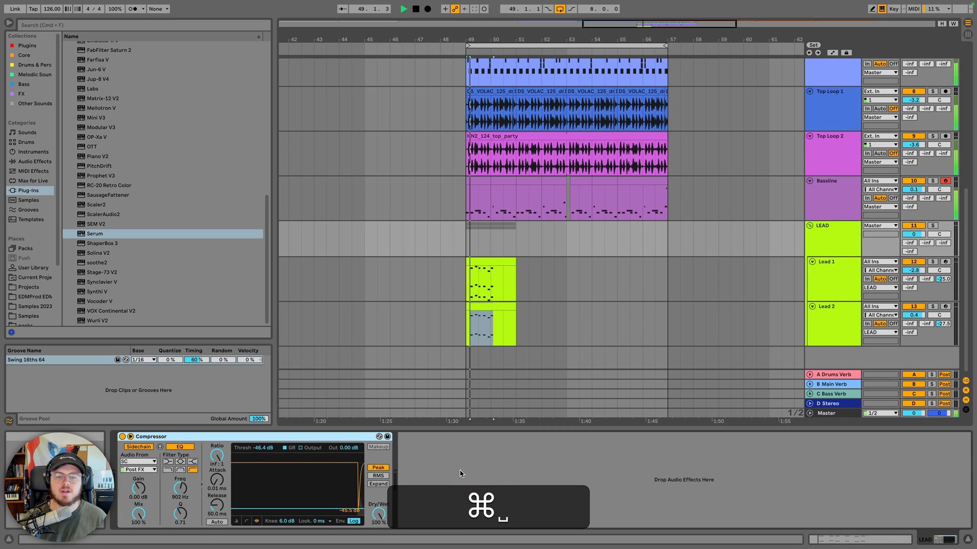
pyautogui.press('space')
pyautogui.moveTo(304, 508); pyautogui.dragTo(304, 499)
pyautogui.press('space')
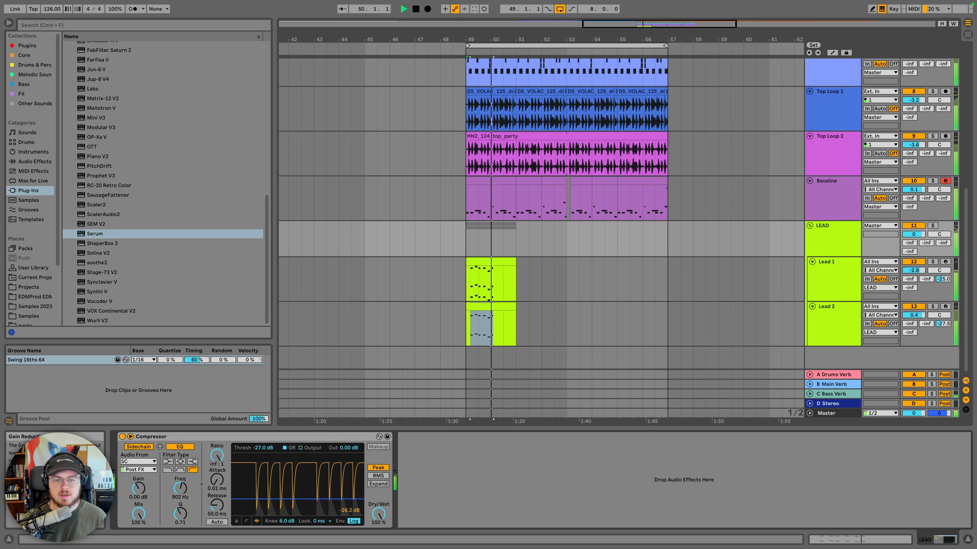
pyautogui.press('space')
pyautogui.press('space')
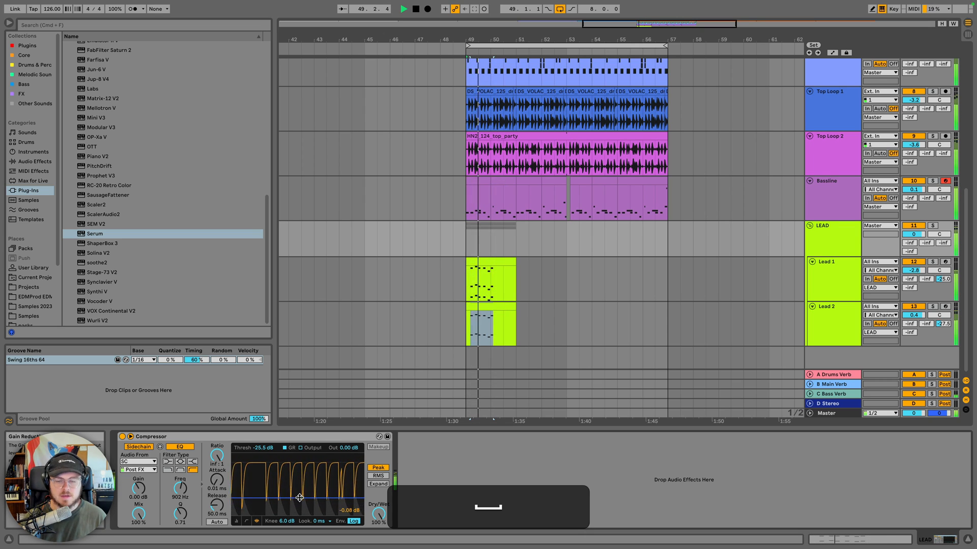
# Duplicate the two-bar Lead 1 and Lead 2 clips together so the copies start at bar 51
pyautogui.doubleClick(494, 269)
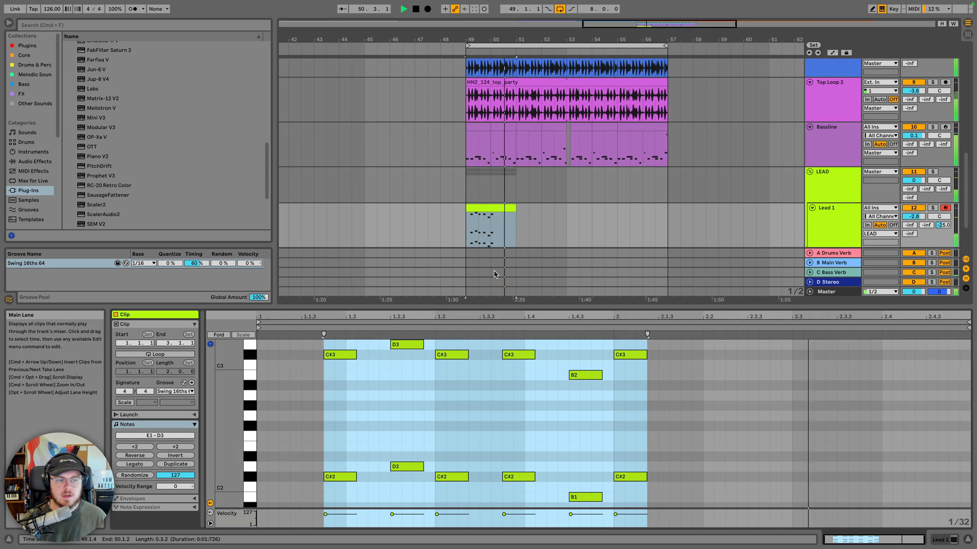
pyautogui.press('super+d')
pyautogui.click(484, 203)
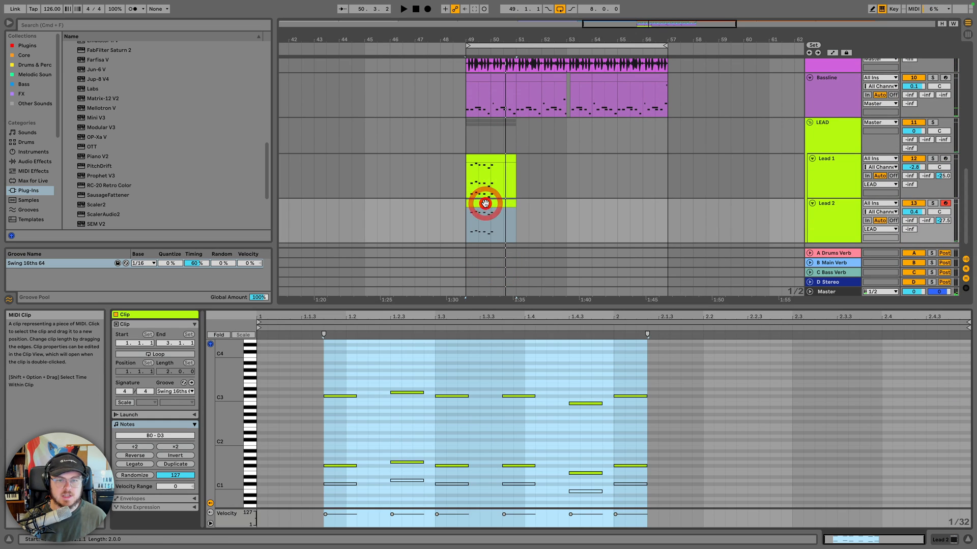
pyautogui.keyDown('shift'); pyautogui.click(499, 157); pyautogui.keyUp('shift')
pyautogui.press('shift+super+d')
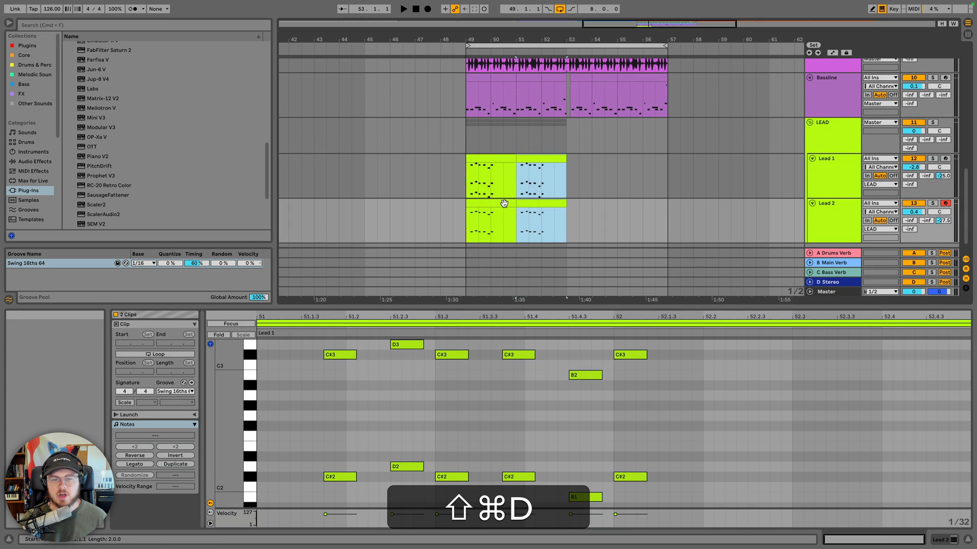
# Raise the third and fourth chords of the second Lead 1 clip three semitones to A1–E3 and play the loop
pyautogui.click(541, 159)
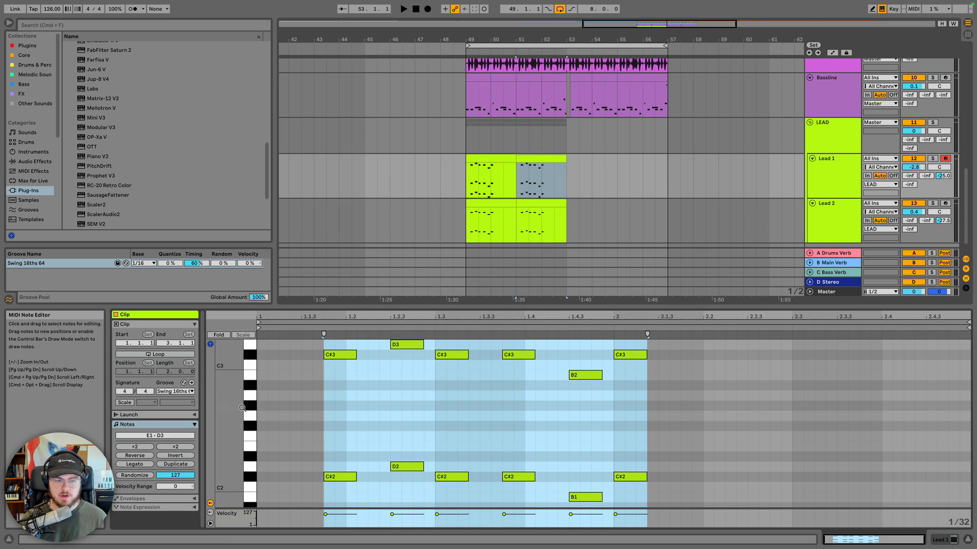
pyautogui.moveTo(242, 407); pyautogui.dragTo(222, 406)
pyautogui.moveTo(453, 355); pyautogui.dragTo(508, 480)
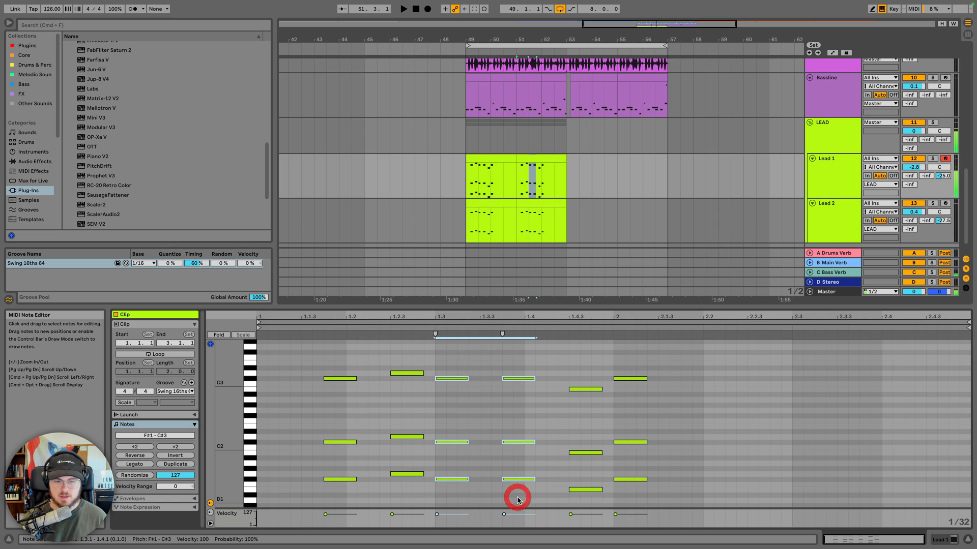
pyautogui.press('Up')
pyautogui.press('Up')
pyautogui.press('Up')
pyautogui.press('space')
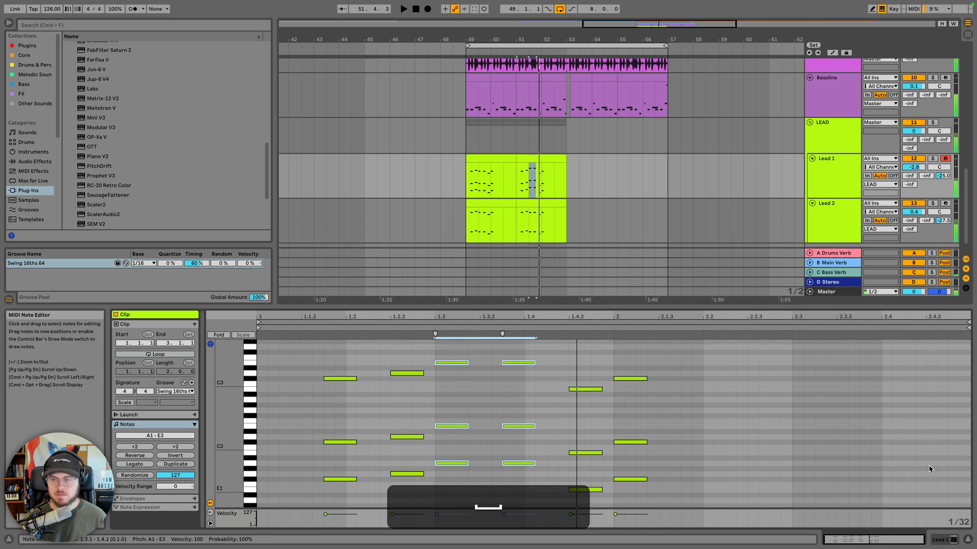
# Mute the Lead 2 track and play the second Lead 1 clip
pyautogui.click(523, 160)
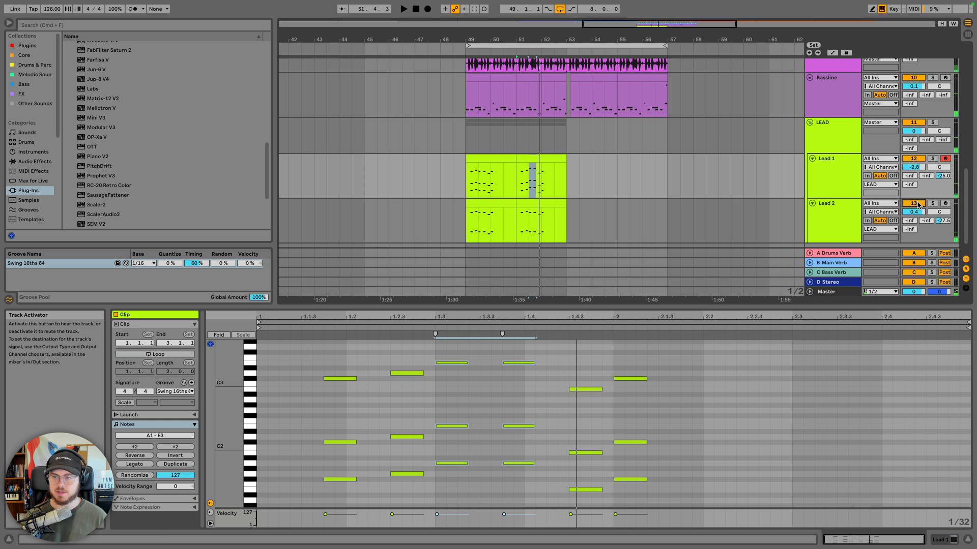
pyautogui.click(523, 157)
pyautogui.press('space')
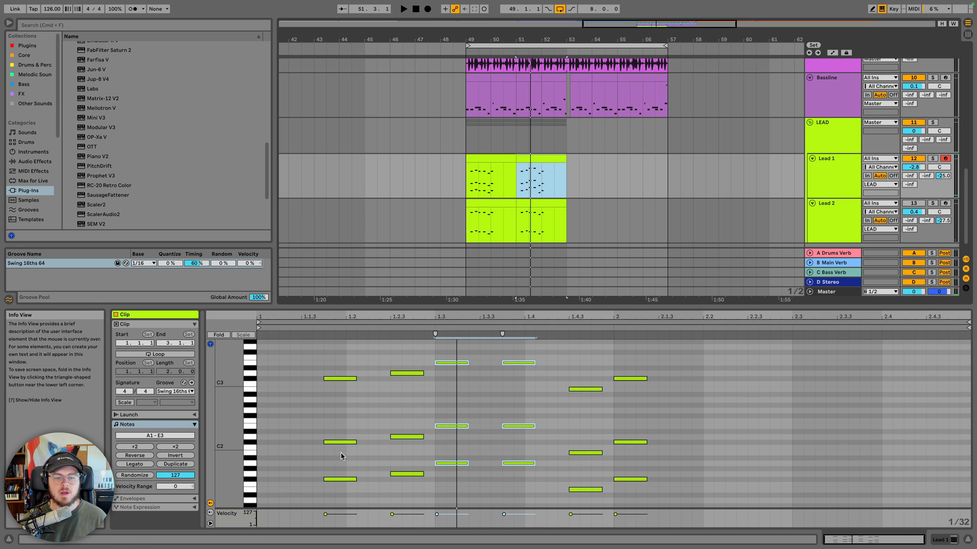
# Try raising the third and fourth chords of the second Lead 1 clip two more semitones to B1–F#3 during playback
pyautogui.click(457, 389)
pyautogui.press('Up')
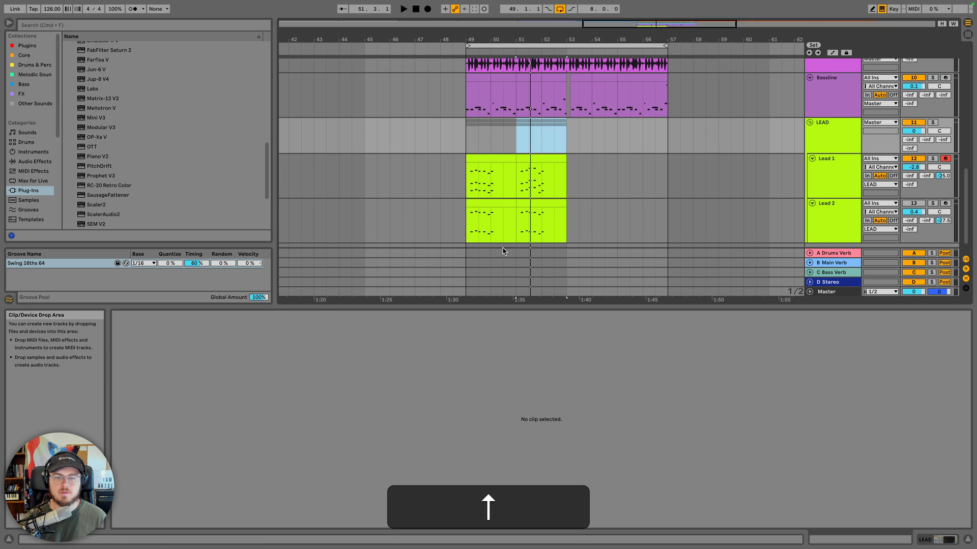
pyautogui.click(542, 155)
pyautogui.click(449, 388)
pyautogui.moveTo(450, 350); pyautogui.dragTo(513, 474)
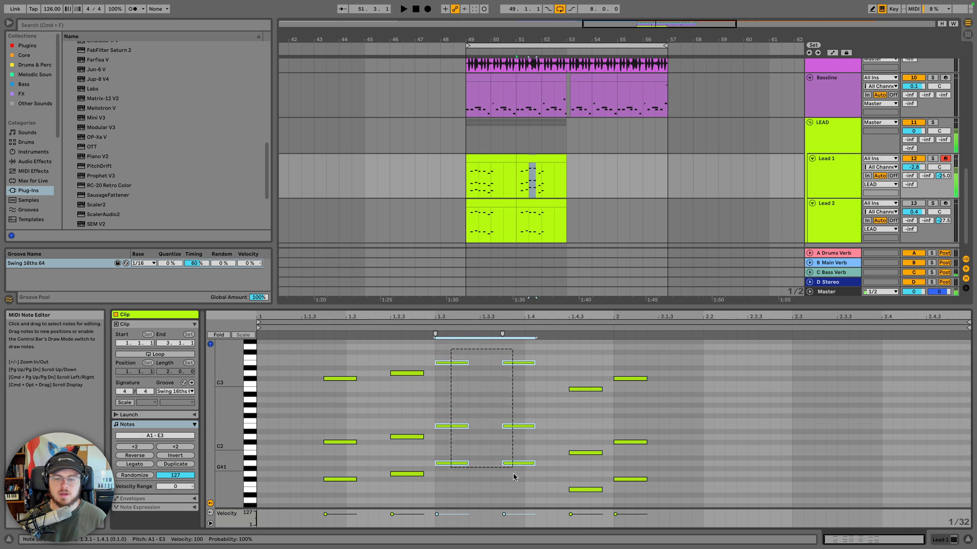
pyautogui.press('Up')
pyautogui.press('Up')
pyautogui.press('space')
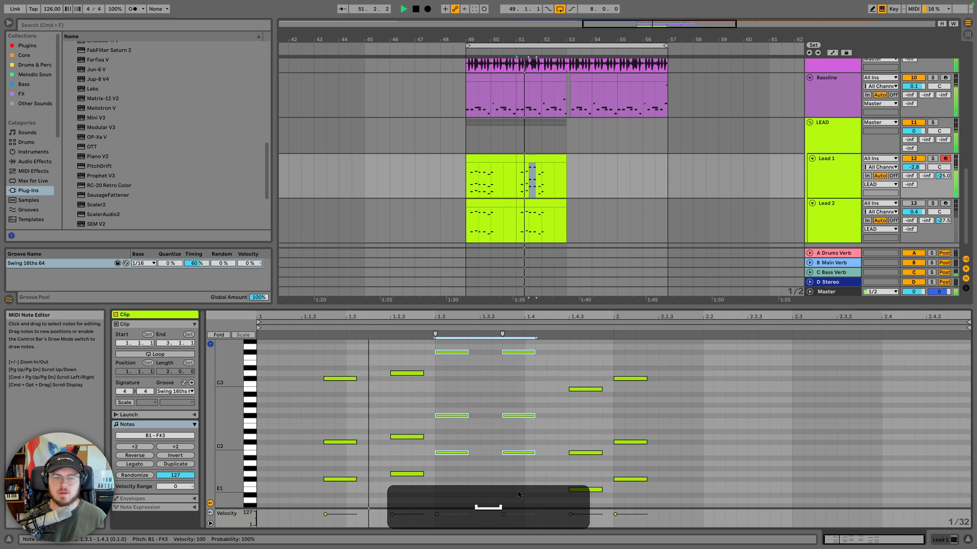
pyautogui.press('space')
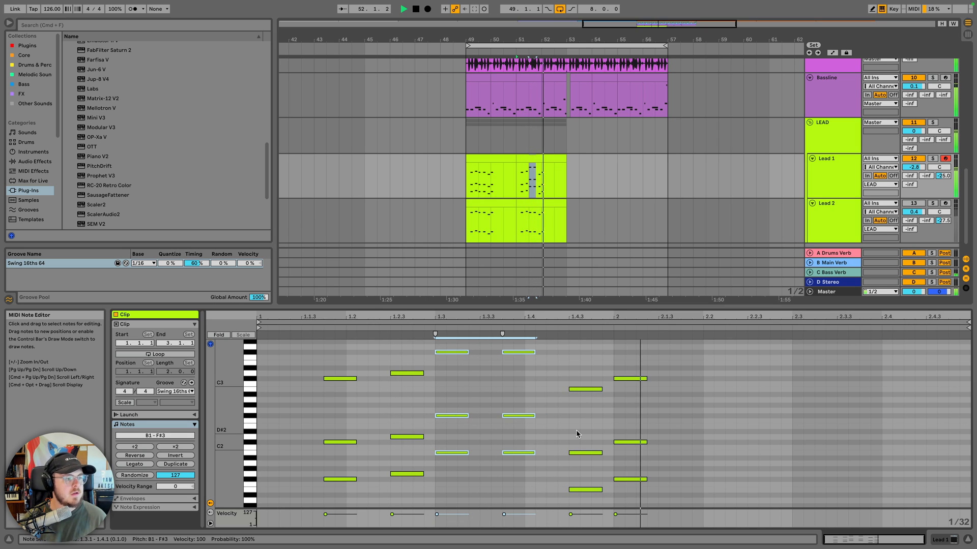
# Lower the third and fourth chords of the second Lead 1 clip back to A1–E3 and play the loop
pyautogui.press('space')
pyautogui.press('space')
pyautogui.press('Down')
pyautogui.press('Down')
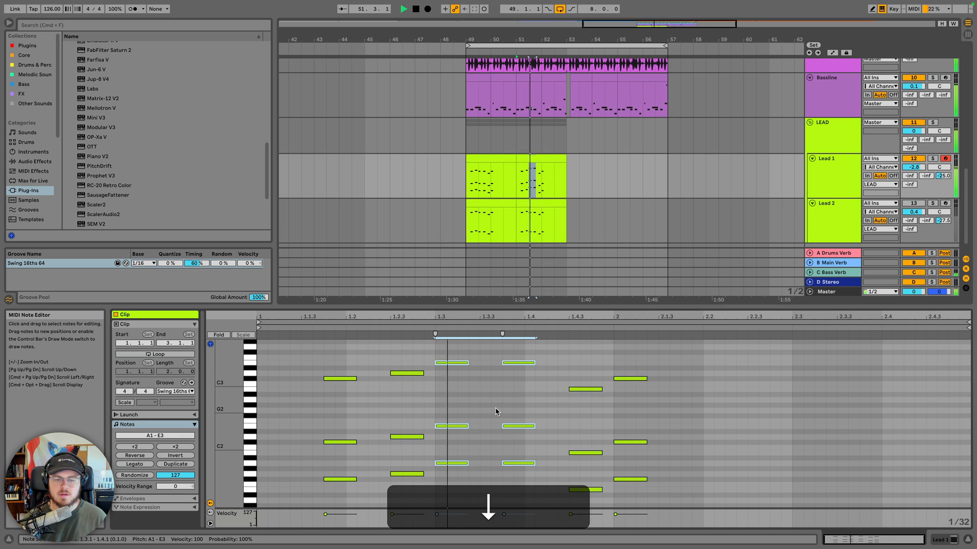
pyautogui.press('space')
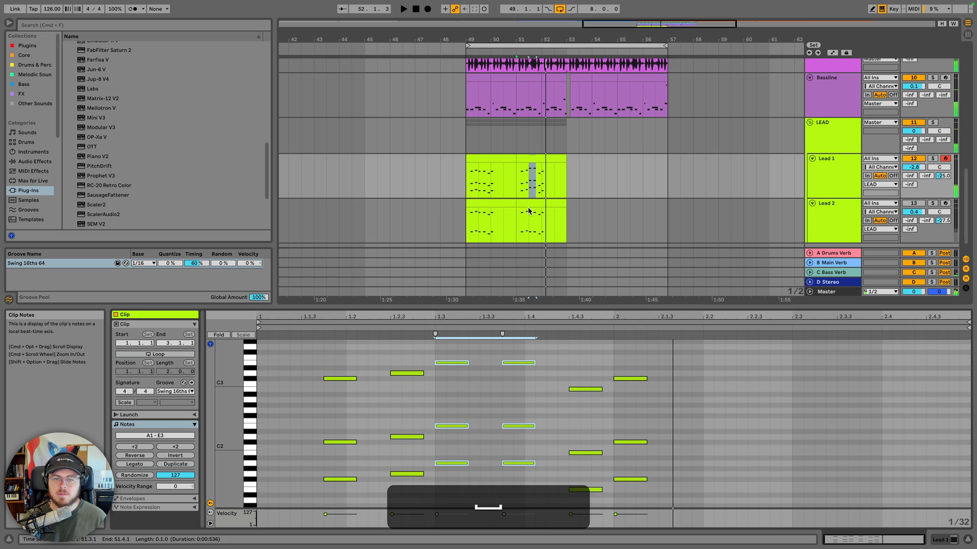
# Raise the third and fourth chords of the second Lead 2 clip by three semitones
pyautogui.click(537, 156)
pyautogui.doubleClick(540, 202)
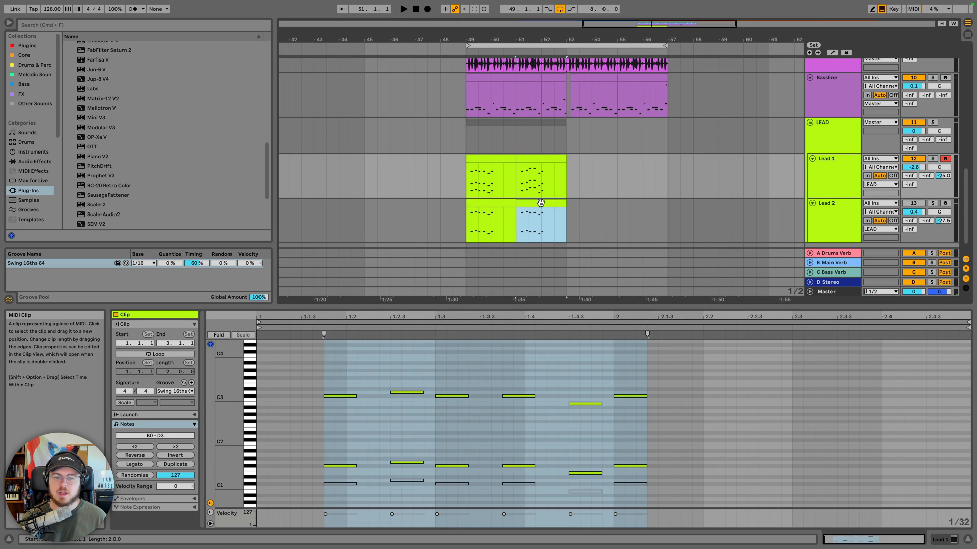
pyautogui.click(441, 375)
pyautogui.moveTo(441, 376); pyautogui.dragTo(539, 508)
pyautogui.press('Up')
pyautogui.press('Up')
pyautogui.press('Up')
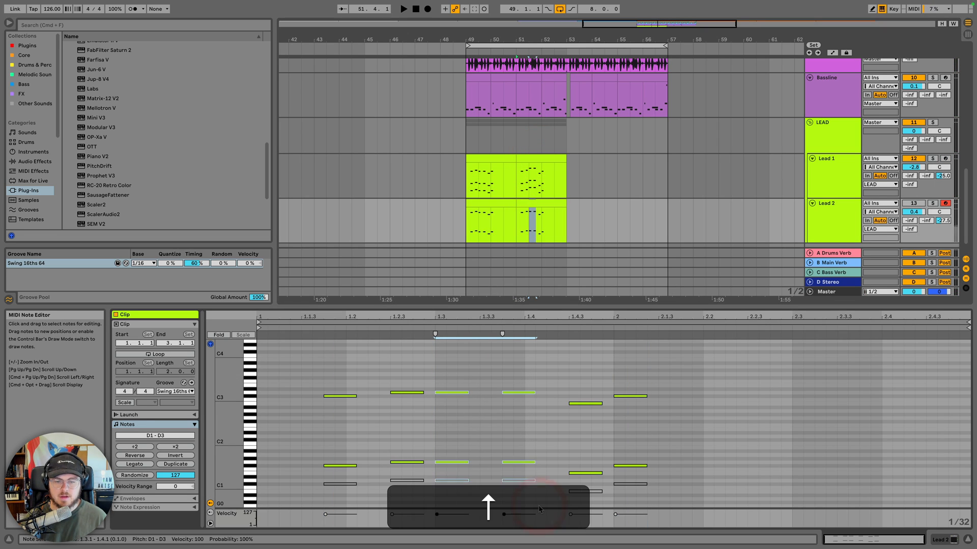
# Play the loop, then raise the third and fourth chords of the second Lead 1 clip two semitones to B1–F#3
pyautogui.press('space')
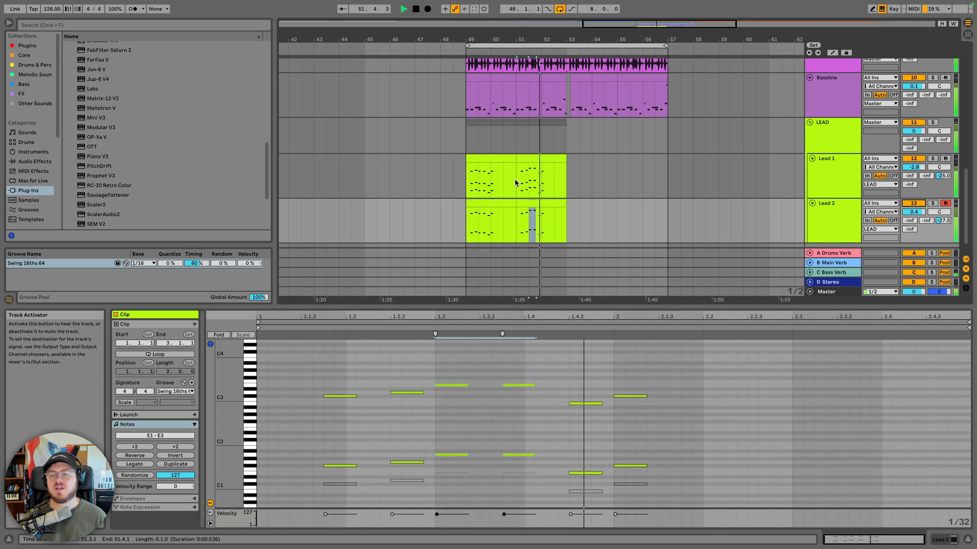
pyautogui.press('space')
pyautogui.click(546, 157)
pyautogui.moveTo(449, 349); pyautogui.dragTo(513, 458)
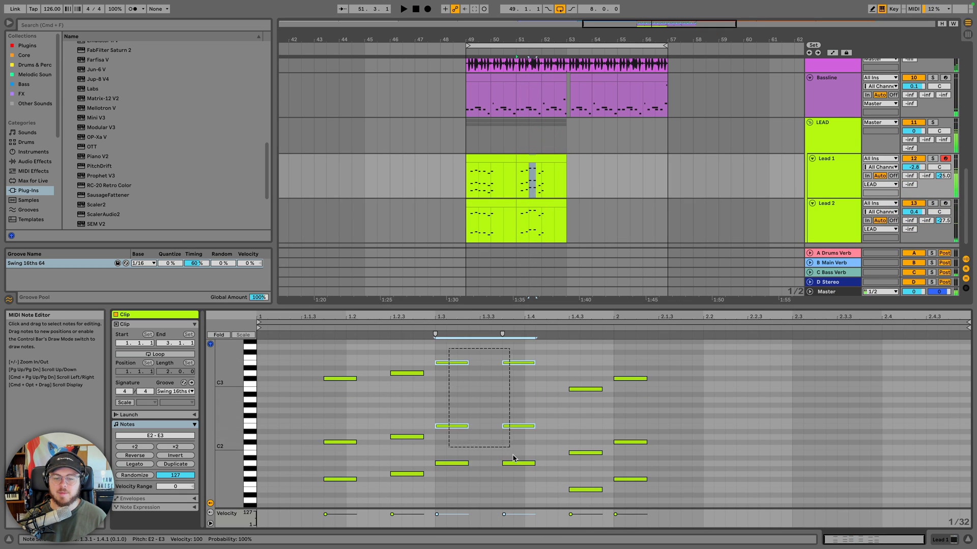
pyautogui.press('Up')
pyautogui.press('Up')
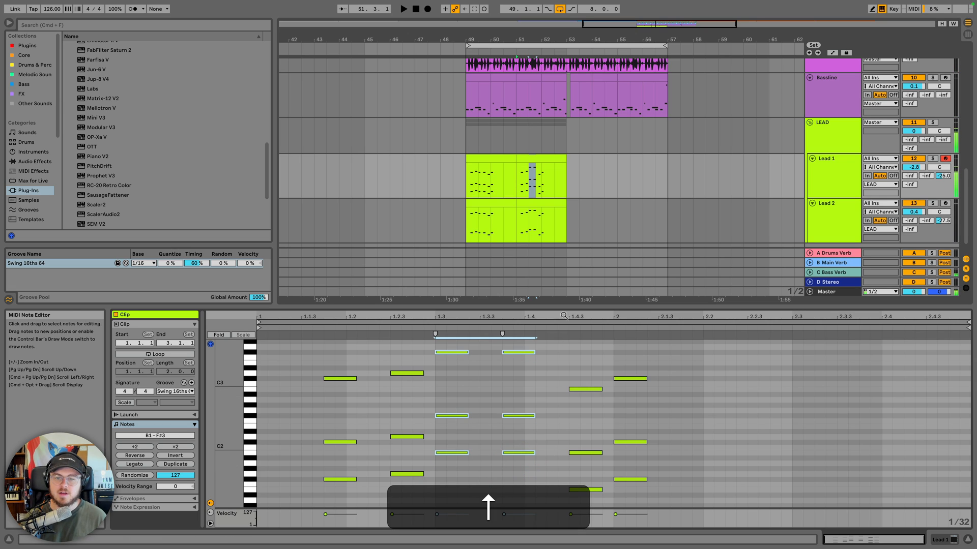
# Raise the third and fourth chords of the second Lead 2 clip two semitones to F#1–F#3 and play the loop
pyautogui.click(534, 203)
pyautogui.moveTo(448, 360); pyautogui.dragTo(538, 505)
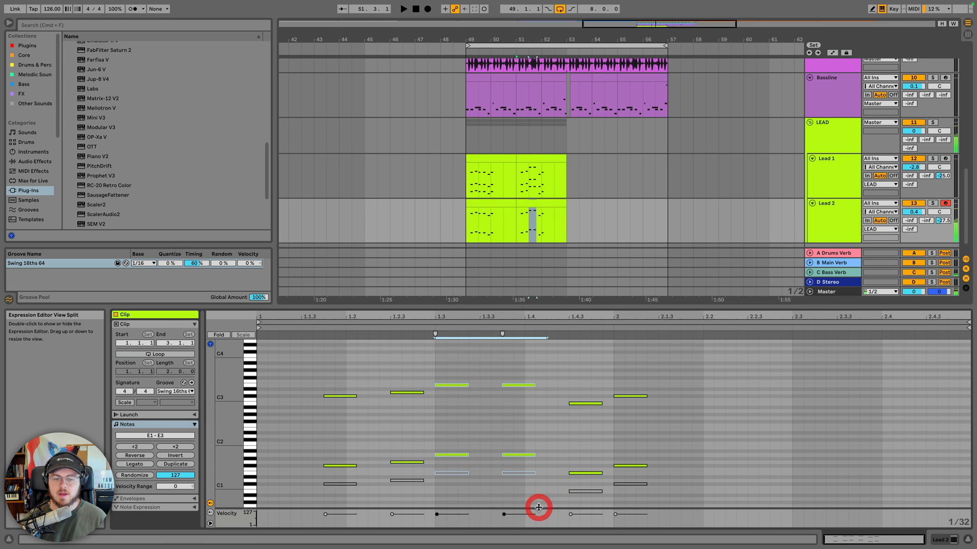
pyautogui.press('Up')
pyautogui.press('Up')
pyautogui.press('space')
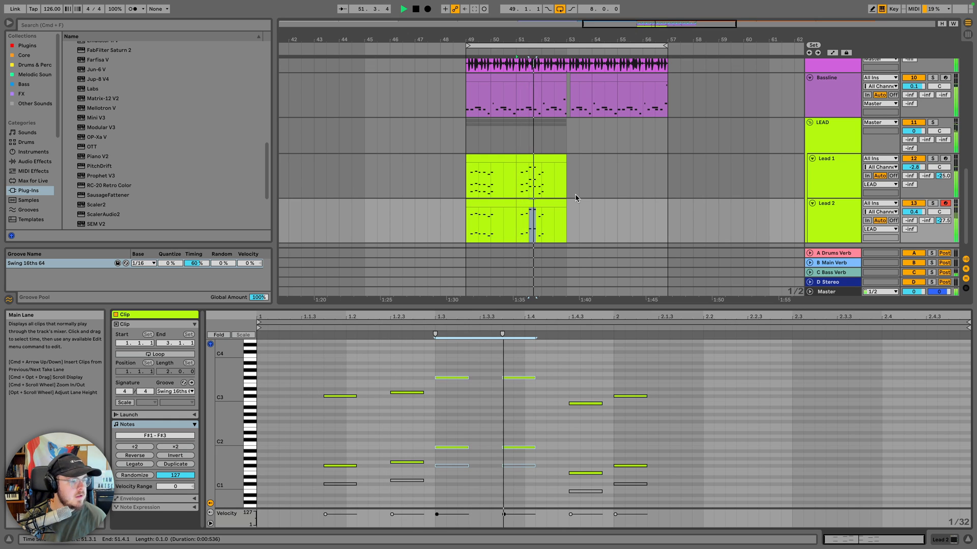
pyautogui.press('space')
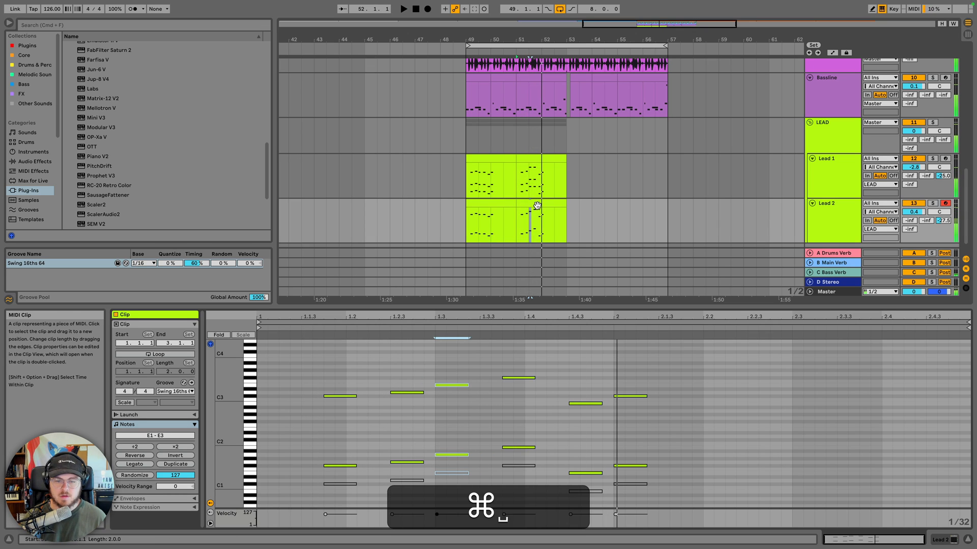
# Undo the lowering of the third chord in the second Lead 2 clip and play the loop
pyautogui.press('cmd+z')
pyautogui.press('space')
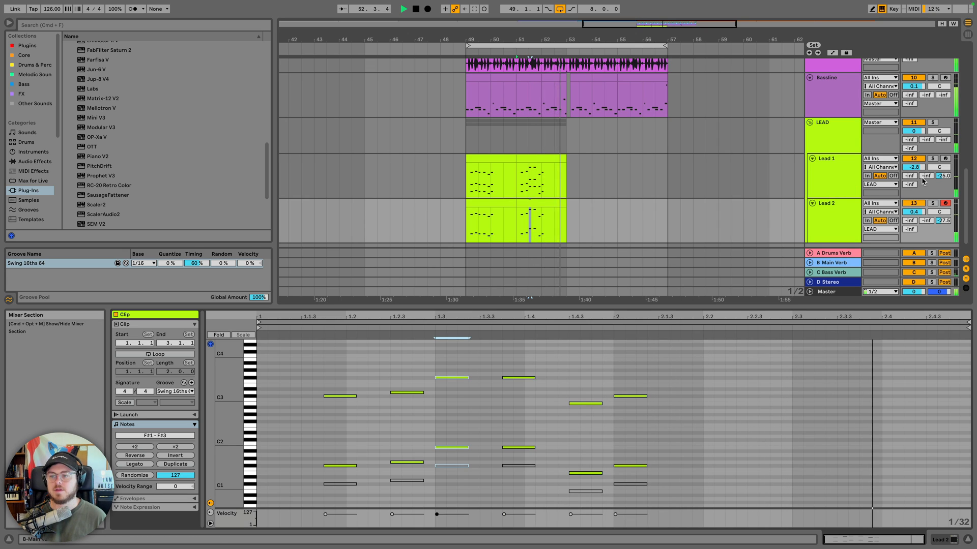
pyautogui.press('space')
# Set the Lead 2 track volume to -5.3 dB and the Lead 1 track volume to -2.5 dB during playback
pyautogui.press('space')
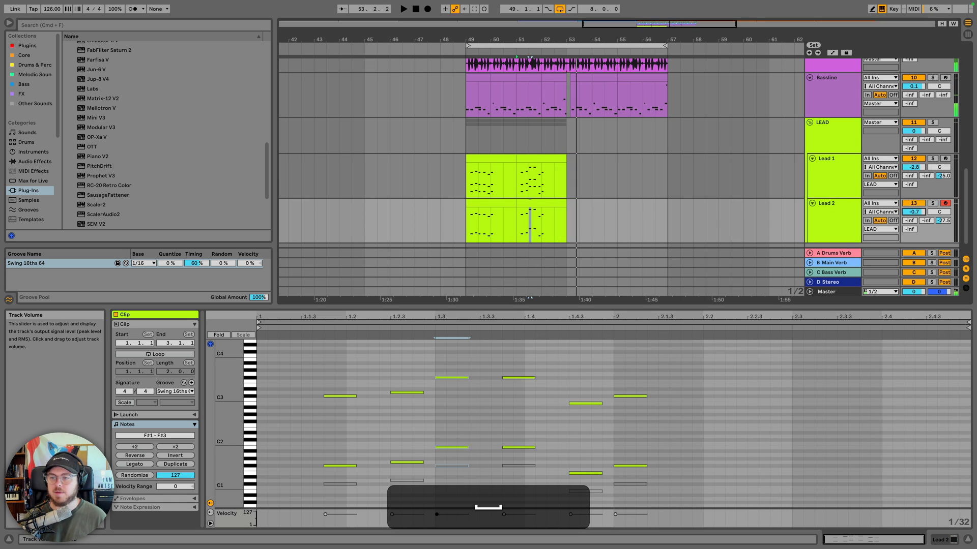
pyautogui.moveTo(923, 207); pyautogui.dragTo(921, 214)
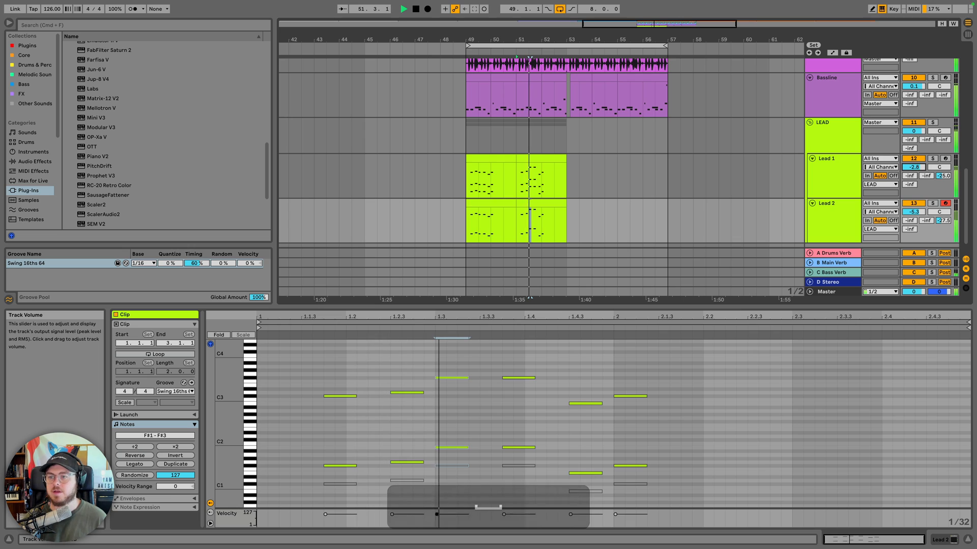
pyautogui.click(476, 159)
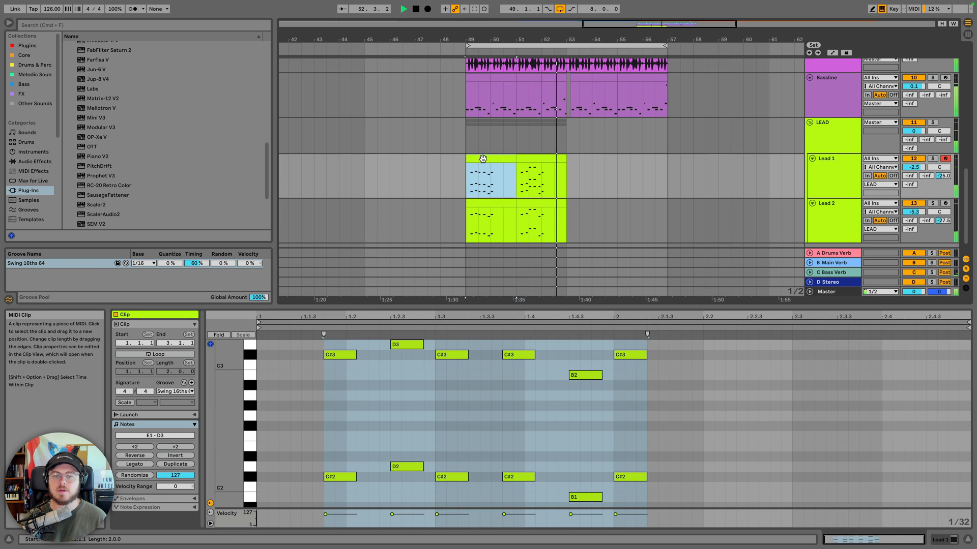
# Solo the Lead 1 track and play its first clip
pyautogui.press('space')
pyautogui.press('space')
pyautogui.click(933, 158)
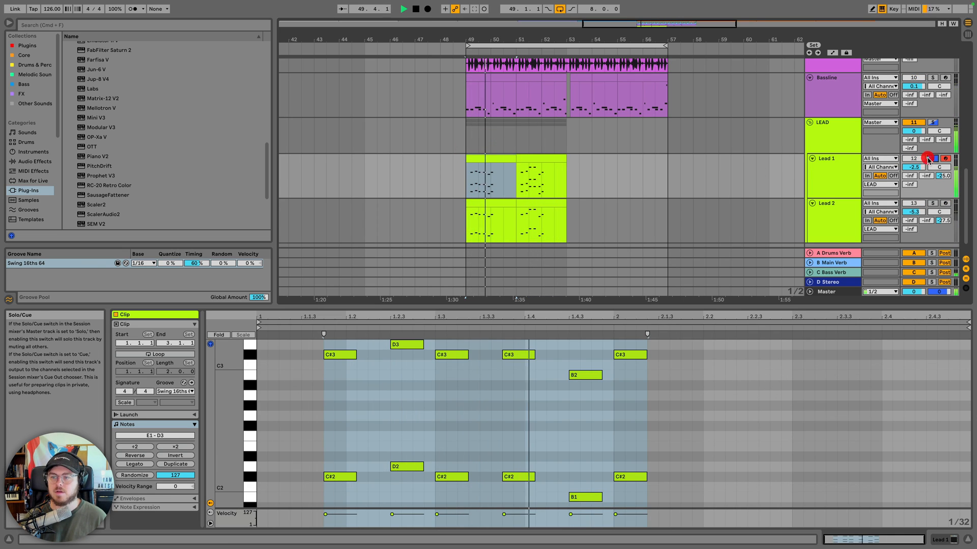
pyautogui.press('space')
# Duplicate the lowest notes of the first Lead 1 clip one octave down to E0–G0 and play the clip
pyautogui.click(484, 159)
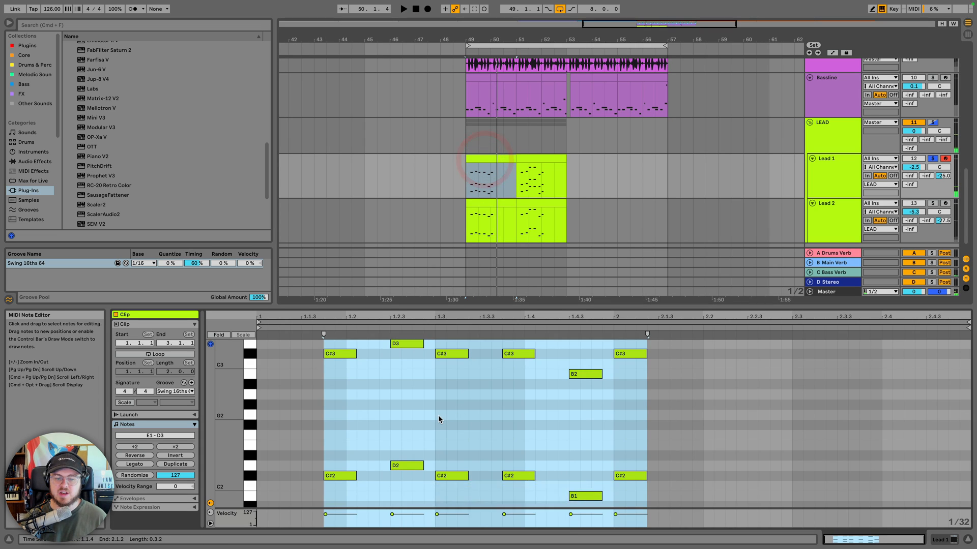
pyautogui.scroll(-5, 438, 418)
pyautogui.moveTo(327, 391); pyautogui.dragTo(650, 475)
pyautogui.press('super+c')
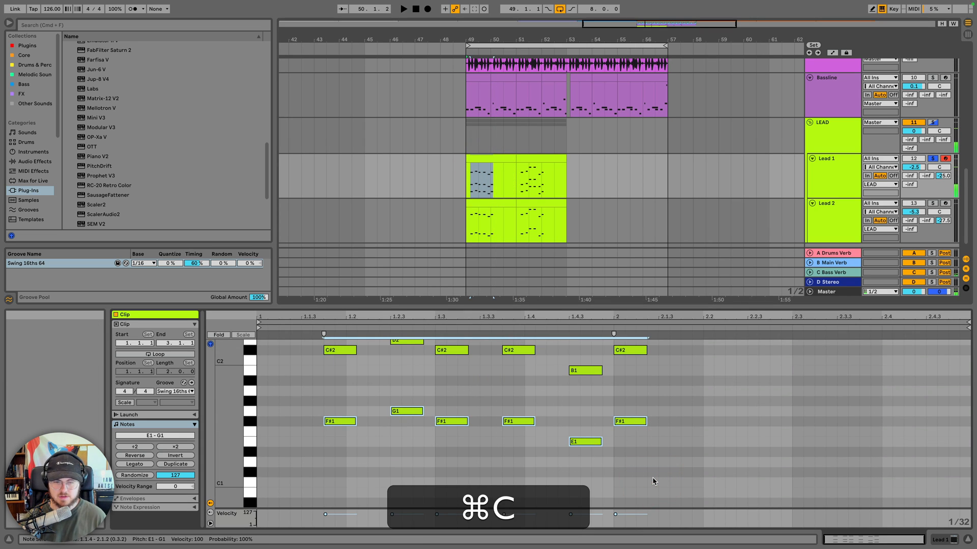
pyautogui.press('shift+super+Down')
pyautogui.hotkey('shift', 'space')
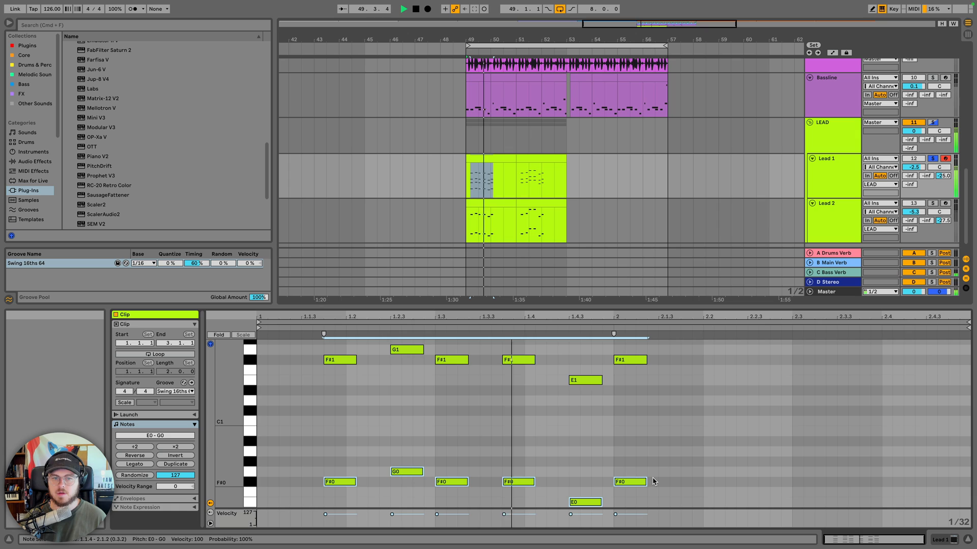
# Compare the first Lead 1 clip with its copied bottom notes at E1–G1 and back at E0–G0 during playback
pyautogui.hotkey('shift', 'Up')
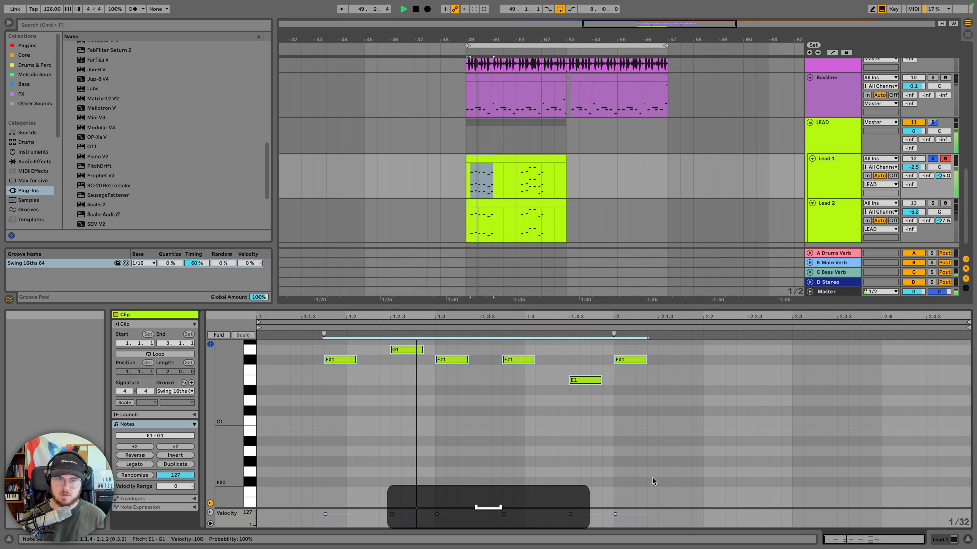
pyautogui.hotkey('shift', 'Down')
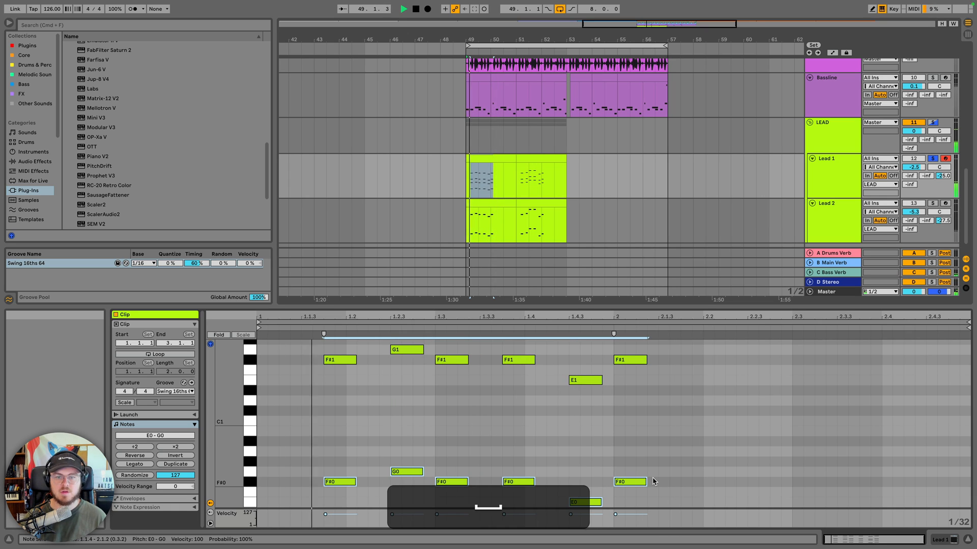
pyautogui.click(498, 159)
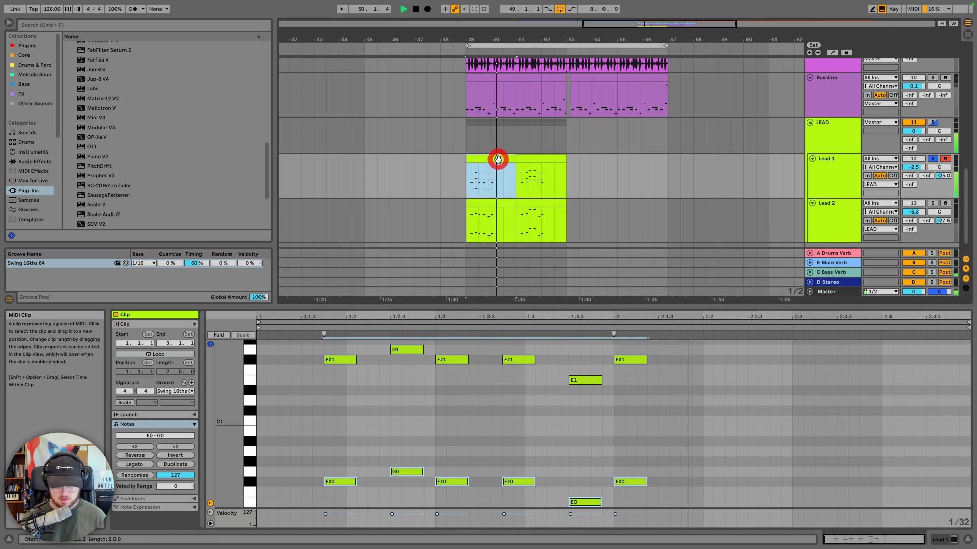
pyautogui.press('super+space')
# Duplicate the lowest notes of the second Lead 1 clip one octave down to E0–B0 and play the clip
pyautogui.click(537, 159)
pyautogui.scroll(-3, 389, 427)
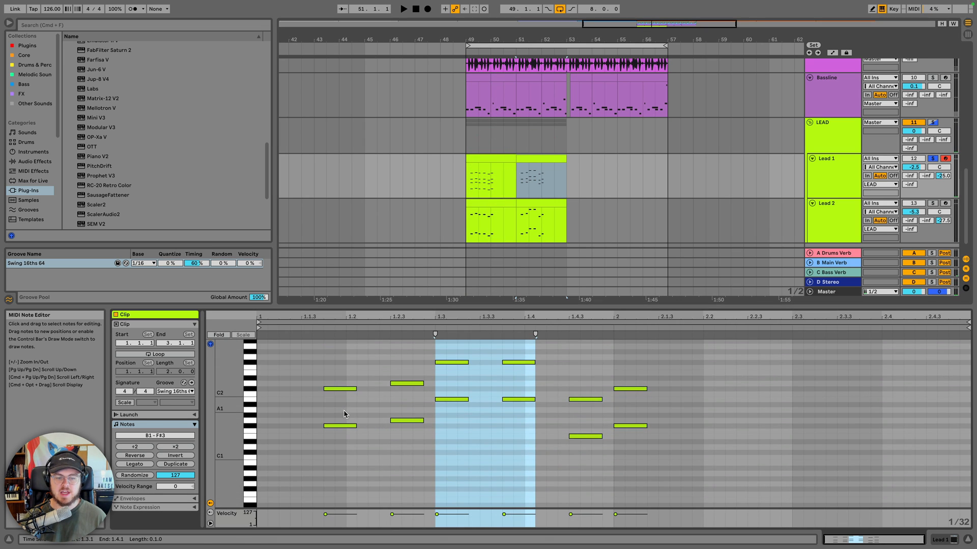
pyautogui.moveTo(344, 411); pyautogui.dragTo(445, 440)
pyautogui.moveTo(460, 372); pyautogui.dragTo(490, 397)
pyautogui.moveTo(591, 413); pyautogui.dragTo(634, 459)
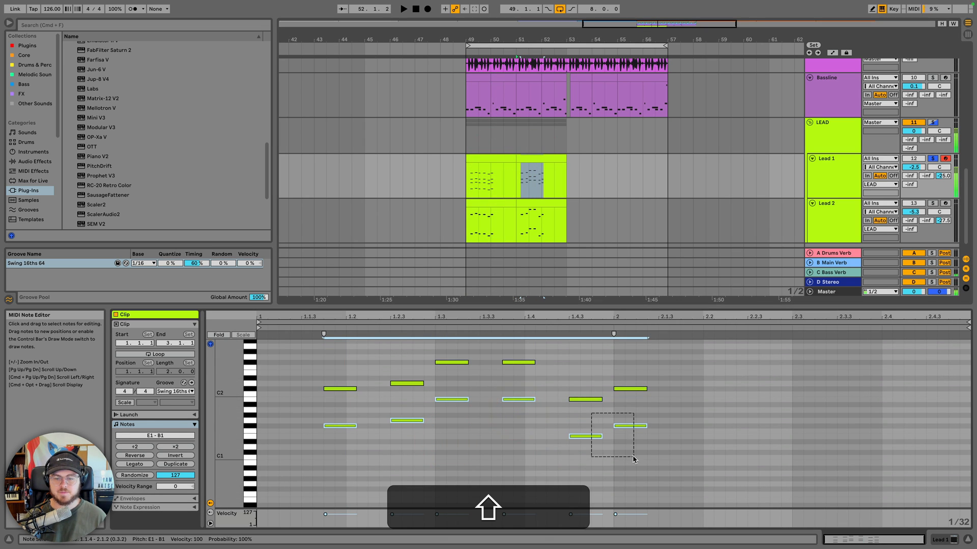
pyautogui.press('shift+super+Down')
pyautogui.hotkey('shift', 'space')
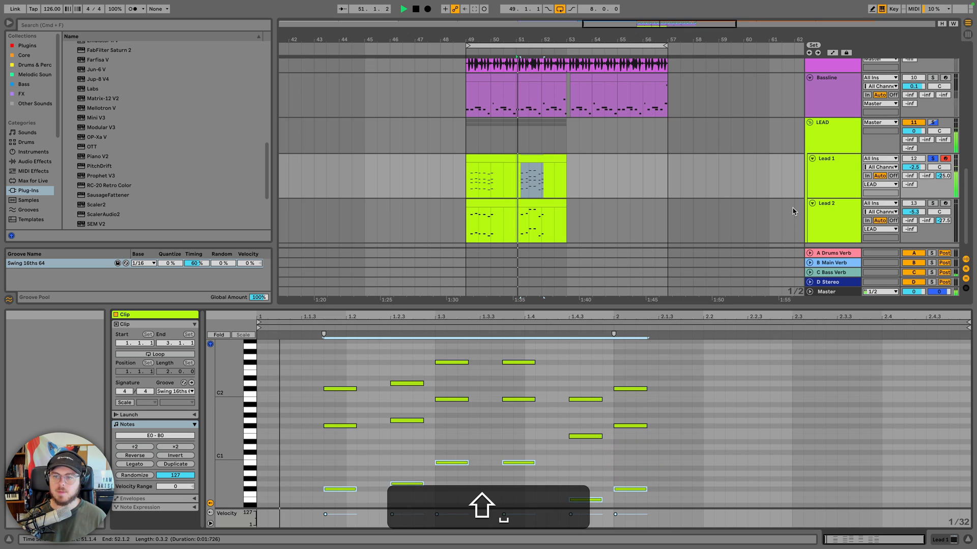
# Add an EQ Eight to the Lead 1 track and set its first band to a steep low cut at 138 Hz
pyautogui.click(828, 188)
pyautogui.press('space')
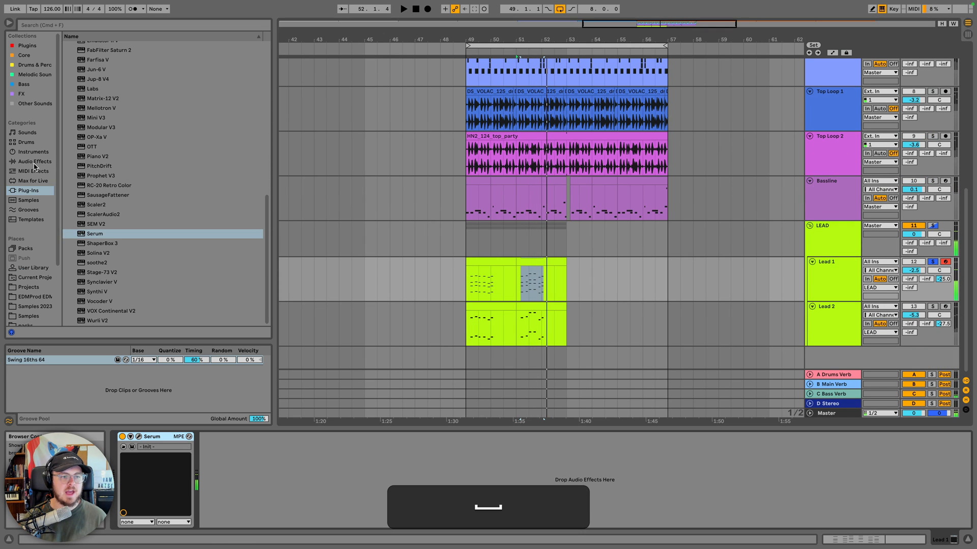
pyautogui.click(37, 162)
pyautogui.doubleClick(99, 230)
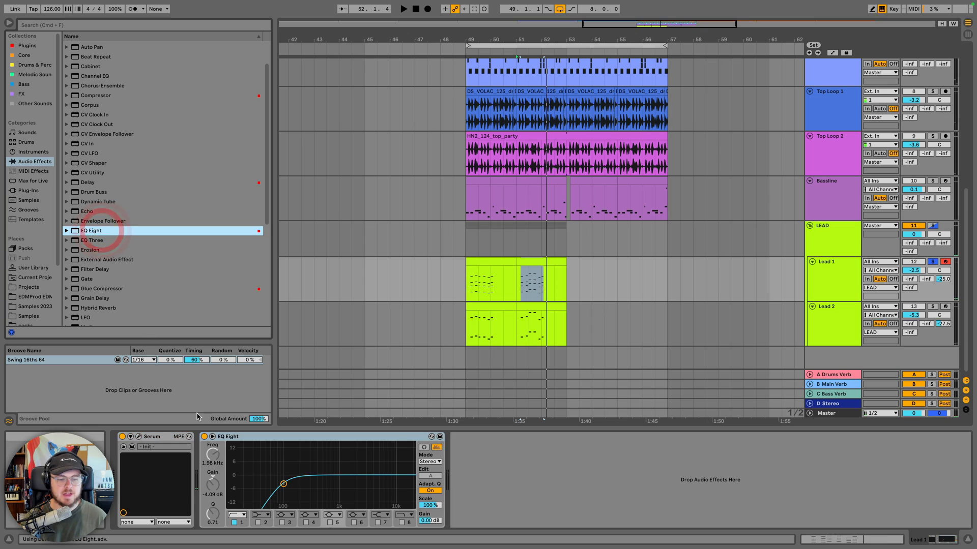
pyautogui.moveTo(284, 487); pyautogui.dragTo(292, 483)
pyautogui.press('space')
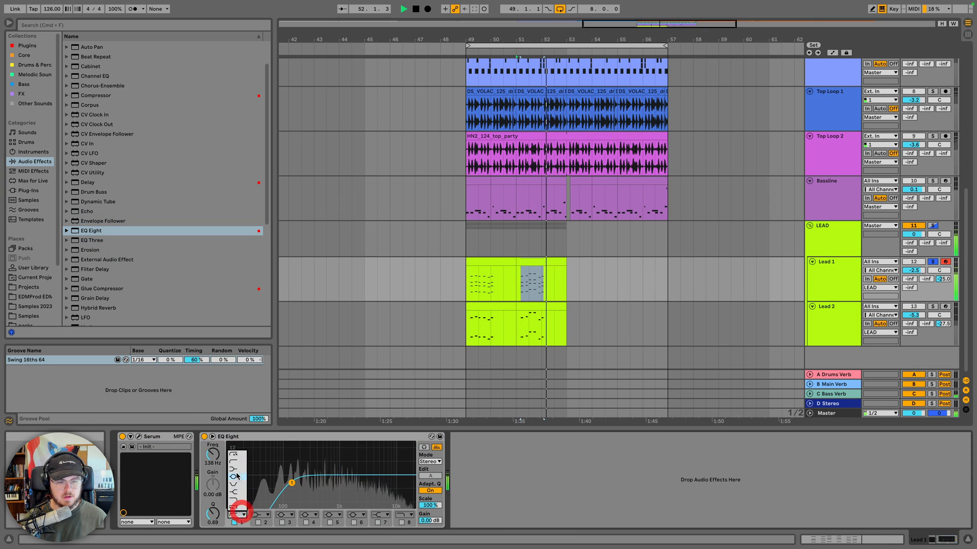
pyautogui.press('space')
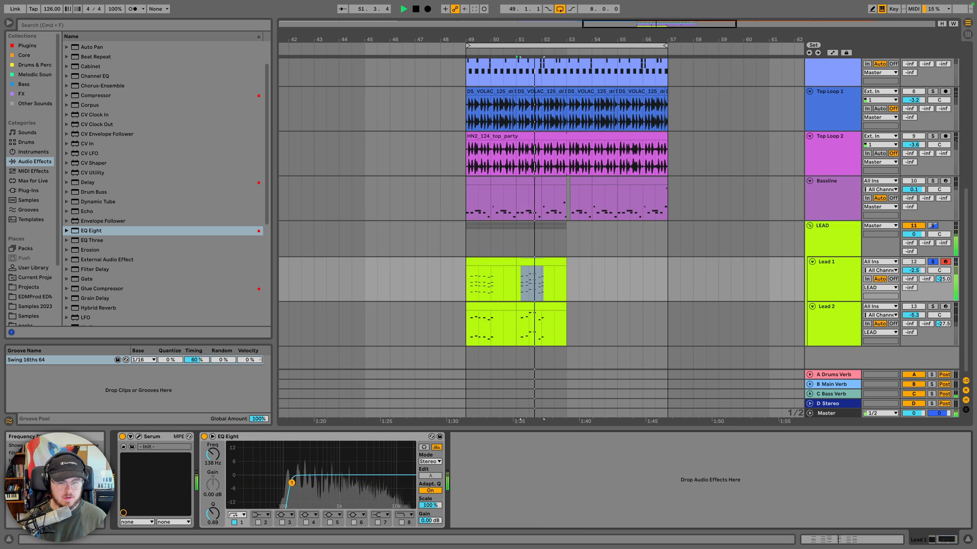
# Copy the EQ Eight from Lead 1, then solo the Lead 2 track and play its second clip
pyautogui.click(300, 446)
pyautogui.press('space')
pyautogui.press('super+c')
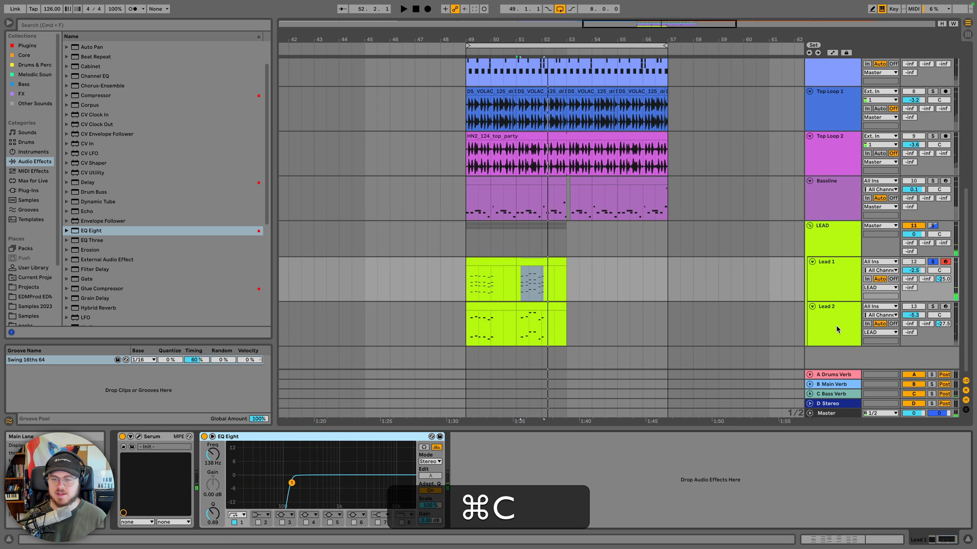
pyautogui.click(838, 325)
pyautogui.click(932, 306)
pyautogui.click(522, 306)
pyautogui.press('space')
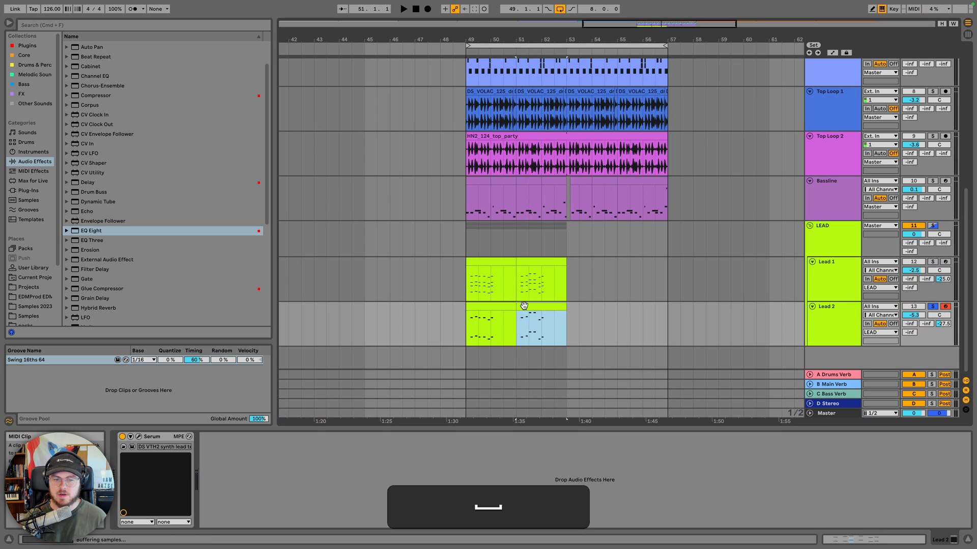
# Transpose all notes of the first Lead 2 clip down one octave to B-1–D2 and play the clip
pyautogui.doubleClick(502, 304)
pyautogui.click(502, 374)
pyautogui.press('space')
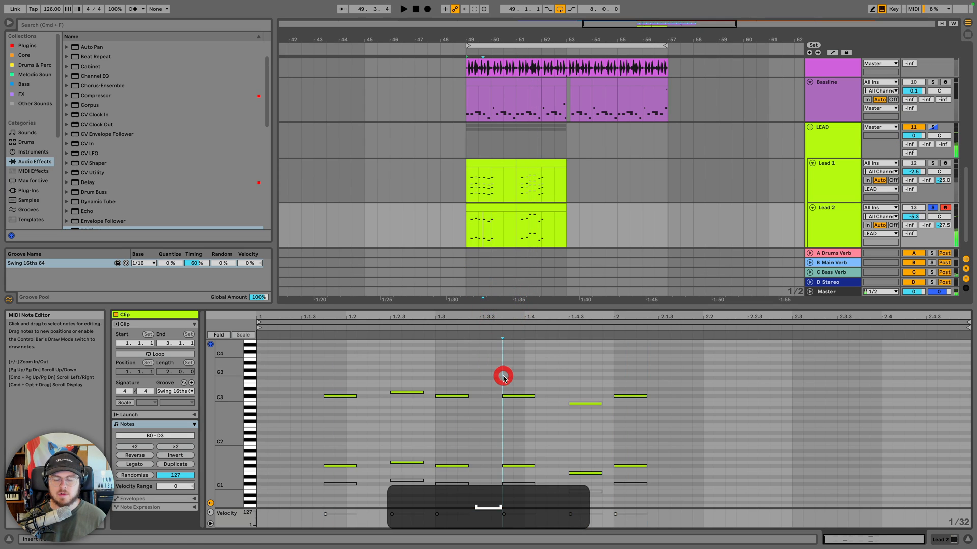
pyautogui.press('super+a')
pyautogui.press('shift+super+a')
pyautogui.hotkey('shift', 'Down')
pyautogui.hotkey('shift', 'space')
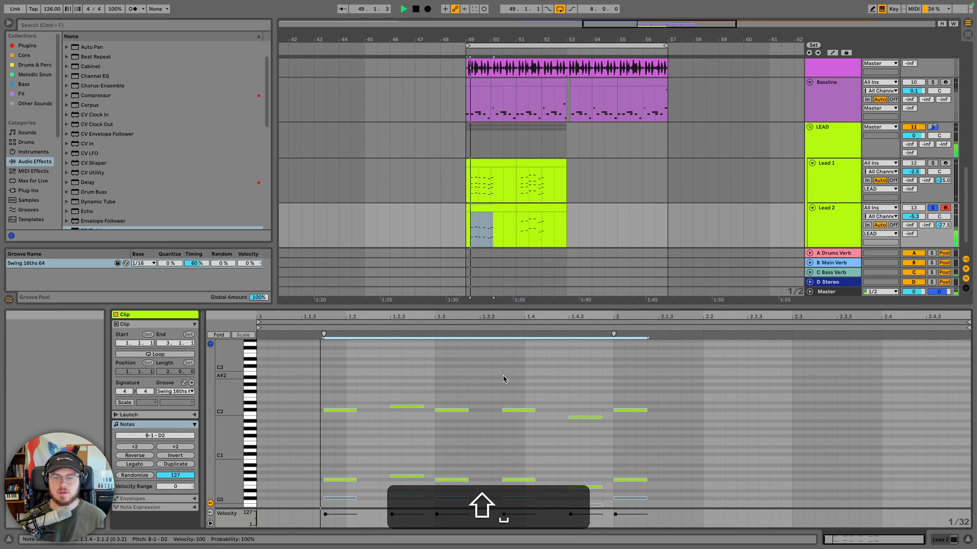
pyautogui.press('space')
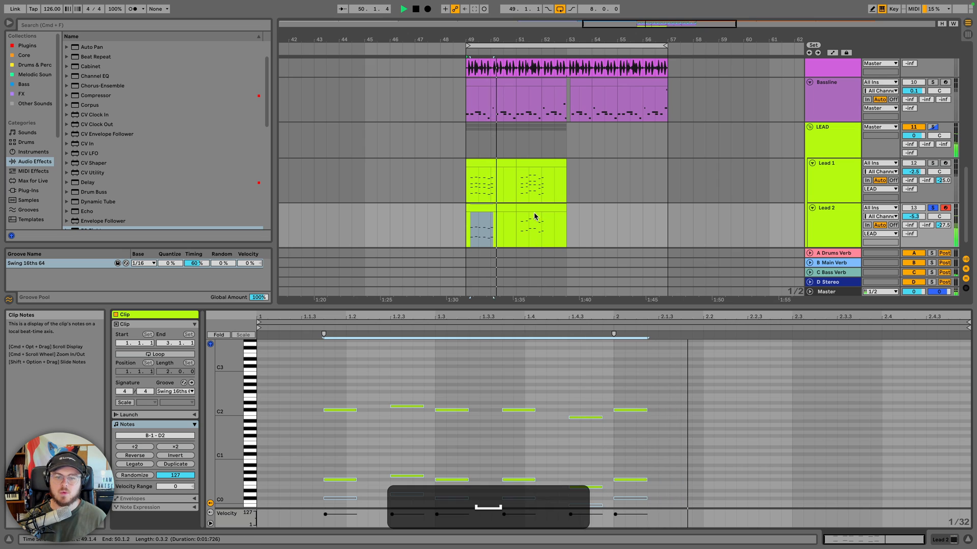
# Transpose all notes of the second Lead 2 clip down one octave to B-1–F#2 and play the clip
pyautogui.click(533, 211)
pyautogui.click(533, 391)
pyautogui.press('shift+super+a')
pyautogui.hotkey('shift', 'Down')
pyautogui.hotkey('shift', 'space')
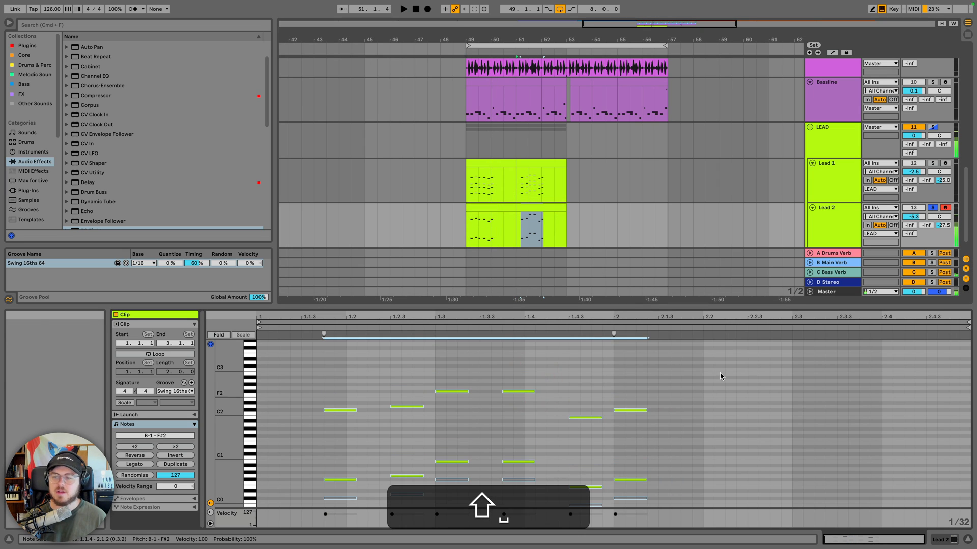
# Unsolo the leads, set the Lead 2 track volume to -1.9 dB and play the full loop
pyautogui.moveTo(922, 219); pyautogui.dragTo(914, 211)
pyautogui.press('space')
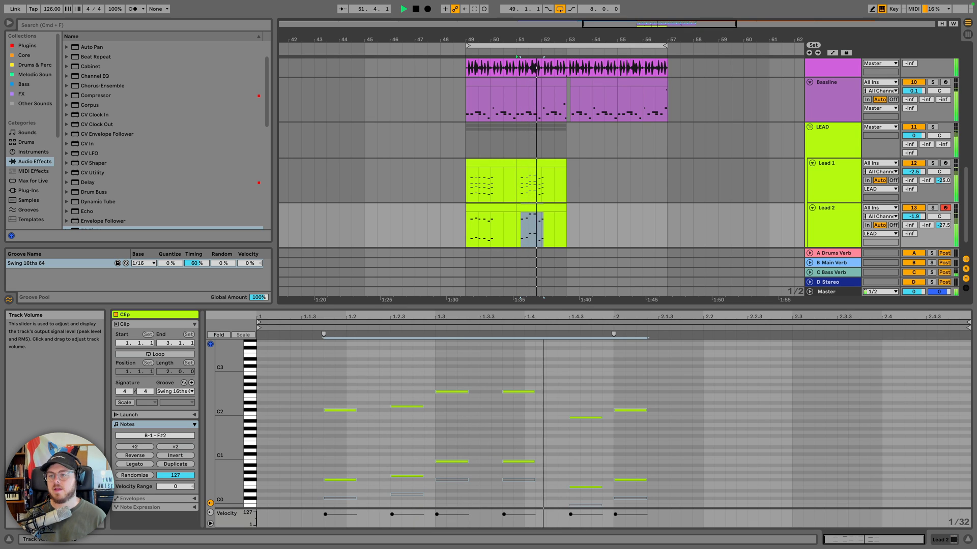
pyautogui.press('space')
# Deactivate the top notes, B2–D3, of the first Lead 1 clip and play the loop
pyautogui.click(507, 162)
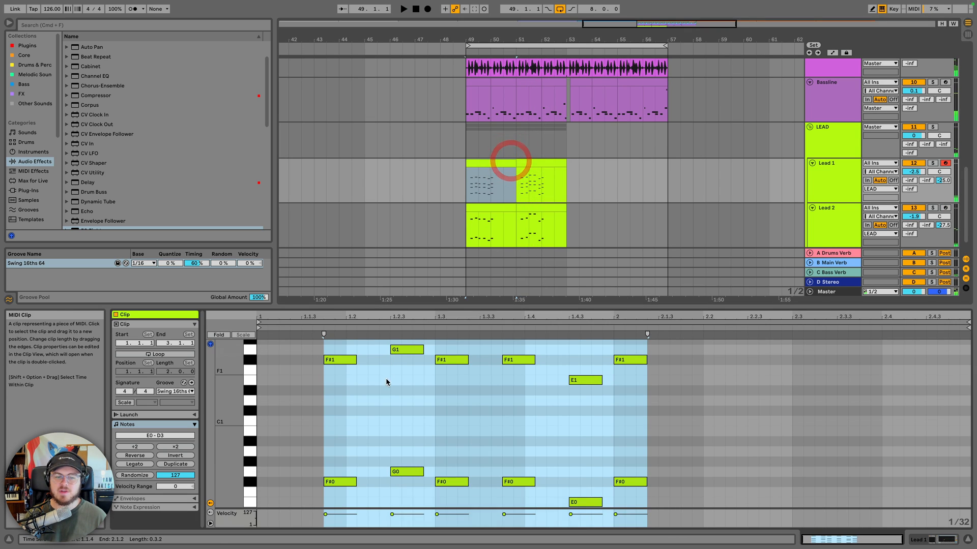
pyautogui.moveTo(250, 392)
pyautogui.mouseDown()
pyautogui.moveTo(213, 396)
pyautogui.moveTo(249, 394)
pyautogui.mouseUp()
pyautogui.scroll(3, 321, 381)
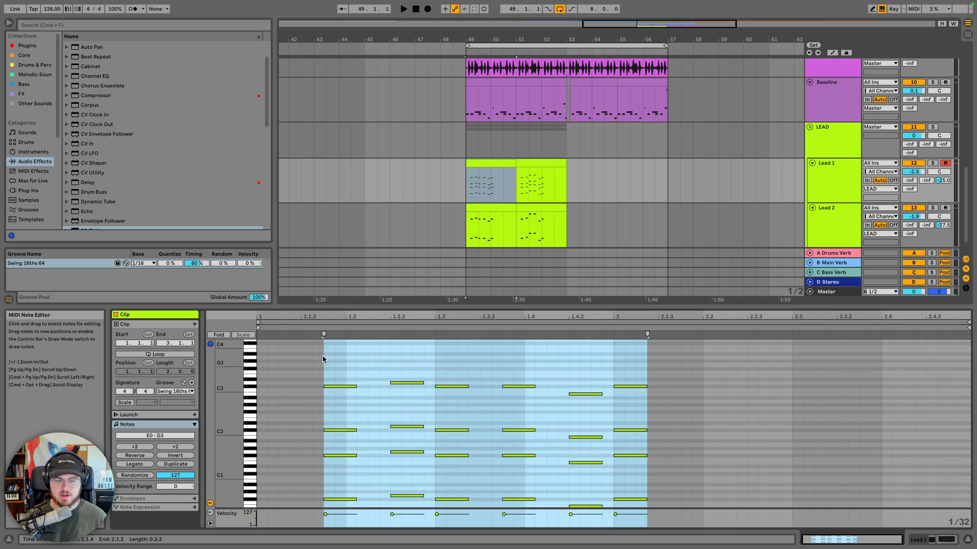
pyautogui.moveTo(322, 353)
pyautogui.mouseDown()
pyautogui.moveTo(596, 403)
pyautogui.moveTo(635, 399)
pyautogui.mouseUp()
pyautogui.press('space')
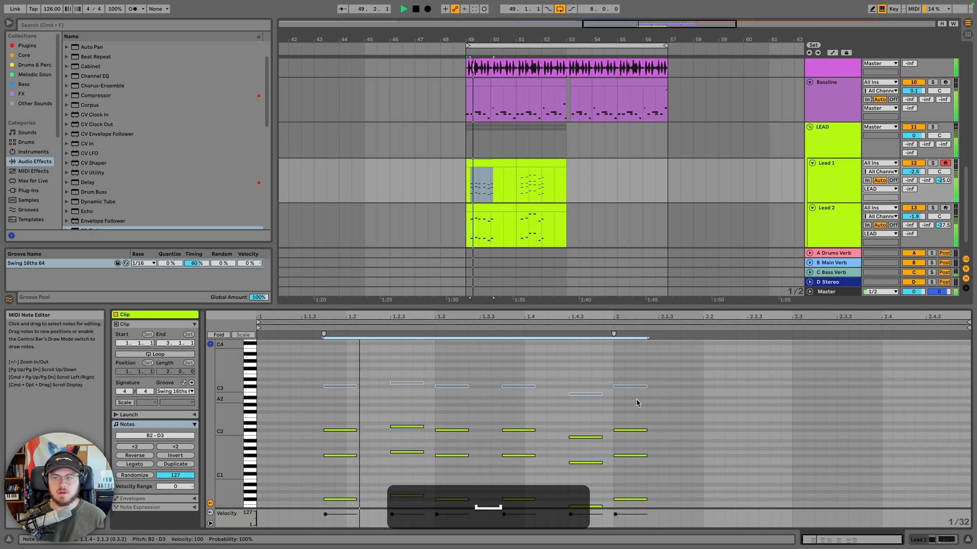
# Deactivate the highest row of notes in the second Lead 1 clip and play the clip back
pyautogui.press('space')
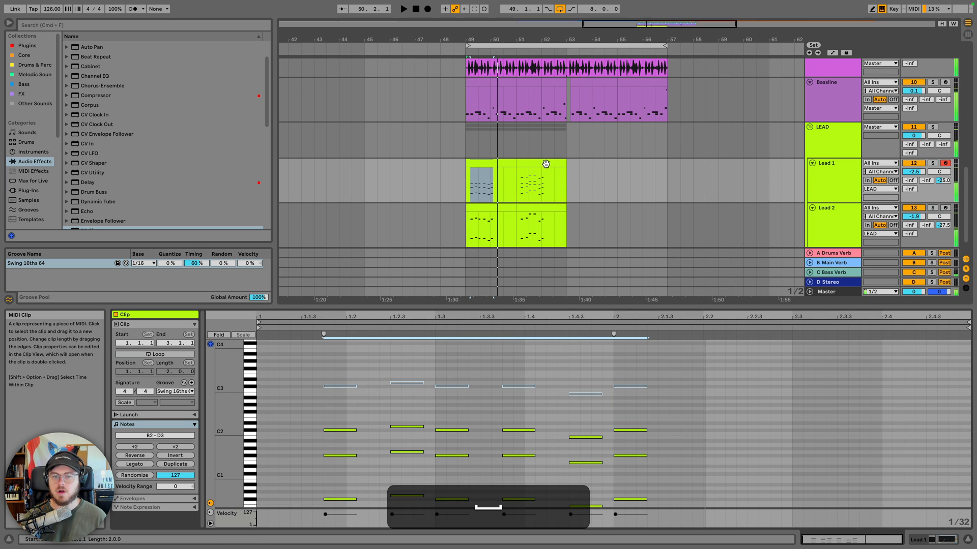
pyautogui.click(544, 163)
pyautogui.scroll(3, 371, 390)
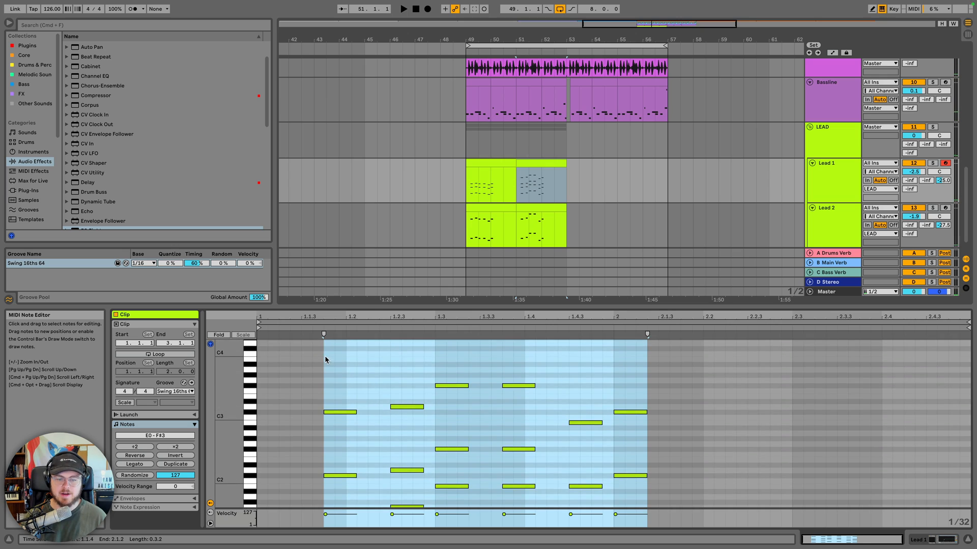
pyautogui.moveTo(325, 356); pyautogui.dragTo(638, 432)
pyautogui.press('space')
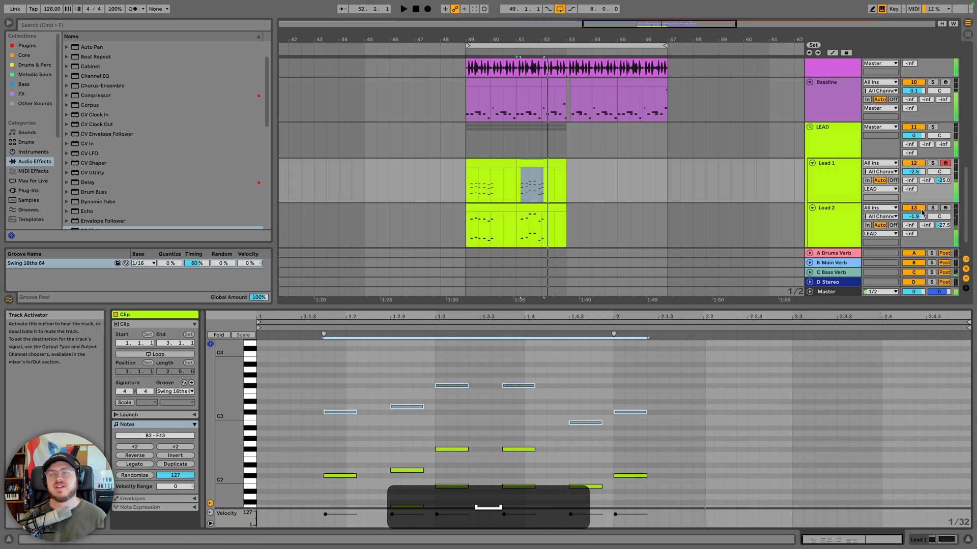
pyautogui.press('space')
# Solo the Lead 1 track, play it from its first clip, and open its Serum synth
pyautogui.click(932, 162)
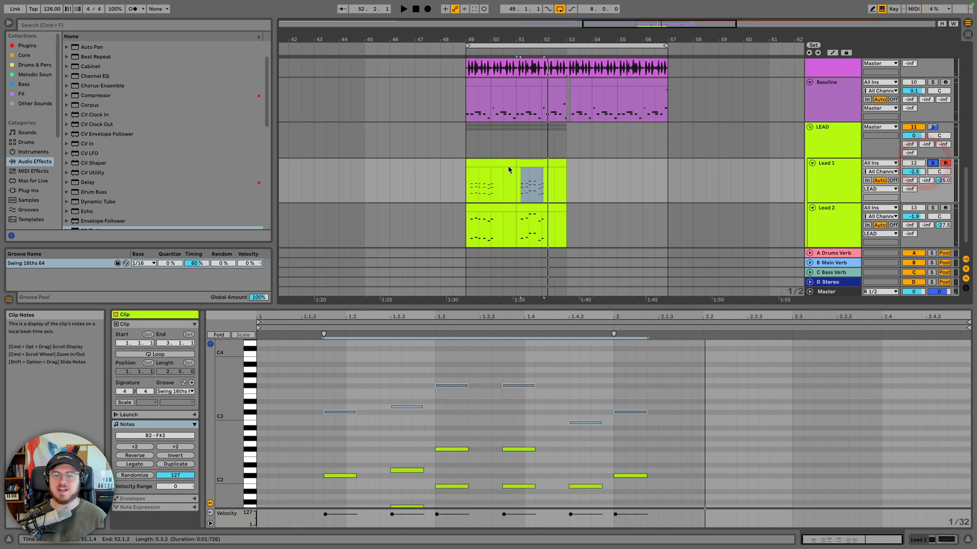
pyautogui.click(503, 163)
pyautogui.press('space')
pyautogui.click(834, 176)
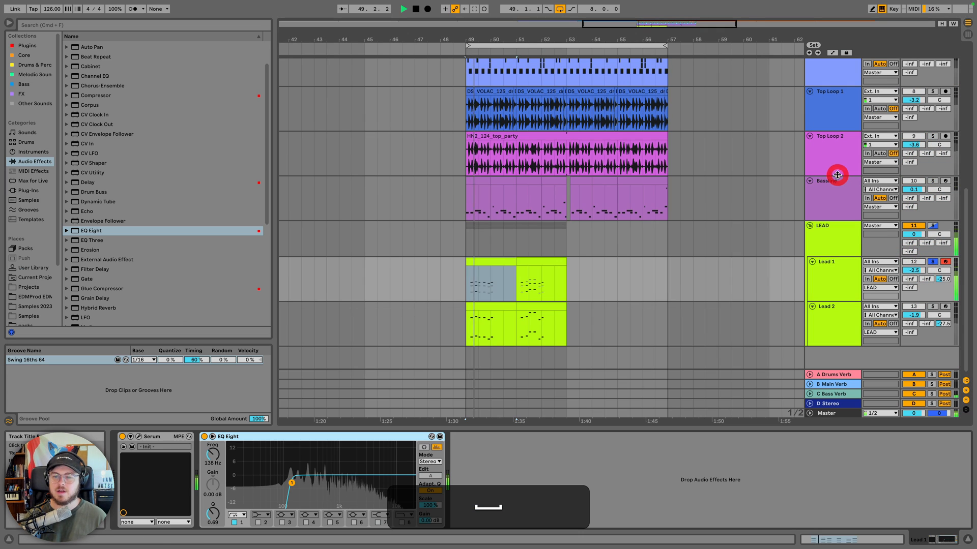
pyautogui.click(138, 437)
pyautogui.press('space')
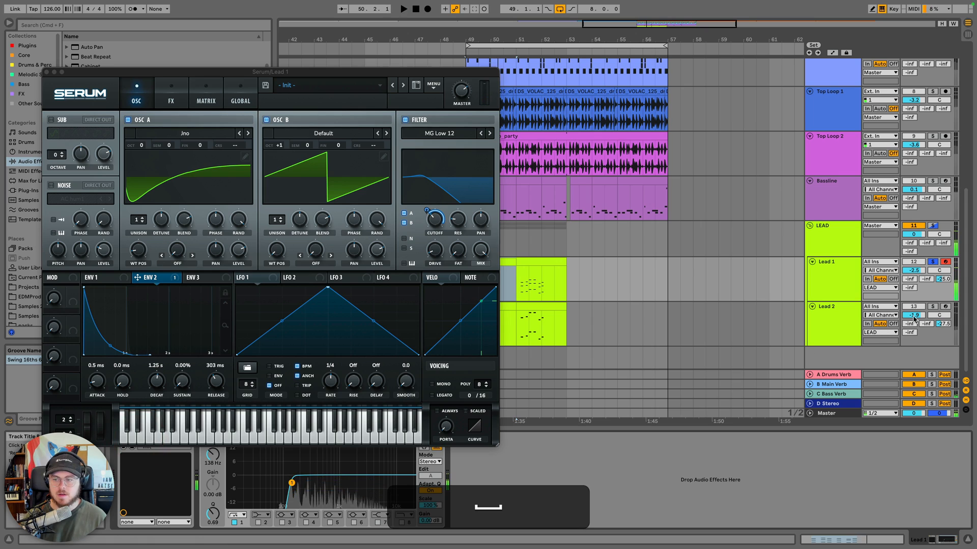
# Solo and select the Lead 2 track and listen to it, moving Lead 1's Serum window aside
pyautogui.press('space')
pyautogui.click(932, 307)
pyautogui.click(852, 314)
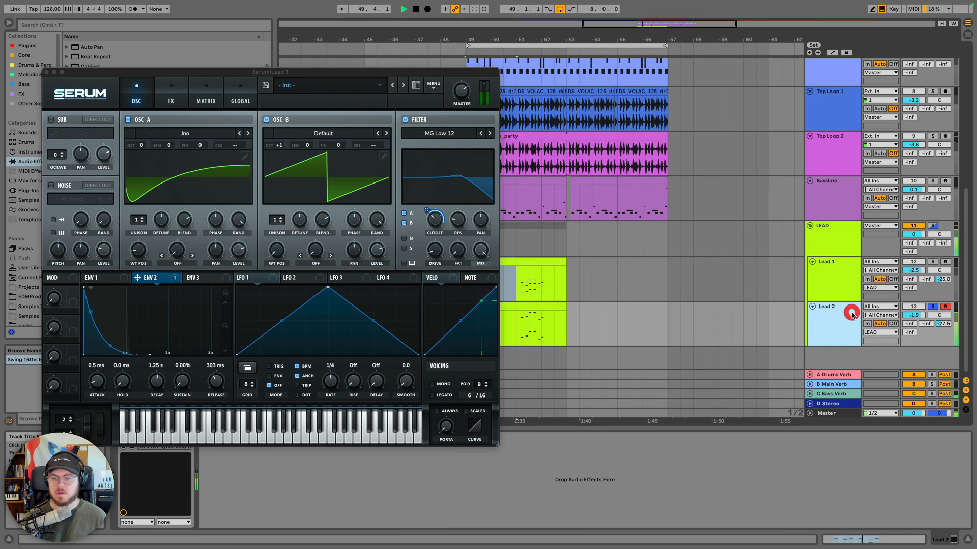
pyautogui.moveTo(149, 76); pyautogui.dragTo(213, 45)
pyautogui.press('space')
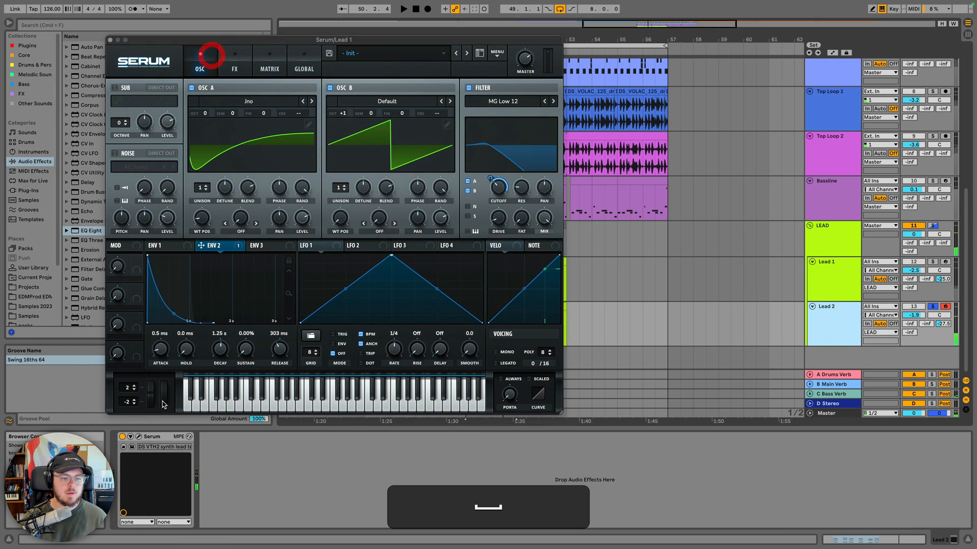
# Lower Lead 2's third send to -28.6 and reduce the reverb mix in its Serum effects to about 7%
pyautogui.click(138, 437)
pyautogui.click(172, 99)
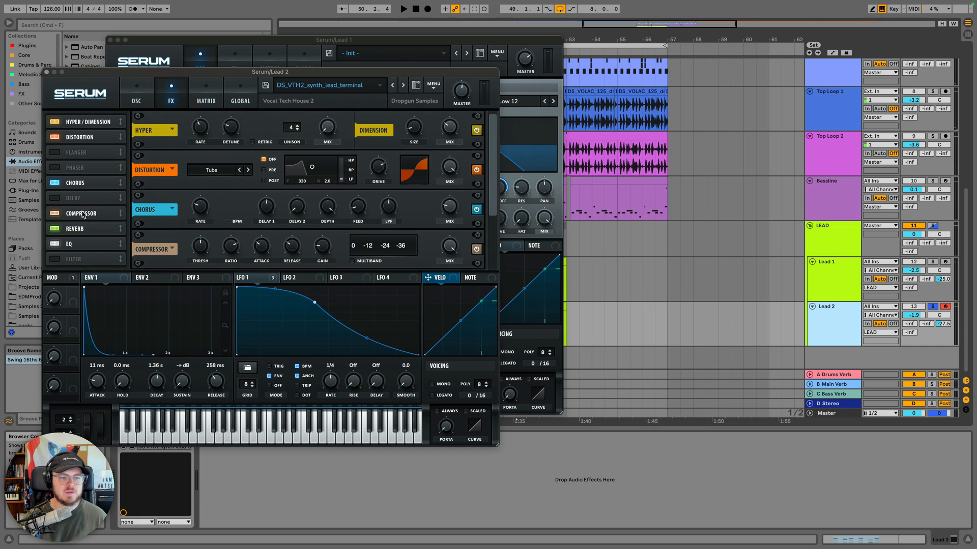
pyautogui.moveTo(488, 184); pyautogui.dragTo(485, 235)
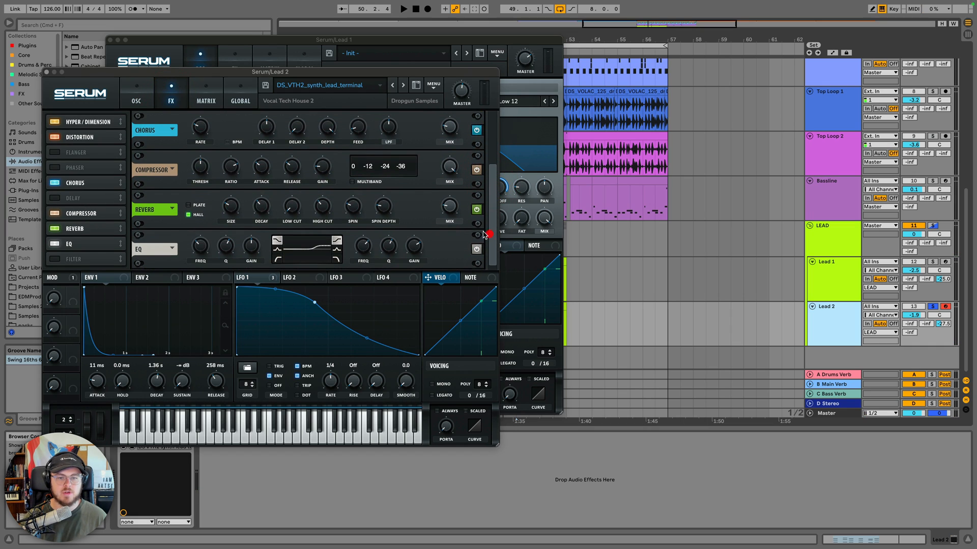
pyautogui.click(949, 328)
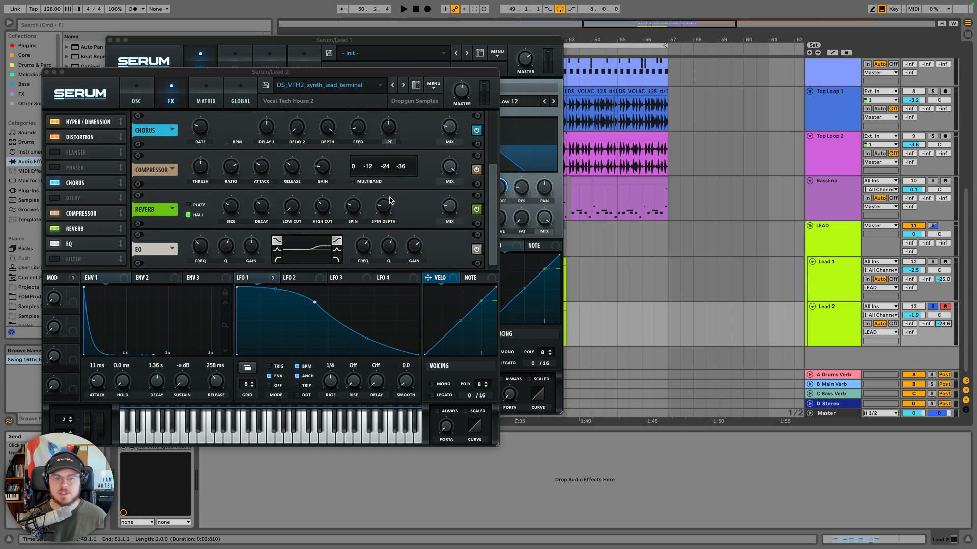
pyautogui.click(450, 218)
pyautogui.press('space')
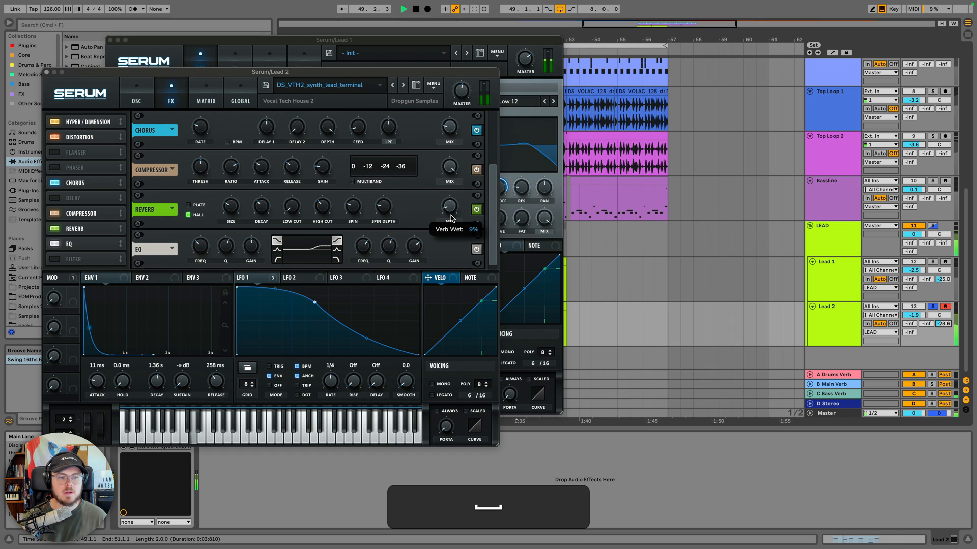
pyautogui.moveTo(450, 218); pyautogui.dragTo(451, 220)
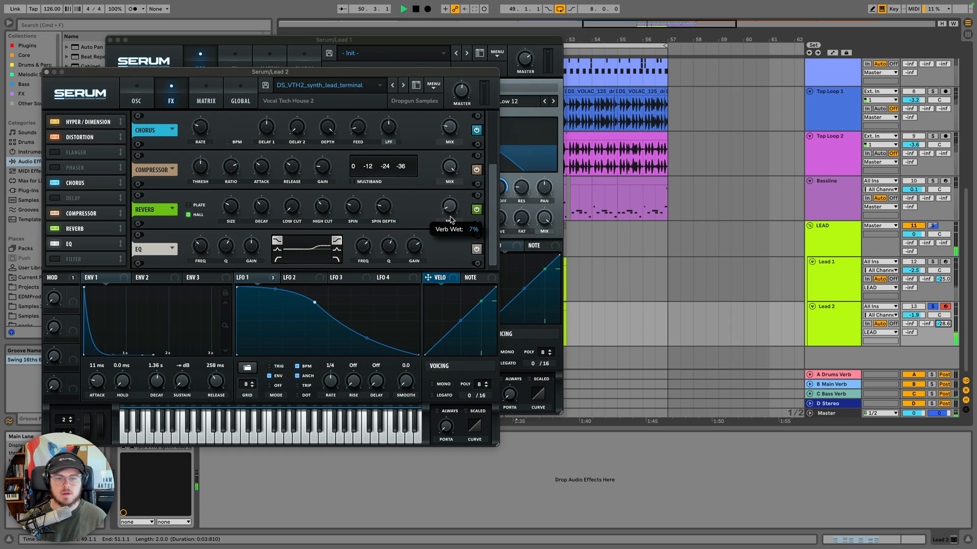
pyautogui.moveTo(451, 224); pyautogui.dragTo(451, 223)
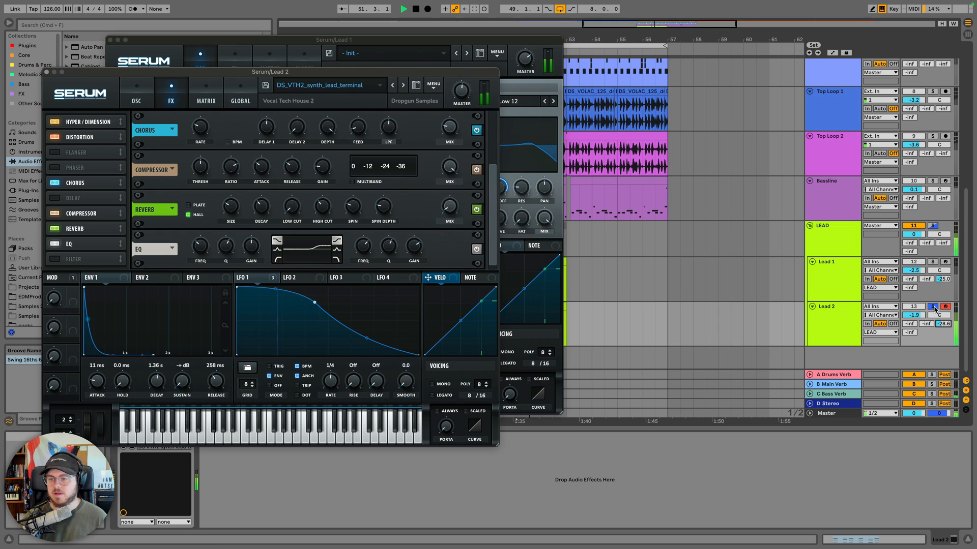
# Turn off the Lead 2 solo, close both Serum windows, and play the full mix
pyautogui.press('space')
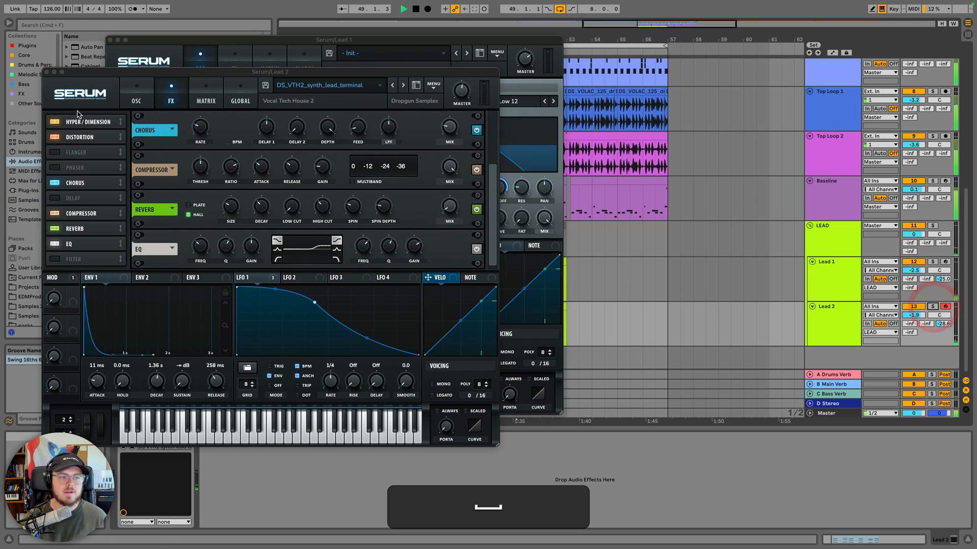
pyautogui.click(46, 71)
pyautogui.click(110, 39)
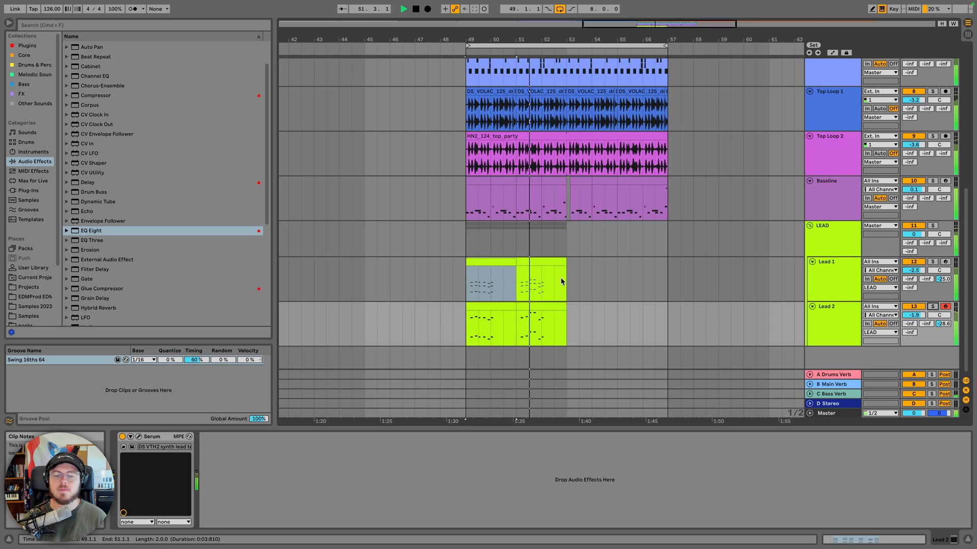
pyautogui.press('space')
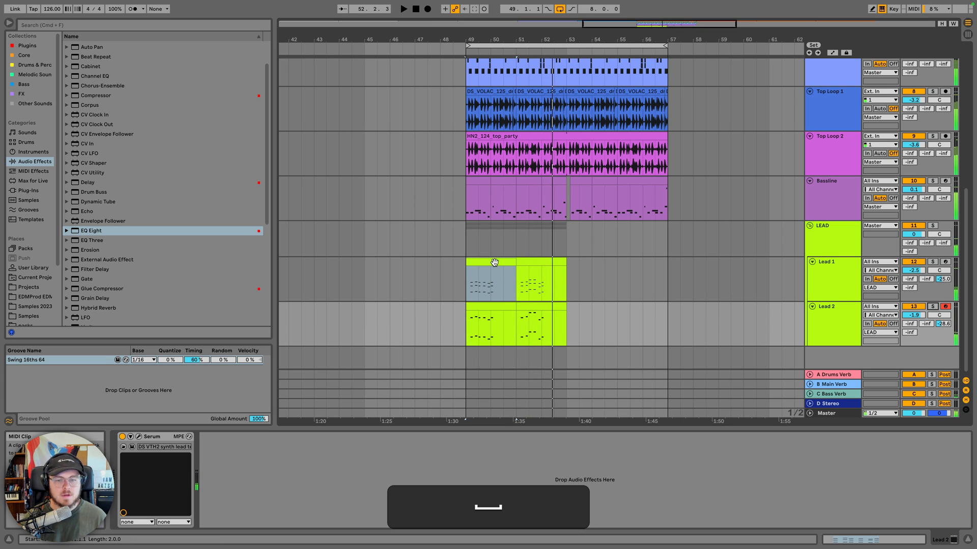
# Play the full mix repeatedly from the start of the first Lead 1 clip
pyautogui.click(495, 262)
pyautogui.press('space')
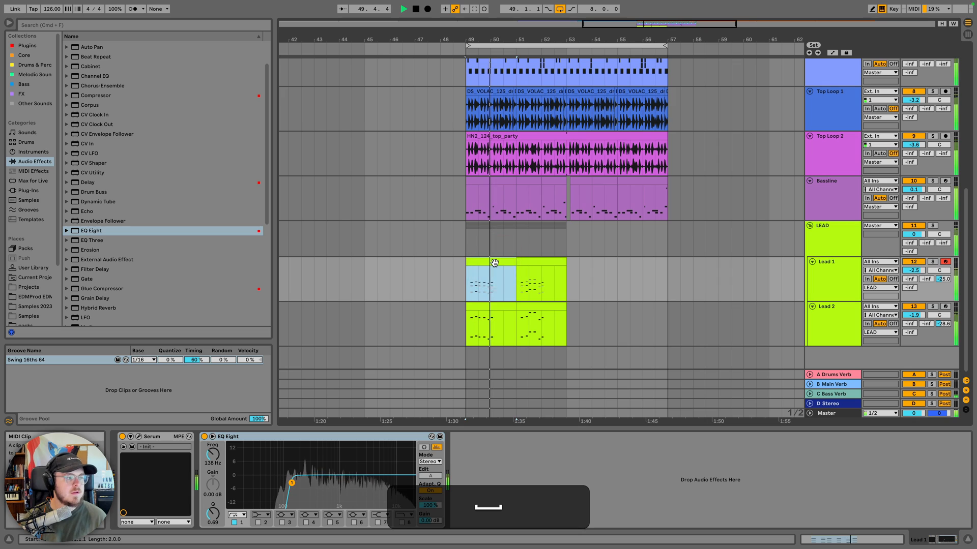
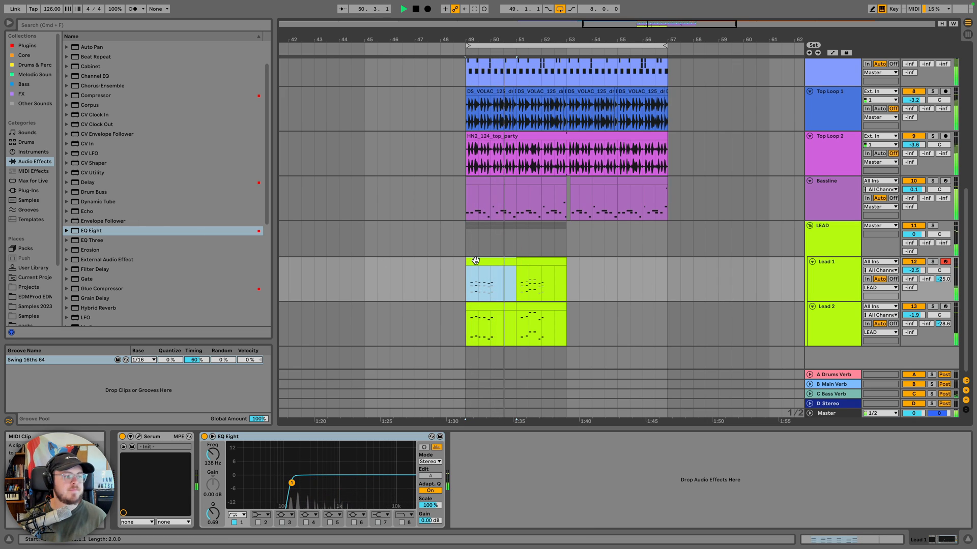
pyautogui.press('space')
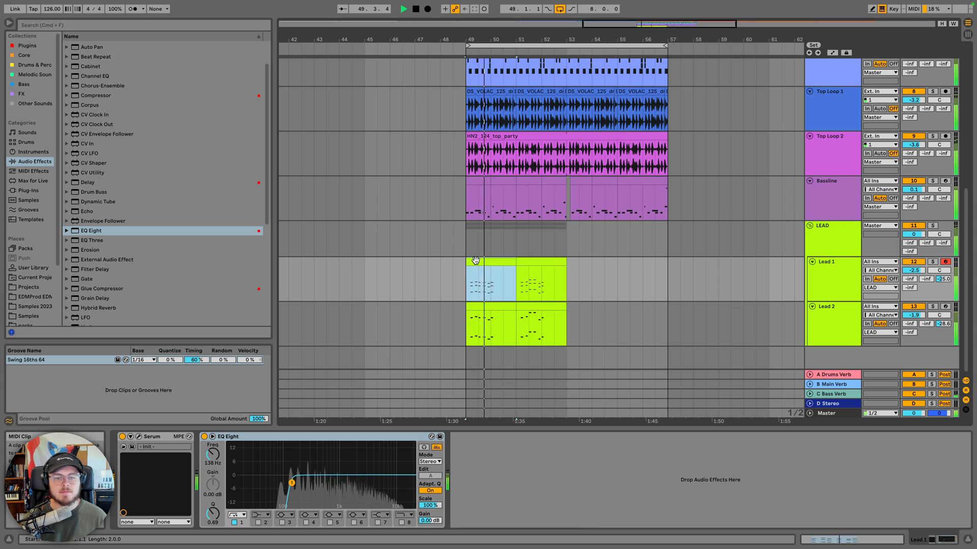
pyautogui.press('space')
pyautogui.press('space')
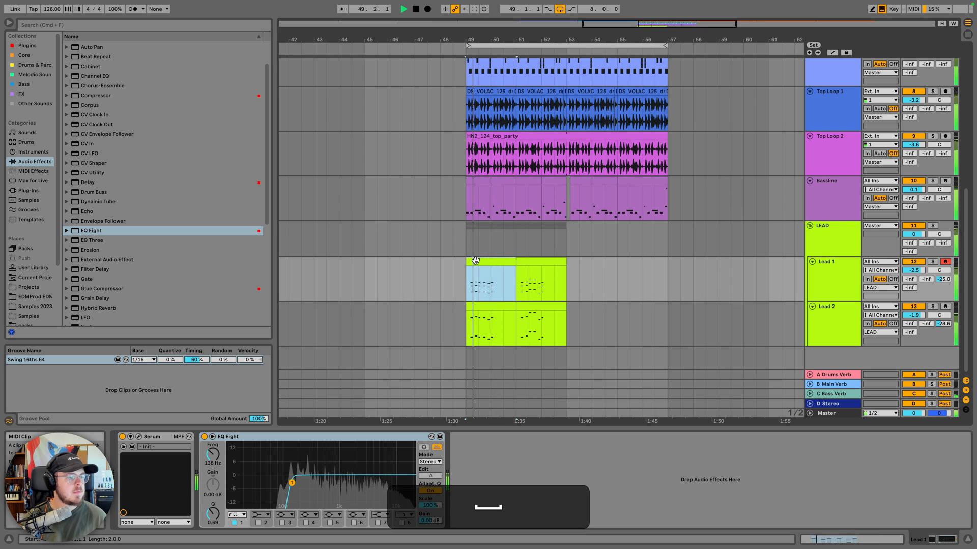
pyautogui.press('space')
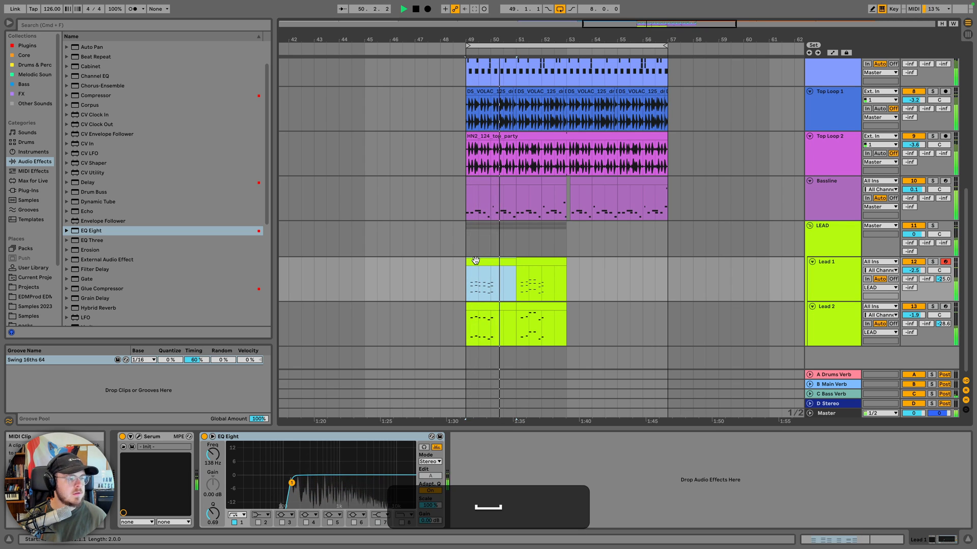
# Open the first Lead 1 clip's notes for editing and mute the Lead 2 track
pyautogui.doubleClick(475, 261)
pyautogui.press('space')
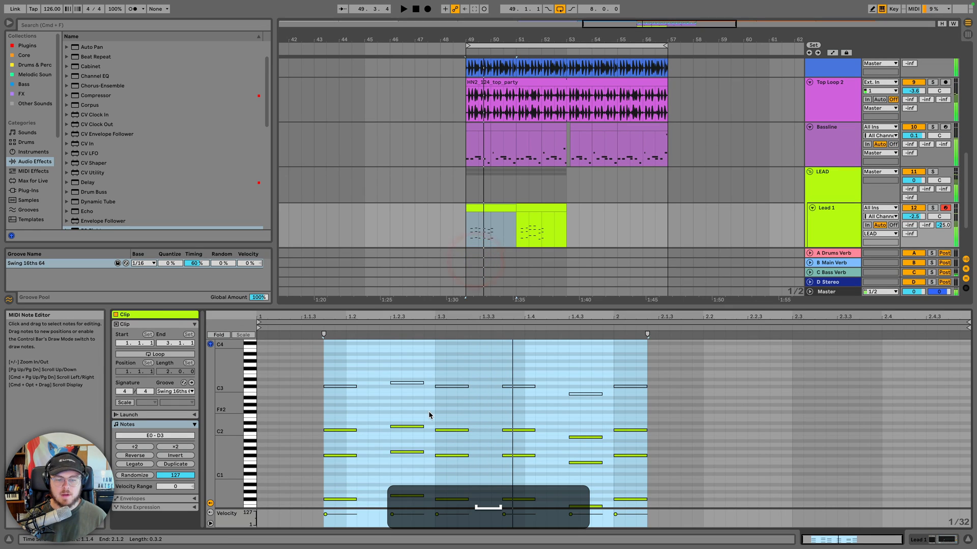
pyautogui.scroll(-3, 428, 415)
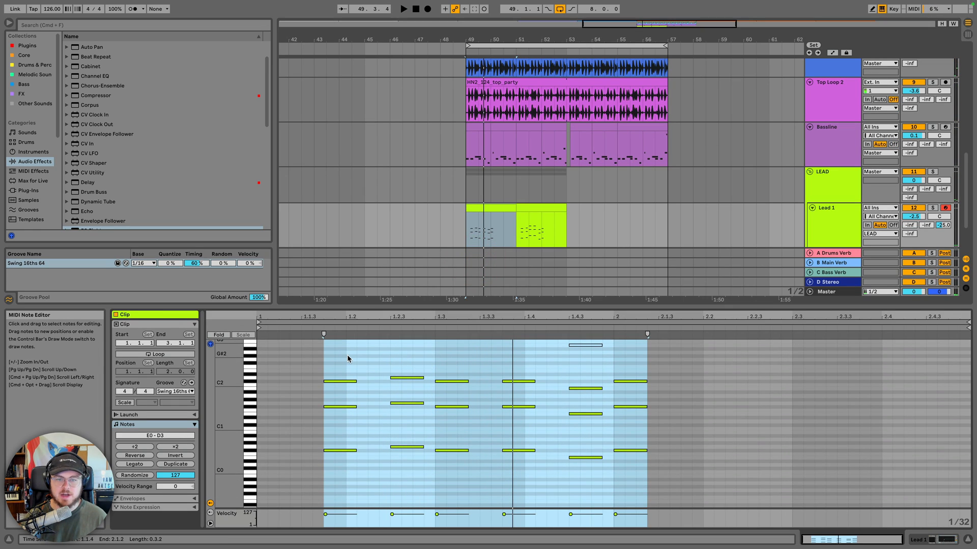
pyautogui.scroll(-3, 849, 213)
pyautogui.click(917, 214)
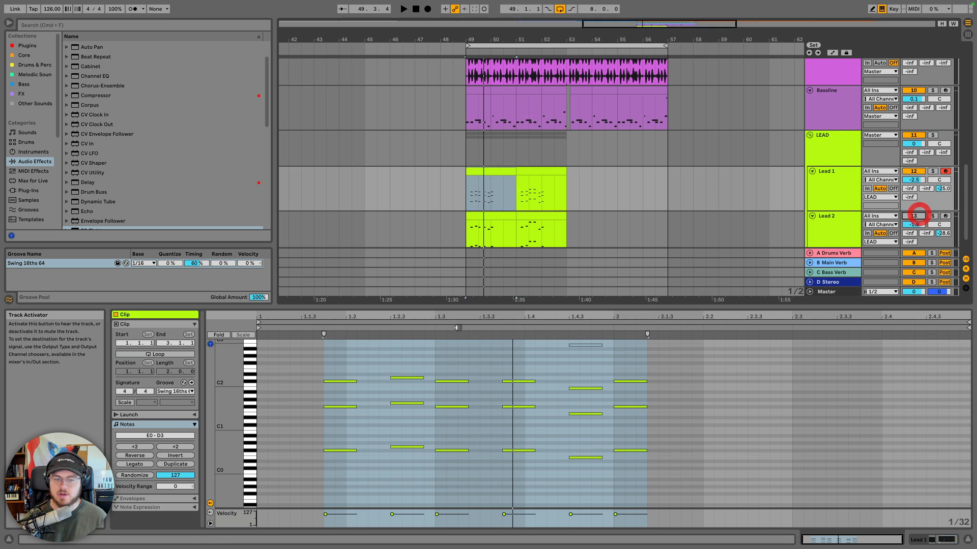
# Shift the first three chords of the Lead 1 clip earlier so they start at 1.1.2
pyautogui.moveTo(338, 364); pyautogui.dragTo(454, 463)
pyautogui.press('Left')
pyautogui.press('Left')
pyautogui.press('Left')
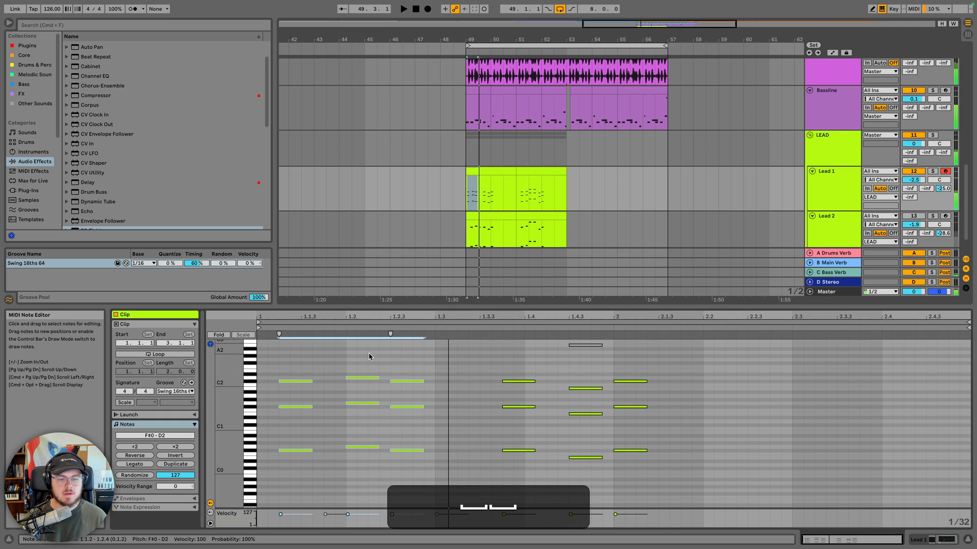
# Reposition the Lead 1 clip's second chord at 1.2.2 and third chord at 1.3.1, checking the timing with playback
pyautogui.press('Right')
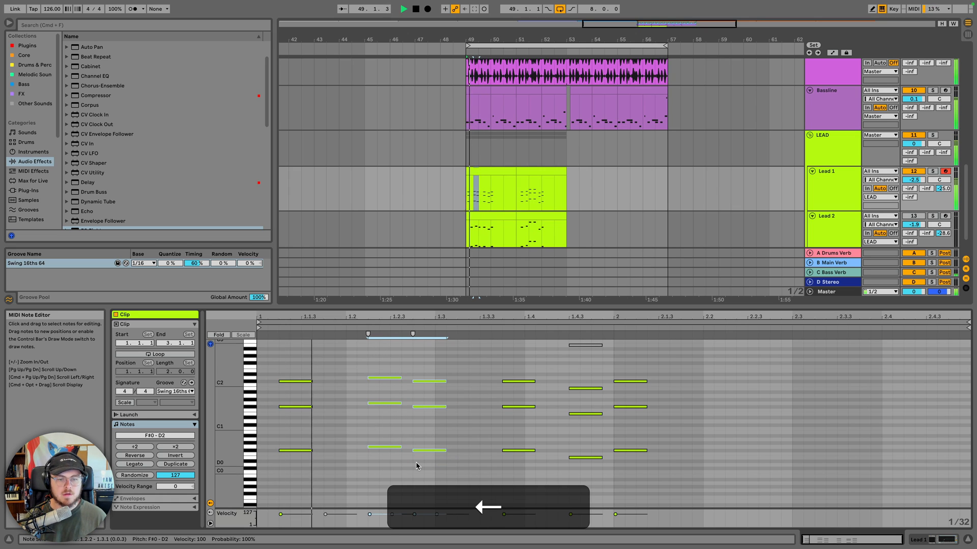
pyautogui.press('Right')
pyautogui.press('space')
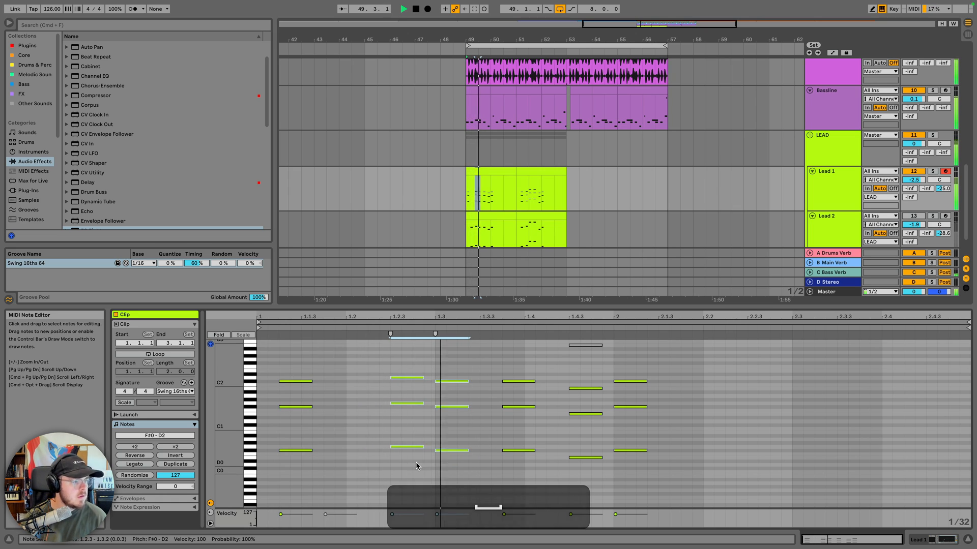
pyautogui.press('space')
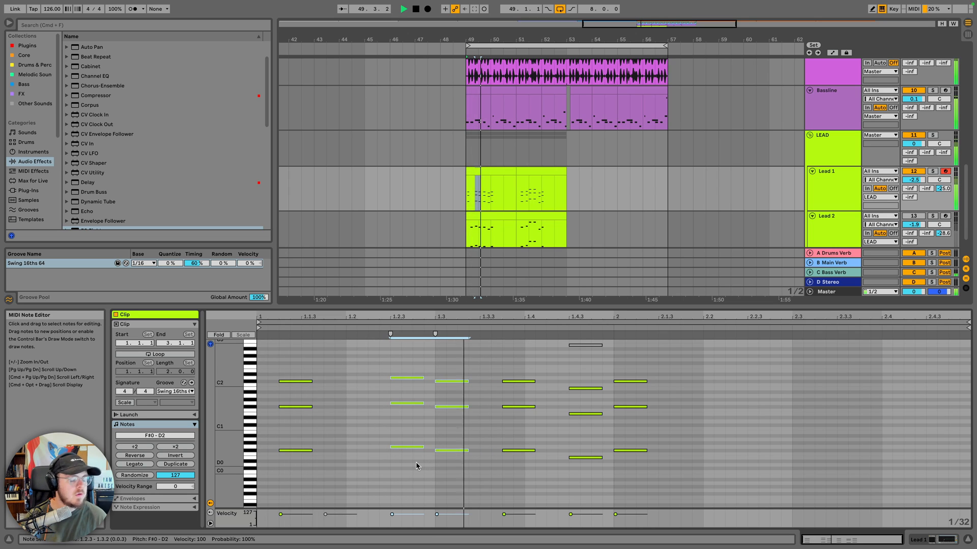
pyautogui.press('space')
pyautogui.press('Left')
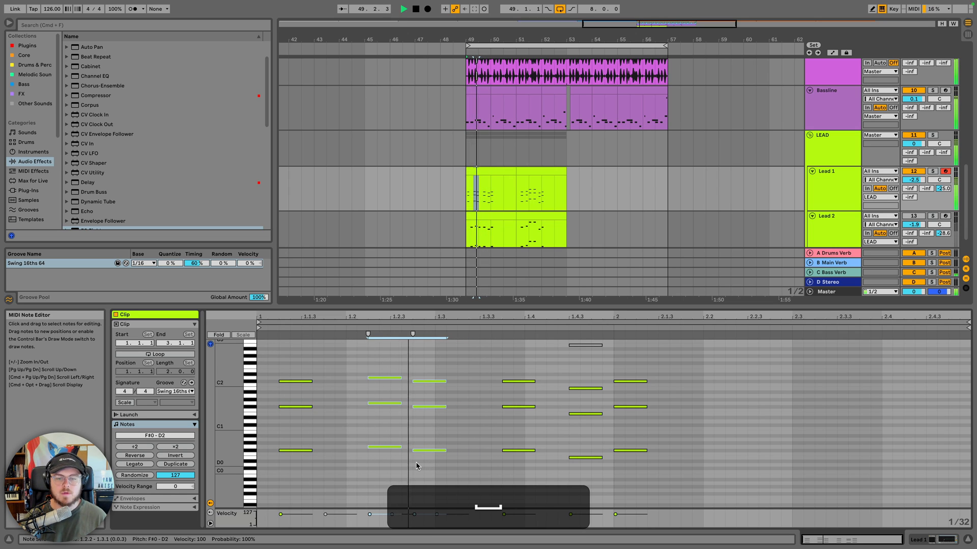
pyautogui.press('space')
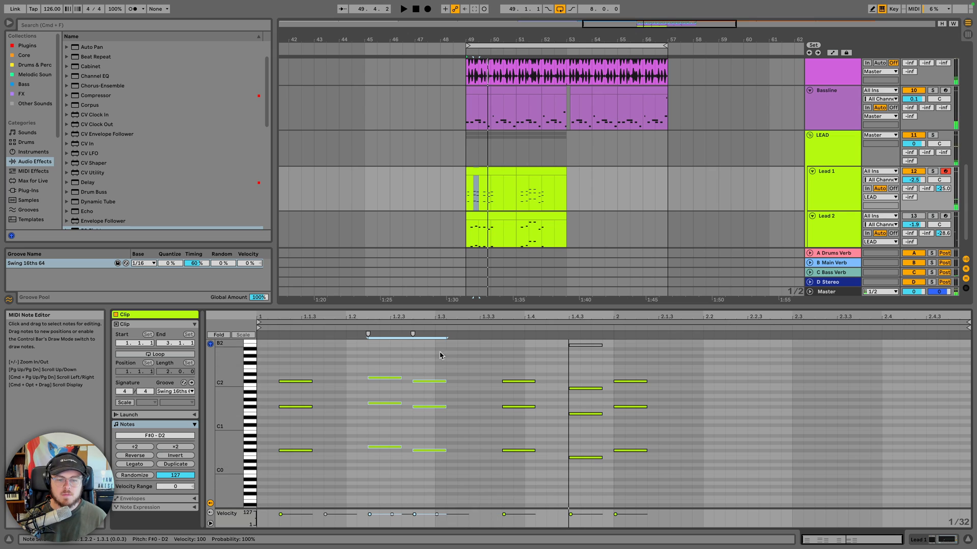
pyautogui.moveTo(442, 363); pyautogui.dragTo(438, 490)
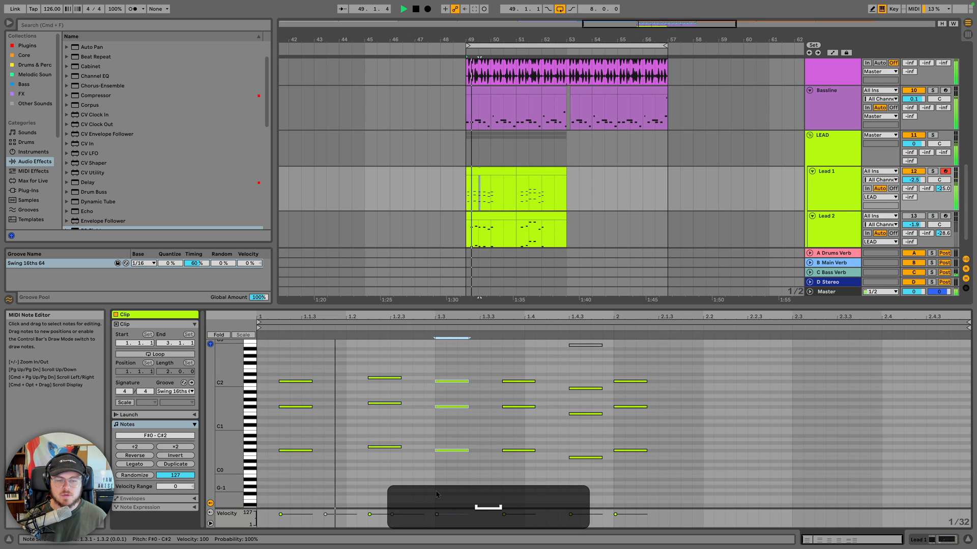
# Undo the Lead 1 chord shifts and the Lead 2 mute, and check which edits can be undone or redone
pyautogui.press('super+z')
pyautogui.press('super+z')
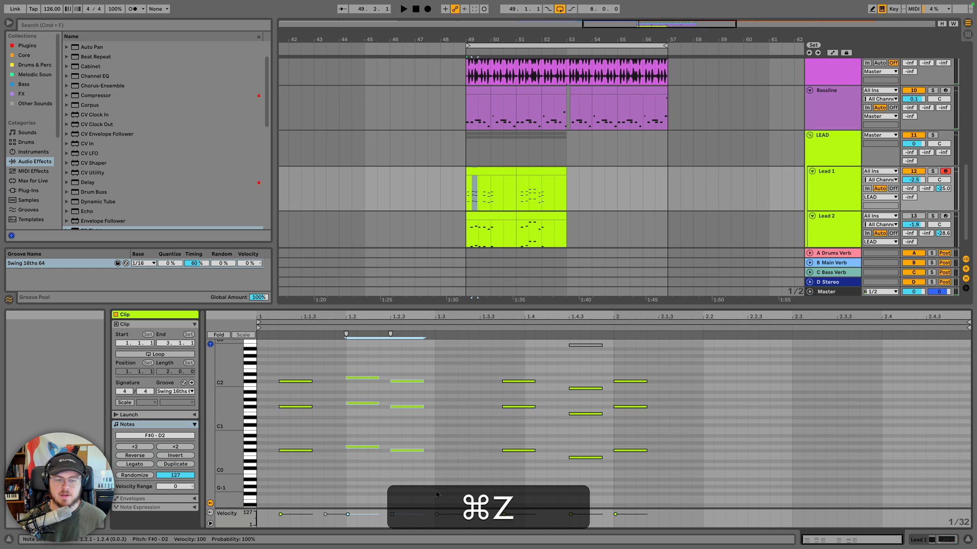
pyautogui.press('super+z')
pyautogui.press('super+z')
pyautogui.press('super+z')
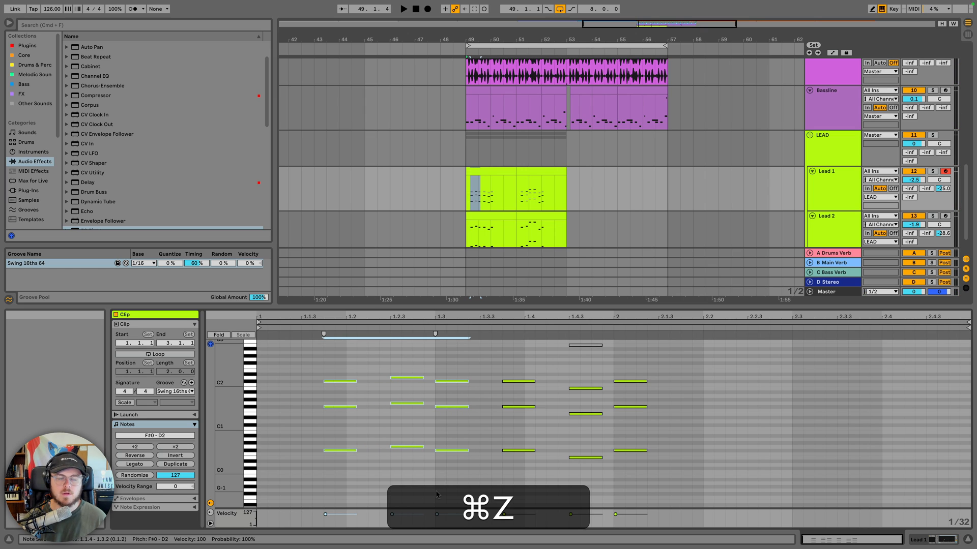
pyautogui.click(79, 6)
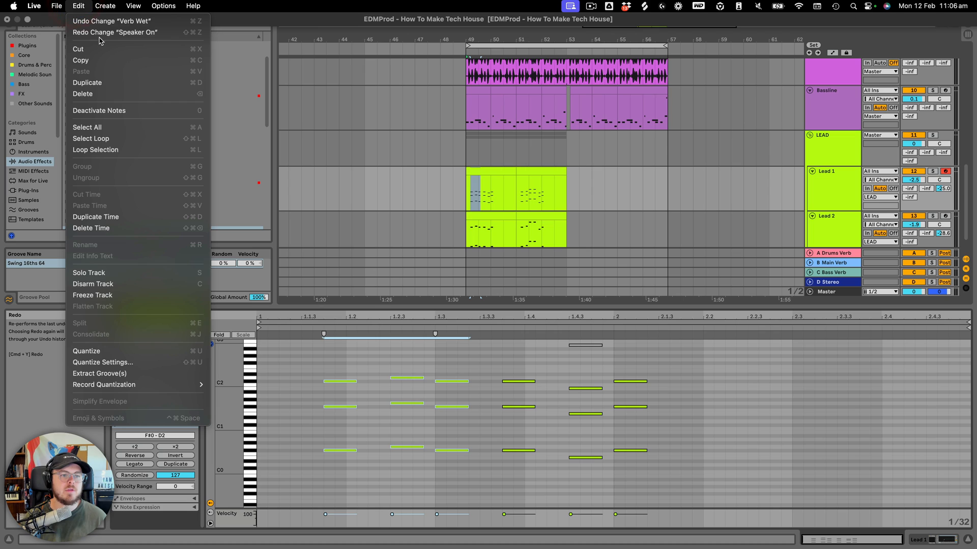
# Redo the undone Lead 2 mute and play the loop to hear Lead 1 against the full mix
pyautogui.click(99, 32)
pyautogui.press('space')
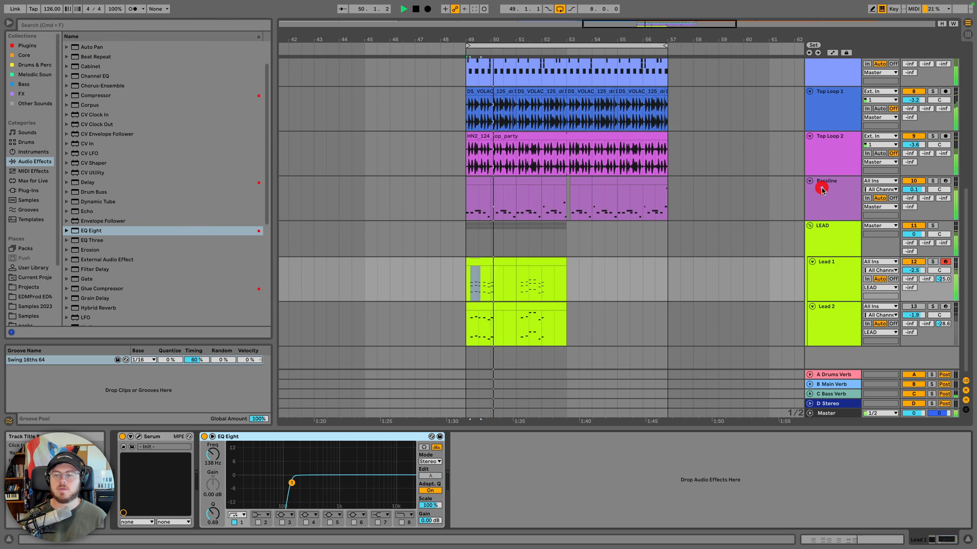
pyautogui.click(817, 193)
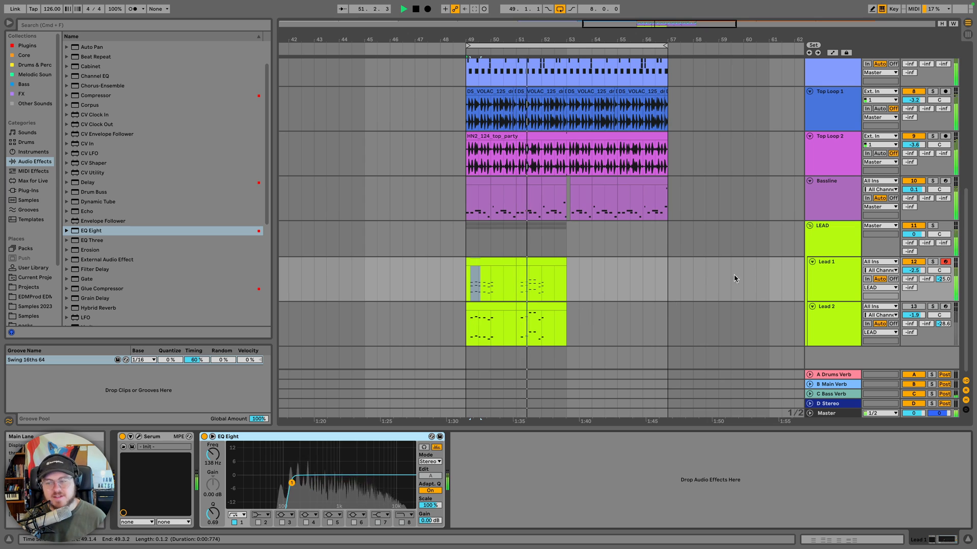
pyautogui.press('space')
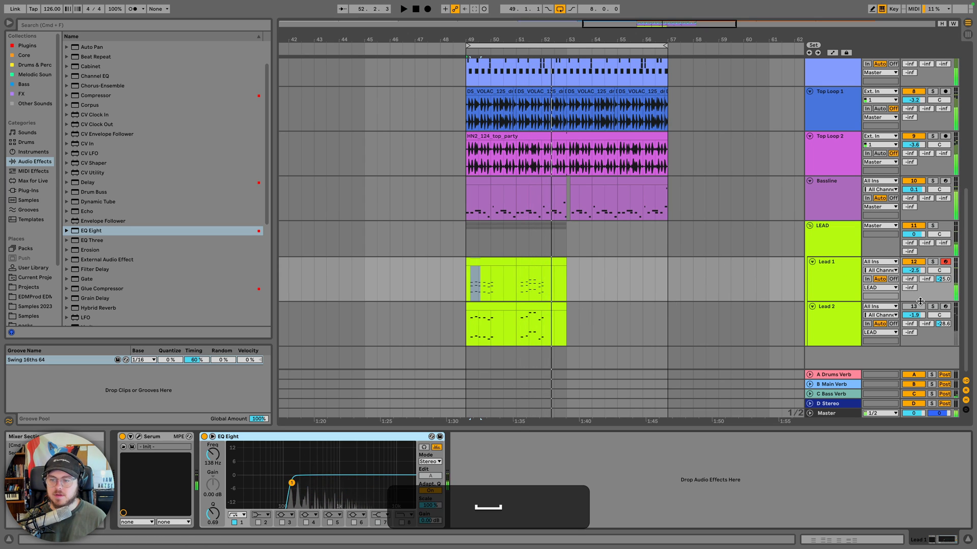
# Unmute the Lead 2 track and lower its volume to -2.4 dB, checking the balance with playback
pyautogui.press('space')
pyautogui.moveTo(920, 301); pyautogui.dragTo(920, 305)
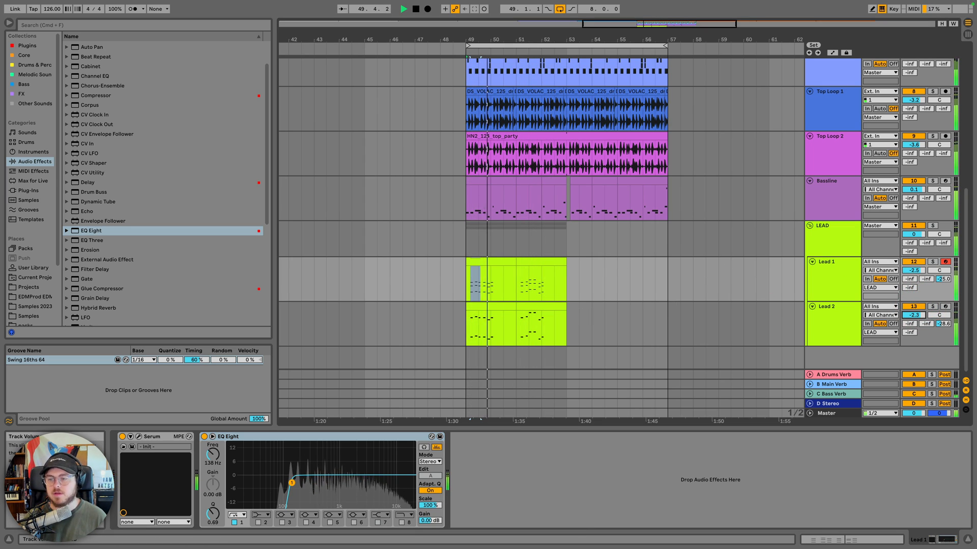
pyautogui.press('space')
pyautogui.moveTo(914, 315); pyautogui.dragTo(914, 315)
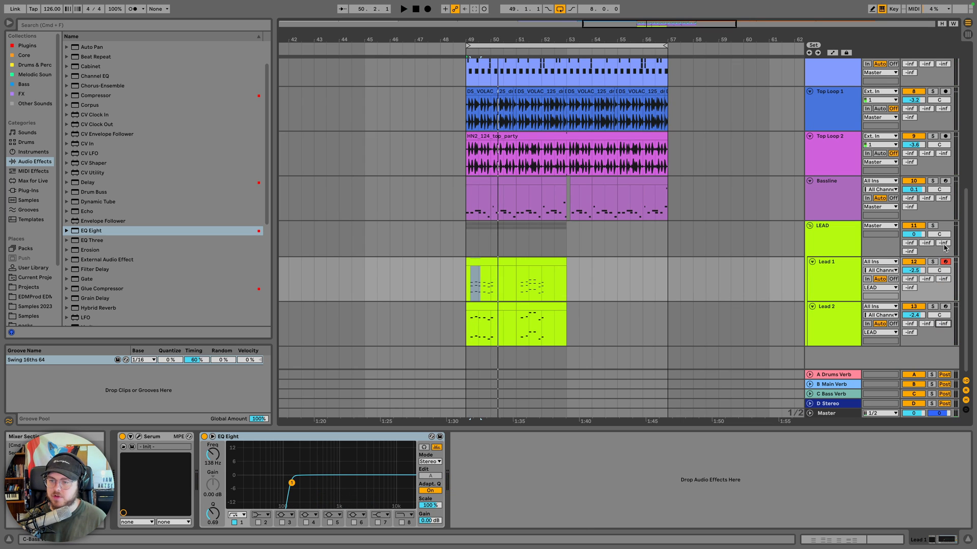
# Solo the LEAD group and raise its Bass Verb send to about -25.6 dB, checking it with playback
pyautogui.press('space')
pyautogui.click(932, 225)
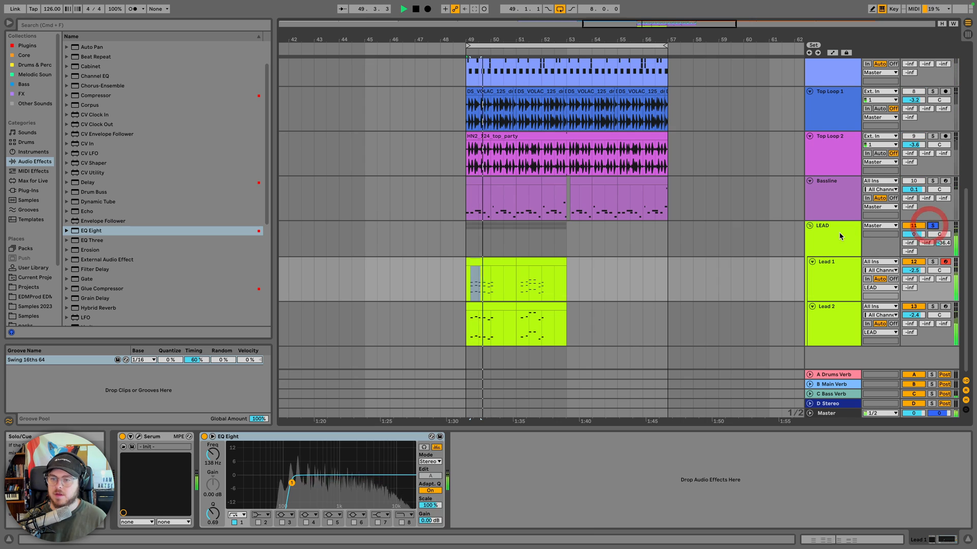
pyautogui.click(840, 234)
pyautogui.press('space')
pyautogui.scroll(-6, 168, 203)
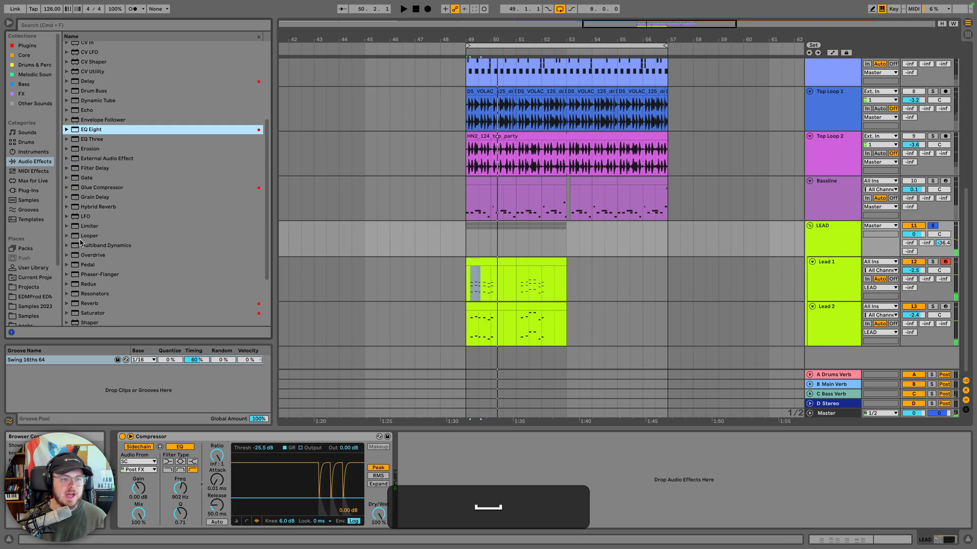
pyautogui.moveTo(944, 243); pyautogui.dragTo(943, 229)
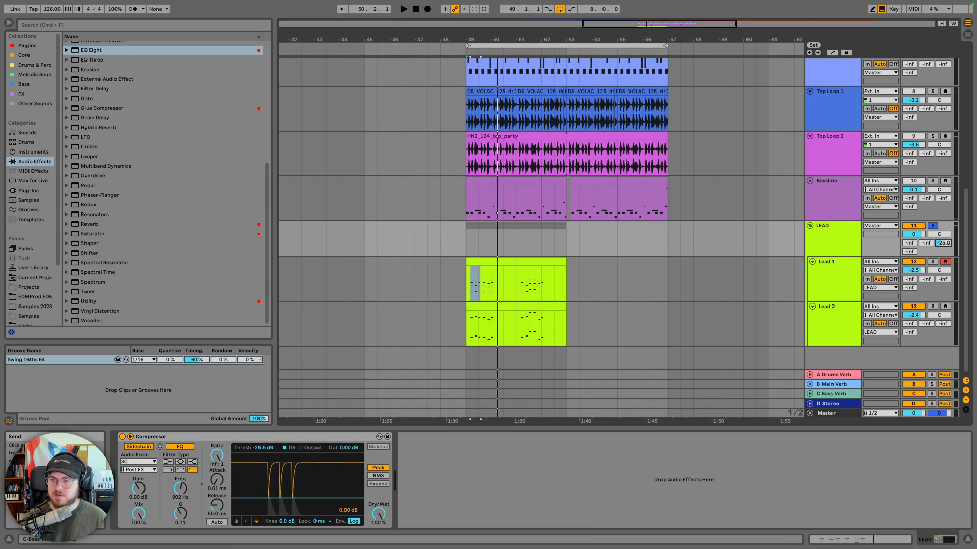
pyautogui.press('space')
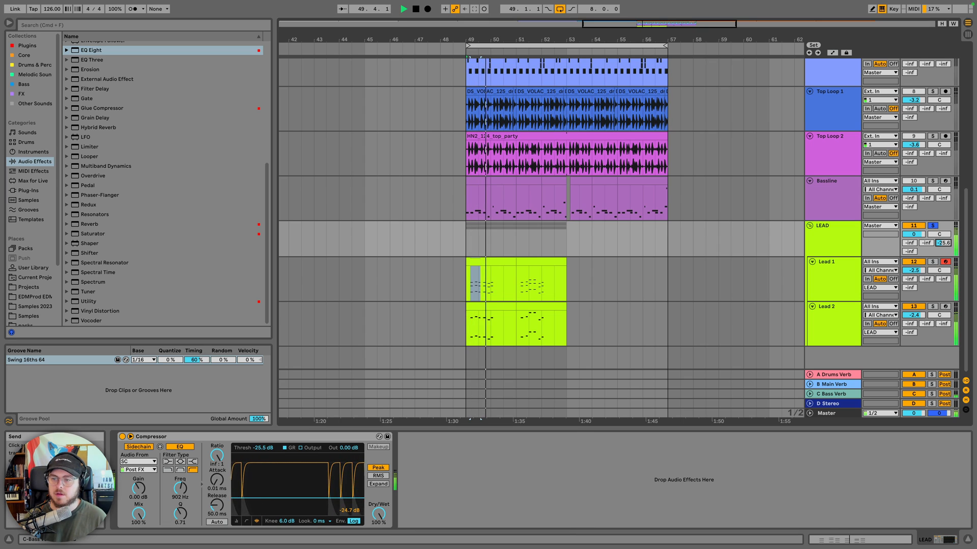
pyautogui.press('space')
# Add the Multiband Dynamics OTT preset to the LEAD group and set its Amount to 25 %
pyautogui.scroll(2, 74, 219)
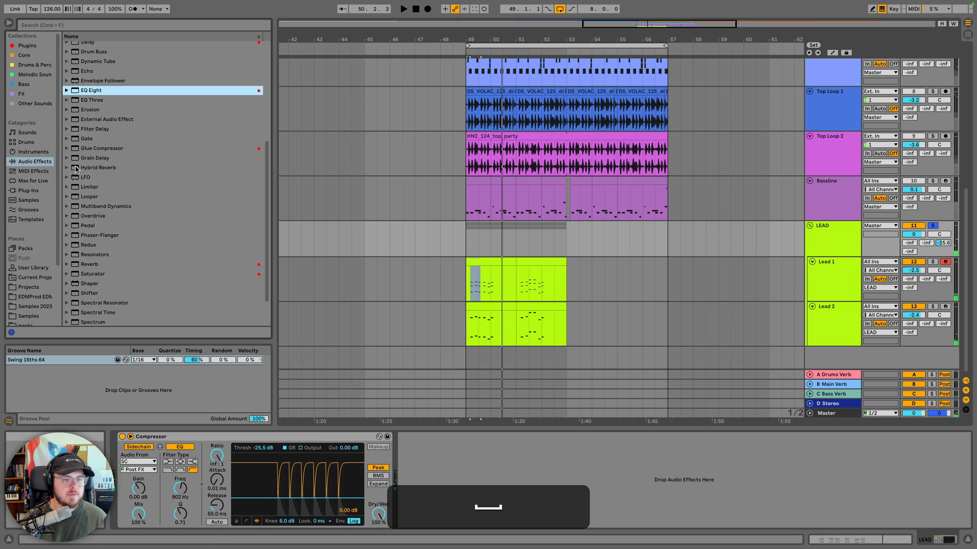
pyautogui.click(74, 206)
pyautogui.click(66, 206)
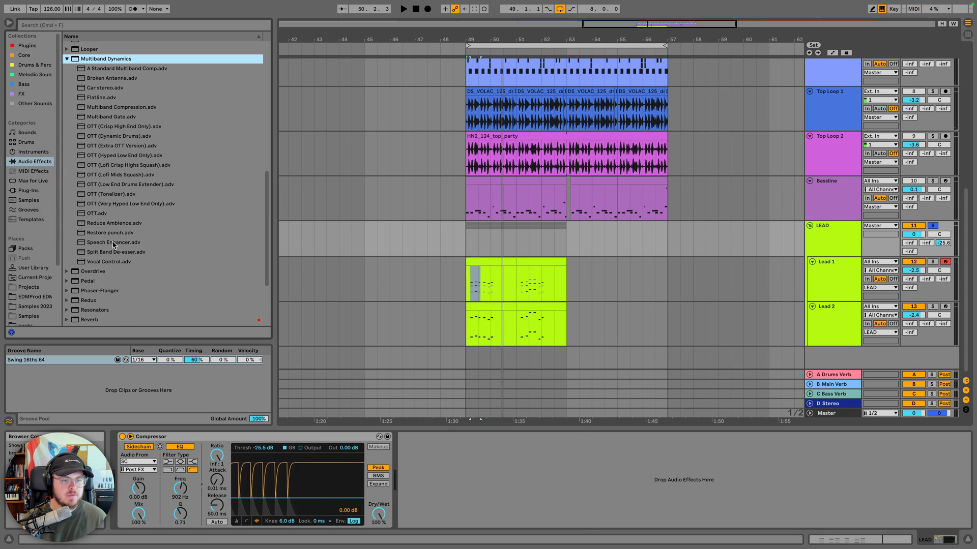
pyautogui.click(97, 213)
pyautogui.press('Return')
pyautogui.press('space')
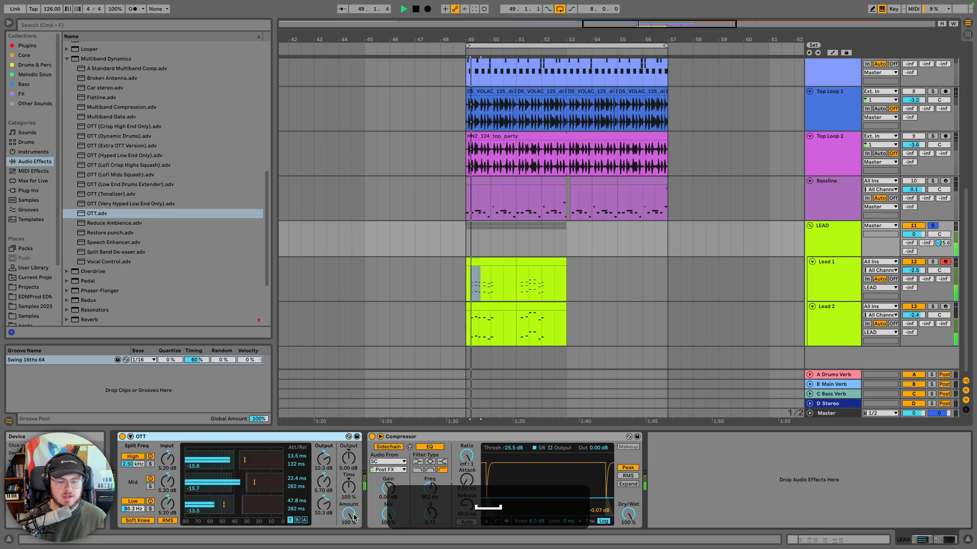
pyautogui.moveTo(348, 514); pyautogui.dragTo(349, 532)
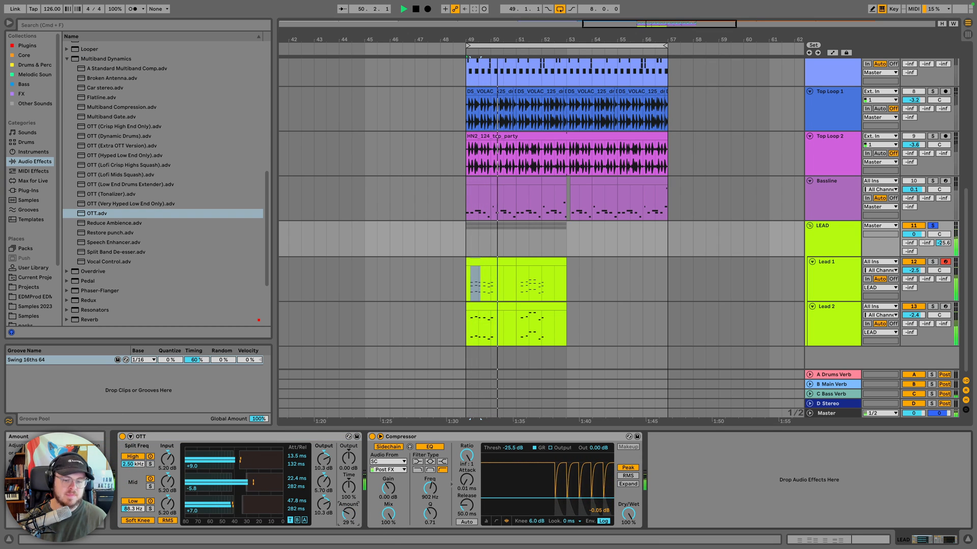
pyautogui.press('space')
pyautogui.press('space')
# Unsolo the LEAD group and raise its volume to 0.8 dB while playing the full mix
pyautogui.click(931, 226)
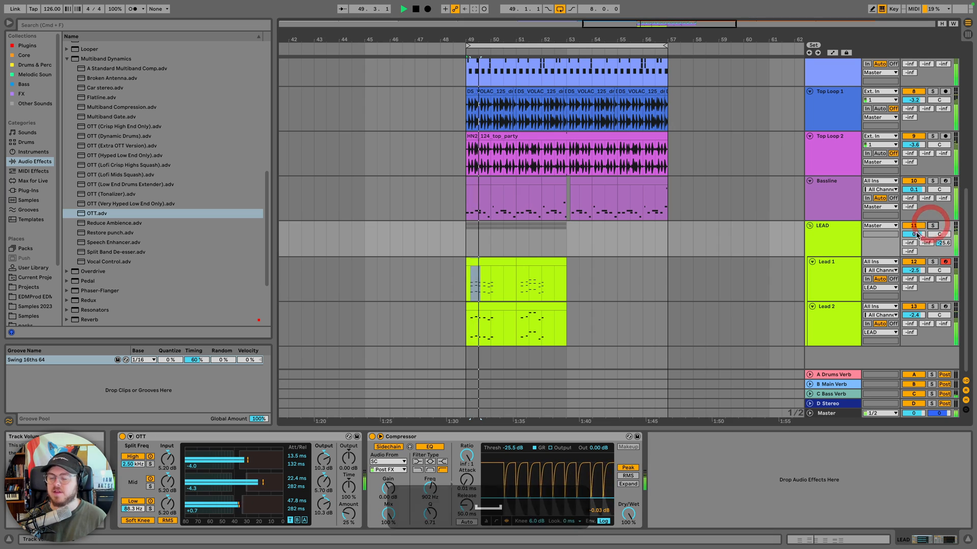
pyautogui.moveTo(914, 235); pyautogui.dragTo(914, 232)
pyautogui.press('space')
pyautogui.press('space')
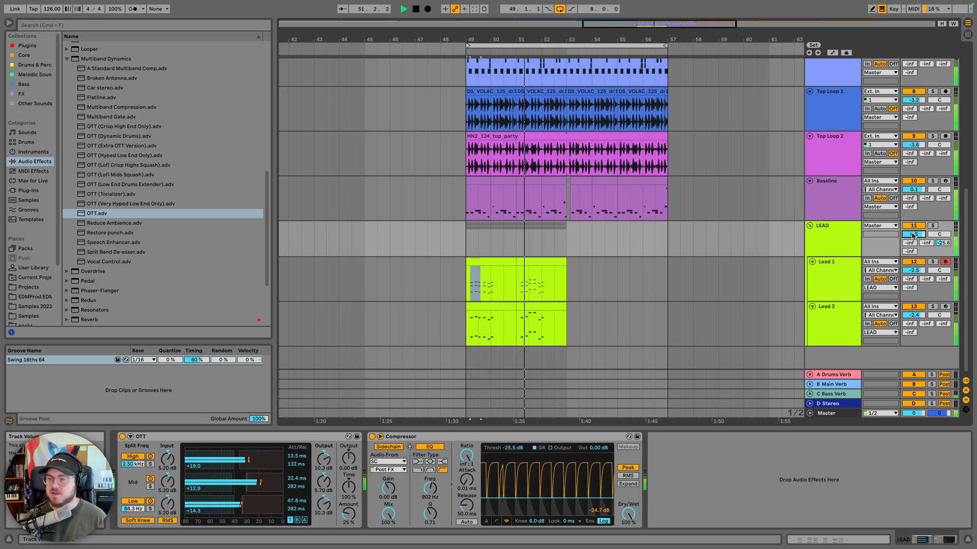
pyautogui.moveTo(913, 232); pyautogui.dragTo(913, 229)
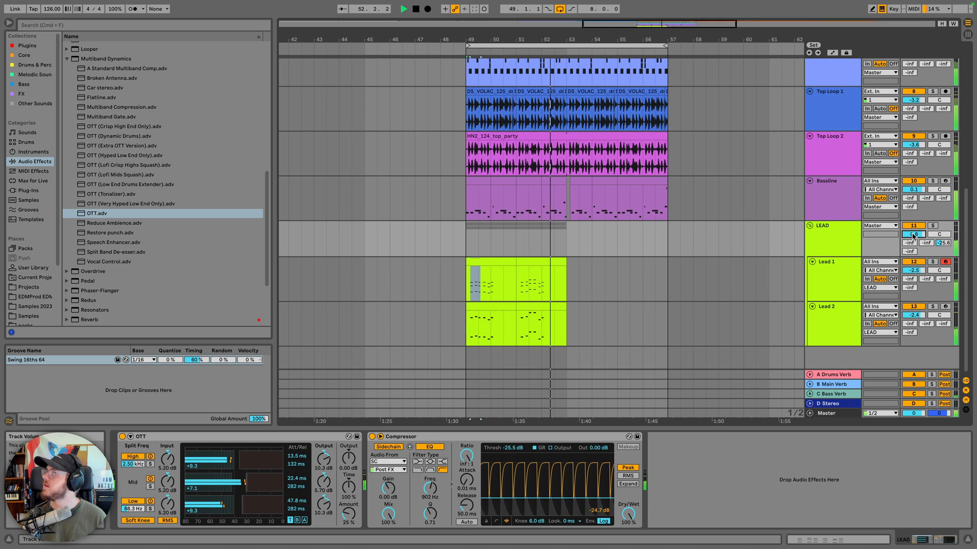
pyautogui.press('space')
# Duplicate the Lead 1 and Lead 2 clips into bars 53 to 57 and play the loop
pyautogui.click(536, 262)
pyautogui.click(506, 262)
pyautogui.keyDown('shift'); pyautogui.click(543, 305); pyautogui.keyUp('shift')
pyautogui.press('super+d')
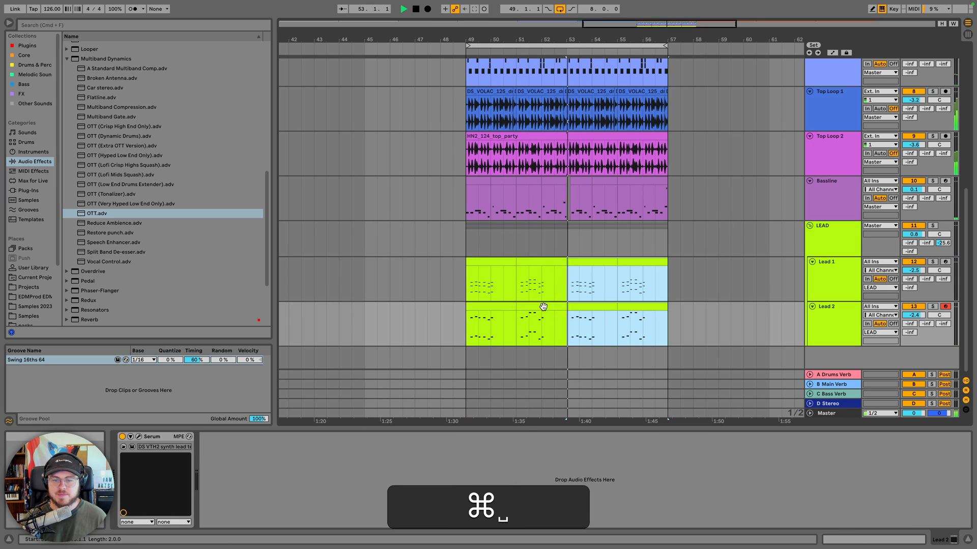
pyautogui.press('space')
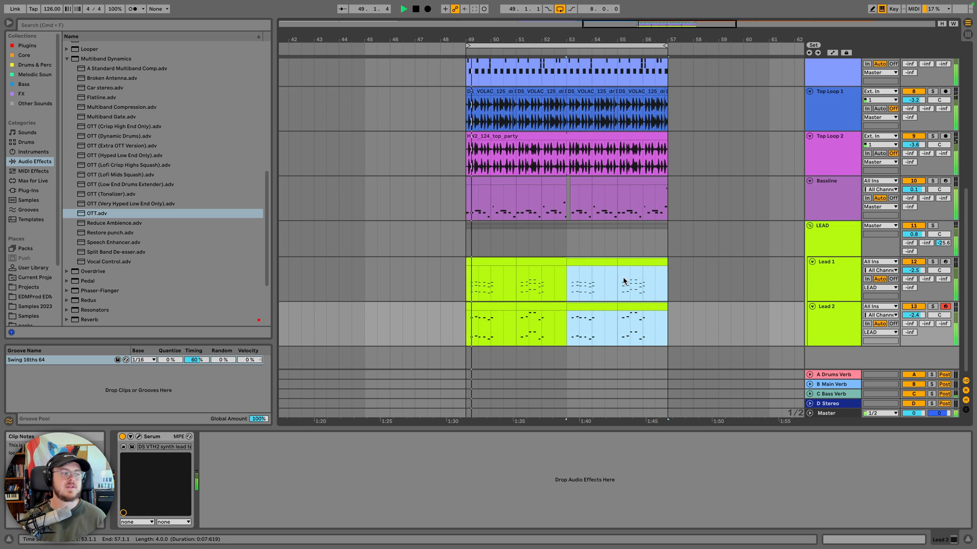
pyautogui.press('space')
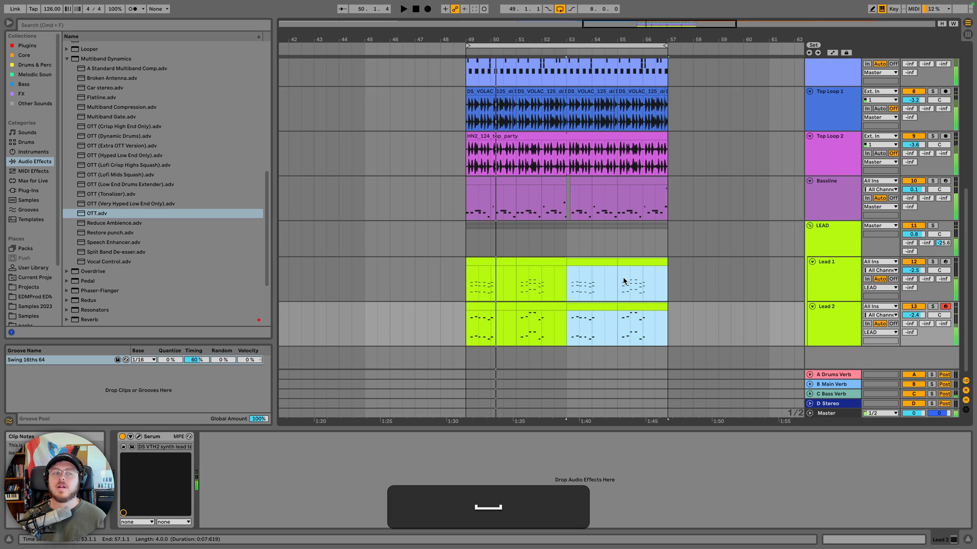
# Select bars 49 to 57 across all tracks from SC down to Lead 2 and duplicate them into Drop 1B
pyautogui.click(667, 304)
pyautogui.scroll(5, 667, 307)
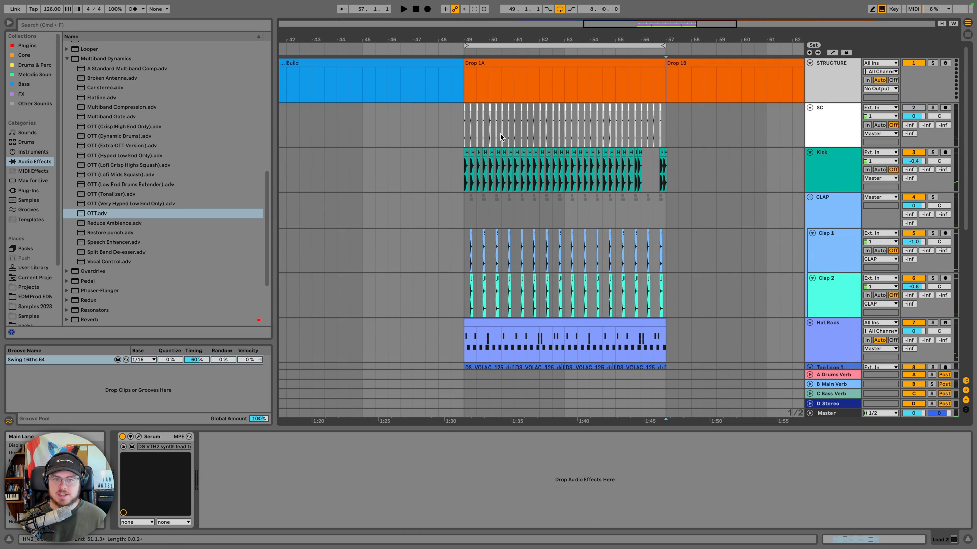
pyautogui.keyDown('shift'); pyautogui.click(461, 119); pyautogui.keyUp('shift')
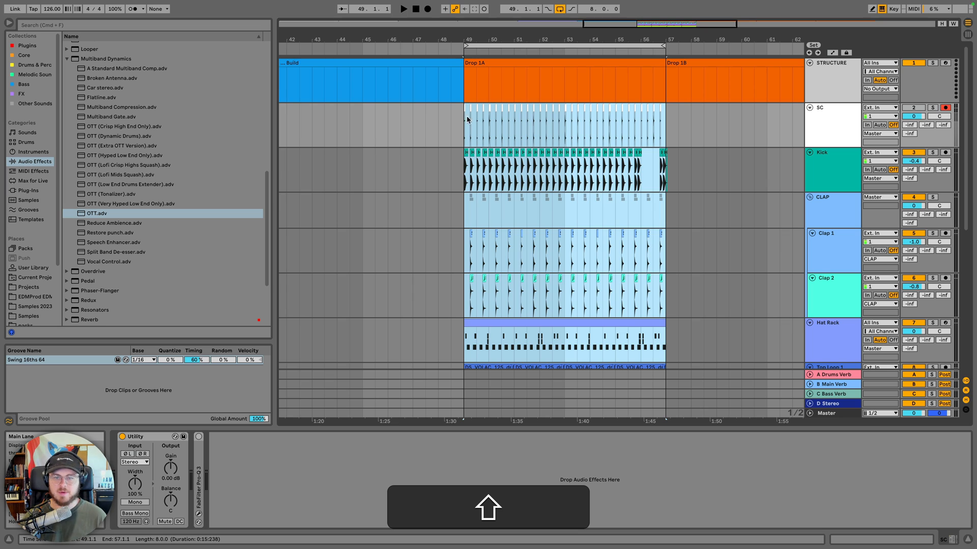
pyautogui.press('super+d')
# Play the Lead 2 part from bar 57 and examine the notes of its first Drop 1B clip
pyautogui.scroll(-5, 547, 262)
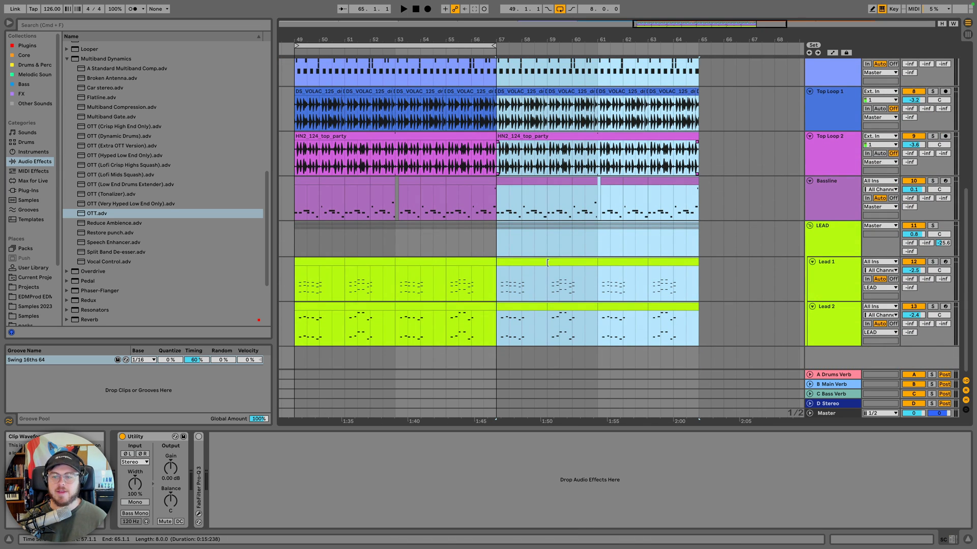
pyautogui.click(520, 306)
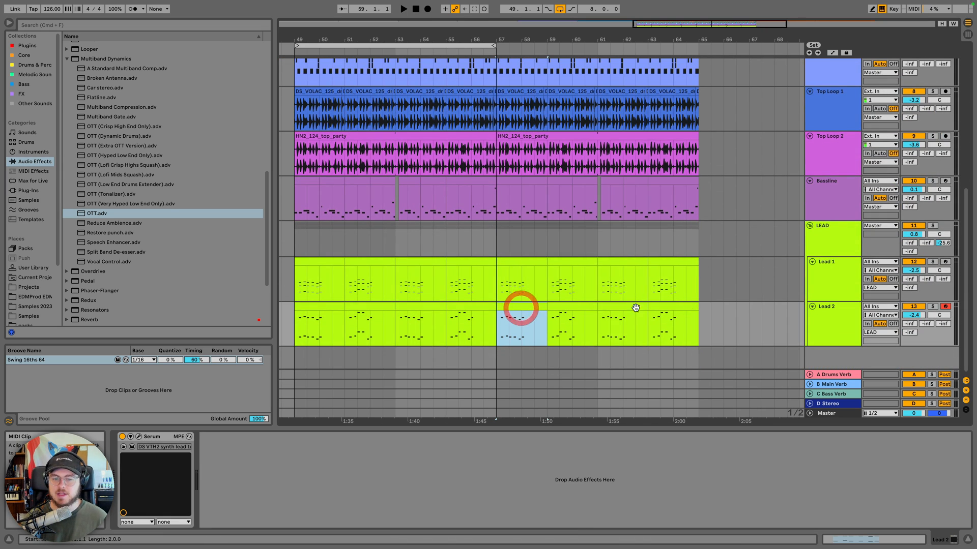
pyautogui.click(927, 308)
pyautogui.press('space')
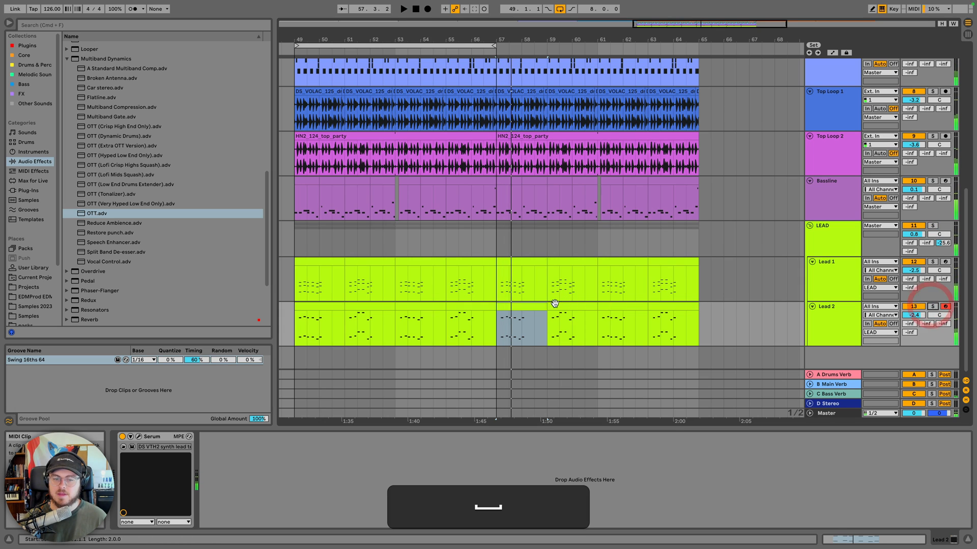
pyautogui.doubleClick(540, 306)
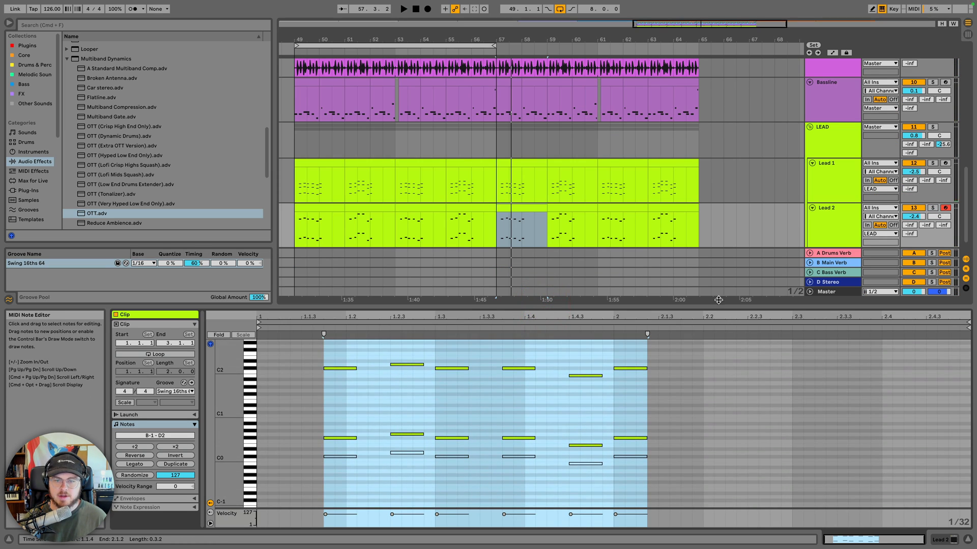
pyautogui.click(831, 233)
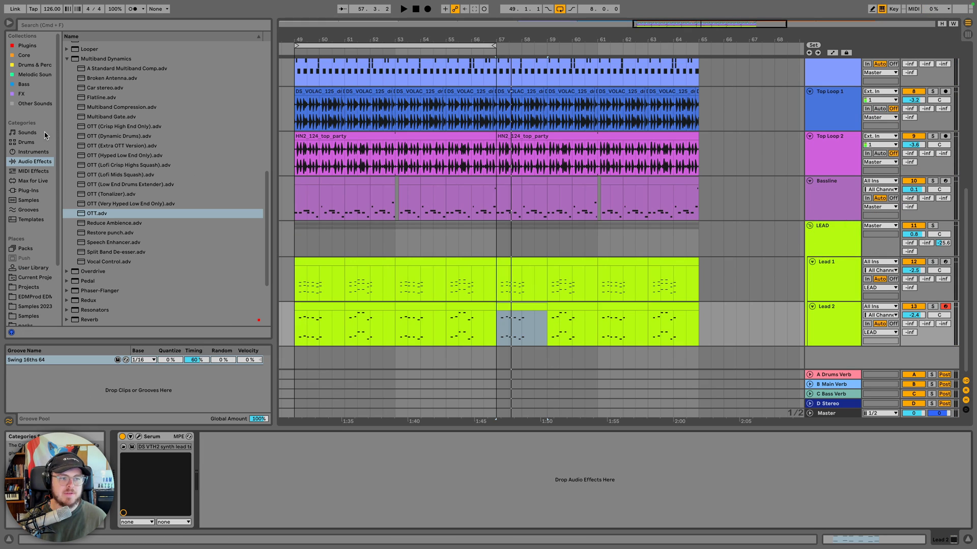
# Add a Chord MIDI effect to the Lead 2 track with Shift 1 at +12 st and switch the device off
pyautogui.click(32, 172)
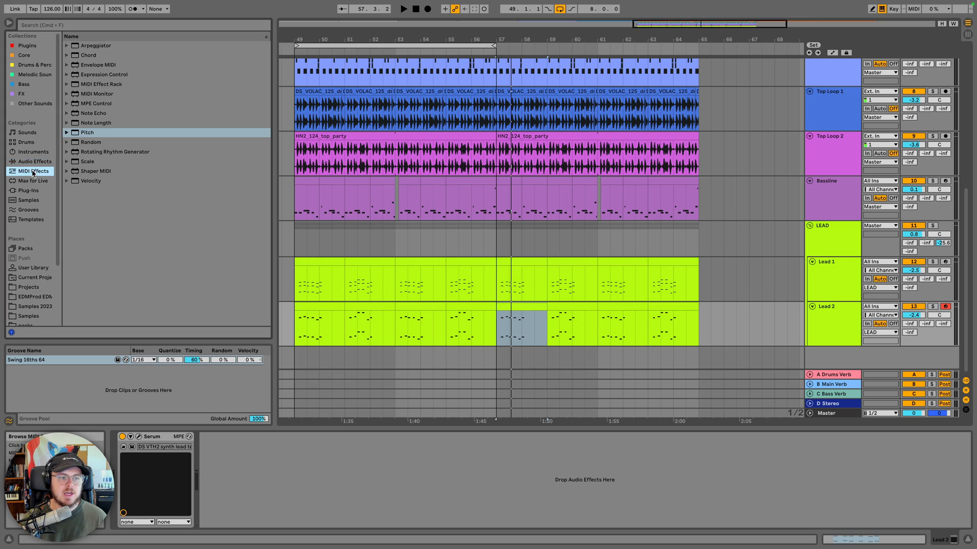
pyautogui.doubleClick(95, 54)
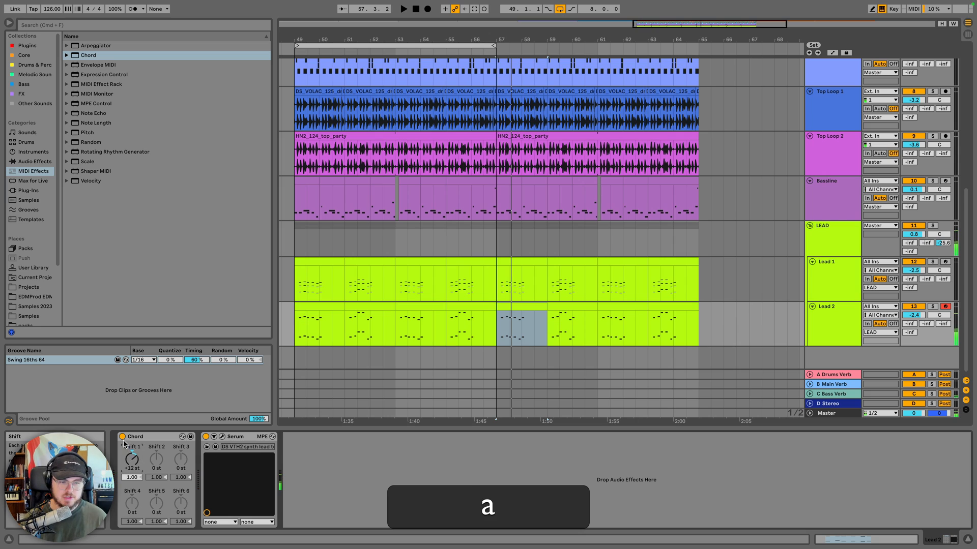
pyautogui.click(122, 436)
# Automate the Lead 2 Chord effect to be on from bar 57 to 65, giving the envelope its own lane before hiding automation
pyautogui.press('a')
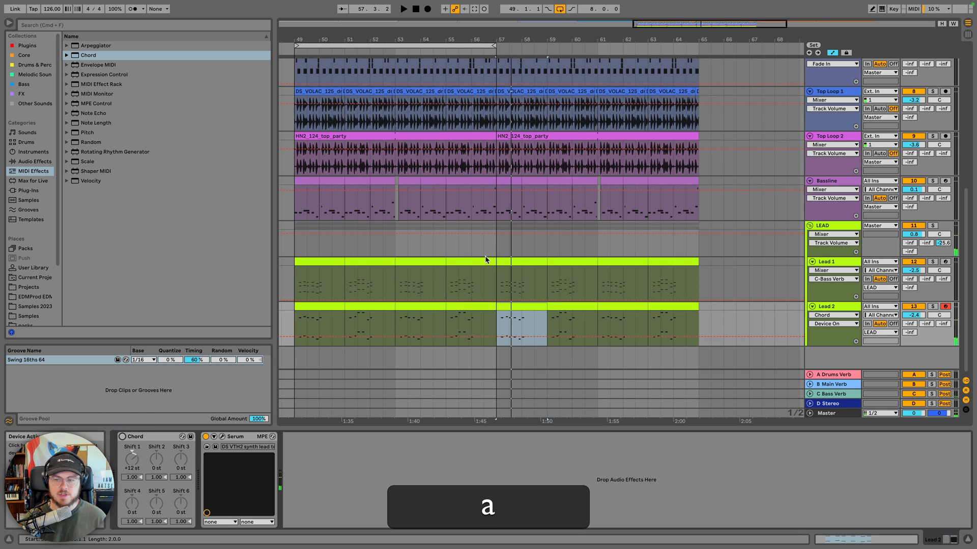
pyautogui.press('b')
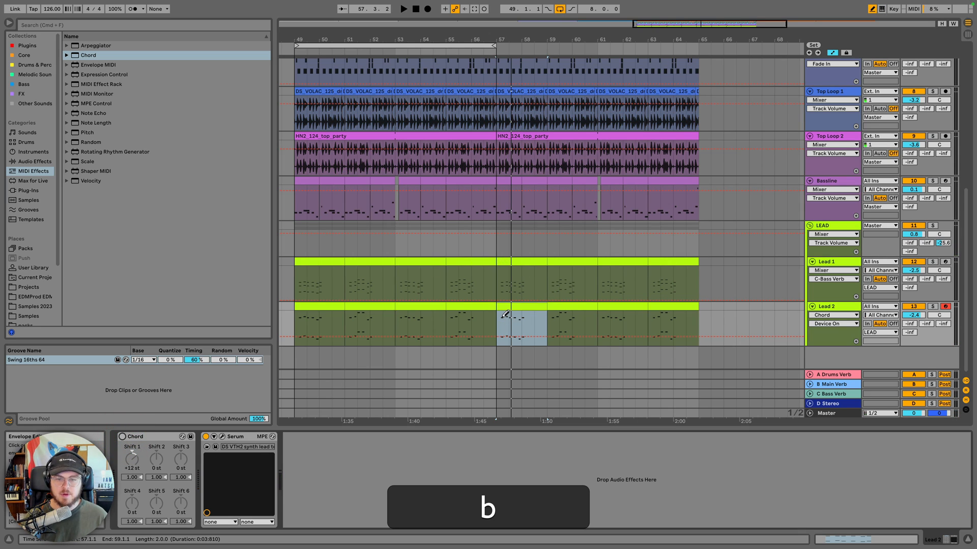
pyautogui.moveTo(506, 323); pyautogui.dragTo(687, 322)
pyautogui.rightClick(834, 341)
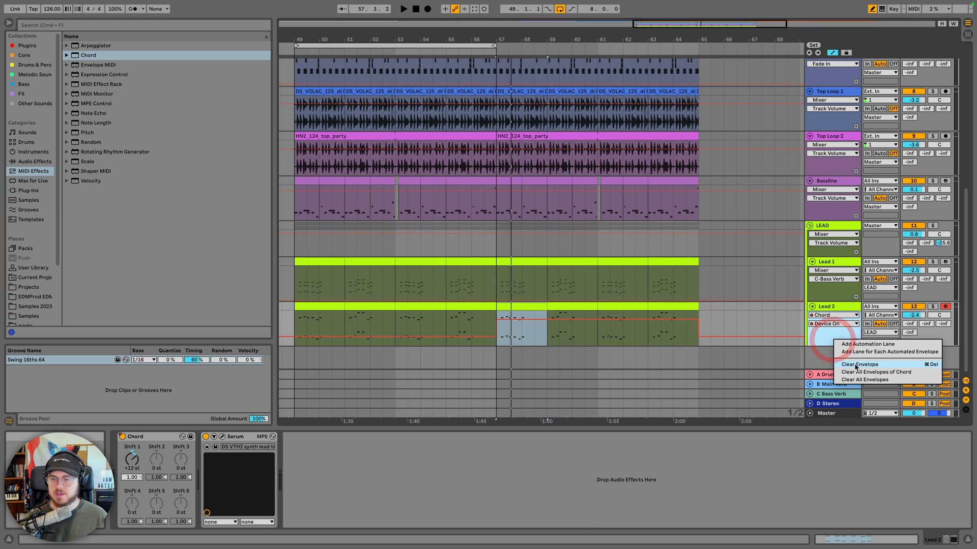
pyautogui.click(854, 352)
pyautogui.press('b')
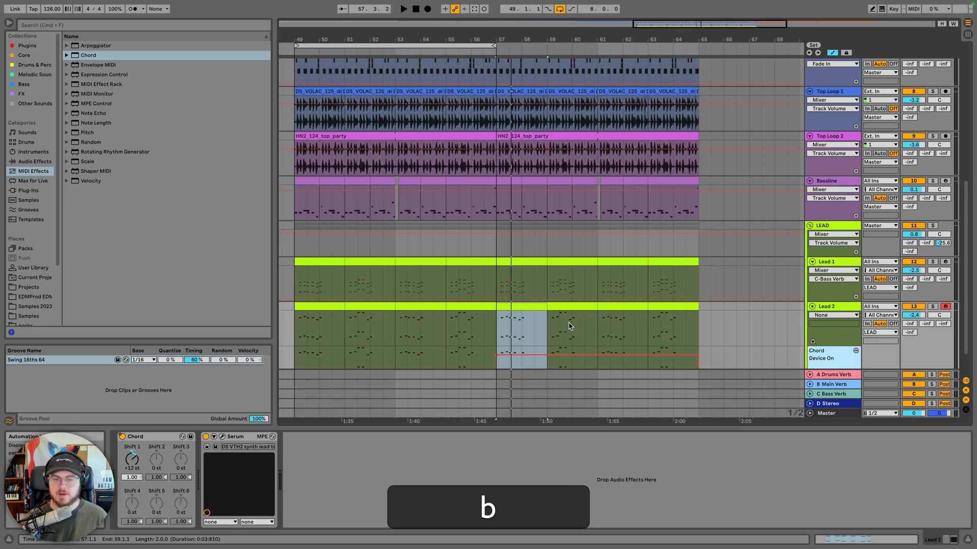
pyautogui.press('a')
# Play Drop 1B from bar 57, comparing the Lead 2 octave layer soloed and in the full mix
pyautogui.press('space')
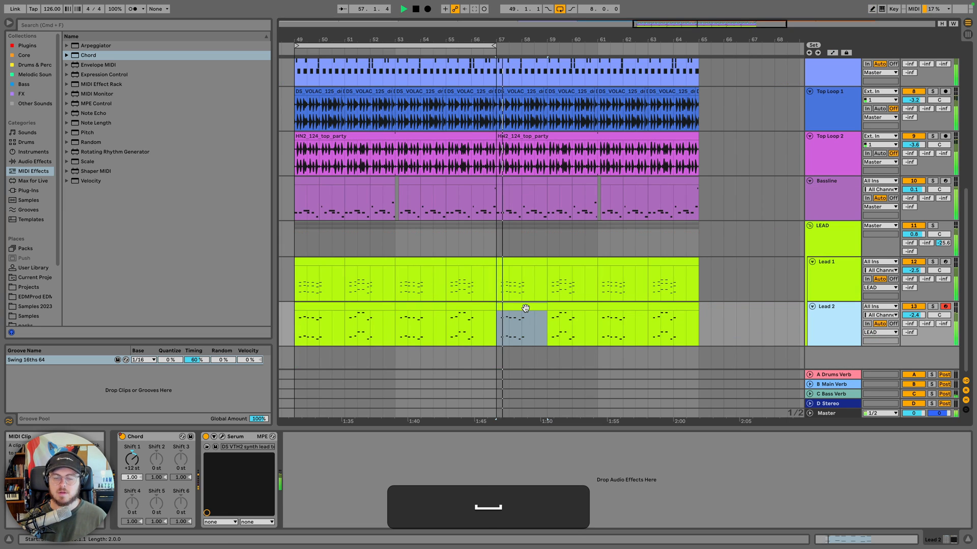
pyautogui.press('space')
pyautogui.click(932, 307)
pyautogui.press('space')
pyautogui.press('space')
pyautogui.click(932, 307)
pyautogui.press('space')
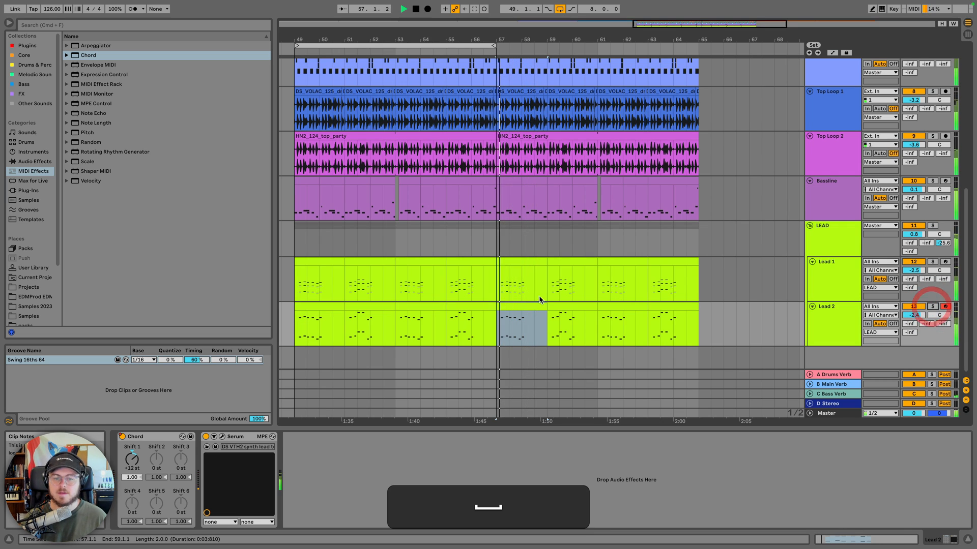
pyautogui.press('space')
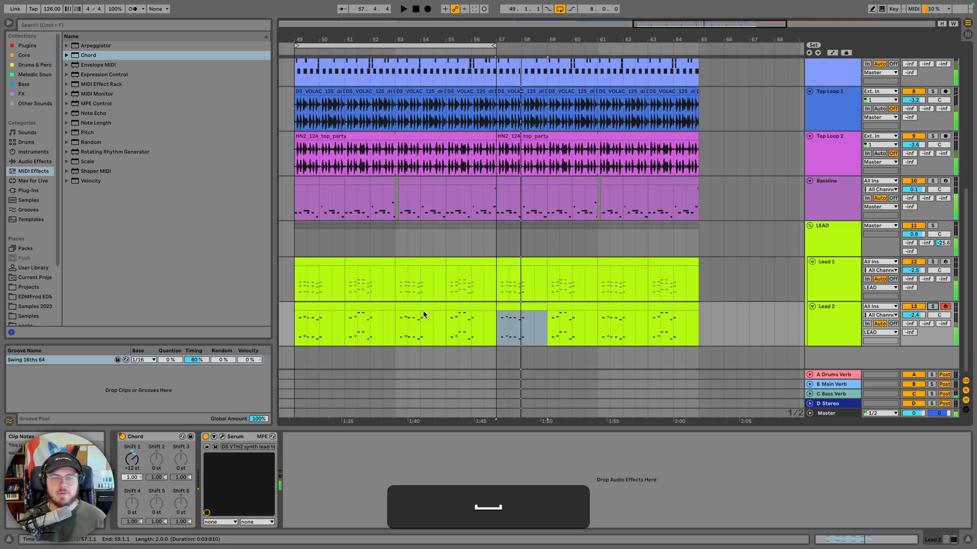
# Play the Lead 2 part from bar 55, then extend the arrangement loop to span bars 49 to 65
pyautogui.hscroll(-5, 423, 314)
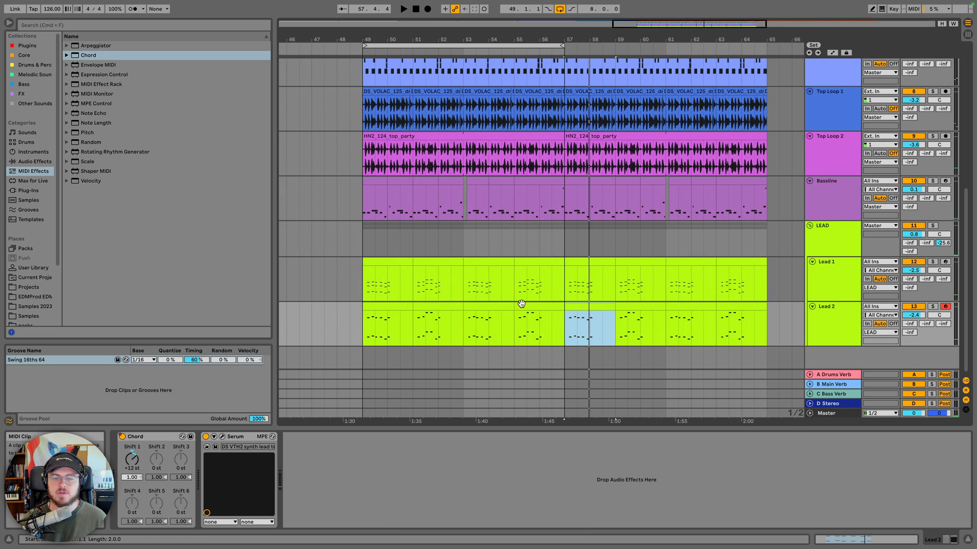
pyautogui.click(522, 303)
pyautogui.press('space')
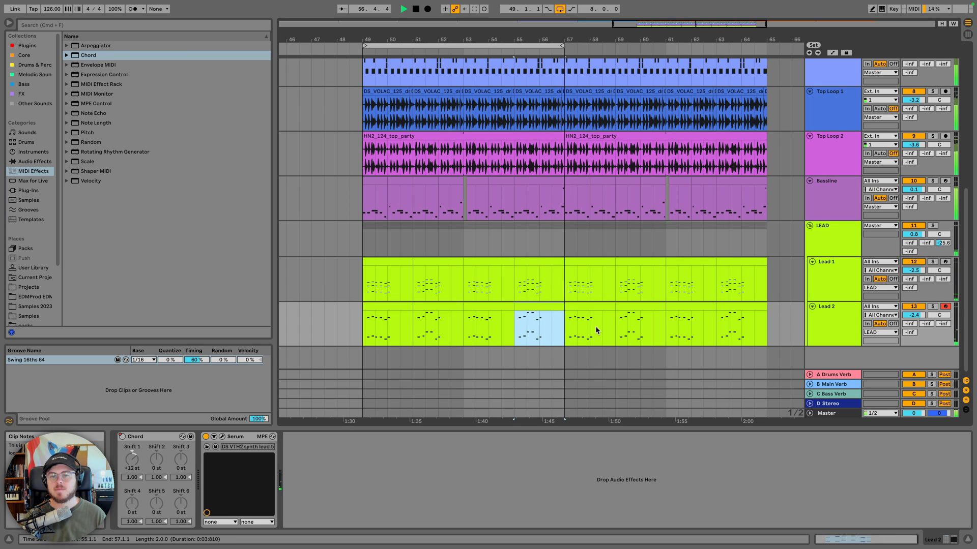
pyautogui.press('space')
pyautogui.moveTo(562, 46); pyautogui.dragTo(765, 47)
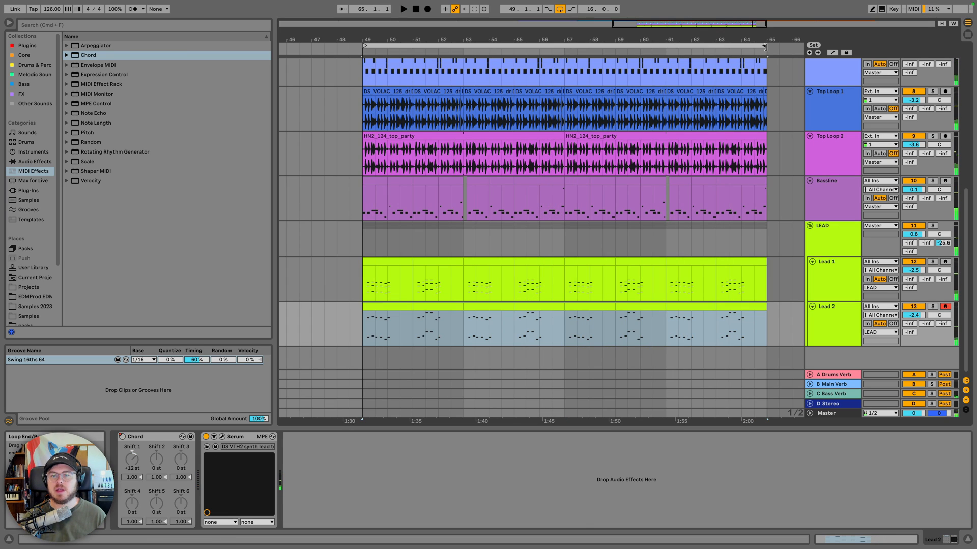
# Play the full mix from just before bar 57 through the end of Drop 1B and examine the arrangement
pyautogui.click(557, 53)
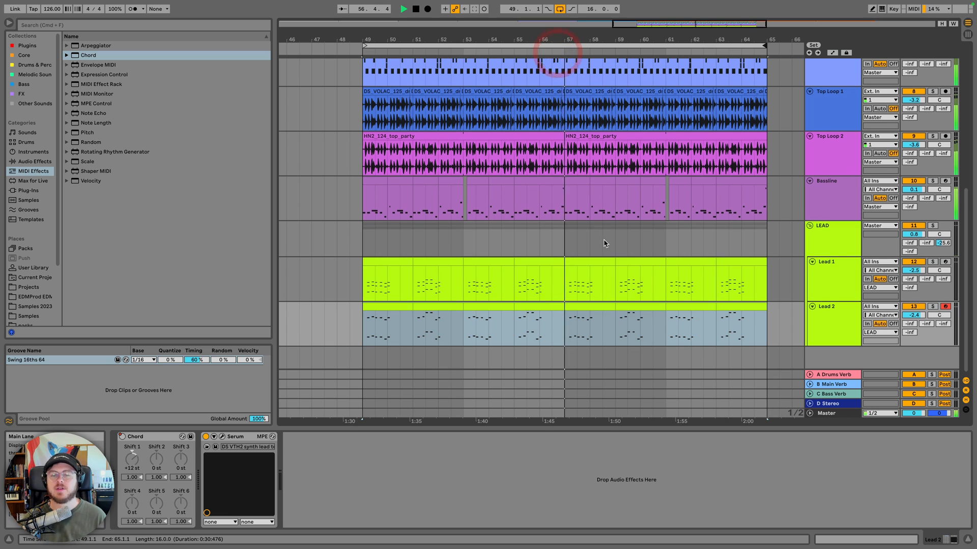
pyautogui.scroll(5, 604, 242)
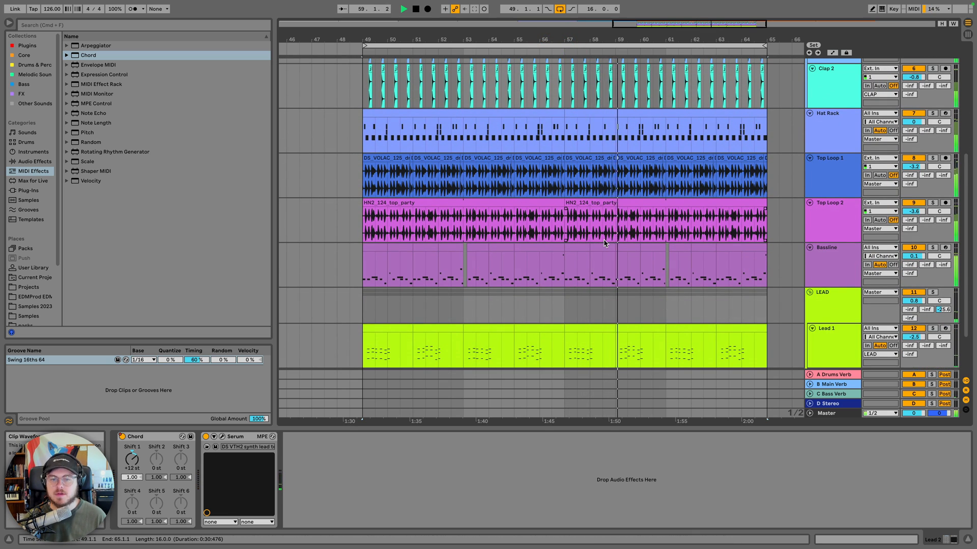
pyautogui.scroll(-3, 604, 243)
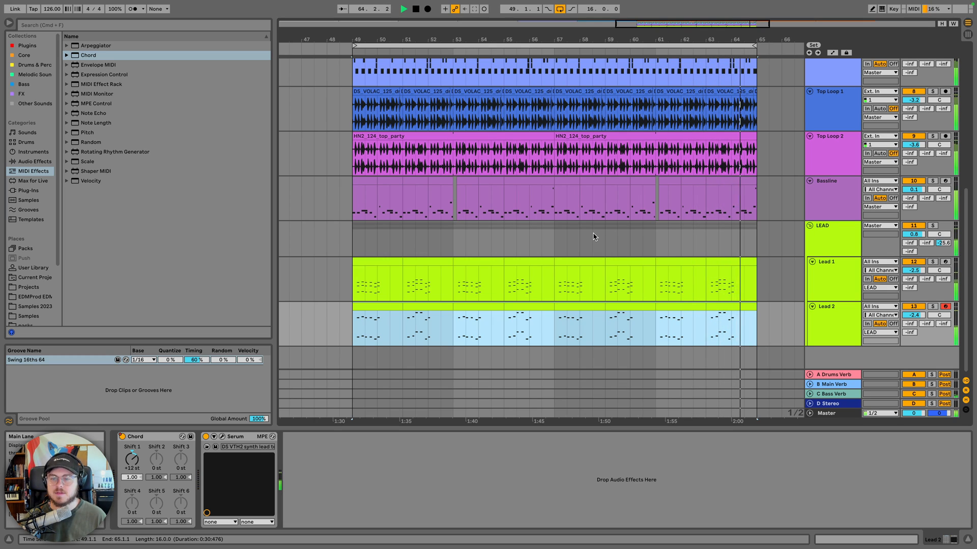
pyautogui.press('space')
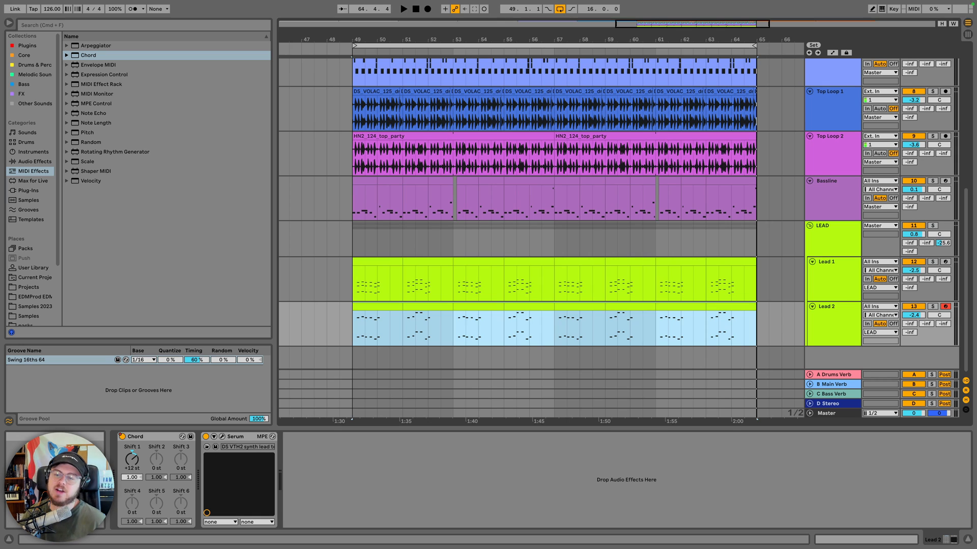
# Add the Tal-Chorus-LX plug-in to the LEAD group ahead of its OTT device
pyautogui.click(826, 248)
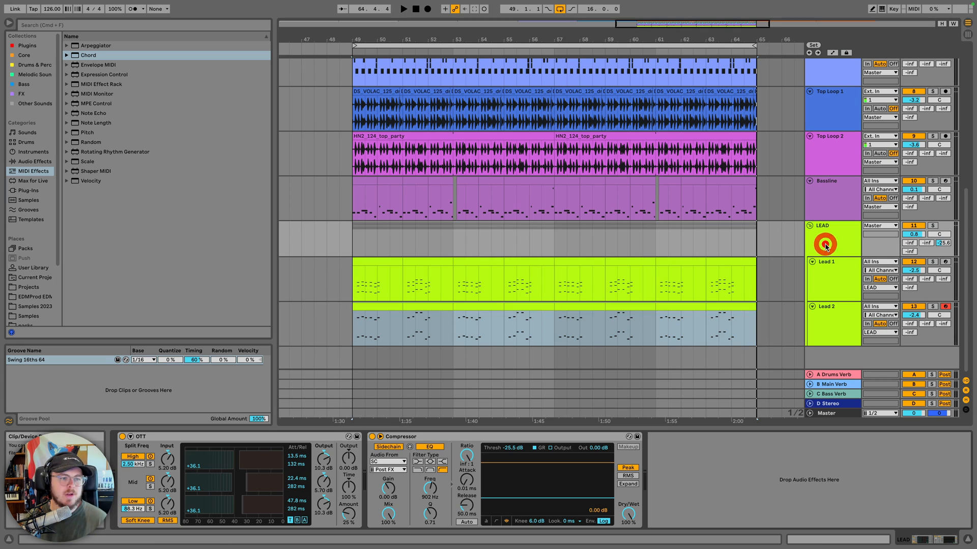
pyautogui.click(23, 192)
pyautogui.scroll(-5, 106, 108)
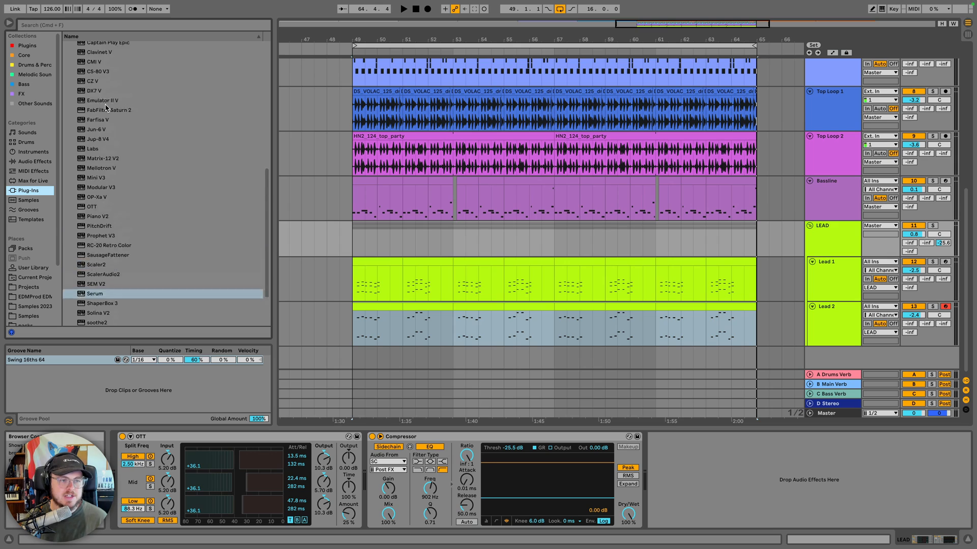
pyautogui.scroll(4, 72, 132)
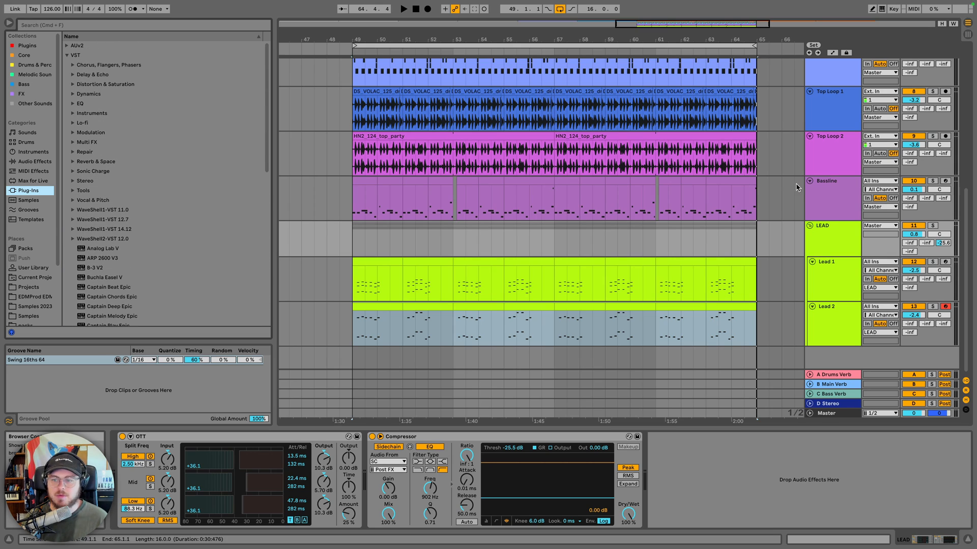
pyautogui.click(828, 233)
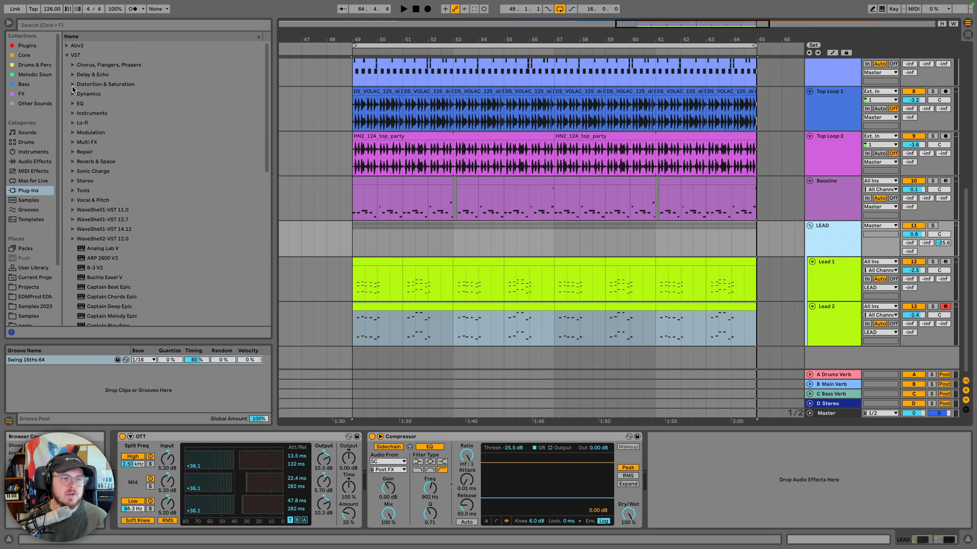
pyautogui.click(73, 85)
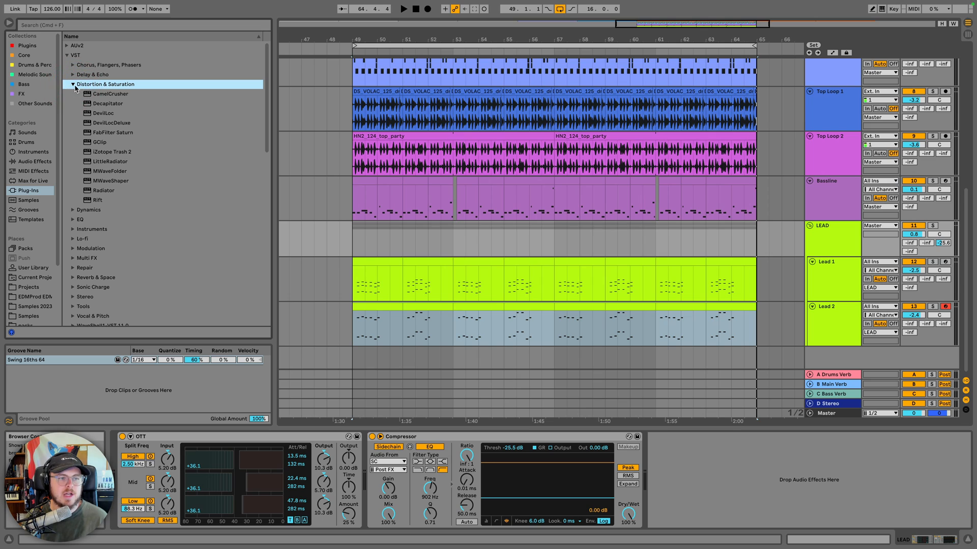
pyautogui.click(73, 84)
pyautogui.click(72, 65)
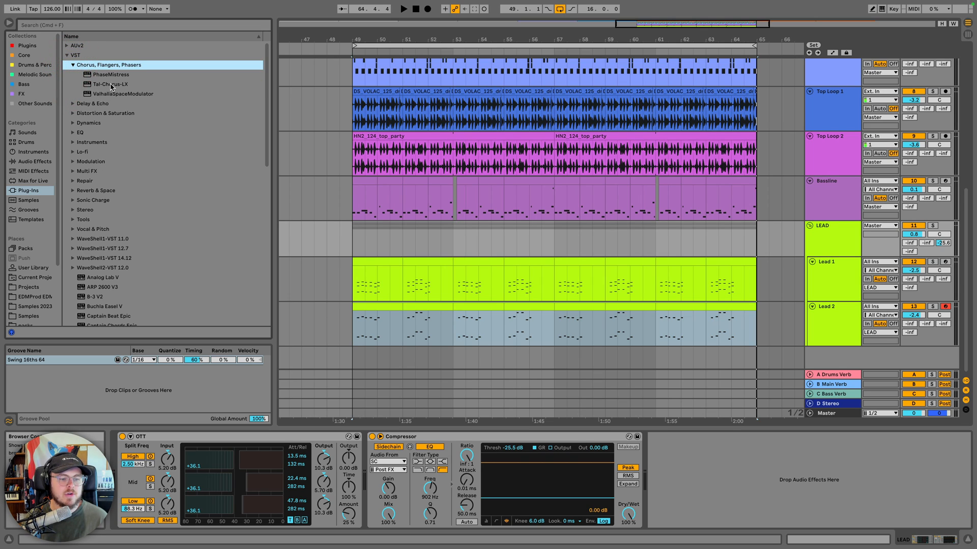
pyautogui.moveTo(112, 87)
pyautogui.mouseDown()
pyautogui.moveTo(123, 172)
pyautogui.moveTo(121, 459)
pyautogui.mouseUp()
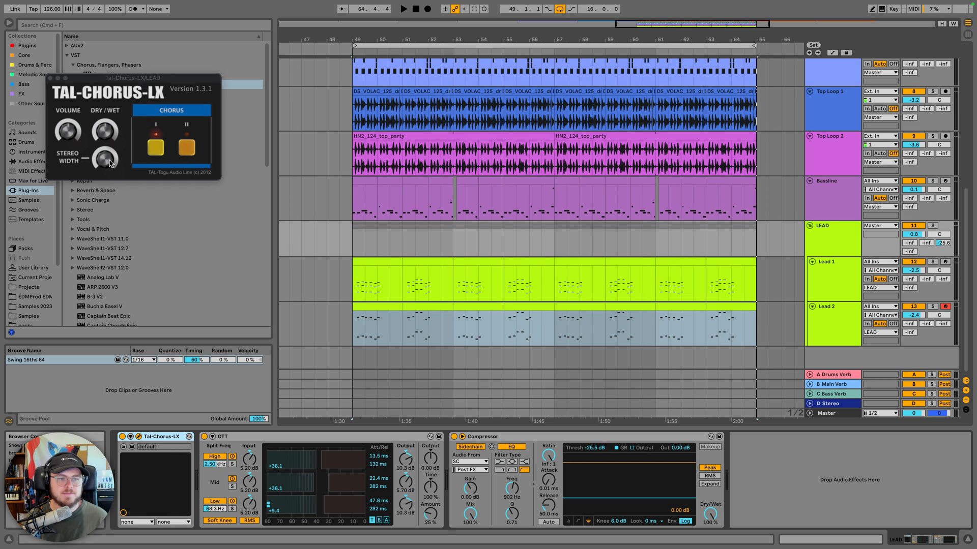
# Play the drop from bar 49, comparing the LEAD group with Tal-Chorus-LX on and bypassed
pyautogui.press('space')
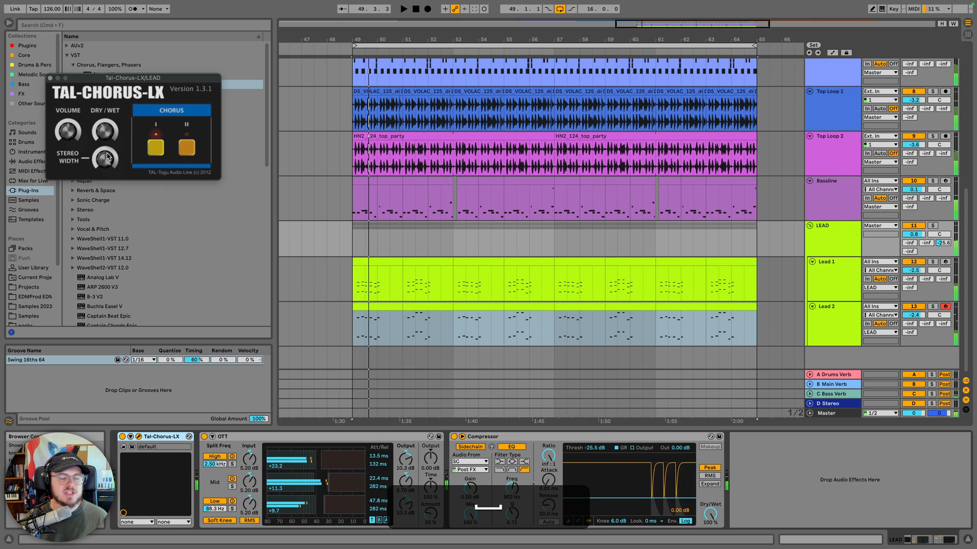
pyautogui.click(105, 163)
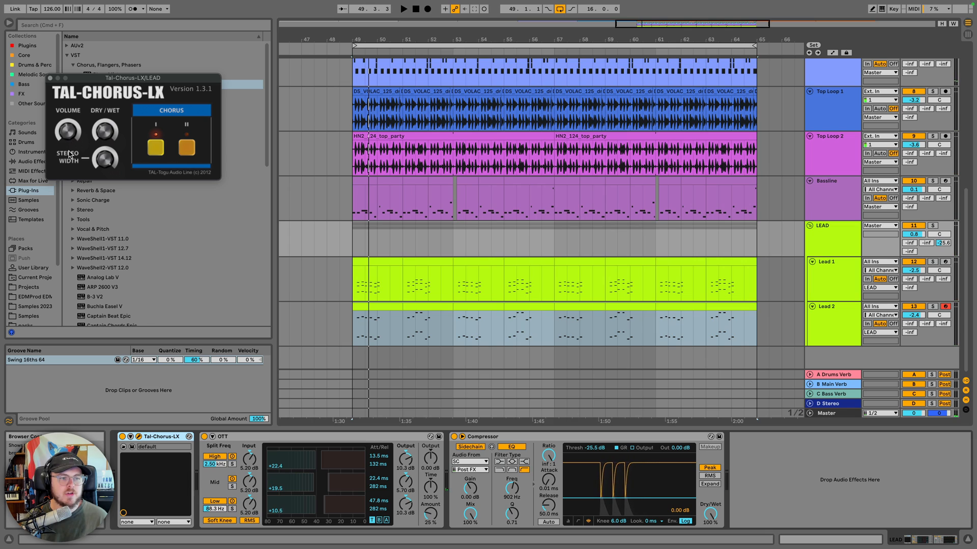
pyautogui.press('space')
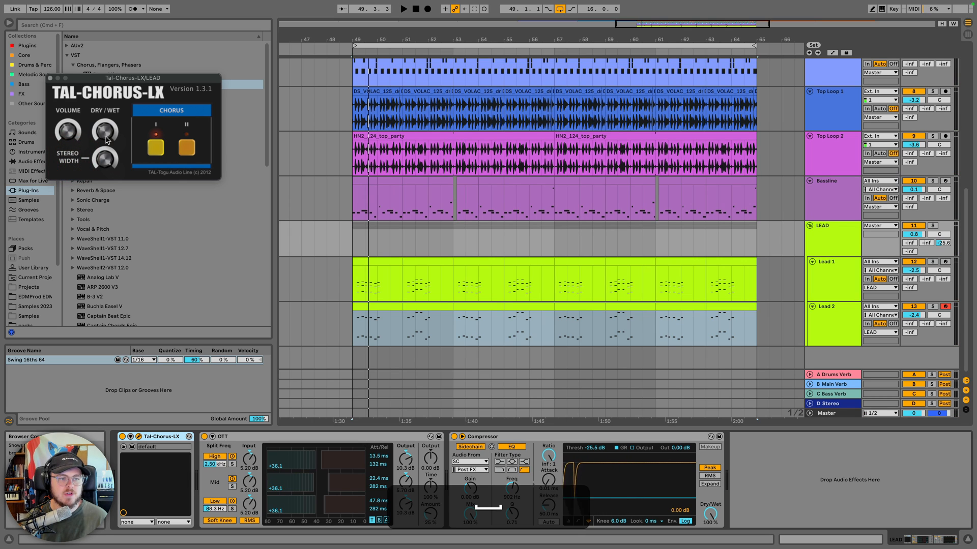
pyautogui.press('space')
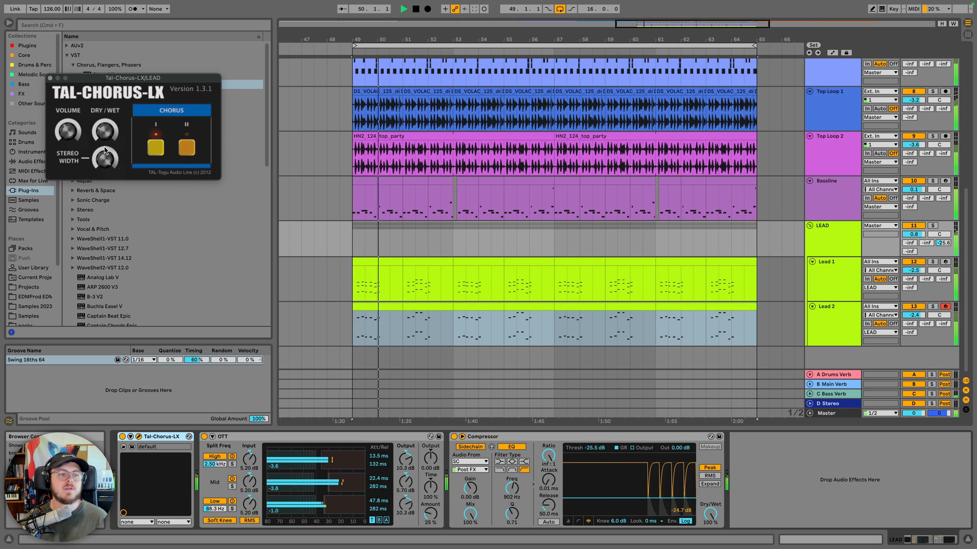
pyautogui.press('space')
pyautogui.press('space')
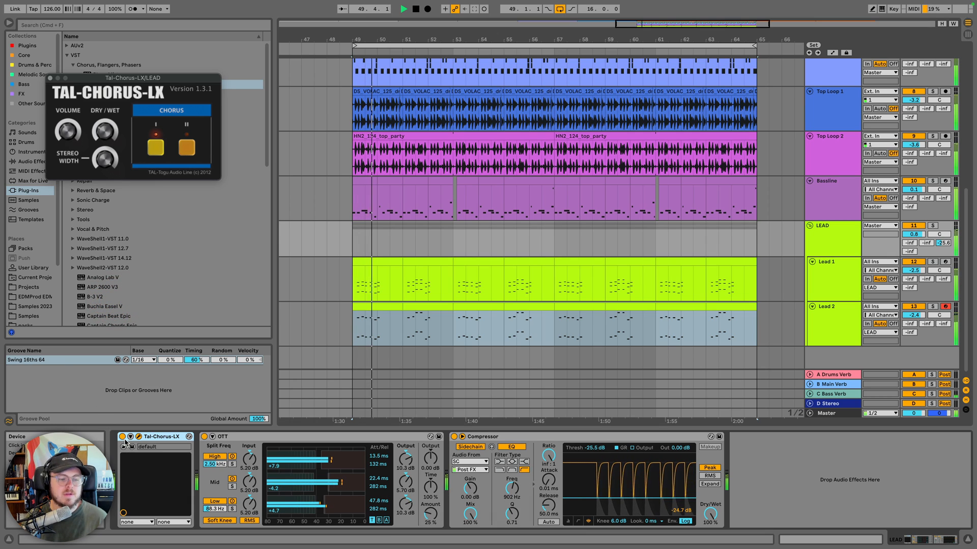
pyautogui.click(122, 437)
pyautogui.press('space')
pyautogui.press('space')
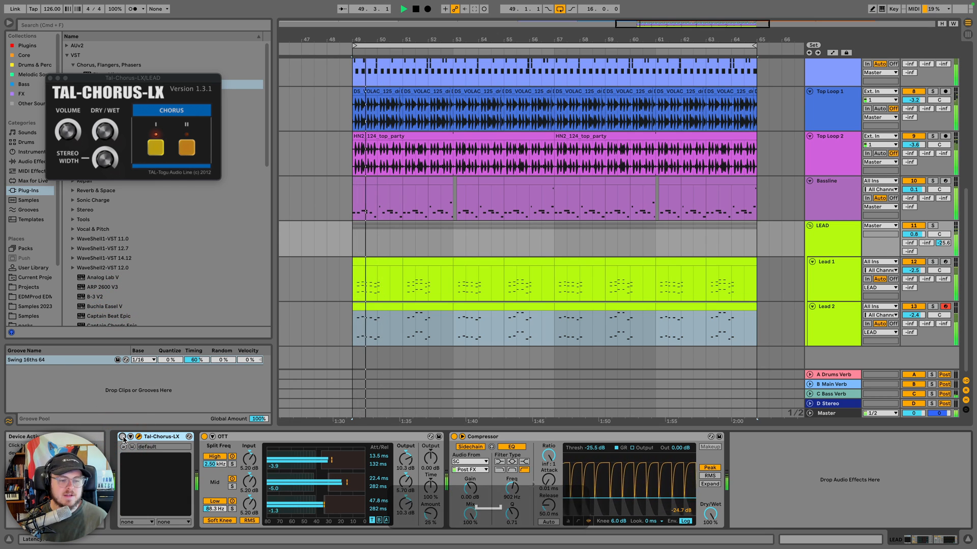
pyautogui.click(123, 437)
# Check the chorus's dry/wet and volume controls, replay the drop from bar 49, and close the plug-in window
pyautogui.click(107, 138)
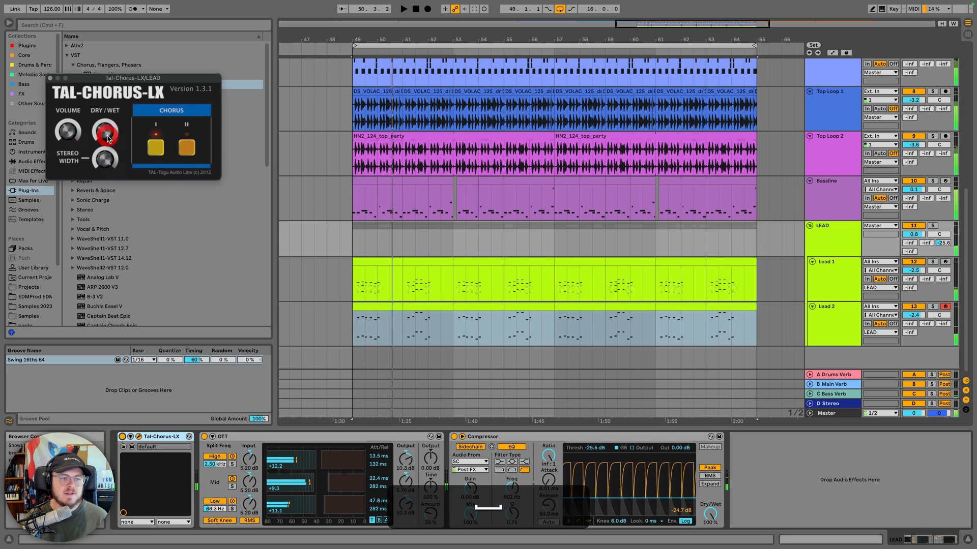
pyautogui.click(67, 132)
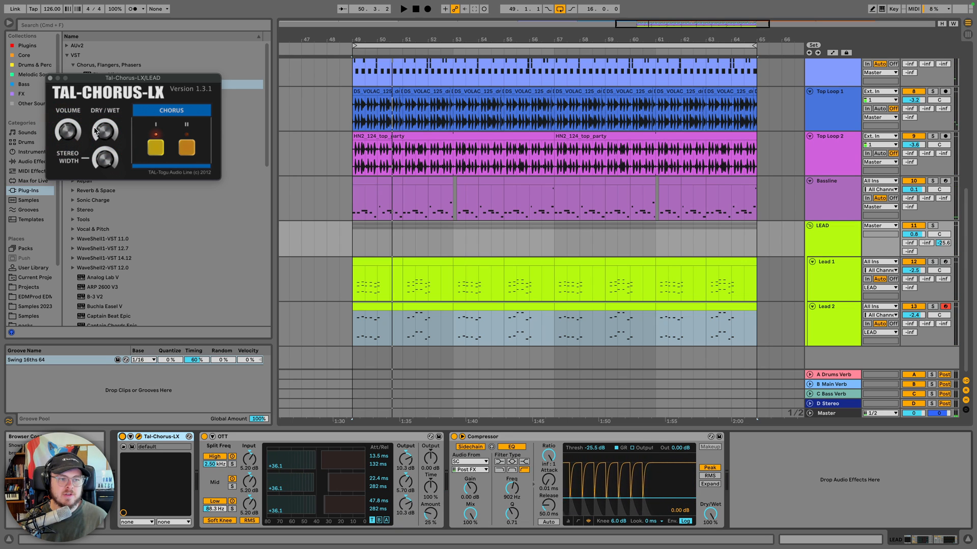
pyautogui.press('space')
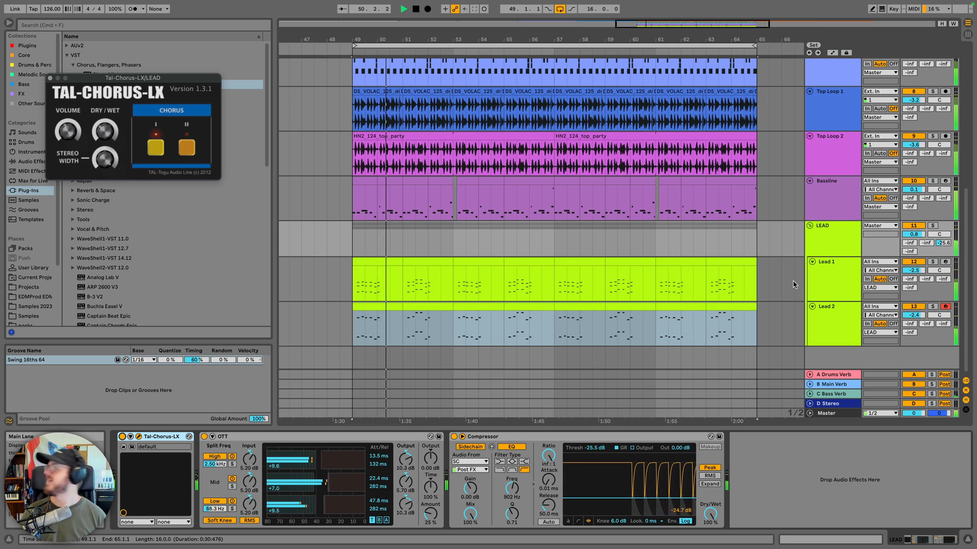
pyautogui.press('space')
pyautogui.click(50, 79)
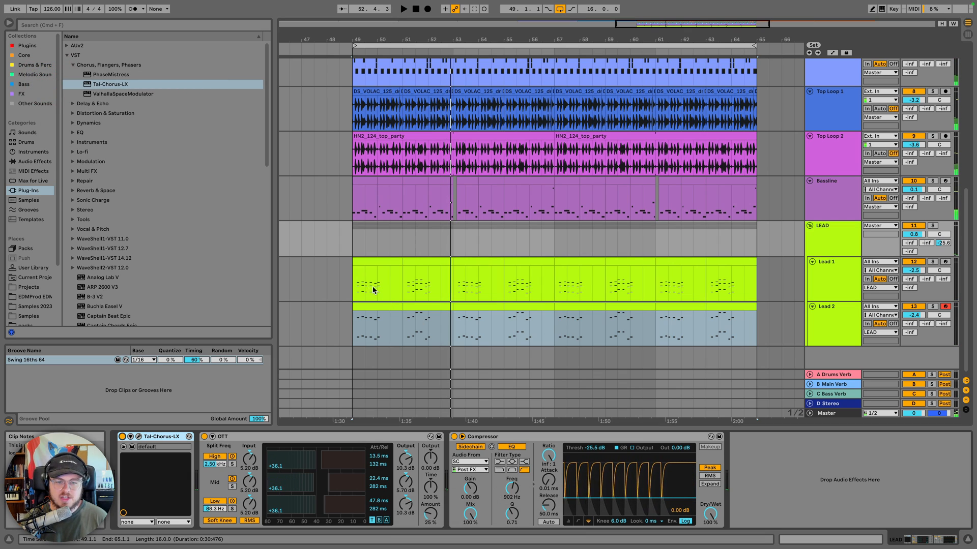
pyautogui.moveTo(377, 283); pyautogui.dragTo(402, 291)
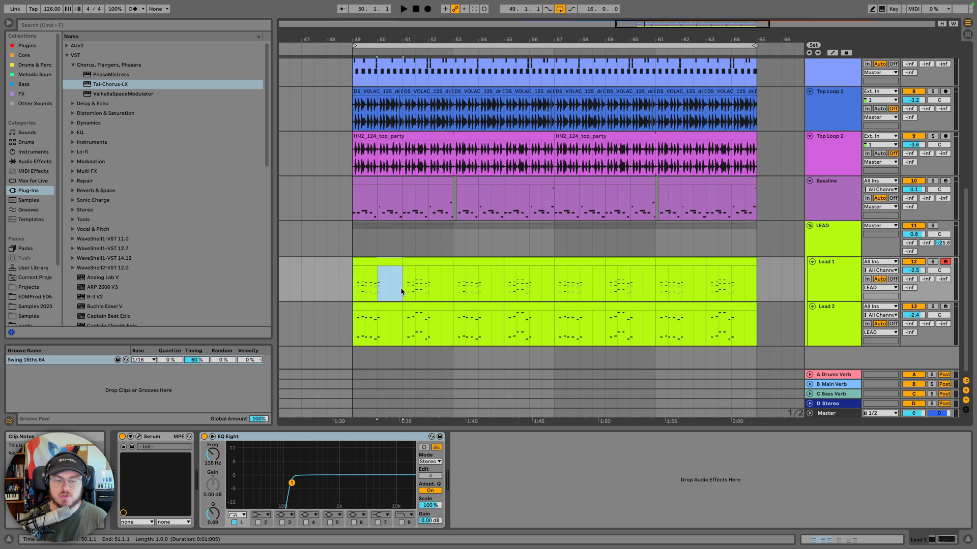
pyautogui.click(824, 233)
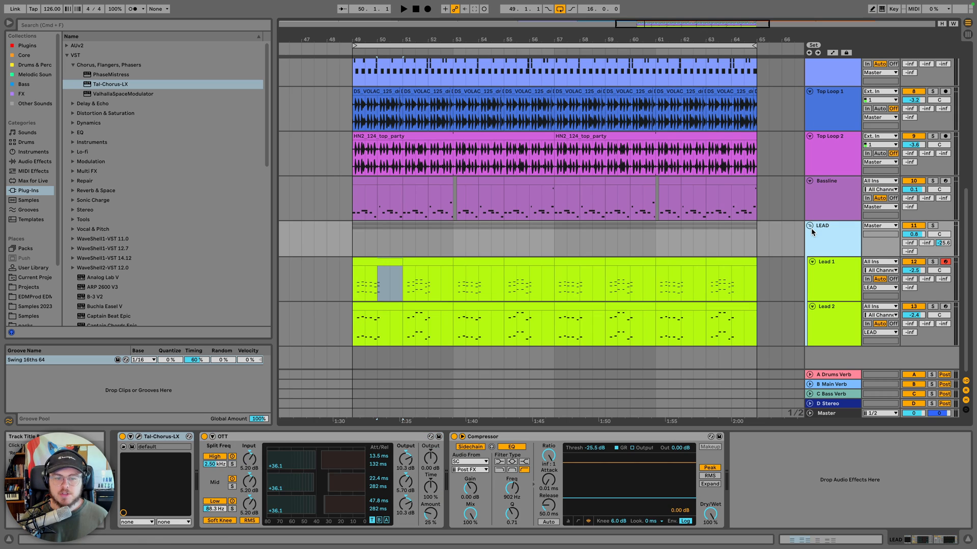
pyautogui.click(367, 228)
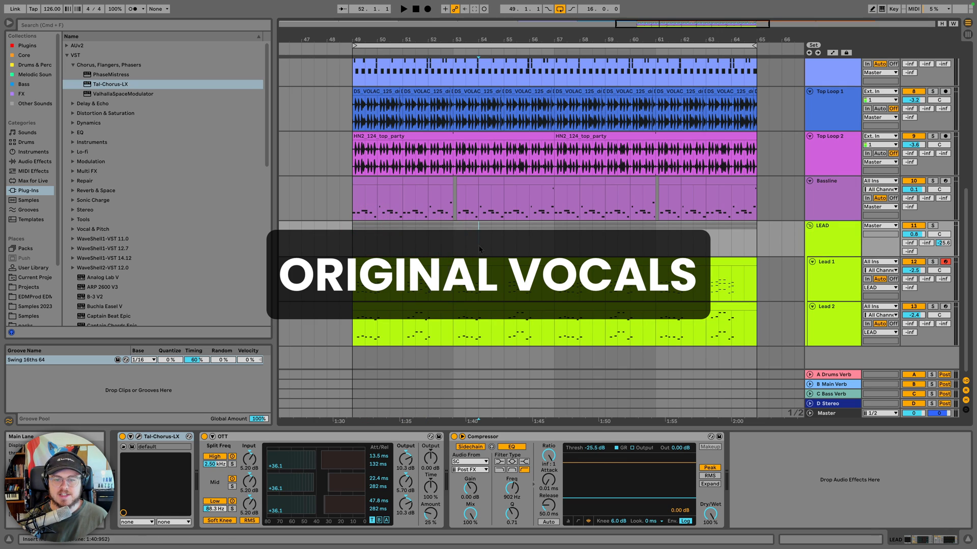
pyautogui.moveTo(478, 239); pyautogui.dragTo(553, 246)
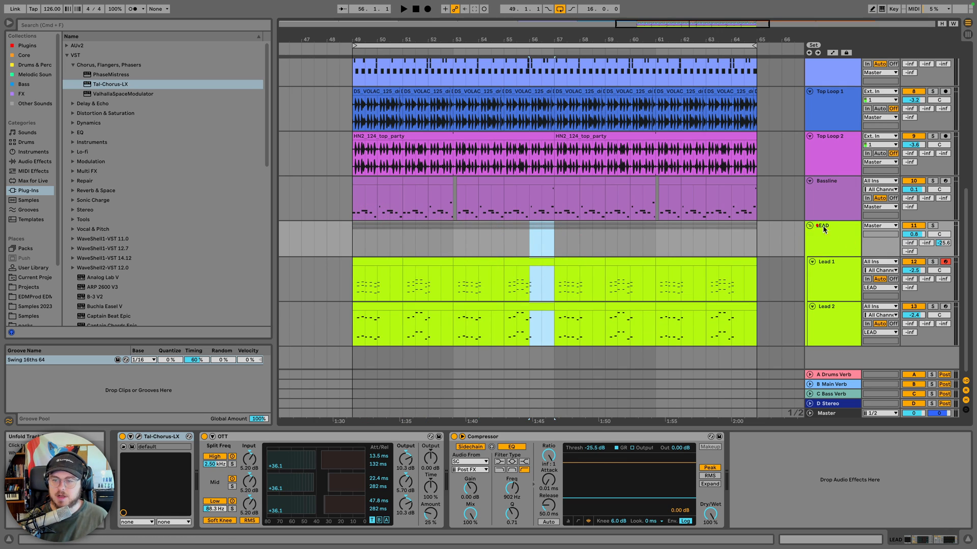
# Collapse the LEAD group, insert an audio track below it and name the track VOCAL
pyautogui.click(823, 227)
pyautogui.press('super+t')
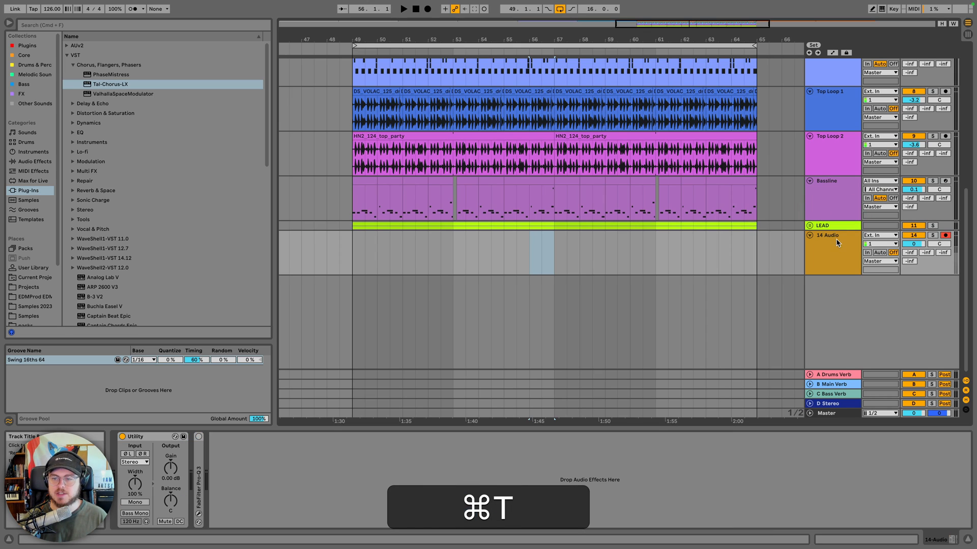
pyautogui.click(836, 242)
pyautogui.press('super+r')
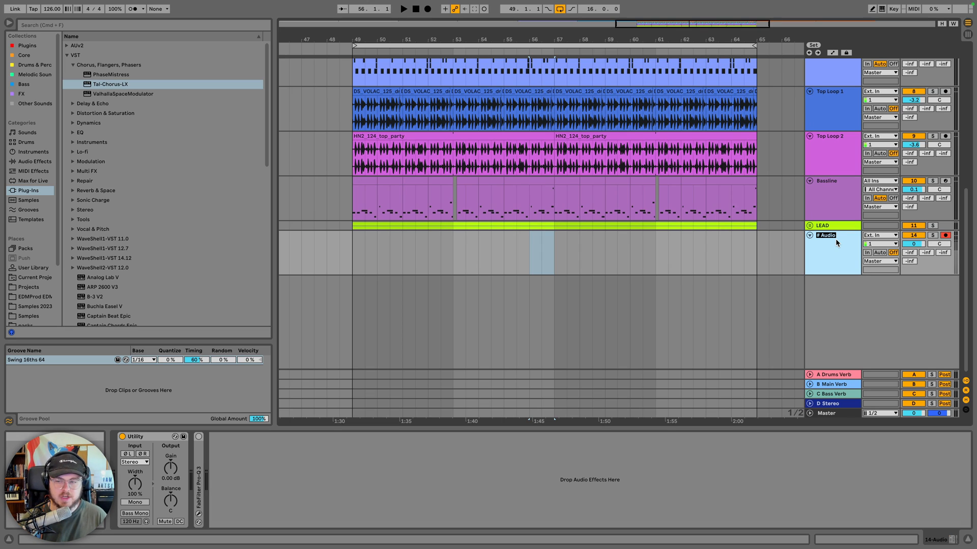
pyautogui.write('VOC')
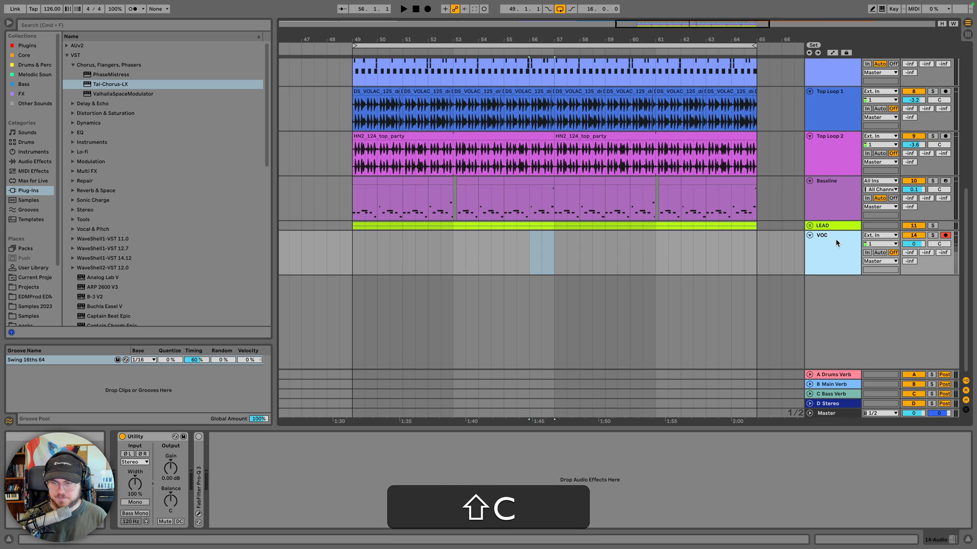
pyautogui.press('super+r')
pyautogui.press('shift+super+Right')
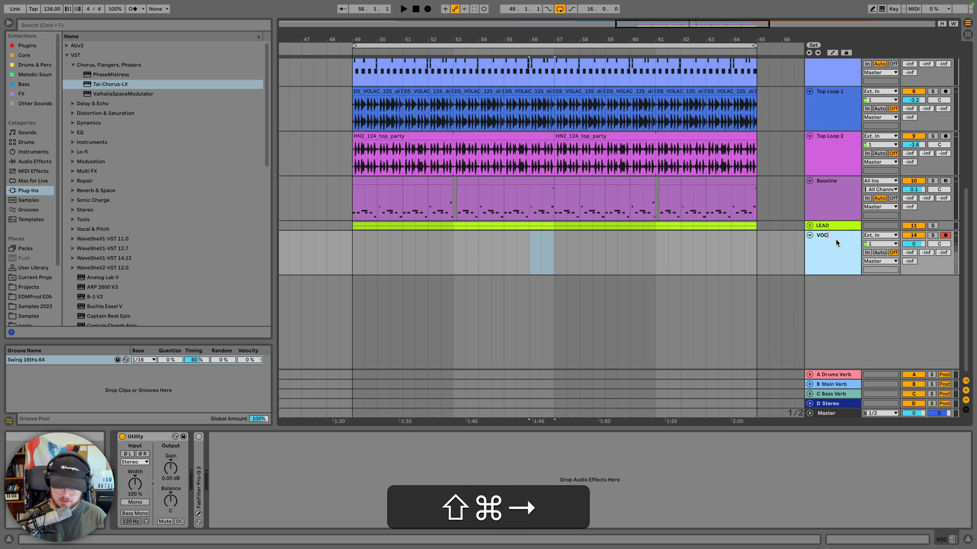
pyautogui.write('AL')
pyautogui.hotkey('shift', 'Return')
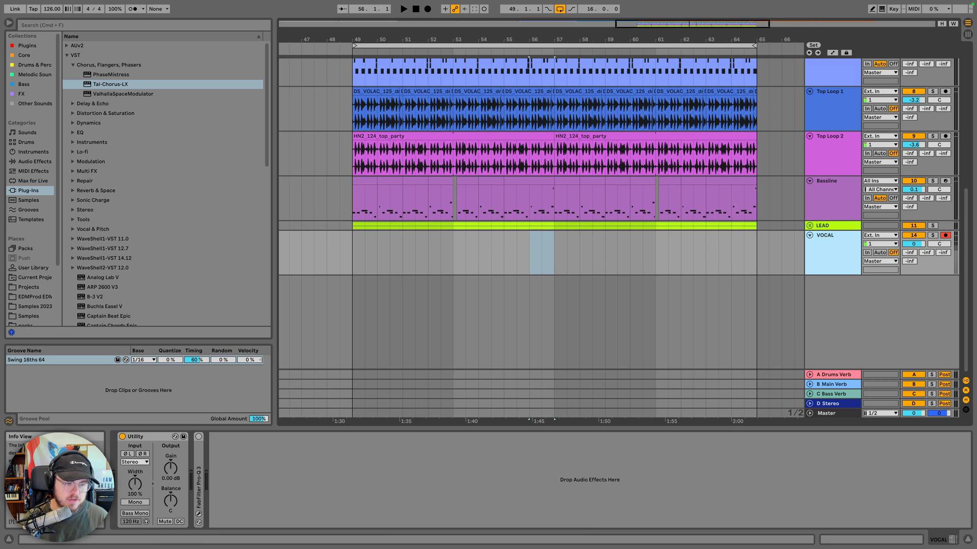
# Add an info text note to the VOCAL track, starting with the heading "Lyrics:" and a blank line below it
pyautogui.rightClick(820, 249)
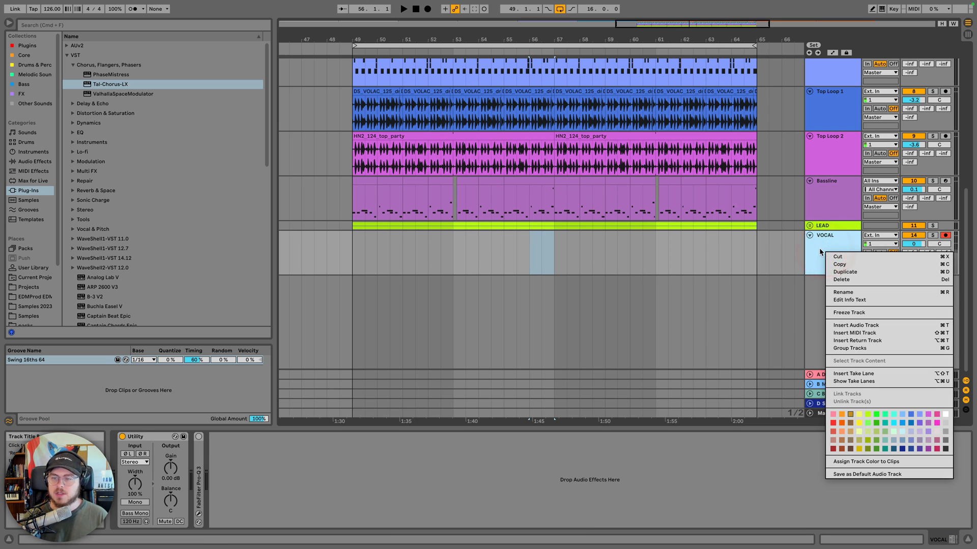
pyautogui.click(858, 301)
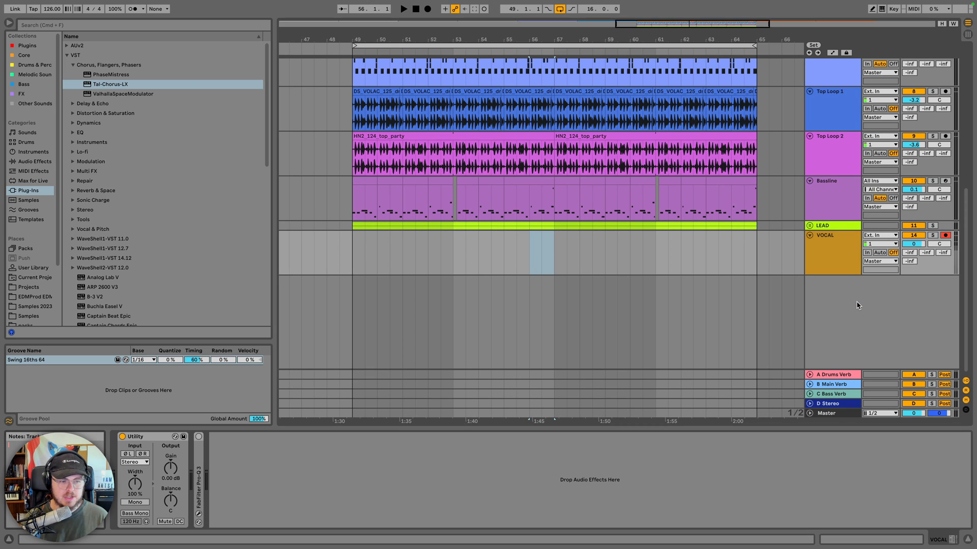
pyautogui.write('Lyrics')
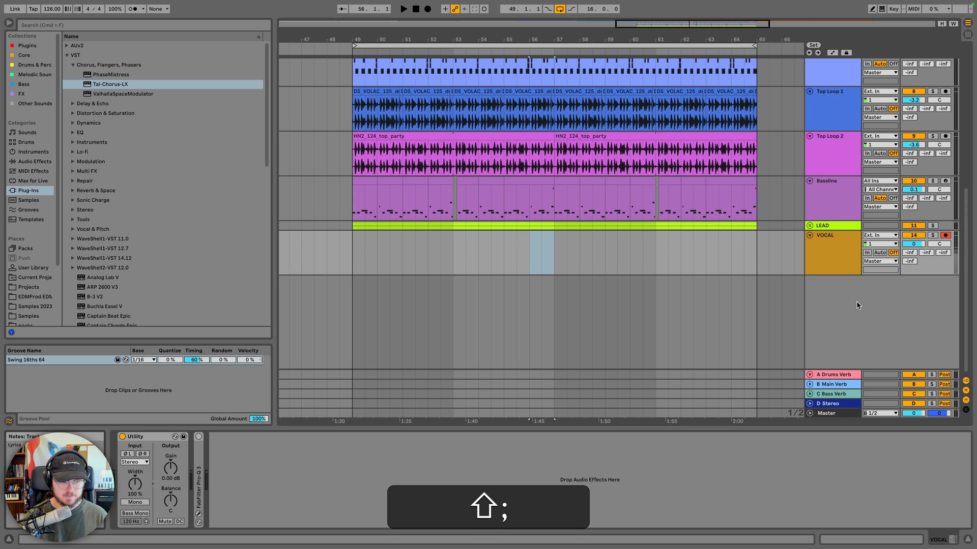
pyautogui.write(':')
pyautogui.hotkey('shift', 'Return')
pyautogui.press('Return')
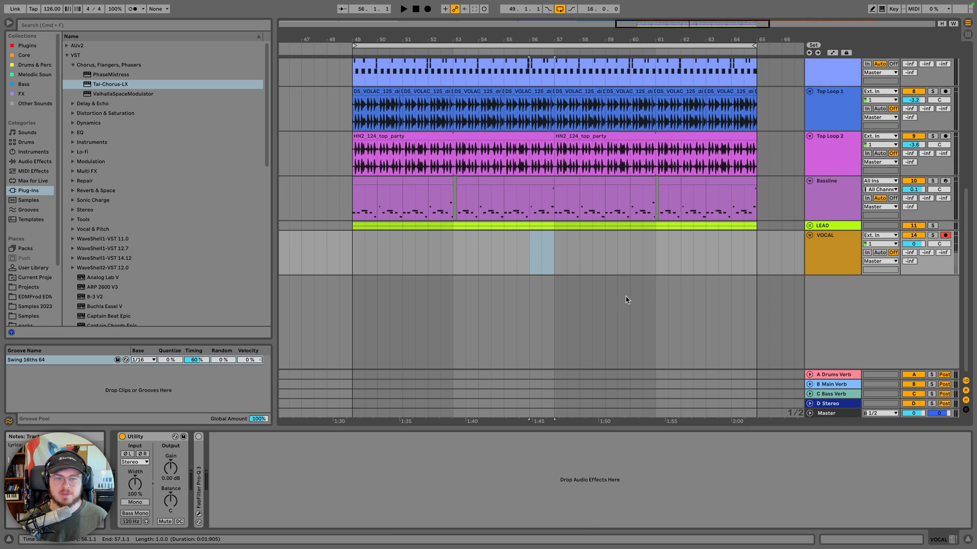
# Play the drop from bar 49 and draft the opening lyrics in the VOCAL track's info text, stopping playback while writing
pyautogui.click(353, 225)
pyautogui.press('space')
pyautogui.rightClick(832, 249)
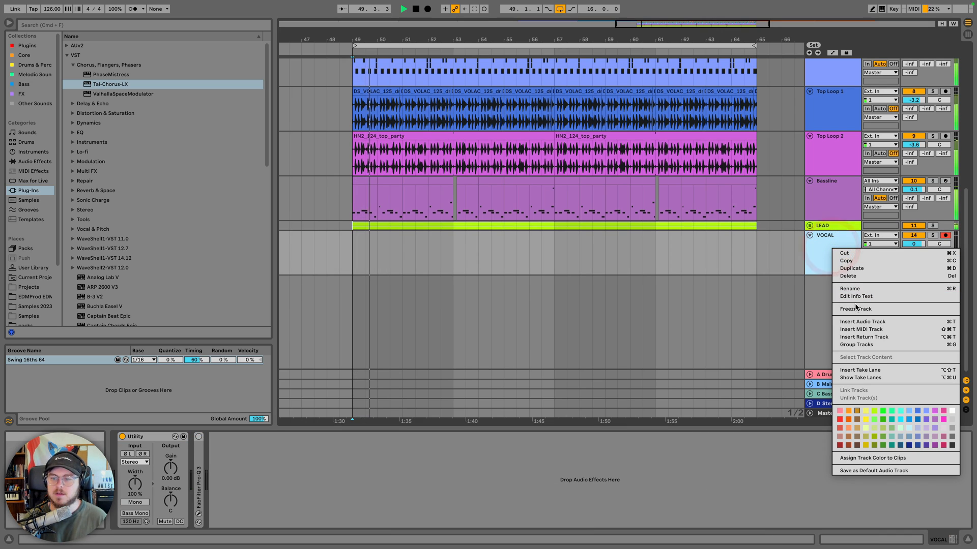
pyautogui.click(856, 296)
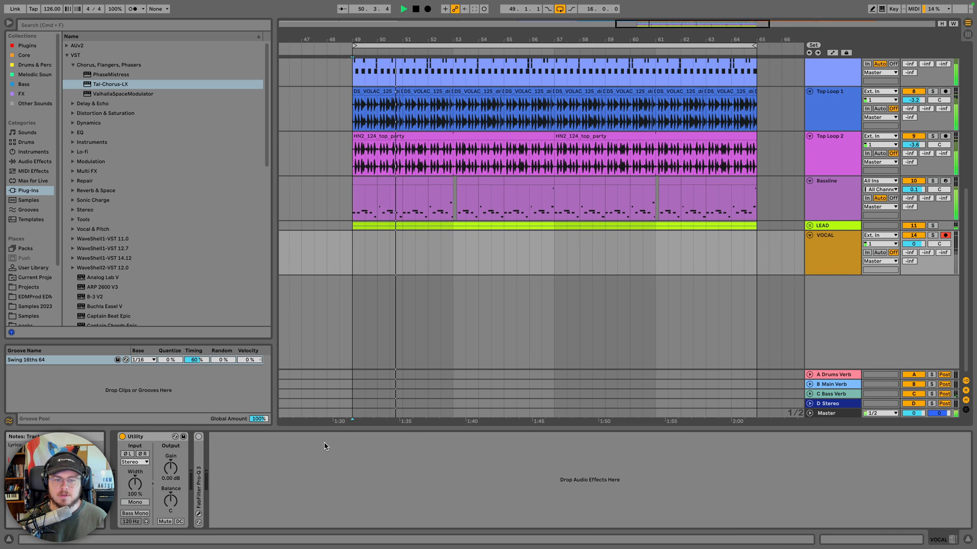
pyautogui.write('yeah m')
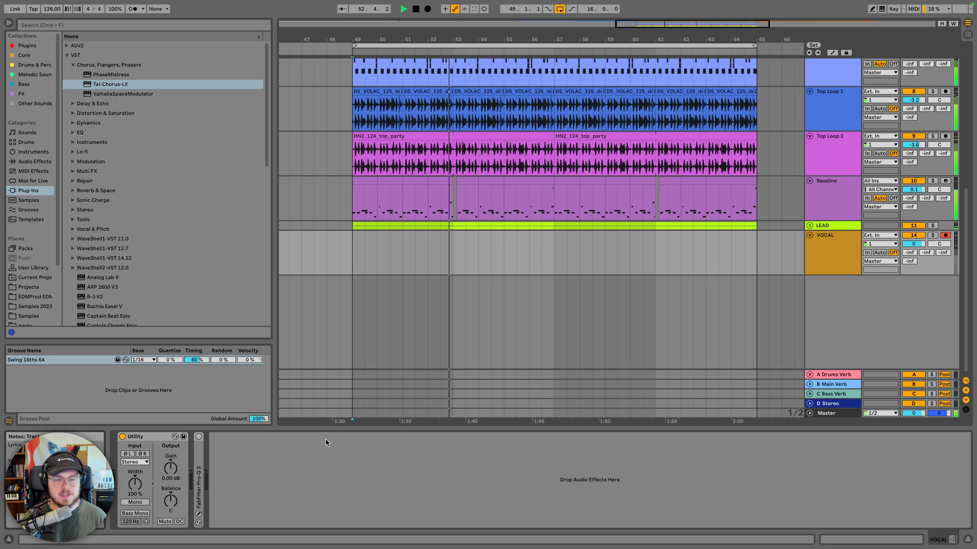
pyautogui.click(415, 11)
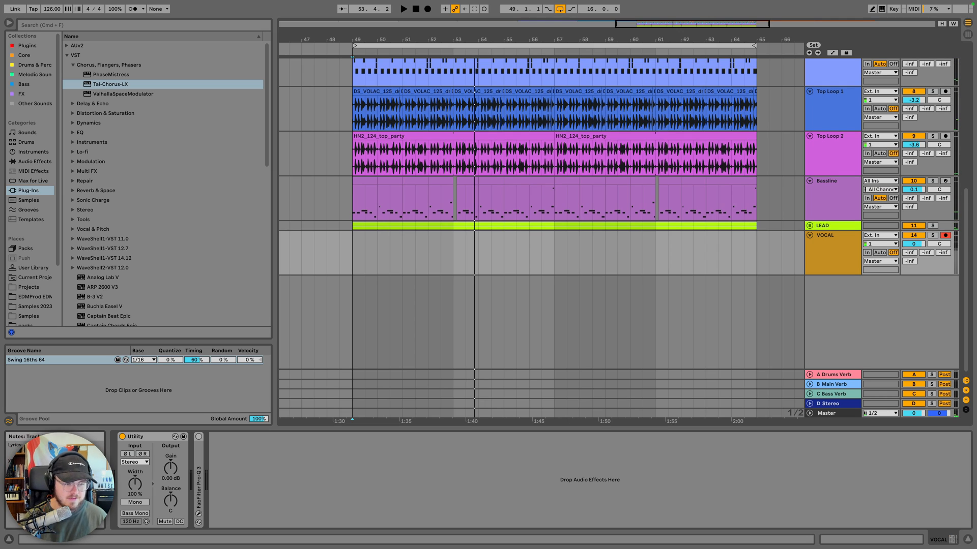
pyautogui.press('o')
pyautogui.press('BackSpace')
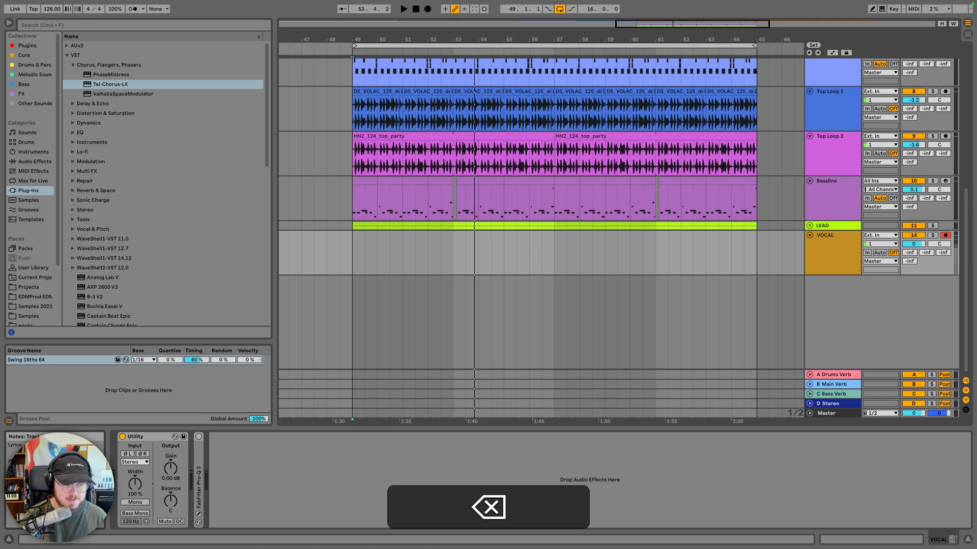
pyautogui.press('y')
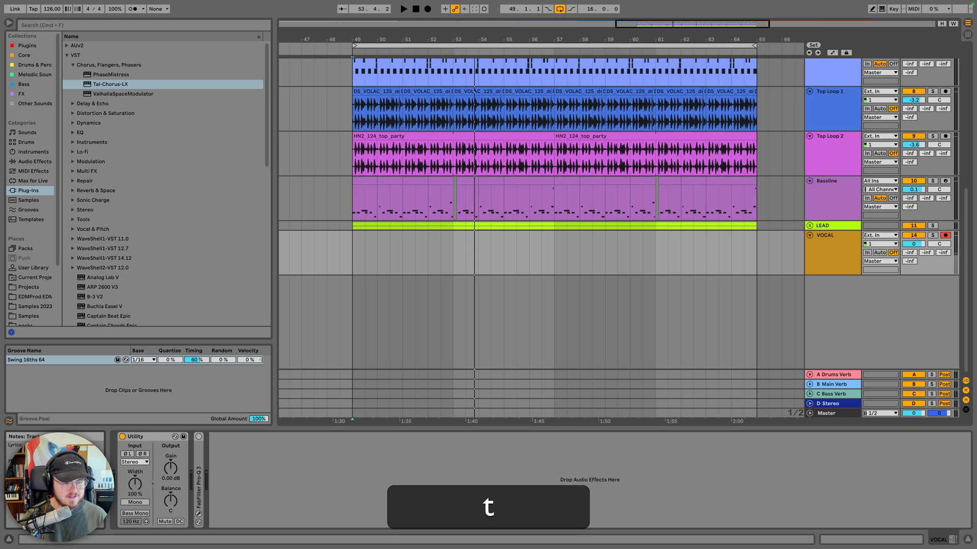
pyautogui.press('BackSpace')
pyautogui.press('i')
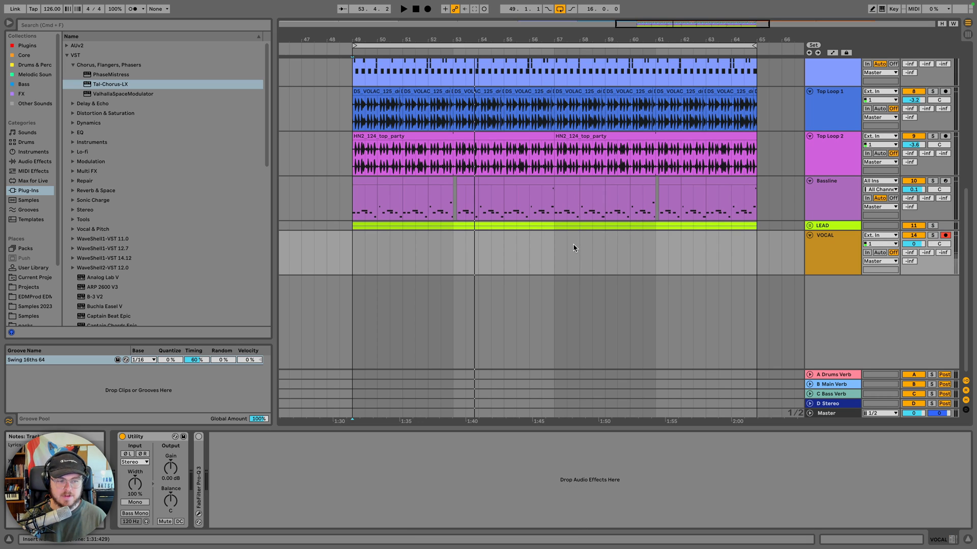
# Play a short part of the drop from bar 57 to find the next vocal phrase
pyautogui.click(554, 241)
pyautogui.press('space')
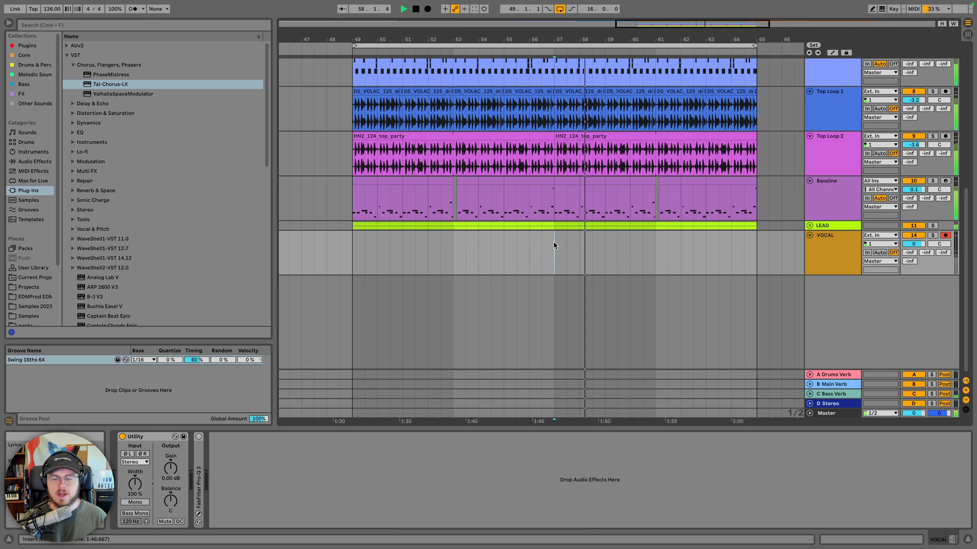
pyautogui.press('space')
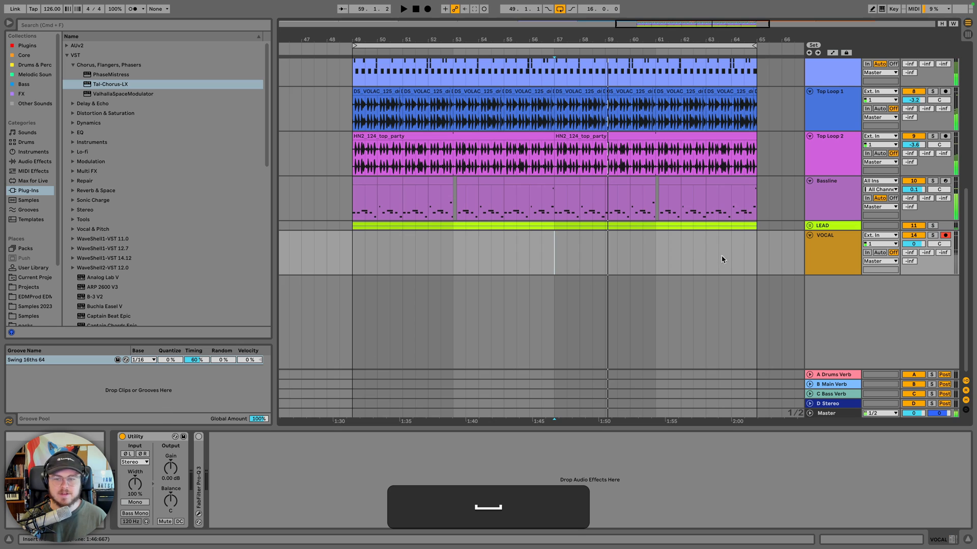
# Reopen the VOCAL track's info text and write further lyrics on additional lines
pyautogui.click(843, 252)
pyautogui.rightClick(844, 253)
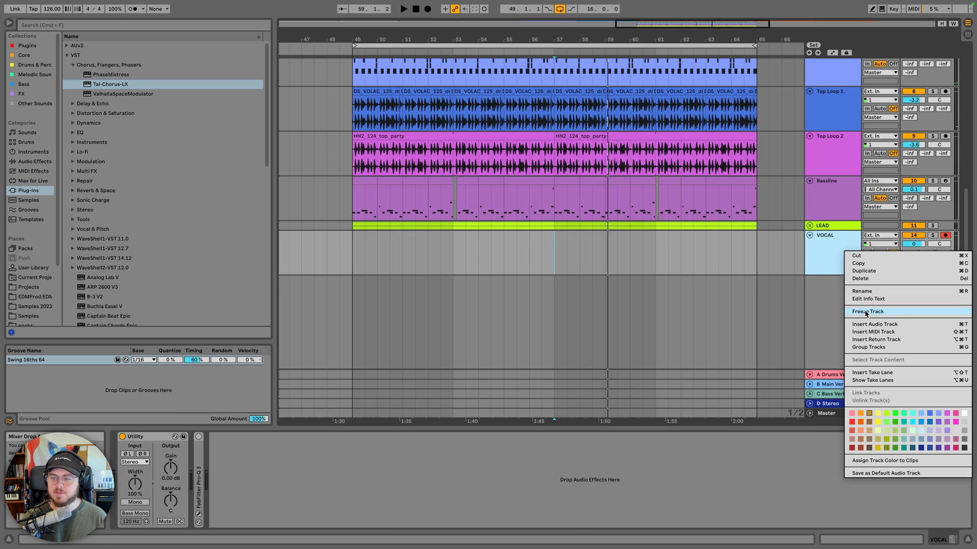
pyautogui.click(863, 300)
pyautogui.press('BackSpace')
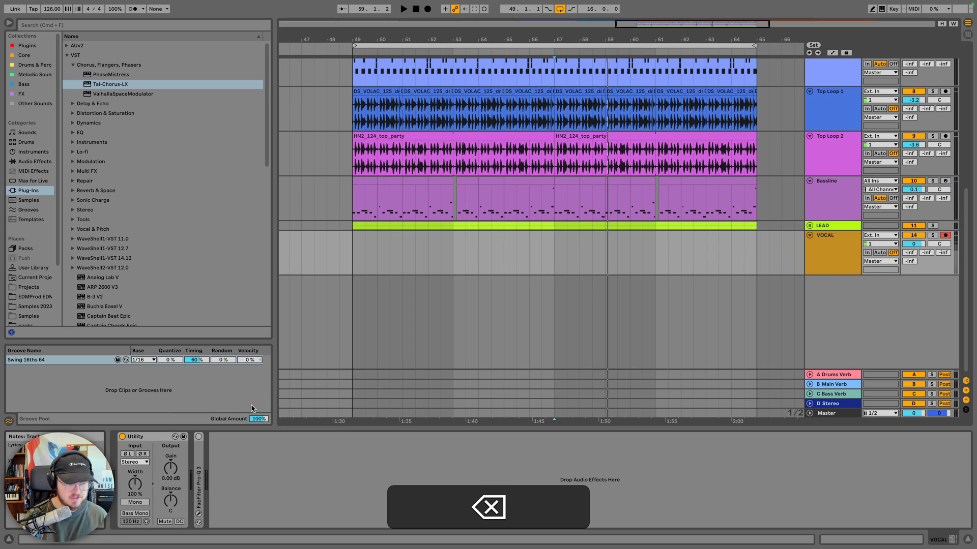
pyautogui.write('t')
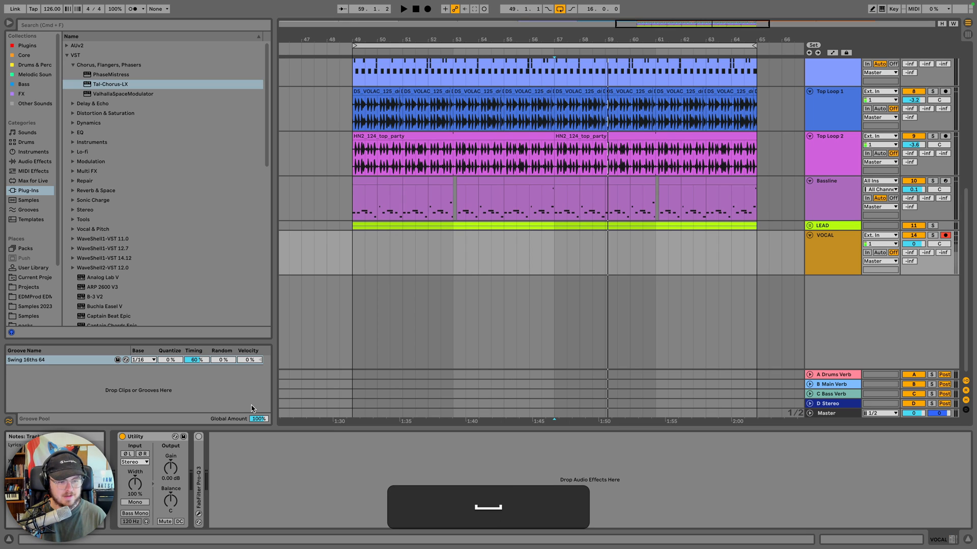
pyautogui.press('BackSpace')
pyautogui.write('i')
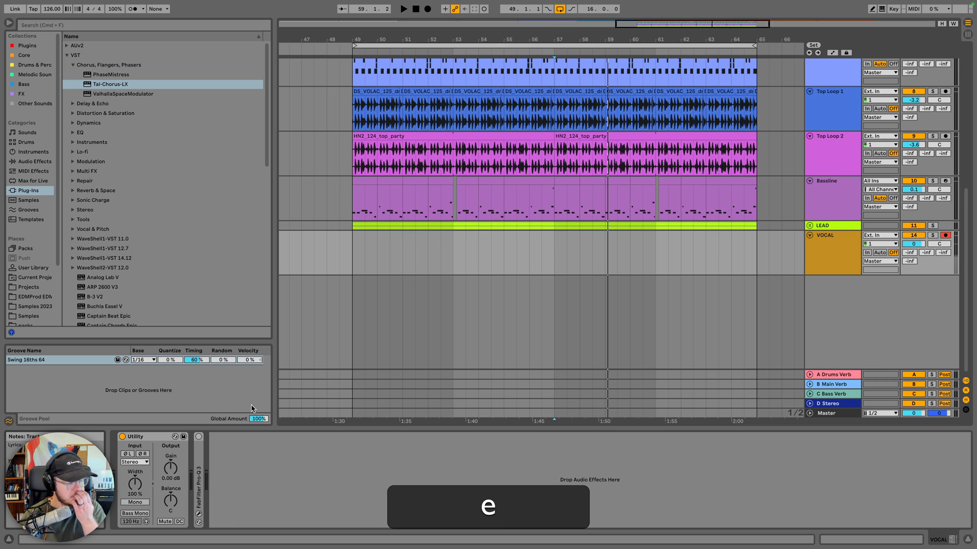
pyautogui.press('Return')
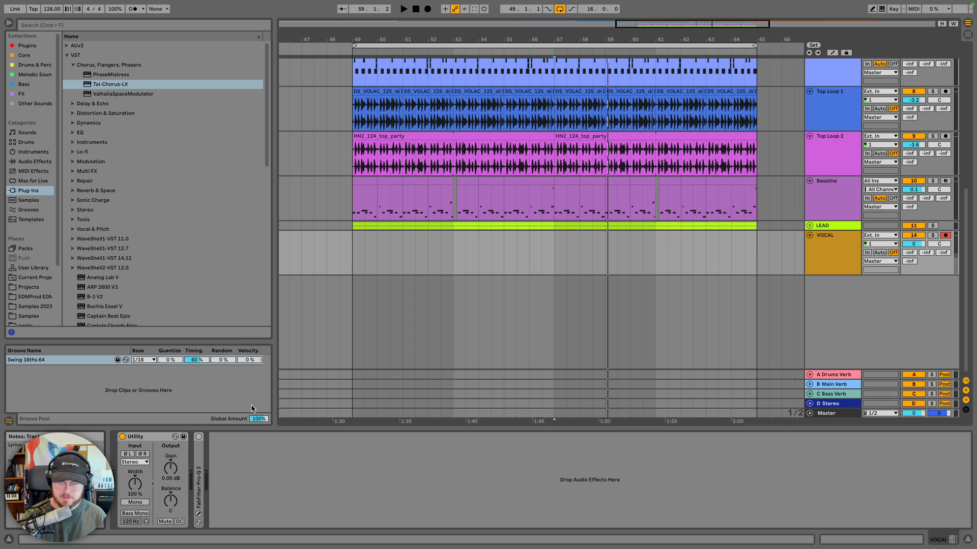
pyautogui.write('W')
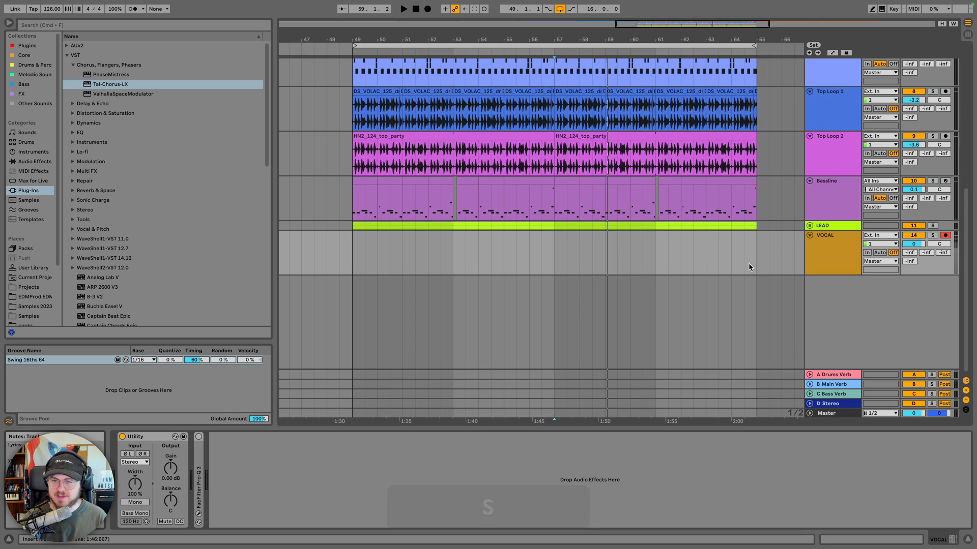
# Play the end of the drop from bar 61 to try out the written lyrics
pyautogui.click(726, 250)
pyautogui.click(656, 243)
pyautogui.press('space')
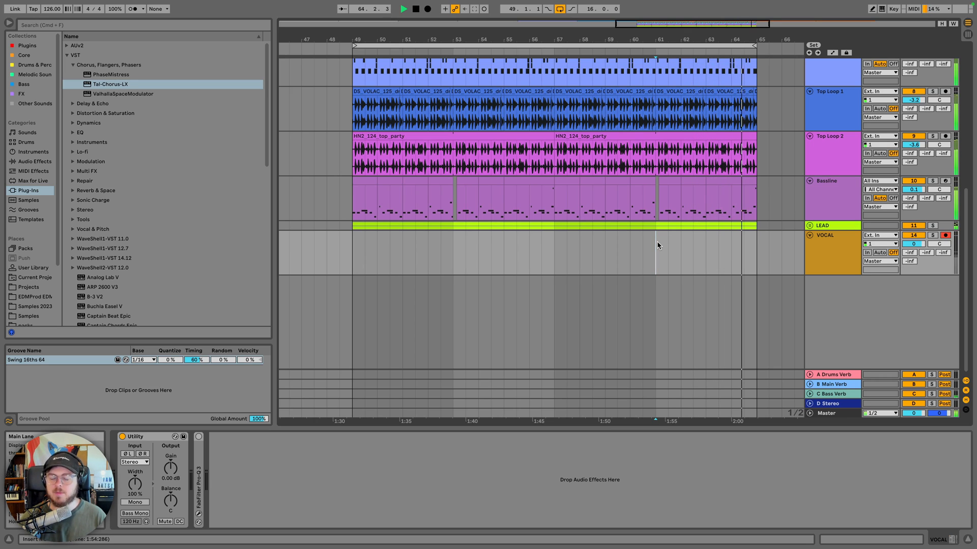
pyautogui.press('space')
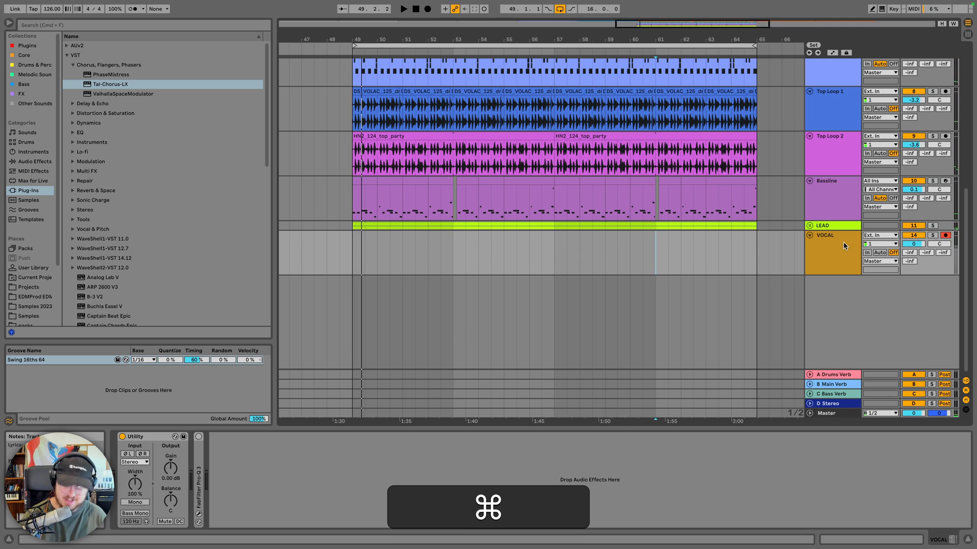
# Set the audio input device to Volt 2 (2 In, 2 Out) in the preferences and close them
pyautogui.press('super+comma')
pyautogui.click(550, 162)
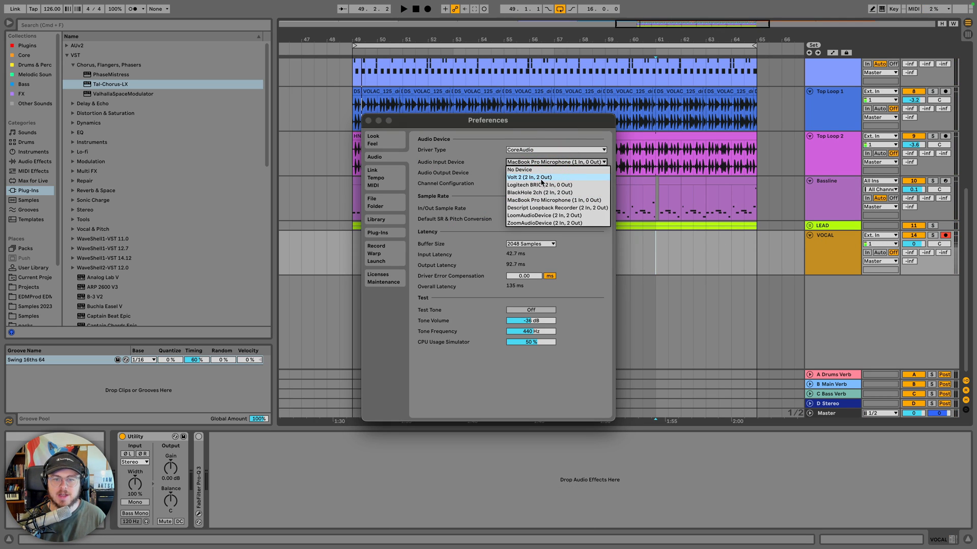
pyautogui.click(540, 178)
pyautogui.click(368, 122)
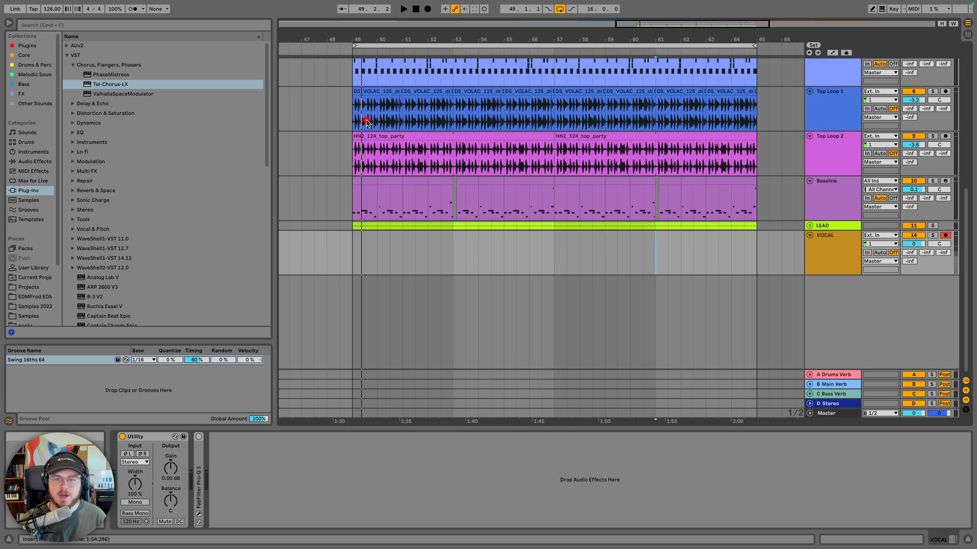
# Delete REFERENCE and Mix Checker from the Master track and switch off its FabFilter Pro-L 2
pyautogui.click(828, 415)
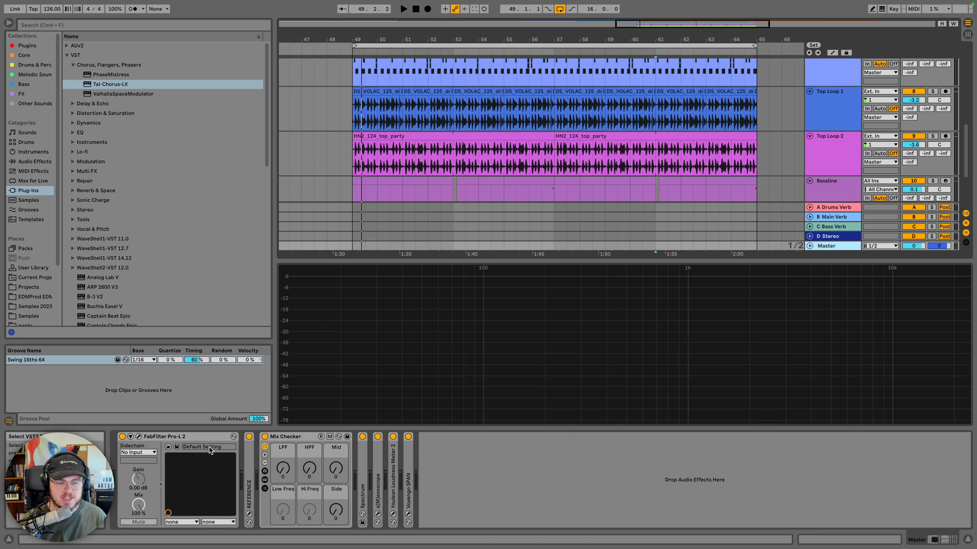
pyautogui.click(246, 483)
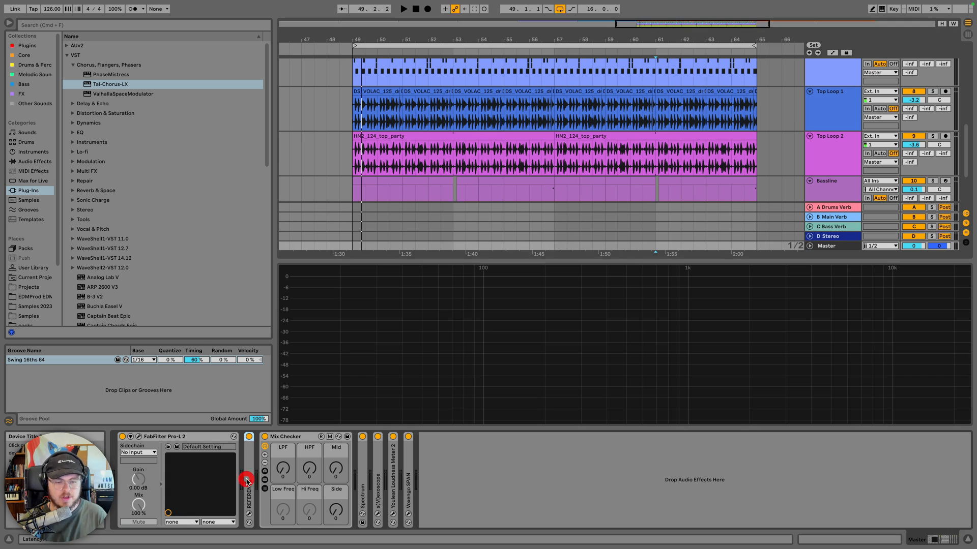
pyautogui.press('BackSpace')
pyautogui.press('BackSpace')
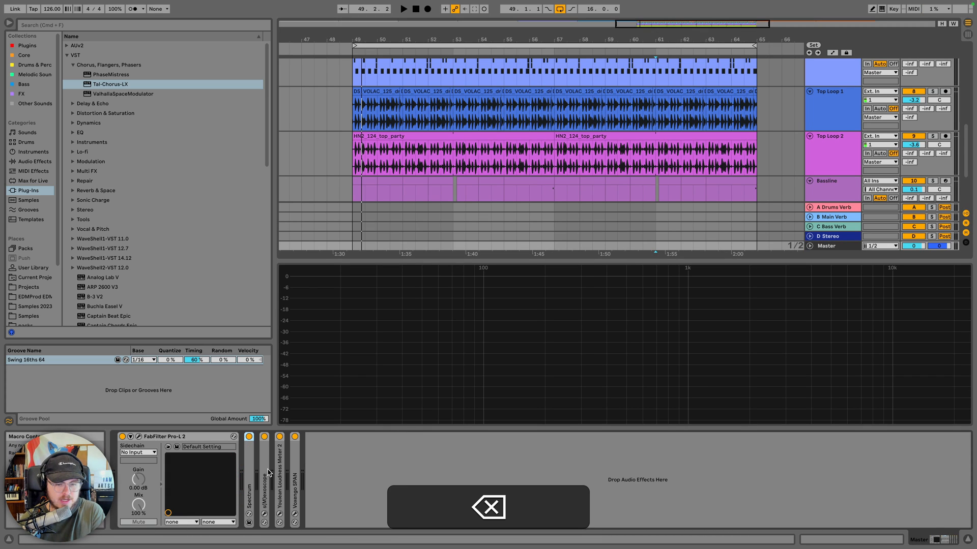
pyautogui.click(122, 436)
# Solo the VOCAL and LEAD tracks, turn on the metronome and arm VOCAL for recording
pyautogui.click(828, 184)
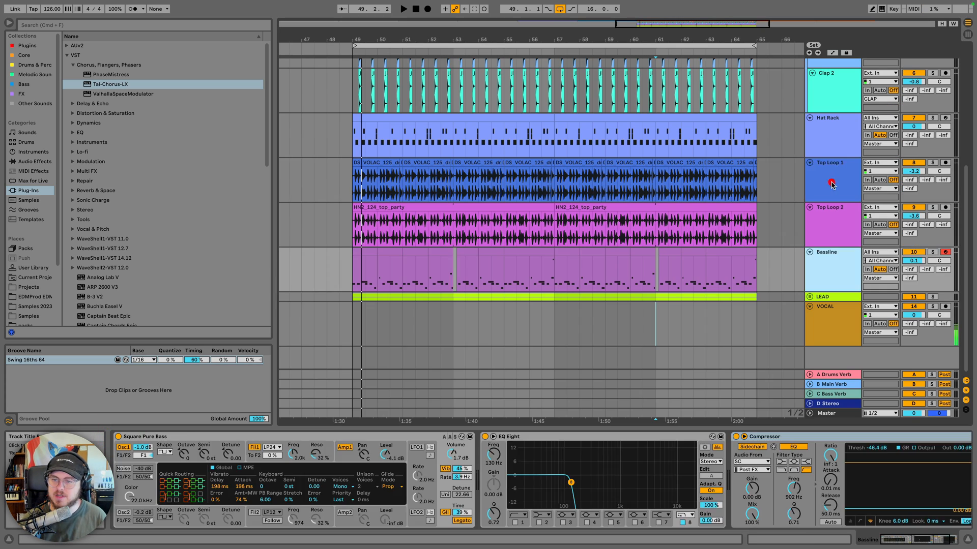
pyautogui.click(829, 183)
pyautogui.click(933, 307)
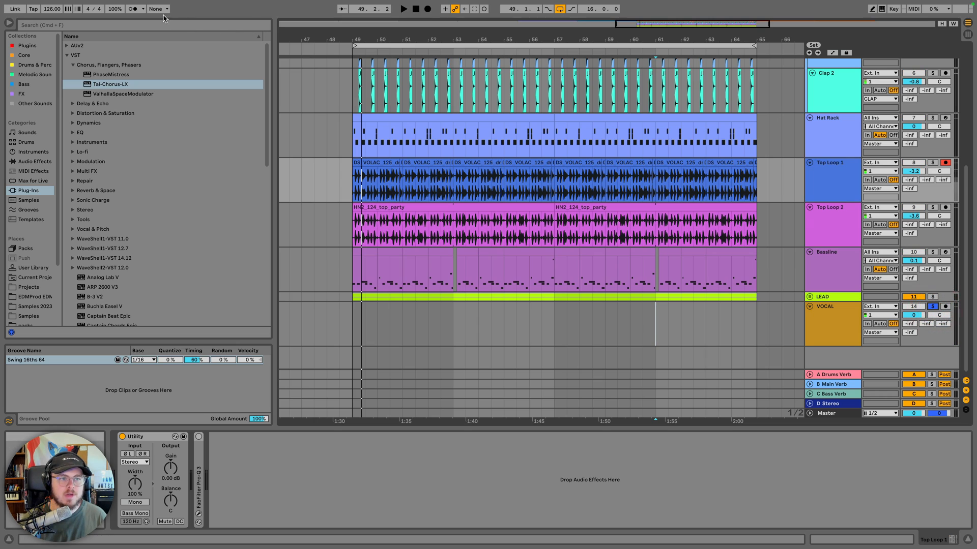
pyautogui.click(131, 9)
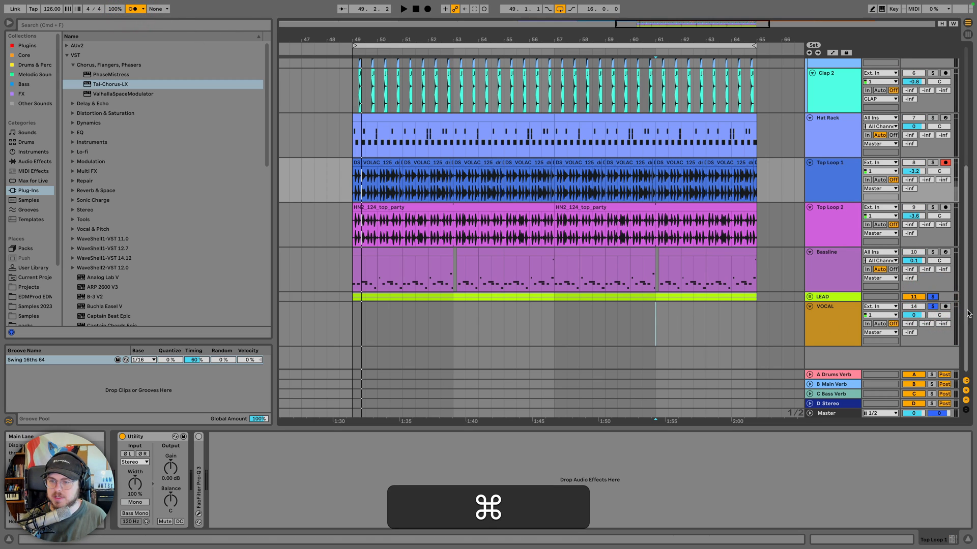
pyautogui.click(945, 306)
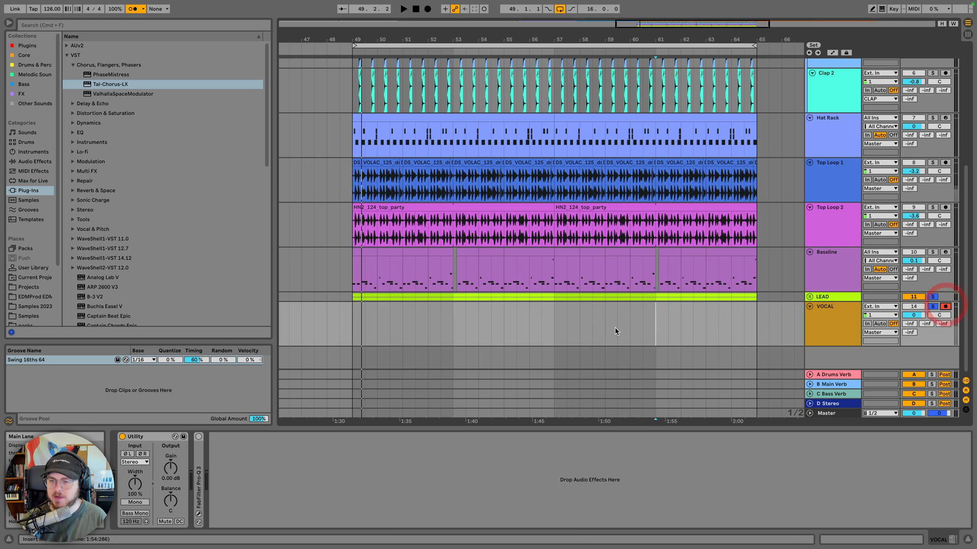
# Set VOCAL monitoring to Off, record a vocal take from bar 49 to bar 65, and select the VOCAL track
pyautogui.click(347, 319)
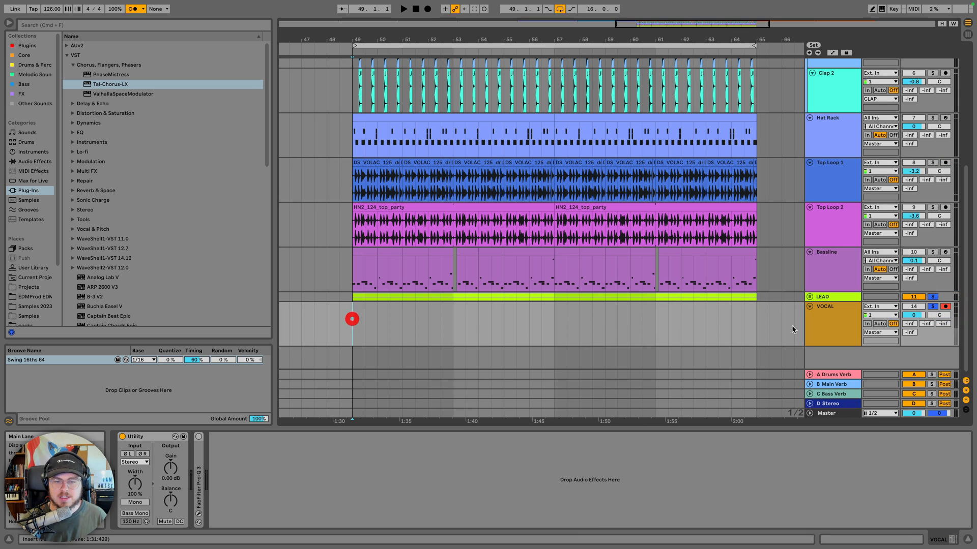
pyautogui.click(893, 324)
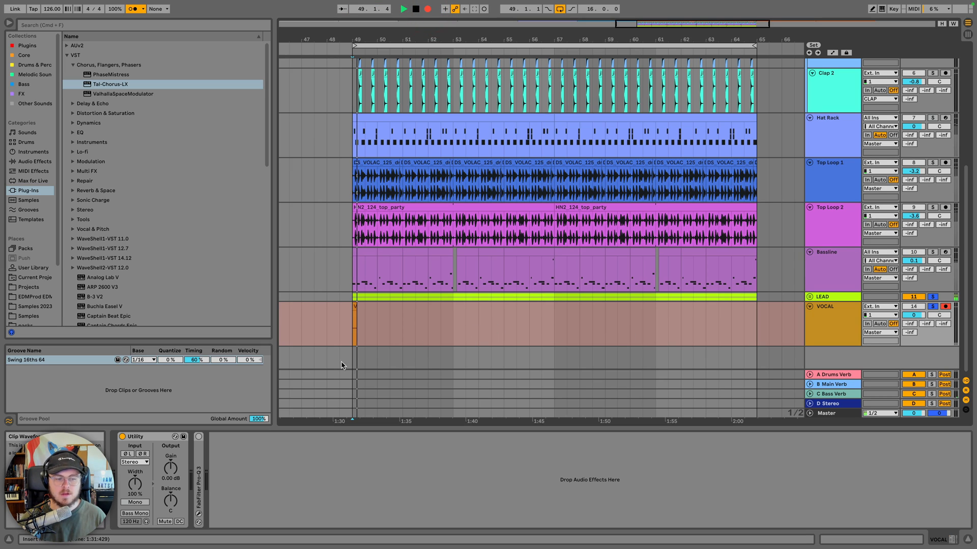
pyautogui.click(819, 320)
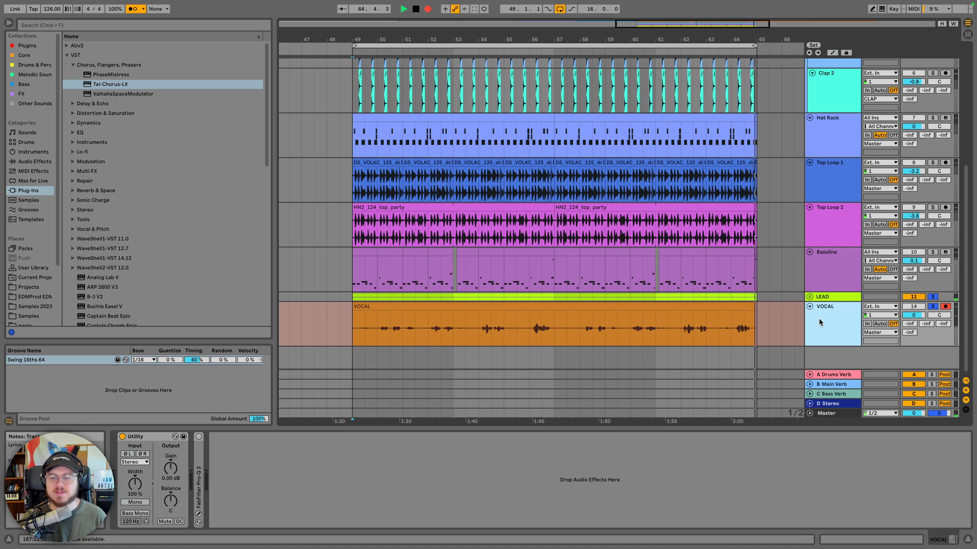
pyautogui.press('space')
pyautogui.click(826, 321)
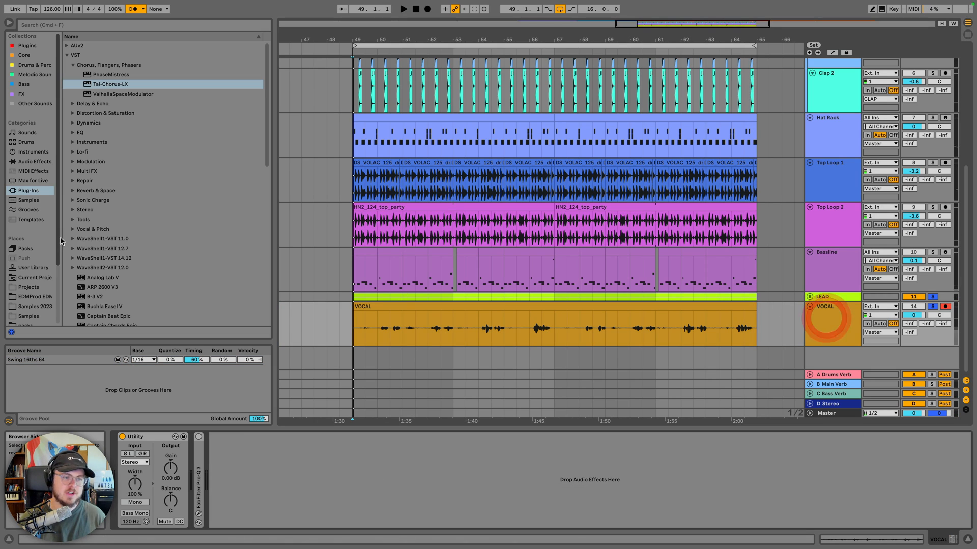
pyautogui.click(845, 311)
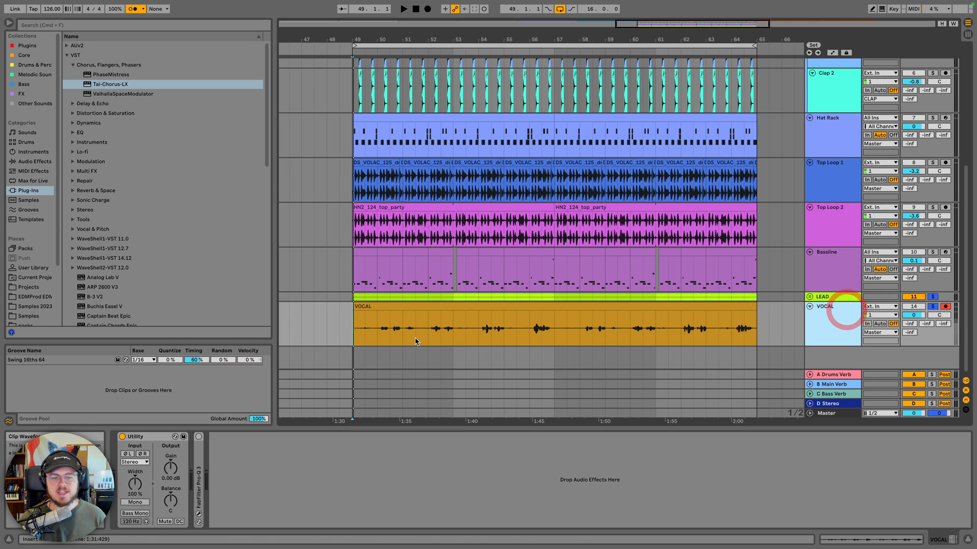
# Play the vocal take from bar 50 and delete the section from bar 51 to bar 52
pyautogui.click(377, 326)
pyautogui.press('space')
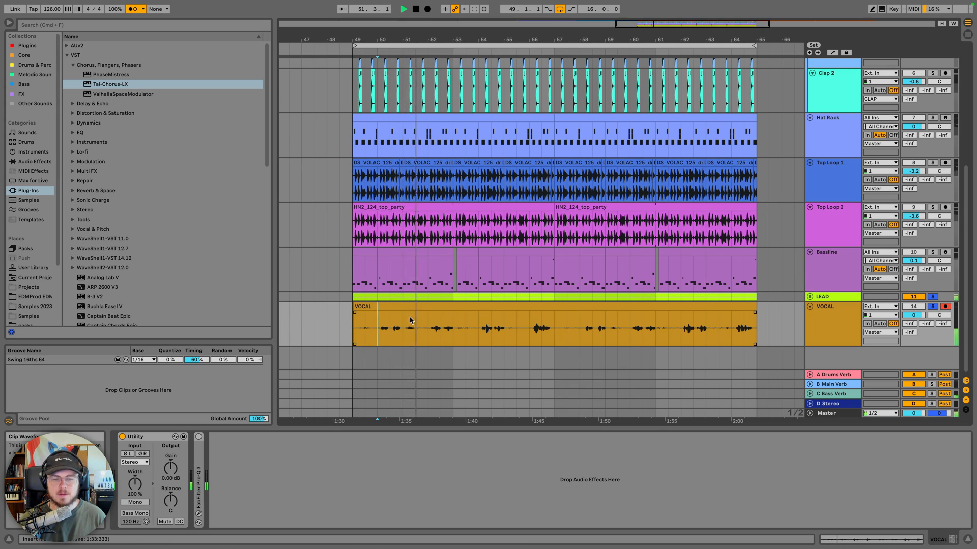
pyautogui.moveTo(409, 320); pyautogui.dragTo(429, 316)
pyautogui.press('BackSpace')
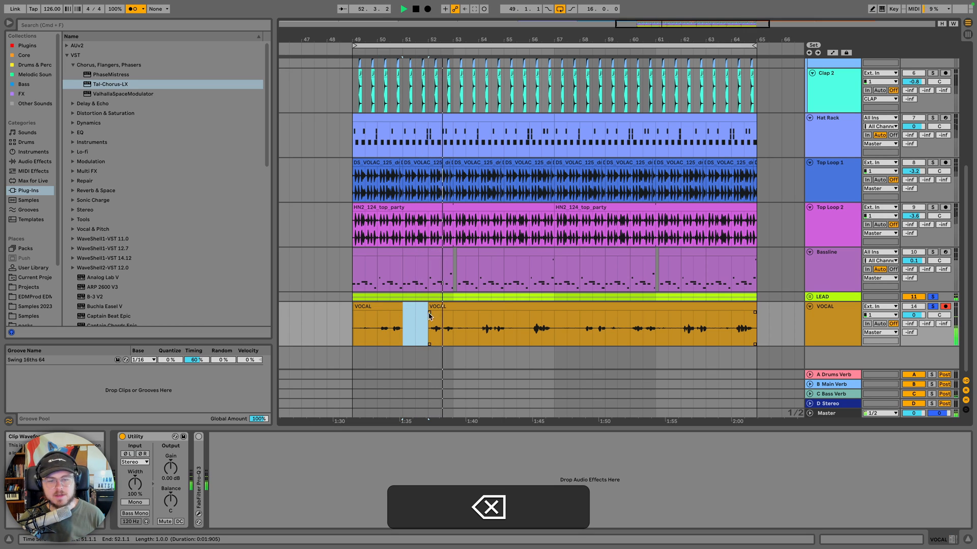
pyautogui.press('space')
# Select all the vocal audio across the drop, nudge it slightly earlier in time and play it back to check the timing
pyautogui.click(397, 306)
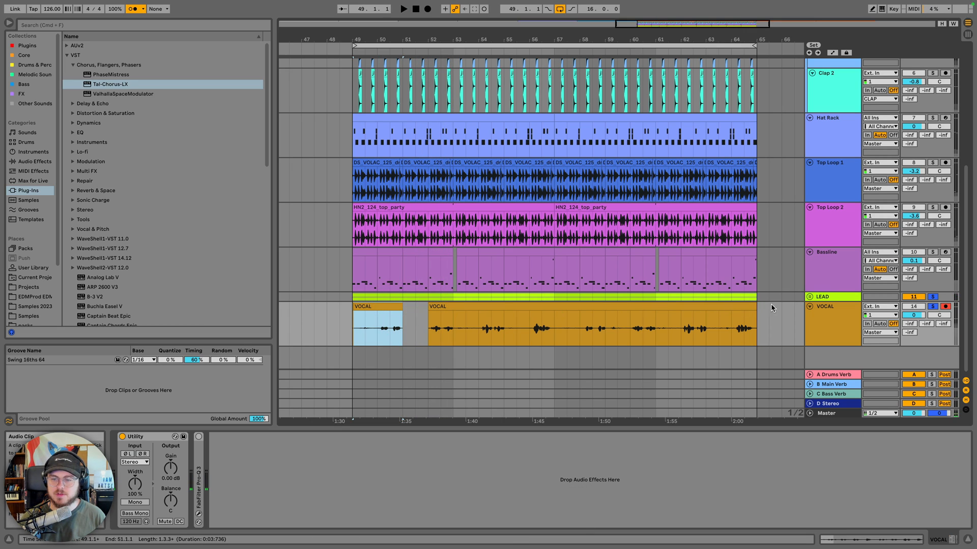
pyautogui.moveTo(771, 308); pyautogui.dragTo(312, 307)
pyautogui.scroll(5, 429, 297)
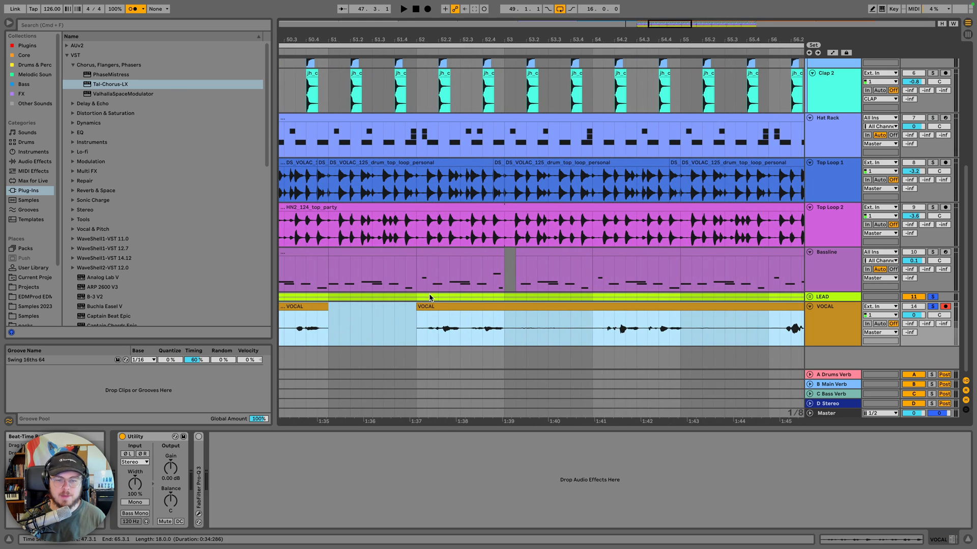
pyautogui.click(441, 306)
pyautogui.moveTo(440, 306)
pyautogui.mouseDown()
pyautogui.moveTo(405, 322)
pyautogui.moveTo(446, 305)
pyautogui.mouseUp()
pyautogui.press('space')
pyautogui.press('space')
pyautogui.press('super+z')
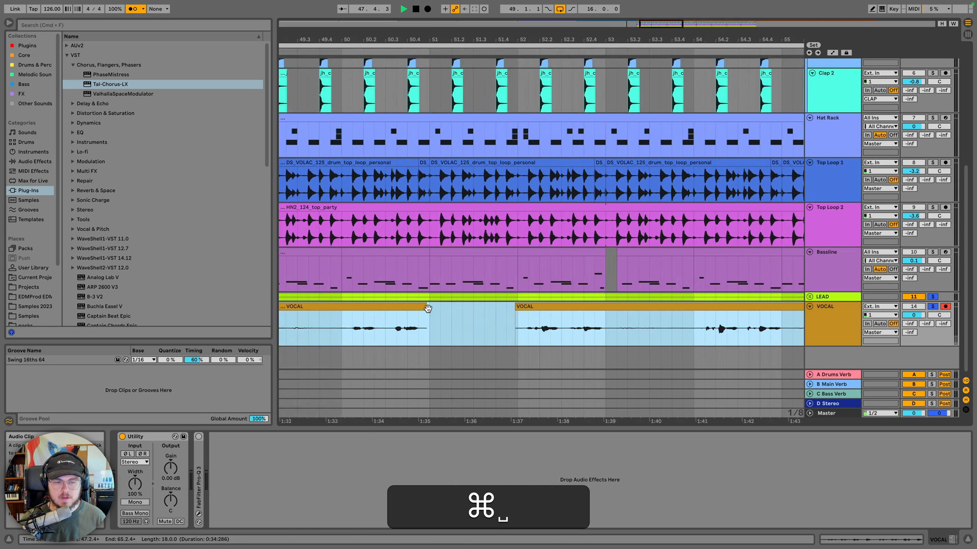
pyautogui.press('space')
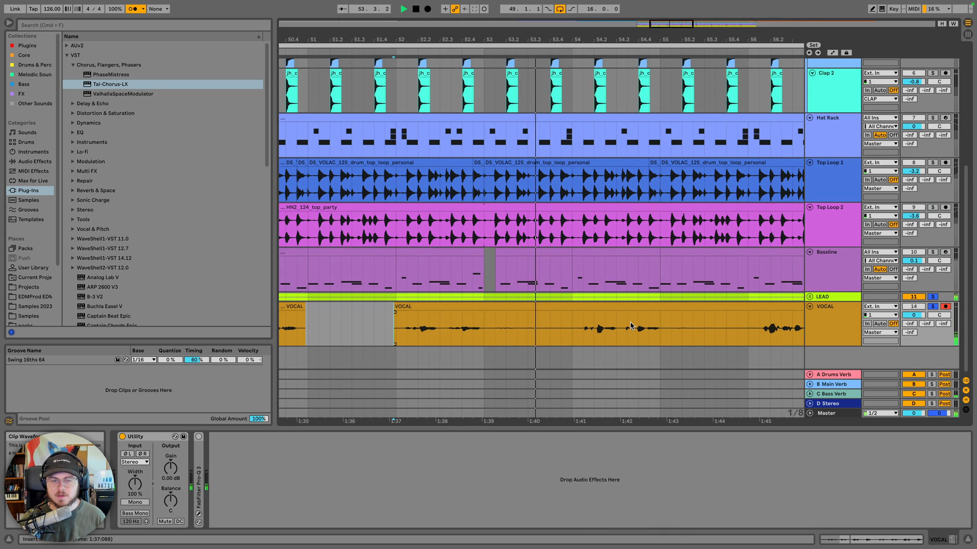
# Delete the vocal section from bar 53 to bar 54 and split the remaining take at bar 55
pyautogui.moveTo(569, 332); pyautogui.dragTo(484, 331)
pyautogui.press('BackSpace')
pyautogui.press('space')
pyautogui.click(600, 305)
pyautogui.click(661, 331)
pyautogui.press('super+e')
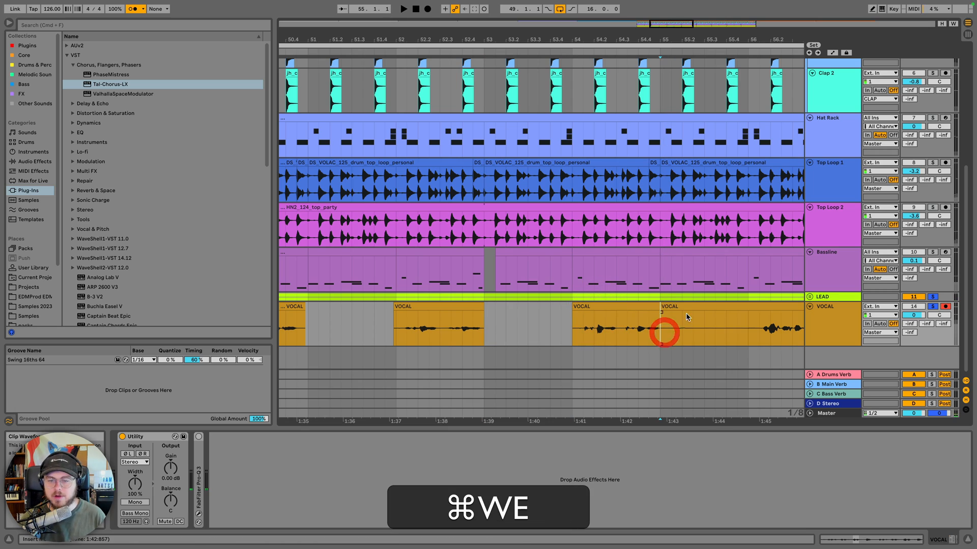
pyautogui.click(686, 306)
pyautogui.press('super+BackSpace')
pyautogui.press('super+z')
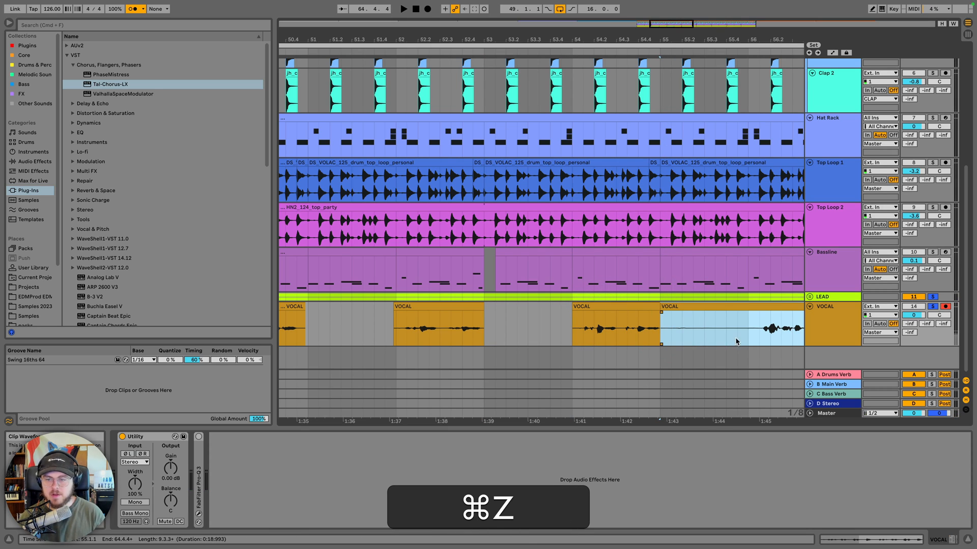
# Split the vocal take again just after bar 56 and delete the piece between bar 55 and the new split
pyautogui.click(758, 336)
pyautogui.press('super+e')
pyautogui.click(730, 306)
pyautogui.press('super+BackSpace')
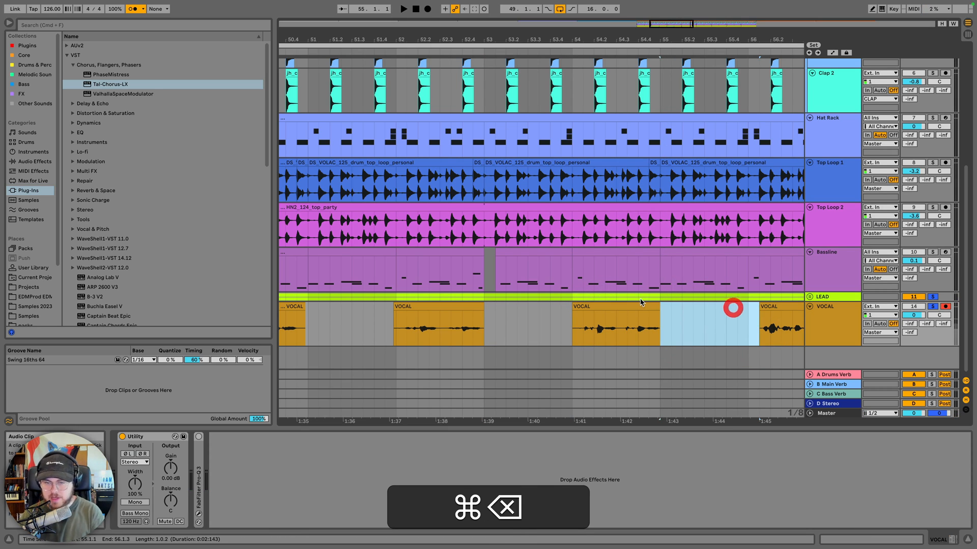
# Nudge the bar 54 vocal clip slightly earlier and play it back against the groove
pyautogui.click(619, 305)
pyautogui.press('space')
pyautogui.press('space')
pyautogui.moveTo(619, 305); pyautogui.dragTo(619, 306)
pyautogui.press('space')
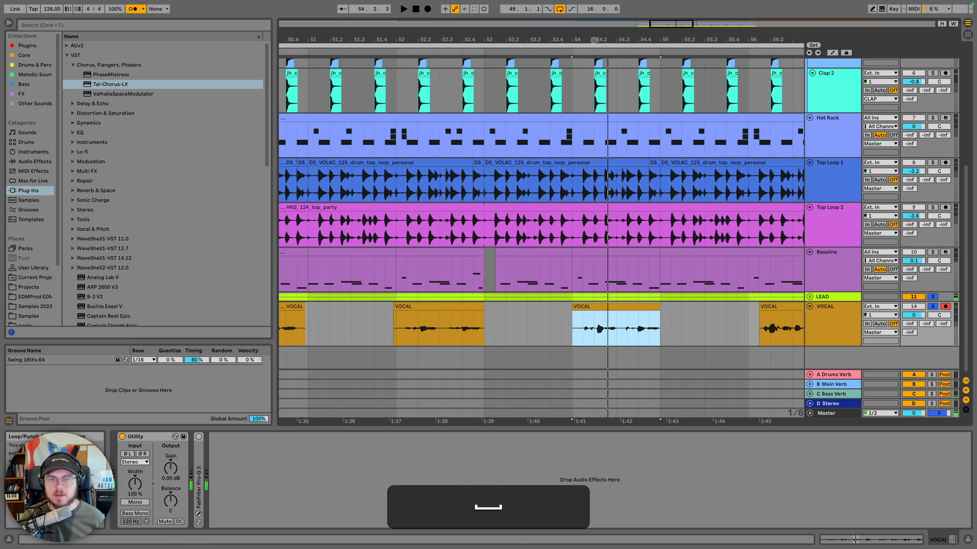
pyautogui.moveTo(594, 40); pyautogui.dragTo(594, 92)
pyautogui.press('space')
pyautogui.press('space')
pyautogui.moveTo(585, 308); pyautogui.dragTo(580, 308)
pyautogui.press('space')
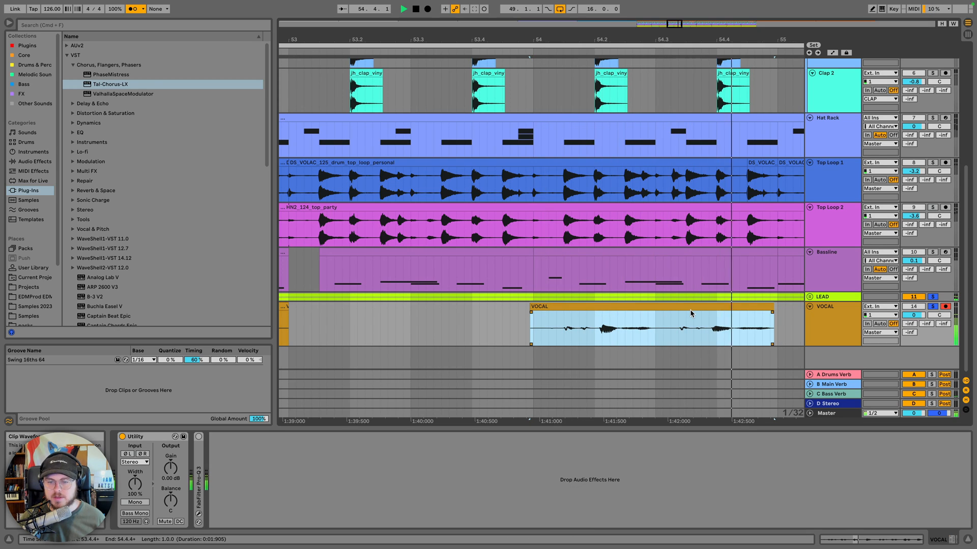
pyautogui.press('space')
pyautogui.press('space')
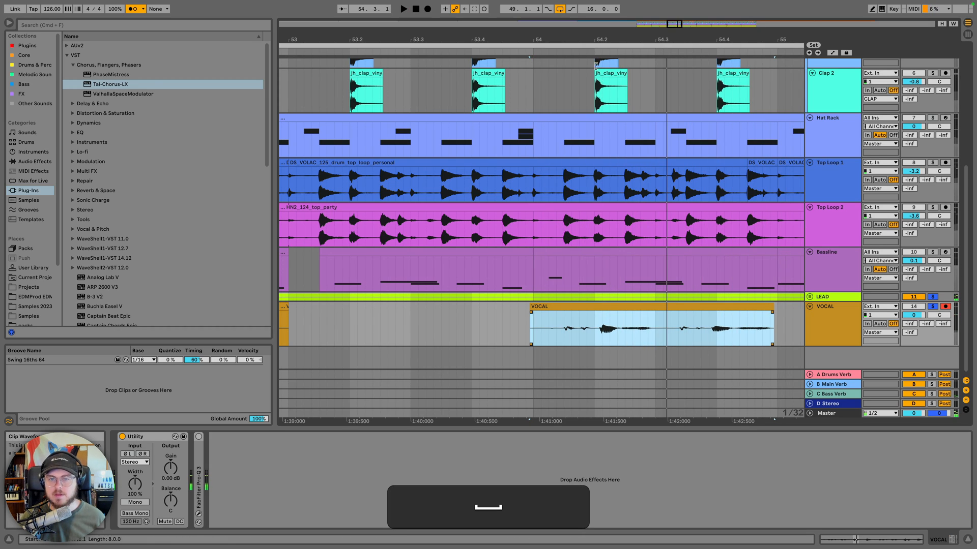
# Delete the silent beginning of the first vocal clip, up to just before bar 50
pyautogui.moveTo(588, 39); pyautogui.dragTo(497, 23)
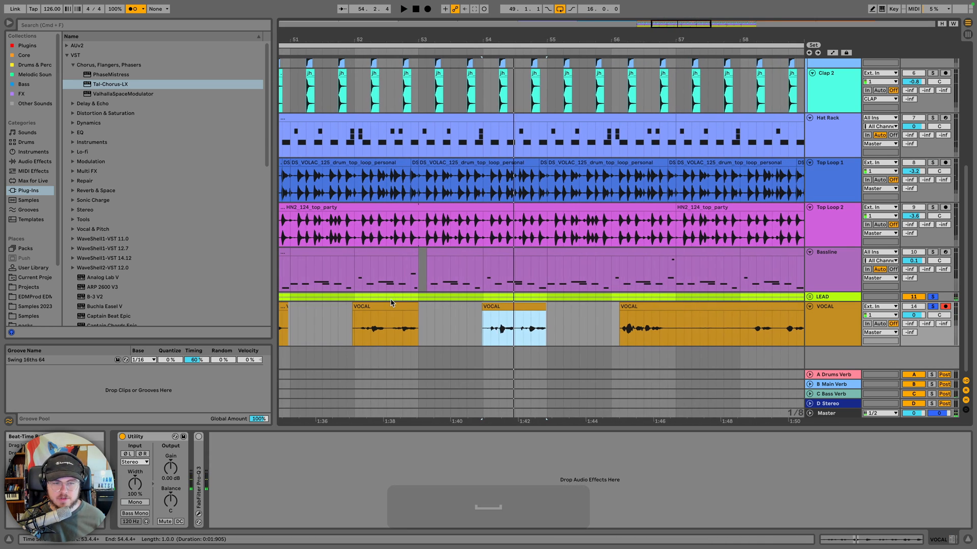
pyautogui.hscroll(-10, 658, 349)
pyautogui.hscroll(2, 651, 336)
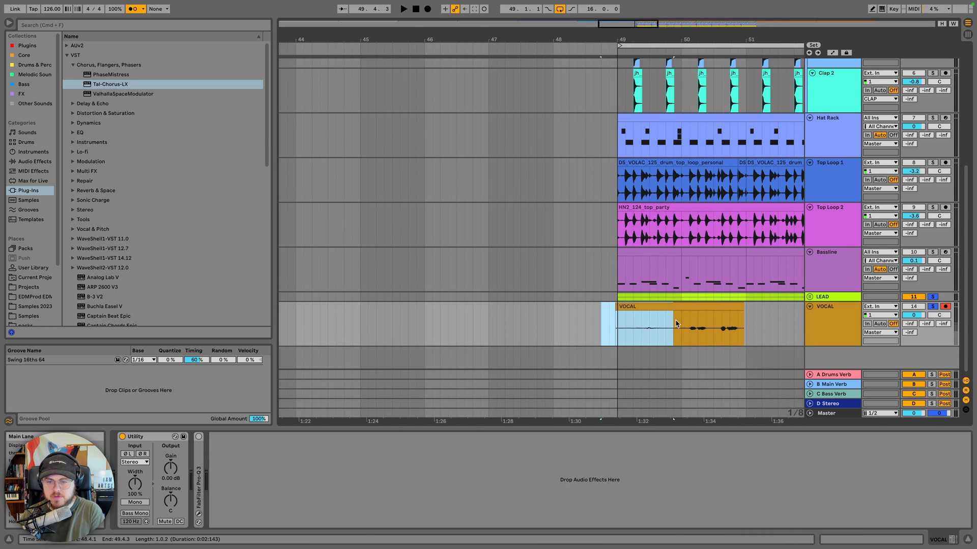
pyautogui.press('BackSpace')
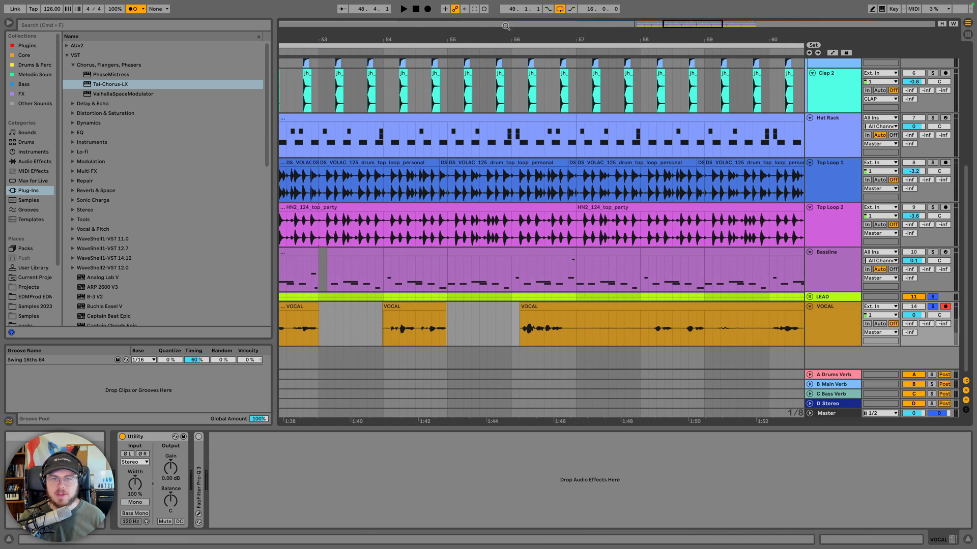
# Split off the last vocal phrase just before bar 64, move it to bar 56 over the existing phrase and play it
pyautogui.moveTo(506, 37); pyautogui.dragTo(552, 56)
pyautogui.click(509, 340)
pyautogui.press('space')
pyautogui.press('space')
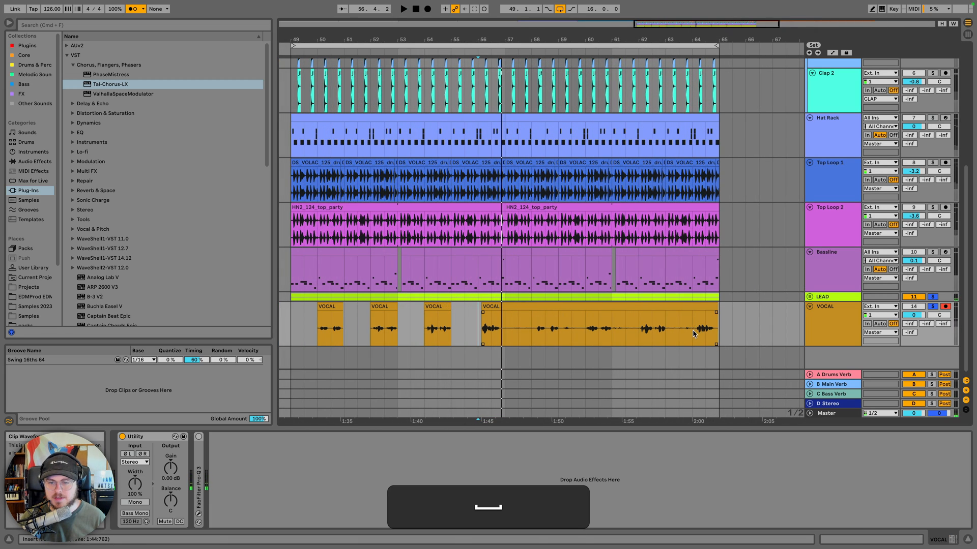
pyautogui.press('super+e')
pyautogui.press('space')
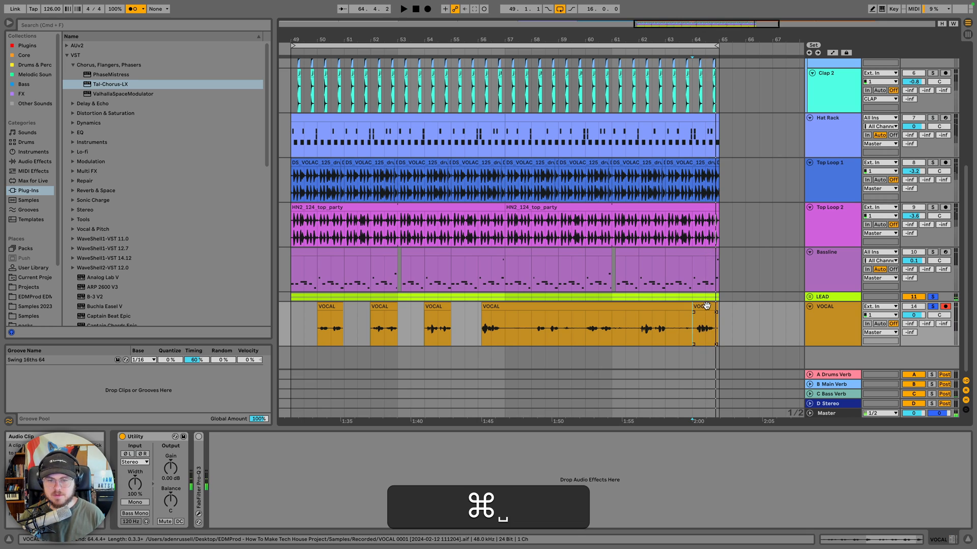
pyautogui.moveTo(702, 307); pyautogui.dragTo(492, 322)
pyautogui.press('space')
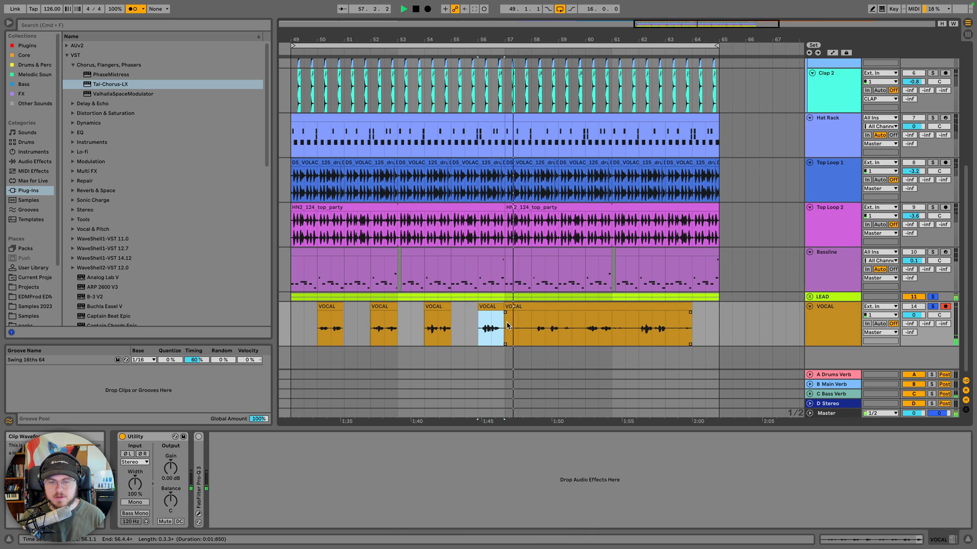
# Trim the start of the remaining long vocal clip to bar 58, and audition its phrases and the bar 54 clip
pyautogui.moveTo(507, 308); pyautogui.dragTo(524, 308)
pyautogui.click(532, 309)
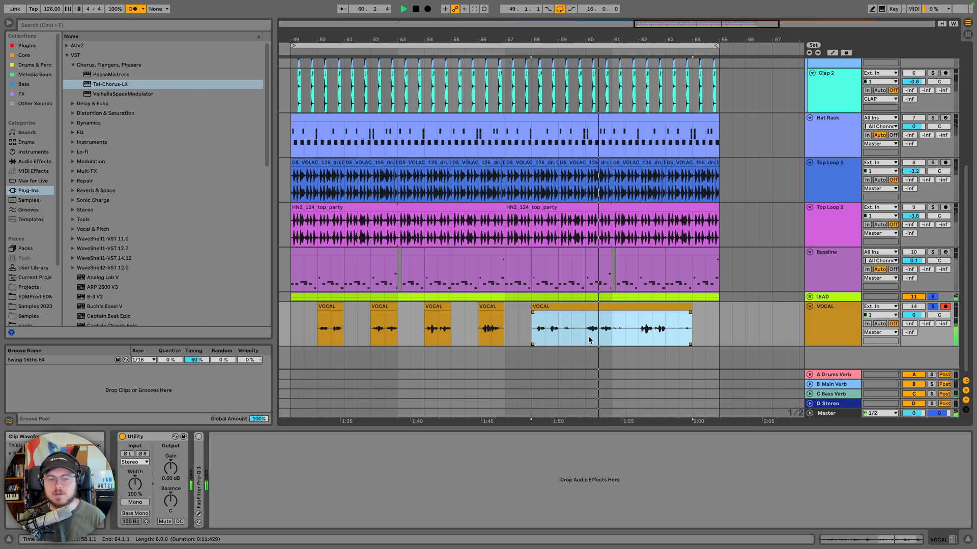
pyautogui.click(639, 331)
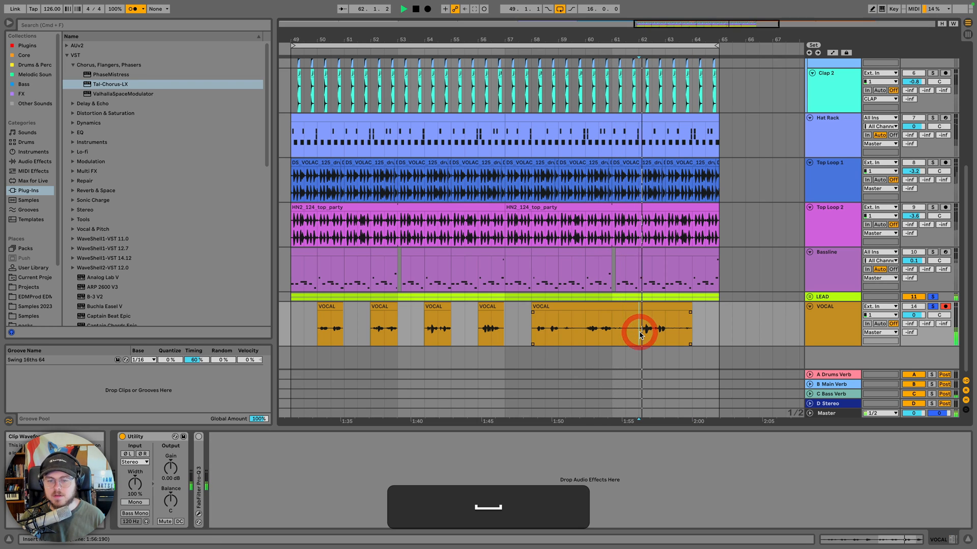
pyautogui.click(425, 334)
pyautogui.press('space')
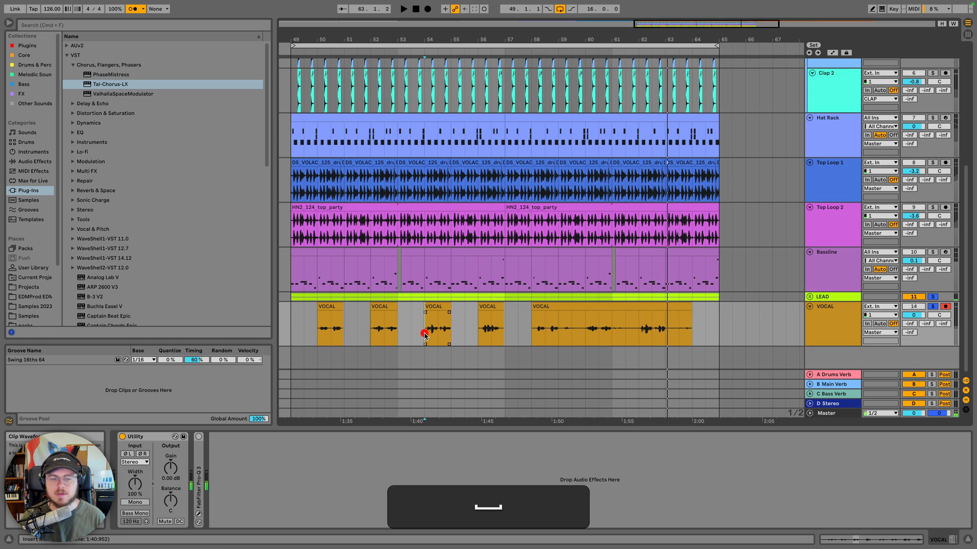
pyautogui.press('space')
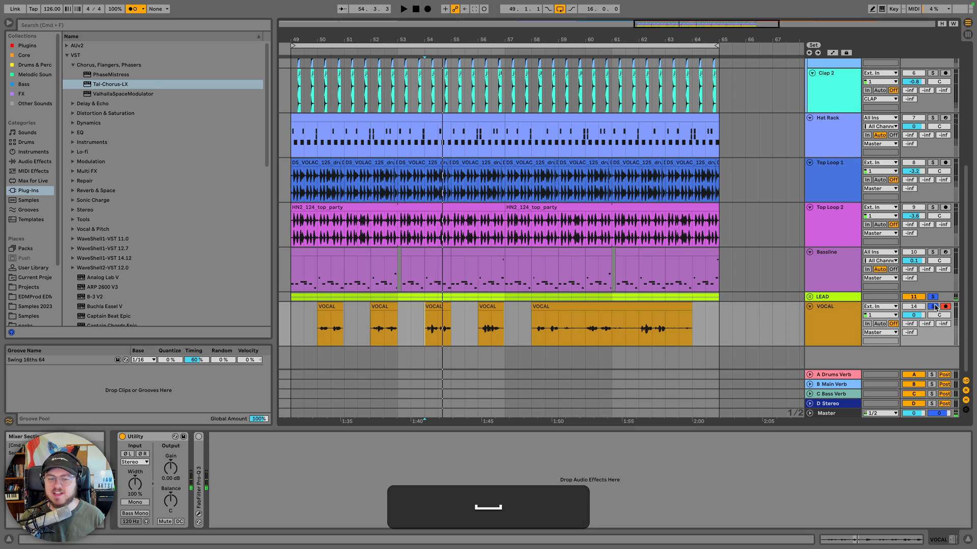
# Turn off solo on the VOCAL and LEAD tracks and delete the long vocal clip from bar 58 onwards
pyautogui.click(934, 307)
pyautogui.hscroll(-3, 311, 320)
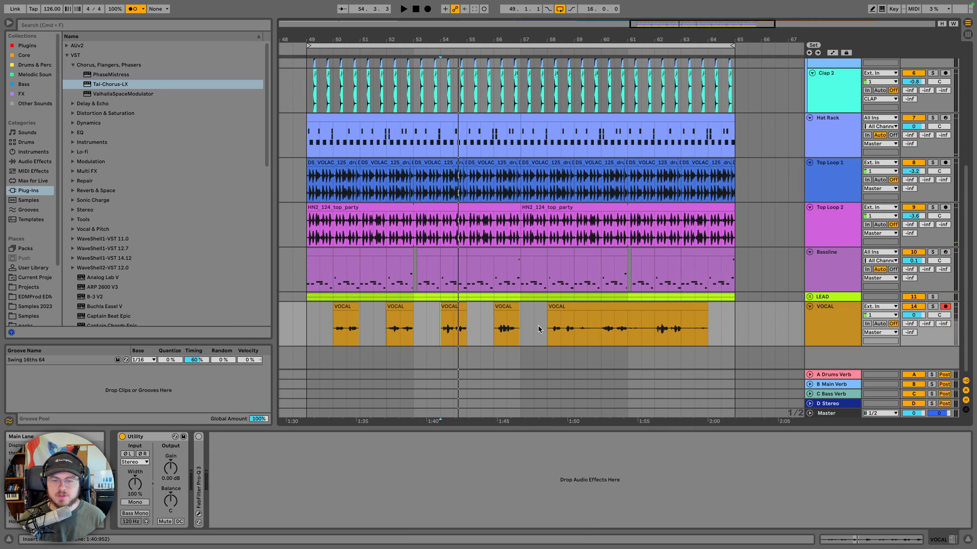
pyautogui.moveTo(543, 327); pyautogui.dragTo(758, 321)
pyautogui.press('BackSpace')
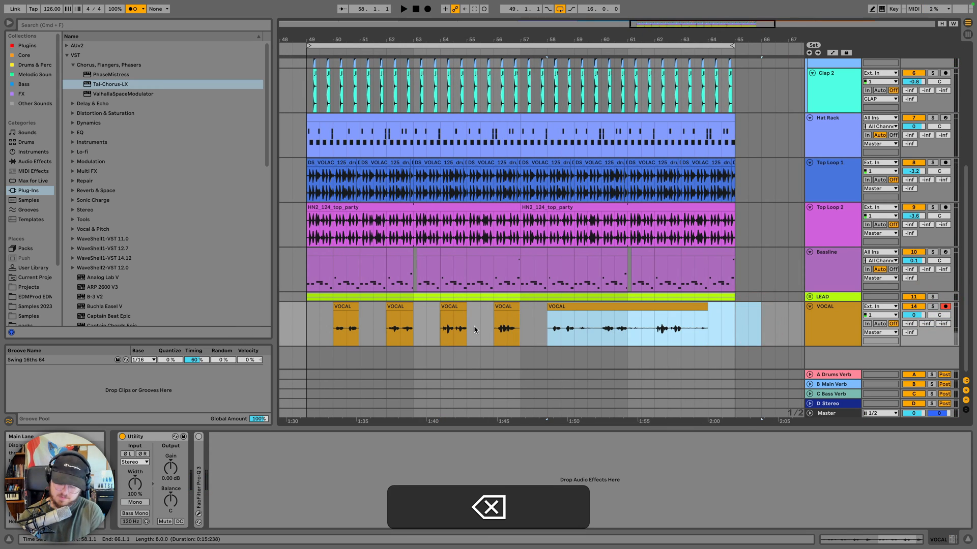
pyautogui.press('BackSpace')
# Open the VOCAL track's FabFilter Pro-Q 3 and add an 18 dB/oct low cut at about 176 Hz
pyautogui.click(843, 332)
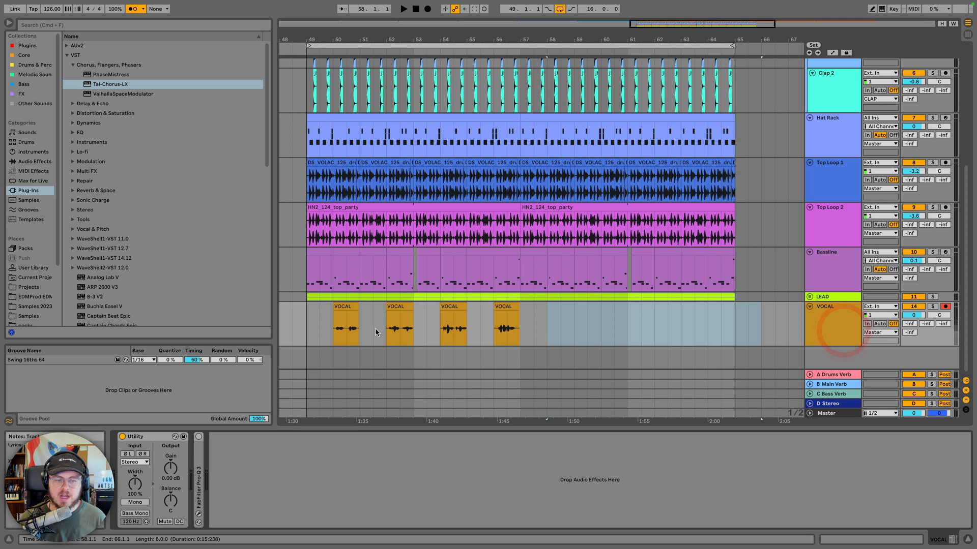
pyautogui.click(842, 327)
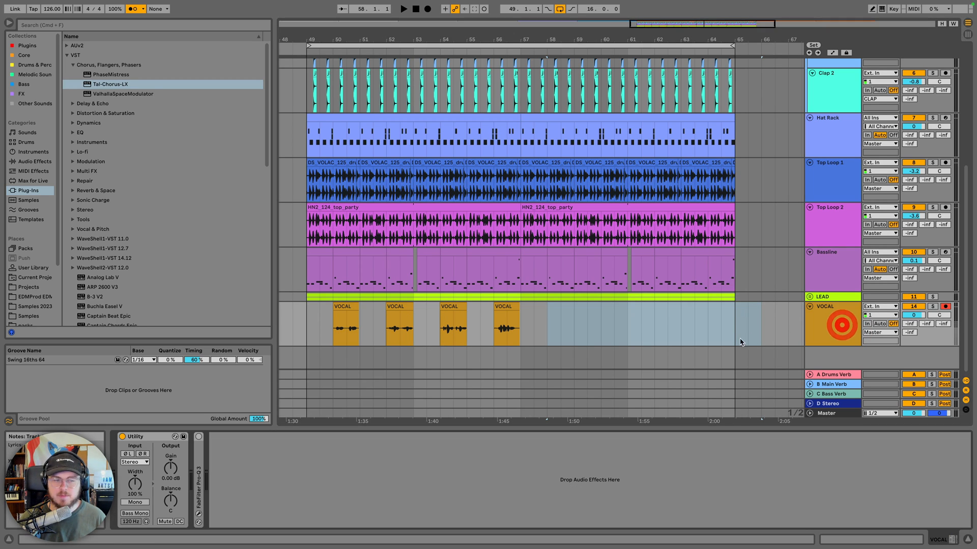
pyautogui.click(199, 448)
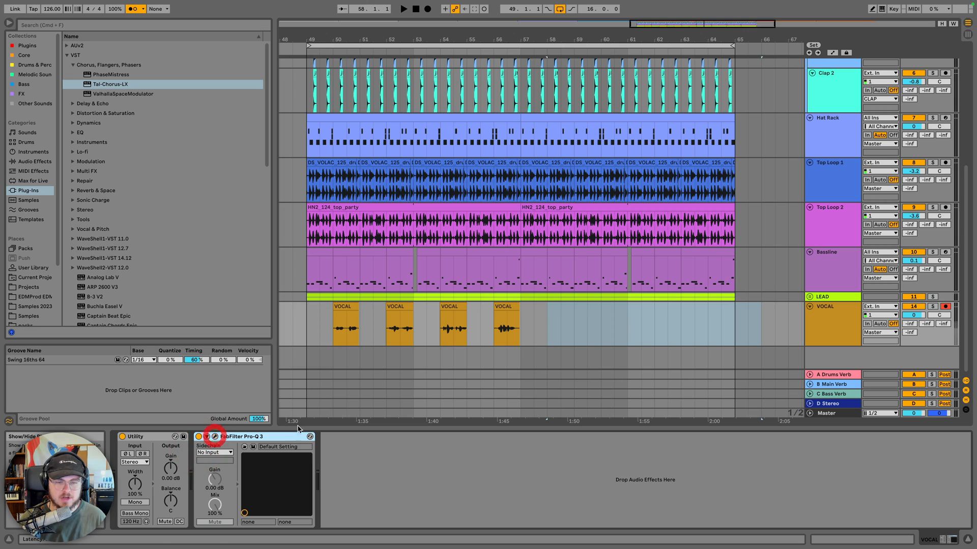
pyautogui.moveTo(308, 189); pyautogui.dragTo(450, 189)
pyautogui.press('space')
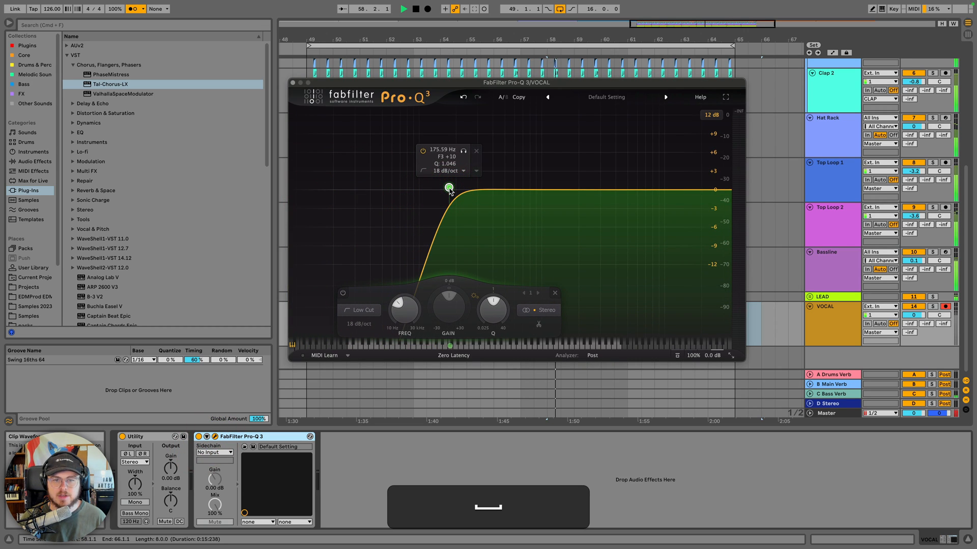
# Solo the VOCAL track, close the equalizer window and play the vocals from the first clip at bar 50
pyautogui.click(932, 306)
pyautogui.click(293, 83)
pyautogui.press('space')
pyautogui.press('space')
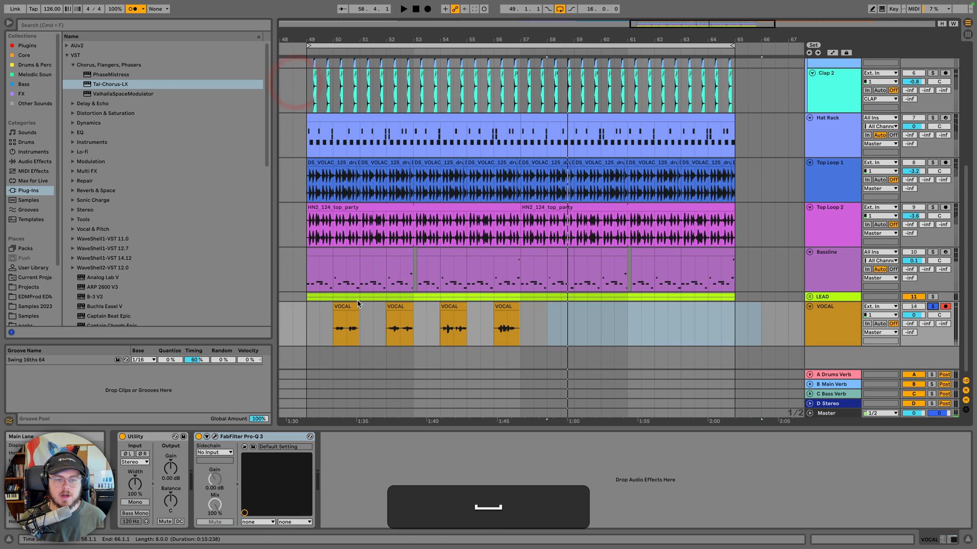
pyautogui.click(350, 305)
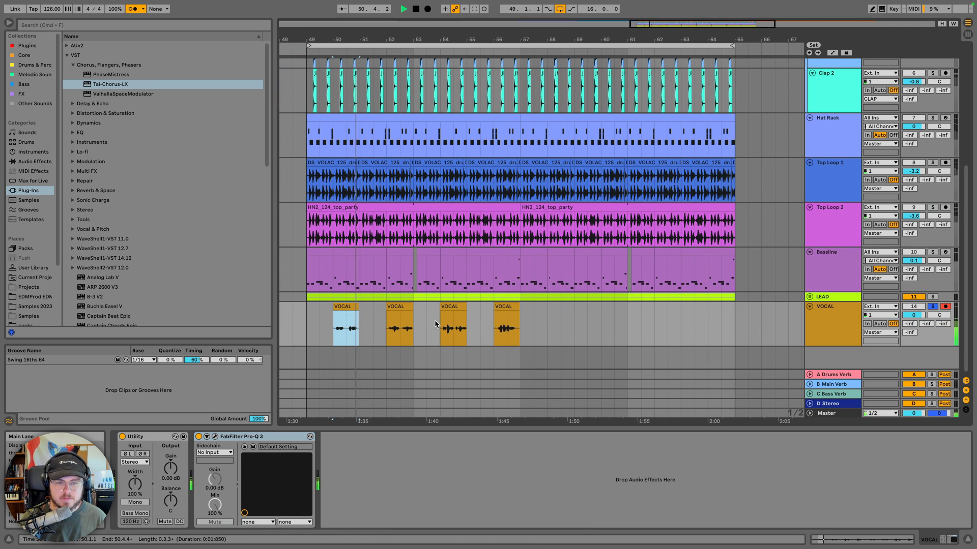
pyautogui.press('space')
# Set the warp mode of all four vocal clips to Complex Pro
pyautogui.keyDown('shift'); pyautogui.doubleClick(402, 307); pyautogui.keyUp('shift')
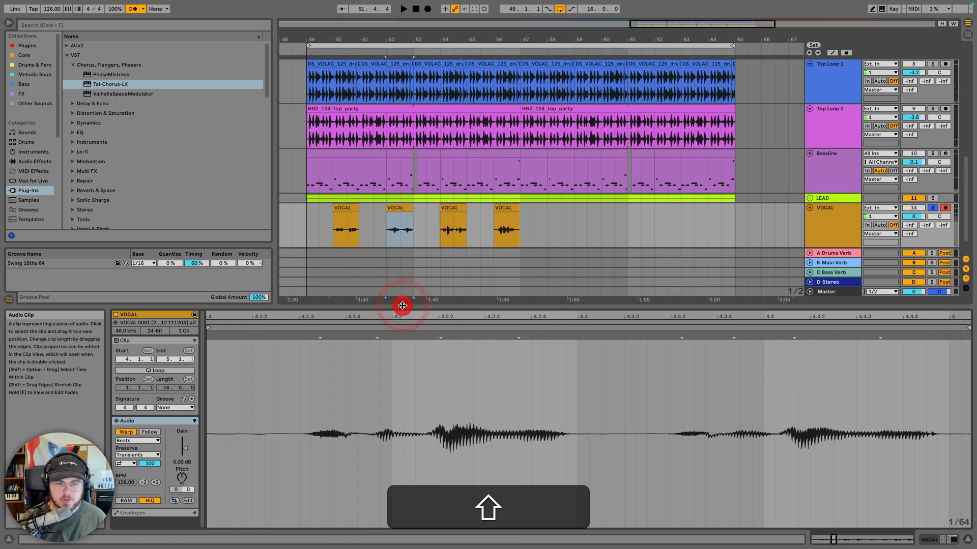
pyautogui.keyDown('shift'); pyautogui.click(346, 206); pyautogui.keyUp('shift')
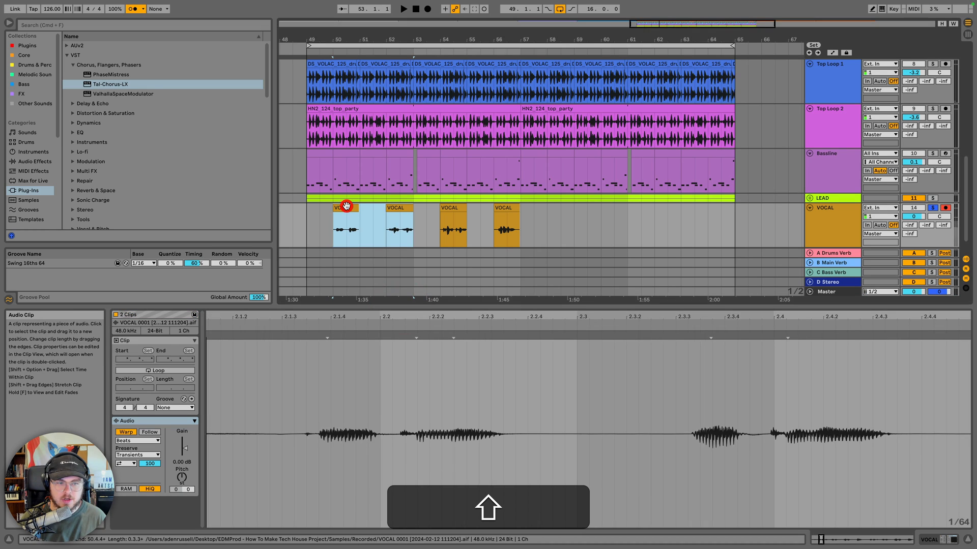
pyautogui.keyDown('shift'); pyautogui.click(508, 206); pyautogui.keyUp('shift')
pyautogui.click(135, 441)
pyautogui.click(133, 486)
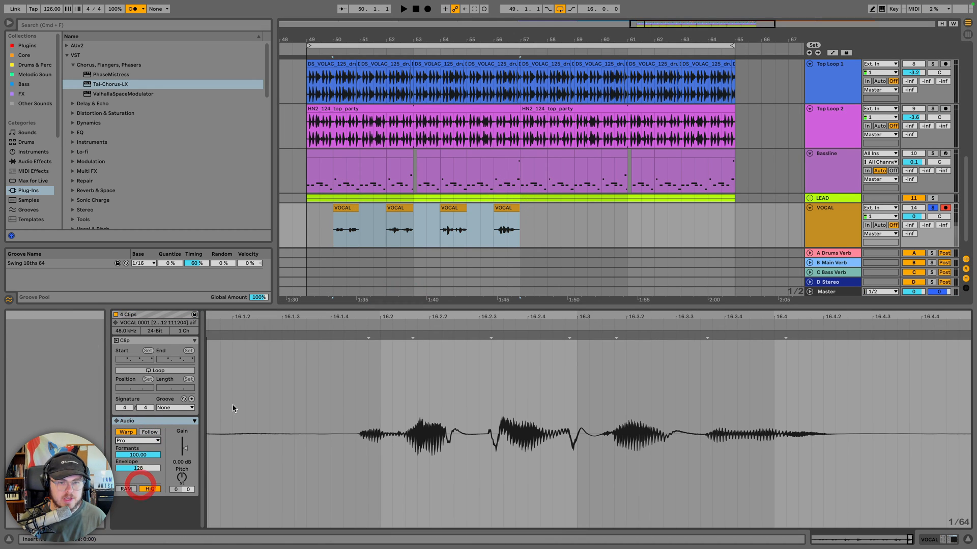
# Raise the clip gain of the first two vocal clips to 2.25 dB
pyautogui.click(405, 206)
pyautogui.keyDown('shift'); pyautogui.click(342, 206); pyautogui.keyUp('shift')
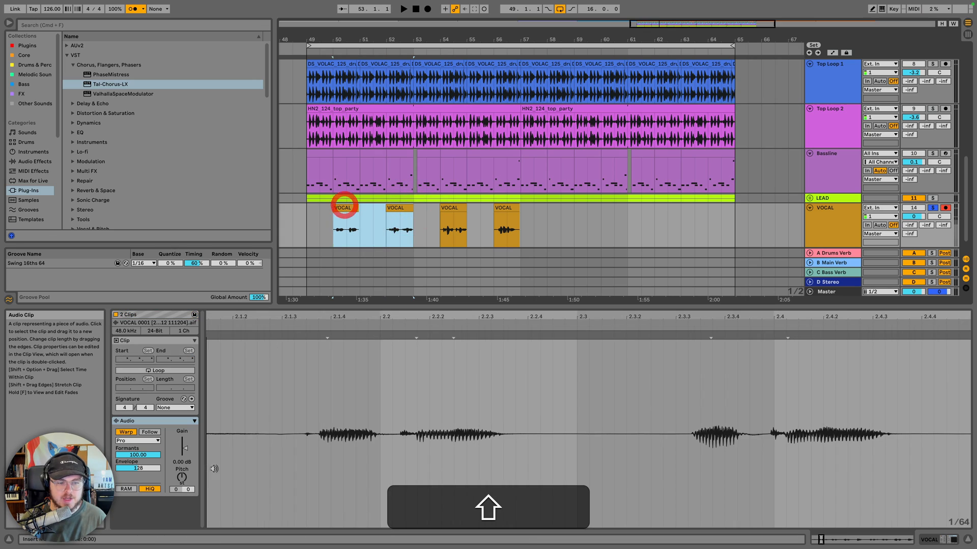
pyautogui.moveTo(185, 452); pyautogui.dragTo(184, 447)
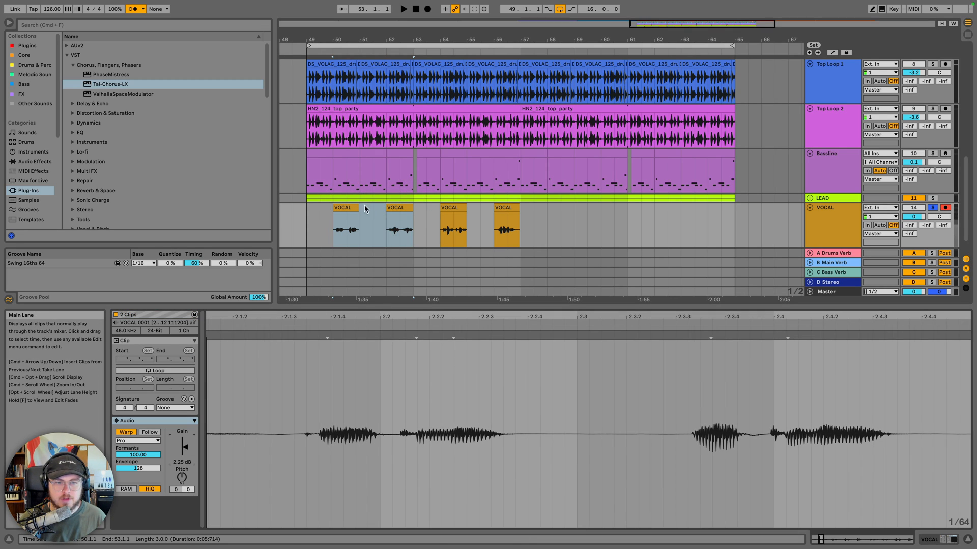
# Play the first vocal clip, set the VOCAL equalizer's low cut to about 137 Hz at 24 dB/oct and close the plug-in window
pyautogui.click(343, 205)
pyautogui.press('space')
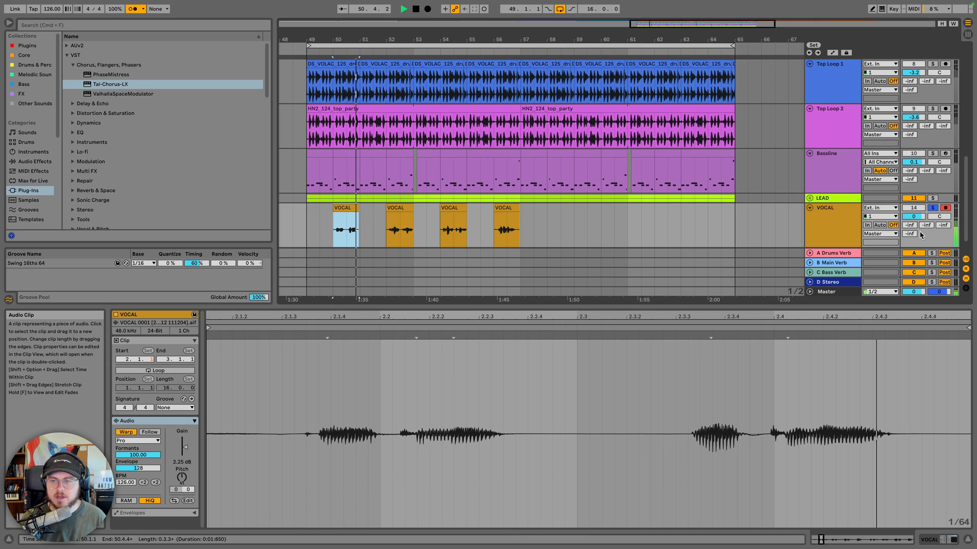
pyautogui.click(834, 224)
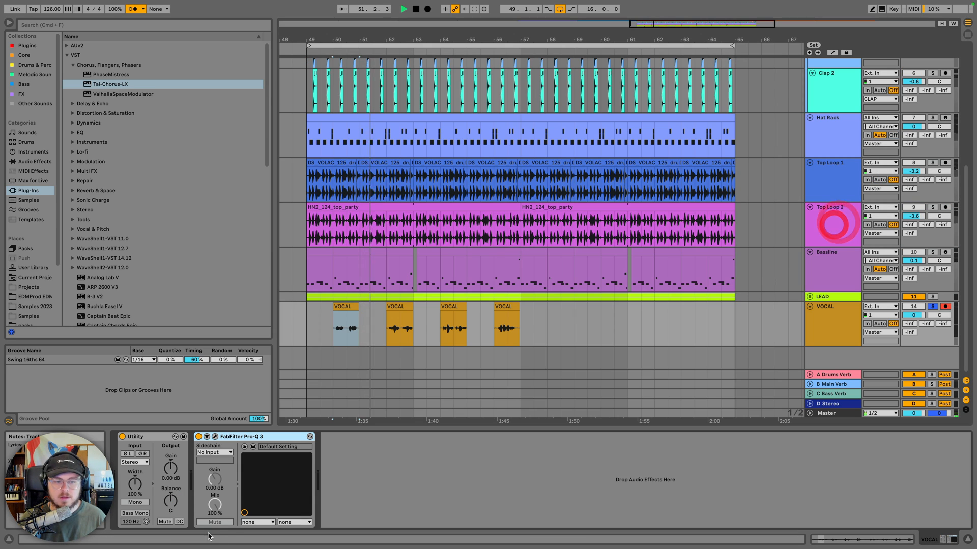
pyautogui.click(215, 438)
pyautogui.moveTo(447, 189)
pyautogui.mouseDown()
pyautogui.moveTo(403, 188)
pyautogui.moveTo(436, 188)
pyautogui.mouseUp()
pyautogui.press('space')
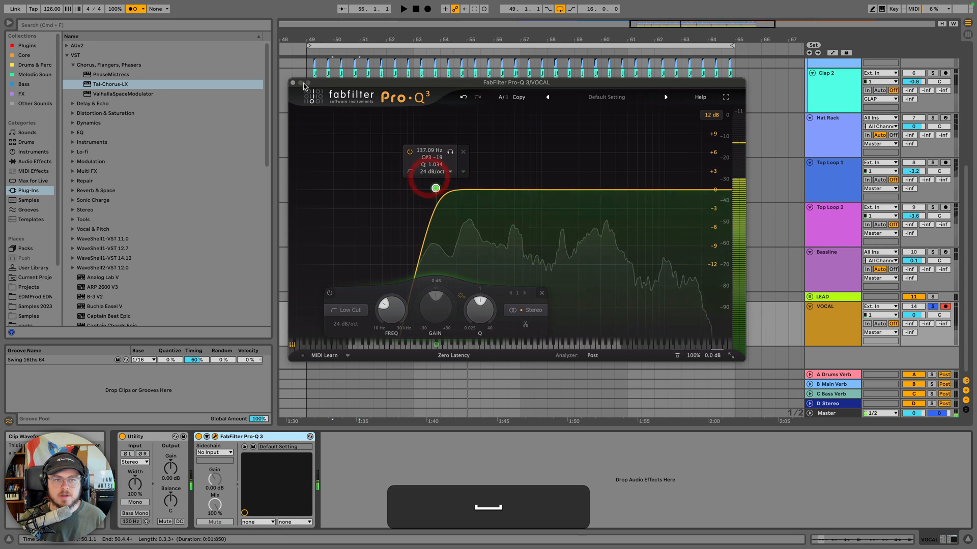
pyautogui.click(293, 83)
# Add a Compressor after FabFilter Pro-Q 3 on the VOCAL track
pyautogui.scroll(-5, 88, 259)
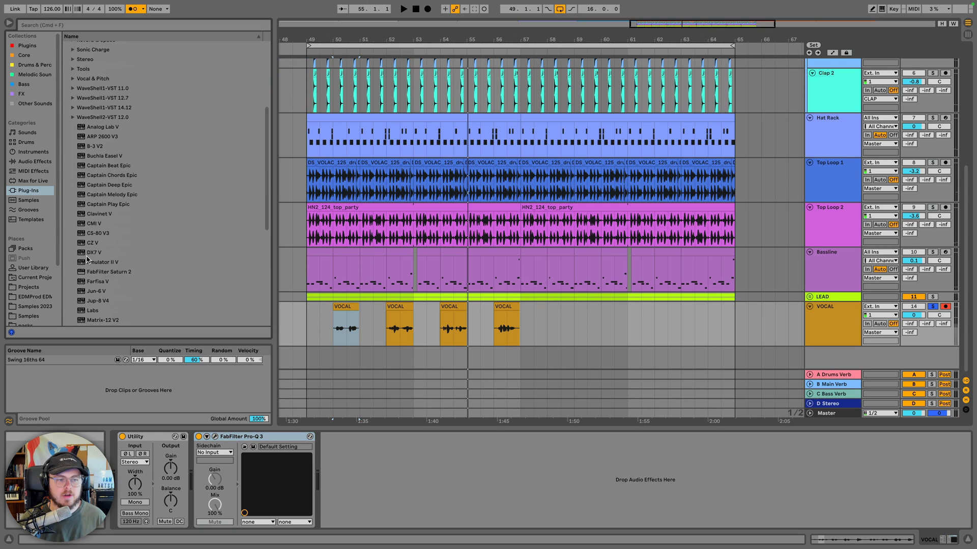
pyautogui.click(40, 163)
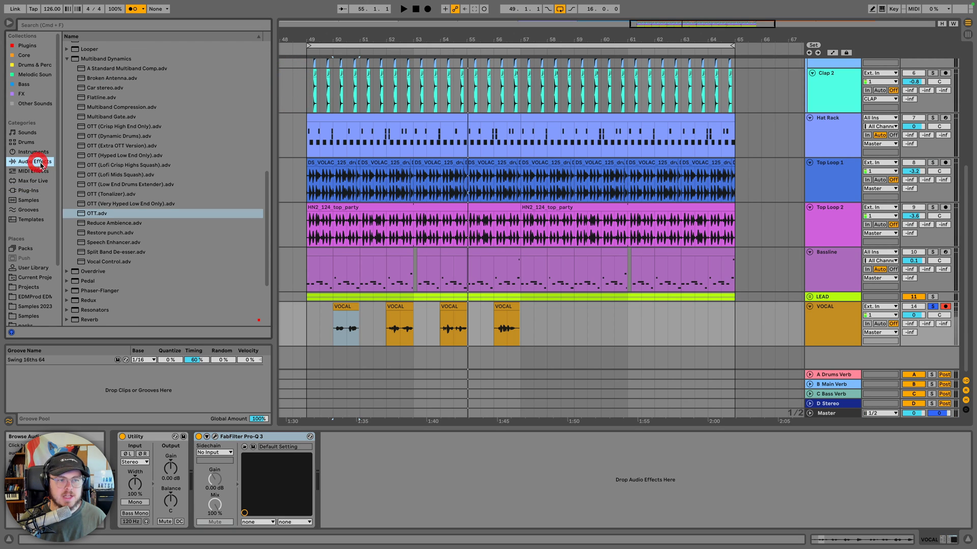
pyautogui.scroll(15, 106, 213)
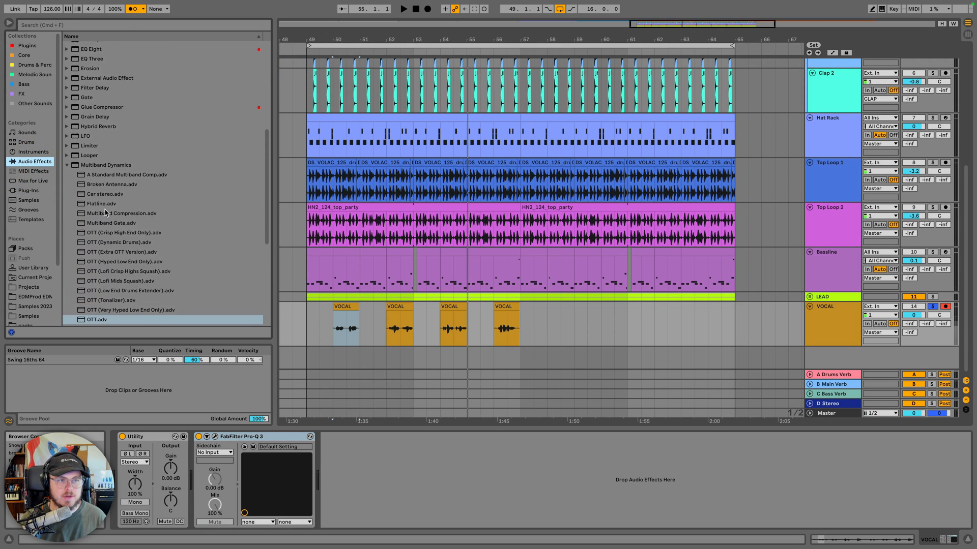
pyautogui.moveTo(96, 135); pyautogui.dragTo(389, 457)
# With the vocals playing, enable Makeup on the Compressor and set its threshold to -31.2 dB and ratio to about 4.06:1
pyautogui.press('space')
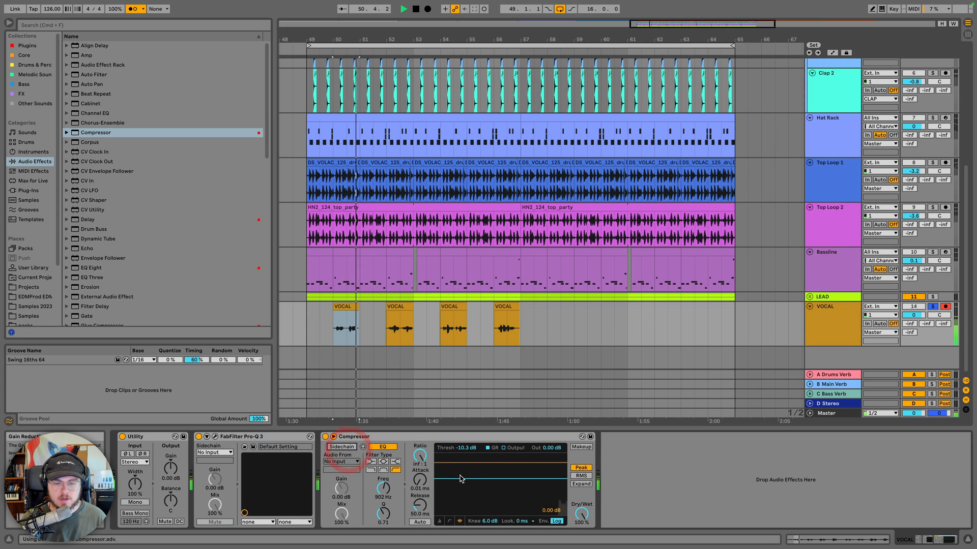
pyautogui.moveTo(460, 479); pyautogui.dragTo(460, 489)
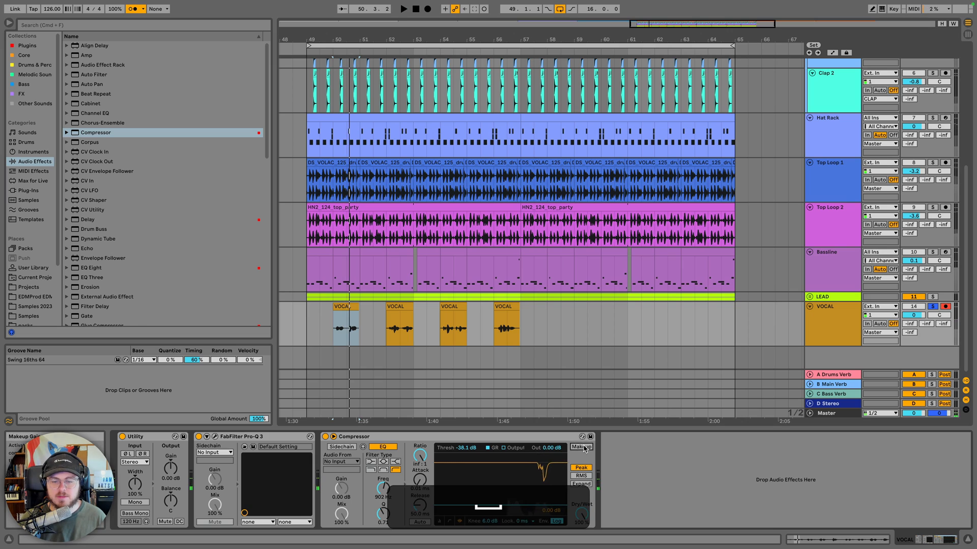
pyautogui.moveTo(520, 515); pyautogui.dragTo(520, 509)
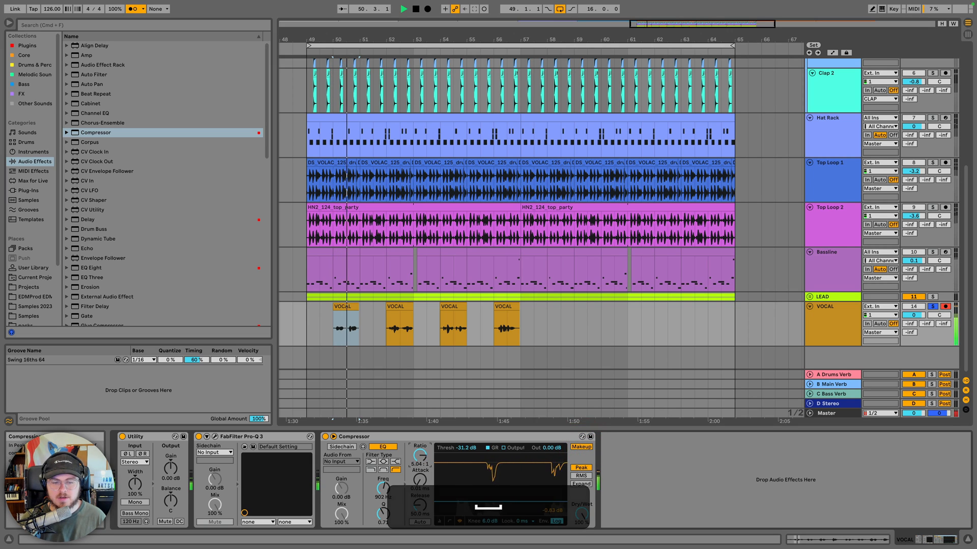
pyautogui.moveTo(420, 456); pyautogui.dragTo(420, 460)
pyautogui.press('space')
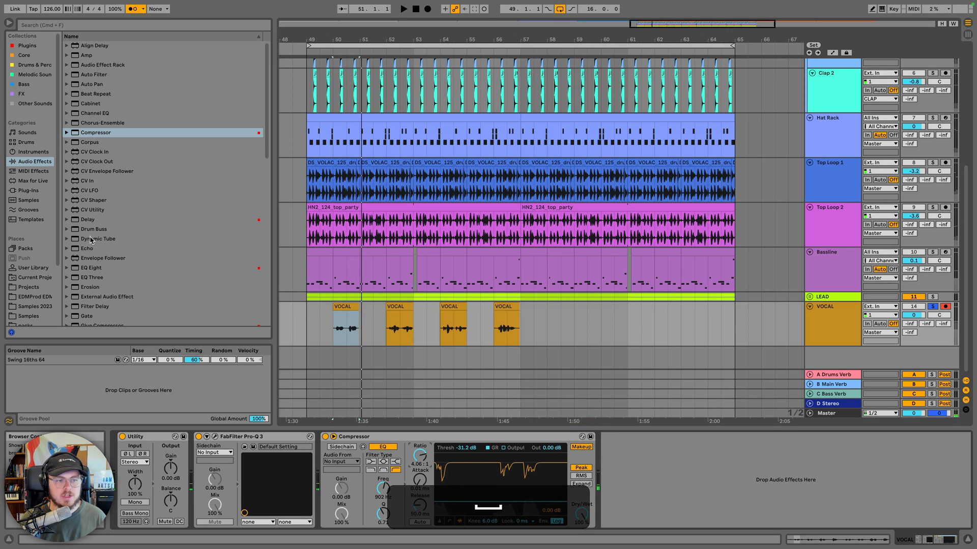
# Insert a Gate before the Compressor and set its threshold to -49.3 dB and its floor to -inf
pyautogui.scroll(-3, 97, 234)
pyautogui.click(87, 262)
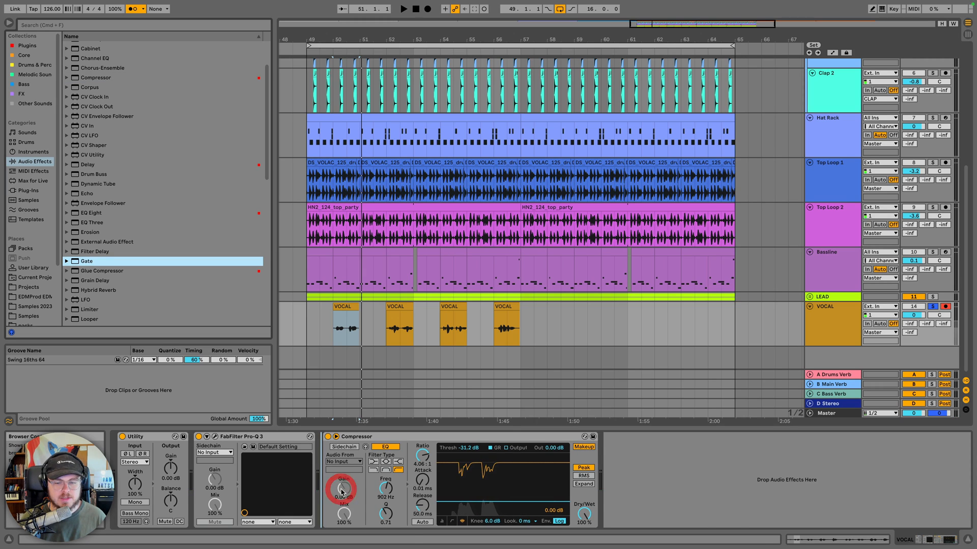
pyautogui.moveTo(342, 490); pyautogui.dragTo(346, 491)
pyautogui.press('space')
pyautogui.moveTo(337, 458); pyautogui.dragTo(336, 483)
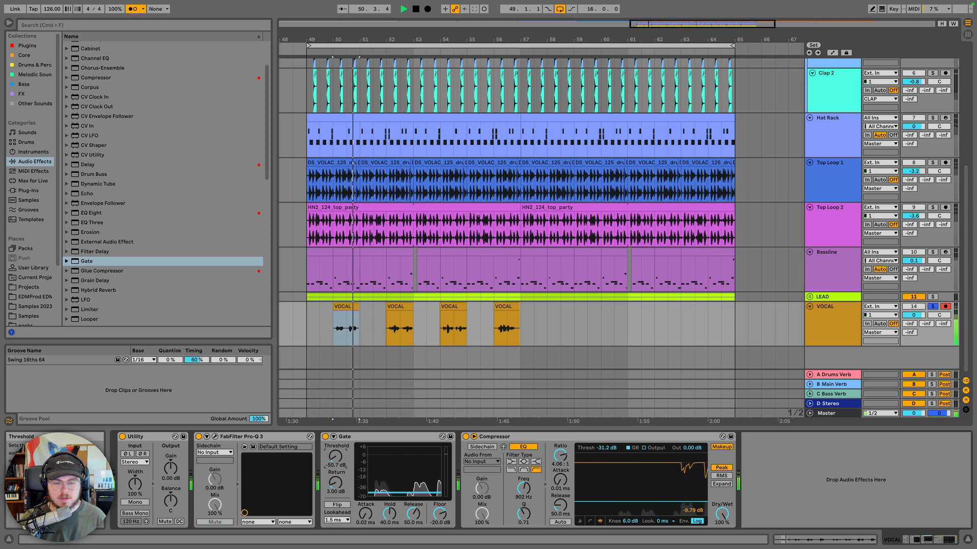
pyautogui.moveTo(440, 523); pyautogui.dragTo(443, 525)
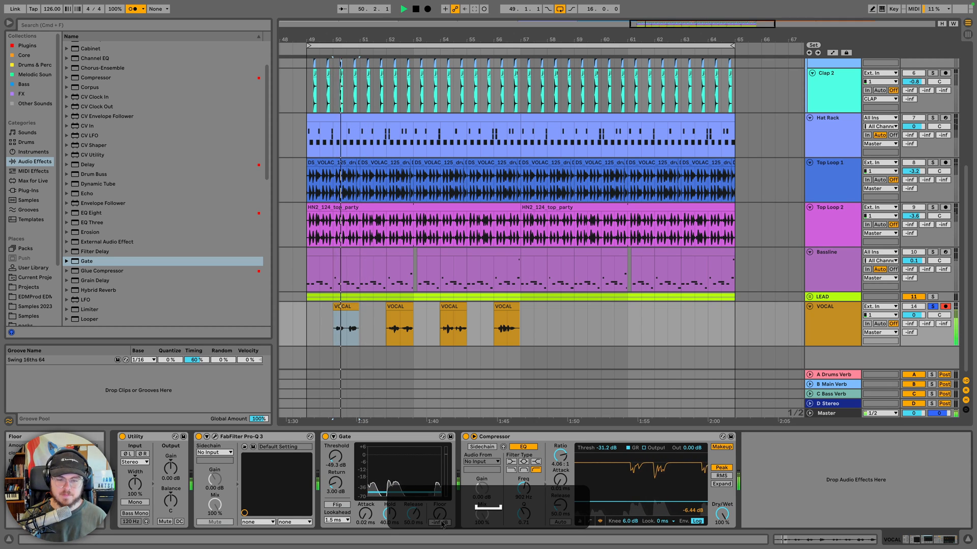
# Add a high shelf of about +6 dB at 10 kHz in the VOCAL track's FabFilter Pro-Q 3 and close its window
pyautogui.click(215, 437)
pyautogui.click(687, 190)
pyautogui.moveTo(687, 189); pyautogui.dragTo(664, 175)
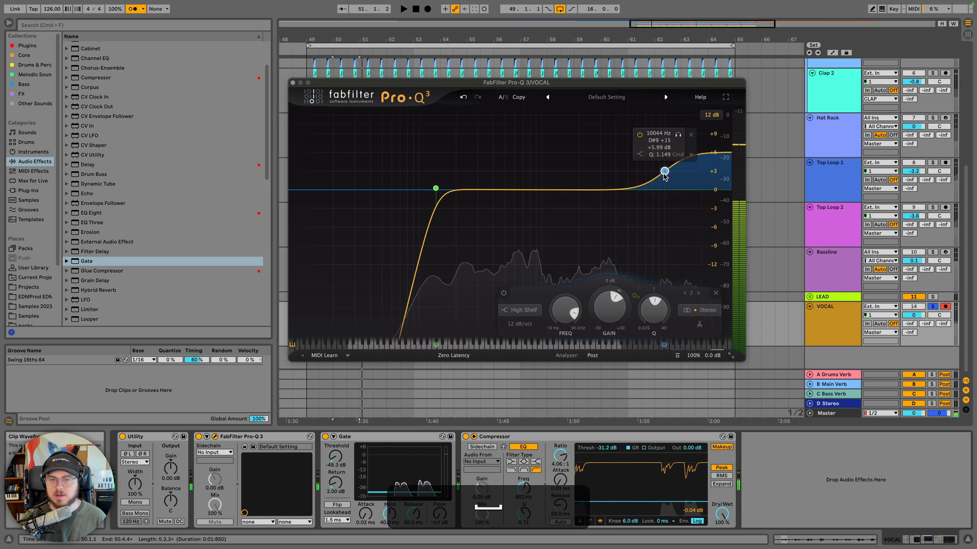
pyautogui.click(293, 82)
# Insert the OTT preset of Multiband Dynamics between the Gate and the Compressor and set its amount to 23 %
pyautogui.scroll(-10, 154, 239)
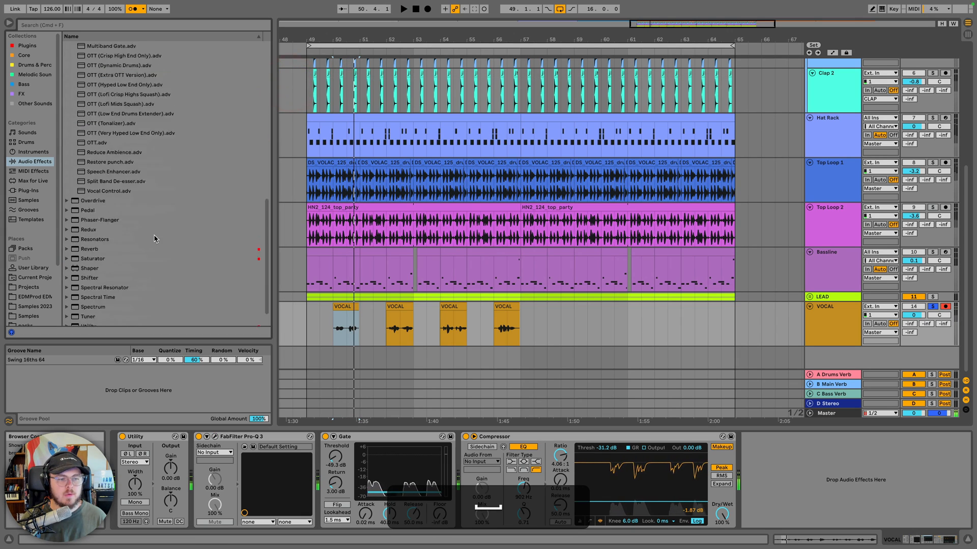
pyautogui.scroll(3, 154, 239)
pyautogui.click(96, 191)
pyautogui.moveTo(96, 191); pyautogui.dragTo(452, 478)
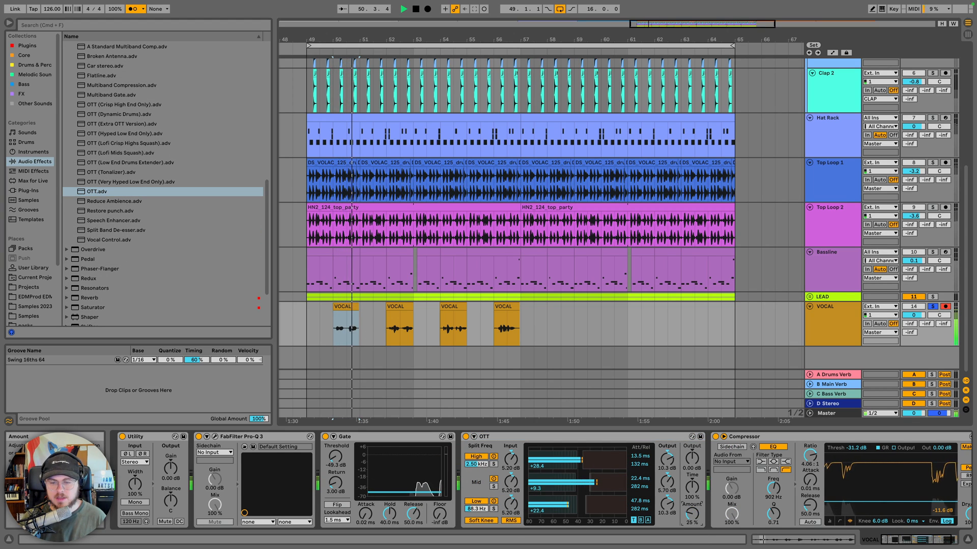
pyautogui.press('space')
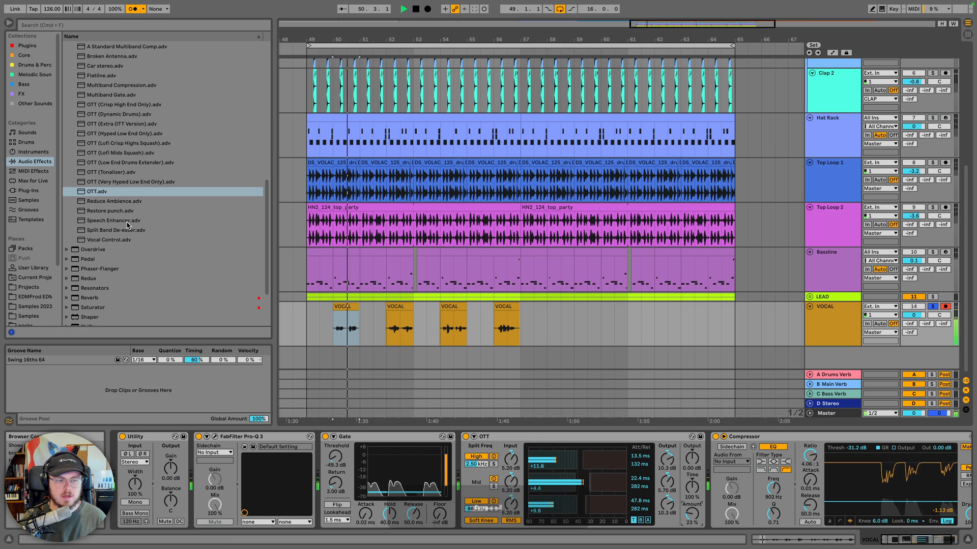
pyautogui.press('space')
pyautogui.click(28, 190)
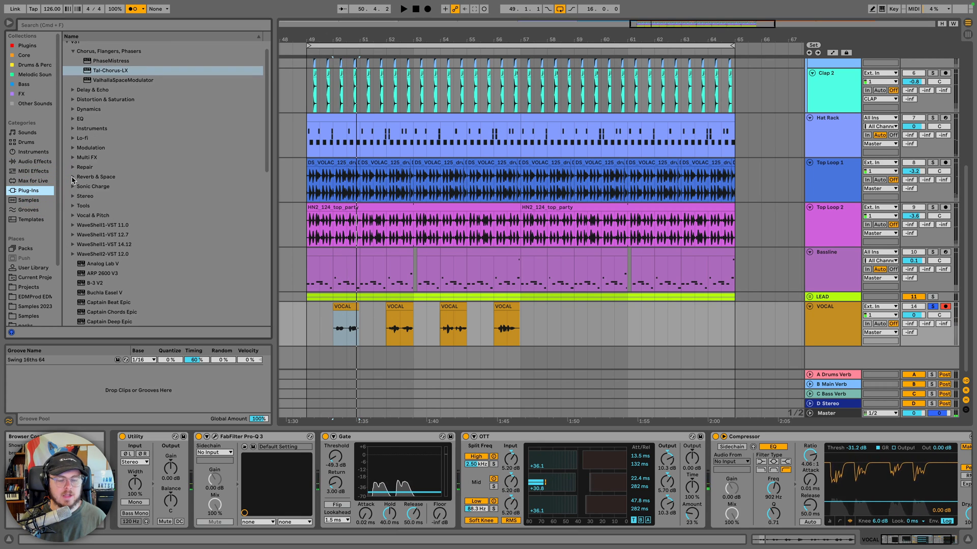
pyautogui.scroll(3, 73, 183)
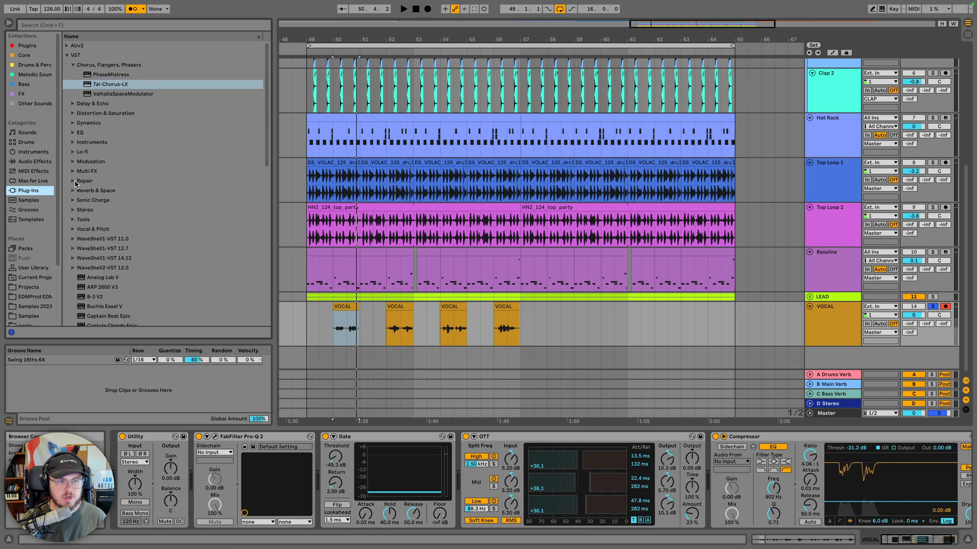
# Transpose all four vocal clips by -10 semitones and play them from bar 50
pyautogui.doubleClick(349, 305)
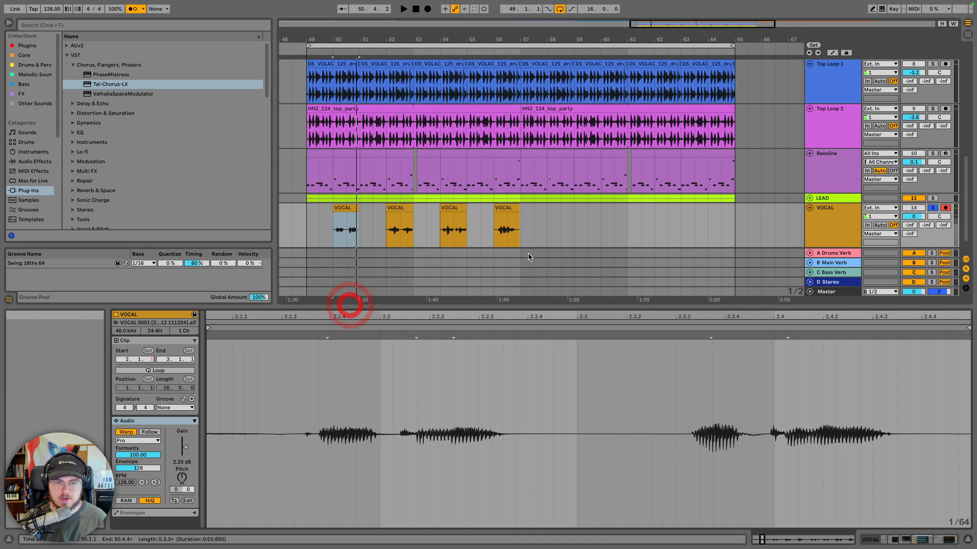
pyautogui.keyDown('shift'); pyautogui.click(505, 208); pyautogui.keyUp('shift')
pyautogui.moveTo(182, 478); pyautogui.dragTo(181, 503)
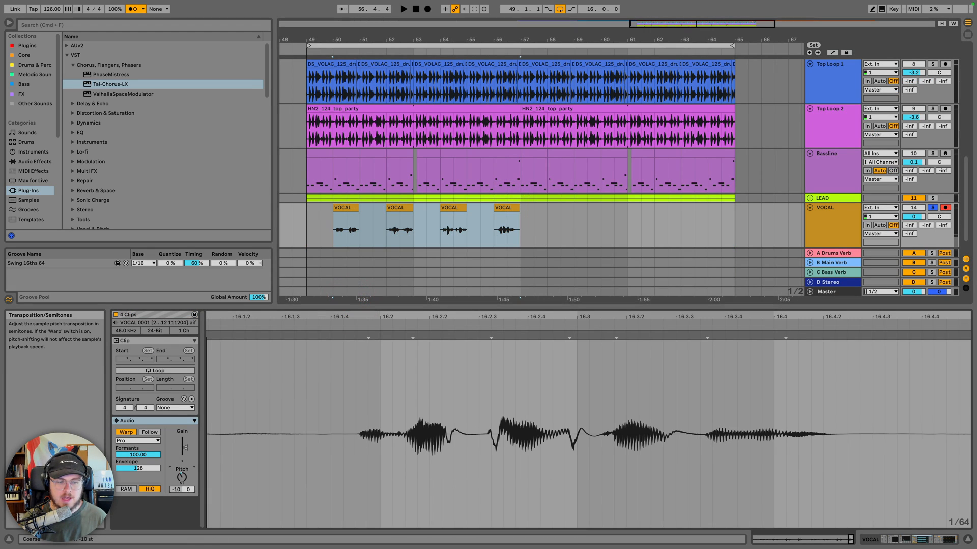
pyautogui.press('space')
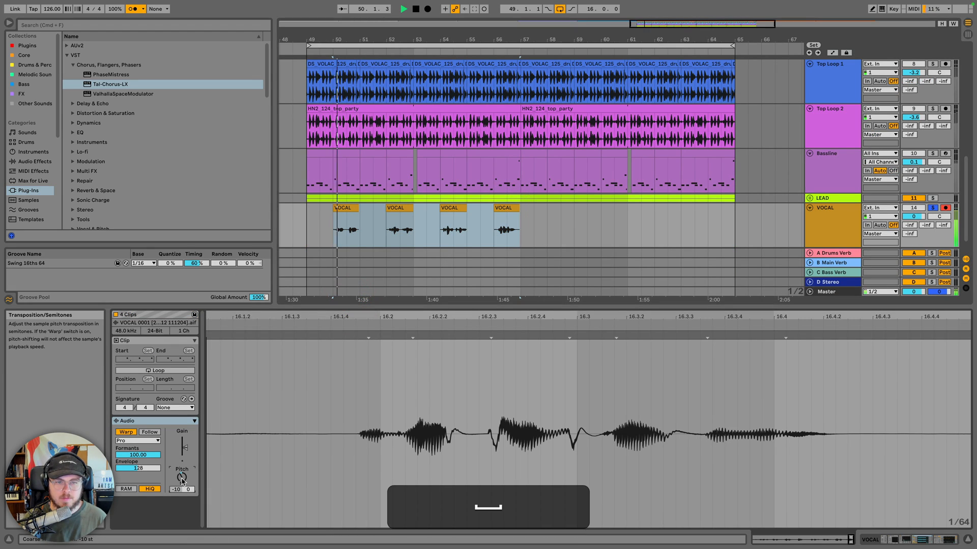
# Try formants at 39.06 and the envelope at 31 on the four vocal clips while playing them
pyautogui.moveTo(152, 455); pyautogui.dragTo(154, 471)
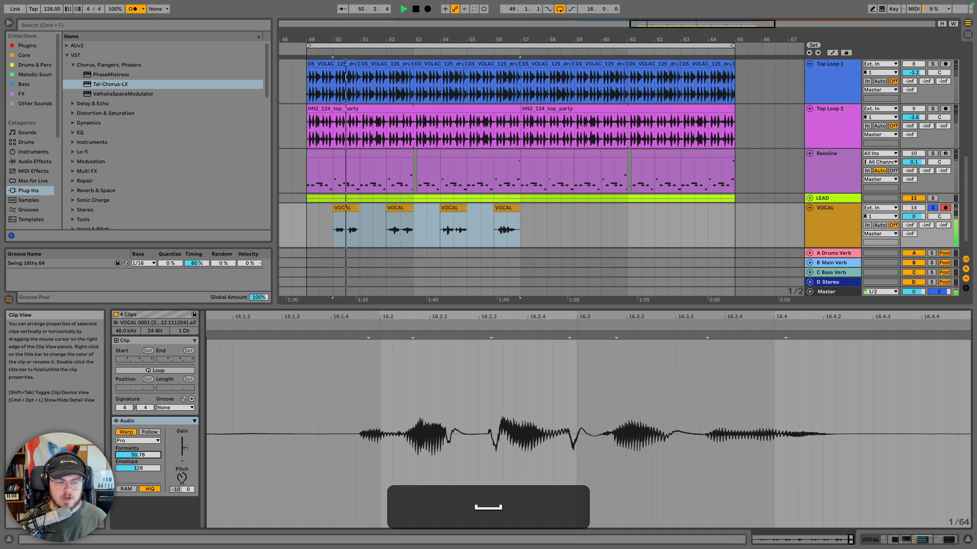
pyautogui.press('space')
pyautogui.press('space')
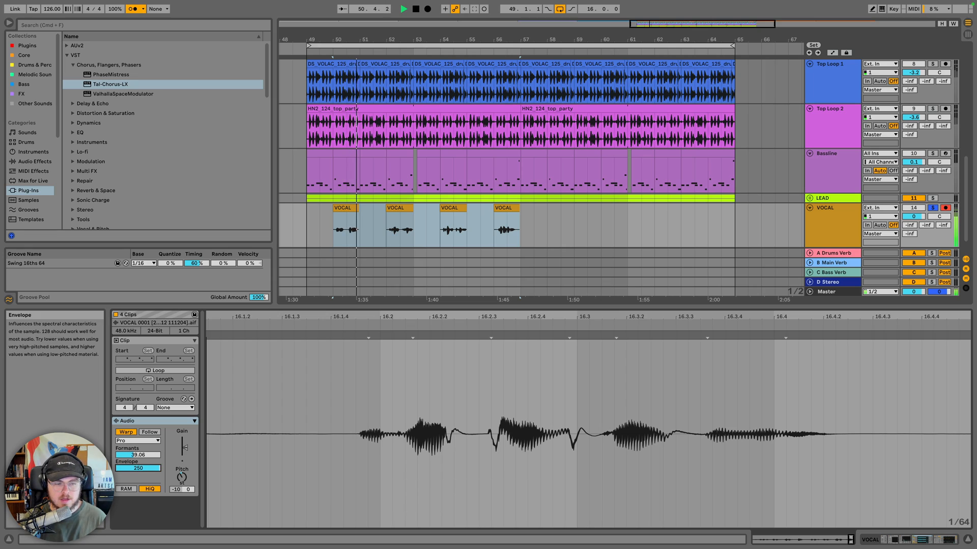
pyautogui.press('space')
pyautogui.press('space')
pyautogui.moveTo(150, 472); pyautogui.dragTo(150, 460)
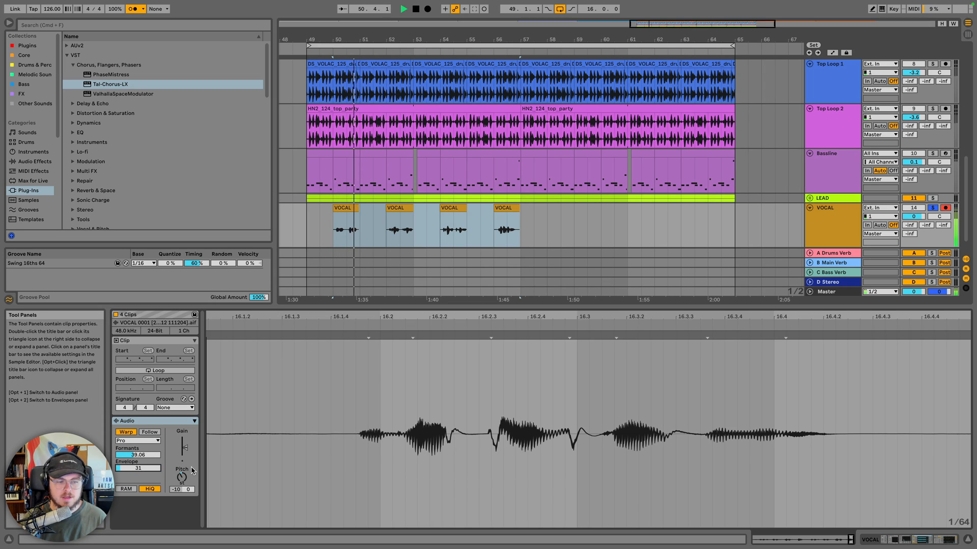
pyautogui.press('space')
# Show the VOCAL track's device chain and play the pitched vocals through it
pyautogui.doubleClick(838, 228)
pyautogui.press('space')
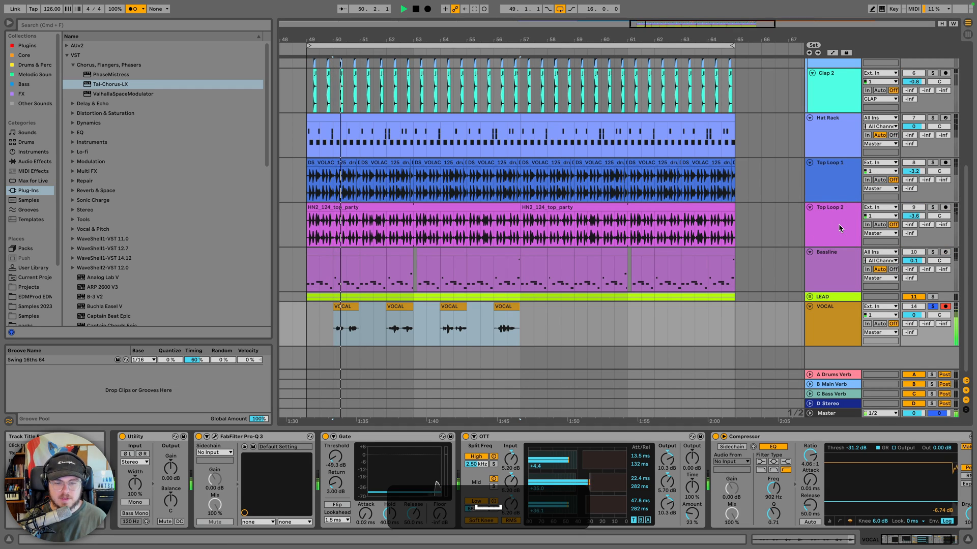
pyautogui.press('space')
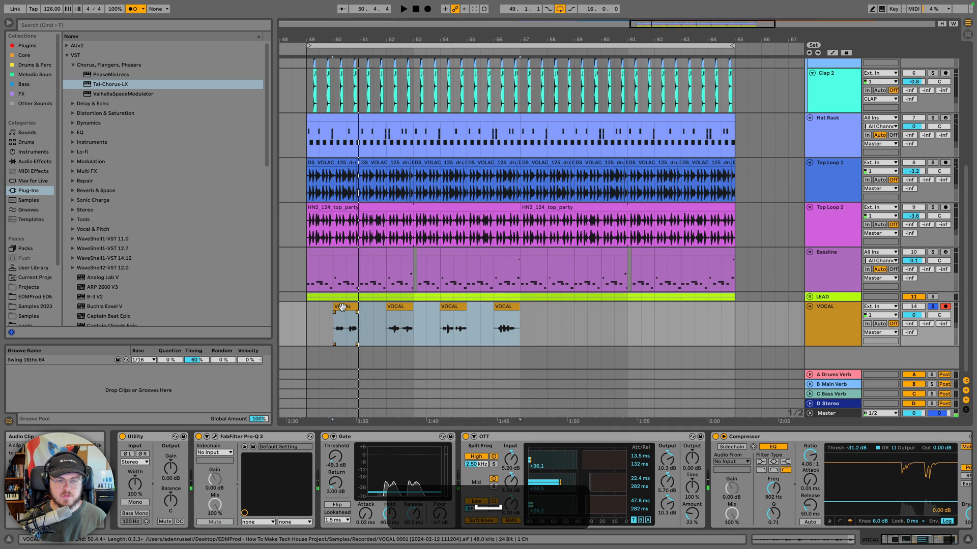
# Try the Complex warp mode on all four vocal clips during playback and return them to Complex Pro
pyautogui.click(342, 306)
pyautogui.keyDown('shift'); pyautogui.click(510, 210); pyautogui.keyUp('shift')
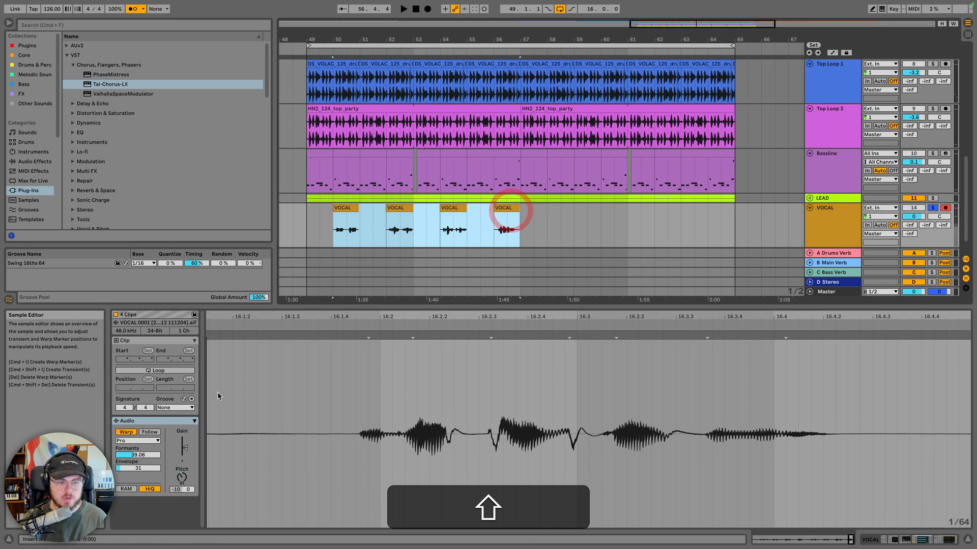
pyautogui.click(136, 441)
pyautogui.click(142, 480)
pyautogui.press('space')
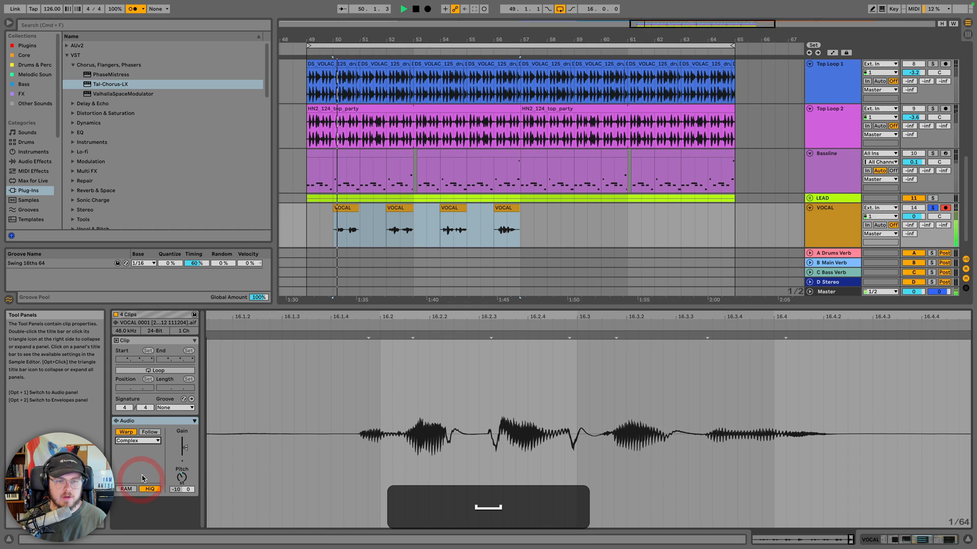
pyautogui.click(136, 441)
pyautogui.click(138, 488)
pyautogui.press('space')
# Set the four vocal clips to formants 100, envelope 164 and a transposition of -7 semitones, checking them by playback
pyautogui.press('space')
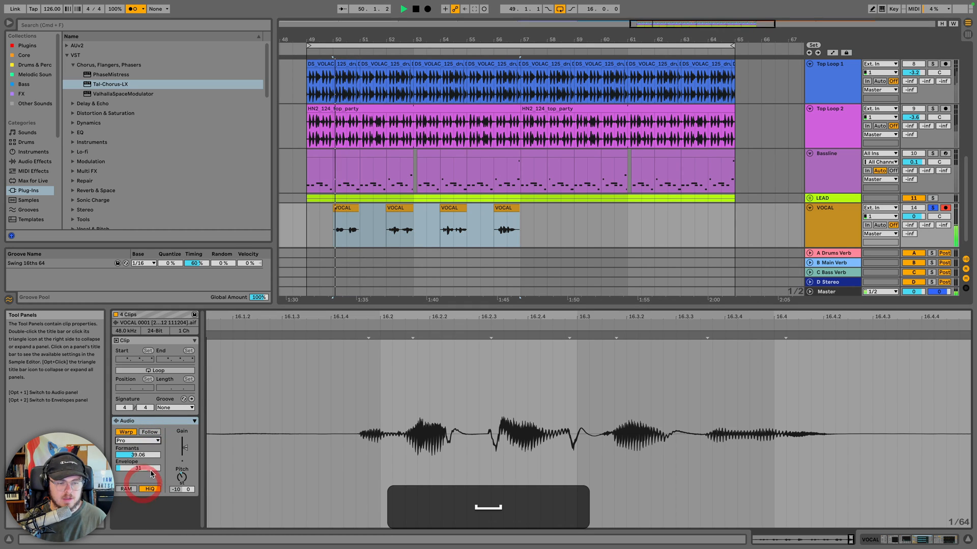
pyautogui.moveTo(147, 454); pyautogui.dragTo(146, 444)
pyautogui.press('space')
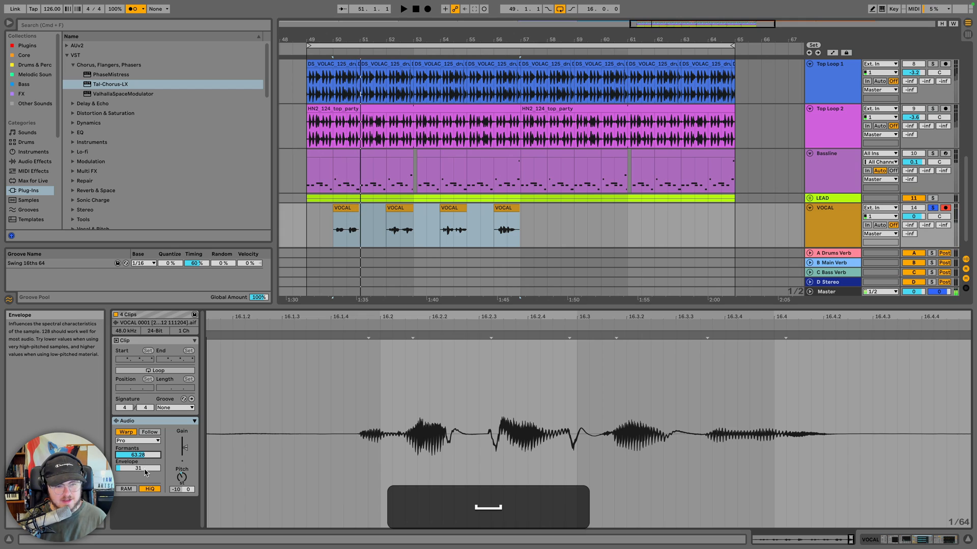
pyautogui.moveTo(181, 477); pyautogui.dragTo(137, 472)
pyautogui.press('space')
pyautogui.press('space')
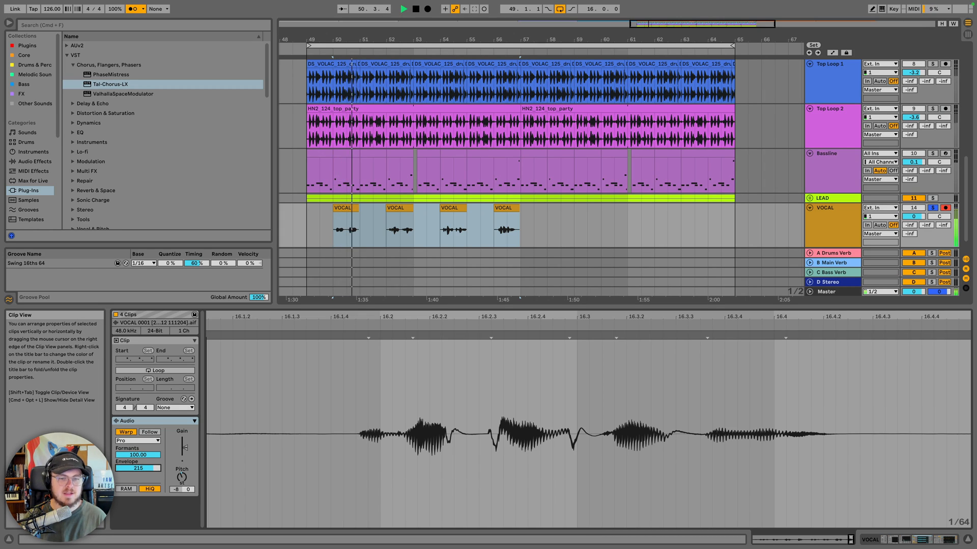
pyautogui.press('space')
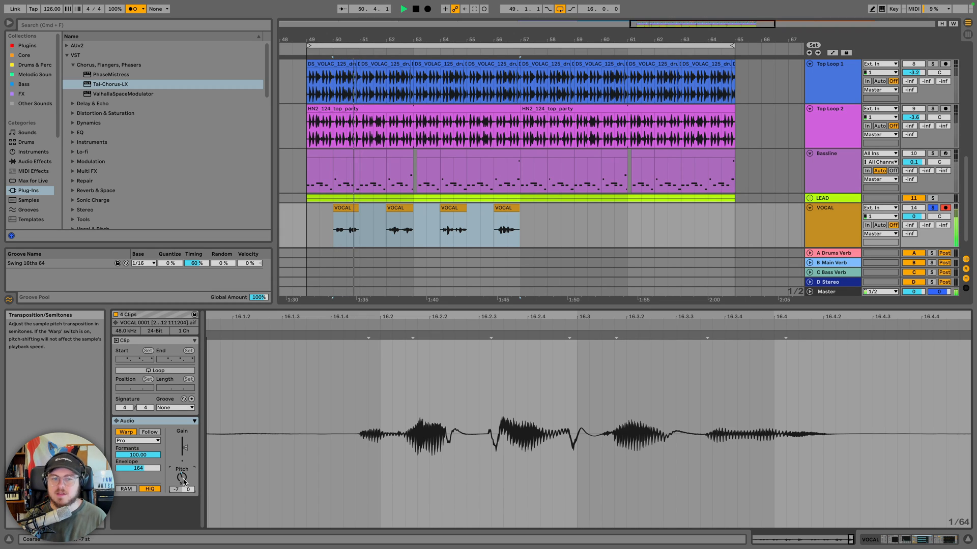
pyautogui.press('space')
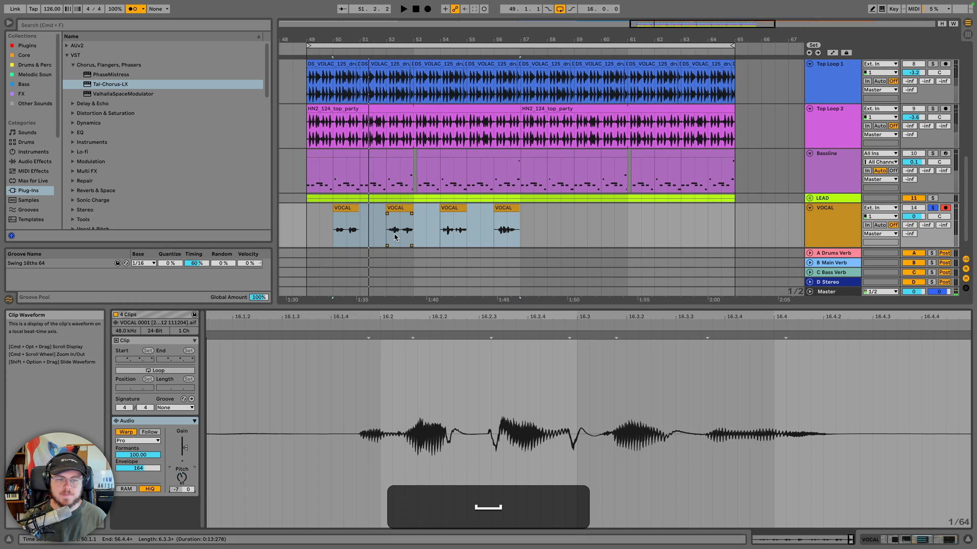
# Duplicate the first half bar of the vocal clip at bar 50 over its second half and play from bar 50
pyautogui.click(323, 232)
pyautogui.moveTo(333, 227); pyautogui.dragTo(347, 225)
pyautogui.press('super+d')
pyautogui.click(334, 224)
pyautogui.press('super+space')
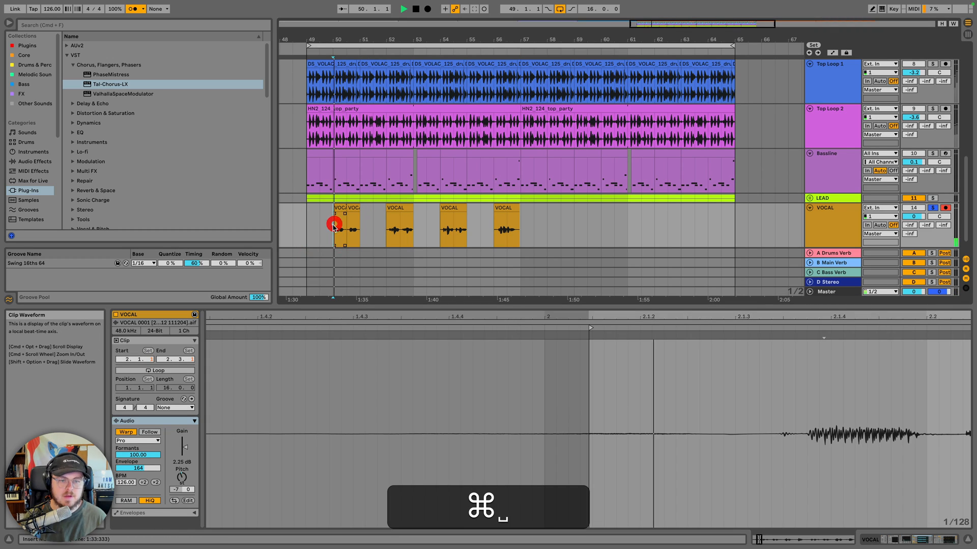
# Play from bar 52, then copy the second half of its vocal clip over the first half and play the result
pyautogui.click(388, 225)
pyautogui.press('space')
pyautogui.press('space')
pyautogui.moveTo(397, 37); pyautogui.dragTo(397, 76)
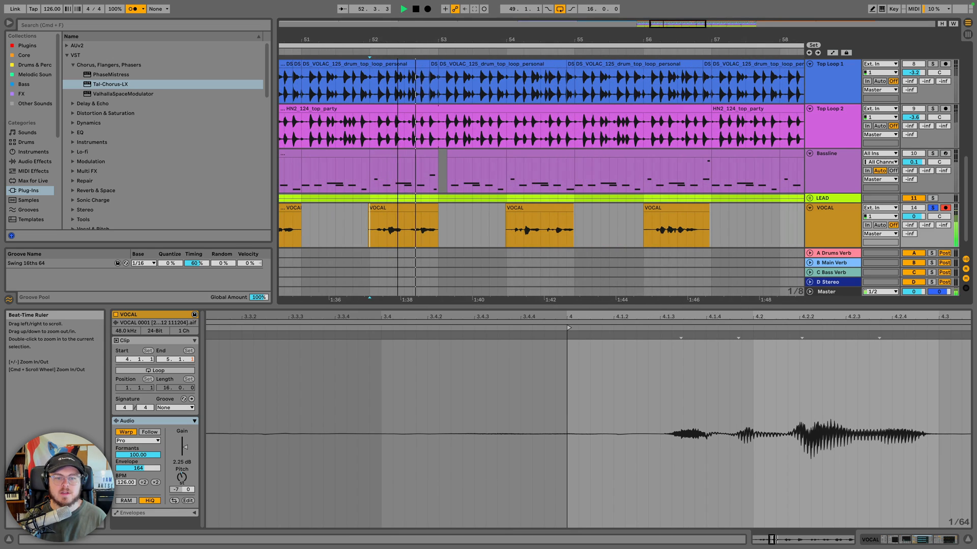
pyautogui.press('space')
pyautogui.moveTo(404, 245); pyautogui.dragTo(436, 210)
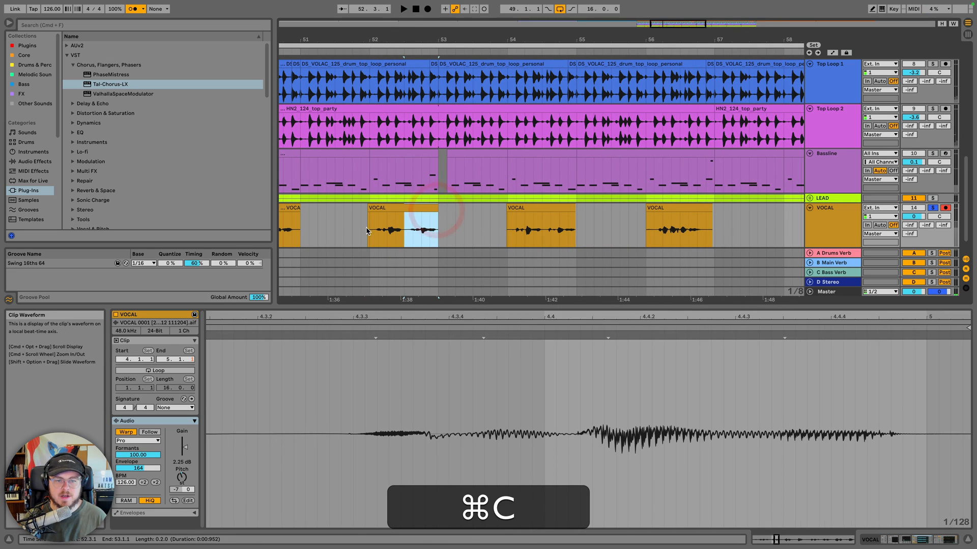
pyautogui.click(367, 227)
pyautogui.press('super+v')
pyautogui.press('space')
# Delete the sliver of vocal left just before bar 52 and play the repeated phrase from bar 52
pyautogui.click(367, 212)
pyautogui.press('BackSpace')
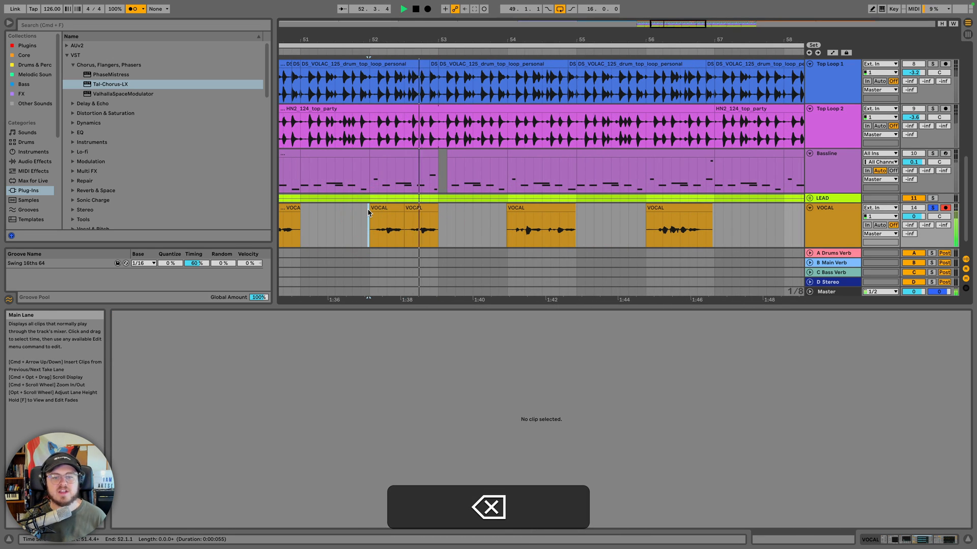
pyautogui.press('space')
pyautogui.press('space')
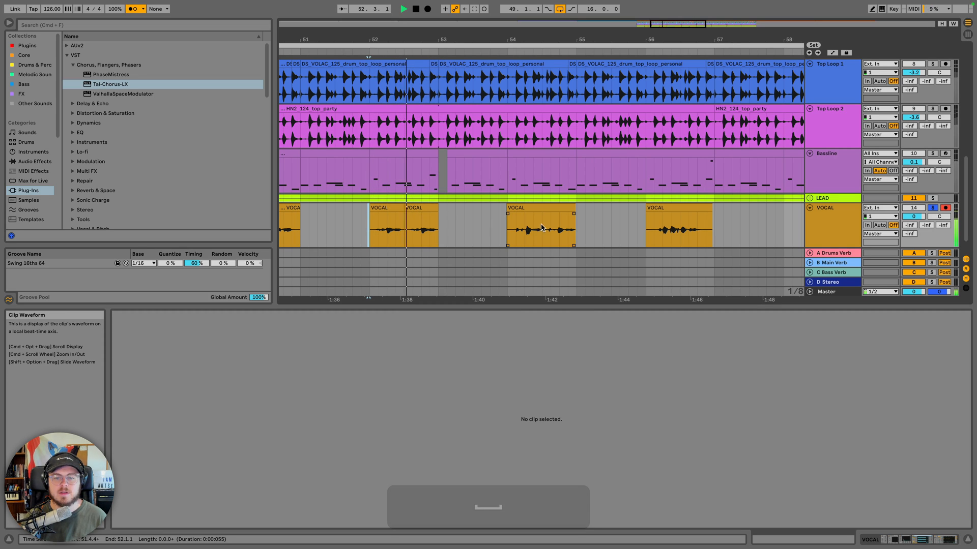
pyautogui.press('space')
pyautogui.moveTo(379, 39); pyautogui.dragTo(380, 76)
pyautogui.press('space')
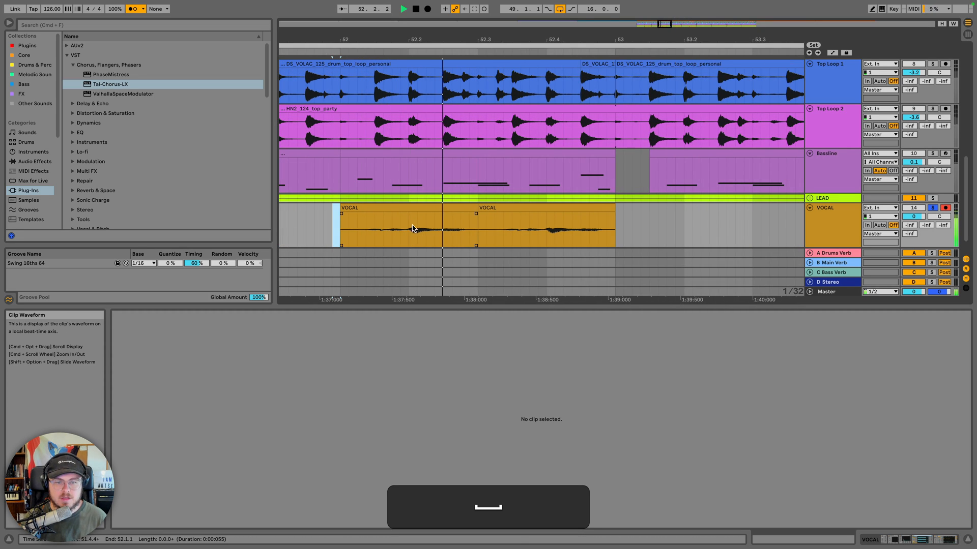
pyautogui.press('space')
# Turn the grid off and split the first vocal clip of bar 52 just before beat 52.2
pyautogui.click(405, 45)
pyautogui.moveTo(406, 40); pyautogui.dragTo(424, 222)
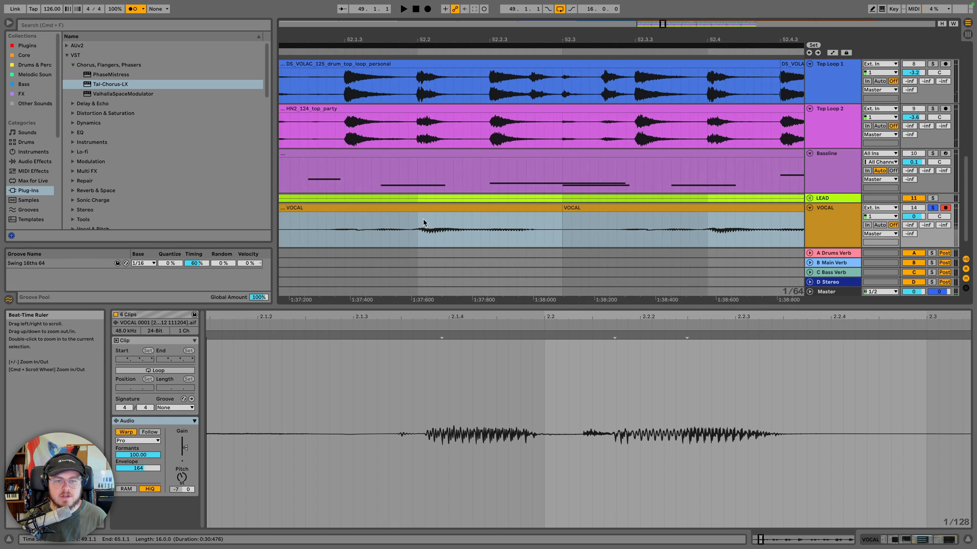
pyautogui.rightClick(411, 234)
pyautogui.rightClick(407, 234)
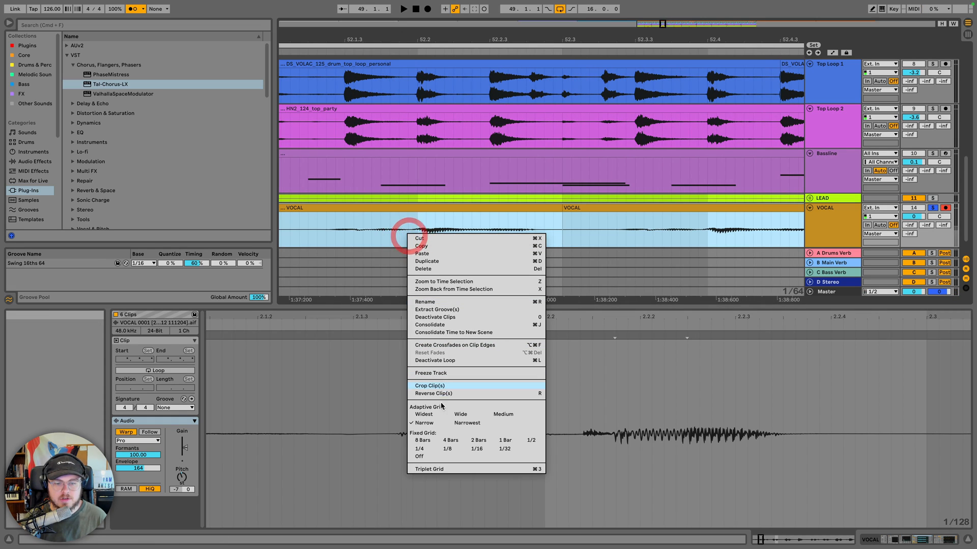
pyautogui.click(419, 456)
pyautogui.click(412, 230)
pyautogui.press('super+e')
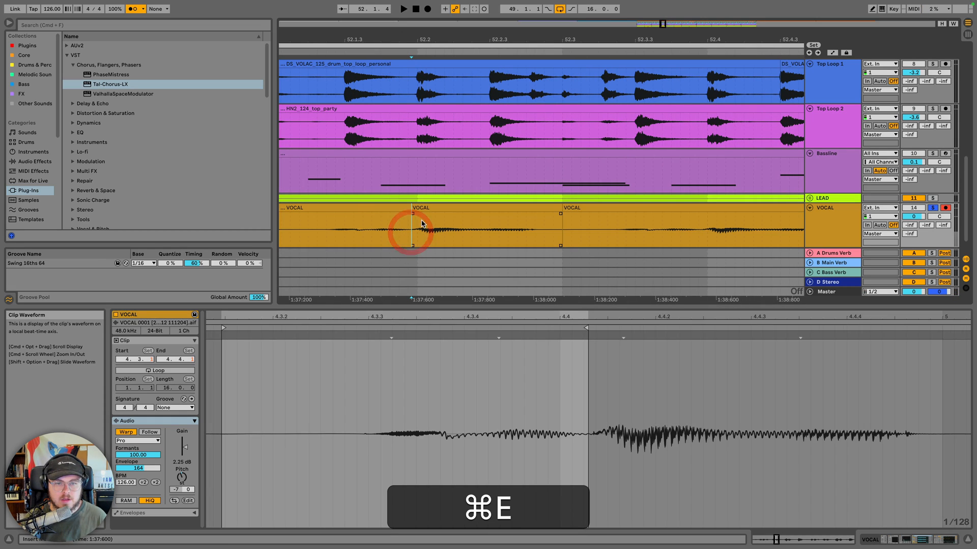
# Move the split-off vocal part onto beat 52.2, turn the adaptive grid back on and play from bar 52
pyautogui.rightClick(427, 210)
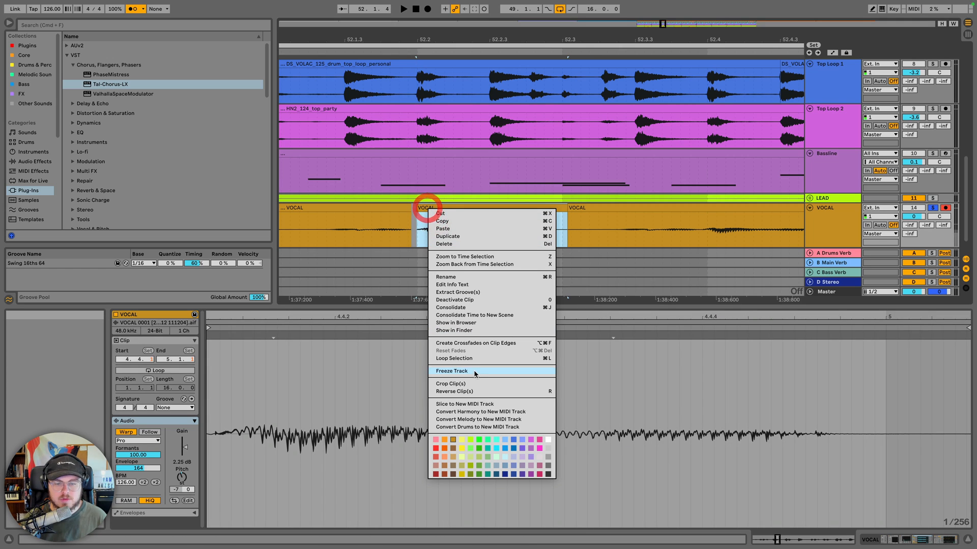
pyautogui.rightClick(411, 230)
pyautogui.click(432, 319)
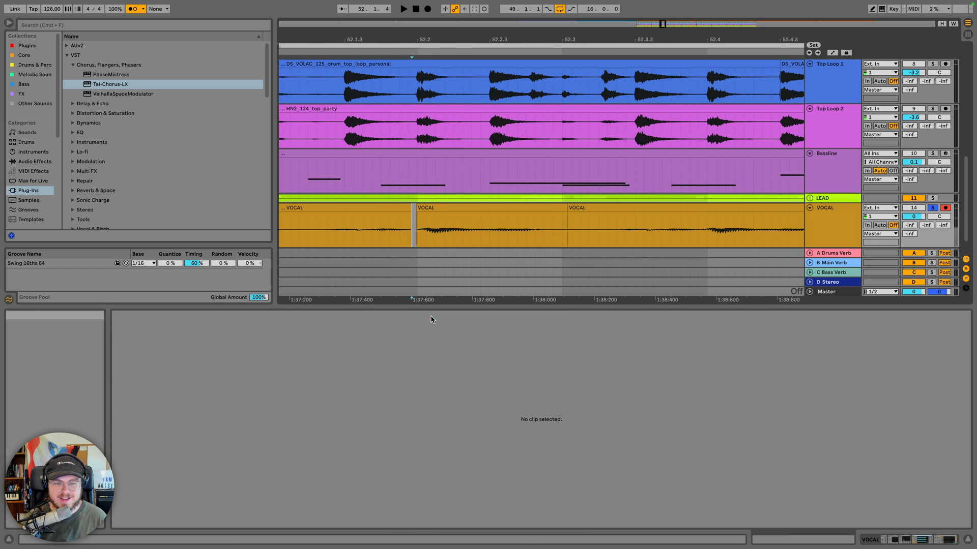
pyautogui.moveTo(432, 206); pyautogui.dragTo(434, 207)
pyautogui.click(400, 207)
pyautogui.press('space')
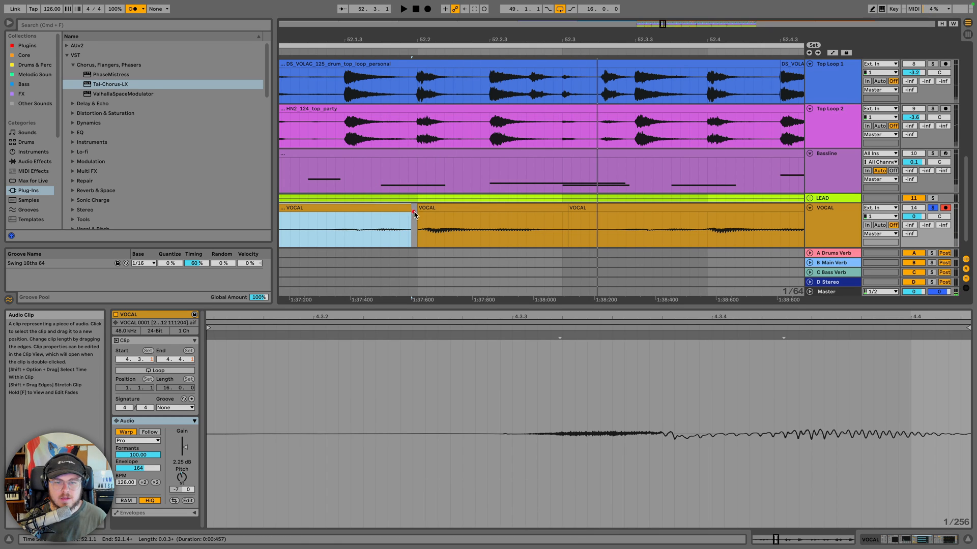
# Extend the start of the vocal clip at beat 52.2 slightly earlier and play the bar to check the transition
pyautogui.press('f')
pyautogui.click(407, 217)
pyautogui.click(420, 216)
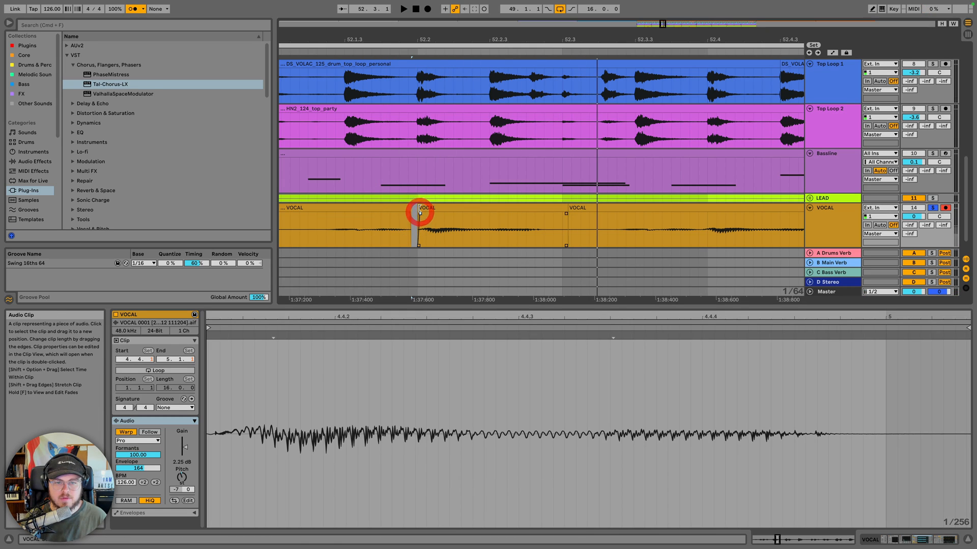
pyautogui.moveTo(415, 209); pyautogui.dragTo(412, 209)
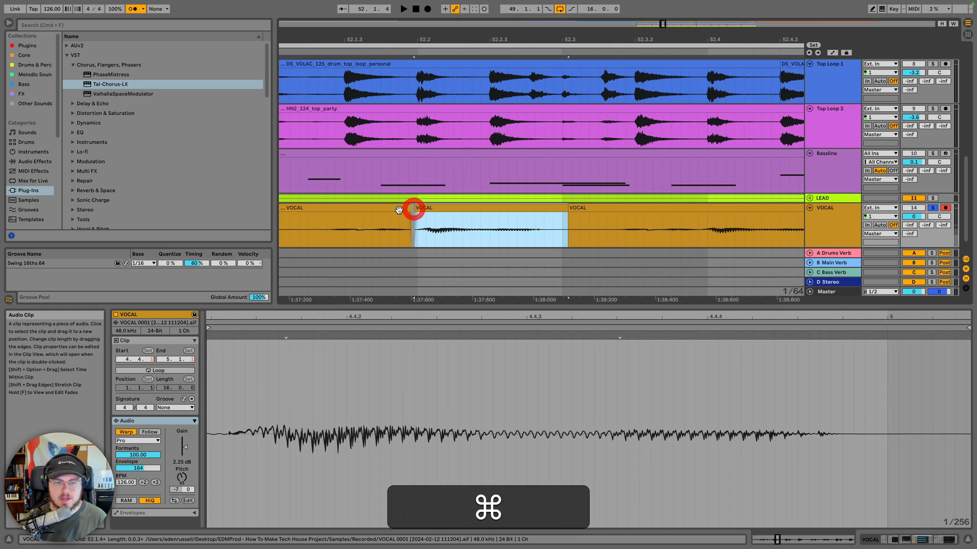
pyautogui.click(399, 210)
pyautogui.press('space')
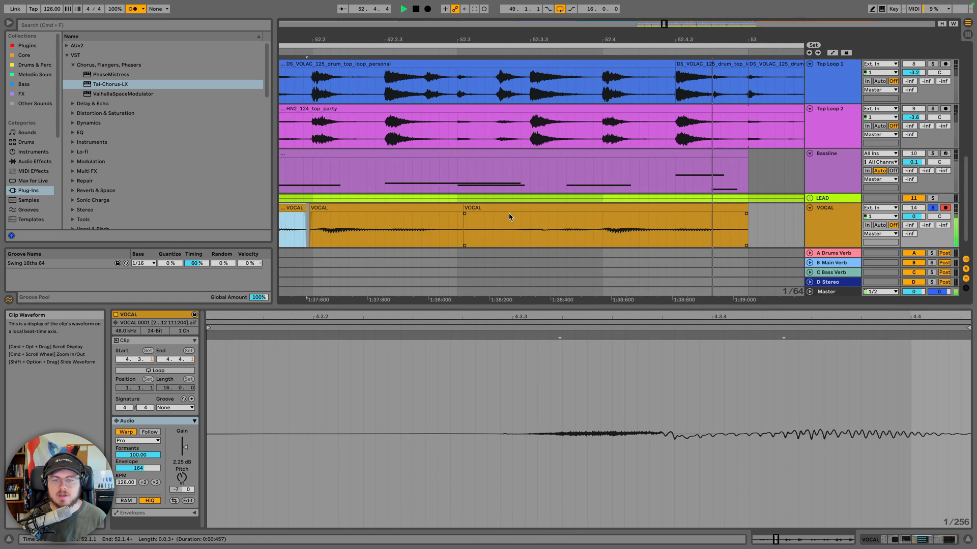
pyautogui.click(407, 208)
pyautogui.moveTo(412, 40); pyautogui.dragTo(413, 17)
pyautogui.press('space')
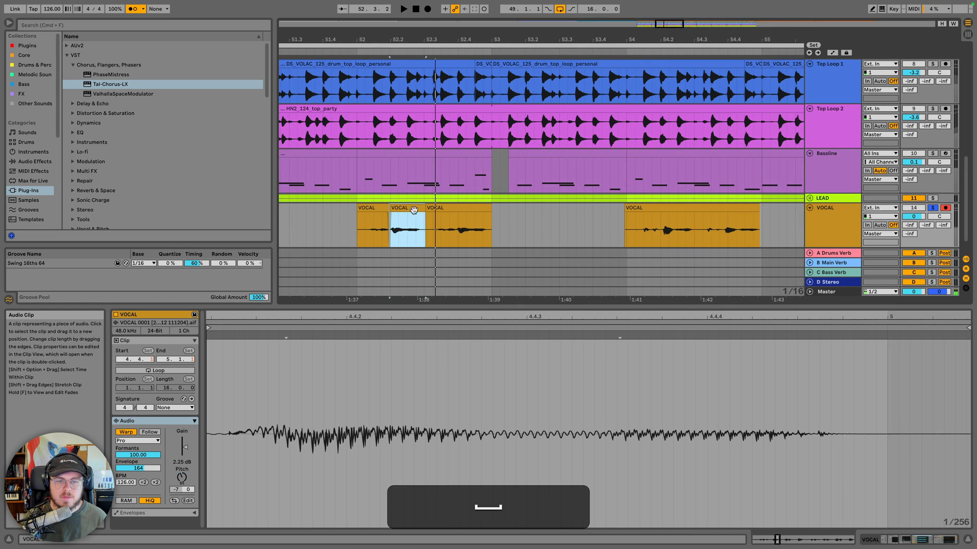
# Delete the vocal clip in the second half of bar 52, duplicate the two retimed clips into its place and play them
pyautogui.click(454, 209)
pyautogui.press('BackSpace')
pyautogui.click(425, 218)
pyautogui.moveTo(426, 218); pyautogui.dragTo(367, 226)
pyautogui.press('super+d')
pyautogui.click(365, 206)
pyautogui.press('super+space')
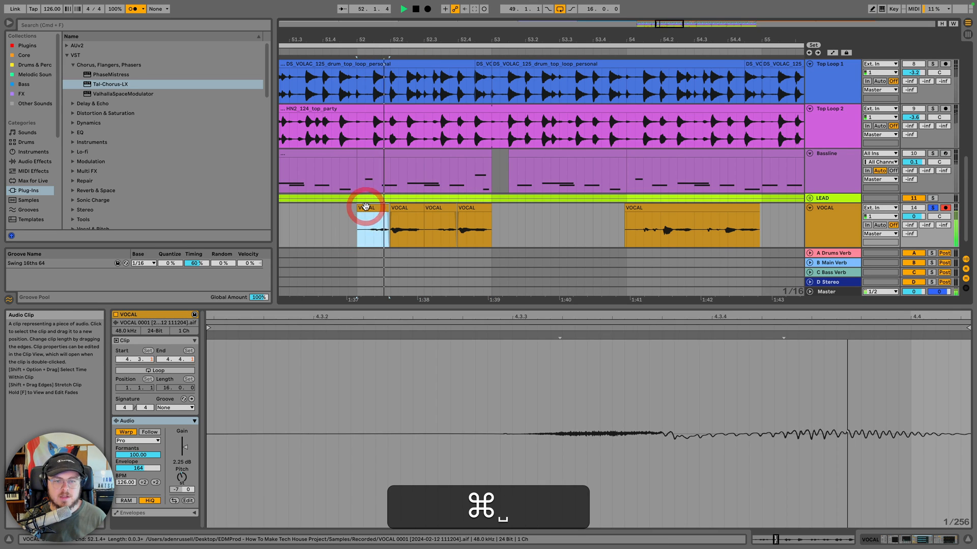
# Play the vocal clip at bar 54, split it at the word just after beat 54.2 and move that part onto the beat
pyautogui.click(637, 209)
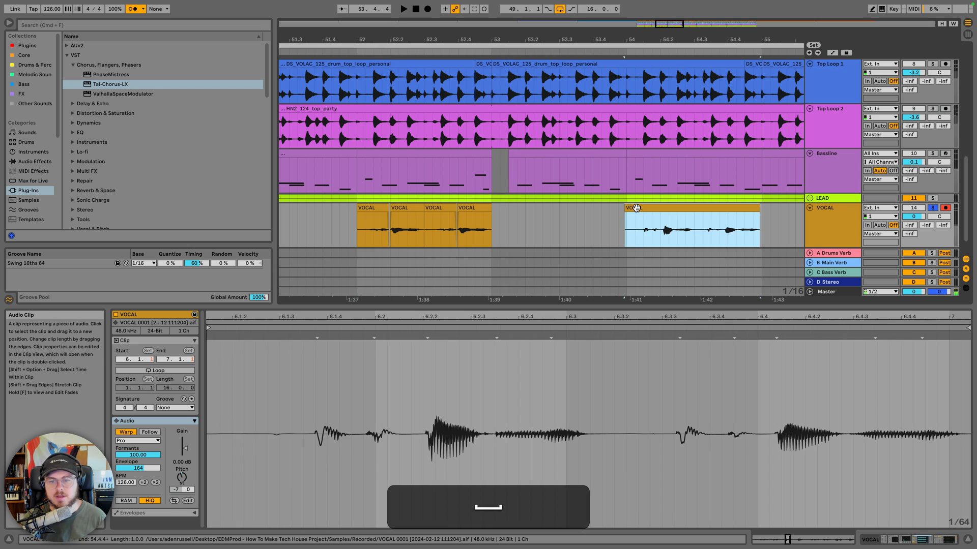
pyautogui.press('space')
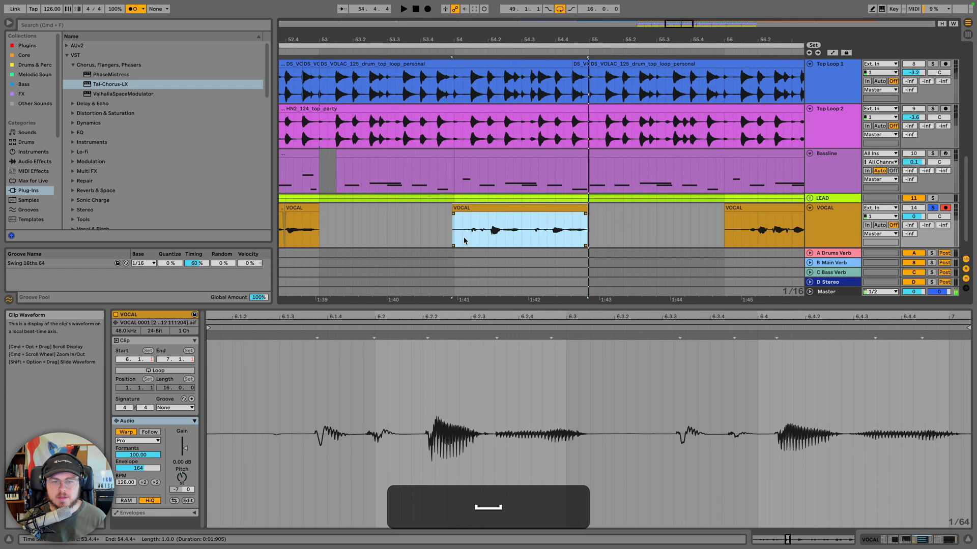
pyautogui.moveTo(490, 56); pyautogui.dragTo(506, 244)
pyautogui.click(505, 238)
pyautogui.moveTo(505, 41); pyautogui.dragTo(530, 249)
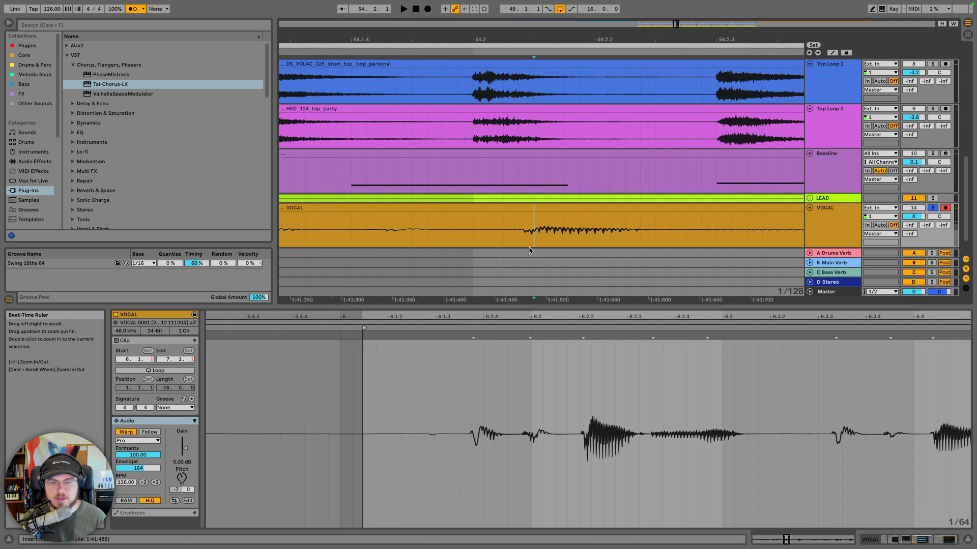
pyautogui.click(517, 237)
pyautogui.press('super+e')
pyautogui.moveTo(543, 208); pyautogui.dragTo(497, 209)
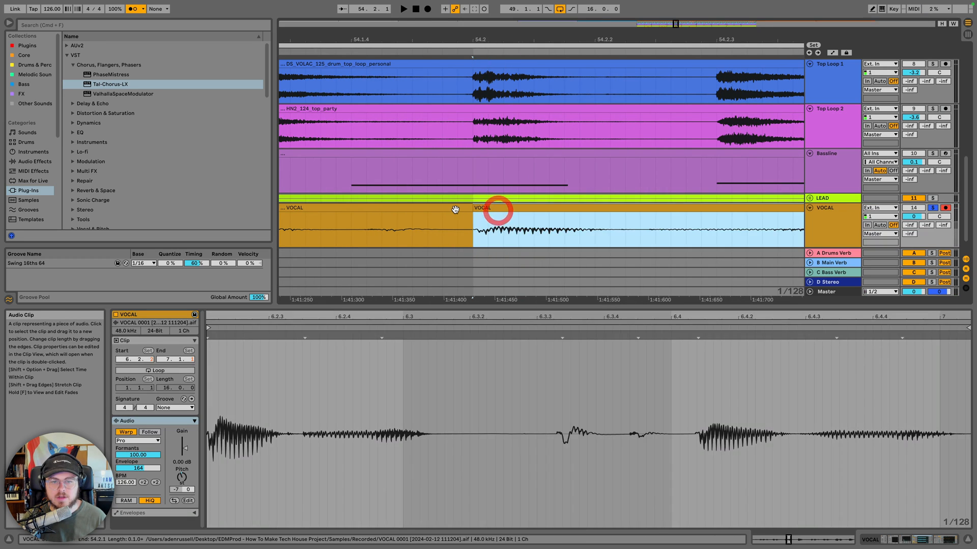
pyautogui.click(456, 209)
pyautogui.press('space')
# Split the vocal in the gap between the words after beat 54.2 and move the rest to just before 54.2.3
pyautogui.press('space')
pyautogui.moveTo(518, 42); pyautogui.dragTo(535, 102)
pyautogui.press('space')
pyautogui.press('space')
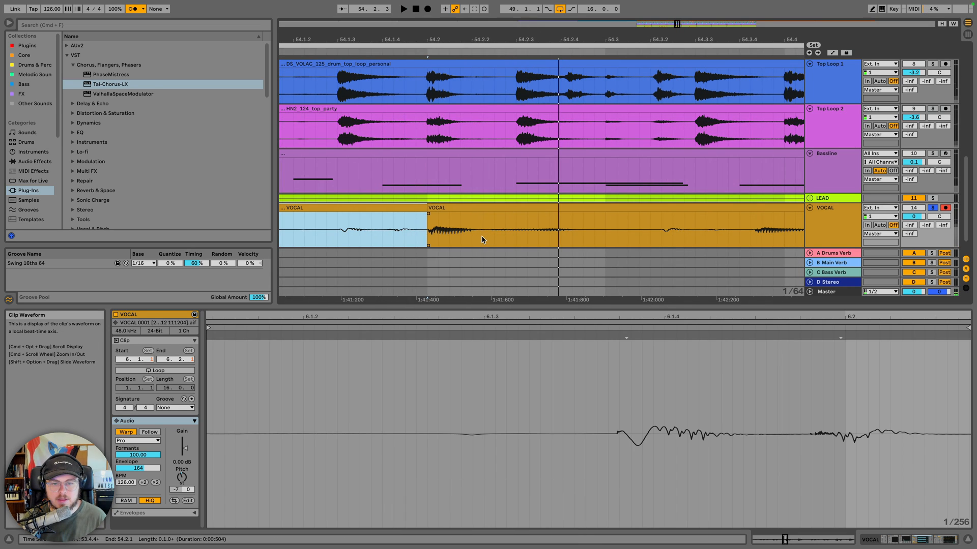
pyautogui.click(481, 236)
pyautogui.scroll(3, 482, 234)
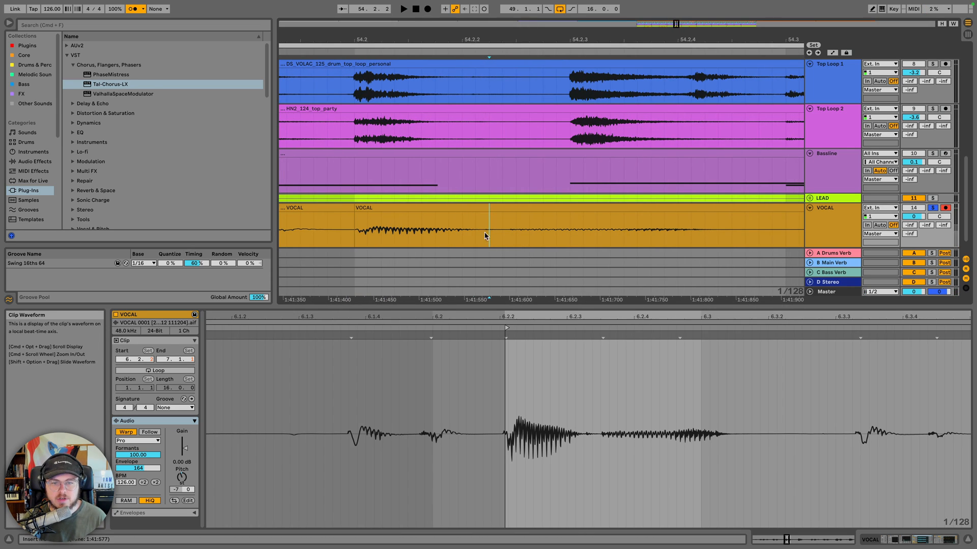
pyautogui.moveTo(487, 34); pyautogui.dragTo(487, 49)
pyautogui.press('super+e')
pyautogui.moveTo(481, 237)
pyautogui.mouseDown()
pyautogui.moveTo(508, 213)
pyautogui.moveTo(624, 208)
pyautogui.mouseUp()
pyautogui.press('space')
pyautogui.click(624, 208)
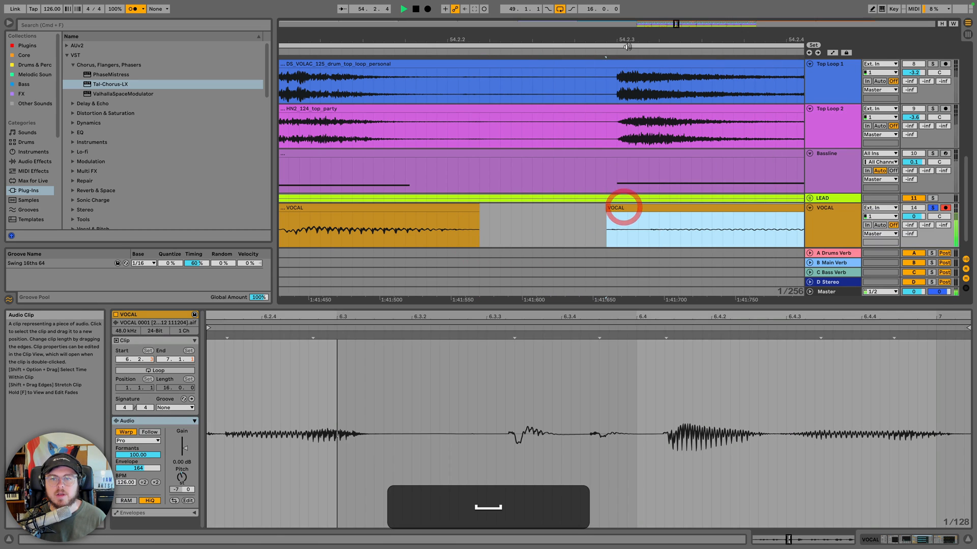
# Play the vocals from bar 54 and extend the end of the short clip at beat 54.2 to about 54.2.2
pyautogui.moveTo(626, 39); pyautogui.dragTo(626, 24)
pyautogui.click(437, 210)
pyautogui.press('space')
pyautogui.press('space')
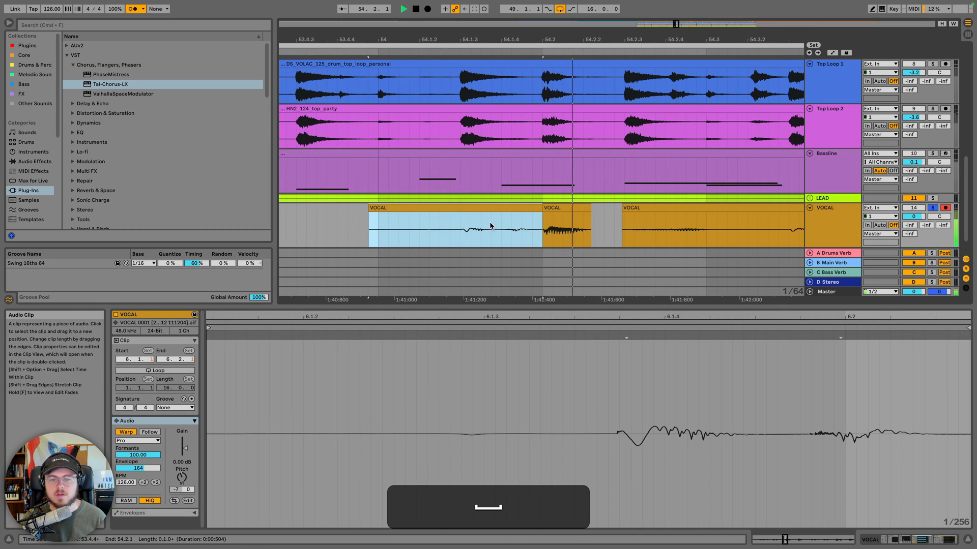
pyautogui.press('space')
pyautogui.press('space')
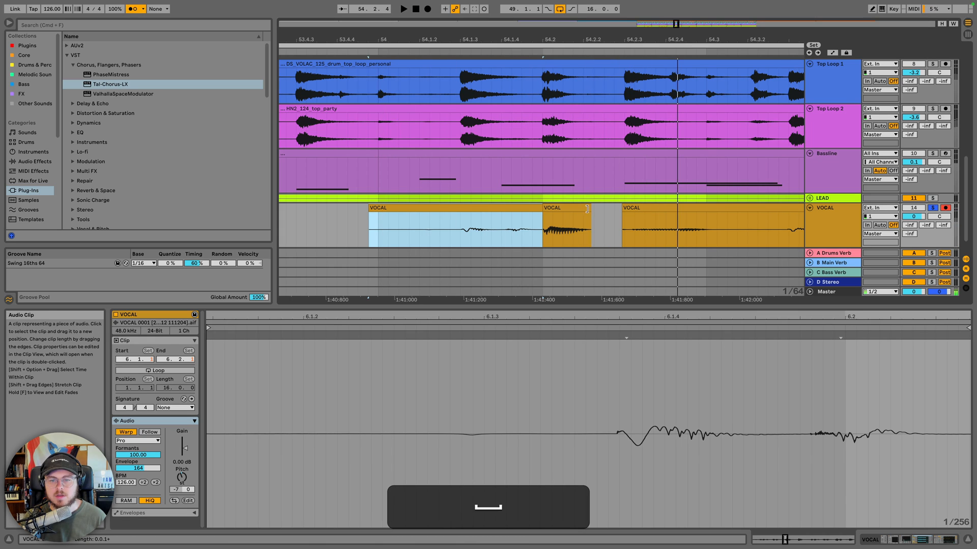
pyautogui.moveTo(591, 209)
pyautogui.mouseDown()
pyautogui.moveTo(612, 209)
pyautogui.moveTo(596, 210)
pyautogui.mouseUp()
pyautogui.press('super+space')
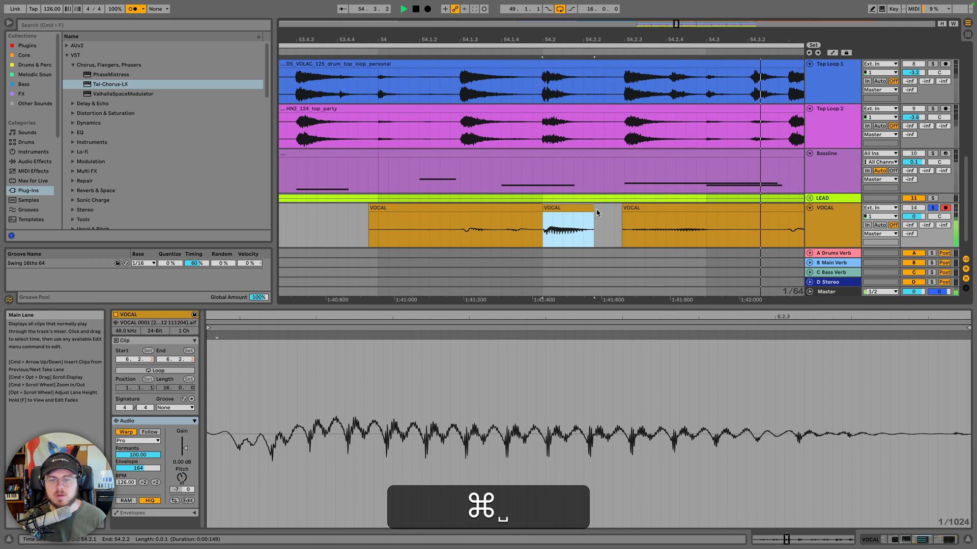
pyautogui.press('space')
pyautogui.press('space')
# Trim the silence off the start of the first vocal clip in bar 54 and play from its new start
pyautogui.click(450, 207)
pyautogui.press('space')
pyautogui.press('space')
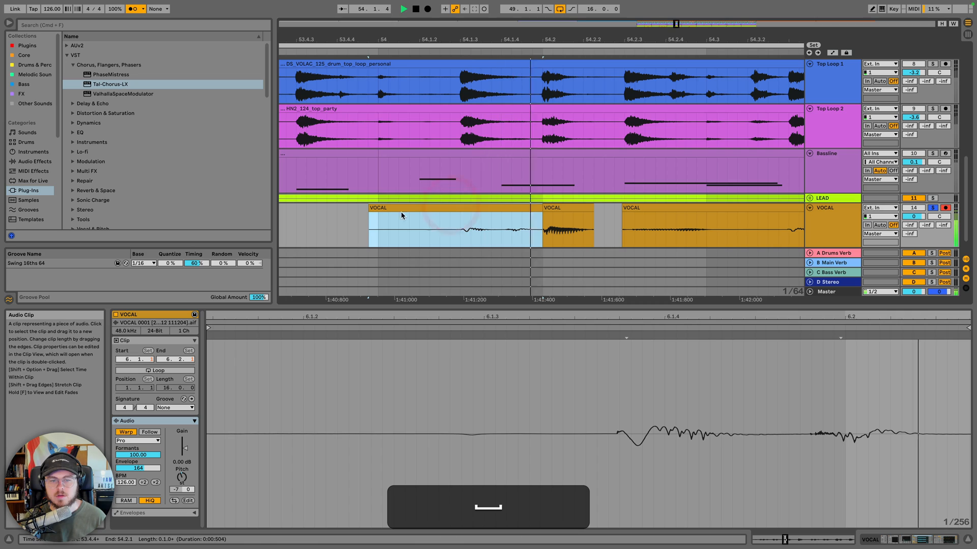
pyautogui.moveTo(369, 214); pyautogui.dragTo(448, 213)
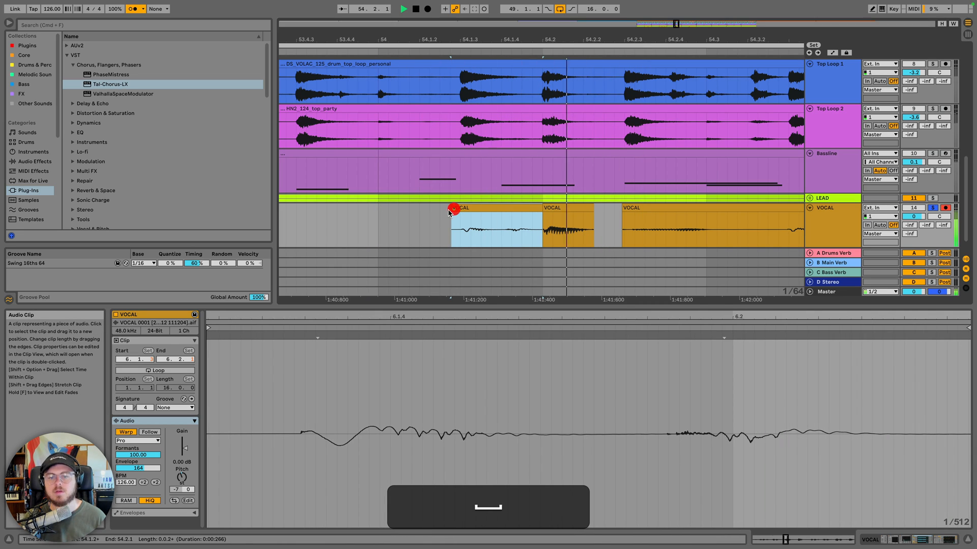
pyautogui.moveTo(450, 39); pyautogui.dragTo(450, 20)
pyautogui.press('space')
pyautogui.press('space')
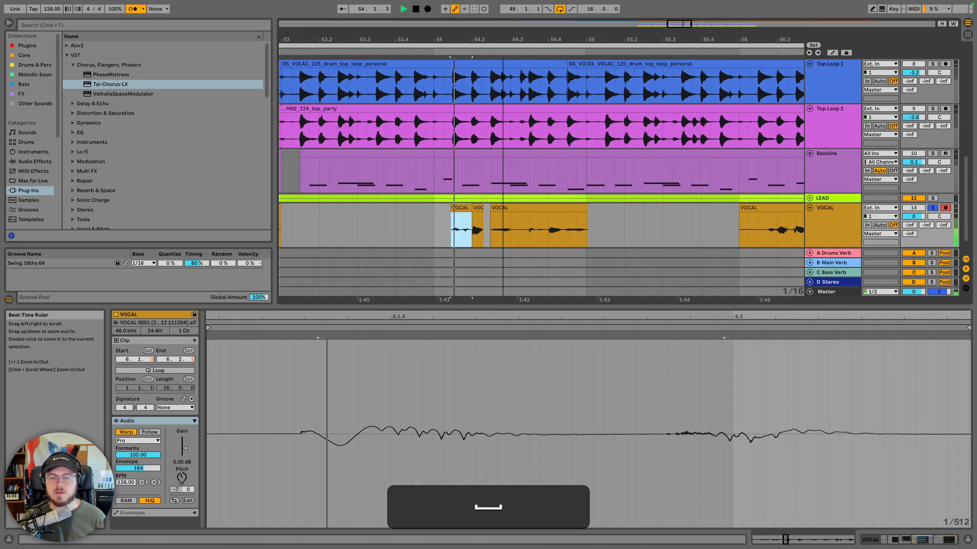
# Copy the vocal section from 54.4.1 to 54.4.4, paste it at 54.2.1 and play the result
pyautogui.moveTo(549, 239); pyautogui.dragTo(586, 237)
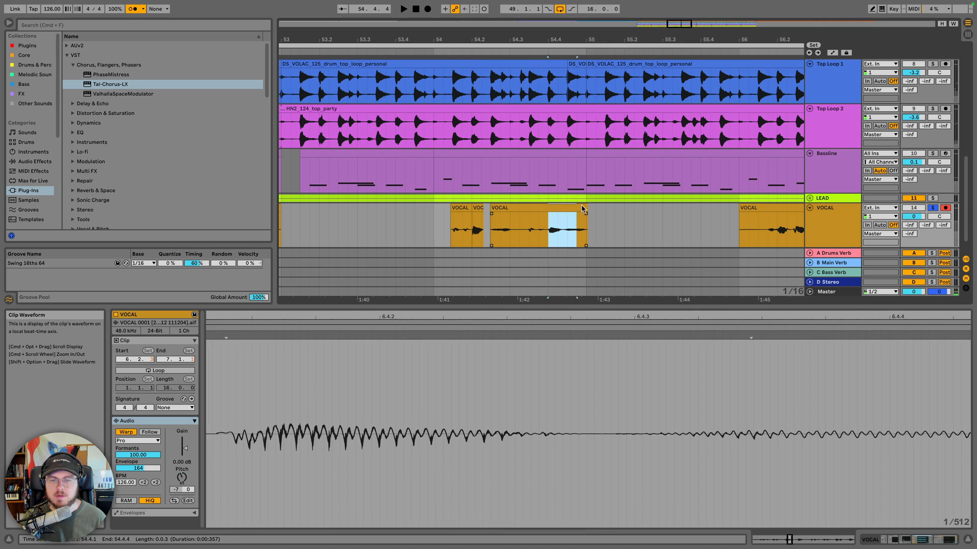
pyautogui.press('super+c')
pyautogui.click(476, 233)
pyautogui.press('super+v')
pyautogui.press('space')
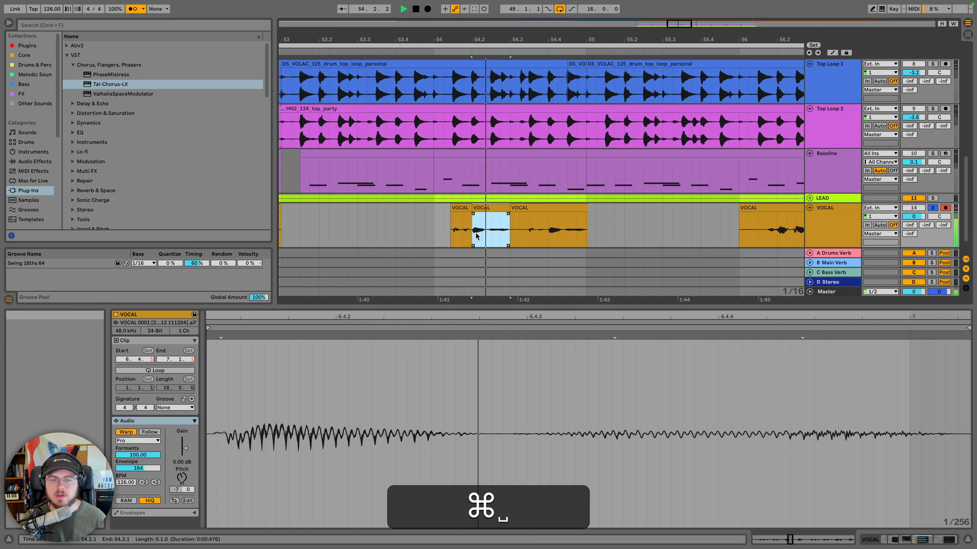
pyautogui.click(459, 217)
pyautogui.press('space')
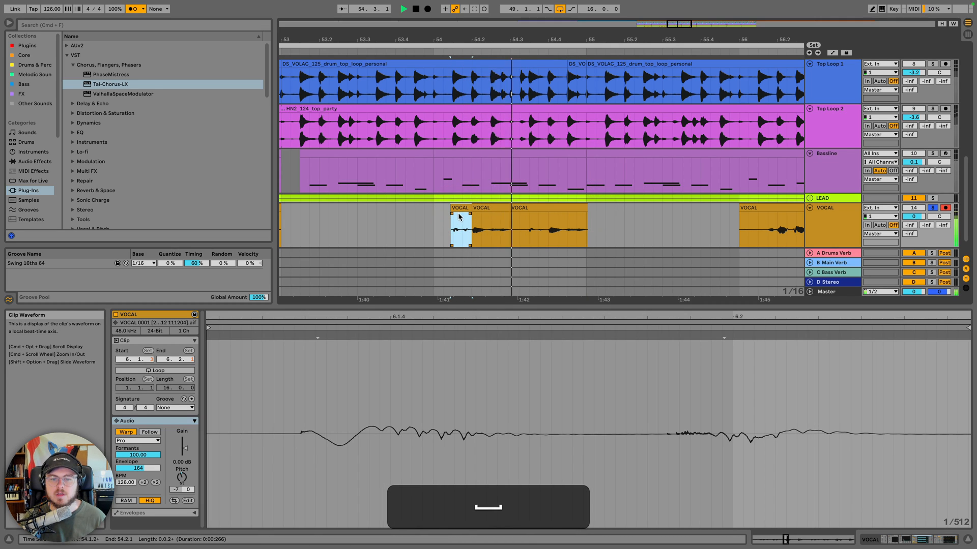
# Delete the leftover vocal clip after beat 54.3 and play from the start of bar 54
pyautogui.click(523, 209)
pyautogui.press('BackSpace')
pyautogui.click(451, 209)
pyautogui.click(436, 209)
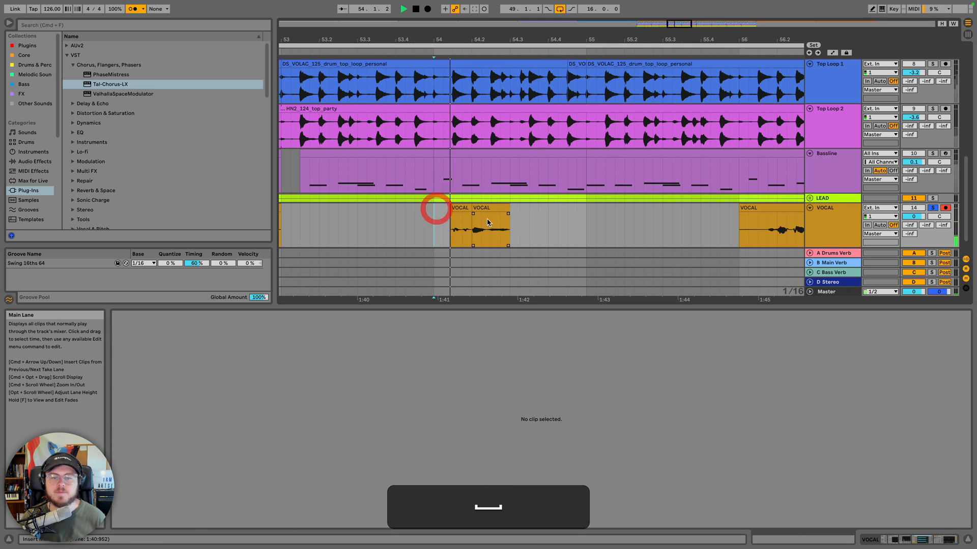
# Duplicate the first half of bar 54 on the VOCAL track into its second half and play on into bar 56
pyautogui.moveTo(509, 220); pyautogui.dragTo(450, 215)
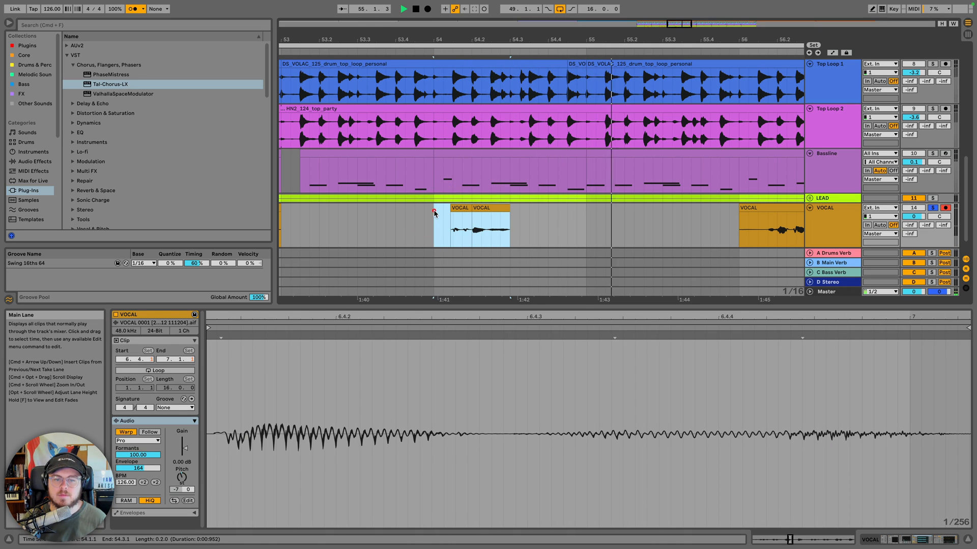
pyautogui.press('super+d')
pyautogui.press('space')
pyautogui.press('space')
pyautogui.moveTo(601, 39); pyautogui.dragTo(479, 20)
pyautogui.scroll(-2, 621, 165)
pyautogui.hscroll(4, 559, 186)
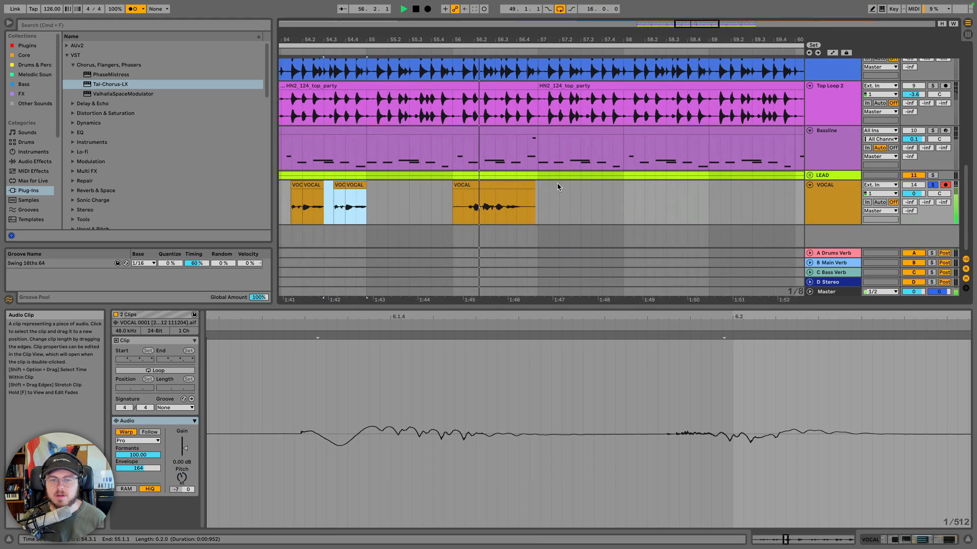
# Trim the start of the vocal clip in bar 56 to 56.1.3 and play the trimmed clip
pyautogui.press('space')
pyautogui.moveTo(427, 185); pyautogui.dragTo(437, 186)
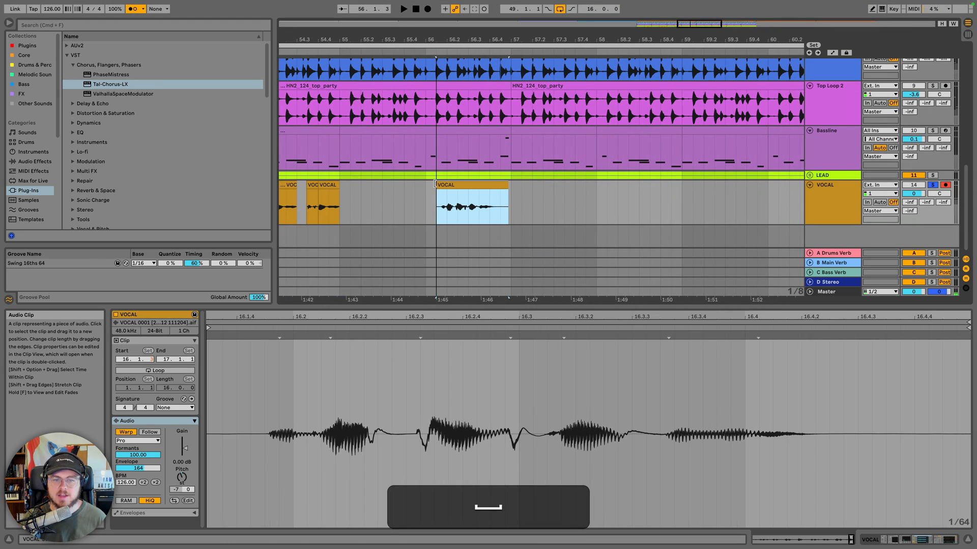
pyautogui.moveTo(447, 40); pyautogui.dragTo(556, 15)
pyautogui.press('space')
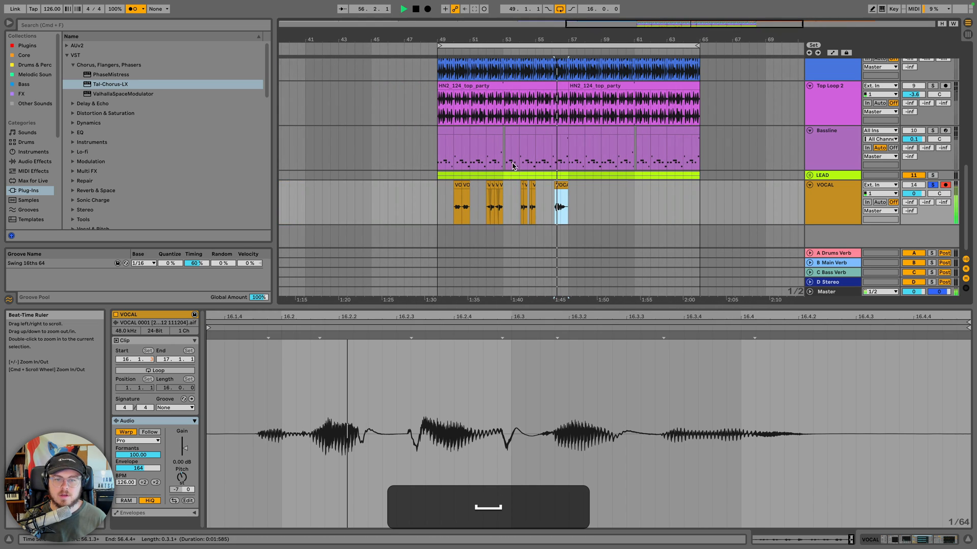
pyautogui.press('space')
# Try a different pitch on the first vocal clip in bar 50, play it and undo the change
pyautogui.click(454, 186)
pyautogui.press('space')
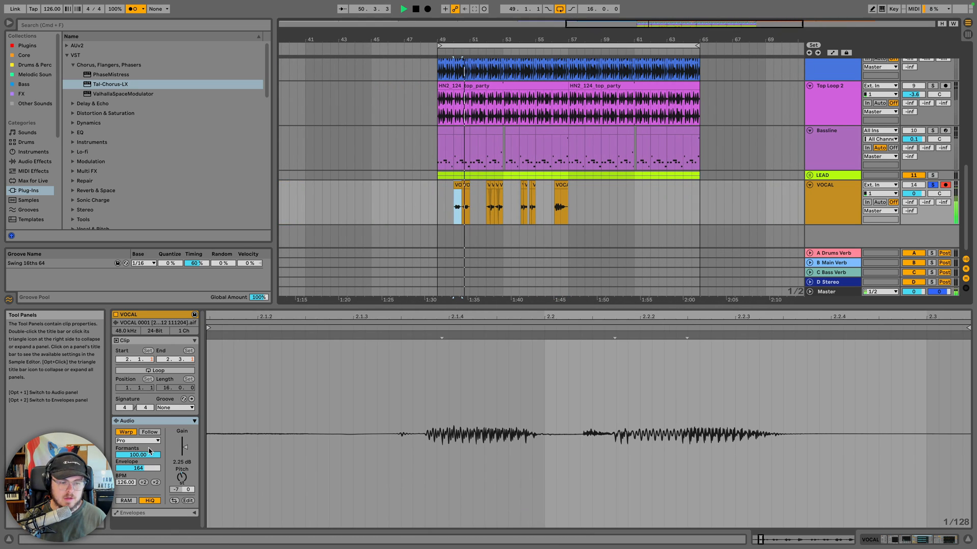
pyautogui.moveTo(178, 477); pyautogui.dragTo(178, 473)
pyautogui.press('space')
pyautogui.press('space')
pyautogui.press('super+z')
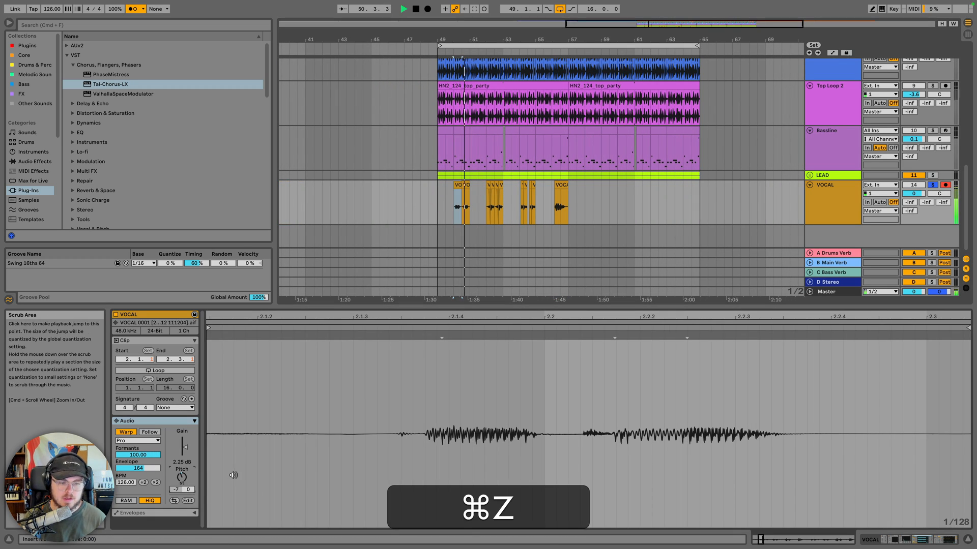
# Set the Complex Pro warp Envelope to 256 for all vocal clips from bar 50 to bar 56 and play them
pyautogui.keyDown('shift'); pyautogui.click(563, 185); pyautogui.keyUp('shift')
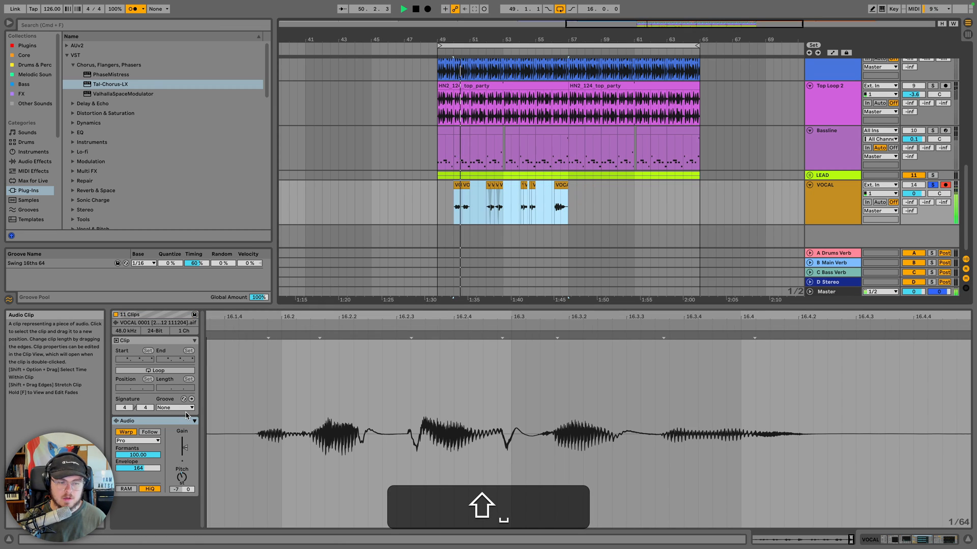
pyautogui.moveTo(137, 468); pyautogui.dragTo(138, 421)
pyautogui.press('space')
pyautogui.press('space')
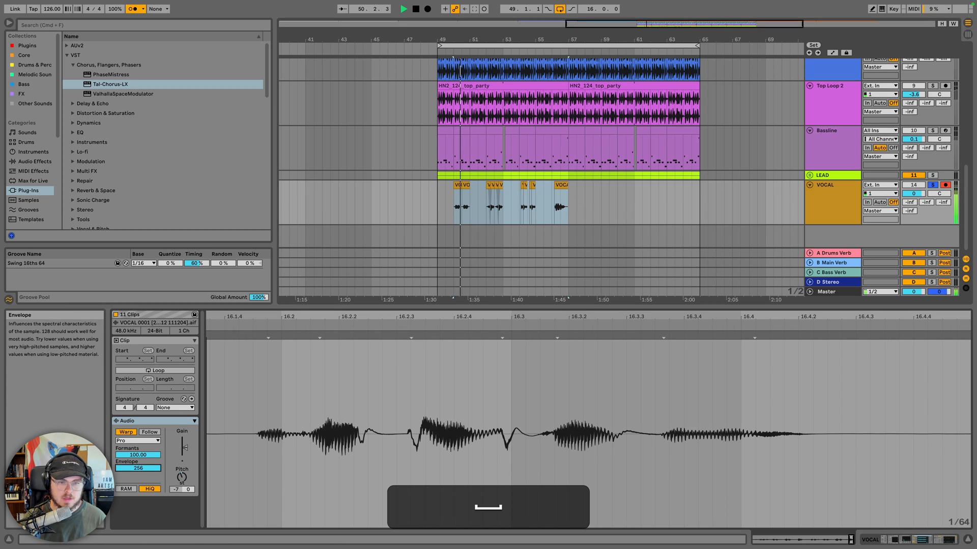
pyautogui.moveTo(138, 468); pyautogui.dragTo(138, 473)
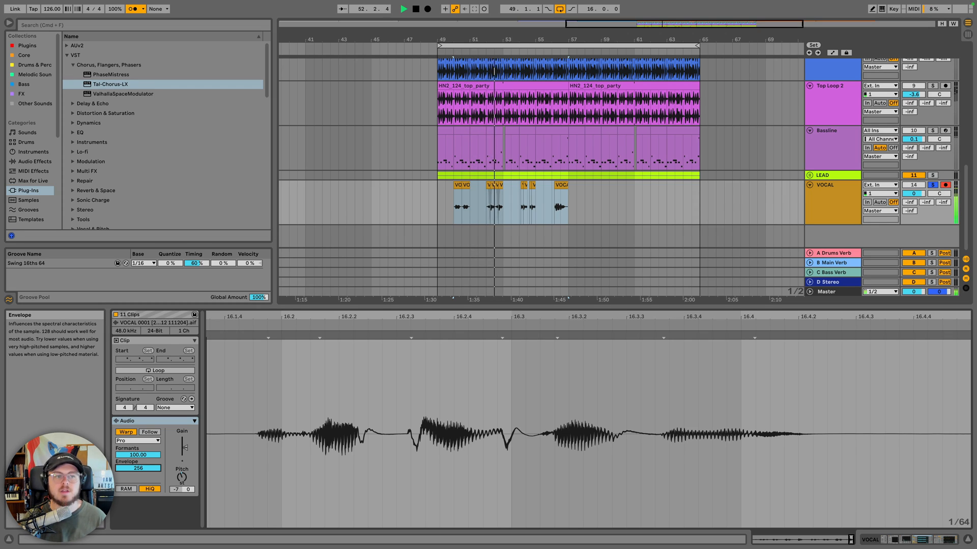
pyautogui.press('space')
# Set the high shelf in the VOCAL track's FabFilter Pro-Q 3 to about +9.2 dB at 5.5 kHz during playback
pyautogui.click(868, 185)
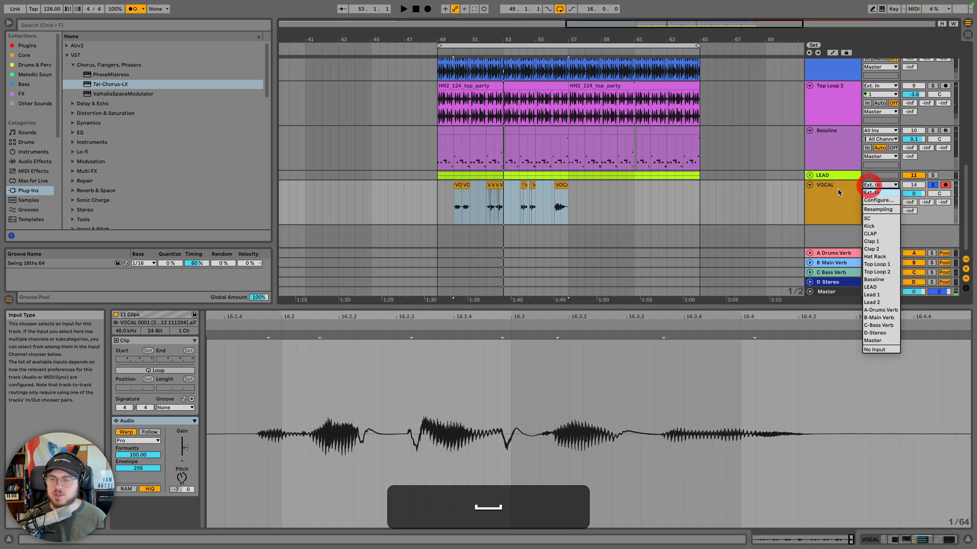
pyautogui.doubleClick(838, 190)
pyautogui.click(215, 437)
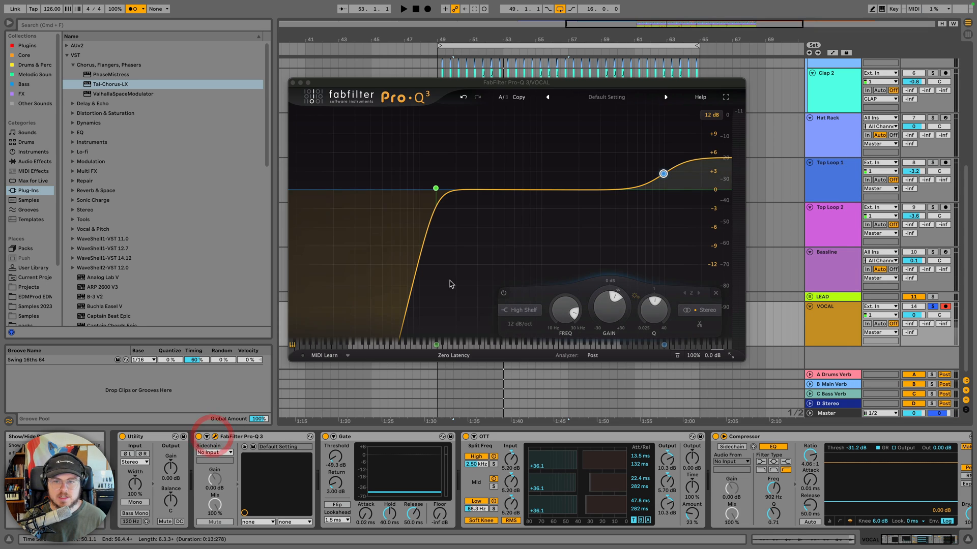
pyautogui.press('space')
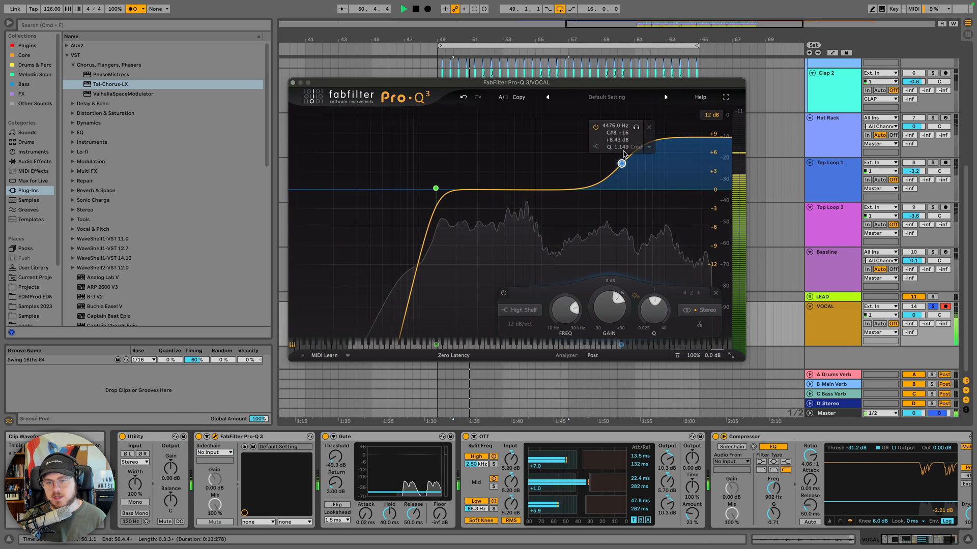
pyautogui.moveTo(624, 155); pyautogui.dragTo(635, 149)
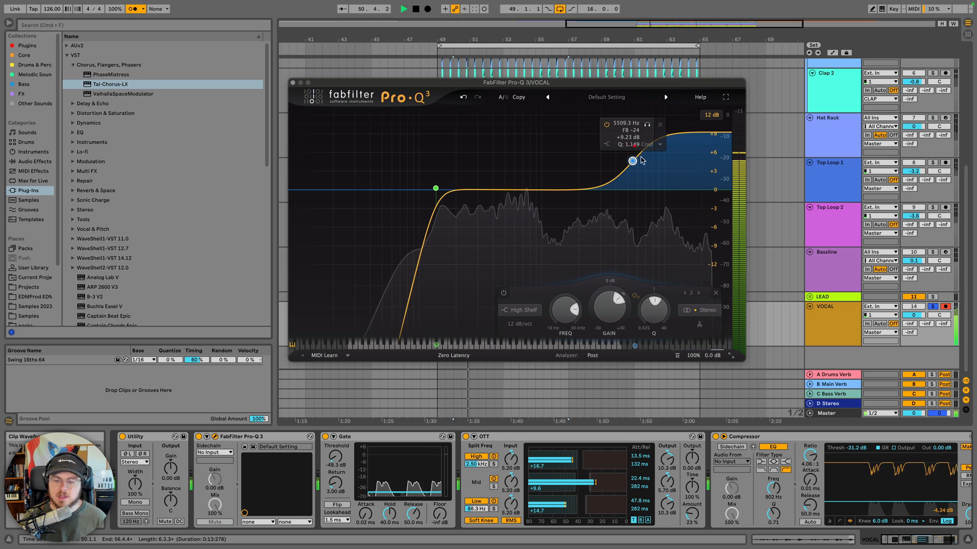
pyautogui.click(293, 83)
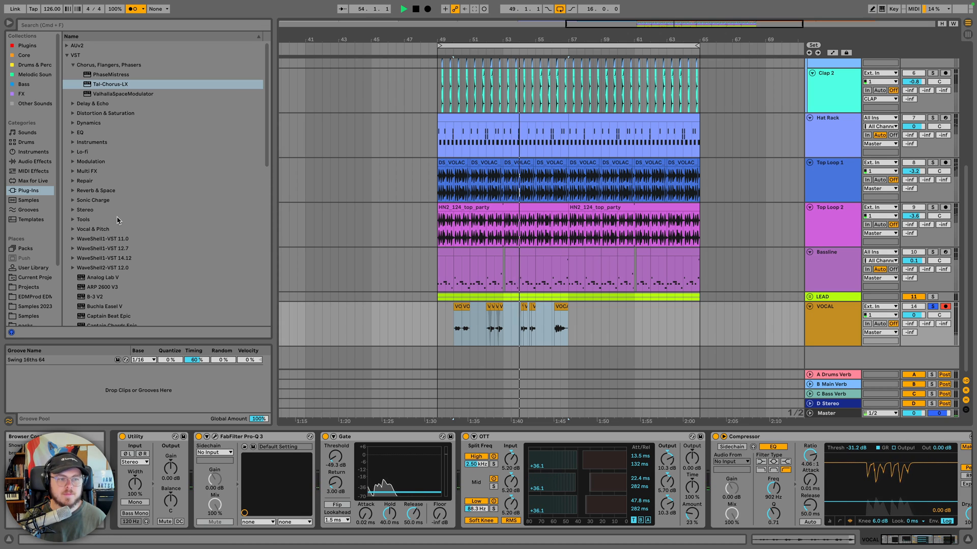
# Add the Multiband Compression preset after OTT on the VOCAL track and set its Amount to 33%
pyautogui.click(35, 162)
pyautogui.scroll(4, 133, 197)
pyautogui.moveTo(133, 197)
pyautogui.mouseDown()
pyautogui.moveTo(740, 457)
pyautogui.moveTo(726, 461)
pyautogui.mouseUp()
pyautogui.press('space')
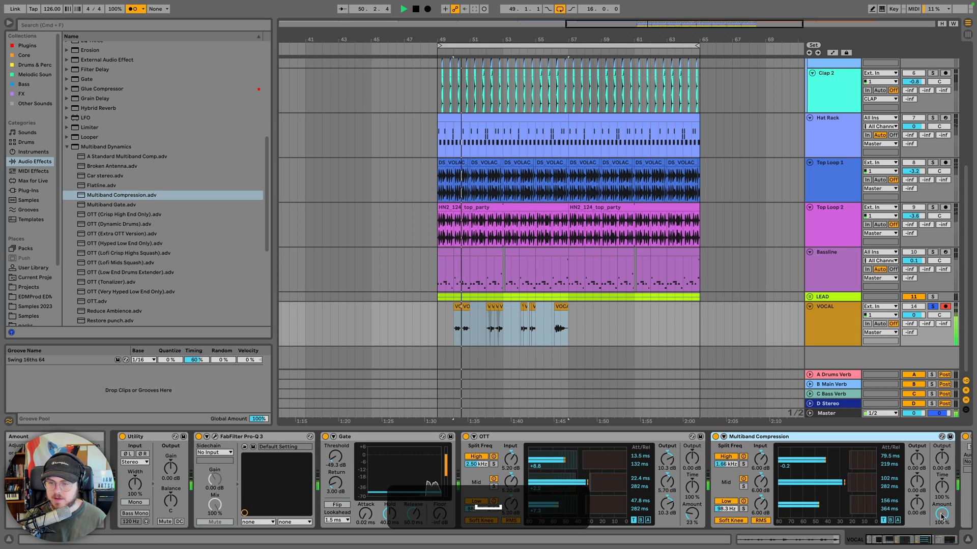
pyautogui.moveTo(942, 515); pyautogui.dragTo(941, 547)
pyautogui.press('space')
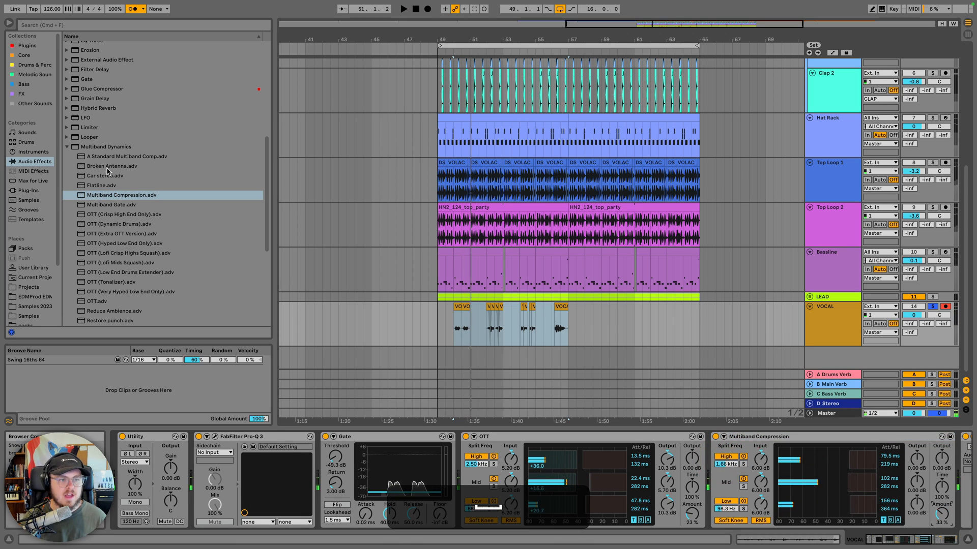
# Add a Limiter to the VOCAL track and place it at the end of the chain, after the Compressor
pyautogui.click(68, 147)
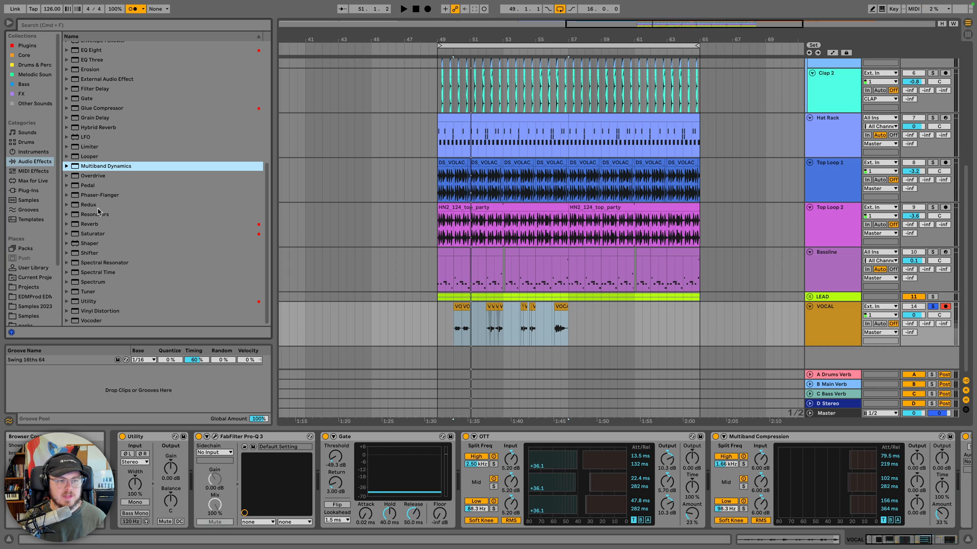
pyautogui.moveTo(93, 148); pyautogui.dragTo(950, 483)
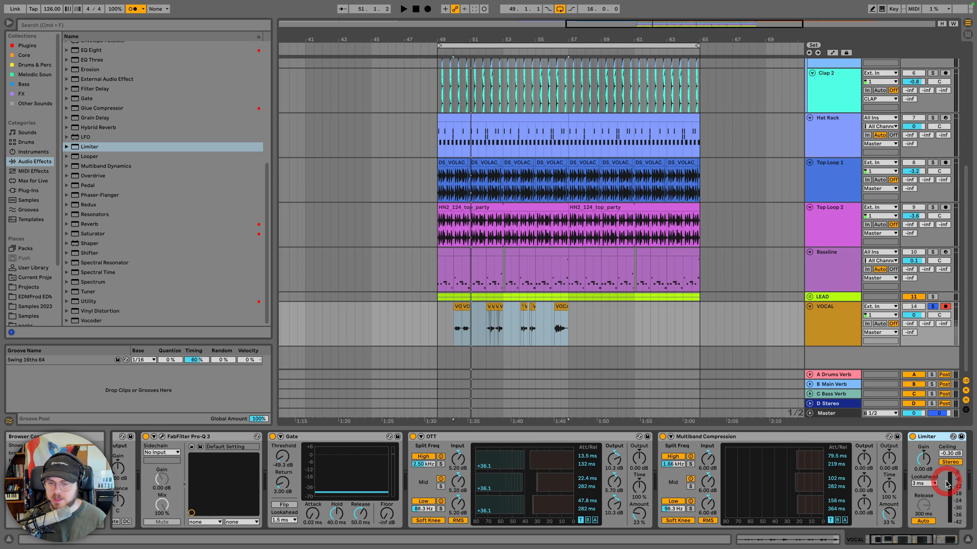
pyautogui.hscroll(4, 908, 497)
pyautogui.press('space')
pyautogui.hscroll(4, 664, 448)
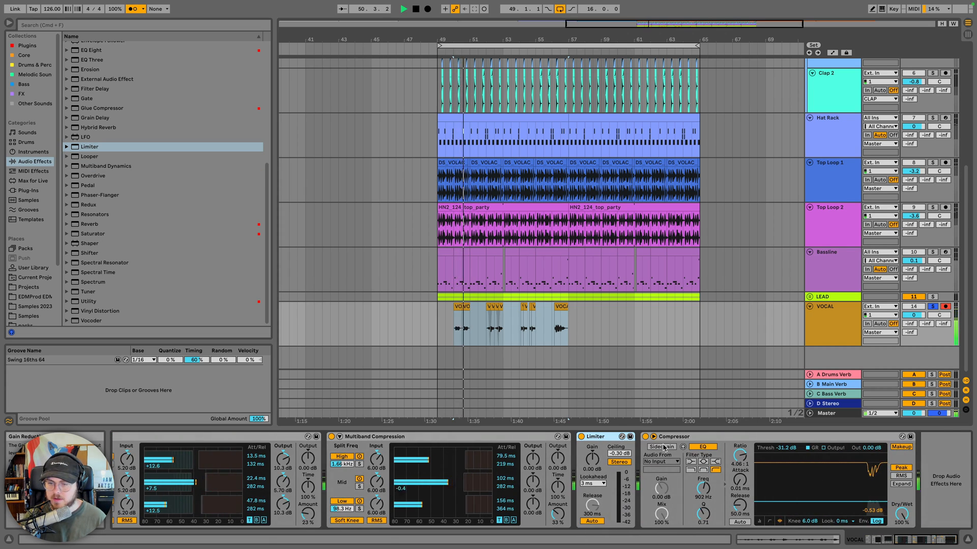
pyautogui.moveTo(891, 460); pyautogui.dragTo(891, 458)
pyautogui.press('space')
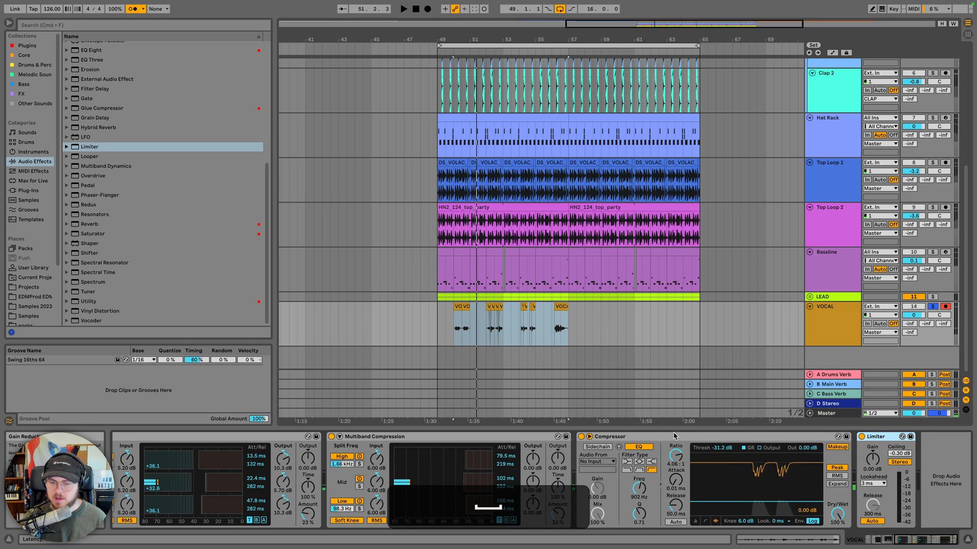
# Move the VOCAL track's Compressor between the Gate and OTT and play the vocals
pyautogui.moveTo(663, 438); pyautogui.dragTo(136, 461)
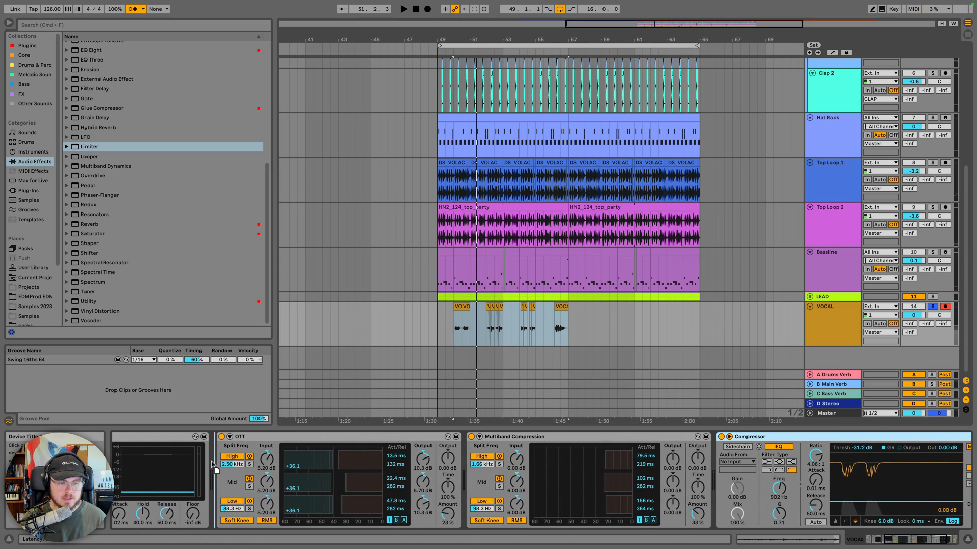
pyautogui.moveTo(213, 464); pyautogui.dragTo(217, 455)
pyautogui.press('space')
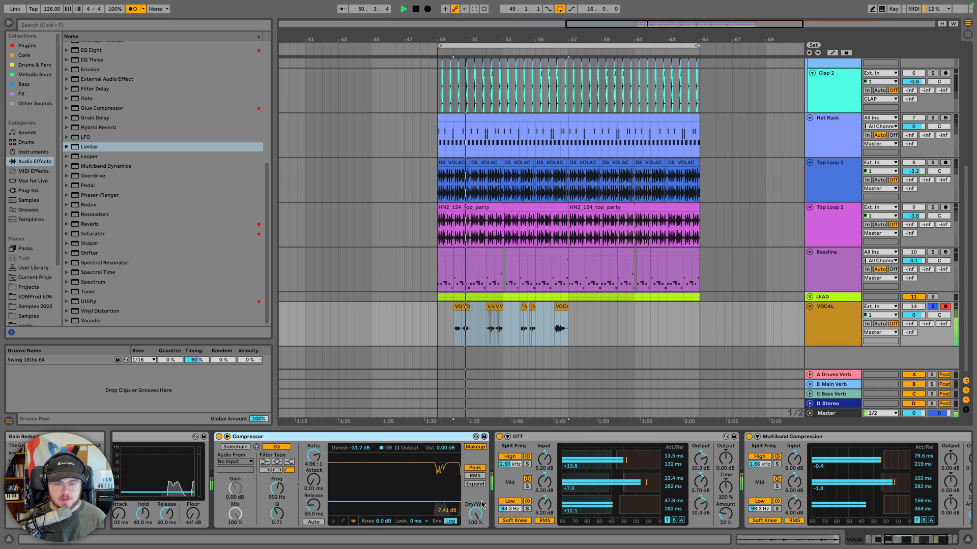
# Set the Compressor's Dry/Wet to 78% and the Limiter's Gain to 3.20 dB
pyautogui.moveTo(476, 514); pyautogui.dragTo(478, 517)
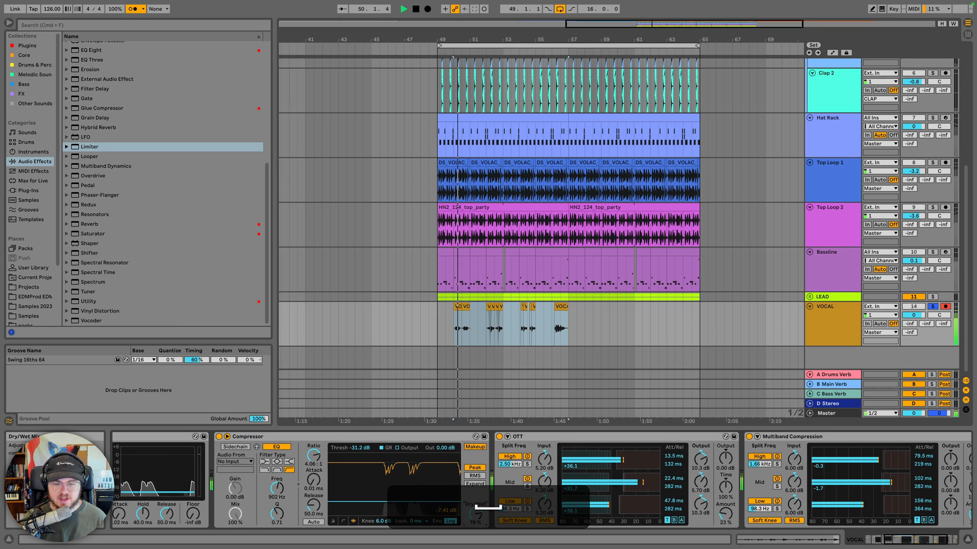
pyautogui.hscroll(5, 655, 504)
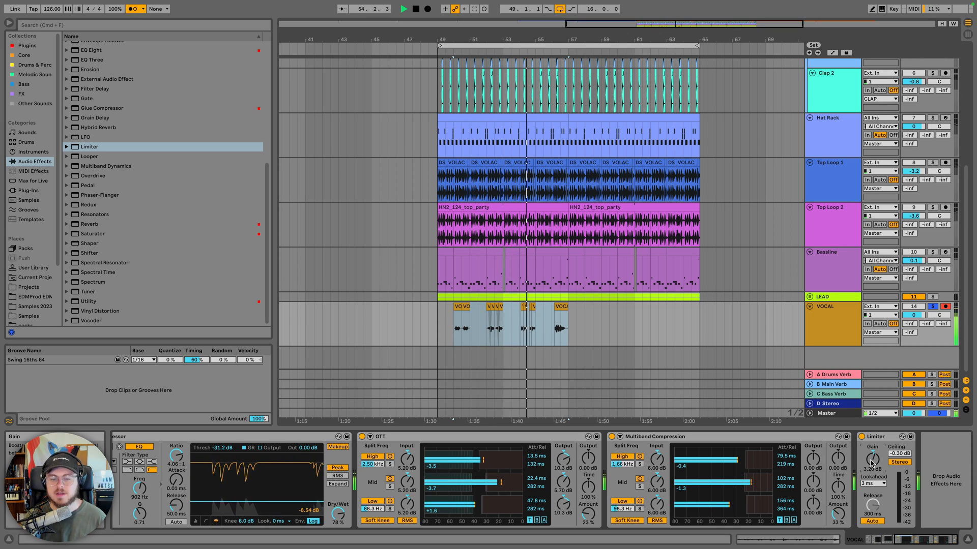
# Add bell cuts of about 5 dB at 391 Hz and about 1.6 dB at 2.49 kHz in the VOCAL track's Pro-Q 3
pyautogui.hscroll(-7, 460, 441)
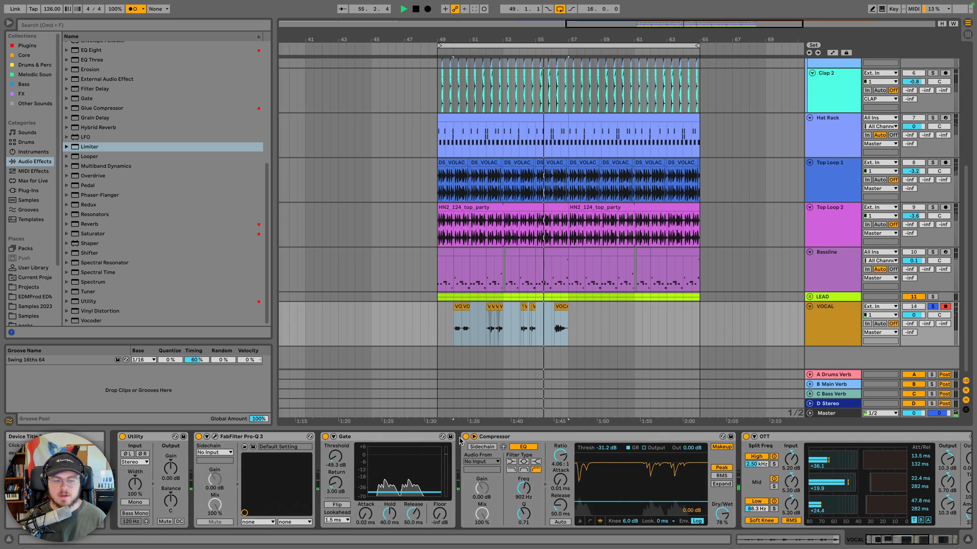
pyautogui.click(215, 437)
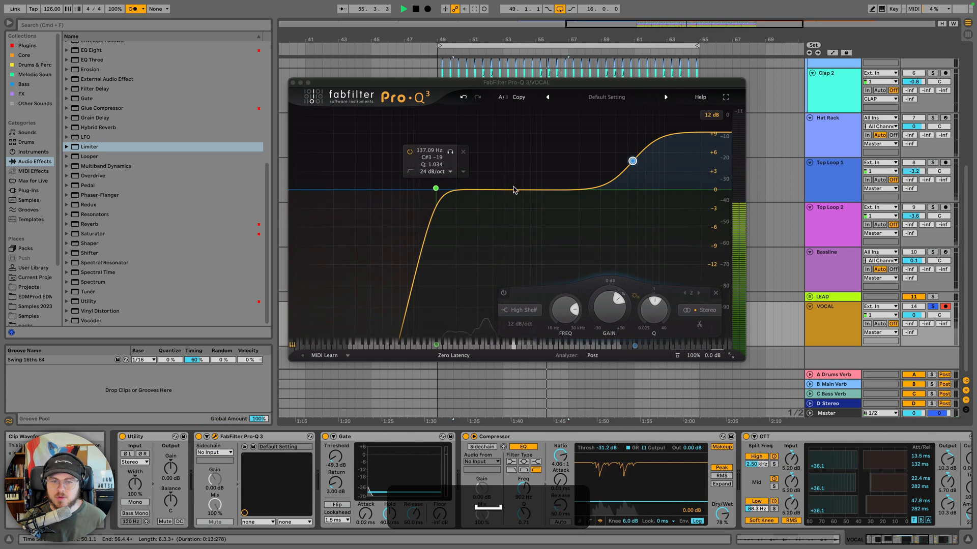
pyautogui.press('space')
pyautogui.moveTo(524, 191); pyautogui.dragTo(494, 223)
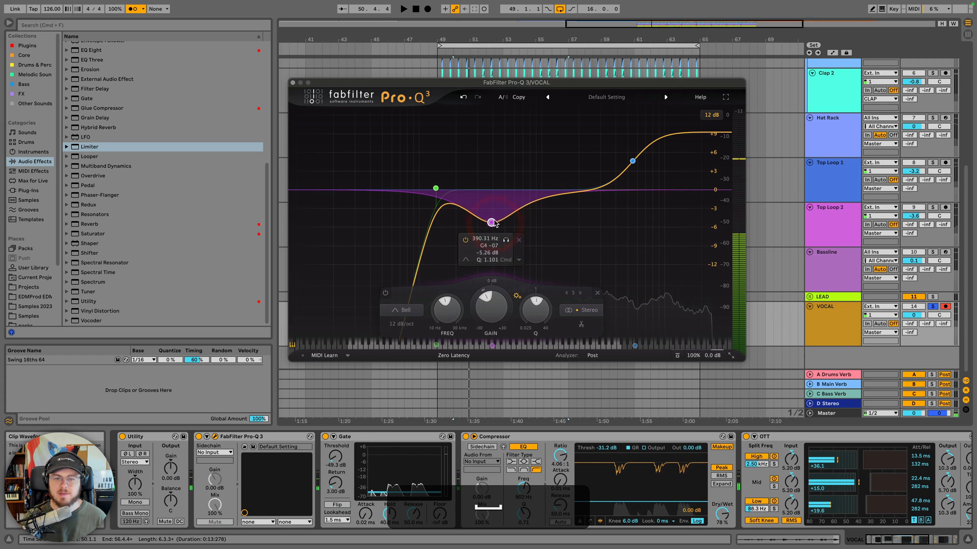
pyautogui.press('space')
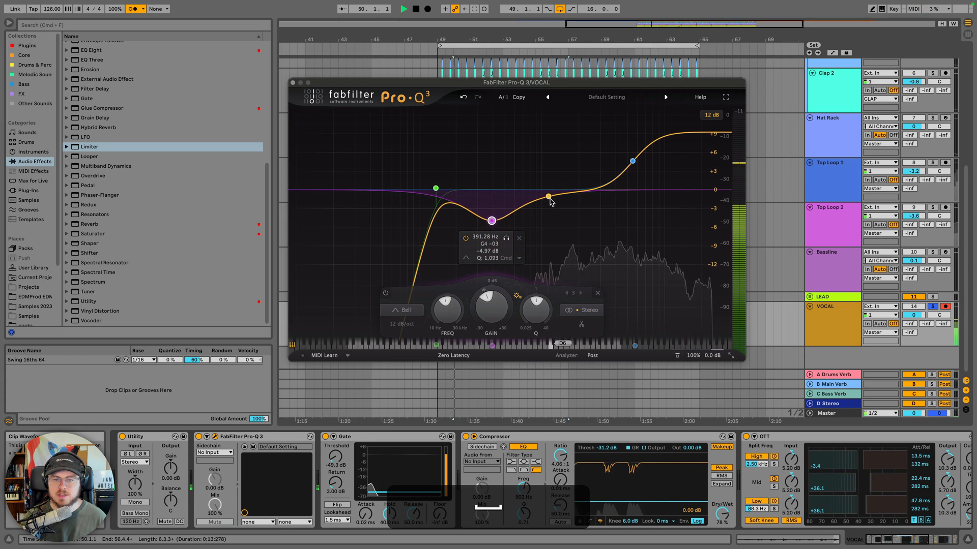
pyautogui.moveTo(633, 161); pyautogui.dragTo(589, 200)
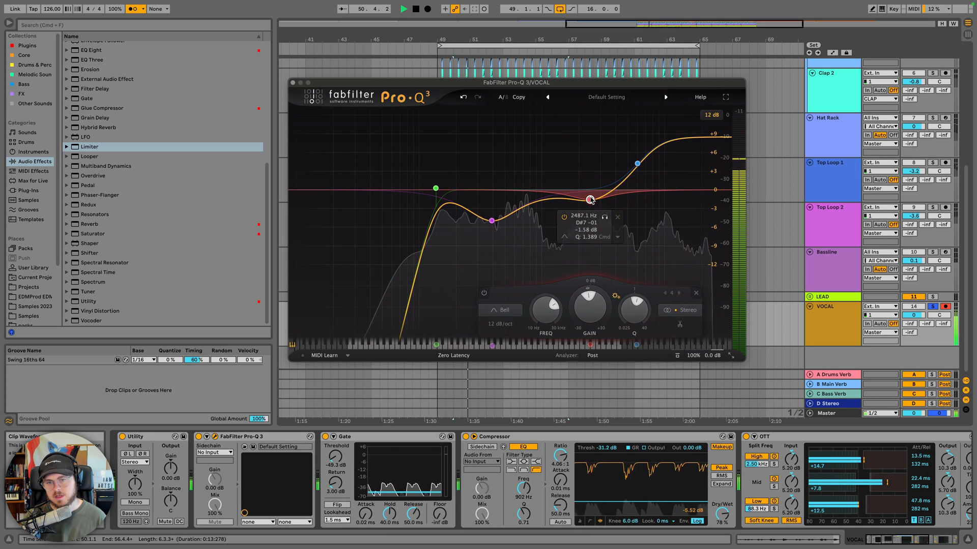
pyautogui.click(292, 82)
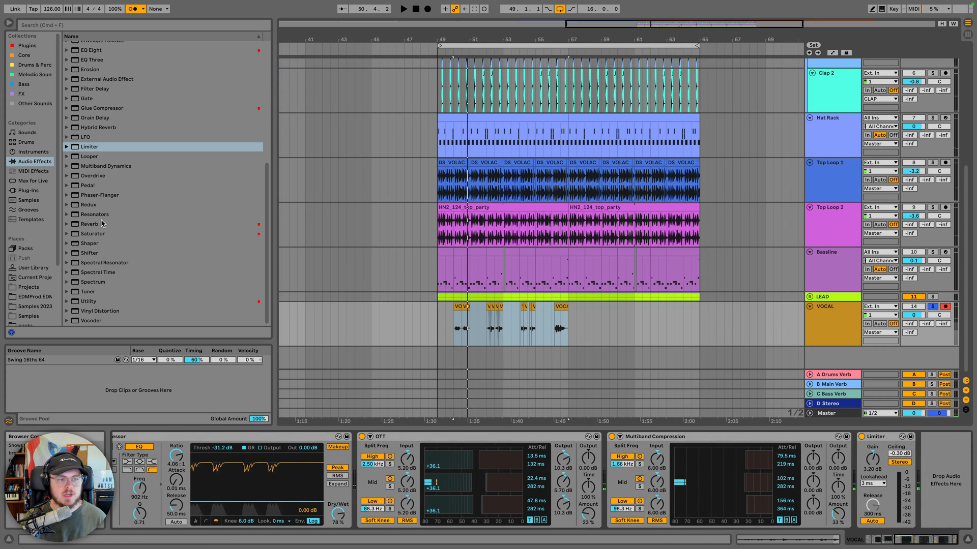
# Insert an EQ Eight before the Limiter on the VOCAL track and adjust its low-cut frequency while playing
pyautogui.scroll(5, 102, 224)
pyautogui.moveTo(96, 184); pyautogui.dragTo(885, 492)
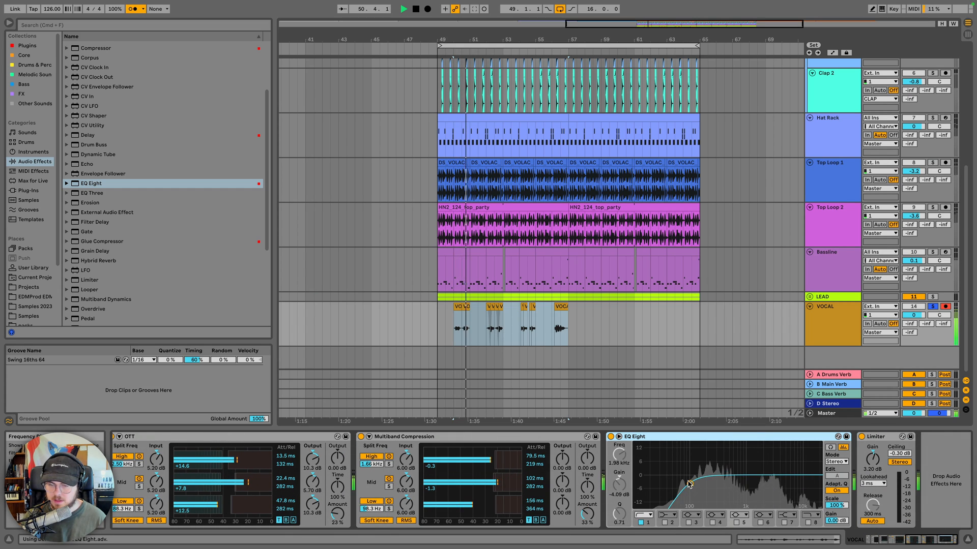
pyautogui.moveTo(690, 484); pyautogui.dragTo(681, 482)
pyautogui.press('space')
pyautogui.press('space')
# Enable EQ Eight bands 4 and 5, slightly dipping the low mids and boosting 2.85 dB at 6.12 kHz
pyautogui.click(712, 523)
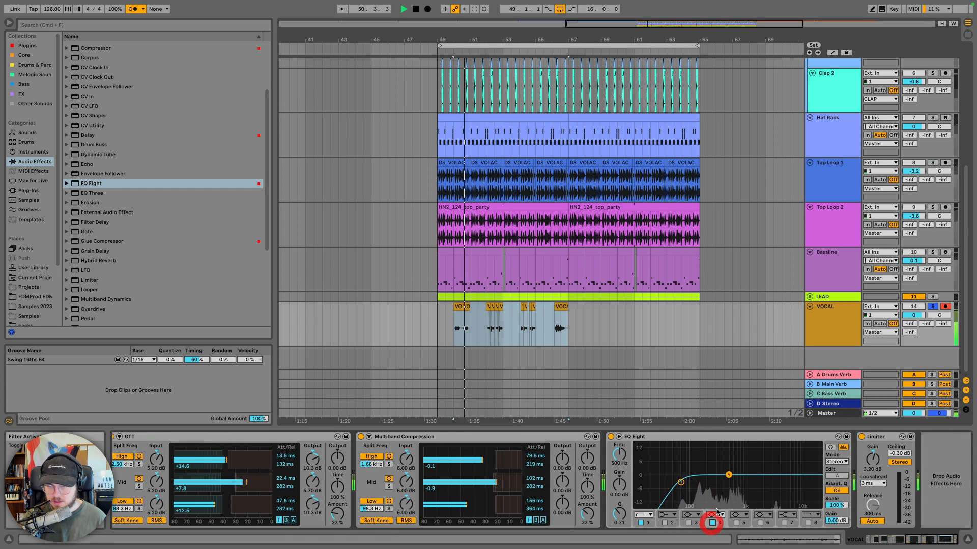
pyautogui.click(736, 523)
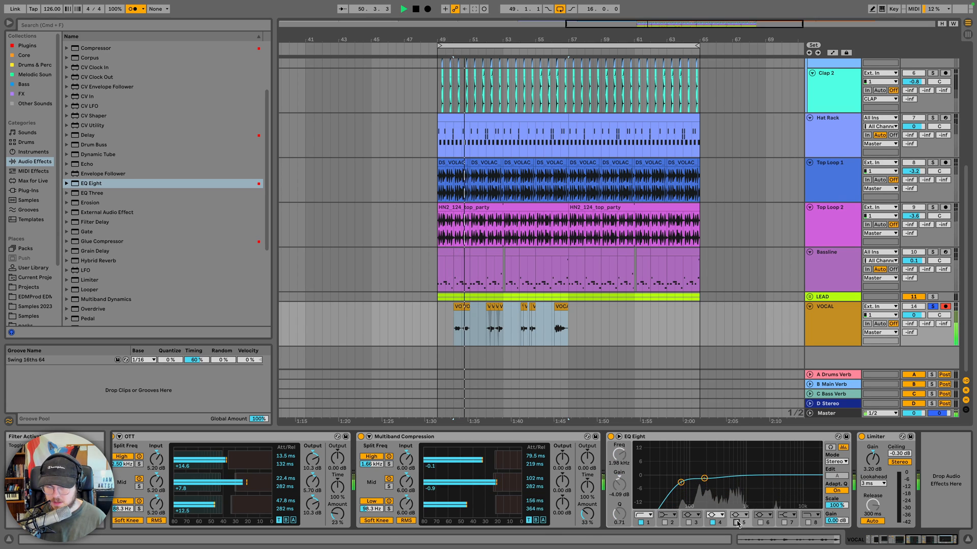
pyautogui.moveTo(745, 475); pyautogui.dragTo(789, 468)
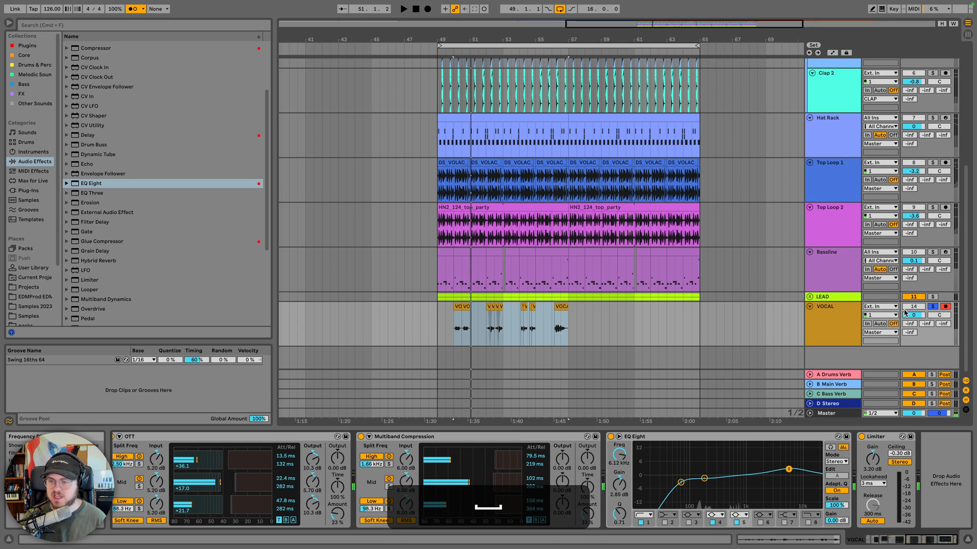
# Unsolo the VOCAL track and copy the LEAD group's sidechain Compressor to the end of the VOCAL chain
pyautogui.click(933, 307)
pyautogui.click(834, 295)
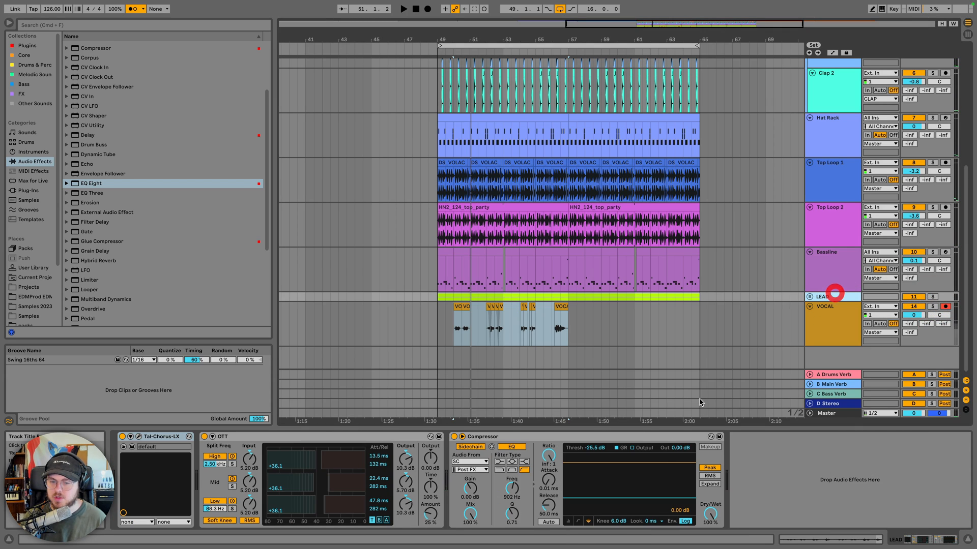
pyautogui.click(542, 437)
pyautogui.click(822, 324)
pyautogui.click(932, 457)
pyautogui.press('super+v')
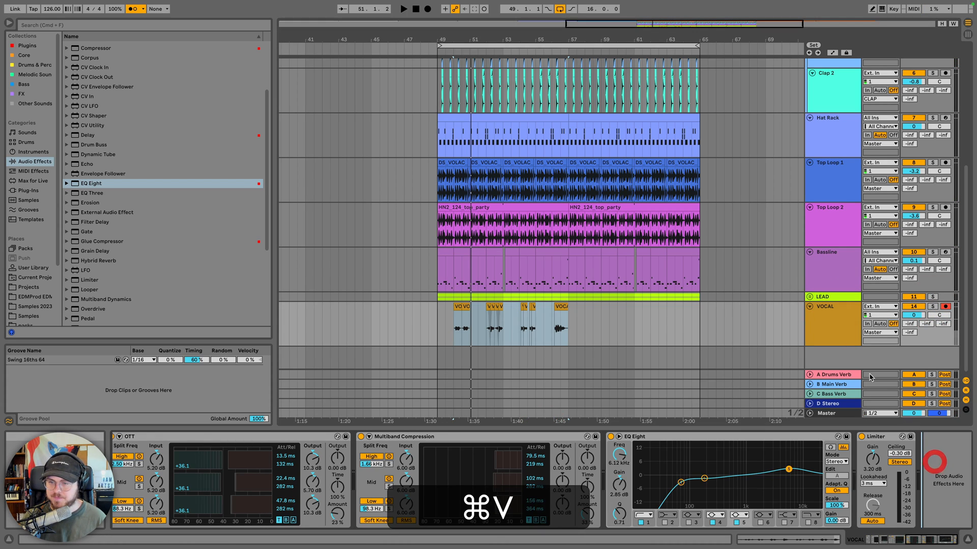
# Insert a Pedal before the Limiter on the VOCAL track, set to Distort with 28% gain and 7.8% dry/wet
pyautogui.click(840, 330)
pyautogui.click(458, 307)
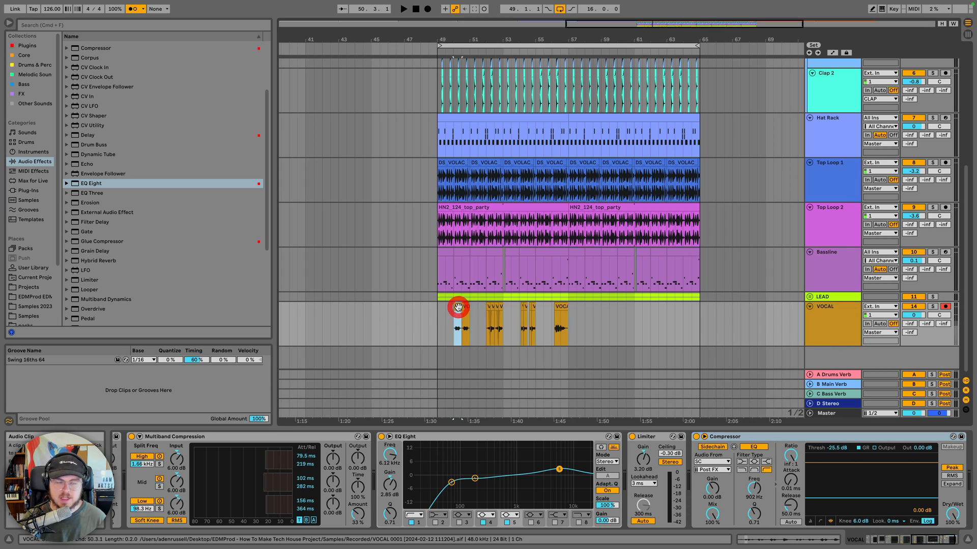
pyautogui.scroll(-5, 95, 228)
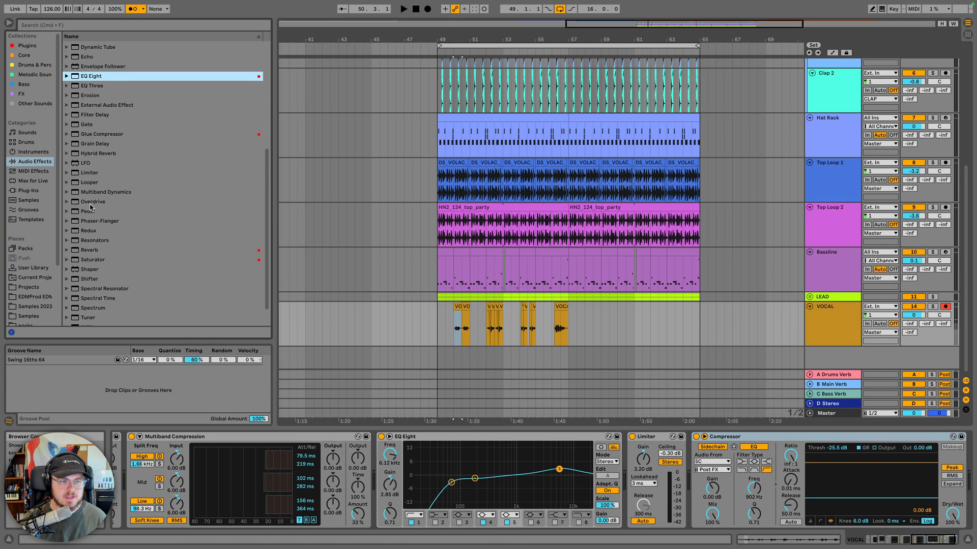
pyautogui.moveTo(91, 210); pyautogui.dragTo(644, 470)
pyautogui.press('space')
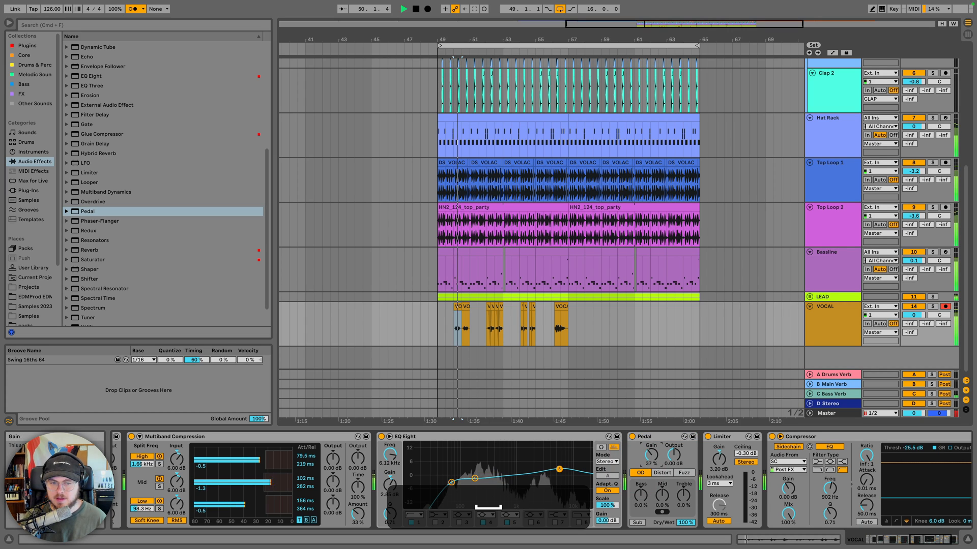
pyautogui.click(932, 306)
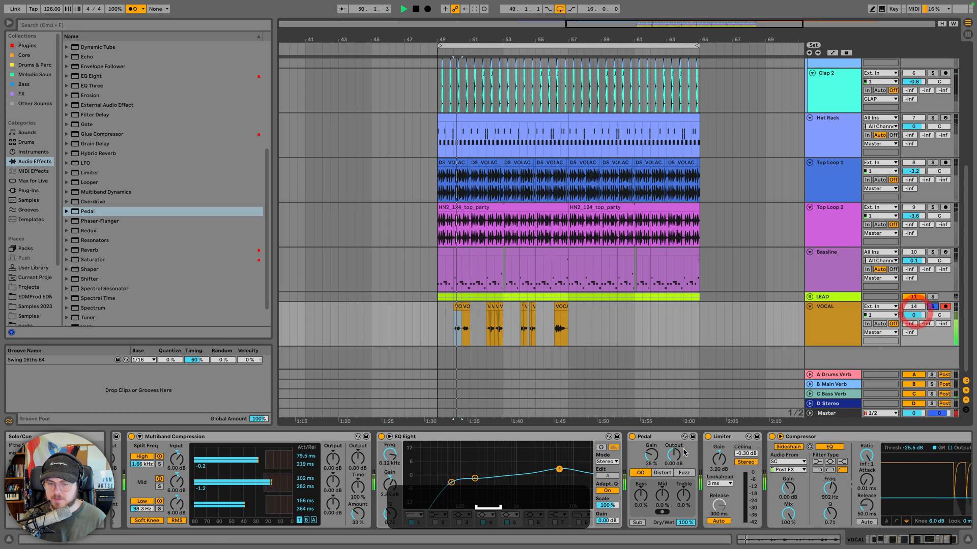
pyautogui.click(662, 473)
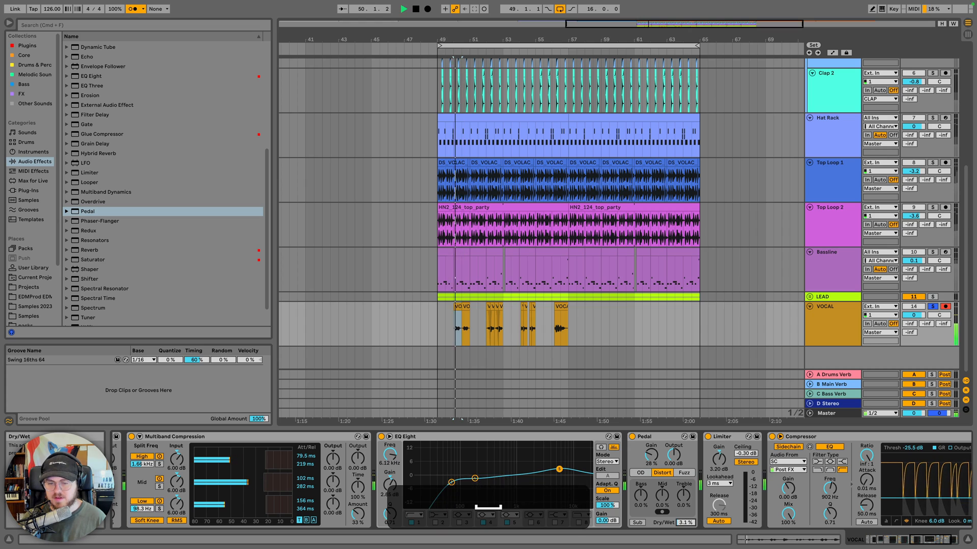
pyautogui.moveTo(685, 522); pyautogui.dragTo(685, 542)
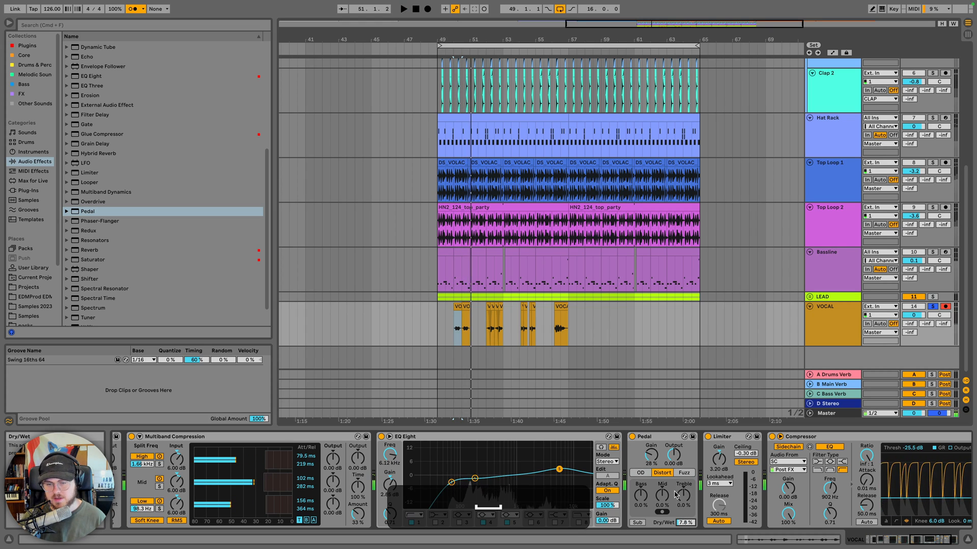
# Move the Pedal between OTT and Multiband Compression on the VOCAL track, and unsolo the track to hear it in the mix
pyautogui.moveTo(657, 437); pyautogui.dragTo(143, 446)
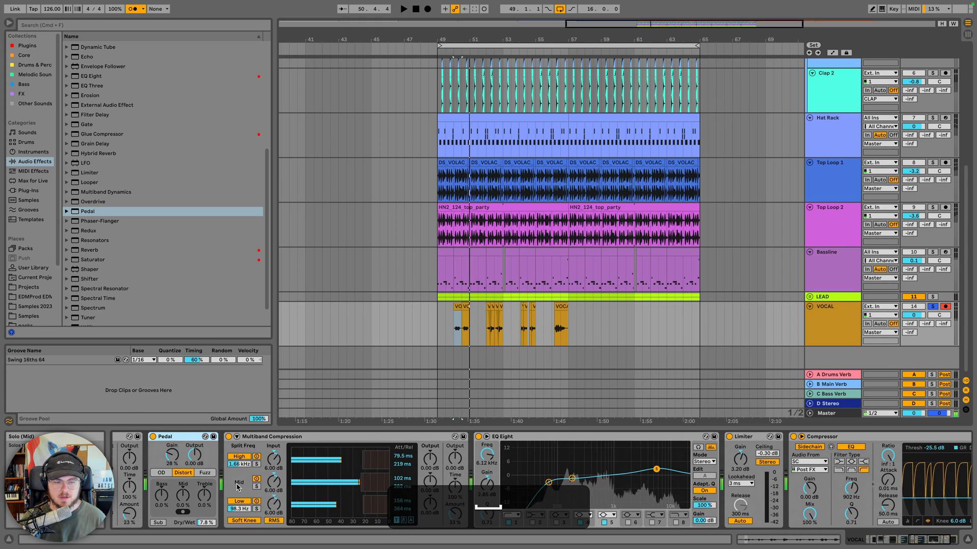
pyautogui.click(932, 306)
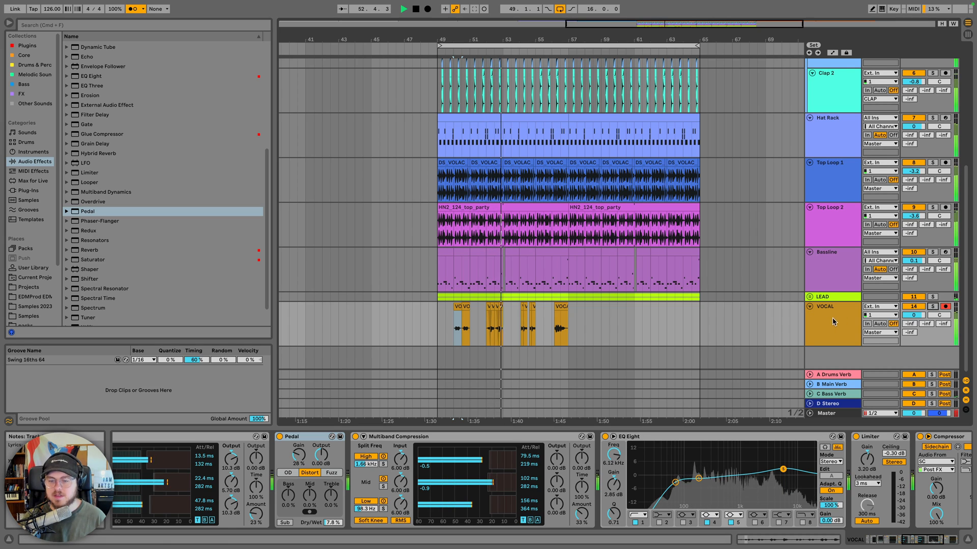
pyautogui.press('space')
pyautogui.press('space')
# Switch the VOCAL EQ Eight's band 1 to a steeper low cut and raise it to about 141 Hz while playing
pyautogui.click(638, 515)
pyautogui.click(638, 452)
pyautogui.press('space')
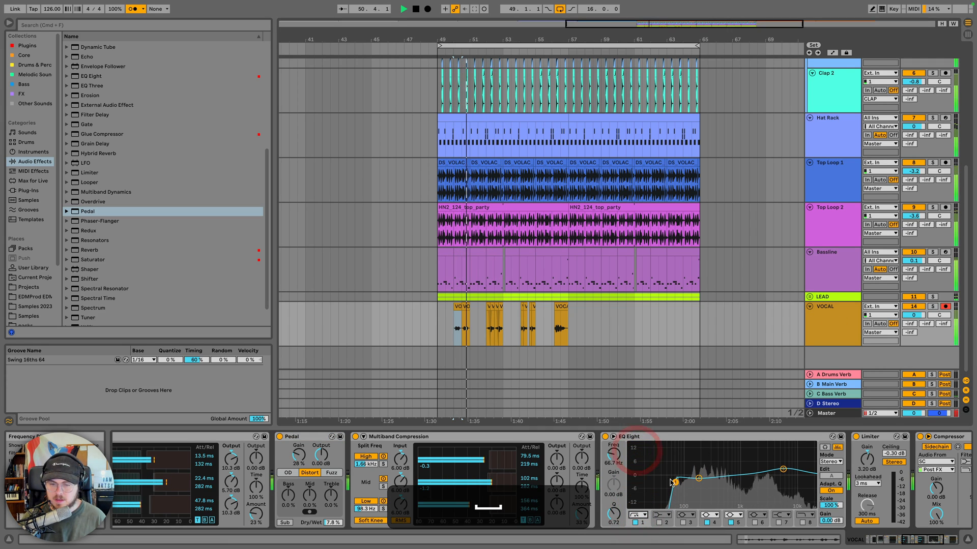
pyautogui.moveTo(684, 484); pyautogui.dragTo(694, 483)
pyautogui.press('space')
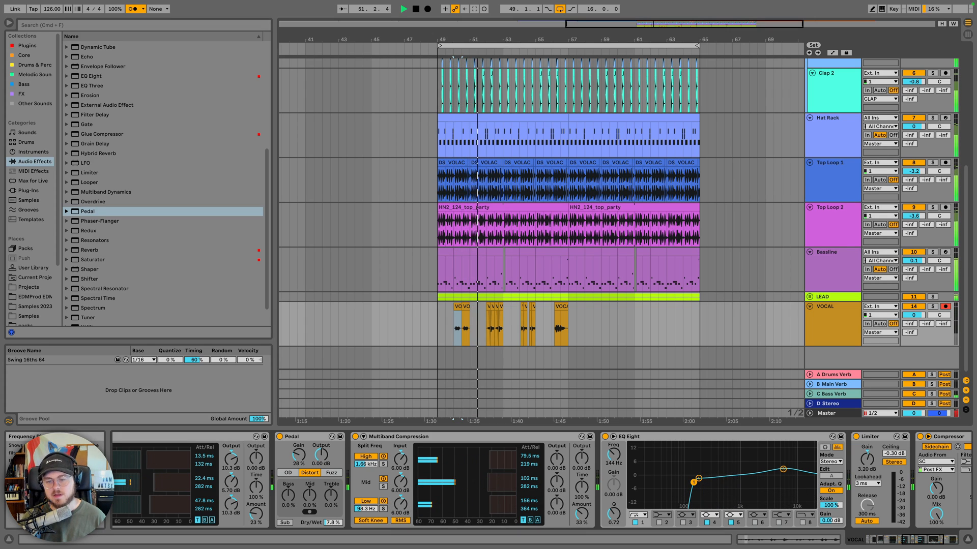
pyautogui.press('space')
# Set the VOCAL track's Bass Verb send to -27.5 dB and volume to -2.0 dB, and enable an 18.0 kHz high cut in EQ Eight
pyautogui.moveTo(939, 324); pyautogui.dragTo(939, 319)
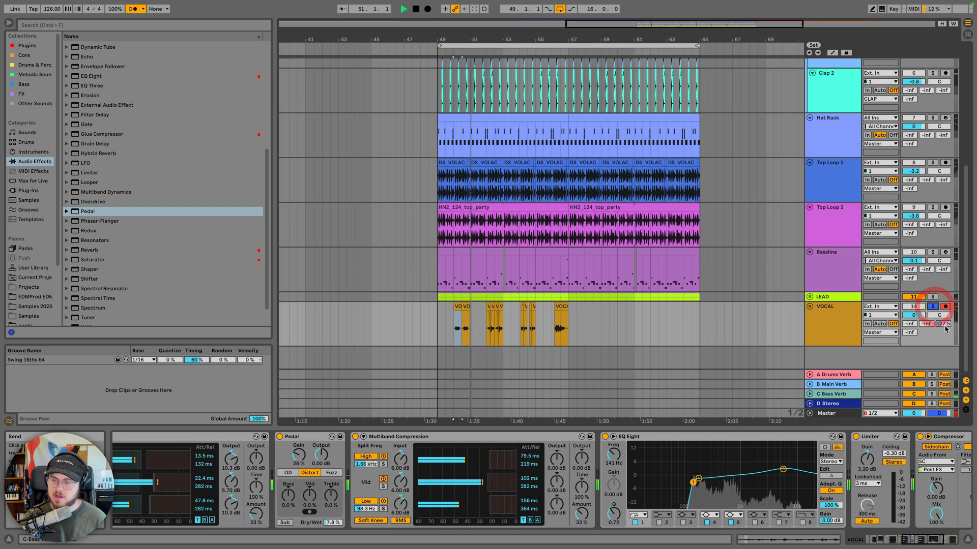
pyautogui.press('space')
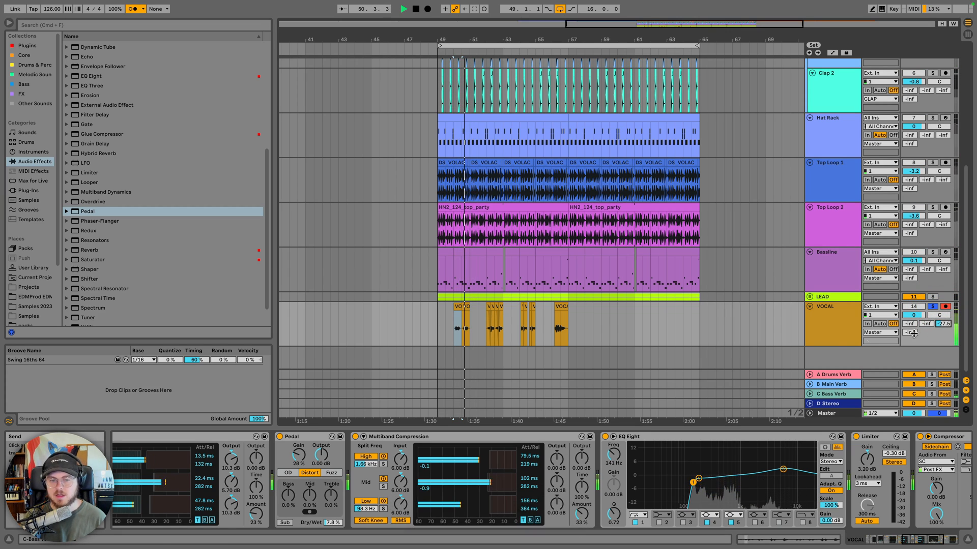
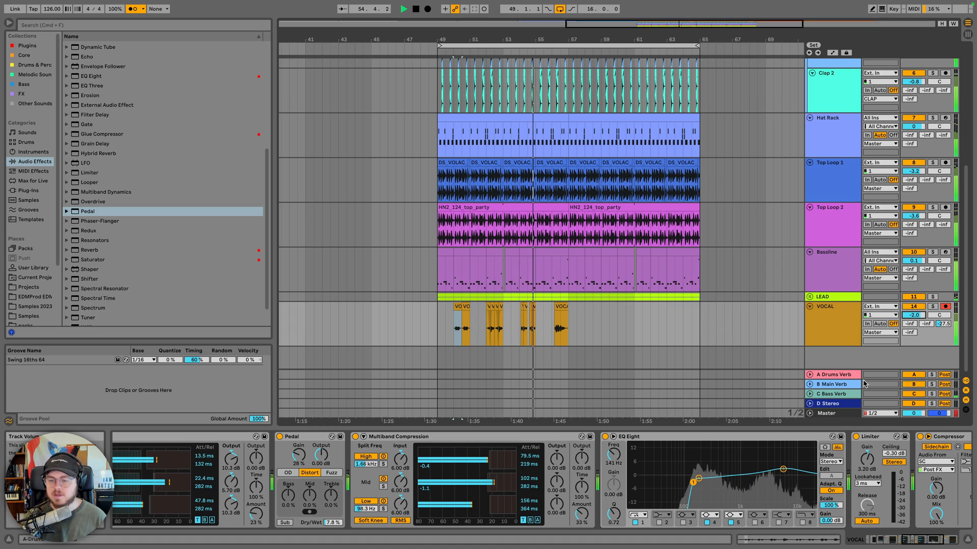
pyautogui.click(783, 469)
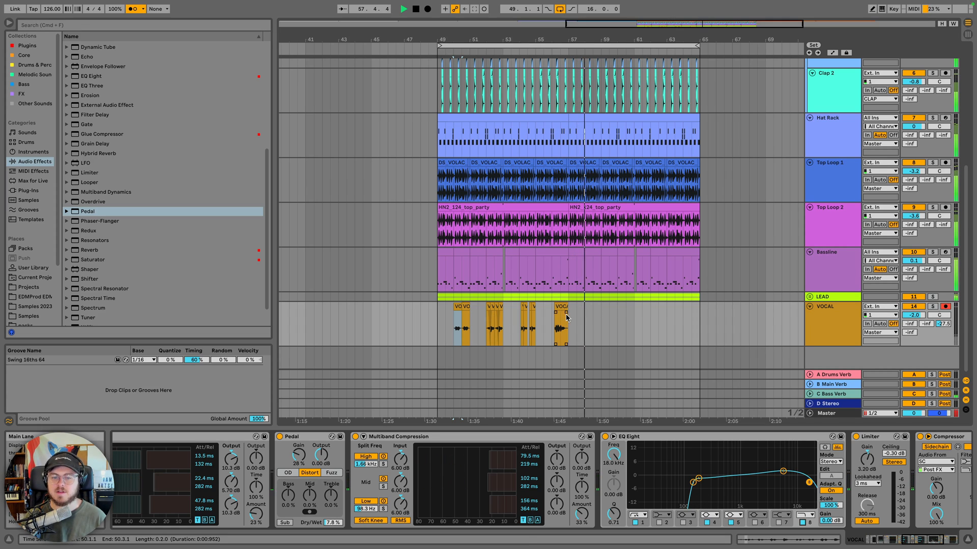
pyautogui.press('space')
# Duplicate the VOCAL phrases of bars 49 to 57 into bars 57 to 65 and play the repeated section
pyautogui.moveTo(566, 317); pyautogui.dragTo(438, 319)
pyautogui.hotkey('ctrl', 'd')
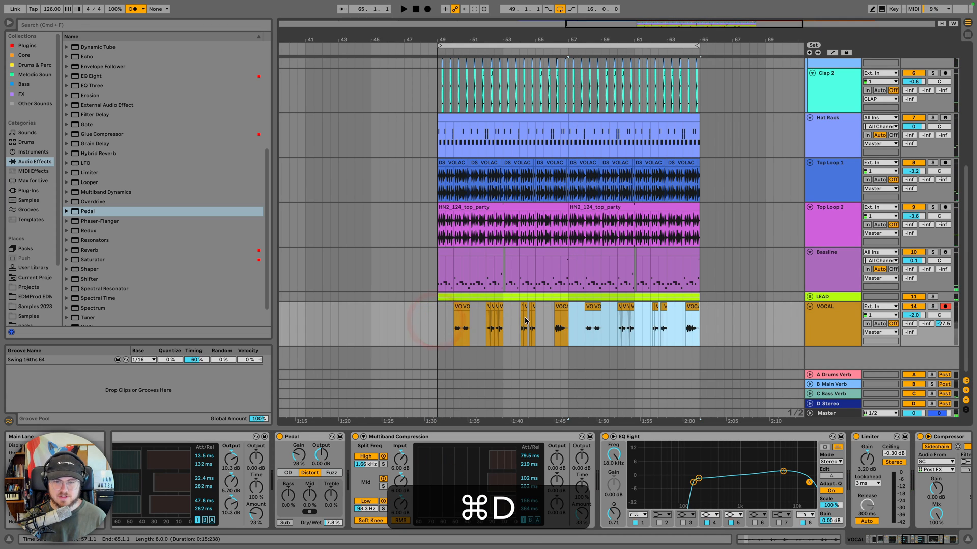
pyautogui.click(589, 306)
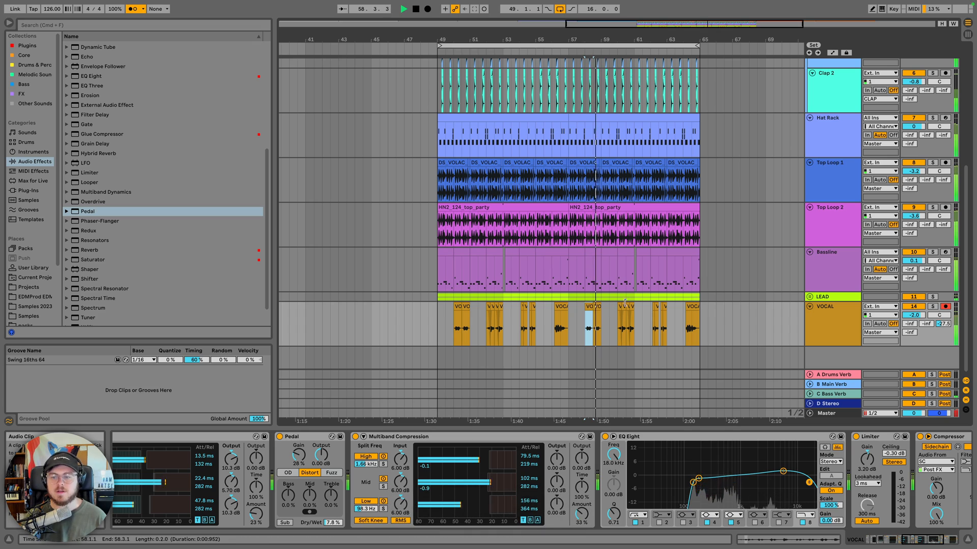
pyautogui.press('space')
# Duplicate the VOCAL track, select all clips on the copy and solo it
pyautogui.hotkey('ctrl', 'd')
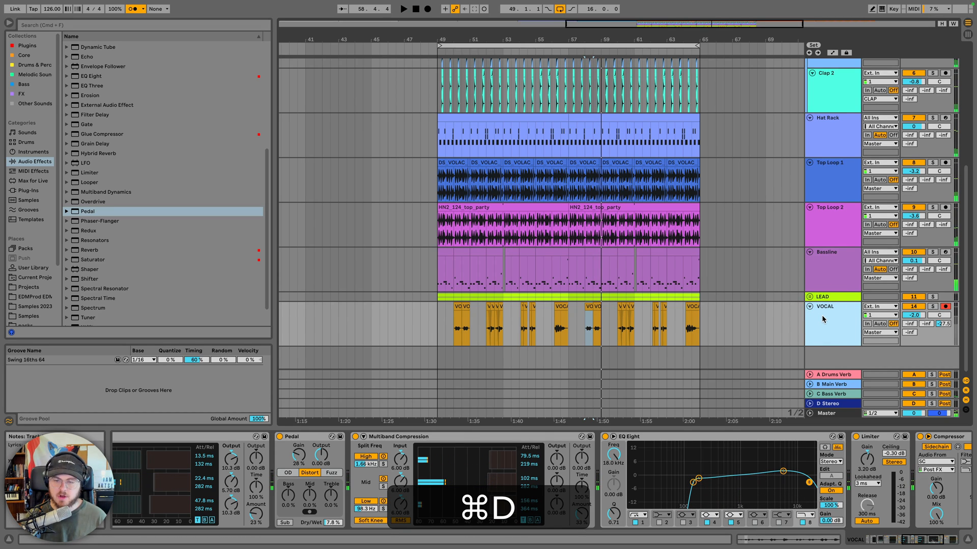
pyautogui.click(693, 328)
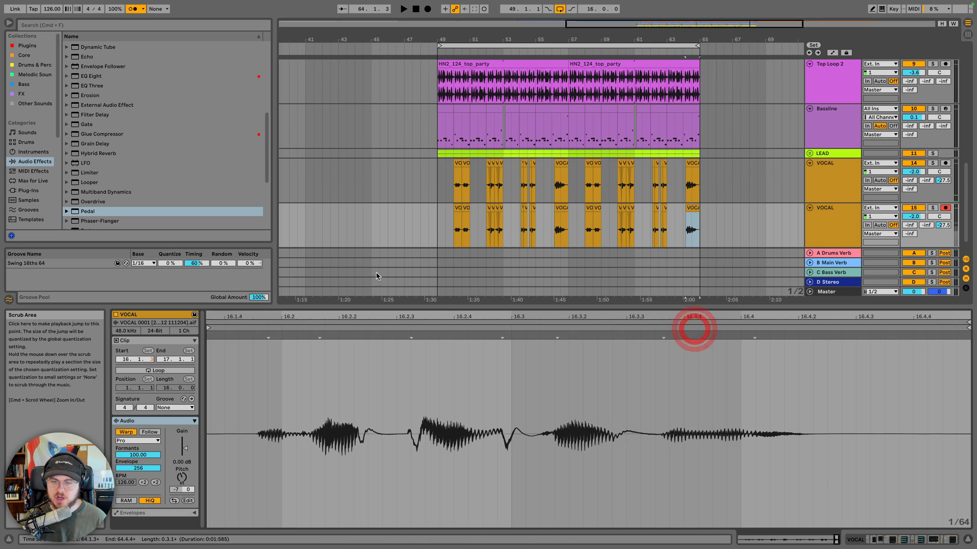
pyautogui.keyDown('shift'); pyautogui.click(451, 207); pyautogui.keyUp('shift')
pyautogui.click(932, 208)
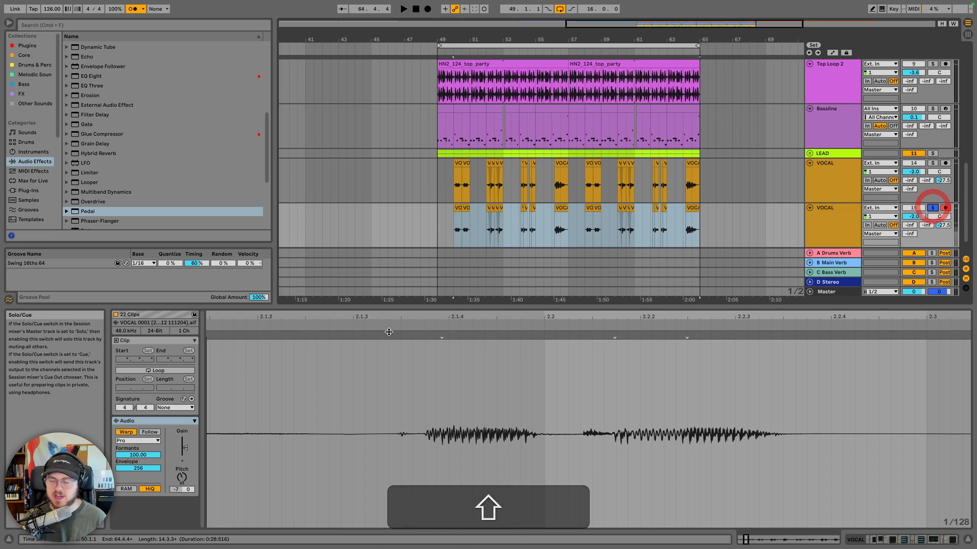
# Set the Complex Pro Formants to 7.03 and Envelope to 8 for the selected clips while playing
pyautogui.press('space')
pyautogui.moveTo(147, 454); pyautogui.dragTo(146, 499)
pyautogui.click(143, 441)
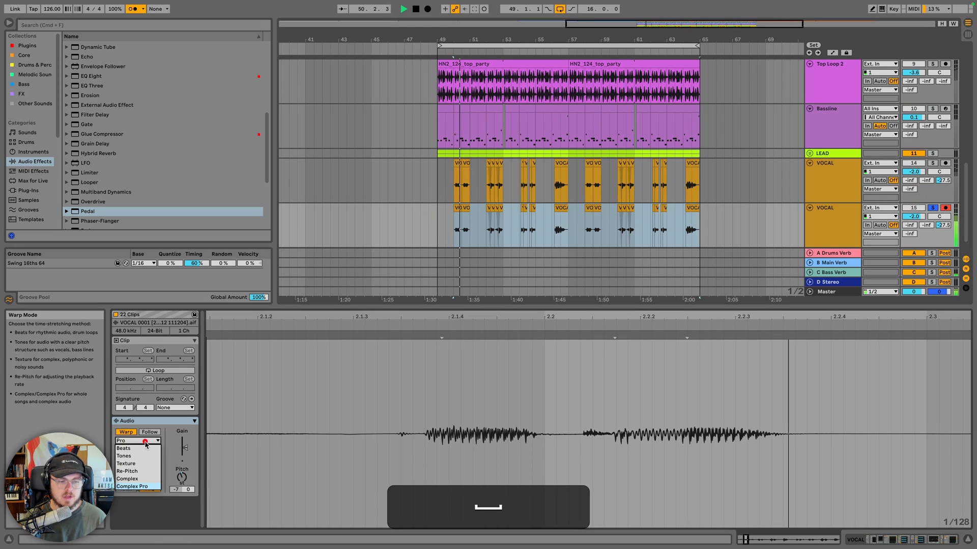
pyautogui.press('space')
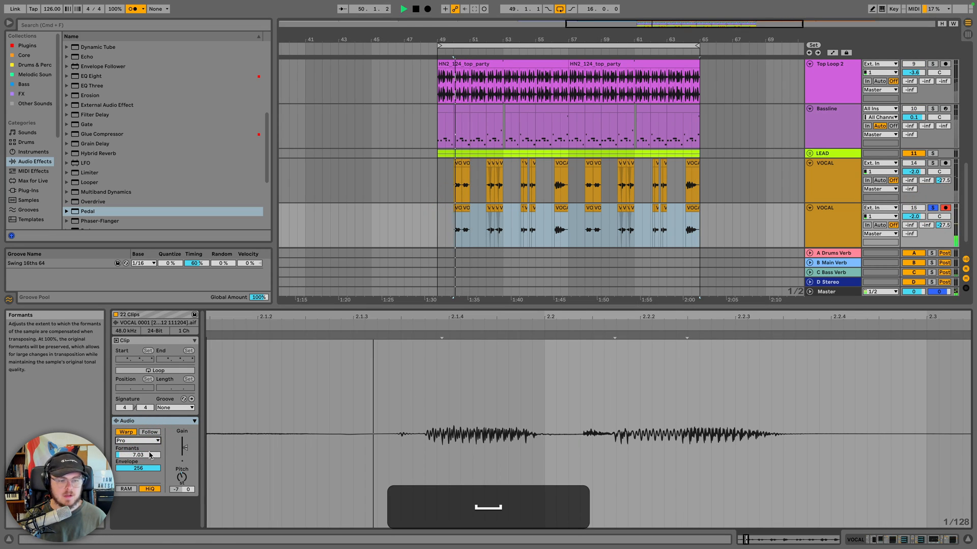
pyautogui.moveTo(138, 468); pyautogui.dragTo(137, 544)
pyautogui.press('space')
pyautogui.press('space')
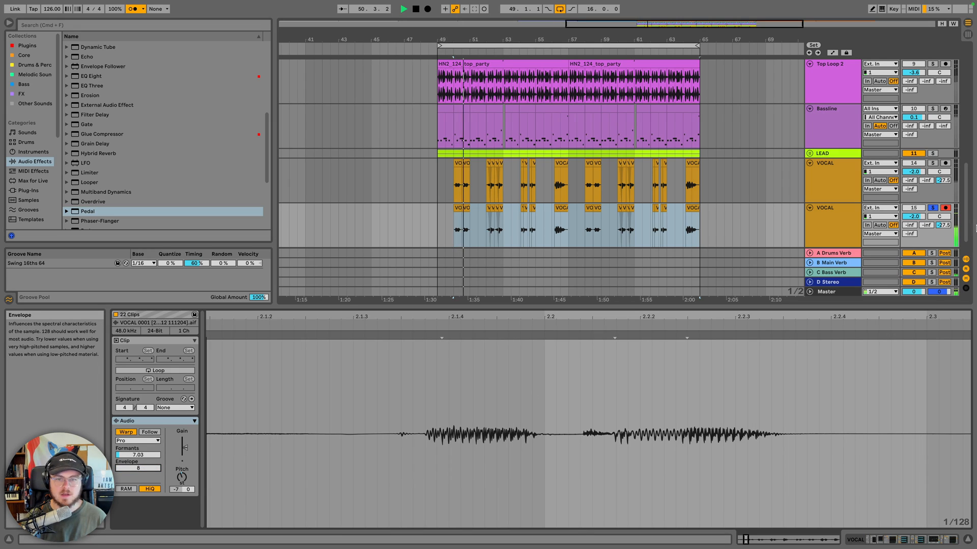
# Audition both VOCAL tracks soloed together, and then within the full mix with the metronome turned off
pyautogui.keyDown('super'); pyautogui.click(932, 162); pyautogui.keyUp('super')
pyautogui.press('super+space')
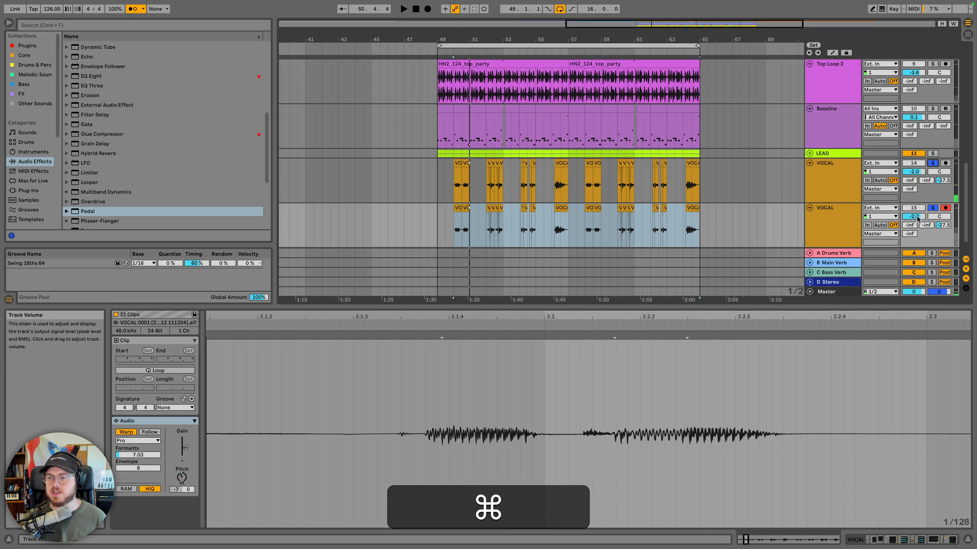
pyautogui.press('space')
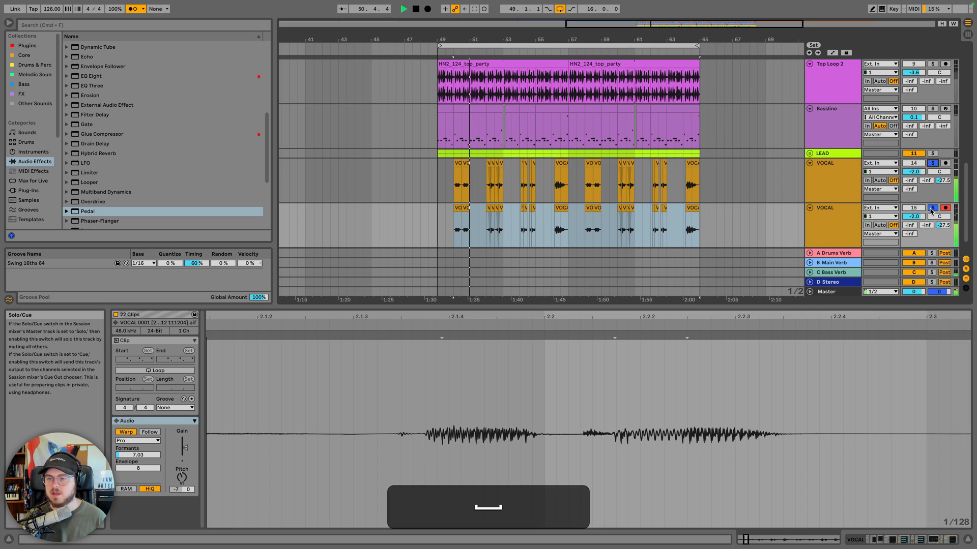
pyautogui.click(931, 208)
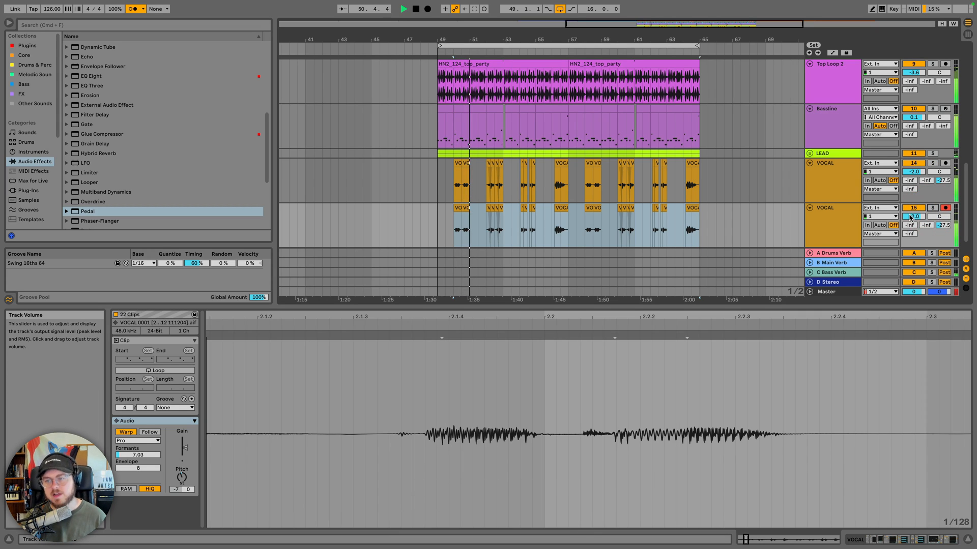
pyautogui.click(131, 9)
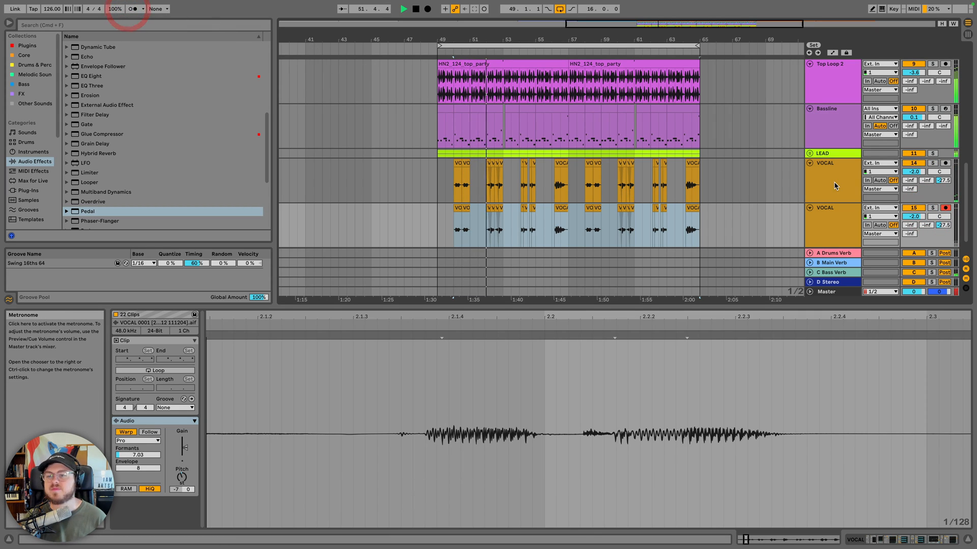
# Lower the duplicated VOCAL track's volume to -5.6 dB during playback
pyautogui.click(834, 186)
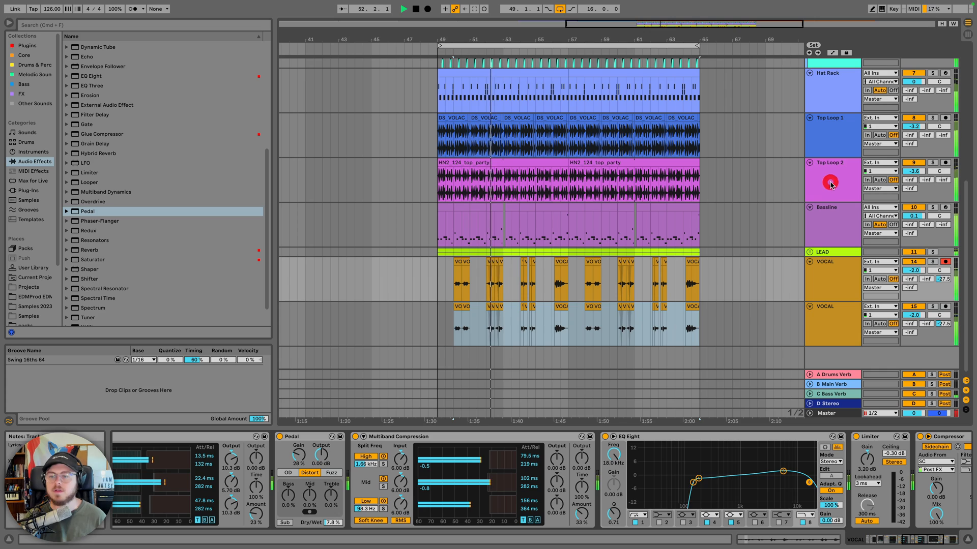
pyautogui.moveTo(915, 316); pyautogui.dragTo(914, 317)
pyautogui.press('space')
# Raise the low cut in the duplicated VOCAL track's EQ Eight to 240 Hz while soloed, and return to the full mix
pyautogui.click(928, 306)
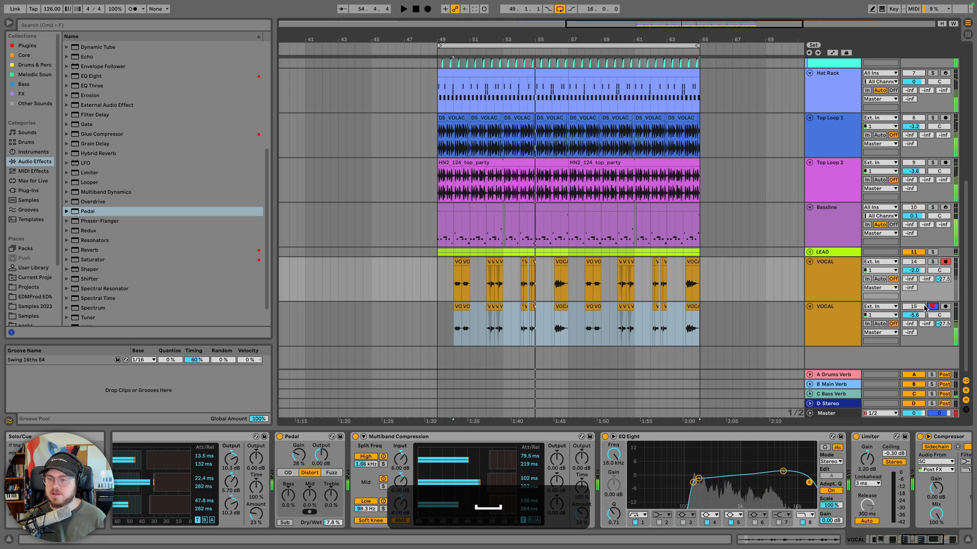
pyautogui.click(833, 321)
pyautogui.hscroll(15, 631, 469)
pyautogui.press('space')
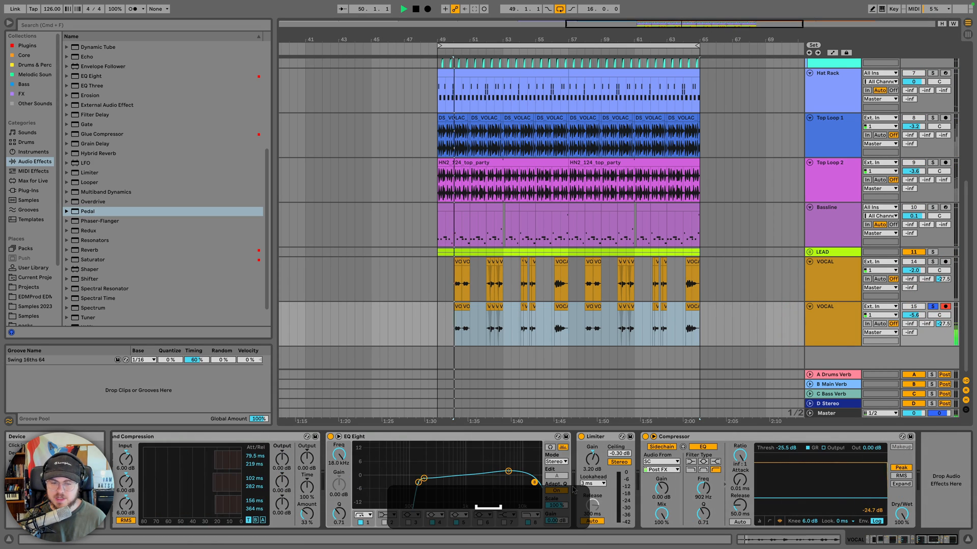
pyautogui.moveTo(418, 483); pyautogui.dragTo(431, 483)
pyautogui.press('space')
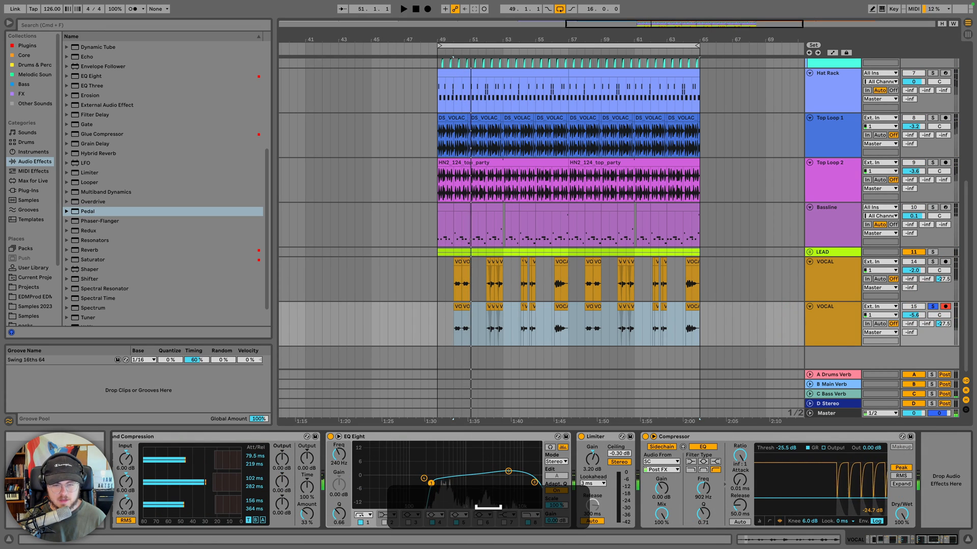
pyautogui.press('space')
pyautogui.click(933, 306)
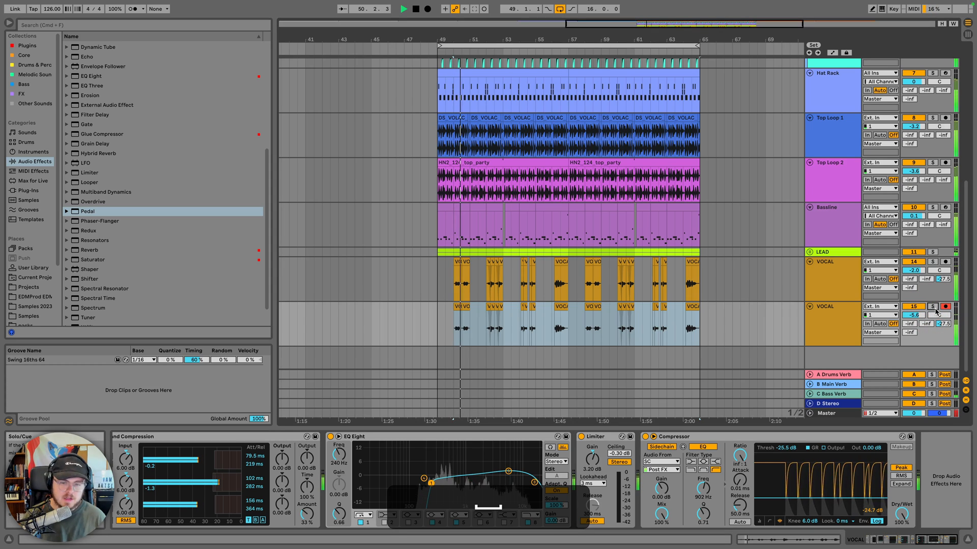
# Rename the original vocal track VOCAL 1 and its duplicate VOCAL 2
pyautogui.click(834, 282)
pyautogui.press('super+r')
pyautogui.write('VOCAL 1')
pyautogui.press('Return')
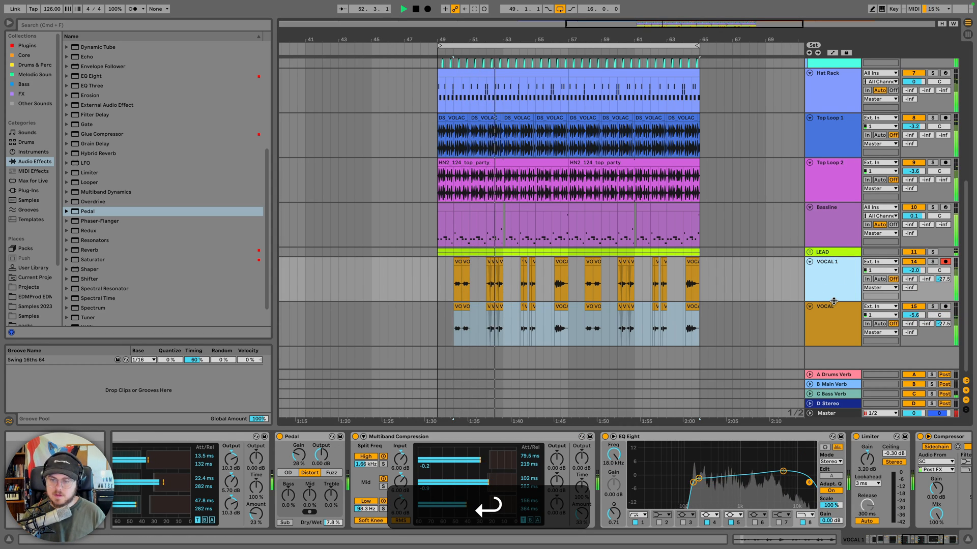
pyautogui.click(833, 311)
pyautogui.press('super+r')
pyautogui.press('super+Right')
pyautogui.write('2')
pyautogui.press('Return')
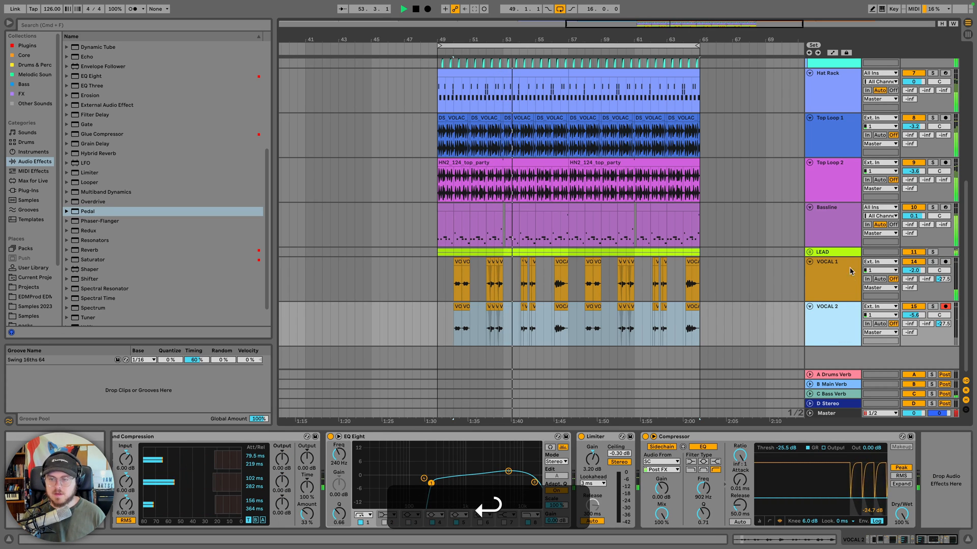
# Group the VOCAL 1 and VOCAL 2 tracks and name the group VOX
pyautogui.keyDown('shift'); pyautogui.click(837, 292); pyautogui.keyUp('shift')
pyautogui.press('space')
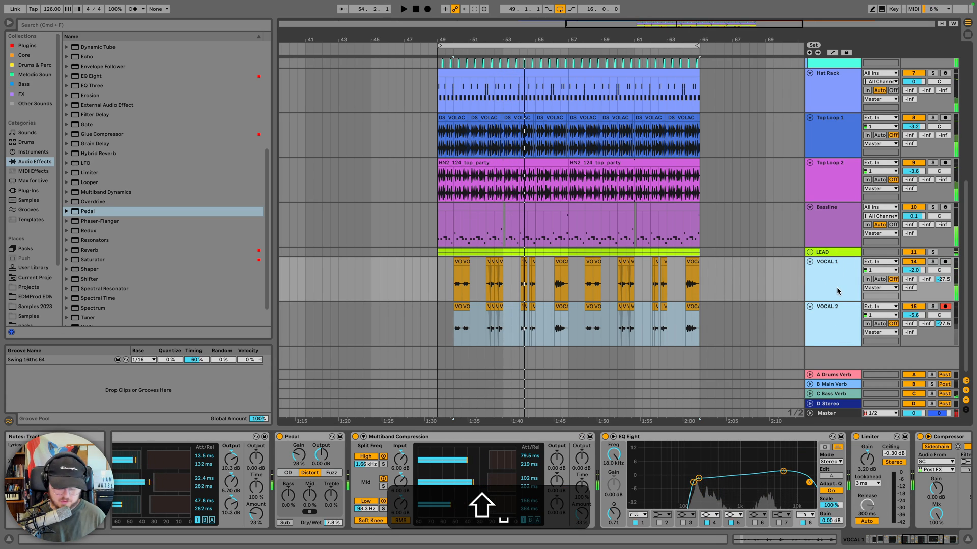
pyautogui.press('super+g')
pyautogui.write('VO')
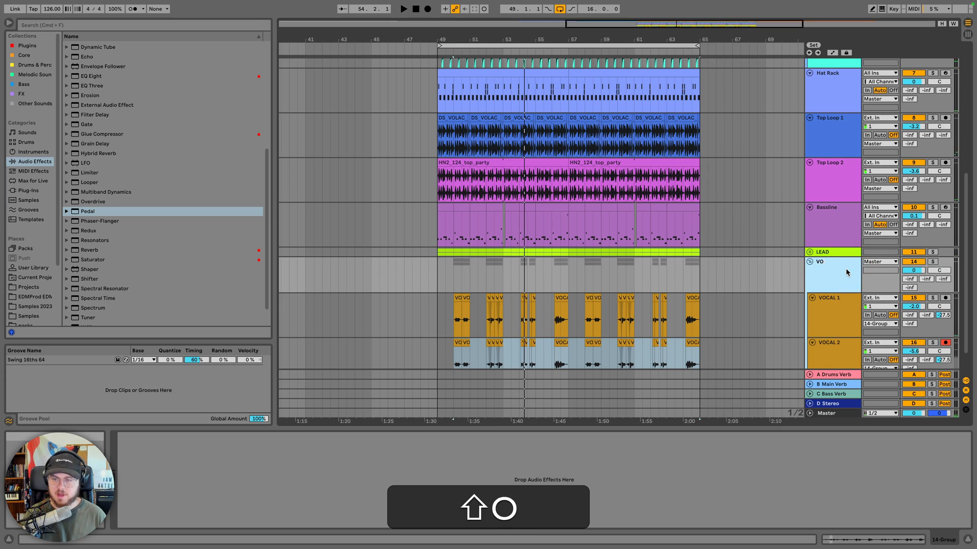
pyautogui.write('X')
pyautogui.press('Return')
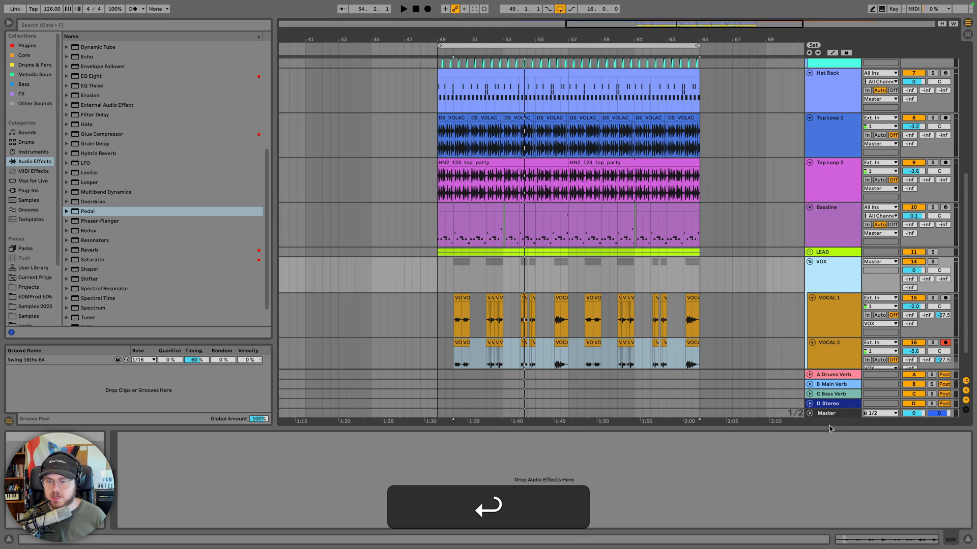
# Send the VOX group to the D Stereo return at -4.7 dB during playback
pyautogui.moveTo(910, 287)
pyautogui.mouseDown()
pyautogui.moveTo(909, 278)
pyautogui.moveTo(910, 285)
pyautogui.mouseUp()
pyautogui.press('space')
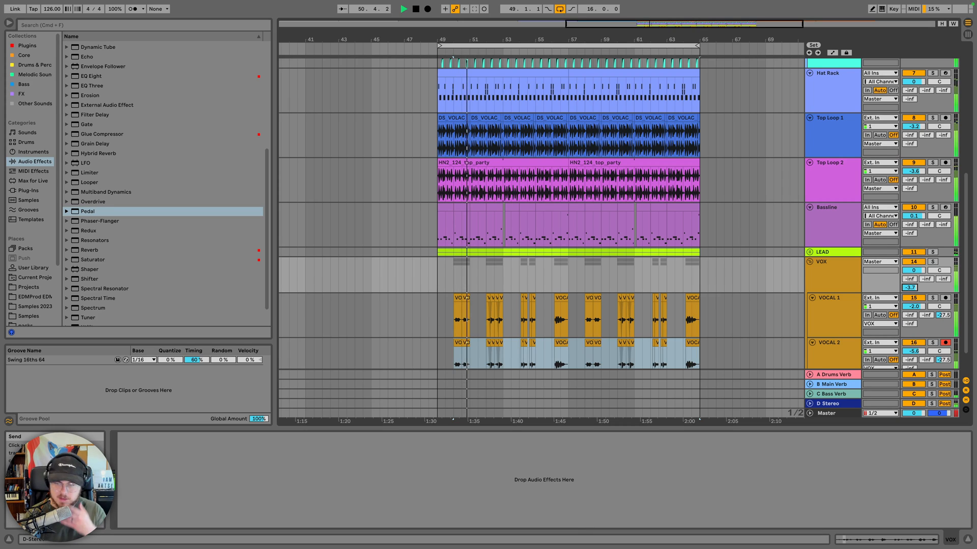
pyautogui.press('space')
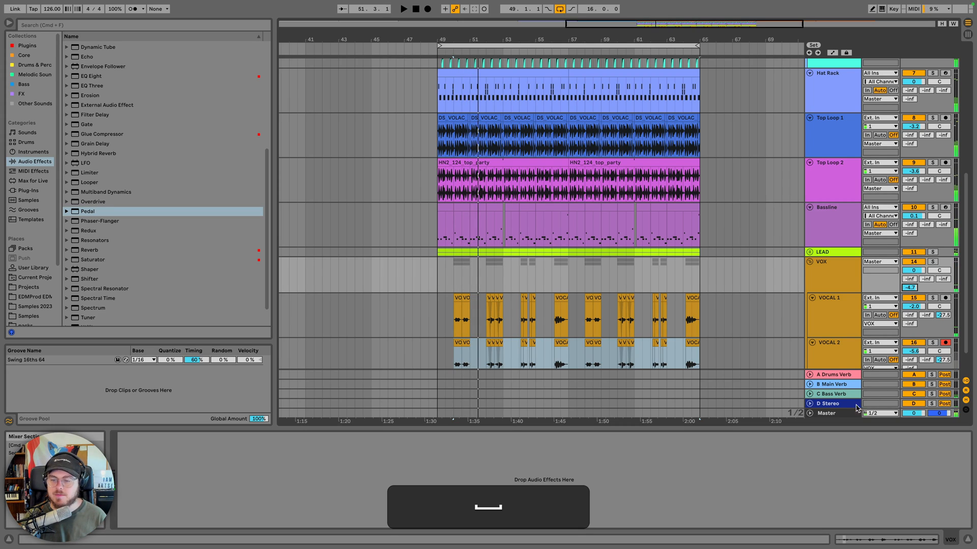
# Inspect the Ozone Imager 2 settings on the D Stereo return track and close the plug-in window
pyautogui.click(833, 404)
pyautogui.click(140, 437)
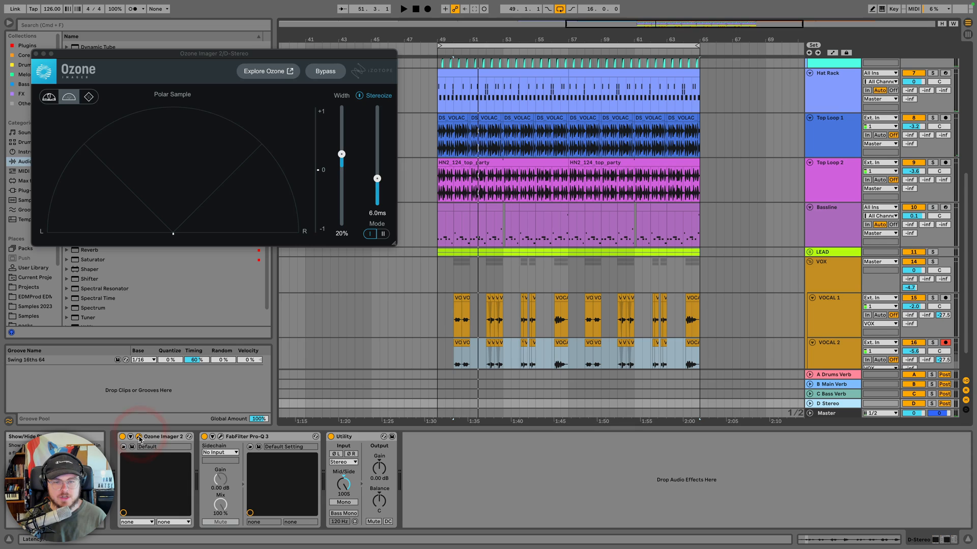
pyautogui.click(140, 437)
# Lower the VOX group's volume to -1.3 dB during playback
pyautogui.press('space')
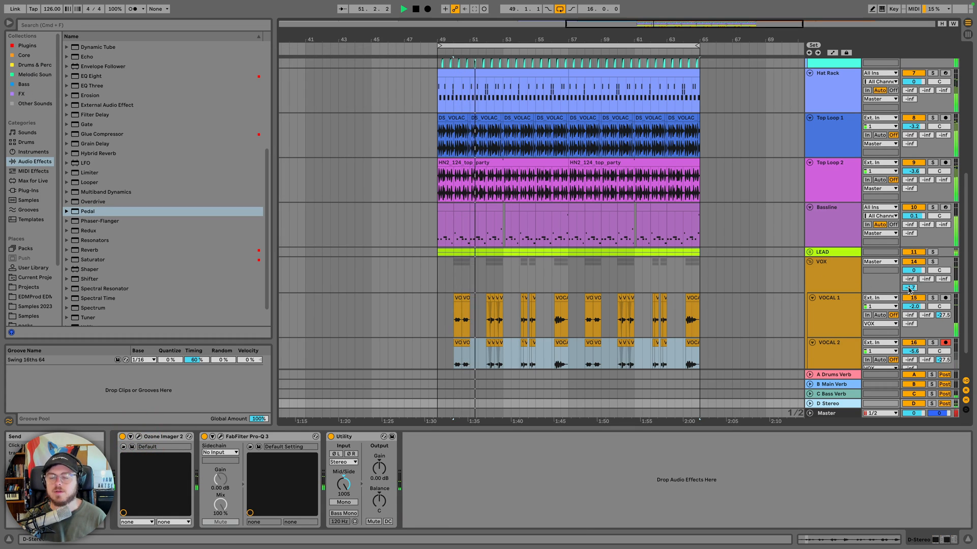
pyautogui.moveTo(913, 270); pyautogui.dragTo(913, 275)
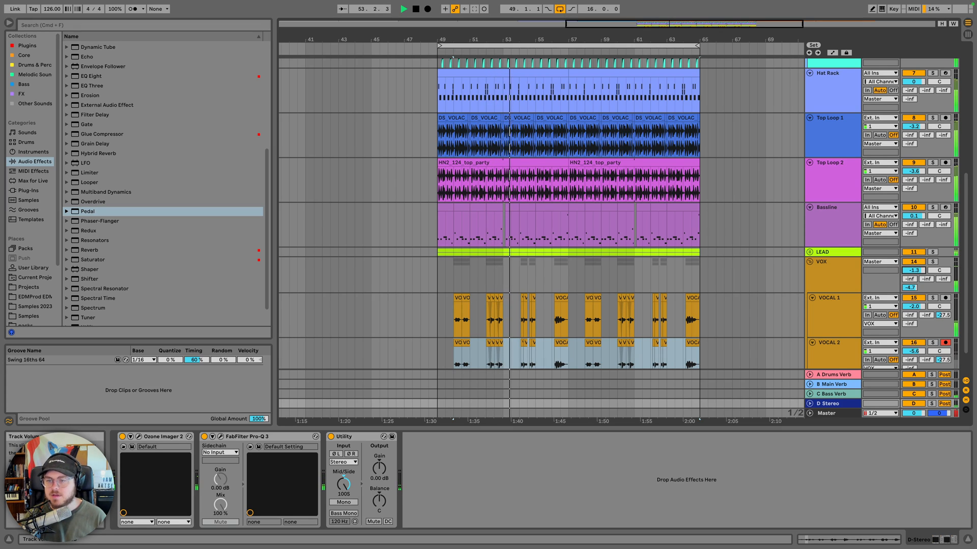
pyautogui.press('space')
# Add an EQ Eight before the Compressor on the LEAD group and boost its high shelf by 4.83 dB at 6.12 kHz
pyautogui.click(809, 252)
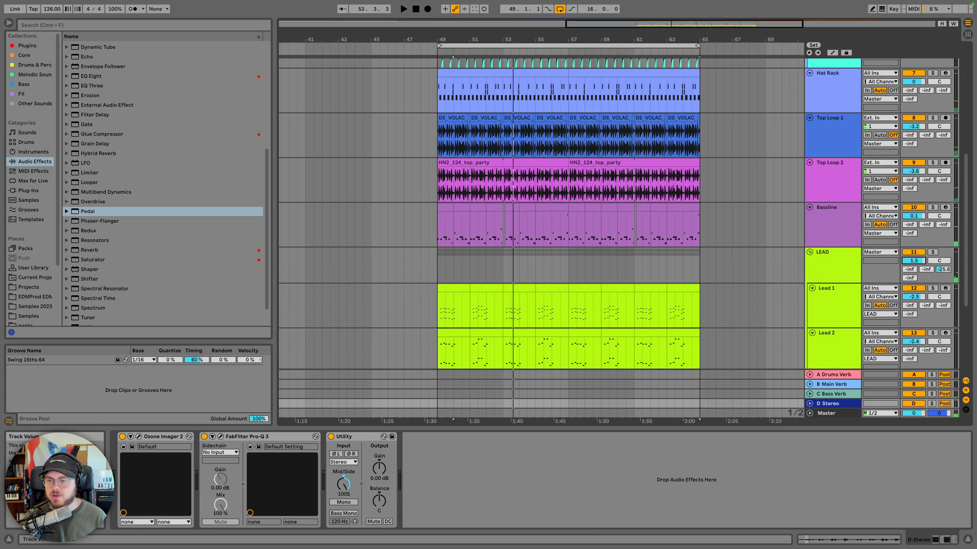
pyautogui.press('space')
pyautogui.click(834, 258)
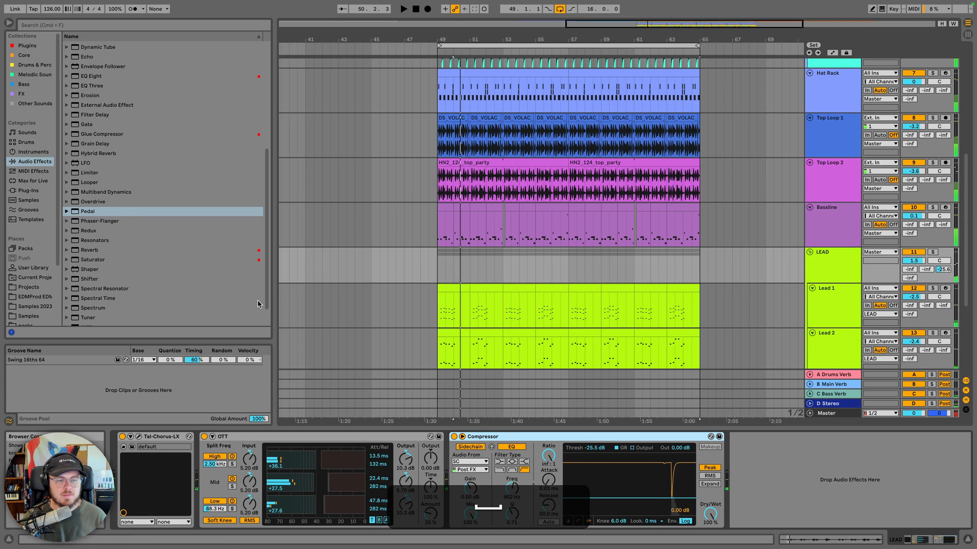
pyautogui.moveTo(100, 77); pyautogui.dragTo(448, 461)
pyautogui.click(628, 522)
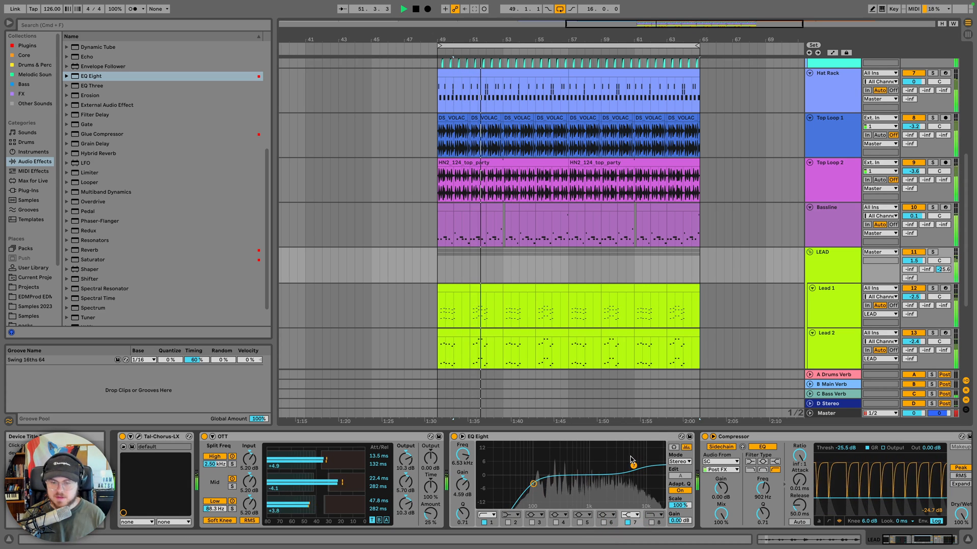
pyautogui.moveTo(633, 465); pyautogui.dragTo(631, 464)
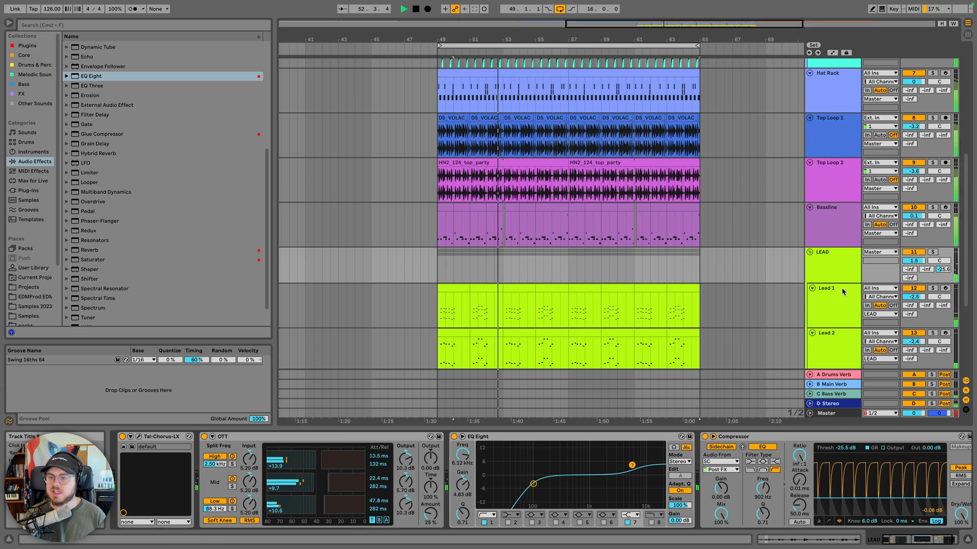
# Lower the VOX group's volume to -1.7 dB while the full mix plays
pyautogui.scroll(-5, 841, 288)
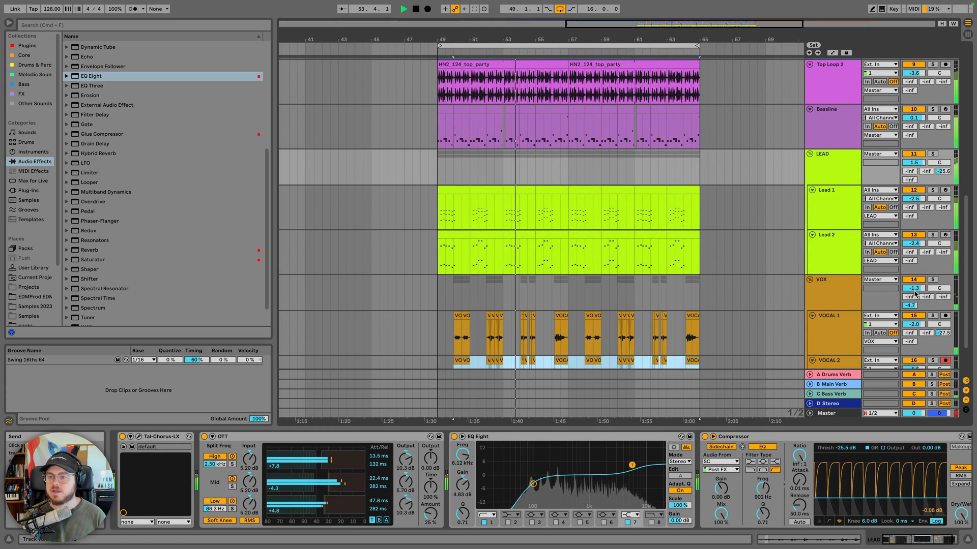
pyautogui.moveTo(914, 292); pyautogui.dragTo(914, 293)
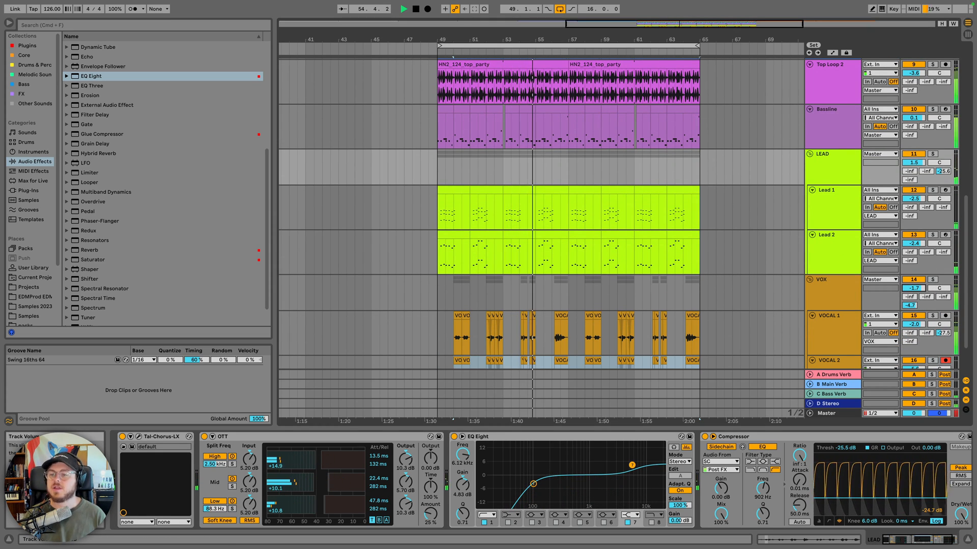
pyautogui.scroll(-2, 677, 329)
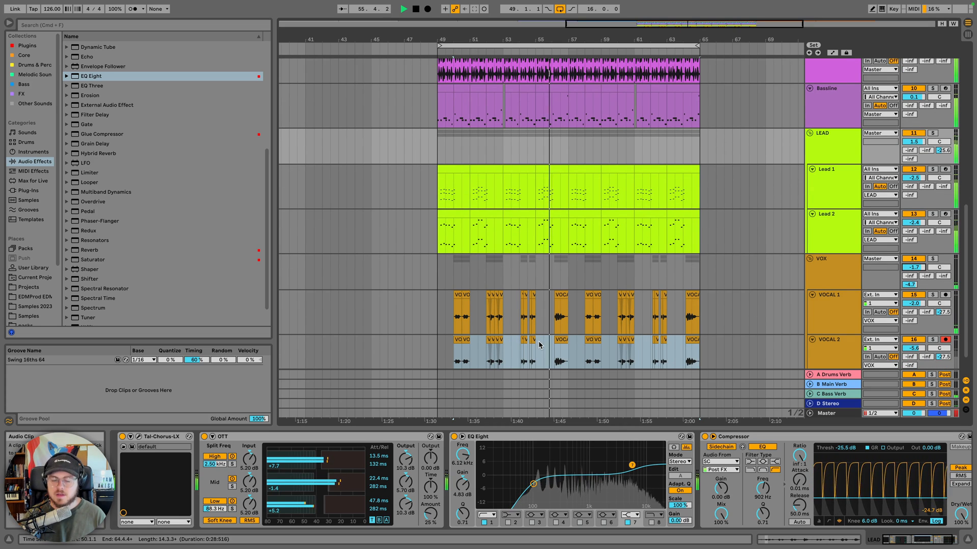
pyautogui.scroll(-3, 538, 344)
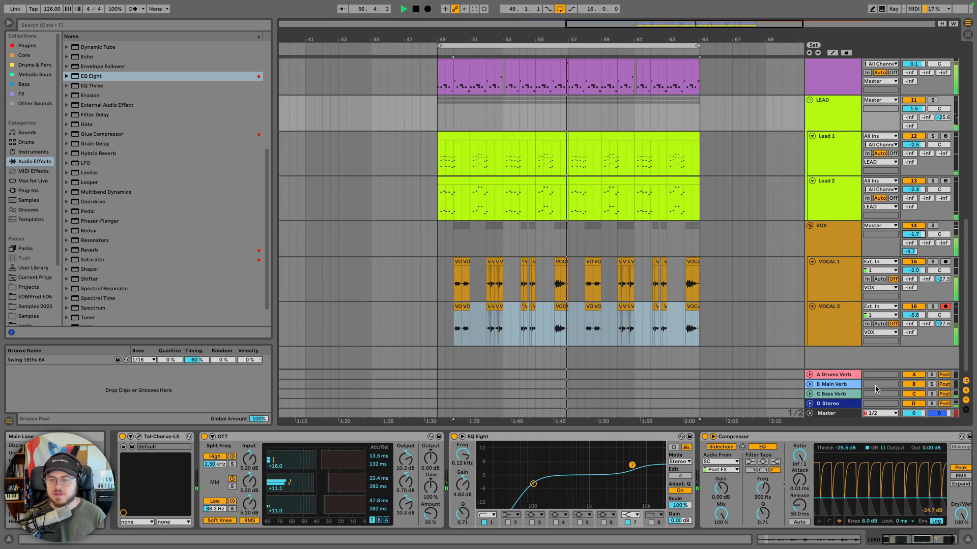
# Turn on the FabFilter Pro-L 2 limiter on the Master track and replay the mix with the LEAD group selected
pyautogui.click(827, 413)
pyautogui.press('space')
pyautogui.click(123, 437)
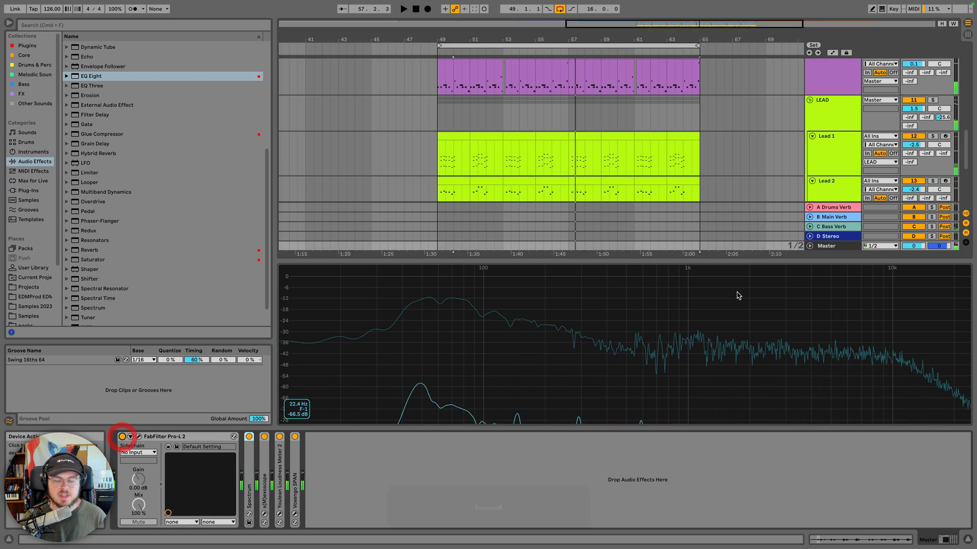
pyautogui.click(845, 122)
pyautogui.press('space')
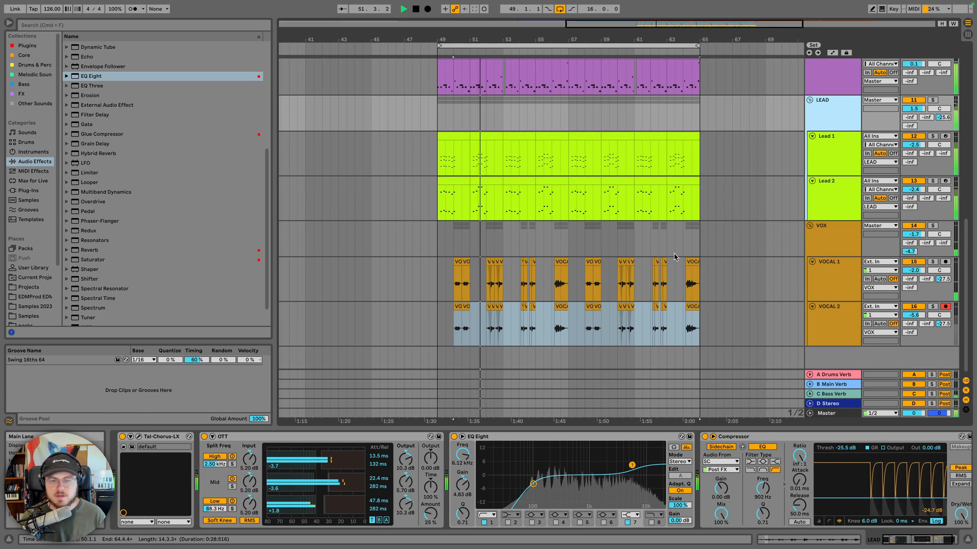
# Set the VOX group's volume to -1.3 dB while auditioning the full mix
pyautogui.click(913, 235)
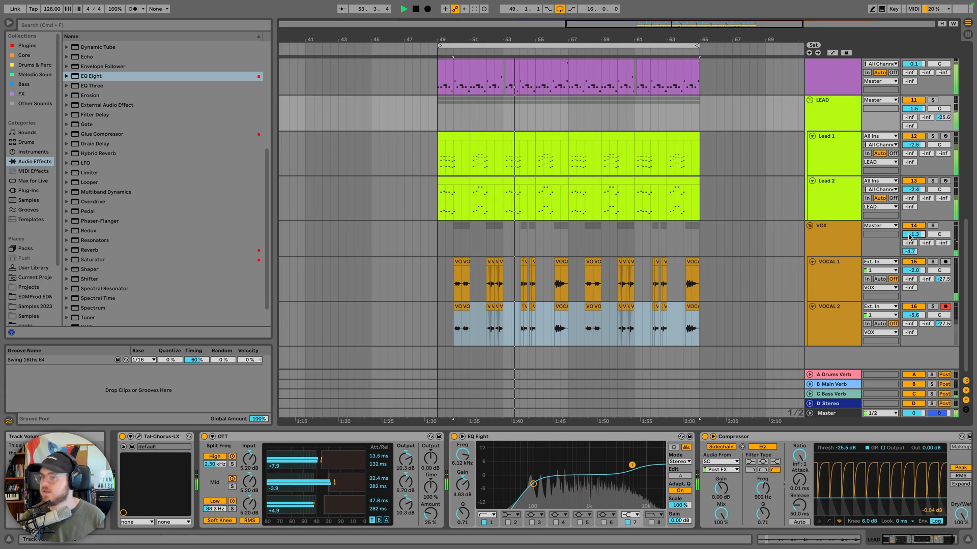
pyautogui.scroll(6, 826, 256)
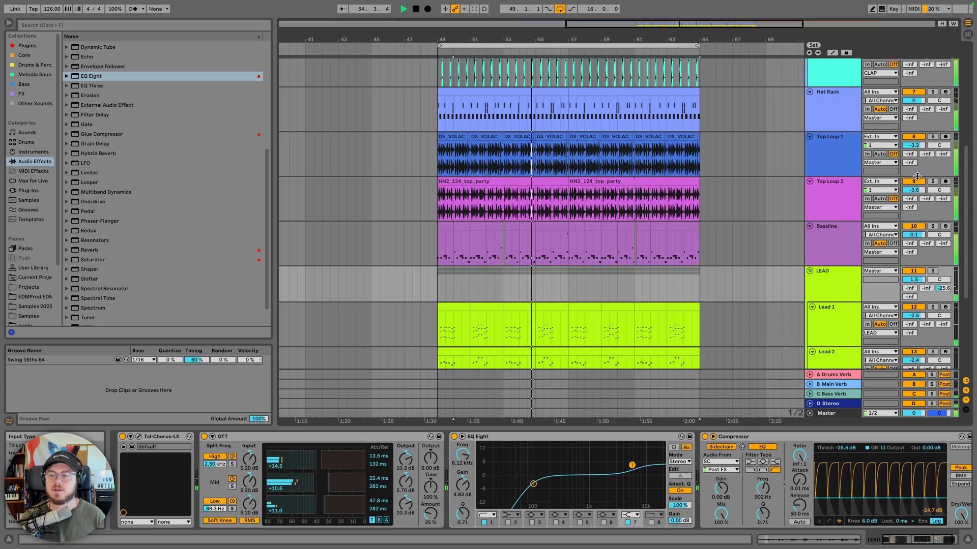
pyautogui.scroll(-6, 816, 235)
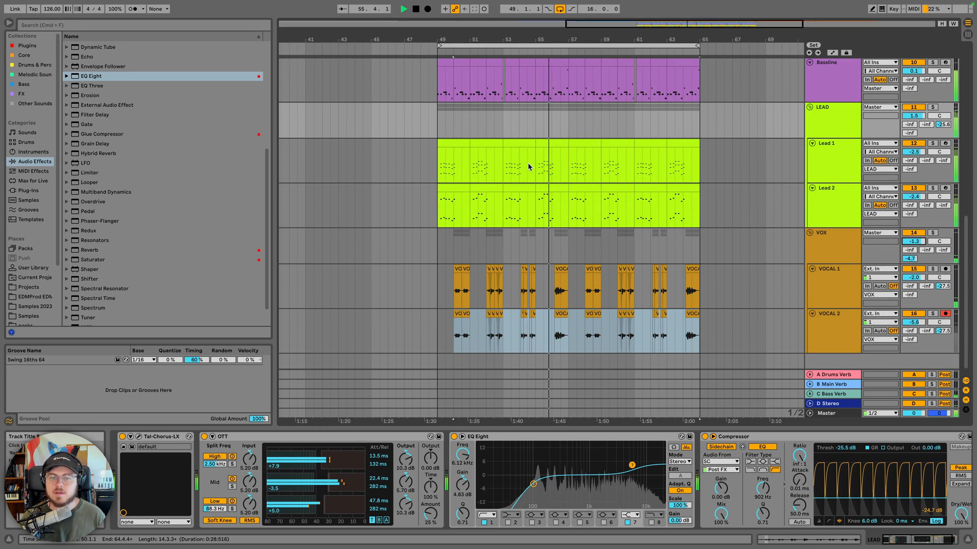
pyautogui.press('space')
# Set the Swing 16ths 64 groove's timing to 79% and audition the drop with it
pyautogui.doubleClick(461, 148)
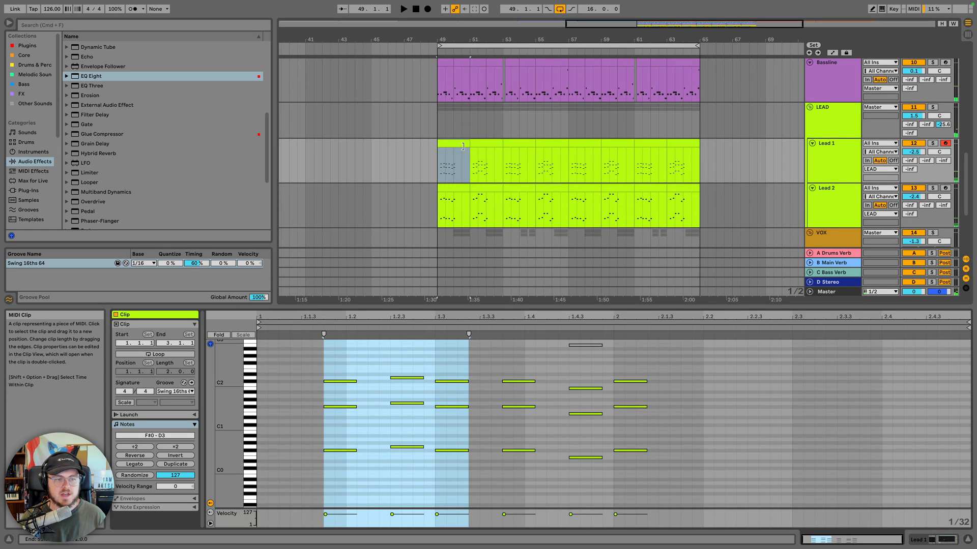
pyautogui.moveTo(202, 266); pyautogui.dragTo(202, 262)
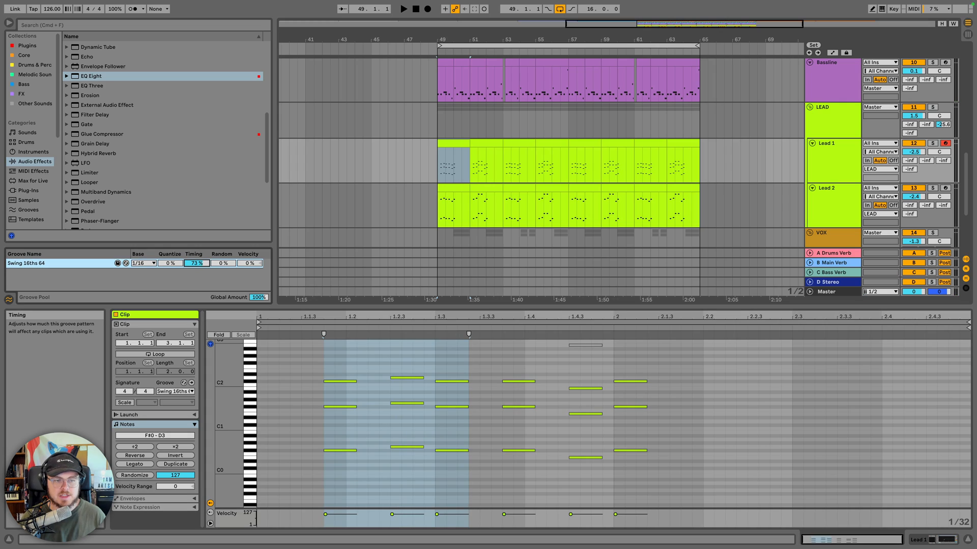
pyautogui.press('space')
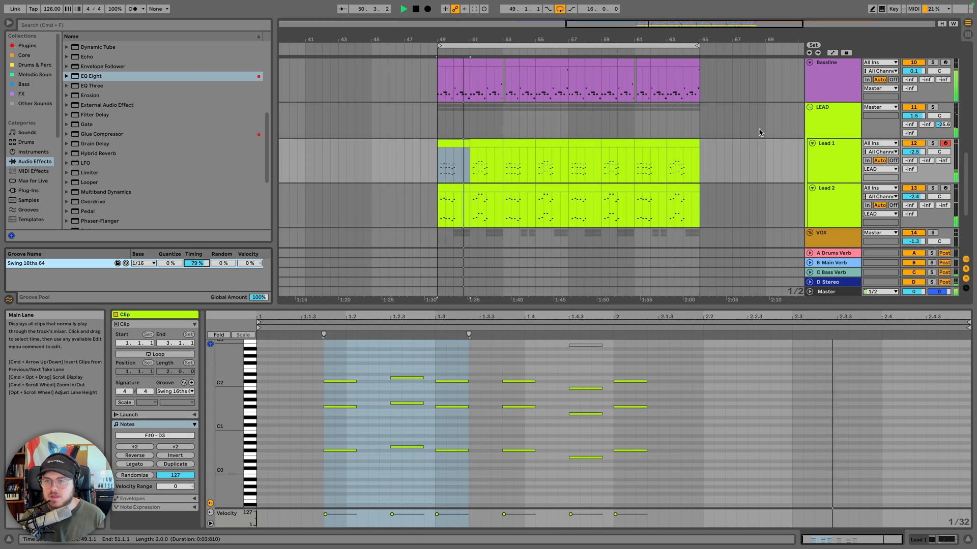
pyautogui.click(825, 114)
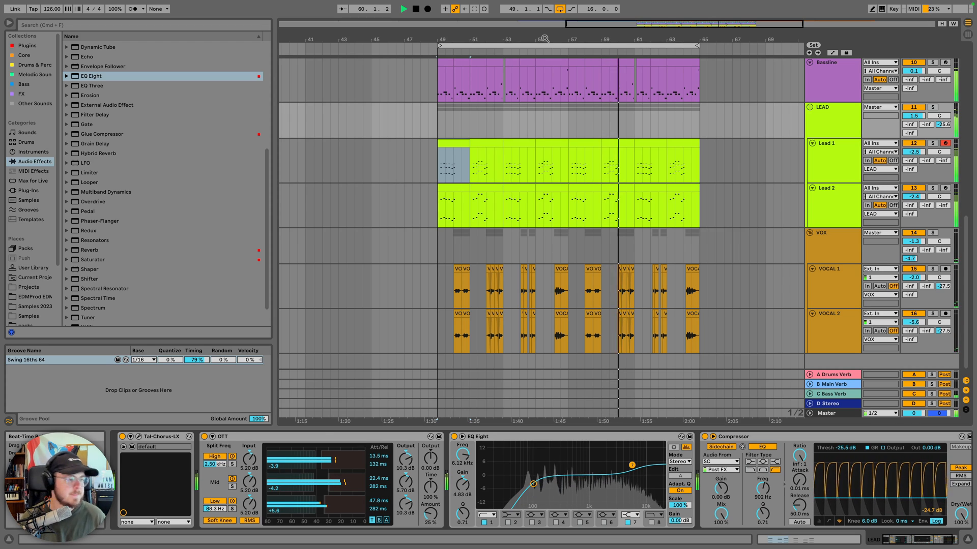
pyautogui.press('space')
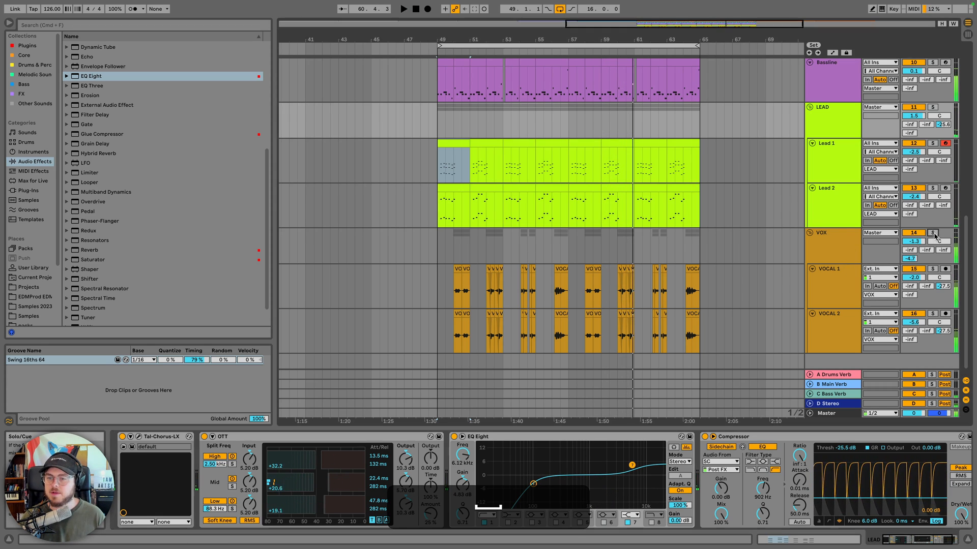
# Solo the VOX group, add an EQ Eight to it and audition the vocals through it
pyautogui.click(932, 233)
pyautogui.click(828, 240)
pyautogui.doubleClick(90, 76)
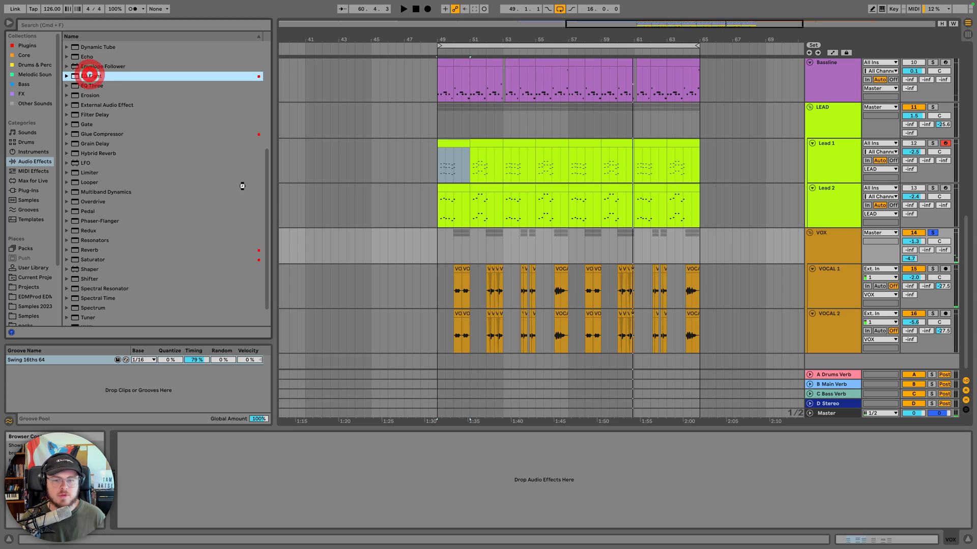
pyautogui.press('space')
pyautogui.click(455, 270)
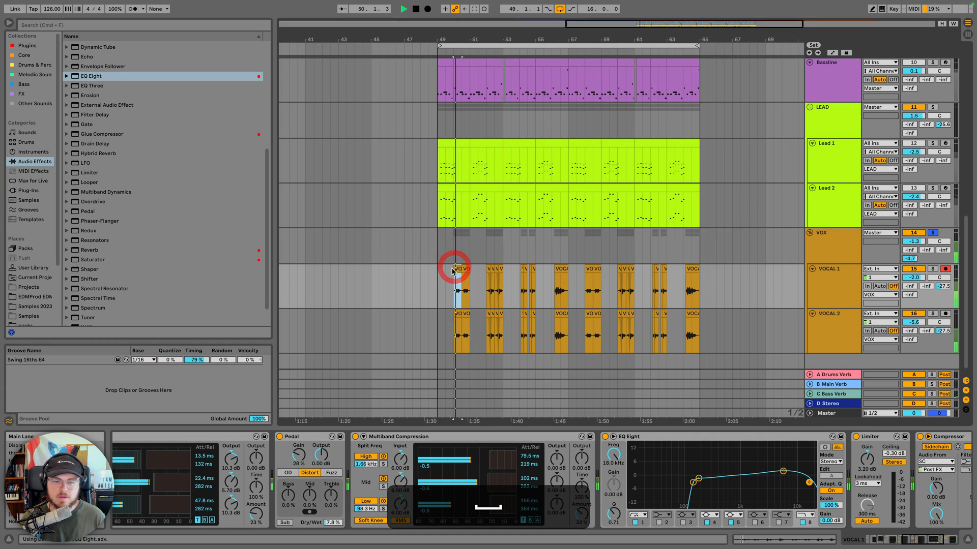
pyautogui.click(810, 247)
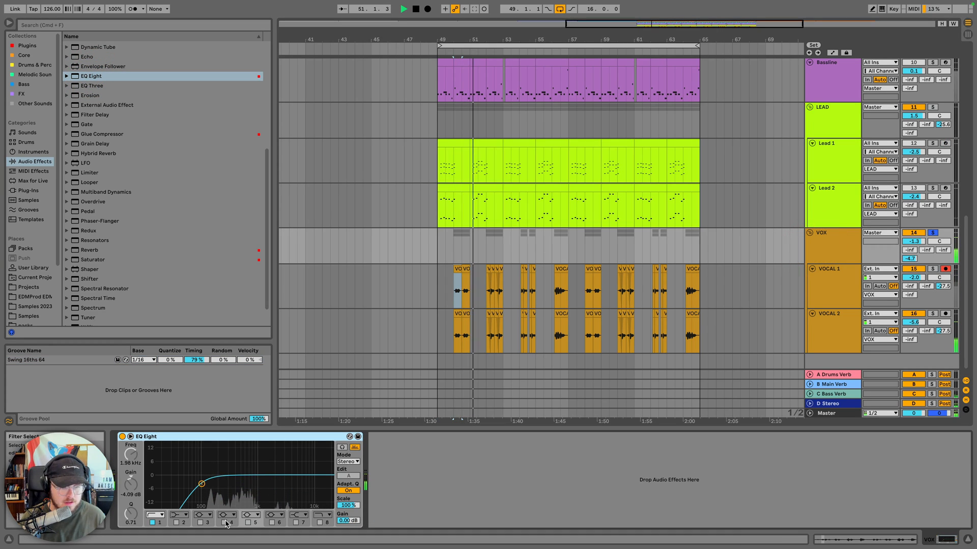
pyautogui.press('space')
# Enable band 4 in the VOX group's EQ Eight and cut 3.60 dB at 170 Hz while auditioning the vocals
pyautogui.click(521, 269)
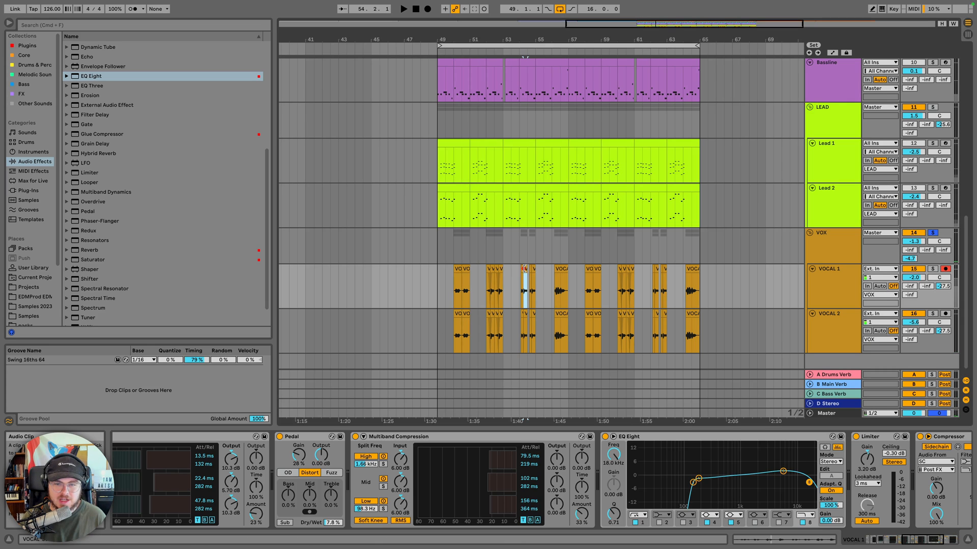
pyautogui.press('space')
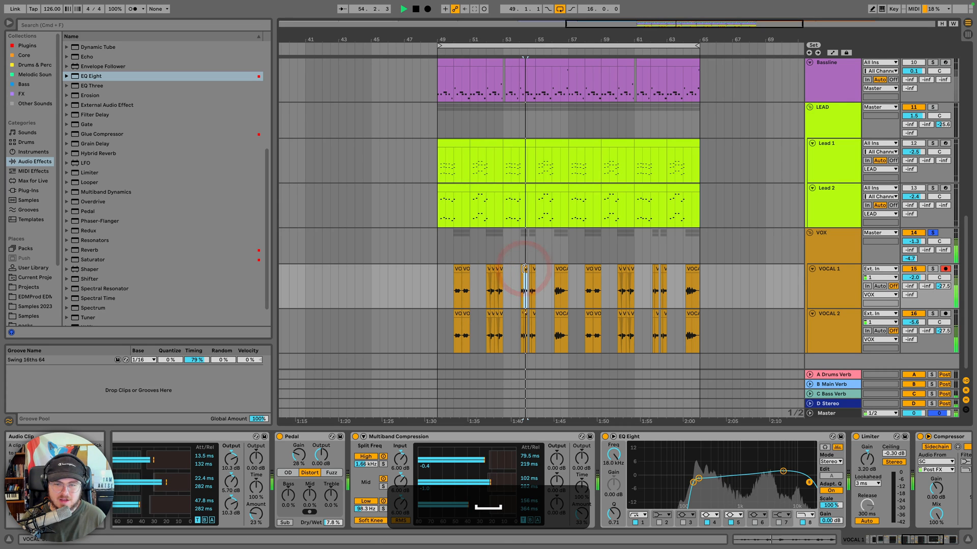
pyautogui.click(811, 252)
pyautogui.press('space')
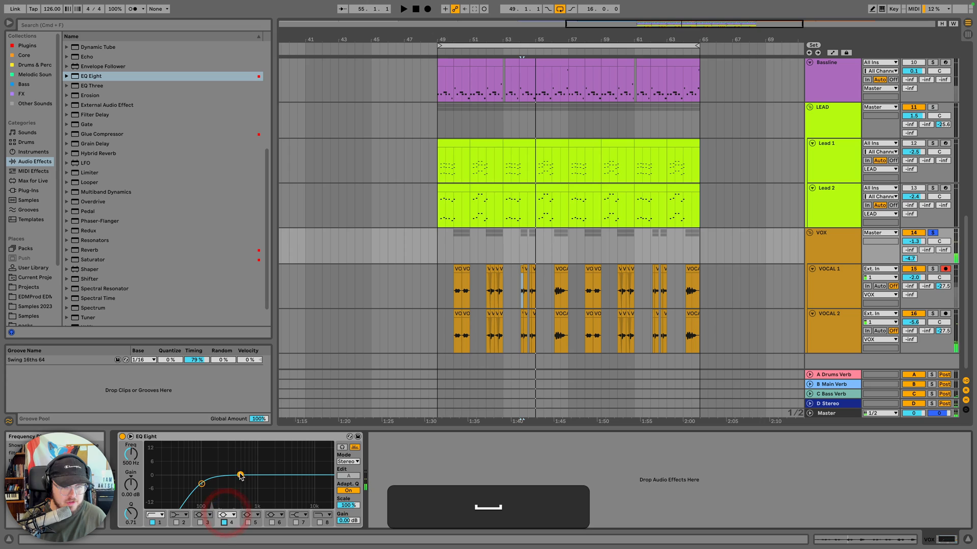
pyautogui.moveTo(240, 476); pyautogui.dragTo(215, 482)
pyautogui.press('space')
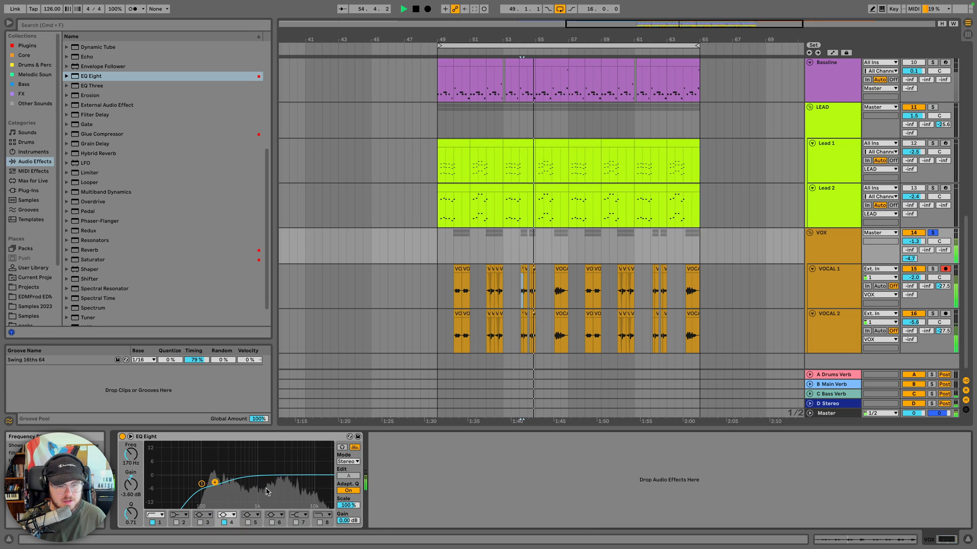
pyautogui.press('space')
# Lower the VOCAL 2 track's volume to -8.9 dB and audition the soloed VOX group
pyautogui.moveTo(914, 322); pyautogui.dragTo(914, 331)
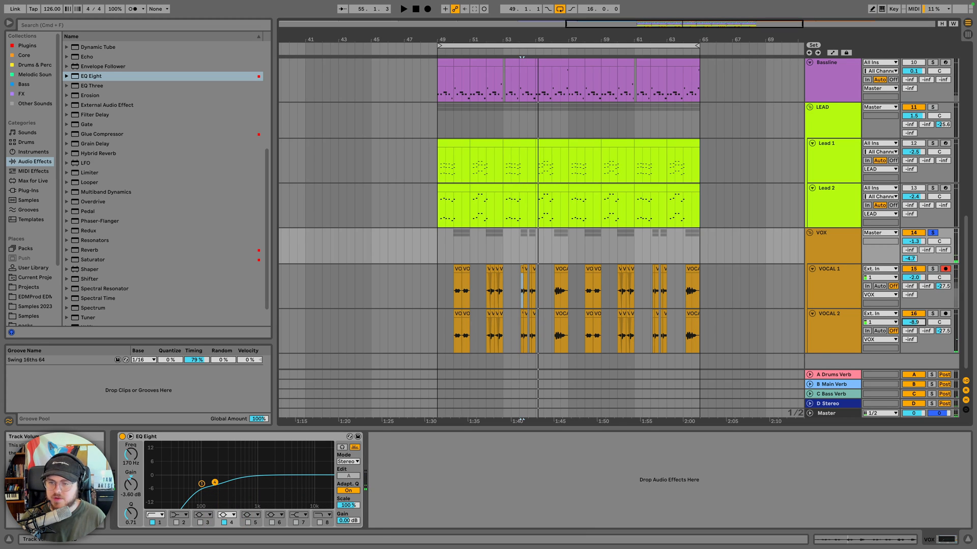
pyautogui.press('space')
pyautogui.press('space')
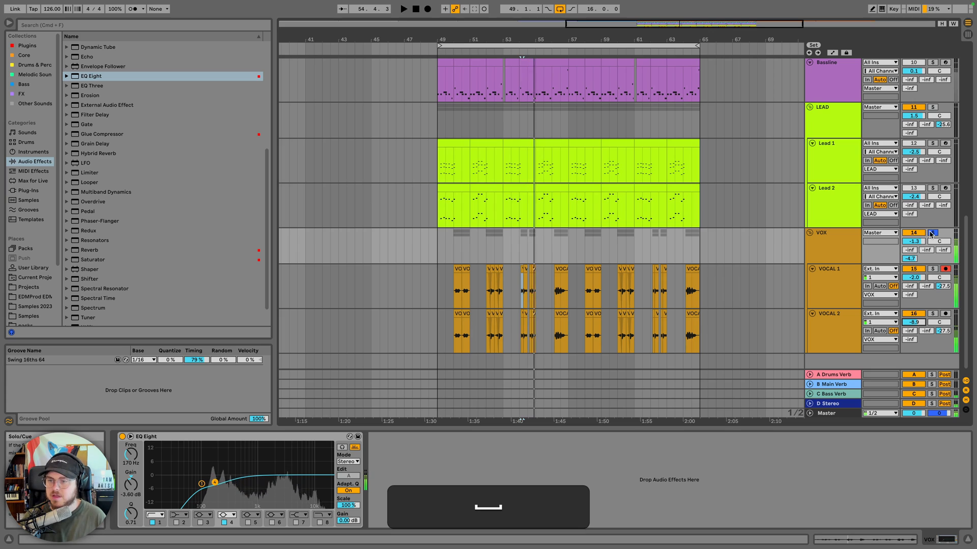
# Unsolo the VOX group and audition the full mix with the group switched off and back on
pyautogui.press('space')
pyautogui.click(930, 232)
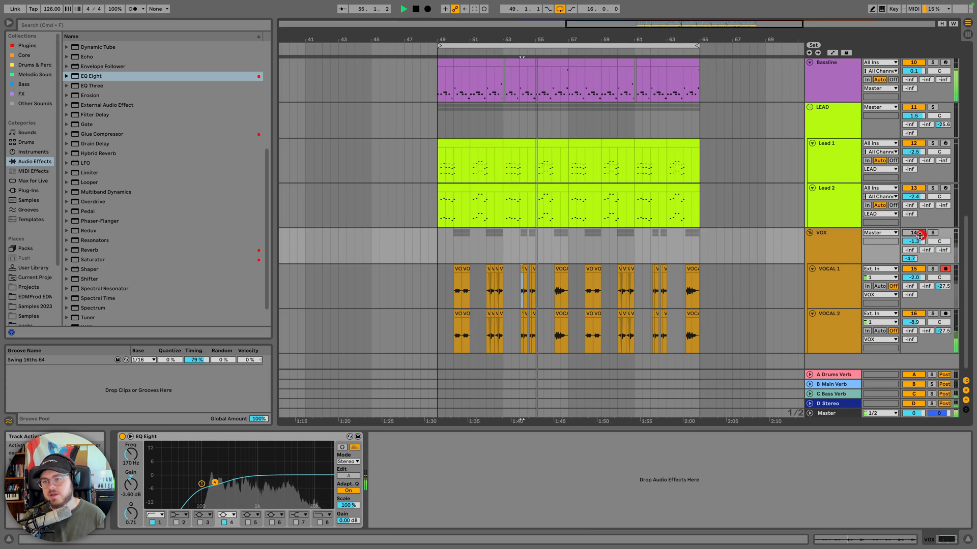
pyautogui.click(916, 233)
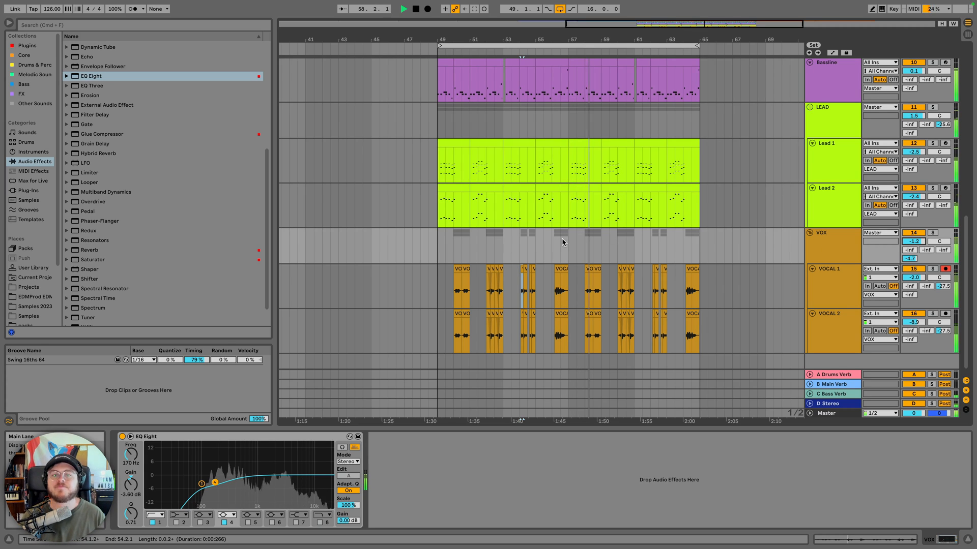
pyautogui.scroll(2, 563, 242)
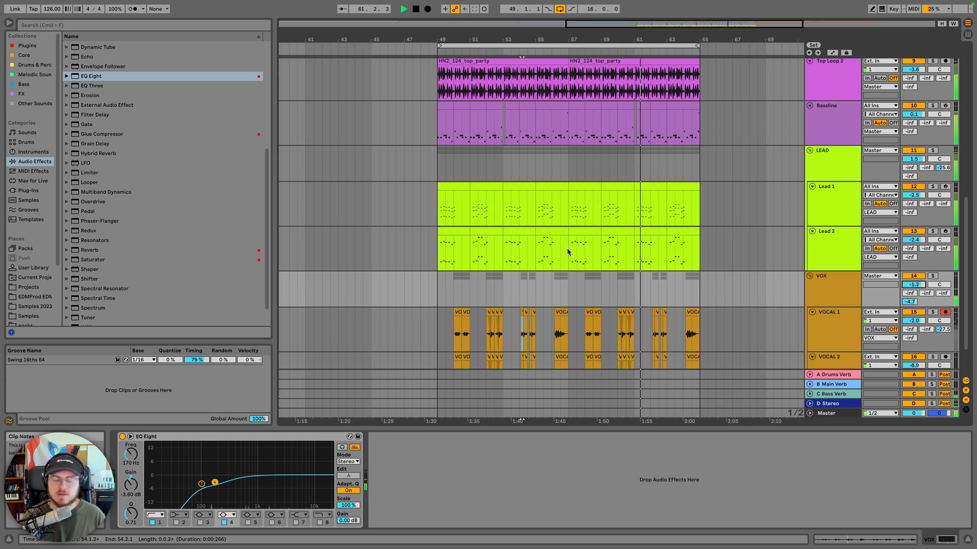
pyautogui.press('space')
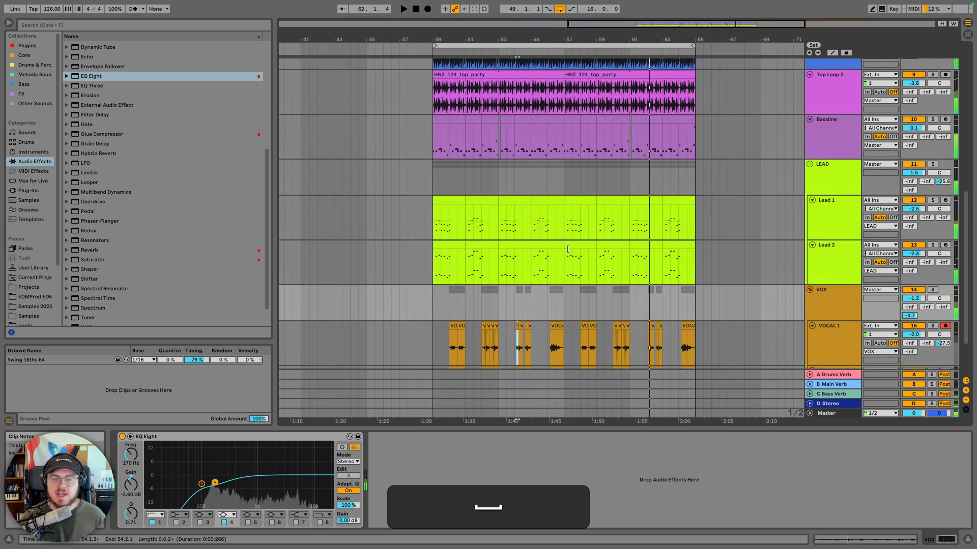
# Review the arrangement's drop sections from Drop 1A to Drop 1D against the existing tracks
pyautogui.scroll(10, 568, 251)
pyautogui.scroll(5, 568, 251)
pyautogui.hscroll(2, 568, 251)
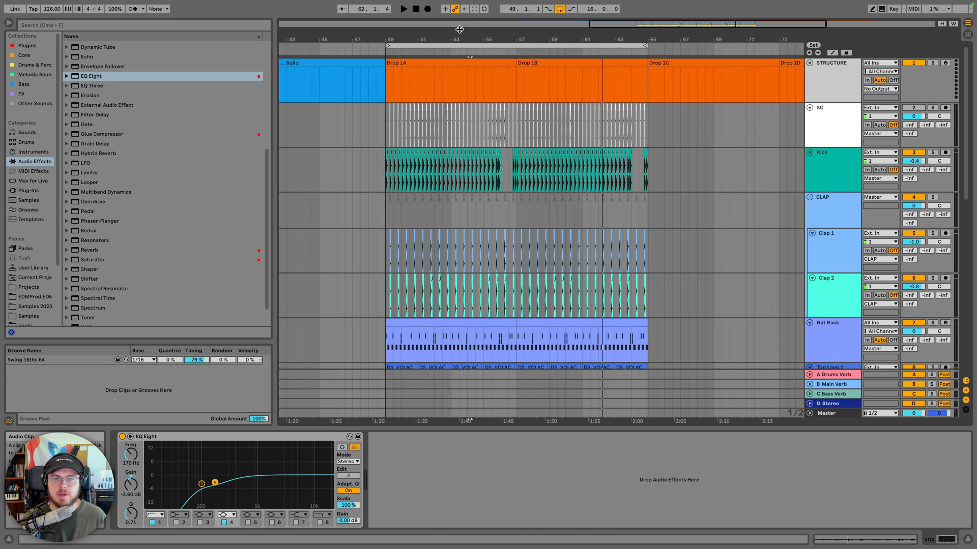
pyautogui.moveTo(465, 38); pyautogui.dragTo(595, 39)
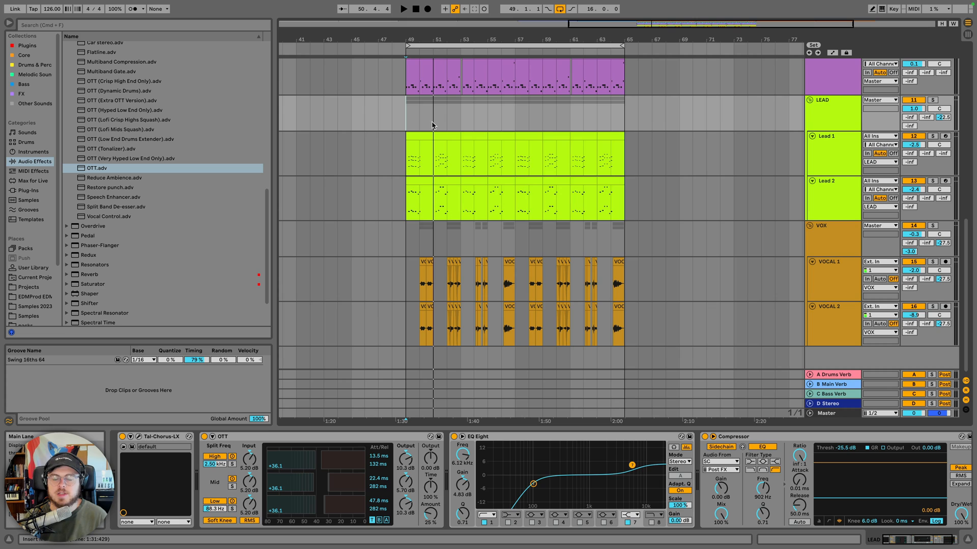
pyautogui.scroll(10, 432, 125)
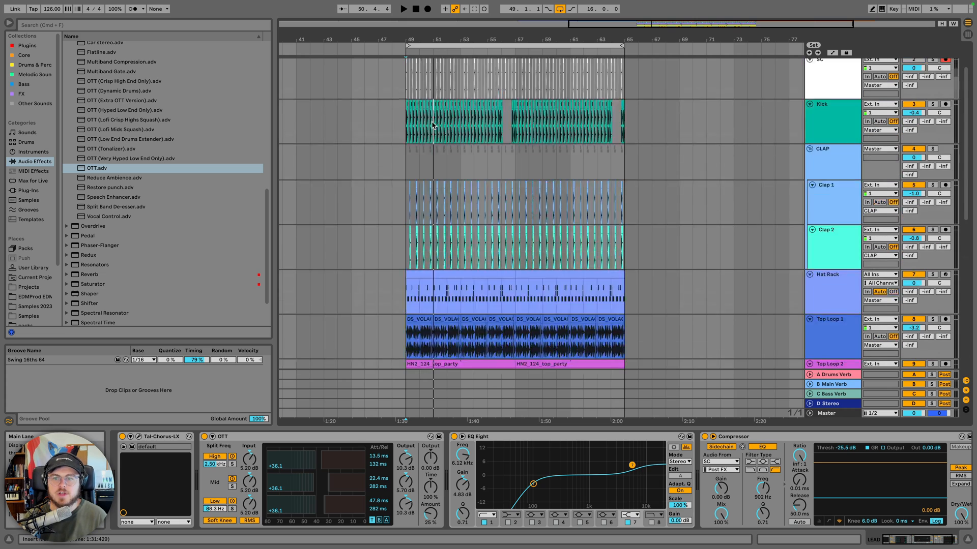
pyautogui.press('-')
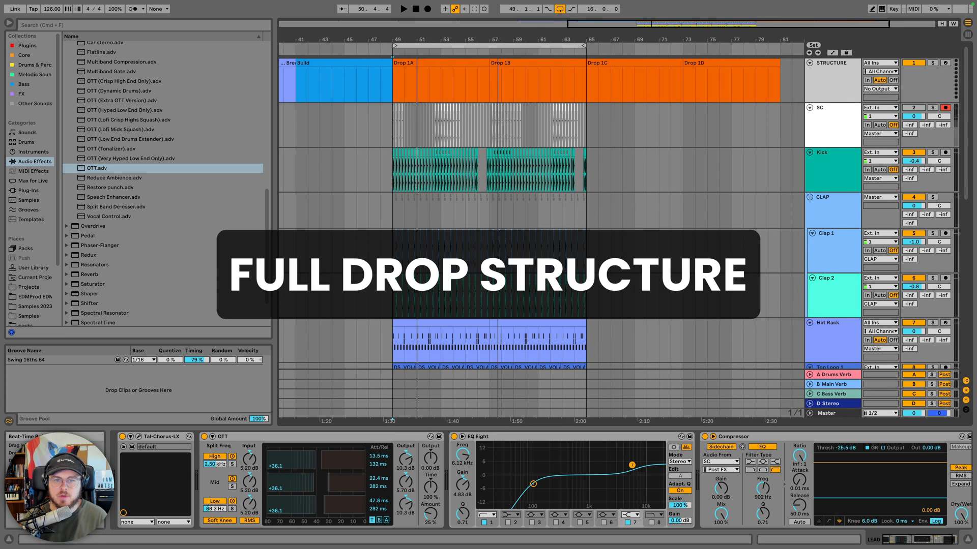
pyautogui.scroll(-10, 490, 177)
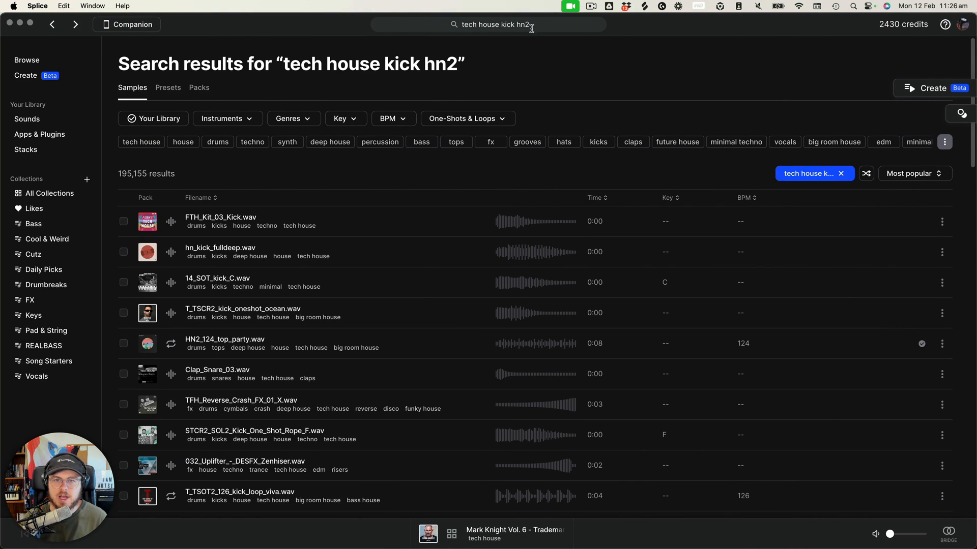
# Switch to Splice and search the samples for "crash"
pyautogui.click(532, 26)
pyautogui.press('super+a')
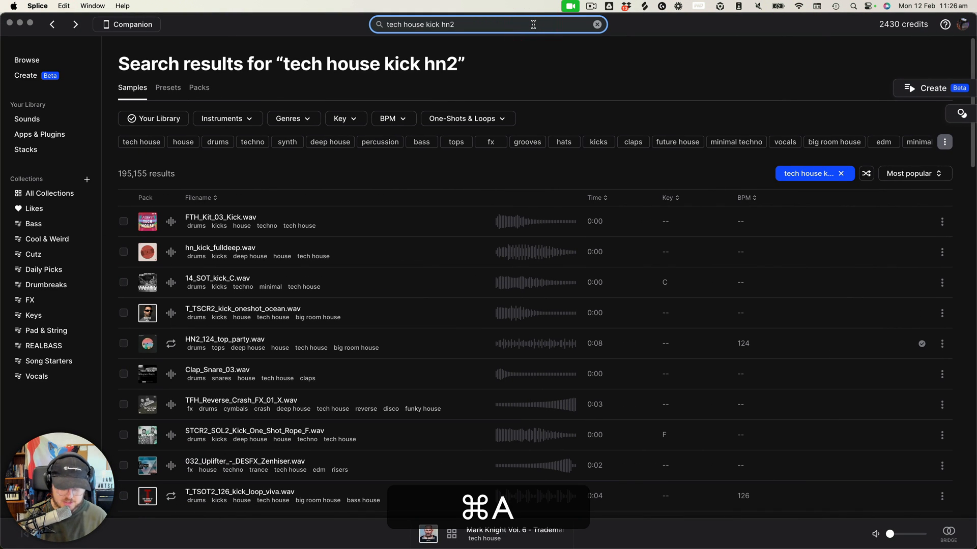
pyautogui.write('crash')
pyautogui.press('Return')
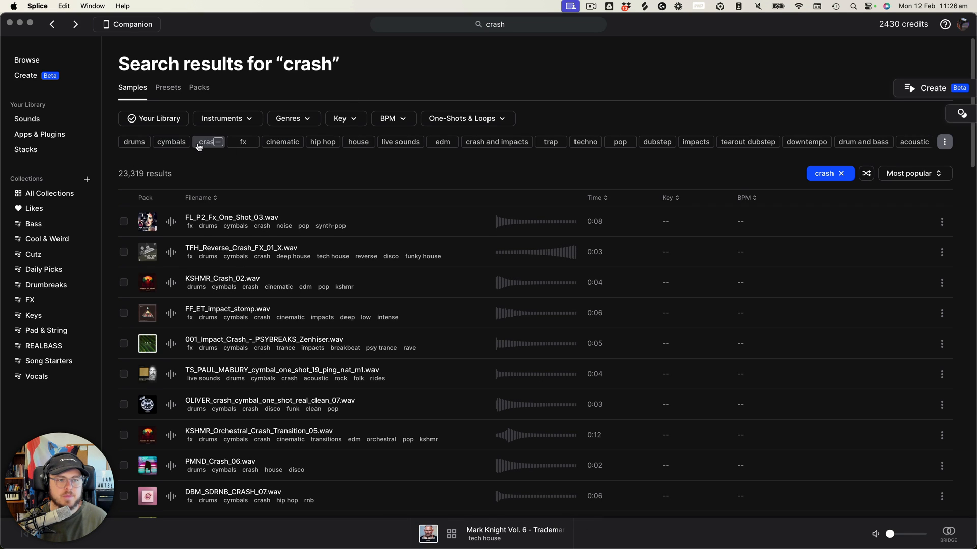
# Filter the samples by the crash instrument and the tech house genre, and remove the "crash" search term
pyautogui.click(198, 147)
pyautogui.click(295, 120)
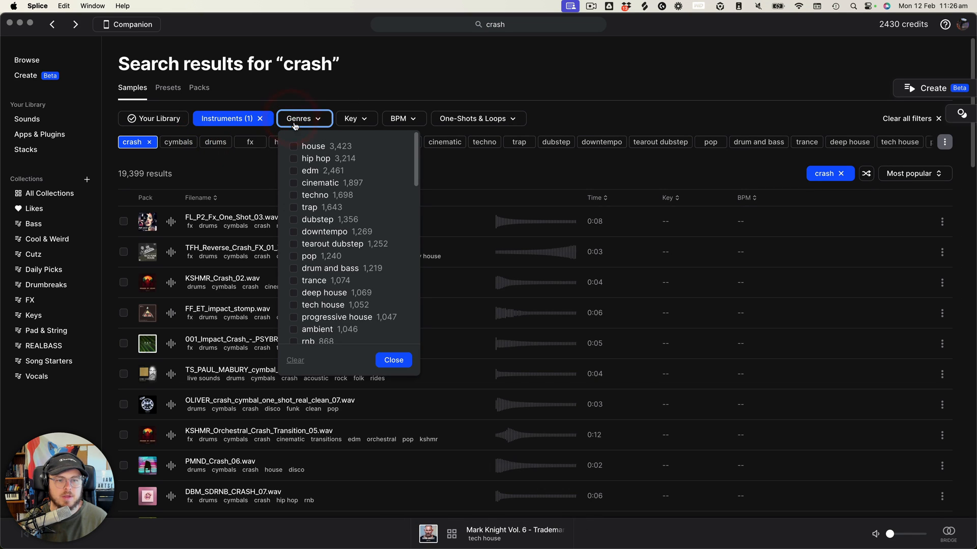
pyautogui.scroll(-10, 298, 239)
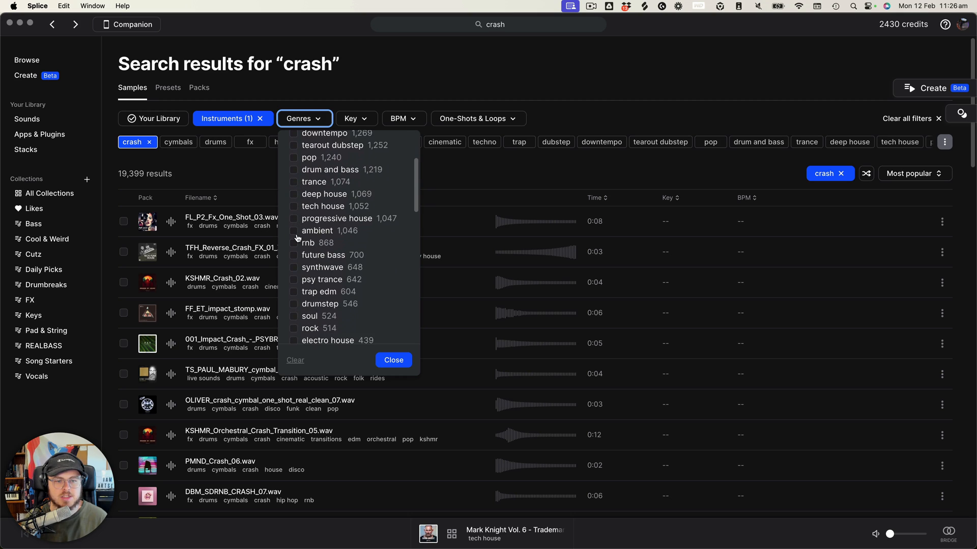
pyautogui.scroll(-10, 298, 238)
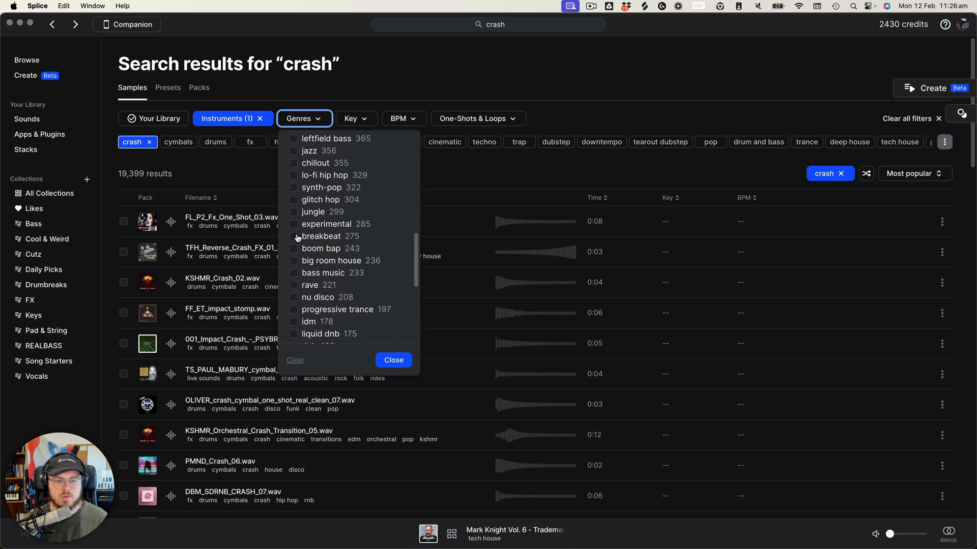
pyautogui.scroll(-3, 298, 238)
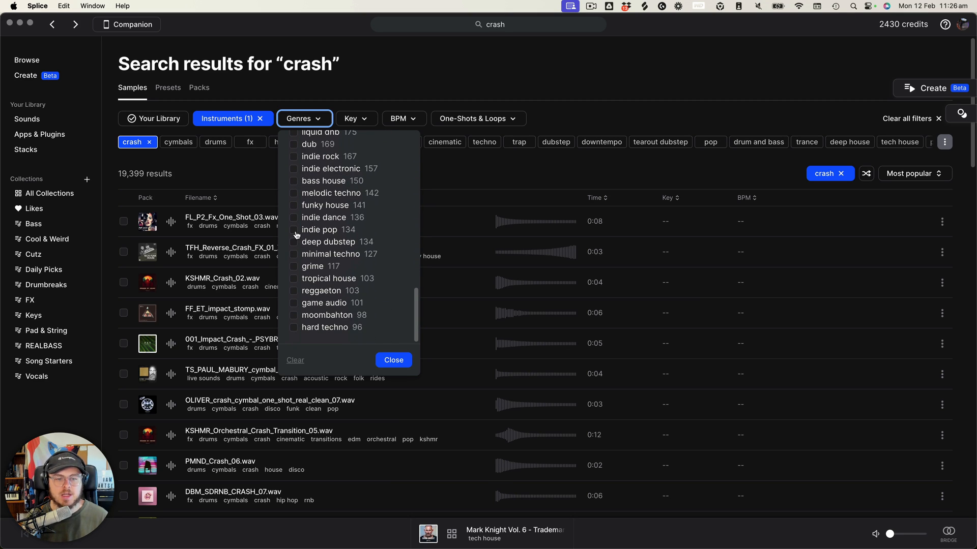
pyautogui.scroll(5, 293, 211)
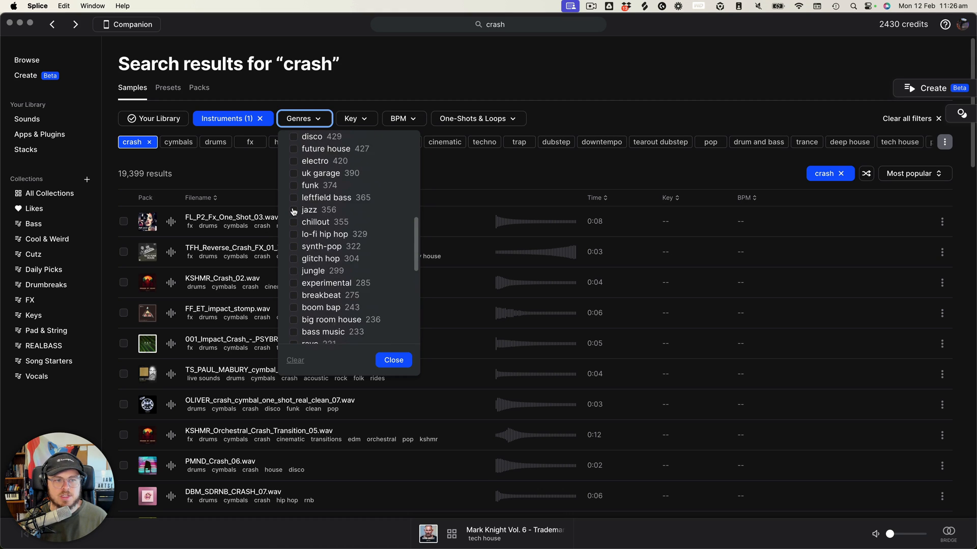
pyautogui.click(236, 164)
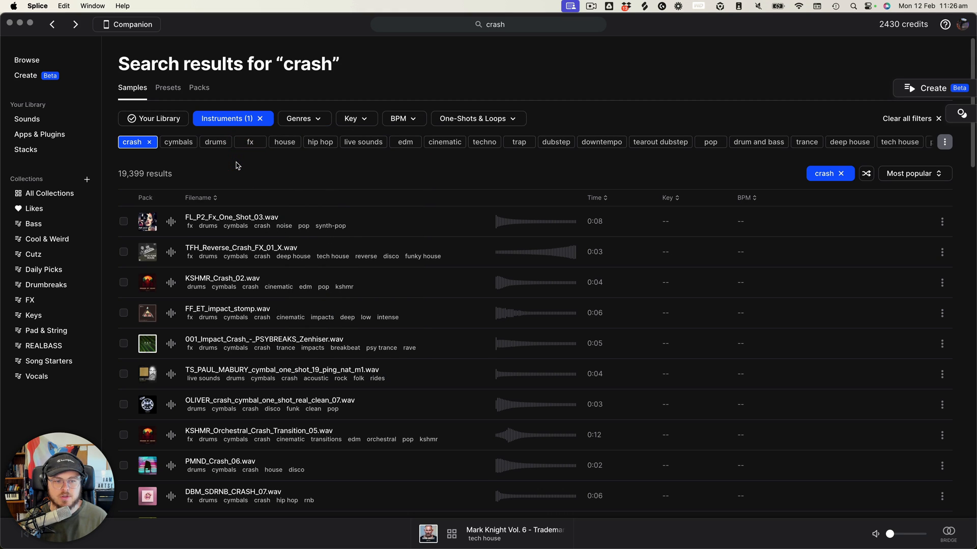
pyautogui.click(331, 256)
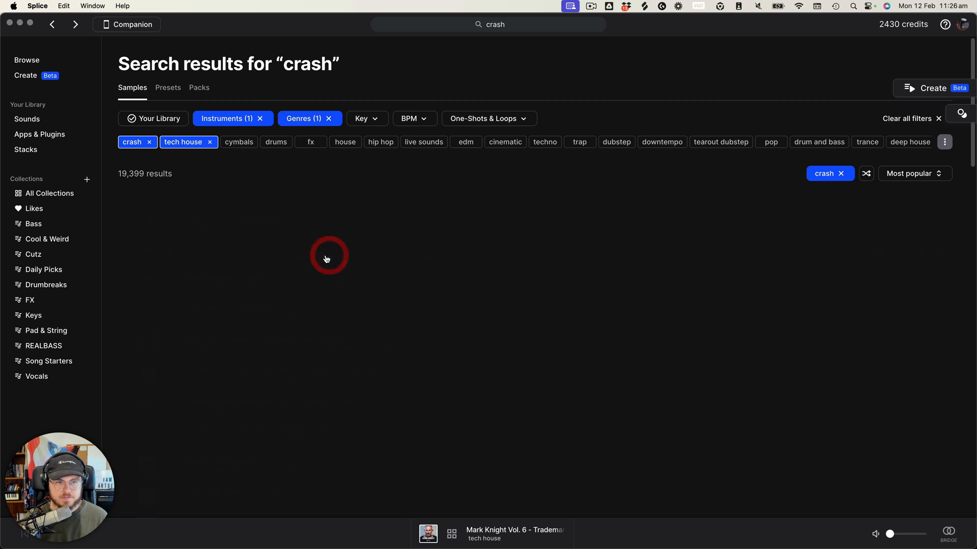
pyautogui.click(847, 173)
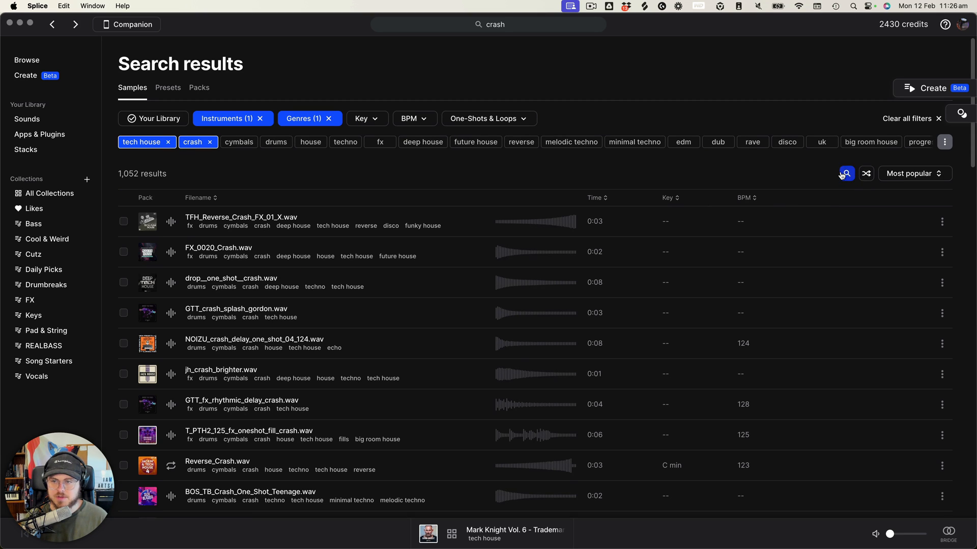
# Preview the first three crash samples, then add drop__one_shot__crash.wav to the library and copy it to the clipboard
pyautogui.click(171, 223)
pyautogui.press('Down')
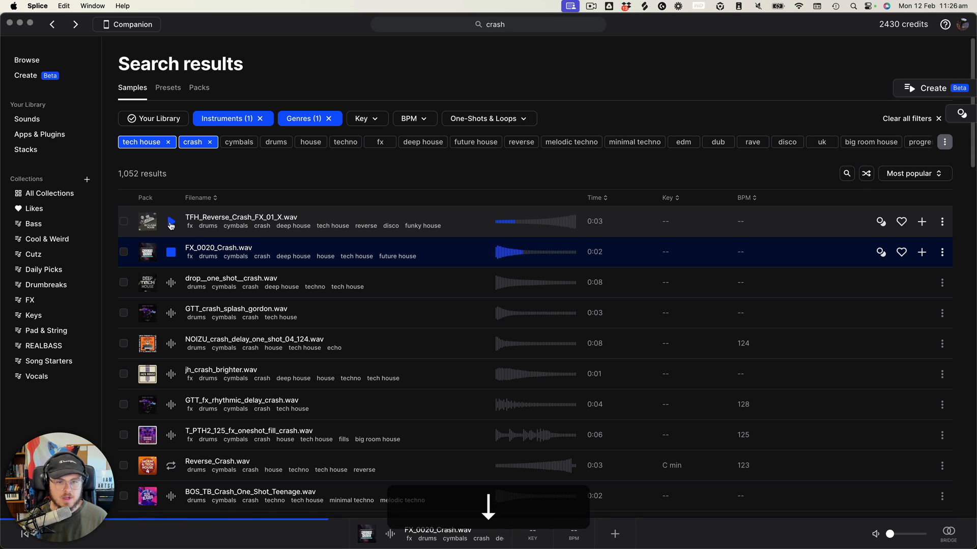
pyautogui.click(171, 282)
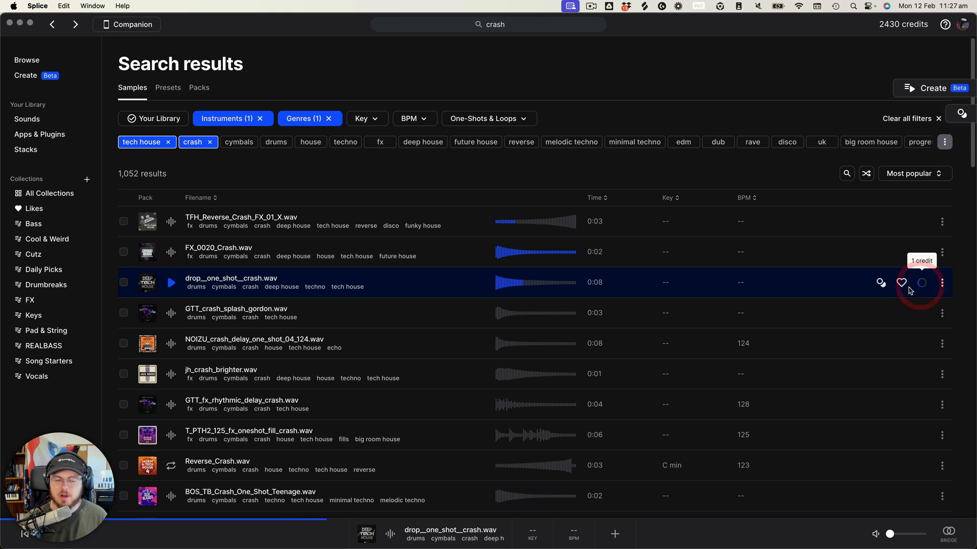
pyautogui.click(942, 285)
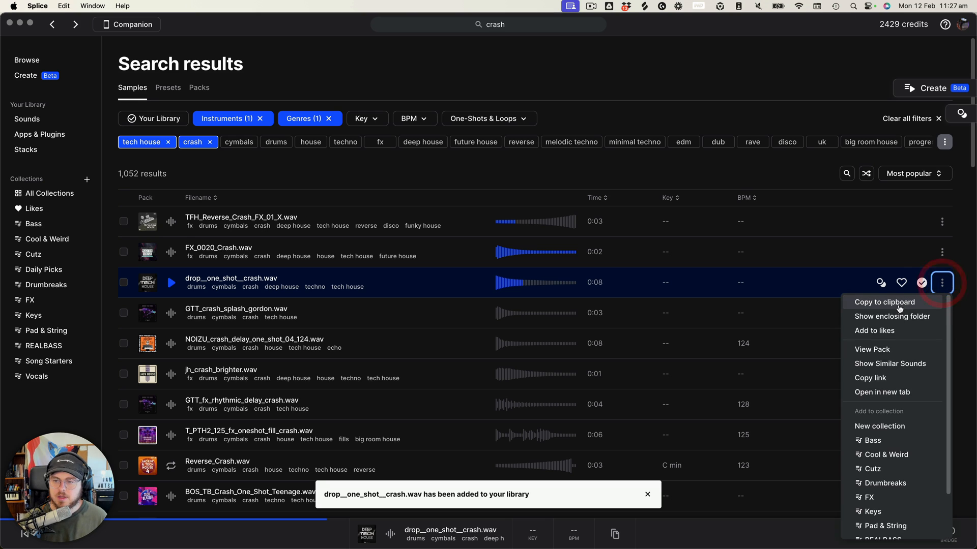
pyautogui.click(898, 304)
# Switch to Ableton Live and add a new audio track named Crash below VOCAL 2
pyautogui.press('super+Tab')
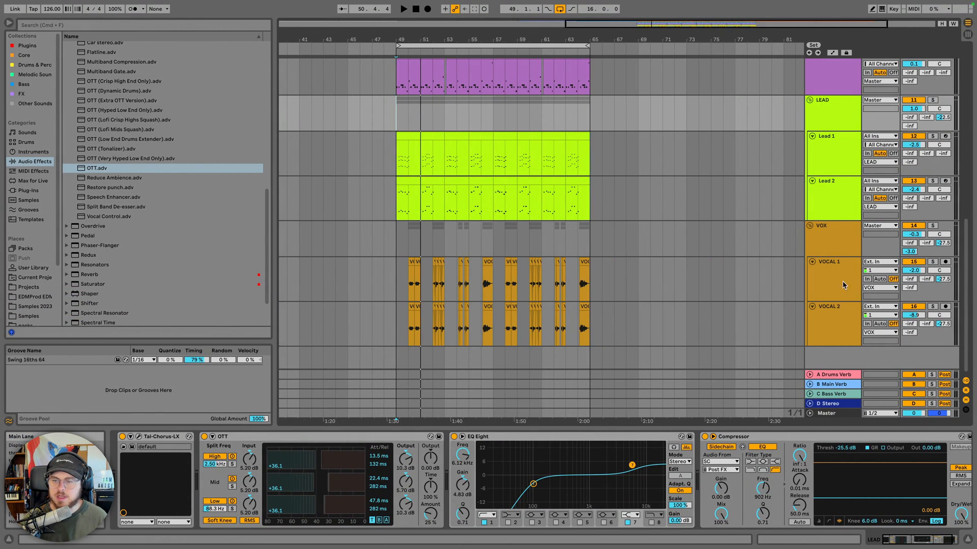
pyautogui.click(833, 248)
pyautogui.press('super+t')
pyautogui.click(819, 337)
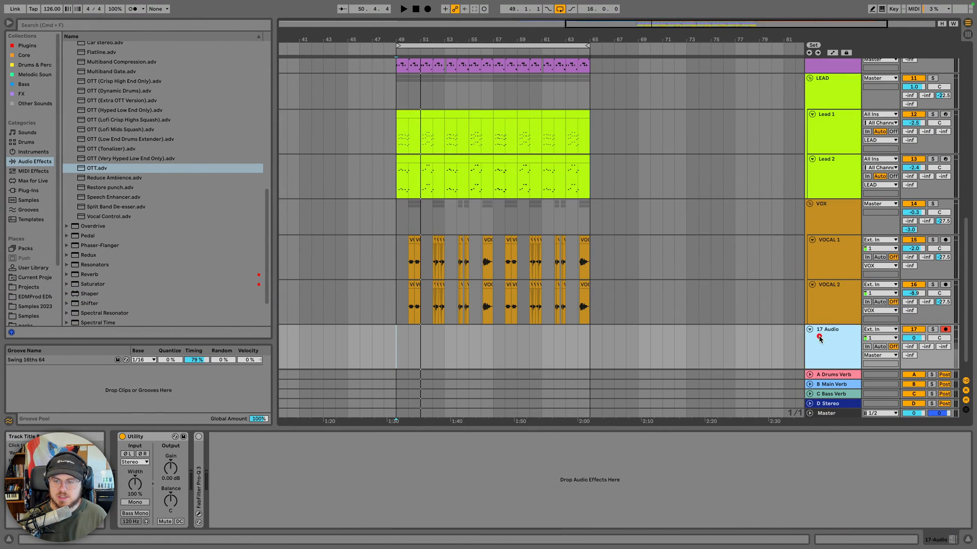
pyautogui.press('shift+super+r')
pyautogui.write('Cr')
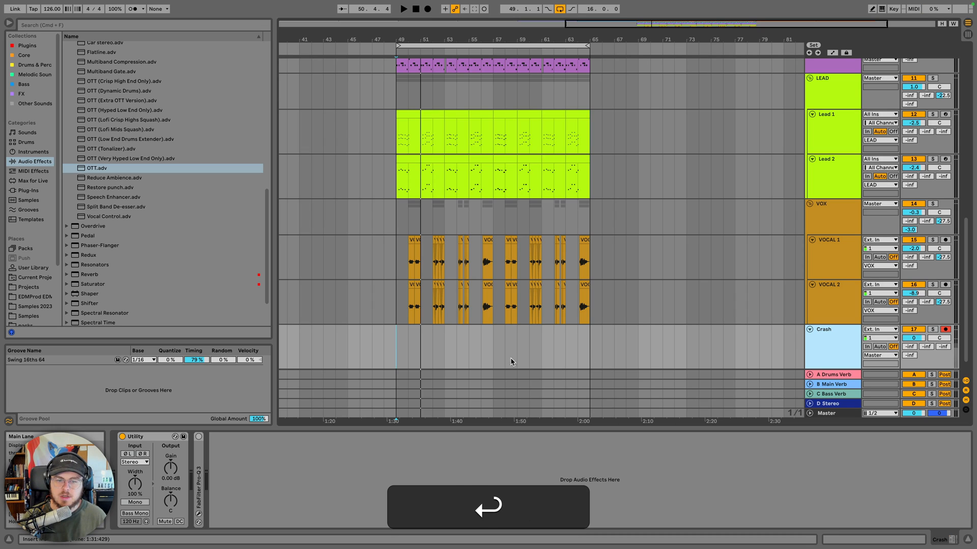
# Paste the crash sample at bar 49 on the Crash track, colour the track yellow and audition it
pyautogui.click(397, 347)
pyautogui.press('super+v')
pyautogui.press('space')
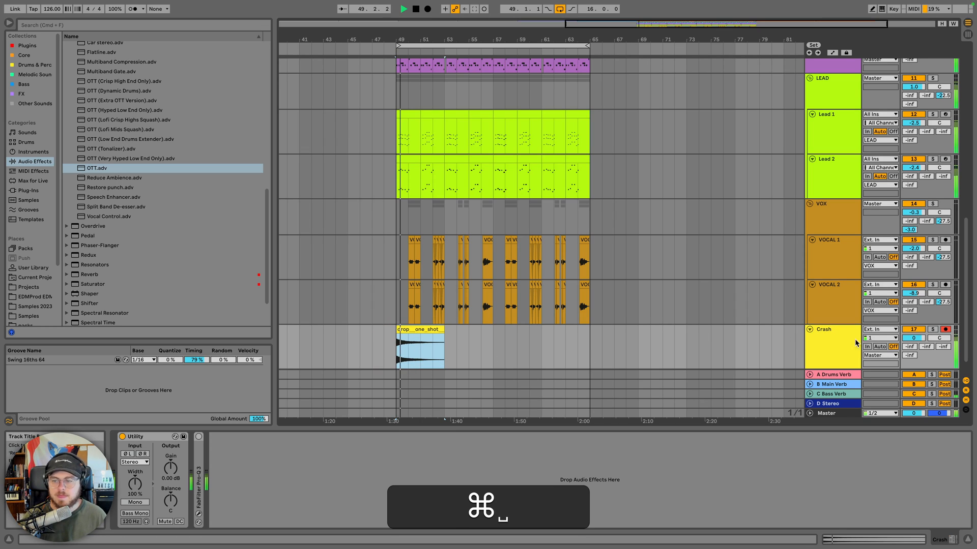
pyautogui.press('space')
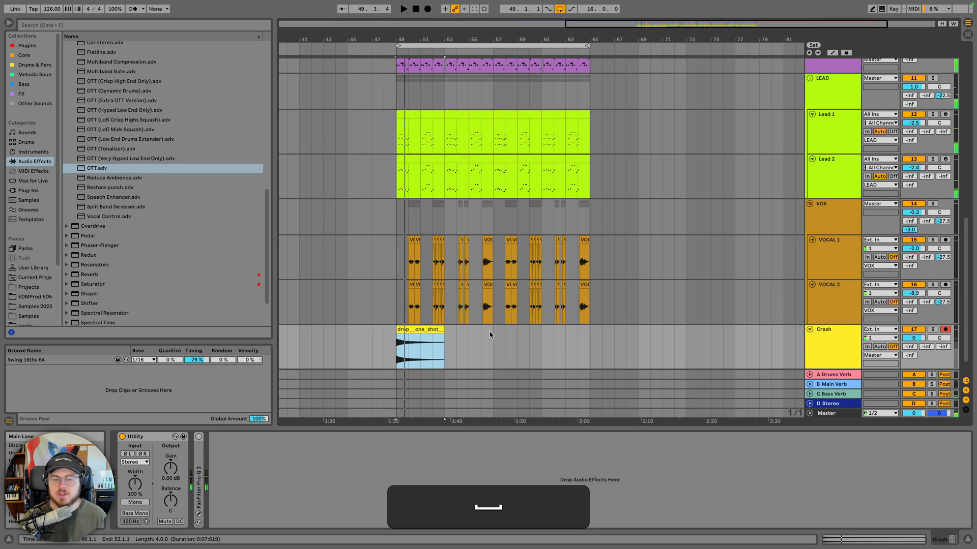
# Turn off warping for the crash clip and lower the Crash track's volume to -6.4 dB while auditioning it
pyautogui.doubleClick(416, 330)
pyautogui.click(126, 432)
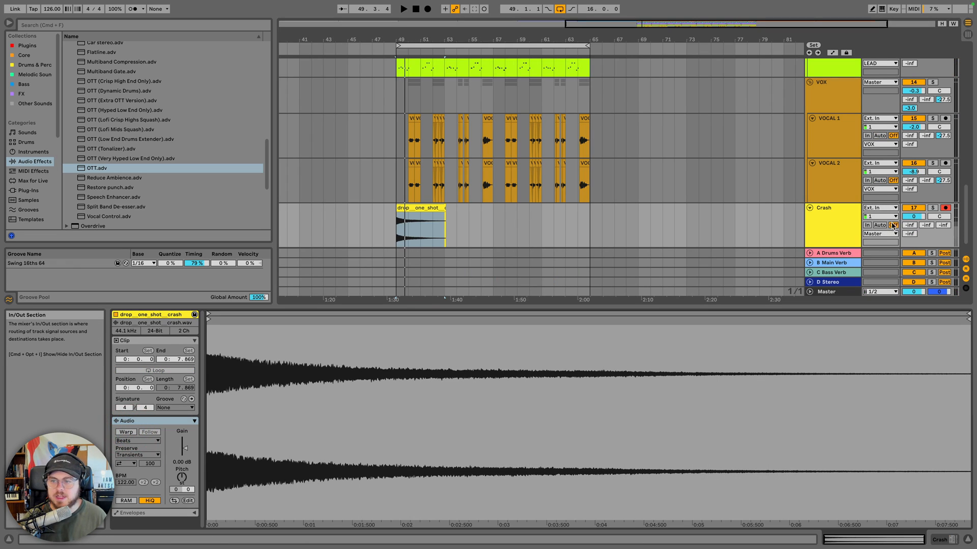
pyautogui.moveTo(919, 218); pyautogui.dragTo(919, 236)
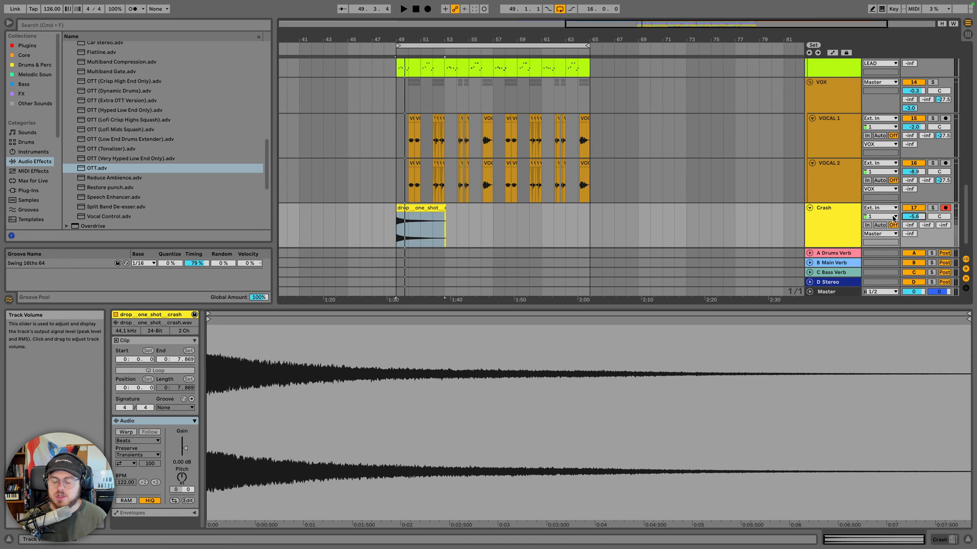
pyautogui.click(425, 211)
pyautogui.press('space')
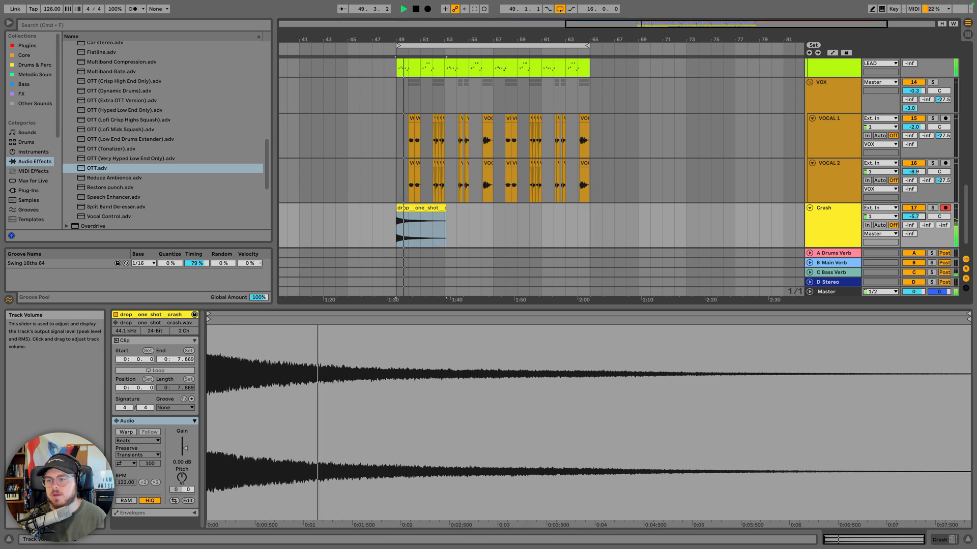
pyautogui.moveTo(913, 217); pyautogui.dragTo(914, 219)
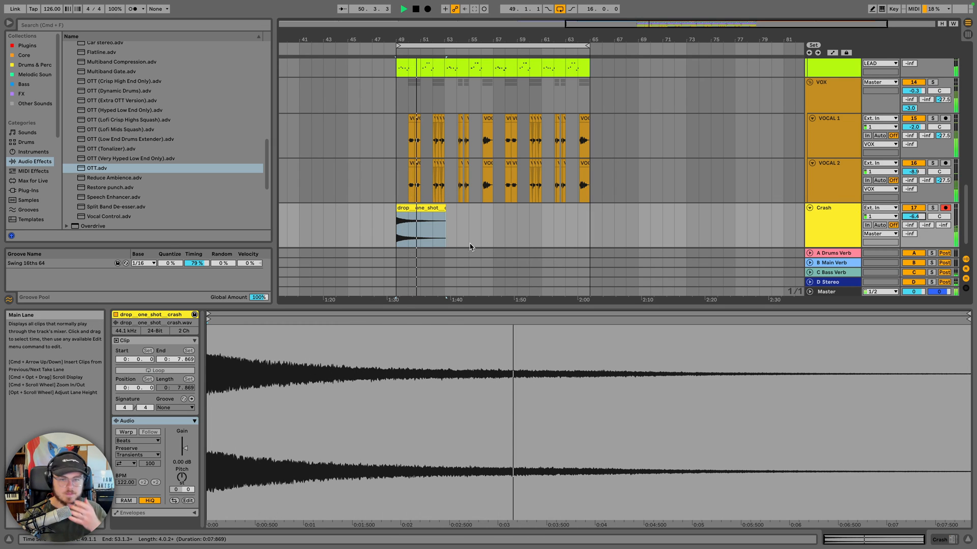
# Copy the crash clip and set the insert point at bar 57 on the Crash track
pyautogui.click(432, 208)
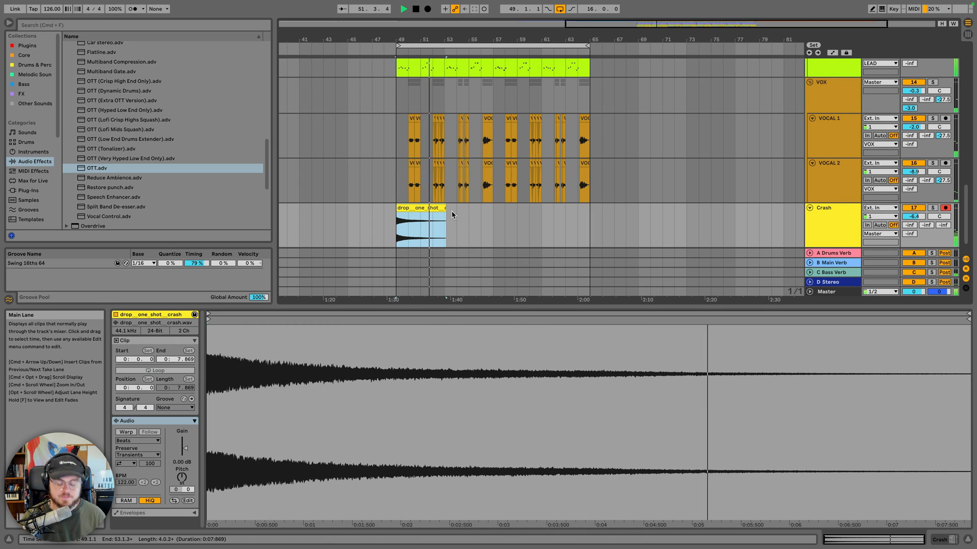
pyautogui.press('super+c')
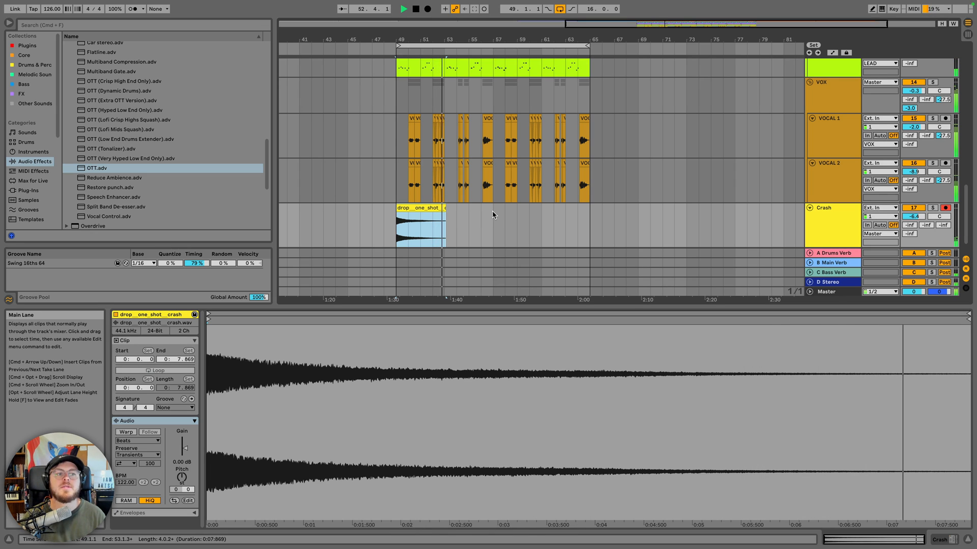
pyautogui.click(492, 214)
# Switch to Splice and preview FX_0020_Crash.wav and GTT_crash_splash_gordon.wav
pyautogui.press('super+Tab')
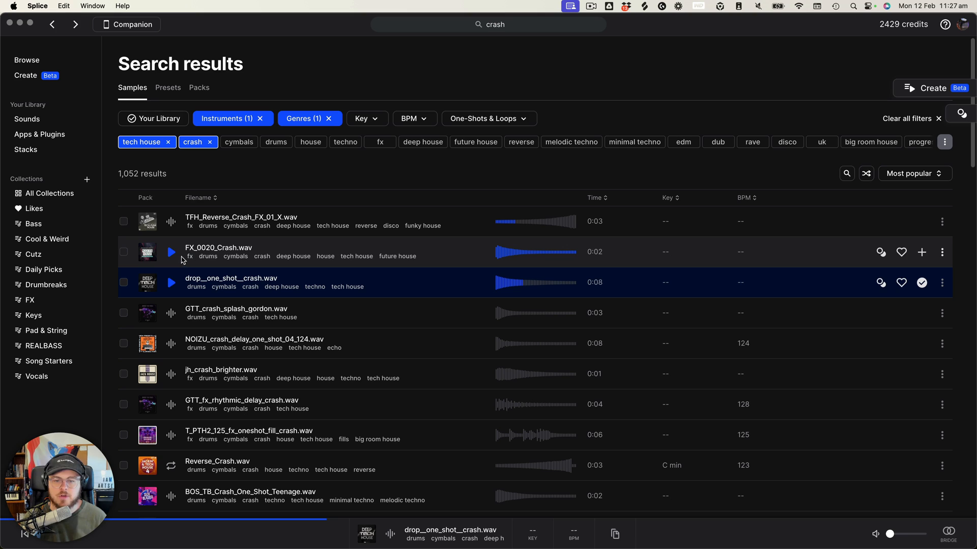
pyautogui.click(171, 252)
pyautogui.click(171, 314)
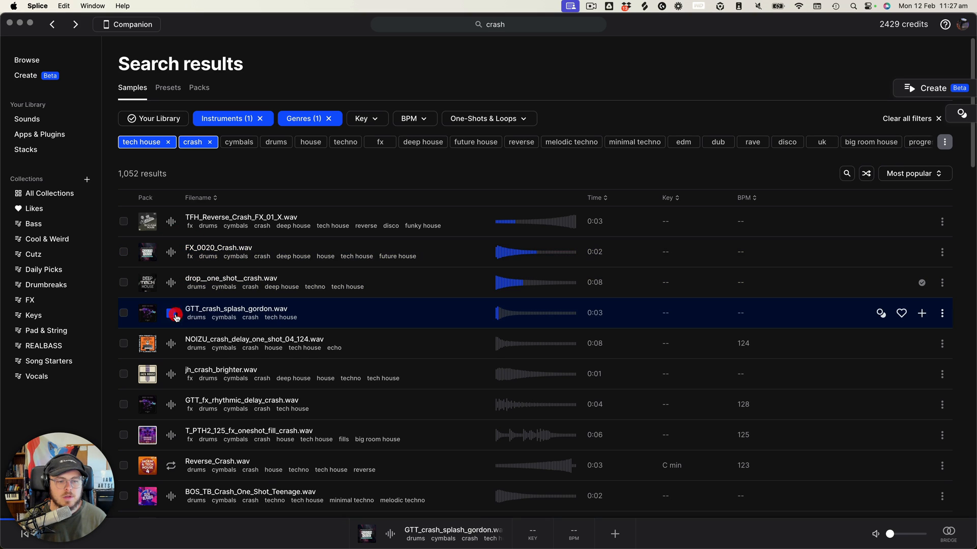
# Audition the crash samples in the search results, from GTT_crash_splash_gordon.wav through T_PTH2_125_fx_oneshot_fill_crash.wav
pyautogui.press('space')
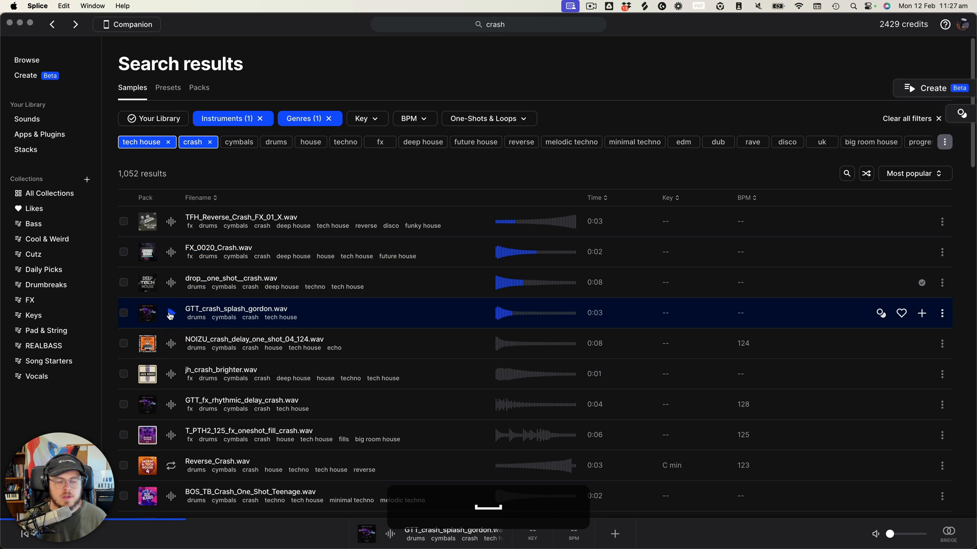
pyautogui.click(172, 284)
pyautogui.click(170, 344)
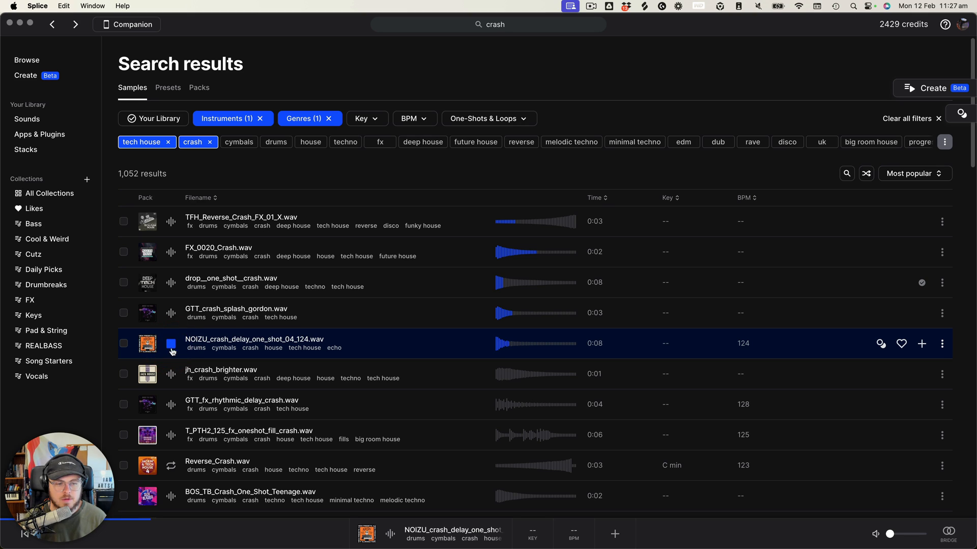
pyautogui.click(173, 373)
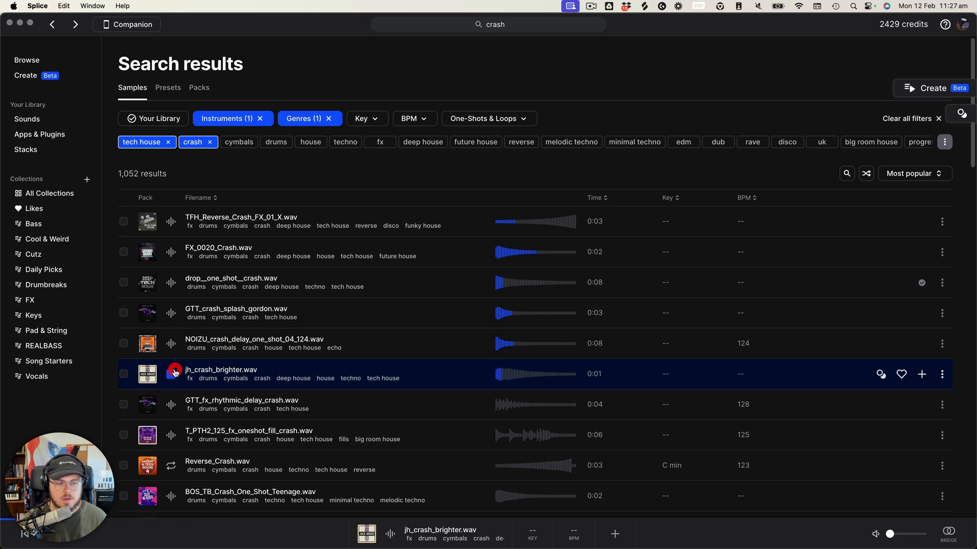
pyautogui.click(172, 313)
pyautogui.click(172, 405)
pyautogui.click(172, 435)
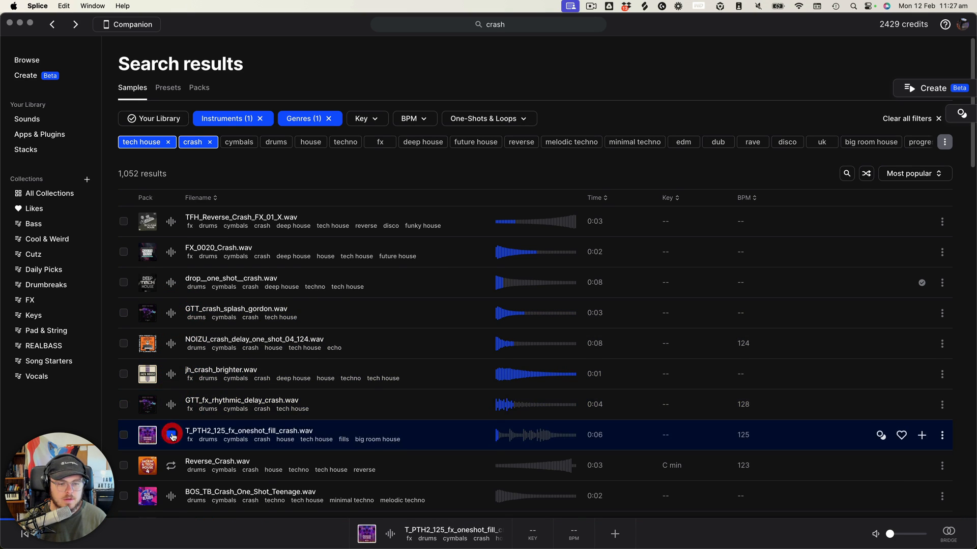
# Audition the following crash samples, from Reverse_Crash.wav through ath_crash_07.wav
pyautogui.scroll(-3, 172, 435)
pyautogui.click(172, 376)
pyautogui.click(172, 408)
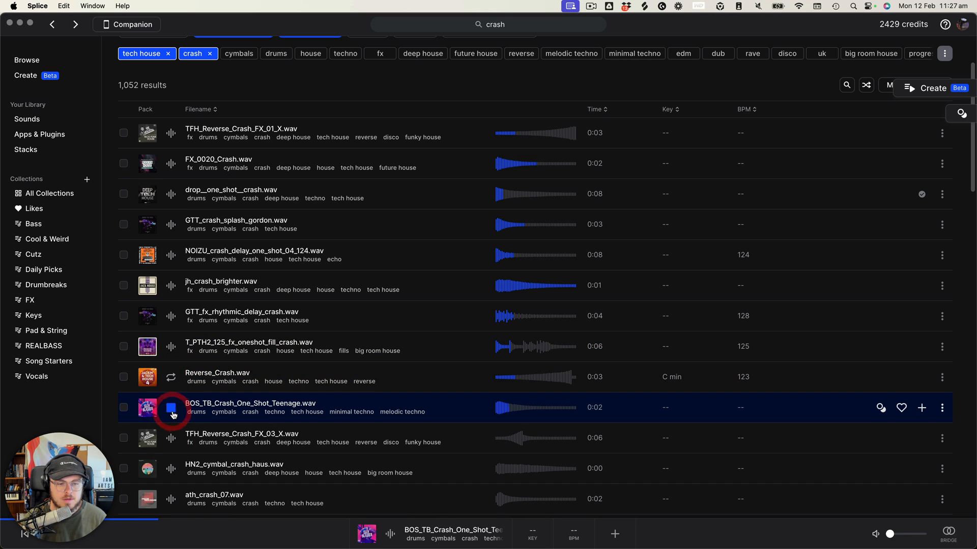
pyautogui.click(171, 438)
pyautogui.click(172, 469)
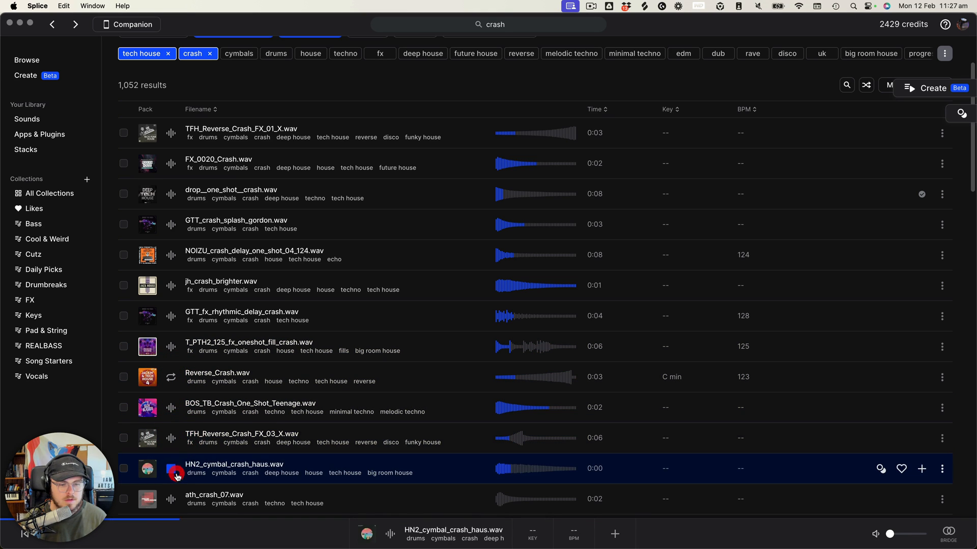
pyautogui.click(171, 499)
# Audition more one-shot crashes further down the results, from T_TSCR2_126_fx_oneshot_crash_delay.wav to SS_STH_crash_one_shot_dancefloor.wav, and stop the preview
pyautogui.scroll(-11, 173, 407)
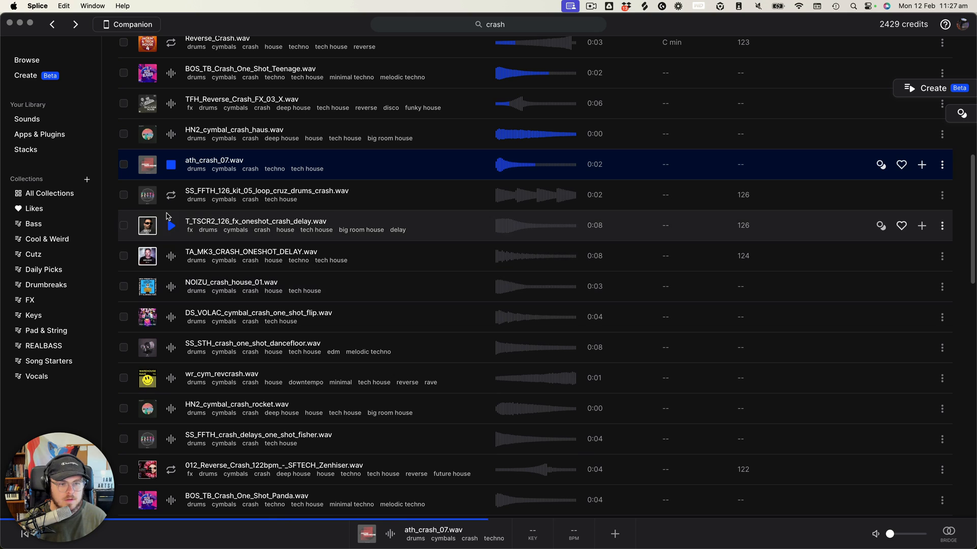
pyautogui.click(169, 287)
pyautogui.click(171, 257)
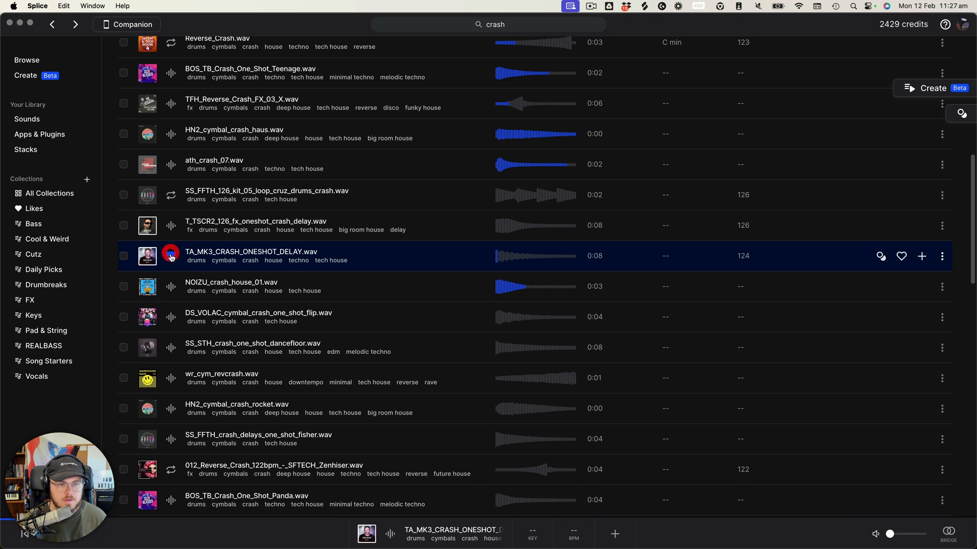
pyautogui.click(172, 227)
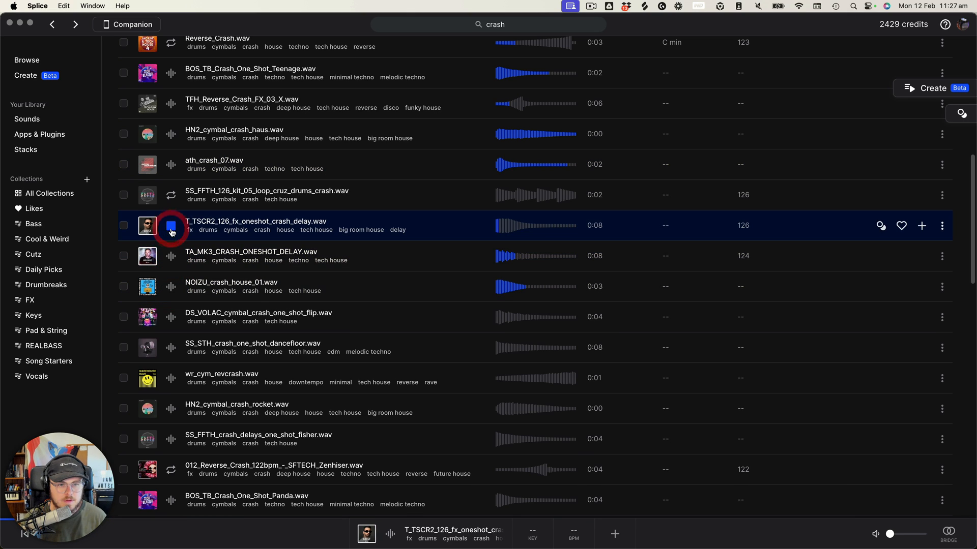
pyautogui.click(171, 318)
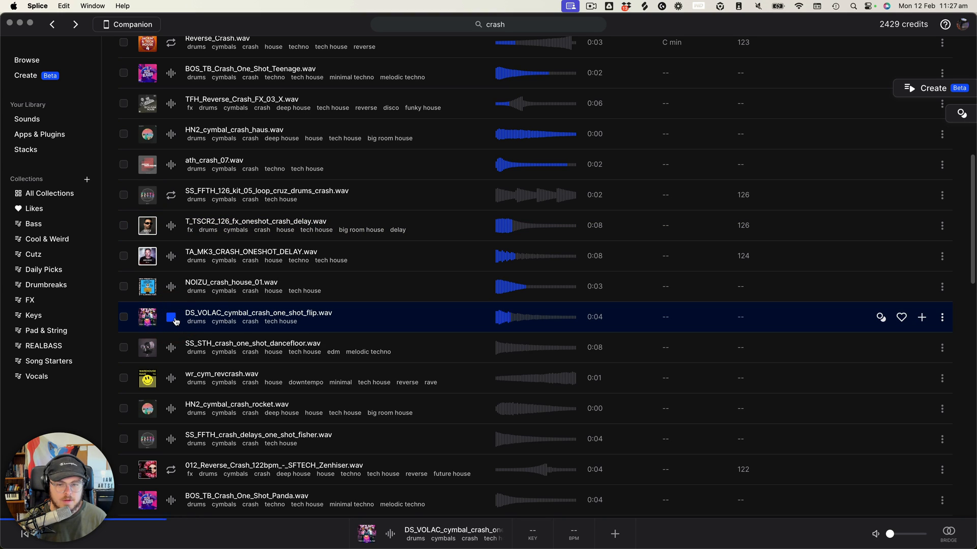
pyautogui.click(173, 348)
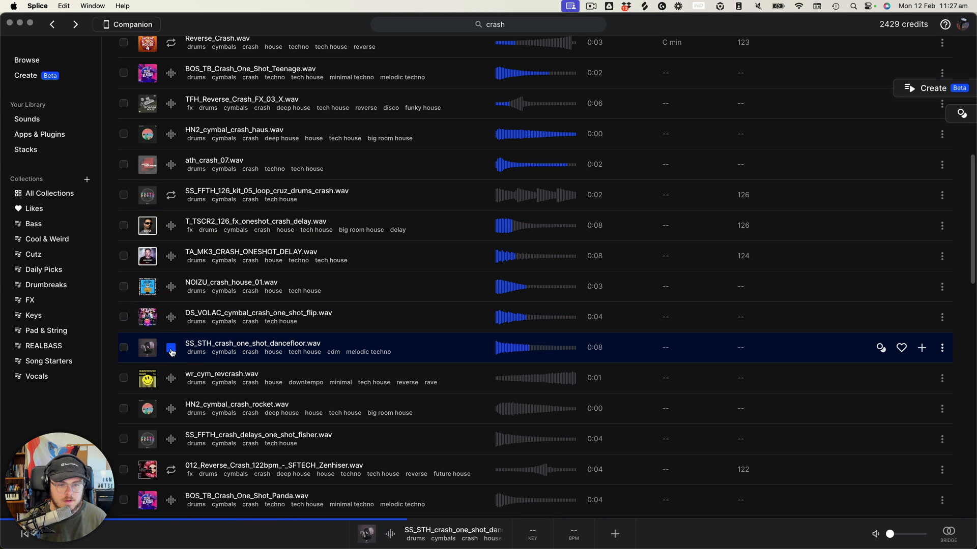
pyautogui.press('space')
pyautogui.scroll(10, 172, 351)
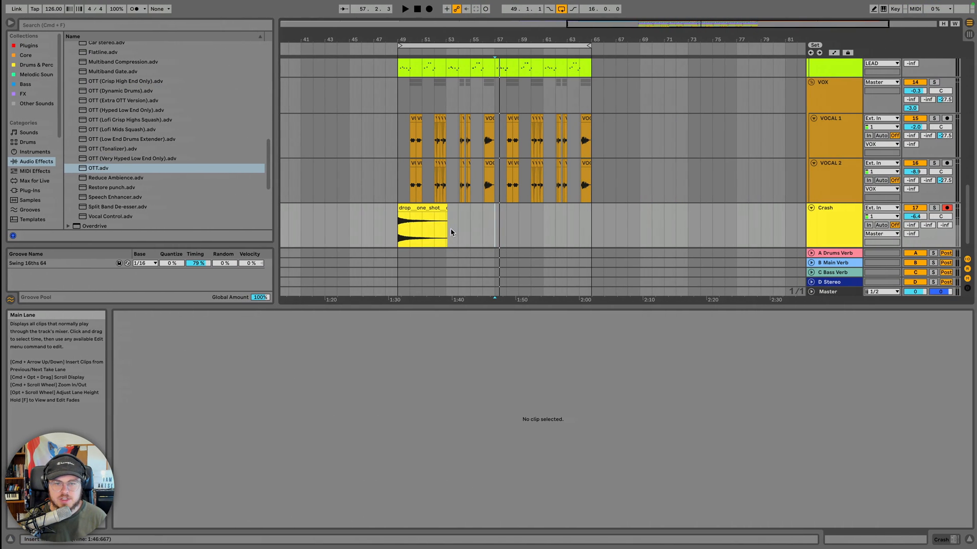
# In Ableton Live, copy the crash clip at bar 49 to bar 57 on the Crash track and play from bar 56
pyautogui.click(423, 208)
pyautogui.press('space')
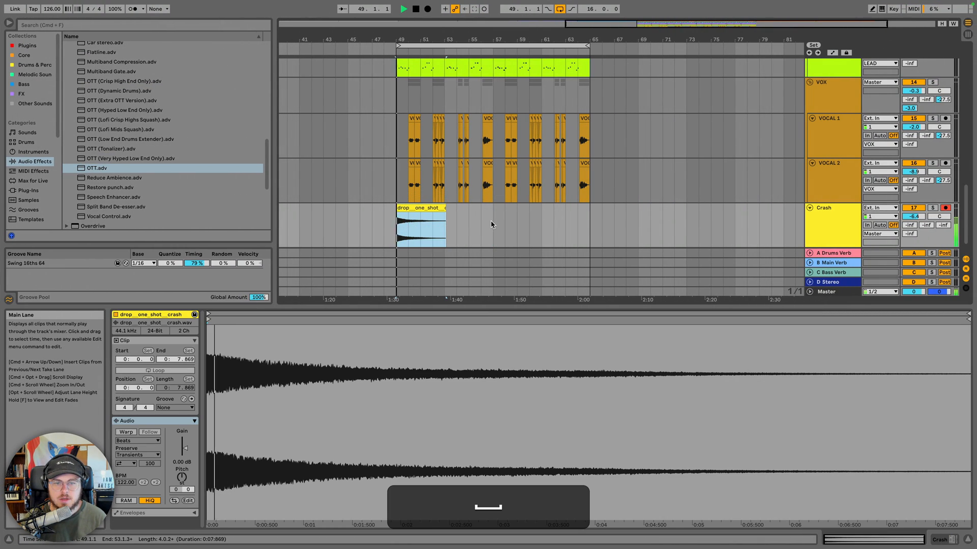
pyautogui.press('super+c')
pyautogui.click(491, 221)
pyautogui.press('super+v')
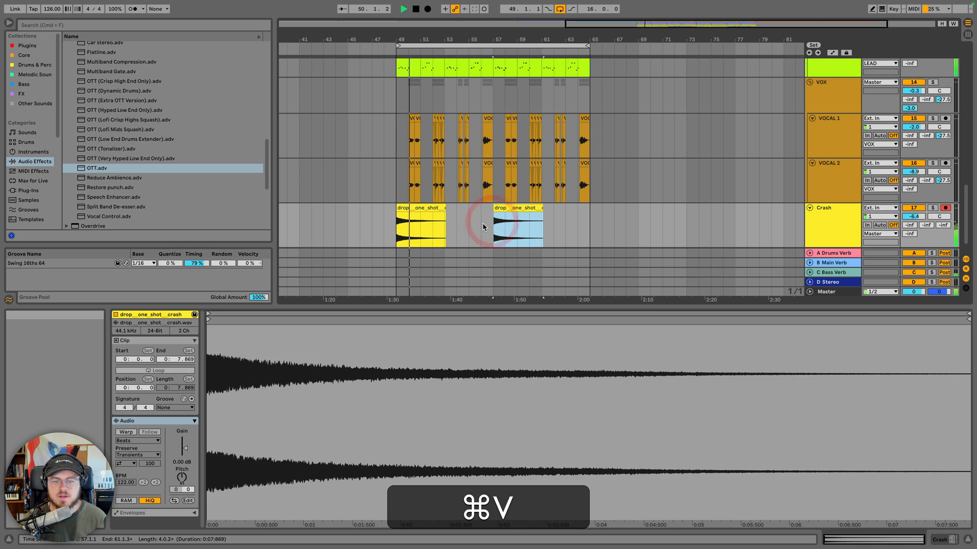
pyautogui.press('space')
pyautogui.press('space')
pyautogui.click(478, 224)
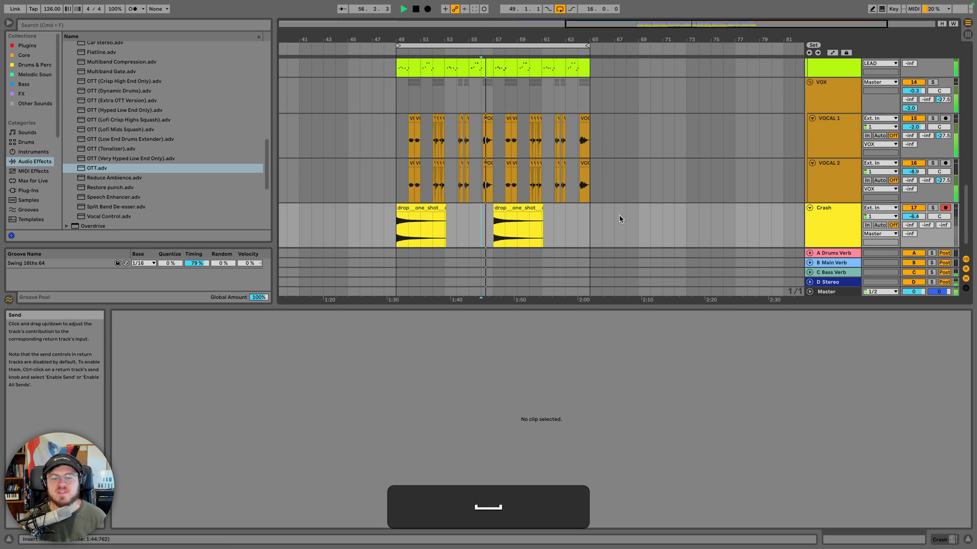
# Copy the bar 58 section of the second crash clip, paste it at bar 56, and reverse the pasted one-bar clip
pyautogui.moveTo(499, 300); pyautogui.dragTo(499, 311)
pyautogui.press('space')
pyautogui.moveTo(522, 224); pyautogui.dragTo(536, 207)
pyautogui.press('super+c')
pyautogui.click(470, 222)
pyautogui.press('super+v')
pyautogui.press('super+r')
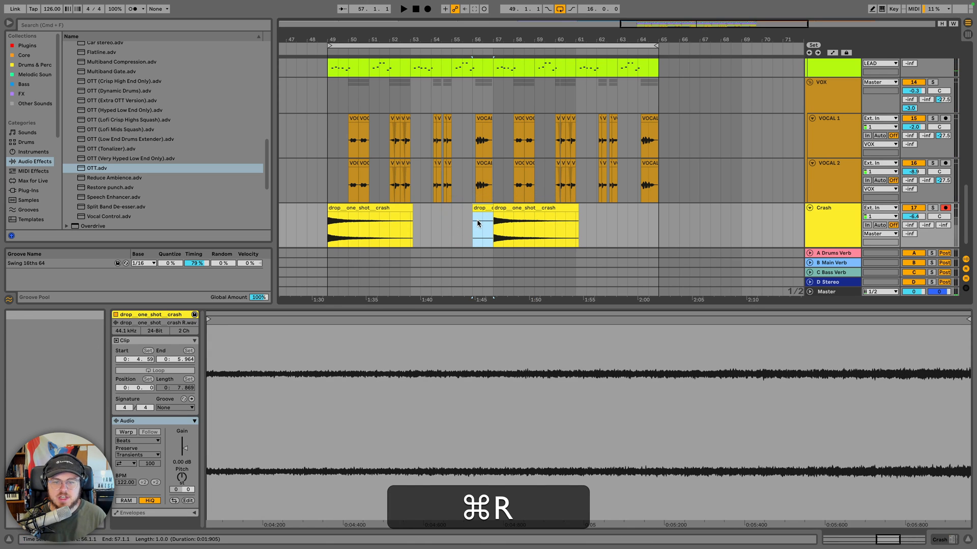
# Add a fade-in to the reversed crash at bar 56, play it back, and set the Crash track's volume to -6.6 dB
pyautogui.press('f')
pyautogui.moveTo(474, 214); pyautogui.dragTo(484, 209)
pyautogui.press('space')
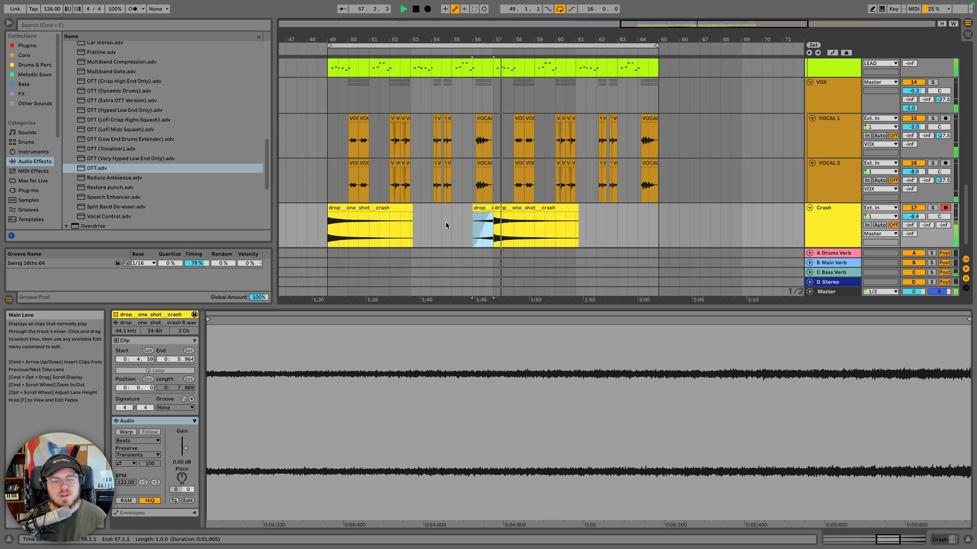
pyautogui.scroll(-2, 672, 222)
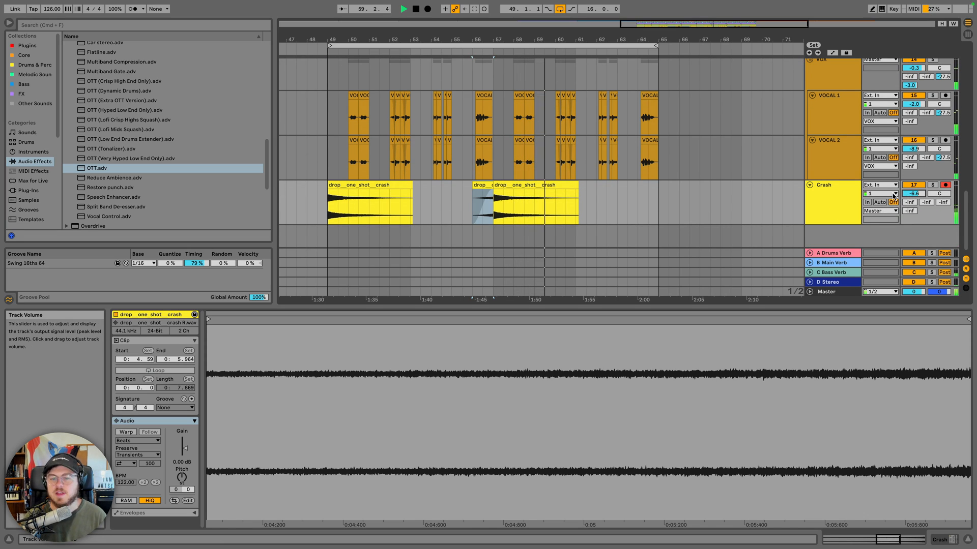
pyautogui.press('space')
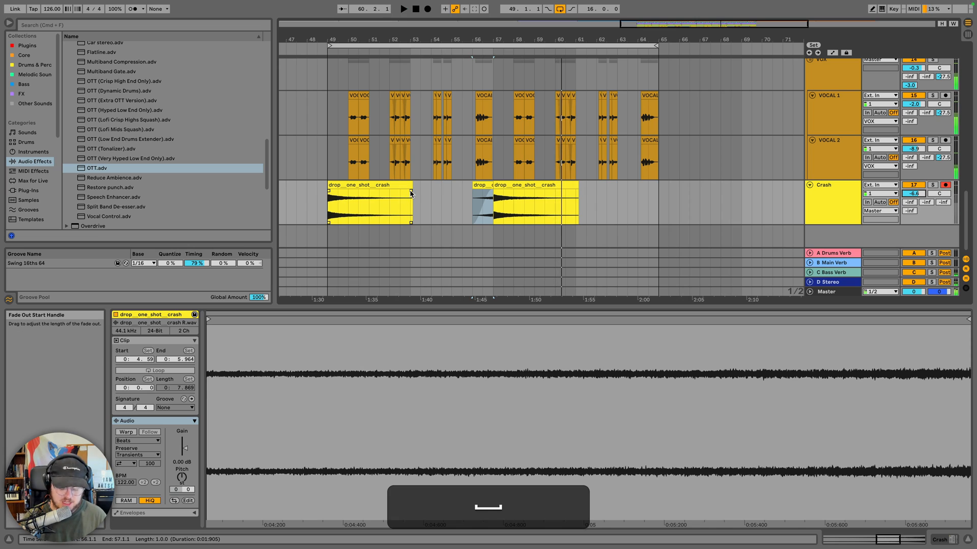
# Add long fade-outs to the ends of the crash clips starting at bars 49 and 57
pyautogui.press('f')
pyautogui.moveTo(410, 191); pyautogui.dragTo(381, 191)
pyautogui.moveTo(577, 190); pyautogui.dragTo(541, 192)
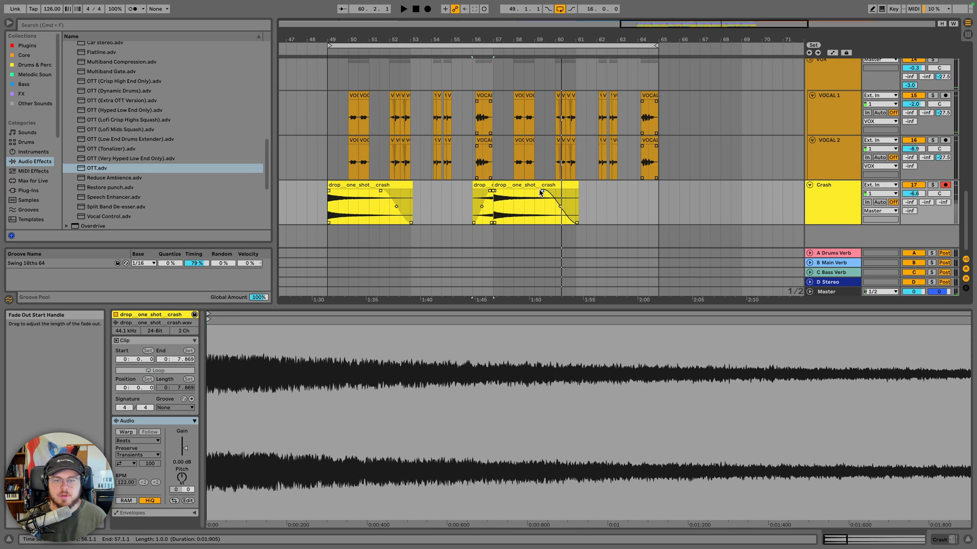
# Insert a new audio track below the Crash track and place the insert point on it at bar 53
pyautogui.hscroll(-3, 475, 204)
pyautogui.hscroll(2, 475, 203)
pyautogui.scroll(3, 475, 204)
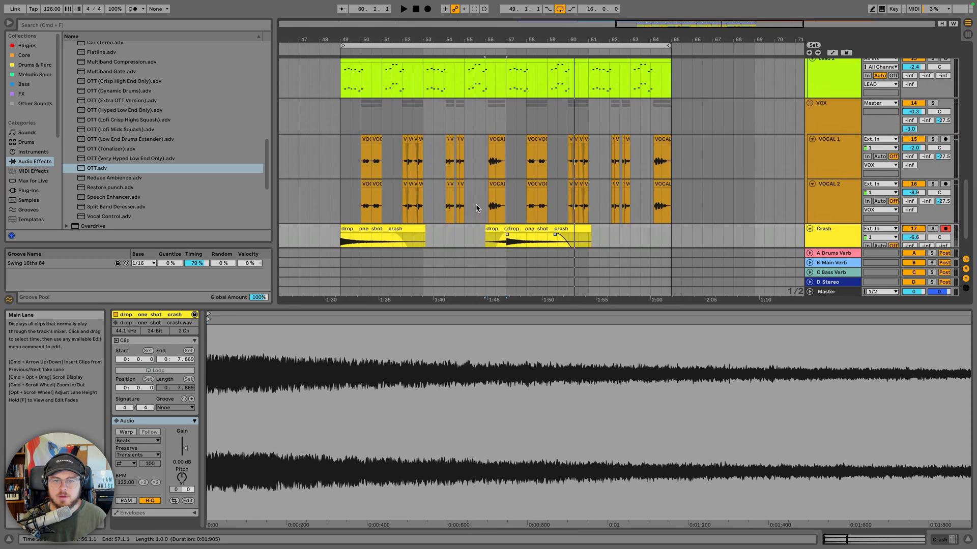
pyautogui.scroll(-2, 476, 208)
pyautogui.click(827, 203)
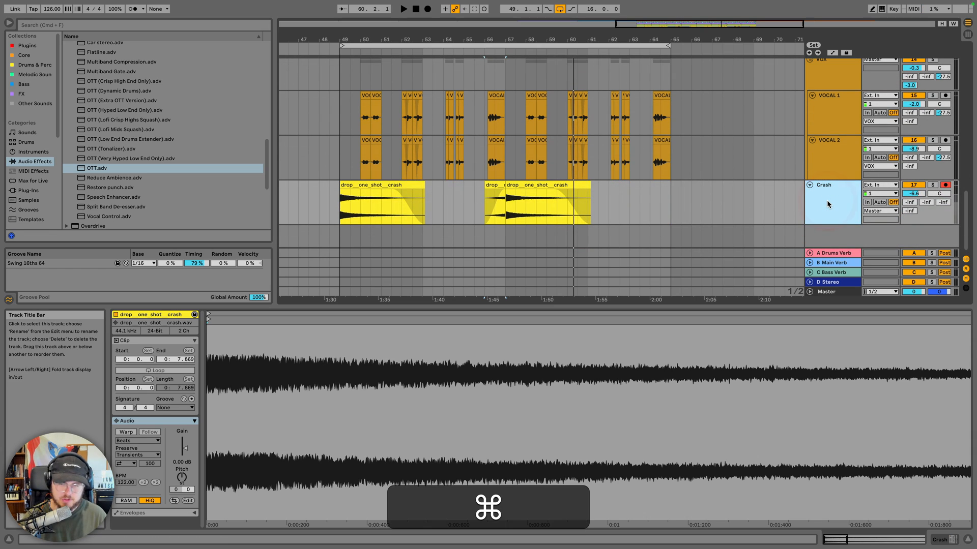
pyautogui.press('super+t')
pyautogui.click(422, 210)
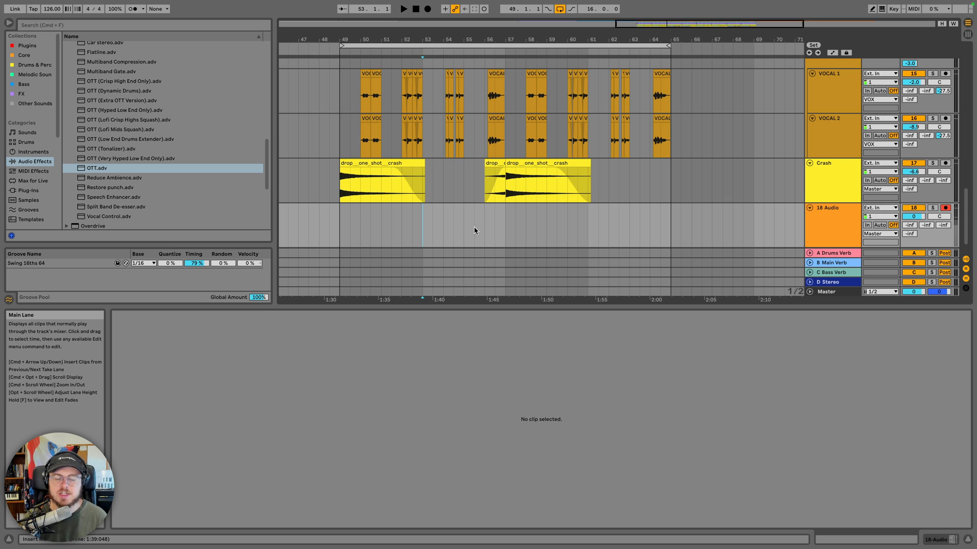
# Switch to Splice and audition crashes from BOS_TB_Crash_One_Shot_Teenage.wav back up to jh_crash_brighter.wav
pyautogui.press('super+Tab')
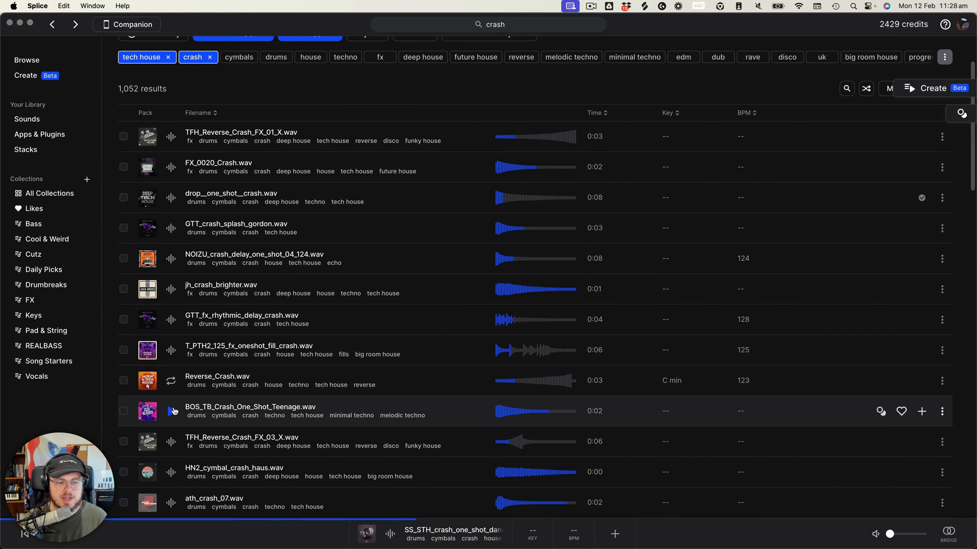
pyautogui.click(173, 411)
pyautogui.press('Up')
pyautogui.press('Up')
pyautogui.press('Up')
pyautogui.press('Up')
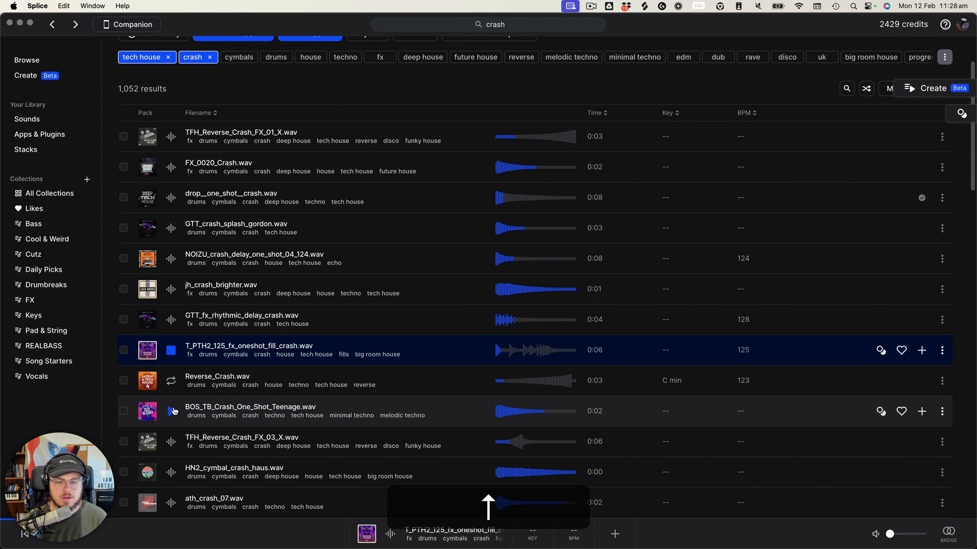
pyautogui.press('space')
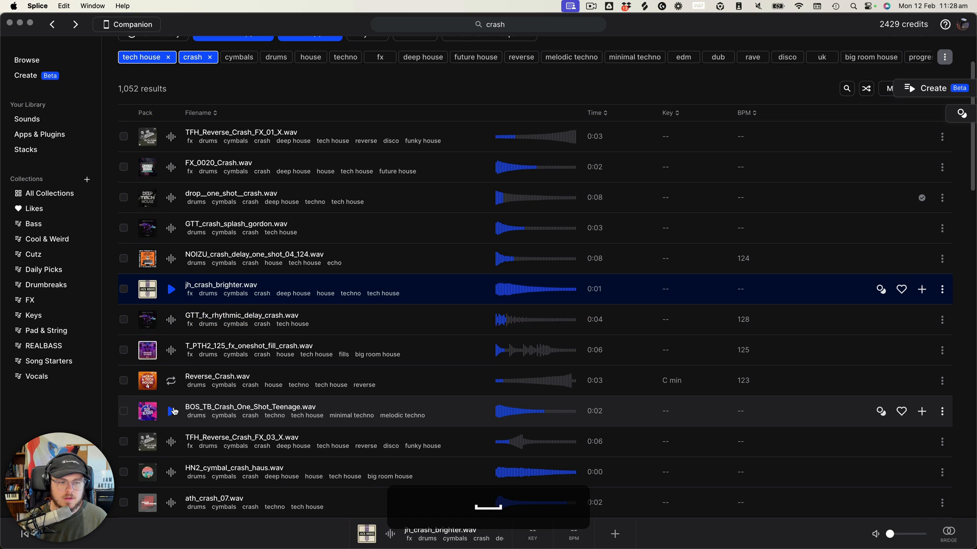
# Add jh_crash_brighter.wav to the library, copy it to the clipboard, and paste it at bar 53 on Ableton Live's new audio track
pyautogui.click(919, 290)
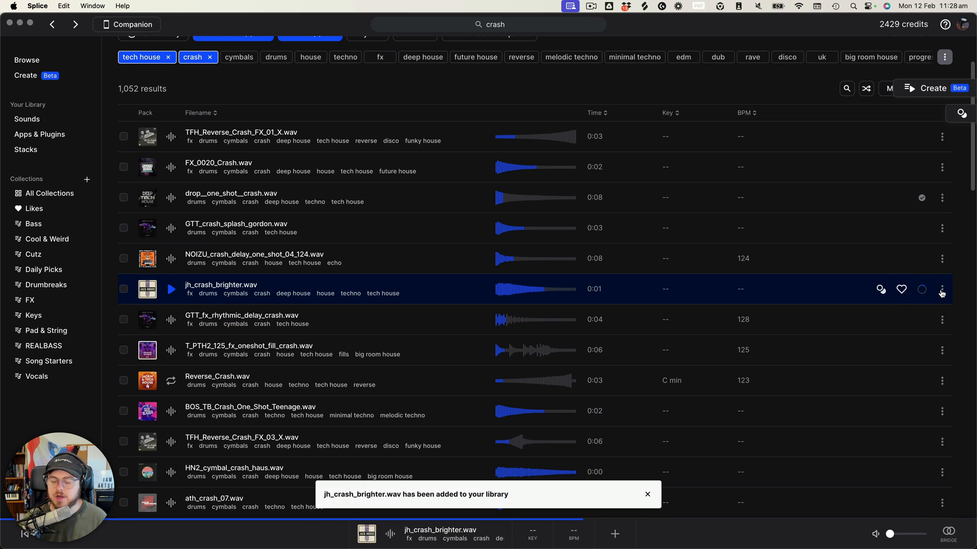
pyautogui.click(941, 289)
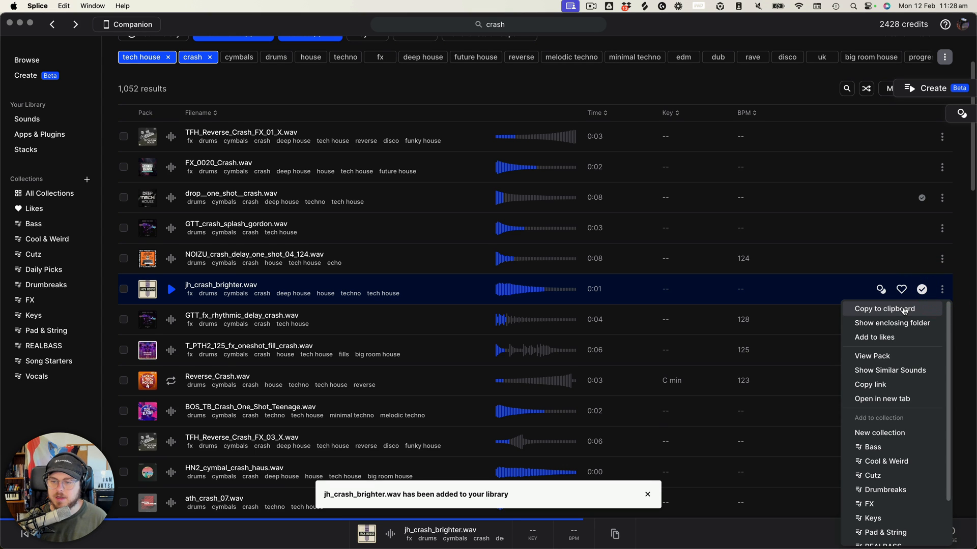
pyautogui.click(905, 308)
pyautogui.hotkey('ctrl', 'Right')
pyautogui.press('super+v')
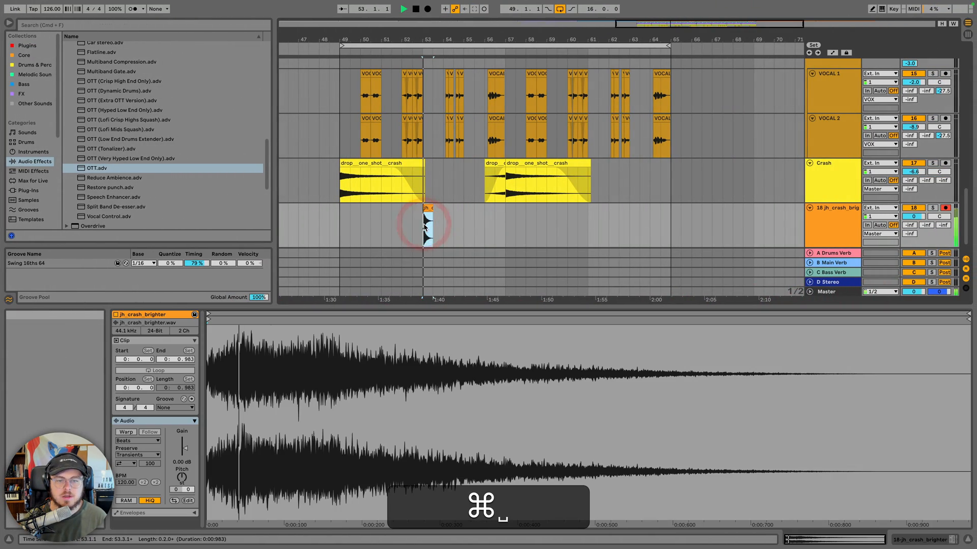
# Play the short crash against the long one at bar 49 and lower the new track's volume to -8.7 dB
pyautogui.press('space')
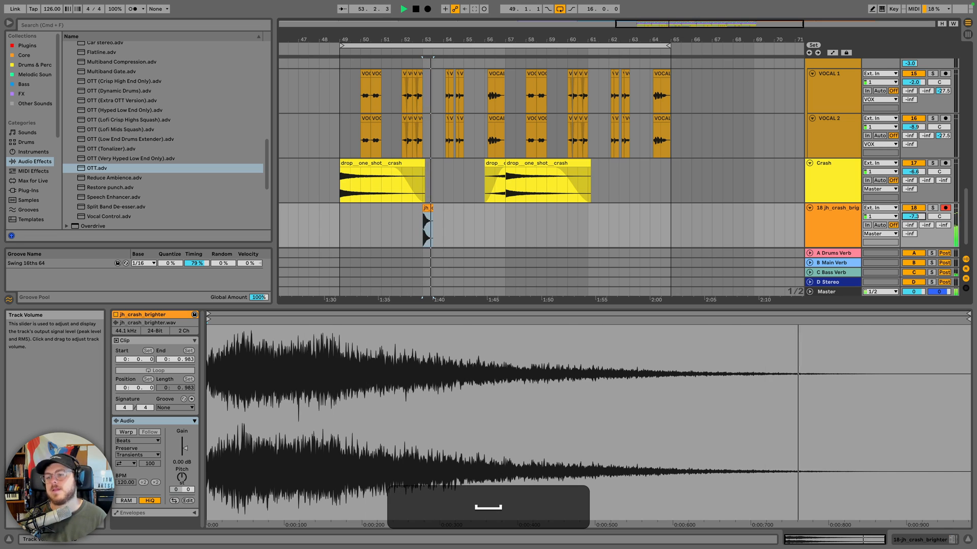
pyautogui.click(349, 161)
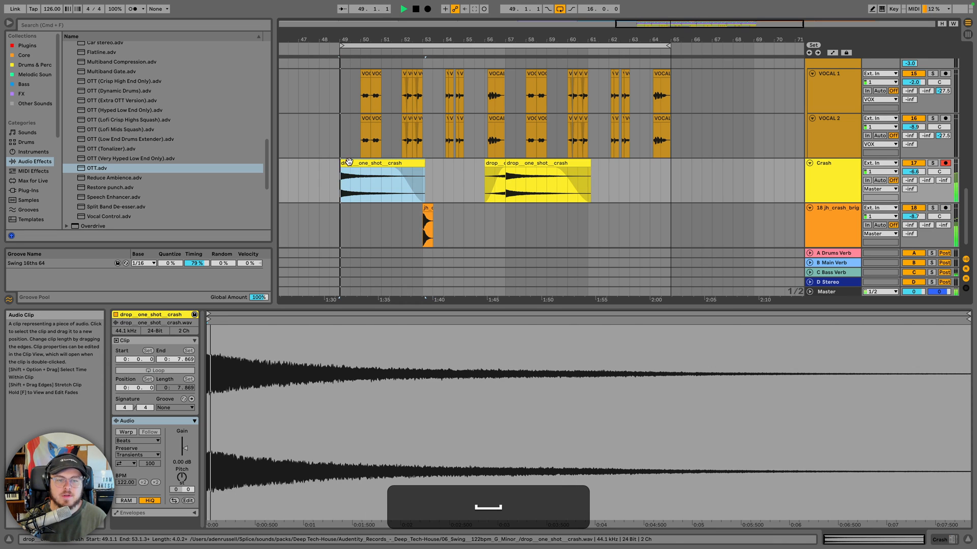
pyautogui.click(428, 224)
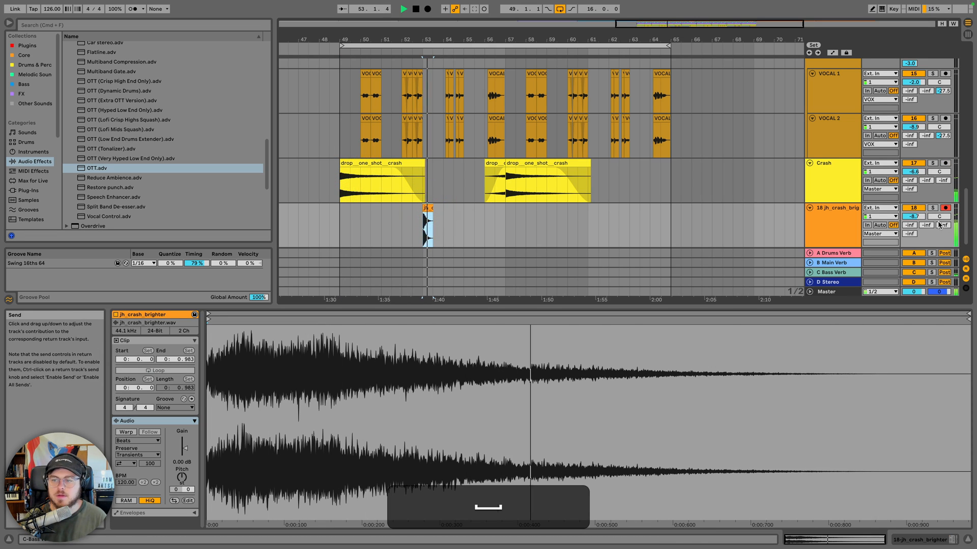
# Copy the short crash clip from bar 53 to bar 61 and lower its track volume to -11.2 dB
pyautogui.press('super+c')
pyautogui.press('space')
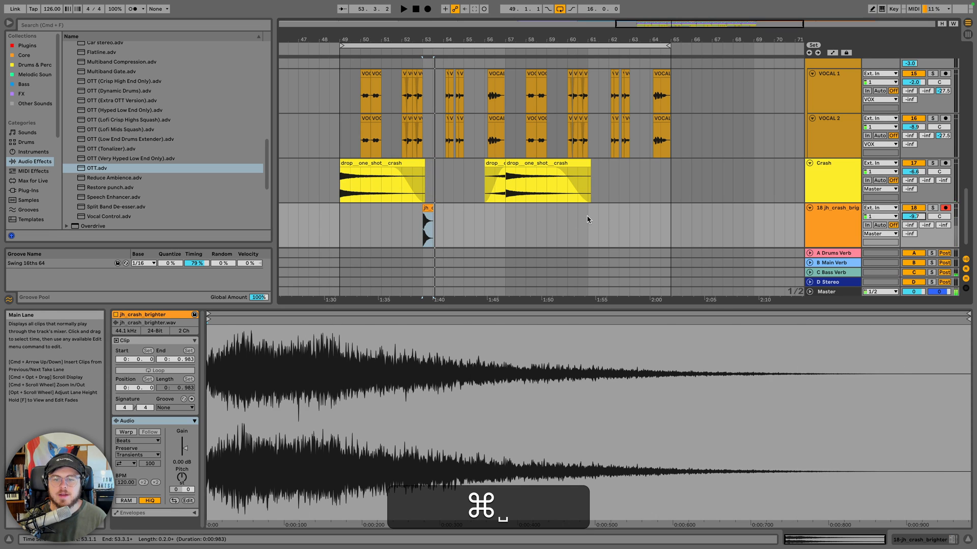
pyautogui.click(586, 214)
pyautogui.press('super+v')
pyautogui.press('space')
pyautogui.moveTo(914, 216); pyautogui.dragTo(914, 224)
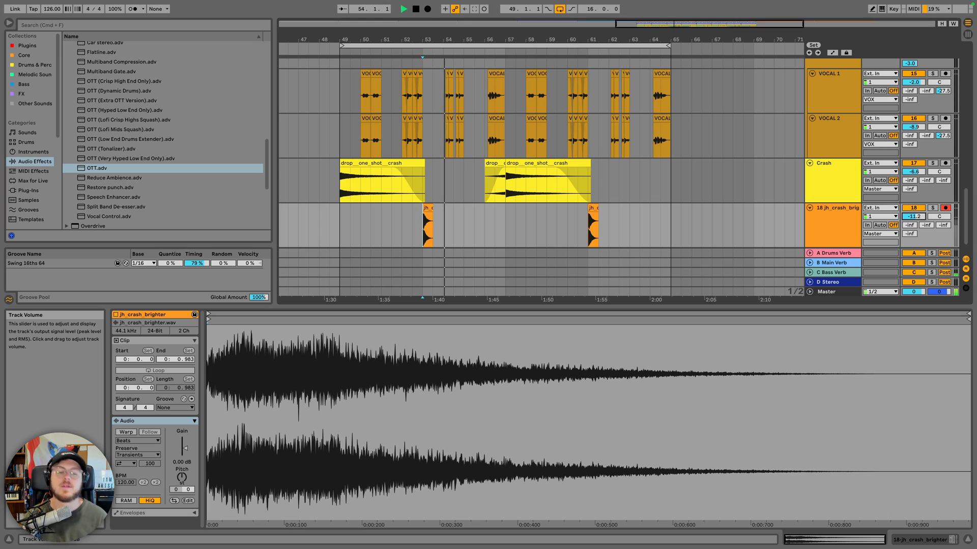
# Stop playback and paste another copy of the short crash at bar 49, under the first long crash
pyautogui.press('space')
pyautogui.click(340, 219)
pyautogui.press('super+v')
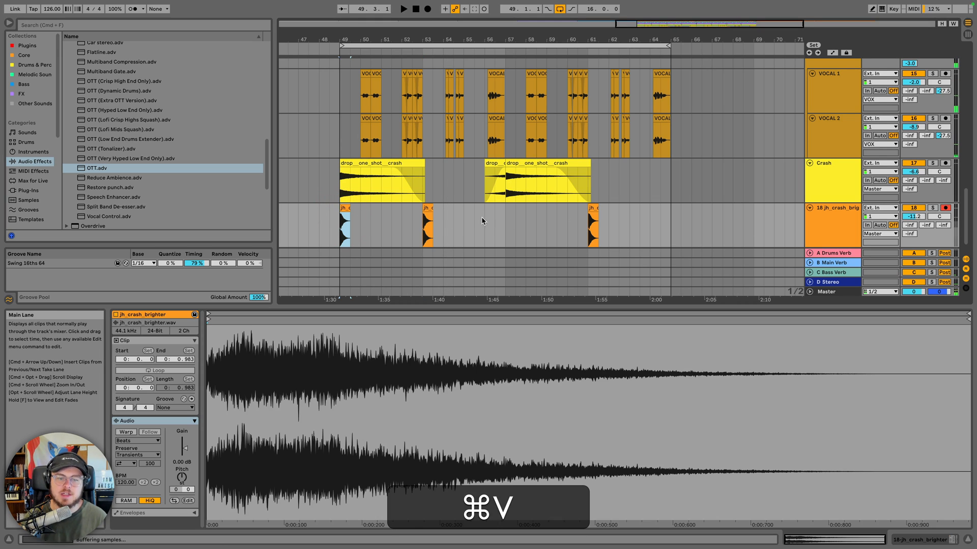
# Try a copy of the short crash at bar 57, playing it together with the second long crash
pyautogui.press('space')
pyautogui.click(505, 217)
pyautogui.press('super+v')
pyautogui.press('space')
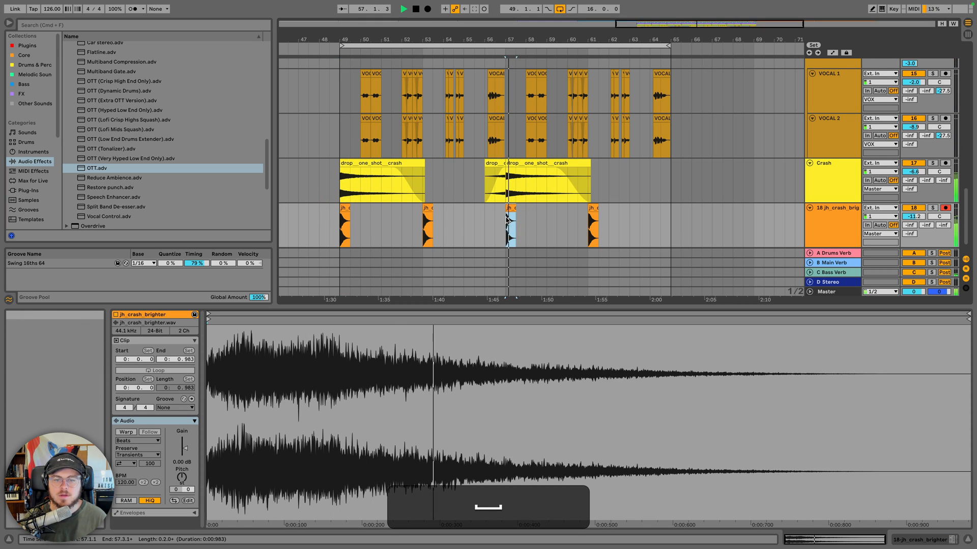
pyautogui.press('space')
pyautogui.press('BackSpace')
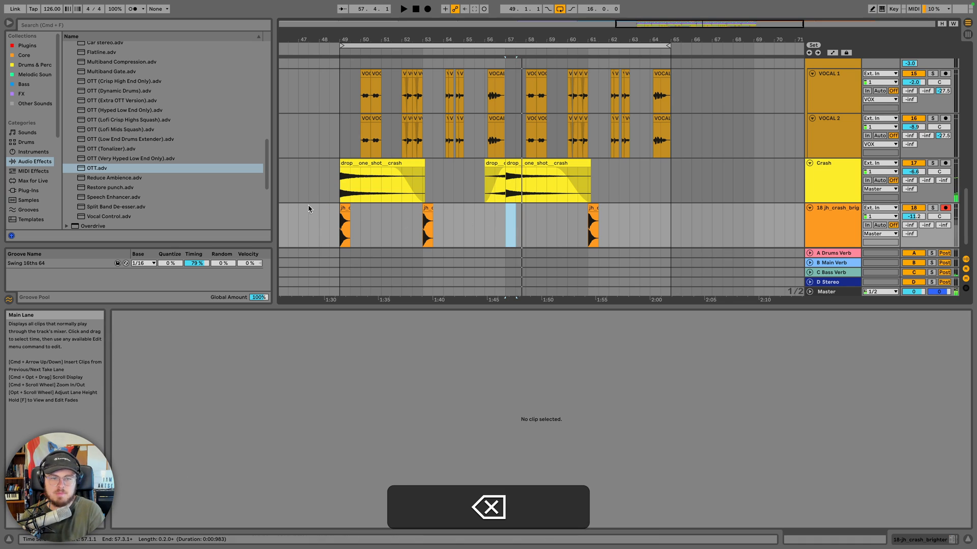
# Delete the short crash clip at bar 49, play the one at bar 53, and lower its track volume to -12.3 dB
pyautogui.click(345, 209)
pyautogui.press('BackSpace')
pyautogui.click(427, 208)
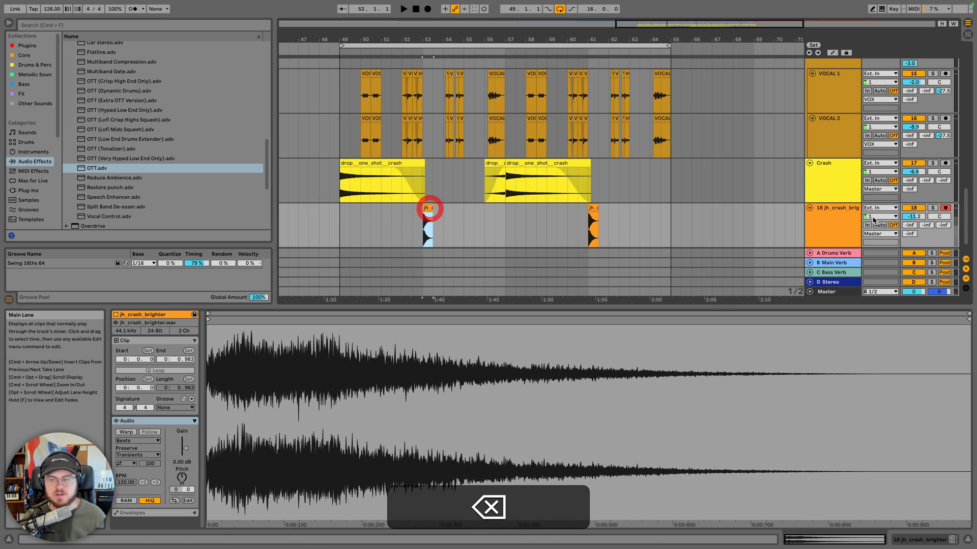
pyautogui.press('space')
pyautogui.press('space')
# Rename the short crash track to Crash Bridge
pyautogui.click(834, 224)
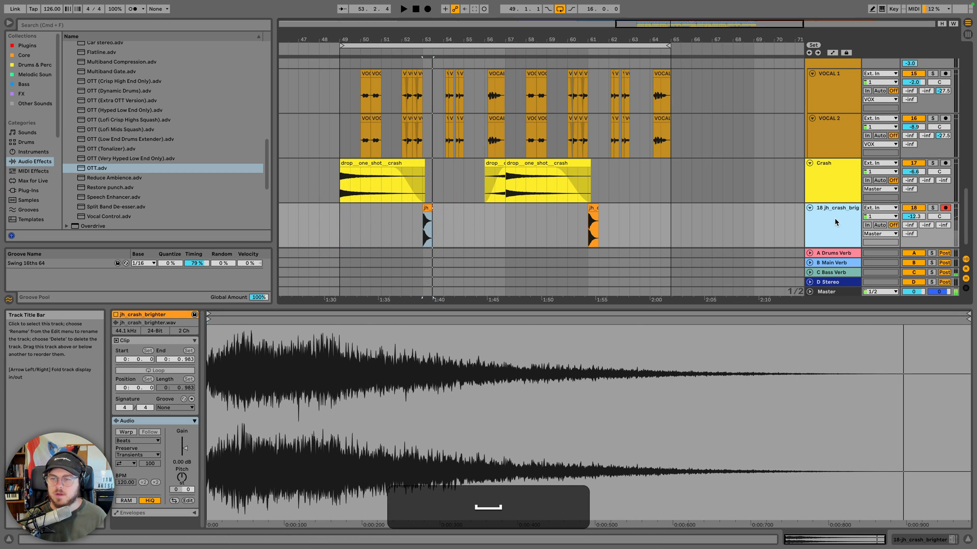
pyautogui.press('super+r')
pyautogui.write('C')
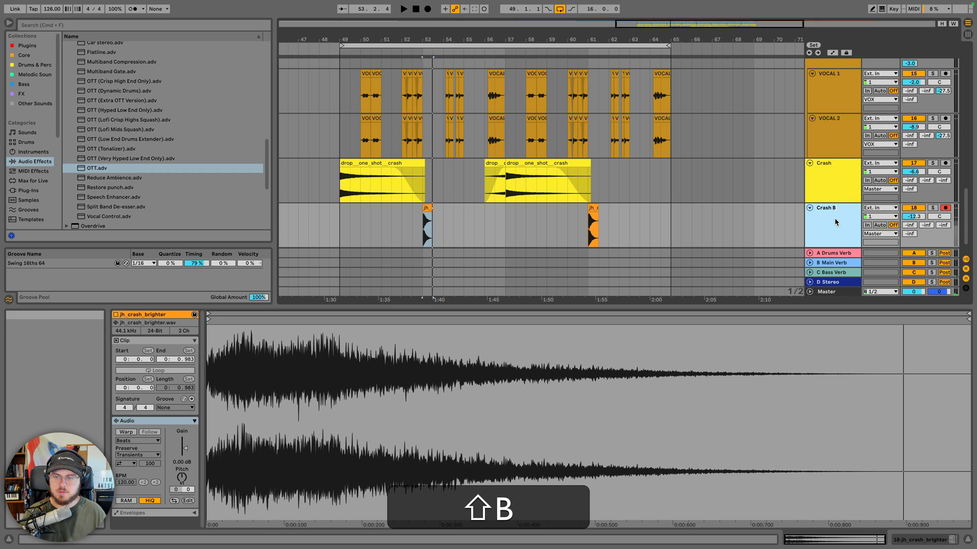
pyautogui.write('rash Bridge')
pyautogui.press('Return')
# Set the Crash Bridge track volume to -11.7 dB and play back the crash at bar 53
pyautogui.click(917, 217)
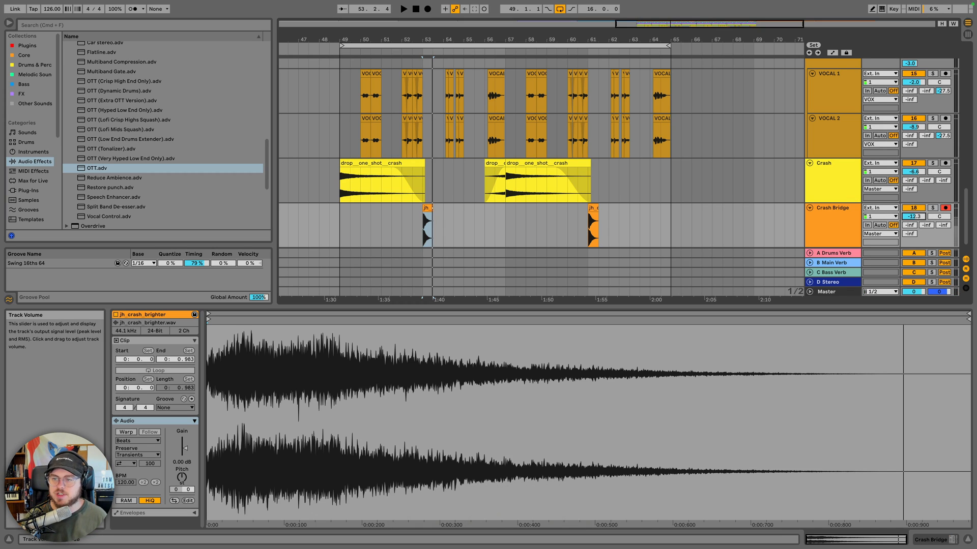
pyautogui.press('space')
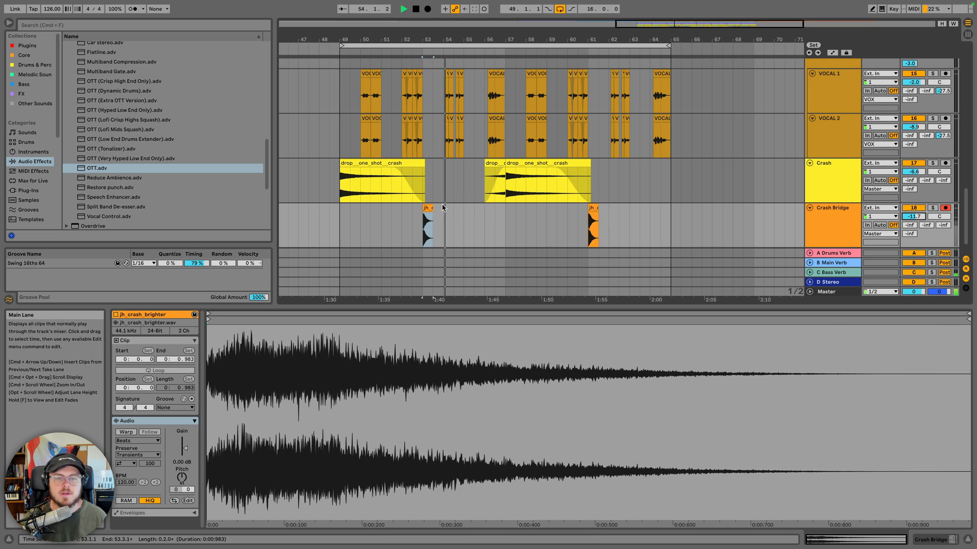
pyautogui.press('space')
# Trim the end of the bar 53 crash clip on Crash Bridge to 53.2, making it one beat long, and play it back
pyautogui.moveTo(423, 40); pyautogui.dragTo(423, 66)
pyautogui.click(456, 229)
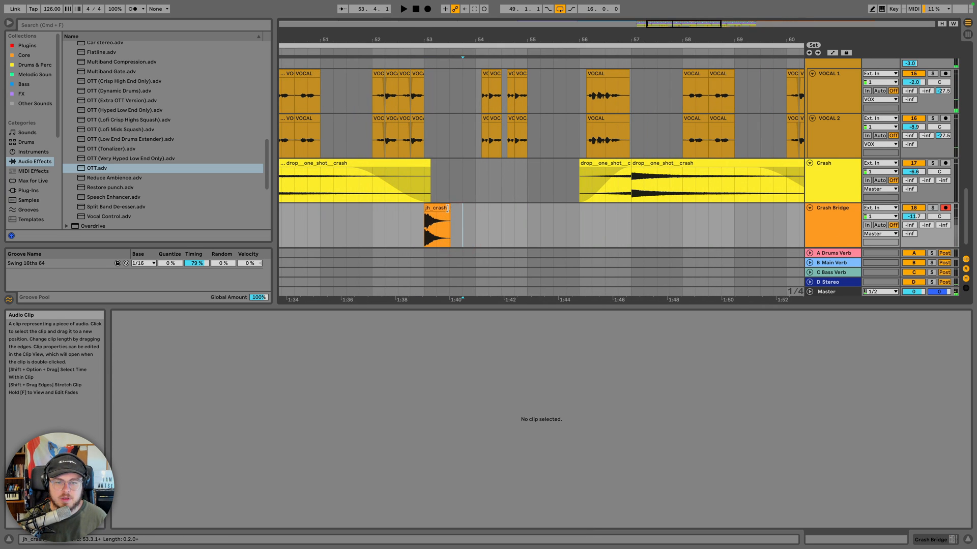
pyautogui.press('space')
pyautogui.click(438, 223)
pyautogui.moveTo(433, 39); pyautogui.dragTo(434, 61)
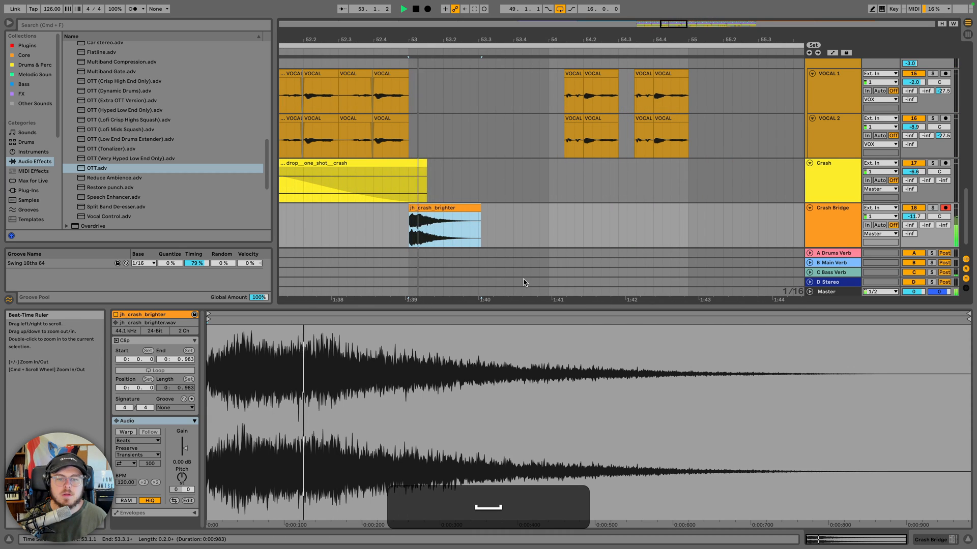
pyautogui.moveTo(480, 224); pyautogui.dragTo(443, 224)
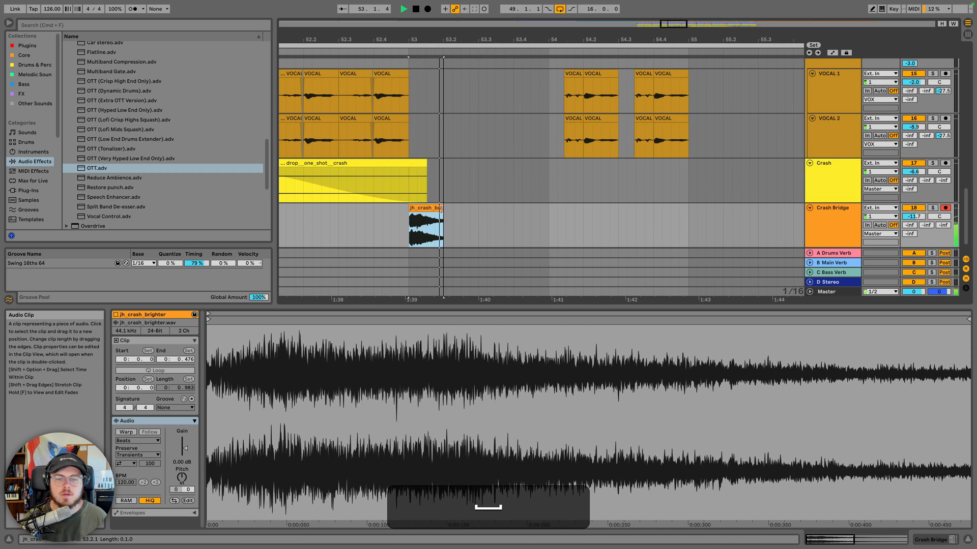
pyautogui.press('space')
pyautogui.press('space')
pyautogui.moveTo(531, 40); pyautogui.dragTo(531, 15)
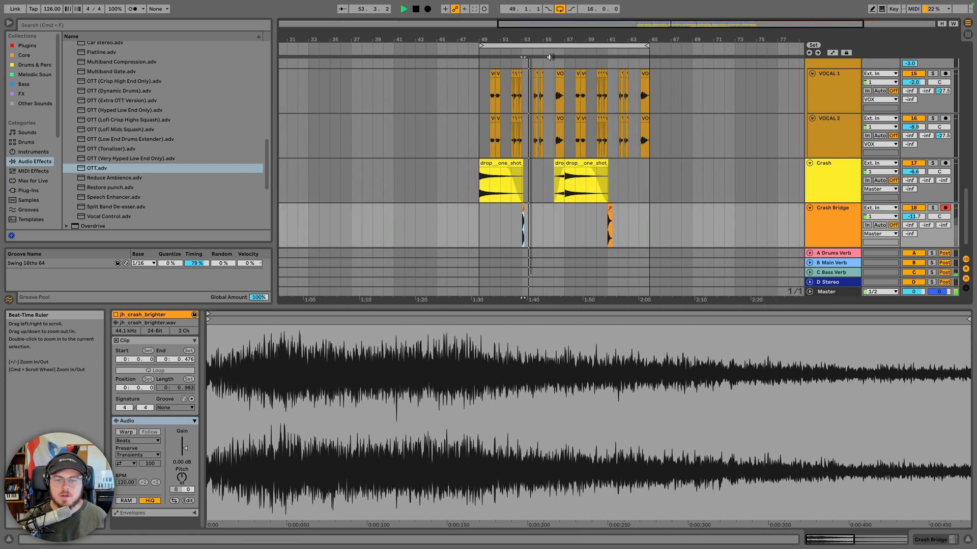
pyautogui.press('space')
# Shorten the bar 61 crash clip on Crash Bridge to one beat, ending at 61.2, and play it back
pyautogui.moveTo(613, 40); pyautogui.dragTo(613, 81)
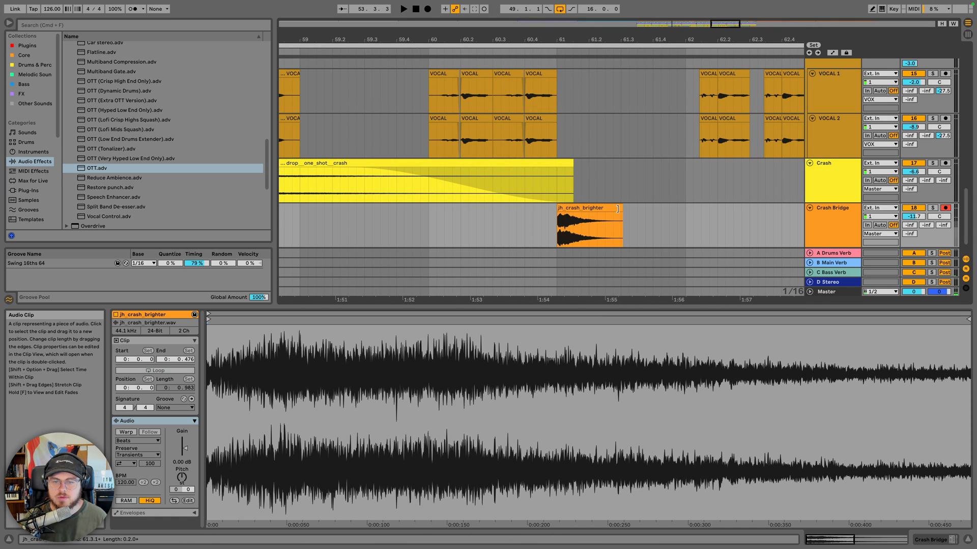
pyautogui.moveTo(621, 209); pyautogui.dragTo(588, 209)
pyautogui.click(584, 207)
pyautogui.press('space')
pyautogui.moveTo(596, 40); pyautogui.dragTo(597, 3)
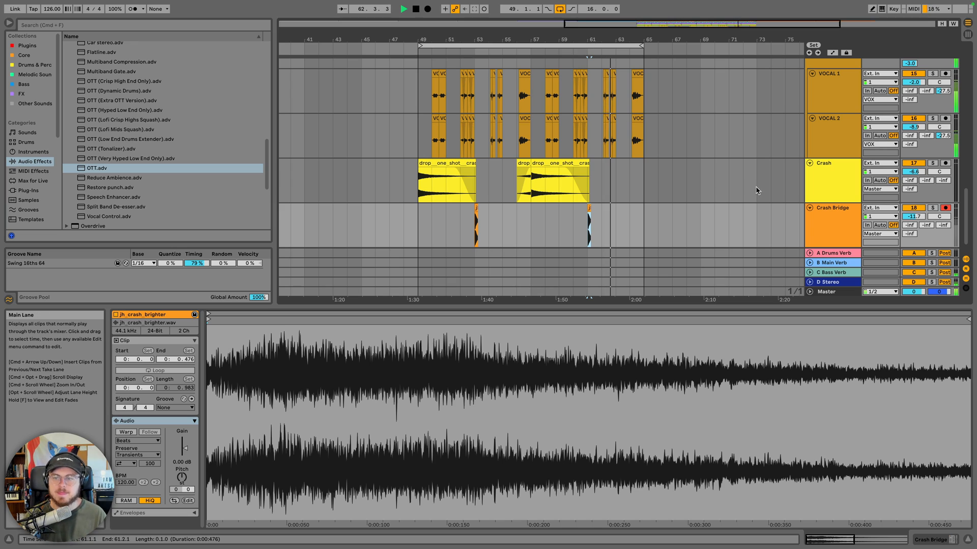
pyautogui.scroll(-2, 642, 201)
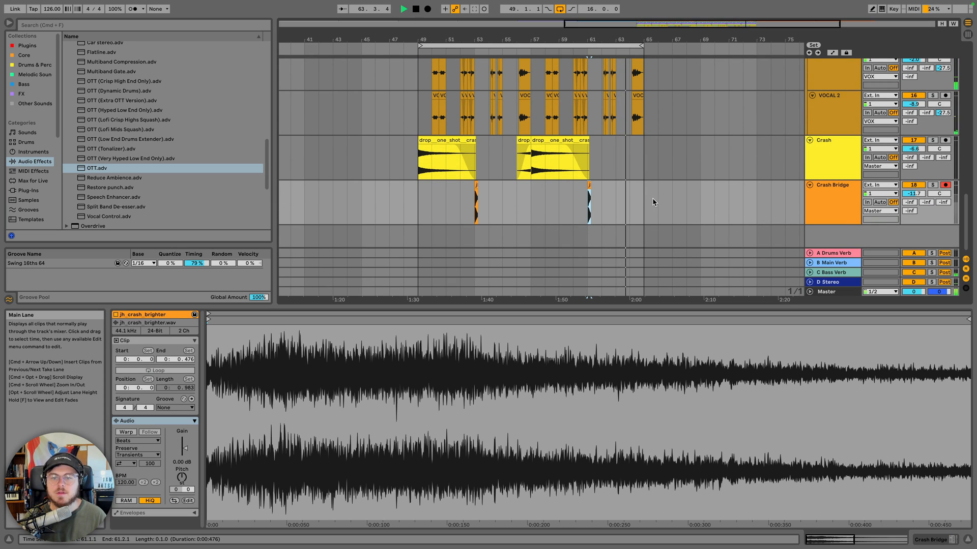
pyautogui.press('super+space')
# Insert a new audio track below Crash Bridge and name it Mid Drop Riser
pyautogui.click(831, 198)
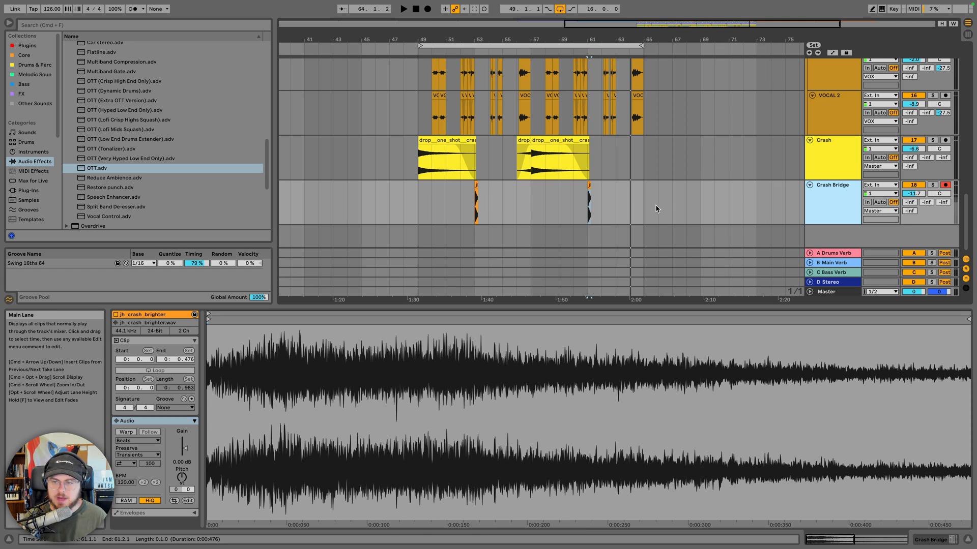
pyautogui.press('super+t')
pyautogui.click(839, 226)
pyautogui.press('super+r')
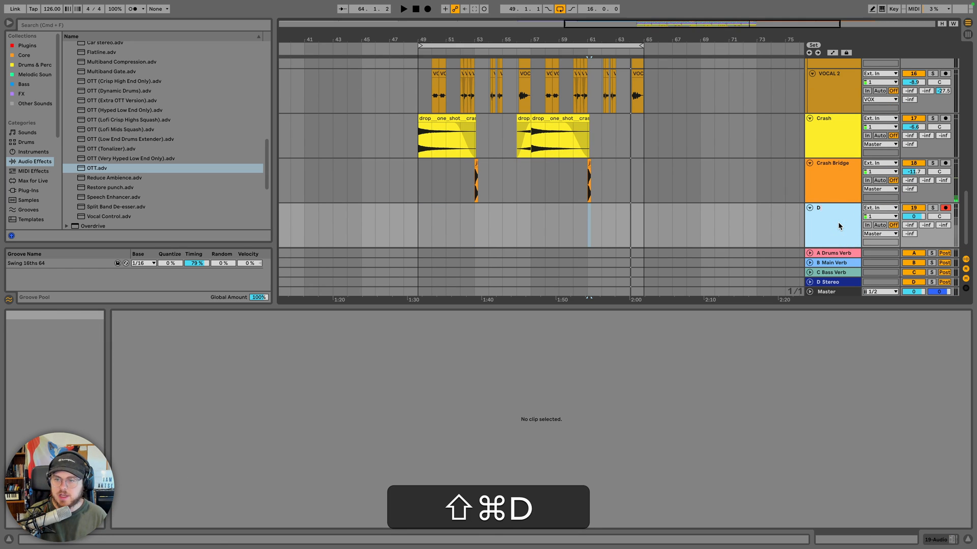
pyautogui.hotkey('shift', 'BackSpace')
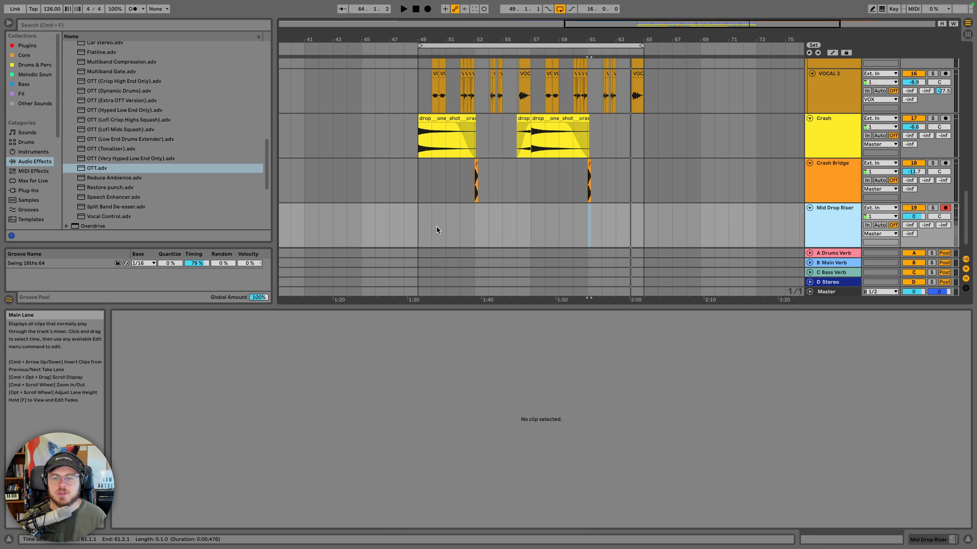
# Examine the drop from bar 49 to 65, its second half from bar 57, and the Drop 1C section on the STRUCTURE track
pyautogui.moveTo(418, 226); pyautogui.dragTo(638, 222)
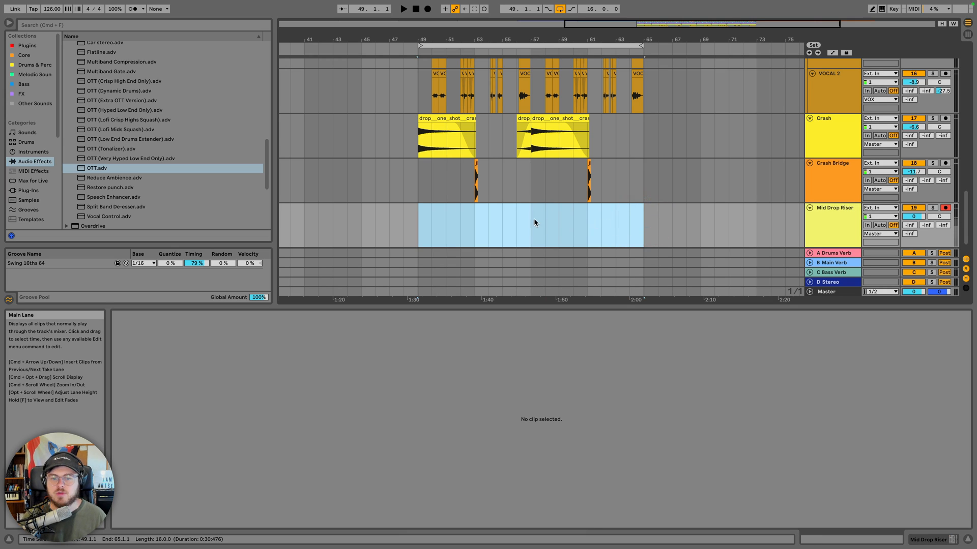
pyautogui.moveTo(531, 222); pyautogui.dragTo(641, 216)
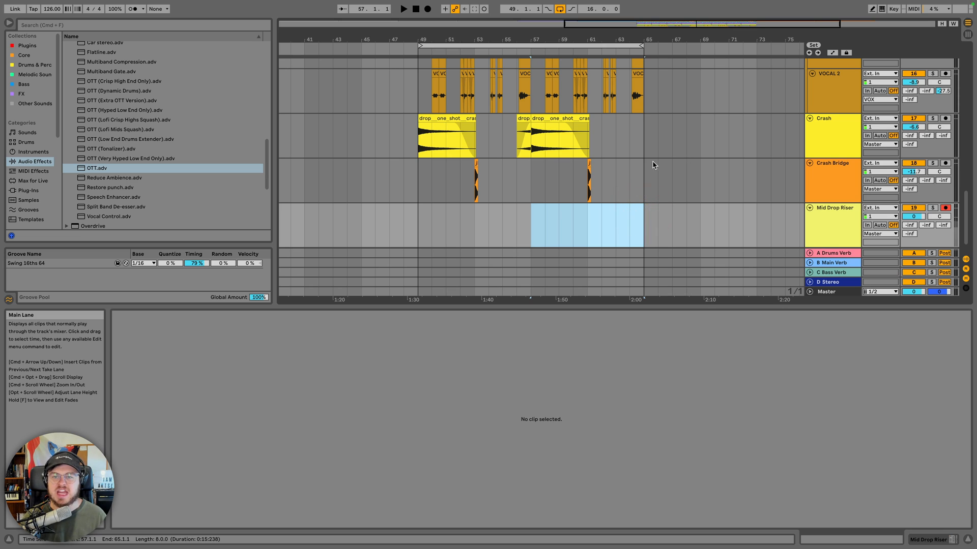
pyautogui.scroll(10, 636, 167)
pyautogui.hscroll(5, 560, 90)
pyautogui.moveTo(493, 88); pyautogui.dragTo(532, 85)
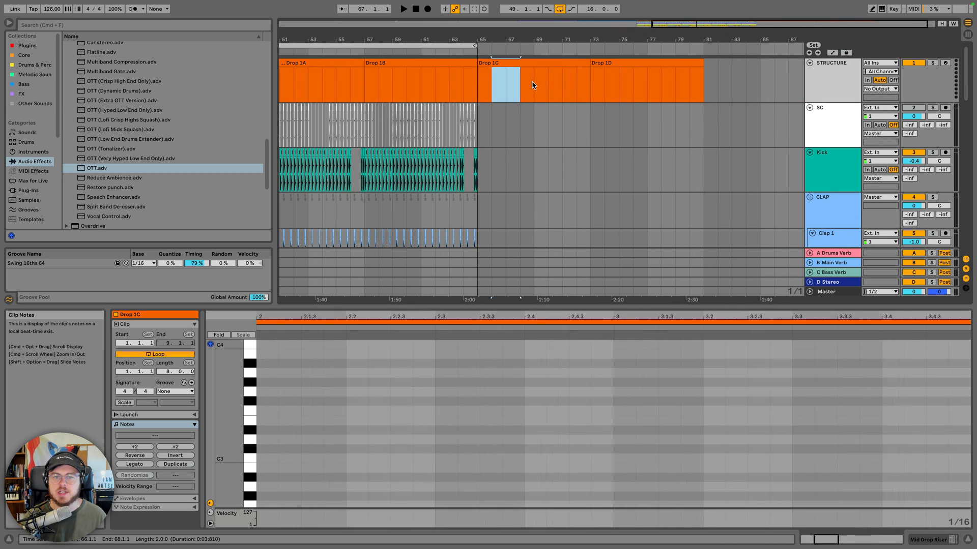
pyautogui.scroll(-10, 539, 87)
pyautogui.hscroll(-5, 539, 92)
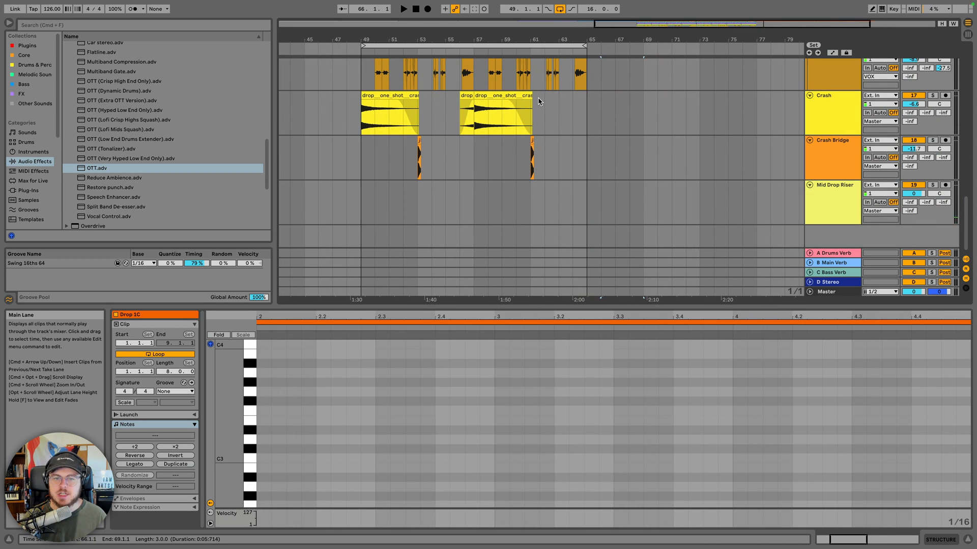
# Switch to Splice, clear the tech house and crash filters, and search for "kshmr riser"
pyautogui.press('super+Tab')
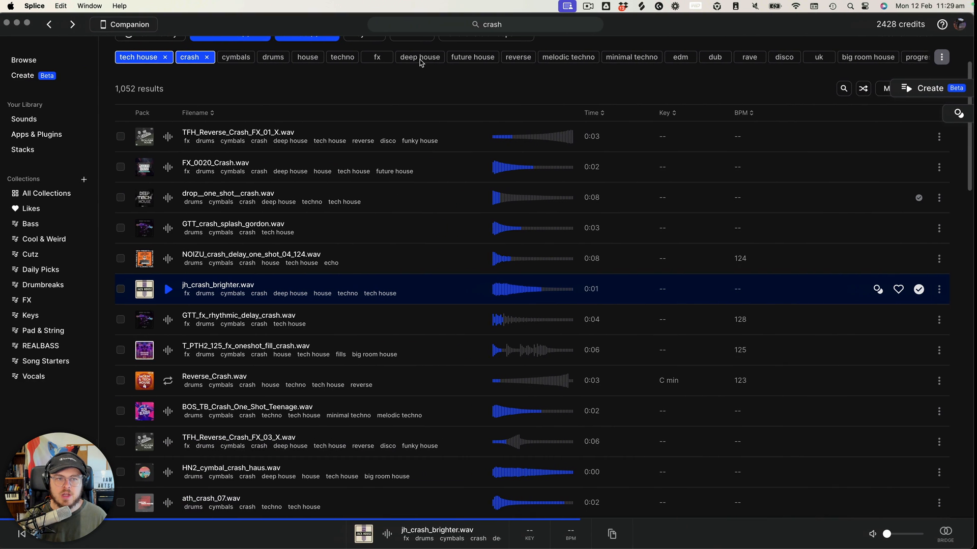
pyautogui.scroll(3, 399, 96)
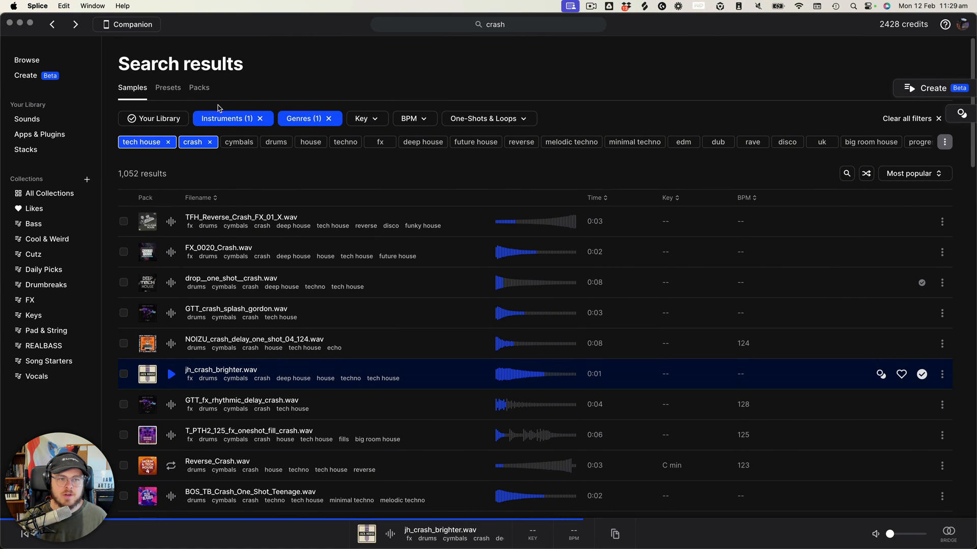
pyautogui.click(168, 142)
pyautogui.click(152, 142)
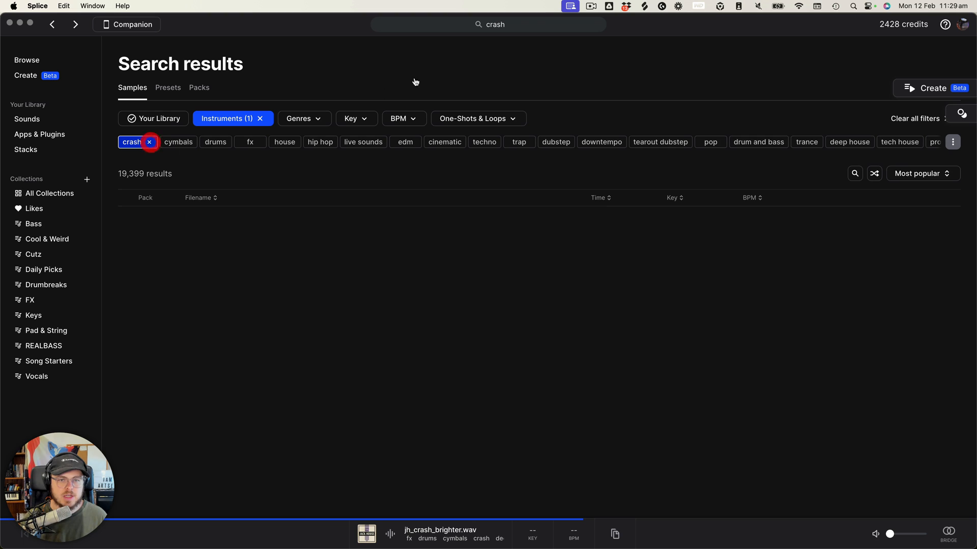
pyautogui.click(517, 27)
pyautogui.press('super+a')
pyautogui.press('super+k')
pyautogui.write('kshmr')
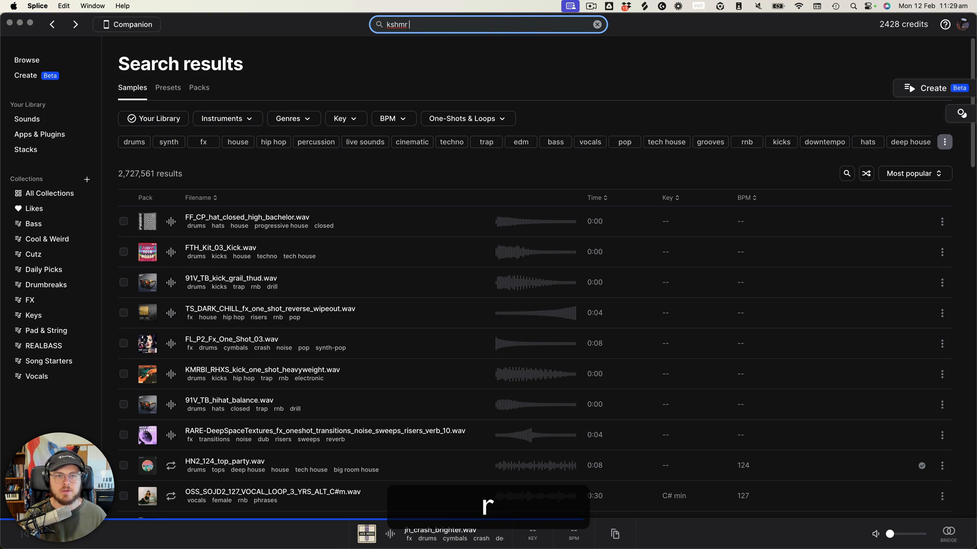
pyautogui.press('Return')
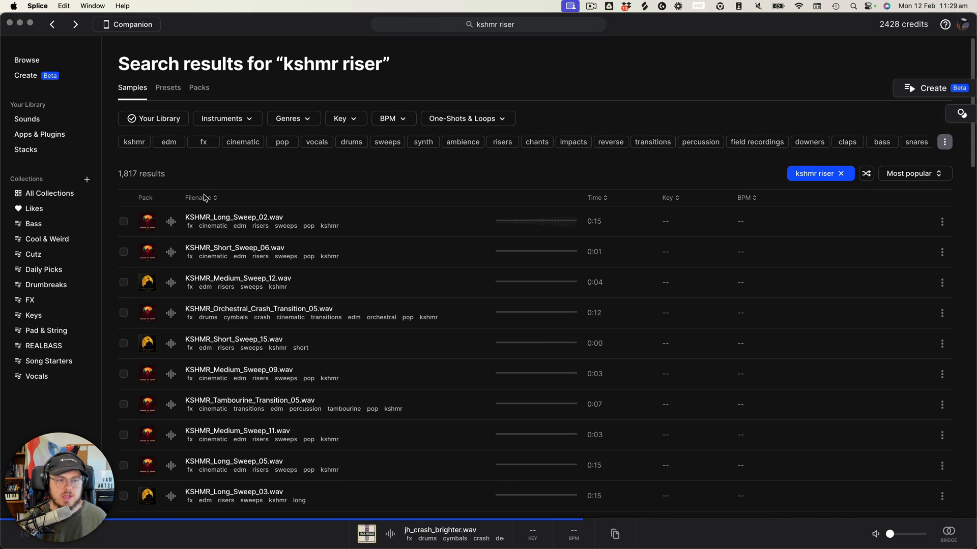
# Audition the KSHMR sweeps Long_Sweep_02, Medium_Sweep_12, Short_Sweep_06, Short_Sweep_15 and Medium_Sweep_09
pyautogui.click(171, 222)
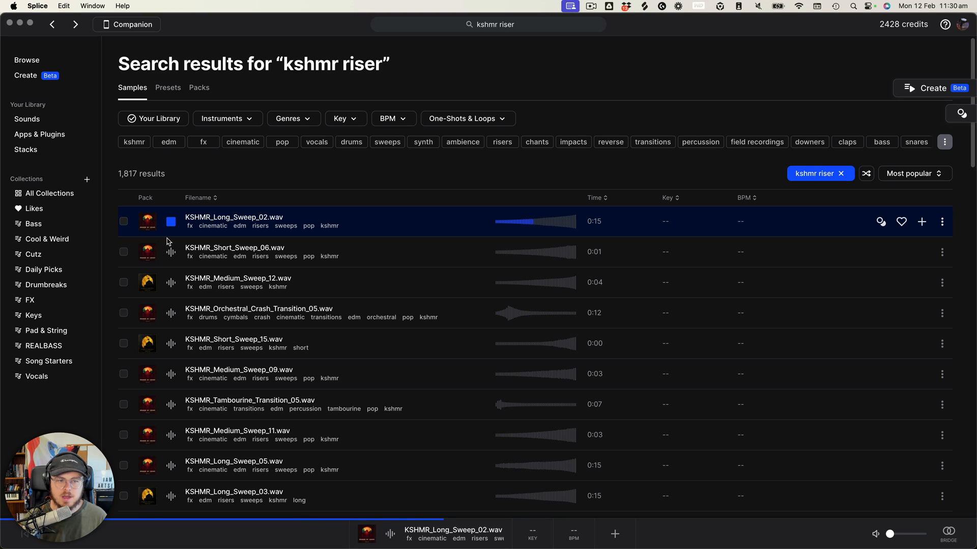
pyautogui.click(171, 283)
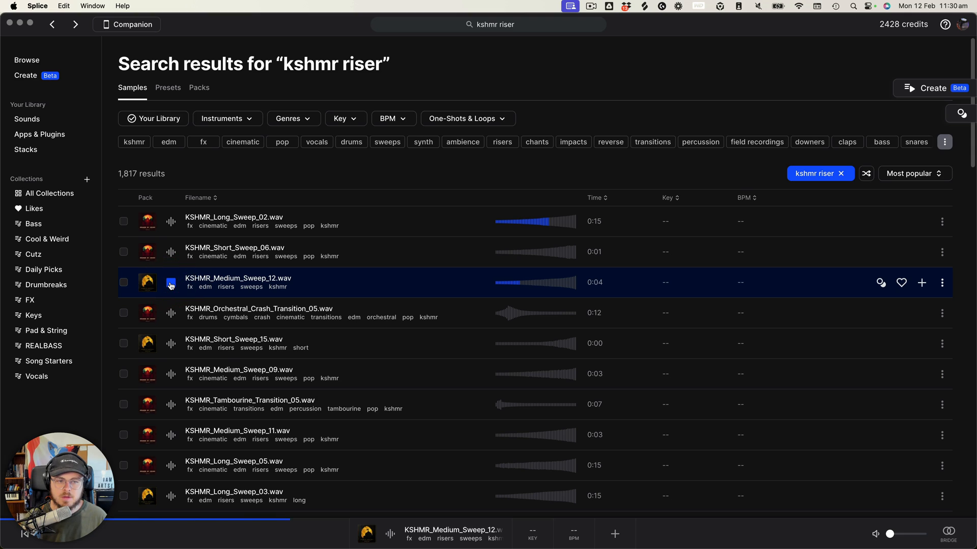
pyautogui.click(171, 252)
pyautogui.click(177, 343)
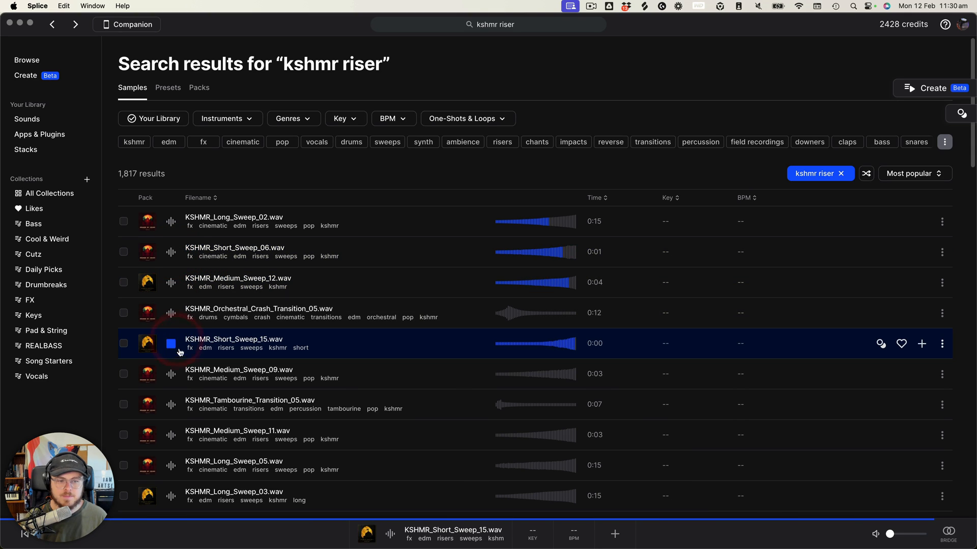
pyautogui.click(176, 374)
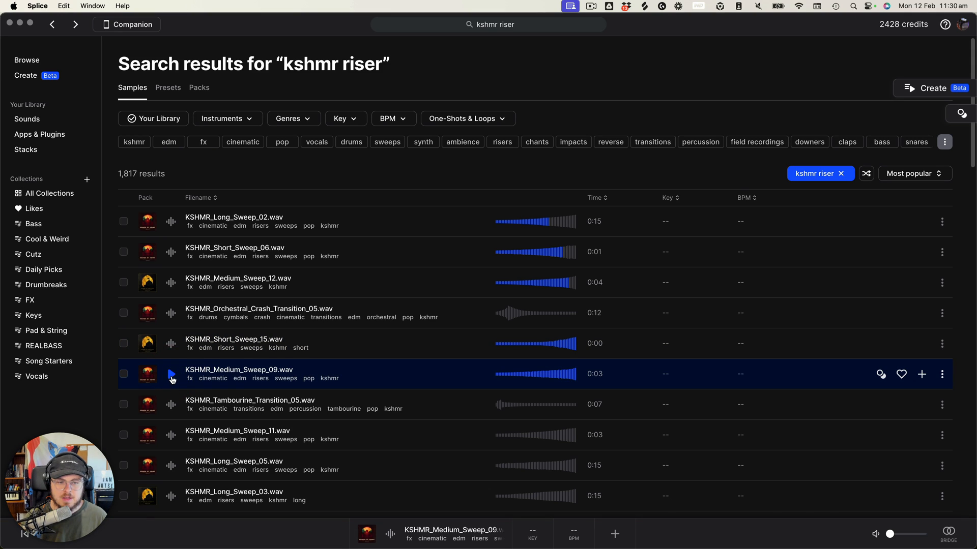
# Preview the start and end of KSHMR_Long_Sweep_02.wav, add it to the library, and copy it to the clipboard
pyautogui.click(172, 221)
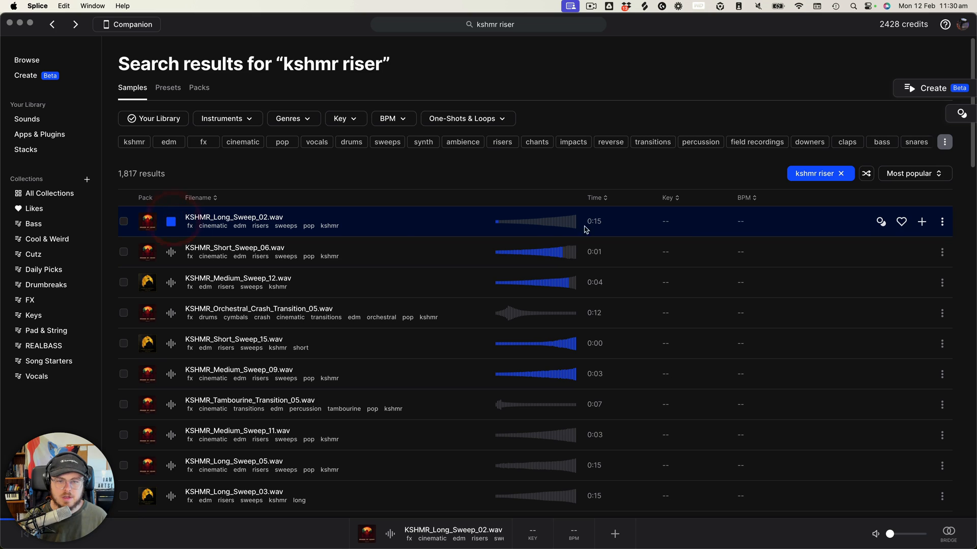
pyautogui.click(569, 222)
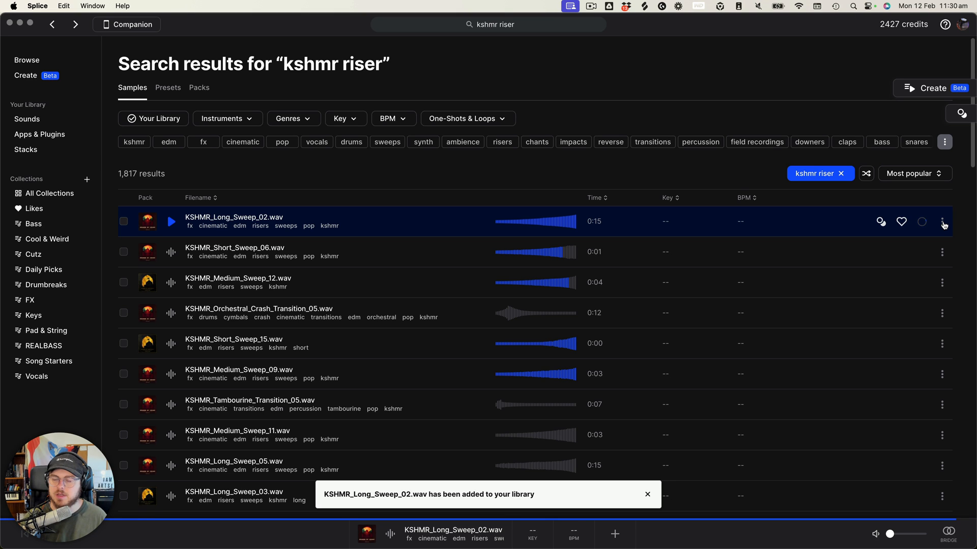
pyautogui.click(942, 223)
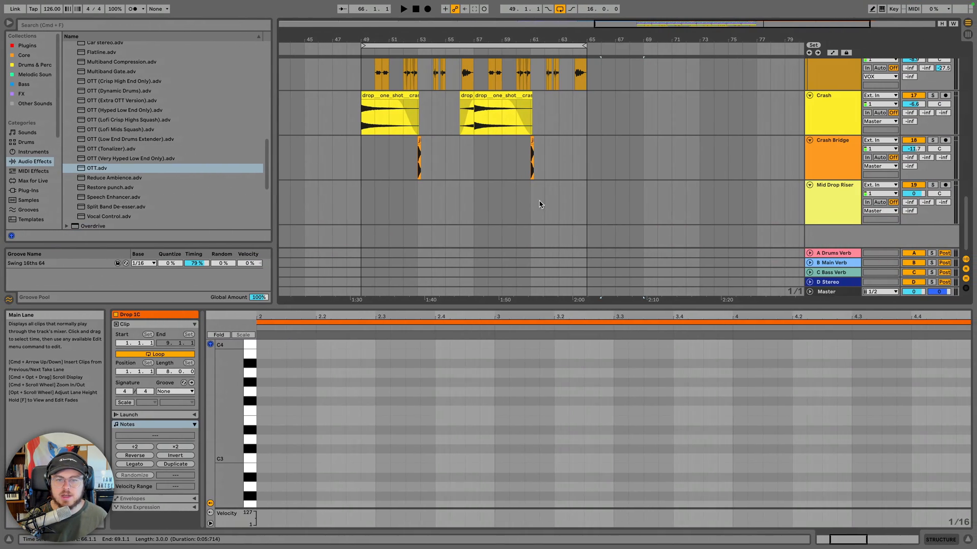
# Paste KSHMR_Long_Sweep_02 at bar 57 on Ableton Live's Mid Drop Riser track and turn off the clip's warping
pyautogui.click(481, 202)
pyautogui.press('super+v')
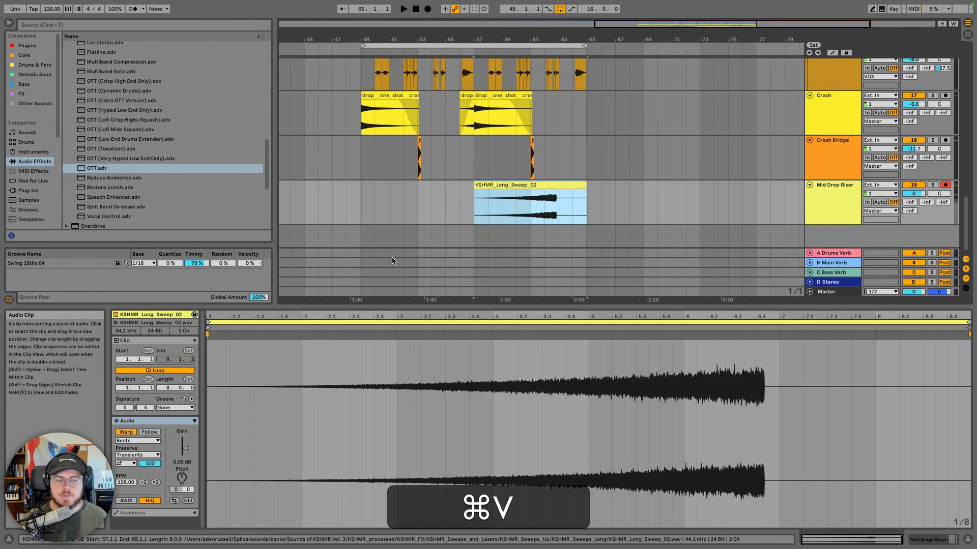
pyautogui.click(123, 433)
pyautogui.click(642, 192)
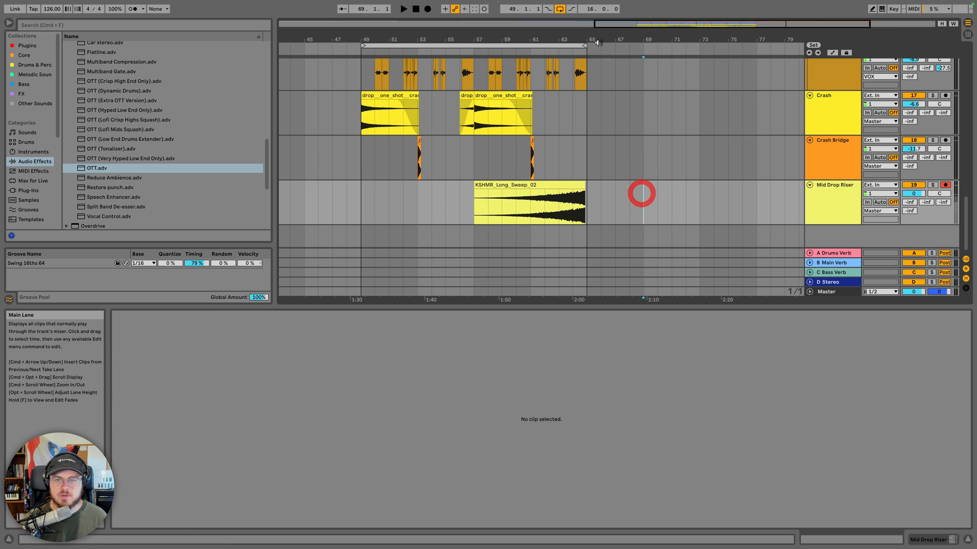
# Play the riser clip from bar 57 and lower the Mid Drop Riser track's volume to -18.8 dB
pyautogui.scroll(10, 585, 199)
pyautogui.moveTo(546, 194); pyautogui.dragTo(558, 190)
pyautogui.moveTo(567, 38)
pyautogui.mouseDown()
pyautogui.moveTo(567, 206)
pyautogui.moveTo(567, 45)
pyautogui.mouseUp()
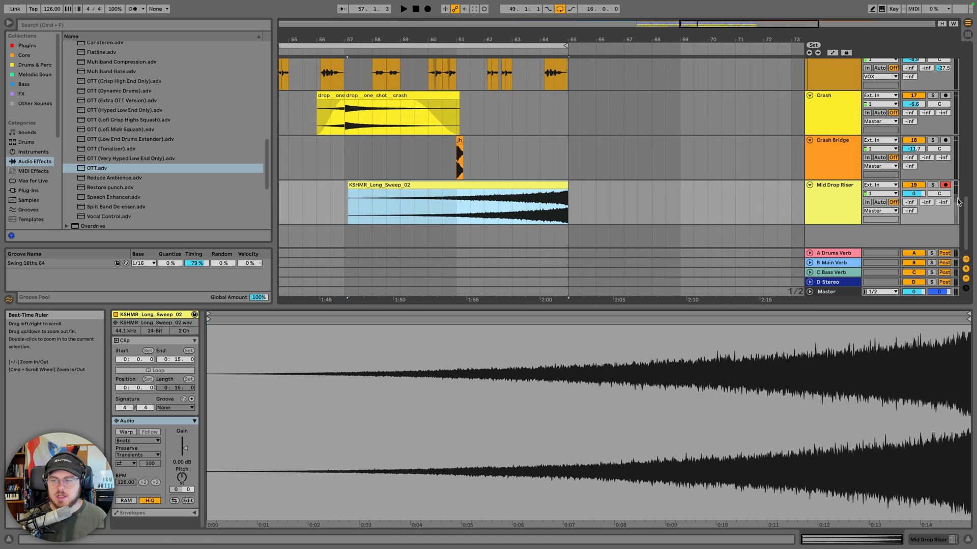
pyautogui.click(915, 196)
pyautogui.press('space')
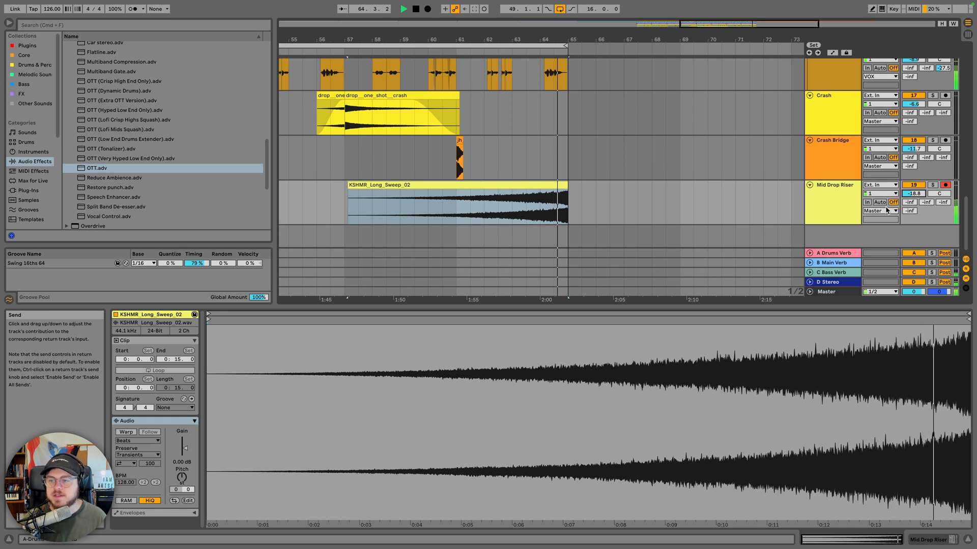
# Add an EQ Eight to the Mid Drop Riser track and delete its FabFilter Pro-Q 3
pyautogui.click(842, 201)
pyautogui.press('space')
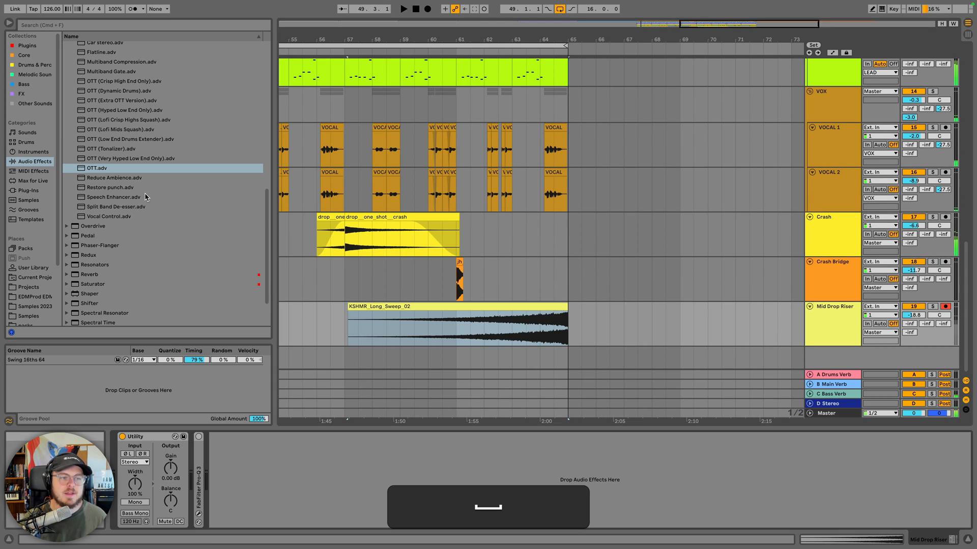
pyautogui.scroll(10, 127, 188)
pyautogui.doubleClick(97, 168)
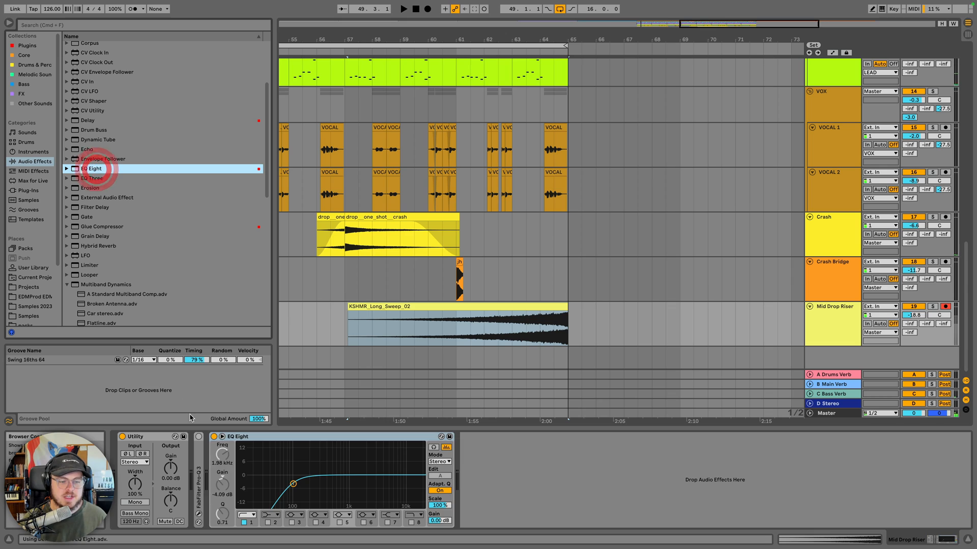
pyautogui.click(198, 459)
pyautogui.press('BackSpace')
# Set the riser's EQ Eight low cut to about 464 Hz while auditioning the track soloed and in the mix
pyautogui.moveTo(278, 484); pyautogui.dragTo(306, 482)
pyautogui.press('space')
pyautogui.click(478, 327)
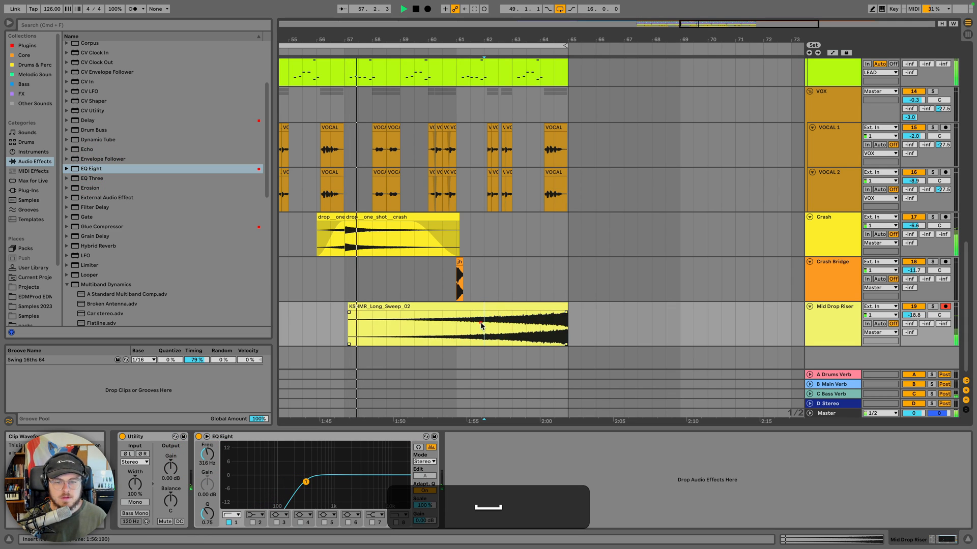
pyautogui.click(481, 323)
pyautogui.click(932, 306)
pyautogui.moveTo(306, 481); pyautogui.dragTo(318, 482)
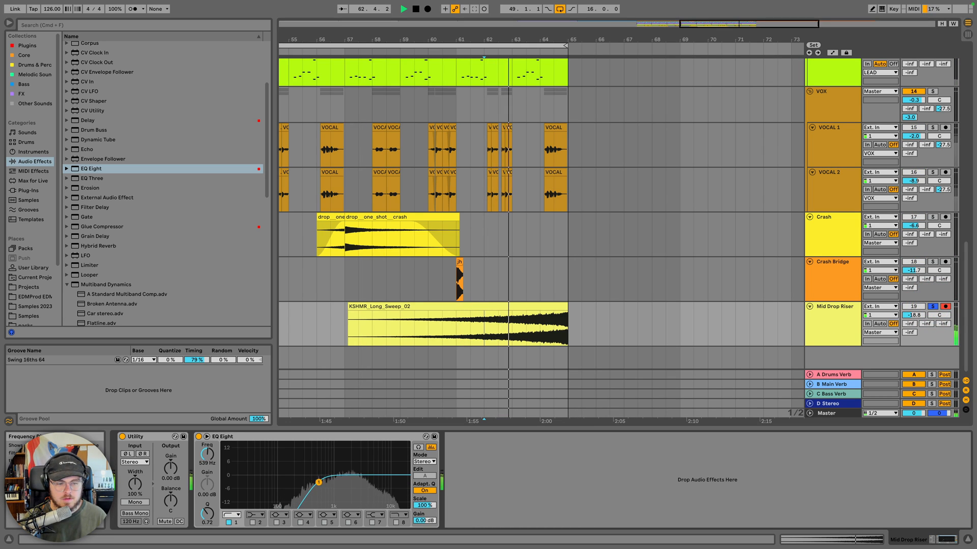
pyautogui.click(932, 306)
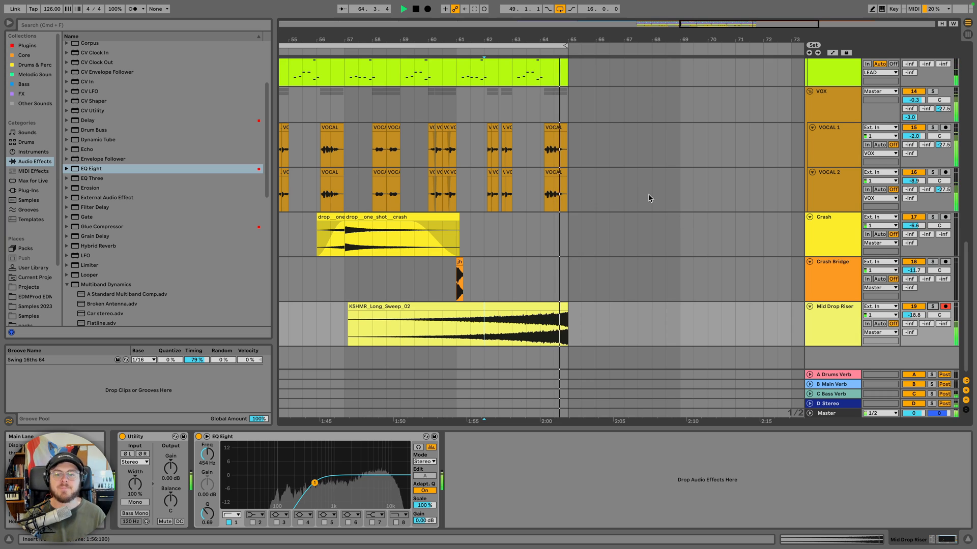
# Insert a new audio track below Top Loop 2 and select bars 57 to 65 on it
pyautogui.hscroll(-5, 648, 198)
pyautogui.moveTo(610, 40); pyautogui.dragTo(610, 21)
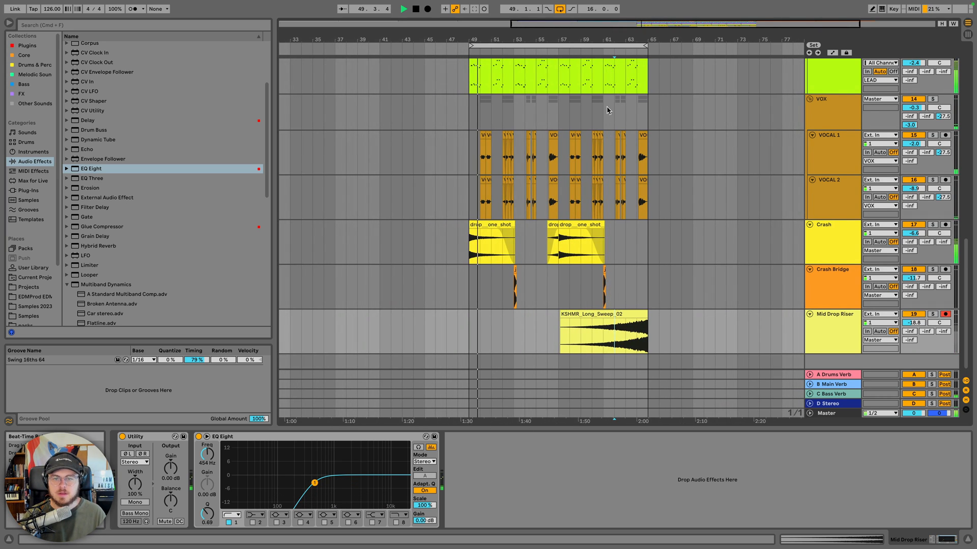
pyautogui.scroll(5, 598, 180)
pyautogui.scroll(5, 596, 193)
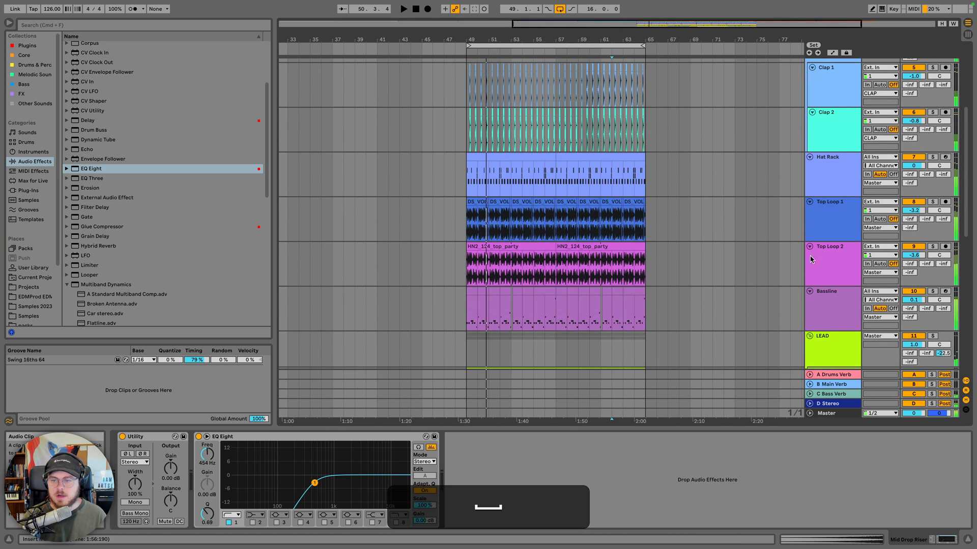
pyautogui.click(828, 260)
pyautogui.press('super+t')
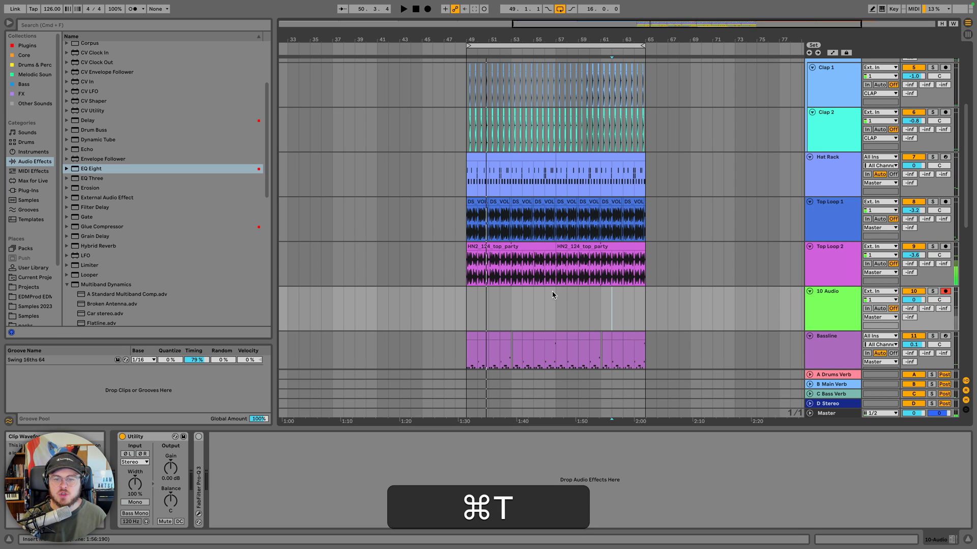
pyautogui.moveTo(554, 292); pyautogui.dragTo(648, 296)
pyautogui.scroll(-3, 648, 296)
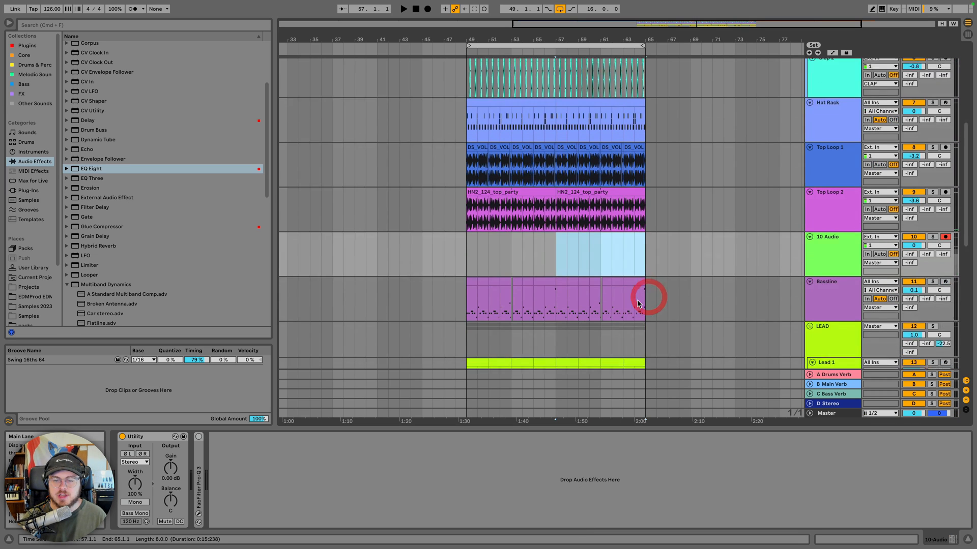
# Switch to Splice, search for "shaker", and filter the results to the tech house genre
pyautogui.hotkey('ctrl', 'Left')
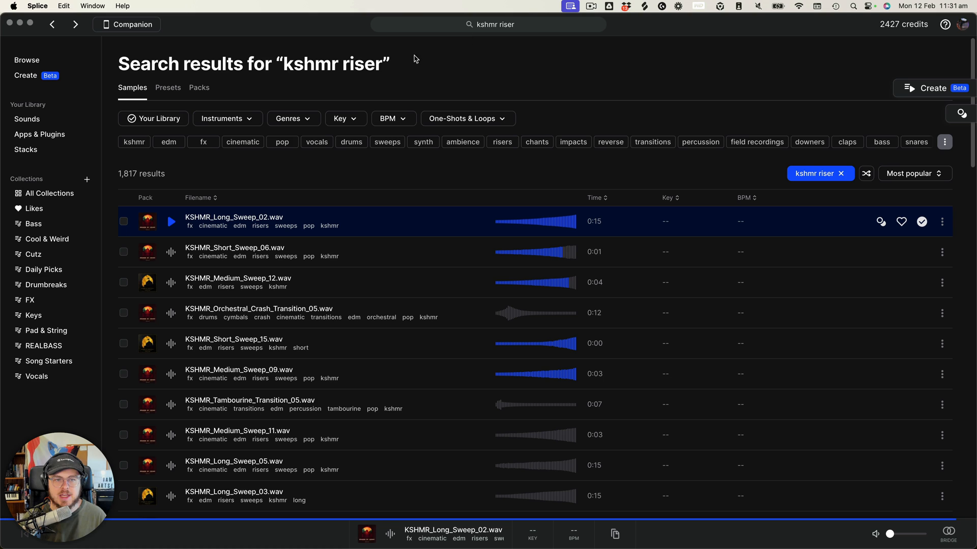
pyautogui.press('super+a')
pyautogui.write('shaker')
pyautogui.press('Return')
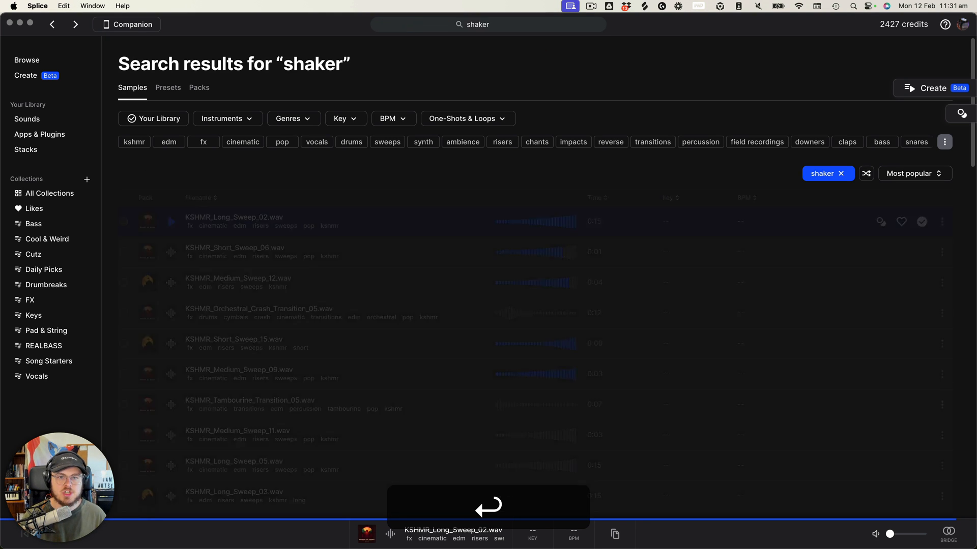
pyautogui.click(288, 120)
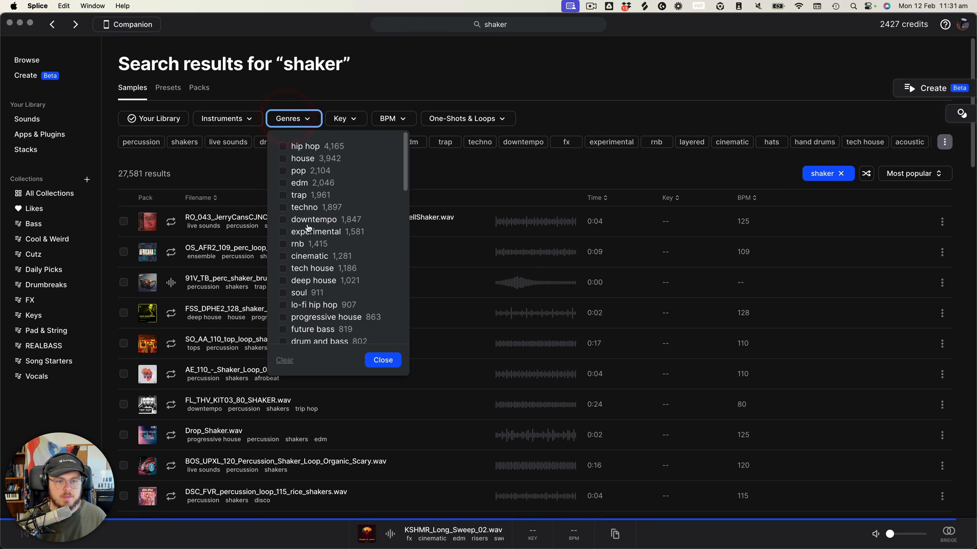
pyautogui.click(283, 269)
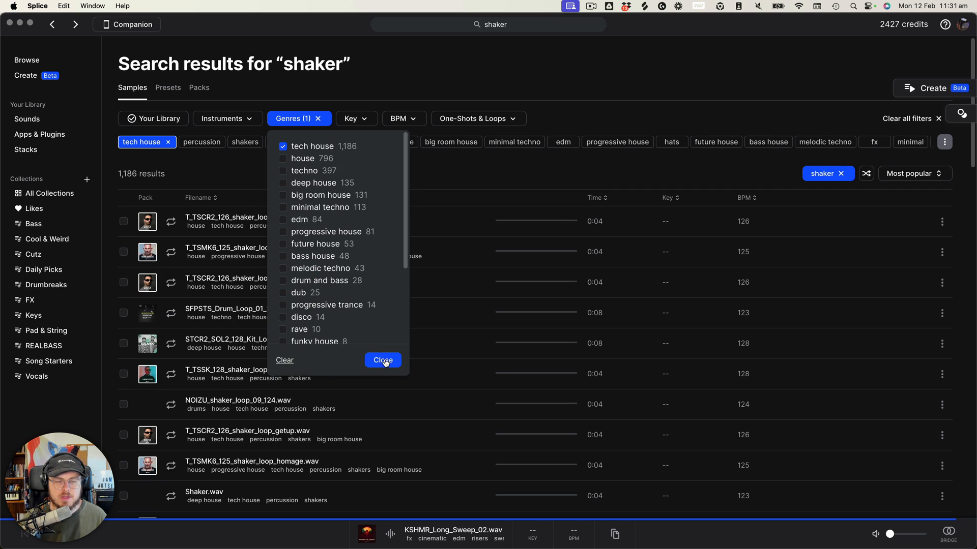
pyautogui.click(383, 361)
# Audition the shaker loops T_TSCR2_126 yasily, T_TSMK6_125 radius, T_TSCR2_126 ocean and SFPSTS_Drum_Loop_01_Shaker_123
pyautogui.click(171, 222)
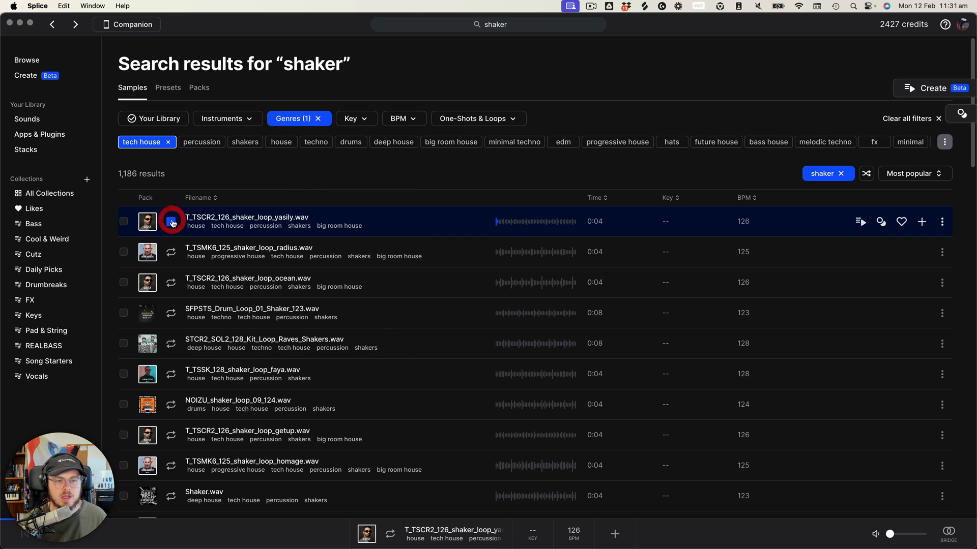
pyautogui.press('Down')
pyautogui.press('Down')
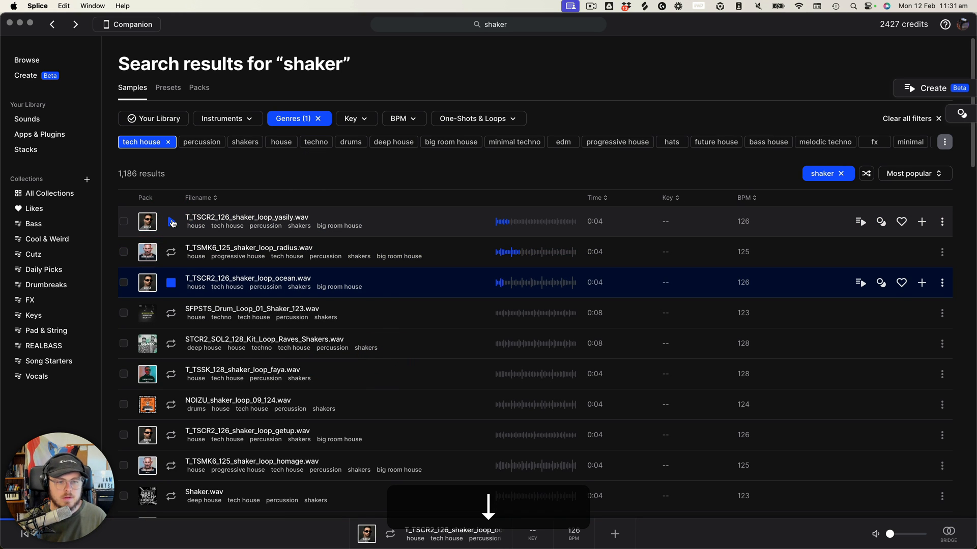
pyautogui.press('Down')
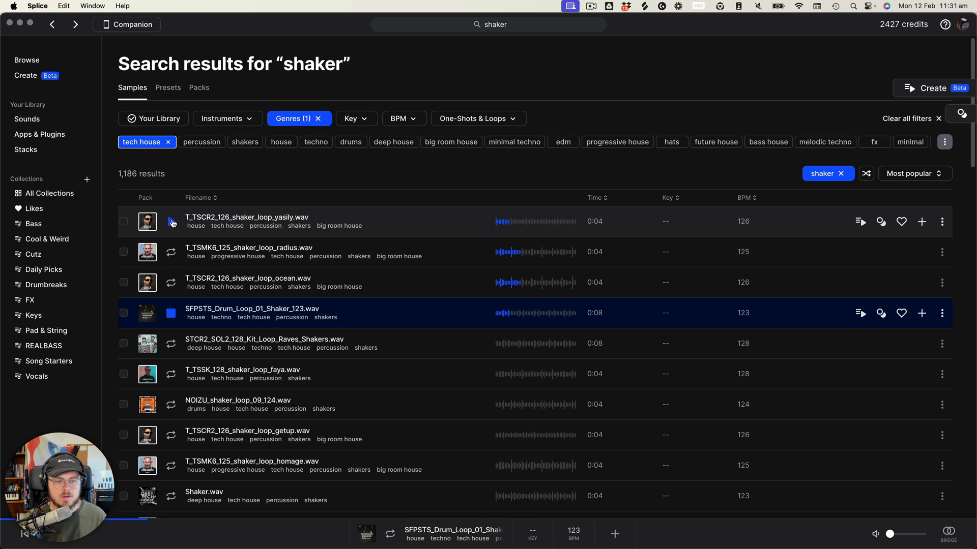
# Preview STCR2_SOL2_128_Kit_Loop_Raves_Shakers.wav, add it to the library, and copy it to the clipboard
pyautogui.press('Down')
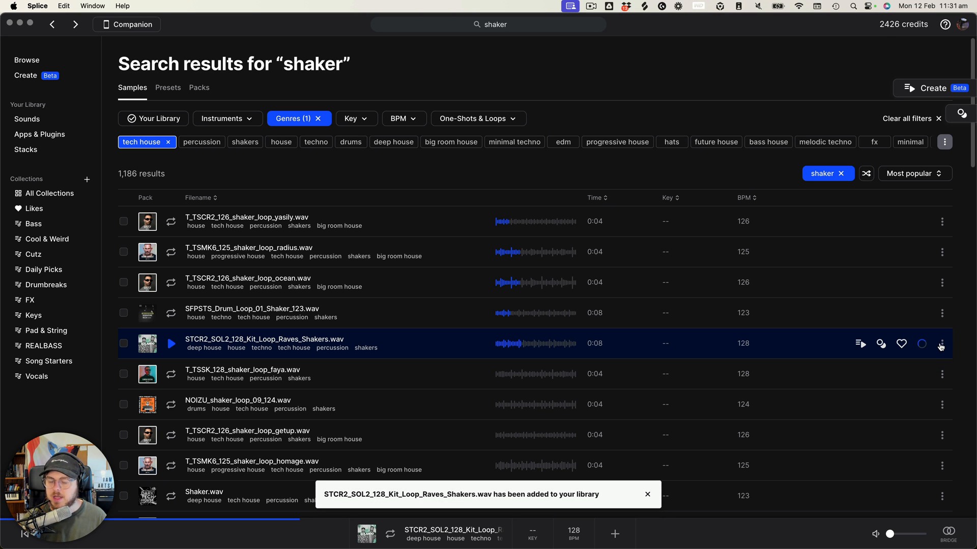
pyautogui.click(942, 347)
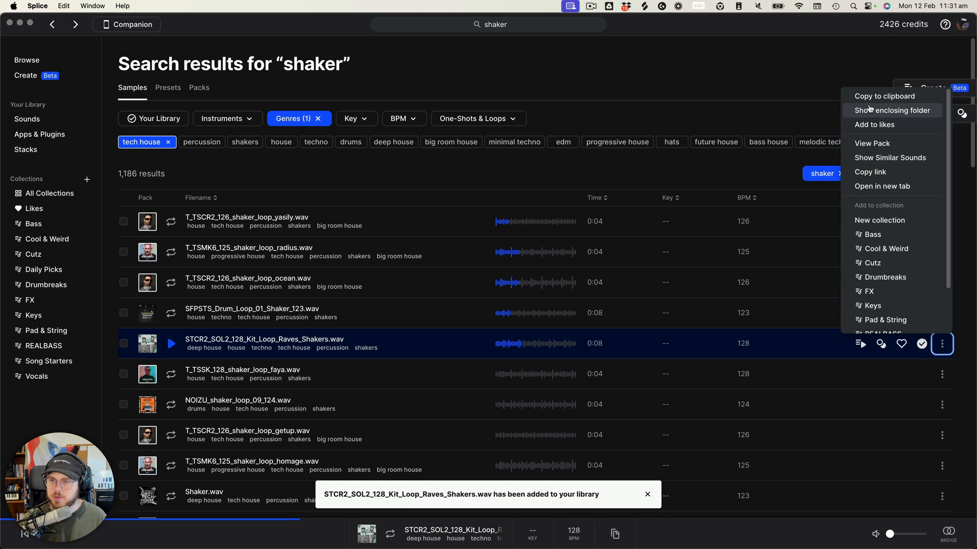
pyautogui.click(887, 93)
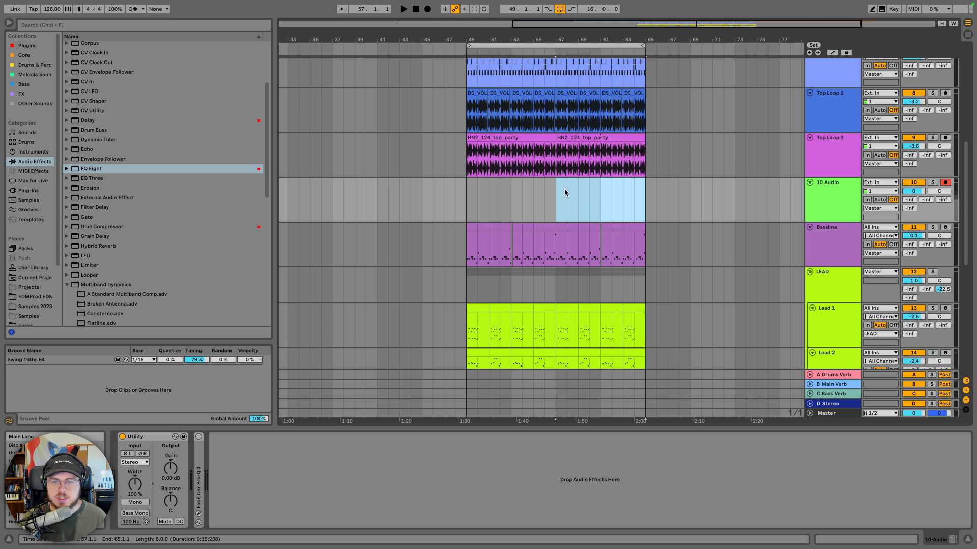
# Switch to Ableton Live and paste the shaker loop at bar 57 on the new audio track
pyautogui.click(579, 190)
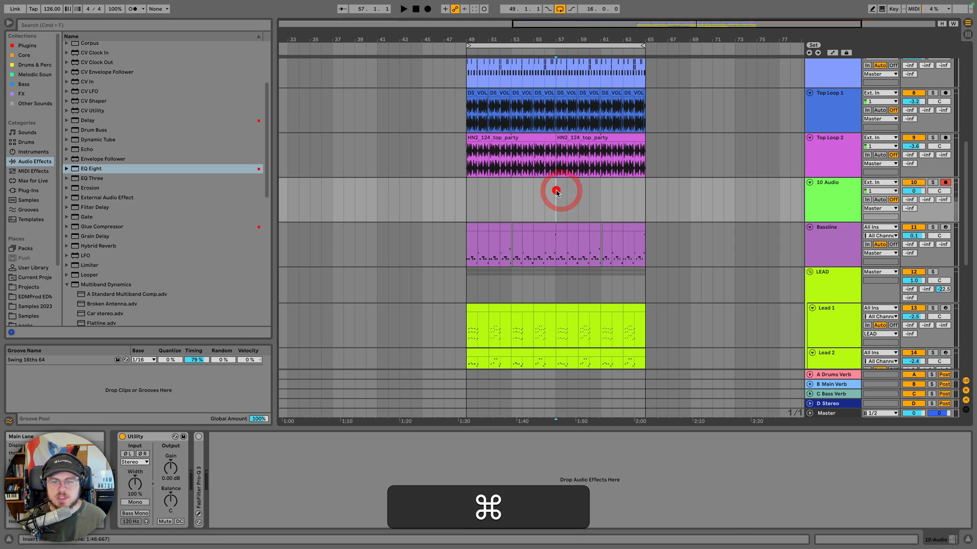
pyautogui.press('super+v')
pyautogui.click(604, 183)
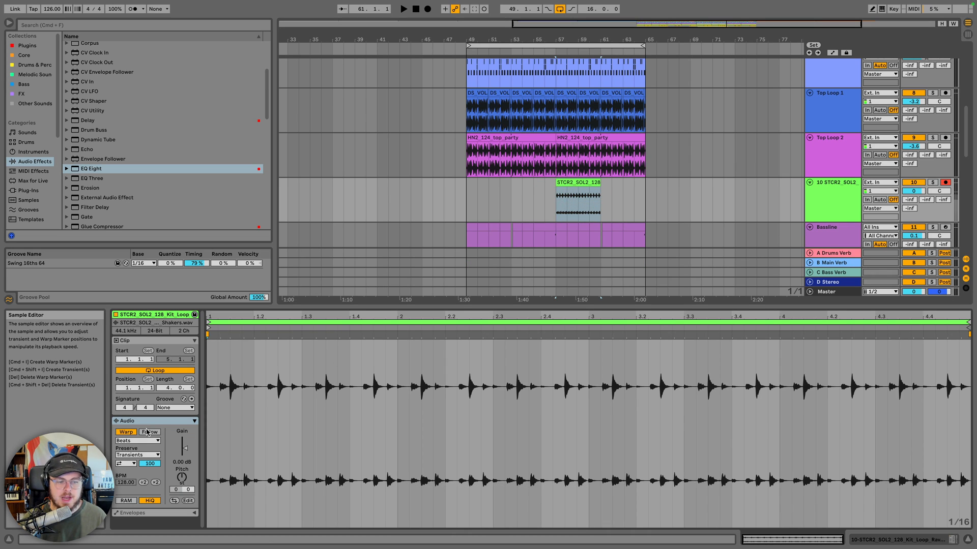
# Warp the shaker clip in Complex mode and set its segment BPM to 128
pyautogui.click(126, 432)
pyautogui.click(136, 441)
pyautogui.click(127, 435)
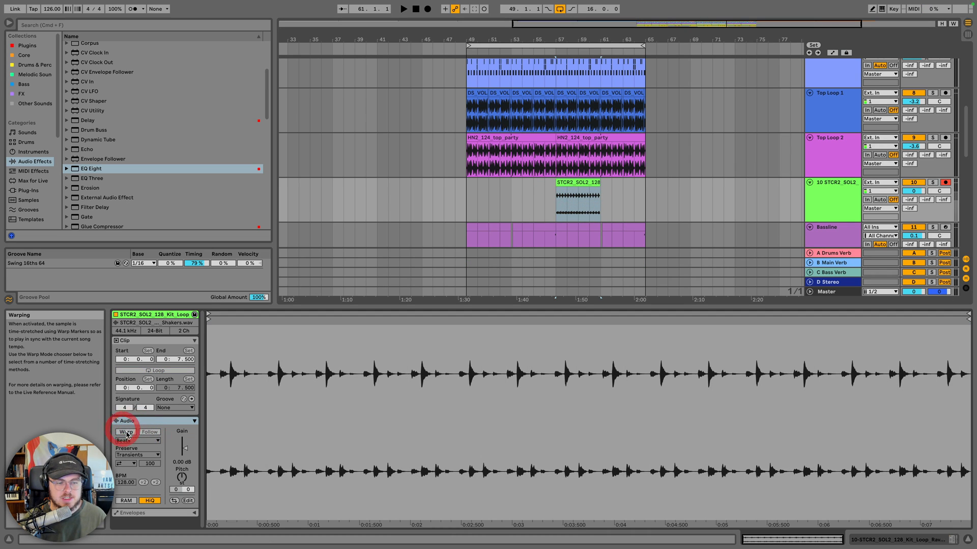
pyautogui.click(136, 440)
pyautogui.click(133, 475)
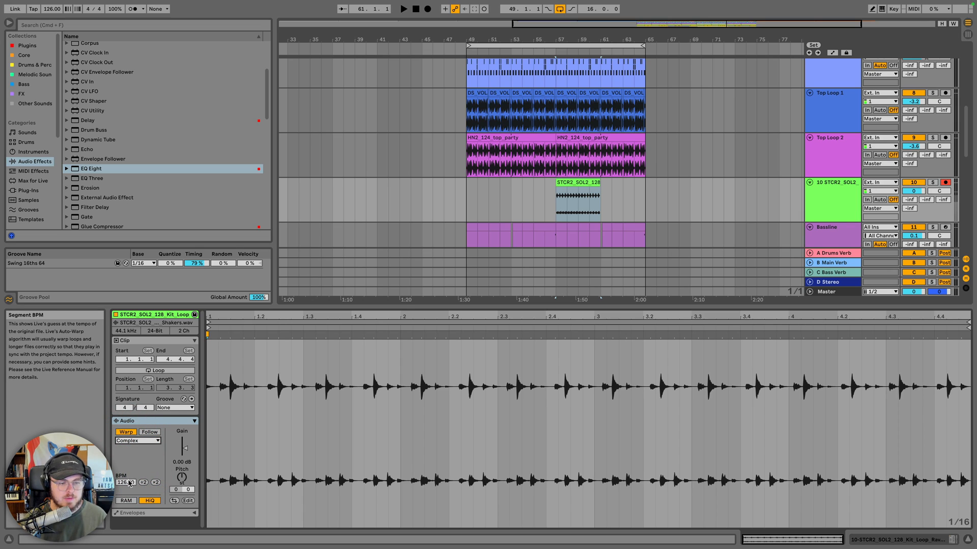
pyautogui.click(127, 483)
pyautogui.write('12')
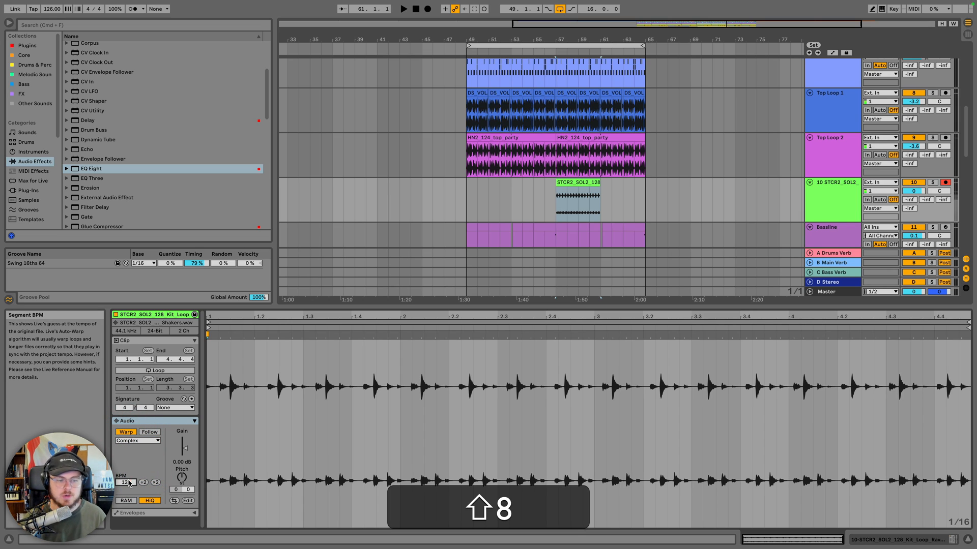
pyautogui.write('8')
pyautogui.press('Return')
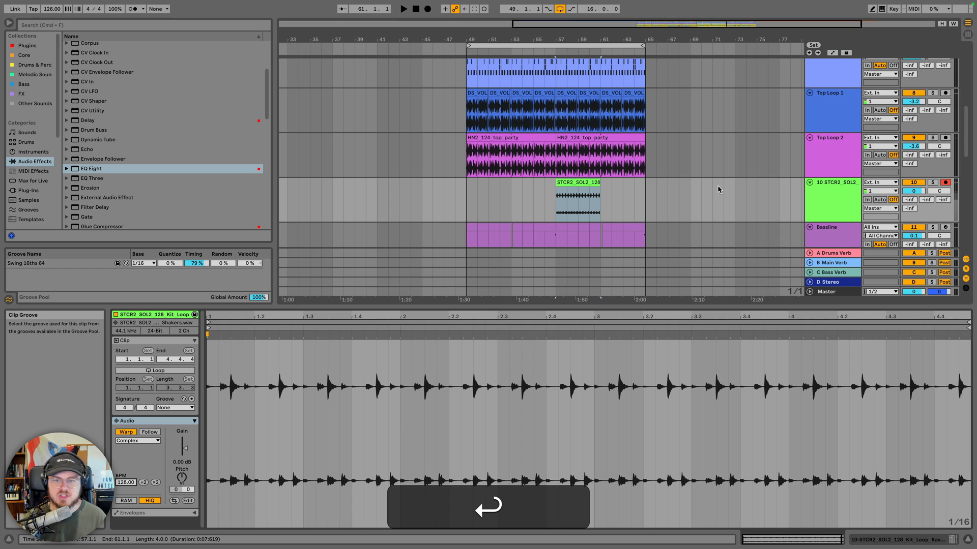
# Loop the shaker clip with a four-bar loop length and extend it to bar 65
pyautogui.moveTo(599, 182); pyautogui.dragTo(617, 183)
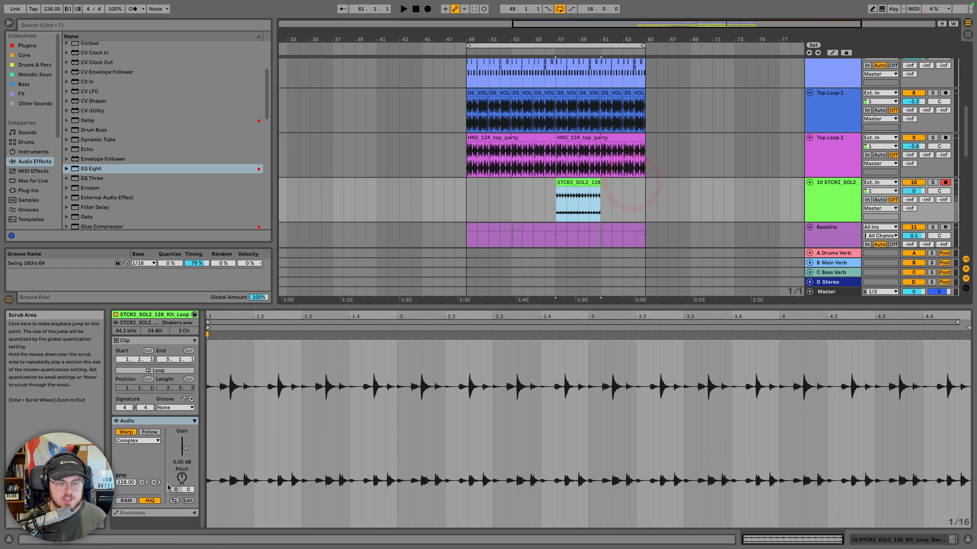
pyautogui.click(155, 370)
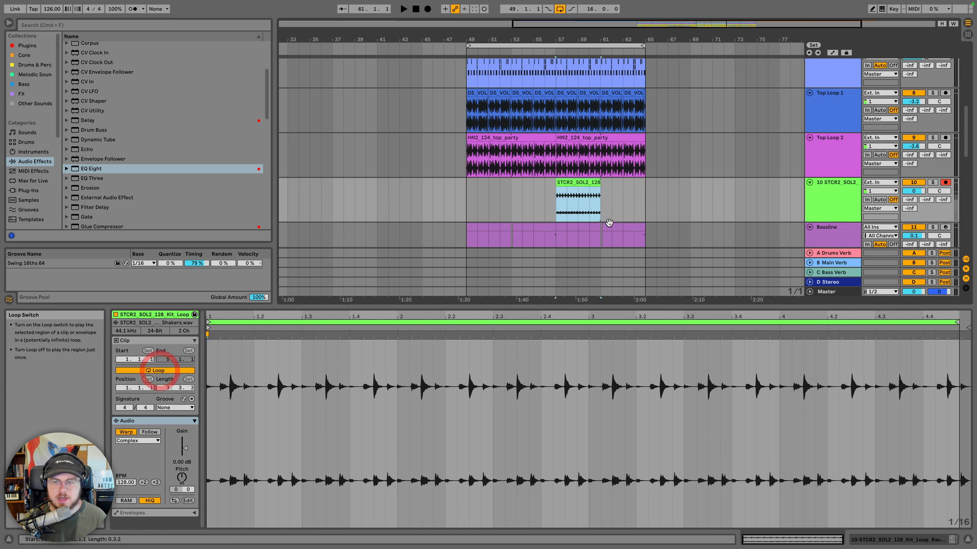
pyautogui.moveTo(600, 183); pyautogui.dragTo(610, 182)
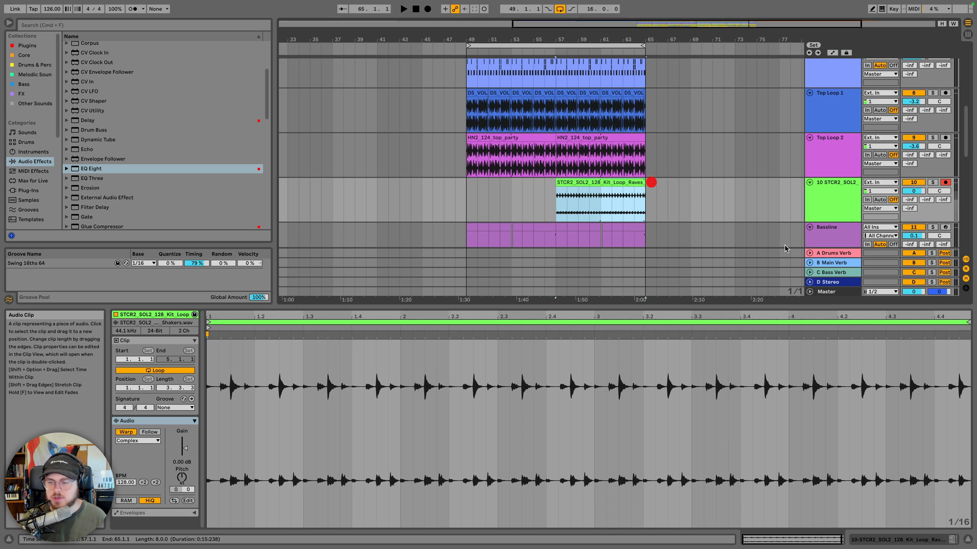
pyautogui.moveTo(968, 323); pyautogui.dragTo(971, 327)
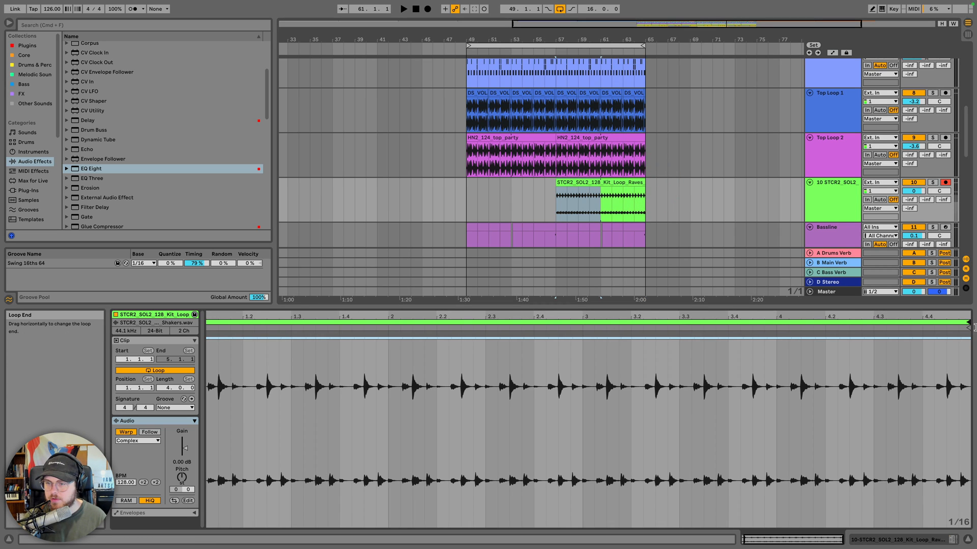
# Audition the shaker from bar 57 soloed and in the full mix, trimming its track volume to -0.2 dB
pyautogui.click(618, 201)
pyautogui.press('space')
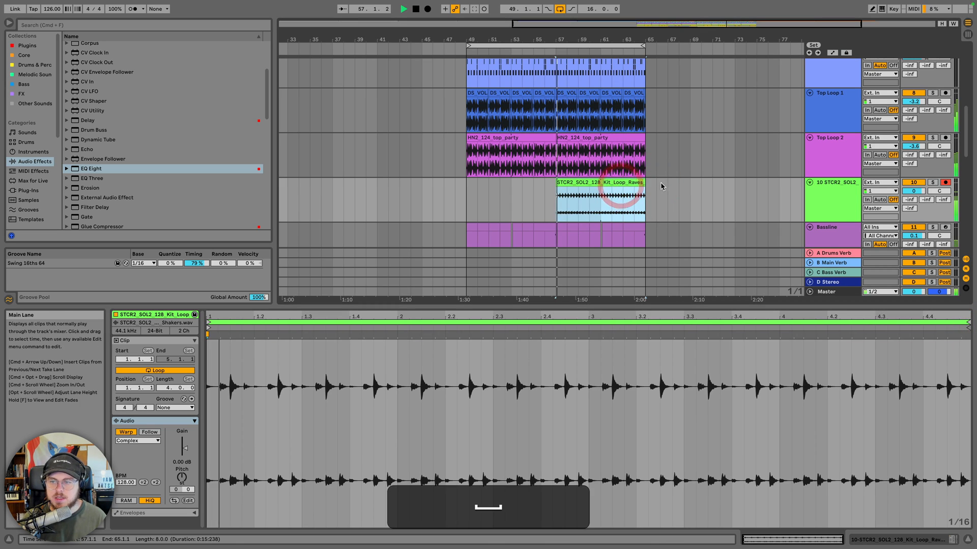
pyautogui.click(932, 183)
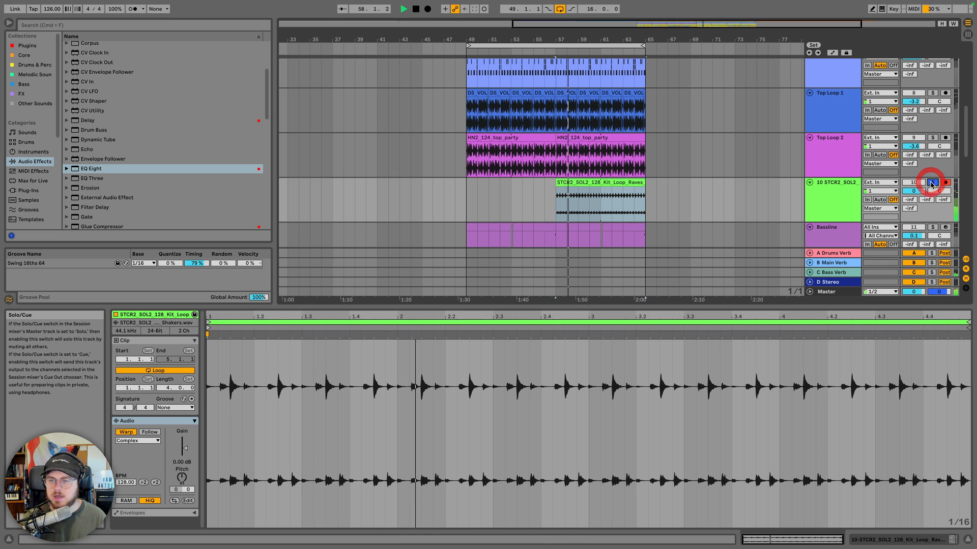
pyautogui.click(933, 182)
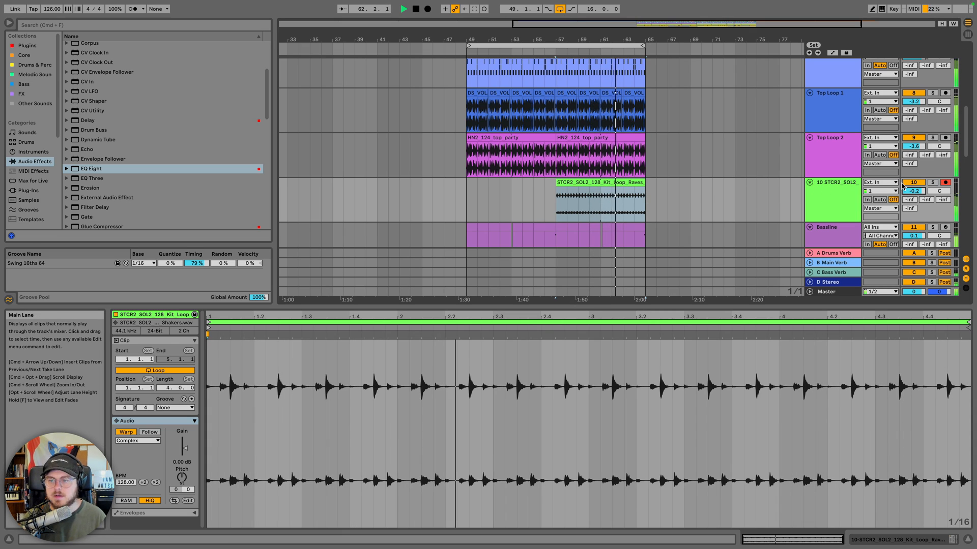
pyautogui.press('space')
pyautogui.click(533, 191)
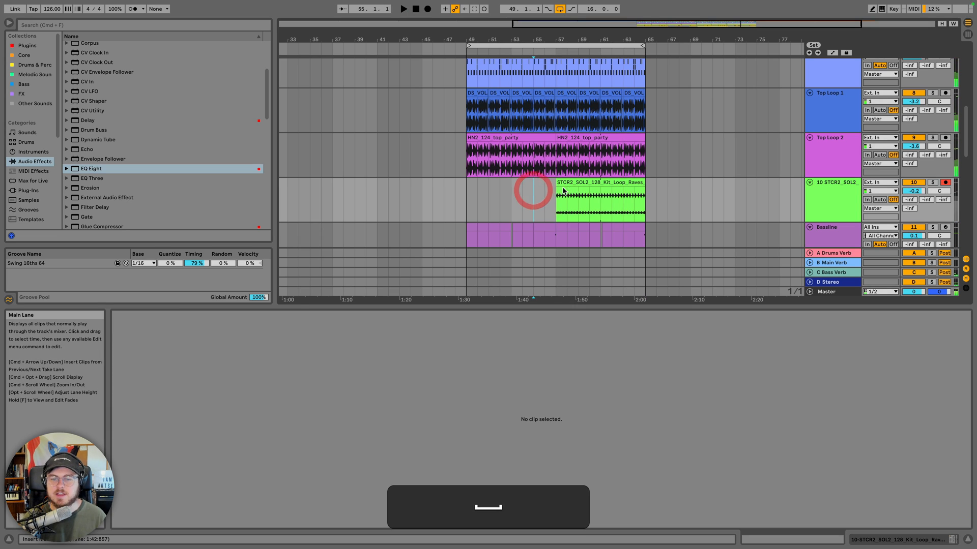
# Rename the shaker loop's audio track to "Tamb" during playback
pyautogui.press('space')
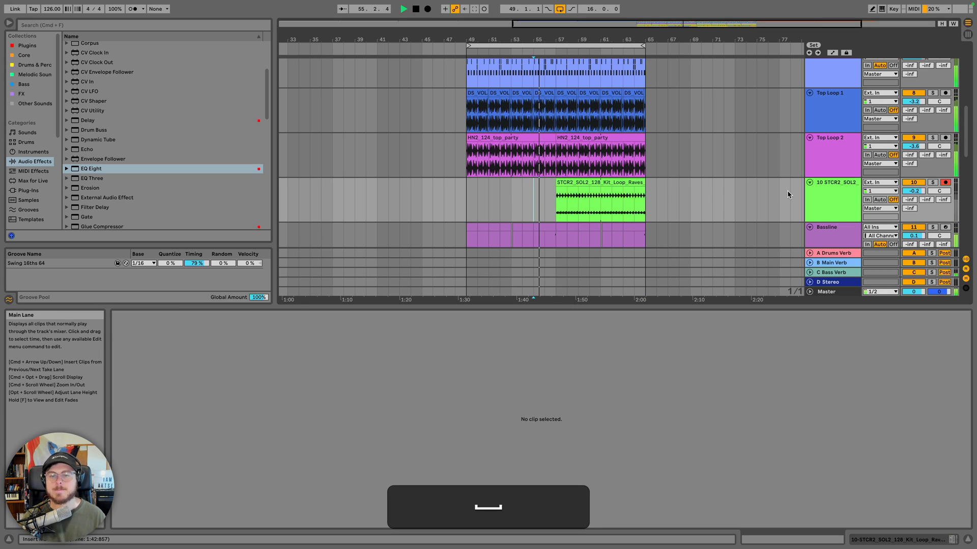
pyautogui.click(822, 193)
pyautogui.press('super+shift+r')
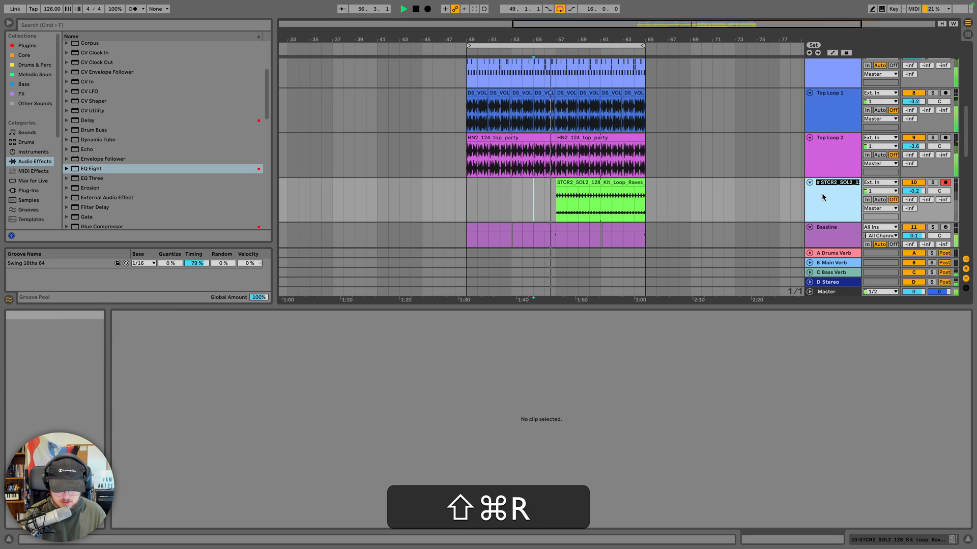
pyautogui.write('Tamb')
pyautogui.press('Return')
# Set the Tamb track's volume to 0.4 dB, checking it soloed and in the full mix
pyautogui.moveTo(914, 190); pyautogui.dragTo(914, 189)
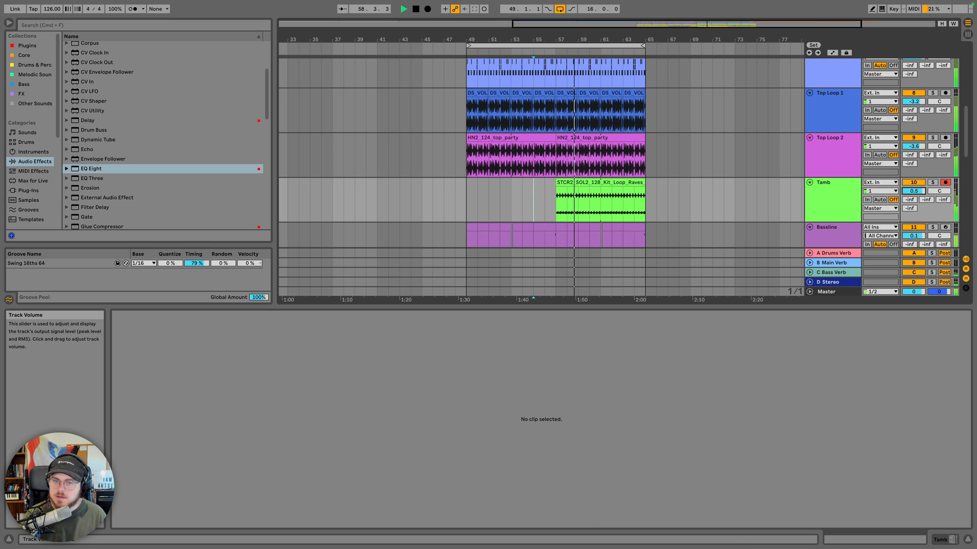
pyautogui.click(836, 191)
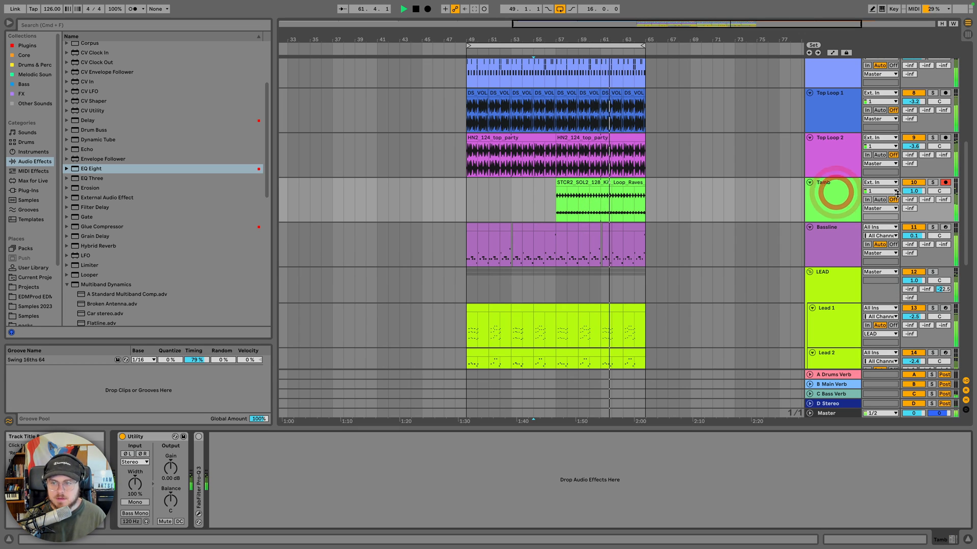
pyautogui.click(930, 184)
pyautogui.click(931, 184)
pyautogui.press('space')
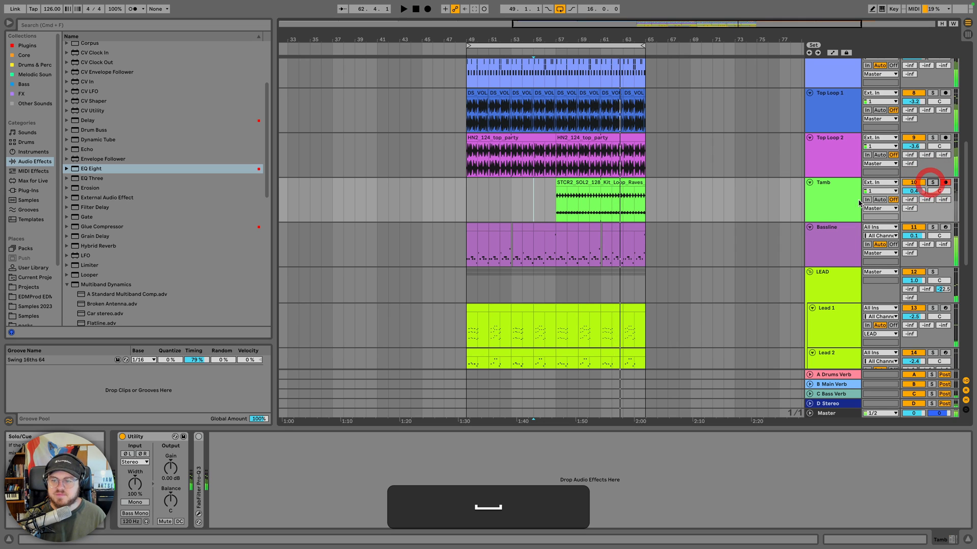
# Delete the Kick hits from bar 63 to bar 64, at the end of the Drop 1B section
pyautogui.click(561, 184)
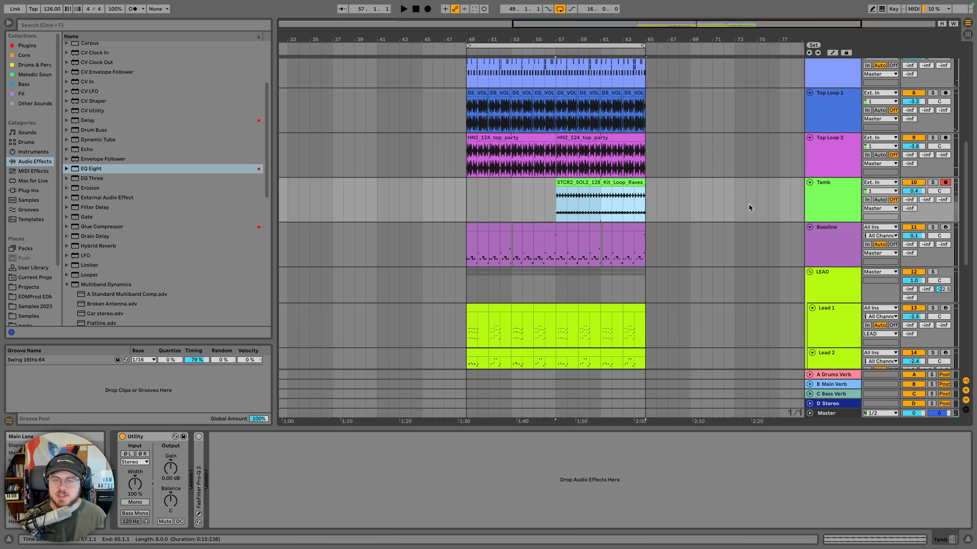
pyautogui.scroll(6, 638, 211)
pyautogui.moveTo(570, 39); pyautogui.dragTo(678, 146)
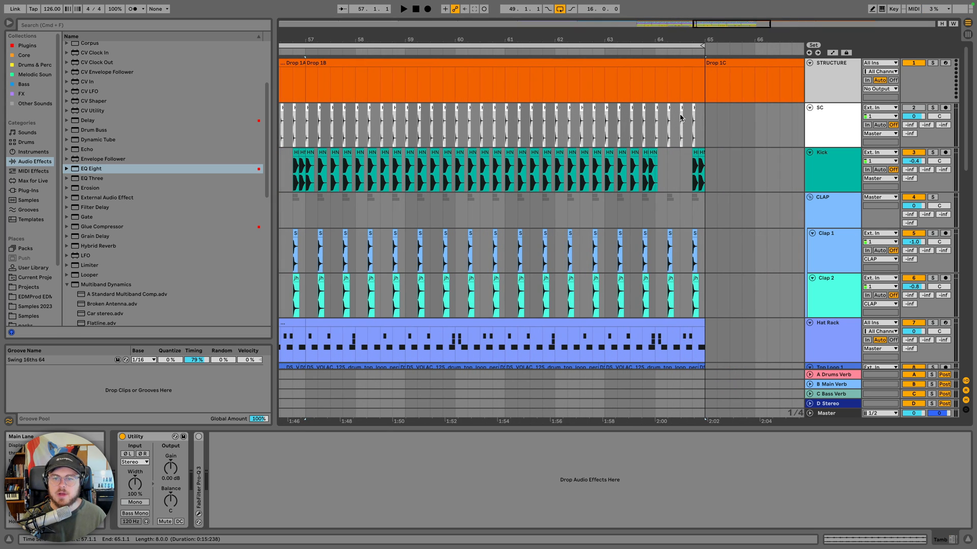
pyautogui.moveTo(667, 41); pyautogui.dragTo(661, 71)
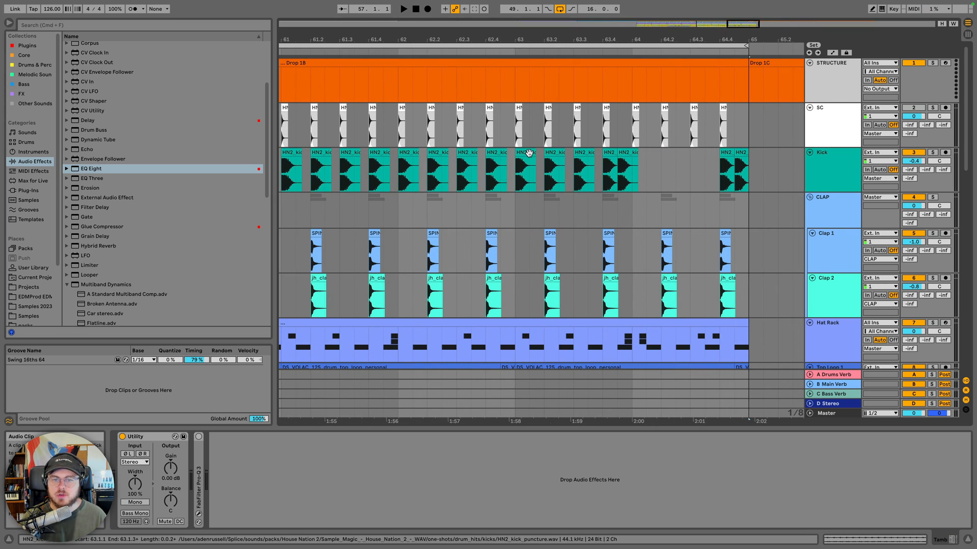
pyautogui.moveTo(529, 153); pyautogui.dragTo(637, 155)
pyautogui.hotkey('shift', 'BackSpace')
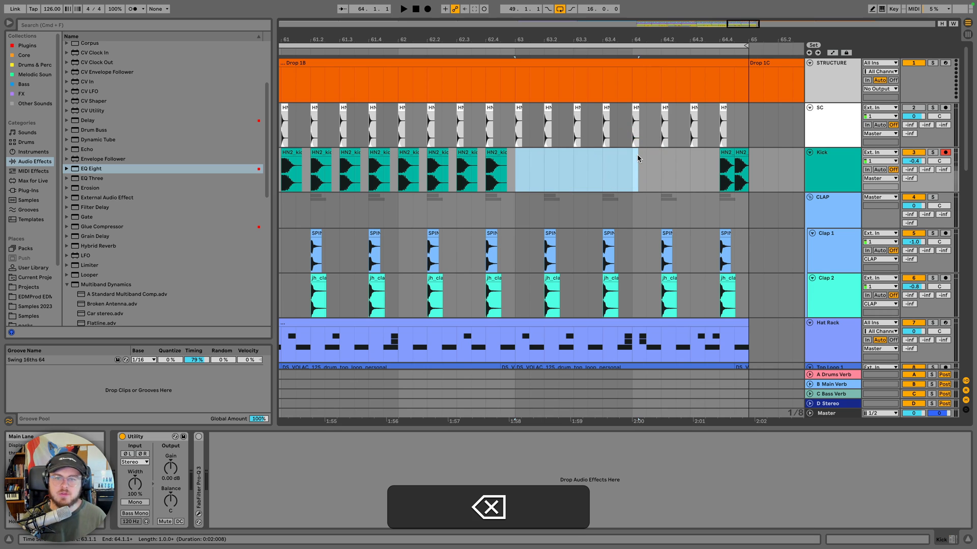
# Trim the Bassline near the end of Drop 1B so that it stops at bar 64
pyautogui.moveTo(613, 37); pyautogui.dragTo(613, 2)
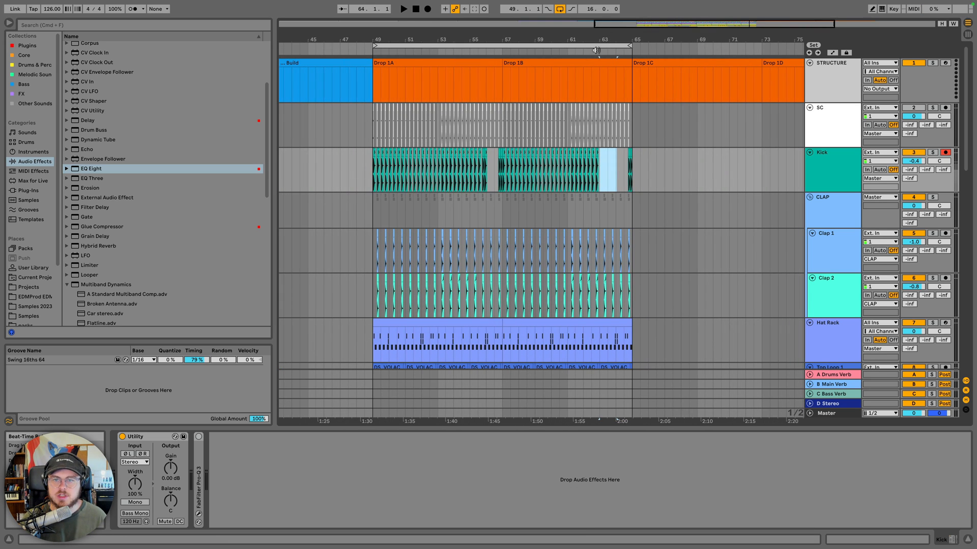
pyautogui.moveTo(617, 41); pyautogui.dragTo(560, 90)
pyautogui.scroll(-1, 578, 187)
pyautogui.scroll(-5, 577, 187)
pyautogui.press('space')
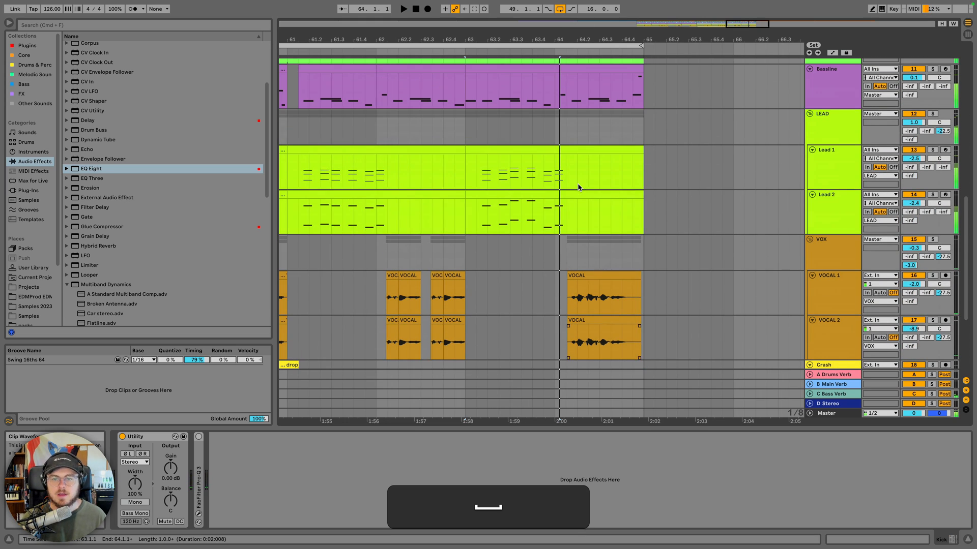
pyautogui.scroll(2, 596, 151)
pyautogui.moveTo(464, 117); pyautogui.dragTo(554, 116)
pyautogui.scroll(3, 550, 112)
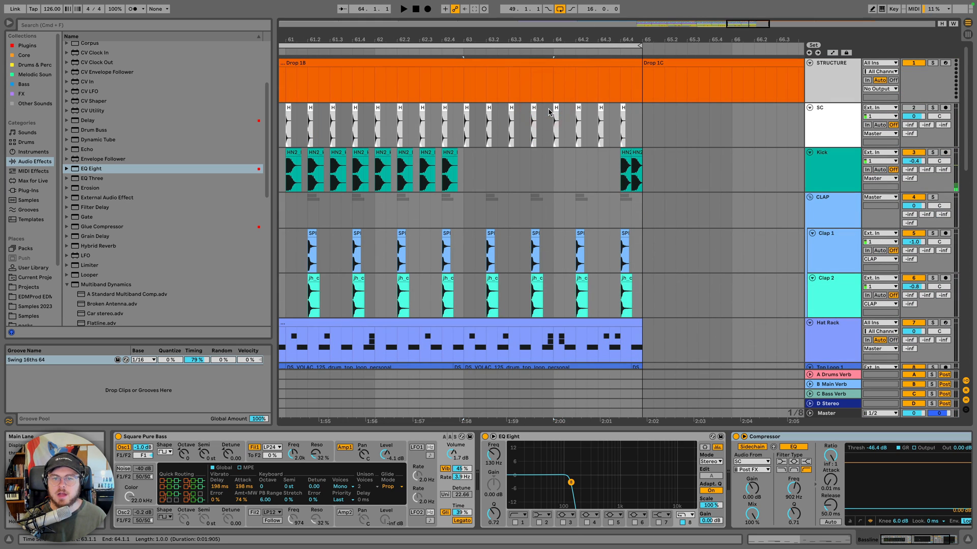
# Delete the last two Kick hits before bar 65 and audition the break at the end of Drop 1B
pyautogui.click(455, 51)
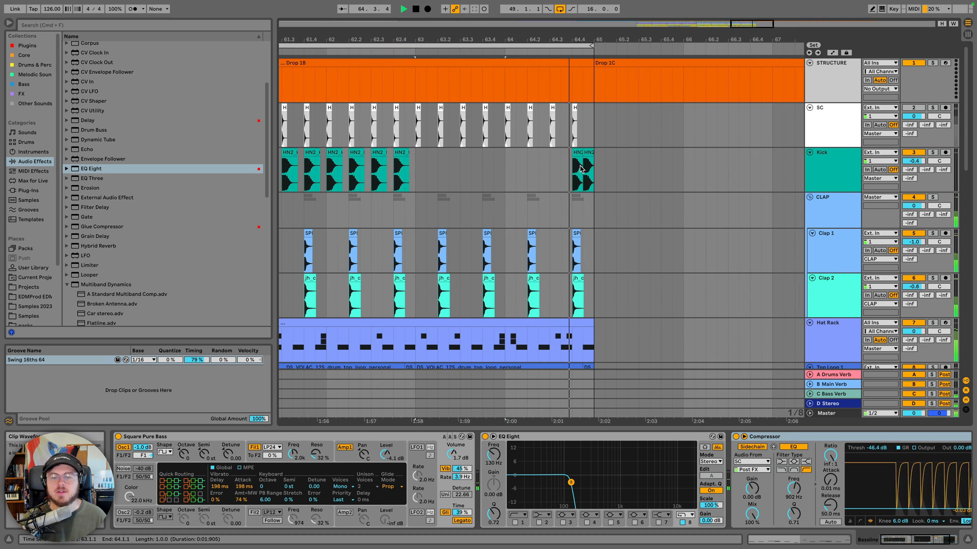
pyautogui.press('space')
pyautogui.click(577, 152)
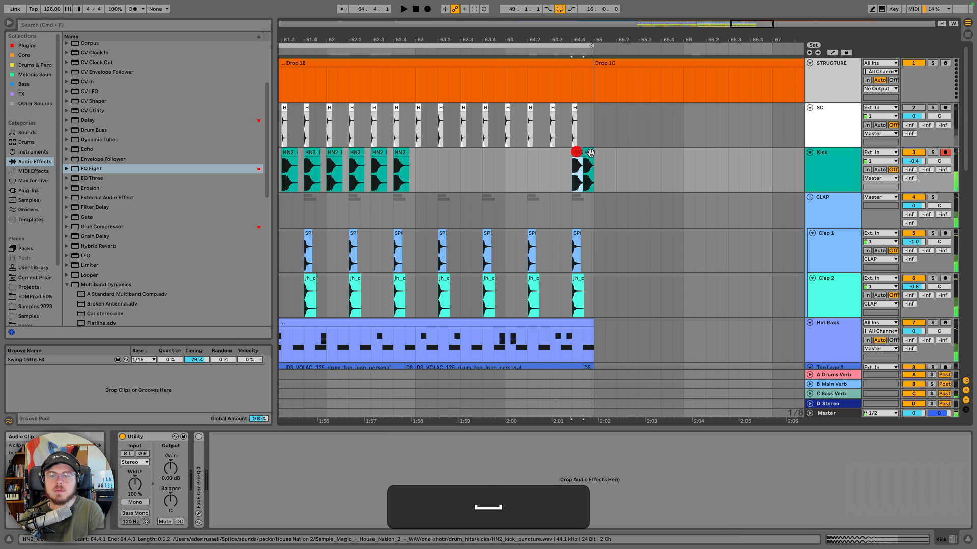
pyautogui.press('BackSpace')
pyautogui.click(586, 151)
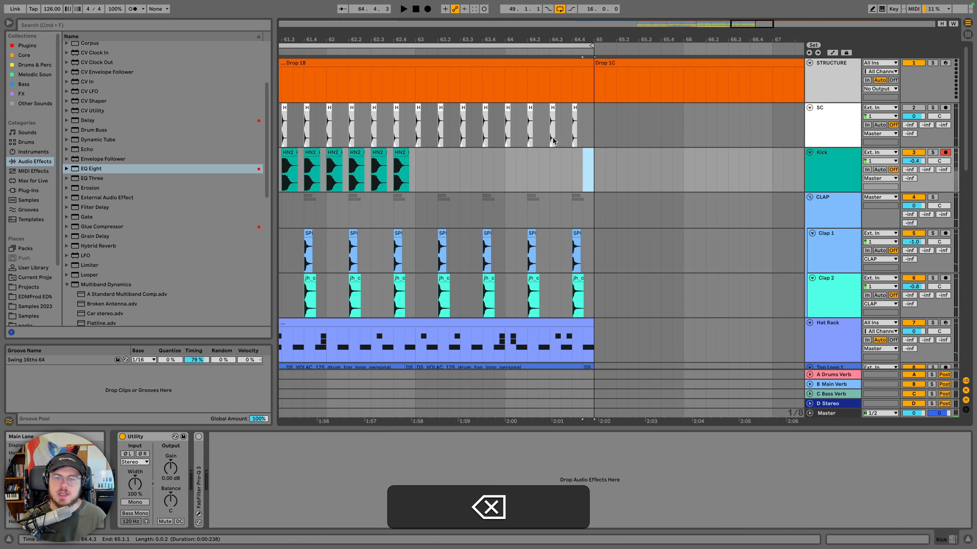
pyautogui.click(500, 136)
pyautogui.press('space')
pyautogui.press('space')
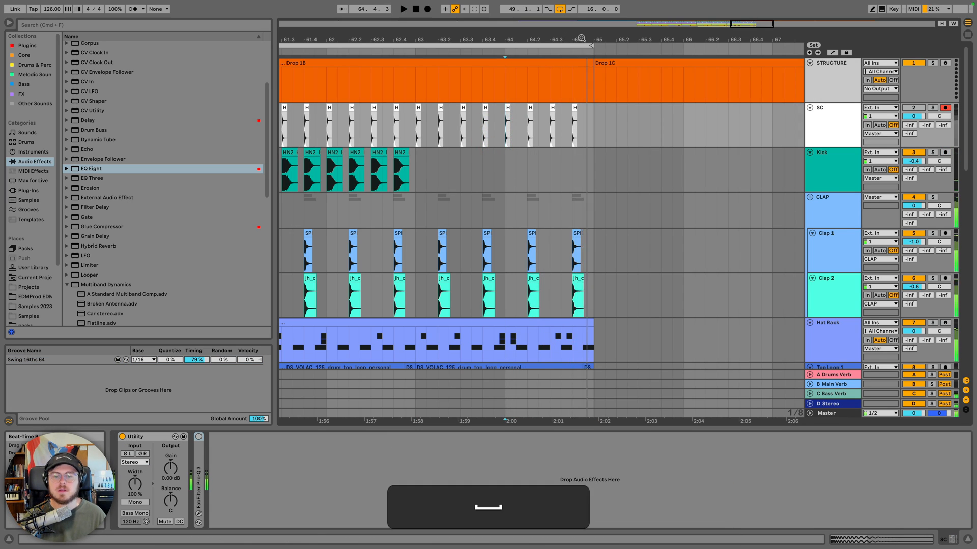
# Shorten the ends of the Hat Rack clip to 64.4.3 and the Top Loop 1 clip to 64.4.2
pyautogui.moveTo(577, 39); pyautogui.dragTo(579, 82)
pyautogui.scroll(-2, 608, 277)
pyautogui.moveTo(608, 278); pyautogui.dragTo(571, 282)
pyautogui.scroll(-2, 585, 277)
pyautogui.click(605, 280)
pyautogui.press('BackSpace')
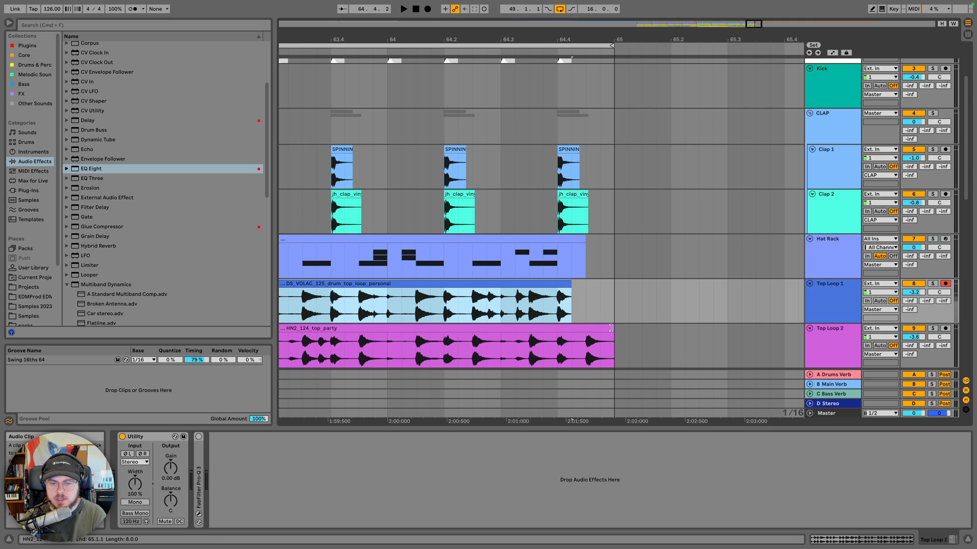
# Trim the second Top Loop 2 clip to end at 64.4.3 and add a short fade-out
pyautogui.moveTo(611, 329); pyautogui.dragTo(583, 328)
pyautogui.press('f')
pyautogui.click(579, 333)
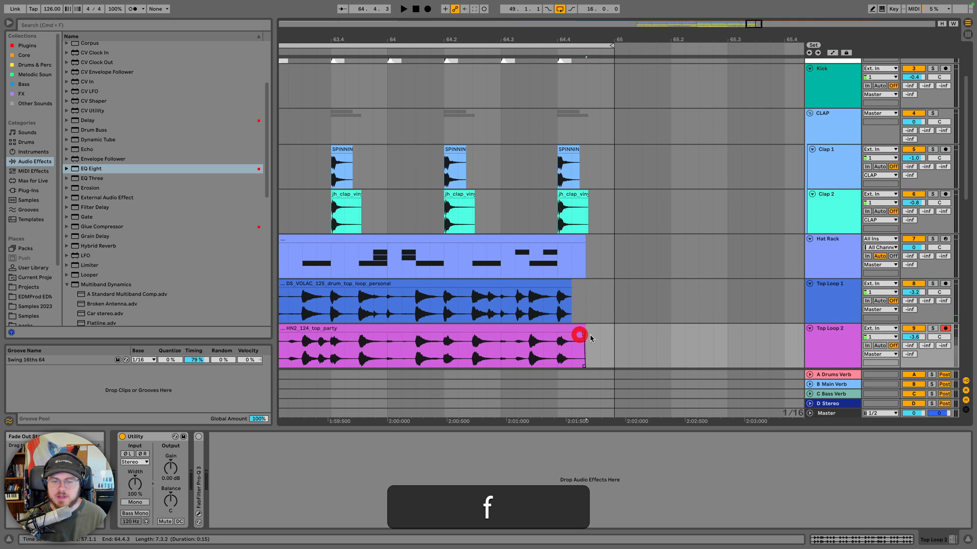
# Trim the Tamb shaker clip to end at 64.4.2 and add a short fade-out
pyautogui.scroll(-2, 585, 331)
pyautogui.moveTo(606, 319); pyautogui.dragTo(571, 321)
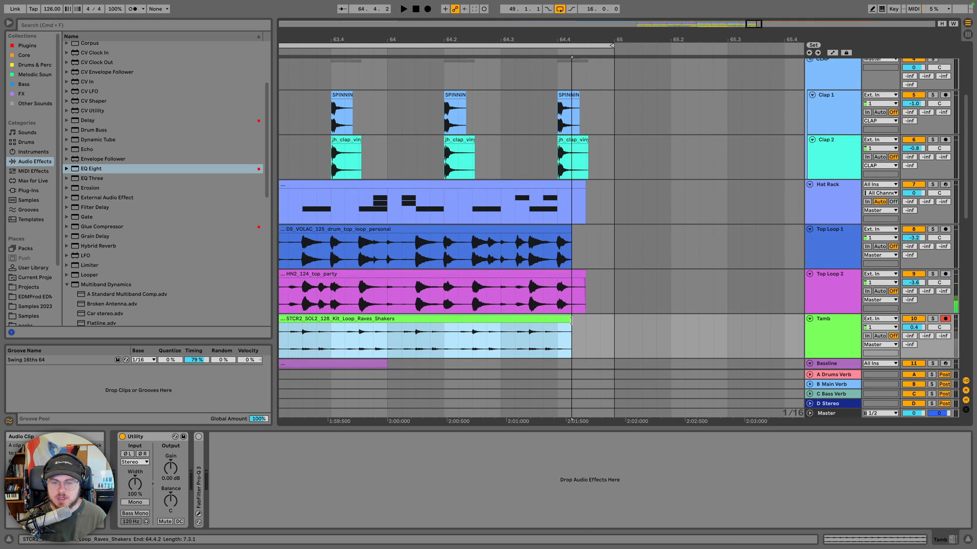
pyautogui.press('f')
pyautogui.click(568, 323)
pyautogui.scroll(-3, 584, 327)
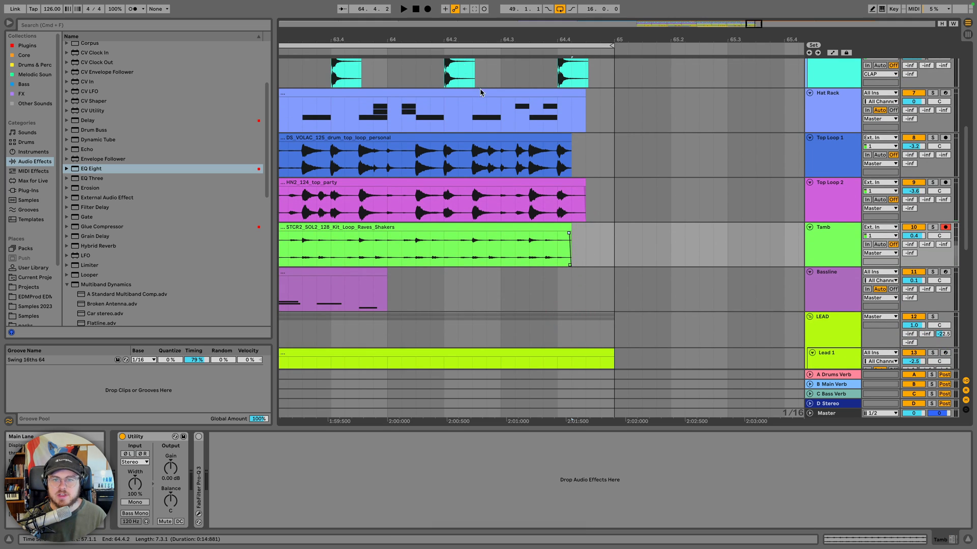
# Audition the trimmed drum ending leading into bar 65
pyautogui.scroll(5, 584, 327)
pyautogui.click(319, 45)
pyautogui.click(324, 50)
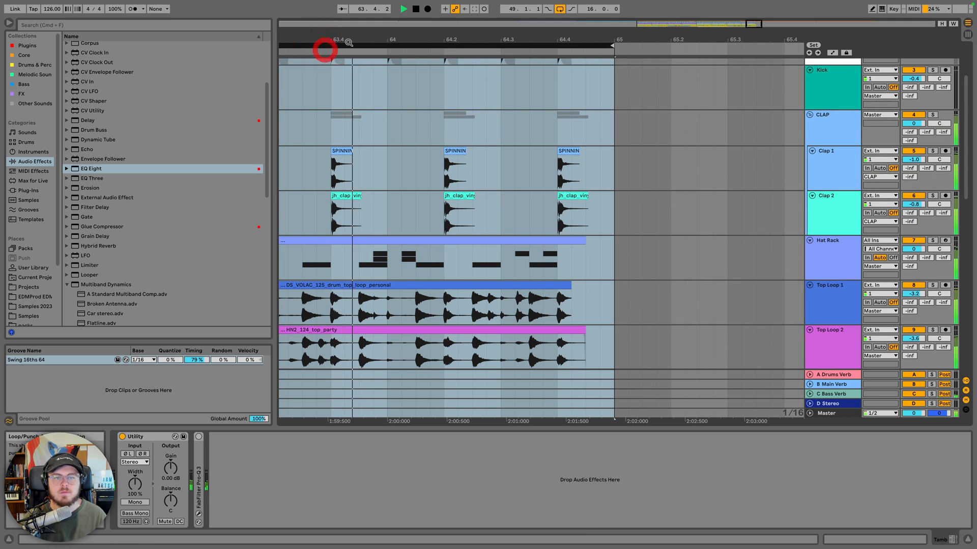
pyautogui.moveTo(354, 40); pyautogui.dragTo(439, 26)
pyautogui.scroll(3, 457, 143)
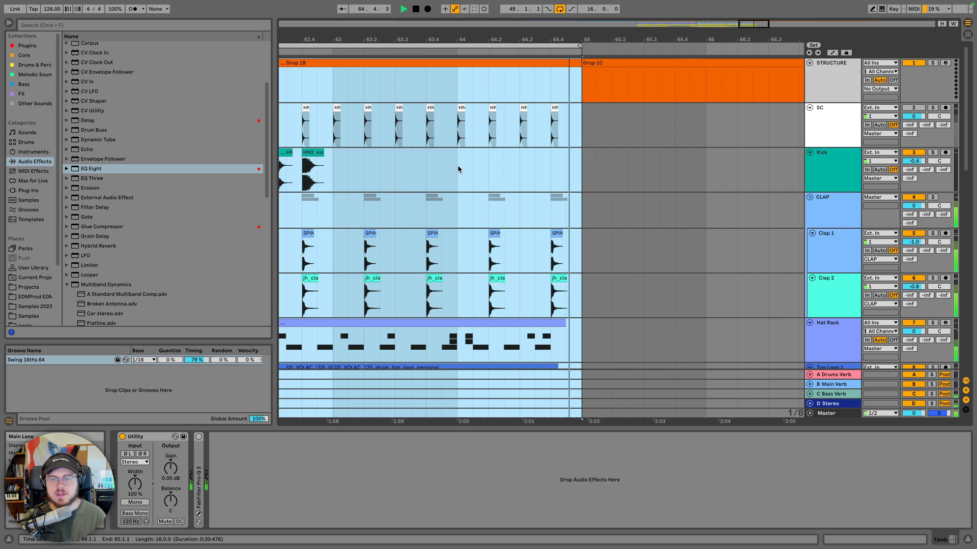
pyautogui.moveTo(485, 38); pyautogui.dragTo(542, 46)
pyautogui.press('space')
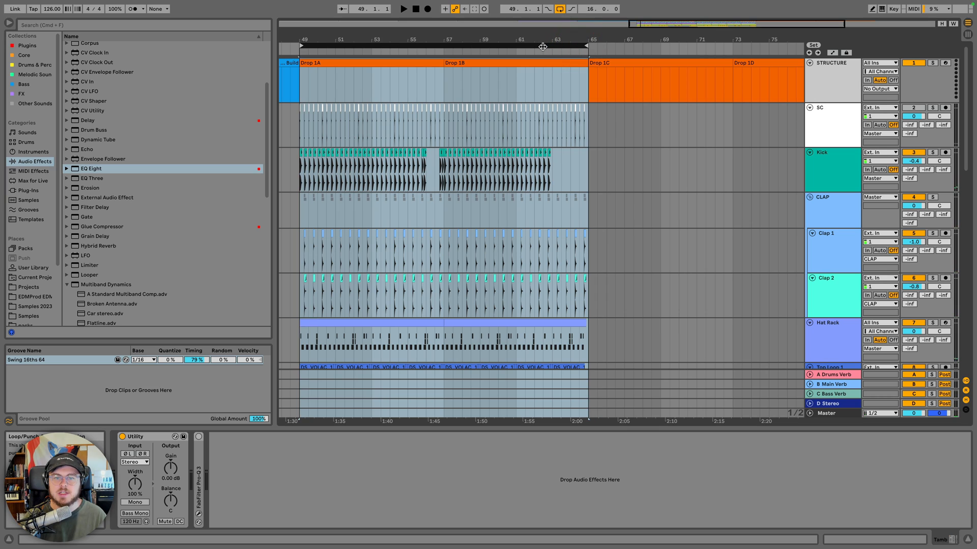
# Copy the drum tracks from SC through Top Loop 2 over bars 49 to 57 and paste them at bar 65
pyautogui.click(300, 113)
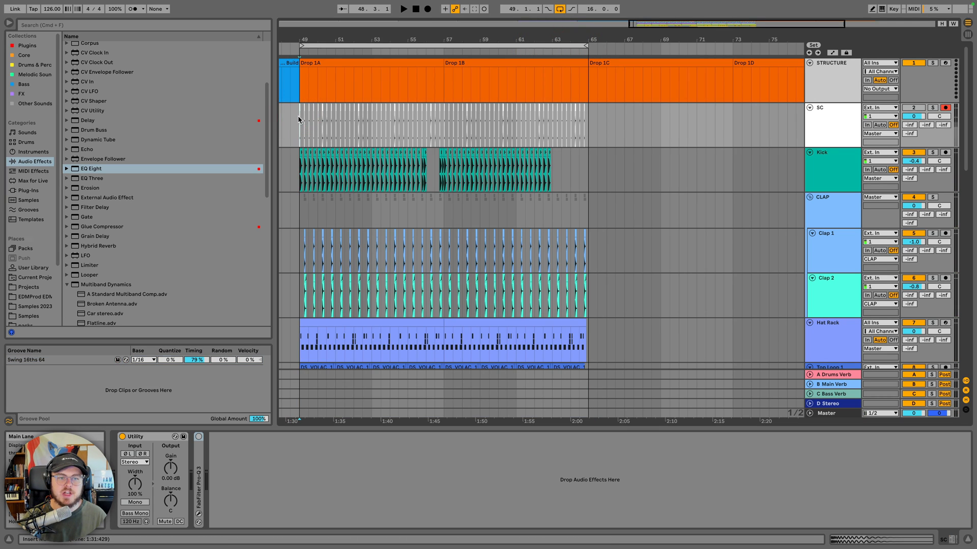
pyautogui.click(297, 118)
pyautogui.scroll(-5, 297, 118)
pyautogui.scroll(-5, 432, 274)
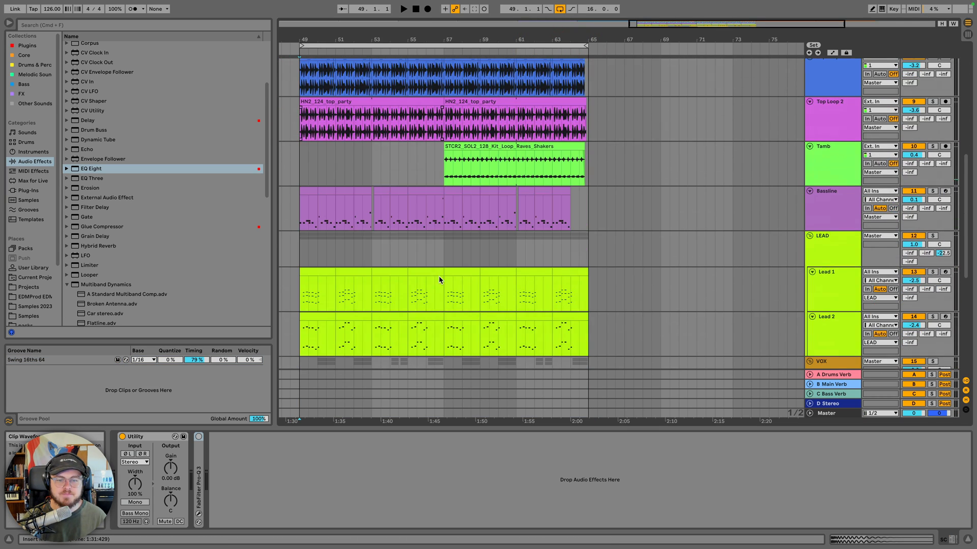
pyautogui.keyDown('shift'); pyautogui.click(449, 176); pyautogui.keyUp('shift')
pyautogui.scroll(10, 631, 156)
pyautogui.press('shift+super+c')
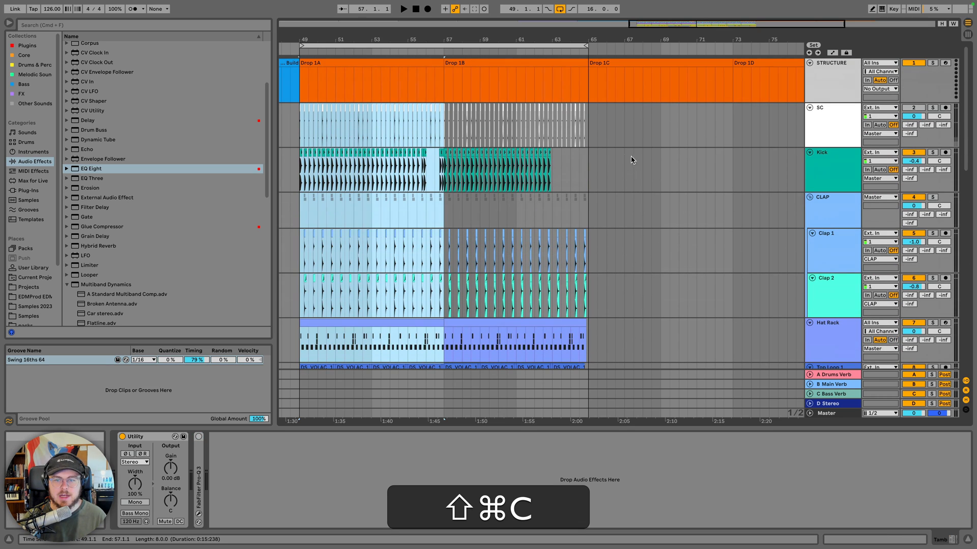
pyautogui.click(587, 121)
pyautogui.press('super+v')
# Copy the Tamb shaker clip from bar 57 and paste it at bar 65
pyautogui.scroll(-9, 558, 181)
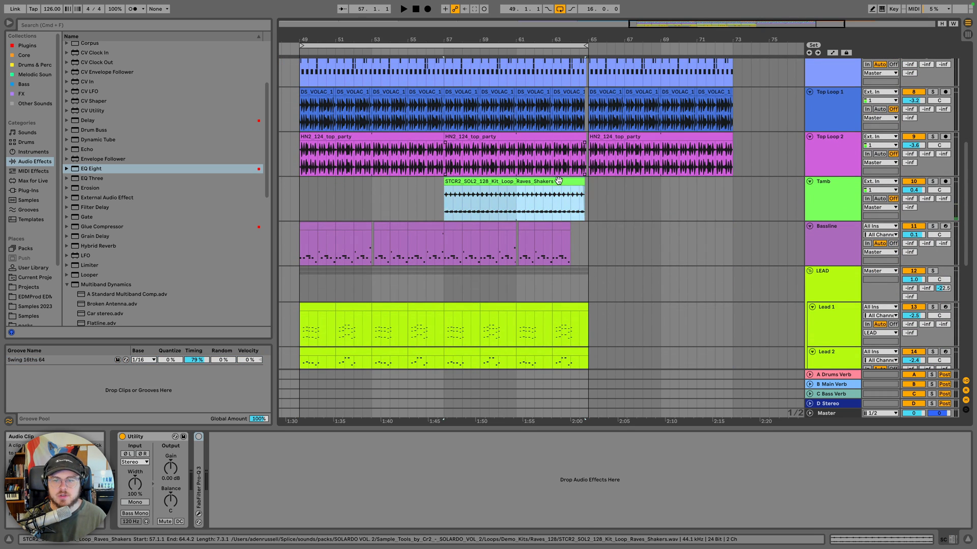
pyautogui.press('super+c')
pyautogui.click(587, 189)
pyautogui.press('super+v')
# Extend the pasted shaker clip to bar 73 and shorten its fade-out
pyautogui.moveTo(727, 181); pyautogui.dragTo(732, 181)
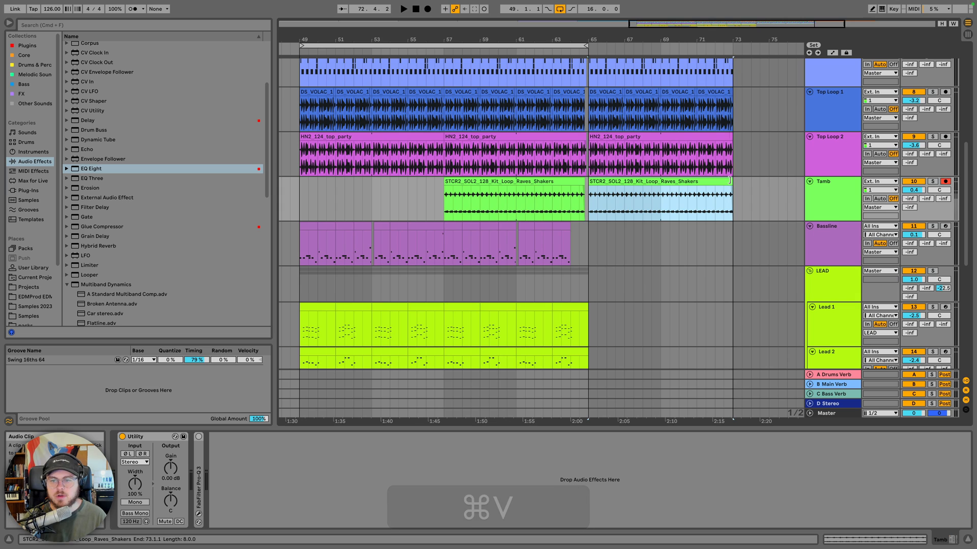
pyautogui.moveTo(734, 39); pyautogui.dragTo(734, 67)
pyautogui.press('f')
pyautogui.moveTo(728, 188); pyautogui.dragTo(739, 189)
# Copy the Bassline clips from bars 49 to 57 and paste them at bar 65
pyautogui.scroll(-7, 720, 200)
pyautogui.hscroll(-15, 702, 178)
pyautogui.moveTo(696, 36); pyautogui.dragTo(510, 20)
pyautogui.scroll(5, 488, 146)
pyautogui.click(491, 164)
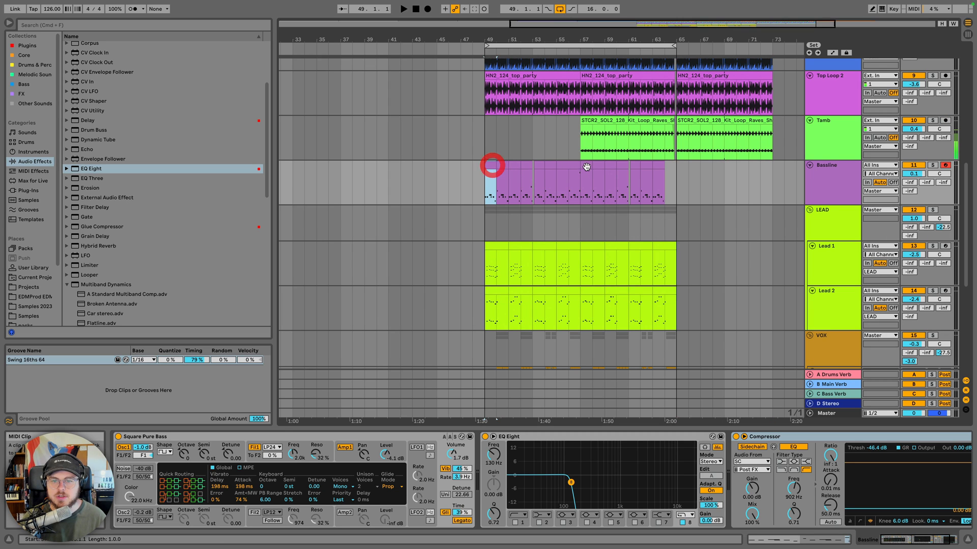
pyautogui.keyDown('shift'); pyautogui.click(575, 167); pyautogui.keyUp('shift')
pyautogui.press('super+c')
pyautogui.click(675, 176)
pyautogui.press('super+v')
# Audition the duplicated drums, shaker and bassline from bar 65 and review which tracks are still empty there
pyautogui.press('space')
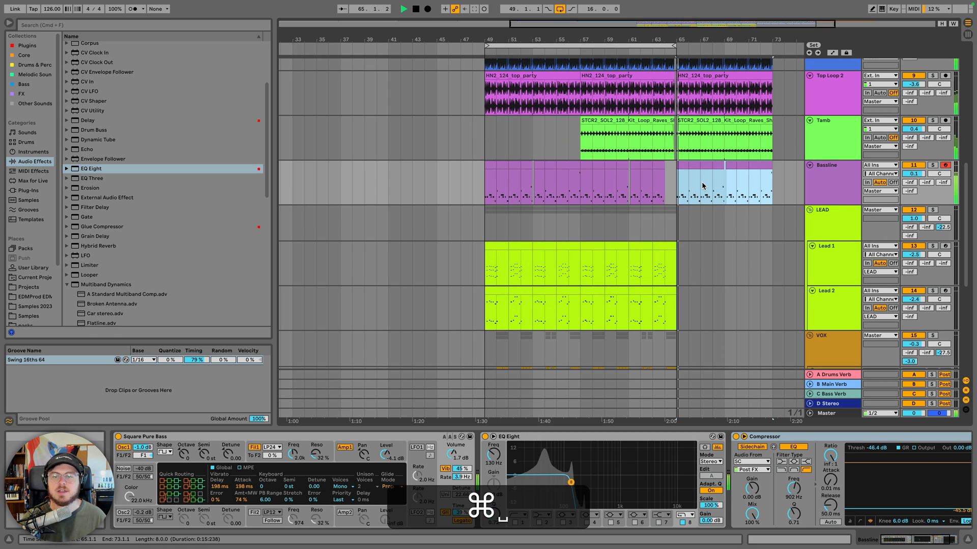
pyautogui.scroll(5, 697, 188)
pyautogui.hscroll(-3, 697, 189)
pyautogui.scroll(-5, 698, 193)
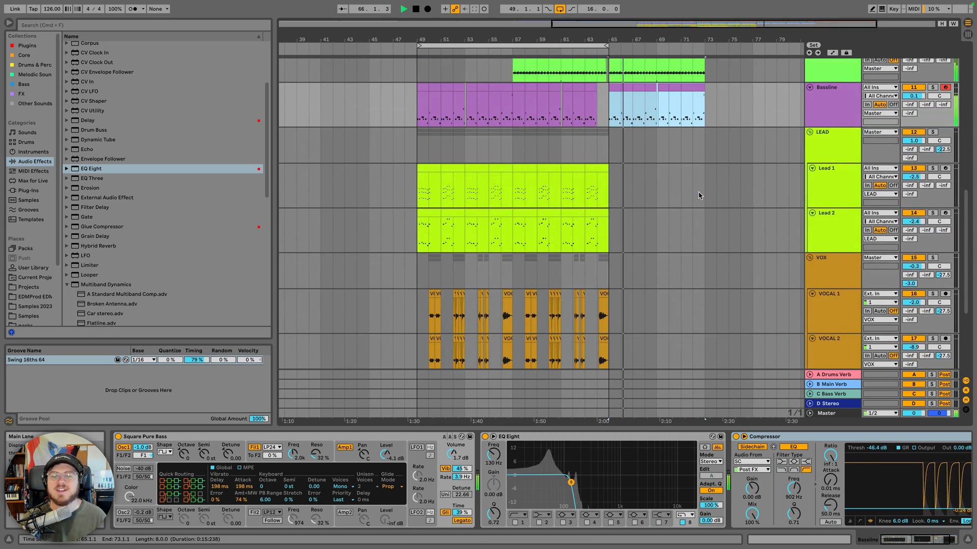
pyautogui.scroll(5, 698, 196)
pyautogui.scroll(-5, 698, 197)
pyautogui.scroll(5, 697, 197)
pyautogui.hscroll(3, 697, 197)
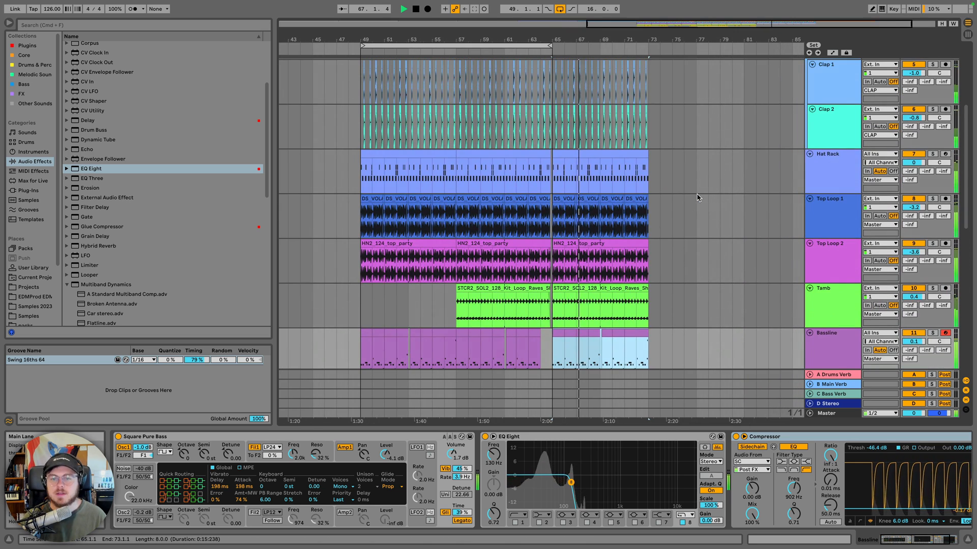
pyautogui.scroll(-5, 682, 199)
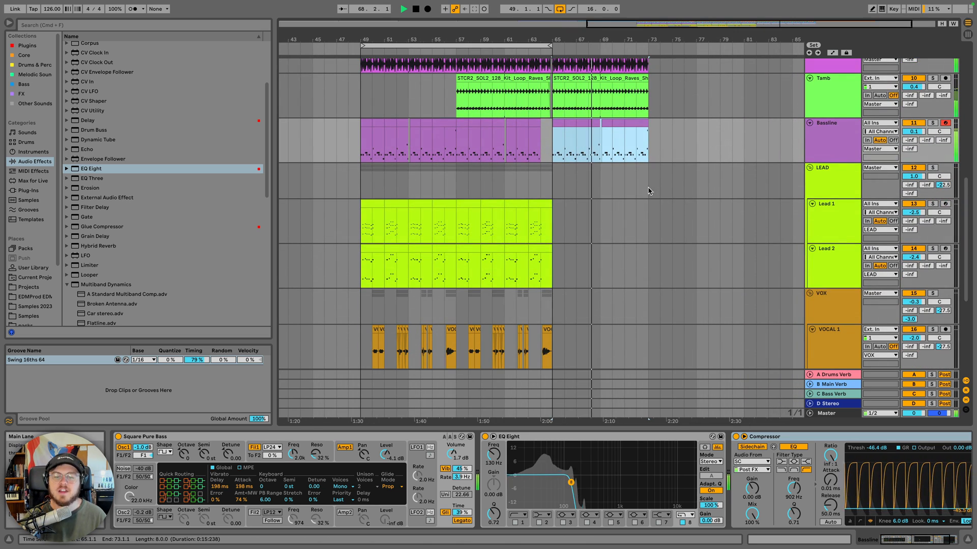
pyautogui.press('space')
# Copy the Crash clip from bar 49 and paste it at bar 65
pyautogui.scroll(-5, 643, 189)
pyautogui.scroll(1, 614, 188)
pyautogui.scroll(-5, 613, 189)
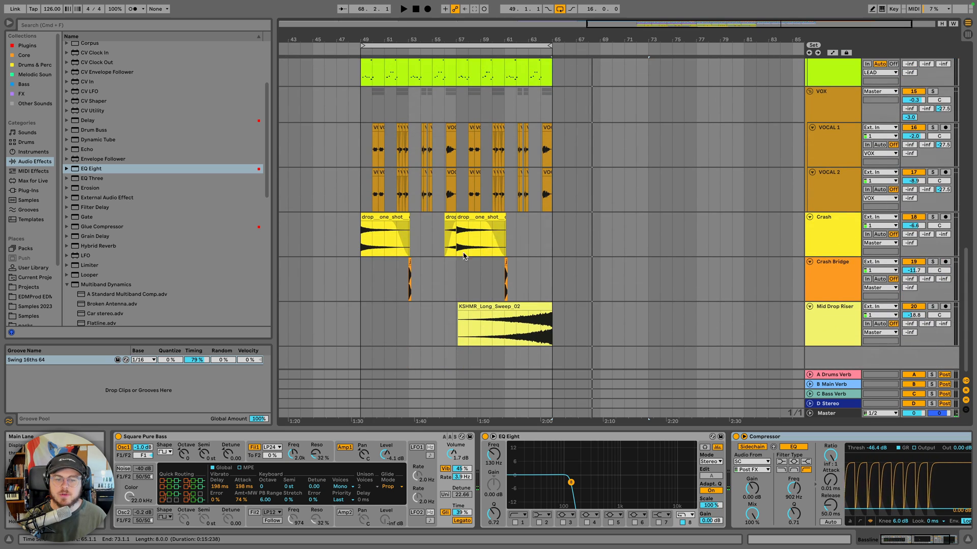
pyautogui.click(390, 215)
pyautogui.press('super+c')
pyautogui.click(553, 223)
pyautogui.press('super+v')
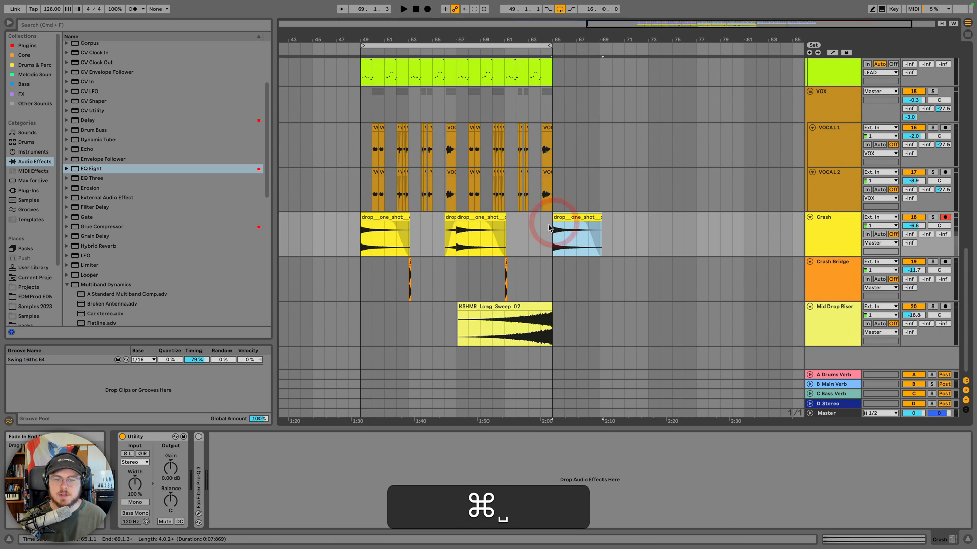
# Copy the reversed crash lead-in from bars 55 to 57 and paste it at bar 63 on the Crash track
pyautogui.press('space')
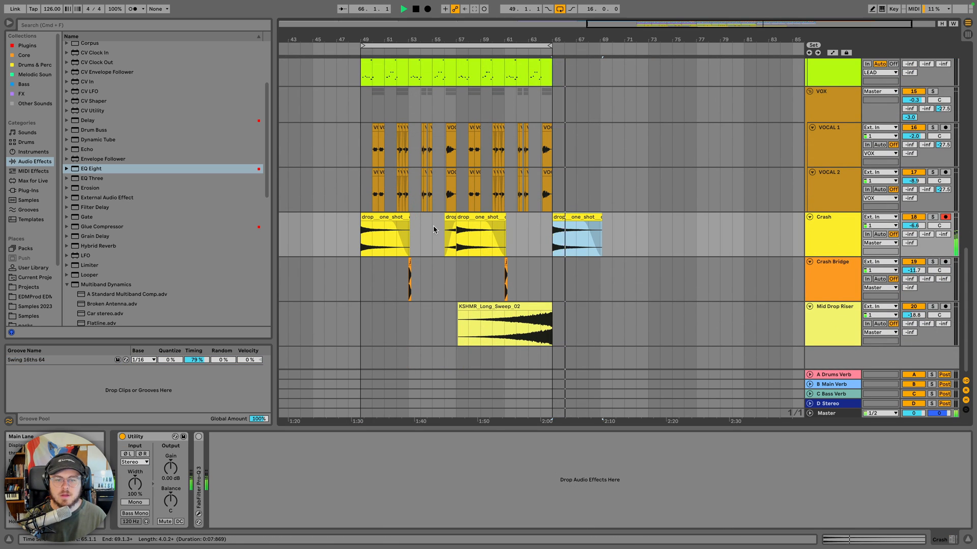
pyautogui.moveTo(433, 225); pyautogui.dragTo(455, 228)
pyautogui.press('super+c')
pyautogui.press('super+v')
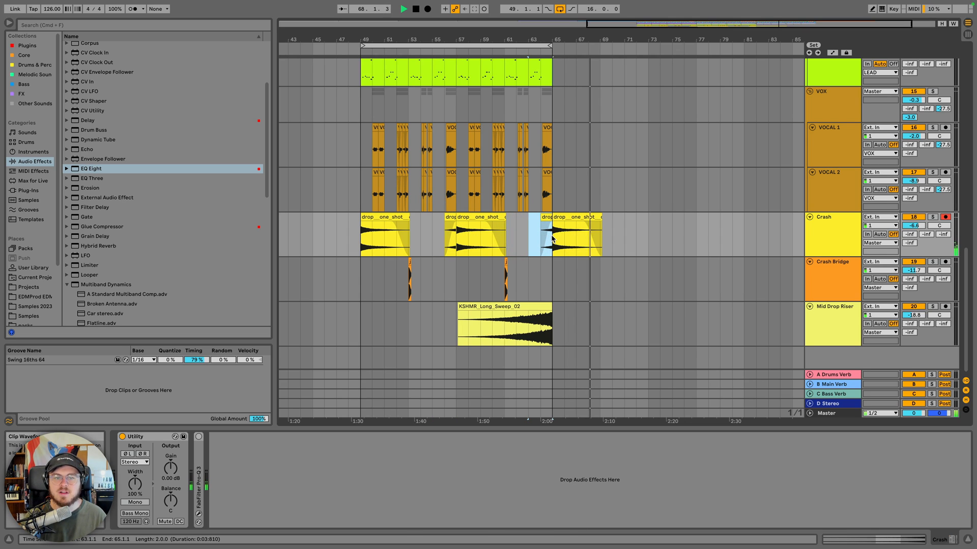
pyautogui.press('space')
# Copy the Lead 1 and Lead 2 clips from bars 49 to 57 and paste them at bar 65
pyautogui.scroll(5, 552, 238)
pyautogui.click(374, 193)
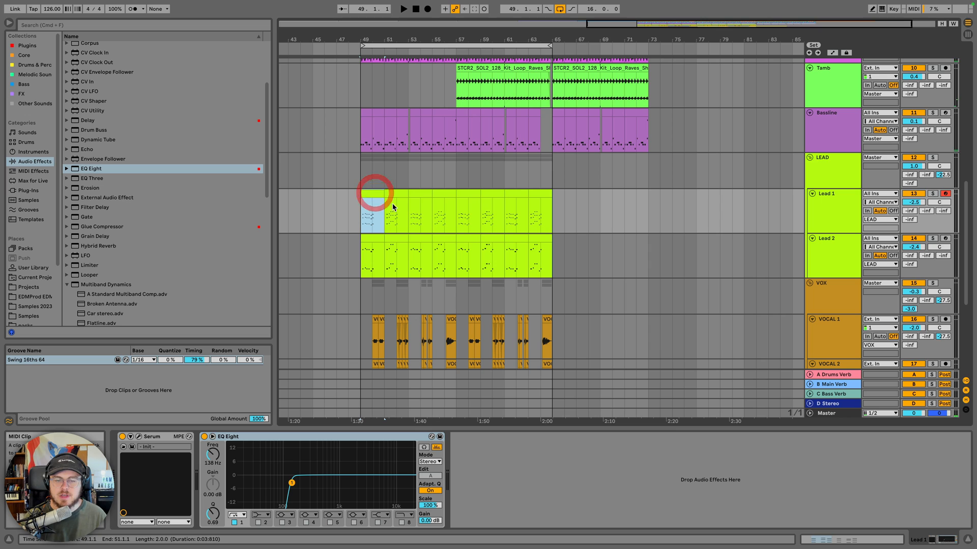
pyautogui.keyDown('shift'); pyautogui.click(437, 236); pyautogui.keyUp('shift')
pyautogui.press('super+c')
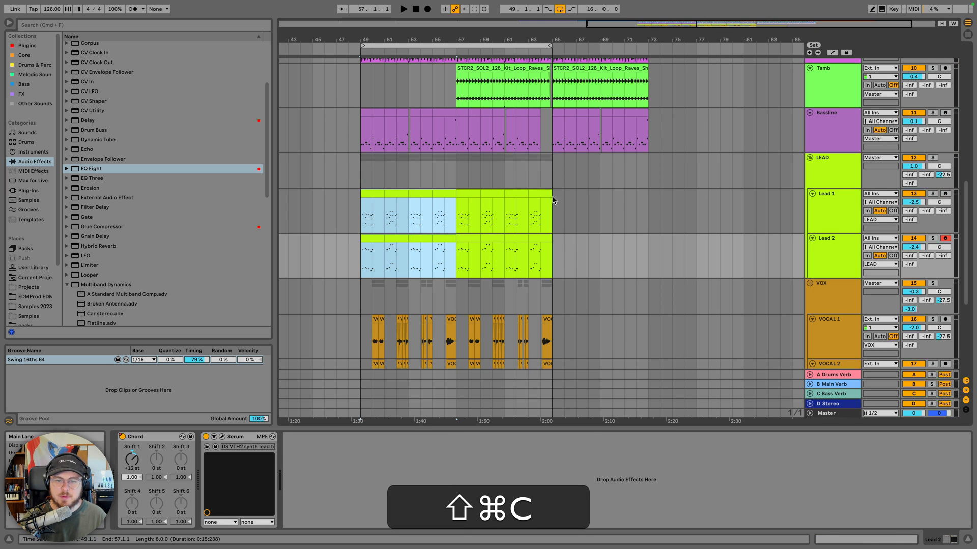
pyautogui.click(552, 197)
pyautogui.press('super+v')
# Trim the start of the pasted Lead 1 and Lead 2 clips to 65.3.4 and audition the result from bar 65
pyautogui.press('space')
pyautogui.moveTo(579, 39); pyautogui.dragTo(685, 142)
pyautogui.press('space')
pyautogui.press('space')
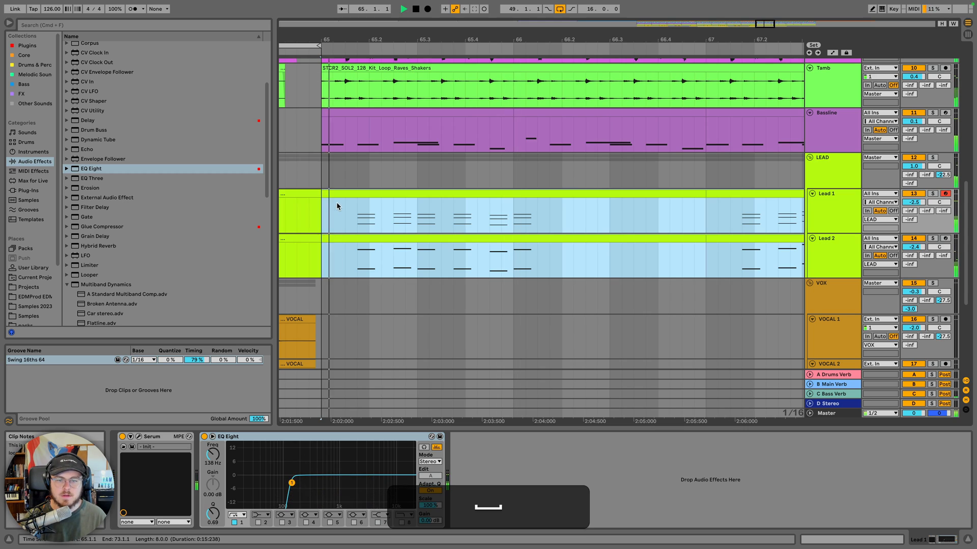
pyautogui.press('space')
pyautogui.moveTo(323, 193); pyautogui.dragTo(441, 194)
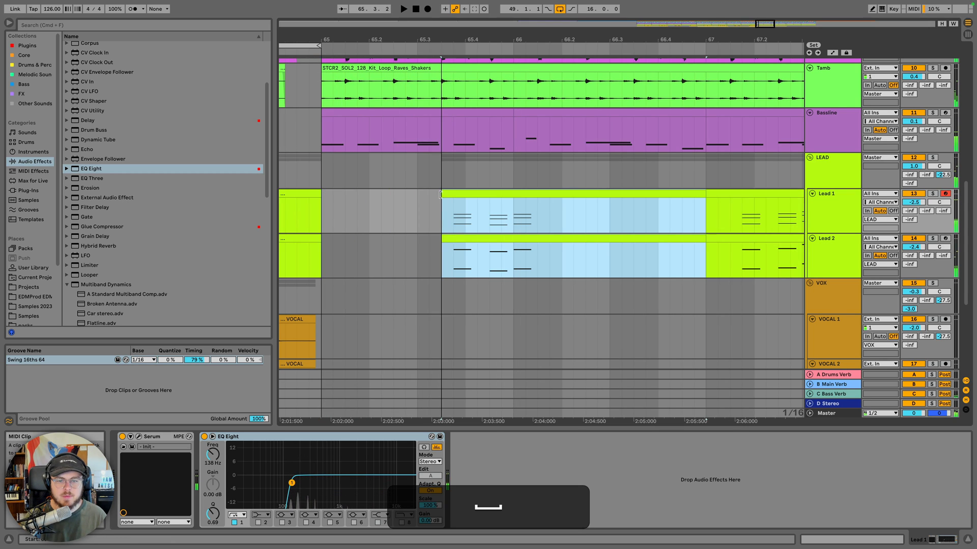
pyautogui.click(324, 195)
pyautogui.press('space')
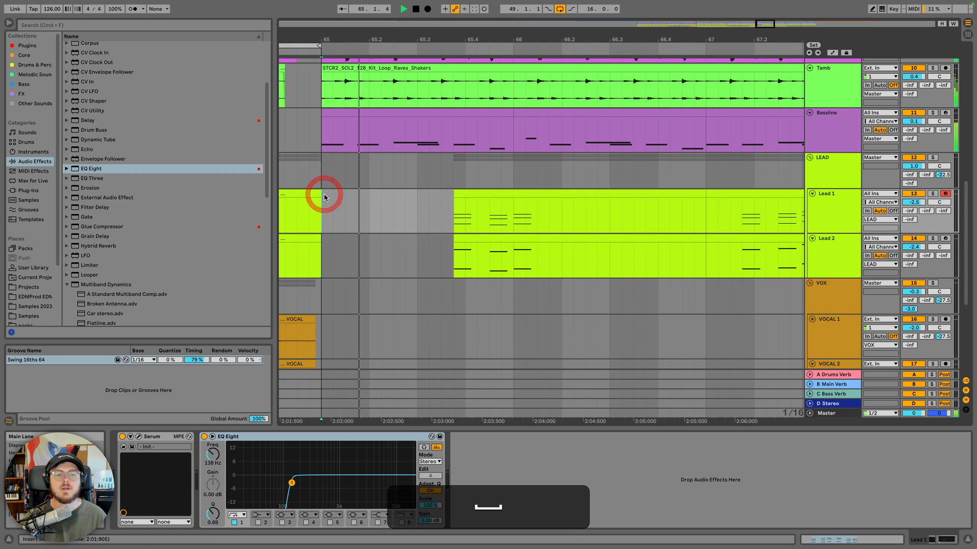
pyautogui.press('space')
pyautogui.press('space')
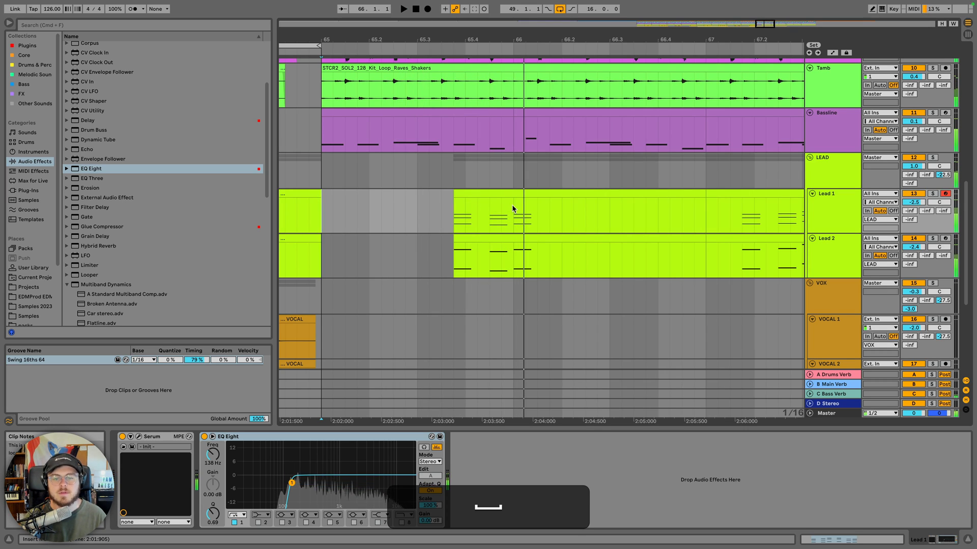
pyautogui.press('space')
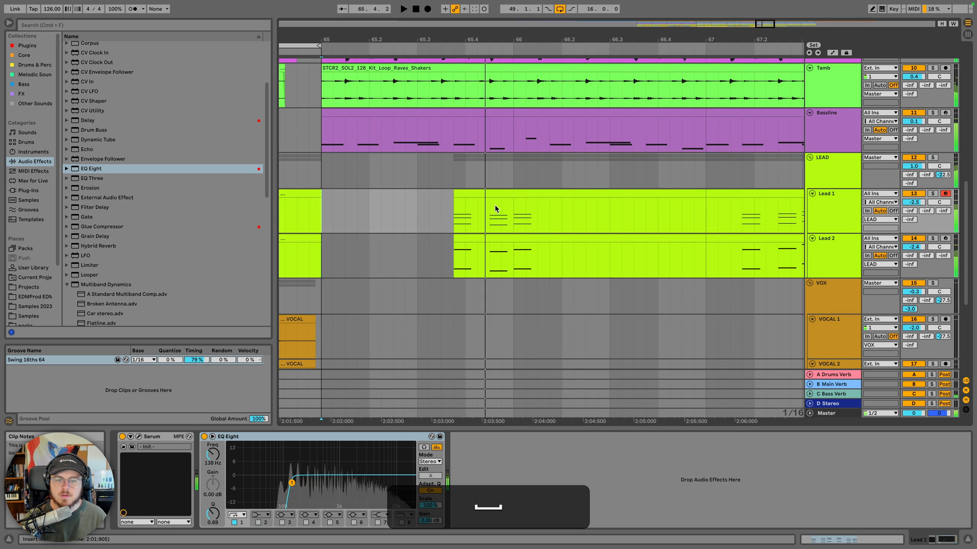
# Delete Lead 1 and Lead 2 from 65.4.3 to bar 67, keeping only a short stab, and audition it
pyautogui.moveTo(490, 203); pyautogui.dragTo(705, 241)
pyautogui.press('BackSpace')
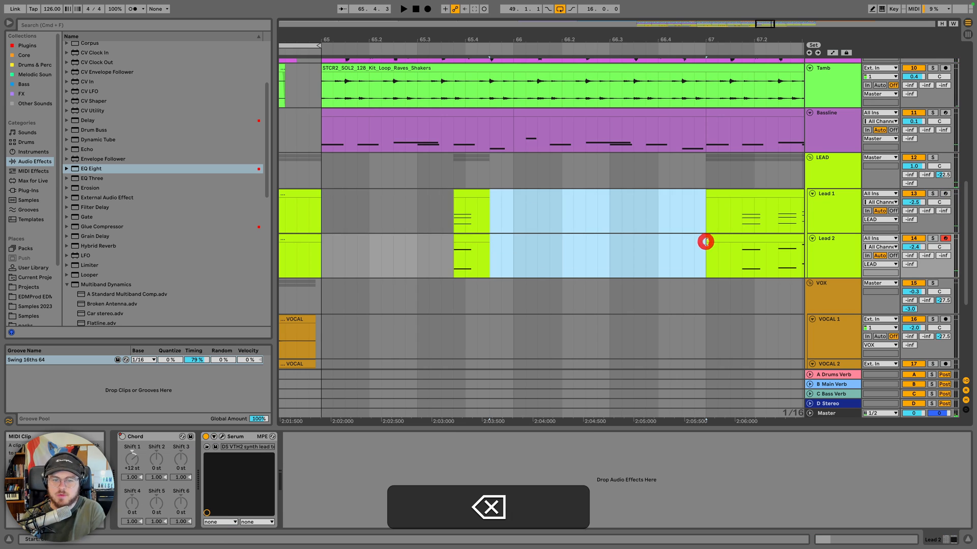
pyautogui.click(322, 196)
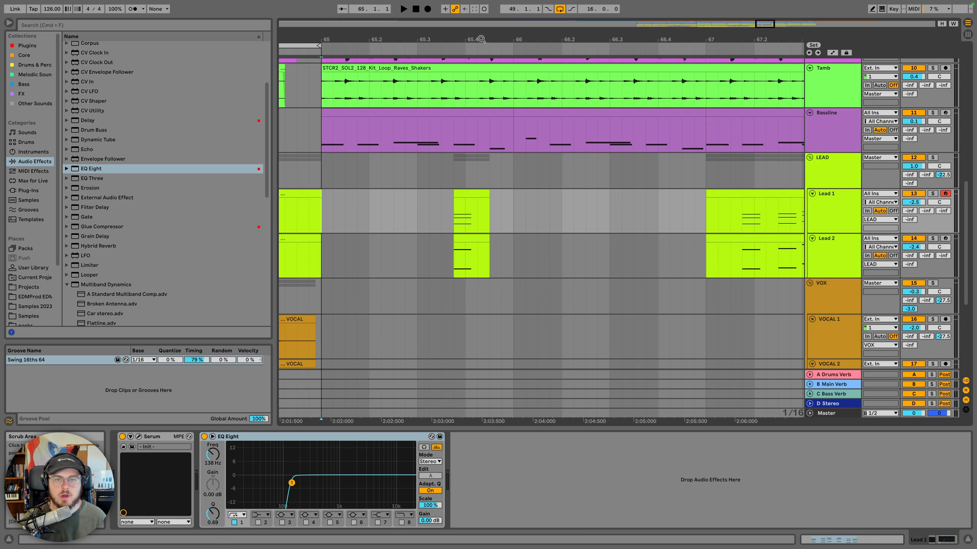
pyautogui.press('space')
pyautogui.moveTo(481, 39); pyautogui.dragTo(386, 7)
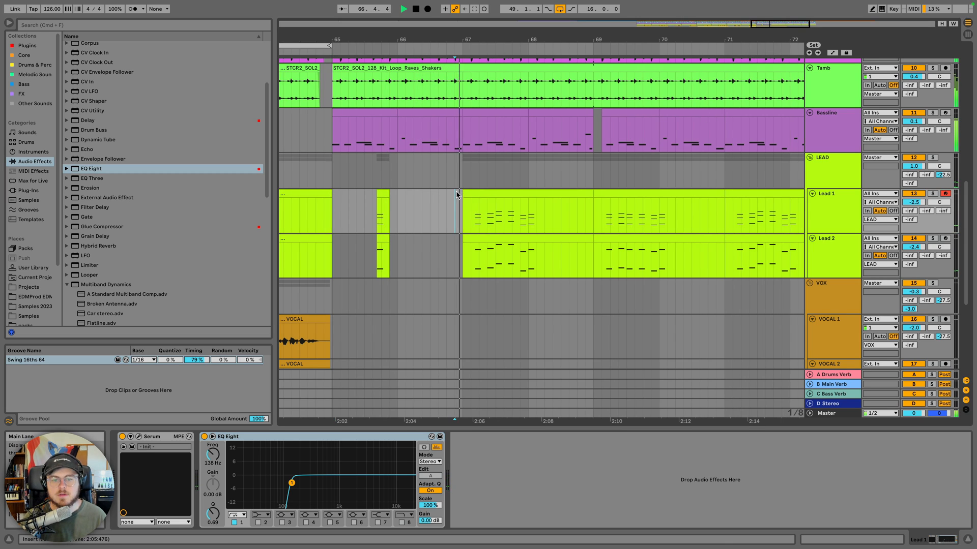
# Delete the Lead 1 and Lead 2 material from bar 67 up to bar 71
pyautogui.moveTo(456, 194); pyautogui.dragTo(587, 240)
pyautogui.press('space')
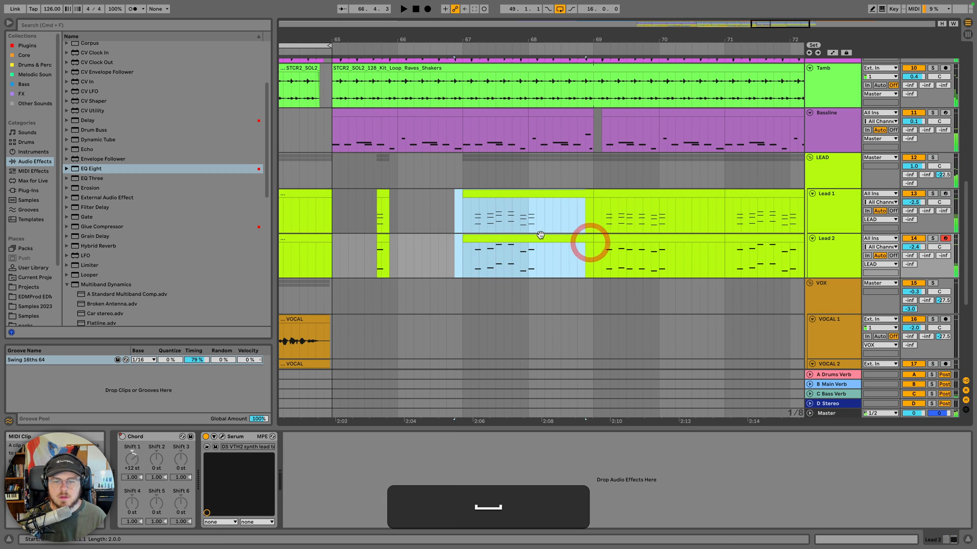
pyautogui.press('BackSpace')
pyautogui.click(589, 194)
pyautogui.press('BackSpace')
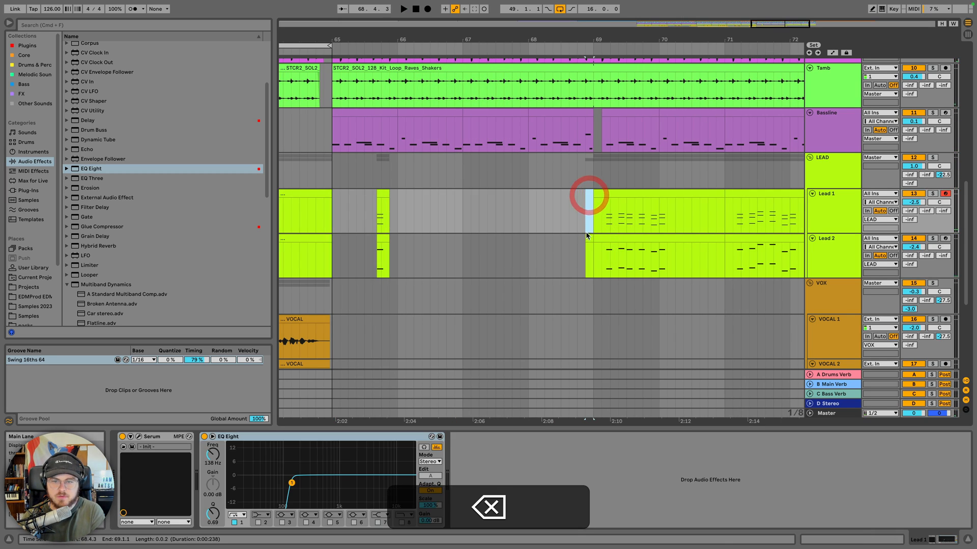
pyautogui.click(587, 236)
pyautogui.moveTo(616, 37); pyautogui.dragTo(409, 30)
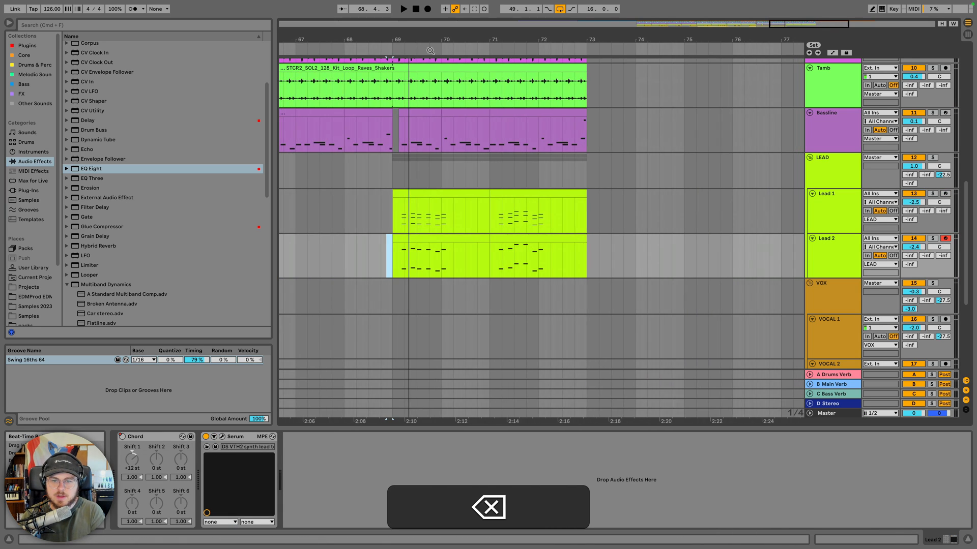
pyautogui.click(466, 195)
pyautogui.press('BackSpace')
pyautogui.click(458, 236)
pyautogui.press('BackSpace')
pyautogui.hscroll(-5, 458, 236)
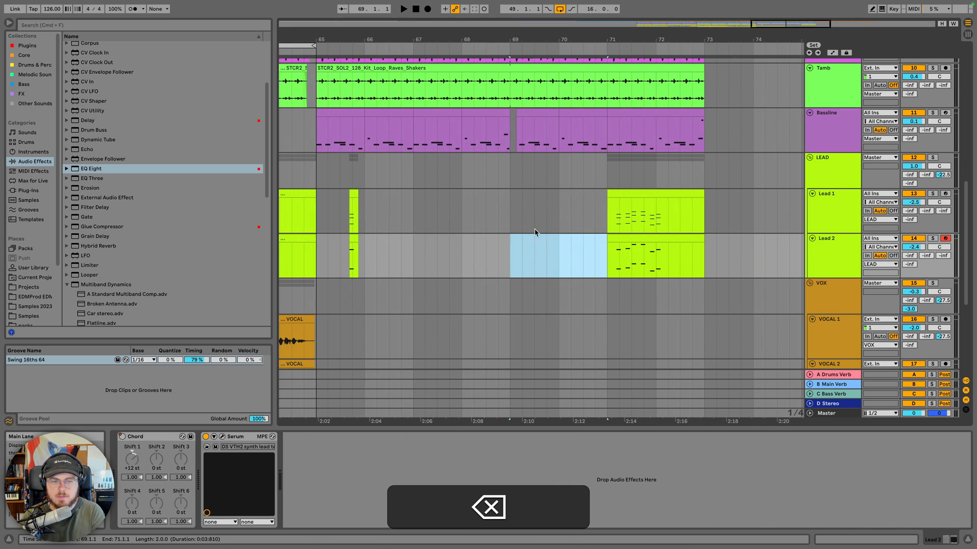
# Trim the start of the Lead 1 and Lead 2 clips at bar 71 to 71.2.3 and audition the shortened phrase
pyautogui.click(613, 195)
pyautogui.press('space')
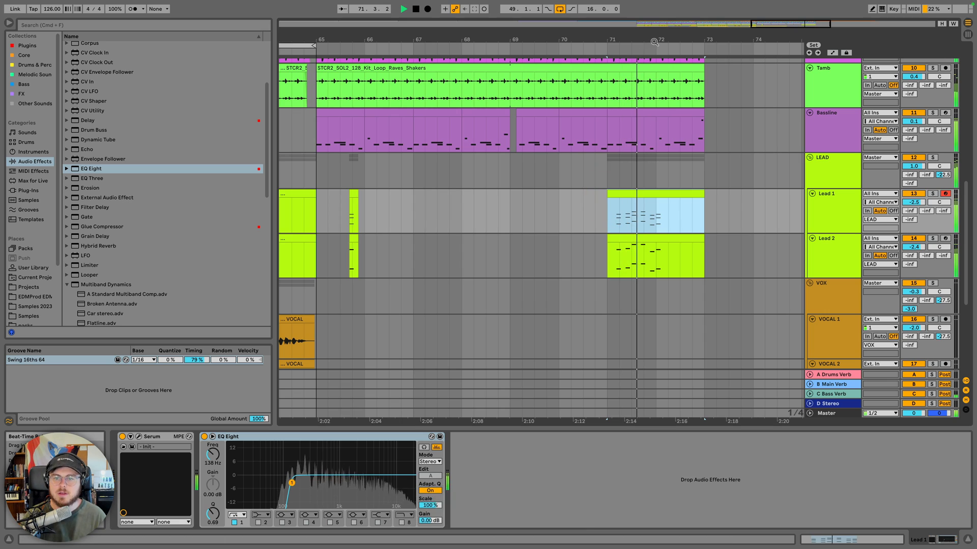
pyautogui.moveTo(656, 38); pyautogui.dragTo(575, 76)
pyautogui.press('space')
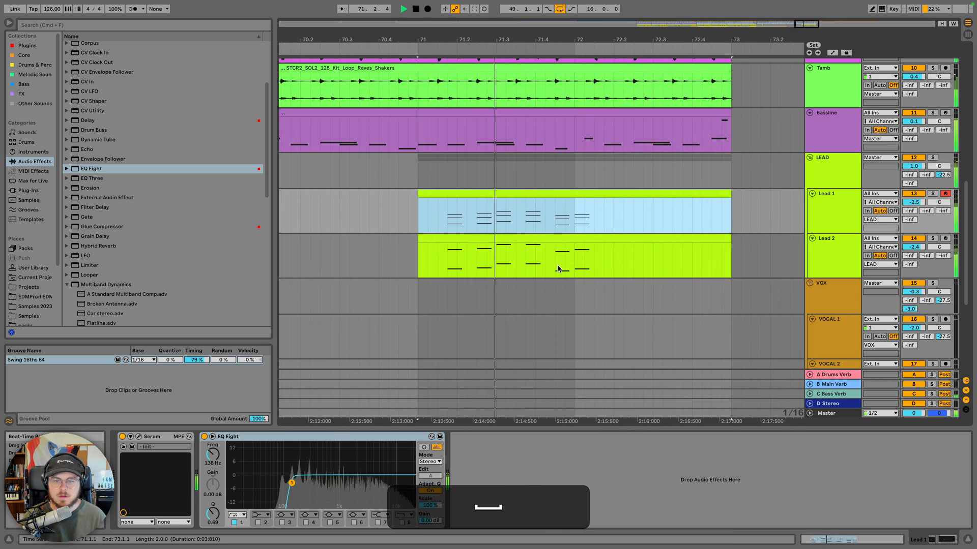
pyautogui.press('space')
pyautogui.moveTo(418, 197); pyautogui.dragTo(477, 197)
pyautogui.moveTo(427, 237); pyautogui.dragTo(478, 241)
pyautogui.press('space')
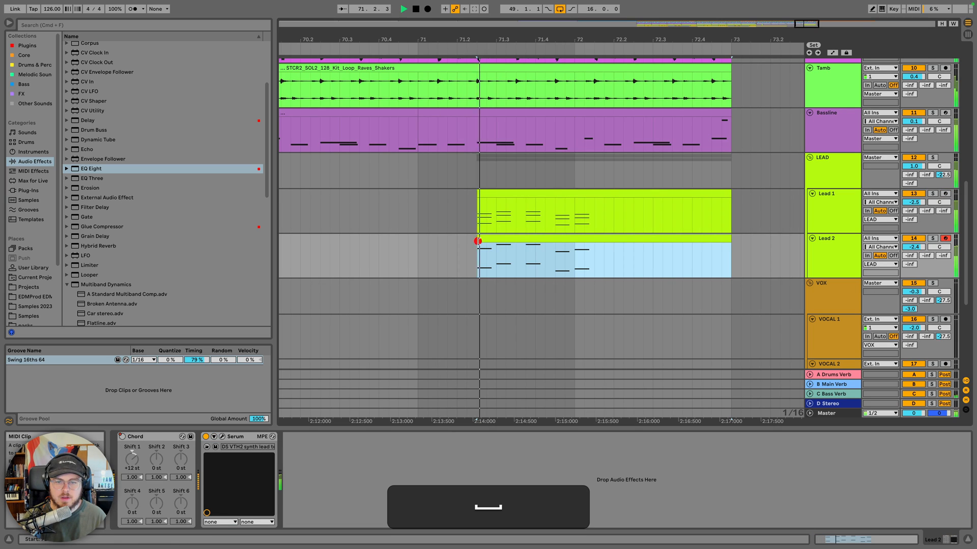
pyautogui.click(437, 219)
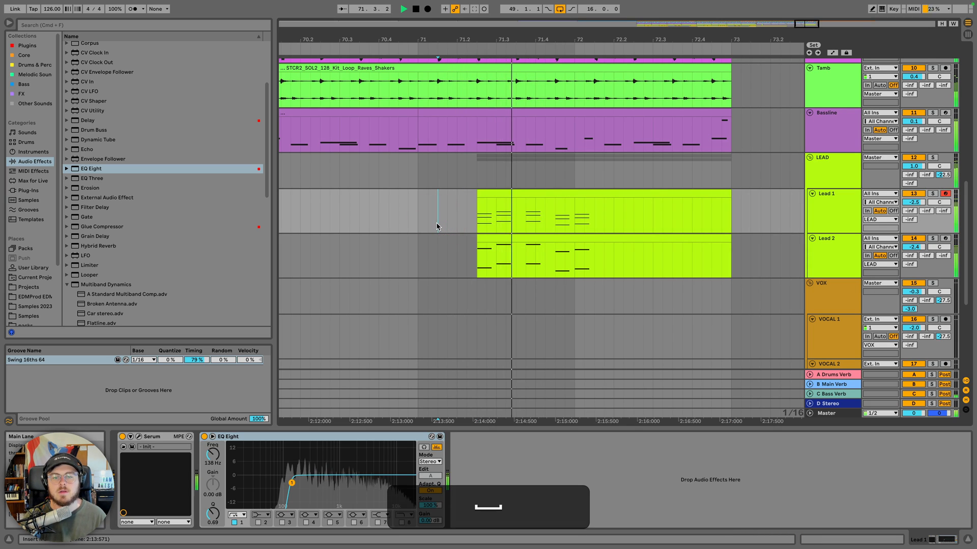
pyautogui.press('space')
# Automate the LEAD group's C-Bass Verb send to jump to about -6.4 dB at bar 65 and ramp down to bar 73
pyautogui.press('-')
pyautogui.press('-')
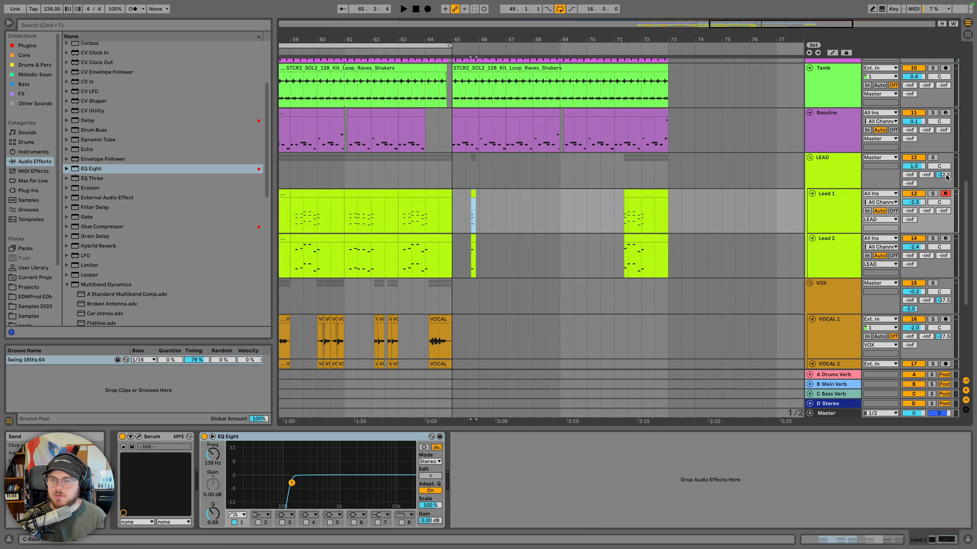
pyautogui.press('a')
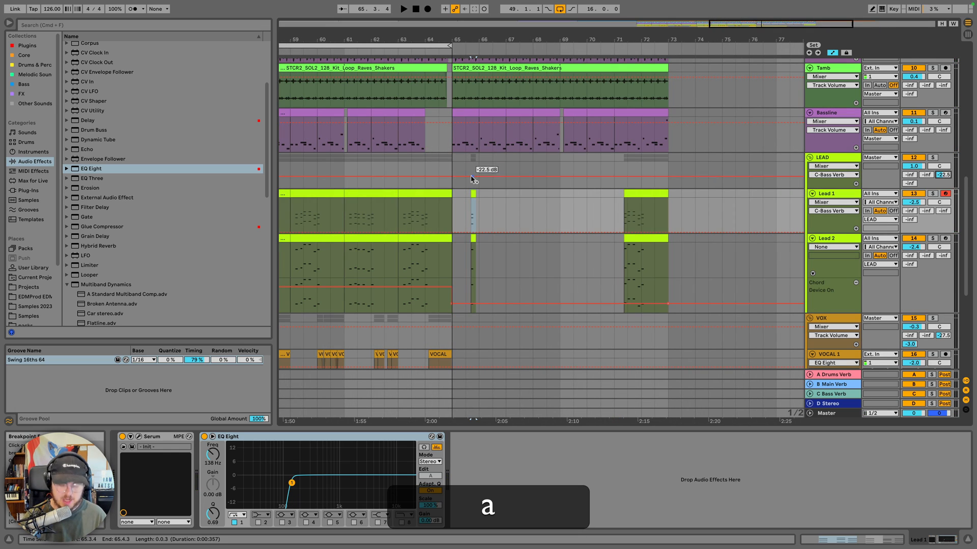
pyautogui.click(452, 176)
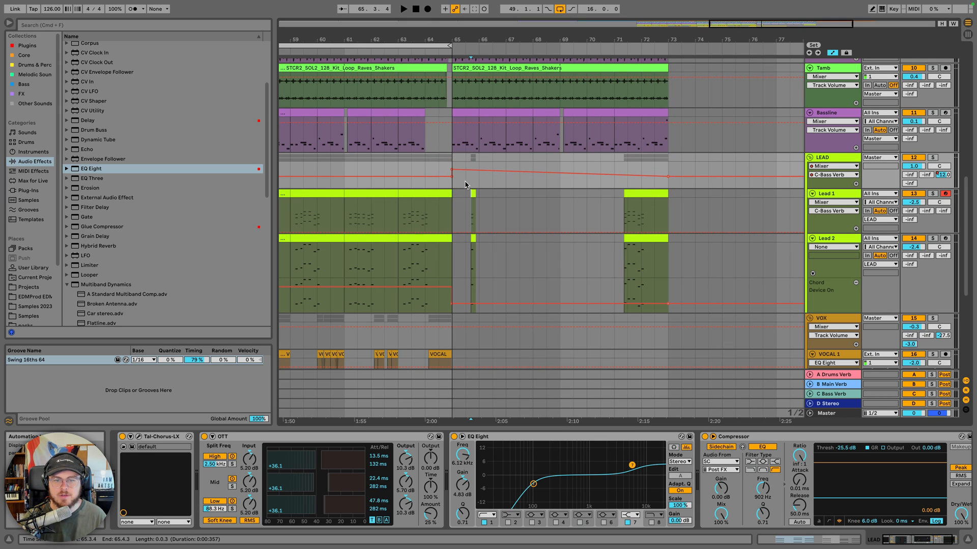
pyautogui.click(464, 181)
pyautogui.press('space')
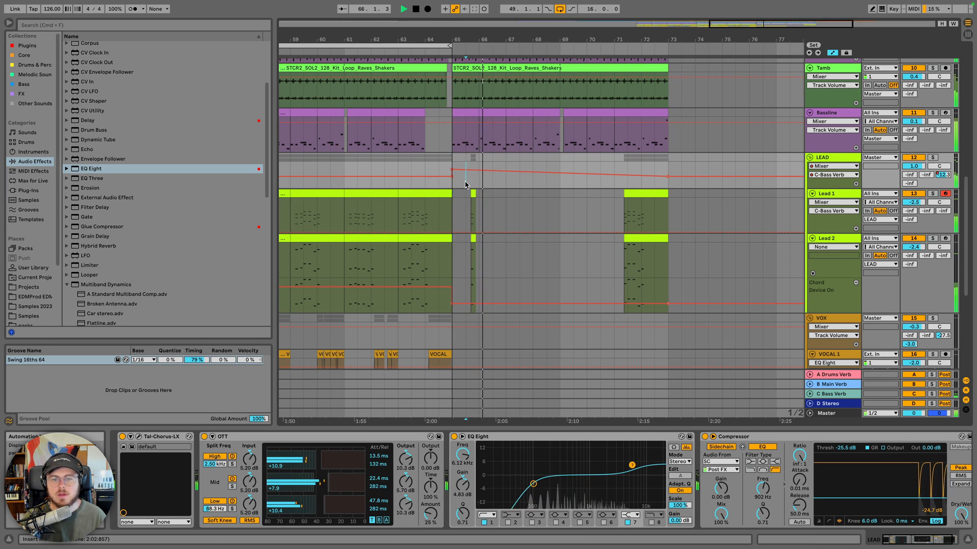
pyautogui.moveTo(452, 171); pyautogui.dragTo(453, 168)
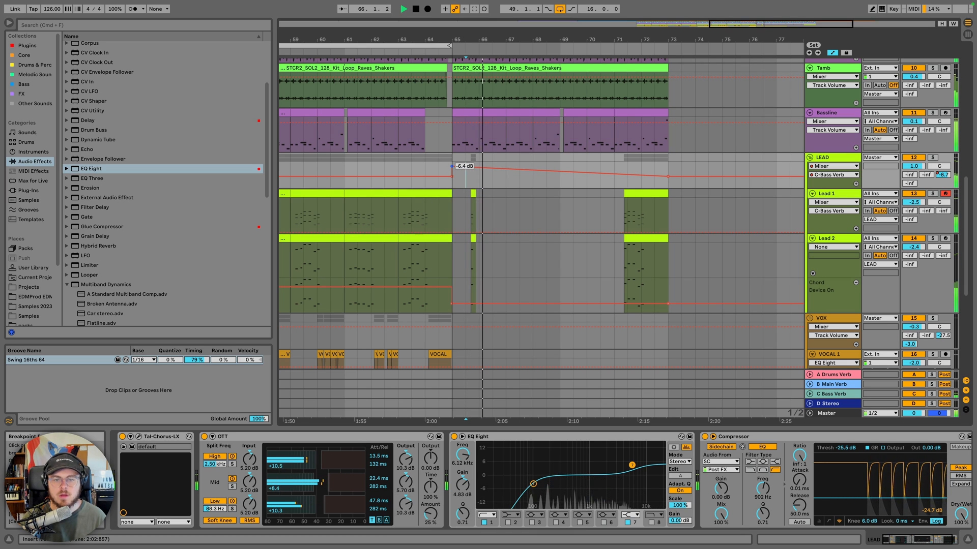
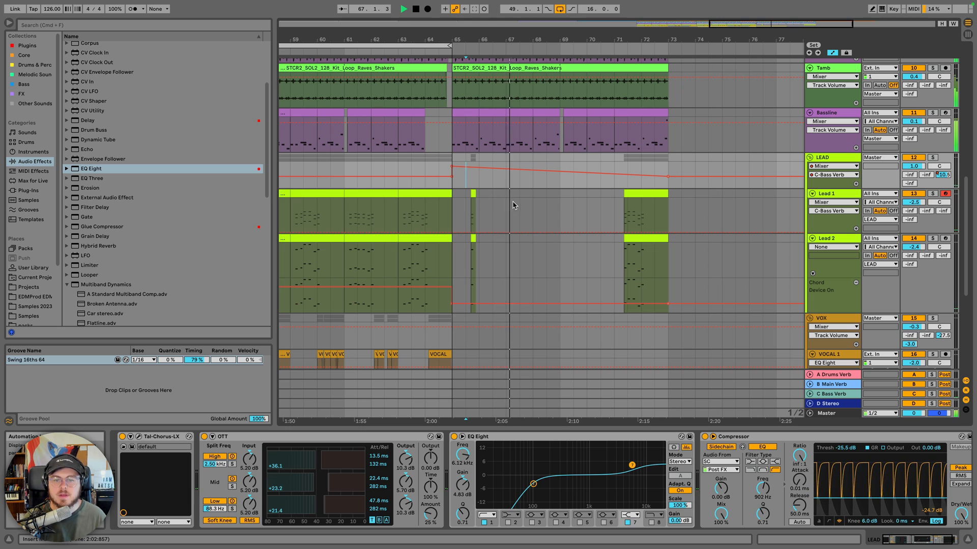
# Duplicate the lead stab section from bars 65–69 to bar 69 and bend the LEAD group's send ramp into an upward-bulging curve
pyautogui.moveTo(559, 198); pyautogui.dragTo(453, 257)
pyautogui.press('super+d')
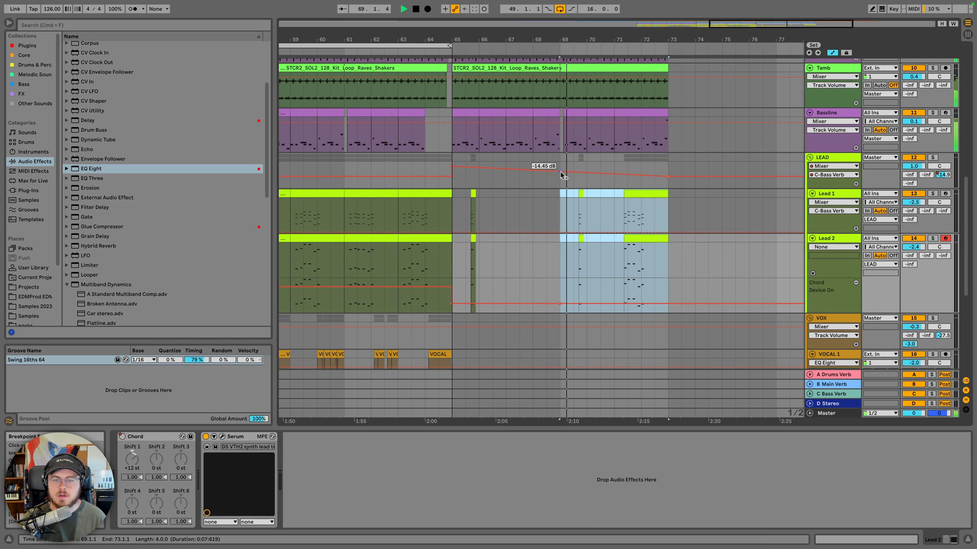
pyautogui.moveTo(575, 172)
pyautogui.mouseDown()
pyautogui.moveTo(575, 164)
pyautogui.moveTo(583, 174)
pyautogui.mouseUp()
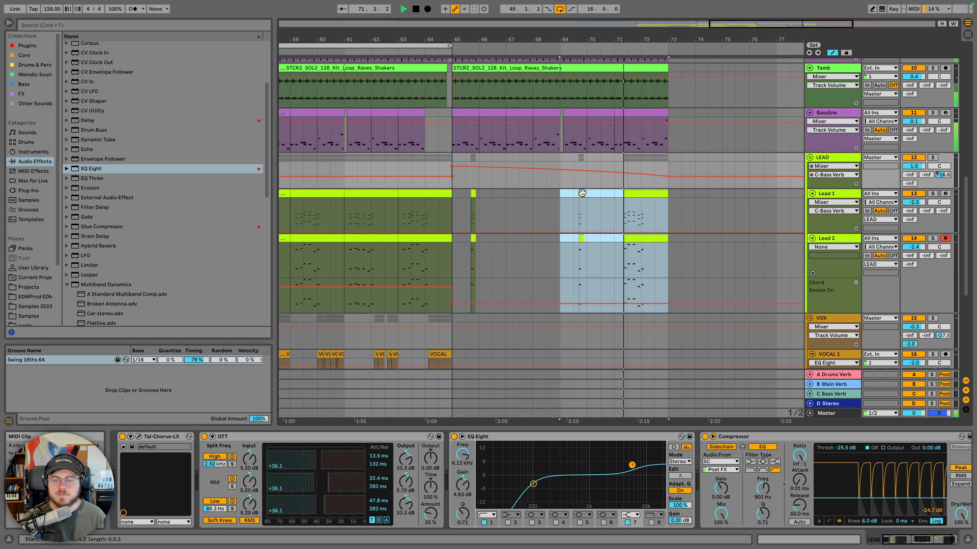
pyautogui.click(588, 201)
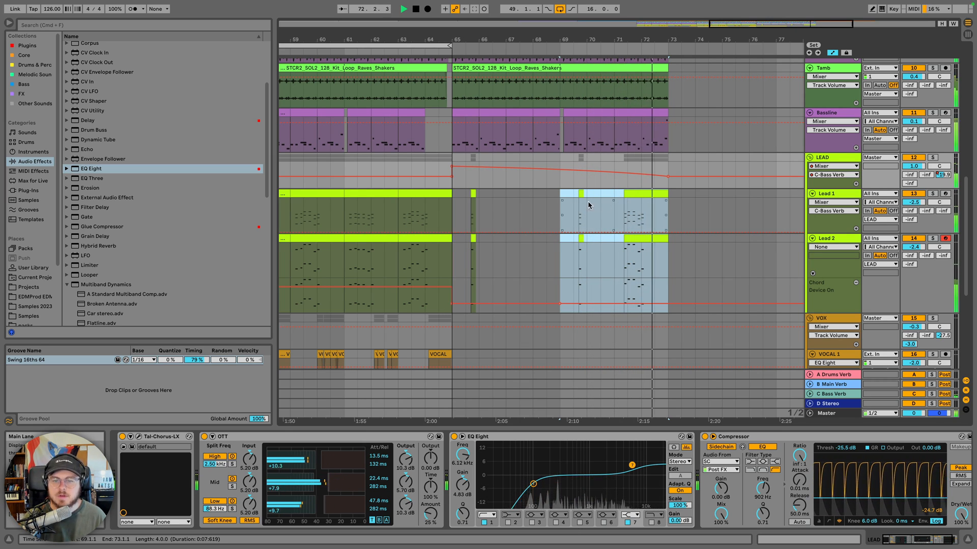
pyautogui.click(515, 192)
pyautogui.press('space')
# Copy the VOCAL 1 and VOCAL 2 clips from bar 64 and paste them at bar 72
pyautogui.scroll(-5, 511, 206)
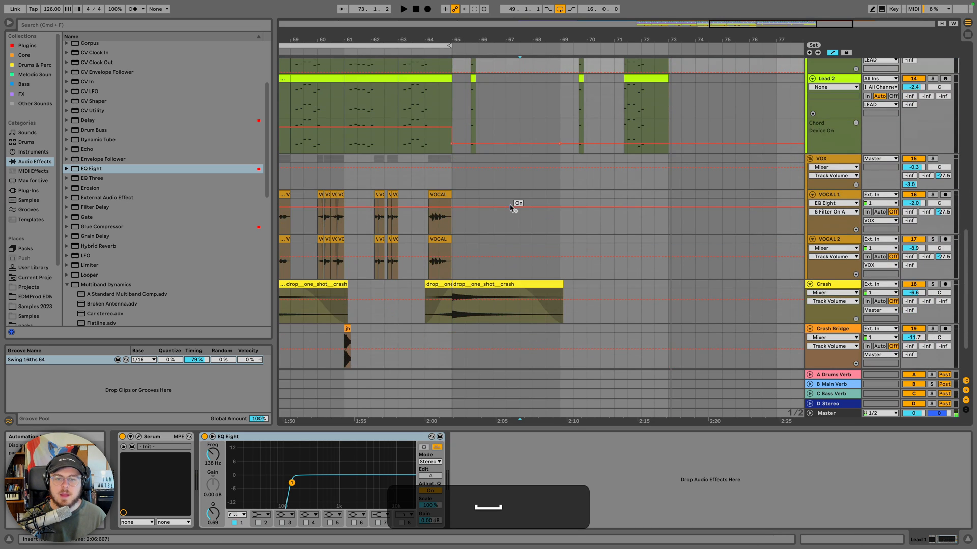
pyautogui.scroll(-3, 511, 205)
pyautogui.moveTo(506, 36); pyautogui.dragTo(608, 47)
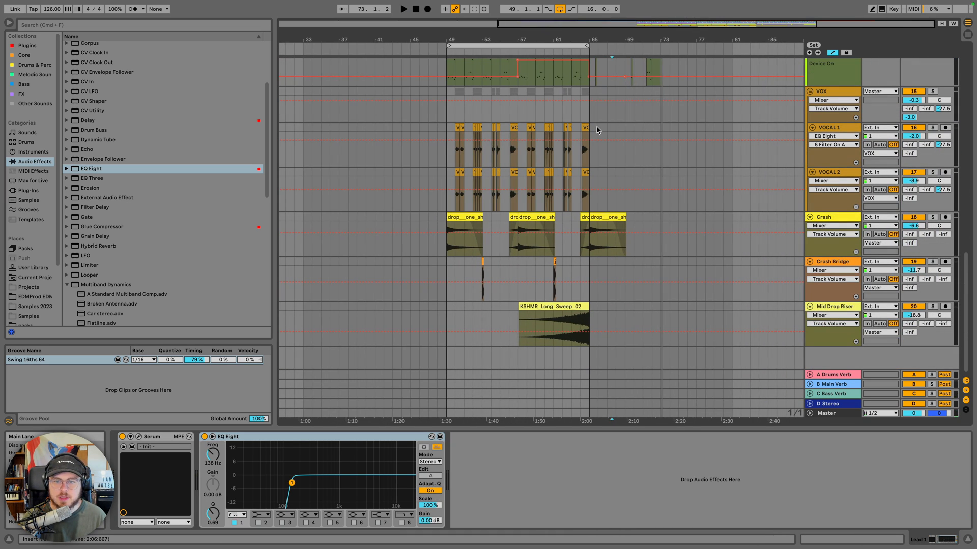
pyautogui.click(581, 177)
pyautogui.press('super+c')
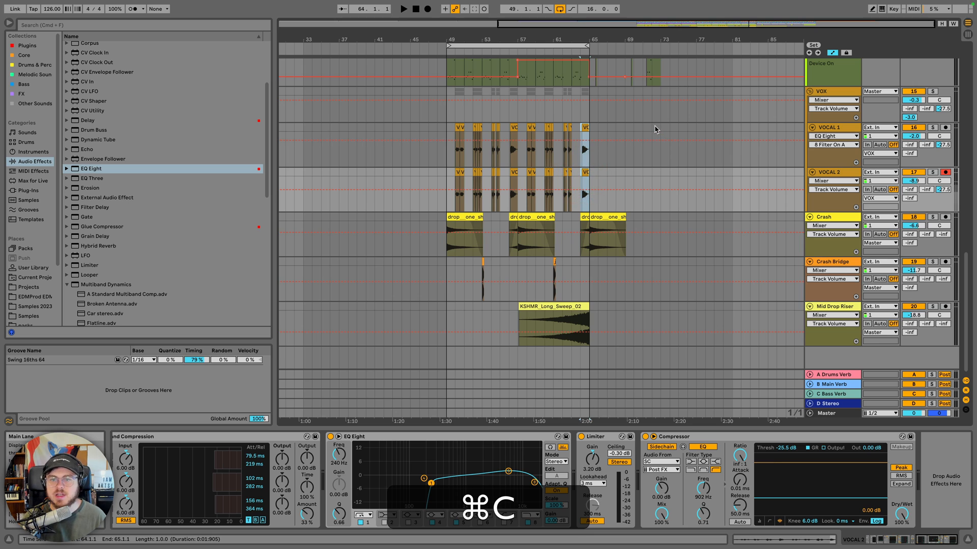
pyautogui.click(652, 128)
pyautogui.press('super+v')
# Audition the end of Drop 1C with the pasted vocals and review the arrangement across the drop sections
pyautogui.press('space')
pyautogui.moveTo(665, 39); pyautogui.dragTo(665, 71)
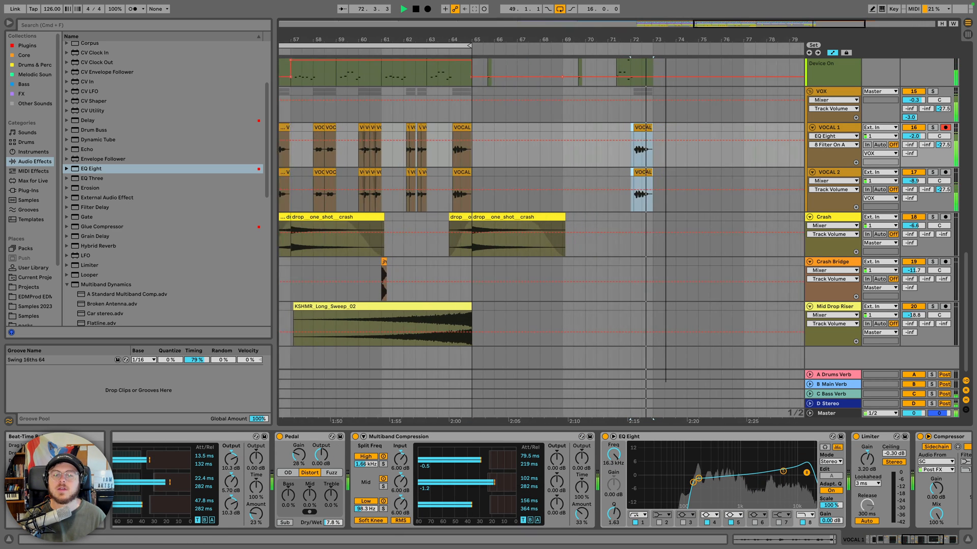
pyautogui.scroll(10, 588, 90)
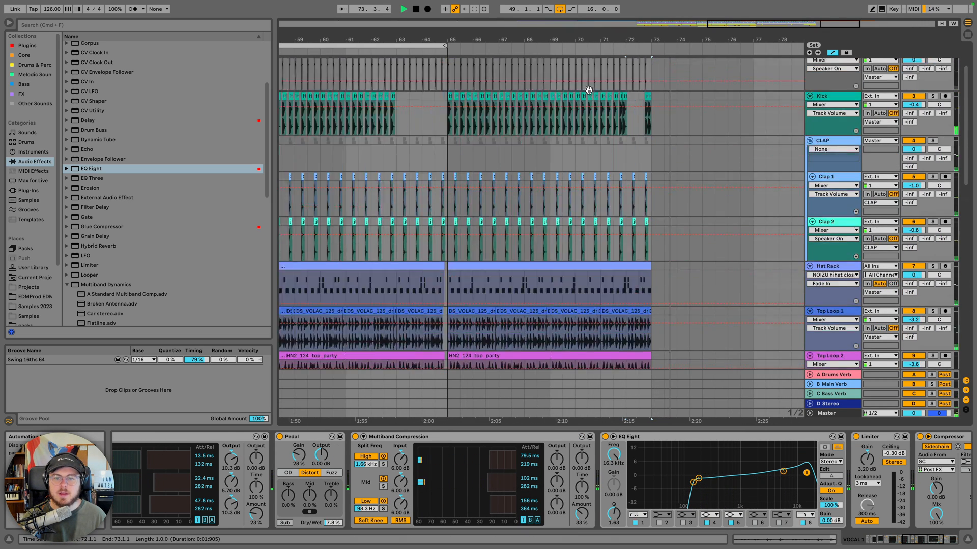
pyautogui.scroll(3, 589, 89)
pyautogui.moveTo(556, 41); pyautogui.dragTo(617, 10)
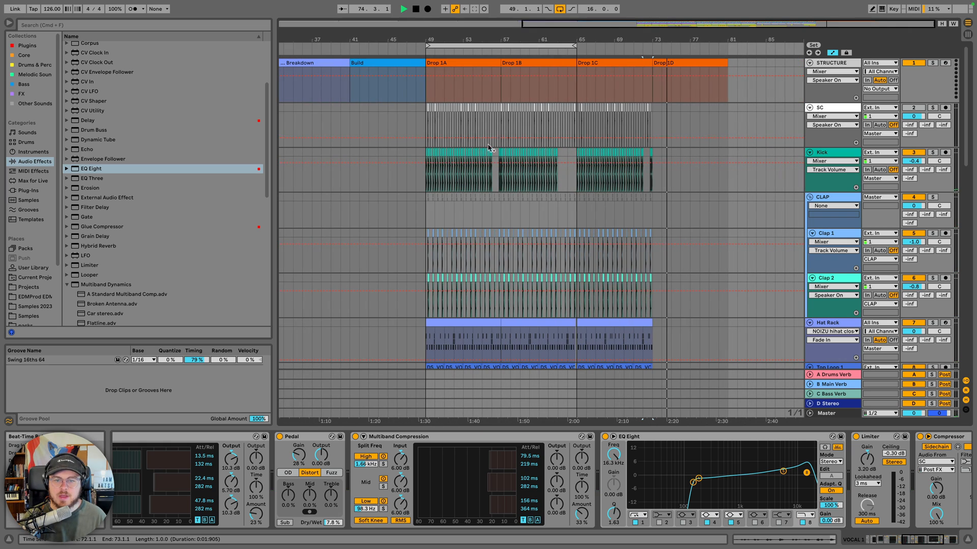
# Copy bars 57–65 of the drum tracks from SC through Tamb and paste them at bar 73 for Drop 1D
pyautogui.click(500, 116)
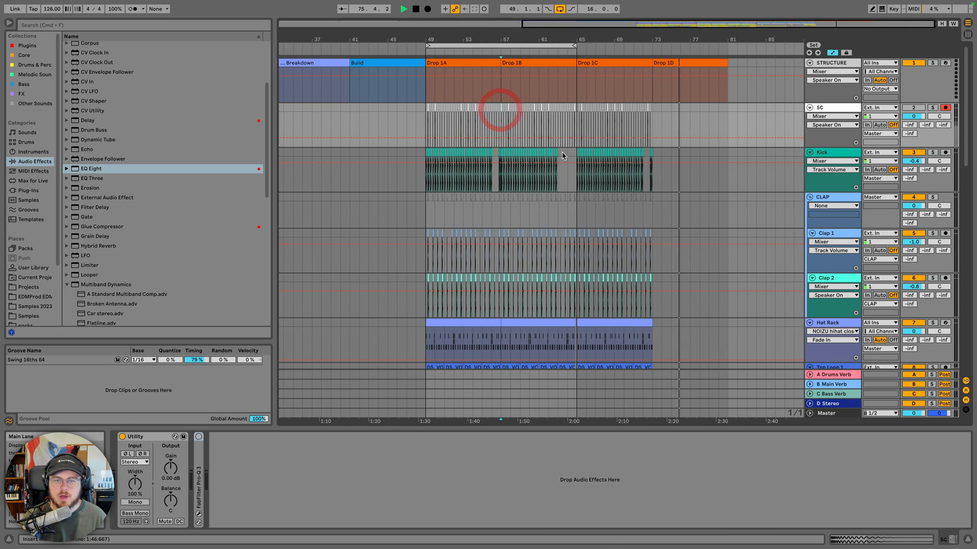
pyautogui.scroll(-8, 563, 156)
pyautogui.scroll(4, 578, 204)
pyautogui.press('shift')
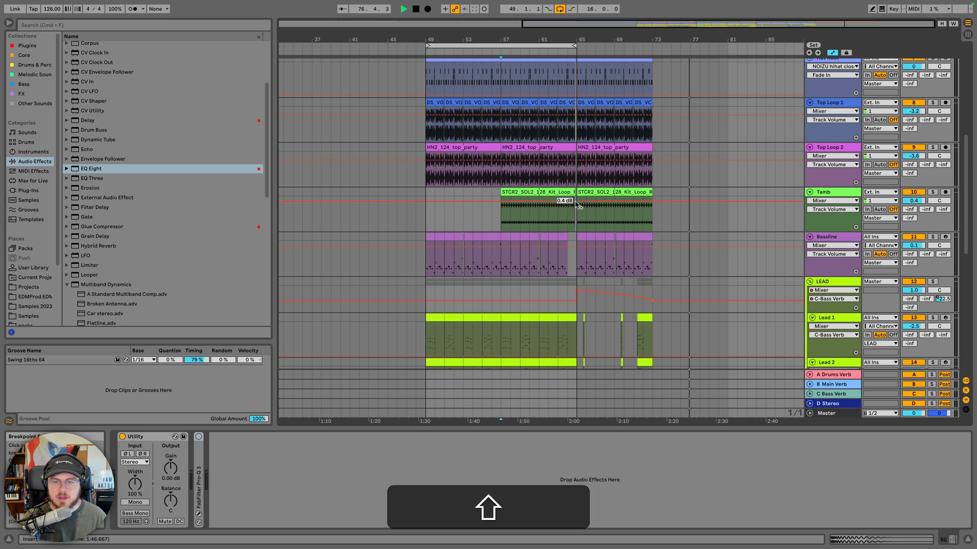
pyautogui.keyDown('shift'); pyautogui.click(576, 204); pyautogui.keyUp('shift')
pyautogui.press('shift+super+c')
pyautogui.scroll(5, 698, 179)
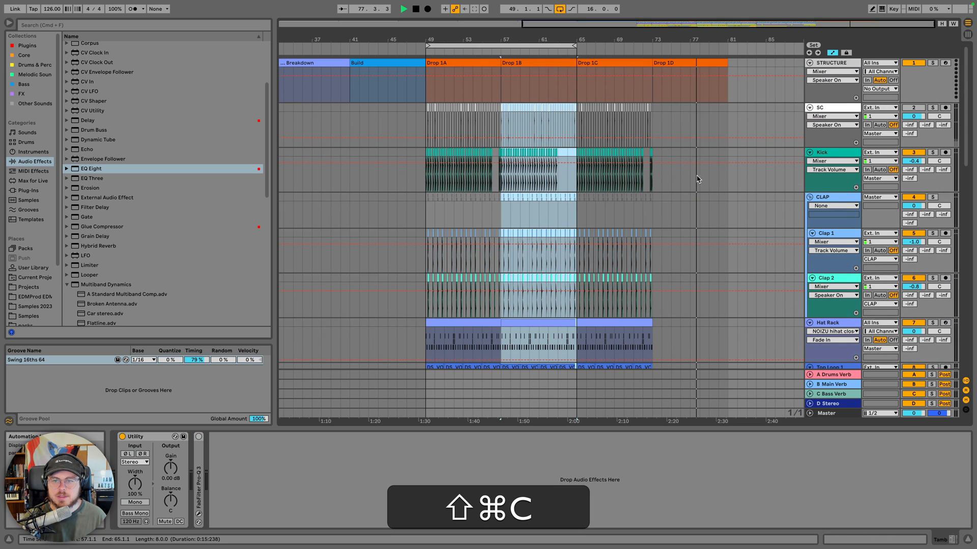
pyautogui.click(653, 106)
pyautogui.press('super+v')
pyautogui.scroll(5, 610, 97)
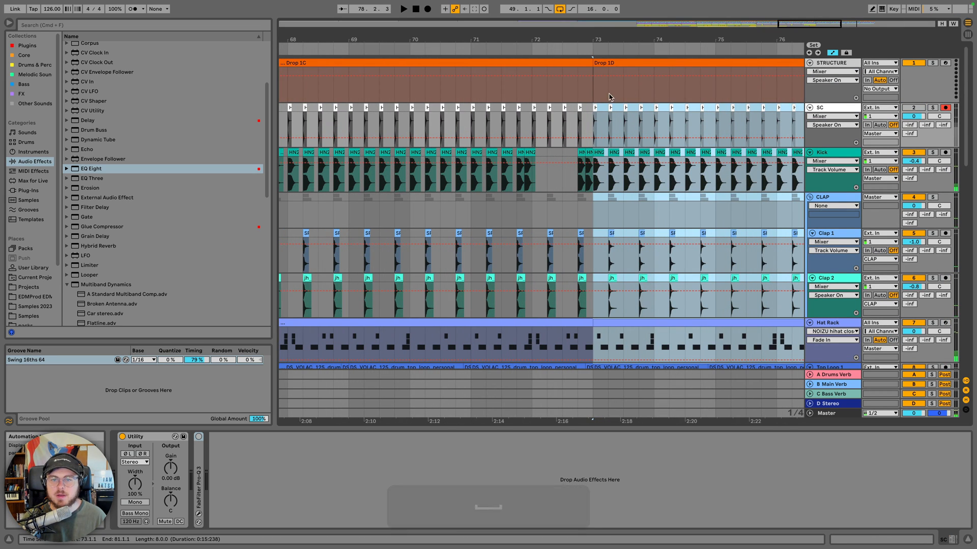
# Delete the kick hits from 72.4 through 73.3, extending the kick gap into the start of Drop 1D
pyautogui.click(588, 108)
pyautogui.click(599, 153)
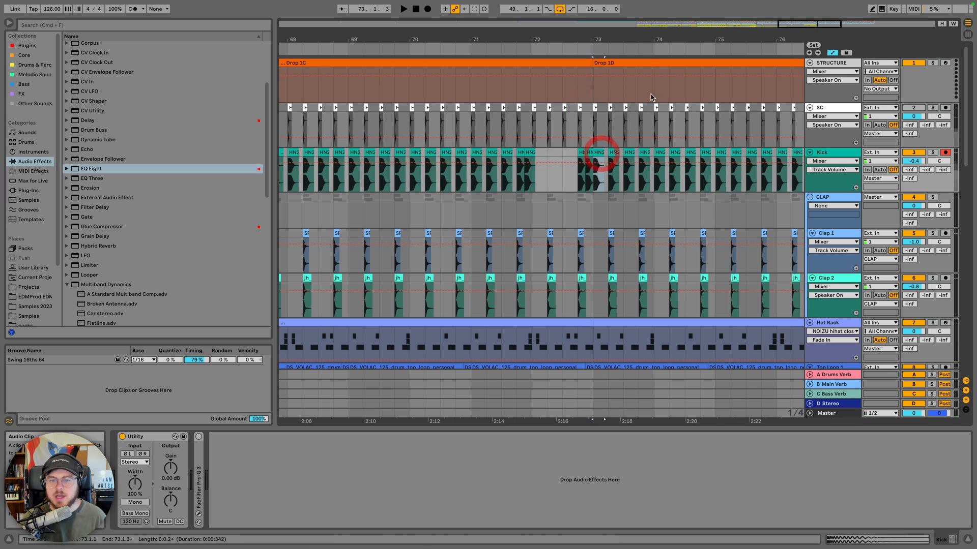
pyautogui.scroll(3, 636, 38)
pyautogui.press('BackSpace')
pyautogui.click(556, 153)
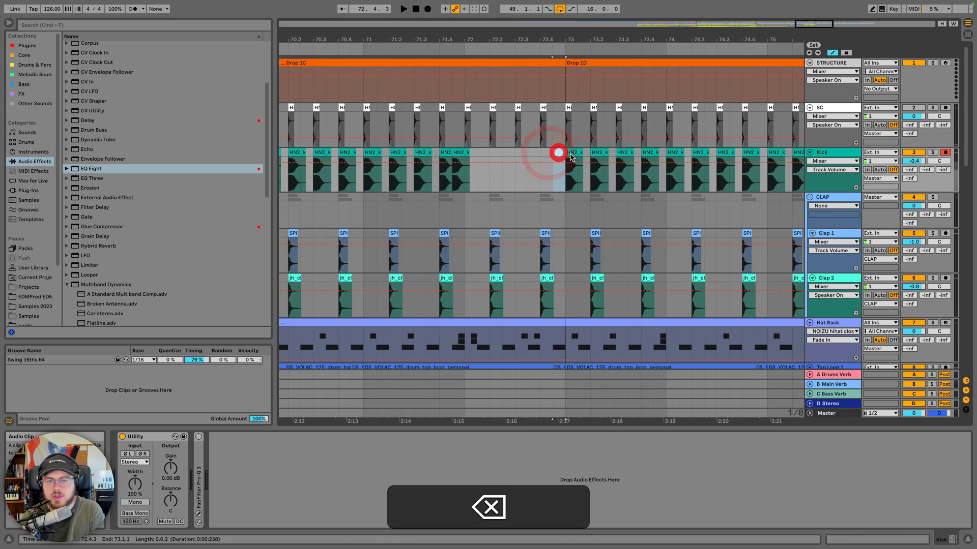
pyautogui.press('BackSpace')
pyautogui.click(573, 153)
pyautogui.press('BackSpace')
pyautogui.click(595, 153)
pyautogui.press('BackSpace')
pyautogui.click(617, 152)
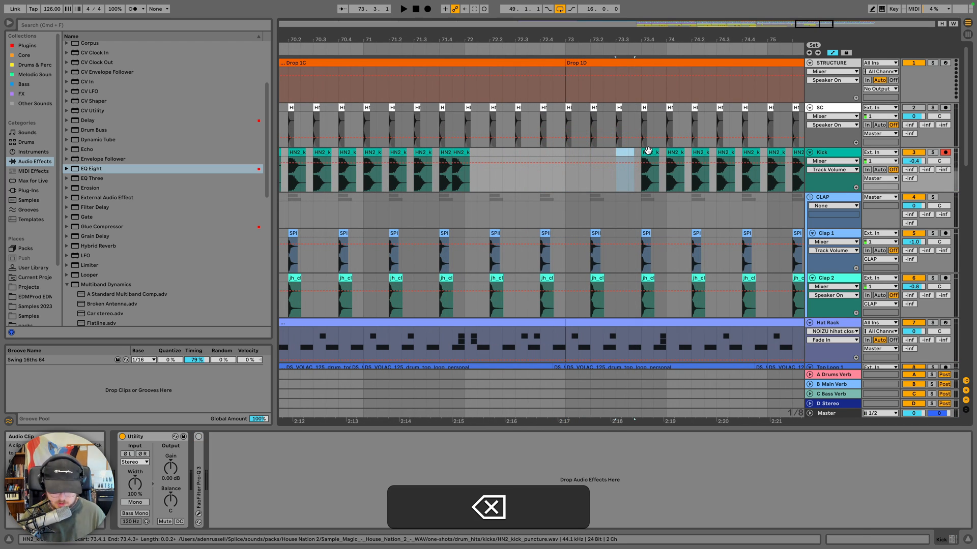
# Copy the kick at 73.4 and paste it at 73.4.3 and 74 to make a double-kick fill
pyautogui.click(648, 152)
pyautogui.press('super+c')
pyautogui.moveTo(664, 39); pyautogui.dragTo(665, 72)
pyautogui.click(636, 183)
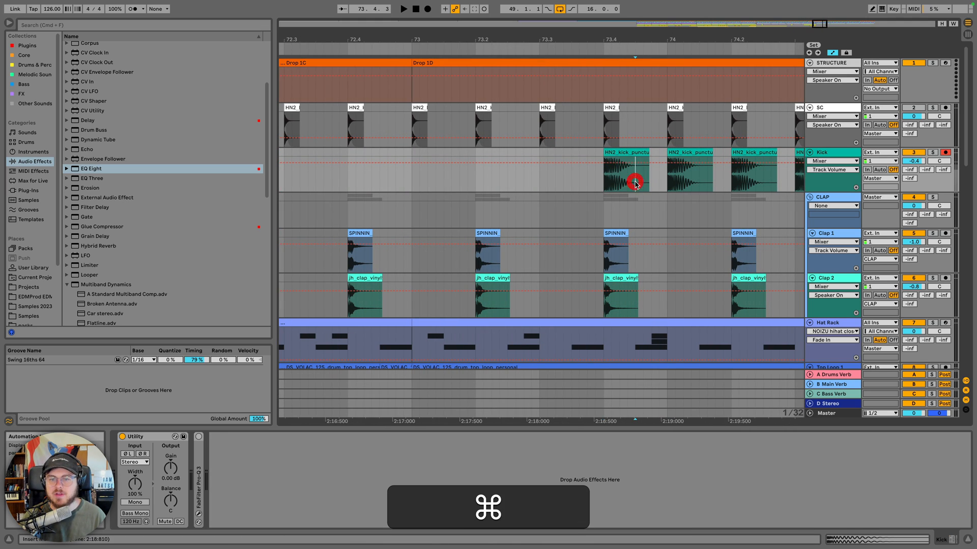
pyautogui.press('super+v')
pyautogui.press('super+v')
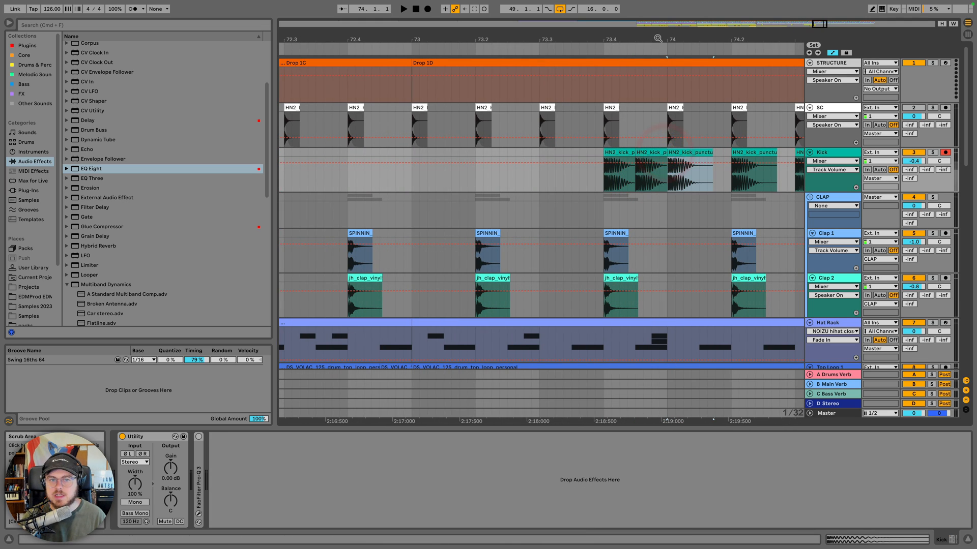
# Audition the transition from Drop 1C into Drop 1D and review the tracks around bar 73
pyautogui.moveTo(657, 38); pyautogui.dragTo(612, 40)
pyautogui.click(490, 49)
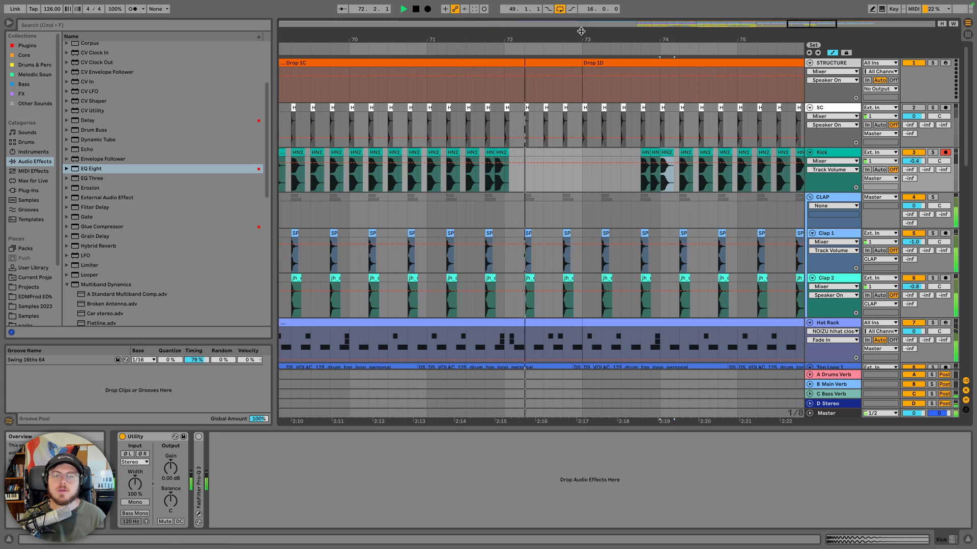
pyautogui.scroll(-3, 575, 227)
pyautogui.scroll(-3, 575, 227)
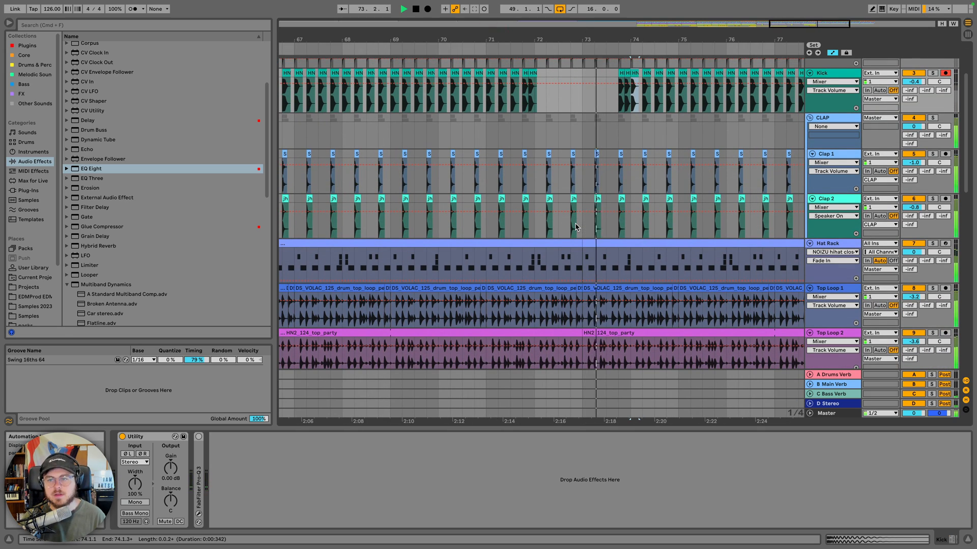
pyautogui.scroll(3, 575, 227)
pyautogui.scroll(-12, 575, 227)
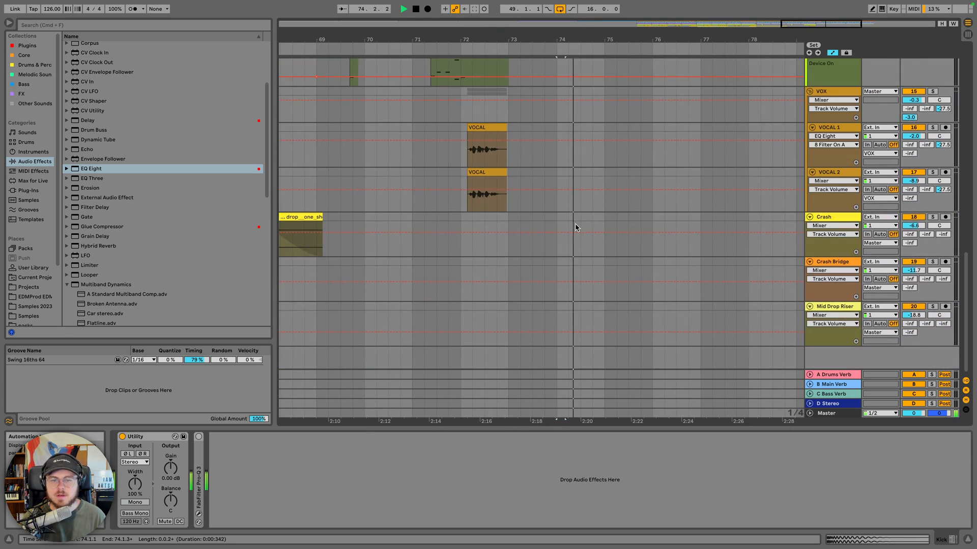
pyautogui.scroll(5, 576, 227)
pyautogui.moveTo(552, 40); pyautogui.dragTo(552, 20)
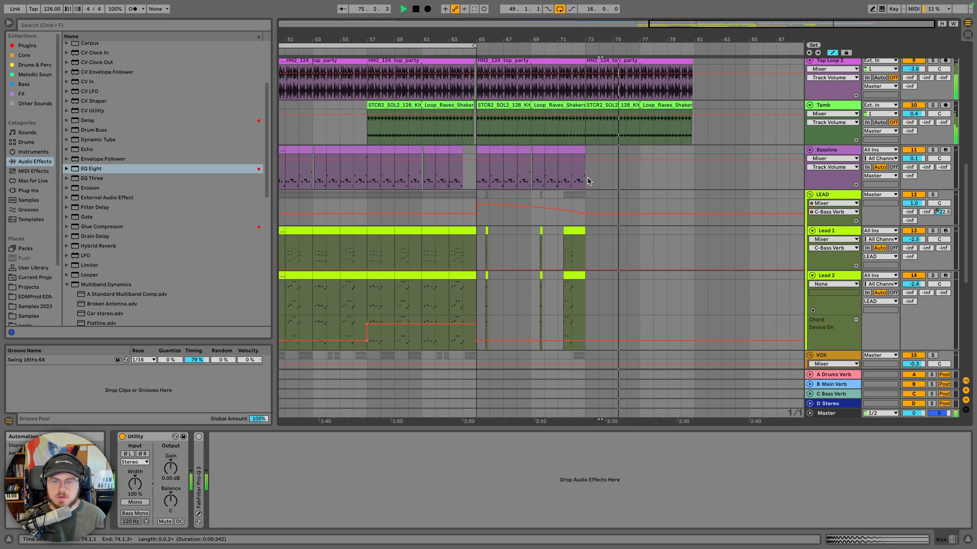
pyautogui.scroll(10, 587, 179)
pyautogui.press('space')
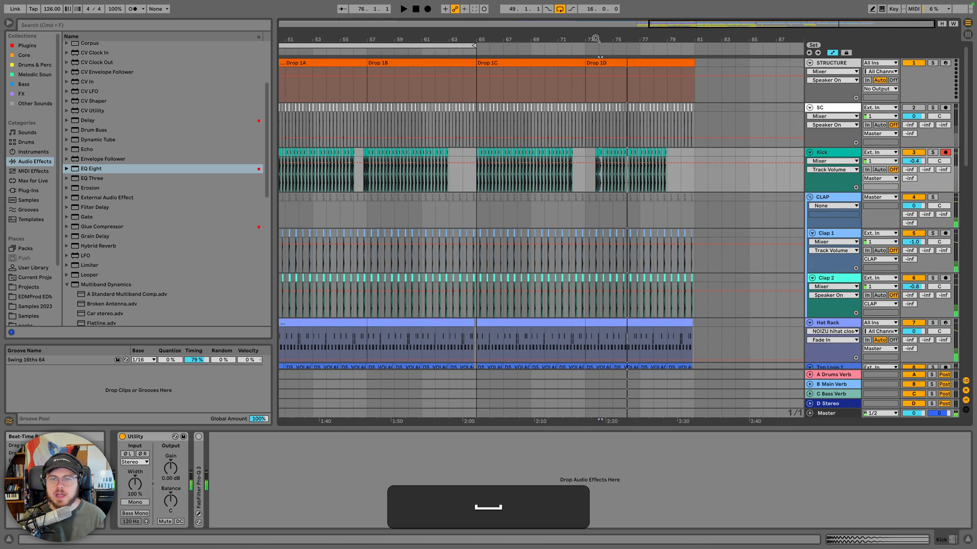
# Clear Top Loop 1 from bar 73 to bar 74 by trimming the clip's start to bar 74
pyautogui.moveTo(595, 38); pyautogui.dragTo(595, 117)
pyautogui.scroll(-5, 538, 249)
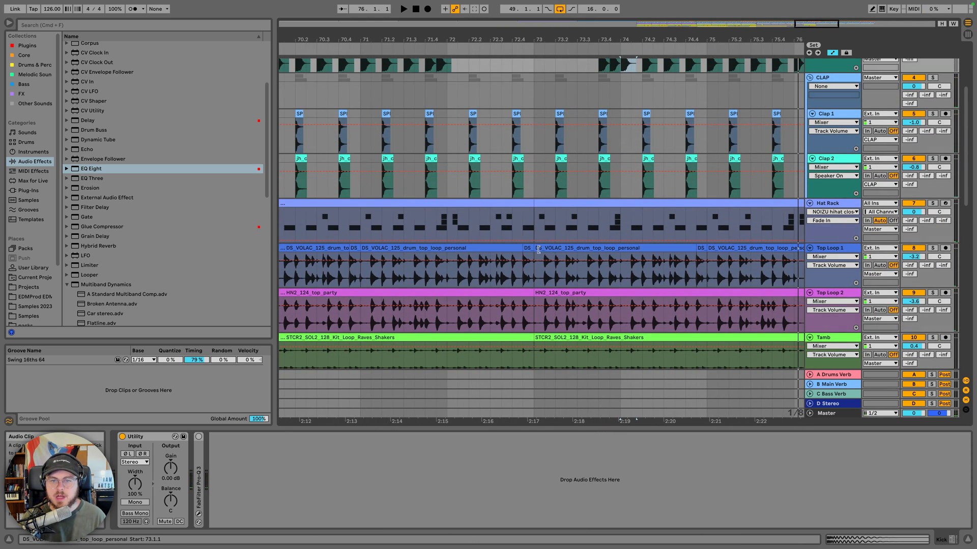
pyautogui.click(538, 249)
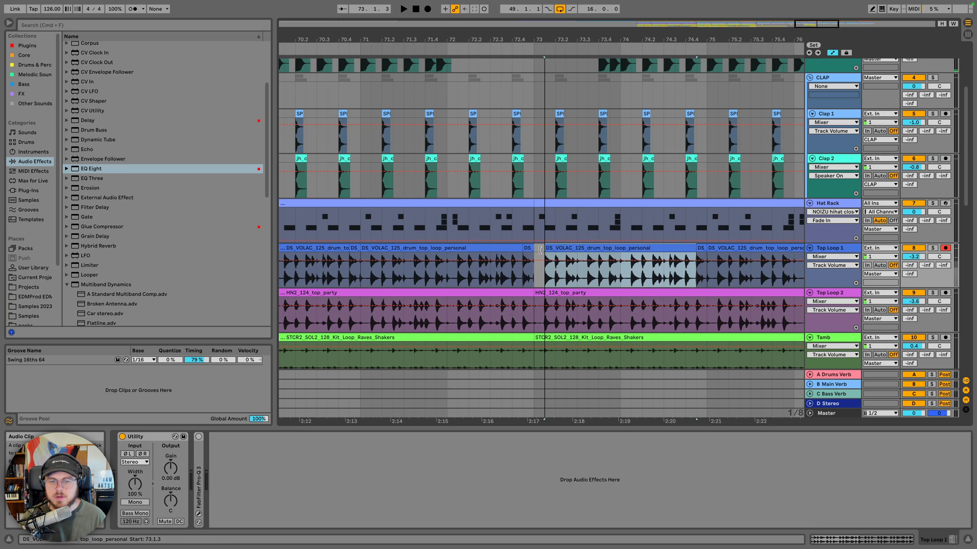
pyautogui.moveTo(540, 249); pyautogui.dragTo(620, 253)
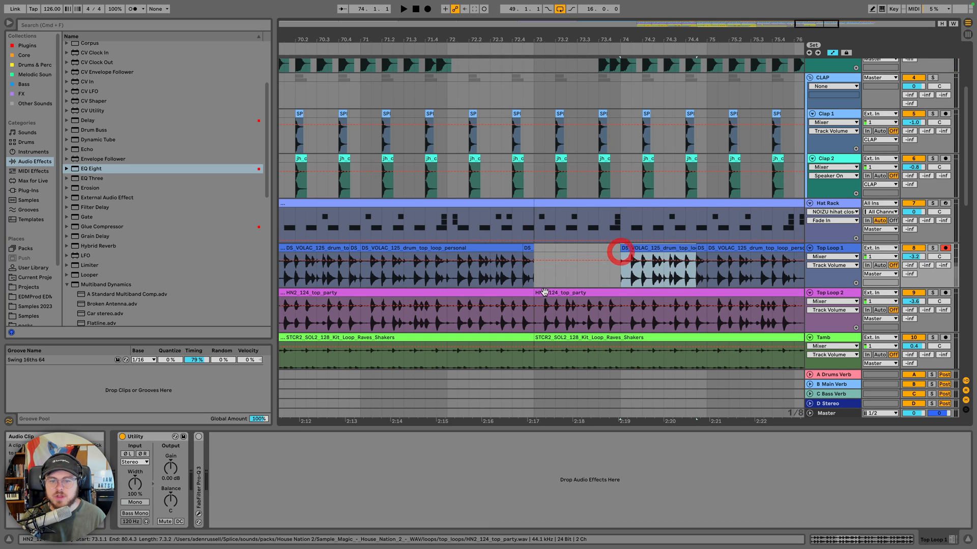
# Audition the start of Drop 1D with Top Loop 2 trimmed to bar 74, and extend the clip back to bar 73
pyautogui.moveTo(536, 293); pyautogui.dragTo(621, 293)
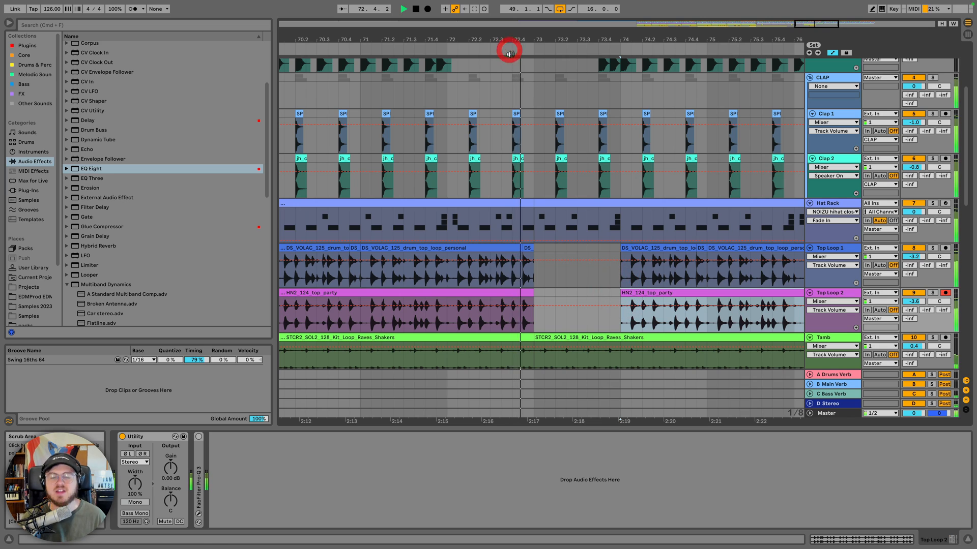
pyautogui.scroll(-5, 560, 137)
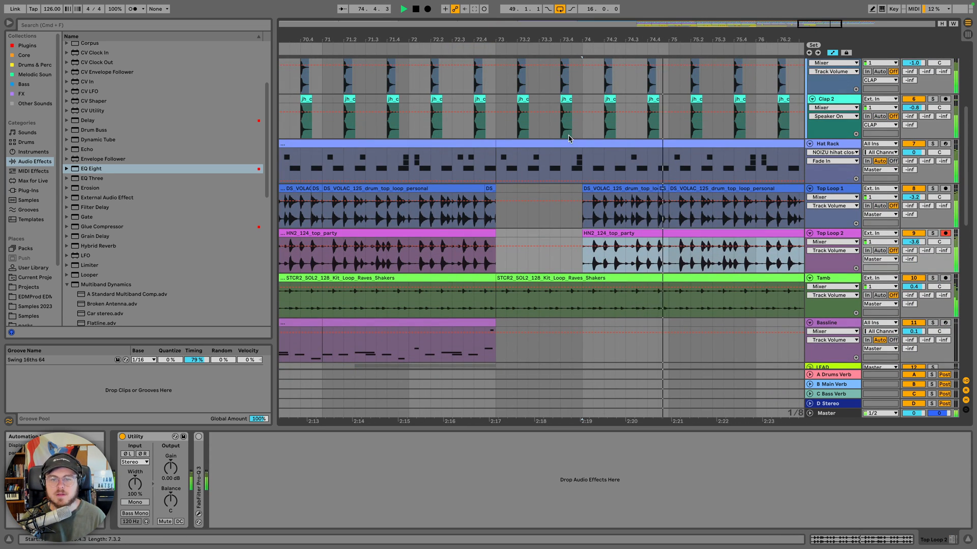
pyautogui.press('space')
pyautogui.press('space')
pyautogui.moveTo(583, 236); pyautogui.dragTo(497, 239)
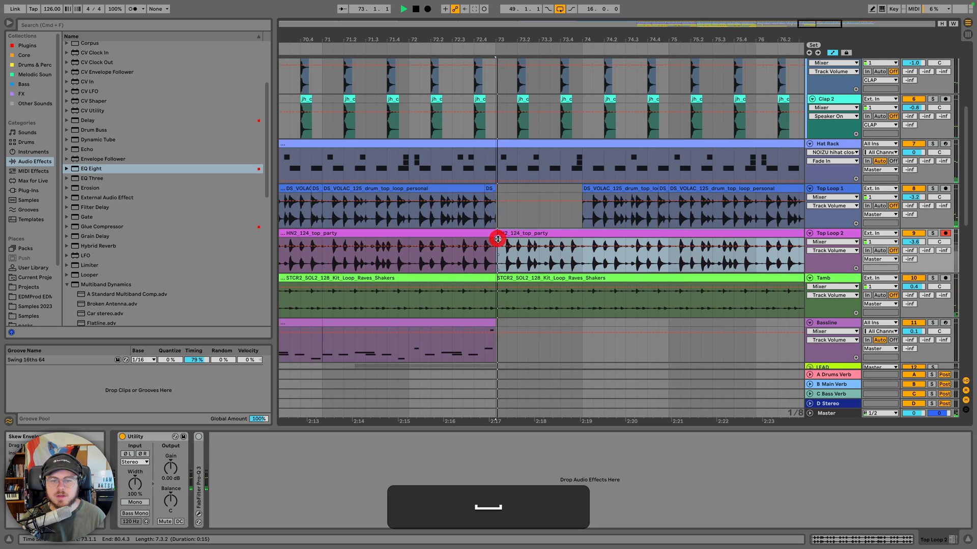
pyautogui.click(499, 234)
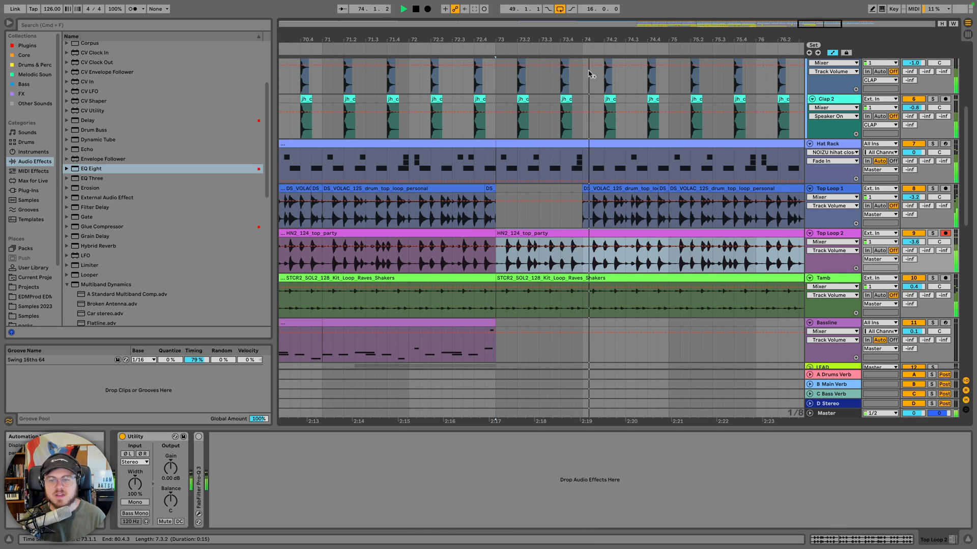
# Duplicate the Bassline clips from bars 65–73 to bars 73–81 and audition the result
pyautogui.moveTo(590, 38); pyautogui.dragTo(648, 6)
pyautogui.scroll(-3, 637, 266)
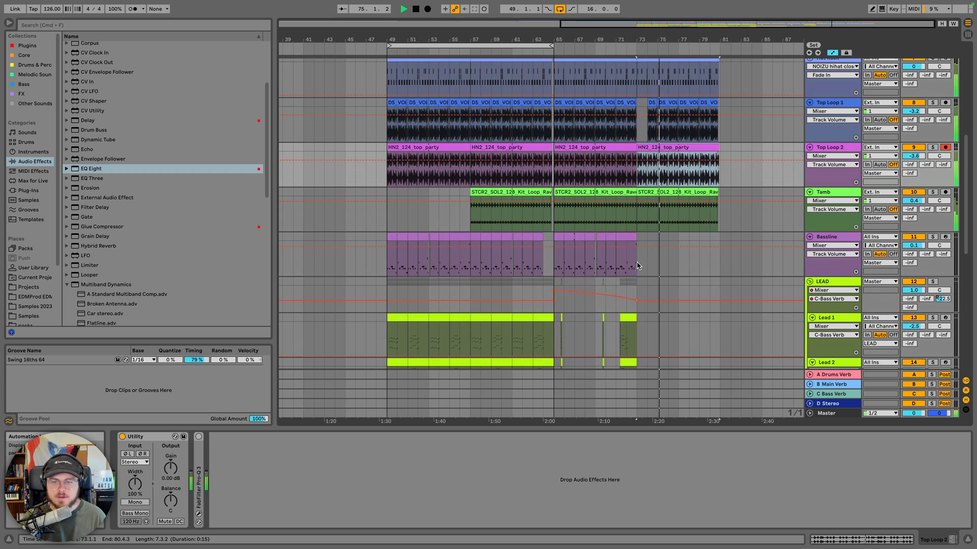
pyautogui.scroll(-3, 644, 204)
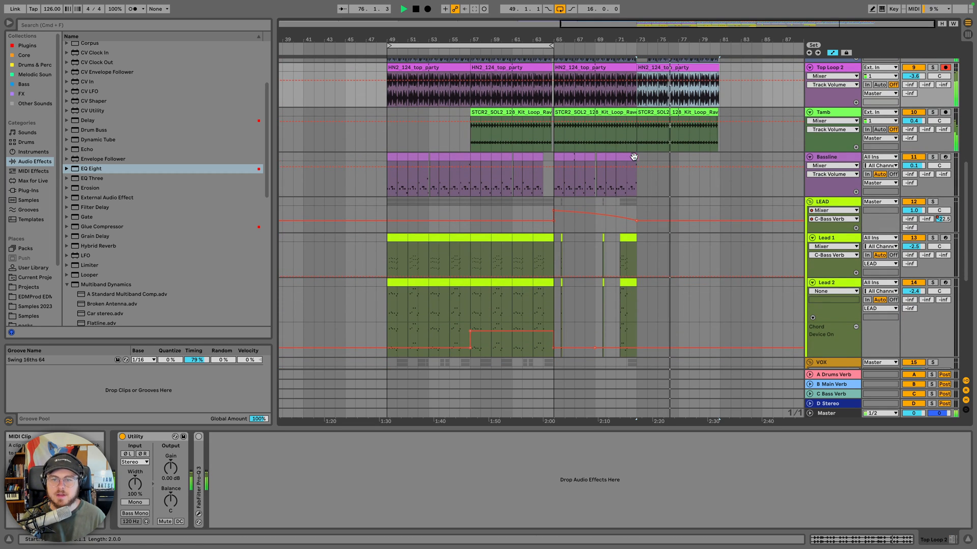
pyautogui.press('space')
pyautogui.moveTo(633, 156); pyautogui.dragTo(549, 157)
pyautogui.press('cmd+d')
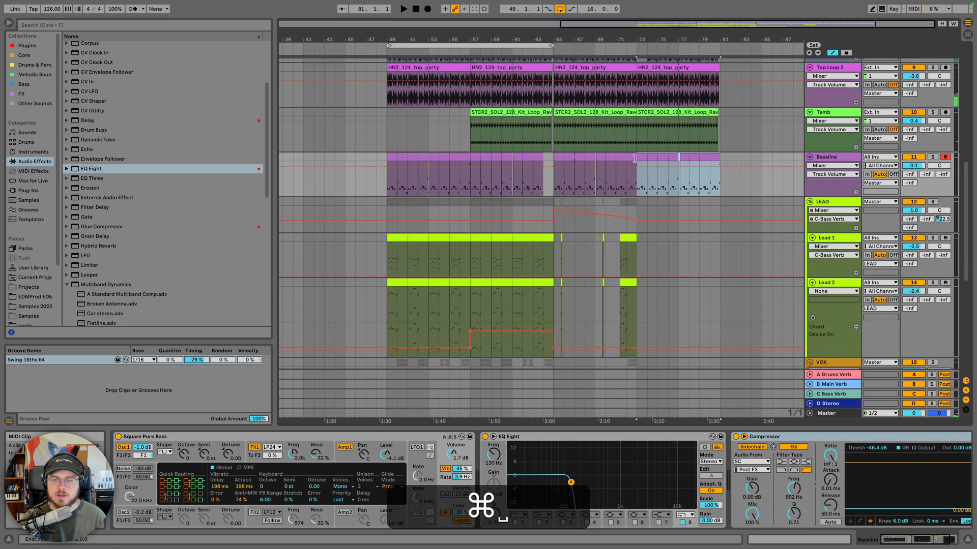
pyautogui.press('space')
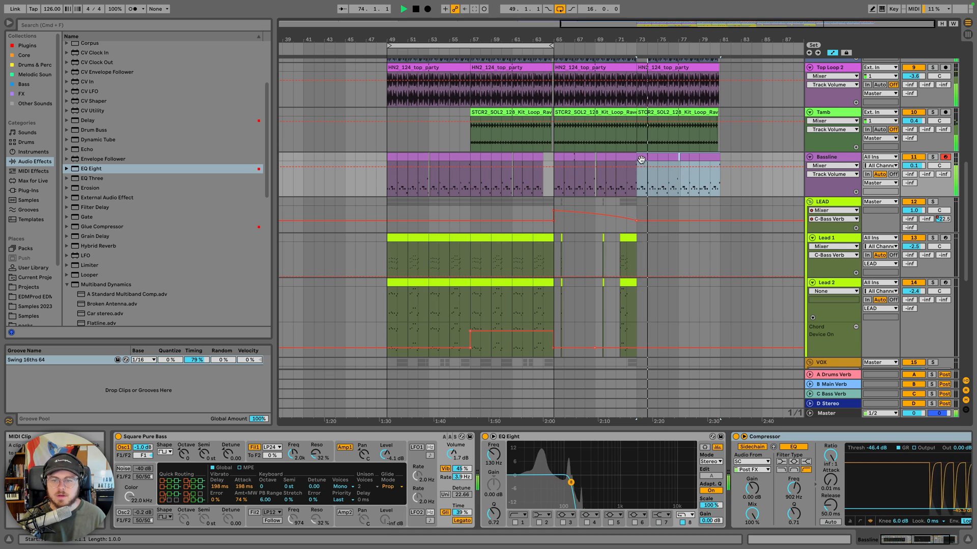
# Copy bars 57–65 of Lead 1 and Lead 2, including automation, and paste them at bar 73
pyautogui.scroll(-5, 641, 159)
pyautogui.scroll(1, 627, 185)
pyautogui.click(481, 103)
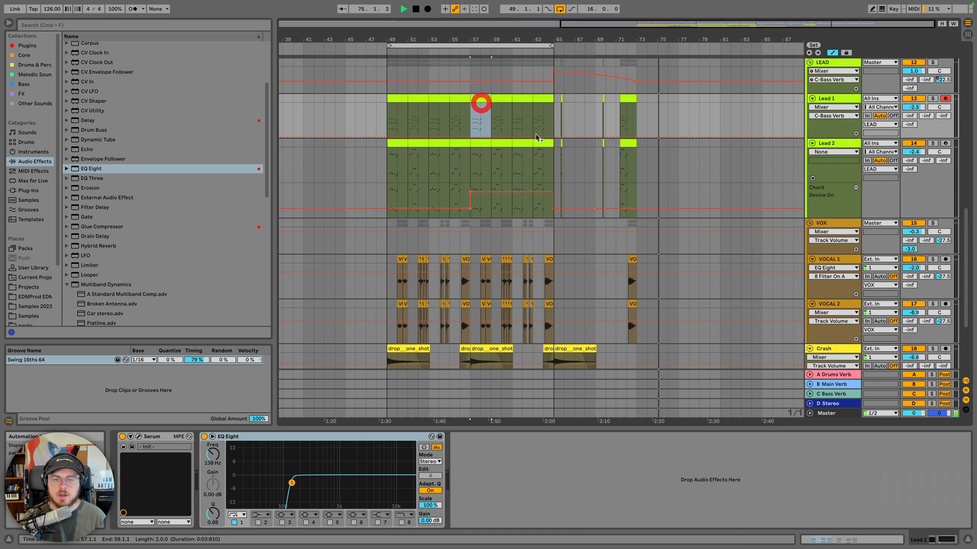
pyautogui.press('space')
pyautogui.scroll(2, 539, 153)
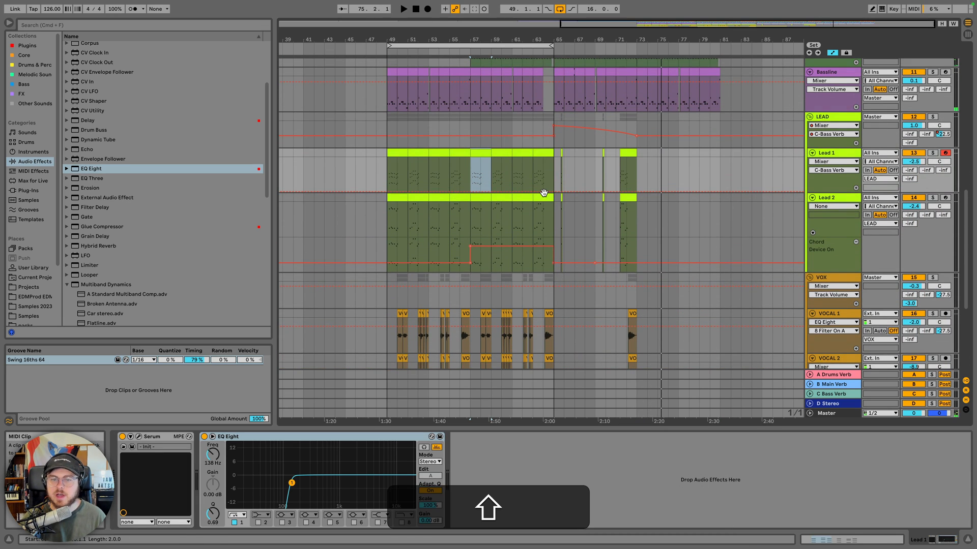
pyautogui.keyDown('shift'); pyautogui.click(543, 193); pyautogui.keyUp('shift')
pyautogui.press('shift+super+c')
pyautogui.click(638, 153)
pyautogui.press('super+v')
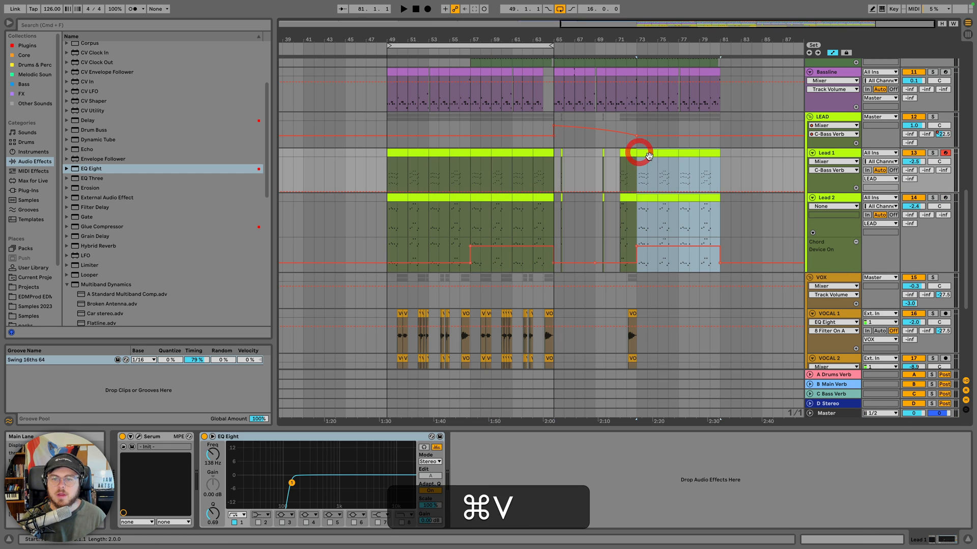
# Copy bars 57–65 of VOCAL 1 and VOCAL 2 and paste them at bar 73 during playback
pyautogui.press('space')
pyautogui.scroll(-3, 604, 246)
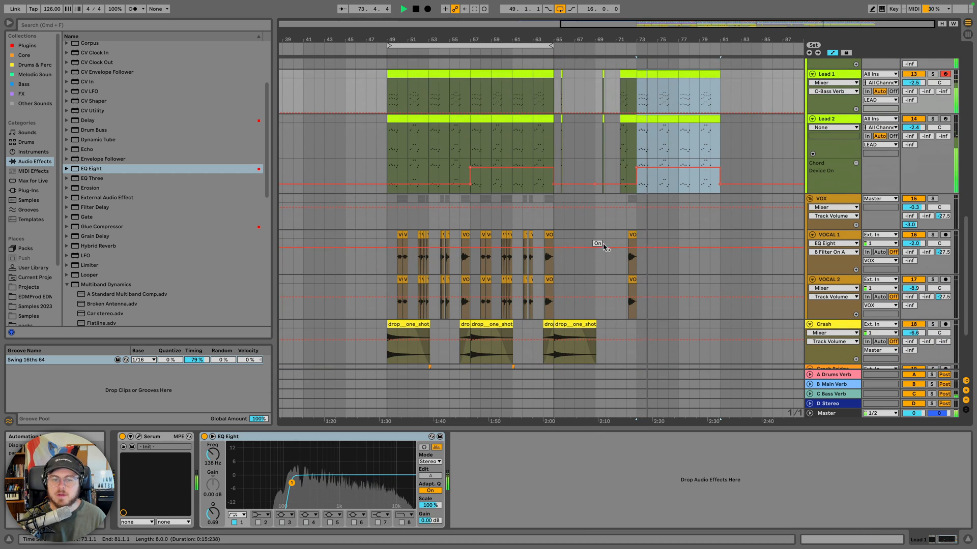
pyautogui.moveTo(470, 244); pyautogui.dragTo(553, 288)
pyautogui.press('super+c')
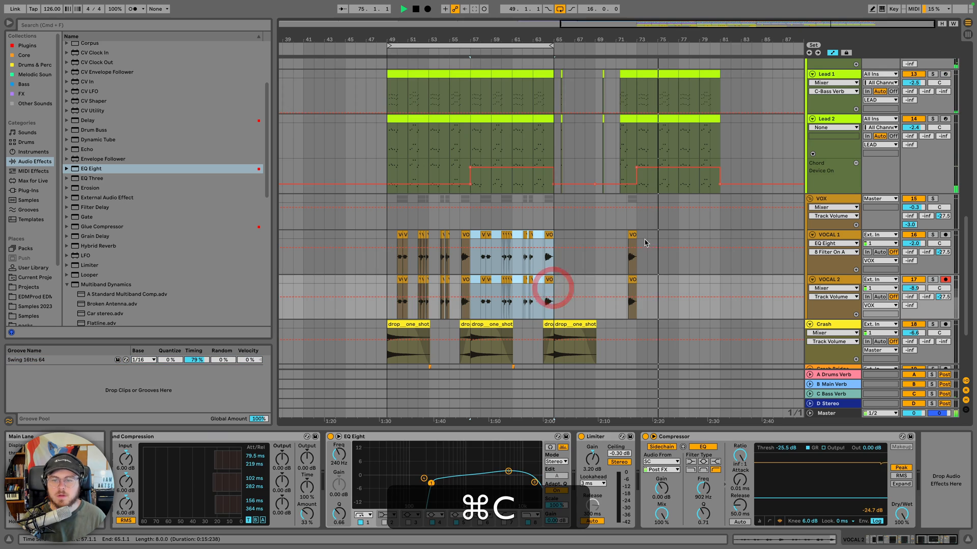
pyautogui.click(638, 235)
pyautogui.press('super+v')
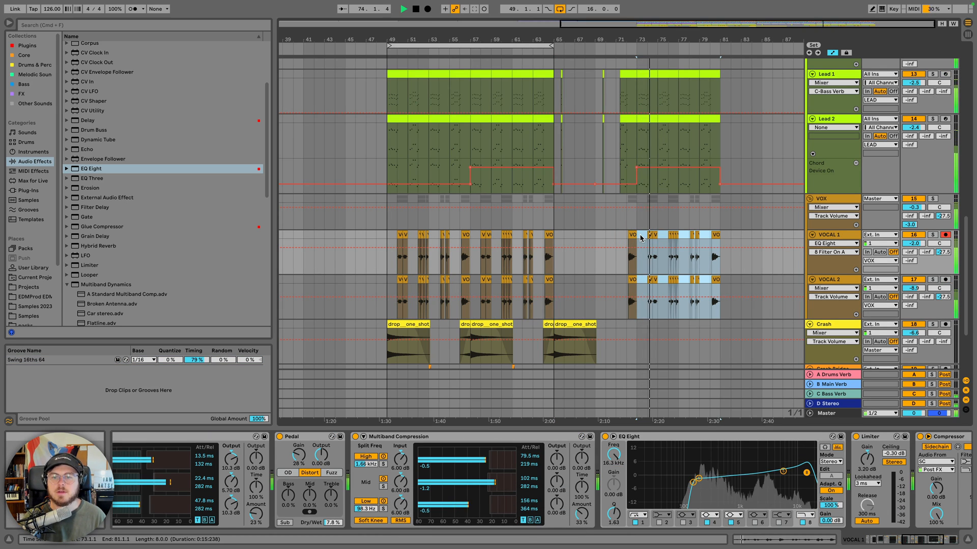
# Copy bars 63–71 of the Crash track and paste them at bar 71, so the crashes fall at bars 72 and 73
pyautogui.scroll(-2, 636, 238)
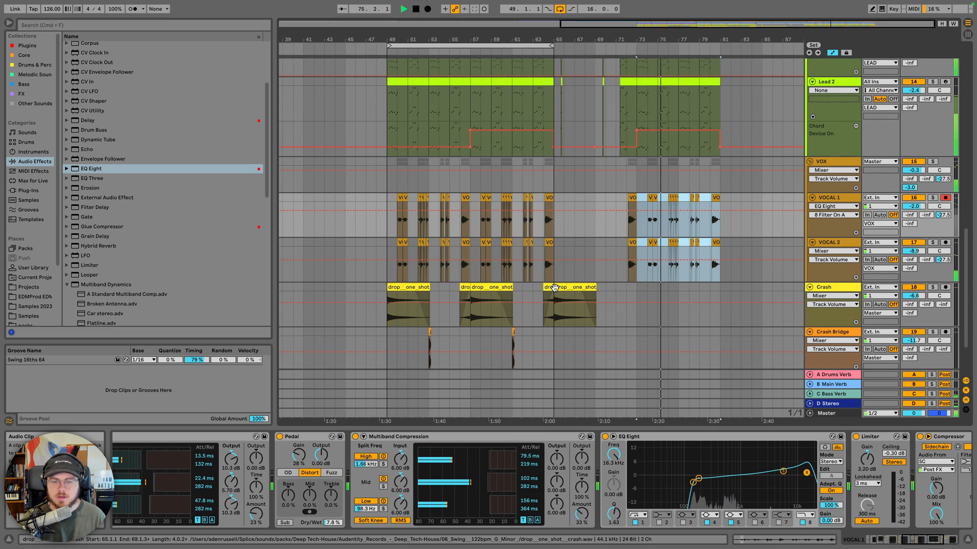
pyautogui.moveTo(532, 305); pyautogui.dragTo(616, 305)
pyautogui.press('super+c')
pyautogui.click(629, 288)
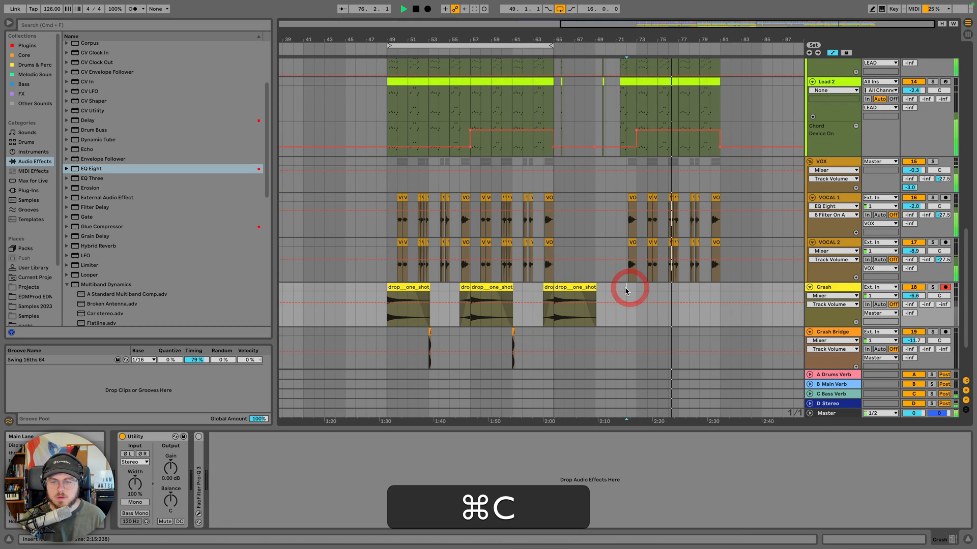
pyautogui.press('super+v')
pyautogui.press('super+z')
pyautogui.click(614, 288)
pyautogui.press('super+v')
pyautogui.press('super+space')
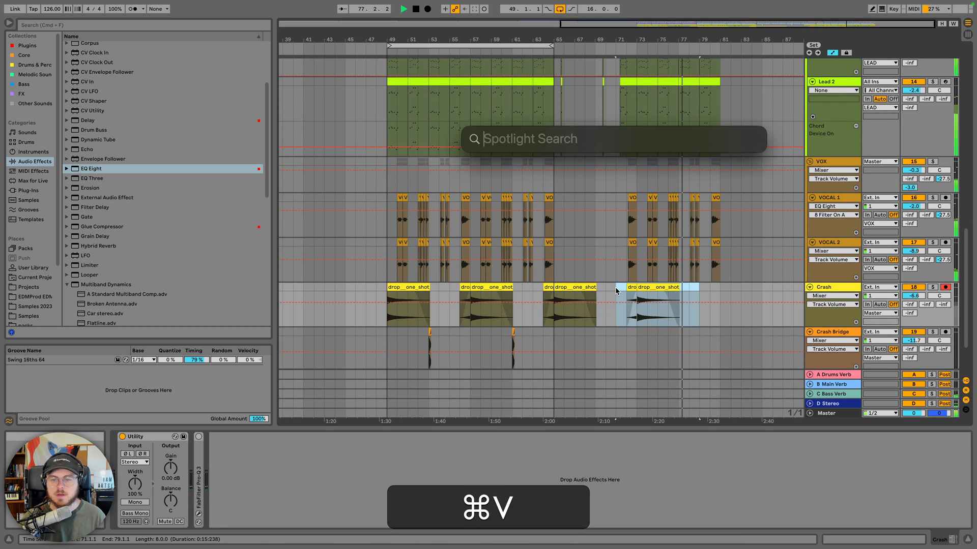
pyautogui.press('super+space')
pyautogui.scroll(-4, 544, 283)
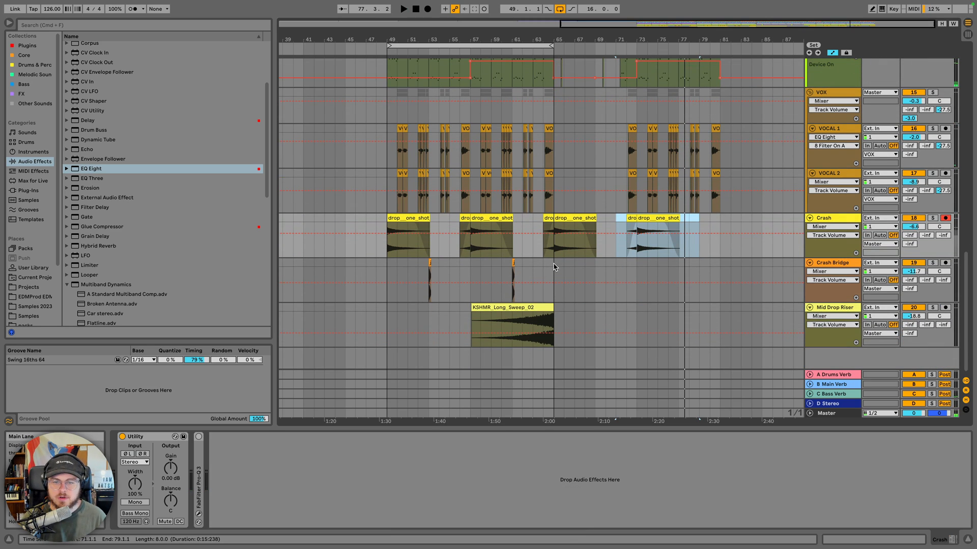
# Duplicate bars 49–65 of the Crash Bridge and Mid Drop Riser tracks so their clips repeat across bars 65–81
pyautogui.moveTo(543, 283); pyautogui.dragTo(553, 262)
pyautogui.press('super+d')
pyautogui.moveTo(555, 310); pyautogui.dragTo(385, 308)
pyautogui.press('super+d')
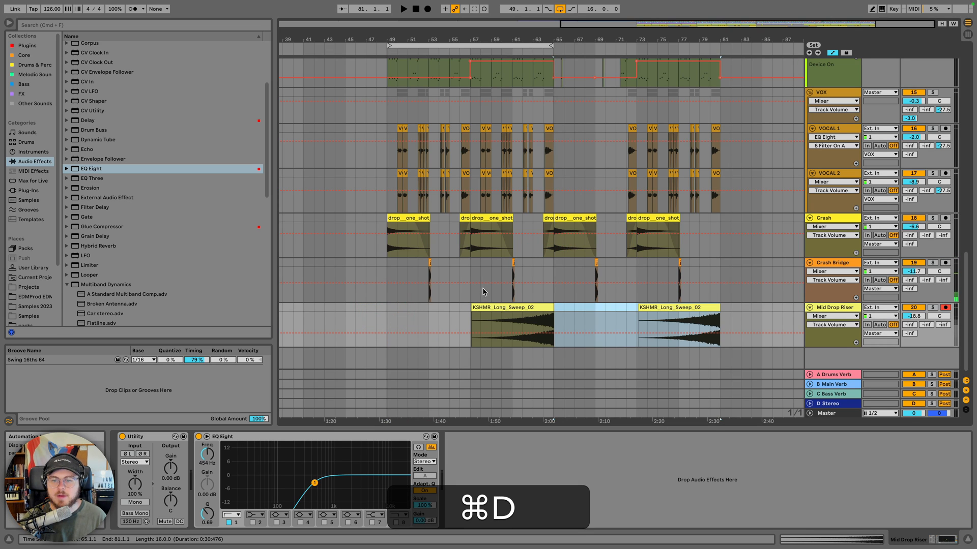
# Play the arrangement from bar 49 and review the tracks through Drop 1A and Drop 1B
pyautogui.scroll(5, 577, 254)
pyautogui.scroll(10, 479, 222)
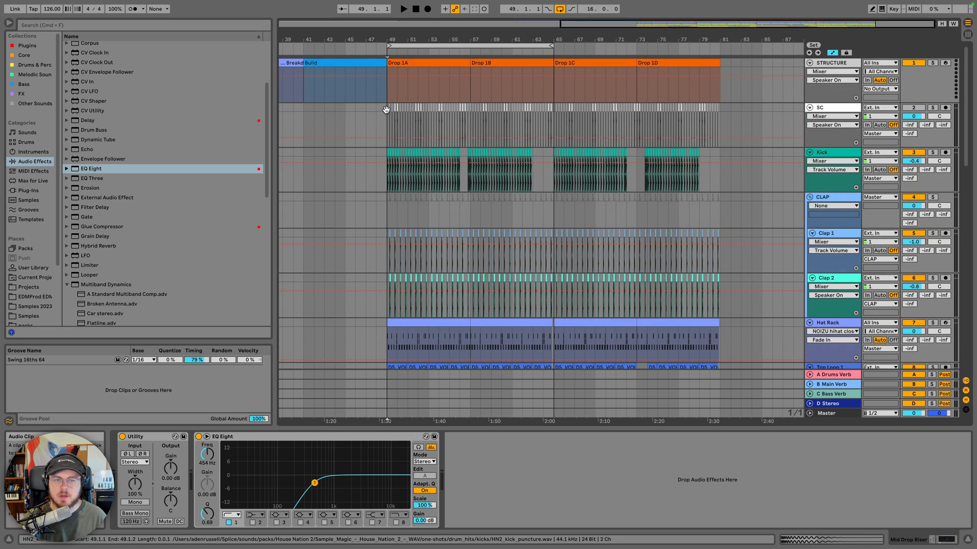
pyautogui.click(386, 109)
pyautogui.press('space')
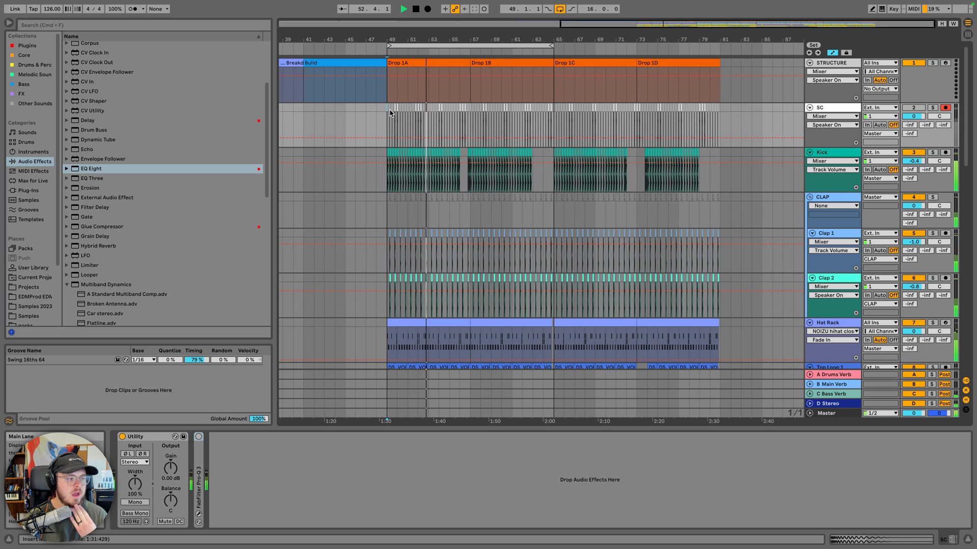
pyautogui.scroll(-10, 461, 173)
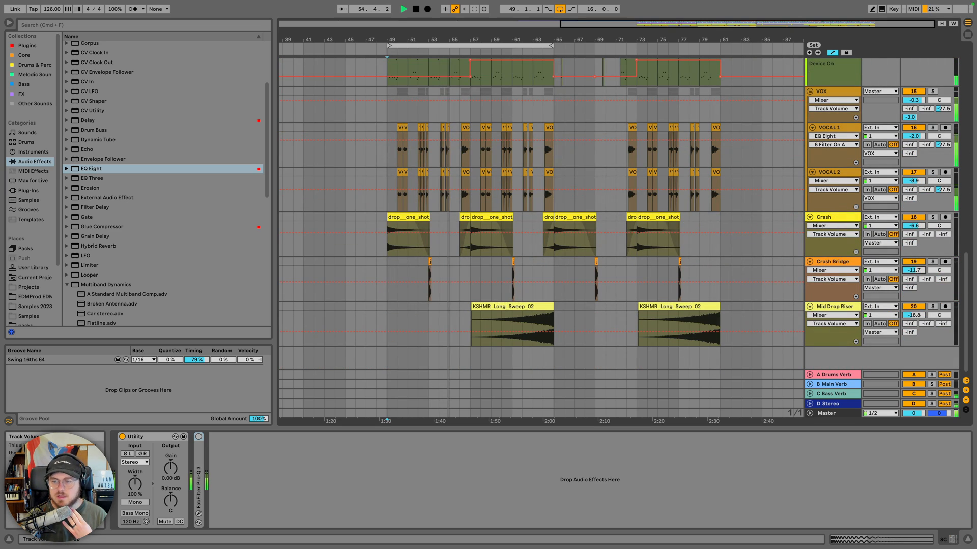
pyautogui.scroll(3, 483, 275)
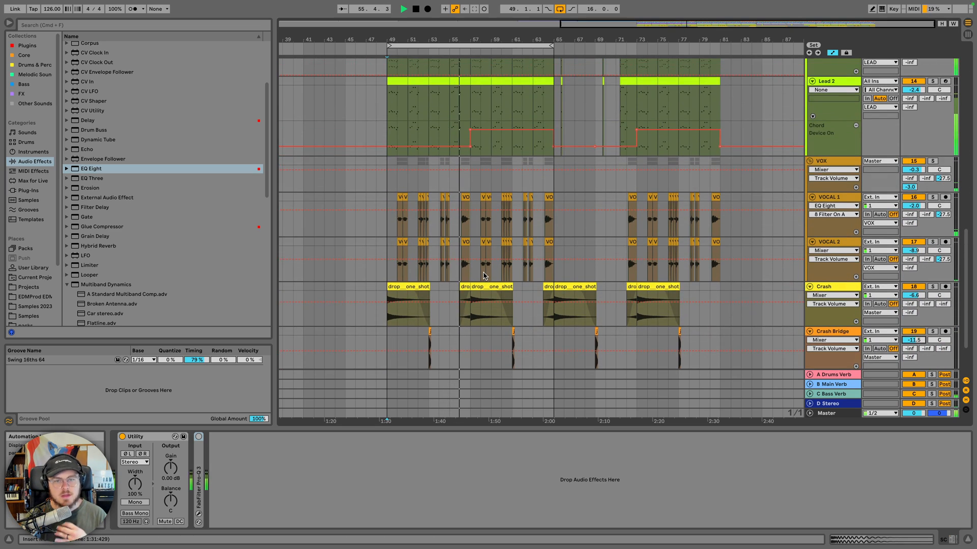
pyautogui.scroll(4, 485, 276)
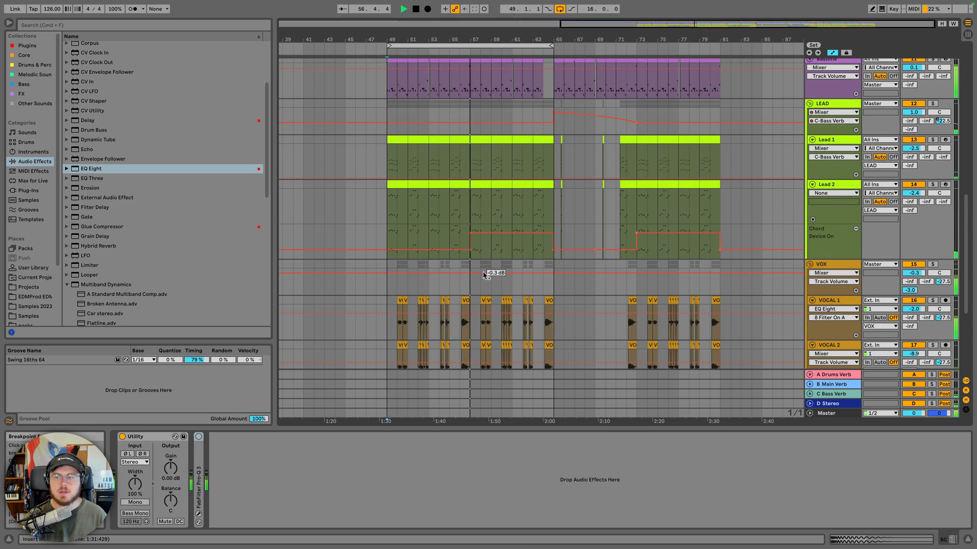
pyautogui.scroll(6, 483, 275)
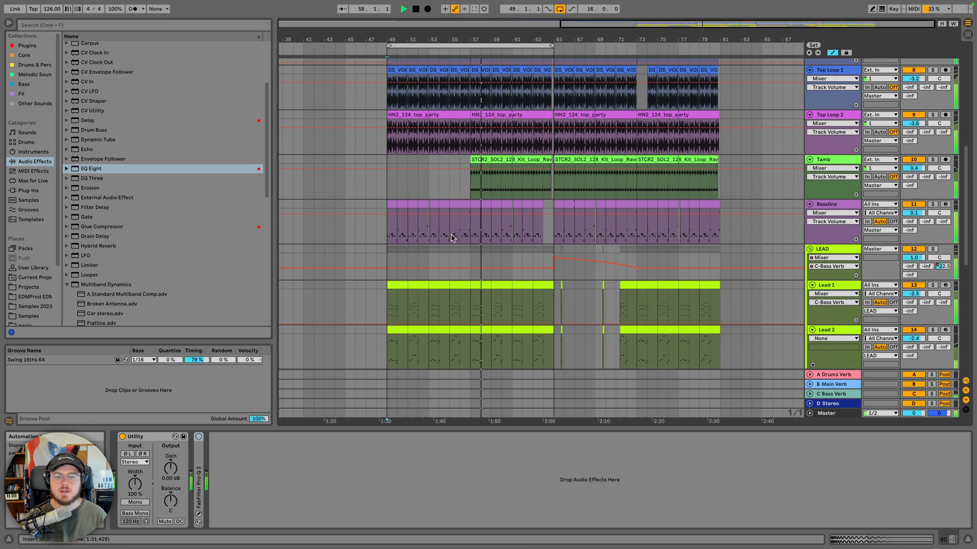
pyautogui.scroll(2, 451, 238)
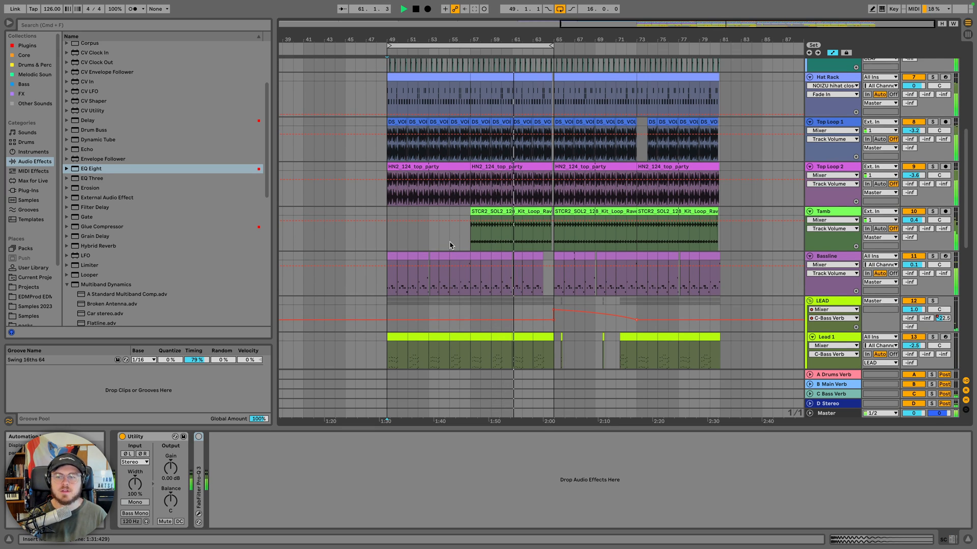
pyautogui.scroll(-11, 450, 245)
pyautogui.scroll(8, 450, 246)
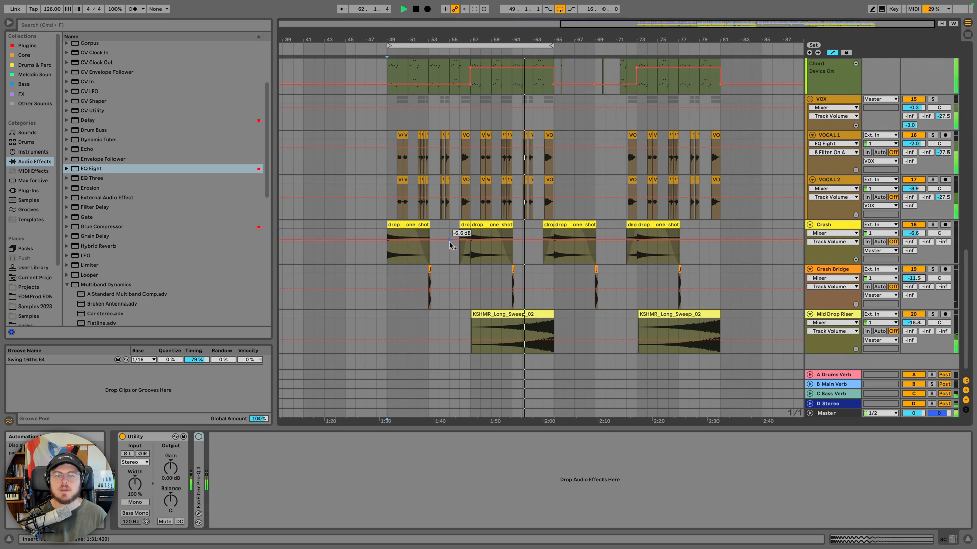
pyautogui.scroll(7, 450, 245)
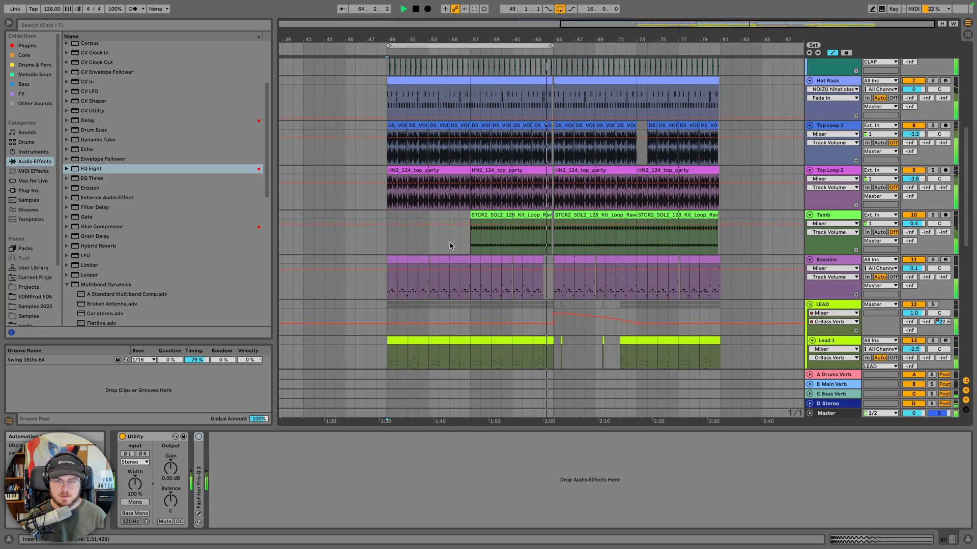
# Hide the automation lanes and turn off the arrangement loop so playback can run past bar 65
pyautogui.press('a')
pyautogui.press('space')
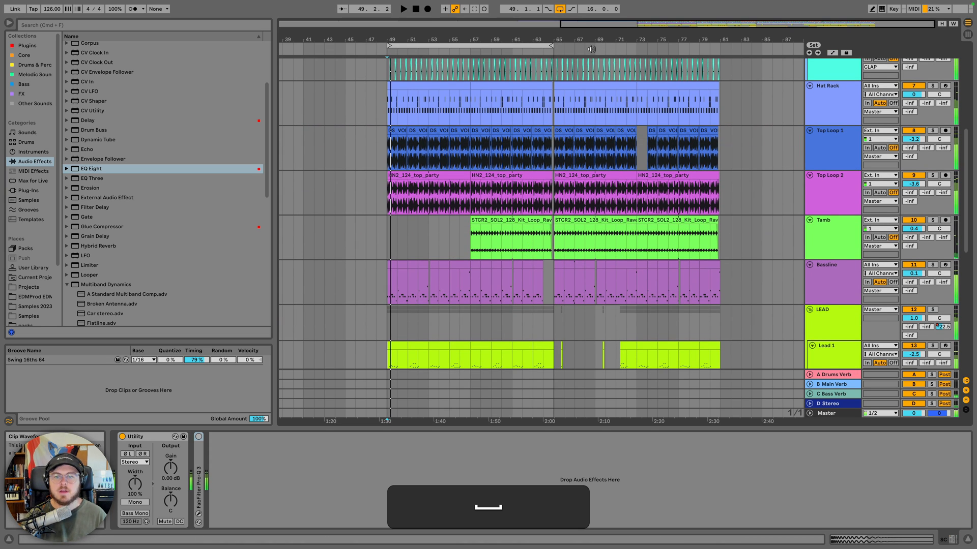
pyautogui.click(560, 10)
pyautogui.click(549, 52)
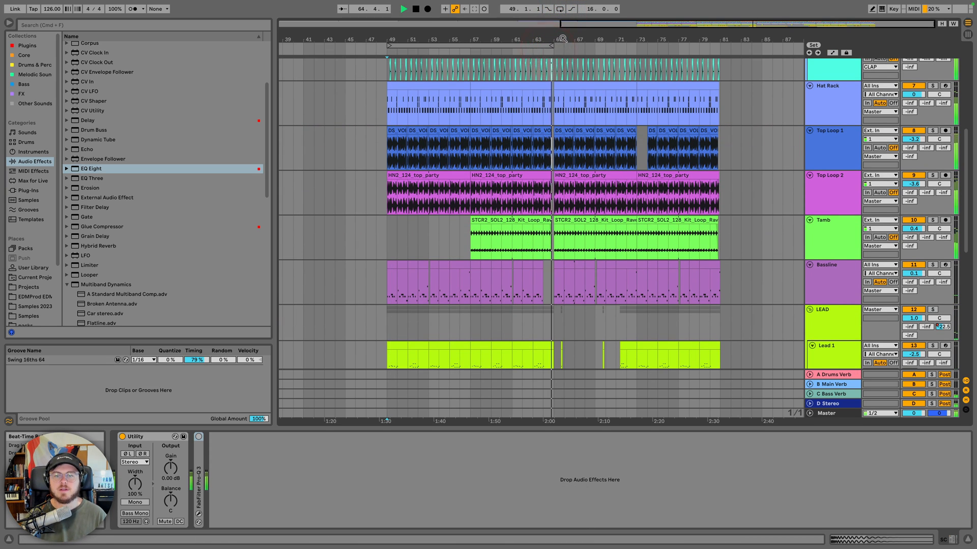
# Audition Drop 1C and the transition into Drop 1D, checking the tracks up to bar 74
pyautogui.moveTo(562, 39); pyautogui.dragTo(562, 76)
pyautogui.scroll(-10, 562, 112)
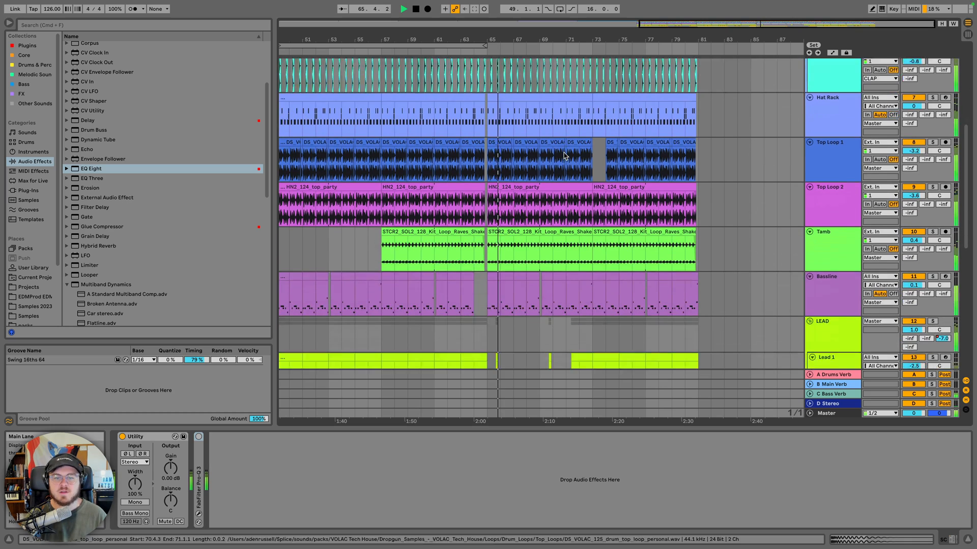
pyautogui.scroll(-1, 564, 156)
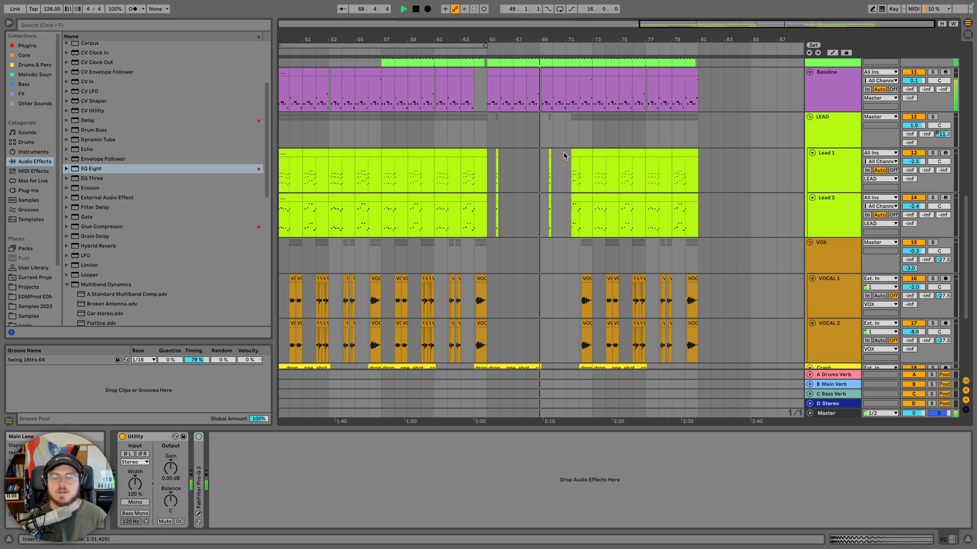
pyautogui.scroll(-5, 564, 155)
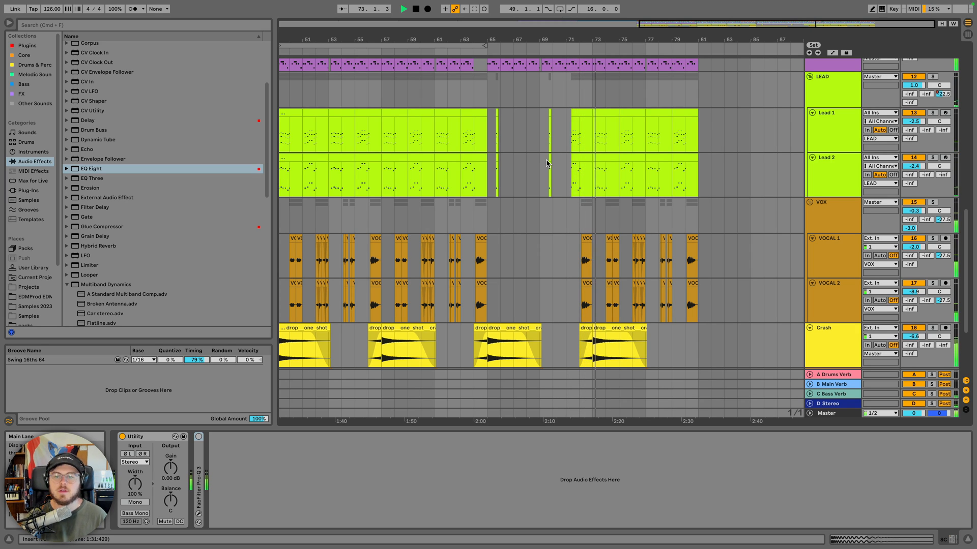
pyautogui.scroll(5, 595, 197)
pyautogui.scroll(5, 595, 197)
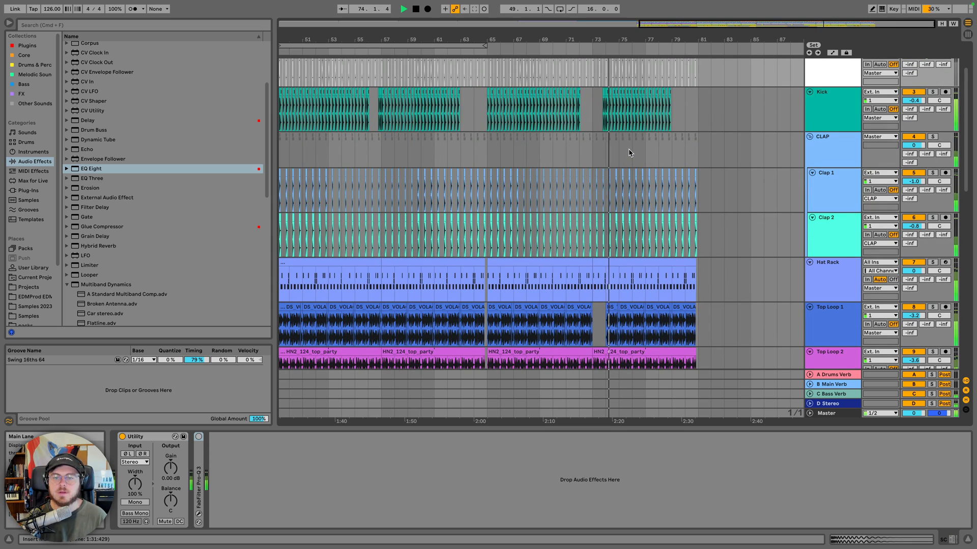
pyautogui.scroll(-1, 625, 152)
pyautogui.scroll(-5, 626, 156)
pyautogui.press('space')
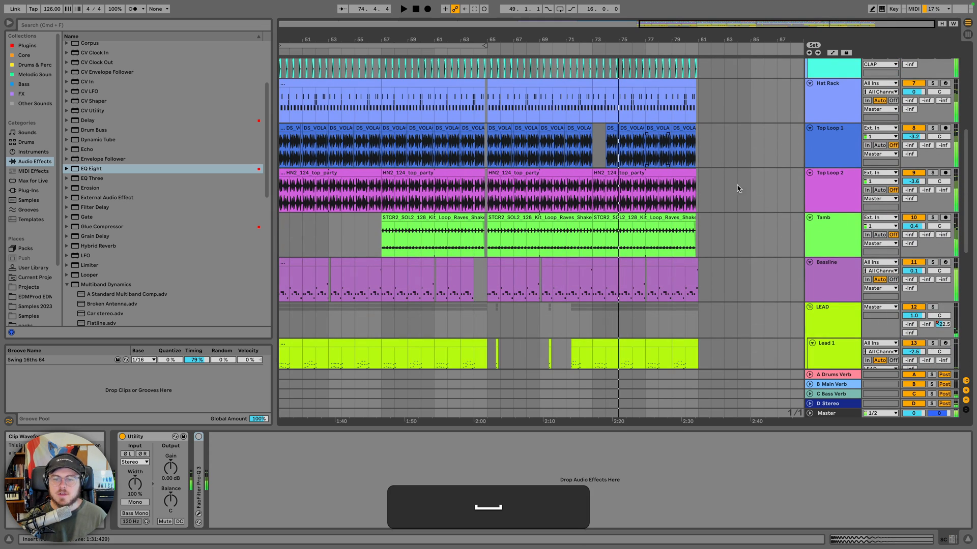
# Insert a MIDI track below Tamb and load the 909 Core Kit onto it
pyautogui.click(832, 227)
pyautogui.press('shift+super+t')
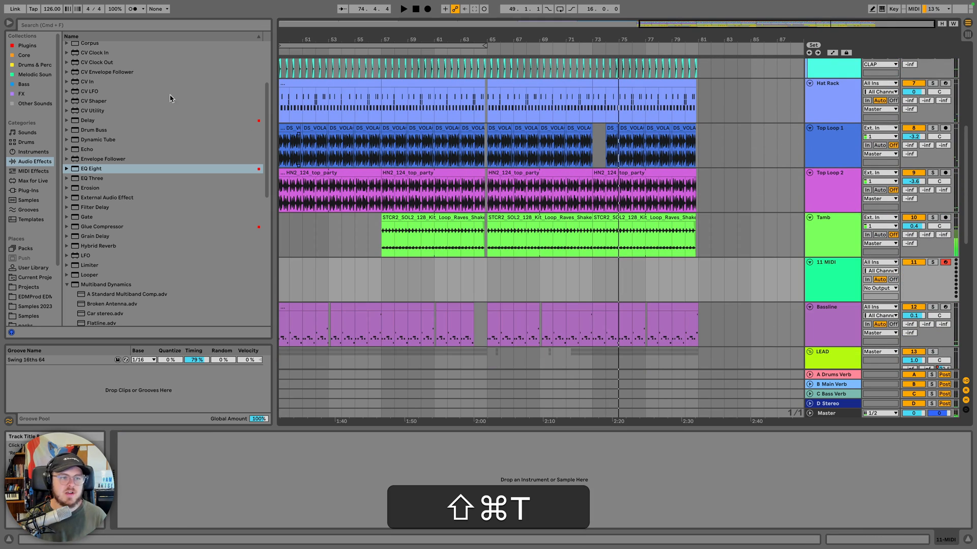
pyautogui.click(27, 142)
pyautogui.scroll(-2, 114, 237)
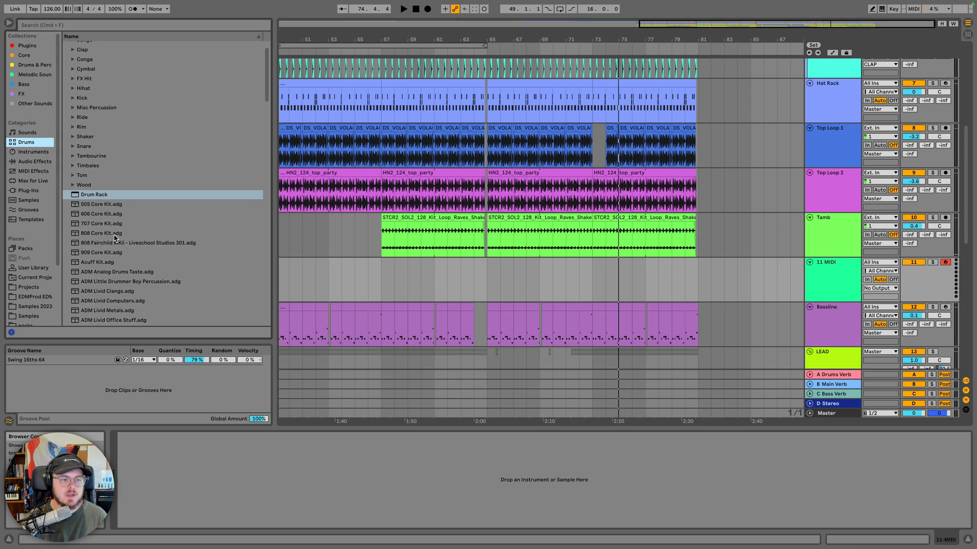
pyautogui.click(112, 252)
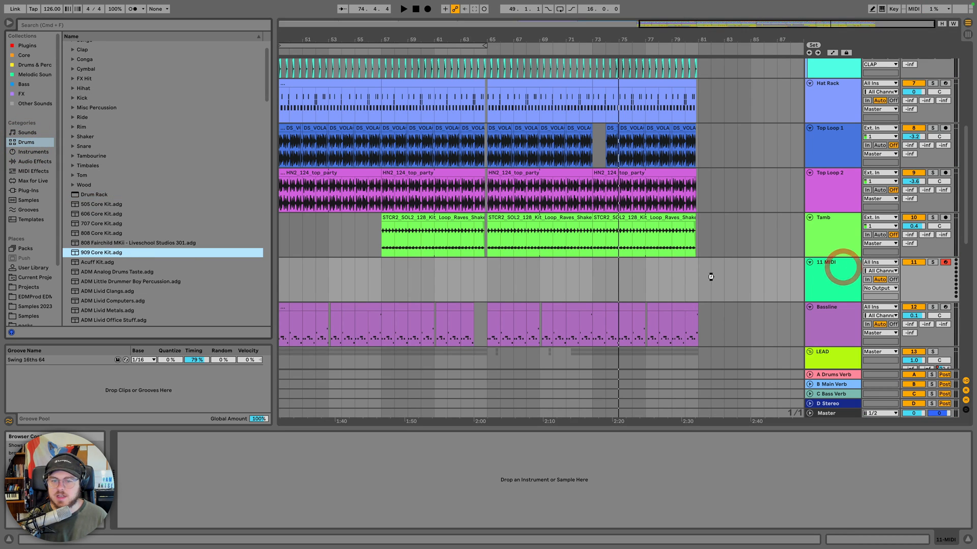
# Play Drop 1D from bar 73 and mark bars 74–81 on the 909 Core Kit track
pyautogui.click(593, 273)
pyautogui.press('space')
pyautogui.moveTo(637, 40); pyautogui.dragTo(618, 127)
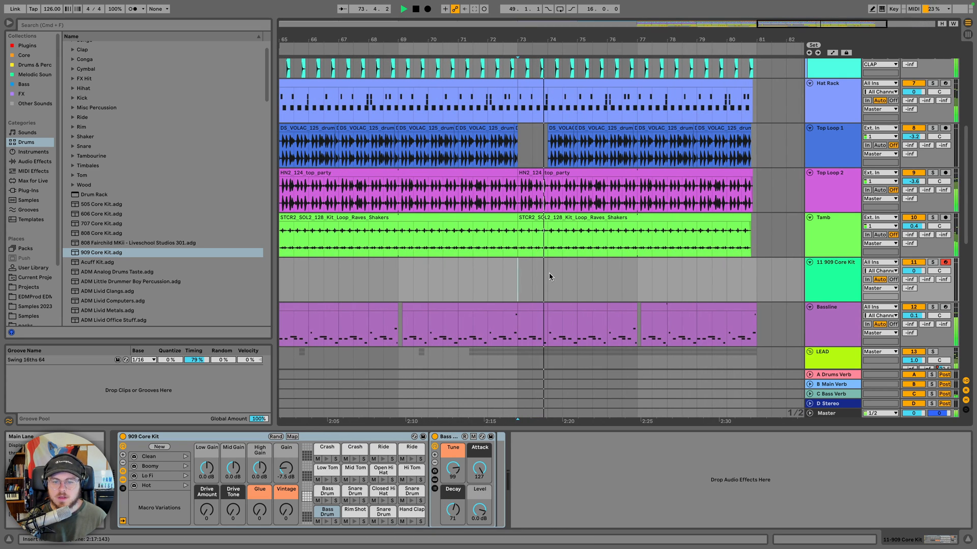
pyautogui.moveTo(549, 273); pyautogui.dragTo(752, 270)
pyautogui.press('space')
# Shift the bar 73 Crash clip to bar 74 and paste a copy of the bar 77 Crash Bridge clip at bar 73
pyautogui.scroll(-10, 664, 280)
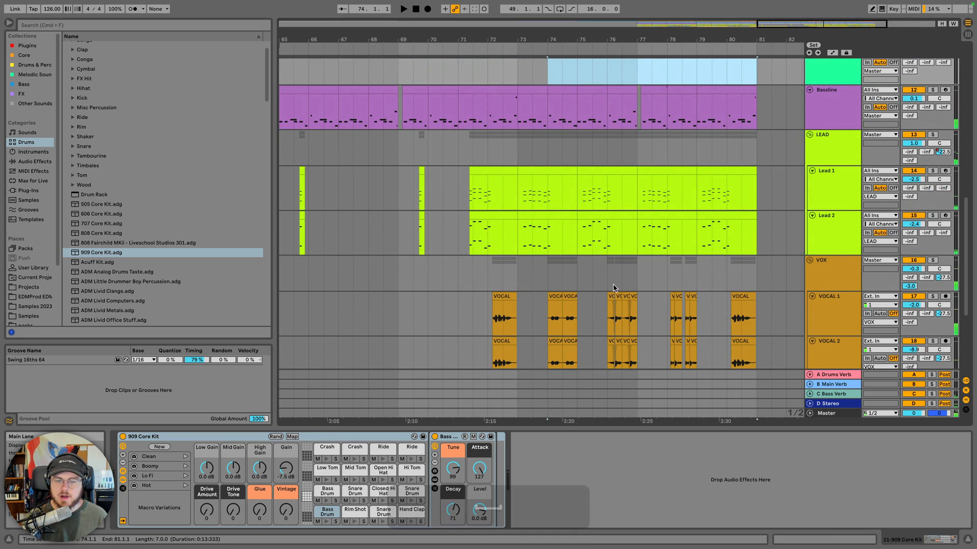
pyautogui.moveTo(543, 236); pyautogui.dragTo(570, 238)
pyautogui.click(640, 300)
pyautogui.press('super+c')
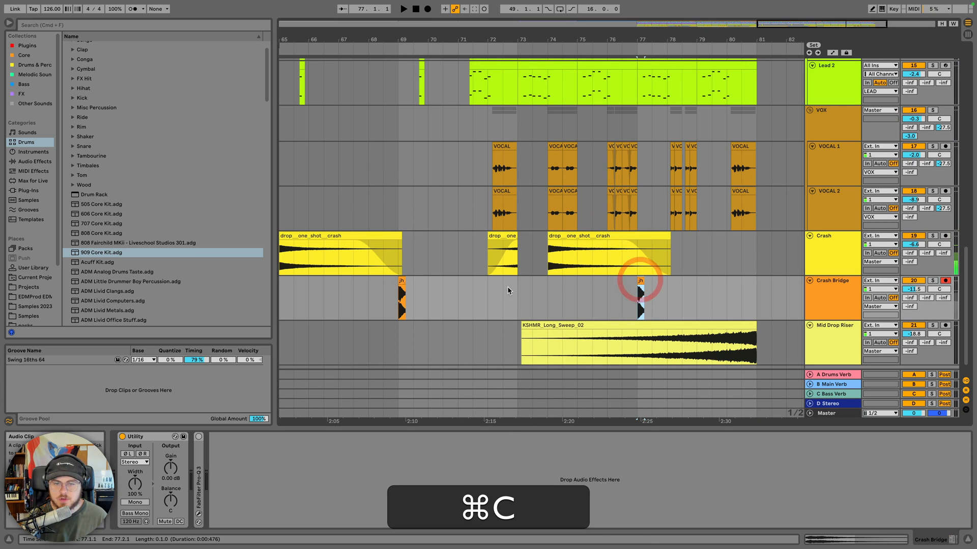
pyautogui.click(503, 288)
pyautogui.press('super+v')
# Audition the revised crash transition from bar 72 against the drum tracks
pyautogui.click(487, 293)
pyautogui.press('space')
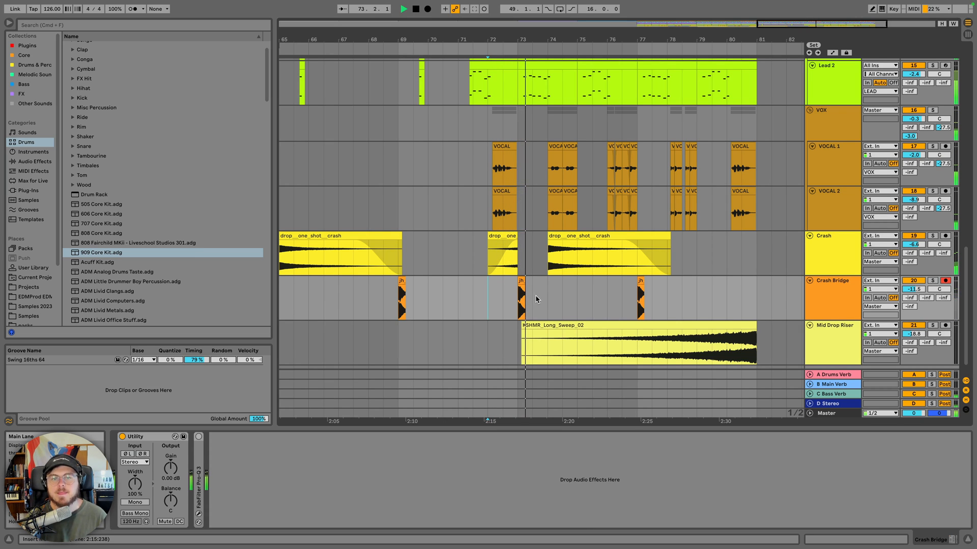
pyautogui.scroll(15, 559, 299)
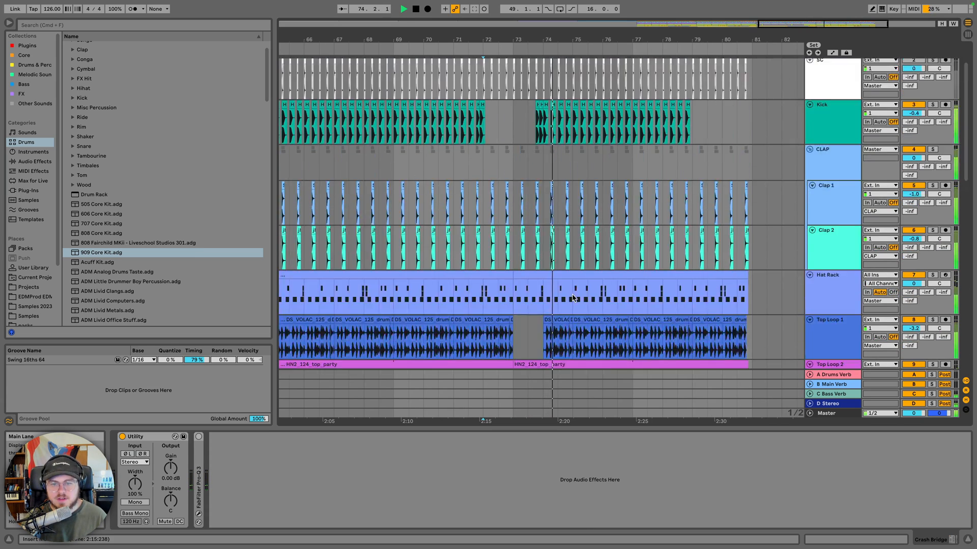
pyautogui.scroll(-3, 572, 299)
pyautogui.press('space')
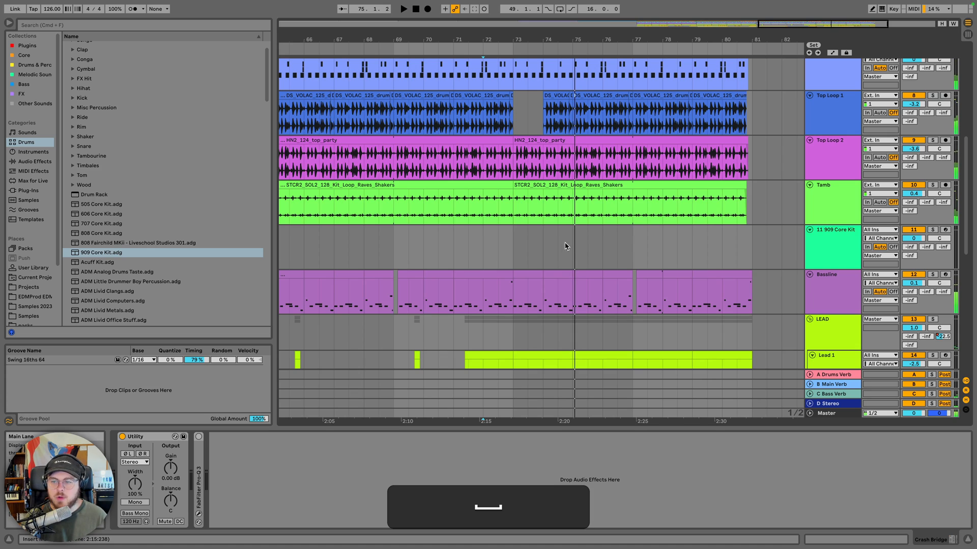
# Create a MIDI clip over bars 74–81 on the 909 Core Kit track and start it with two eighth-note Ride hits on D2
pyautogui.moveTo(544, 247); pyautogui.dragTo(743, 245)
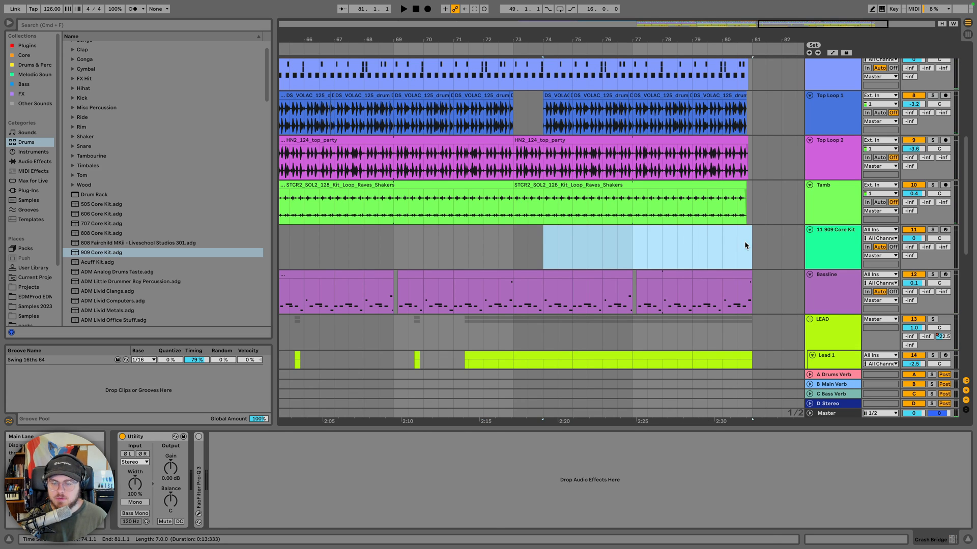
pyautogui.press('shift+super+m')
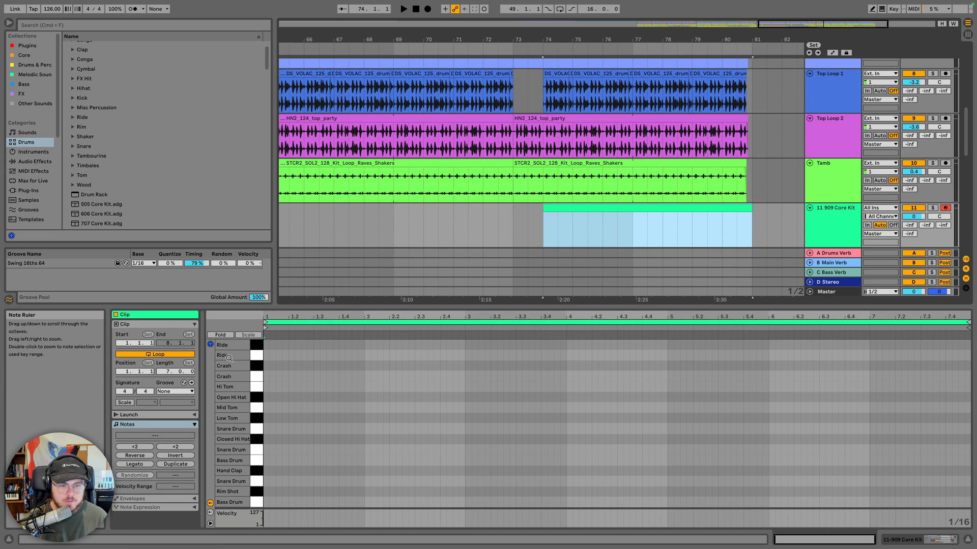
pyautogui.click(257, 355)
pyautogui.doubleClick(268, 355)
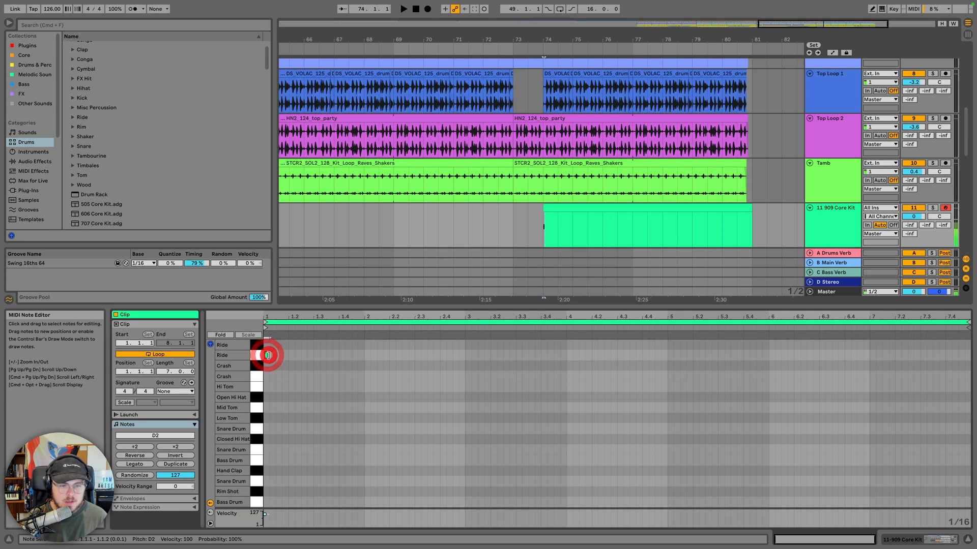
pyautogui.moveTo(270, 355); pyautogui.dragTo(278, 355)
pyautogui.press('super+d')
# Lower the first Ride note's velocity to 53 and solo the 909 Core Kit track to hear the pattern
pyautogui.press('super+space')
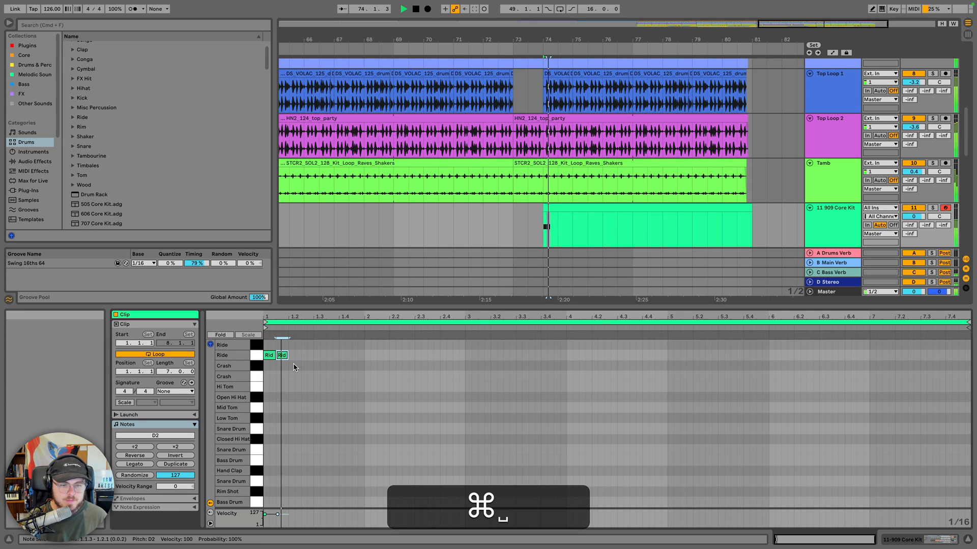
pyautogui.keyDown('shift'); pyautogui.click(274, 356); pyautogui.keyUp('shift')
pyautogui.press('space')
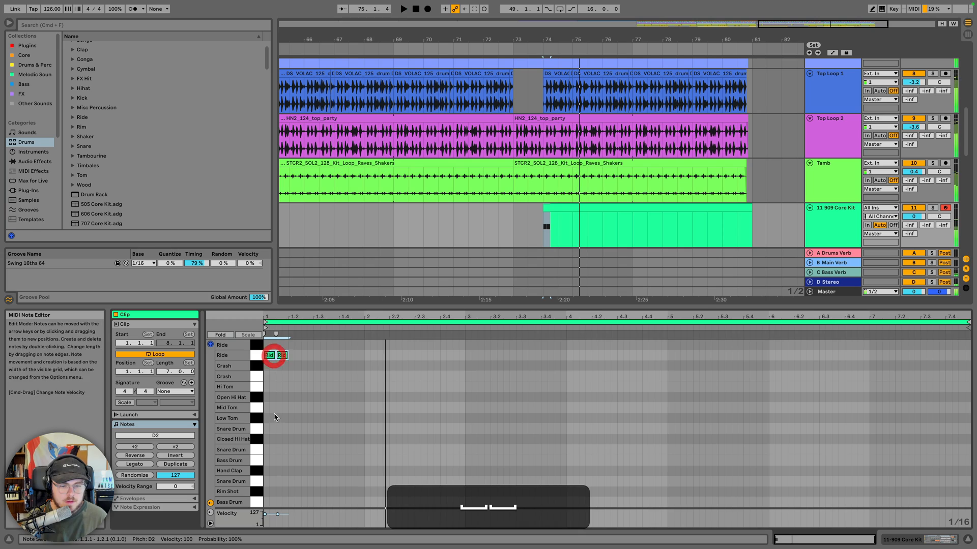
pyautogui.click(287, 476)
pyautogui.moveTo(264, 514); pyautogui.dragTo(264, 516)
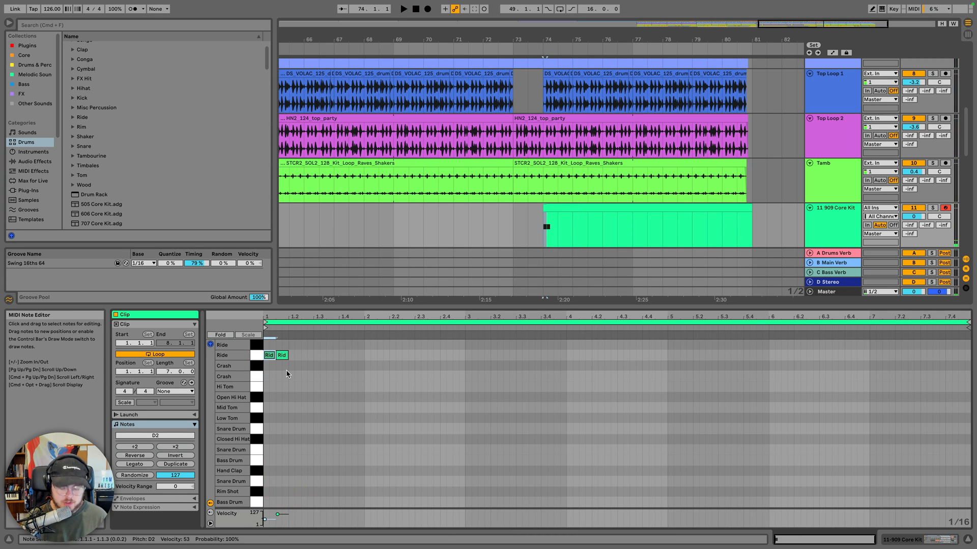
pyautogui.press('space')
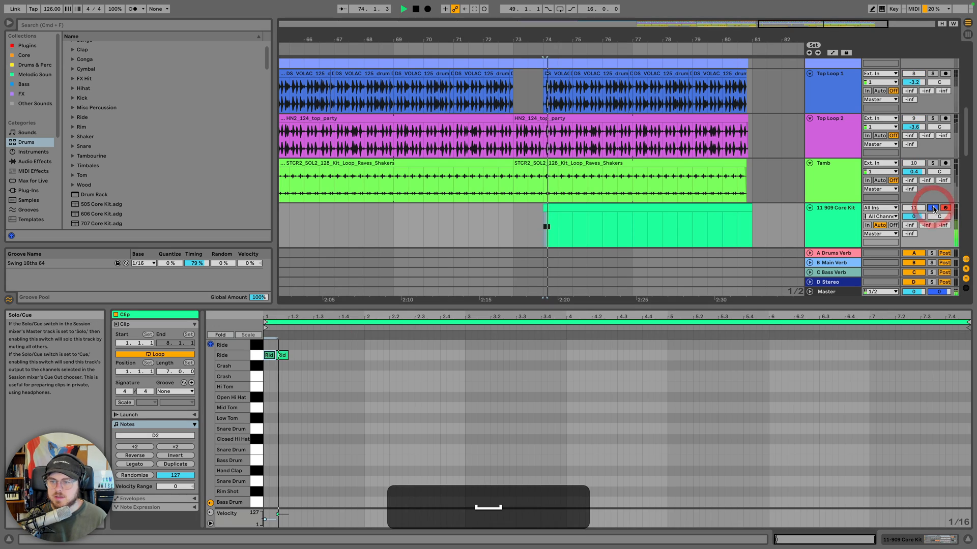
pyautogui.click(933, 208)
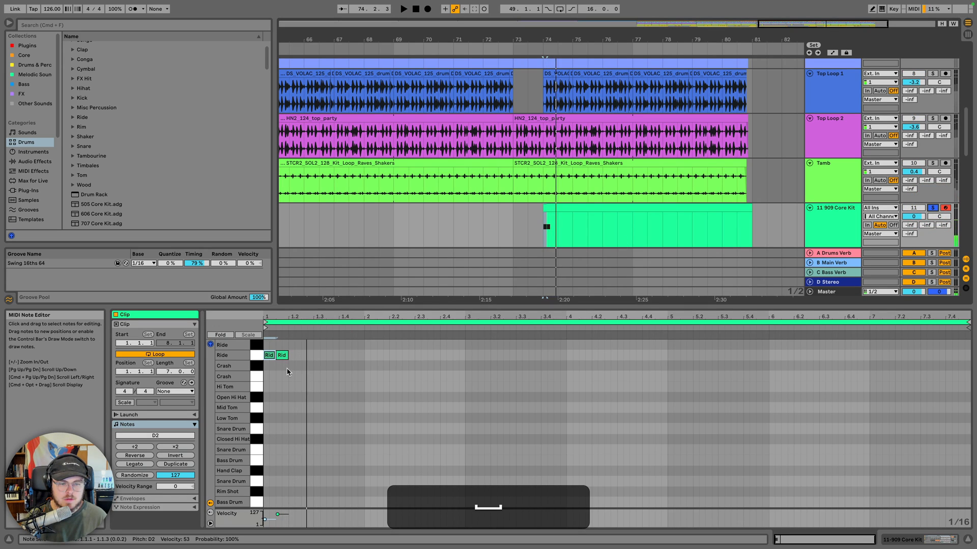
# Duplicate the two-note Ride pattern repeatedly until it fills the whole clip up to bar 81
pyautogui.press('space')
pyautogui.moveTo(287, 371); pyautogui.dragTo(268, 359)
pyautogui.press('super+d')
pyautogui.press('super+d')
pyautogui.press('super+d')
pyautogui.press('super+d')
pyautogui.press('super+d')
pyautogui.press('super+d')
pyautogui.press('super+d')
pyautogui.press('super+d')
pyautogui.press('super+d')
pyautogui.press('super+d')
pyautogui.press('super+d')
pyautogui.press('super+d')
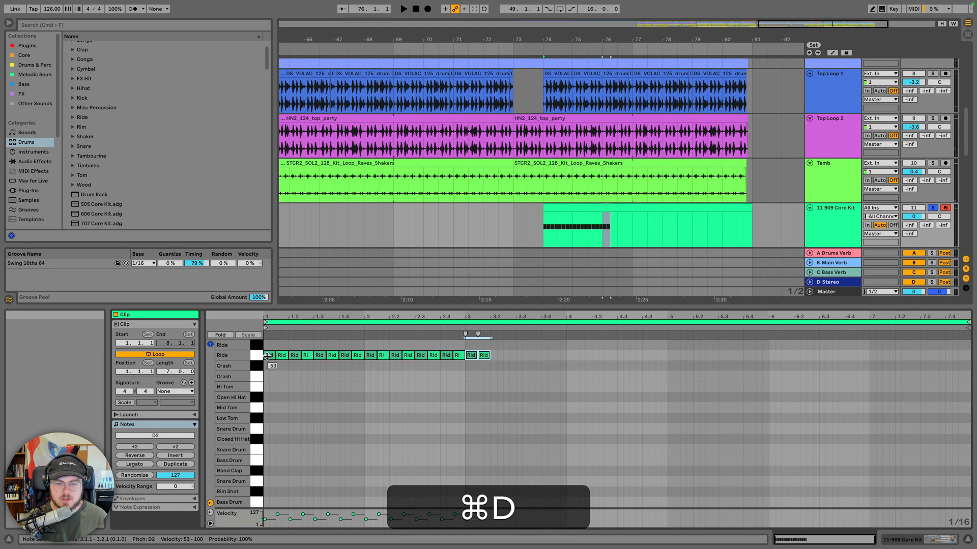
pyautogui.press('super+d')
pyautogui.press('super+d')
pyautogui.press('super+d')
pyautogui.press('super+d')
pyautogui.press('super+d')
pyautogui.press('super+d')
pyautogui.press('super+d')
pyautogui.press('super+d')
pyautogui.press('super+d')
pyautogui.press('super+d')
pyautogui.press('super+d')
pyautogui.press('super+d')
pyautogui.press('super+d')
pyautogui.press('super+d')
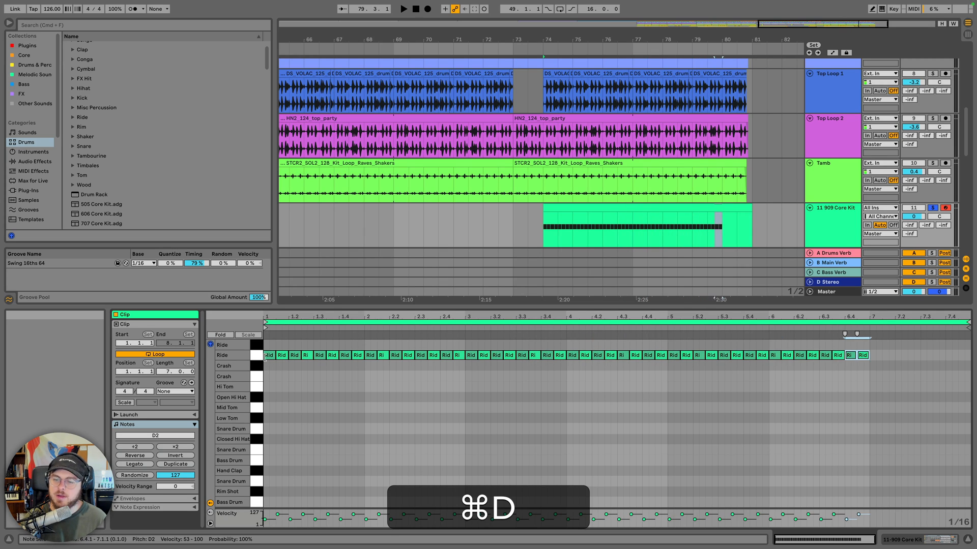
pyautogui.press('super+d')
# Unsolo the 909 Core Kit track during playback and add an EQ Eight with a low cut at 400 Hz to it
pyautogui.press('space')
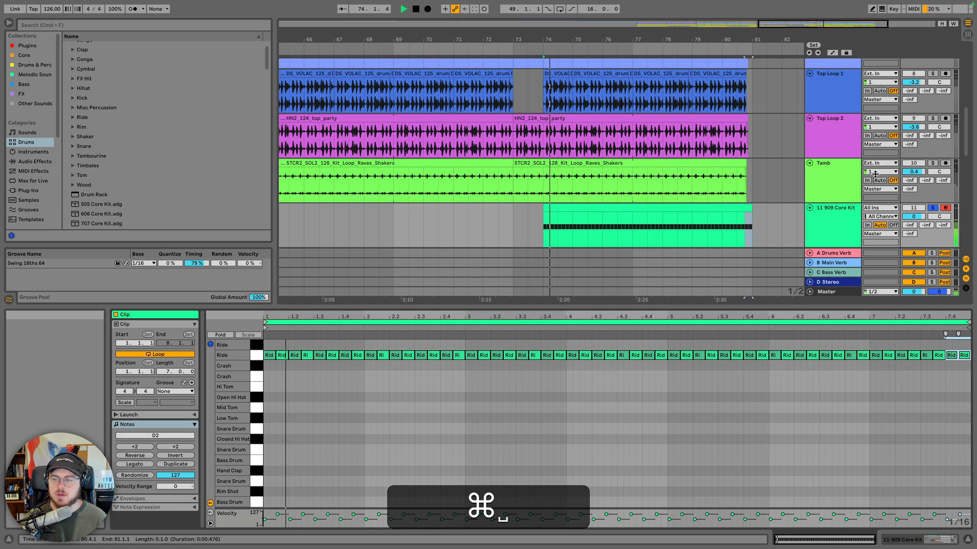
pyautogui.click(933, 208)
pyautogui.doubleClick(849, 218)
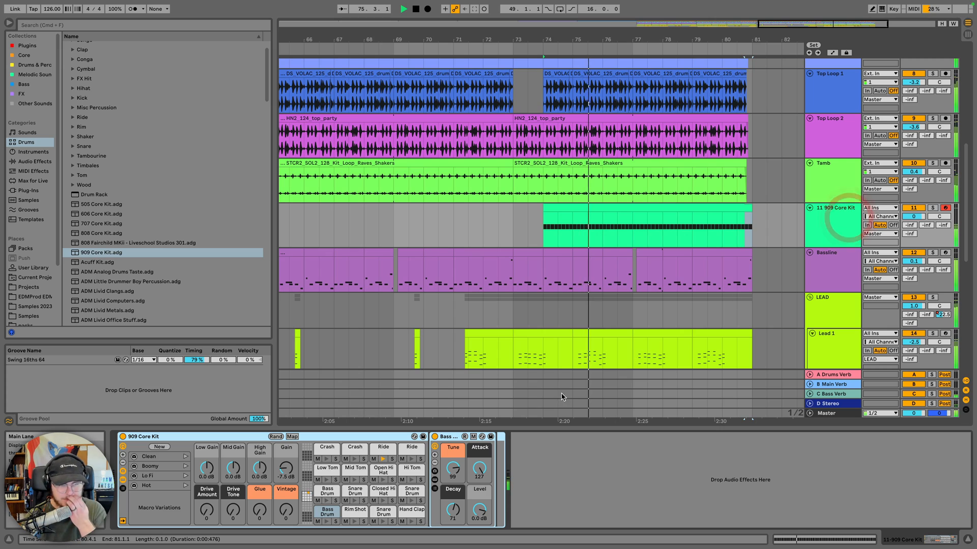
pyautogui.click(35, 161)
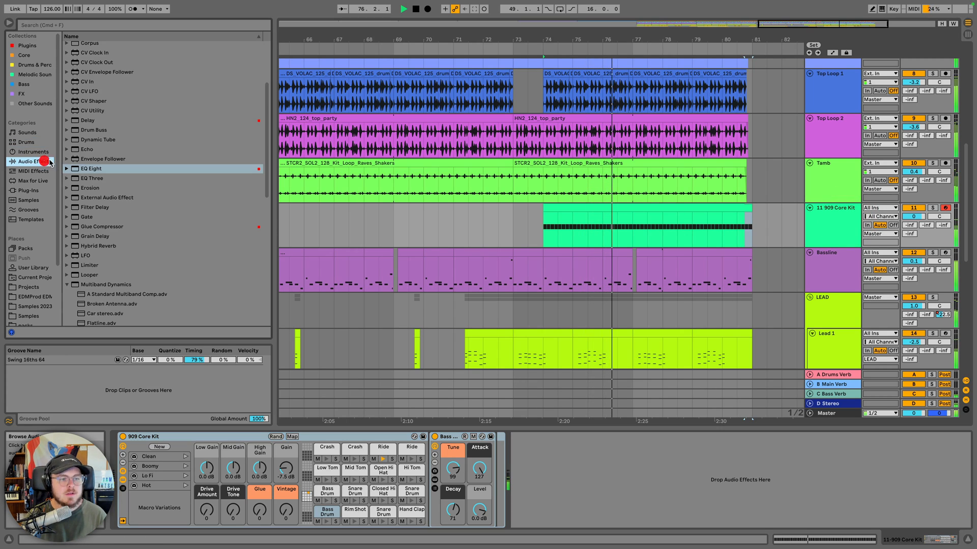
pyautogui.click(94, 169)
pyautogui.doubleClick(95, 171)
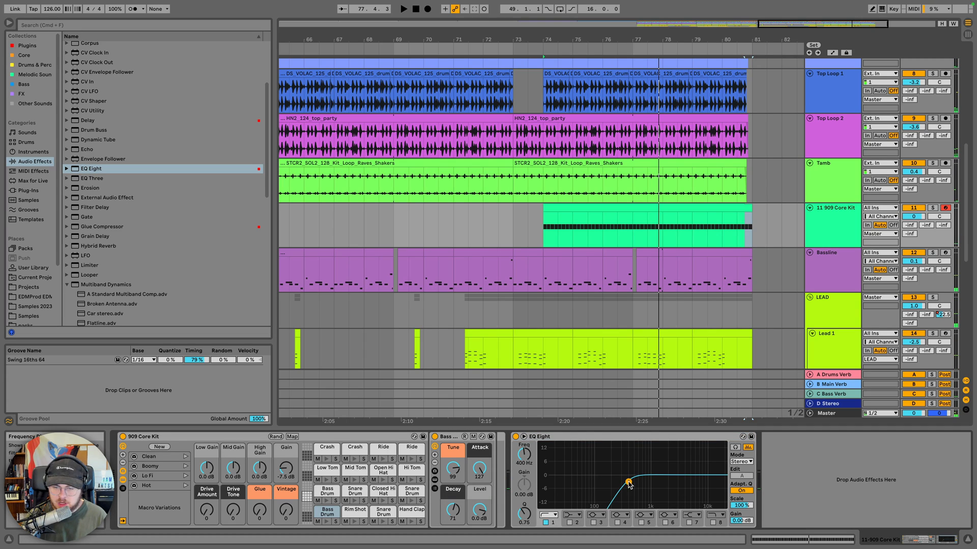
# In the EQ Eight, cut band 6 by about 2.6 dB at 7.58 kHz and boost band 7 by about 5 dB at 11.1 kHz
pyautogui.click(665, 523)
pyautogui.press('space')
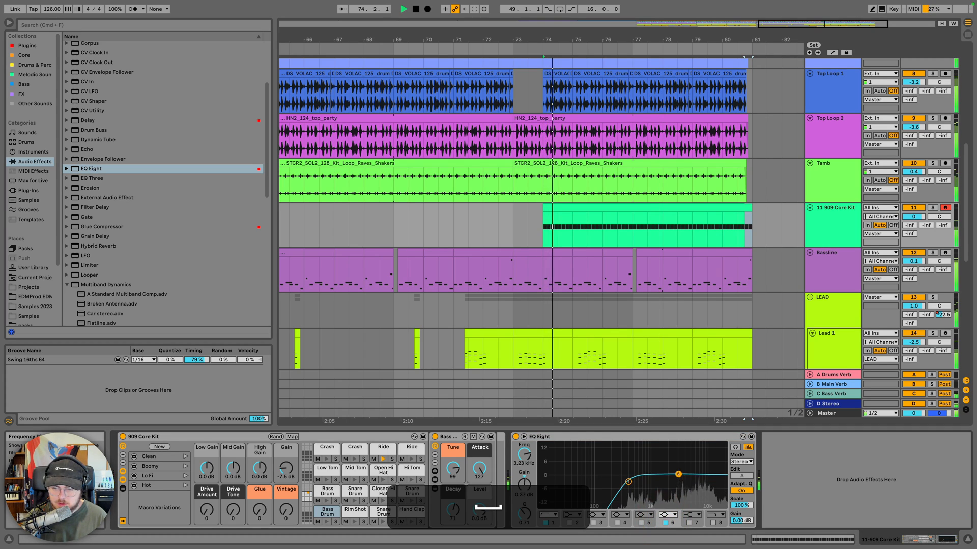
pyautogui.moveTo(677, 475); pyautogui.dragTo(699, 483)
pyautogui.click(689, 523)
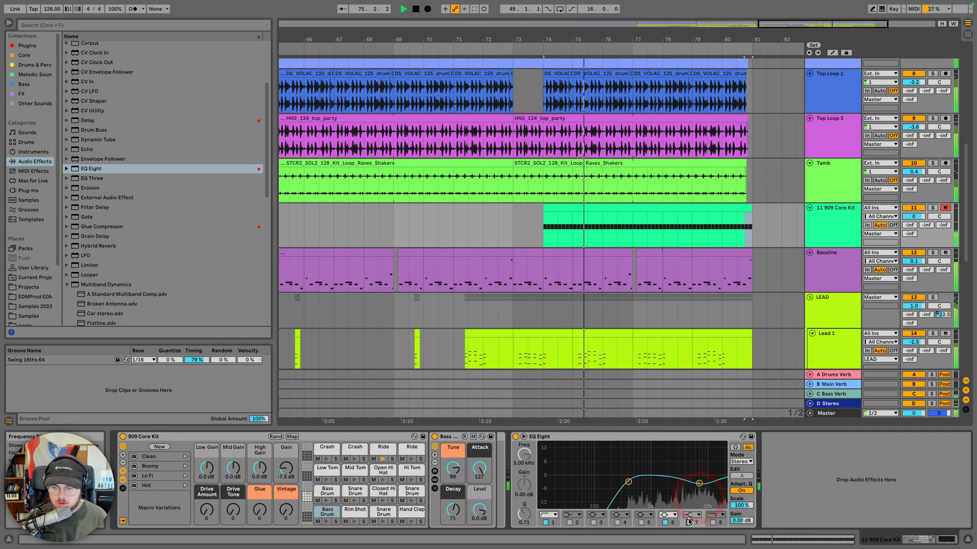
pyautogui.click(690, 522)
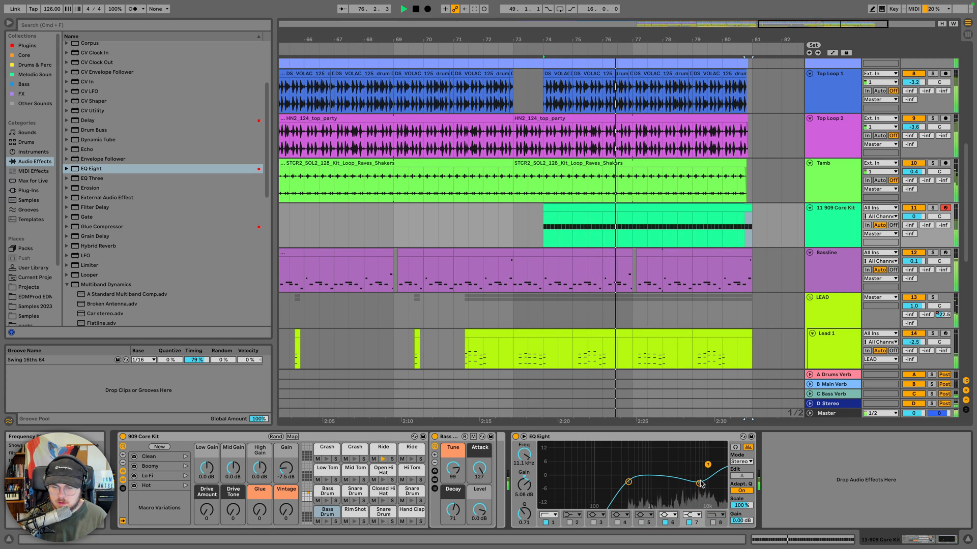
pyautogui.moveTo(701, 484); pyautogui.dragTo(701, 481)
# Raise the 909 Core Kit track's volume to 4.5 dB while auditioning the drop from bar 74
pyautogui.moveTo(913, 216); pyautogui.dragTo(919, 214)
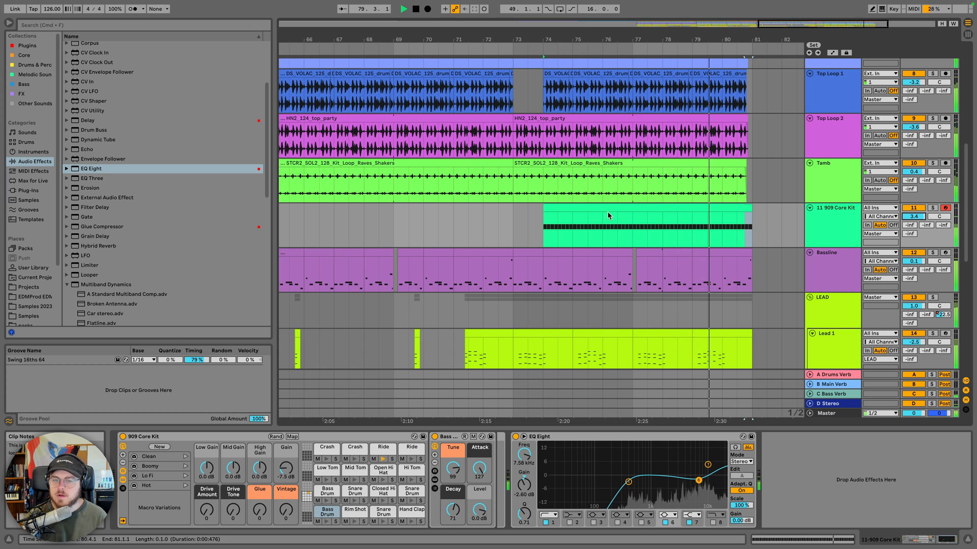
pyautogui.click(562, 208)
pyautogui.press('space')
pyautogui.moveTo(916, 216); pyautogui.dragTo(915, 211)
pyautogui.press('space')
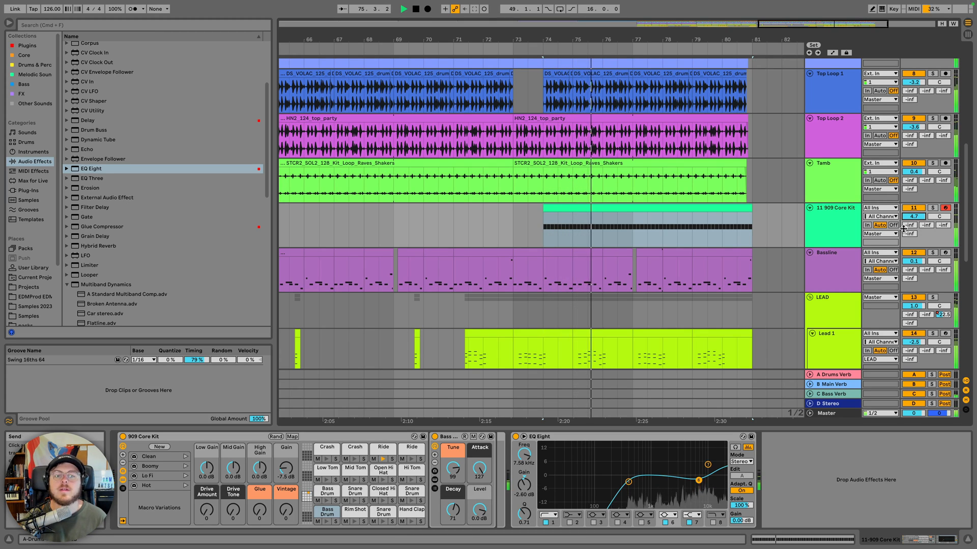
pyautogui.moveTo(914, 216); pyautogui.dragTo(914, 218)
# With the 909 Core Kit track temporarily soloed, make EQ band 1 a steeper low cut at 711 Hz
pyautogui.click(932, 208)
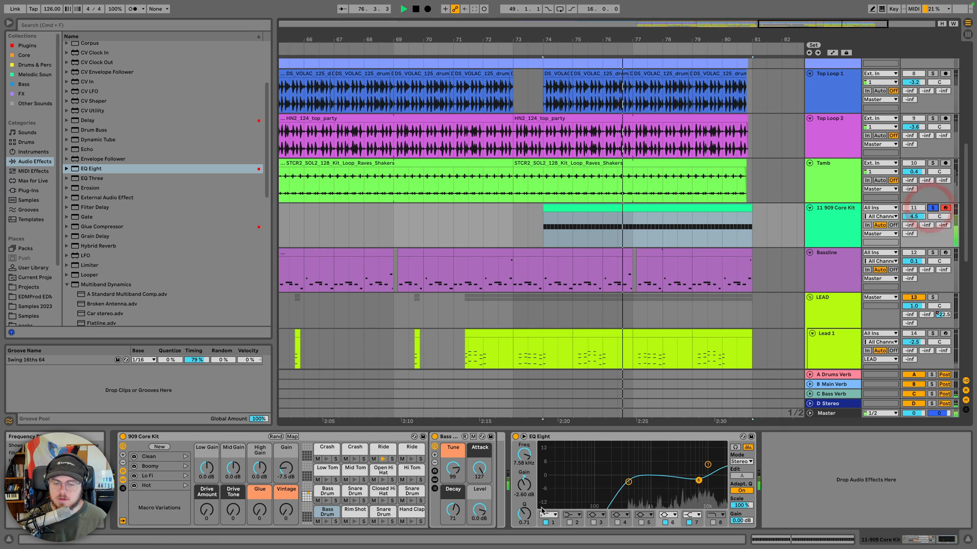
pyautogui.click(549, 515)
pyautogui.click(551, 450)
pyautogui.moveTo(628, 482); pyautogui.dragTo(646, 484)
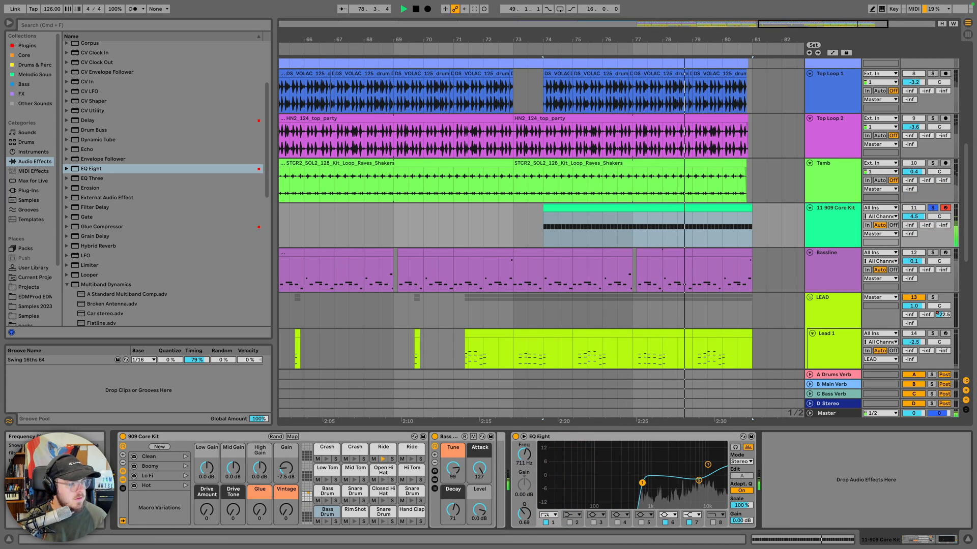
pyautogui.press('space')
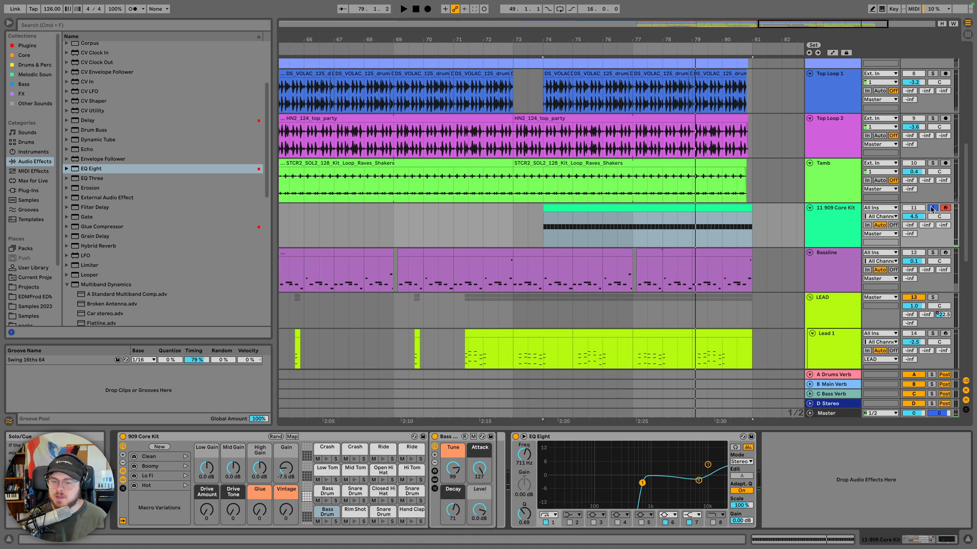
pyautogui.click(931, 208)
# Rename the 909 Core Kit track to Ride while the drop plays
pyautogui.press('space')
pyautogui.click(850, 212)
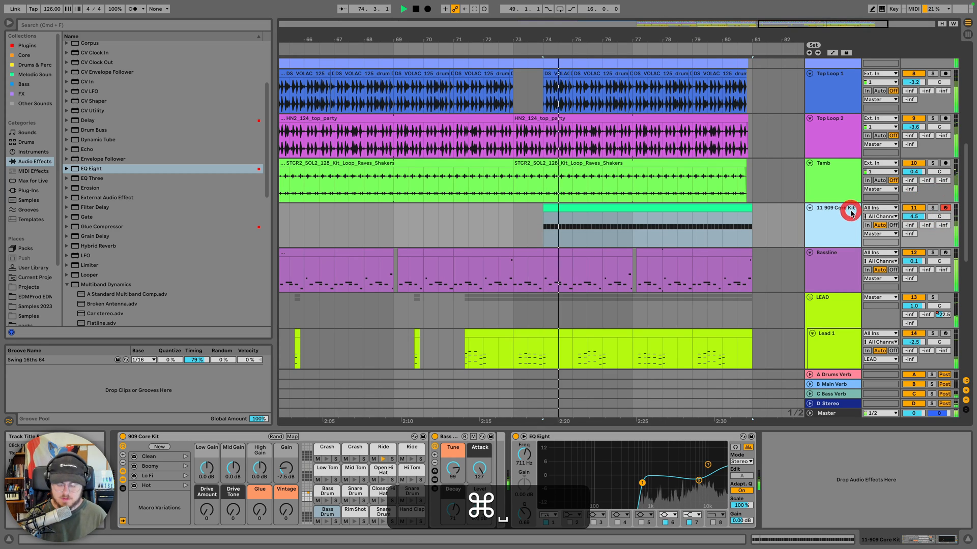
pyautogui.press('super+r')
pyautogui.write('Ride')
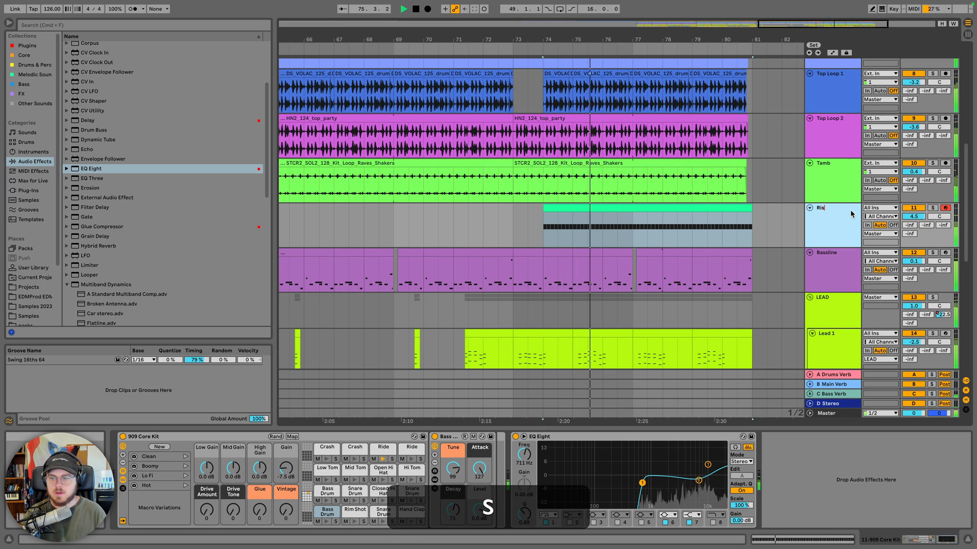
pyautogui.press('Return')
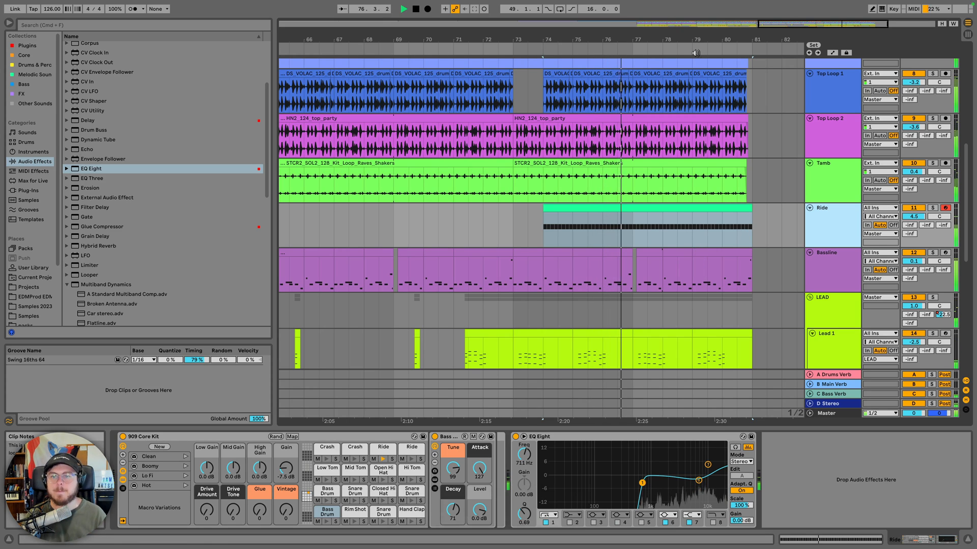
# Add a Utility after the EQ Eight on the Ride track
pyautogui.moveTo(697, 39); pyautogui.dragTo(697, 30)
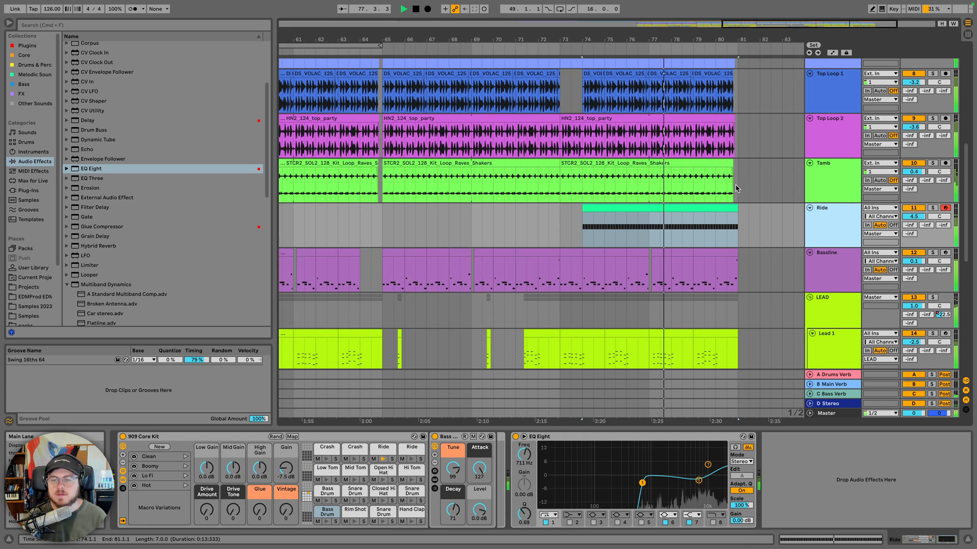
pyautogui.click(829, 224)
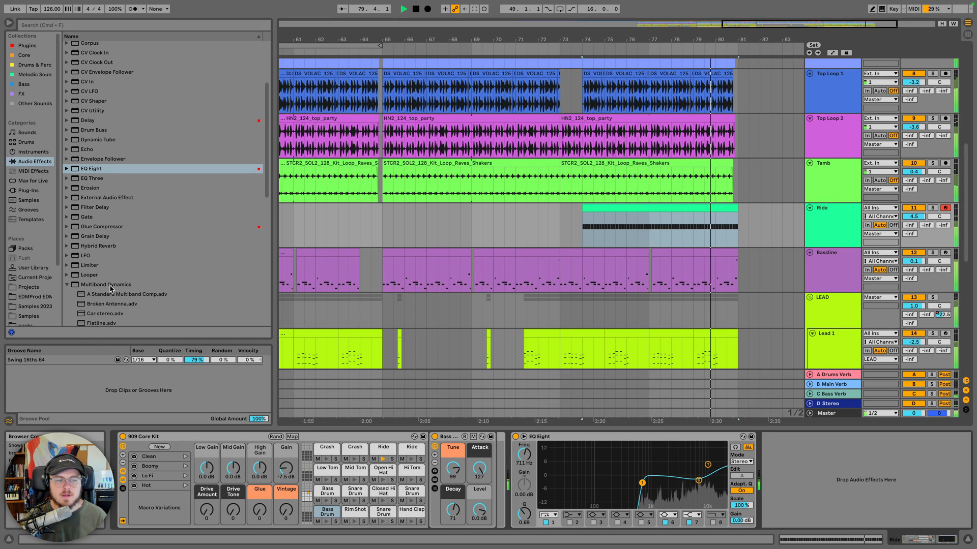
pyautogui.scroll(-10, 105, 288)
pyautogui.doubleClick(89, 301)
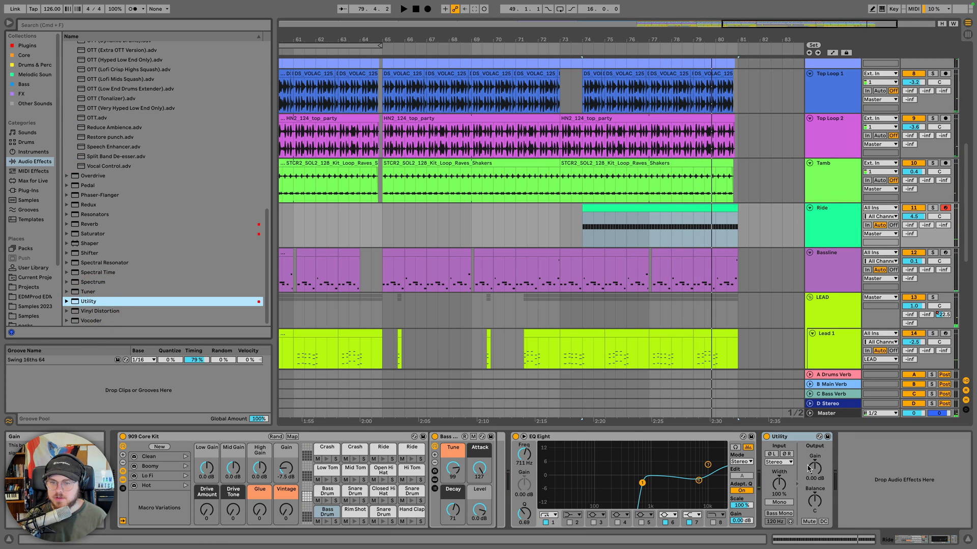
# Automate the Ride track's Utility gain as a curved fade-out from bar 79 to bar 81 and audition it from bar 79
pyautogui.click(750, 256)
pyautogui.press('a')
pyautogui.click(693, 231)
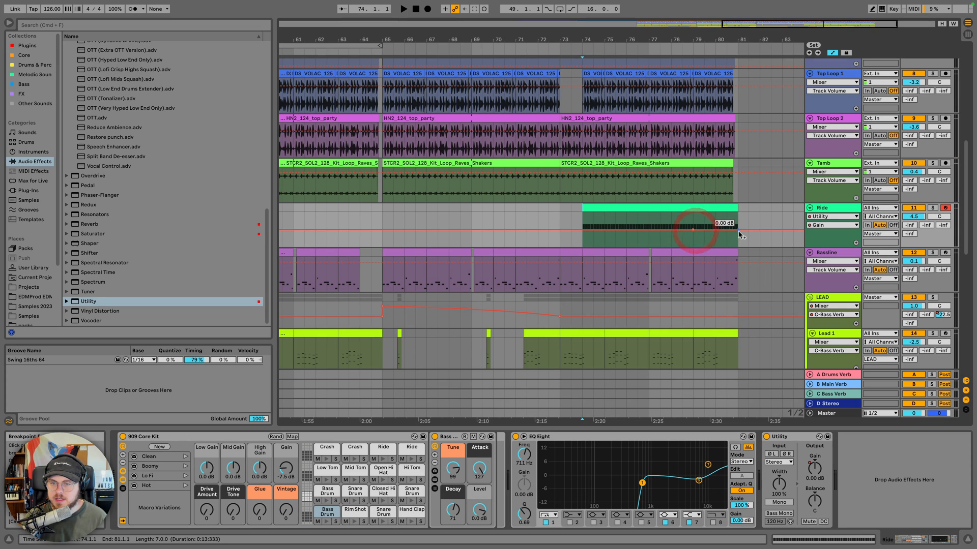
pyautogui.moveTo(738, 231); pyautogui.dragTo(716, 235)
pyautogui.click(694, 239)
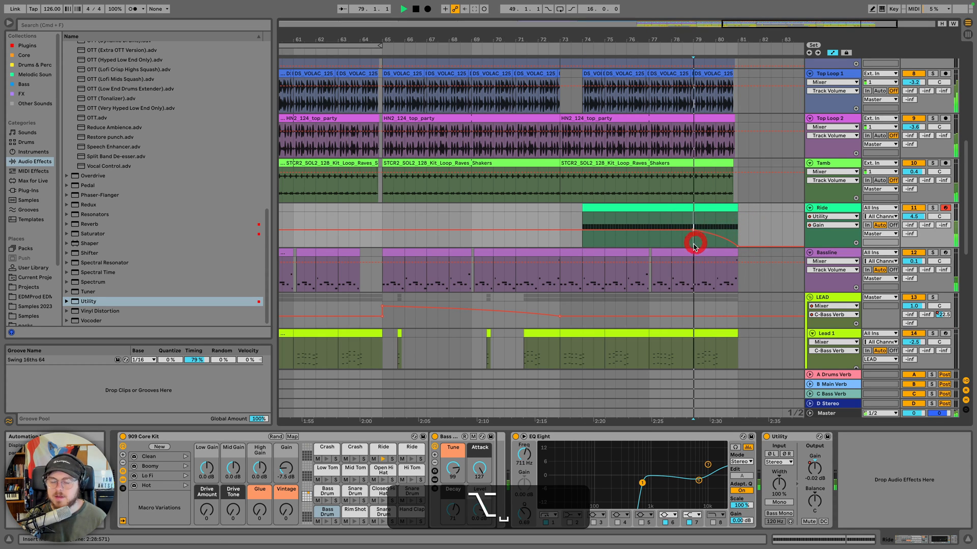
pyautogui.press('space')
pyautogui.scroll(-2, 708, 248)
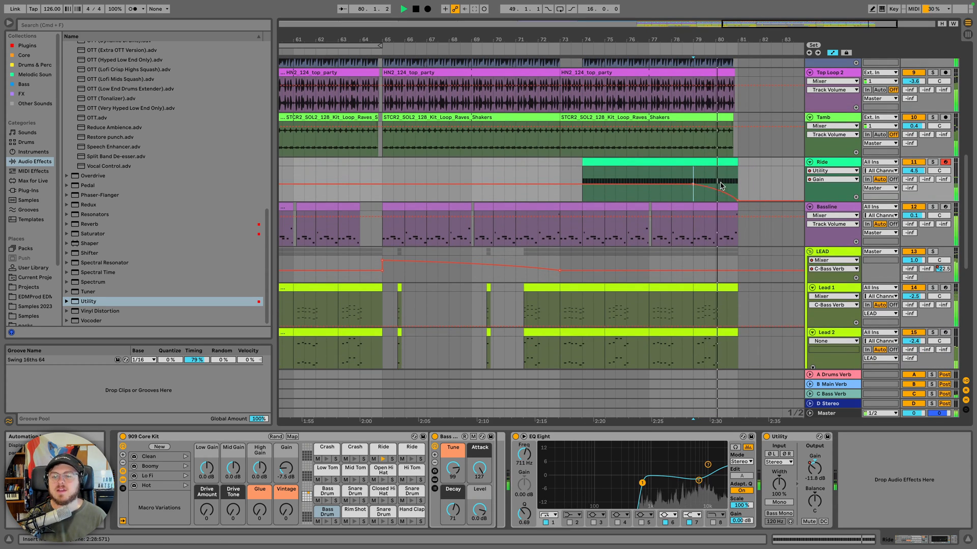
pyautogui.scroll(-1, 736, 182)
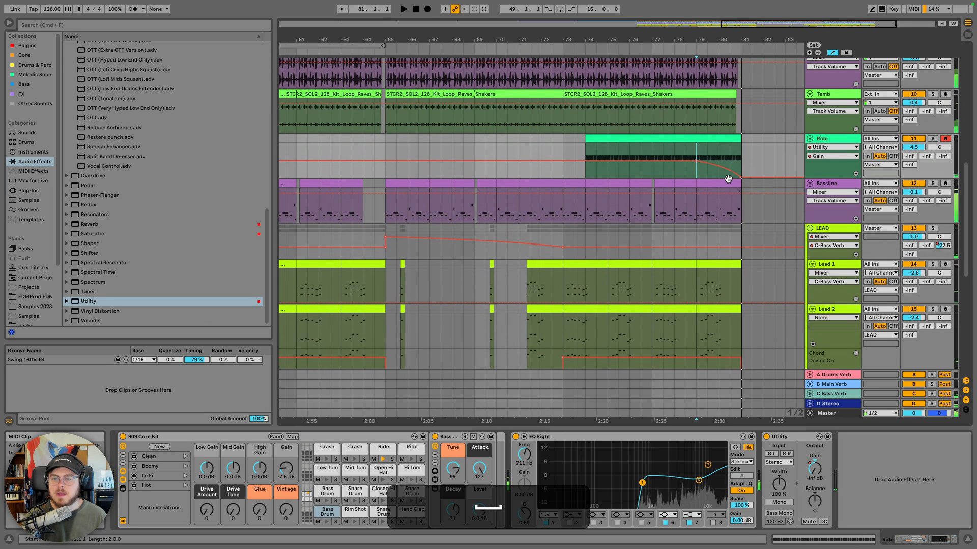
# Deactivate the Bassline section over bars 79–81 and play back the end of the drop
pyautogui.click(722, 183)
pyautogui.press('0')
pyautogui.press('space')
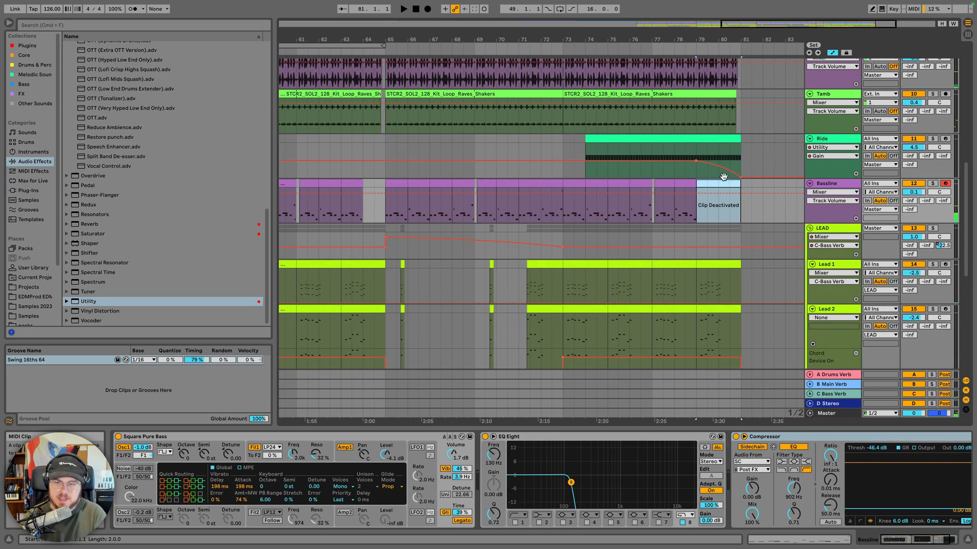
pyautogui.click(687, 47)
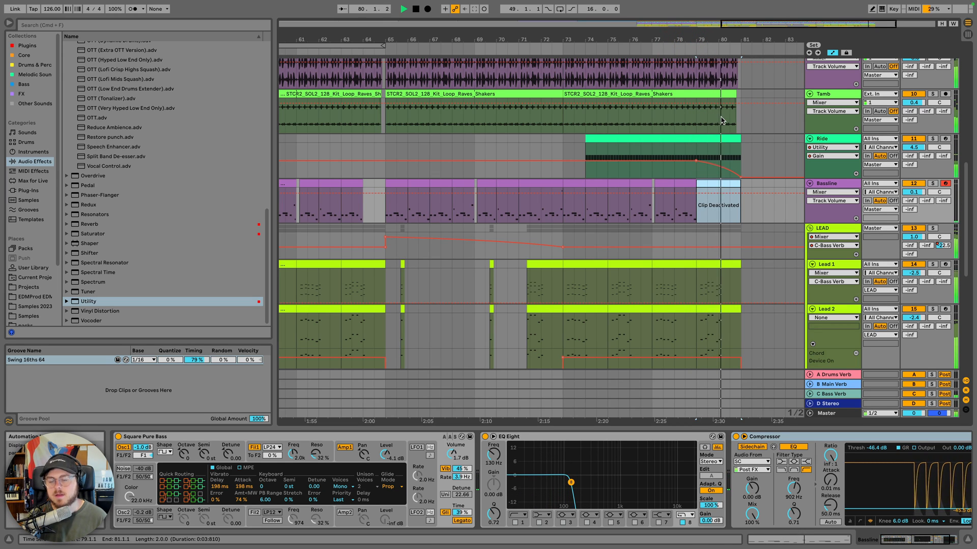
# Review the whole arrangement, from the vocal, crash and riser tracks back to the empty sections before Drop 1A
pyautogui.scroll(-5, 706, 154)
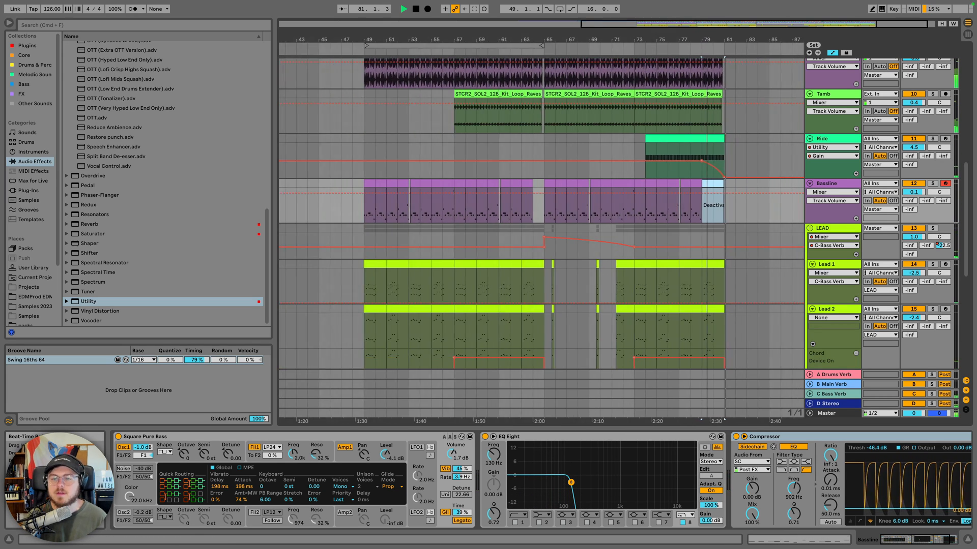
pyautogui.scroll(-8, 706, 154)
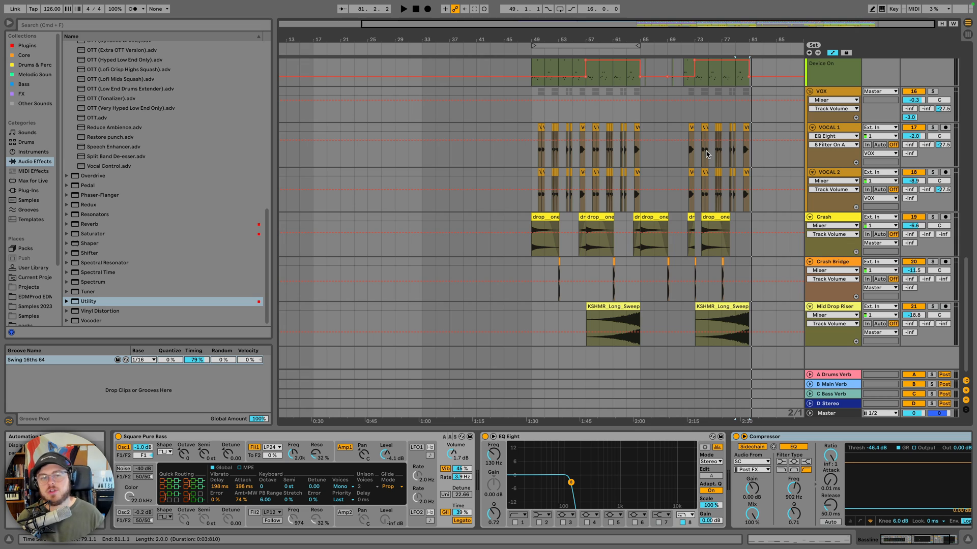
pyautogui.scroll(15, 711, 158)
pyautogui.moveTo(531, 43); pyautogui.dragTo(531, 39)
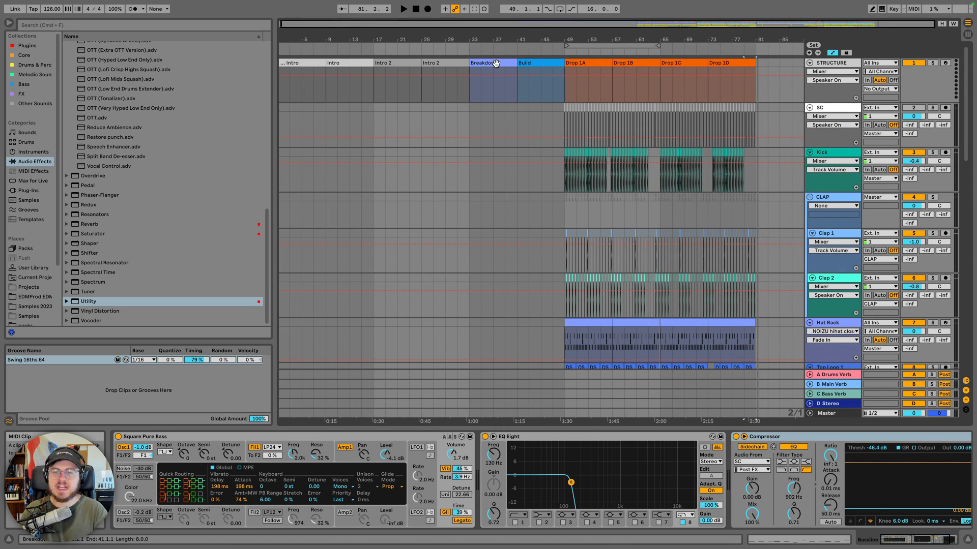
pyautogui.click(672, 146)
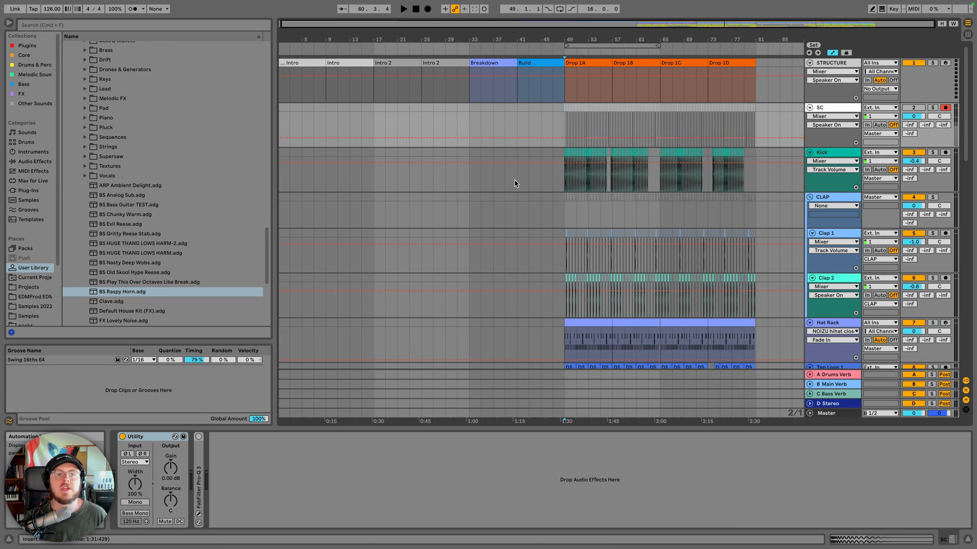
pyautogui.hscroll(-1, 514, 183)
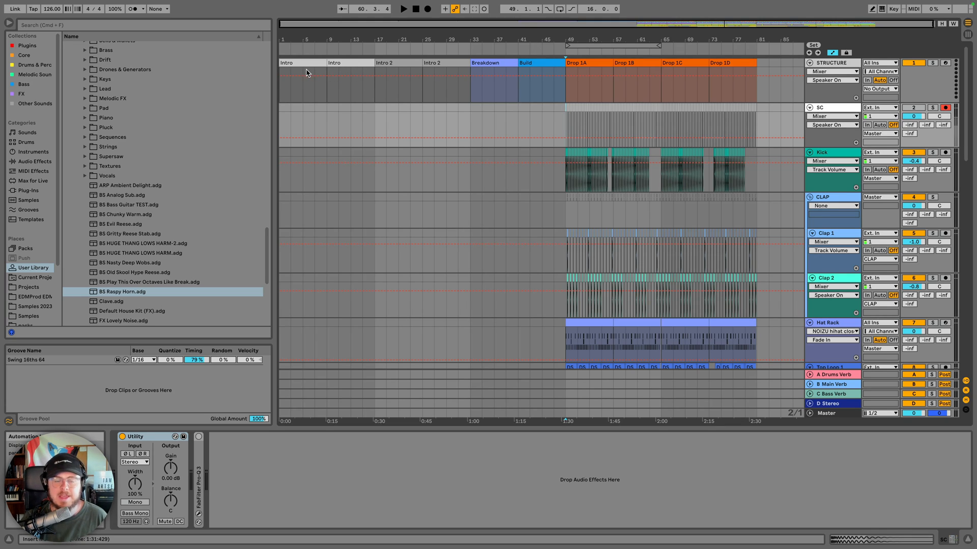
# Hide the automation lanes and select bars 17–33 on the SC track beneath the Intro 2 sections
pyautogui.press('a')
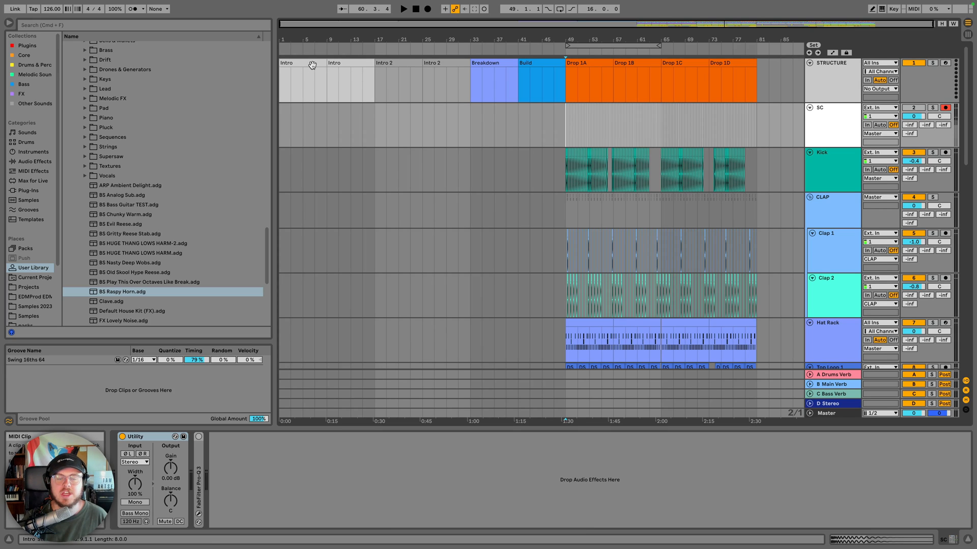
pyautogui.click(311, 65)
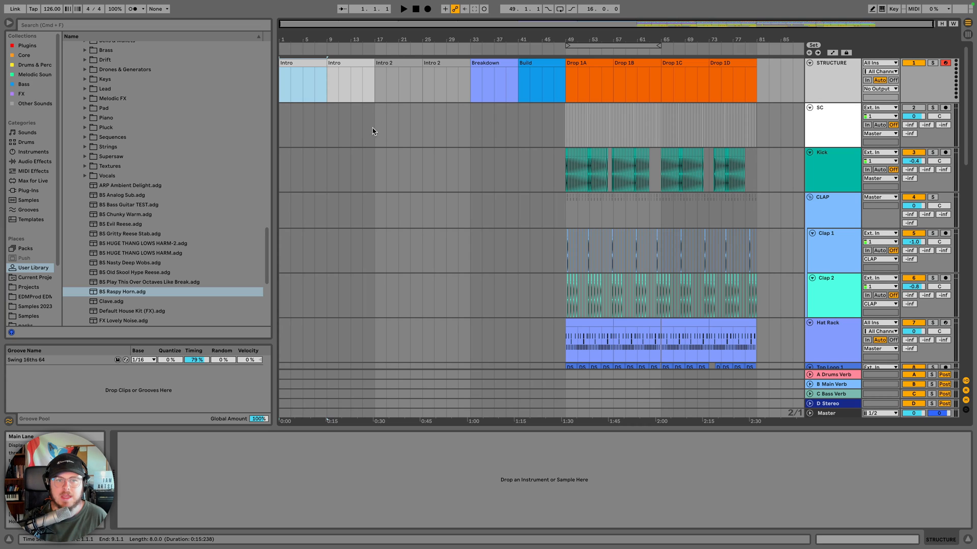
pyautogui.moveTo(327, 120); pyautogui.dragTo(445, 118)
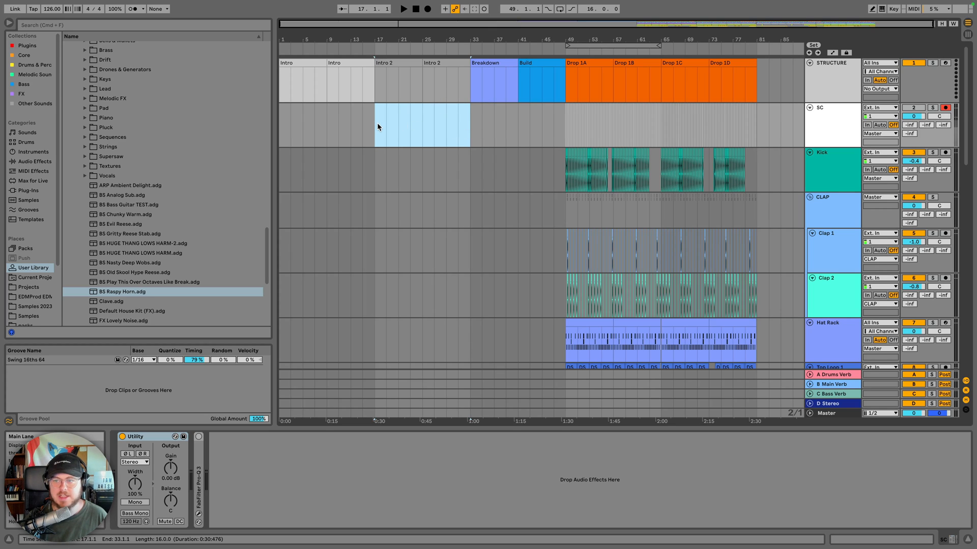
pyautogui.moveTo(377, 124); pyautogui.dragTo(468, 115)
pyautogui.scroll(-10, 636, 212)
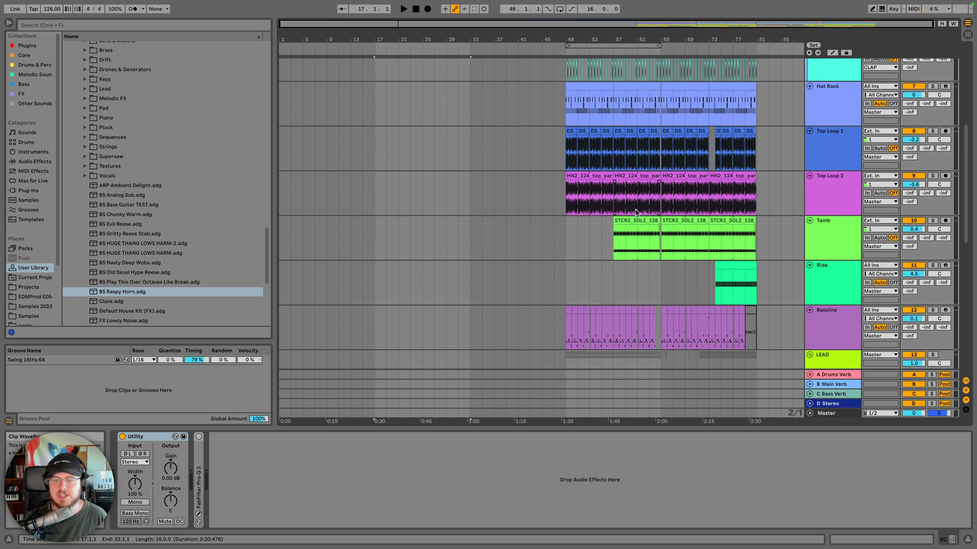
# Play back the drop from bar 65
pyautogui.click(662, 252)
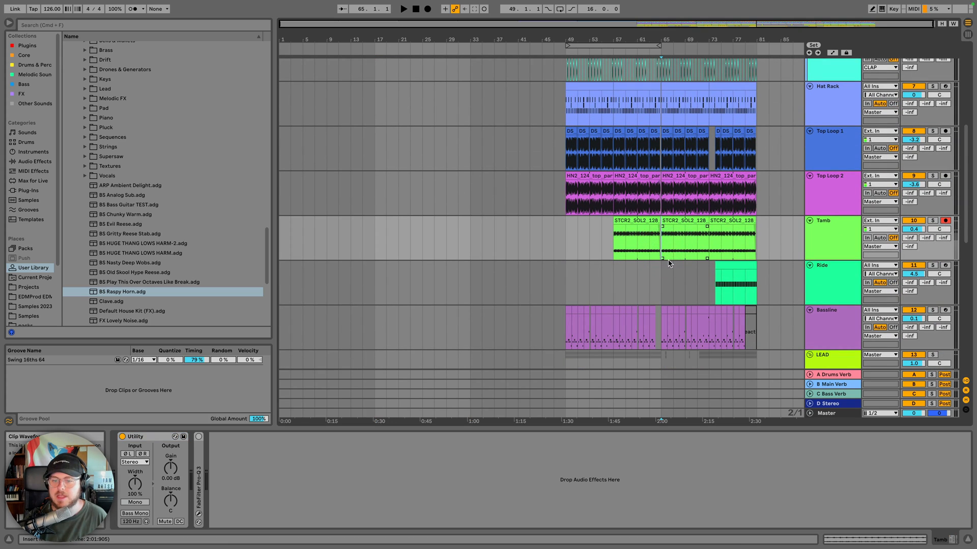
pyautogui.press('space')
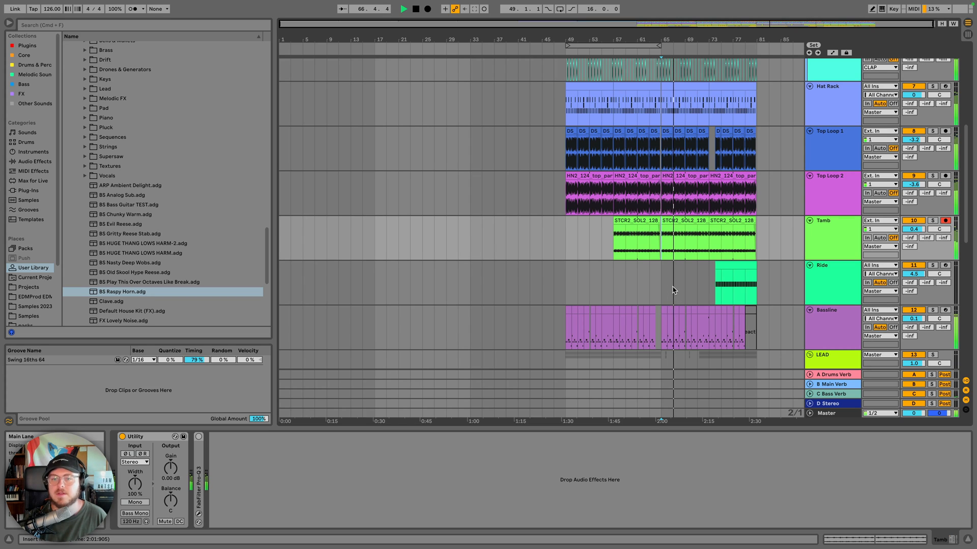
pyautogui.press('space')
# Copy bars 49–53 of Drop 1A across all drum tracks from SC down to Top Loop 2
pyautogui.scroll(5, 672, 290)
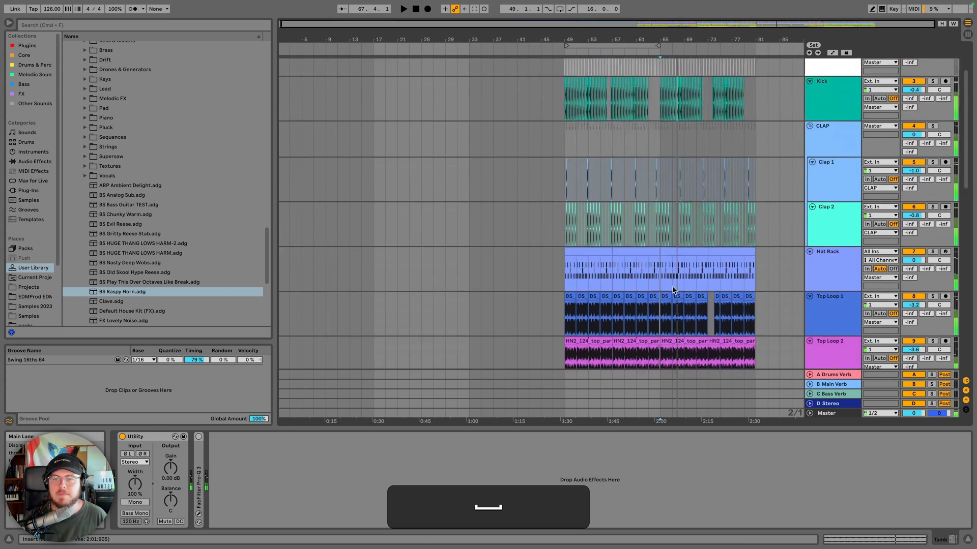
pyautogui.moveTo(582, 35); pyautogui.dragTo(582, 83)
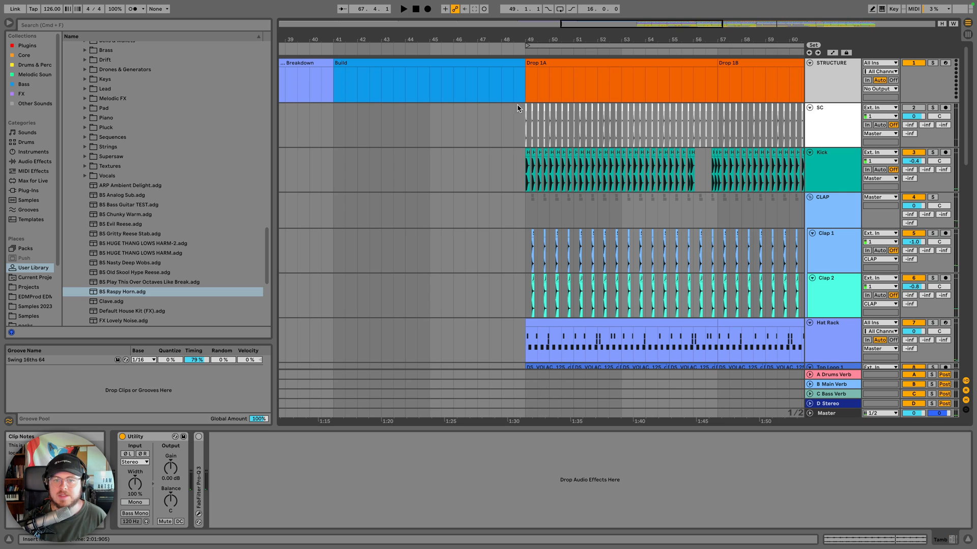
pyautogui.click(524, 111)
pyautogui.hscroll(1, 618, 144)
pyautogui.scroll(-5, 617, 144)
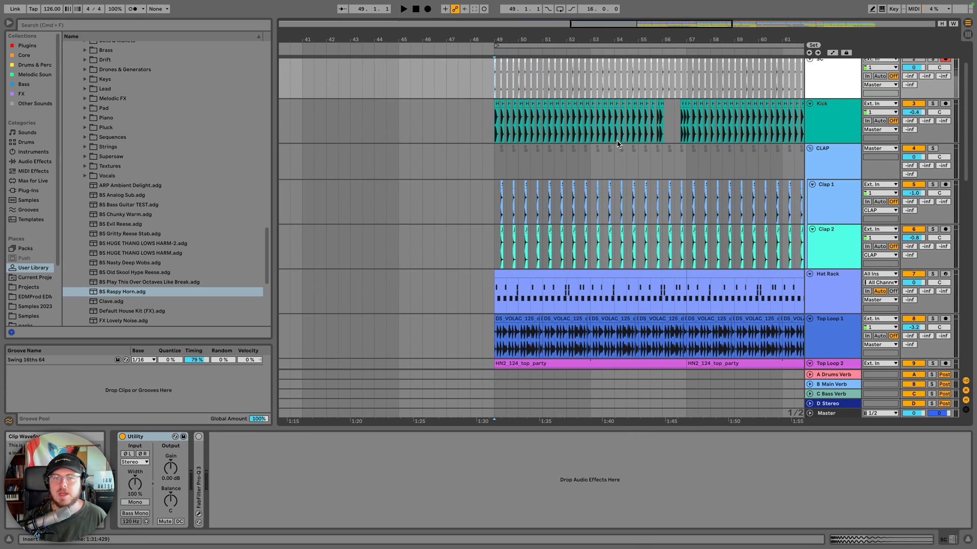
pyautogui.hscroll(2, 523, 279)
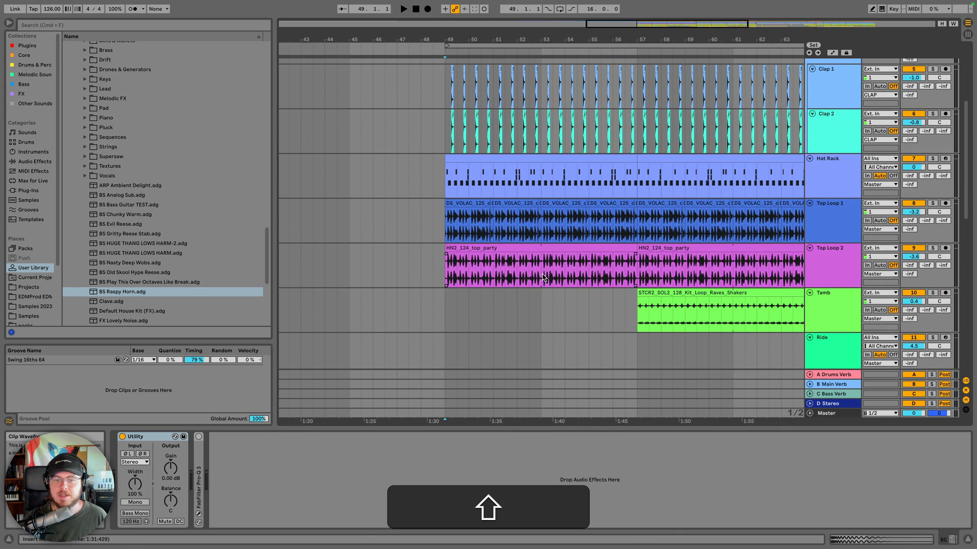
pyautogui.keyDown('shift'); pyautogui.click(540, 273); pyautogui.keyUp('shift')
pyautogui.scroll(4, 548, 244)
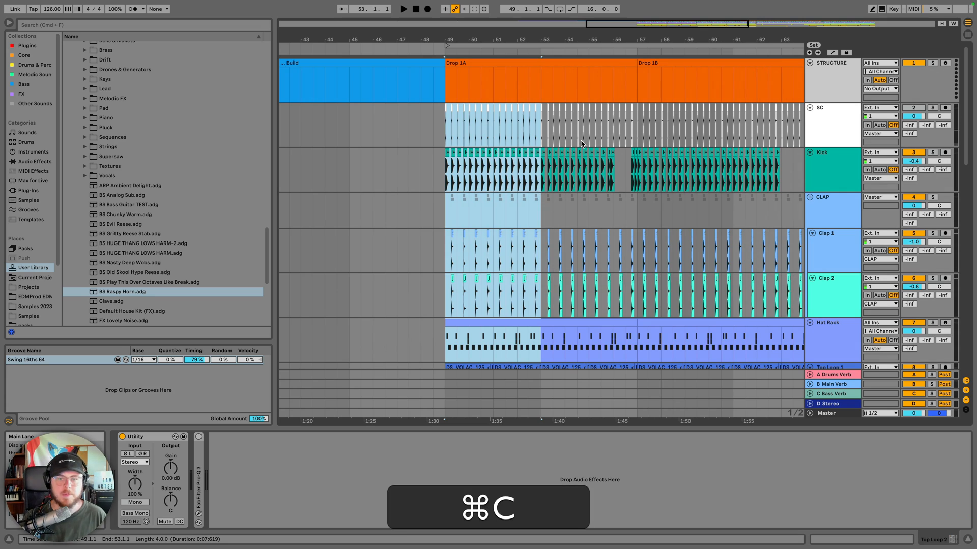
# Paste the copied drum section at bar 1 from the SC track down and duplicate it to fill the first Intro section through bar 9
pyautogui.hscroll(-20, 582, 147)
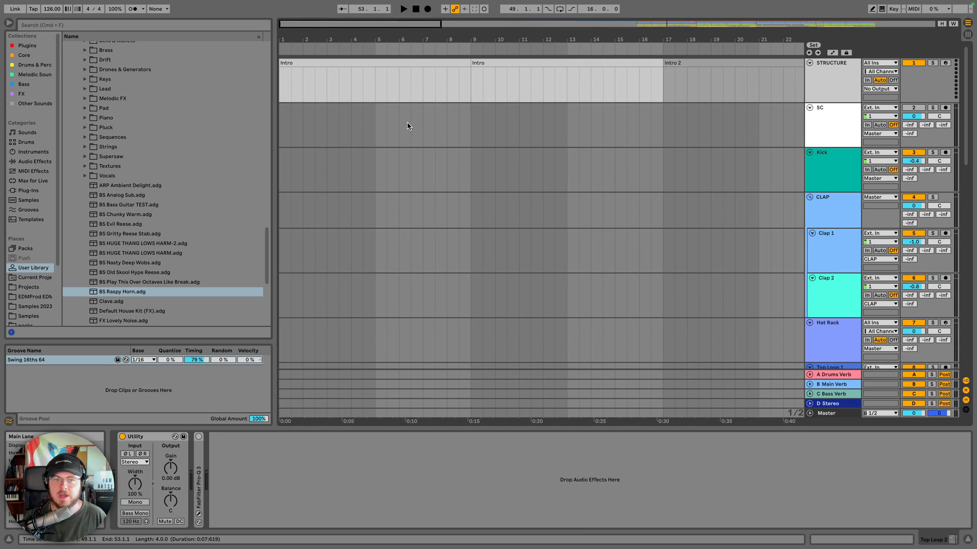
pyautogui.click(279, 119)
pyautogui.press('super+v')
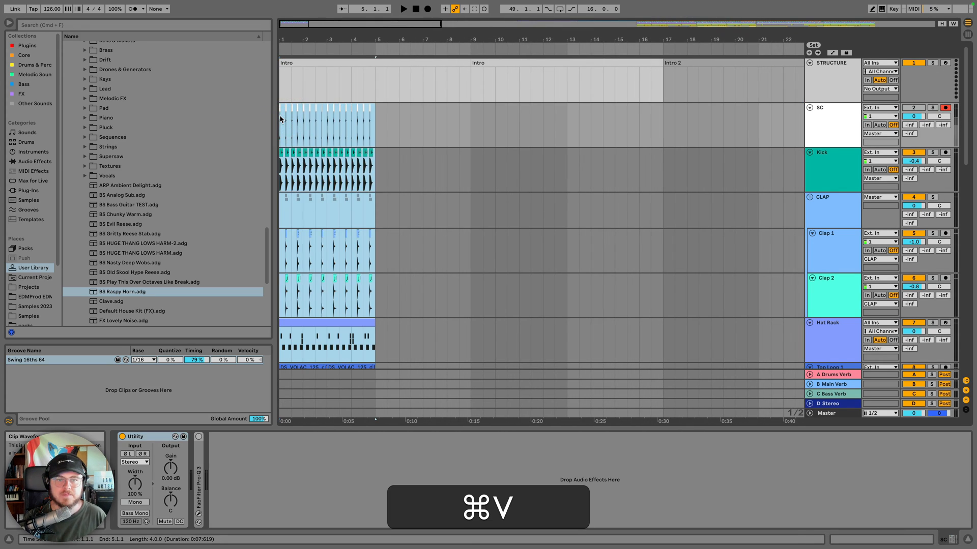
pyautogui.press('super+d')
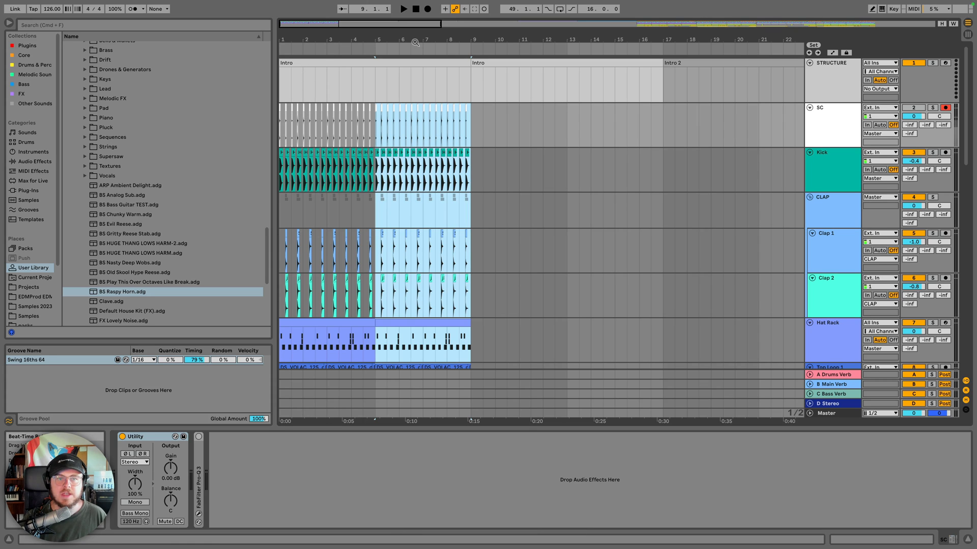
# Deactivate the Kick clips in bar 8, the last bar before the second Intro section
pyautogui.moveTo(415, 40); pyautogui.dragTo(415, 59)
pyautogui.click(464, 152)
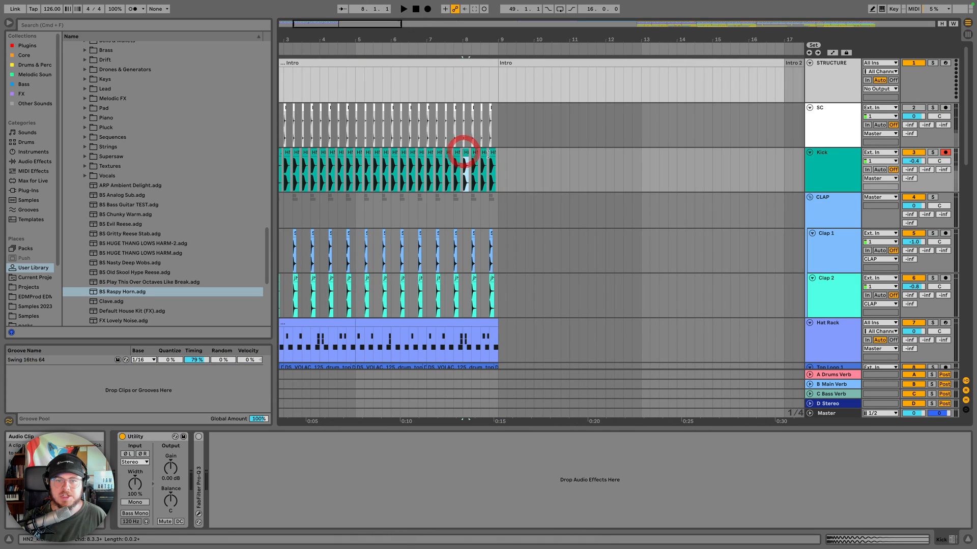
pyautogui.keyDown('shift'); pyautogui.click(497, 157); pyautogui.keyUp('shift')
pyautogui.press('0')
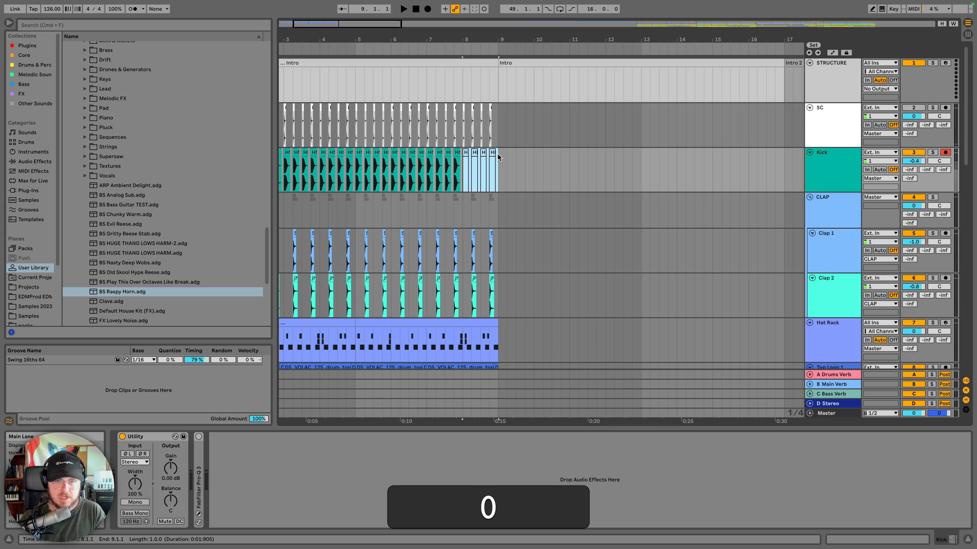
# Deactivate all NOIZU closed hi-hat and MAT_ZO open hi-hat notes in the Hat Rack clip over bars 1–5
pyautogui.hscroll(-3, 476, 161)
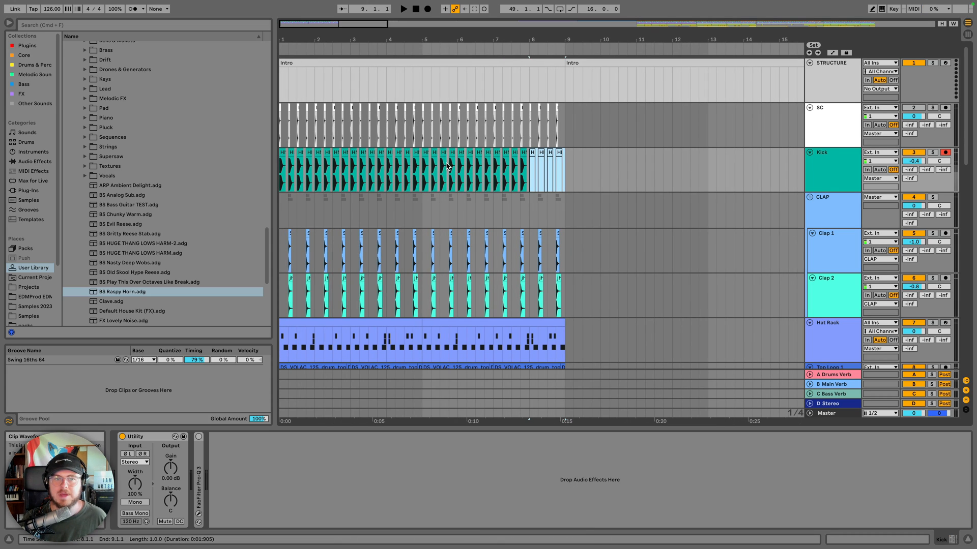
pyautogui.click(282, 153)
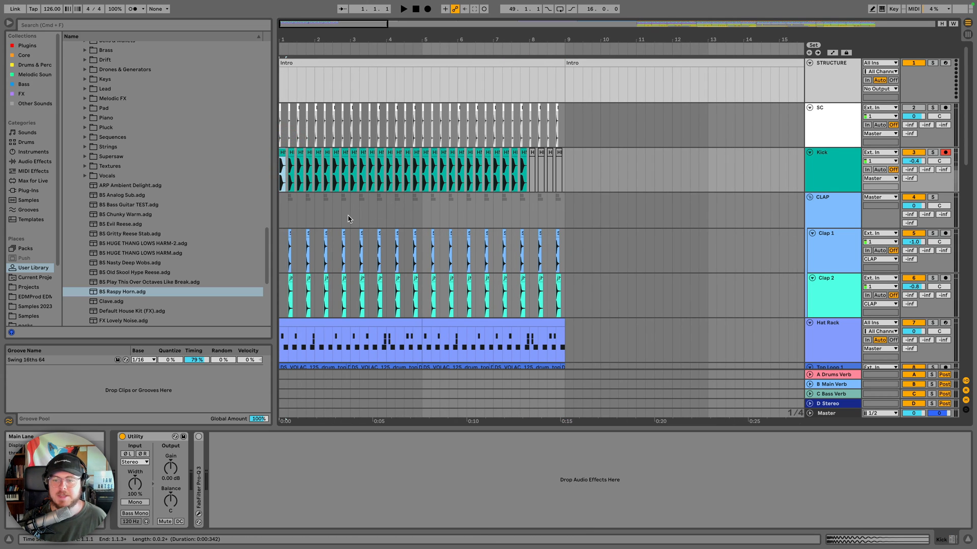
pyautogui.scroll(-3, 348, 219)
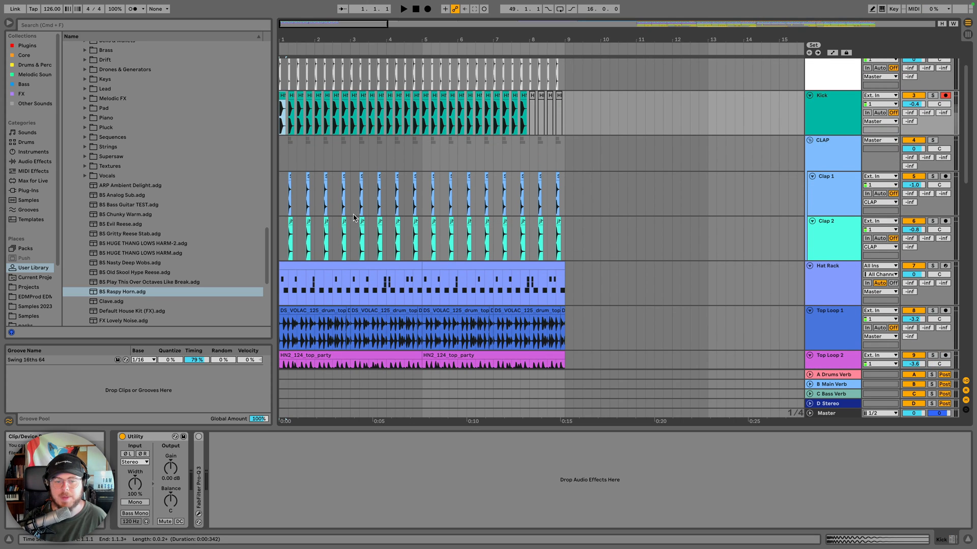
pyautogui.scroll(1, 354, 218)
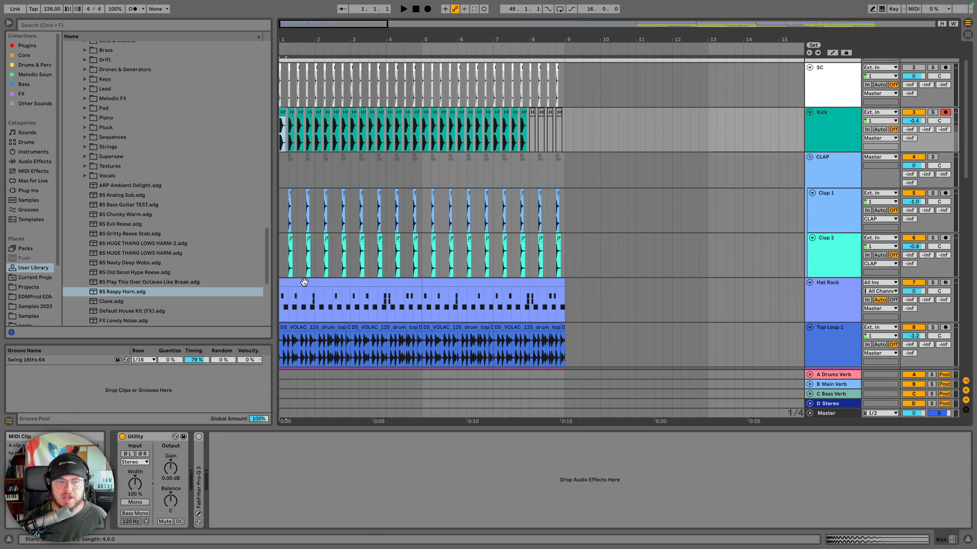
pyautogui.doubleClick(304, 283)
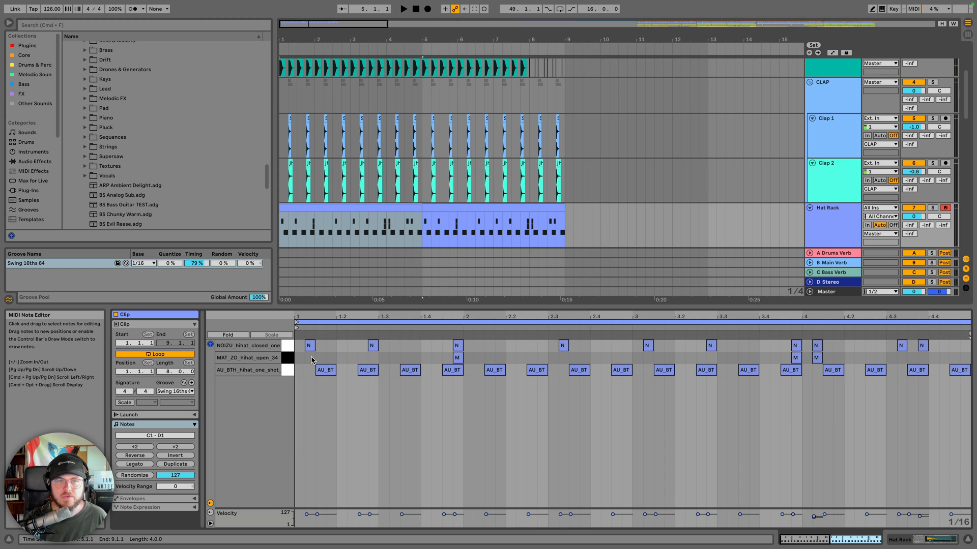
pyautogui.click(289, 348)
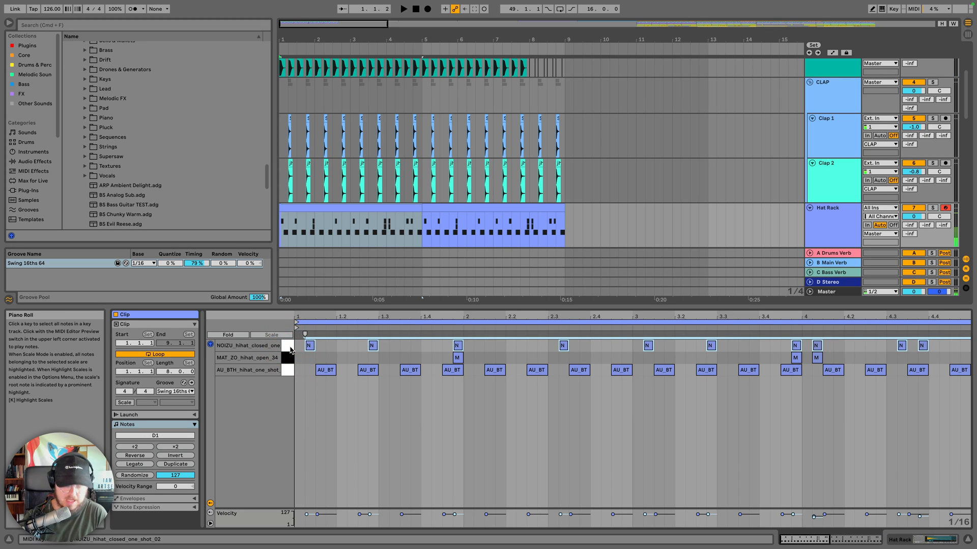
pyautogui.press('0')
pyautogui.click(289, 358)
pyautogui.press('0')
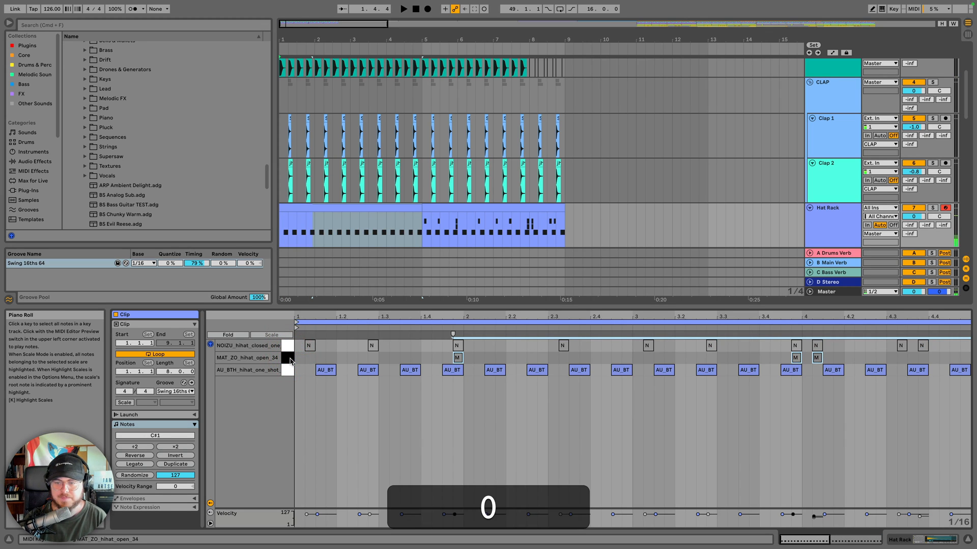
# Deactivate the NOIZU closed and MAT_ZO open hi-hat notes in the second Hat Rack clip, bars 5–9
pyautogui.click(436, 207)
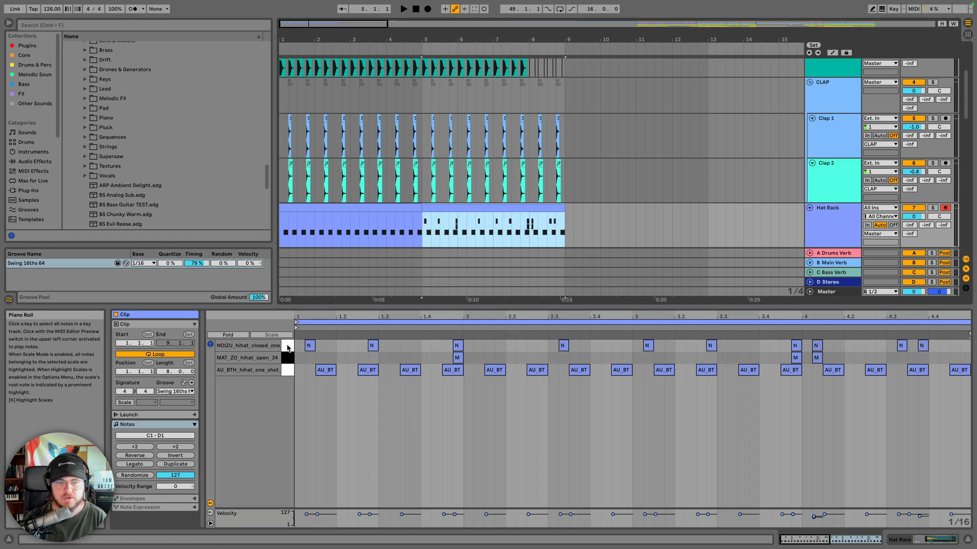
pyautogui.click(288, 348)
pyautogui.click(288, 360)
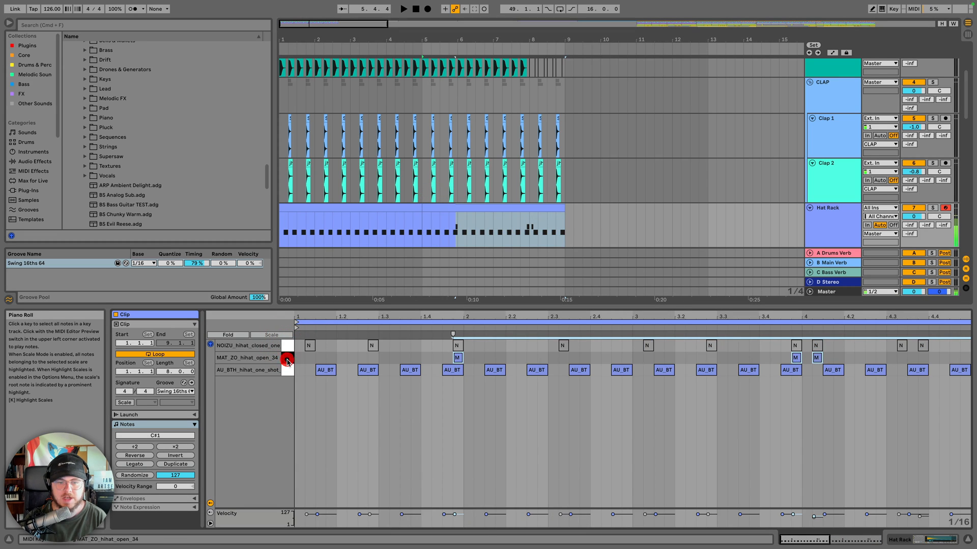
pyautogui.press('0')
# Show the Hat Rack's Drum Rack devices and play back the intro from bar 1
pyautogui.scroll(-3, 479, 186)
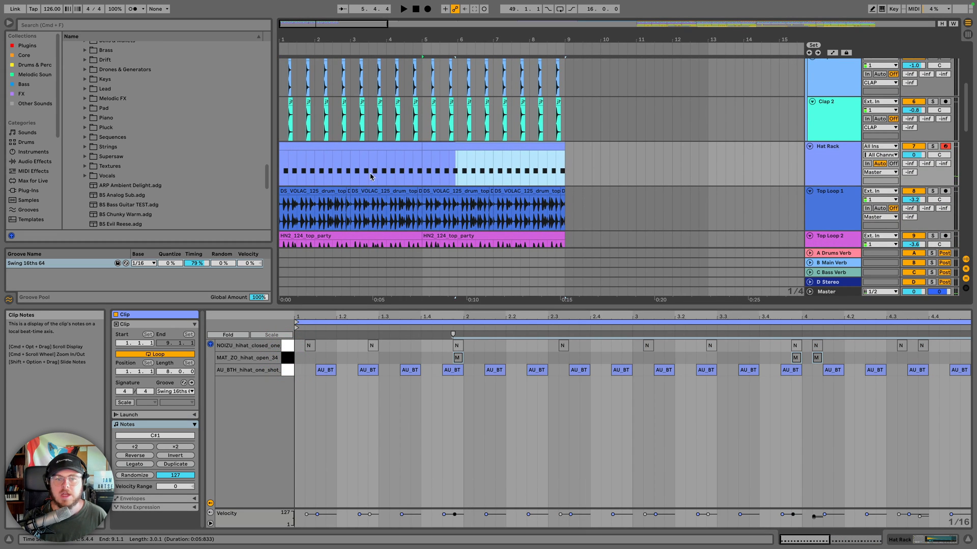
pyautogui.click(331, 148)
pyautogui.click(833, 155)
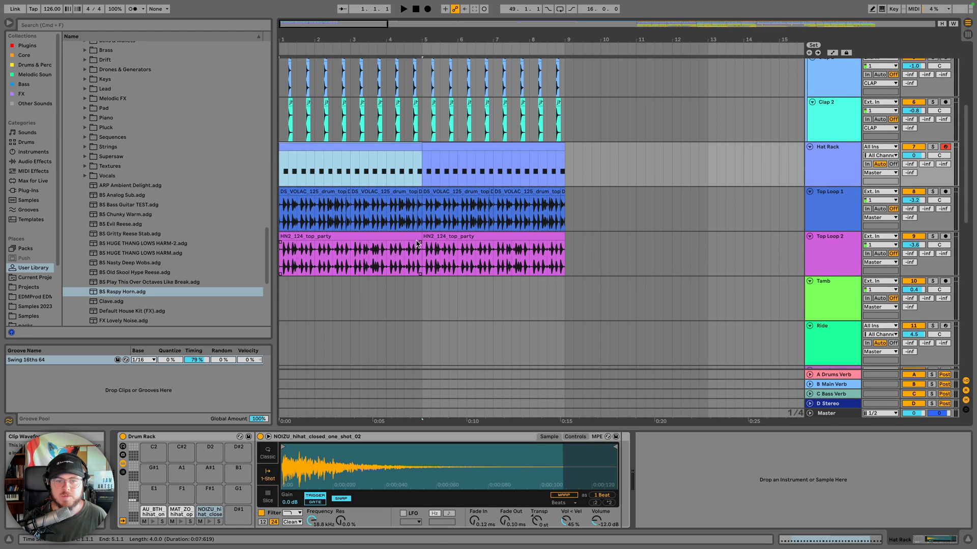
pyautogui.scroll(5, 416, 243)
pyautogui.press('space')
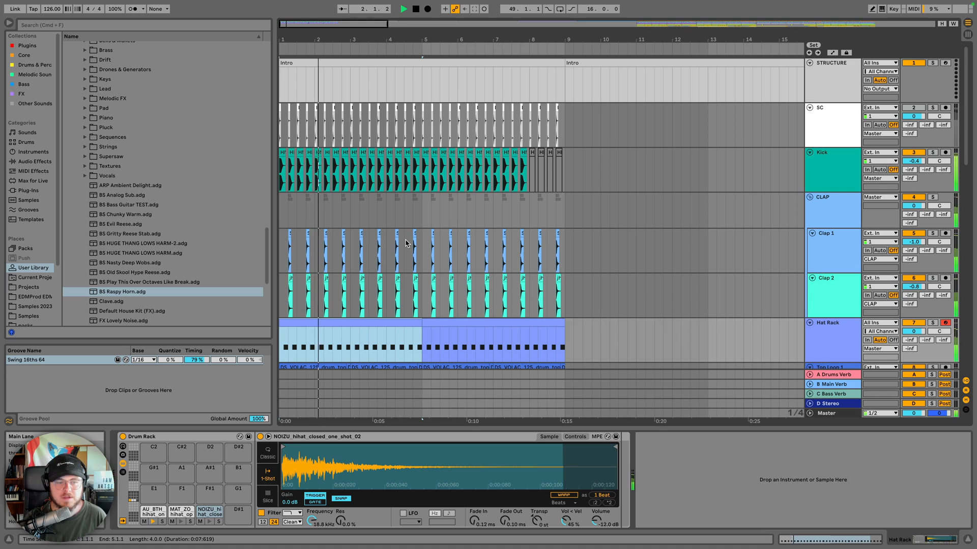
pyautogui.scroll(-3, 405, 243)
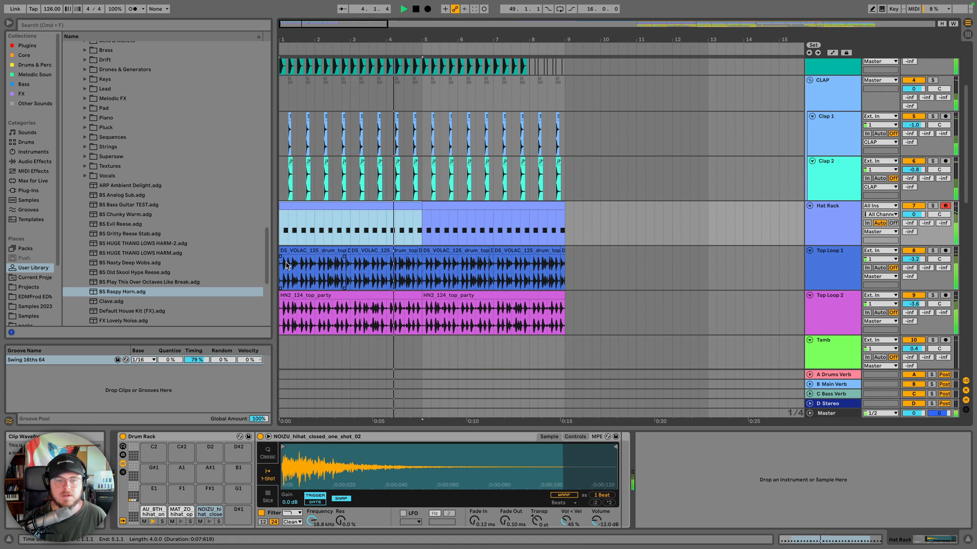
pyautogui.press('space')
# Solo Top Loop 2 and audition it from bar 1
pyautogui.click(282, 307)
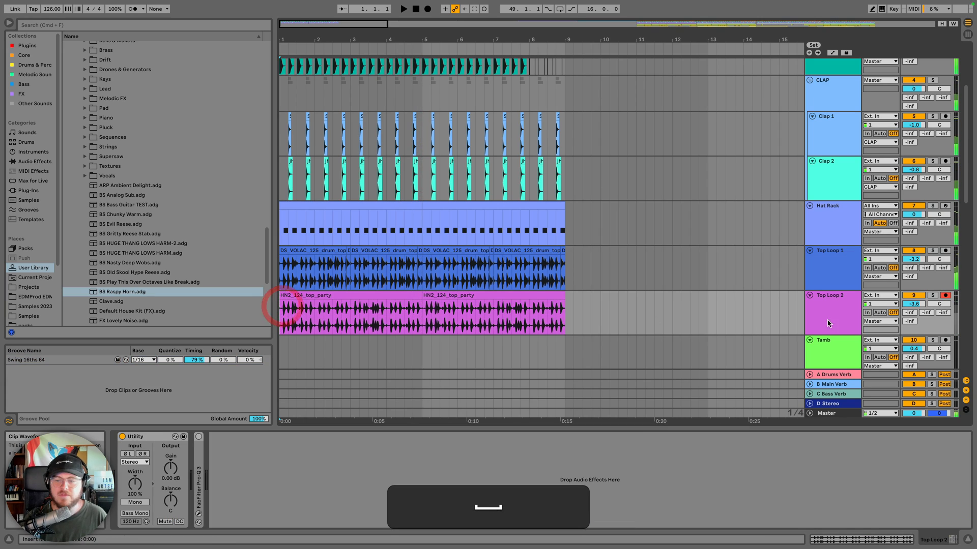
pyautogui.click(934, 296)
pyautogui.press('space')
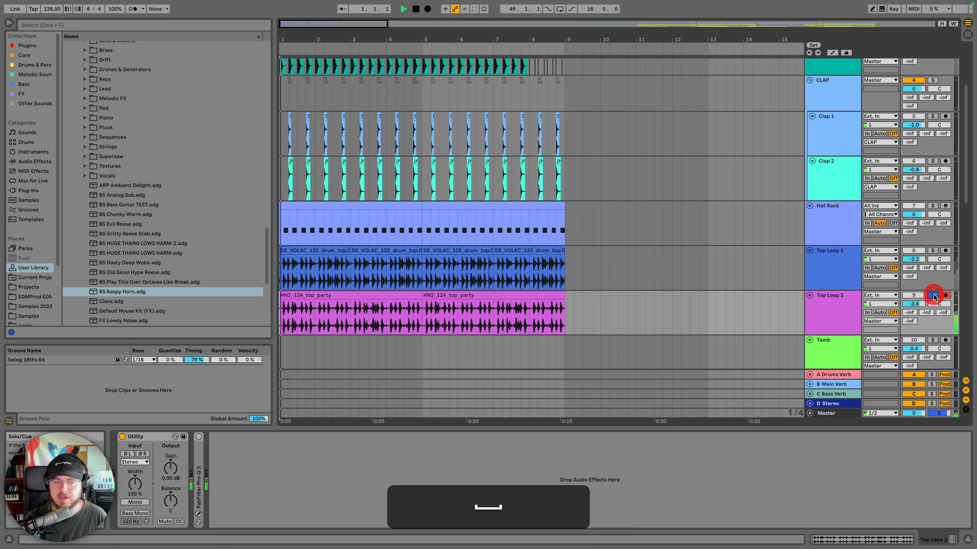
pyautogui.press('space')
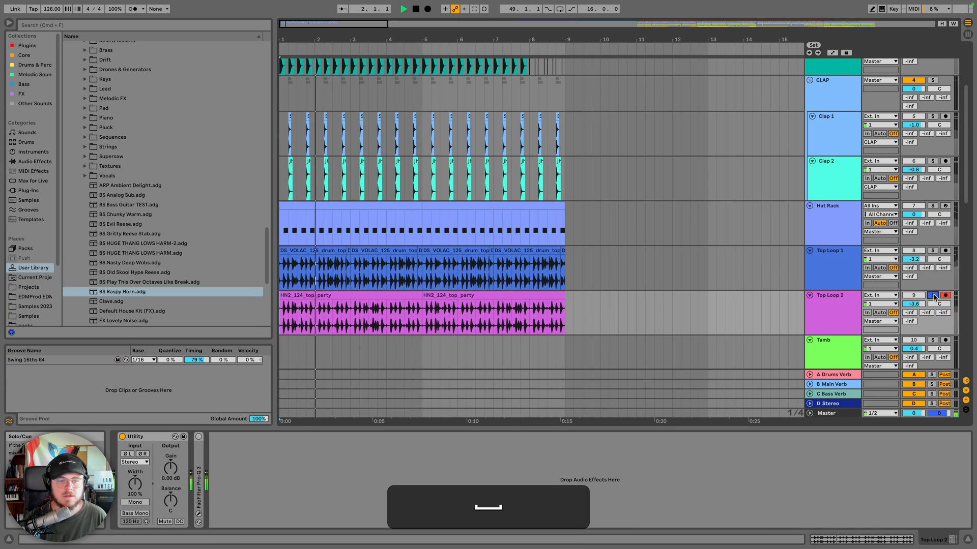
# Unsolo Top Loop 2 and play it together with the other intro drums
pyautogui.click(933, 296)
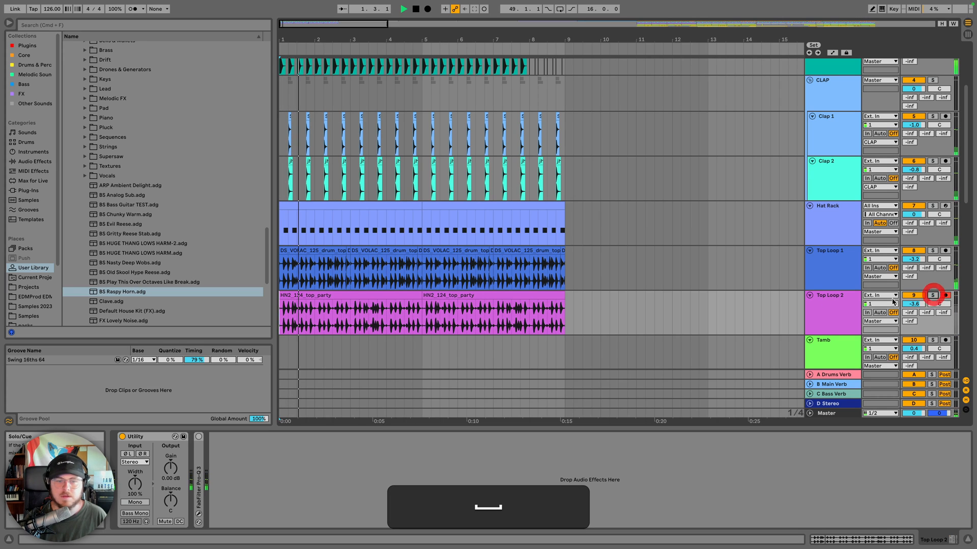
pyautogui.press('space')
pyautogui.click(298, 314)
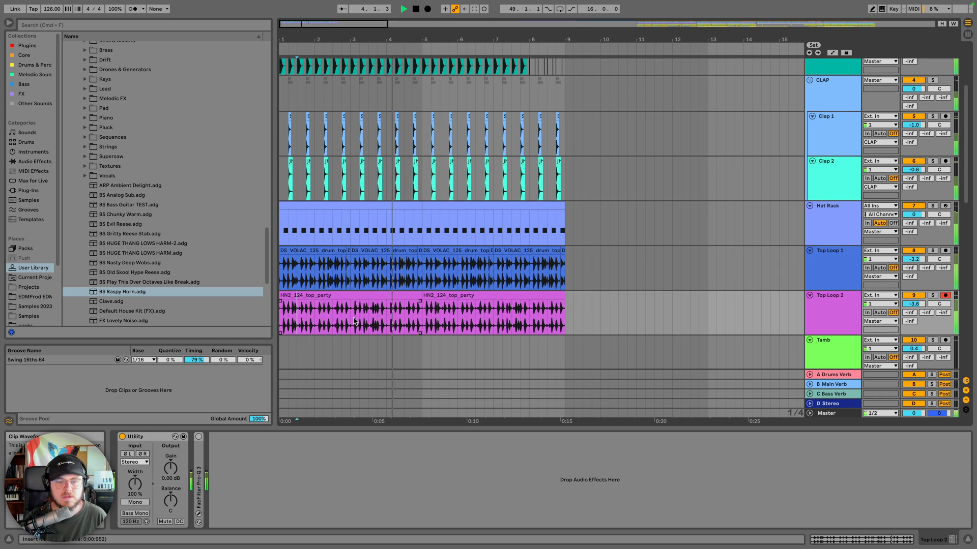
pyautogui.press('space')
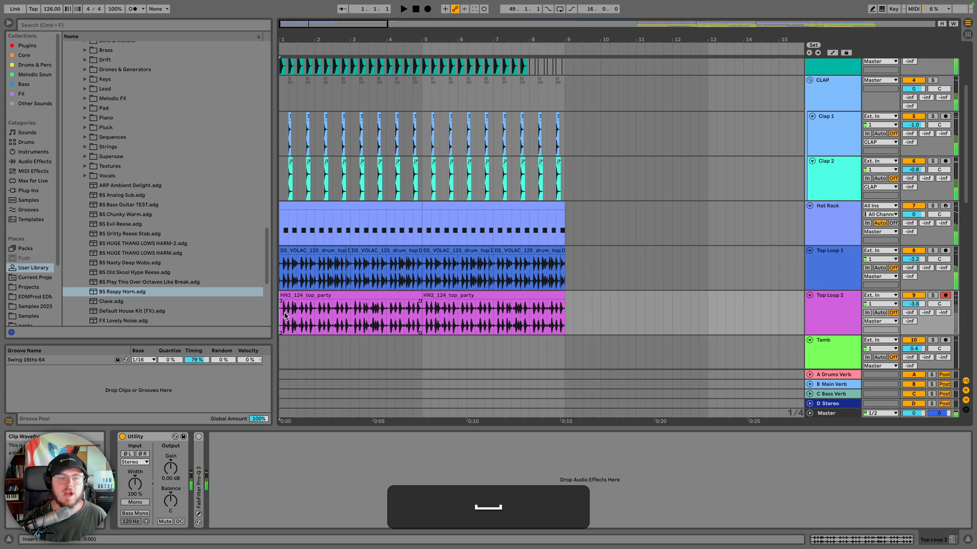
# Duplicate the first half bar of Top Loop 2 repeatedly so that it fills the track up to bar 5
pyautogui.press('super+d')
pyautogui.press('super+d')
pyautogui.press('super+d')
pyautogui.press('super+d')
pyautogui.press('super+d')
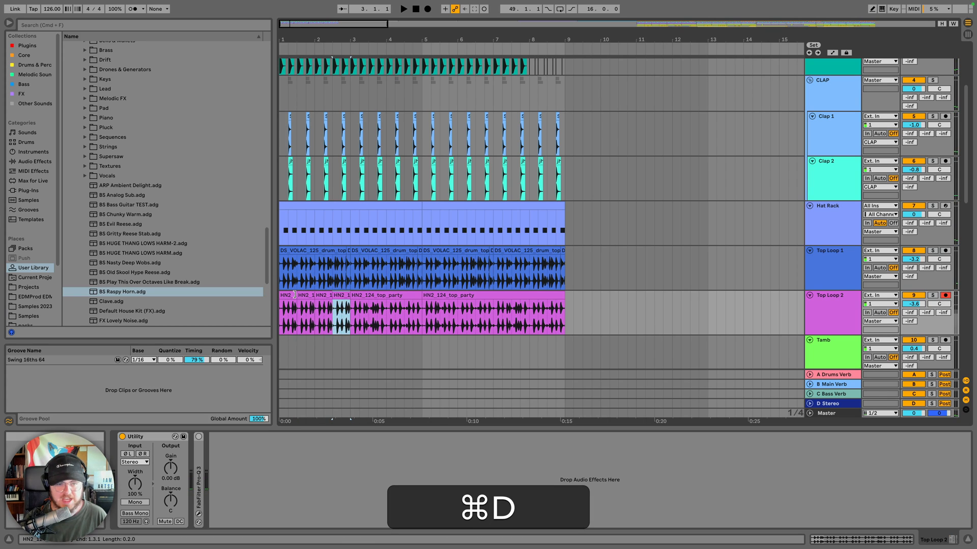
pyautogui.press('super+d')
# Audition the repeated half-bar Top Loop 2 clips in the intro from bar 1
pyautogui.click(286, 295)
pyautogui.press('space')
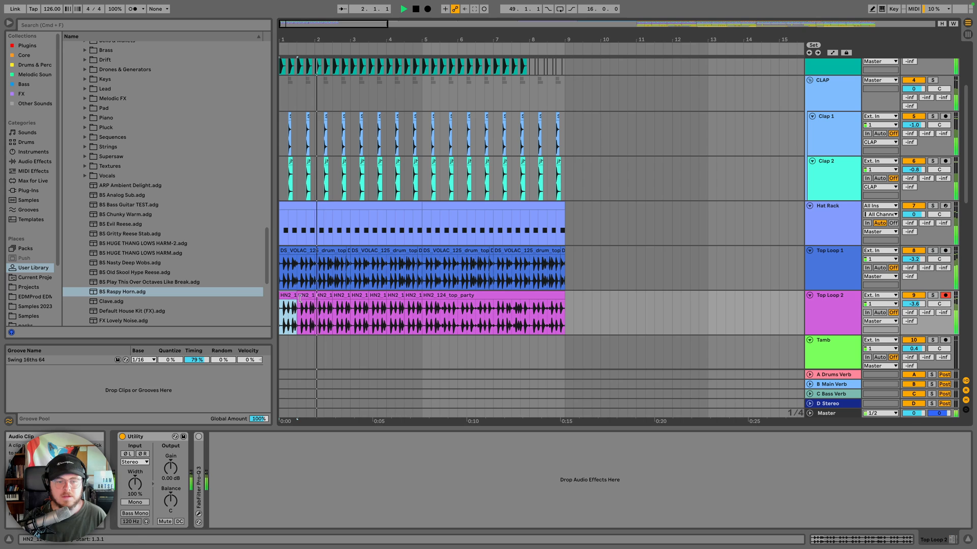
pyautogui.moveTo(306, 40); pyautogui.dragTo(307, 60)
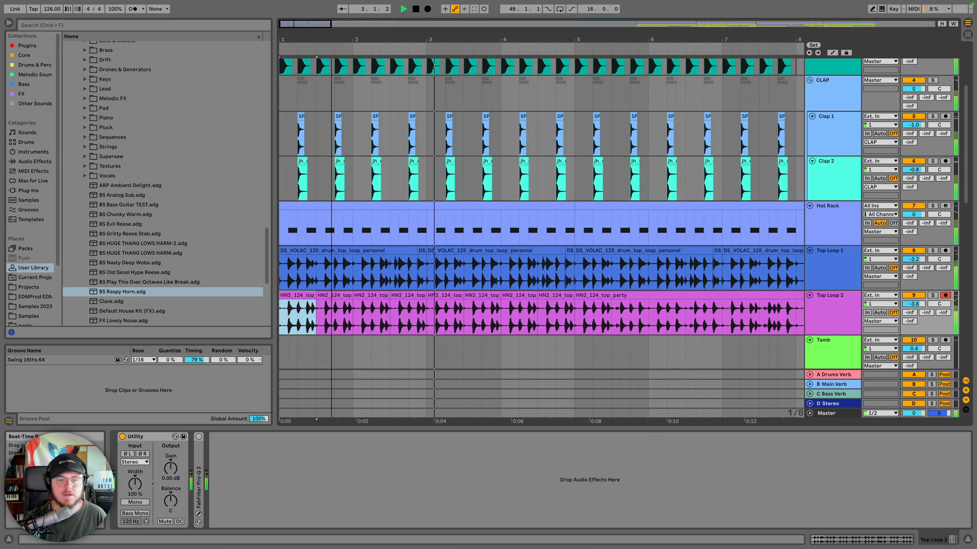
pyautogui.press('space')
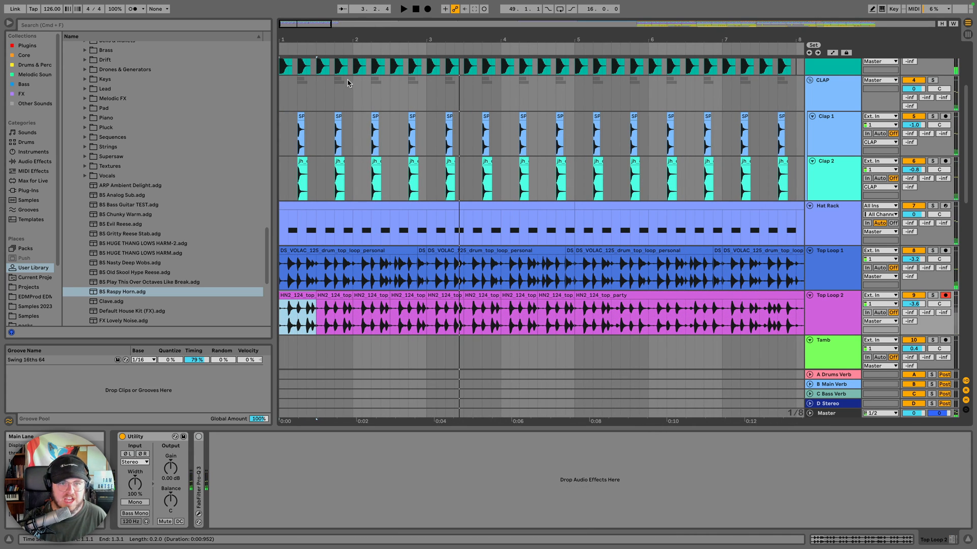
# Shorten the second half-bar Top Loop 2 clip to end at 1.4.4, leaving a small gap before bar 2, and audition it
pyautogui.moveTo(352, 39); pyautogui.dragTo(394, 76)
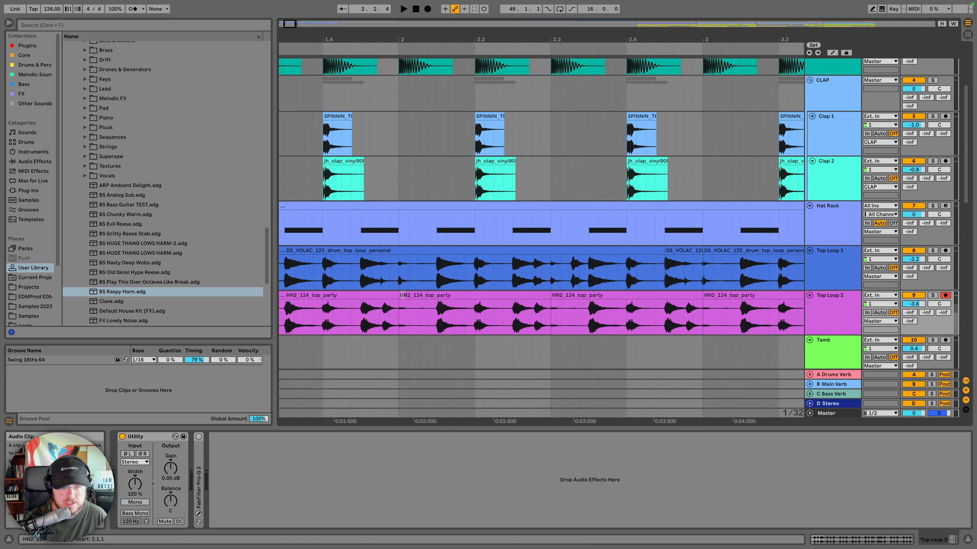
pyautogui.moveTo(395, 295); pyautogui.dragTo(378, 296)
pyautogui.hscroll(-5, 378, 296)
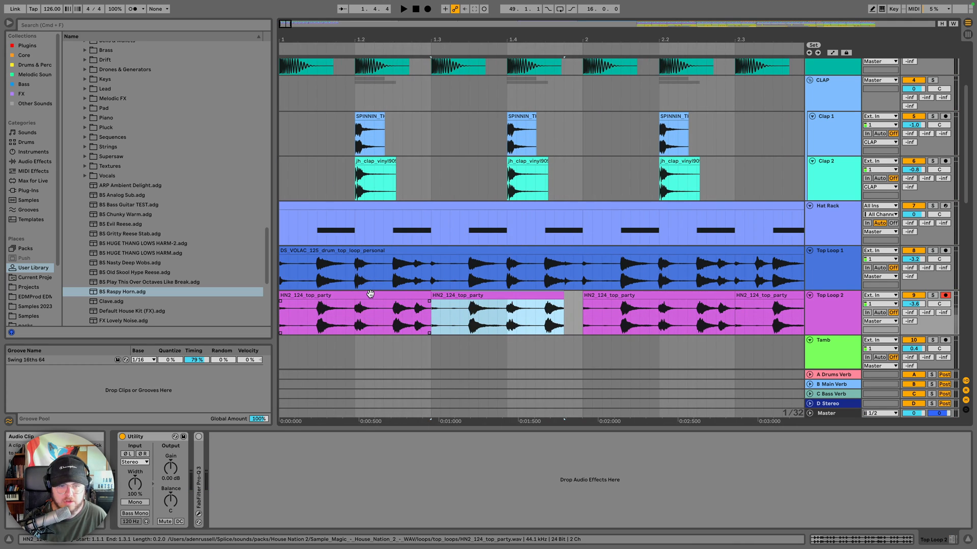
pyautogui.click(370, 294)
pyautogui.press('space')
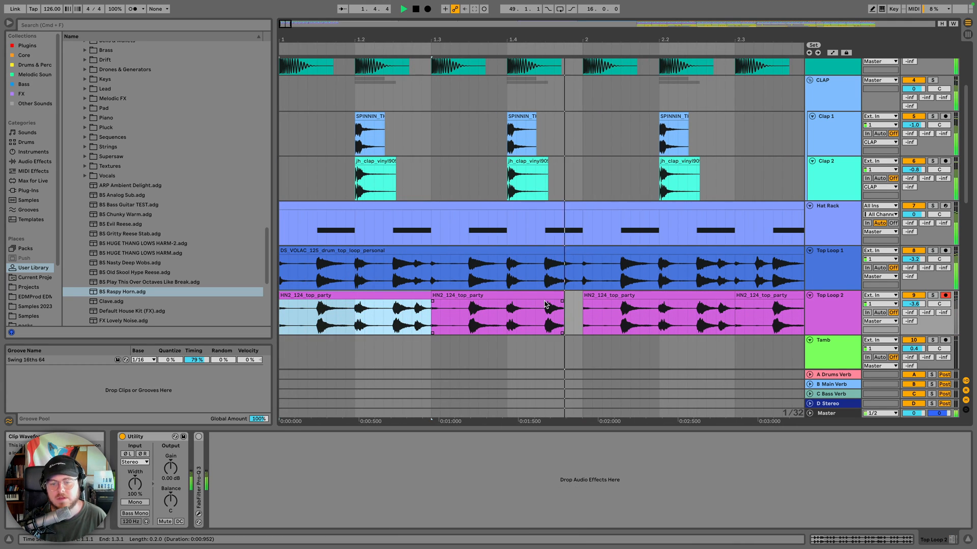
pyautogui.press('space')
pyautogui.press('f')
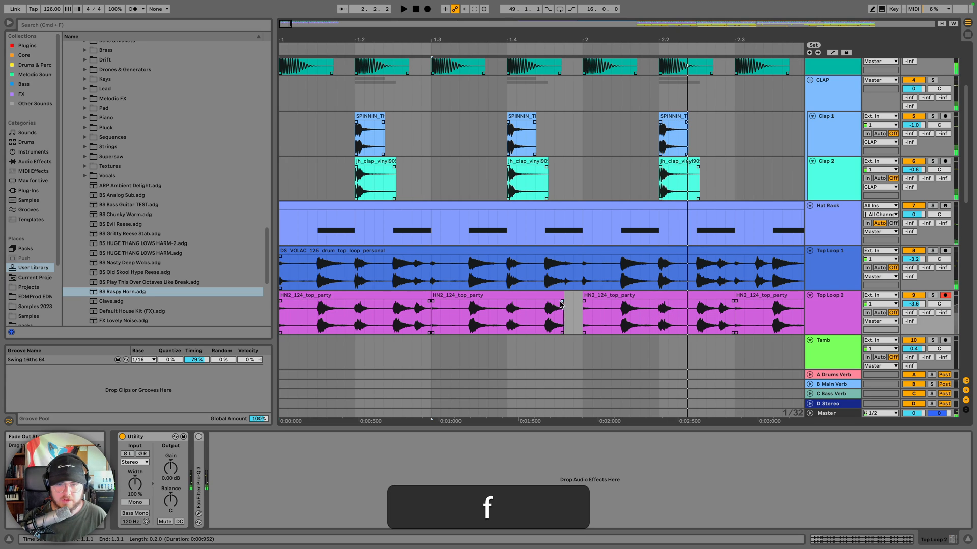
# Replace the Top Loop 2 clips in bars 2 to 4 with three copies of the edited first bar
pyautogui.hscroll(5, 530, 288)
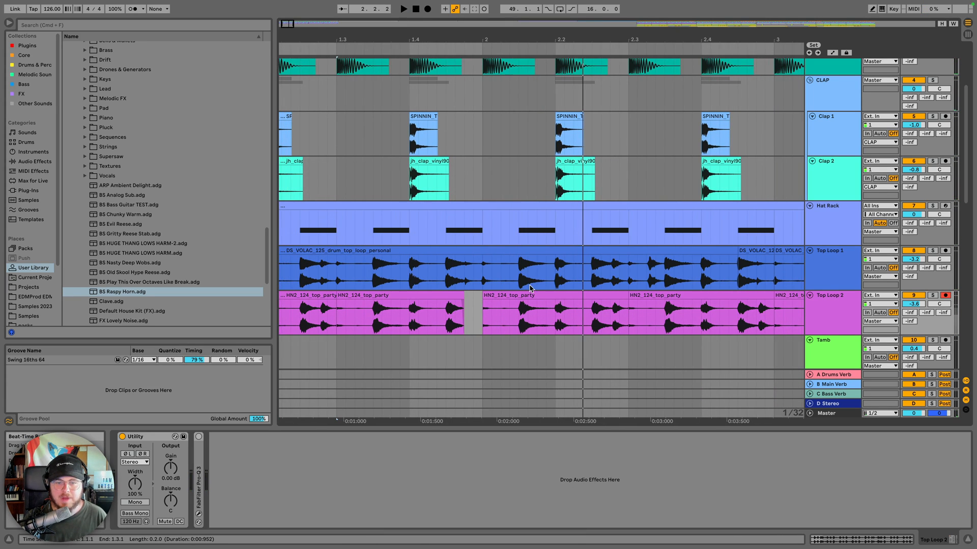
pyautogui.moveTo(519, 28); pyautogui.dragTo(519, 7)
pyautogui.click(364, 297)
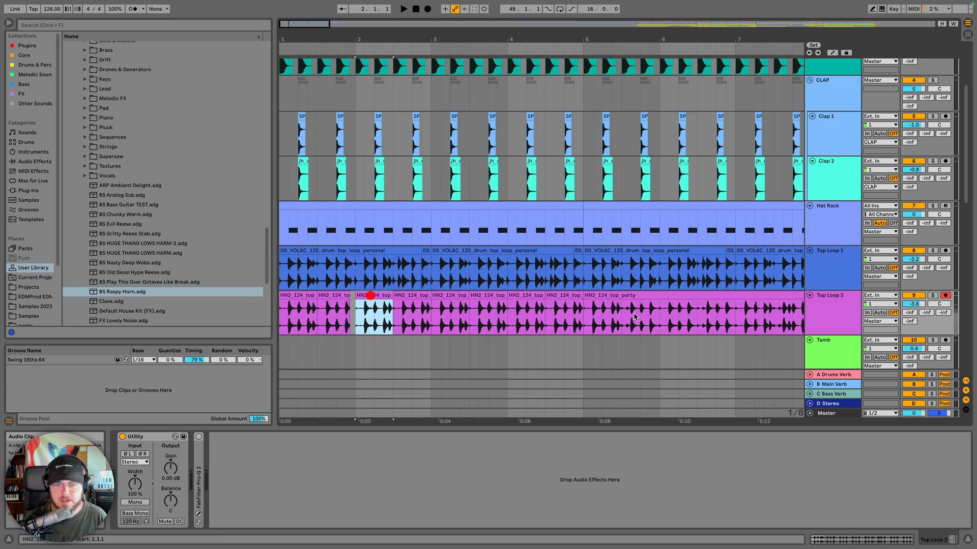
pyautogui.keyDown('shift'); pyautogui.click(562, 295); pyautogui.keyUp('shift')
pyautogui.hotkey('shift', 'BackSpace')
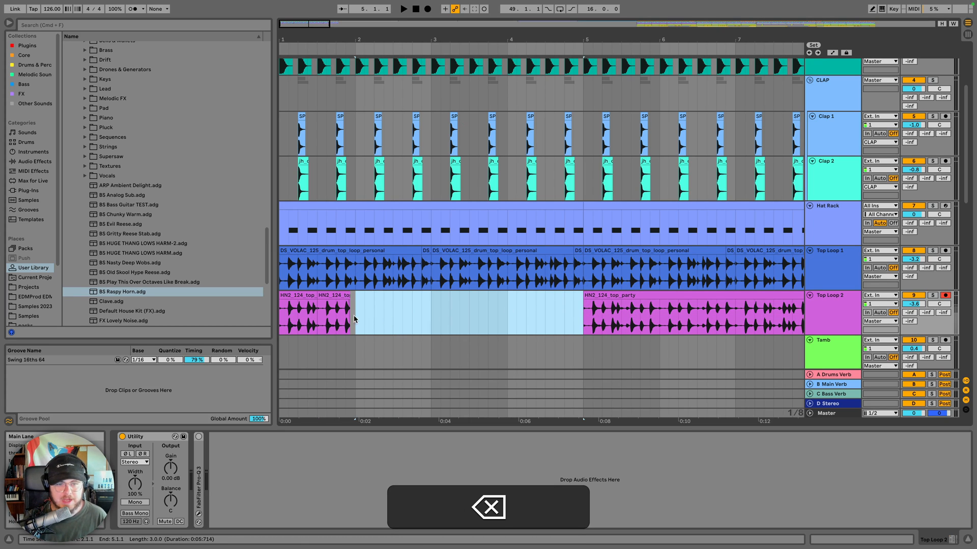
pyautogui.click(338, 313)
pyautogui.press('super+d')
pyautogui.press('super+d')
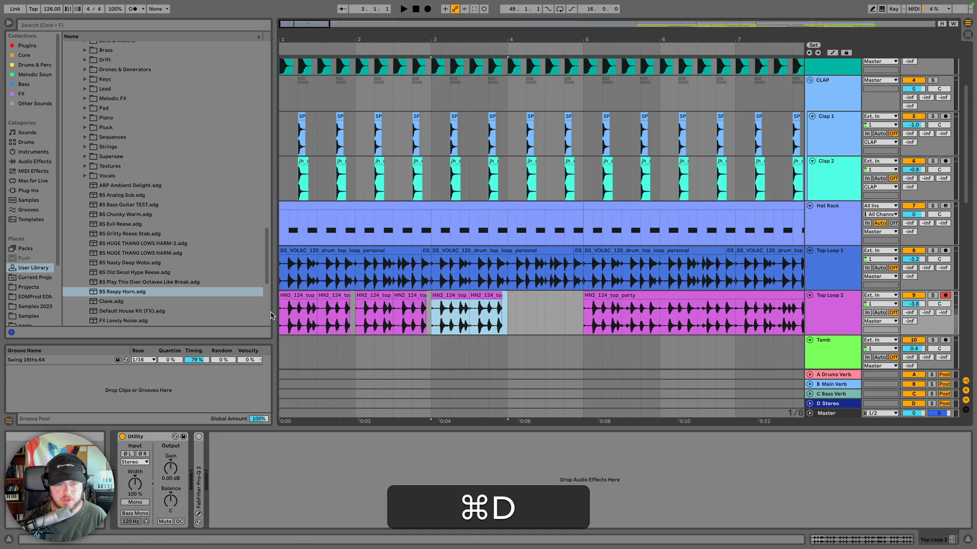
pyautogui.press('super+d')
# Audition the gapped Top Loop 2 pattern with the other intro drums from bar 1
pyautogui.click(300, 296)
pyautogui.hscroll(1, 303, 296)
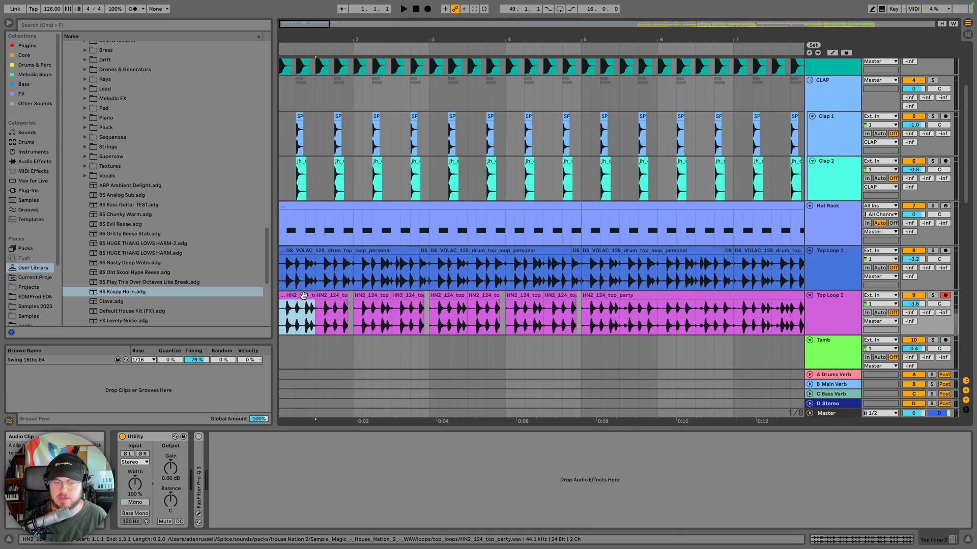
pyautogui.press('space')
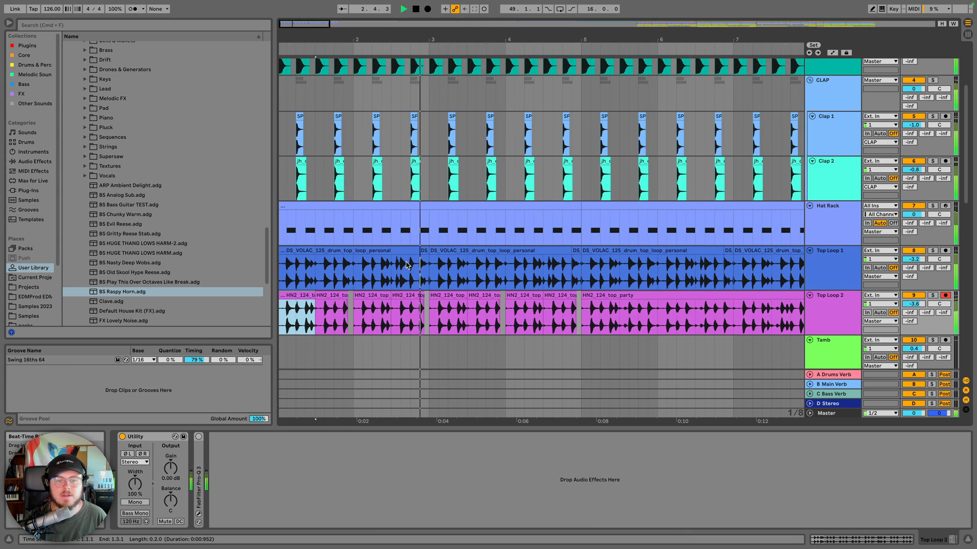
pyautogui.press('space')
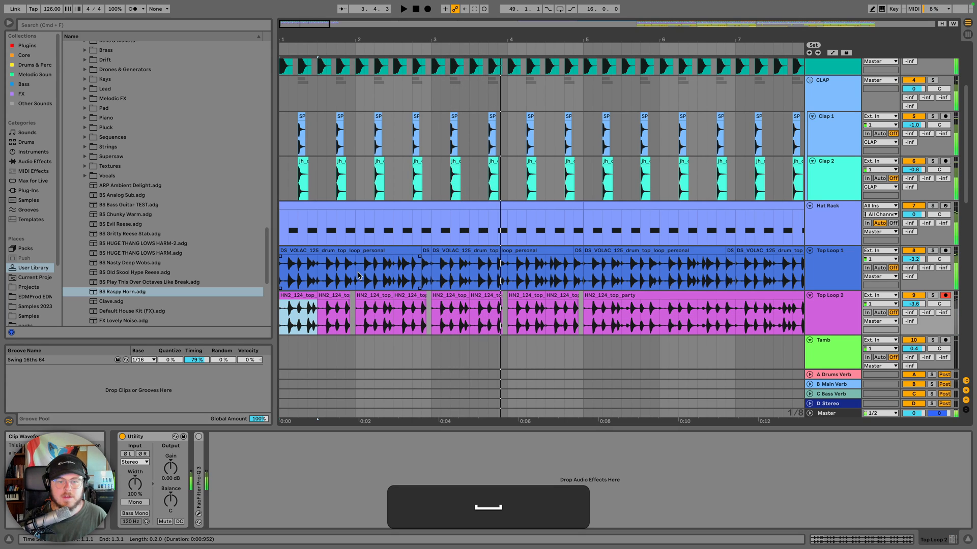
# Duplicate the first bar of Top Loop 1 repeatedly over bars 2 to 6
pyautogui.moveTo(357, 275); pyautogui.dragTo(279, 256)
pyautogui.press('super+d')
pyautogui.press('super+d')
pyautogui.press('super+d')
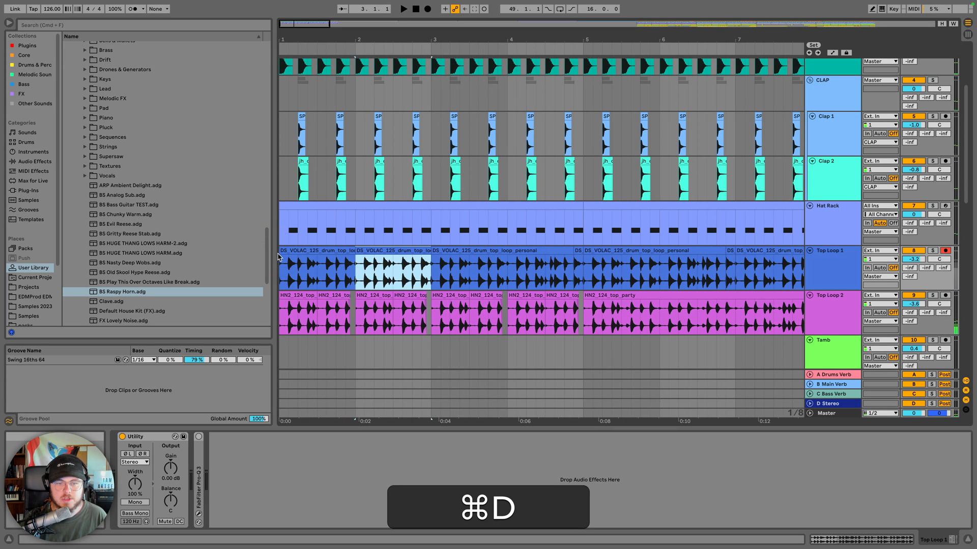
pyautogui.press('super+d')
pyautogui.press('super+d')
pyautogui.press('super+d')
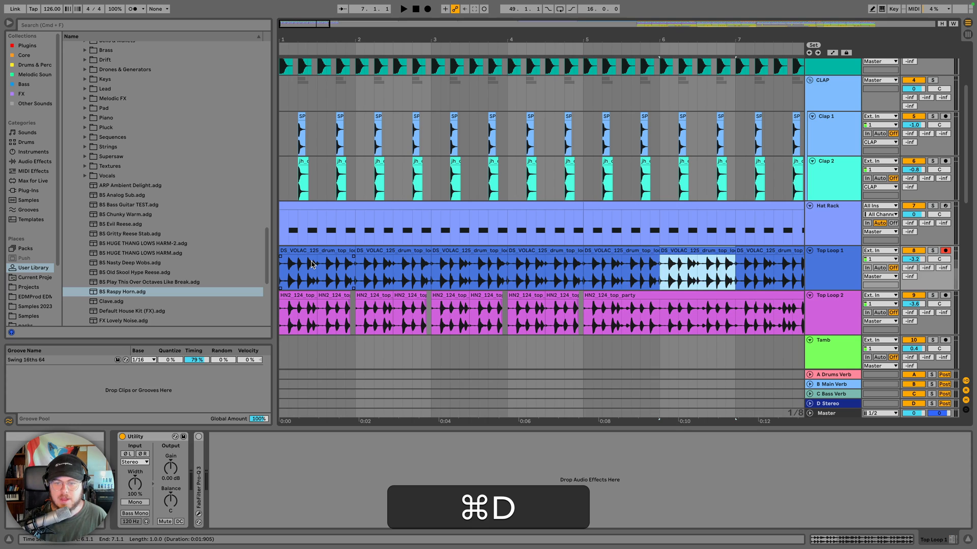
# Audition the repeated one-bar Top Loop 1 clips in the intro from bar 1
pyautogui.hscroll(-5, 312, 264)
pyautogui.click(305, 257)
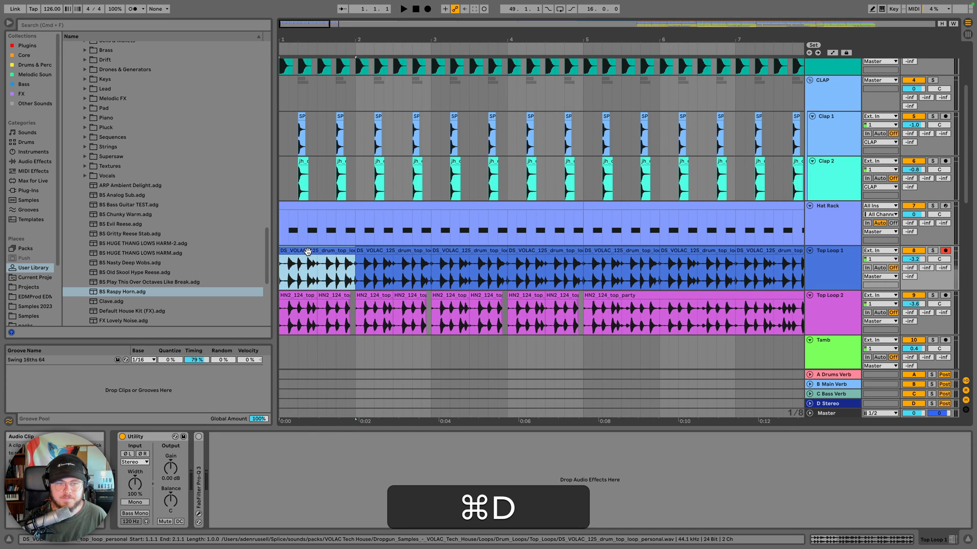
pyautogui.press('space')
pyautogui.moveTo(622, 42); pyautogui.dragTo(621, 24)
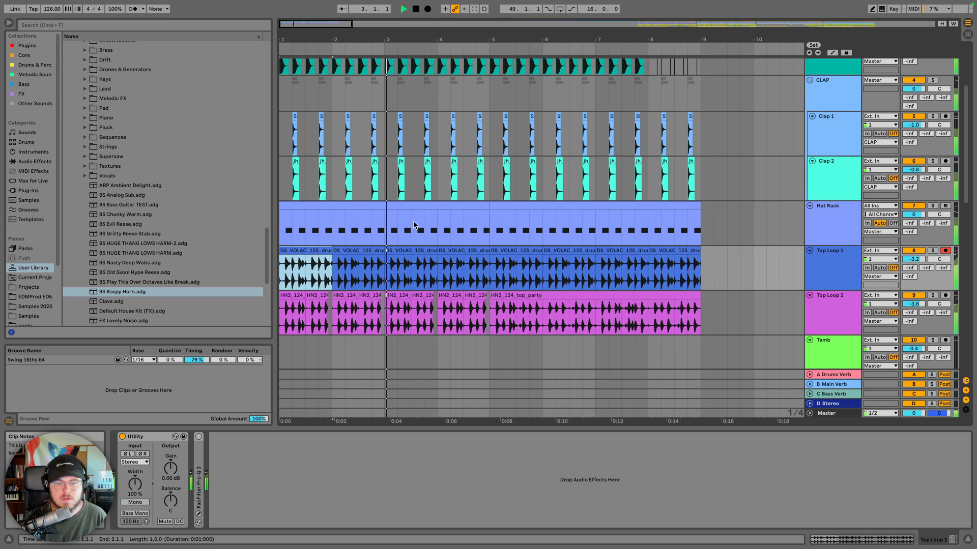
# Extend the bar 3 Top Loop 1 clip to bar 5 and replace its last beat with a copy of bar 2's last beat
pyautogui.moveTo(436, 249); pyautogui.dragTo(491, 249)
pyautogui.press('space')
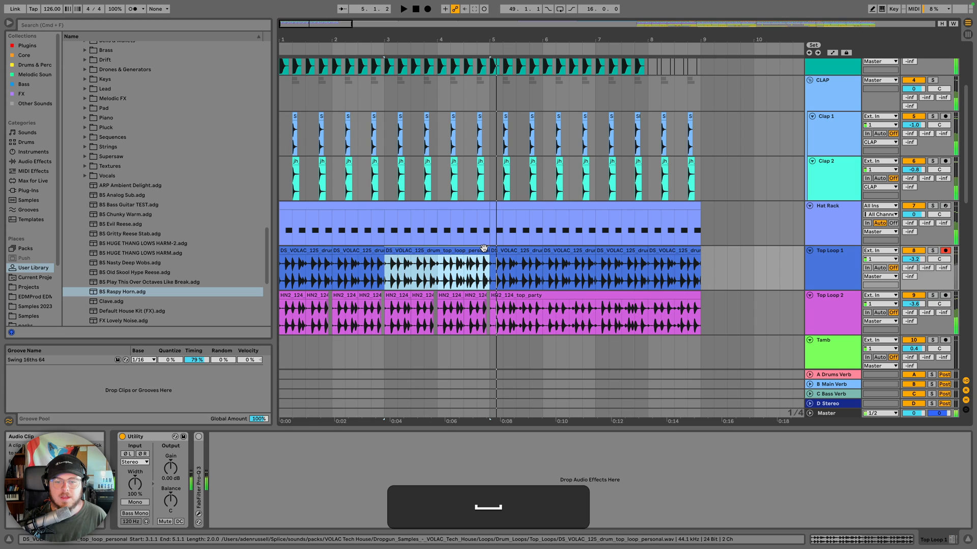
pyautogui.click(457, 251)
pyautogui.moveTo(373, 265); pyautogui.dragTo(385, 259)
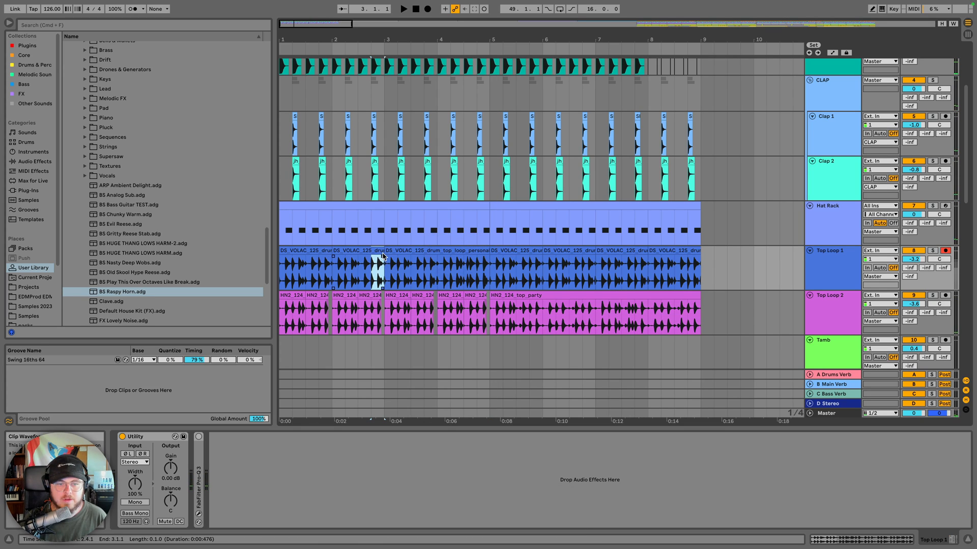
pyautogui.press('super+c')
pyautogui.click(475, 268)
pyautogui.press('super+v')
pyautogui.press('space')
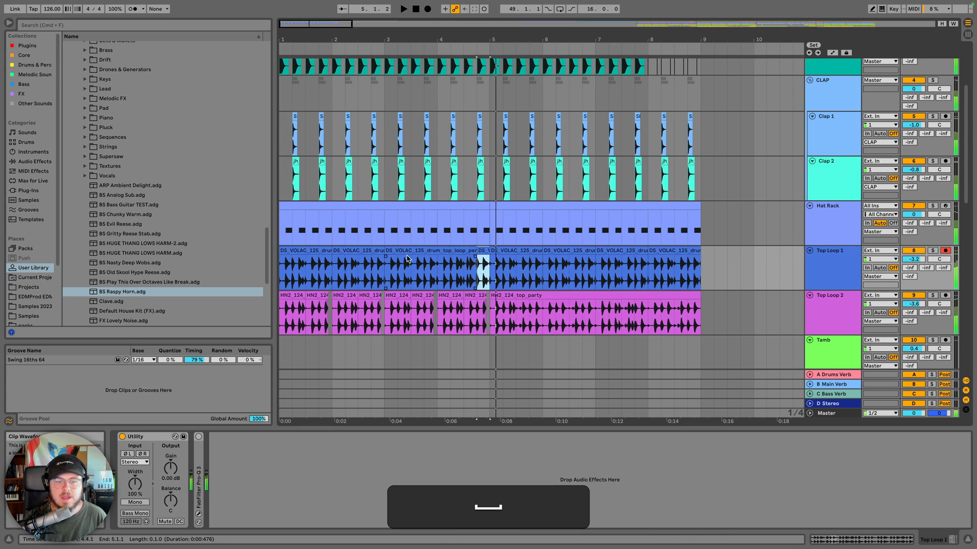
# Duplicate the edited first four bars of Top Loop 1 over bars 5 to 8
pyautogui.click(420, 250)
pyautogui.click(481, 251)
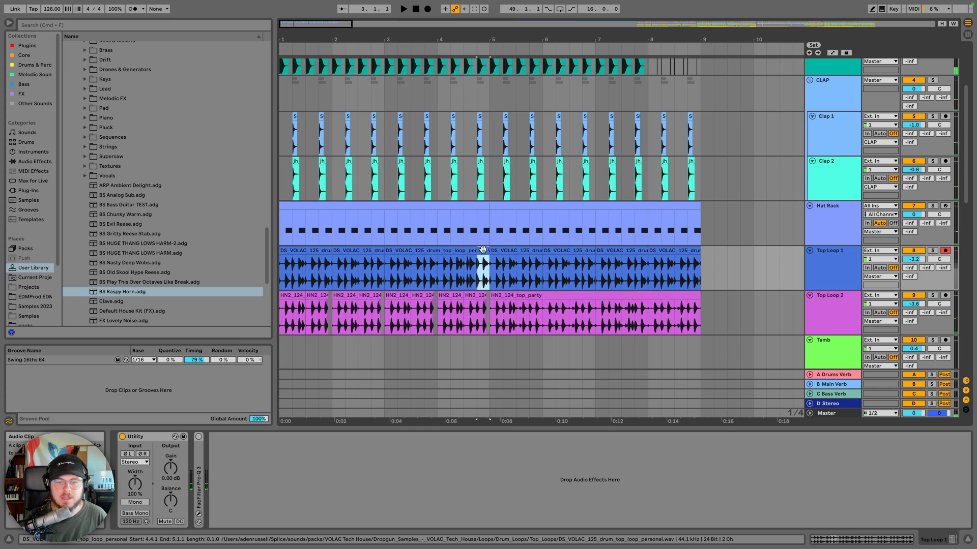
pyautogui.keyDown('shift'); pyautogui.click(287, 250); pyautogui.keyUp('shift')
pyautogui.press('shift+super+d')
pyautogui.press('super+d')
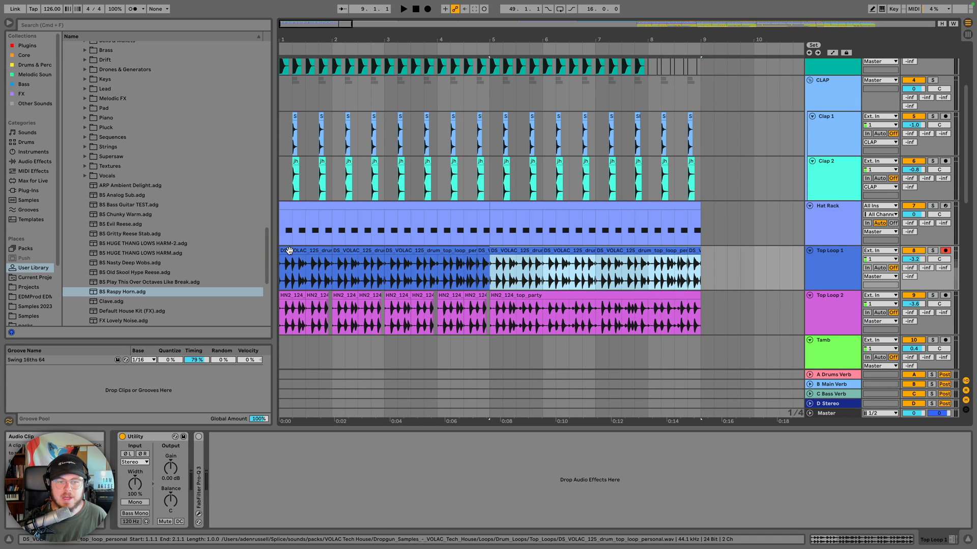
# Open the Hat Rack's devices and switch the AU_BTH hi-hat sampler from one-shot to Classic mode
pyautogui.click(312, 206)
pyautogui.click(814, 212)
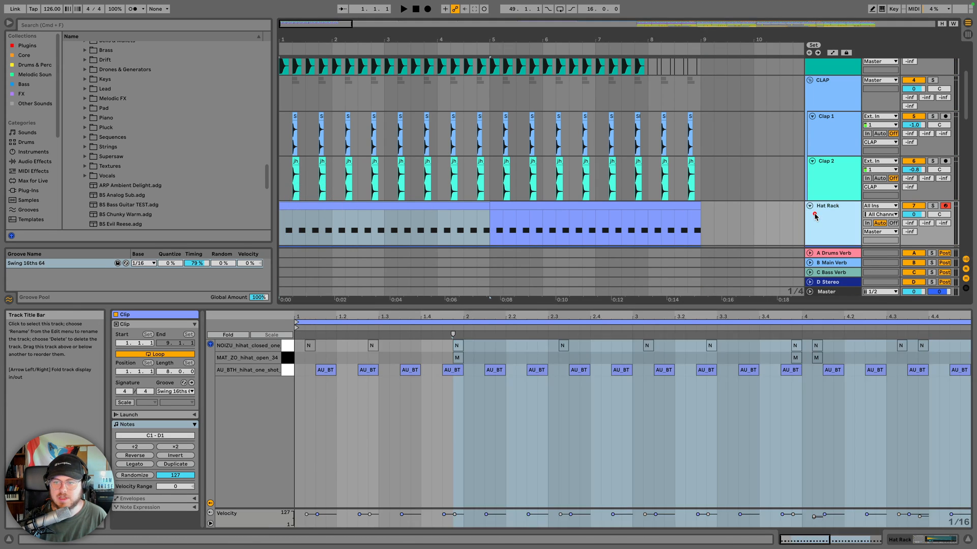
pyautogui.click(148, 510)
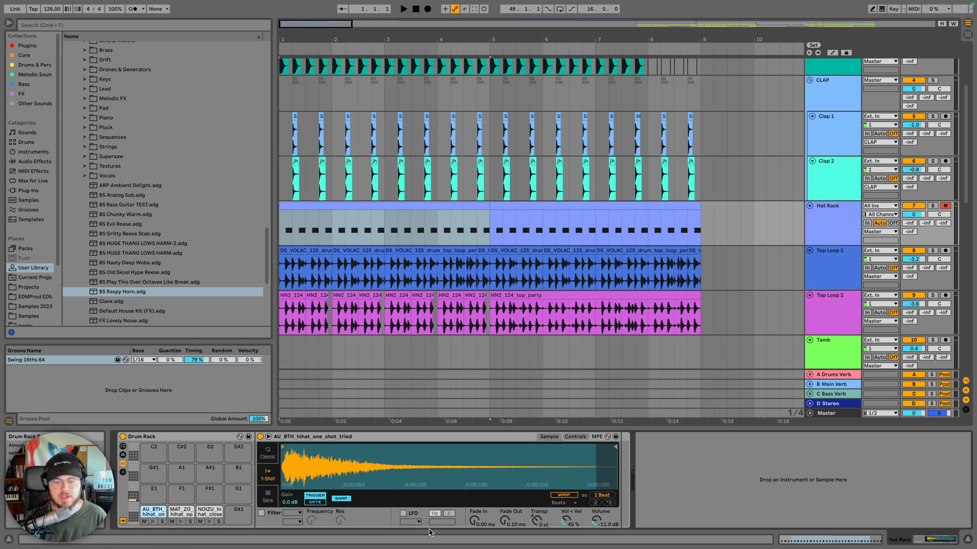
pyautogui.click(268, 453)
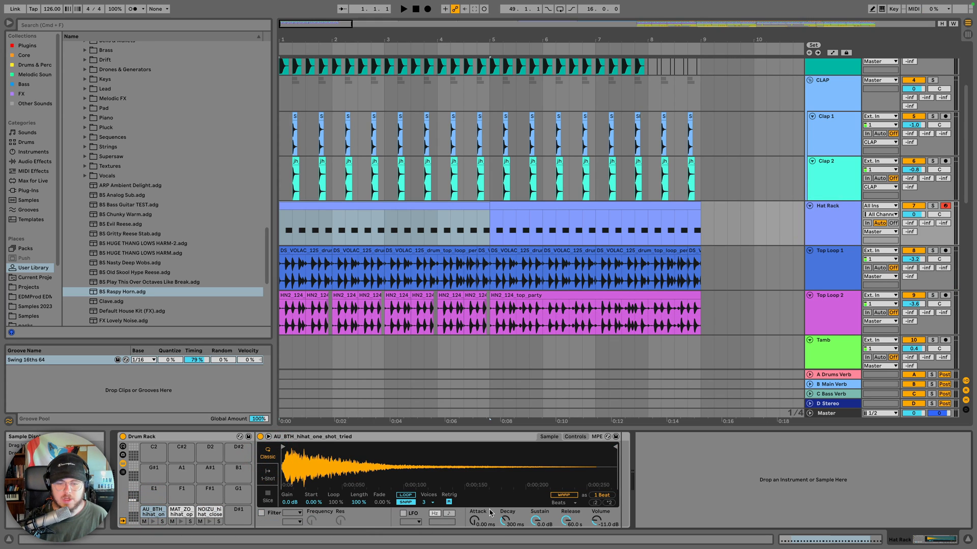
# Solo the Hat Rack during playback and set the hi-hat's sustain to -inf dB and decay to 493 ms
pyautogui.press('space')
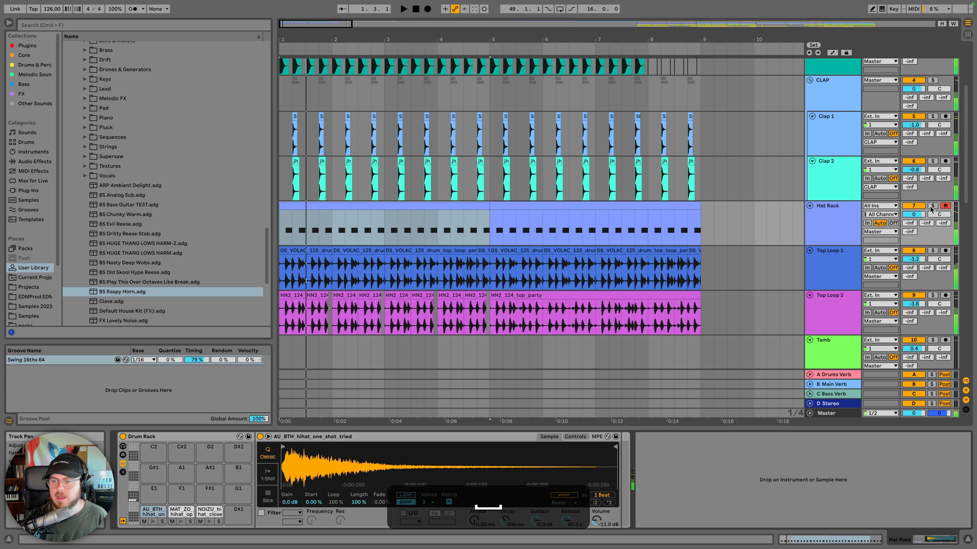
pyautogui.click(931, 206)
pyautogui.moveTo(536, 520); pyautogui.dragTo(514, 542)
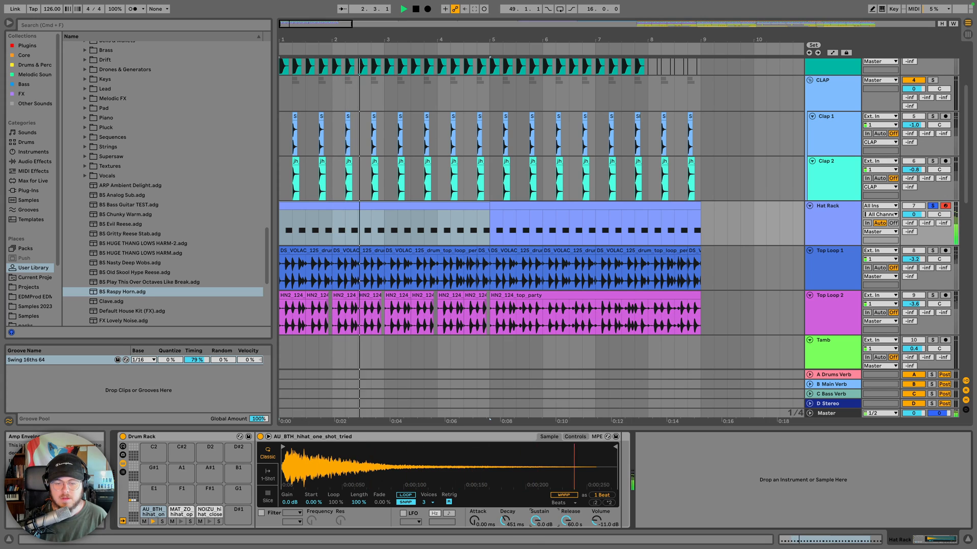
pyautogui.click(531, 523)
pyautogui.moveTo(526, 519); pyautogui.dragTo(526, 518)
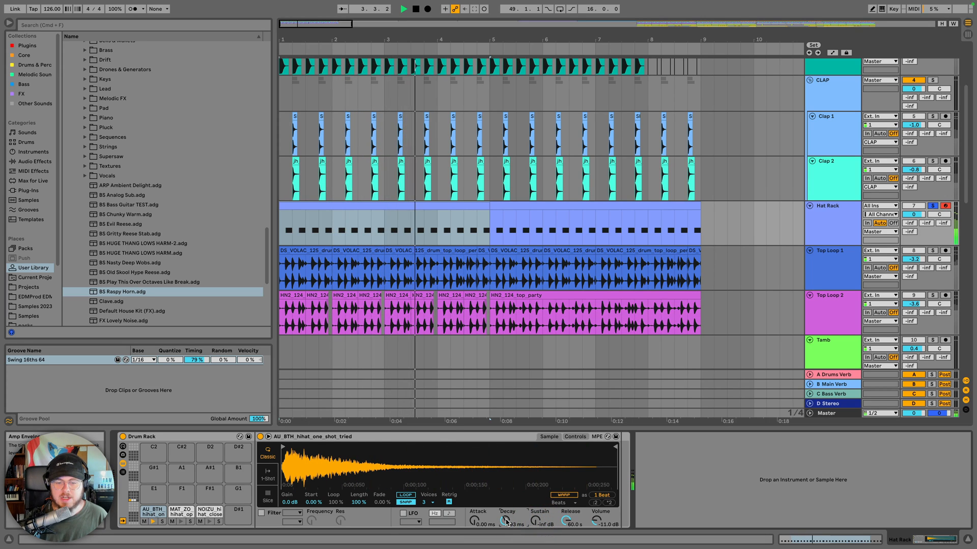
pyautogui.press('space')
# Automate the AU_BTH hi-hat's sustain on the Hat Rack to stay at -inf dB through the intro and rise at bar 9
pyautogui.press('a')
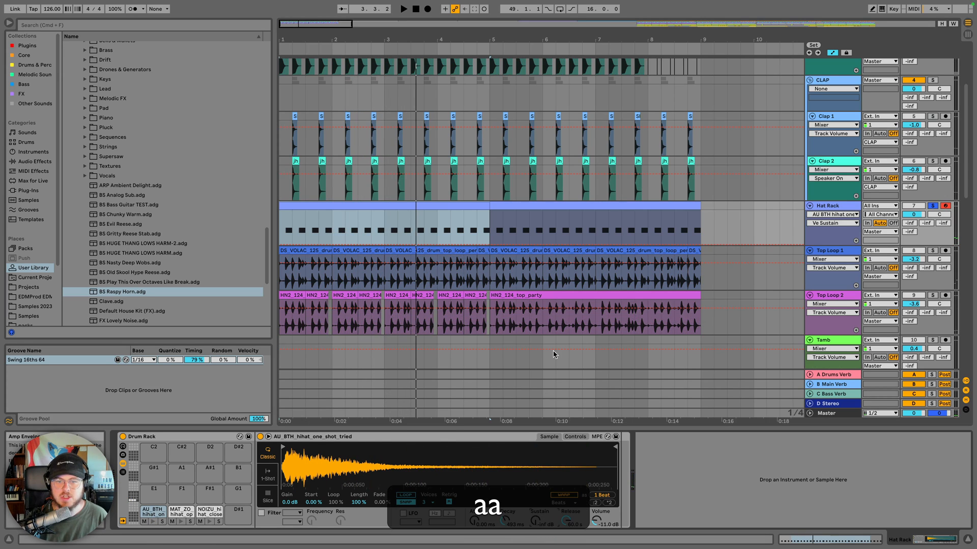
pyautogui.press('b')
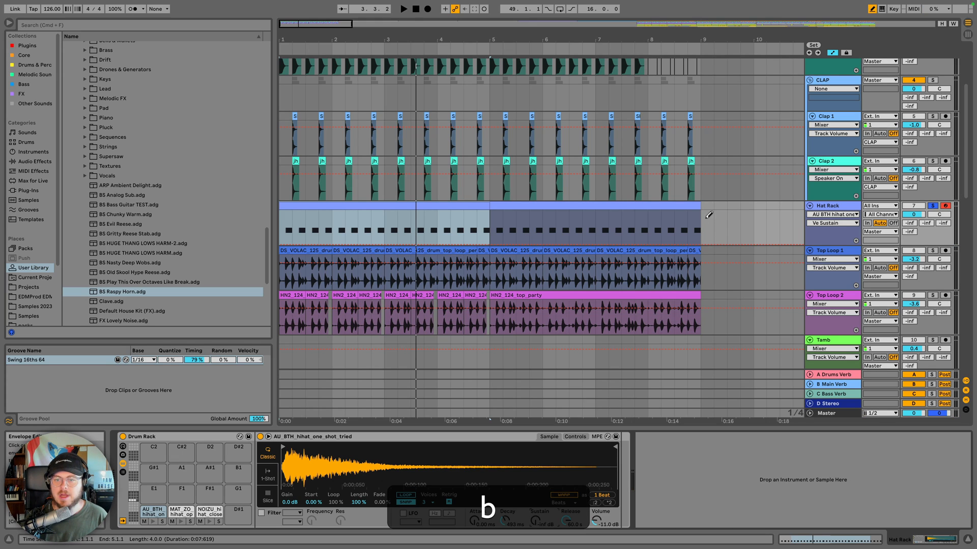
pyautogui.click(714, 246)
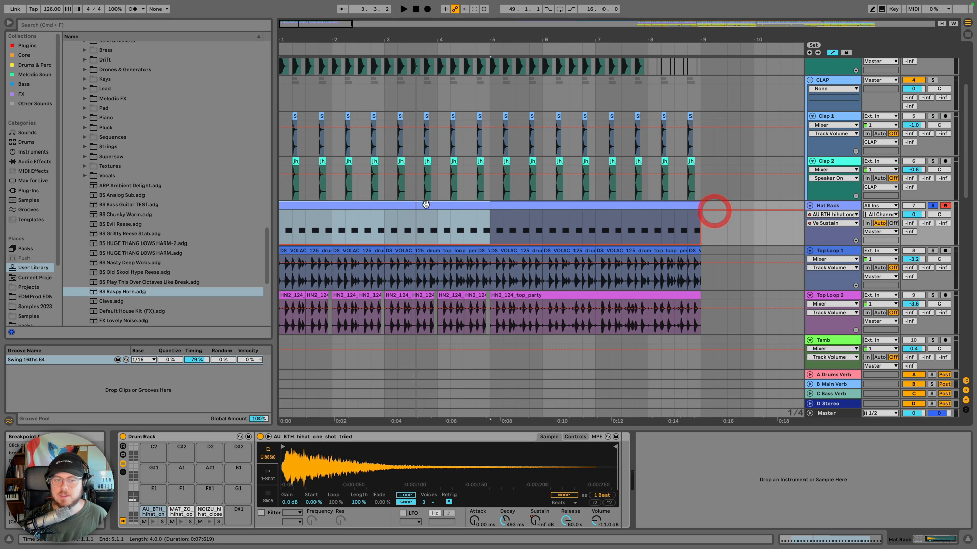
pyautogui.press('b')
# Play the intro from bar 1, unsolo the Hat Rack and briefly solo Top Loop 1 to compare it with the mix
pyautogui.press('space')
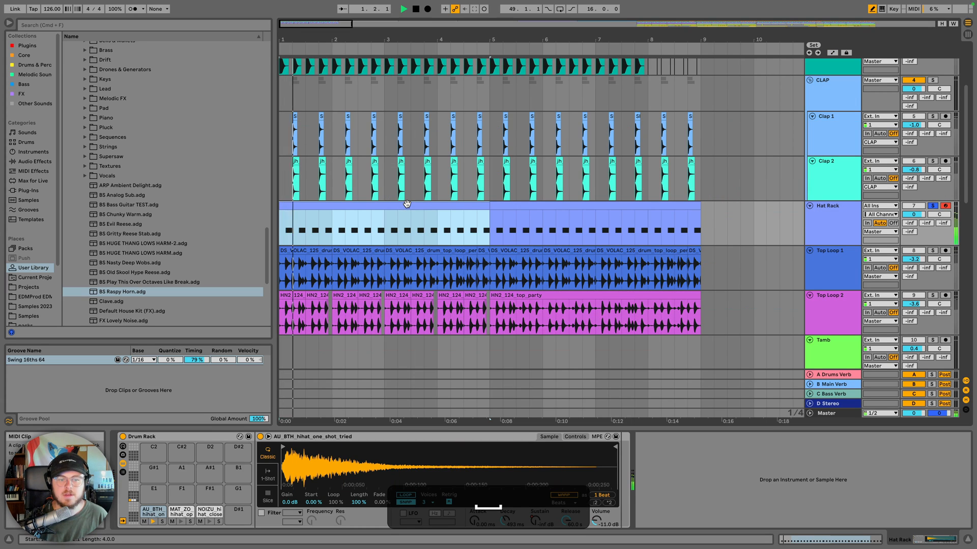
pyautogui.click(933, 206)
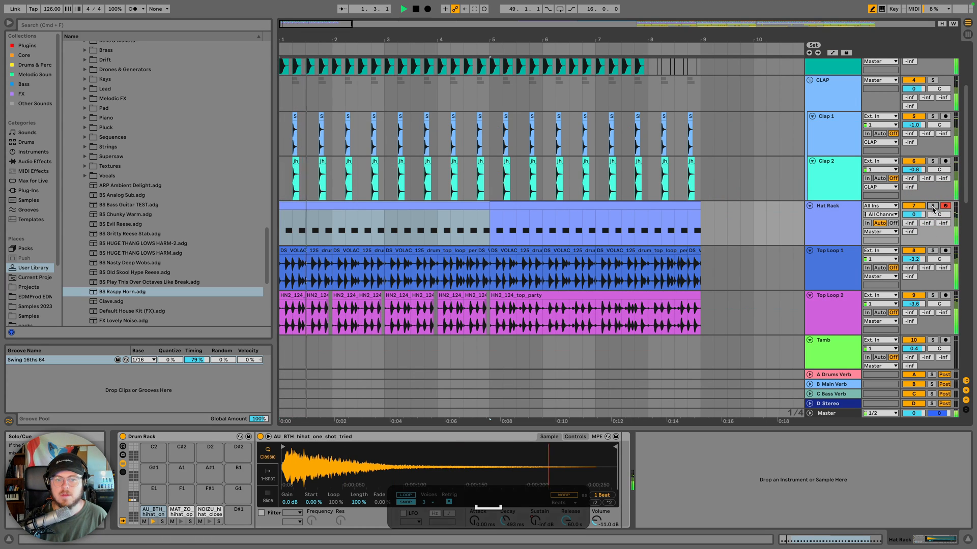
pyautogui.click(933, 251)
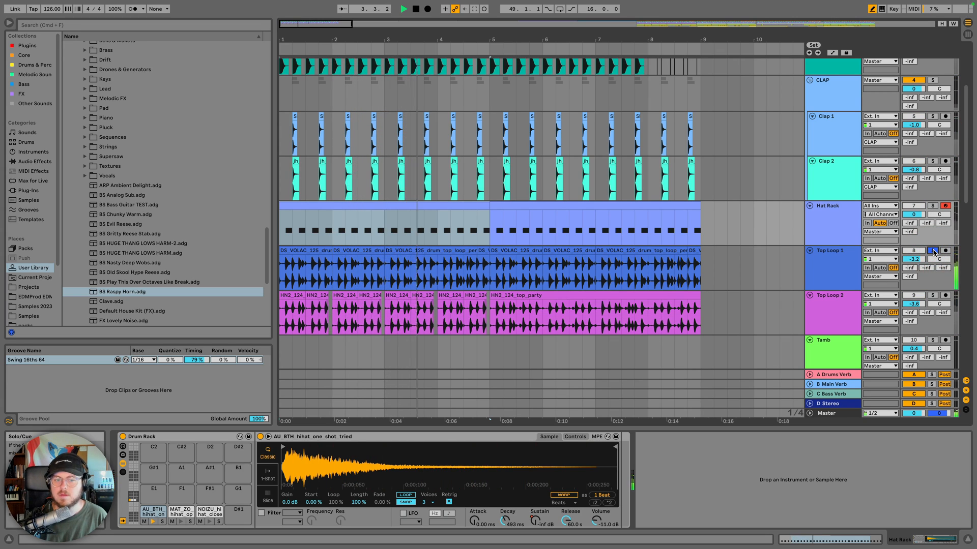
pyautogui.click(933, 251)
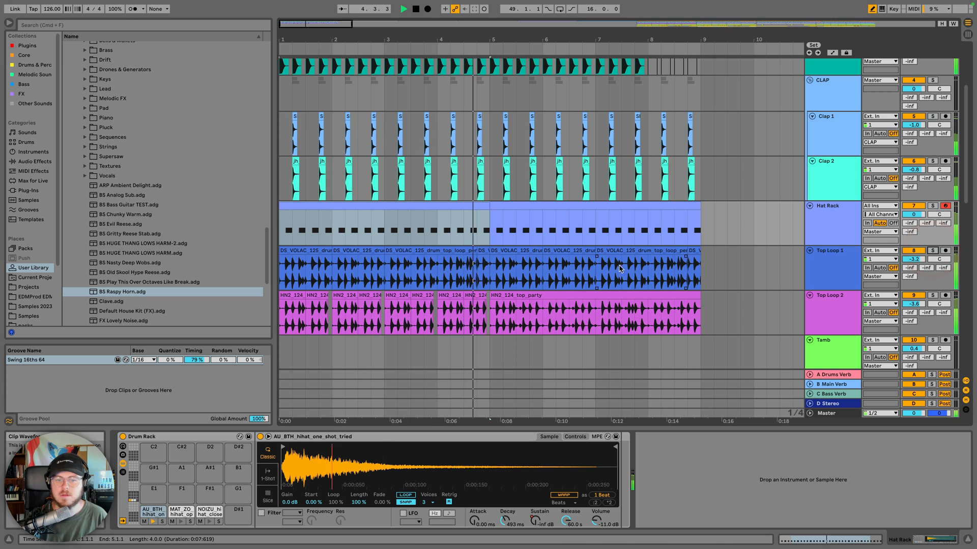
# Deactivate all Top Loop 1 clips in bars 1 to 8 and play the intro without them
pyautogui.click(693, 252)
pyautogui.hotkey('shift', 'space')
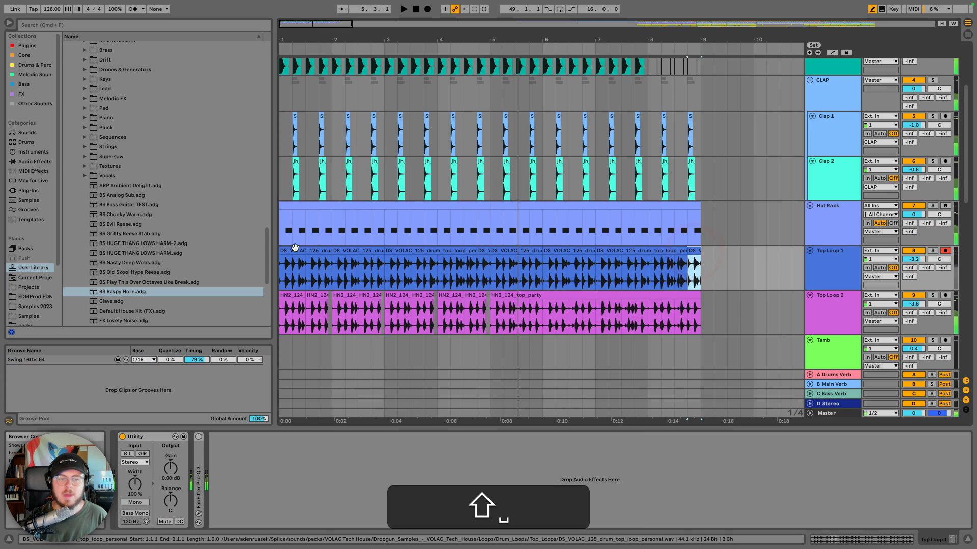
pyautogui.keyDown('shift'); pyautogui.click(294, 247); pyautogui.keyUp('shift')
pyautogui.press('0')
pyautogui.press('space')
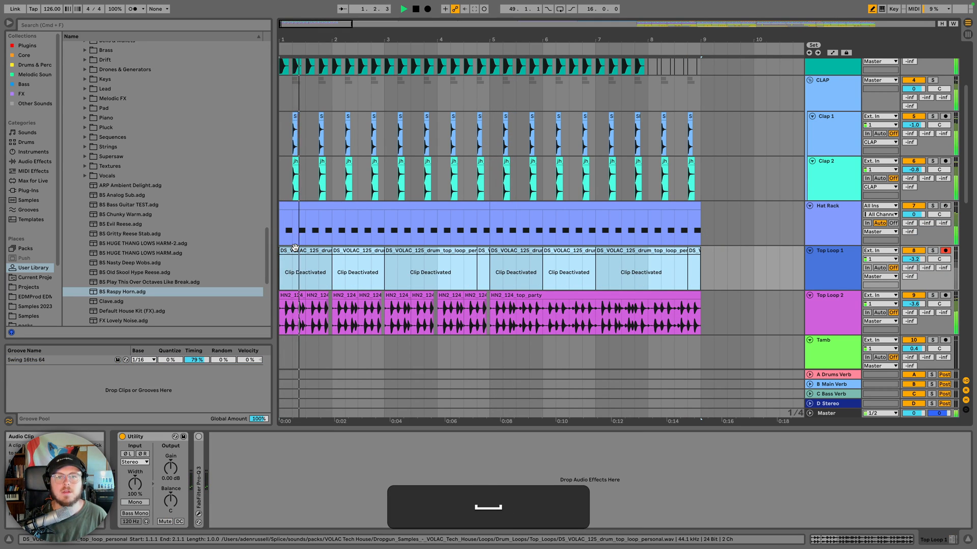
# Stop playback and reactivate the Top Loop 1 clips in bars 1 to 8
pyautogui.moveTo(295, 39); pyautogui.dragTo(295, 30)
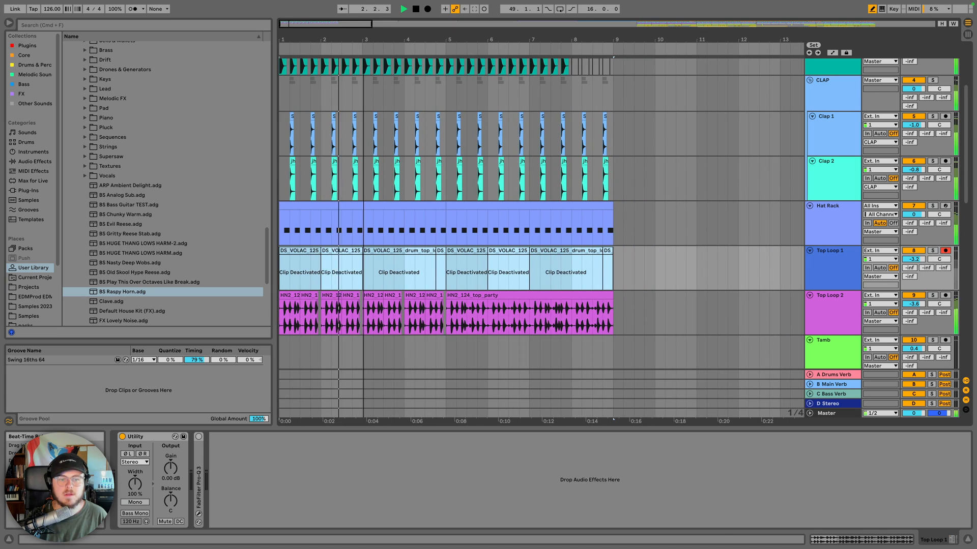
pyautogui.scroll(3, 539, 229)
pyautogui.press('space')
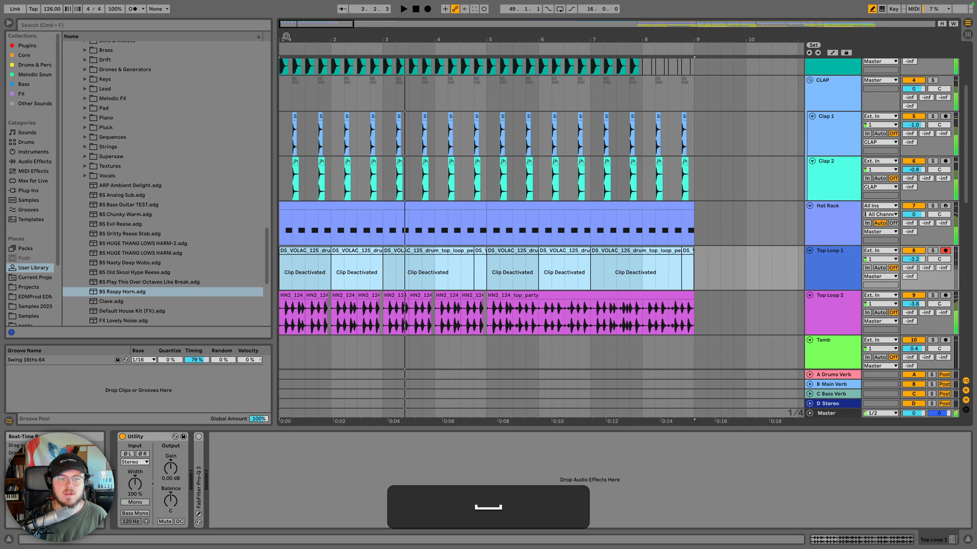
pyautogui.scroll(2, 539, 229)
pyautogui.scroll(2, 510, 289)
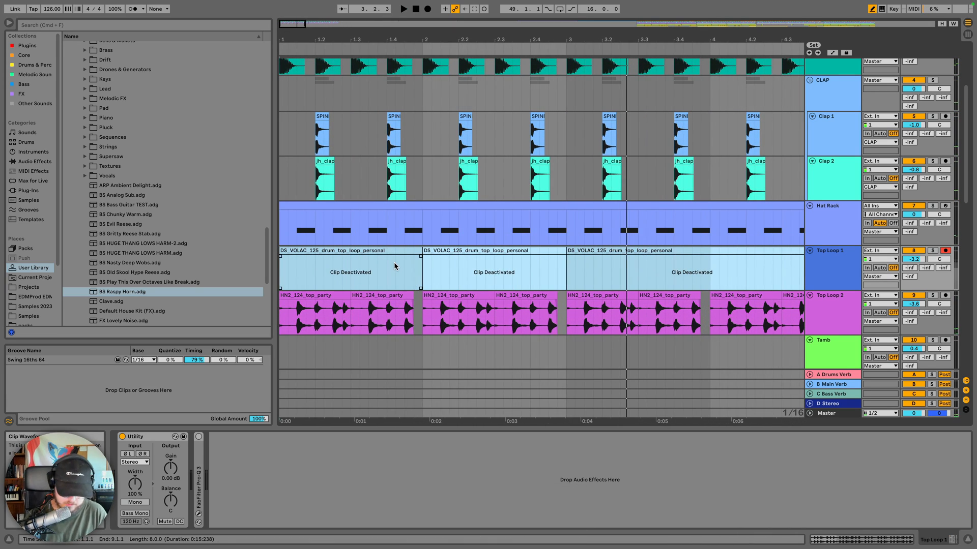
pyautogui.press('0')
pyautogui.click(358, 255)
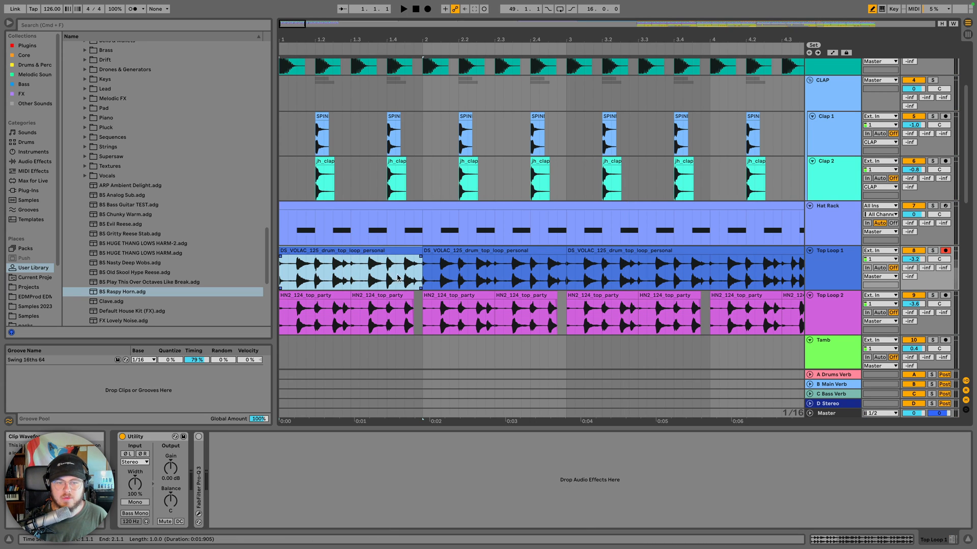
# Play the intro from the end of bar 1 to hear the drums with Top Loop 1 active
pyautogui.click(414, 273)
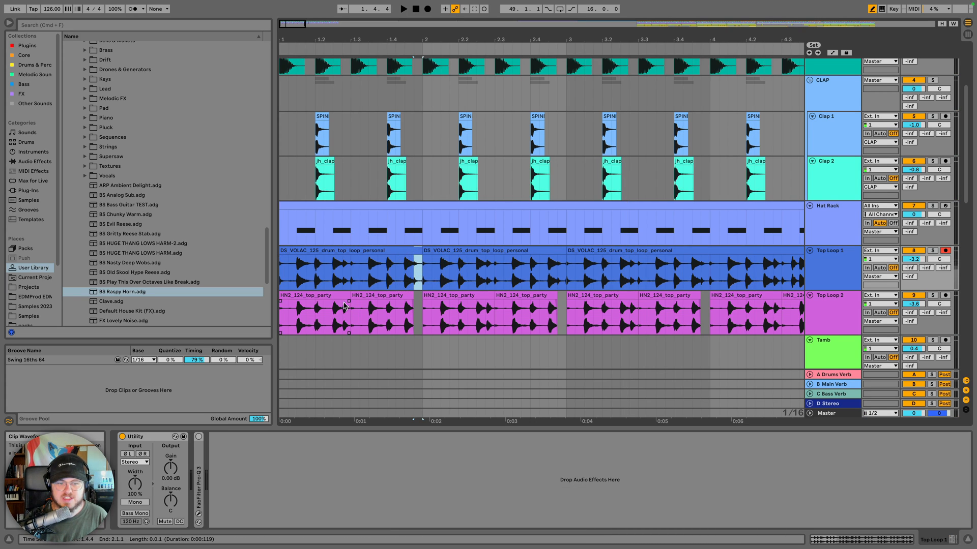
pyautogui.press('space')
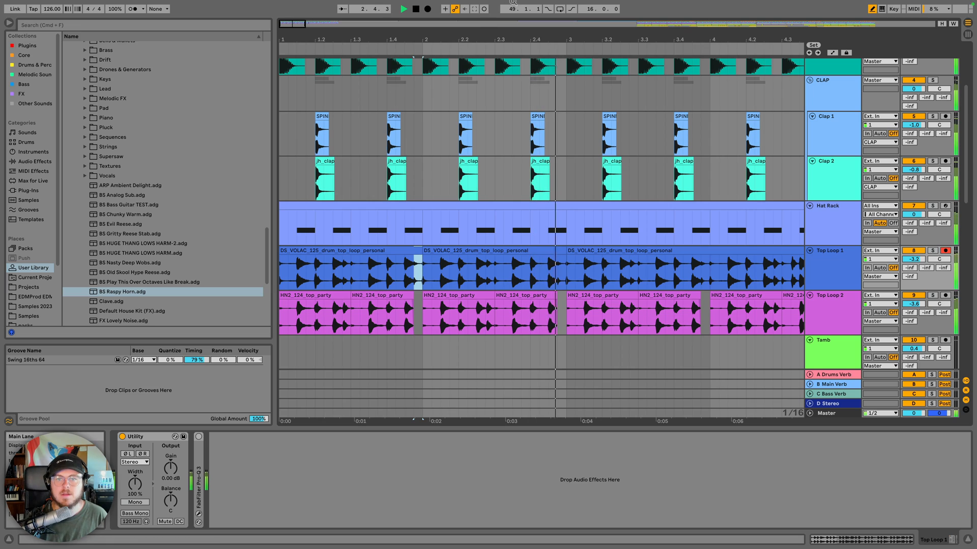
pyautogui.moveTo(505, 38); pyautogui.dragTo(505, 15)
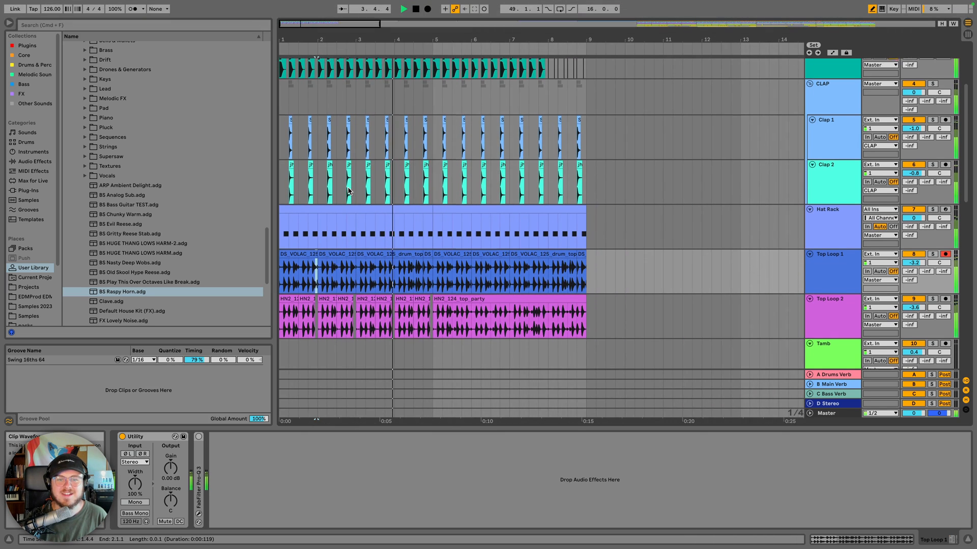
pyautogui.scroll(3, 348, 191)
pyautogui.scroll(-1, 356, 192)
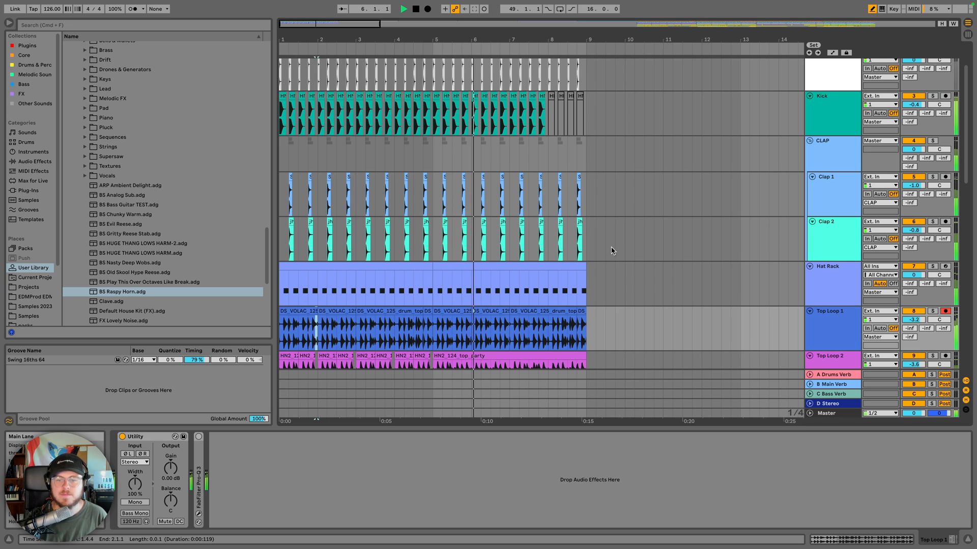
pyautogui.scroll(-9, 588, 273)
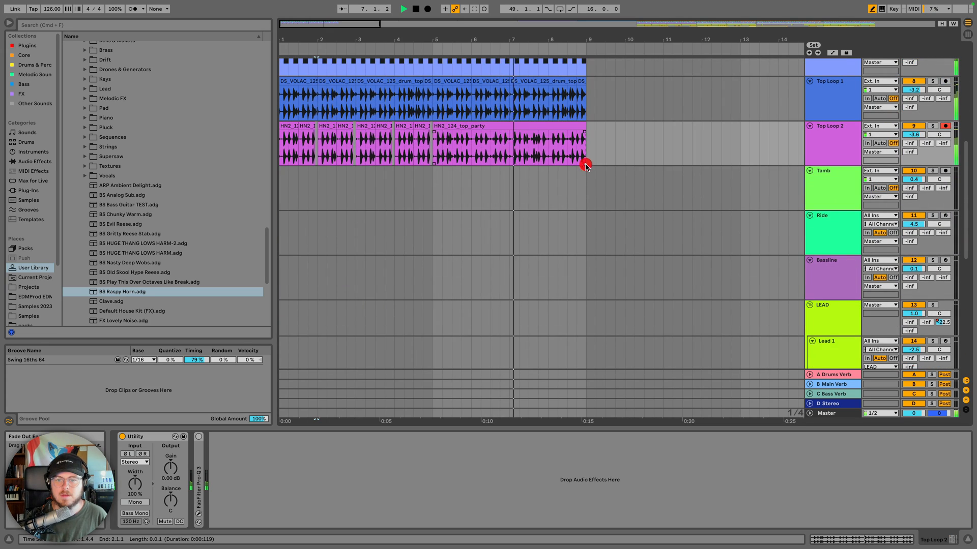
pyautogui.scroll(11, 583, 183)
pyautogui.scroll(-4, 581, 244)
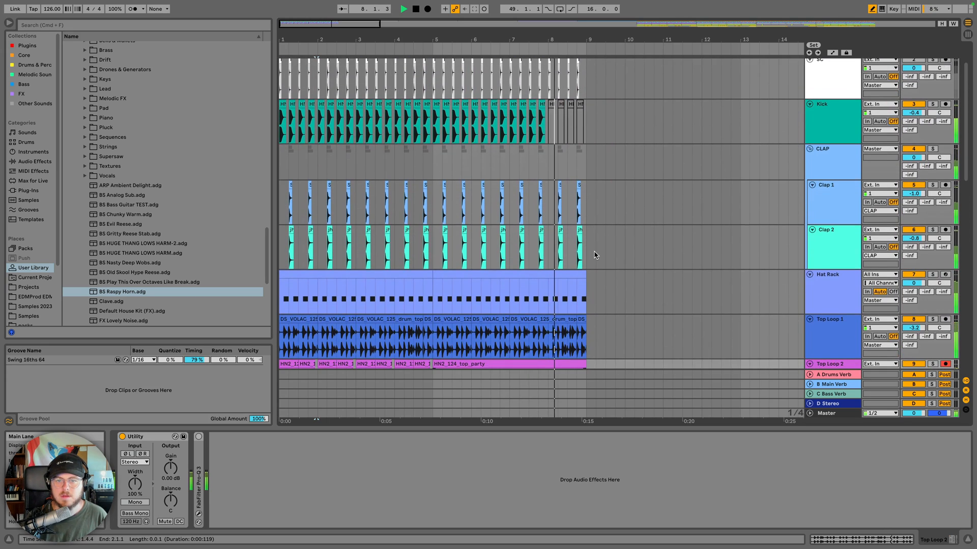
# Duplicate the clips of bars 1 to 8 on all tracks from SC to Top Loop 2 into bars 9 to 16
pyautogui.click(587, 318)
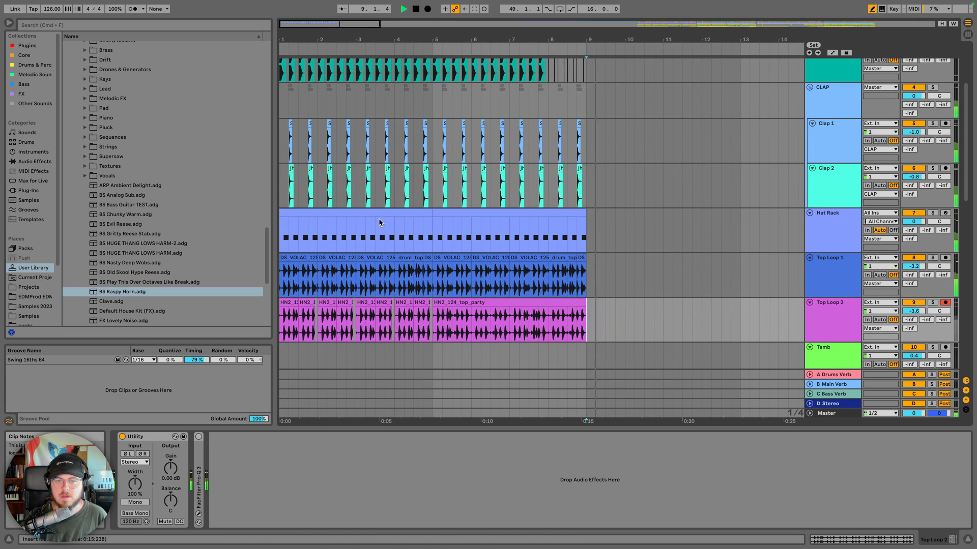
pyautogui.press('space')
pyautogui.scroll(4, 379, 220)
pyautogui.keyDown('shift'); pyautogui.click(278, 111); pyautogui.keyUp('shift')
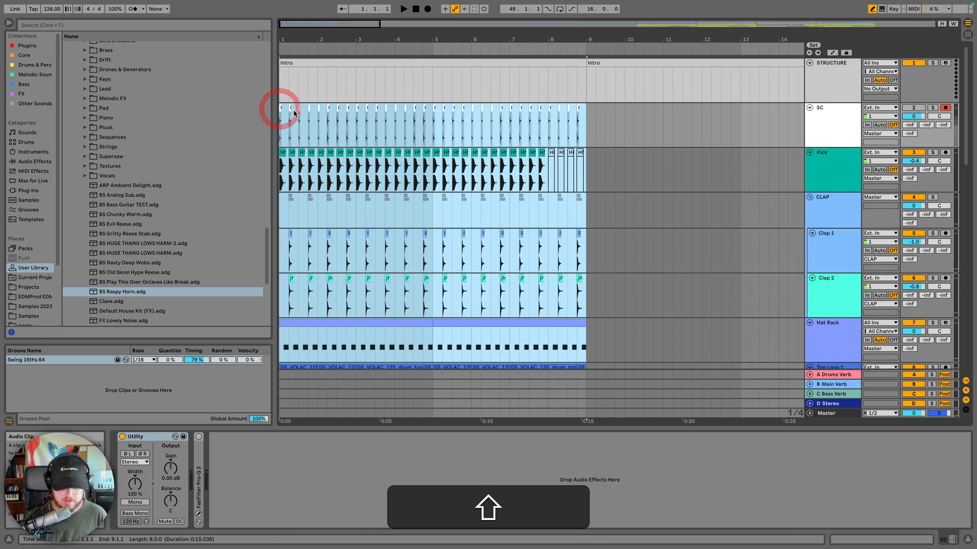
pyautogui.press('super+d')
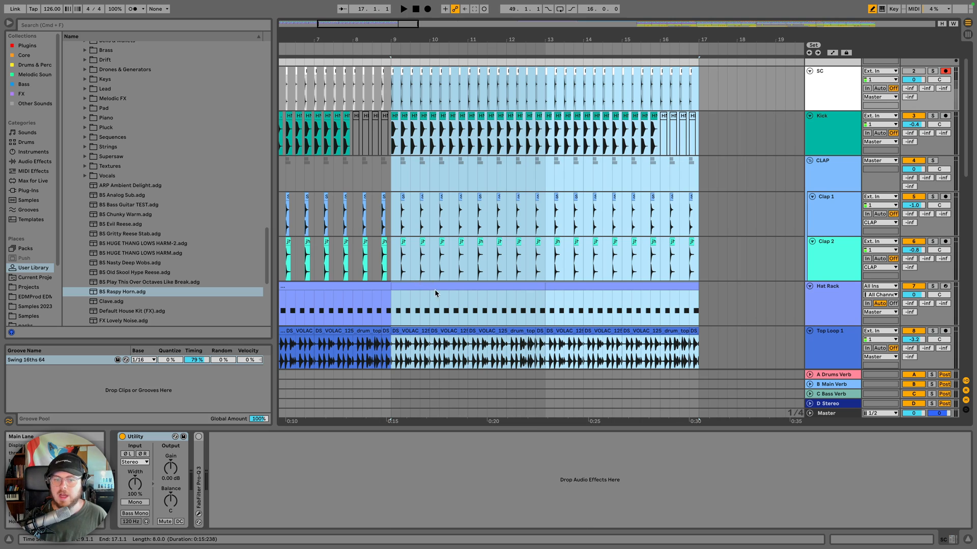
# Edit the Hat Rack's hi-hat sustain automation so it stays at -inf dB through bar 8 and rises at bar 9
pyautogui.click(435, 286)
pyautogui.press('a')
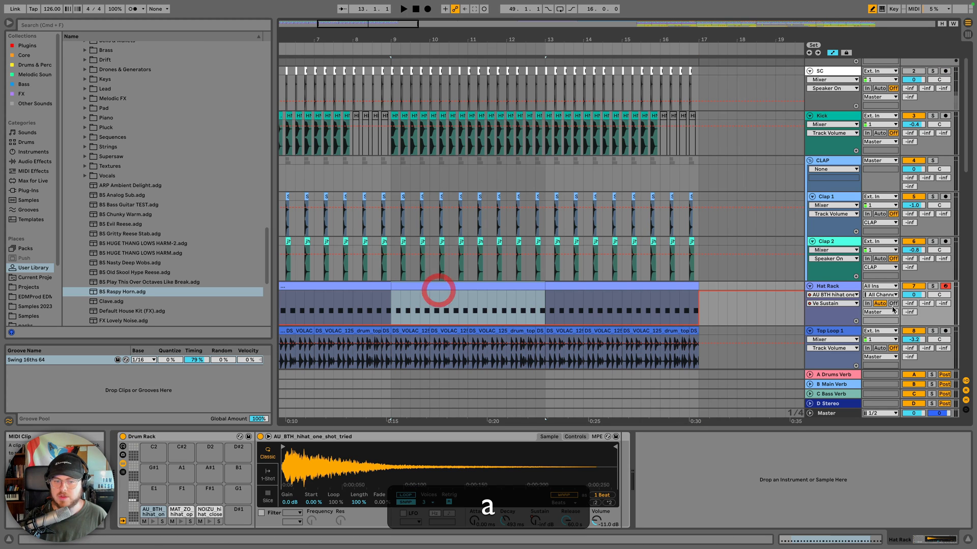
pyautogui.press('b')
pyautogui.click(400, 303)
pyautogui.click(401, 326)
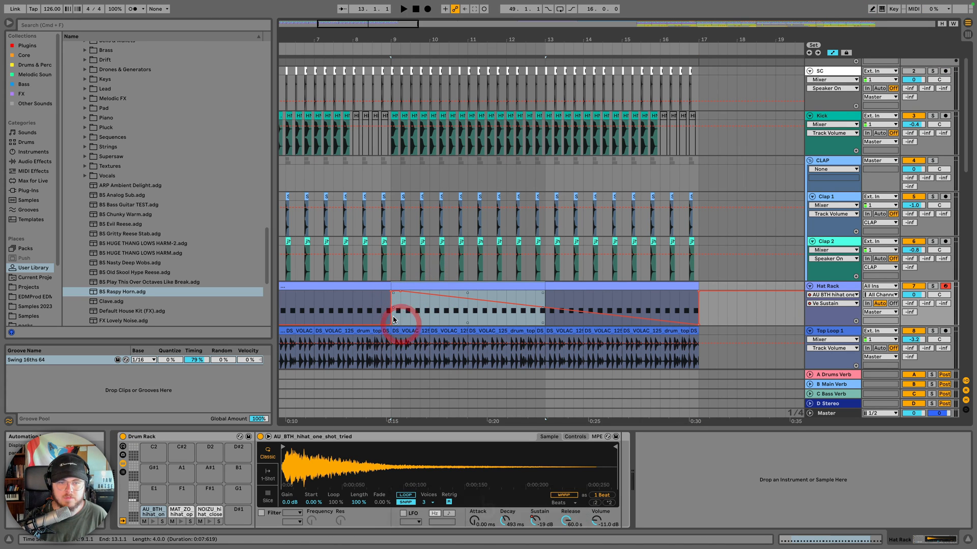
pyautogui.click(382, 305)
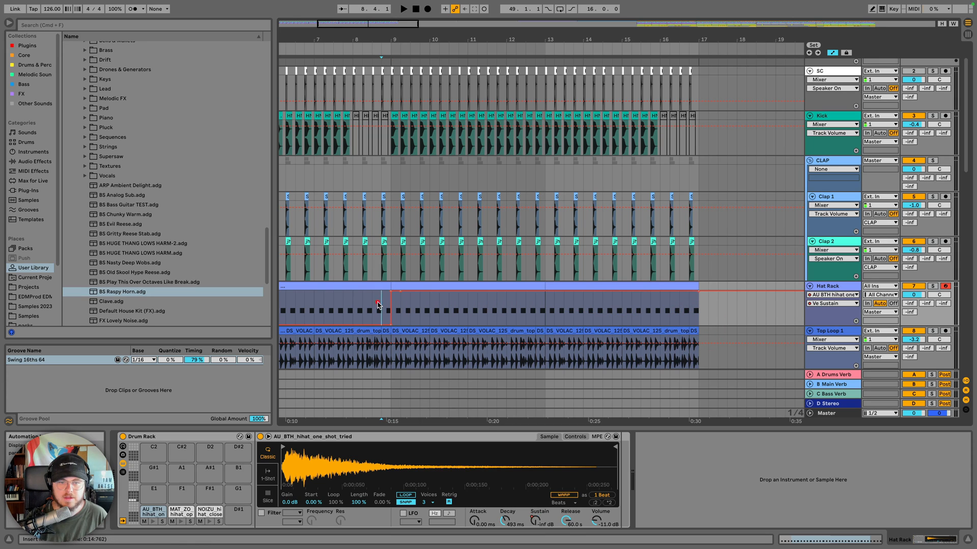
# Play the transition from the end of bar 8 into bar 9 to check the hi-hat's sustain change
pyautogui.press('space')
pyautogui.hscroll(-5, 368, 308)
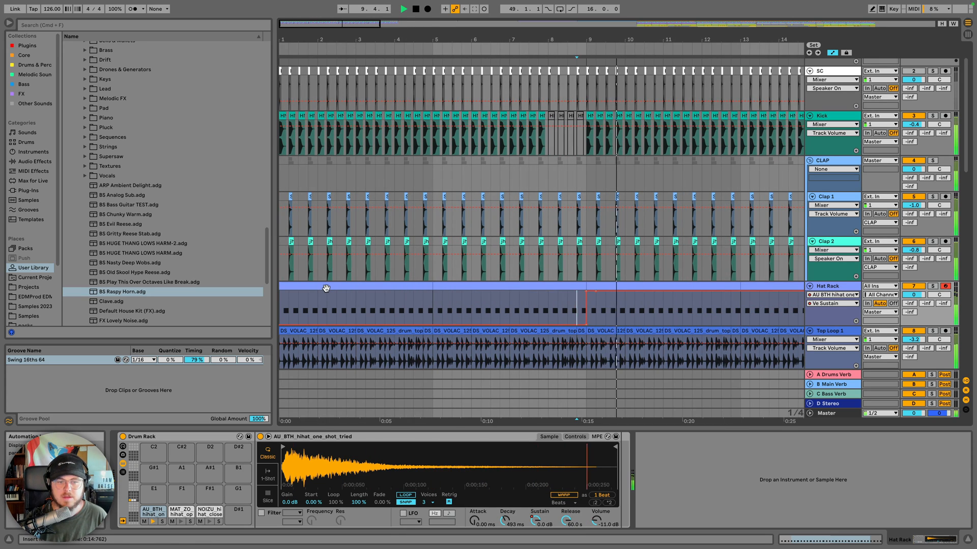
pyautogui.click(322, 287)
pyautogui.press('space')
# Play the intro from bar 1, soloing Top Loop 1 and Top Loop 2 in turn to compare them
pyautogui.press('space')
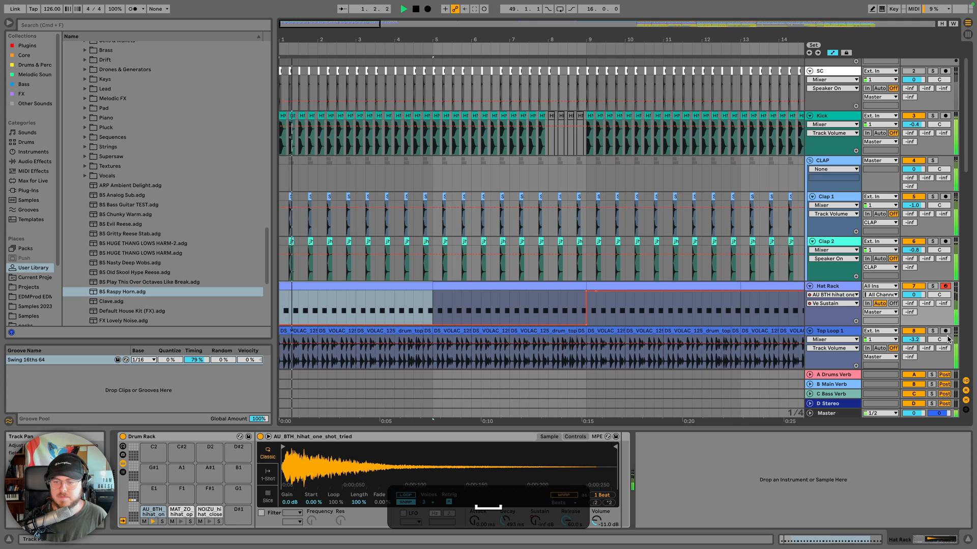
pyautogui.click(933, 331)
pyautogui.scroll(-3, 834, 325)
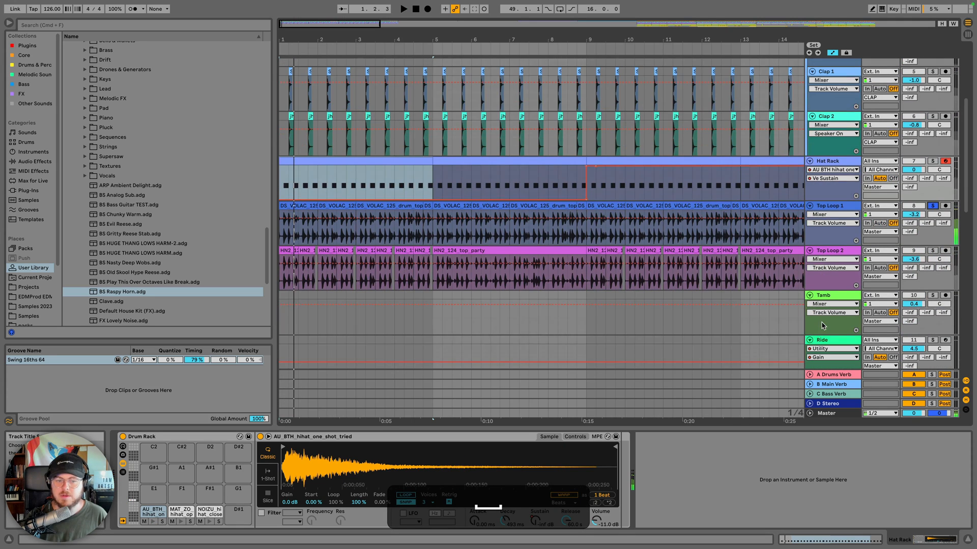
pyautogui.click(930, 251)
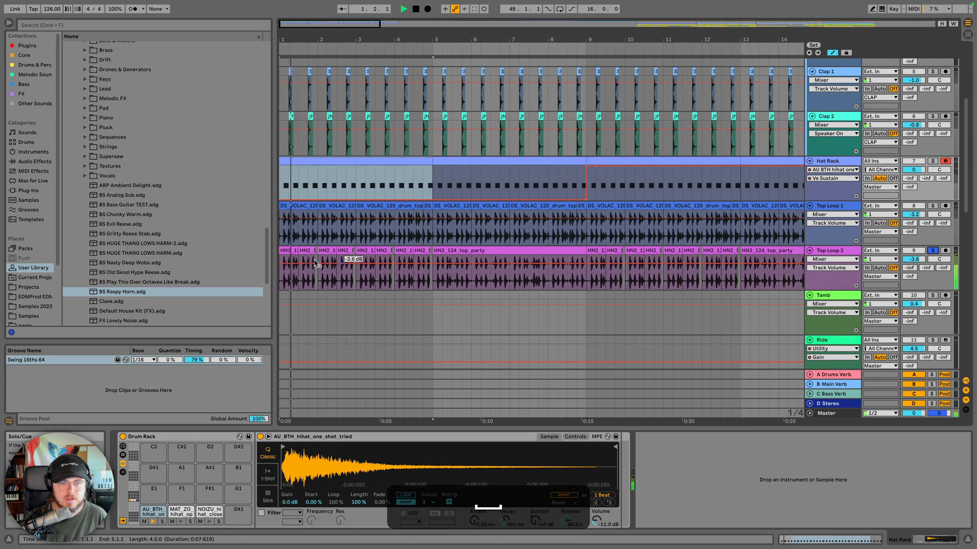
pyautogui.press('space')
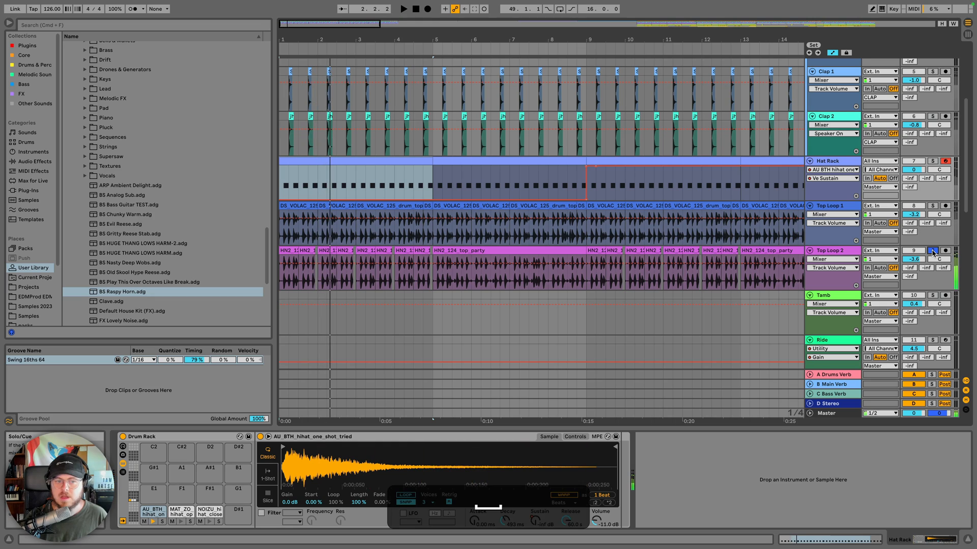
# Examine the Top Loop 1 clips in bars 1 to 8 and play the intro with the loops unsoloed
pyautogui.doubleClick(294, 208)
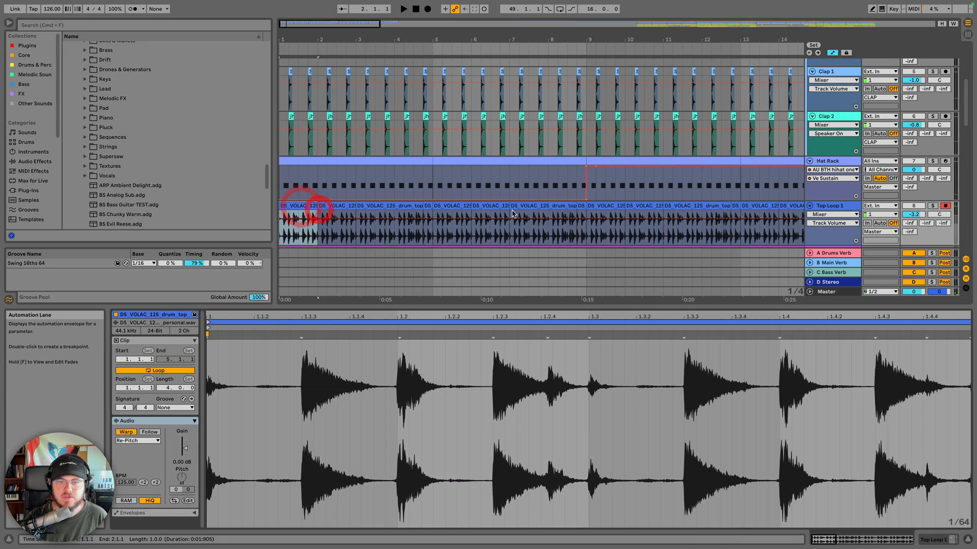
pyautogui.keyDown('shift'); pyautogui.click(581, 207); pyautogui.keyUp('shift')
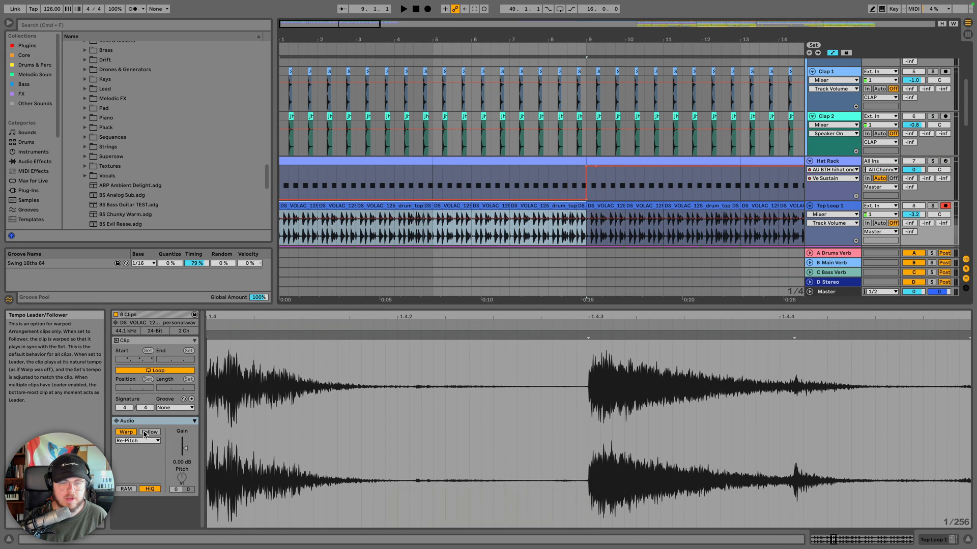
pyautogui.press('space')
pyautogui.click(934, 206)
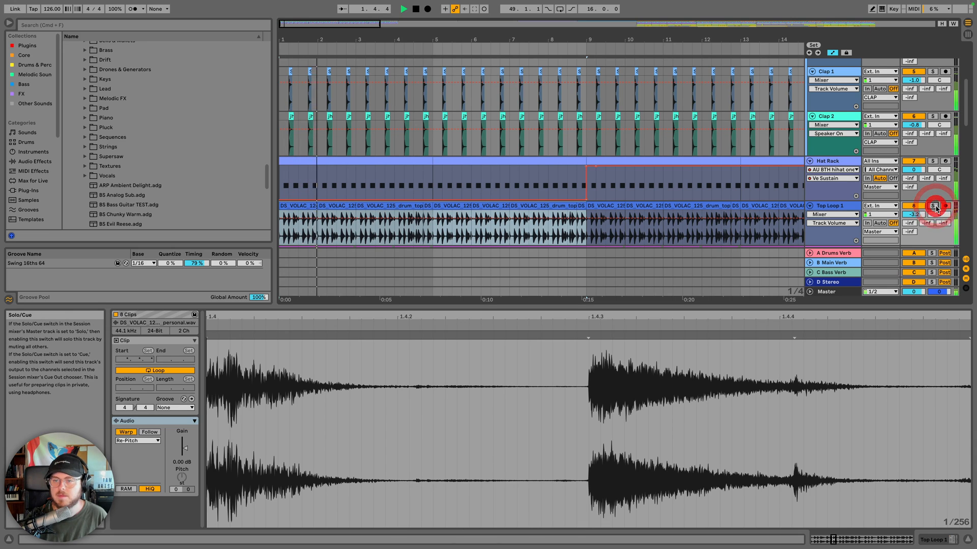
pyautogui.click(834, 161)
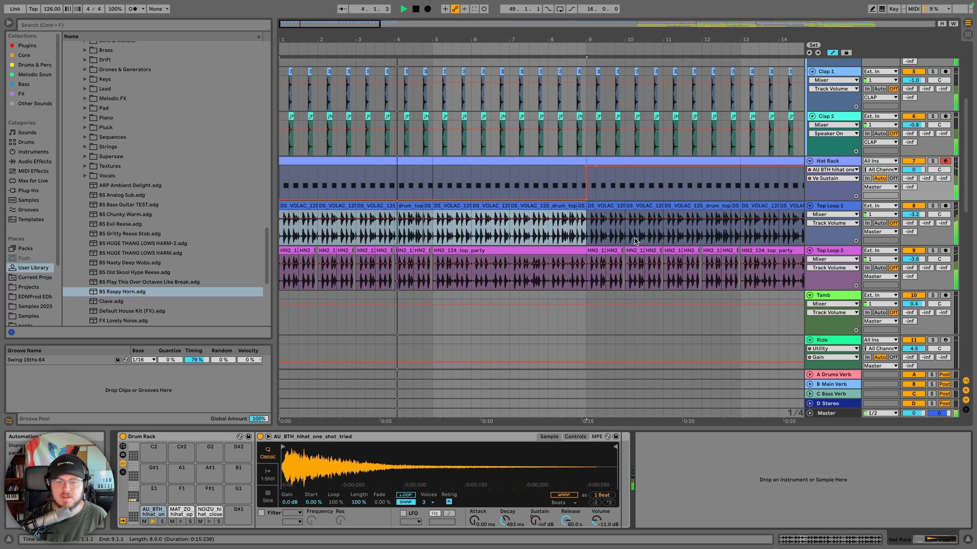
# In Top Loop 2, delete the clip in bars 5 to 8, deactivate those in bars 1 to 4, and play from bar 1
pyautogui.click(432, 254)
pyautogui.press('BackSpace')
pyautogui.moveTo(434, 252); pyautogui.dragTo(232, 243)
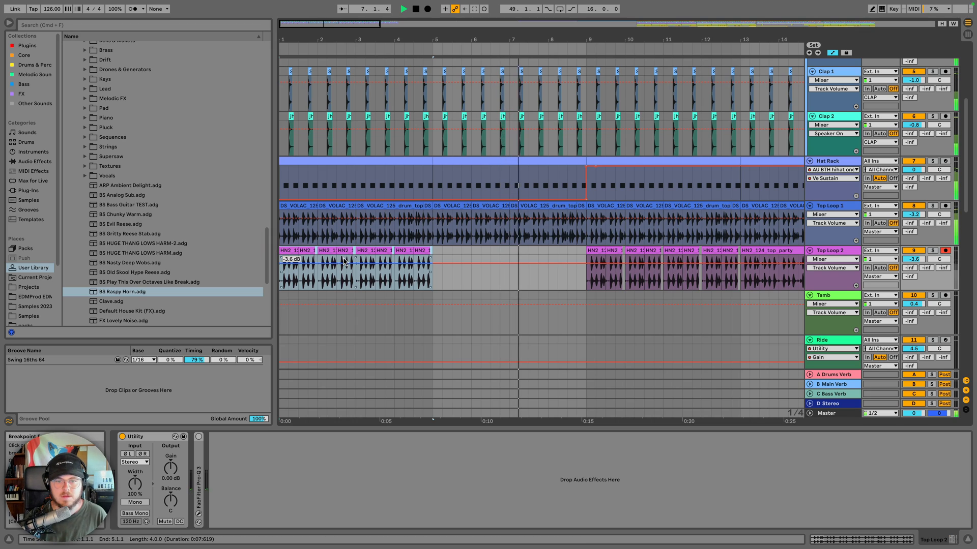
pyautogui.press('0')
pyautogui.click(283, 204)
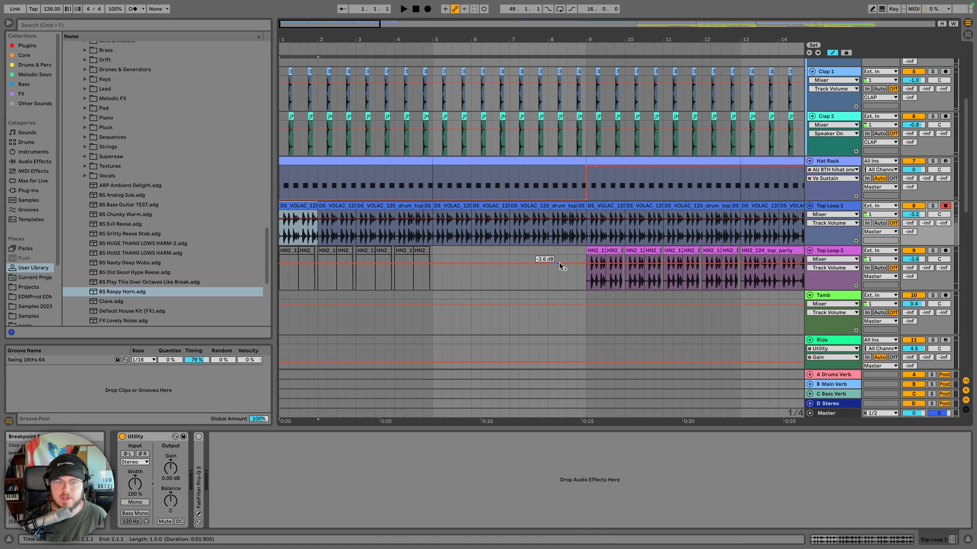
pyautogui.press('space')
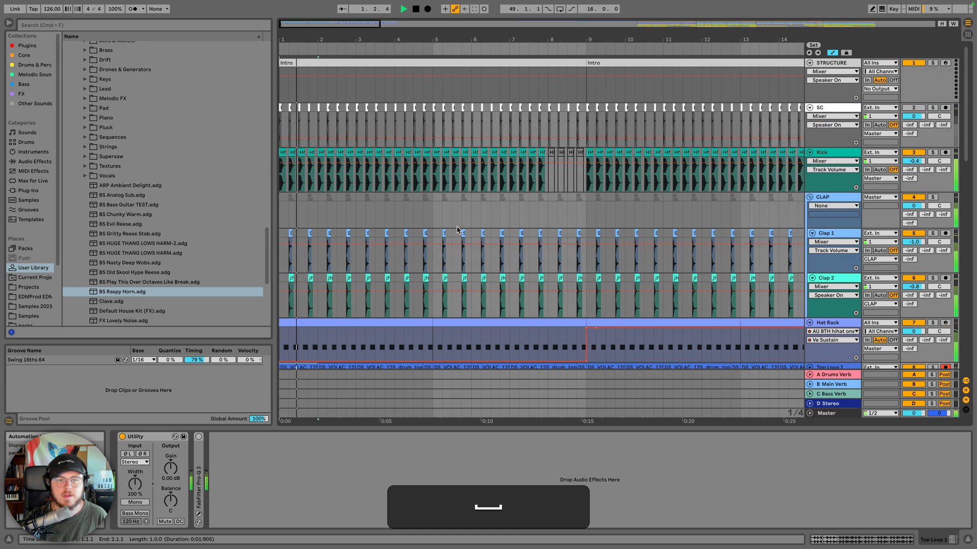
# Replace the FabFilter Pro-Q 3 on the Kick track with an EQ Eight
pyautogui.scroll(5, 825, 151)
pyautogui.click(827, 153)
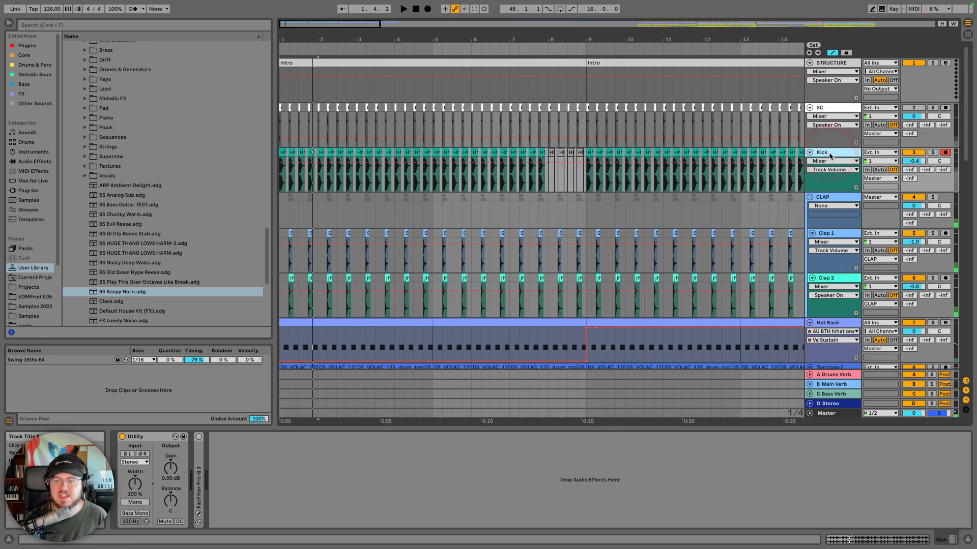
pyautogui.click(36, 161)
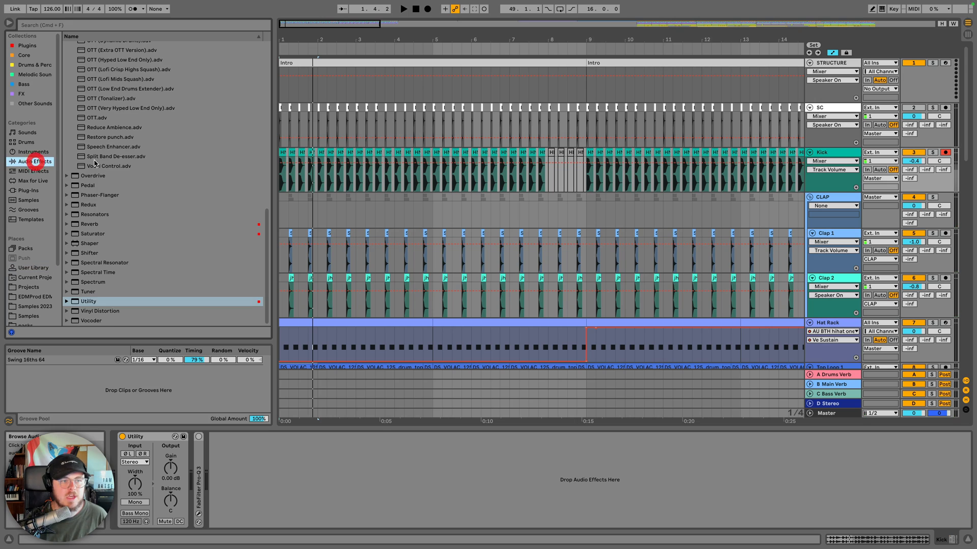
pyautogui.scroll(15, 113, 225)
pyautogui.doubleClick(96, 269)
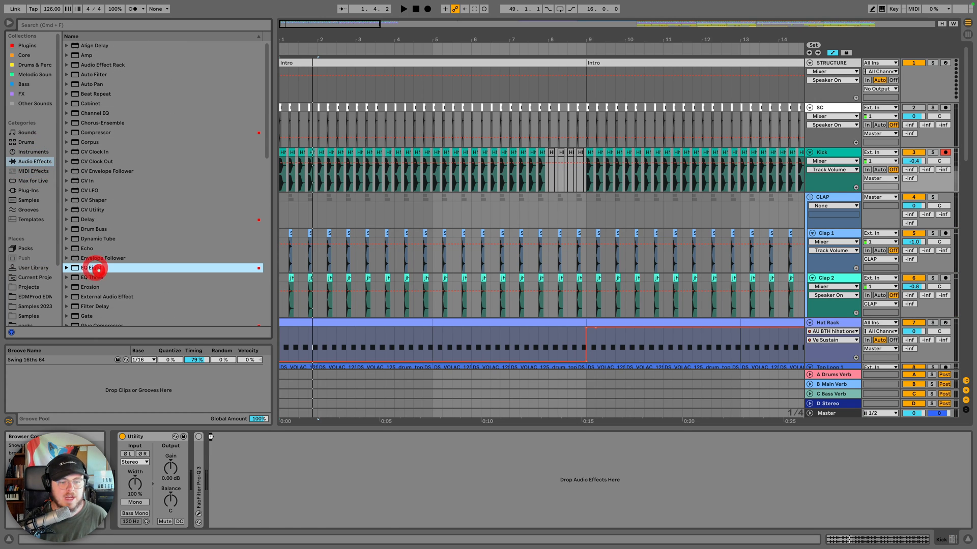
pyautogui.press('BackSpace')
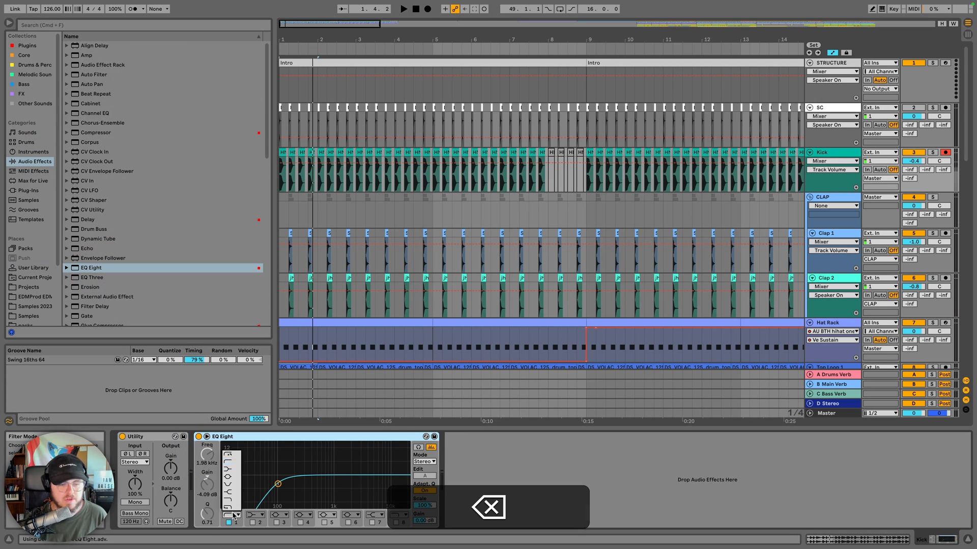
# Set the first EQ Eight band on the Kick to the steepest low cut at about 194 Hz, auditioning it during playback
pyautogui.click(232, 454)
pyautogui.press('space')
pyautogui.moveTo(281, 484); pyautogui.dragTo(294, 481)
pyautogui.press('space')
pyautogui.press('space')
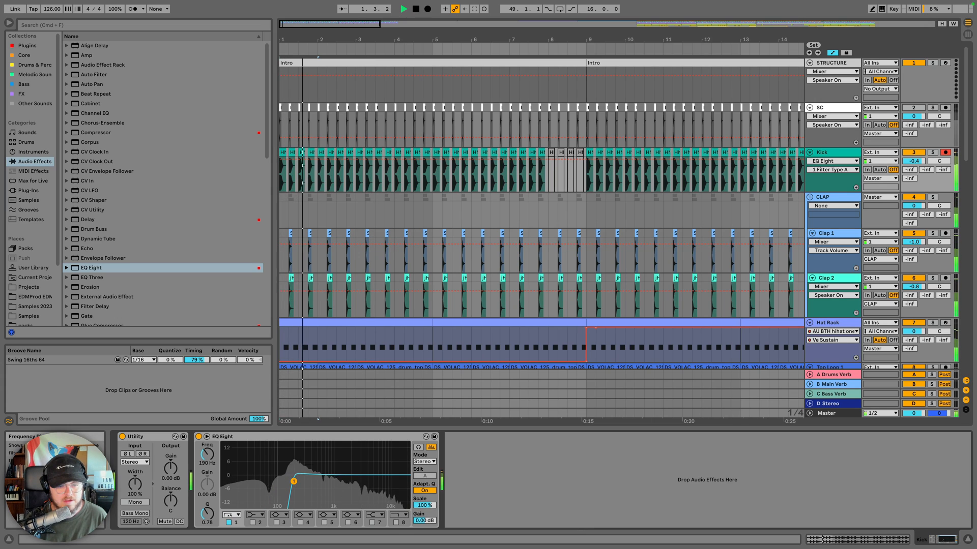
pyautogui.press('space')
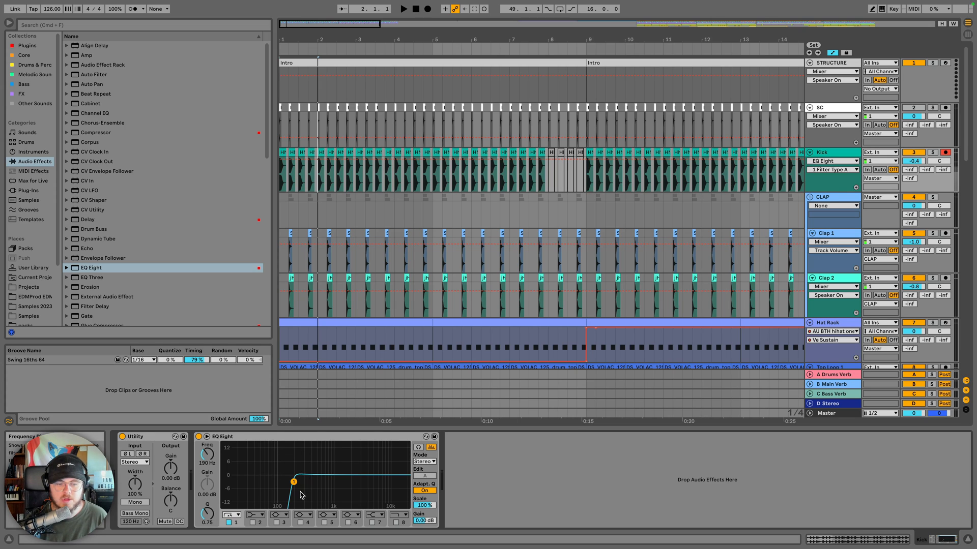
pyautogui.press('space')
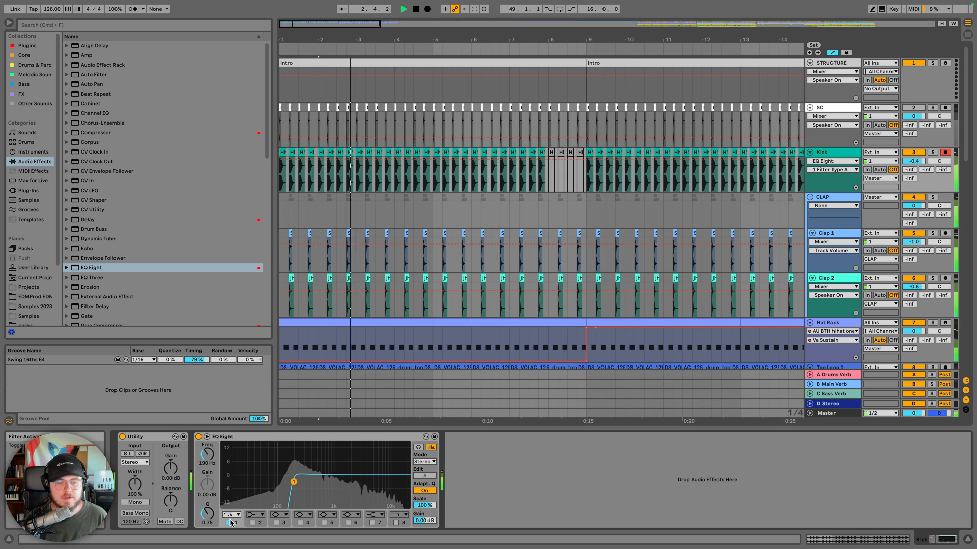
pyautogui.moveTo(293, 482); pyautogui.dragTo(294, 482)
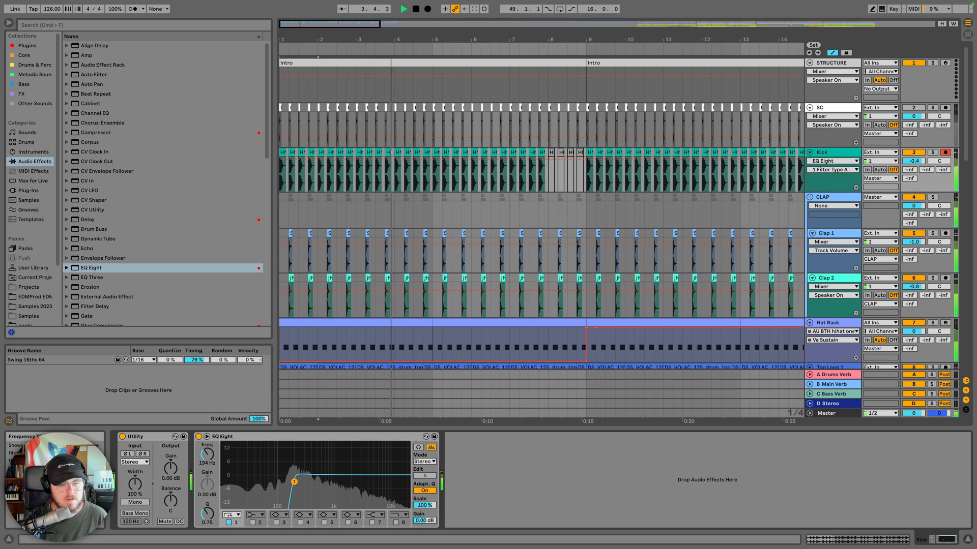
pyautogui.press('space')
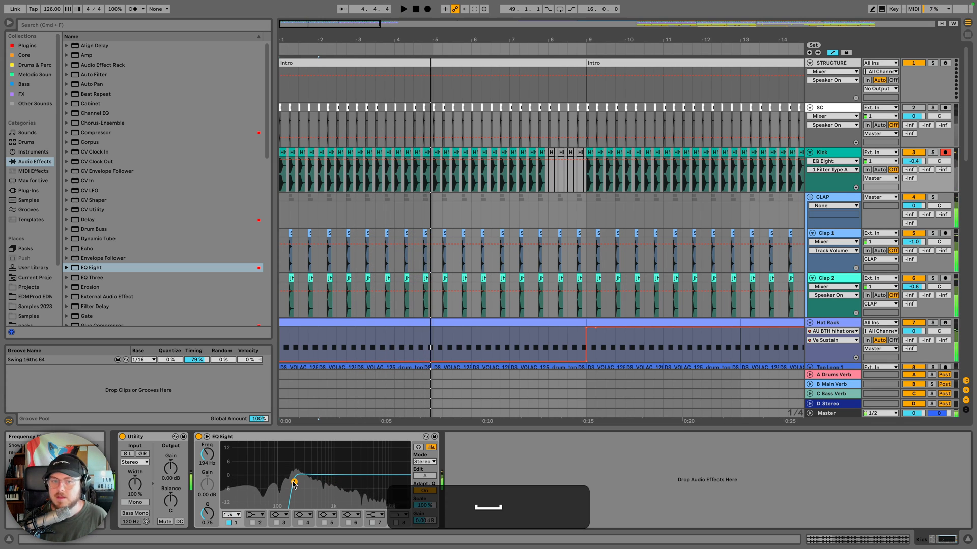
# Automate the Kick's EQ Eight to be on from bar 1 to bar 9 and off from bar 9 onward
pyautogui.press('a')
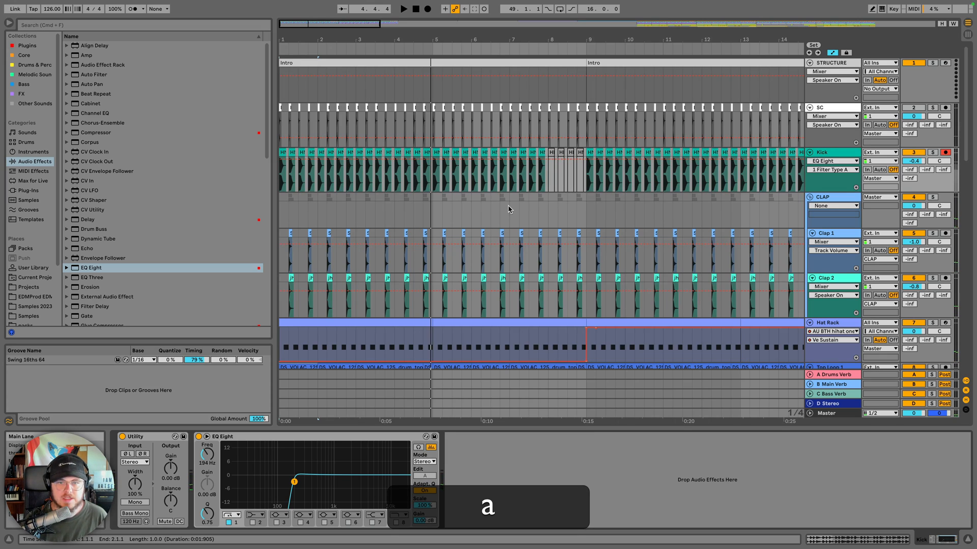
pyautogui.press('a')
pyautogui.click(198, 437)
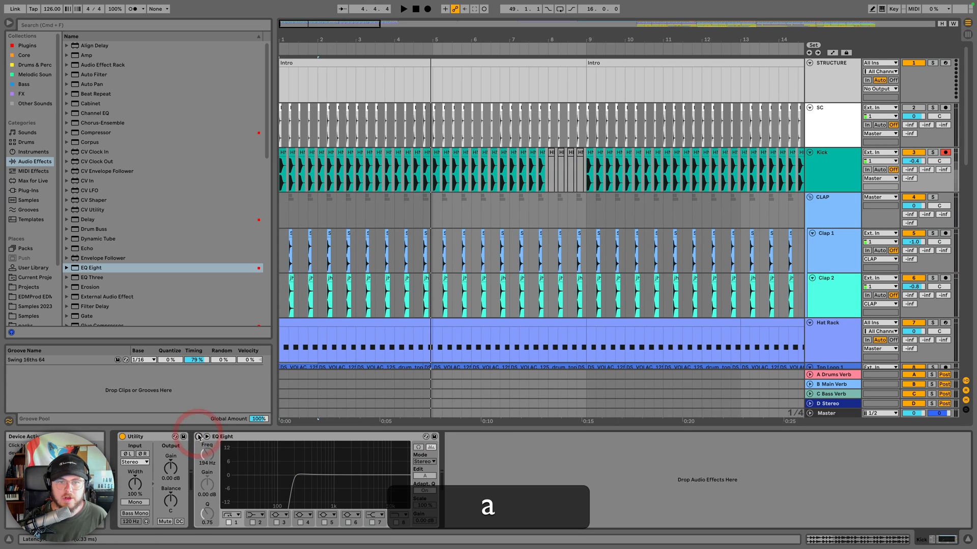
pyautogui.press('a')
pyautogui.press('b')
pyautogui.moveTo(585, 165); pyautogui.dragTo(559, 165)
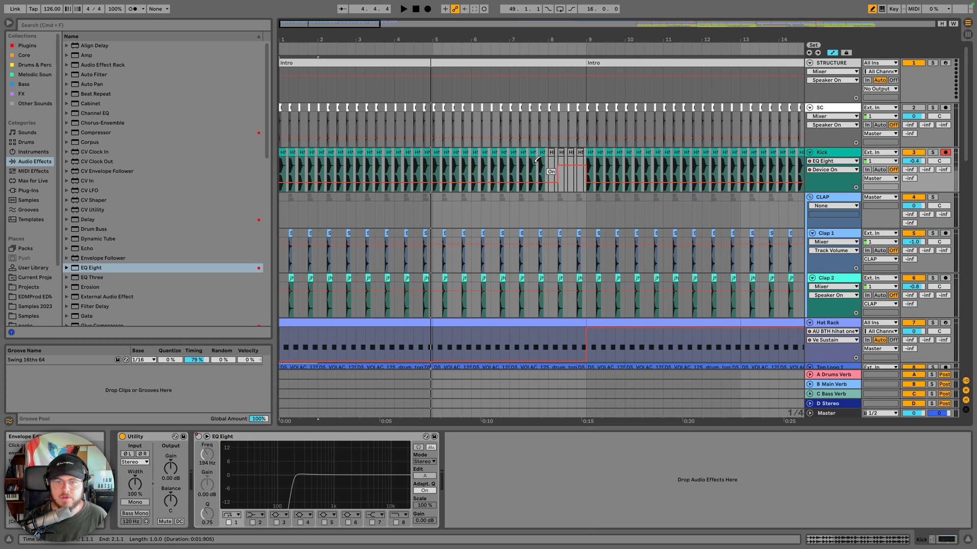
pyautogui.click(279, 169)
pyautogui.press('b')
# Play the intro from bar 1 and review how the drum tracks are arranged toward bar 9
pyautogui.click(283, 182)
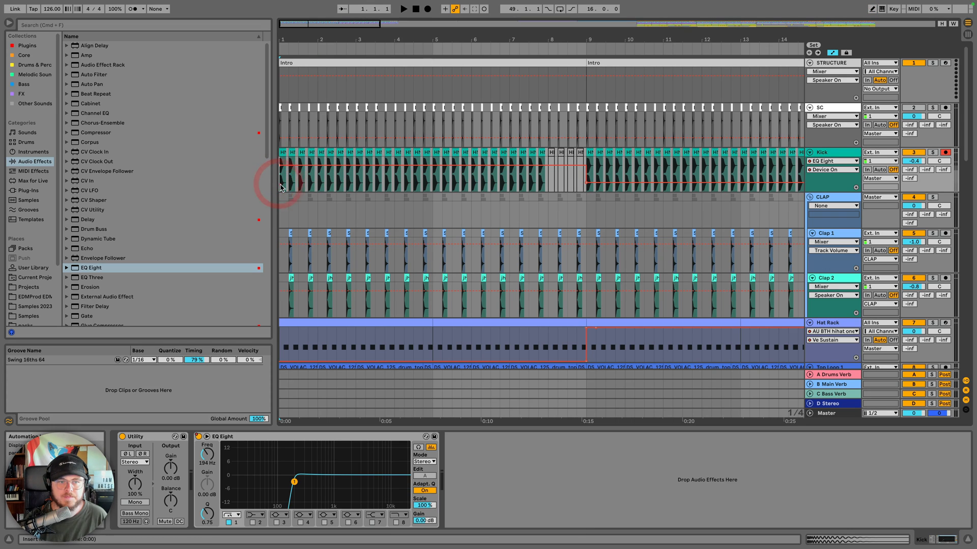
pyautogui.press('space')
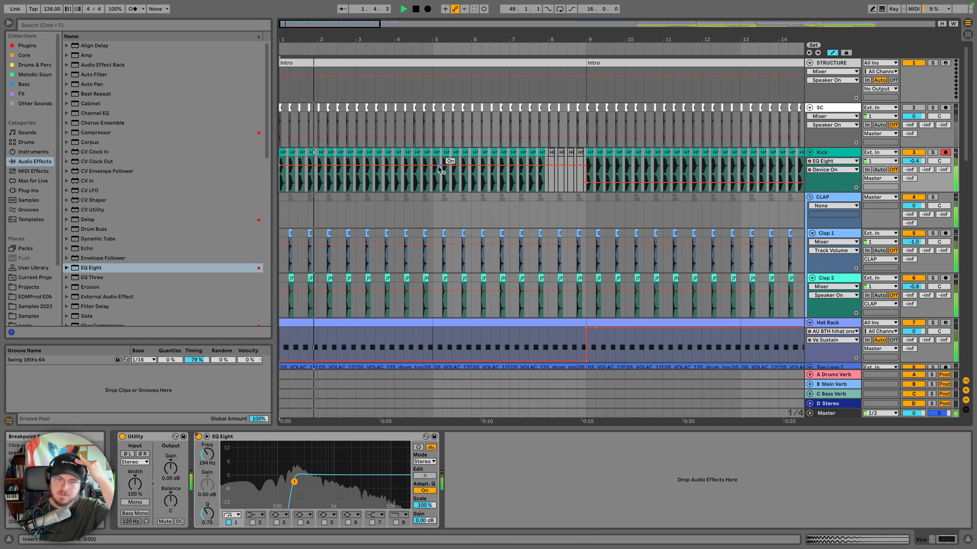
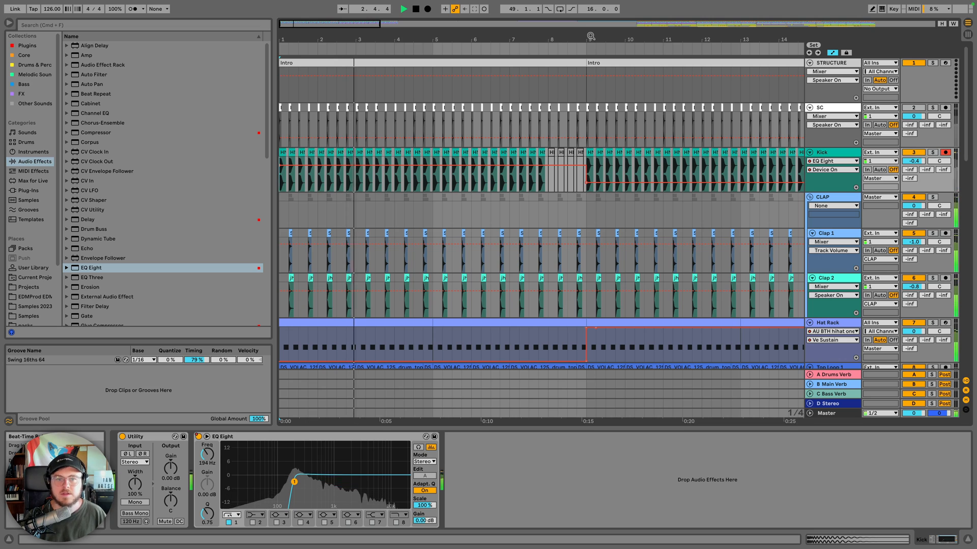
pyautogui.moveTo(591, 36); pyautogui.dragTo(536, 27)
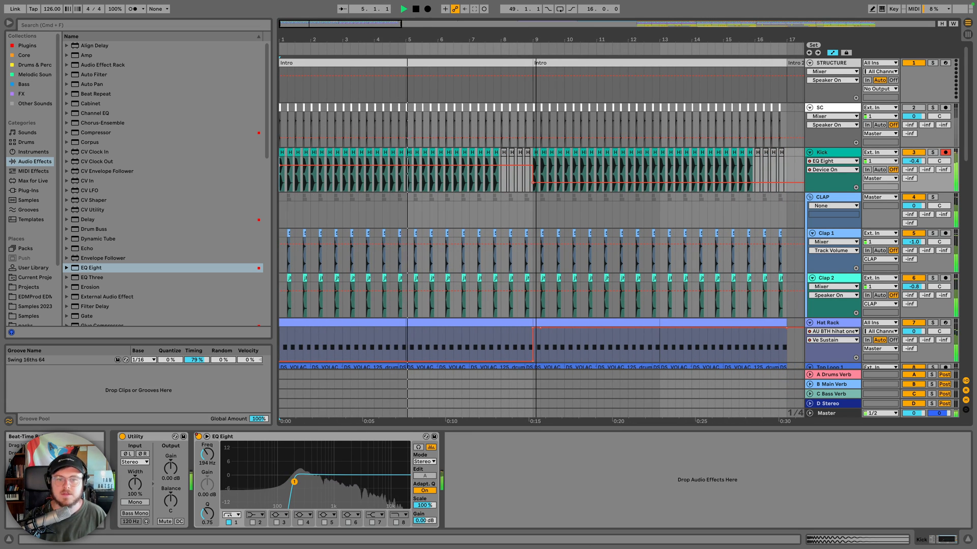
pyautogui.scroll(-10, 540, 229)
pyautogui.press('space')
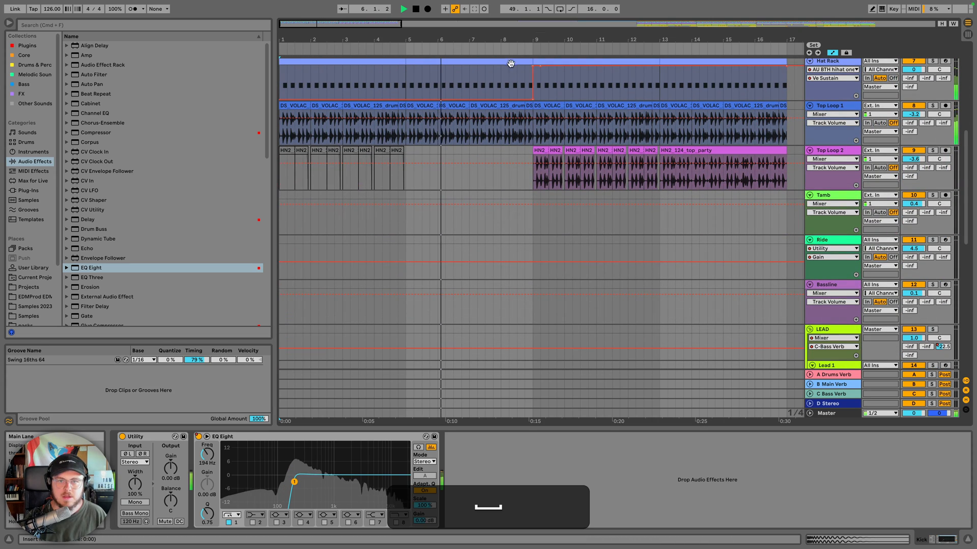
pyautogui.click(512, 40)
pyautogui.press('space')
pyautogui.scroll(10, 407, 76)
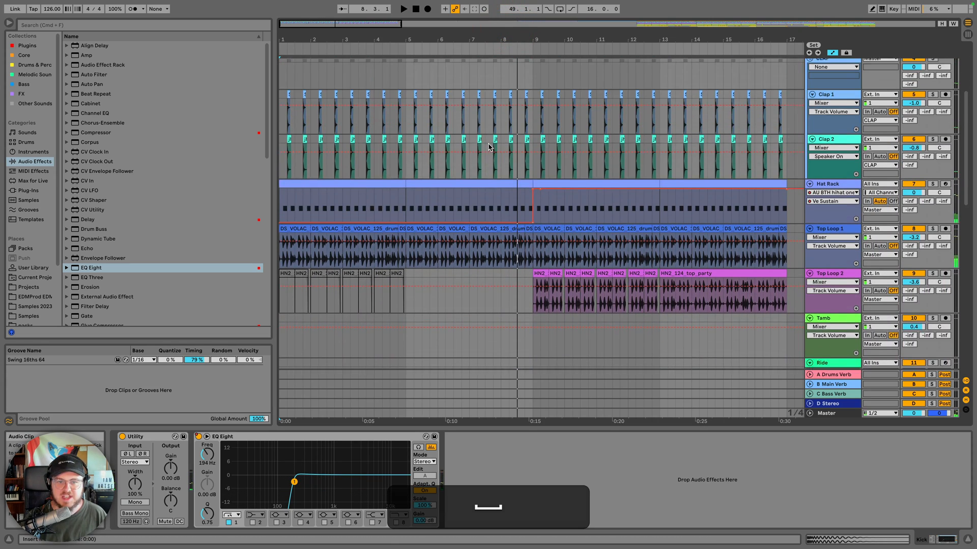
pyautogui.click(397, 46)
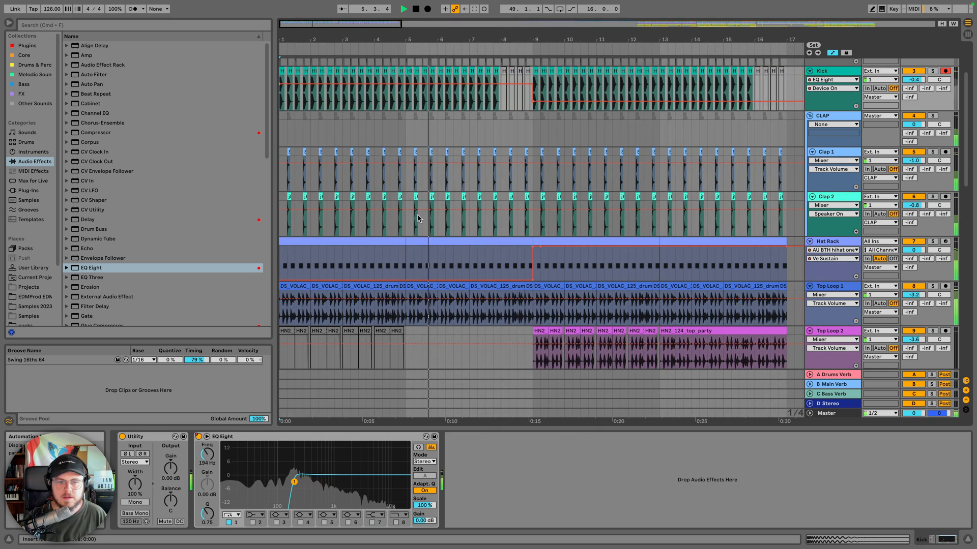
# Lock the automation envelopes and copy the Hat Rack notes from bars 55–57 of the drop into the intro at bar 7
pyautogui.doubleClick(432, 240)
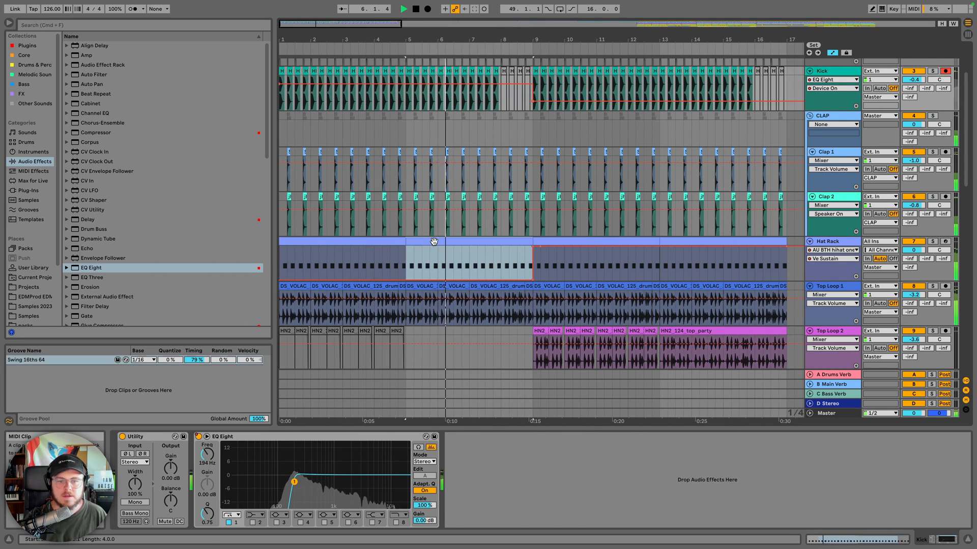
pyautogui.press('space')
pyautogui.moveTo(476, 36); pyautogui.dragTo(476, 13)
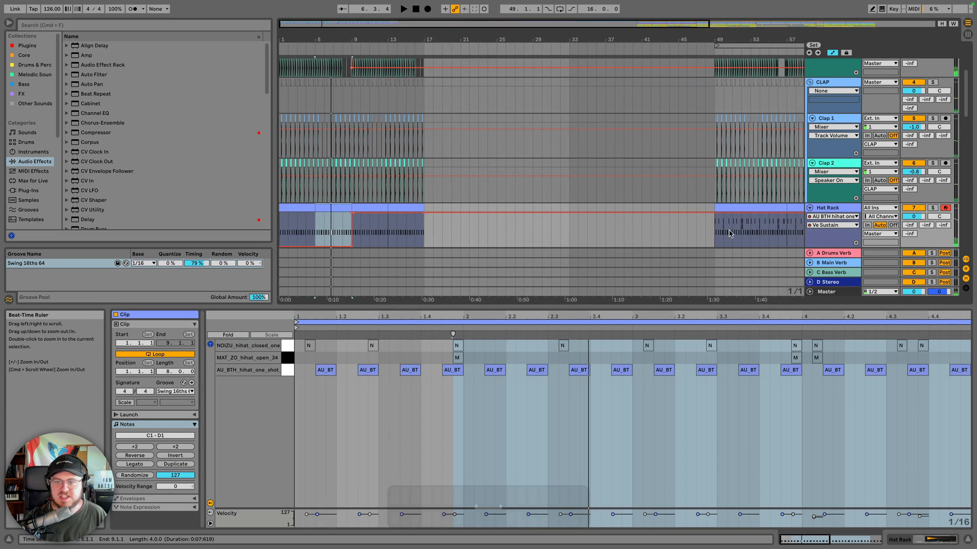
pyautogui.click(771, 234)
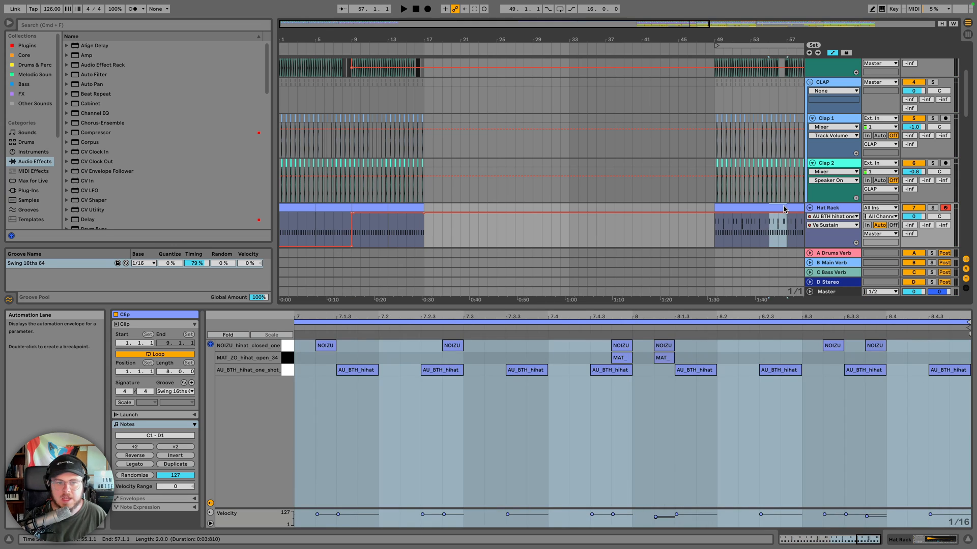
pyautogui.press('super+c')
pyautogui.click(846, 53)
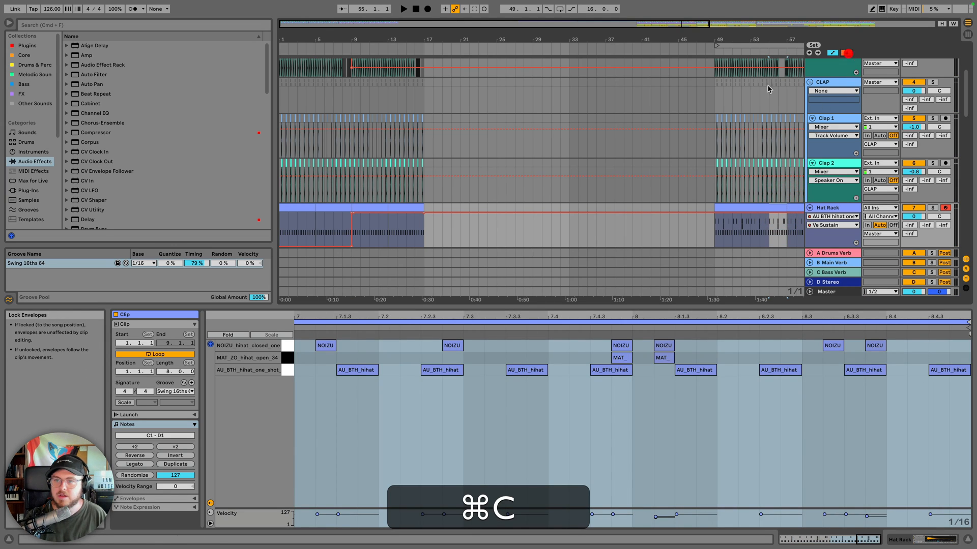
pyautogui.click(327, 232)
pyautogui.press('super+space')
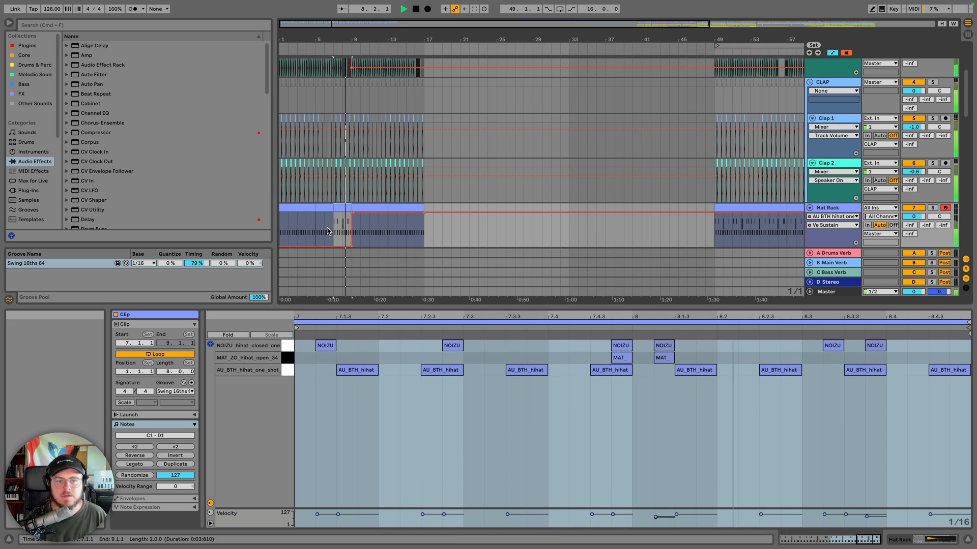
# Replace the Hat Rack clips in bars 9 to 17 with a copy of the full eight-bar hi-hat pattern
pyautogui.click(305, 207)
pyautogui.press('super+c')
pyautogui.click(362, 205)
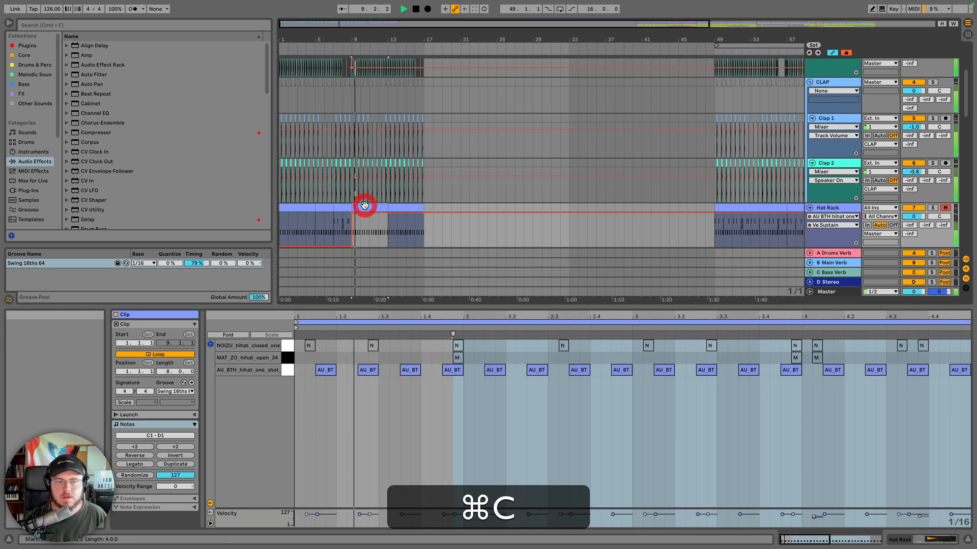
pyautogui.press('super+v')
pyautogui.scroll(-3, 446, 207)
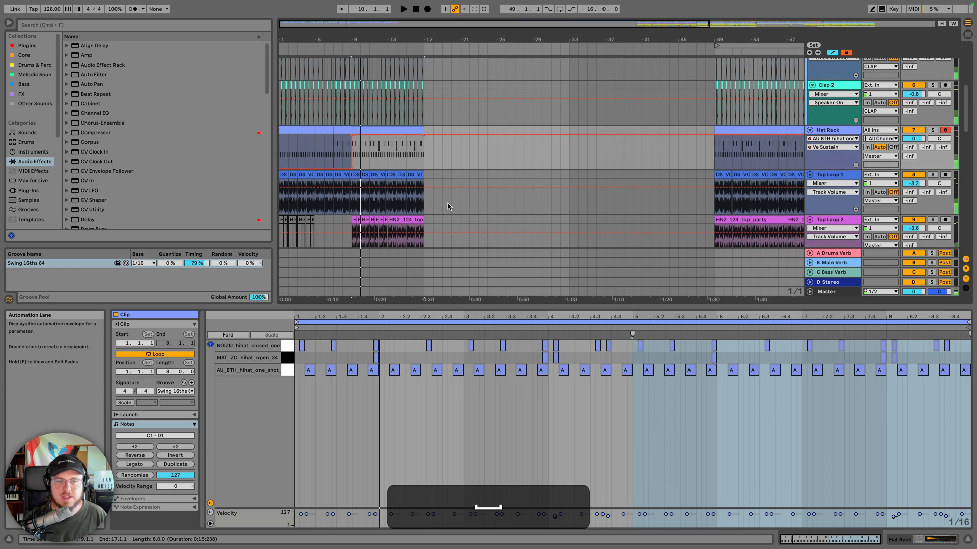
pyautogui.click(838, 131)
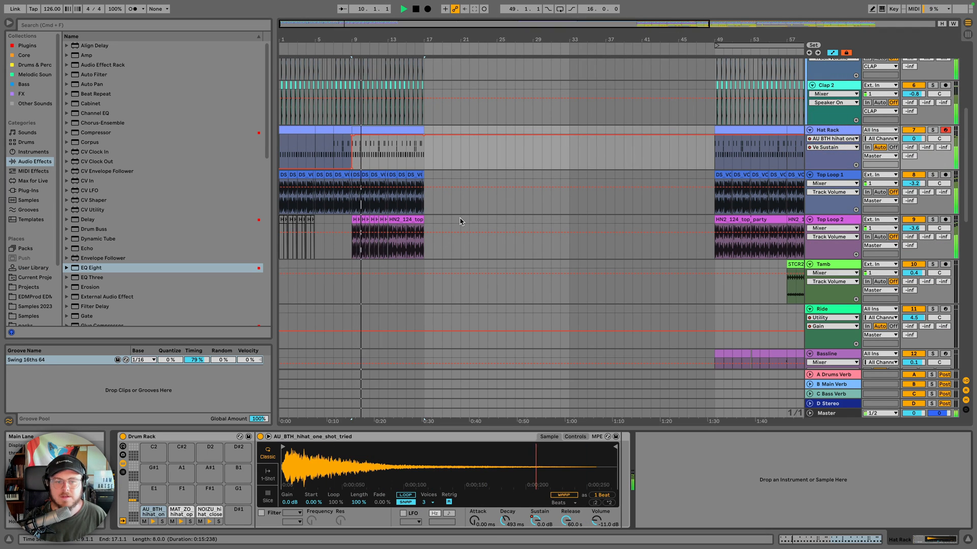
pyautogui.scroll(1, 443, 224)
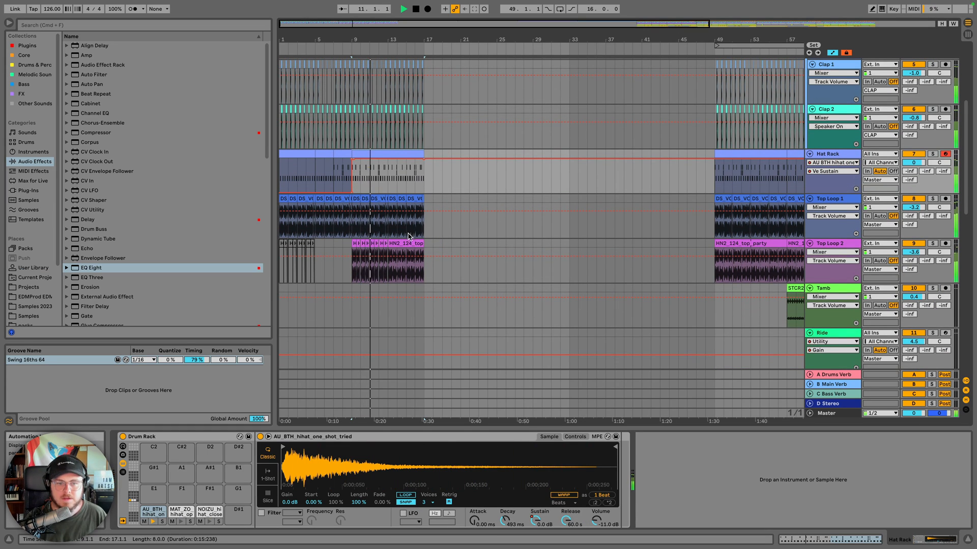
# Duplicate the chopped Top Loop 2 clips from bars 9–13 over bars 13–17
pyautogui.moveTo(409, 52); pyautogui.dragTo(408, 97)
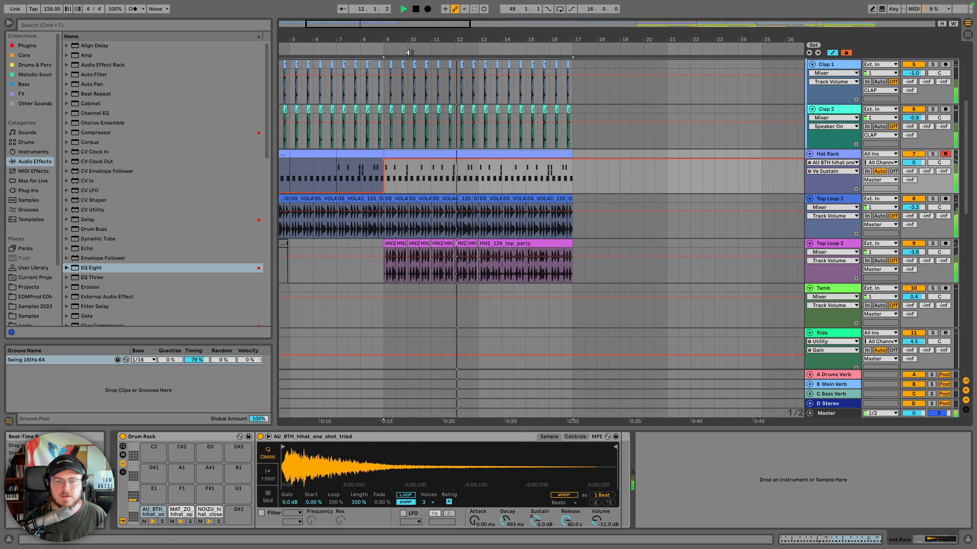
pyautogui.moveTo(381, 247); pyautogui.dragTo(477, 246)
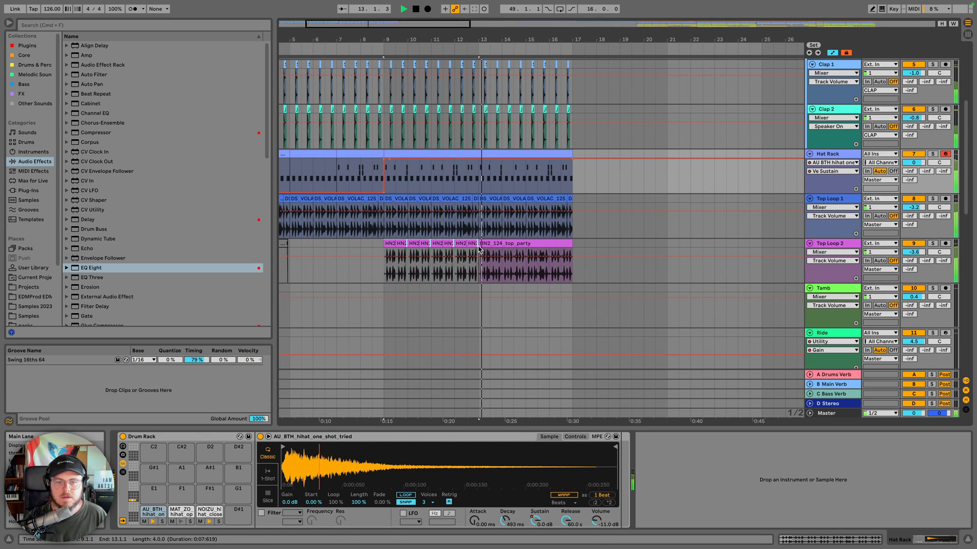
pyautogui.press('super+d')
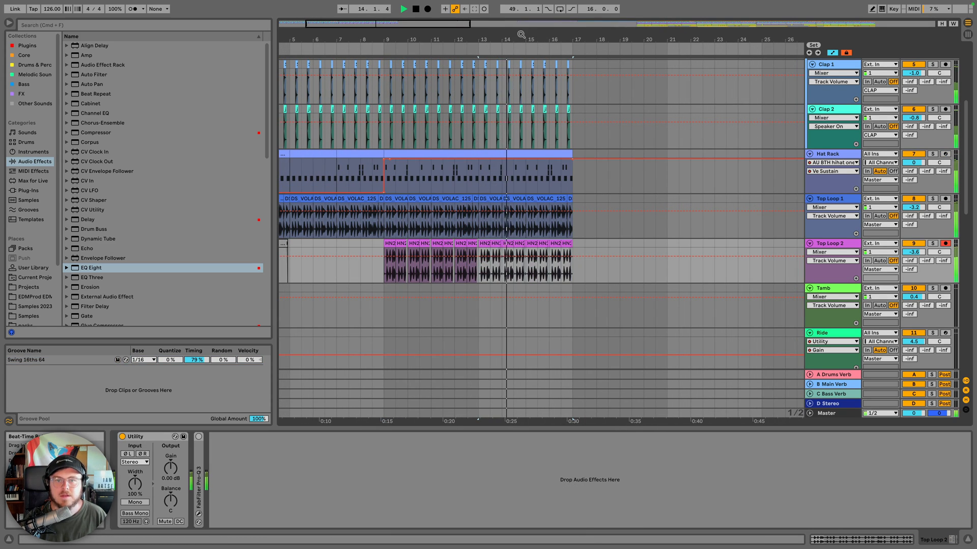
# Reactivate the last Kick clip at bar 16.4 and paste a copy of it just before bar 17
pyautogui.moveTo(521, 36); pyautogui.dragTo(521, 5)
pyautogui.scroll(3, 370, 134)
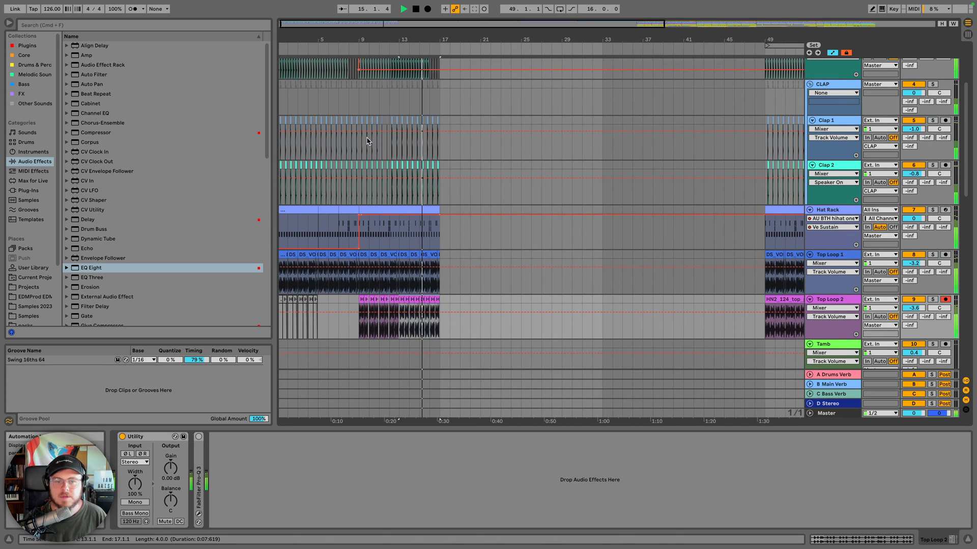
pyautogui.scroll(6, 368, 141)
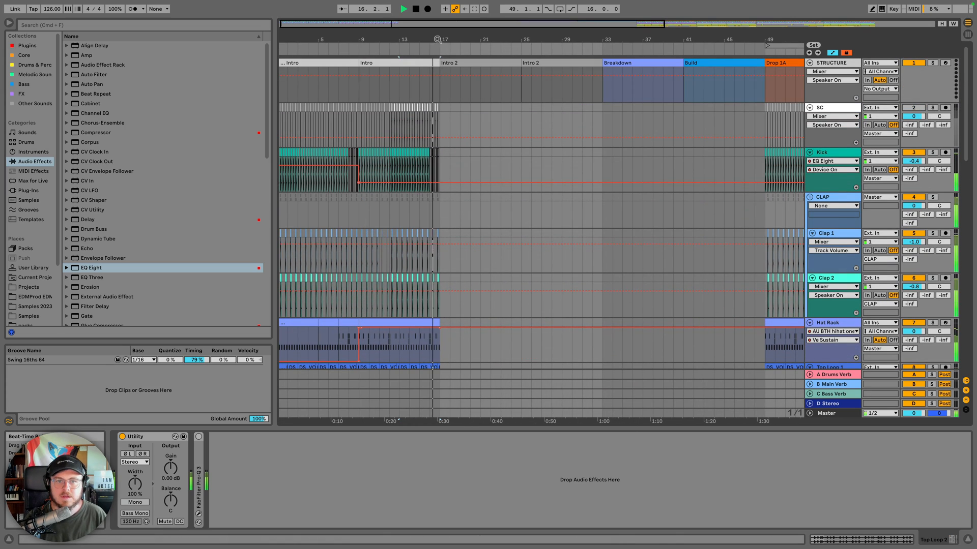
pyautogui.scroll(5, 441, 104)
pyautogui.press('space')
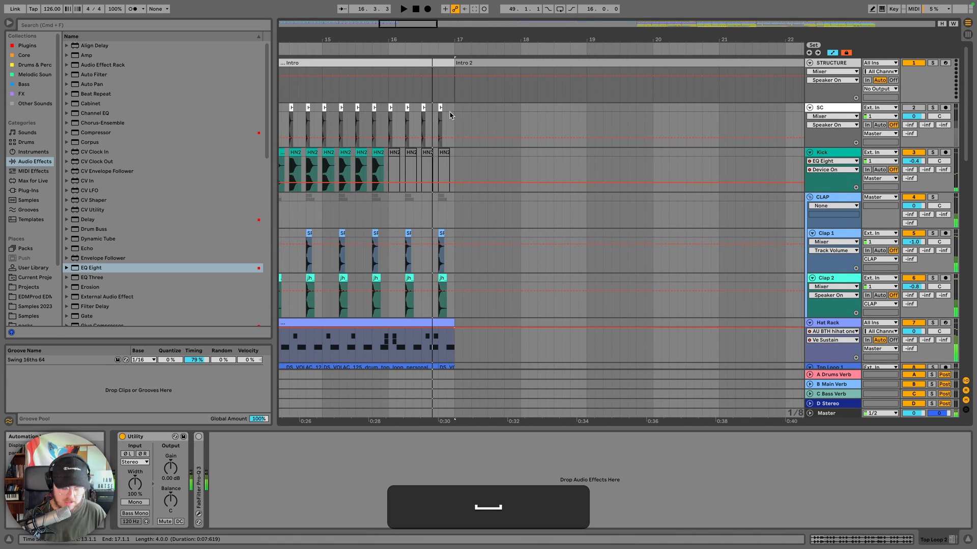
pyautogui.click(446, 150)
pyautogui.press('0')
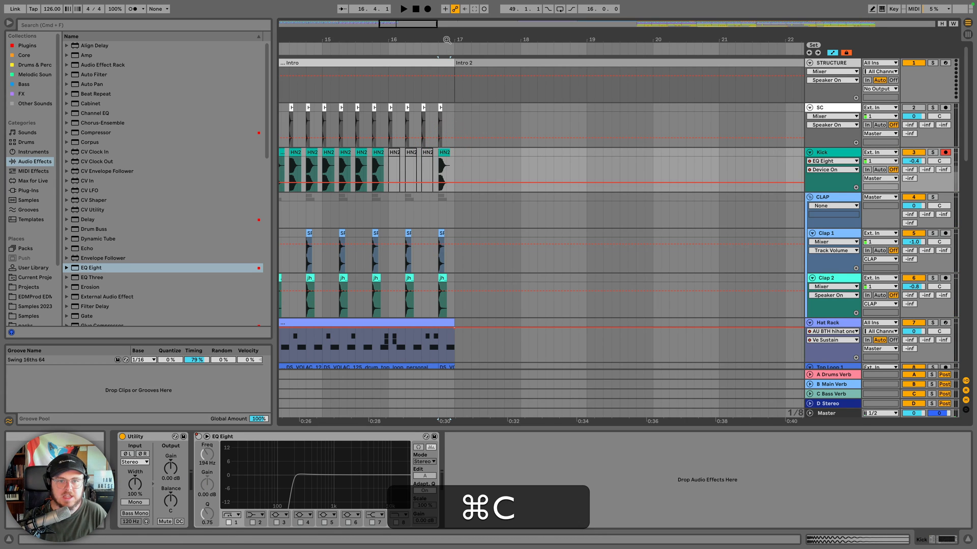
pyautogui.moveTo(446, 40); pyautogui.dragTo(452, 2)
pyautogui.click(447, 168)
pyautogui.press('super+v')
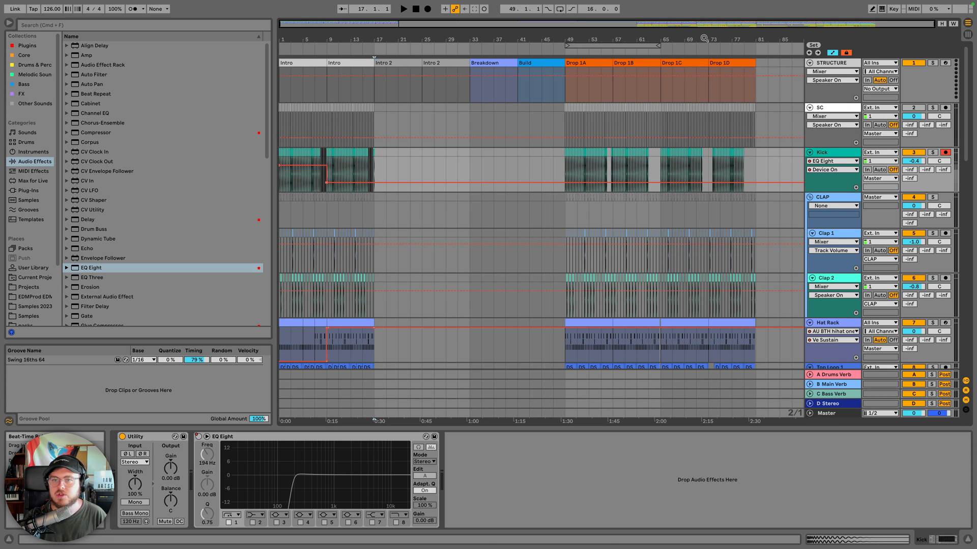
# Copy the Drop 1C section, bars 65 to 73, across all tracks from SC down to Mid Drop Riser
pyautogui.moveTo(704, 38); pyautogui.dragTo(442, 105)
pyautogui.click(424, 109)
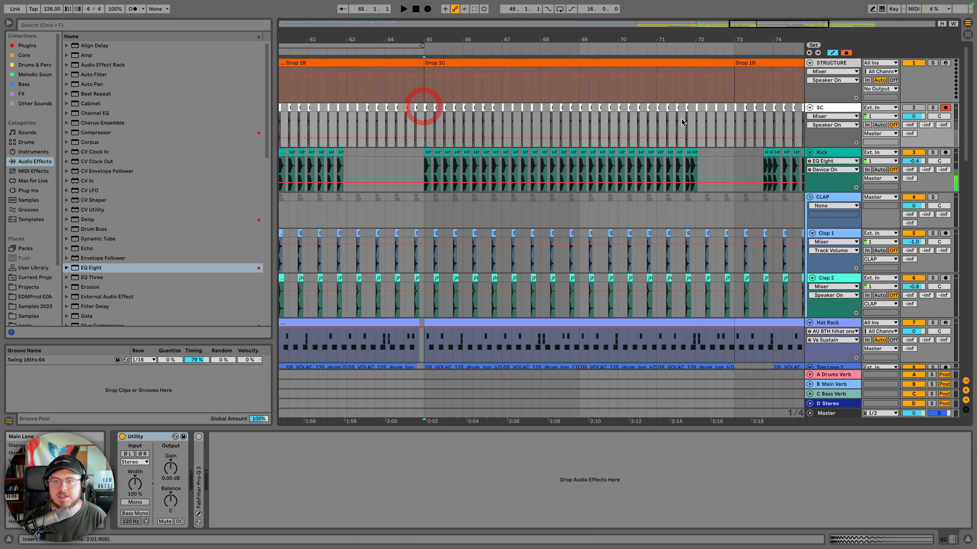
pyautogui.scroll(-10, 682, 128)
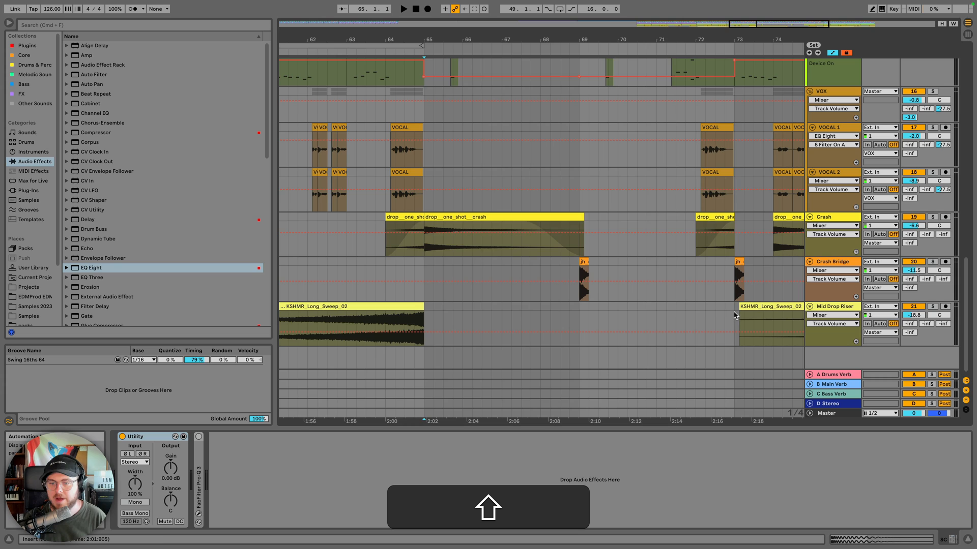
pyautogui.keyDown('shift'); pyautogui.click(733, 310); pyautogui.keyUp('shift')
pyautogui.press('super+c')
pyautogui.moveTo(582, 41); pyautogui.dragTo(583, 5)
pyautogui.scroll(15, 511, 164)
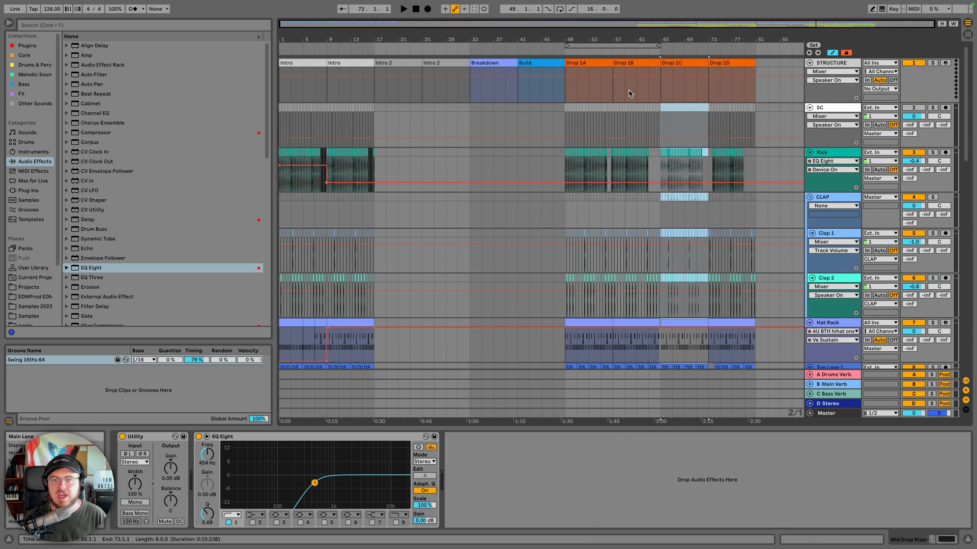
# Paste the copied Drop 1C section across the tracks at bar 17, under Intro 2, and play it briefly
pyautogui.click(377, 113)
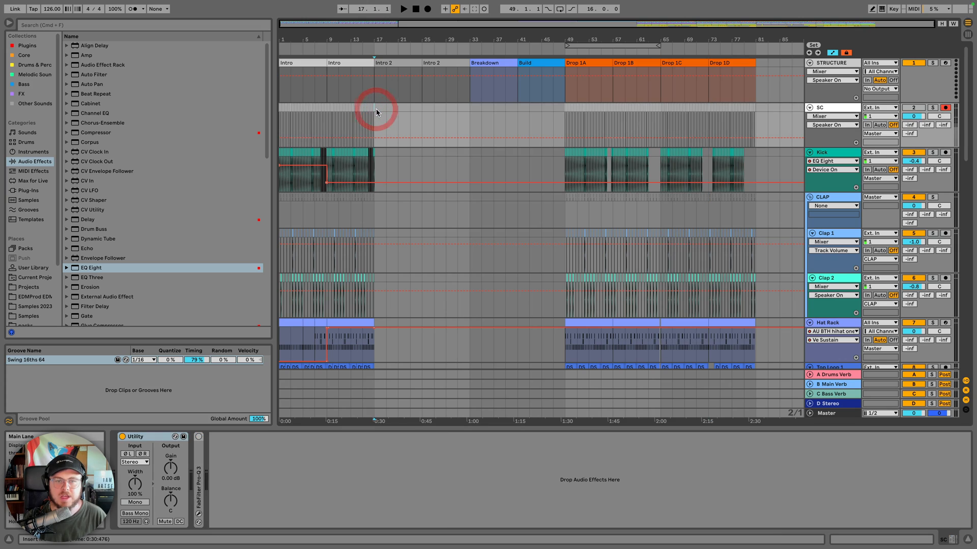
pyautogui.press('super+v')
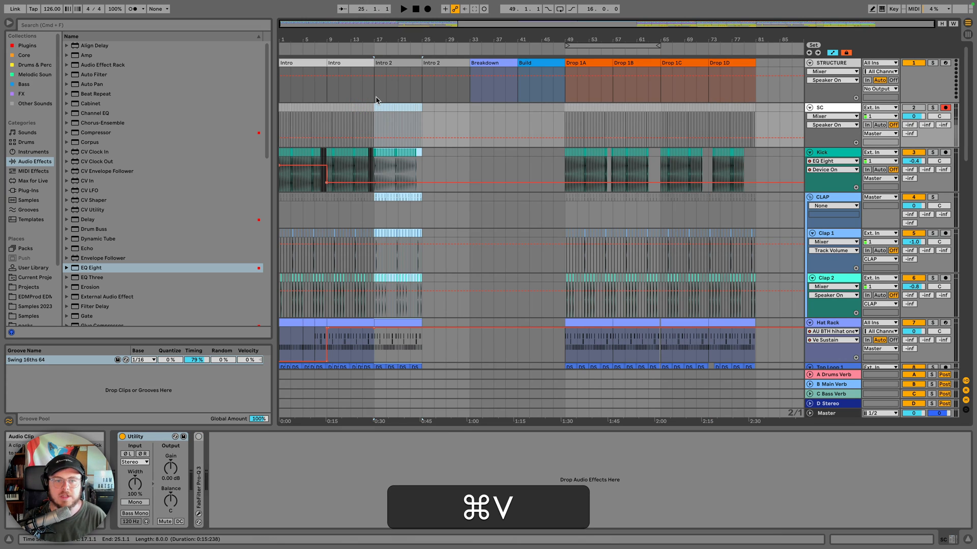
pyautogui.press('space')
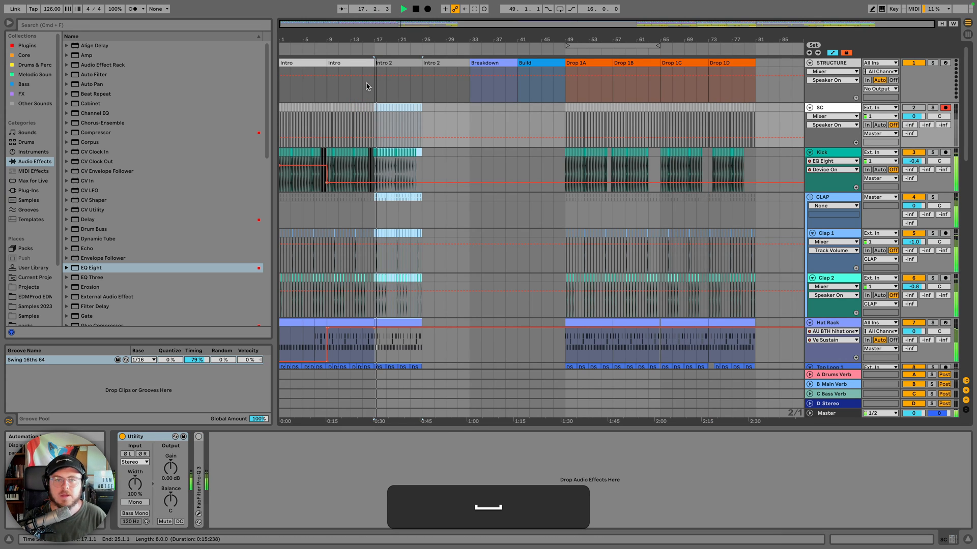
pyautogui.moveTo(368, 40); pyautogui.dragTo(368, 77)
pyautogui.press('space')
# Delete the Lead 1 and Lead 2 clips between bar 17 and bar 22.3
pyautogui.scroll(-8, 373, 187)
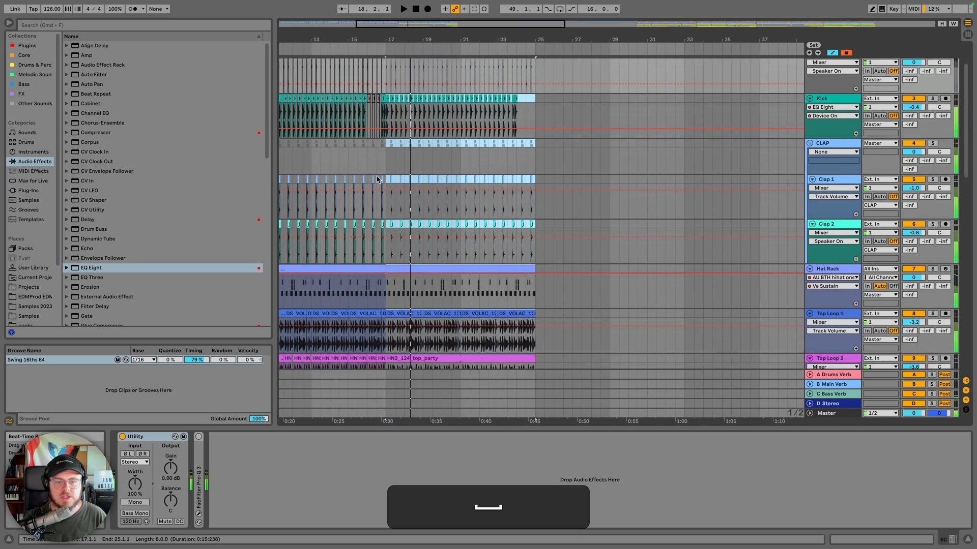
pyautogui.scroll(-2, 390, 247)
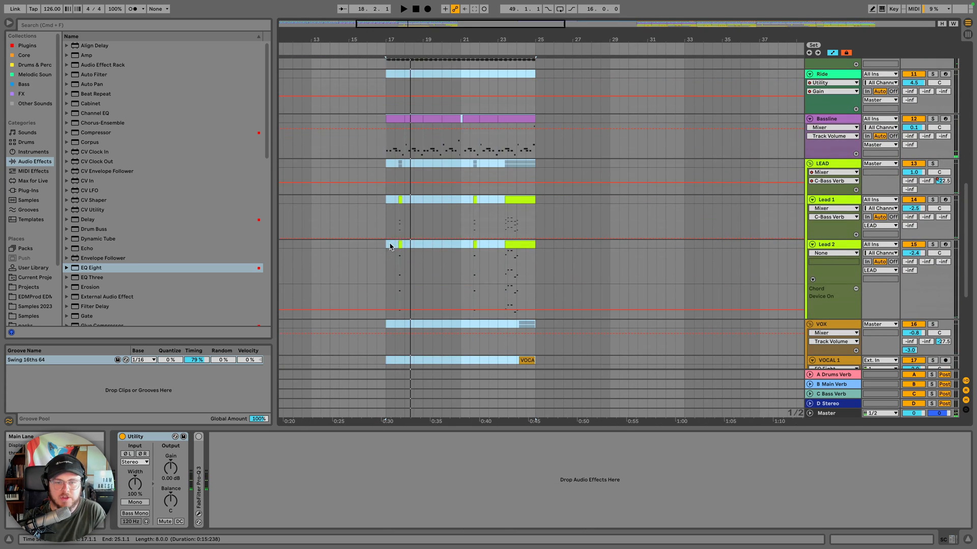
pyautogui.click(381, 200)
pyautogui.moveTo(383, 199); pyautogui.dragTo(490, 246)
pyautogui.press('BackSpace')
# Play the section from bar 17 and deactivate the Raves Shakers loop clip on the Tamb track
pyautogui.scroll(4, 425, 207)
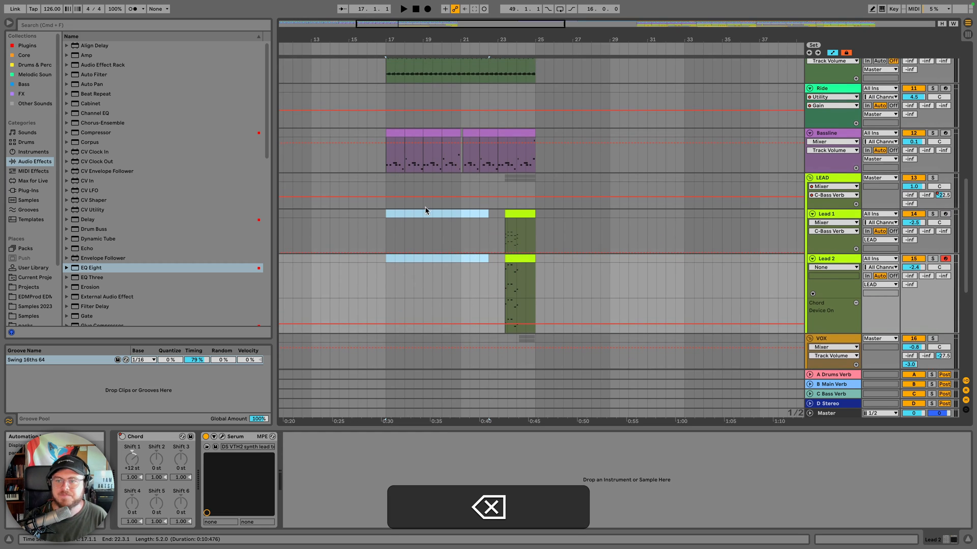
pyautogui.click(392, 174)
pyautogui.press('space')
pyautogui.hscroll(-1, 447, 212)
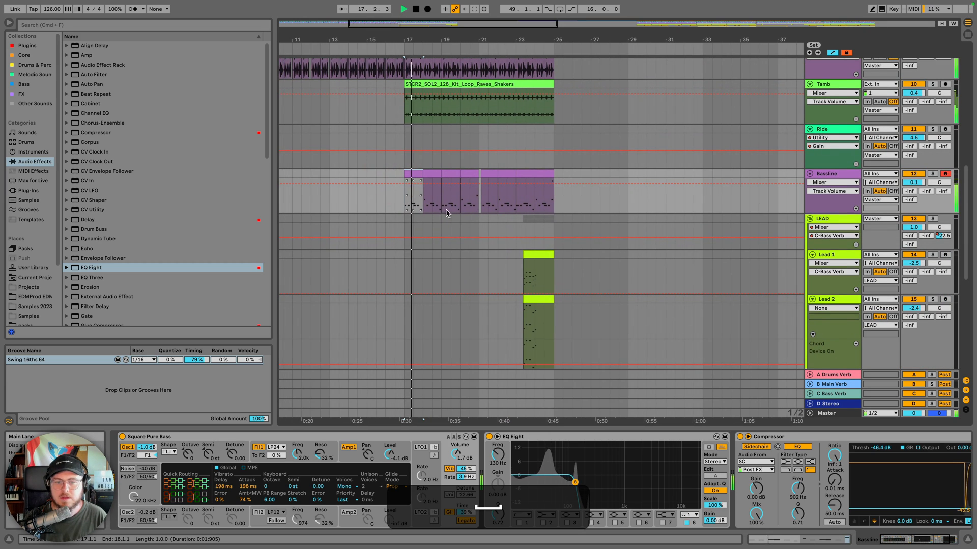
pyautogui.scroll(-2, 447, 213)
pyautogui.scroll(3, 446, 213)
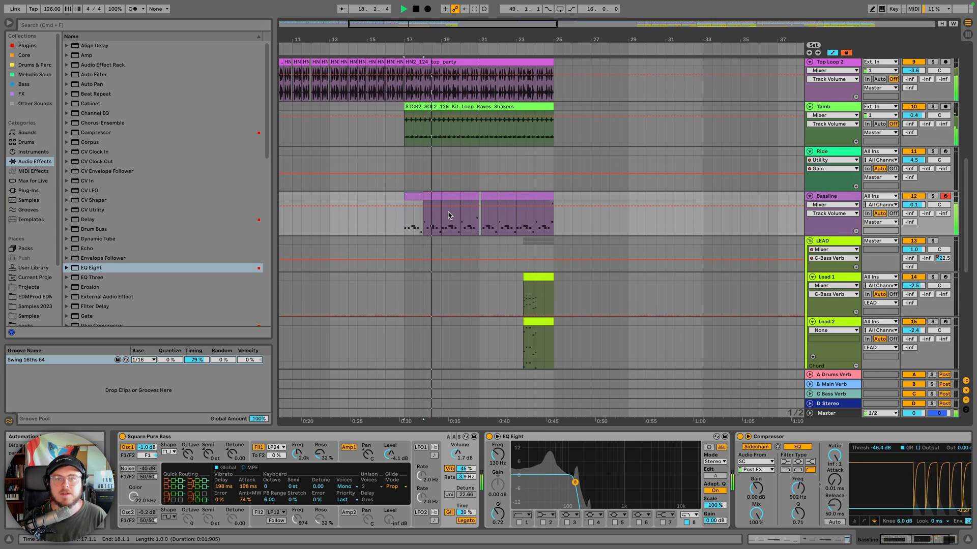
pyautogui.click(481, 106)
pyautogui.press('space')
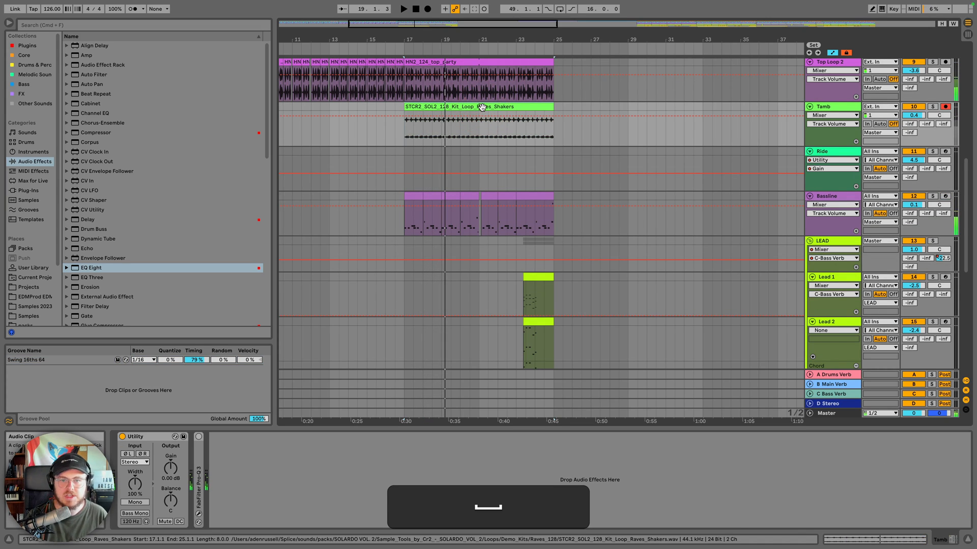
pyautogui.press('0')
pyautogui.press('space')
# Copy the reversed crash clip at bar 24 to bar 16 on the Crash track and play the lead-in to bar 17
pyautogui.scroll(-10, 504, 147)
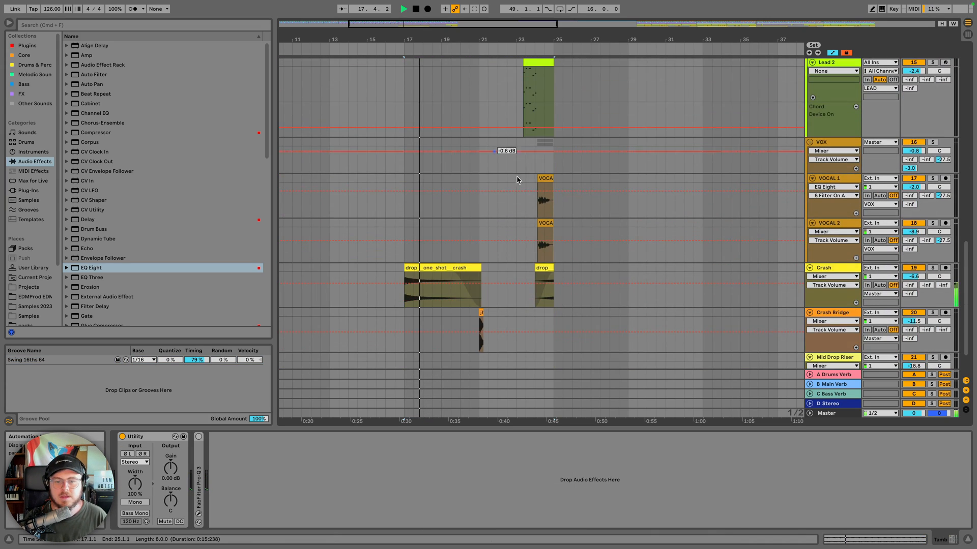
pyautogui.click(535, 224)
pyautogui.press('space')
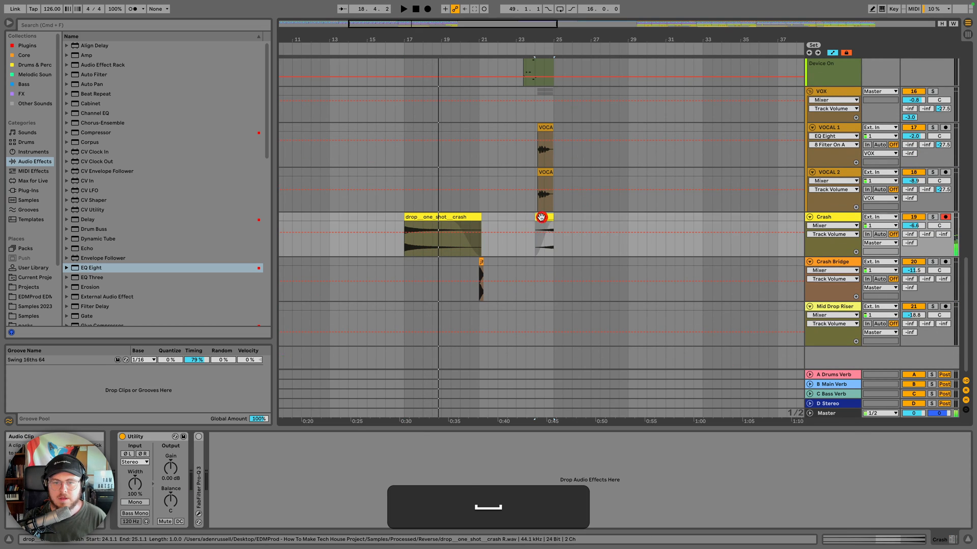
pyautogui.press('cmd+c')
pyautogui.click(386, 216)
pyautogui.press('cmd+v')
pyautogui.press('space')
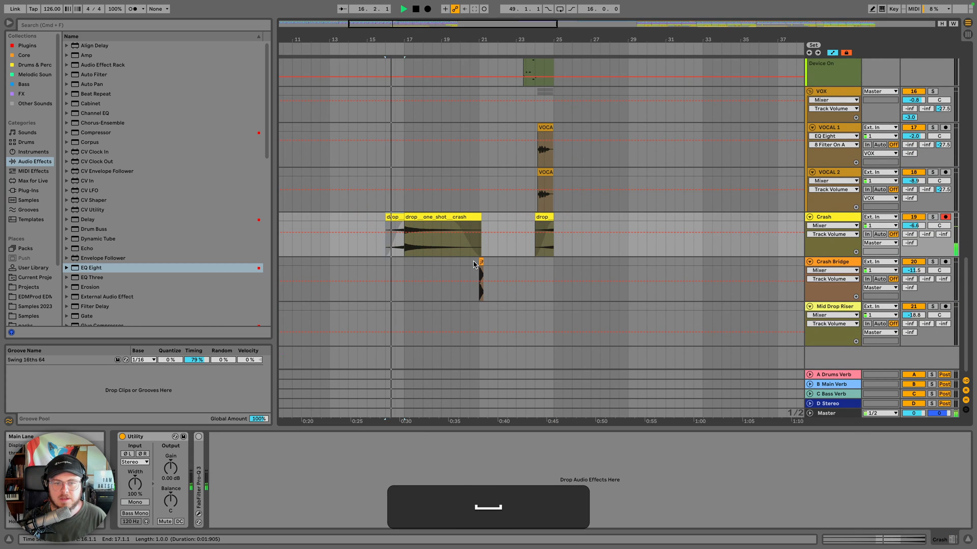
pyautogui.hscroll(-5, 660, 275)
pyautogui.press('space')
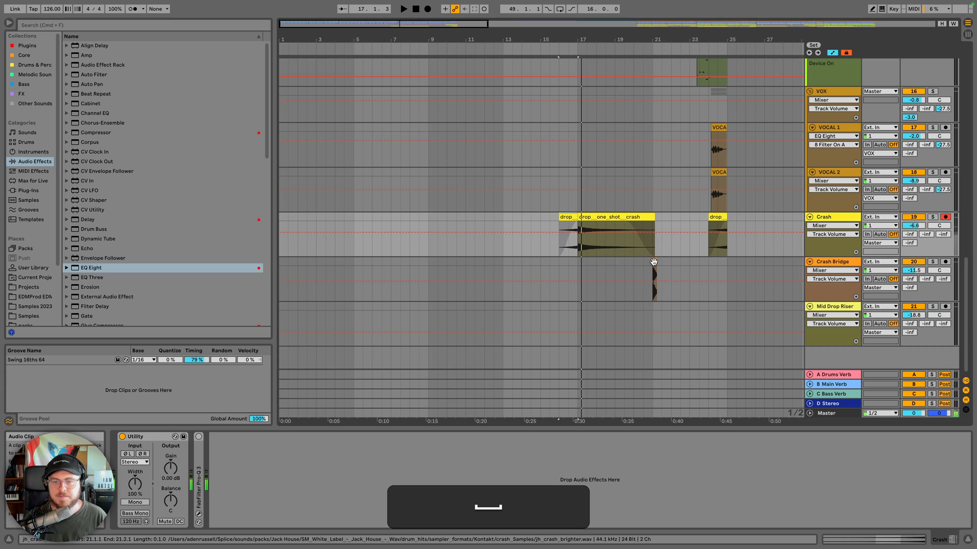
# Copy the Crash Bridge clip at bar 21 to bars 5 and 13
pyautogui.click(655, 263)
pyautogui.press('cmd+c')
pyautogui.click(352, 260)
pyautogui.press('cmd+v')
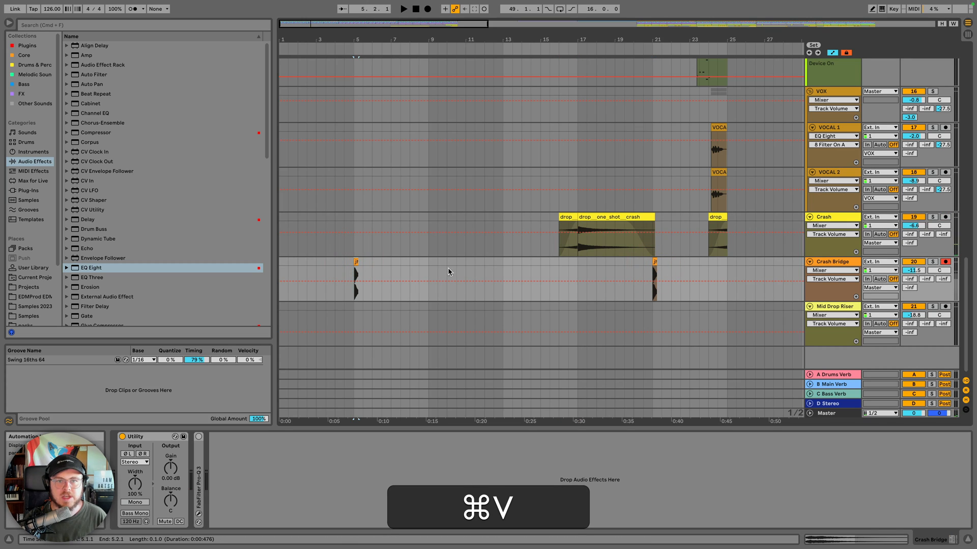
pyautogui.click(504, 263)
pyautogui.press('super+v')
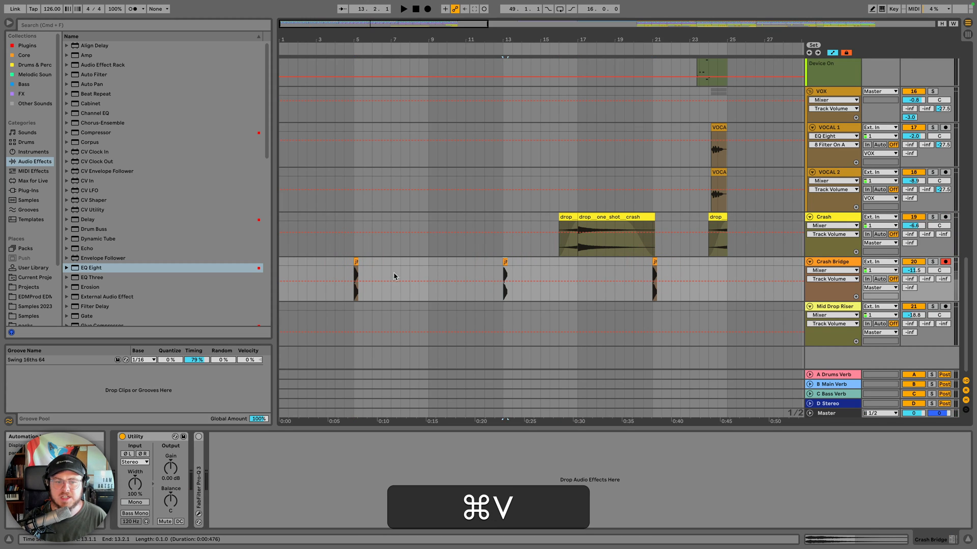
# Play the intro from bar 4 and review how the arrangement builds across all tracks
pyautogui.click(331, 259)
pyautogui.press('space')
pyautogui.scroll(2, 330, 264)
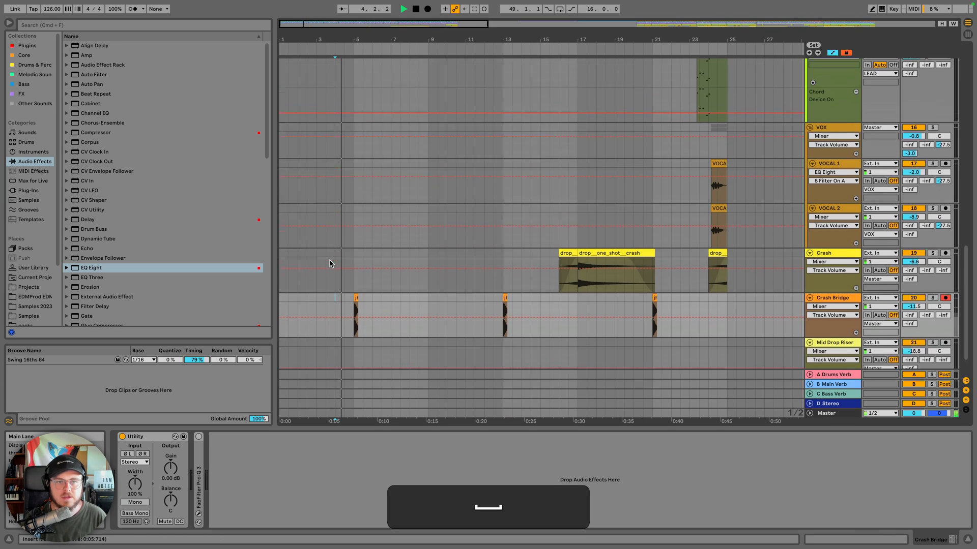
pyautogui.scroll(2, 329, 263)
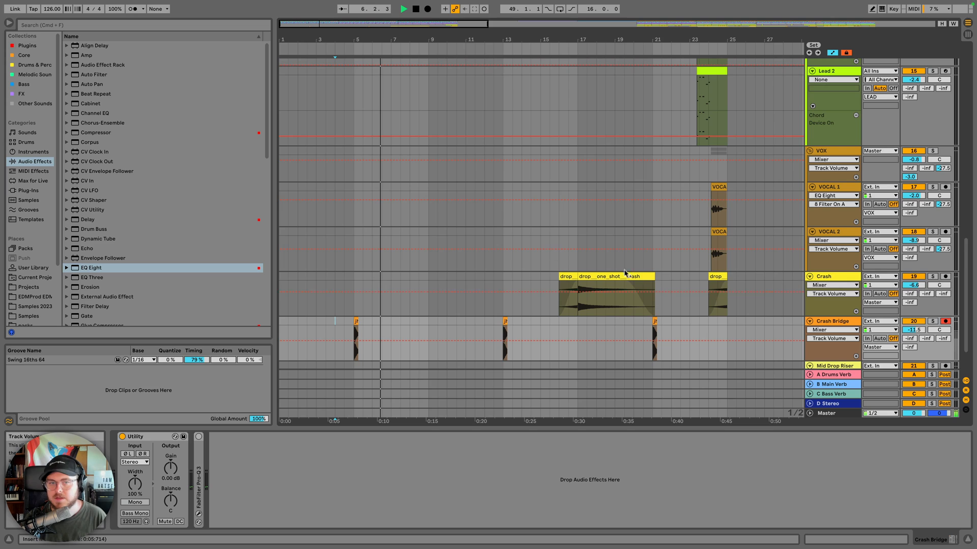
pyautogui.scroll(15, 442, 213)
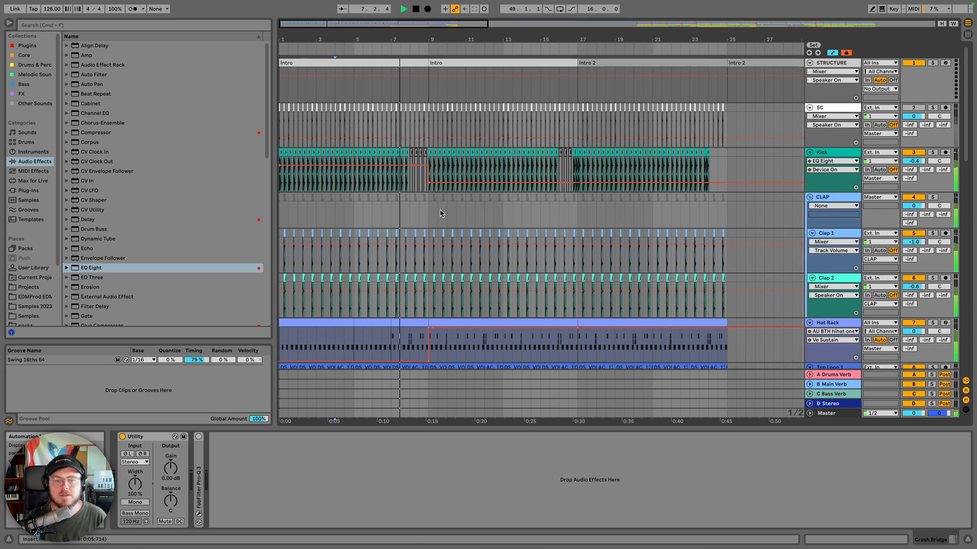
pyautogui.scroll(-10, 441, 213)
pyautogui.scroll(7, 430, 168)
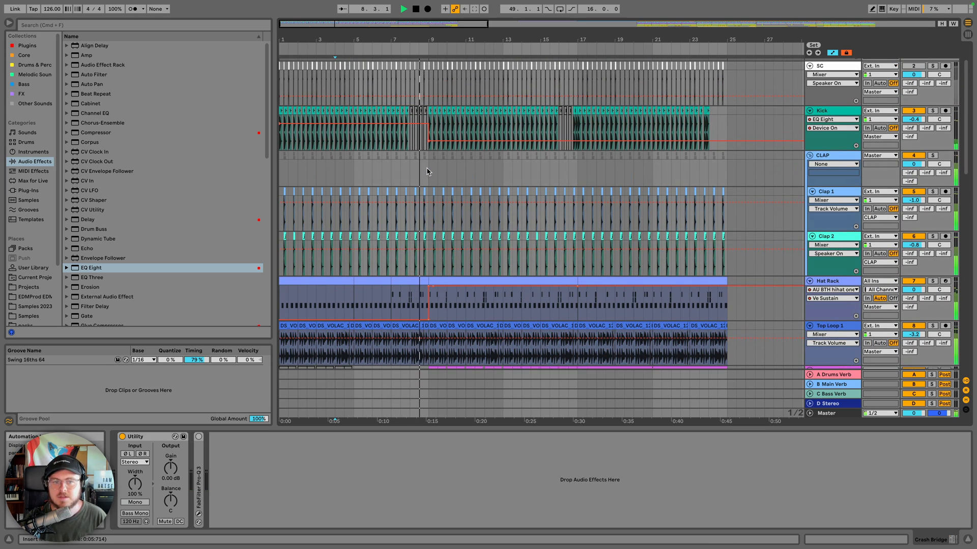
pyautogui.scroll(-20, 430, 176)
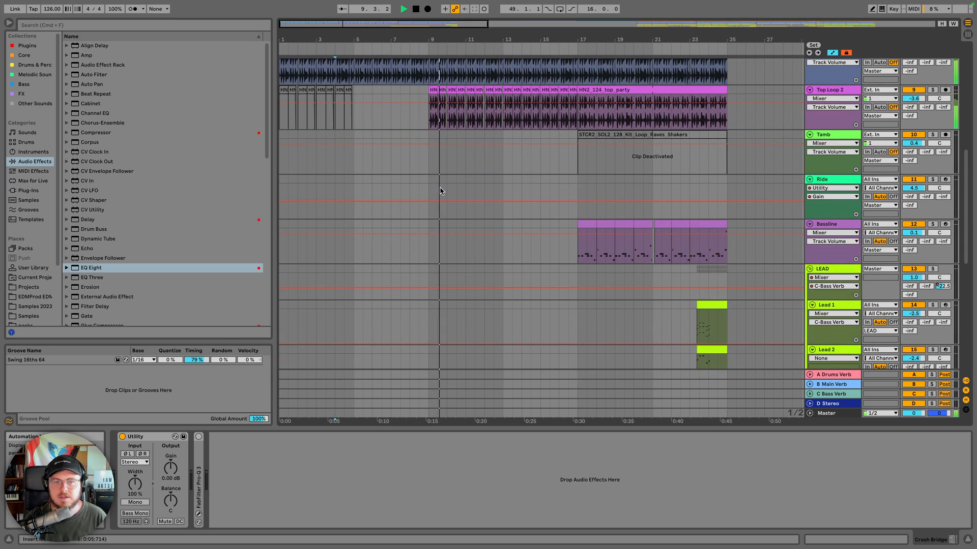
pyautogui.scroll(15, 441, 188)
pyautogui.press('-')
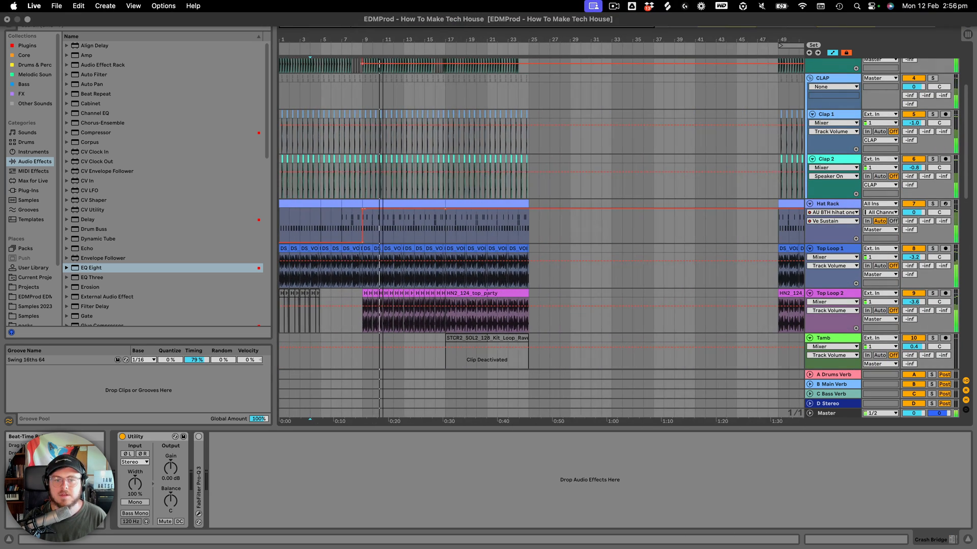
pyautogui.scroll(5, 488, 182)
pyautogui.press('space')
# Add a new MIDI track directly below the Bassline track
pyautogui.scroll(-20, 457, 178)
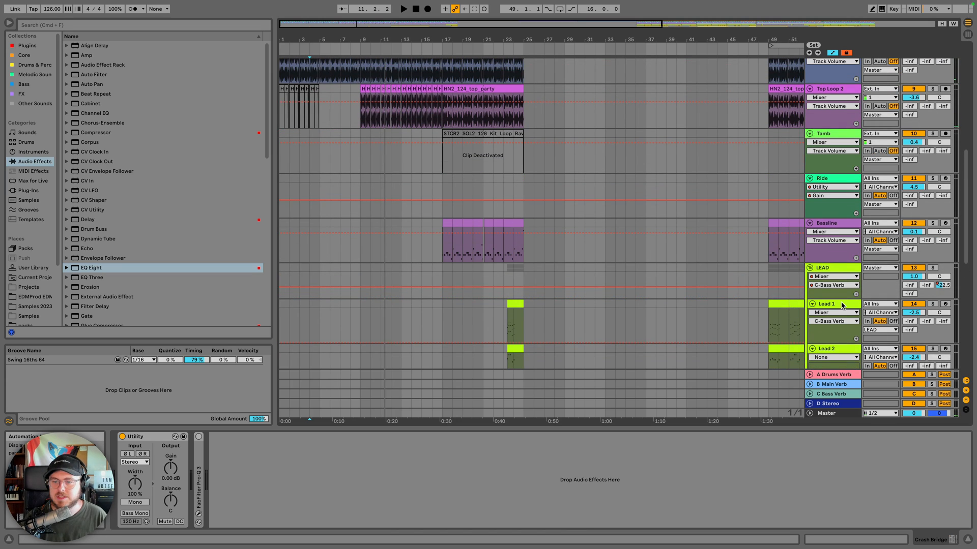
pyautogui.scroll(-6, 842, 305)
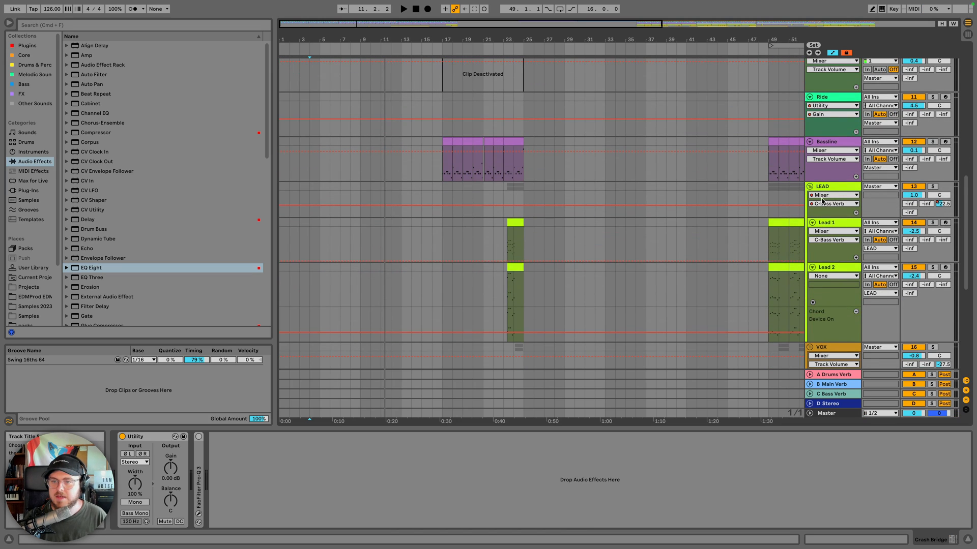
pyautogui.click(828, 146)
pyautogui.press('shift+super+t')
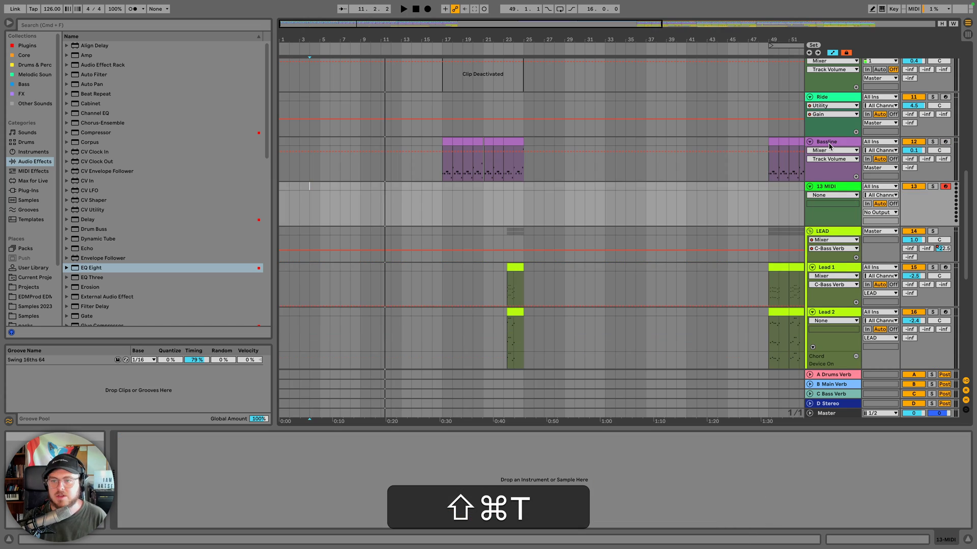
# Copy the two-bar Lead 2 clip at bar 51 onto the new MIDI track and place it at bar 9
pyautogui.click(779, 312)
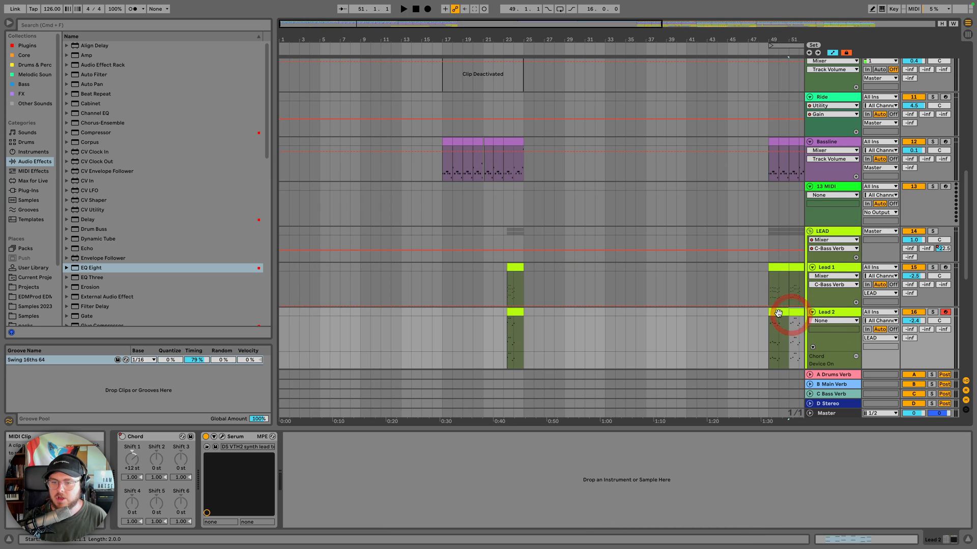
pyautogui.press('super+c')
pyautogui.click(443, 191)
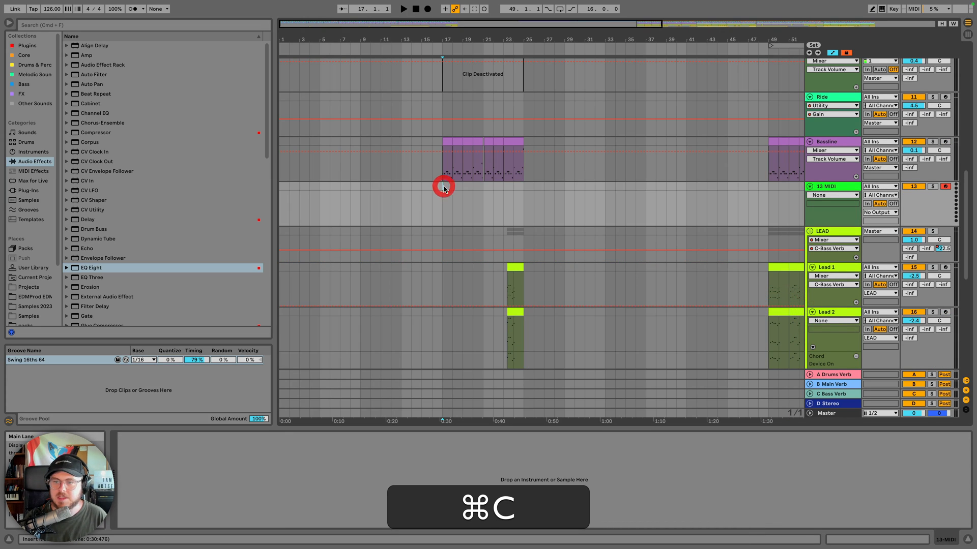
pyautogui.press('super+v')
pyautogui.press('space')
pyautogui.press('space')
pyautogui.moveTo(447, 194); pyautogui.dragTo(365, 195)
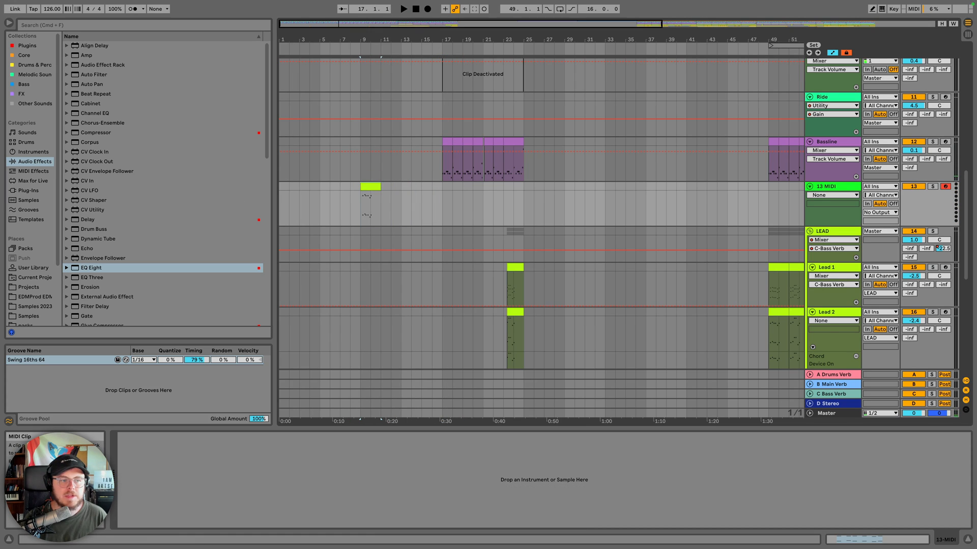
# Load the Serum plug-in onto the new MIDI track
pyautogui.click(30, 191)
pyautogui.scroll(-15, 86, 203)
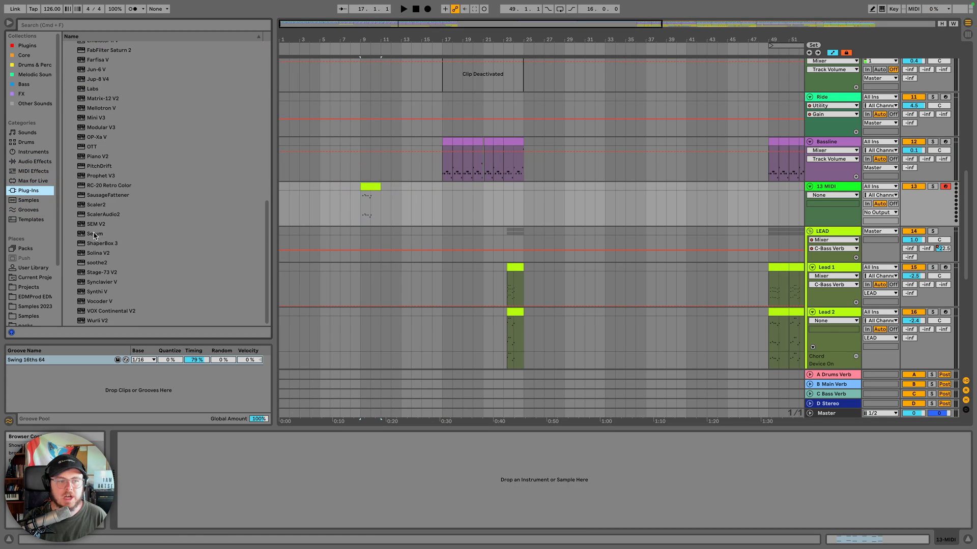
pyautogui.moveTo(94, 235); pyautogui.dragTo(305, 221)
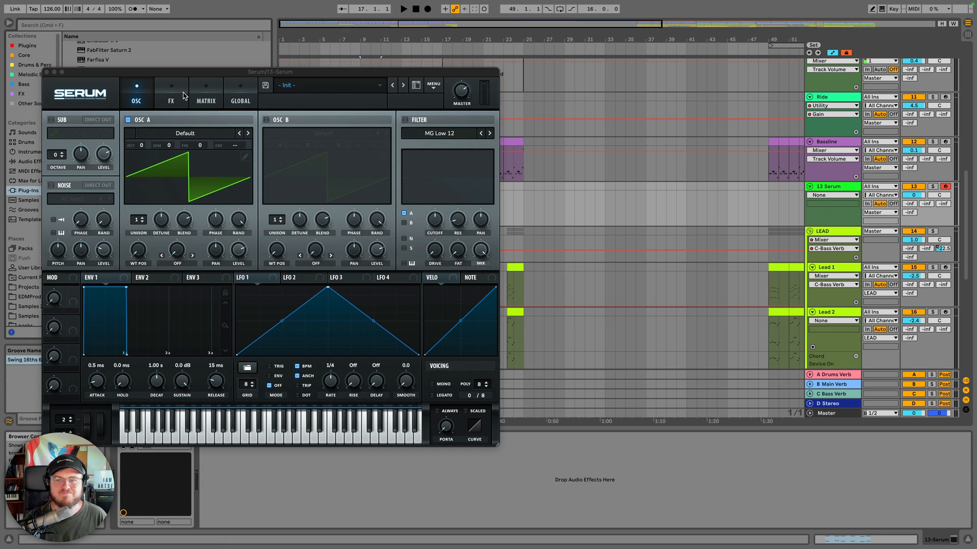
# Load the MID CalyxTeeBee [BR] preset in Serum, audition it with the clip and close the plug-in window
pyautogui.click(381, 87)
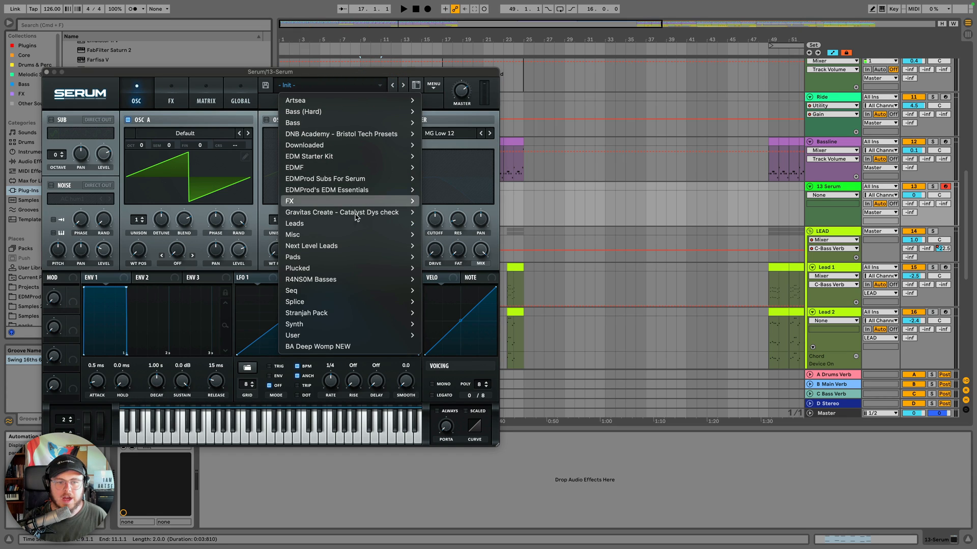
pyautogui.moveTo(358, 235)
pyautogui.click(455, 312)
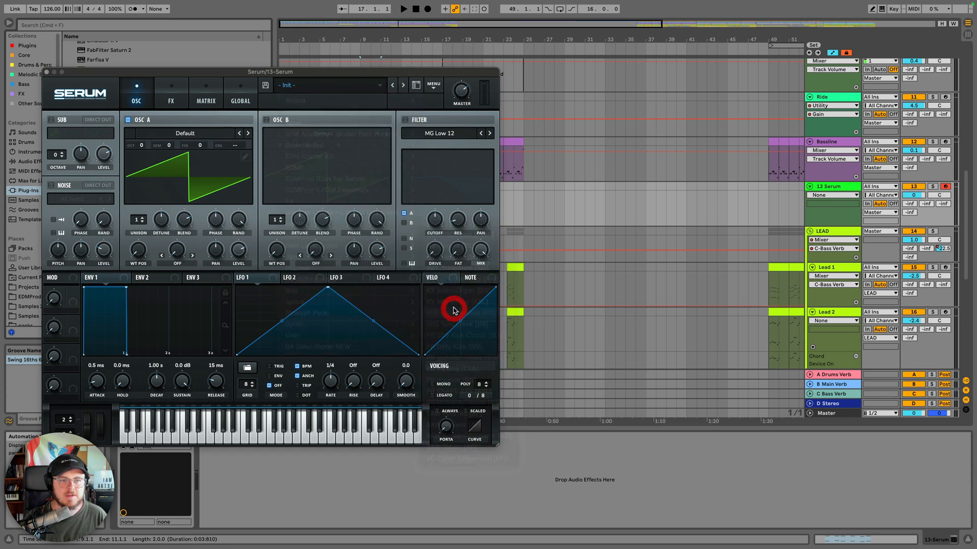
pyautogui.press('space')
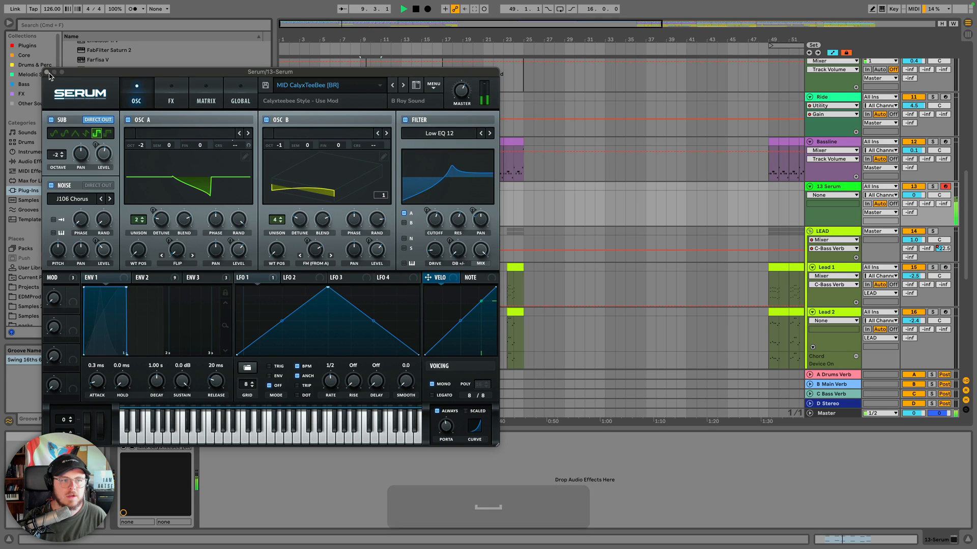
pyautogui.click(47, 73)
pyautogui.press('space')
# Transpose all notes in the bar 9 Serum clip up one octave, audition them and delete the highest row of notes
pyautogui.doubleClick(370, 184)
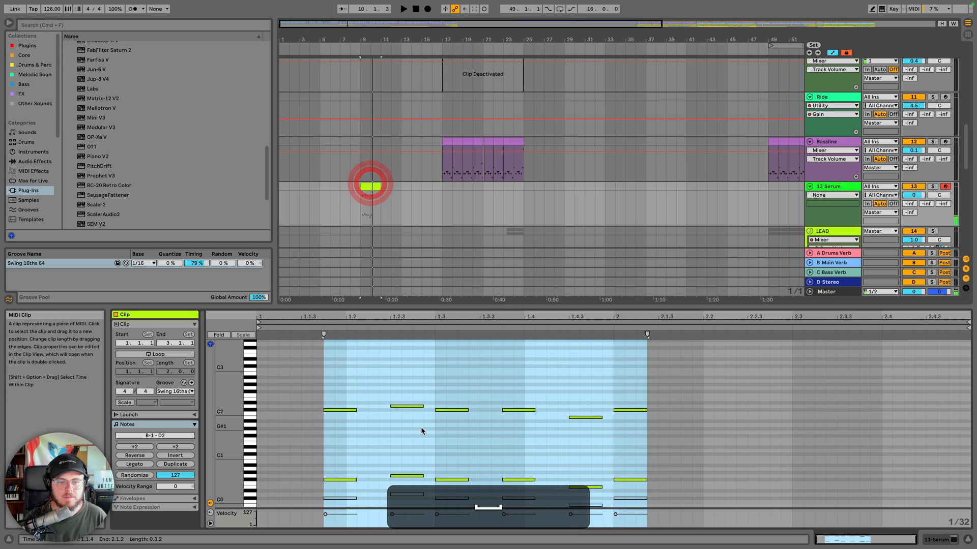
pyautogui.press('super+a')
pyautogui.press('shift+super+Up')
pyautogui.press('space')
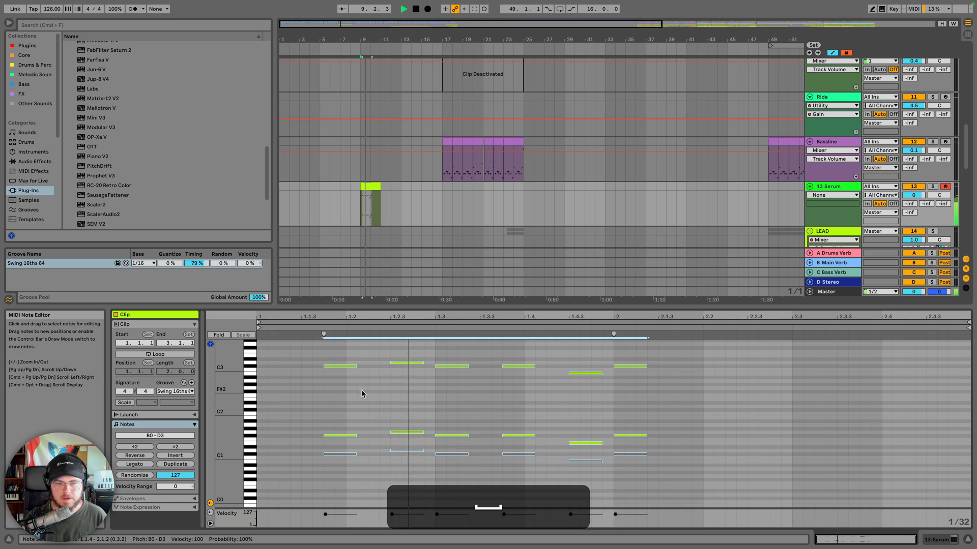
pyautogui.press('space')
pyautogui.moveTo(338, 387); pyautogui.dragTo(691, 361)
pyautogui.press('BackSpace')
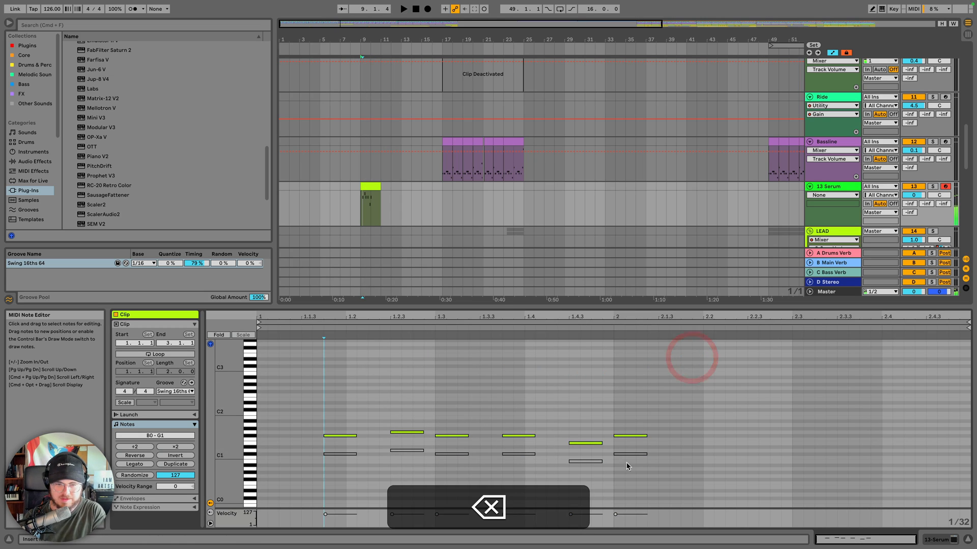
# Delete the lower row of notes in the bar 9 Serum clip and audition the remaining notes
pyautogui.moveTo(542, 472); pyautogui.dragTo(318, 444)
pyautogui.press('BackSpace')
pyautogui.press('space')
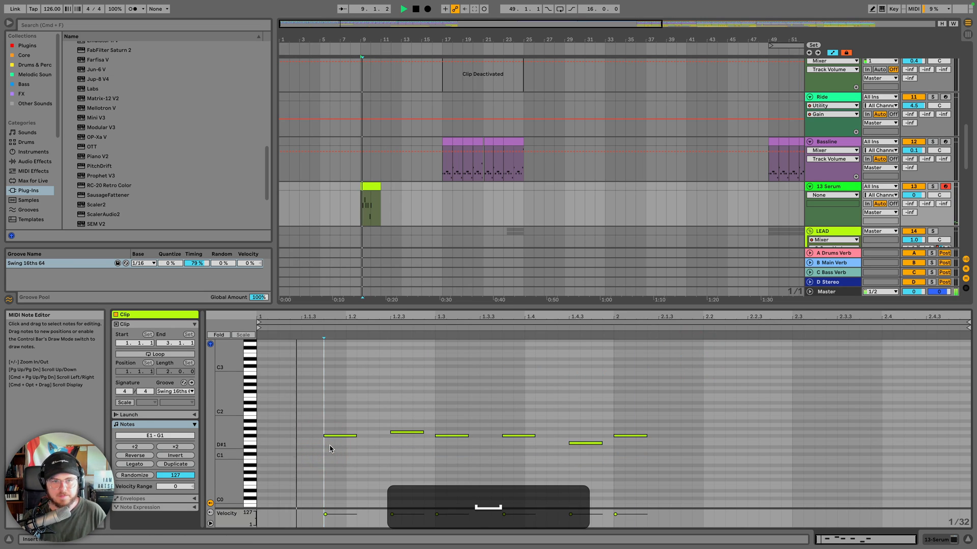
pyautogui.press('space')
# Open Serum on the 13 Serum track and audition the MID Fenugreek [BR] and PR 808 Kick Circuit [SD] presets
pyautogui.click(837, 187)
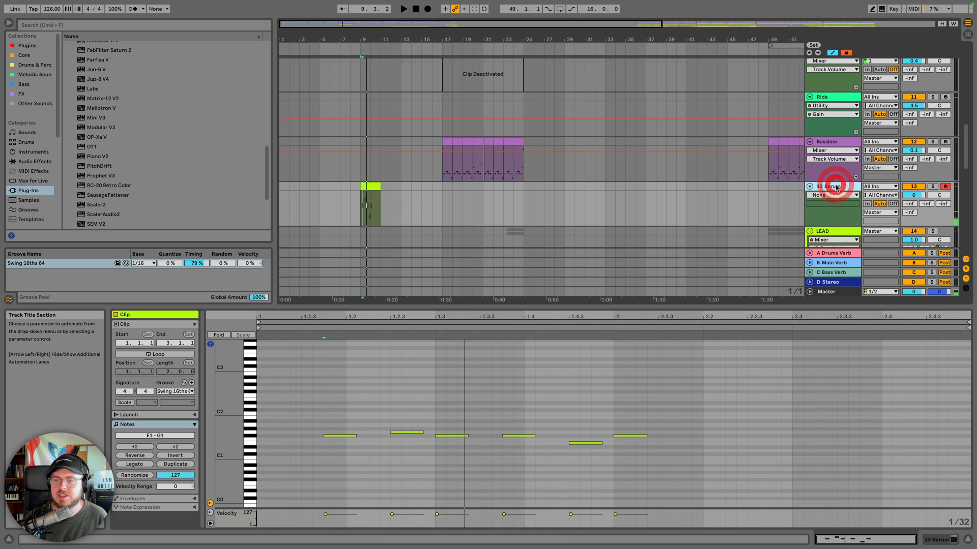
pyautogui.doubleClick(839, 187)
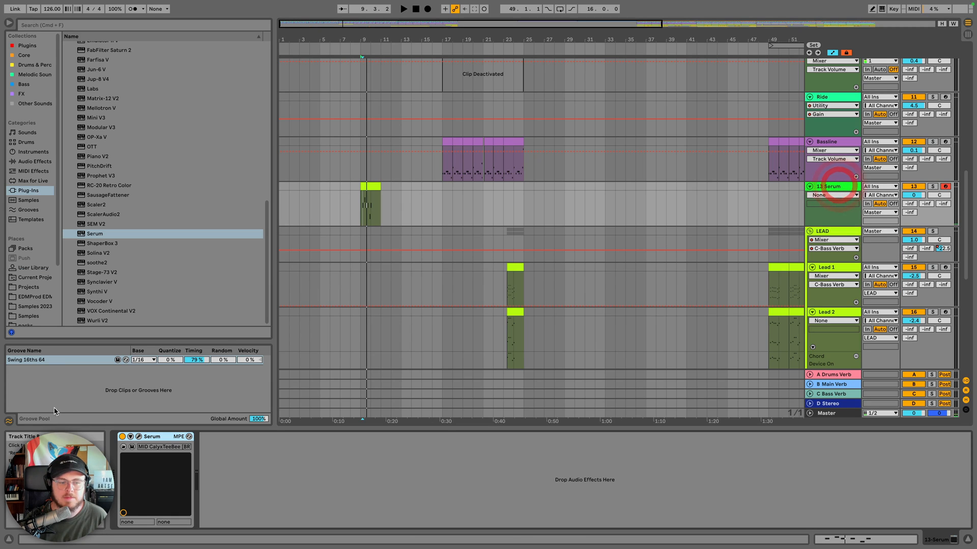
pyautogui.click(139, 437)
pyautogui.click(403, 85)
pyautogui.press('space')
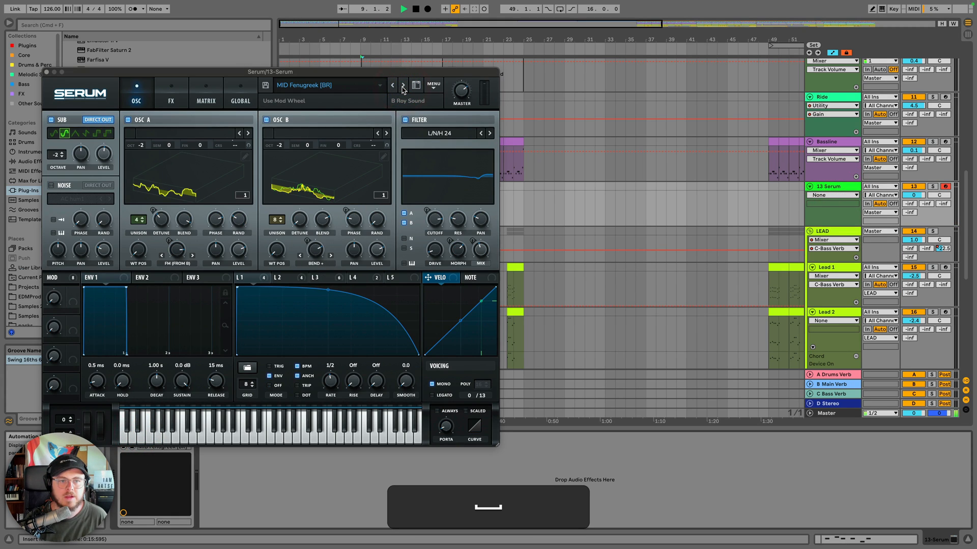
pyautogui.click(403, 85)
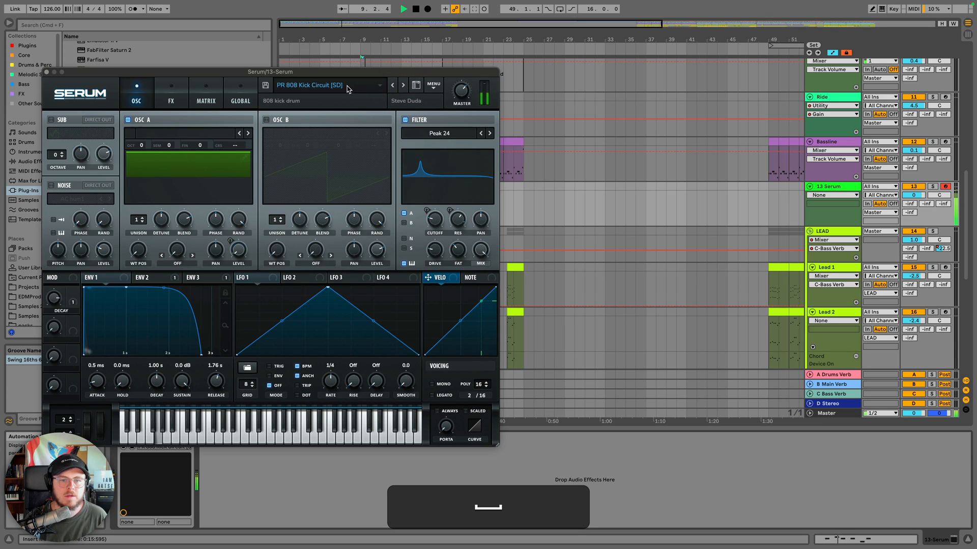
# Audition the PR Dirty Kick [SN] preset and move on to PR gamelan tweak [GS], playing it with the clip
pyautogui.click(349, 88)
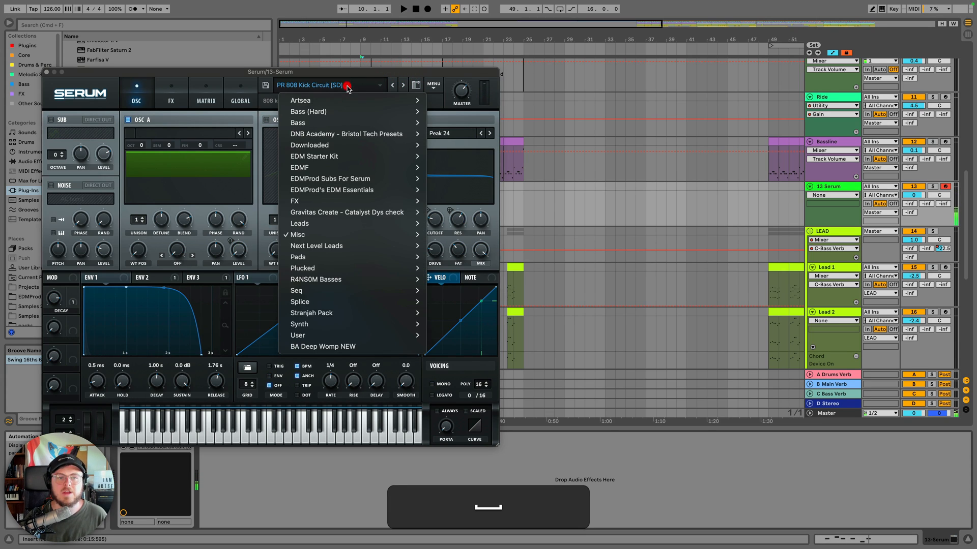
pyautogui.click(403, 85)
pyautogui.press('space')
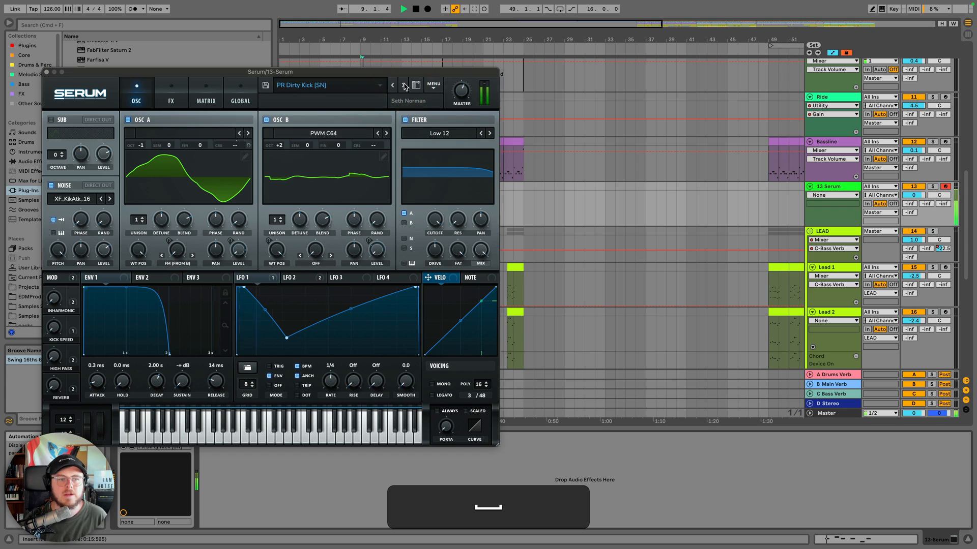
pyautogui.press('space')
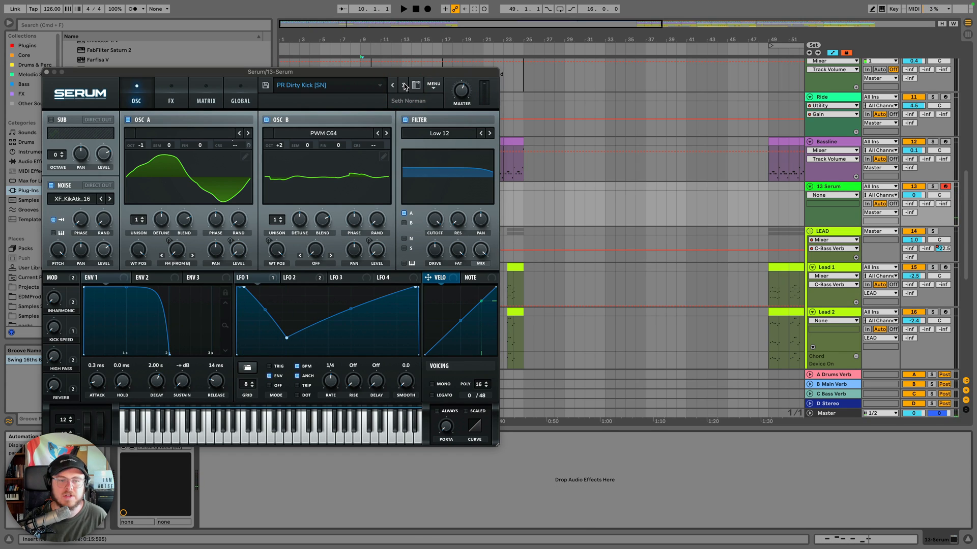
pyautogui.click(404, 85)
pyautogui.press('space')
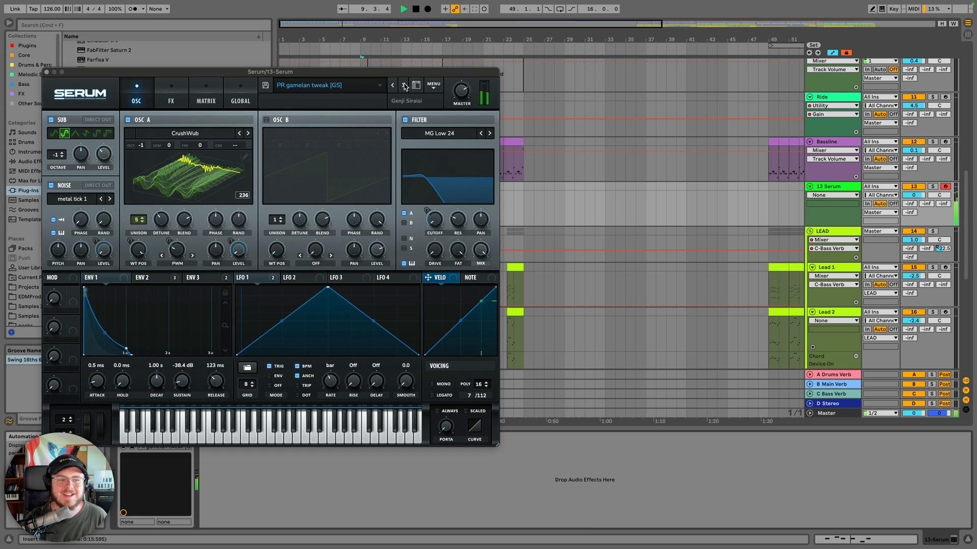
pyautogui.press('space')
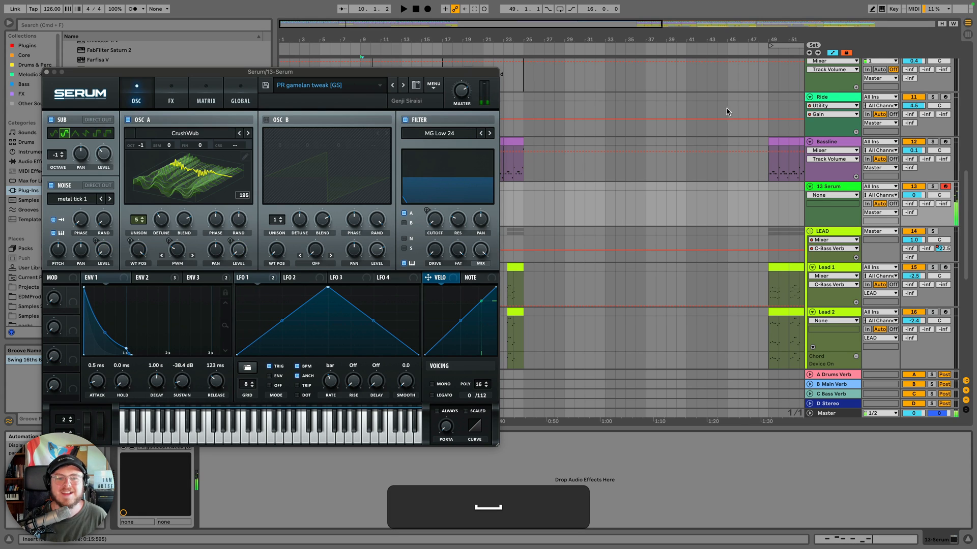
# Solo the 13 Serum track, audition it on its own and close the plug-in window
pyautogui.click(933, 186)
pyautogui.press('space')
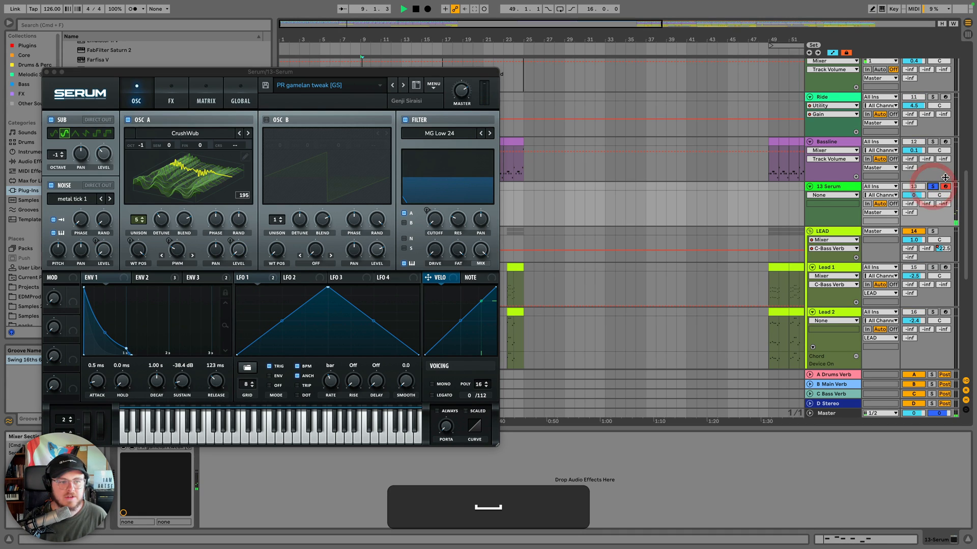
pyautogui.click(46, 72)
pyautogui.press('space')
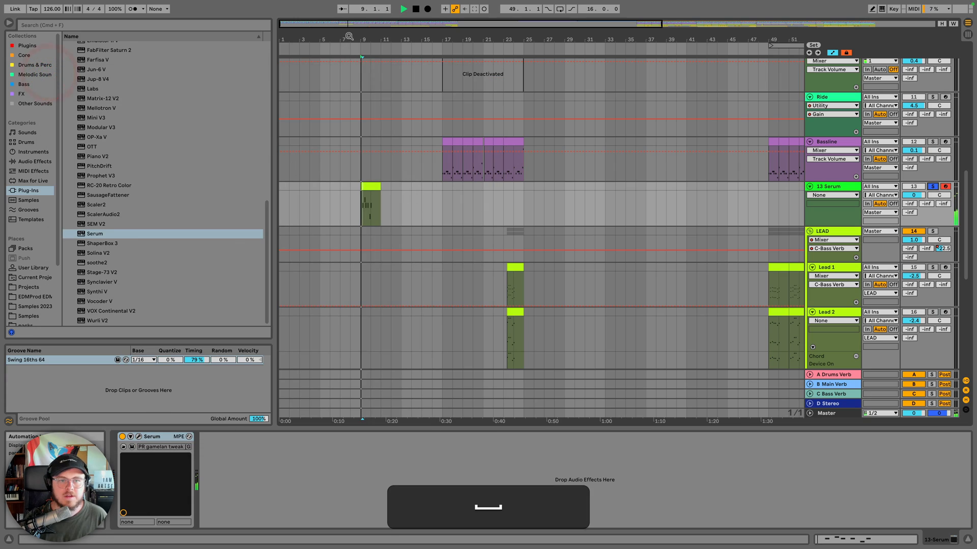
# Add a Utility after Serum, set its stereo width to 12% and audition the part
pyautogui.click(32, 162)
pyautogui.doubleClick(88, 301)
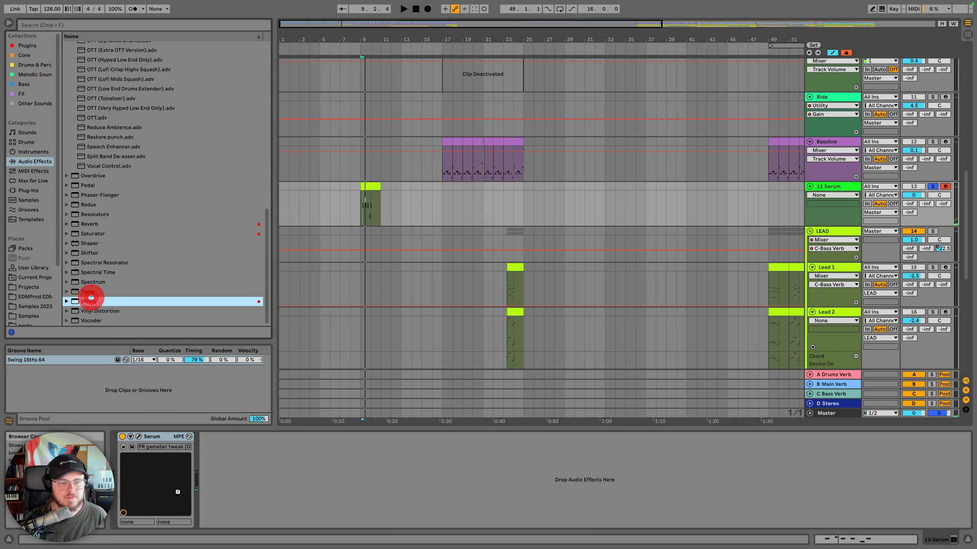
pyautogui.press('space')
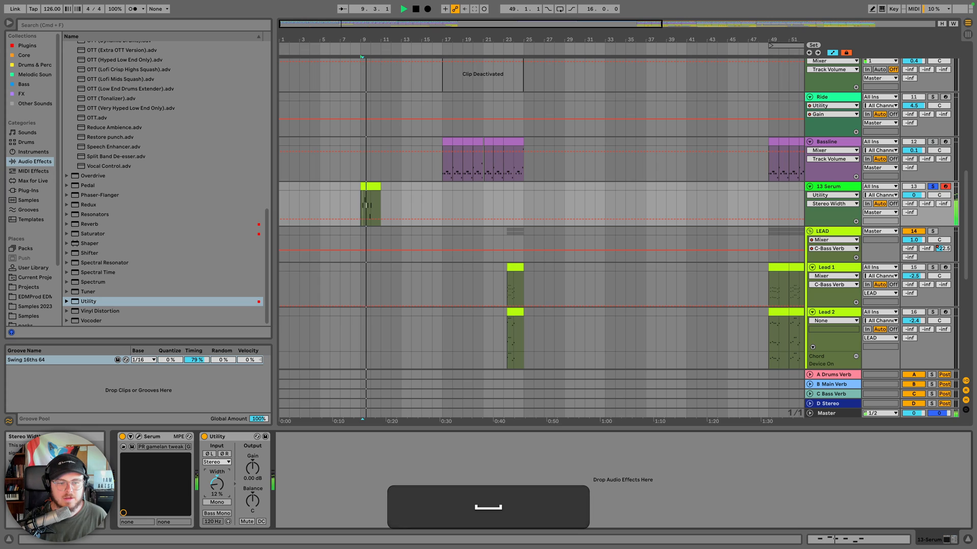
pyautogui.press('space')
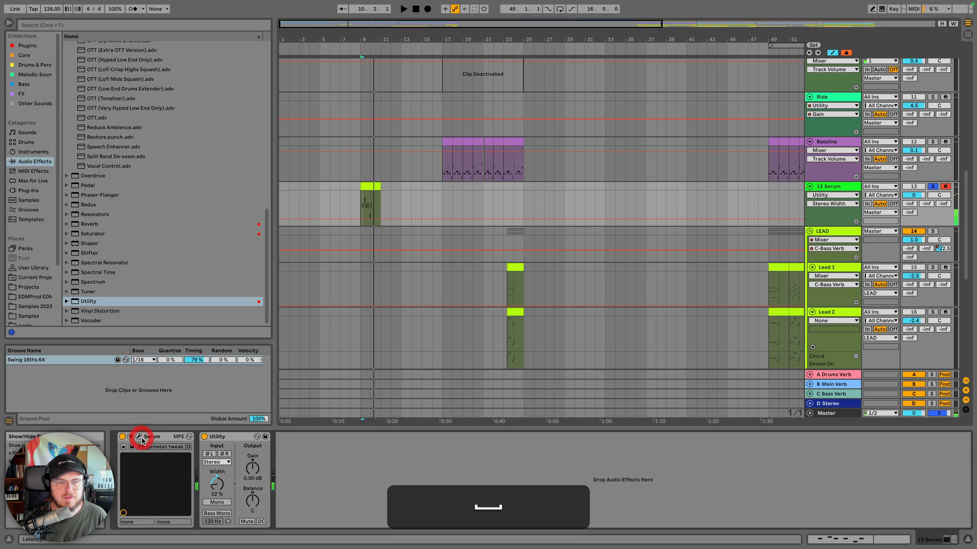
# Turn off Serum's noise oscillator and raise the unsoloed 13 Serum track's volume to 5.0 dB during playback
pyautogui.click(139, 437)
pyautogui.press('space')
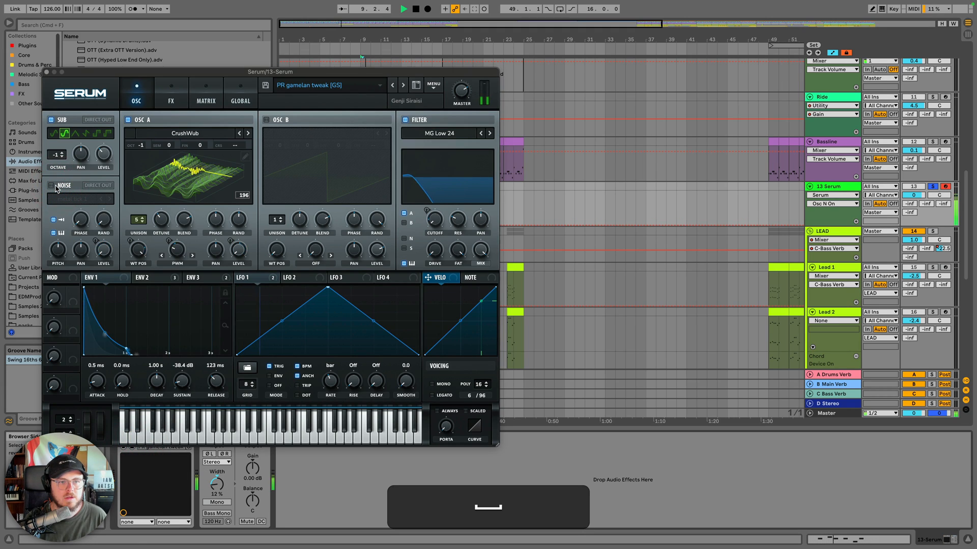
pyautogui.press('space')
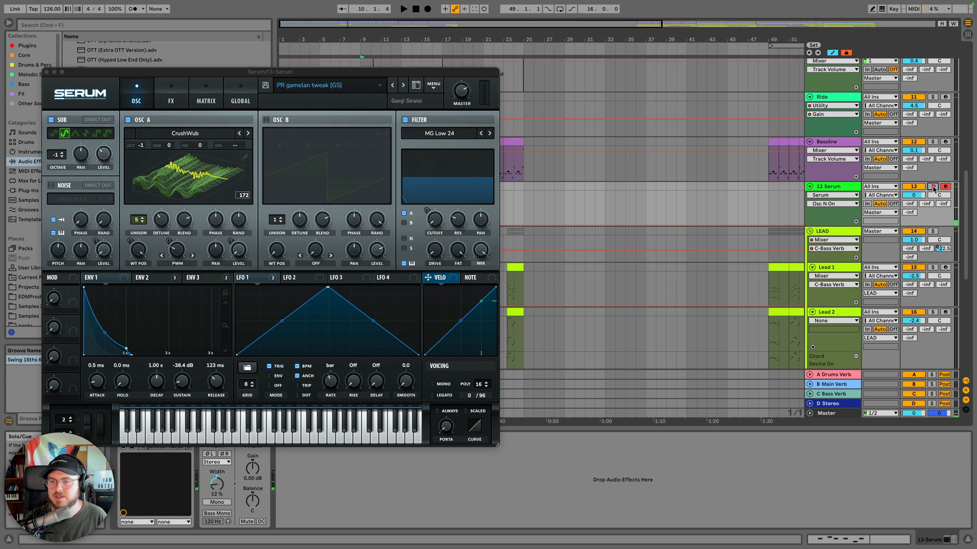
pyautogui.press('space')
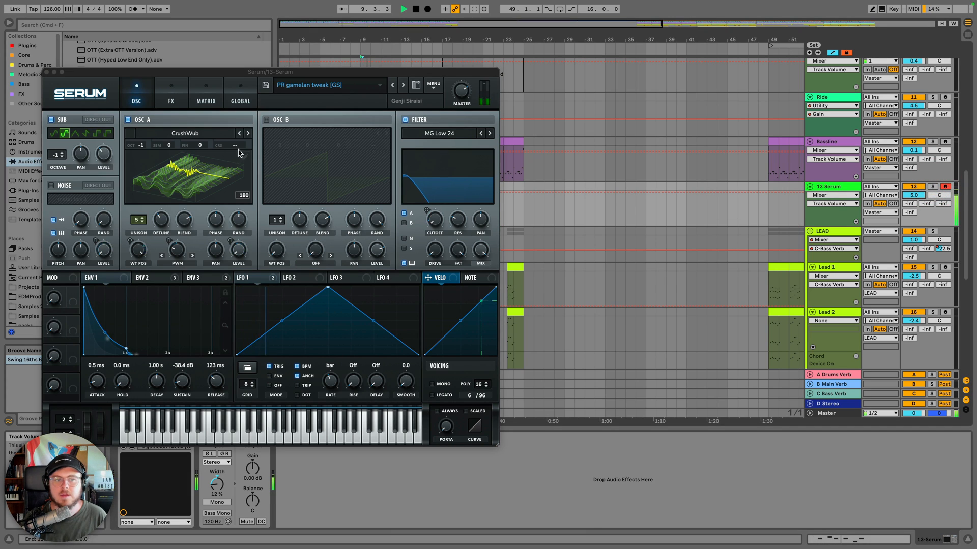
pyautogui.click(46, 72)
# Transpose all notes in the bar 9 Serum clip up one octave and audition them
pyautogui.doubleClick(368, 186)
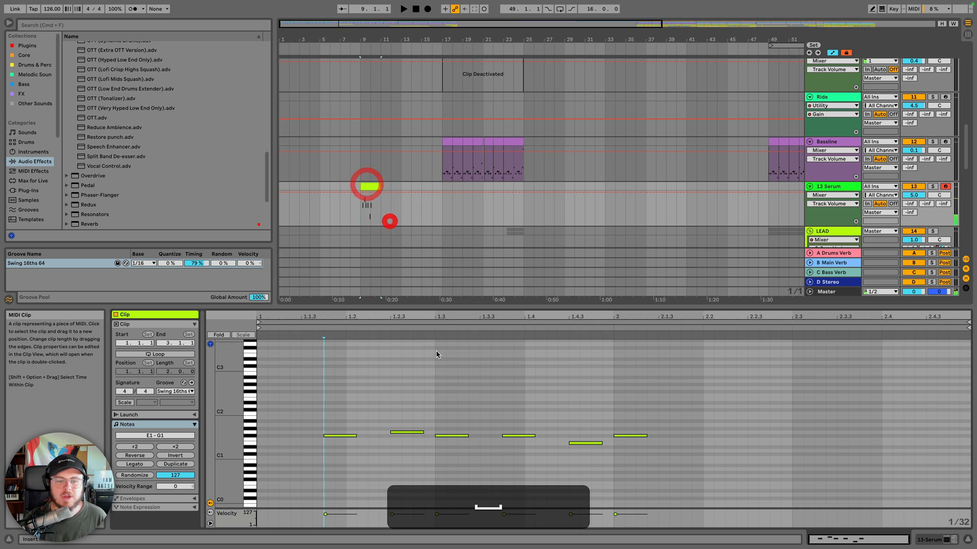
pyautogui.click(436, 366)
pyautogui.press('super+a')
pyautogui.hotkey('shift', 'Up')
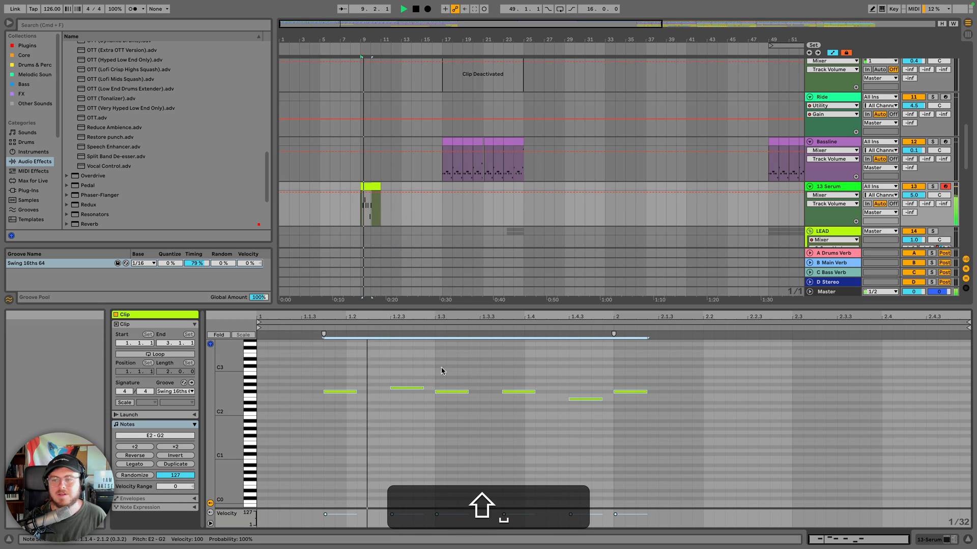
pyautogui.press('space')
# Solo the 13 Serum track and set Serum's delay mix to 0%, audition the dry sound and close the plug-in window
pyautogui.click(933, 187)
pyautogui.click(835, 187)
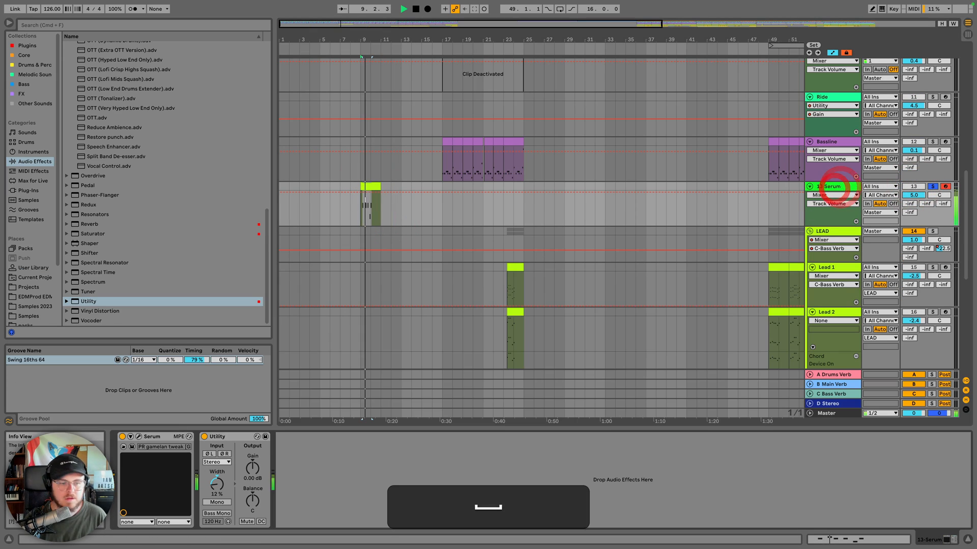
pyautogui.click(137, 438)
pyautogui.press('space')
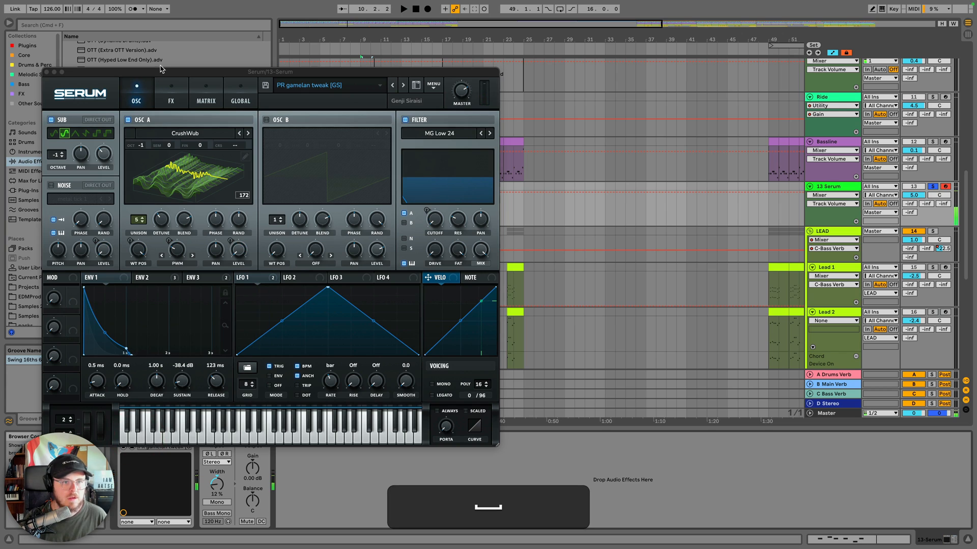
pyautogui.click(168, 92)
pyautogui.press('space')
pyautogui.click(454, 231)
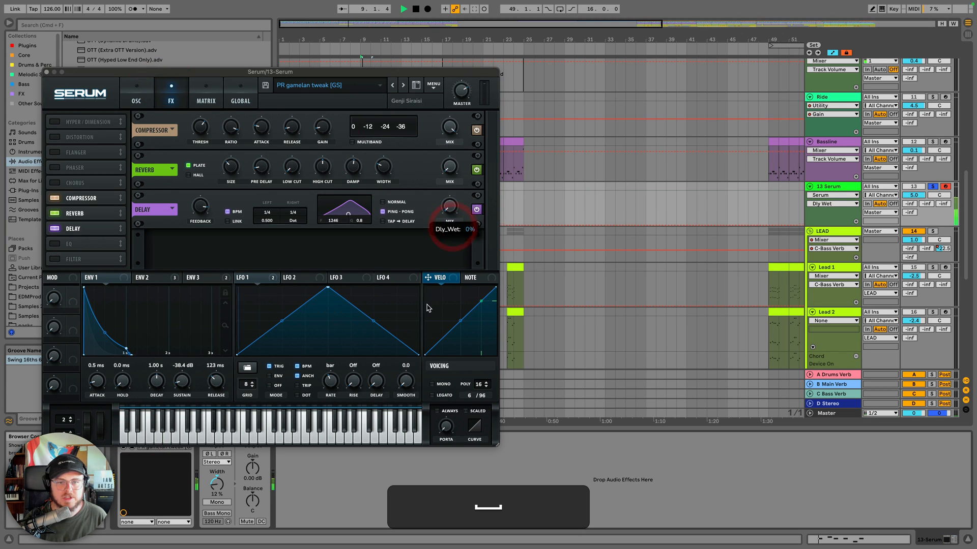
pyautogui.click(138, 99)
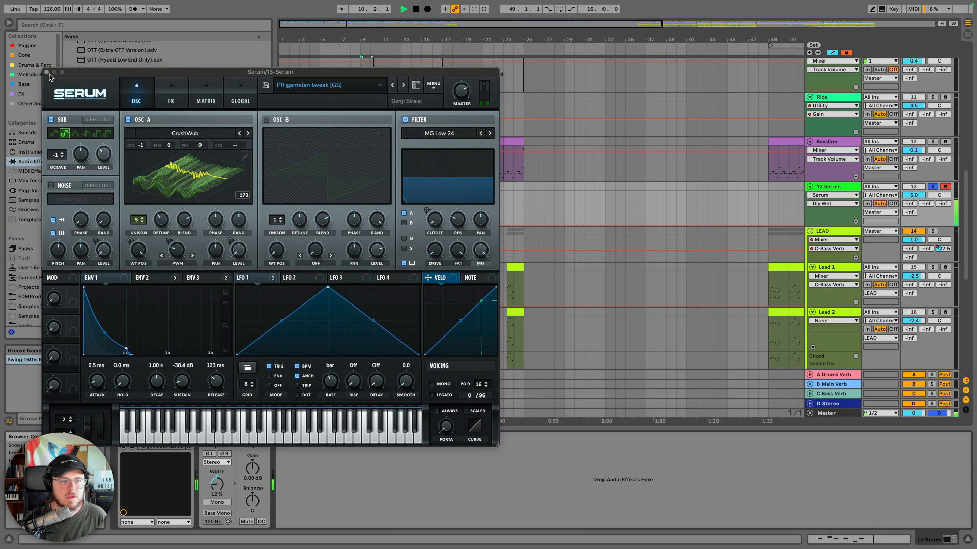
pyautogui.press('space')
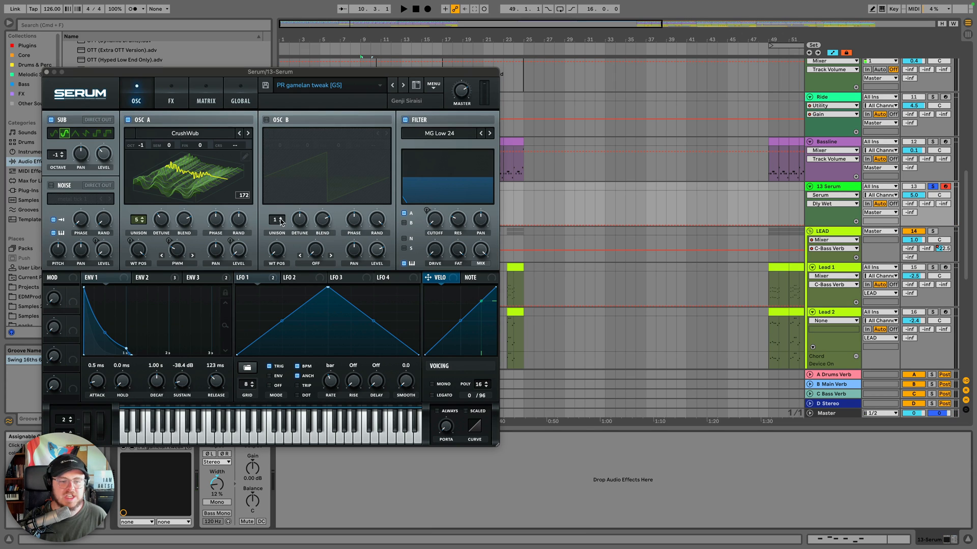
pyautogui.click(47, 73)
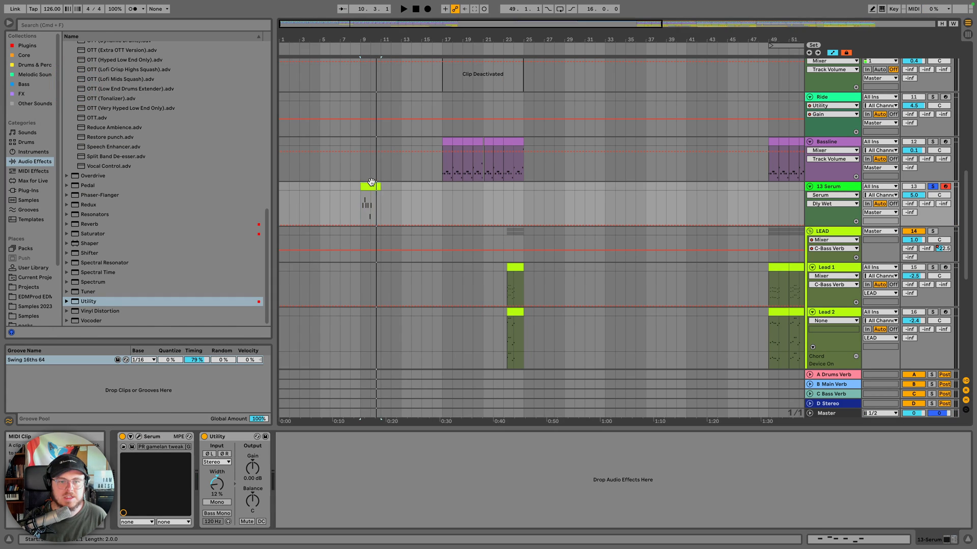
# Transpose all notes in the bar 9 Serum clip down one octave and play the selection
pyautogui.doubleClick(370, 186)
pyautogui.click(416, 410)
pyautogui.press('super+a')
pyautogui.press('super+shift+Down')
pyautogui.hotkey('shift', 'space')
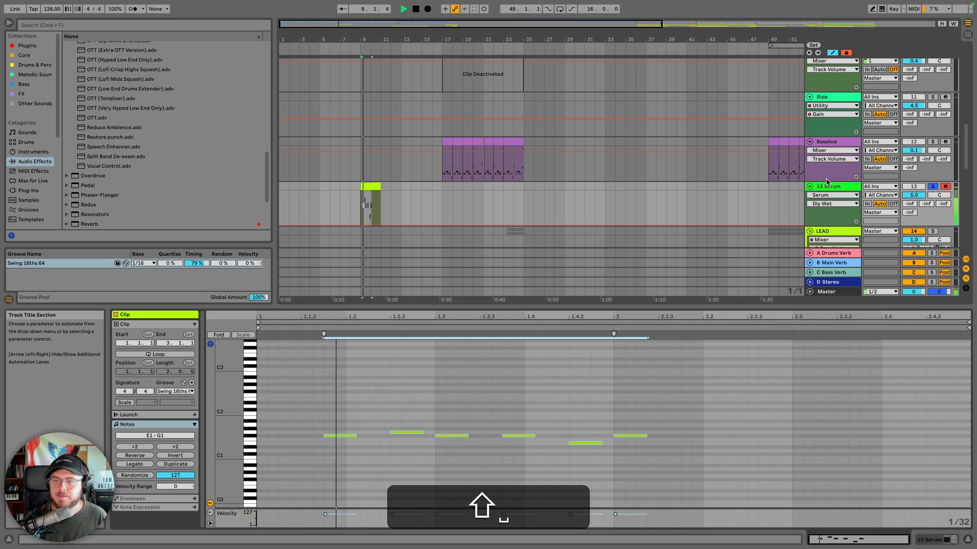
# Stop playback and rename the 13 Serum track as Synth Tease
pyautogui.press('space')
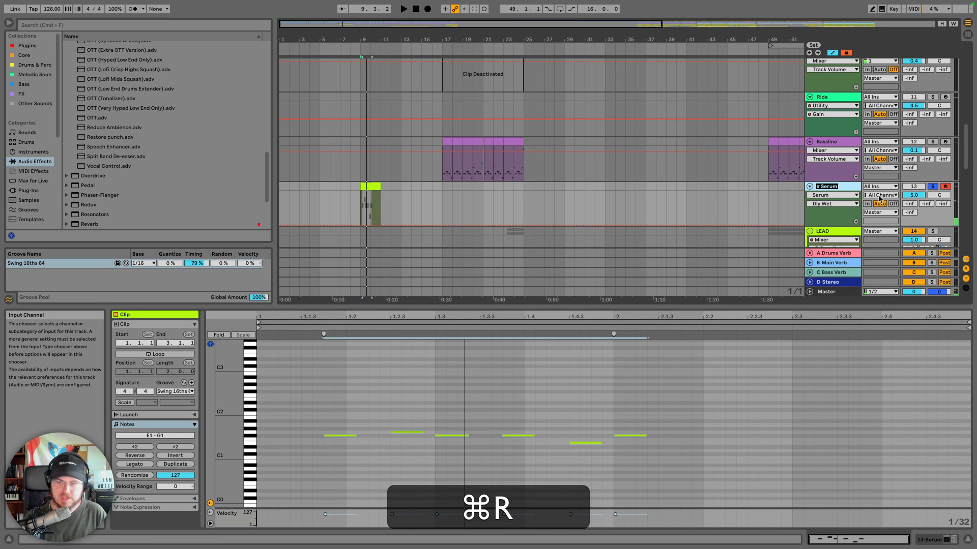
pyautogui.press('super+shift+r')
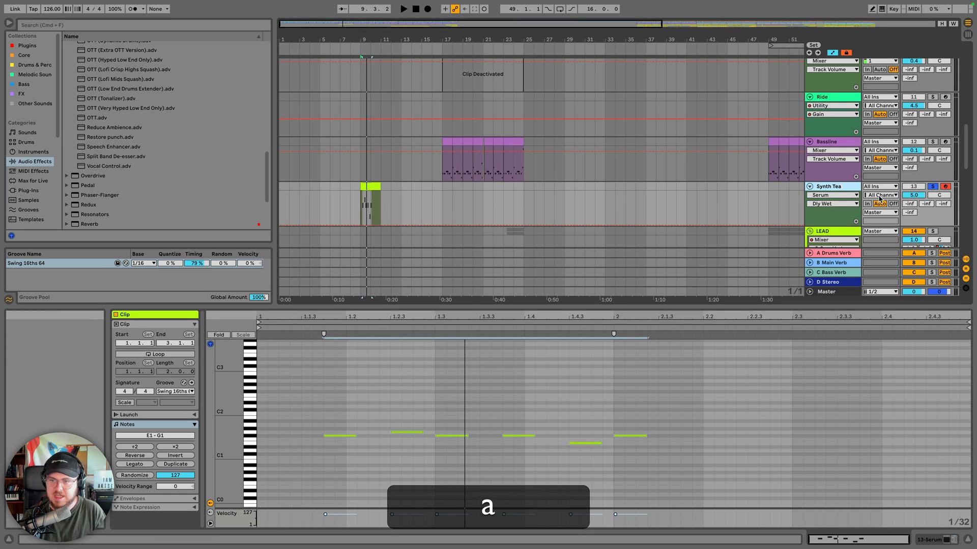
pyautogui.click(840, 188)
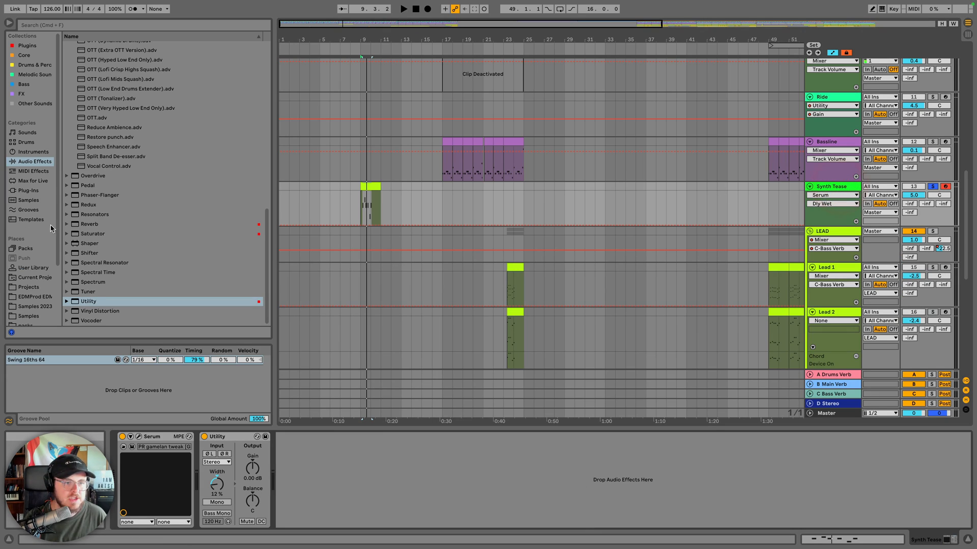
# Add an EQ Eight after Utility on Synth Tease with a low cut at 109 Hz, and raise its output gain during playback
pyautogui.scroll(8, 132, 243)
pyautogui.moveTo(99, 92); pyautogui.dragTo(325, 523)
pyautogui.click(361, 485)
pyautogui.press('space')
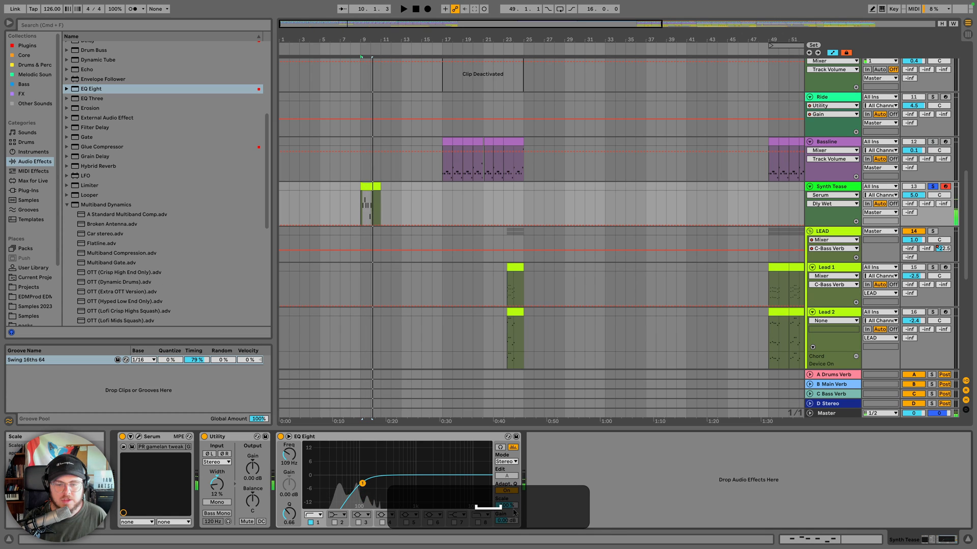
pyautogui.moveTo(506, 520); pyautogui.dragTo(506, 499)
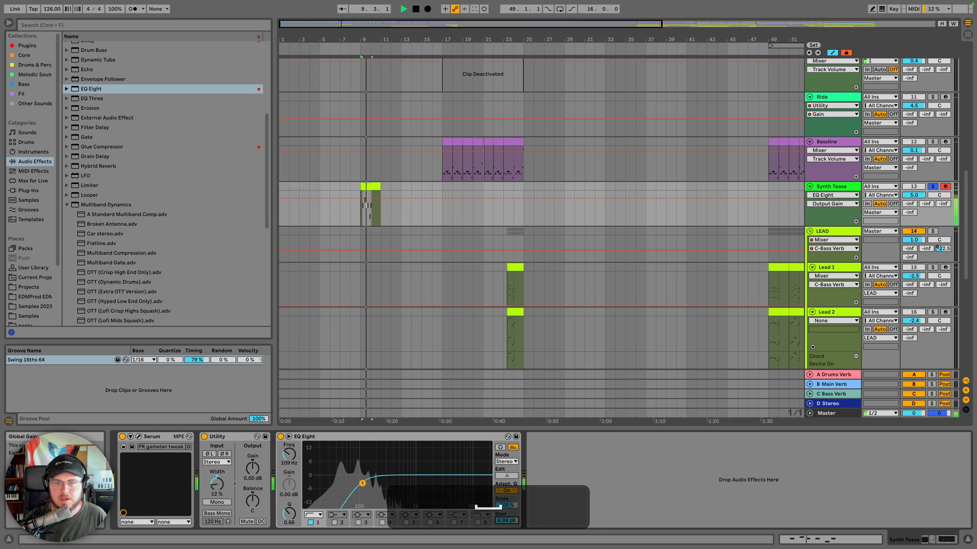
# Copy the sidechain Compressor from the LEAD group to the end of the Synth Tease device chain and audition bar 9
pyautogui.click(832, 230)
pyautogui.press('space')
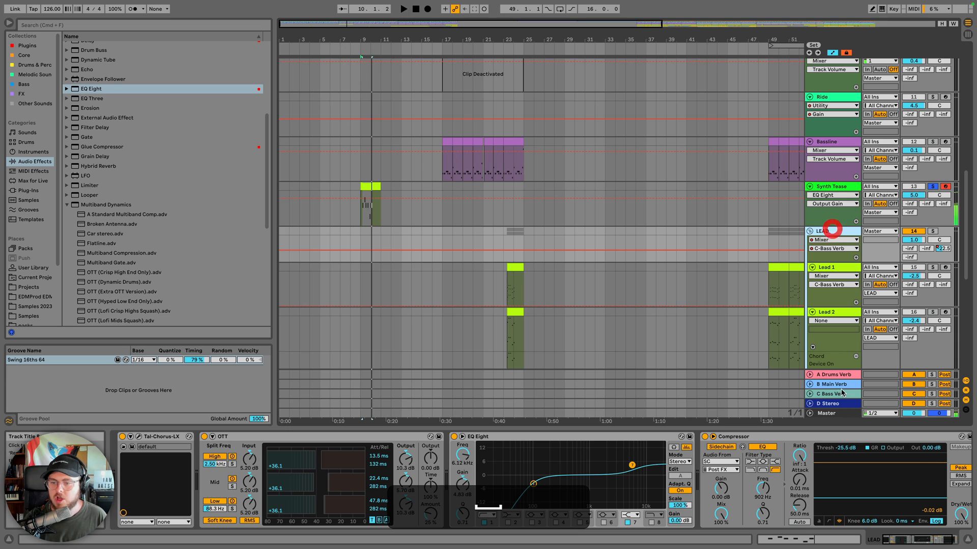
pyautogui.click(817, 436)
pyautogui.click(819, 207)
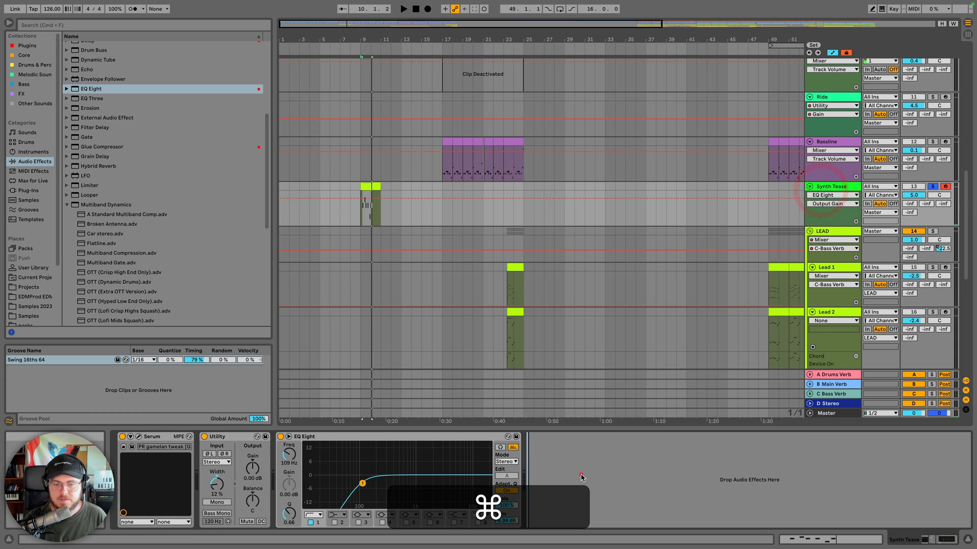
pyautogui.press('super+v')
pyautogui.moveTo(359, 41); pyautogui.dragTo(361, 101)
pyautogui.press('space')
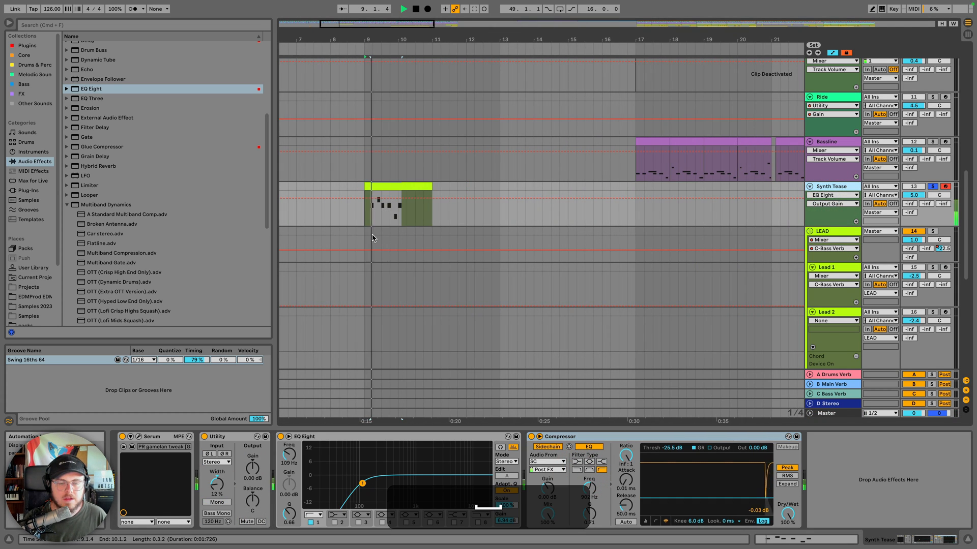
# Stop playback and trim the bar 9 Synth Tease clip to end at 9.4.3
pyautogui.press('space')
pyautogui.moveTo(413, 40); pyautogui.dragTo(386, 170)
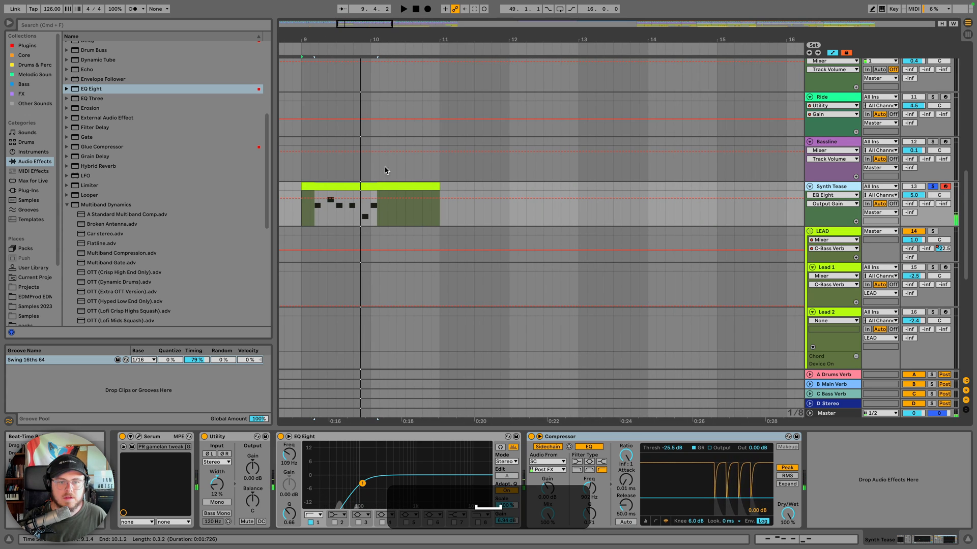
pyautogui.hscroll(-4, 394, 178)
pyautogui.moveTo(536, 186); pyautogui.dragTo(459, 188)
# Copy the Synth Tease clip to bar 10, extend the copy to bar 11, and repeat the two-bar phrase up to bar 17
pyautogui.press('super+c')
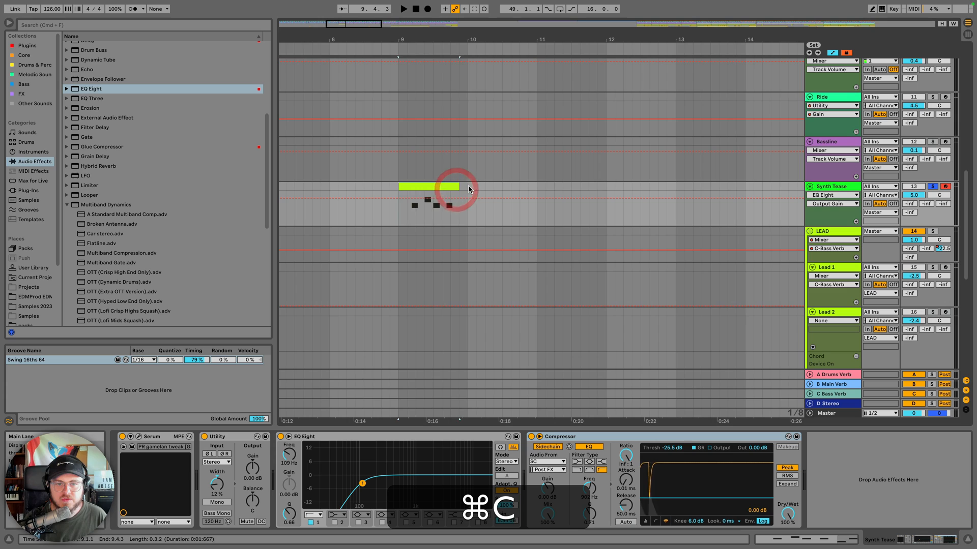
pyautogui.click(468, 186)
pyautogui.press('super+v')
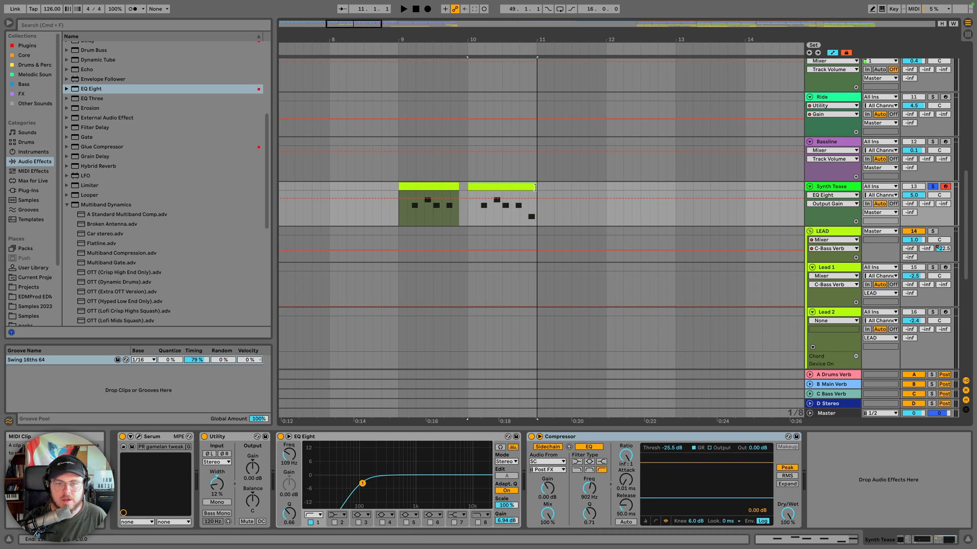
pyautogui.moveTo(539, 189); pyautogui.dragTo(412, 189)
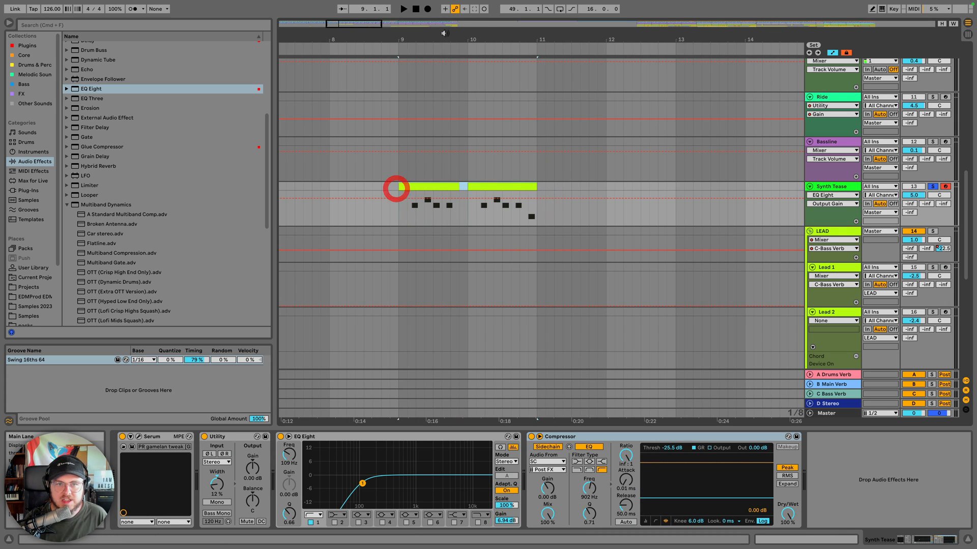
pyautogui.scroll(-10, 464, 203)
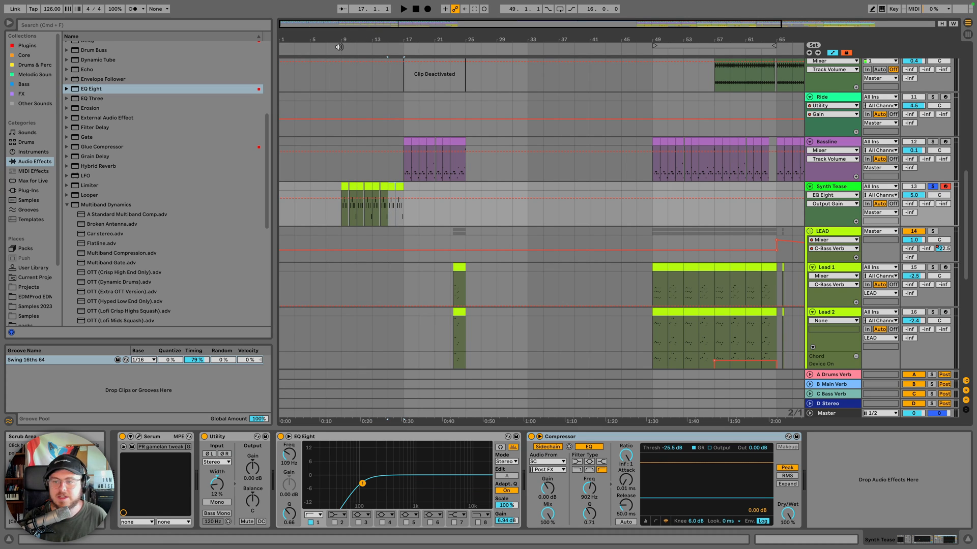
# Unsolo the Synth Tease track and set its volume to 4.7 dB during playback from bar 9
pyautogui.click(934, 186)
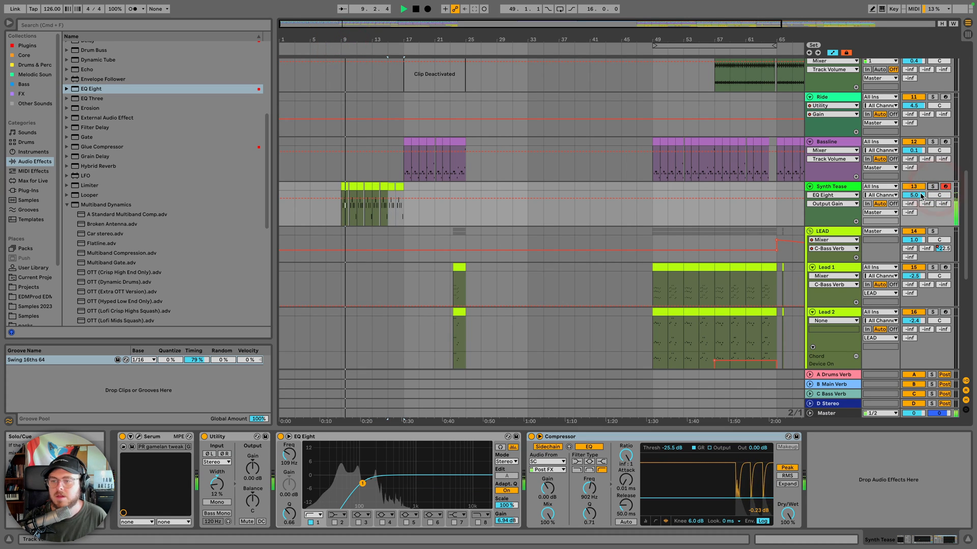
pyautogui.moveTo(914, 195); pyautogui.dragTo(914, 197)
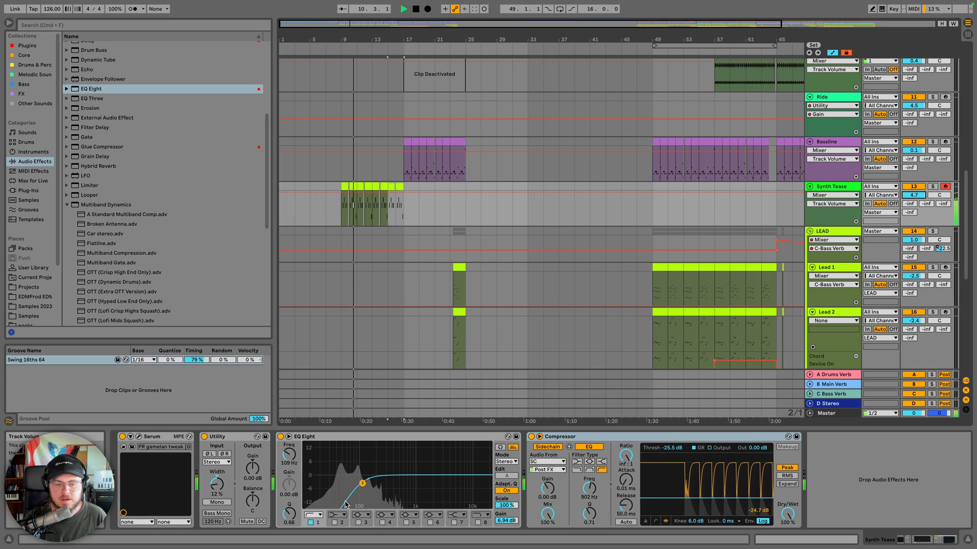
# Change band 1 of the Synth Tease EQ Eight to a steeper low cut at 109 Hz and stop playback
pyautogui.click(317, 515)
pyautogui.click(309, 451)
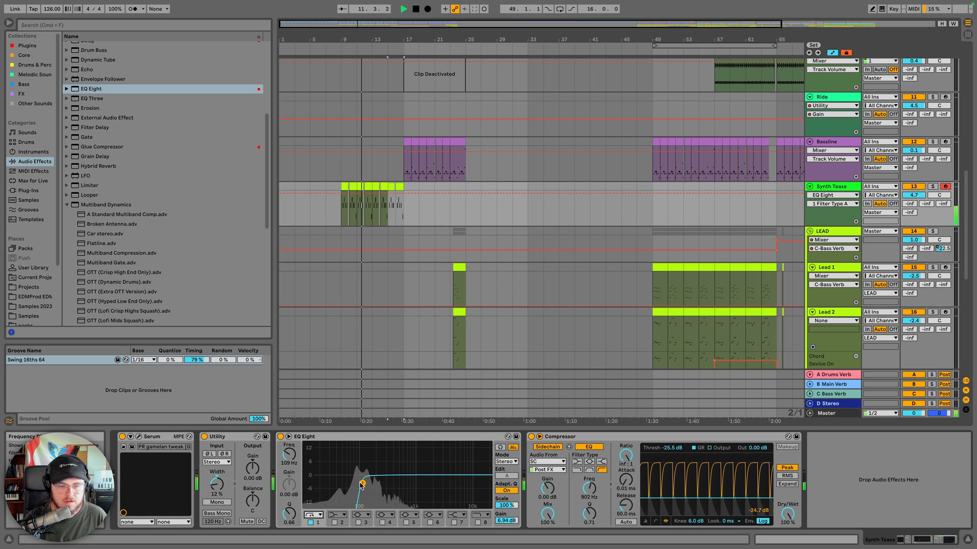
pyautogui.moveTo(361, 483); pyautogui.dragTo(362, 483)
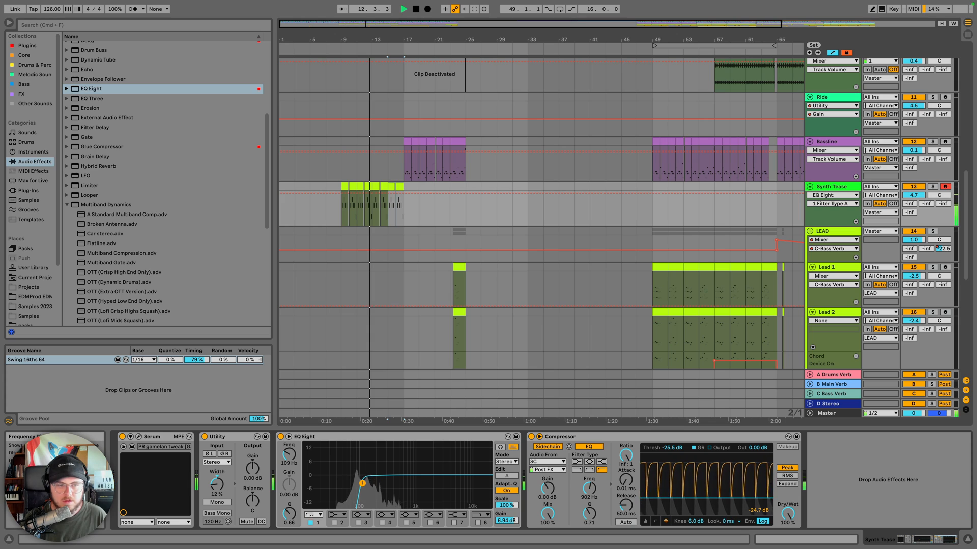
pyautogui.press('space')
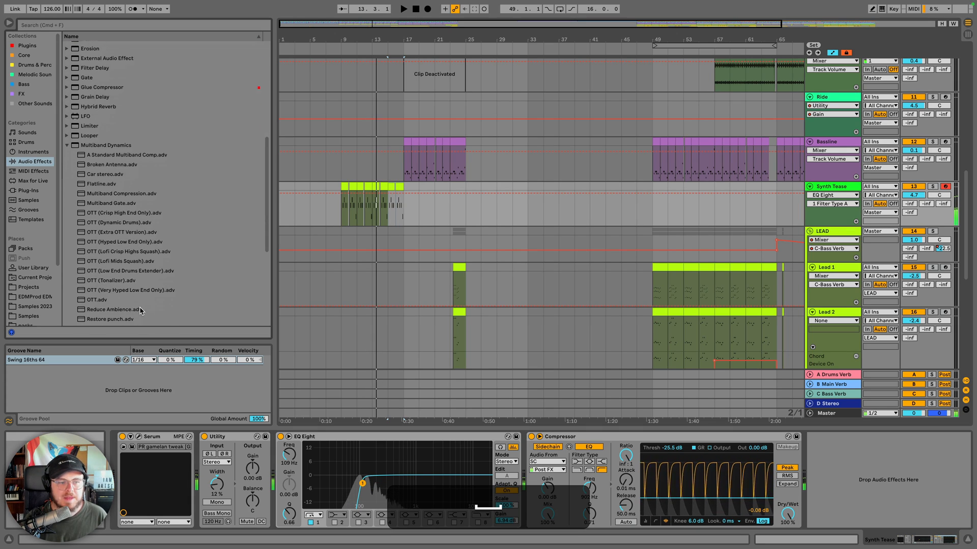
# Insert the OTT preset between EQ Eight and Compressor with its amount at 41%, and raise the Synth Tease volume to 5.1 dB
pyautogui.scroll(-5, 102, 286)
pyautogui.moveTo(102, 286); pyautogui.dragTo(523, 458)
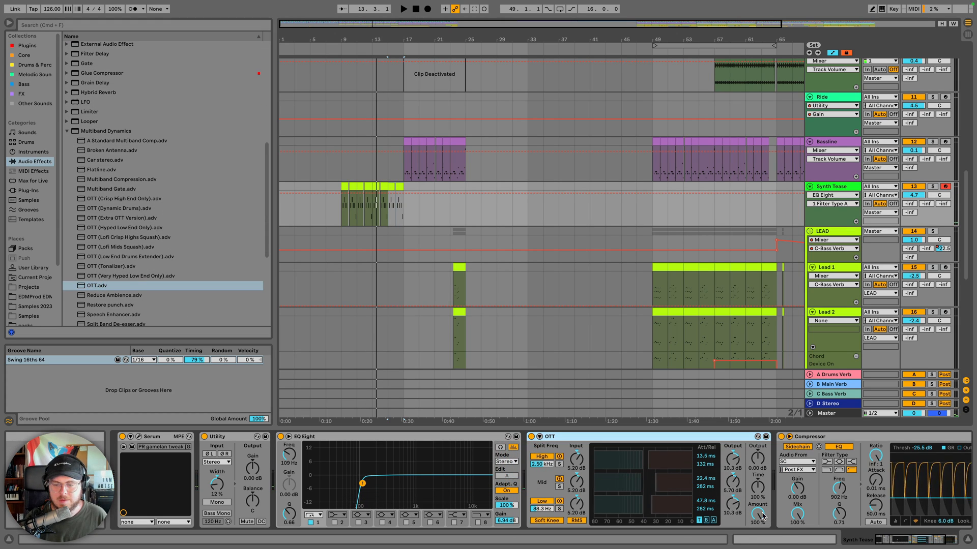
pyautogui.press('space')
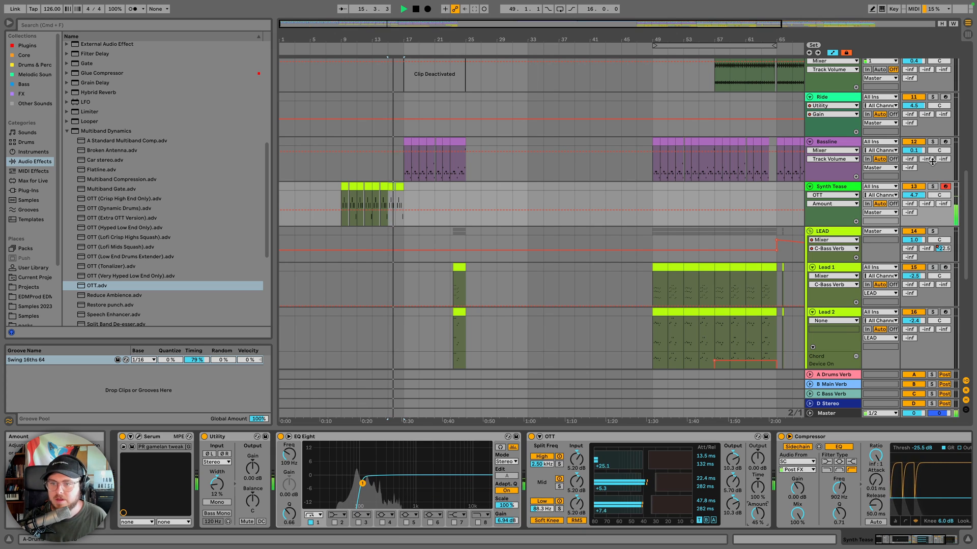
pyautogui.moveTo(914, 196); pyautogui.dragTo(914, 194)
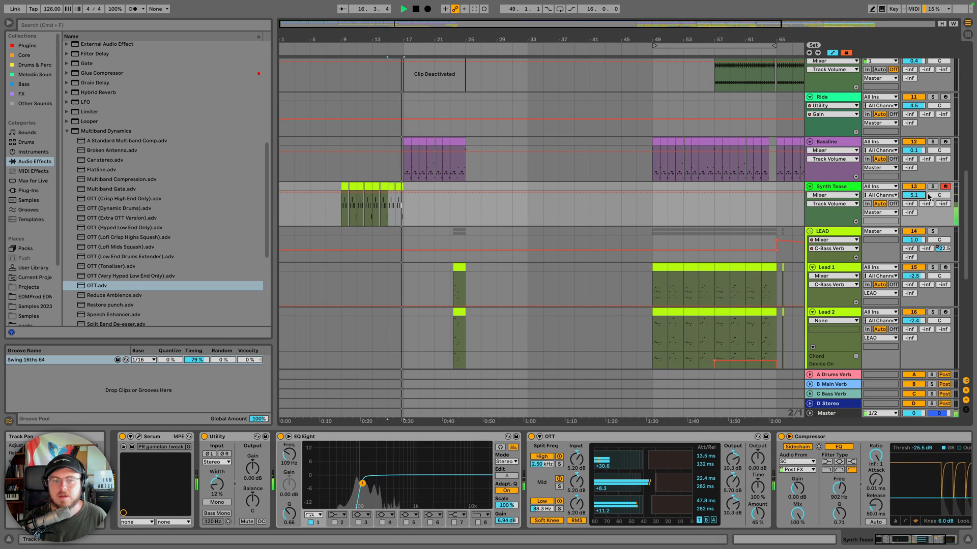
pyautogui.moveTo(757, 513); pyautogui.dragTo(758, 516)
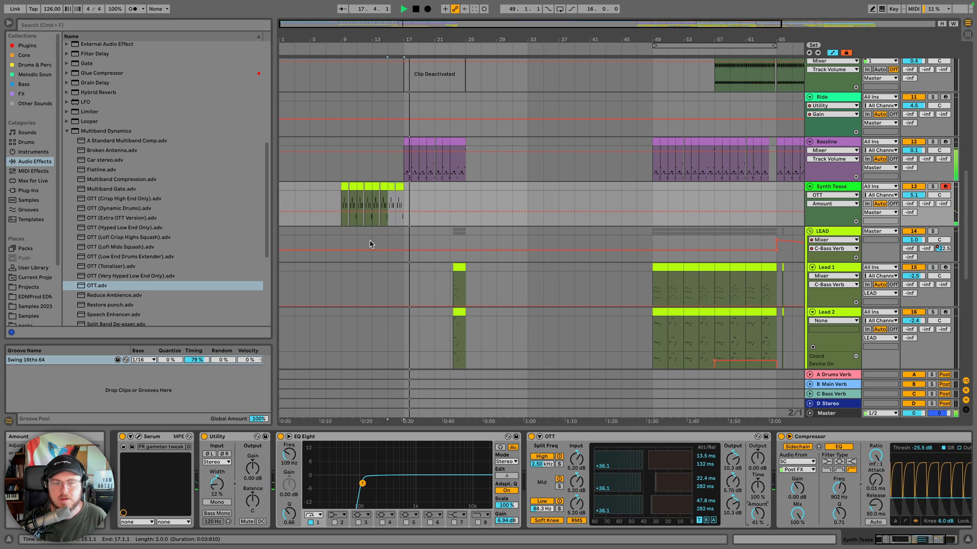
# Duplicate all Synth Tease clips from bars 9 to 17 into bars 17 to 25
pyautogui.click(342, 187)
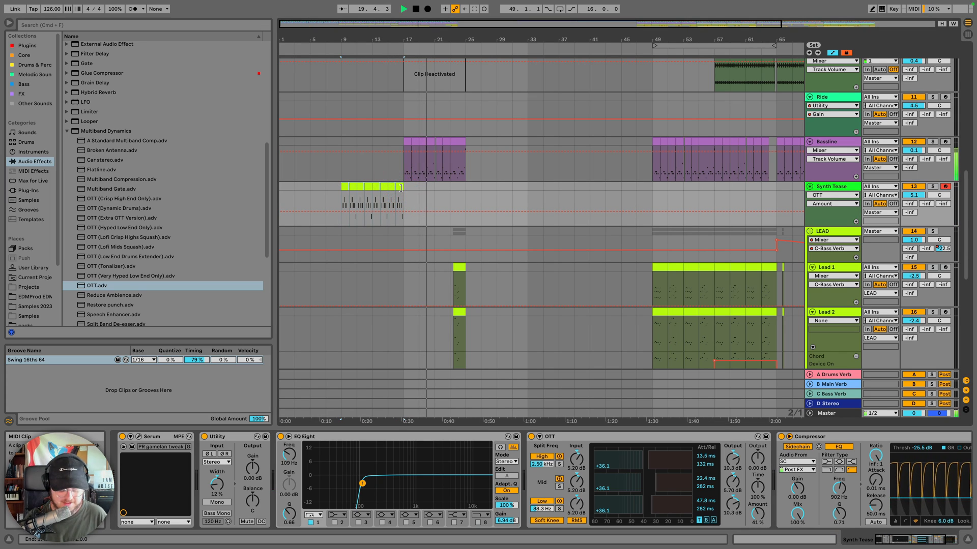
pyautogui.press('super+d')
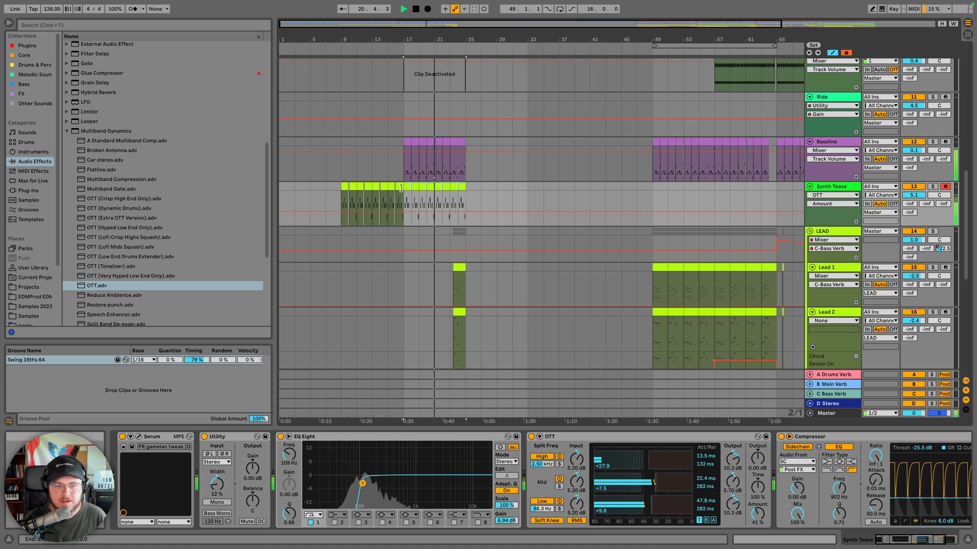
pyautogui.press('space')
# Transpose all notes in the eight Synth Tease clips from bar 17 to 25 up one octave and play them
pyautogui.doubleClick(406, 185)
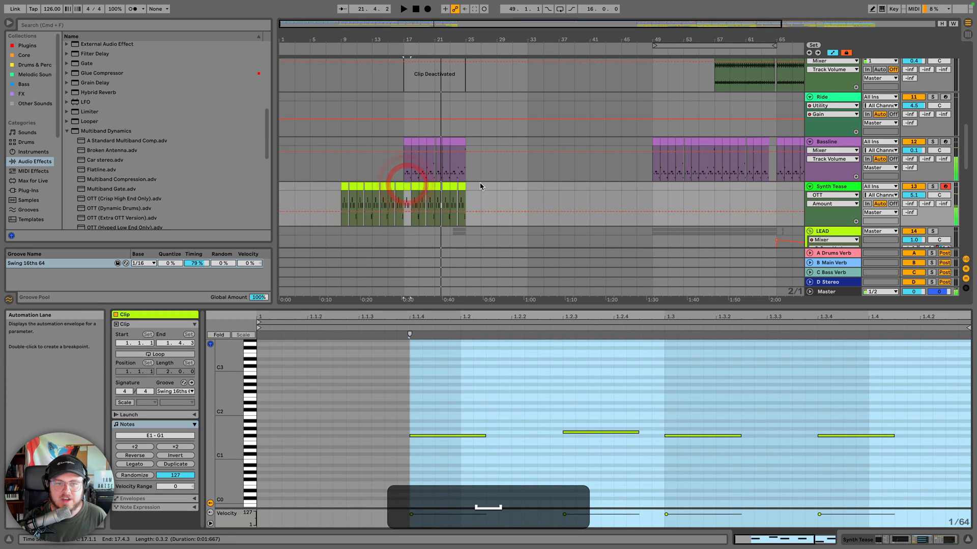
pyautogui.keyDown('shift'); pyautogui.click(463, 187); pyautogui.keyUp('shift')
pyautogui.click(447, 410)
pyautogui.press('shift+super+a')
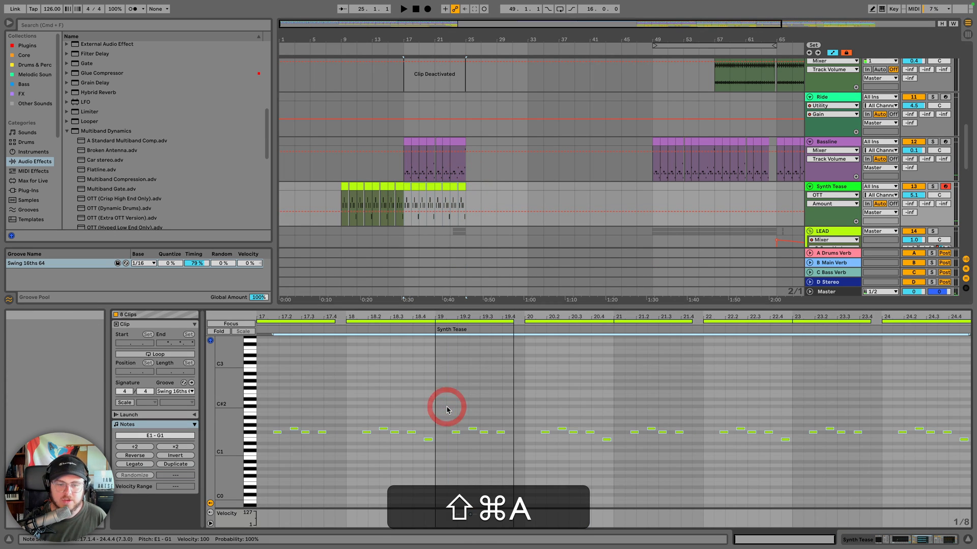
pyautogui.hotkey('shift', 'Up')
pyautogui.press('space')
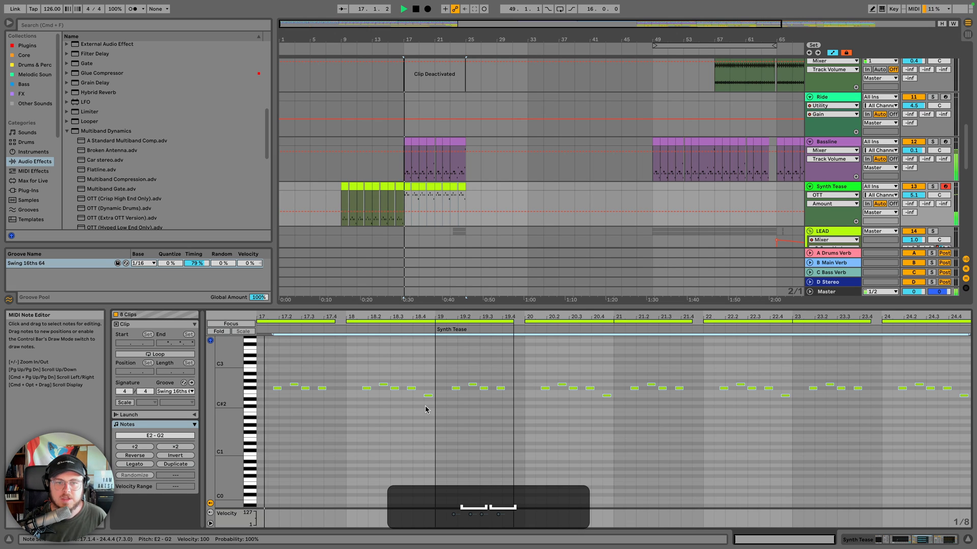
# Deactivate the Synth Tease clips at bars 18 and 22 and lower the track volume to 1.9 dB during playback
pyautogui.click(840, 187)
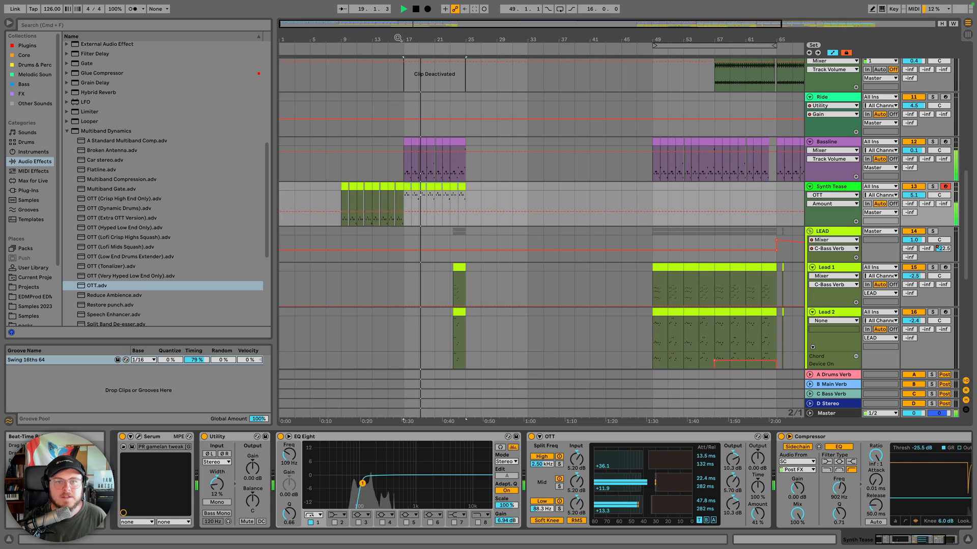
pyautogui.moveTo(399, 39); pyautogui.dragTo(424, 110)
pyautogui.click(419, 186)
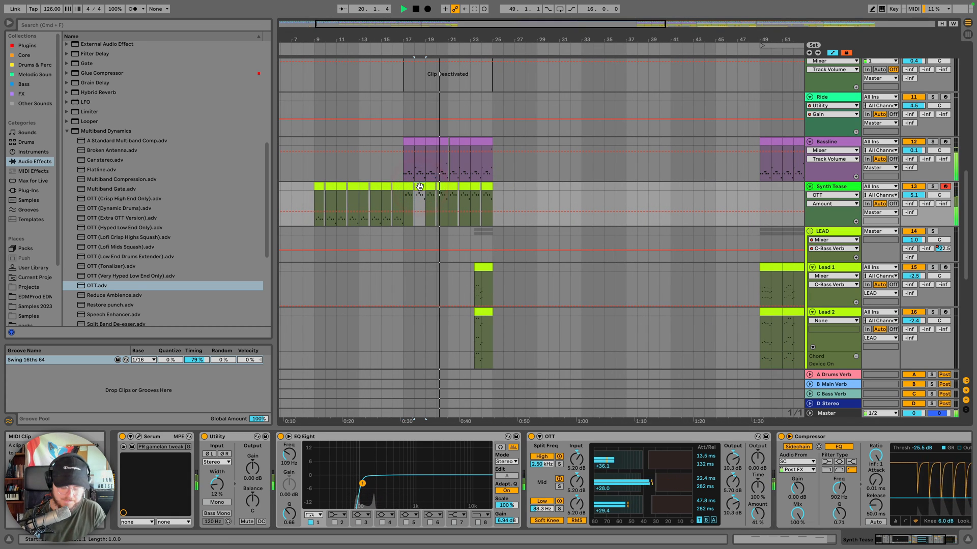
pyautogui.press('0')
pyautogui.click(463, 186)
pyautogui.press('0')
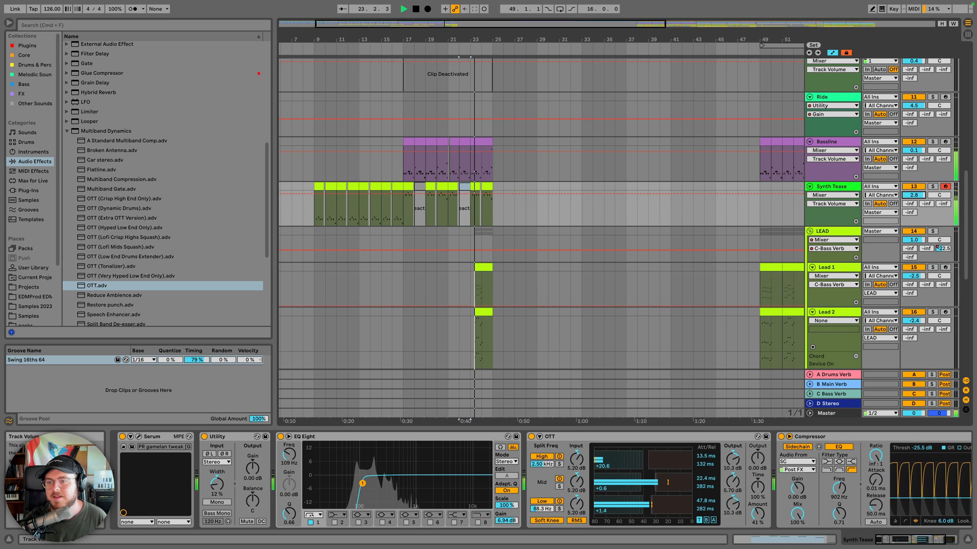
pyautogui.scroll(-3, 478, 239)
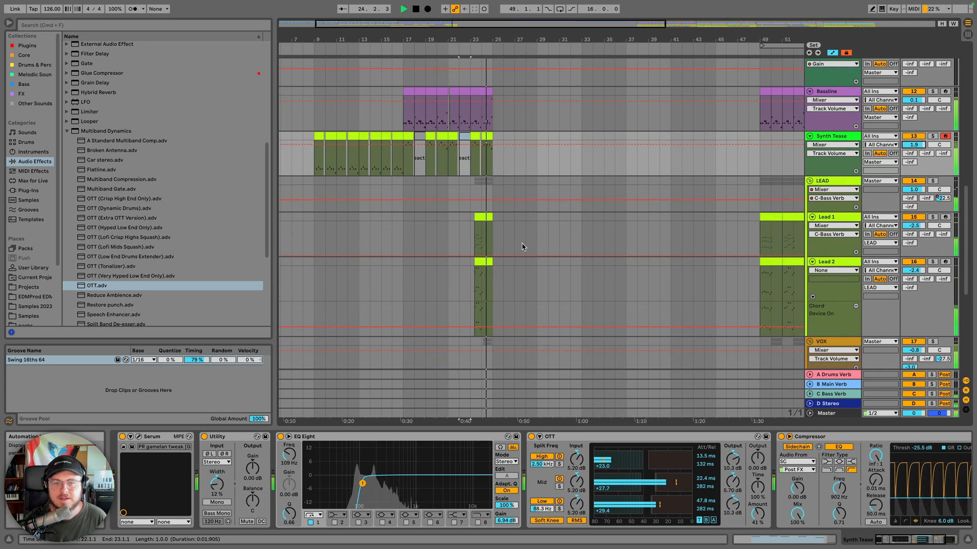
pyautogui.press('space')
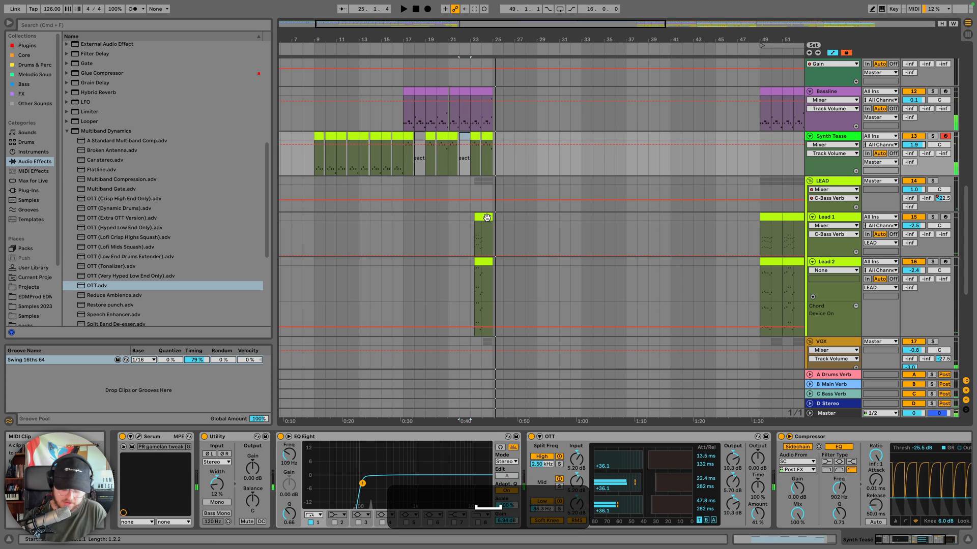
# Delete the Lead 1 and Lead 2 clips between bars 23 and 25
pyautogui.click(483, 217)
pyautogui.press('BackSpace')
pyautogui.click(481, 261)
pyautogui.press('BackSpace')
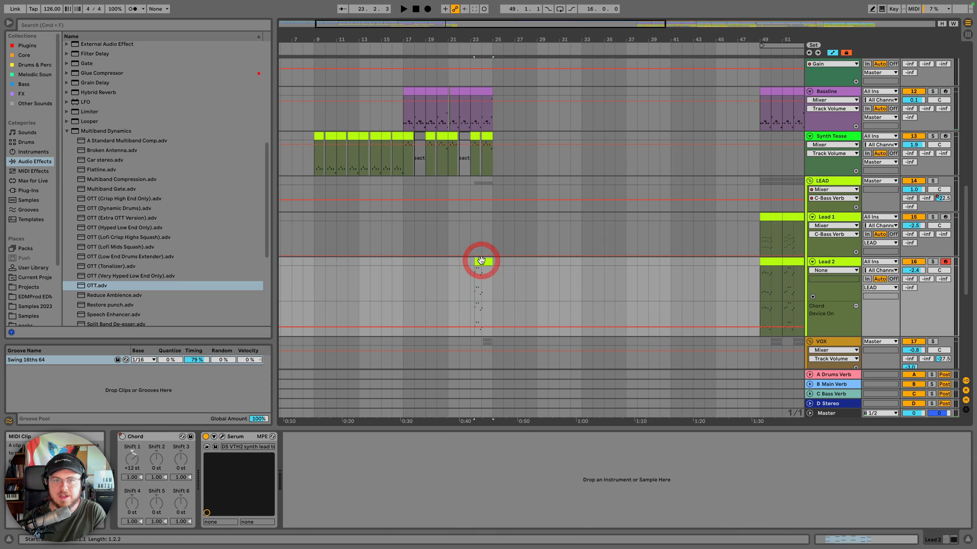
# Duplicate bars 17 to 25 of the tracks from SC through Tamb into bars 25 to 33
pyautogui.scroll(10, 481, 250)
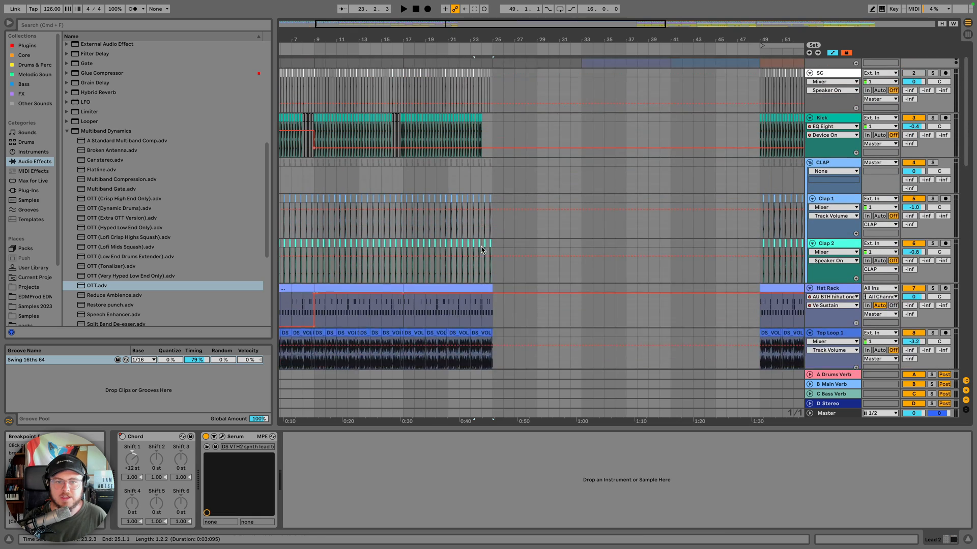
pyautogui.click(491, 107)
pyautogui.scroll(-6, 458, 152)
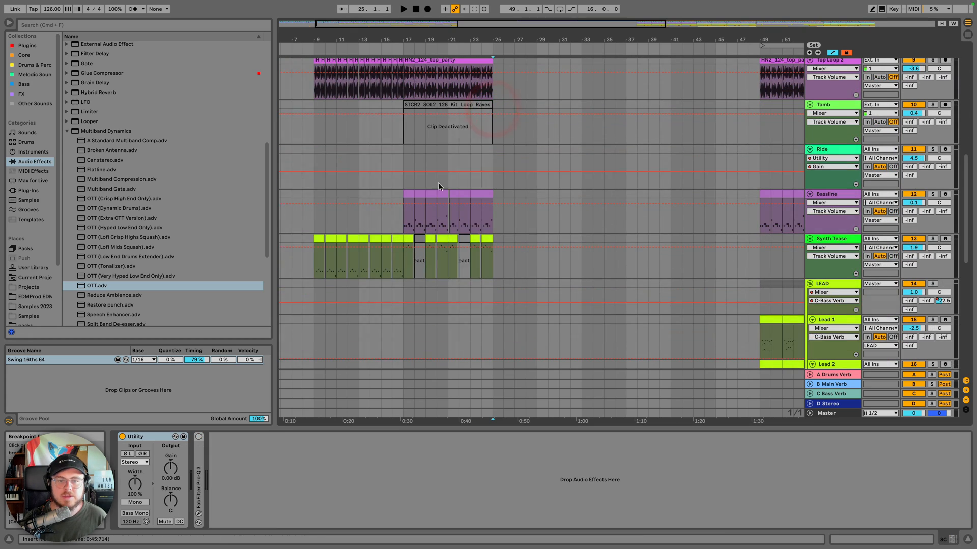
pyautogui.scroll(1, 412, 158)
pyautogui.press('shift')
pyautogui.keyDown('shift'); pyautogui.click(410, 154); pyautogui.keyUp('shift')
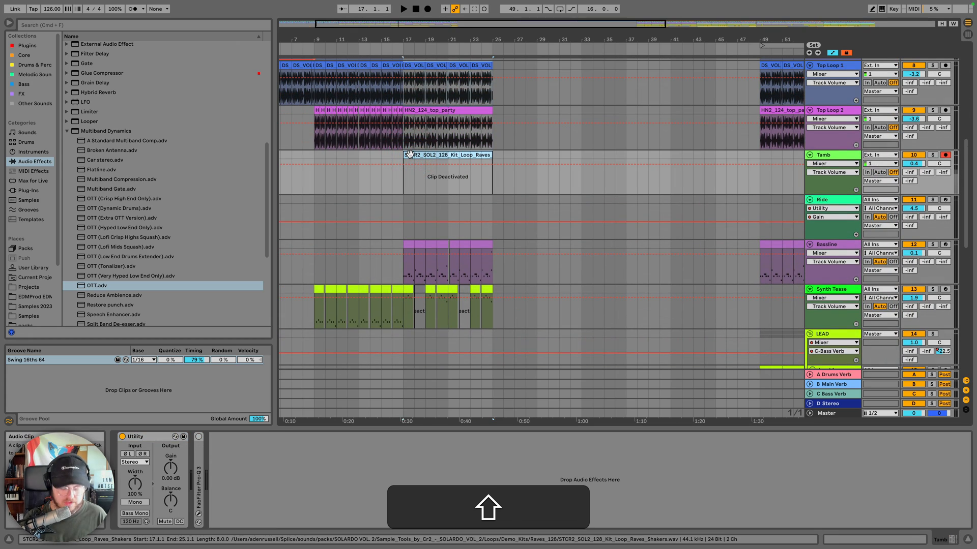
pyautogui.press('cmd+d')
pyautogui.scroll(6, 433, 127)
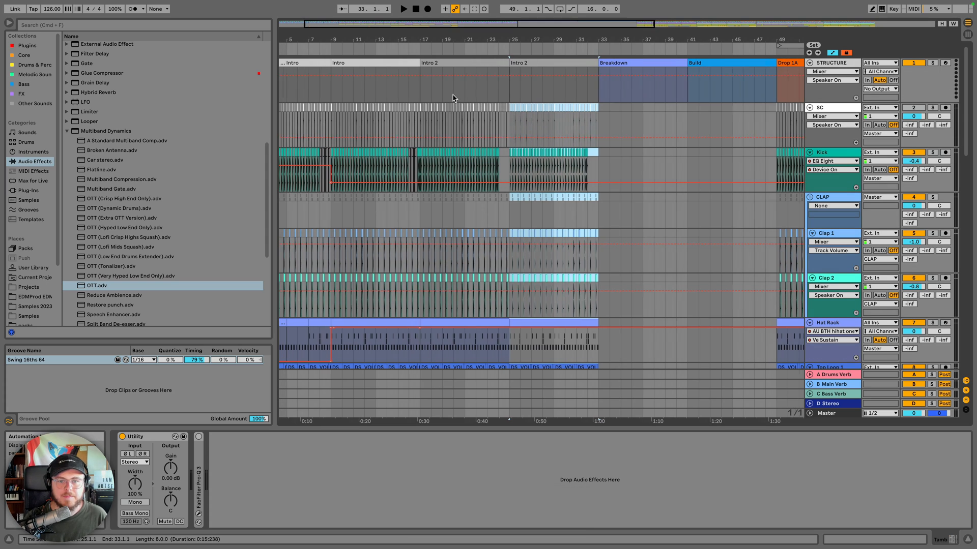
# Play from bar 25 and examine the vocal, crash and riser tracks around that point
pyautogui.hscroll(-1, 453, 98)
pyautogui.moveTo(493, 50); pyautogui.dragTo(491, 76)
pyautogui.scroll(-10, 521, 195)
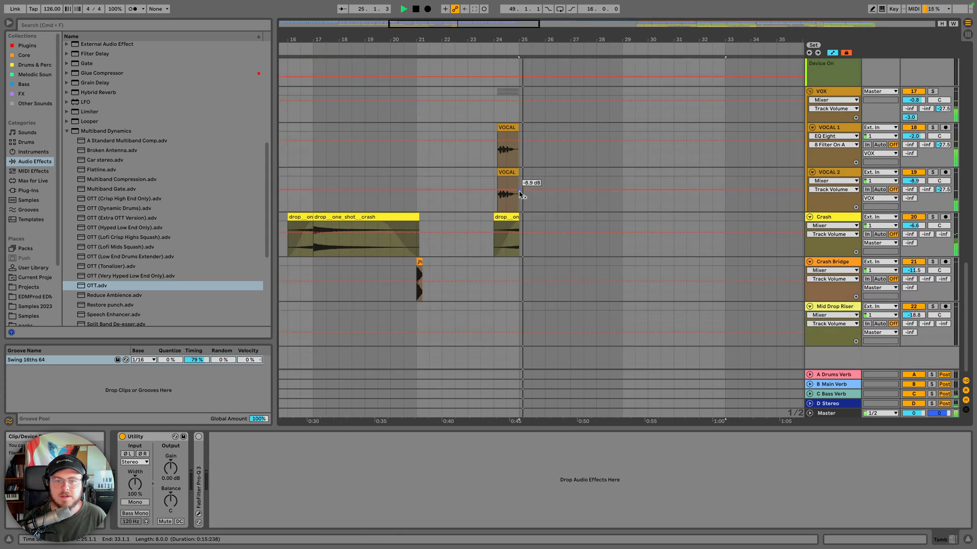
pyautogui.press('space')
pyautogui.press('w')
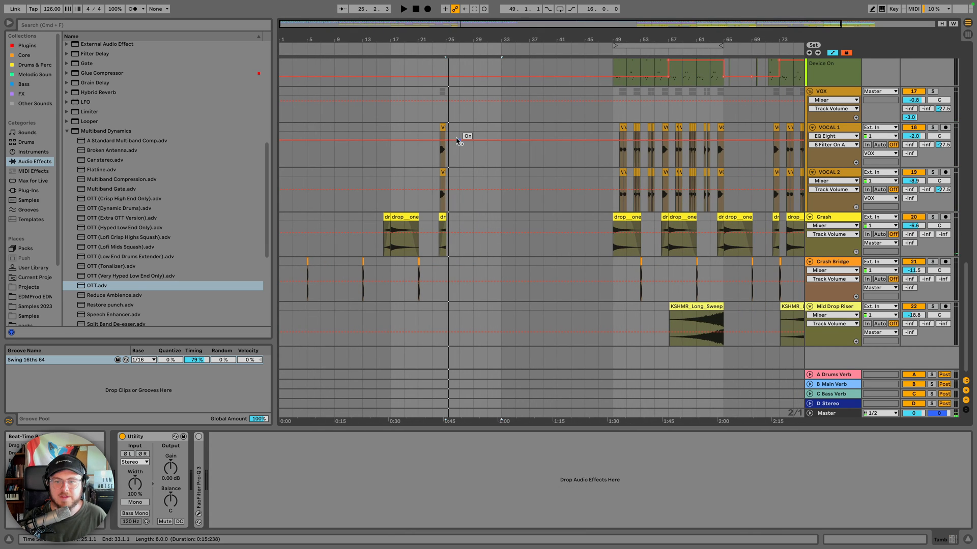
# Copy the VOCAL 1 and VOCAL 2 material from bars 49 to 51 of the drop and paste it at bar 25
pyautogui.scroll(5, 609, 89)
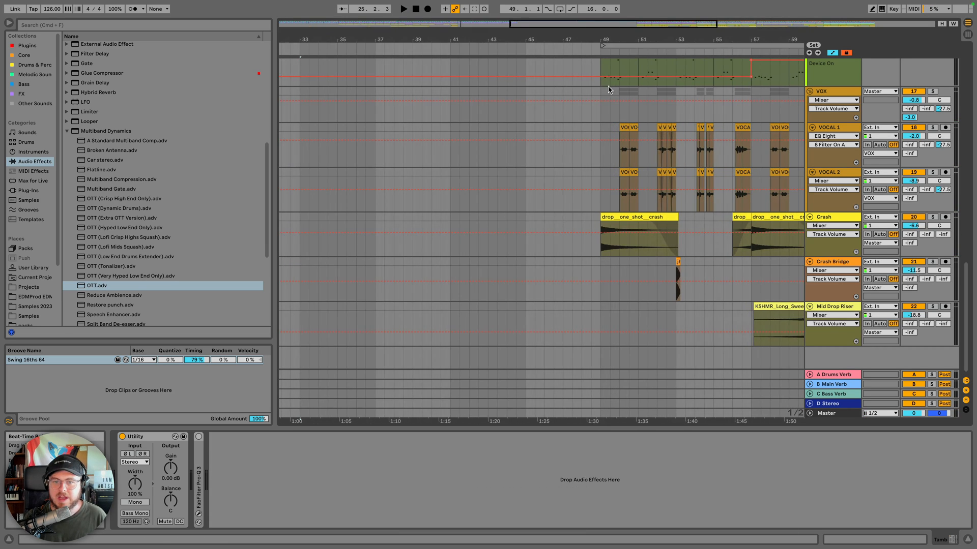
pyautogui.moveTo(601, 130); pyautogui.dragTo(639, 178)
pyautogui.press('super+c')
pyautogui.hscroll(-10, 523, 152)
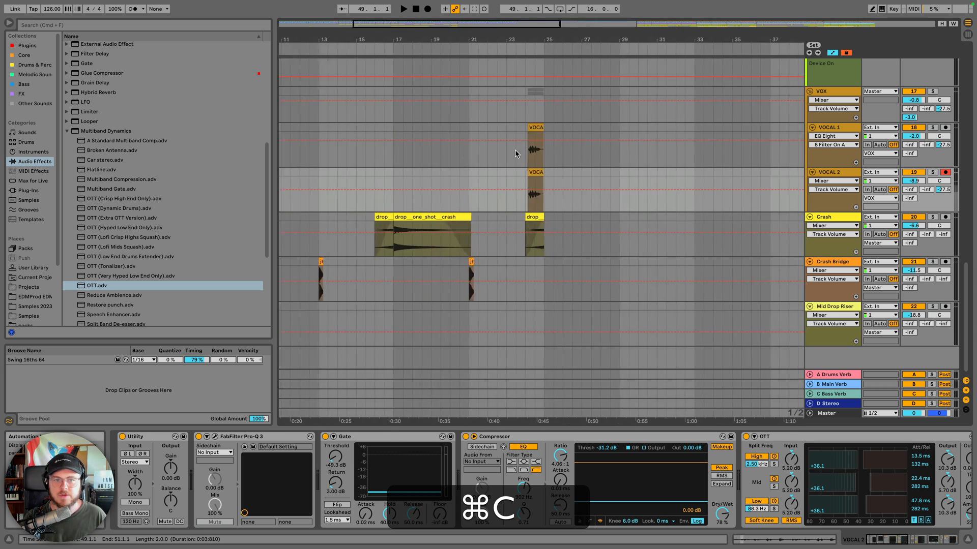
pyautogui.hscroll(2, 662, 147)
pyautogui.click(591, 133)
pyautogui.press('super+v')
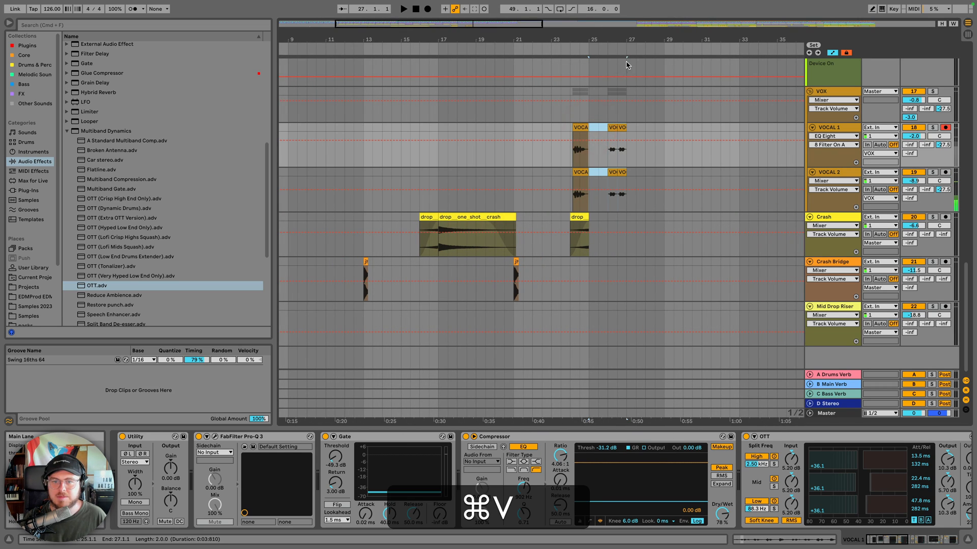
pyautogui.hscroll(12, 631, 104)
pyautogui.hscroll(-12, 622, 111)
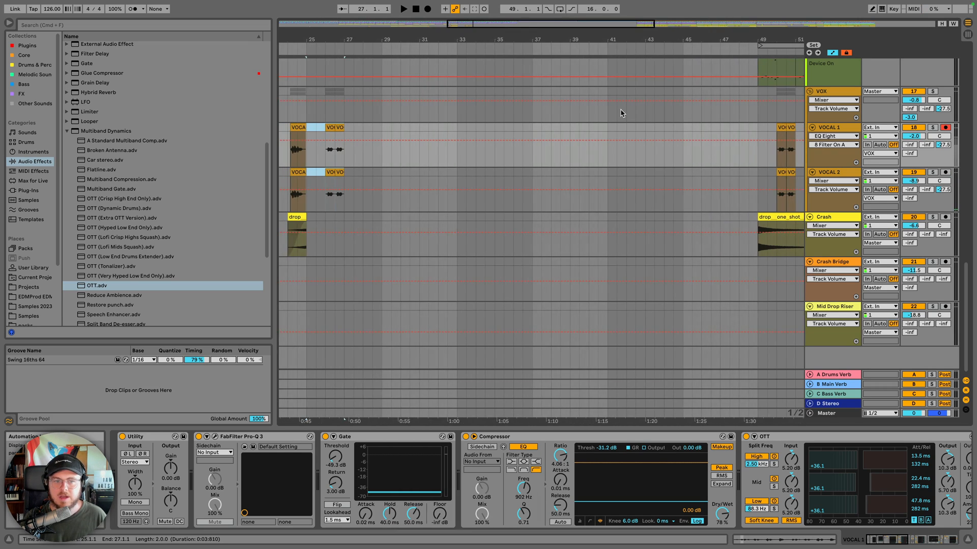
# Play the arrangement from bar 25 to check the vocals pasted there
pyautogui.press('space')
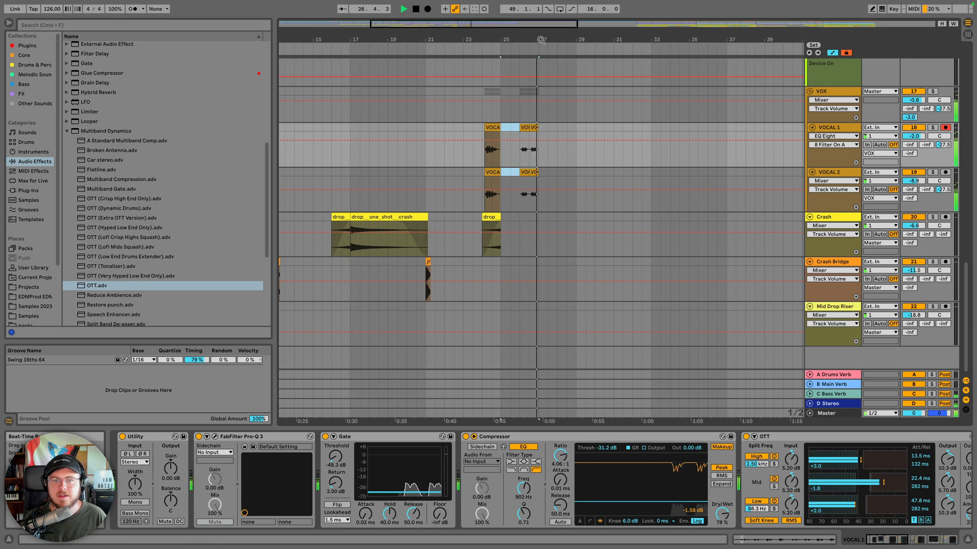
pyautogui.moveTo(558, 39); pyautogui.dragTo(529, 23)
pyautogui.press('space')
# Duplicate the Bassline clips of bars 17 to 25 into bars 25 to 33
pyautogui.scroll(12, 519, 130)
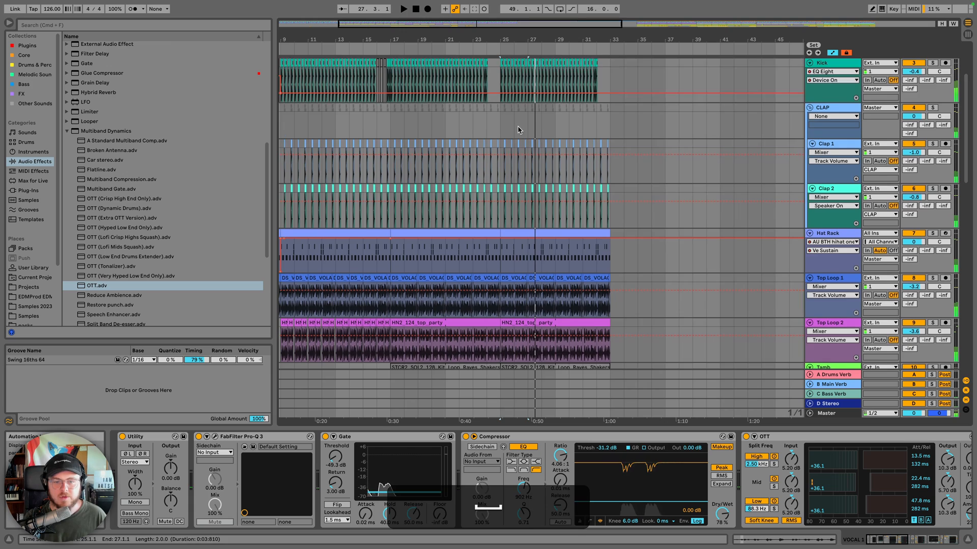
pyautogui.scroll(-4, 518, 131)
pyautogui.scroll(-8, 519, 130)
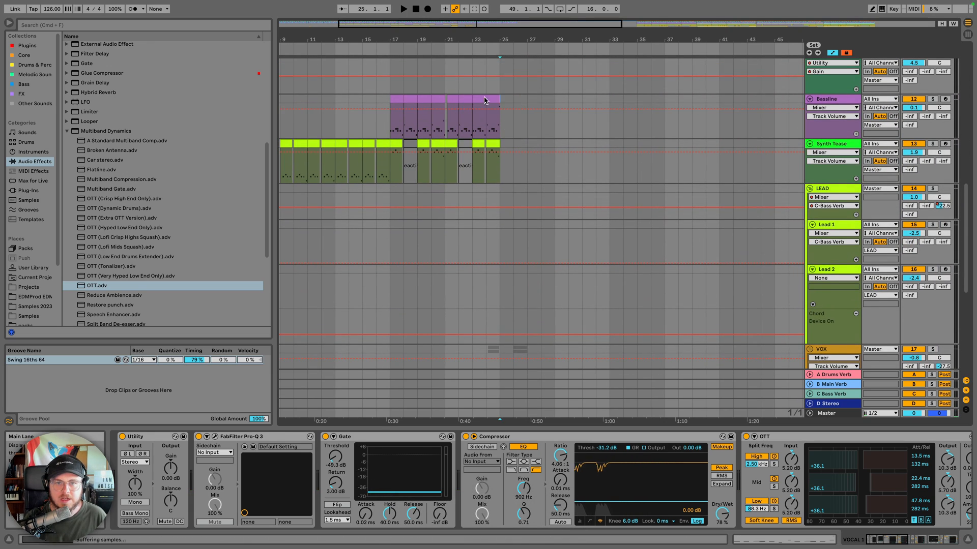
pyautogui.moveTo(500, 104); pyautogui.dragTo(383, 102)
pyautogui.click(389, 99)
pyautogui.press('super+d')
# Play from bar 25 with the extended bassline and examine the Synth Tease, vocal and crash tracks
pyautogui.press('space')
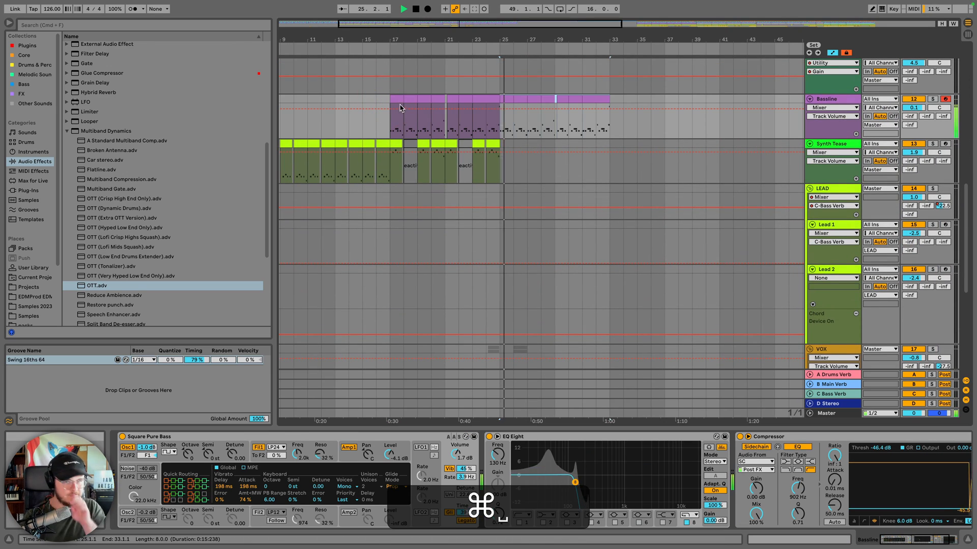
pyautogui.click(396, 144)
pyautogui.scroll(-8, 503, 169)
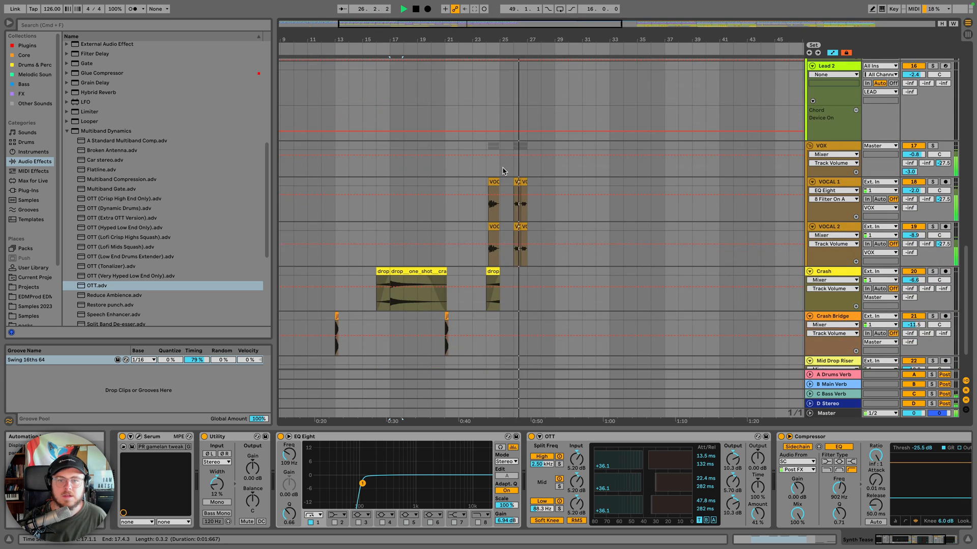
pyautogui.scroll(8, 502, 170)
pyautogui.scroll(-8, 502, 171)
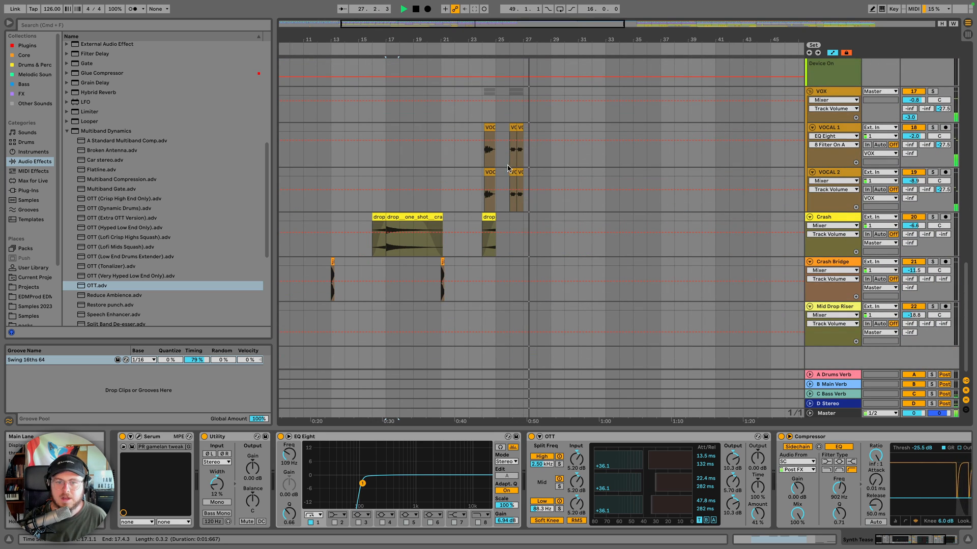
pyautogui.press('space')
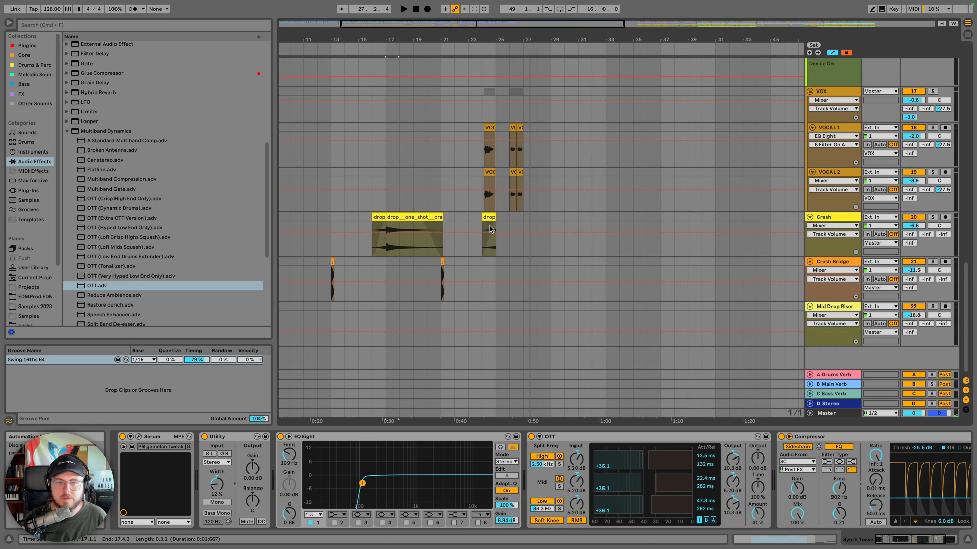
# Copy bars 49 to 65 of the Mid Drop Riser track and paste them at bar 17
pyautogui.moveTo(561, 38); pyautogui.dragTo(560, 19)
pyautogui.hscroll(3, 613, 222)
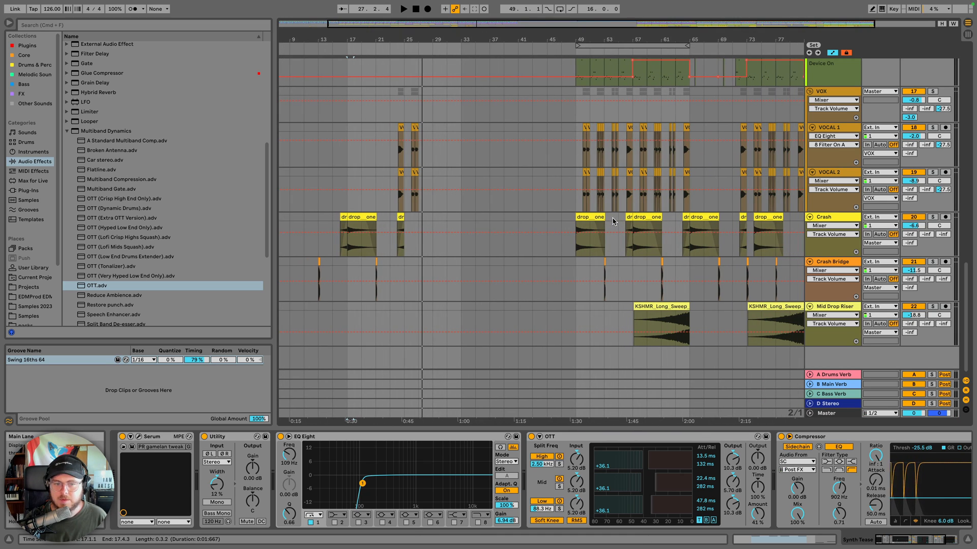
pyautogui.moveTo(576, 312); pyautogui.dragTo(694, 308)
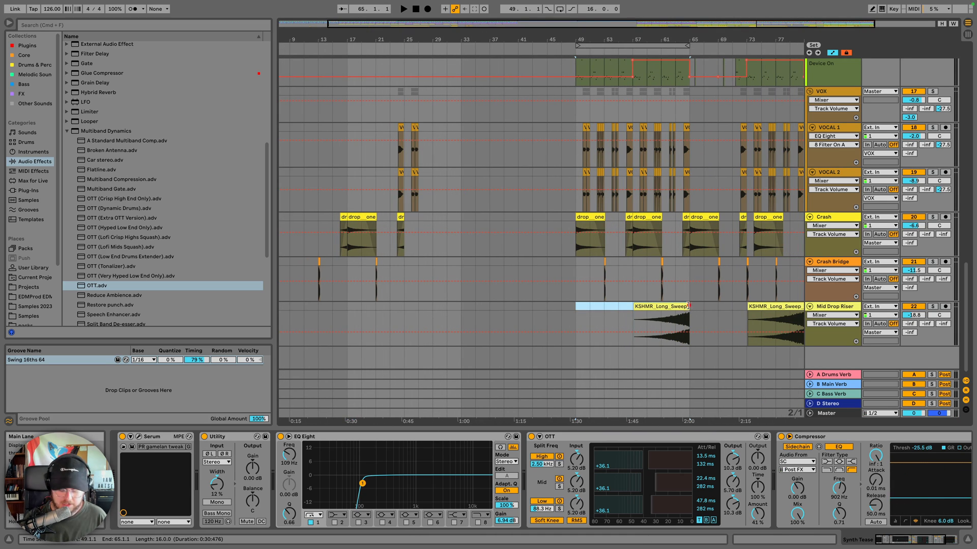
pyautogui.press('super+c')
pyautogui.hscroll(-3, 443, 315)
pyautogui.click(393, 308)
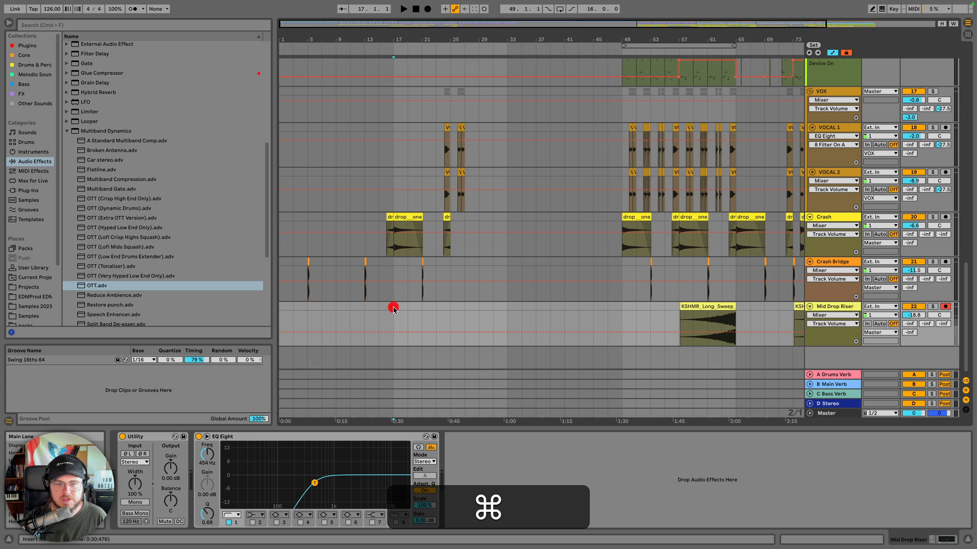
pyautogui.press('super+v')
# Add a locator named Breakdown at bar 33
pyautogui.scroll(10, 494, 59)
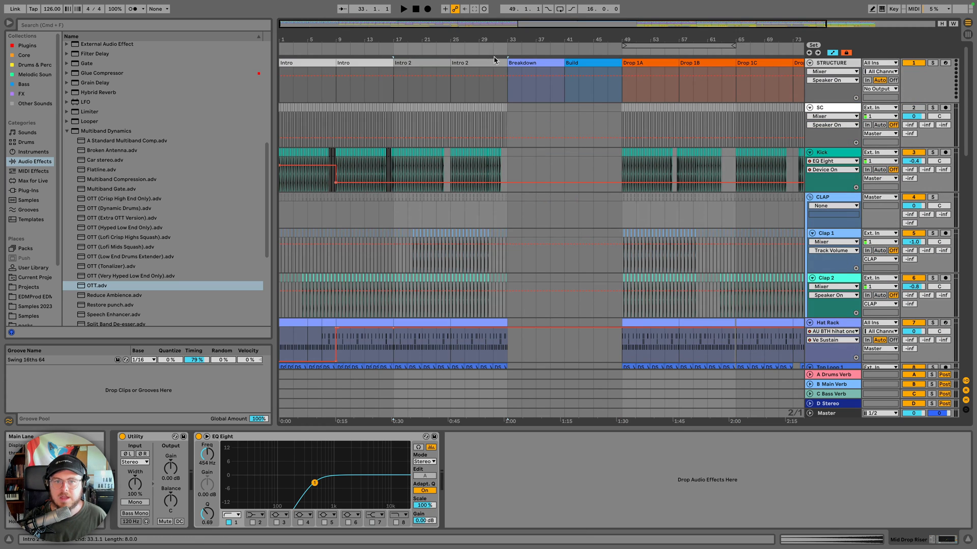
pyautogui.rightClick(509, 49)
pyautogui.click(523, 72)
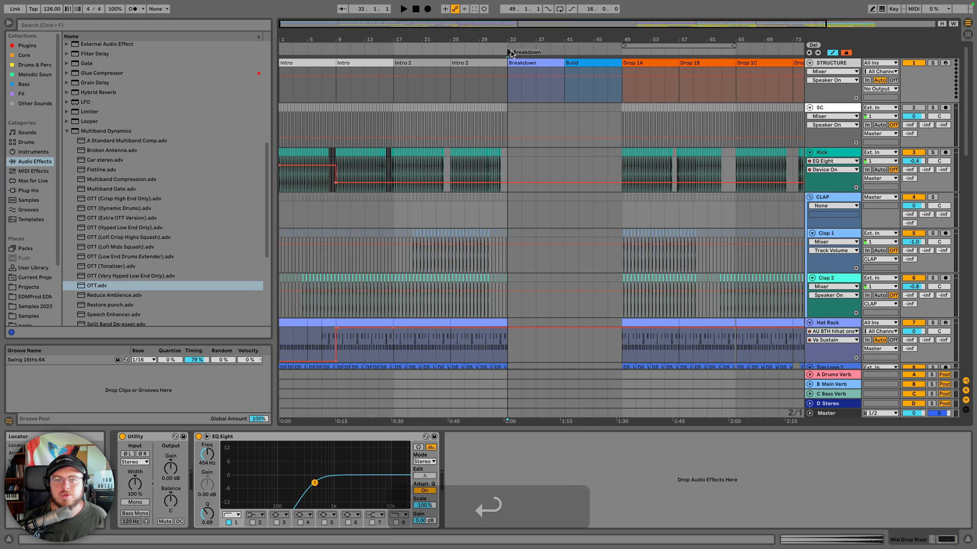
pyautogui.moveTo(509, 52); pyautogui.dragTo(503, 51)
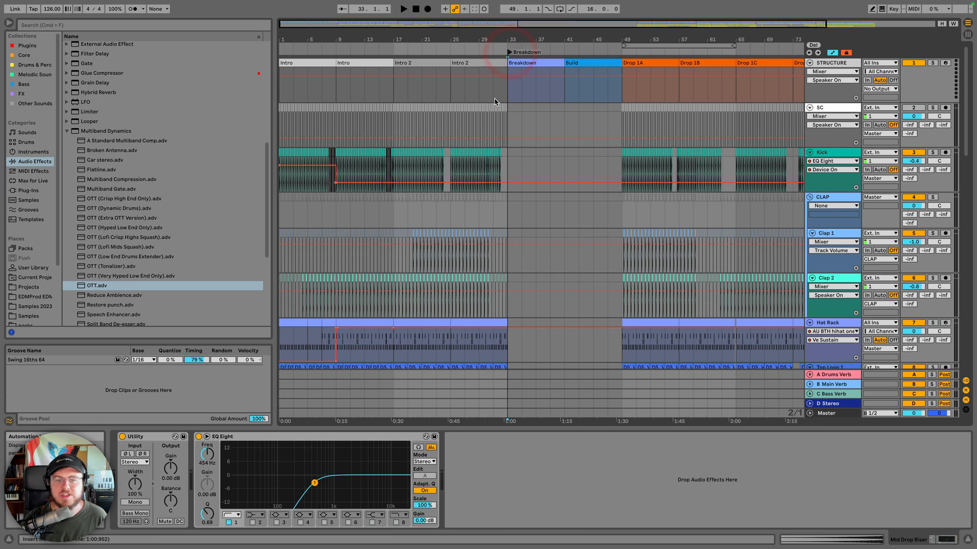
# Duplicate bars 17 to 25 of the Crash Bridge track into bars 25 to 33
pyautogui.scroll(-8, 495, 102)
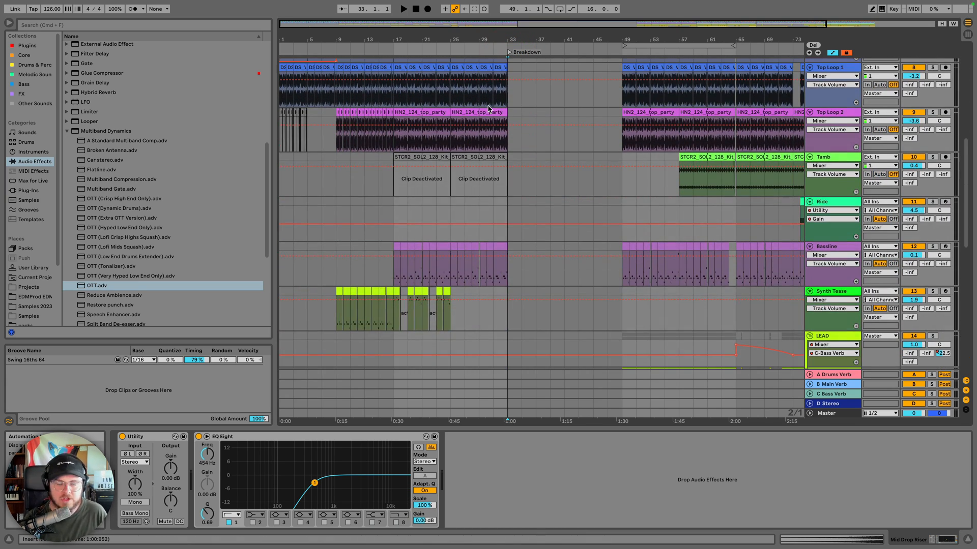
pyautogui.scroll(-10, 488, 108)
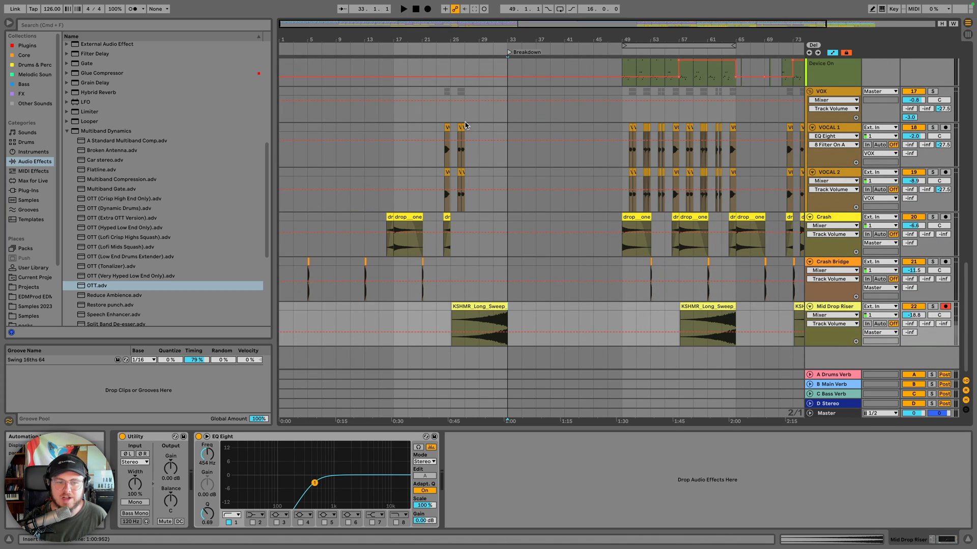
pyautogui.moveTo(447, 275); pyautogui.dragTo(405, 265)
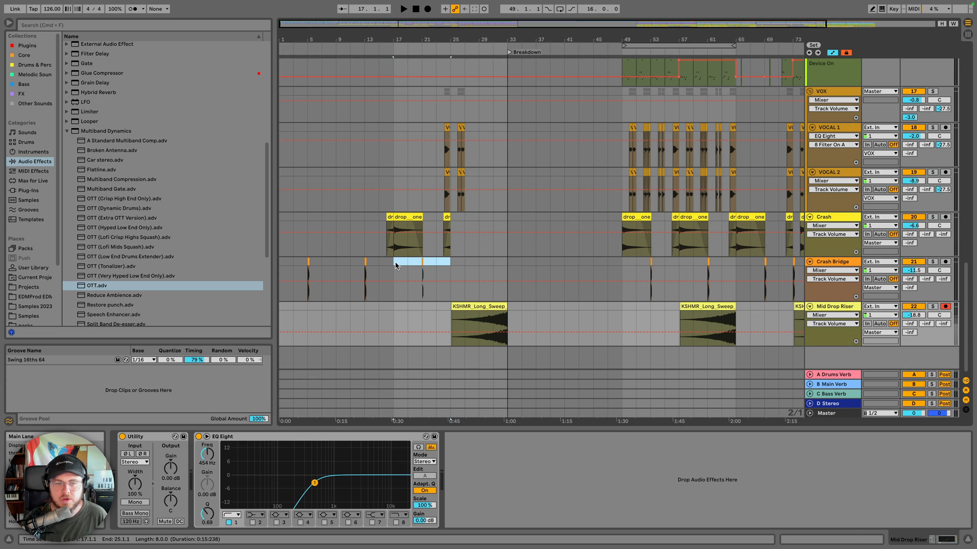
pyautogui.press('super+d')
# Hide the automation in the arrangement and look over the clips on all tracks
pyautogui.press('super+a')
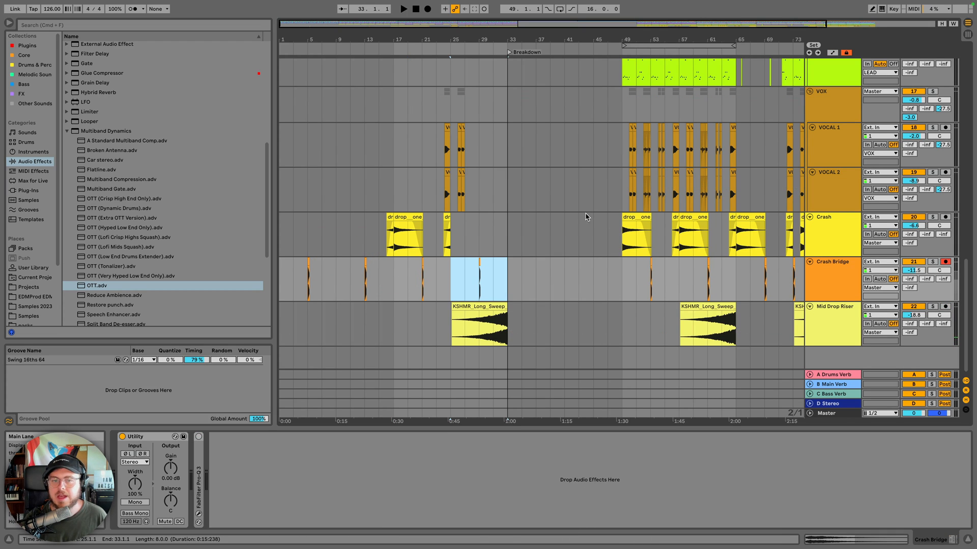
pyautogui.scroll(10, 548, 210)
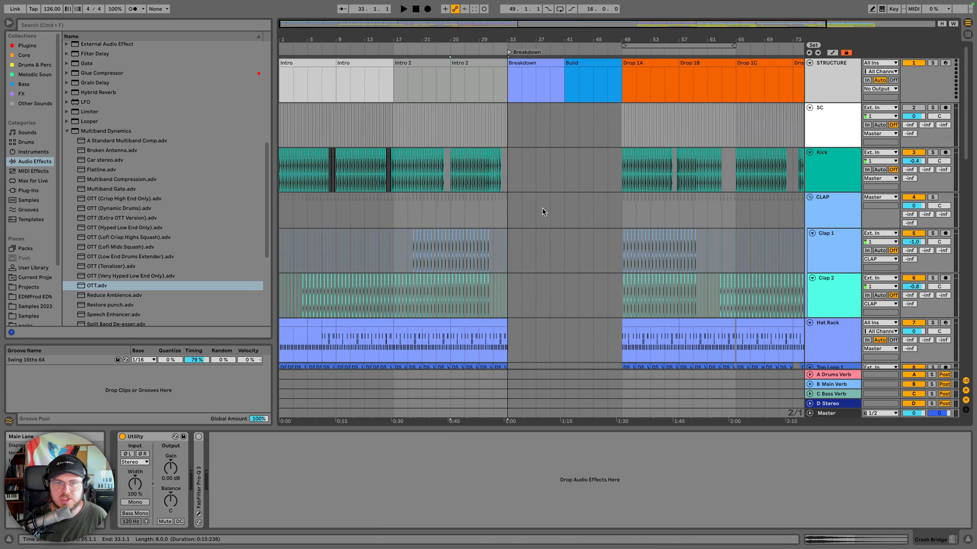
pyautogui.scroll(-10, 424, 136)
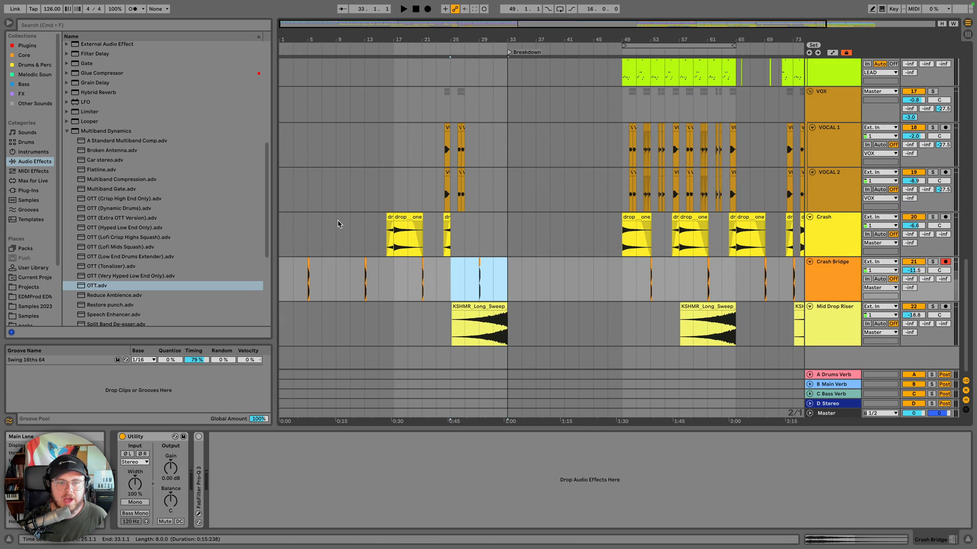
# Copy bars 9 to 17 of the Crash track and paste them at bar 1
pyautogui.moveTo(338, 224); pyautogui.dragTo(391, 223)
pyautogui.click(279, 224)
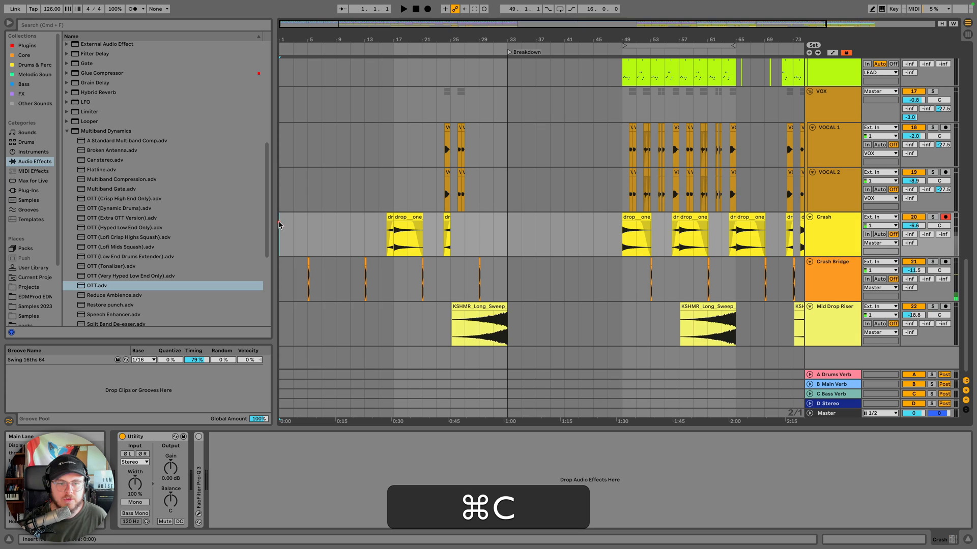
pyautogui.press('super+v')
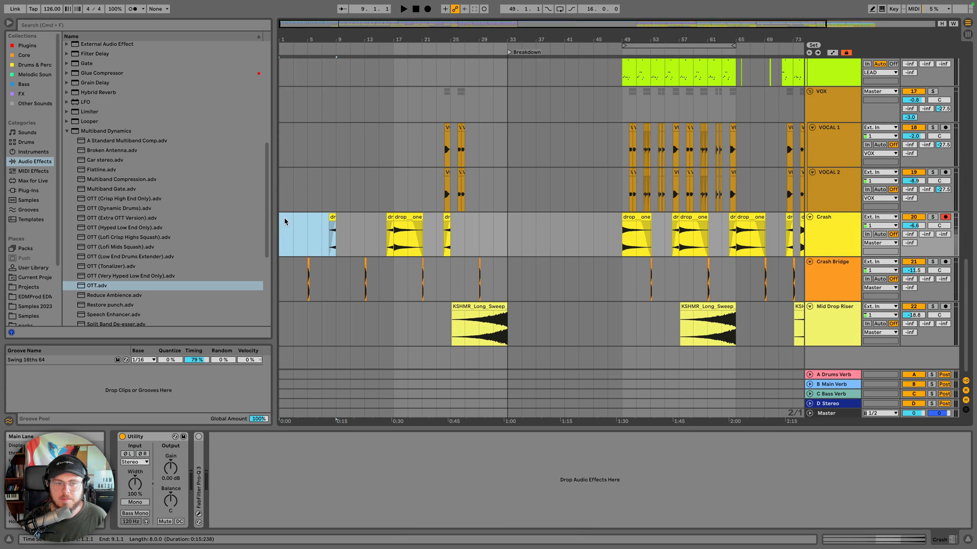
# Play the arrangement from bar 1 to just past bar 25 and examine the tracks of both intro sections
pyautogui.click(282, 200)
pyautogui.press('space')
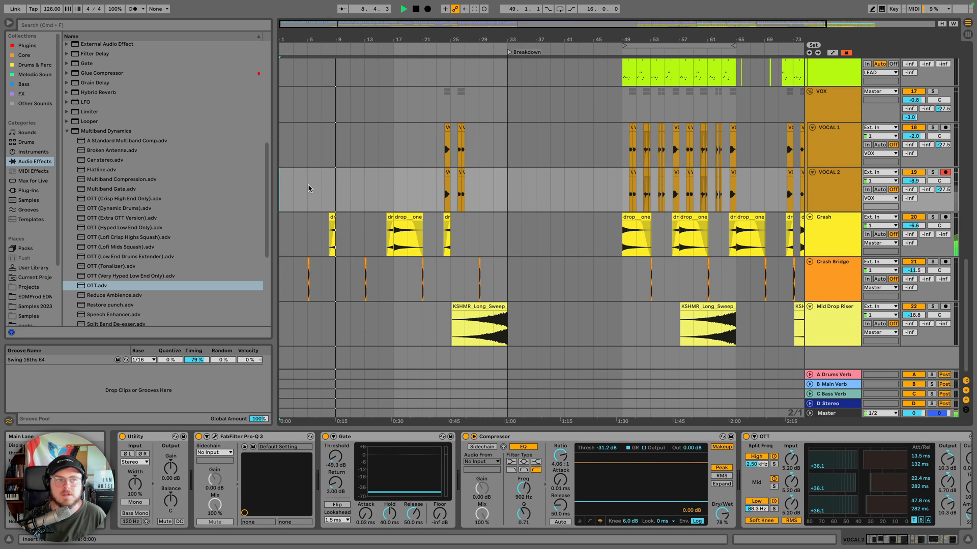
pyautogui.scroll(10, 308, 189)
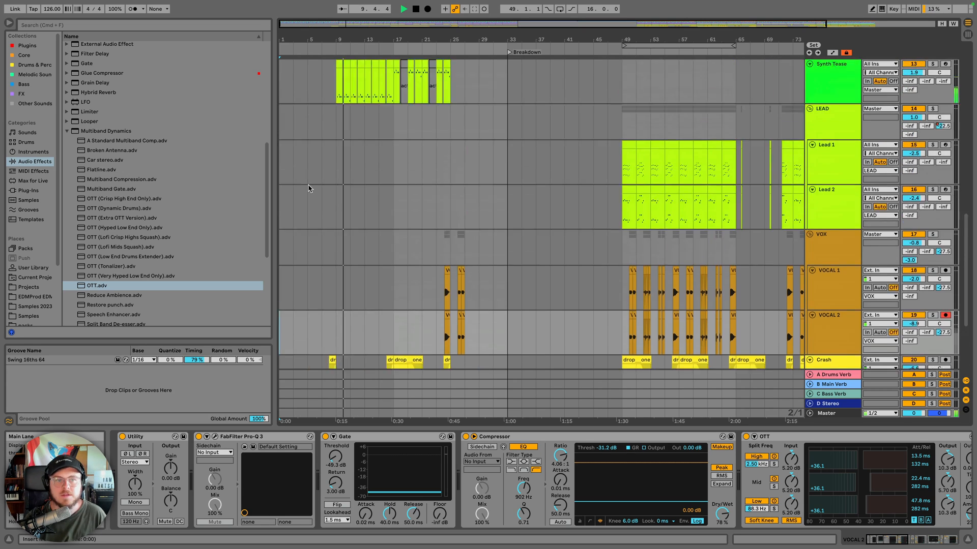
pyautogui.scroll(-6, 308, 189)
pyautogui.scroll(-3, 308, 188)
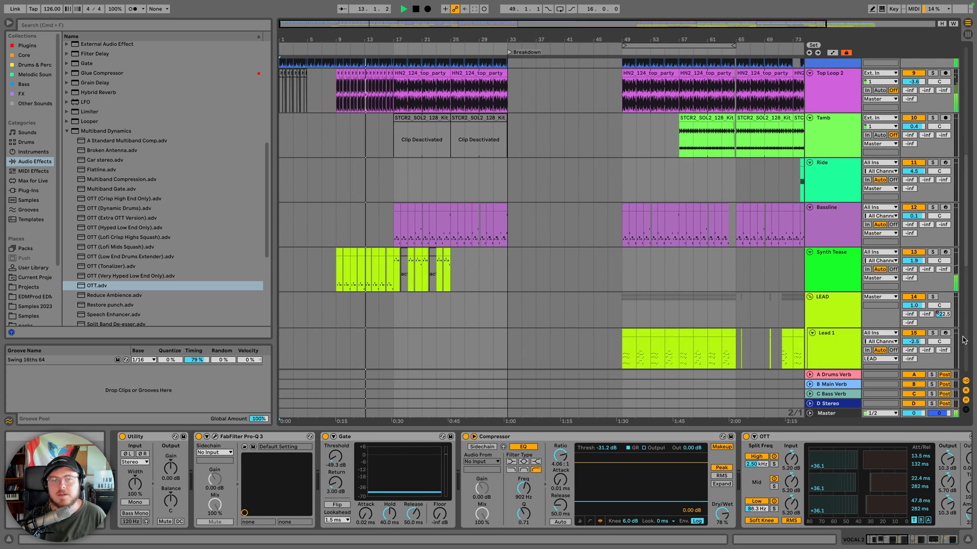
pyautogui.scroll(-4, 558, 311)
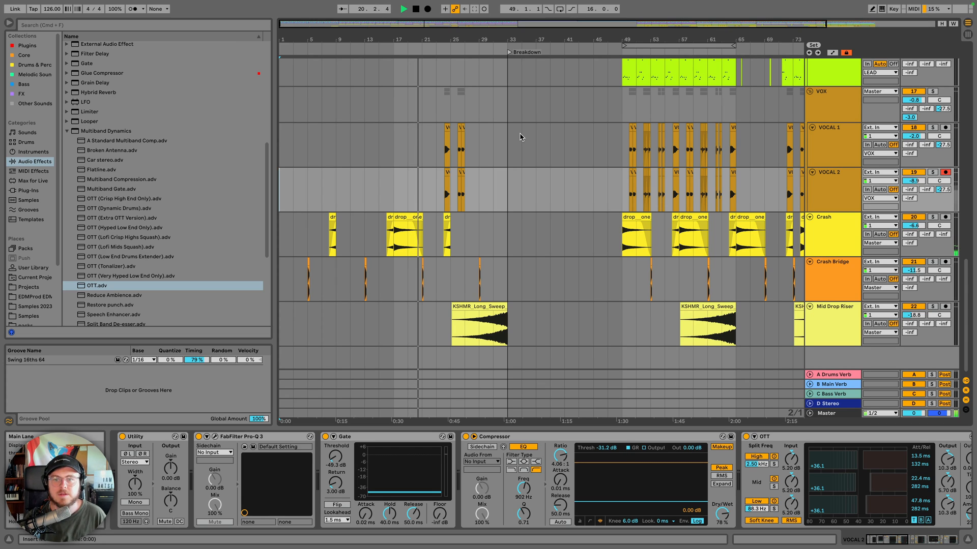
pyautogui.scroll(6, 520, 137)
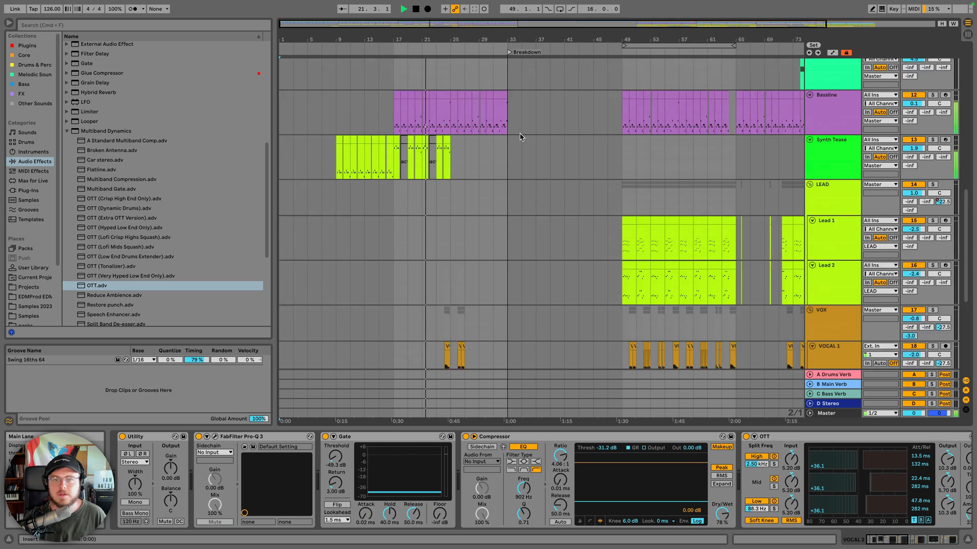
pyautogui.scroll(5, 520, 136)
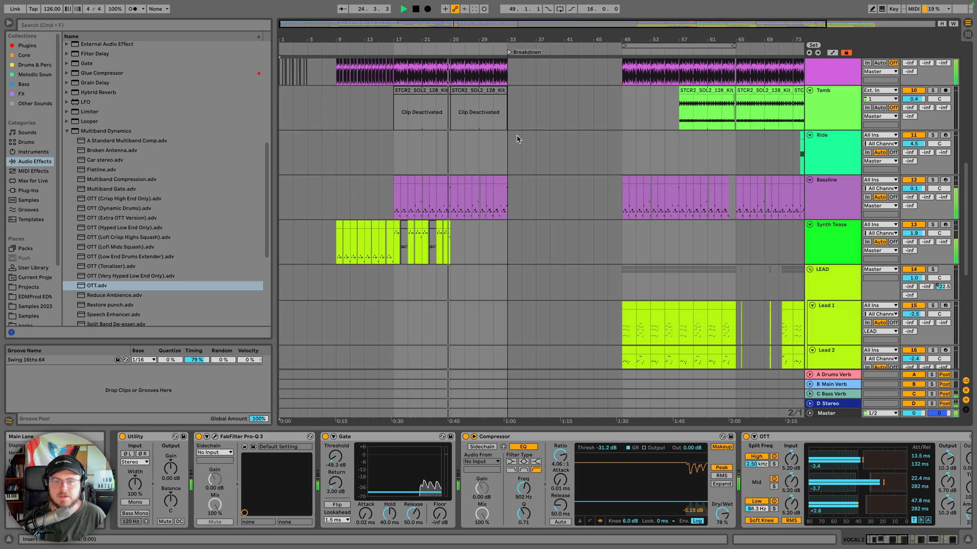
pyautogui.press('space')
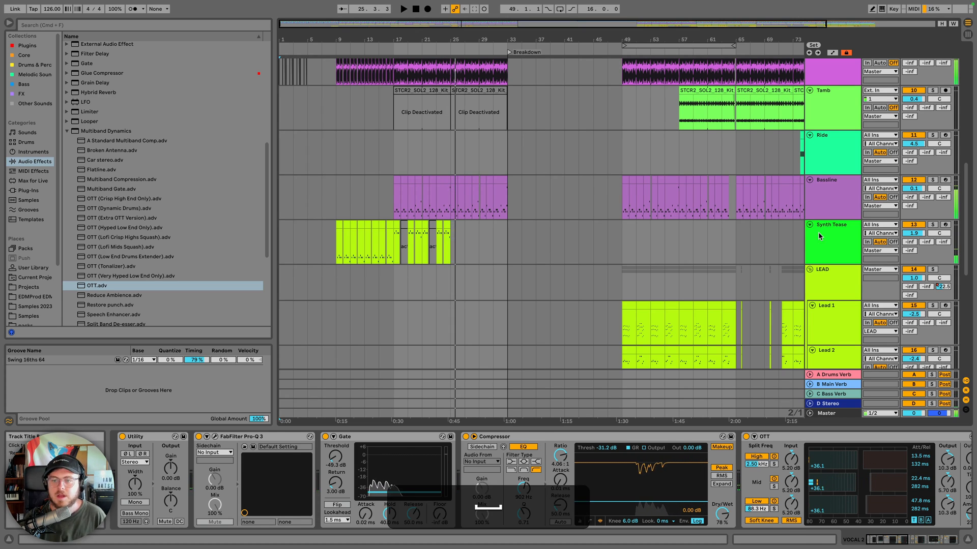
# Insert a new MIDI track directly below the Synth Tease track
pyautogui.click(818, 232)
pyautogui.press('super+shift+t')
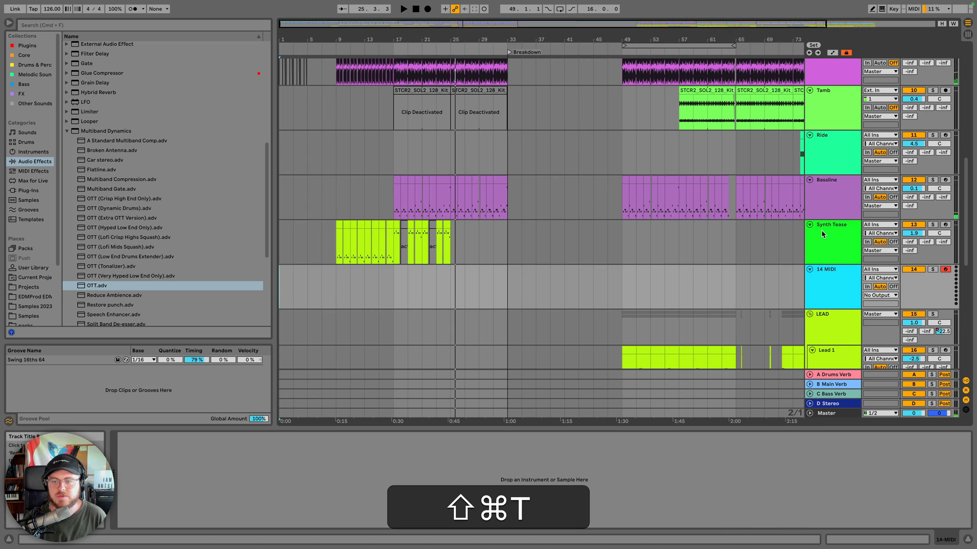
pyautogui.click(841, 268)
# Switch to Splice, search for "string" and show the matching presets instead of samples
pyautogui.hotkey('ctrl', 'Left')
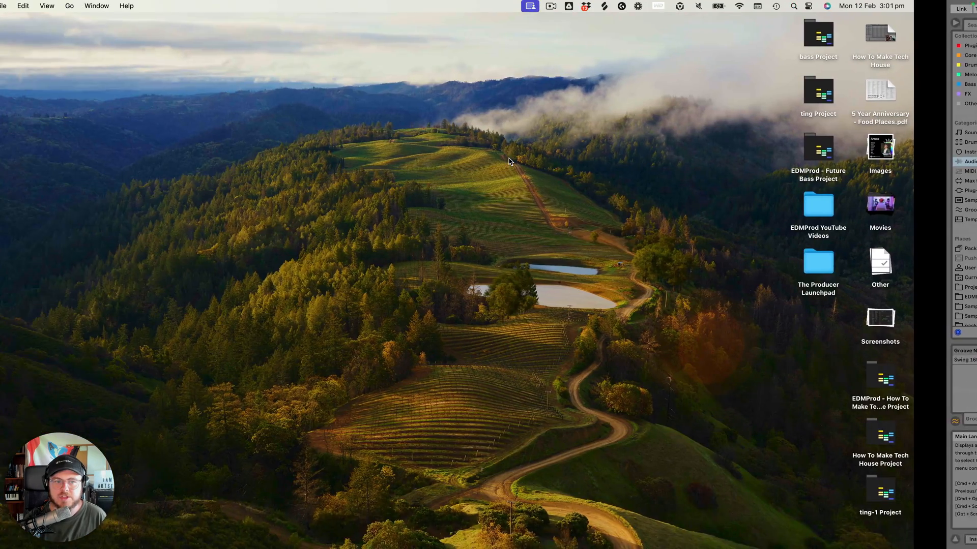
pyautogui.hotkey('ctrl', 'Right')
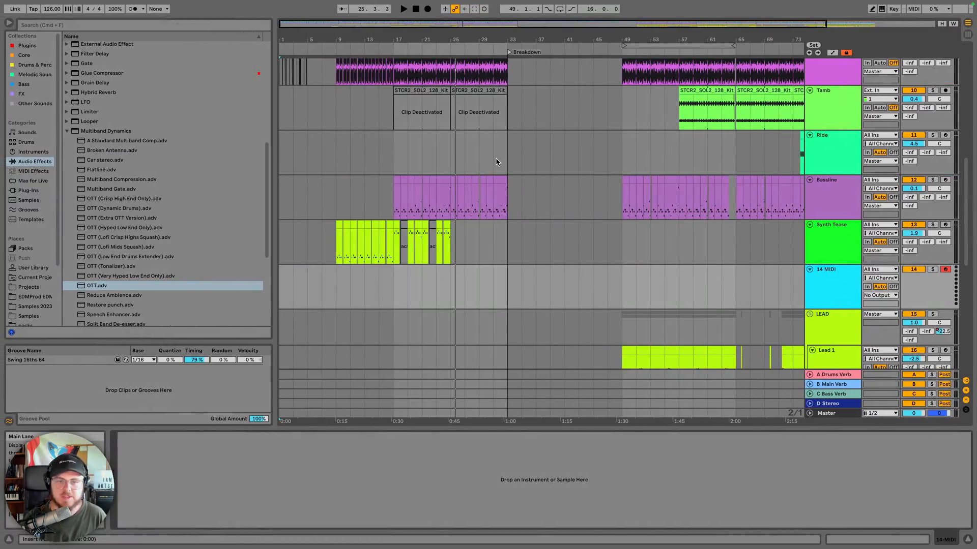
pyautogui.hotkey('ctrl', 'Left')
pyautogui.click(602, 523)
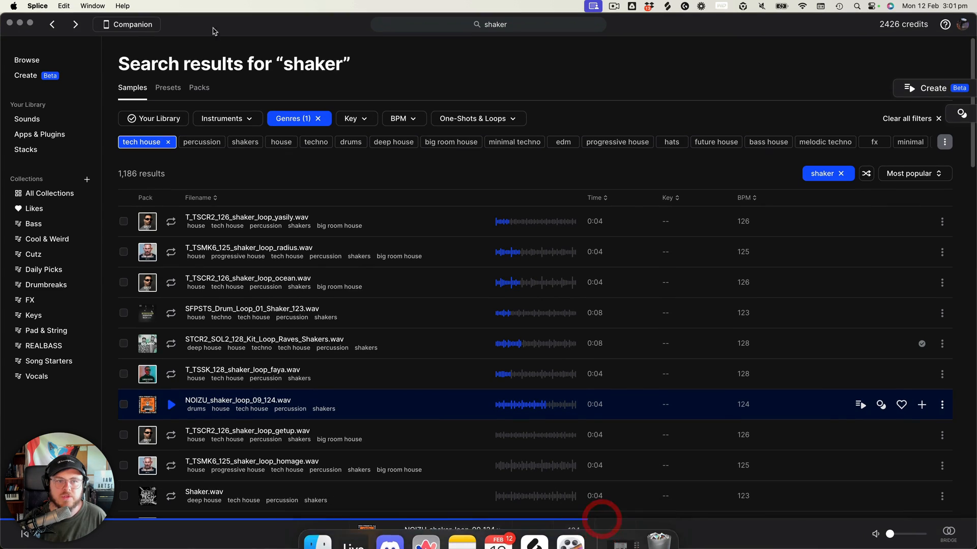
pyautogui.click(542, 26)
pyautogui.press('super+a')
pyautogui.write('string')
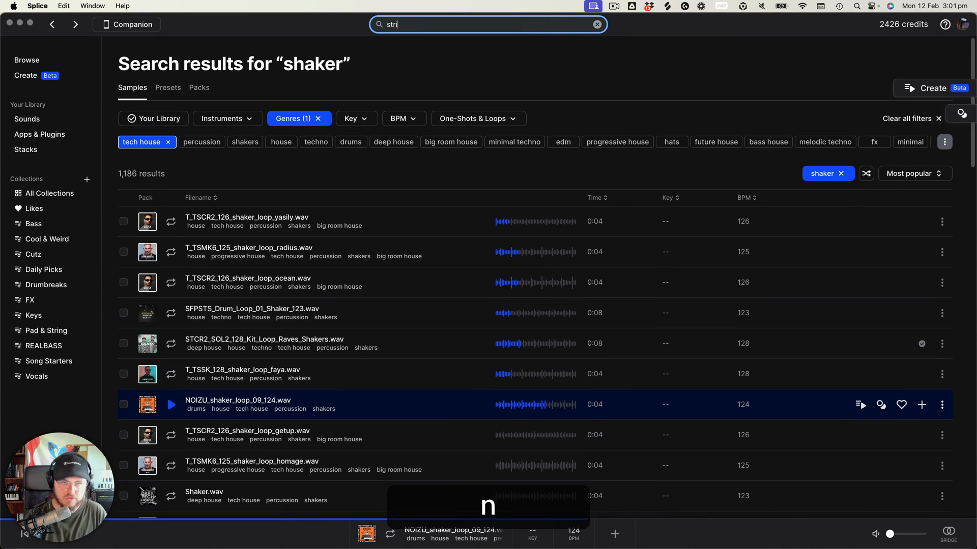
pyautogui.press('Return')
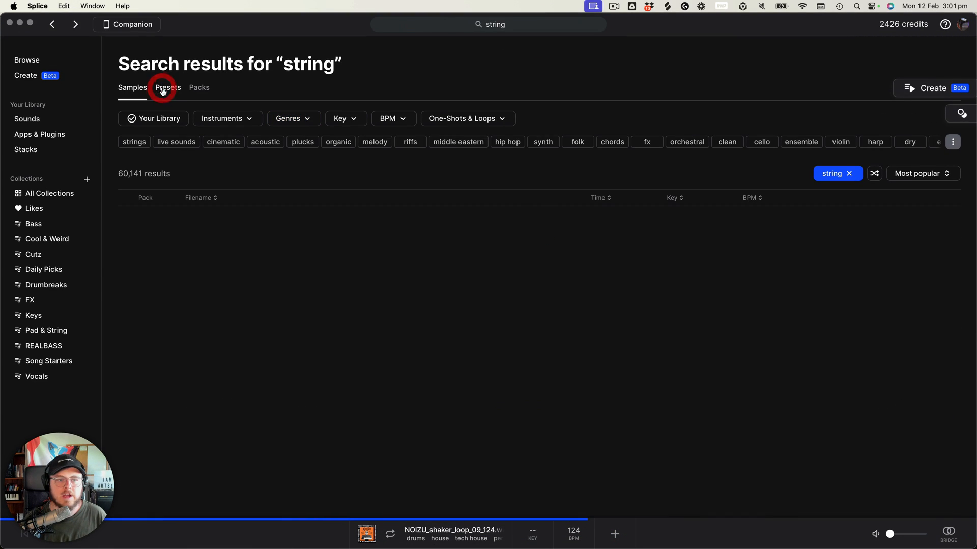
pyautogui.click(162, 89)
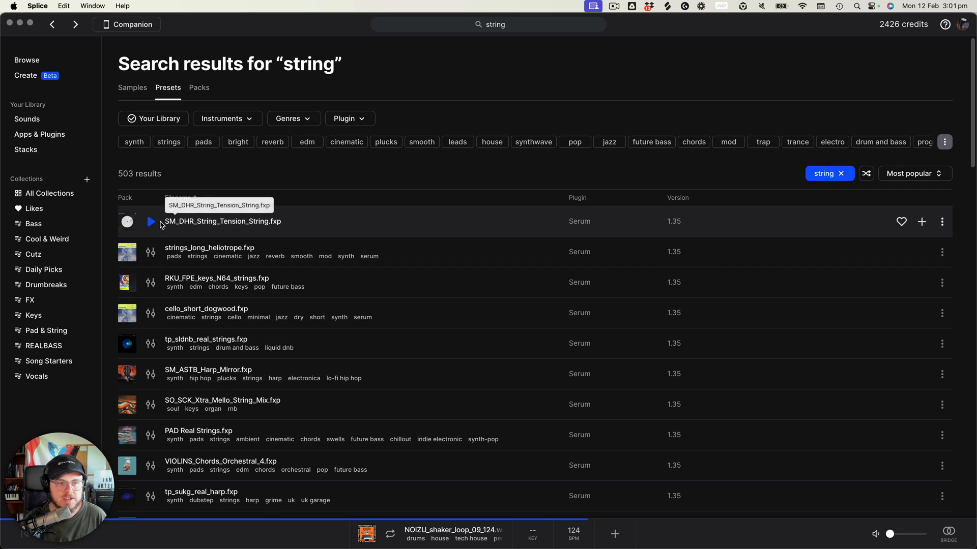
# Audition the first seven string presets in the results and add SM_DHR_String_Tension_String.fxp to the library
pyautogui.click(154, 222)
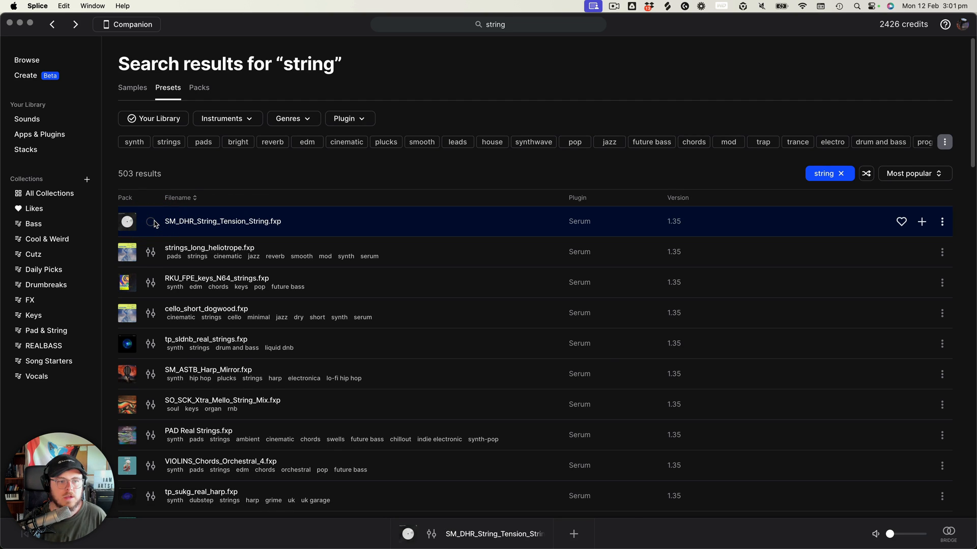
pyautogui.click(152, 253)
pyautogui.click(151, 283)
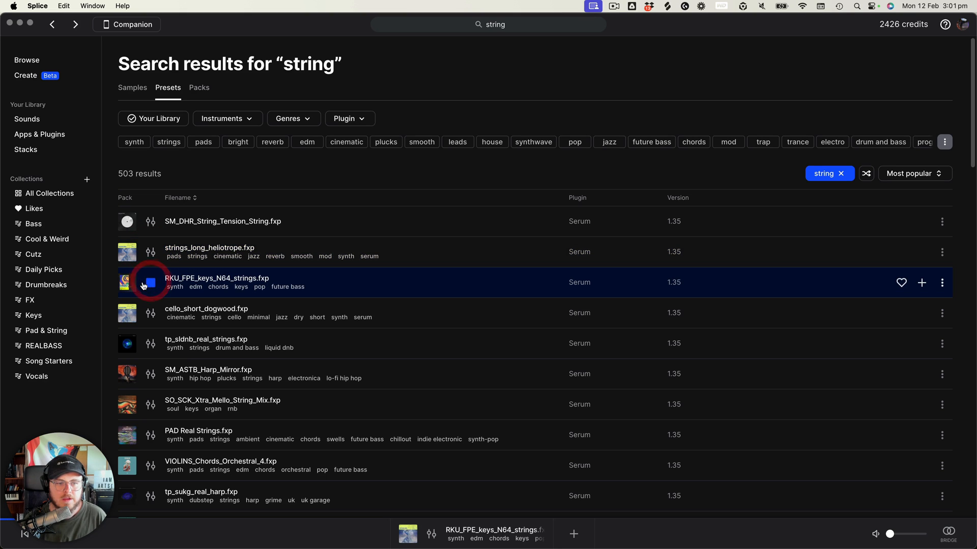
pyautogui.click(151, 315)
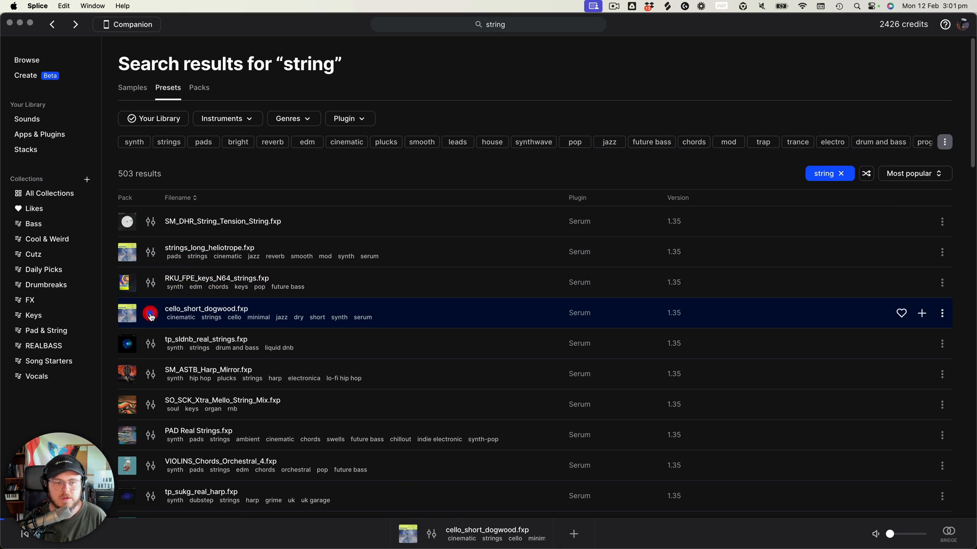
pyautogui.click(153, 345)
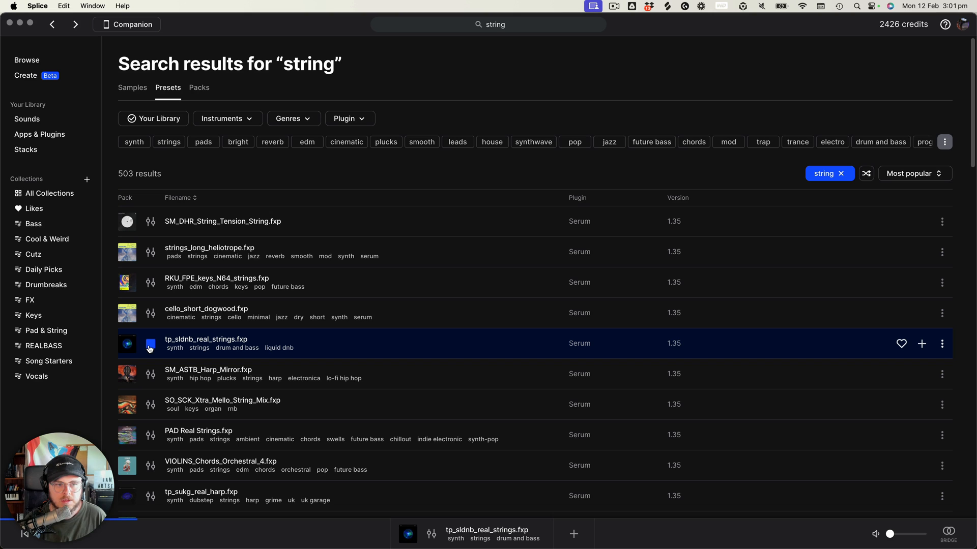
pyautogui.click(150, 375)
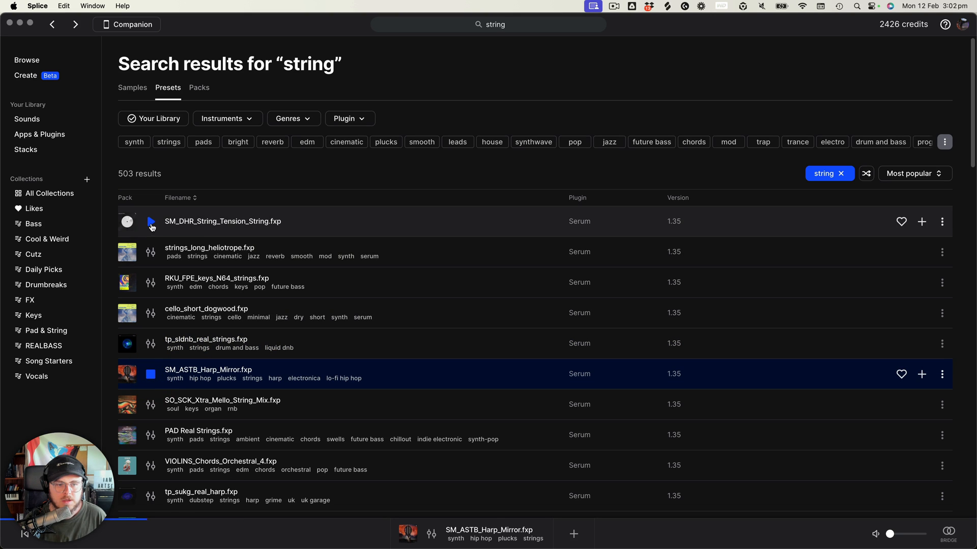
pyautogui.click(156, 406)
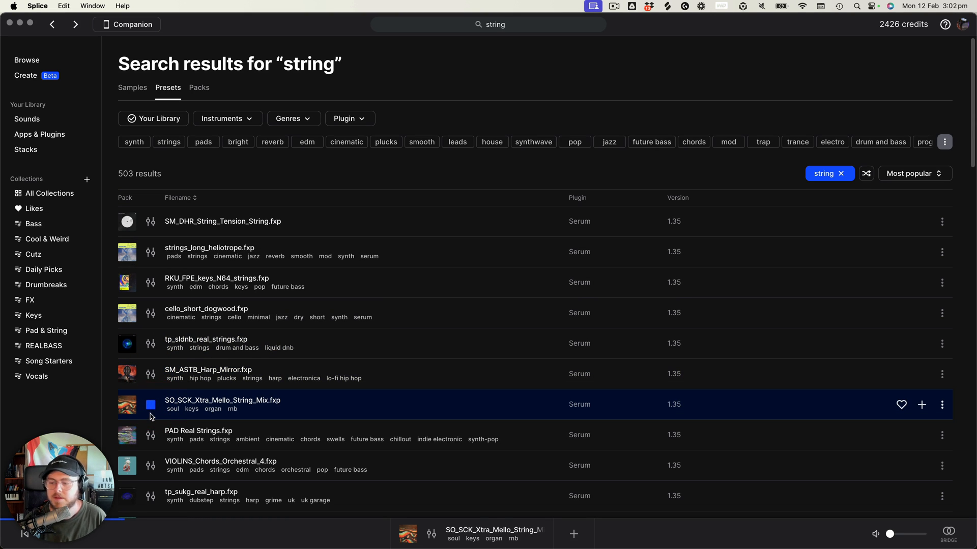
pyautogui.click(154, 224)
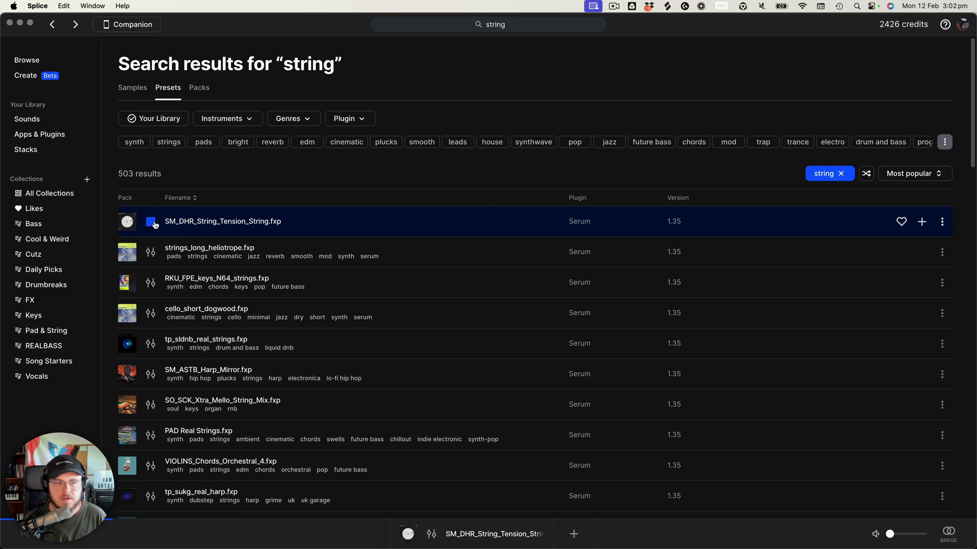
pyautogui.click(923, 223)
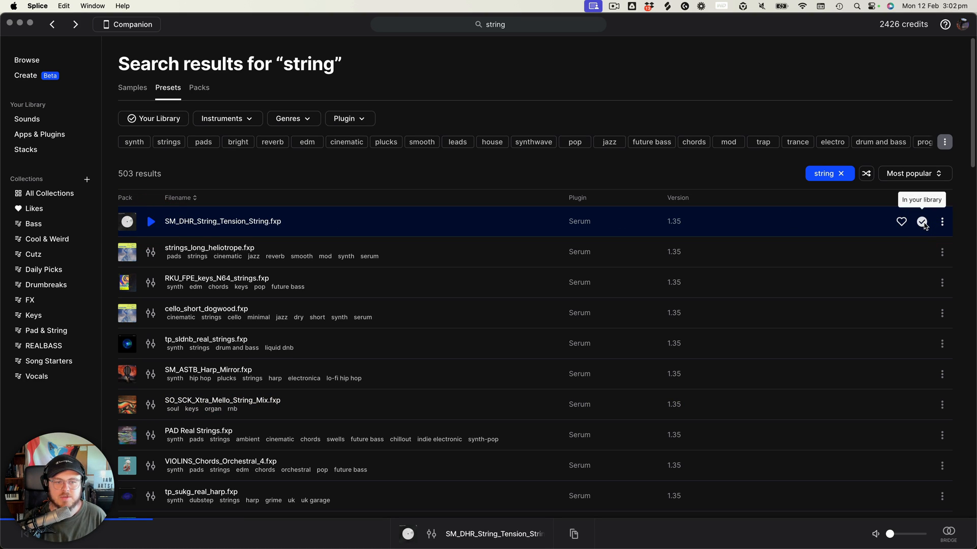
# Switch back to Ableton Live and load Serum onto the empty MIDI track below Synth Tease
pyautogui.hotkey('ctrl', 'Right')
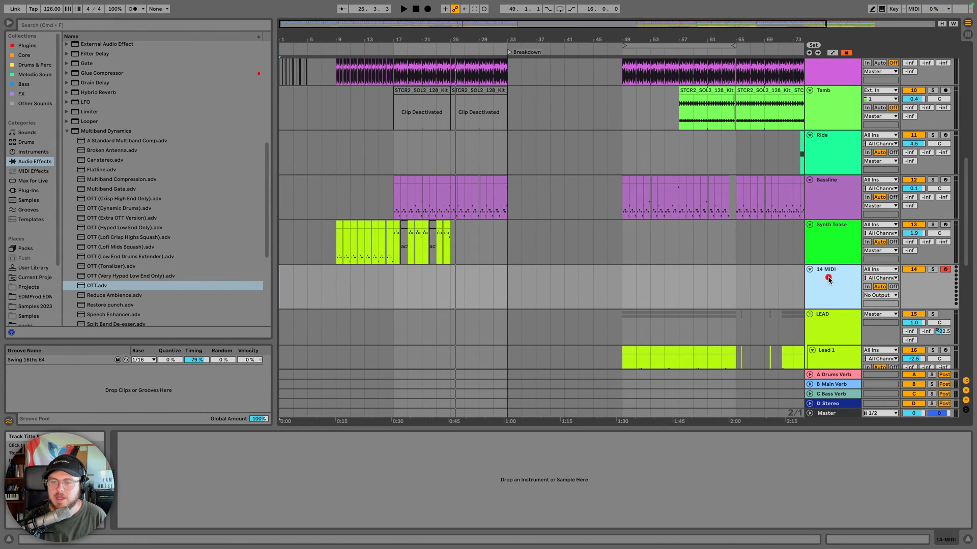
pyautogui.click(827, 277)
pyautogui.click(26, 190)
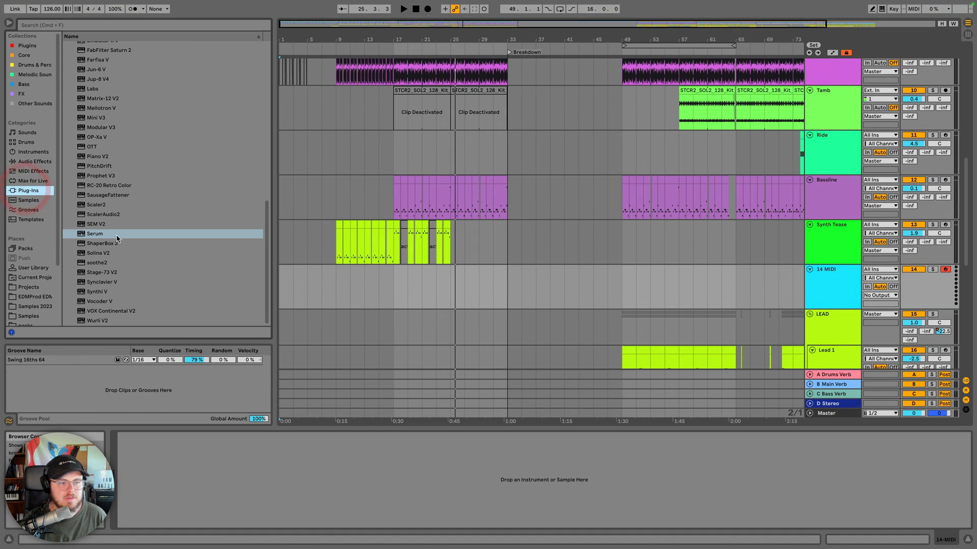
pyautogui.doubleClick(101, 234)
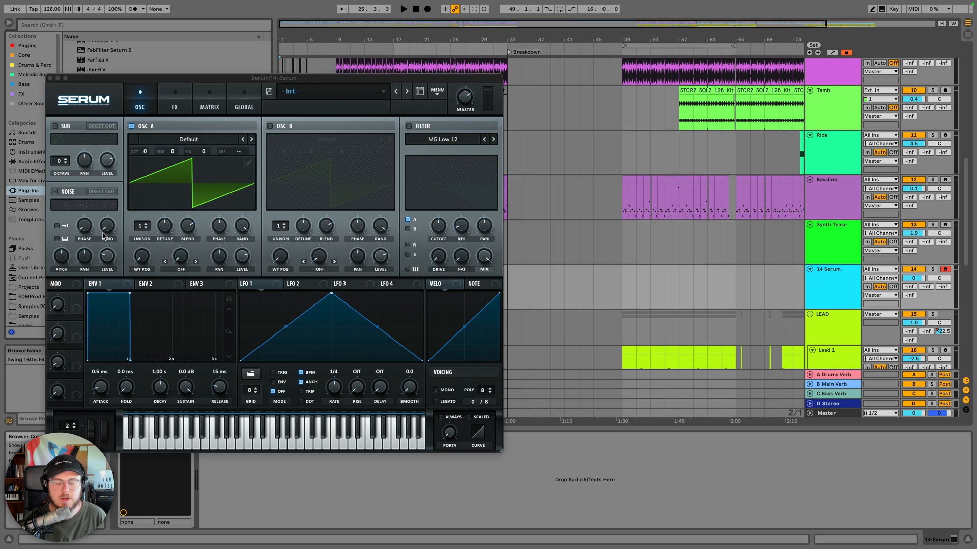
# Load the SM_DHR_String_Tension_String preset from Serum's Splice folder and close the plug-in window
pyautogui.click(305, 92)
pyautogui.moveTo(316, 308)
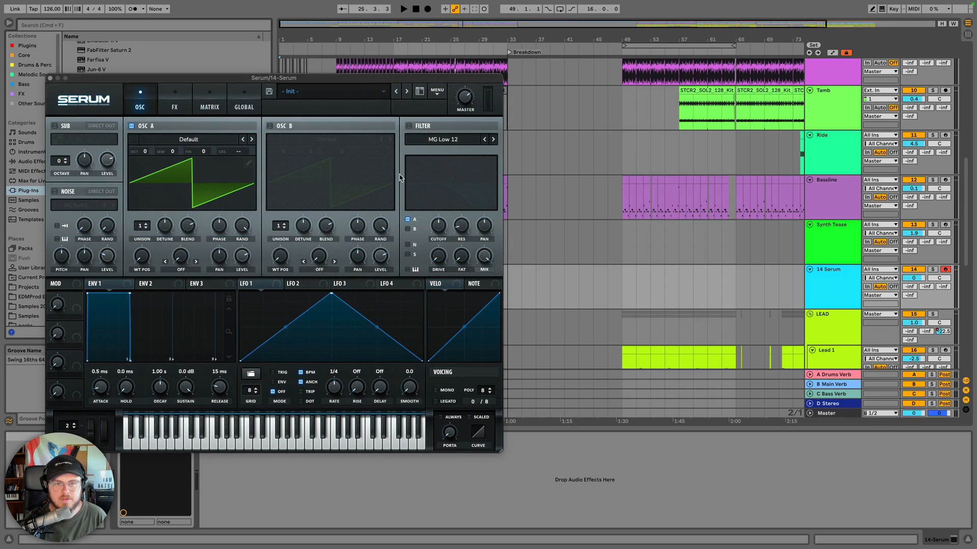
pyautogui.click(322, 97)
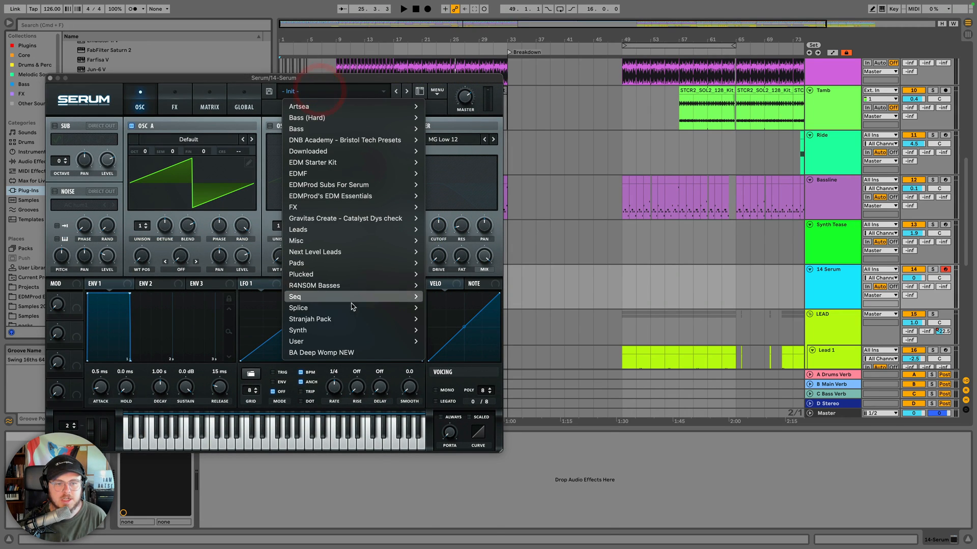
pyautogui.moveTo(325, 307)
pyautogui.scroll(-10, 476, 371)
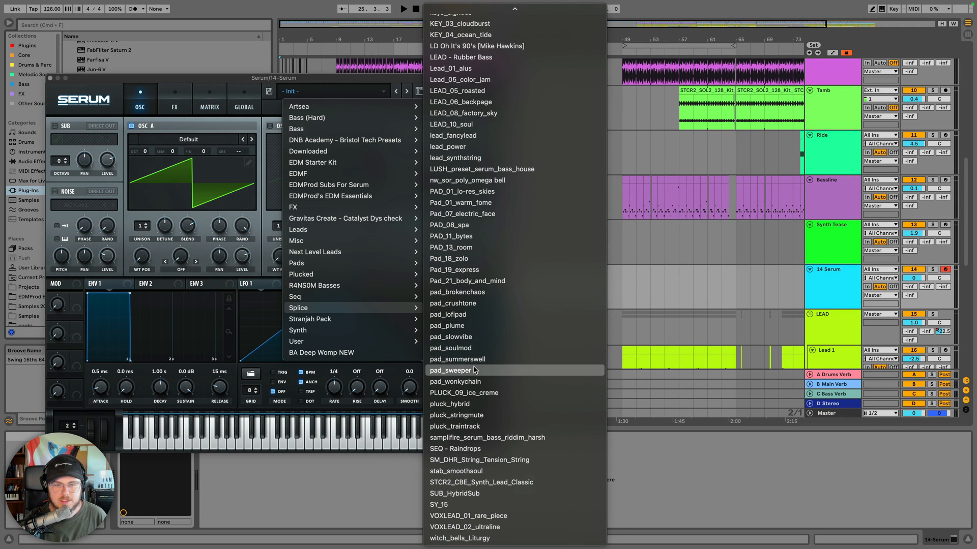
pyautogui.click(475, 460)
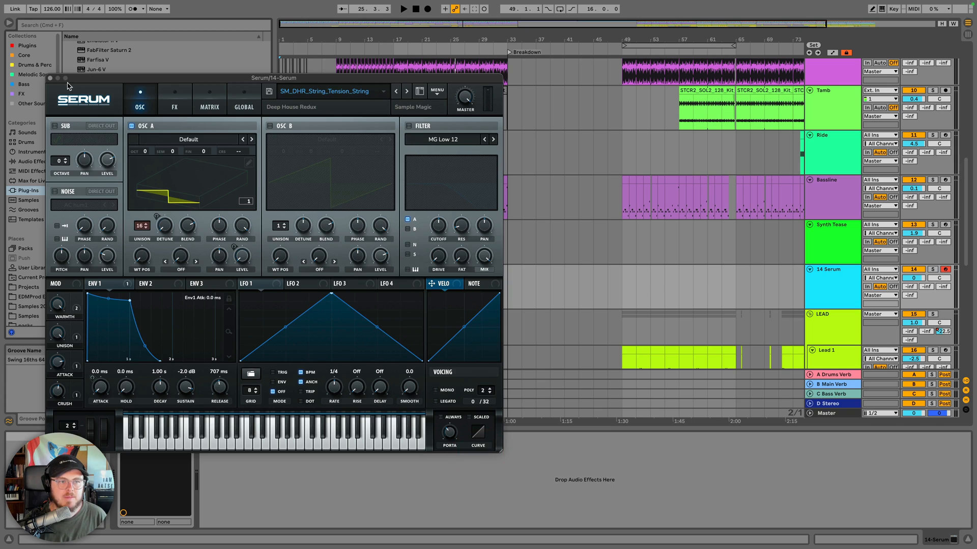
pyautogui.click(51, 79)
# Create a MIDI clip from bar 25 to bar 33 on the Serum track, filled with one sustained F#5 note
pyautogui.click(464, 283)
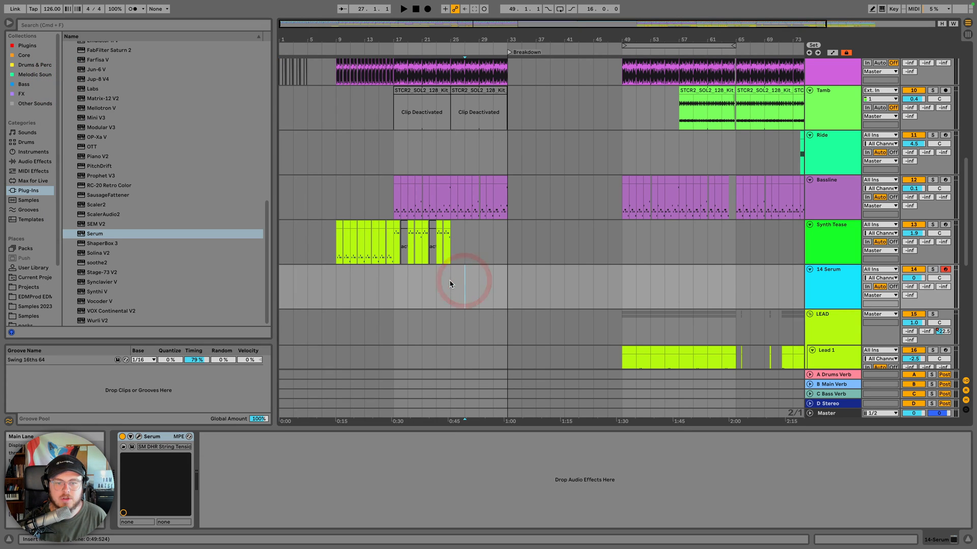
pyautogui.press('shift+super+m')
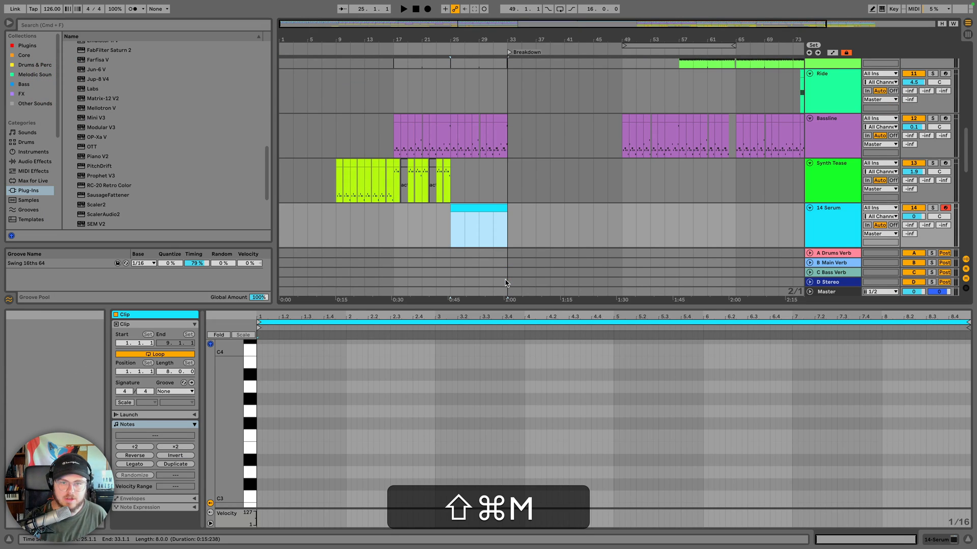
pyautogui.doubleClick(261, 425)
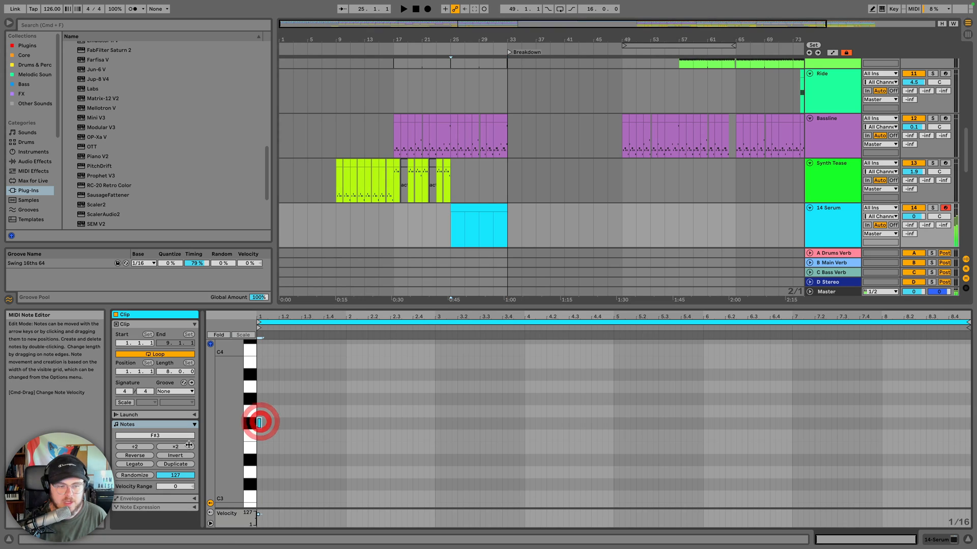
pyautogui.hotkey('shift', 'Up')
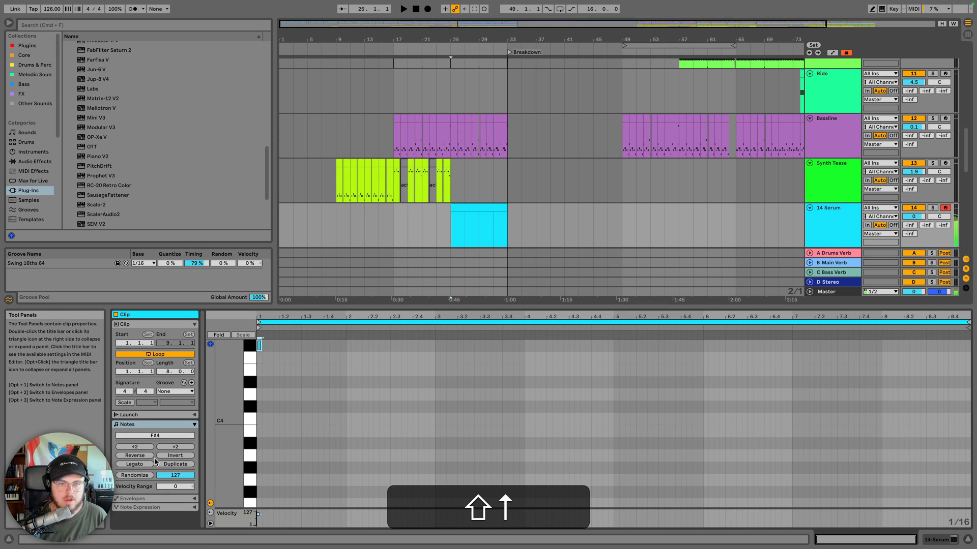
pyautogui.click(146, 465)
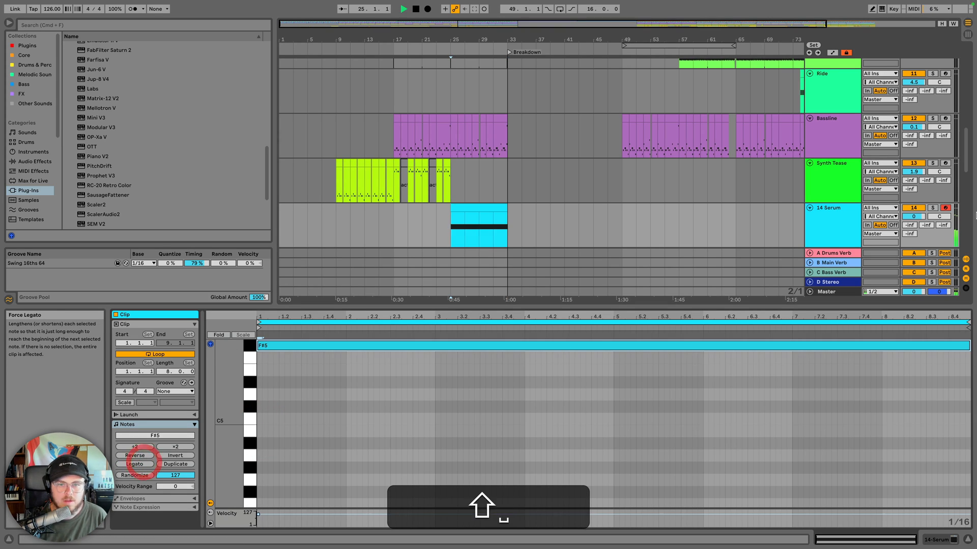
# Play the arrangement from bar 25 and lower the Serum track's volume to about -11.8 dB
pyautogui.press('space')
pyautogui.moveTo(914, 216); pyautogui.dragTo(914, 222)
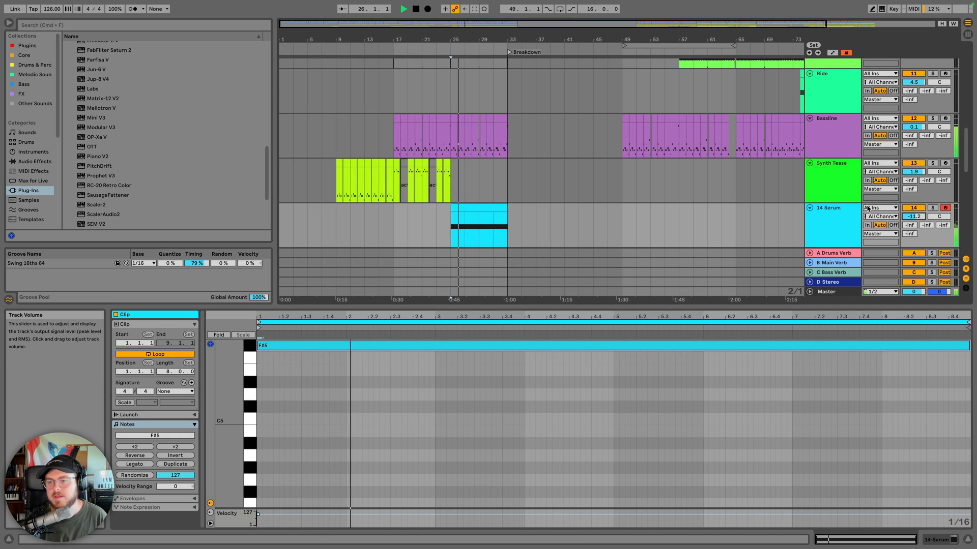
pyautogui.click(834, 185)
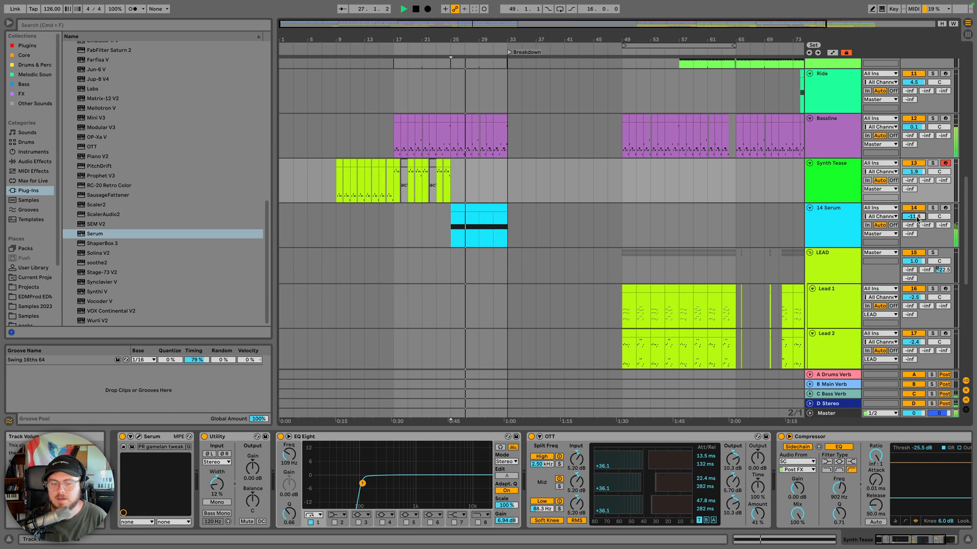
# Add EQ Eight after Serum on the new track and enable band 8 as a high cut at about 10.7 kHz
pyautogui.click(819, 227)
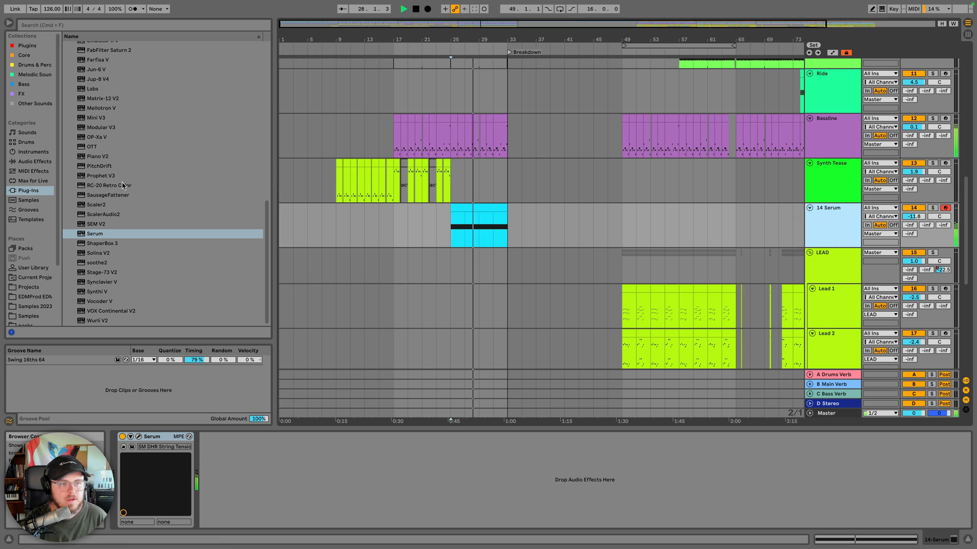
pyautogui.click(35, 161)
pyautogui.press('space')
pyautogui.scroll(3, 109, 102)
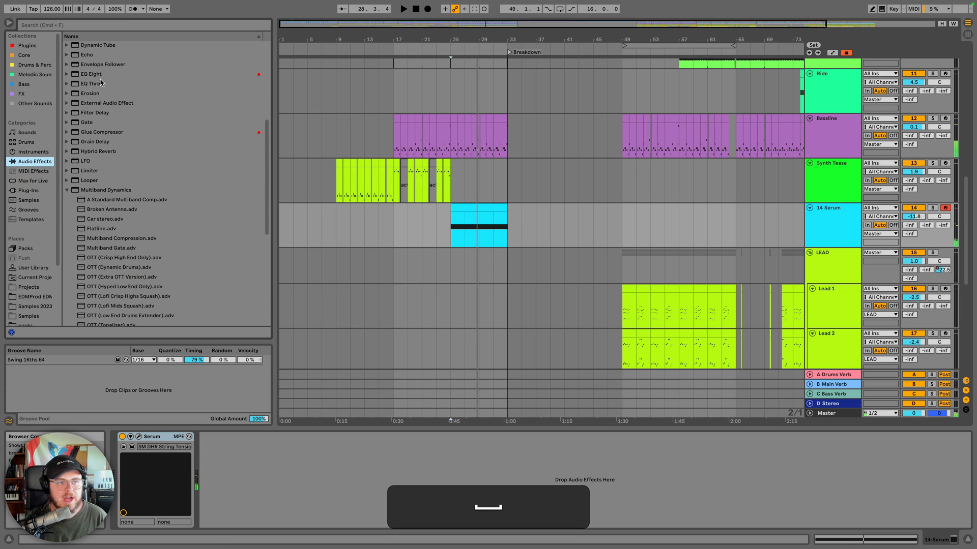
pyautogui.moveTo(95, 74); pyautogui.dragTo(349, 508)
pyautogui.click(401, 523)
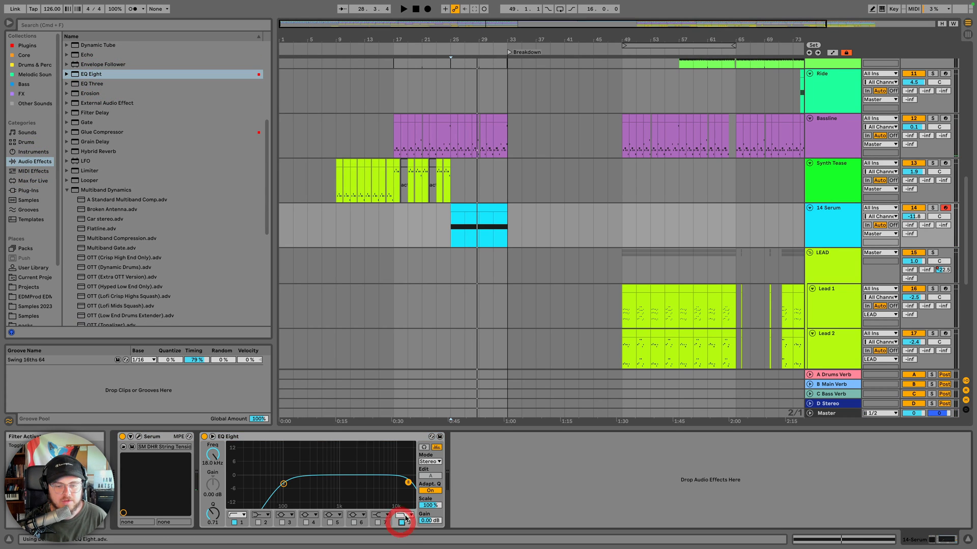
pyautogui.press('space')
pyautogui.moveTo(408, 482); pyautogui.dragTo(395, 481)
pyautogui.press('space')
# Copy the sidechain Compressor from the Synth Tease track, paste it after EQ Eight on the Serum track, and play the result
pyautogui.click(843, 171)
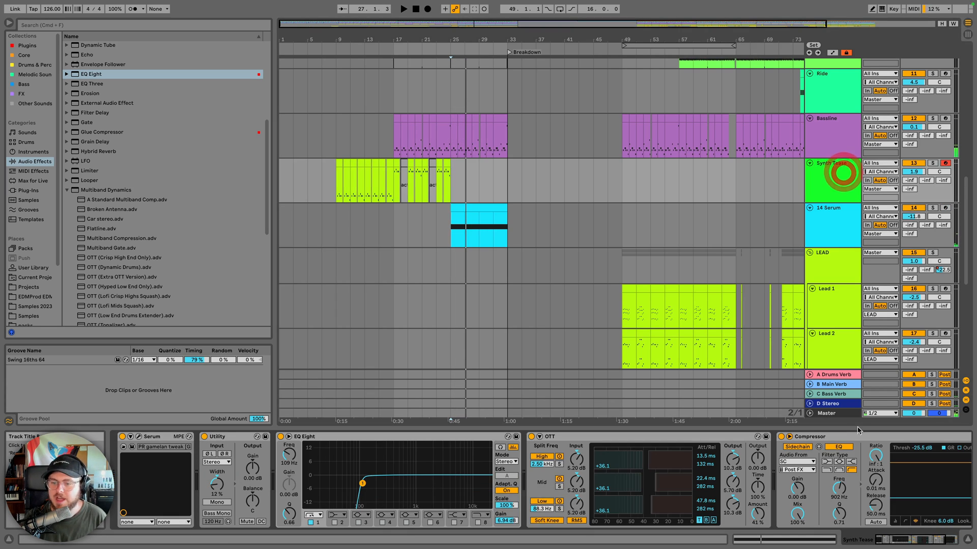
pyautogui.click(854, 437)
pyautogui.press('super+c')
pyautogui.click(847, 231)
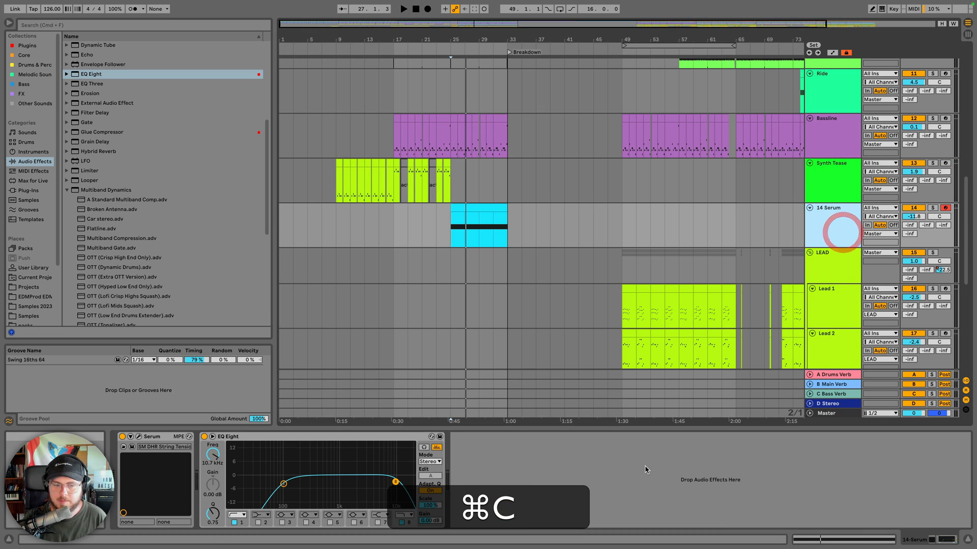
pyautogui.click(643, 465)
pyautogui.press('super+v')
pyautogui.press('space')
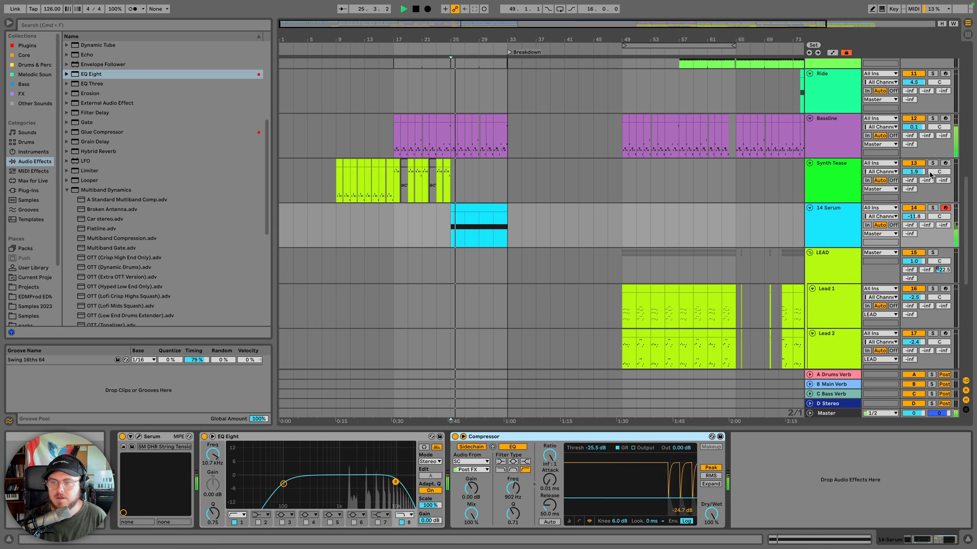
# Rename the Serum track as String
pyautogui.click(827, 223)
pyautogui.press('super+r')
pyautogui.write('String')
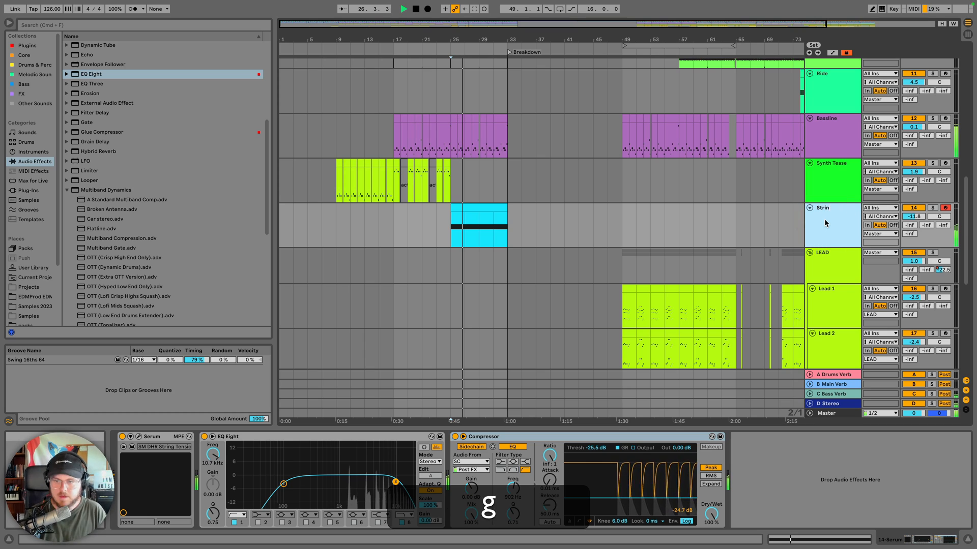
pyautogui.press('Return')
# Copy the String clip spanning bars 25 to 33 and paste it at bar 17
pyautogui.click(488, 203)
pyautogui.press('super+c')
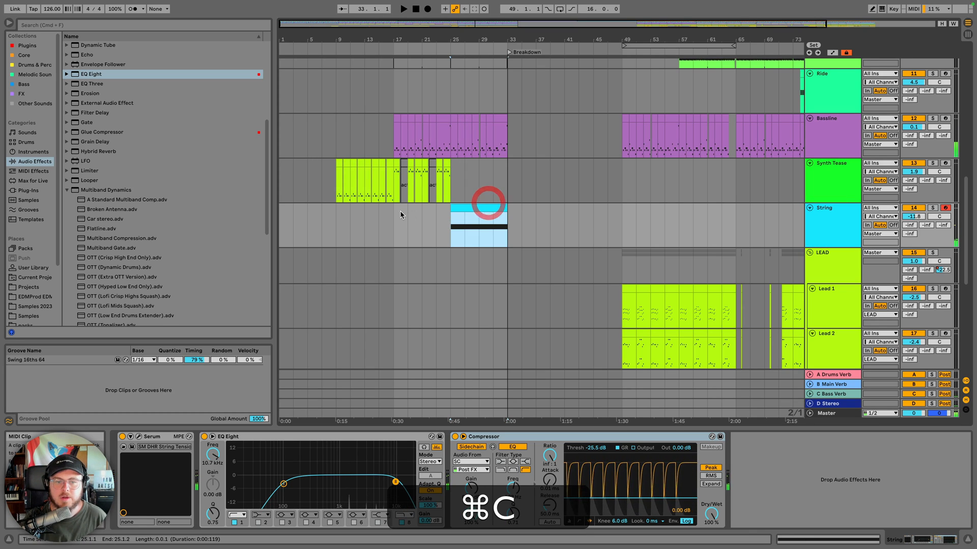
pyautogui.click(396, 210)
pyautogui.press('super+v')
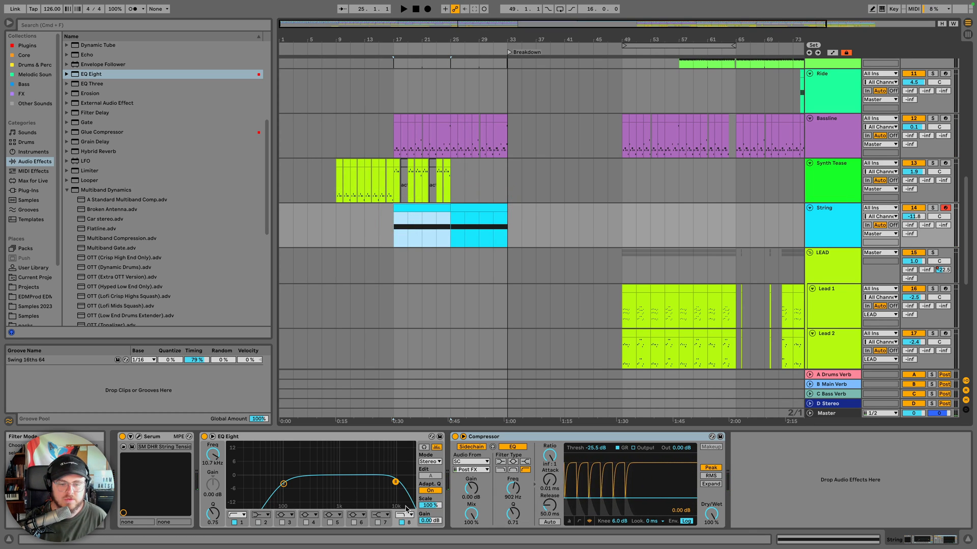
# Automate the String track's EQ Eight band 8 frequency to rise in a slow-starting curve from bar 17 to bar 25, and play it
pyautogui.press('a')
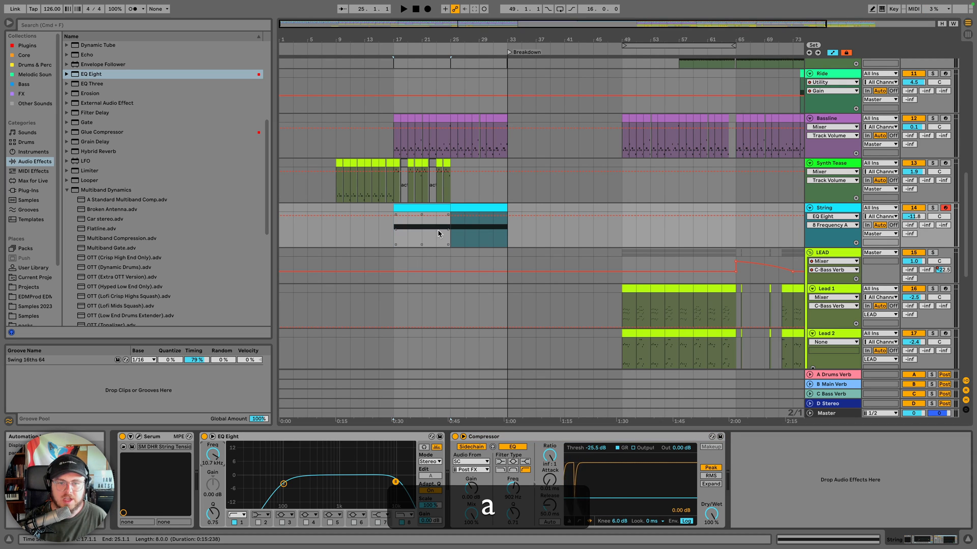
pyautogui.click(450, 216)
pyautogui.moveTo(396, 216); pyautogui.dragTo(396, 233)
pyautogui.press('space')
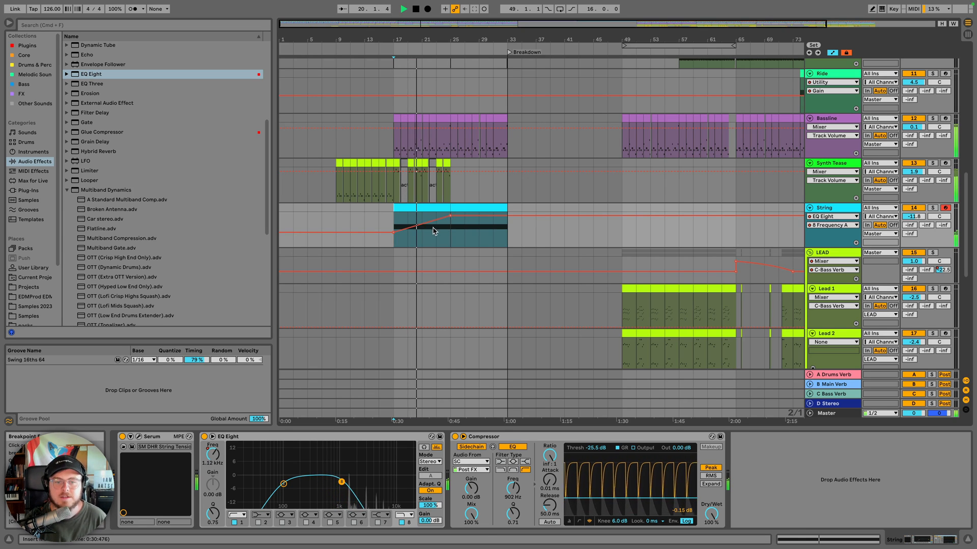
pyautogui.moveTo(427, 229); pyautogui.dragTo(427, 235)
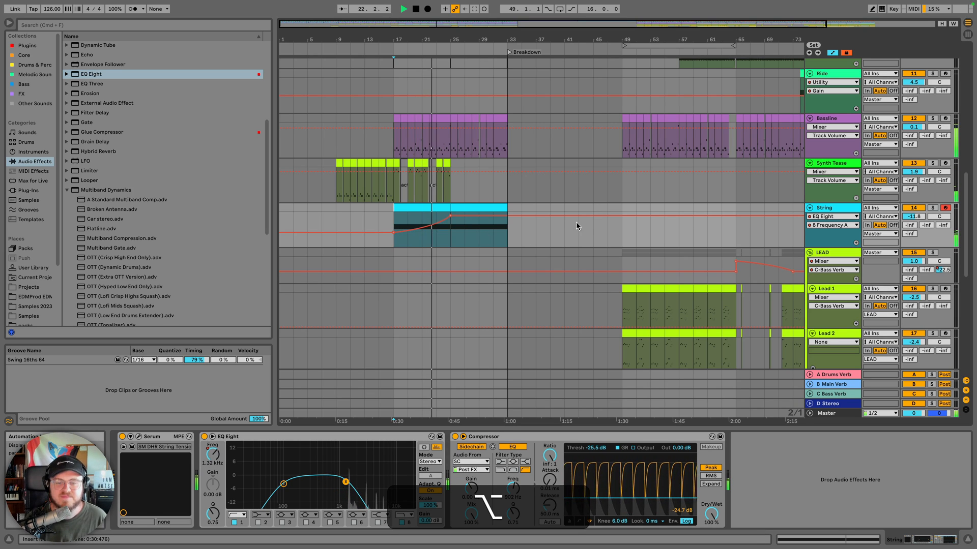
pyautogui.scroll(-10, 580, 221)
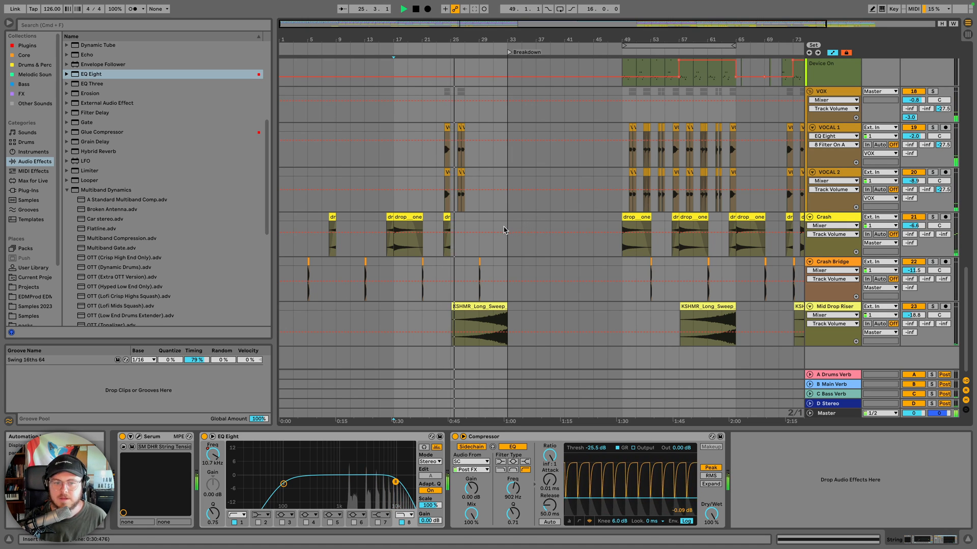
# Copy the Crash track's crash clip at bar 17 and paste it at bar 25
pyautogui.click(404, 218)
pyautogui.press('cmd+c')
pyautogui.click(452, 217)
pyautogui.press('cmd+v')
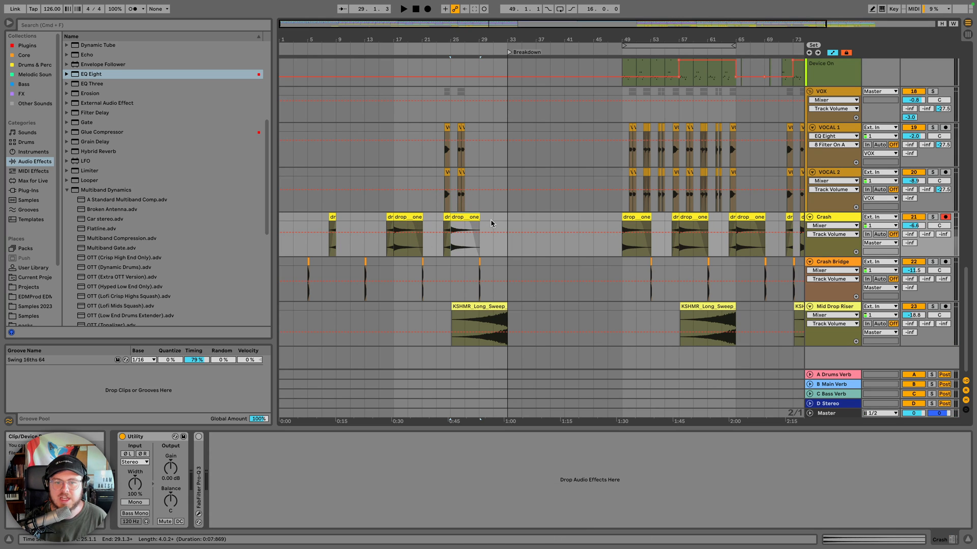
# Copy the Crash track's range around the bar 25 crash, starting at bar 23, paste it at bar 31, and play the result
pyautogui.moveTo(459, 224); pyautogui.dragTo(444, 220)
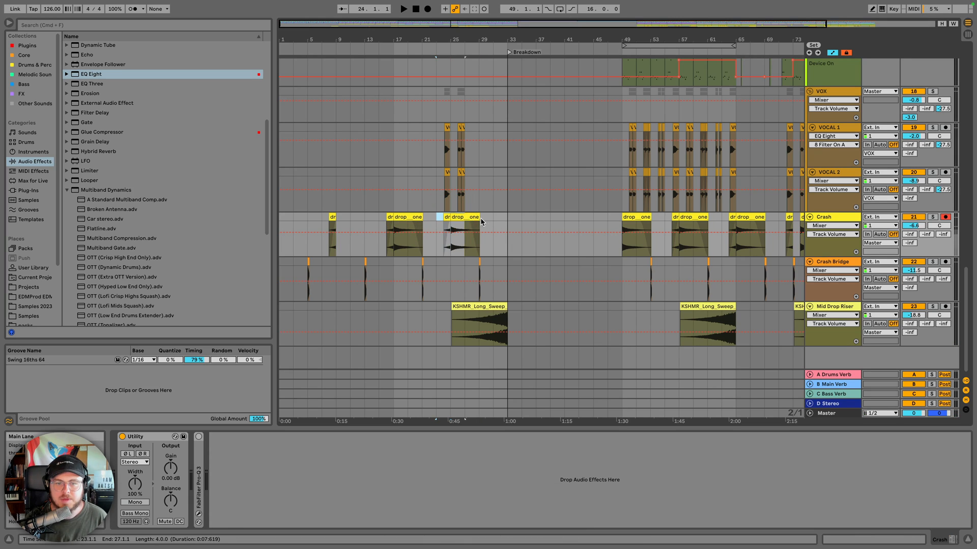
pyautogui.keyDown('shift'); pyautogui.click(490, 219); pyautogui.keyUp('shift')
pyautogui.press('cmd+c')
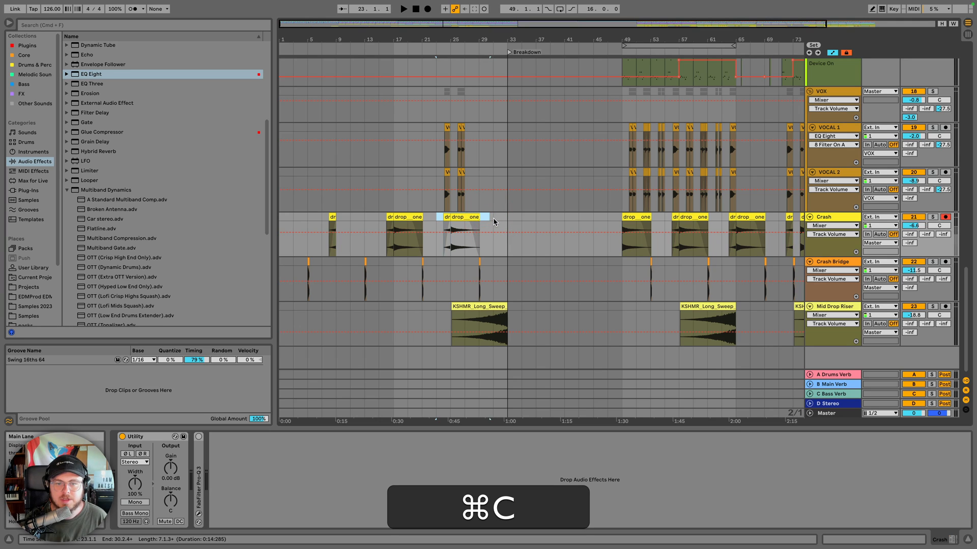
pyautogui.press('cmd+v')
pyautogui.press('space')
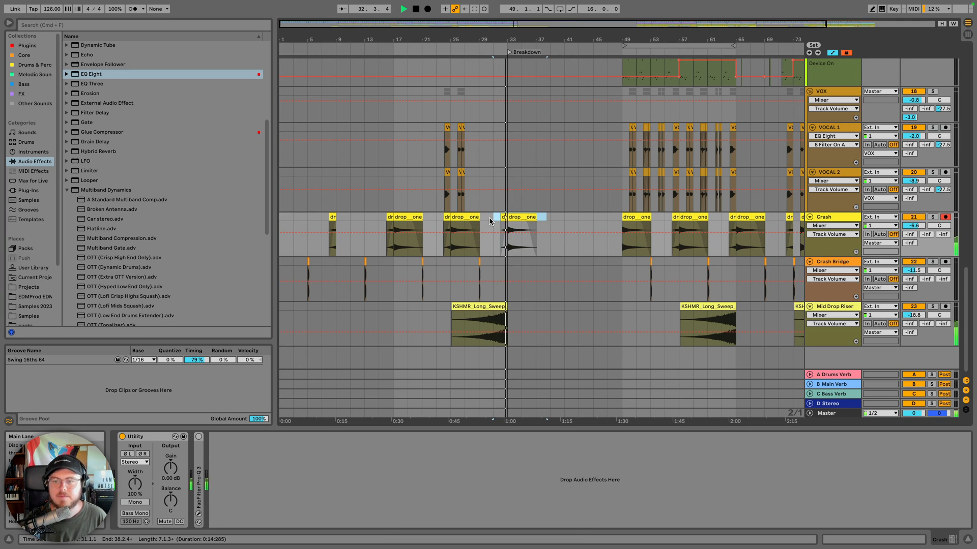
pyautogui.scroll(5, 510, 225)
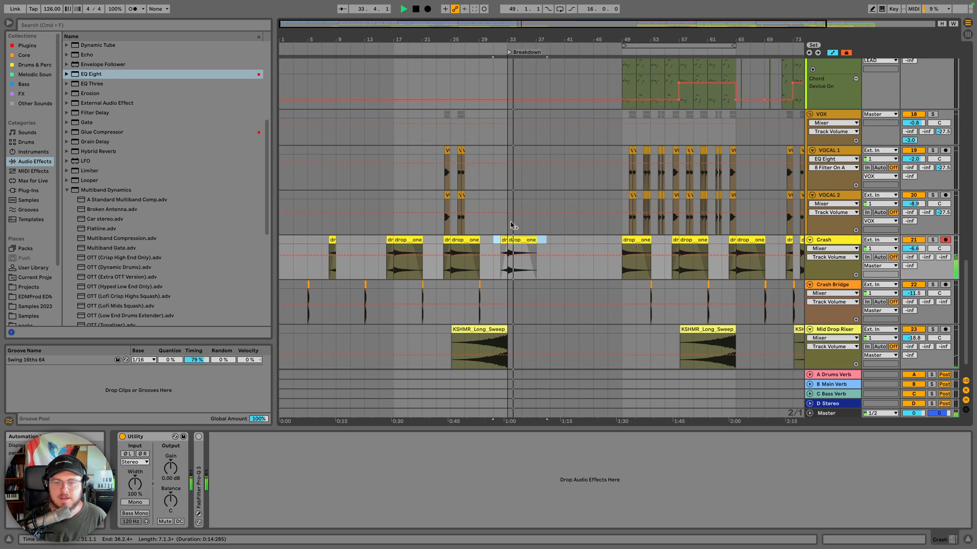
pyautogui.press('space')
# Copy bars 17 to 25 of VOCAL 1 and VOCAL 2, paste them at bar 9, and play the arrangement
pyautogui.scroll(5, 509, 226)
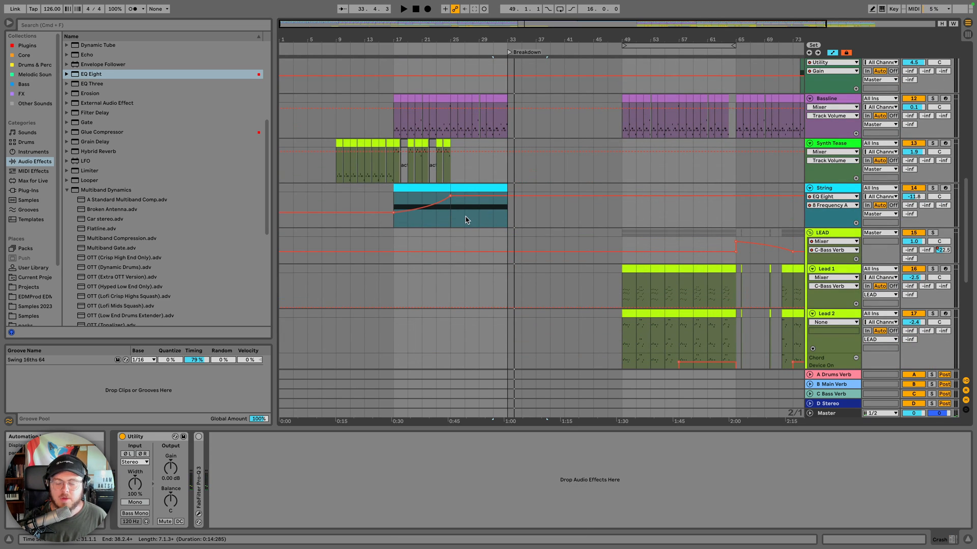
pyautogui.scroll(-8, 467, 220)
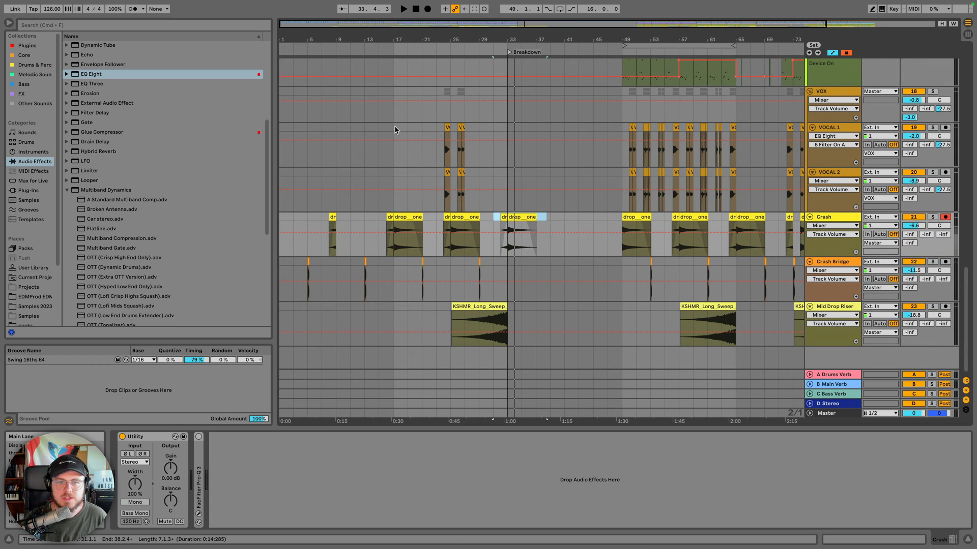
pyautogui.moveTo(394, 130); pyautogui.dragTo(441, 177)
pyautogui.press('super+c')
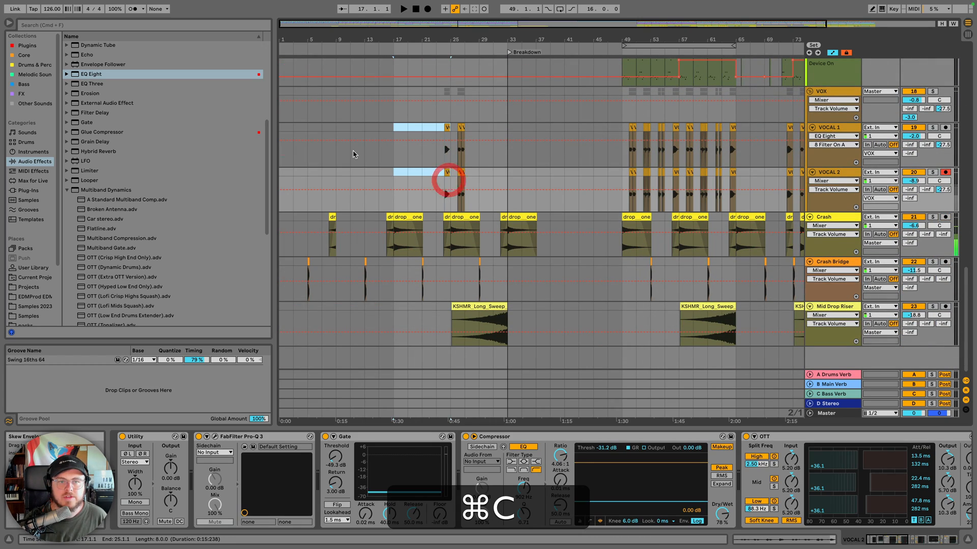
pyautogui.click(336, 128)
pyautogui.press('super+v')
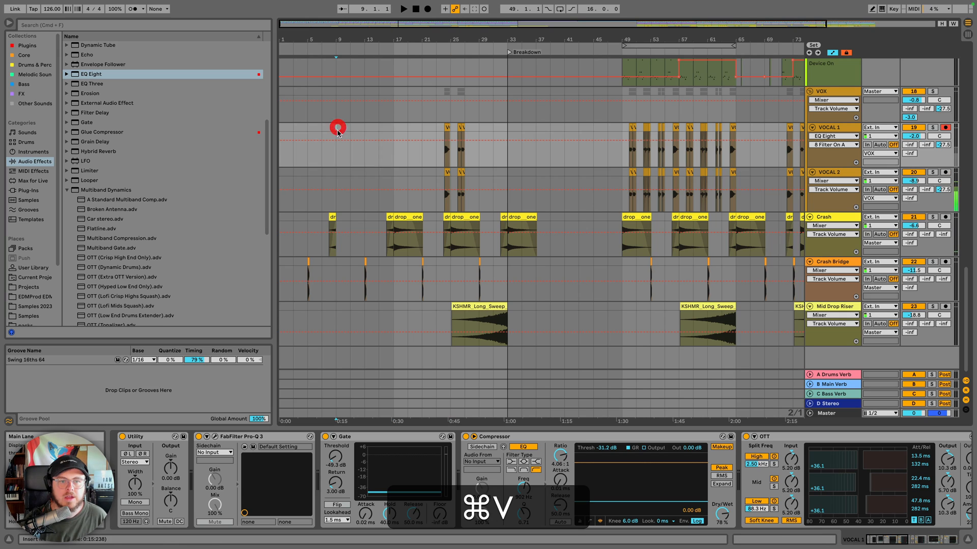
pyautogui.click(384, 50)
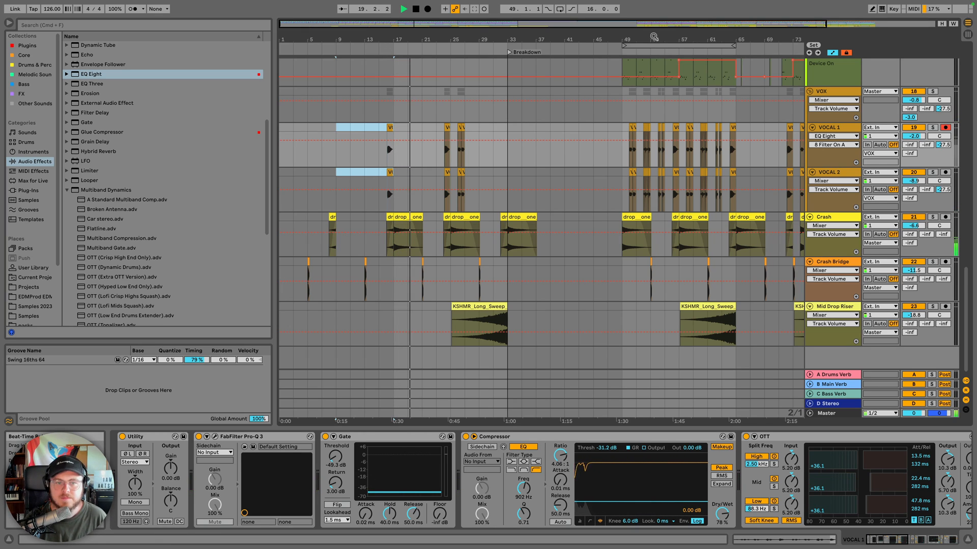
pyautogui.moveTo(654, 37)
pyautogui.mouseDown()
pyautogui.moveTo(654, 64)
pyautogui.moveTo(649, 53)
pyautogui.moveTo(707, 47)
pyautogui.moveTo(672, 39)
pyautogui.mouseUp()
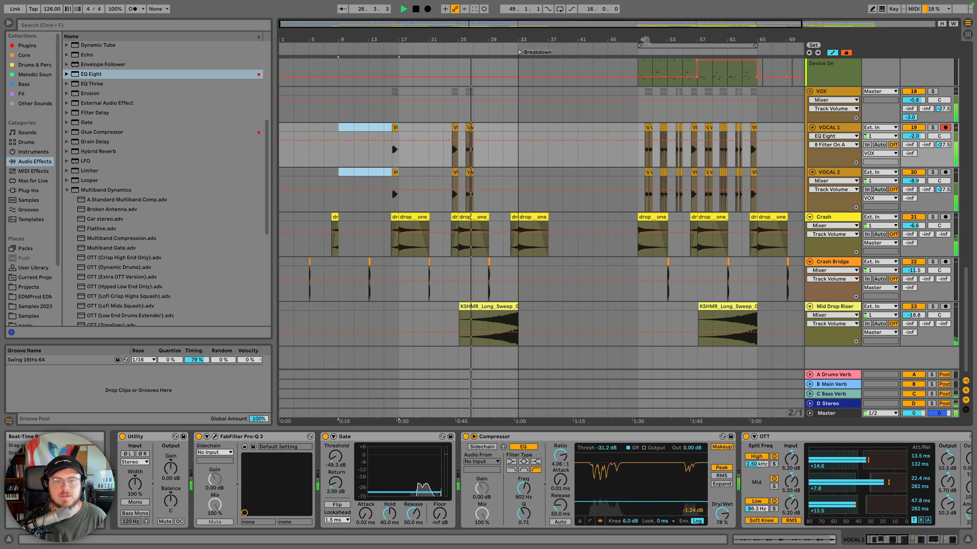
pyautogui.press('space')
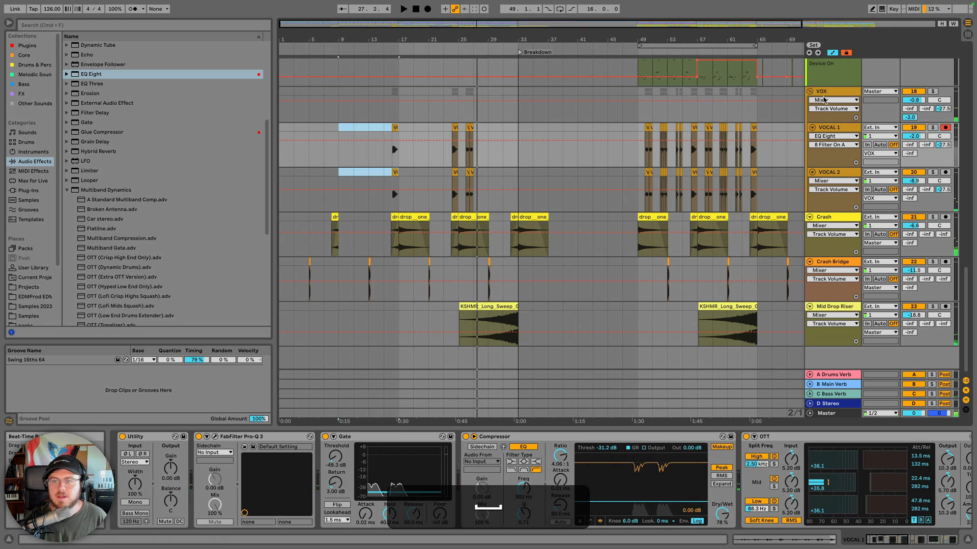
# Add a Delay after EQ Eight on the VOX track, with left time 4, Ping Pong on and Dry/Wet at 40 %
pyautogui.click(828, 90)
pyautogui.scroll(5, 92, 60)
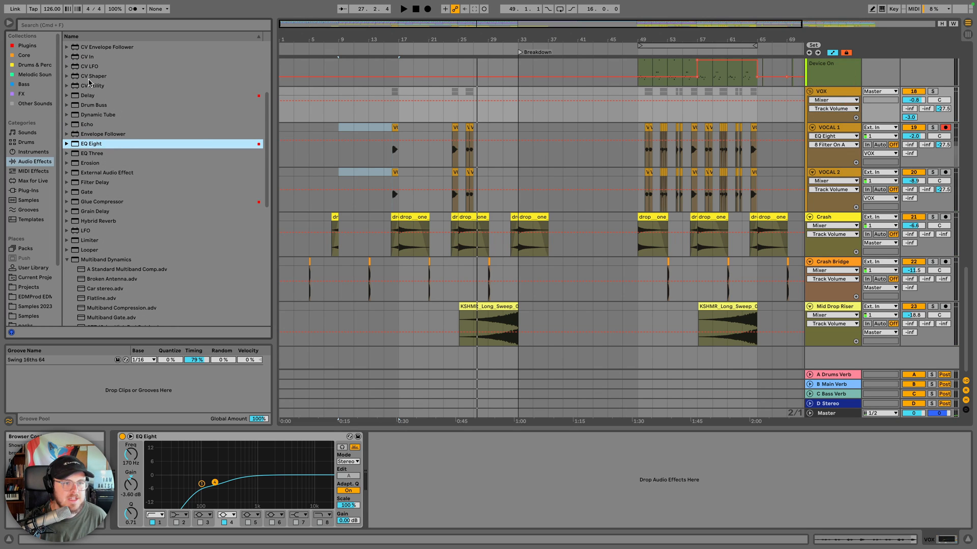
pyautogui.doubleClick(91, 96)
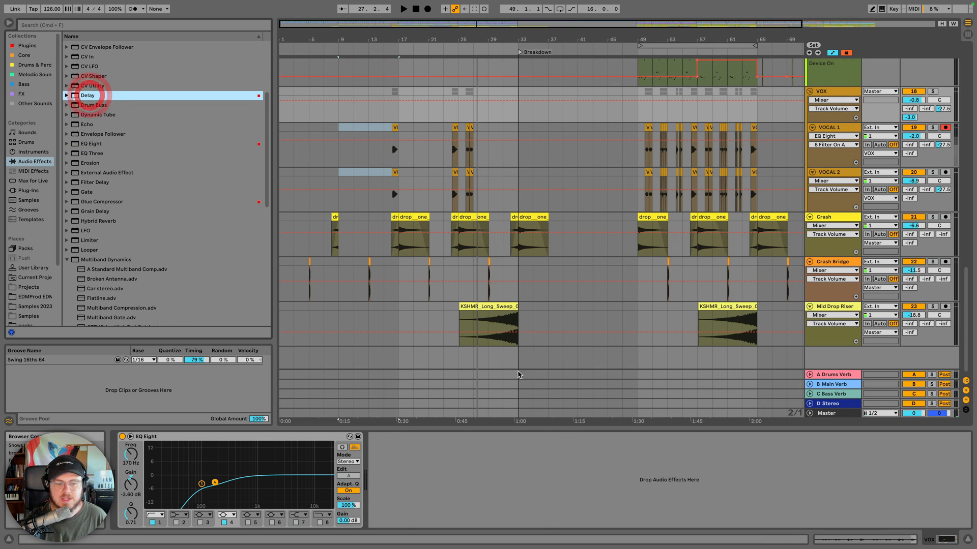
pyautogui.click(840, 94)
pyautogui.click(389, 469)
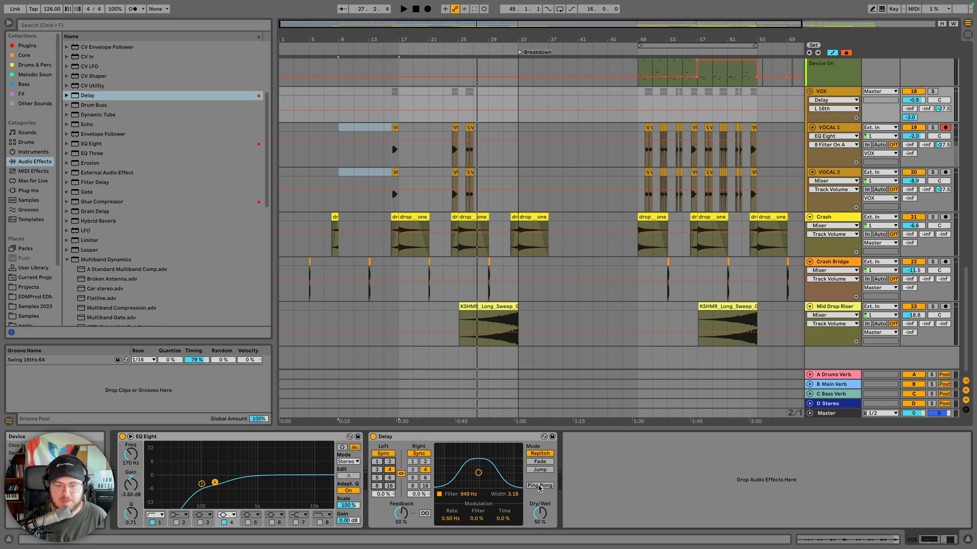
pyautogui.click(539, 487)
pyautogui.moveTo(540, 514); pyautogui.dragTo(540, 524)
# Automate the VOX Delay to be off except from bar 26.3 to bar 31, and play the vocals
pyautogui.moveTo(468, 40); pyautogui.dragTo(488, 327)
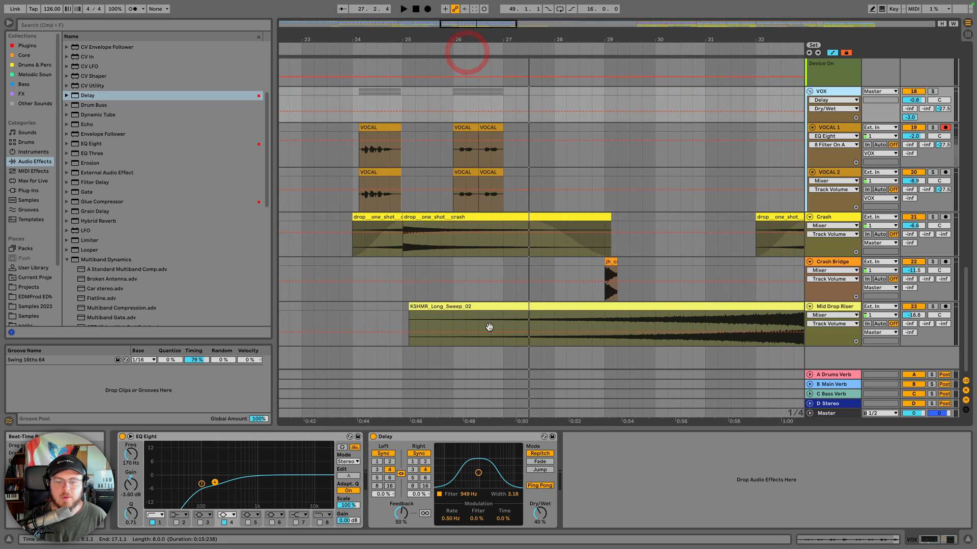
pyautogui.click(374, 436)
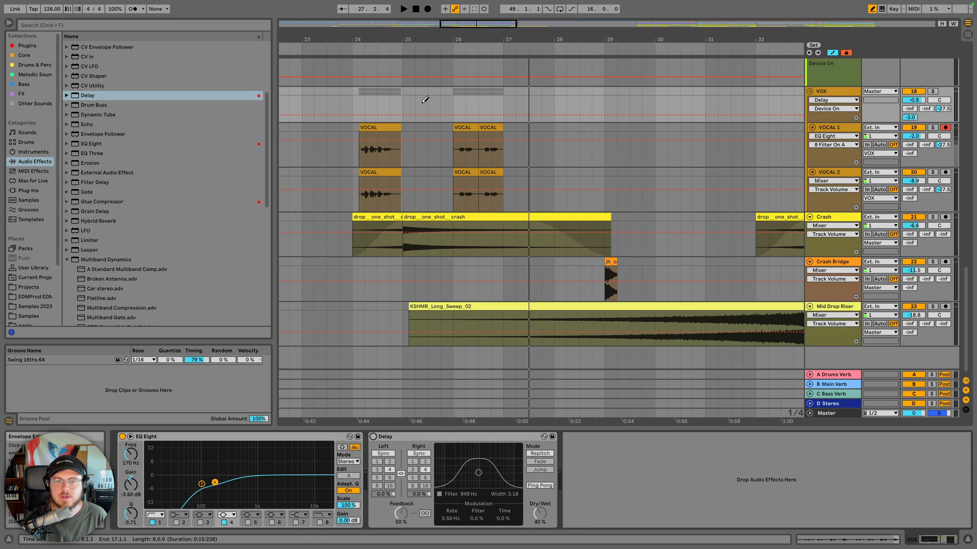
pyautogui.moveTo(481, 97); pyautogui.dragTo(563, 93)
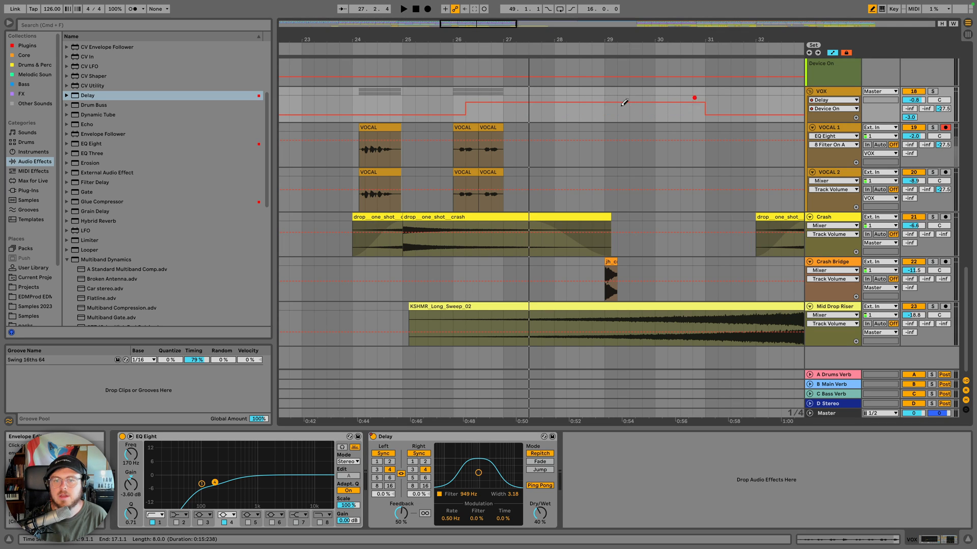
pyautogui.click(472, 110)
pyautogui.press('b')
pyautogui.press('space')
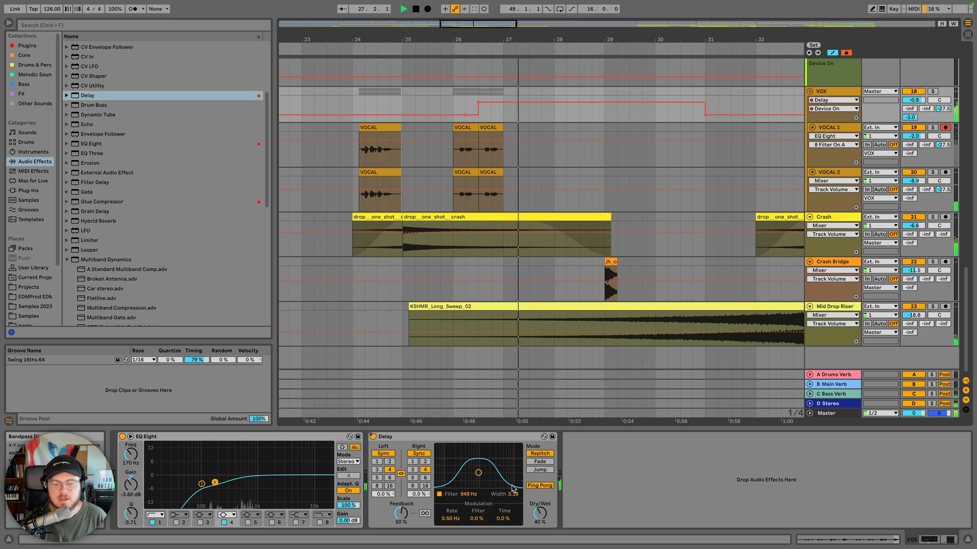
# Set the VOX Delay's time to 8 sixteenths, turn off Ping Pong, raise Feedback to 70 %, and listen to it
pyautogui.click(377, 485)
pyautogui.press('space')
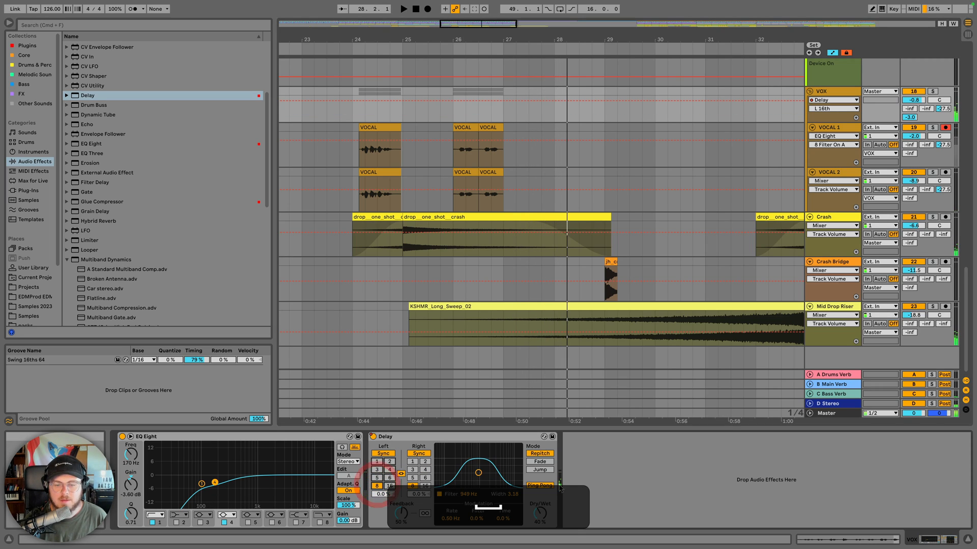
pyautogui.click(539, 485)
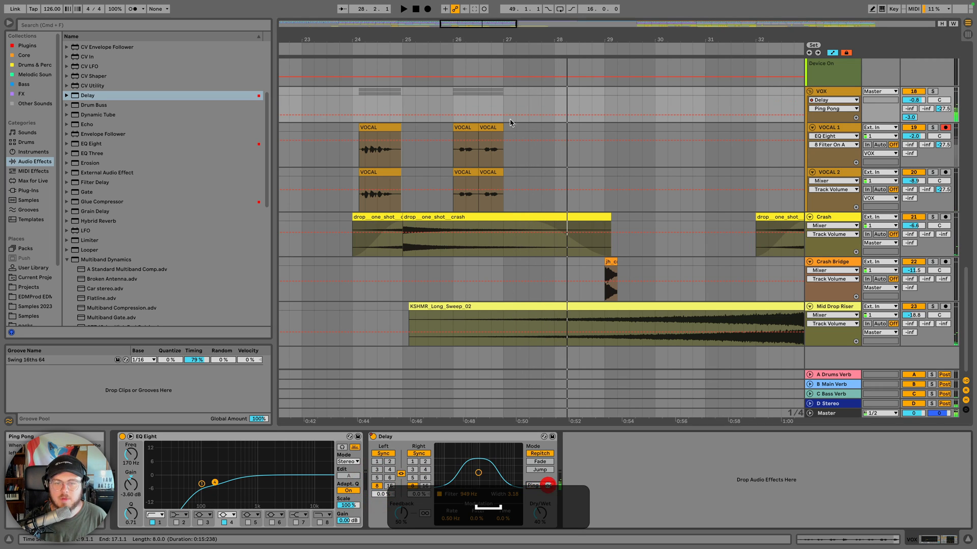
pyautogui.click(451, 48)
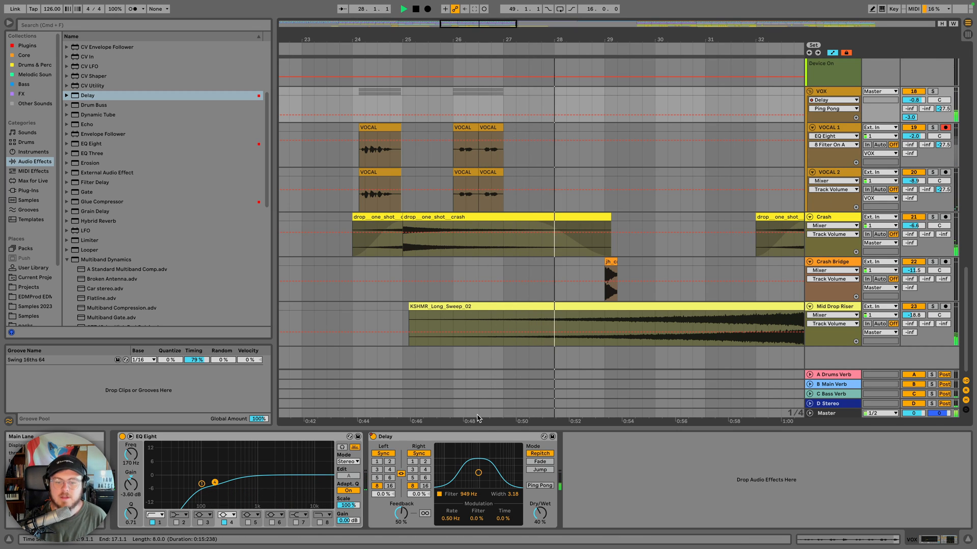
pyautogui.press('space')
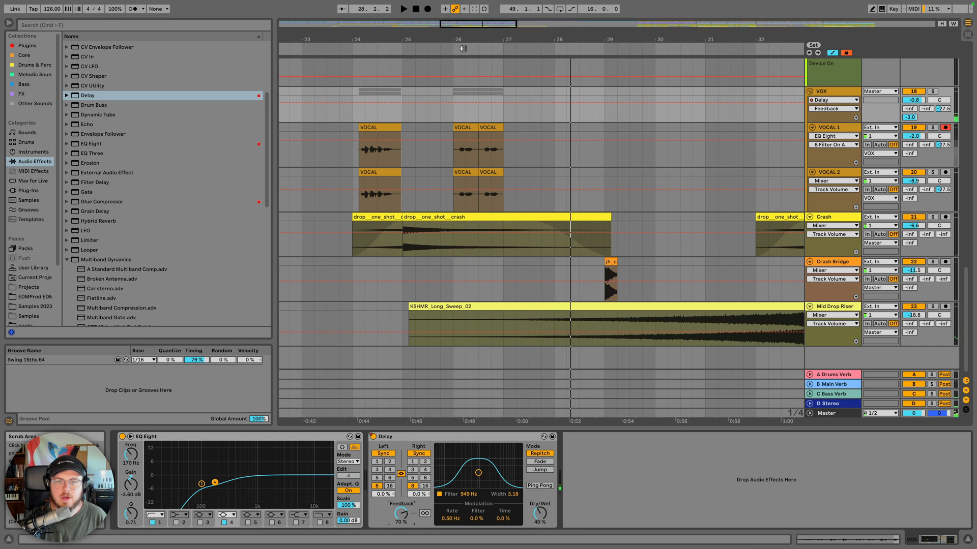
# Raise the VOX Delay's Feedback to 76 %, set its filter to 1.47 kHz with width 3.41, and replay from bar 26
pyautogui.click(454, 50)
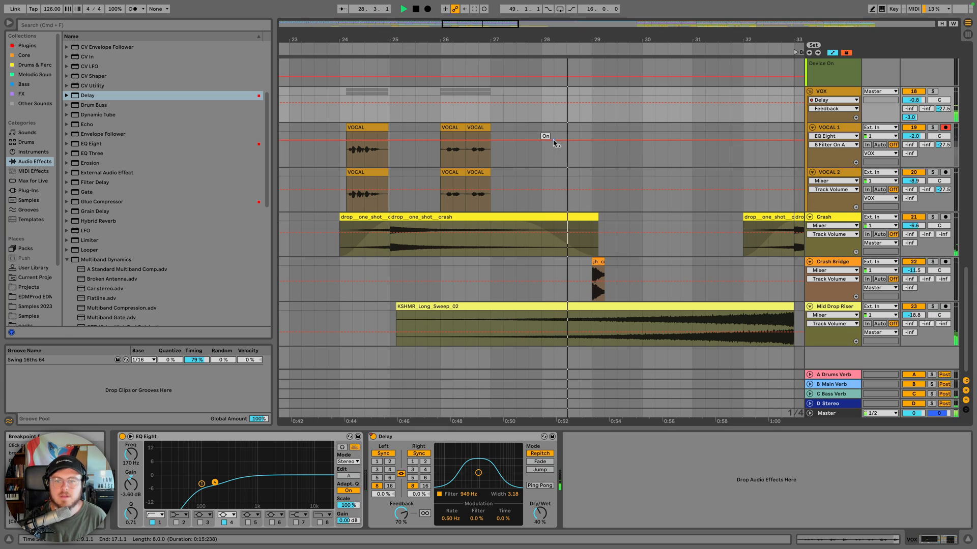
pyautogui.moveTo(402, 508); pyautogui.dragTo(401, 505)
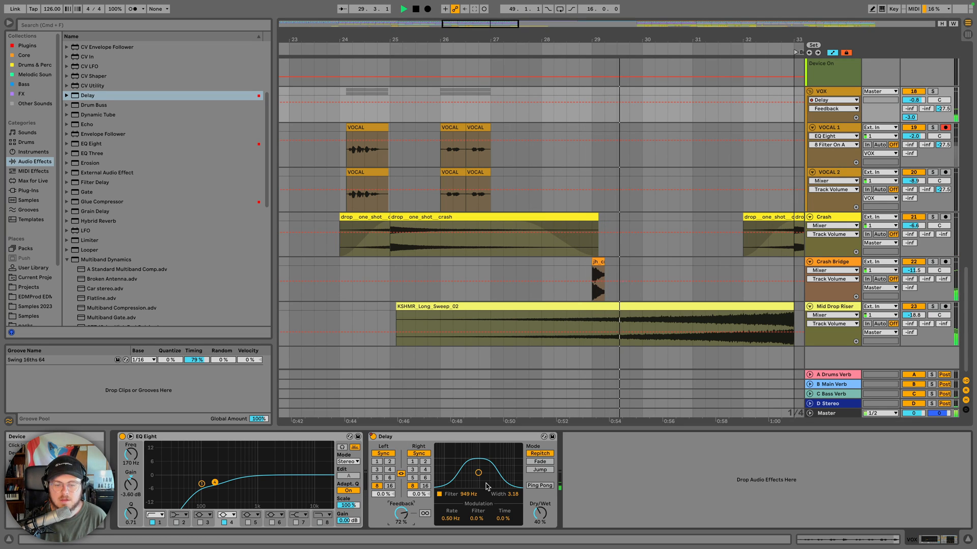
pyautogui.moveTo(478, 473); pyautogui.dragTo(484, 472)
pyautogui.press('space')
pyautogui.moveTo(400, 513); pyautogui.dragTo(401, 511)
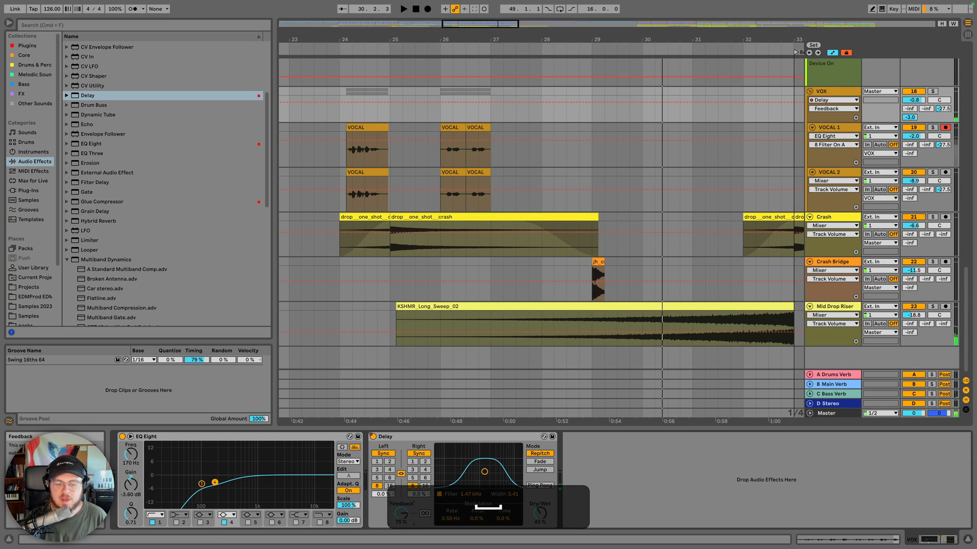
pyautogui.click(438, 46)
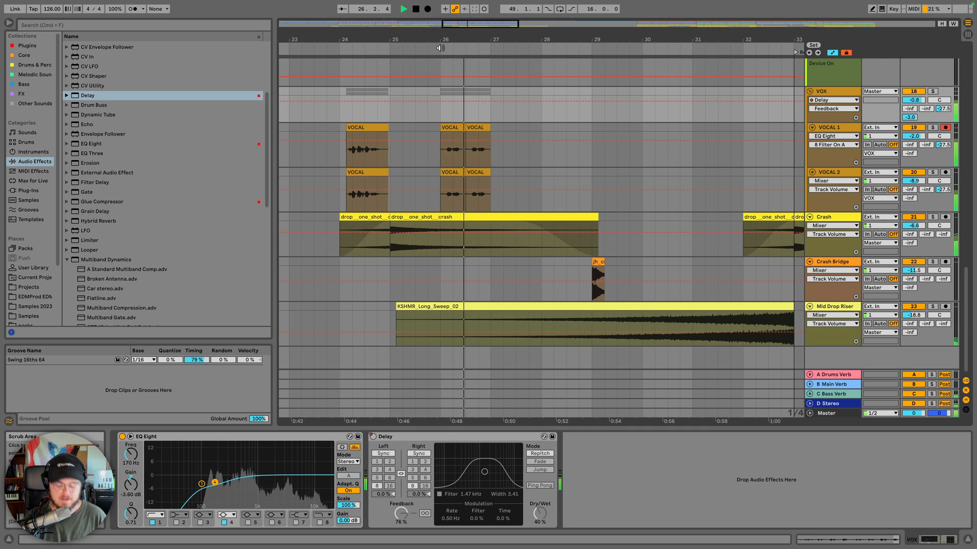
# Hide the automation lanes and play the drop's vocal chops around bar 54
pyautogui.press('a')
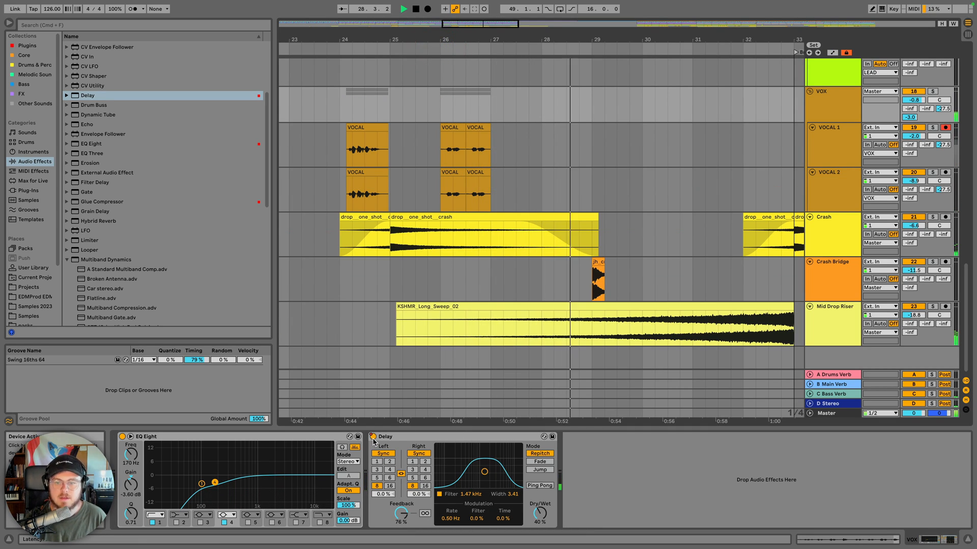
pyautogui.moveTo(621, 37); pyautogui.dragTo(605, 4)
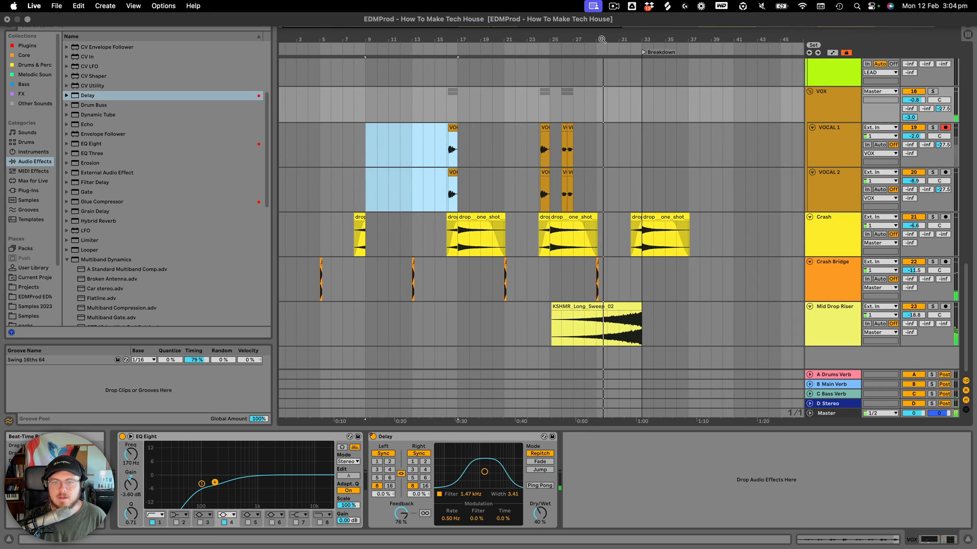
pyautogui.hscroll(2, 646, 169)
pyautogui.hscroll(5, 646, 169)
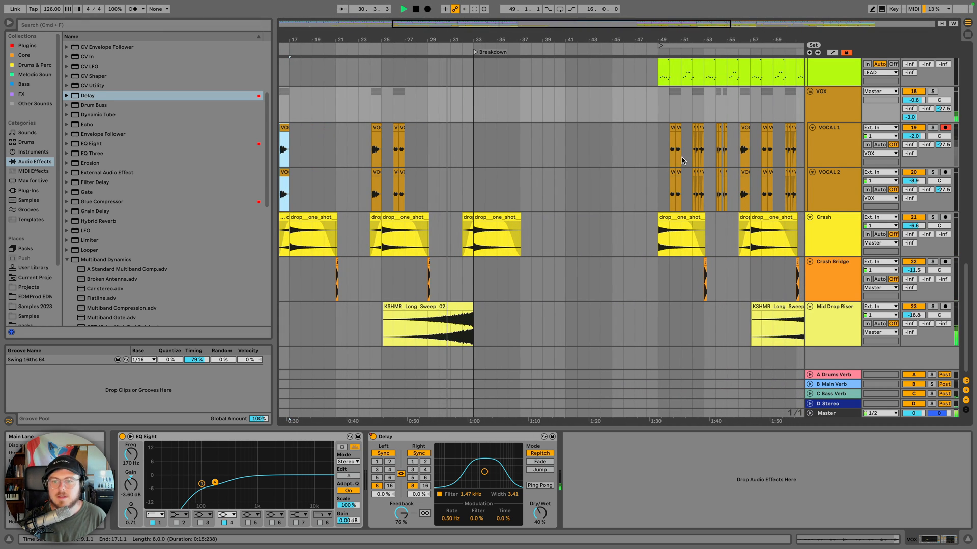
pyautogui.press('space')
pyautogui.click(713, 146)
pyautogui.press('space')
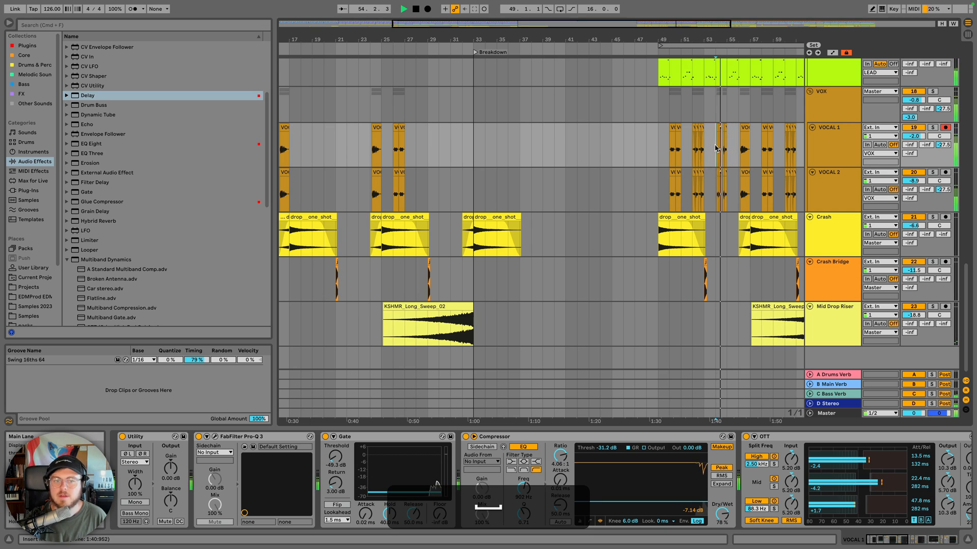
pyautogui.press('space')
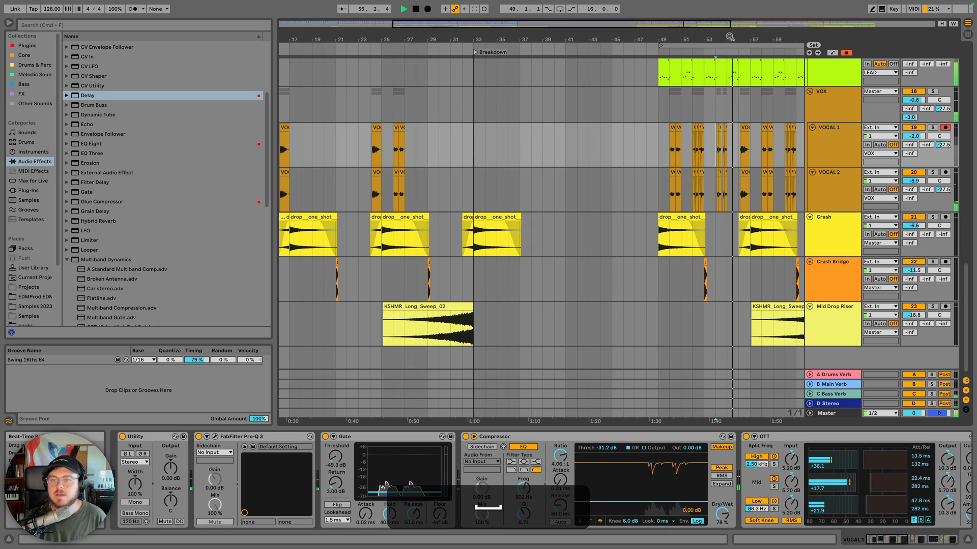
# Copy the one-bar vocal chops at bar 54 on VOCAL 1 and VOCAL 2 to bar 30 and play them
pyautogui.moveTo(731, 37); pyautogui.dragTo(719, 167)
pyautogui.keyDown('shift'); pyautogui.click(722, 187); pyautogui.keyUp('shift')
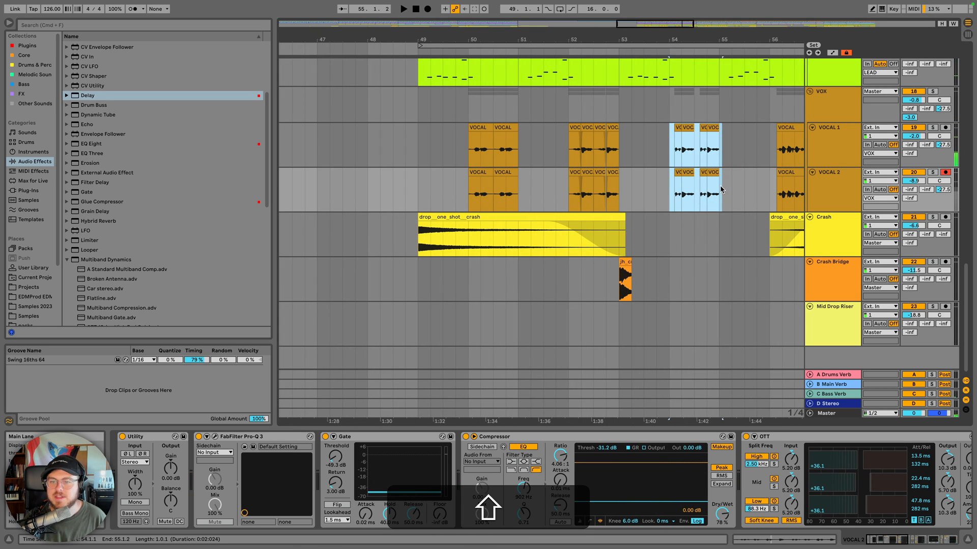
pyautogui.press('shift+super+c')
pyautogui.hscroll(-15, 550, 193)
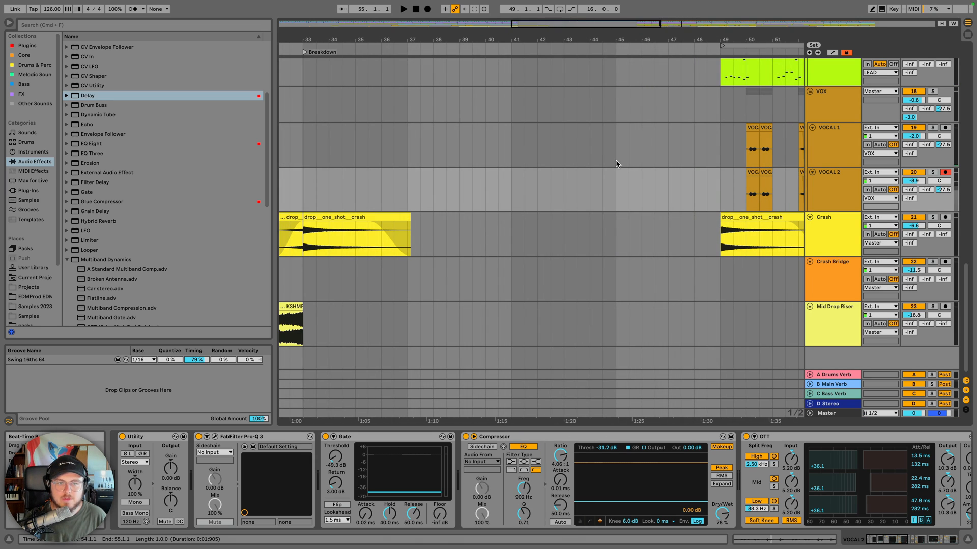
pyautogui.hscroll(5, 549, 194)
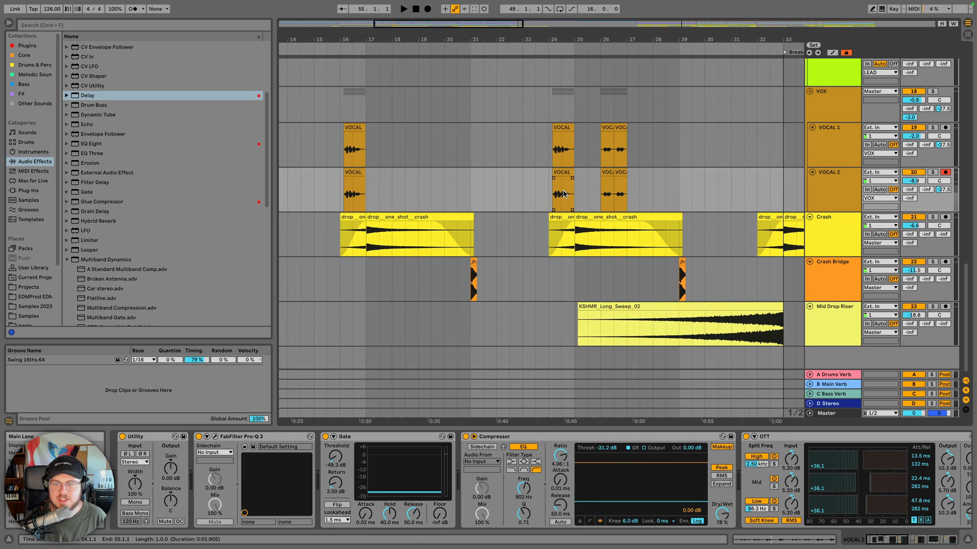
pyautogui.click(652, 140)
pyautogui.click(706, 143)
pyautogui.press('super+v')
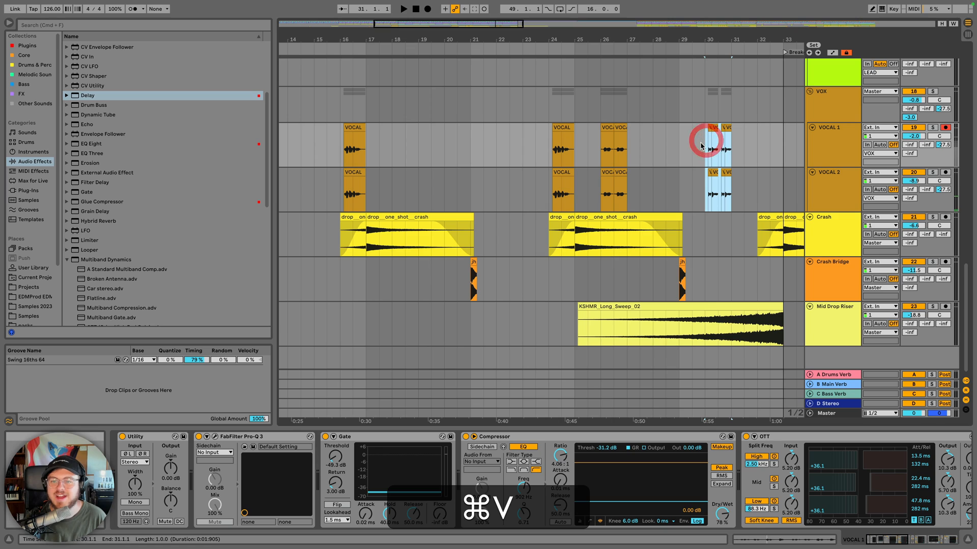
pyautogui.press('space')
# Extend the VOX Delay's on automation to bar 34 and play the new chops from bar 30
pyautogui.click(843, 115)
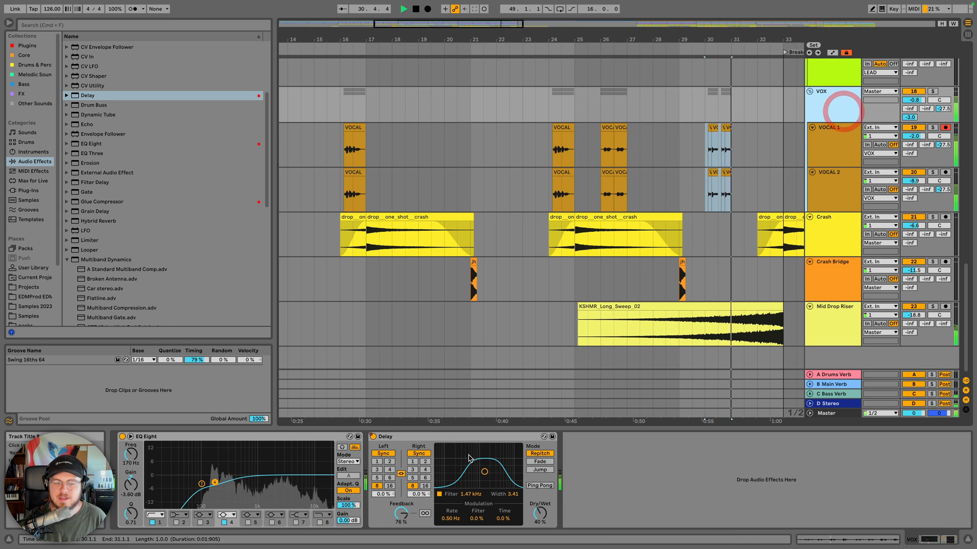
pyautogui.click(373, 437)
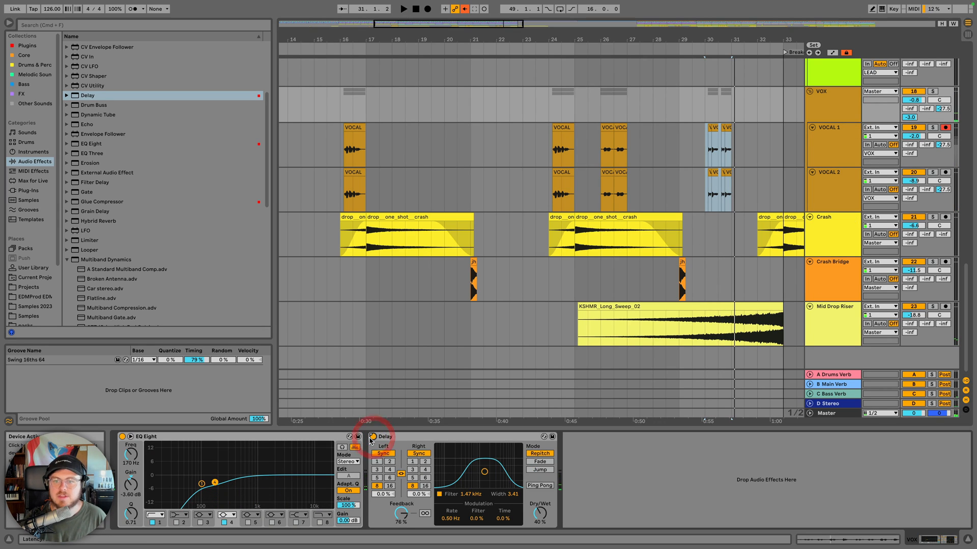
pyautogui.press('a')
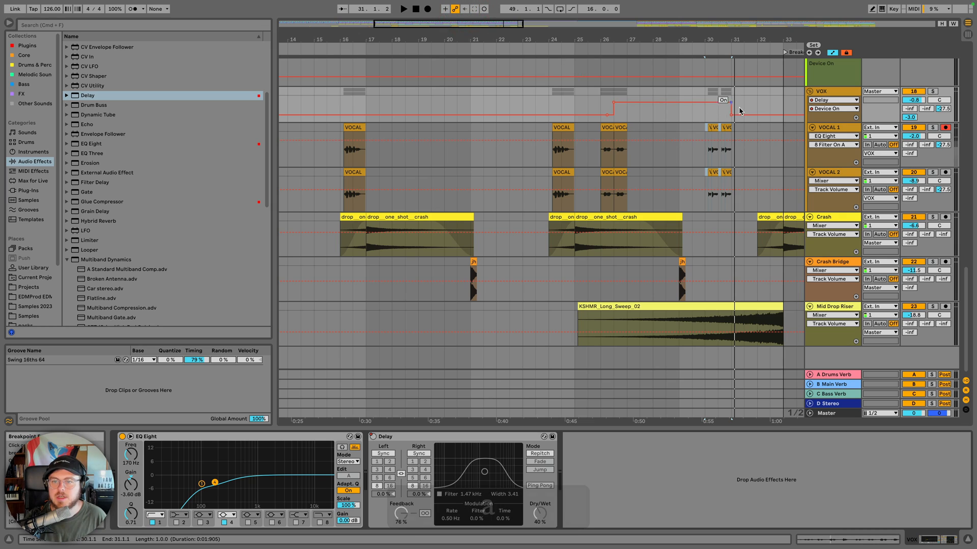
pyautogui.hscroll(3, 712, 109)
pyautogui.press('v')
pyautogui.press('b')
pyautogui.click(669, 105)
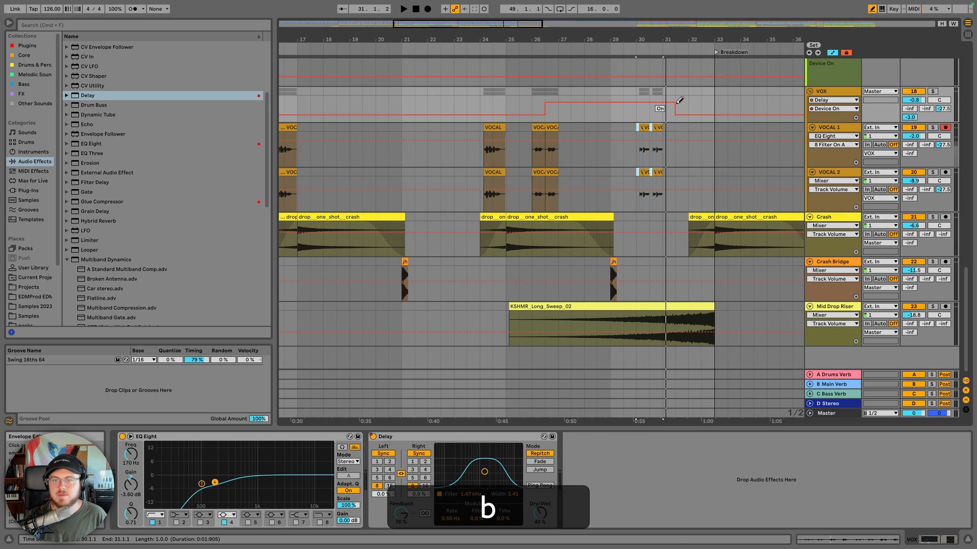
pyautogui.click(735, 101)
pyautogui.press('b')
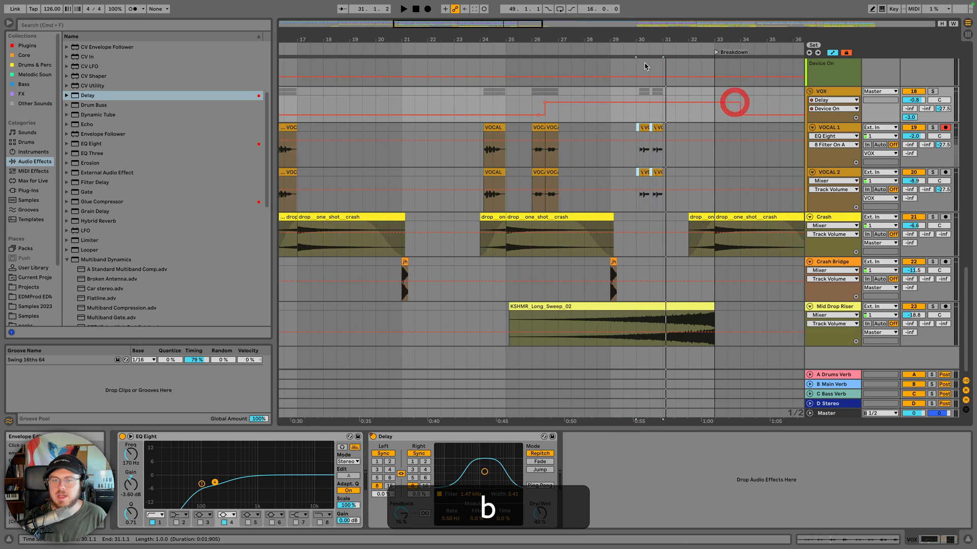
pyautogui.hscroll(3, 724, 135)
pyautogui.click(560, 50)
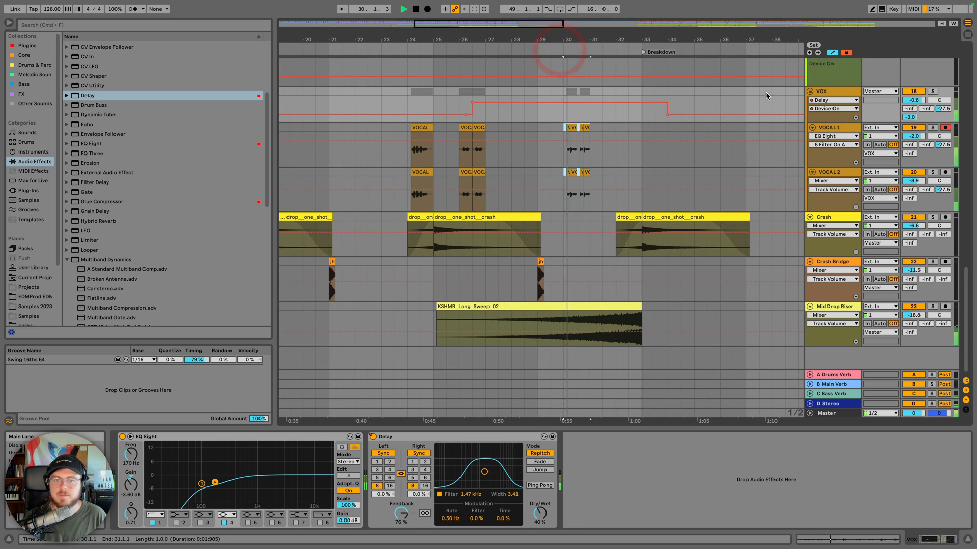
# Hide the automation lanes, then set the VOX Delay's Dry/Wet to 47 % and the VOX group's volume to -0.5 dB during playback
pyautogui.press('shift')
pyautogui.press('a')
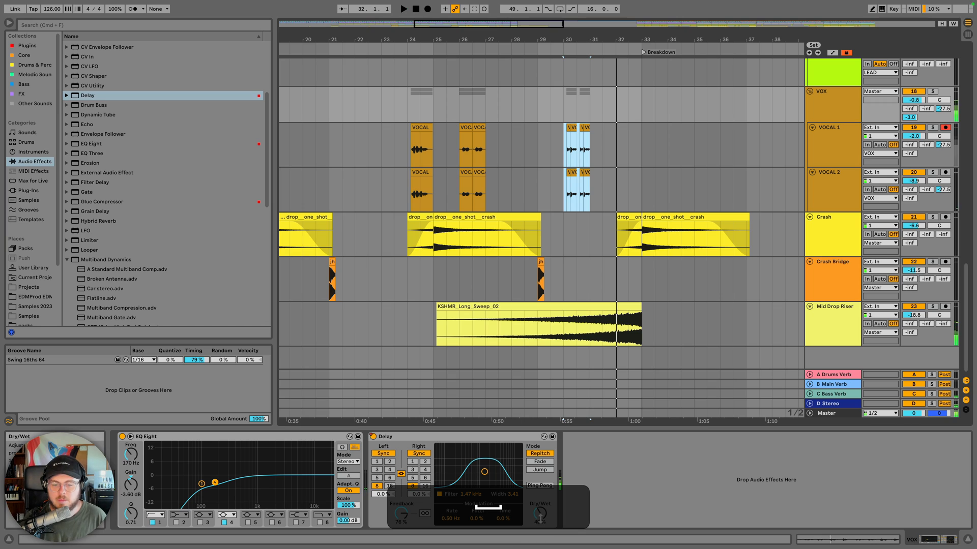
pyautogui.click(457, 52)
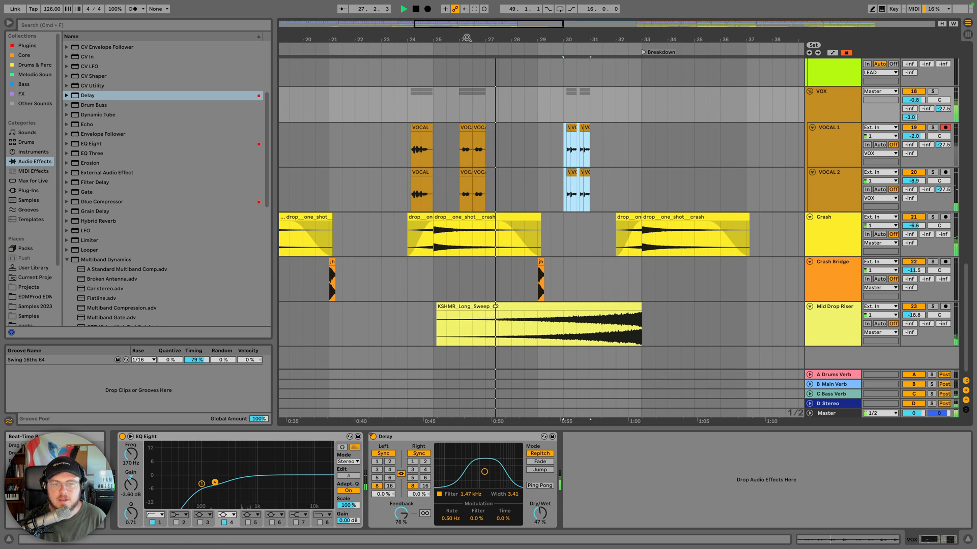
pyautogui.click(920, 101)
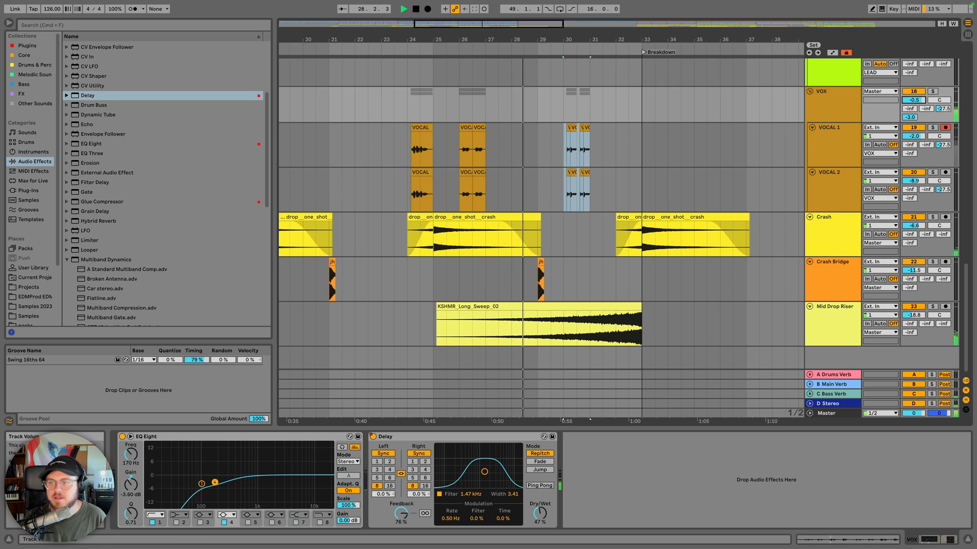
# Set the String track's volume to -12.2 dB and play through into the breakdown
pyautogui.scroll(6, 839, 134)
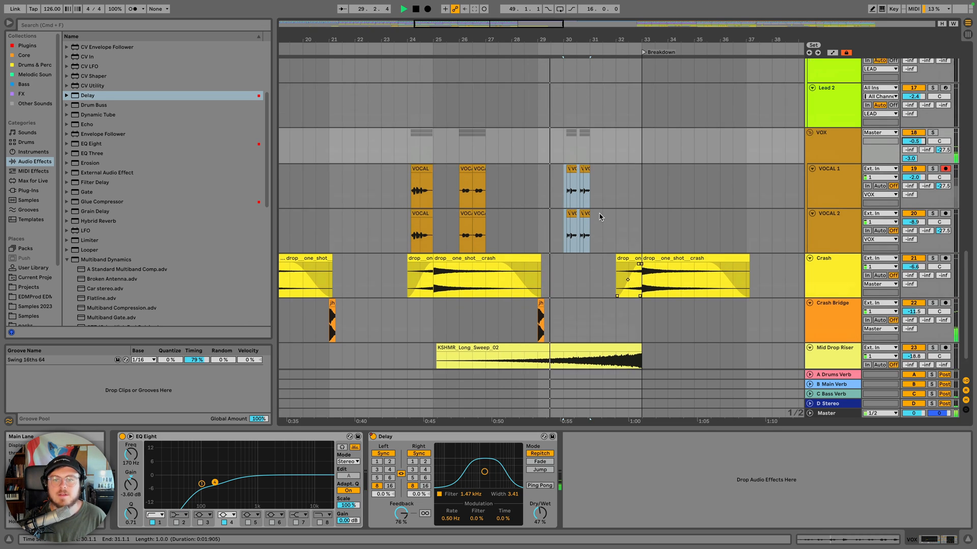
pyautogui.moveTo(908, 112); pyautogui.dragTo(908, 114)
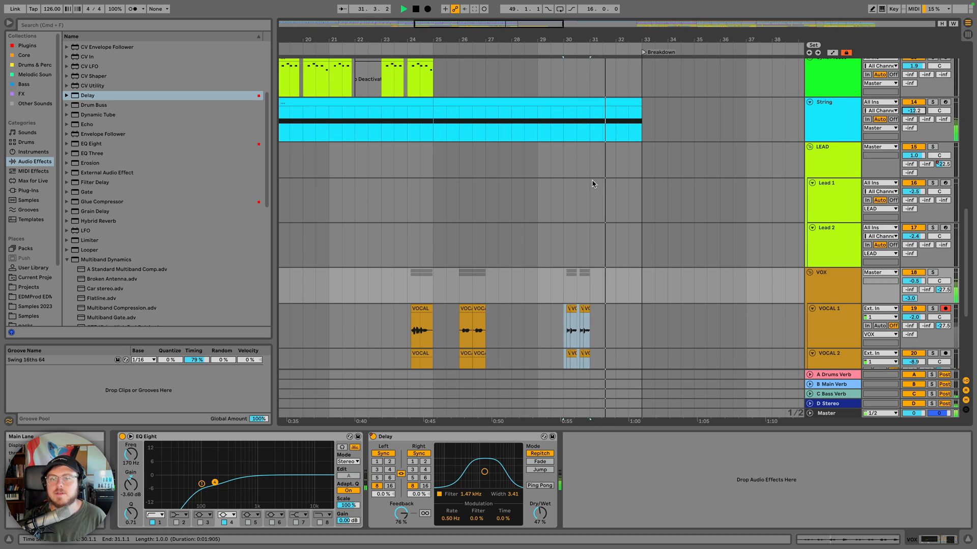
pyautogui.scroll(5, 591, 185)
pyautogui.scroll(4, 592, 184)
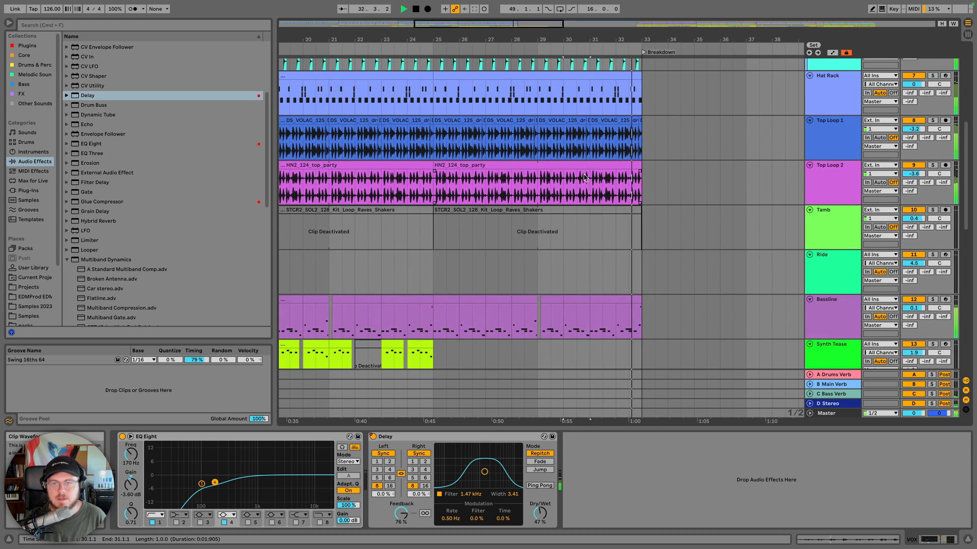
pyautogui.scroll(10, 618, 162)
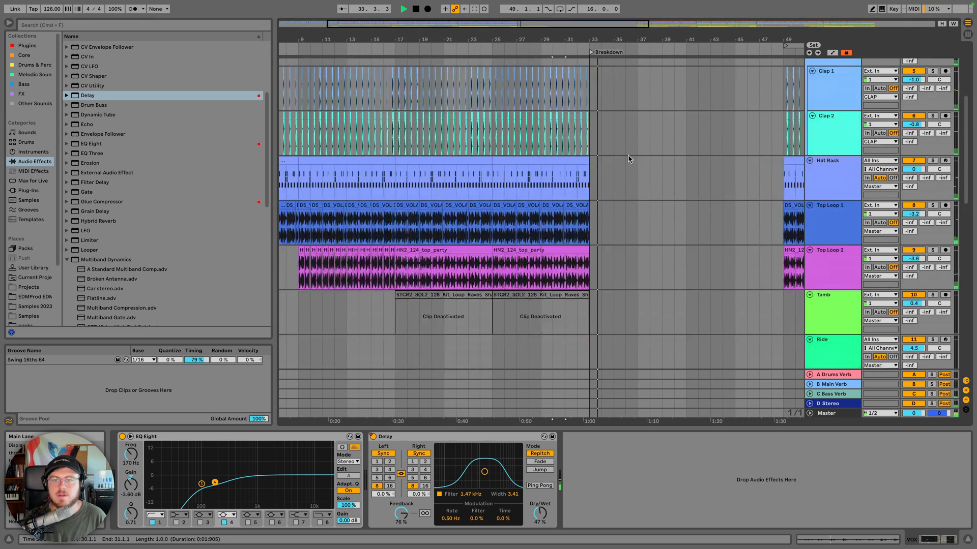
pyautogui.press('space')
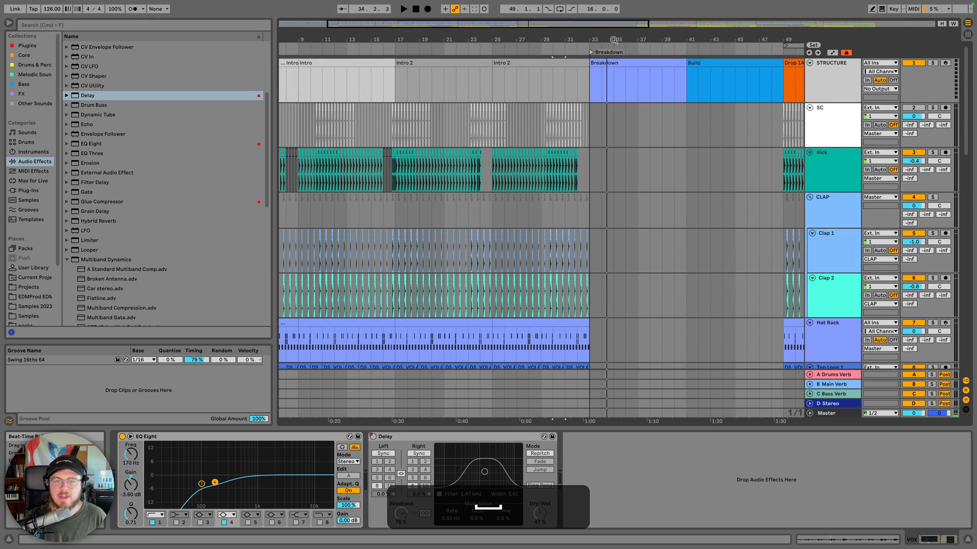
# Play the drop's vocal chops from around bar 52
pyautogui.hscroll(-5, 584, 126)
pyautogui.scroll(-15, 580, 144)
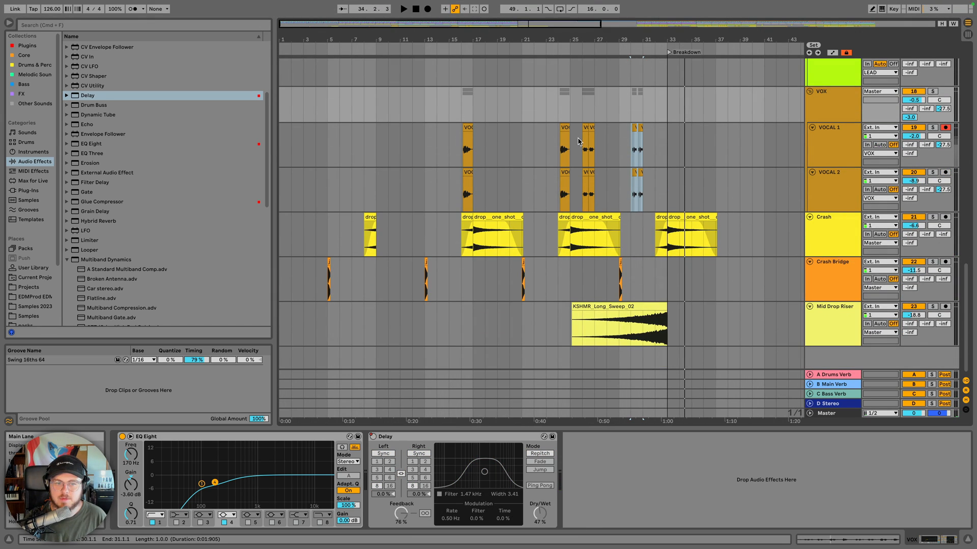
pyautogui.moveTo(543, 42); pyautogui.dragTo(580, 37)
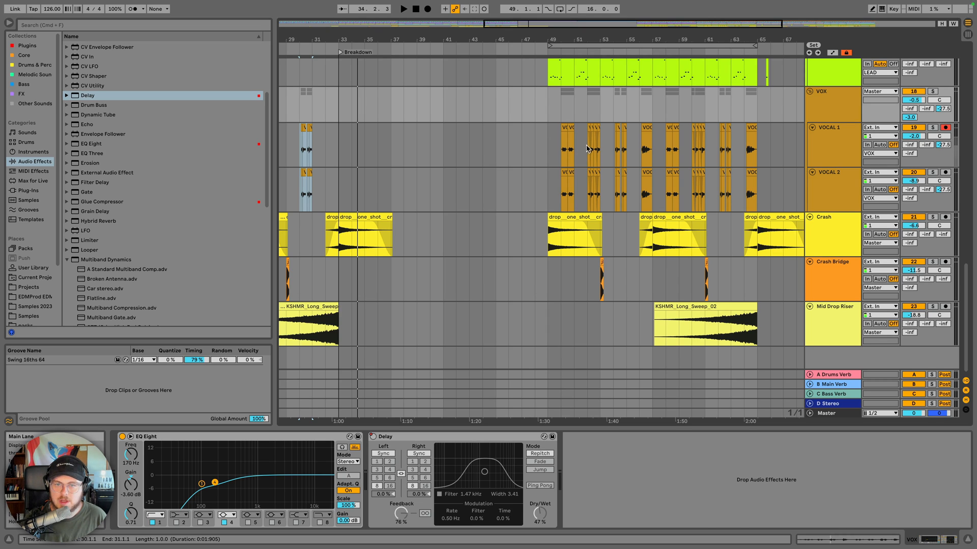
pyautogui.click(587, 149)
pyautogui.press('space')
pyautogui.click(586, 129)
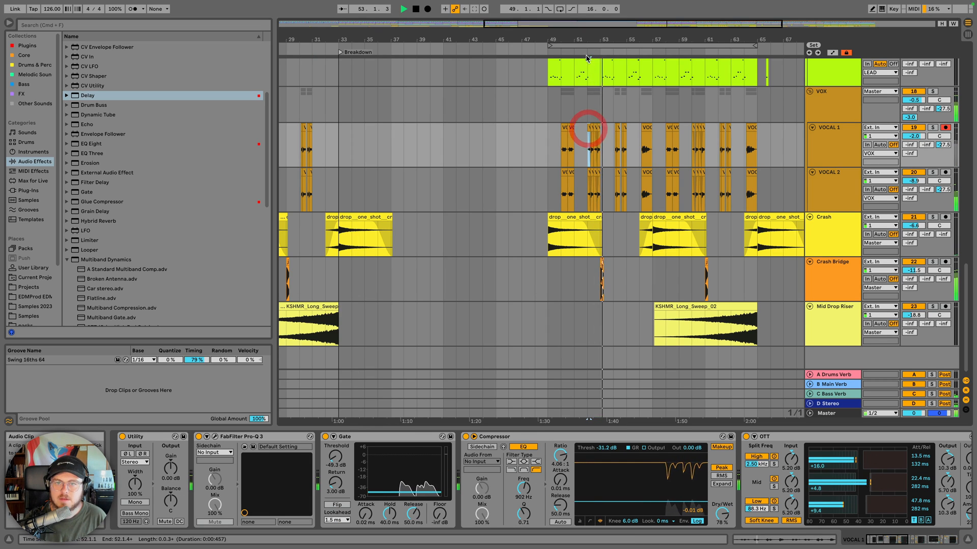
pyautogui.moveTo(584, 39); pyautogui.dragTo(554, 81)
pyautogui.press('space')
# Audition the first VOCAL 1 clip at bar 50, split it at 50.2.2, and copy the slice up to 50.3
pyautogui.moveTo(568, 40); pyautogui.dragTo(568, 61)
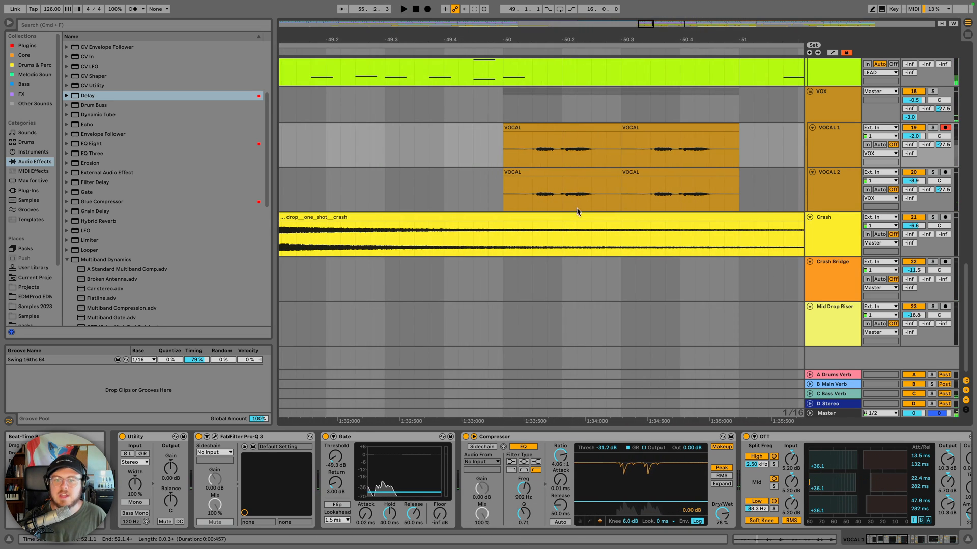
pyautogui.click(578, 153)
pyautogui.press('space')
pyautogui.click(534, 159)
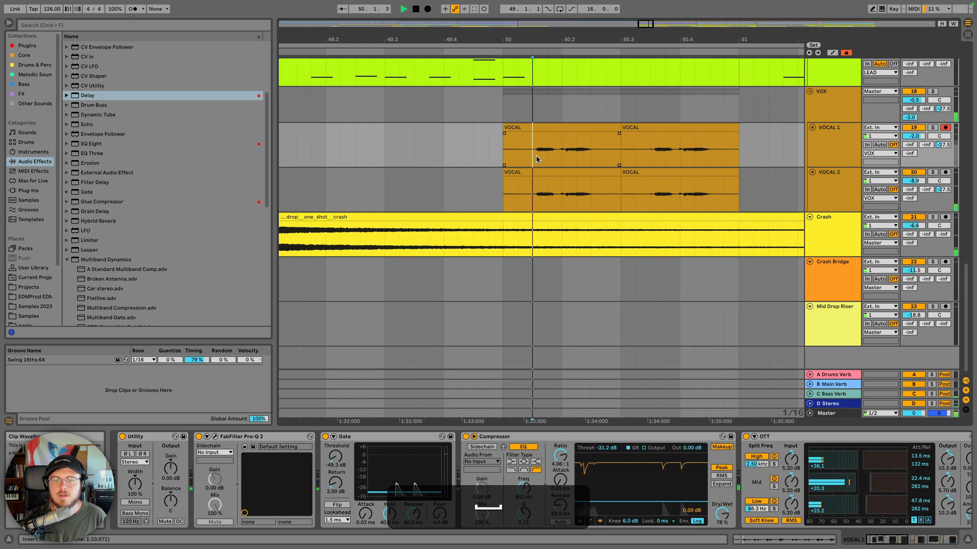
pyautogui.click(535, 155)
pyautogui.click(578, 153)
pyautogui.press('space')
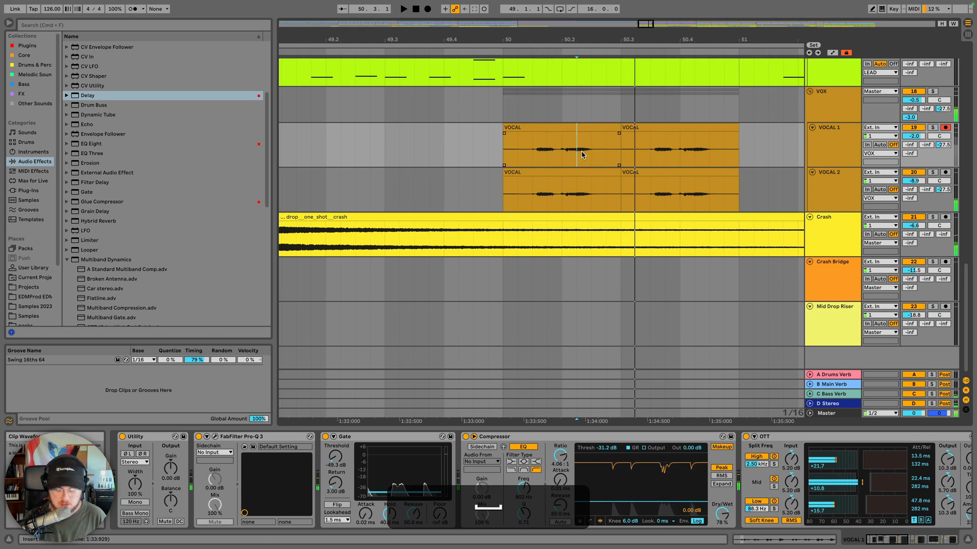
pyautogui.press('super+e')
pyautogui.click(583, 128)
pyautogui.press('super+c')
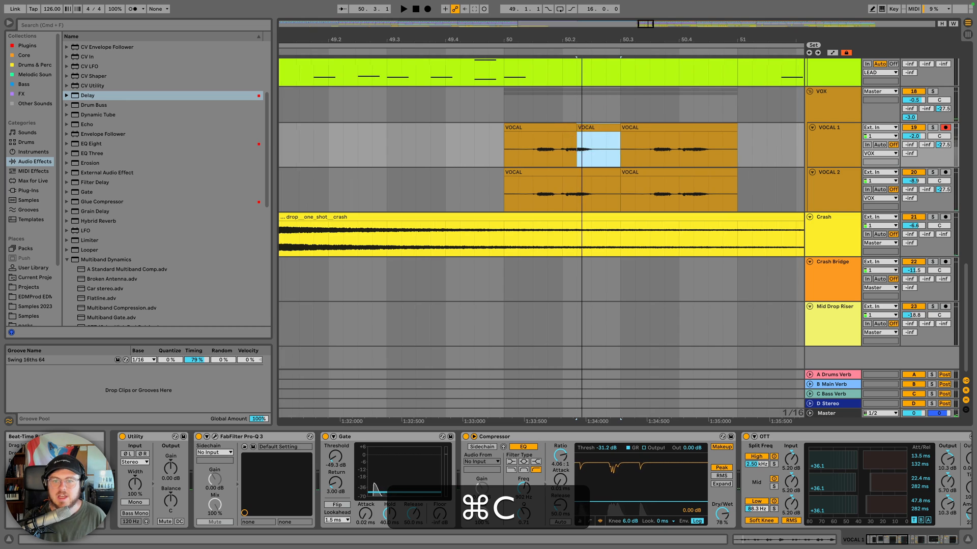
# Play the opening of the intro from bar 1 to find a spot for the copied vocal slice
pyautogui.moveTo(582, 40); pyautogui.dragTo(582, 6)
pyautogui.hscroll(-10, 479, 167)
pyautogui.hscroll(10, 663, 161)
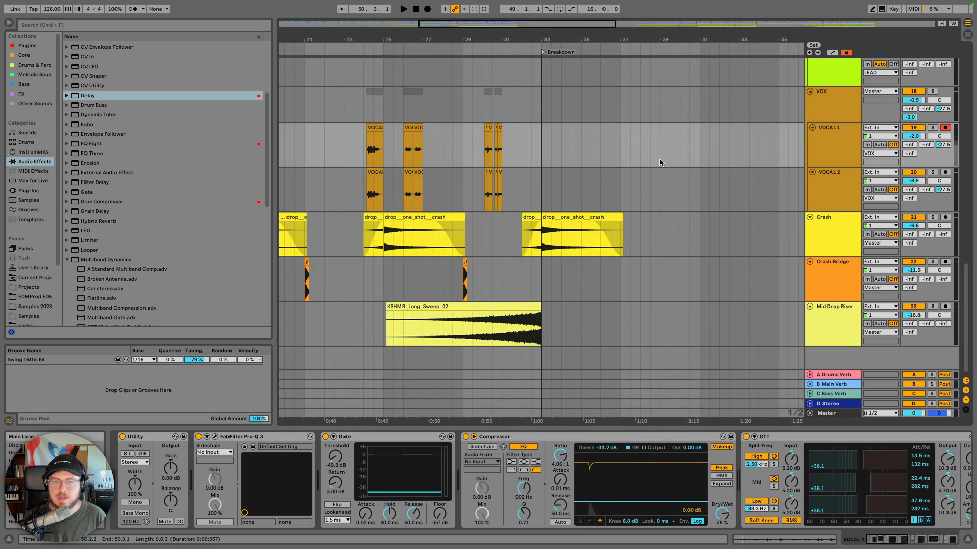
pyautogui.hscroll(-10, 458, 108)
pyautogui.hscroll(8, 682, 94)
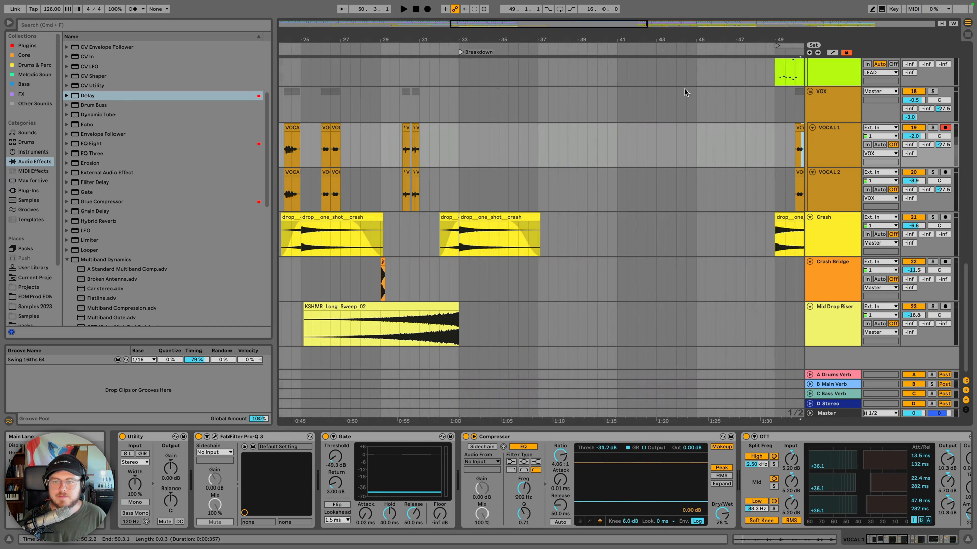
pyautogui.hscroll(-8, 548, 114)
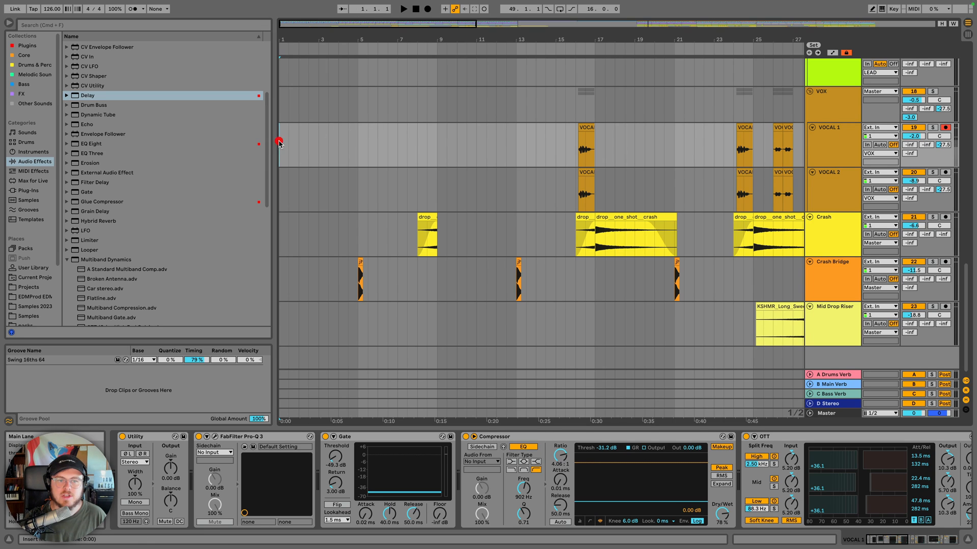
pyautogui.press('space')
pyautogui.scroll(10, 399, 138)
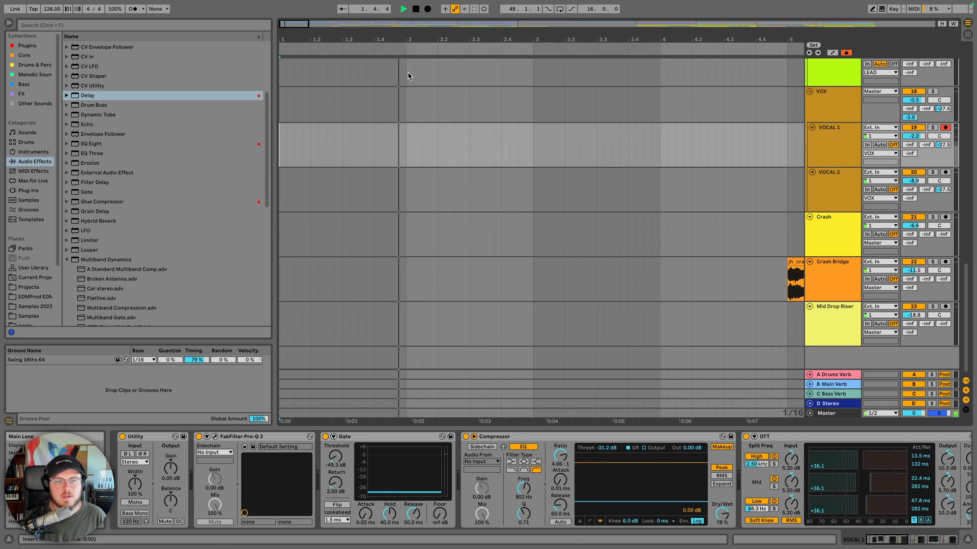
pyautogui.scroll(2, 405, 41)
pyautogui.press('space')
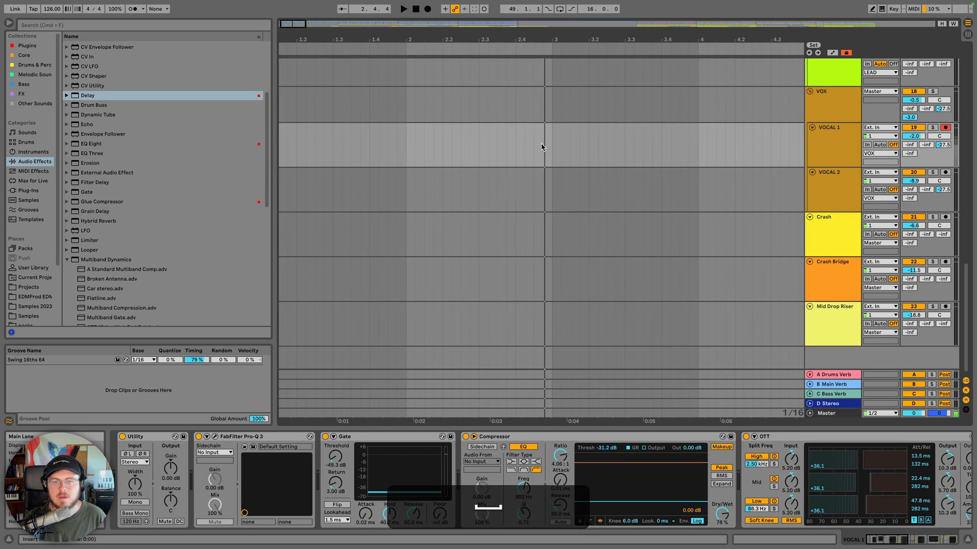
# Paste the vocal slice on VOCAL 1 shortly before bar 3 and play it from bar 2
pyautogui.click(536, 147)
pyautogui.press('super+v')
pyautogui.press('space')
pyautogui.click(490, 54)
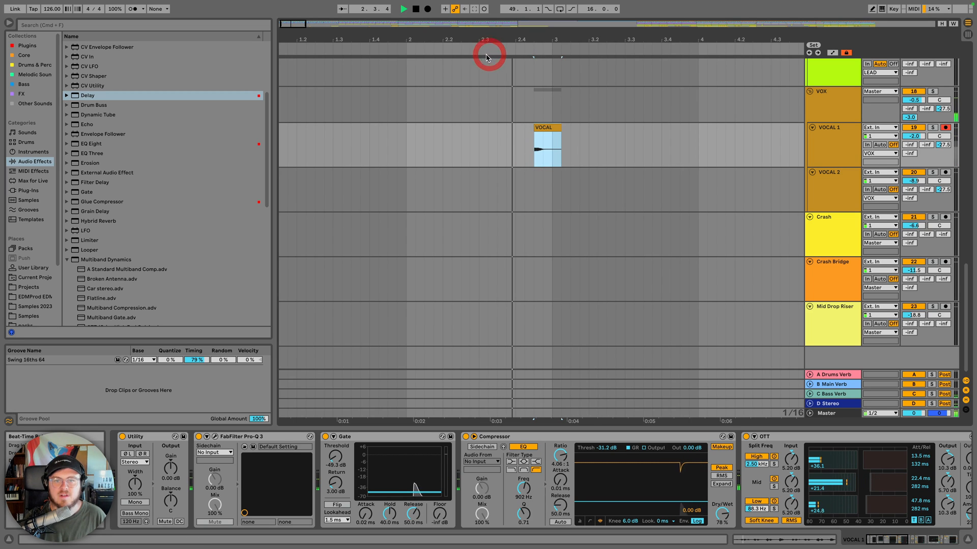
pyautogui.click(392, 47)
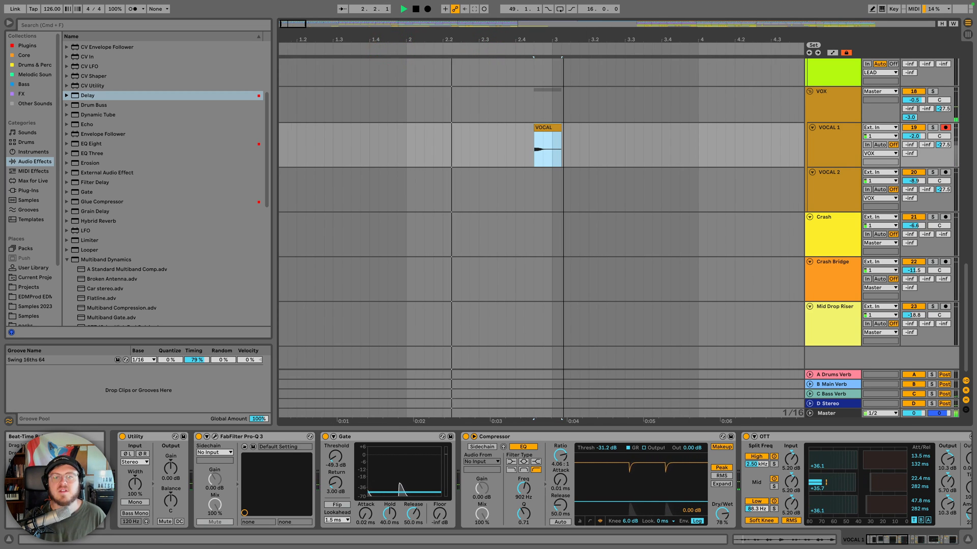
# Nudge the pasted VOCAL 1 slice slightly later, closer to bar 3, and listen to its timing
pyautogui.scroll(5, 560, 122)
pyautogui.moveTo(501, 130); pyautogui.dragTo(530, 135)
pyautogui.click(377, 140)
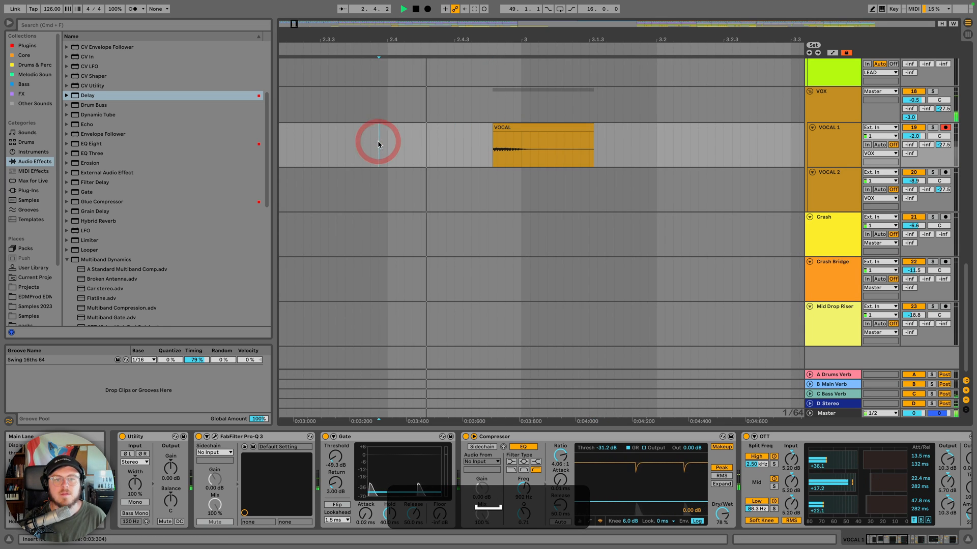
# Duplicate bars 1 to 5 of the VOCAL 1 track into bars 5 to 9
pyautogui.moveTo(473, 40); pyautogui.dragTo(387, 13)
pyautogui.moveTo(395, 137); pyautogui.dragTo(222, 142)
pyautogui.press('super+d')
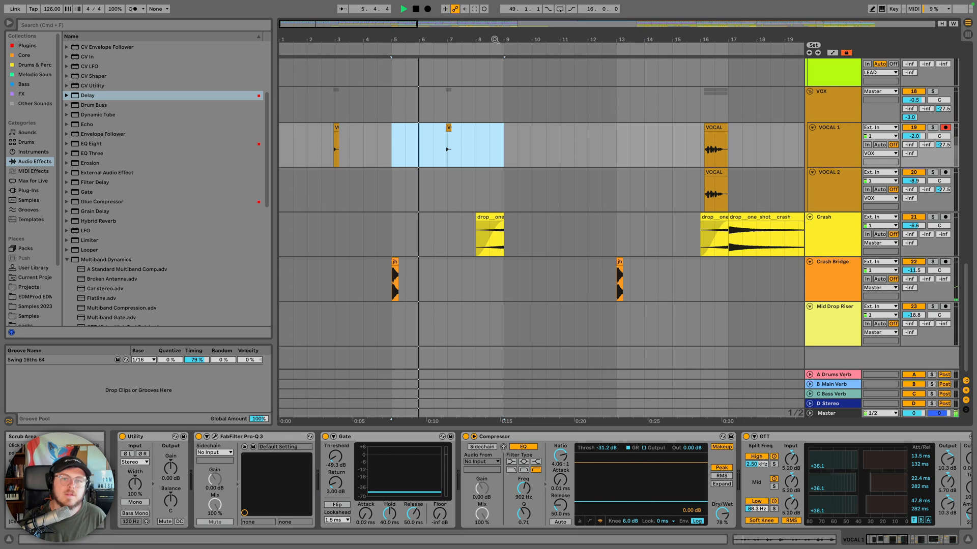
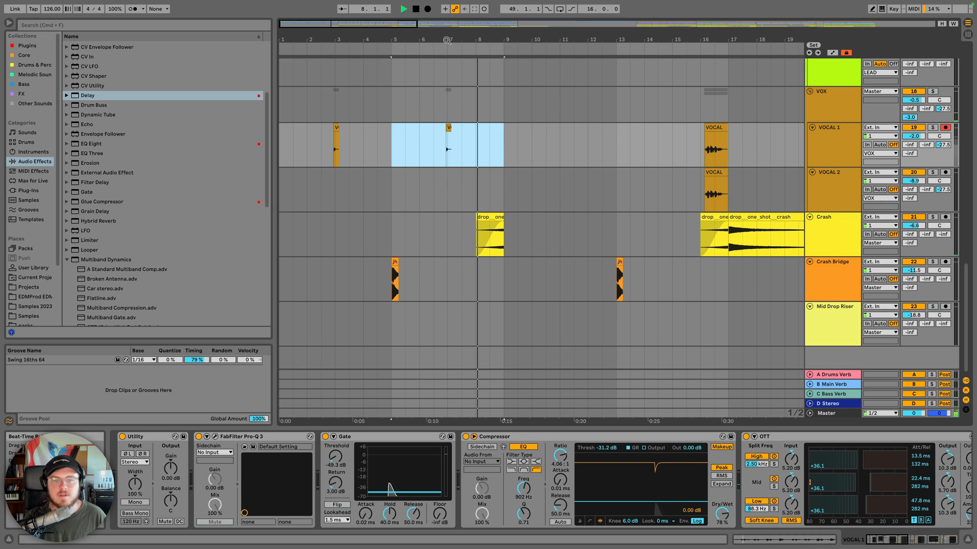
# Automate the VOX group's Delay to be on from bar 1 to bar 11 and re-enable the overridden automation
pyautogui.press('space')
pyautogui.click(833, 105)
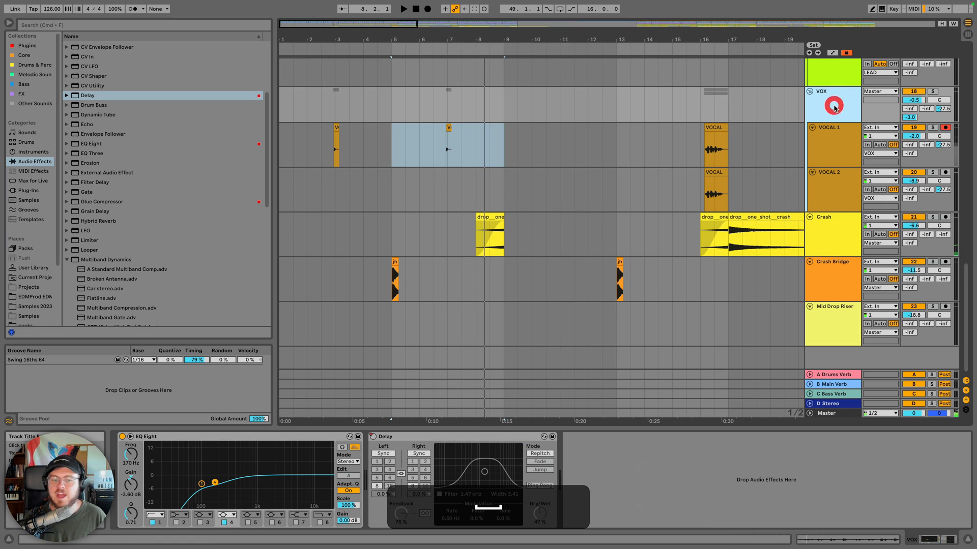
pyautogui.click(373, 436)
pyautogui.press('a')
pyautogui.press('b')
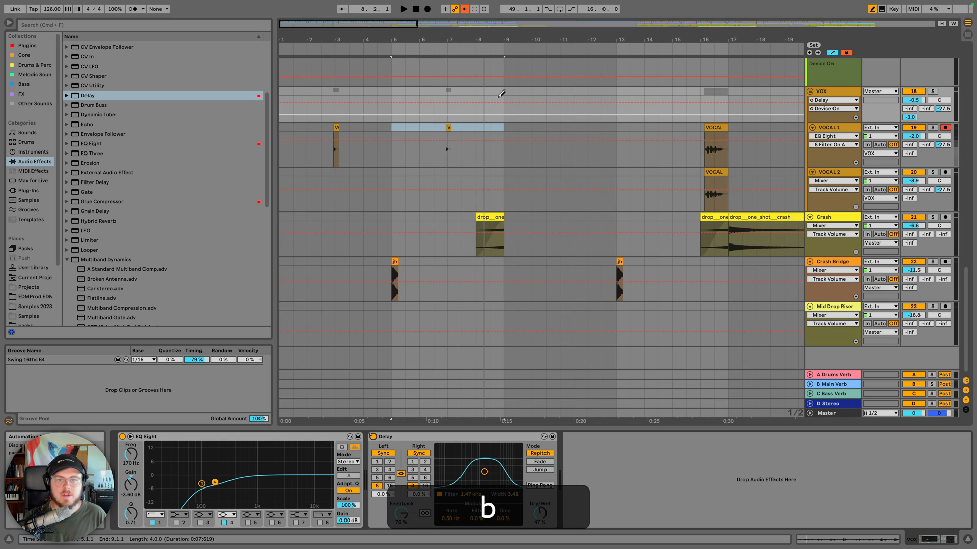
pyautogui.moveTo(304, 96); pyautogui.dragTo(297, 97)
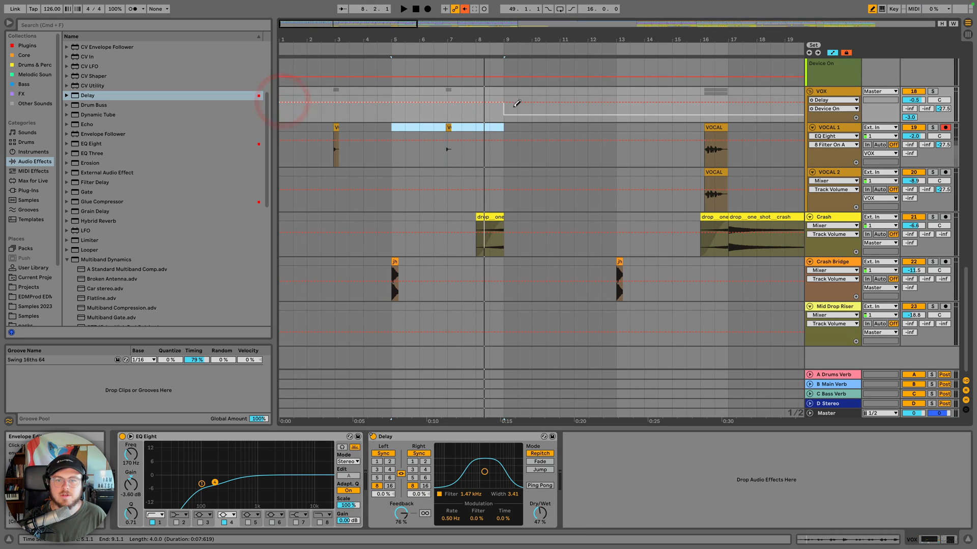
pyautogui.click(553, 97)
pyautogui.press('b')
pyautogui.click(464, 9)
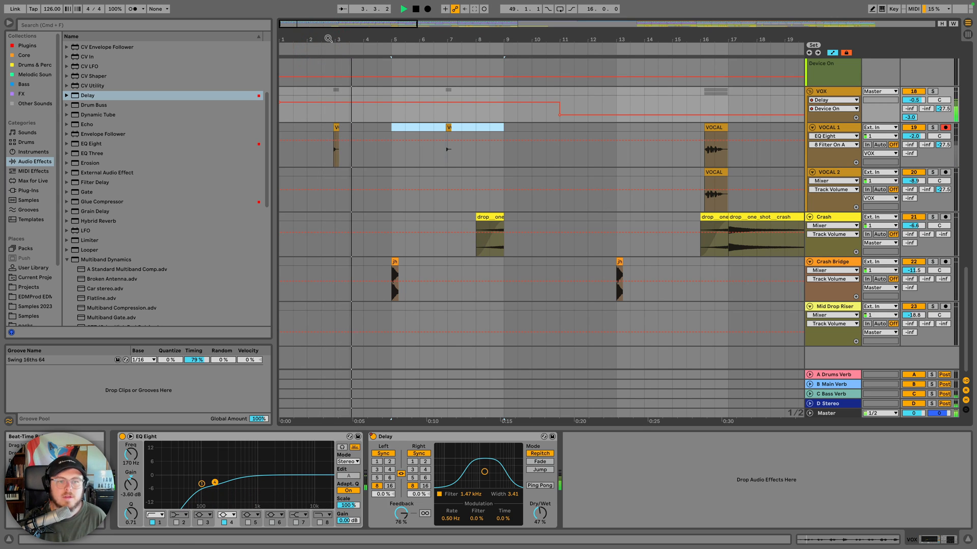
# Raise the Crash Bridge track's B Main Verb send to -29.0 dB and listen to the crash from bar 5
pyautogui.moveTo(329, 38); pyautogui.dragTo(328, 27)
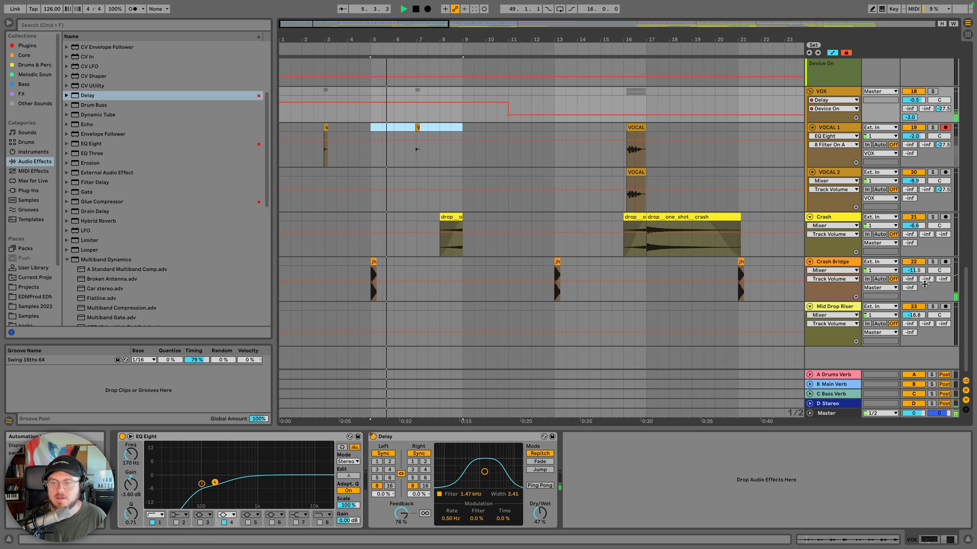
pyautogui.moveTo(928, 282); pyautogui.dragTo(928, 279)
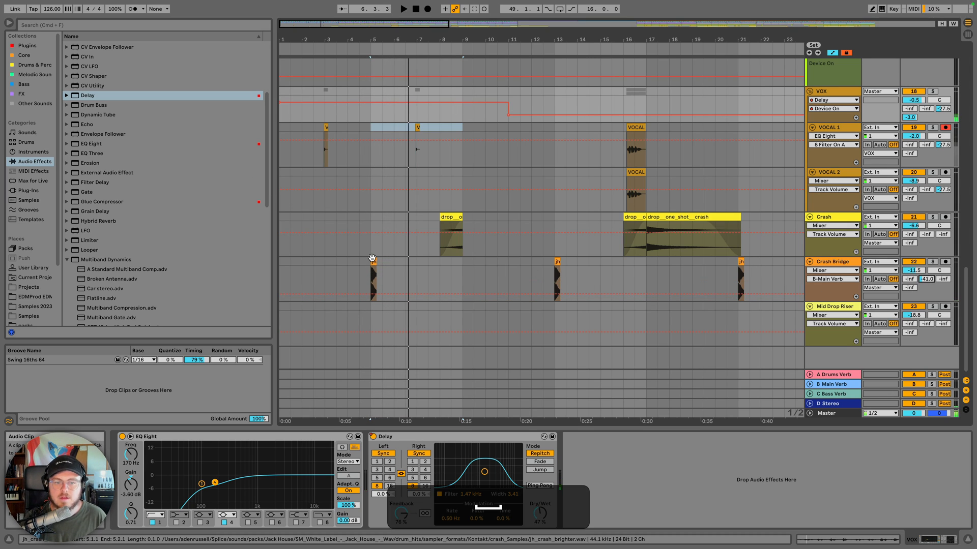
pyautogui.click(371, 263)
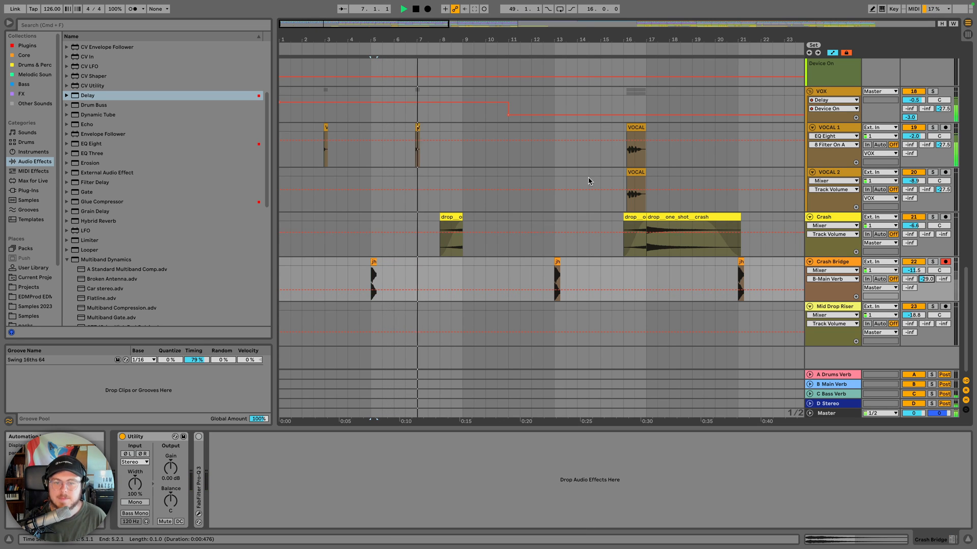
pyautogui.press('-')
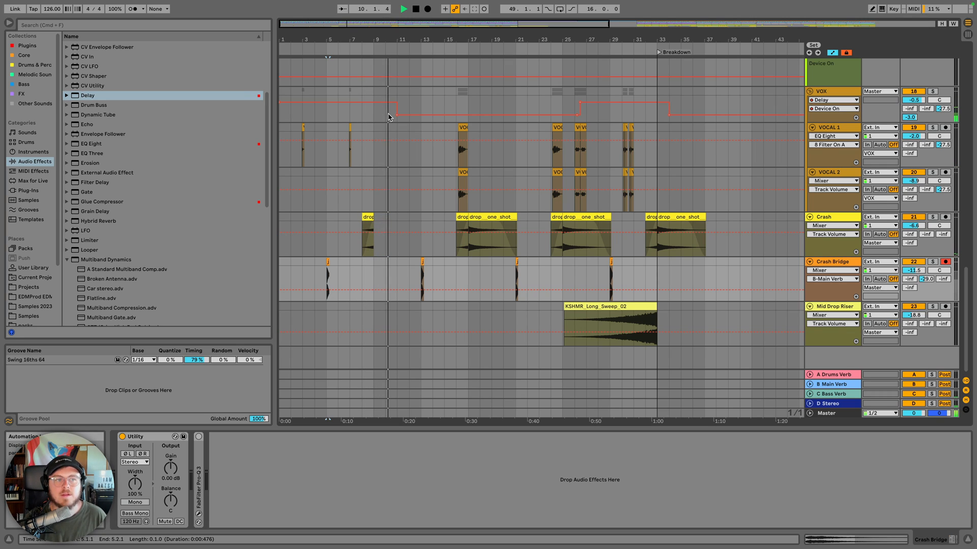
pyautogui.press('space')
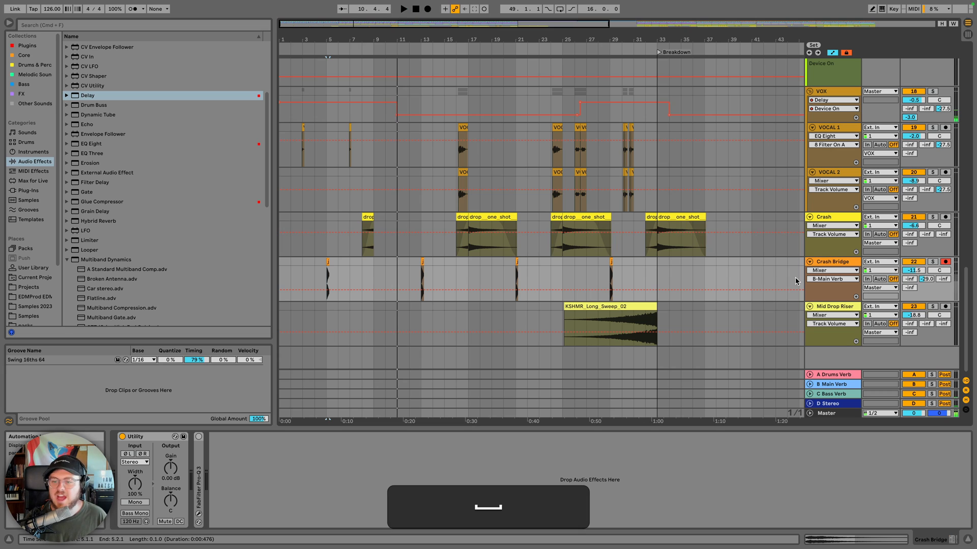
# Add an audio track below Mid Drop Riser, then switch to Splice and search its samples for "impact"
pyautogui.click(830, 306)
pyautogui.press('super+t')
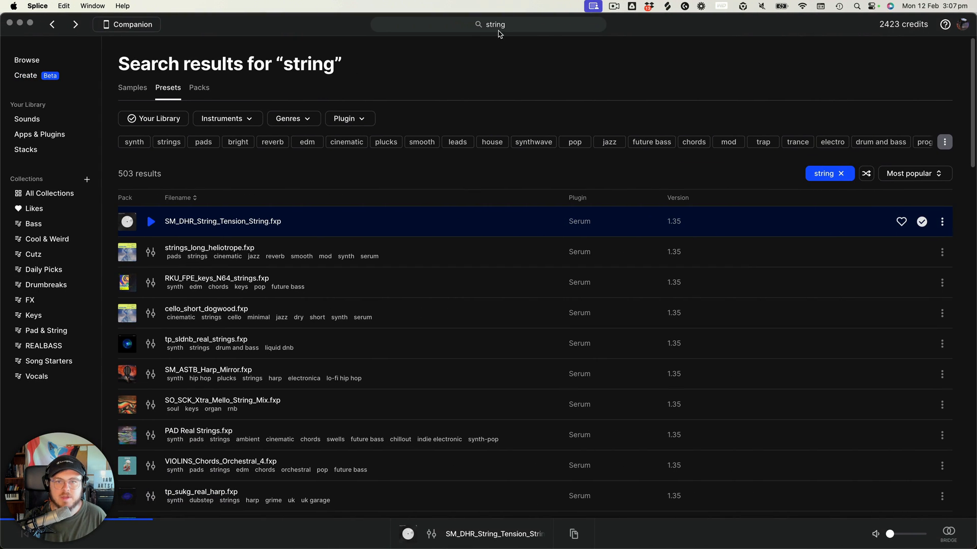
pyautogui.click(509, 26)
pyautogui.press('super+a')
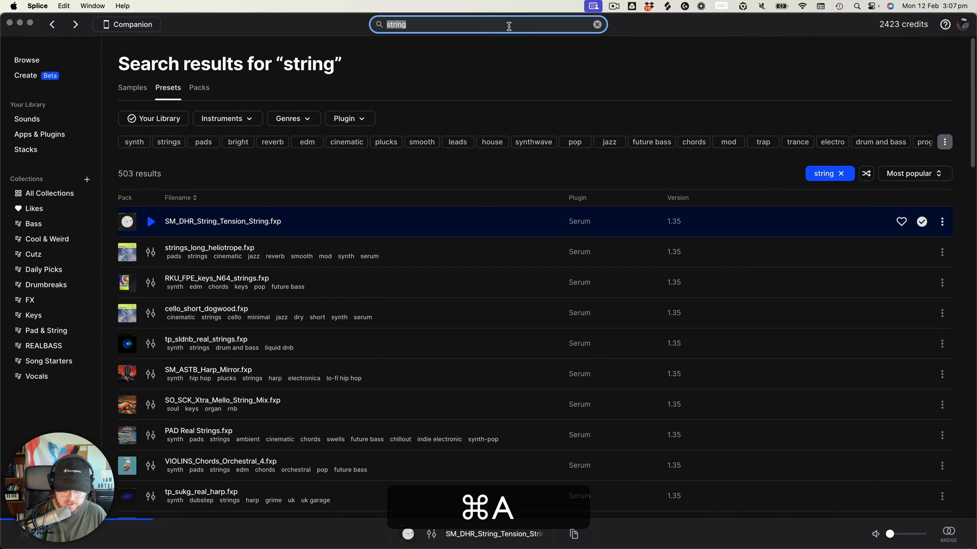
pyautogui.write('impact')
pyautogui.press('Return')
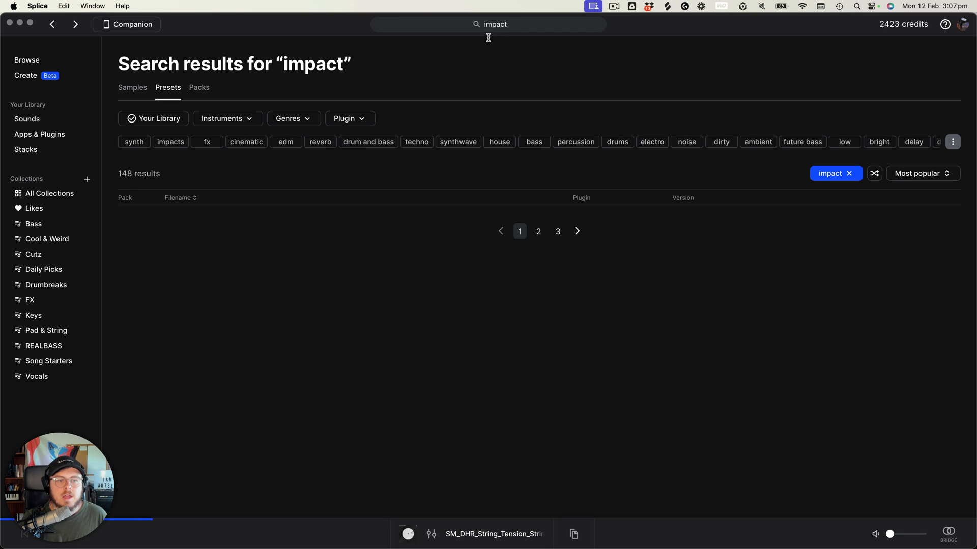
pyautogui.click(136, 88)
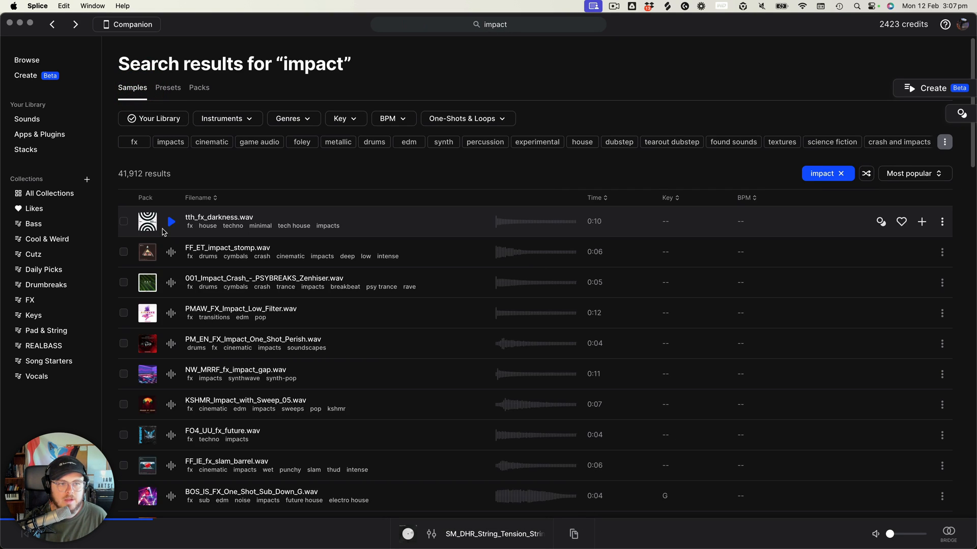
# Audition the impact samples in the results and copy EKALI_fx_forgot_impact.wav to the clipboard
pyautogui.click(169, 223)
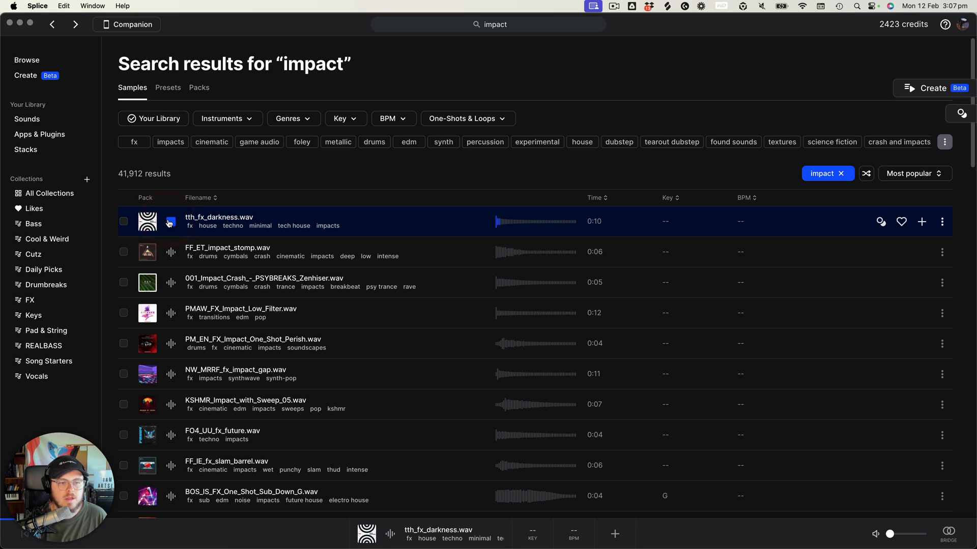
pyautogui.press('Down')
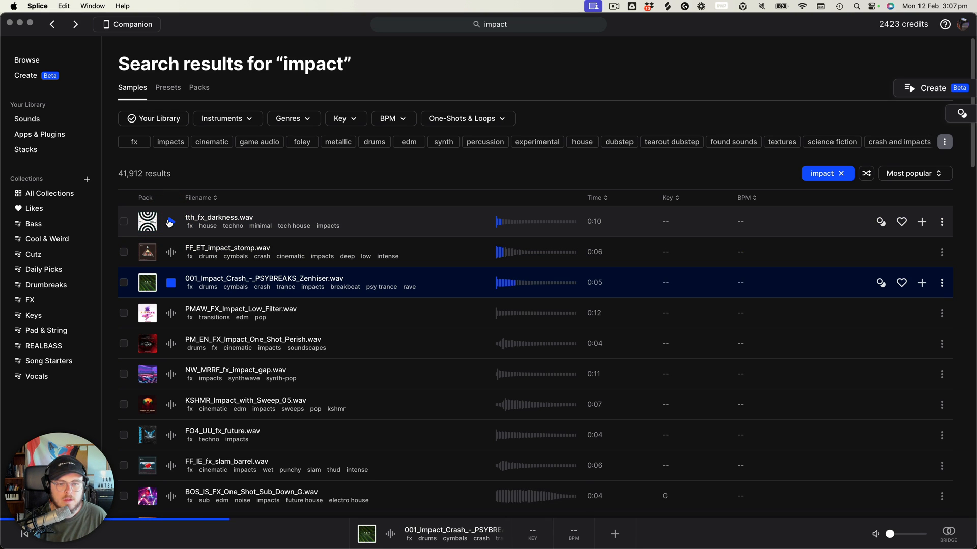
pyautogui.press('Down')
pyautogui.press('Down')
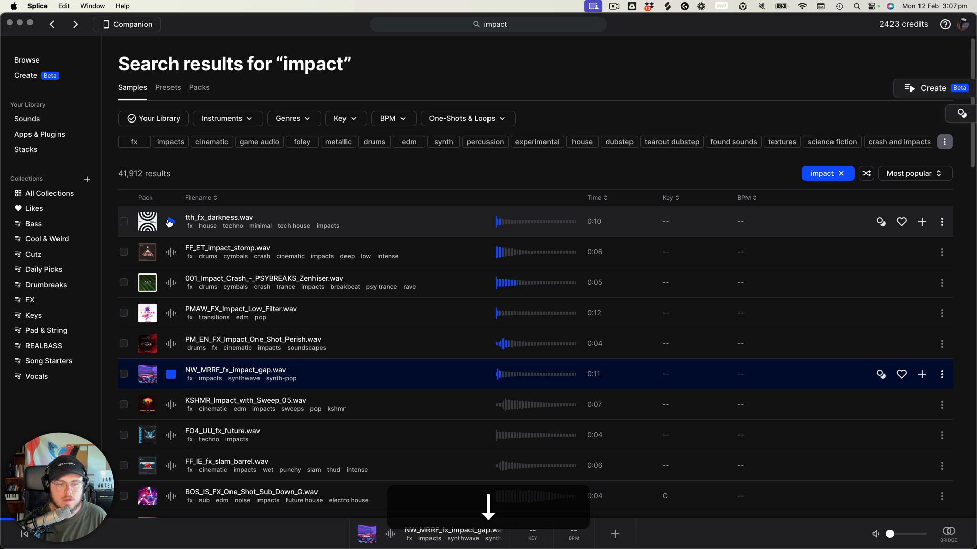
pyautogui.press('Down')
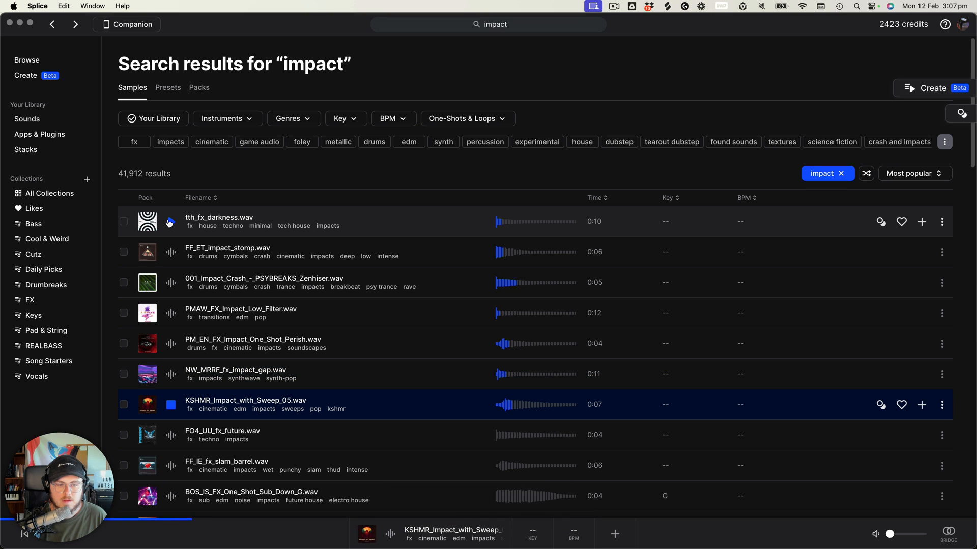
pyautogui.press('Down')
pyautogui.press('Down')
pyautogui.press('Down')
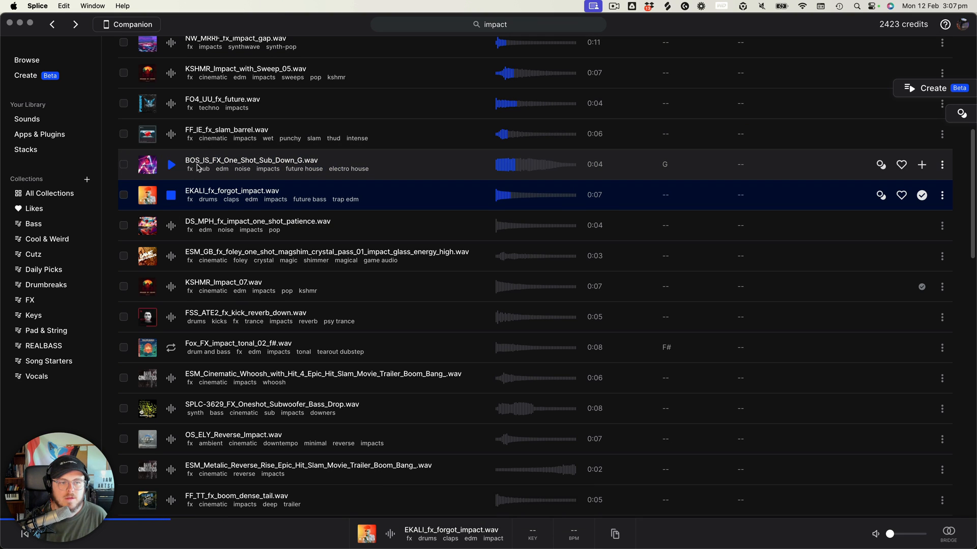
pyautogui.press('space')
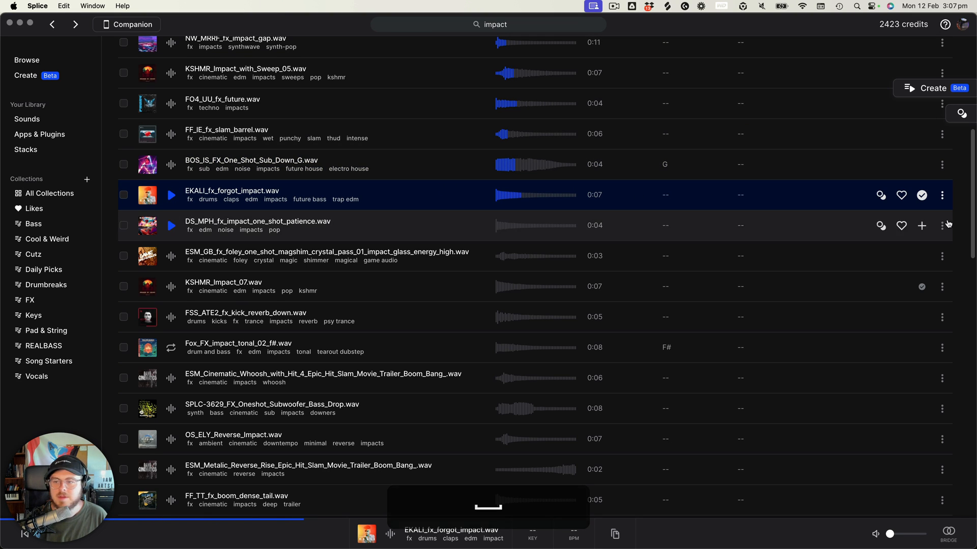
pyautogui.click(942, 196)
pyautogui.click(915, 216)
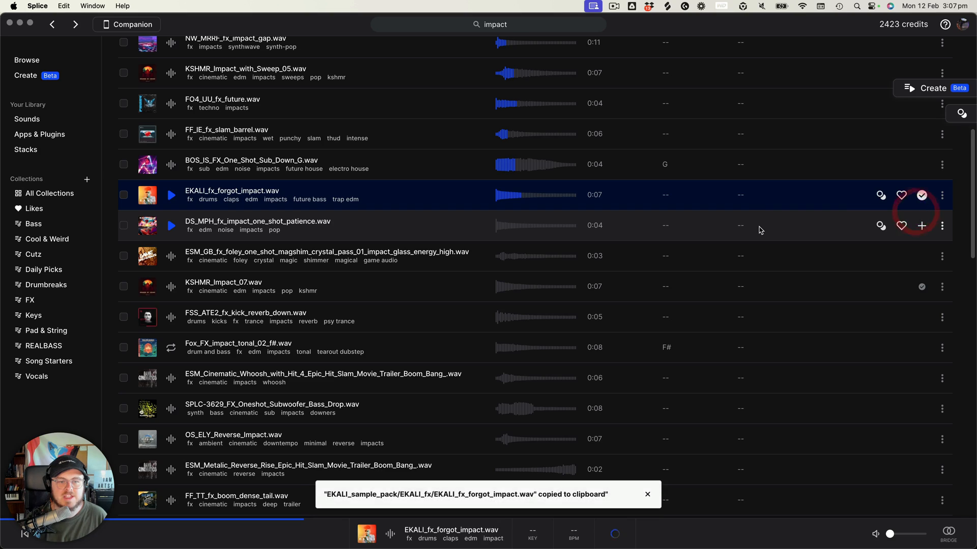
# Switch back to Ableton Live, paste the impact sample at bar 9 on the new audio track and turn off its warping
pyautogui.press('super+Tab')
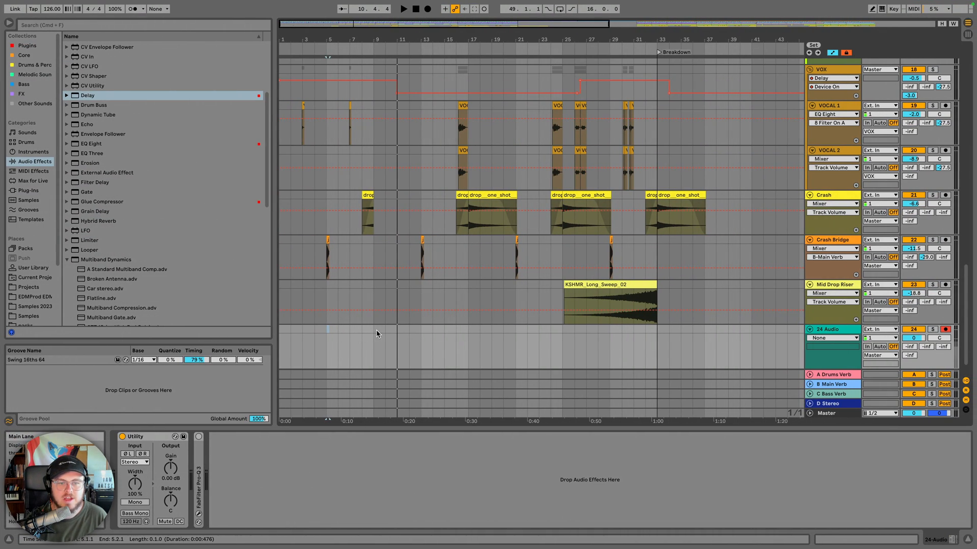
pyautogui.press('super+v')
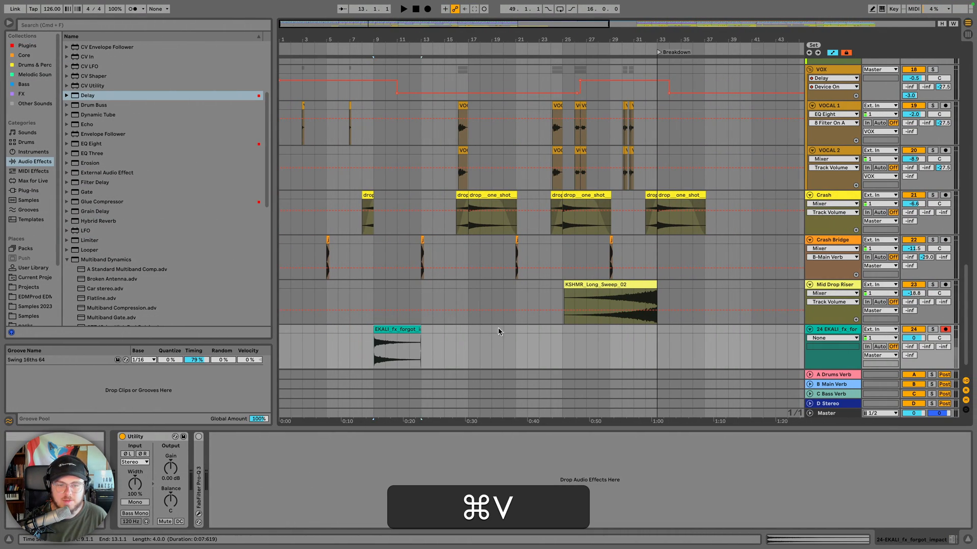
pyautogui.doubleClick(396, 340)
pyautogui.click(124, 432)
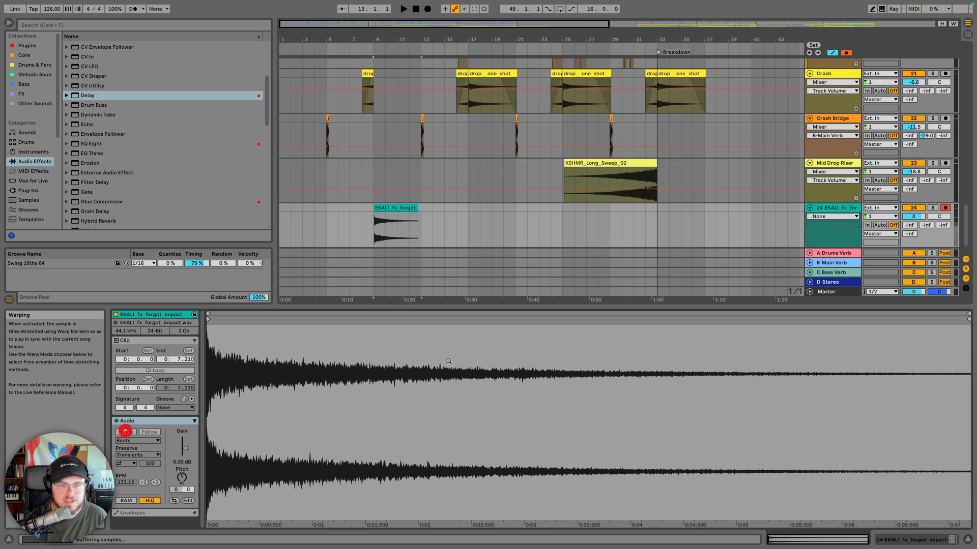
# Rename the new audio track as Impact
pyautogui.doubleClick(846, 209)
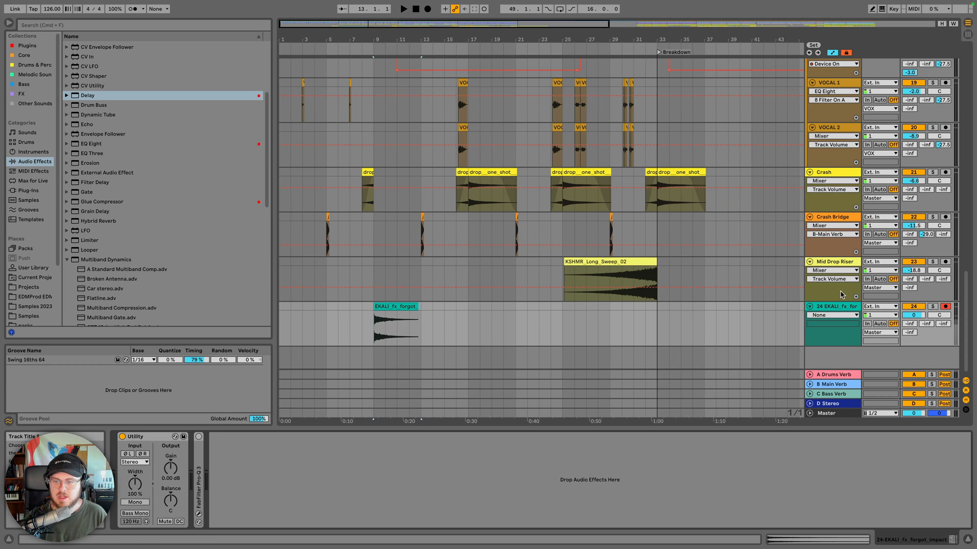
pyautogui.press('super+r')
pyautogui.write('Impact')
pyautogui.press('Return')
pyautogui.press('Return')
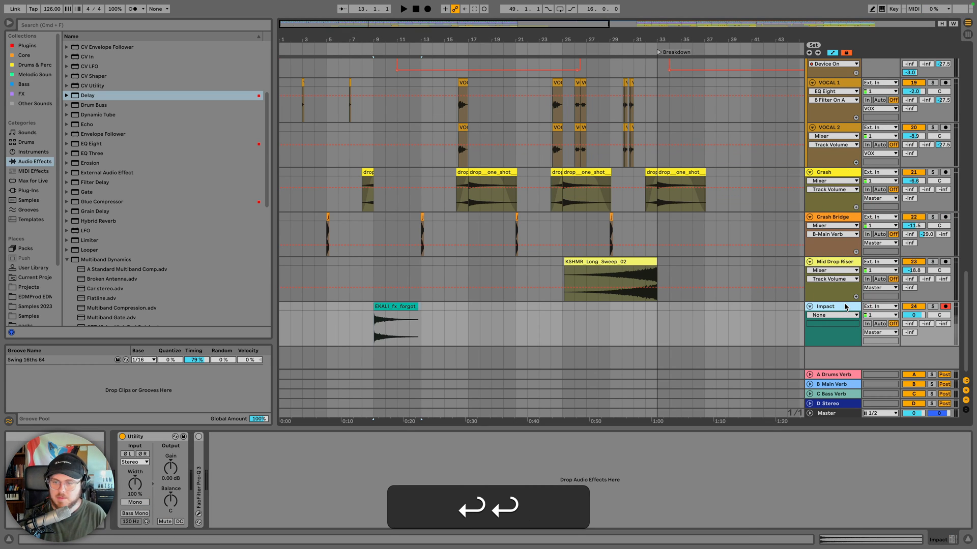
# Lower the Impact track's volume to -11.9 dB while playing the transition into bar 9
pyautogui.press('space')
pyautogui.moveTo(923, 318); pyautogui.dragTo(923, 336)
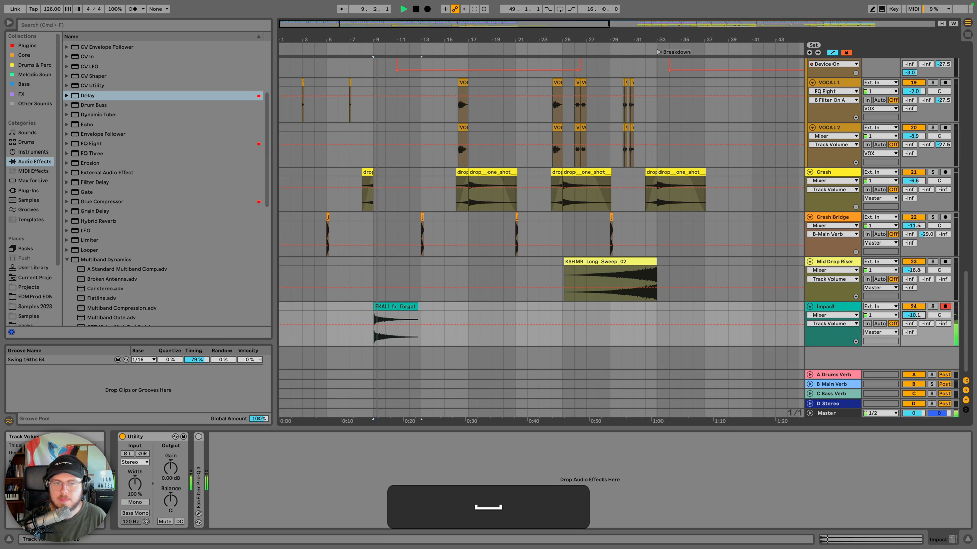
pyautogui.moveTo(360, 48); pyautogui.dragTo(472, 96)
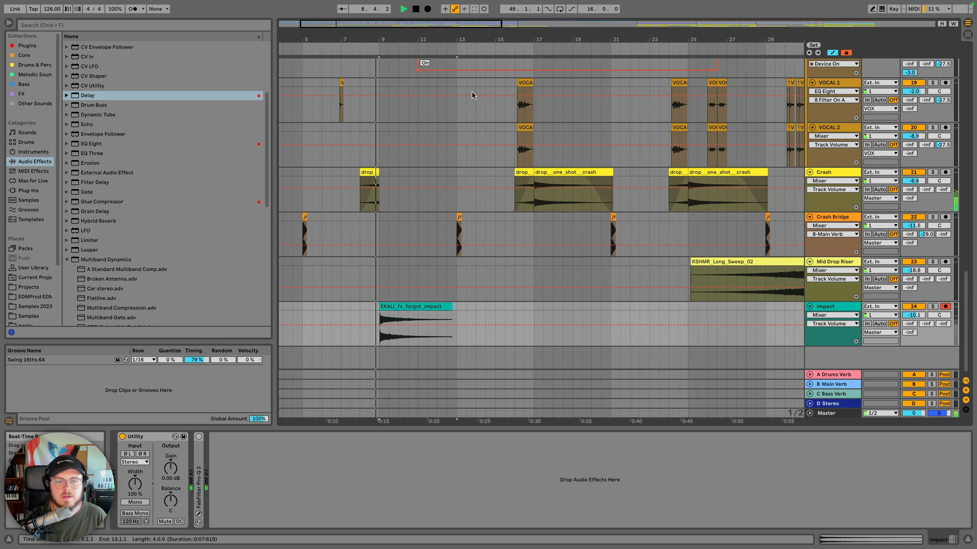
pyautogui.moveTo(914, 315); pyautogui.dragTo(914, 316)
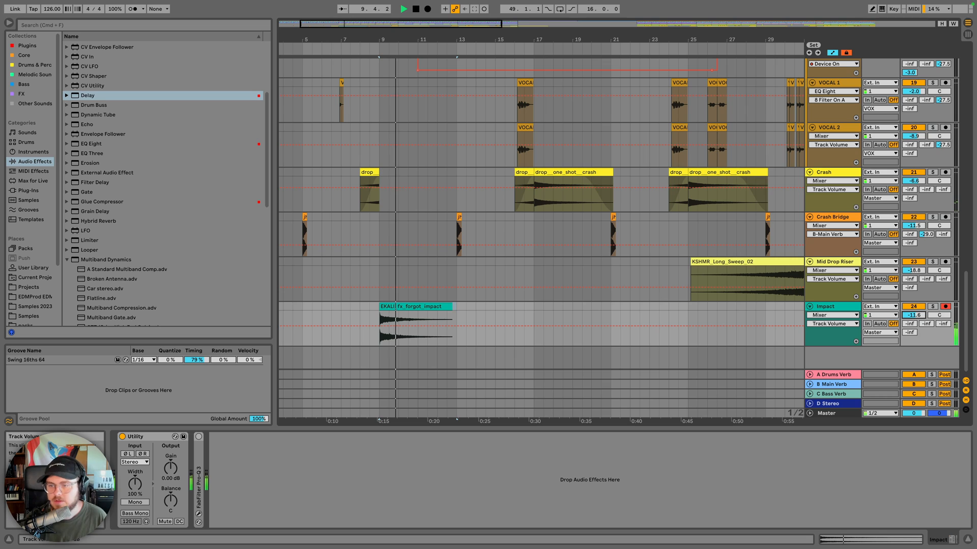
pyautogui.press('space')
pyautogui.click(406, 308)
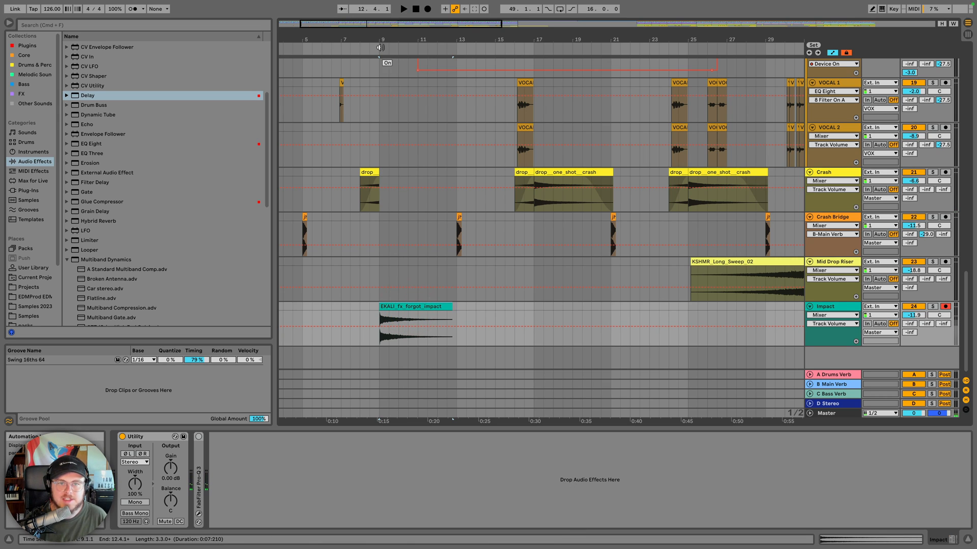
pyautogui.moveTo(380, 48); pyautogui.dragTo(368, 42)
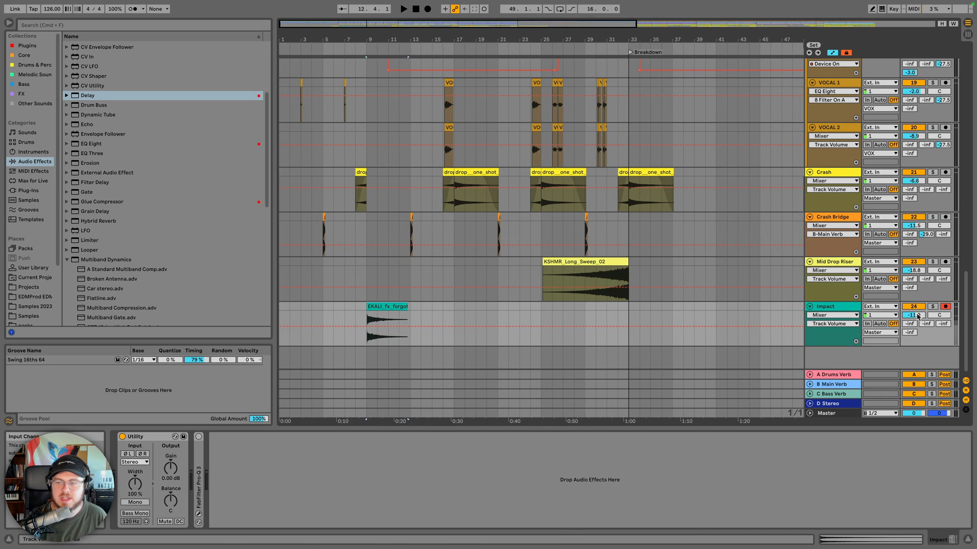
# Copy the impact clip from bar 9 to the start of the Breakdown at bar 33 and play it there
pyautogui.click(392, 307)
pyautogui.press('super+c')
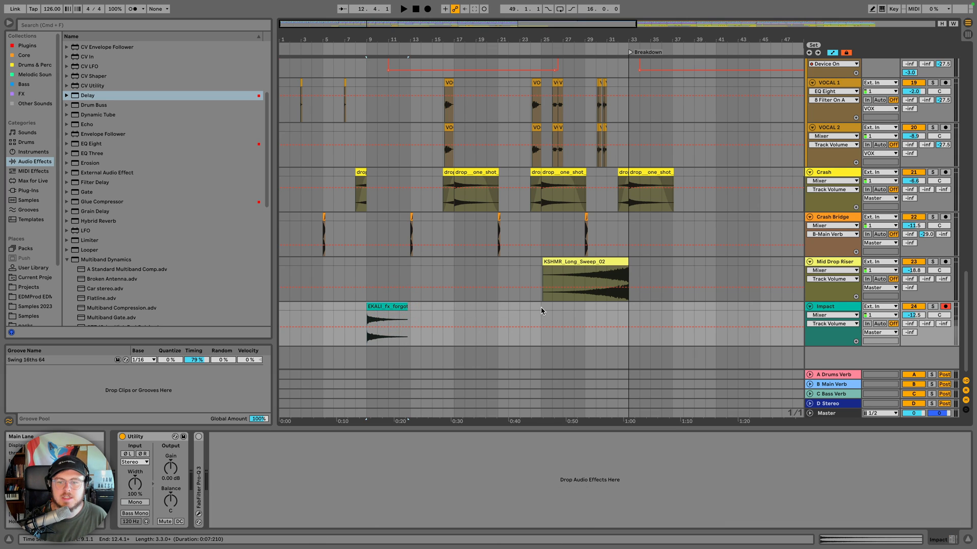
pyautogui.click(630, 307)
pyautogui.press('super+v')
pyautogui.press('space')
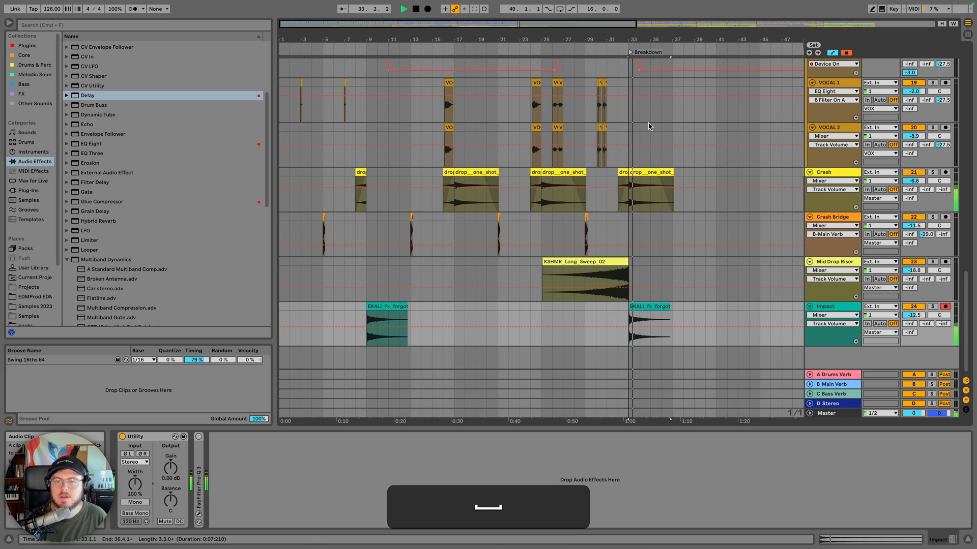
pyautogui.press('space')
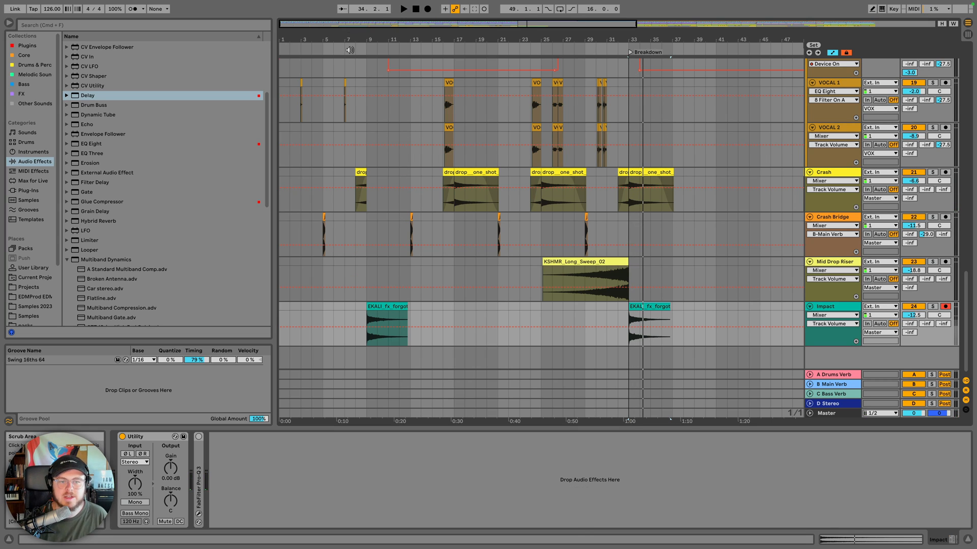
# Play the lead-in to the bar 9 impact and set the Impact track's volume to -13.0 dB
pyautogui.click(349, 49)
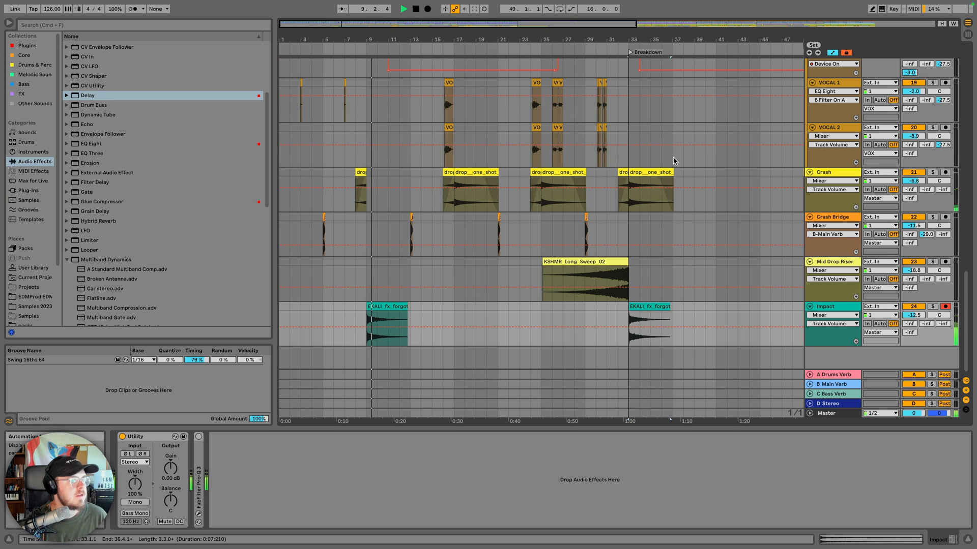
pyautogui.moveTo(913, 315); pyautogui.dragTo(913, 317)
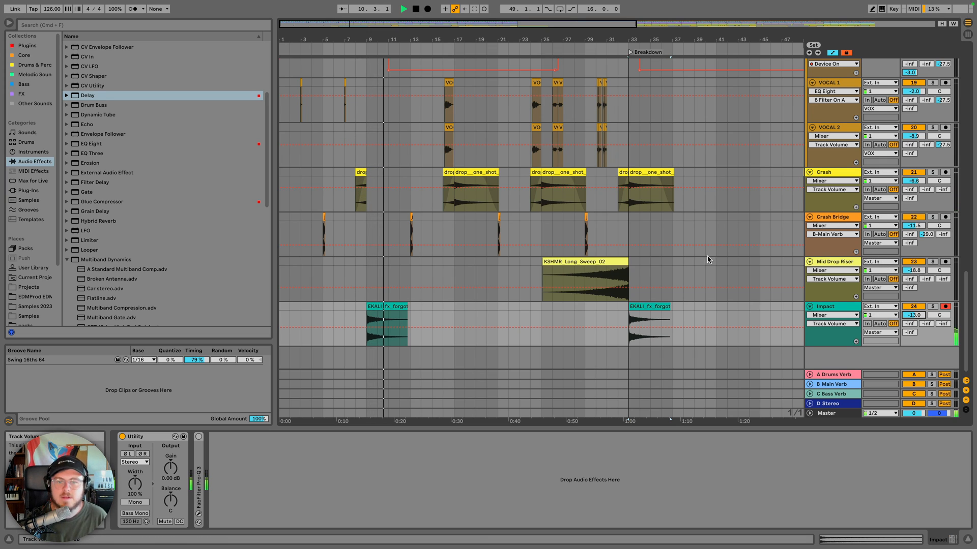
# Review the drum, bass, synth and lead tracks while the arrangement plays from bar 10 into bar 18
pyautogui.scroll(6, 360, 166)
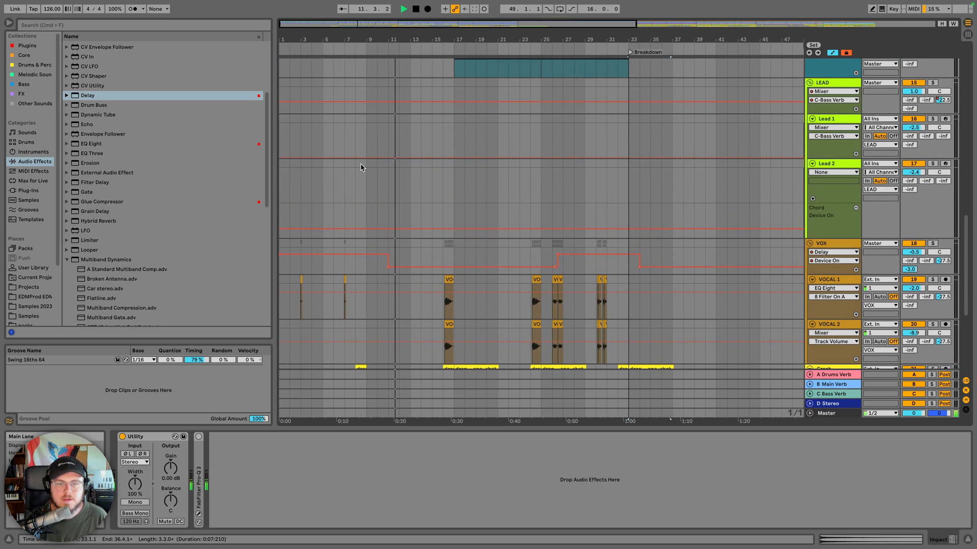
pyautogui.scroll(10, 360, 167)
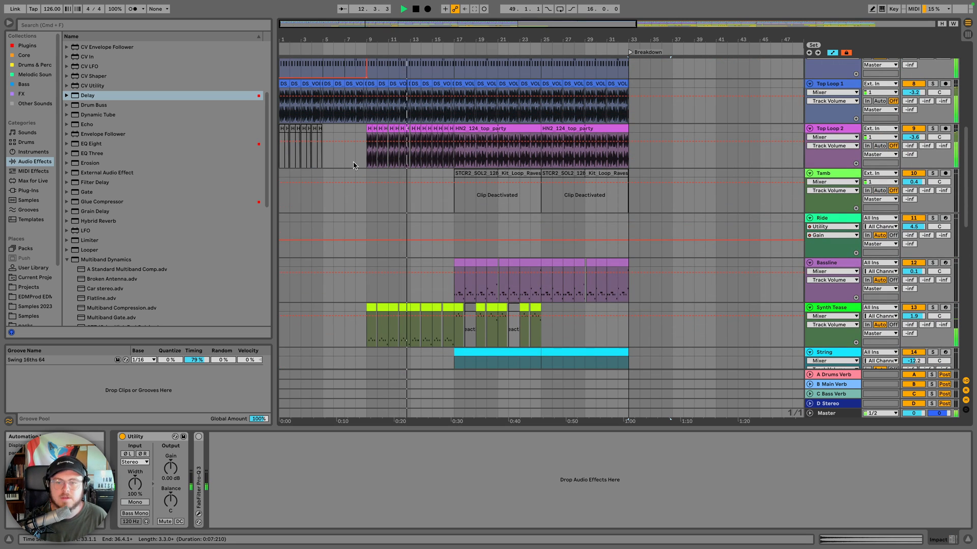
pyautogui.scroll(-2, 354, 177)
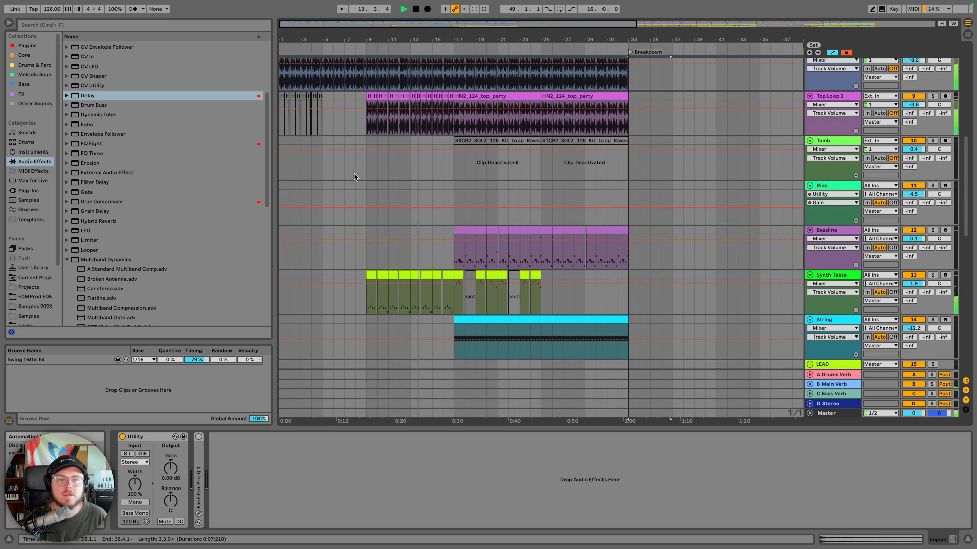
pyautogui.scroll(-2, 354, 177)
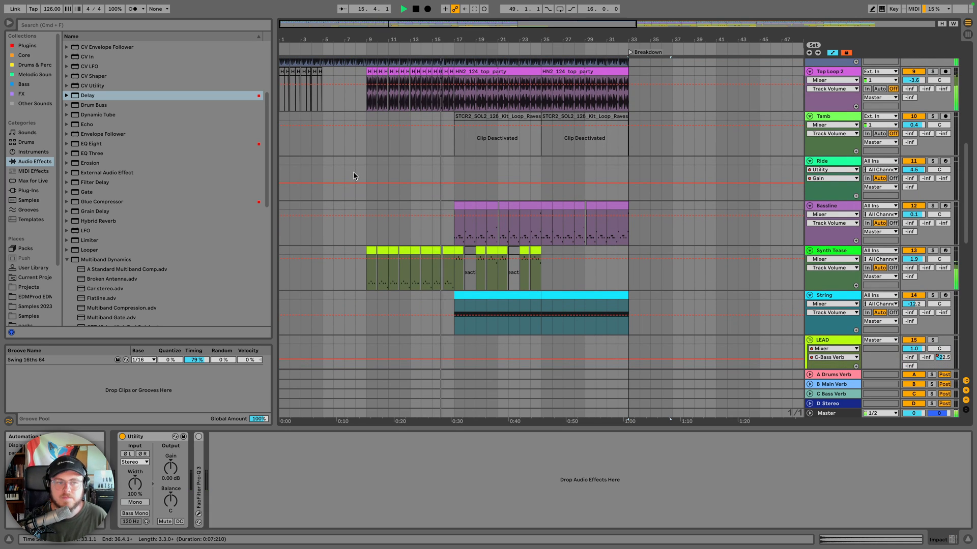
pyautogui.scroll(-2, 355, 175)
pyautogui.scroll(7, 354, 175)
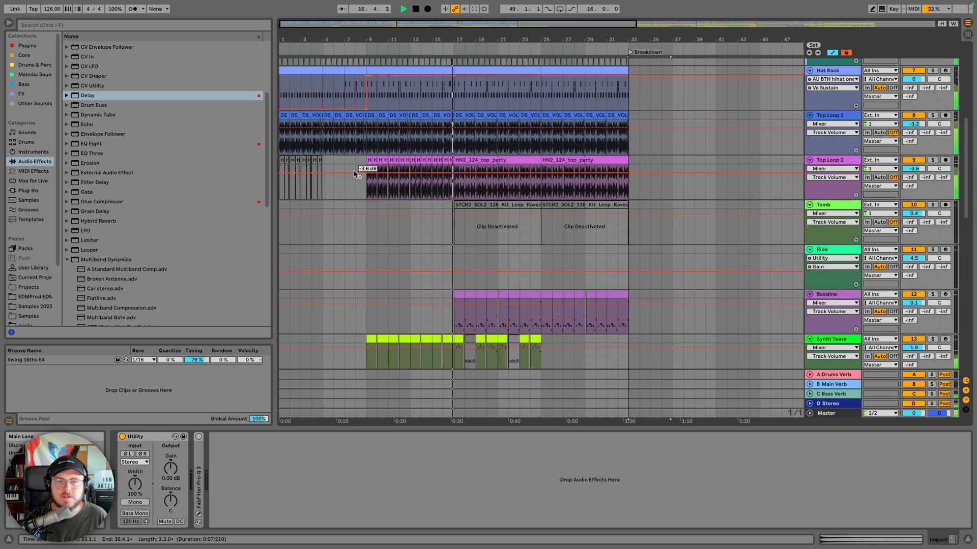
pyautogui.scroll(-20, 355, 174)
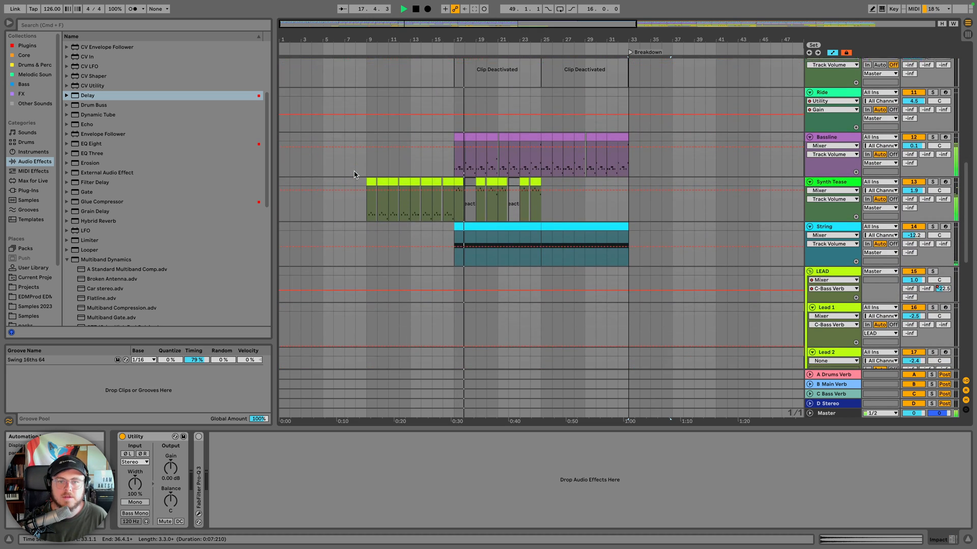
pyautogui.press('space')
# Add a new audio track below Impact and search the whole library for "crowd"
pyautogui.click(845, 308)
pyautogui.press('super+t')
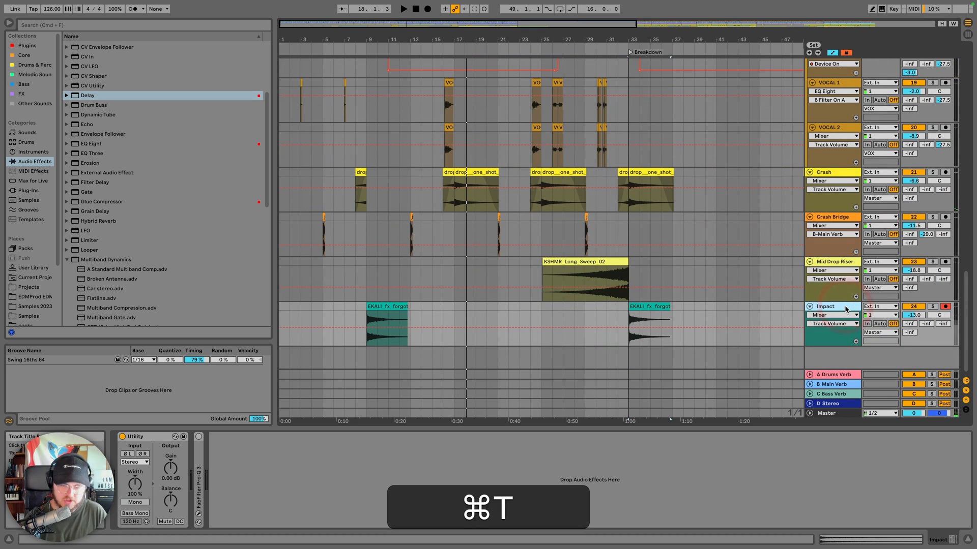
pyautogui.click(93, 25)
pyautogui.write('crowd')
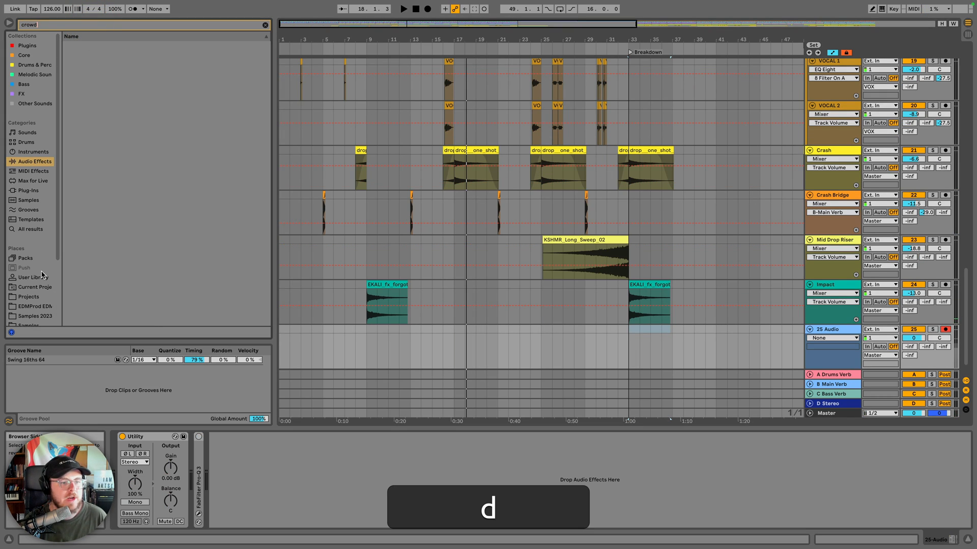
pyautogui.click(30, 229)
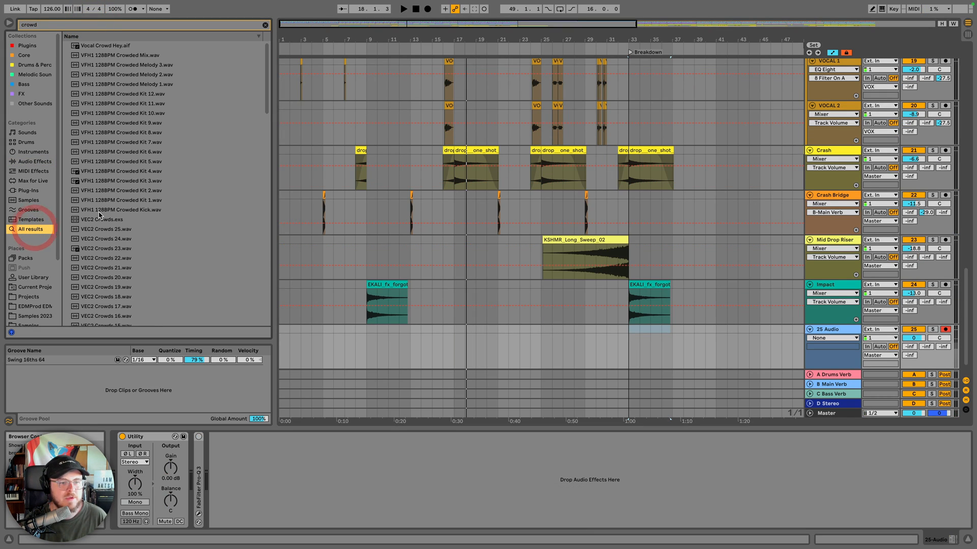
# Audition the crowd samples, including VEC2 Crowds 06 to 04, KSHMR_Crowd_Roar_07_Mega_Crowd_Roar and Freeze Crowd
pyautogui.scroll(-5, 103, 211)
pyautogui.click(113, 215)
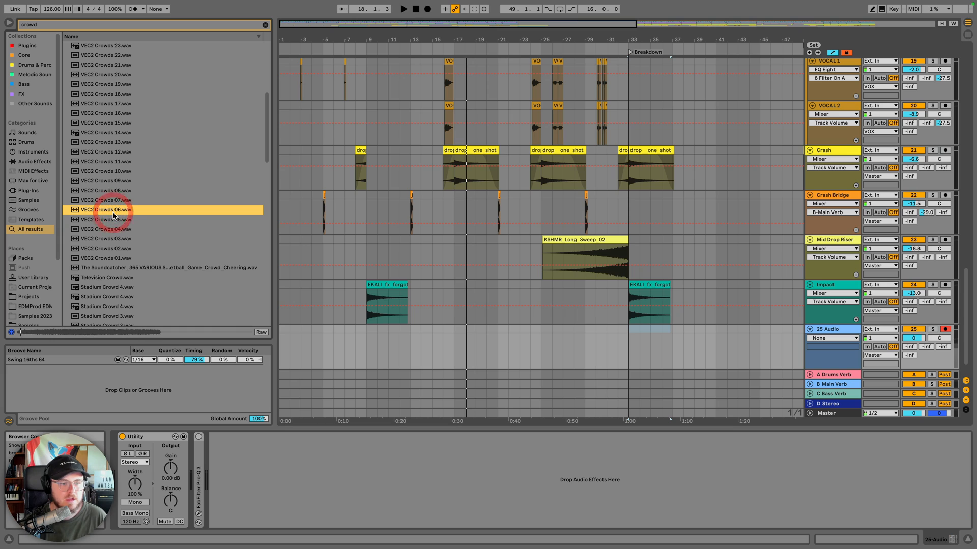
pyautogui.press('Down')
pyautogui.press('Down')
pyautogui.scroll(-6, 117, 224)
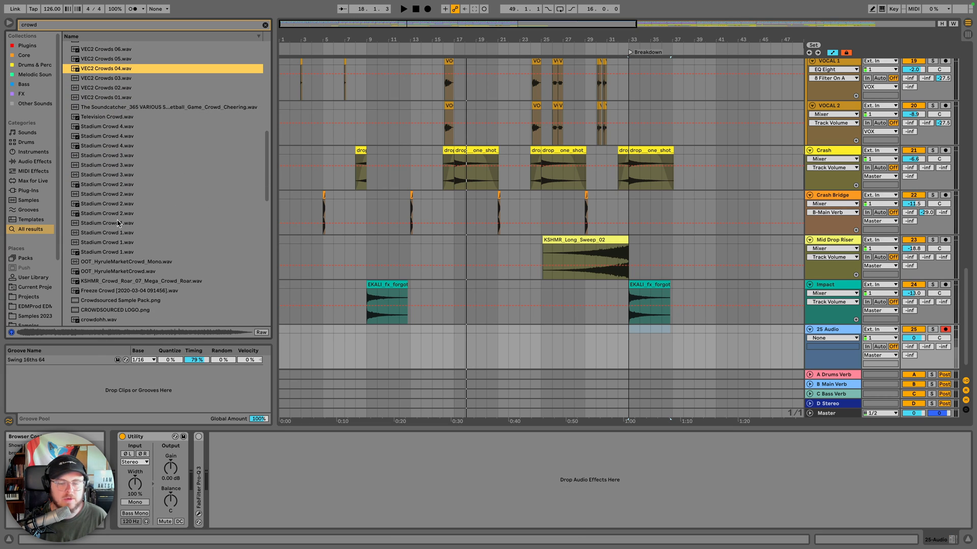
pyautogui.click(133, 281)
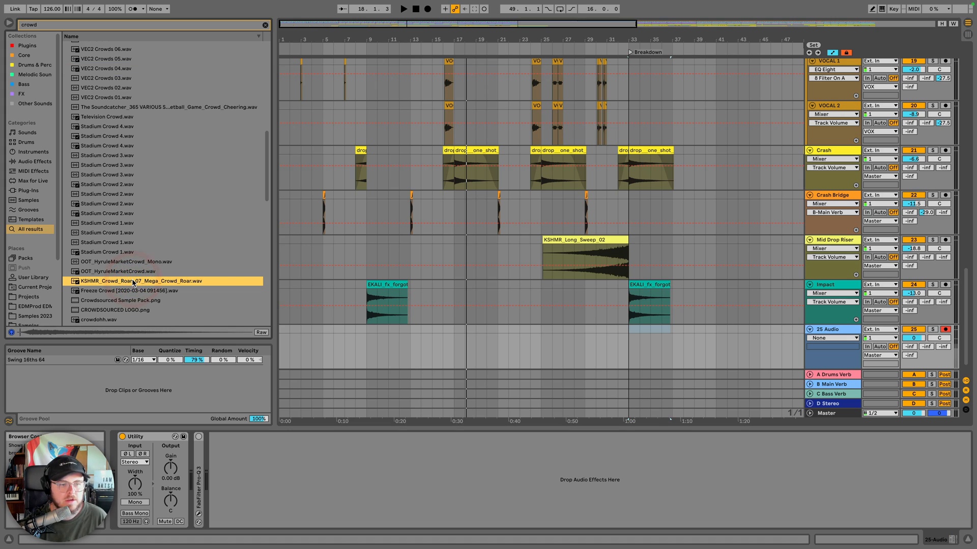
pyautogui.press('Down')
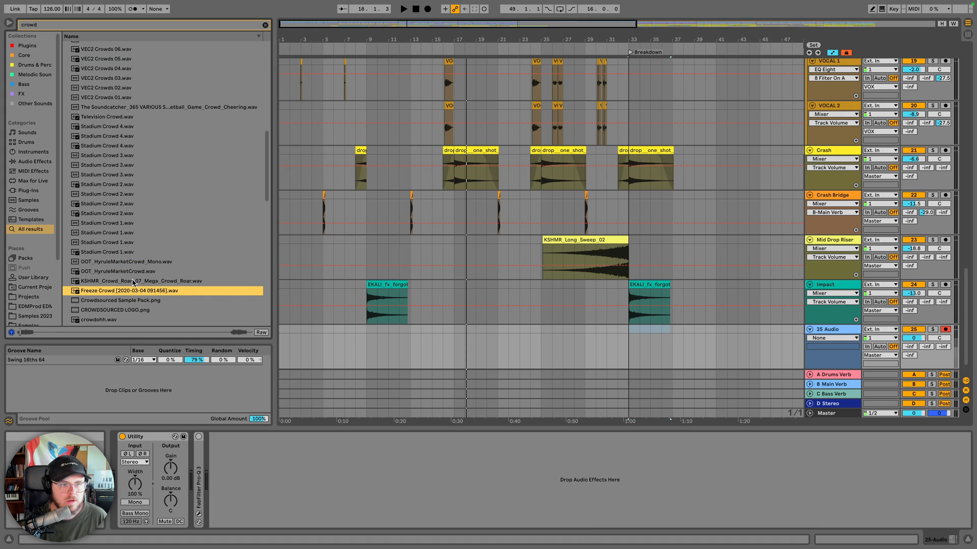
pyautogui.press('space')
# Place the Freeze Crowd sample on the new track at bar 1 and remove everything after bar 9
pyautogui.moveTo(112, 292); pyautogui.dragTo(284, 337)
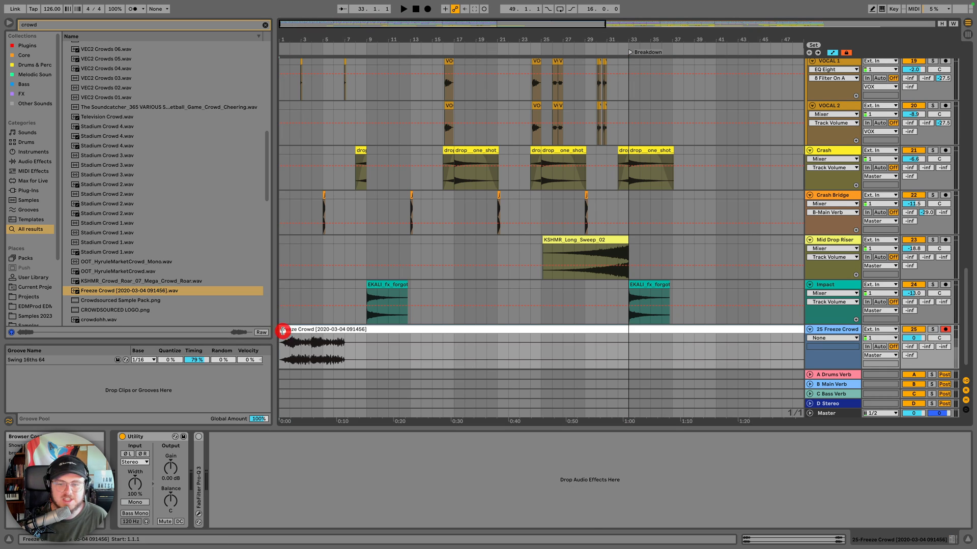
pyautogui.click(362, 352)
pyautogui.press('cmd+e')
pyautogui.click(382, 331)
pyautogui.press('BackSpace')
# Re-enable warping on the Freeze Crowd clip and set its warp mode to Complex
pyautogui.doubleClick(315, 329)
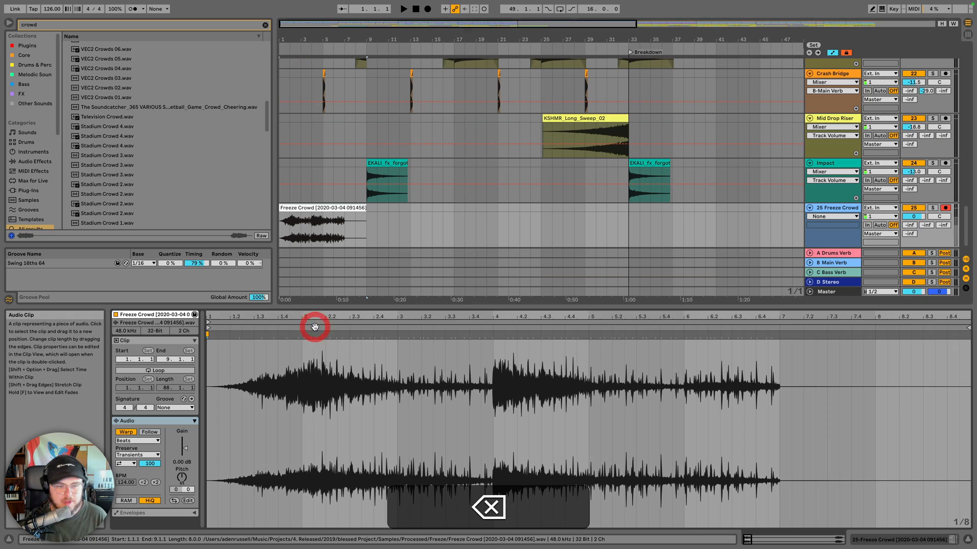
pyautogui.click(126, 432)
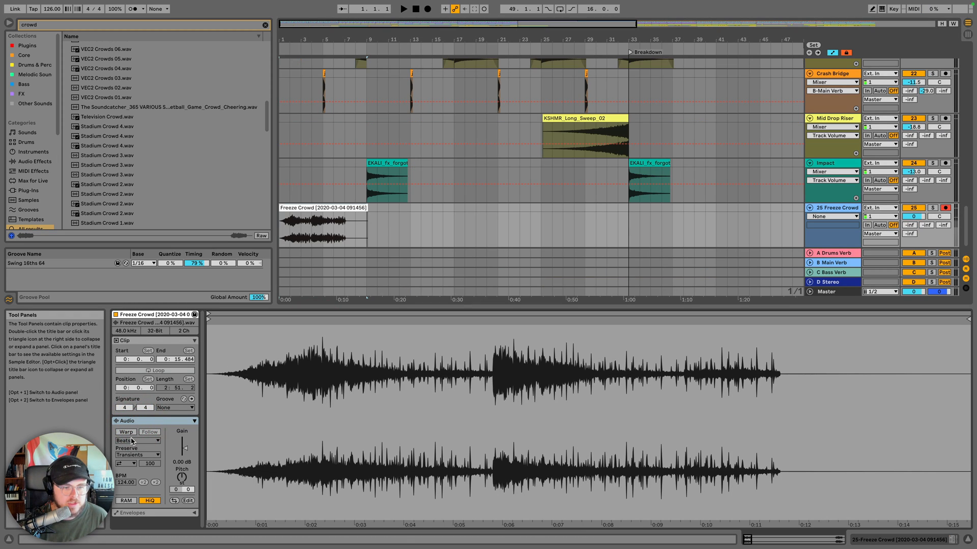
pyautogui.click(127, 432)
pyautogui.click(569, 304)
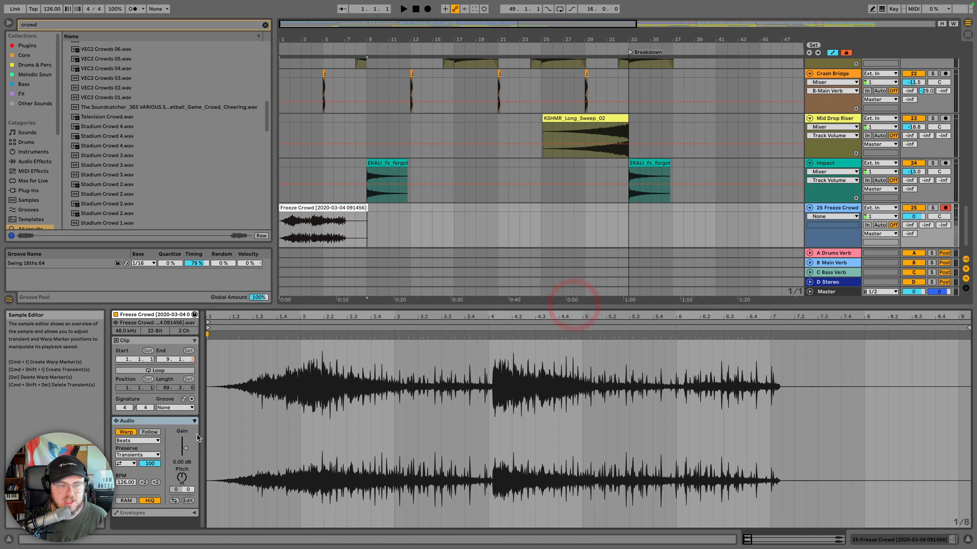
pyautogui.click(137, 441)
pyautogui.click(141, 478)
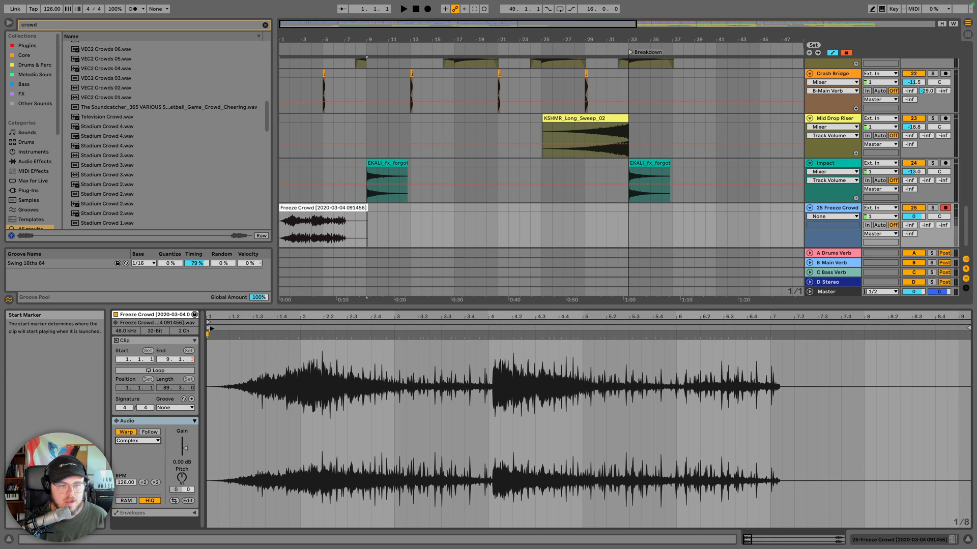
# Move the crowd clip's start marker to 1.4.1 and lower the track's volume to -12.4 dB during playback
pyautogui.moveTo(208, 328); pyautogui.dragTo(275, 328)
pyautogui.moveTo(210, 321)
pyautogui.mouseDown()
pyautogui.moveTo(296, 328)
pyautogui.moveTo(280, 322)
pyautogui.mouseUp()
pyautogui.click(276, 322)
pyautogui.press('space')
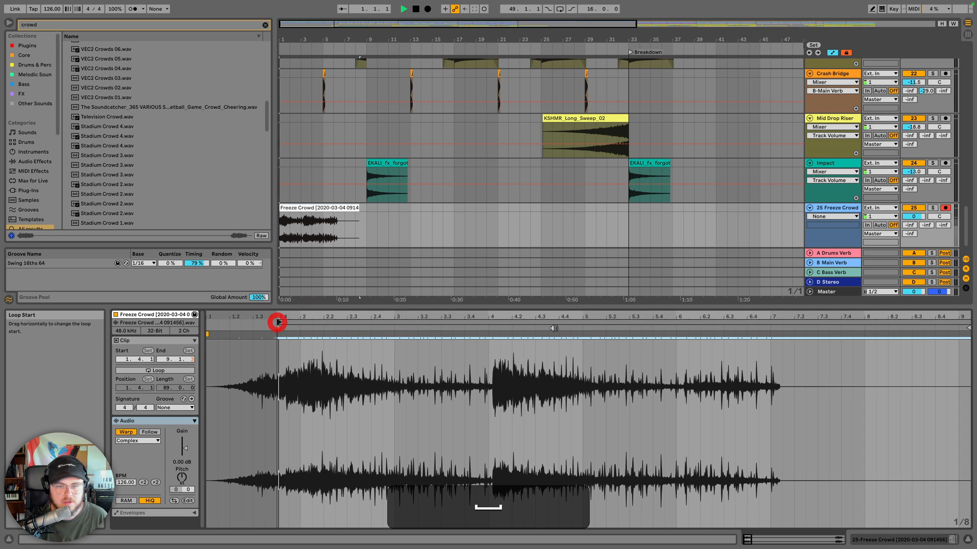
pyautogui.moveTo(911, 218); pyautogui.dragTo(911, 243)
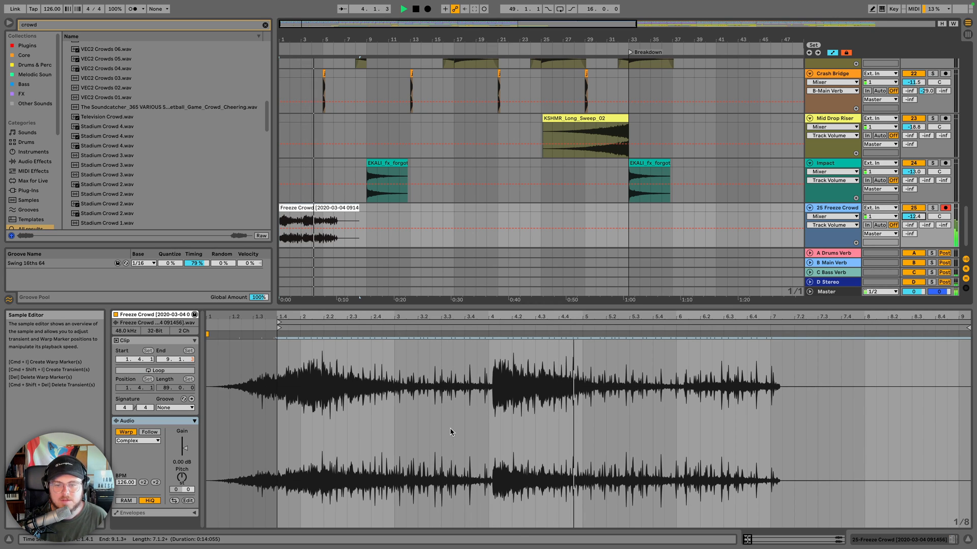
pyautogui.press('space')
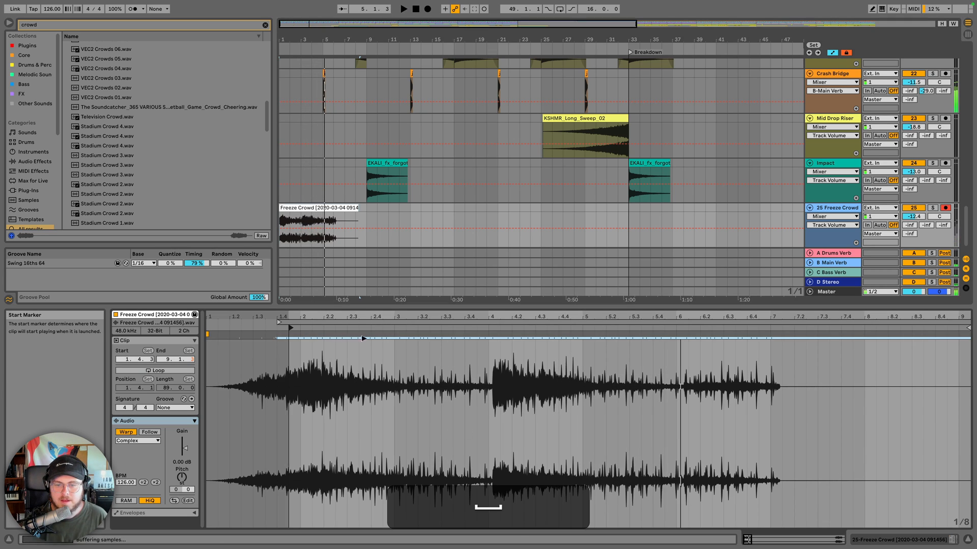
# Move the crowd clip's start marker to 4.3.1 to begin on a quieter part, checking it by playback
pyautogui.moveTo(290, 327)
pyautogui.mouseDown()
pyautogui.moveTo(606, 328)
pyautogui.moveTo(578, 348)
pyautogui.mouseUp()
pyautogui.click(584, 349)
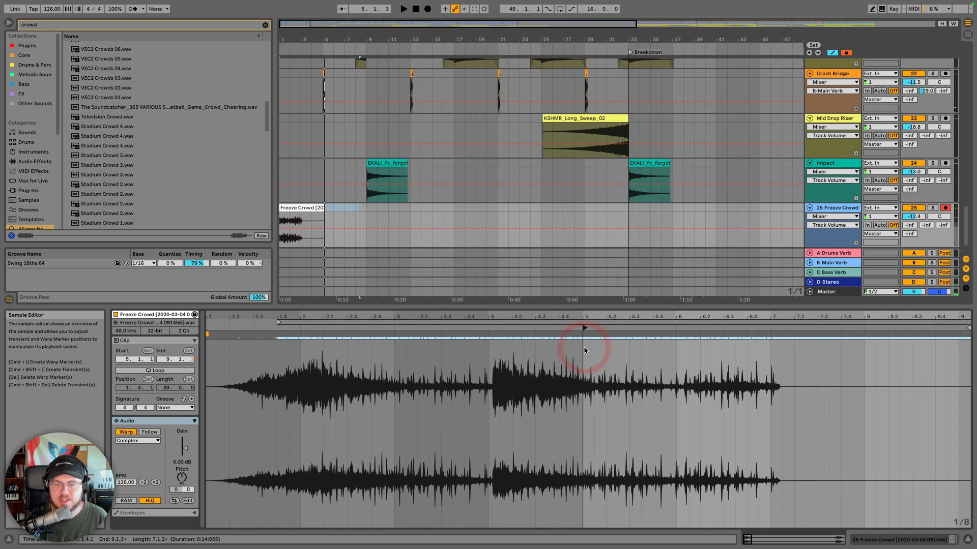
pyautogui.press('space')
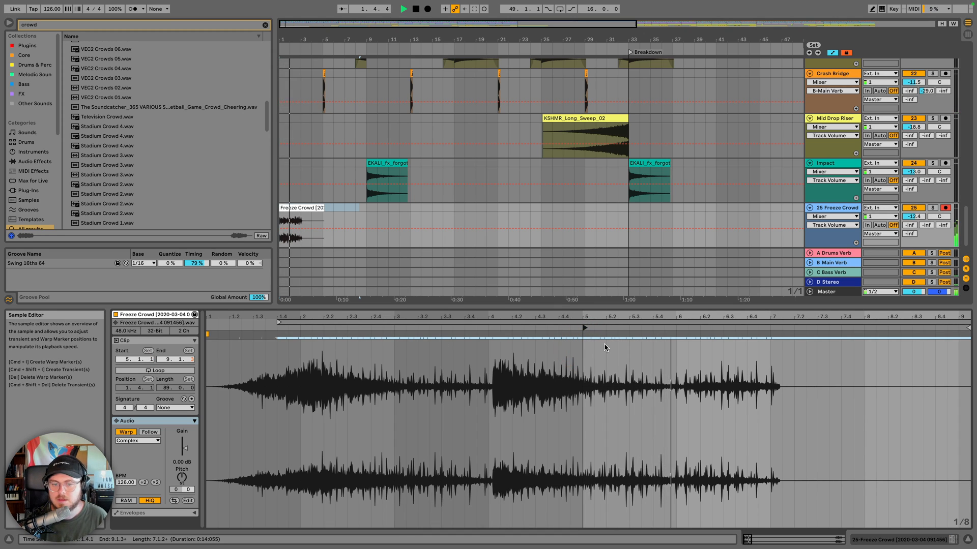
pyautogui.press('space')
pyautogui.moveTo(584, 328); pyautogui.dragTo(539, 329)
pyautogui.press('space')
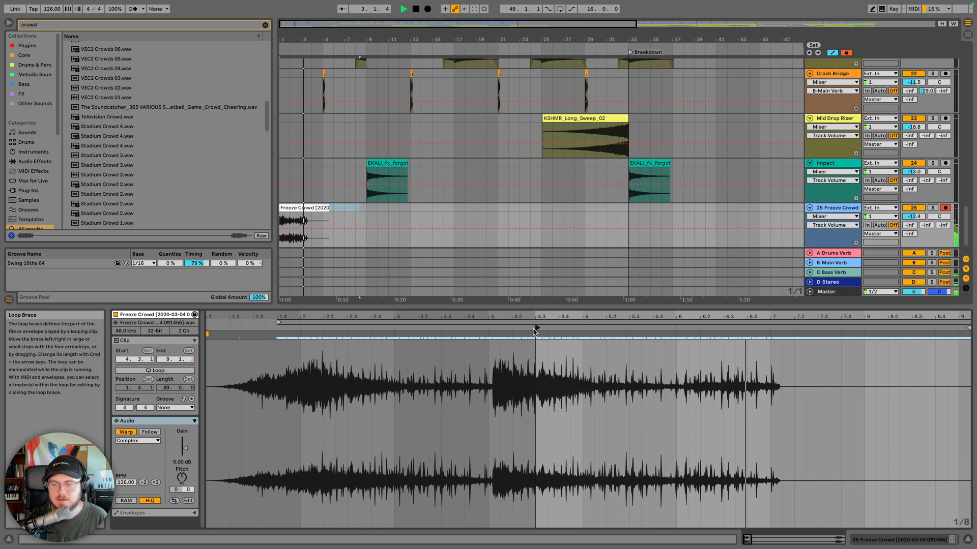
pyautogui.press('space')
pyautogui.moveTo(535, 328); pyautogui.dragTo(535, 328)
# Split the crowd clip at bar 3 and move the second part's start marker back to about 2.2 in the sample
pyautogui.moveTo(297, 40); pyautogui.dragTo(305, 96)
pyautogui.click(355, 242)
pyautogui.press('super+e')
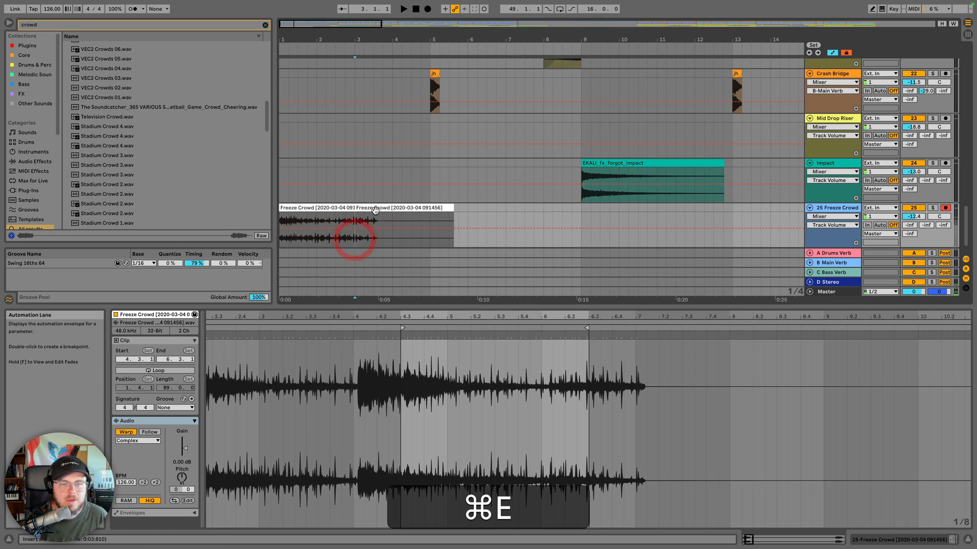
pyautogui.click(374, 212)
pyautogui.click(412, 253)
pyautogui.moveTo(385, 306); pyautogui.dragTo(384, 295)
pyautogui.moveTo(329, 328); pyautogui.dragTo(237, 328)
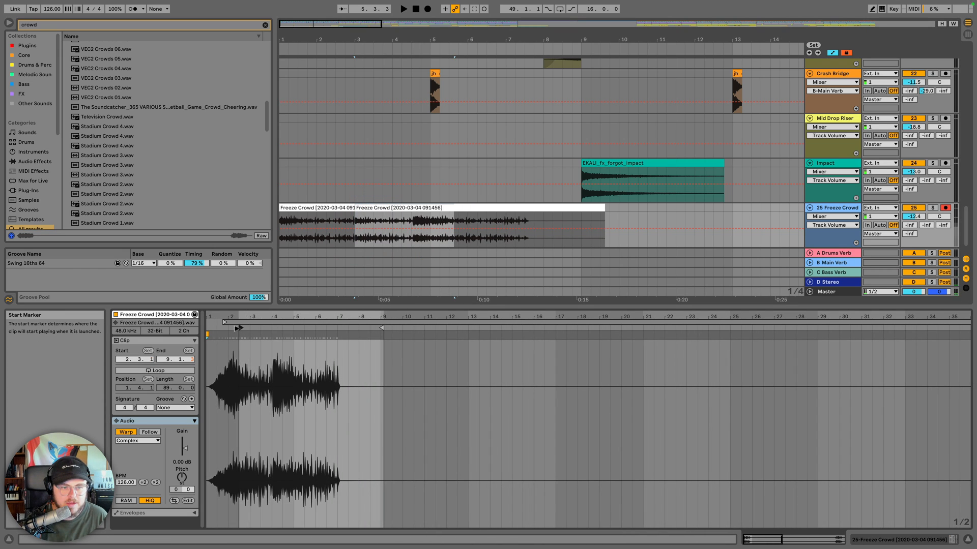
pyautogui.press('space')
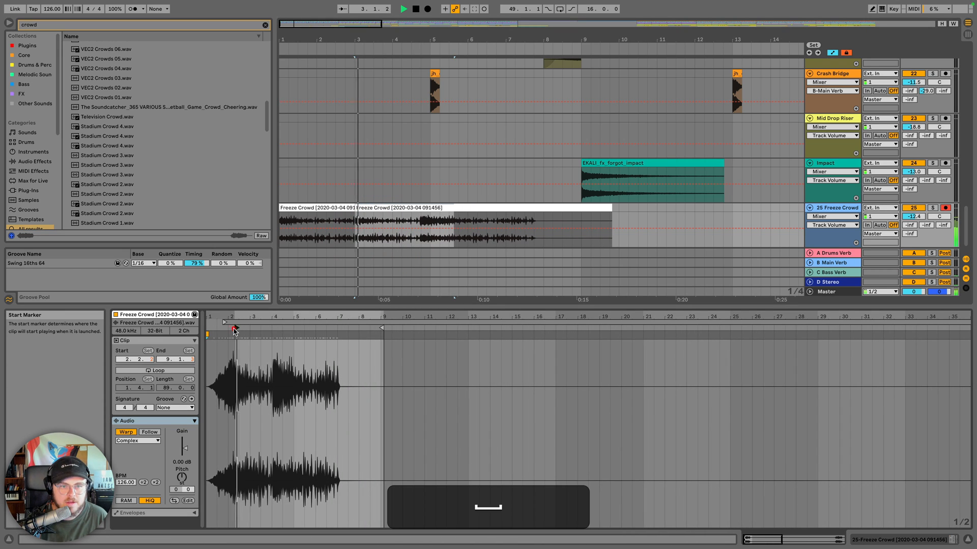
# Split the second crowd clip at bar 5 and move the last part earlier to start at 4.3.1
pyautogui.click(431, 224)
pyautogui.press('space')
pyautogui.press('super+e')
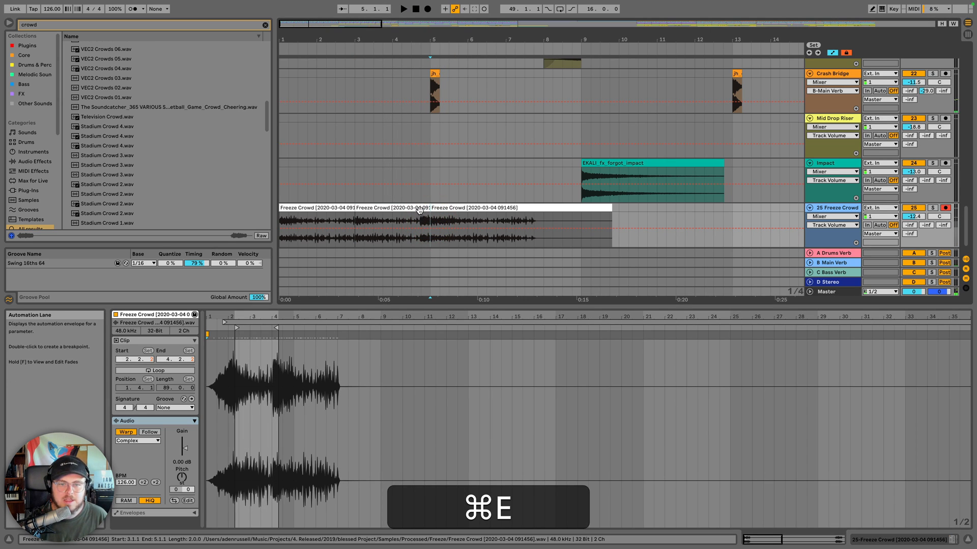
pyautogui.click(442, 208)
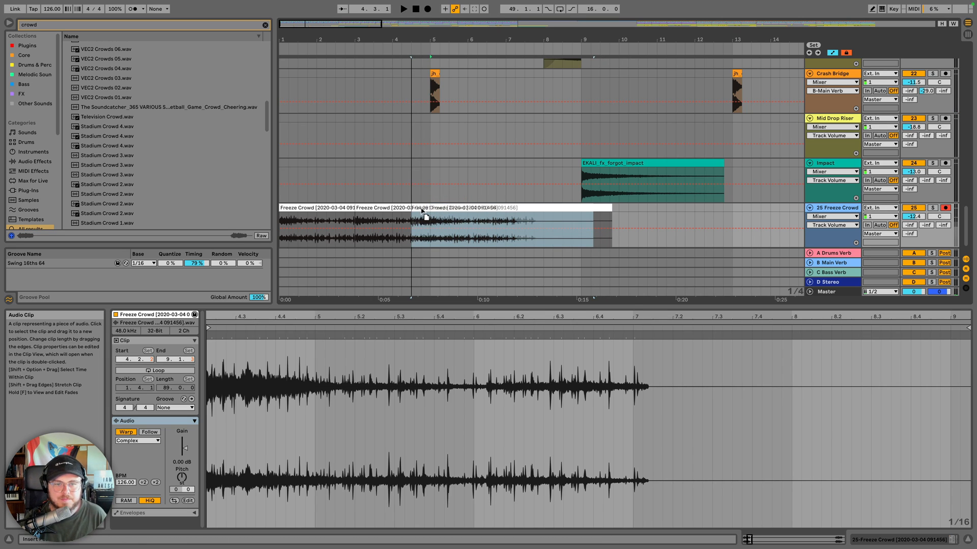
pyautogui.press('space')
pyautogui.moveTo(441, 208)
pyautogui.mouseDown()
pyautogui.moveTo(422, 209)
pyautogui.moveTo(521, 208)
pyautogui.moveTo(426, 208)
pyautogui.moveTo(429, 218)
pyautogui.mouseUp()
# Split the last crowd clip at bar 5 and reverse the short piece between 4.3.1 and bar 5
pyautogui.press('space')
pyautogui.press('space')
pyautogui.press('space')
pyautogui.press('super+e')
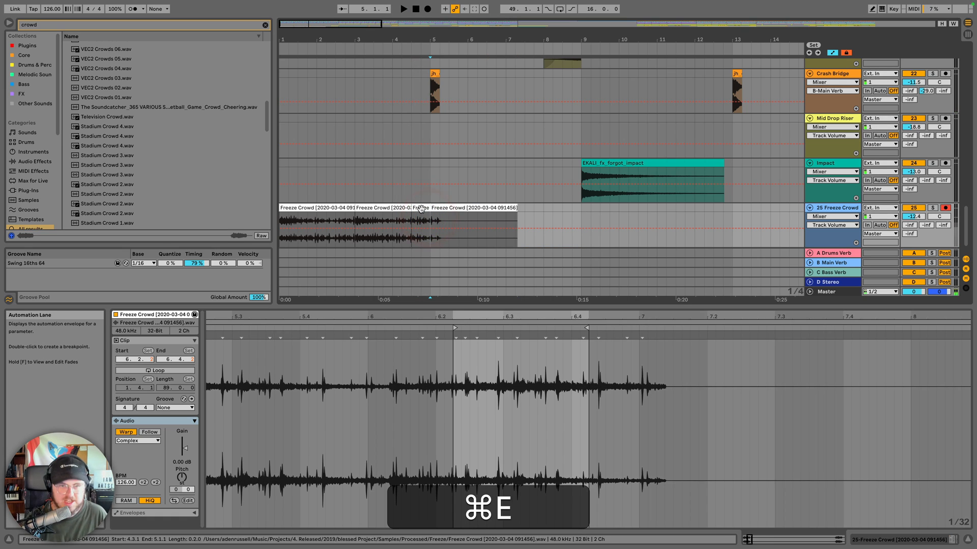
pyautogui.press('super+r')
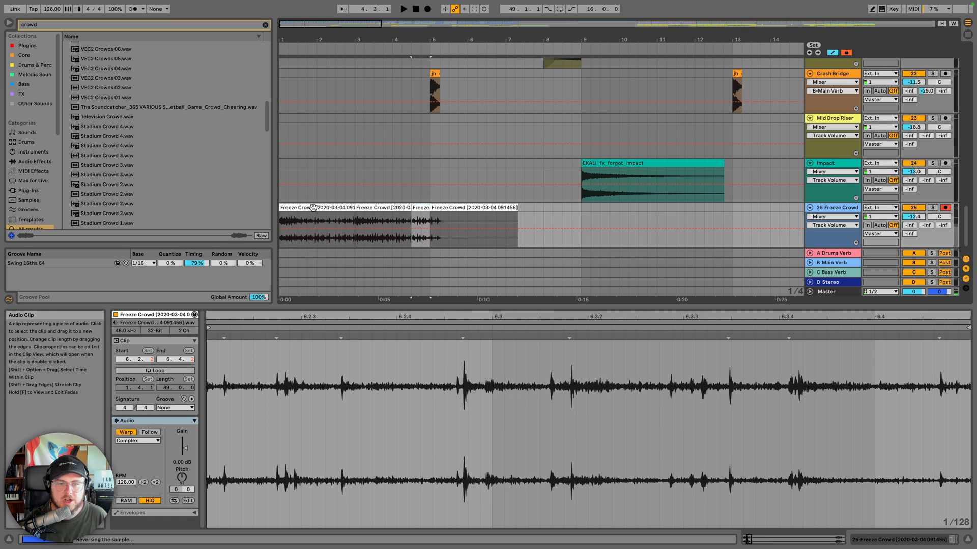
# Delete the crowd remainder after bar 5 and select the three remaining crowd clips for playback from bar 1
pyautogui.click(473, 209)
pyautogui.press('BackSpace')
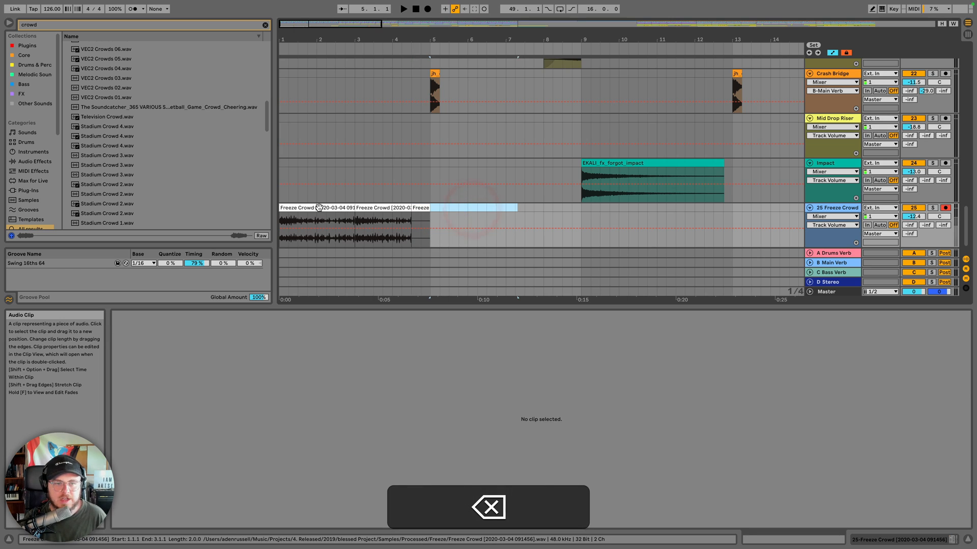
pyautogui.keyDown('shift'); pyautogui.click(333, 210); pyautogui.keyUp('shift')
pyautogui.keyDown('shift'); pyautogui.click(420, 208); pyautogui.keyUp('shift')
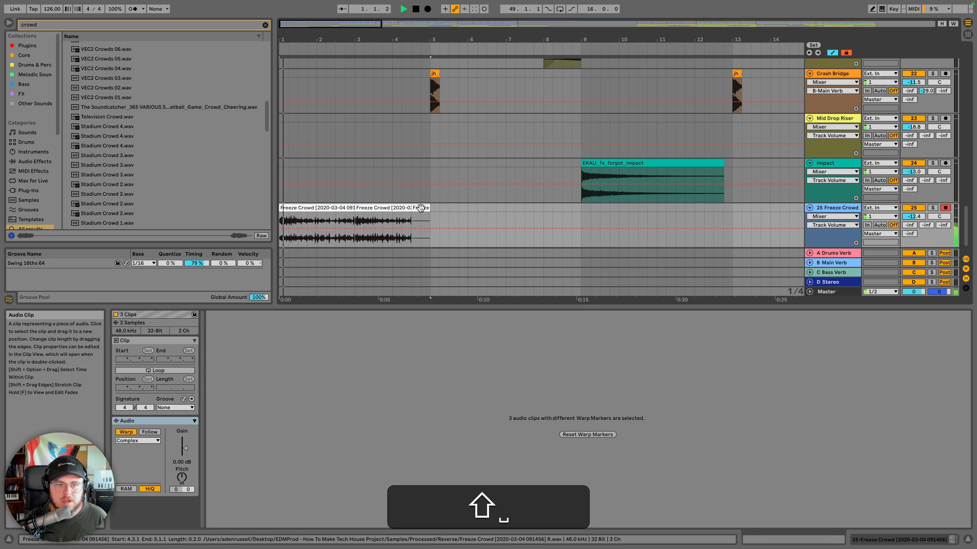
# Rename the Freeze Crowd track as Crowd
pyautogui.click(843, 208)
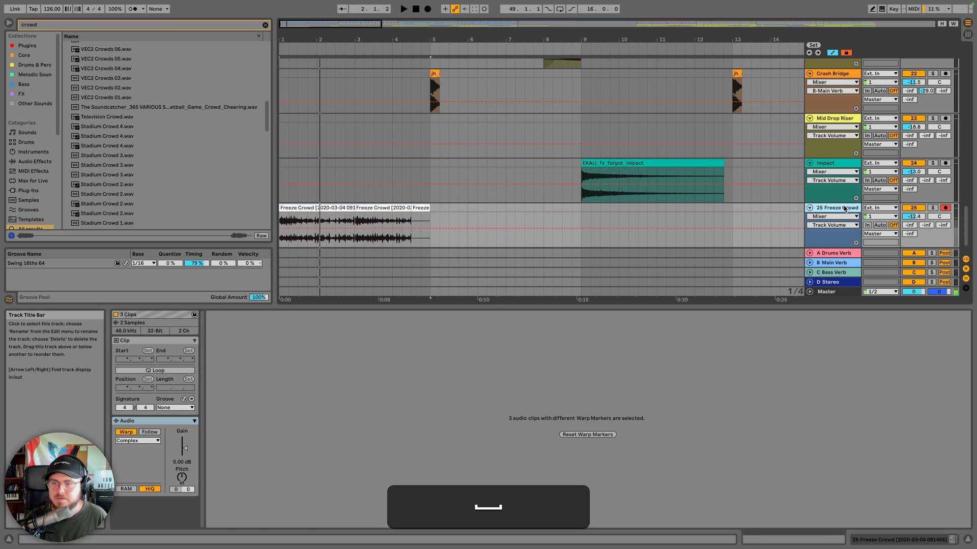
pyautogui.press('super+space')
pyautogui.write('Crowd')
pyautogui.press('Return')
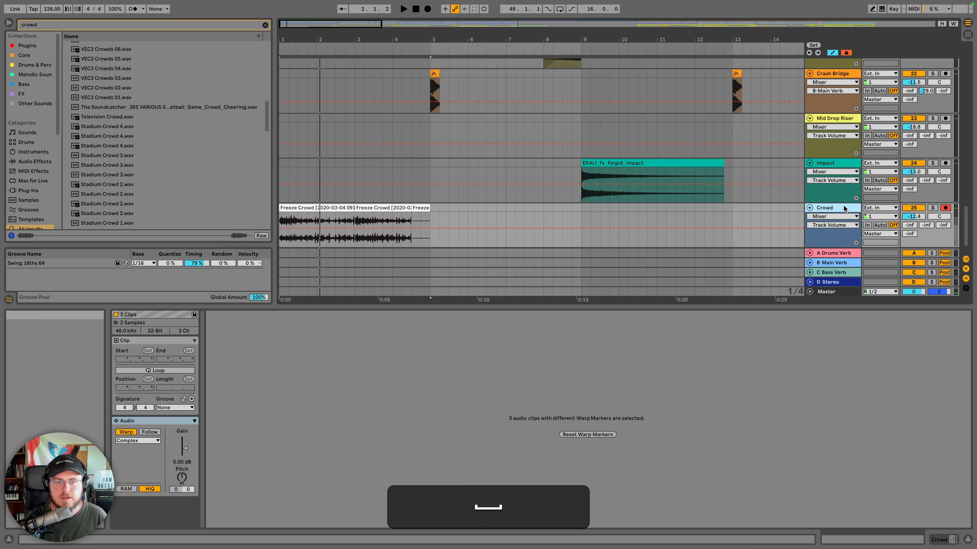
# Duplicate the three crowd clips three more times so they fill bars 1 to 17
pyautogui.press('space')
pyautogui.click(418, 208)
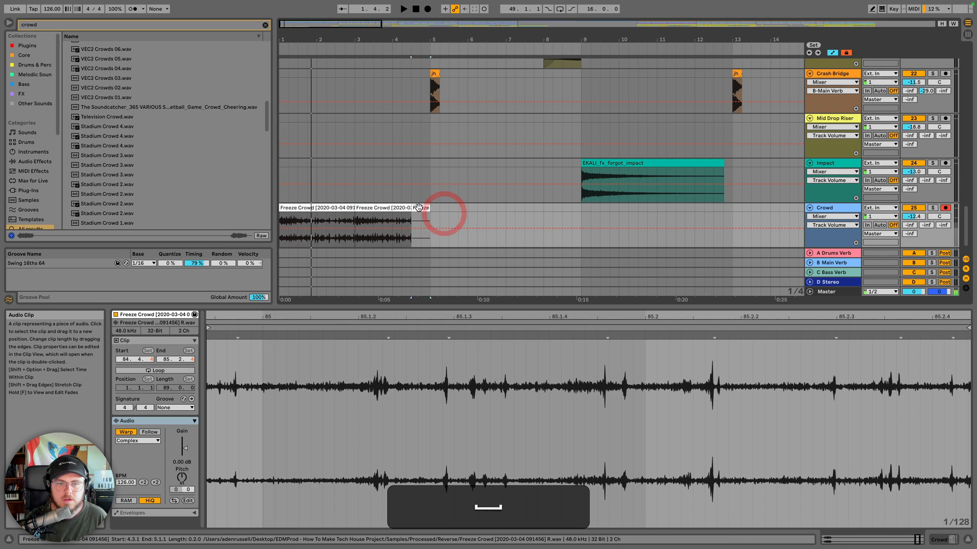
pyautogui.press('space')
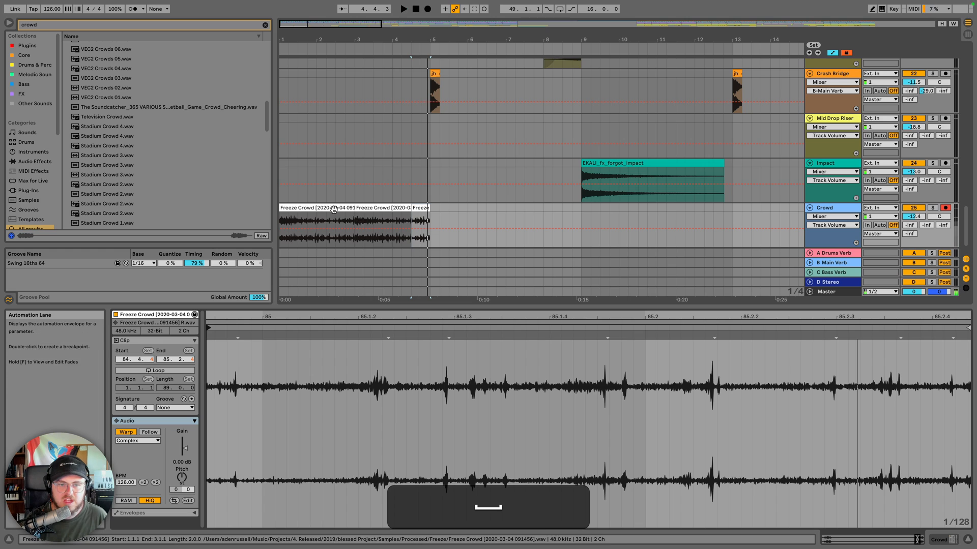
pyautogui.click(338, 207)
pyautogui.keyDown('shift'); pyautogui.click(423, 209); pyautogui.keyUp('shift')
pyautogui.press('super+d')
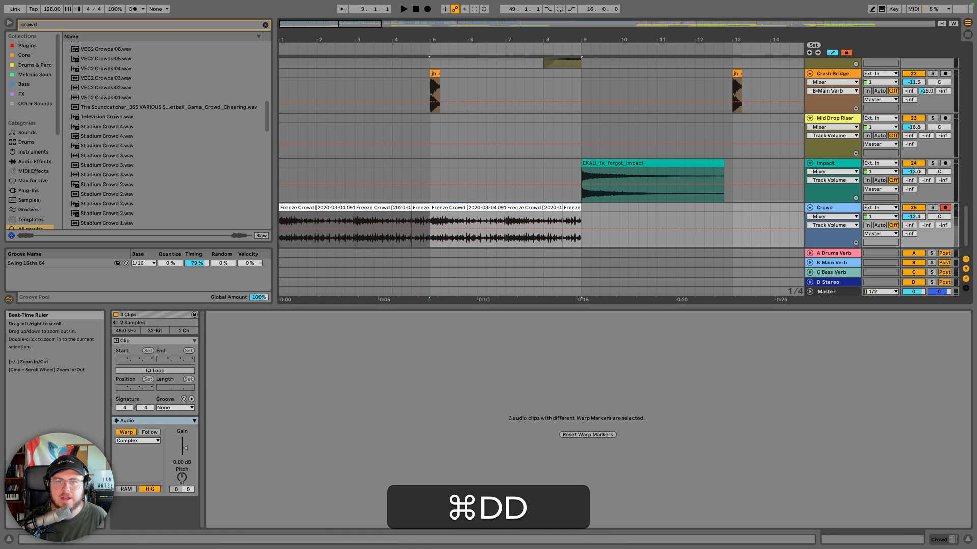
pyautogui.press('-')
pyautogui.press('space')
pyautogui.press('super+d')
pyautogui.press('super+d')
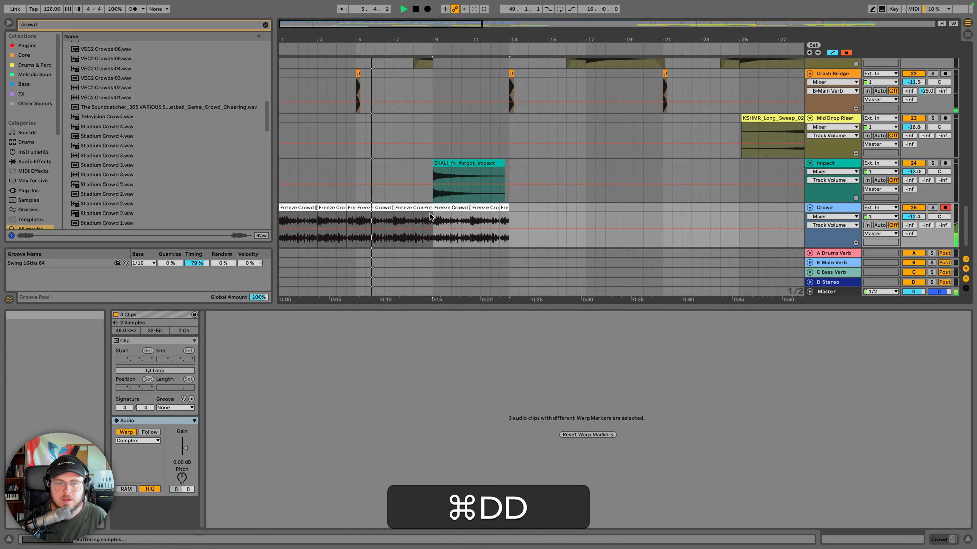
# Lower the Crowd track's volume to -16.1 dB during playback
pyautogui.click(446, 206)
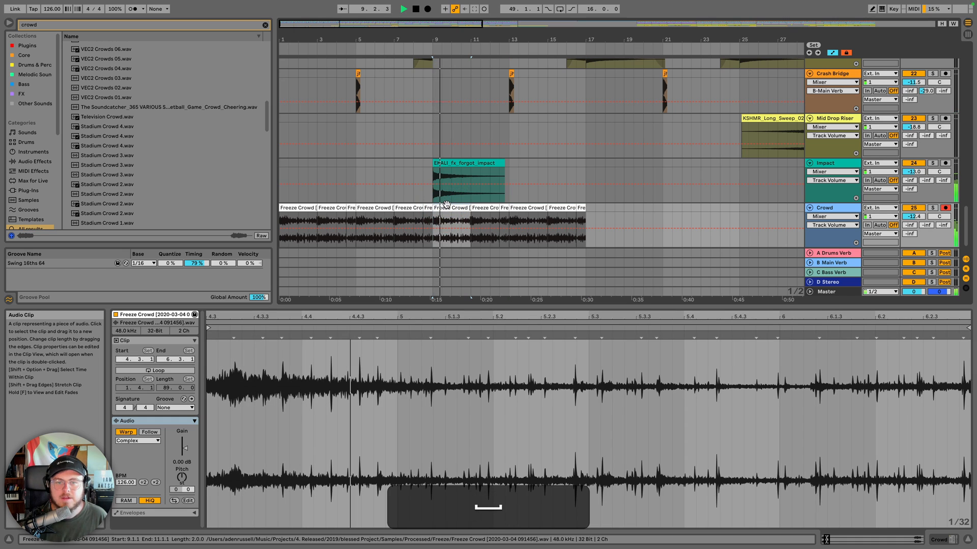
pyautogui.moveTo(924, 218); pyautogui.dragTo(924, 226)
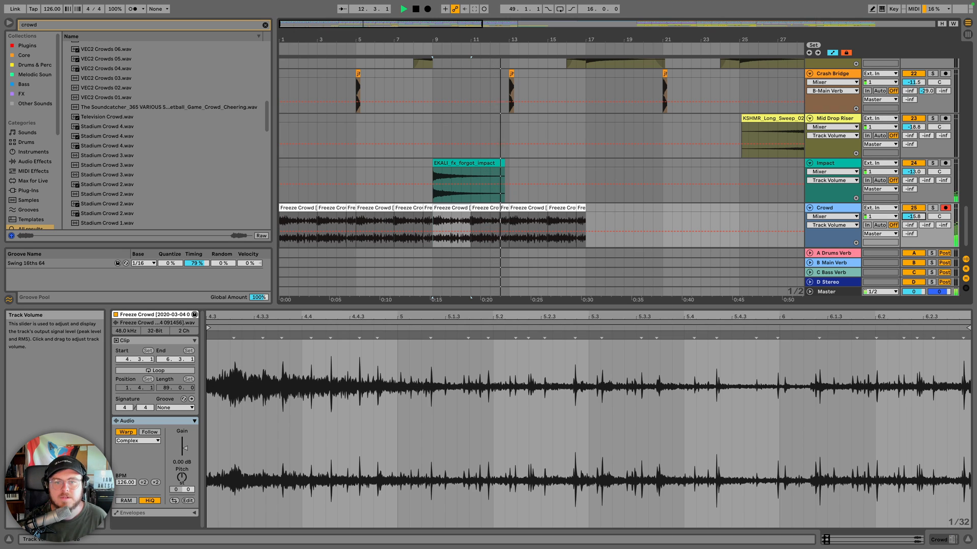
pyautogui.press('space')
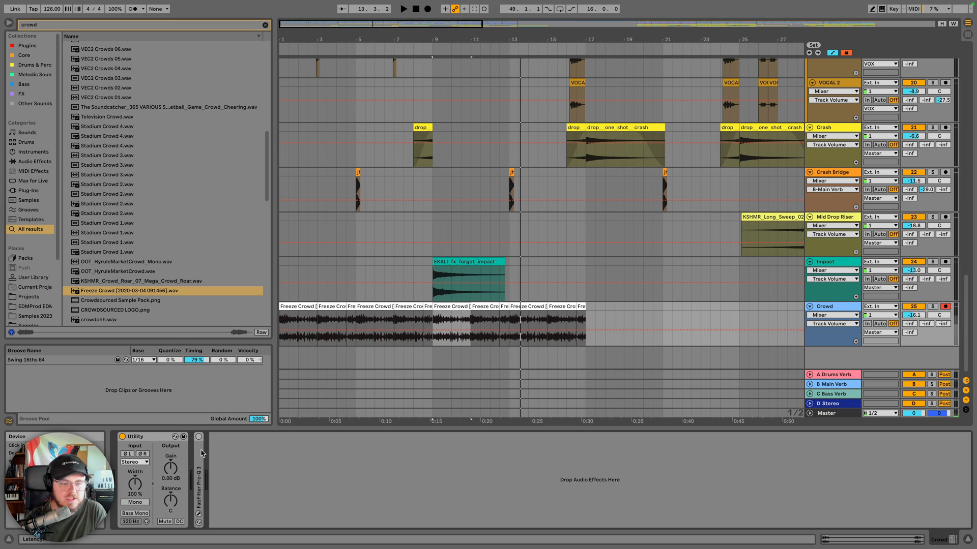
# Remove FabFilter Pro-Q 3 from the Crowd track and automate its Utility gain from 0 dB at bar 9, about -3 dB at bar 13, to -inf at bar 17
pyautogui.press('BackSpace')
pyautogui.press('a')
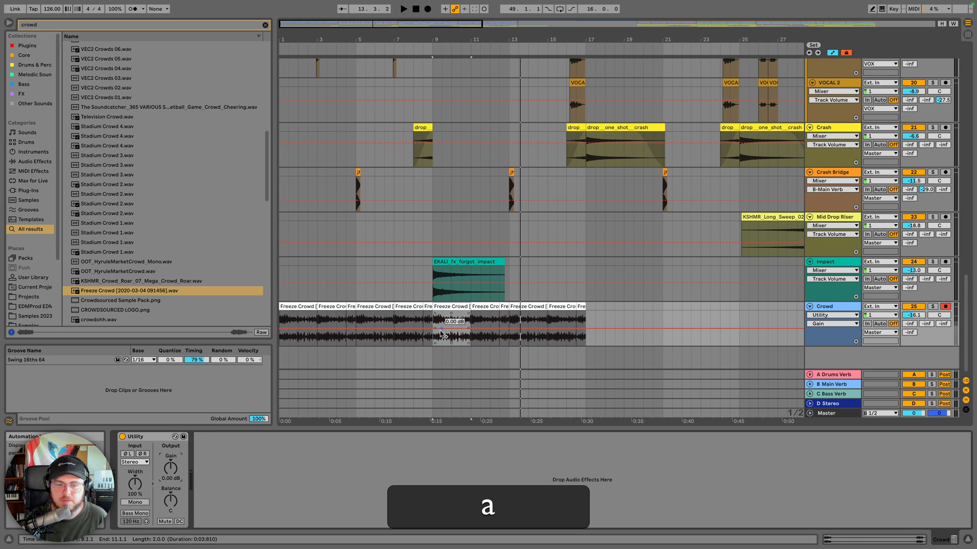
pyautogui.click(443, 333)
pyautogui.moveTo(509, 330); pyautogui.dragTo(509, 330)
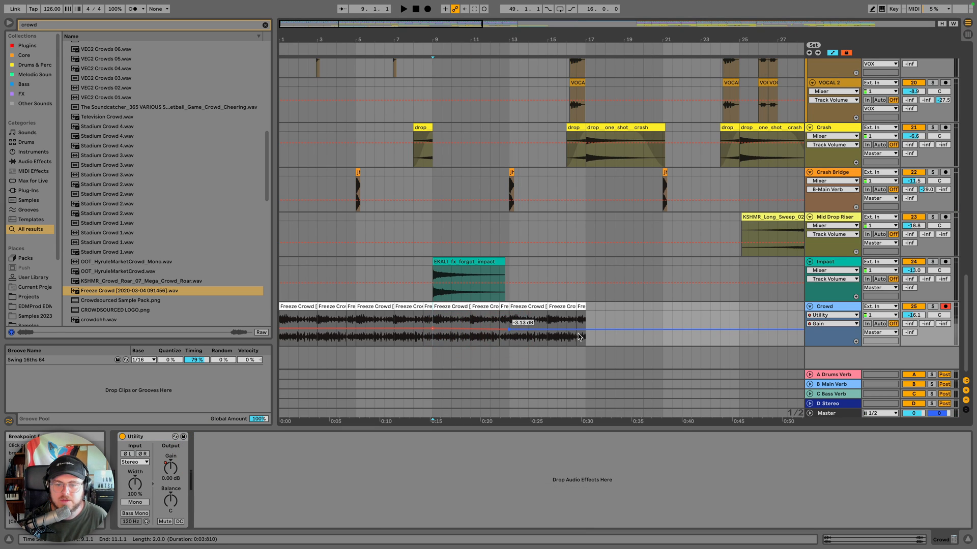
pyautogui.moveTo(587, 334); pyautogui.dragTo(586, 345)
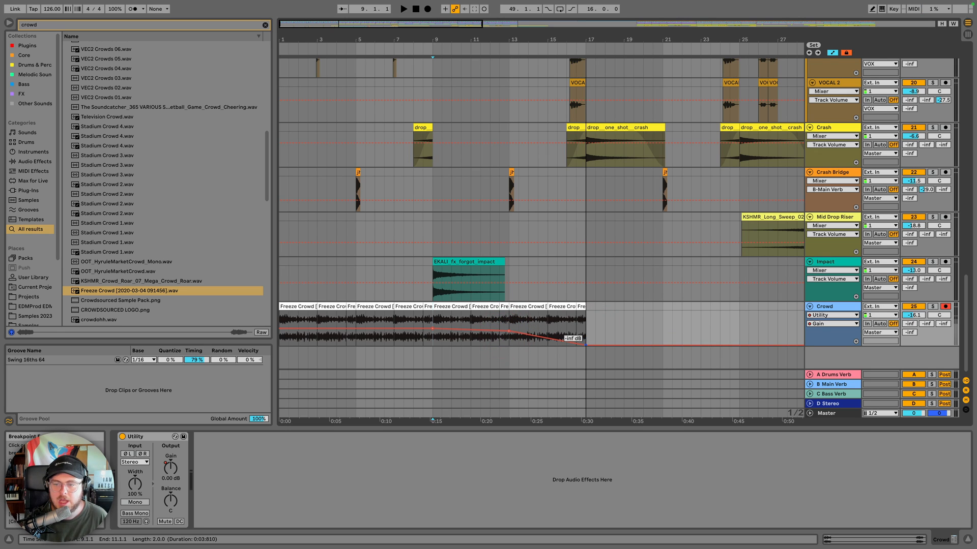
# Play the arrangement from bar 1 and set the Crowd track's volume to -20.0 dB
pyautogui.click(584, 306)
pyautogui.scroll(20, 585, 306)
pyautogui.scroll(-20, 585, 117)
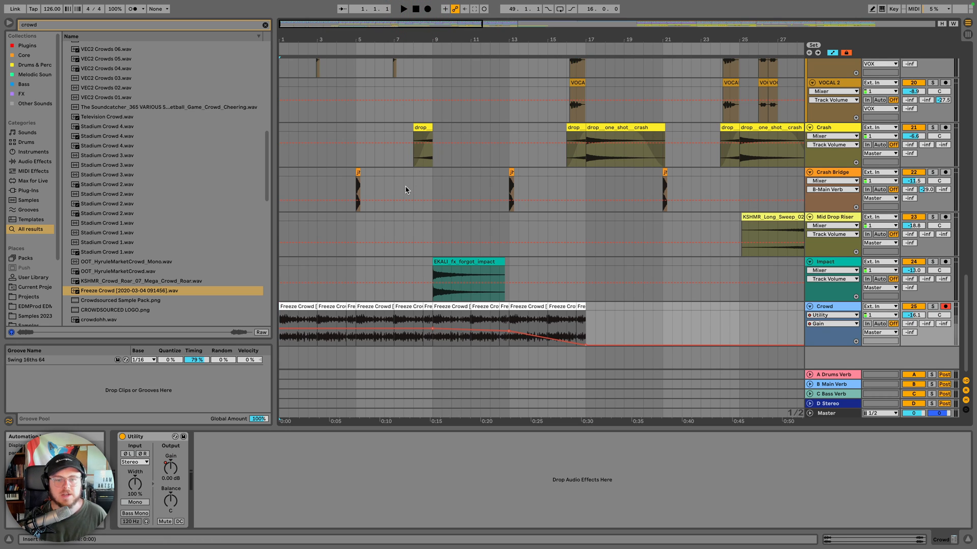
pyautogui.press('space')
pyautogui.click(914, 315)
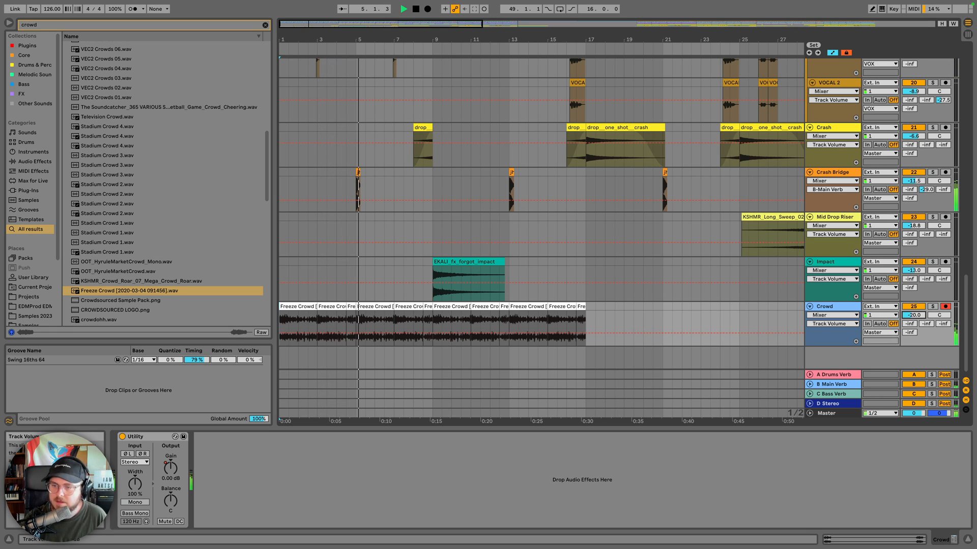
# Deactivate the Synth Tease clips at bars 19, 20, 23 and 24
pyautogui.scroll(15, 700, 251)
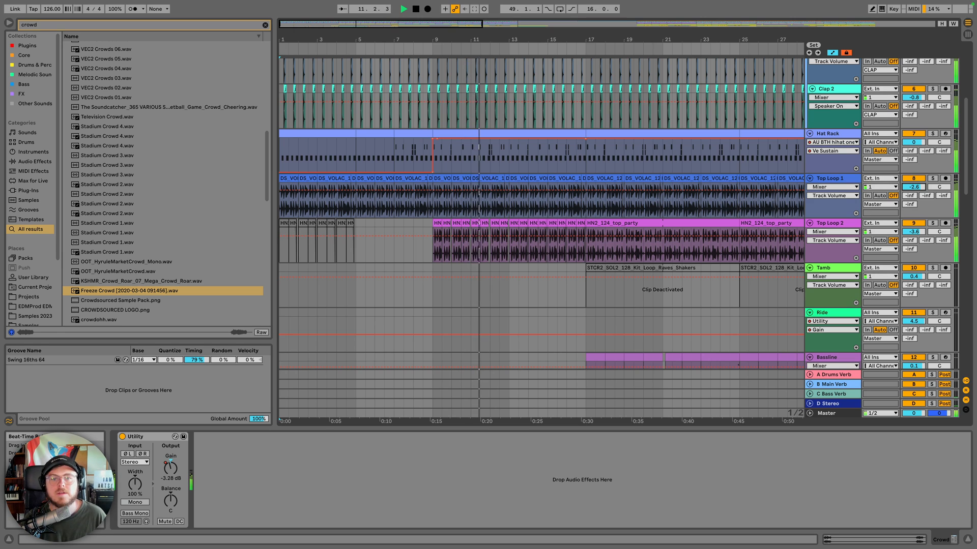
pyautogui.moveTo(480, 40); pyautogui.dragTo(480, 21)
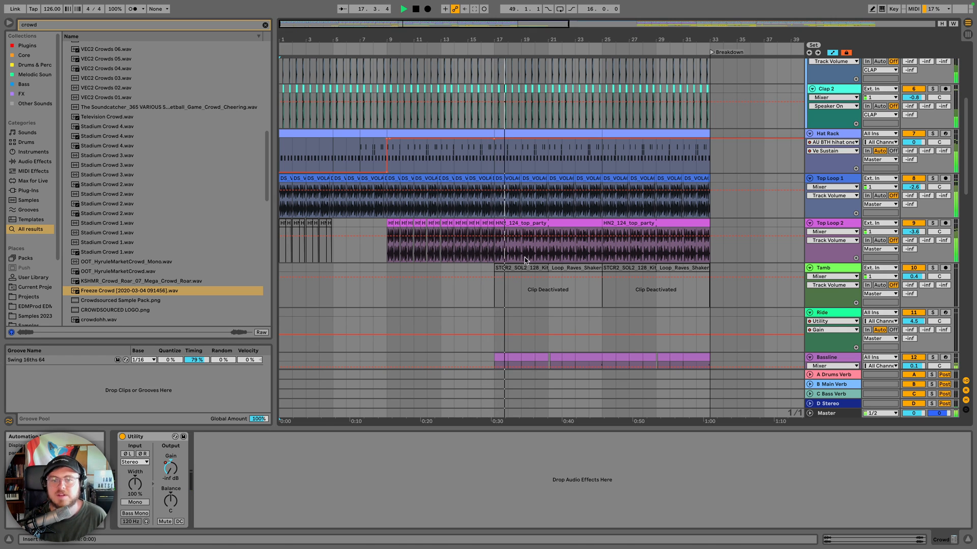
pyautogui.scroll(-5, 557, 285)
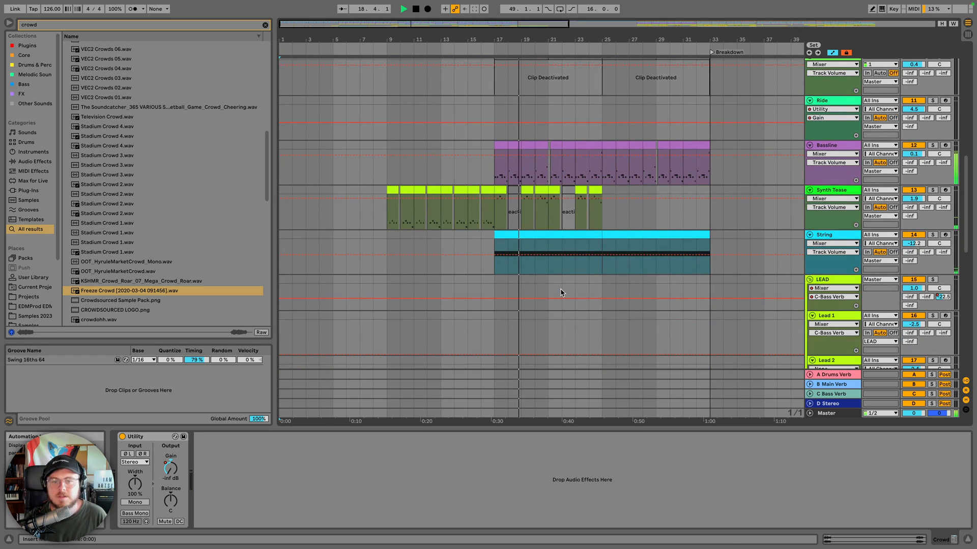
pyautogui.click(529, 189)
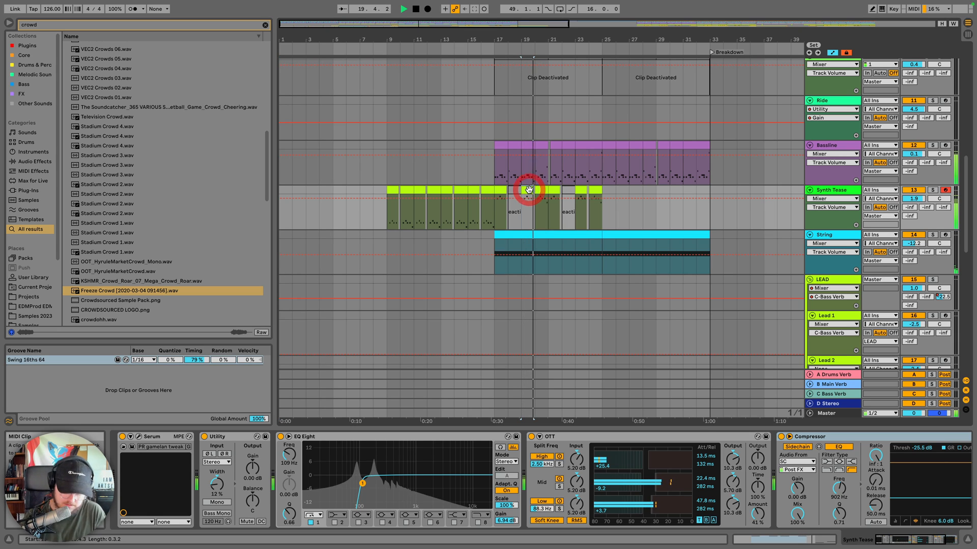
pyautogui.press('0')
pyautogui.click(541, 190)
pyautogui.press('0')
pyautogui.click(580, 190)
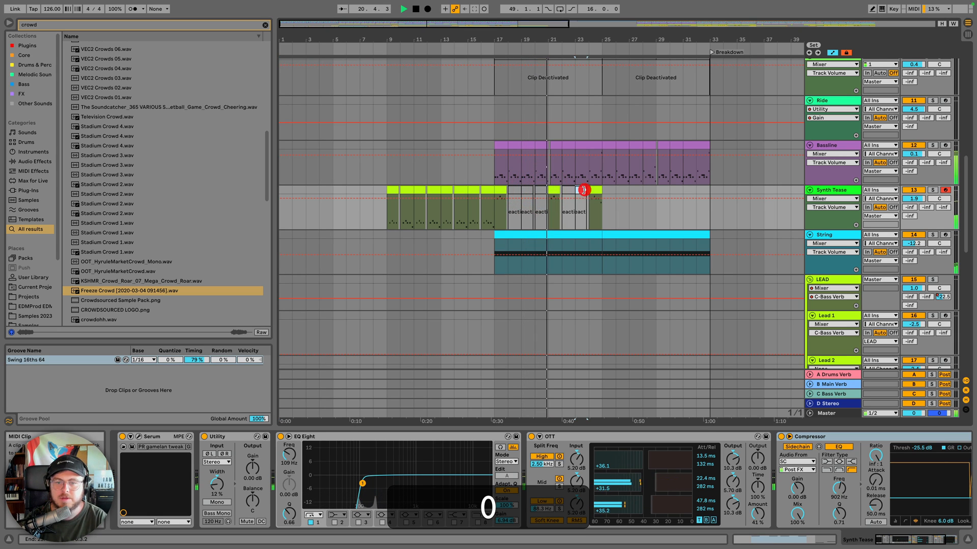
pyautogui.press('0')
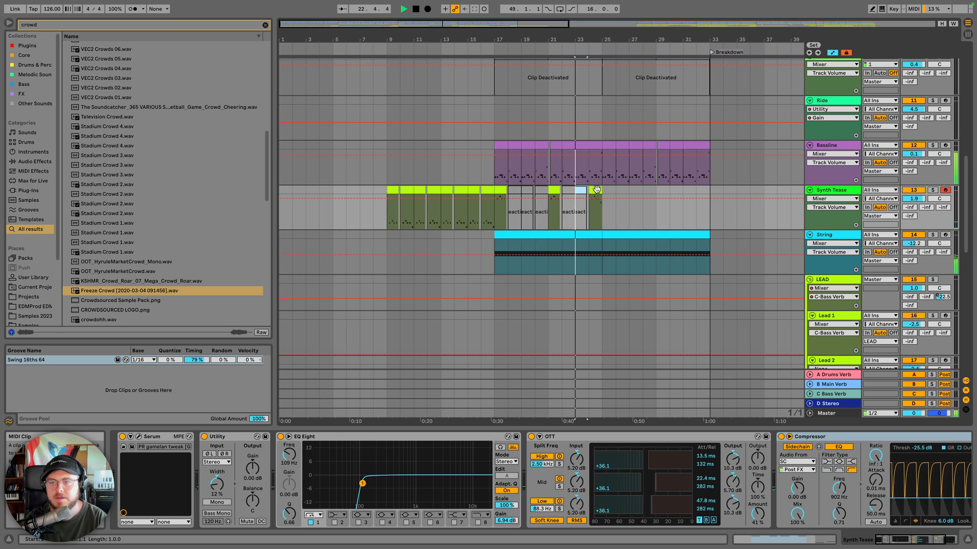
pyautogui.click(595, 190)
pyautogui.press('0')
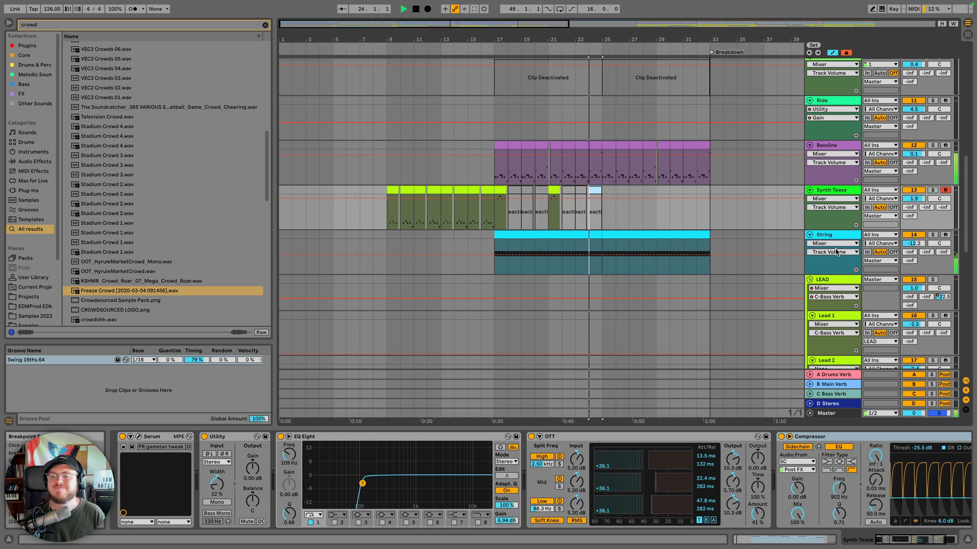
# Set the String track's volume to -13.1 dB
pyautogui.click(832, 235)
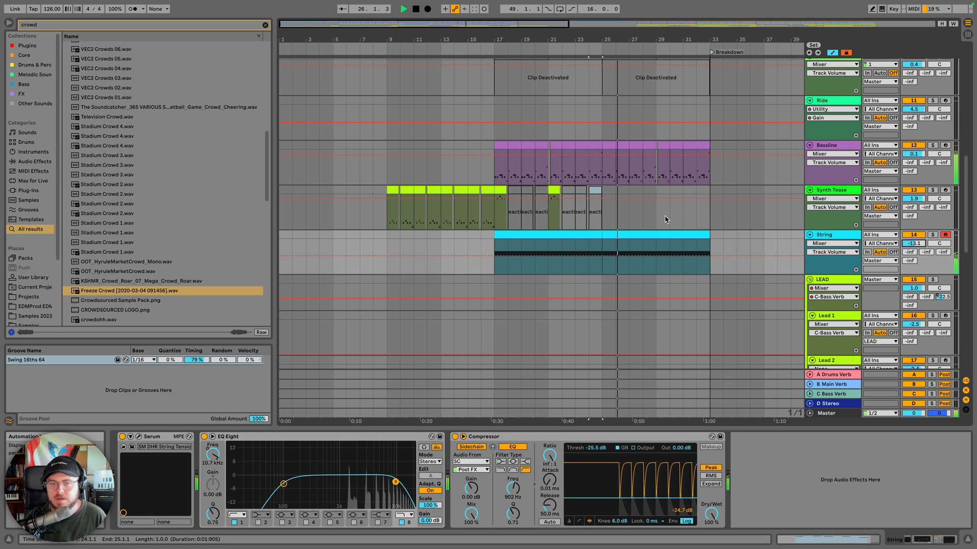
pyautogui.hscroll(5, 665, 219)
pyautogui.scroll(-5, 661, 220)
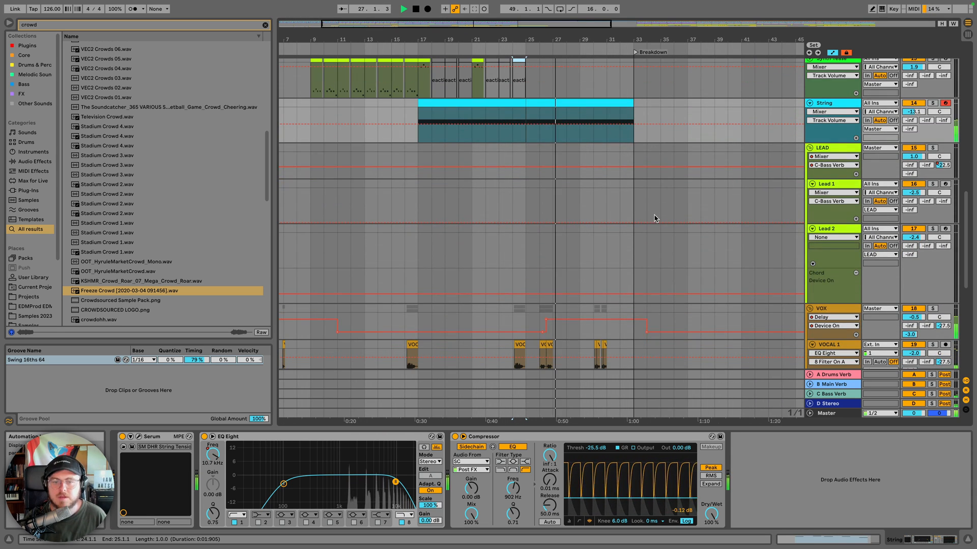
# Copy the Ride clip from bar 74 in Drop 1D to bar 25 and extend its end to bar 33
pyautogui.scroll(15, 651, 216)
pyautogui.moveTo(656, 39); pyautogui.dragTo(656, 7)
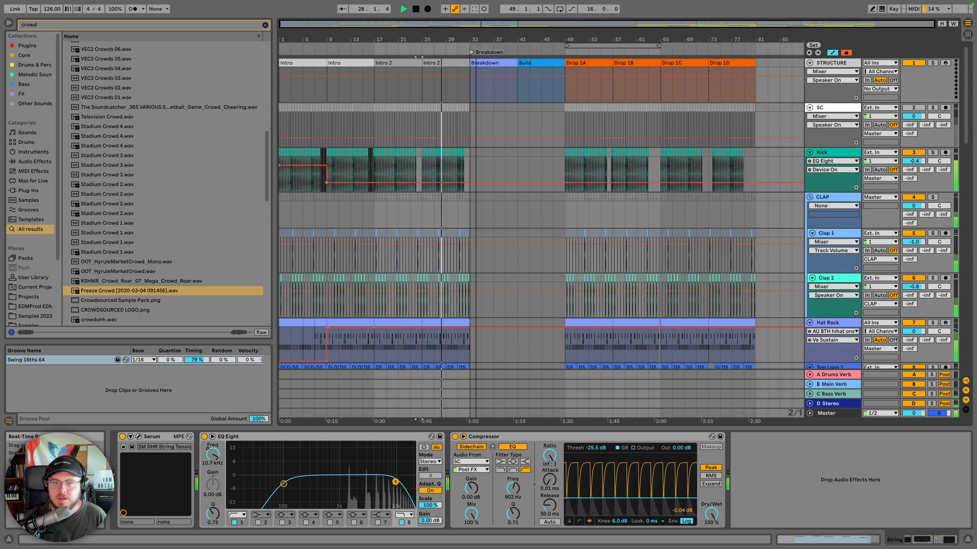
pyautogui.press('space')
pyautogui.scroll(3, 725, 188)
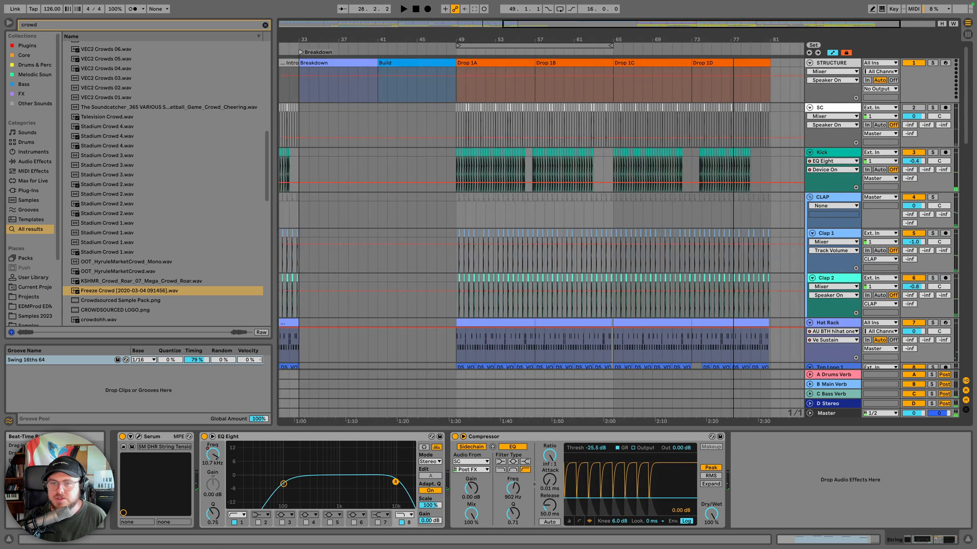
pyautogui.scroll(-8, 664, 194)
pyautogui.scroll(-2, 664, 194)
pyautogui.click(709, 155)
pyautogui.press('super+c')
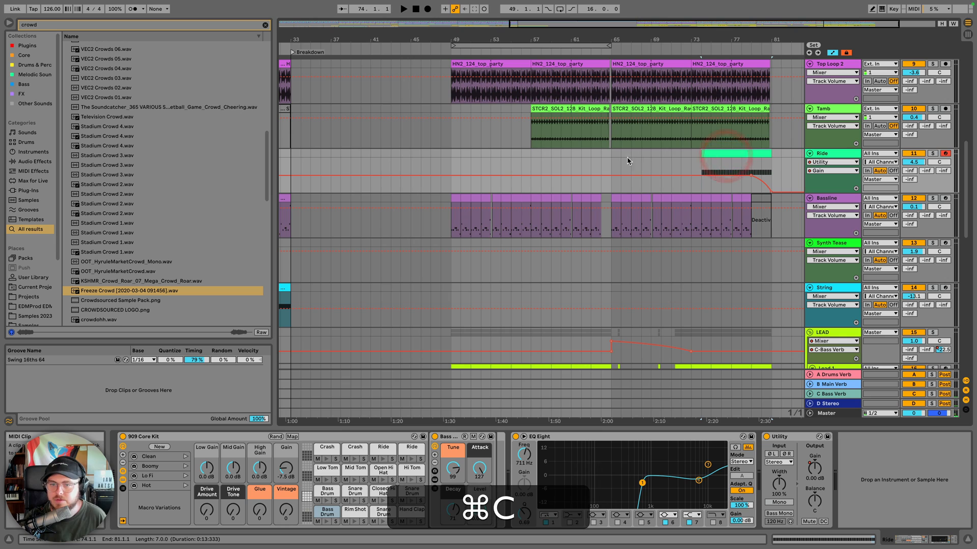
pyautogui.hscroll(-8, 609, 161)
pyautogui.click(371, 153)
pyautogui.press('super+v')
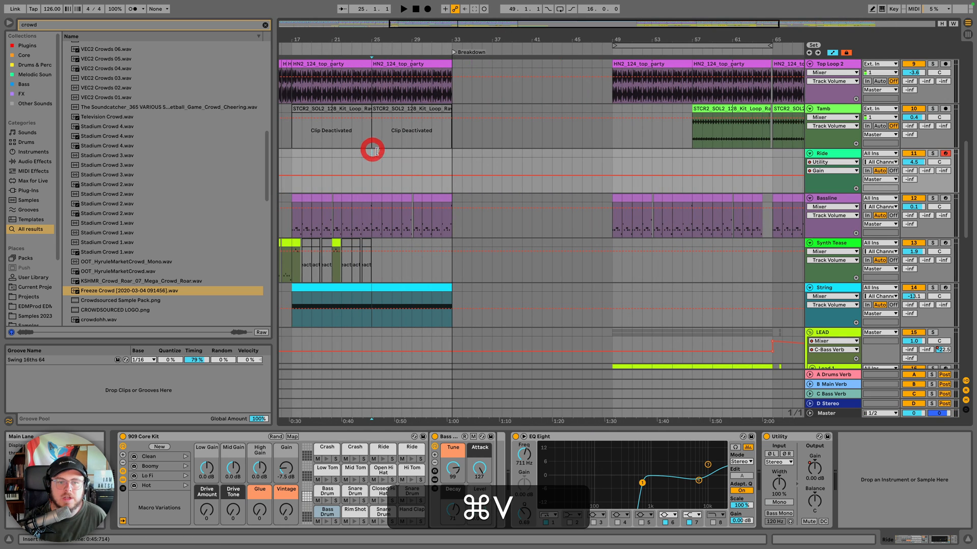
pyautogui.press('space')
pyautogui.moveTo(440, 153); pyautogui.dragTo(449, 154)
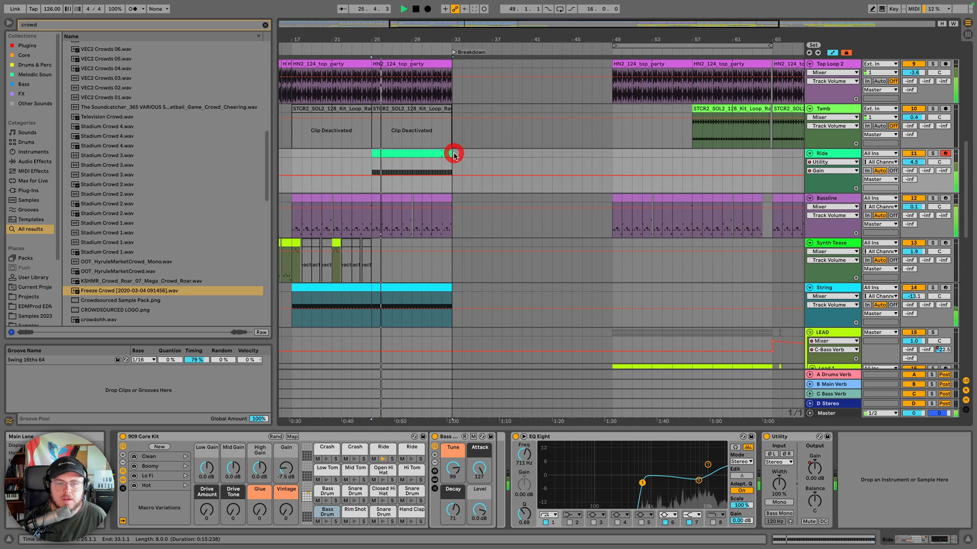
# Automate the Ride track's Utility gain to fade out from bar 29 to the breakdown at bar 33
pyautogui.scroll(1, 645, 169)
pyautogui.hscroll(-3, 646, 169)
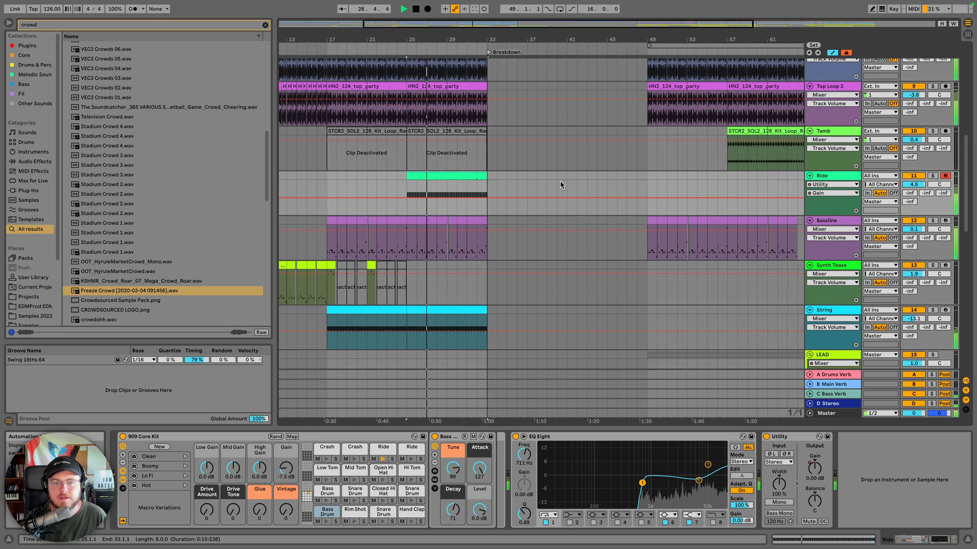
pyautogui.scroll(1, 522, 173)
pyautogui.hscroll(-3, 524, 203)
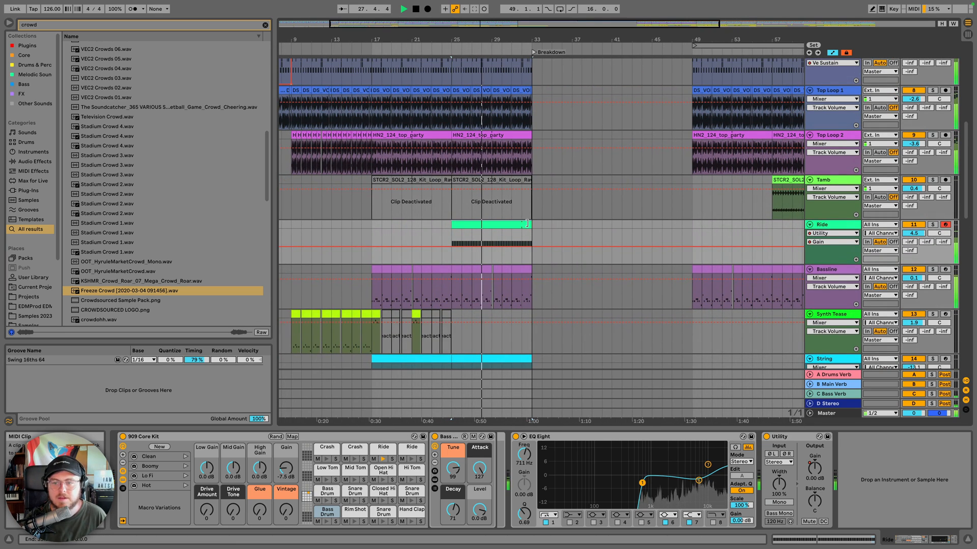
pyautogui.click(492, 249)
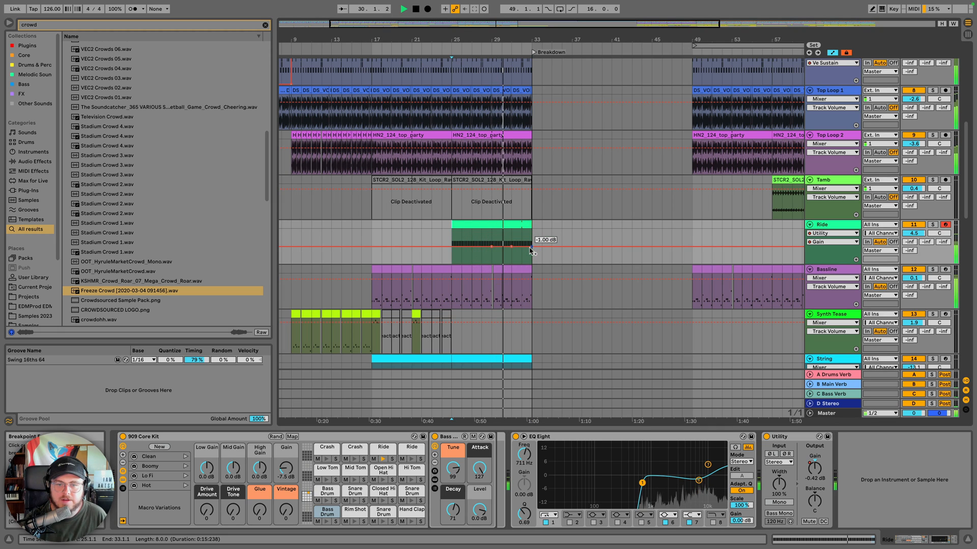
# Deactivate the Kick clips from bar 31 up to the breakdown at bar 33
pyautogui.scroll(6, 512, 152)
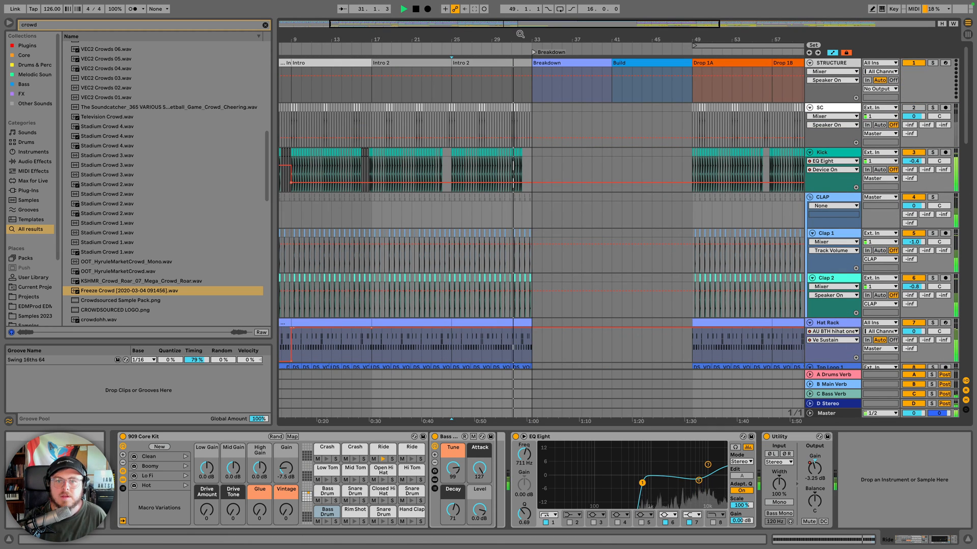
pyautogui.moveTo(519, 34); pyautogui.dragTo(549, 110)
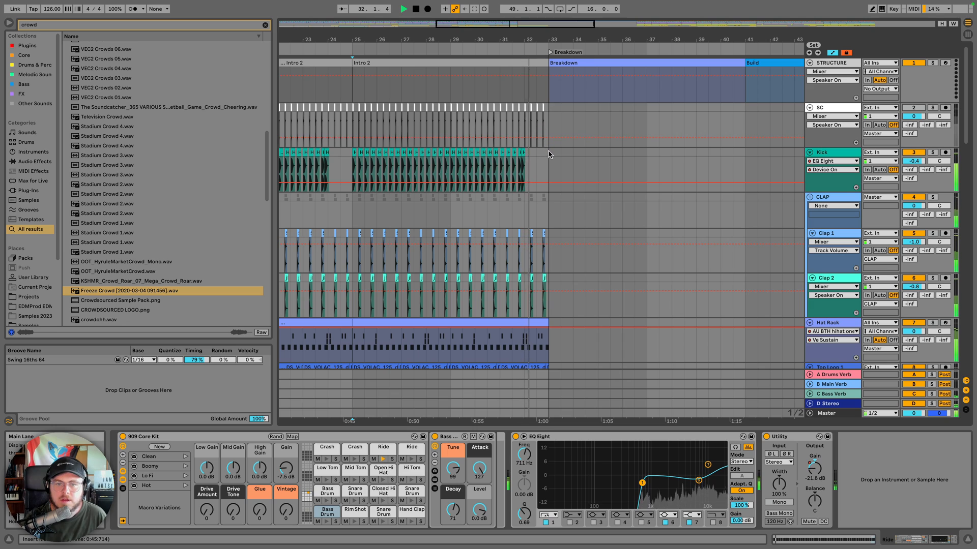
pyautogui.moveTo(549, 154); pyautogui.dragTo(501, 151)
pyautogui.press('space')
pyautogui.press('0')
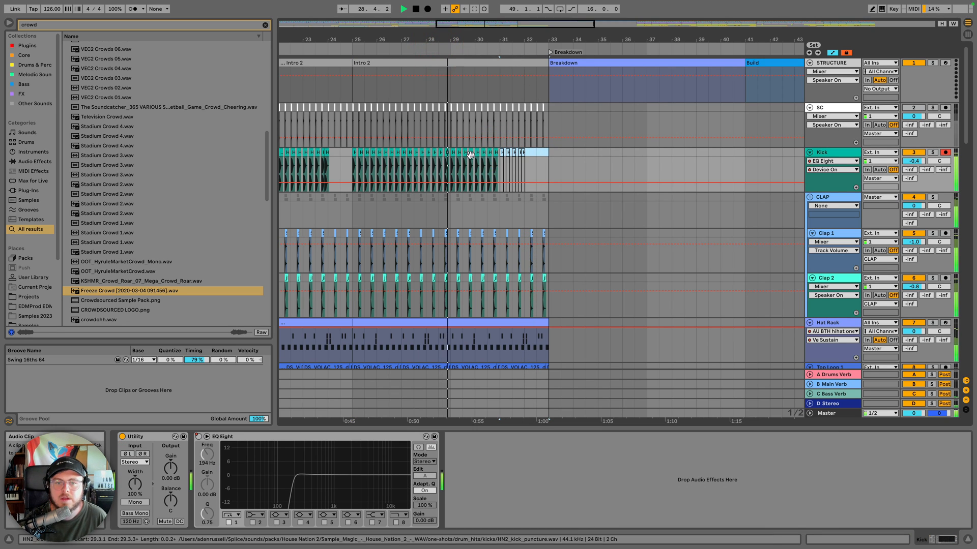
pyautogui.moveTo(466, 37); pyautogui.dragTo(465, 45)
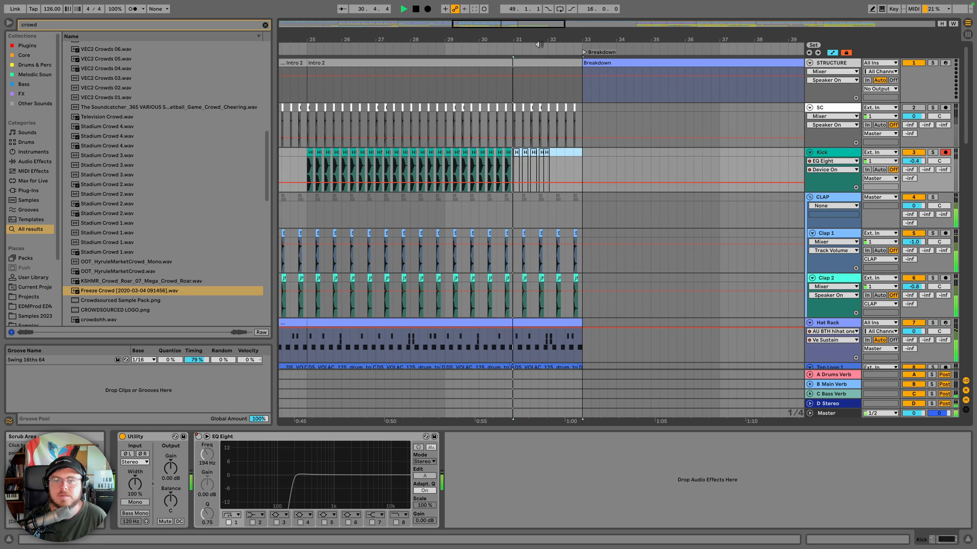
# Shorten the last Bassline clip before the breakdown so that it ends at bar 32
pyautogui.moveTo(544, 40); pyautogui.dragTo(488, 31)
pyautogui.scroll(-10, 508, 219)
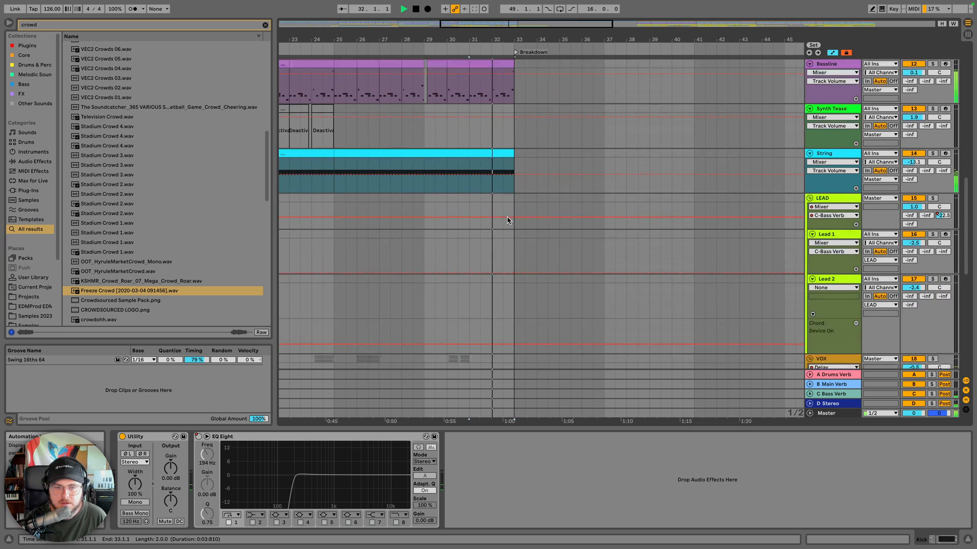
pyautogui.scroll(8, 507, 220)
pyautogui.press('space')
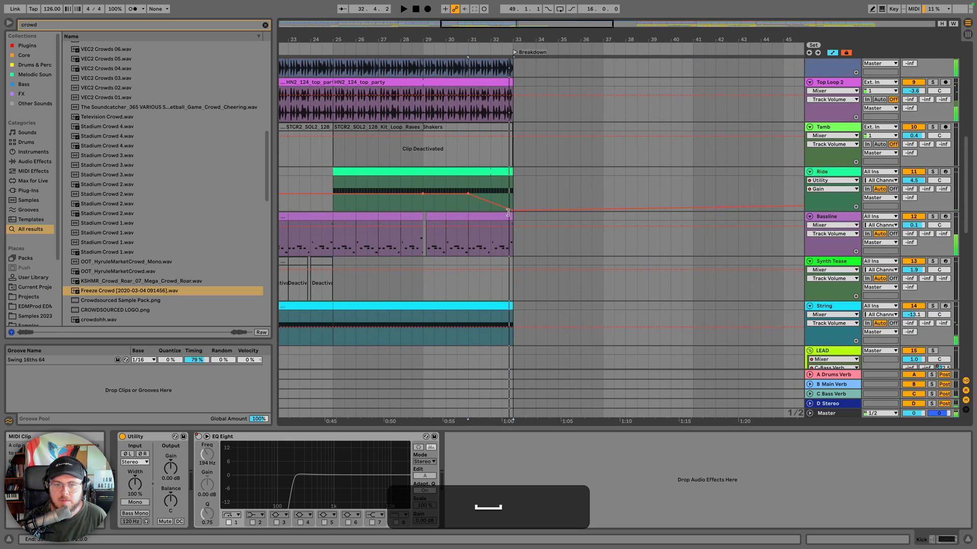
pyautogui.moveTo(507, 212); pyautogui.dragTo(487, 215)
pyautogui.press('space')
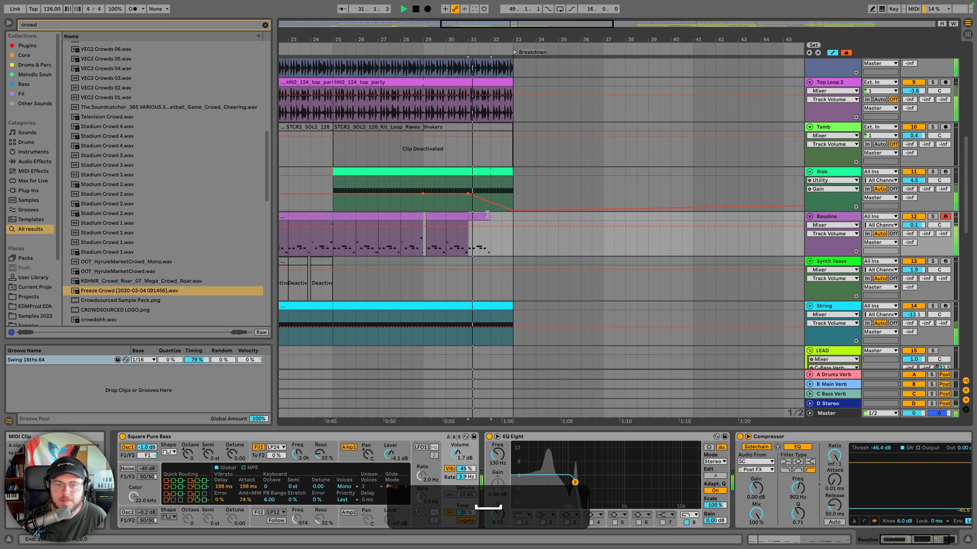
pyautogui.moveTo(526, 39); pyautogui.dragTo(527, 22)
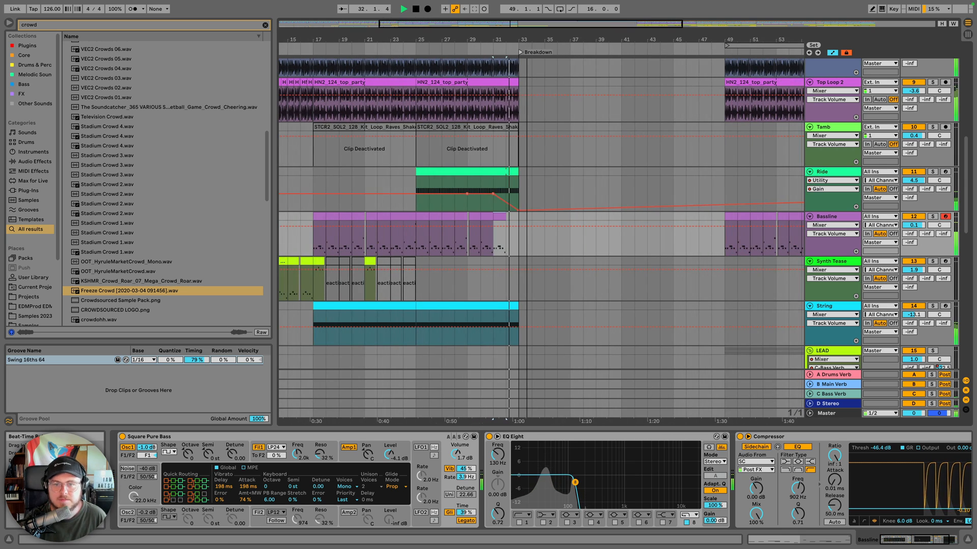
pyautogui.hscroll(8, 585, 183)
pyautogui.scroll(-10, 585, 184)
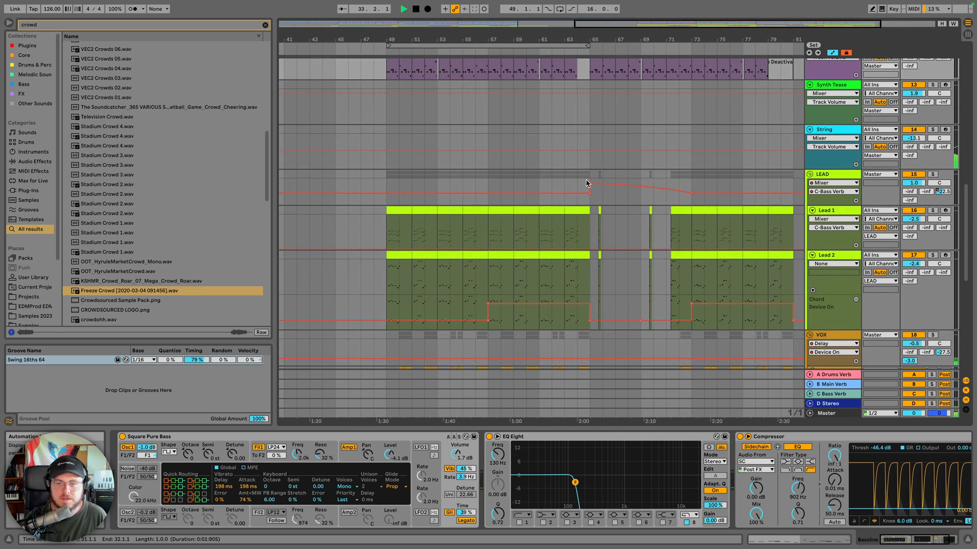
pyautogui.scroll(-4, 581, 186)
pyautogui.press('space')
pyautogui.click(526, 174)
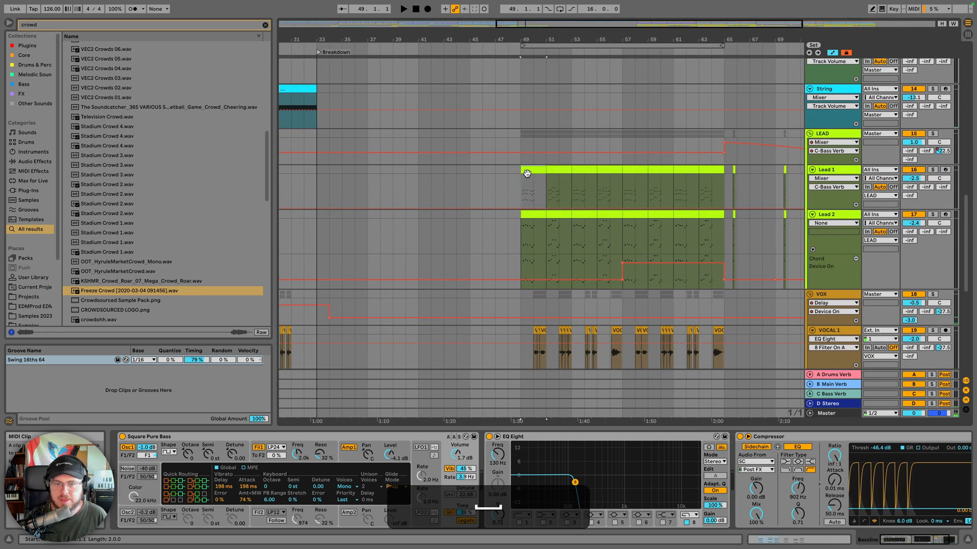
pyautogui.keyDown('shift'); pyautogui.click(608, 216); pyautogui.keyUp('shift')
pyautogui.hscroll(-10, 596, 218)
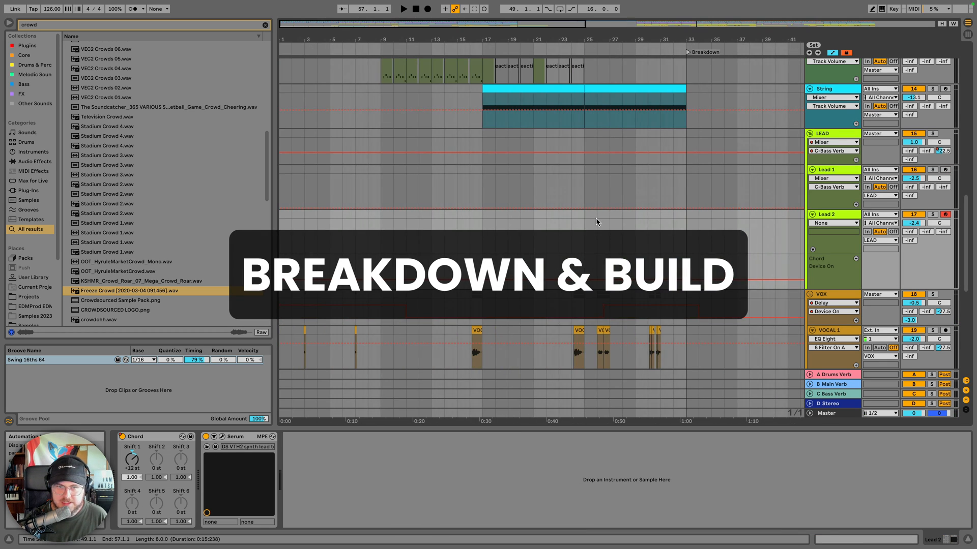
# Copy the first four Synth Tease clips from bar 9 to the start of the breakdown at bar 33 and audition them
pyautogui.scroll(5, 447, 243)
pyautogui.click(390, 251)
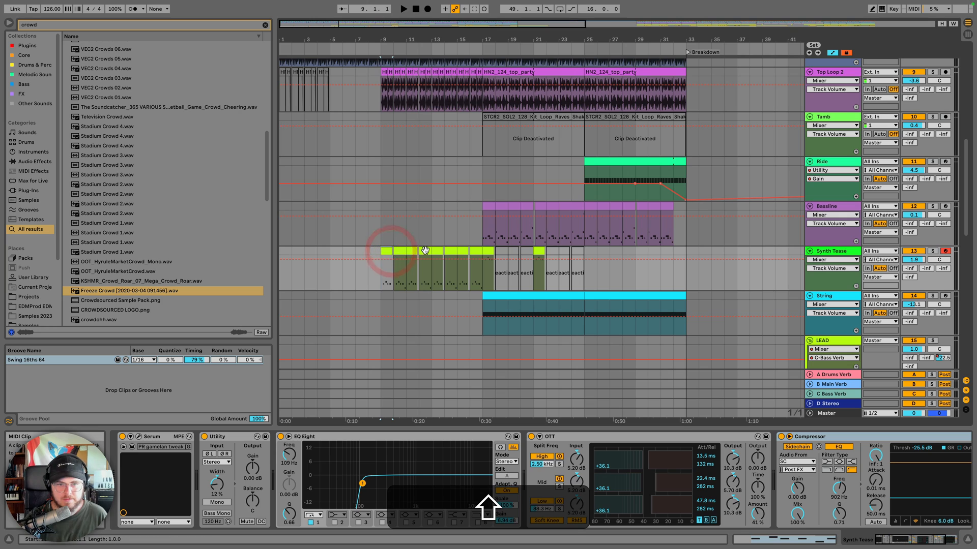
pyautogui.keyDown('shift'); pyautogui.click(426, 250); pyautogui.keyUp('shift')
pyautogui.click(690, 252)
pyautogui.press('super+v')
pyautogui.press('space')
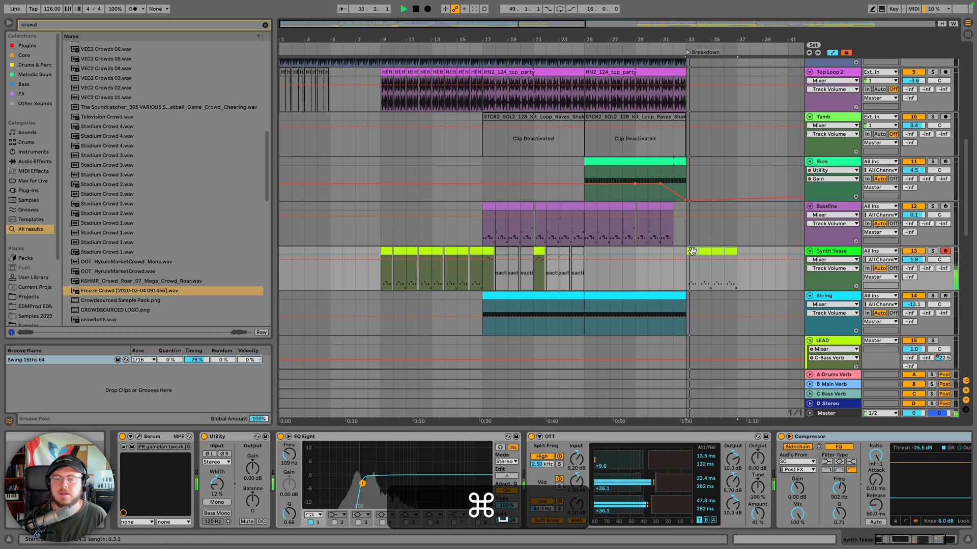
pyautogui.press('space')
# Copy the VOCAL 1 and VOCAL 2 clips of bars 49 to 57 to bar 33 and duplicate them once to fill up to bar 49
pyautogui.scroll(-8, 554, 247)
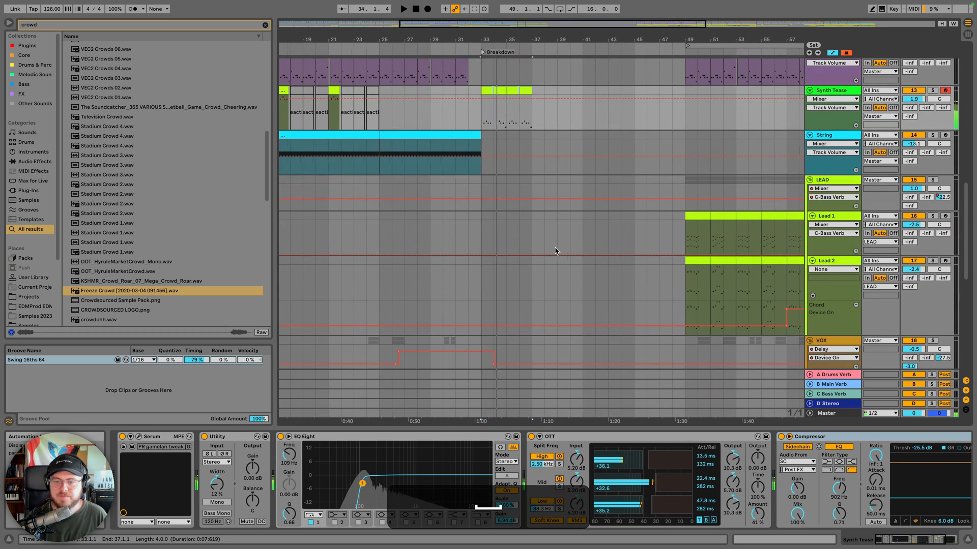
pyautogui.hscroll(8, 554, 246)
pyautogui.scroll(-5, 555, 250)
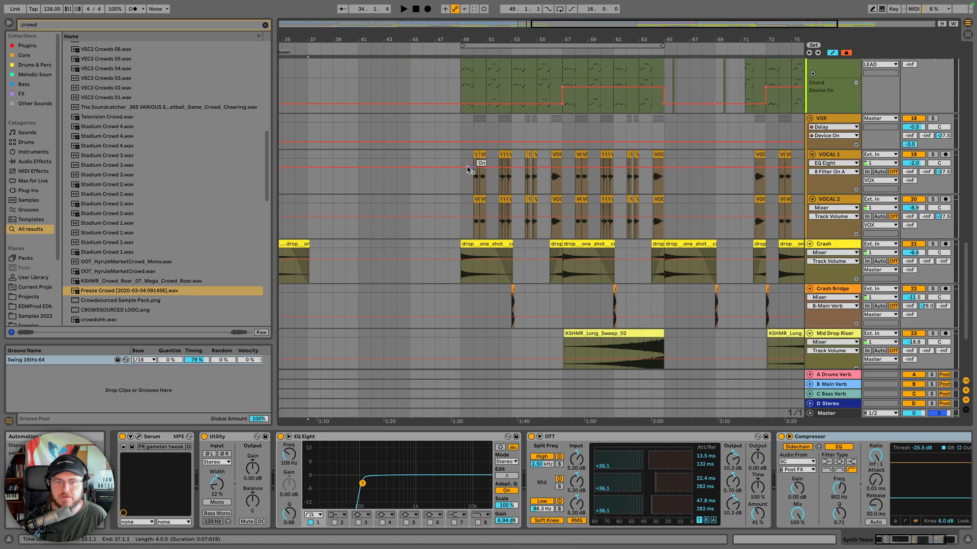
pyautogui.moveTo(464, 159); pyautogui.dragTo(560, 211)
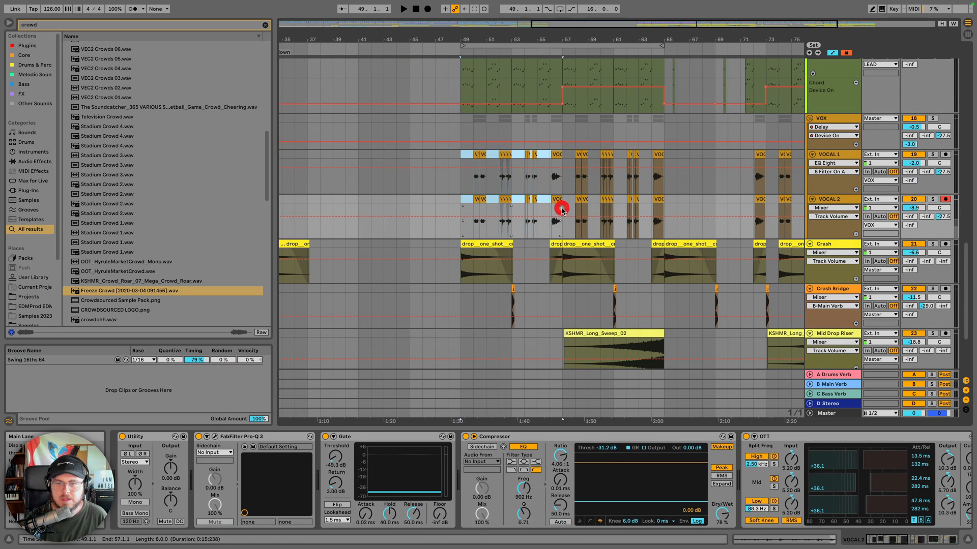
pyautogui.press('super+c')
pyautogui.hscroll(-8, 487, 168)
pyautogui.click(620, 150)
pyautogui.press('super+v')
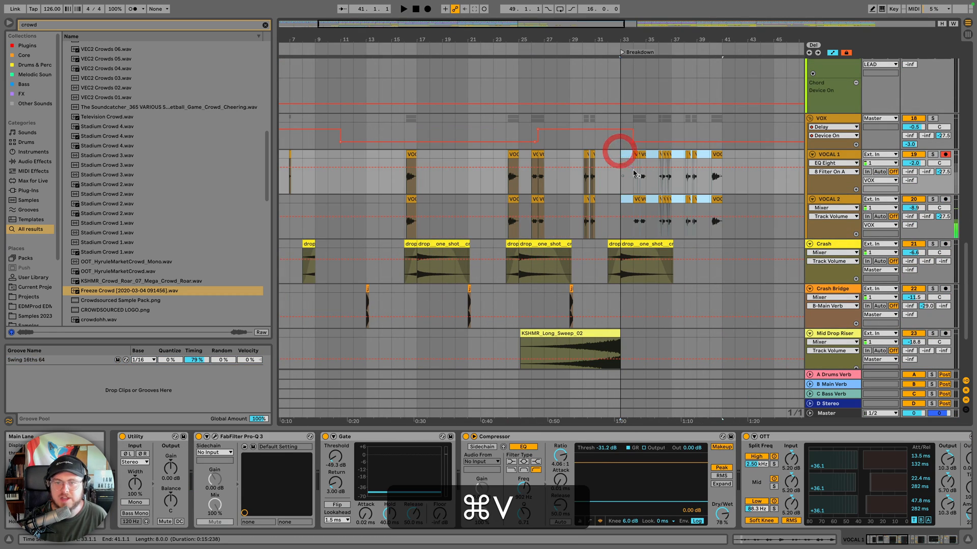
pyautogui.hscroll(4, 631, 175)
pyautogui.press('super+d')
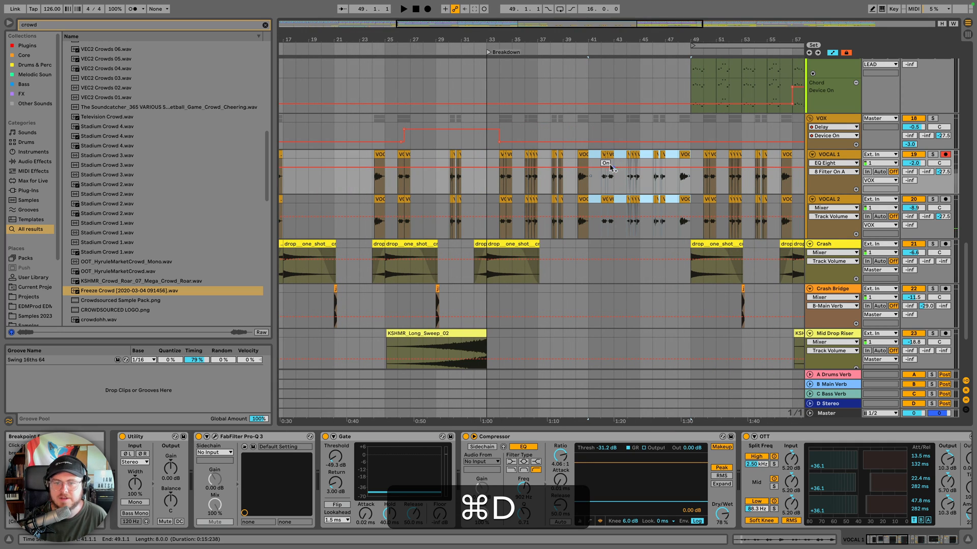
# Play the breakdown from bar 33 and duplicate its four Synth Tease clips to fill bars 37 to 41
pyautogui.click(481, 47)
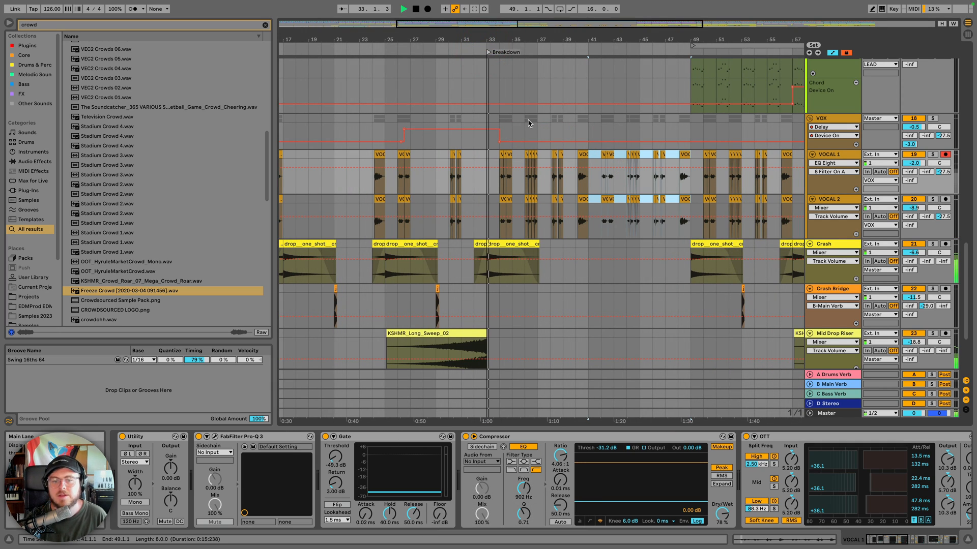
pyautogui.scroll(15, 533, 135)
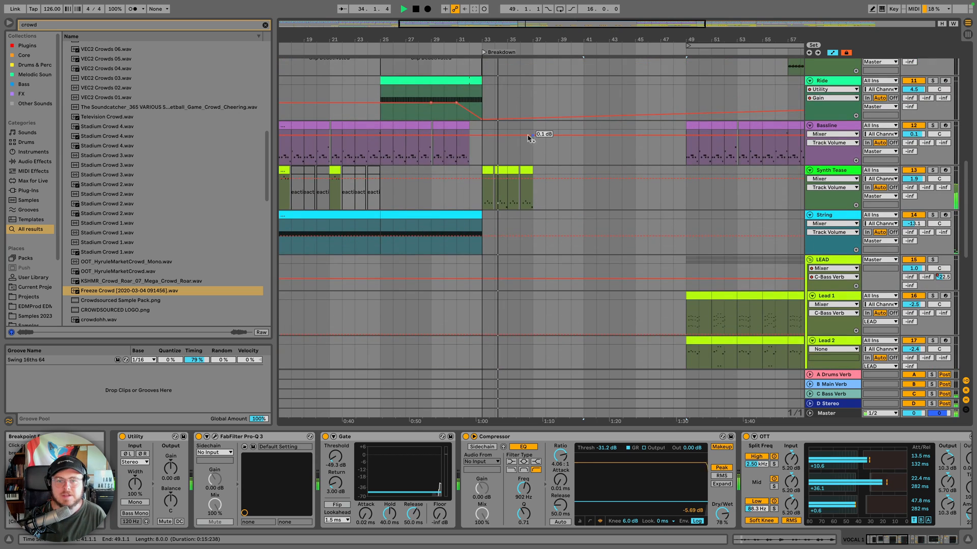
pyautogui.scroll(-1, 510, 146)
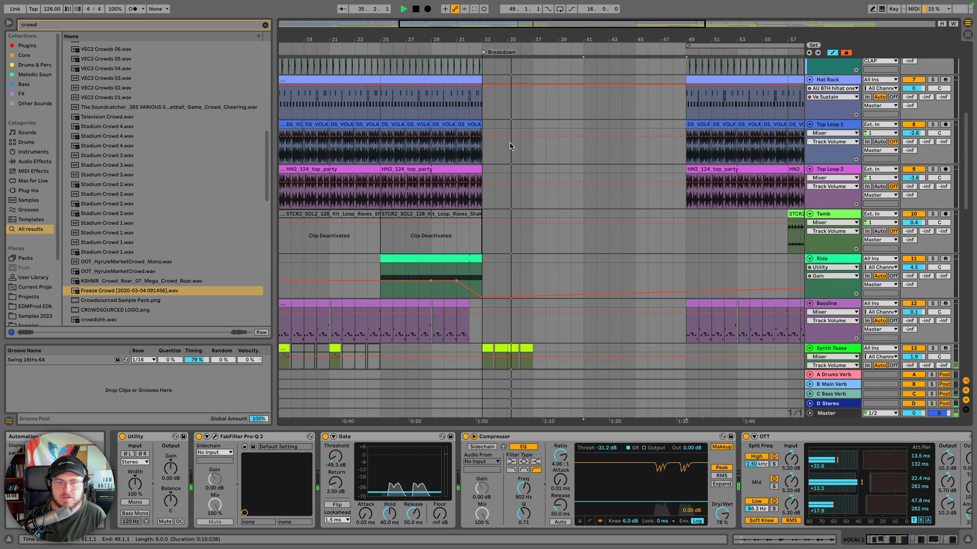
pyautogui.scroll(-1, 510, 148)
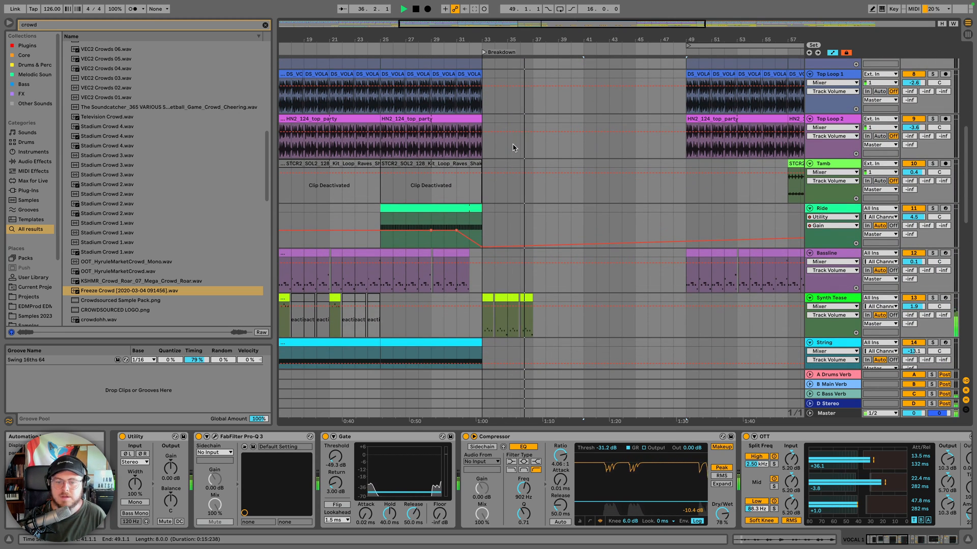
pyautogui.click(526, 297)
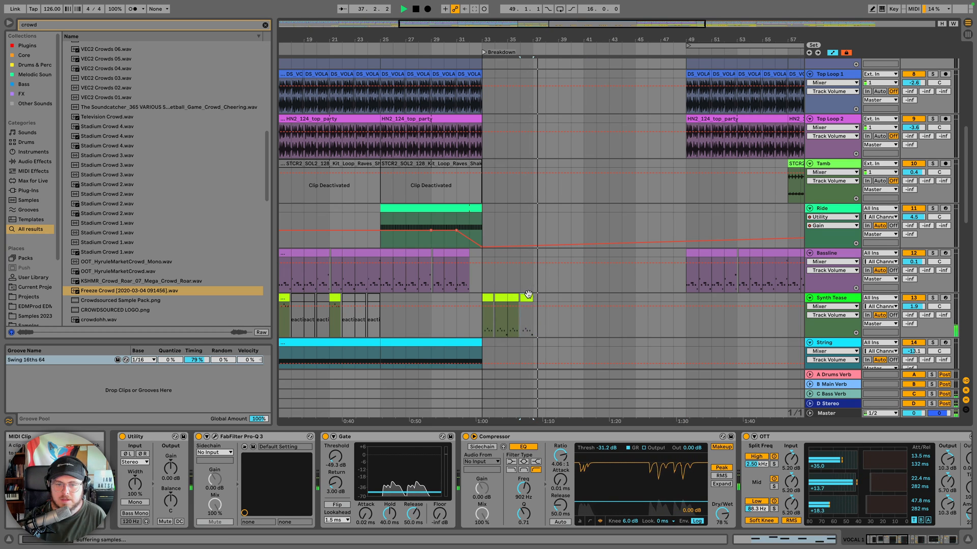
pyautogui.keyDown('shift'); pyautogui.click(490, 298); pyautogui.keyUp('shift')
pyautogui.press('super+d')
pyautogui.press('space')
# Try a copy of the first Lead 2 drop clip at bar 37 of the breakdown
pyautogui.scroll(-2, 569, 287)
pyautogui.scroll(-2, 583, 286)
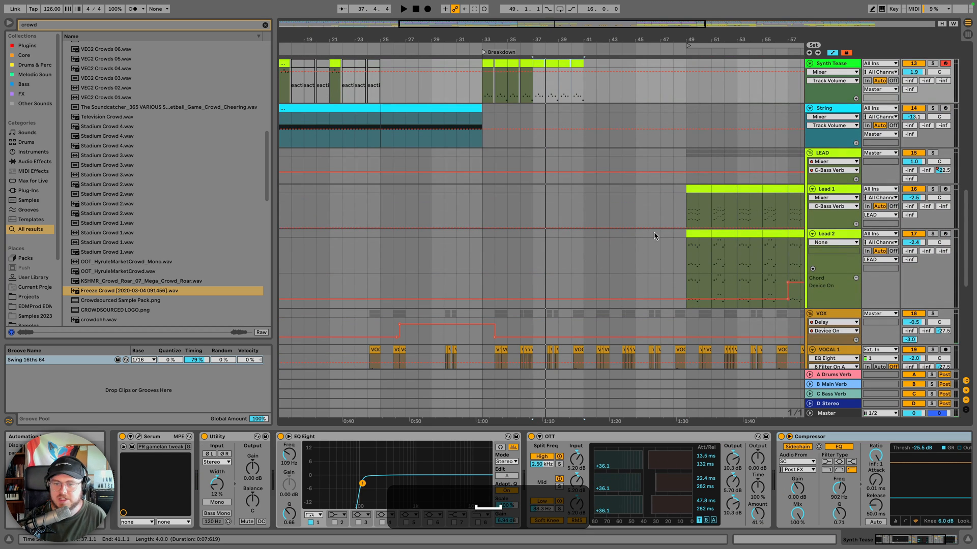
pyautogui.click(695, 188)
pyautogui.click(699, 234)
pyautogui.press('super+c')
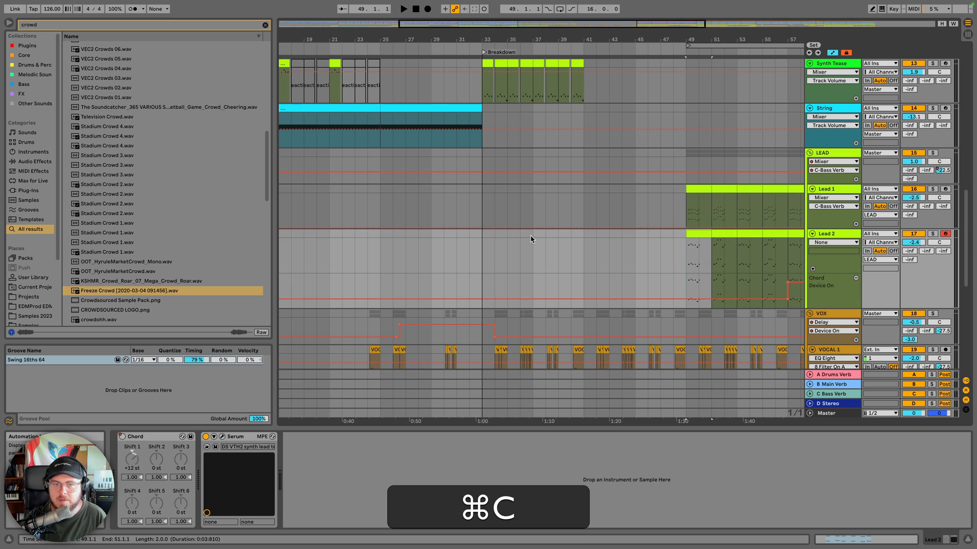
pyautogui.click(532, 231)
pyautogui.press('super+v')
pyautogui.press('super+space')
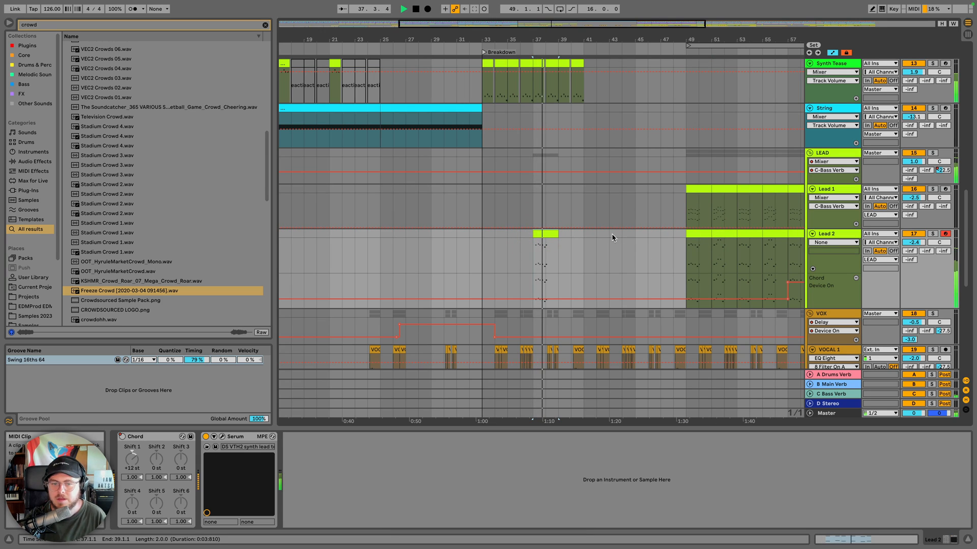
pyautogui.press('BackSpace')
pyautogui.press('space')
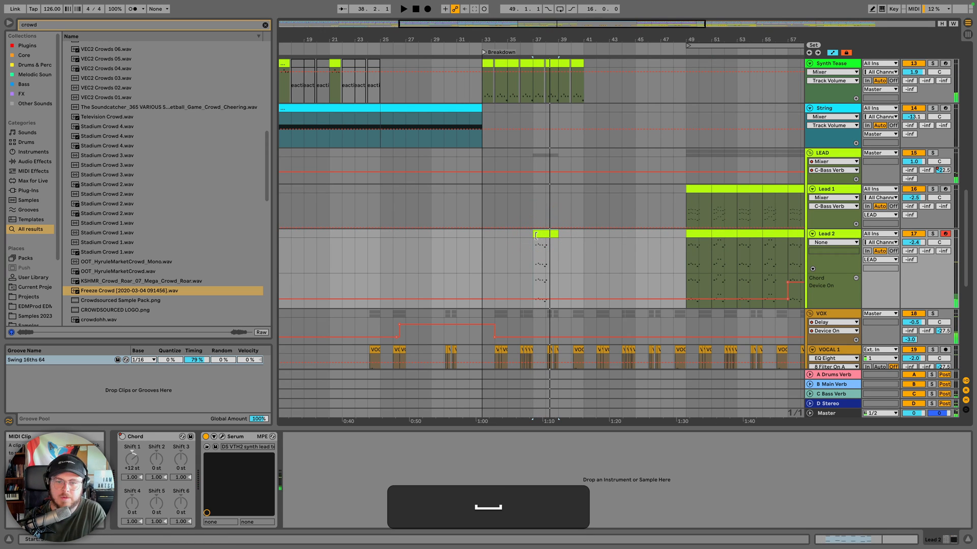
# Copy the first two-bar Lead 1 clip from bar 49 to bar 37 and audition it
pyautogui.click(693, 191)
pyautogui.press('super+c')
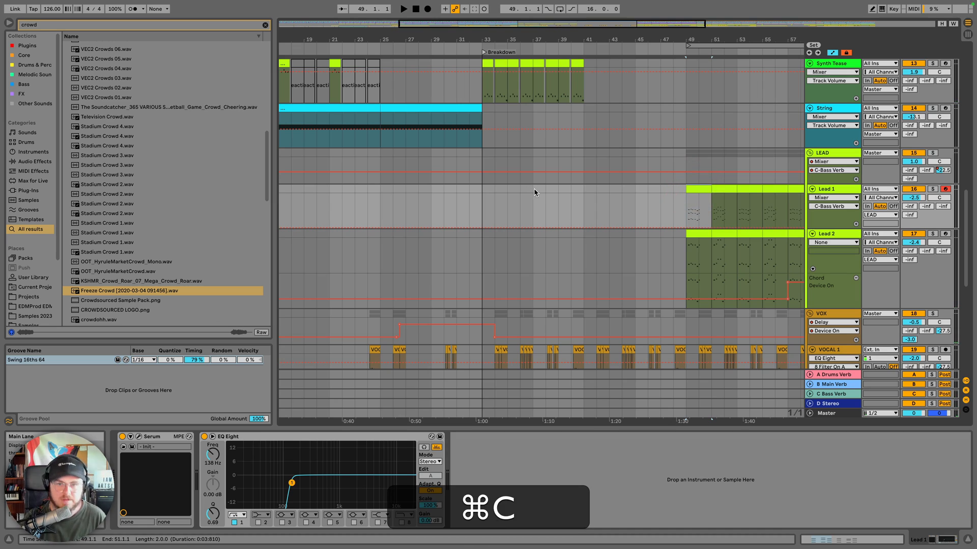
pyautogui.click(534, 189)
pyautogui.press('super+v')
pyautogui.press('super+space')
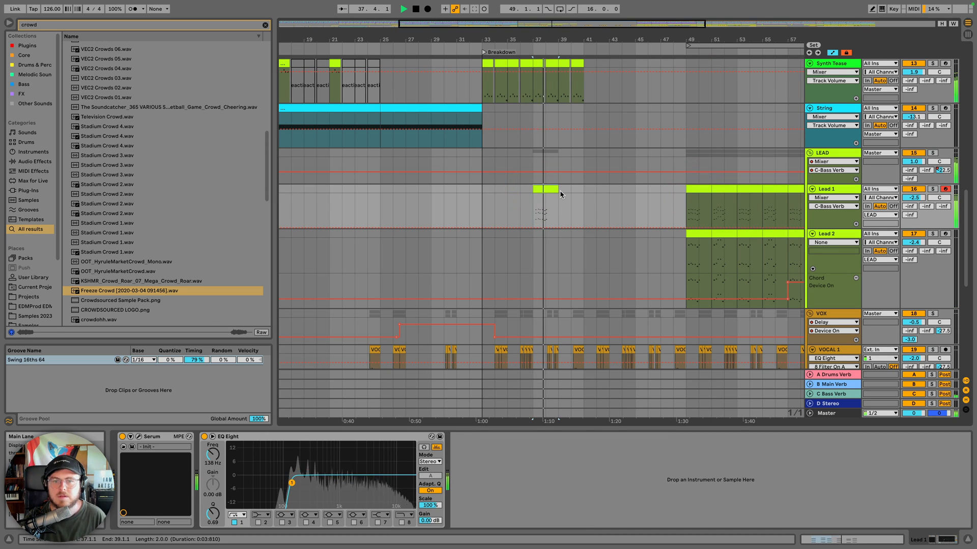
# Duplicate the Lead 1 clip at bar 37 so that it repeats from bar 39
pyautogui.click(546, 189)
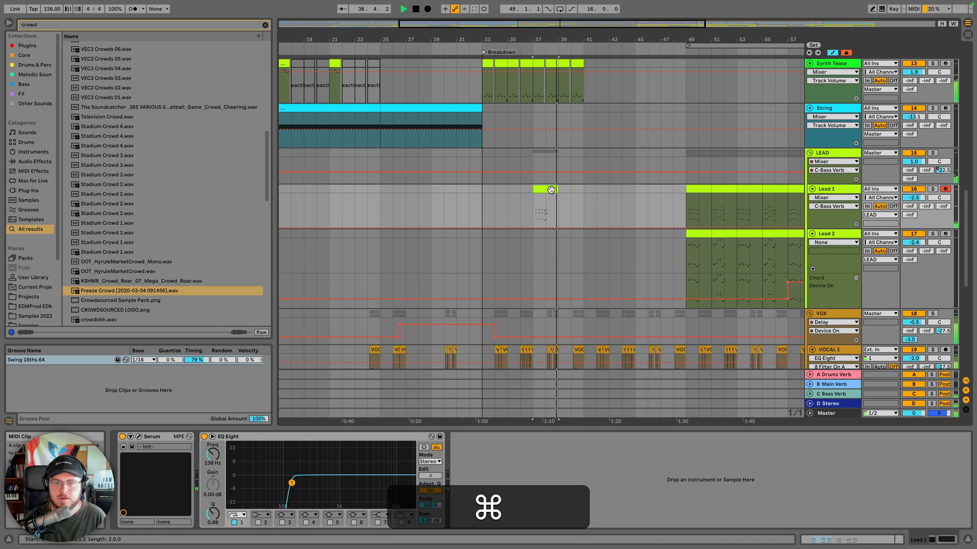
pyautogui.press('super+d')
pyautogui.press('space')
# Replace the Lead 1 clip at bar 39 with a copy of the clip from bar 51 and audition it
pyautogui.click(717, 191)
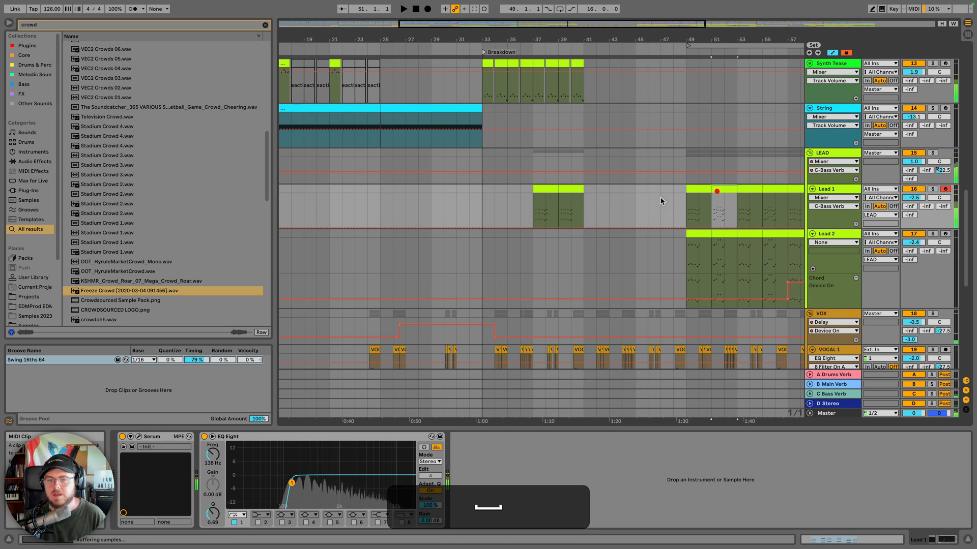
pyautogui.press('super+c')
pyautogui.click(563, 190)
pyautogui.press('super+space')
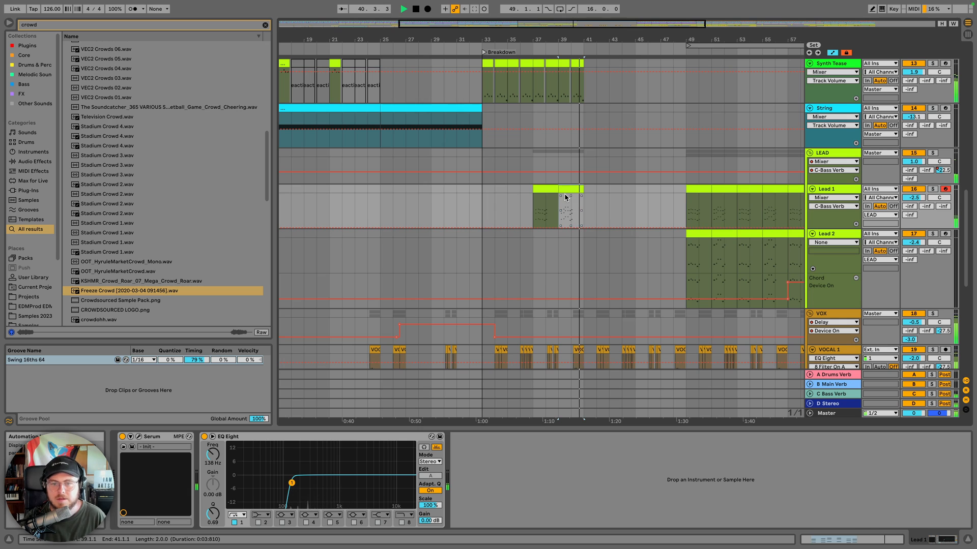
pyautogui.press('space')
# Copy the Lead 1 and Lead 2 clips of bars 49 to 57 to the start of the build at bar 41 and audition them
pyautogui.click(698, 189)
pyautogui.hscroll(3, 698, 189)
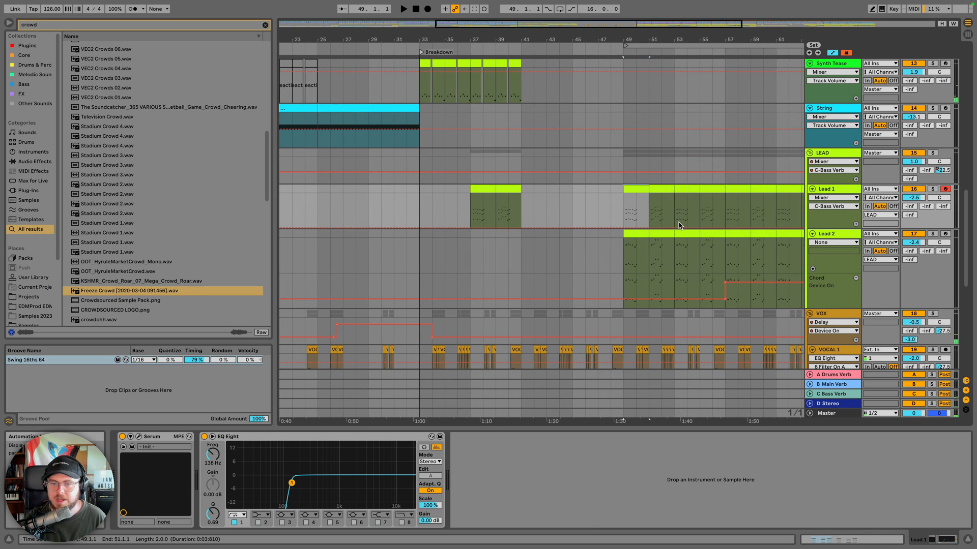
pyautogui.keyDown('shift'); pyautogui.click(709, 233); pyautogui.keyUp('shift')
pyautogui.press('shift+super+c')
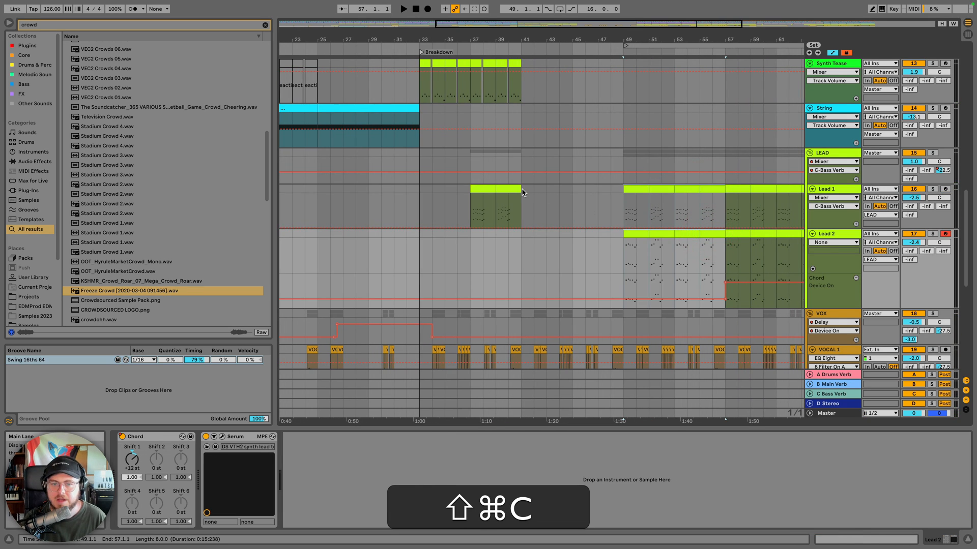
pyautogui.click(522, 189)
pyautogui.press('super+v')
pyautogui.press('super+space')
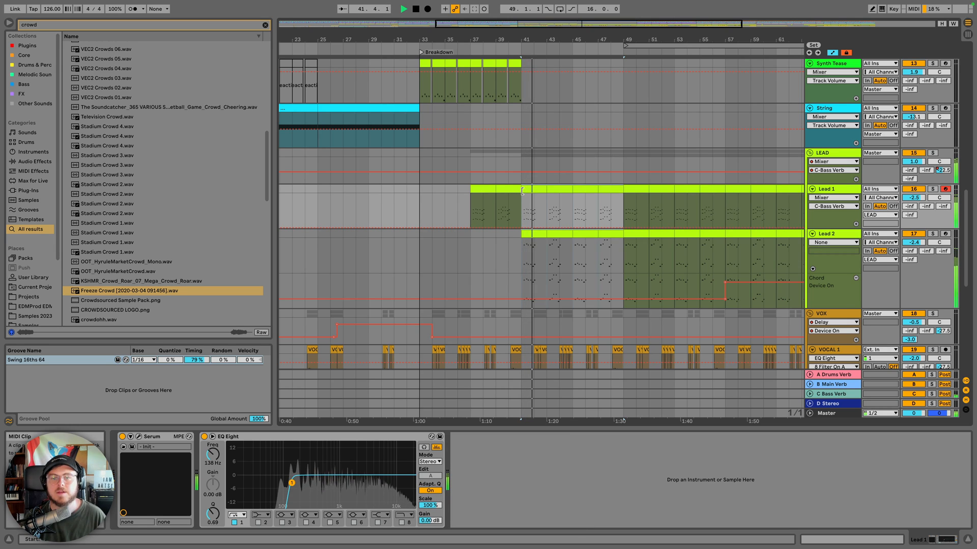
pyautogui.scroll(2, 522, 192)
pyautogui.scroll(10, 398, 133)
pyautogui.press('space')
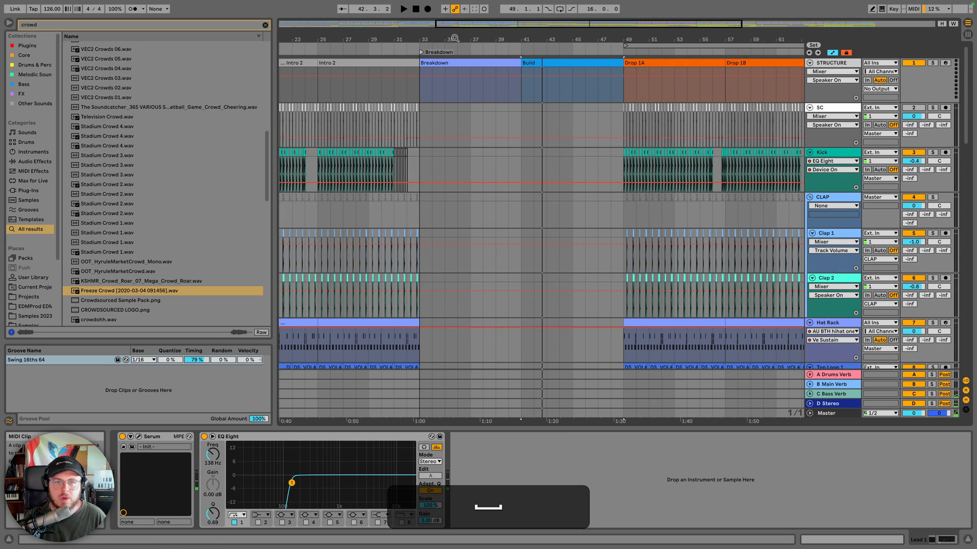
# Audition the intro from bar 9
pyautogui.hscroll(-10, 553, 94)
pyautogui.hscroll(-6, 394, 132)
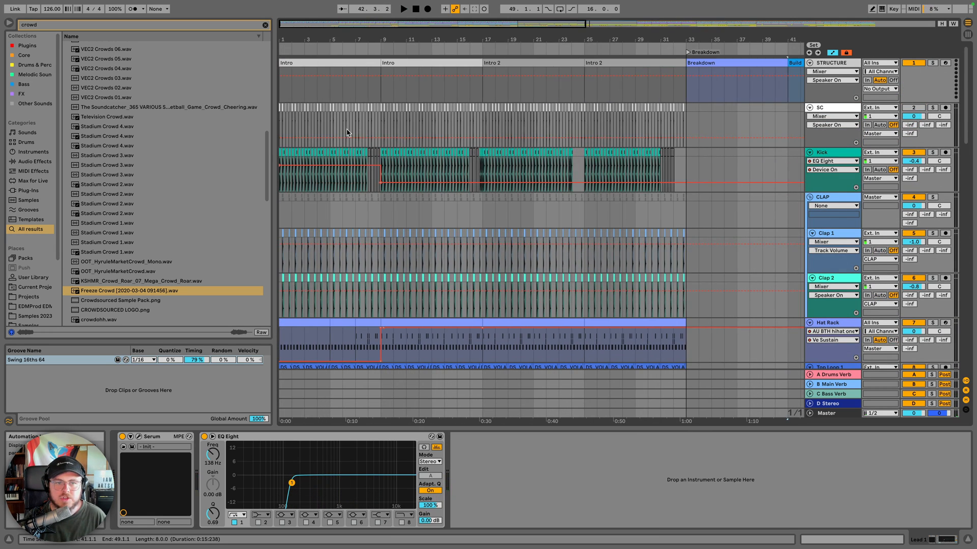
pyautogui.click(380, 117)
pyautogui.press('space')
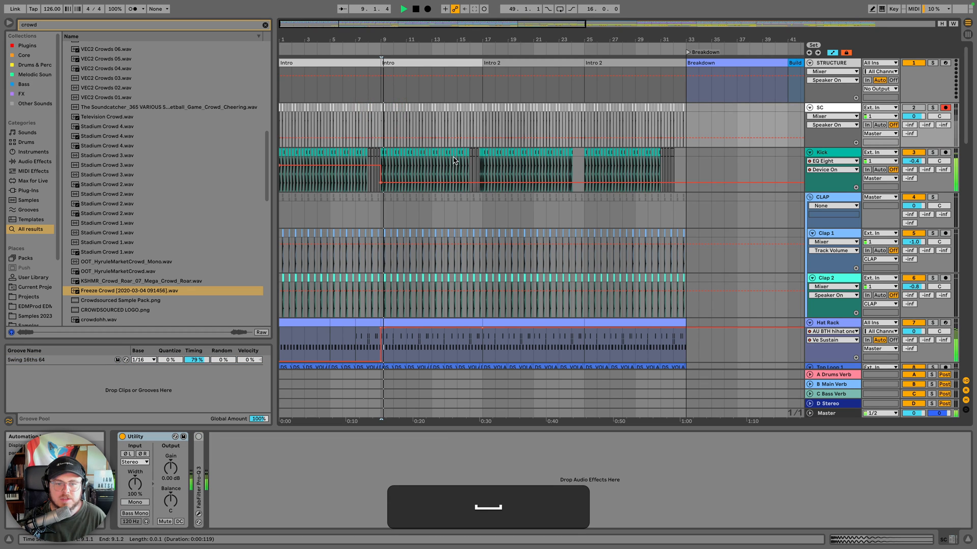
pyautogui.scroll(-10, 454, 160)
pyautogui.scroll(10, 454, 160)
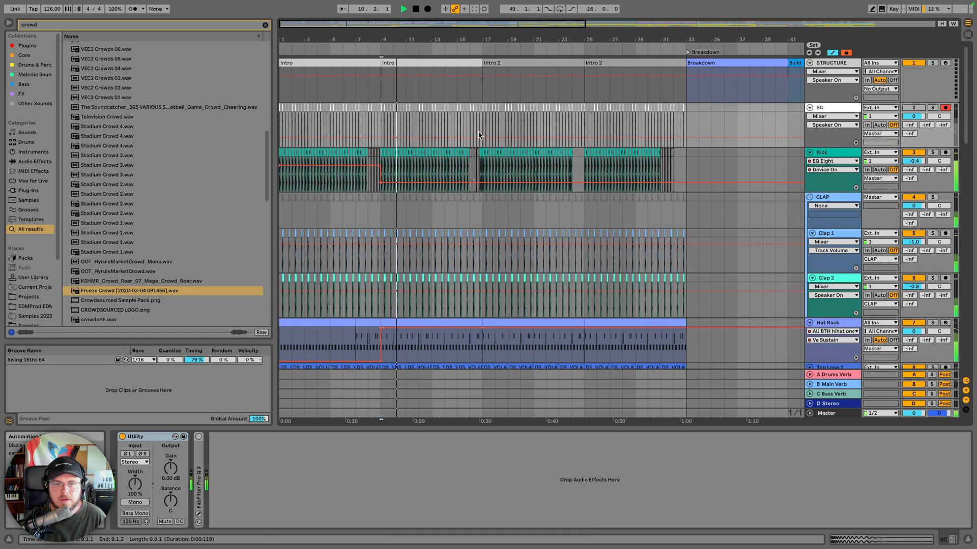
pyautogui.press('space')
# Copy the bars 17 to 25 section of Intro 2 across the tracks from SC down to Top Loop 2
pyautogui.click(481, 116)
pyautogui.scroll(-5, 559, 178)
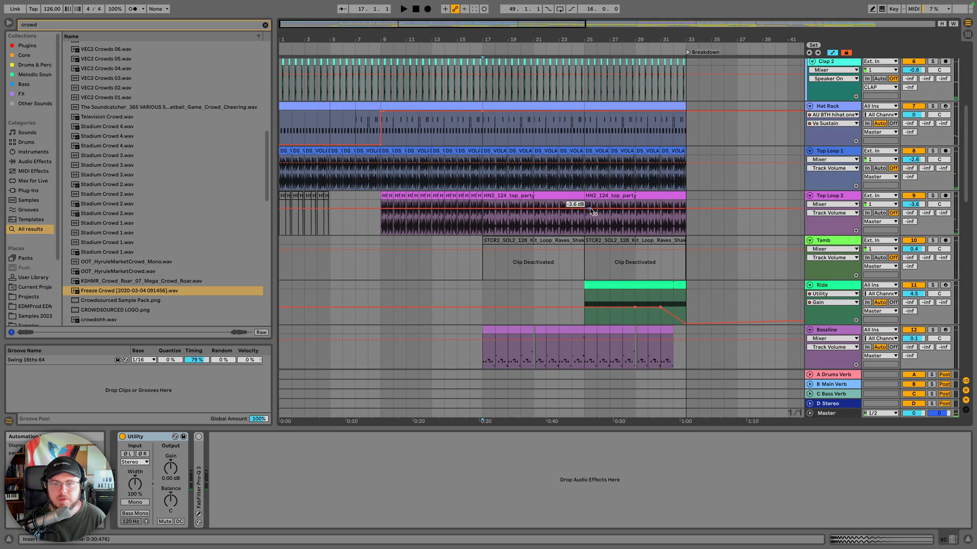
pyautogui.keyDown('shift'); pyautogui.click(579, 195); pyautogui.keyUp('shift')
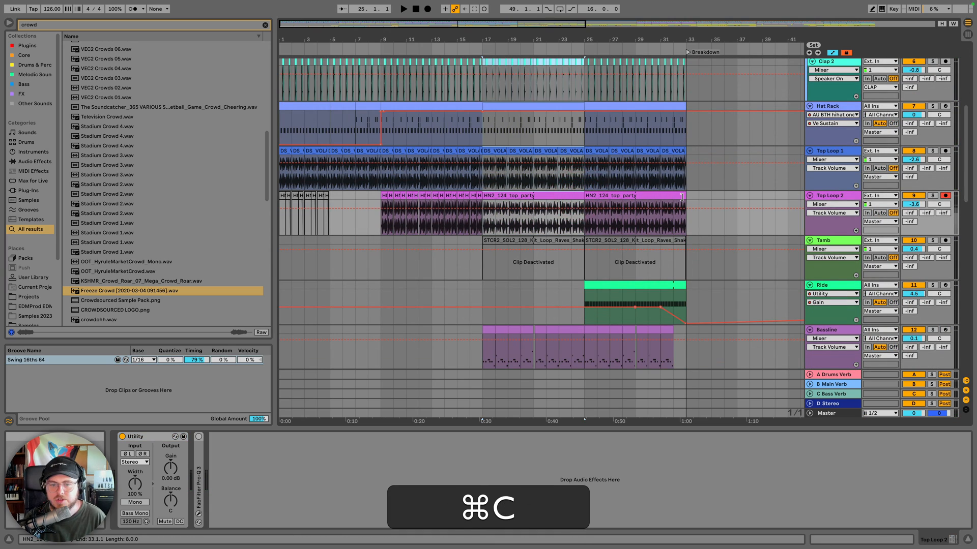
pyautogui.scroll(5, 682, 196)
pyautogui.click(686, 106)
pyautogui.press('super+v')
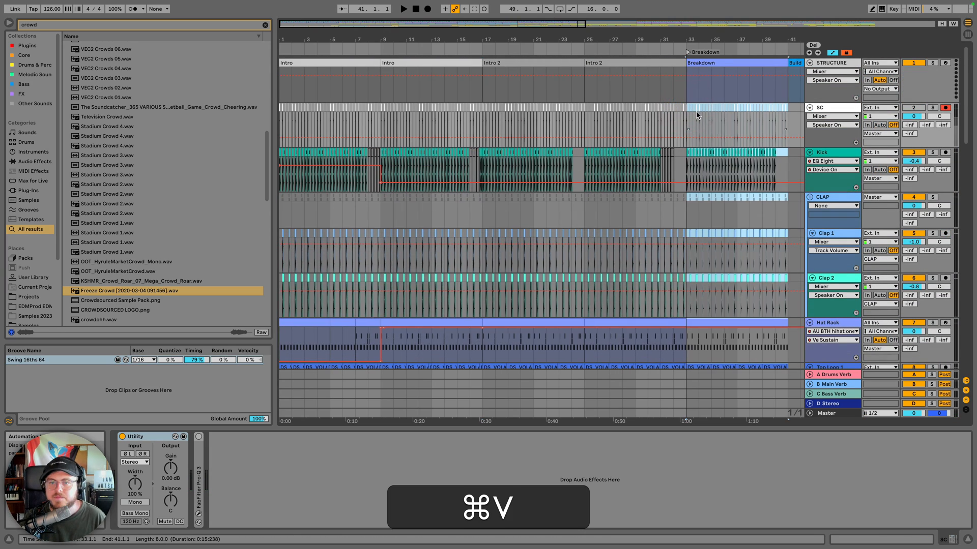
pyautogui.hscroll(5, 697, 114)
pyautogui.press('super+z')
# Paste the copied eight-bar drum section at the start of the build at bar 41 and audition it
pyautogui.click(615, 105)
pyautogui.press('super+v')
pyautogui.press('super+space')
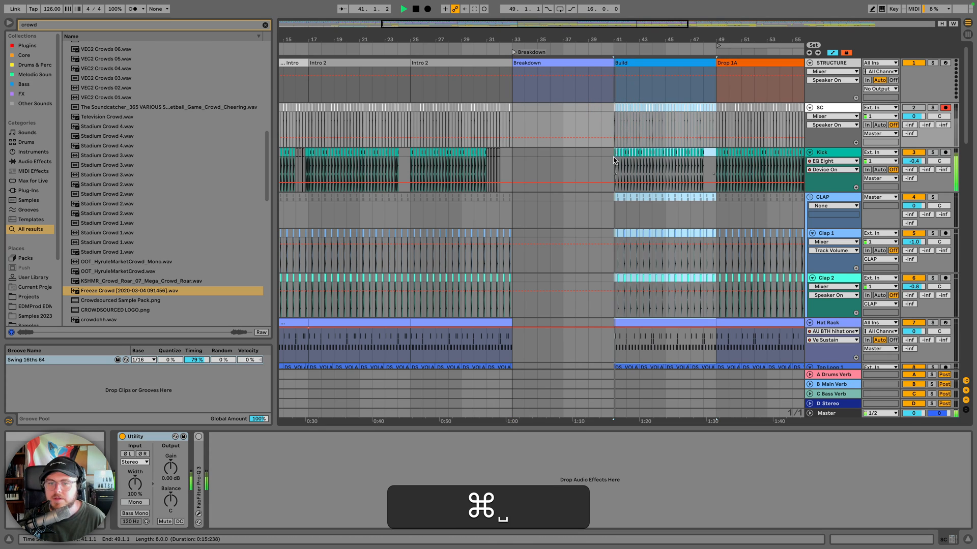
# Delete all the Kick clips from the build between bars 41 and 49
pyautogui.click(615, 161)
pyautogui.press('BackSpace')
pyautogui.click(697, 152)
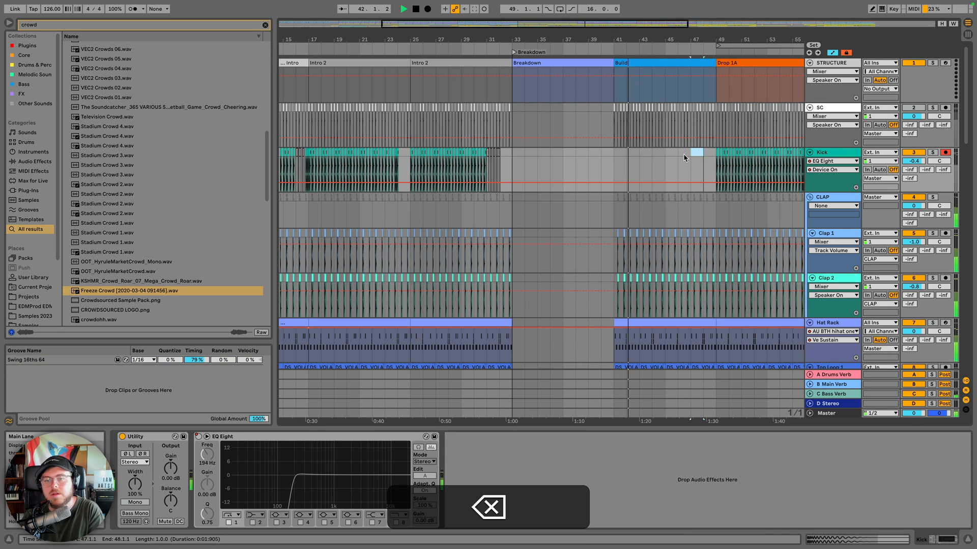
pyautogui.click(691, 152)
pyautogui.press('BackSpace')
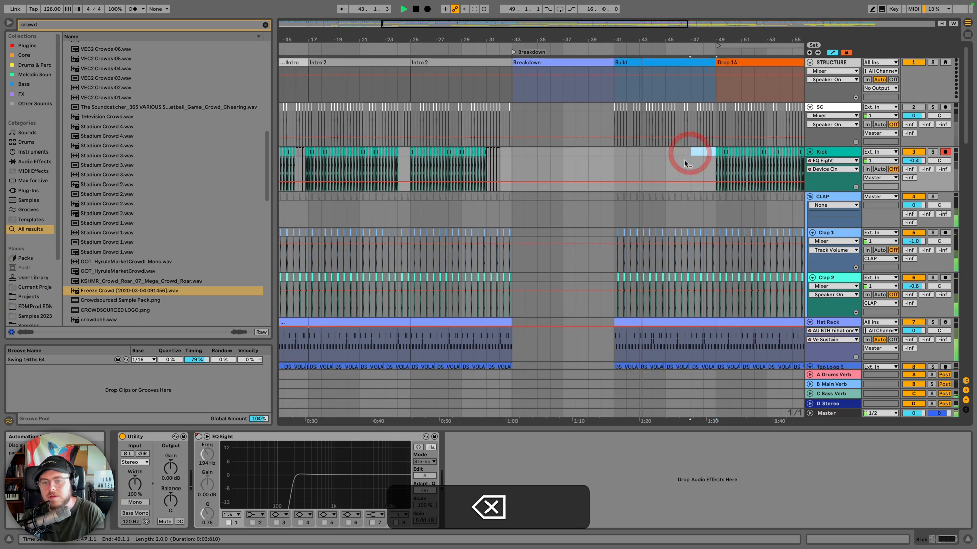
# Duplicate the Synth Tease clips of bars 33 to 41 so that they fill the build from bar 41 to 49, and audition them
pyautogui.scroll(-10, 625, 177)
pyautogui.press('space')
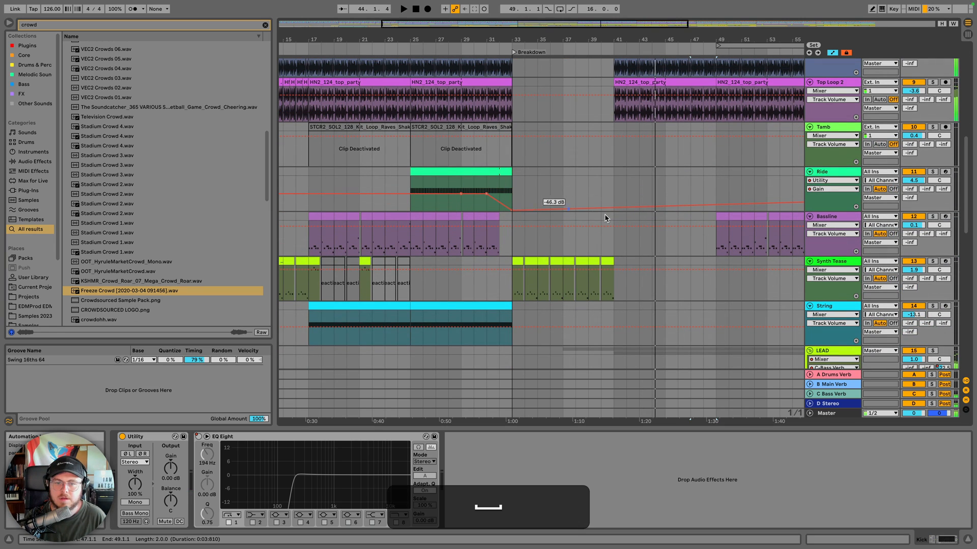
pyautogui.hscroll(5, 577, 256)
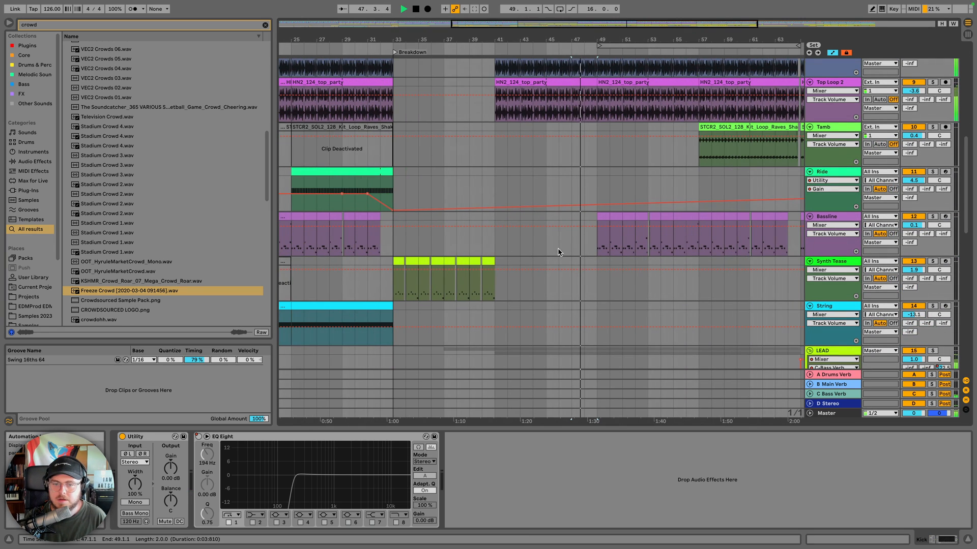
pyautogui.click(402, 262)
pyautogui.keyDown('shift'); pyautogui.click(496, 262); pyautogui.keyUp('shift')
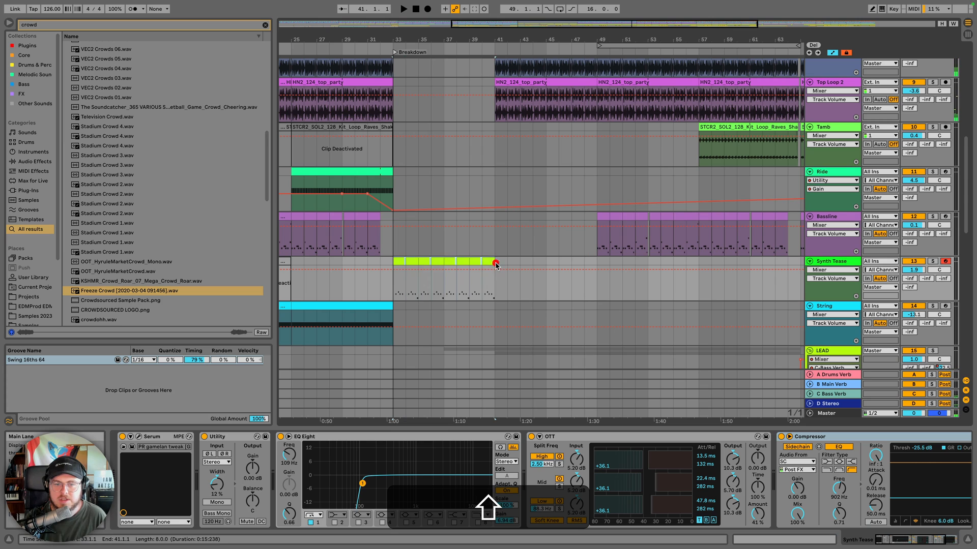
pyautogui.press('shift+super+d')
pyautogui.scroll(-3, 509, 260)
pyautogui.press('space')
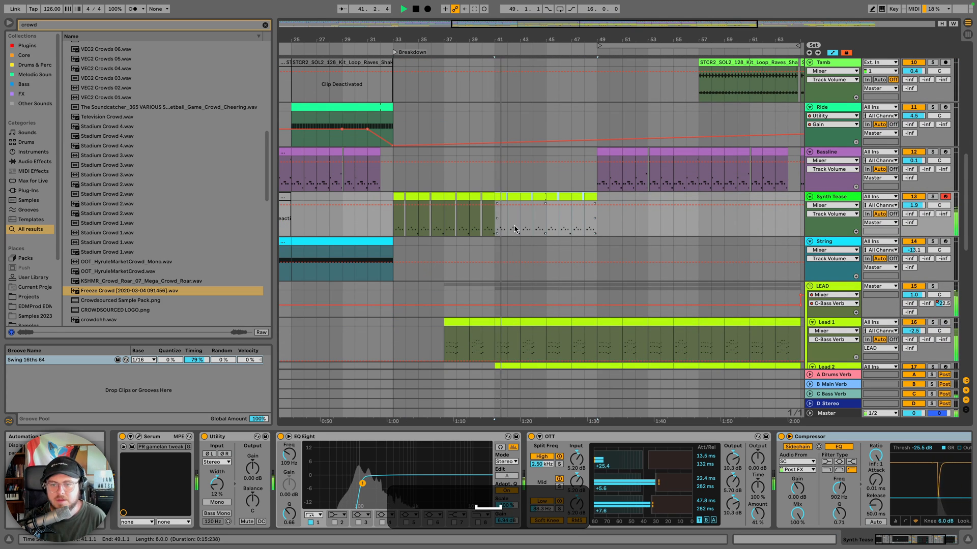
# Copy the String clip of bars 25 to 33 to the start of the build at bar 41 and audition it
pyautogui.scroll(3, 514, 226)
pyautogui.hscroll(-2, 514, 226)
pyautogui.scroll(-5, 513, 226)
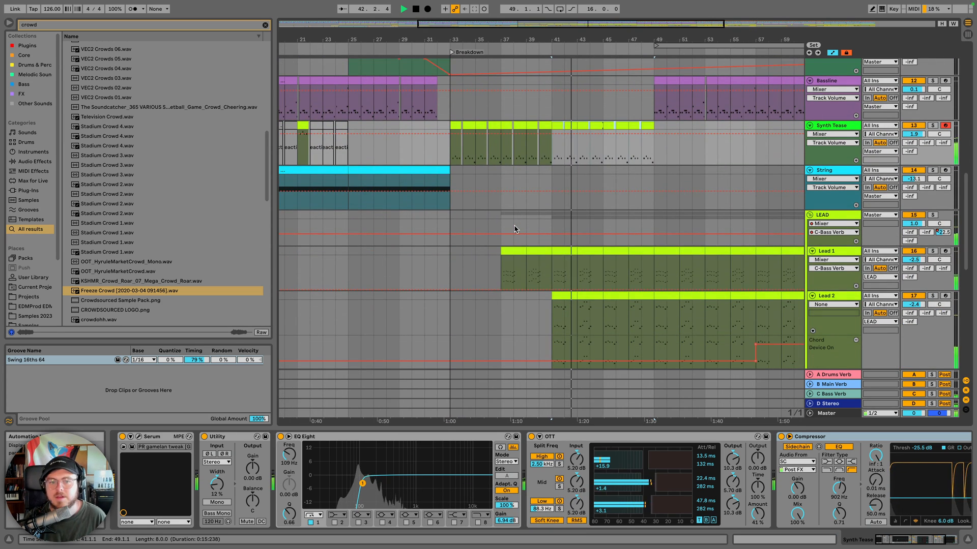
pyautogui.scroll(4, 514, 229)
pyautogui.click(474, 274)
pyautogui.press('super+c')
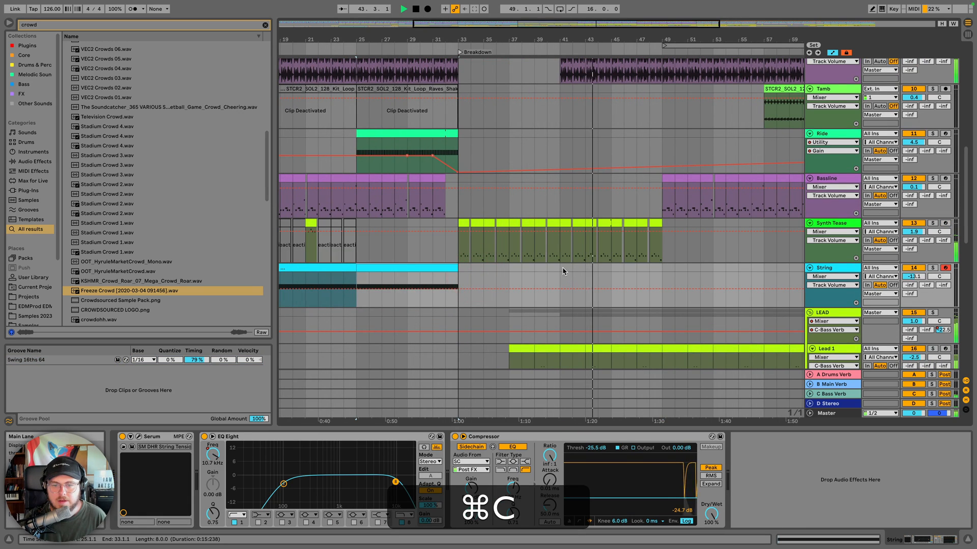
pyautogui.click(561, 268)
pyautogui.press('super+v')
pyautogui.press('space')
pyautogui.press('space')
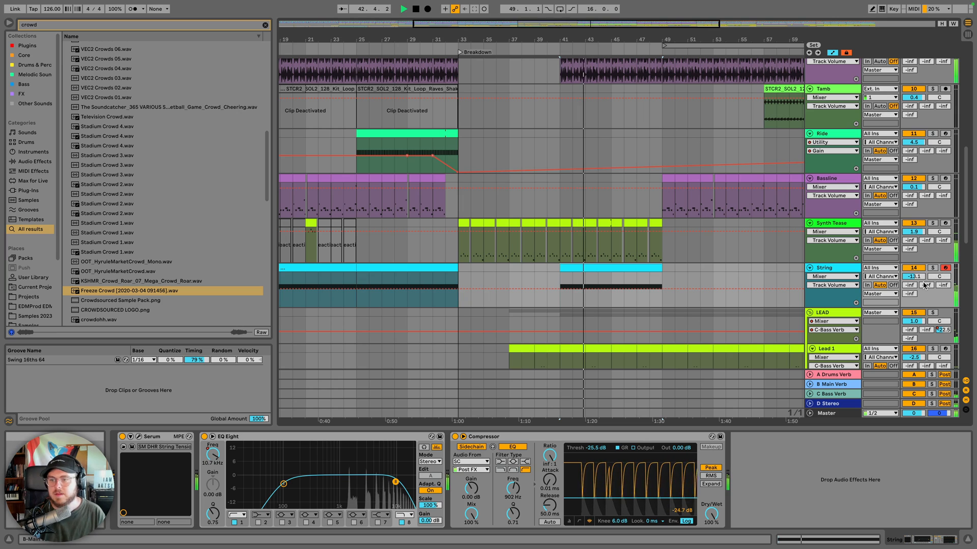
# Lower the String track volume to -14.3 dB and raise its EQ Eight low-cut frequency to about 460 Hz
pyautogui.moveTo(915, 277); pyautogui.dragTo(915, 281)
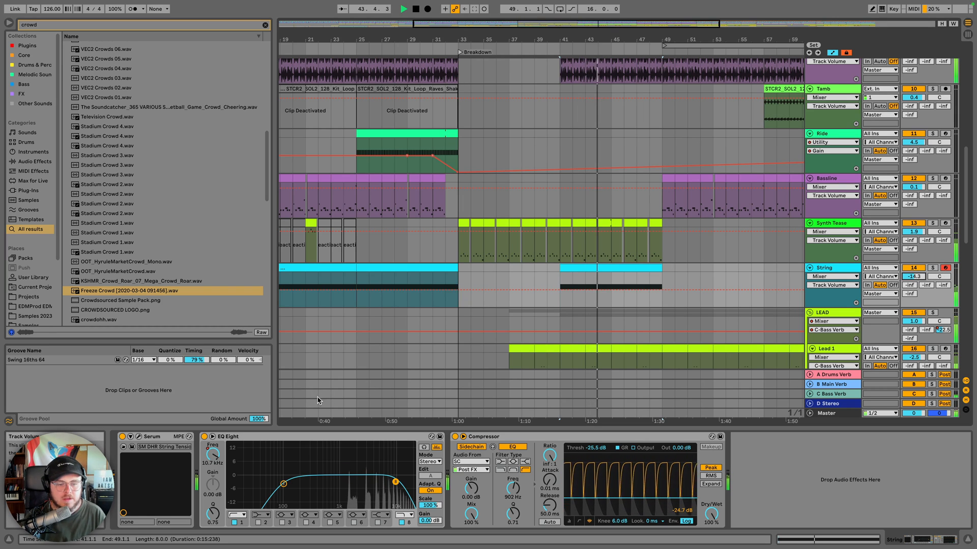
pyautogui.moveTo(283, 484); pyautogui.dragTo(320, 481)
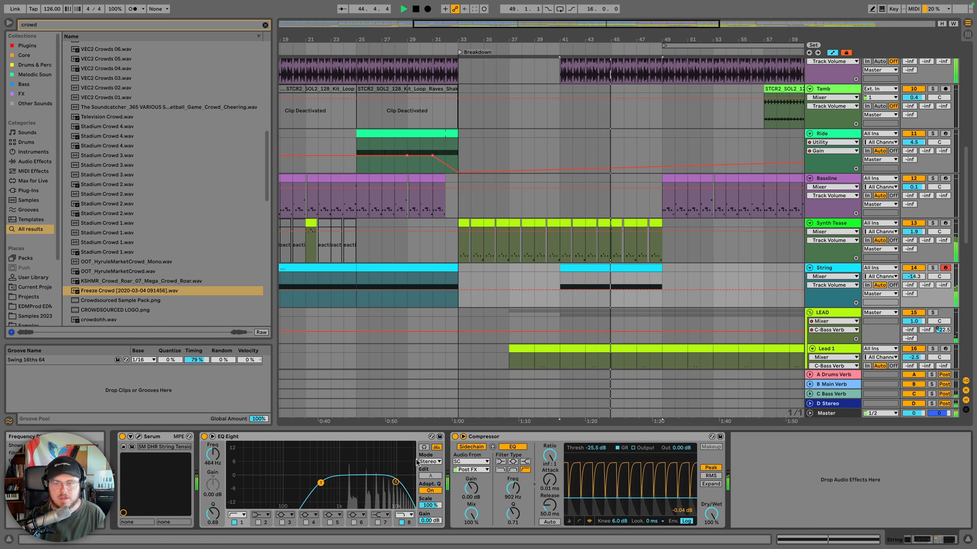
# Clear the build's last bar, from bar 48 to 49, on Clap 1, Clap 2, Hat Rack, Top Loop 1 and Top Loop 2
pyautogui.scroll(-8, 632, 246)
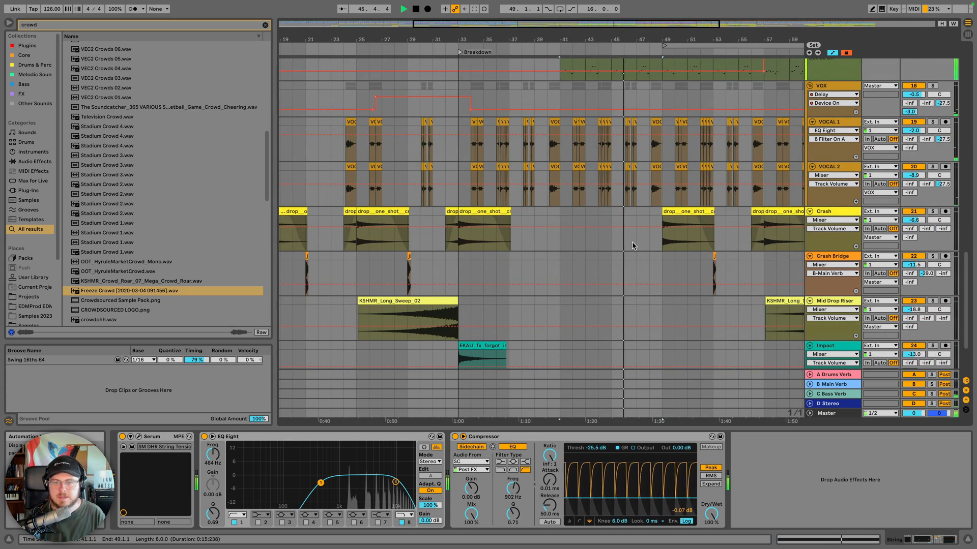
pyautogui.scroll(13, 633, 246)
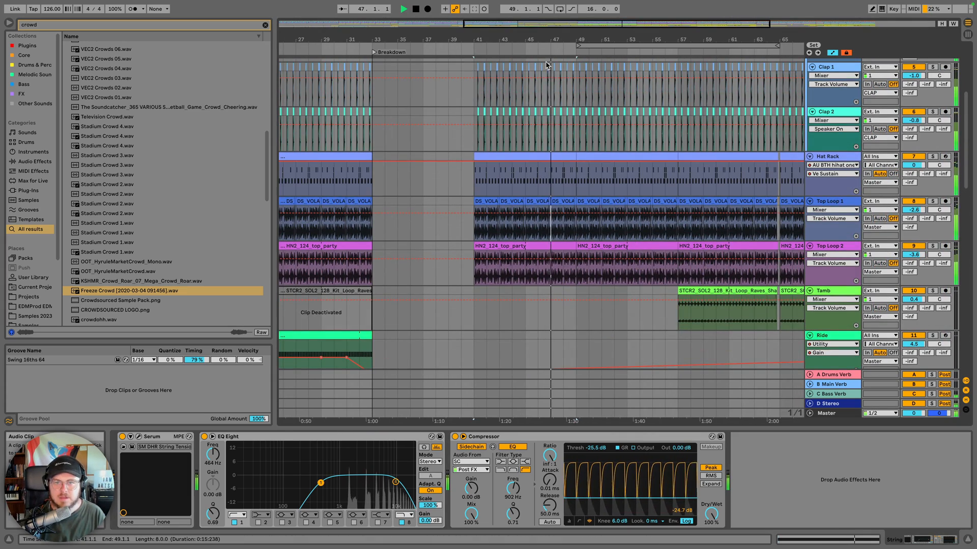
pyautogui.scroll(5, 546, 65)
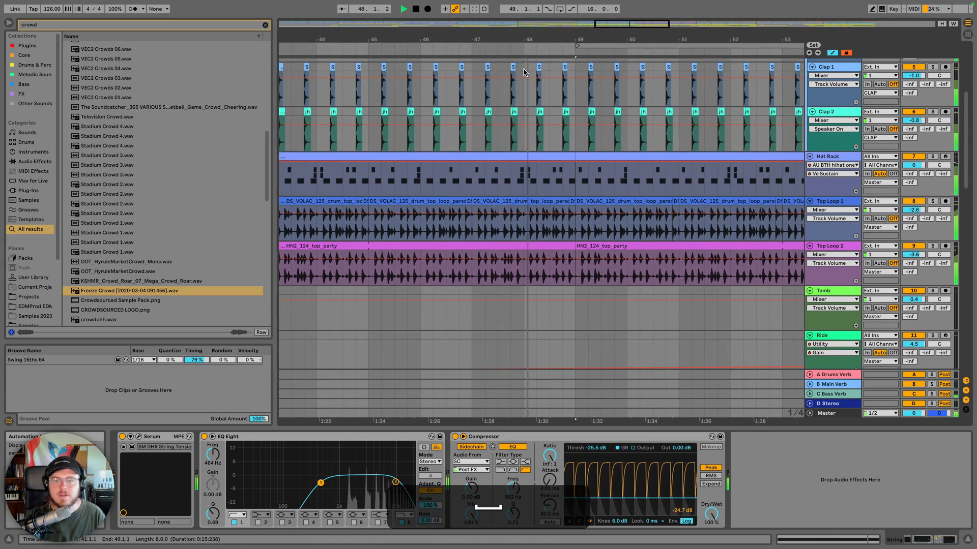
pyautogui.moveTo(524, 71); pyautogui.dragTo(572, 257)
pyautogui.press('space')
pyautogui.press('BackSpace')
pyautogui.scroll(2, 543, 109)
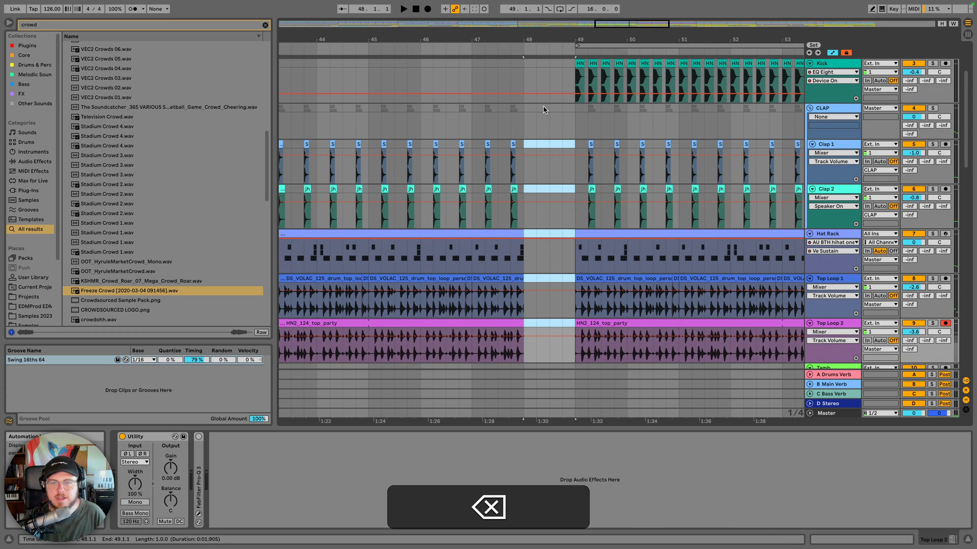
# Copy the Mid Drop Riser section of bars 49 to 65 to bar 33 so that its KSHMR_Long_Sweep_02 riser ends at the drop
pyautogui.scroll(-3, 560, 152)
pyautogui.scroll(-6, 563, 152)
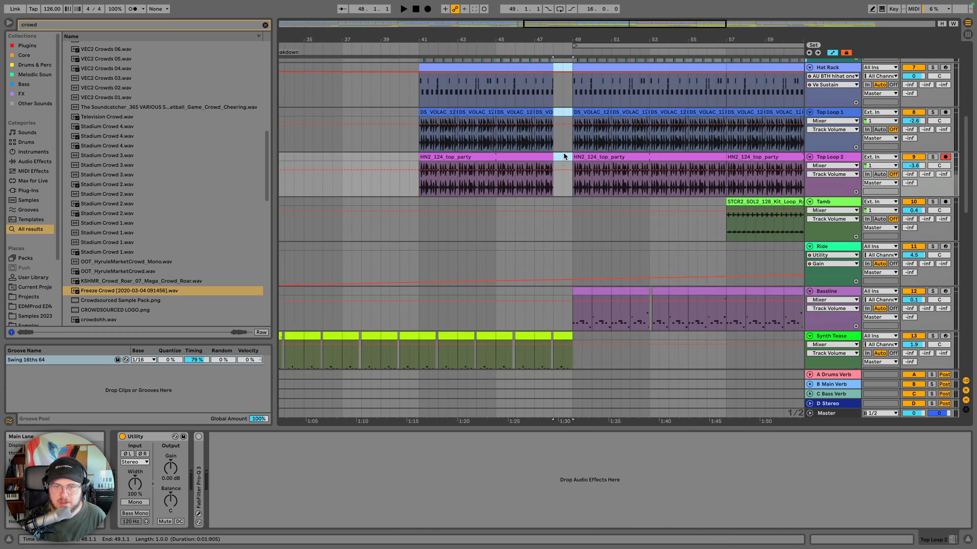
pyautogui.scroll(-10, 563, 155)
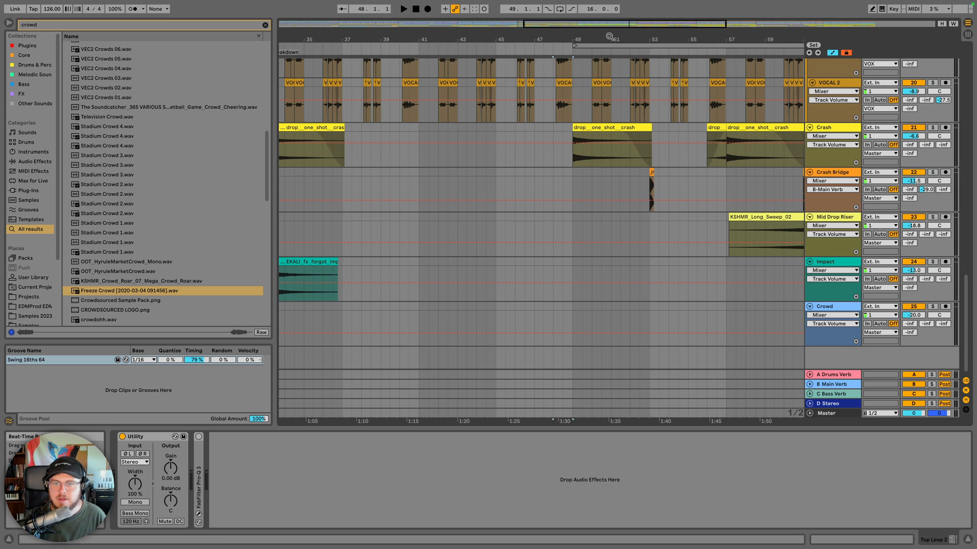
pyautogui.scroll(-3, 609, 36)
pyautogui.moveTo(592, 224); pyautogui.dragTo(759, 223)
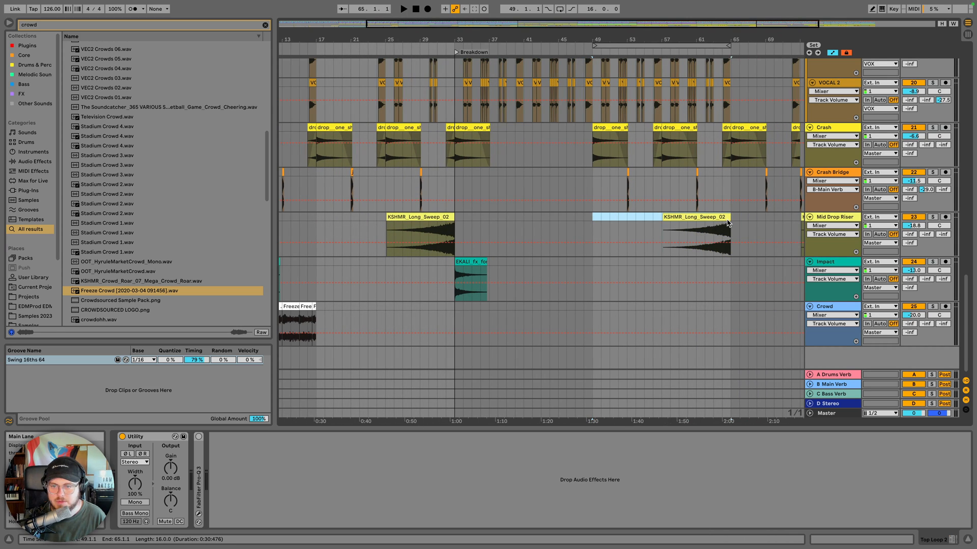
pyautogui.click(727, 223)
pyautogui.press('super+c')
pyautogui.click(458, 220)
pyautogui.press('super+v')
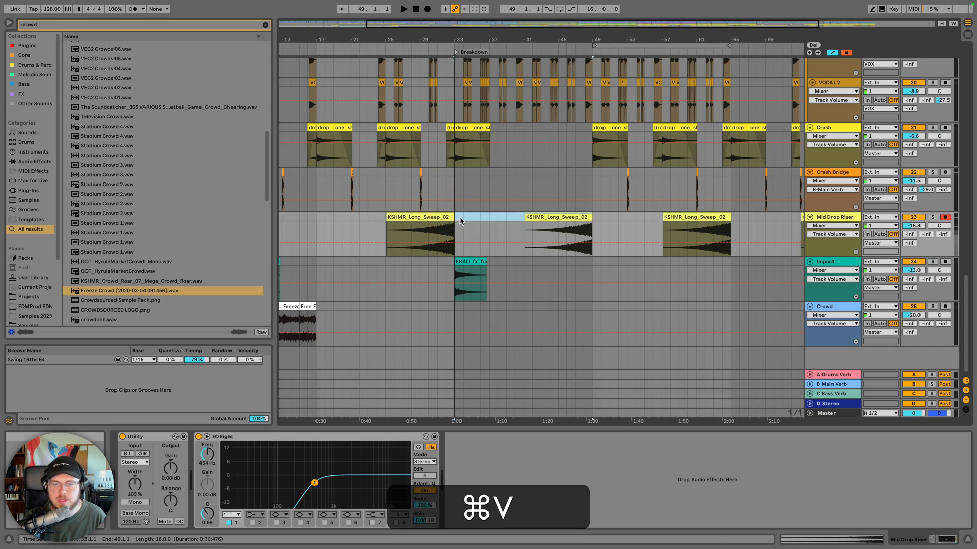
# Insert a new audio track below Mid Drop Riser and name it Main Riser
pyautogui.press('super+t')
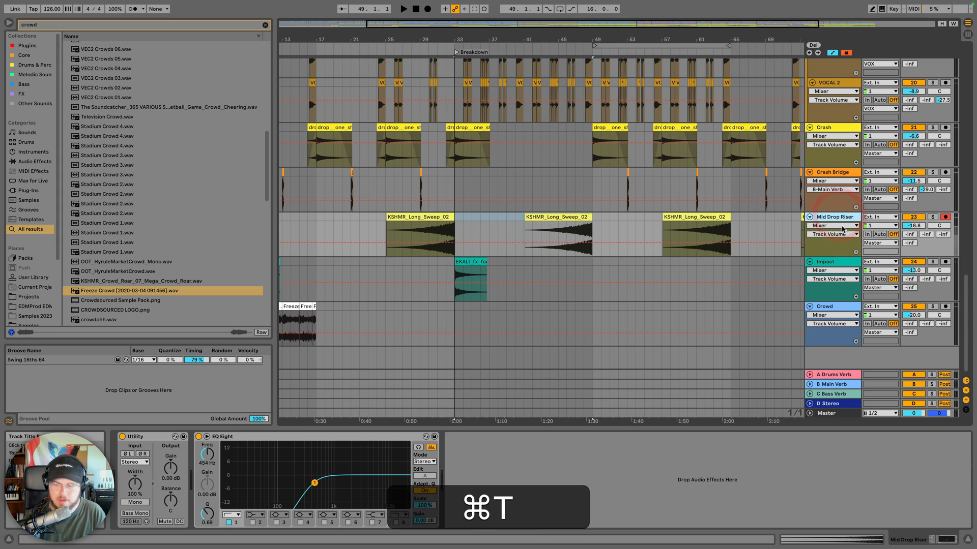
pyautogui.click(833, 266)
pyautogui.press('shift+super+r')
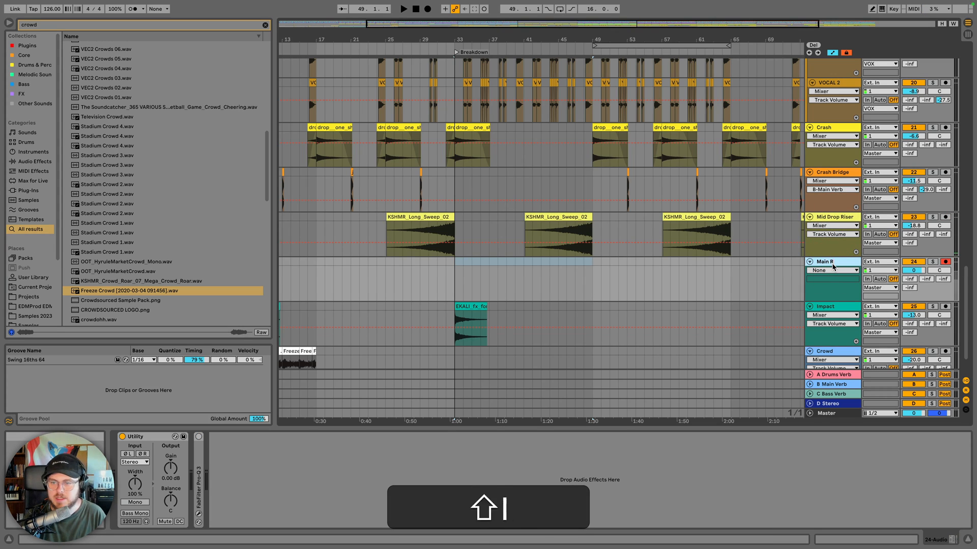
pyautogui.click(478, 251)
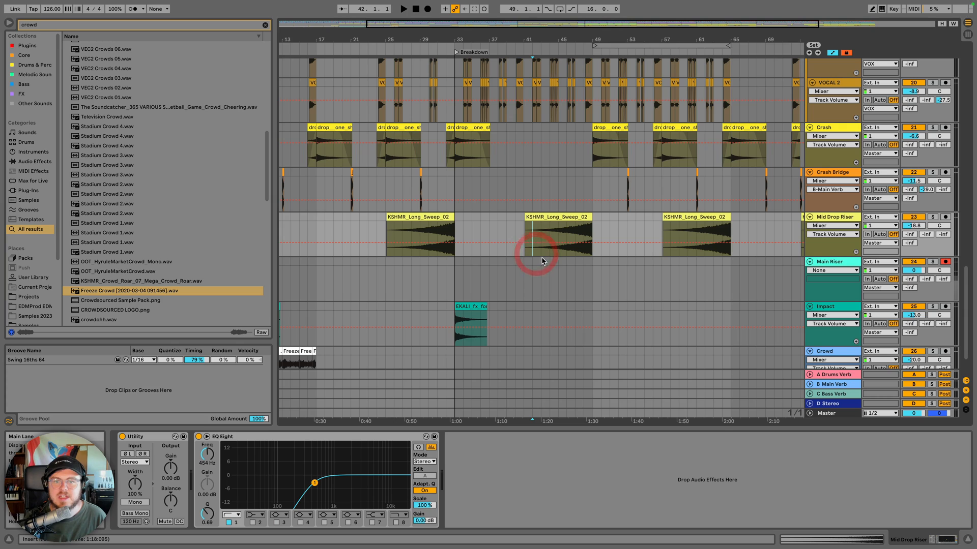
# Switch to Splice and search its samples for "riser"
pyautogui.rightClick(595, 54)
pyautogui.click(614, 77)
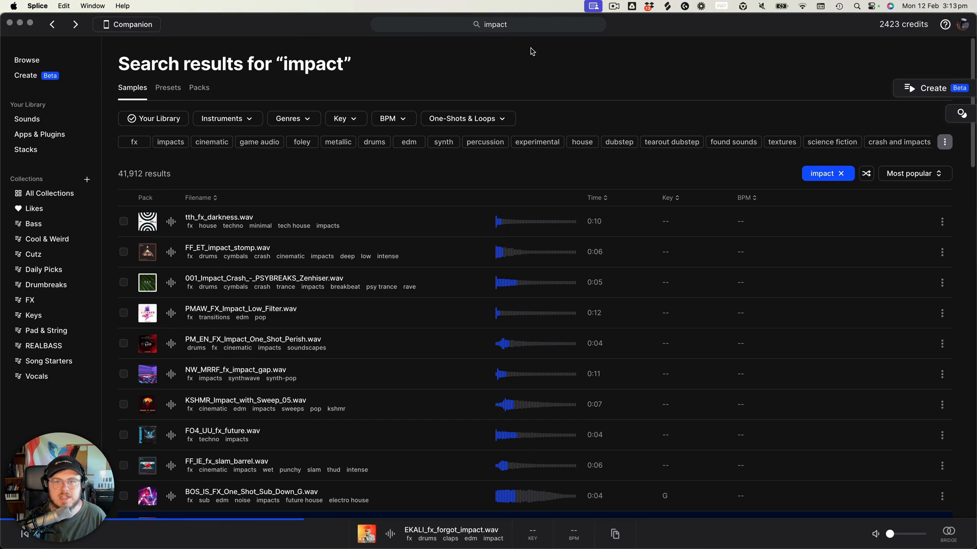
pyautogui.click(524, 24)
pyautogui.write('riser')
pyautogui.press('Return')
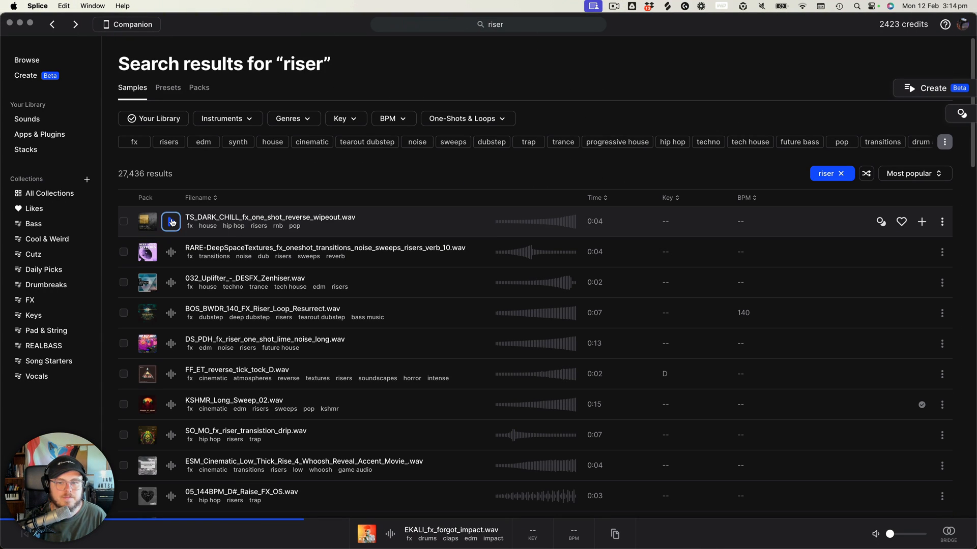
# Audition the first riser samples in turn, ending with DS_PDH_fx_riser_one_shot_lime_noise_long.wav
pyautogui.click(171, 221)
pyautogui.press('Down')
pyautogui.press('Down')
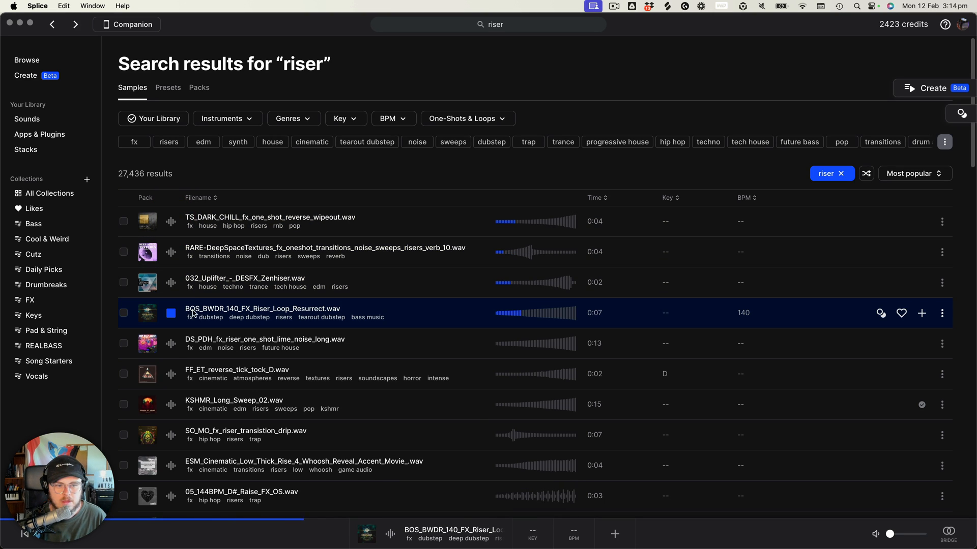
pyautogui.click(172, 344)
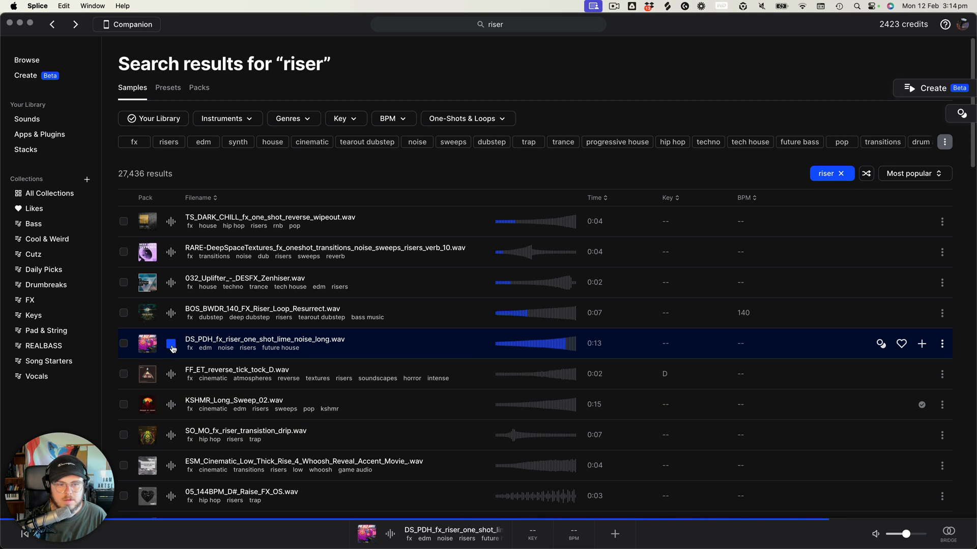
# Add DS_PDH_fx_riser_one_shot_lime_noise_long.wav to the library and copy its file path
pyautogui.click(927, 346)
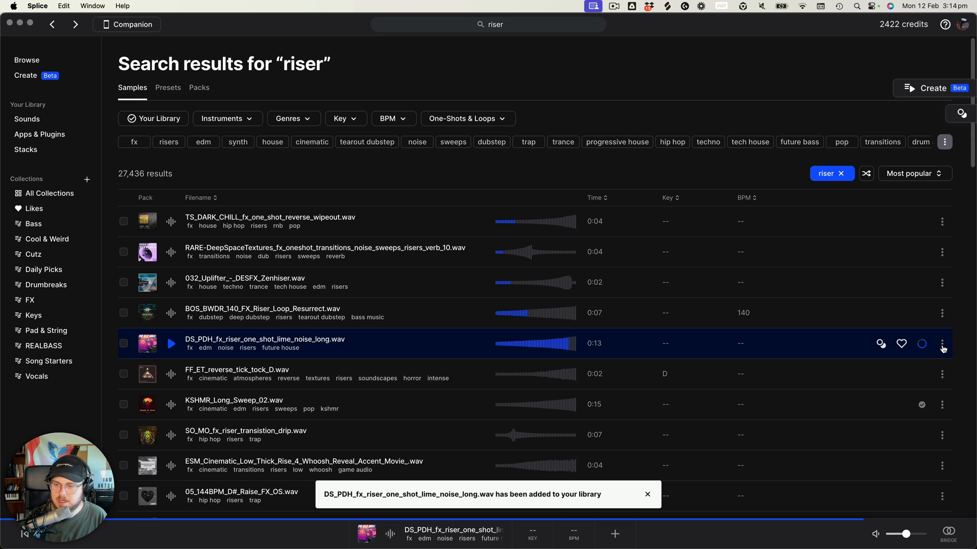
pyautogui.click(942, 347)
pyautogui.click(869, 100)
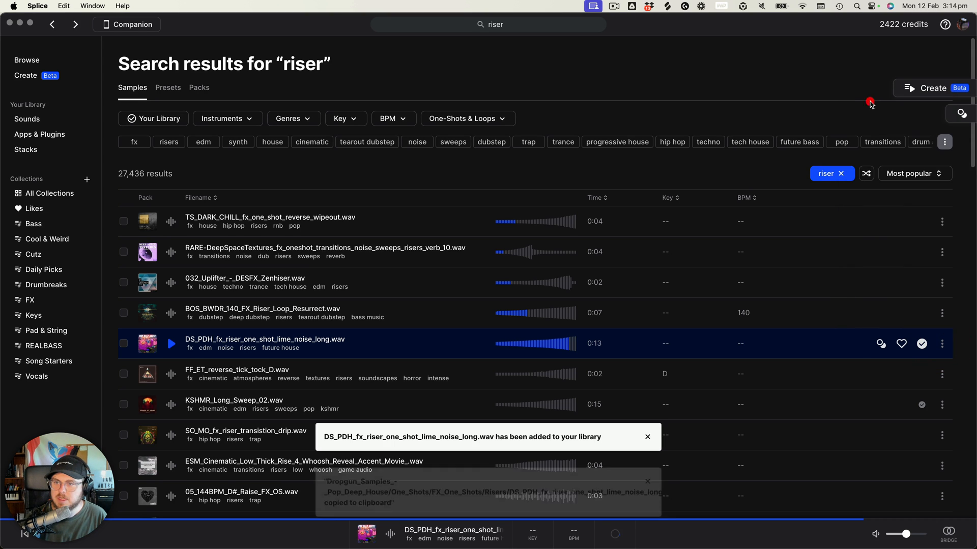
# Switch back to Ableton Live, paste the copied riser sample onto the Main Riser track, and move it to start at bar 41
pyautogui.hotkey('ctrl', 'Right')
pyautogui.click(452, 264)
pyautogui.press('super+v')
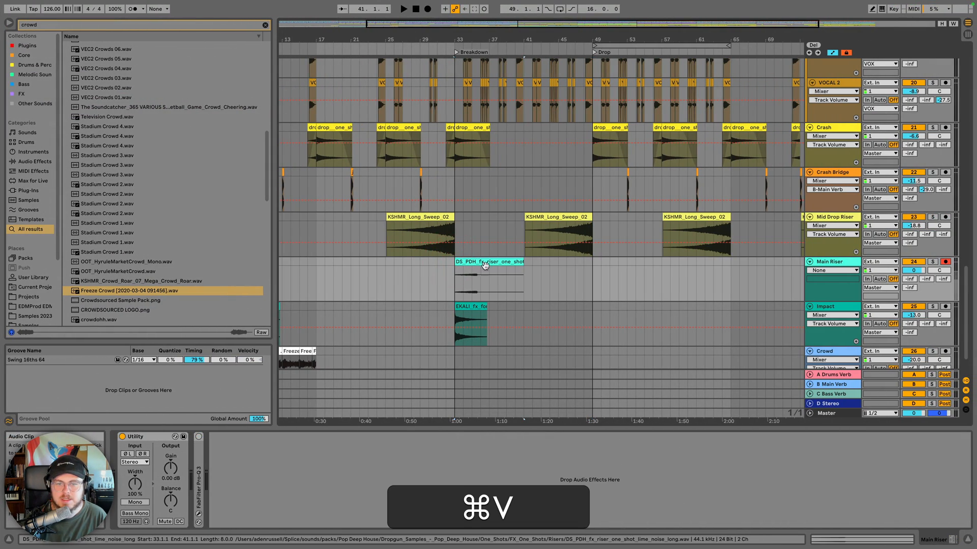
pyautogui.moveTo(491, 262); pyautogui.dragTo(560, 262)
# Turn off Warp for the Main Riser clip and move the clip so it ends at the drop, bar 49
pyautogui.doubleClick(558, 260)
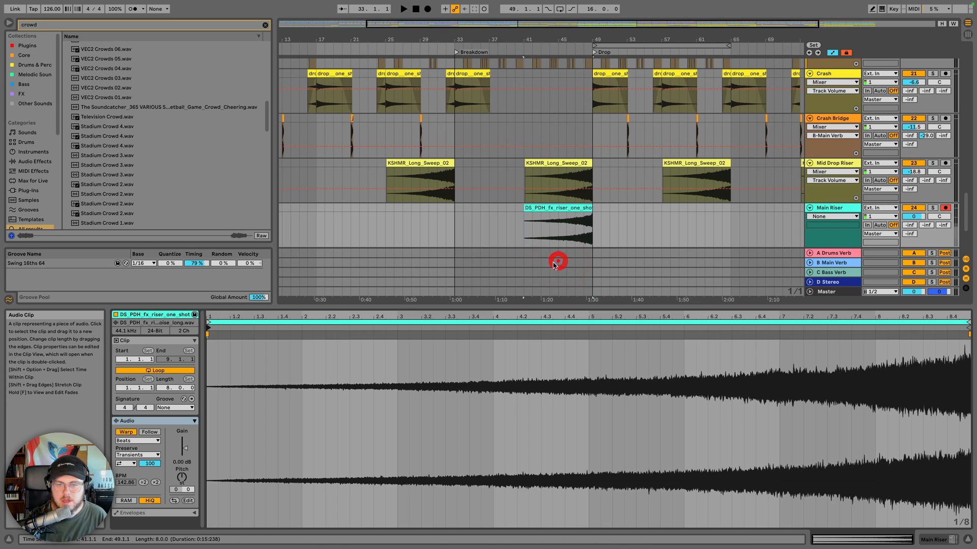
pyautogui.click(126, 433)
pyautogui.click(617, 219)
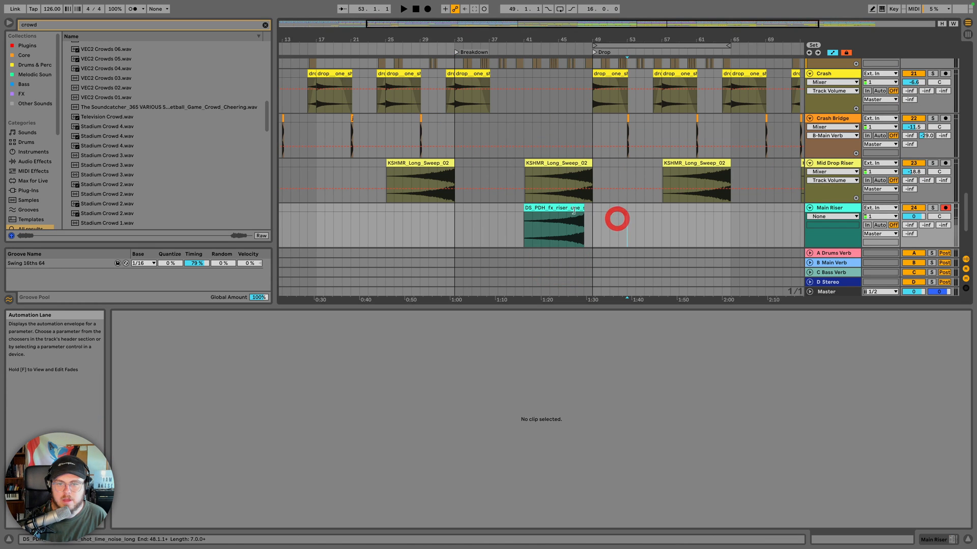
pyautogui.moveTo(566, 208); pyautogui.dragTo(575, 211)
# Set the Main Riser track's volume to -13.9 dB while playing the build from bar 41
pyautogui.scroll(-2, 599, 210)
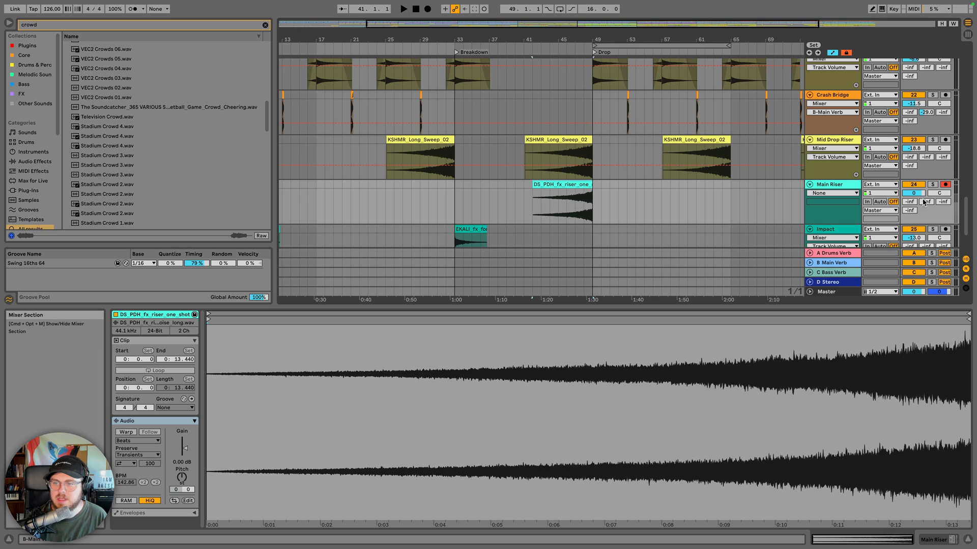
pyautogui.moveTo(913, 193); pyautogui.dragTo(914, 216)
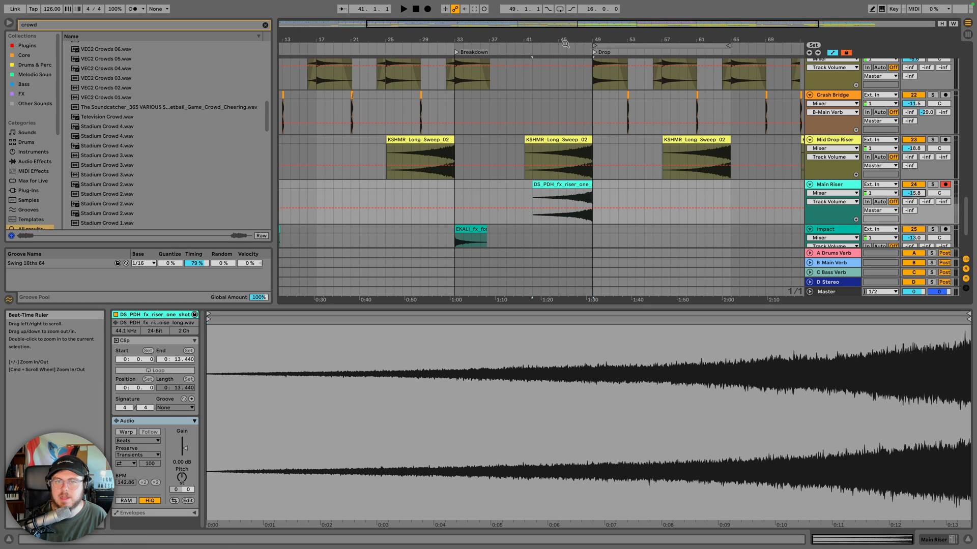
pyautogui.click(542, 48)
pyautogui.click(528, 48)
pyautogui.scroll(-5, 837, 103)
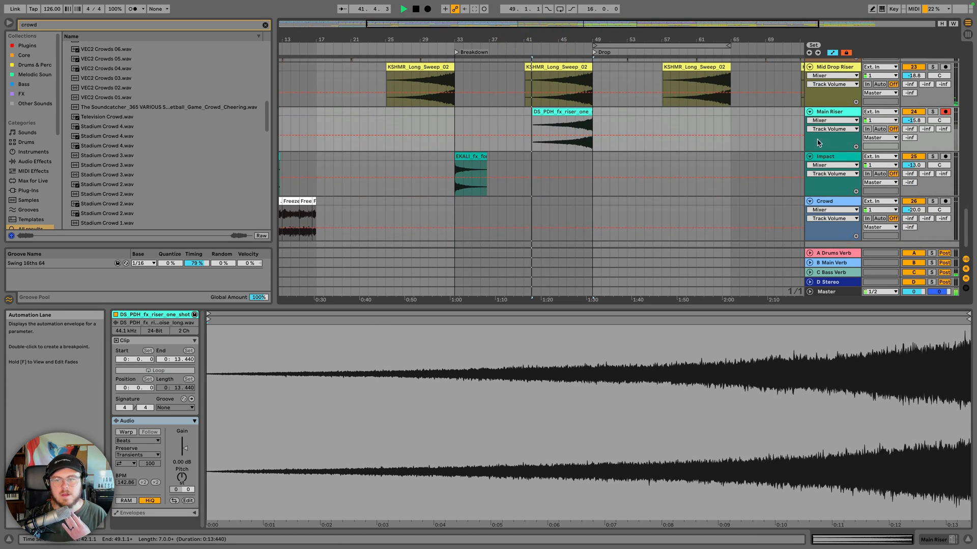
pyautogui.doubleClick(837, 103)
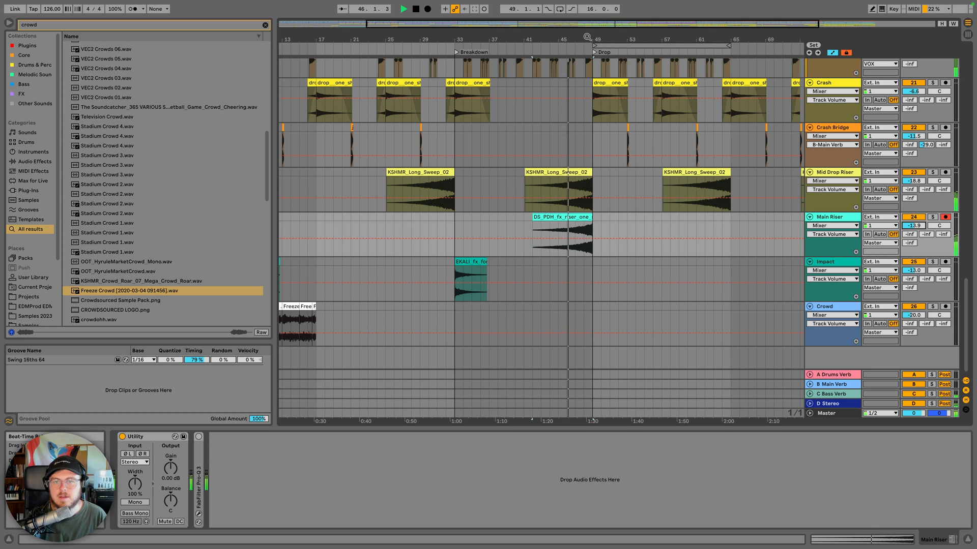
# Trim the end of the Main Riser clip exactly to the drop at bar 49
pyautogui.moveTo(587, 39); pyautogui.dragTo(586, 91)
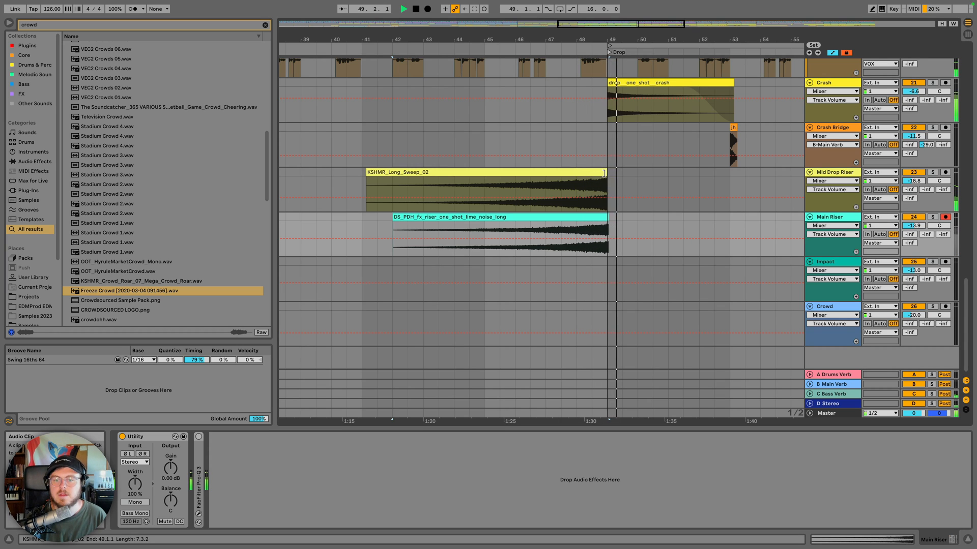
pyautogui.scroll(5, 602, 175)
pyautogui.moveTo(618, 217); pyautogui.dragTo(608, 220)
pyautogui.press('super')
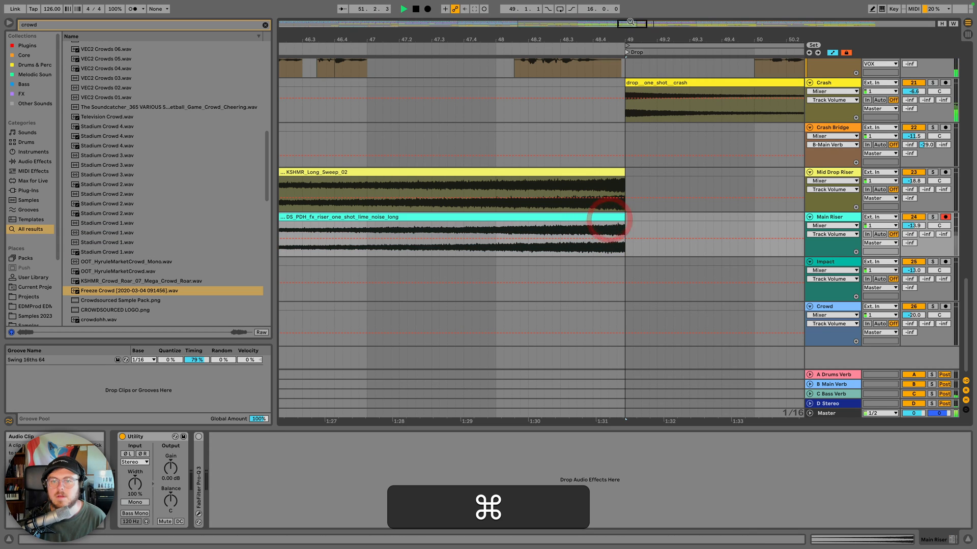
# Audition the transition into the drop and shorten the Mid Drop Riser and Main Riser clips to end at bar 48
pyautogui.click(474, 51)
pyautogui.press('space')
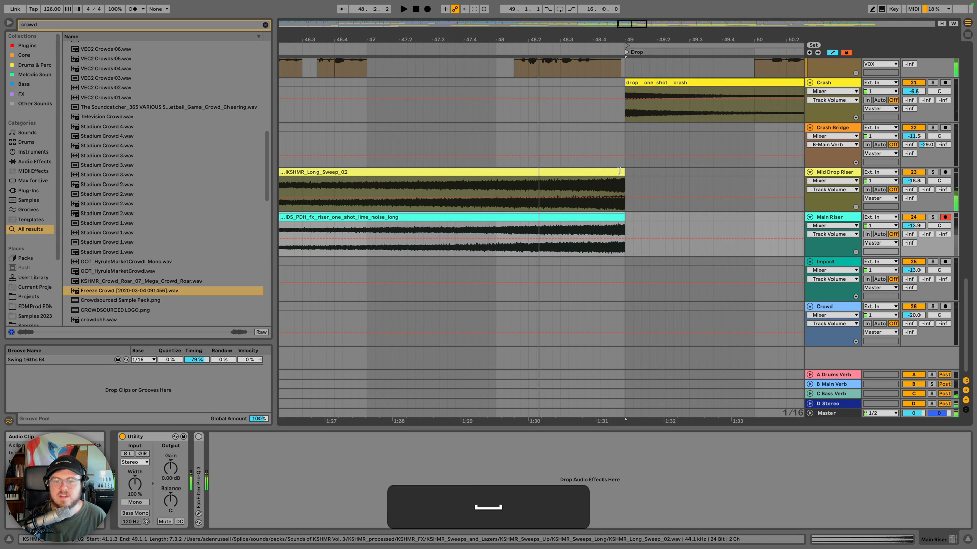
pyautogui.moveTo(623, 173); pyautogui.dragTo(496, 175)
pyautogui.moveTo(623, 220); pyautogui.dragTo(496, 217)
# Deactivate the String clip's final bar before the drop, from bar 48 to bar 49
pyautogui.scroll(6, 511, 218)
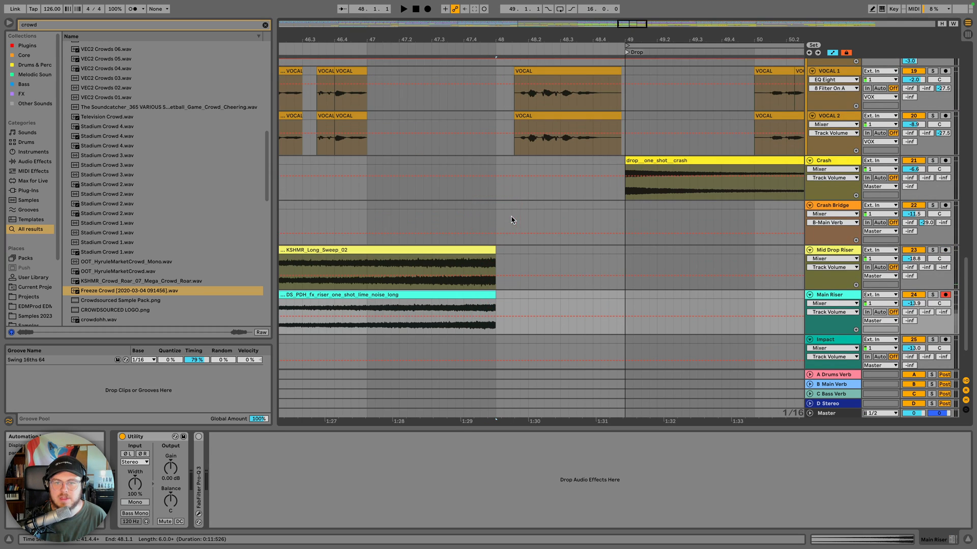
pyautogui.scroll(3, 512, 219)
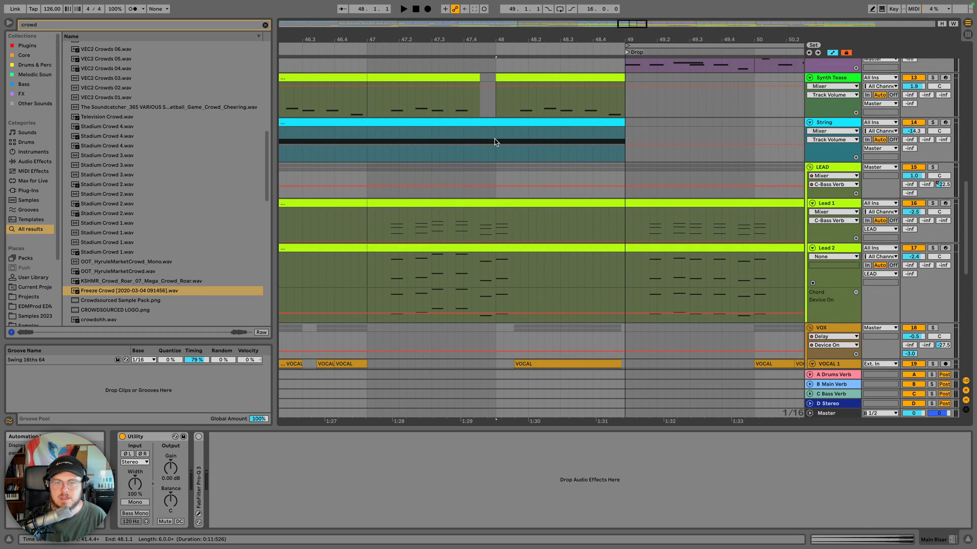
pyautogui.moveTo(496, 142); pyautogui.dragTo(625, 127)
pyautogui.press('0')
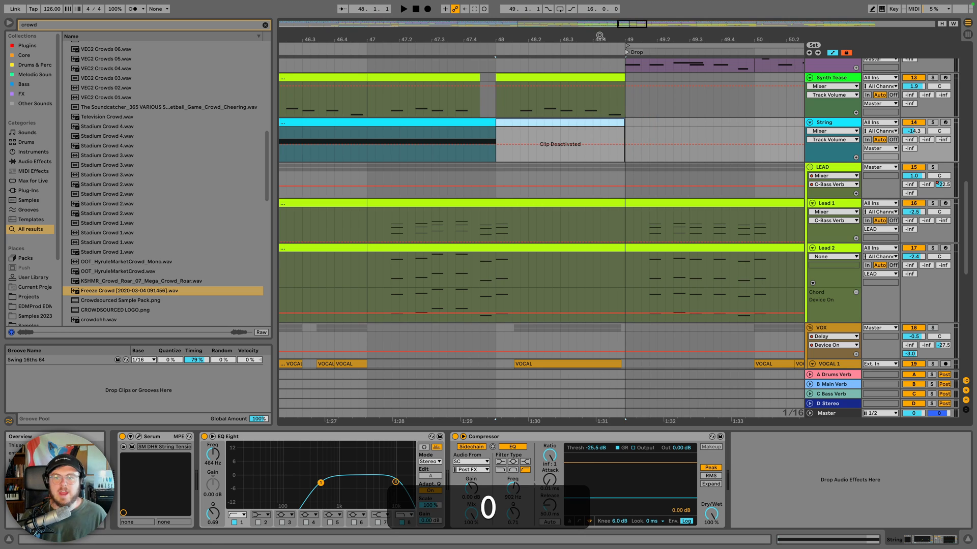
# Audition and copy the one-beat Bassline section from 56.4.1 to 57.1.1
pyautogui.moveTo(600, 36); pyautogui.dragTo(601, 13)
pyautogui.scroll(-7, 617, 197)
pyautogui.hscroll(6, 641, 148)
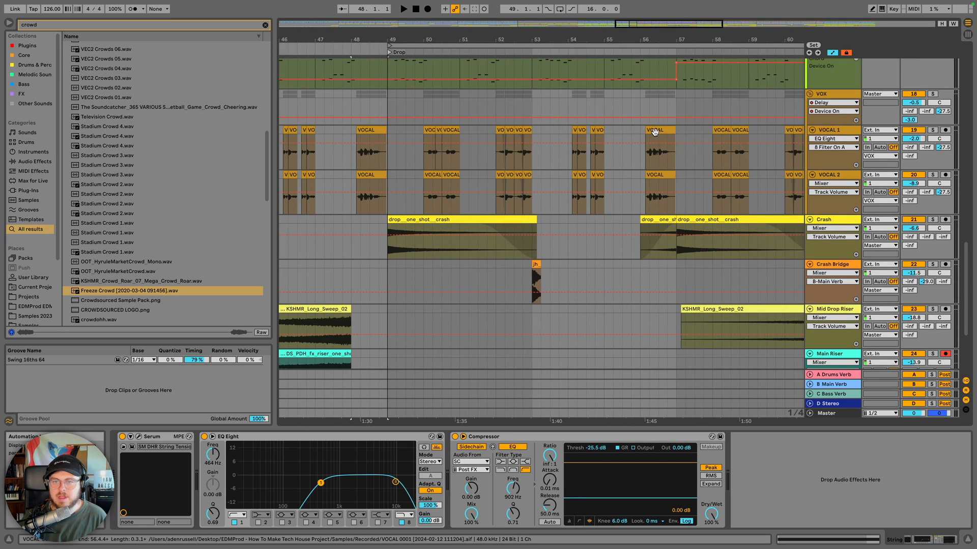
pyautogui.scroll(3, 654, 133)
pyautogui.hscroll(1, 638, 106)
pyautogui.moveTo(614, 39); pyautogui.dragTo(614, 11)
pyautogui.scroll(7, 692, 265)
pyautogui.scroll(3, 692, 267)
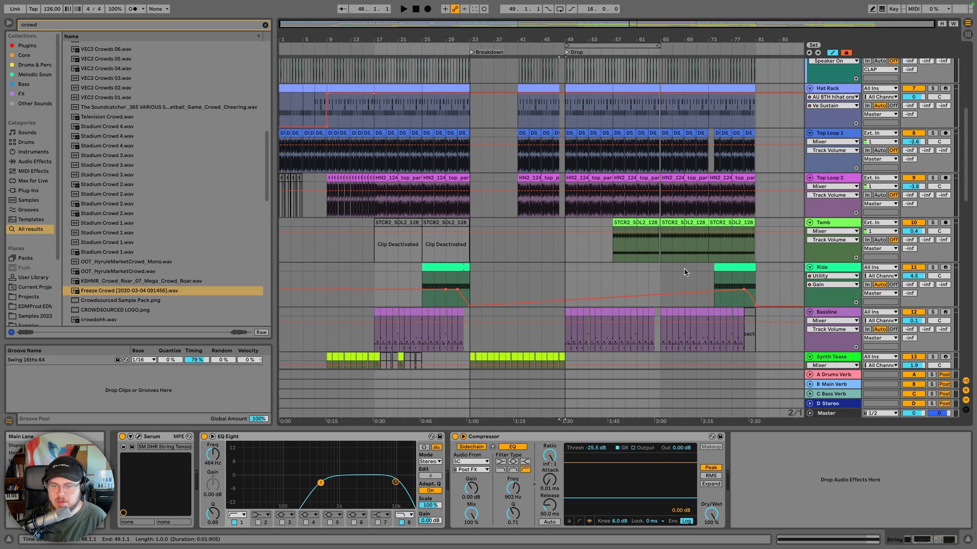
pyautogui.moveTo(610, 37); pyautogui.dragTo(614, 54)
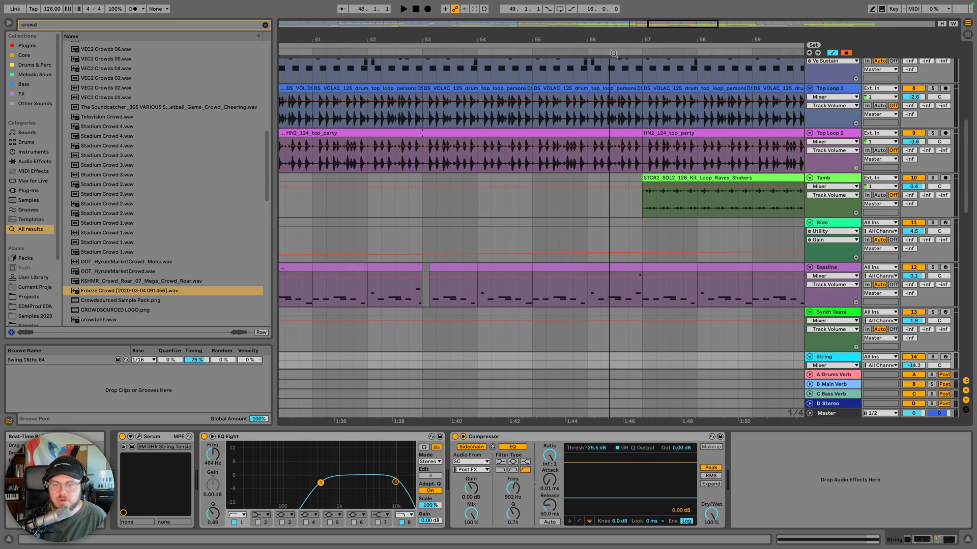
pyautogui.click(628, 298)
pyautogui.moveTo(642, 275); pyautogui.dragTo(641, 269)
pyautogui.press('space')
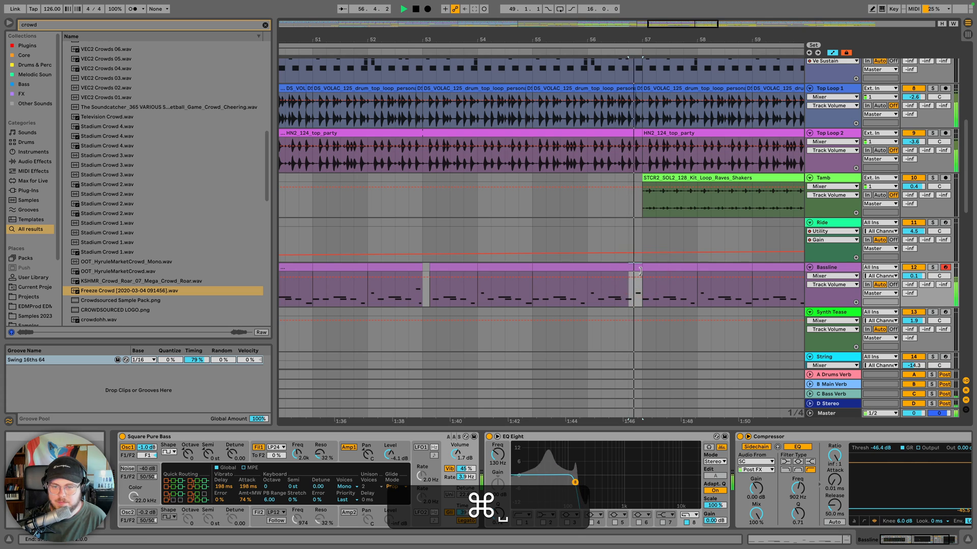
pyautogui.press('super+c')
# Paste the copied bass section onto the Bassline track one beat before the drop and play the transition
pyautogui.moveTo(532, 49)
pyautogui.mouseDown()
pyautogui.moveTo(529, 37)
pyautogui.moveTo(528, 60)
pyautogui.mouseUp()
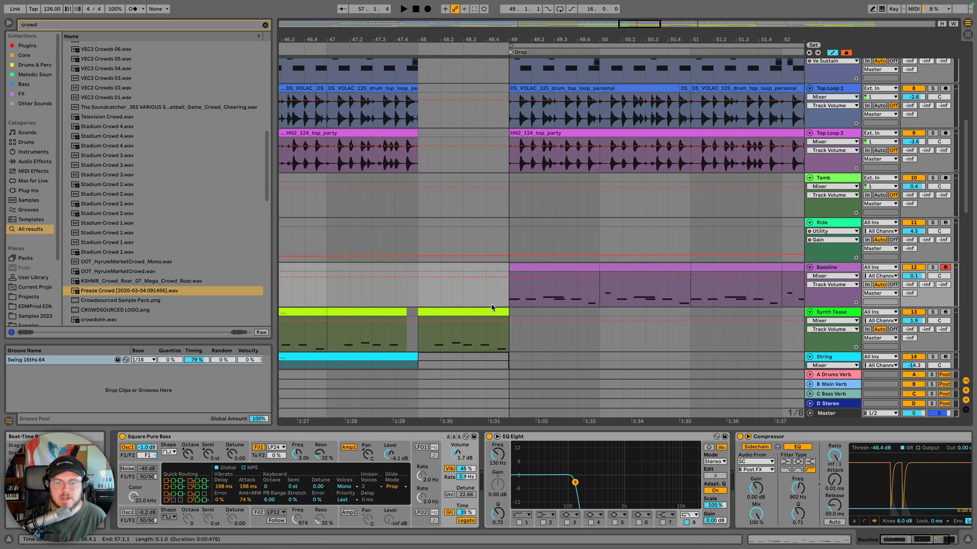
pyautogui.click(483, 272)
pyautogui.press('super+v')
pyautogui.press('space')
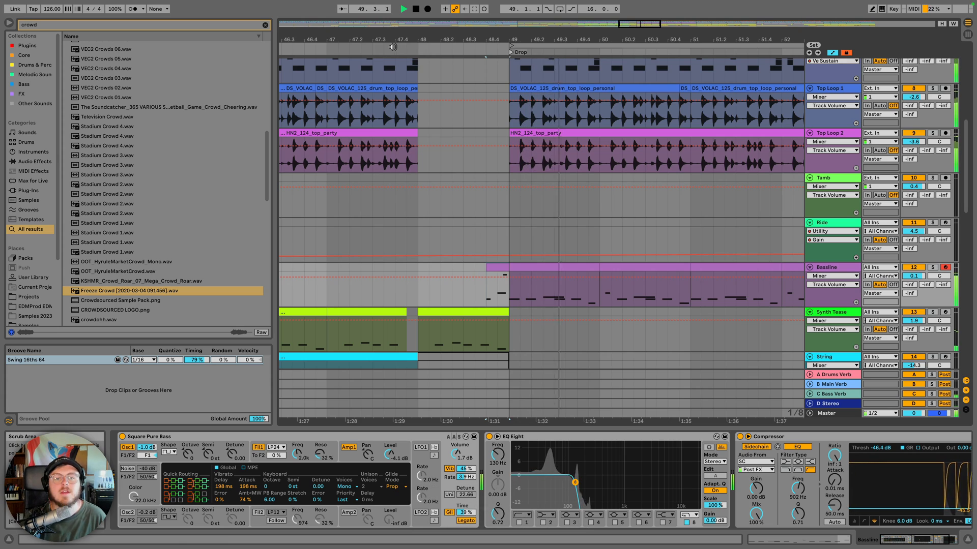
pyautogui.click(355, 48)
pyautogui.scroll(-5, 408, 205)
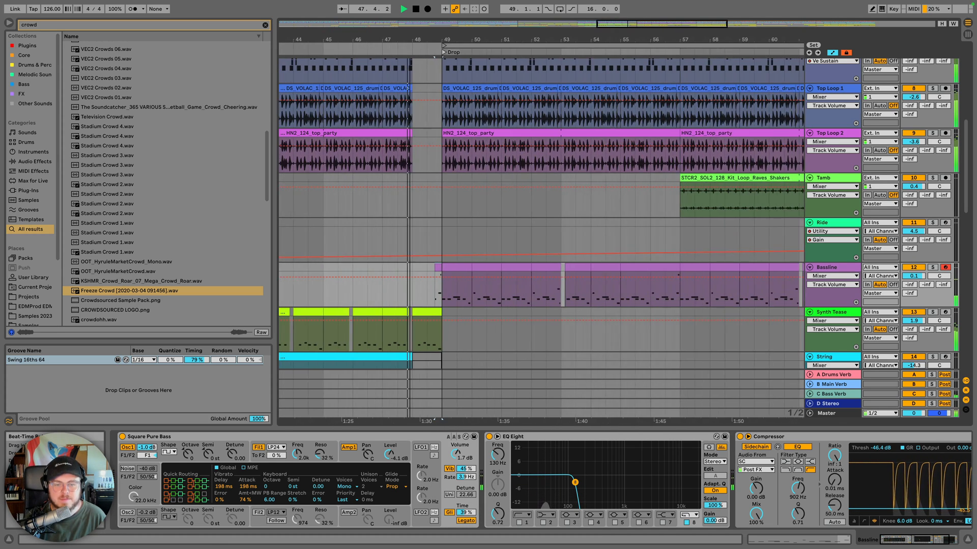
# Play and compare the Lead 2 part at bar 41 with its part at the drop, bar 49
pyautogui.hscroll(-2, 408, 205)
pyautogui.scroll(-8, 408, 205)
pyautogui.scroll(3, 412, 206)
pyautogui.hscroll(-2, 412, 206)
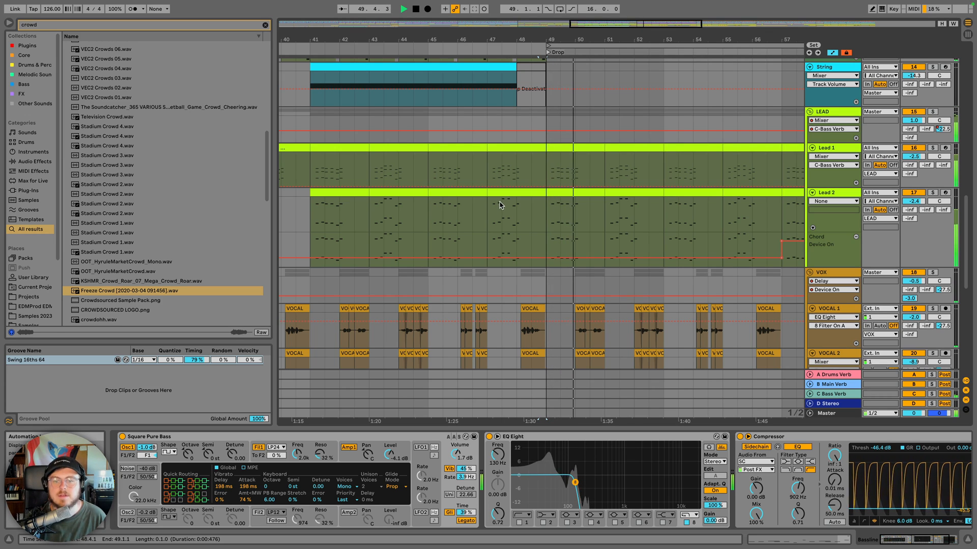
pyautogui.click(344, 192)
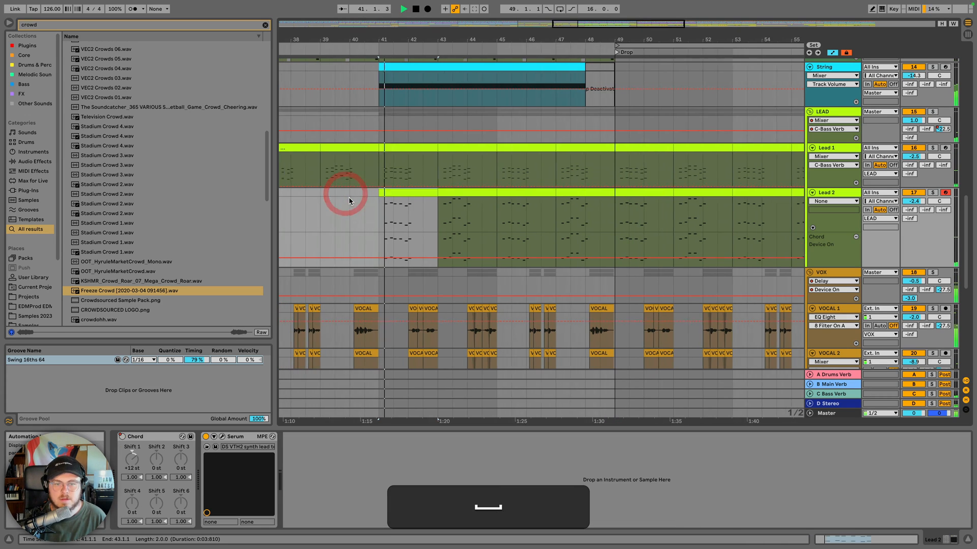
pyautogui.click(618, 192)
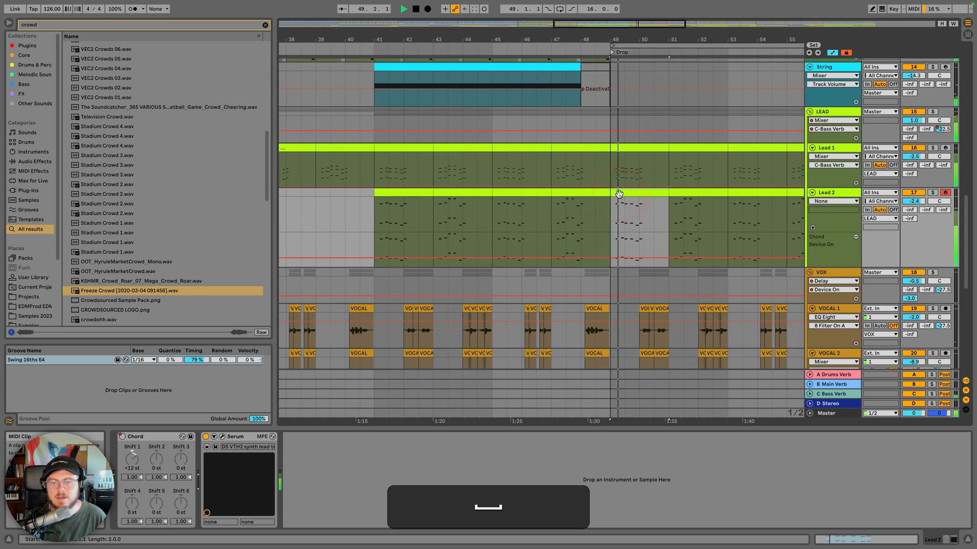
pyautogui.scroll(1, 621, 196)
# Set the LEAD group's volume to 1.3 dB and replay the build around bar 41
pyautogui.click(915, 145)
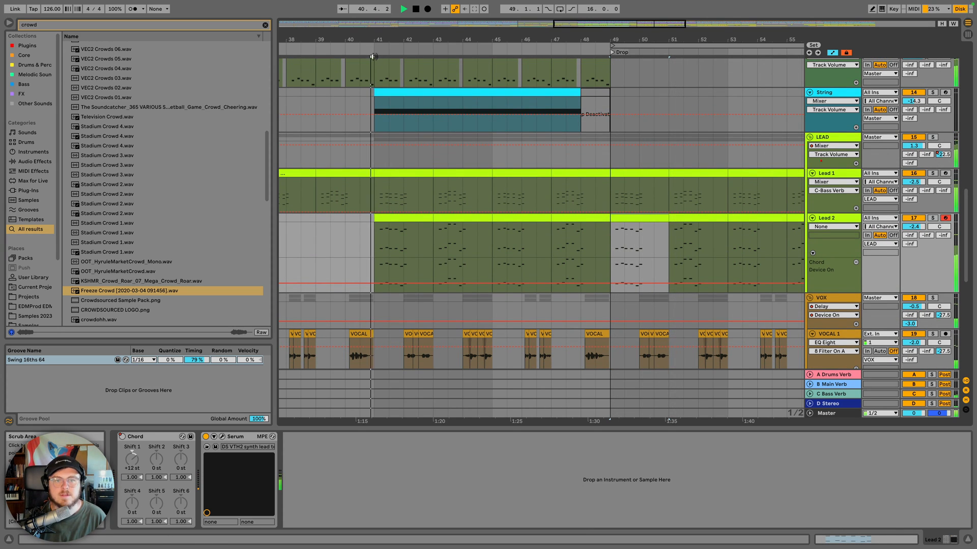
pyautogui.scroll(-3, 427, 173)
pyautogui.scroll(8, 417, 185)
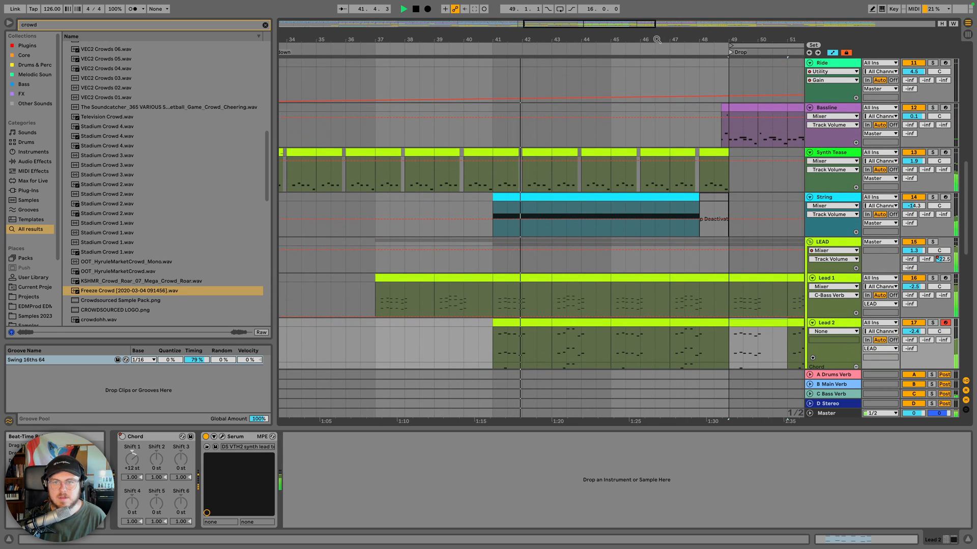
pyautogui.scroll(-4, 656, 196)
pyautogui.scroll(-2, 658, 195)
pyautogui.scroll(-15, 658, 196)
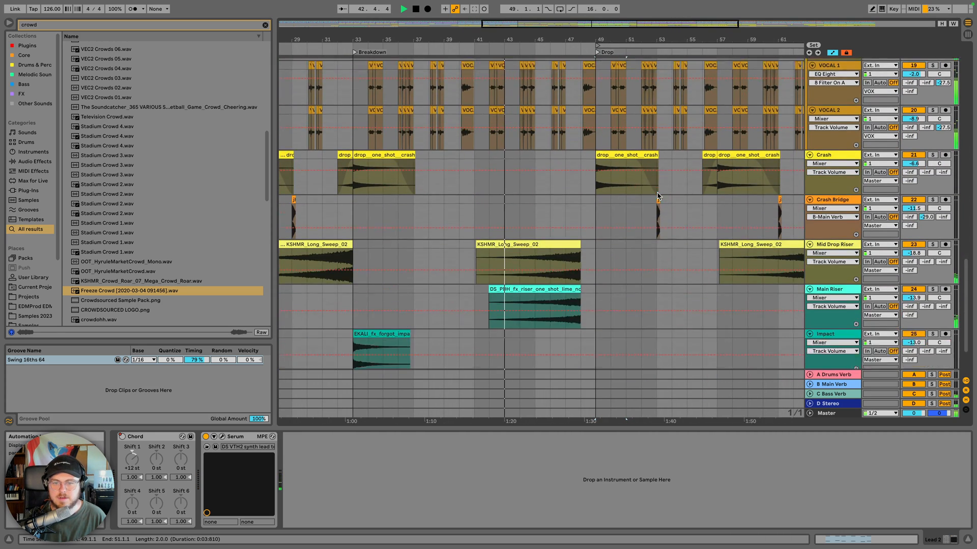
pyautogui.press('space')
# Select the Master track, search the browser for "wash out", and preview WashOut_FX.wav
pyautogui.click(834, 413)
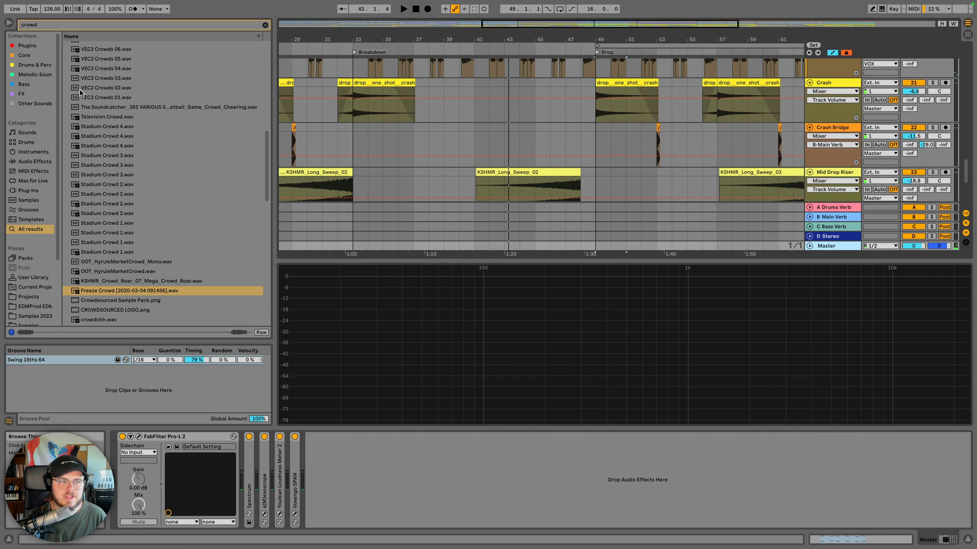
pyautogui.press('super+f')
pyautogui.write('wash')
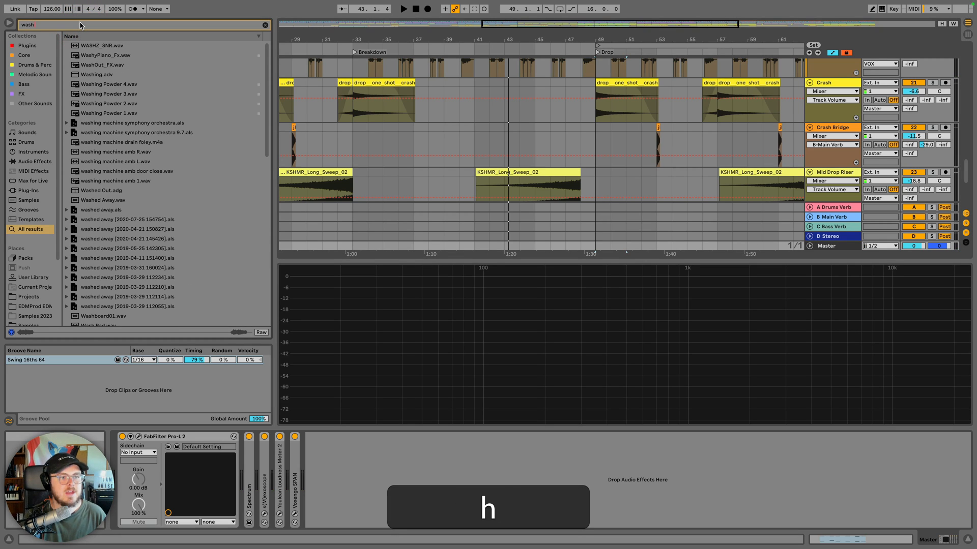
pyautogui.write(' out')
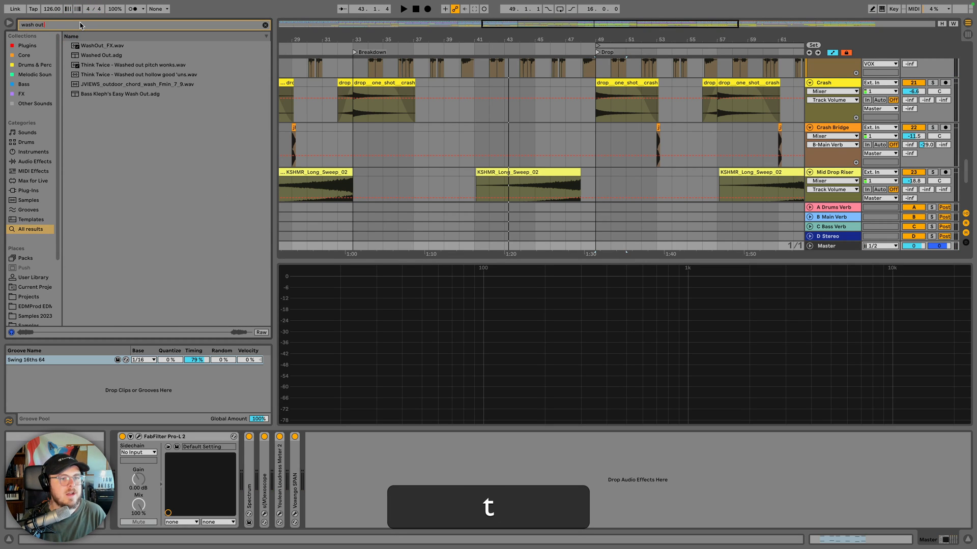
pyautogui.click(98, 46)
pyautogui.press('space')
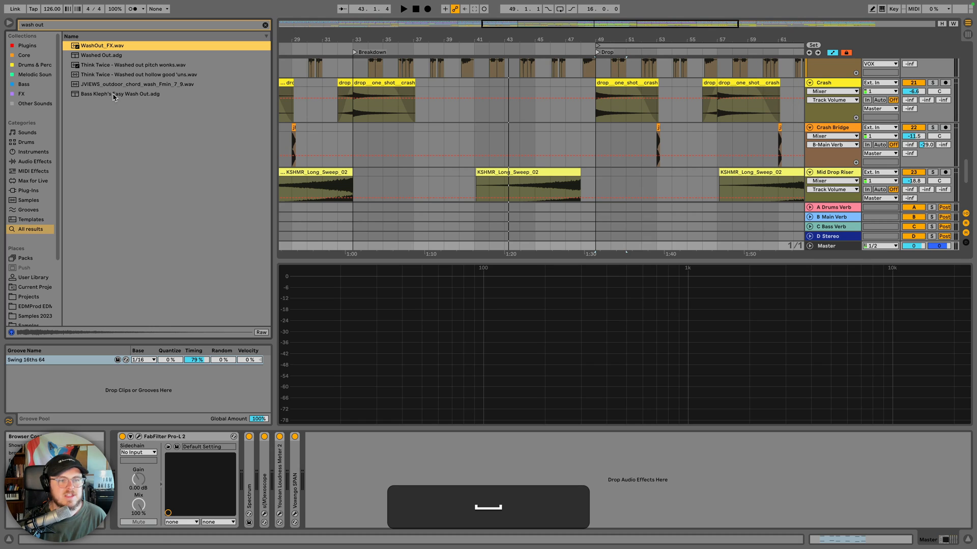
# Add Bass Kleph's Easy Wash Out.adg to the Master track ahead of FabFilter Pro-L 2
pyautogui.click(834, 247)
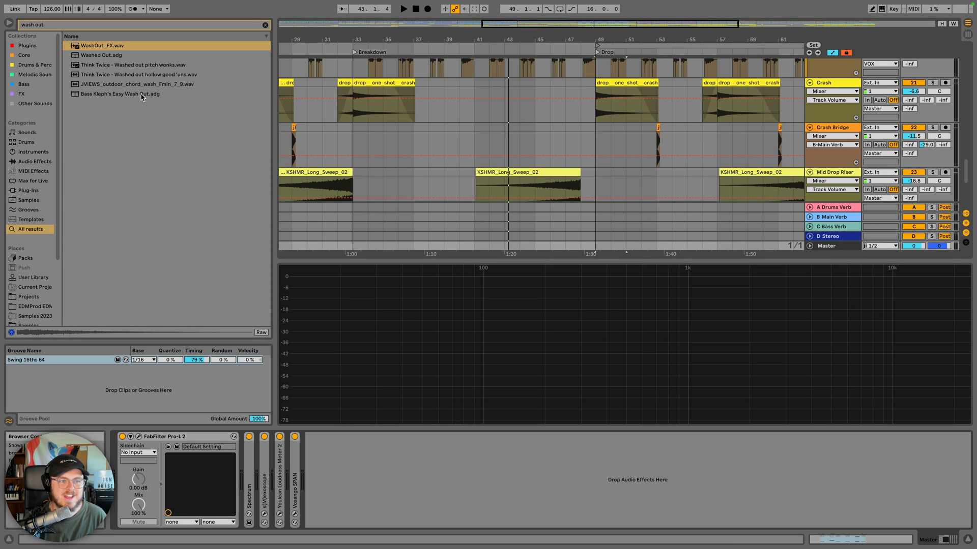
pyautogui.moveTo(141, 96); pyautogui.dragTo(133, 122)
pyautogui.moveTo(136, 350); pyautogui.dragTo(130, 454)
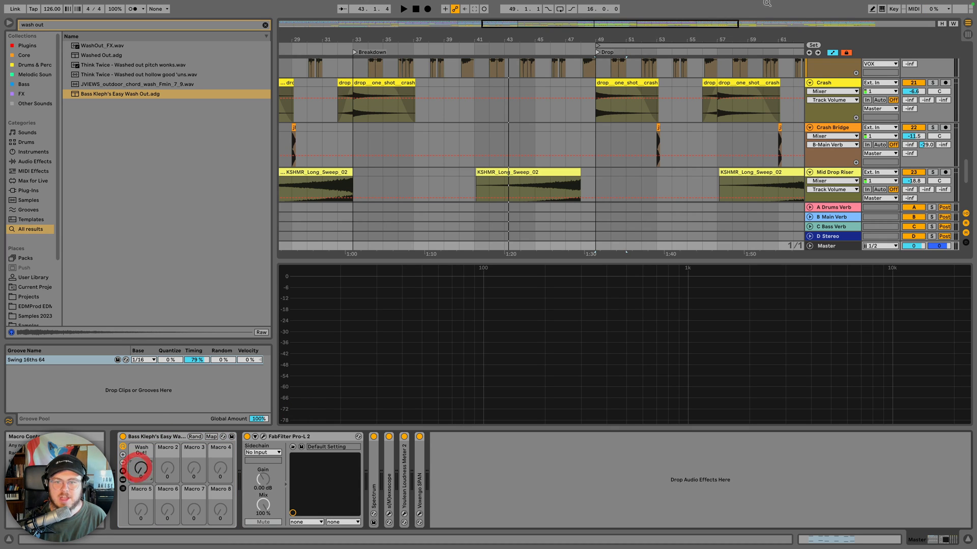
# Automate Wash Out! on the Master, curving from 0 at bar 33 to 47 at bar 48 and dropping straight to 0, and audition it
pyautogui.scroll(-5, 683, 100)
pyautogui.click(809, 246)
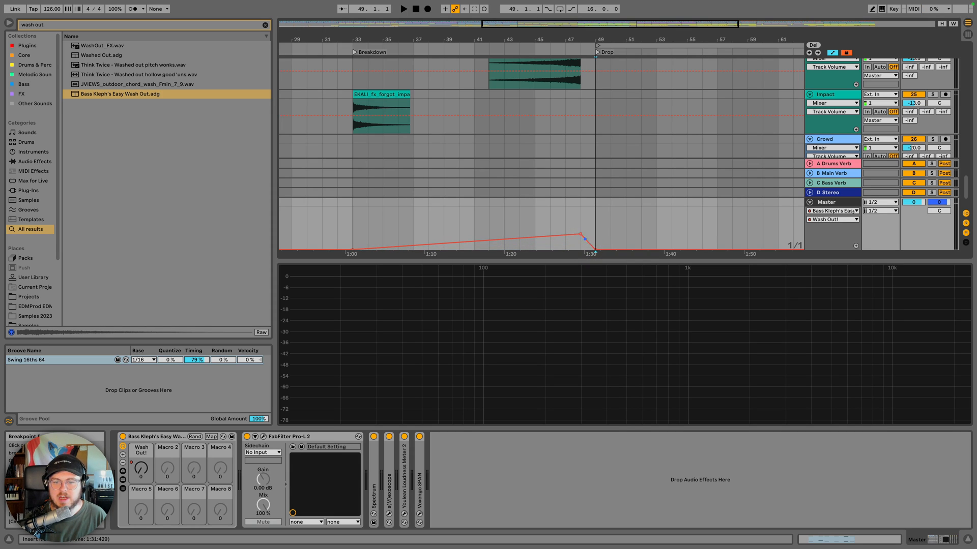
pyautogui.press('alt')
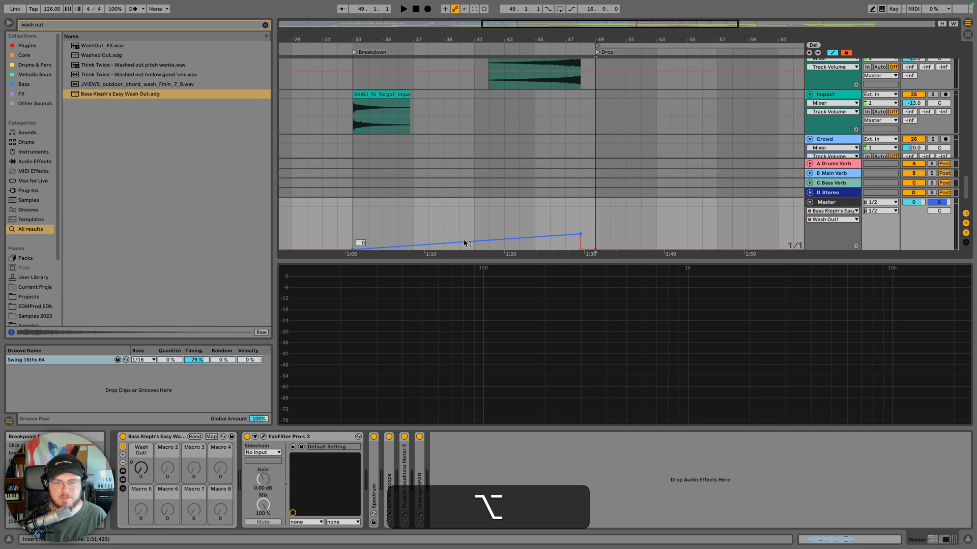
pyautogui.press('space')
pyautogui.click(474, 221)
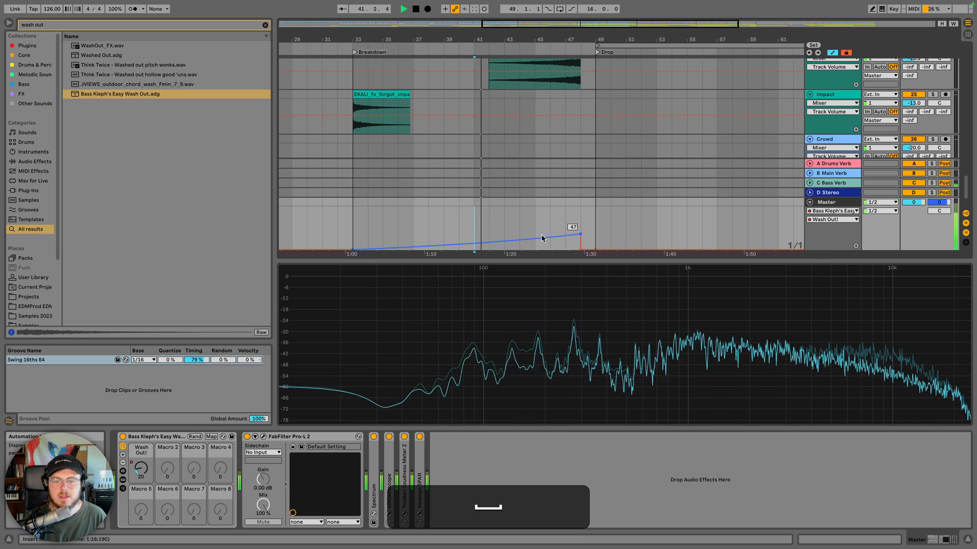
# Lower the Master's Wash Out! automation peak at bar 48 to 35, reshape its curve, and audition the build into the drop
pyautogui.press('alt')
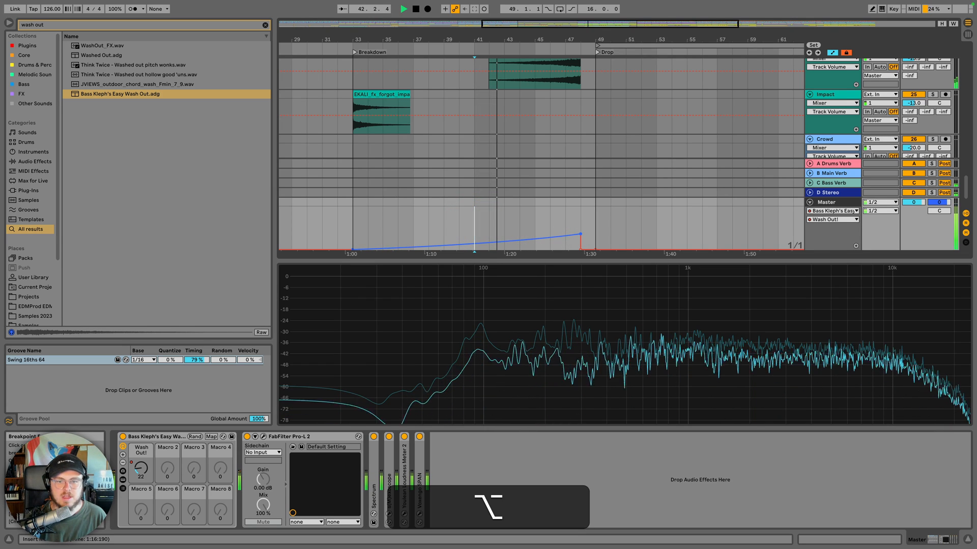
pyautogui.moveTo(581, 234); pyautogui.dragTo(581, 238)
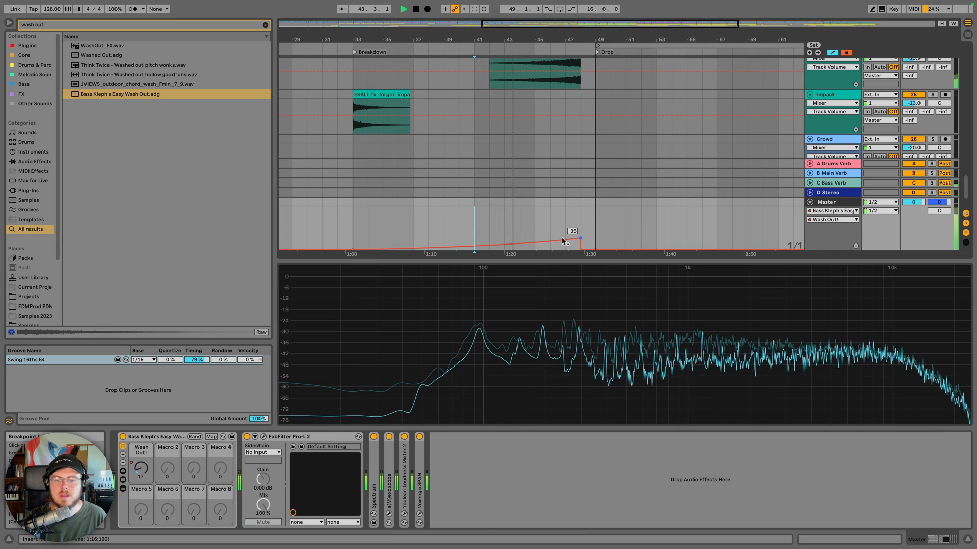
pyautogui.press('alt')
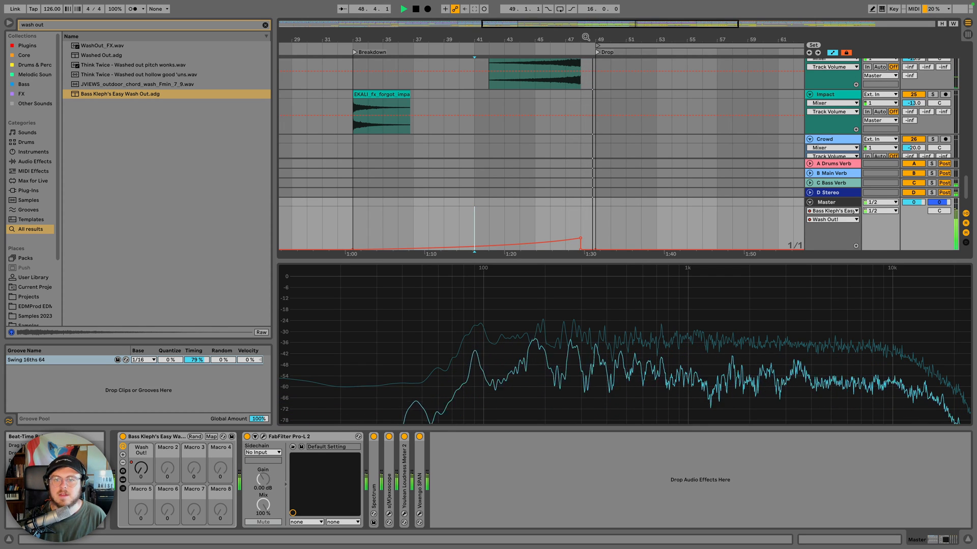
pyautogui.click(842, 95)
pyautogui.press('space')
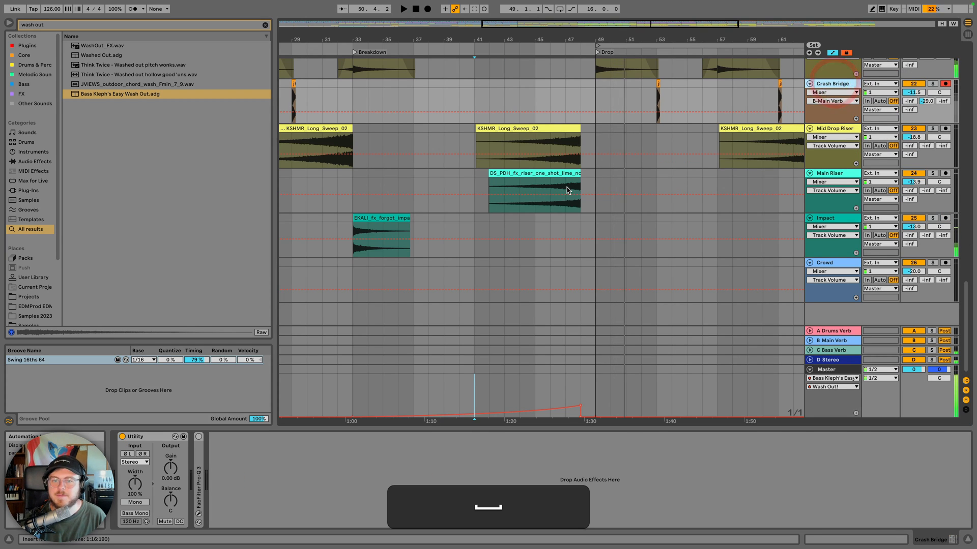
# Insert a new MIDI track directly below the Tamb track
pyautogui.scroll(10, 568, 191)
pyautogui.scroll(6, 639, 161)
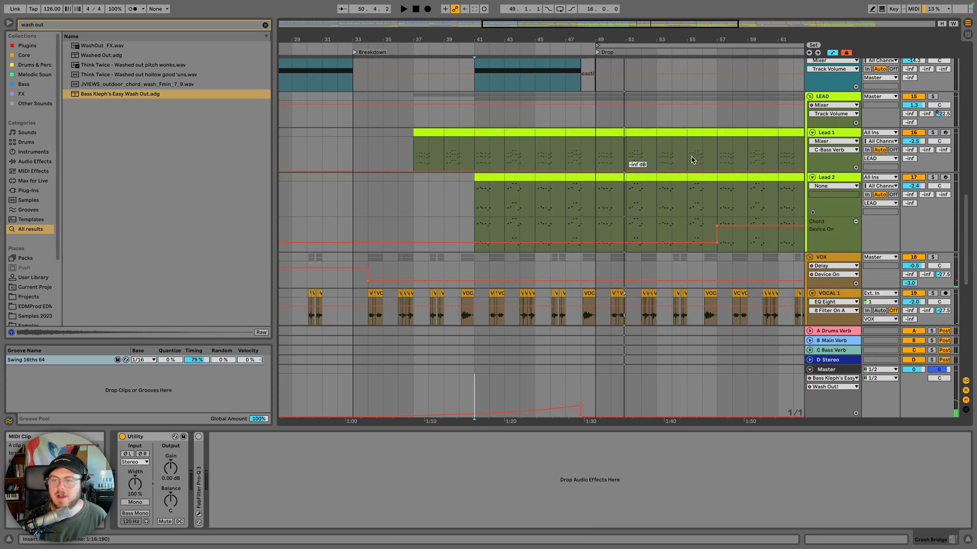
pyautogui.click(829, 171)
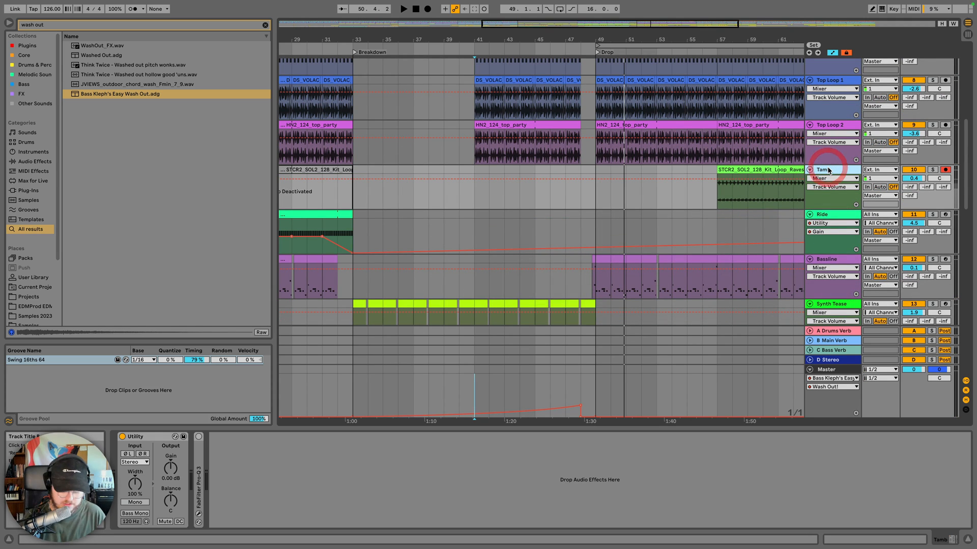
pyautogui.press('super+shift+t')
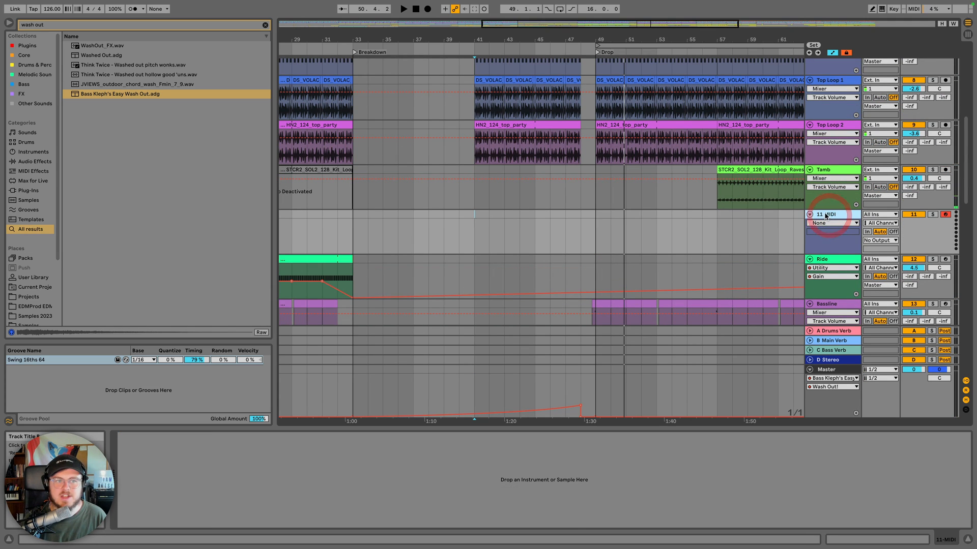
# Switch to Splice and search its samples for "snare"
pyautogui.hotkey('ctrl', 'Left')
pyautogui.click(539, 29)
pyautogui.press('super+a')
pyautogui.write('s')
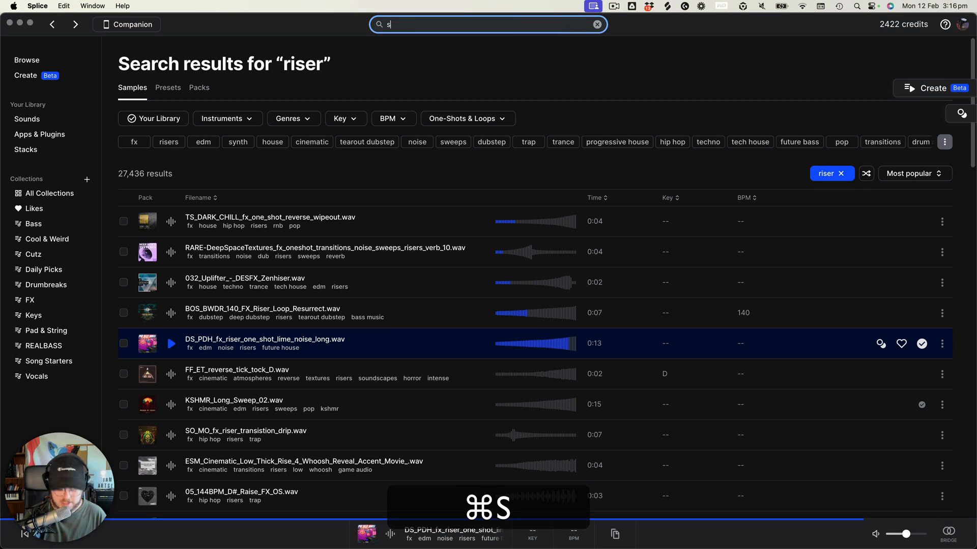
pyautogui.write('nare')
pyautogui.press('Return')
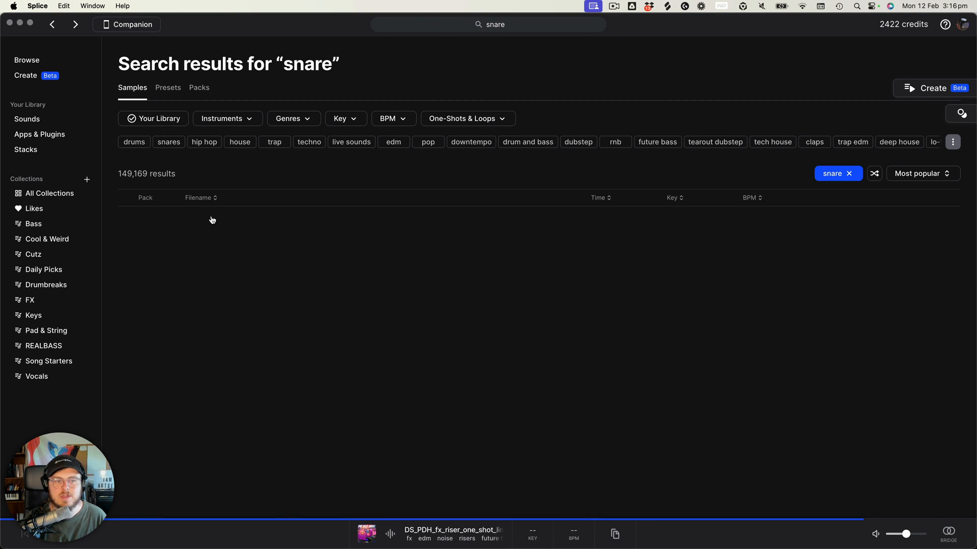
# Audition the first four snare samples and add OS_RED_snare_clipster.wav to the library
pyautogui.click(172, 223)
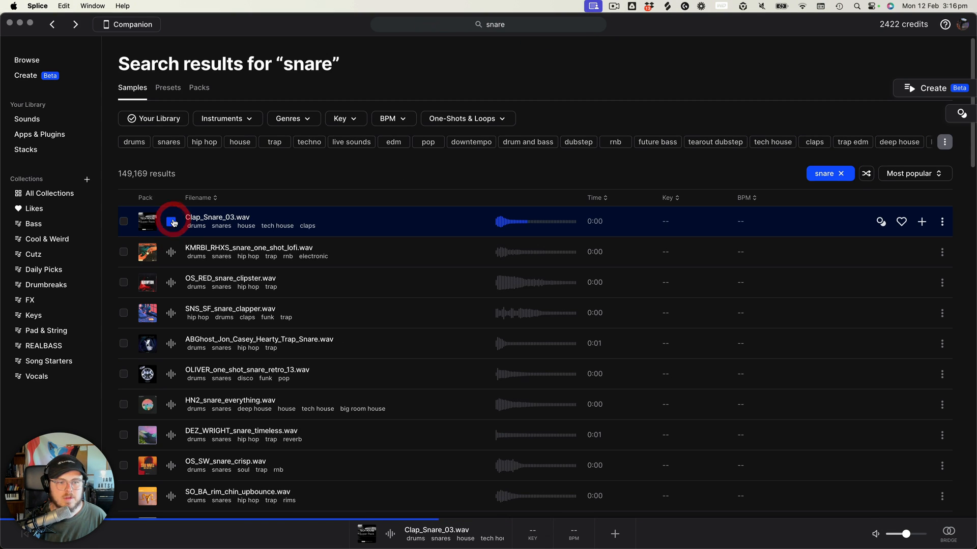
pyautogui.press('Down')
pyautogui.press('Down')
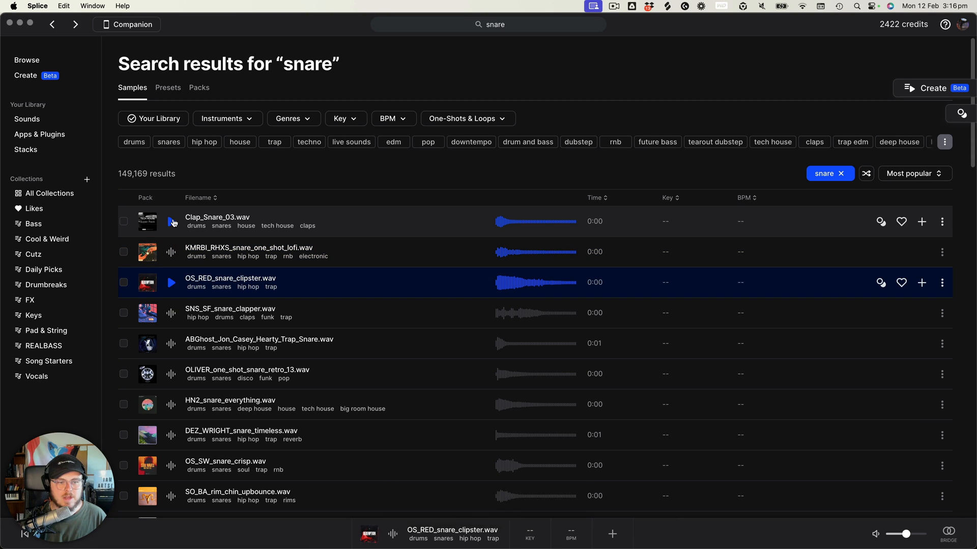
pyautogui.press('Down')
pyautogui.press('Up')
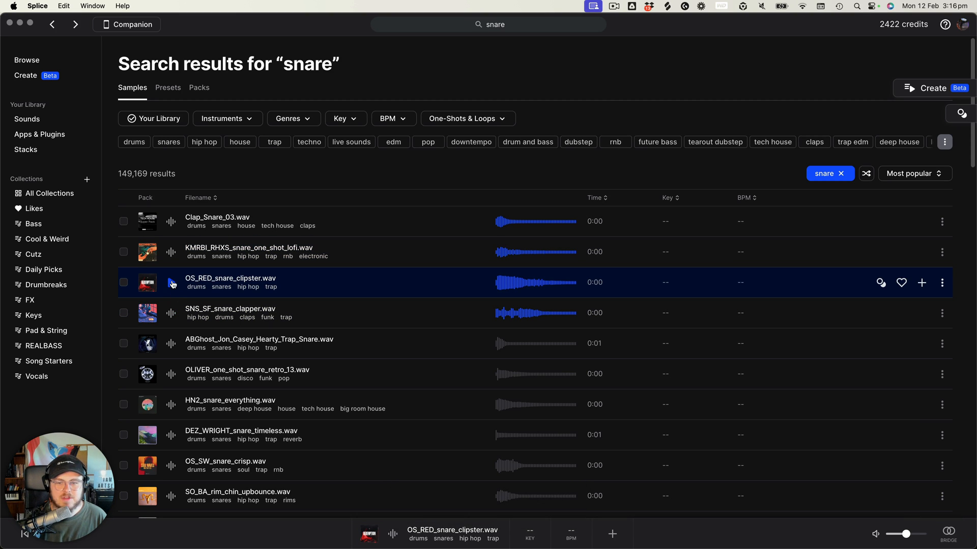
pyautogui.click(941, 283)
pyautogui.click(941, 283)
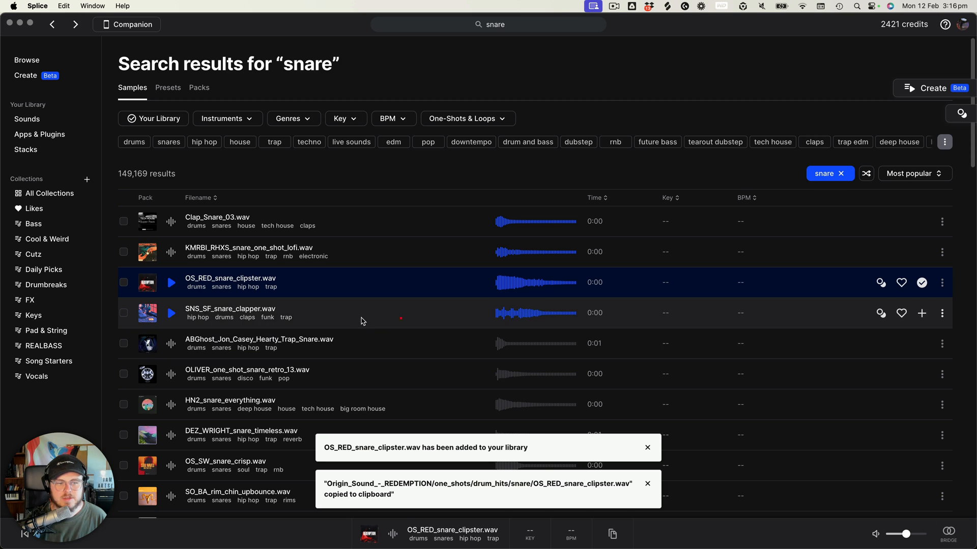
pyautogui.click(361, 320)
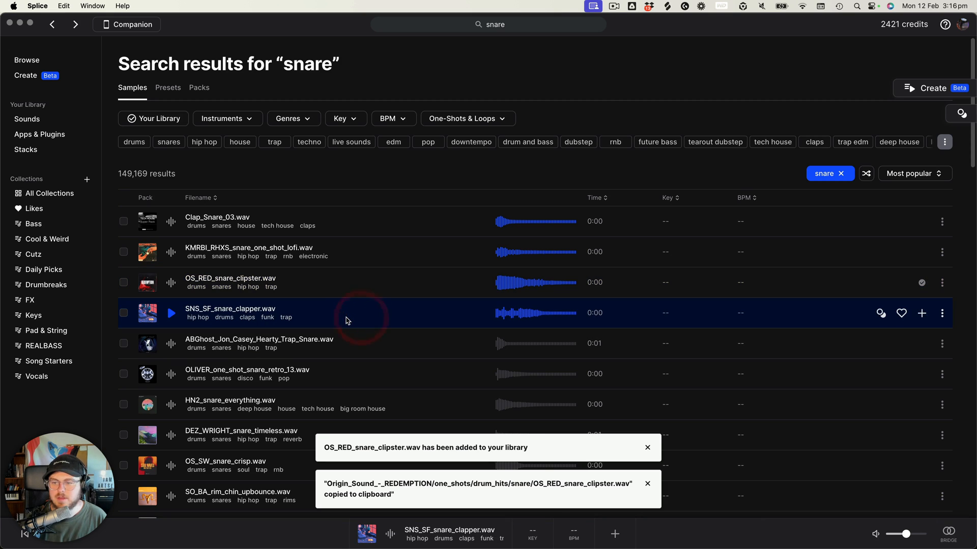
# Load OS_RED_snare_clipster.wav from Splice as the instrument sample on the new MIDI track in Ableton Live
pyautogui.click(346, 295)
pyautogui.hotkey('ctrl', 'Right')
pyautogui.moveTo(354, 290); pyautogui.dragTo(297, 496)
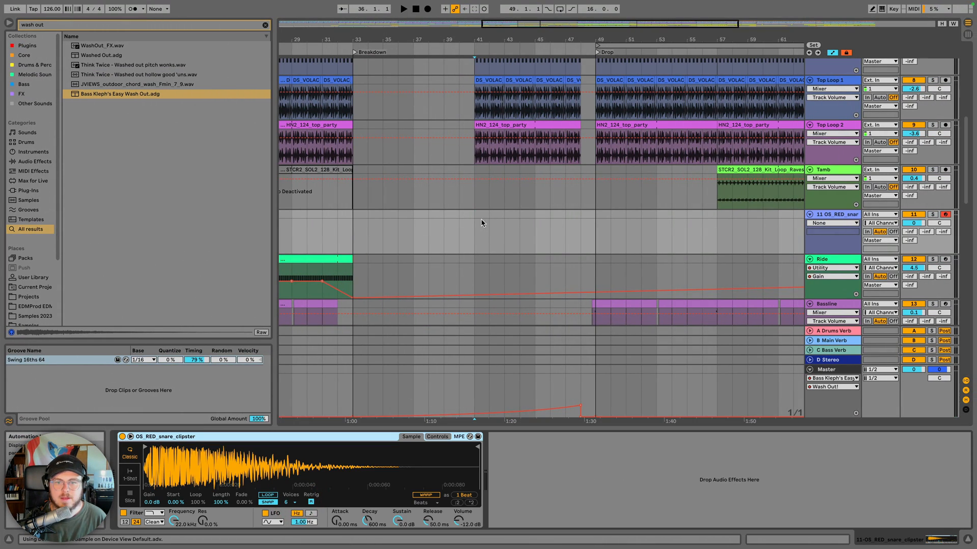
# Create an empty eight-bar MIDI clip on the snare track from bar 41 to bar 49
pyautogui.click(473, 215)
pyautogui.press('space')
pyautogui.moveTo(474, 218); pyautogui.dragTo(595, 217)
pyautogui.press('space')
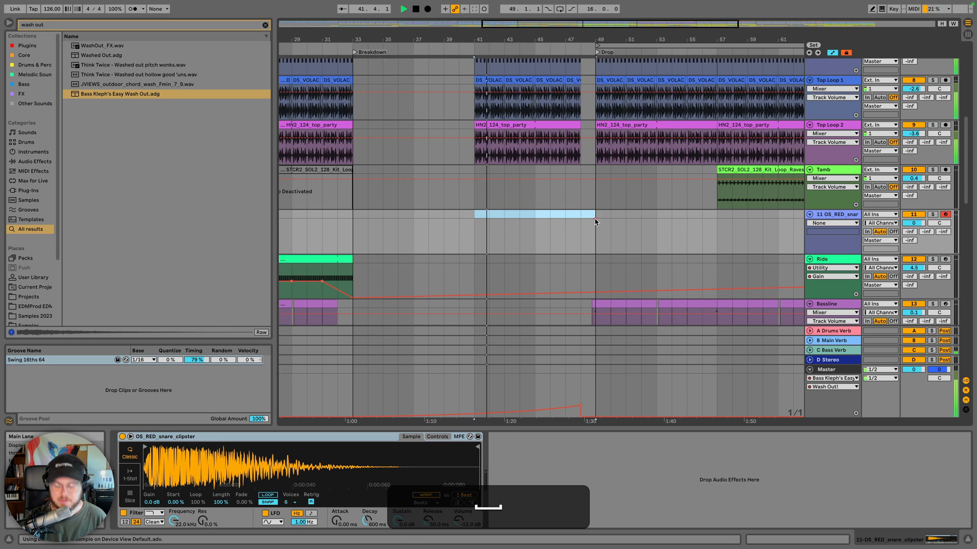
pyautogui.press('shift+super+m')
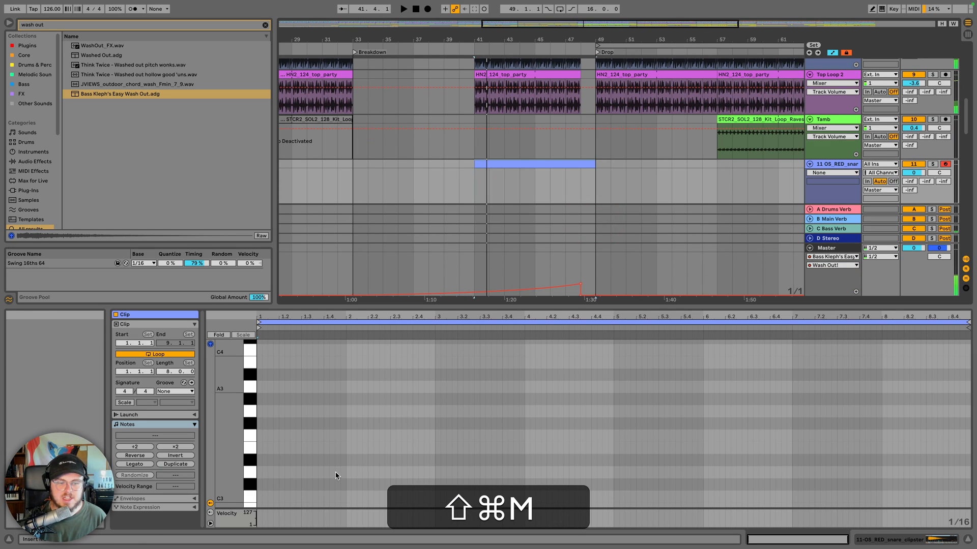
# Fill the first beat of the snare clip with repeated sixteenth notes on C3
pyautogui.doubleClick(259, 497)
pyautogui.press('super+d')
pyautogui.press('super+d')
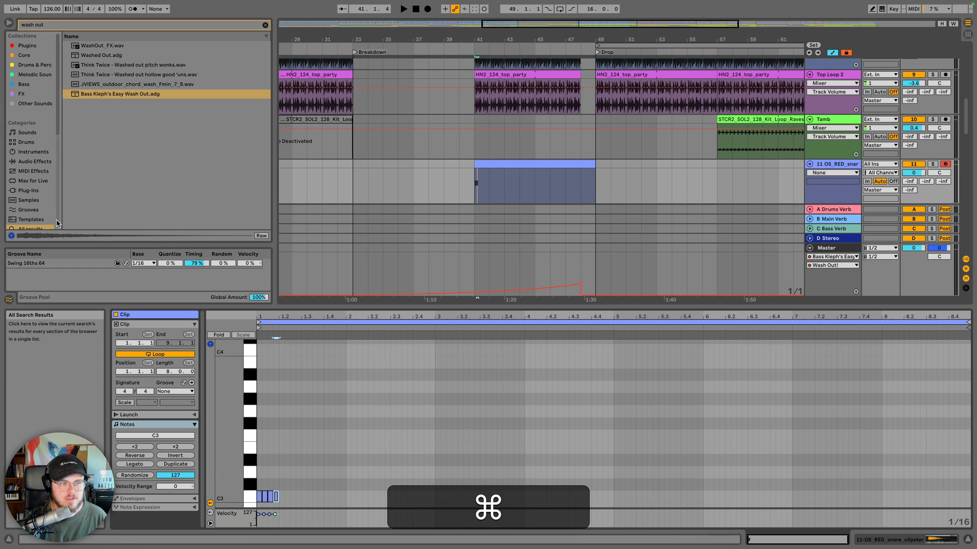
# Apply the Swing 16ths 64 groove to the snare clip and briefly play it back
pyautogui.moveTo(30, 263); pyautogui.dragTo(508, 159)
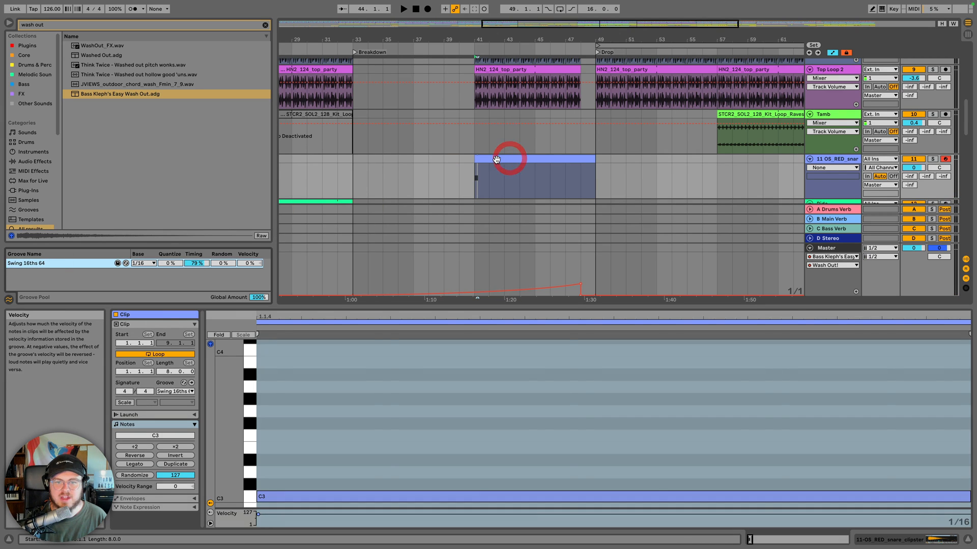
pyautogui.click(495, 157)
pyautogui.press('space')
# Duplicate the first beat's C3 sixteenth notes repeatedly to fill the snare clip's first seven bars, leaving the last bar empty
pyautogui.click(254, 497)
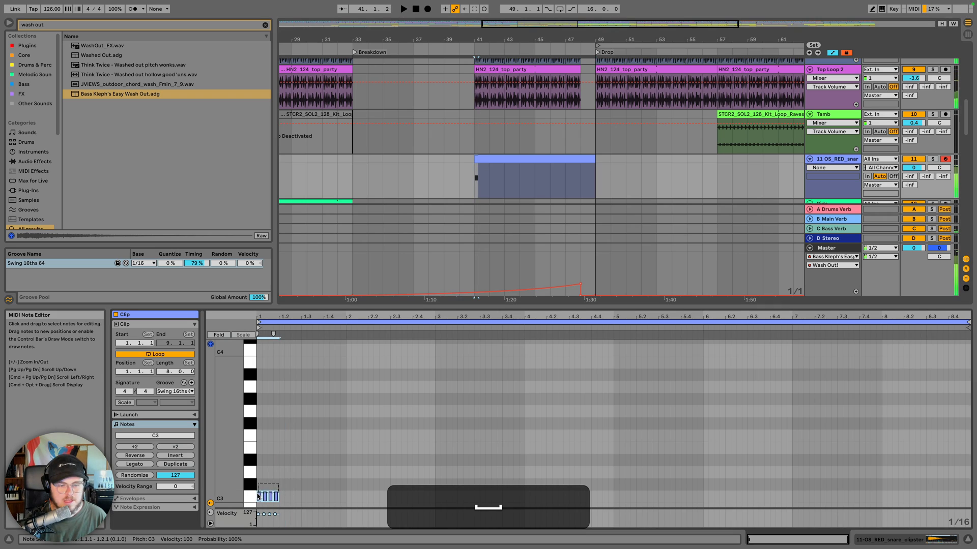
pyautogui.press('super+d')
pyautogui.press('super+d')
pyautogui.press('super+d')
pyautogui.press('super+d')
pyautogui.press('super+d')
pyautogui.press('super+d')
pyautogui.press('super+d')
pyautogui.press('super+d')
pyautogui.press('super+d')
pyautogui.press('super+d')
pyautogui.press('super+d')
pyautogui.press('super+d')
pyautogui.press('super+d')
pyautogui.press('super+d')
pyautogui.press('super+d')
pyautogui.press('super+d')
pyautogui.press('super+d')
pyautogui.press('super+d')
pyautogui.press('super+d')
pyautogui.press('super+d')
pyautogui.press('super+d')
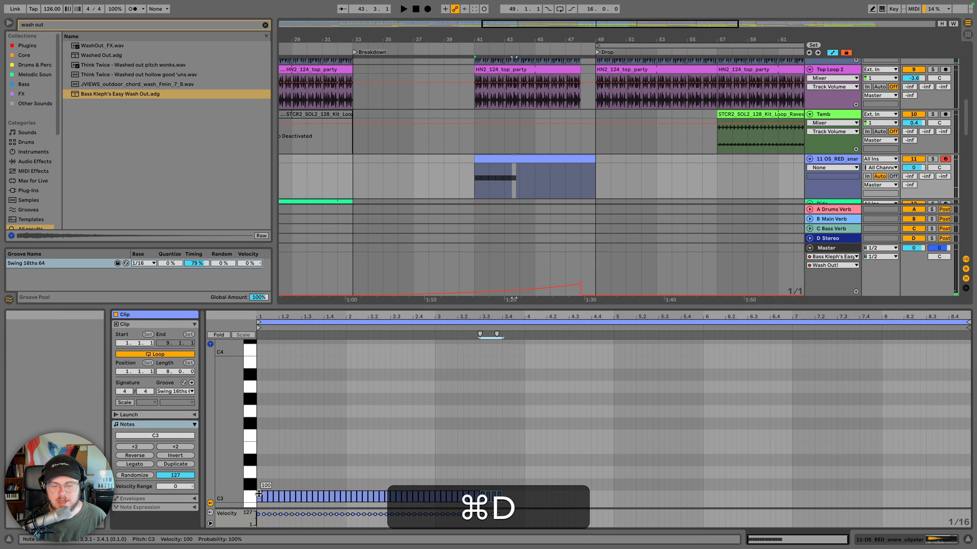
pyautogui.press('super+d')
pyautogui.press('super+d')
pyautogui.press('super+d')
pyautogui.press('super+d')
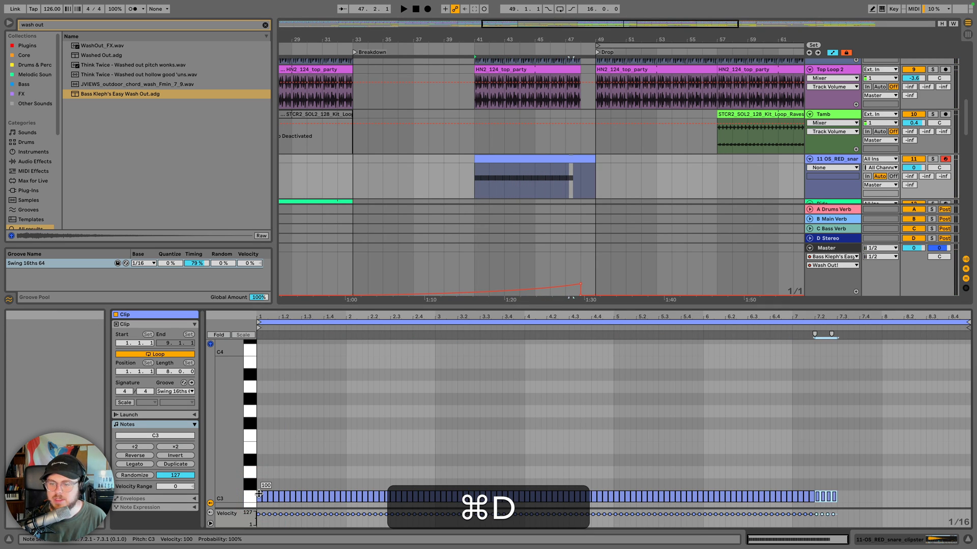
# Rename the snare track "Build Snare" and play the build from bar 41
pyautogui.click(474, 181)
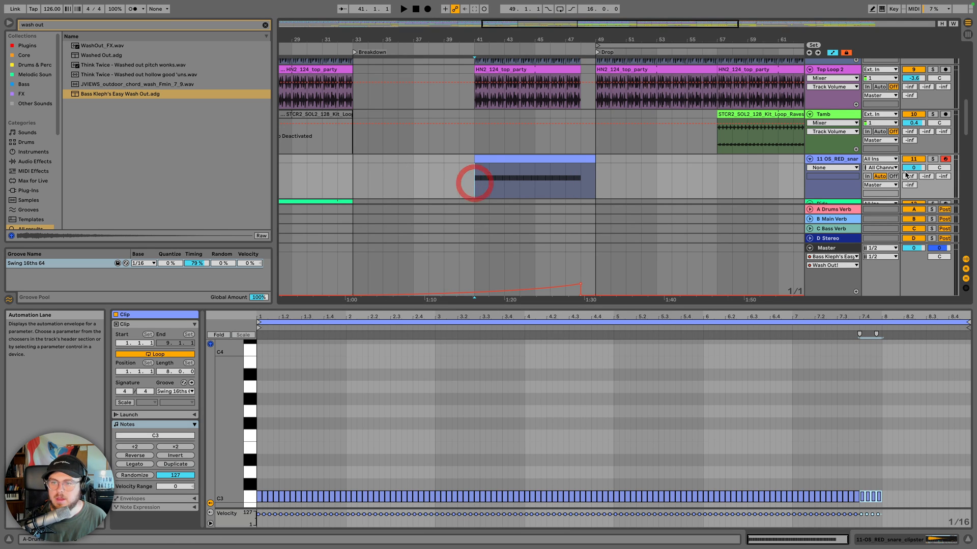
pyautogui.click(845, 159)
pyautogui.press('super+r')
pyautogui.write('B')
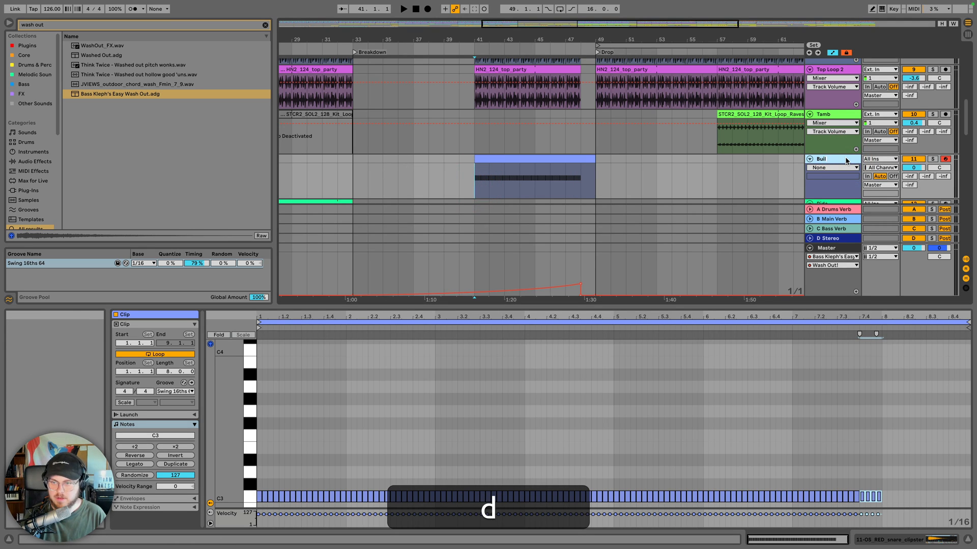
pyautogui.write('uild Snare')
pyautogui.press('Return')
pyautogui.press('space')
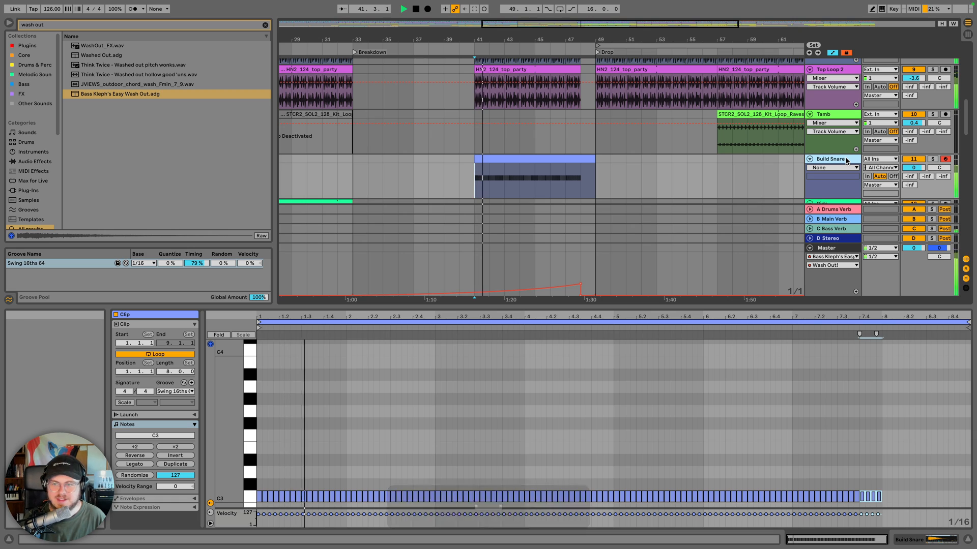
# Automate the Build Snare sampler's Volume to rise from a lower level at bar 41 to -12.0 dB at bar 48, and audition it
pyautogui.click(846, 159)
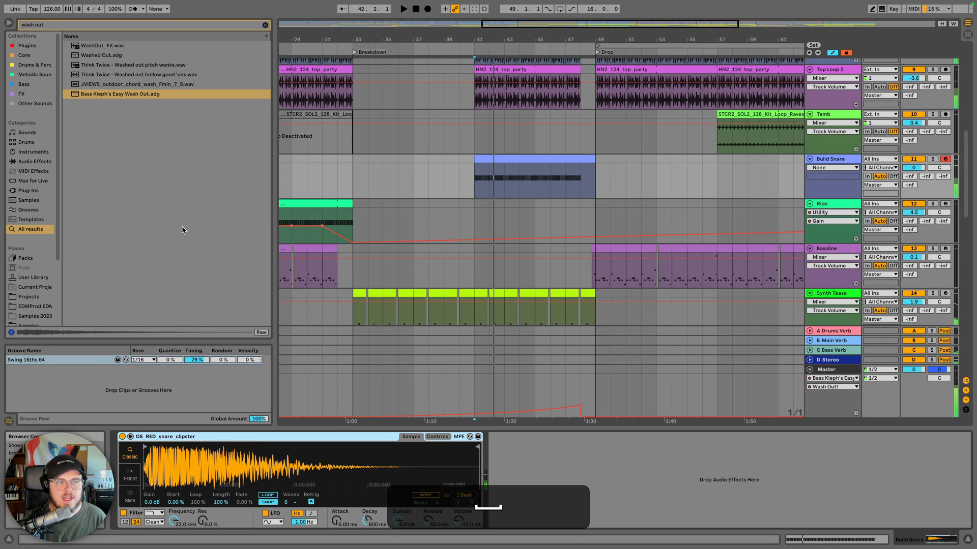
pyautogui.click(458, 520)
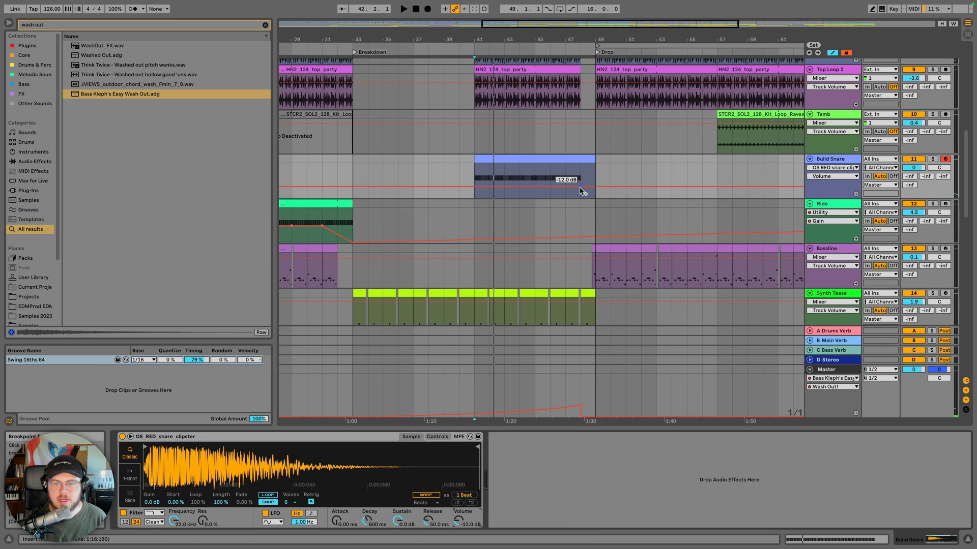
pyautogui.click(580, 187)
pyautogui.moveTo(478, 187); pyautogui.dragTo(475, 196)
pyautogui.press('space')
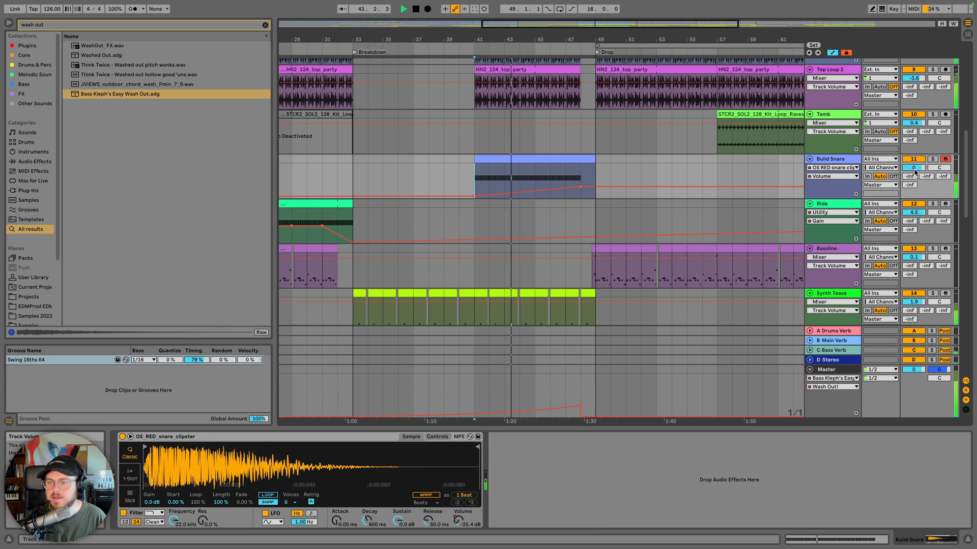
pyautogui.doubleClick(538, 161)
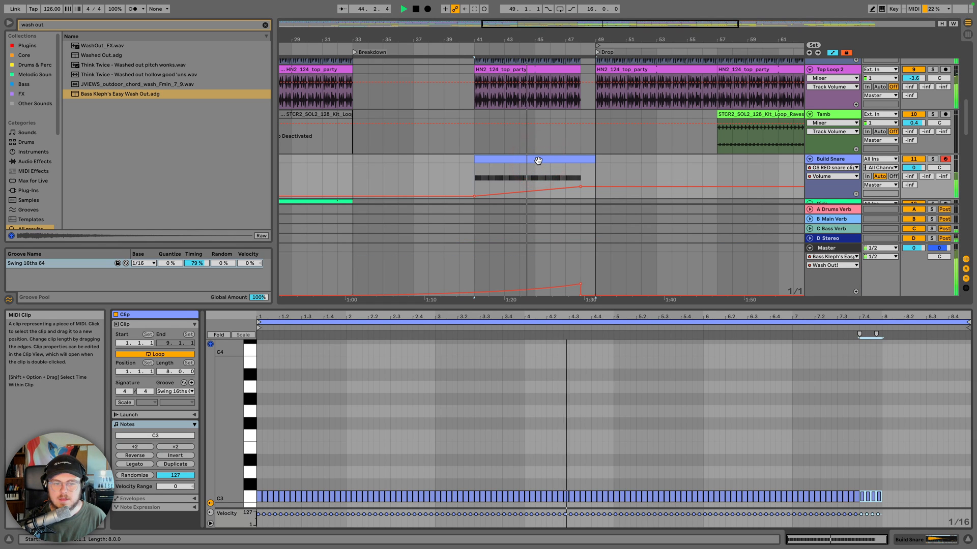
pyautogui.doubleClick(828, 159)
pyautogui.press('space')
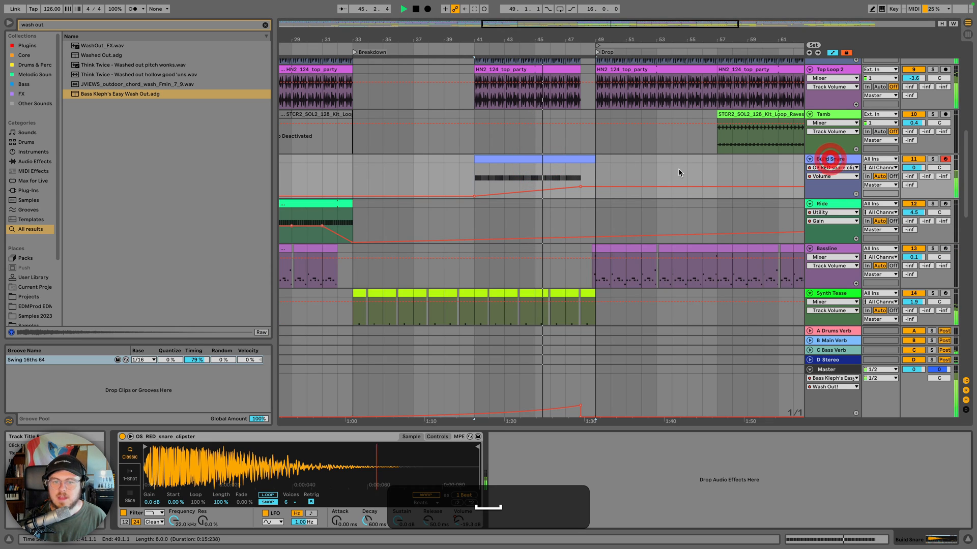
# Draw a Pitch Bend clip envelope on the Build Snare clip, rising from 0 at bar 5 to 8191 at bar 8, and audition it
pyautogui.click(532, 172)
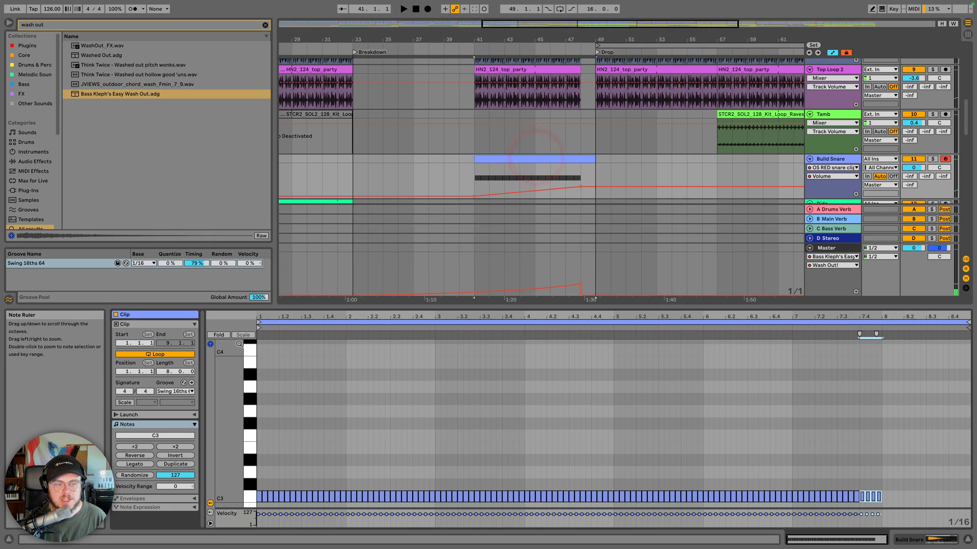
pyautogui.click(133, 498)
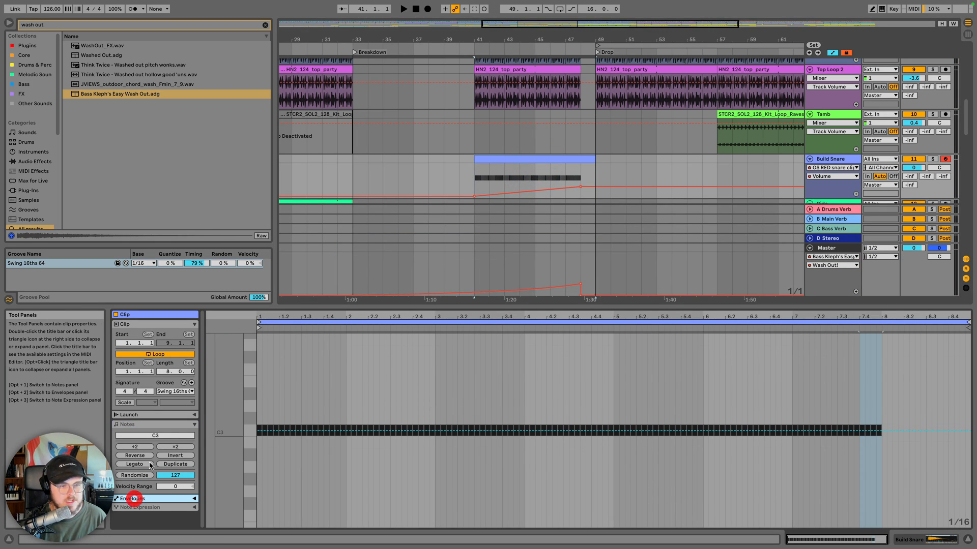
pyautogui.click(194, 499)
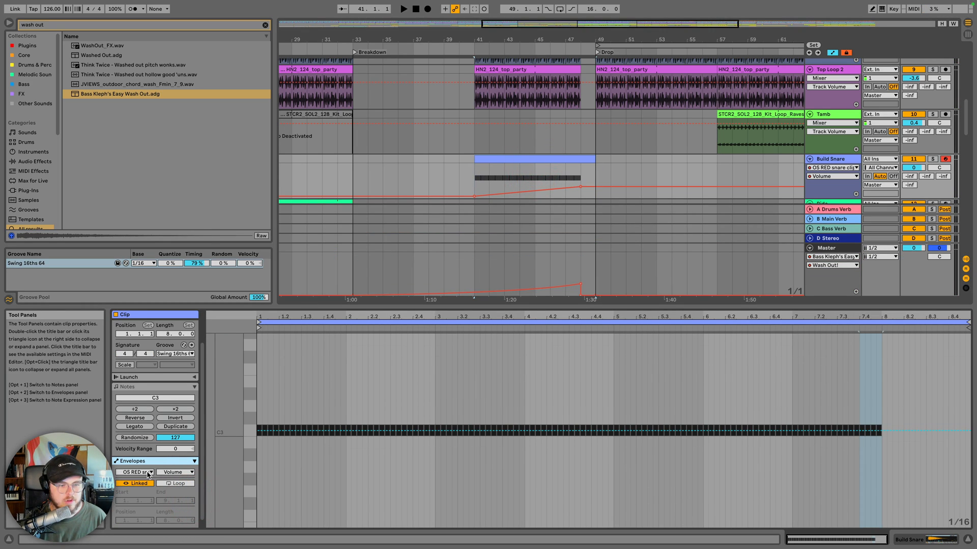
pyautogui.click(147, 472)
pyautogui.click(134, 480)
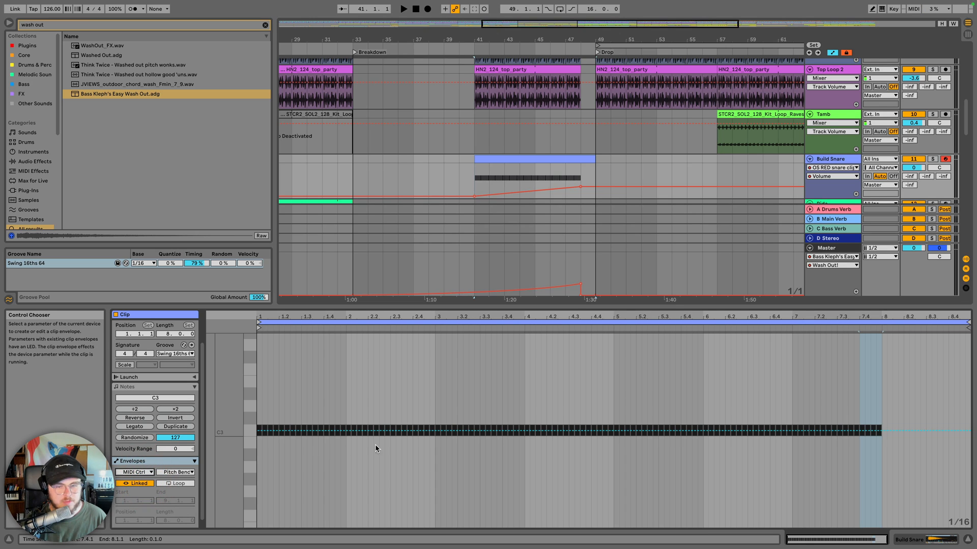
pyautogui.click(615, 431)
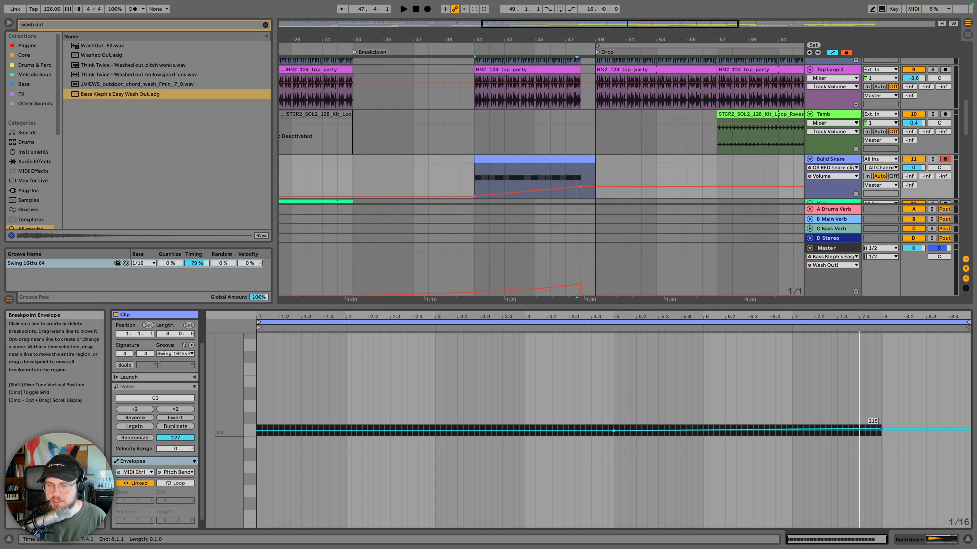
pyautogui.moveTo(881, 431); pyautogui.dragTo(882, 335)
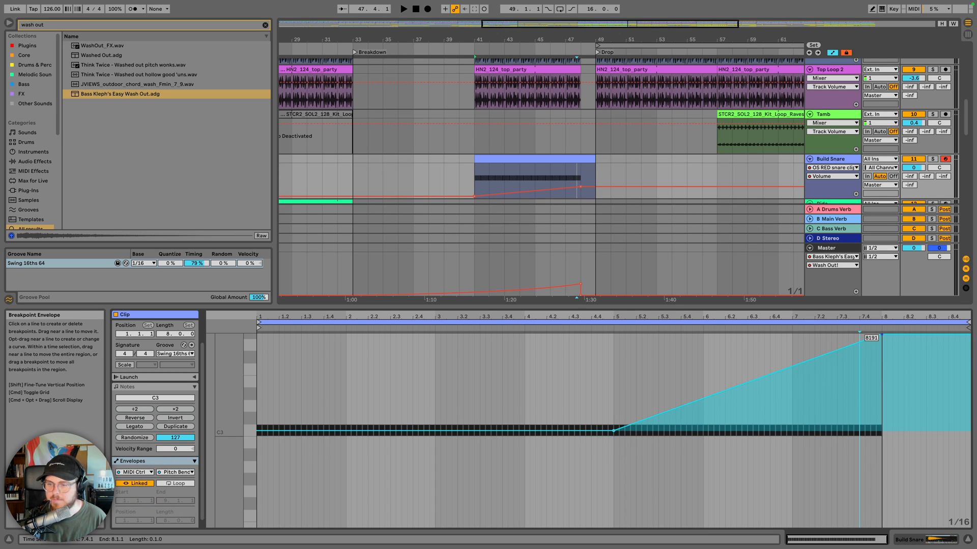
pyautogui.click(523, 50)
pyautogui.press('alt')
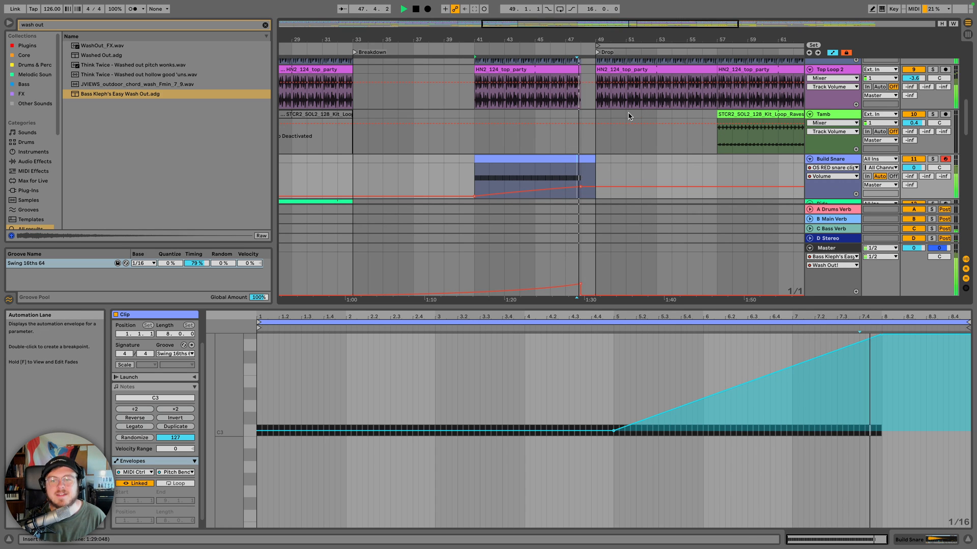
# Copy the one-bar reversed crash at bar 56 of the Crash track to bar 47 and play it into the drop
pyautogui.doubleClick(837, 115)
pyautogui.scroll(-5, 685, 188)
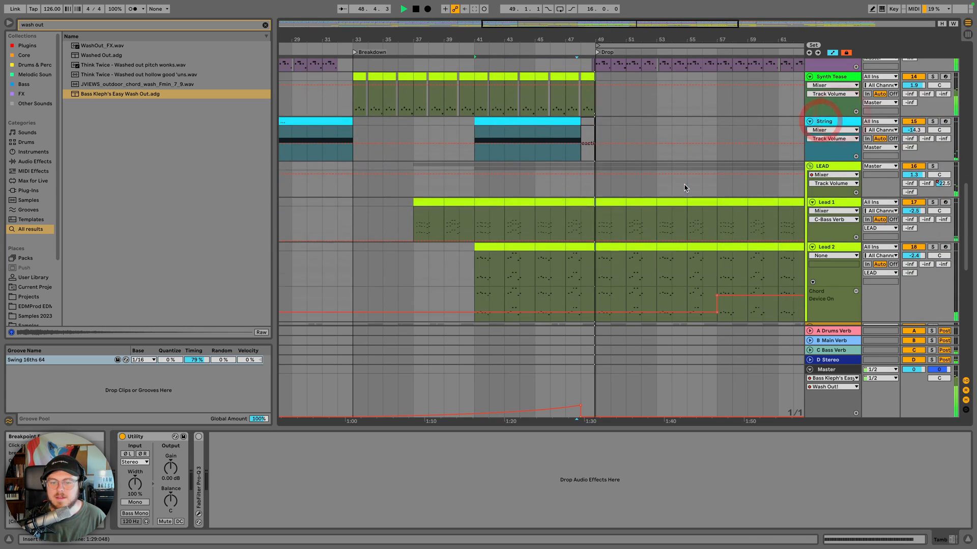
pyautogui.scroll(-10, 684, 188)
pyautogui.press('super+space')
pyautogui.click(710, 129)
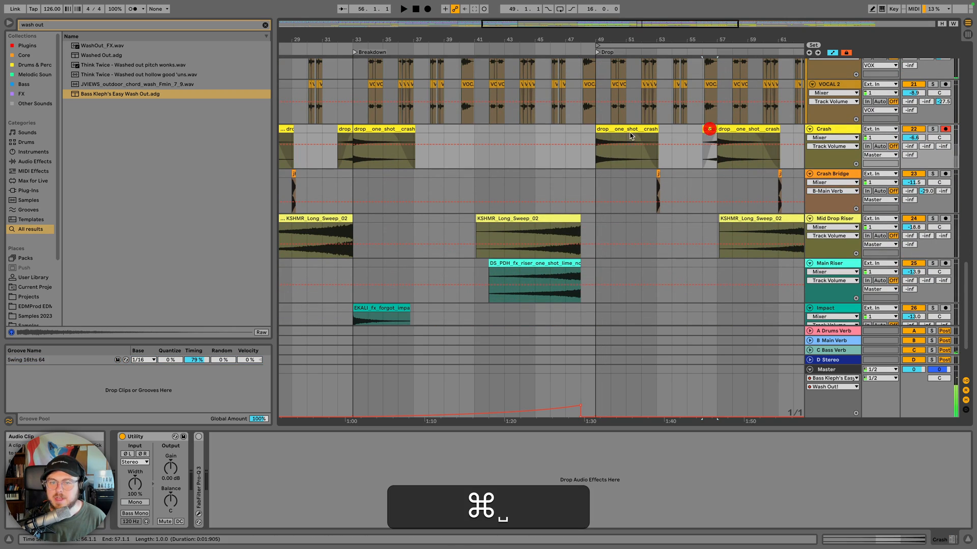
pyautogui.press('super+c')
pyautogui.click(569, 133)
pyautogui.press('super+v')
pyautogui.click(563, 50)
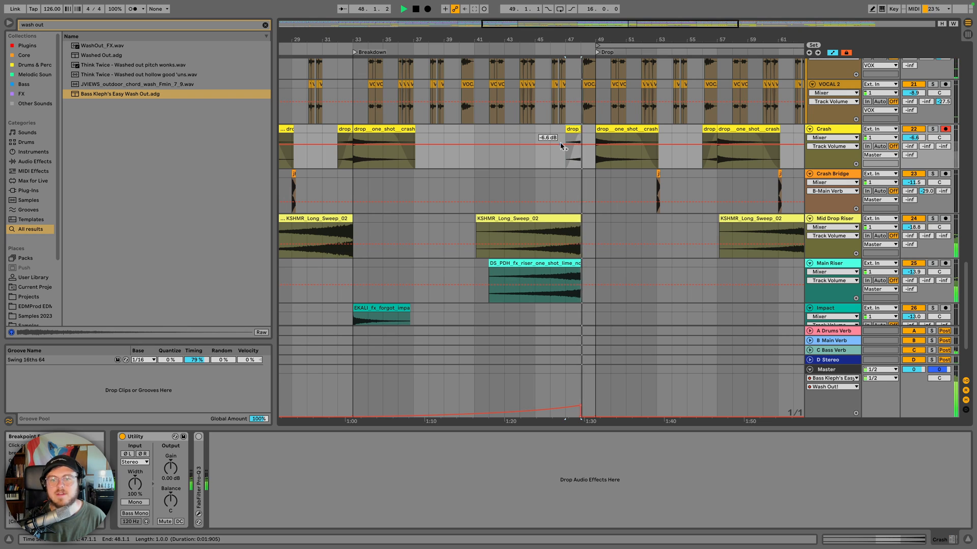
pyautogui.scroll(-1, 562, 150)
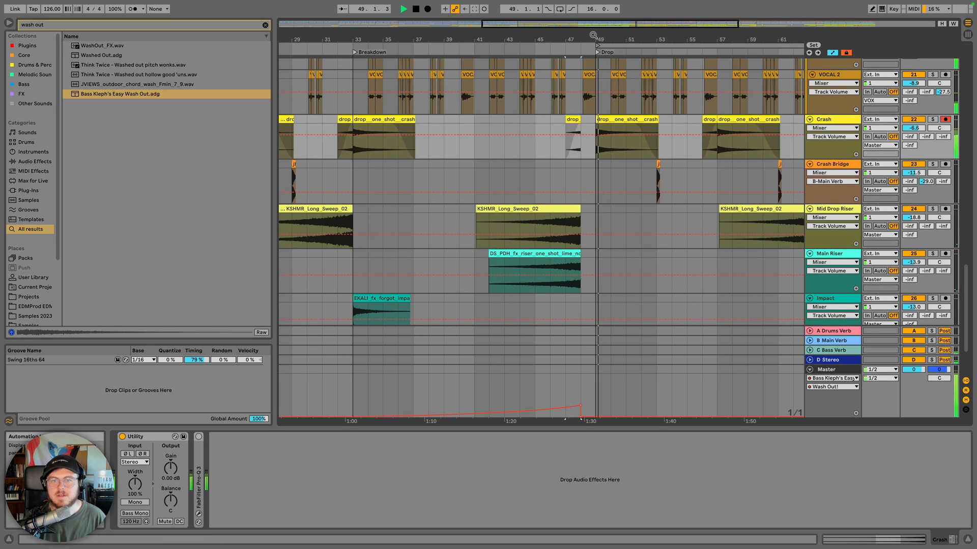
# Move the Master's Wash Out! automation peak an eighth note past bar 48, slope its fall to 0 at 48.2, and audition it
pyautogui.moveTo(589, 37); pyautogui.dragTo(510, 393)
pyautogui.press('space')
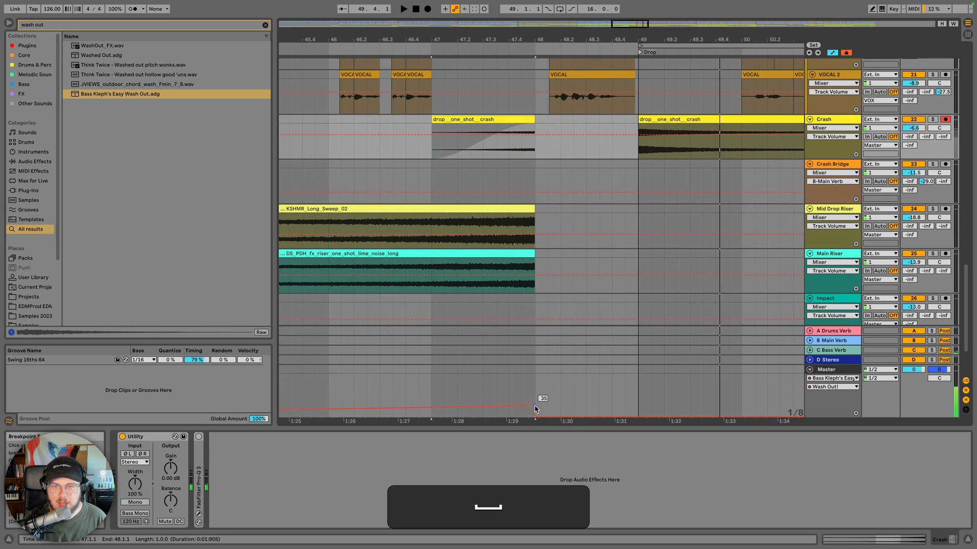
pyautogui.click(534, 419)
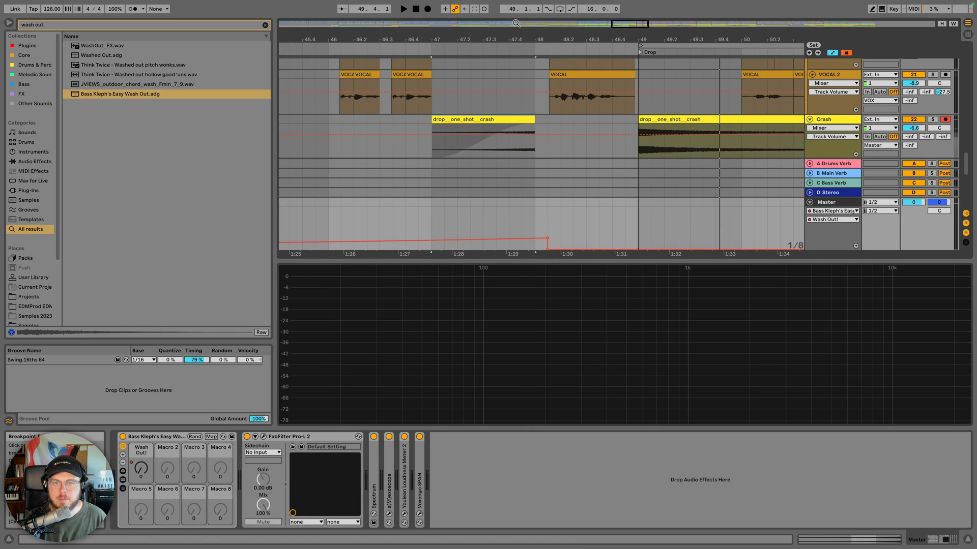
pyautogui.click(483, 51)
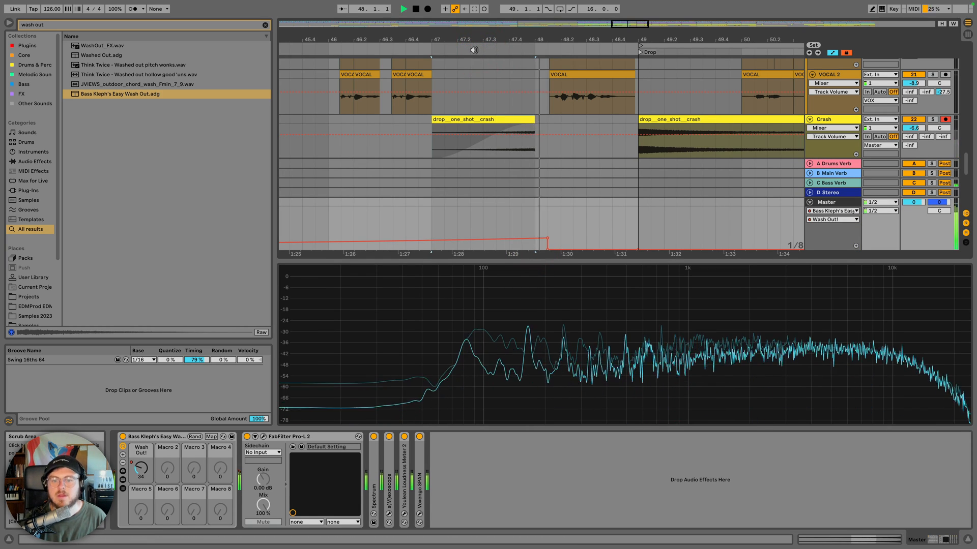
pyautogui.press('space')
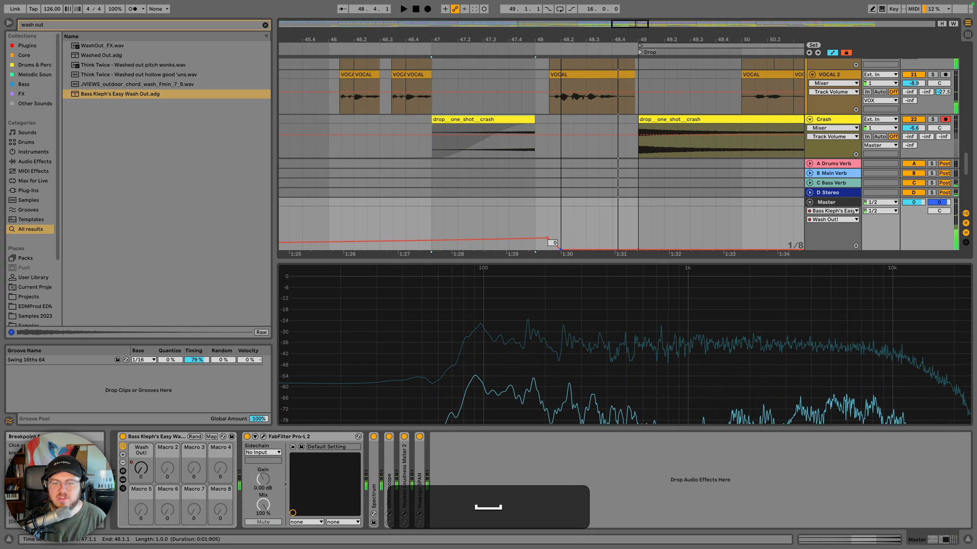
pyautogui.click(515, 48)
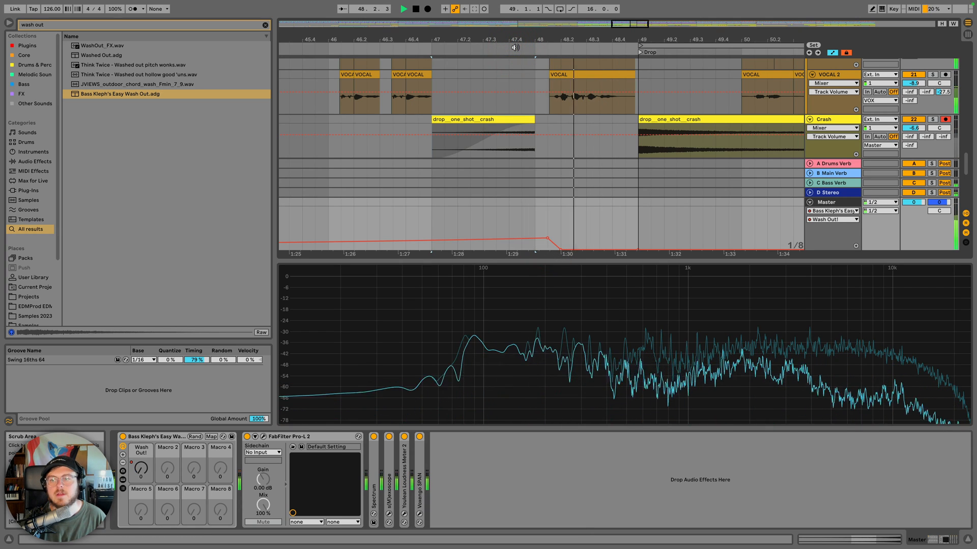
# Review the build and drop across the tracks during playback, replaying the section from bar 41
pyautogui.click(842, 118)
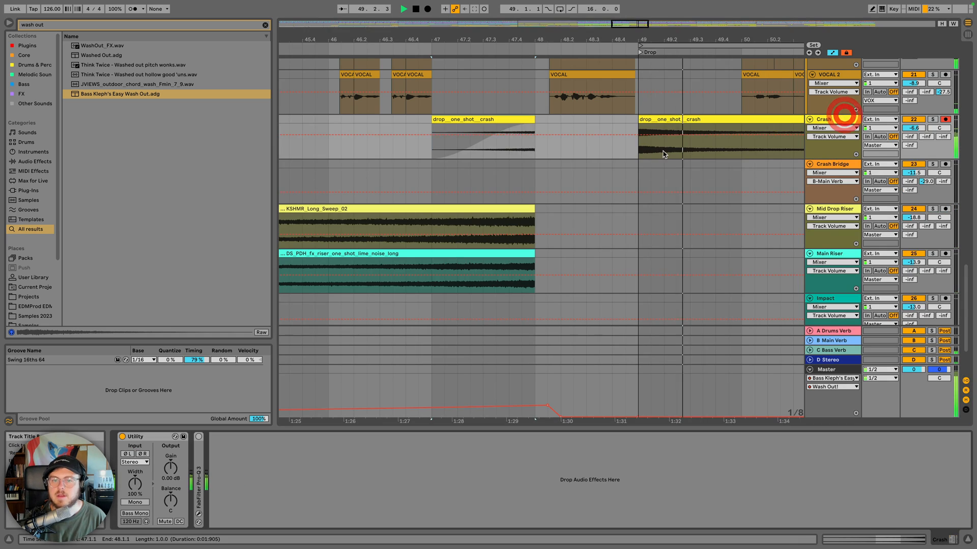
pyautogui.scroll(6, 663, 154)
pyautogui.scroll(-3, 663, 155)
pyautogui.scroll(5, 636, 132)
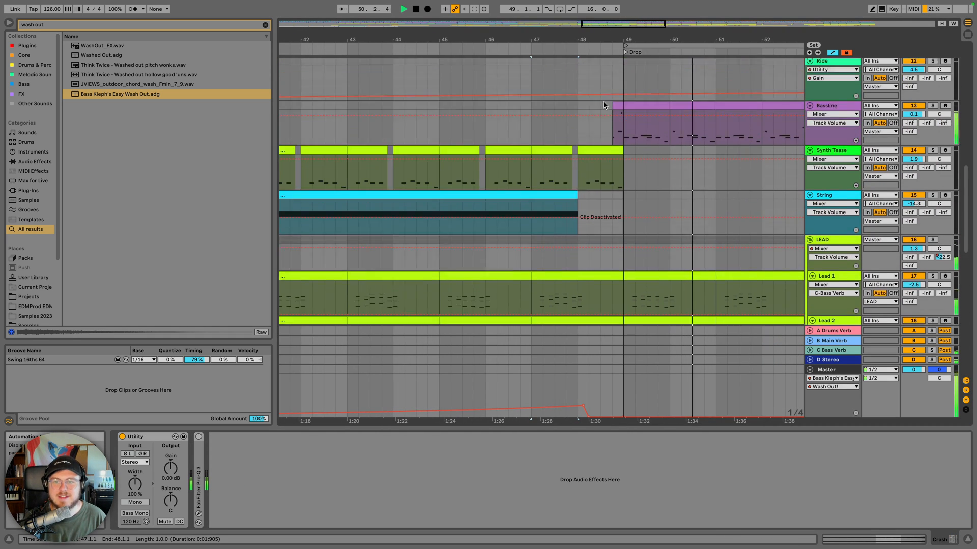
pyautogui.moveTo(594, 37); pyautogui.dragTo(594, 13)
pyautogui.scroll(3, 552, 150)
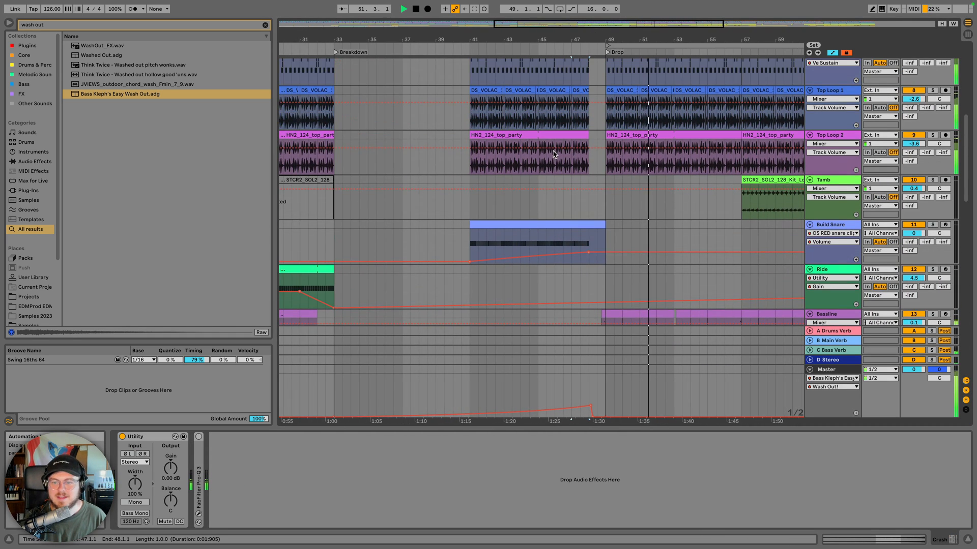
pyautogui.hscroll(1, 554, 154)
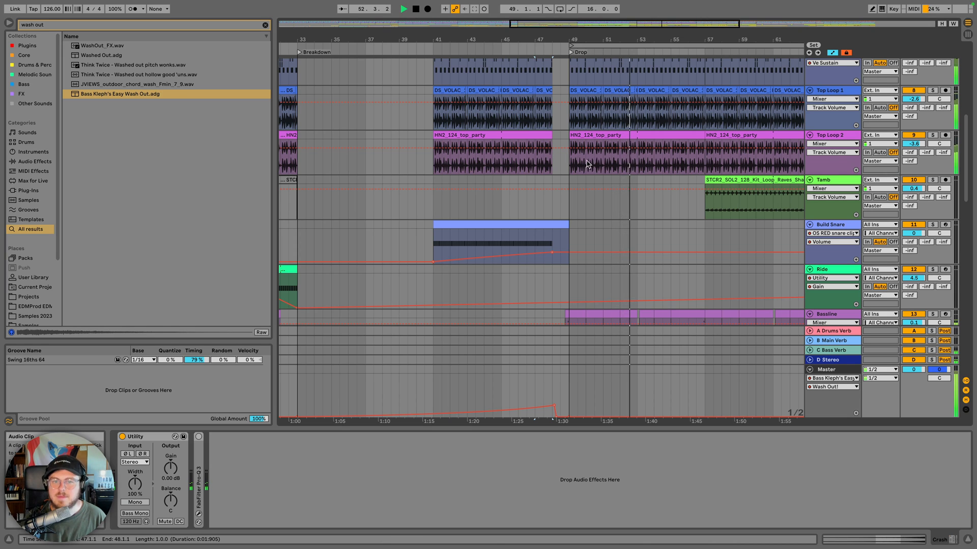
pyautogui.scroll(3, 499, 101)
pyautogui.scroll(3, 478, 87)
pyautogui.press('space')
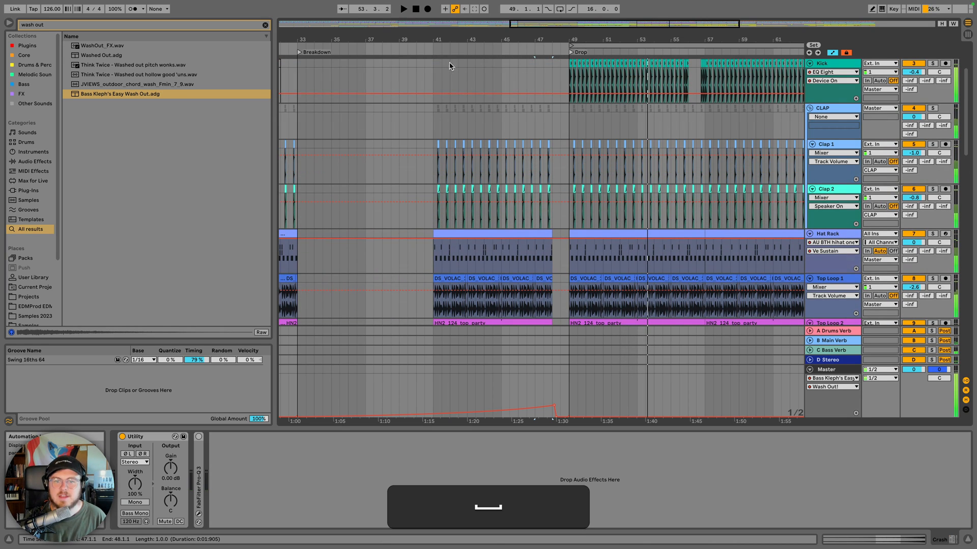
pyautogui.click(428, 48)
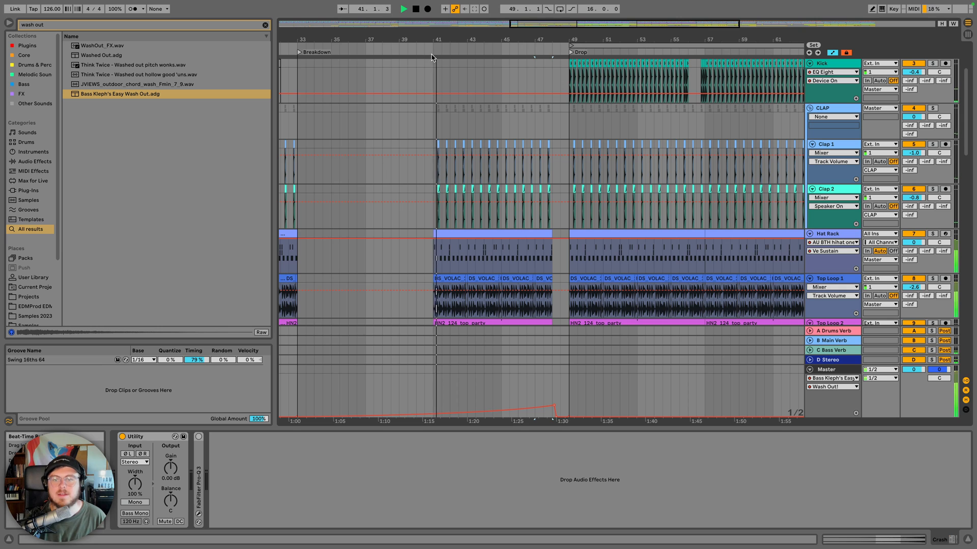
pyautogui.scroll(-15, 845, 104)
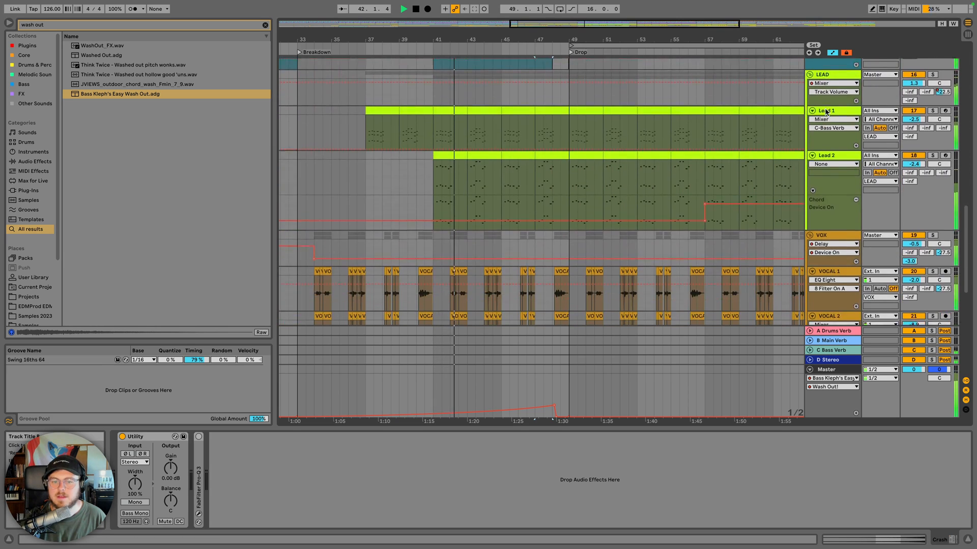
# Stop playback, inspect the devices inside the Master's wash-out rack, and hide them again
pyautogui.click(827, 374)
pyautogui.press('space')
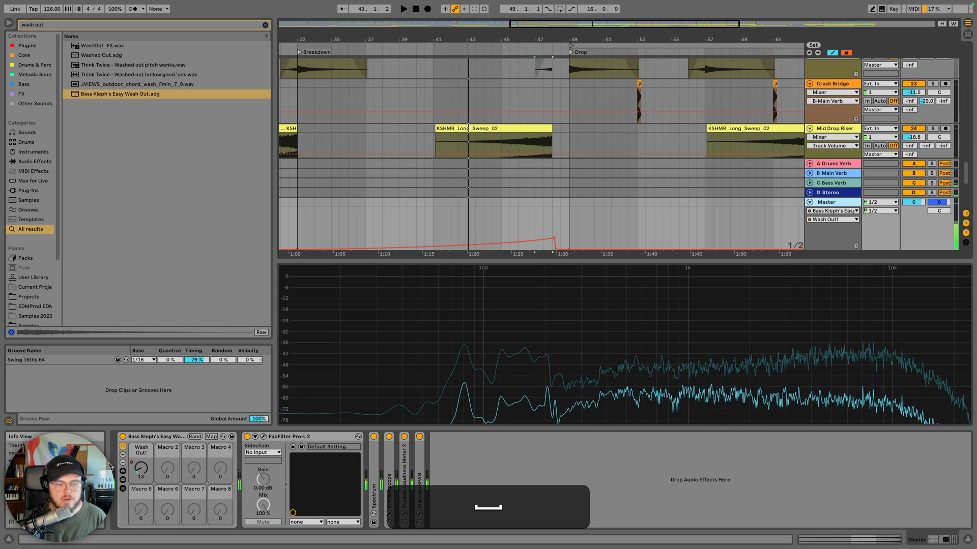
pyautogui.click(124, 481)
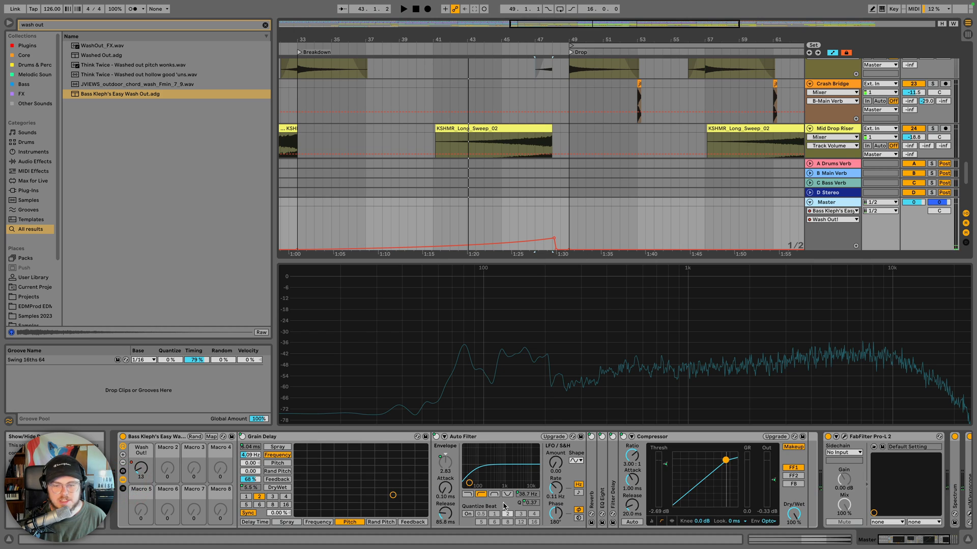
pyautogui.hscroll(5, 503, 506)
pyautogui.hscroll(-5, 503, 506)
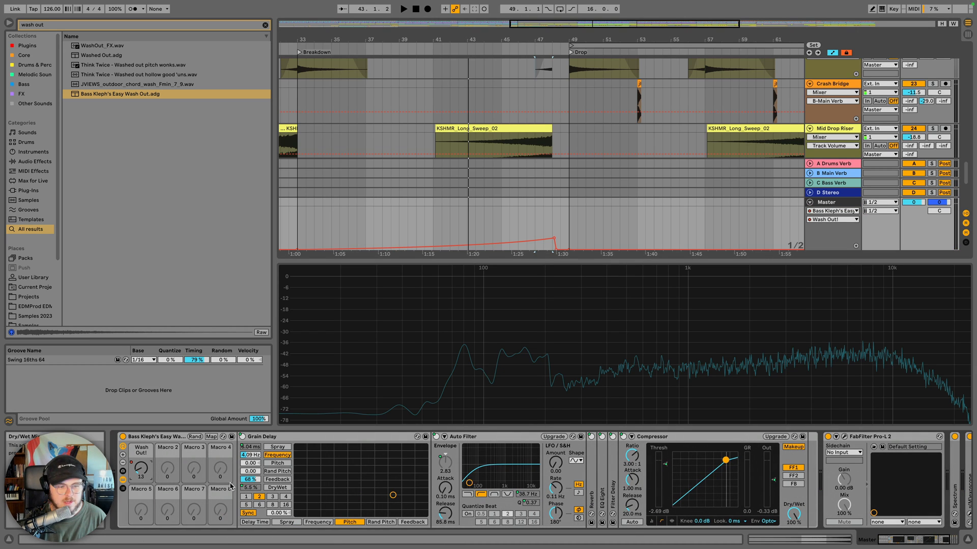
pyautogui.click(124, 481)
# Hide the automation lanes and play the arrangement from the Intro 2 section at bar 25
pyautogui.click(833, 130)
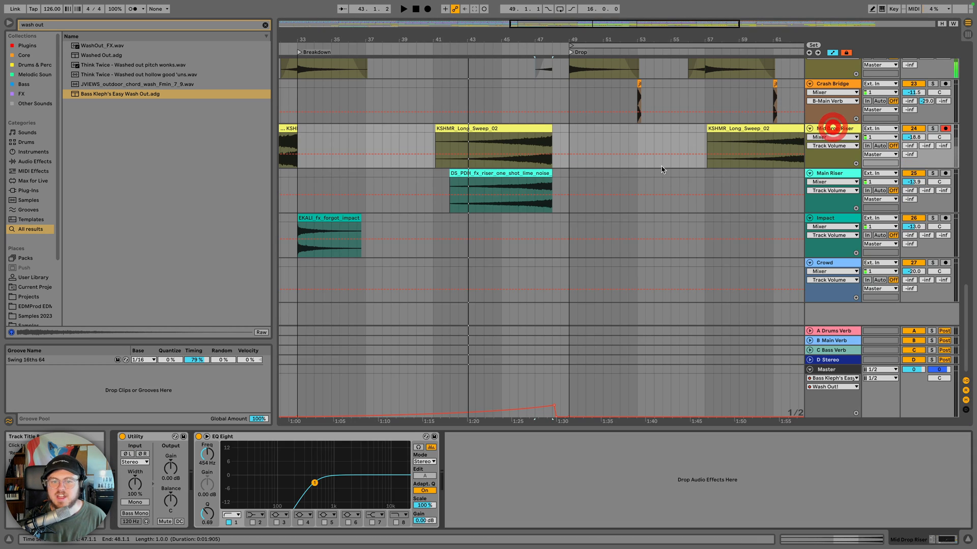
pyautogui.scroll(6, 528, 230)
pyautogui.hscroll(-5, 527, 231)
pyautogui.scroll(4, 520, 233)
pyautogui.scroll(8, 519, 232)
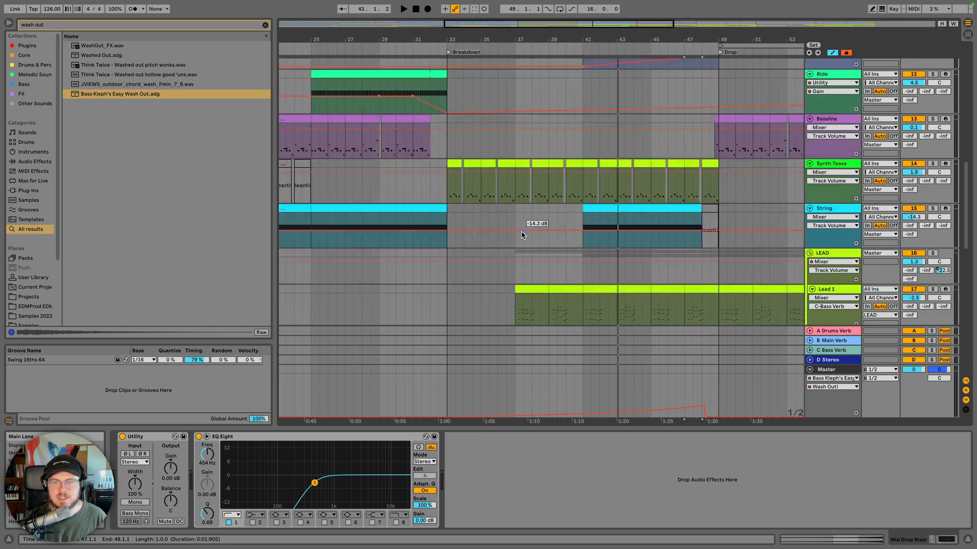
pyautogui.moveTo(477, 36); pyautogui.dragTo(476, 22)
pyautogui.scroll(10, 462, 127)
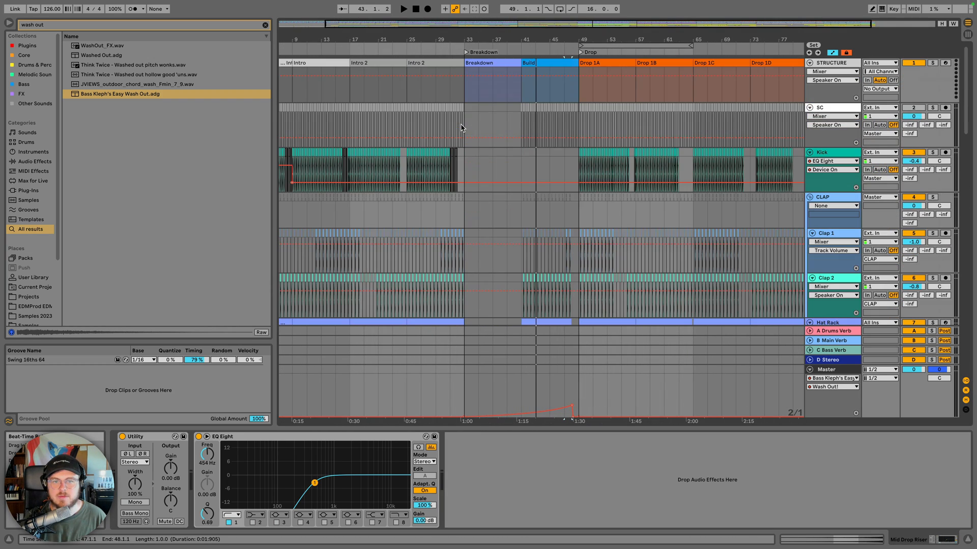
pyautogui.press('a')
pyautogui.click(428, 62)
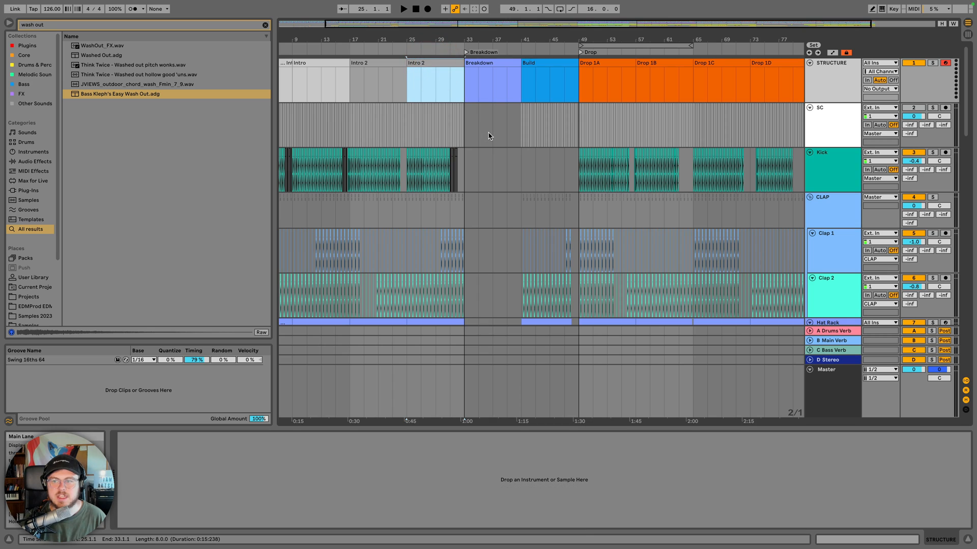
pyautogui.press('space')
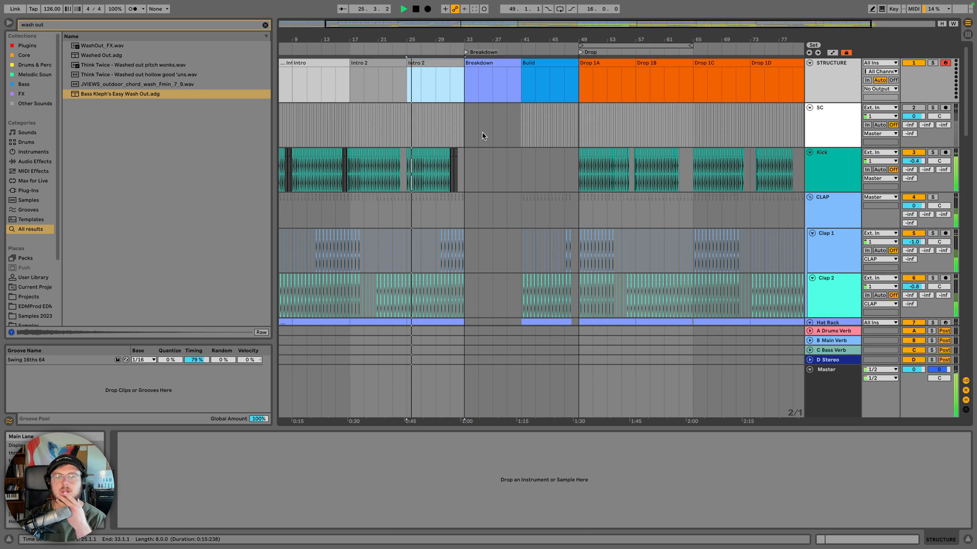
# Copy the SC track's clips from the Build section into the Breakdown from bar 33 to 41 and listen through it
pyautogui.moveTo(518, 134); pyautogui.dragTo(579, 131)
pyautogui.press('super+c')
pyautogui.click(465, 124)
pyautogui.press('super+v')
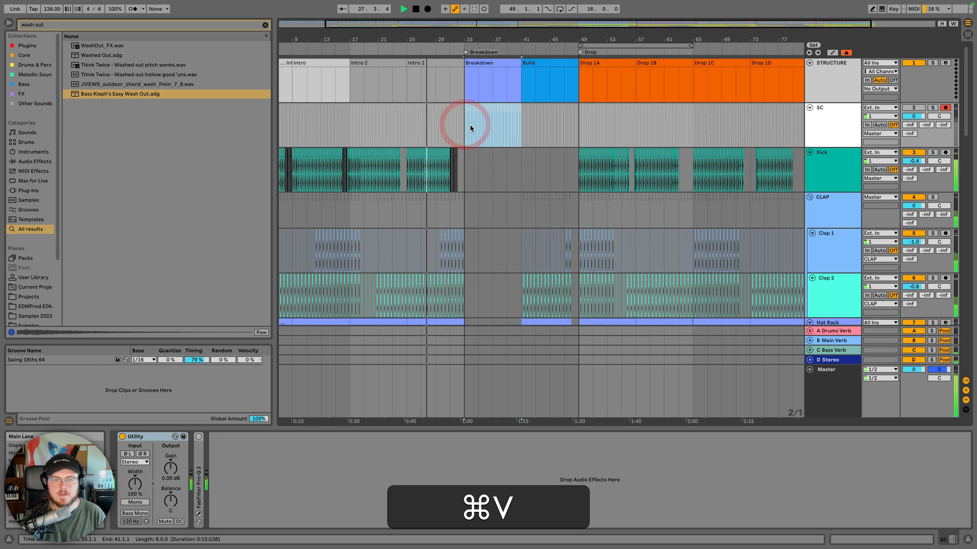
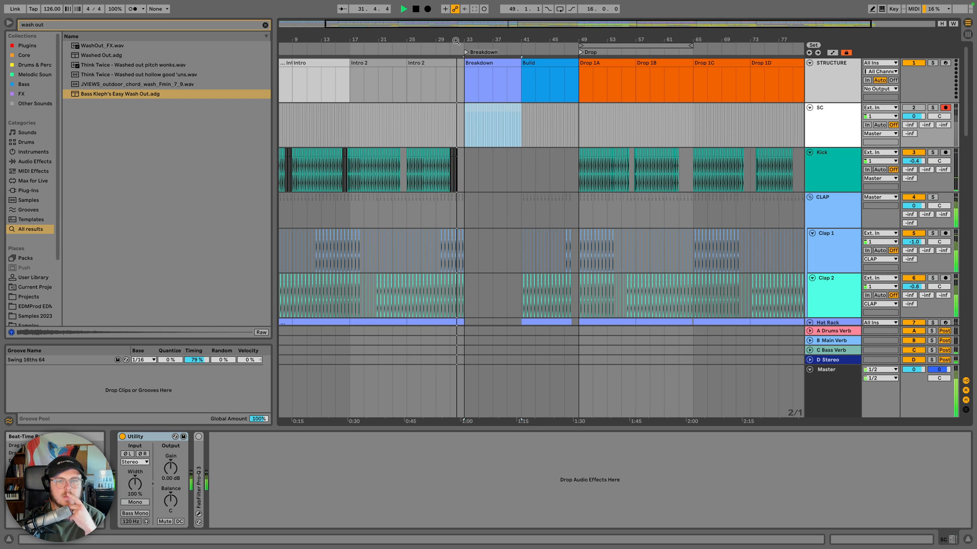
pyautogui.moveTo(455, 41); pyautogui.dragTo(444, 23)
pyautogui.scroll(-6, 447, 116)
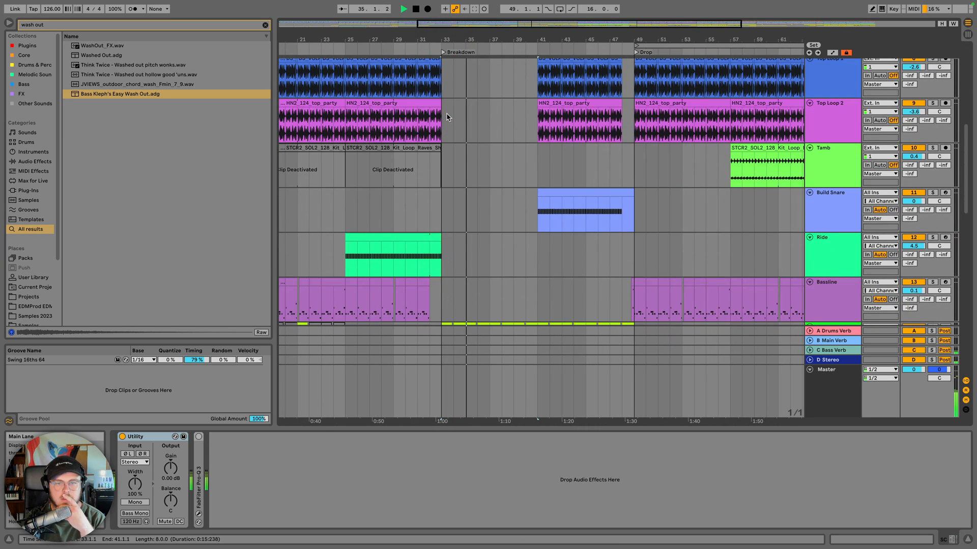
pyautogui.scroll(-4, 483, 123)
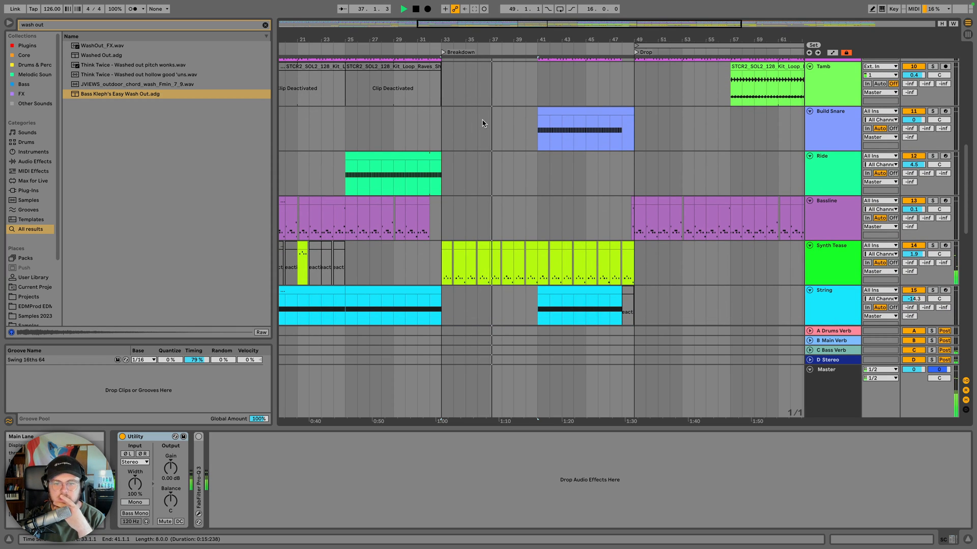
# Stop playback and add an Auto Filter to the Lead 1 track
pyautogui.scroll(-12, 482, 123)
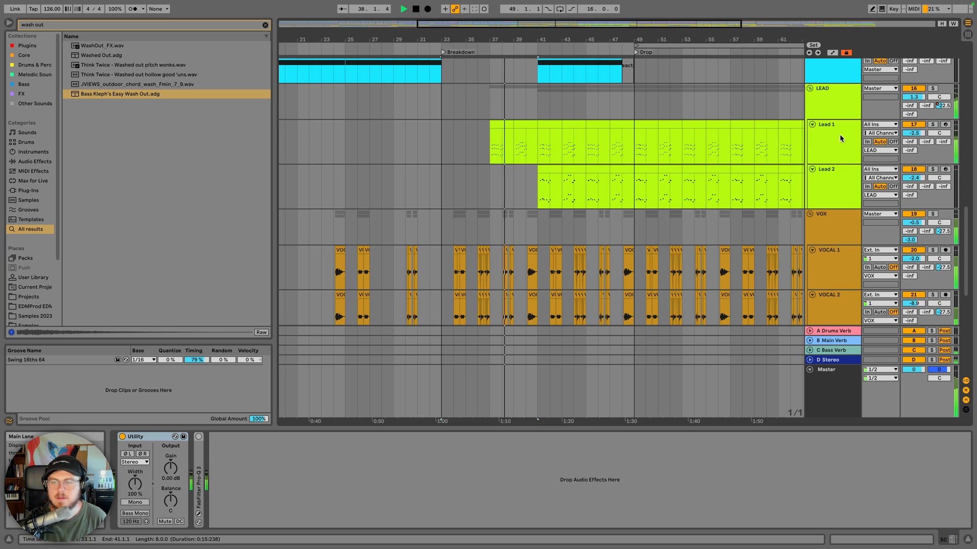
pyautogui.click(824, 134)
pyautogui.press('space')
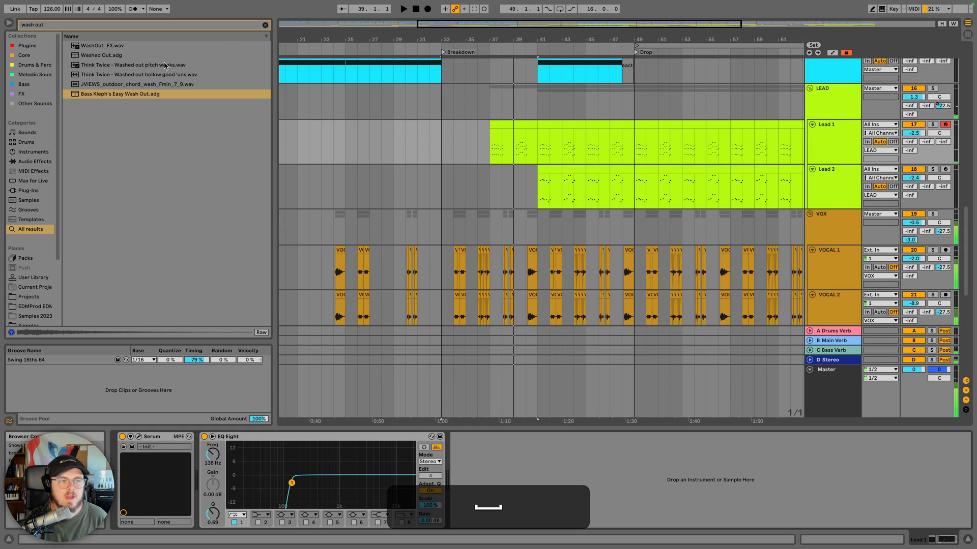
pyautogui.click(264, 25)
pyautogui.click(38, 162)
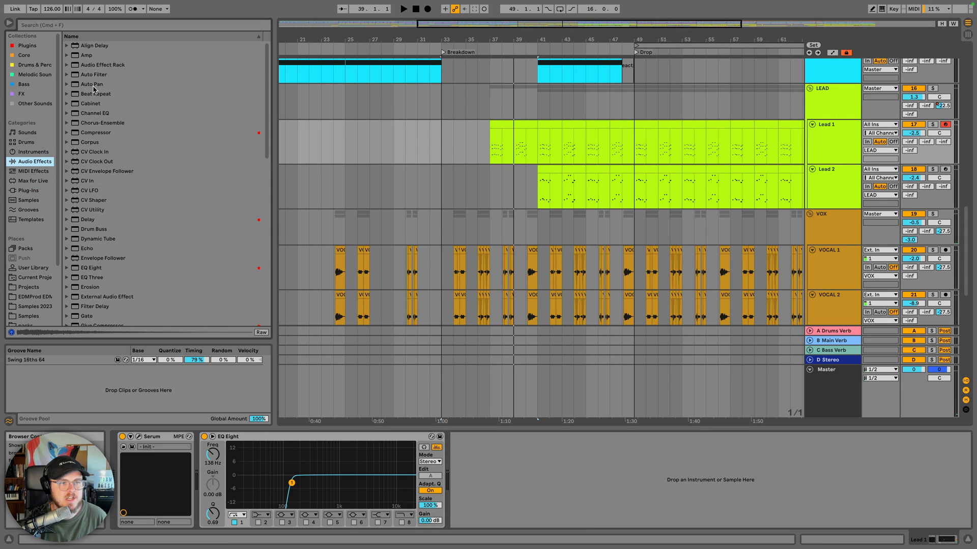
pyautogui.doubleClick(96, 74)
# Play Lead 1 from bar 37 and lower the Auto Filter's low-pass cutoff to about 658 Hz with 19% resonance
pyautogui.click(516, 154)
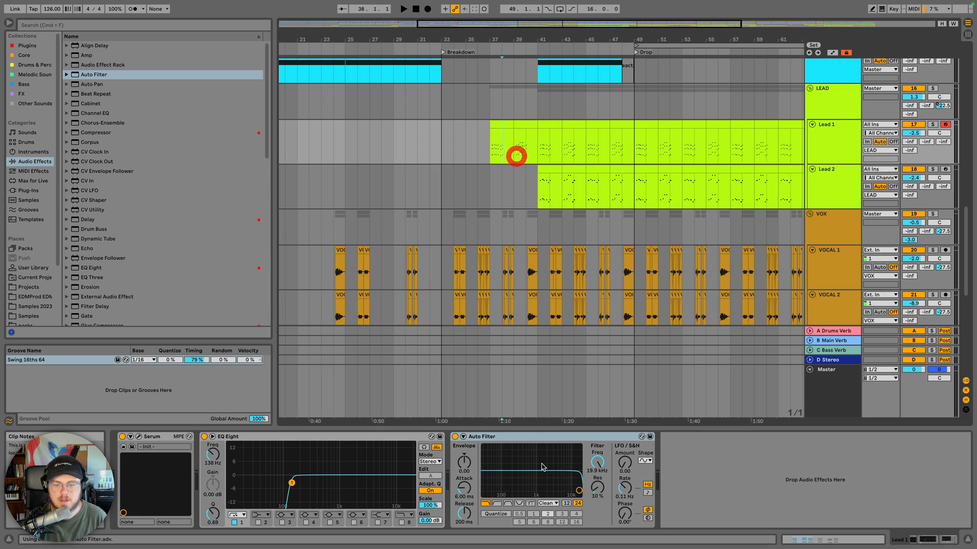
pyautogui.press('space')
pyautogui.click(490, 138)
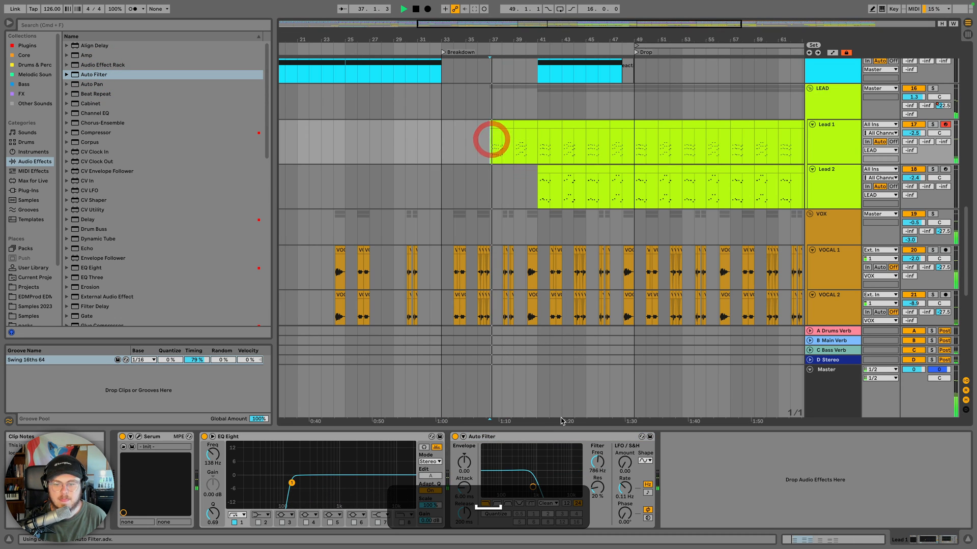
pyautogui.moveTo(533, 487); pyautogui.dragTo(530, 487)
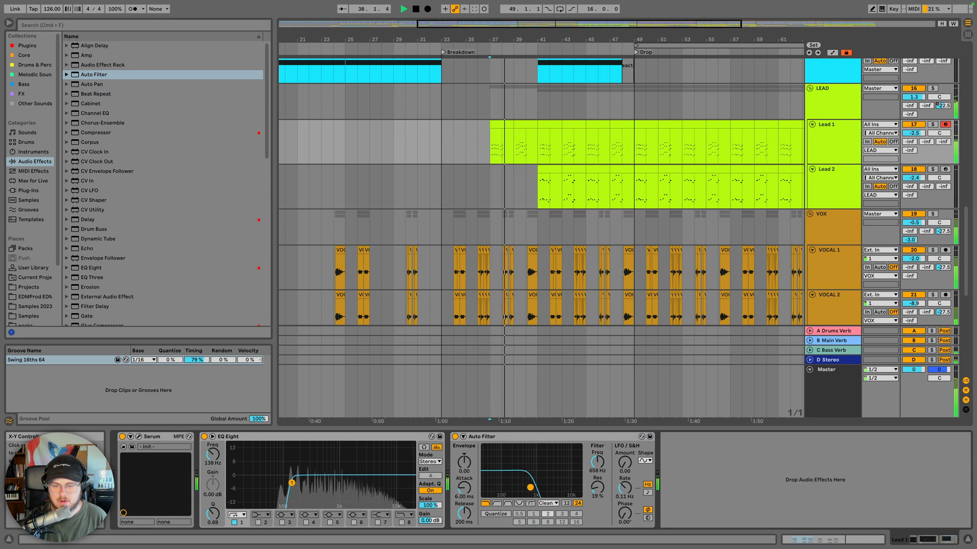
pyautogui.press('space')
# Automate Lead 1's Auto Filter frequency to open in a rising curve from bar 37 to bar 41
pyautogui.press('a')
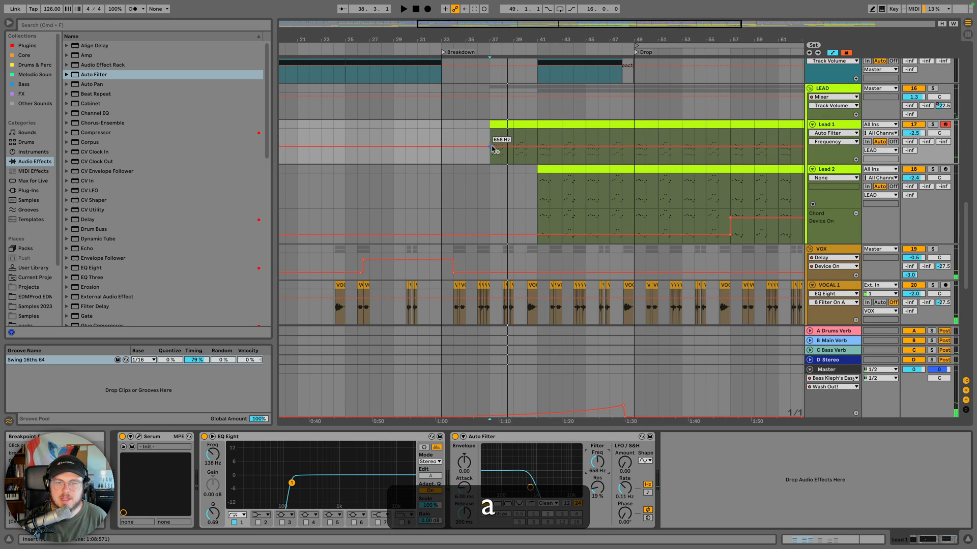
pyautogui.click(538, 147)
pyautogui.click(493, 124)
pyautogui.press('space')
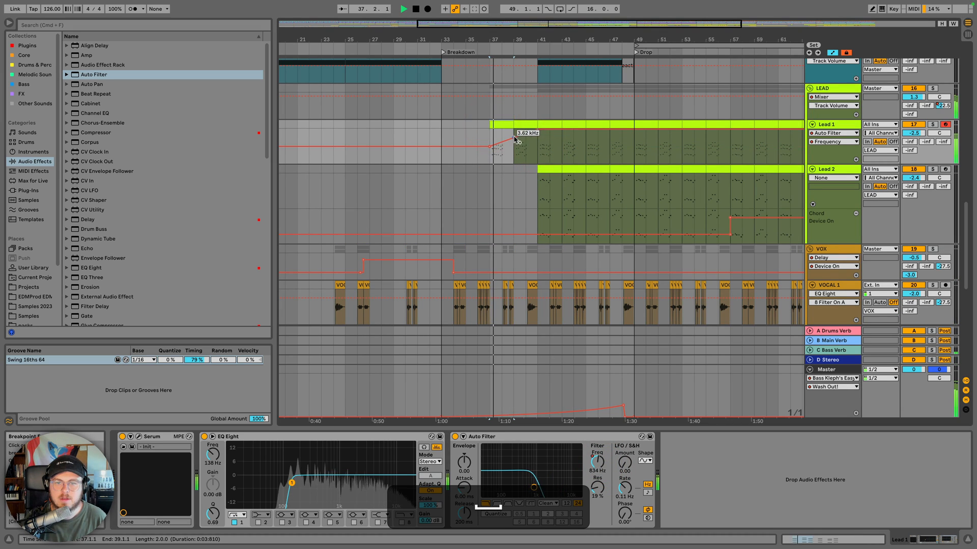
pyautogui.moveTo(508, 139); pyautogui.dragTo(508, 143)
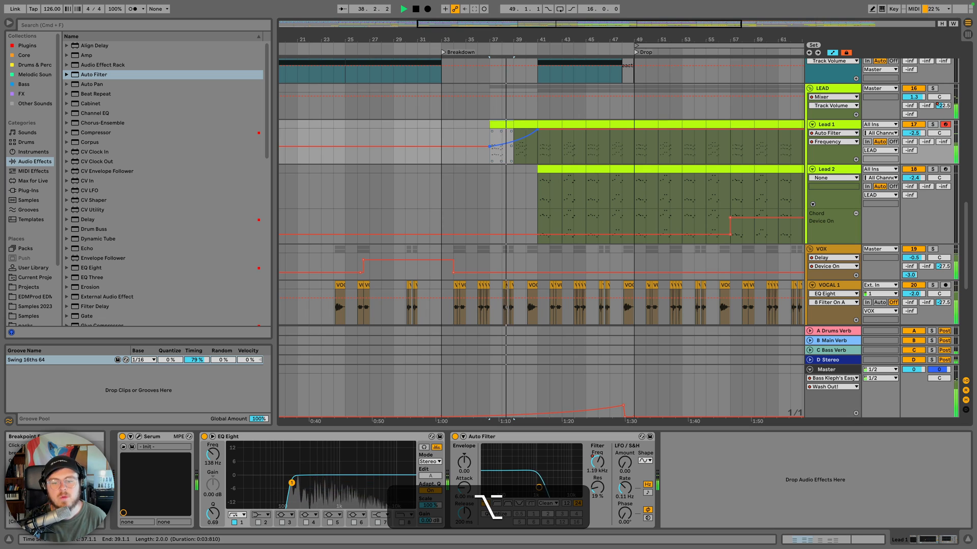
# Copy the one-bar reversed crash at bar 47 on the Crash track to bar 40, just before the Build
pyautogui.click(839, 88)
pyautogui.scroll(-10, 600, 203)
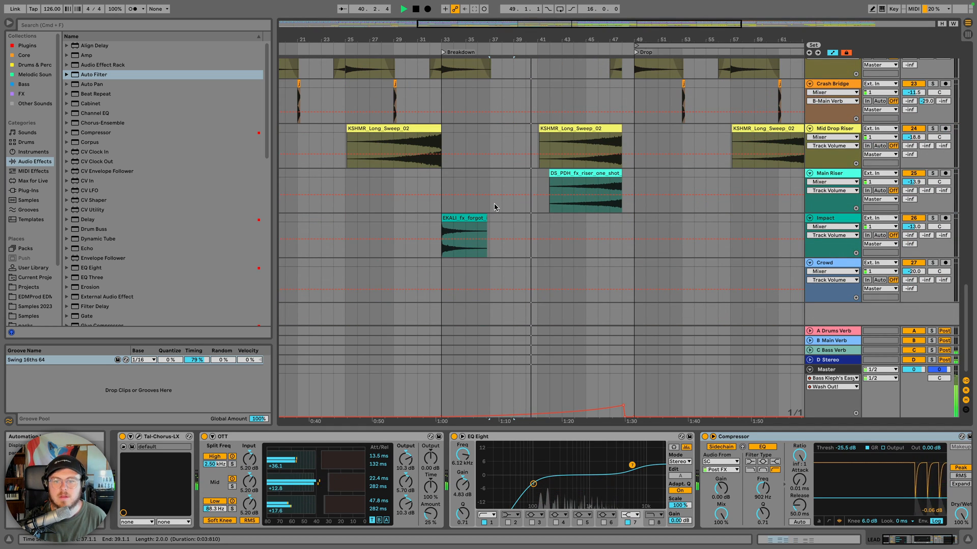
pyautogui.scroll(1, 556, 133)
pyautogui.scroll(5, 556, 134)
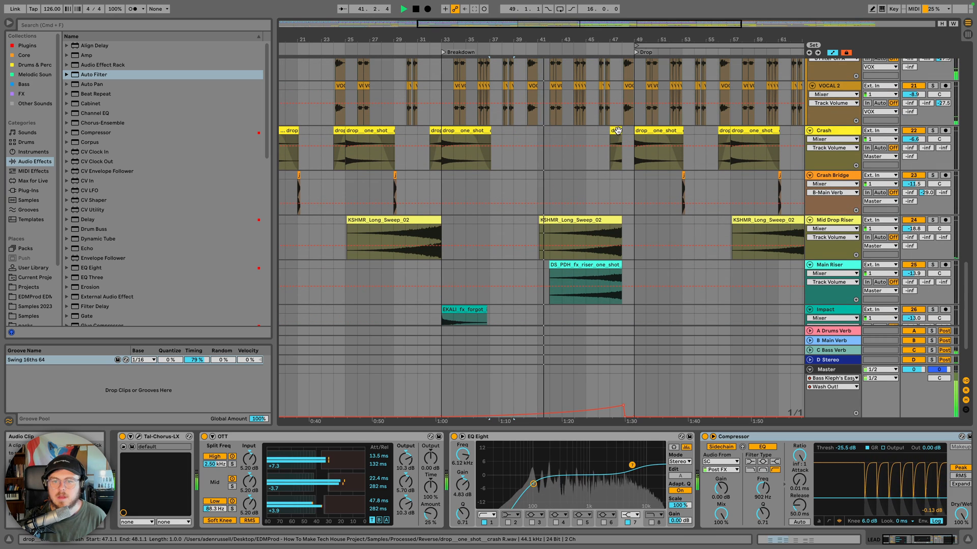
pyautogui.press('space')
pyautogui.click(616, 134)
pyautogui.press('super+c')
pyautogui.click(526, 131)
pyautogui.press('super+v')
# Copy the crash from the Breakdown's start at bar 33 to the Build's start at bar 41
pyautogui.click(480, 131)
pyautogui.press('super+c')
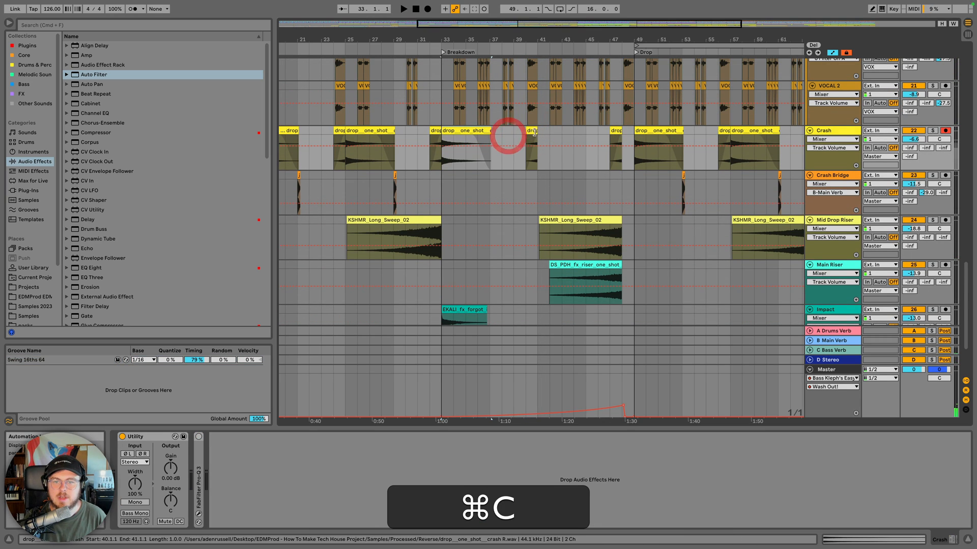
pyautogui.click(538, 131)
pyautogui.press('super+v')
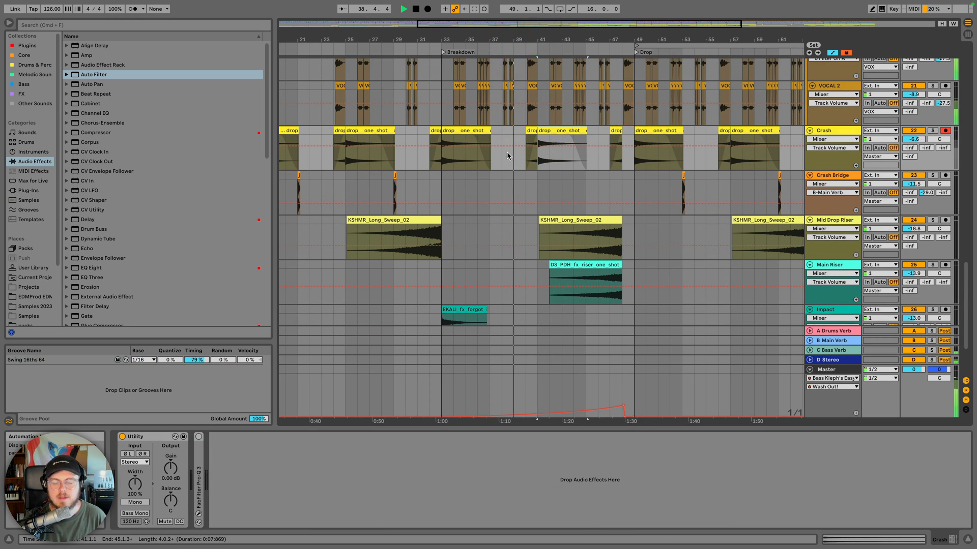
# Listen through the Breakdown into the Build, reviewing the arrangement across all tracks and the Master's wash-out automation
pyautogui.hscroll(-10, 492, 188)
pyautogui.hscroll(7, 429, 317)
pyautogui.scroll(-1, 429, 318)
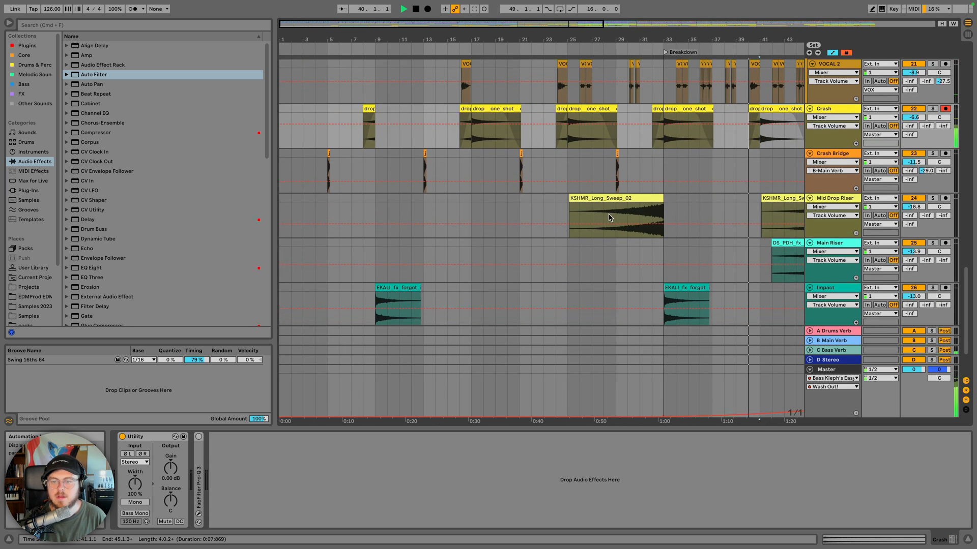
pyautogui.hscroll(3, 610, 218)
pyautogui.scroll(1, 610, 219)
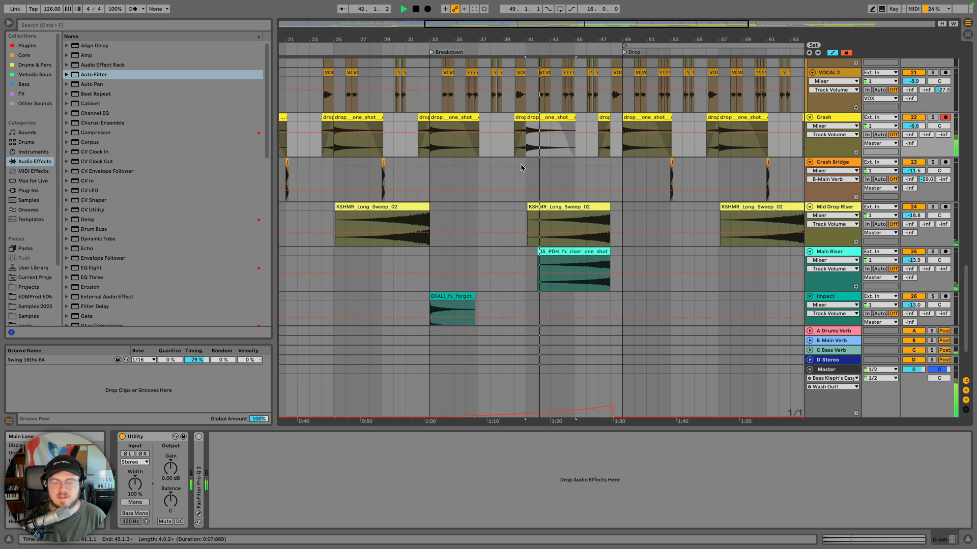
pyautogui.scroll(10, 483, 163)
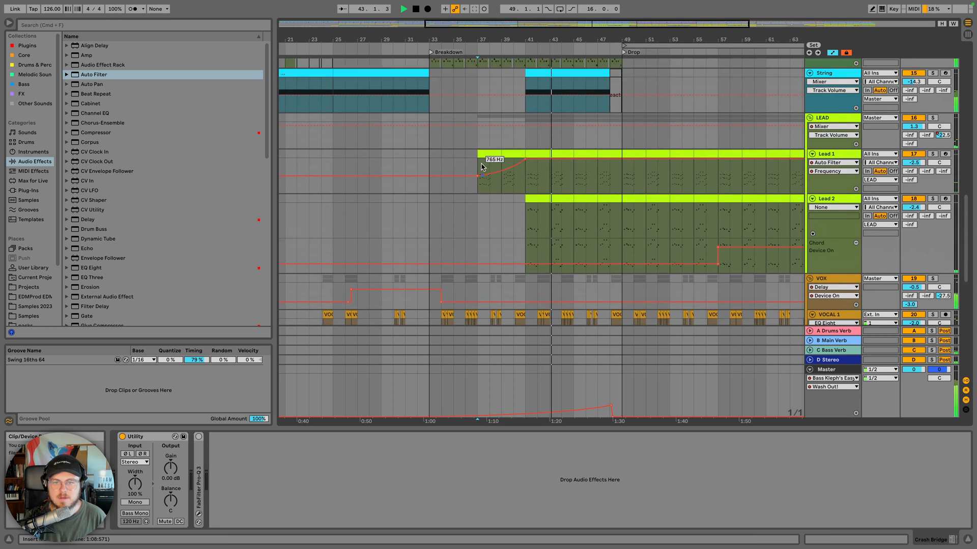
pyautogui.scroll(10, 482, 166)
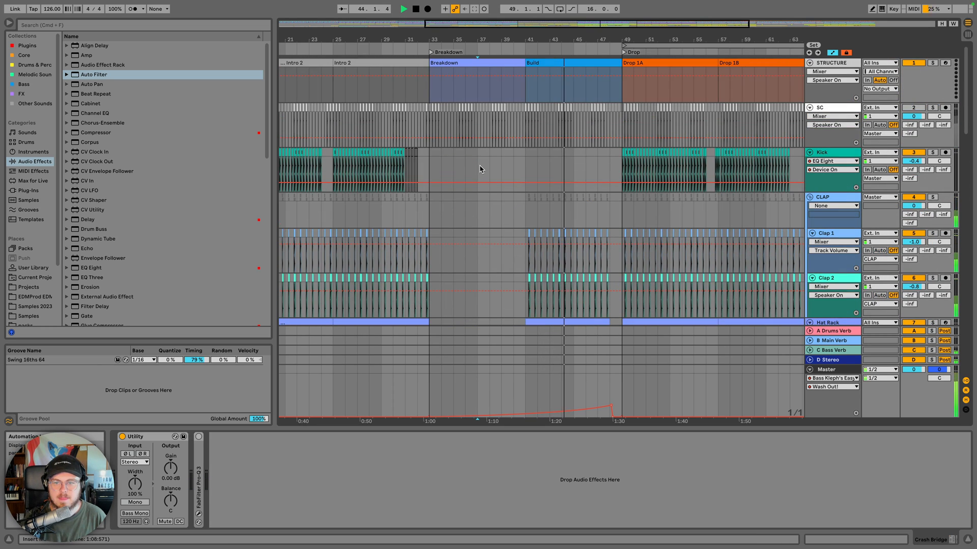
pyautogui.scroll(-4, 481, 168)
pyautogui.press('space')
pyautogui.scroll(5, 513, 165)
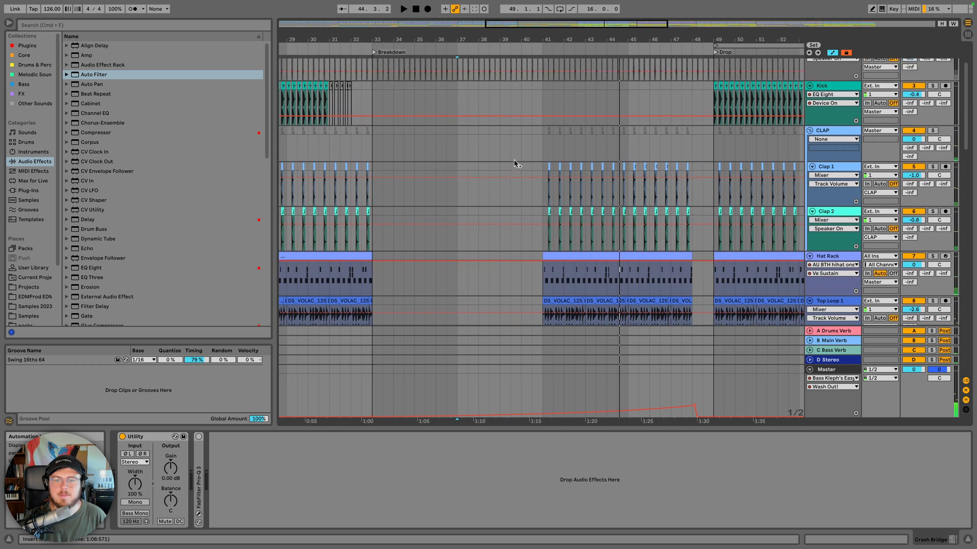
pyautogui.scroll(-15, 515, 163)
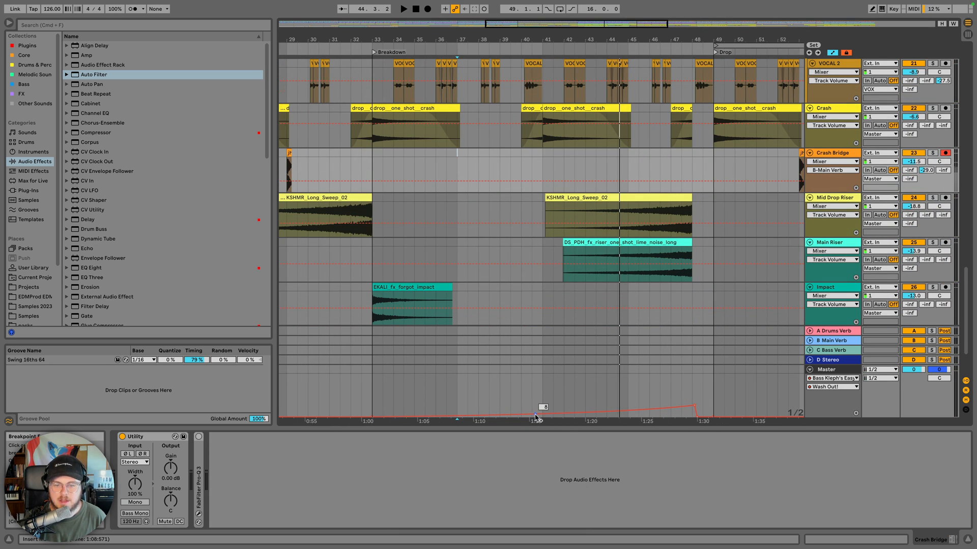
pyautogui.keyDown('alt'); pyautogui.click(536, 417); pyautogui.keyUp('alt')
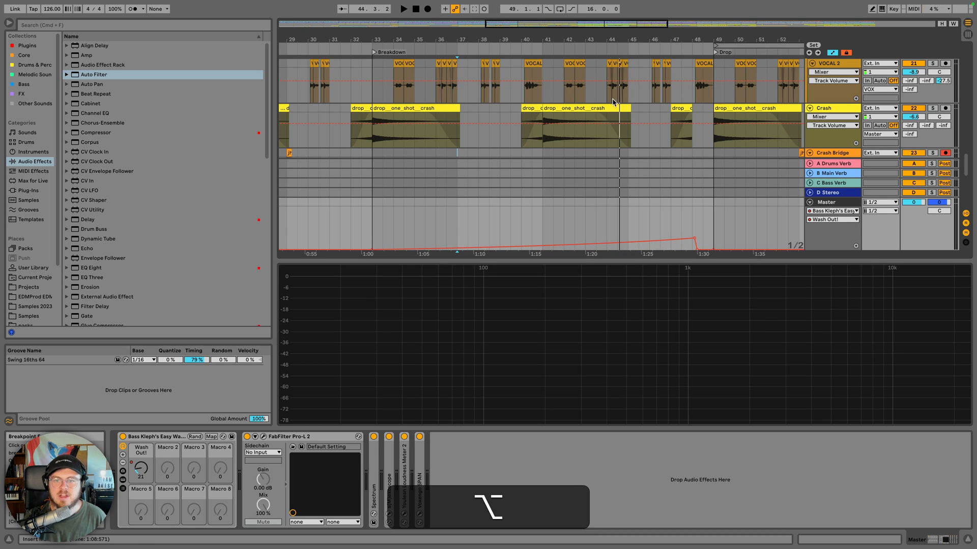
pyautogui.click(815, 108)
# Copy the Hat Rack's first four-bar clip from bar 1 to bar 33 and duplicate it to bar 37
pyautogui.scroll(12, 503, 133)
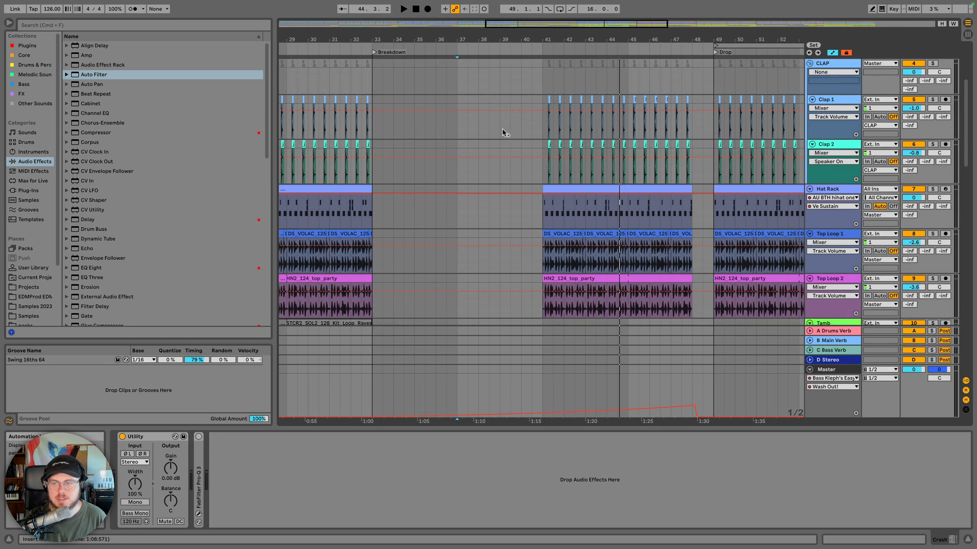
pyautogui.scroll(-1, 545, 160)
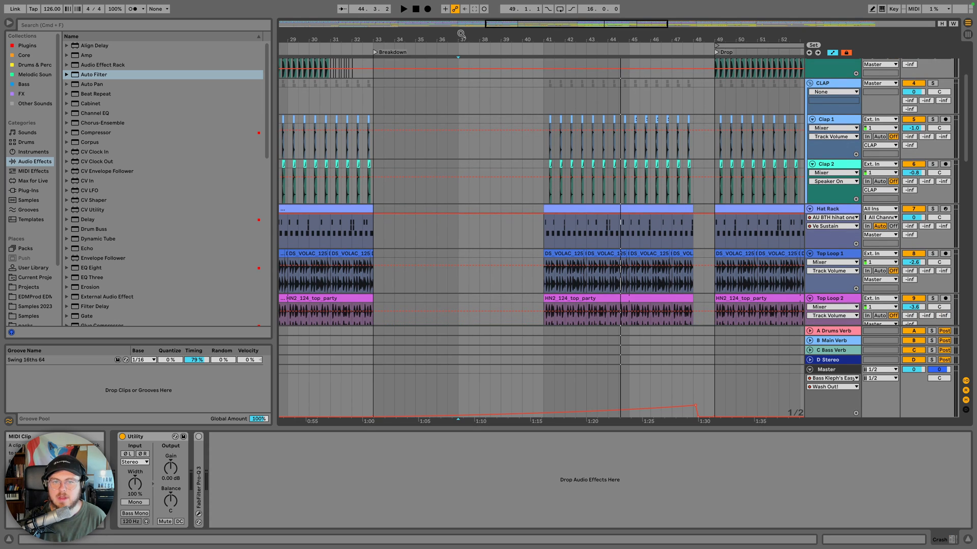
pyautogui.press('-')
pyautogui.click(296, 209)
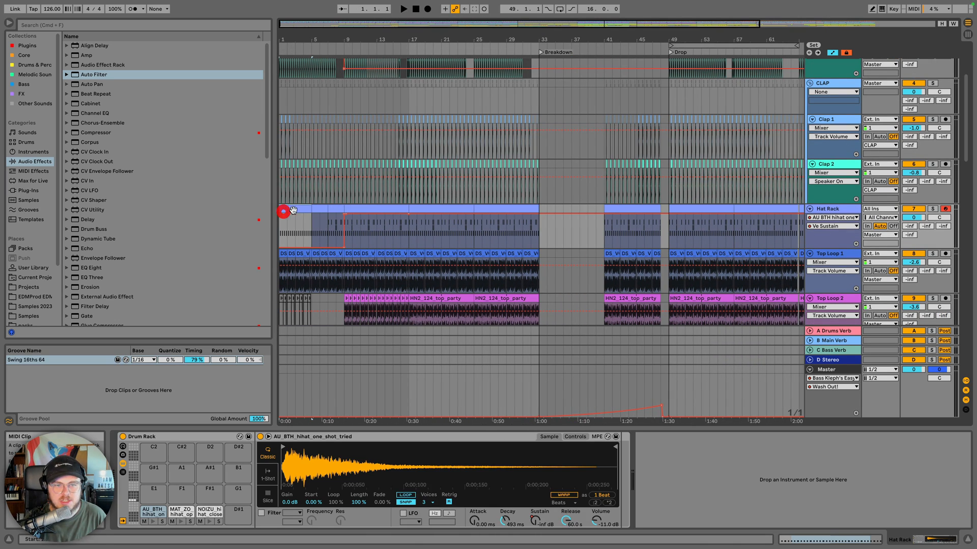
pyautogui.press('super+c')
pyautogui.click(540, 227)
pyautogui.press('super+v')
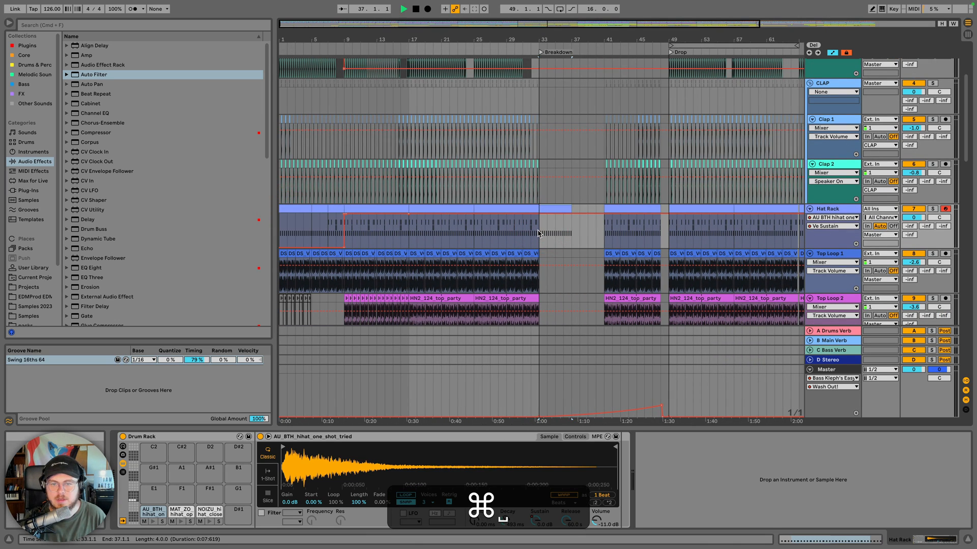
pyautogui.press('space')
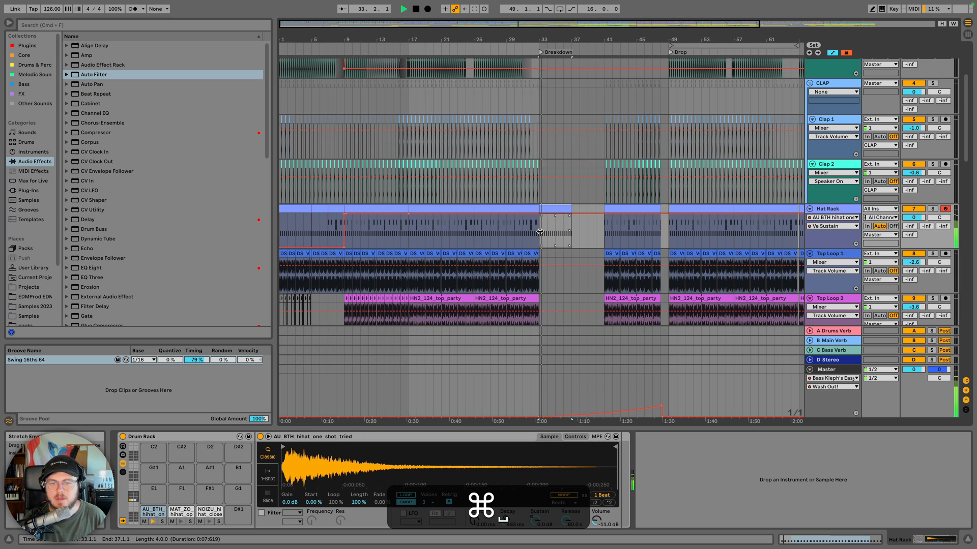
pyautogui.click(559, 209)
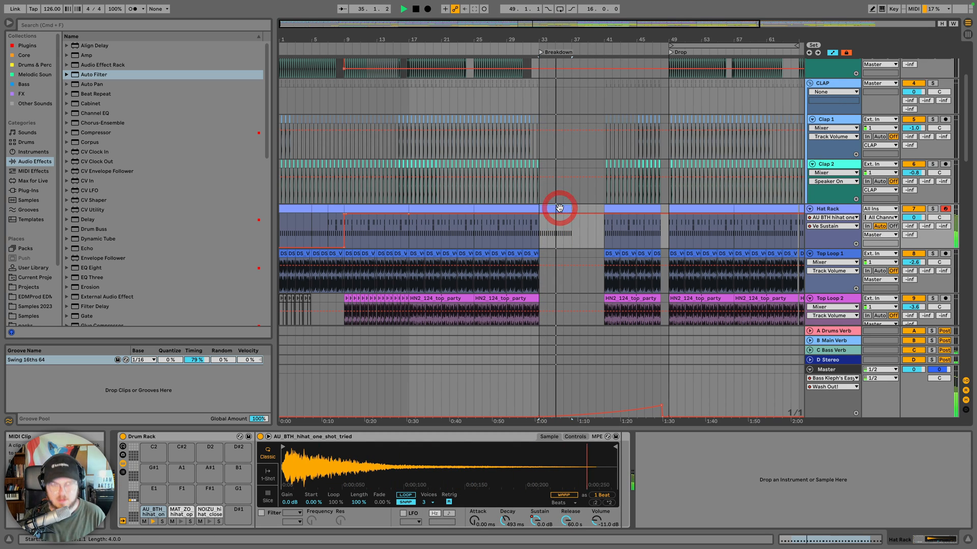
pyautogui.press('super+d')
# Automate the Hat Rack's hi-hat volume to fade in along a rising curve from bar 33 to bar 41
pyautogui.click(829, 210)
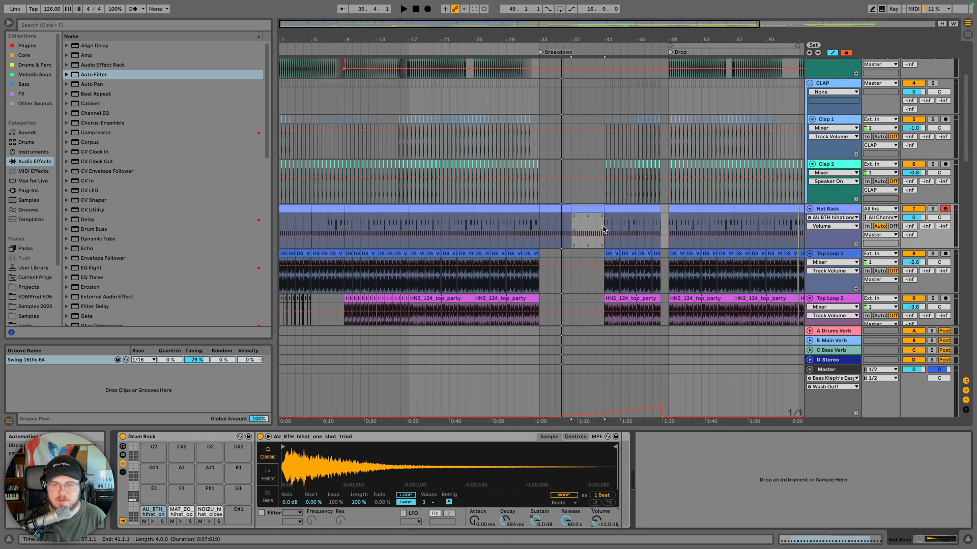
pyautogui.click(574, 241)
pyautogui.moveTo(539, 238); pyautogui.dragTo(539, 247)
pyautogui.press('space')
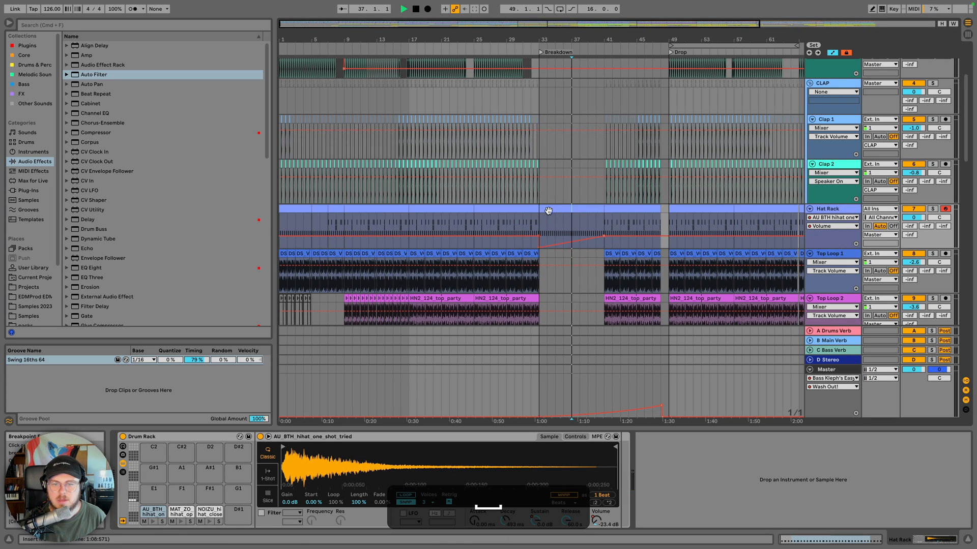
pyautogui.click(547, 209)
pyautogui.press('space')
pyautogui.press('space')
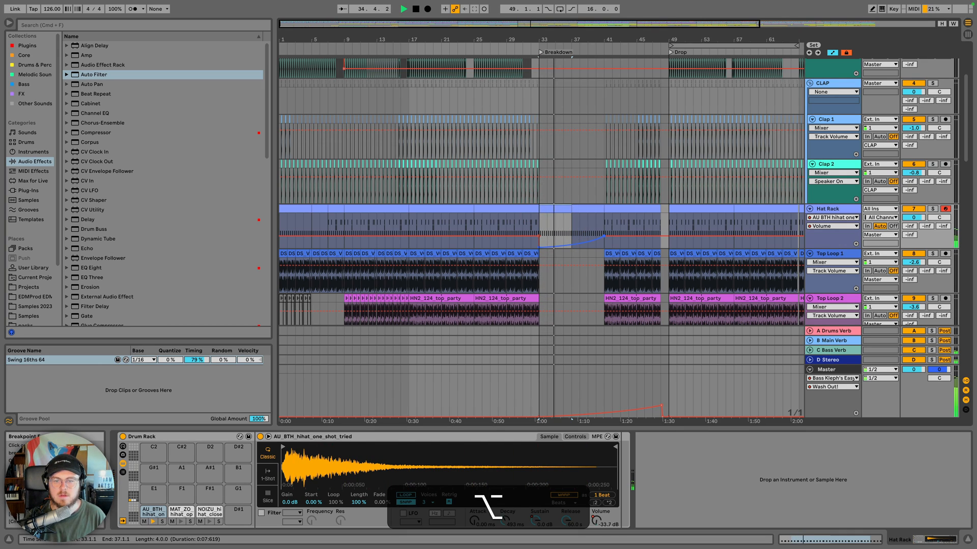
# Deactivate the Hat Rack clip at bars 33 to 37 and adjust the curve of the volume fade-in
pyautogui.click(564, 209)
pyautogui.press('0')
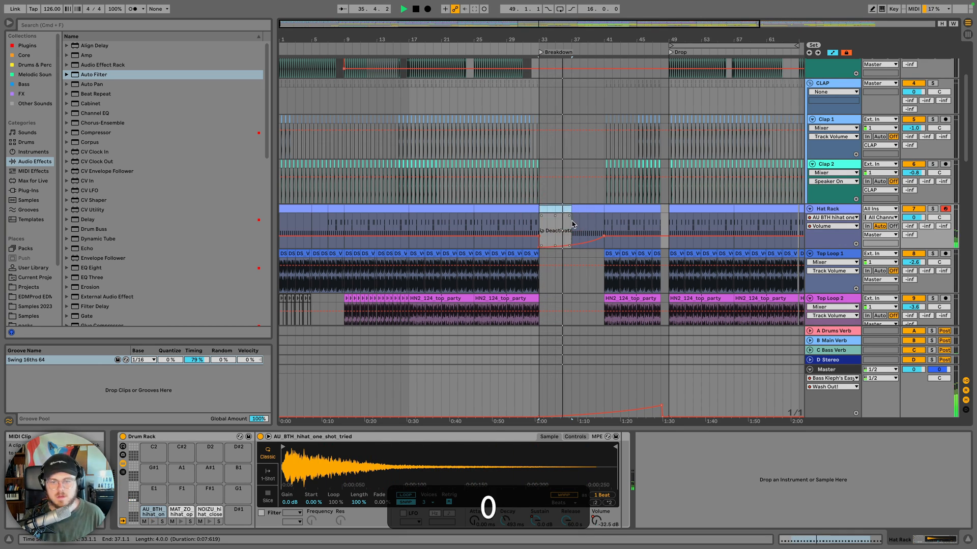
pyautogui.press('alt')
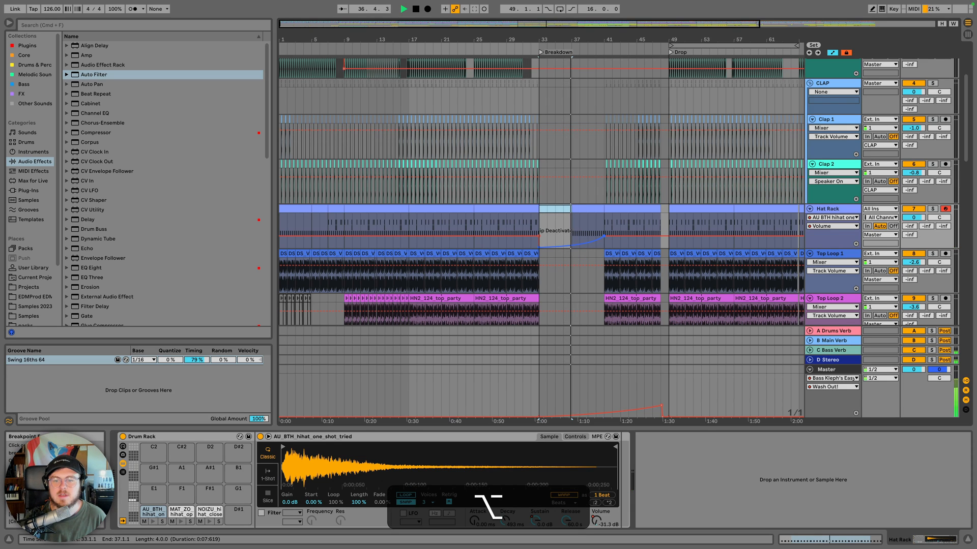
# Review the drum, synth and lead tracks while the Breakdown plays into the Build
pyautogui.scroll(-5, 573, 170)
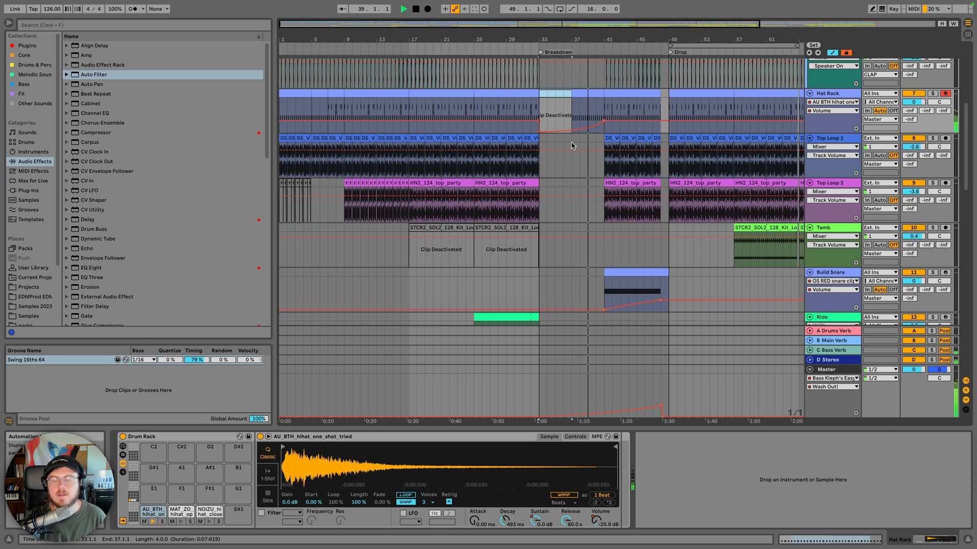
pyautogui.scroll(-2, 578, 172)
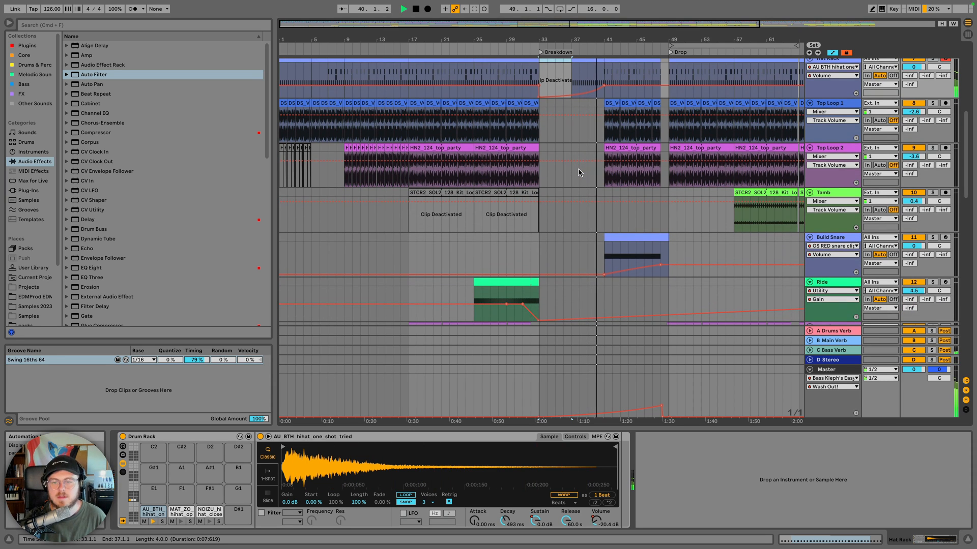
pyautogui.scroll(-9, 578, 172)
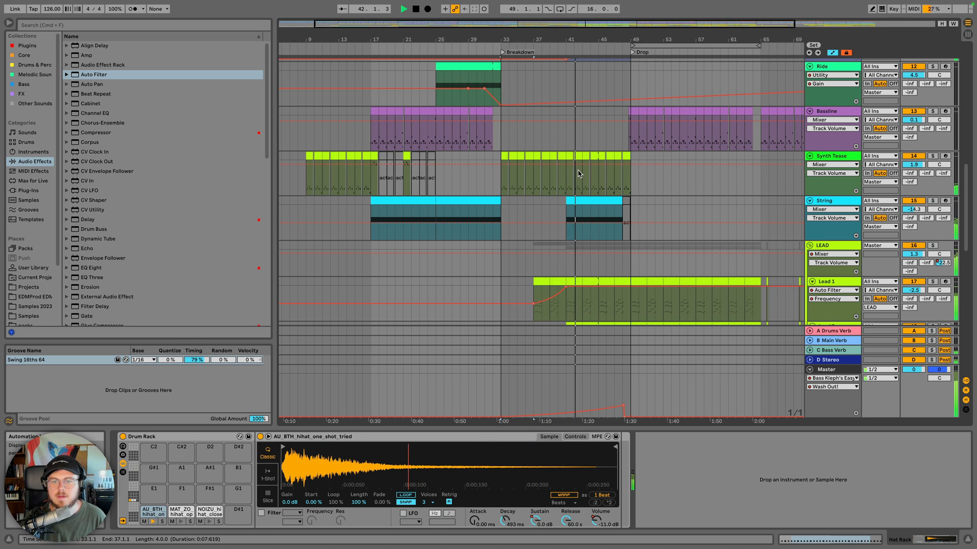
pyautogui.scroll(10, 578, 173)
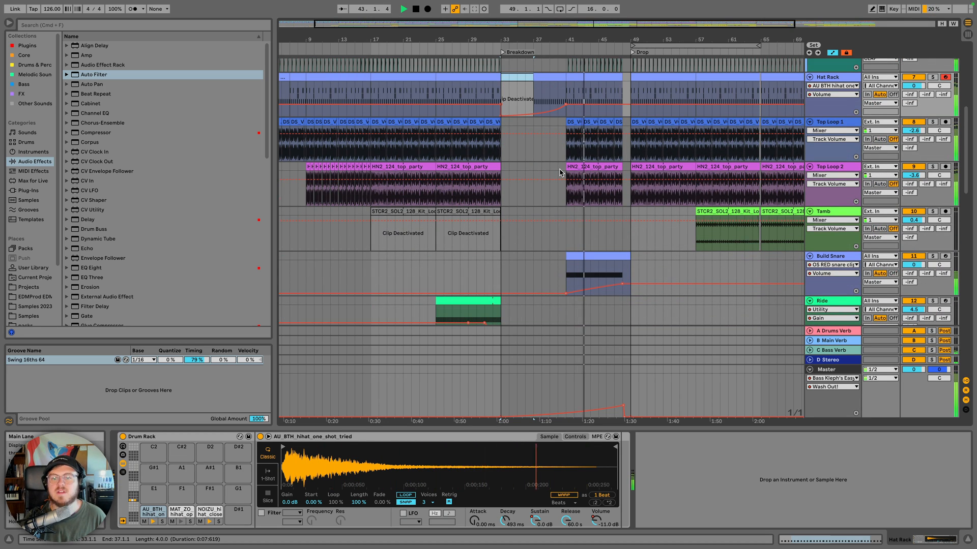
# Try replacing the Hat Rack clip at bars 37 to 41 with the hats copied from bars 29 to 33
pyautogui.scroll(5, 557, 162)
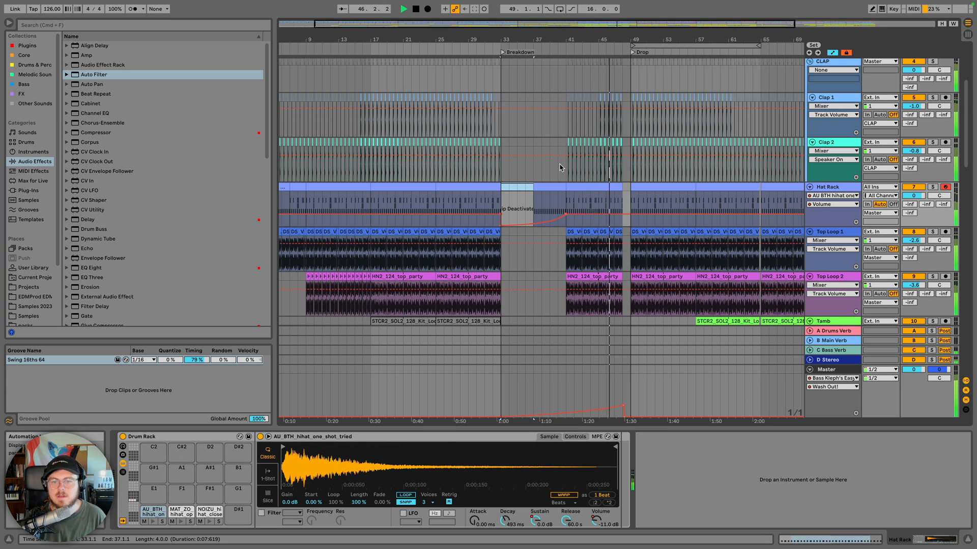
pyautogui.press('space')
pyautogui.click(570, 185)
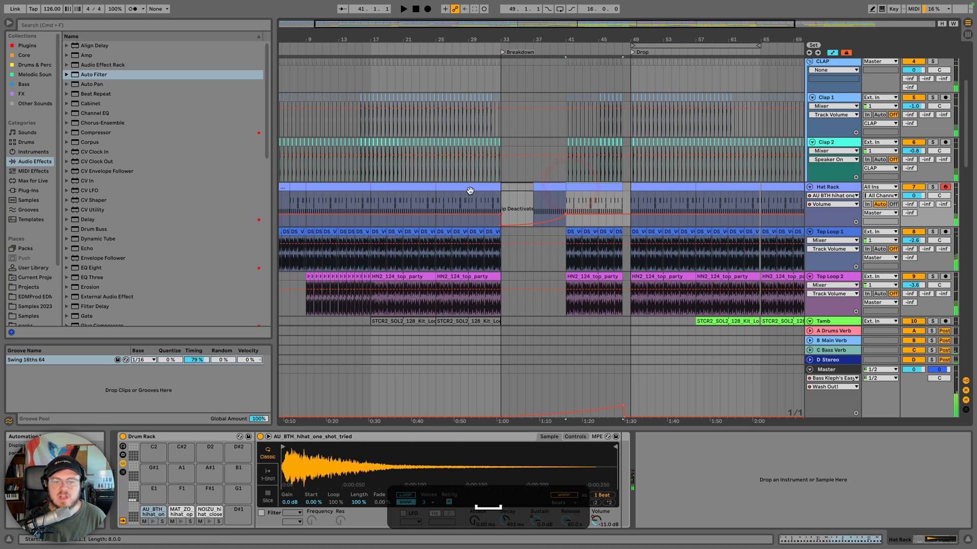
pyautogui.moveTo(468, 201); pyautogui.dragTo(494, 195)
pyautogui.press('super+c')
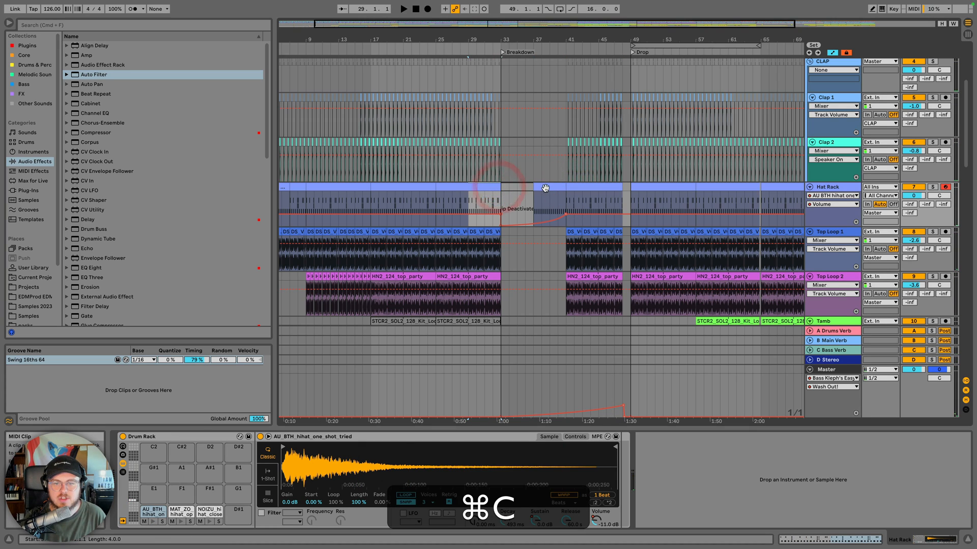
pyautogui.click(543, 188)
pyautogui.press('super+v')
pyautogui.press('super+space')
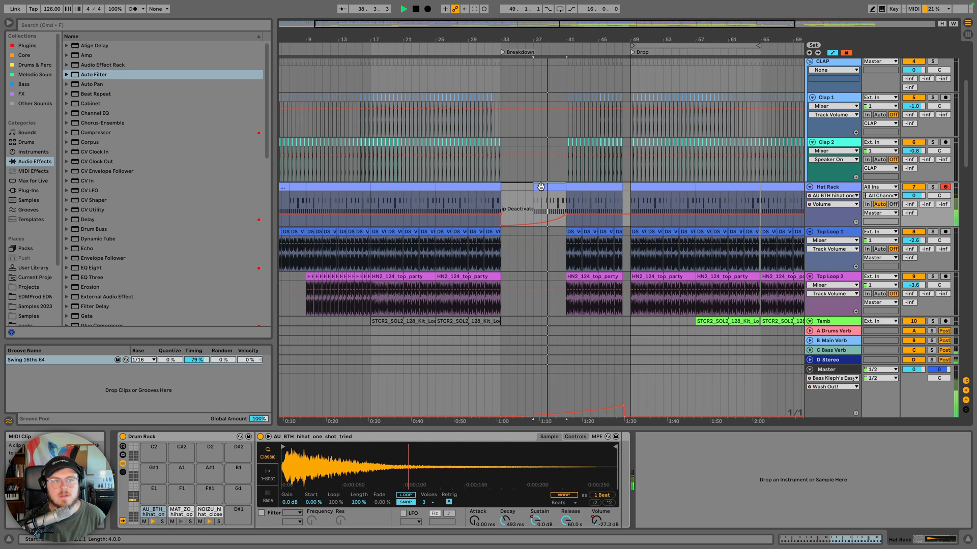
pyautogui.press('super+z')
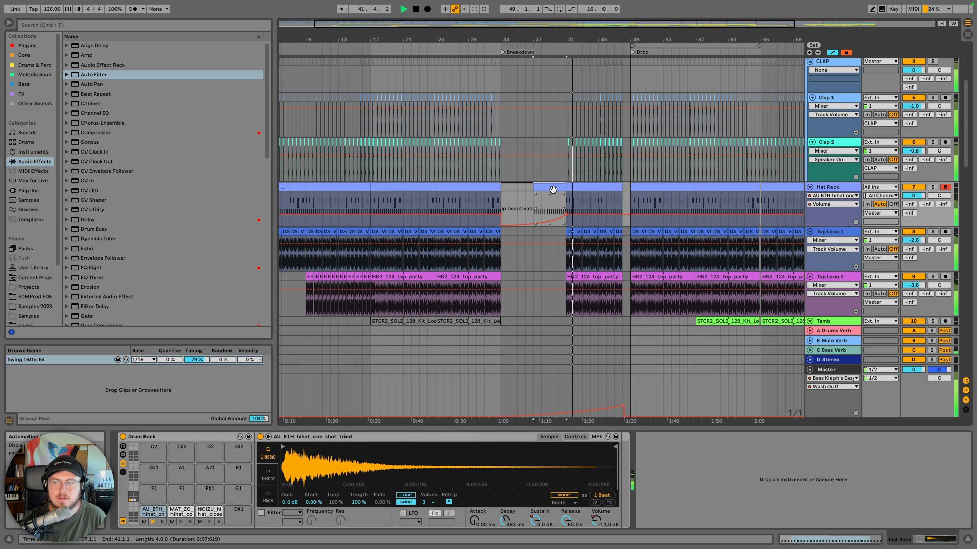
# Review the kick, clap, vocal and crash tracks as the Build plays into the Drop
pyautogui.scroll(3, 552, 183)
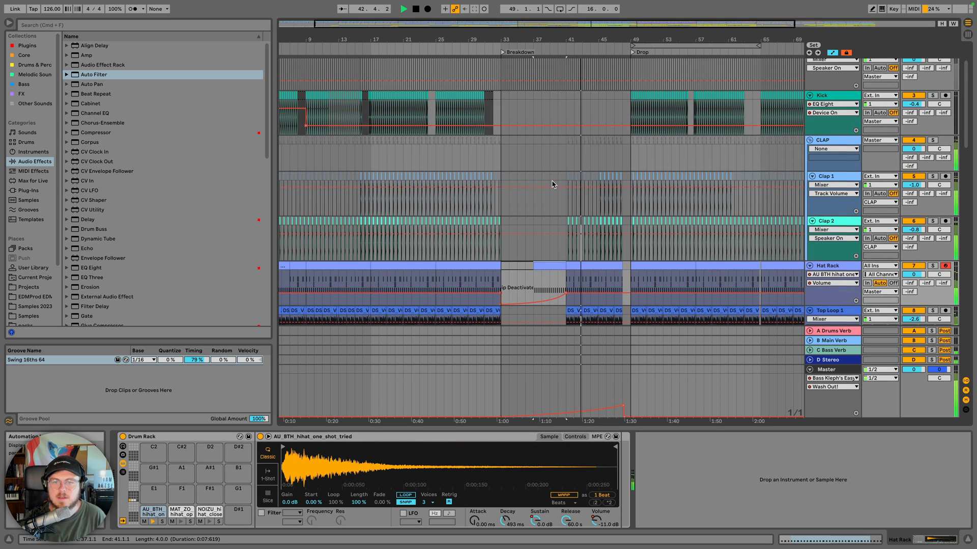
pyautogui.scroll(3, 553, 183)
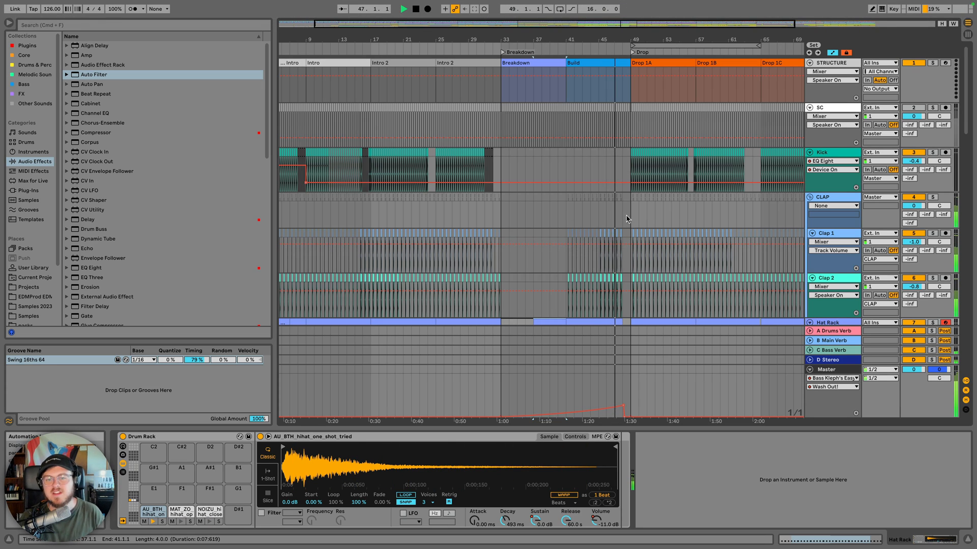
pyautogui.scroll(-15, 624, 220)
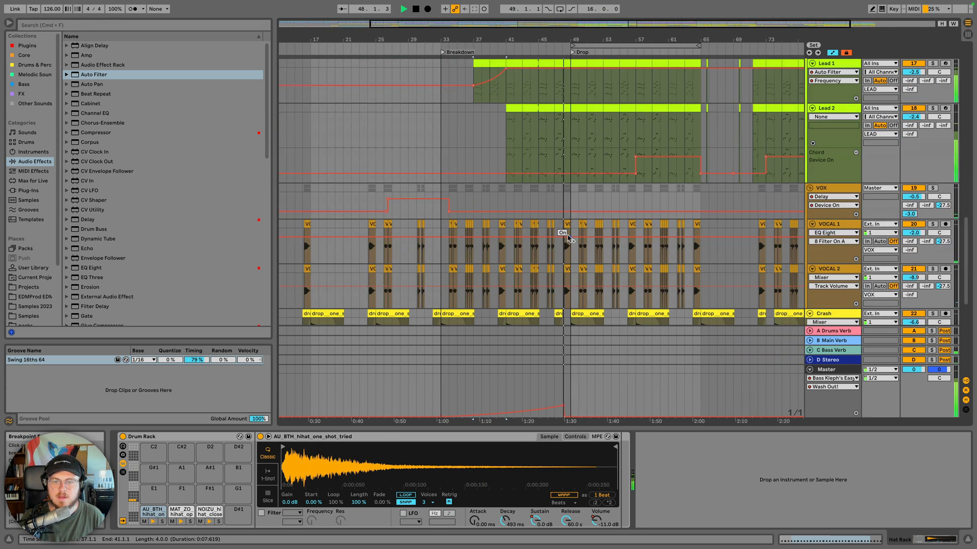
pyautogui.scroll(6, 559, 153)
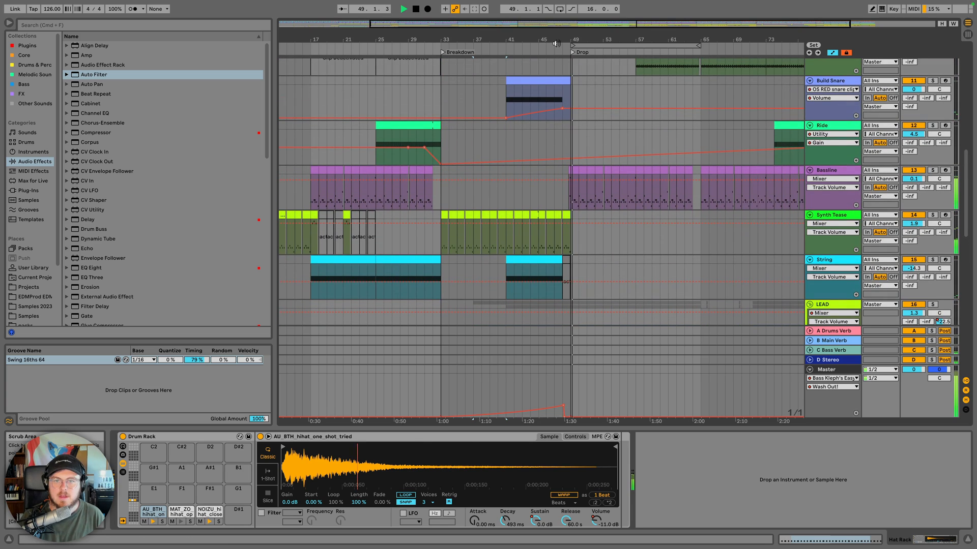
pyautogui.moveTo(558, 42); pyautogui.dragTo(558, 68)
pyautogui.press('space')
pyautogui.scroll(-12, 553, 128)
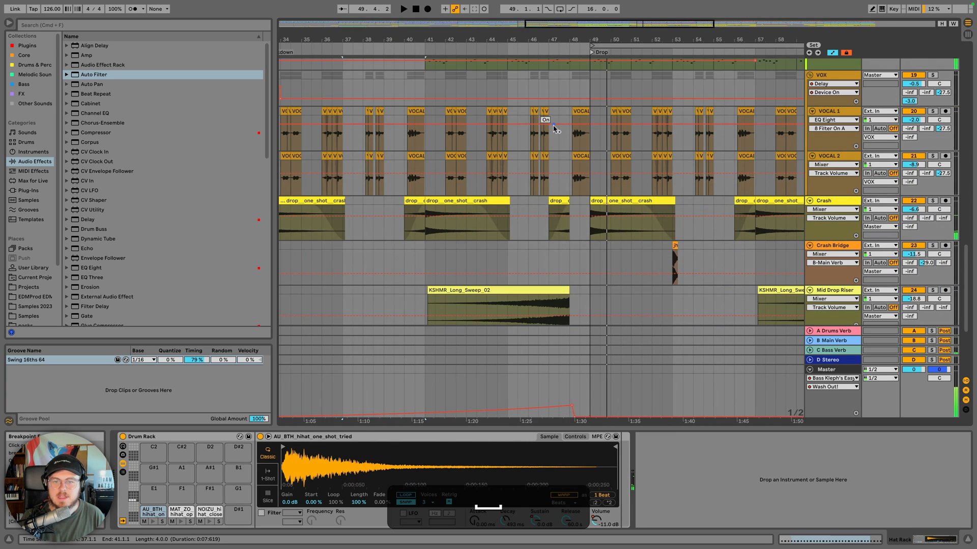
pyautogui.scroll(8, 553, 128)
pyautogui.scroll(-3, 554, 129)
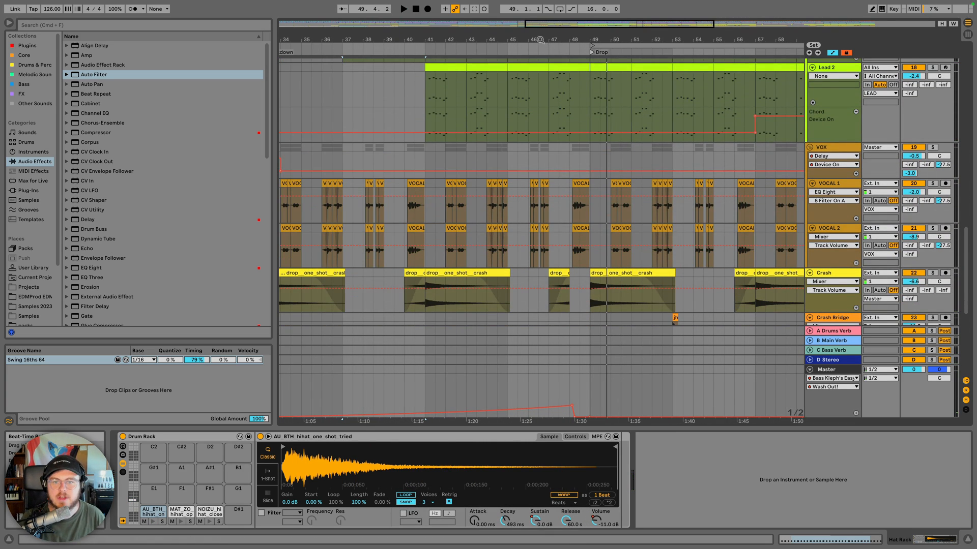
# Duplicate the one-beat vocal chop just before bar 47 on VOCAL 1 and VOCAL 2 four times, filling bar 47
pyautogui.moveTo(540, 40); pyautogui.dragTo(549, 206)
pyautogui.click(532, 185)
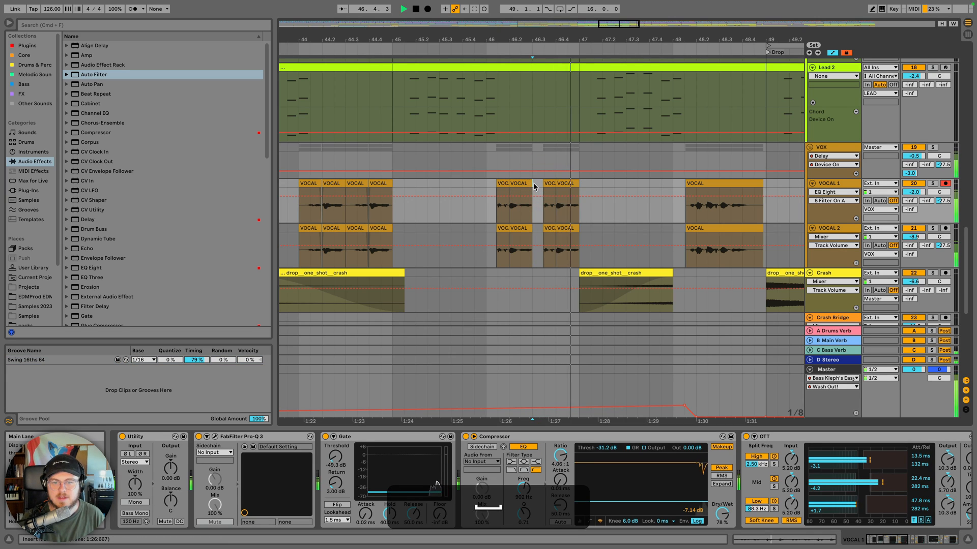
pyautogui.click(569, 186)
pyautogui.moveTo(579, 204); pyautogui.dragTo(559, 240)
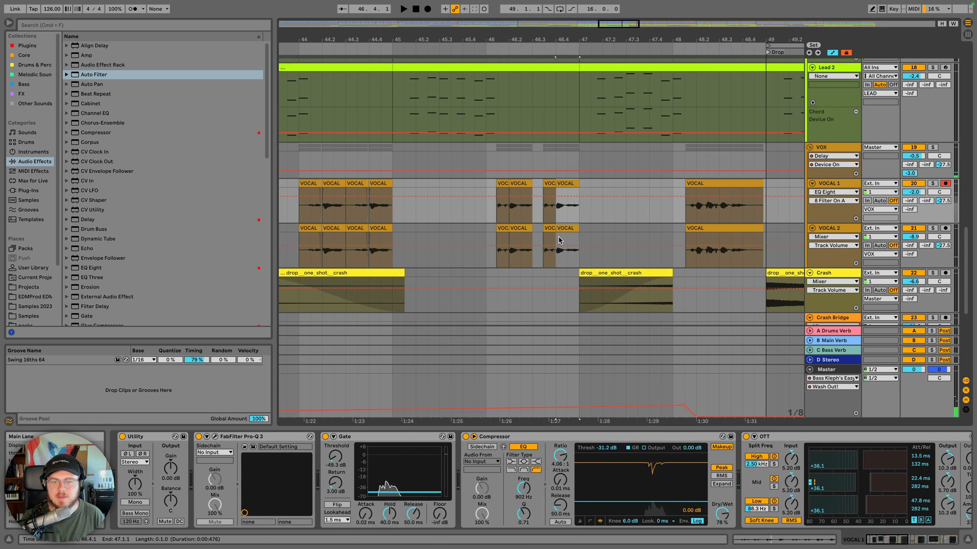
pyautogui.press('super+d')
pyautogui.press('super+d')
pyautogui.press('super+d')
pyautogui.press('super+d')
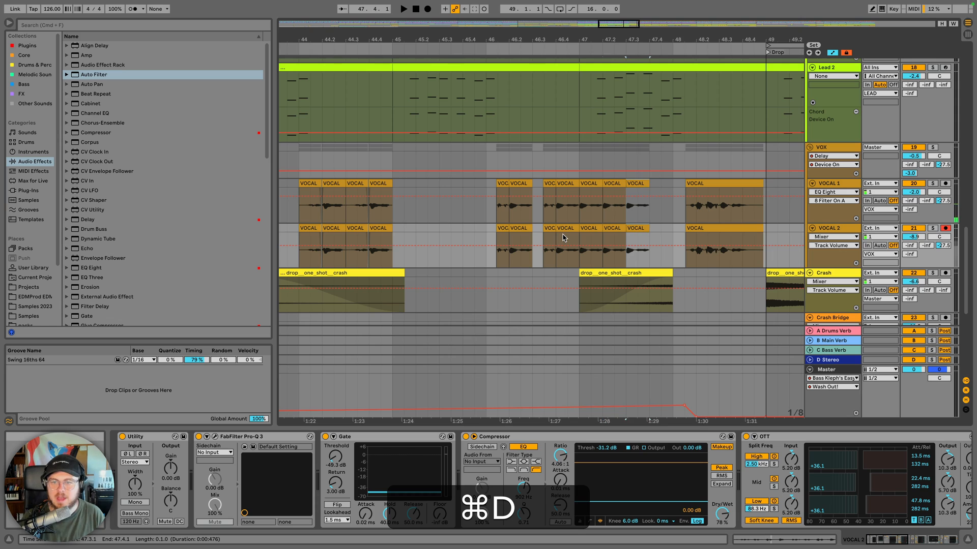
pyautogui.press('super+d')
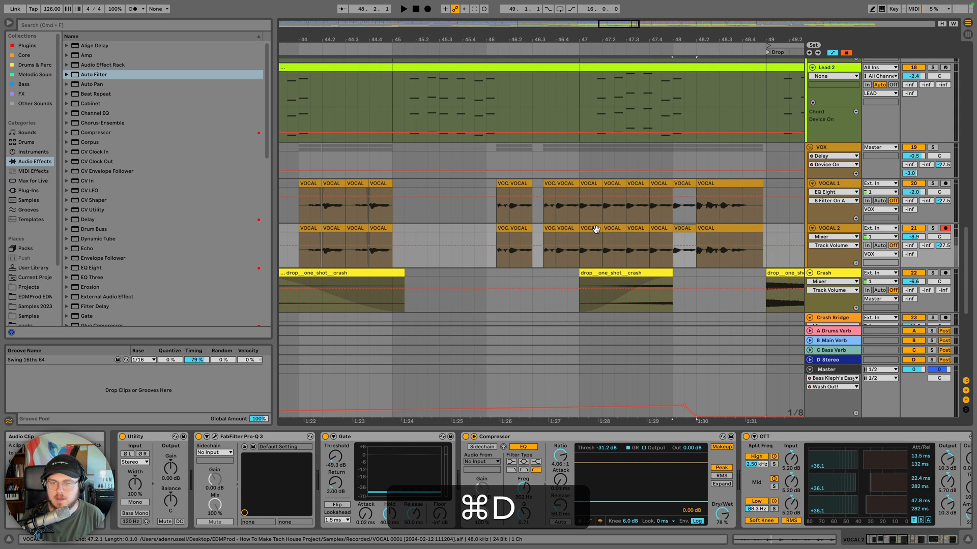
pyautogui.press('super+z')
# Listen to the repeated vocal chops leading into the Drop and review the drum, bass, synth and lead tracks
pyautogui.click(545, 186)
pyautogui.press('space')
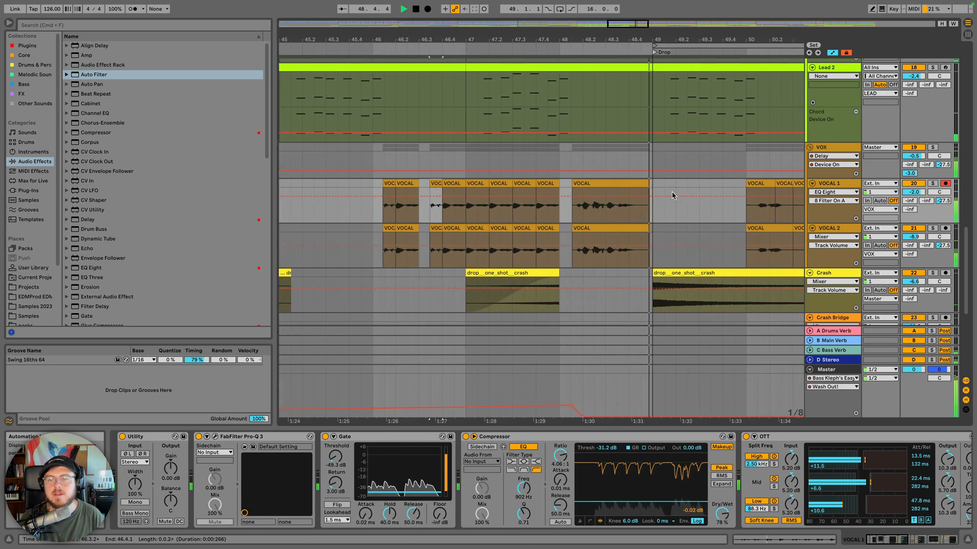
pyautogui.press('-')
pyautogui.press('-')
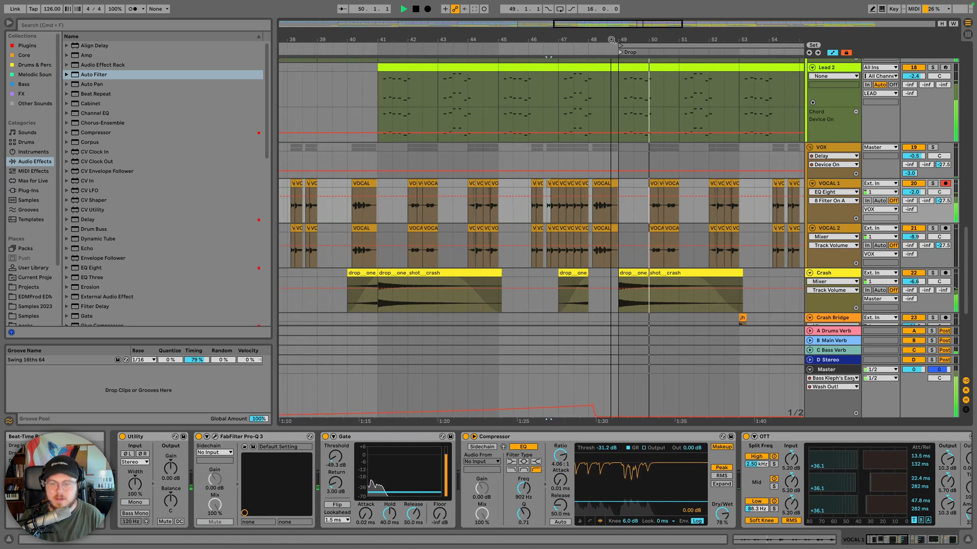
pyautogui.scroll(-2, 623, 183)
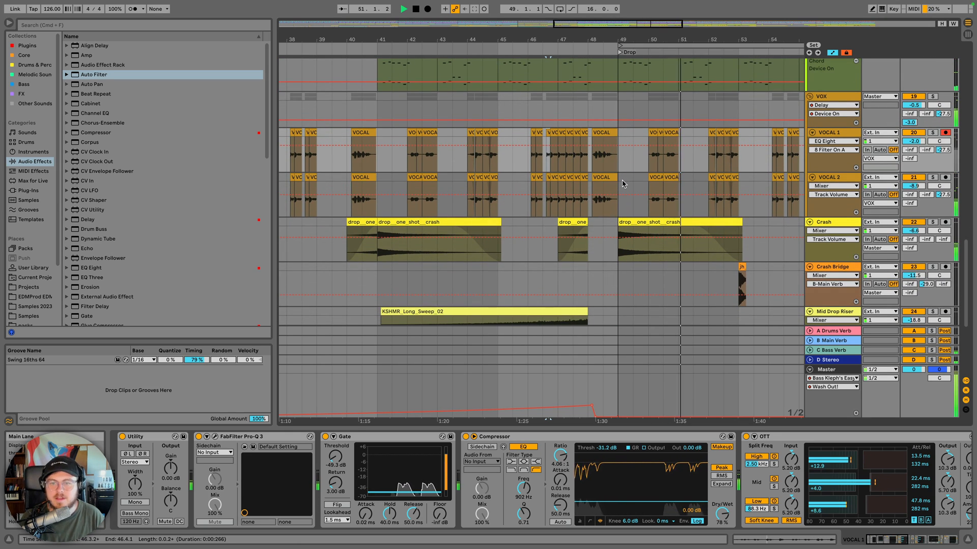
pyautogui.scroll(6, 590, 128)
pyautogui.moveTo(579, 36); pyautogui.dragTo(579, 4)
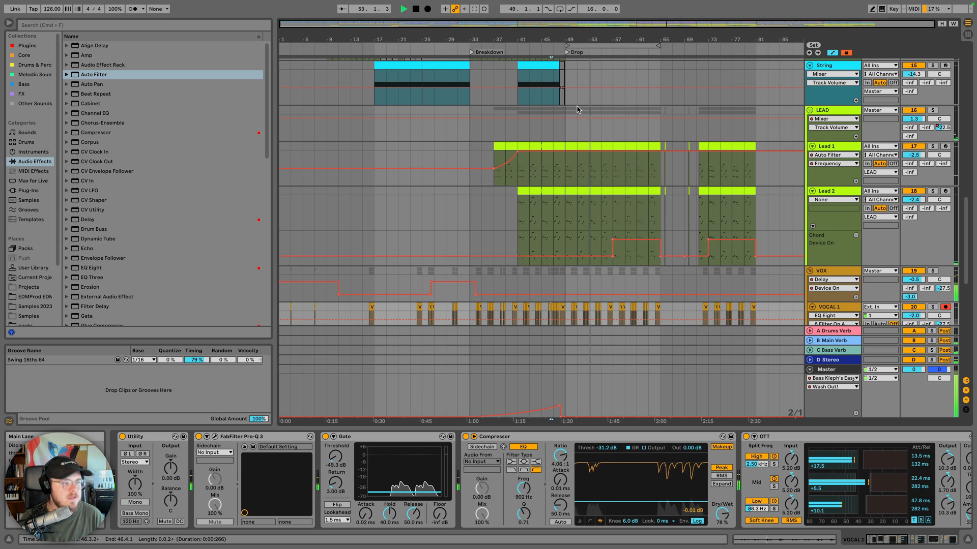
pyautogui.scroll(8, 576, 110)
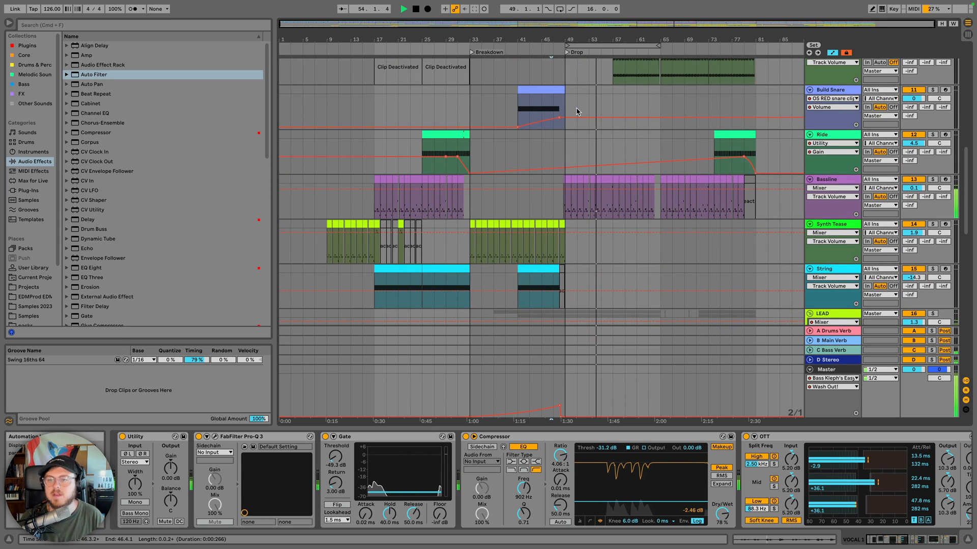
pyautogui.scroll(5, 577, 110)
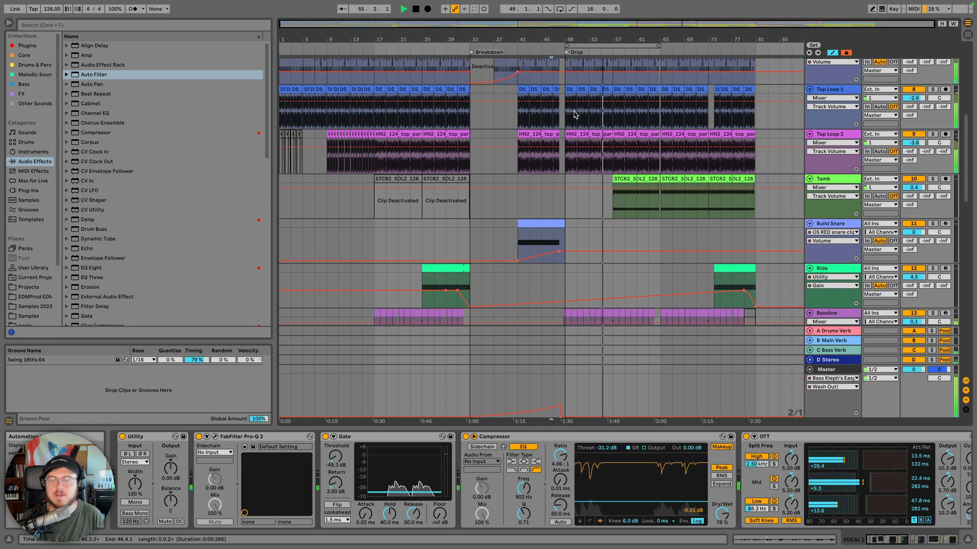
pyautogui.scroll(-7, 574, 115)
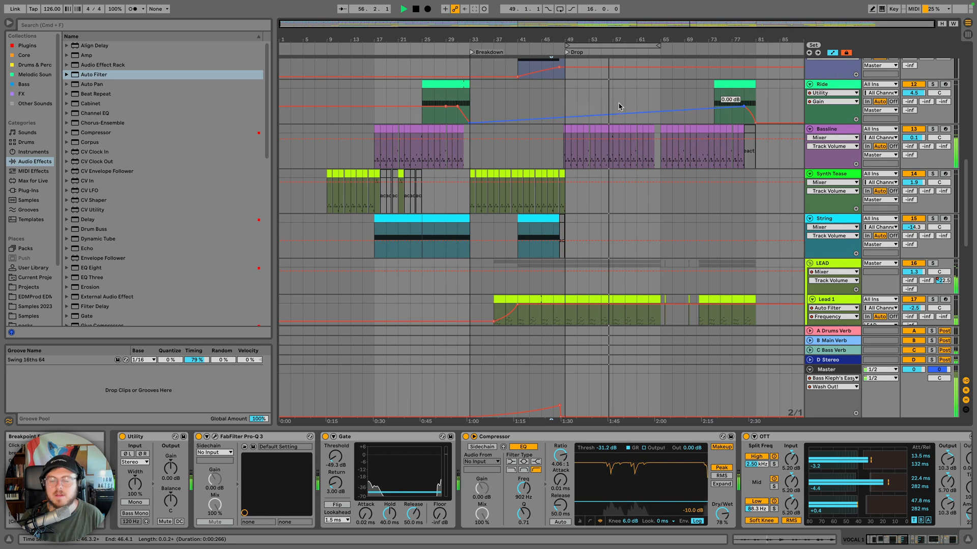
pyautogui.moveTo(619, 39); pyautogui.dragTo(575, 60)
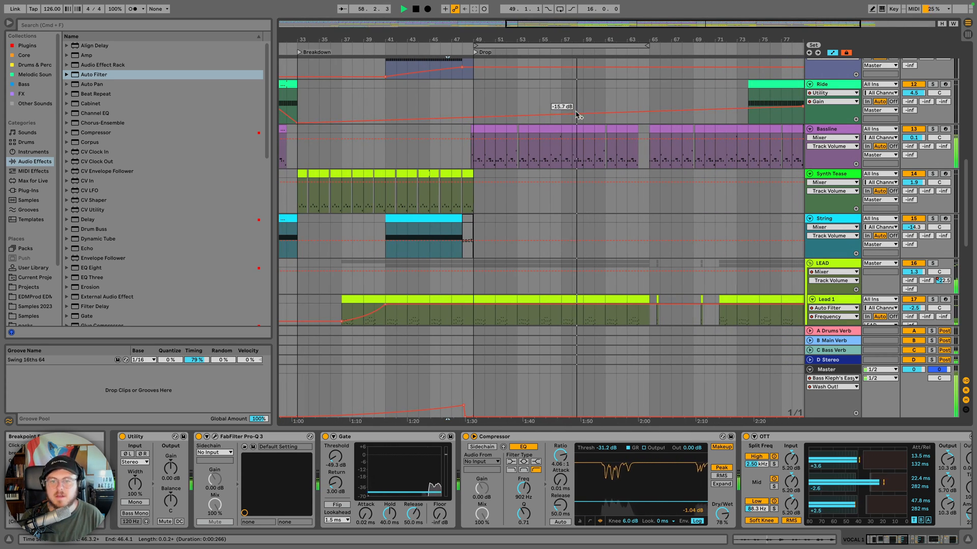
pyautogui.scroll(-10, 575, 118)
pyautogui.scroll(12, 574, 119)
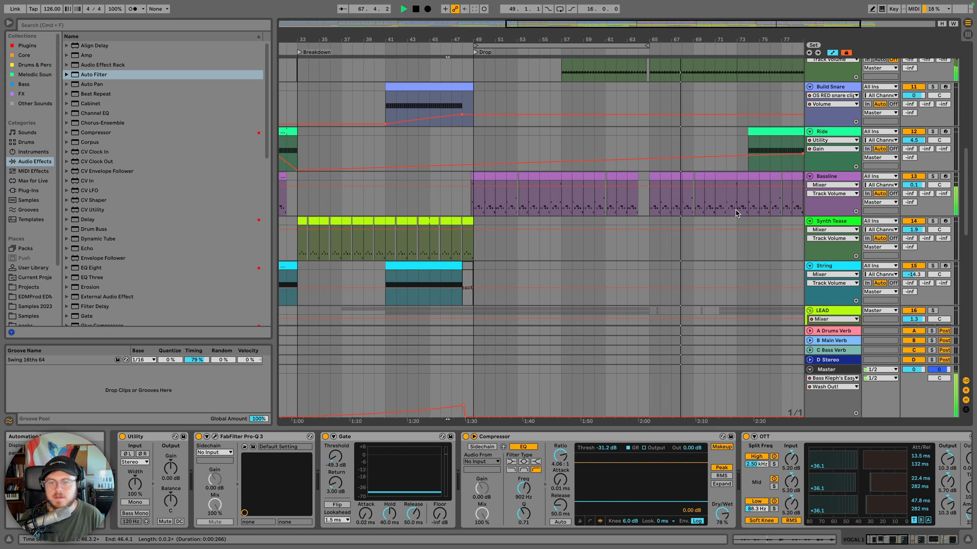
pyautogui.hscroll(2, 734, 210)
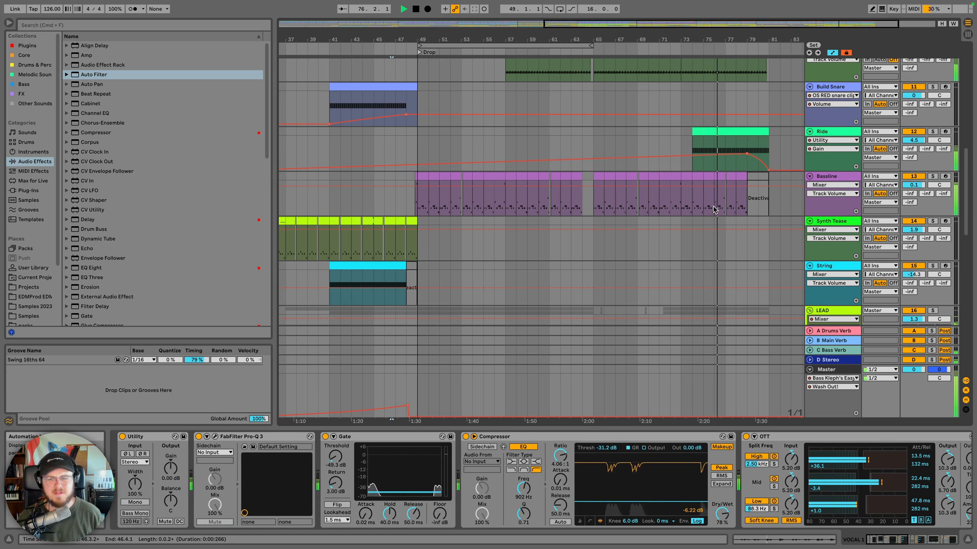
pyautogui.press('space')
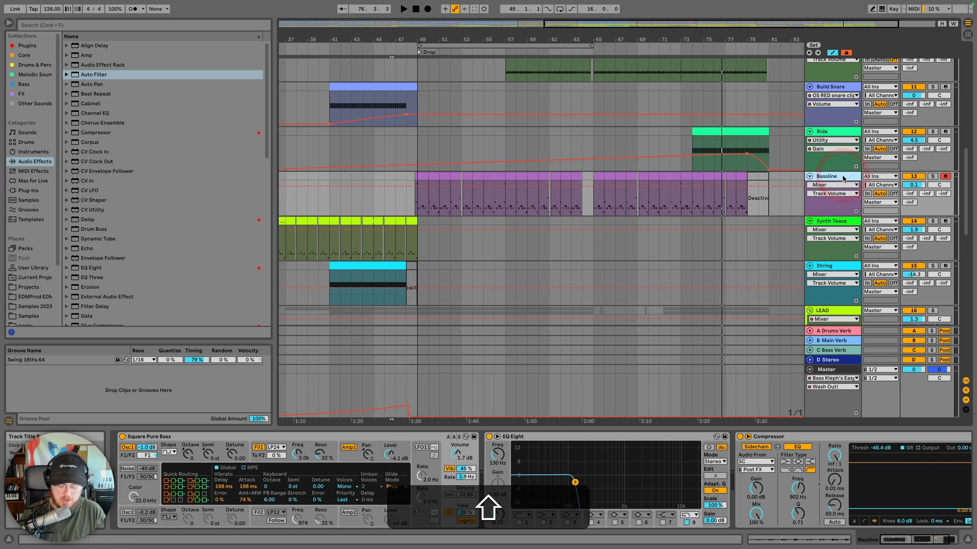
# Insert a MIDI track below Bassline and copy the Bassline's Square Pure Bass instrument onto it
pyautogui.press('shift+super+t')
pyautogui.click(836, 221)
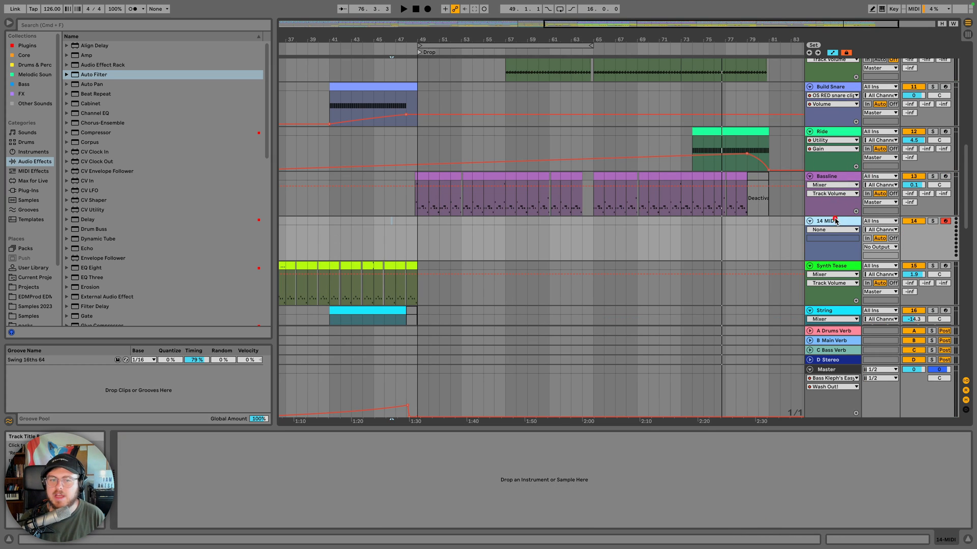
pyautogui.click(834, 175)
pyautogui.press('super+c')
pyautogui.click(840, 226)
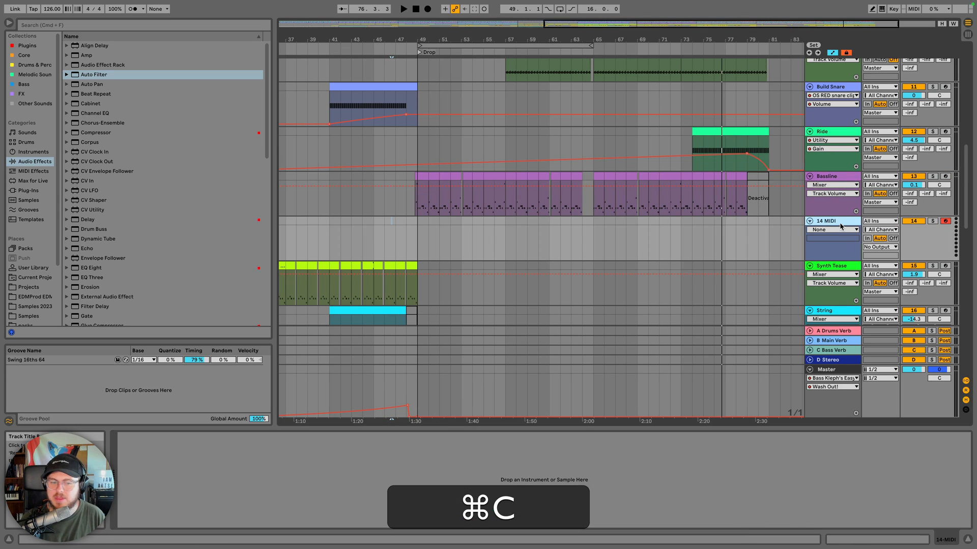
pyautogui.click(361, 451)
pyautogui.press('super+v')
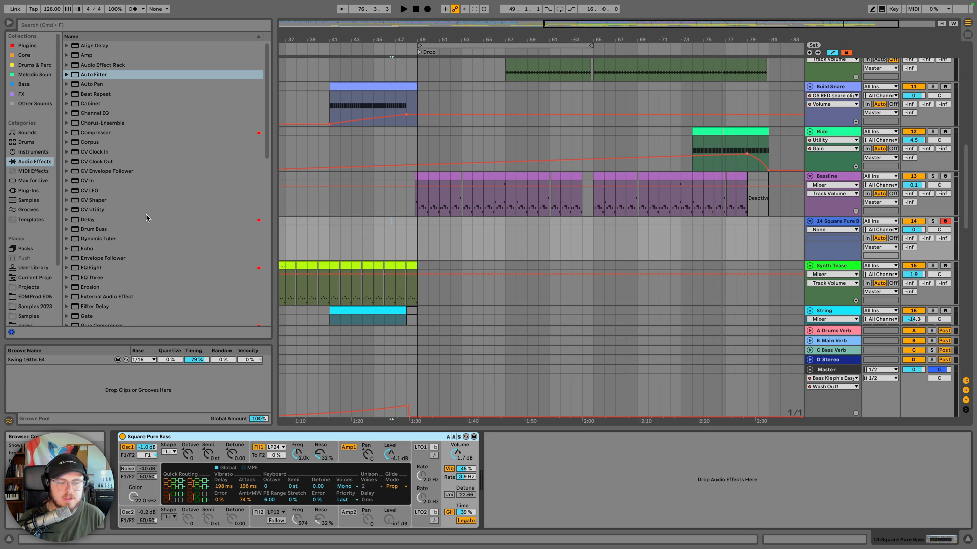
# Add the BS Gnarly Mids.adg effect rack after the copied instrument and rename the track Bass Mids
pyautogui.scroll(-3, 33, 305)
pyautogui.click(33, 278)
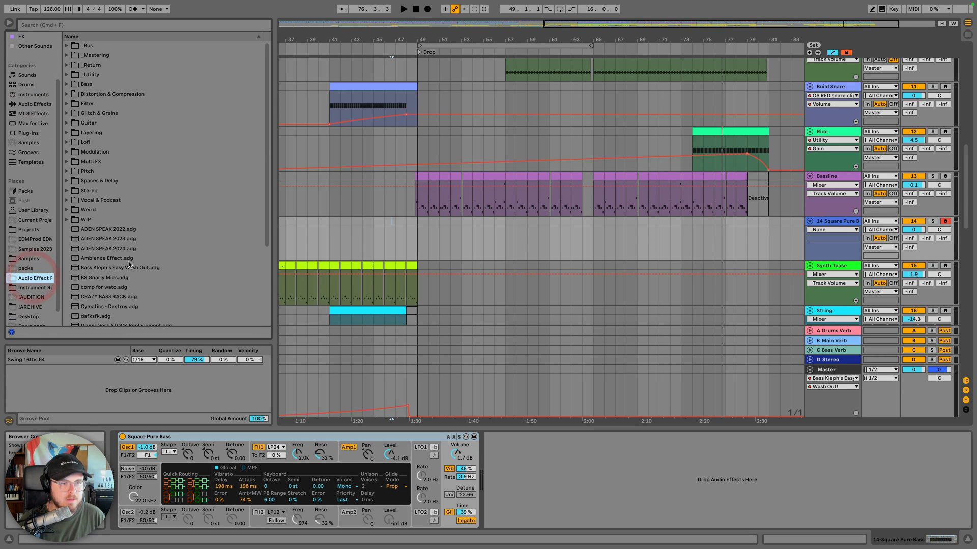
pyautogui.scroll(-3, 129, 264)
pyautogui.moveTo(110, 228); pyautogui.dragTo(158, 248)
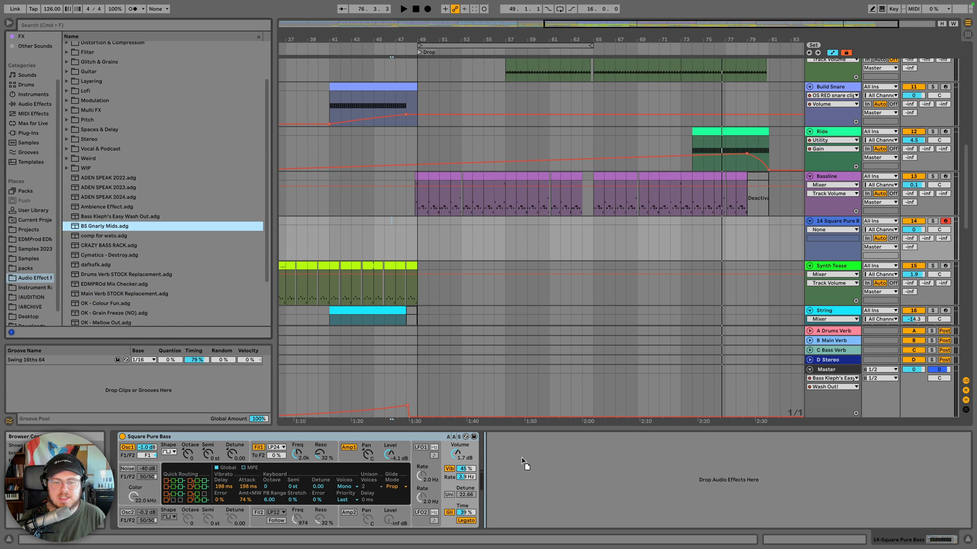
pyautogui.moveTo(520, 461); pyautogui.dragTo(523, 464)
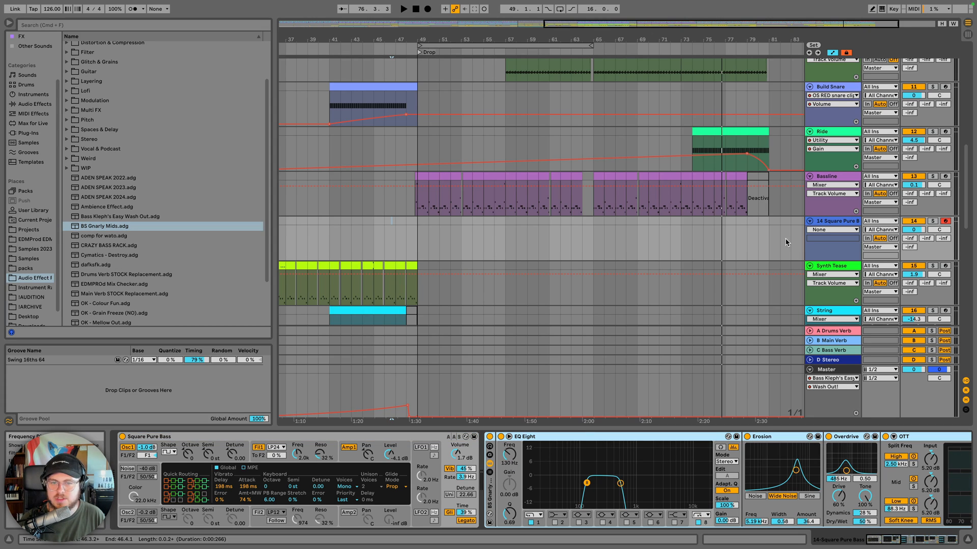
pyautogui.press('shift+super+b')
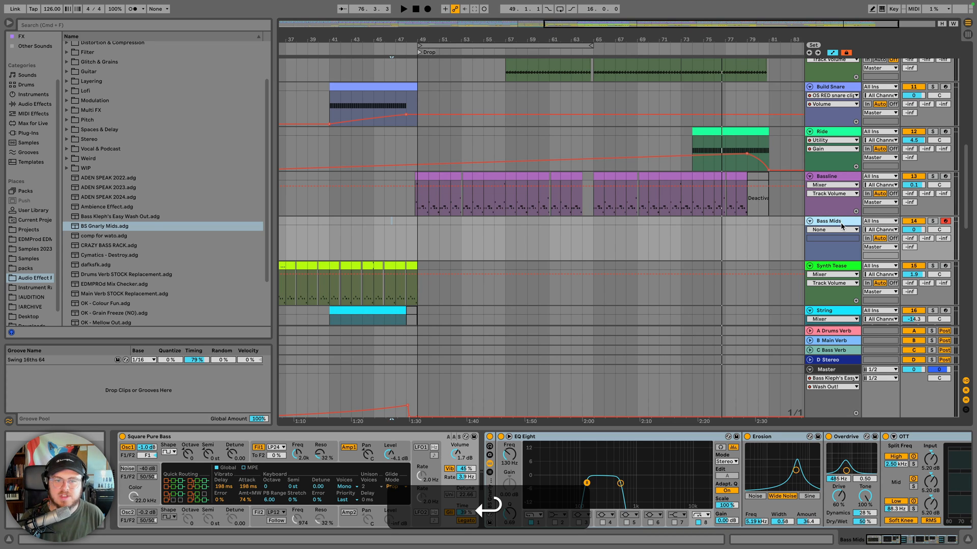
# Copy bar 58 of the Bassline clip to the same position on the Bass Mids track and play it back
pyautogui.moveTo(424, 37); pyautogui.dragTo(425, 74)
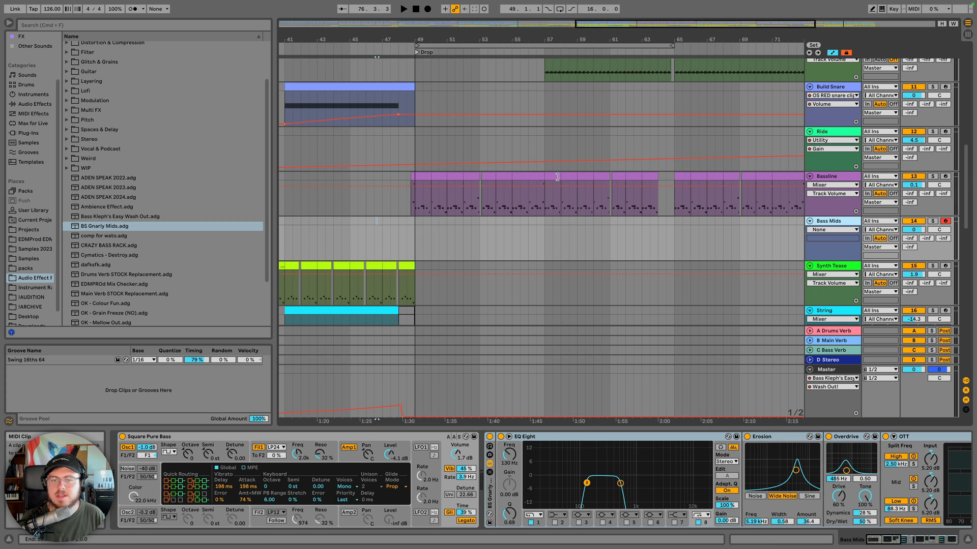
pyautogui.moveTo(559, 178); pyautogui.dragTo(576, 193)
pyautogui.press('super+c')
pyautogui.click(562, 221)
pyautogui.press('super+v')
pyautogui.press('space')
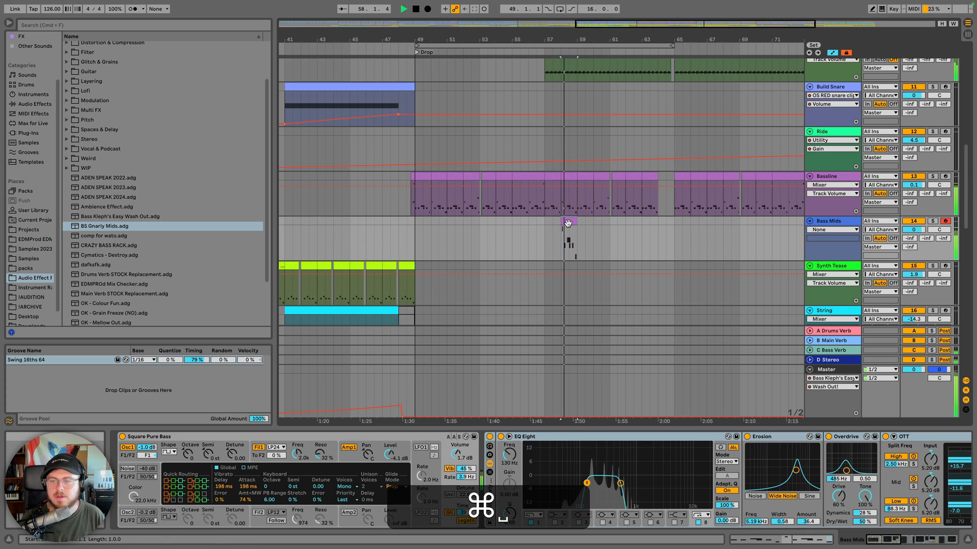
# Lower the Bass Mids track volume to -4.0 dB while auditioning it soloed and in the full mix
pyautogui.press('space')
pyautogui.moveTo(917, 229); pyautogui.dragTo(924, 234)
pyautogui.click(933, 222)
pyautogui.press('space')
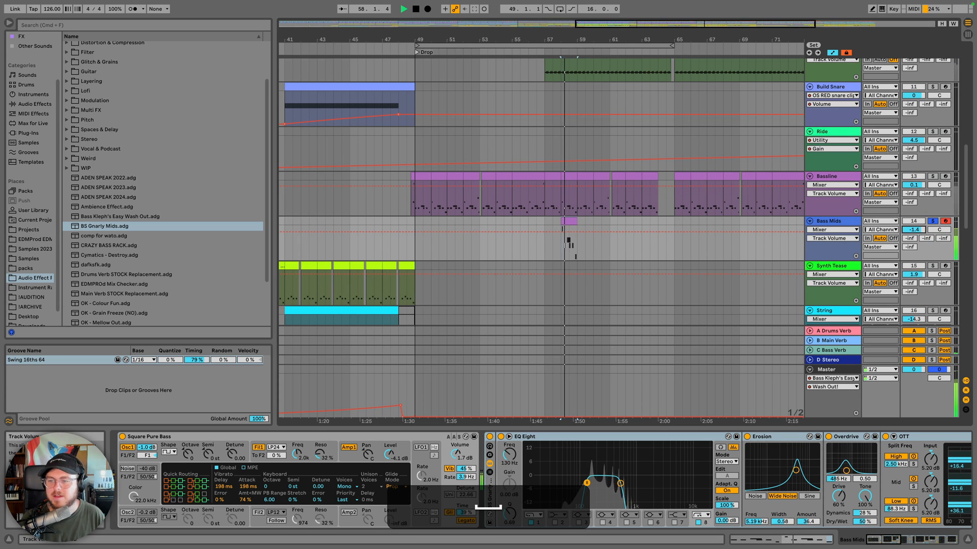
pyautogui.click(934, 221)
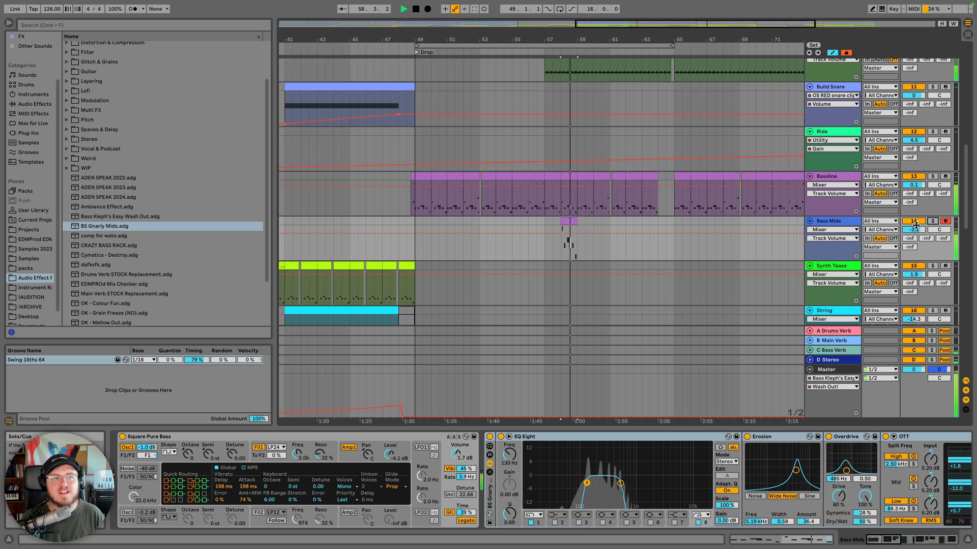
pyautogui.moveTo(914, 229); pyautogui.dragTo(914, 231)
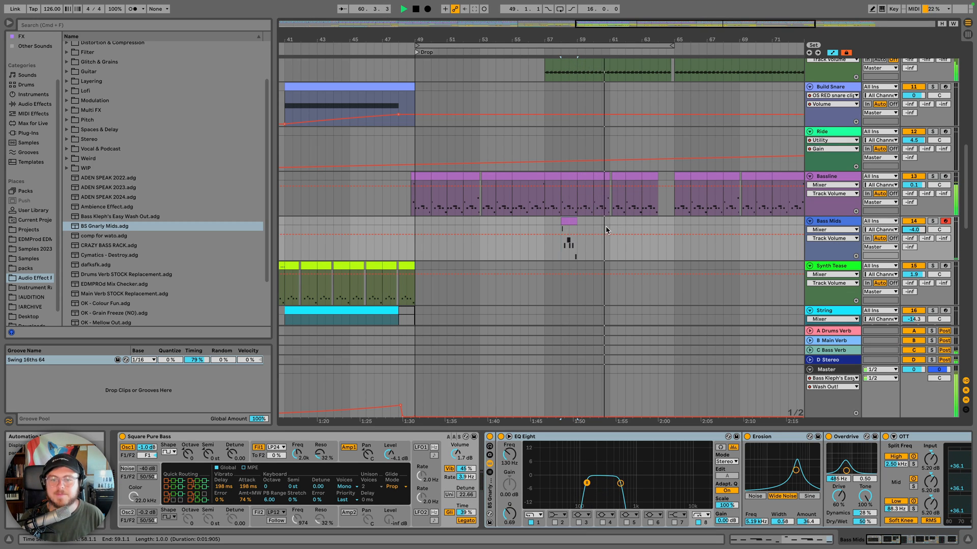
pyautogui.press('space')
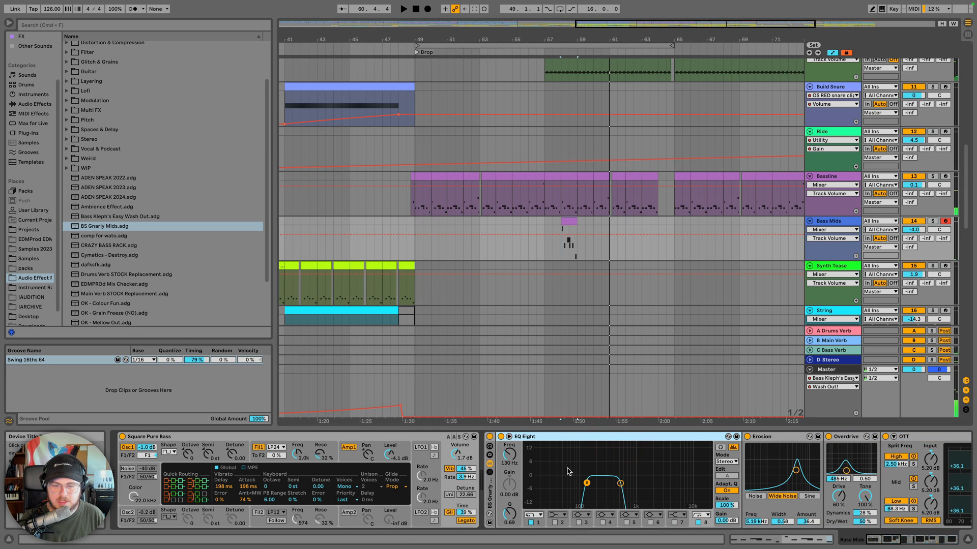
# Review the BS Gnarly Mids effect chain on Bass Mids, from the first EQ Eight's filter bands through to the final EQ Eight
pyautogui.click(586, 483)
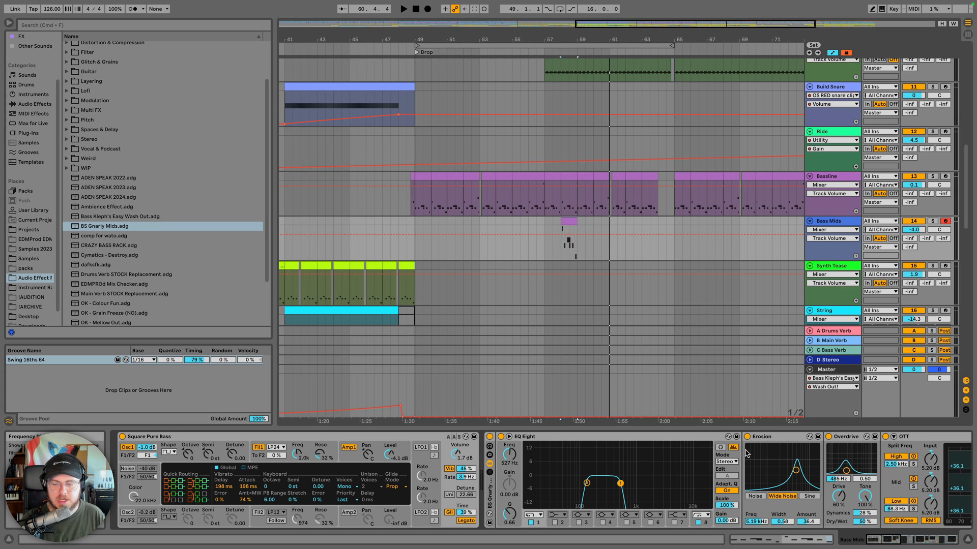
pyautogui.hscroll(4, 602, 472)
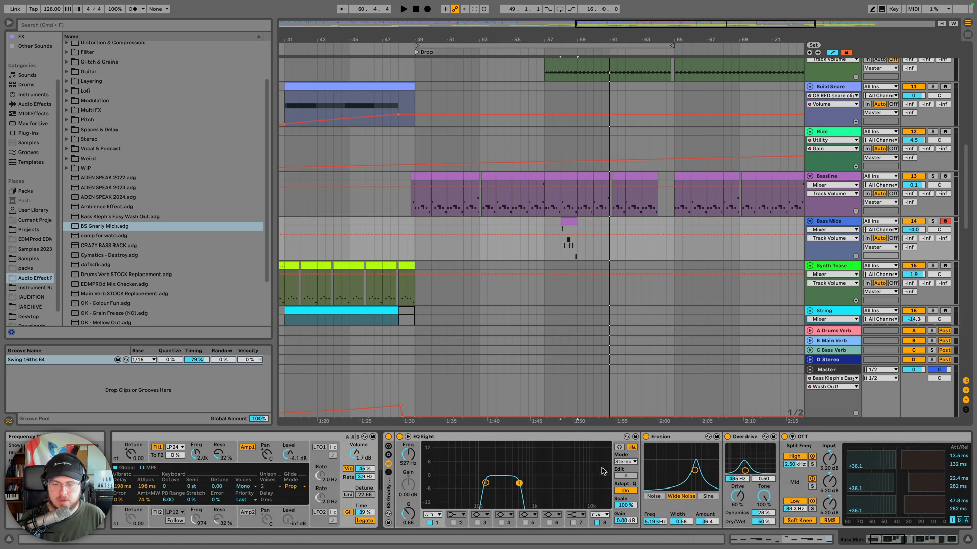
pyautogui.hscroll(6, 686, 441)
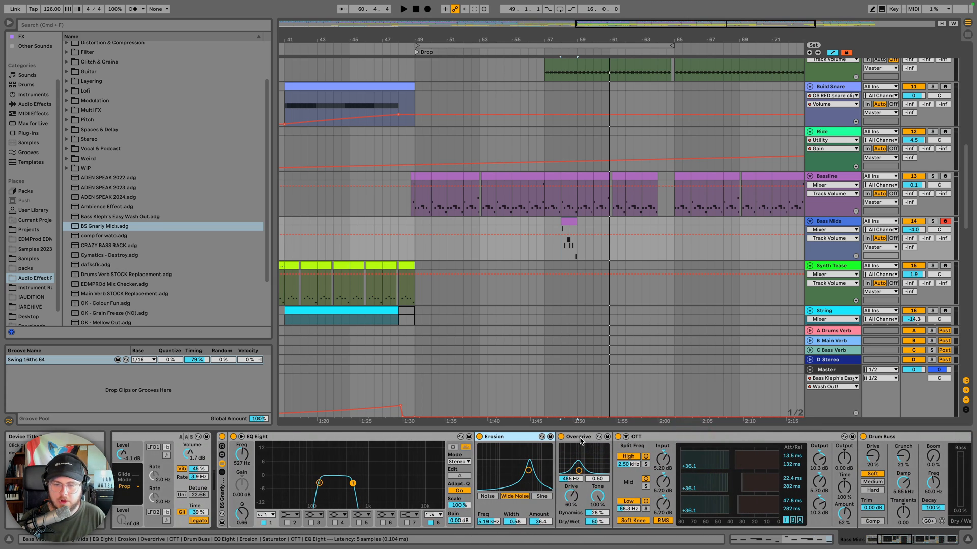
pyautogui.hscroll(2, 648, 439)
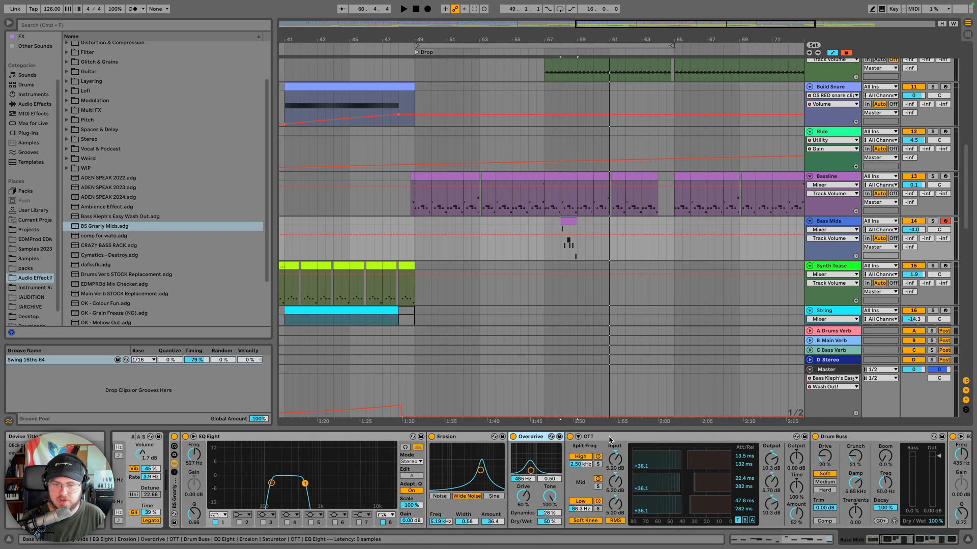
pyautogui.click(608, 438)
pyautogui.hscroll(20, 607, 439)
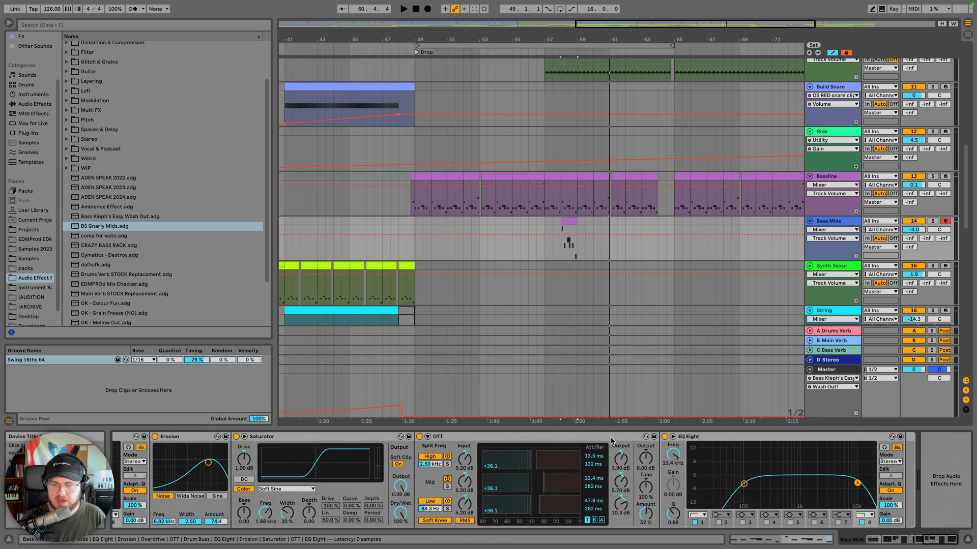
# Bypass the second half of the Bass Mids rack, from the final EQ Eight back to the second EQ Eight
pyautogui.click(419, 436)
pyautogui.hscroll(-5, 386, 442)
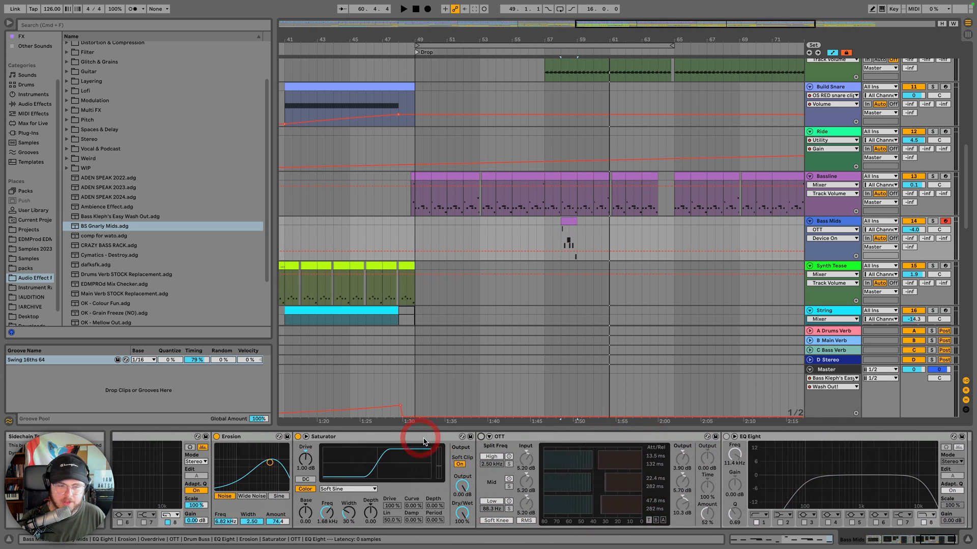
pyautogui.click(348, 436)
pyautogui.click(270, 437)
pyautogui.hscroll(-18, 270, 442)
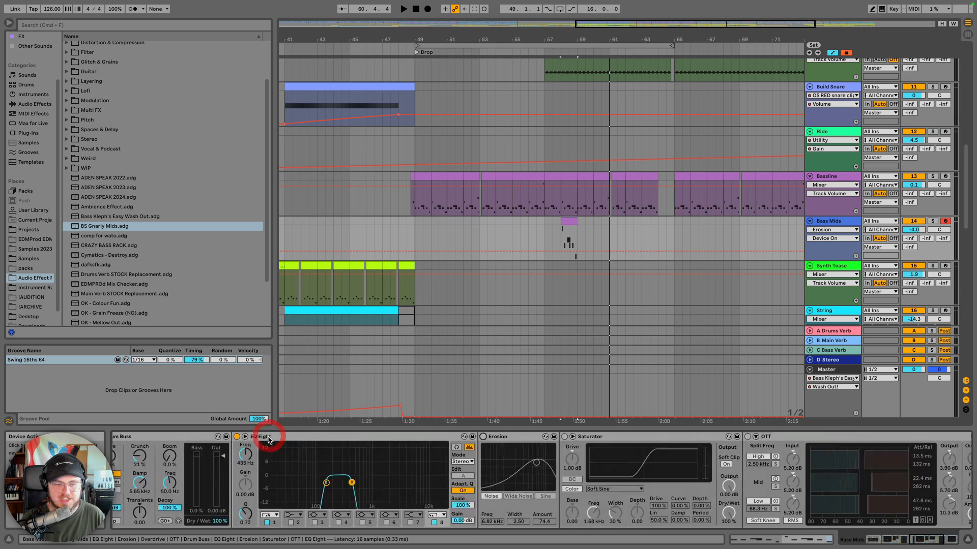
pyautogui.click(424, 437)
pyautogui.hscroll(-12, 424, 441)
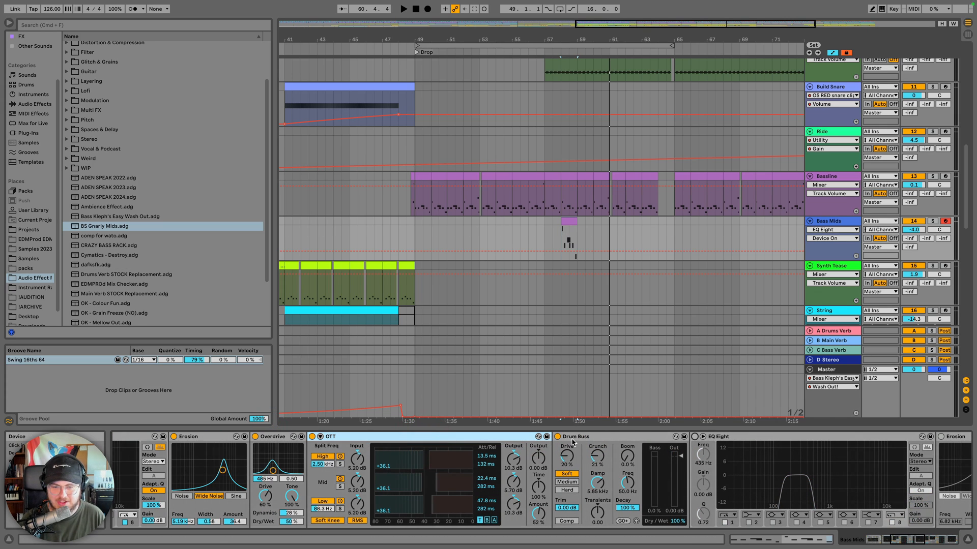
# Bypass the Drum Buss, first OTT, Overdrive and first Erosion, leaving only the first EQ Eight active
pyautogui.click(558, 437)
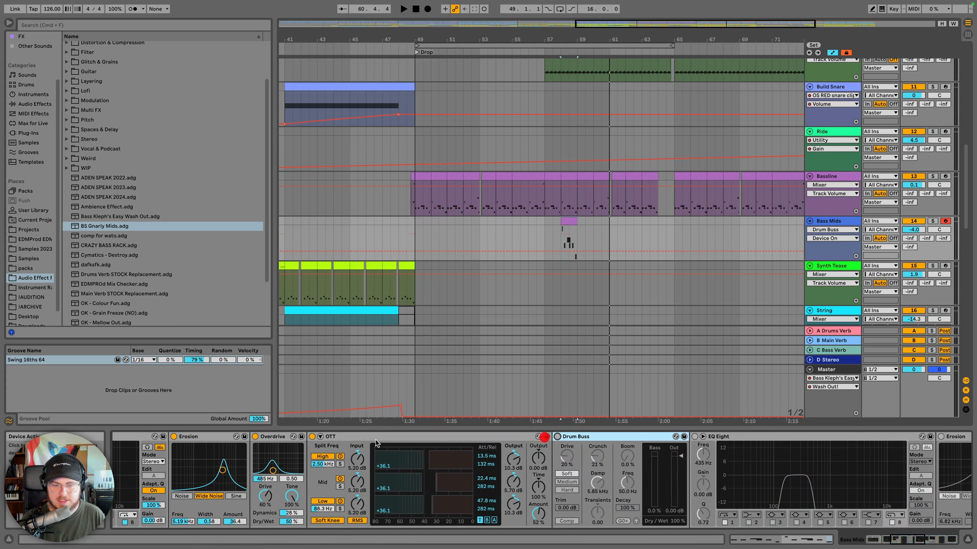
pyautogui.click(312, 436)
pyautogui.click(255, 436)
pyautogui.hscroll(-12, 254, 441)
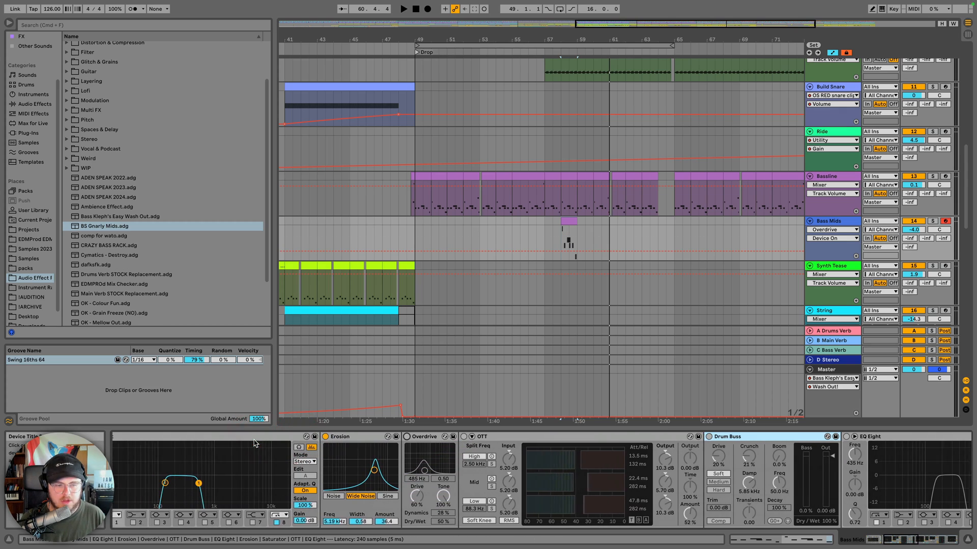
pyautogui.click(440, 437)
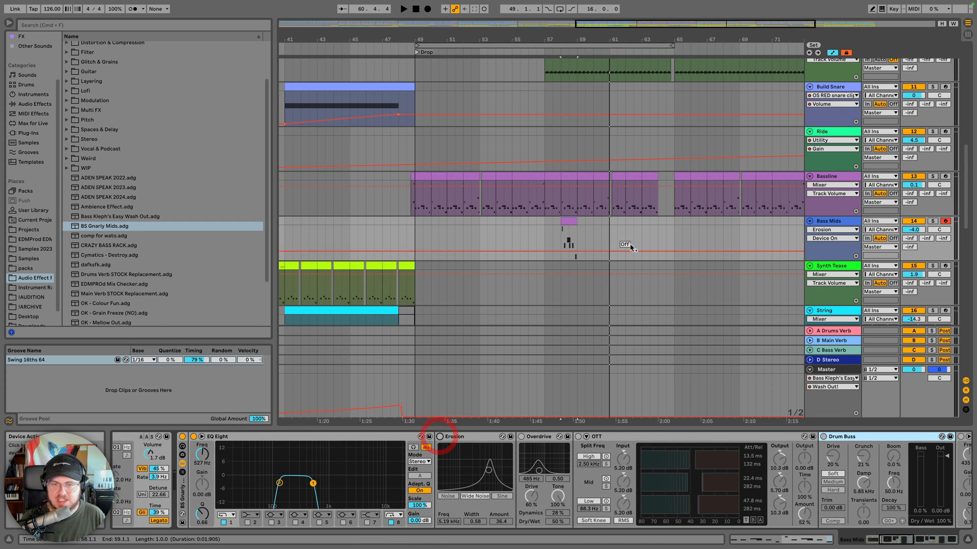
# Solo Bass Mids and play its clip at bar 58, comparing the sound with the first EQ Eight off and on
pyautogui.click(568, 221)
pyautogui.click(932, 221)
pyautogui.press('space')
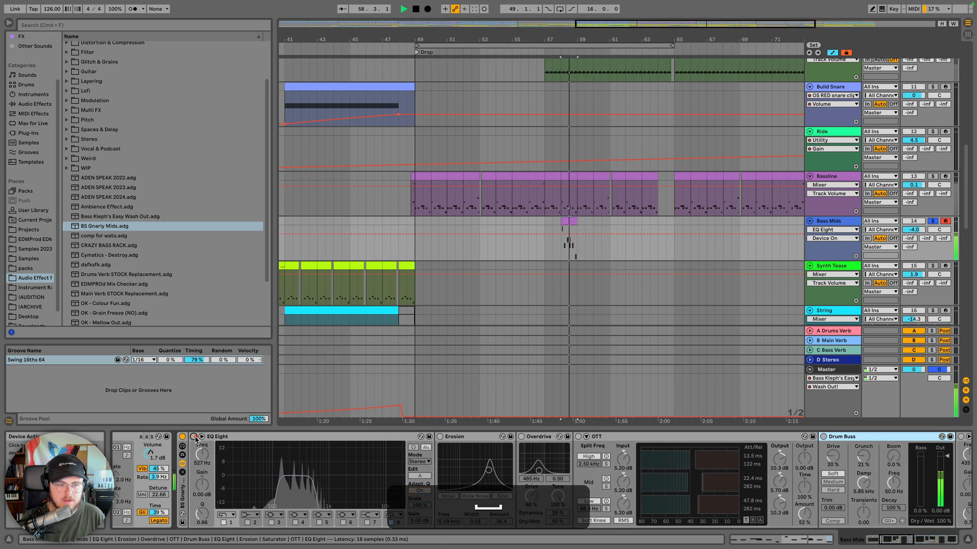
pyautogui.click(193, 437)
pyautogui.click(194, 437)
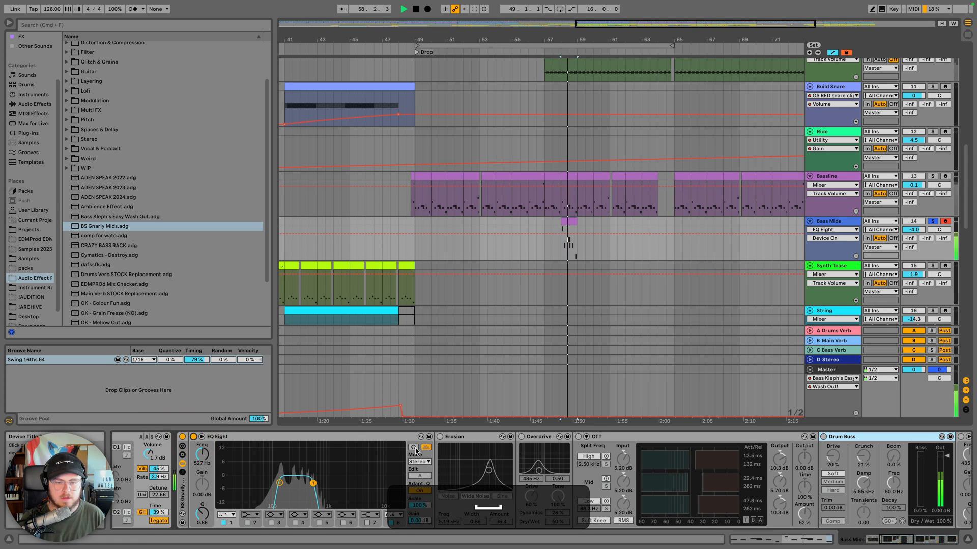
# Reactivate the first Erosion, Overdrive, first OTT, Drum Buss and second EQ Eight one by one while listening to each stage
pyautogui.click(440, 436)
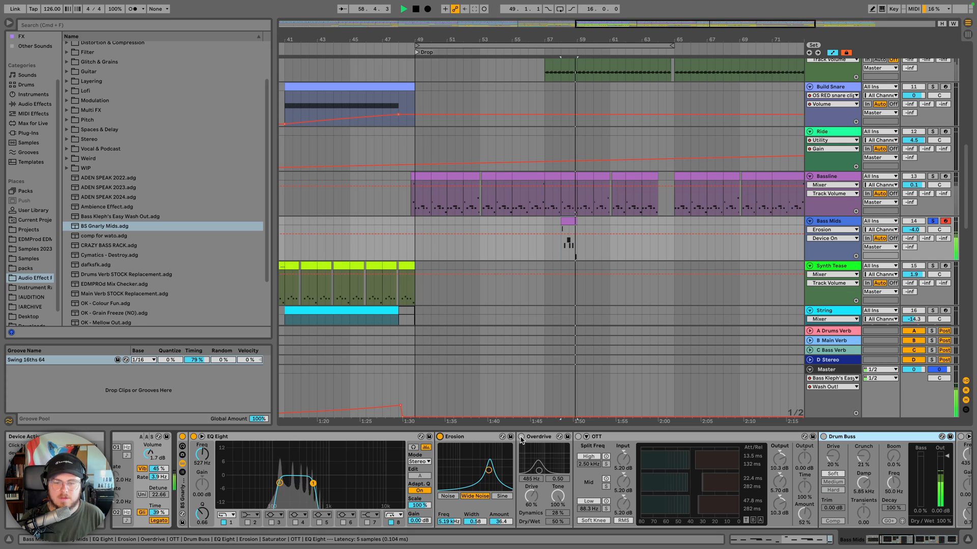
pyautogui.click(521, 437)
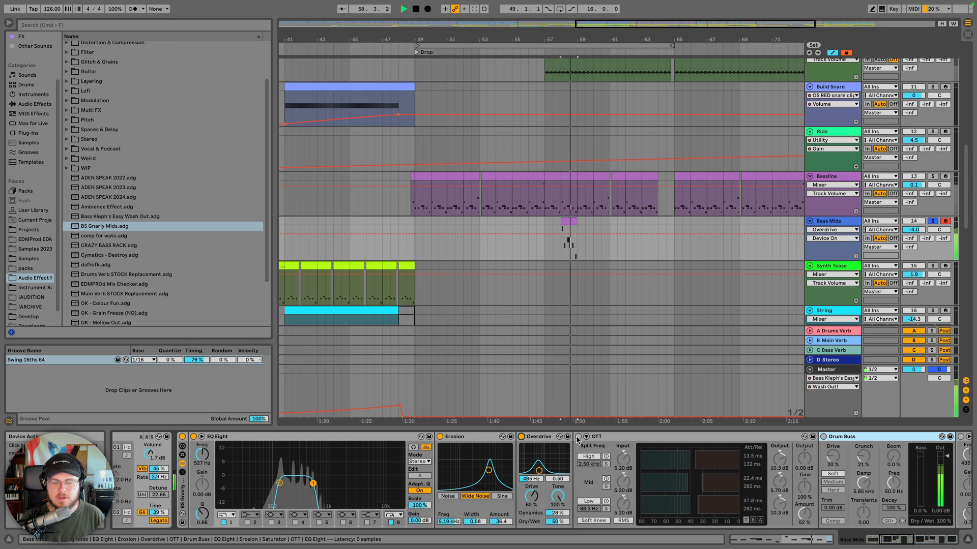
pyautogui.click(578, 437)
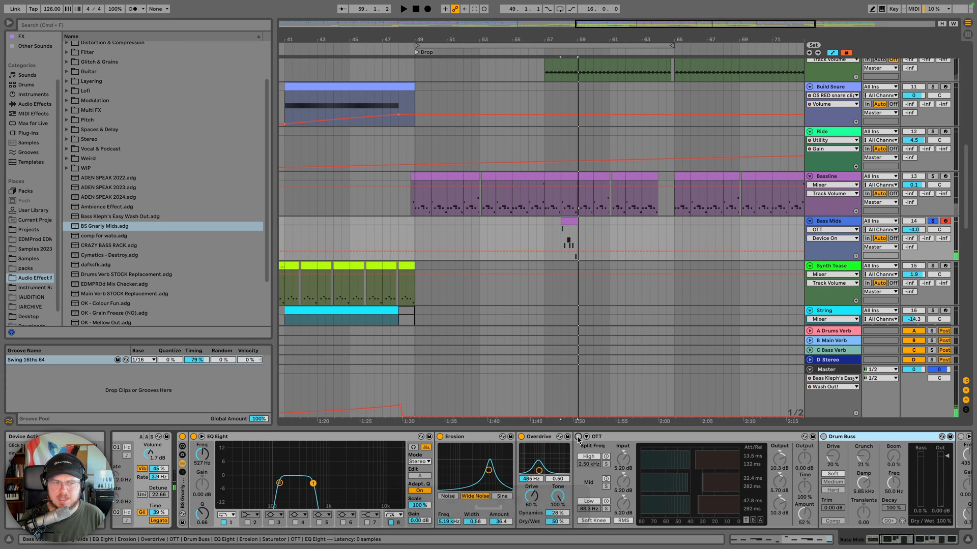
pyautogui.hscroll(5, 613, 478)
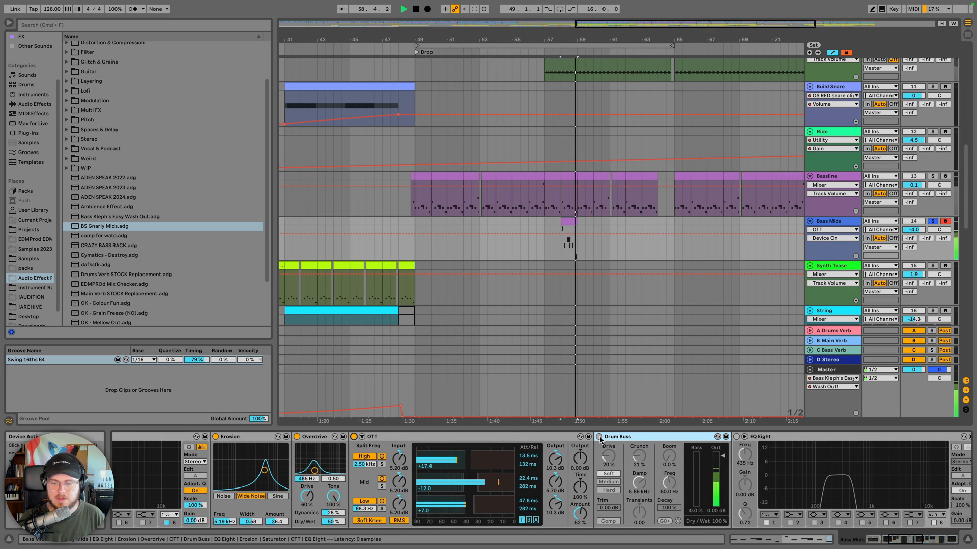
pyautogui.click(599, 437)
pyautogui.hscroll(4, 629, 441)
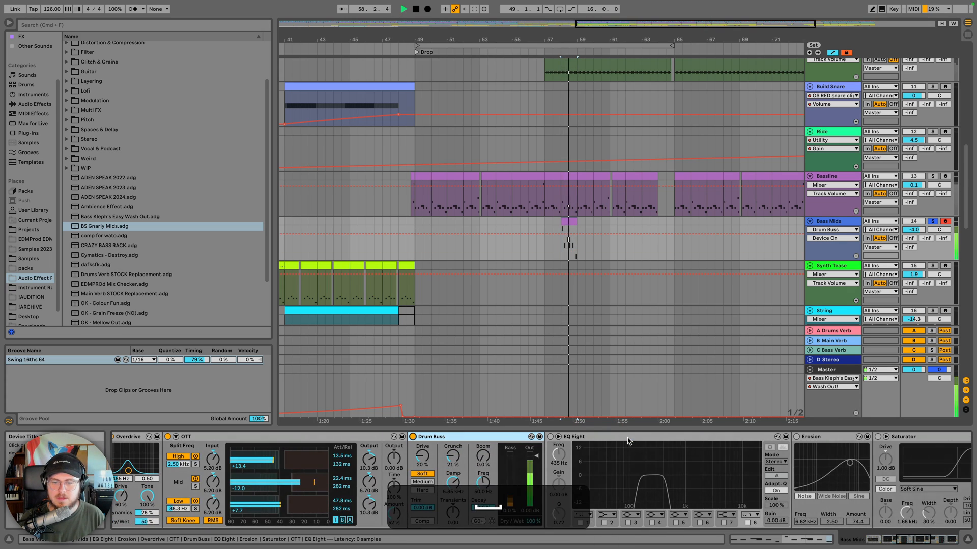
pyautogui.click(551, 437)
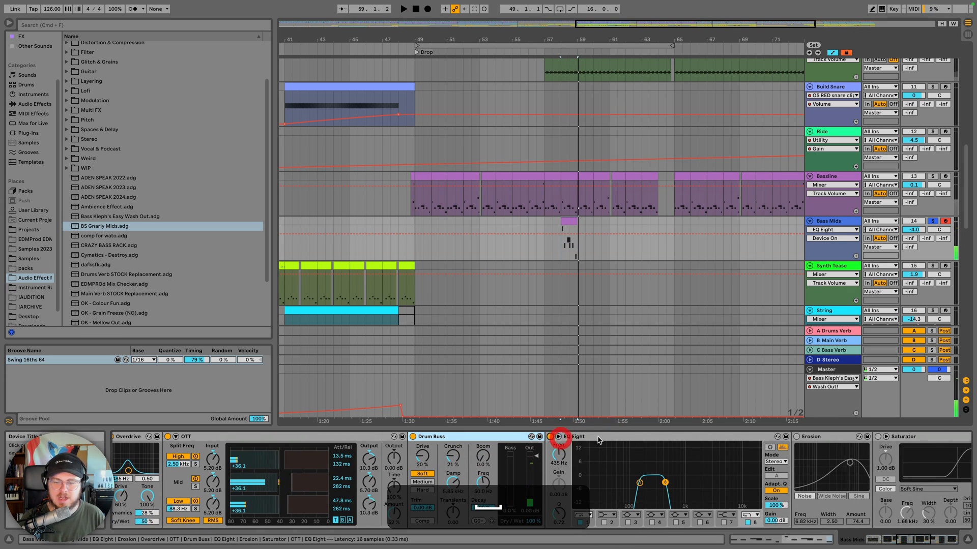
# Check the second EQ Eight's bands during playback, and reactivate and audition the second Erosion
pyautogui.hscroll(5, 488, 473)
pyautogui.hscroll(-2, 432, 478)
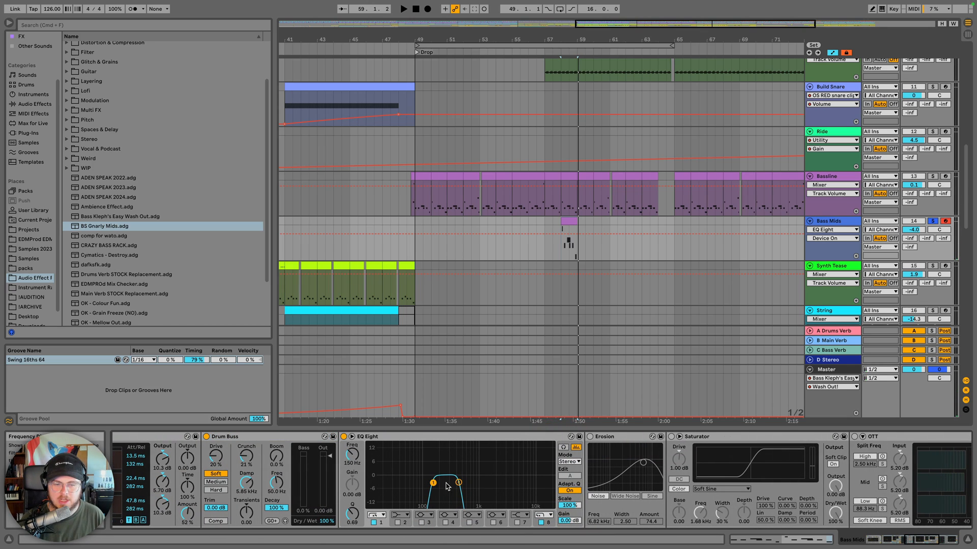
pyautogui.press('space')
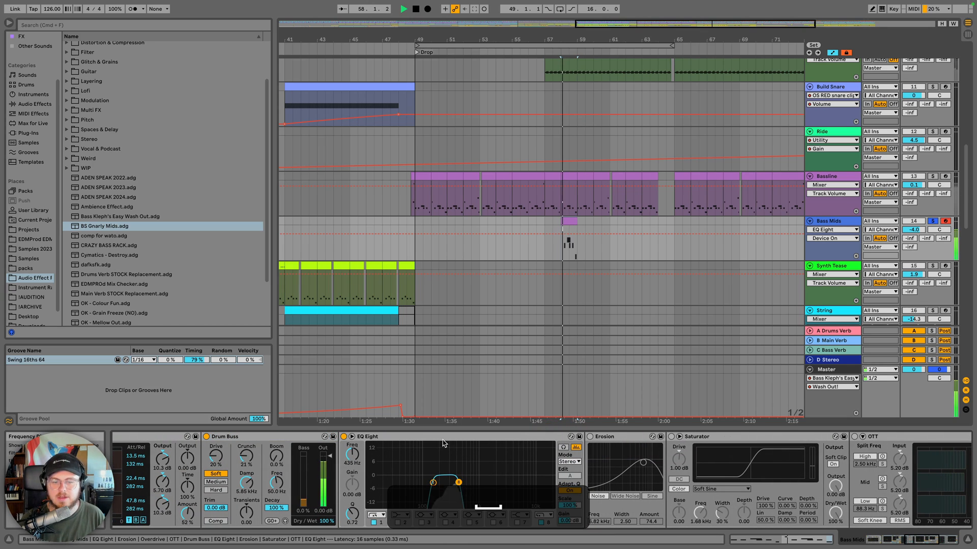
pyautogui.press('space')
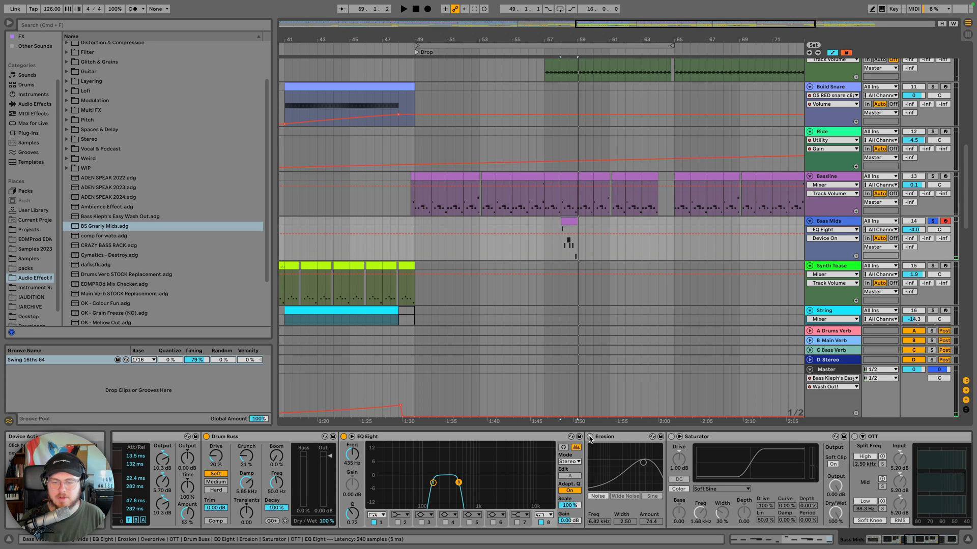
pyautogui.hscroll(3, 605, 440)
pyautogui.press('space')
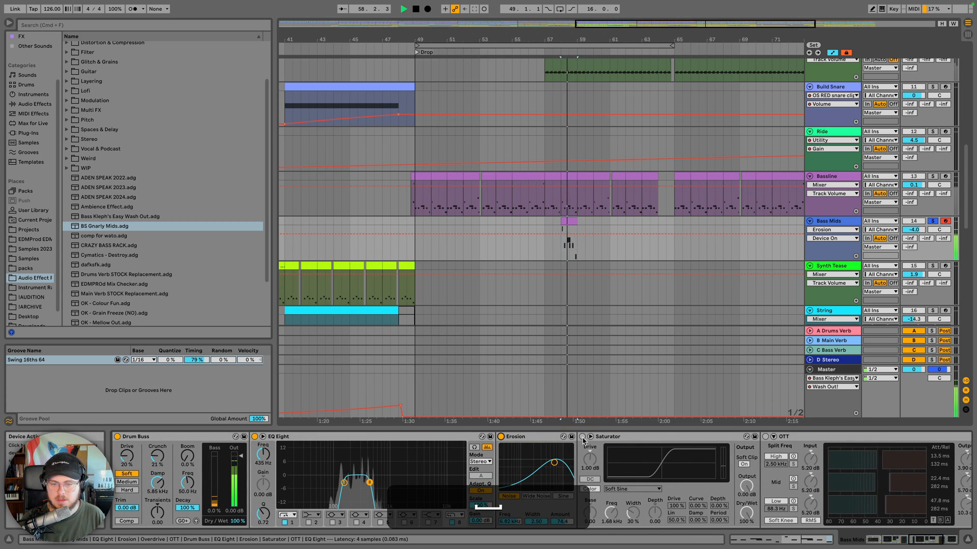
pyautogui.press('space')
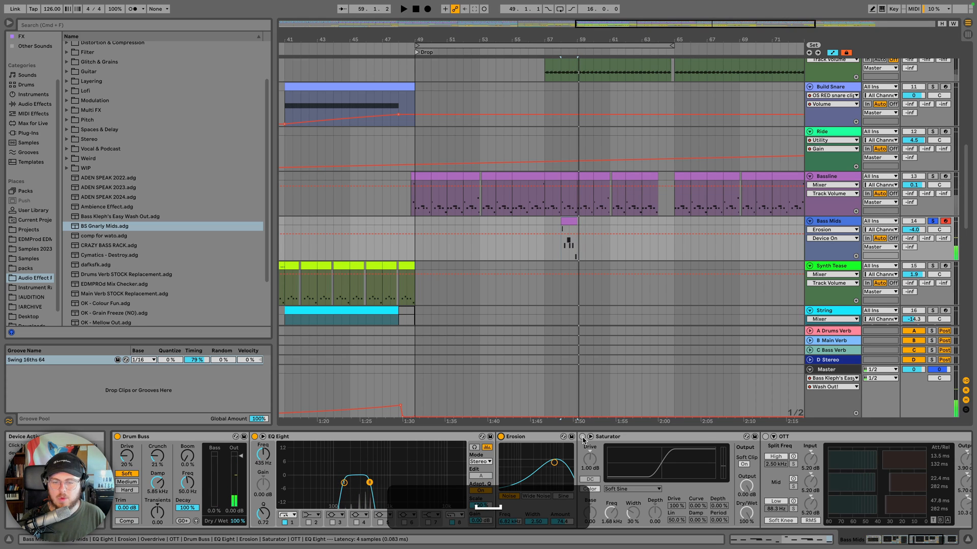
# Reactivate the Saturator and second OTT in the Bass Mids rack and listen to each addition
pyautogui.click(582, 436)
pyautogui.hscroll(3, 428, 500)
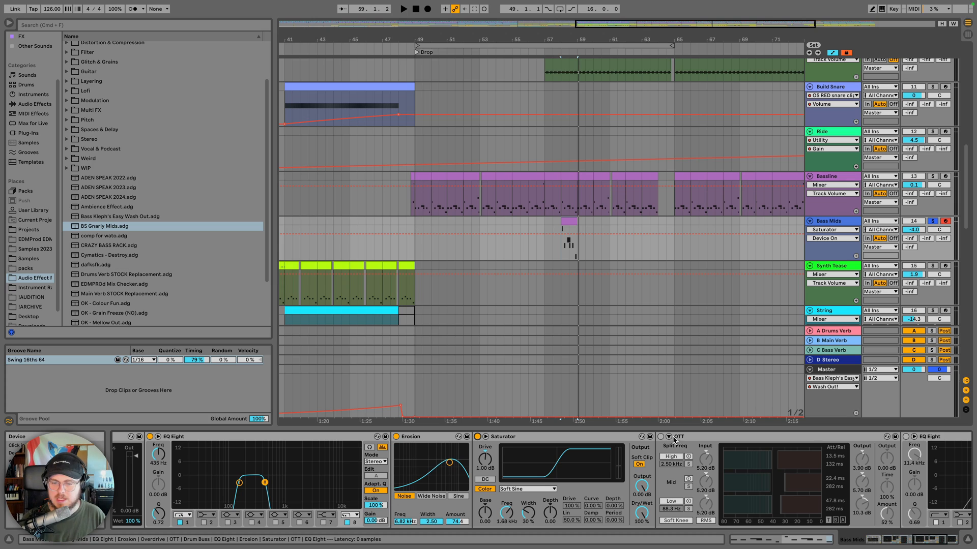
pyautogui.press('space')
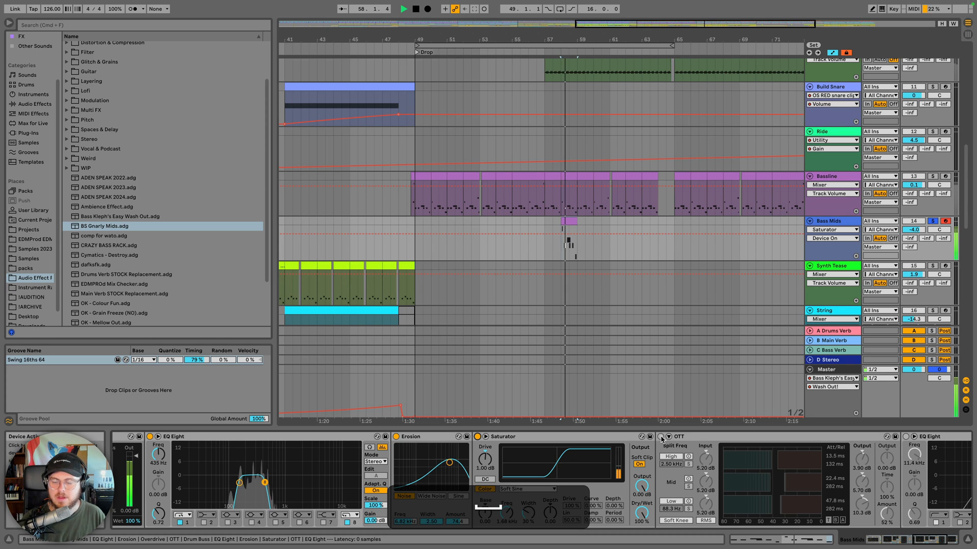
pyautogui.click(660, 436)
pyautogui.hscroll(3, 674, 439)
pyautogui.press('space')
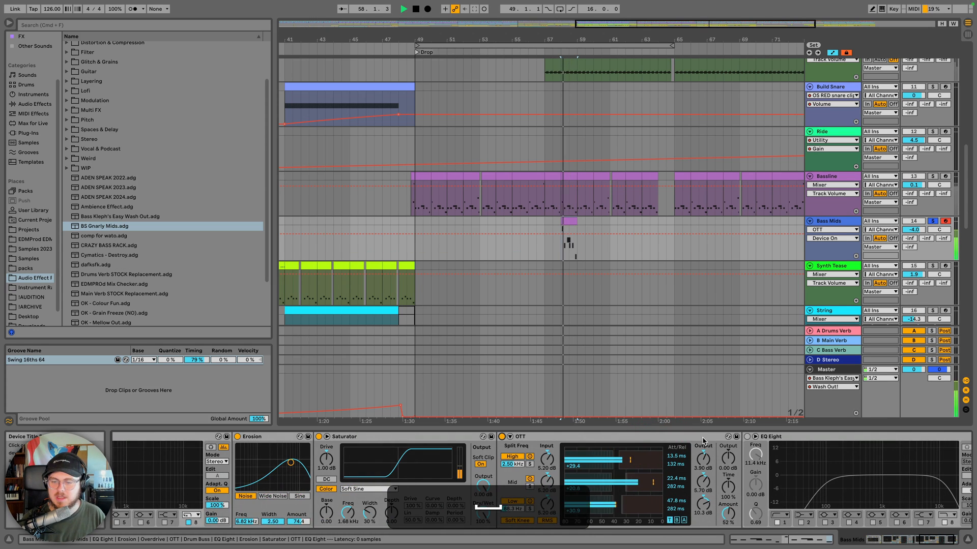
# Reactivate the final EQ Eight and play the soloed Bass Mids through the complete effect chain
pyautogui.hscroll(2, 674, 439)
pyautogui.press('space')
pyautogui.click(665, 437)
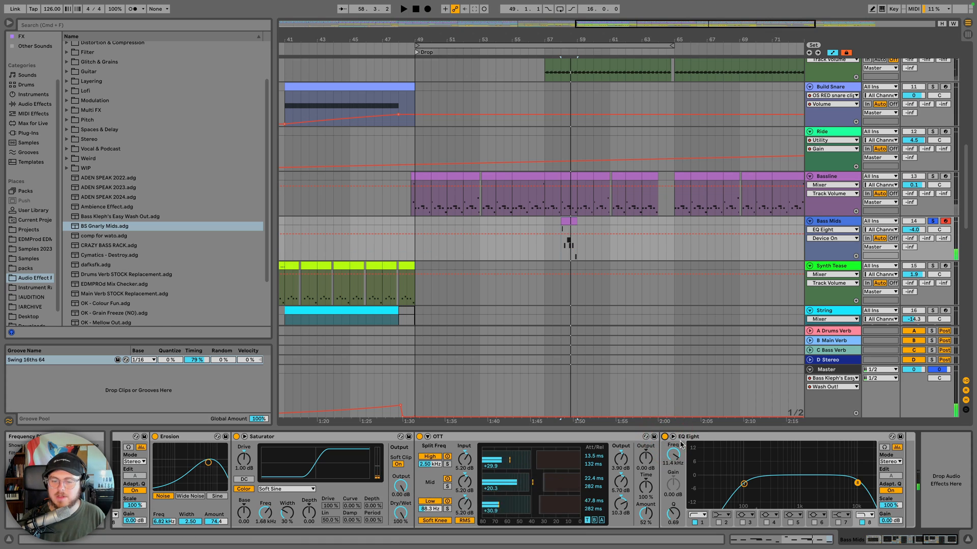
pyautogui.press('space')
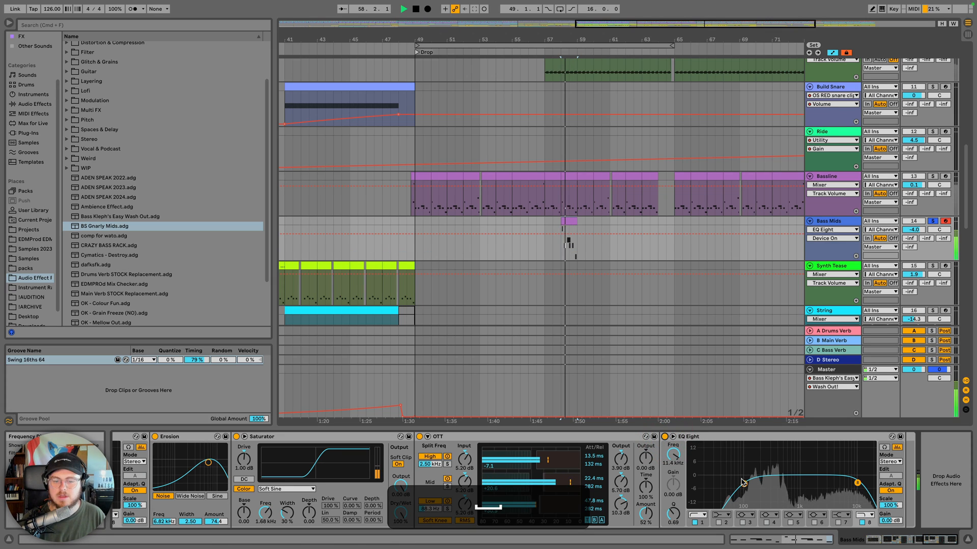
pyautogui.press('space')
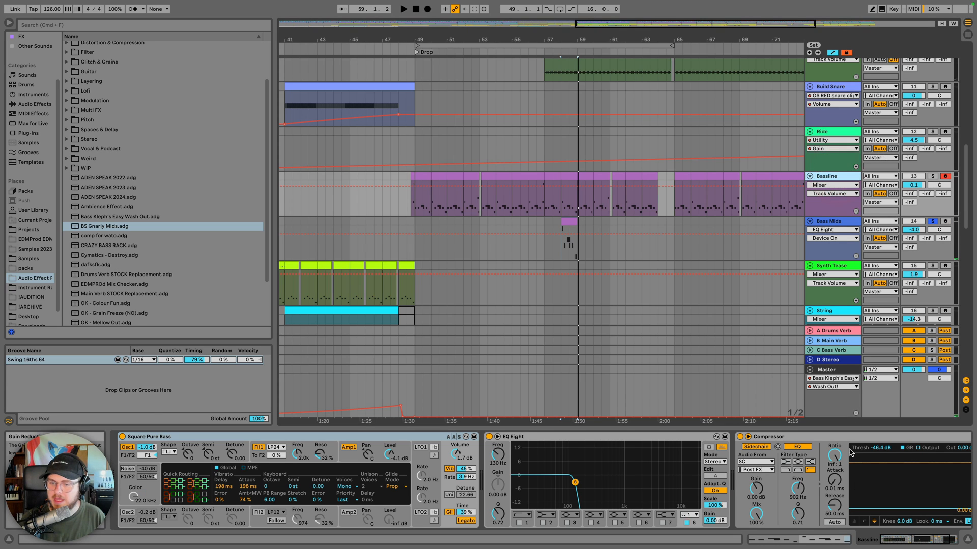
# Copy the Bassline's sidechain Compressor to the end of the Bass Mids effect chain
pyautogui.click(845, 436)
pyautogui.press('super+c')
pyautogui.click(840, 221)
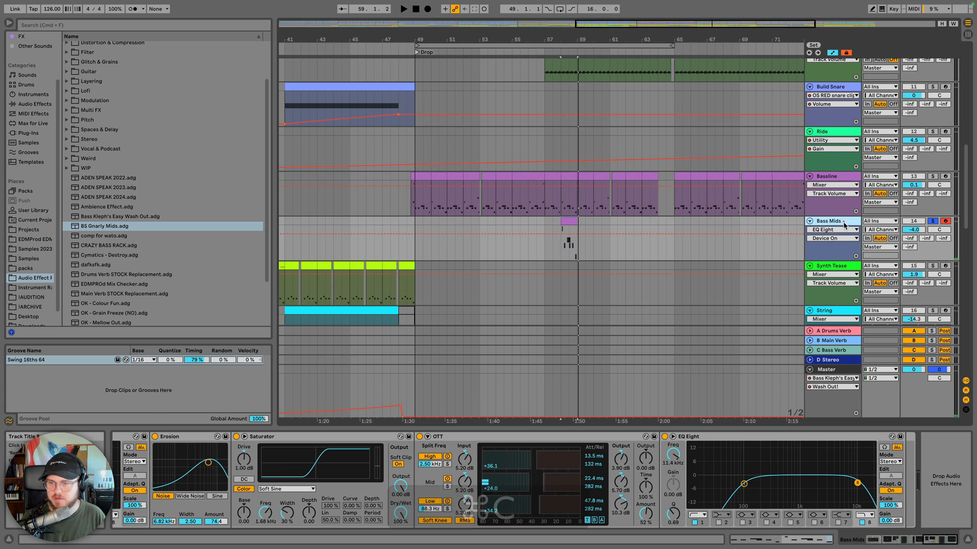
pyautogui.press('super+v')
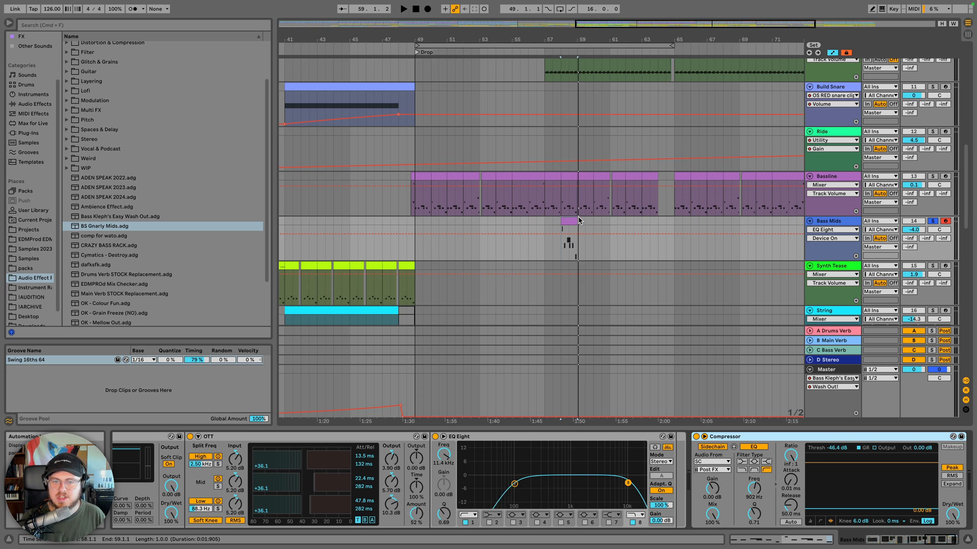
# Copy the Bassline's bar 60 clip to the same position on Bass Mids and listen to it soloed
pyautogui.click(595, 176)
pyautogui.press('super+c')
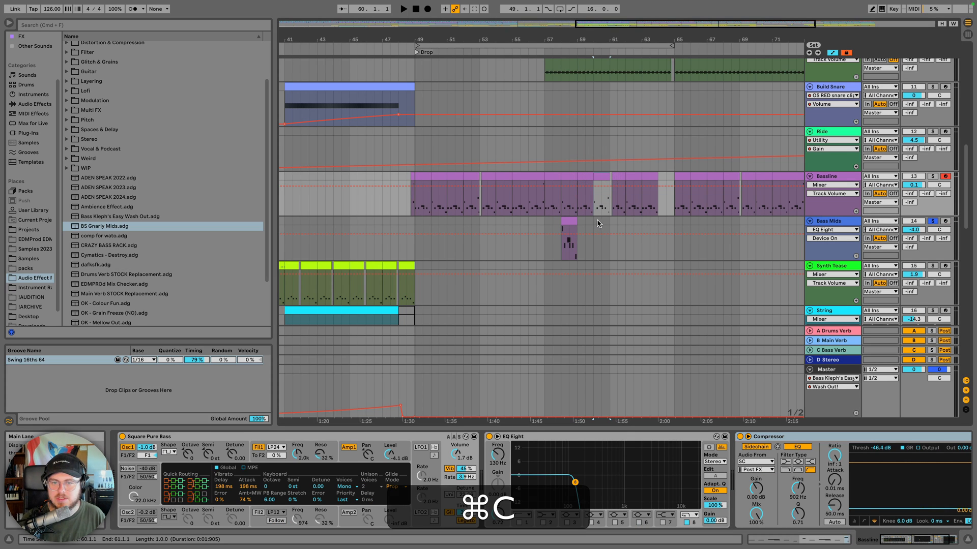
pyautogui.click(594, 221)
pyautogui.press('super+v')
pyautogui.press('space')
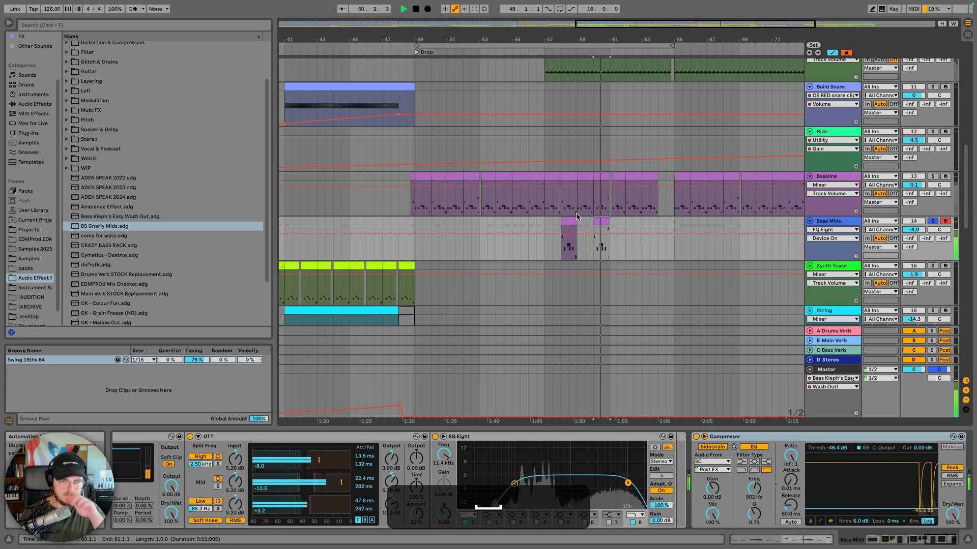
pyautogui.press('space')
# Unsolo Bass Mids and play its layer within the full mix from bar 57
pyautogui.click(932, 220)
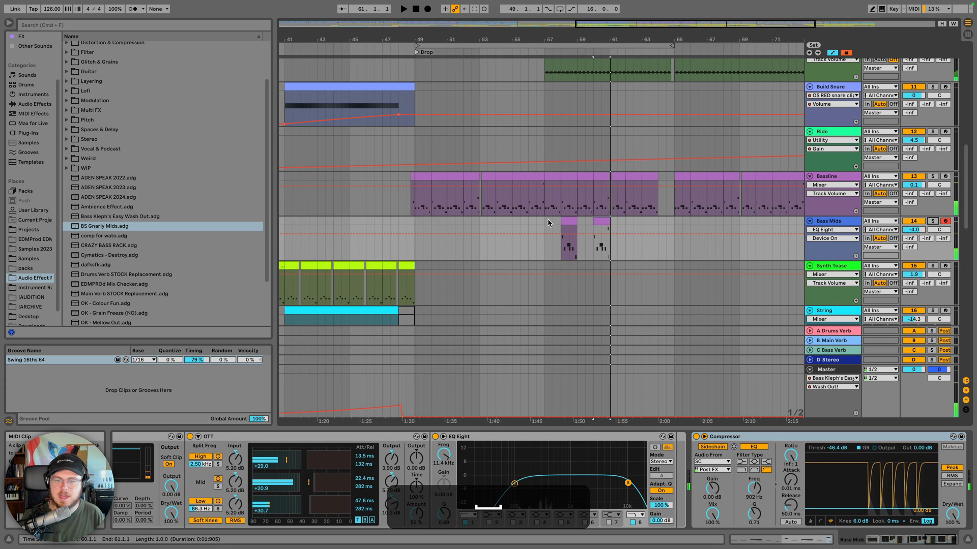
pyautogui.click(547, 219)
pyautogui.press('space')
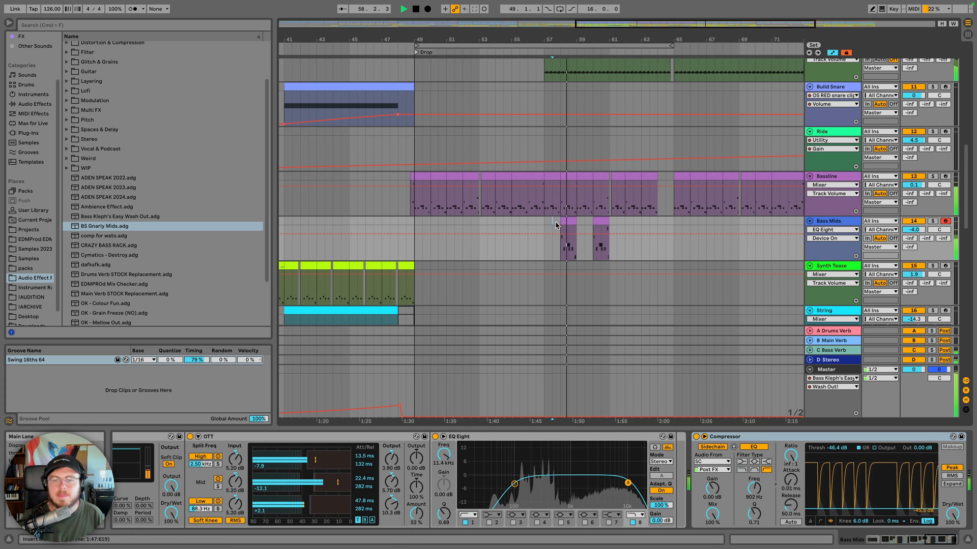
pyautogui.hscroll(3, 554, 222)
pyautogui.moveTo(527, 41); pyautogui.dragTo(519, 104)
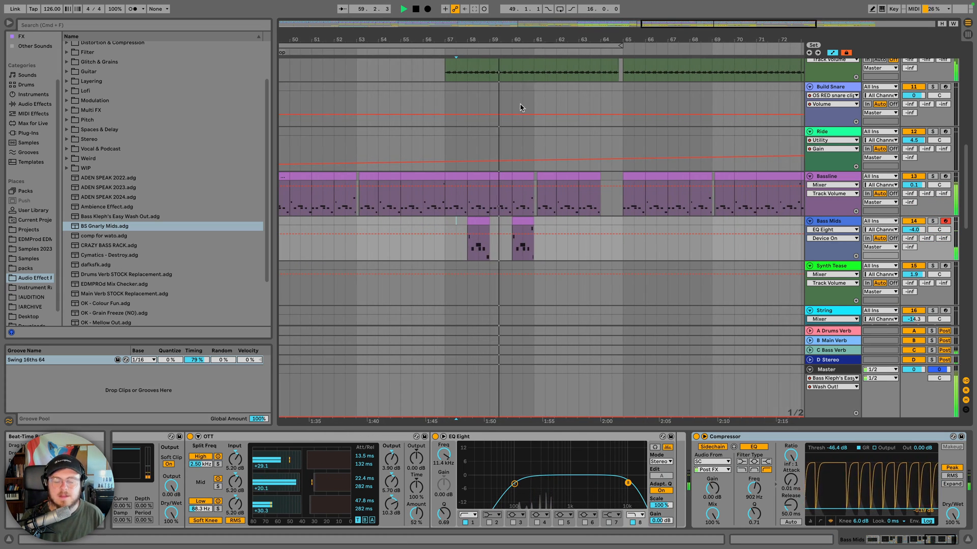
# Deactivate the Bass Mids clips at bars 58 and 60 during playback
pyautogui.click(479, 219)
pyautogui.press('0')
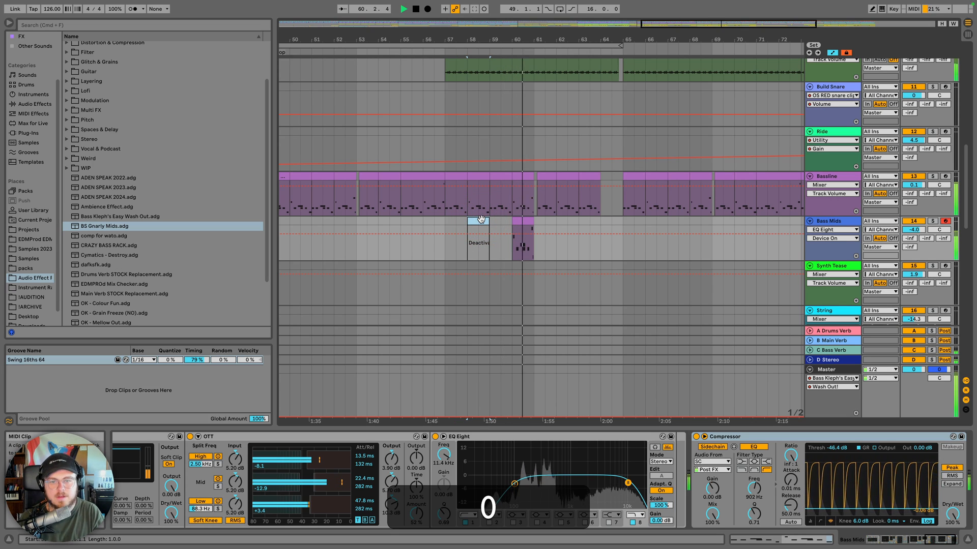
pyautogui.click(526, 220)
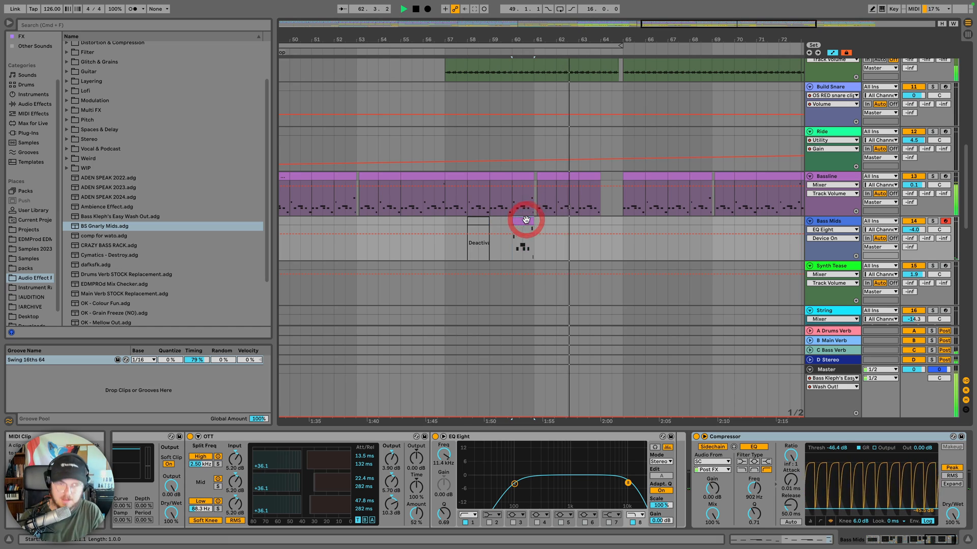
pyautogui.press('0')
pyautogui.press('space')
# Copy the Bassline's one-bar clip at bar 62 to Bass Mids and play it in the mix
pyautogui.click(571, 177)
pyautogui.press('super+c')
pyautogui.click(554, 225)
pyautogui.press('super+v')
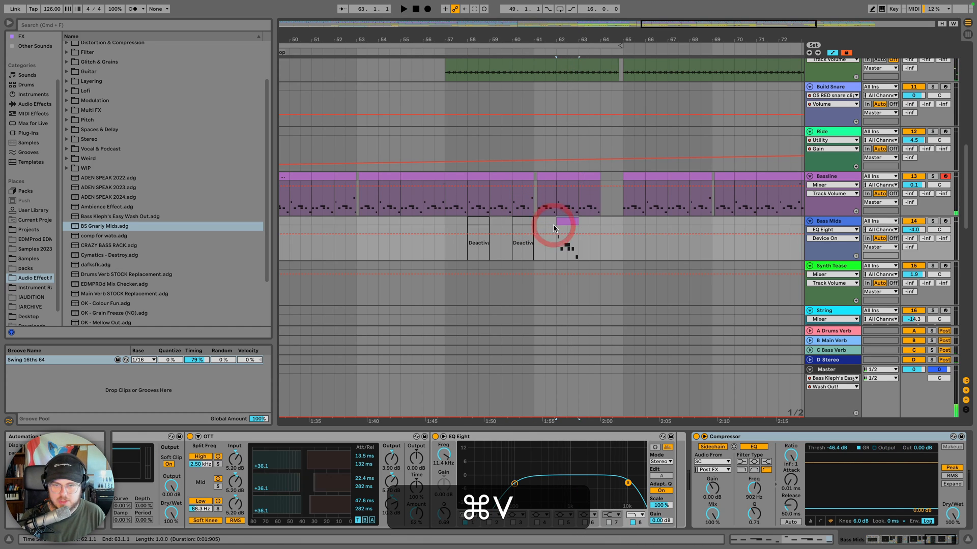
pyautogui.press('space')
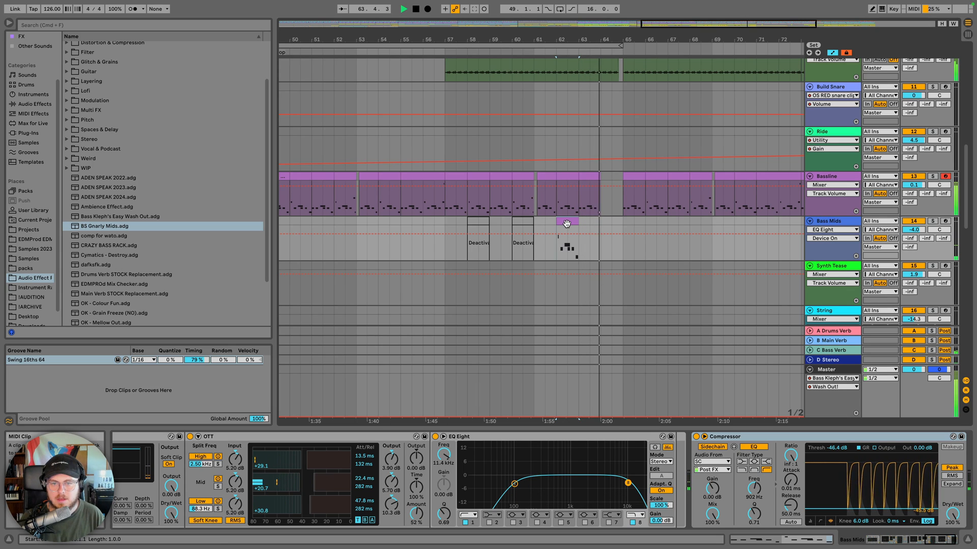
# Duplicate the Bass Mids clip from bar 62 to bar 64, audition it, and delete the bar 62 clip
pyautogui.press('space')
pyautogui.hotkey('ctrl', 'c')
pyautogui.click(601, 218)
pyautogui.hotkey('ctrl', 'v')
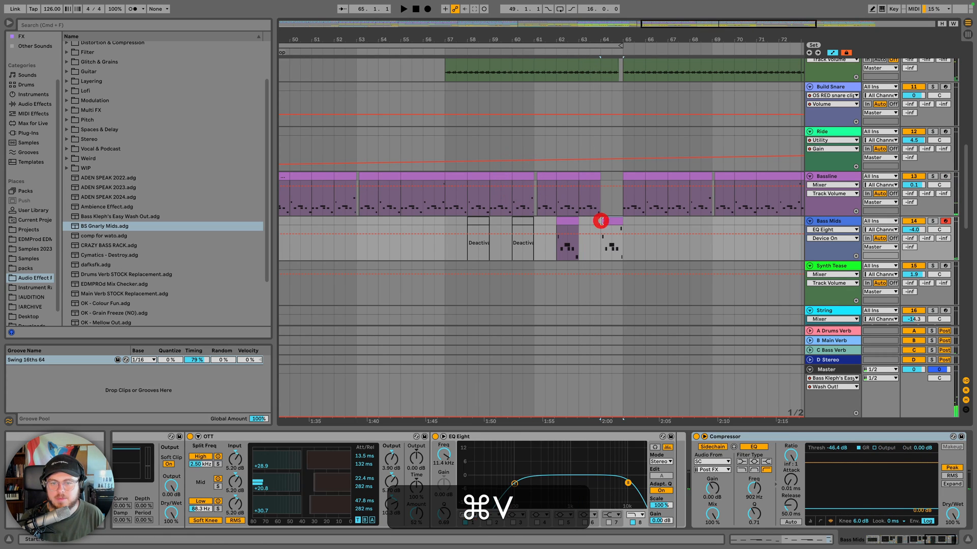
pyautogui.press('space')
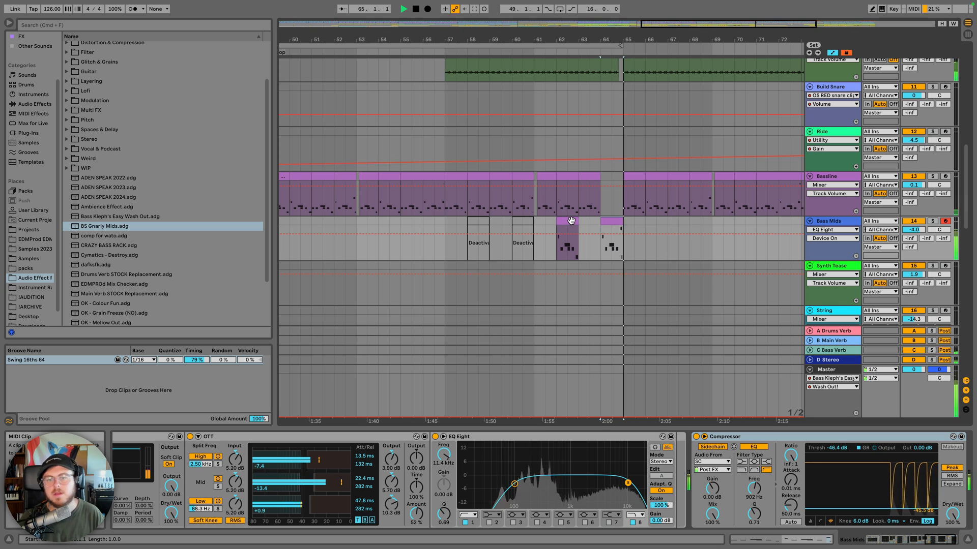
pyautogui.press('space')
pyautogui.click(571, 220)
pyautogui.press('BackSpace')
pyautogui.click(614, 219)
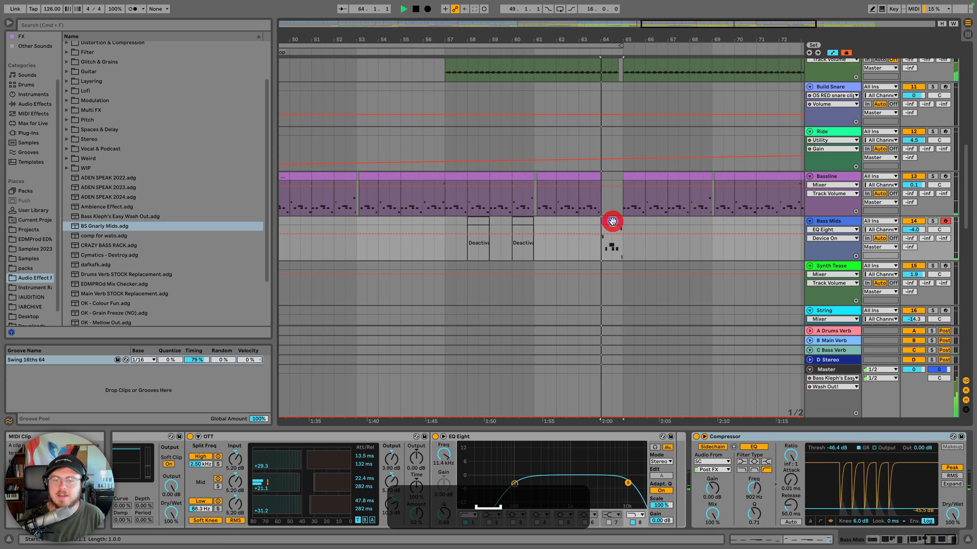
pyautogui.press('space')
# Copy the Bassline's bar 70 clip to the same position on Bass Mids
pyautogui.click(476, 175)
pyautogui.hotkey('ctrl', 'c')
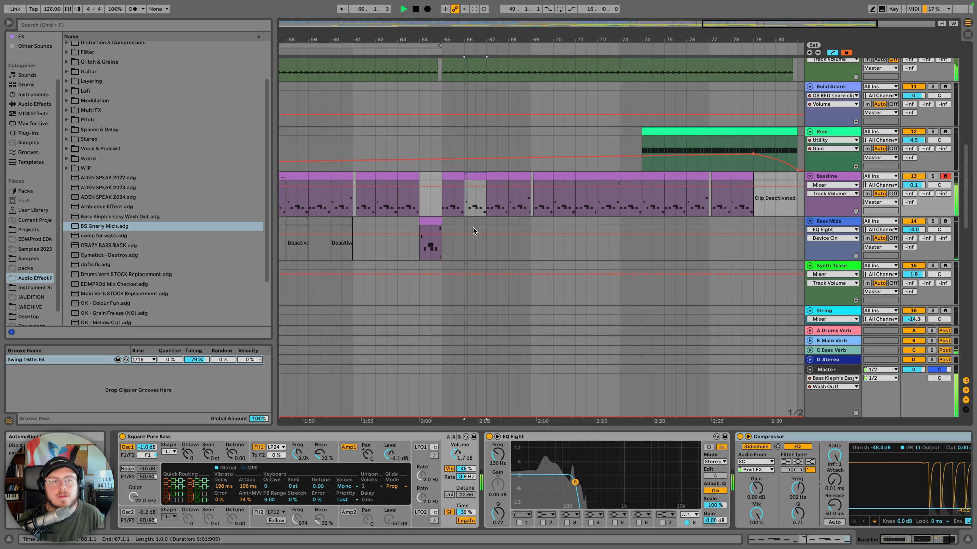
pyautogui.click(563, 176)
pyautogui.press('super+c')
pyautogui.click(557, 223)
pyautogui.press('super+v')
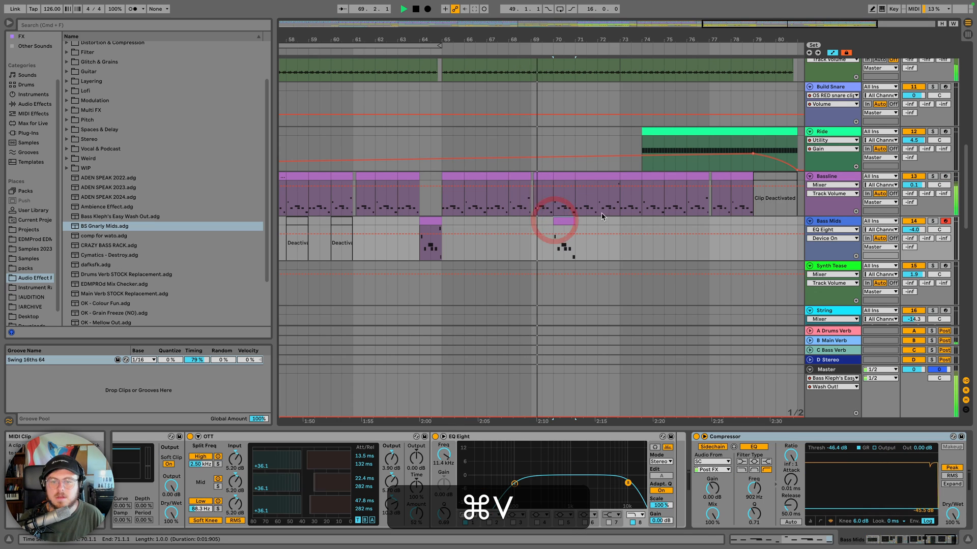
# Deactivate the Bass Mids clip at bar 70 after hearing it in the mix
pyautogui.click(609, 176)
pyautogui.press('super+c')
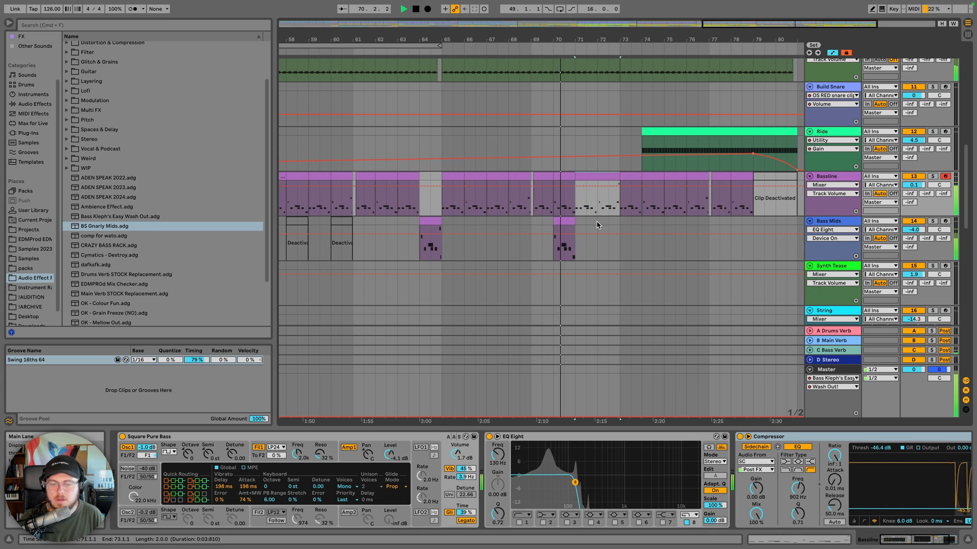
pyautogui.click(562, 219)
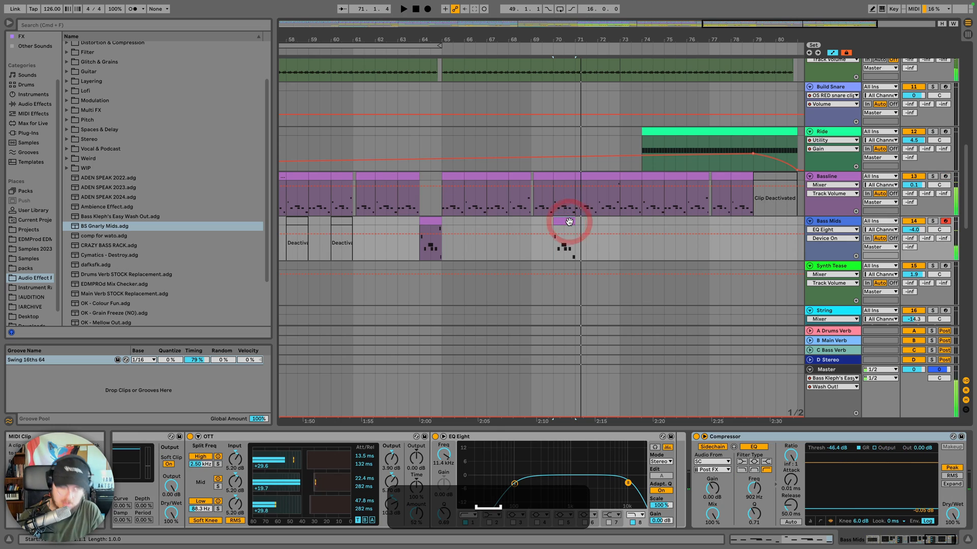
pyautogui.press('0')
# Copy the one-bar Bassline section at bar 72 to Bass Mids and play from there
pyautogui.click(607, 177)
pyautogui.press('space')
pyautogui.click(620, 177)
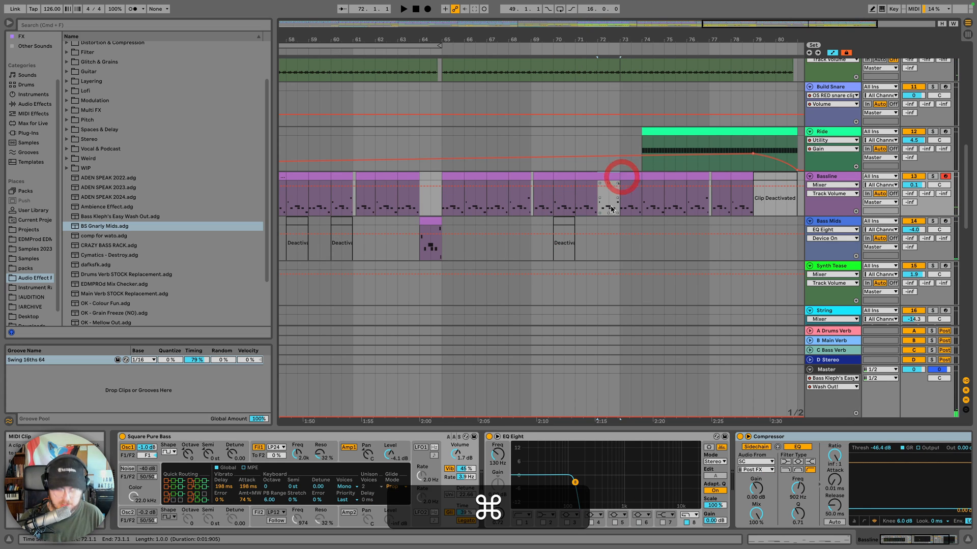
pyautogui.click(596, 222)
pyautogui.press('super+v')
pyautogui.press('space')
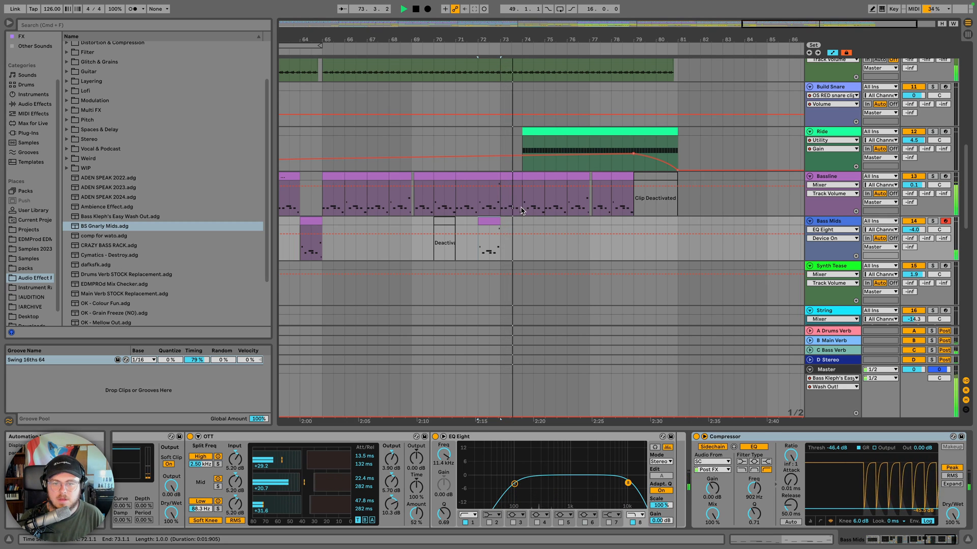
# Copy the one-bar Bassline sections at bars 74, 76 and 78 to the same positions on Bass Mids
pyautogui.click(528, 196)
pyautogui.press('super+c')
pyautogui.click(527, 222)
pyautogui.press('super+v')
pyautogui.click(574, 177)
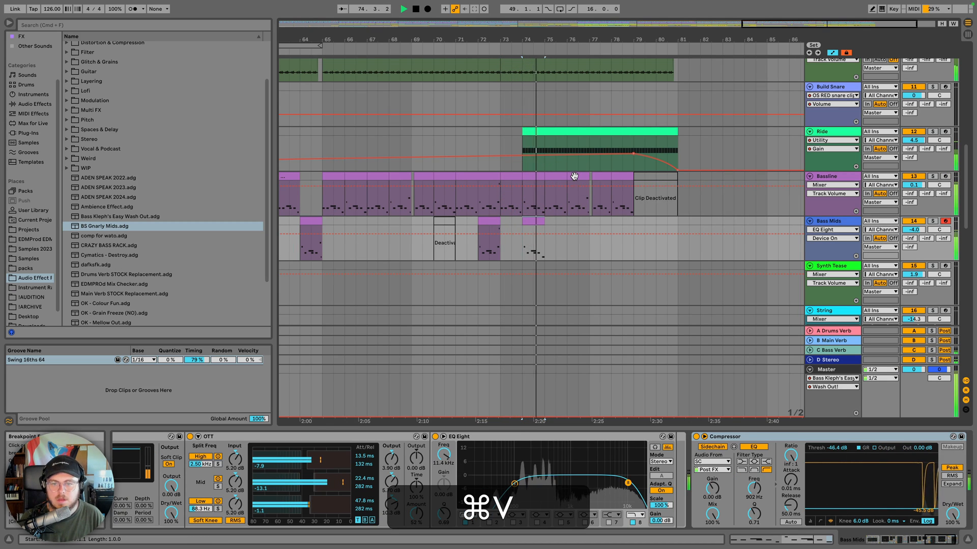
pyautogui.press('super+c')
pyautogui.click(567, 220)
pyautogui.press('super+v')
pyautogui.click(620, 184)
pyautogui.press('super+c')
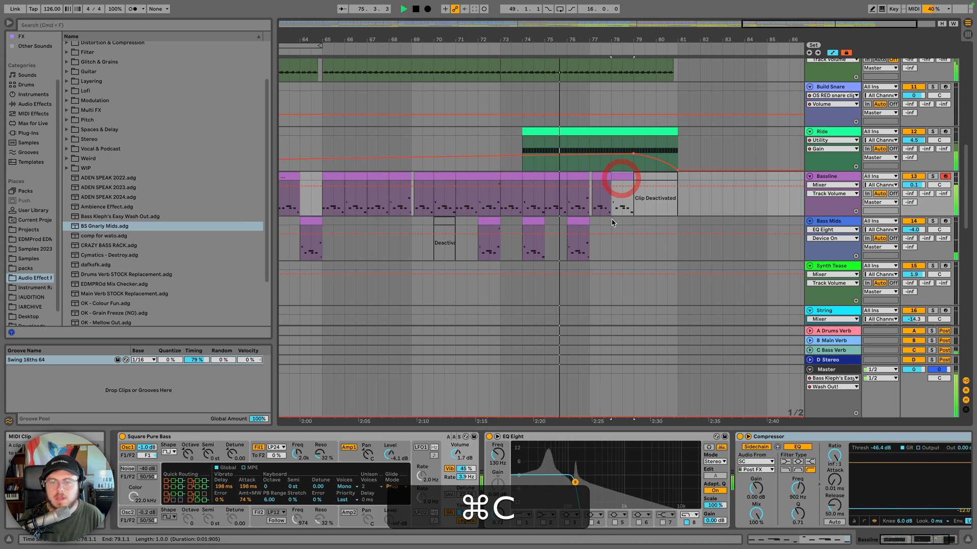
pyautogui.click(612, 220)
pyautogui.press('super+v')
# Raise the Bass Mids track volume to -3.7 dB while its final clips play
pyautogui.moveTo(548, 40); pyautogui.dragTo(608, 29)
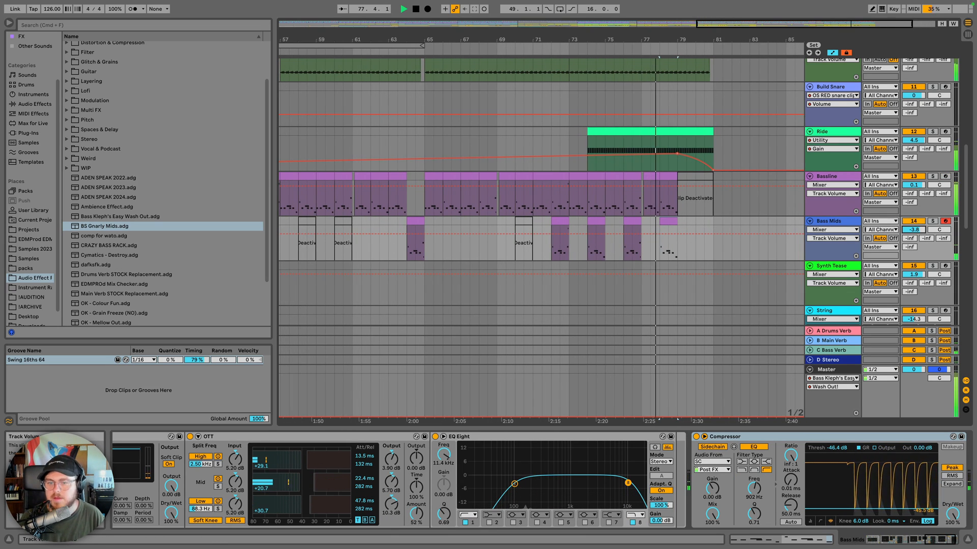
pyautogui.moveTo(914, 230); pyautogui.dragTo(913, 227)
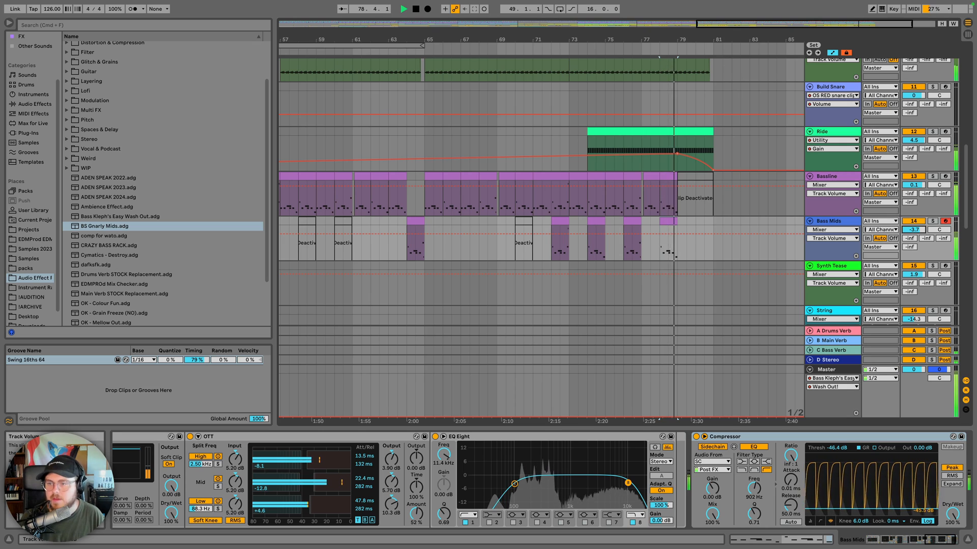
pyautogui.press('space')
# Play the drop from bar 49 and copy the Bassline's bar 56 section to the same position on Bass Mids
pyautogui.scroll(-5, 606, 152)
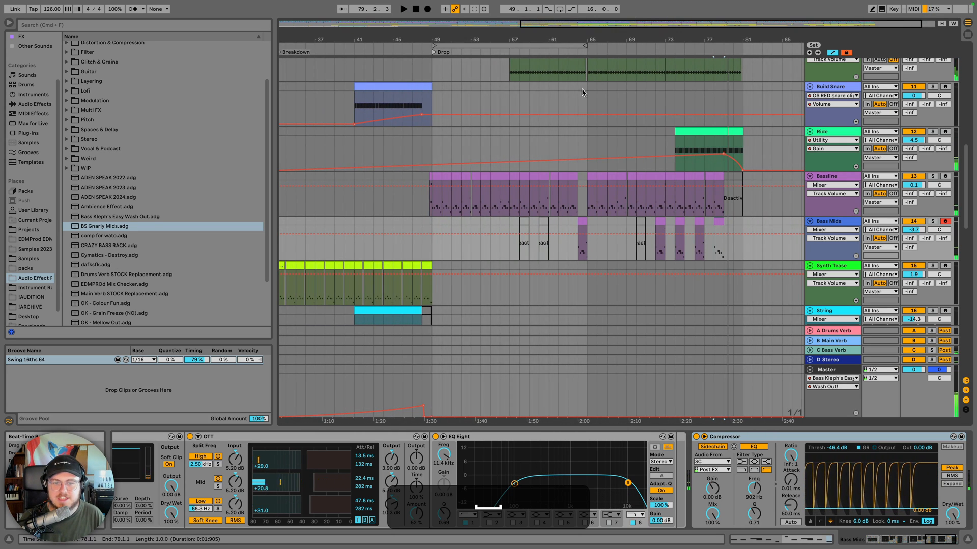
pyautogui.hscroll(-4, 585, 234)
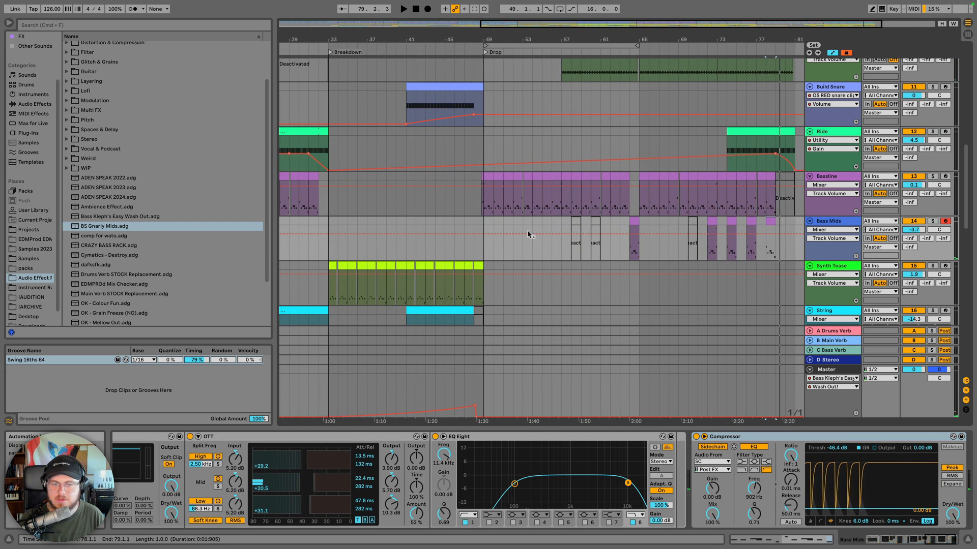
pyautogui.click(481, 225)
pyautogui.press('space')
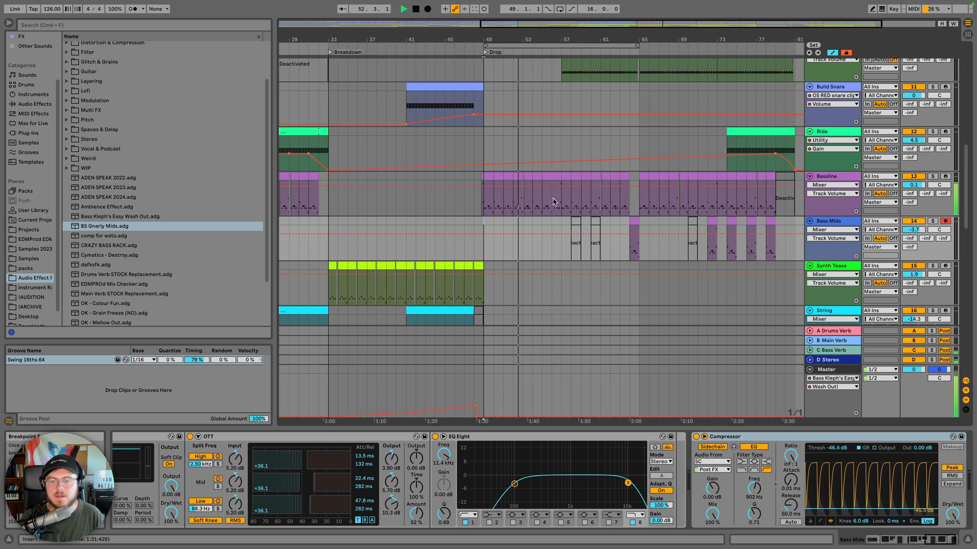
pyautogui.click(561, 180)
pyautogui.press('super+c')
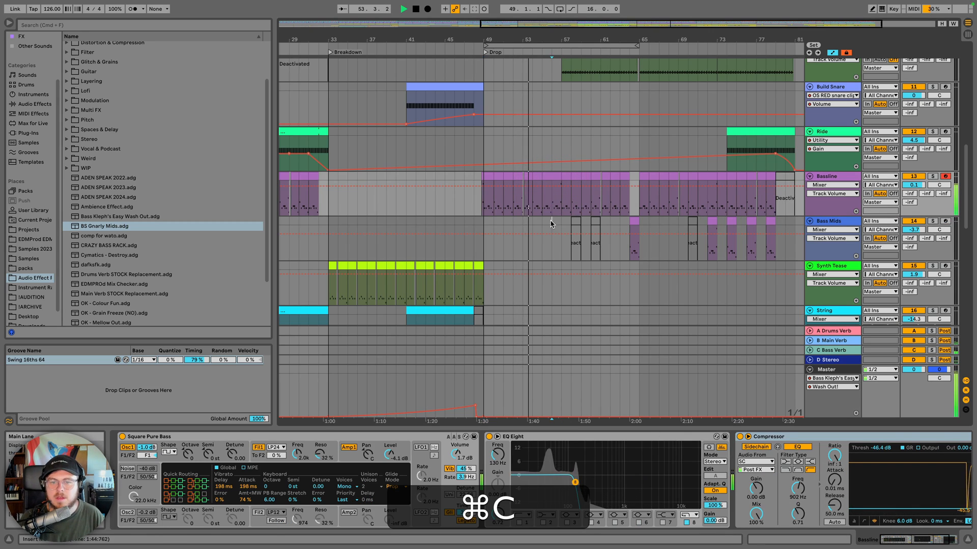
pyautogui.click(549, 218)
pyautogui.press('super+v')
# Set the Bass Mids track volume to -4.0 dB while listening to the bar 56 clip and what follows
pyautogui.moveTo(567, 45); pyautogui.dragTo(528, 84)
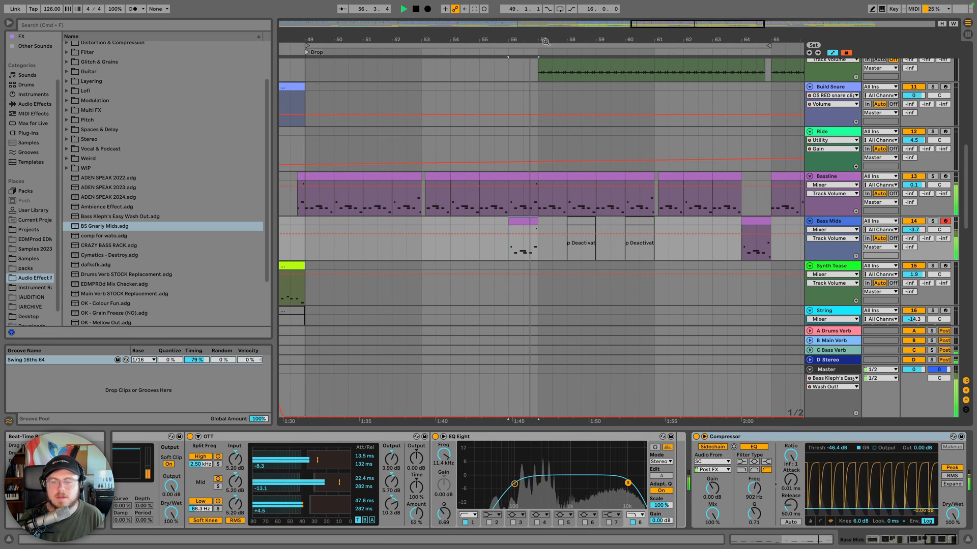
pyautogui.moveTo(916, 230); pyautogui.dragTo(916, 232)
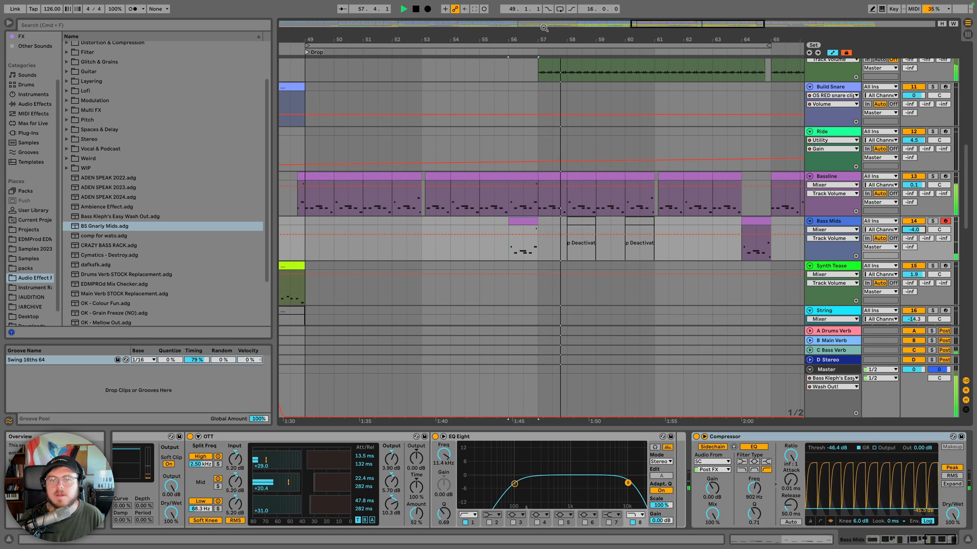
pyautogui.moveTo(542, 41); pyautogui.dragTo(522, 23)
pyautogui.press('space')
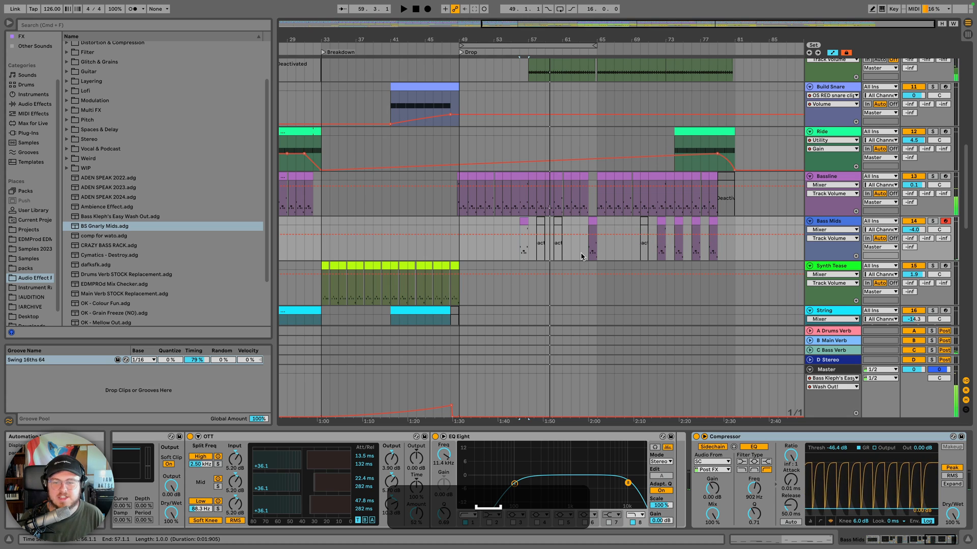
# Review the lead, vocal, drum and bass tracks across the arrangement for remaining gaps in the drop
pyautogui.scroll(-3, 582, 256)
pyautogui.hscroll(-3, 582, 256)
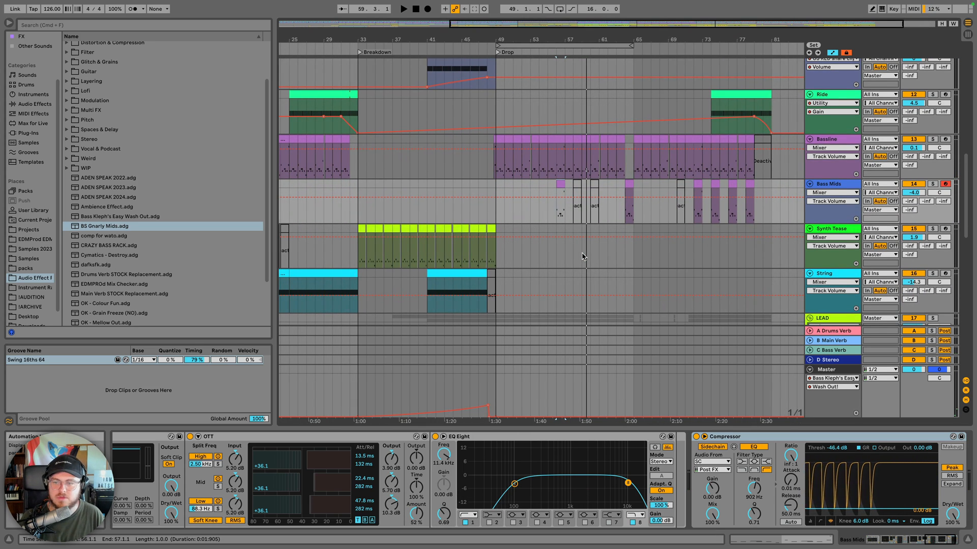
pyautogui.scroll(-10, 582, 257)
pyautogui.hscroll(-1, 582, 256)
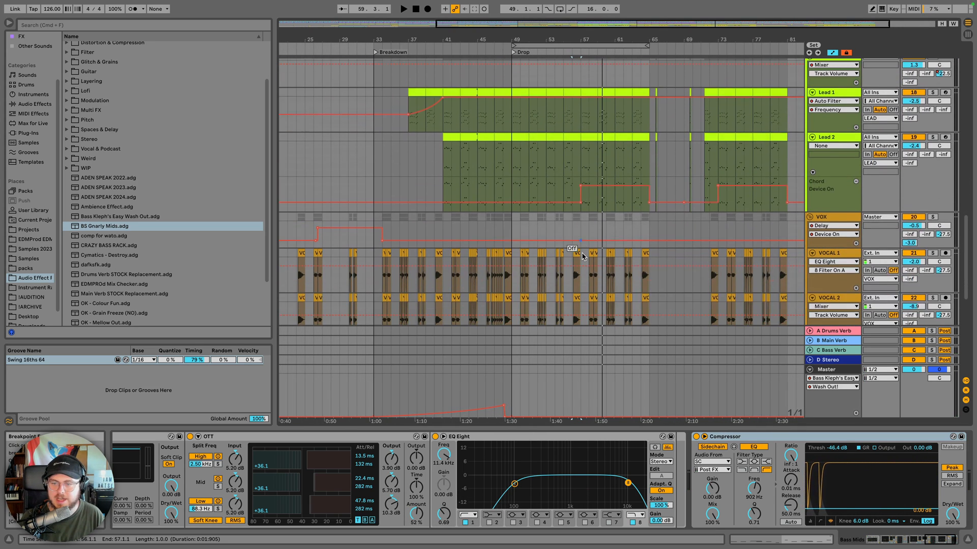
pyautogui.scroll(15, 582, 256)
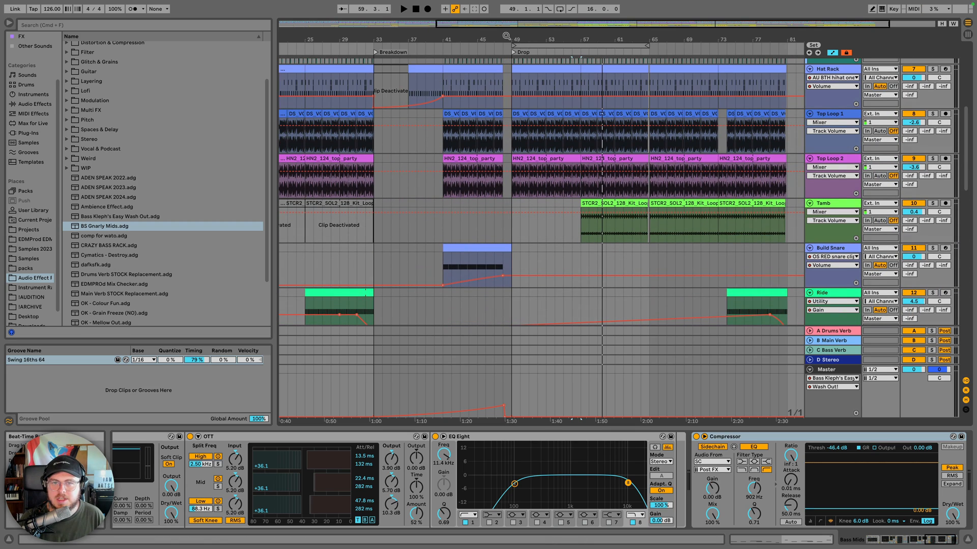
pyautogui.moveTo(553, 39); pyautogui.dragTo(552, 21)
pyautogui.scroll(-5, 601, 241)
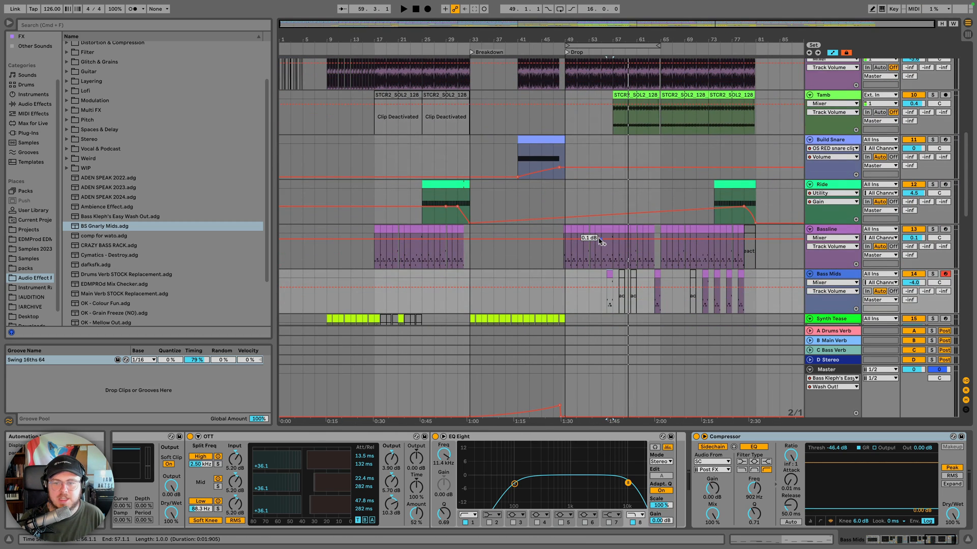
# Hide the automation lanes and collapse all tracks in the arrangement
pyautogui.scroll(-3, 601, 241)
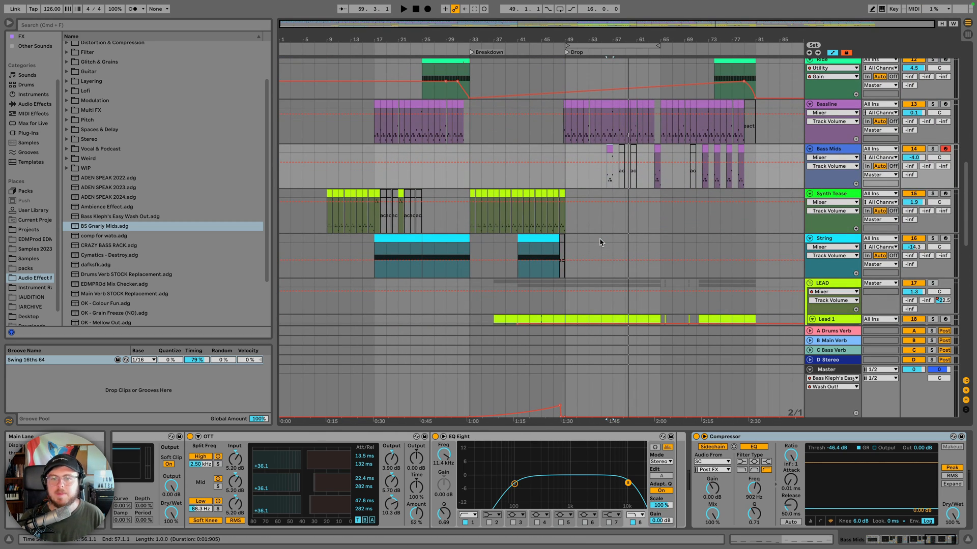
pyautogui.press('a')
pyautogui.click(816, 108)
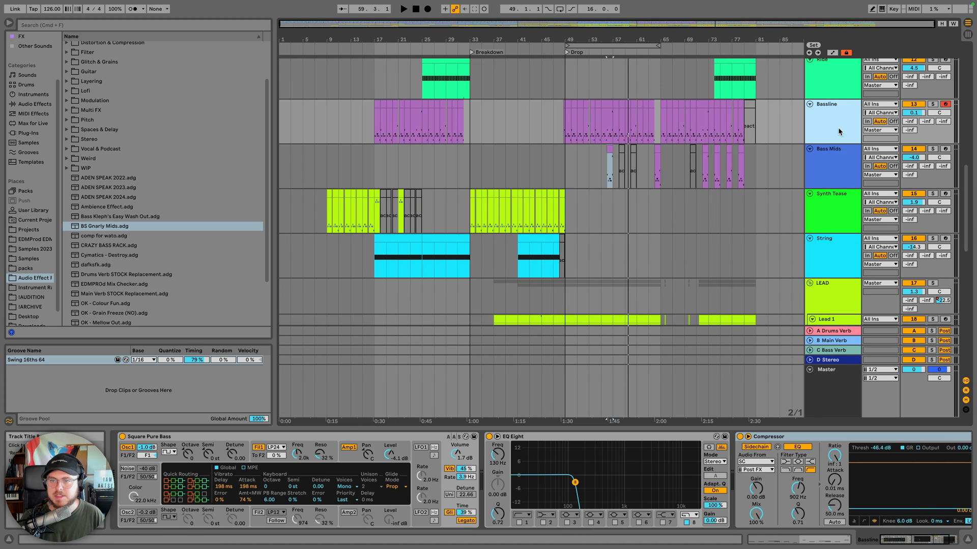
pyautogui.press('super+a')
pyautogui.click(810, 104)
pyautogui.click(824, 113)
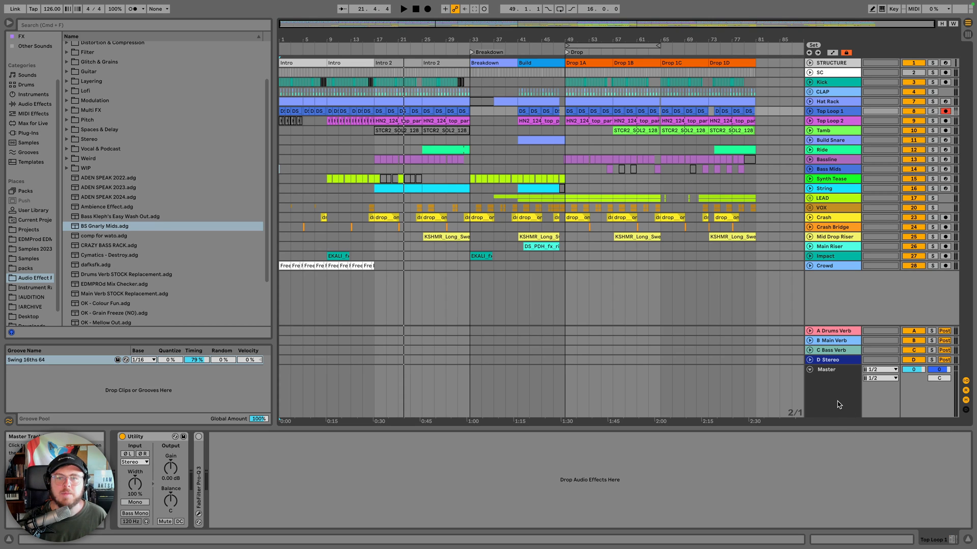
# Expand the Kick track and audition it soloed from bar 17
pyautogui.click(810, 82)
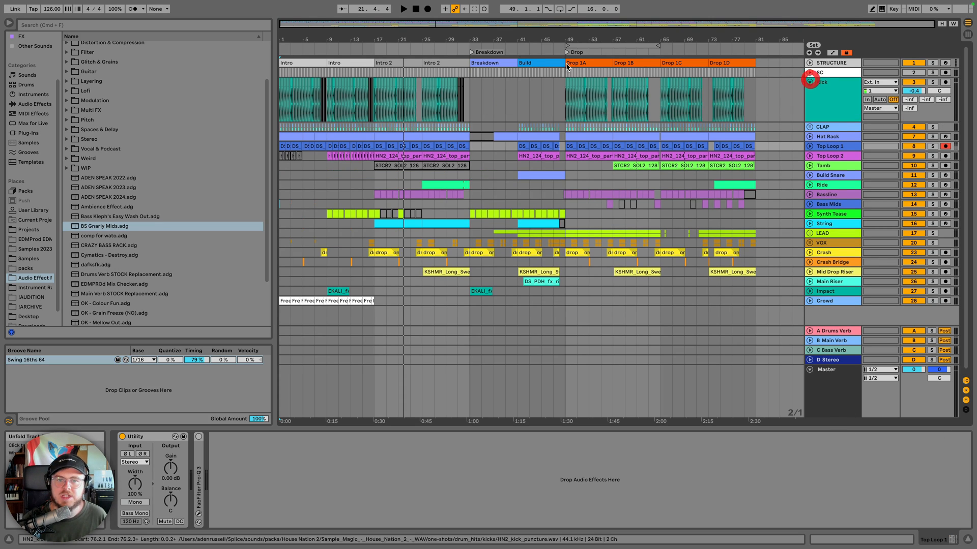
pyautogui.moveTo(377, 39); pyautogui.dragTo(463, 99)
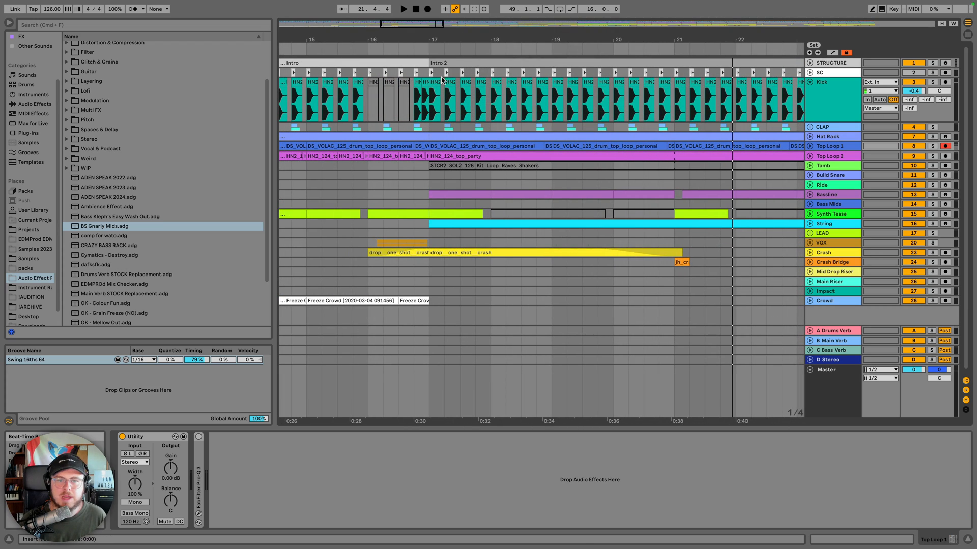
pyautogui.click(436, 82)
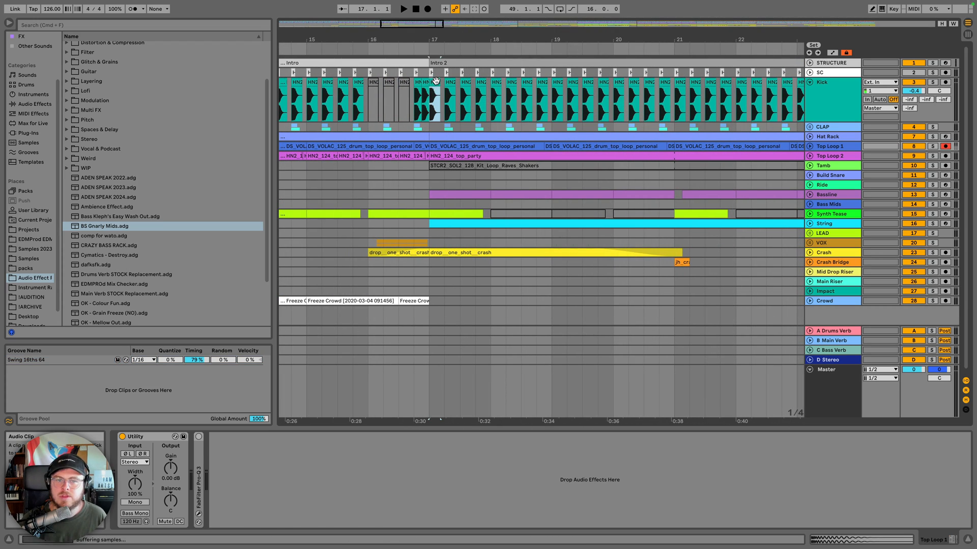
pyautogui.click(933, 83)
pyautogui.press('space')
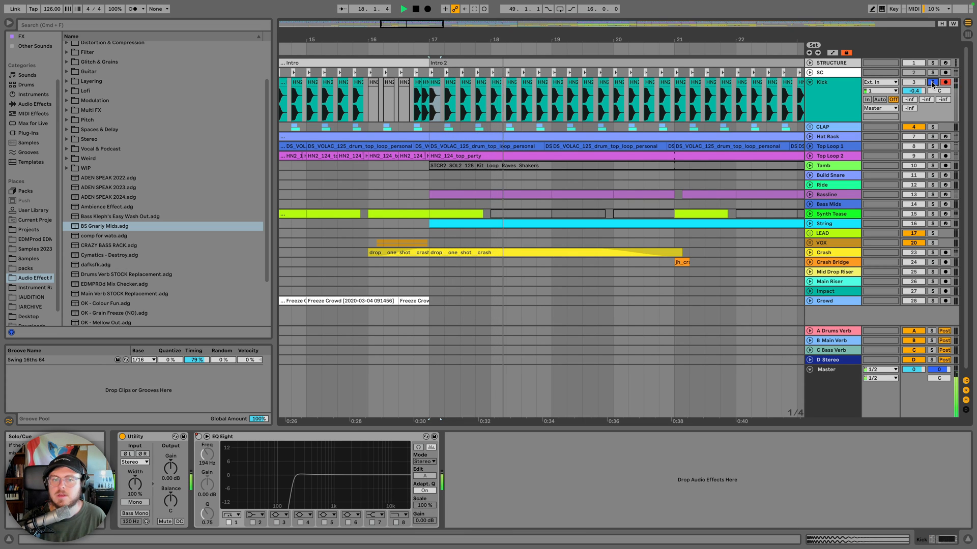
pyautogui.press('space')
pyautogui.click(933, 83)
# Load the SPL Transient Designer Plus VST from the Dynamics plug-ins onto the Kick track
pyautogui.press('-')
pyautogui.press('+')
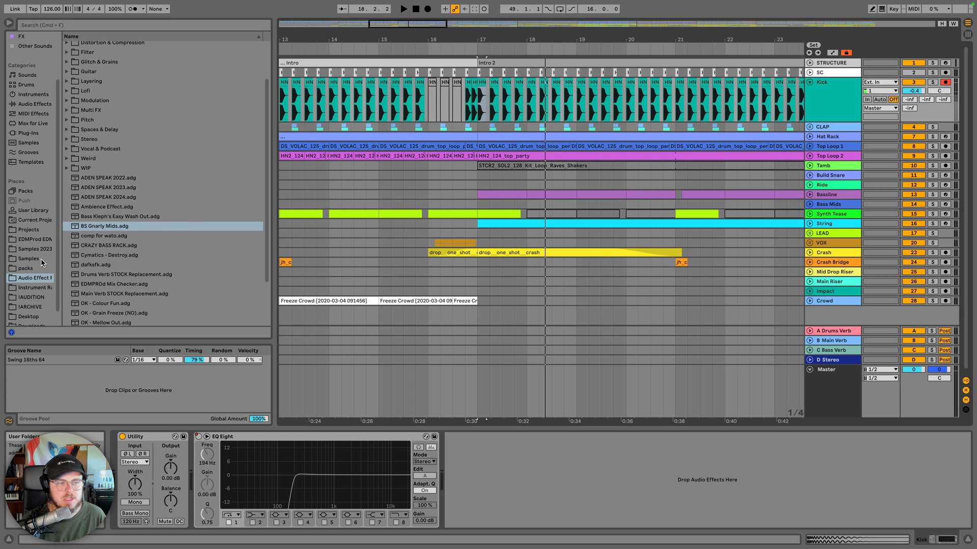
pyautogui.click(28, 133)
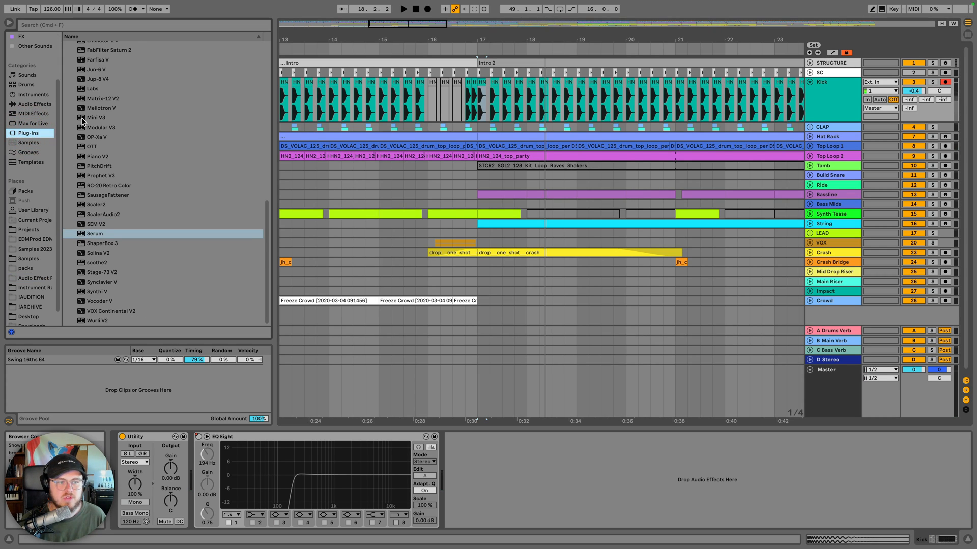
pyautogui.scroll(15, 86, 130)
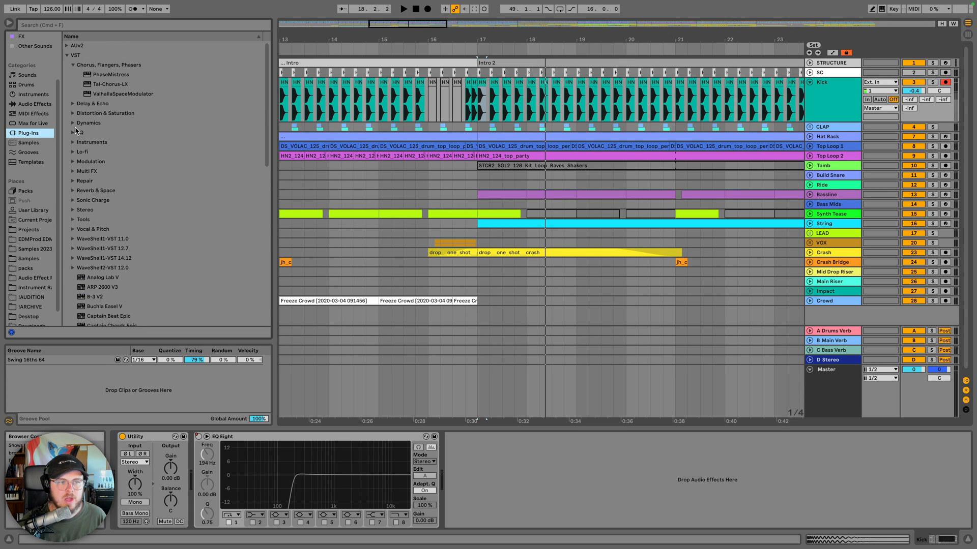
pyautogui.click(72, 124)
pyautogui.doubleClick(126, 152)
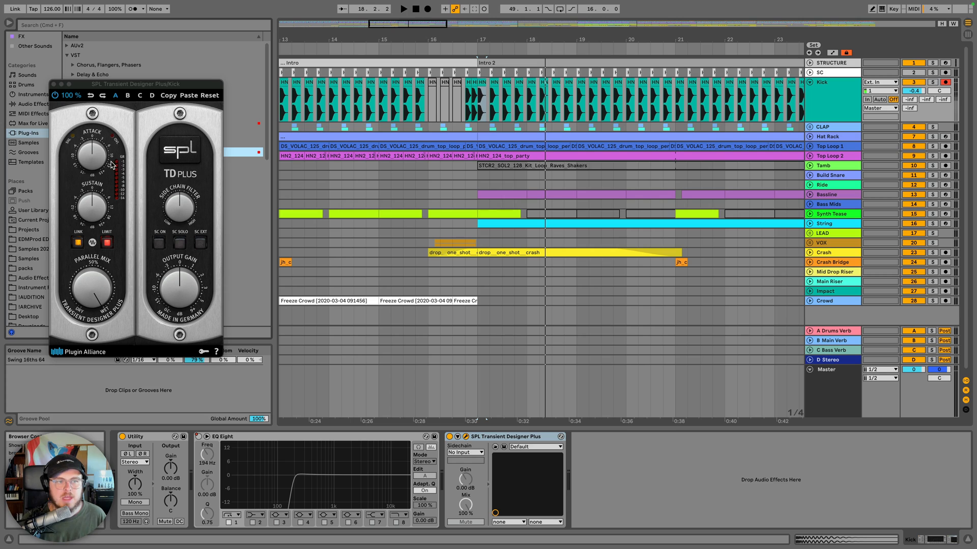
# Lower the Transient Designer's attack slightly and raise its sustain slightly while playing the soloed Kick
pyautogui.click(93, 156)
pyautogui.press('space')
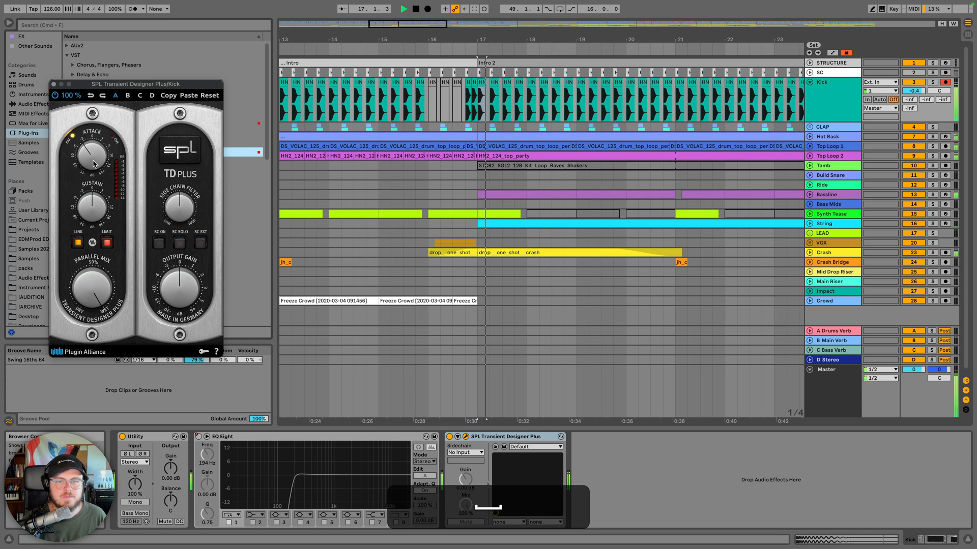
pyautogui.click(935, 81)
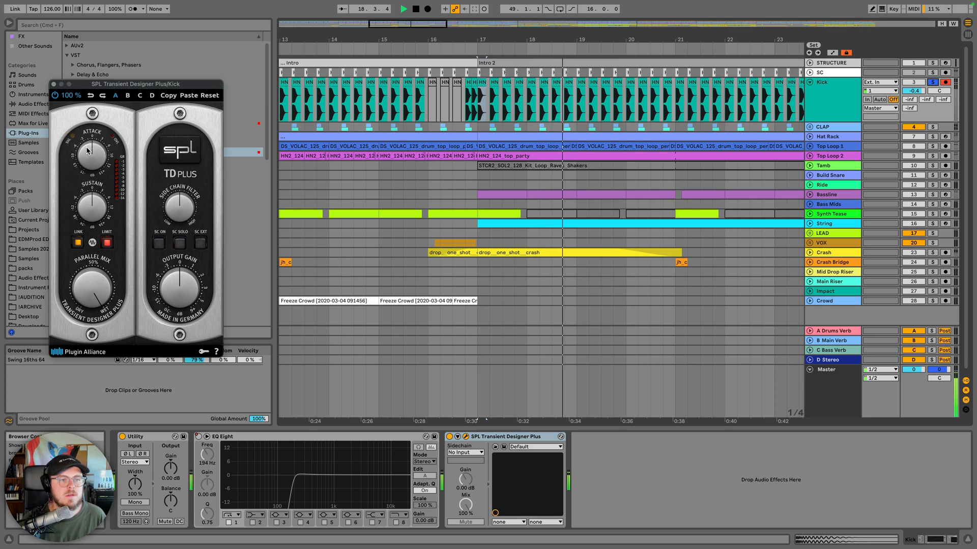
pyautogui.moveTo(88, 151); pyautogui.dragTo(93, 206)
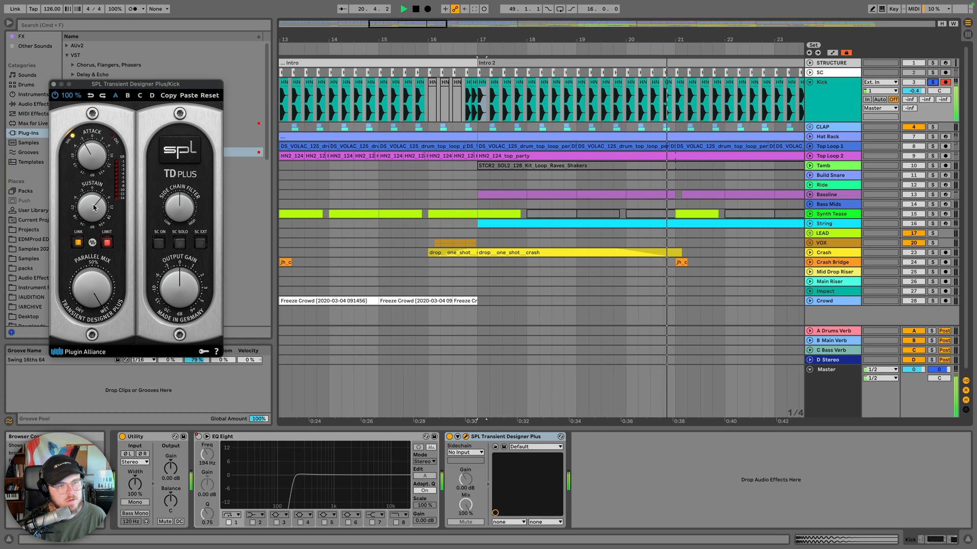
pyautogui.press('space')
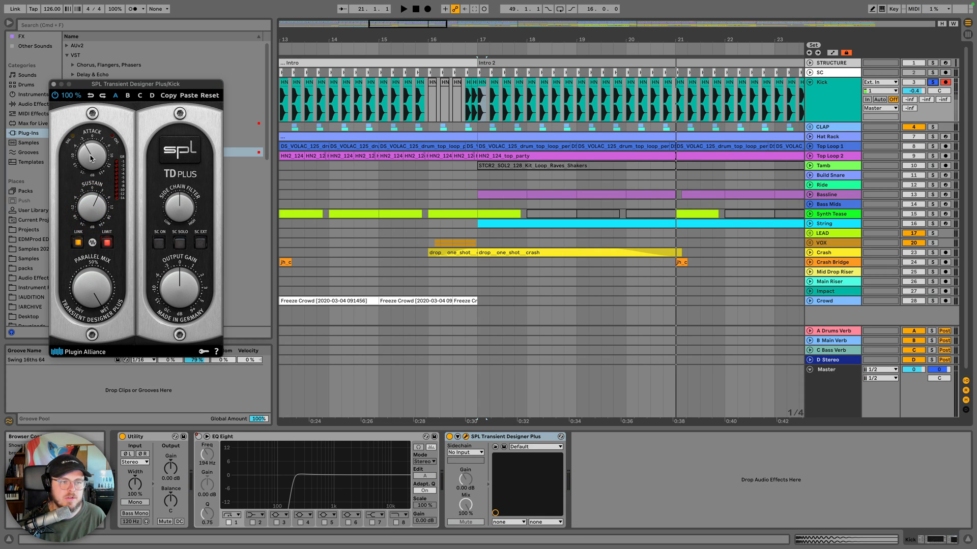
# Play the soloed Kick from bar 17 and compare it with SPL Transient Designer Plus bypassed and enabled
pyautogui.press('space')
pyautogui.click(448, 437)
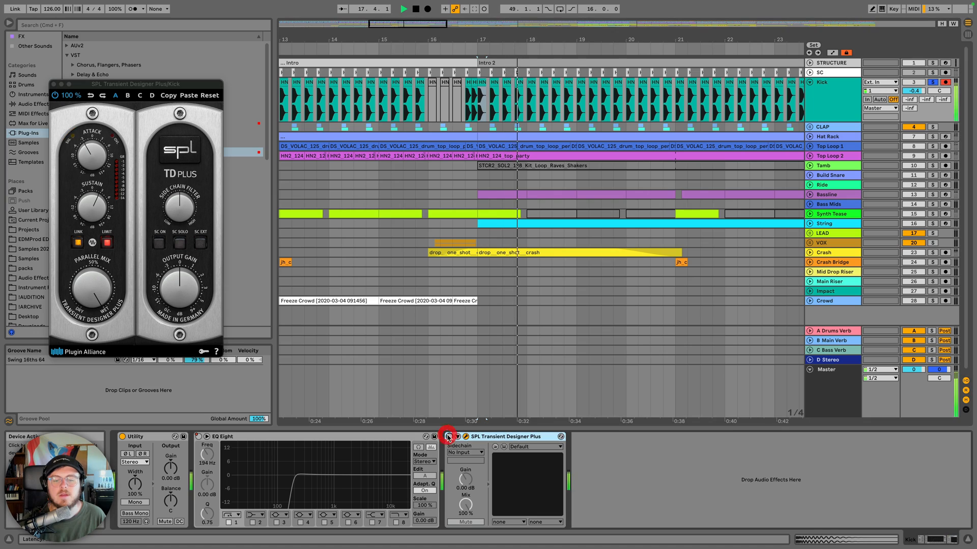
pyautogui.click(448, 437)
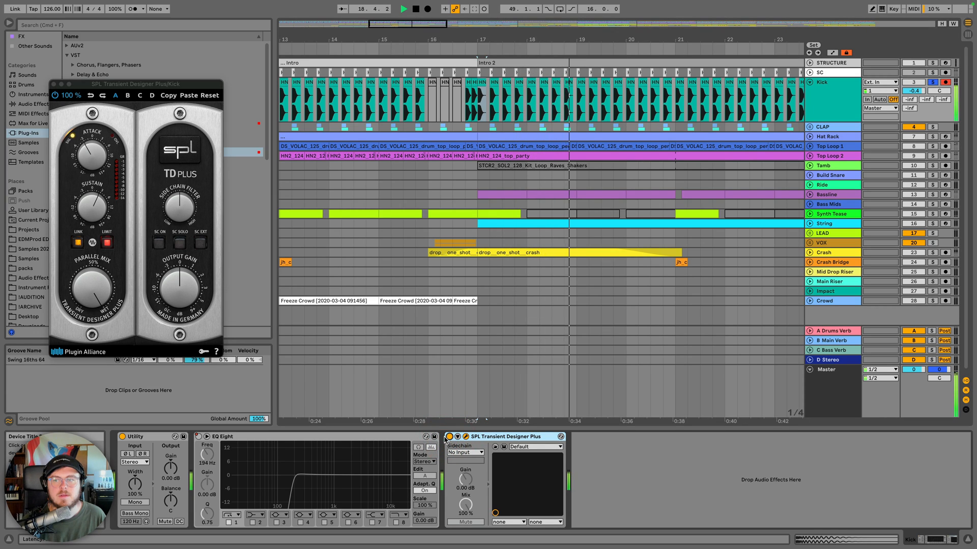
pyautogui.press('space')
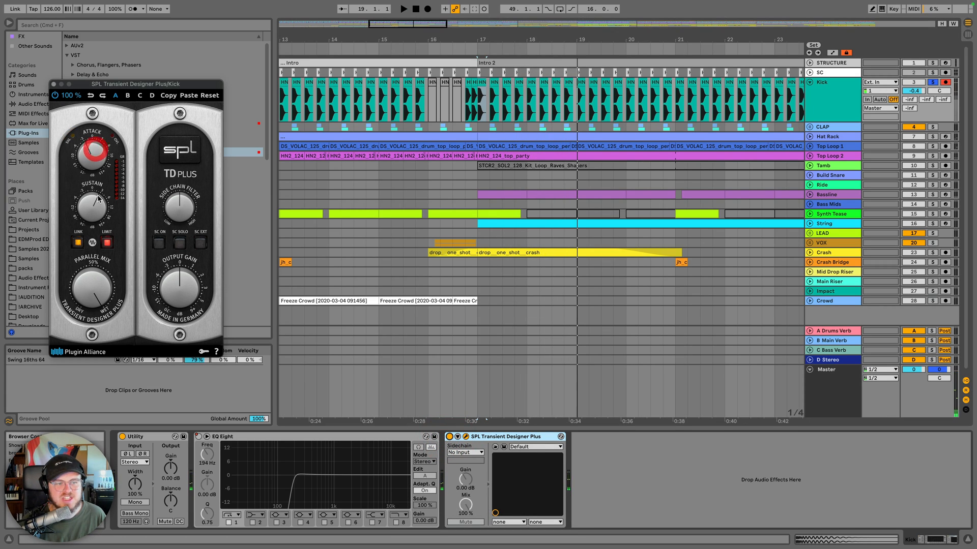
# Unsolo the Kick and compare SPL Transient Designer Plus bypassed and enabled within the full mix
pyautogui.click(932, 83)
pyautogui.press('space')
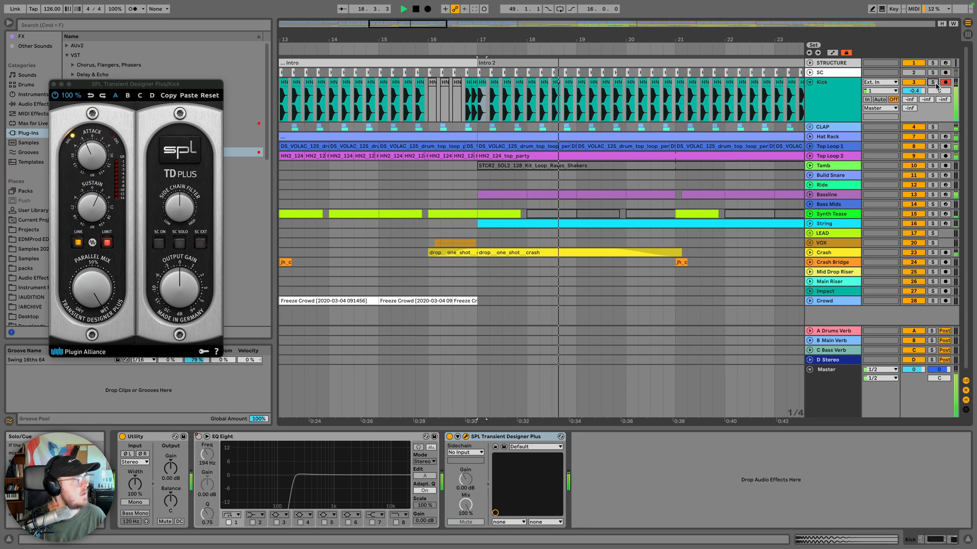
pyautogui.click(449, 437)
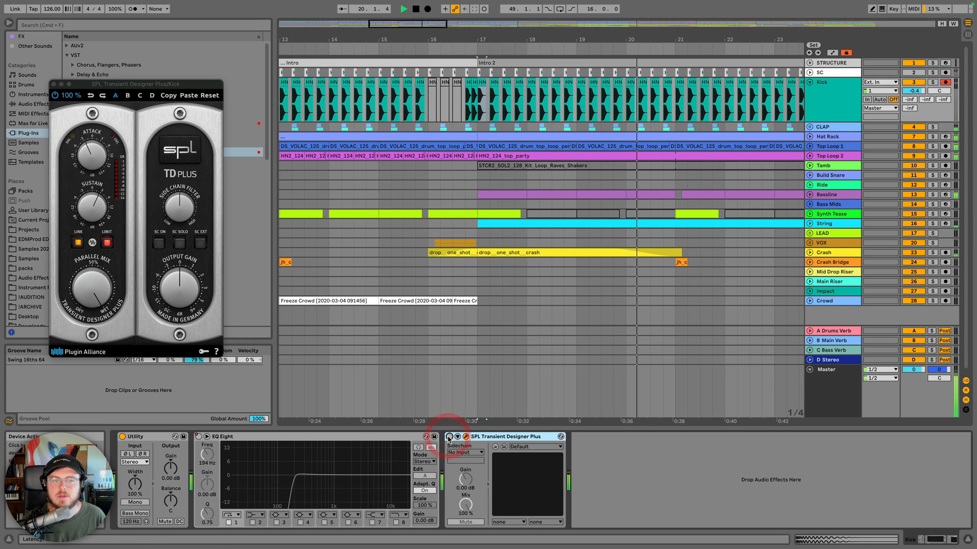
pyautogui.click(449, 437)
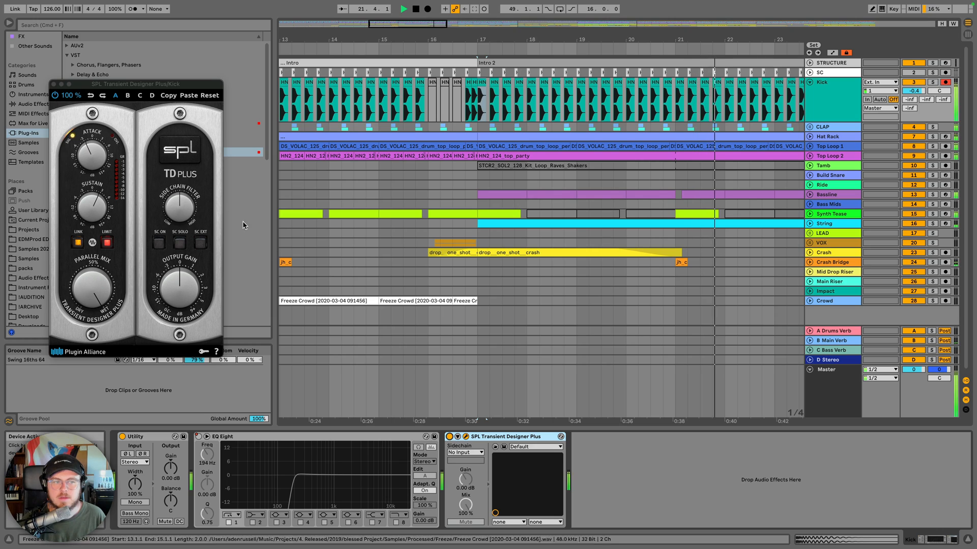
pyautogui.click(90, 156)
pyautogui.press('space')
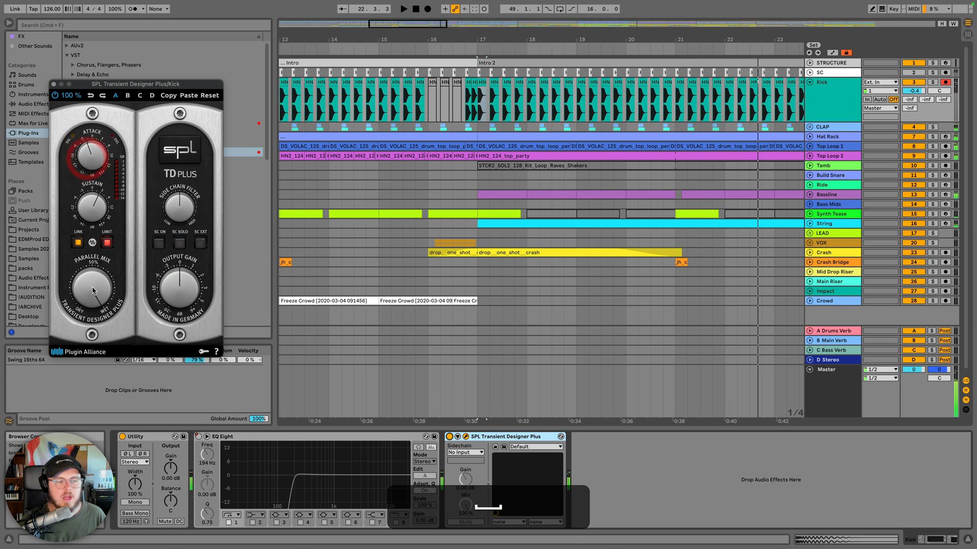
# Reduce the Transient Designer's parallel mix to somewhat above 50% while checking the Kick in the mix and soloed
pyautogui.moveTo(93, 331); pyautogui.dragTo(93, 339)
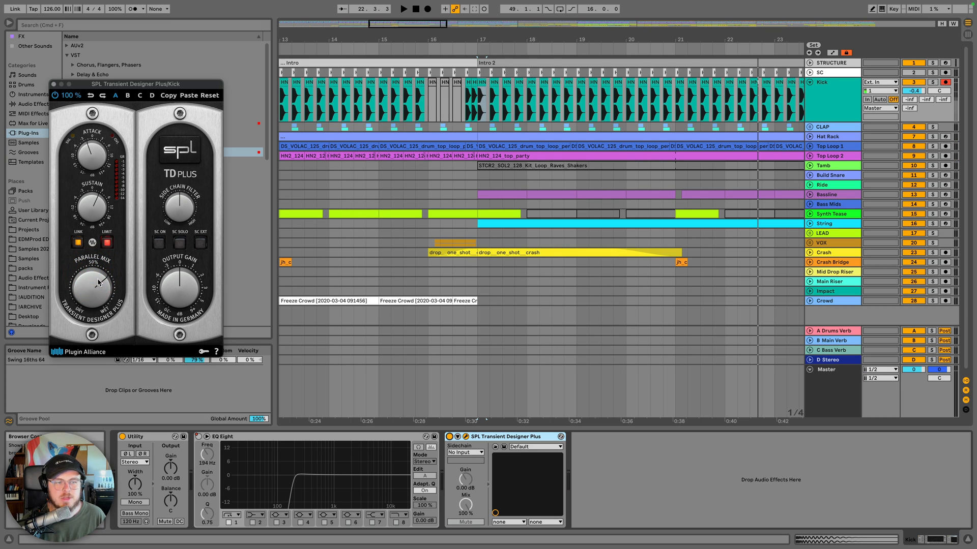
pyautogui.press('space')
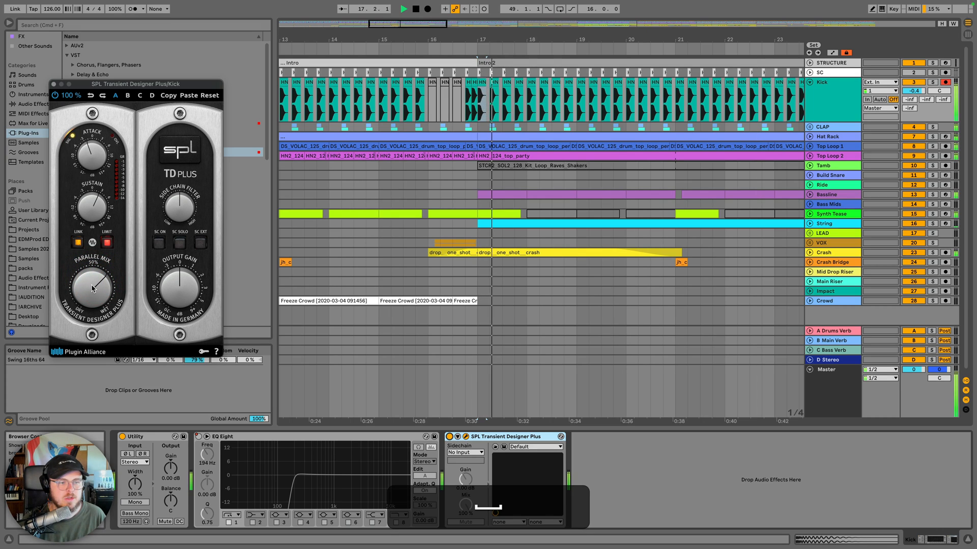
pyautogui.moveTo(91, 286); pyautogui.dragTo(92, 288)
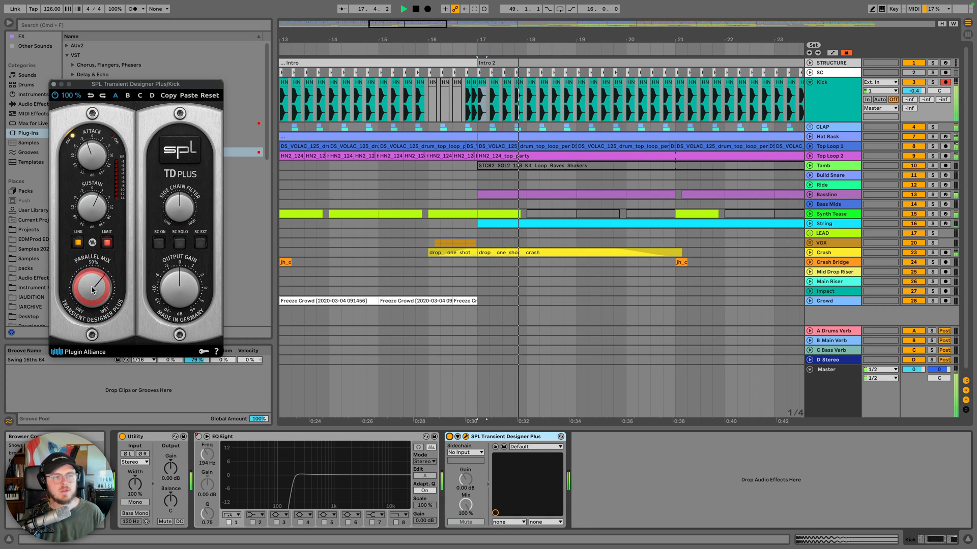
pyautogui.click(932, 82)
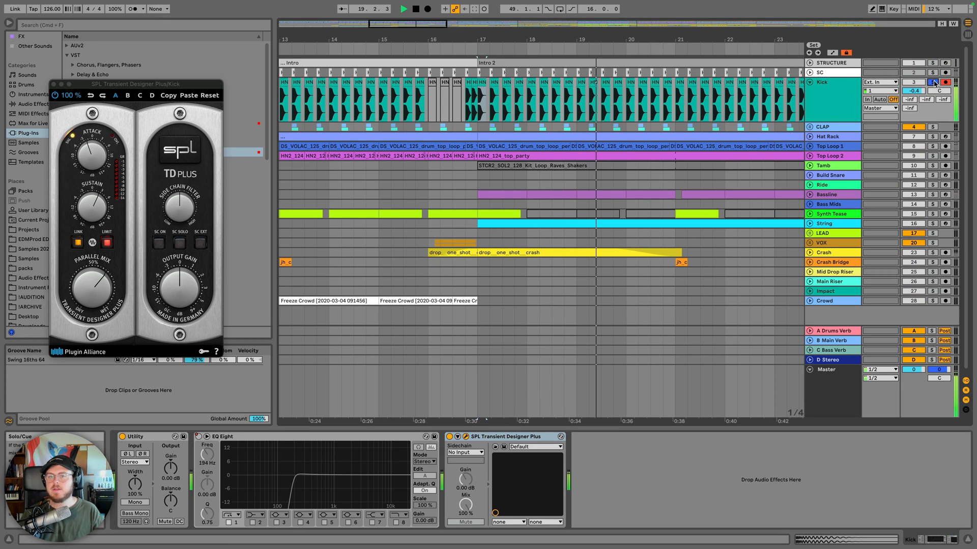
pyautogui.click(934, 82)
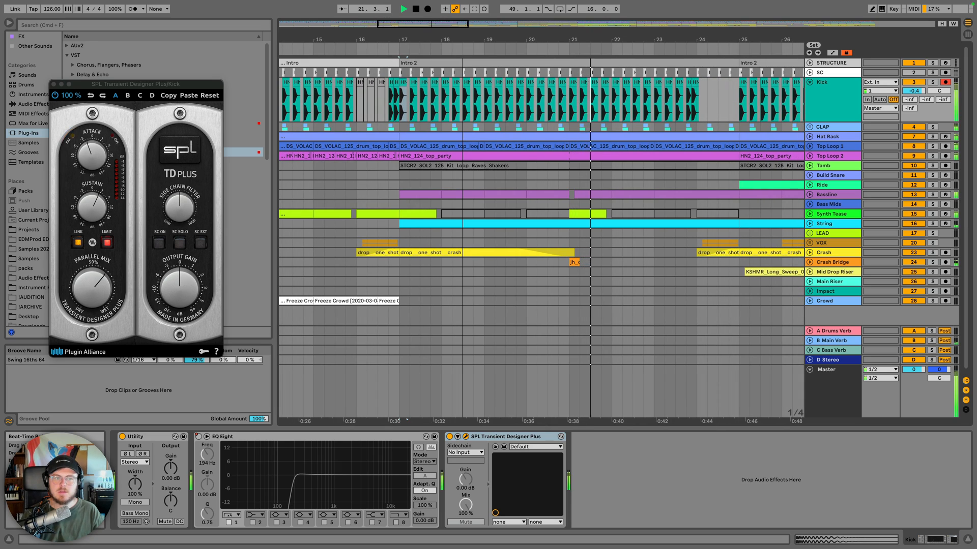
# Select every Kick clip across the whole arrangement and transpose them down 1 semitone
pyautogui.moveTo(470, 42); pyautogui.dragTo(470, 10)
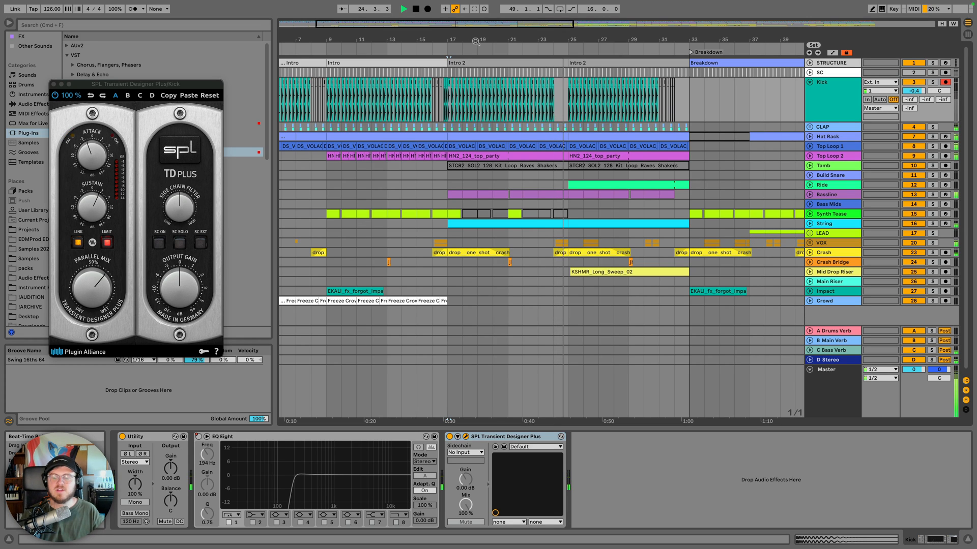
pyautogui.press('-')
pyautogui.press('-')
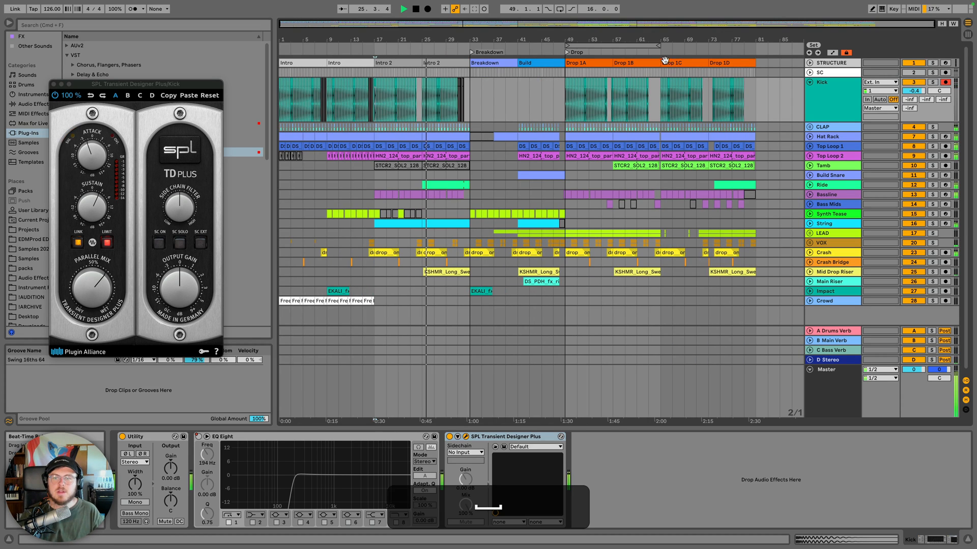
pyautogui.moveTo(753, 37); pyautogui.dragTo(754, 82)
pyautogui.doubleClick(717, 83)
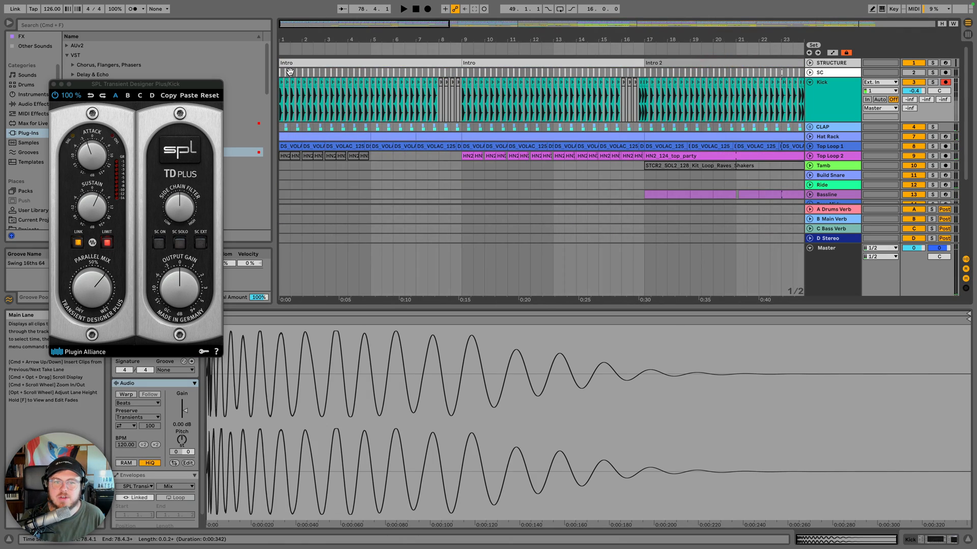
pyautogui.keyDown('shift'); pyautogui.click(284, 82); pyautogui.keyUp('shift')
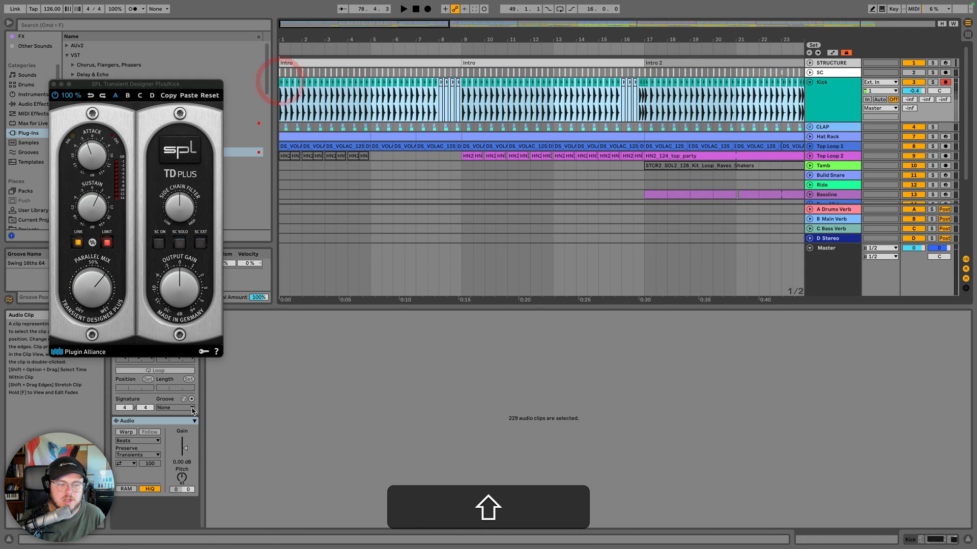
pyautogui.click(182, 478)
pyautogui.press('Down')
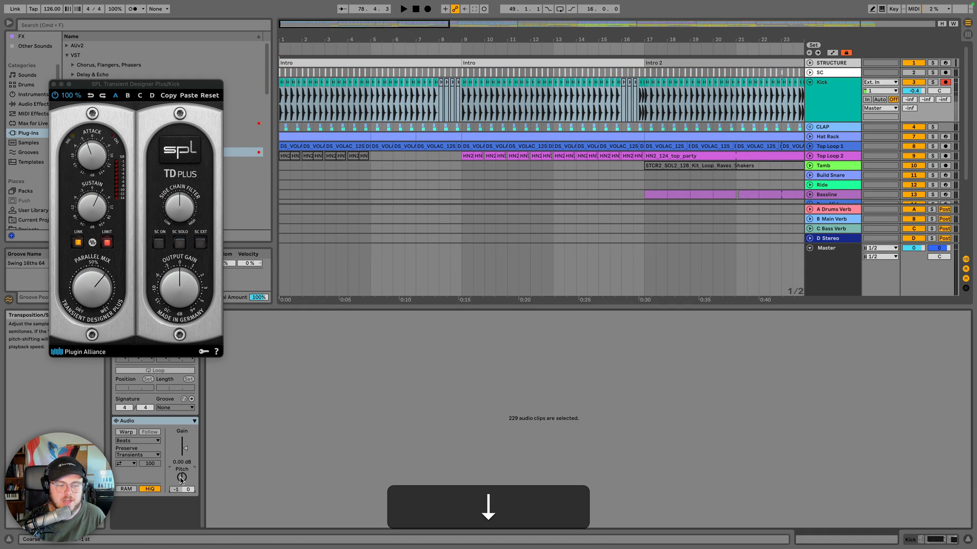
# Play the transposed Kick from the drop at bar 49, comparing it soloed and within the full mix
pyautogui.press('space')
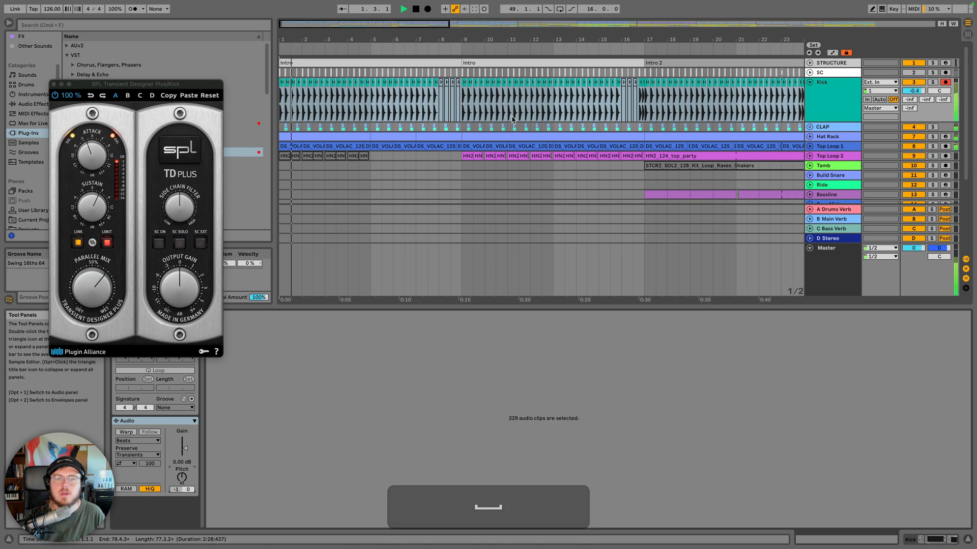
pyautogui.click(644, 83)
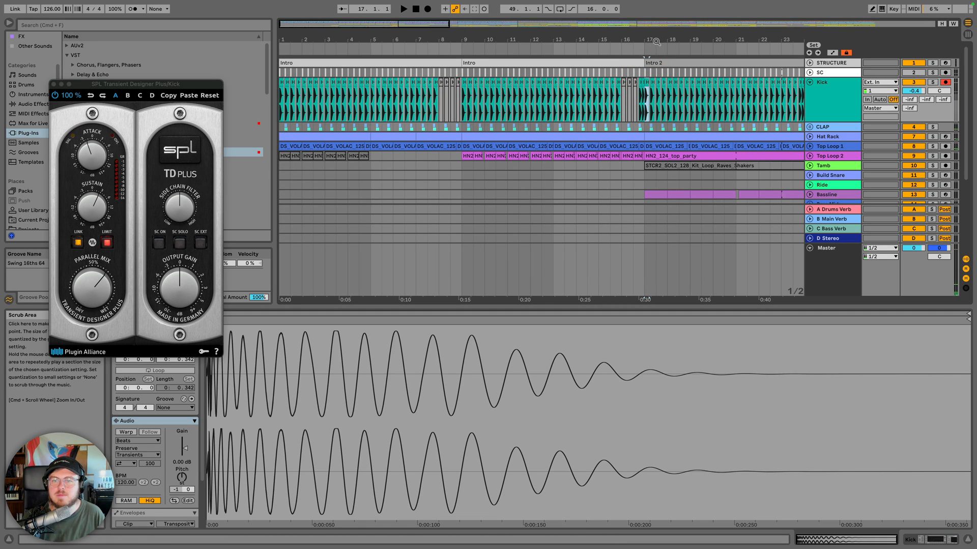
pyautogui.moveTo(651, 40); pyautogui.dragTo(411, 16)
pyautogui.hscroll(5, 662, 91)
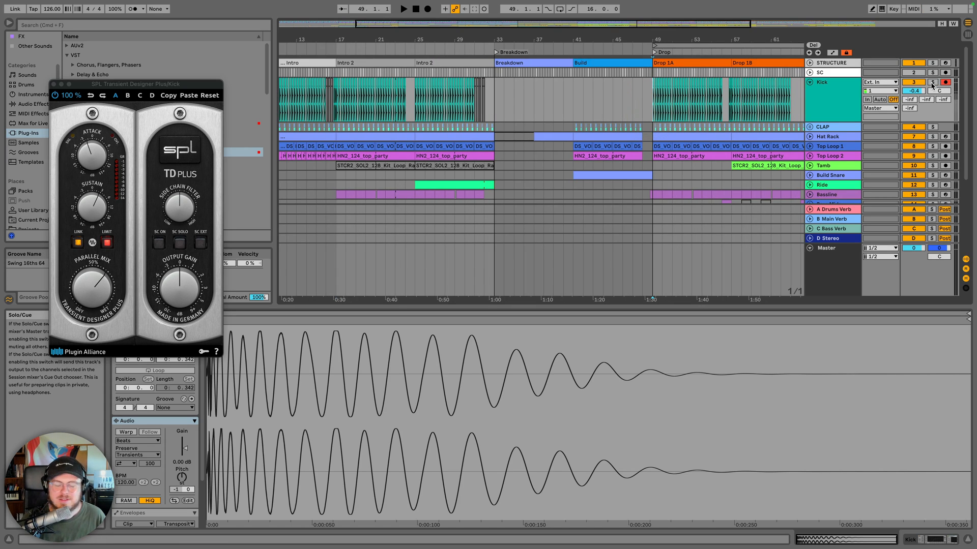
pyautogui.press('space')
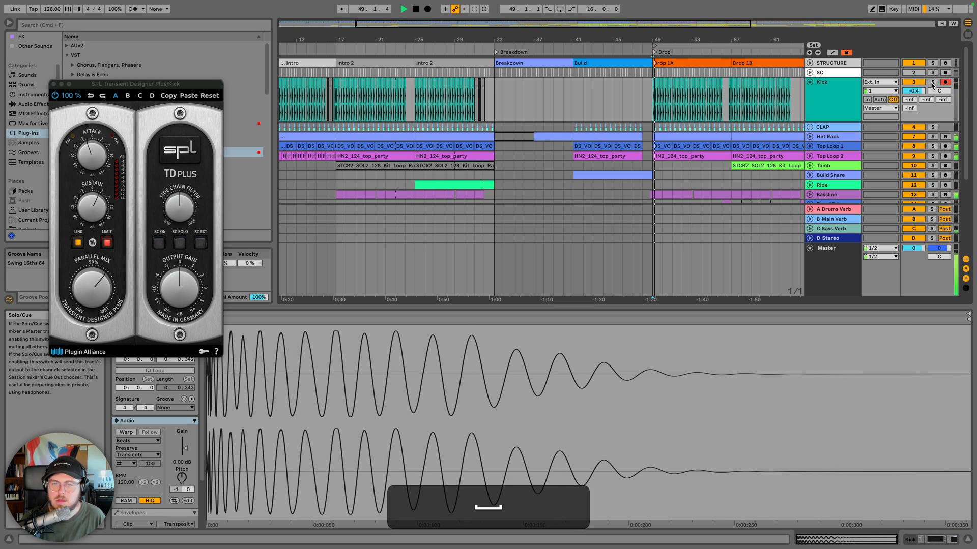
pyautogui.click(933, 82)
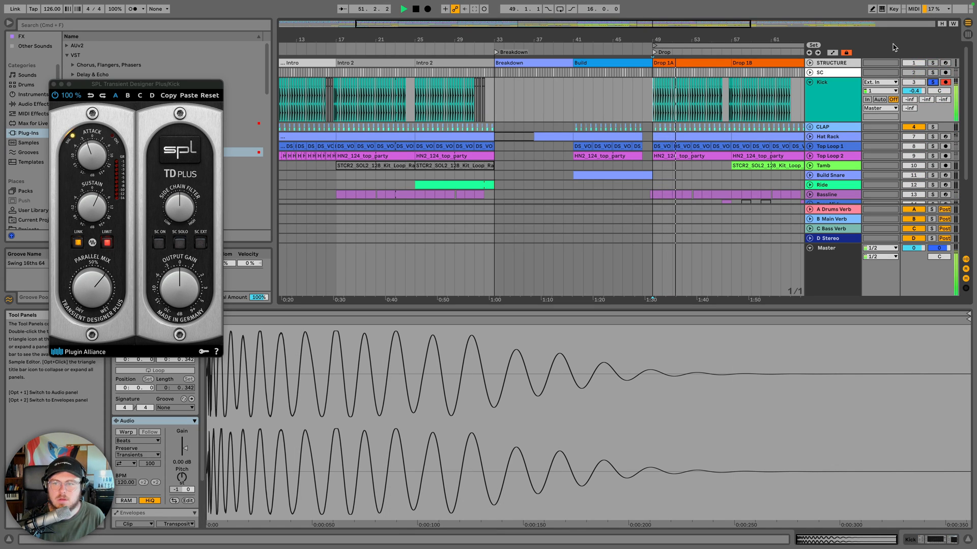
pyautogui.click(932, 82)
pyautogui.click(839, 96)
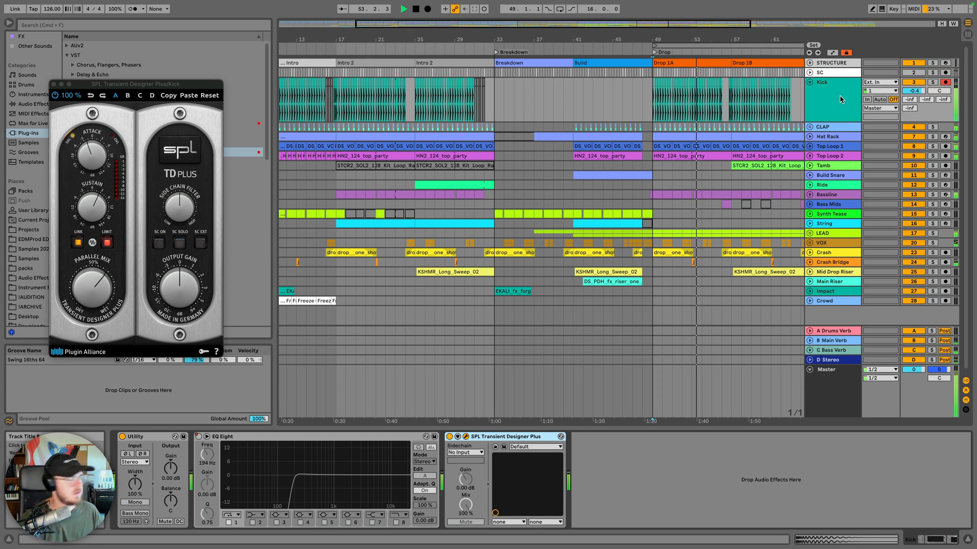
pyautogui.click(839, 96)
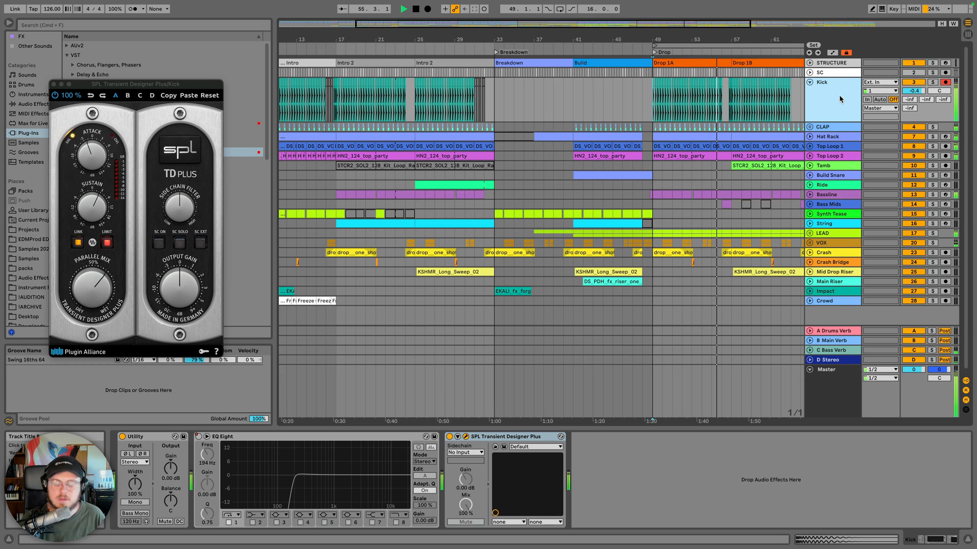
pyautogui.press('space')
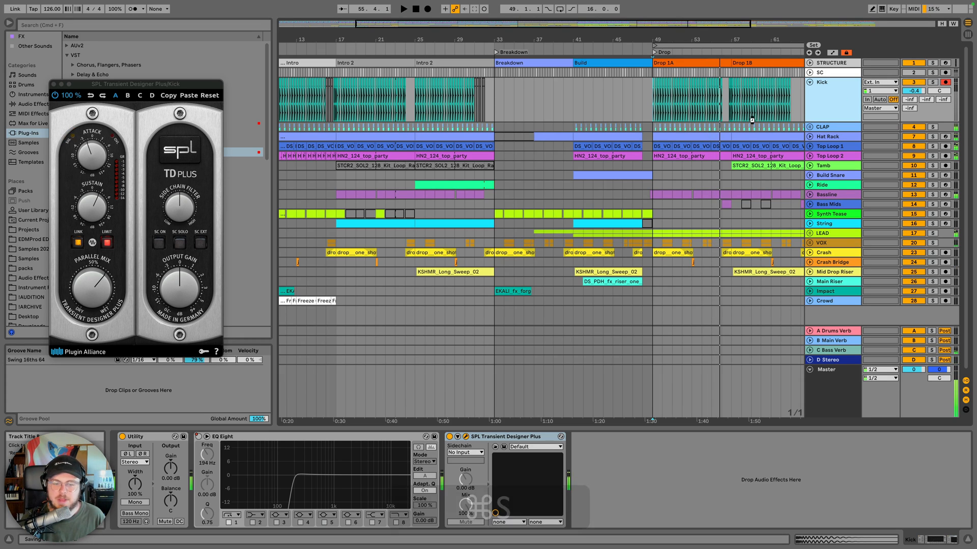
pyautogui.click(53, 86)
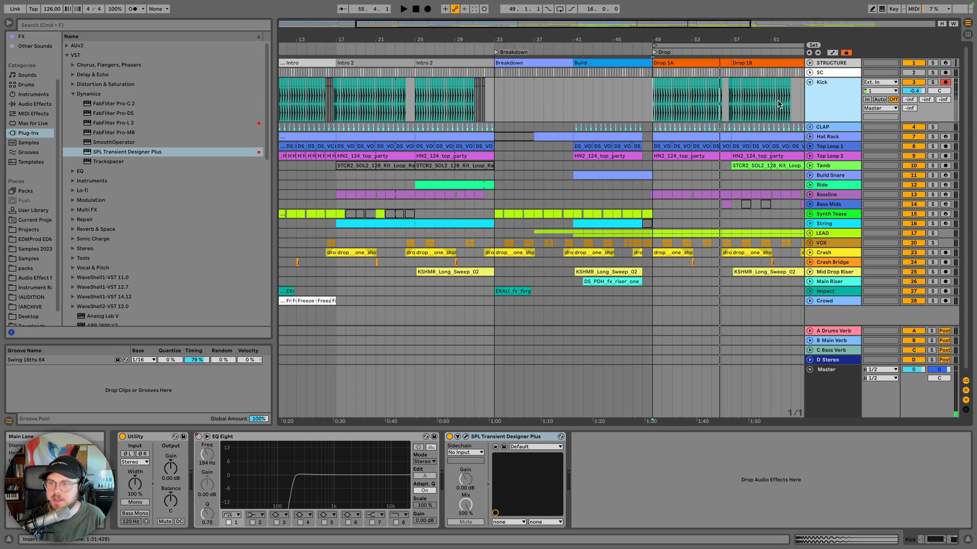
# Solo the Kick and Bassline together and move the Bassline track directly below the Kick
pyautogui.press('space')
pyautogui.click(932, 82)
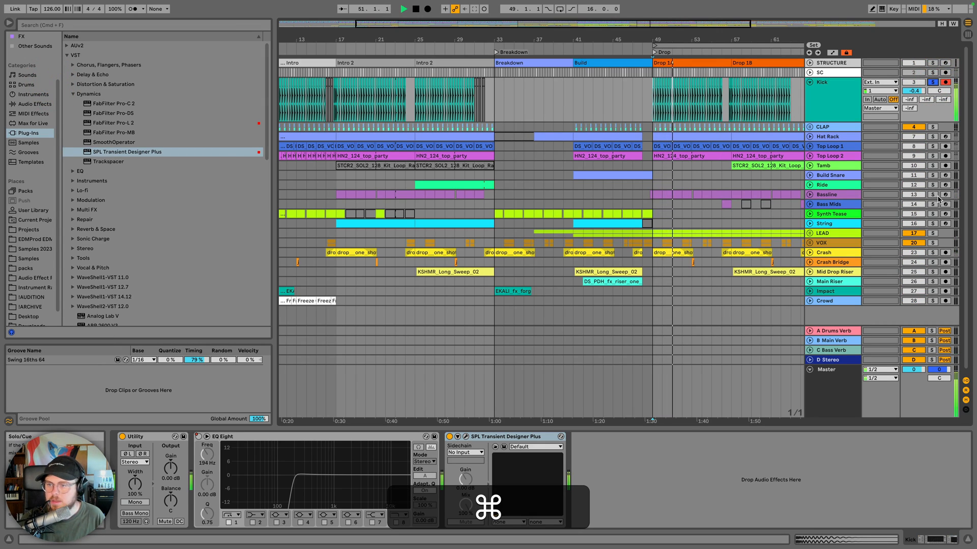
pyautogui.keyDown('super'); pyautogui.click(932, 194); pyautogui.keyUp('super')
pyautogui.moveTo(834, 196); pyautogui.dragTo(833, 113)
# Group the Kick and Bassline tracks and name the group KICKBASS
pyautogui.click(832, 112)
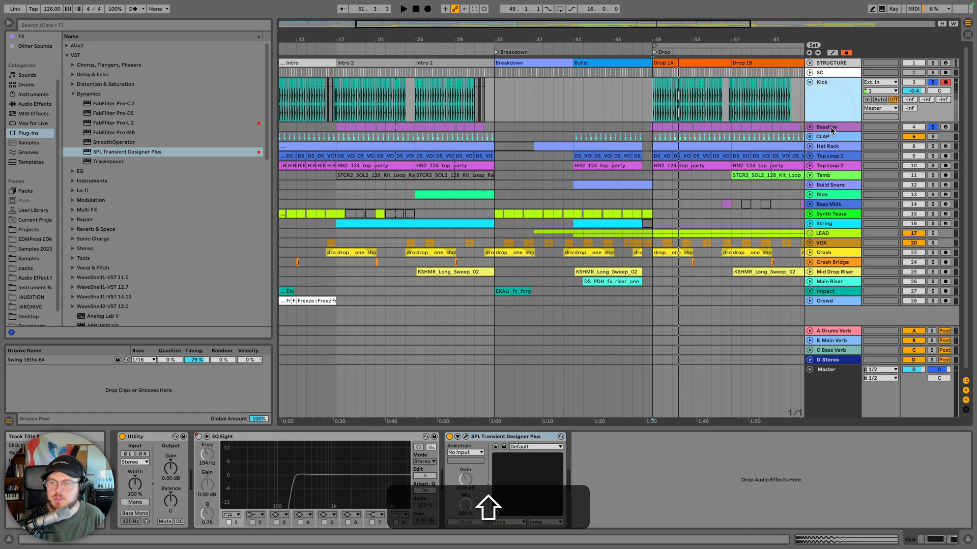
pyautogui.keyDown('shift'); pyautogui.click(831, 127); pyautogui.keyUp('shift')
pyautogui.press('shift+super+g')
pyautogui.press('super+g')
pyautogui.press('super+r')
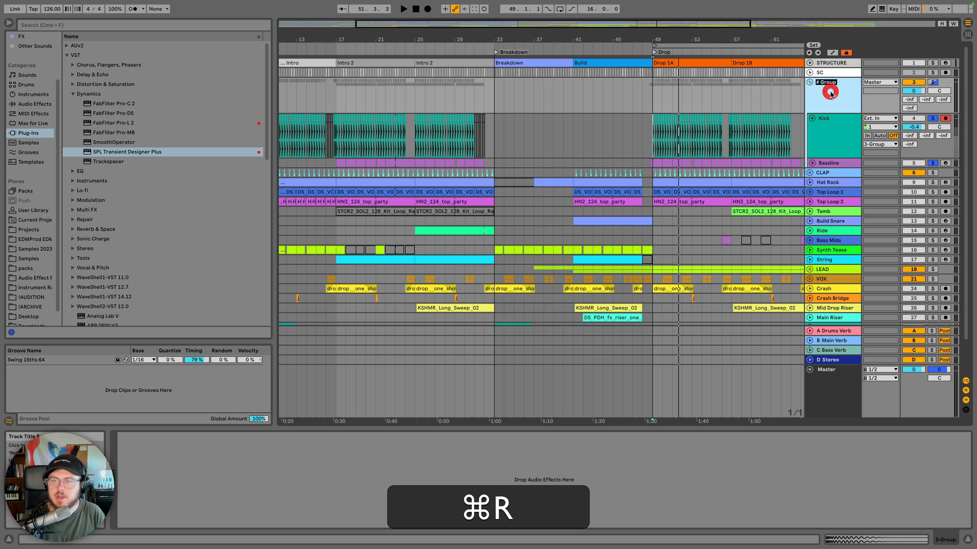
pyautogui.press('shift+super+r')
pyautogui.write('KICKBASS')
pyautogui.hotkey('shift', 'Return')
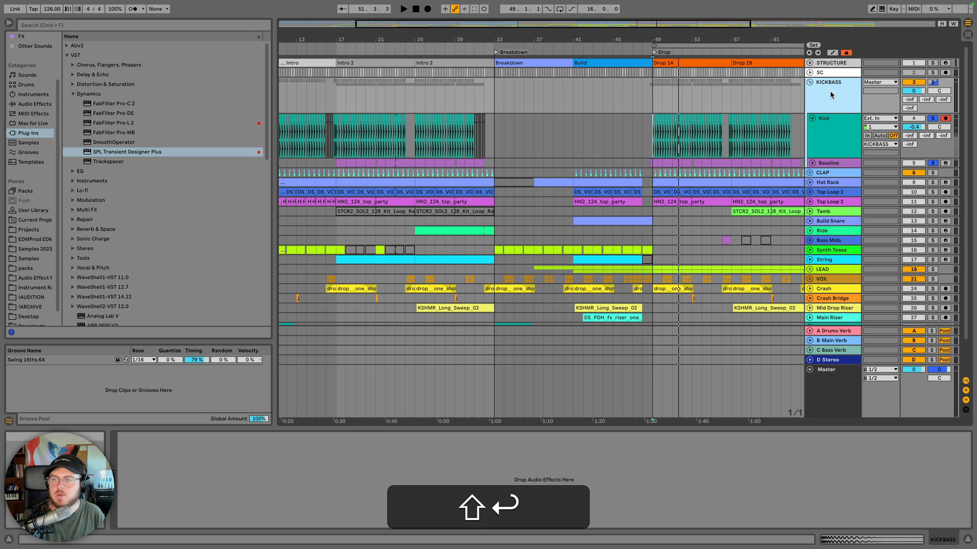
# Add FabFilter Pro-L 2 to the KICKBASS group, play the drop through it and close its window
pyautogui.press('space')
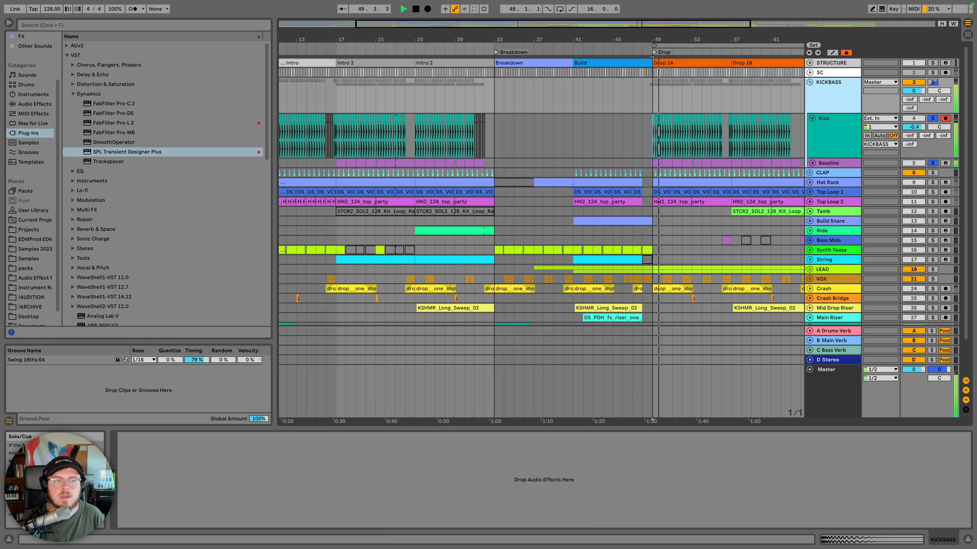
pyautogui.press('space')
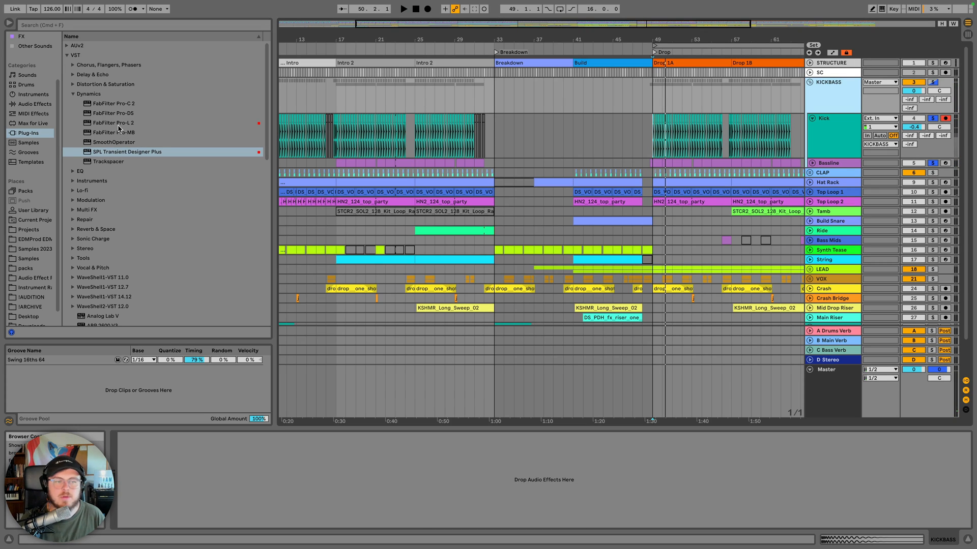
pyautogui.doubleClick(118, 125)
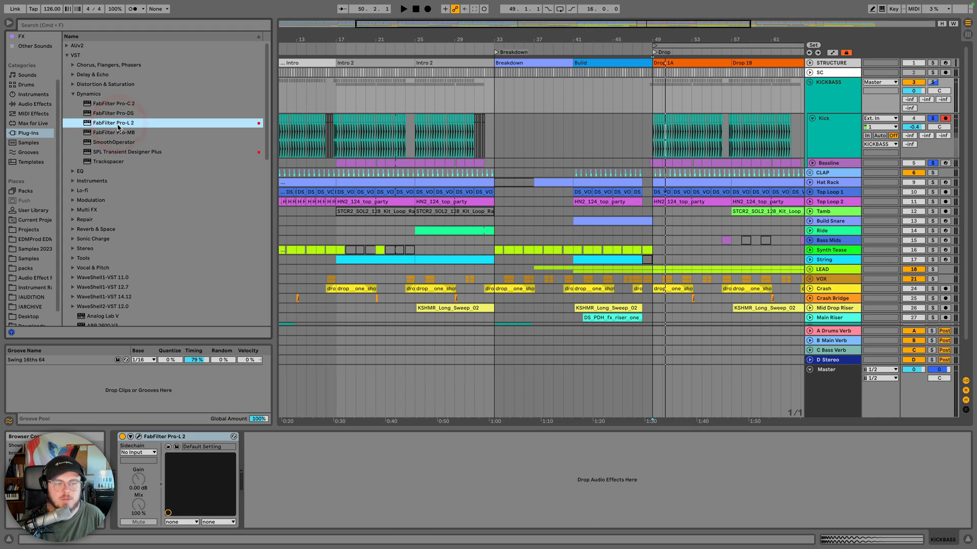
pyautogui.moveTo(77, 300); pyautogui.dragTo(77, 327)
pyautogui.press('space')
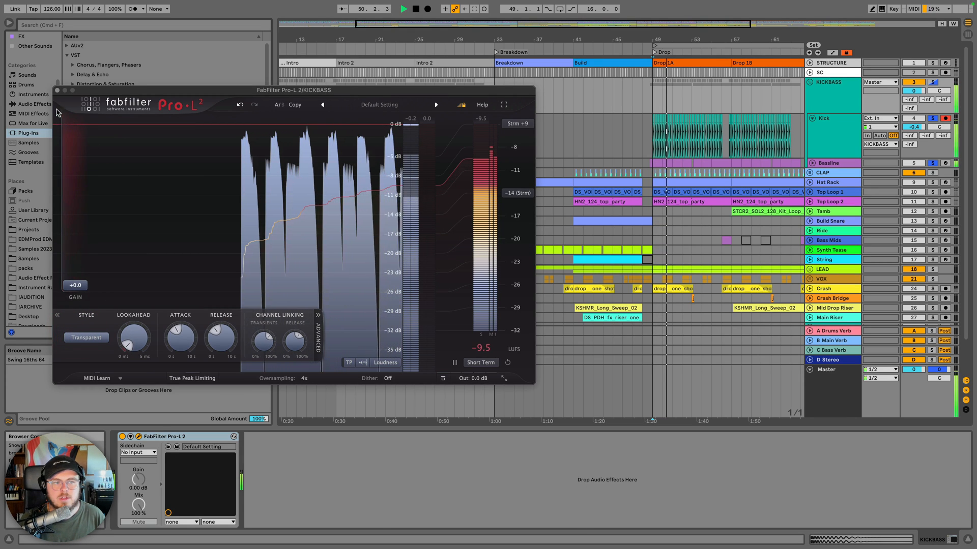
pyautogui.press('space')
pyautogui.click(58, 93)
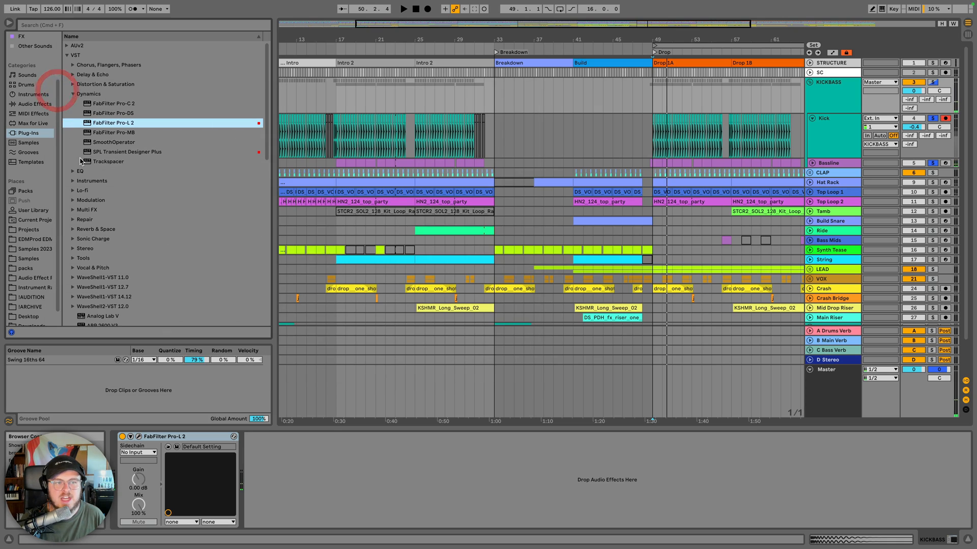
# Insert a Saturator before FabFilter Pro-L 2 on the KICKBASS group and set its curve to Soft Sine
pyautogui.click(35, 104)
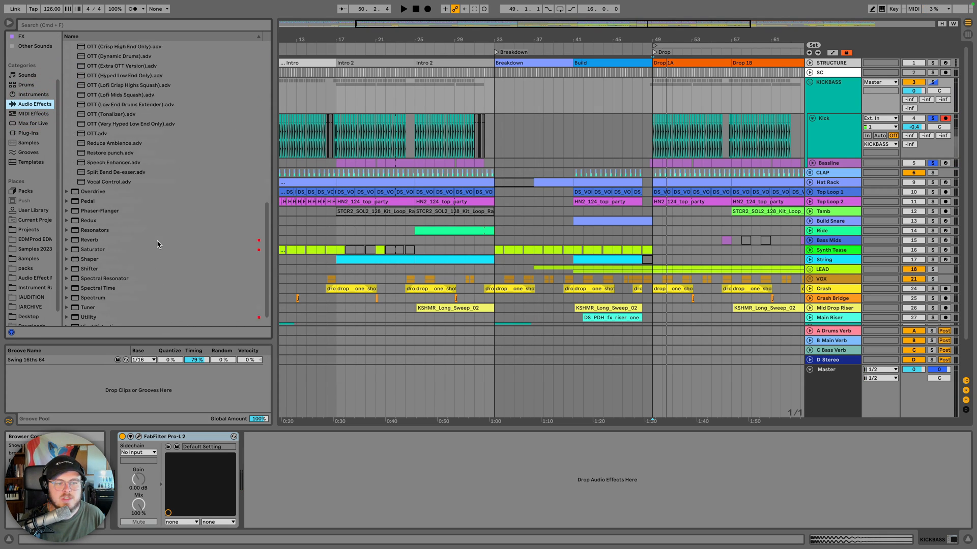
pyautogui.scroll(-1, 112, 284)
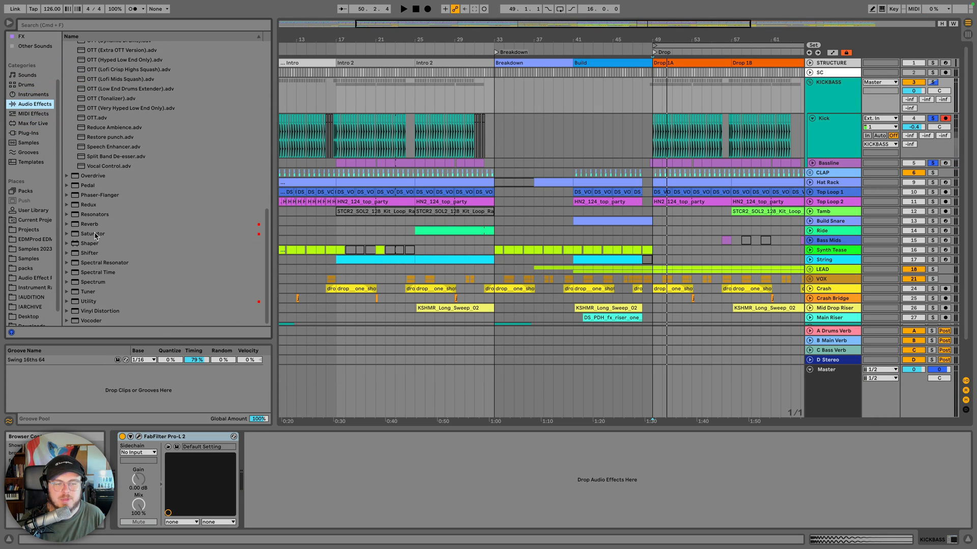
pyautogui.moveTo(95, 235); pyautogui.dragTo(138, 486)
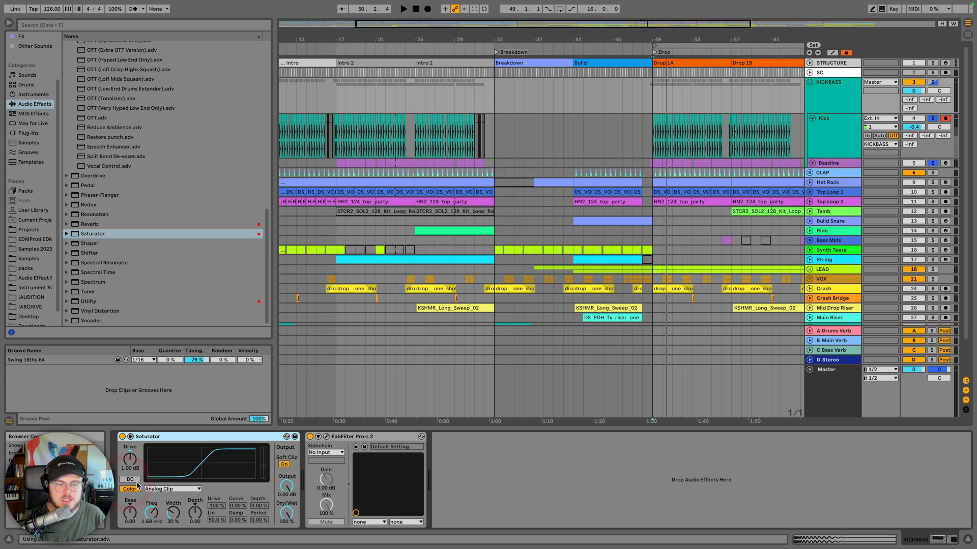
pyautogui.click(170, 489)
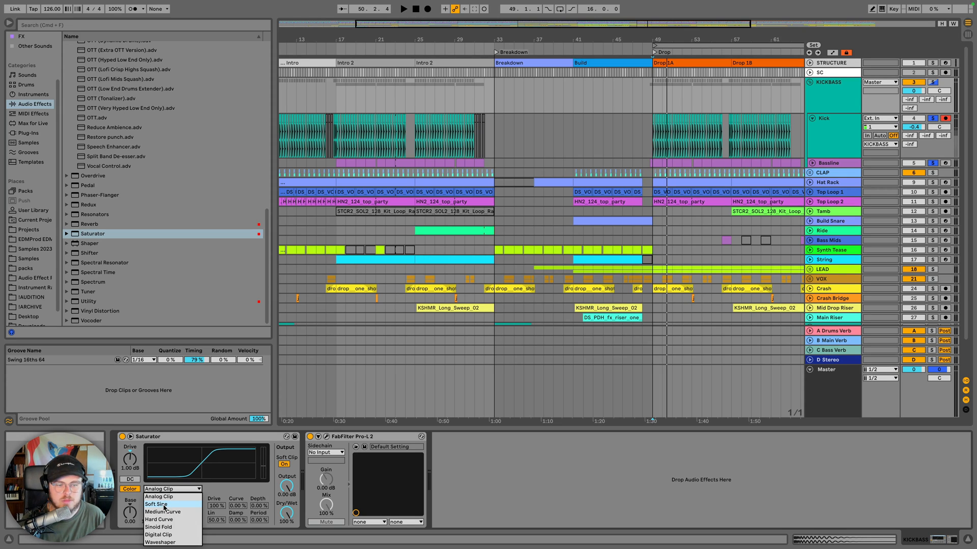
pyautogui.click(163, 505)
# Try a Saturator output of -1 dB during playback and reset both its drive and output to 0 dB
pyautogui.press('space')
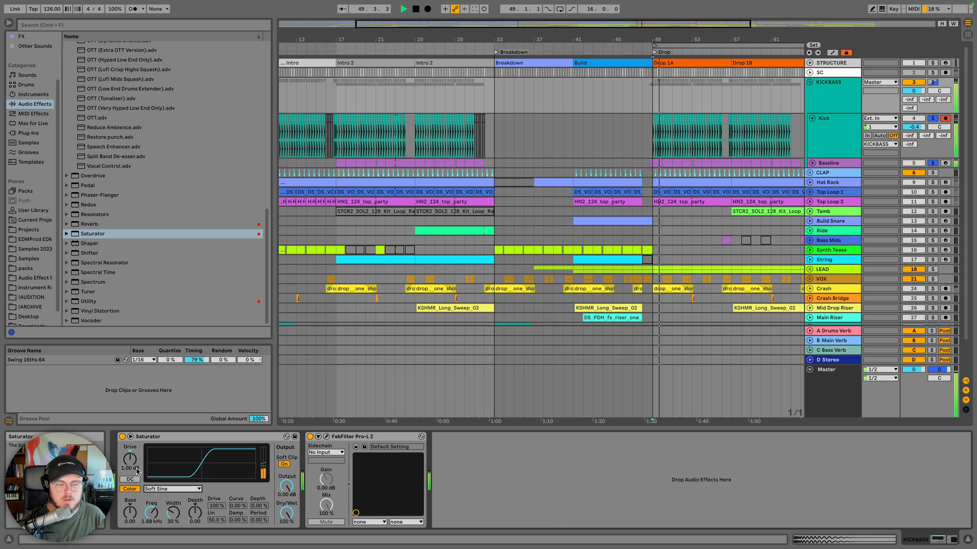
pyautogui.click(290, 489)
pyautogui.write('-1')
pyautogui.press('Return')
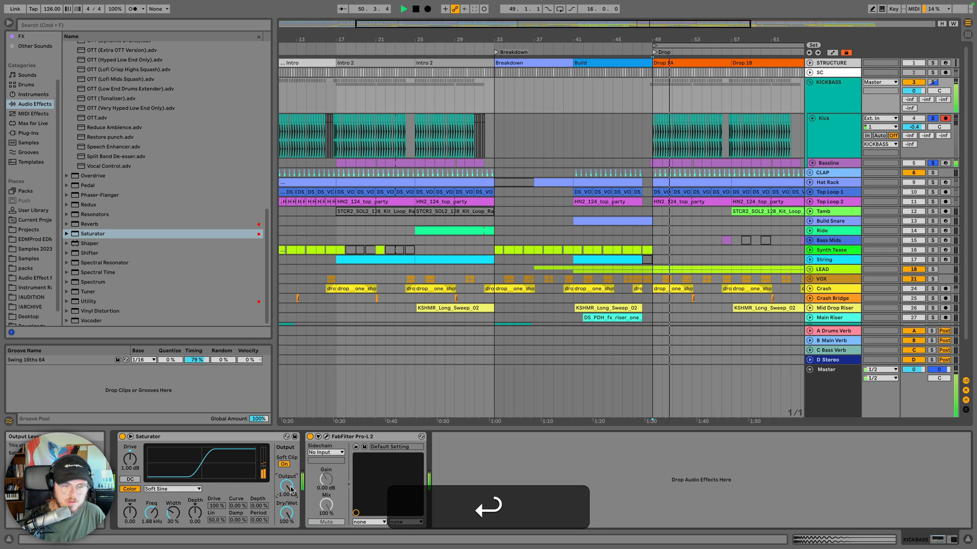
pyautogui.press('BackSpace')
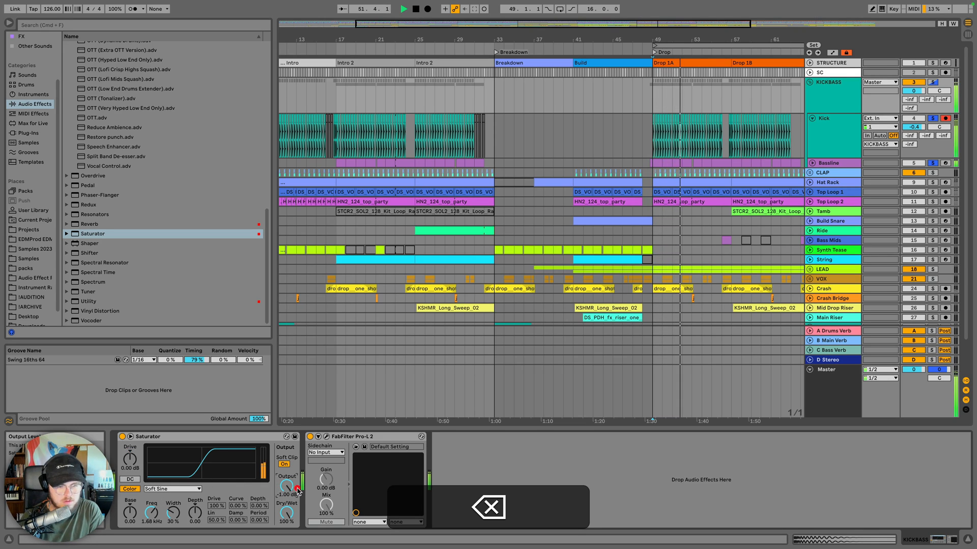
pyautogui.press('BackSpace')
# Compare the Saturator bypassed and enabled on the KICKBASS group and lower its dry/wet mix to 32.5%
pyautogui.click(122, 437)
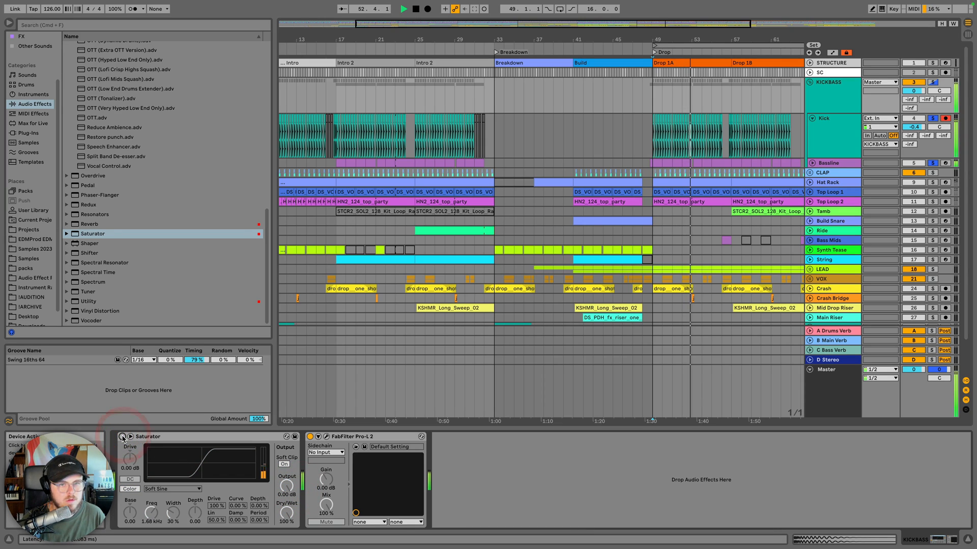
pyautogui.click(122, 437)
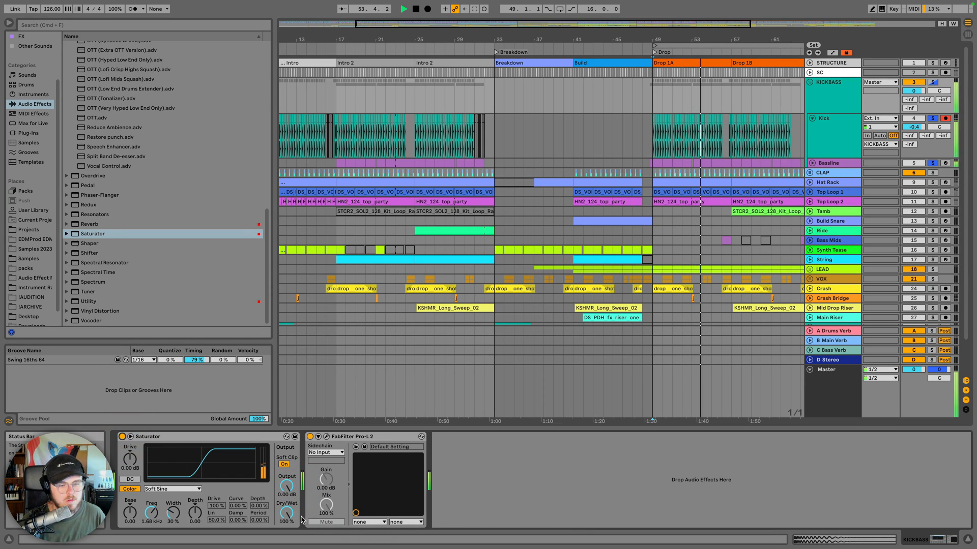
pyautogui.moveTo(287, 512); pyautogui.dragTo(286, 546)
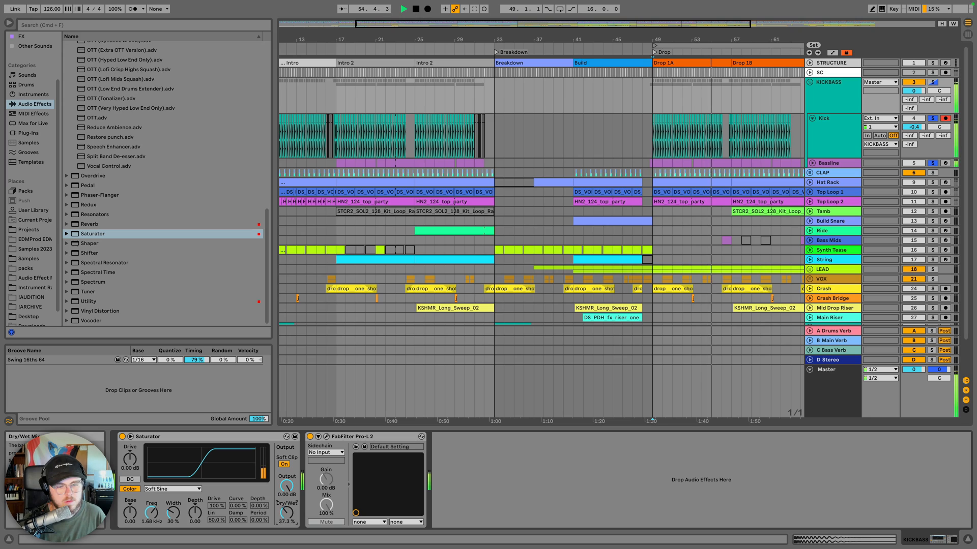
pyautogui.click(122, 436)
pyautogui.press('space')
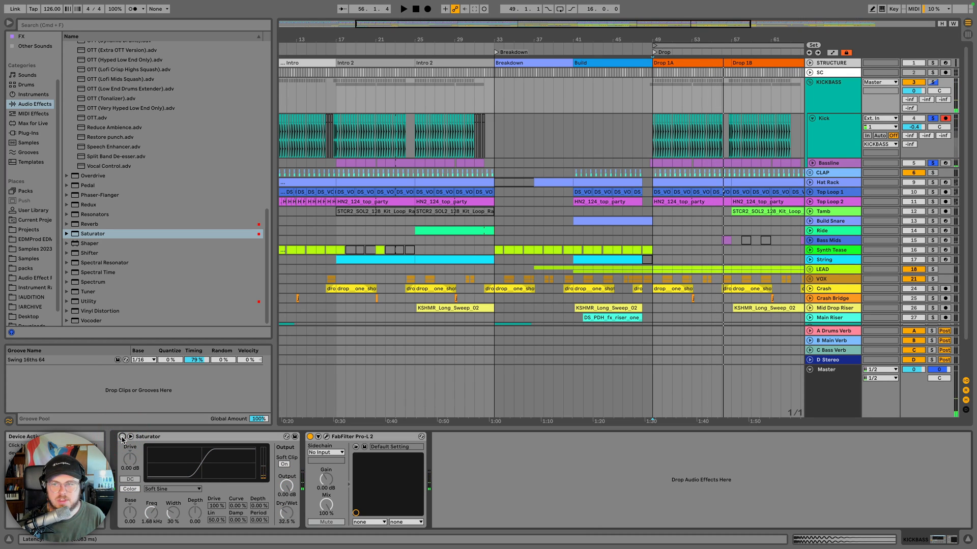
# Reduce the Saturator's dry/wet mix to 24.6% while comparing it bypassed and enabled from the drop at bar 49
pyautogui.press('space')
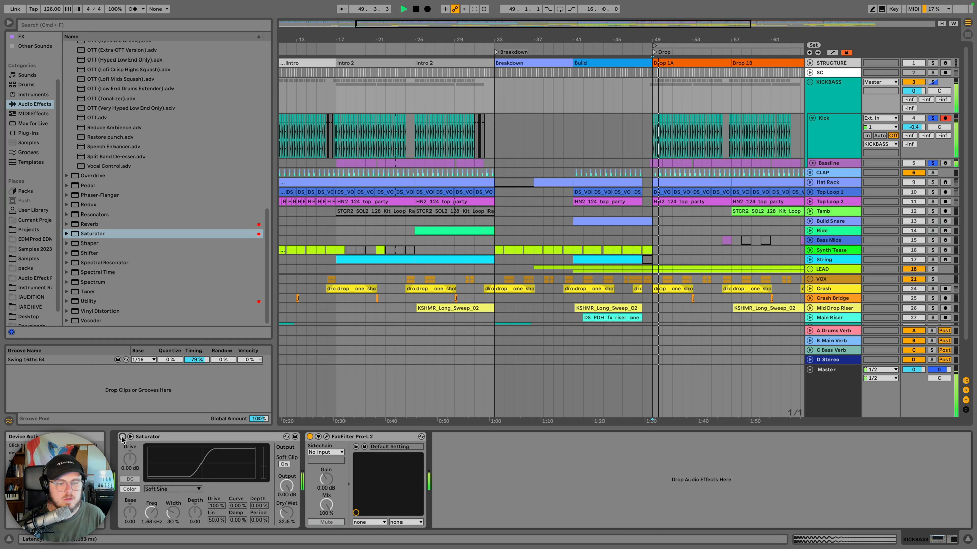
pyautogui.click(122, 436)
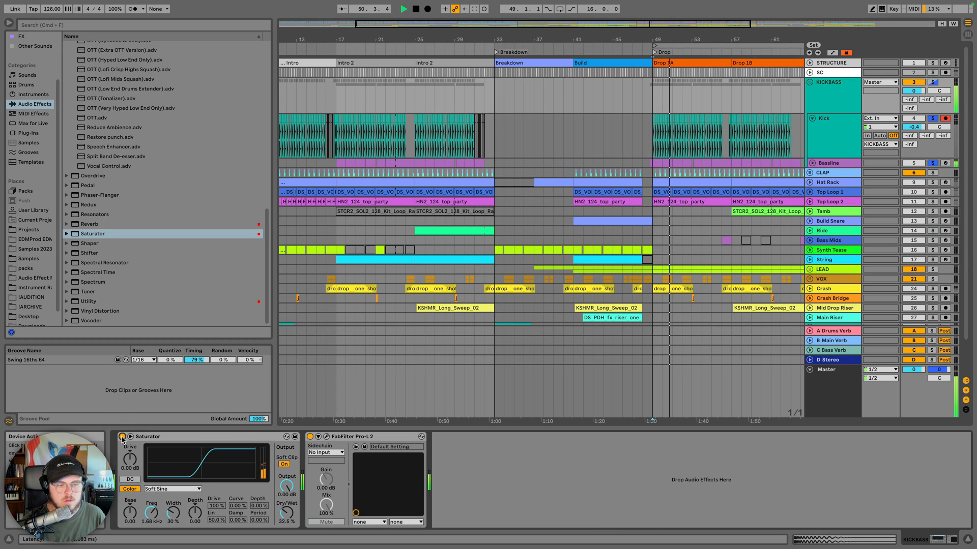
pyautogui.click(122, 437)
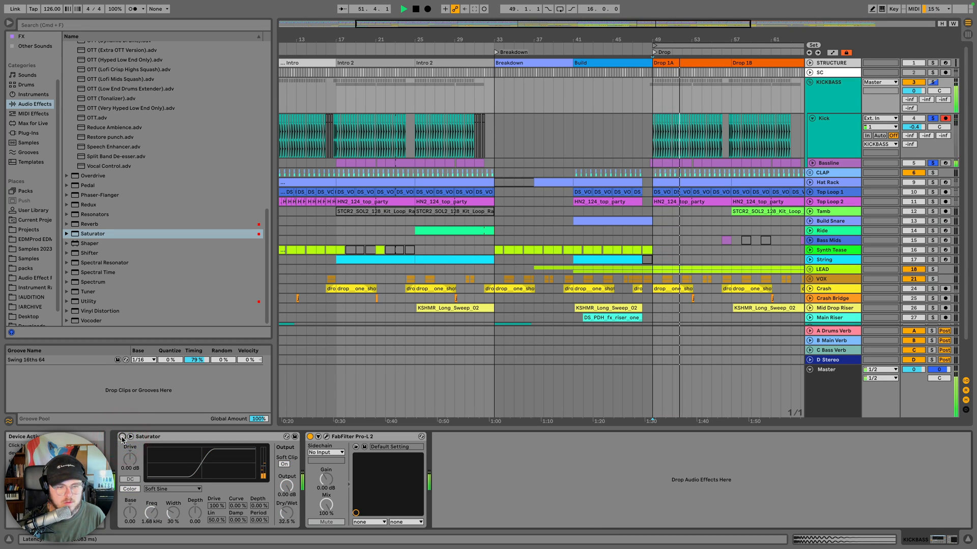
pyautogui.click(122, 437)
pyautogui.moveTo(286, 510); pyautogui.dragTo(271, 508)
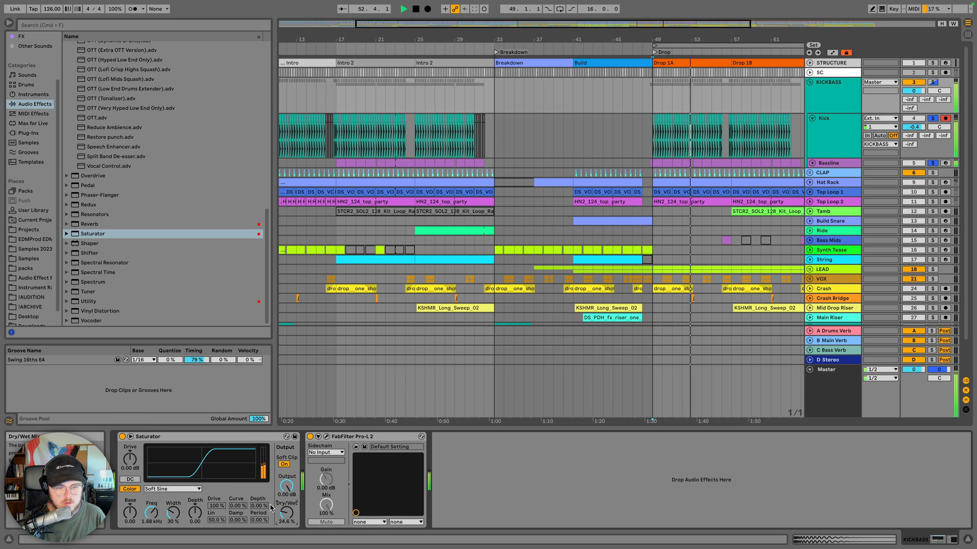
pyautogui.click(122, 436)
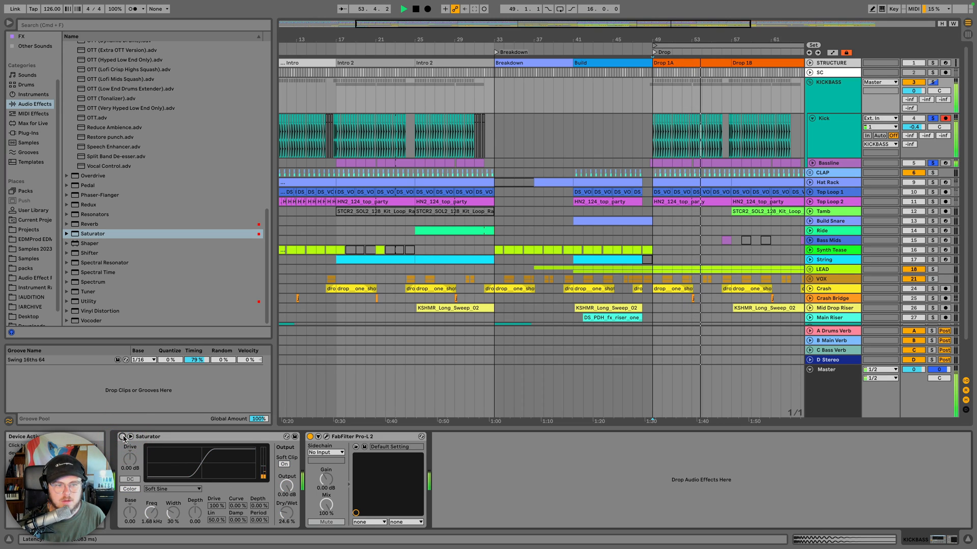
pyautogui.click(122, 436)
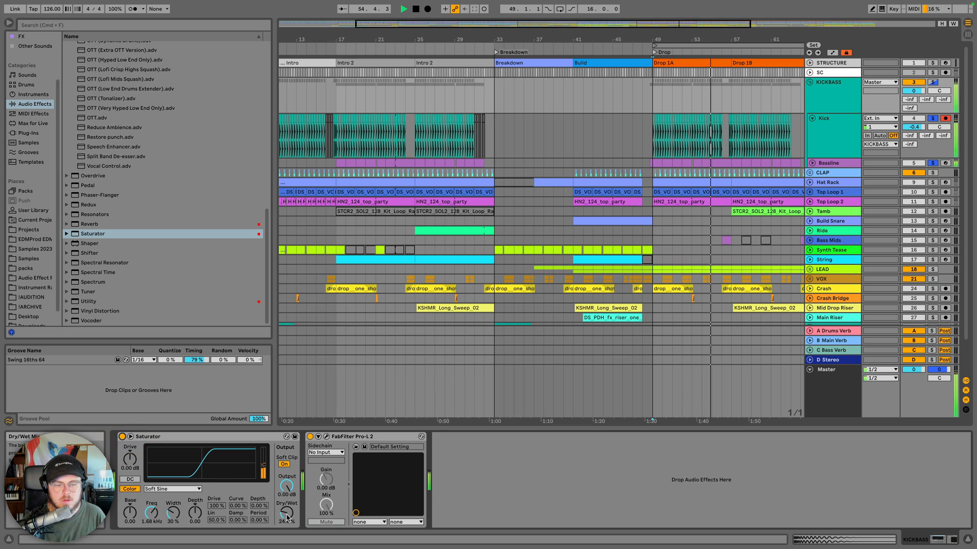
# Compare the Saturator at 0% dry/wet with it bypassed, and set its dry/wet mix to 25.4%
pyautogui.moveTo(287, 517); pyautogui.dragTo(287, 544)
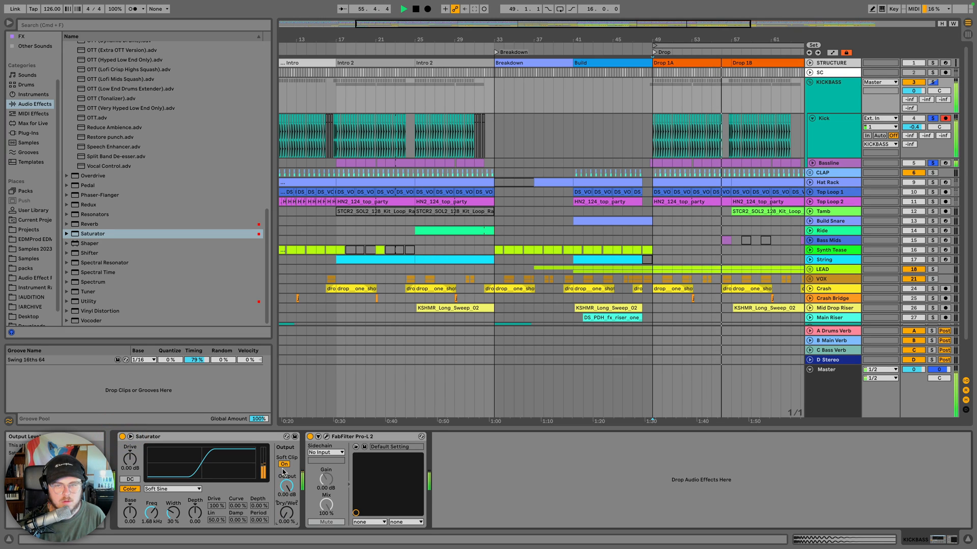
pyautogui.click(121, 437)
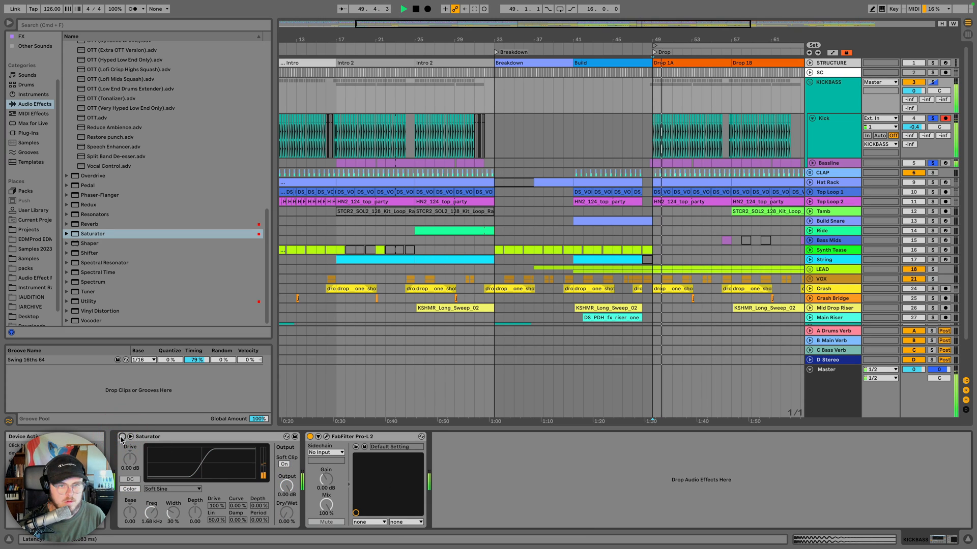
pyautogui.click(122, 437)
pyautogui.moveTo(286, 514); pyautogui.dragTo(286, 515)
pyautogui.press('space')
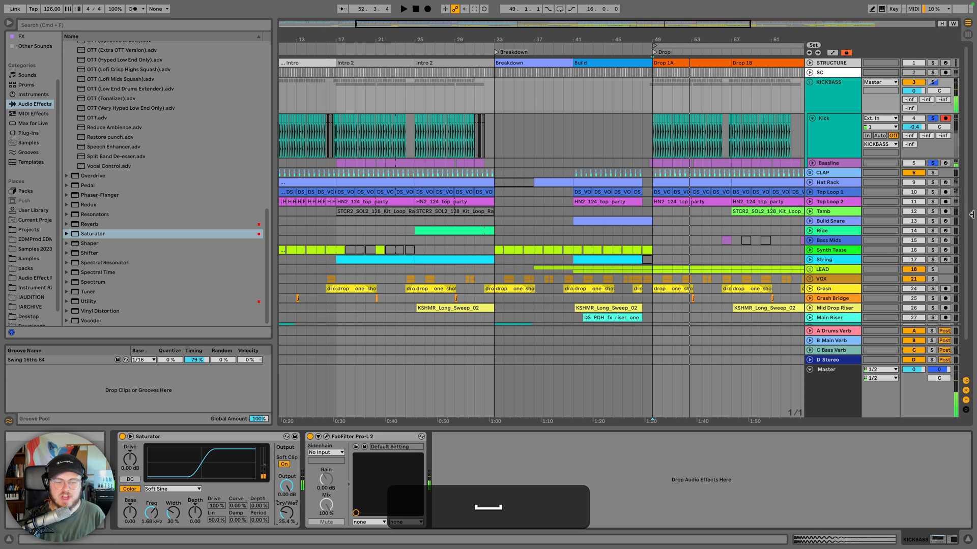
# Change the Saturator's curve to Analog Clip and compare it bypassed and enabled while playing from the drop at bar 49
pyautogui.click(163, 490)
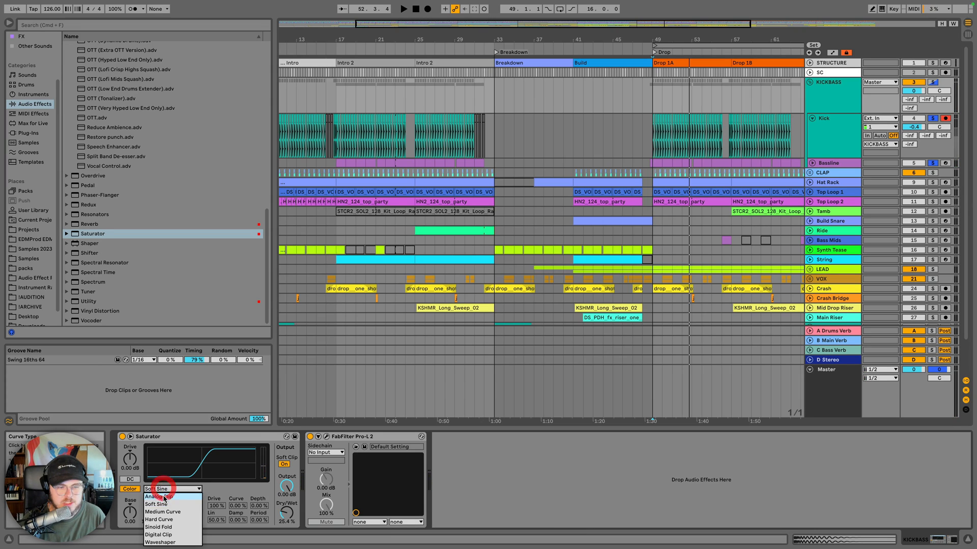
pyautogui.click(164, 497)
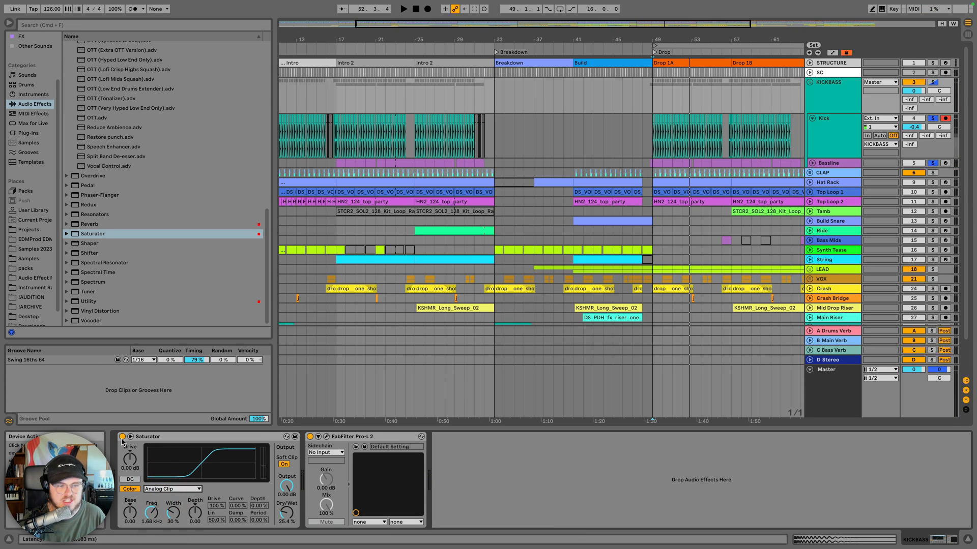
pyautogui.click(122, 437)
pyautogui.press('space')
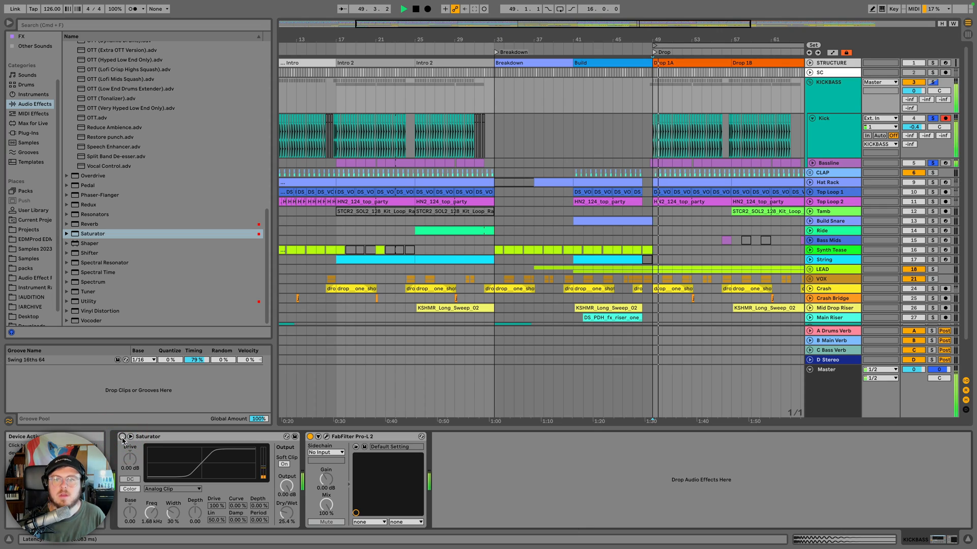
pyautogui.click(122, 437)
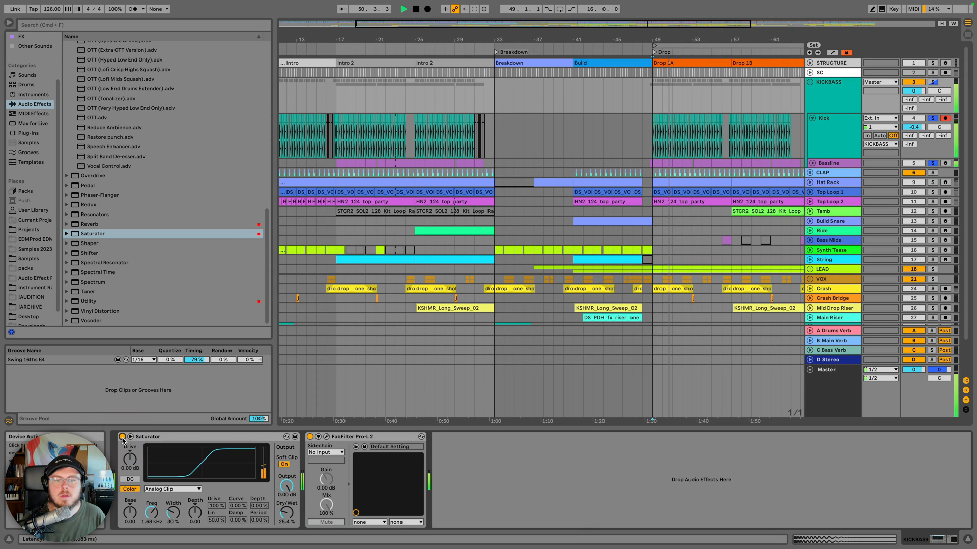
# Compare the KICKBASS group with its Saturator off and on, and clear the solos on the kick and bass tracks
pyautogui.click(122, 437)
pyautogui.click(123, 437)
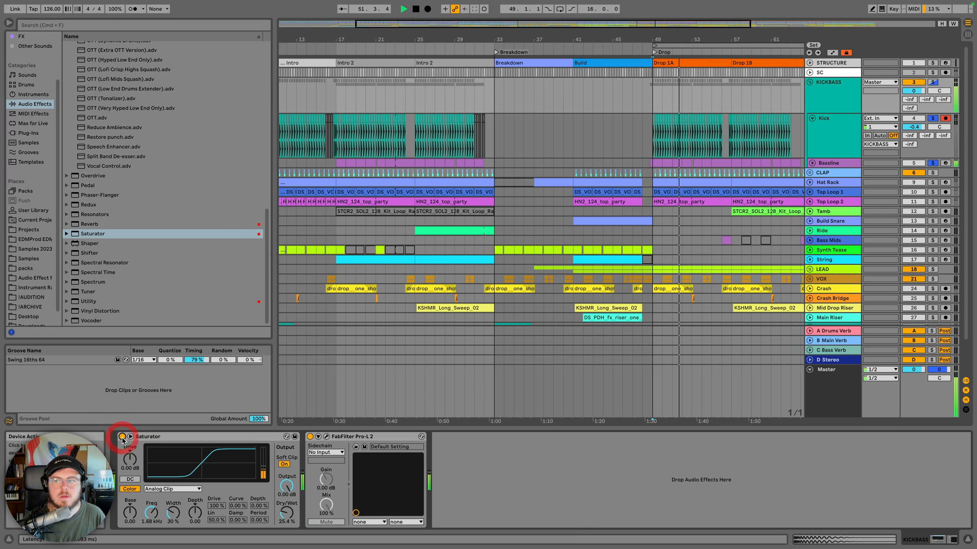
pyautogui.press('space')
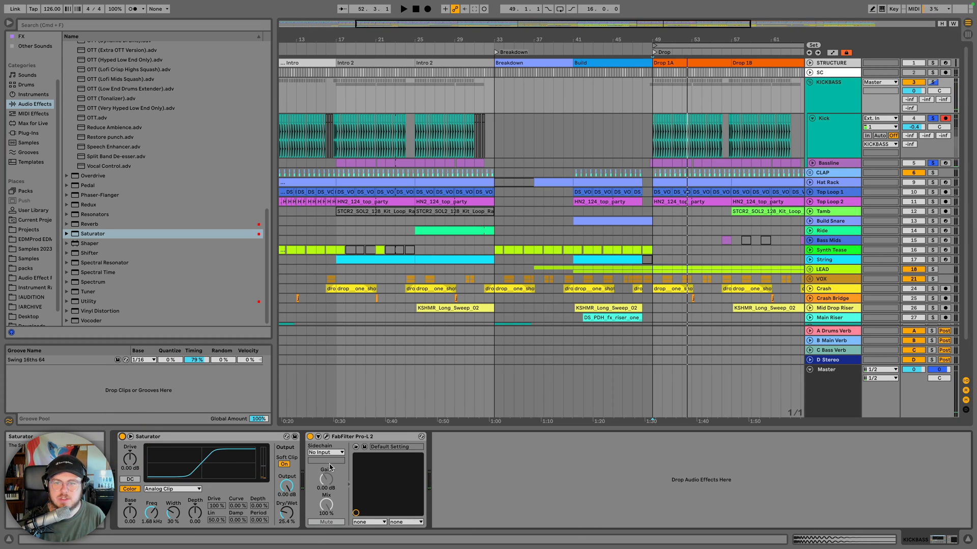
pyautogui.click(932, 119)
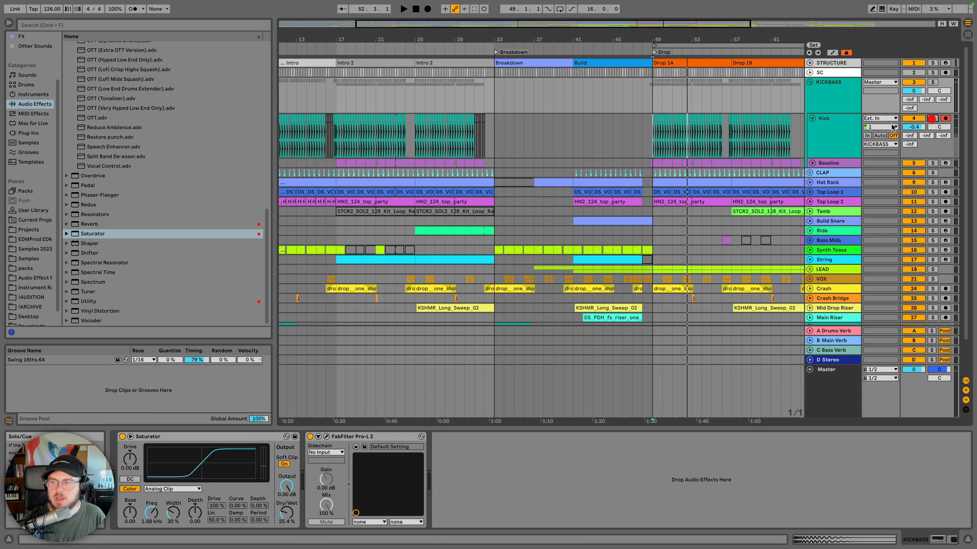
# Play the drop from bar 49 and check the KICKBASS group's limiting in FabFilter Pro-L 2
pyautogui.click(649, 137)
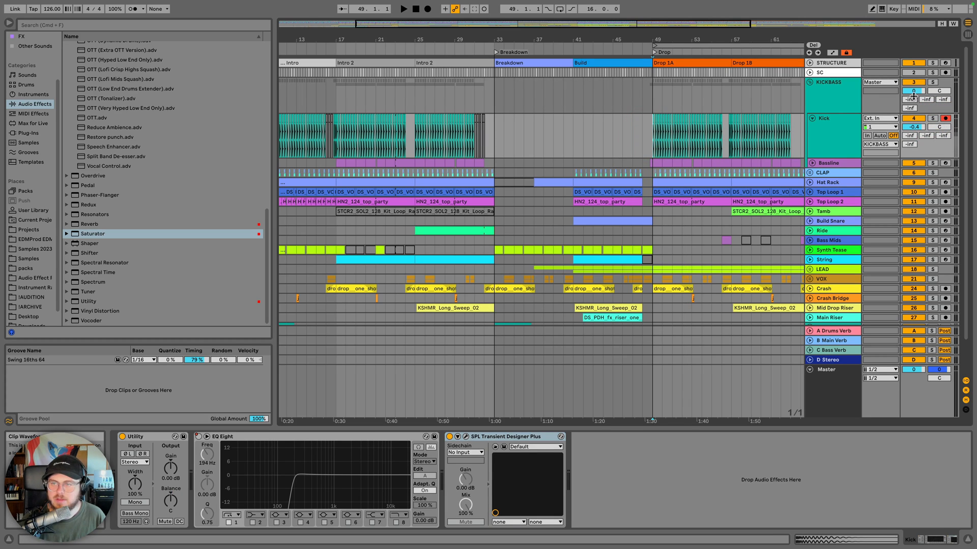
pyautogui.click(829, 102)
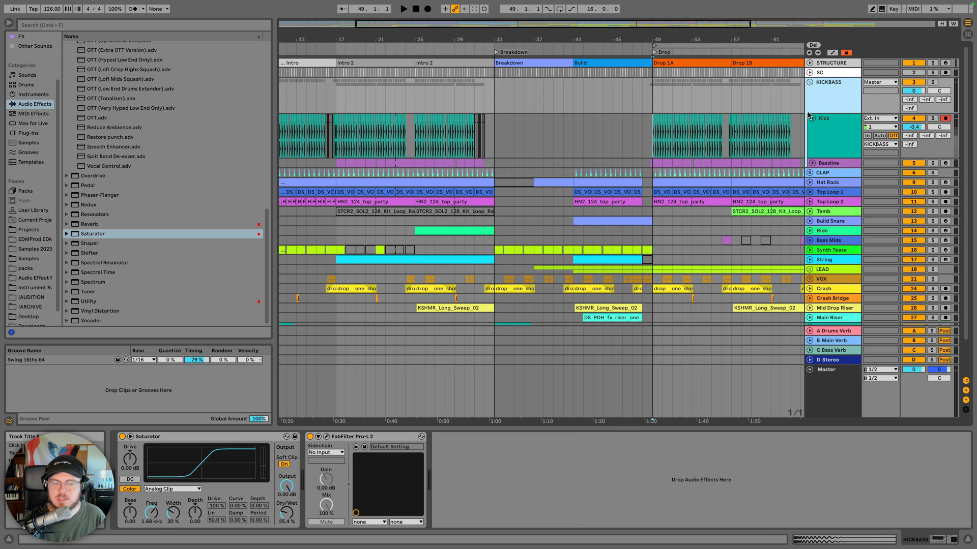
pyautogui.press('space')
pyautogui.click(326, 436)
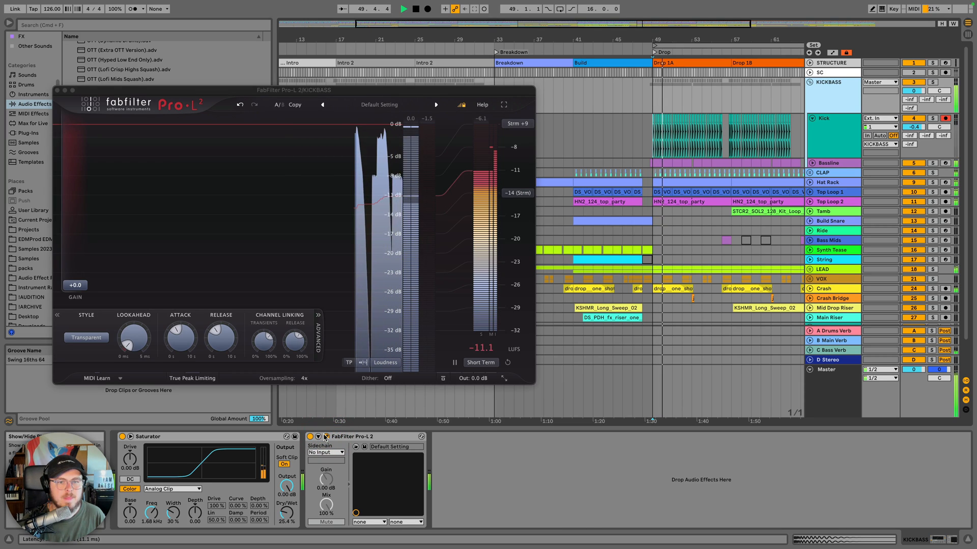
pyautogui.click(57, 90)
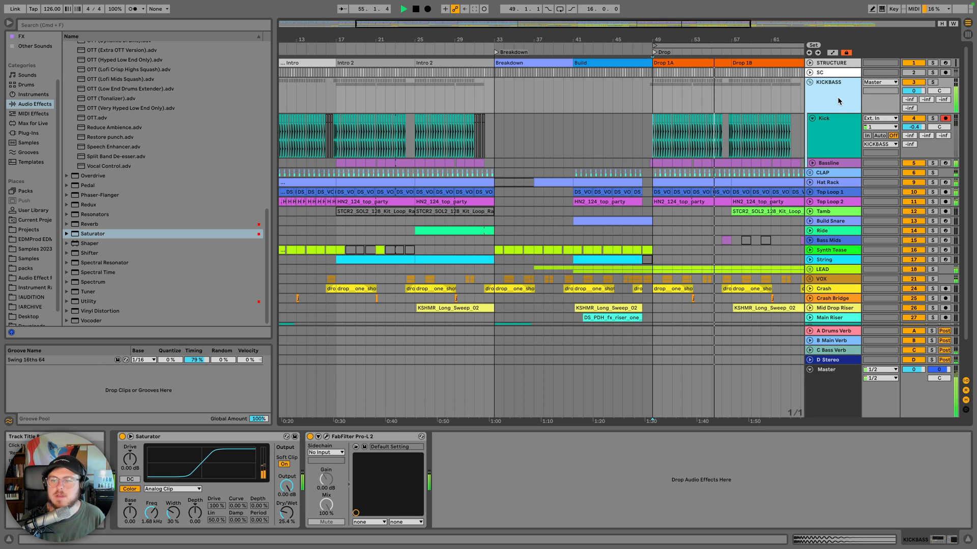
pyautogui.press('space')
pyautogui.scroll(-1, 830, 99)
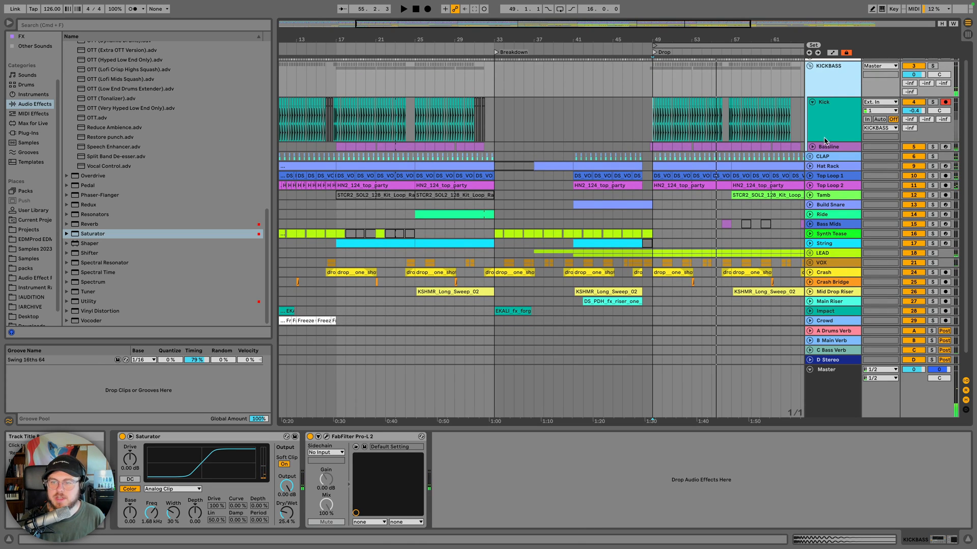
pyautogui.click(934, 66)
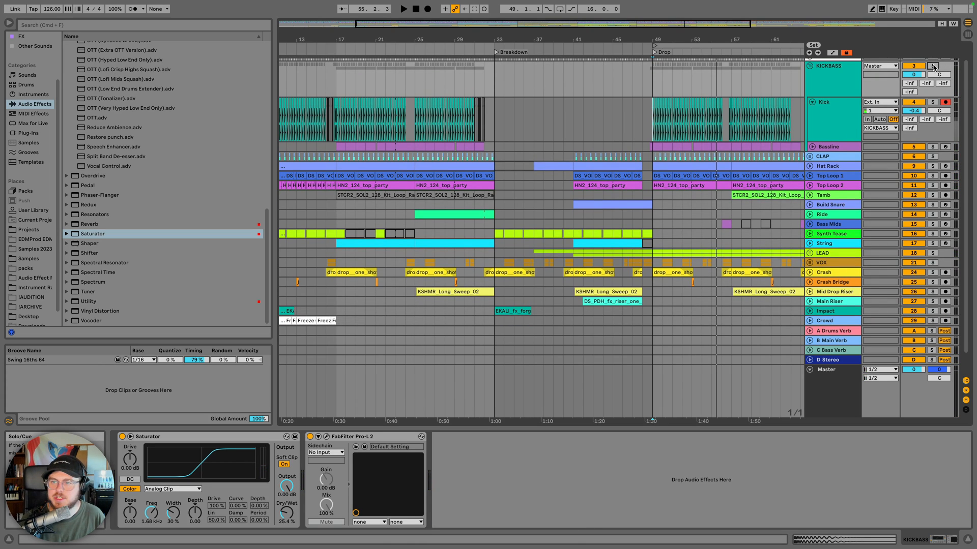
pyautogui.press('space')
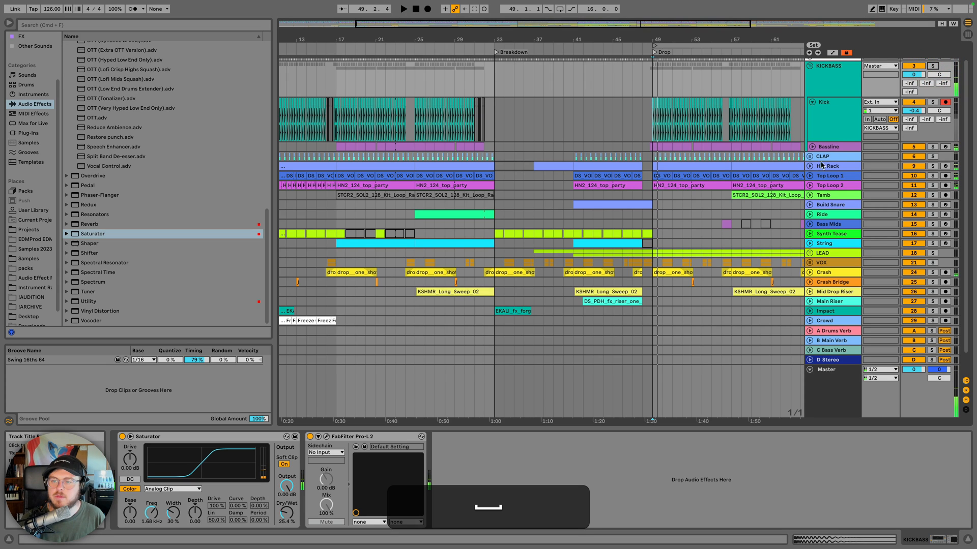
# Expand the CLAP group and audition it soloed during the drop, first as a group, then Clap 1 and Clap 2 individually
pyautogui.click(809, 157)
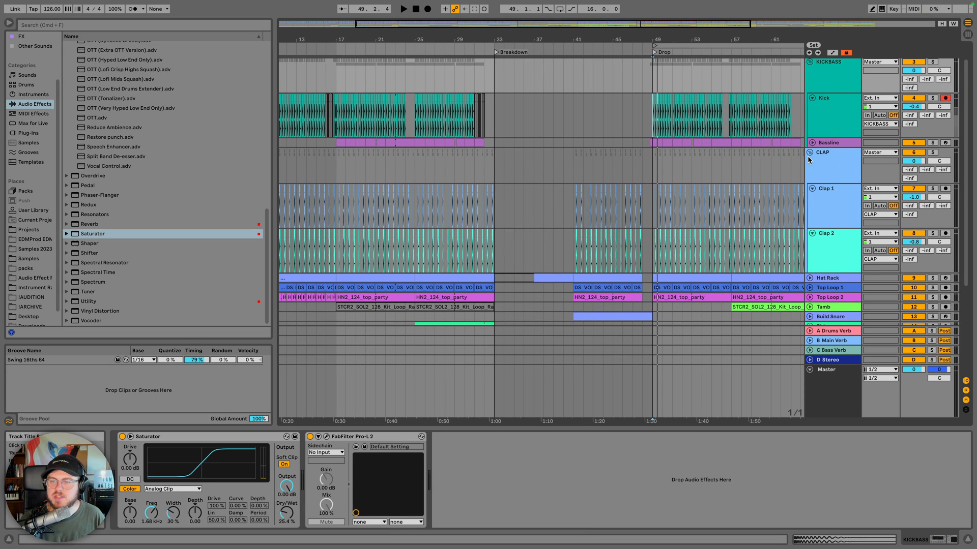
pyautogui.click(933, 152)
pyautogui.press('space')
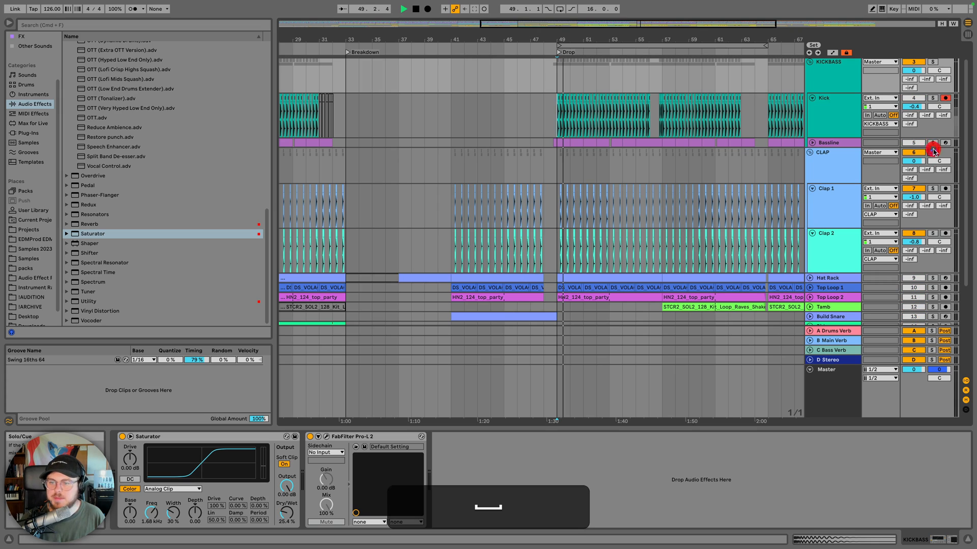
pyautogui.click(934, 189)
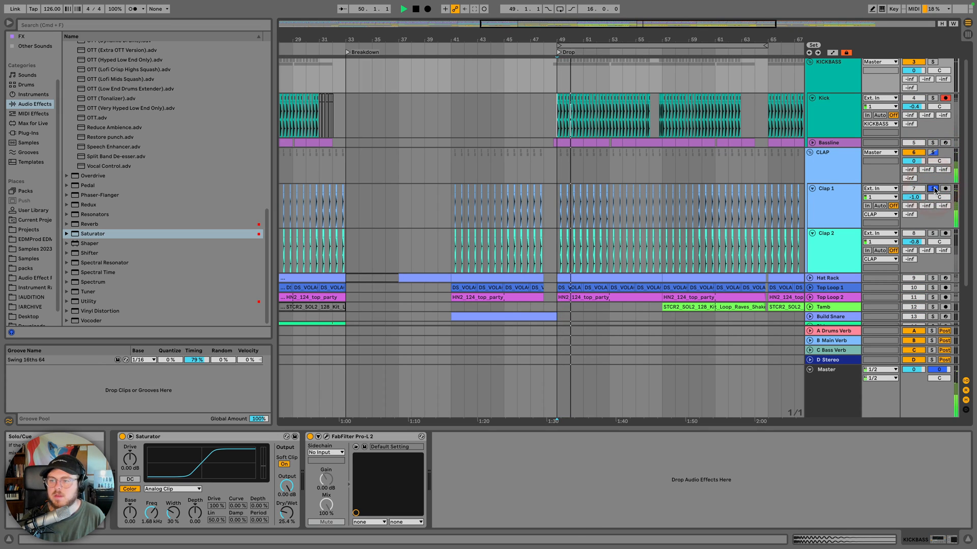
pyautogui.click(932, 233)
# Replace the FabFilter Pro-Q 3 on the Clap 2 track with an EQ Eight
pyautogui.click(864, 243)
pyautogui.press('space')
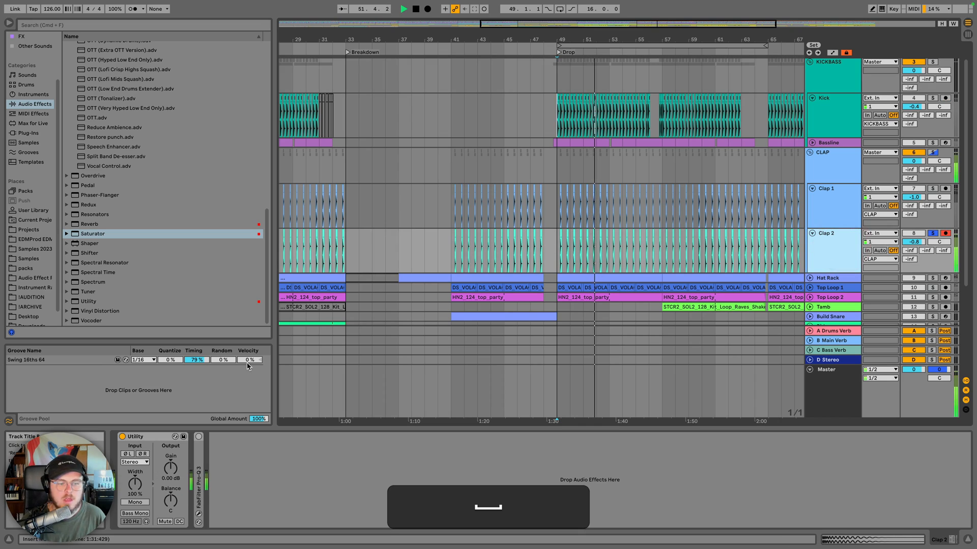
pyautogui.click(199, 473)
pyautogui.press('BackSpace')
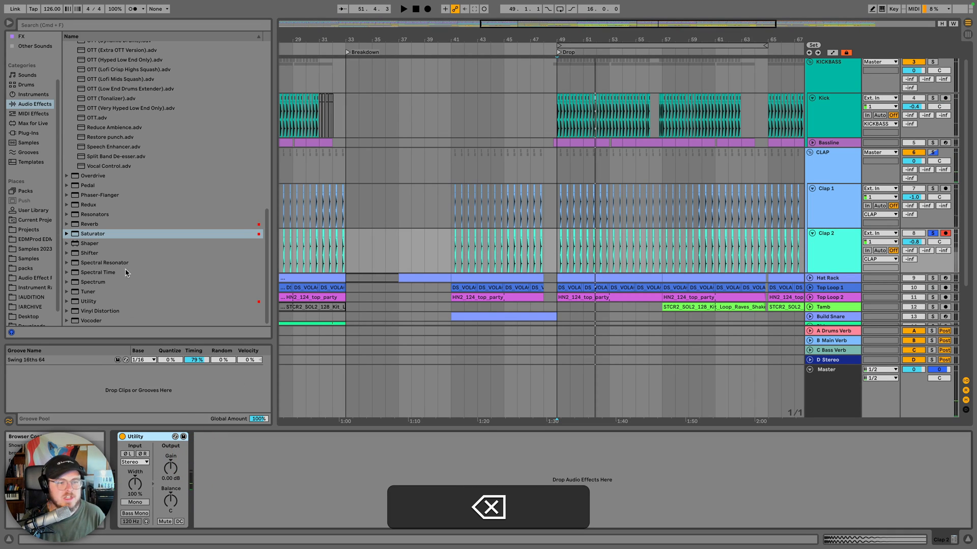
pyautogui.scroll(10, 93, 241)
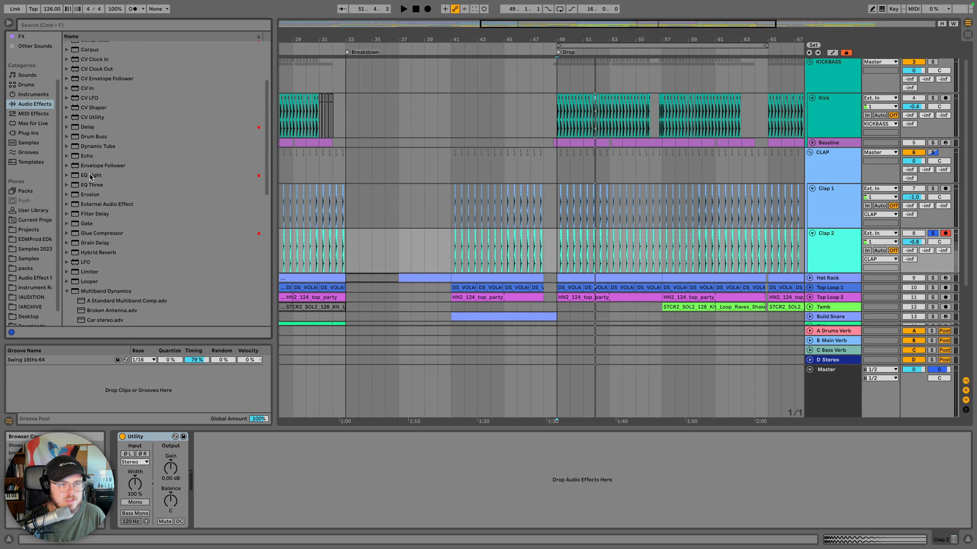
pyautogui.doubleClick(91, 175)
# Set the EQ Eight low-cut frequency on Clap 2 to 323 Hz, and unsolo the track to hear it in the full mix
pyautogui.press('space')
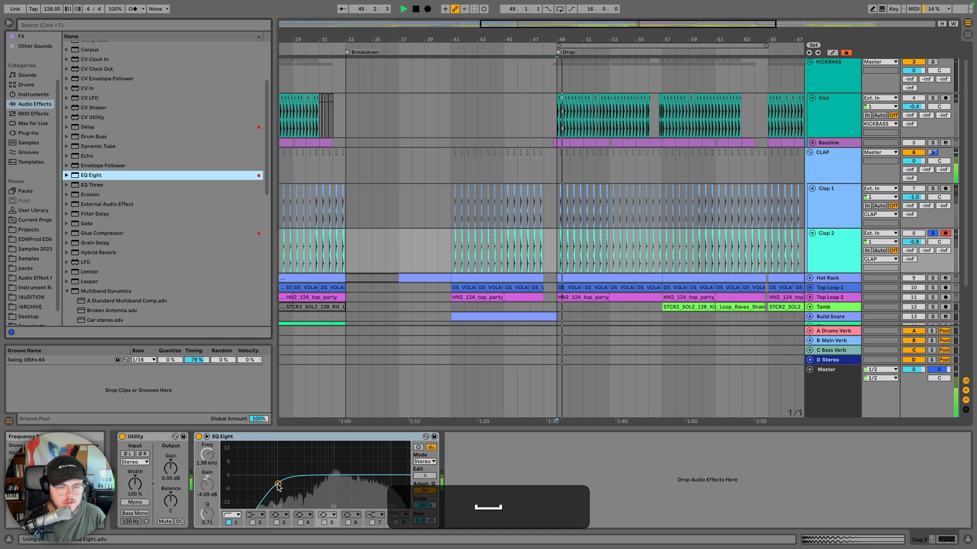
pyautogui.moveTo(278, 486); pyautogui.dragTo(306, 482)
pyautogui.press('space')
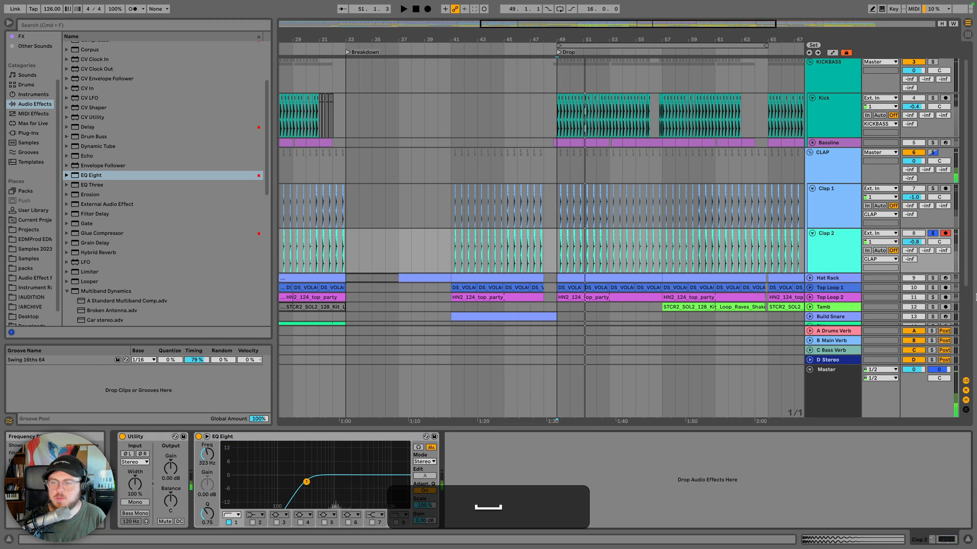
pyautogui.click(932, 233)
pyautogui.press('space')
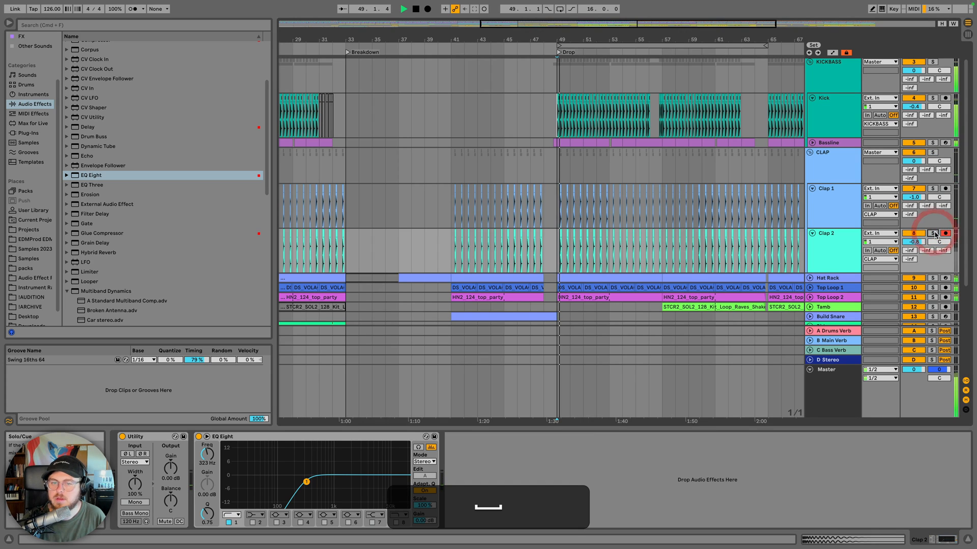
# Solo the CLAP group and set its Limiter gain to 1.50 dB while the drop plays
pyautogui.click(933, 152)
pyautogui.click(836, 157)
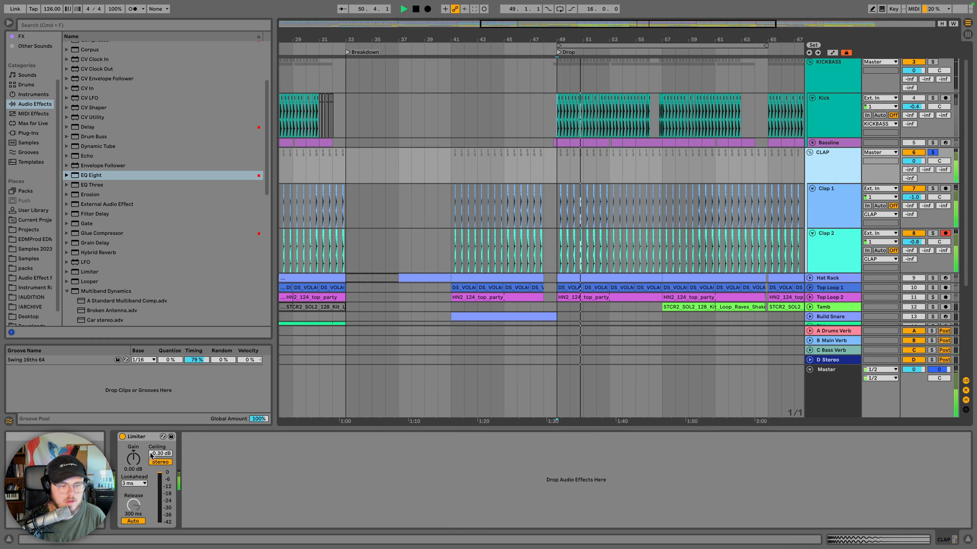
pyautogui.moveTo(134, 468); pyautogui.dragTo(134, 455)
pyautogui.press('space')
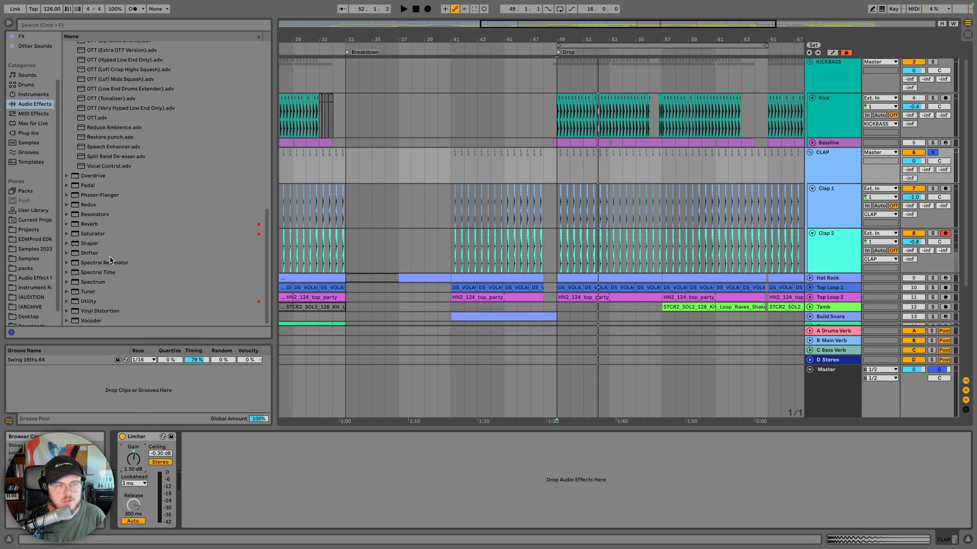
# Add a Glue Compressor before the Limiter on the CLAP group
pyautogui.scroll(10, 104, 252)
pyautogui.click(103, 250)
pyautogui.scroll(-5, 114, 266)
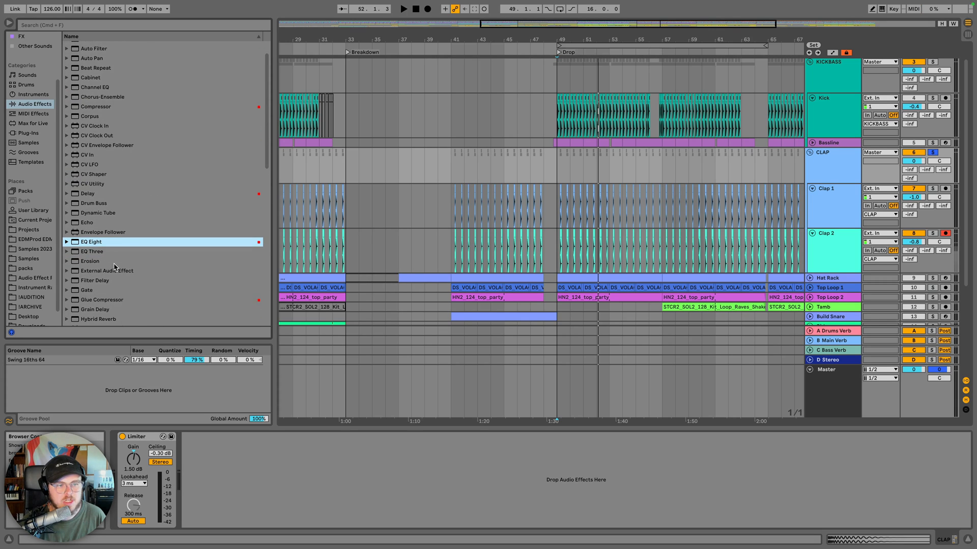
pyautogui.click(102, 236)
pyautogui.doubleClick(102, 236)
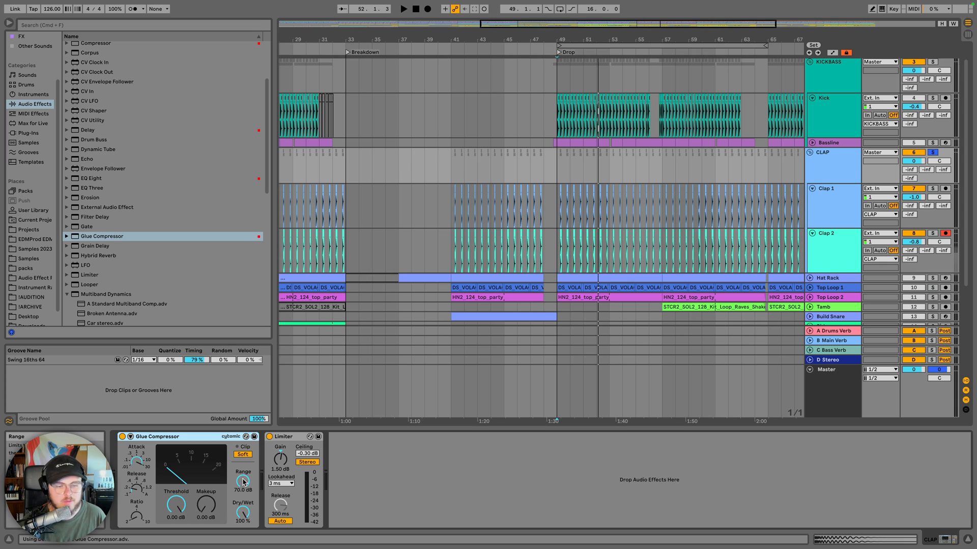
# Set the Glue Compressor's range to 0.00 dB and audition the soloed claps
pyautogui.moveTo(243, 482); pyautogui.dragTo(243, 514)
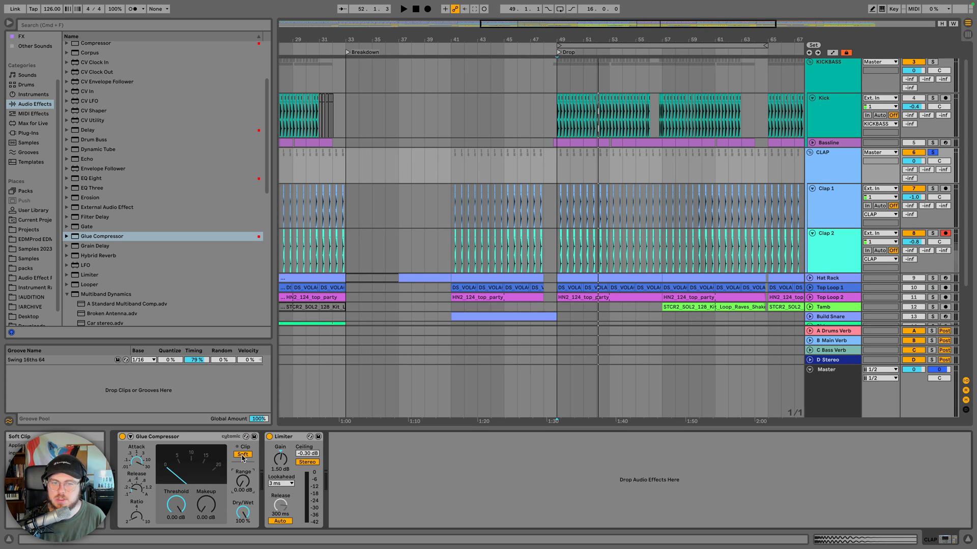
pyautogui.press('space')
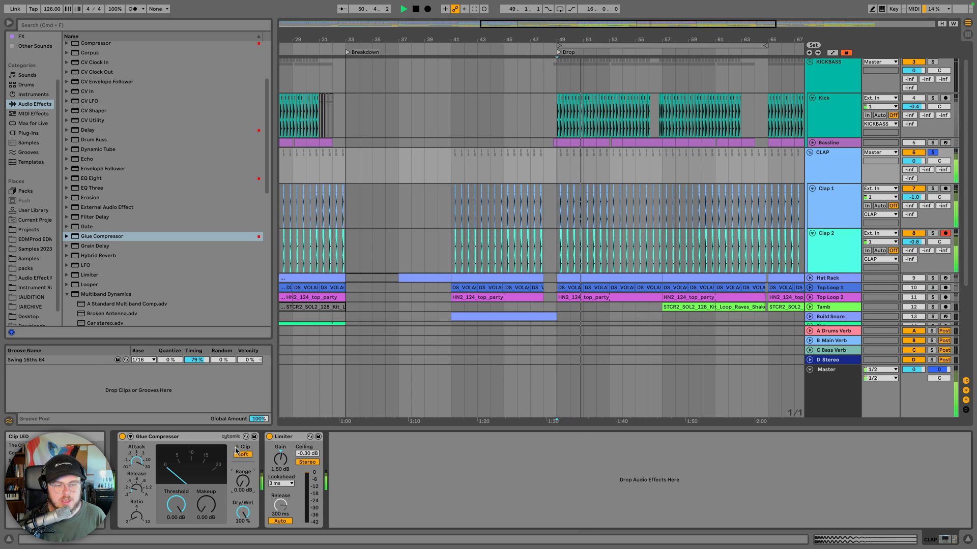
pyautogui.press('space')
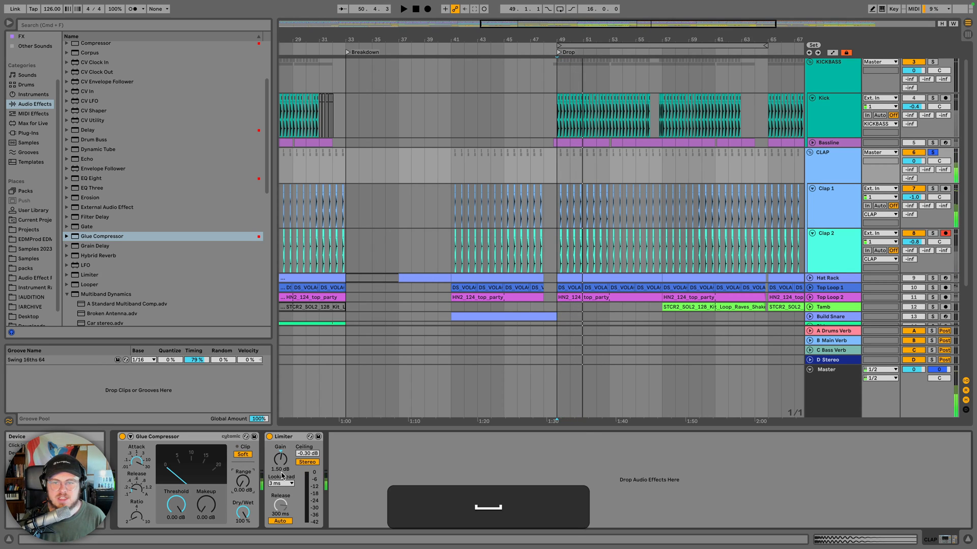
# Unsolo the CLAP group and set its track volume to 0.5 while playing the full drop
pyautogui.click(934, 152)
pyautogui.press('space')
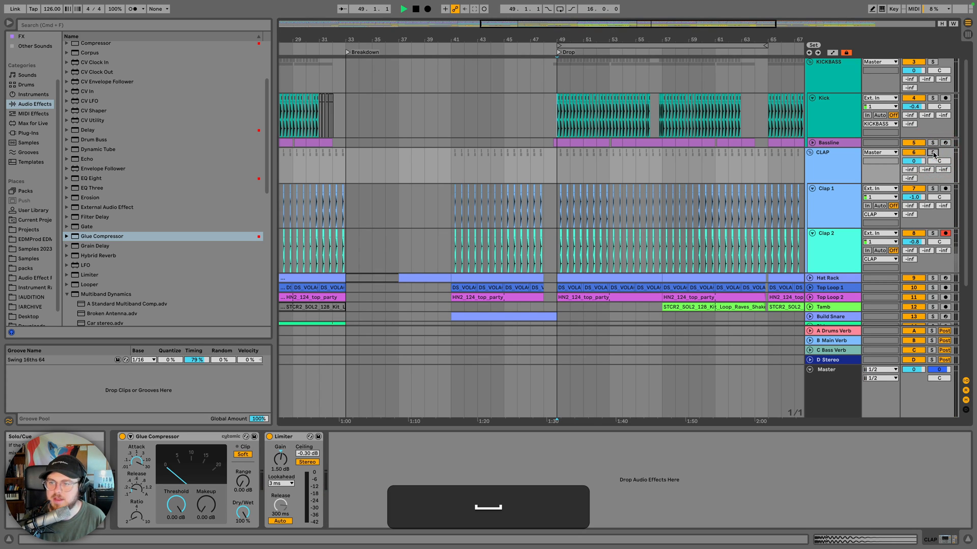
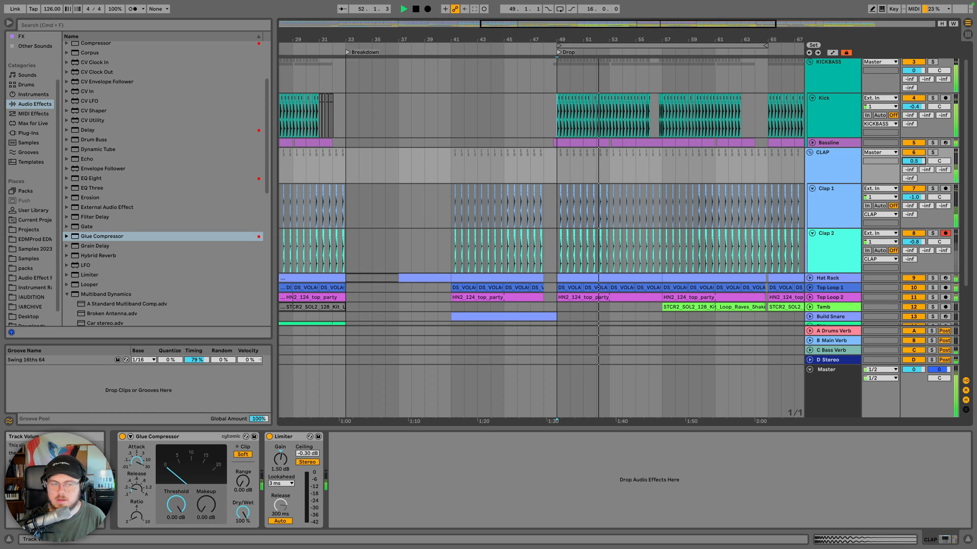
pyautogui.press('space')
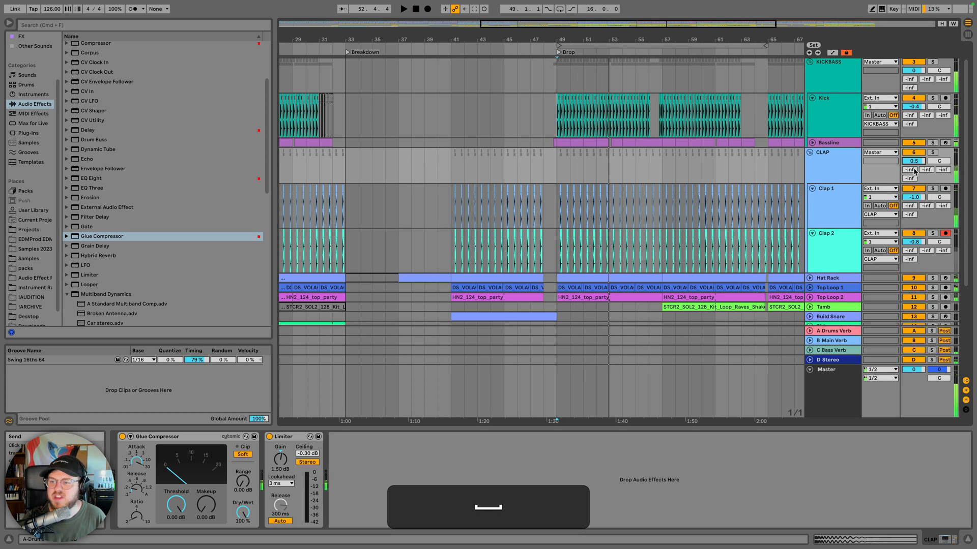
# Expand the Hat Rack track, select its Drop 1A clip, and play the drop with Hat Rack and the CLAP group soloed
pyautogui.scroll(-5, 848, 184)
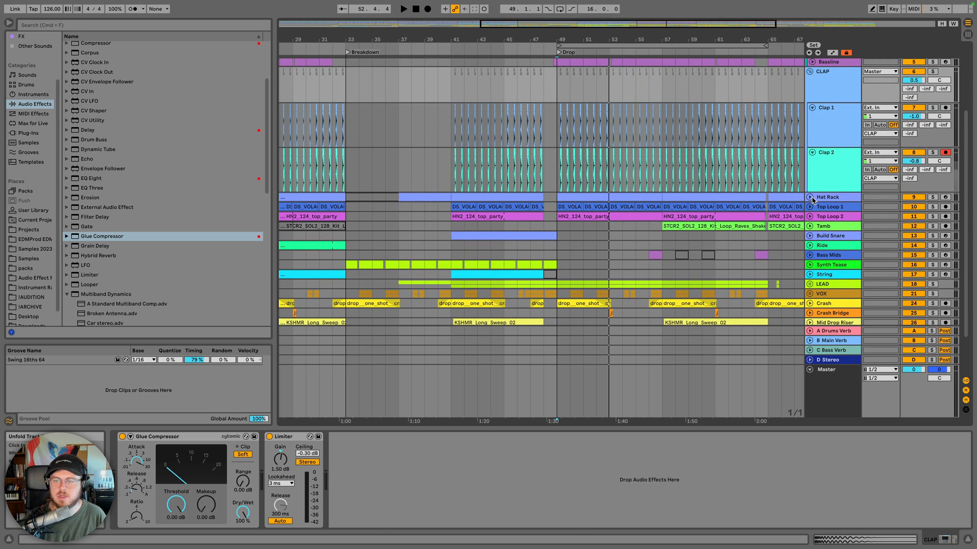
pyautogui.click(811, 198)
pyautogui.click(595, 199)
pyautogui.click(932, 197)
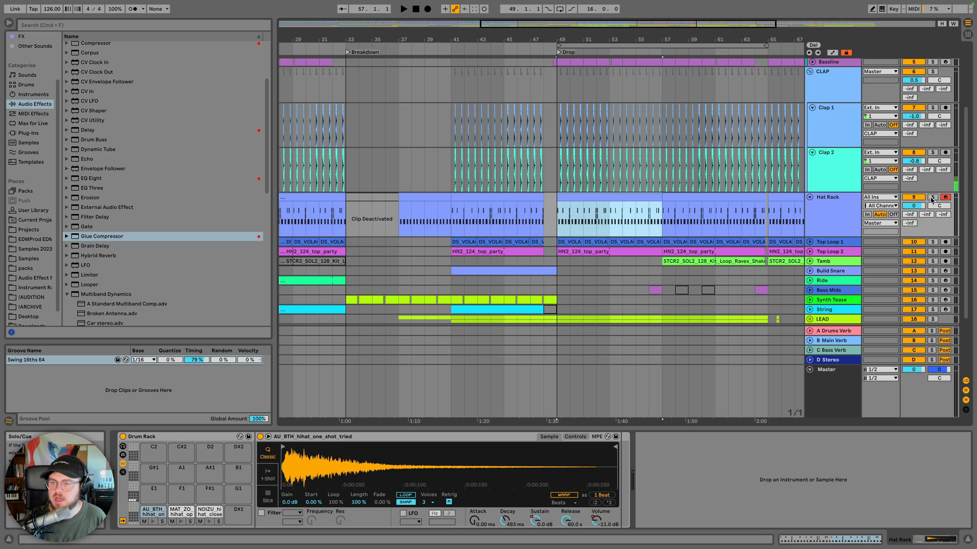
pyautogui.scroll(4, 933, 193)
pyautogui.click(933, 142)
pyautogui.scroll(2, 936, 135)
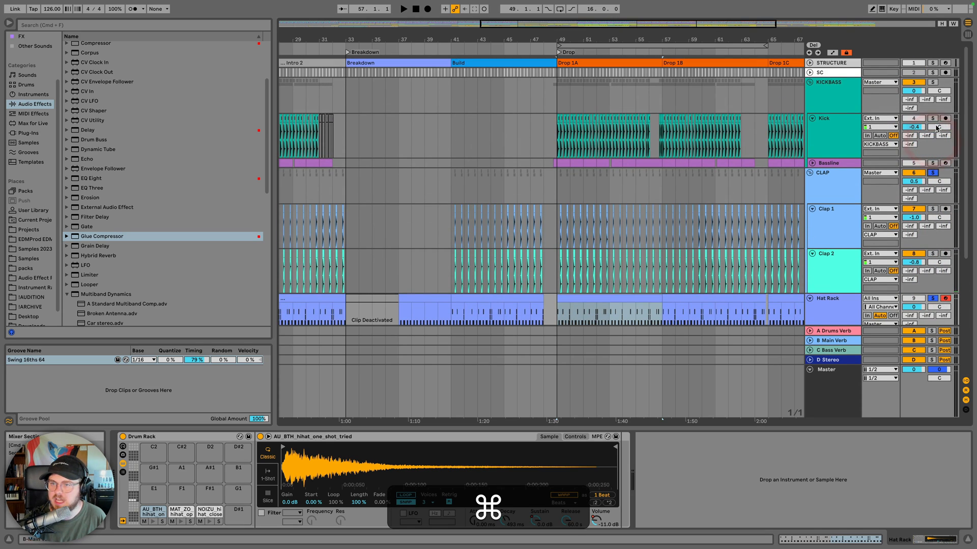
pyautogui.press('space')
# Set the closed hi-hat NOIZU_hihat_closed_one_shot_02 in the Hat Rack to -1 st transposition and -12.6 dB volume while auditioning the drop
pyautogui.scroll(-4, 832, 203)
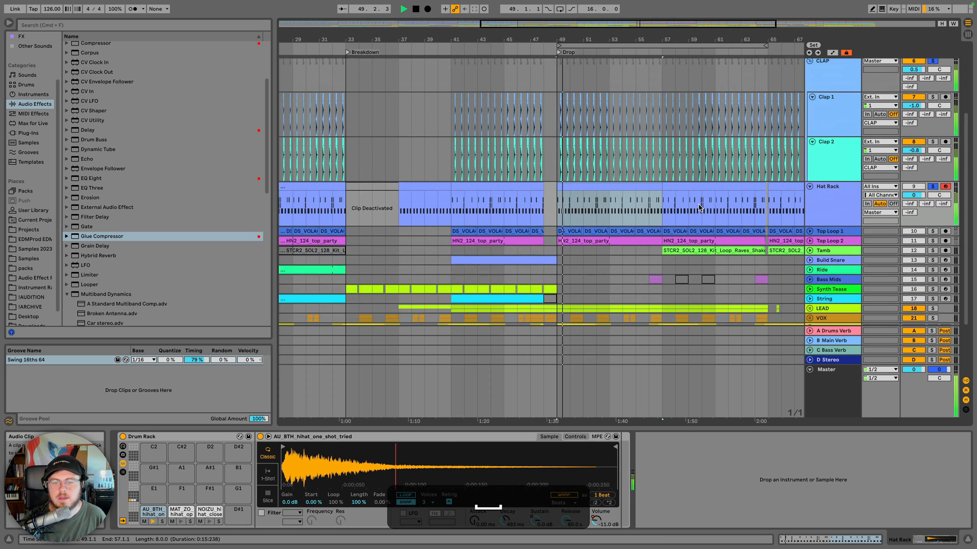
pyautogui.click(832, 198)
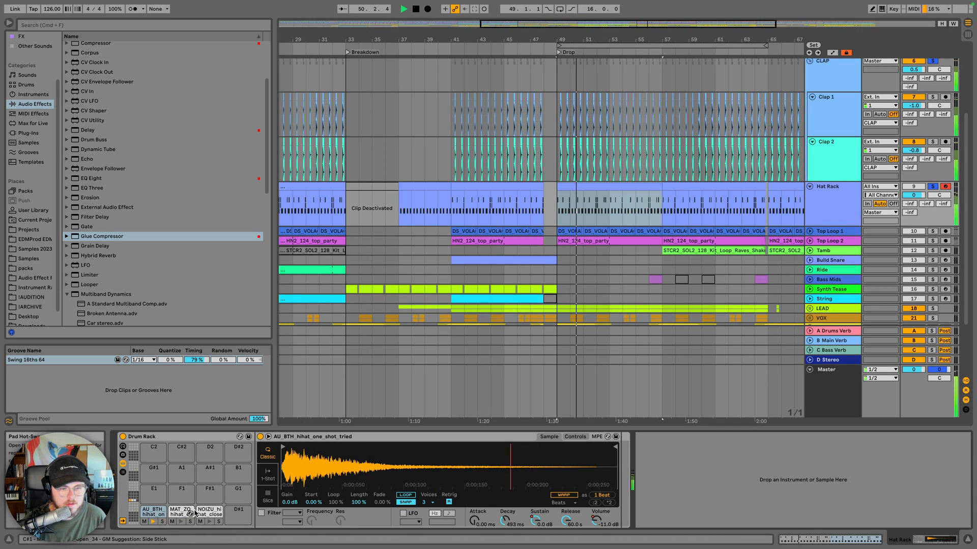
pyautogui.click(576, 437)
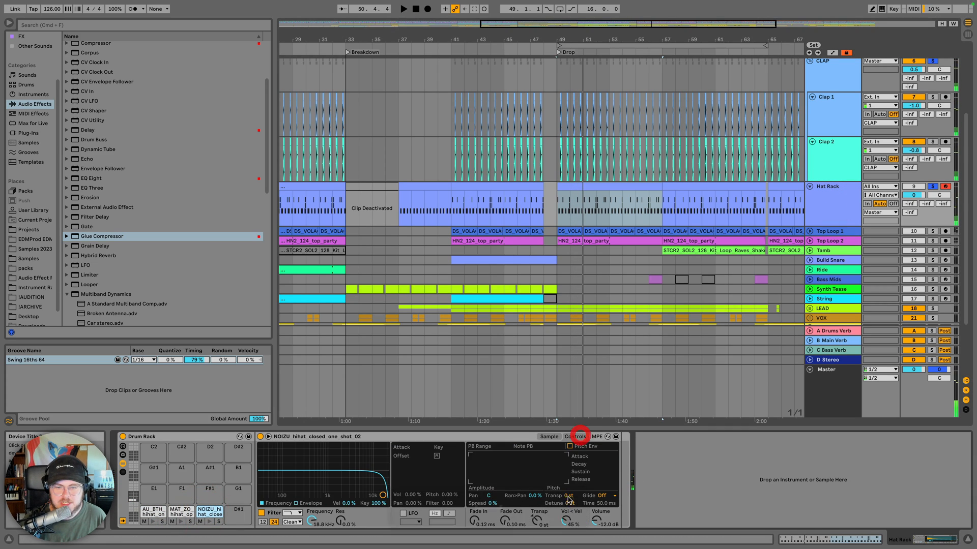
pyautogui.moveTo(569, 498); pyautogui.dragTo(568, 499)
pyautogui.press('space')
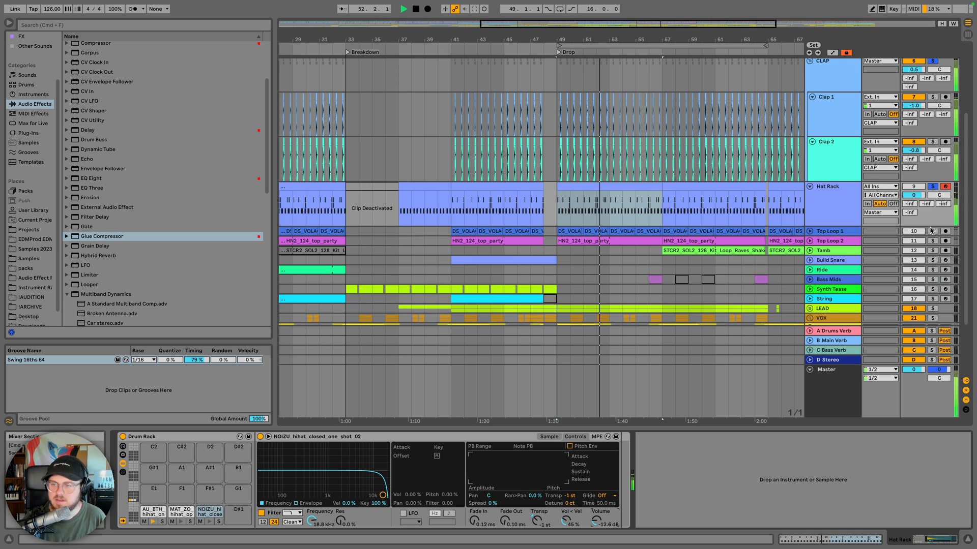
pyautogui.press('space')
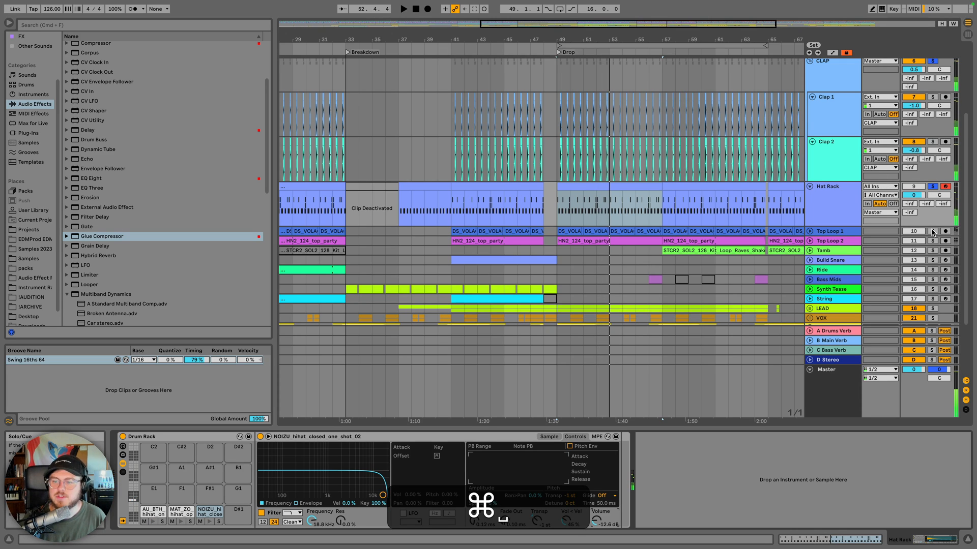
# Solo Top Loop 1 alone, display its devices, and audition the loop from the start of the drop
pyautogui.keyDown('super'); pyautogui.click(932, 231); pyautogui.keyUp('super')
pyautogui.press('space')
pyautogui.click(826, 231)
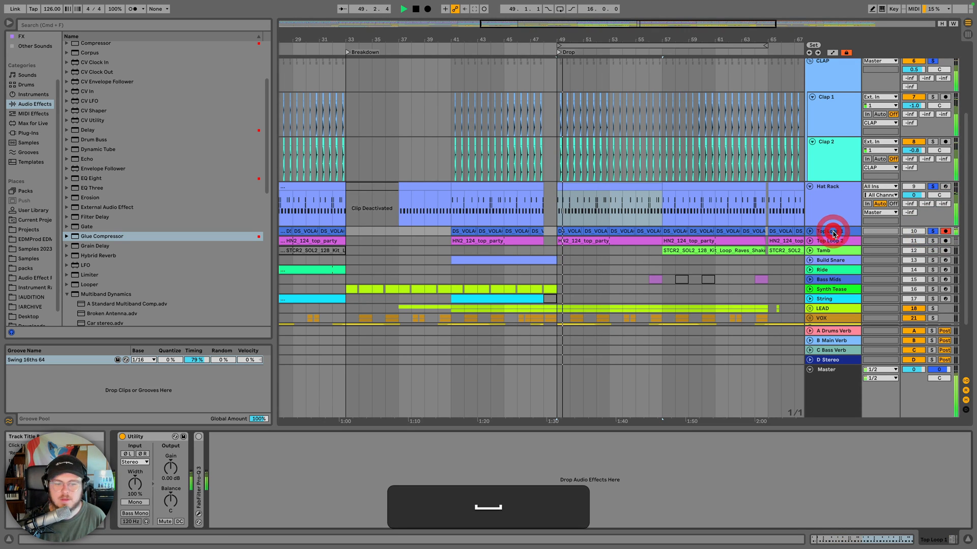
pyautogui.click(932, 231)
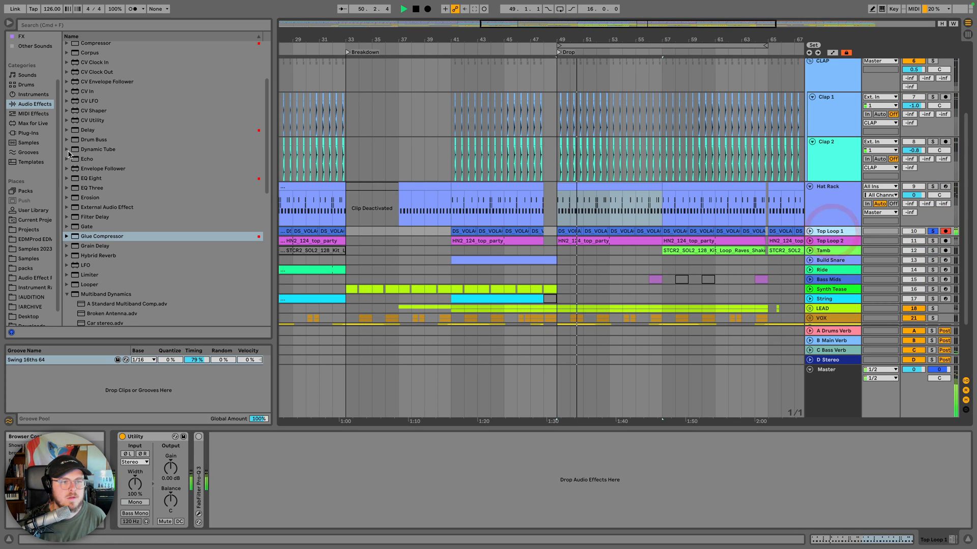
pyautogui.press('space')
# Replace the FabFilter Pro-Q 3 on Top Loop 1 with an EQ Eight
pyautogui.doubleClick(97, 179)
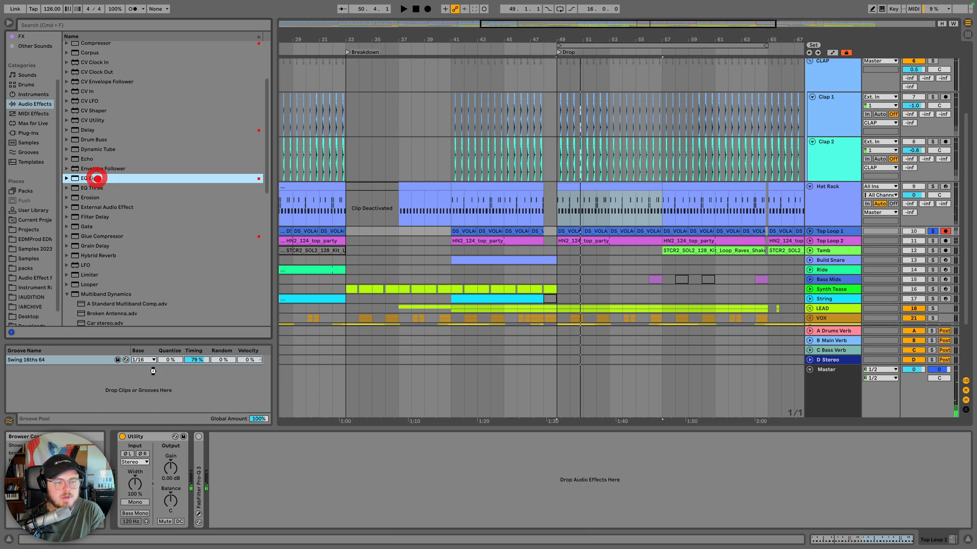
pyautogui.click(197, 463)
pyautogui.press('BackSpace')
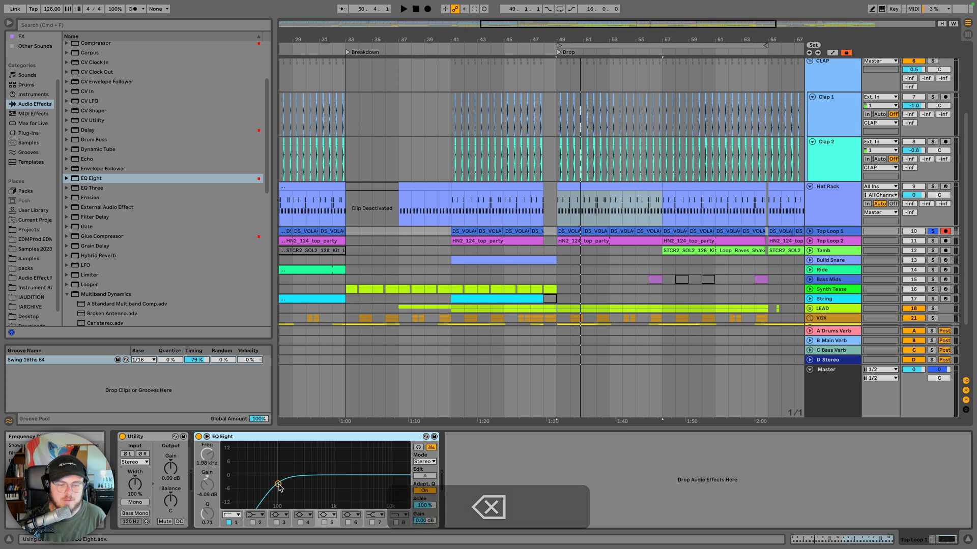
# Try an EQ Eight low cut at 153 Hz on Top Loop 1 during playback, and delete the EQ Eight
pyautogui.moveTo(277, 484); pyautogui.dragTo(288, 484)
pyautogui.press('space')
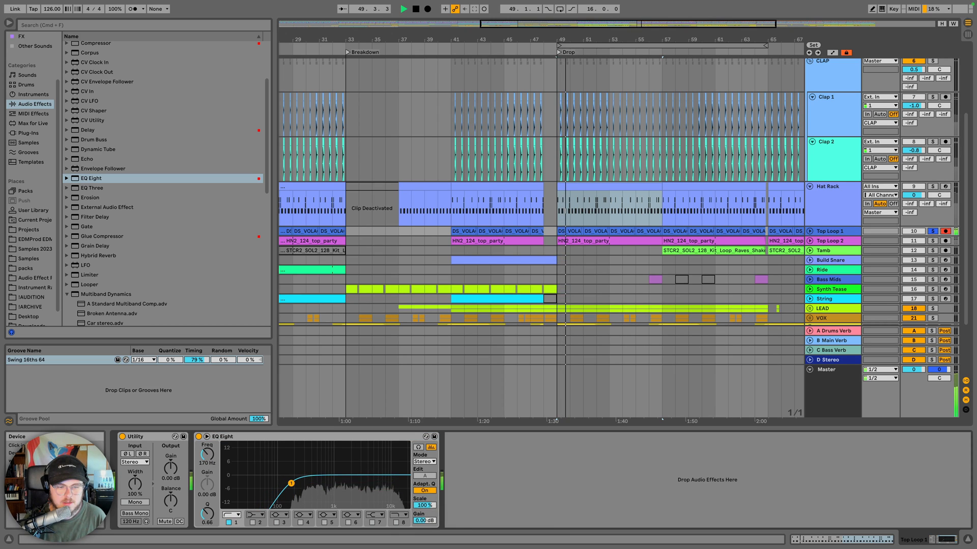
pyautogui.click(284, 438)
pyautogui.press('BackSpace')
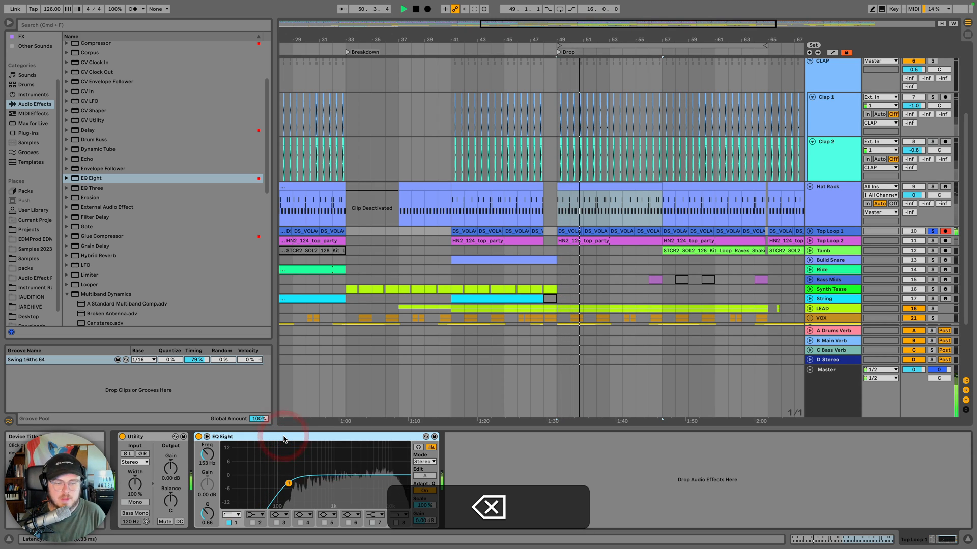
pyautogui.press('BackSpace')
pyautogui.press('space')
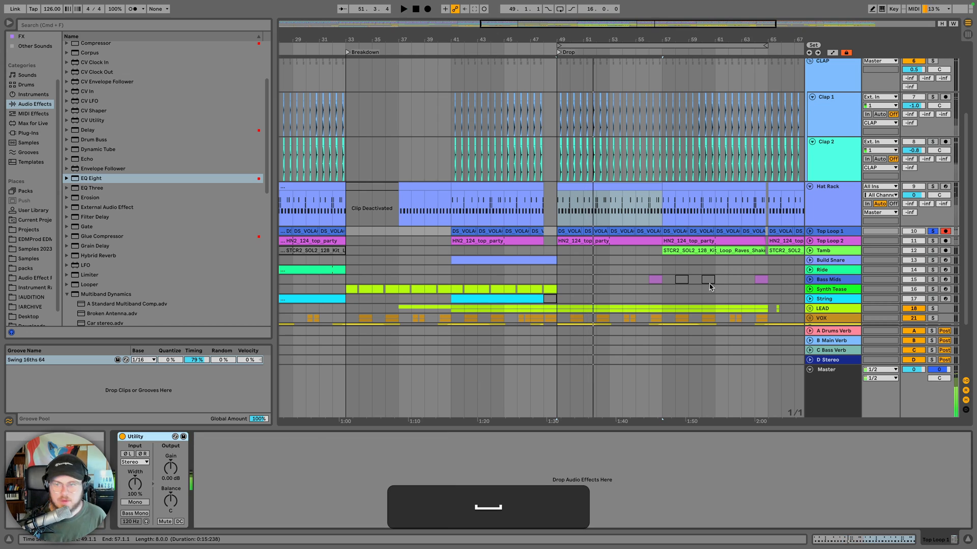
# Expand and solo the Top Loop 2 track, play it, and remove its FabFilter Pro-Q 3
pyautogui.click(810, 240)
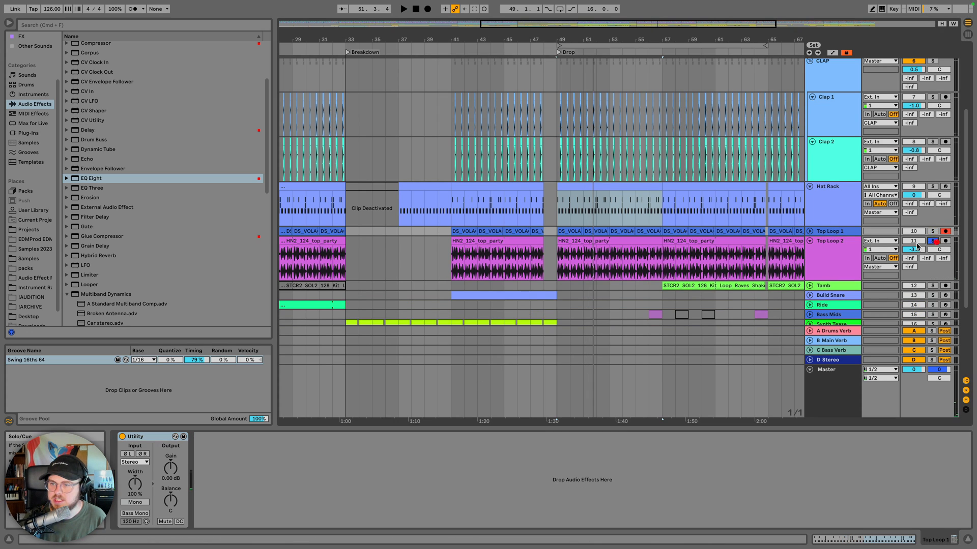
pyautogui.click(848, 248)
pyautogui.press('space')
pyautogui.click(198, 486)
pyautogui.press('BackSpace')
pyautogui.press('BackSpace')
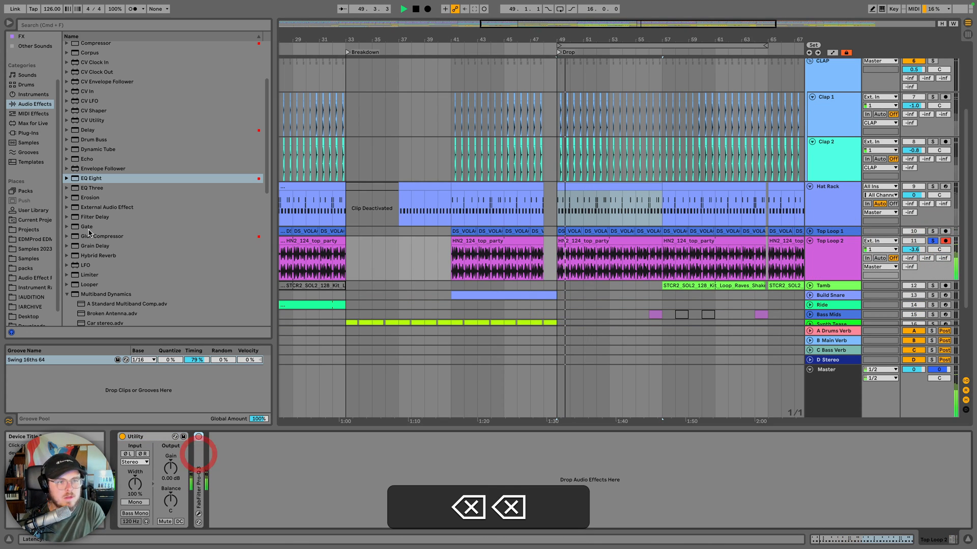
# Try an EQ Eight with band 1 switched off on Top Loop 2, and delete the EQ Eight
pyautogui.doubleClick(94, 179)
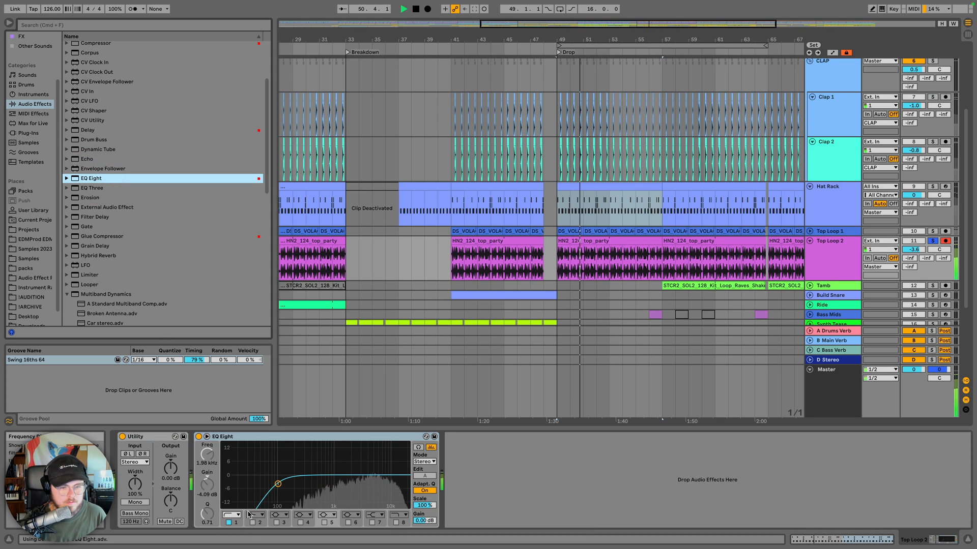
pyautogui.click(228, 522)
pyautogui.click(300, 437)
pyautogui.press('BackSpace')
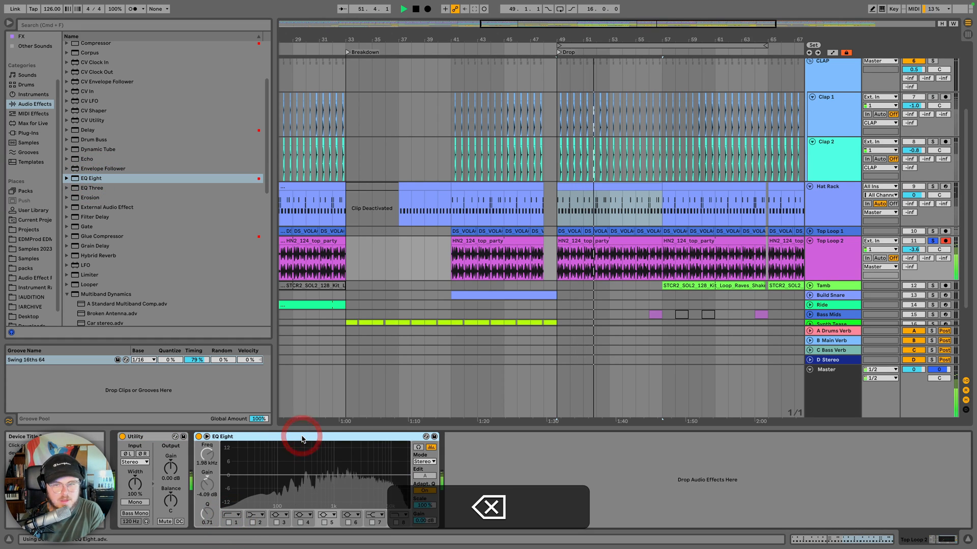
# Expand Top Loop 1, pan it to 12L and Top Loop 2 to 10R, and audition both loops soloed
pyautogui.click(810, 232)
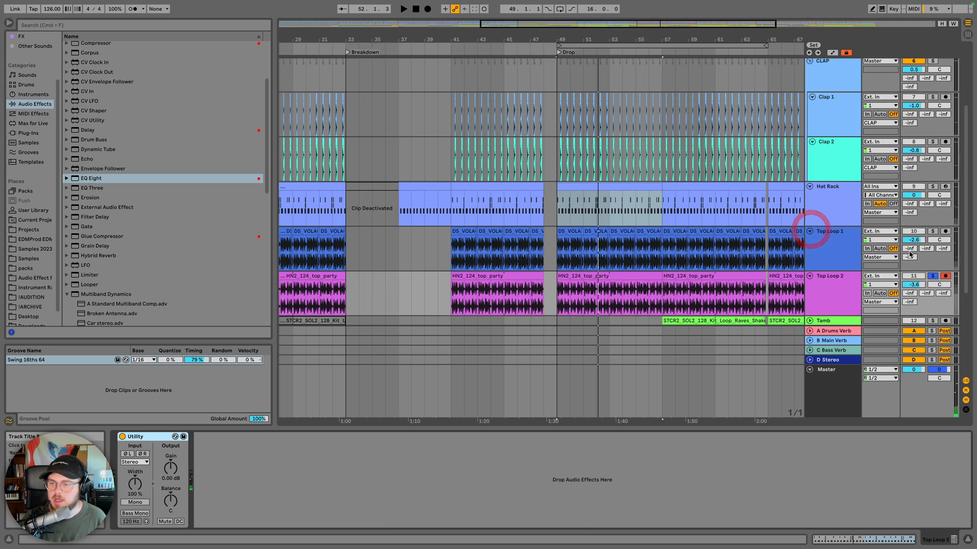
pyautogui.moveTo(935, 242); pyautogui.dragTo(936, 247)
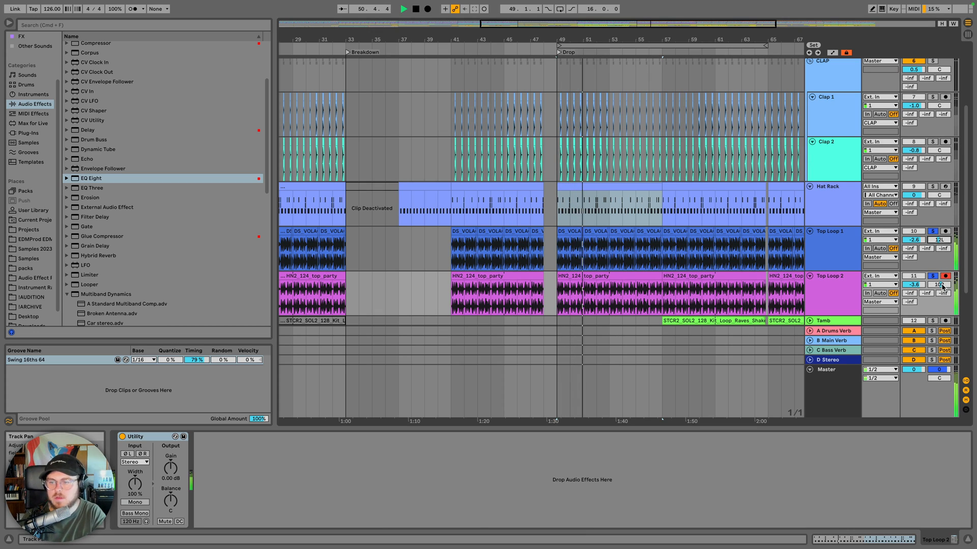
pyautogui.press('BackSpace')
pyautogui.press('super+z')
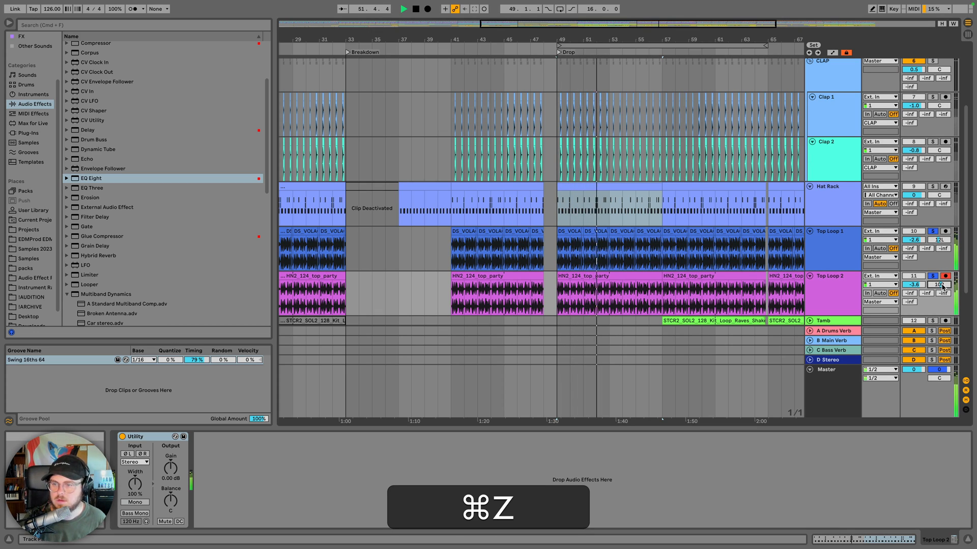
pyautogui.press('space')
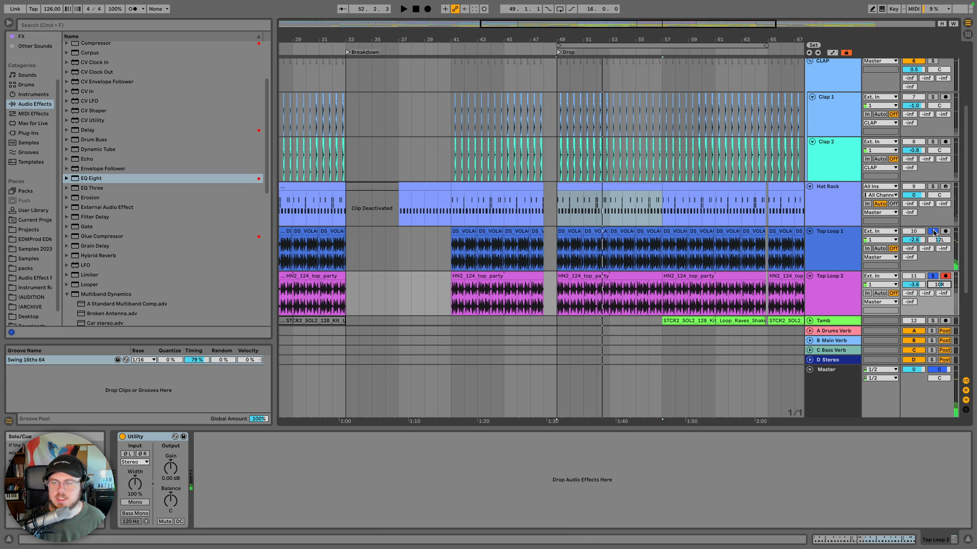
# Unsolo both top loops and set Top Loop 1's pan to 10L while playing the full drop
pyautogui.click(931, 232)
pyautogui.press('space')
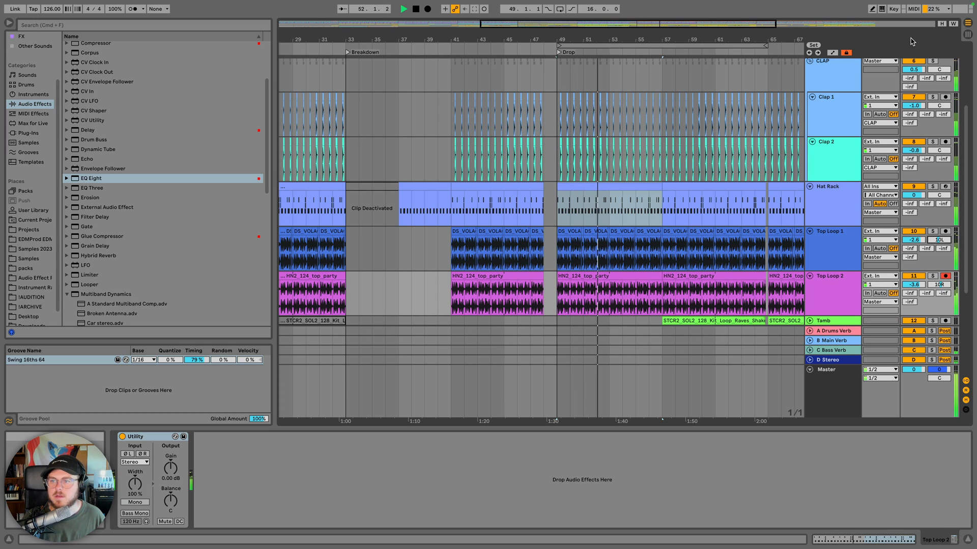
pyautogui.press('space')
# Raise the CLAP group's D Stereo send to -4.4 and audition it in the drop
pyautogui.scroll(1, 886, 95)
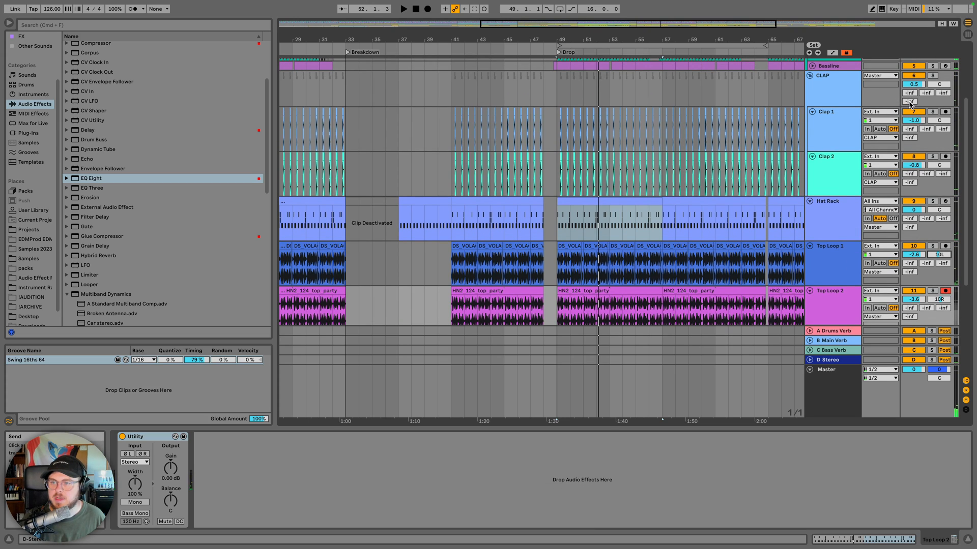
pyautogui.press('space')
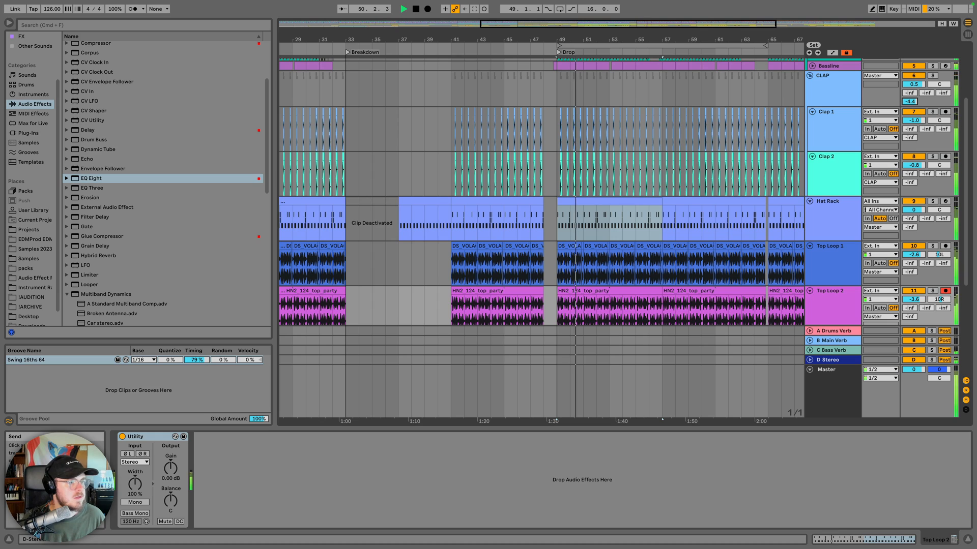
pyautogui.press('space')
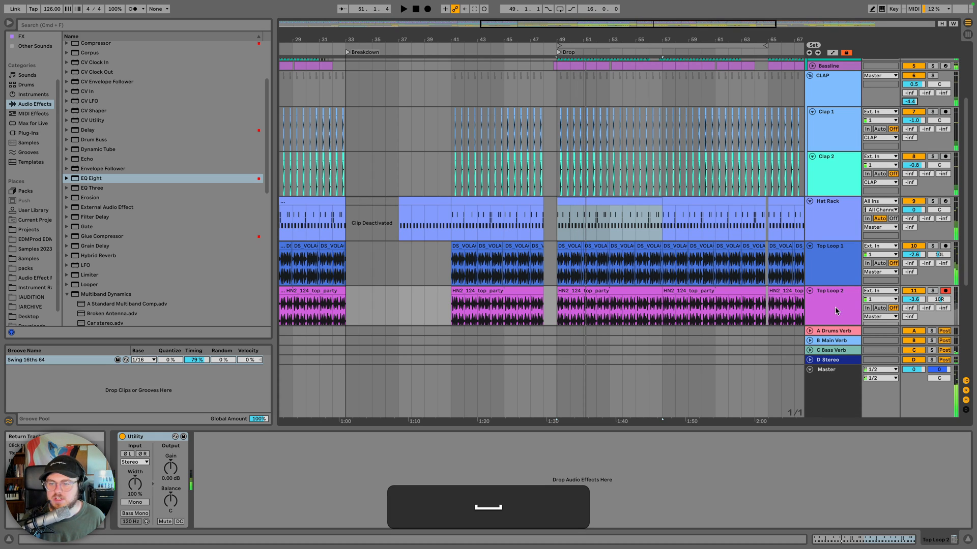
# Raise the Hat Rack track's D Stereo send to -13.0 while playing the drop
pyautogui.scroll(-2, 836, 311)
pyautogui.click(830, 243)
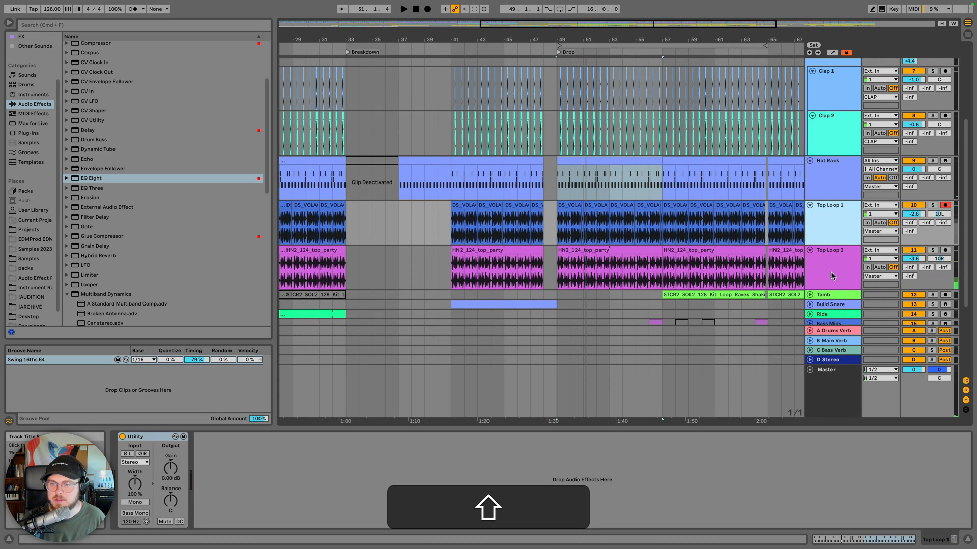
pyautogui.click(838, 285)
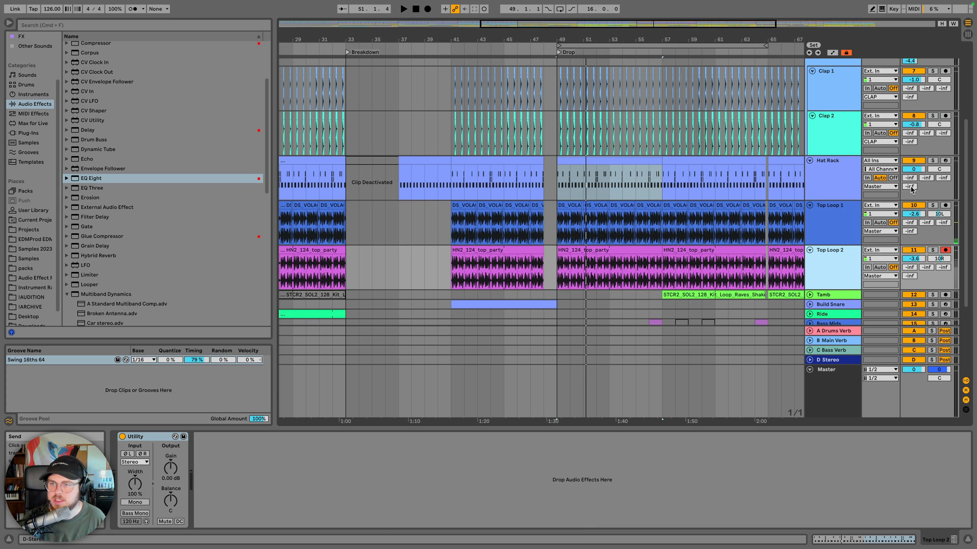
pyautogui.moveTo(911, 189); pyautogui.dragTo(911, 183)
pyautogui.press('space')
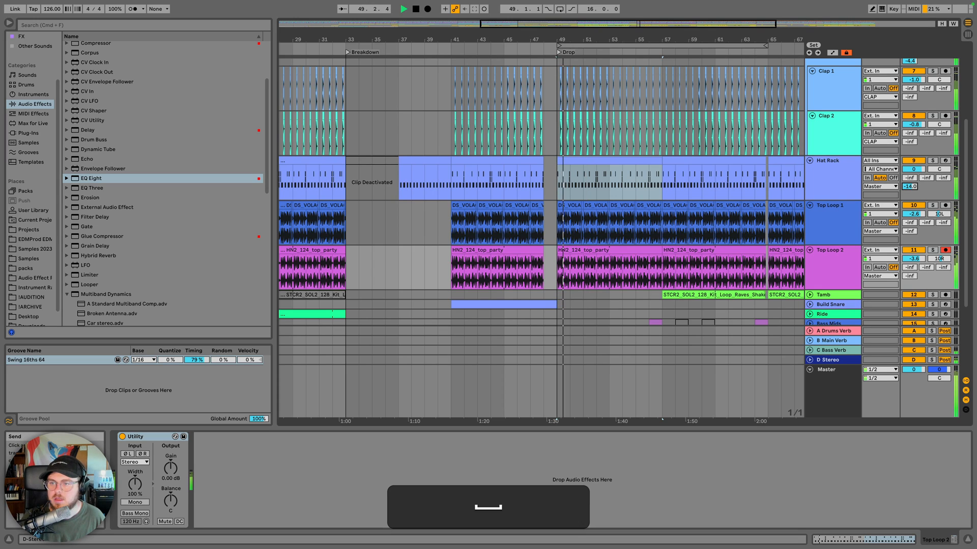
pyautogui.press('space')
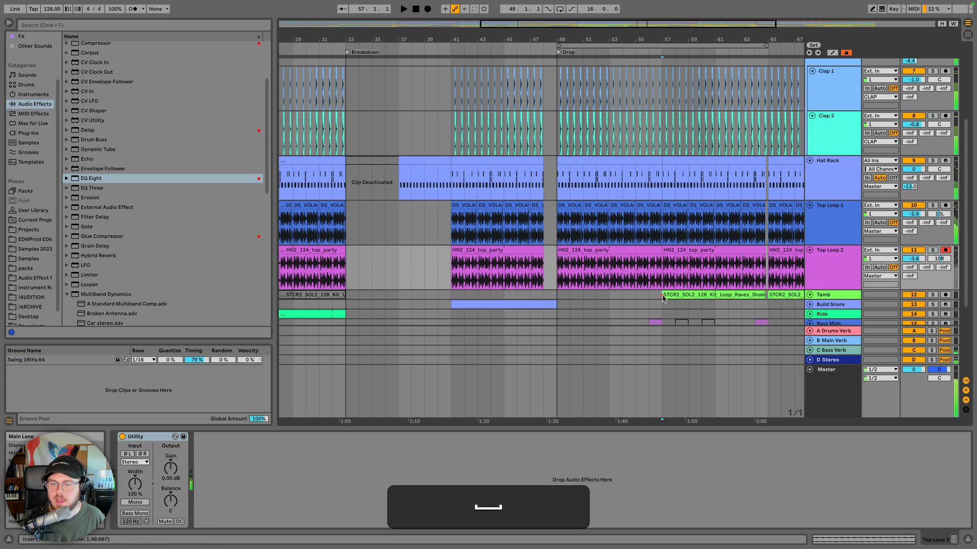
# Expand and solo the Tamb track, play it from Drop 1B, and set its D Stereo send to -7.2
pyautogui.click(810, 295)
pyautogui.press('space')
pyautogui.click(933, 286)
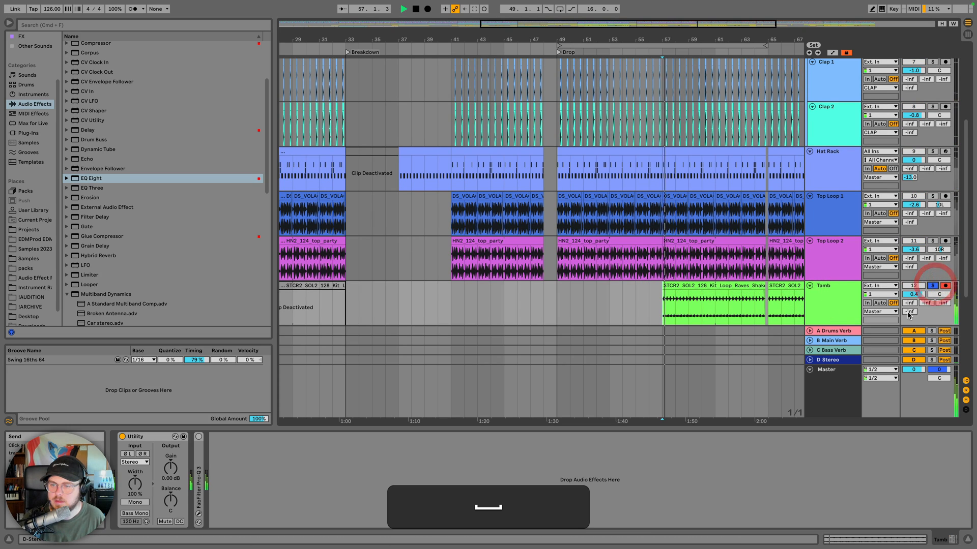
pyautogui.click(819, 302)
pyautogui.press('space')
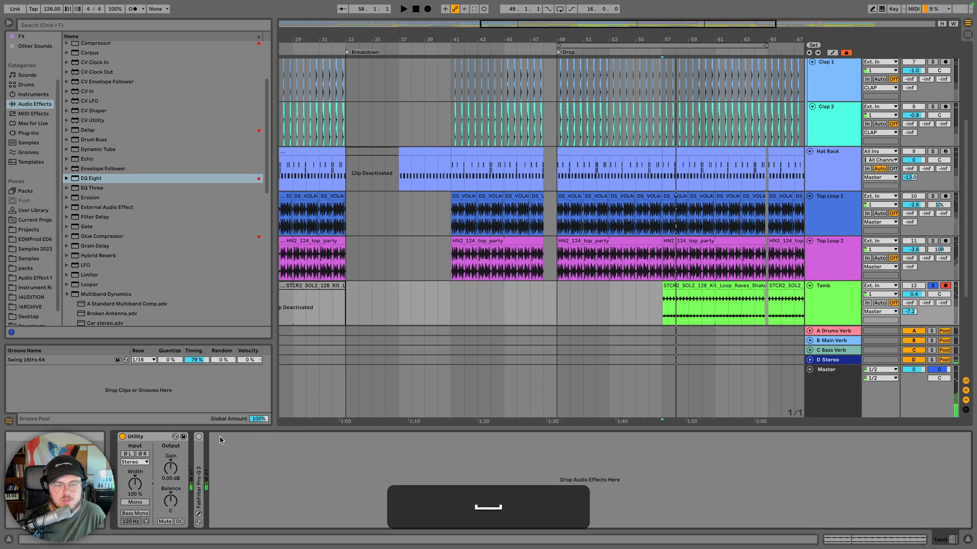
# Replace the FabFilter Pro-Q 3 on Tamb with an EQ Eight and set its low cut to 1.29 kHz
pyautogui.doubleClick(91, 178)
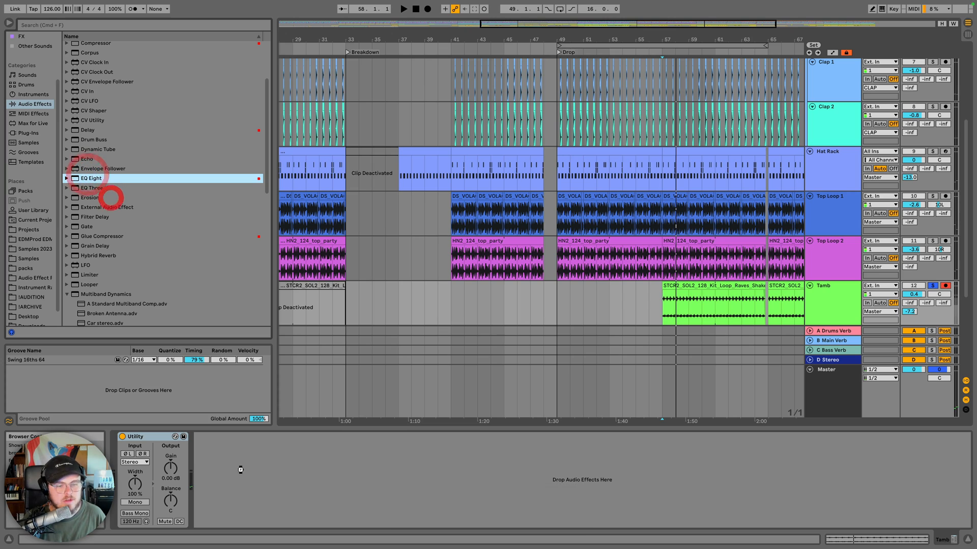
pyautogui.press('space')
pyautogui.moveTo(282, 487); pyautogui.dragTo(339, 482)
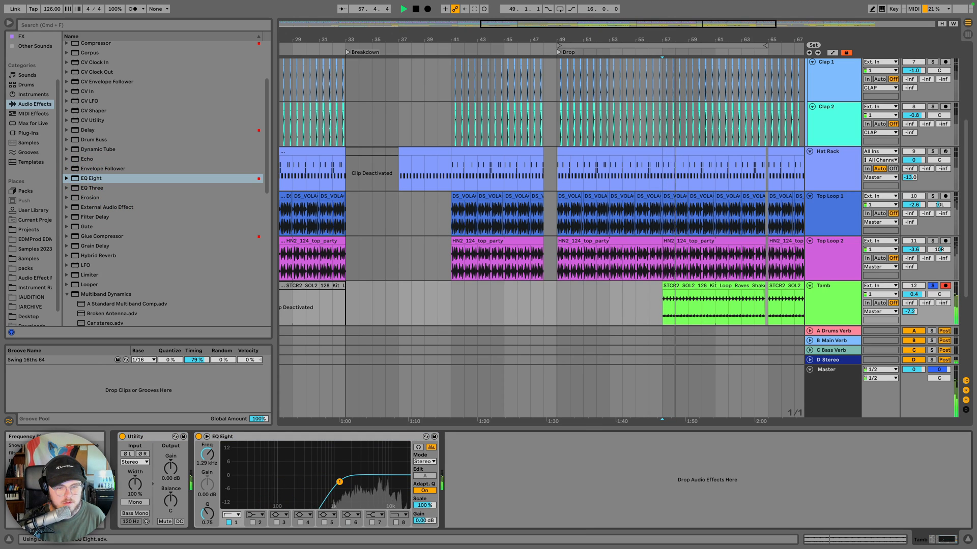
# Unsolo Tamb and balance it in the mix with a 918 Hz low cut, 0.6 volume, and a -9.7 D Stereo send
pyautogui.click(932, 285)
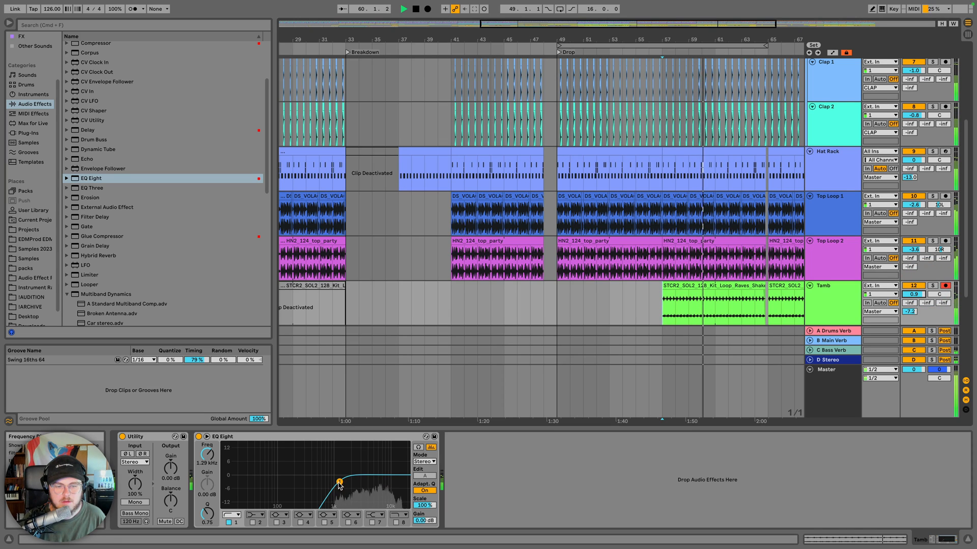
pyautogui.moveTo(340, 482); pyautogui.dragTo(331, 482)
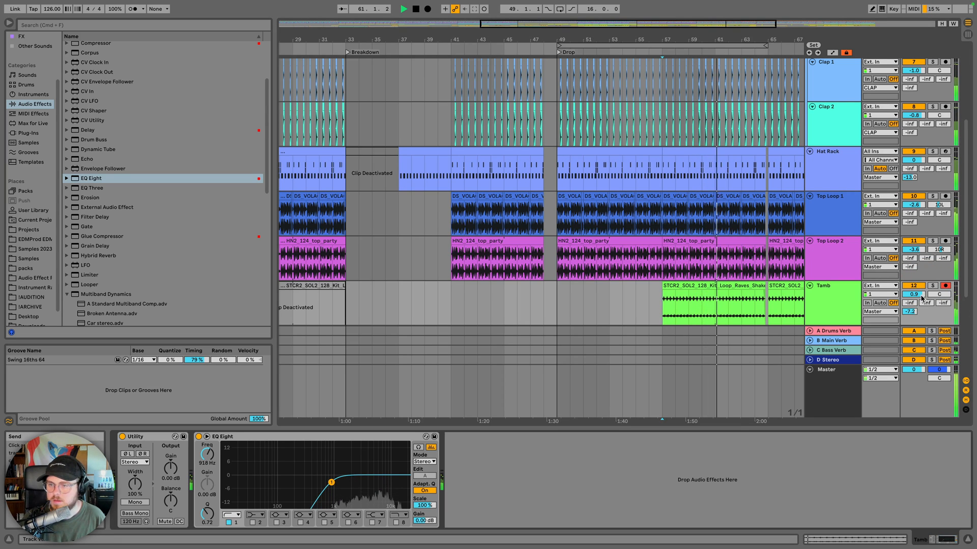
pyautogui.moveTo(914, 294); pyautogui.dragTo(913, 296)
pyautogui.scroll(-3, 819, 300)
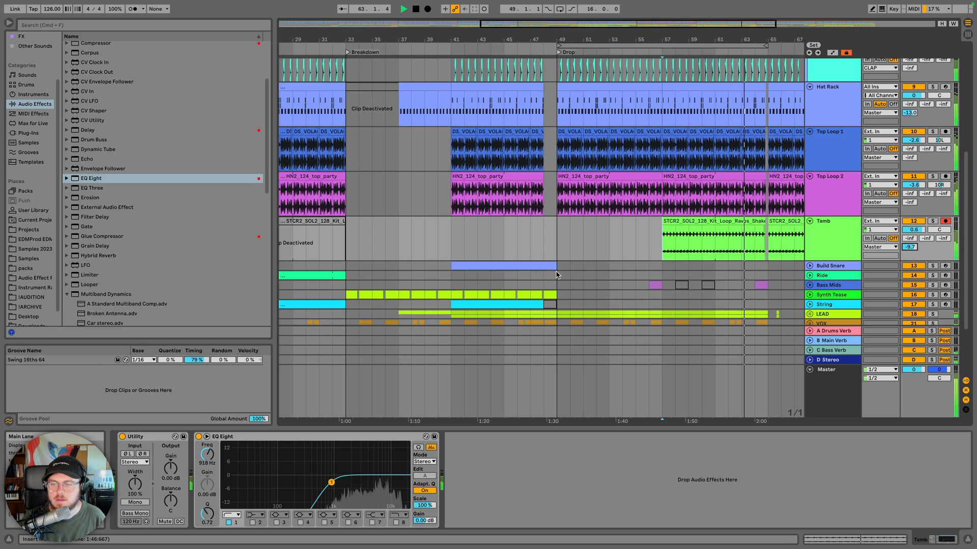
# Expand and solo the Build Snare track, playing it from the start of its clip at bar 41
pyautogui.click(517, 266)
pyautogui.press('space')
pyautogui.click(809, 266)
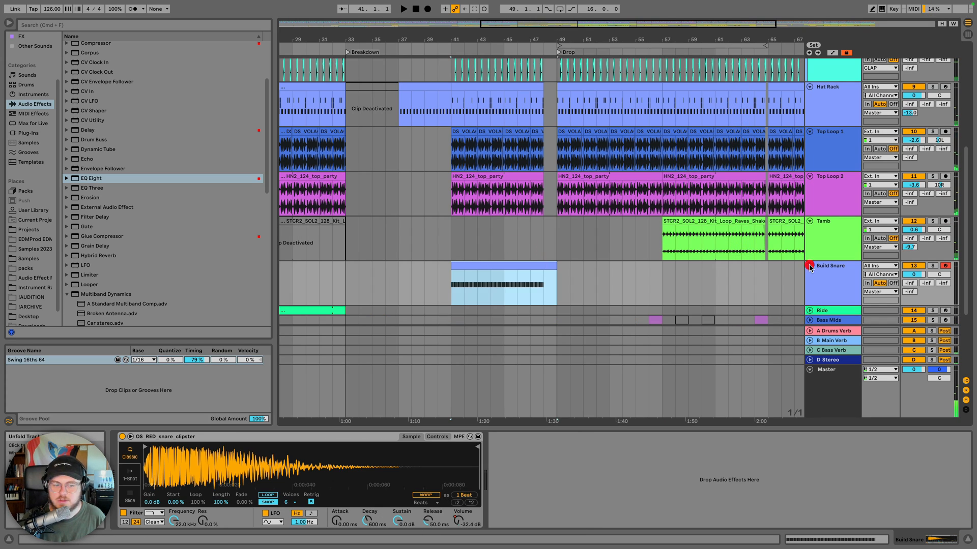
pyautogui.press('space')
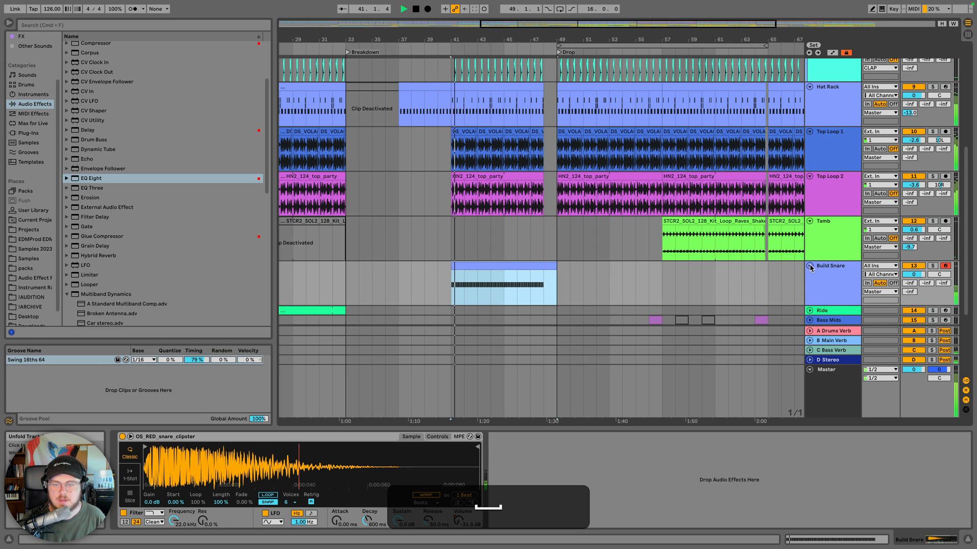
pyautogui.click(933, 265)
# Automate the Build Snare's Filter Freq to rise from bar 41 to bar 45 while auditioning it
pyautogui.press('a')
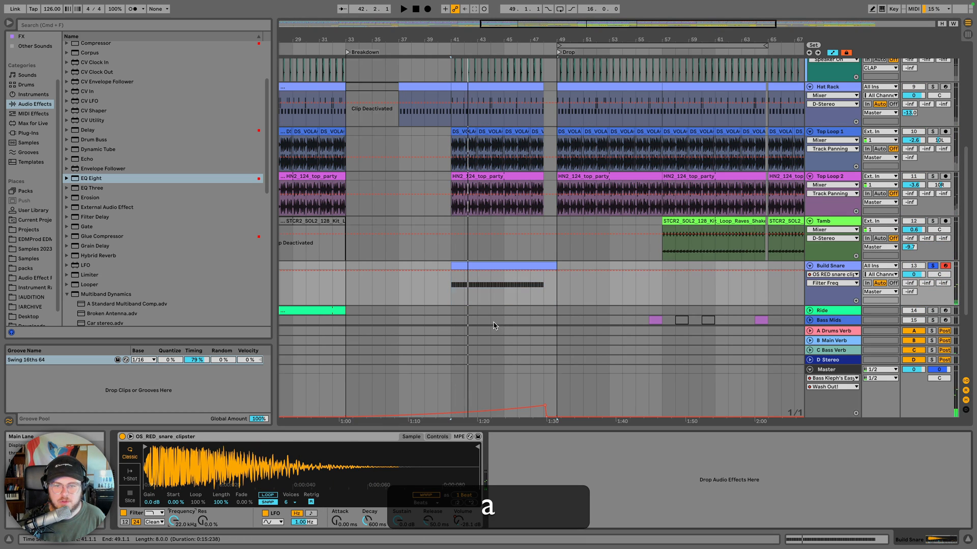
pyautogui.click(543, 272)
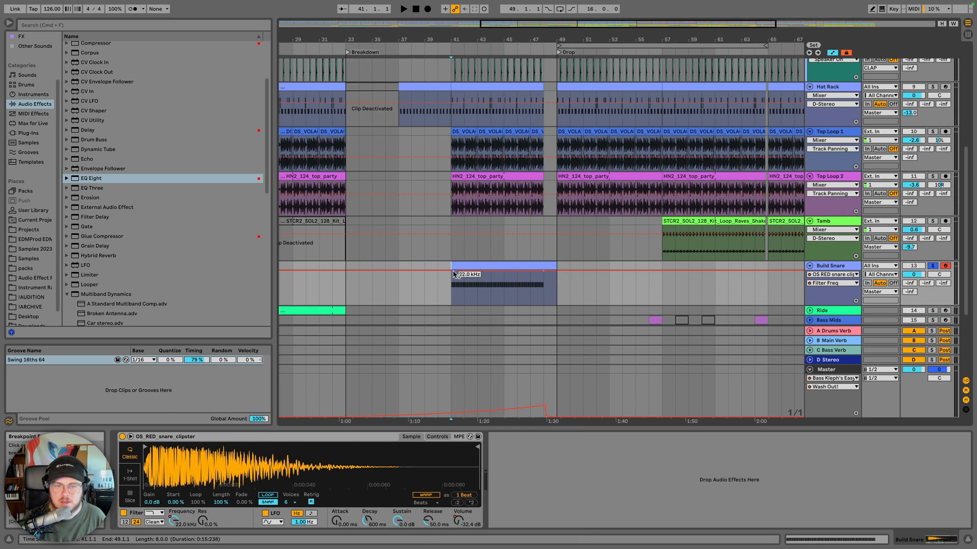
pyautogui.press('space')
pyautogui.moveTo(452, 271); pyautogui.dragTo(503, 271)
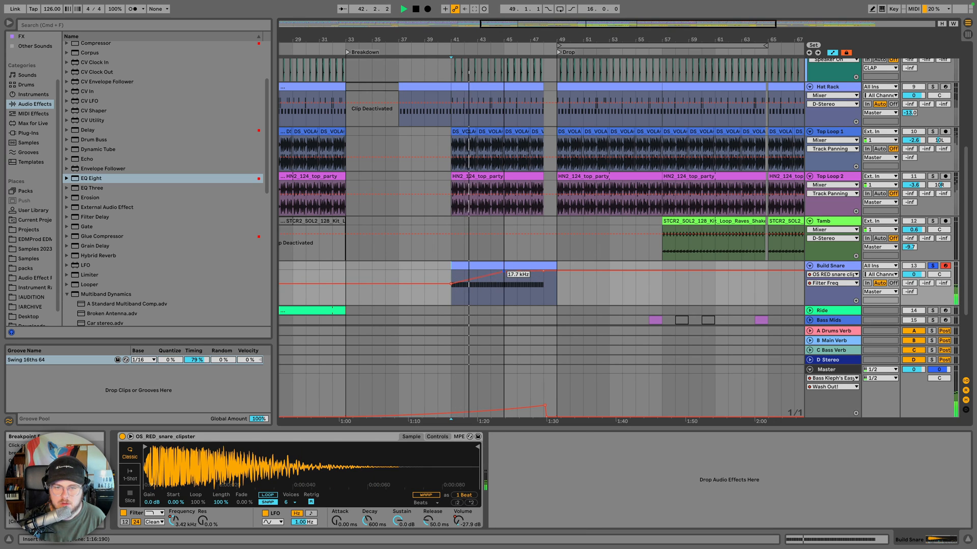
pyautogui.press('space')
# Unsolo the Build Snare and raise its track volume to 2.9 against the full mix
pyautogui.click(932, 266)
pyautogui.press('space')
pyautogui.moveTo(913, 274); pyautogui.dragTo(914, 269)
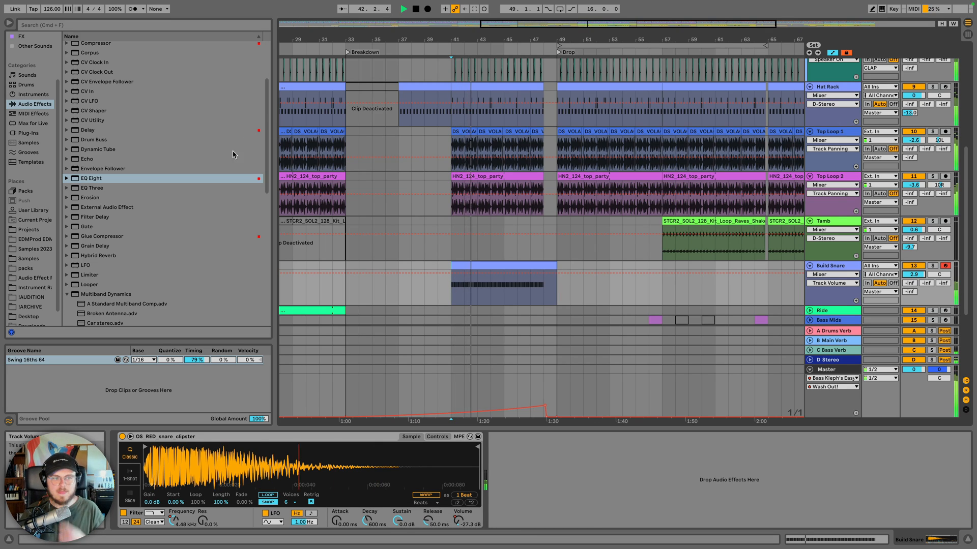
pyautogui.moveTo(920, 275); pyautogui.dragTo(920, 273)
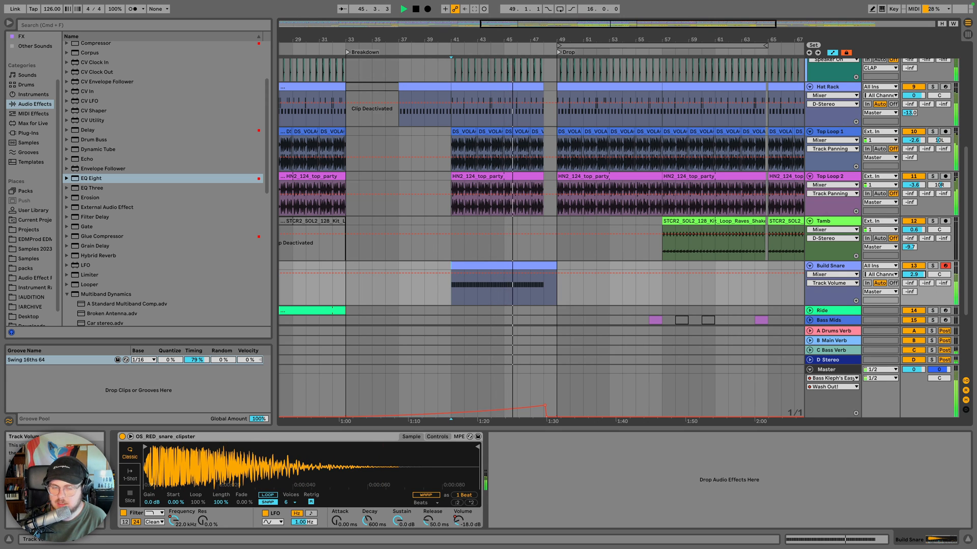
# Expand the Main Riser track, play it from bar 46, and set its volume to -7.7
pyautogui.scroll(-5, 576, 251)
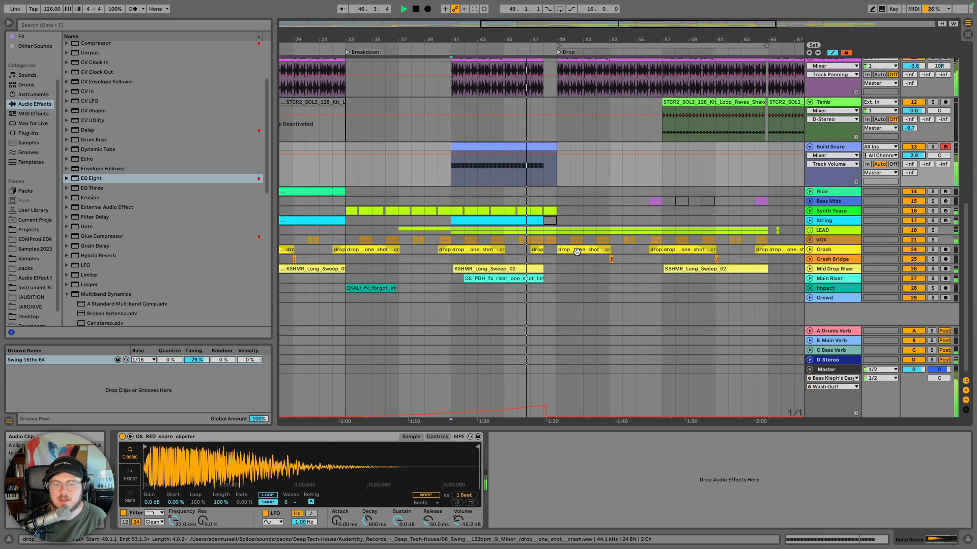
pyautogui.click(810, 279)
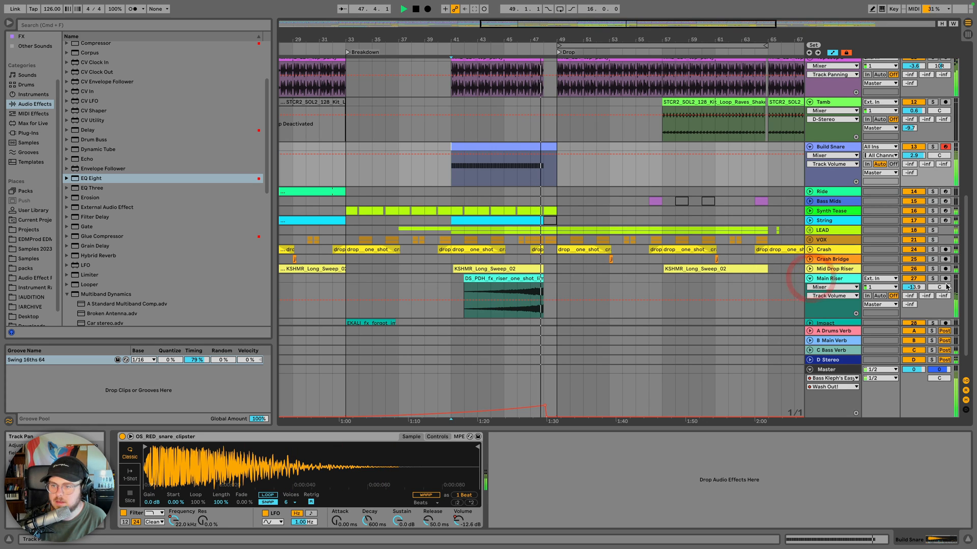
pyautogui.press('space')
pyautogui.click(514, 294)
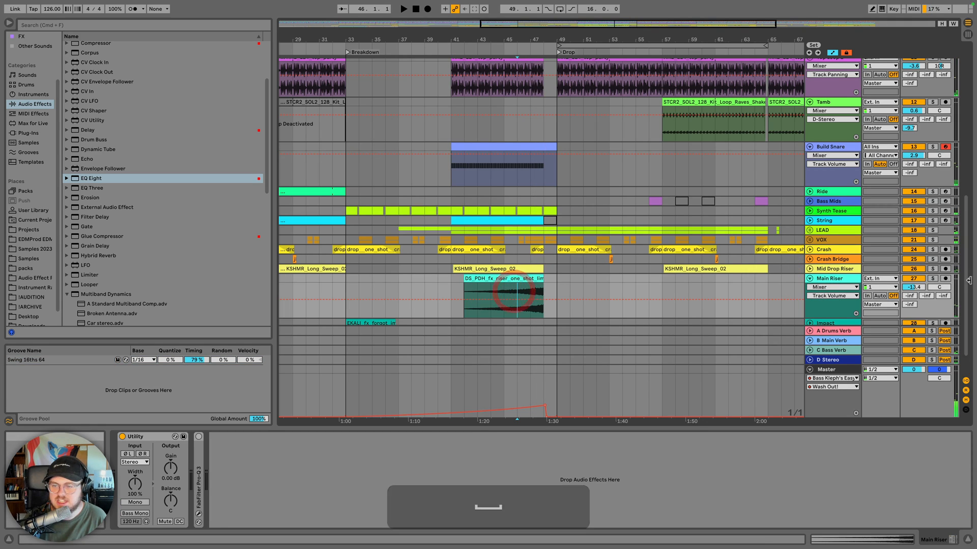
pyautogui.press('space')
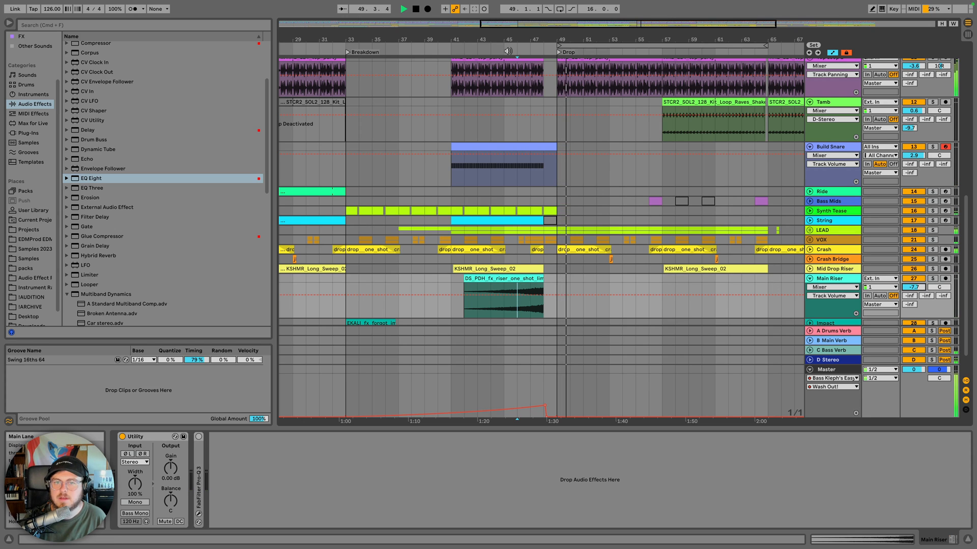
# Try to reshape the end of the Master's Wash Out! automation just before the drop and replay the transition
pyautogui.moveTo(541, 40); pyautogui.dragTo(541, 87)
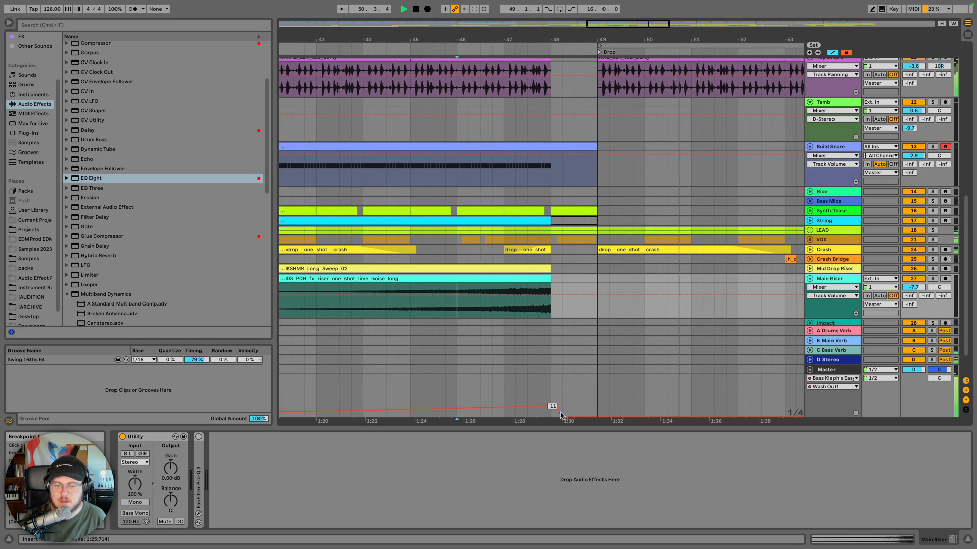
pyautogui.moveTo(556, 405); pyautogui.dragTo(557, 418)
pyautogui.press('super+z')
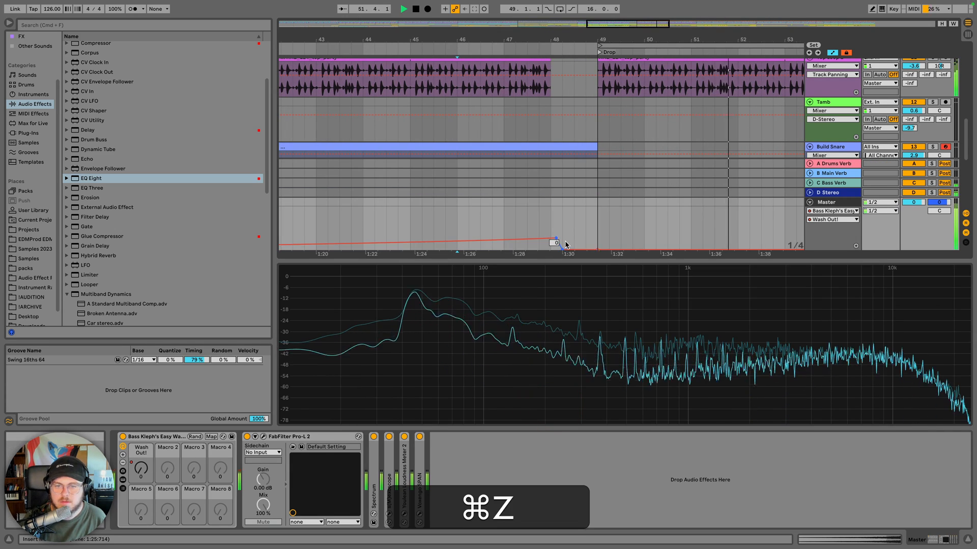
pyautogui.press('space')
pyautogui.click(541, 220)
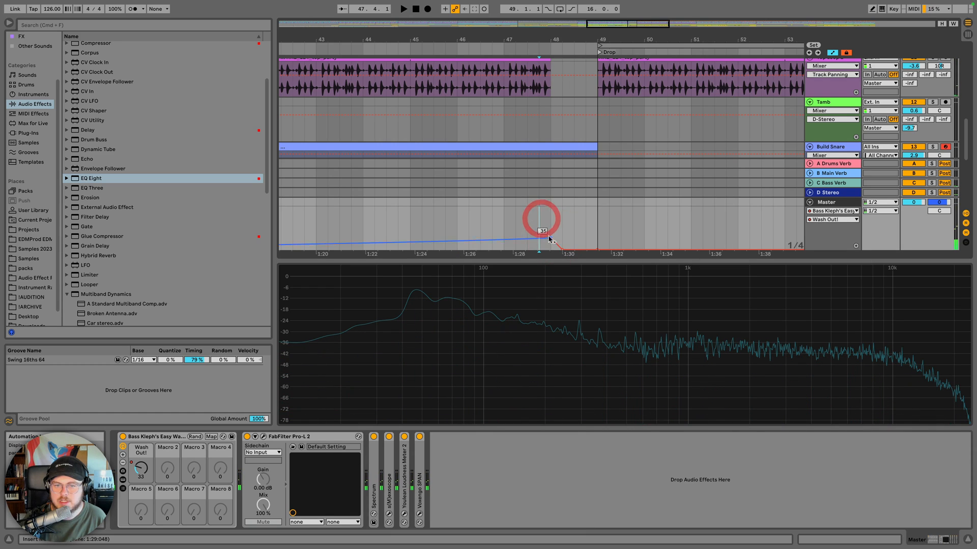
pyautogui.press('space')
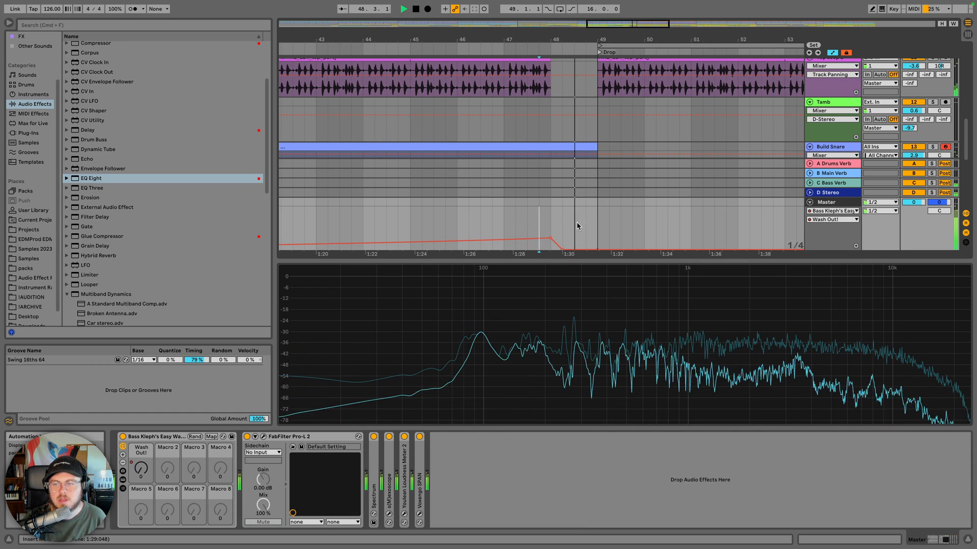
# Lower the Build Snare's volume to 0.6 while replaying the build into the drop
pyautogui.click(840, 107)
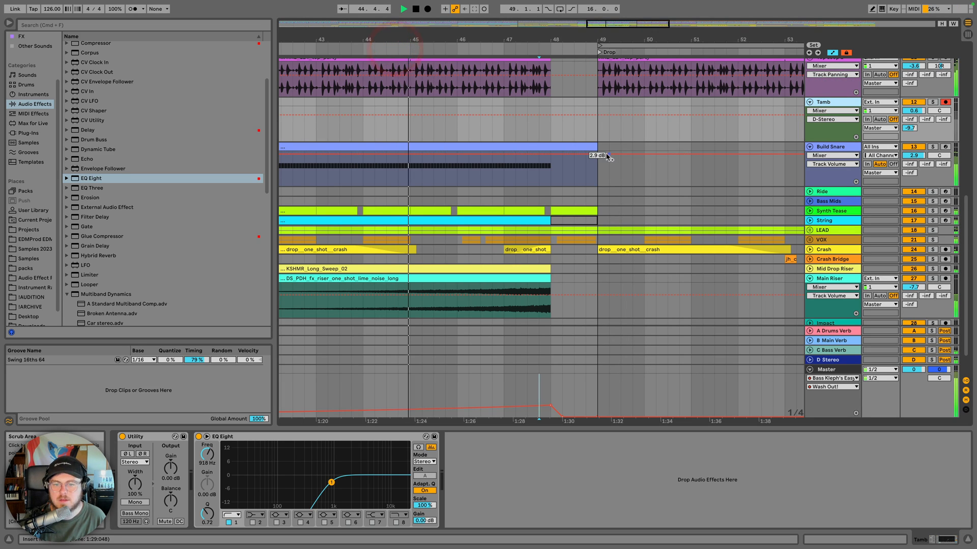
pyautogui.scroll(-5, 554, 198)
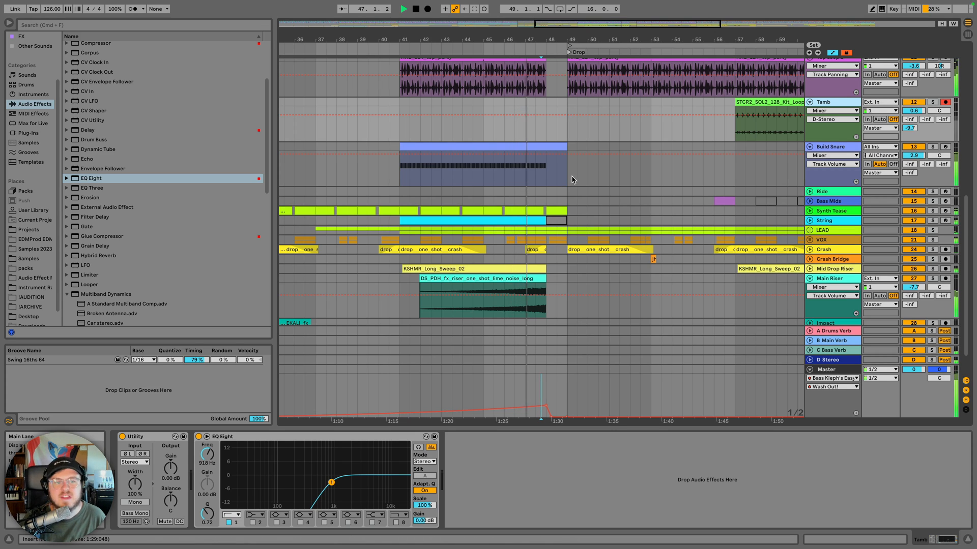
pyautogui.scroll(2, 610, 158)
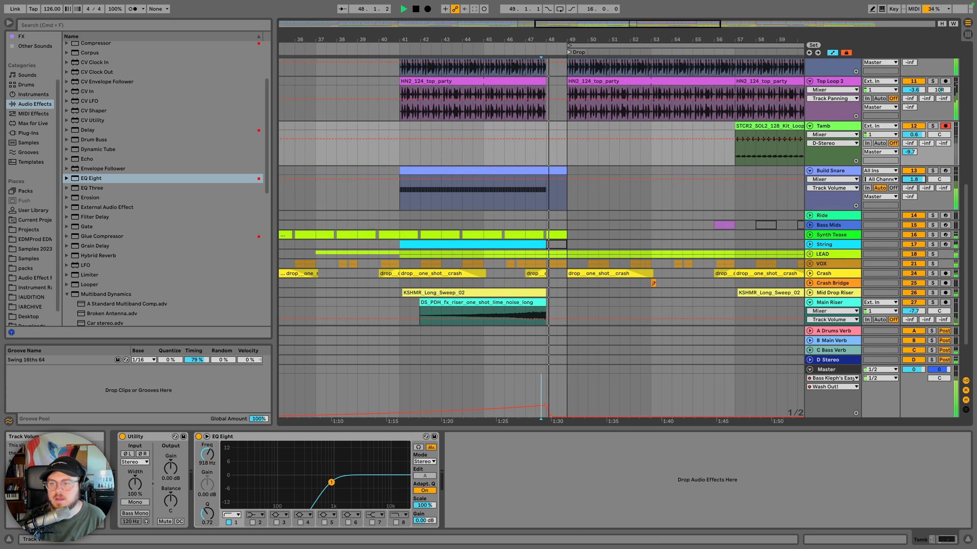
pyautogui.press('space')
pyautogui.click(526, 50)
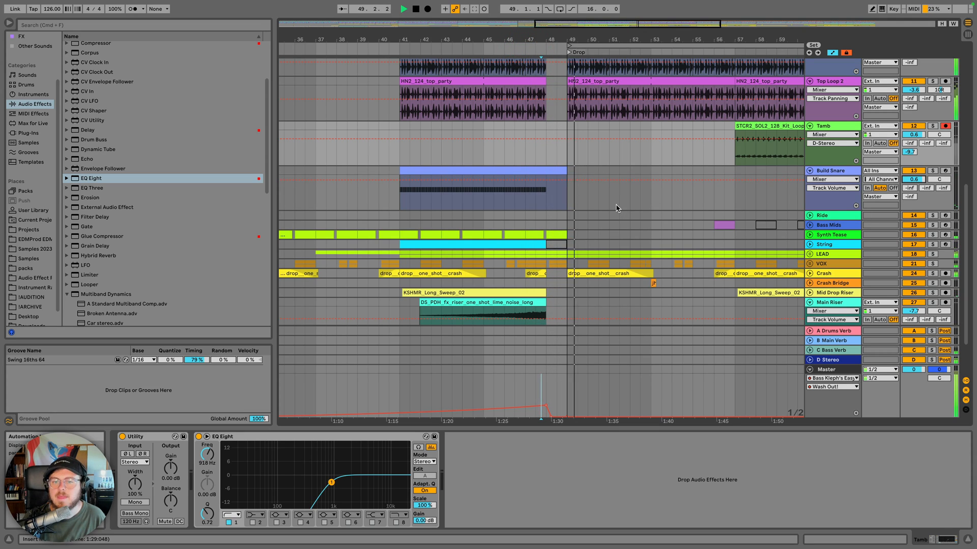
# Insert a Utility on the Master before FabFilter Pro-L 2 and show its Gain automation
pyautogui.press('space')
pyautogui.click(829, 368)
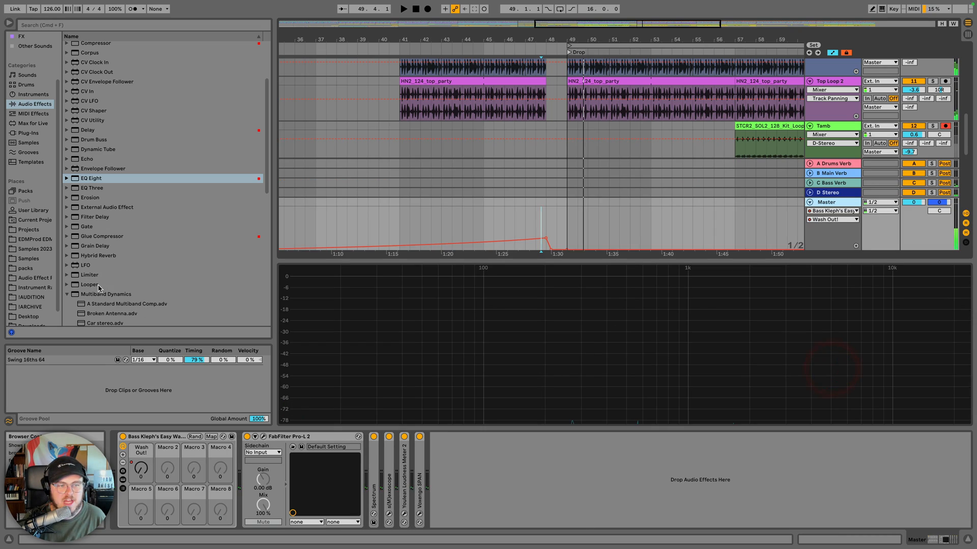
pyautogui.scroll(-10, 93, 294)
pyautogui.moveTo(93, 304); pyautogui.dragTo(236, 464)
pyautogui.click(288, 466)
# Automate the Master Utility's Gain to dip from bar 45 to -2.50 dB and return to 0.00 dB at the drop
pyautogui.click(566, 229)
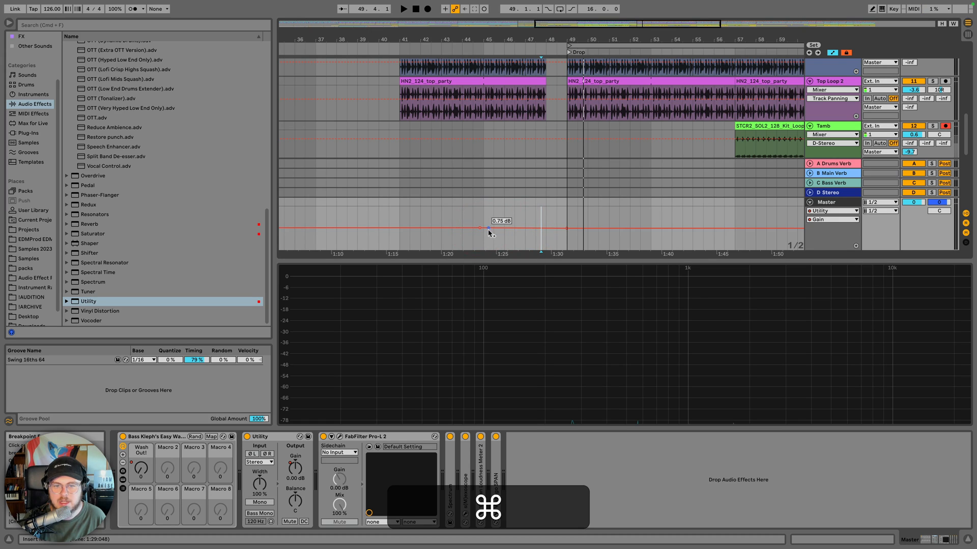
pyautogui.press('super+z')
pyautogui.click(556, 230)
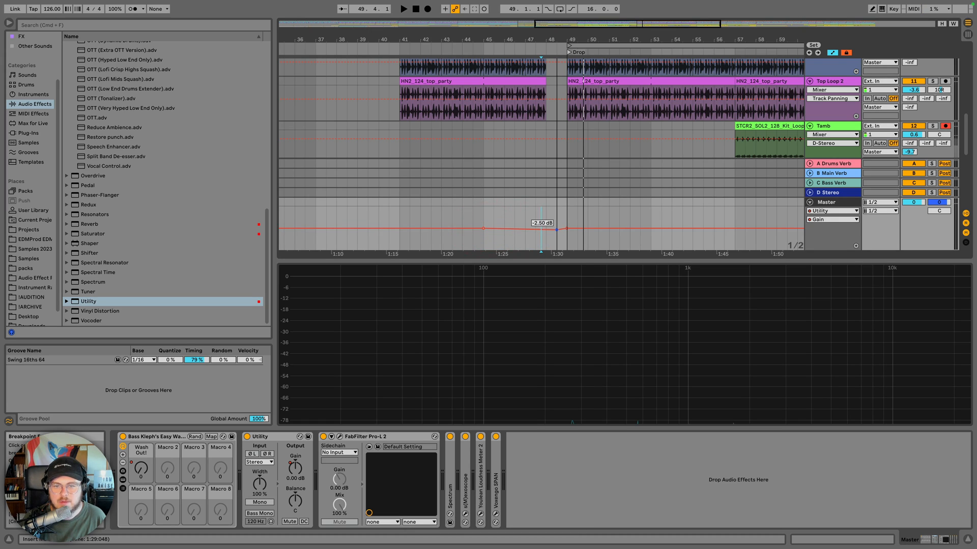
pyautogui.press('space')
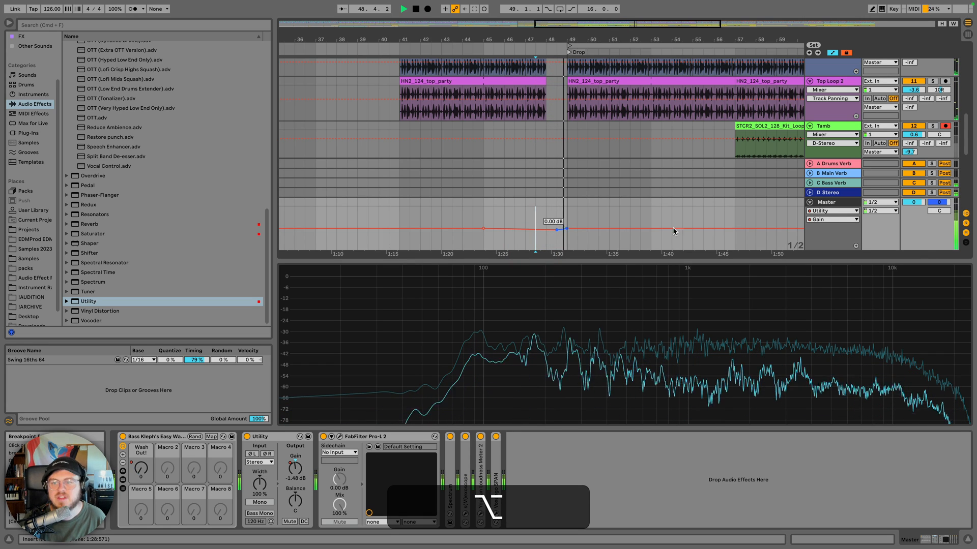
# Set the Build Snare's volume to 0.2 while replaying the transition into the drop, and unfold the VOX group
pyautogui.click(828, 127)
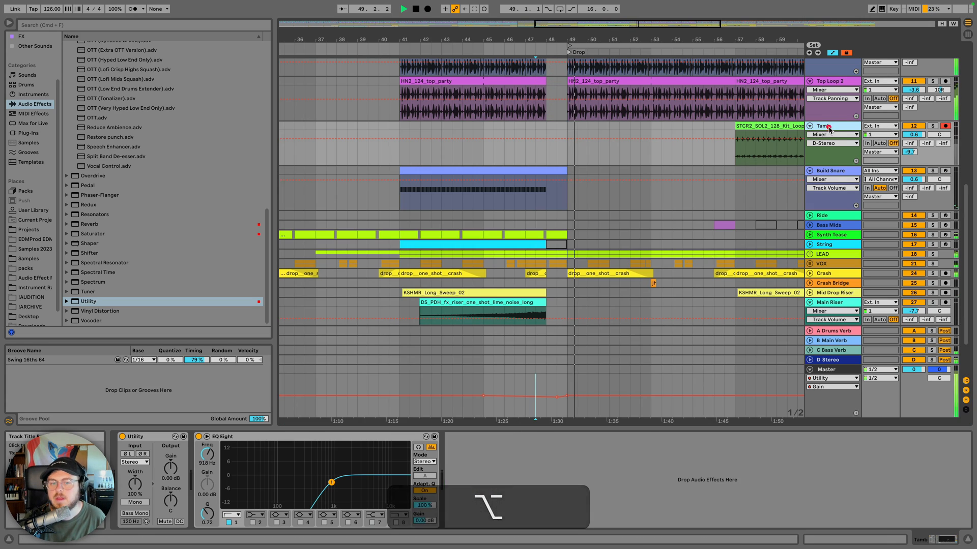
pyautogui.click(531, 53)
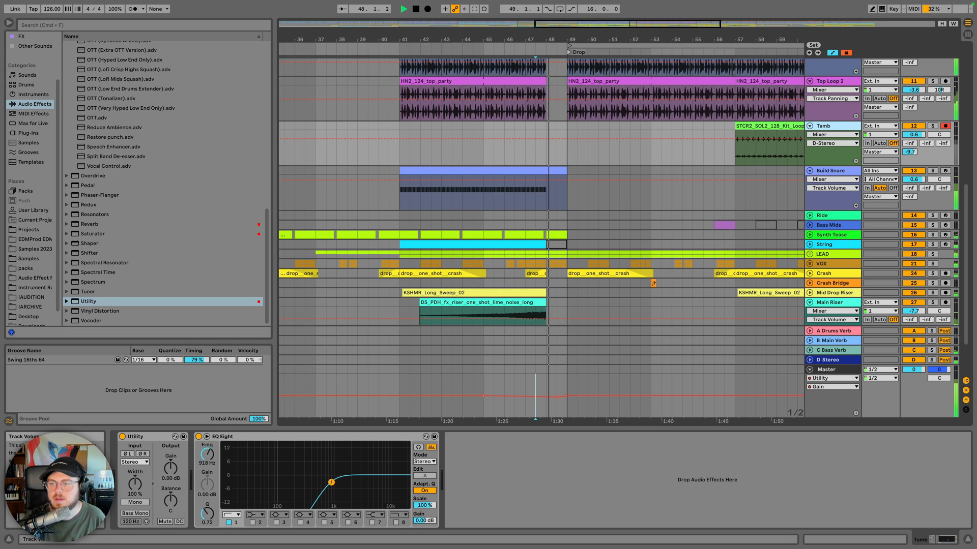
pyautogui.click(809, 264)
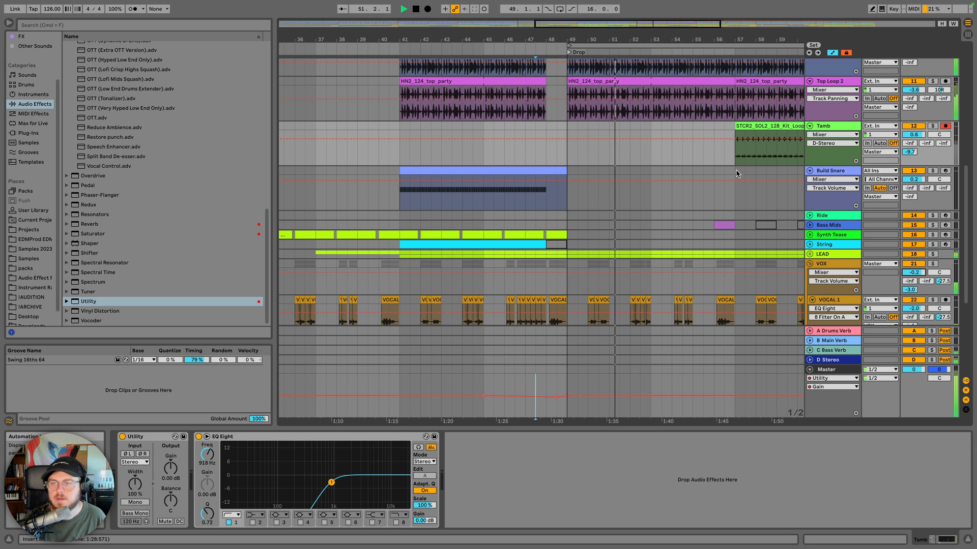
# Expand and solo the Ride track, play it from bar 74, set its D Stereo send to 0, and unsolo it
pyautogui.press('space')
pyautogui.click(813, 215)
pyautogui.hscroll(10, 766, 214)
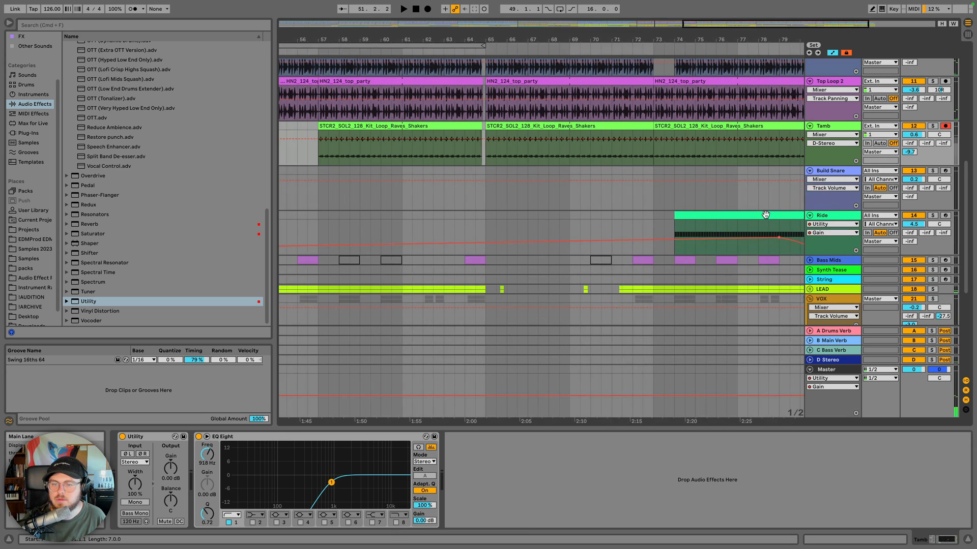
pyautogui.click(683, 214)
pyautogui.click(933, 215)
pyautogui.press('space')
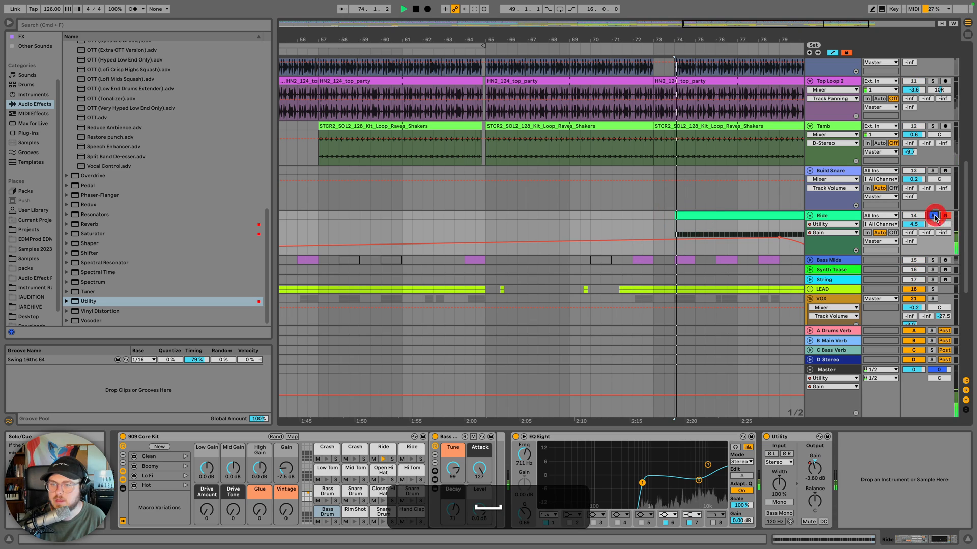
pyautogui.moveTo(909, 242); pyautogui.dragTo(909, 191)
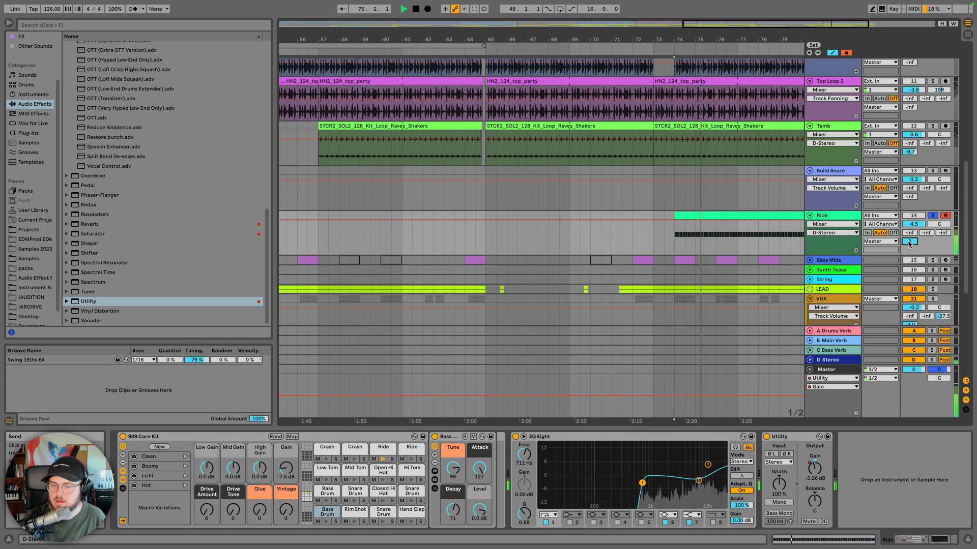
pyautogui.click(933, 215)
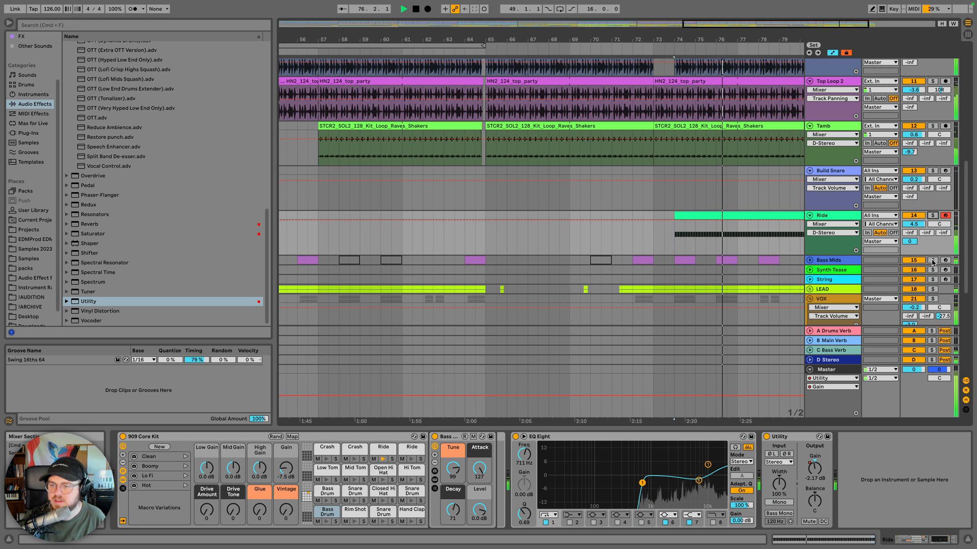
# Expand the Bass Mids track, play it from bar 76, and set its volume to -3.6
pyautogui.click(813, 261)
pyautogui.click(809, 260)
pyautogui.click(732, 261)
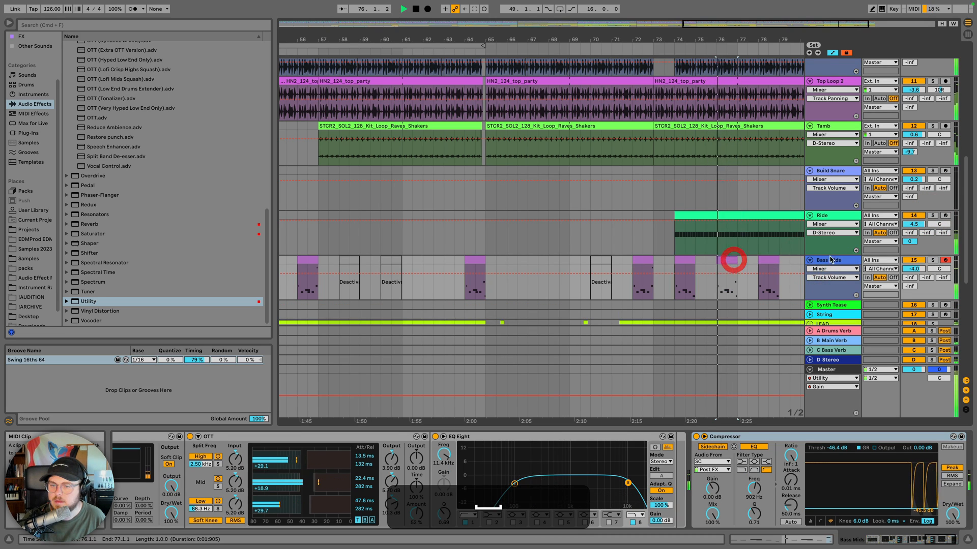
pyautogui.scroll(-3, 742, 255)
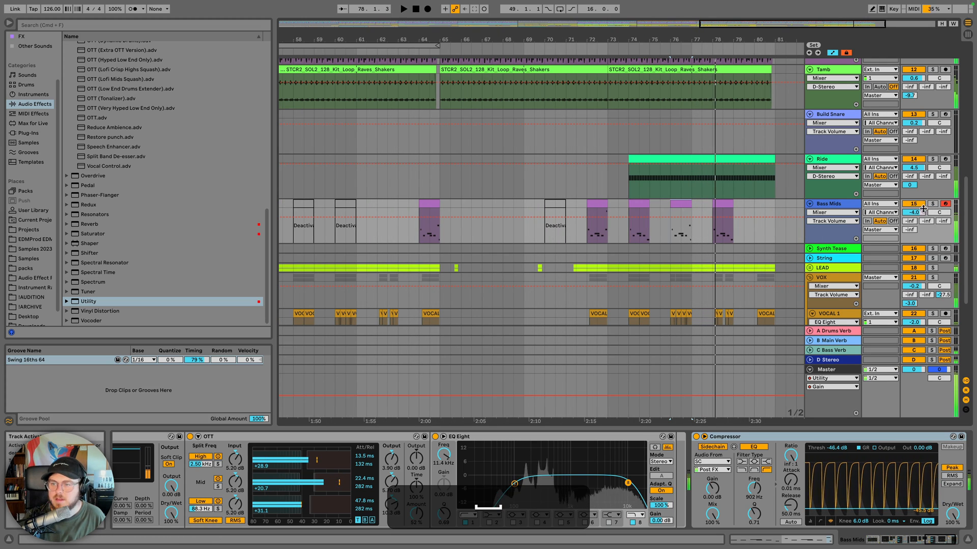
pyautogui.press('space')
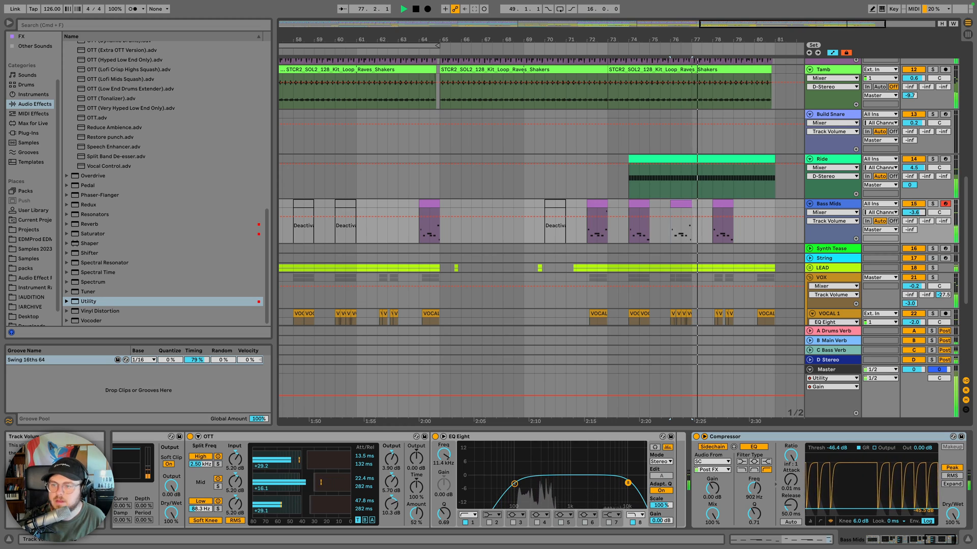
pyautogui.scroll(-2, 678, 226)
pyautogui.scroll(-2, 678, 226)
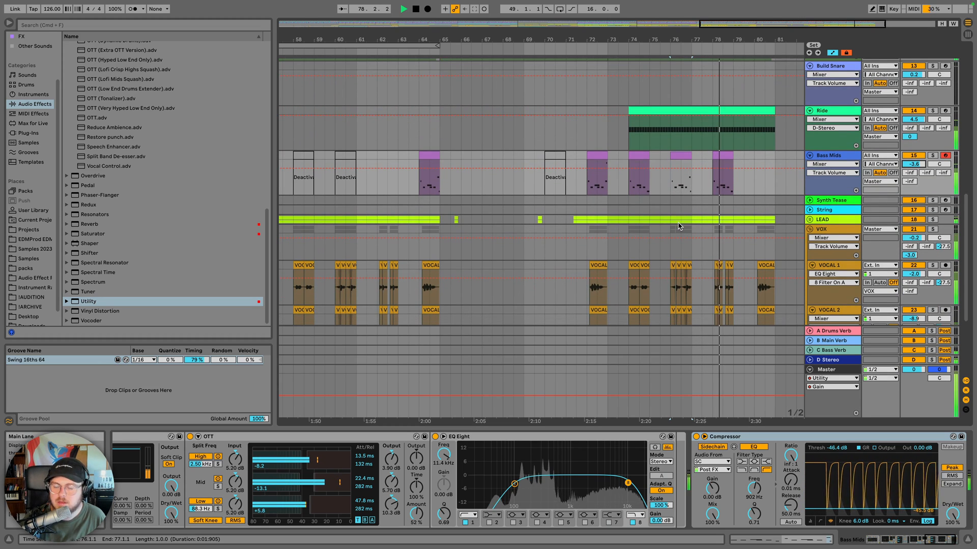
pyautogui.moveTo(651, 42); pyautogui.dragTo(635, 26)
pyautogui.scroll(-3, 677, 205)
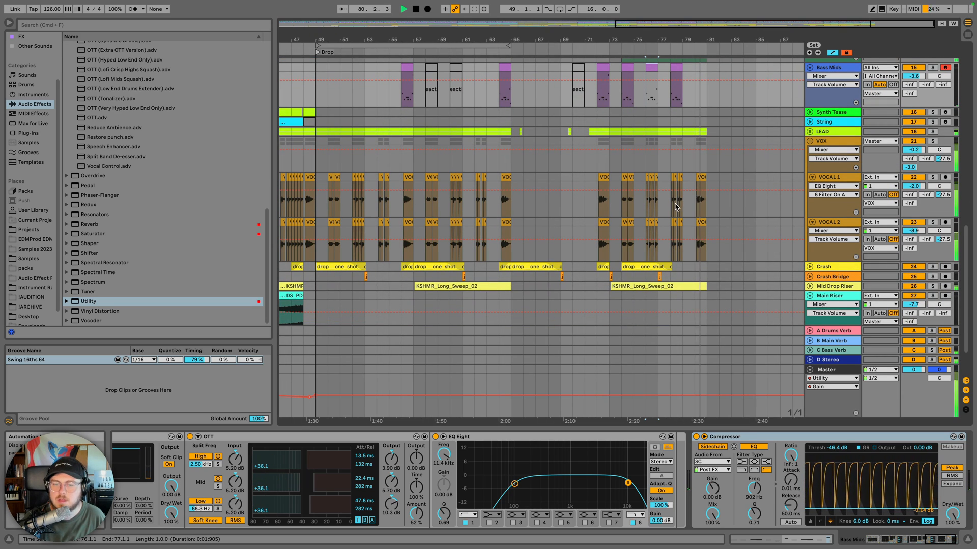
# Expand the Synth Tease track, play it from bar 9, solo it, and replay it from bar 17
pyautogui.scroll(-2, 679, 224)
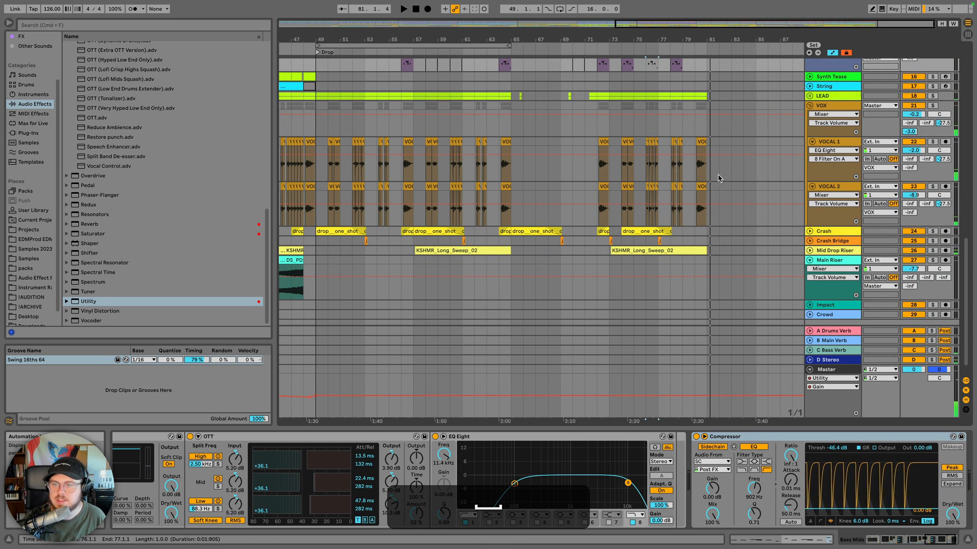
pyautogui.scroll(3, 733, 120)
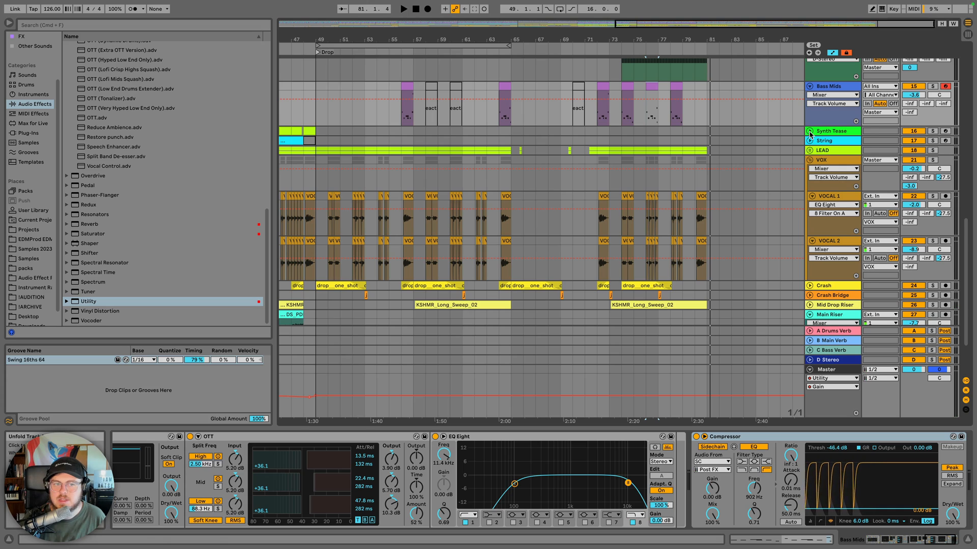
pyautogui.click(809, 130)
pyautogui.hscroll(-10, 495, 144)
pyautogui.click(378, 130)
pyautogui.press('space')
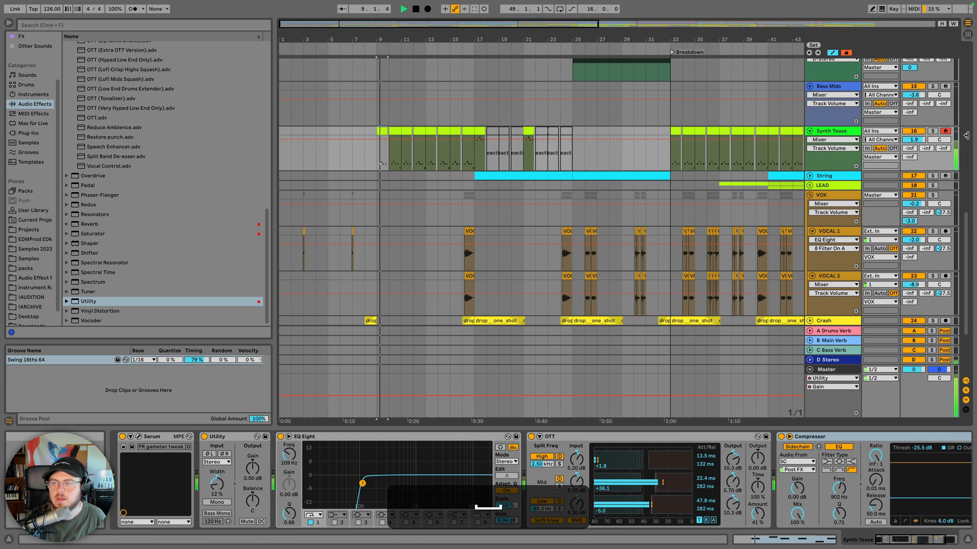
pyautogui.click(932, 130)
pyautogui.click(480, 131)
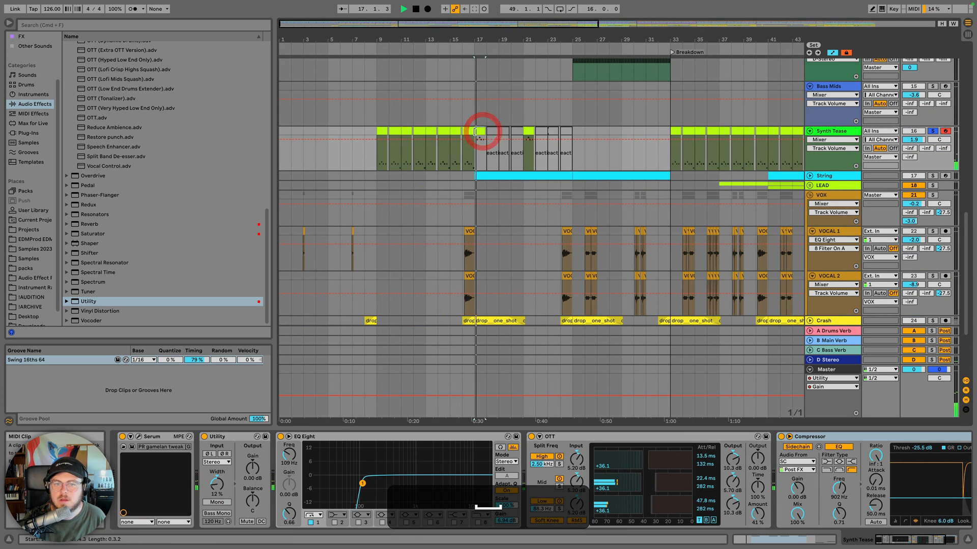
pyautogui.press('space')
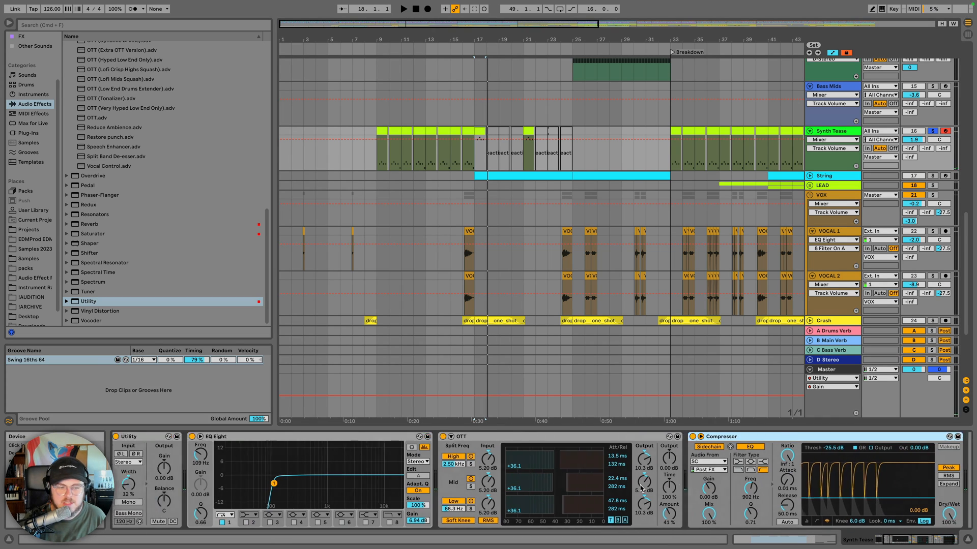
# Automate the Synth Tease's Utility Gain to drop to about -4 dB from bar 17 and return to 0.00 dB around bar 25
pyautogui.click(252, 468)
pyautogui.click(477, 160)
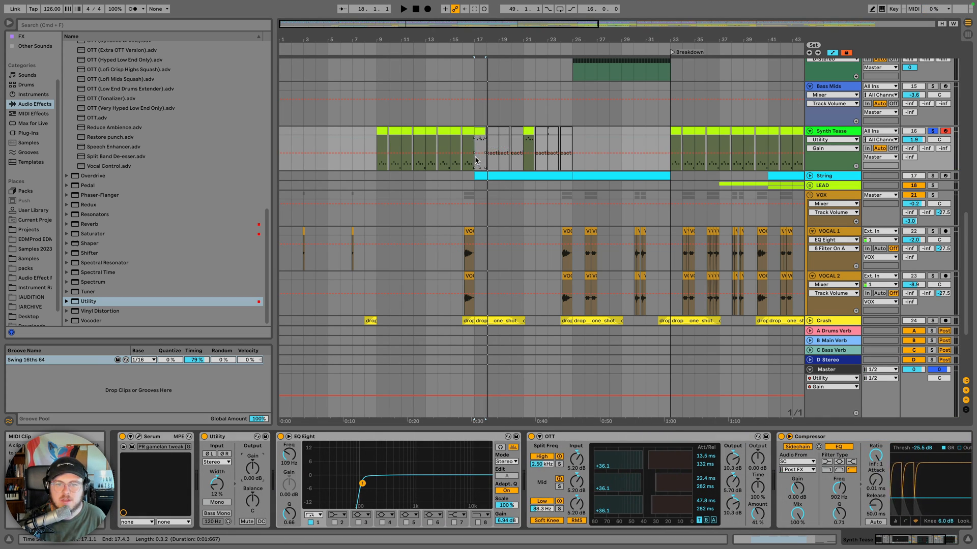
pyautogui.click(484, 155)
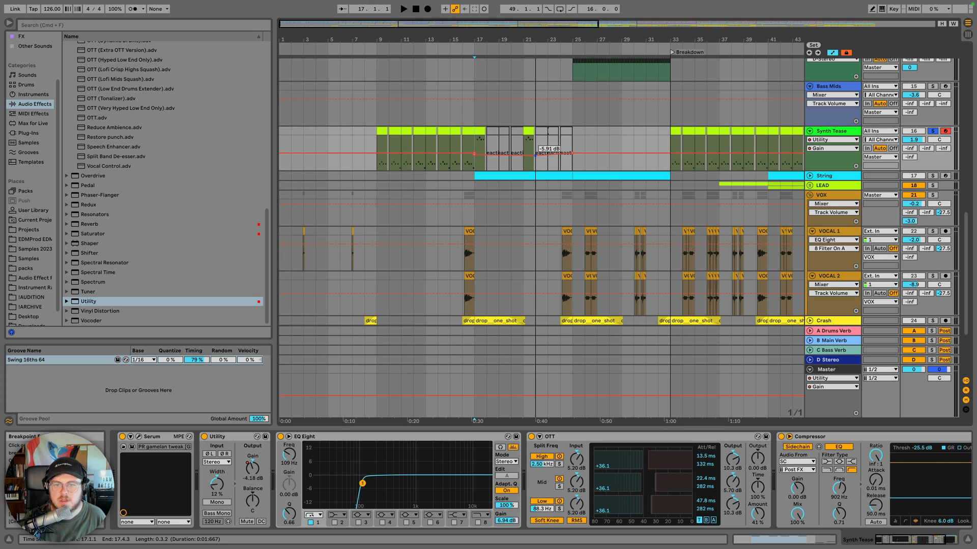
pyautogui.click(479, 129)
pyautogui.press('space')
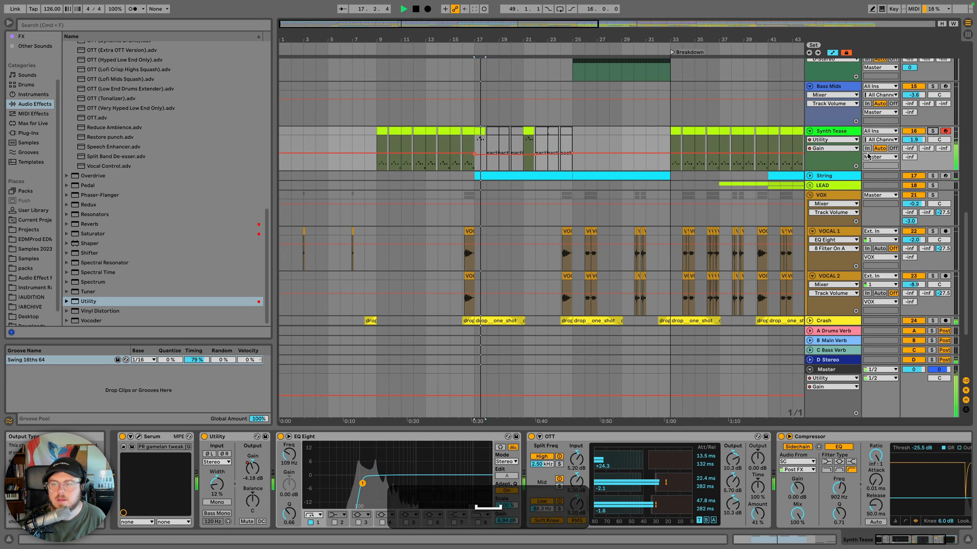
pyautogui.hscroll(5, 589, 161)
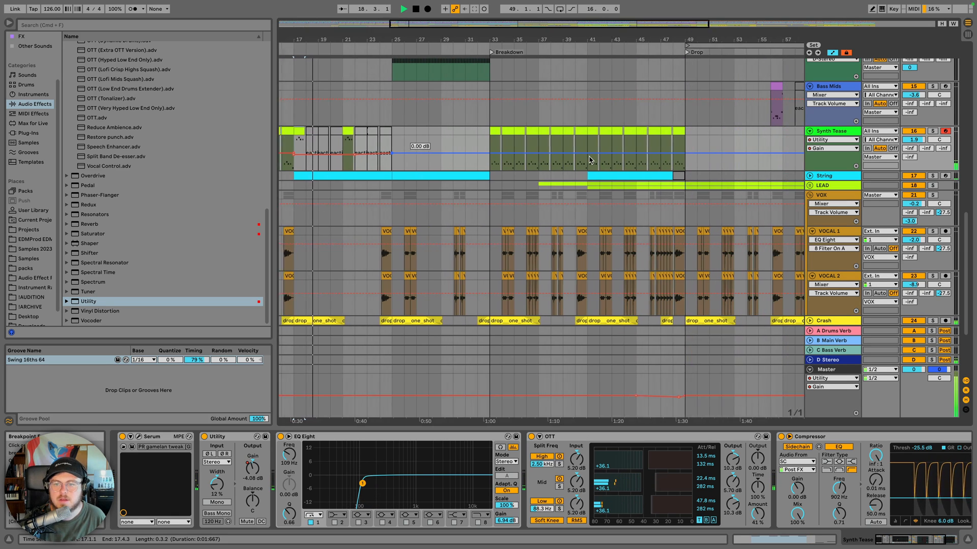
pyautogui.press('space')
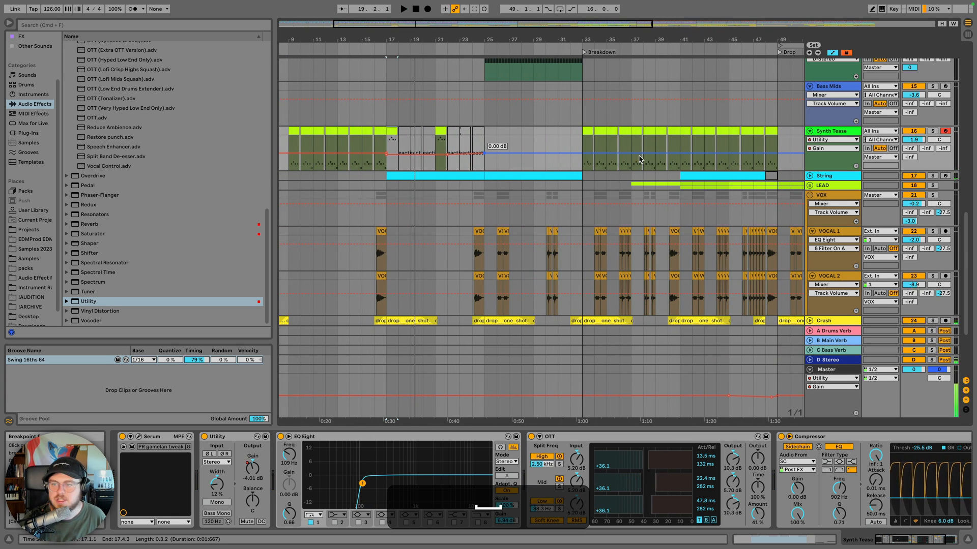
# Expand the String track and play it soloed from bar 25
pyautogui.click(809, 176)
pyautogui.click(420, 172)
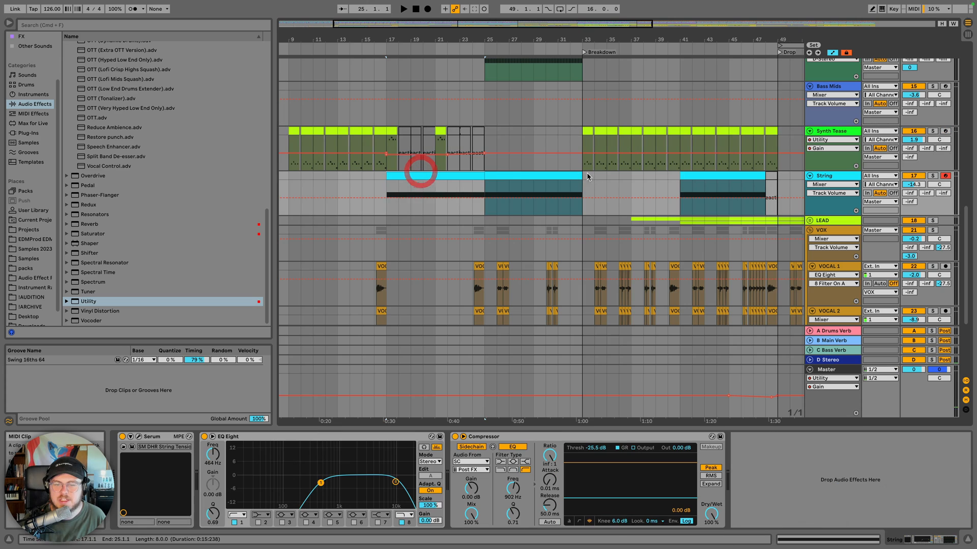
pyautogui.click(493, 177)
pyautogui.press('space')
pyautogui.click(930, 176)
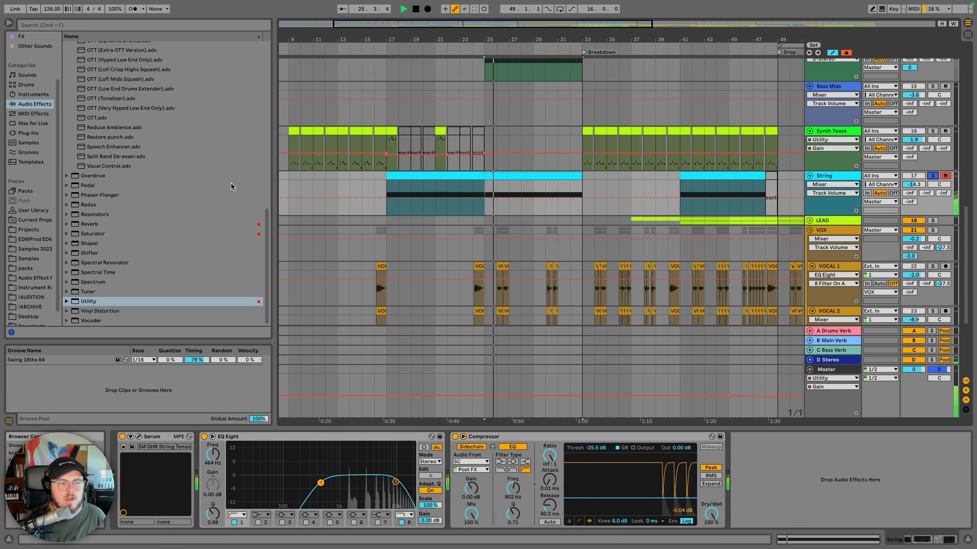
# Copy the Tal-Chorus-LX device from the LEAD group to the String track, between its EQ Eight and Compressor
pyautogui.click(830, 220)
pyautogui.click(165, 441)
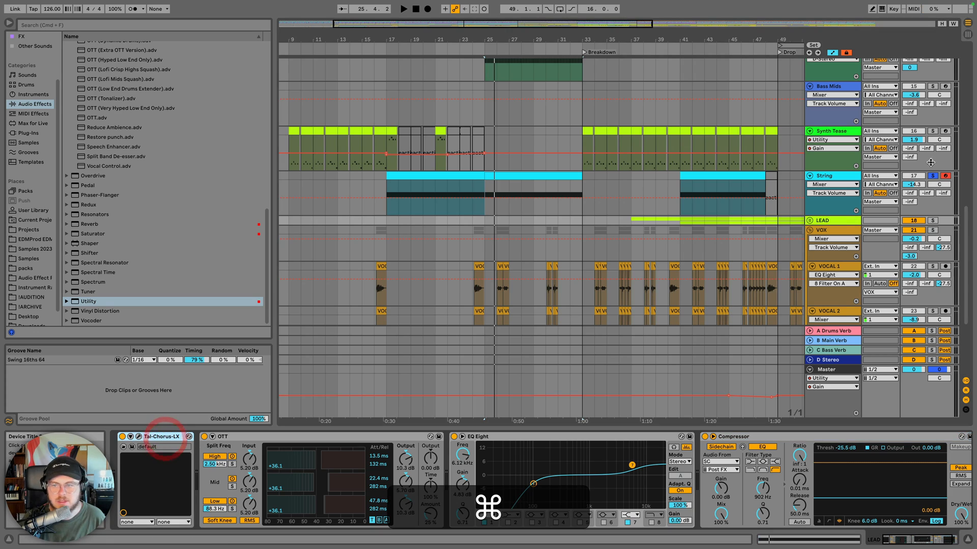
pyautogui.press('super+c')
pyautogui.click(840, 176)
pyautogui.click(752, 483)
pyautogui.press('super+v')
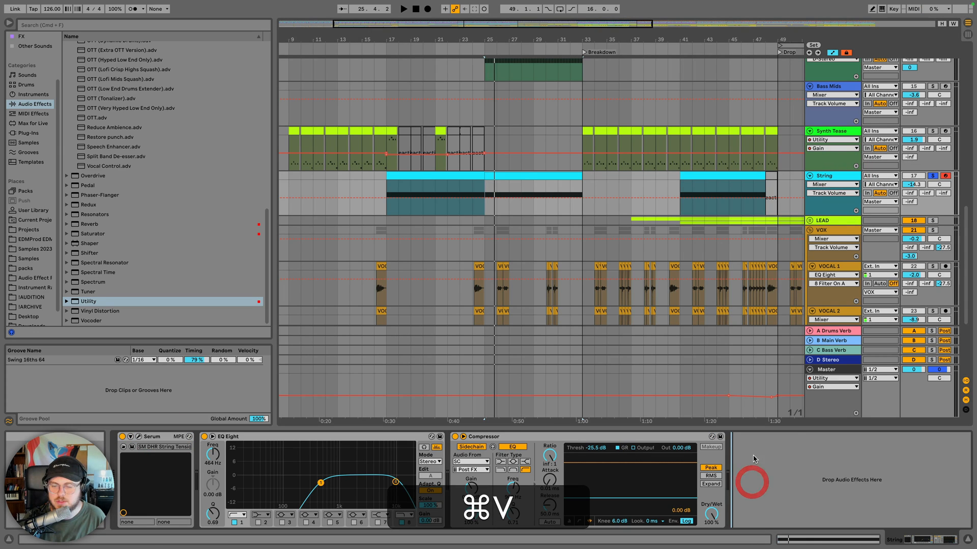
pyautogui.moveTo(493, 448); pyautogui.dragTo(493, 449)
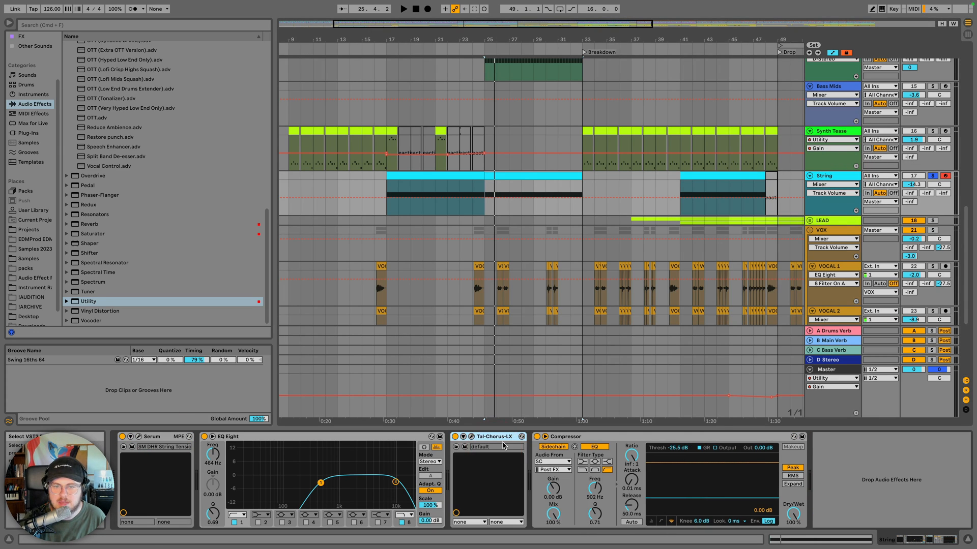
# Enable Chorus II in the String track's Tal-Chorus-LX during playback, and unsolo the track to check its dry/wet balance in the mix
pyautogui.press('space')
pyautogui.click(470, 437)
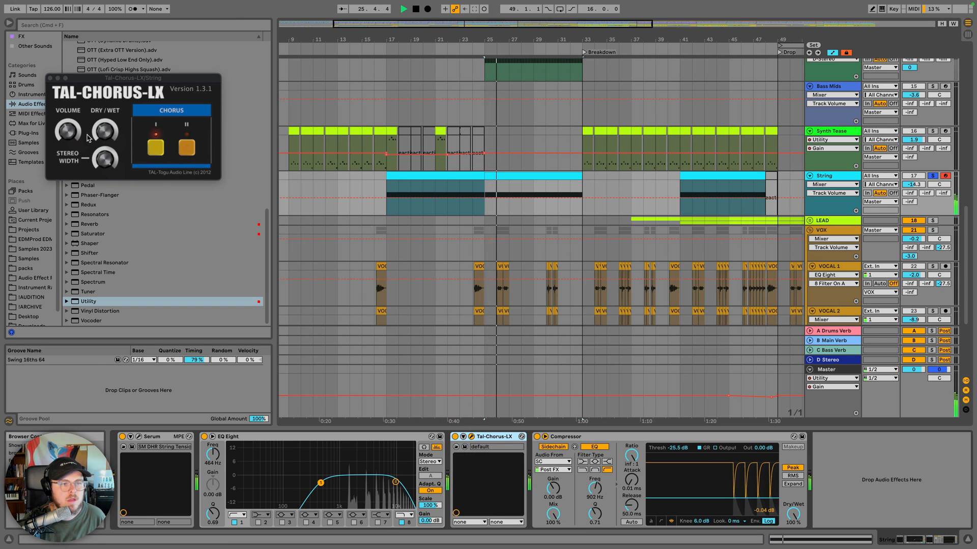
pyautogui.click(108, 97)
pyautogui.click(188, 149)
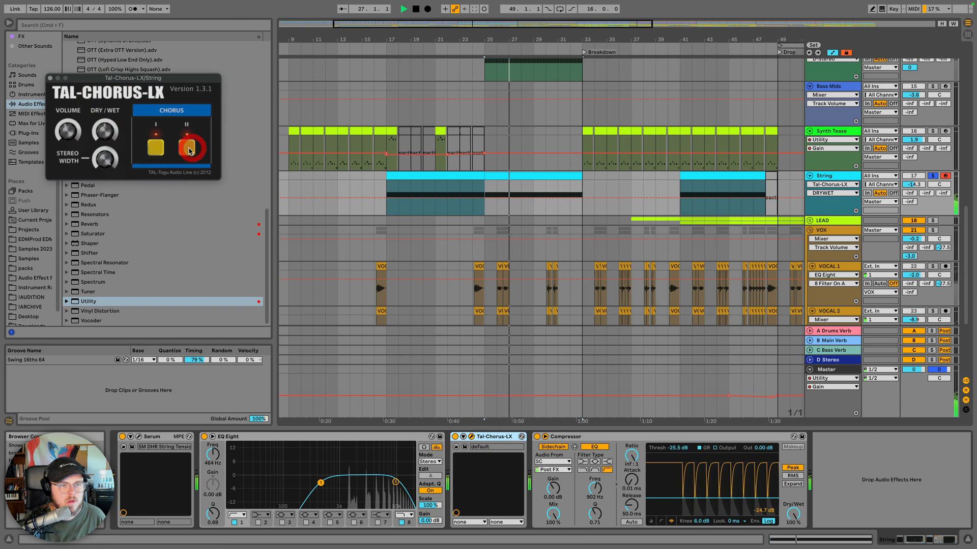
pyautogui.click(930, 175)
pyautogui.click(109, 133)
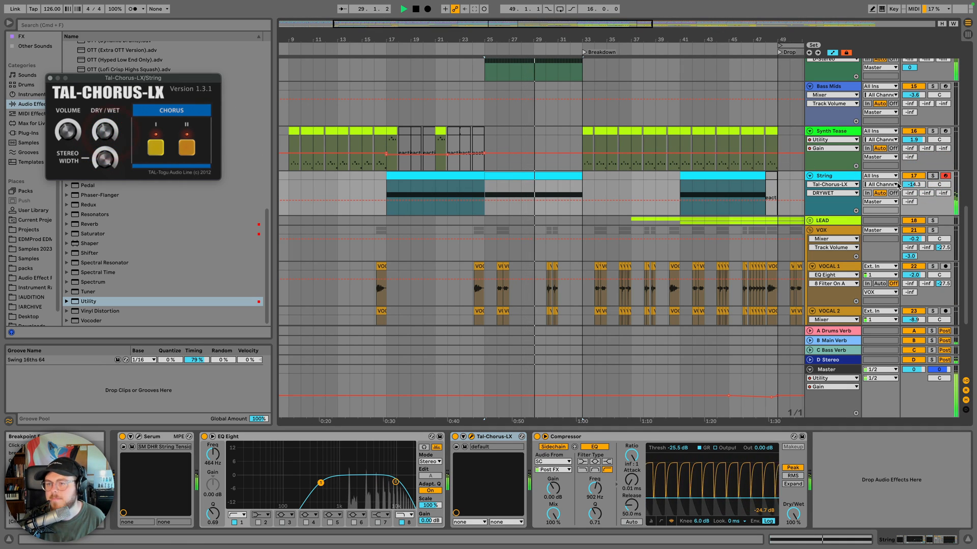
# Set the String track's volume to -14.6 and its EQ Eight high cut to 10.4 kHz
pyautogui.moveTo(913, 184); pyautogui.dragTo(914, 185)
pyautogui.moveTo(396, 482); pyautogui.dragTo(394, 484)
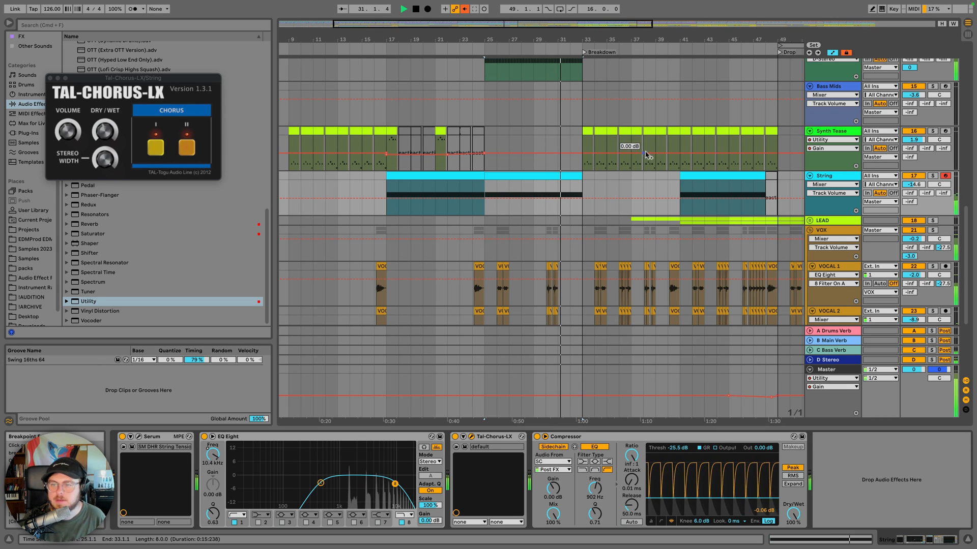
pyautogui.click(913, 184)
pyautogui.press('space')
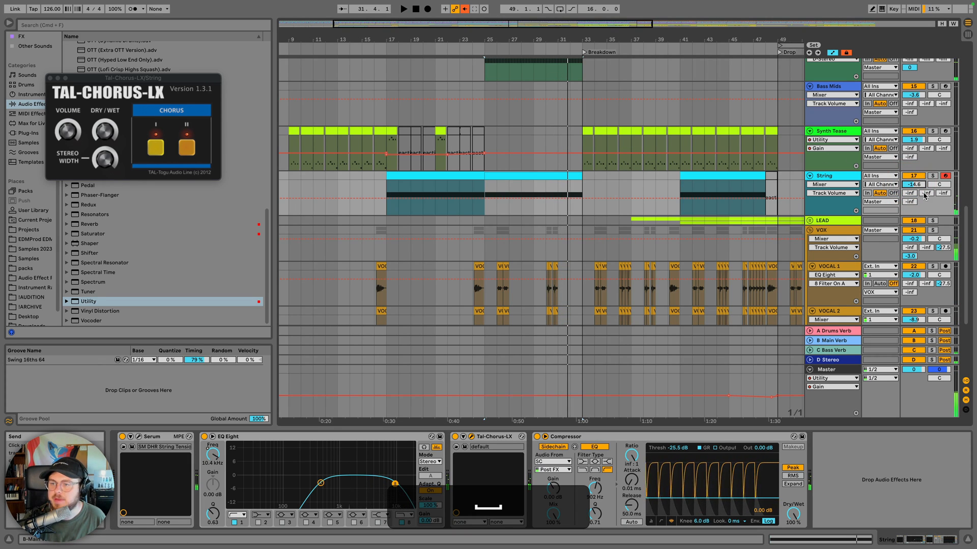
# Set the String track's B Main Verb send to -13.4, checking it soloed from bar 25, and unsolo it
pyautogui.moveTo(924, 196); pyautogui.dragTo(924, 185)
pyautogui.press('space')
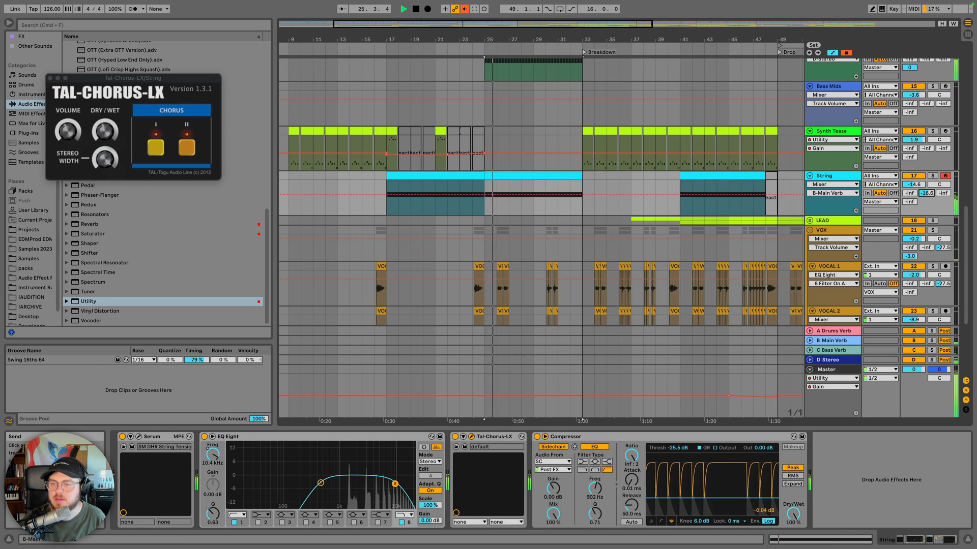
pyautogui.click(931, 176)
pyautogui.moveTo(927, 193); pyautogui.dragTo(926, 189)
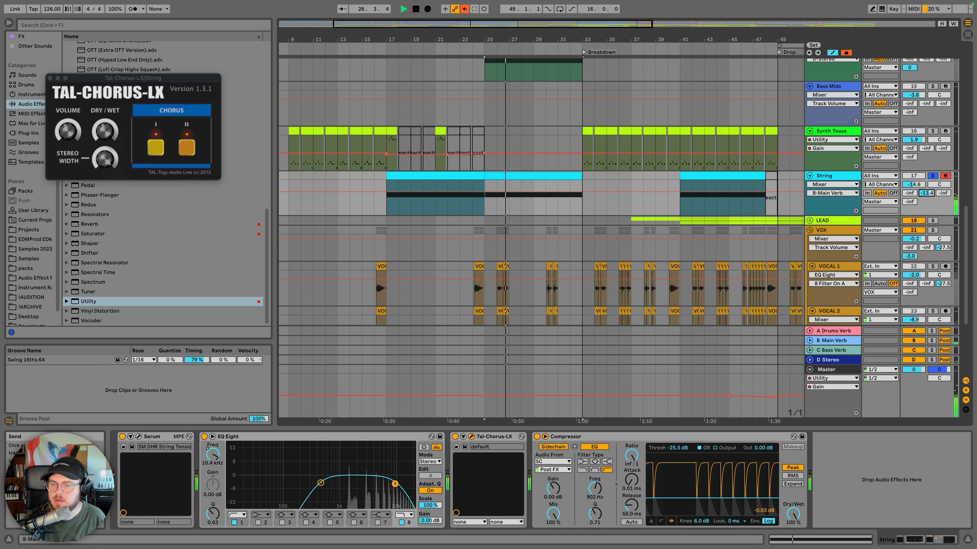
pyautogui.click(932, 176)
# Unfold the LEAD group, play it soloed from bar 41, and examine its C Bass Verb send automation through the drop
pyautogui.click(809, 220)
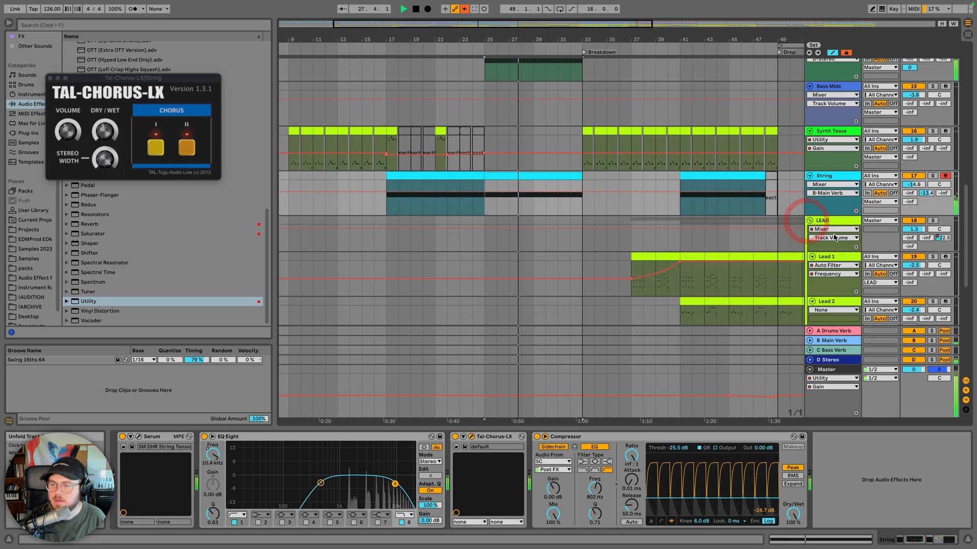
pyautogui.press('space')
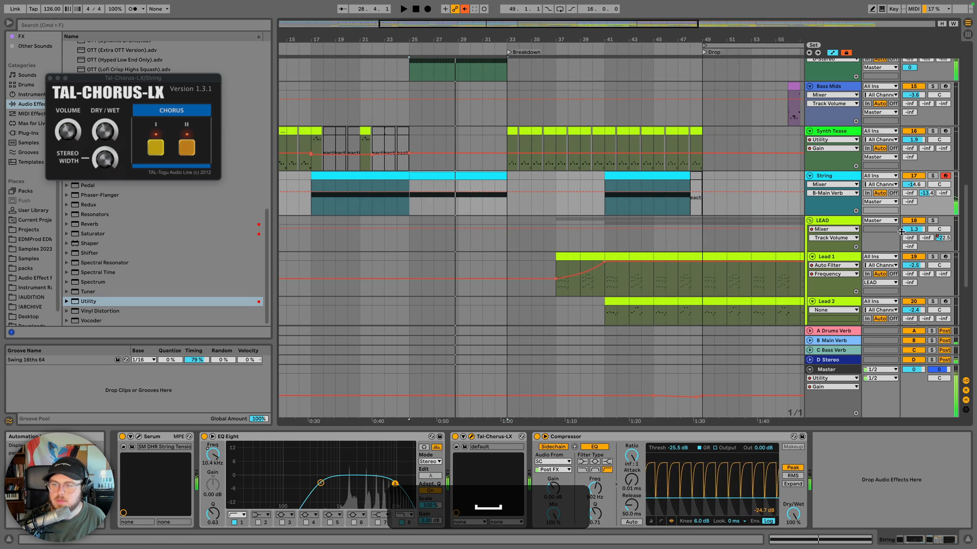
pyautogui.click(616, 224)
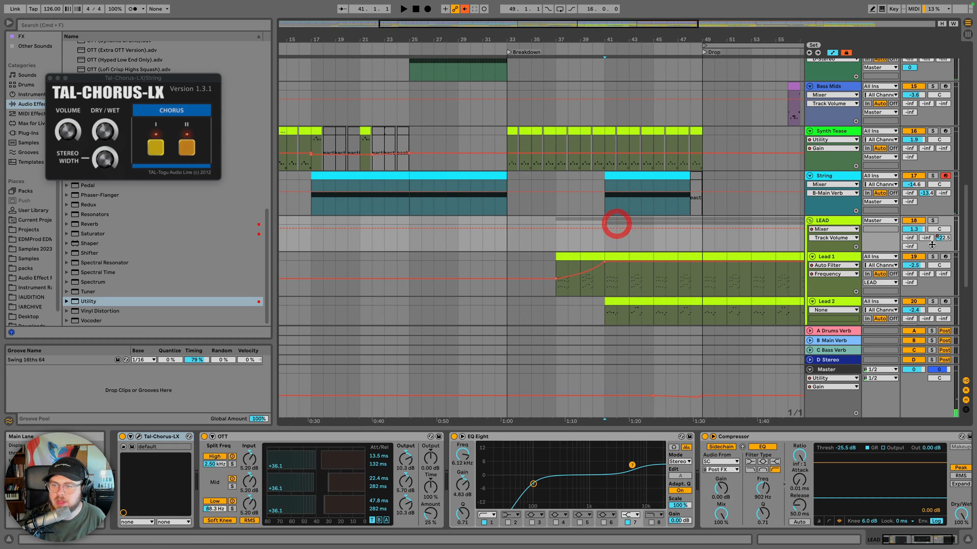
pyautogui.press('space')
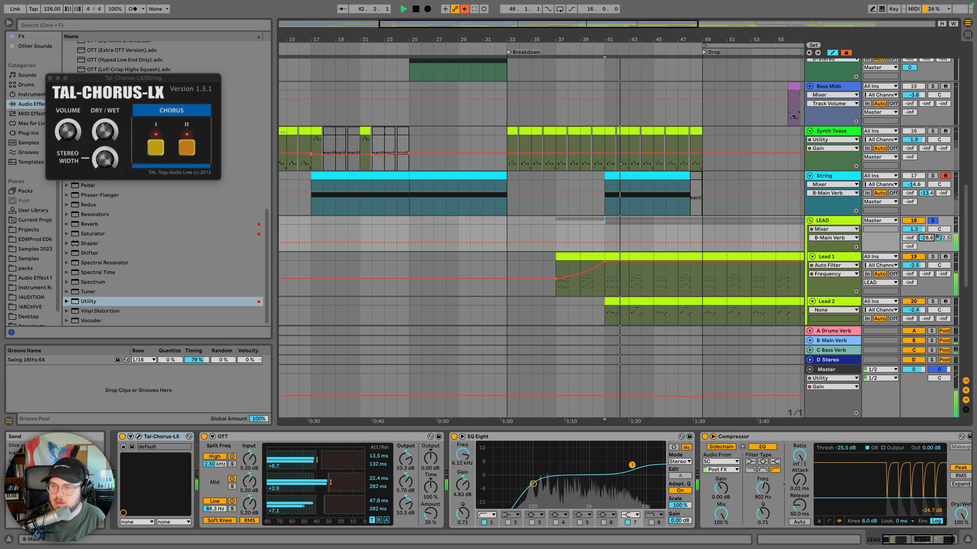
pyautogui.click(945, 239)
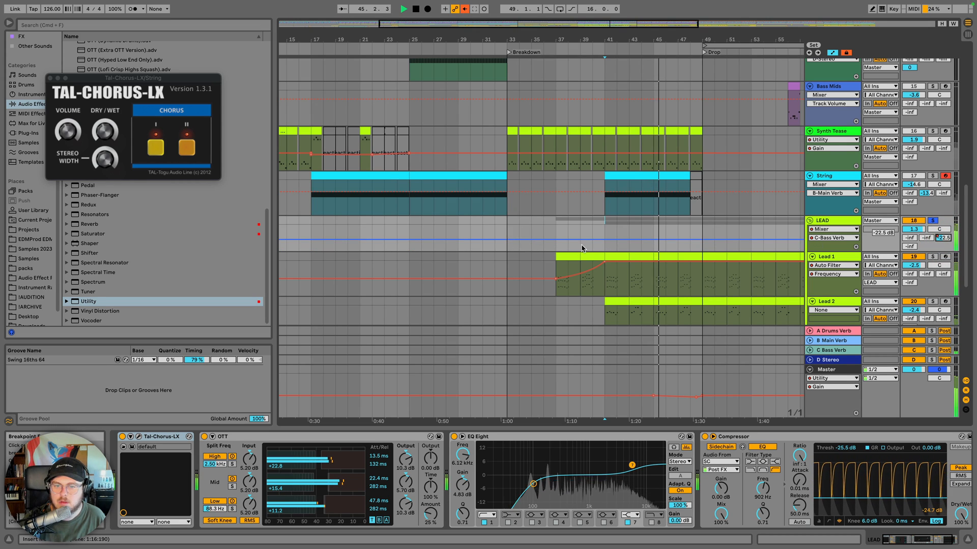
pyautogui.hscroll(5, 737, 248)
pyautogui.hscroll(5, 735, 248)
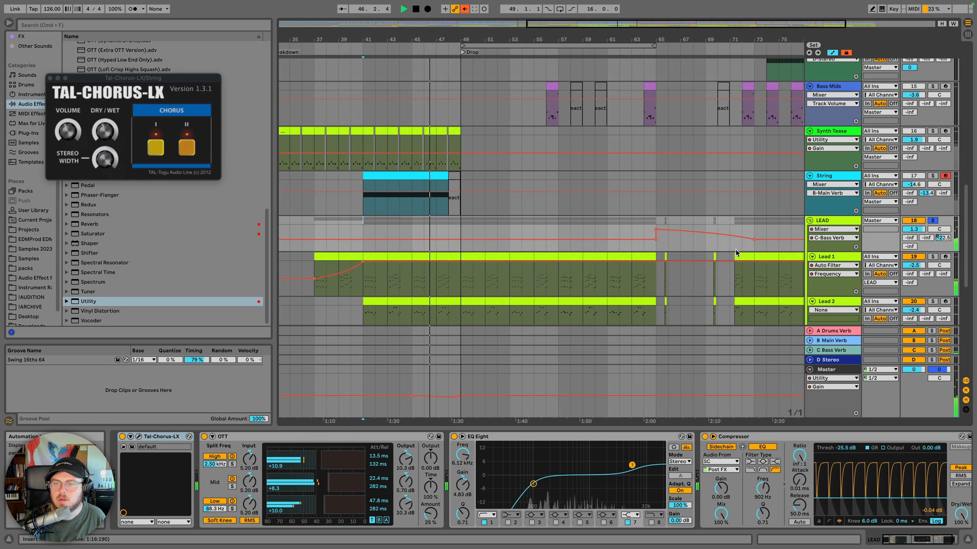
pyautogui.moveTo(432, 28); pyautogui.dragTo(556, 15)
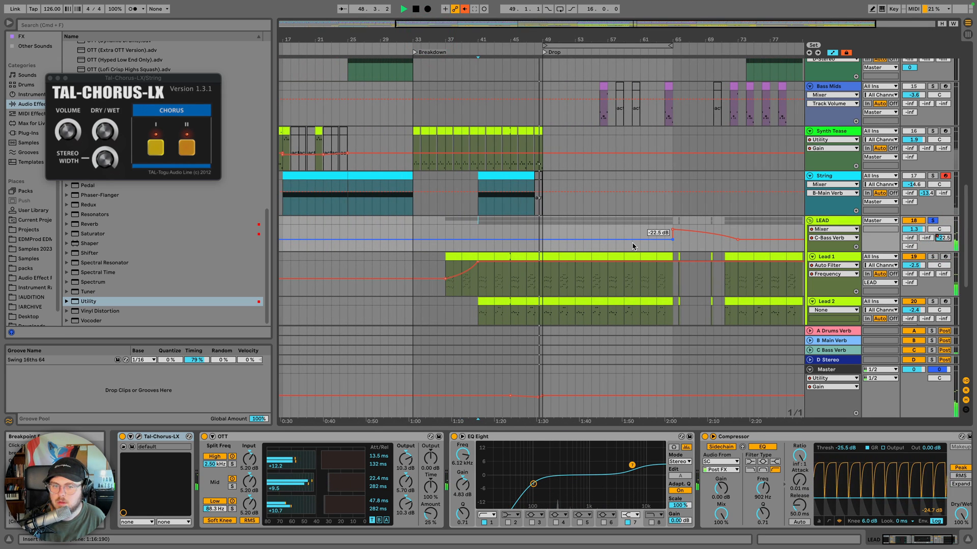
# Set the LEAD group's B Main Verb send to -25.6 and its volume to 1.8 with the group unsoloed
pyautogui.moveTo(927, 235); pyautogui.dragTo(927, 219)
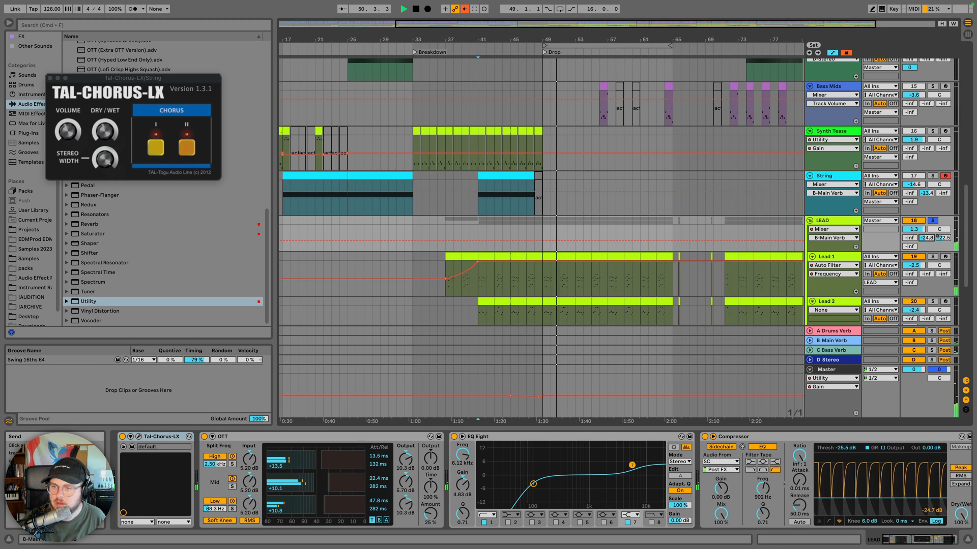
pyautogui.moveTo(927, 235); pyautogui.dragTo(927, 239)
pyautogui.scroll(-5, 838, 206)
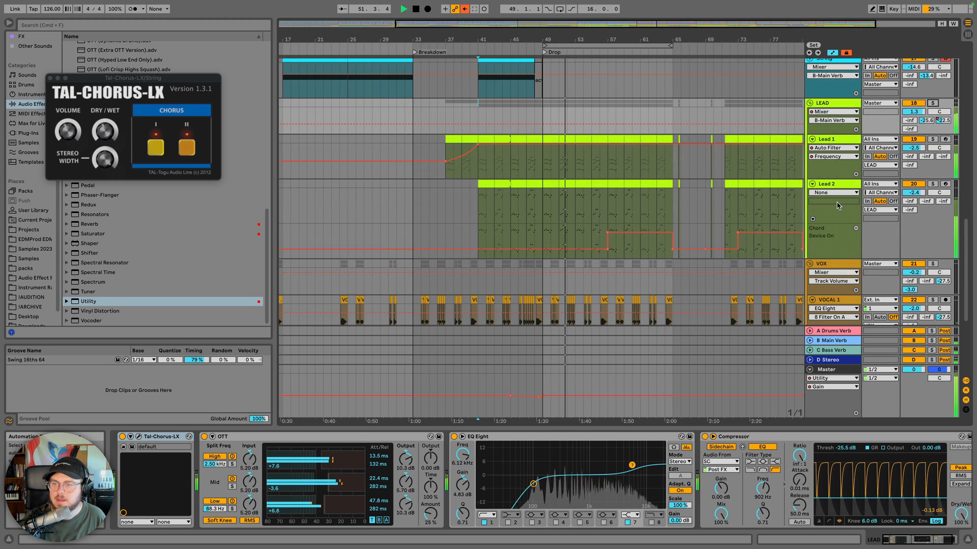
pyautogui.moveTo(909, 115); pyautogui.dragTo(909, 113)
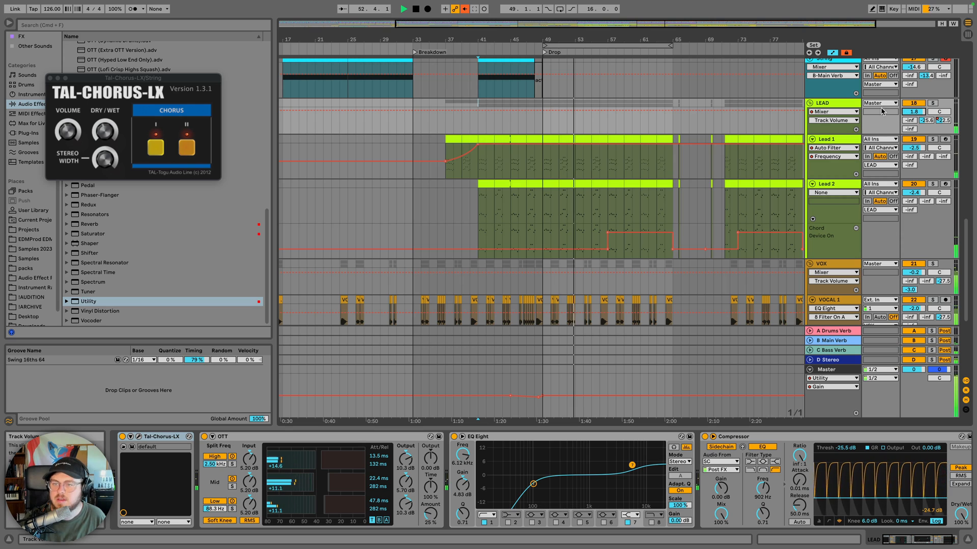
# Steepen the low cut in the LEAD group's EQ Eight and raise it to 144 Hz, replaying the group soloed from bar 41
pyautogui.click(832, 104)
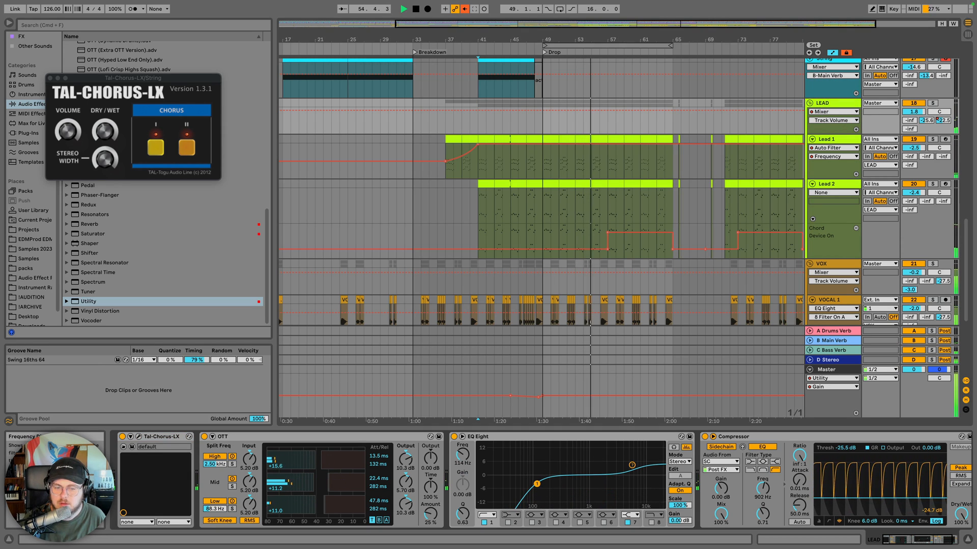
pyautogui.press('space')
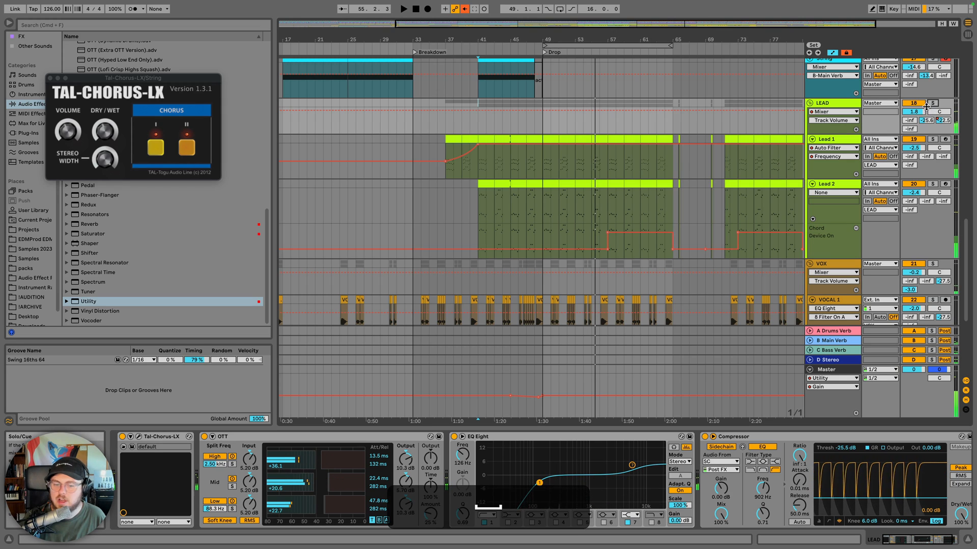
pyautogui.click(930, 104)
pyautogui.click(491, 514)
pyautogui.click(483, 456)
pyautogui.press('space')
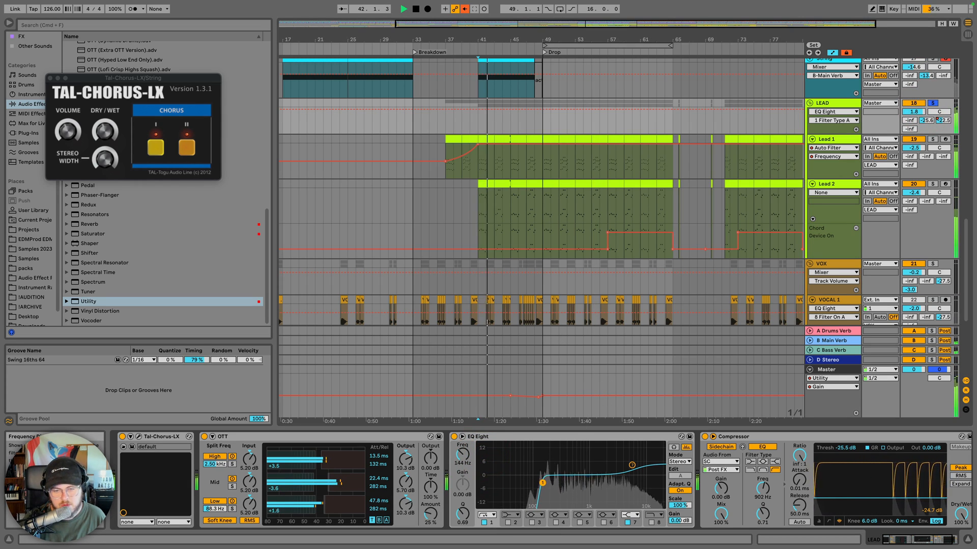
# Raise the LEAD group's low cut to 153 Hz and boost band 6 of its EQ Eight by 1.86 dB at 2.67 kHz
pyautogui.press('space')
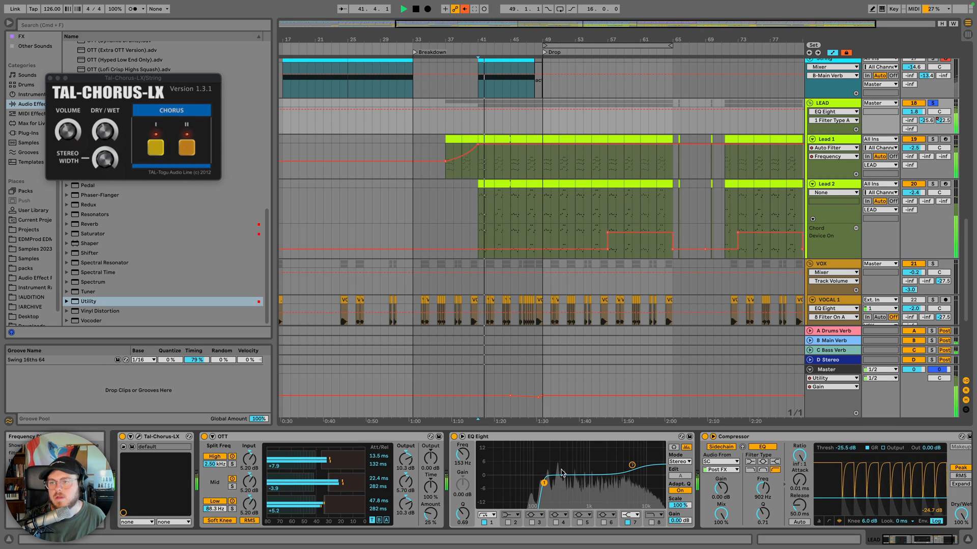
pyautogui.press('space')
pyautogui.click(604, 522)
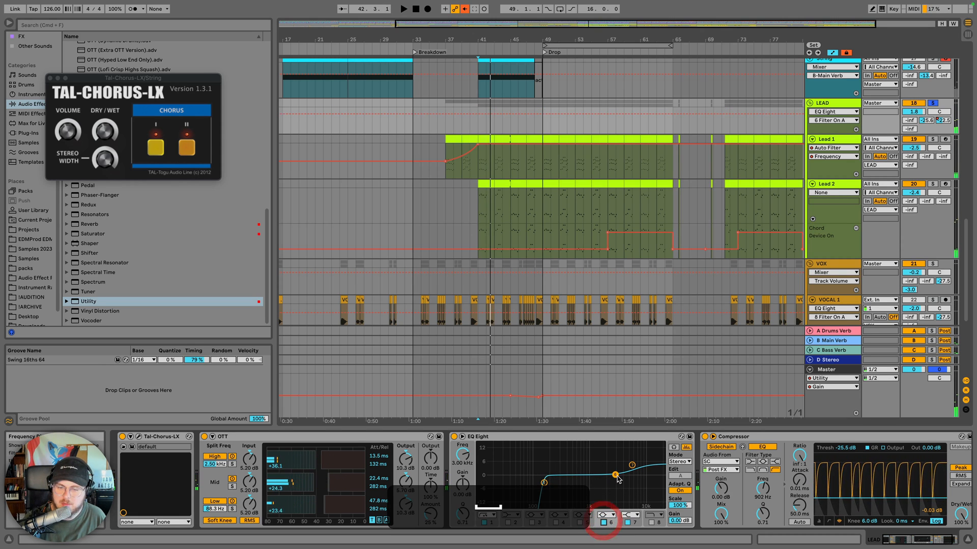
pyautogui.press('space')
pyautogui.moveTo(634, 464); pyautogui.dragTo(608, 471)
# Replay the LEAD group from bar 41 and unsolo it to hear it in the full mix
pyautogui.press('space')
pyautogui.press('space')
pyautogui.press('space')
pyautogui.press('space')
pyautogui.press('space')
pyautogui.press('space')
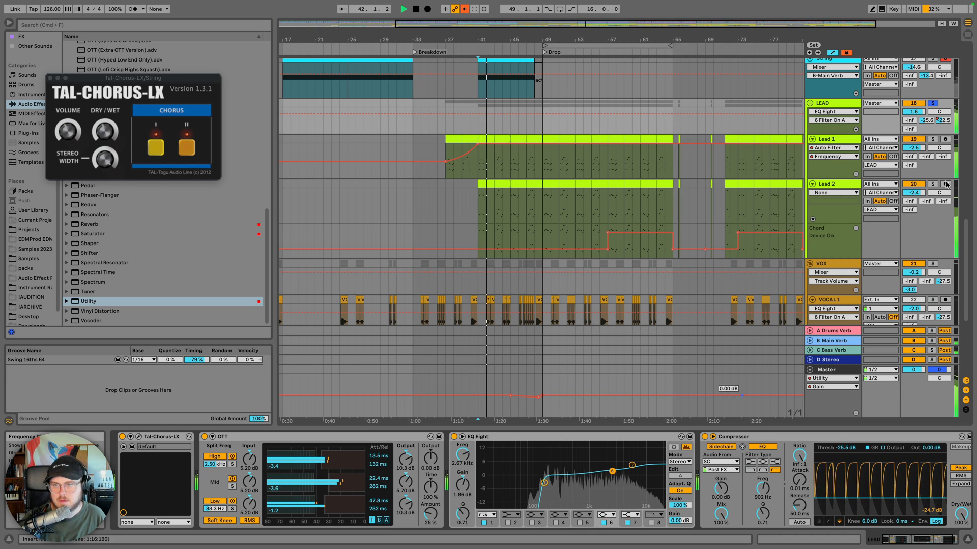
pyautogui.press('space')
pyautogui.press('space')
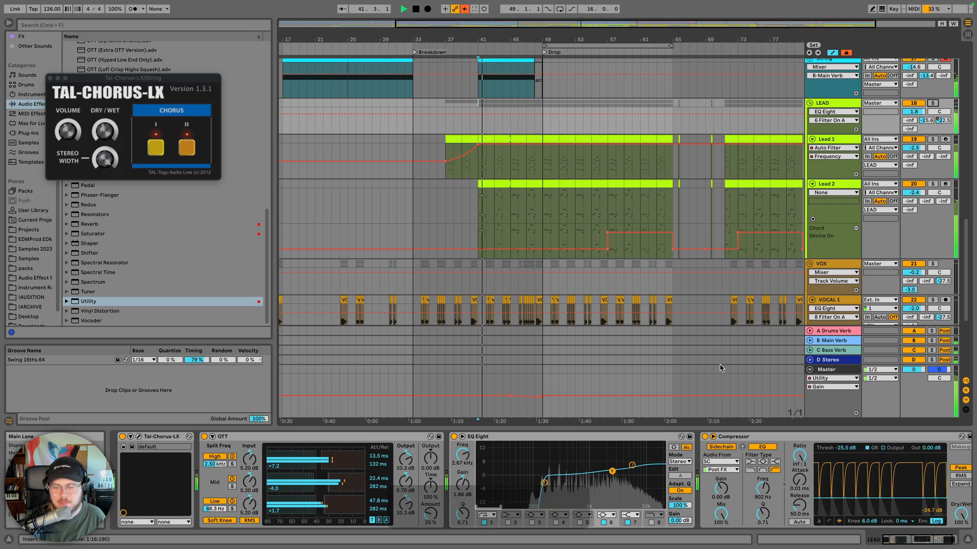
pyautogui.scroll(-2, 590, 239)
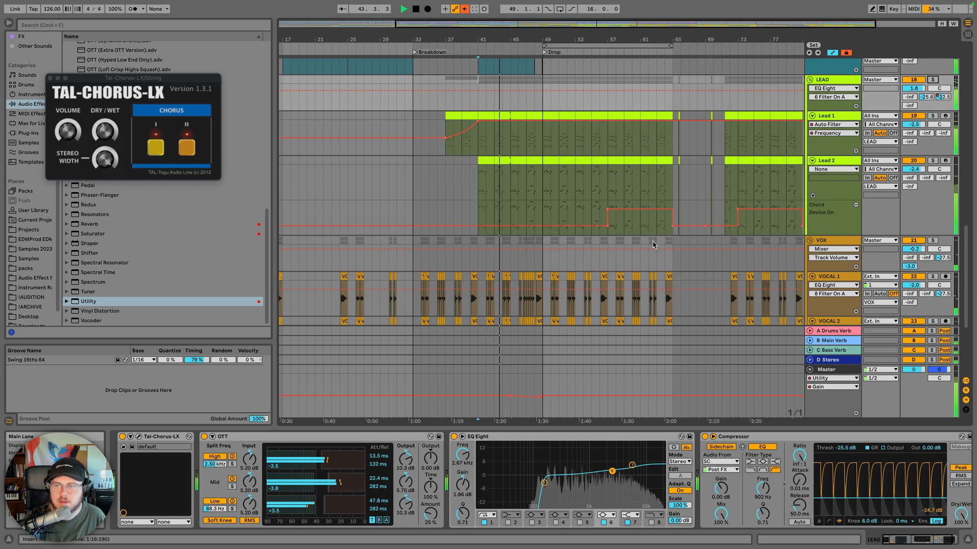
# Cut band 4 of the LEAD group's EQ Eight by 1.61 dB at 235 Hz and replay the full mix
pyautogui.click(556, 522)
pyautogui.press('space')
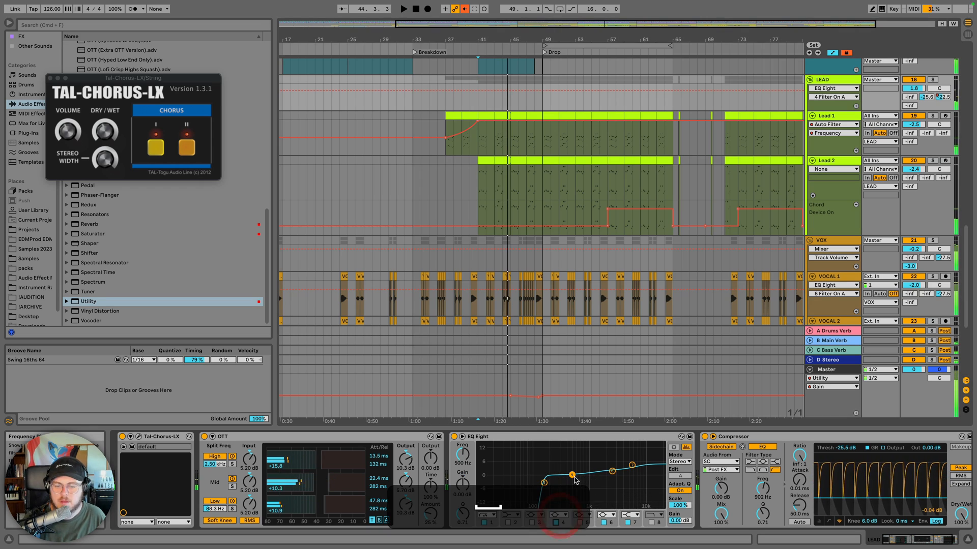
pyautogui.press('space')
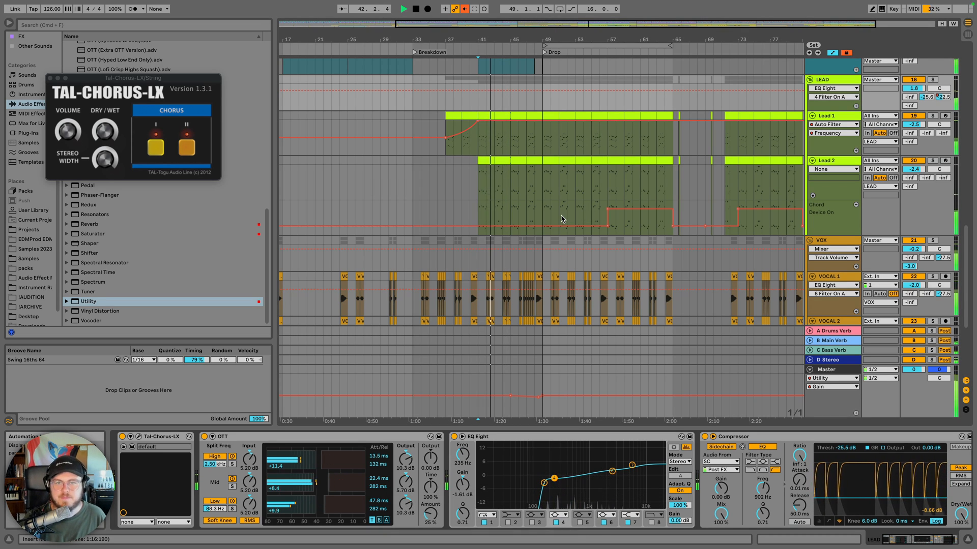
# Solo the VOX group and its VOCAL 2 track, and examine VOCAL 2's effects chain
pyautogui.scroll(-3, 563, 214)
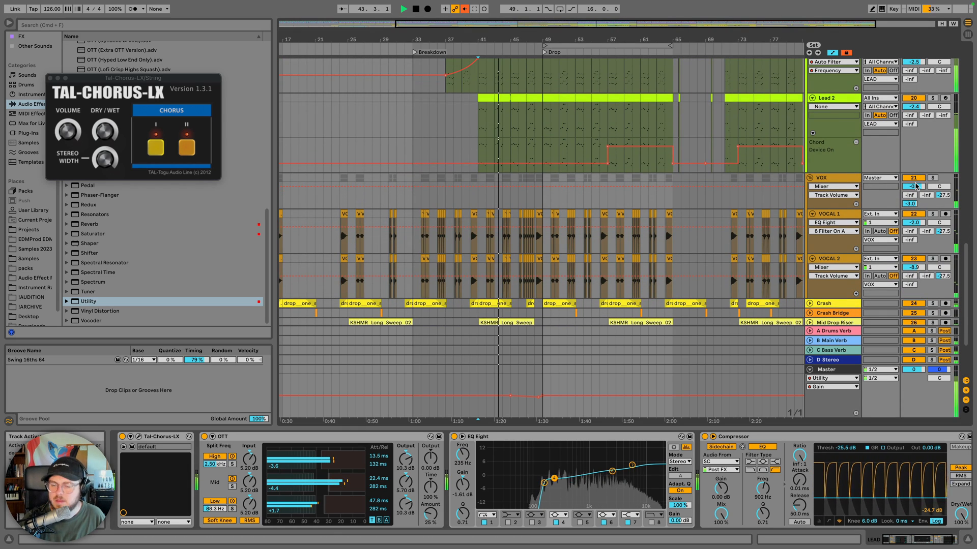
pyautogui.click(848, 179)
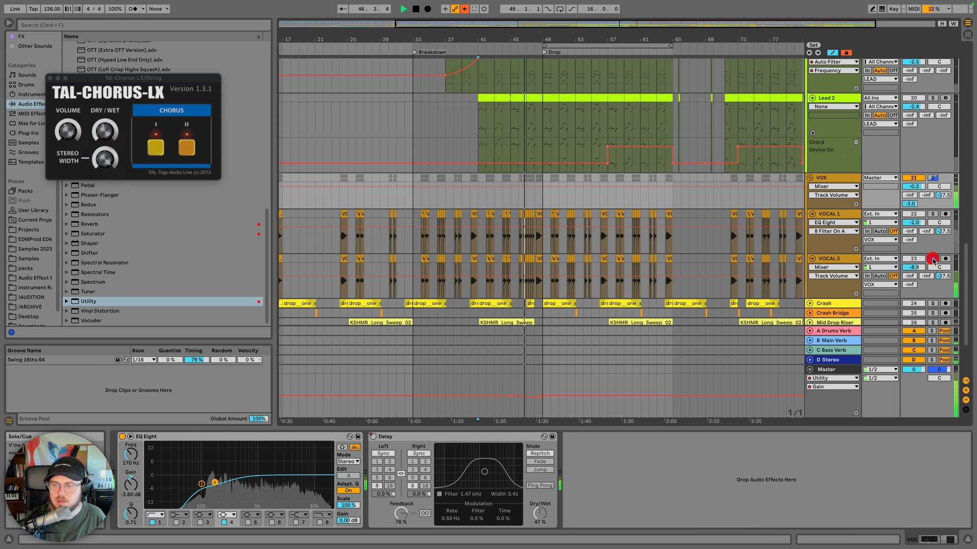
pyautogui.click(932, 258)
pyautogui.click(846, 258)
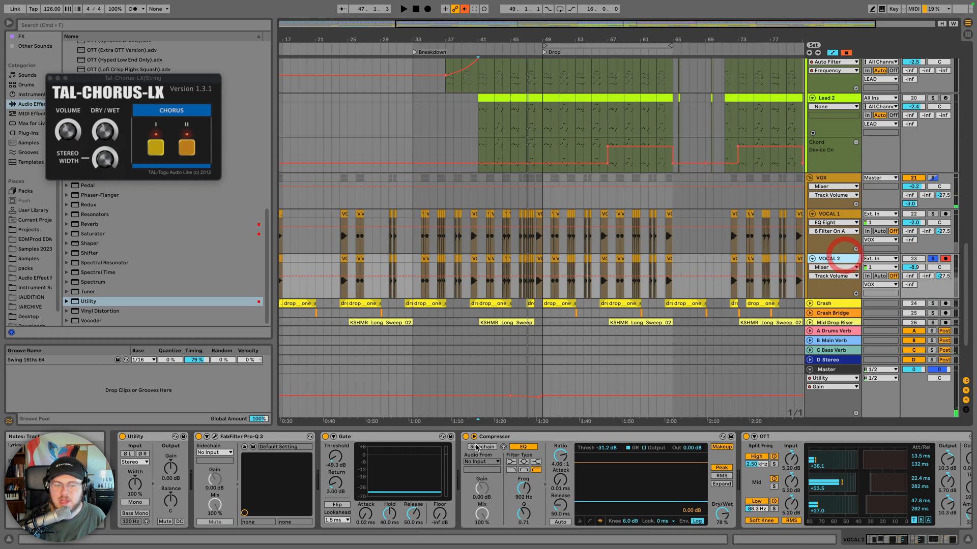
pyautogui.hscroll(2, 476, 475)
pyautogui.hscroll(-2, 476, 475)
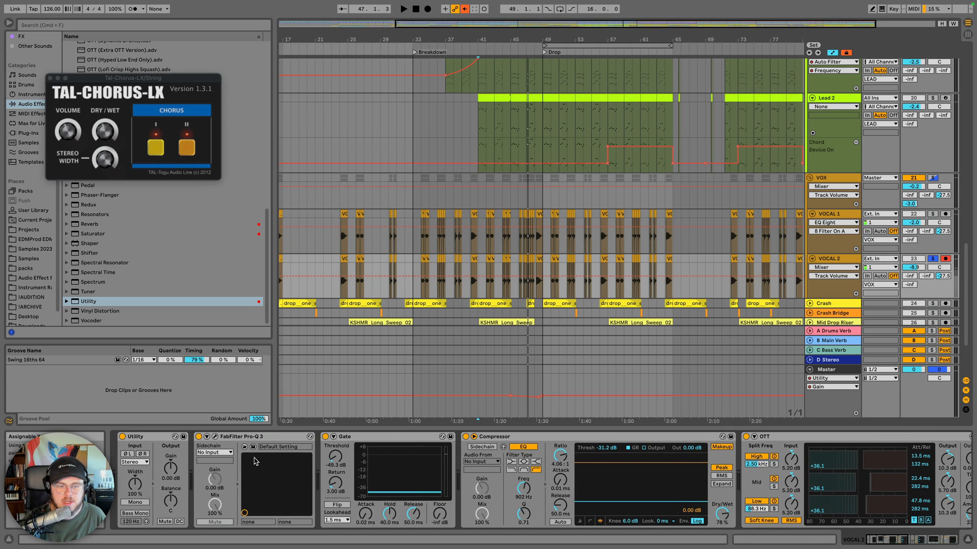
# Raise the low cut in VOCAL 2's FabFilter Pro-Q 3 past the low-mid dip while playing from bar 41
pyautogui.click(214, 439)
pyautogui.press('space')
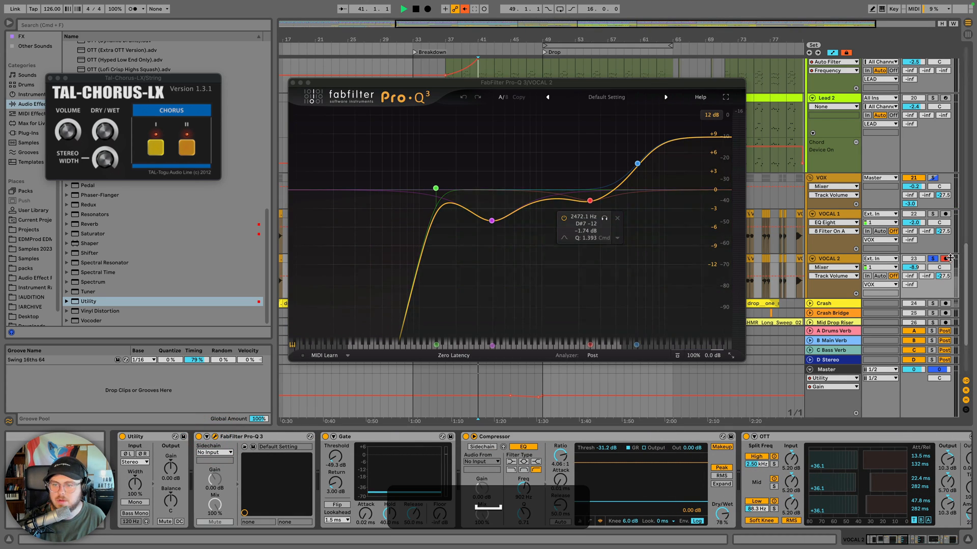
pyautogui.moveTo(435, 188); pyautogui.dragTo(542, 194)
pyautogui.press('space')
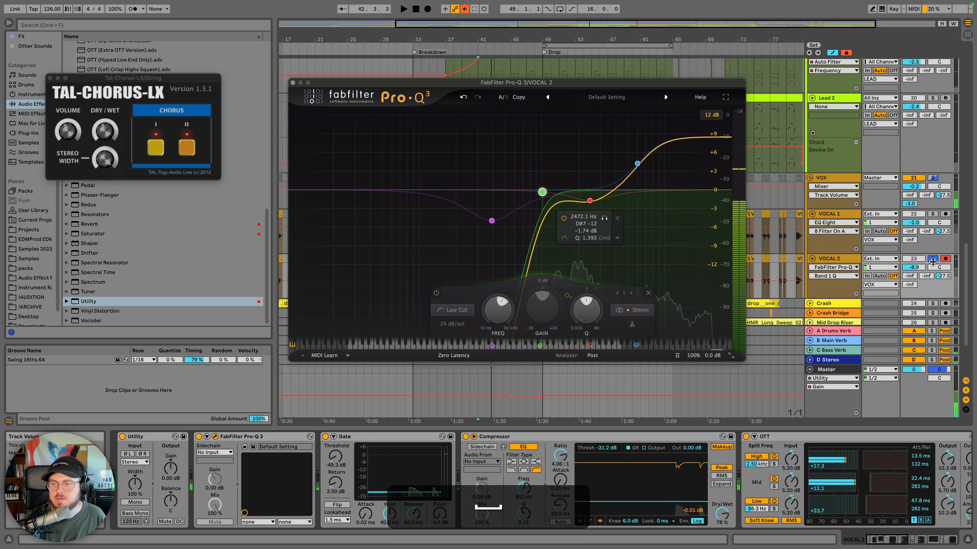
# Solo VOCAL 1 alongside VOCAL 2, try VOCAL 2's volume at -3.9 with the Pro-Q 3 closed, and unsolo the vocals
pyautogui.keyDown('super'); pyautogui.click(932, 214); pyautogui.keyUp('super')
pyautogui.press('space')
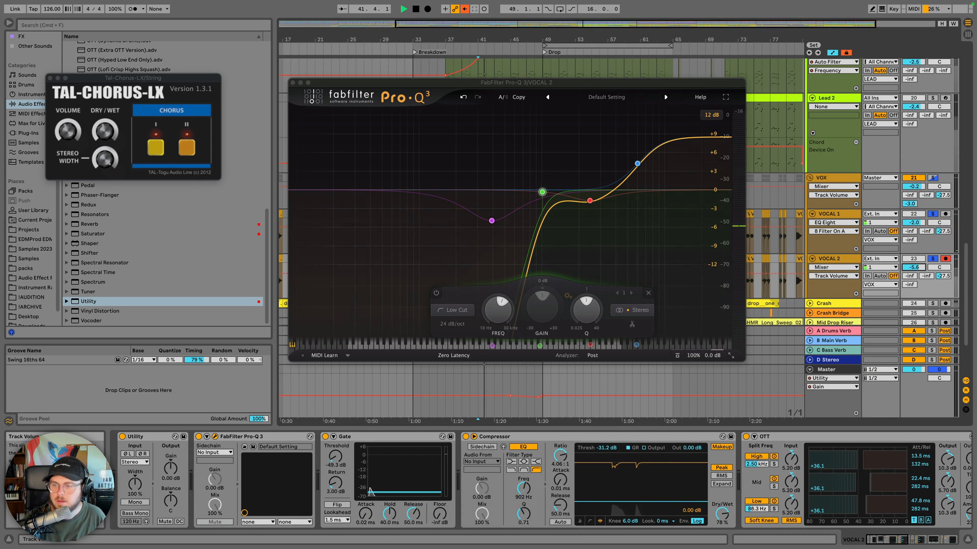
pyautogui.click(292, 83)
pyautogui.click(502, 262)
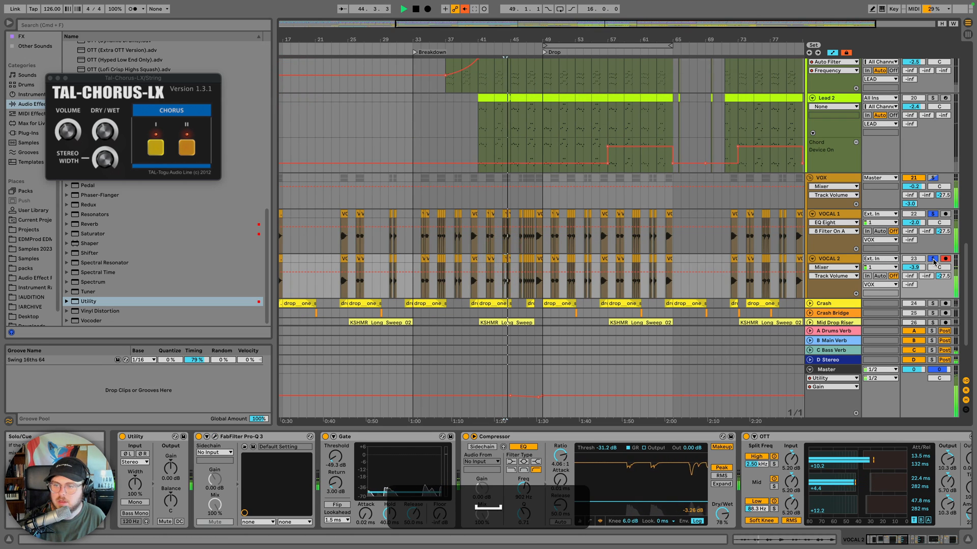
pyautogui.click(933, 258)
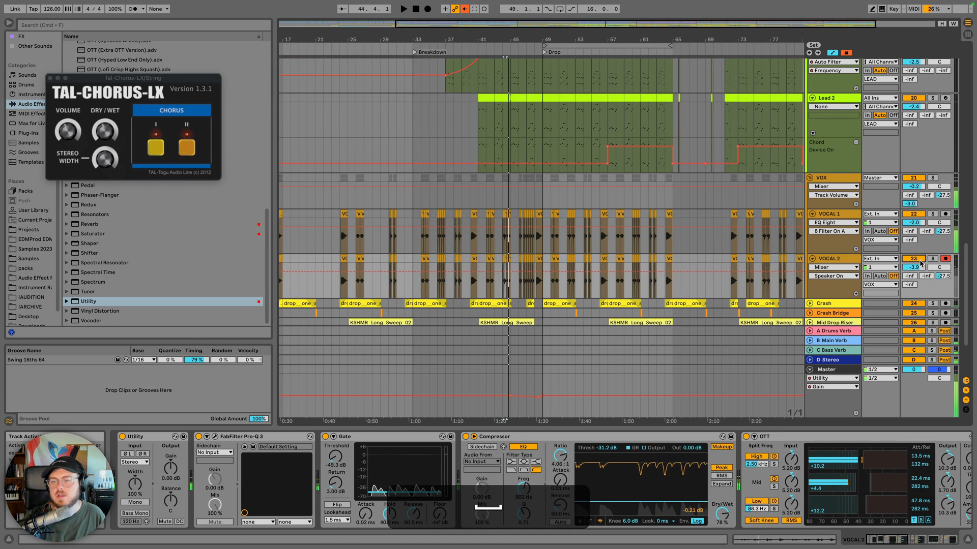
# Set VOCAL 2's volume to -9.4 and the VOX group's D Stereo send to 0, checking them in the full mix
pyautogui.moveTo(906, 262); pyautogui.dragTo(905, 270)
pyautogui.press('space')
pyautogui.press('space')
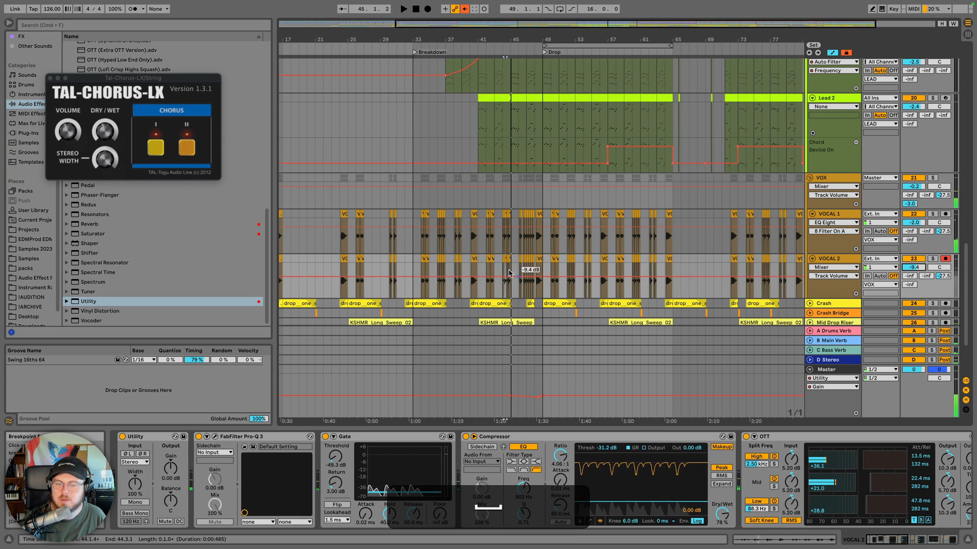
pyautogui.press('space')
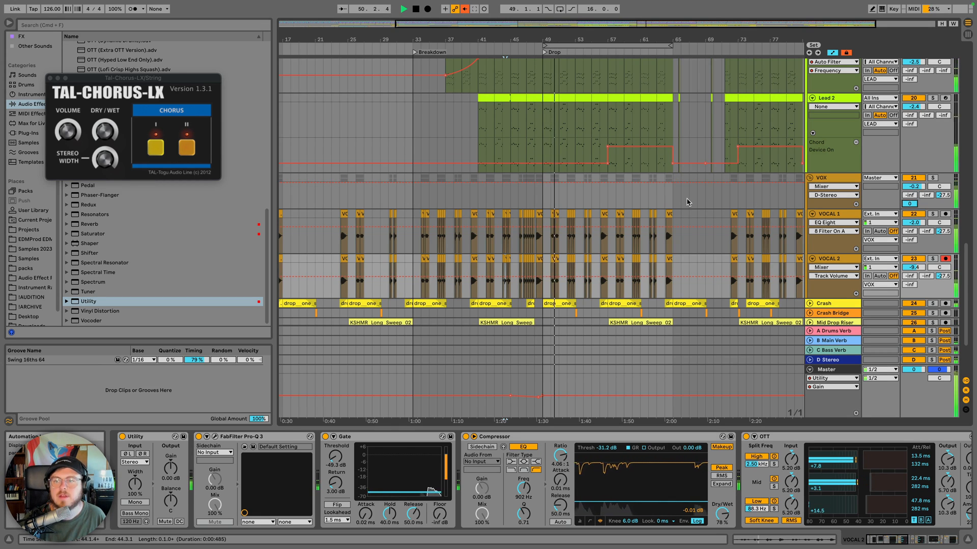
# Set the KICKBASS group's volume to -0.5 and play the drop from bar 49
pyautogui.scroll(10, 687, 202)
pyautogui.press('space')
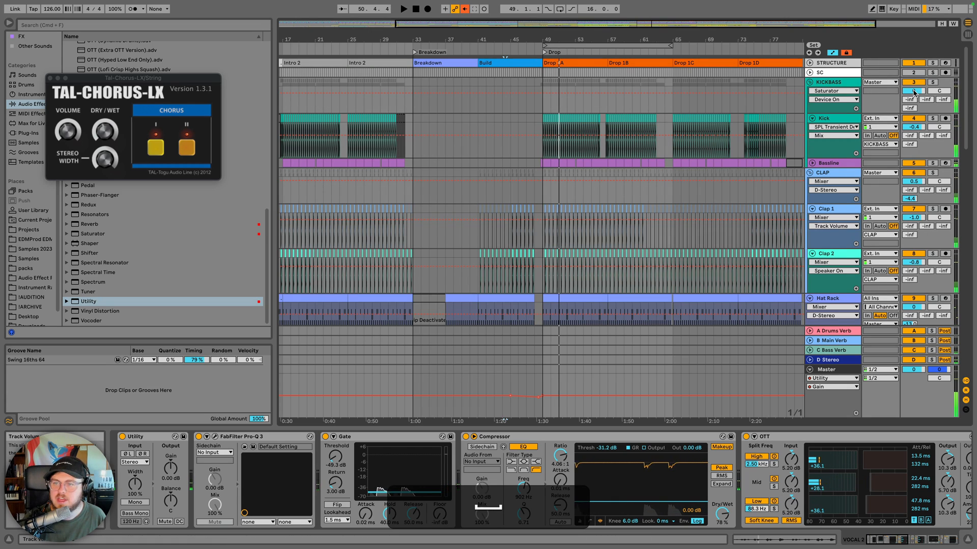
pyautogui.click(914, 91)
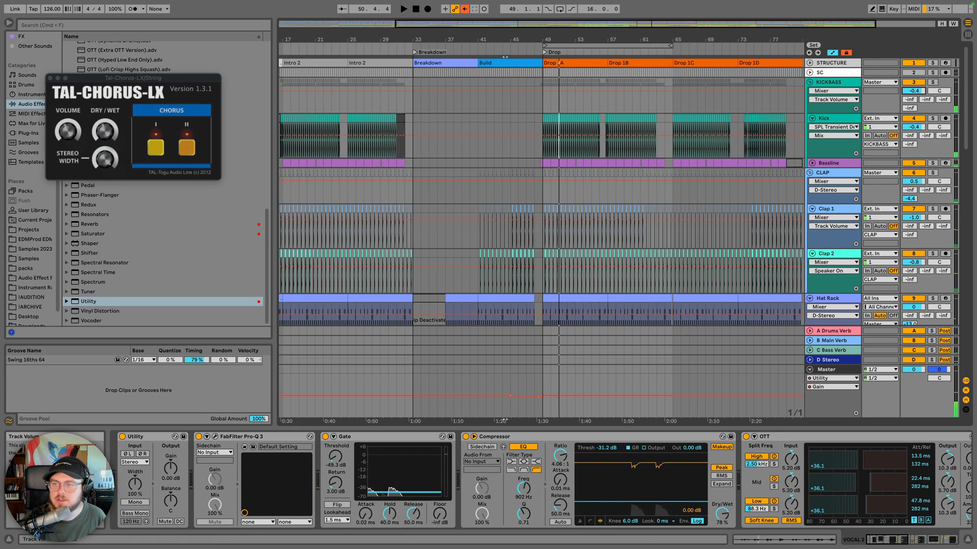
pyautogui.click(540, 122)
pyautogui.press('space')
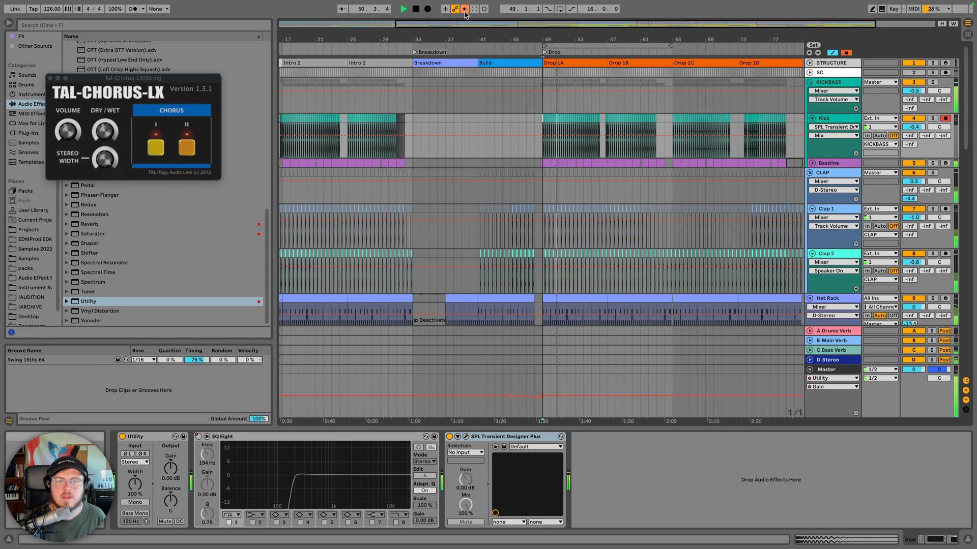
# Re-enable the overridden automation and review all tracks from the drop back to the intro
pyautogui.scroll(-10, 586, 200)
pyautogui.scroll(-5, 580, 197)
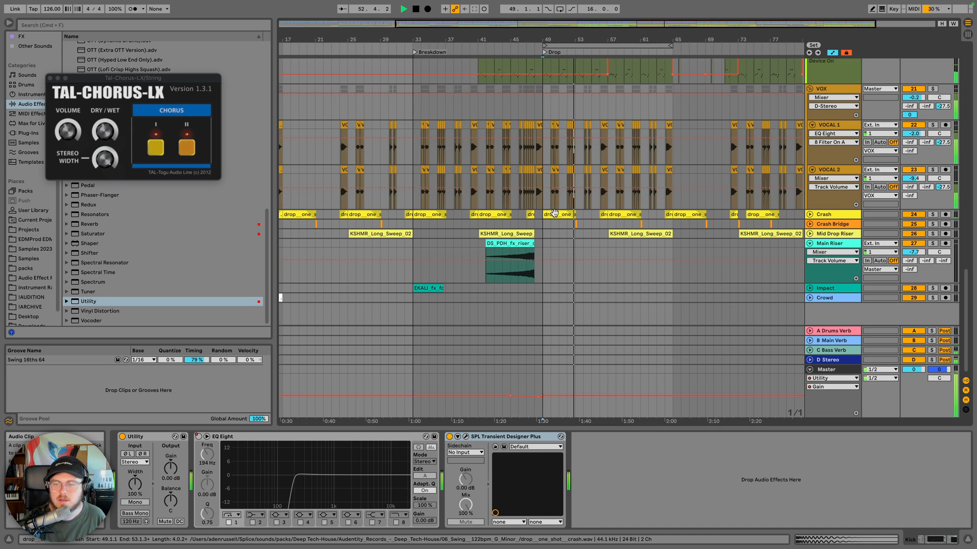
pyautogui.hscroll(-5, 553, 217)
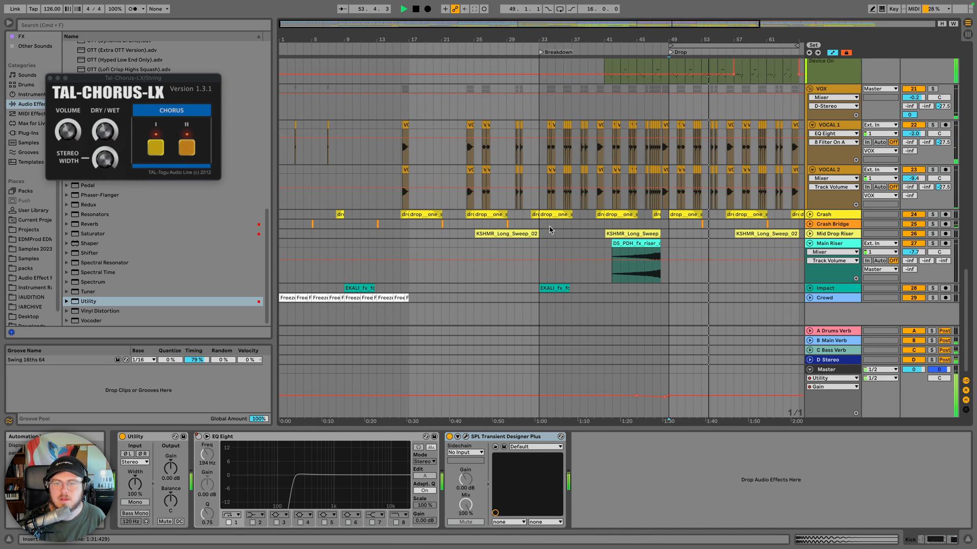
pyautogui.press('space')
pyautogui.scroll(15, 575, 224)
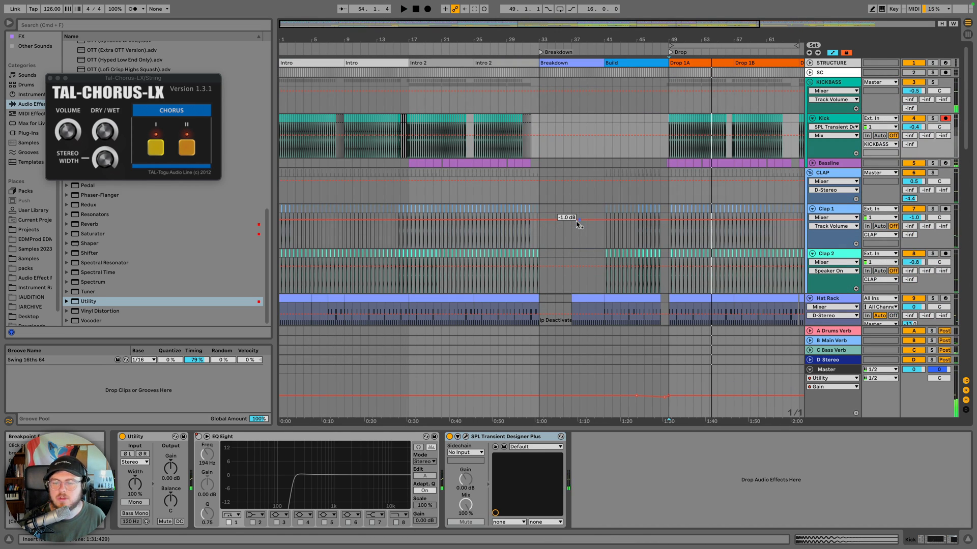
pyautogui.scroll(-15, 576, 225)
pyautogui.scroll(15, 544, 143)
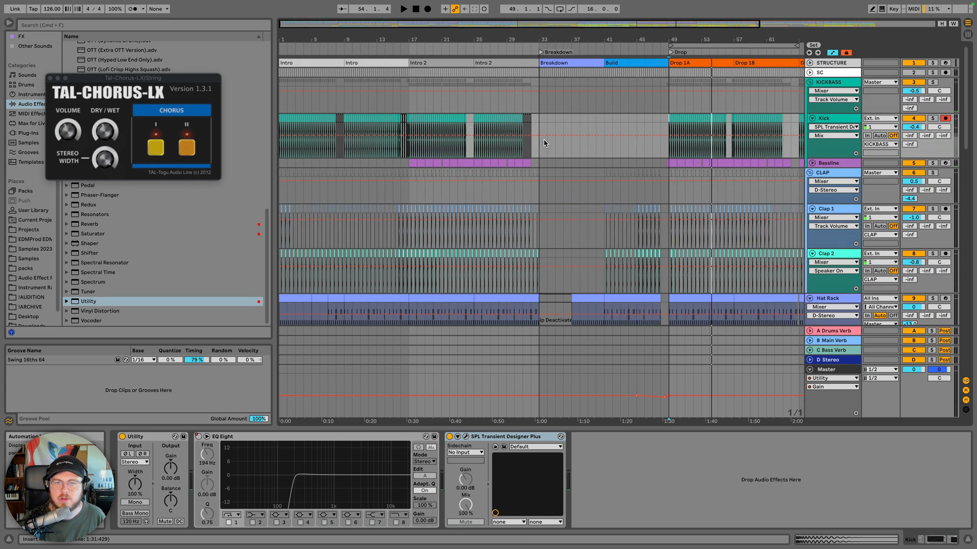
# Play the arrangement from the beginning, unfold the Crowd track and check which tracks play in the intro
pyautogui.click(416, 10)
pyautogui.press('space')
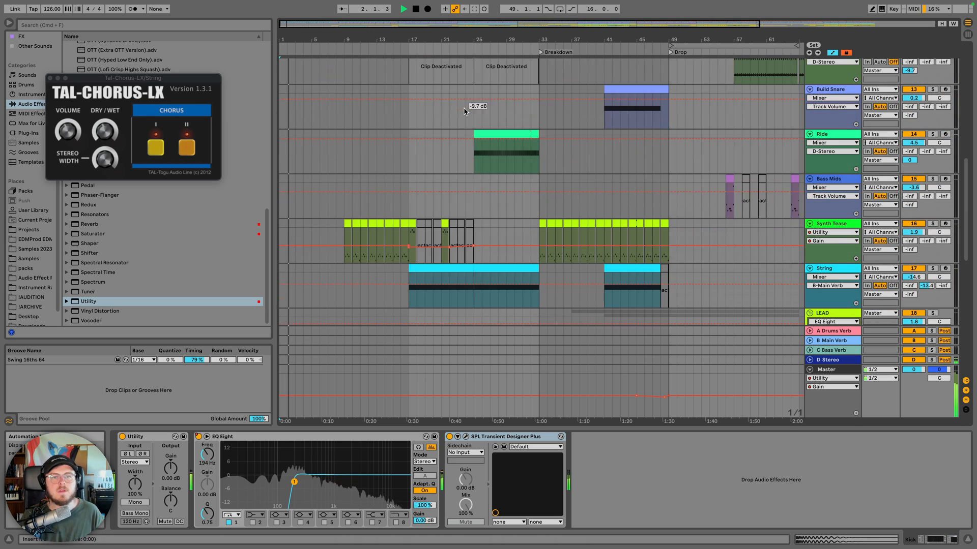
pyautogui.scroll(-15, 471, 105)
pyautogui.click(810, 297)
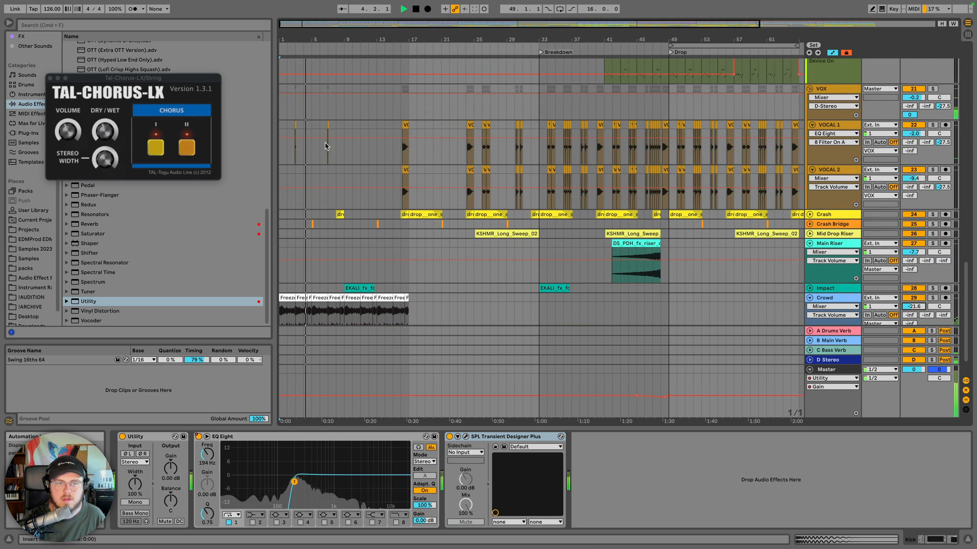
pyautogui.scroll(8, 289, 140)
pyautogui.scroll(10, 289, 140)
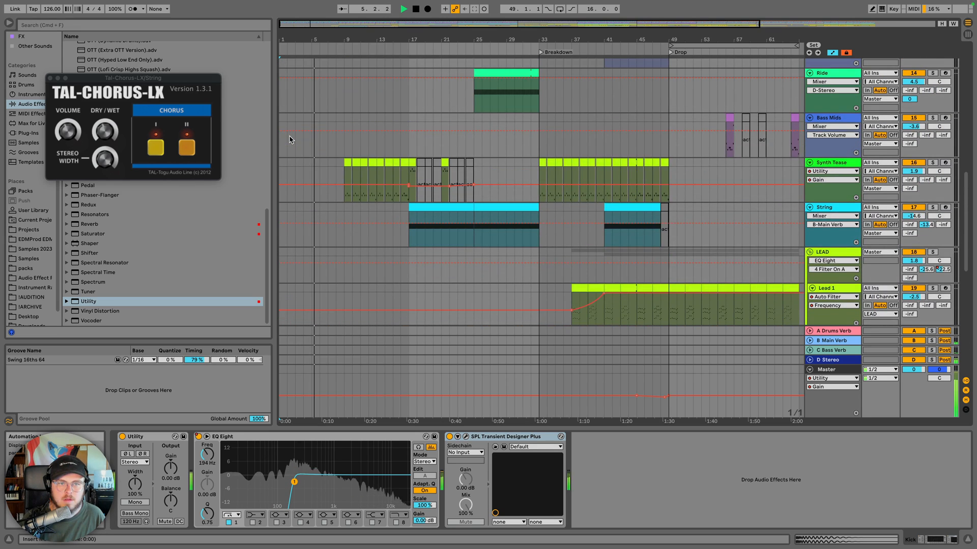
pyautogui.scroll(-10, 289, 139)
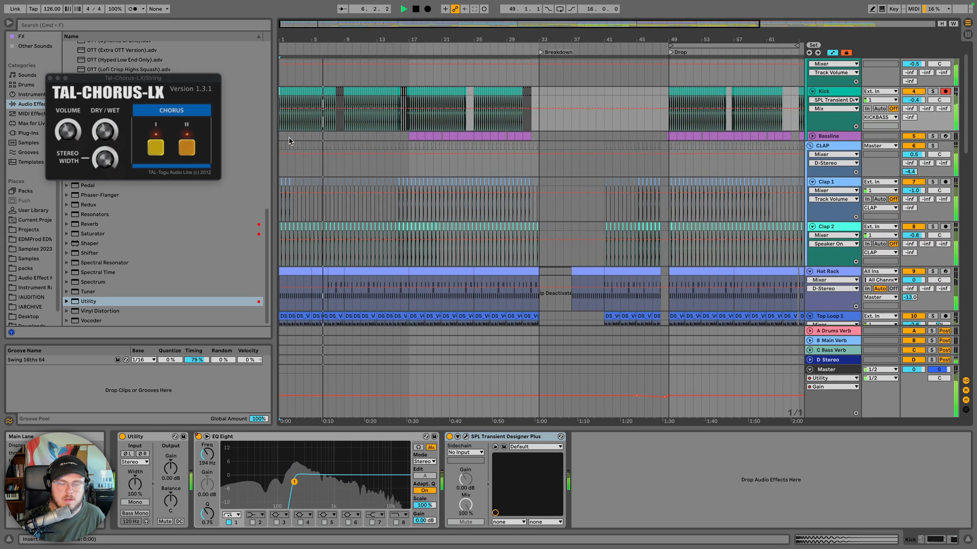
# Add a short fade-in to the first VOCAL 1 clip just before bar 3 and play on from its end
pyautogui.click(290, 44)
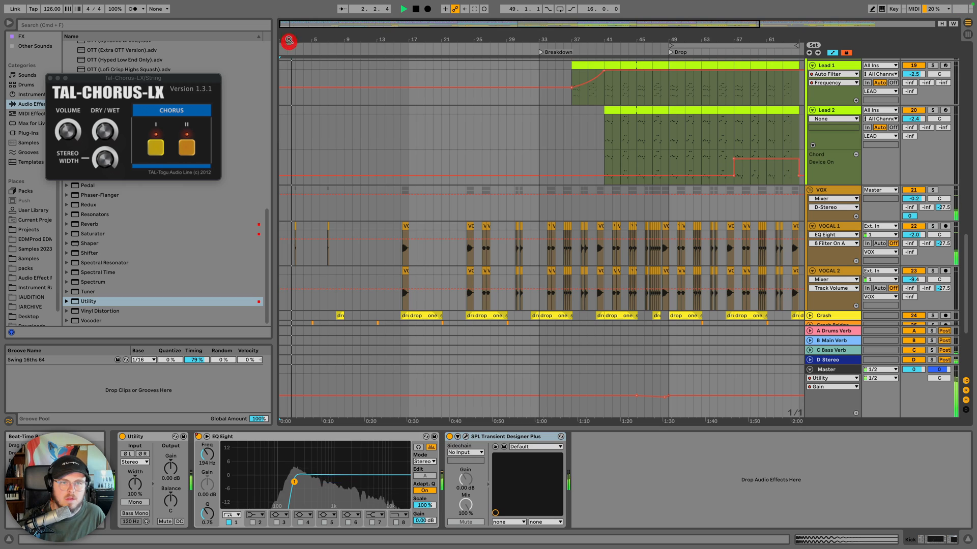
pyautogui.moveTo(288, 40); pyautogui.dragTo(288, 213)
pyautogui.press('space')
pyautogui.press('f')
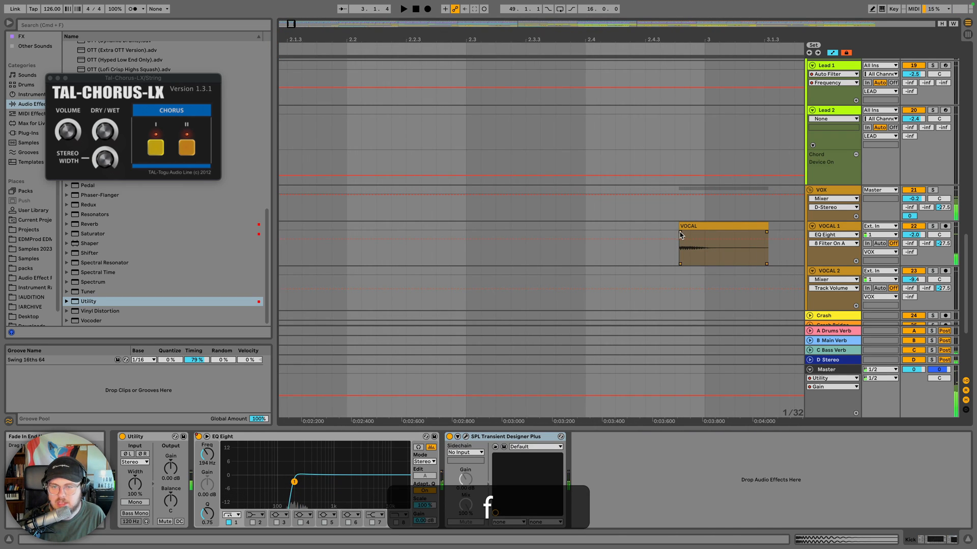
pyautogui.moveTo(680, 232); pyautogui.dragTo(683, 232)
pyautogui.hscroll(3, 682, 224)
pyautogui.click(562, 222)
pyautogui.press('space')
# Add a very short fade-in to the second VOCAL 1 clip, just before bar 7
pyautogui.hscroll(10, 660, 237)
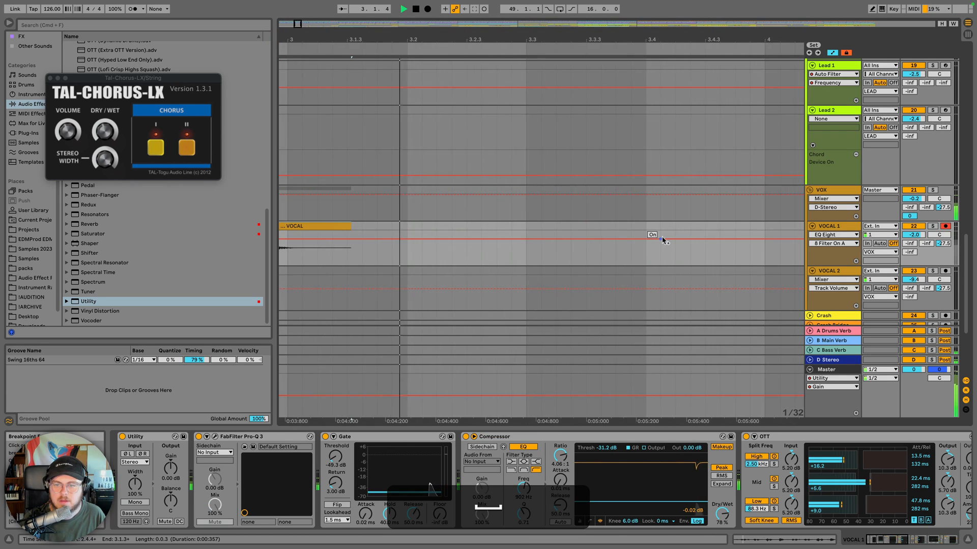
pyautogui.moveTo(628, 39); pyautogui.dragTo(547, 2)
pyautogui.moveTo(665, 39); pyautogui.dragTo(666, 92)
pyautogui.press('f')
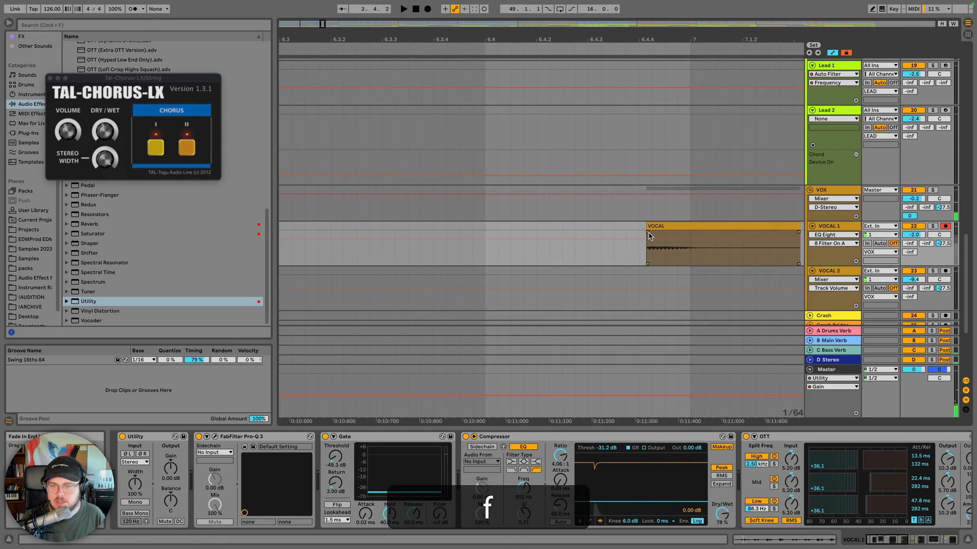
pyautogui.moveTo(650, 236); pyautogui.dragTo(651, 236)
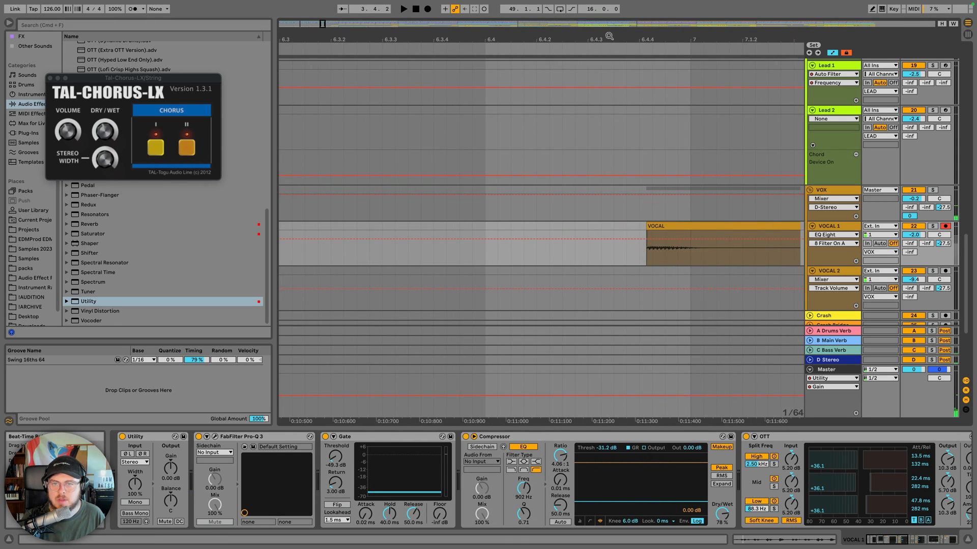
# Play the intro from the first VOCAL 1 clip with the automation lanes hidden
pyautogui.moveTo(609, 36); pyautogui.dragTo(394, 49)
pyautogui.click(318, 222)
pyautogui.press('a')
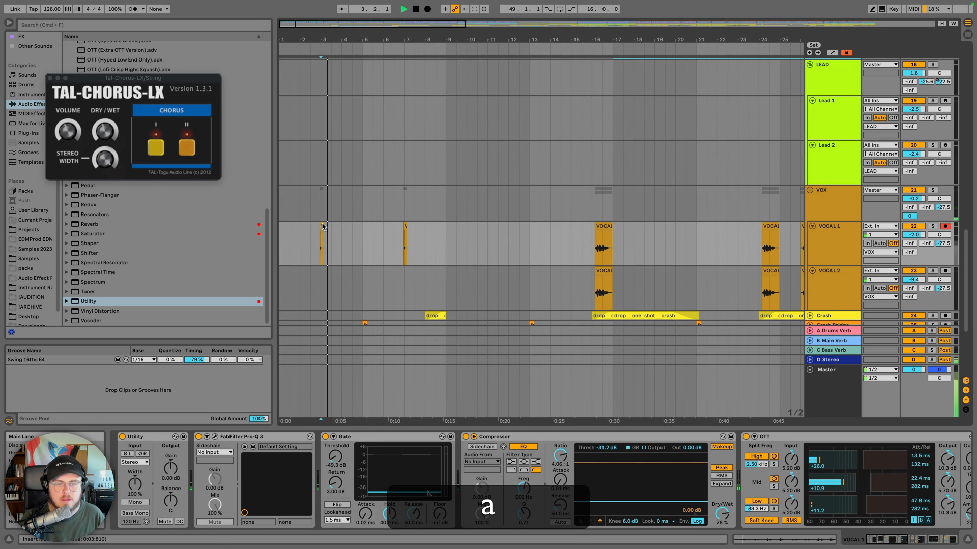
# Play the intro on to bar 21, unfold the Crash Bridge track and set the Crowd track's volume to -22.1 dB
pyautogui.scroll(-5, 362, 227)
pyautogui.press('space')
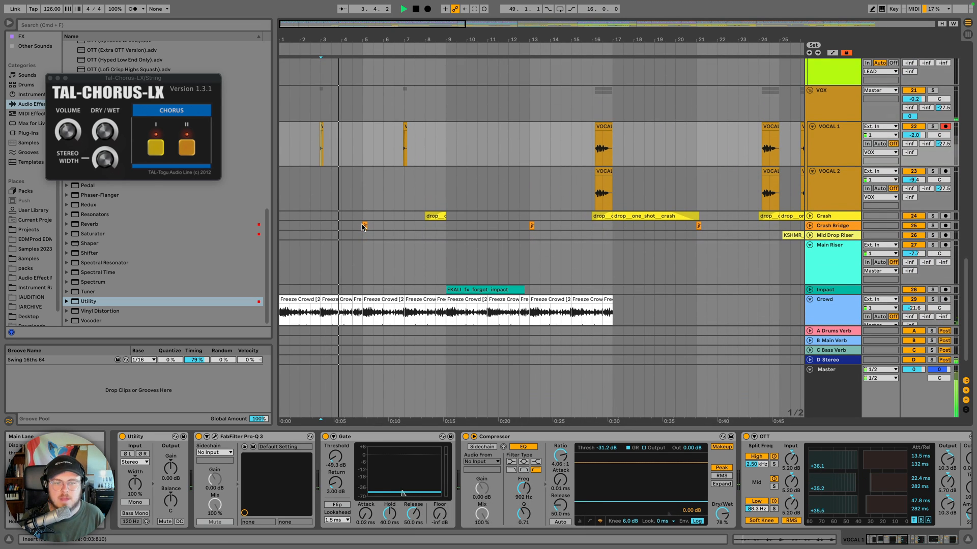
pyautogui.click(810, 226)
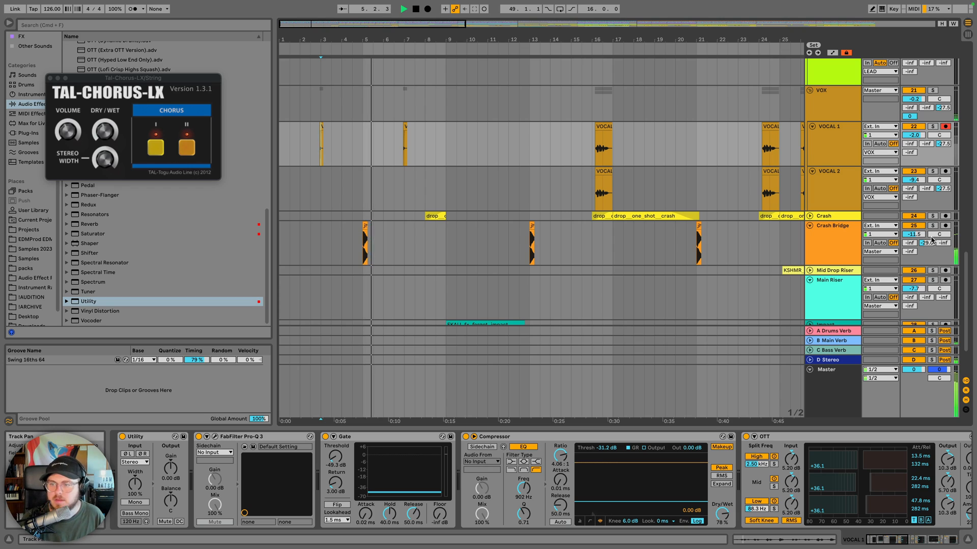
pyautogui.scroll(-3, 473, 203)
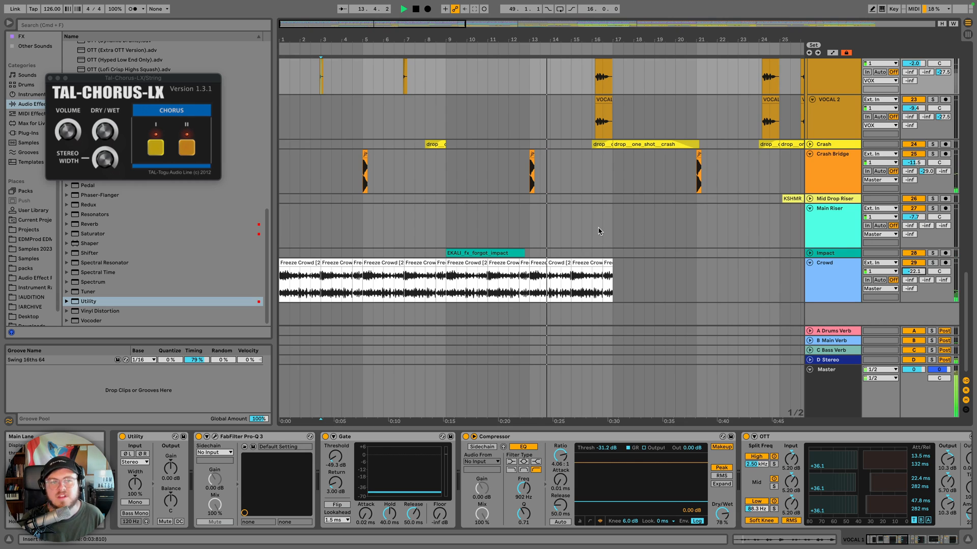
pyautogui.scroll(5, 598, 231)
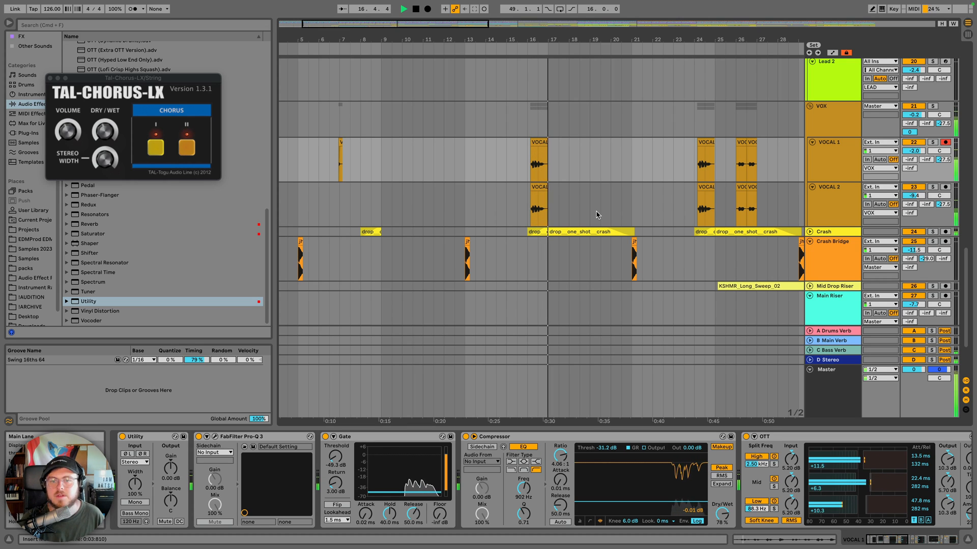
pyautogui.scroll(4, 599, 214)
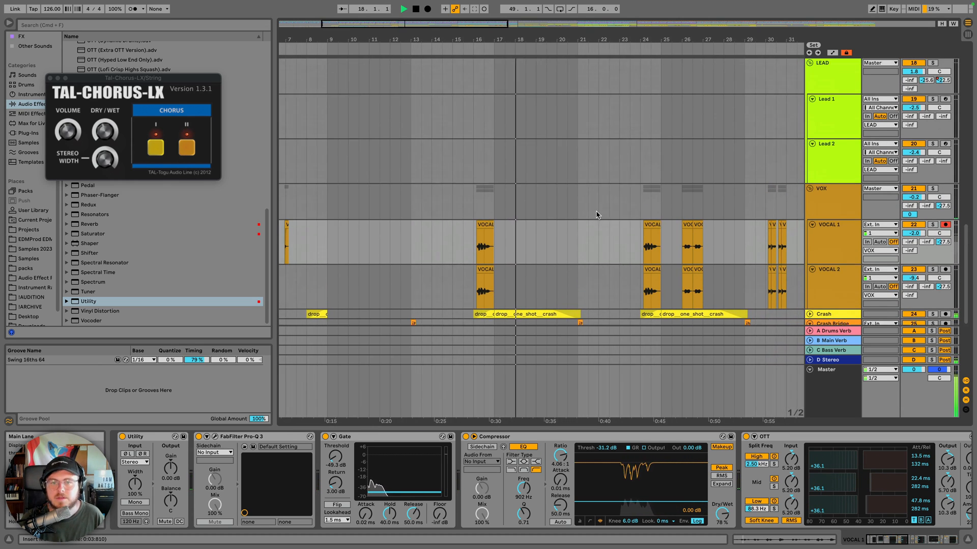
pyautogui.scroll(6, 597, 214)
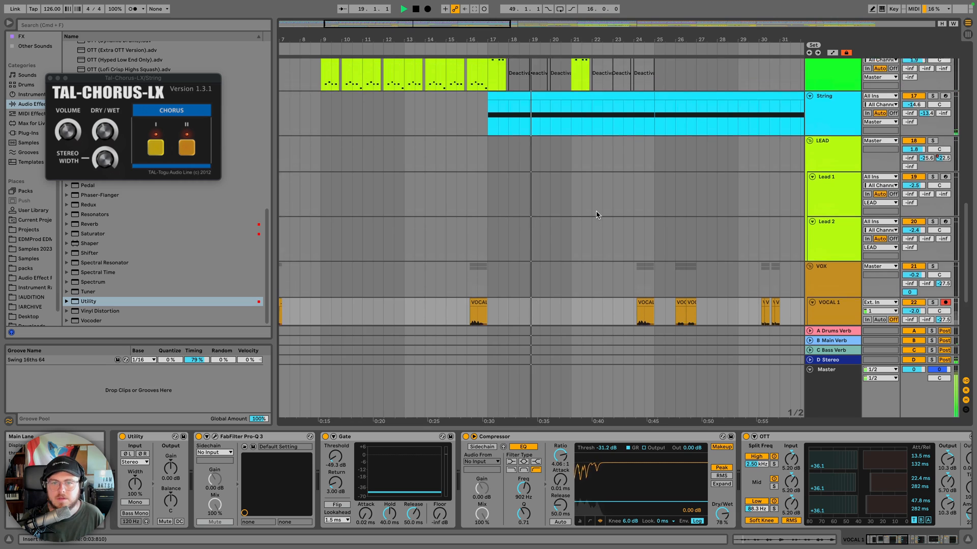
pyautogui.scroll(-10, 595, 216)
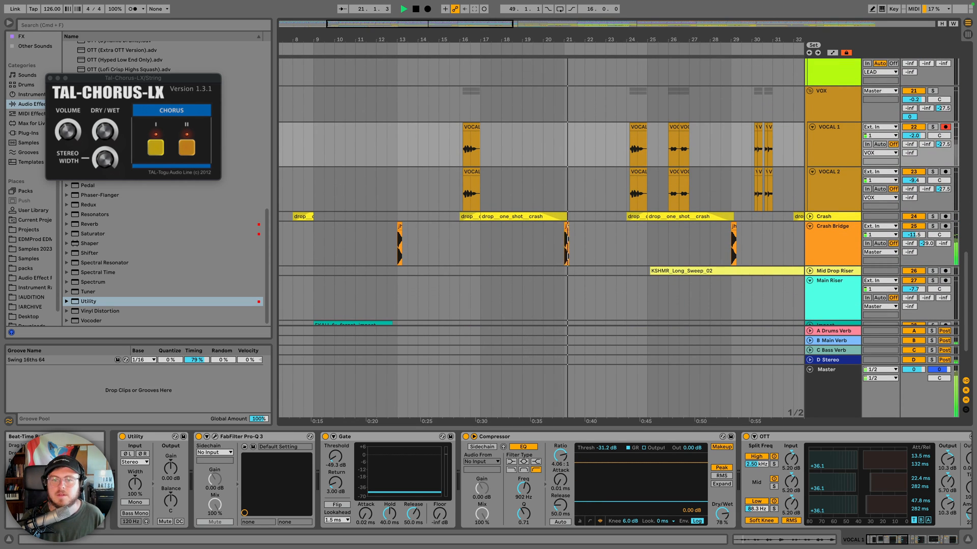
# Unlock the envelopes from the arrangement and copy bars 65 to 69 of the Lead 1 and Lead 2 tracks
pyautogui.moveTo(647, 41); pyautogui.dragTo(446, 41)
pyautogui.press('space')
pyautogui.hscroll(3, 638, 164)
pyautogui.scroll(4, 618, 172)
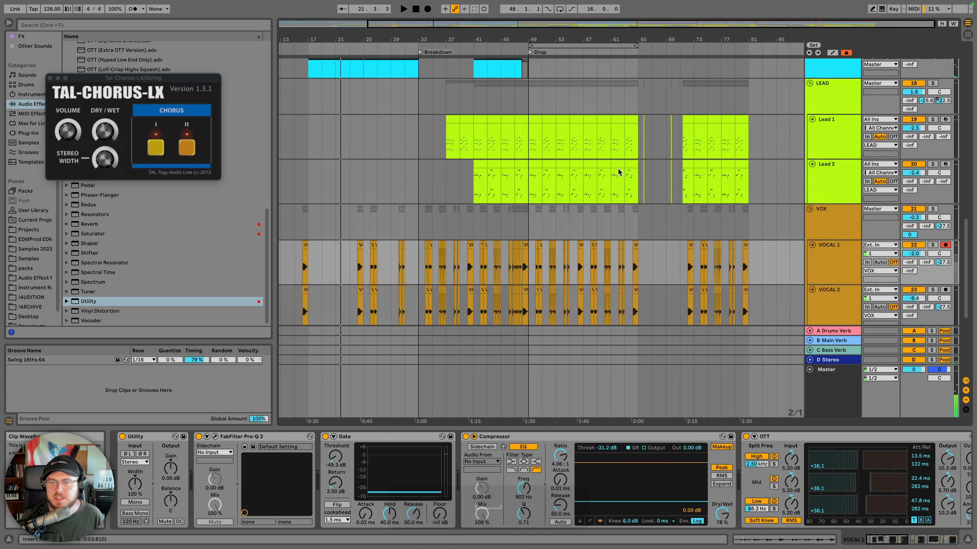
pyautogui.scroll(3, 619, 172)
pyautogui.click(640, 194)
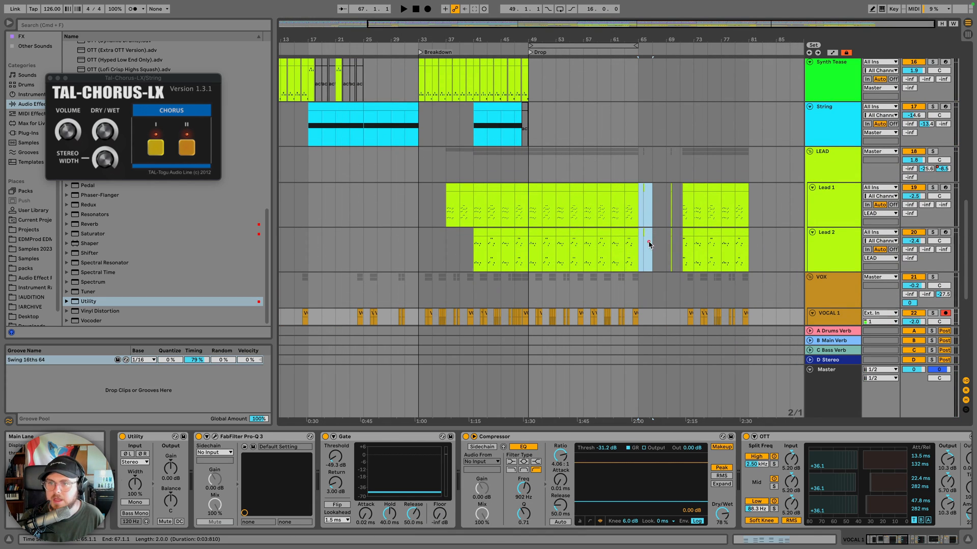
pyautogui.click(649, 245)
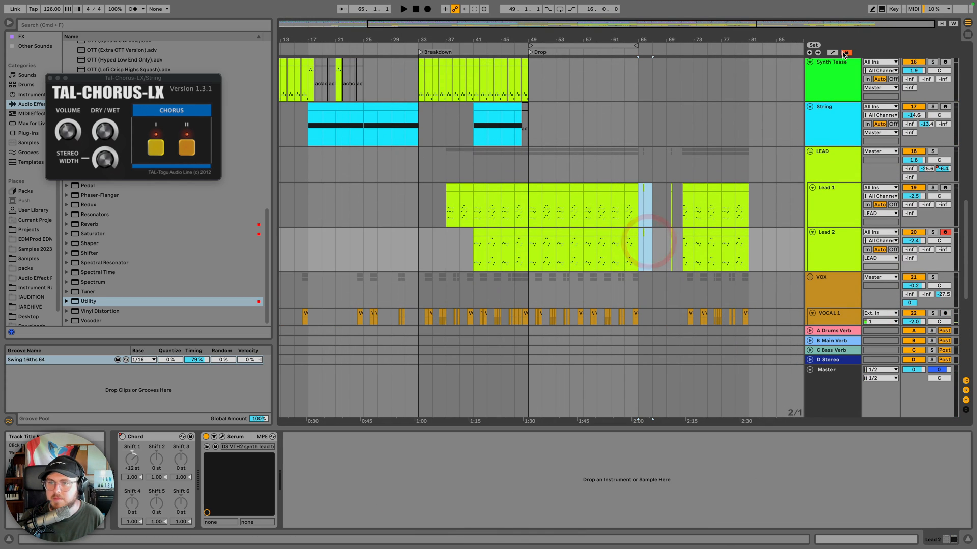
pyautogui.click(667, 200)
pyautogui.click(639, 236)
pyautogui.press('super+c')
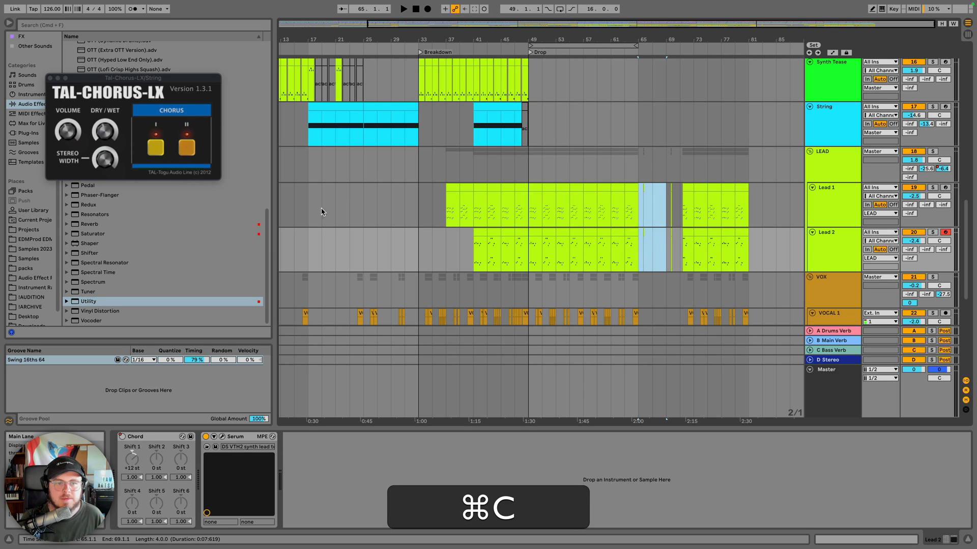
# Try pasting the copied lead section at bar 17 on Lead 1 and Lead 2, then undo the paste
pyautogui.click(308, 209)
pyautogui.moveTo(308, 39); pyautogui.dragTo(308, 61)
pyautogui.press('space')
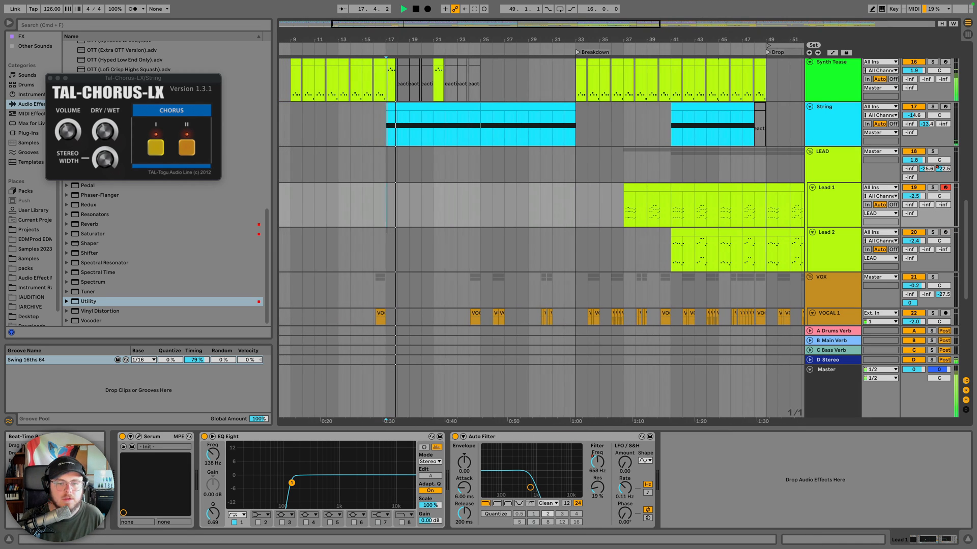
pyautogui.scroll(-5, 406, 153)
pyautogui.press('super+v')
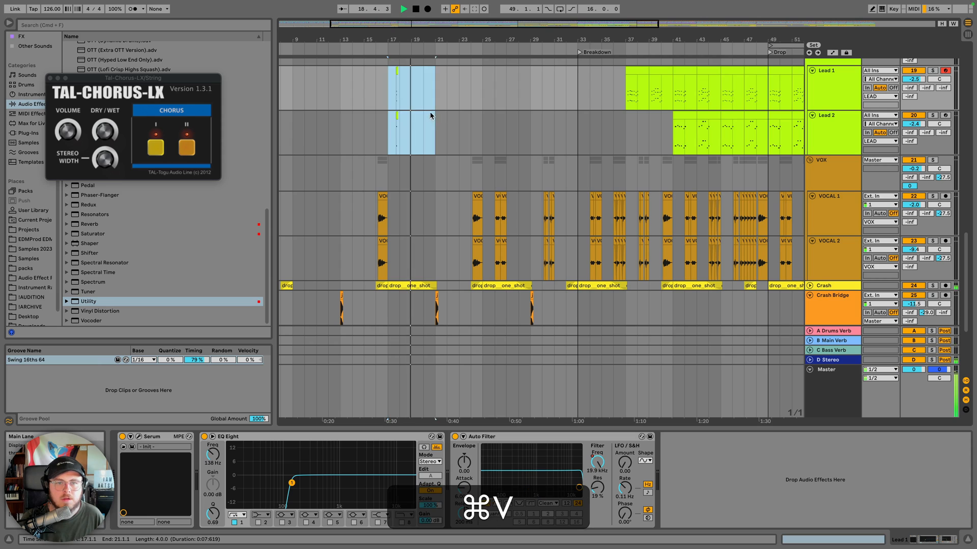
pyautogui.press('+')
pyautogui.press('+')
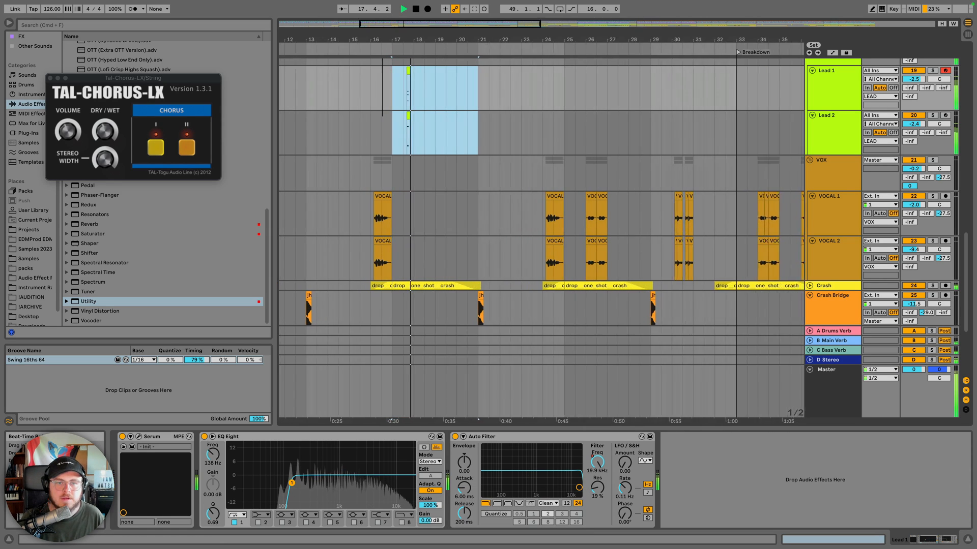
pyautogui.press('super+z')
# Paste the copied lead section at bar 20 on Lead 1 and Lead 2
pyautogui.click(470, 77)
pyautogui.press('super+v')
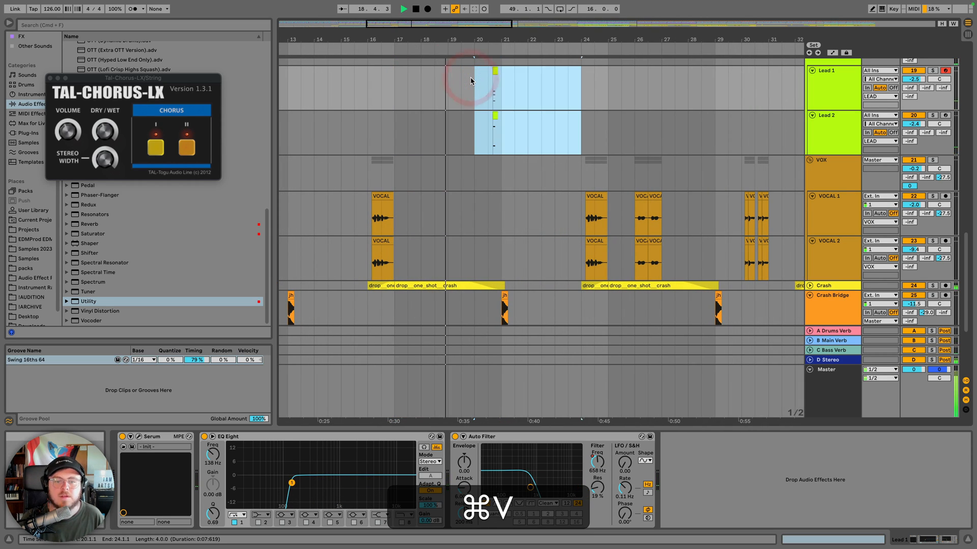
pyautogui.moveTo(490, 36)
pyautogui.mouseDown()
pyautogui.moveTo(477, 76)
pyautogui.moveTo(477, 37)
pyautogui.mouseUp()
pyautogui.scroll(3, 838, 99)
# Display the LEAD group's C-Bass Verb send automation across the arrangement
pyautogui.click(836, 97)
pyautogui.press('a')
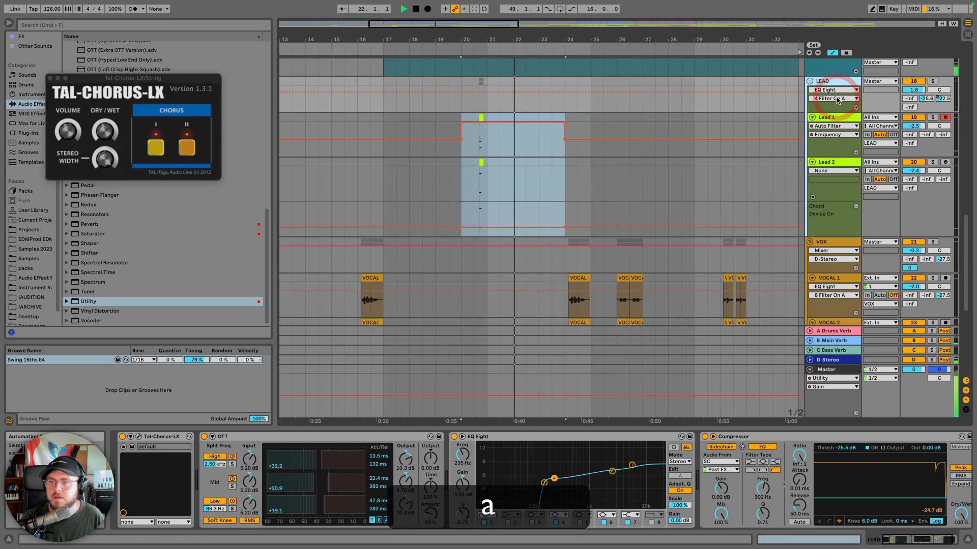
pyautogui.click(835, 91)
pyautogui.click(821, 135)
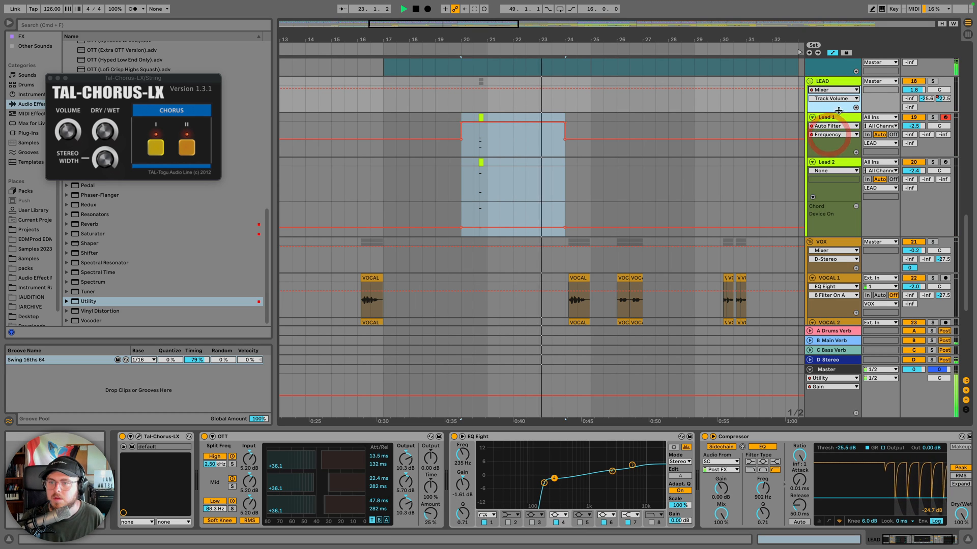
pyautogui.click(835, 98)
pyautogui.click(830, 152)
pyautogui.press('-')
pyautogui.press('-')
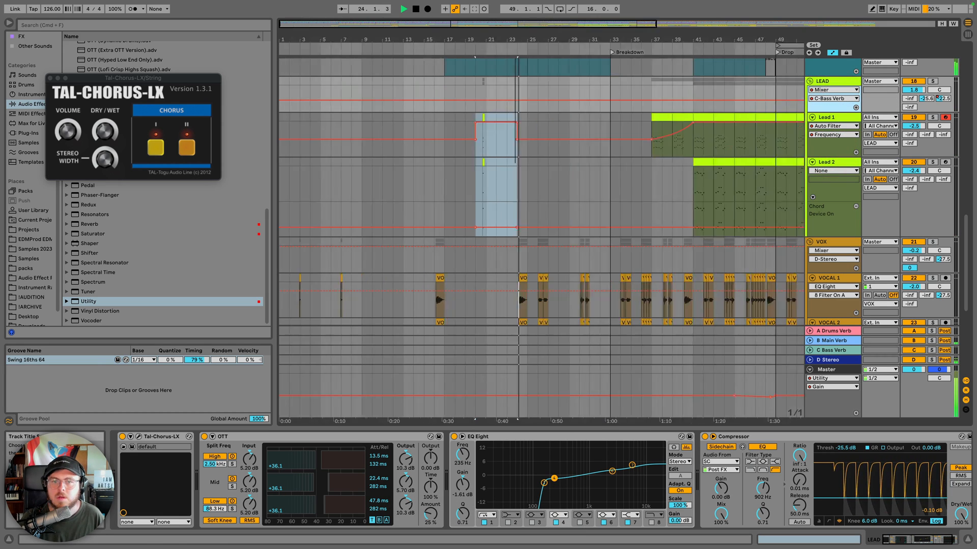
# Copy eight bars of the LEAD group's C-Bass Verb send automation from bar 65 and paste them at bar 19
pyautogui.click(674, 110)
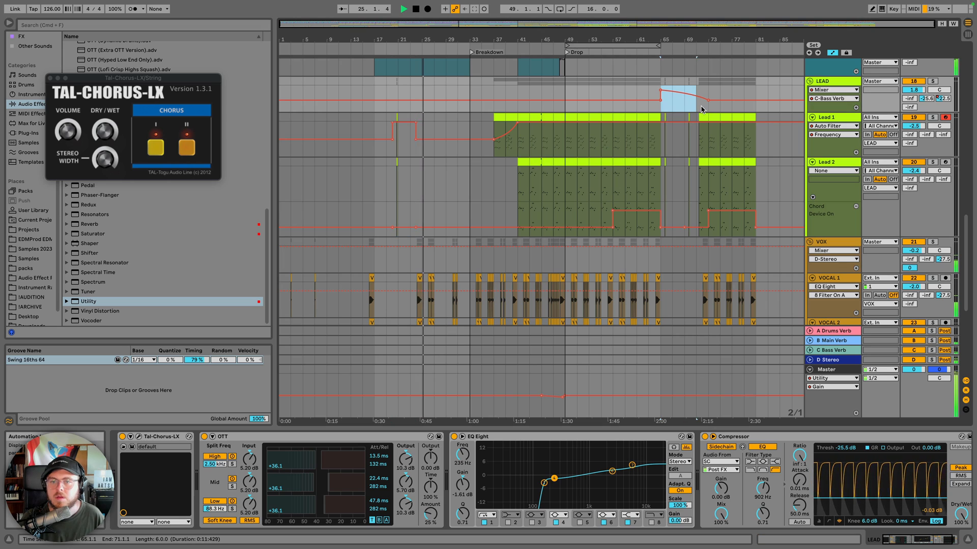
pyautogui.press('super+c')
pyautogui.click(387, 107)
pyautogui.press('super+v')
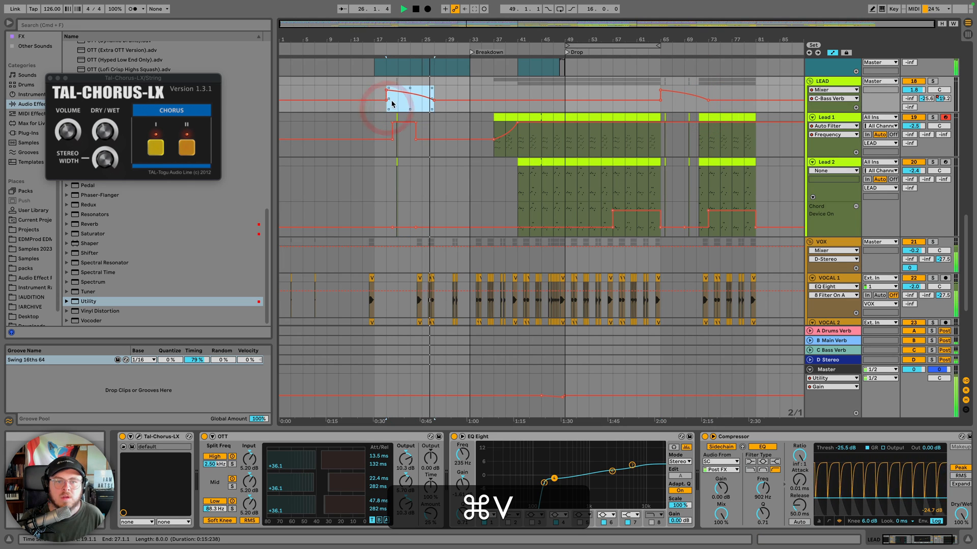
# Play the pasted lead hit with its reverb send automation from about bar 20 and save the project
pyautogui.moveTo(396, 38); pyautogui.dragTo(397, 53)
pyautogui.click(394, 47)
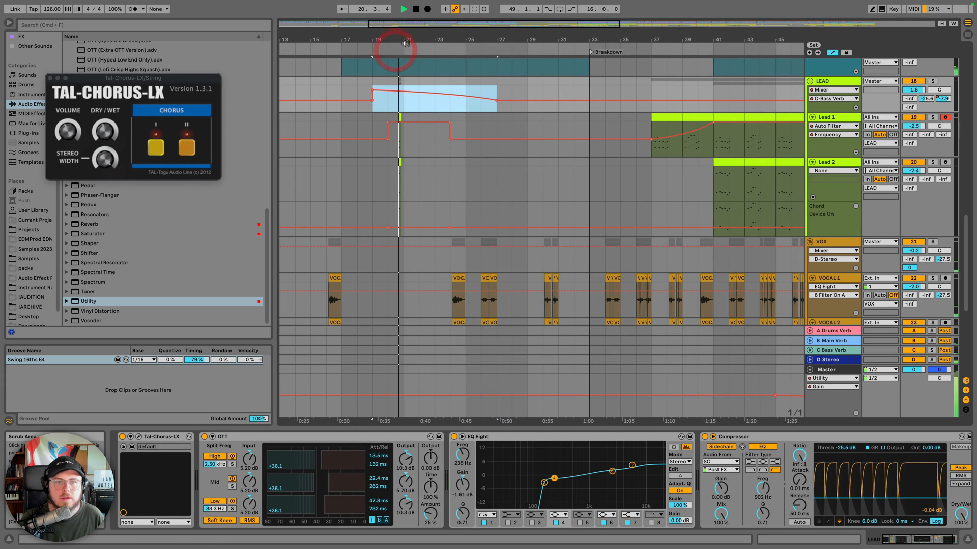
pyautogui.press('-')
pyautogui.press('super+s')
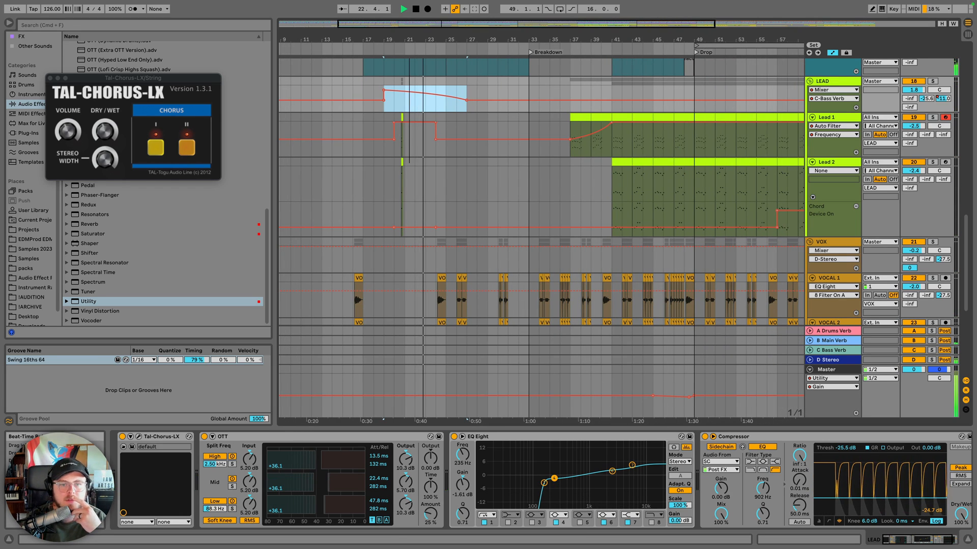
# Listen on toward the breakdown and check the clips and automation across the synth, lead, vocal and effects tracks
pyautogui.press('-')
pyautogui.scroll(3, 412, 107)
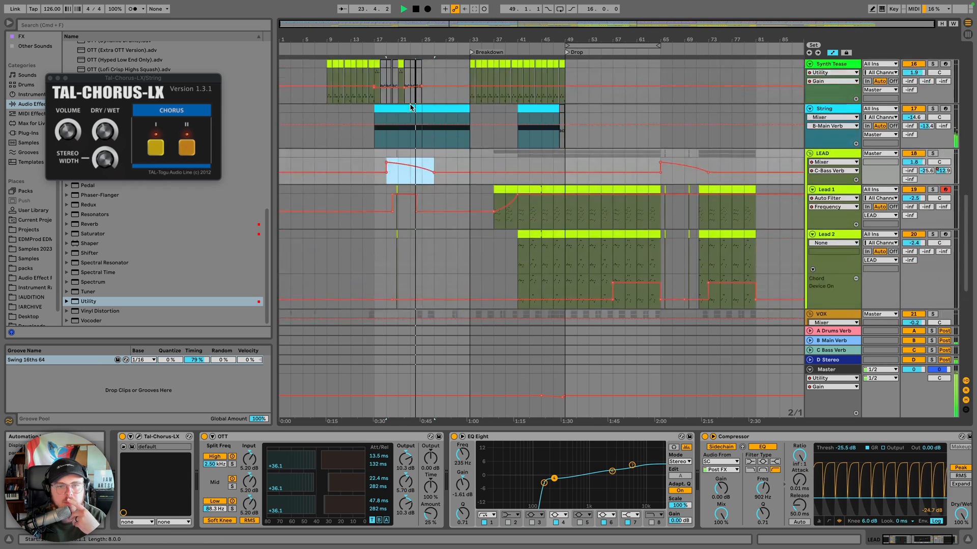
pyautogui.scroll(3, 412, 107)
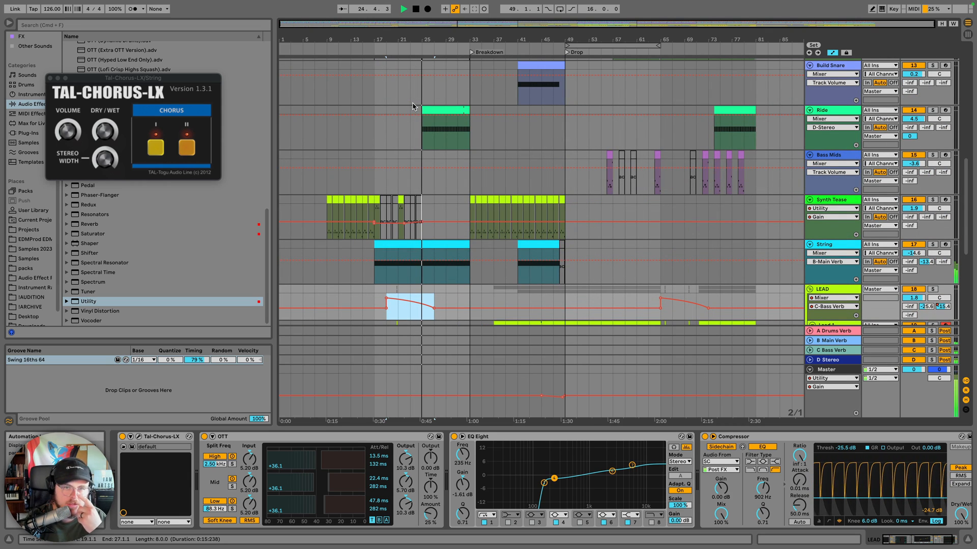
pyautogui.scroll(-10, 426, 146)
pyautogui.scroll(5, 426, 146)
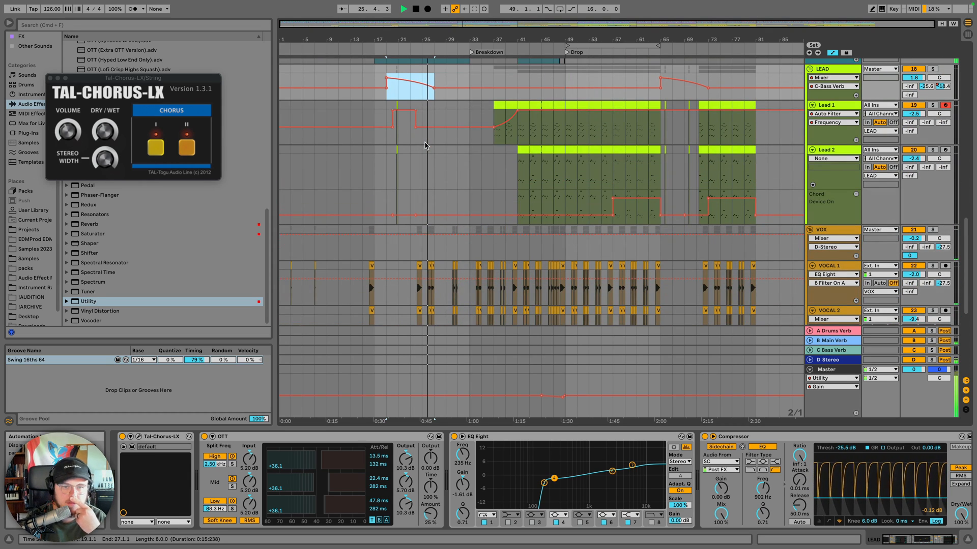
pyautogui.scroll(5, 425, 145)
pyautogui.scroll(-4, 439, 136)
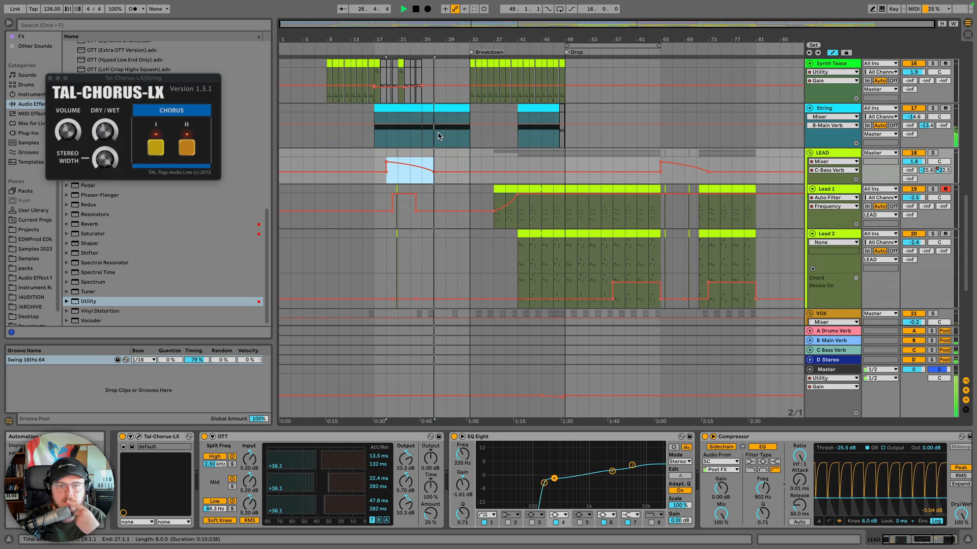
pyautogui.scroll(-3, 447, 136)
pyautogui.scroll(-4, 464, 147)
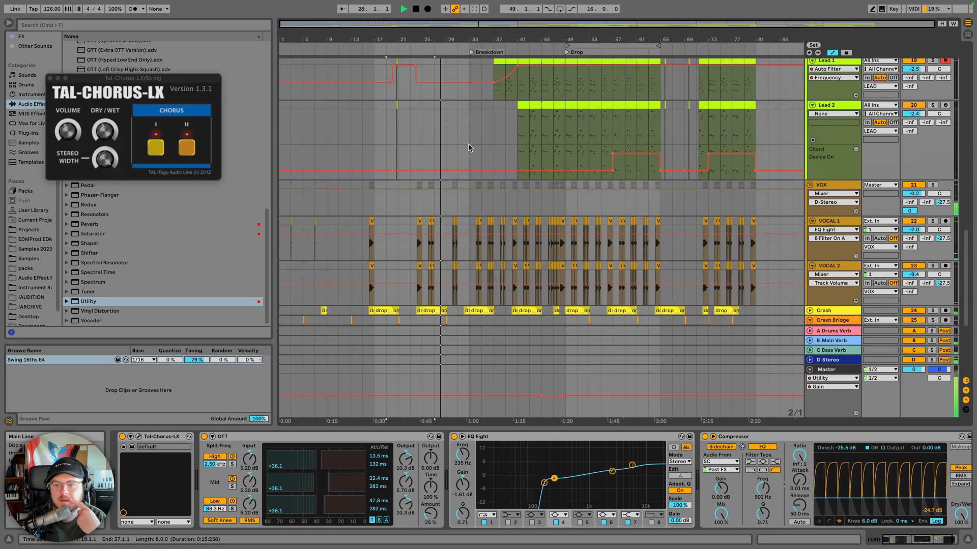
pyautogui.scroll(-4, 469, 148)
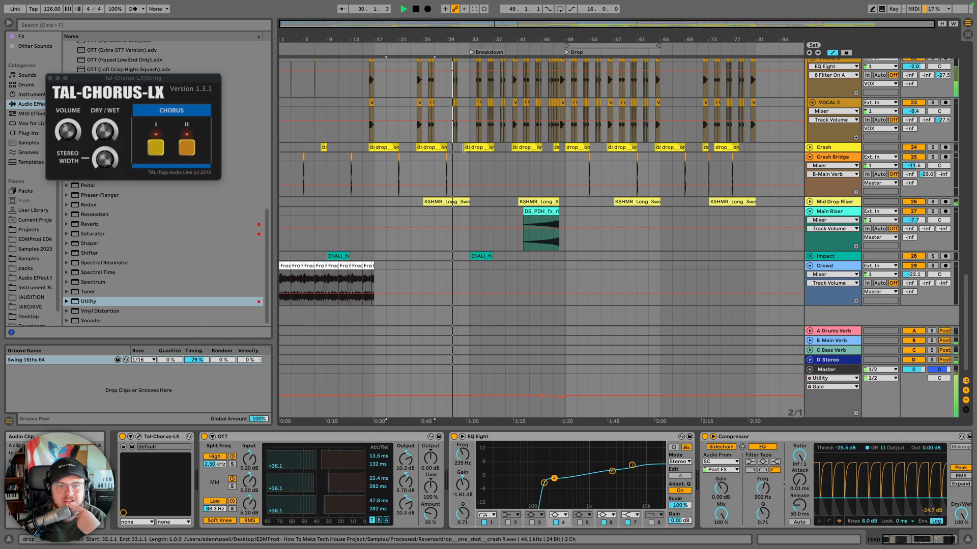
pyautogui.scroll(3, 463, 153)
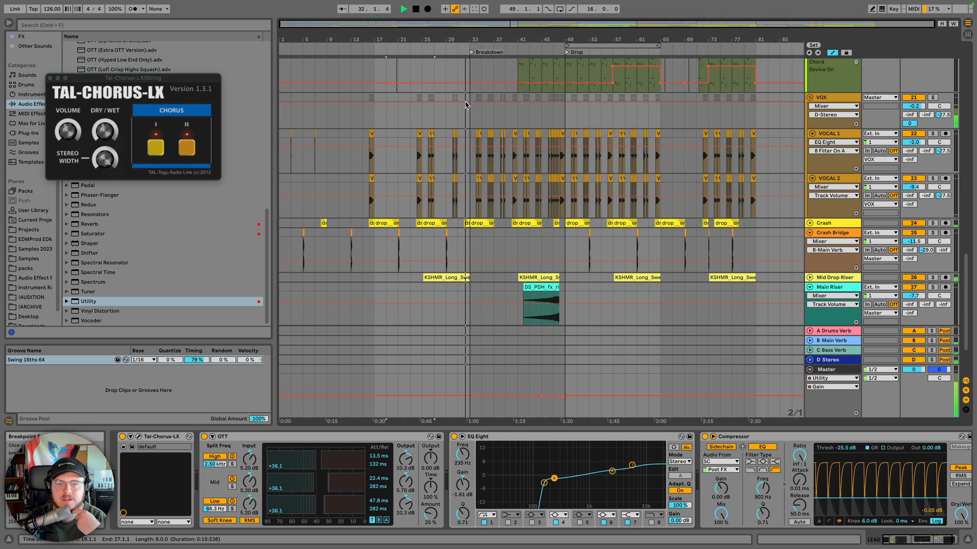
# Replay the arrangement from the VOCAL 1 clips in bar 30 to judge their level
pyautogui.moveTo(449, 40); pyautogui.dragTo(450, 65)
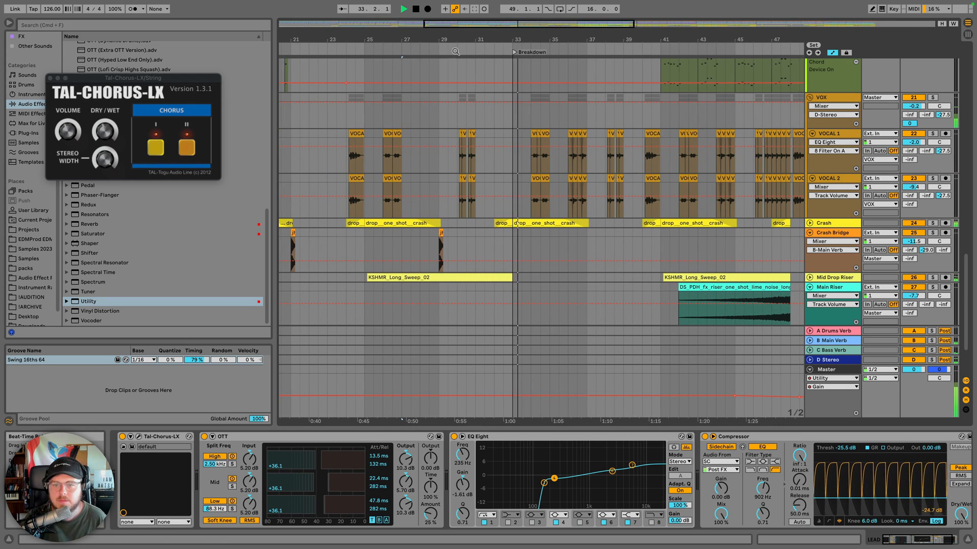
pyautogui.click(462, 133)
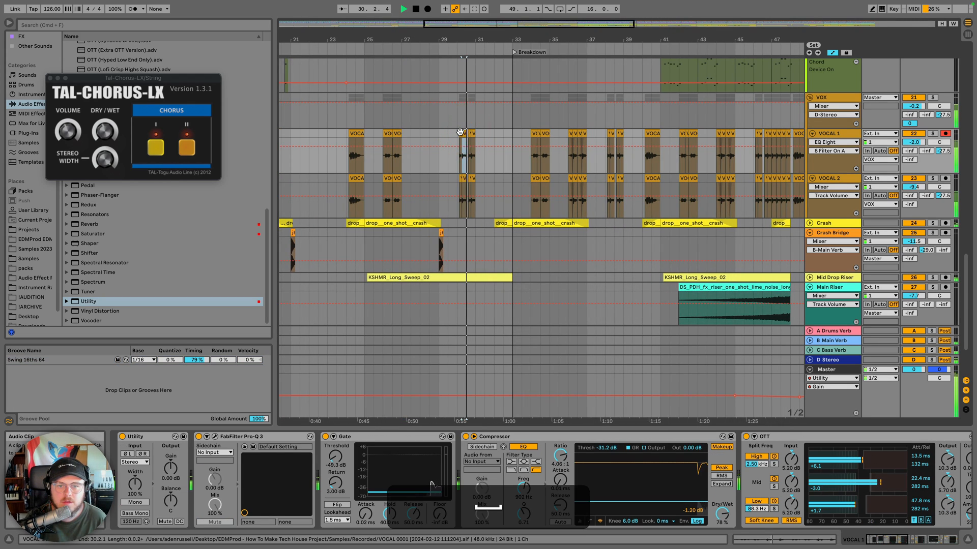
pyautogui.click(459, 132)
pyautogui.press('space')
pyautogui.press('+')
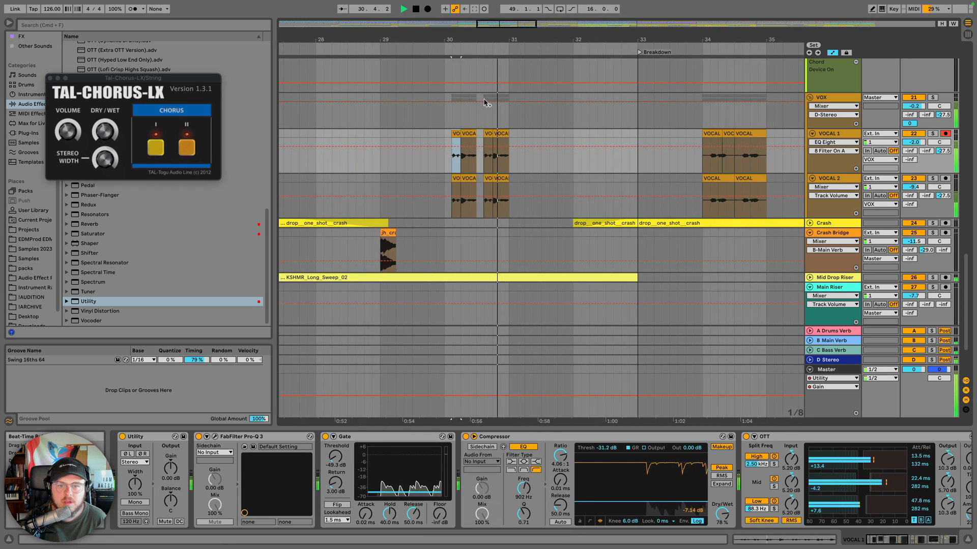
# Set the gain of all VOCAL 1 and VOCAL 2 clips in bar 30 to 2.38 dB, play them and copy them
pyautogui.click(504, 180)
pyautogui.keyDown('shift'); pyautogui.click(461, 135); pyautogui.keyUp('shift')
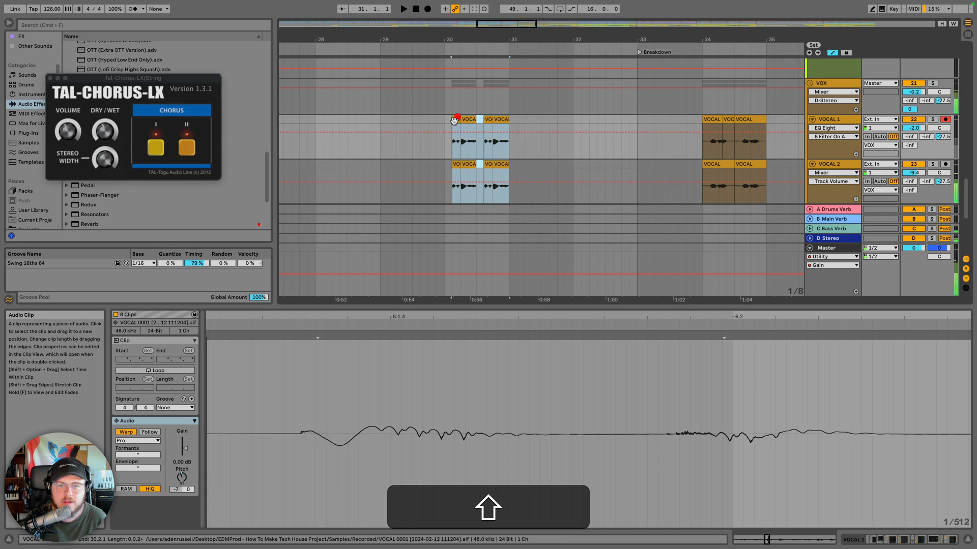
pyautogui.moveTo(187, 451); pyautogui.dragTo(187, 445)
pyautogui.press('space')
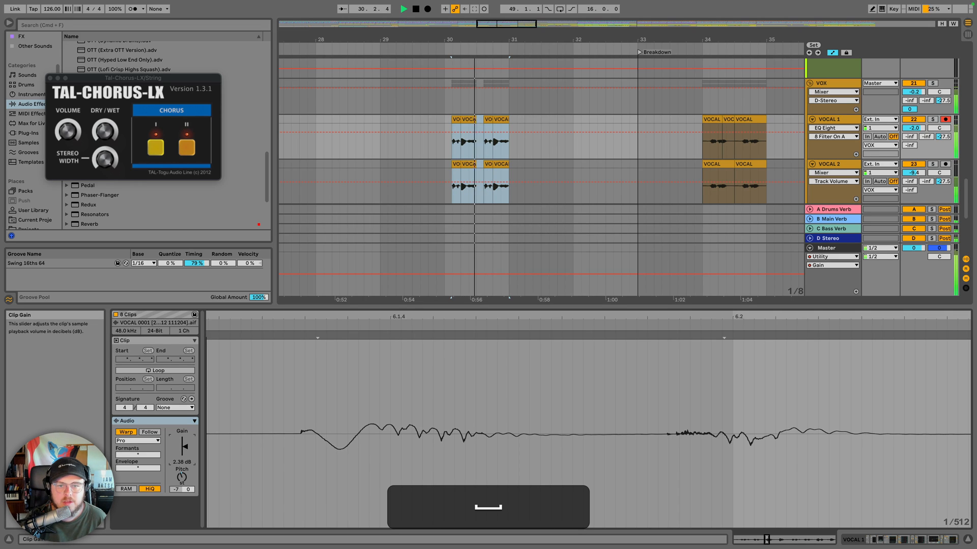
pyautogui.press('super+c')
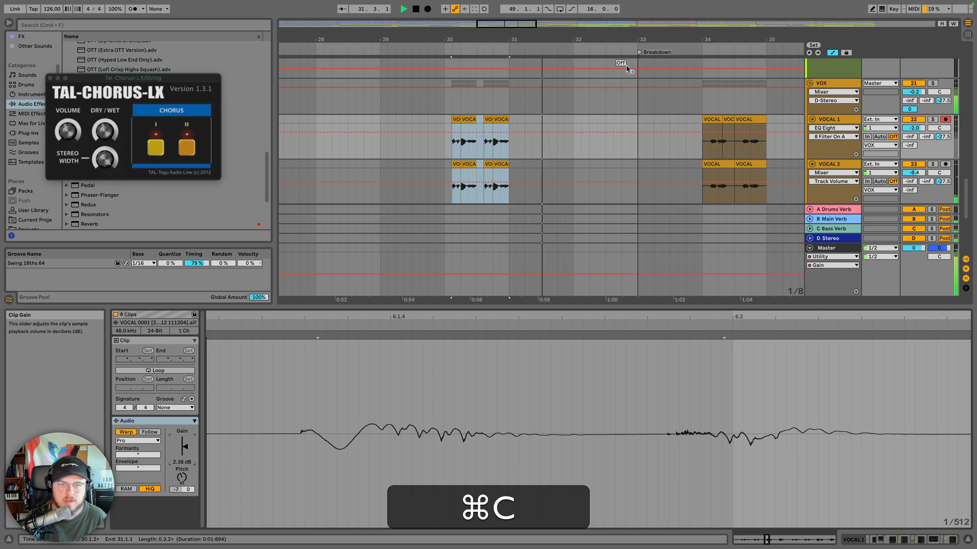
# Try to paste the copied bar 30 vocal clips over the matching clips at bar 38 and check the gain there
pyautogui.moveTo(541, 40); pyautogui.dragTo(544, 25)
pyautogui.press('space')
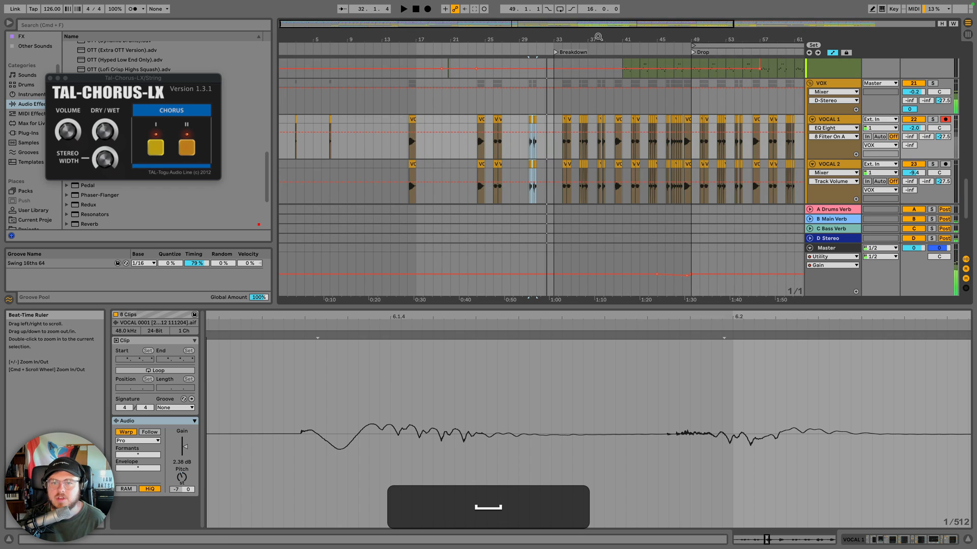
pyautogui.moveTo(602, 40); pyautogui.dragTo(602, 51)
pyautogui.click(598, 117)
pyautogui.press('super+v')
pyautogui.hscroll(2, 605, 125)
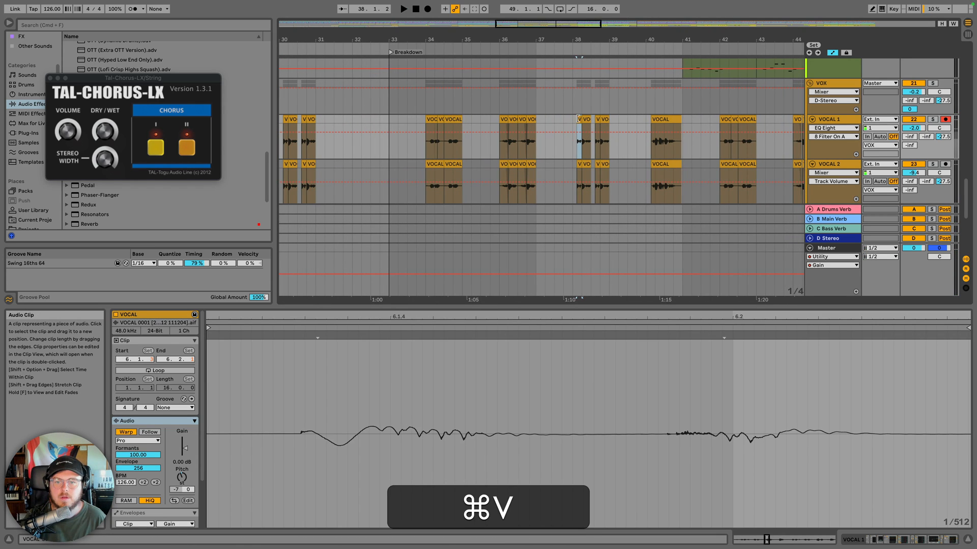
pyautogui.click(578, 120)
pyautogui.click(580, 117)
pyautogui.hscroll(-5, 483, 135)
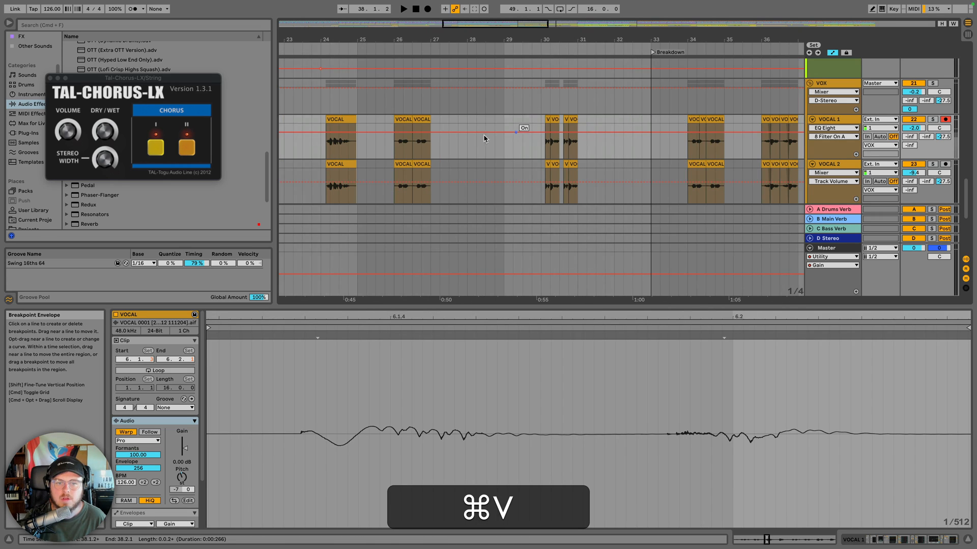
# Lock the automation envelopes and copy all VOCAL 1 and VOCAL 2 clips in bar 30
pyautogui.click(546, 121)
pyautogui.press('space')
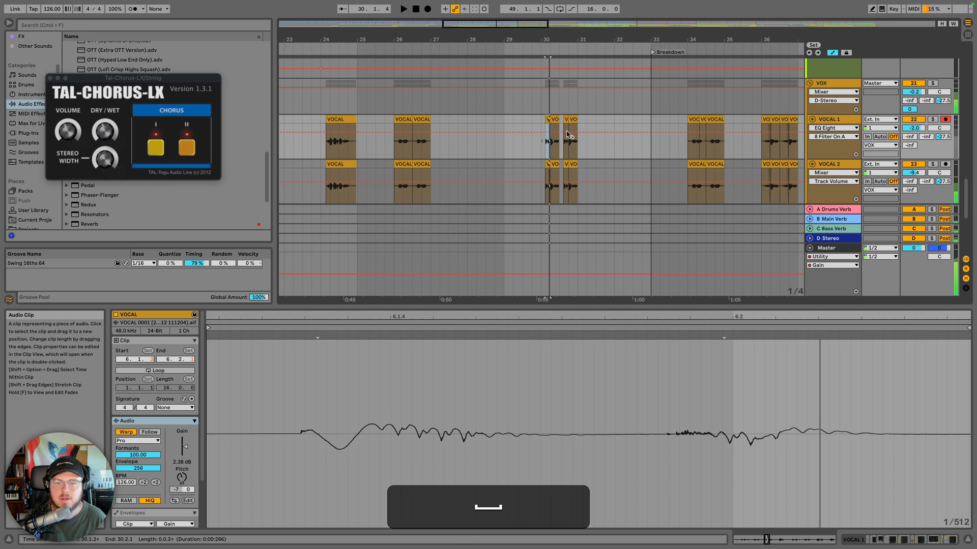
pyautogui.keyDown('shift'); pyautogui.click(573, 163); pyautogui.keyUp('shift')
pyautogui.press('super+c')
pyautogui.click(846, 53)
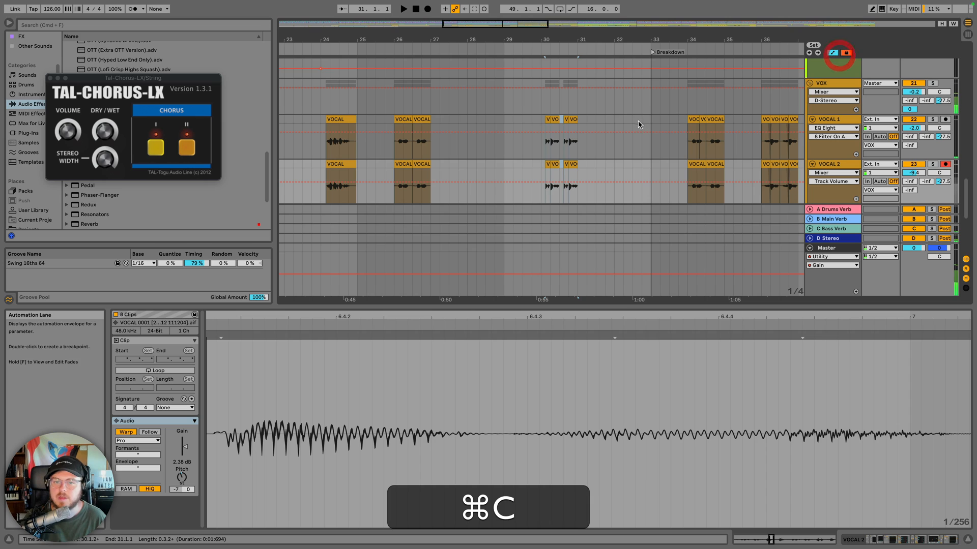
pyautogui.click(547, 120)
pyautogui.keyDown('shift'); pyautogui.click(574, 162); pyautogui.keyUp('shift')
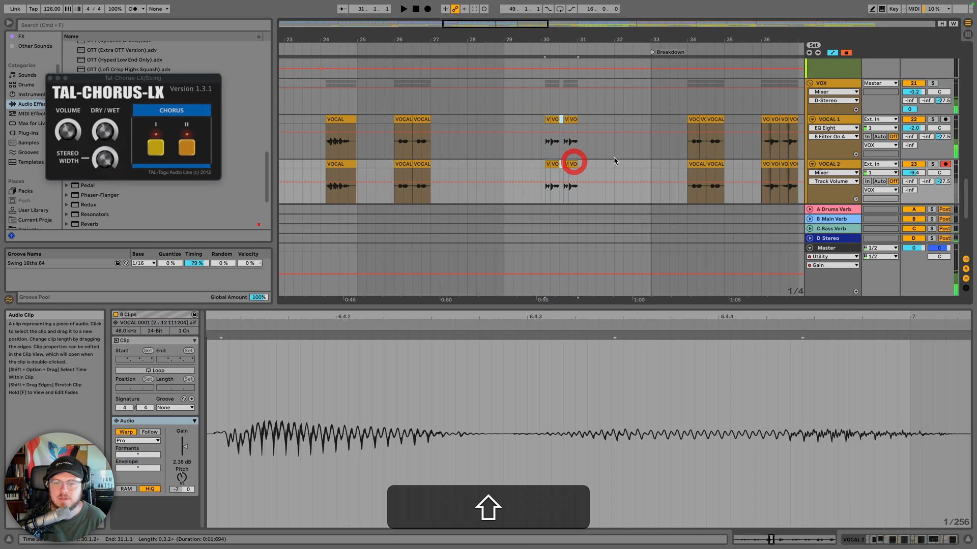
pyautogui.press('super+c')
# Paste the copied clips over the bar 38 clips on VOCAL 1 and VOCAL 2
pyautogui.hscroll(5, 608, 155)
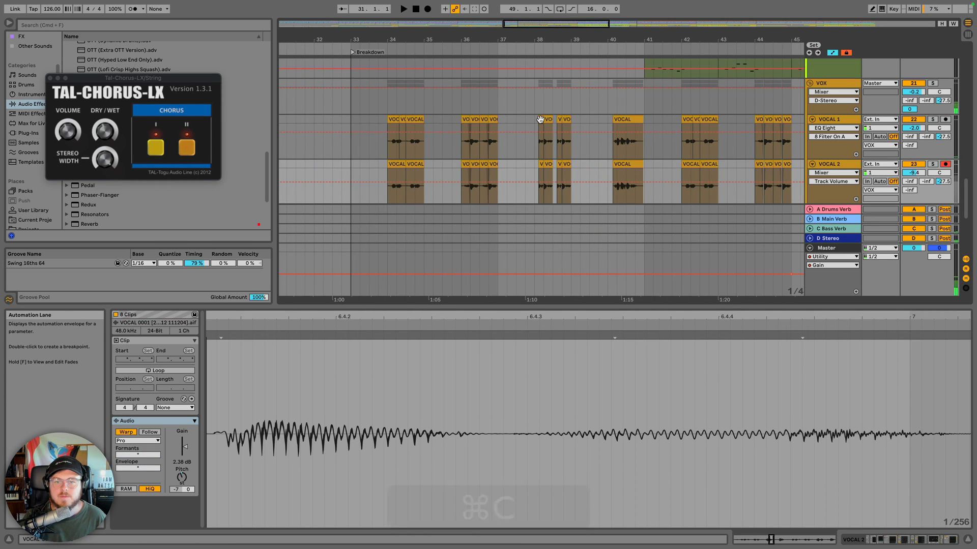
pyautogui.click(543, 121)
pyautogui.press('super+v')
pyautogui.hscroll(2, 577, 131)
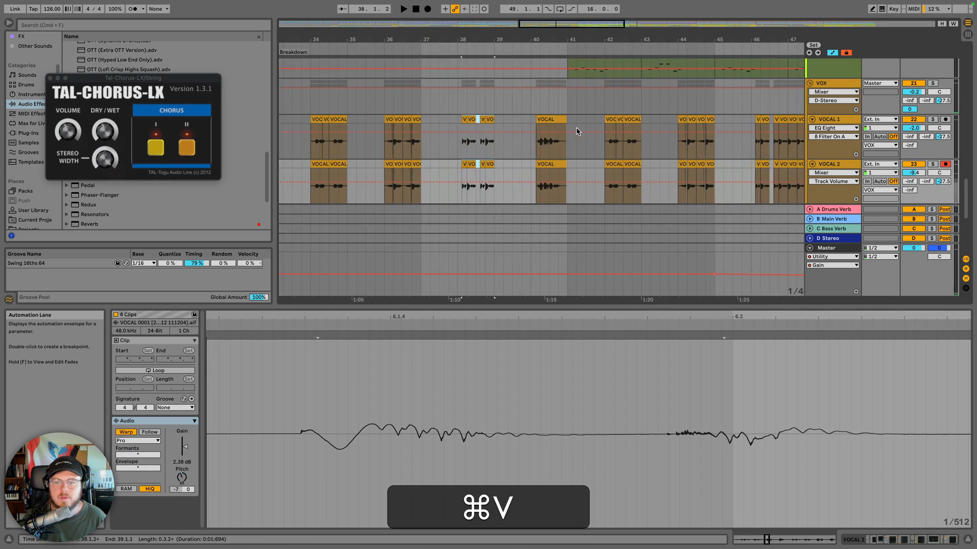
# Play the VOCAL 1 phrases at bars 44, 42 and 52 to compare their levels
pyautogui.click(681, 126)
pyautogui.press('space')
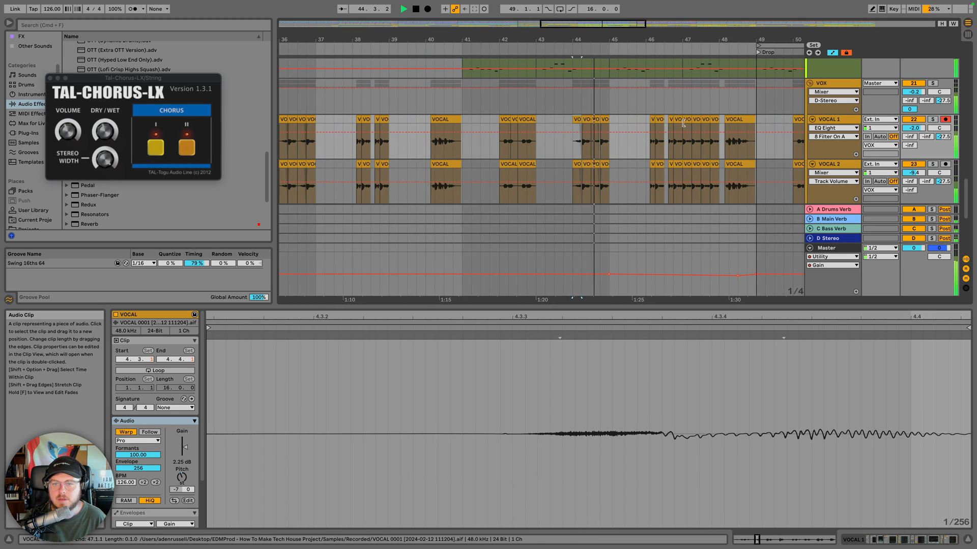
pyautogui.press('space')
pyautogui.click(503, 119)
pyautogui.press('space')
pyautogui.hscroll(5, 529, 130)
pyautogui.hscroll(-3, 552, 130)
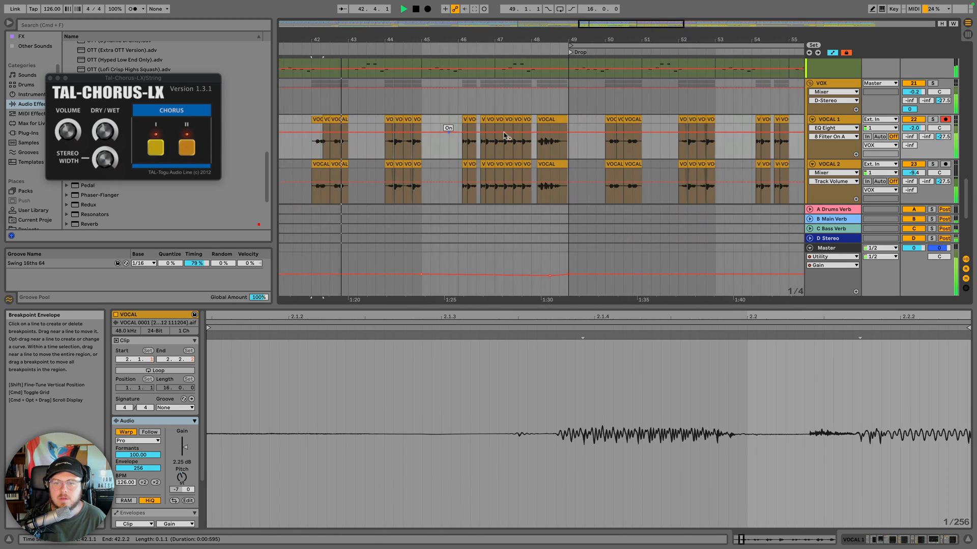
pyautogui.press('space')
pyautogui.click(755, 120)
pyautogui.press('space')
# Paste the copied vocal clips over the matching phrases at bars 54, 62 and 78 on both vocal tracks
pyautogui.hscroll(4, 746, 129)
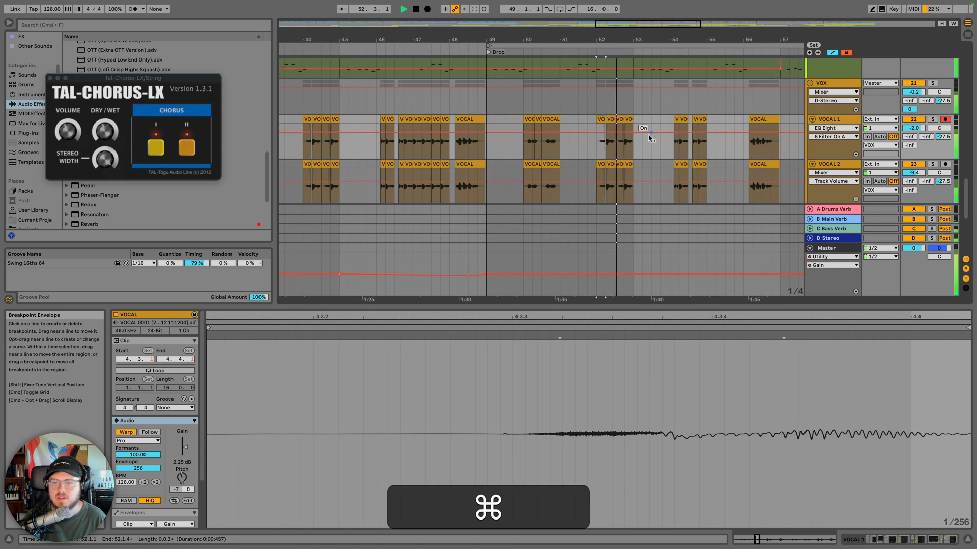
pyautogui.hscroll(3, 650, 136)
pyautogui.click(593, 119)
pyautogui.press('super+v')
pyautogui.hscroll(2, 620, 128)
pyautogui.hscroll(2, 620, 127)
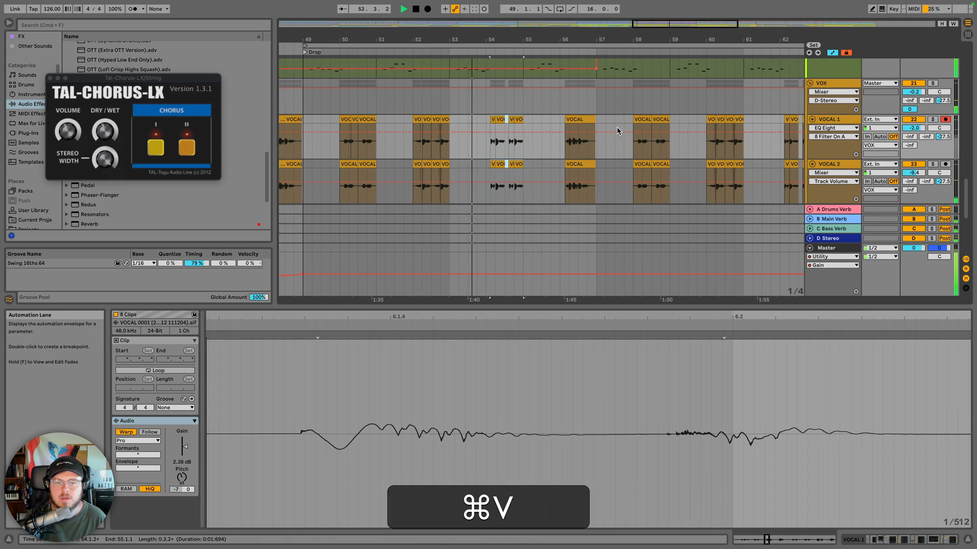
pyautogui.hscroll(4, 665, 139)
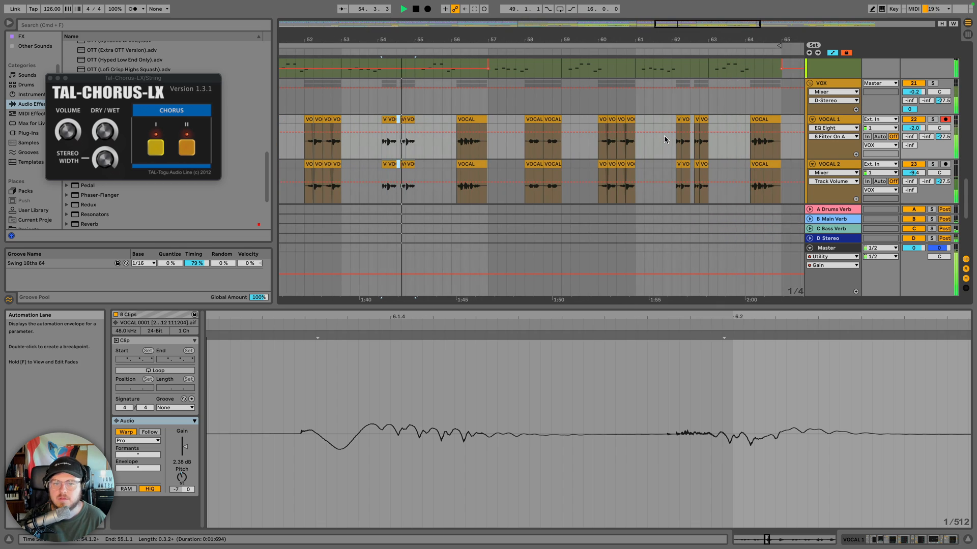
pyautogui.click(676, 120)
pyautogui.press('super+v')
pyautogui.hscroll(6, 675, 119)
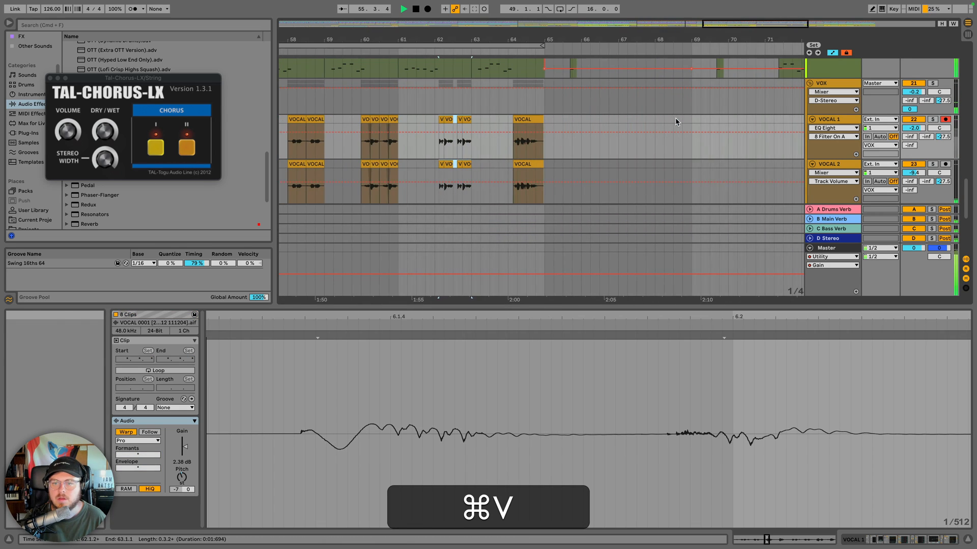
pyautogui.hscroll(7, 661, 129)
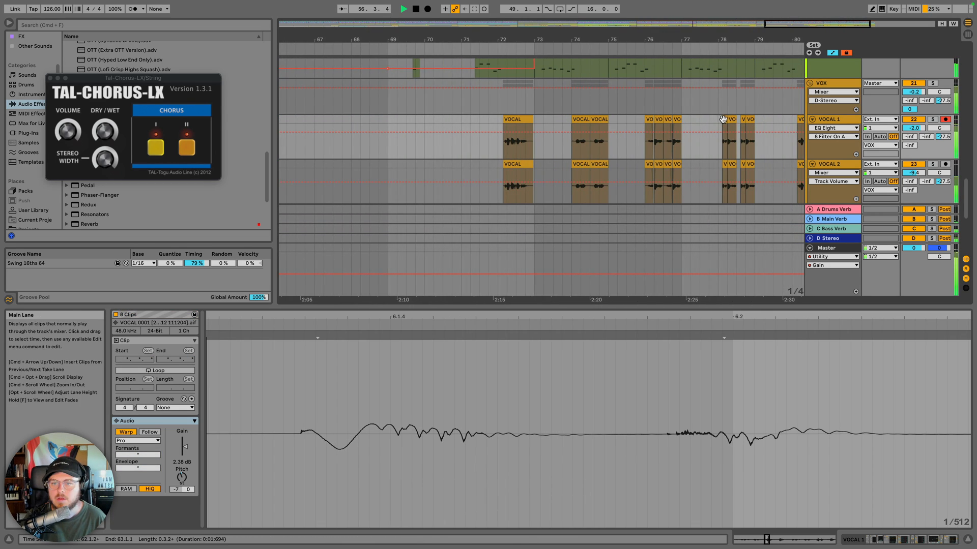
pyautogui.click(725, 121)
pyautogui.press('super+v')
# Set the VOX group volume to 0.1 dB while listening from bar 60, and show the group's device chain
pyautogui.hscroll(-14, 595, 148)
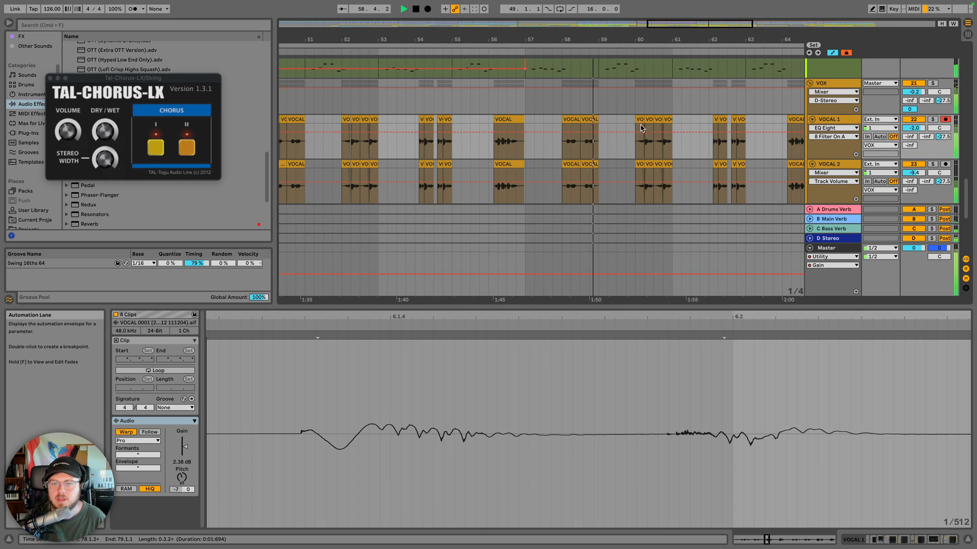
pyautogui.click(639, 120)
pyautogui.press('space')
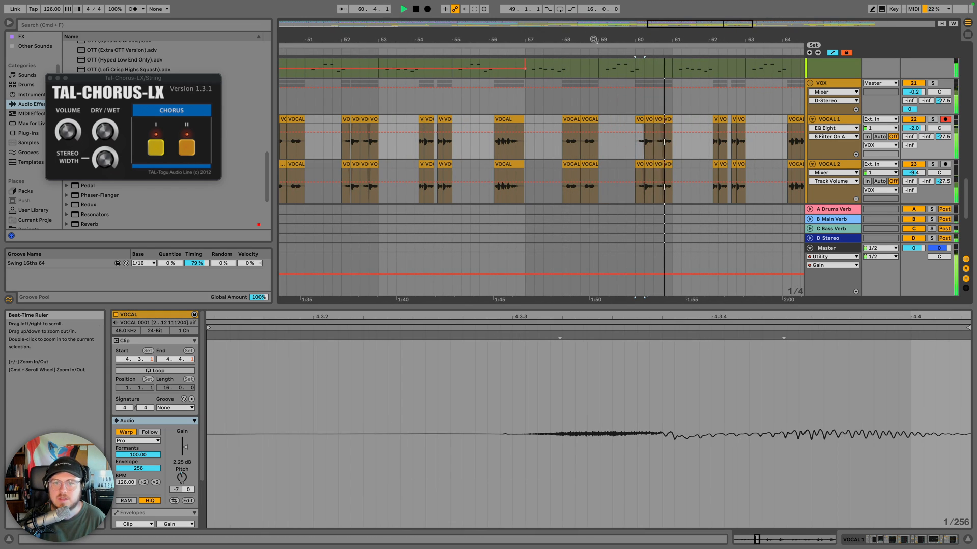
pyautogui.moveTo(592, 37); pyautogui.dragTo(592, 11)
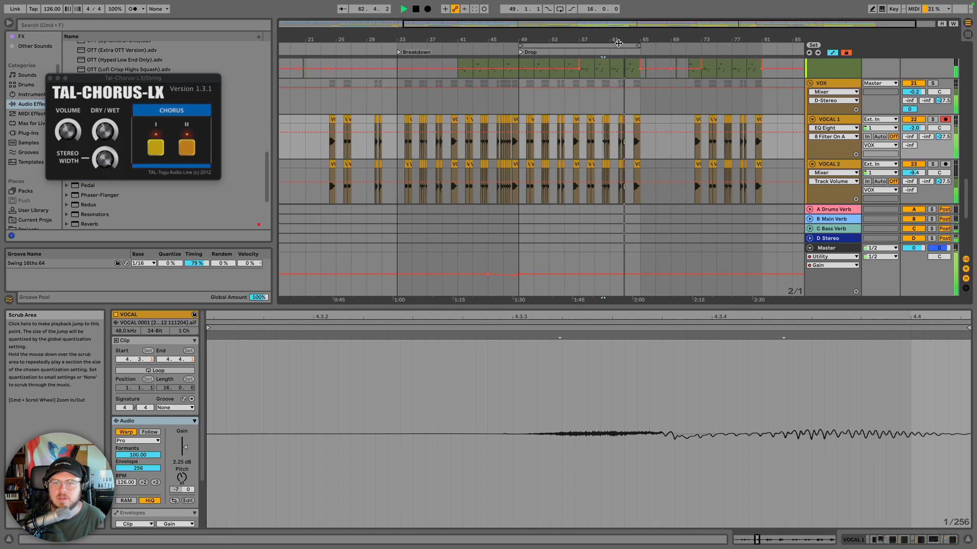
pyautogui.moveTo(618, 39); pyautogui.dragTo(618, 29)
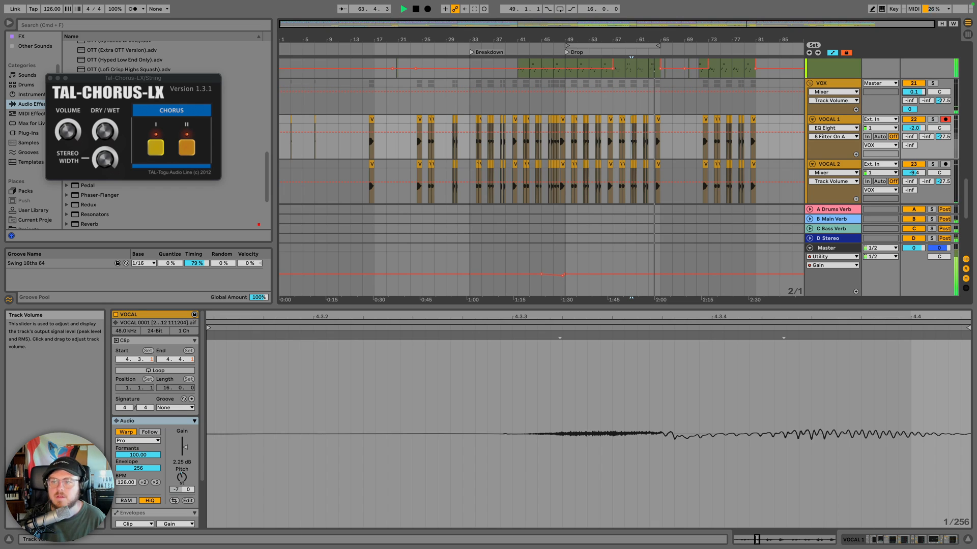
pyautogui.doubleClick(841, 83)
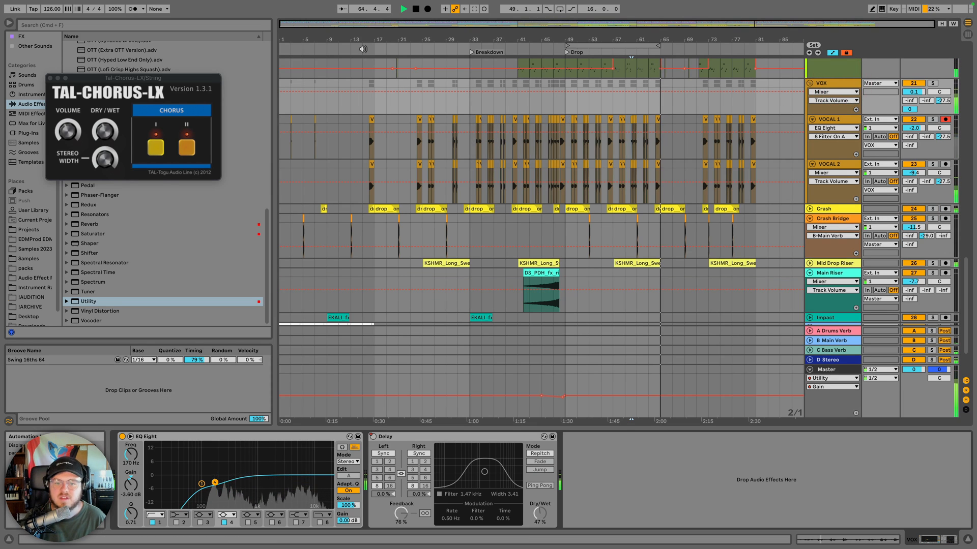
# Play the arrangement from bar 17 and from the breakdown, checking the effects, vocal, lead and drum tracks
pyautogui.click(374, 47)
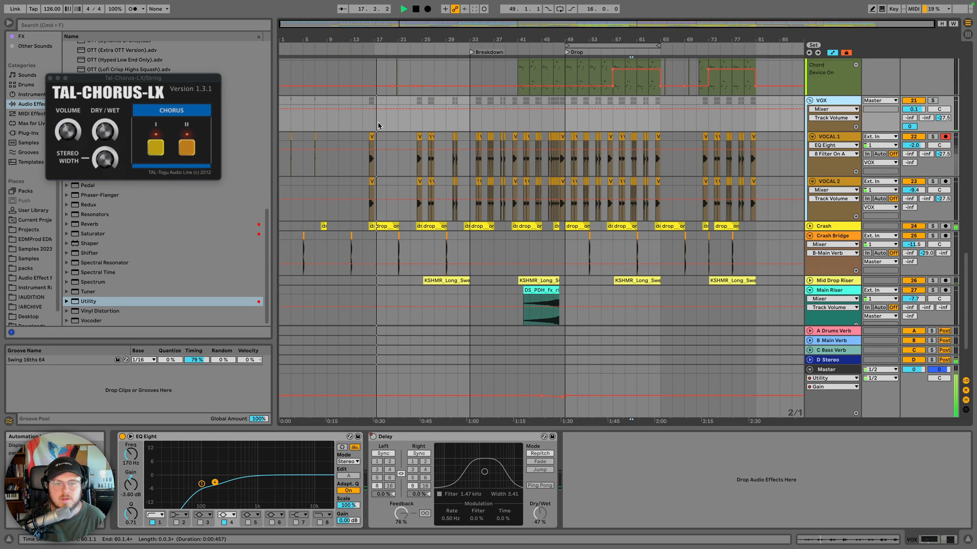
pyautogui.click(457, 49)
pyautogui.scroll(-4, 491, 146)
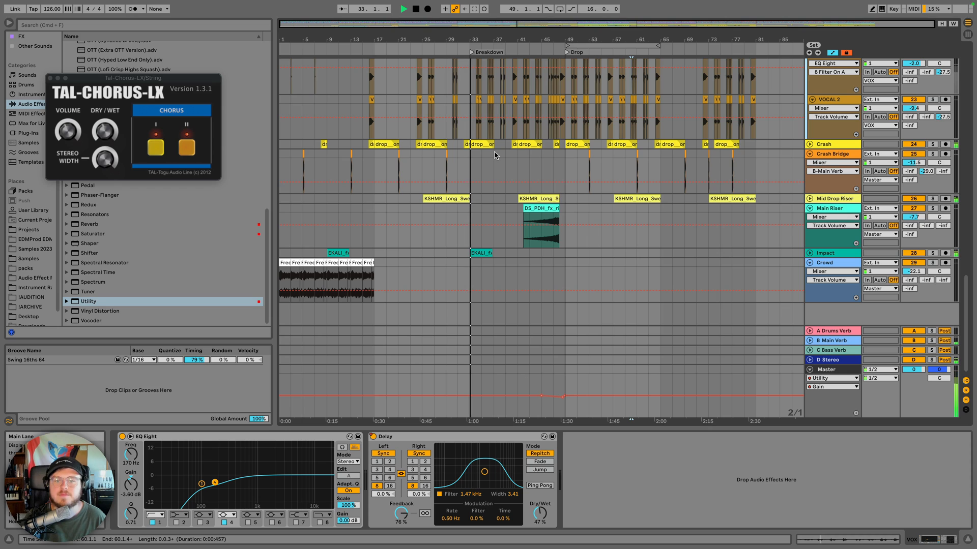
pyautogui.scroll(8, 495, 155)
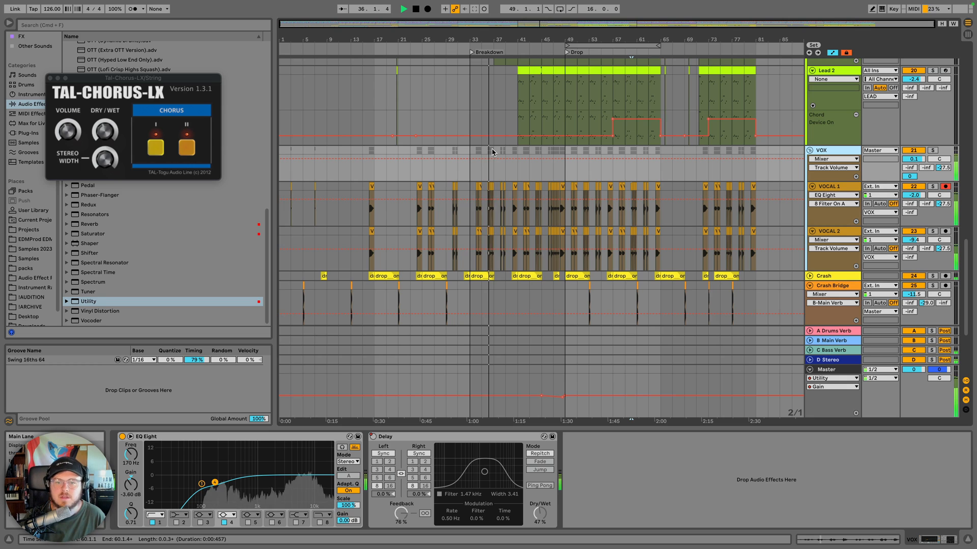
pyautogui.scroll(10, 493, 152)
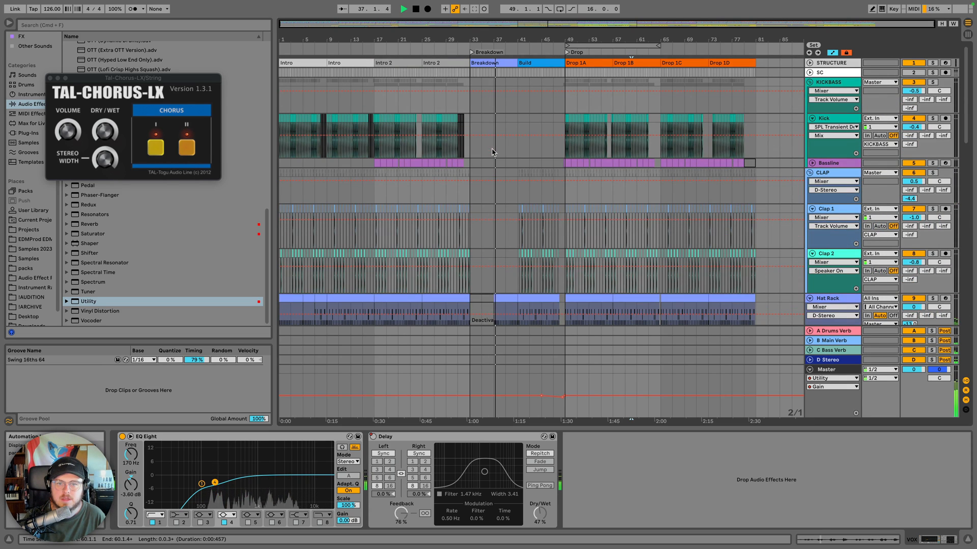
# Delete the SC track clips across the Breakdown section from bar 33 to bar 41
pyautogui.moveTo(484, 32); pyautogui.dragTo(477, 49)
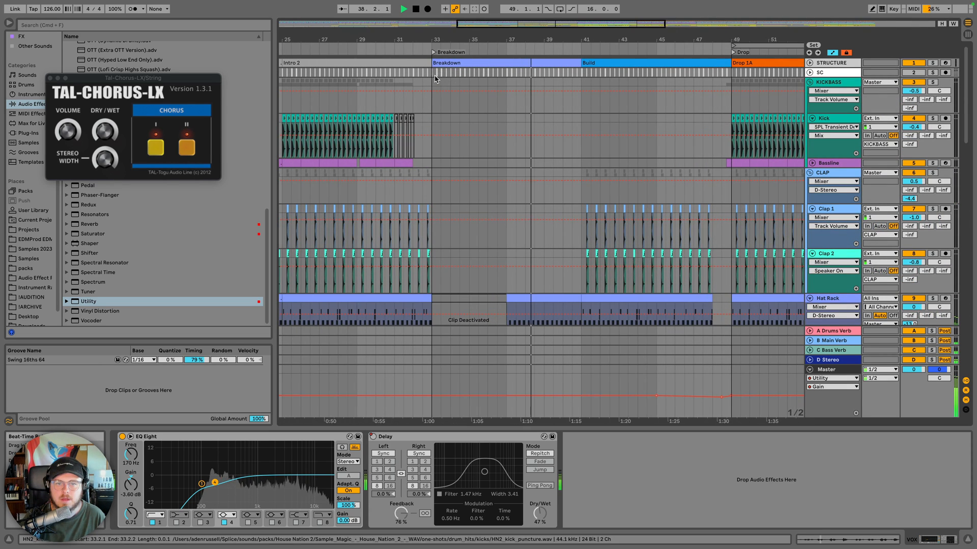
pyautogui.moveTo(433, 74); pyautogui.dragTo(579, 75)
pyautogui.press('space')
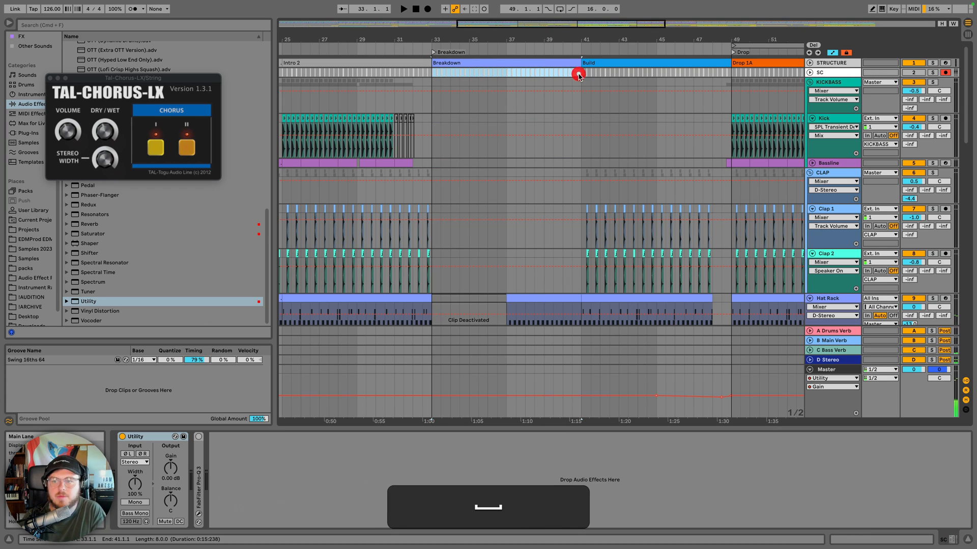
pyautogui.press('BackSpace')
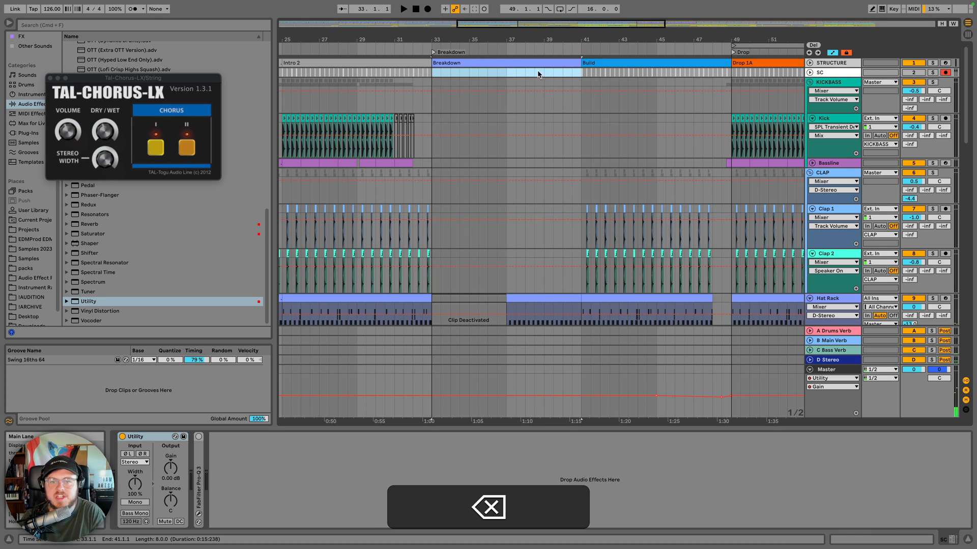
# Play the breakdown without the SC clips and save the project
pyautogui.click(426, 46)
pyautogui.scroll(-3, 456, 52)
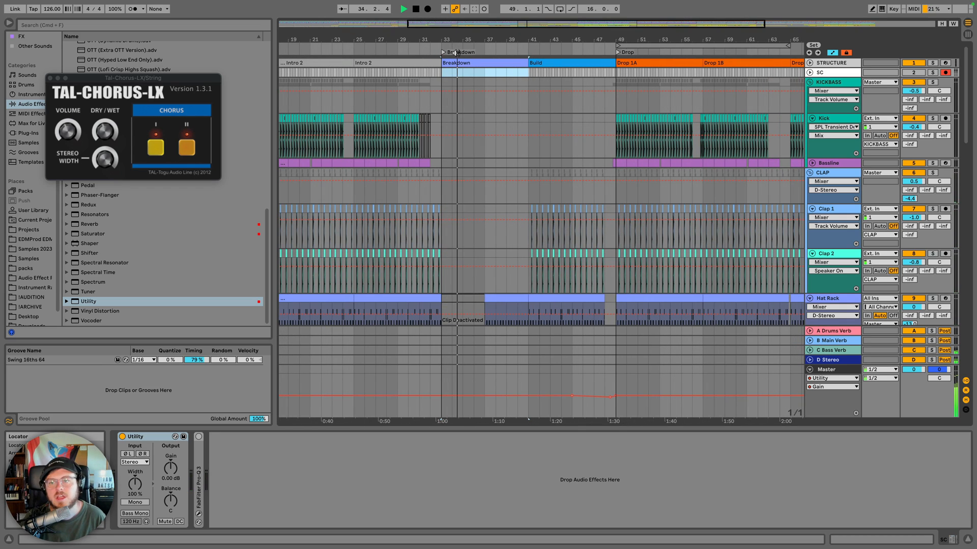
pyautogui.press('super+s')
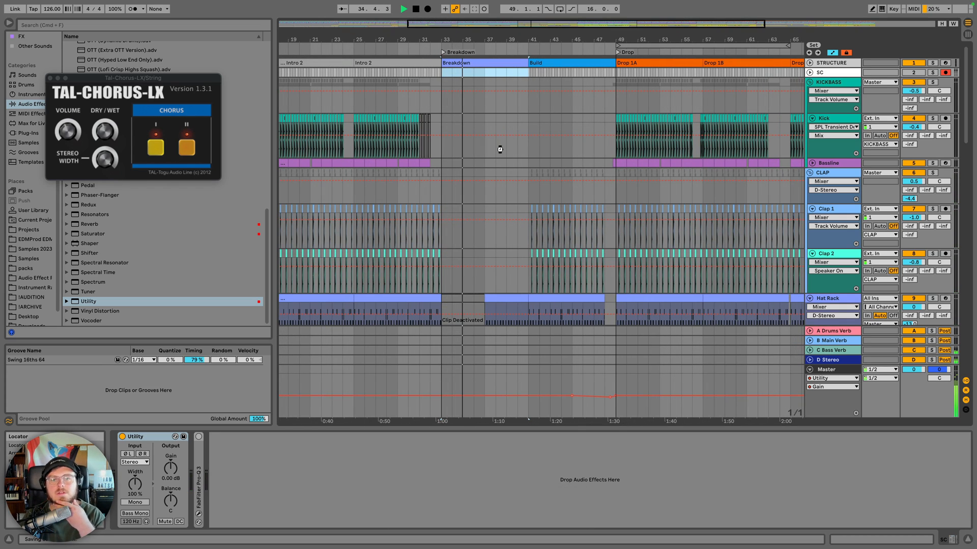
# Listen from the breakdown through the build into the drop and check the drum, bass, synth and lead tracks
pyautogui.scroll(-8, 500, 152)
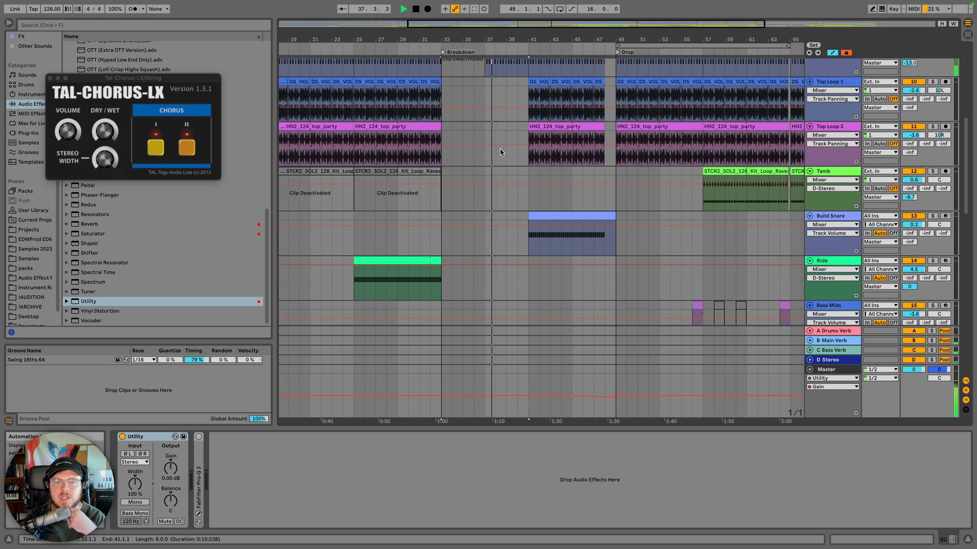
pyautogui.scroll(8, 500, 152)
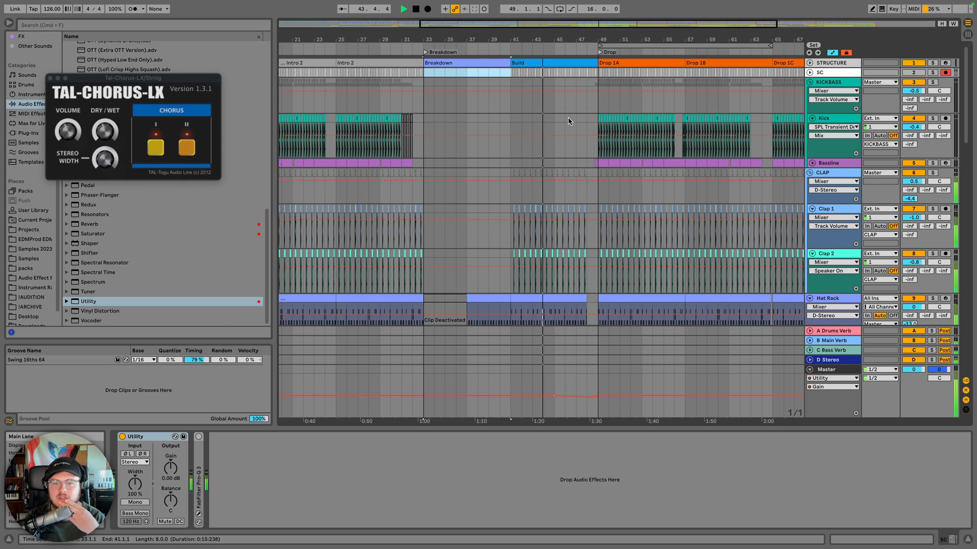
pyautogui.hscroll(3, 546, 127)
pyautogui.scroll(-5, 545, 127)
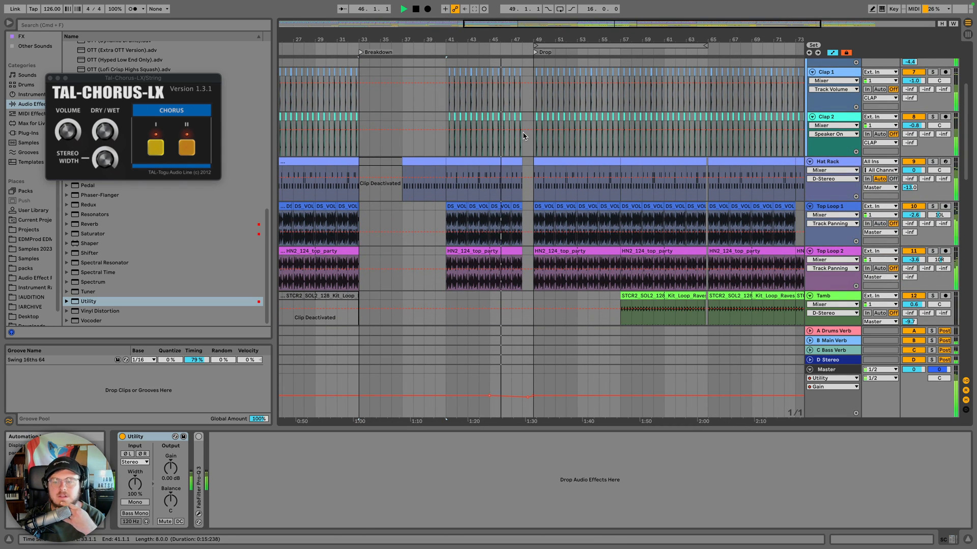
pyautogui.scroll(-1, 524, 135)
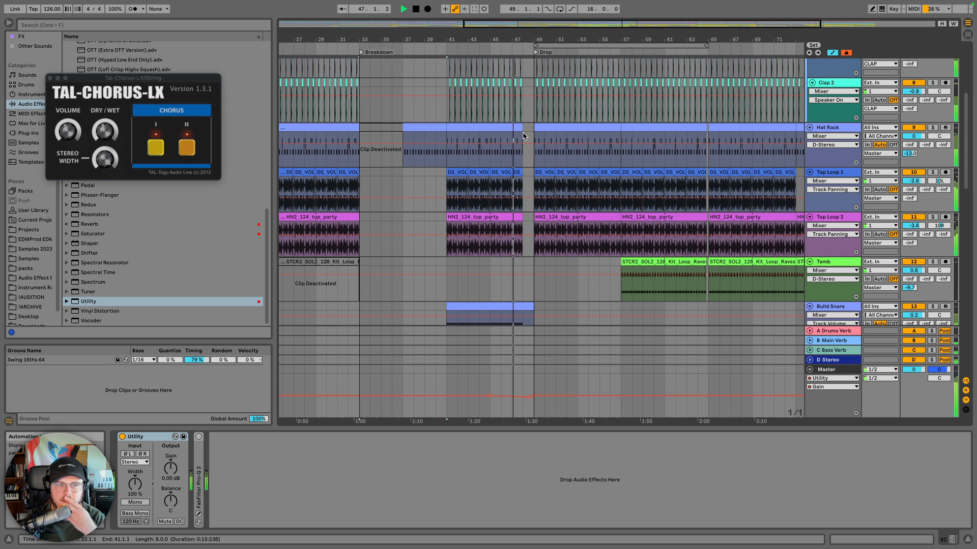
pyautogui.scroll(-3, 524, 135)
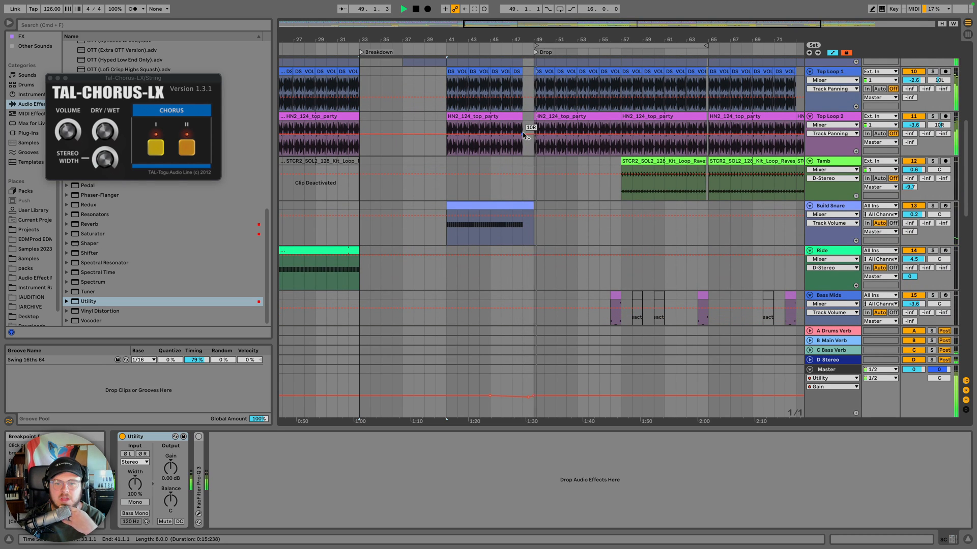
pyautogui.scroll(-6, 524, 135)
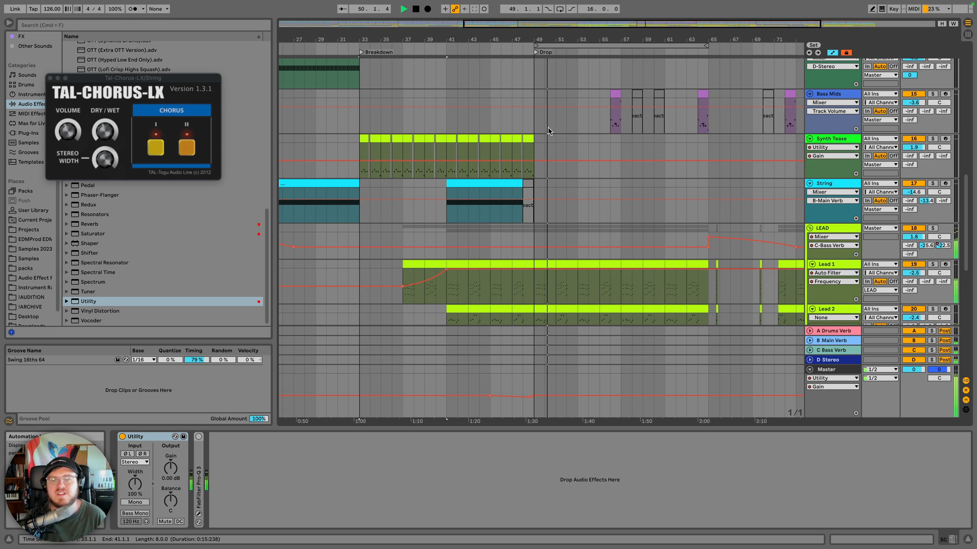
# Copy the String clip from bar 41 of the build and paste it at bar 73 on the String track
pyautogui.scroll(-1, 556, 127)
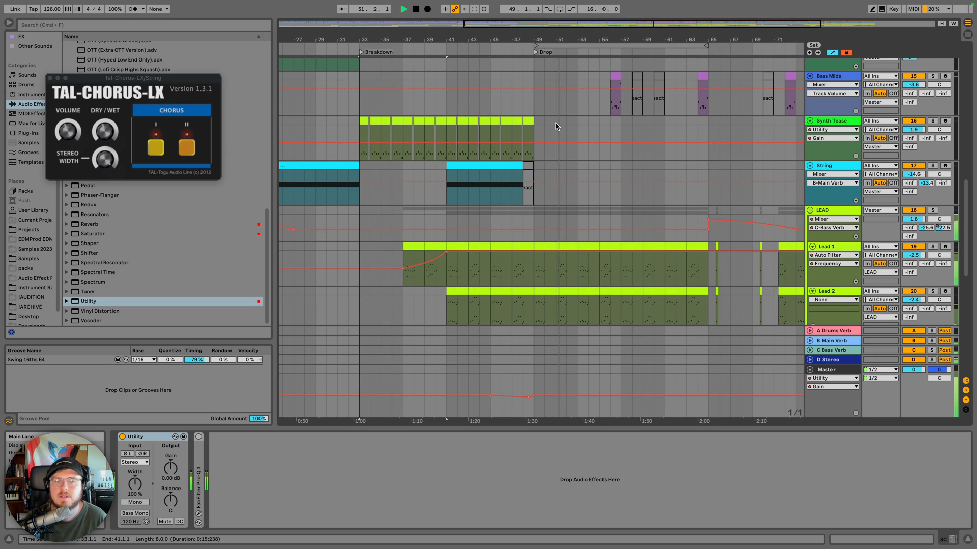
pyautogui.scroll(3, 556, 126)
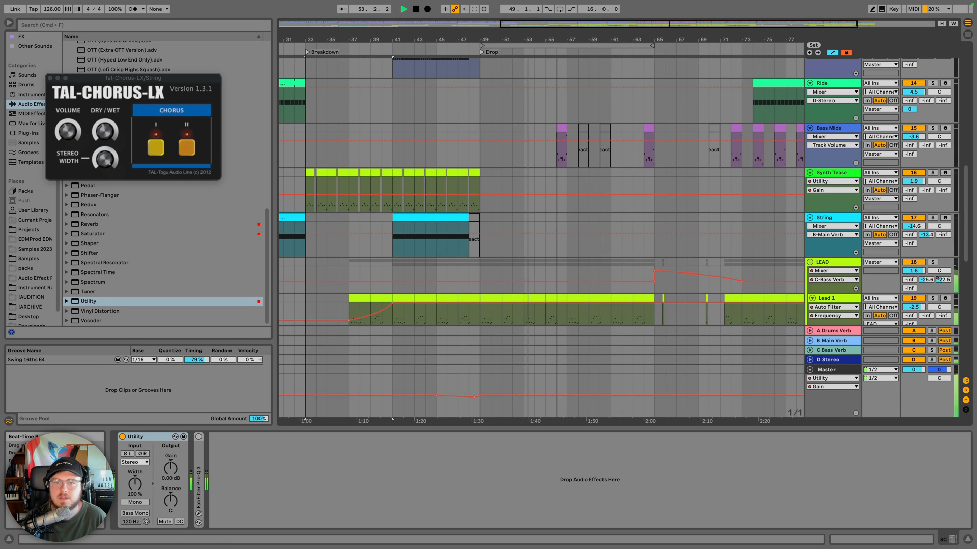
pyautogui.scroll(-3, 556, 127)
pyautogui.click(480, 220)
pyautogui.press('super+c')
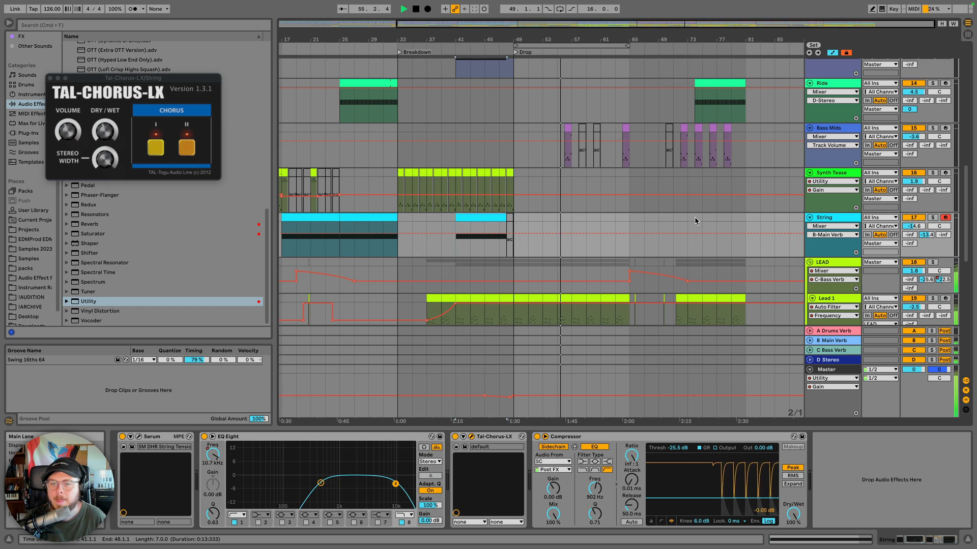
pyautogui.click(694, 216)
pyautogui.press('super+v')
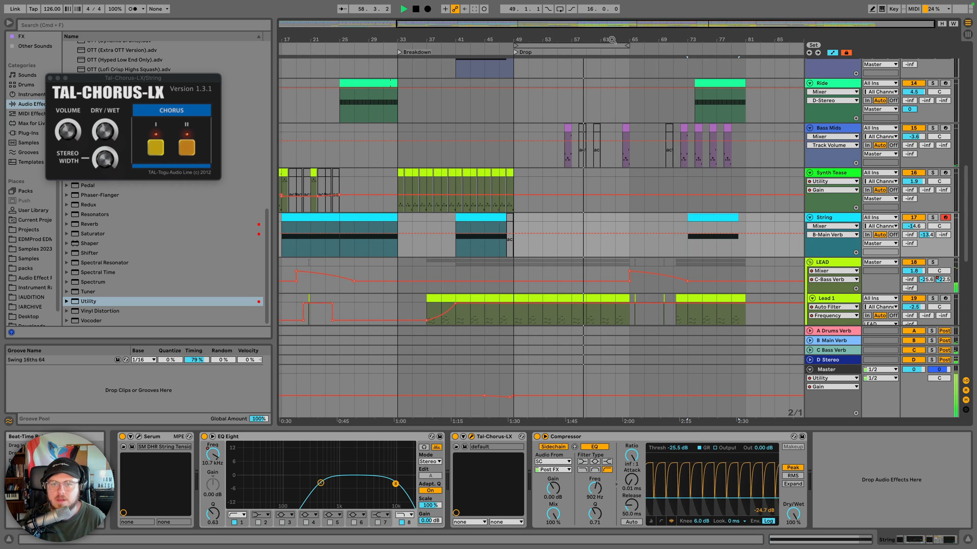
# Listen through the drop to bar 72, hide the automation lanes across the arrangement and stop playback
pyautogui.moveTo(611, 39); pyautogui.dragTo(611, 71)
pyautogui.scroll(3, 615, 127)
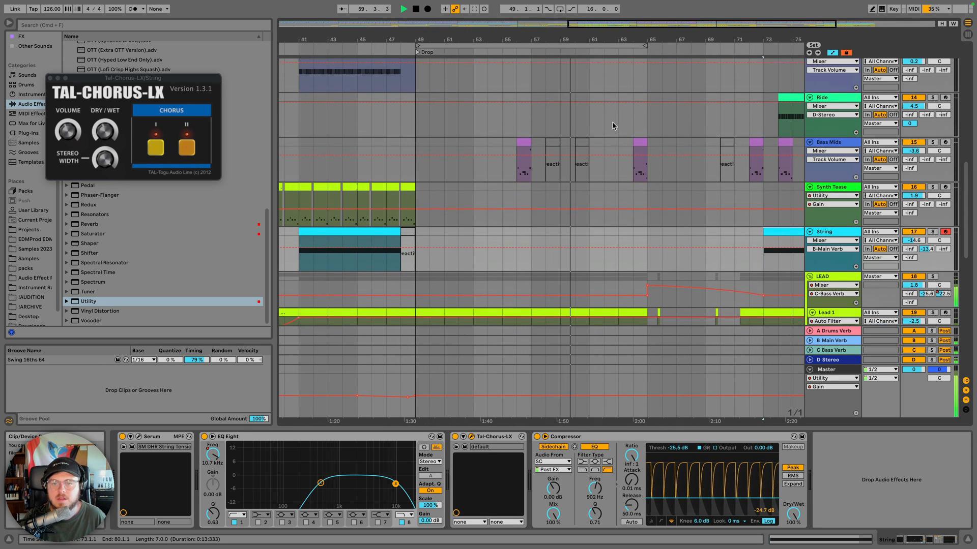
pyautogui.hscroll(5, 615, 133)
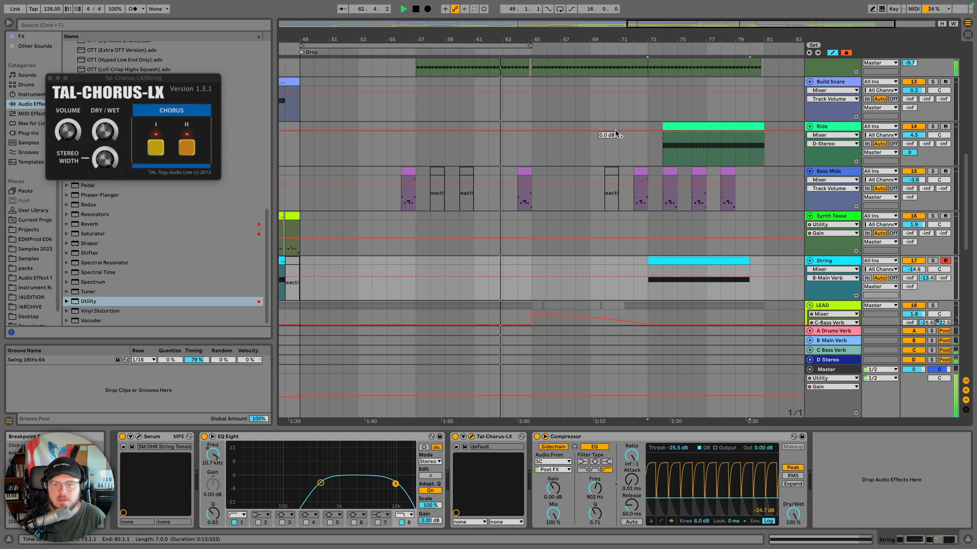
pyautogui.scroll(-2, 616, 133)
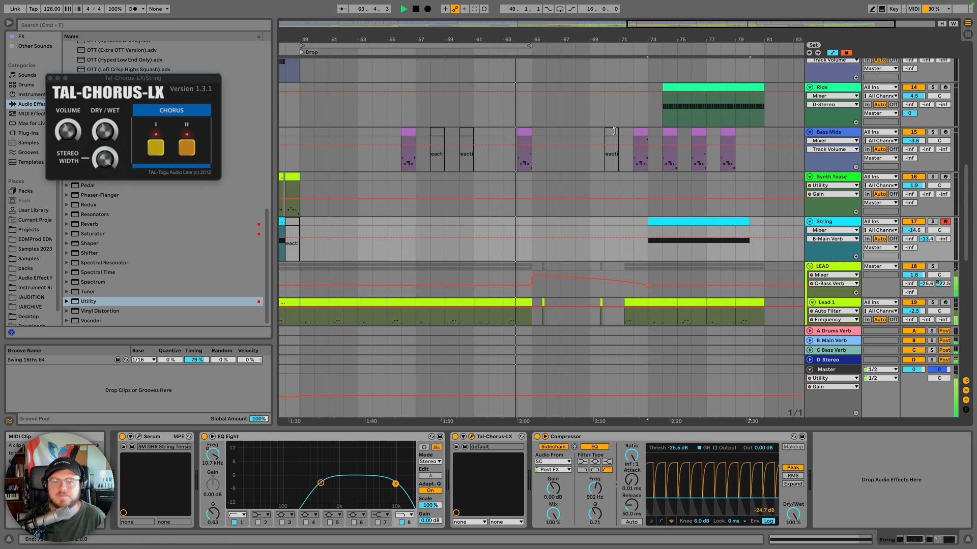
pyautogui.scroll(-1, 614, 131)
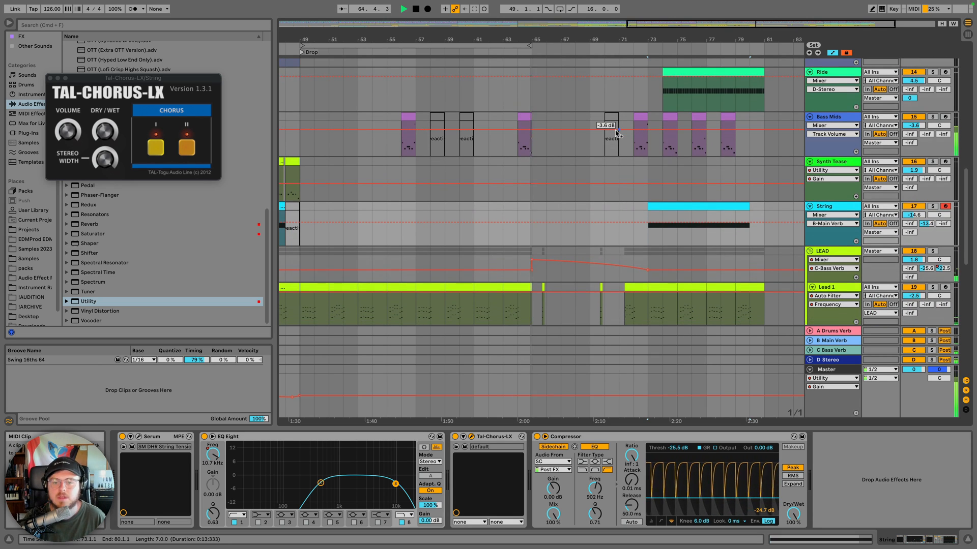
pyautogui.scroll(-15, 616, 133)
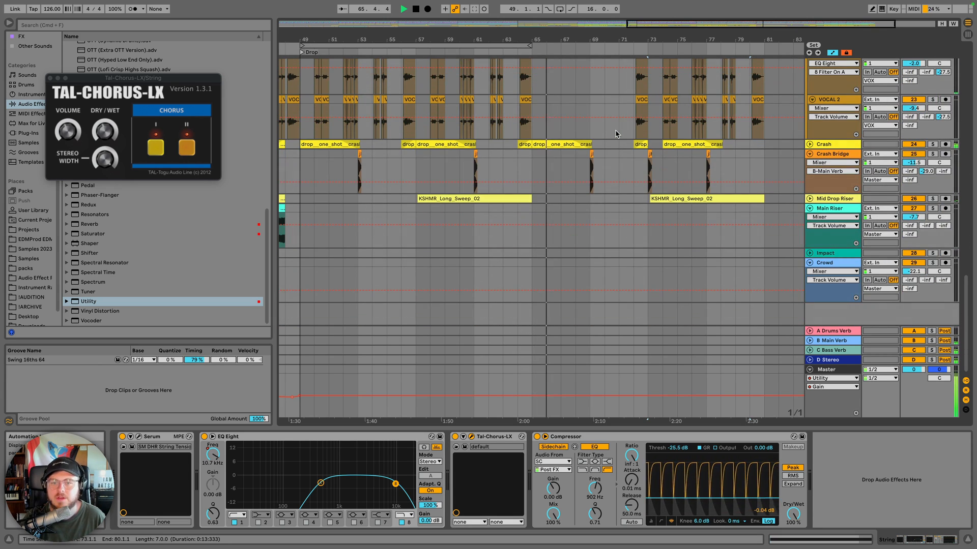
pyautogui.click(645, 262)
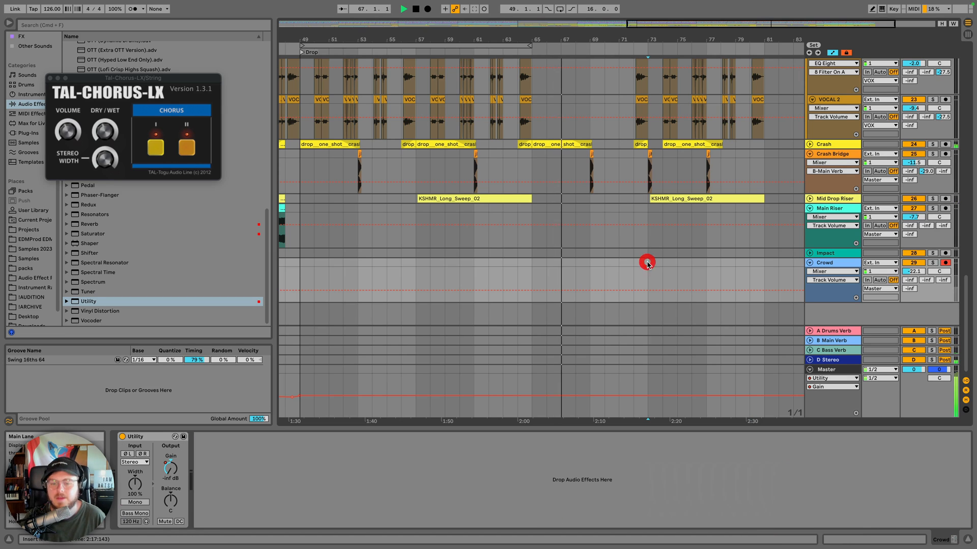
pyautogui.hotkey('shift', 'a')
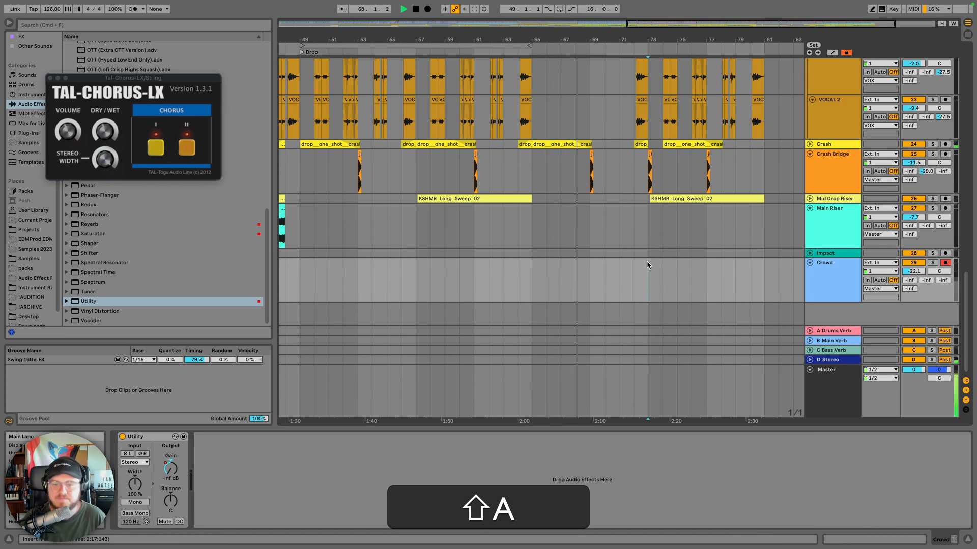
pyautogui.scroll(3, 646, 231)
pyautogui.scroll(-3, 646, 231)
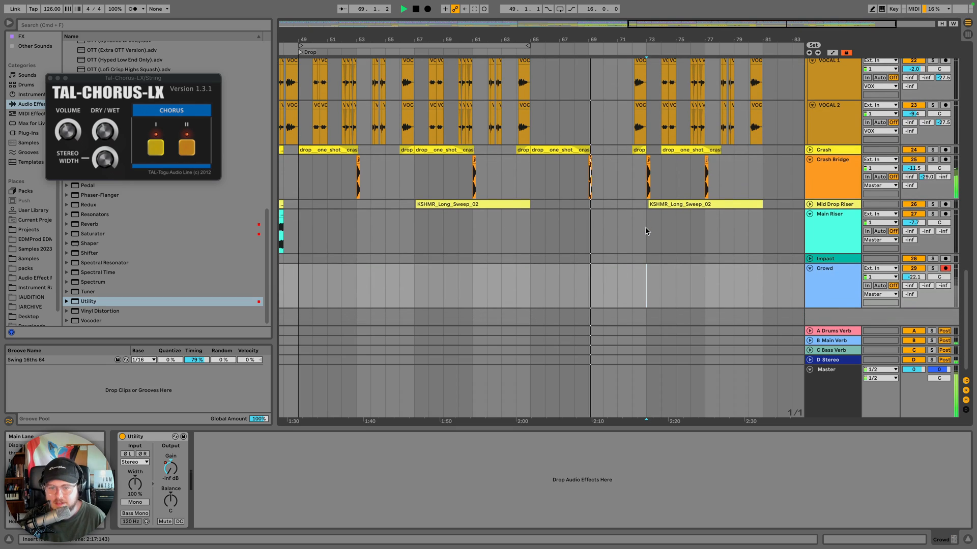
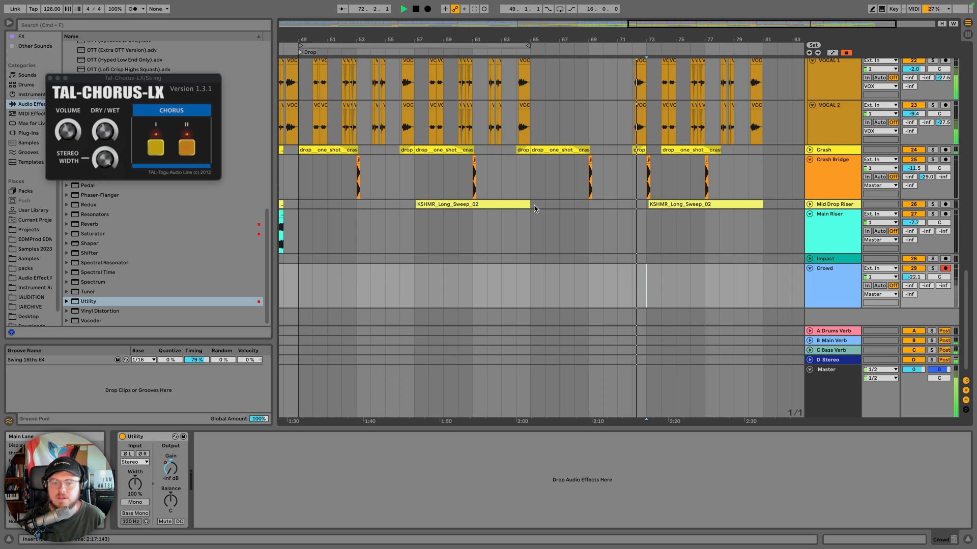
pyautogui.press('space')
# Duplicate the time of the Drop 1C section, bars 65 to 73, across all tracks
pyautogui.scroll(10, 534, 204)
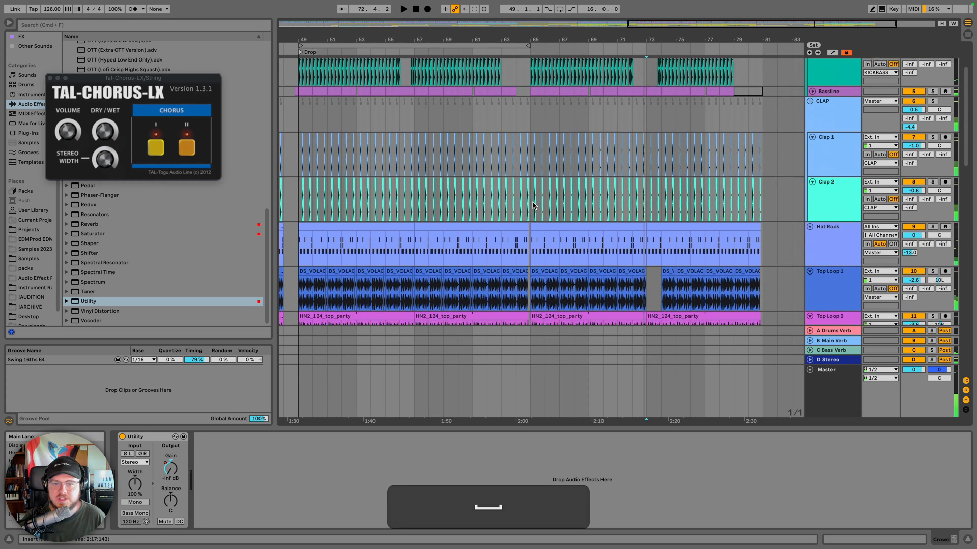
pyautogui.moveTo(535, 34); pyautogui.dragTo(535, 43)
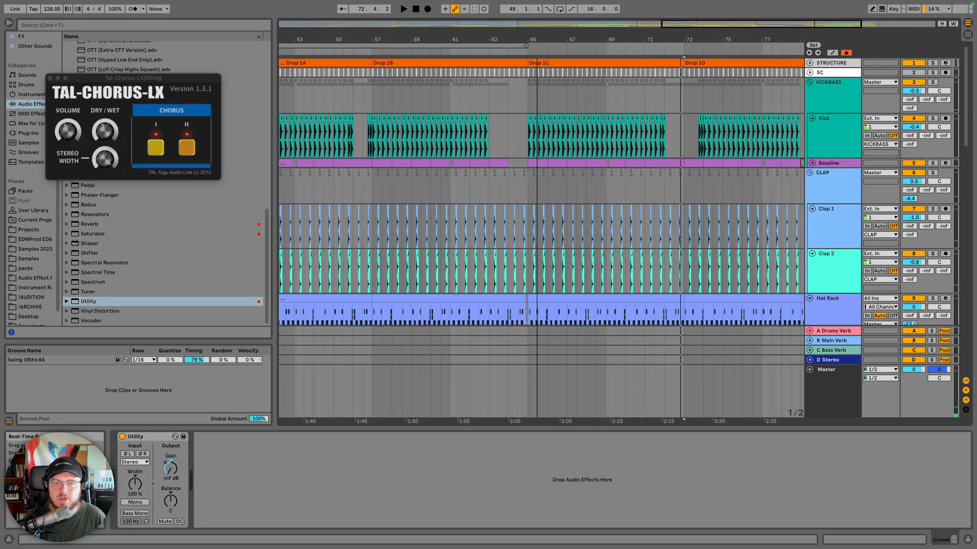
pyautogui.keyDown('shift'); pyautogui.click(537, 62); pyautogui.keyUp('shift')
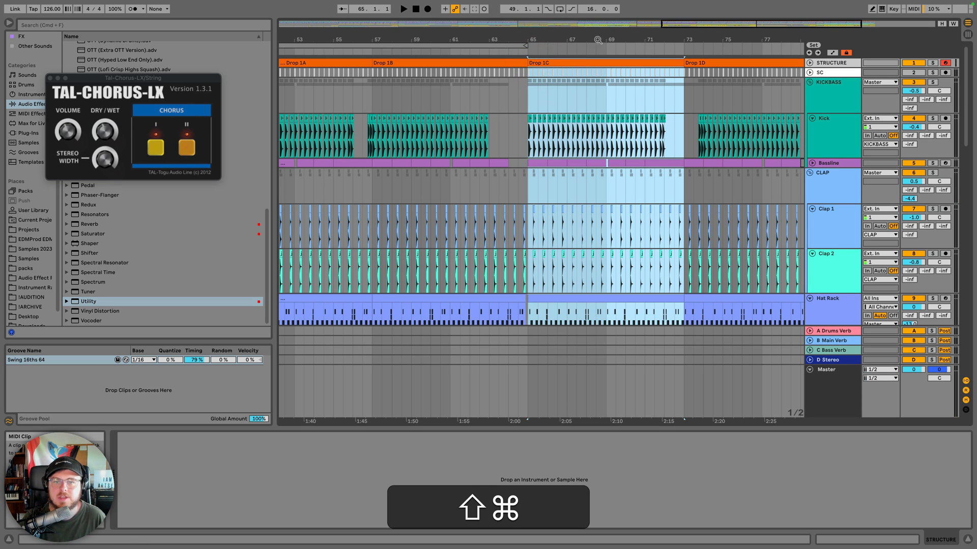
pyautogui.press('shift+super+d')
# Rename the duplicated section Drop 1D and the section following it Drop 1E on the STRUCTURE track
pyautogui.click(568, 63)
pyautogui.press('super+r')
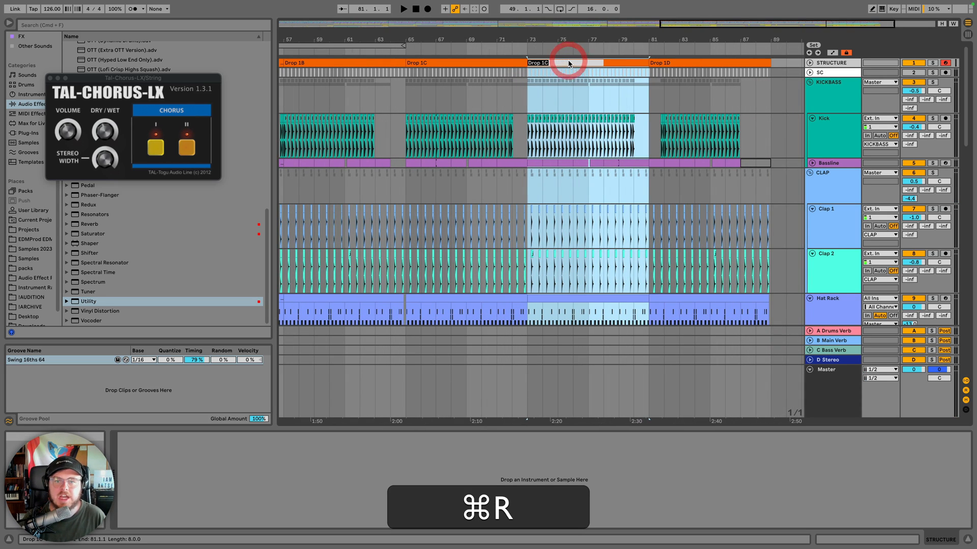
pyautogui.press('BackSpace')
pyautogui.press('super+e')
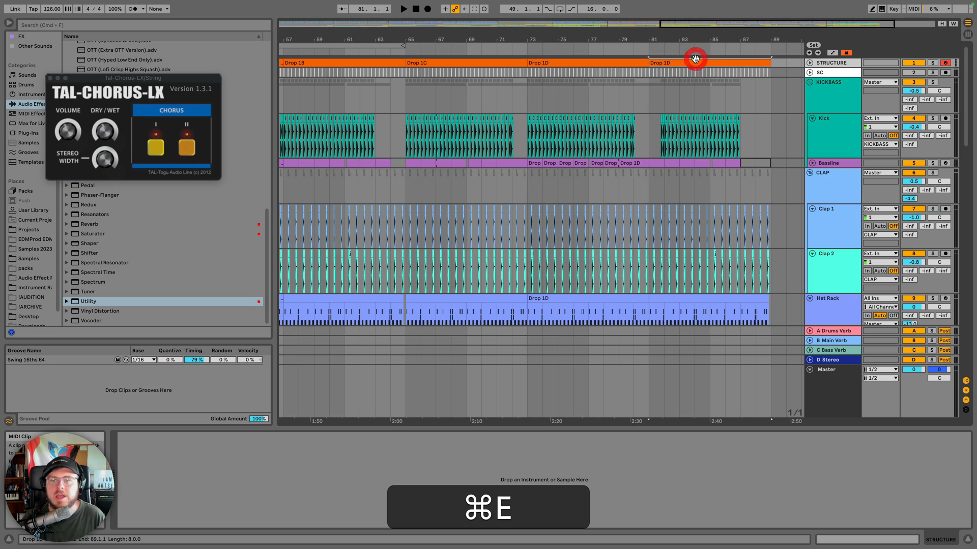
pyautogui.press('super+Right')
pyautogui.press('super+r')
pyautogui.press('super+Right')
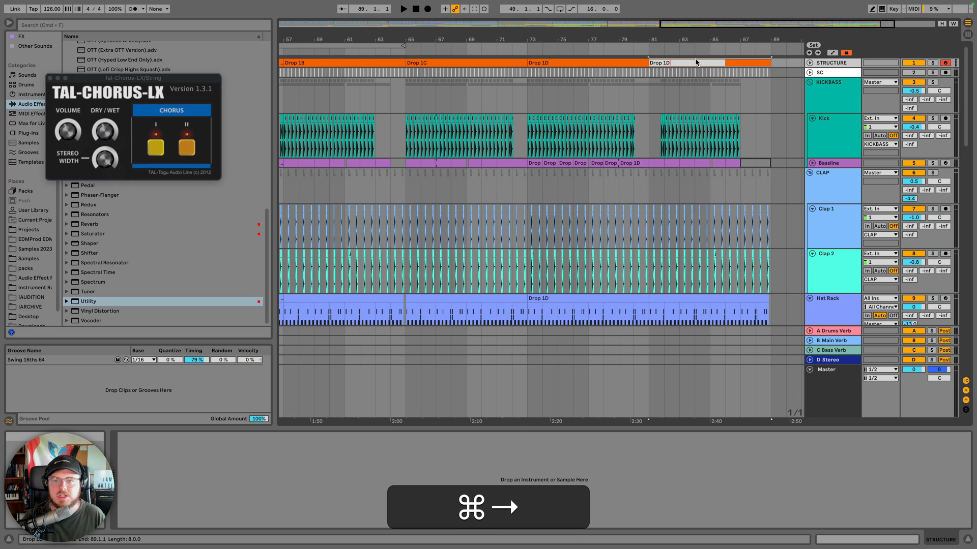
pyautogui.hotkey('shift', 'Return')
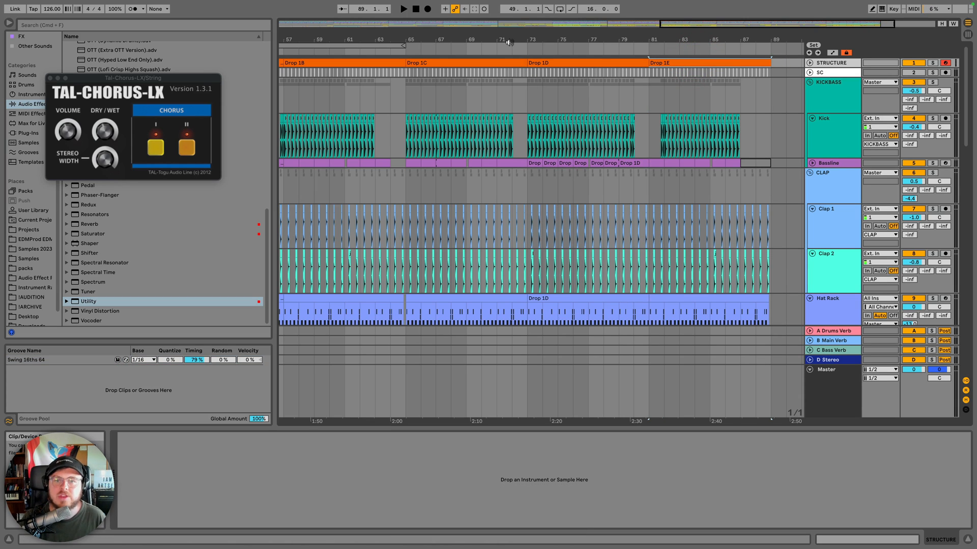
# Copy the kick hit at 71.3 and paste it at 72.1 and 72.2 to extend the fill ending Drop 1C
pyautogui.scroll(5, 539, 112)
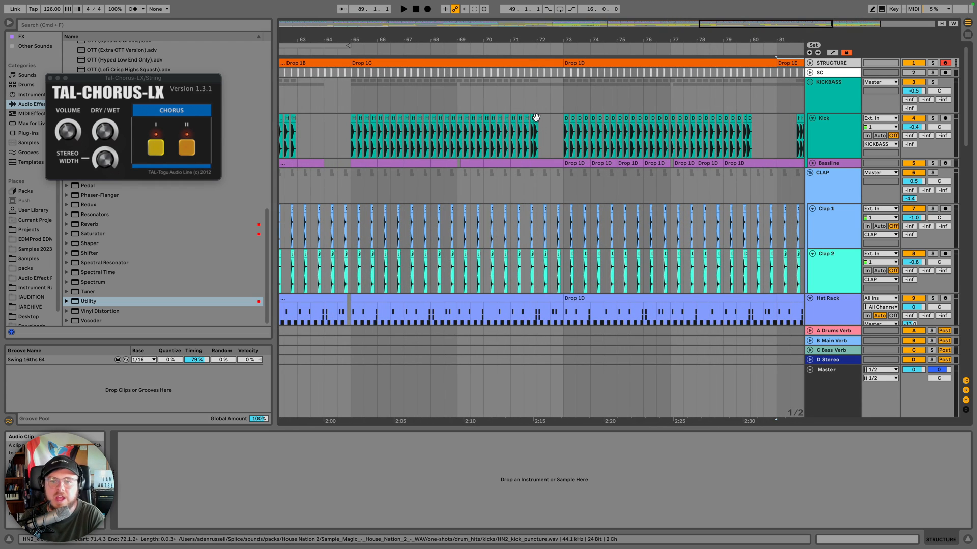
pyautogui.moveTo(548, 39); pyautogui.dragTo(536, 77)
pyautogui.click(500, 116)
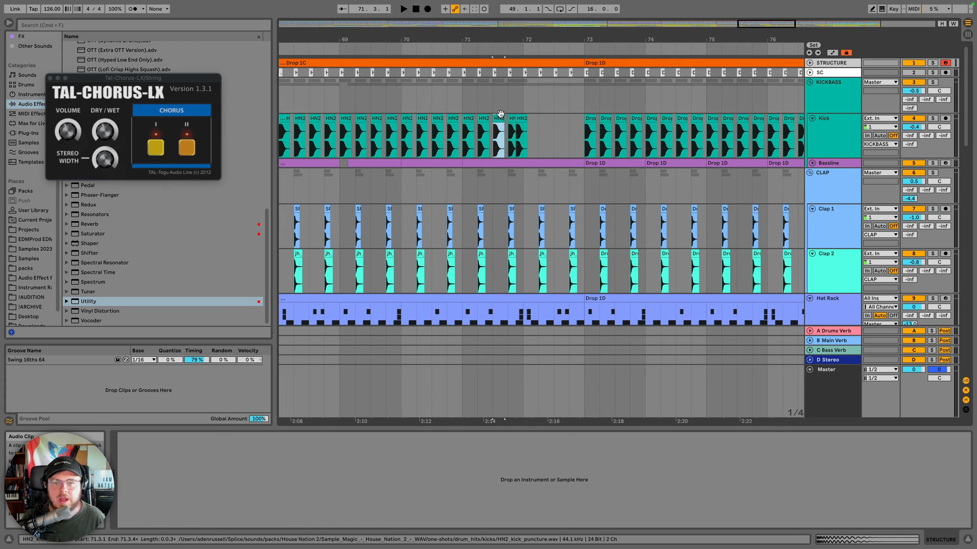
pyautogui.press('super+c')
pyautogui.click(525, 133)
pyautogui.press('super+v')
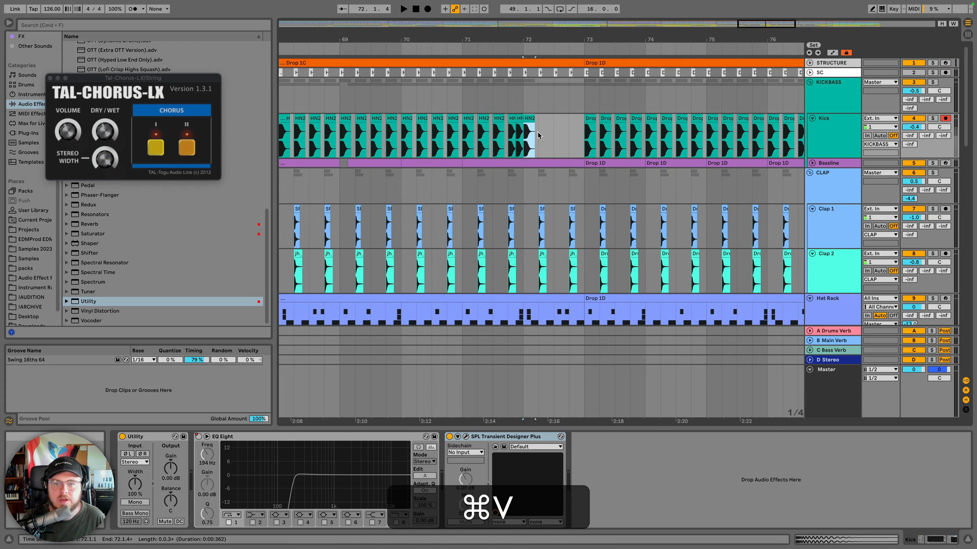
# Play the kick fill into Drop 1D and check the vocal, percussion and Tamb clips in the duplicated section
pyautogui.click(500, 51)
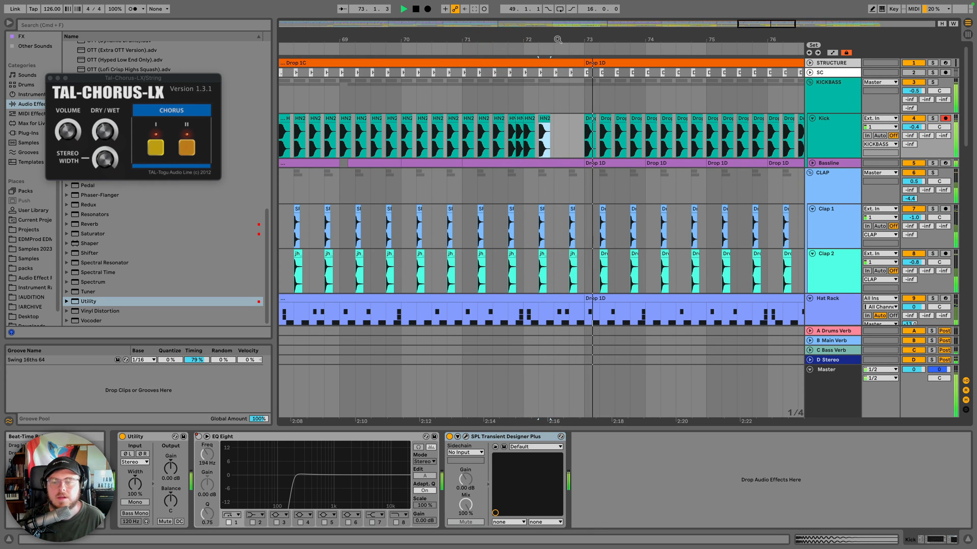
pyautogui.scroll(-3, 577, 185)
pyautogui.scroll(-10, 577, 185)
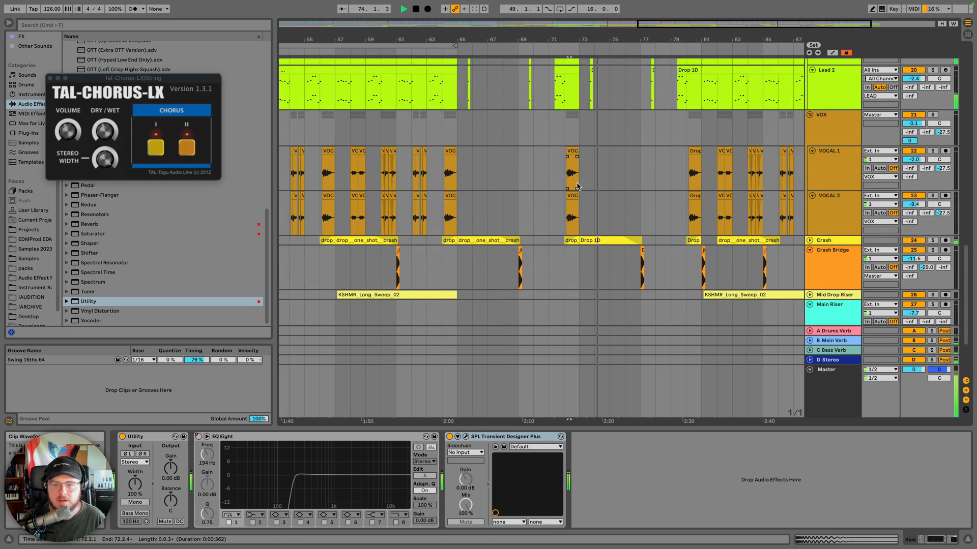
pyautogui.scroll(1, 577, 188)
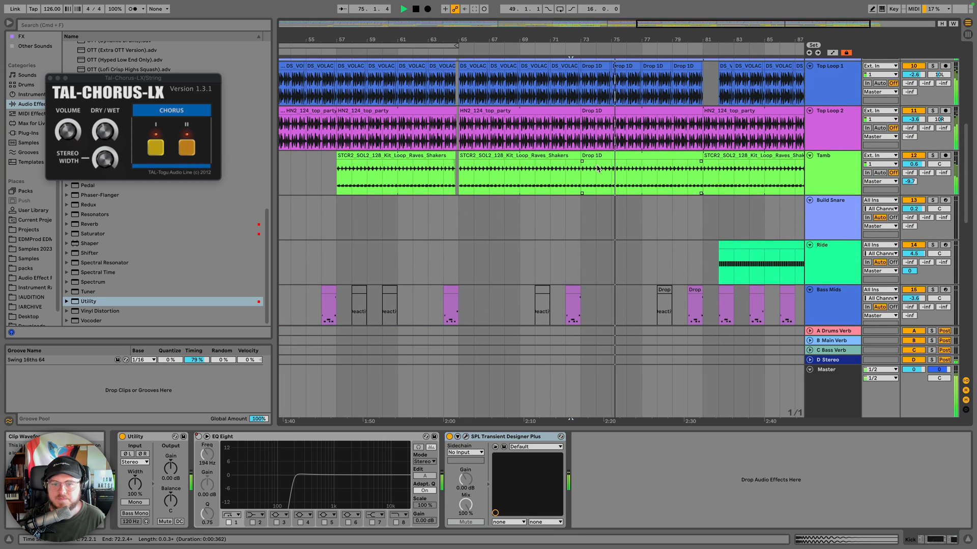
pyautogui.scroll(2, 598, 168)
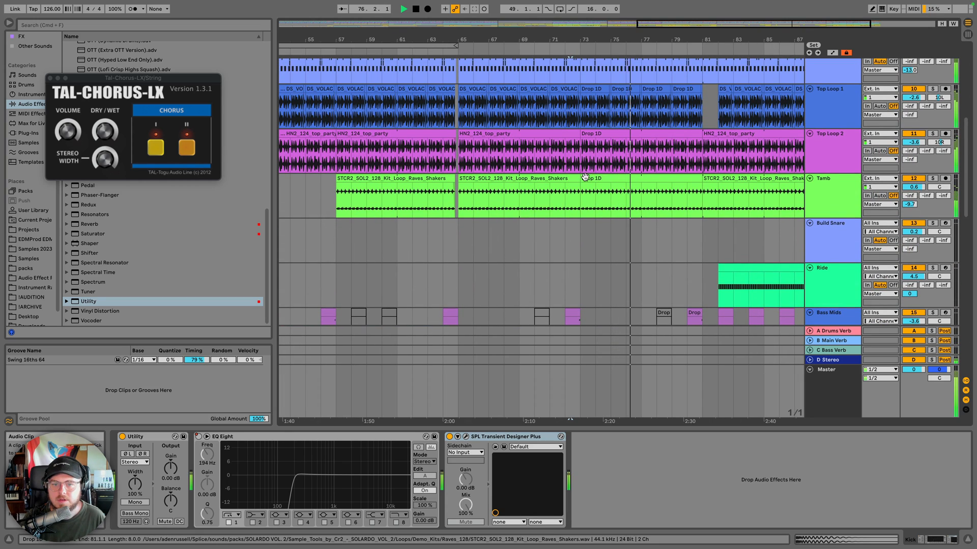
pyautogui.click(593, 177)
pyautogui.scroll(5, 580, 189)
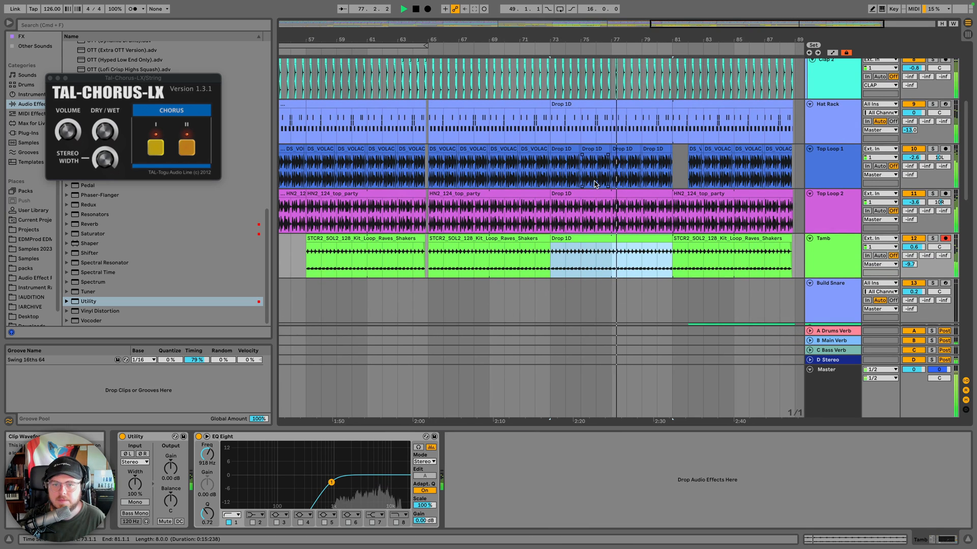
pyautogui.press('space')
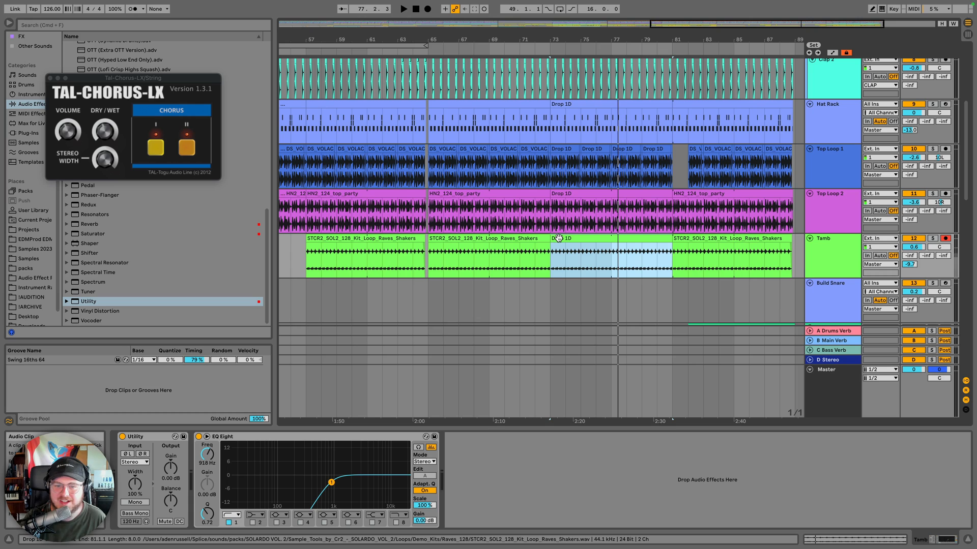
# Deactivate the Tamb shaker loop clip in Drop 1C, from bar 65 to bar 73
pyautogui.scroll(-4, 560, 239)
pyautogui.scroll(-2, 560, 168)
pyautogui.scroll(2, 555, 203)
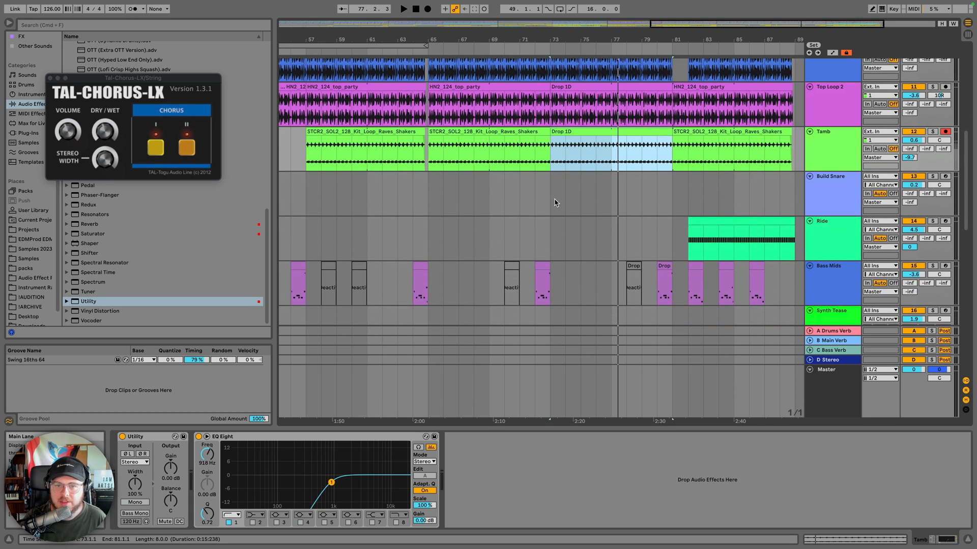
pyautogui.scroll(3, 556, 203)
pyautogui.click(517, 201)
pyautogui.press('0')
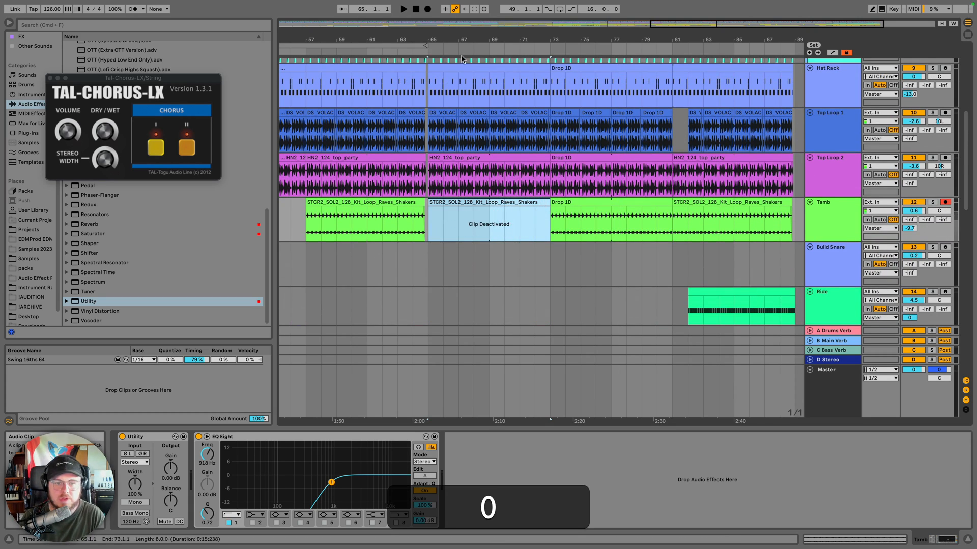
# Play from bar 65 through Drop 1C into Drop 1D and review the percussion, Bass Mids, lead and vocal clips
pyautogui.click(429, 58)
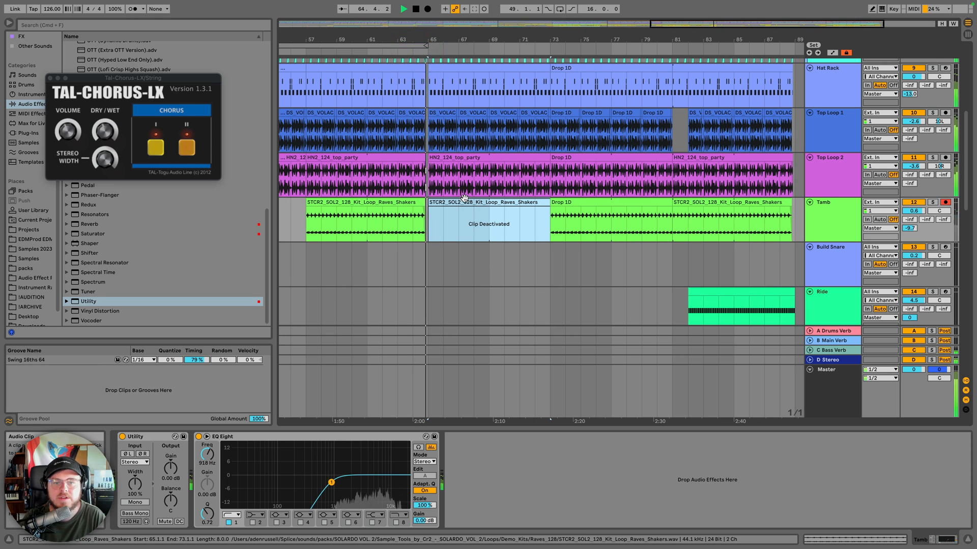
pyautogui.scroll(-10, 466, 203)
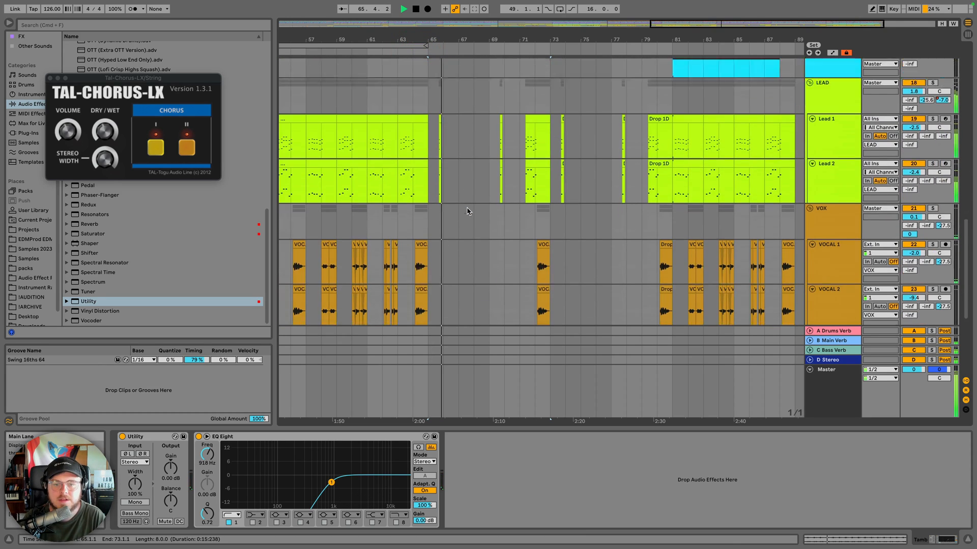
pyautogui.scroll(10, 467, 211)
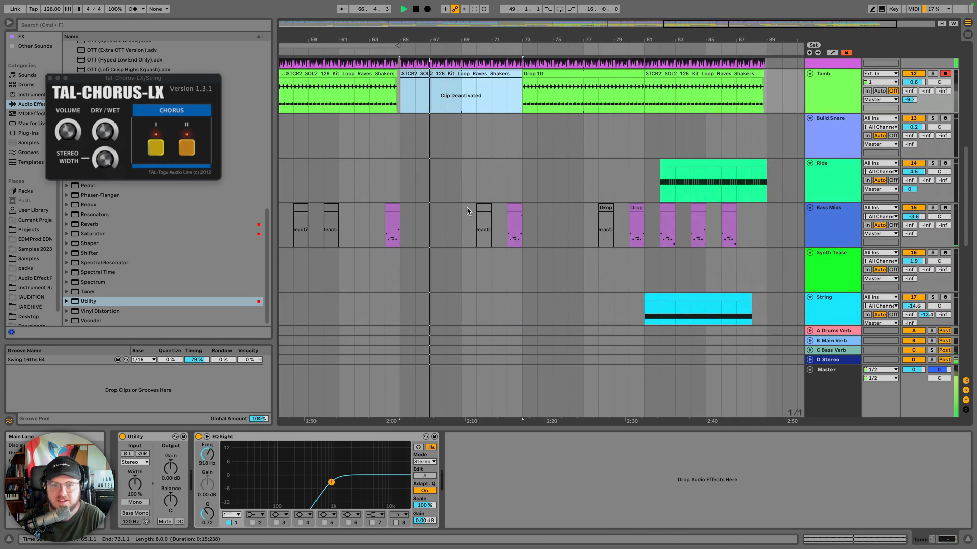
pyautogui.scroll(4, 467, 211)
pyautogui.click(525, 267)
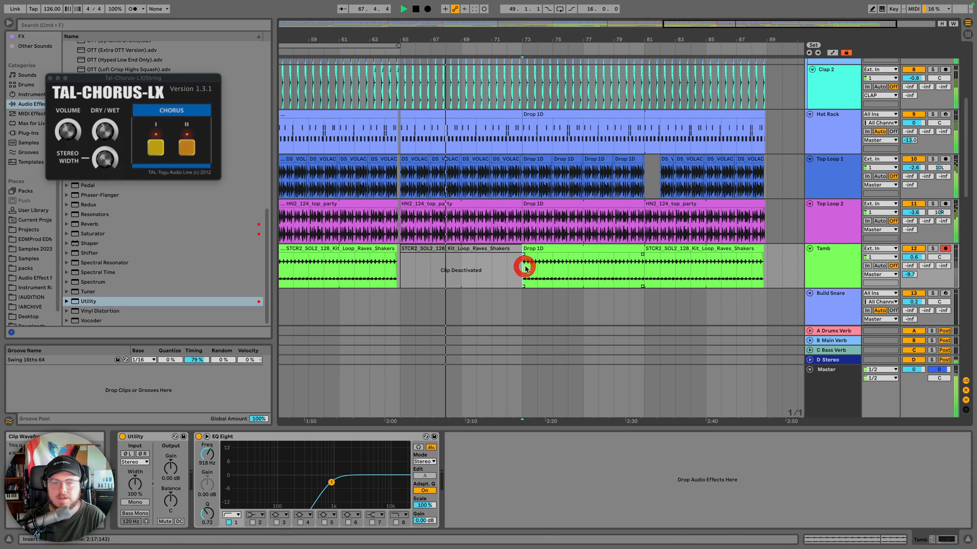
pyautogui.scroll(6, 524, 264)
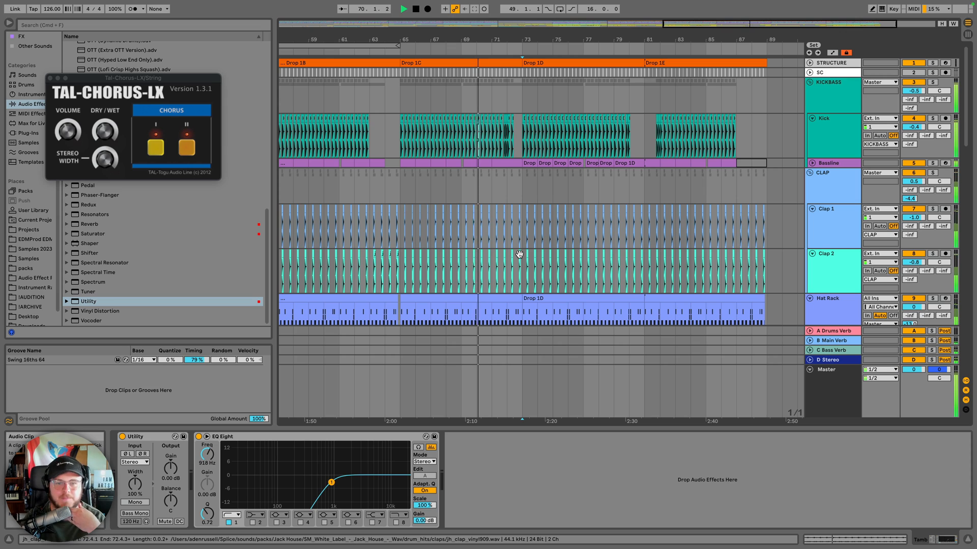
pyautogui.scroll(-10, 520, 254)
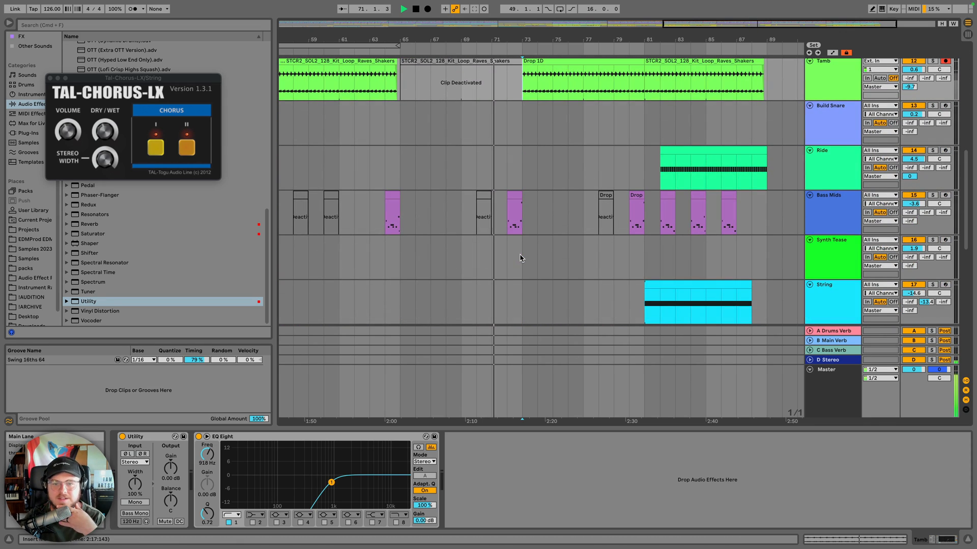
pyautogui.scroll(-5, 526, 255)
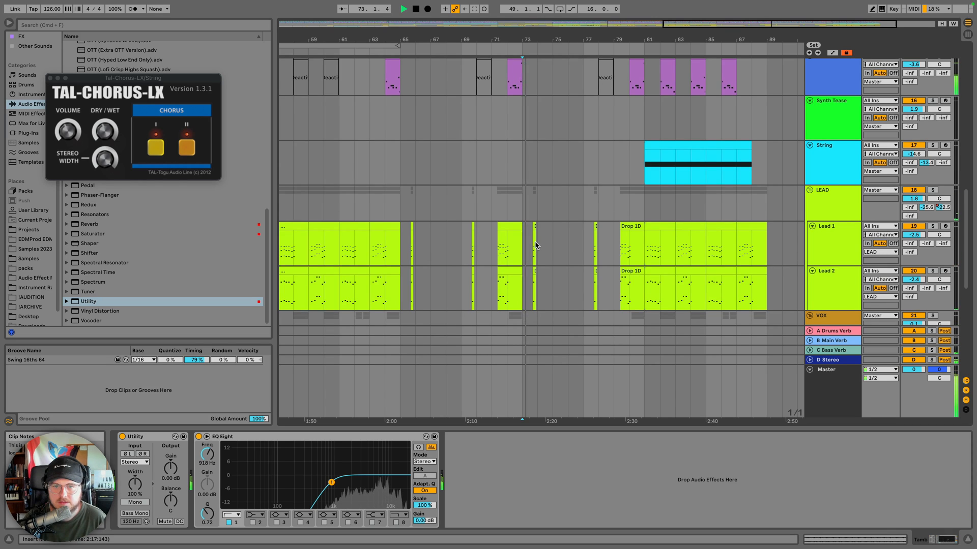
pyautogui.scroll(5, 534, 244)
pyautogui.scroll(-6, 545, 181)
pyautogui.scroll(8, 546, 184)
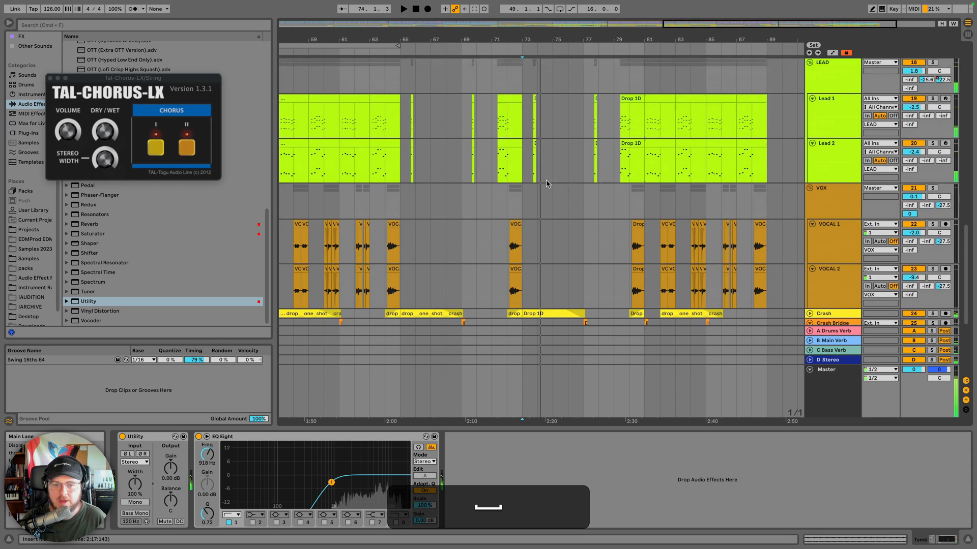
pyautogui.scroll(2, 546, 184)
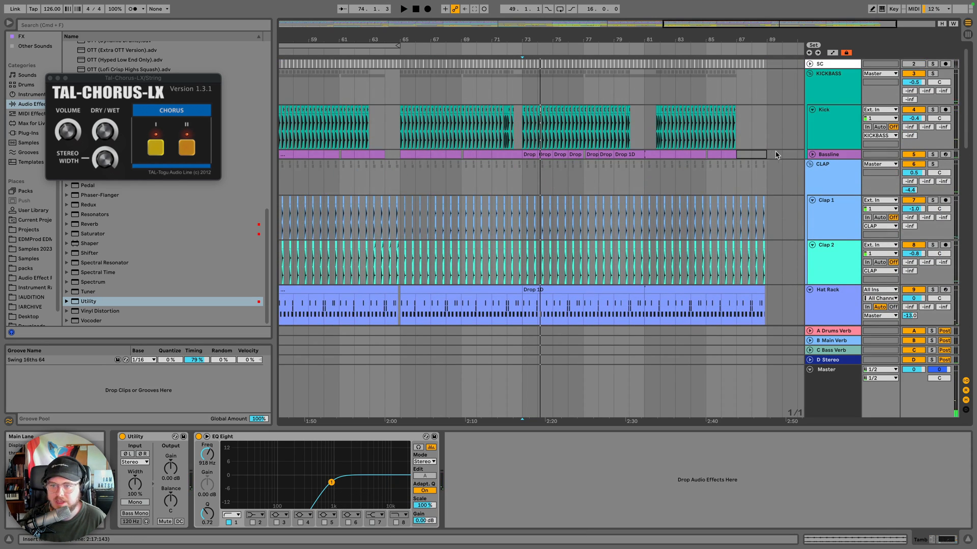
# Copy the one-bar Bassline clip at bar 74 to the same position on the Bass Mids track
pyautogui.click(812, 154)
pyautogui.click(544, 157)
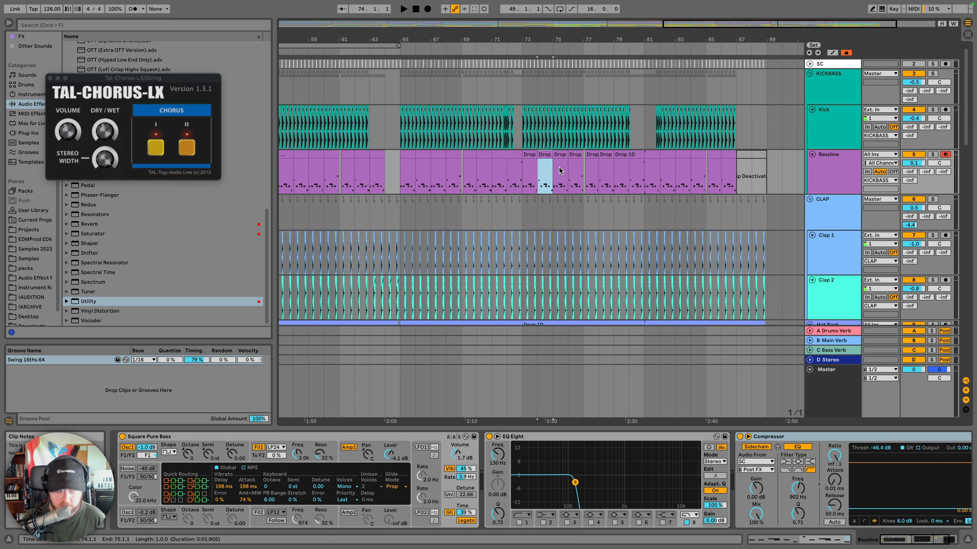
pyautogui.press('super+c')
pyautogui.scroll(-15, 560, 170)
pyautogui.click(540, 262)
pyautogui.press('super+v')
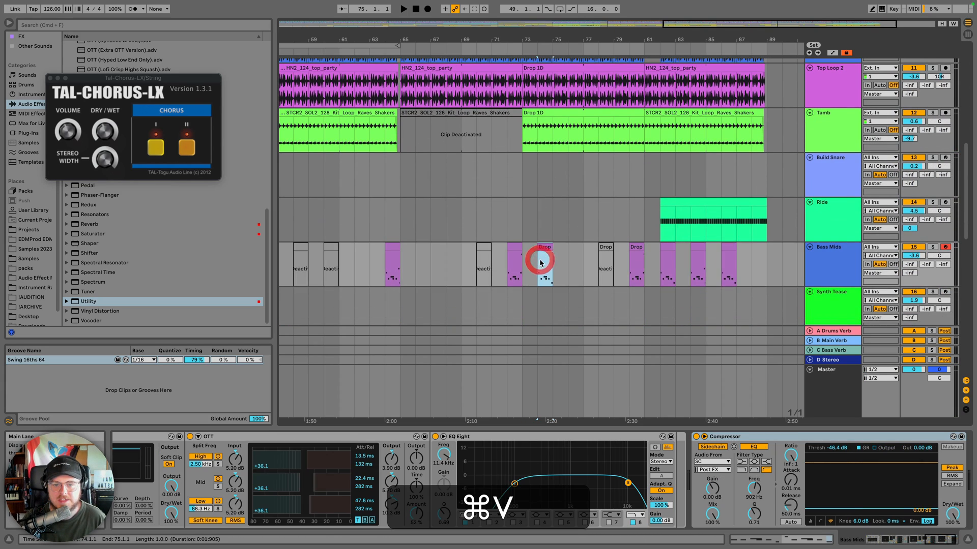
# Copy the one-bar Bassline clip at bar 76 to the same position on the Bass Mids track
pyautogui.scroll(10, 541, 263)
pyautogui.click(577, 65)
pyautogui.press('super+c')
pyautogui.scroll(-4, 571, 219)
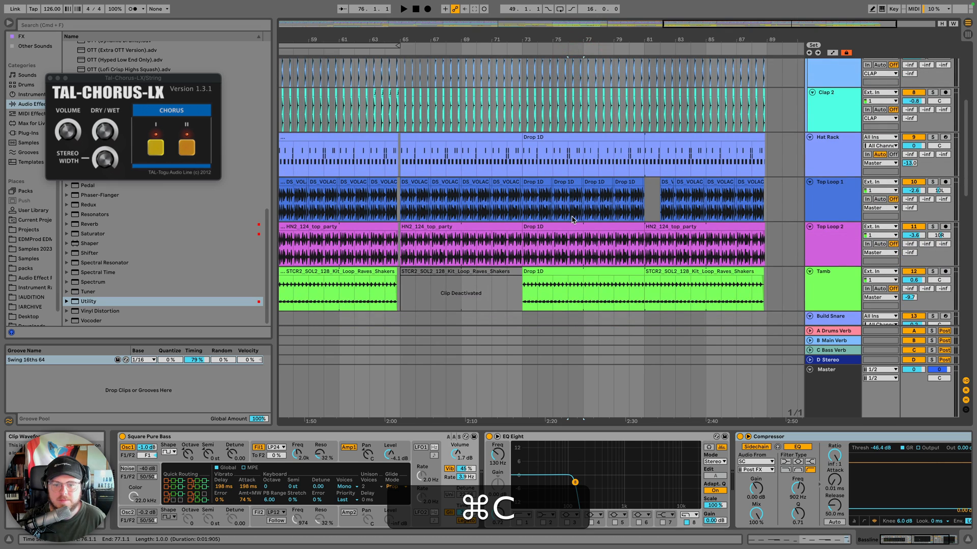
pyautogui.scroll(-6, 572, 220)
pyautogui.click(568, 202)
pyautogui.press('super+v')
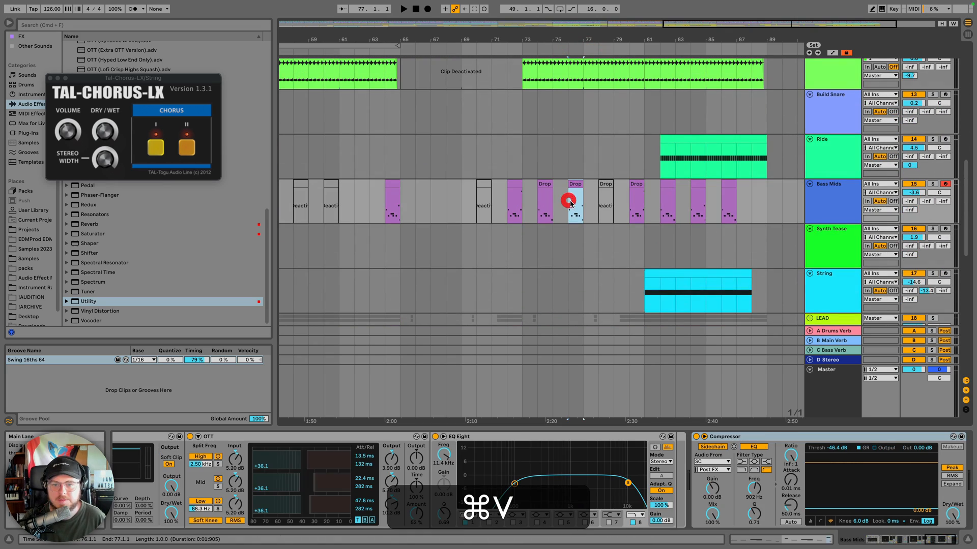
# Reactivate the Bass Mids clip at bar 78 and play Drop 1D from bar 73 to check the added hits
pyautogui.click(605, 186)
pyautogui.press('0')
pyautogui.click(522, 185)
pyautogui.press('space')
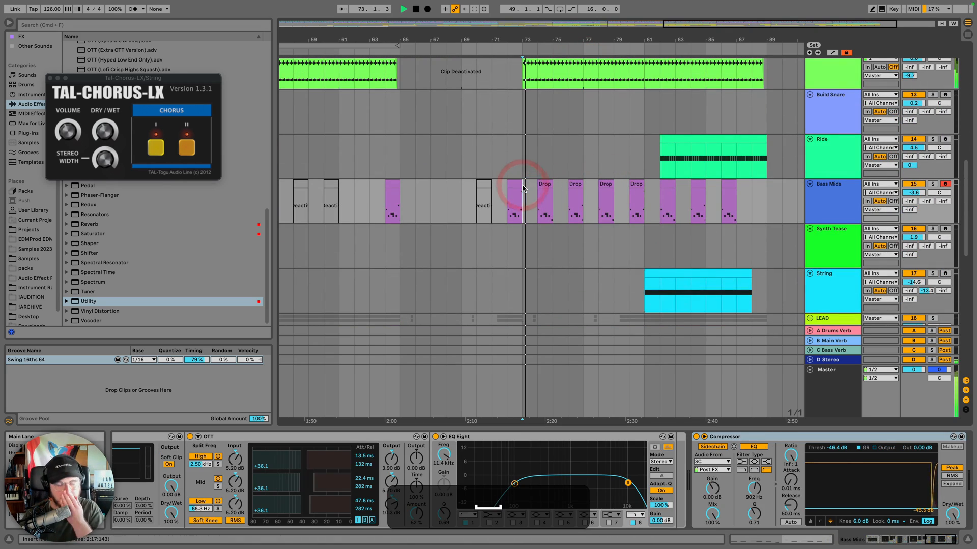
pyautogui.scroll(-3, 543, 178)
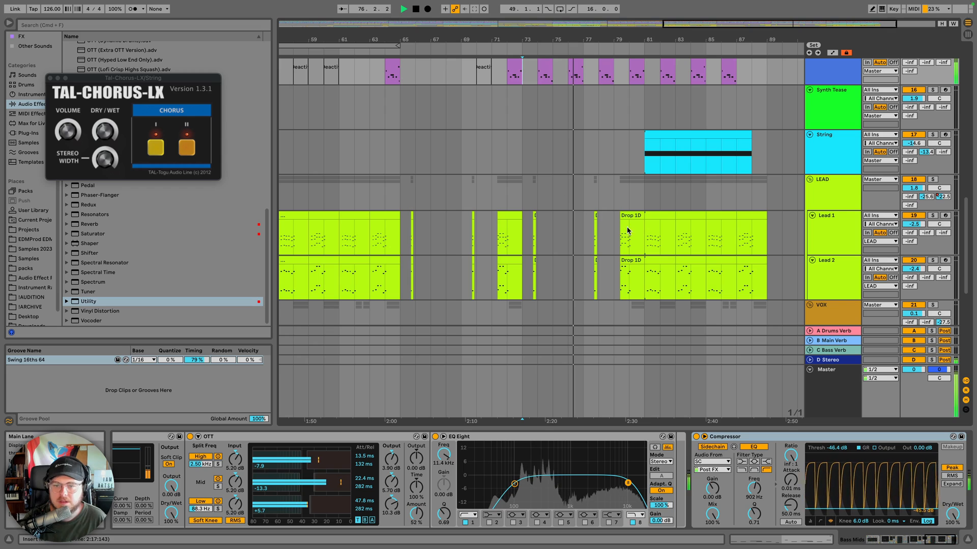
pyautogui.press('space')
# Copy the Lead 1 and Lead 2 clips from bars 81 to 89 and paste them at bar 73 to fill Drop 1D
pyautogui.moveTo(656, 218); pyautogui.dragTo(756, 257)
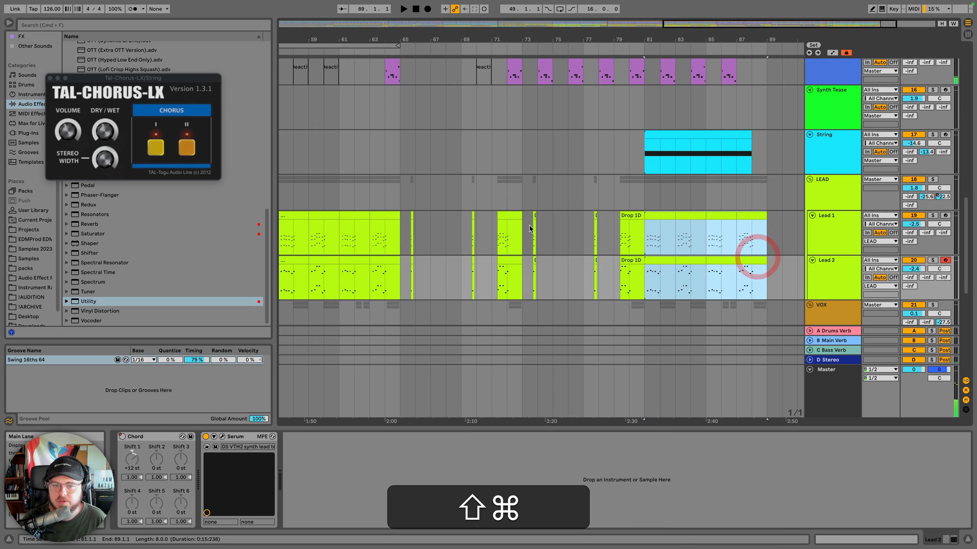
pyautogui.press('super+c')
pyautogui.click(523, 218)
pyautogui.press('super+v')
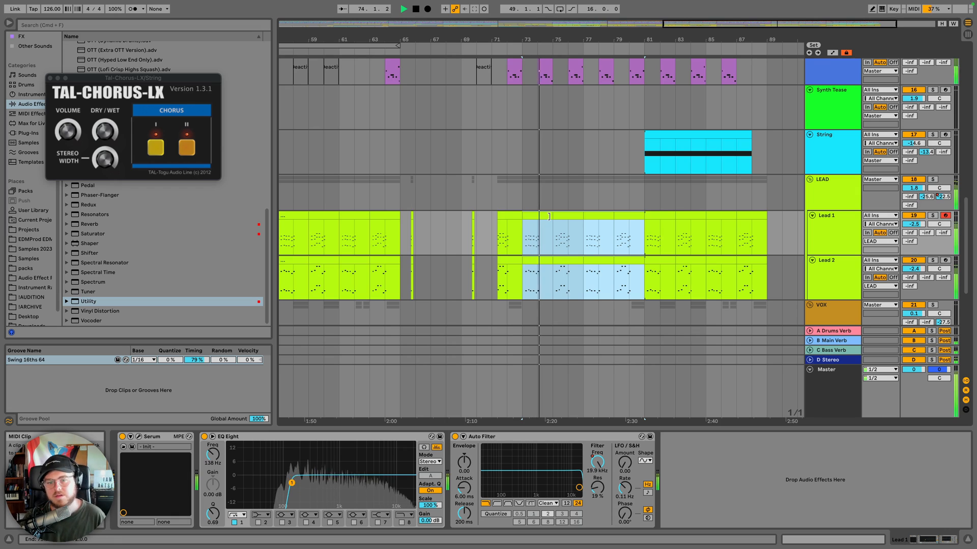
# Show the Chord Device On automation on Lead 2 and draw it off from bar 73 to bar 81
pyautogui.click(847, 281)
pyautogui.press('a')
pyautogui.press('space')
pyautogui.click(830, 269)
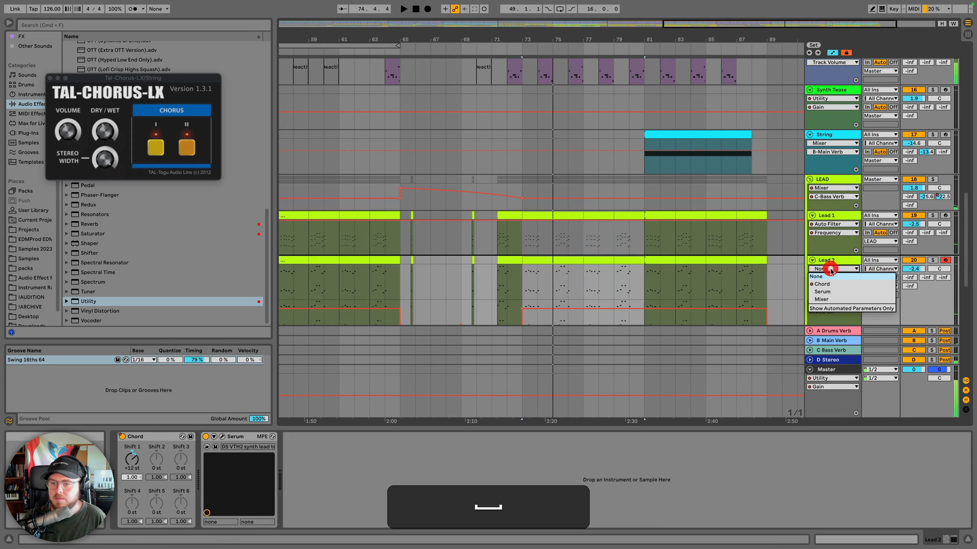
pyautogui.click(822, 284)
pyautogui.scroll(-5, 508, 290)
pyautogui.press('b')
pyautogui.click(587, 259)
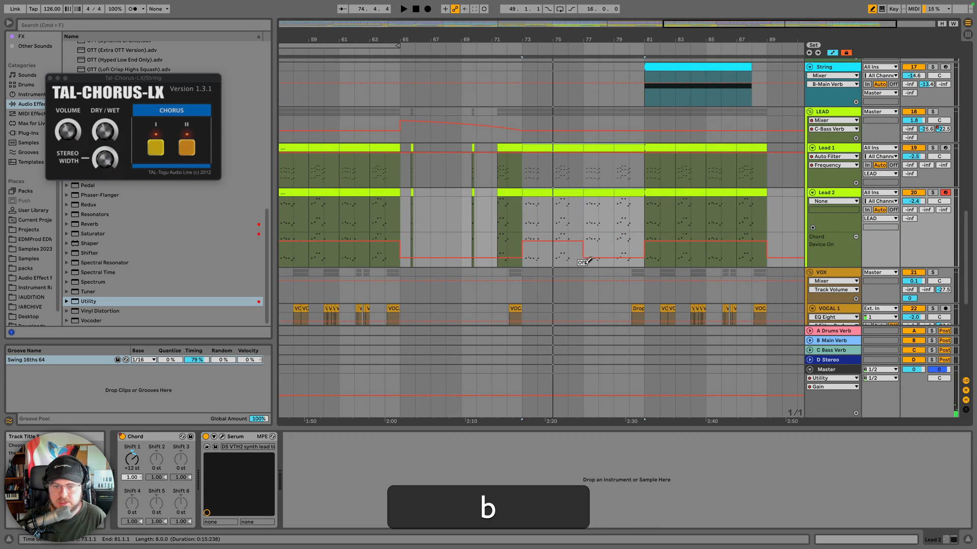
pyautogui.moveTo(587, 263); pyautogui.dragTo(532, 264)
pyautogui.press('b')
# Play Drop 1D from bar 73 with the automation hidden and set the Bass Mids track volume to -2.0
pyautogui.click(521, 243)
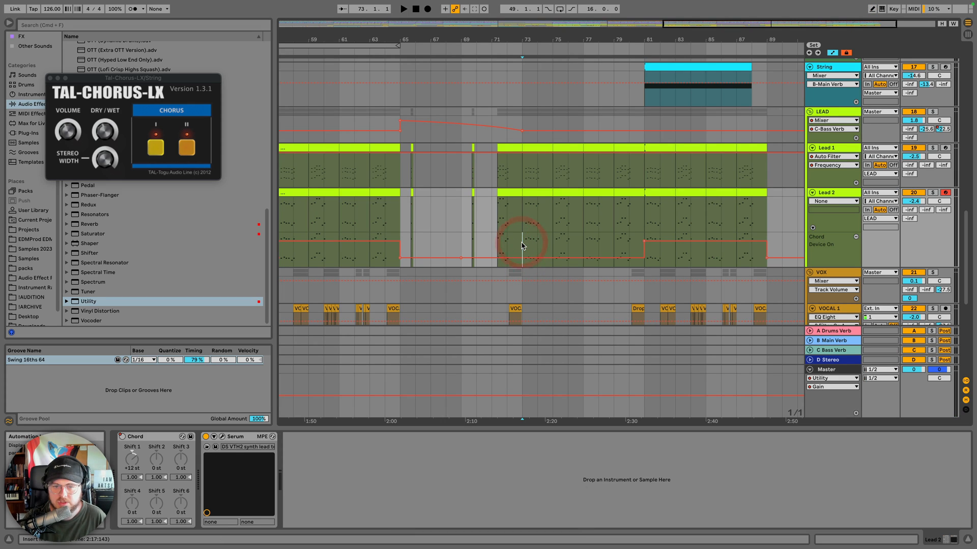
pyautogui.press('space')
pyautogui.press('a')
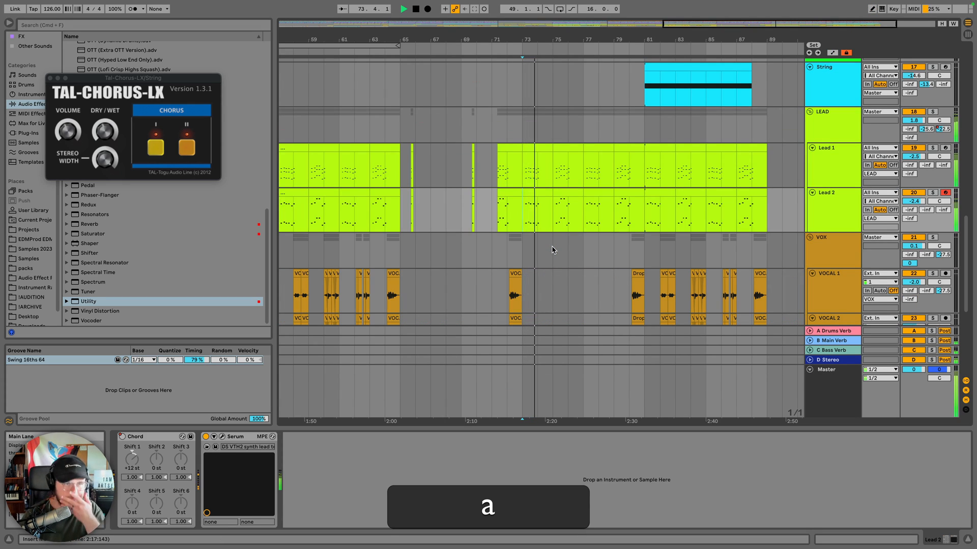
pyautogui.scroll(10, 628, 196)
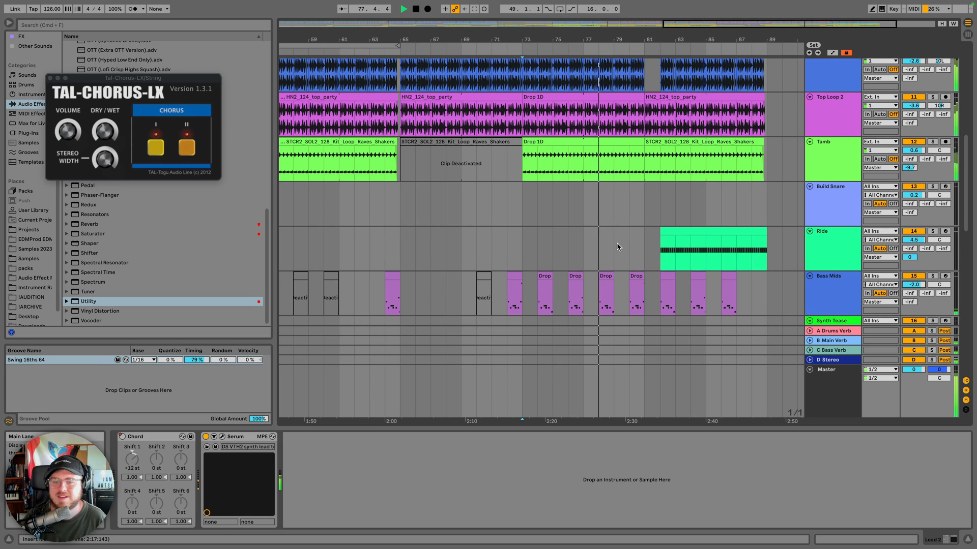
pyautogui.scroll(-2, 618, 248)
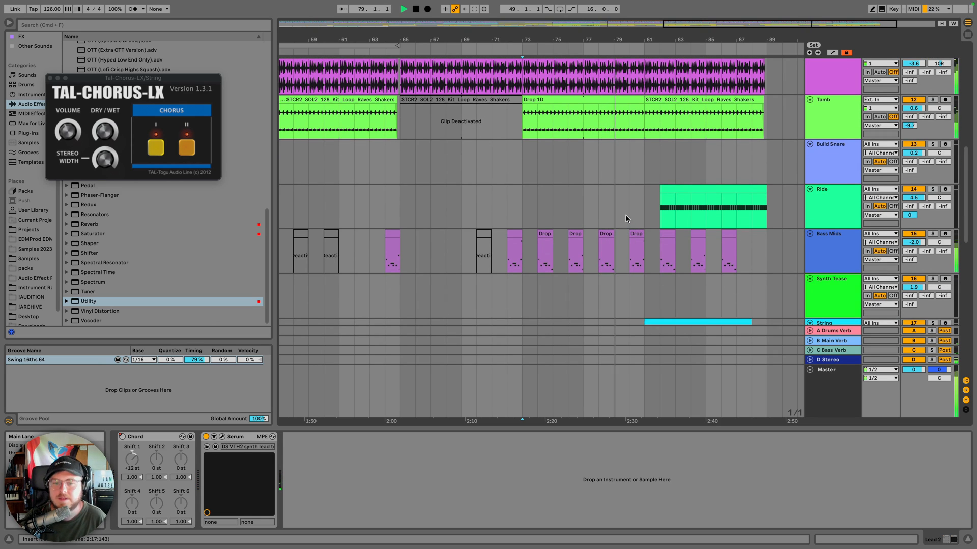
pyautogui.scroll(5, 628, 216)
pyautogui.scroll(-11, 633, 209)
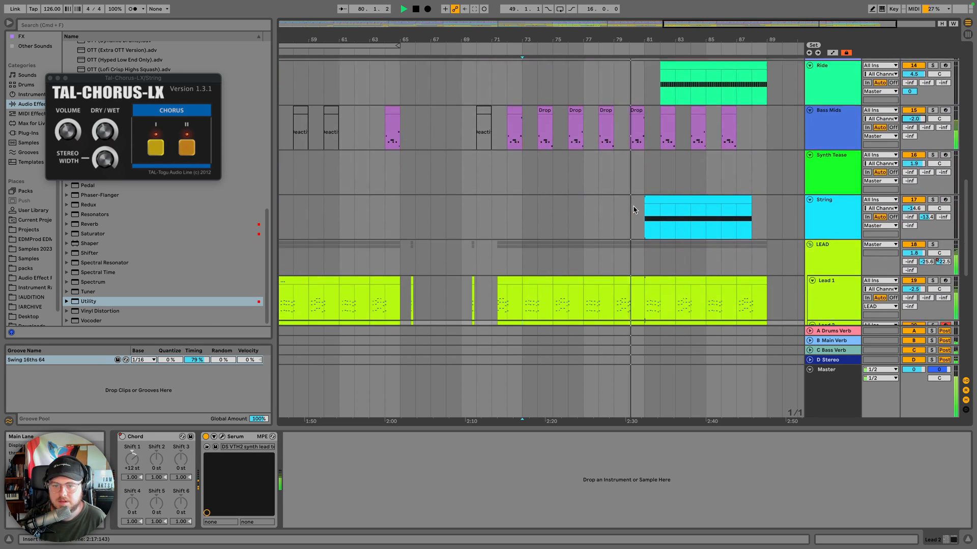
pyautogui.scroll(10, 634, 209)
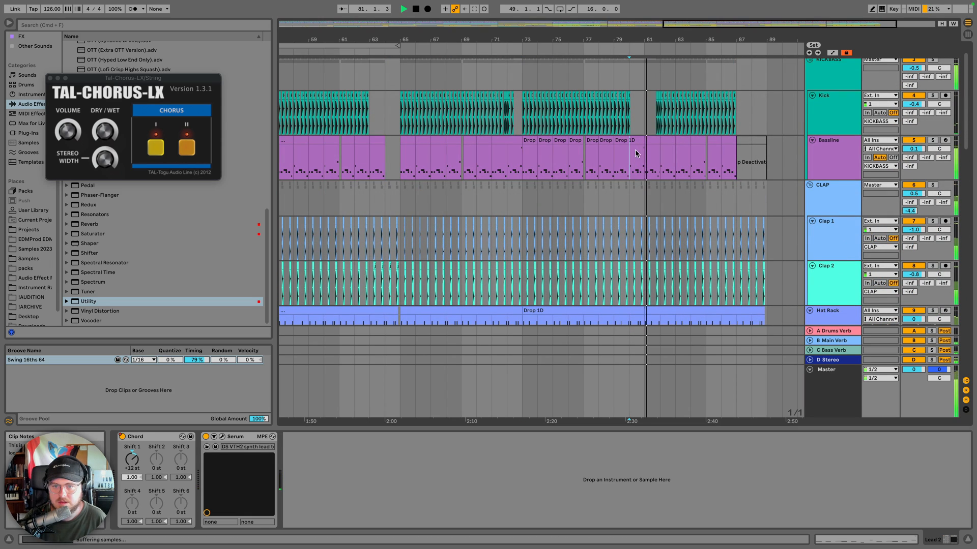
# Deactivate the last bar of the Drop 1D Bassline, from bar 80 to bar 81
pyautogui.click(635, 153)
pyautogui.press('0')
pyautogui.press('space')
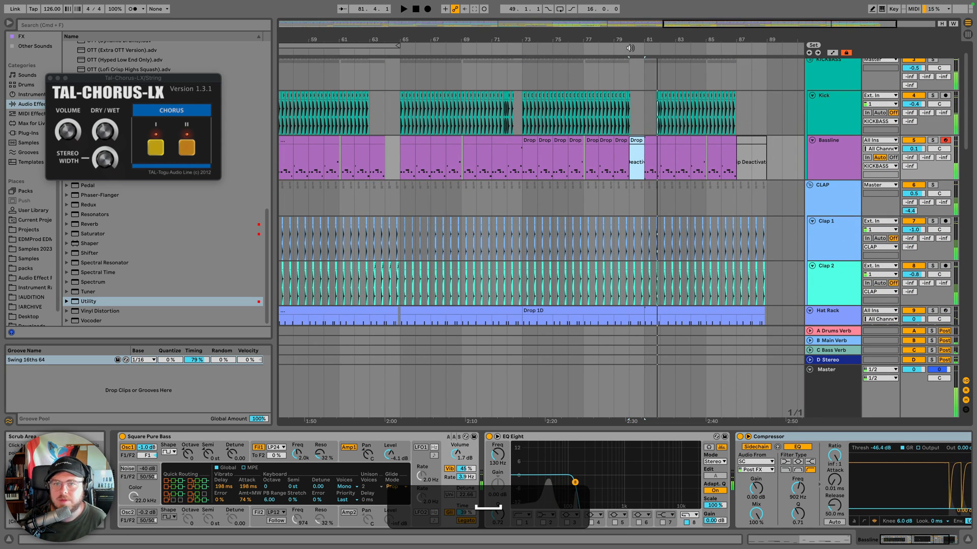
# Play from bar 80 through Drop 1E and check how the Ride, Bass Mids, String and lead parts follow
pyautogui.click(631, 48)
pyautogui.scroll(-10, 635, 86)
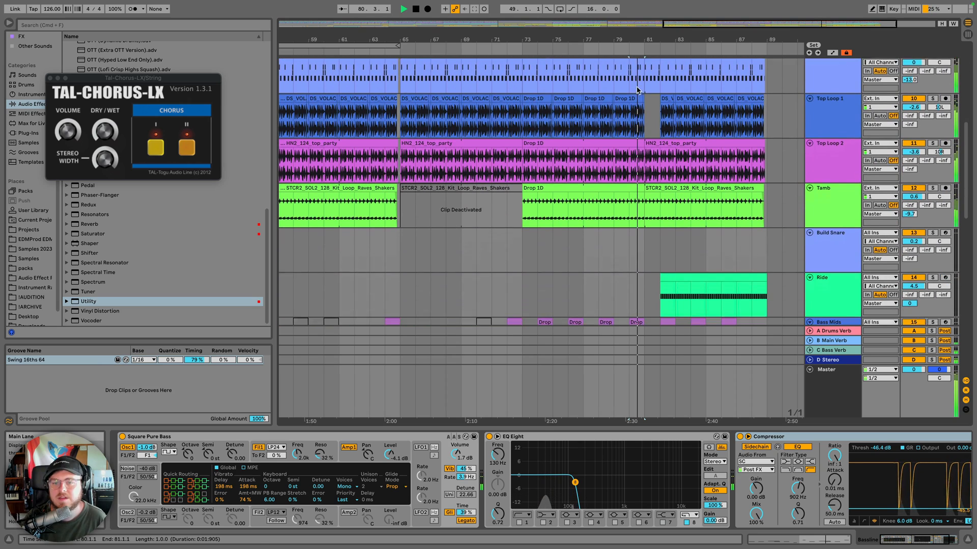
pyautogui.scroll(-3, 636, 88)
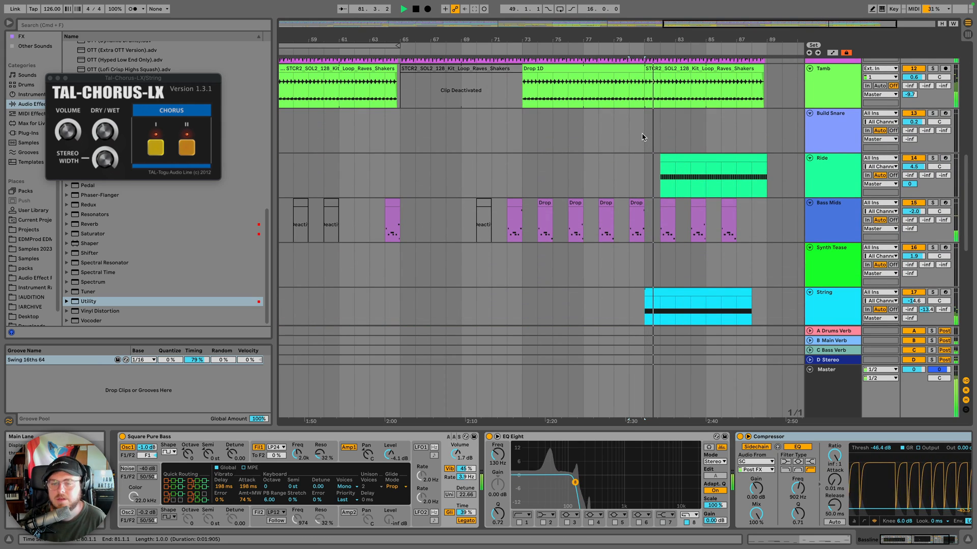
pyautogui.scroll(-3, 642, 136)
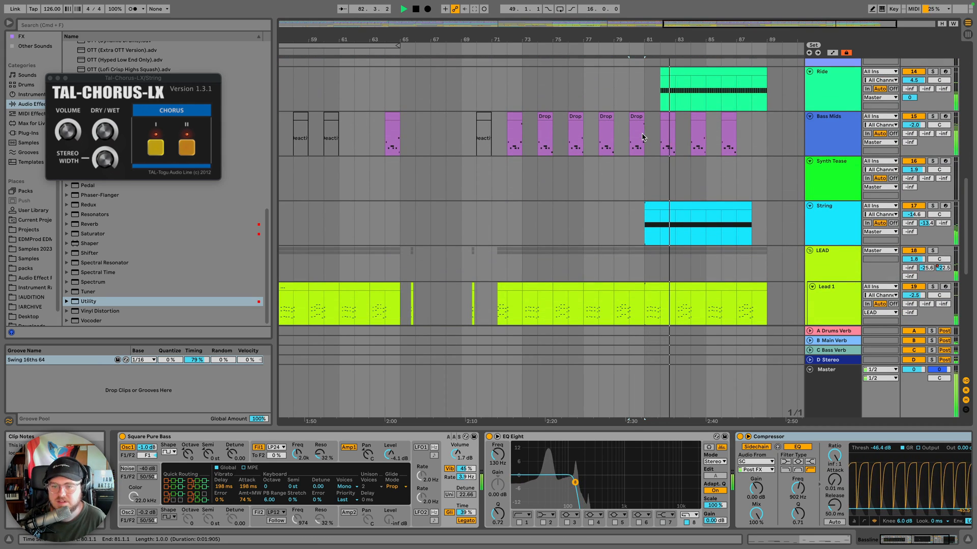
pyautogui.scroll(-1, 646, 144)
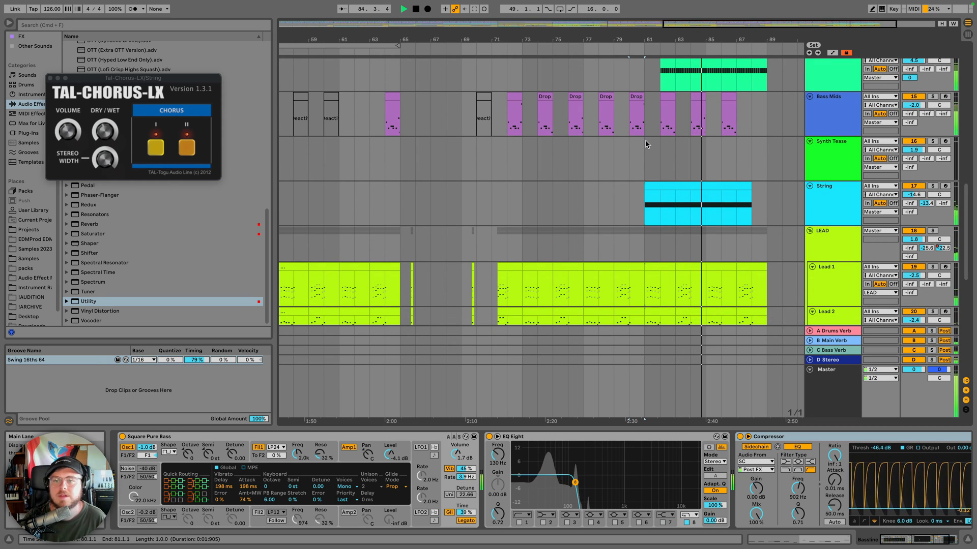
pyautogui.scroll(2, 645, 144)
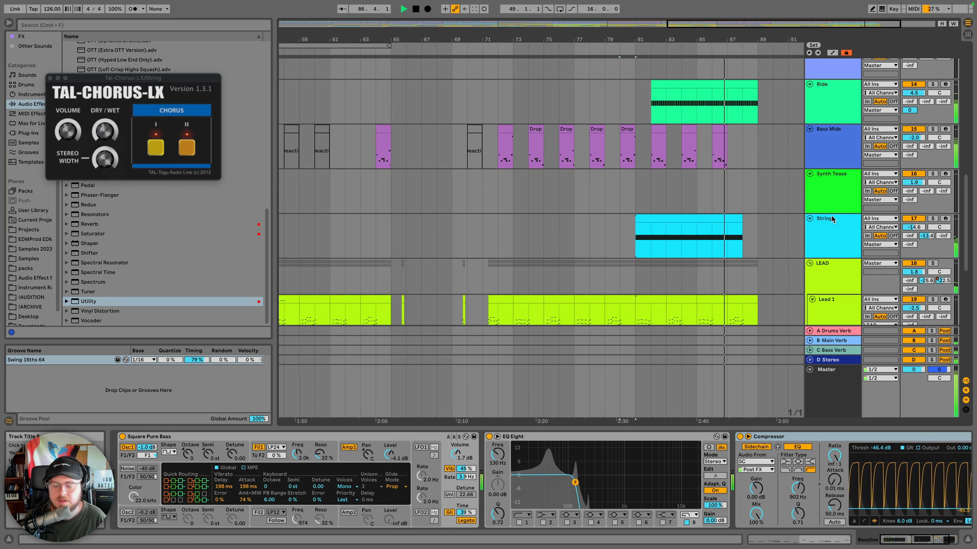
pyautogui.scroll(-3, 732, 132)
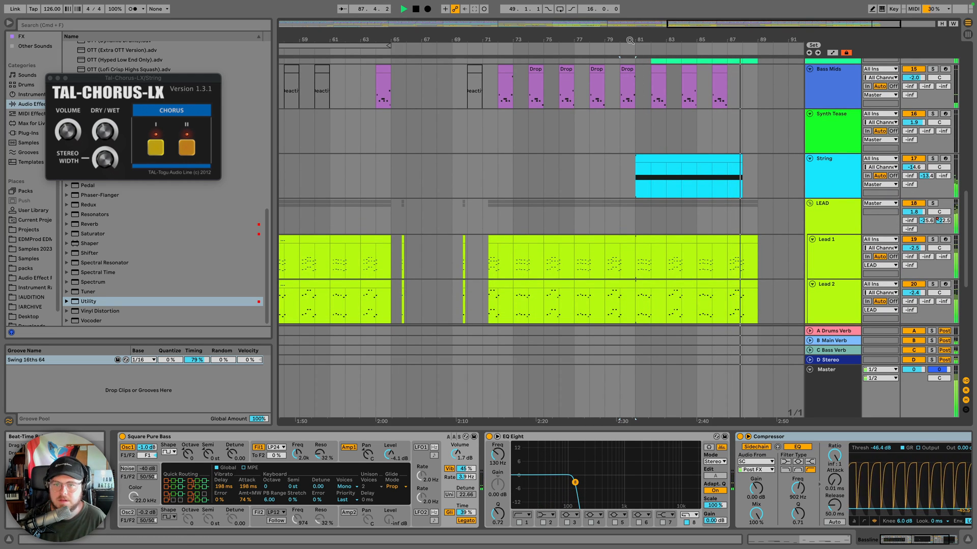
# Copy the Impact clip at bar 33 and paste it on the Impact track at bar 89, where Drop 1E ends
pyautogui.moveTo(630, 41); pyautogui.dragTo(674, 20)
pyautogui.scroll(6, 771, 178)
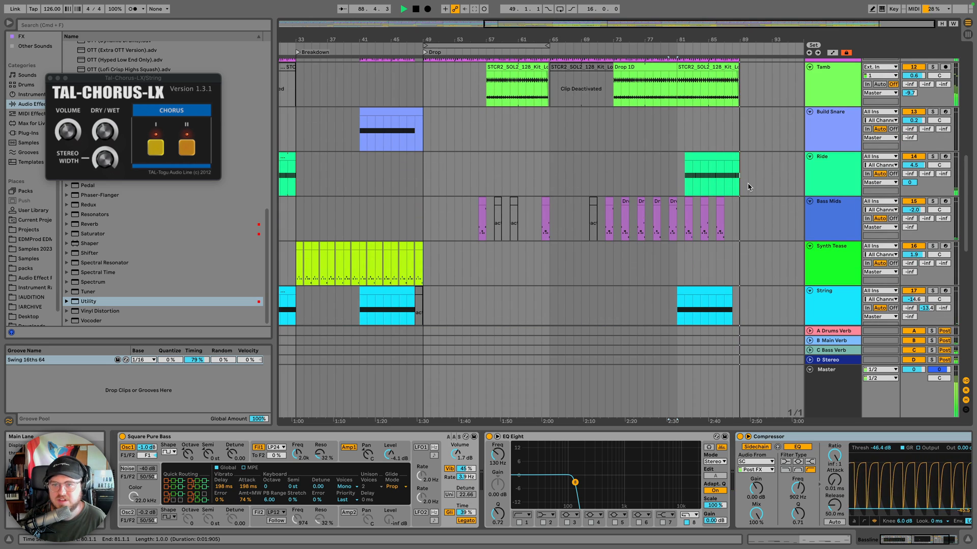
pyautogui.scroll(-15, 751, 187)
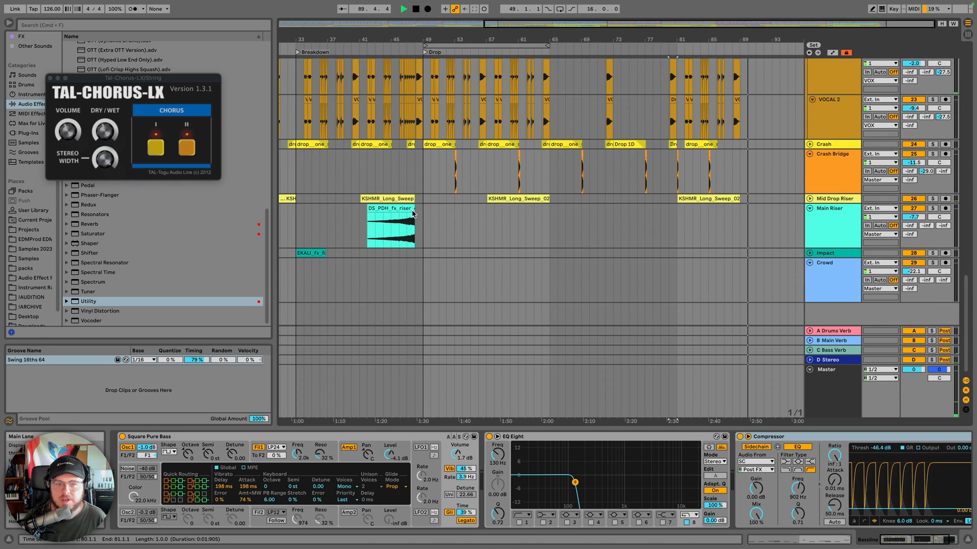
pyautogui.press('space')
pyautogui.click(311, 253)
pyautogui.press('super+c')
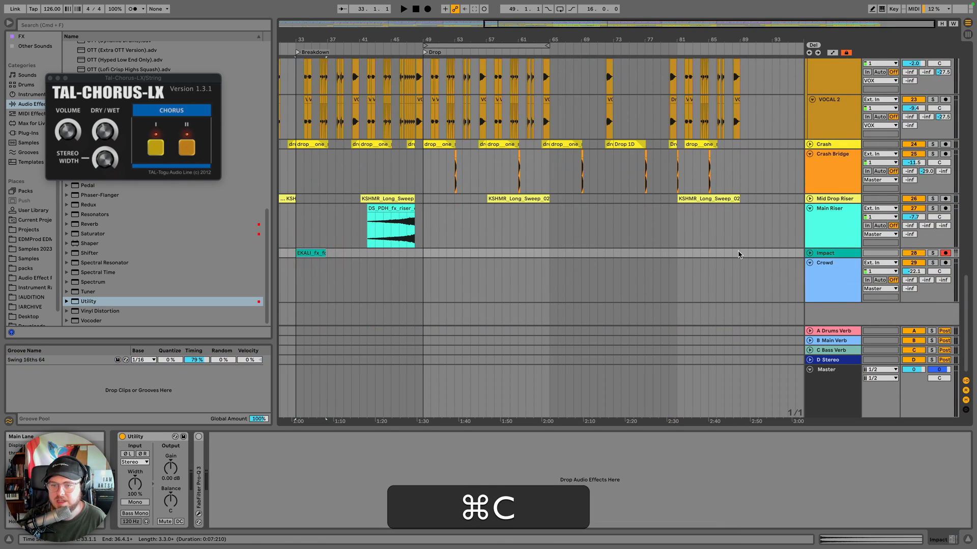
pyautogui.click(738, 253)
pyautogui.press('super+v')
pyautogui.hscroll(-3, 647, 248)
pyautogui.scroll(1, 647, 248)
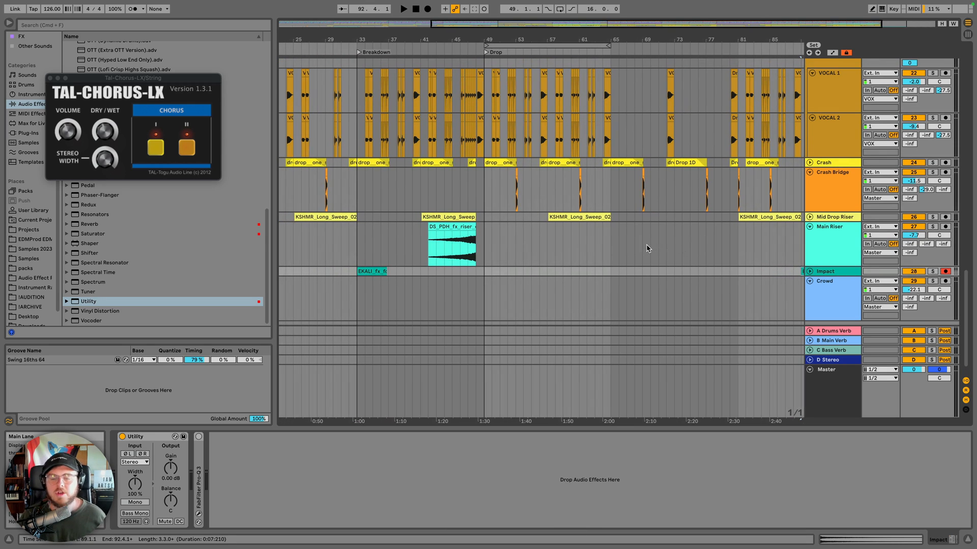
# Close the TAL-Chorus-LX window and fold all tracks to show the whole arrangement compactly
pyautogui.scroll(10, 648, 249)
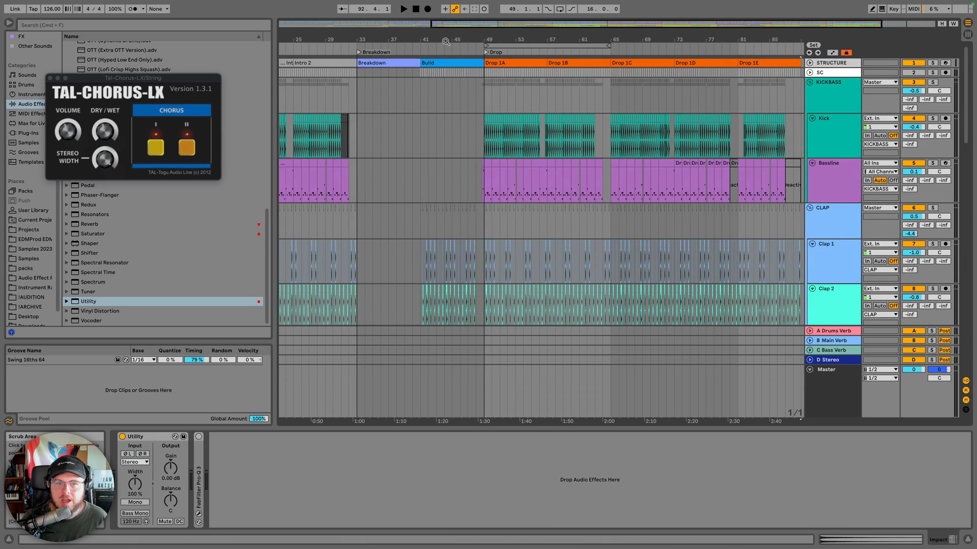
pyautogui.moveTo(446, 41); pyautogui.dragTo(514, 28)
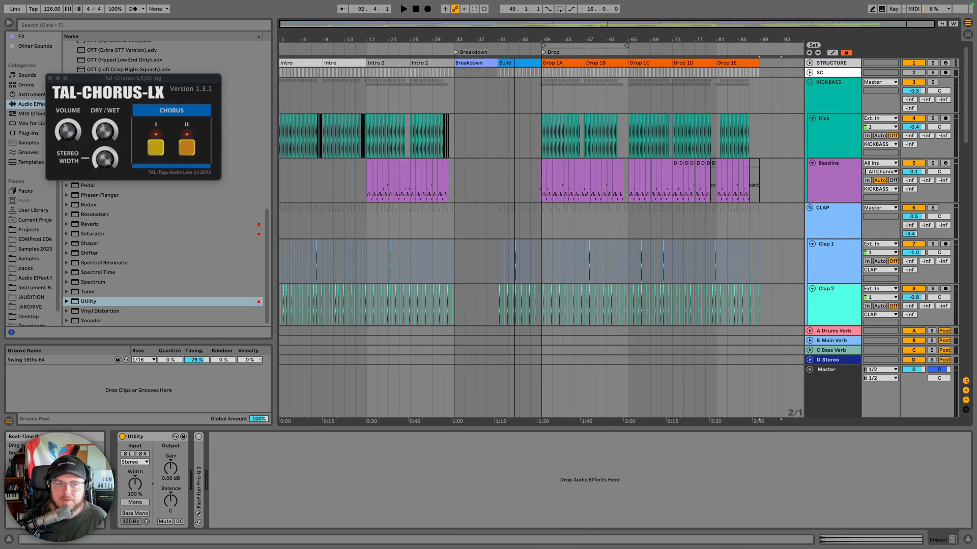
pyautogui.click(51, 79)
pyautogui.press('a')
pyautogui.click(836, 76)
pyautogui.press('a')
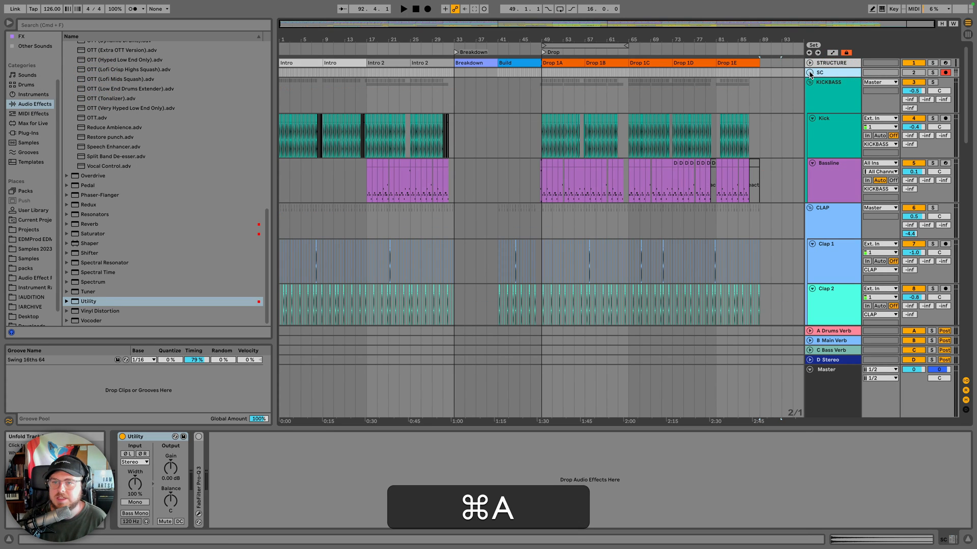
pyautogui.click(809, 73)
pyautogui.click(809, 108)
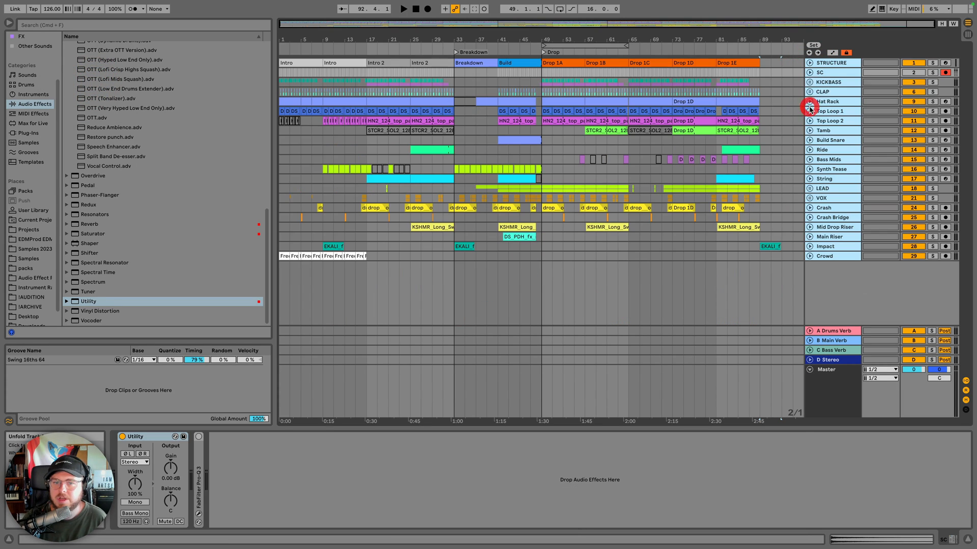
# Add the Multiband Compression preset before FabFilter Pro-L 2 on the Master and set its Amount to 22% while playing the drop
pyautogui.click(547, 150)
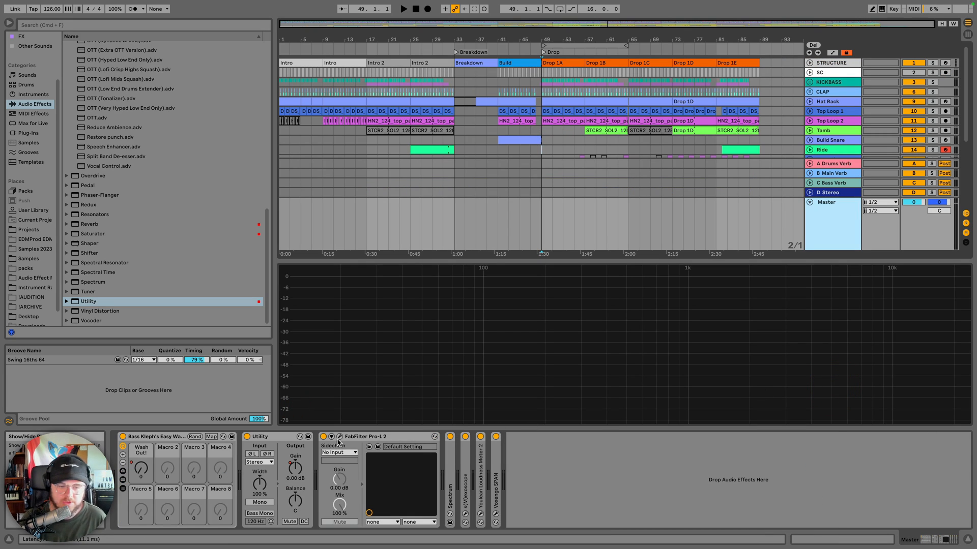
pyautogui.scroll(5, 117, 240)
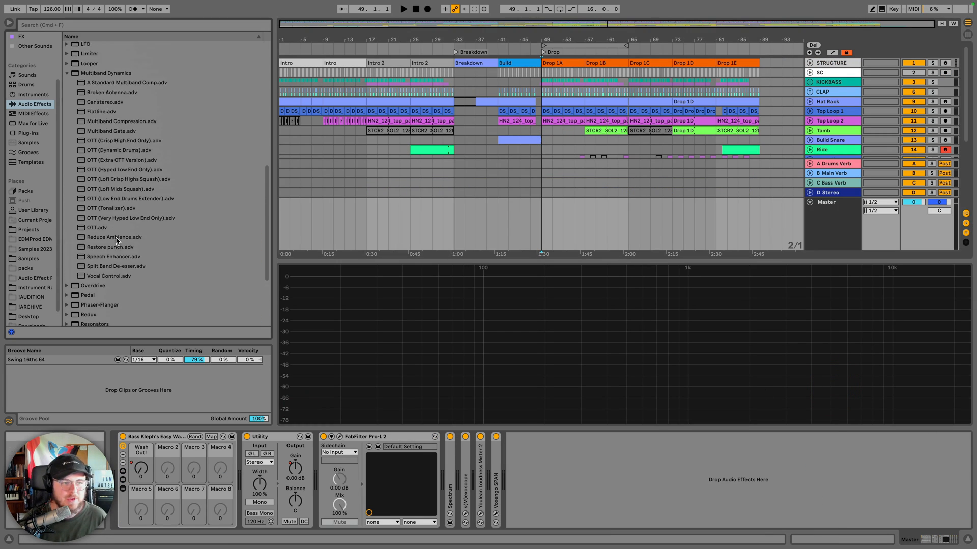
pyautogui.moveTo(123, 161); pyautogui.dragTo(315, 458)
pyautogui.moveTo(550, 515); pyautogui.dragTo(550, 521)
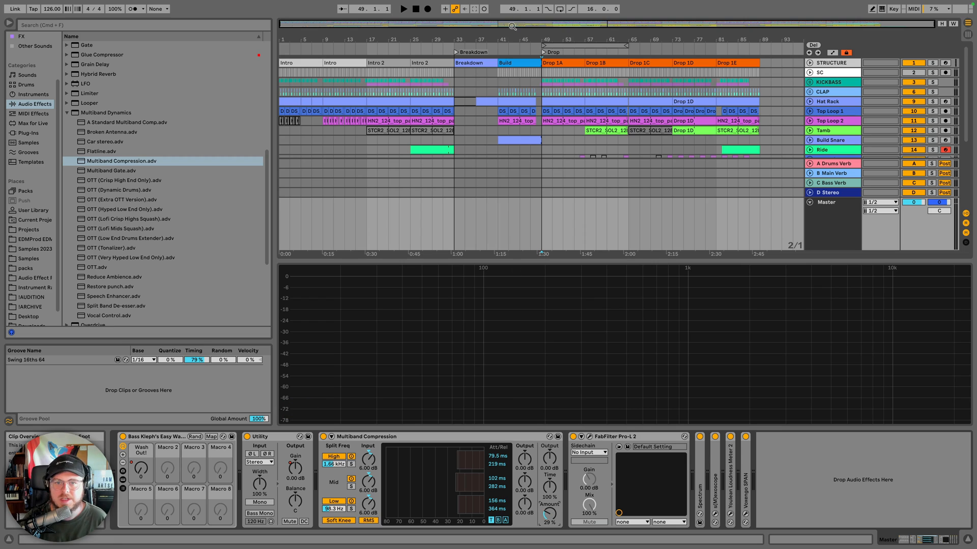
pyautogui.click(544, 53)
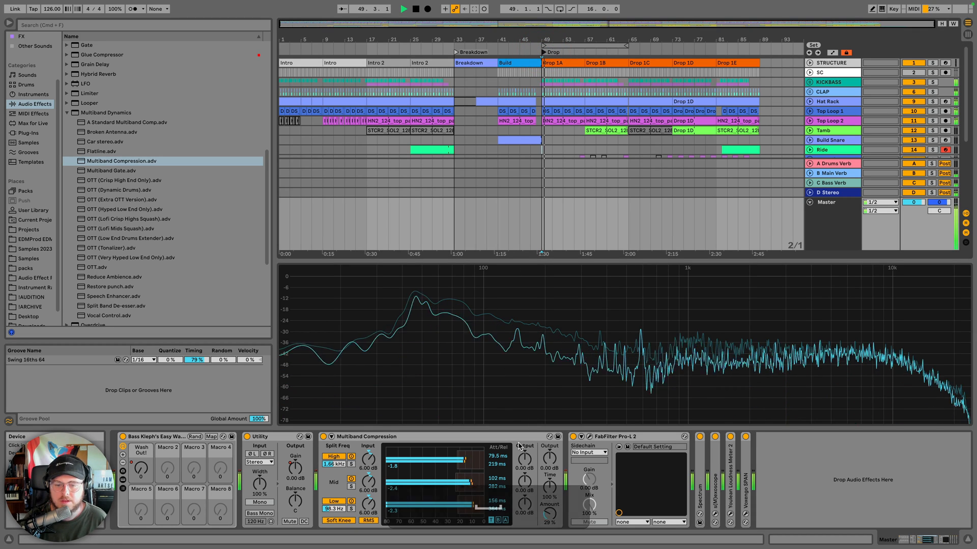
pyautogui.moveTo(546, 514); pyautogui.dragTo(546, 520)
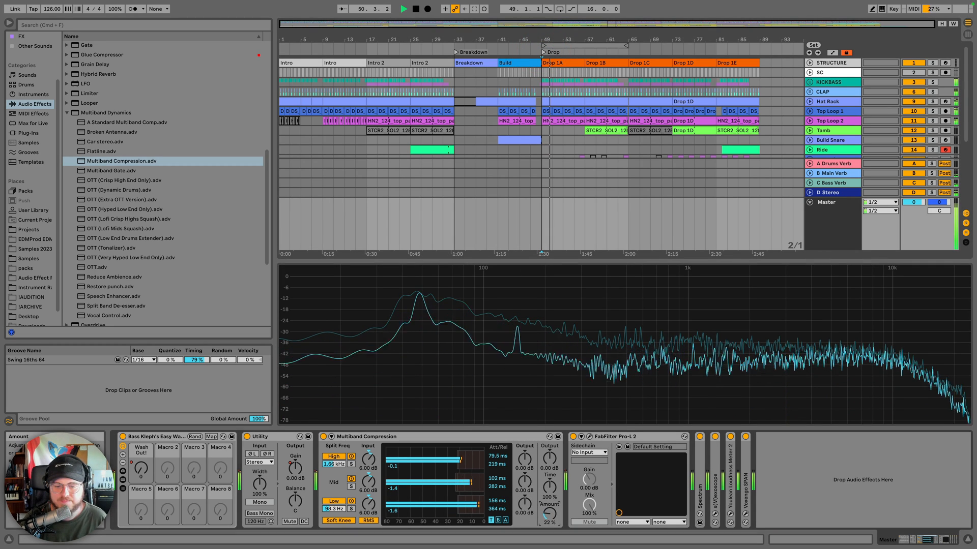
pyautogui.press('space')
# Insert a Glue Compressor before Pro-L 2 on the Master with Soft clipping on and Range at 0.00 dB, and audition it
pyautogui.click(66, 113)
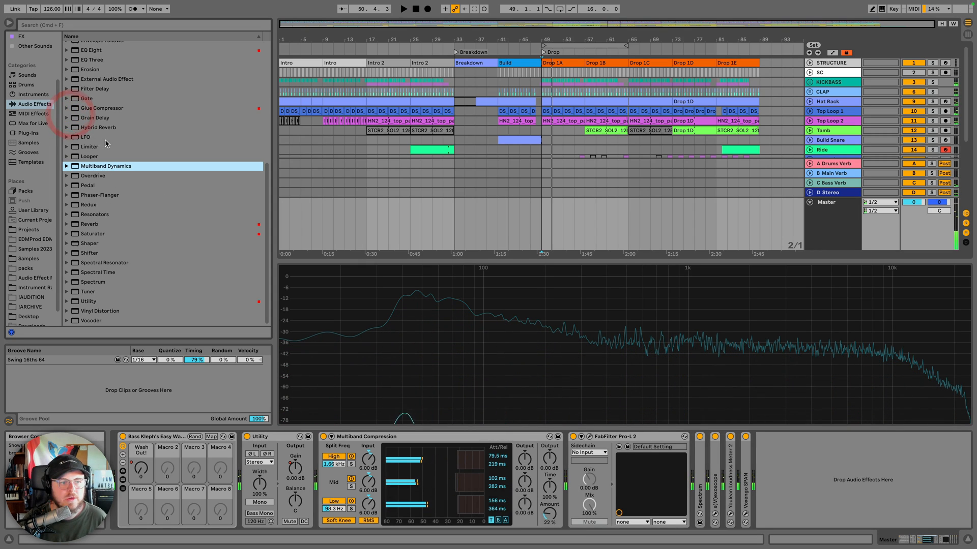
pyautogui.click(99, 107)
pyautogui.moveTo(494, 429); pyautogui.dragTo(556, 460)
pyautogui.moveTo(691, 482); pyautogui.dragTo(692, 514)
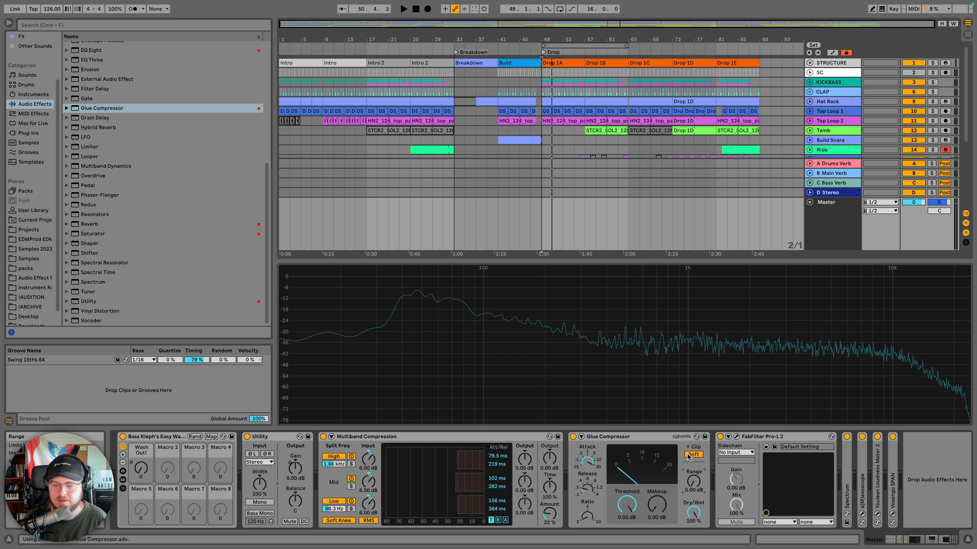
pyautogui.press('space')
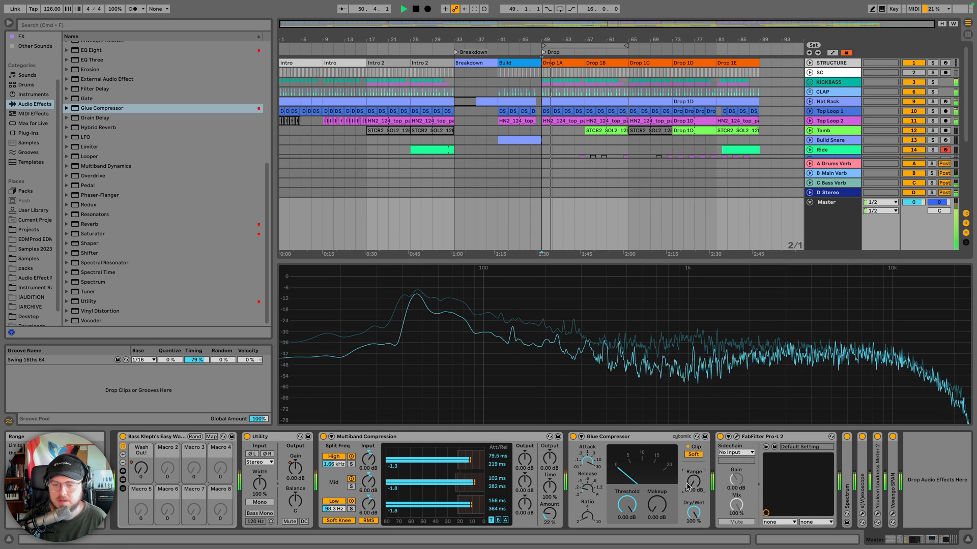
pyautogui.press('space')
# Set the Pro-L 2 gain to +1.4 dB and the Multiband Compression Amount to 20% while playing Drop 1A
pyautogui.click(736, 436)
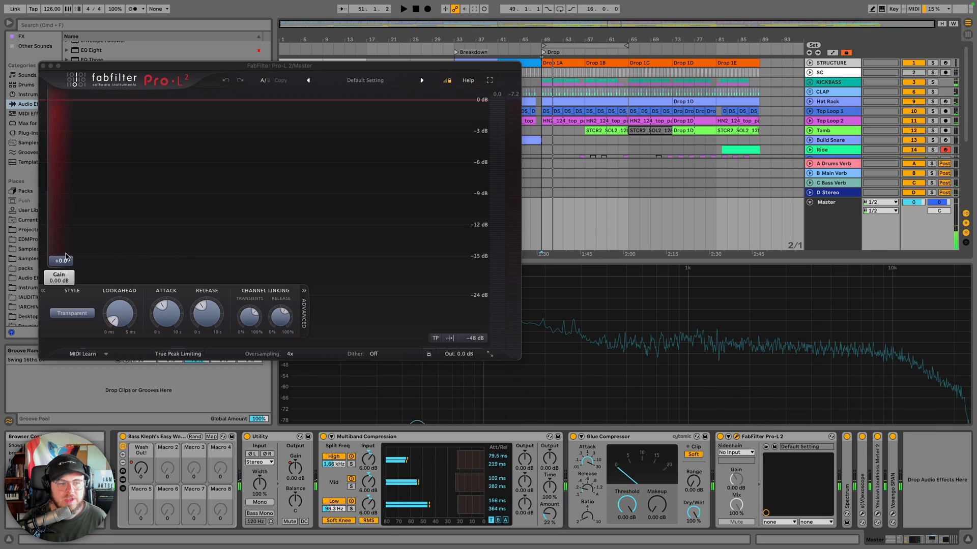
pyautogui.moveTo(66, 257)
pyautogui.mouseDown()
pyautogui.moveTo(78, 239)
pyautogui.moveTo(79, 250)
pyautogui.mouseUp()
pyautogui.press('space')
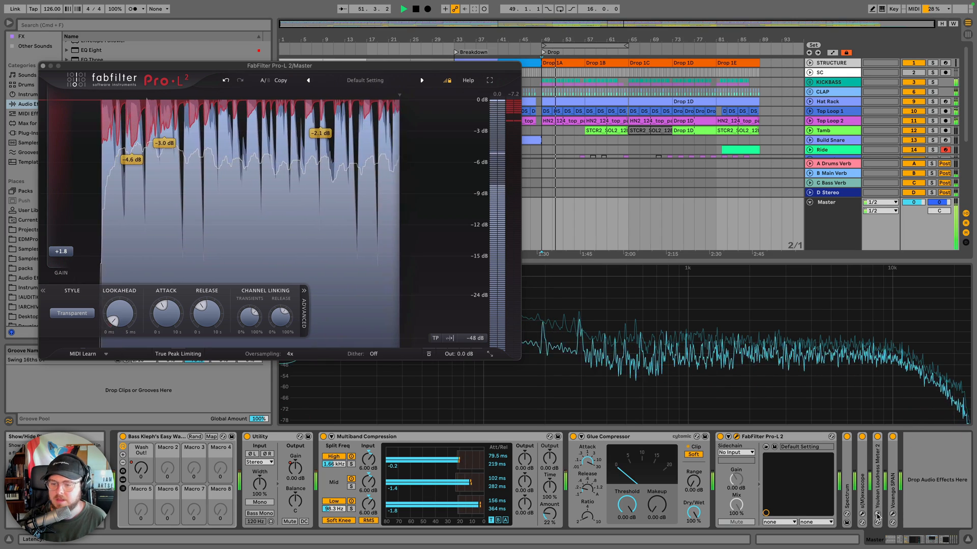
pyautogui.click(877, 514)
pyautogui.click(77, 65)
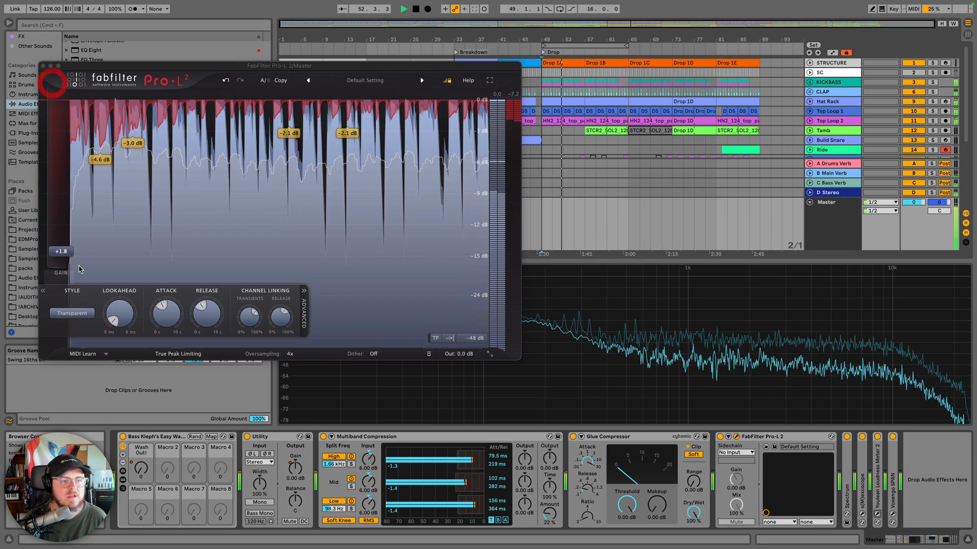
pyautogui.moveTo(65, 251); pyautogui.dragTo(67, 257)
pyautogui.moveTo(549, 513); pyautogui.dragTo(549, 515)
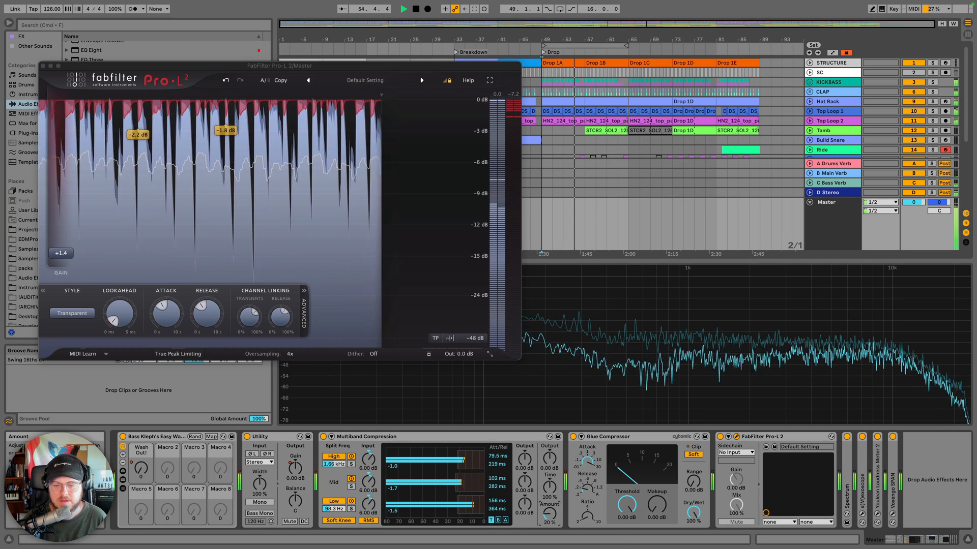
pyautogui.click(43, 66)
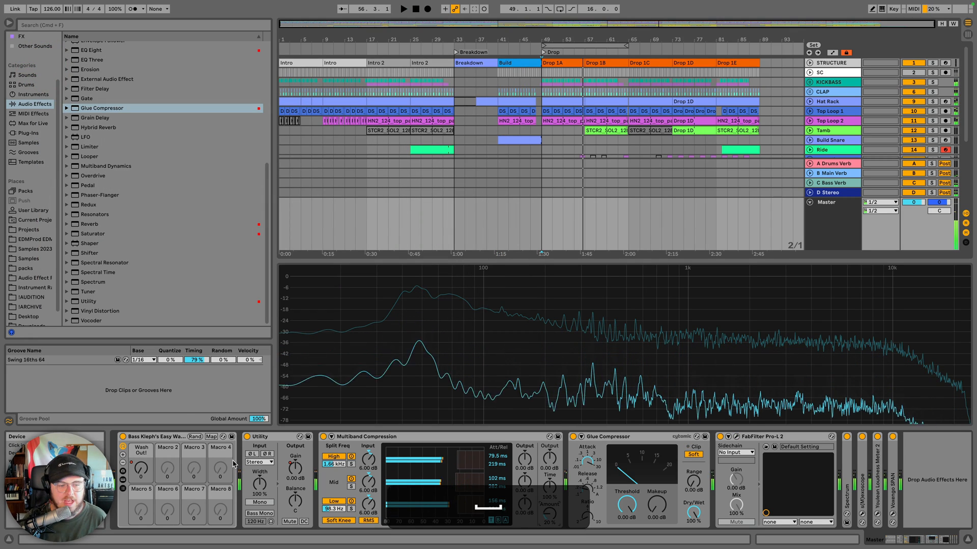
pyautogui.press('space')
# Insert a second Utility at -2.00 dB gain before Multiband Compression, raise the Pro-L 2 gain to +3.0 dB, and audition the drop
pyautogui.moveTo(89, 301); pyautogui.dragTo(368, 480)
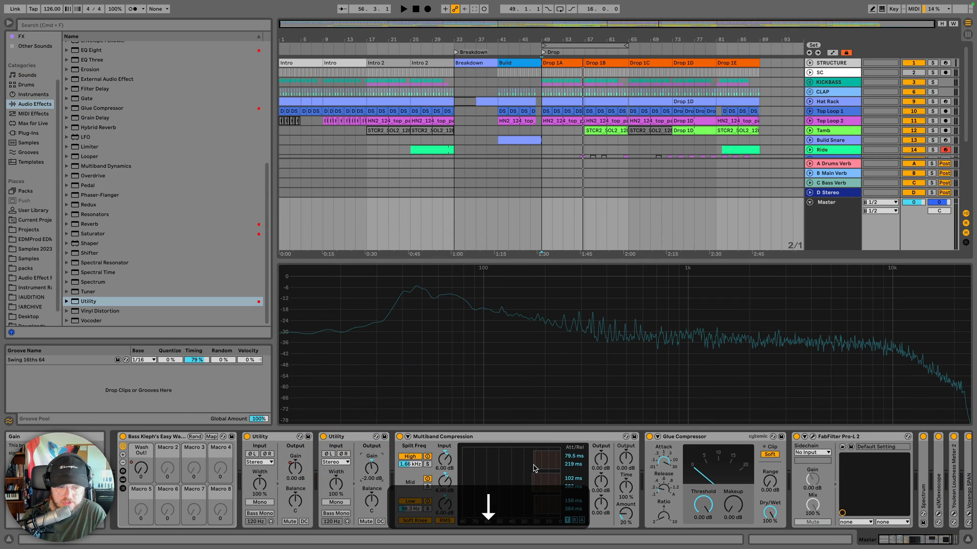
pyautogui.click(812, 436)
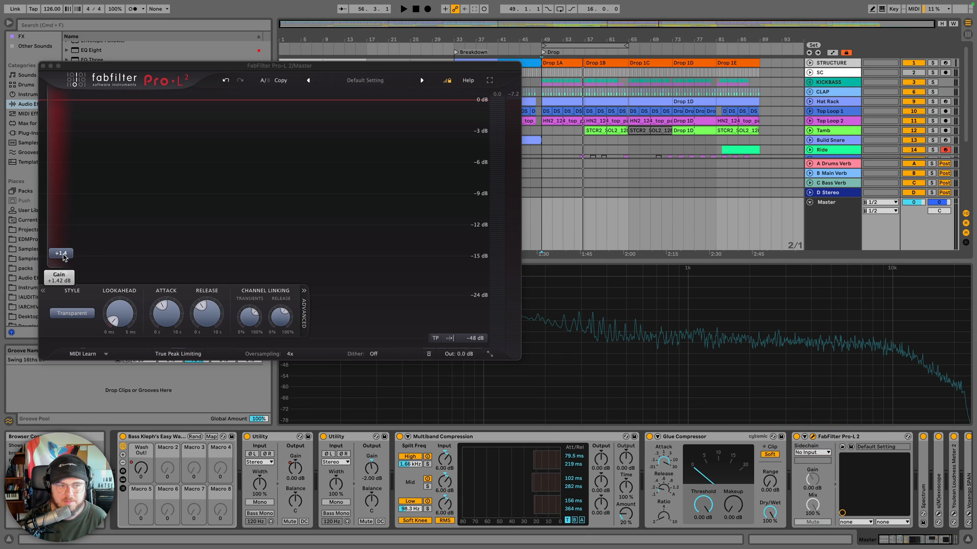
pyautogui.moveTo(64, 256); pyautogui.dragTo(71, 247)
pyautogui.press('space')
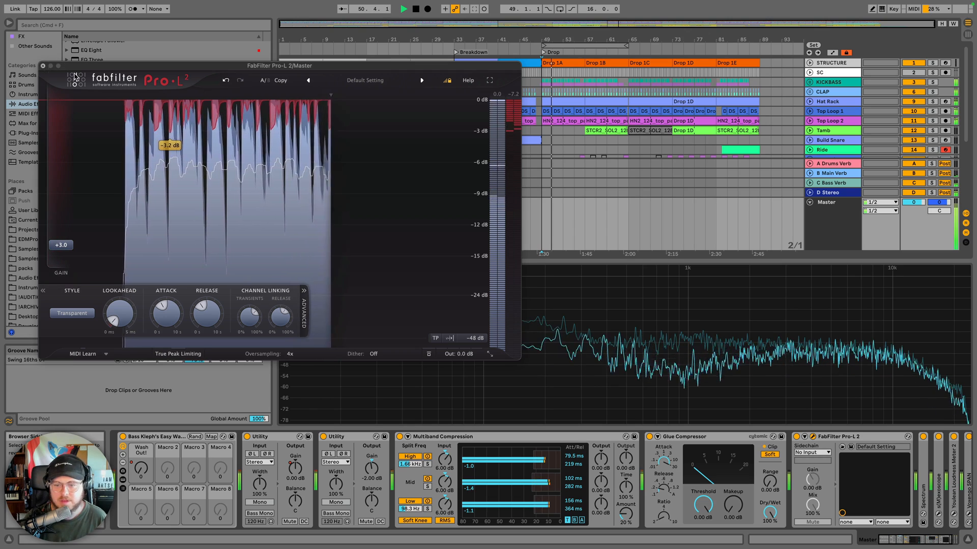
pyautogui.click(43, 66)
pyautogui.press('space')
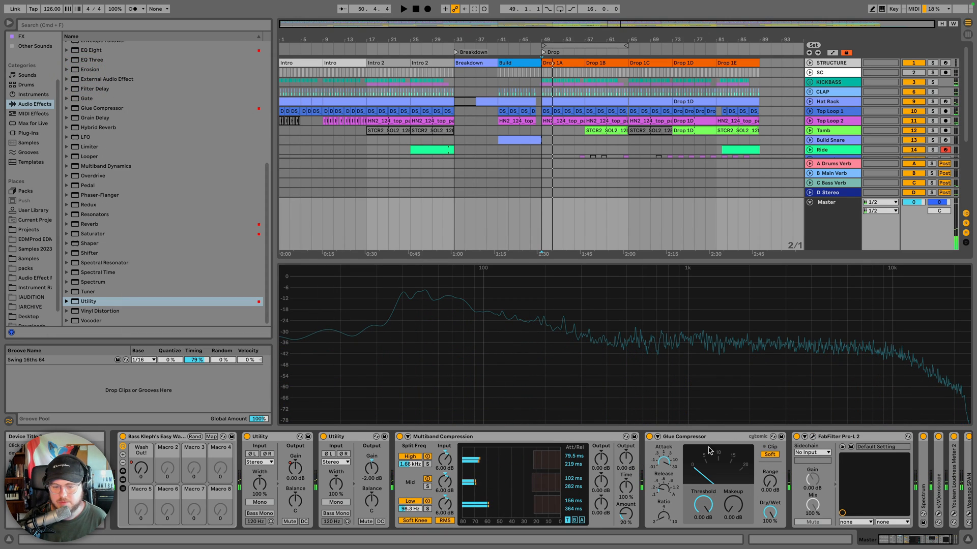
# Lower the second Utility's gain to -3.00 dB and raise the Pro-L 2 gain to +4.0 dB during playback
pyautogui.press('space')
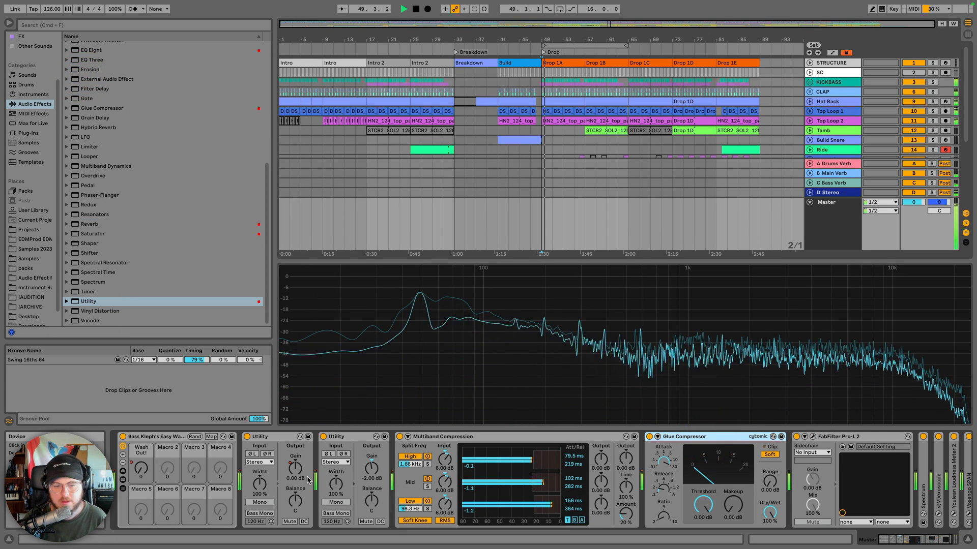
pyautogui.moveTo(364, 472); pyautogui.dragTo(364, 478)
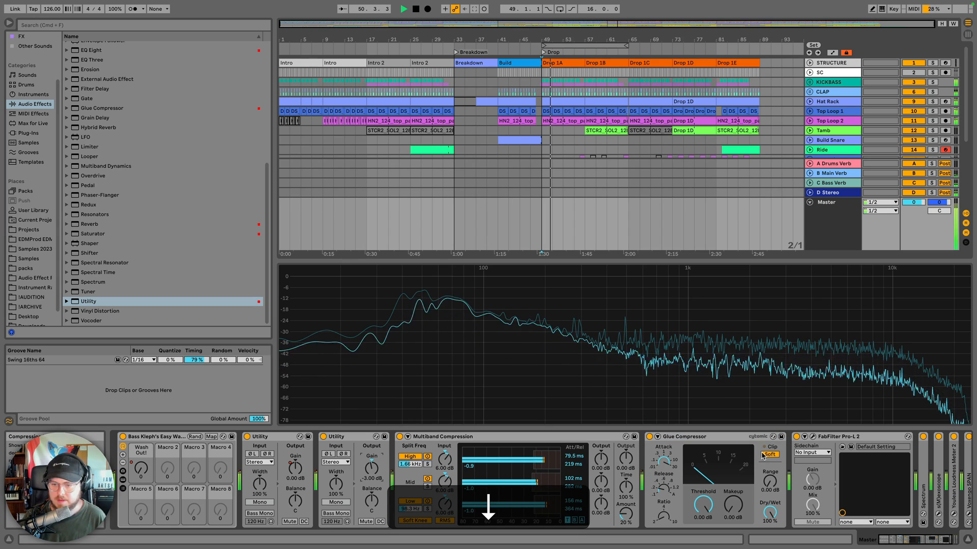
pyautogui.click(811, 437)
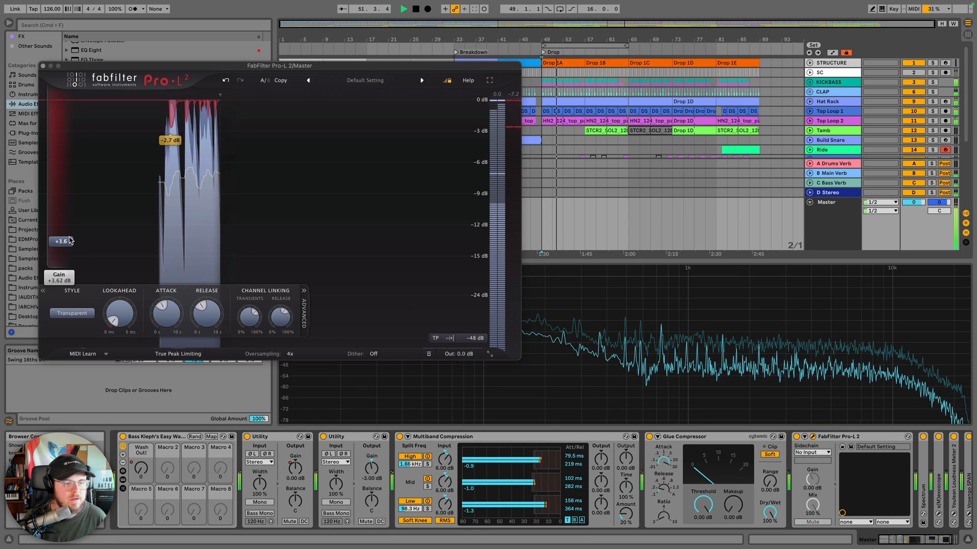
pyautogui.moveTo(70, 240); pyautogui.dragTo(64, 235)
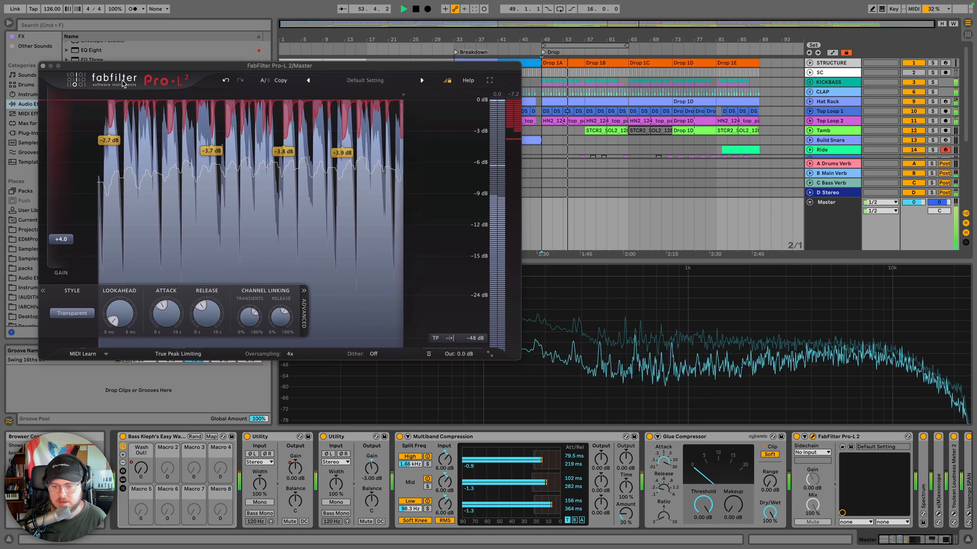
pyautogui.click(43, 66)
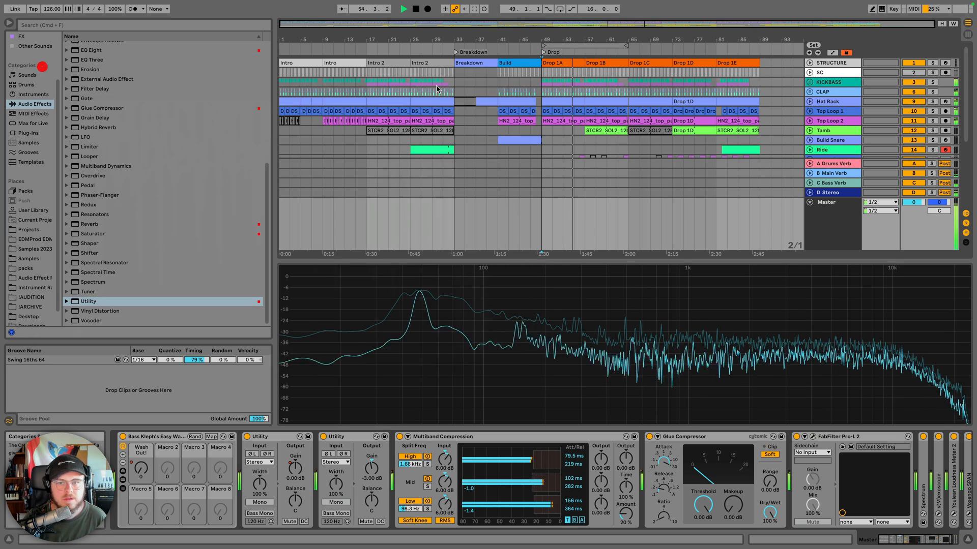
# Unfold the KICKBASS group, set its volume to -0.2, and check the Master's spectrum in Voxengo SPAN
pyautogui.click(828, 82)
pyautogui.click(839, 386)
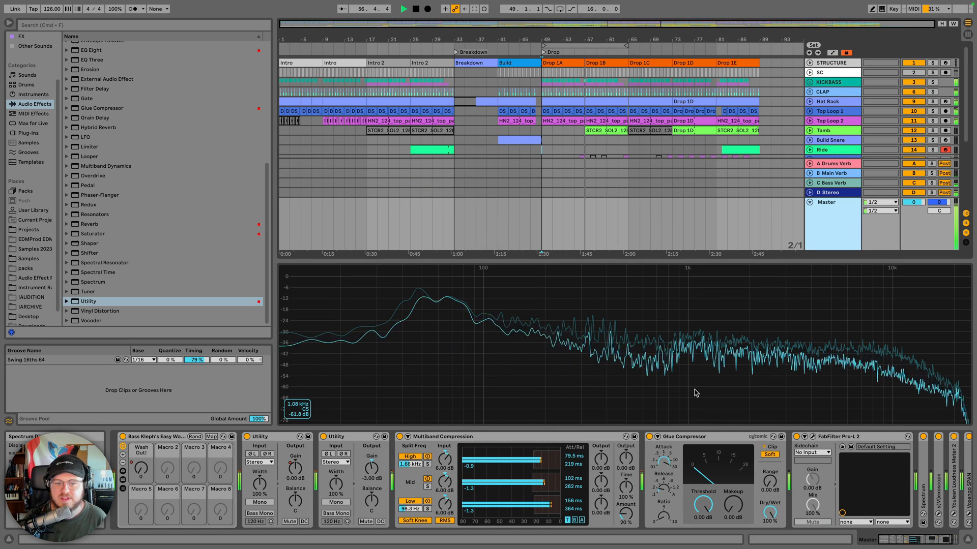
pyautogui.hscroll(3, 879, 484)
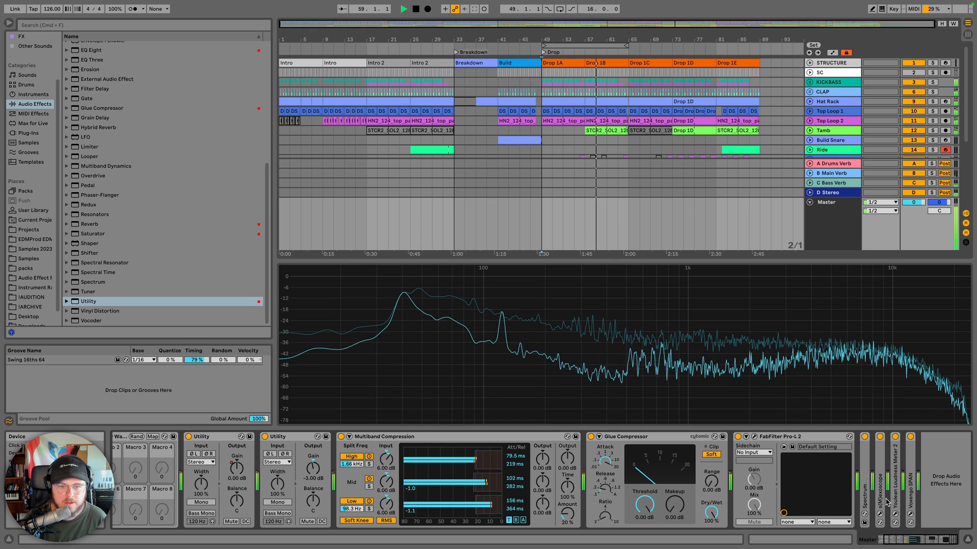
pyautogui.click(810, 83)
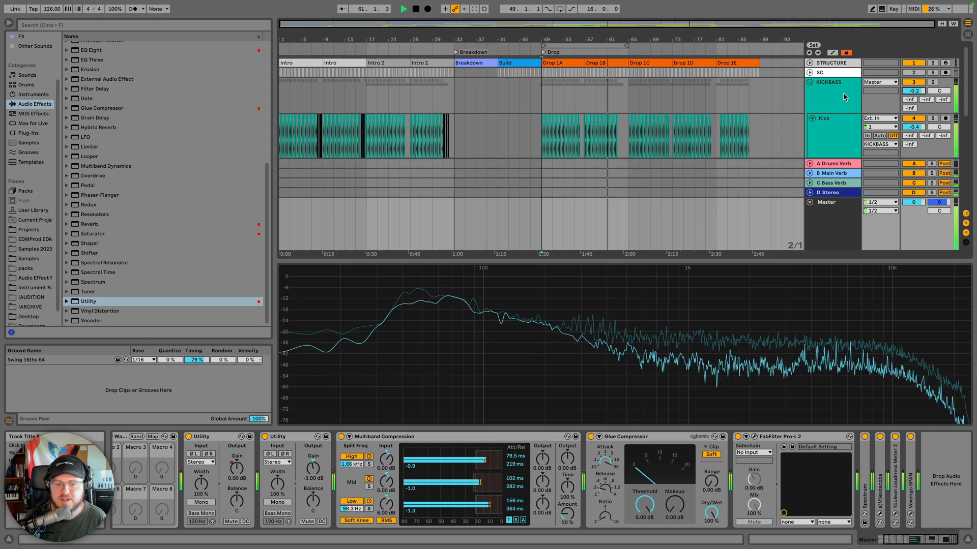
pyautogui.click(910, 516)
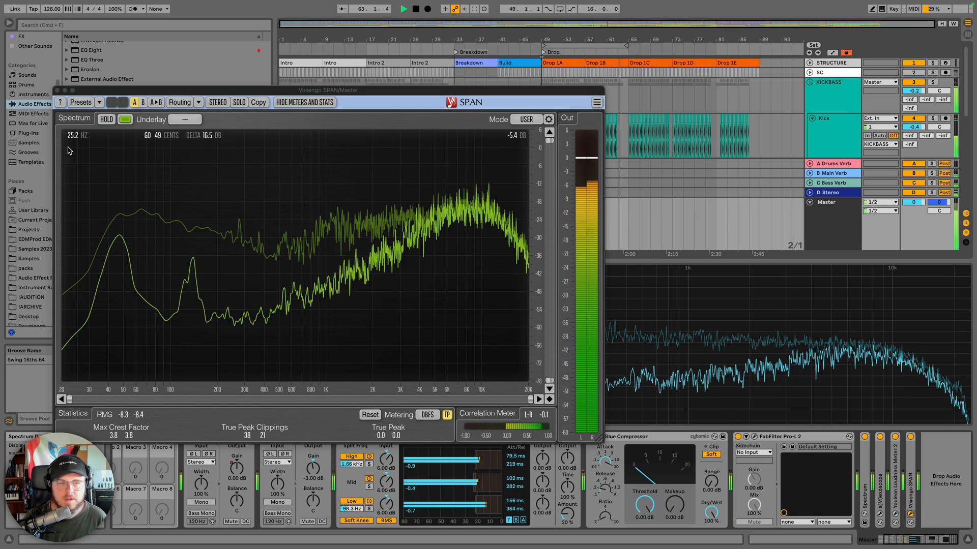
pyautogui.click(57, 91)
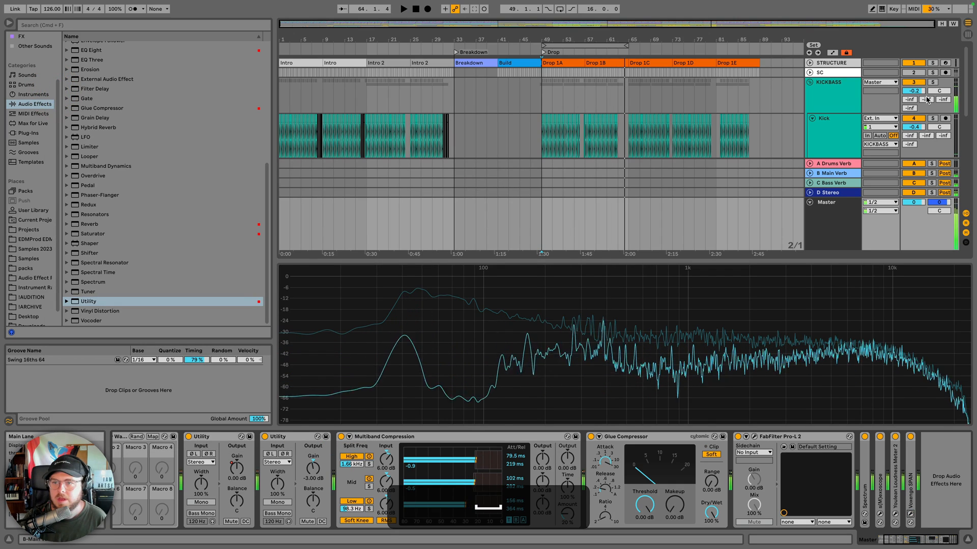
# Reset the KICKBASS group volume to 0 and replay the drop while checking the Master spectrum
pyautogui.press('space')
pyautogui.press('BackSpace')
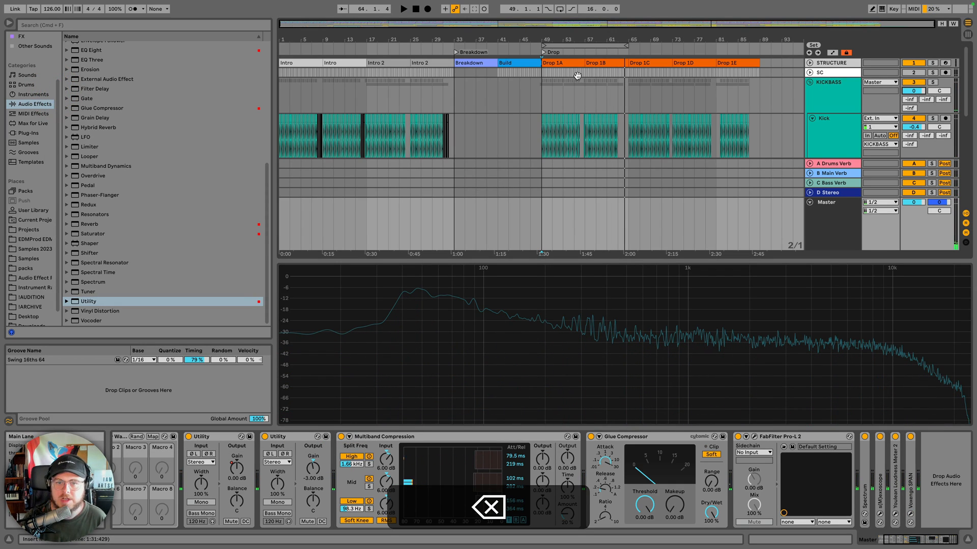
pyautogui.press('space')
pyautogui.click(542, 100)
pyautogui.click(842, 403)
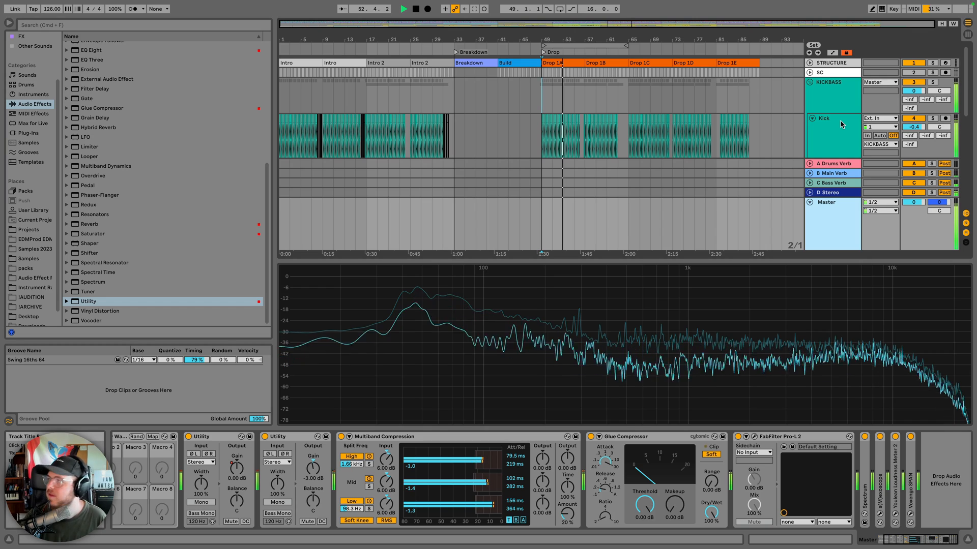
pyautogui.click(839, 104)
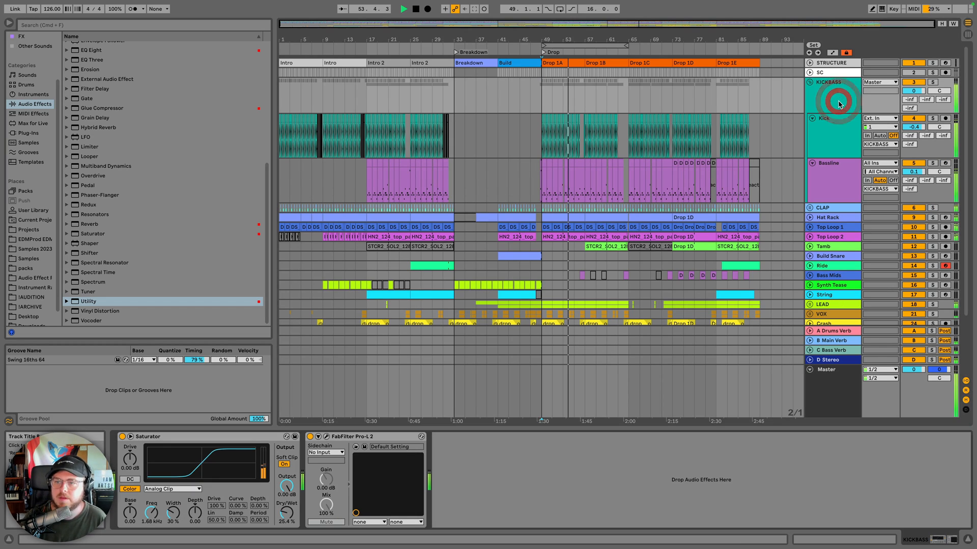
pyautogui.moveTo(912, 132); pyautogui.dragTo(911, 129)
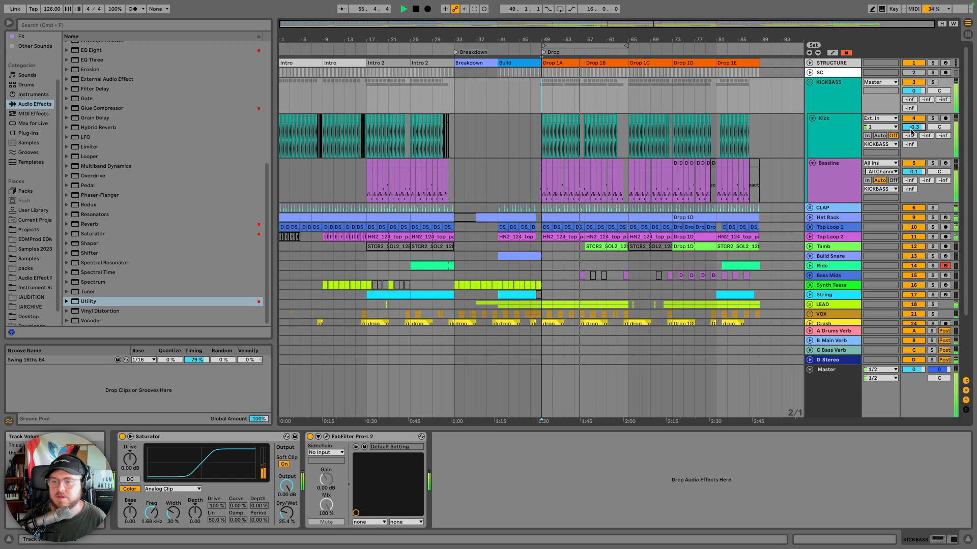
pyautogui.click(837, 406)
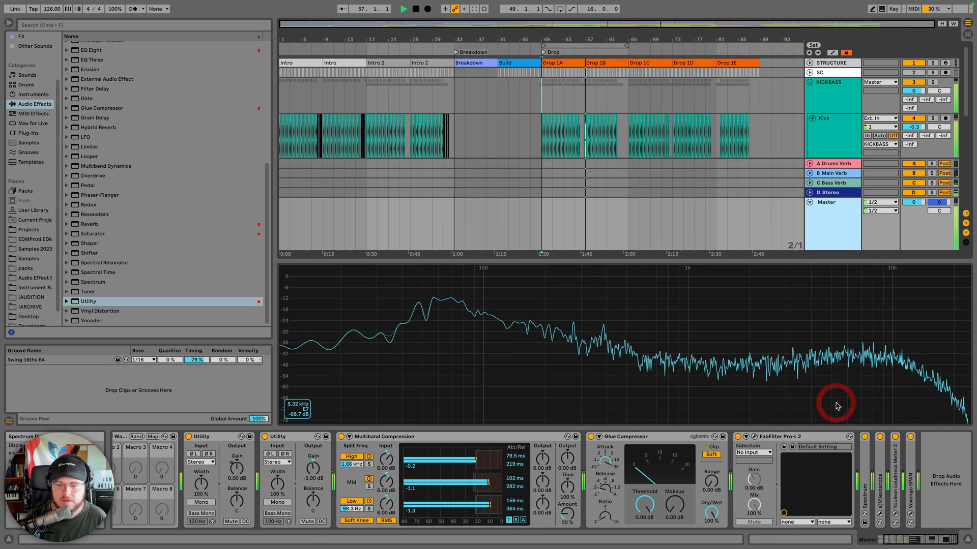
# Lower the second Utility's gain to -4.00 dB and raise the Master Pro-L 2 gain to +5.0 dB, playing the drop
pyautogui.press('Down')
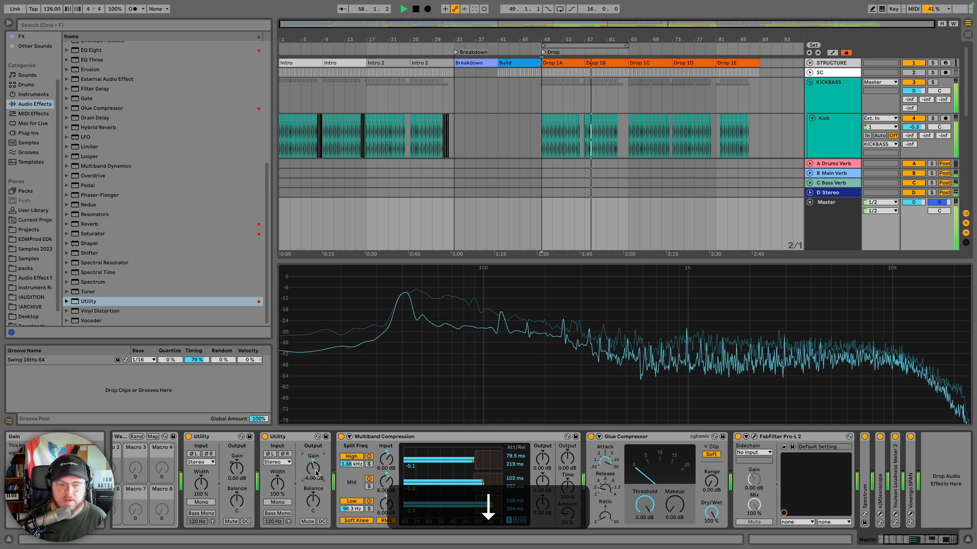
pyautogui.click(754, 436)
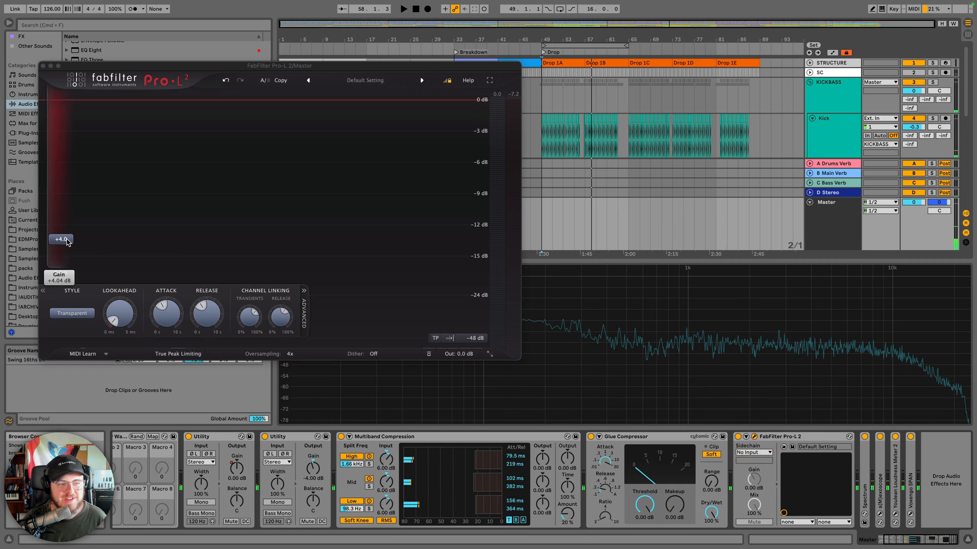
pyautogui.moveTo(68, 242); pyautogui.dragTo(73, 235)
pyautogui.press('space')
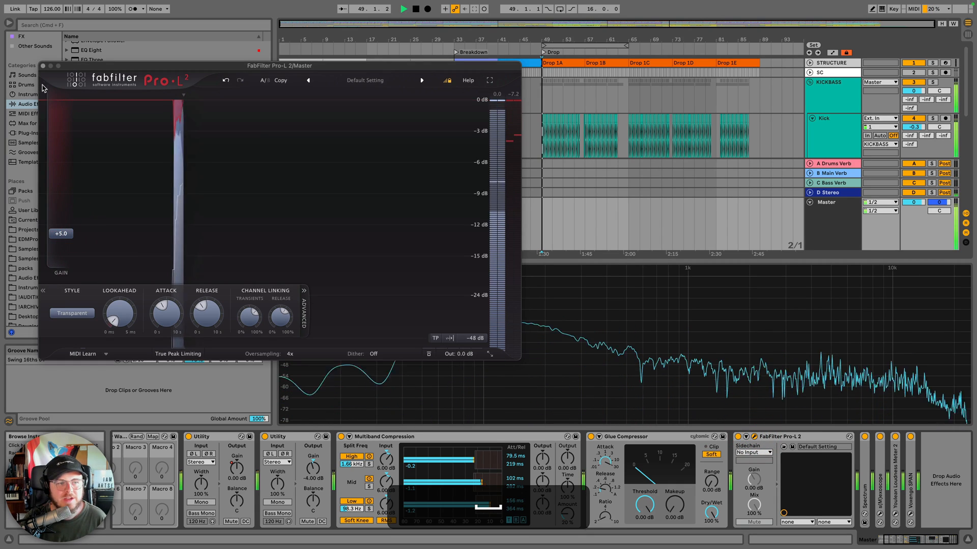
pyautogui.click(43, 66)
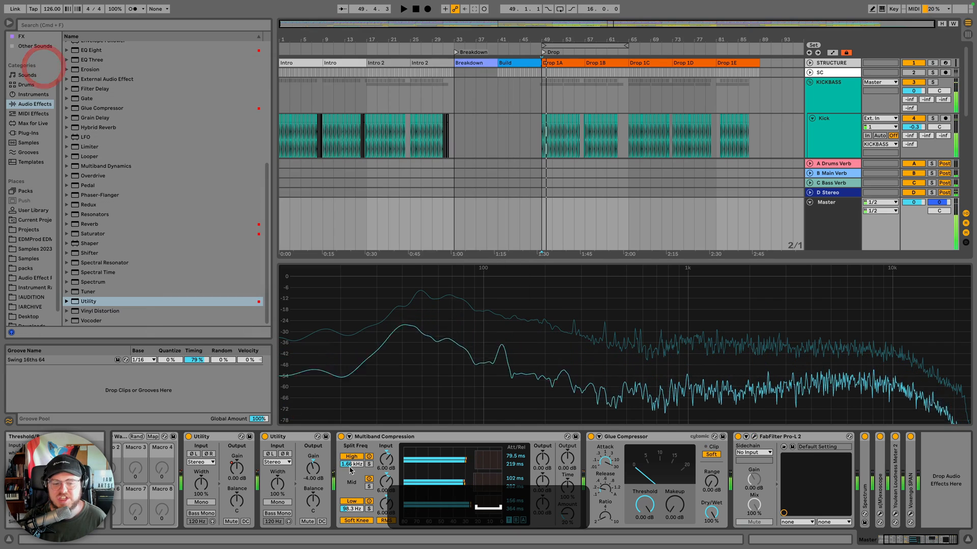
# Look over Multiband Compression and Glue Compressor on the Master and watch the Pro-L 2 gain reduction while the drop plays
pyautogui.press('space')
pyautogui.click(454, 436)
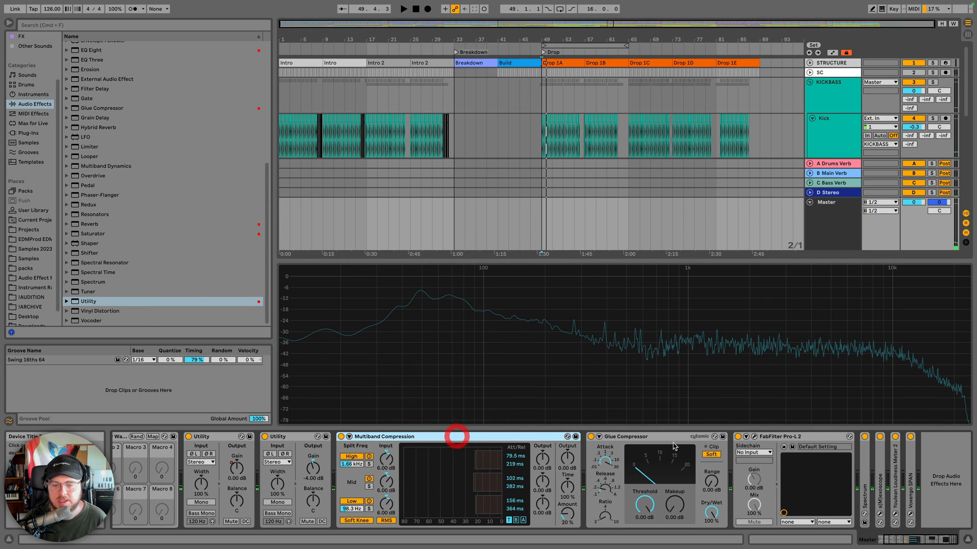
pyautogui.click(681, 437)
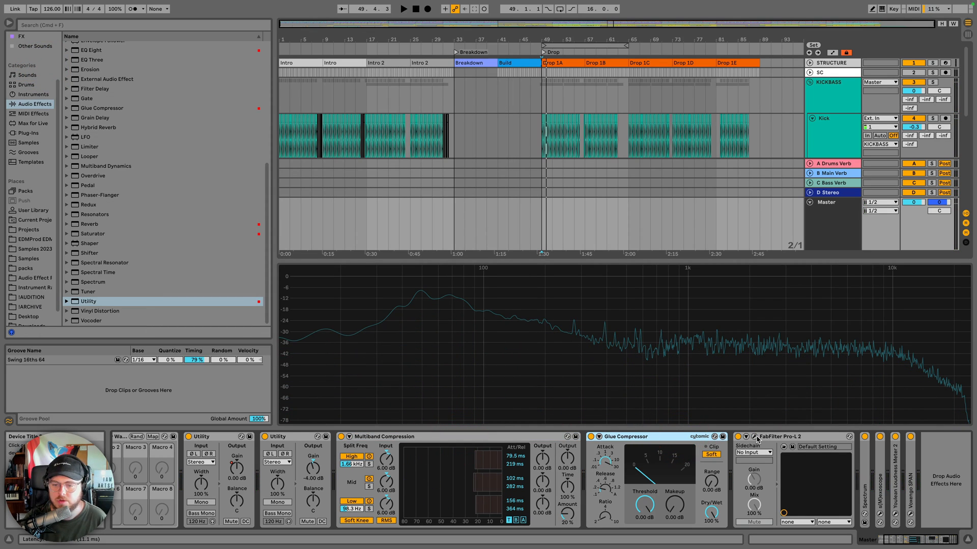
pyautogui.click(753, 436)
pyautogui.press('space')
pyautogui.click(44, 66)
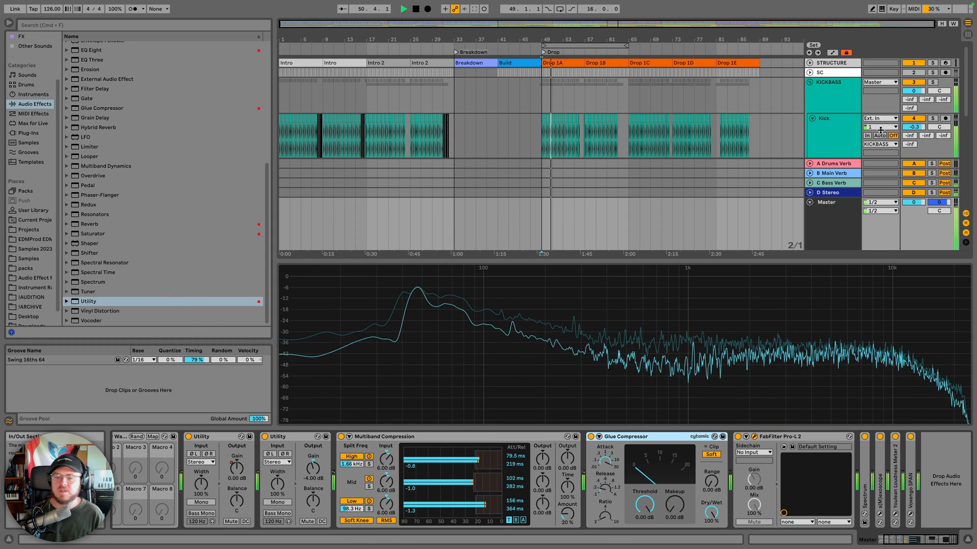
# Stop the drop playback and inspect the loudness meter of Pro-L 2 on the KICKBASS group
pyautogui.click(829, 96)
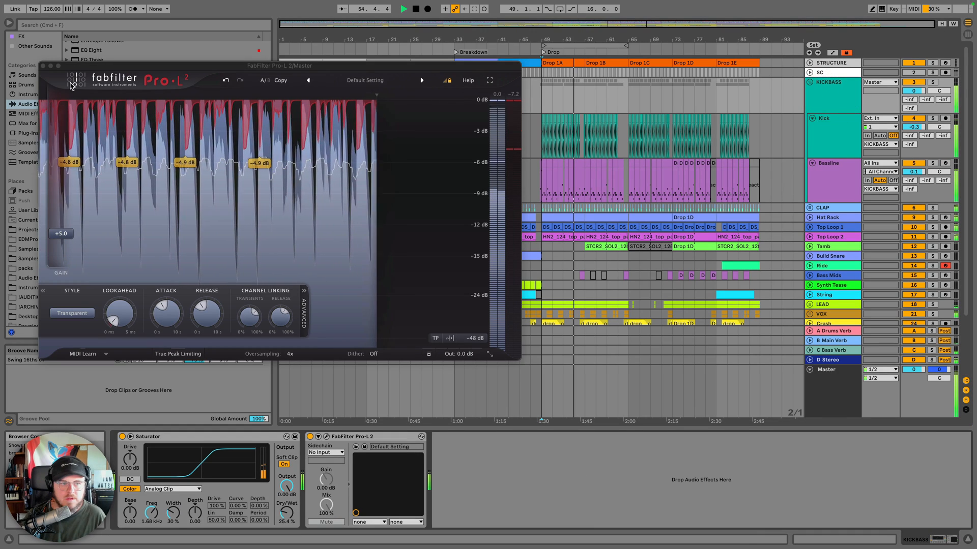
pyautogui.click(44, 66)
pyautogui.press('space')
pyautogui.click(831, 104)
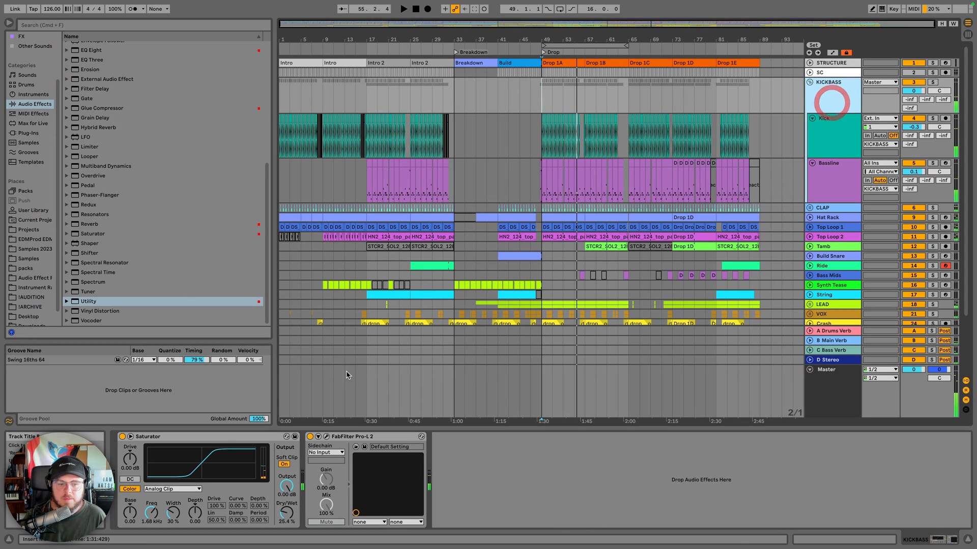
pyautogui.click(326, 437)
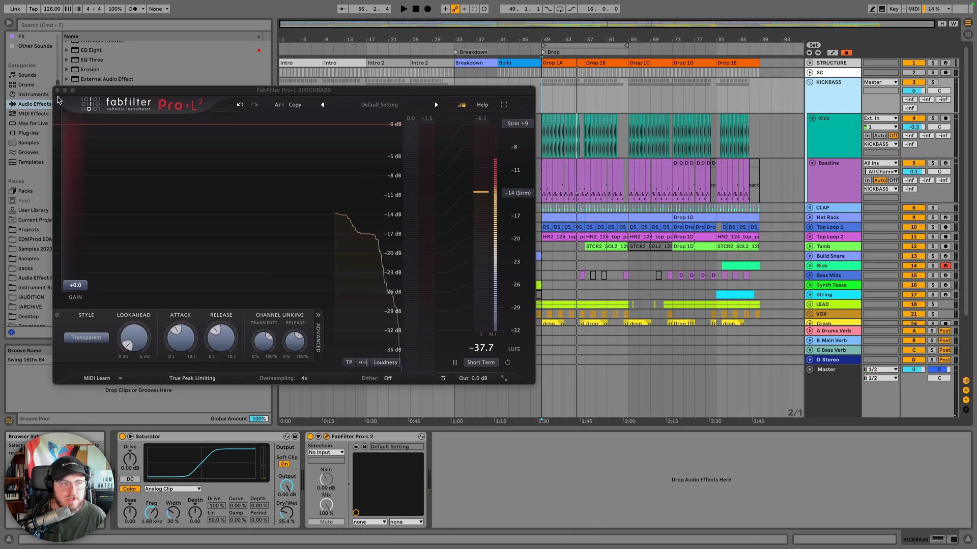
pyautogui.click(57, 90)
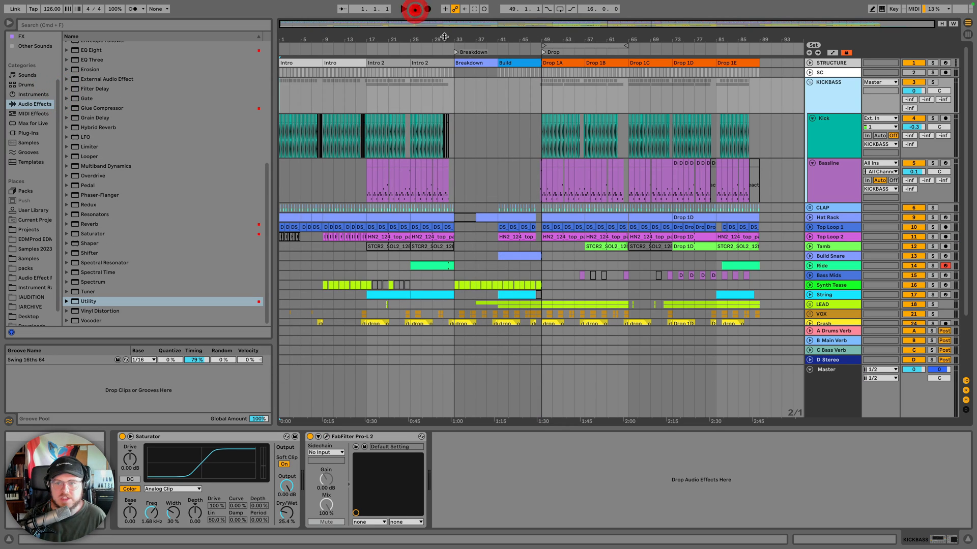
# Unfold the Bass Mids track and the LEAD group and play the arrangement from the Bass Mids clip at bar 72
pyautogui.scroll(-5, 840, 279)
pyautogui.scroll(3, 819, 249)
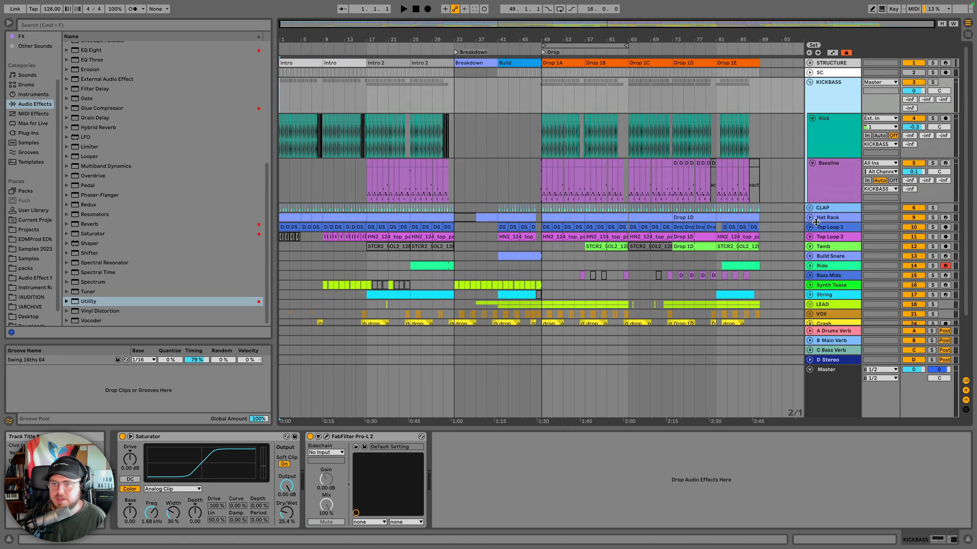
pyautogui.scroll(-3, 816, 224)
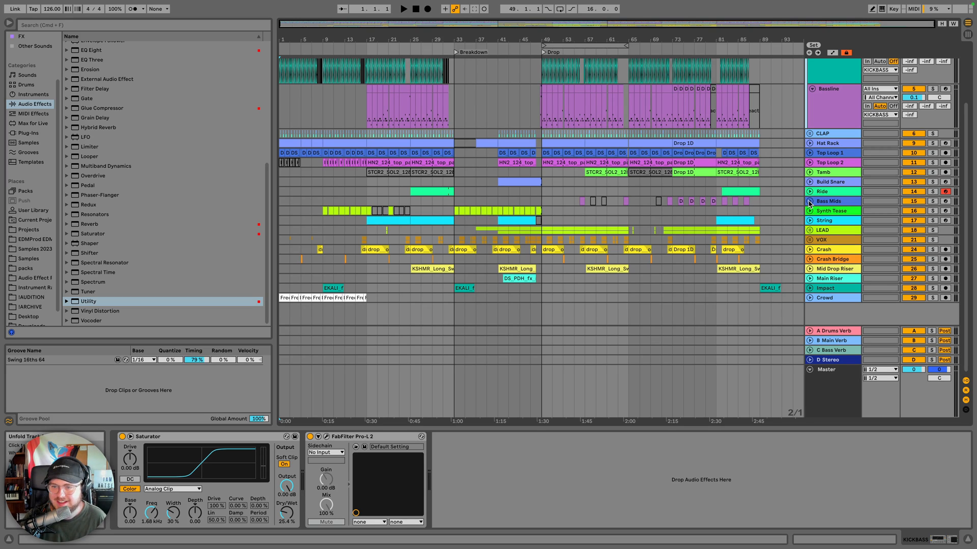
pyautogui.click(810, 202)
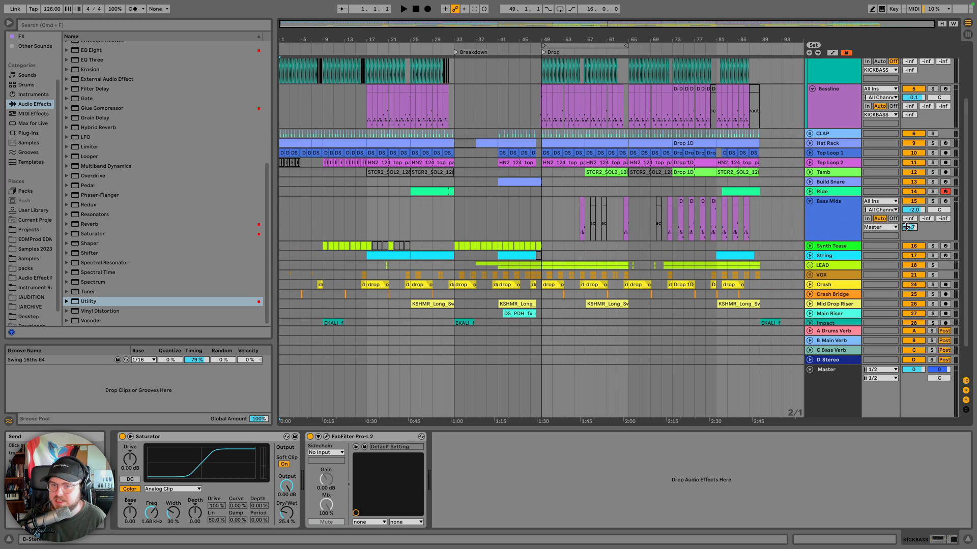
pyautogui.click(669, 219)
pyautogui.press('space')
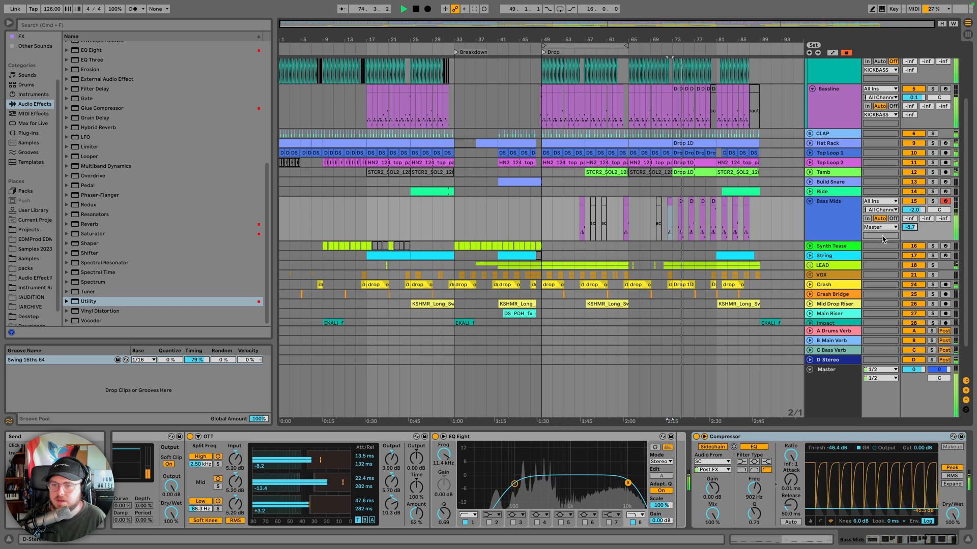
pyautogui.click(809, 265)
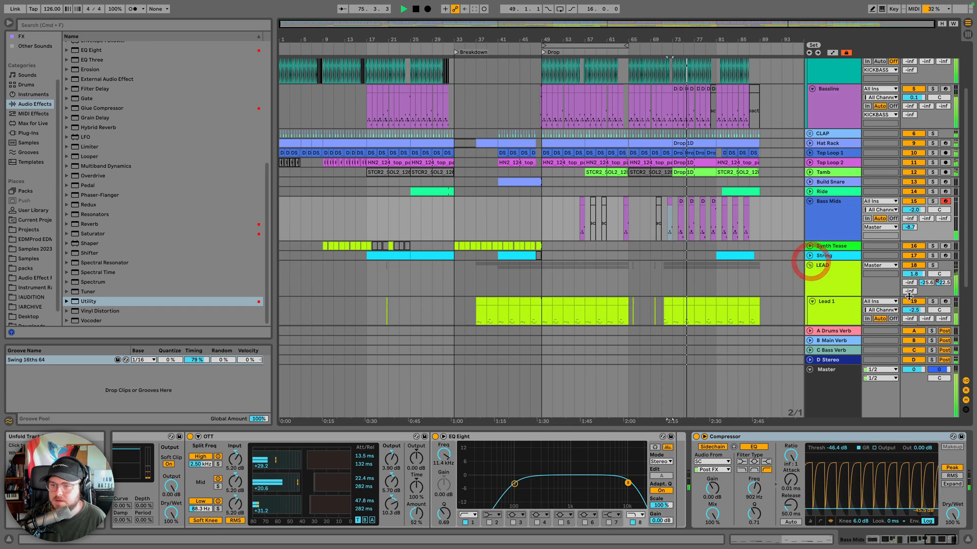
pyautogui.scroll(-3, 908, 241)
pyautogui.press('space')
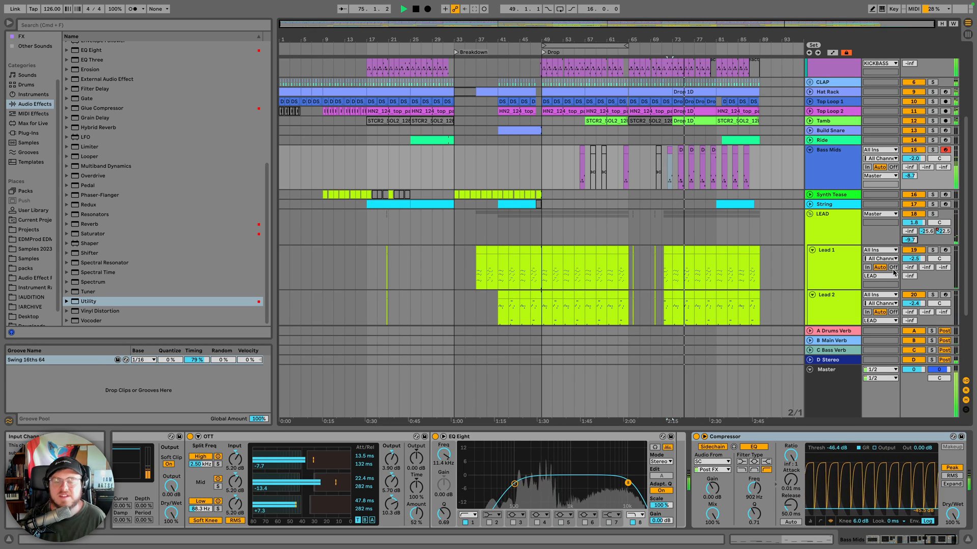
# Solo the D Stereo return to audition it from bar 72, then unsolo it to hear the full mix
pyautogui.press('space')
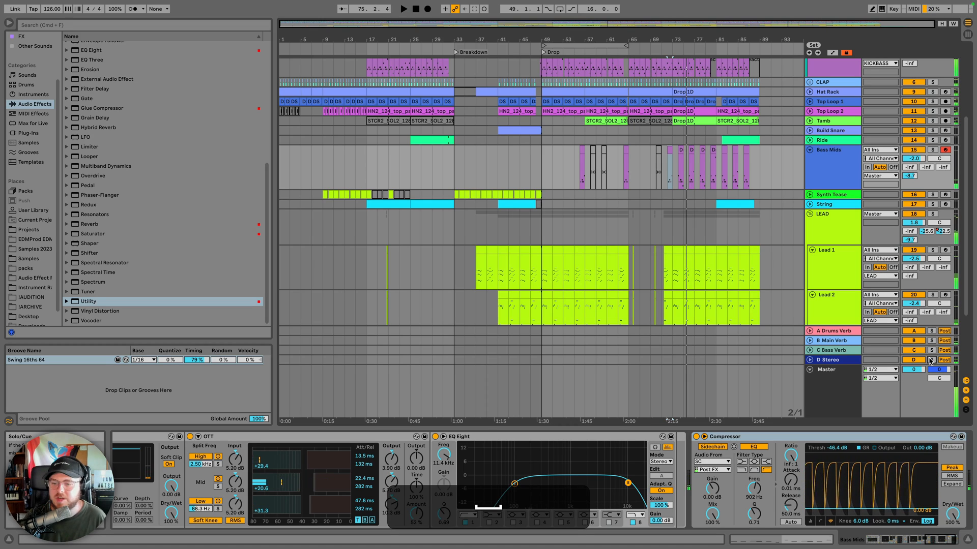
pyautogui.click(824, 360)
pyautogui.press('space')
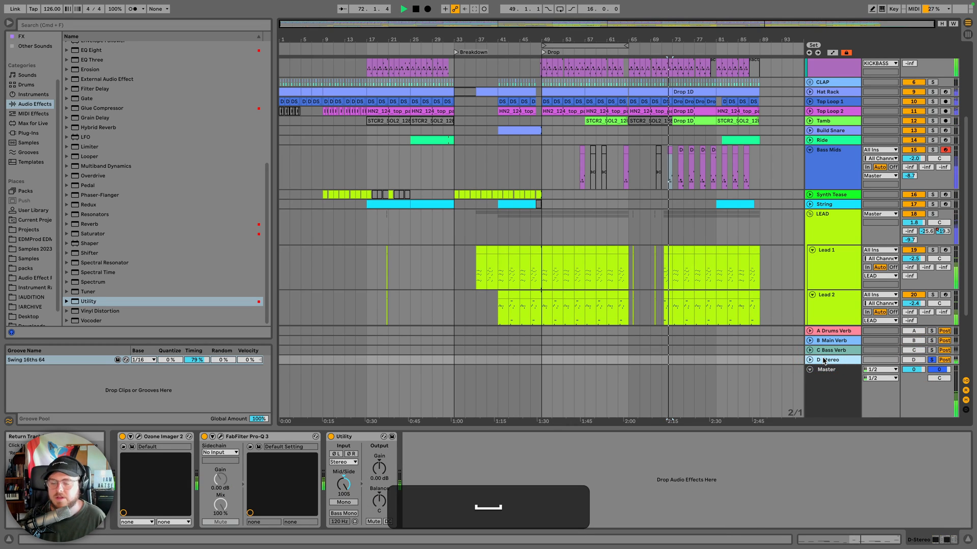
pyautogui.click(931, 360)
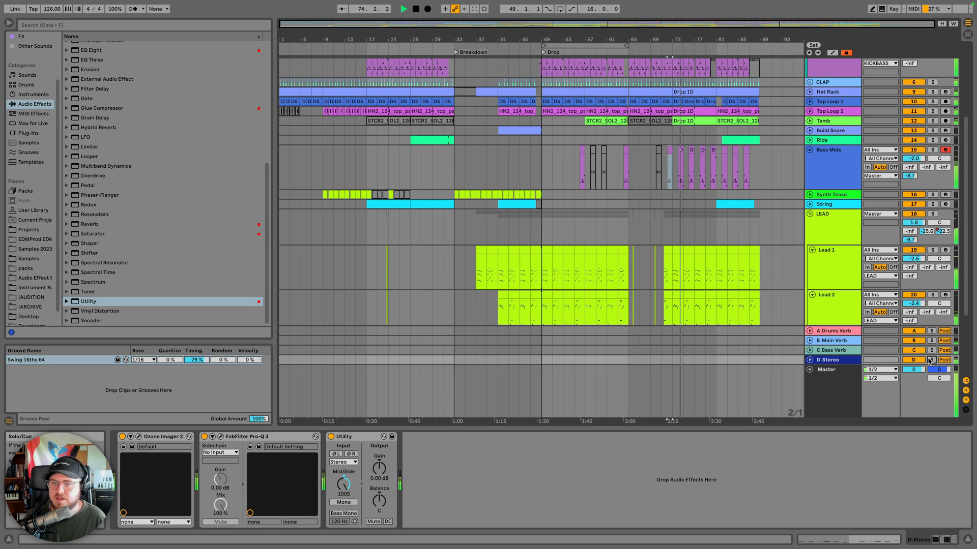
# Unfold and solo the CLAP group, set its Drums Verb send to -30.5 and Stereo send to -3.7, and unsolo it
pyautogui.scroll(5, 771, 214)
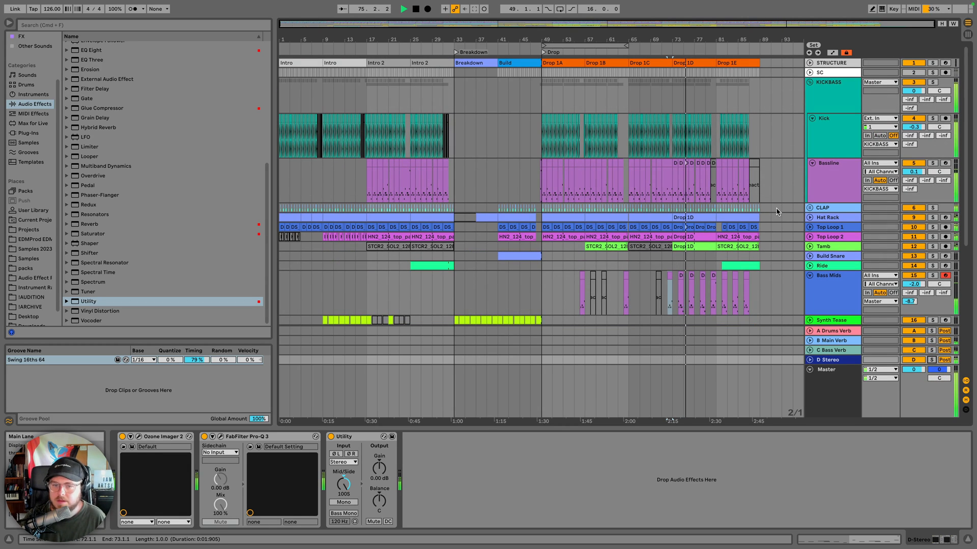
pyautogui.click(809, 208)
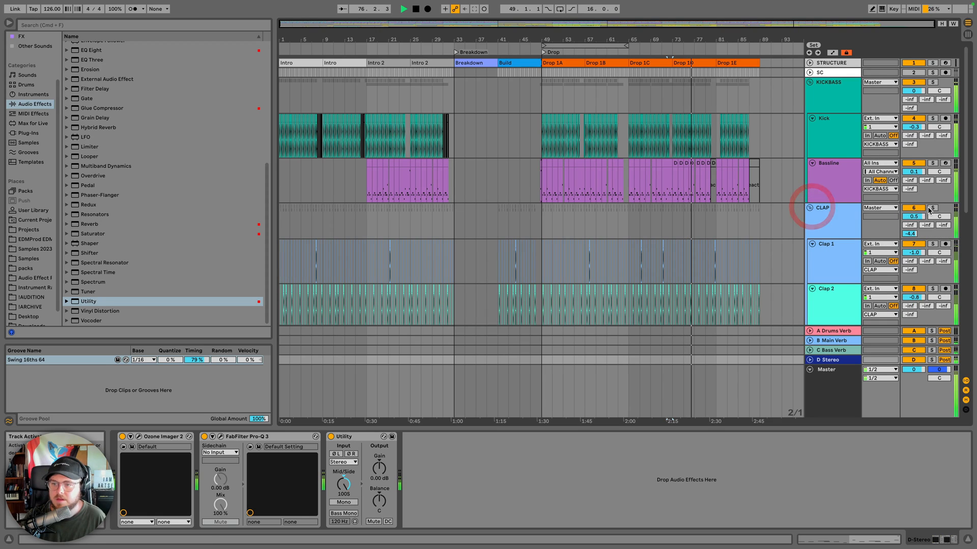
pyautogui.click(932, 208)
pyautogui.press('space')
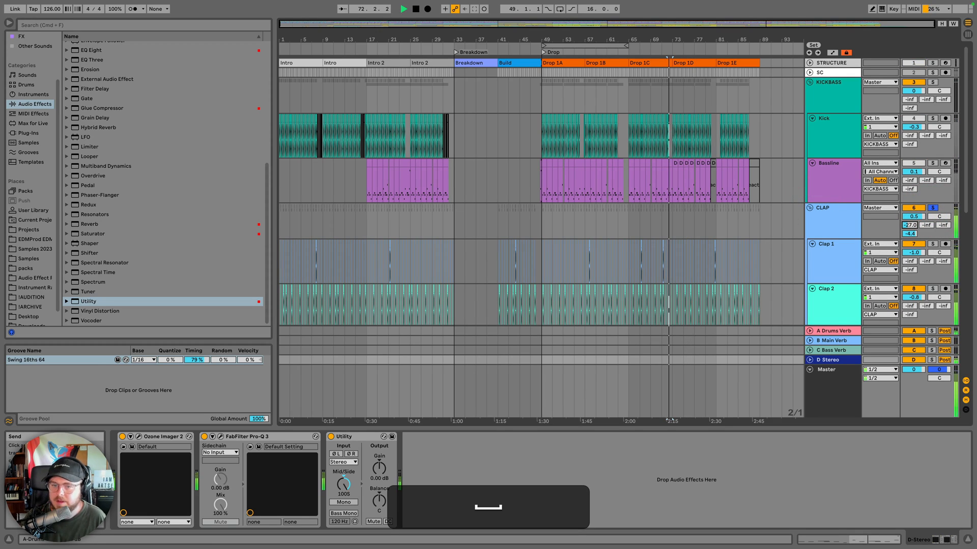
pyautogui.moveTo(909, 225); pyautogui.dragTo(909, 234)
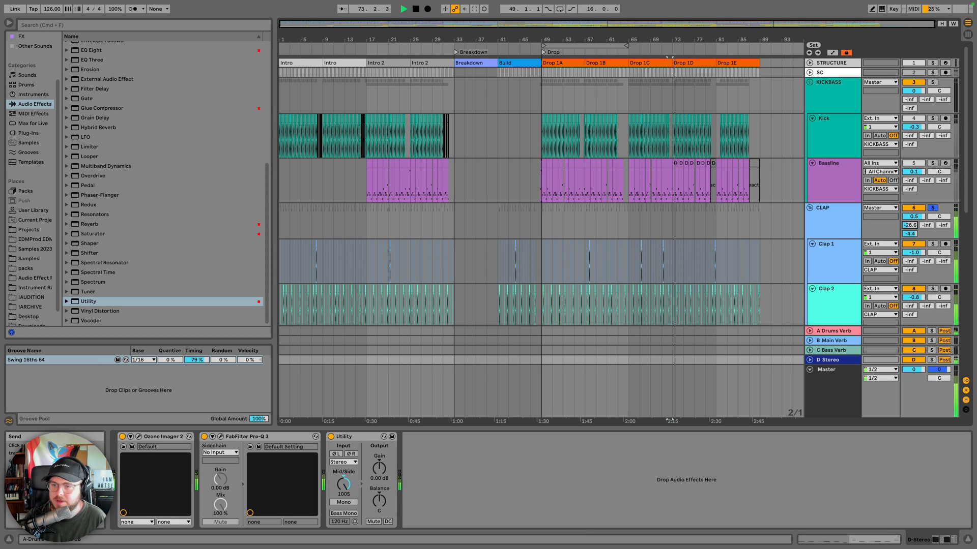
pyautogui.click(932, 208)
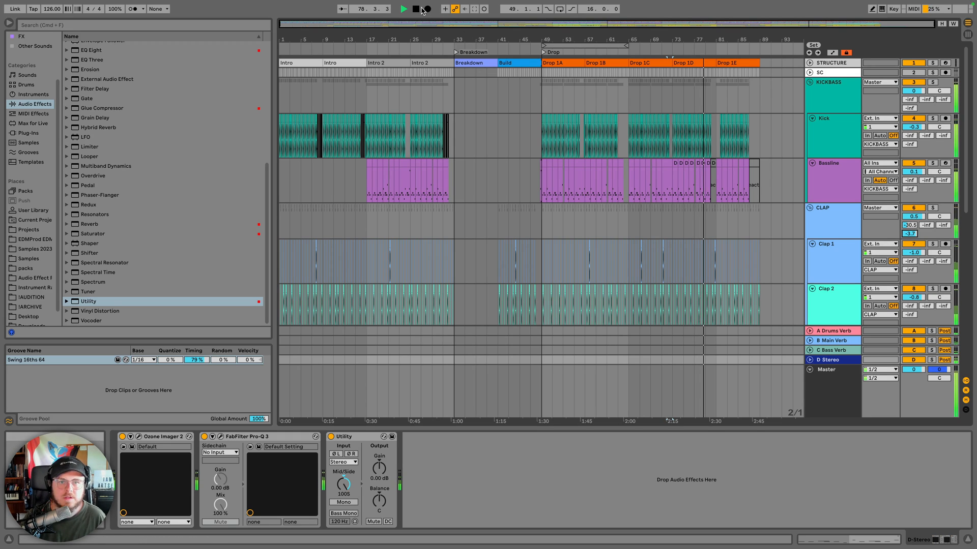
# Play the track from the beginning and fold the KICKBASS, CLAP, Bass Mids and LEAD tracks
pyautogui.press('space')
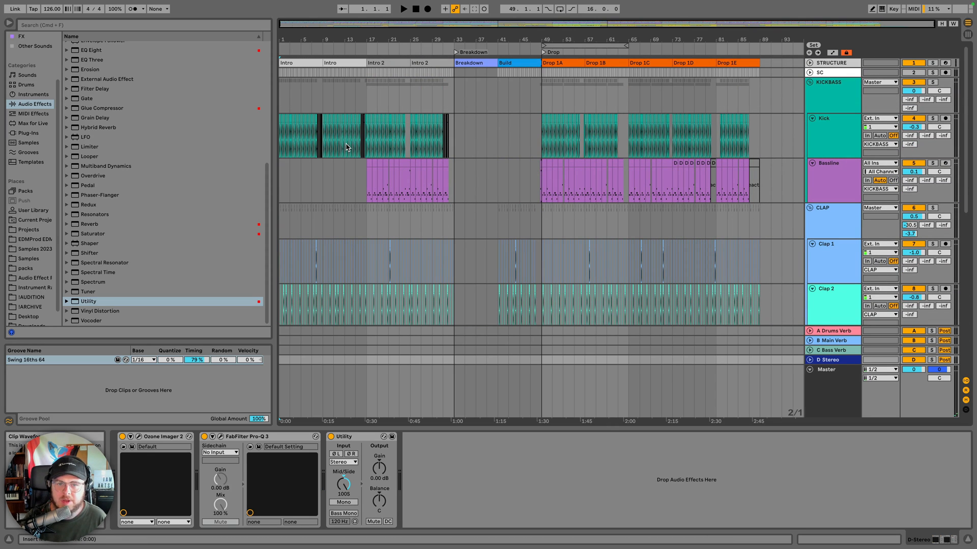
pyautogui.press('space')
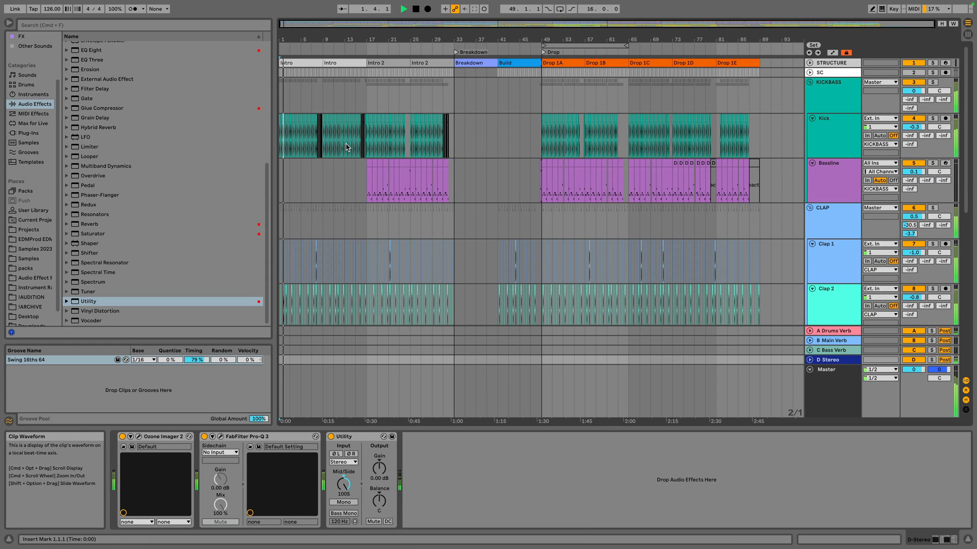
pyautogui.click(810, 83)
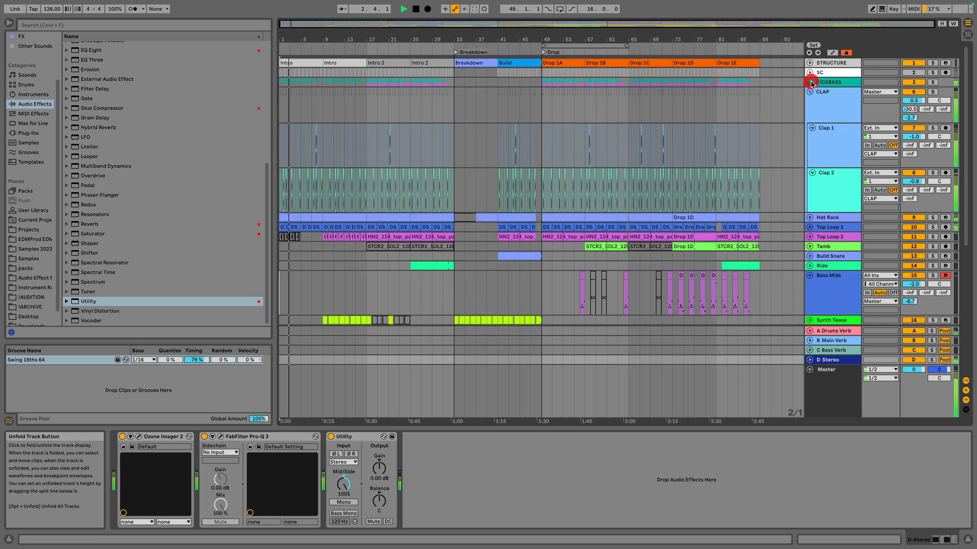
pyautogui.click(809, 92)
pyautogui.click(809, 159)
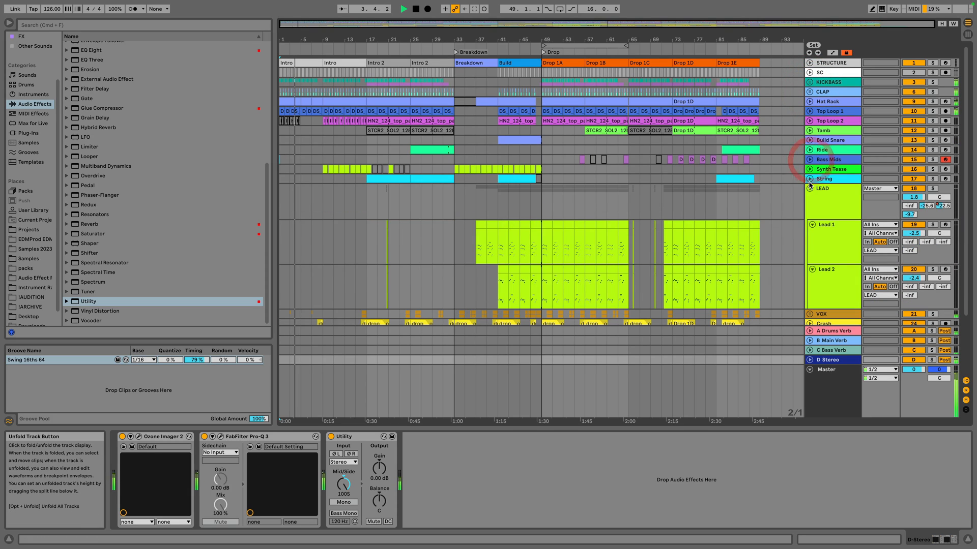
pyautogui.click(810, 188)
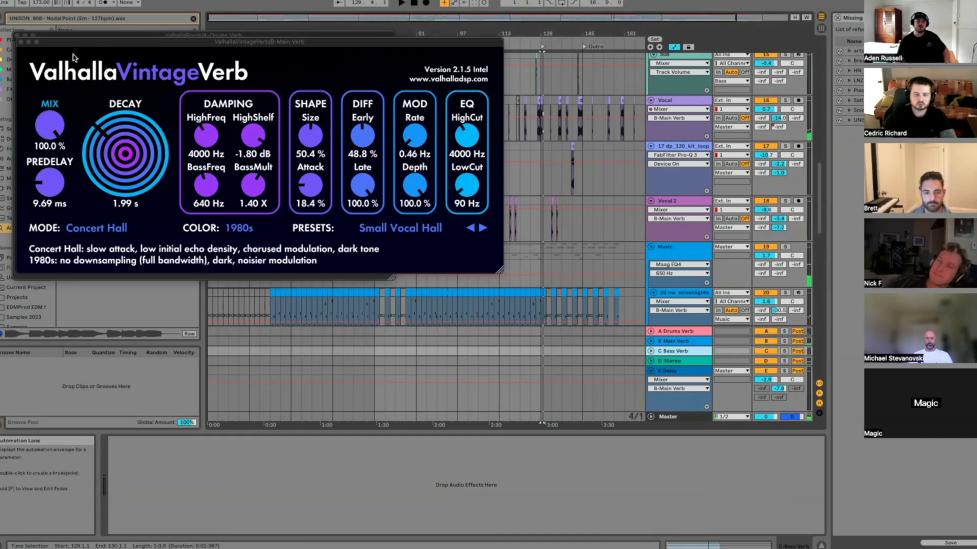
# Close the open reverb plug-in windows and clear the browser search for the UNISON 808 sample
pyautogui.click(19, 42)
pyautogui.click(17, 35)
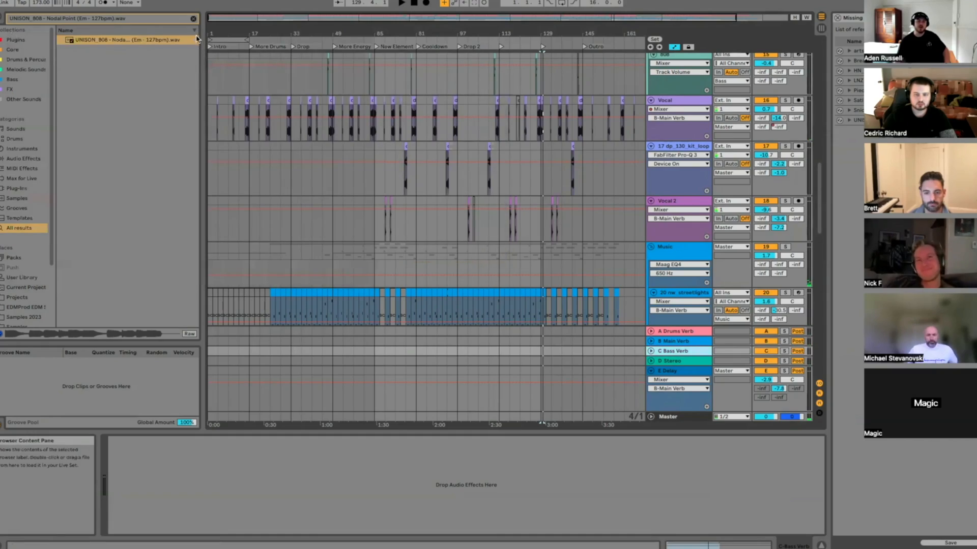
pyautogui.click(193, 20)
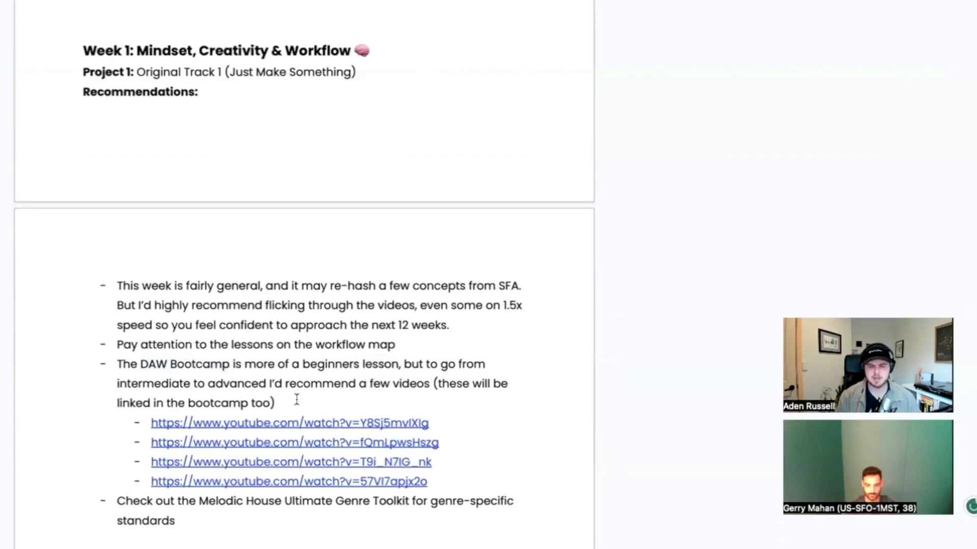
pyautogui.scroll(-3, 297, 400)
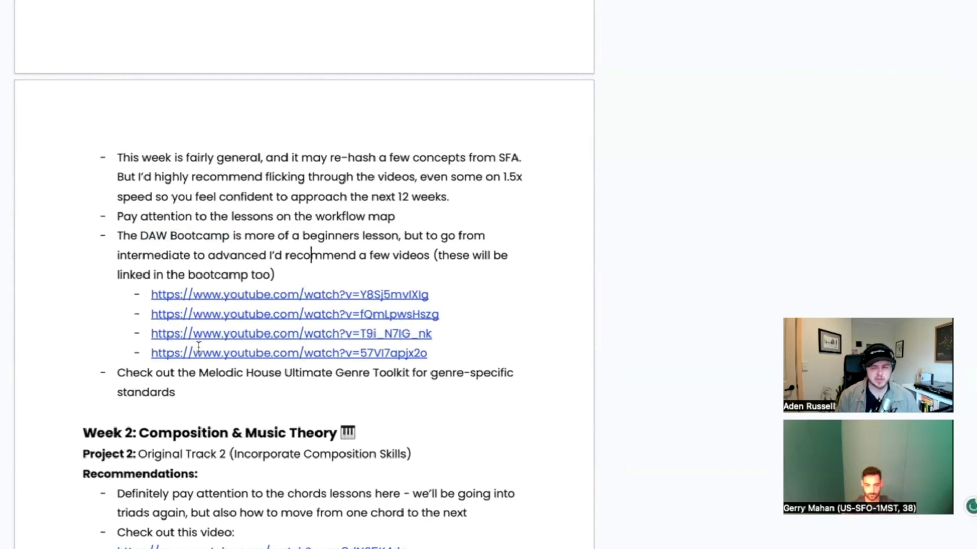
# Select all notes in the second PIANO chord clip and shift them down
pyautogui.press('super+a')
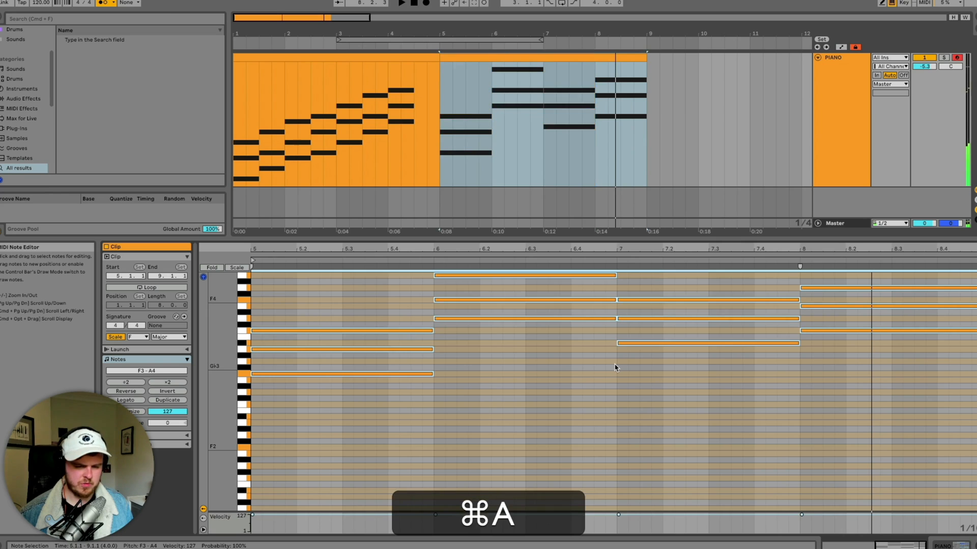
pyautogui.press('shift+super+Down')
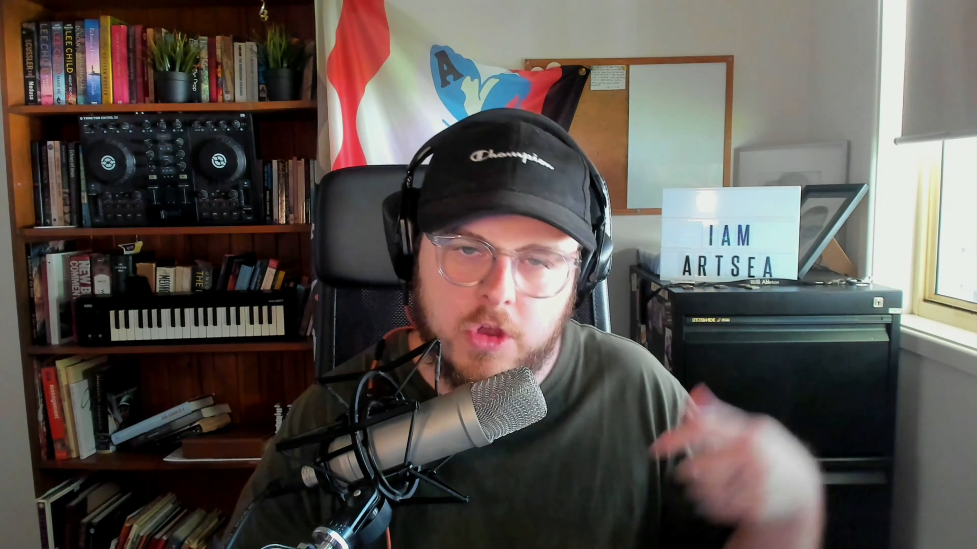